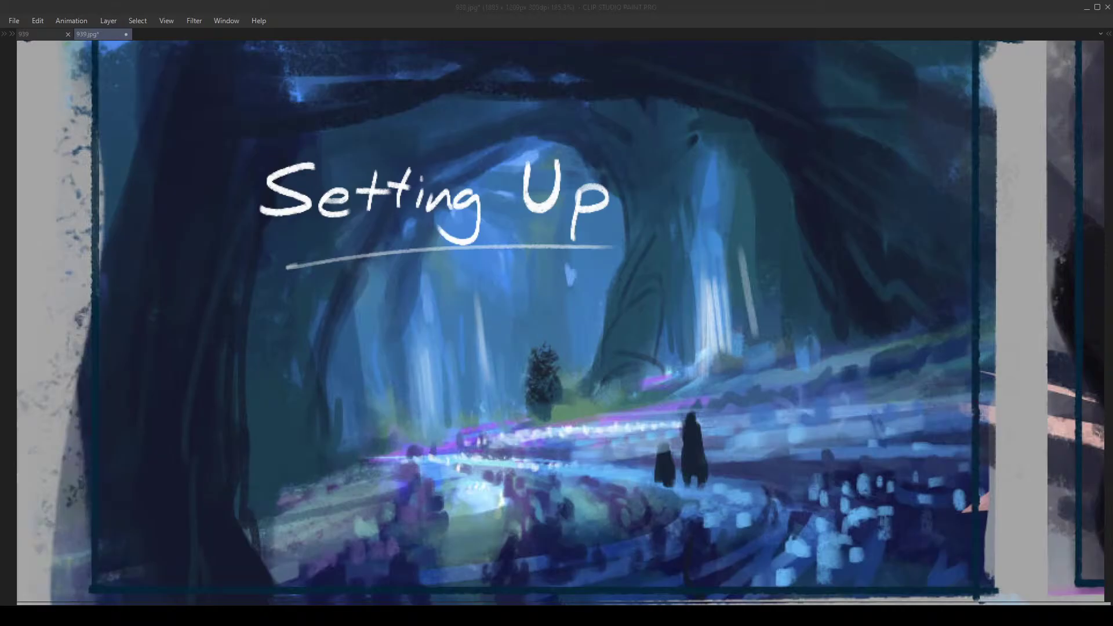
pyautogui.moveTo(243, 266); pyautogui.dragTo(282, 279)
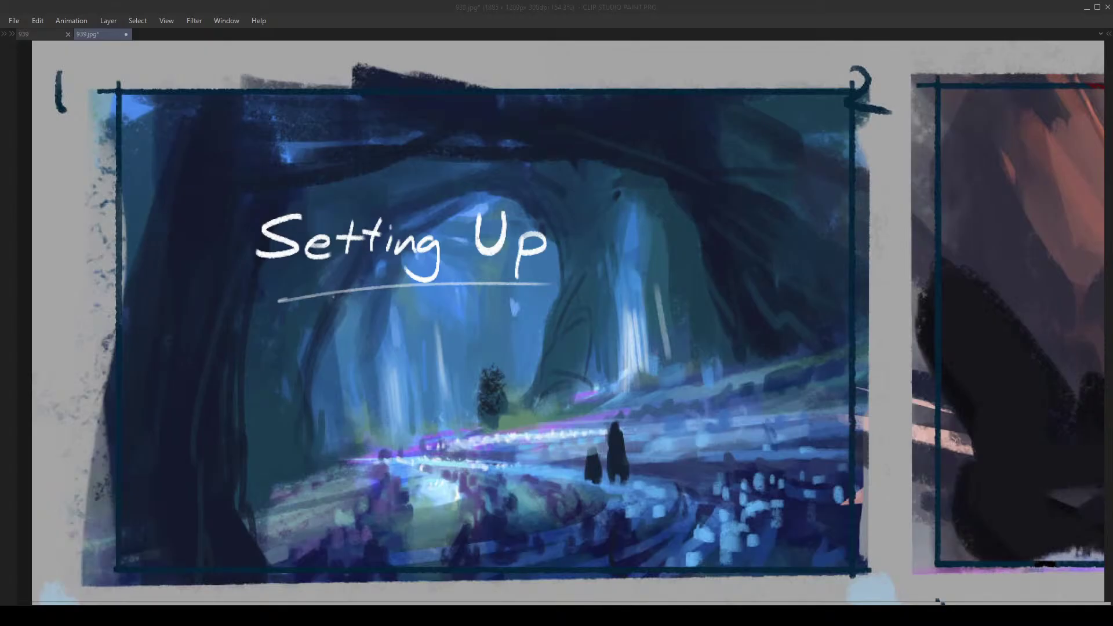
pyautogui.moveTo(328, 263); pyautogui.dragTo(314, 266)
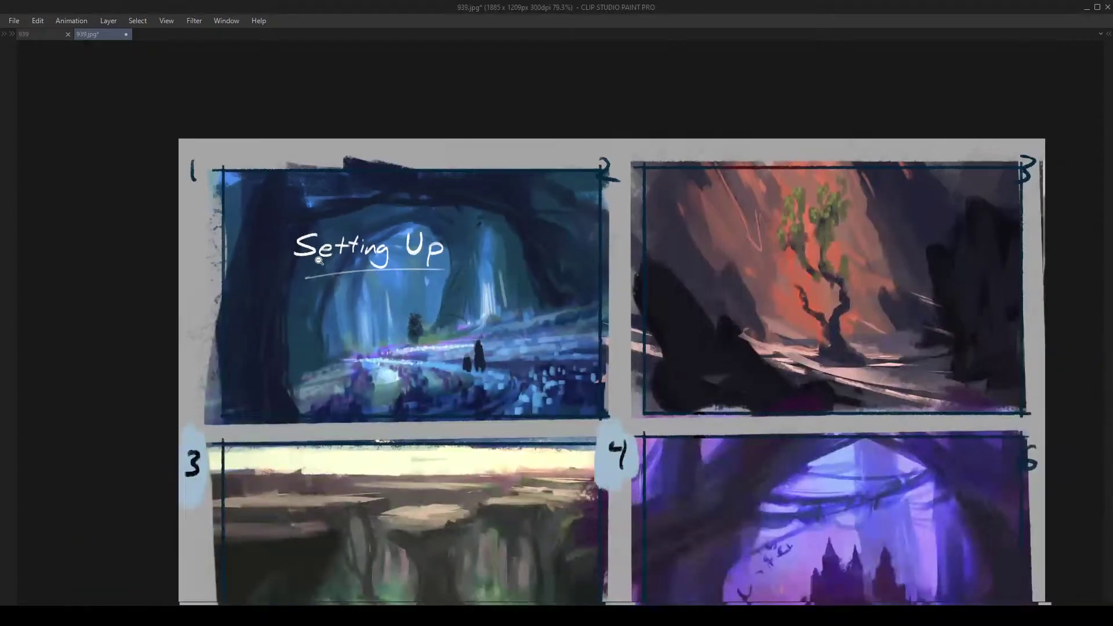
pyautogui.moveTo(358, 237); pyautogui.dragTo(314, 221)
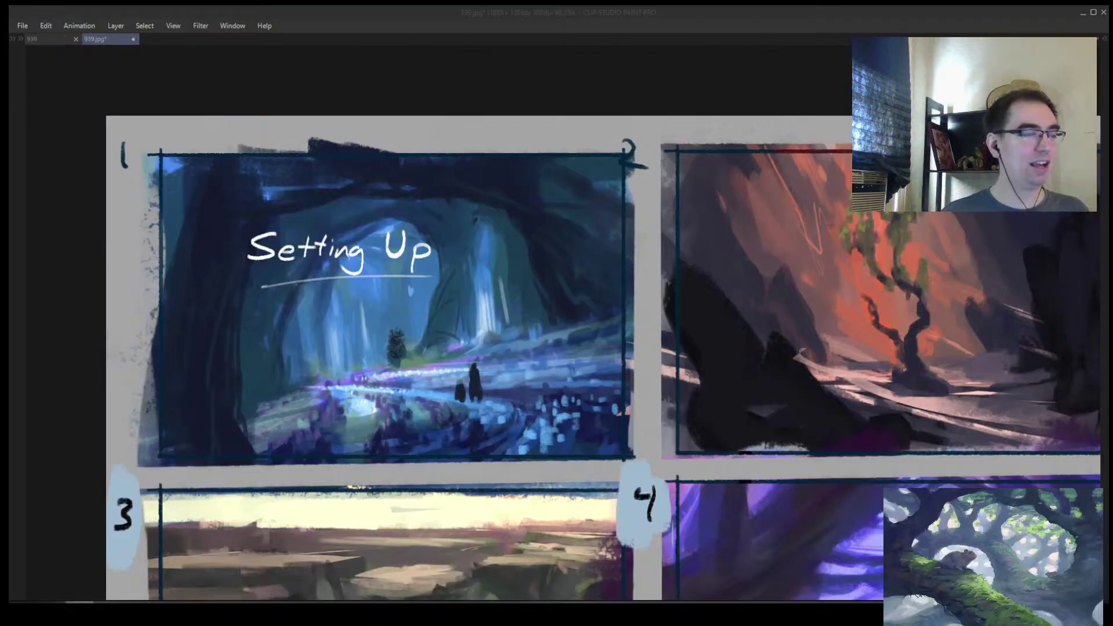
pyautogui.moveTo(409, 345)
pyautogui.mouseDown()
pyautogui.moveTo(378, 351)
pyautogui.moveTo(402, 359)
pyautogui.moveTo(380, 308)
pyautogui.moveTo(390, 308)
pyautogui.mouseUp()
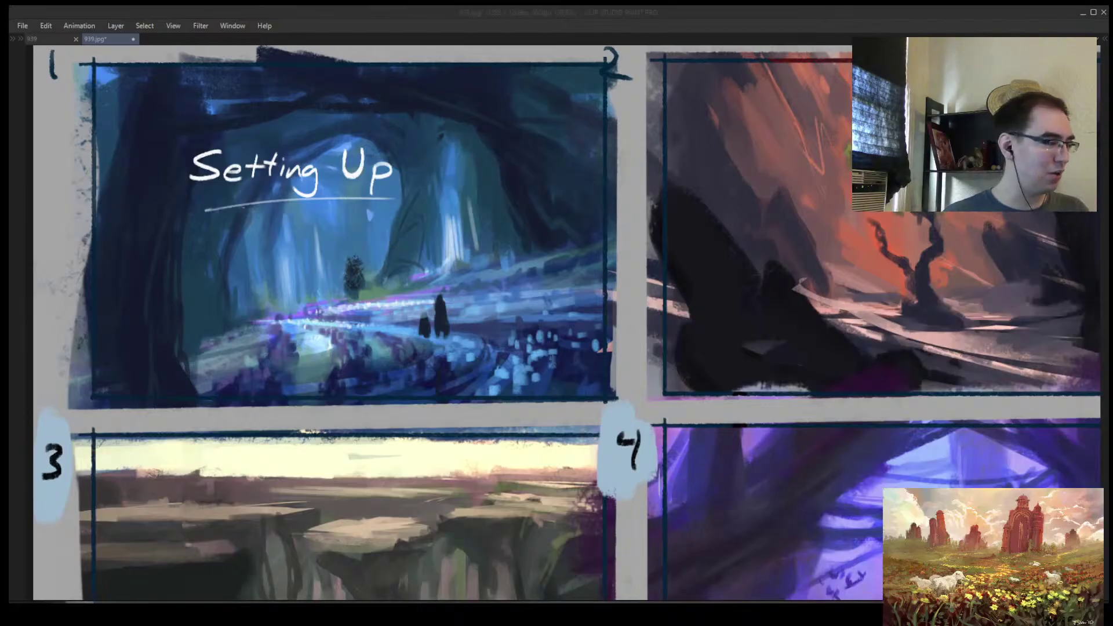
pyautogui.click(345, 294)
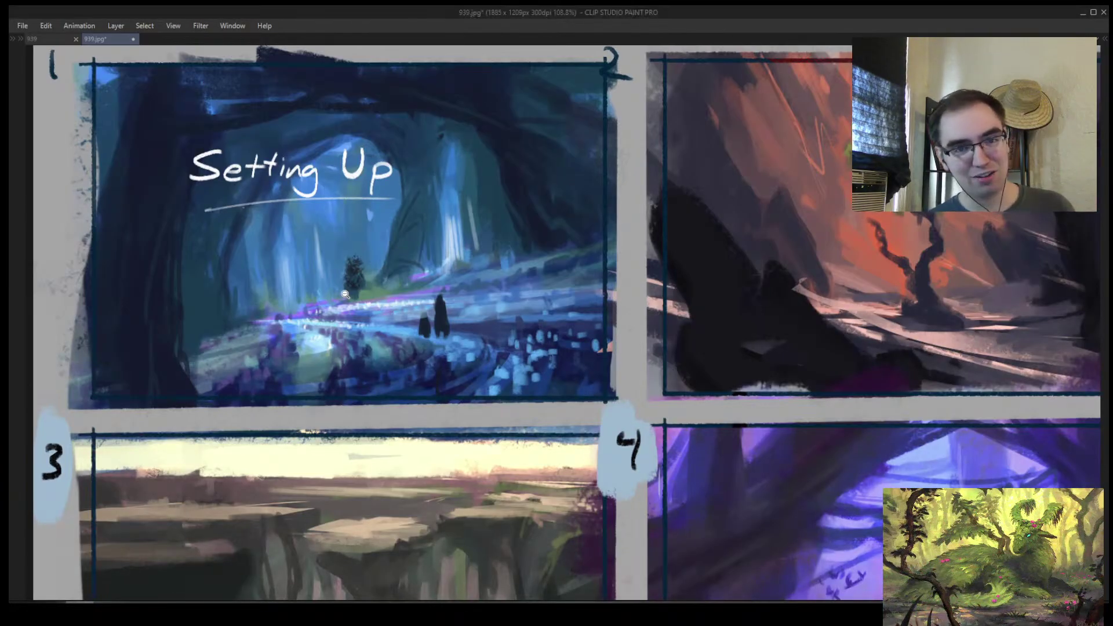
pyautogui.moveTo(418, 309); pyautogui.dragTo(427, 272)
pyautogui.scroll(1, 409, 280)
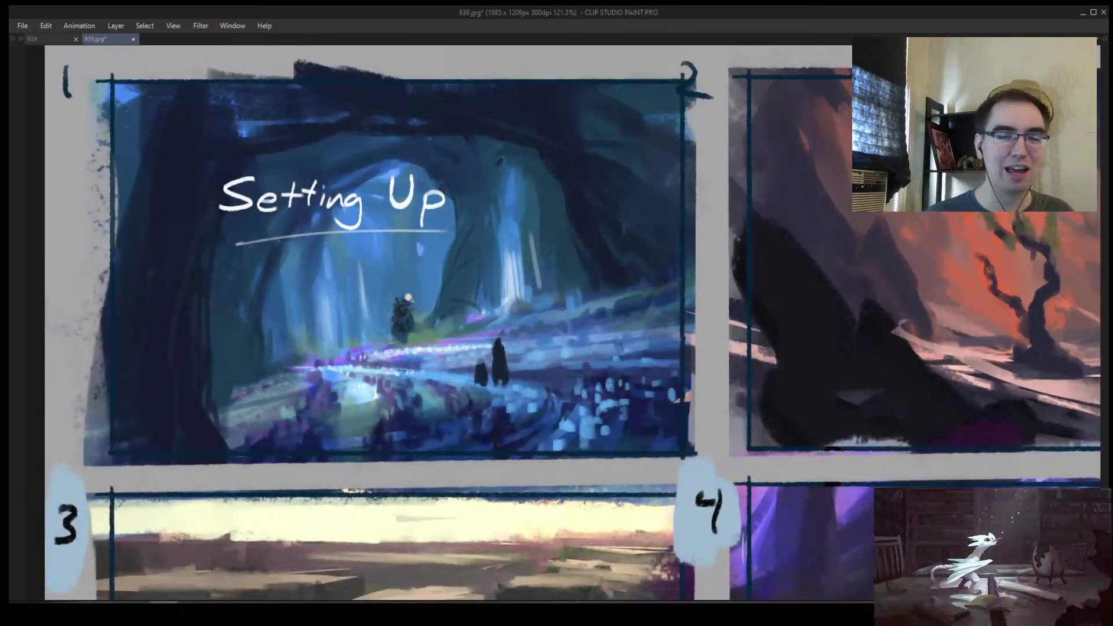
pyautogui.scroll(-3, 407, 298)
pyautogui.scroll(3, 406, 272)
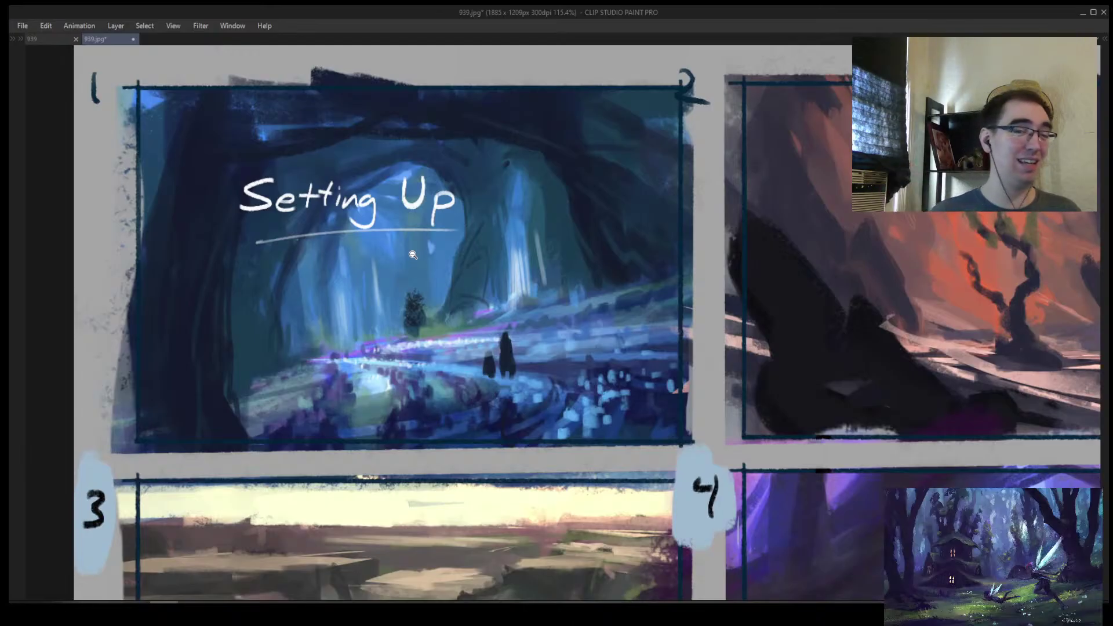
# Open 939.jpg from the "aa streampaint 939" folder inside "aa Streampaintings"
pyautogui.click(20, 27)
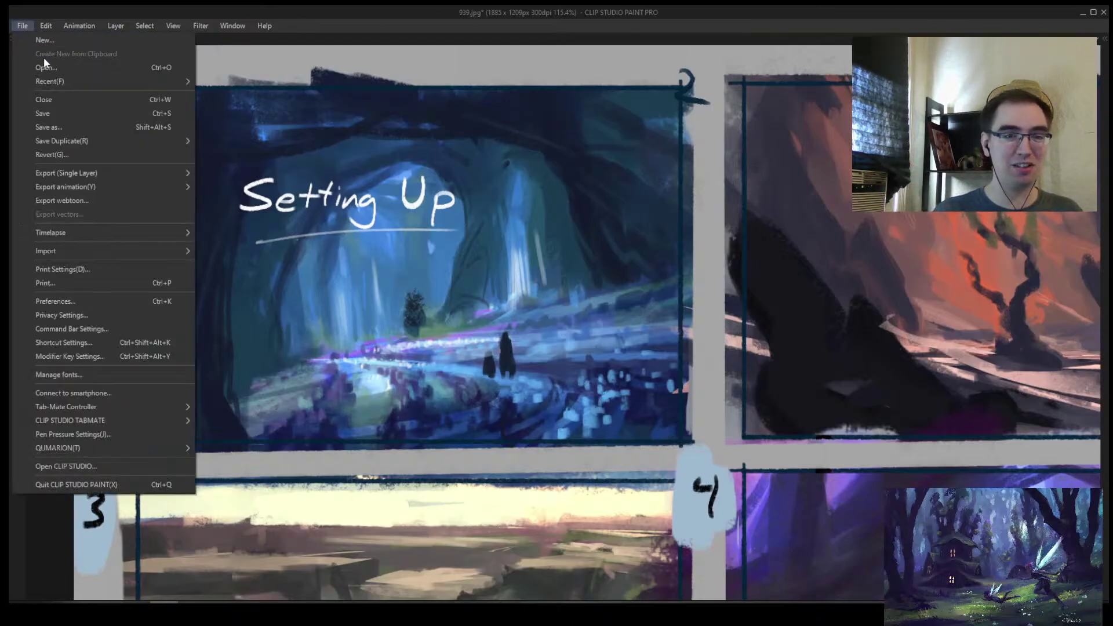
pyautogui.click(64, 66)
pyautogui.click(448, 33)
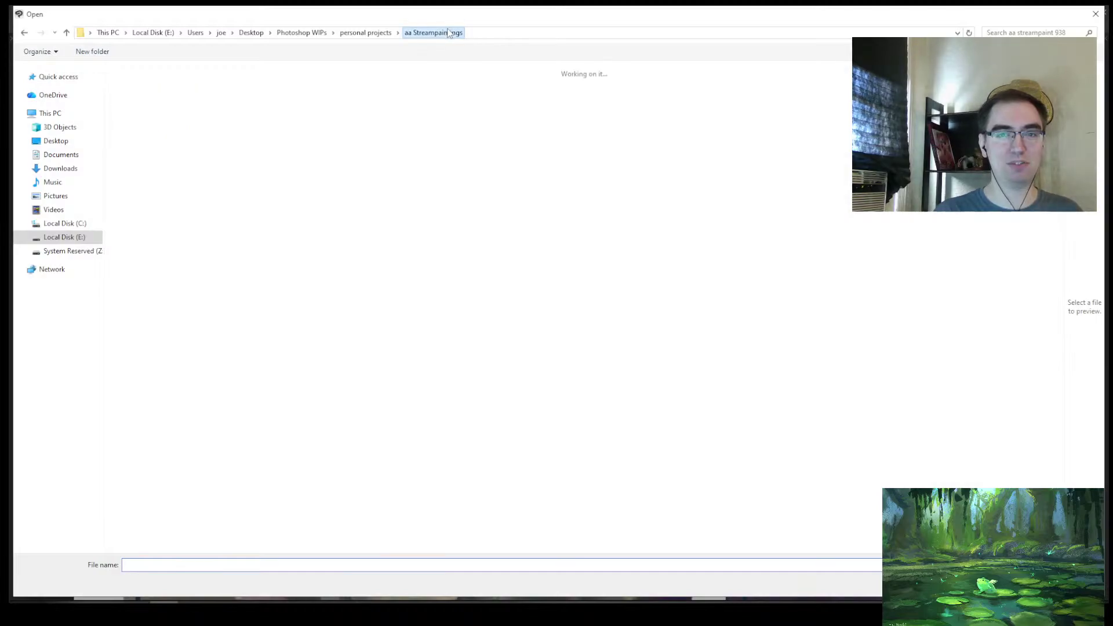
pyautogui.doubleClick(293, 110)
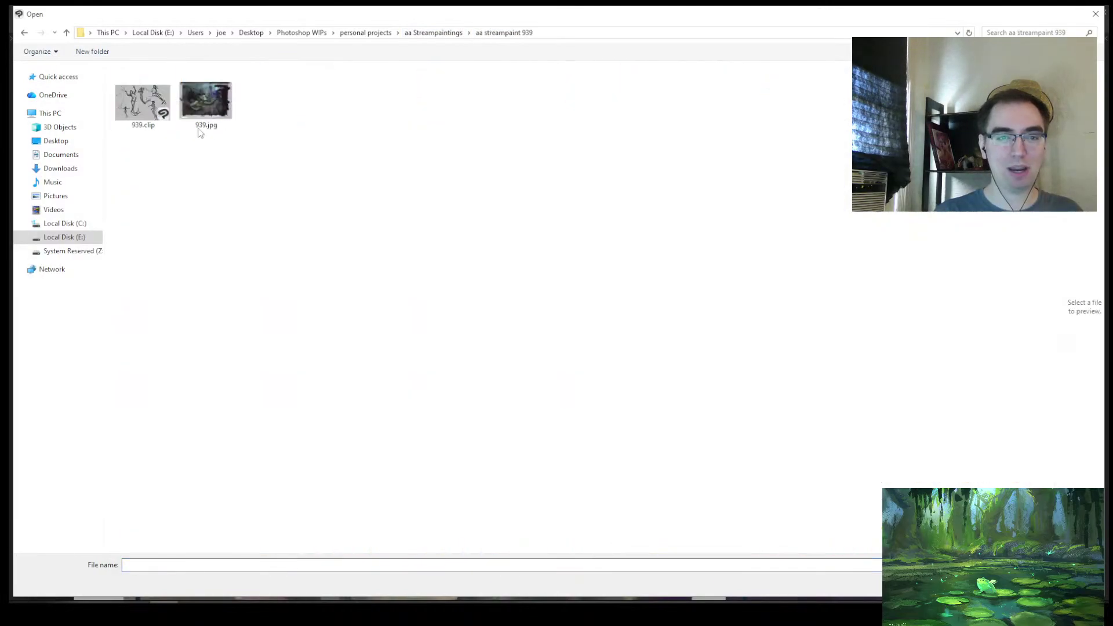
pyautogui.doubleClick(210, 110)
# Examine the opened painting in normal and mirrored view, and close it
pyautogui.moveTo(494, 287)
pyautogui.mouseDown()
pyautogui.moveTo(523, 294)
pyautogui.moveTo(354, 222)
pyautogui.moveTo(434, 273)
pyautogui.moveTo(495, 286)
pyautogui.mouseUp()
pyautogui.press('h')
pyautogui.moveTo(520, 322); pyautogui.dragTo(490, 327)
pyautogui.moveTo(623, 344); pyautogui.dragTo(649, 328)
pyautogui.moveTo(543, 298); pyautogui.dragTo(550, 294)
pyautogui.moveTo(450, 256); pyautogui.dragTo(530, 305)
pyautogui.click(190, 40)
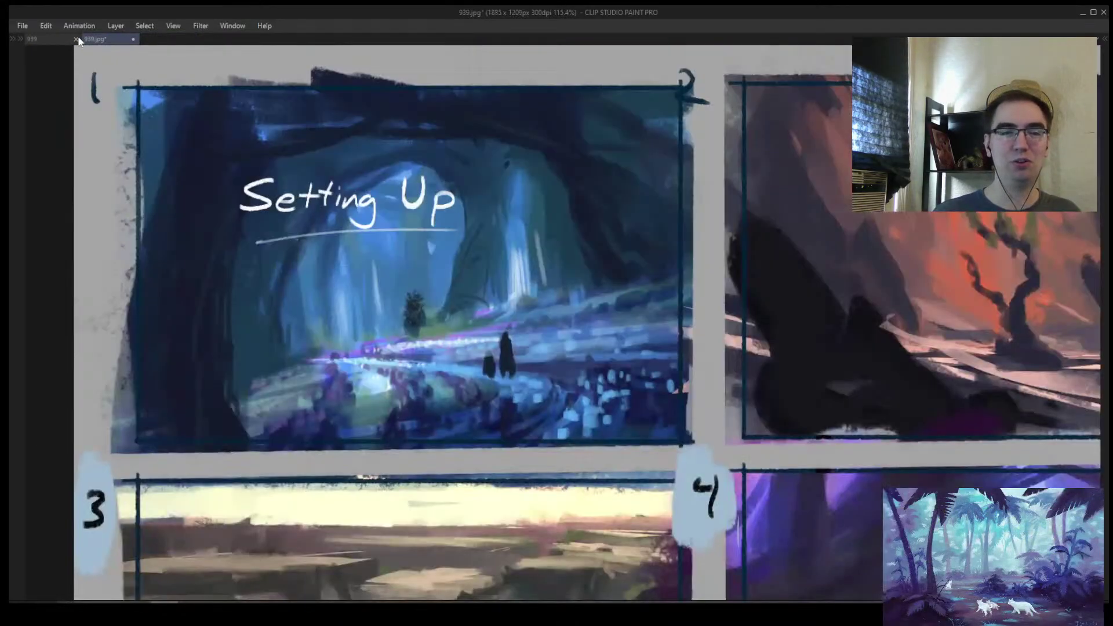
# Look over the gesture drawings in the 939 sketch document and return to the 939.jpg thumbnail sheet
pyautogui.click(58, 39)
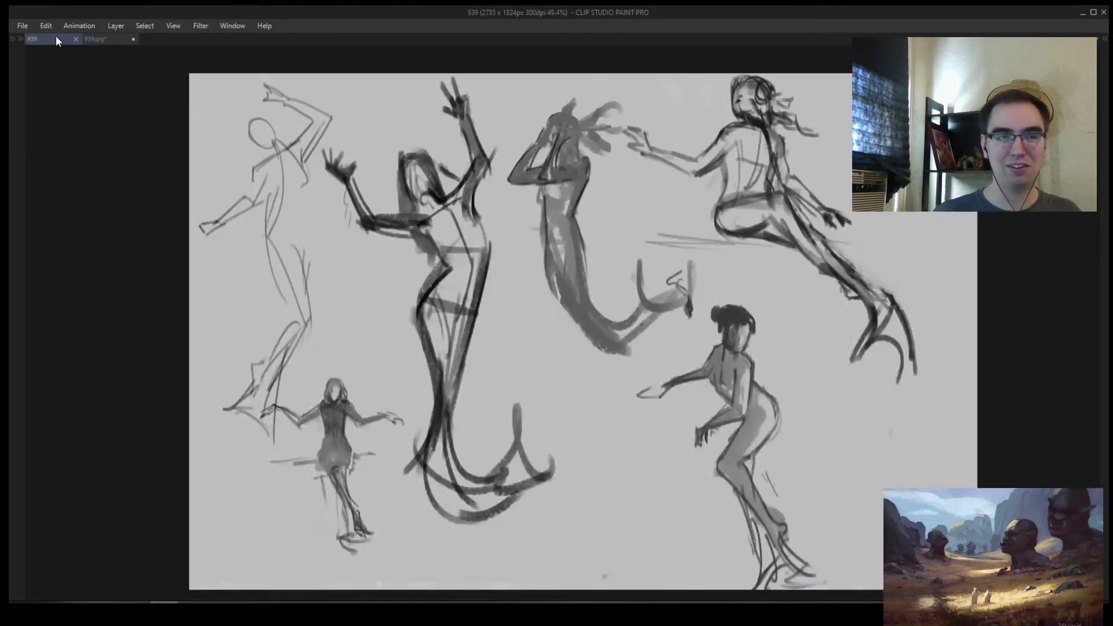
pyautogui.moveTo(320, 132); pyautogui.dragTo(336, 189)
pyautogui.scroll(-4, 337, 189)
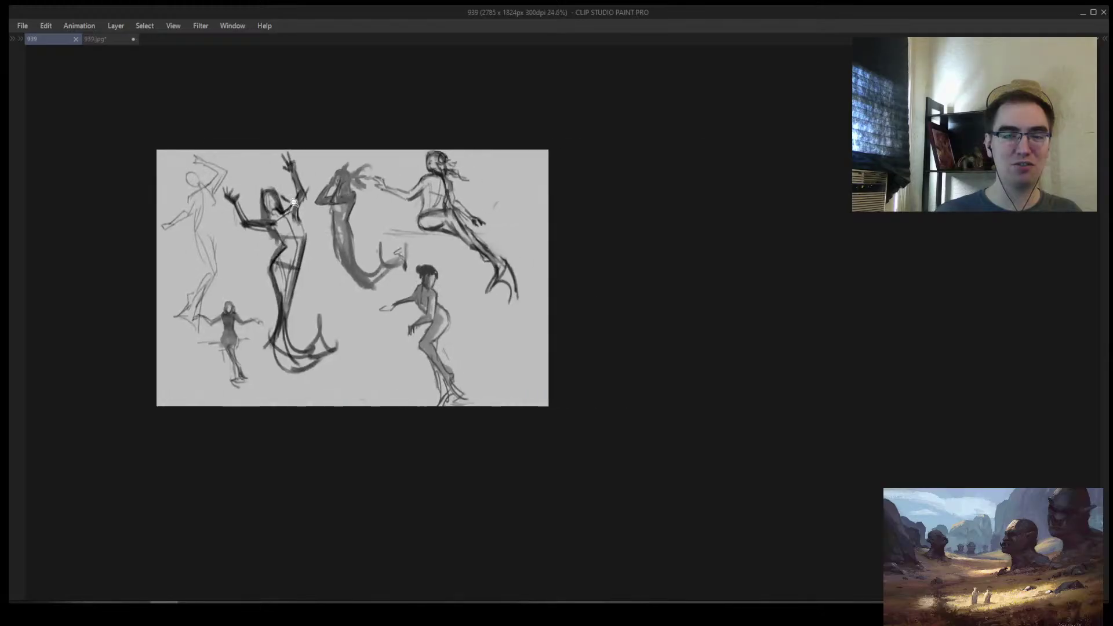
pyautogui.scroll(5, 325, 221)
pyautogui.moveTo(414, 68)
pyautogui.mouseDown()
pyautogui.moveTo(255, 510)
pyautogui.moveTo(417, 116)
pyautogui.mouseUp()
pyautogui.moveTo(264, 95)
pyautogui.mouseDown()
pyautogui.moveTo(373, 472)
pyautogui.moveTo(198, 85)
pyautogui.mouseUp()
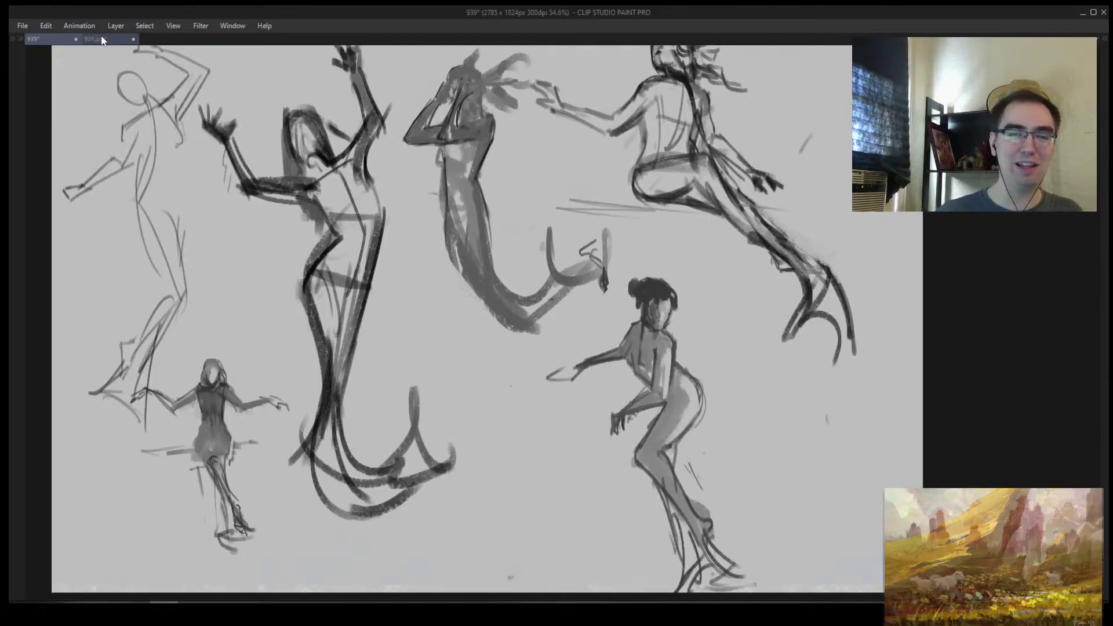
pyautogui.click(117, 38)
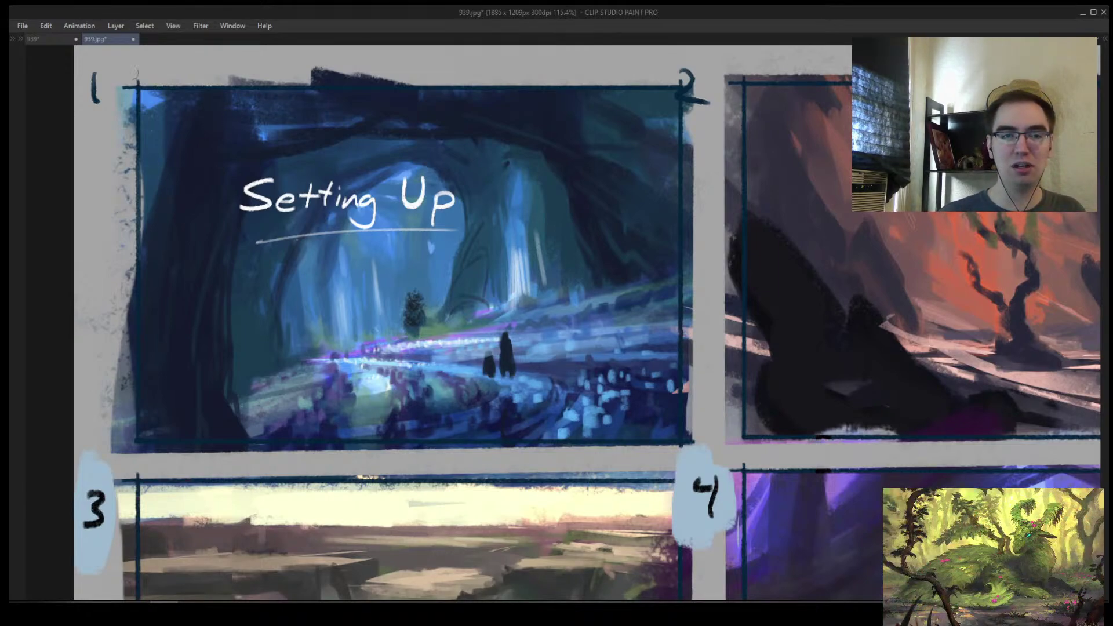
pyautogui.click(35, 39)
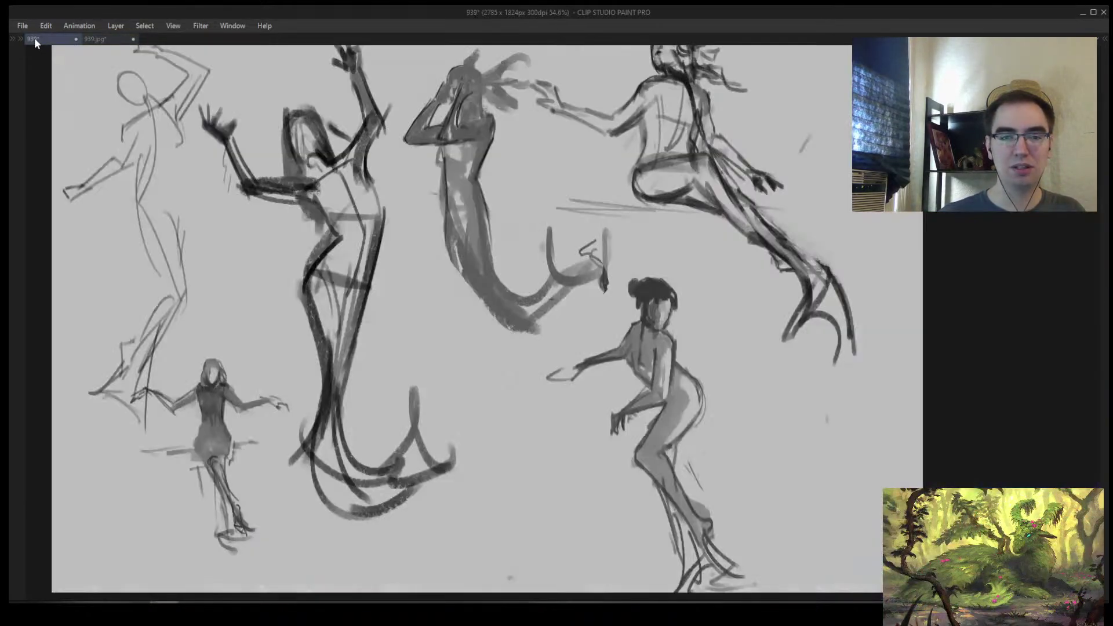
pyautogui.click(96, 38)
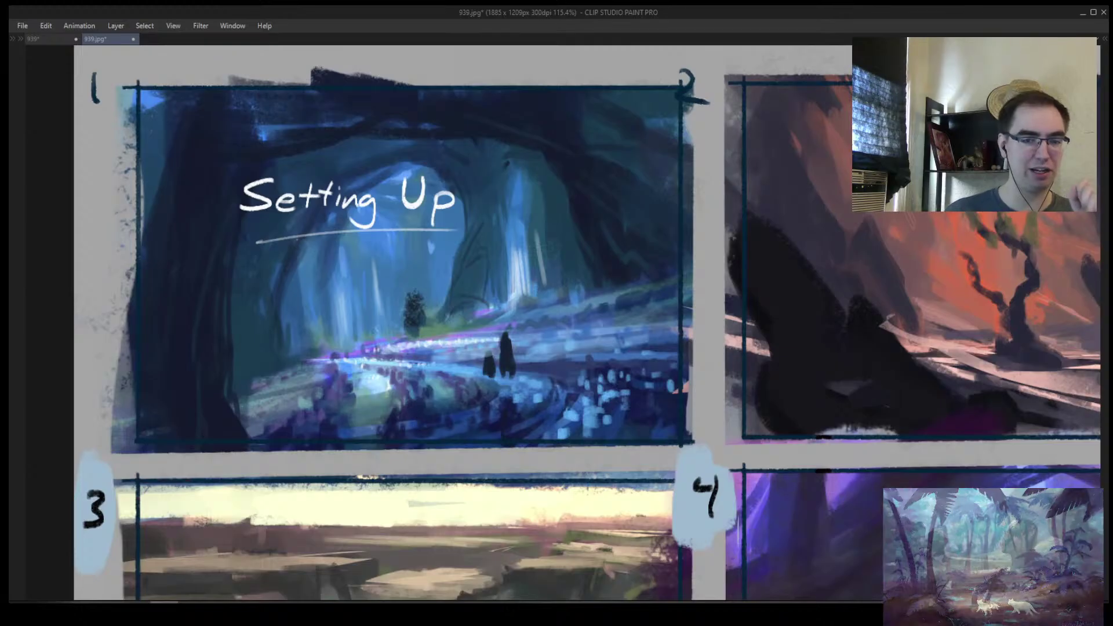
# Clear the underlined "Setting Up" lettering from the blue forest thumbnail
pyautogui.moveTo(371, 351)
pyautogui.mouseDown()
pyautogui.moveTo(330, 351)
pyautogui.moveTo(377, 351)
pyautogui.mouseUp()
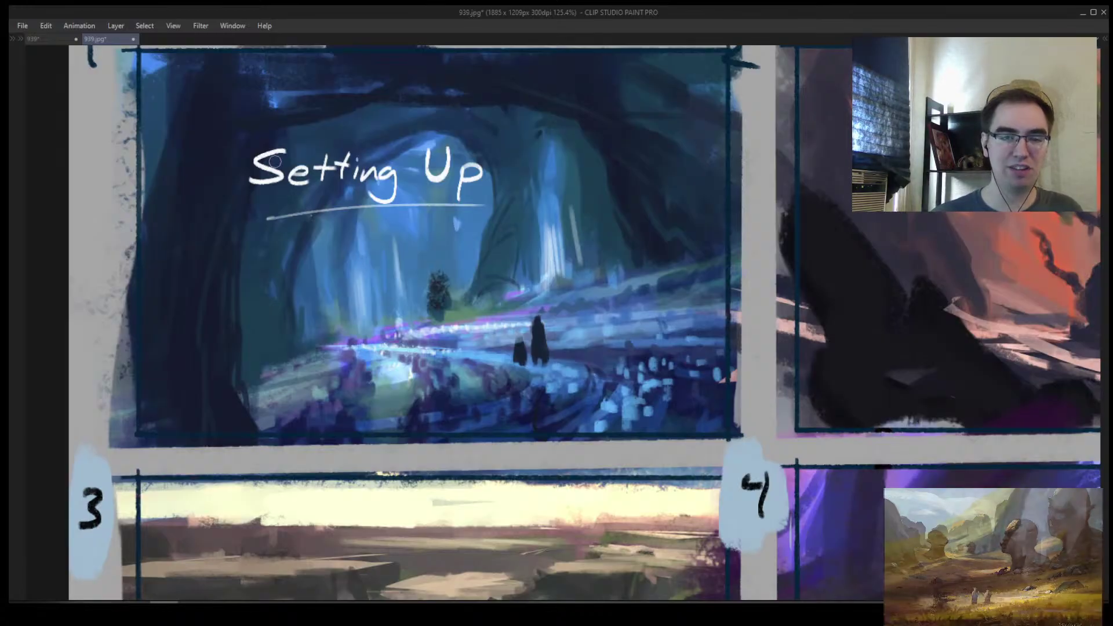
pyautogui.moveTo(303, 235); pyautogui.dragTo(283, 227)
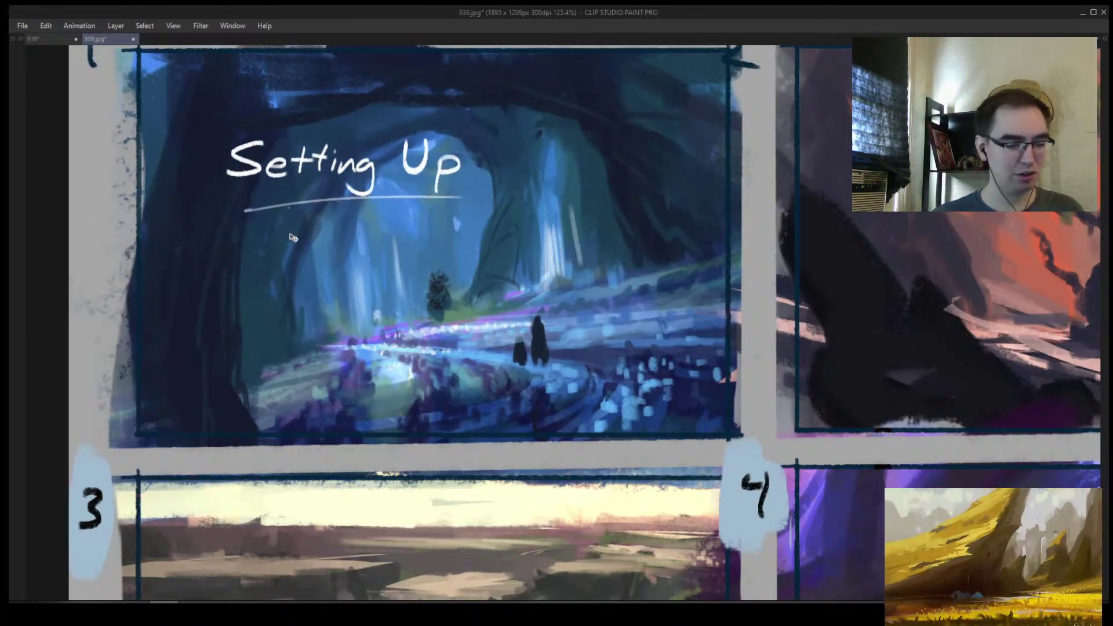
pyautogui.press('Delete')
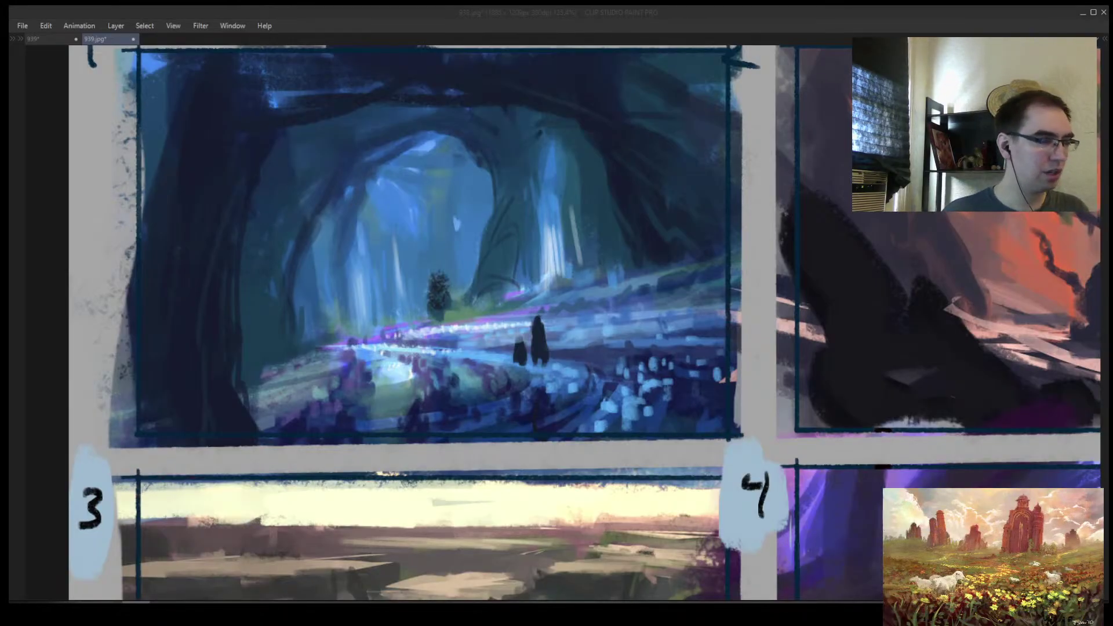
# Lasso two upright figure shapes beside the bright pool in thumbnail 1, fill them with a dark colour sampled from the artwork and deselect
pyautogui.click(317, 322)
pyautogui.moveTo(320, 314); pyautogui.dragTo(320, 326)
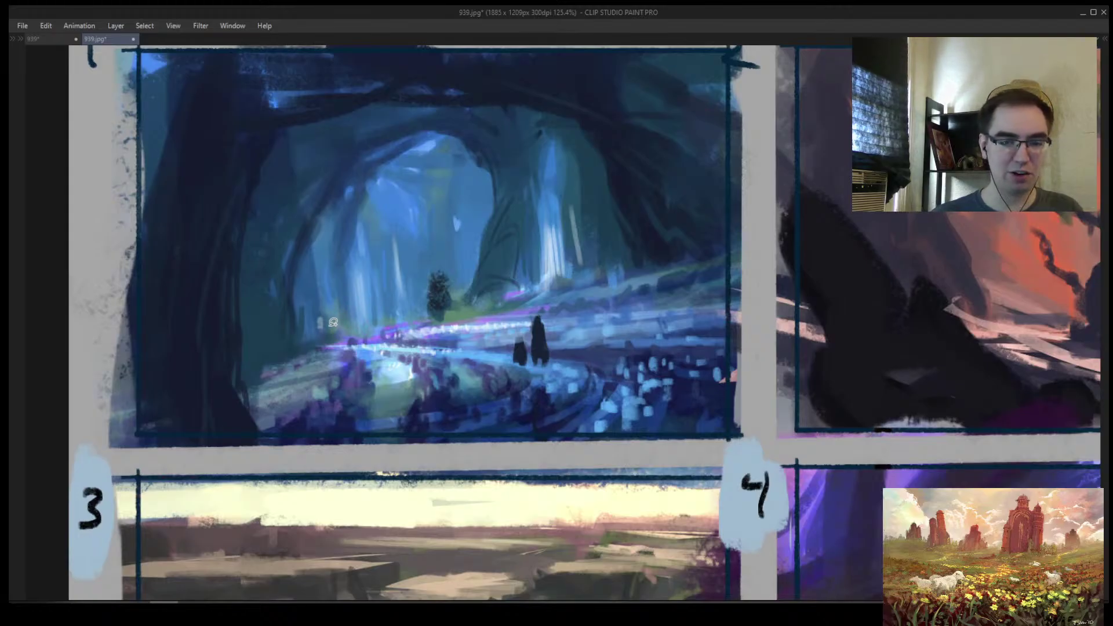
pyautogui.moveTo(337, 320)
pyautogui.mouseDown()
pyautogui.moveTo(328, 386)
pyautogui.moveTo(331, 322)
pyautogui.moveTo(348, 311)
pyautogui.mouseUp()
pyautogui.press('alt')
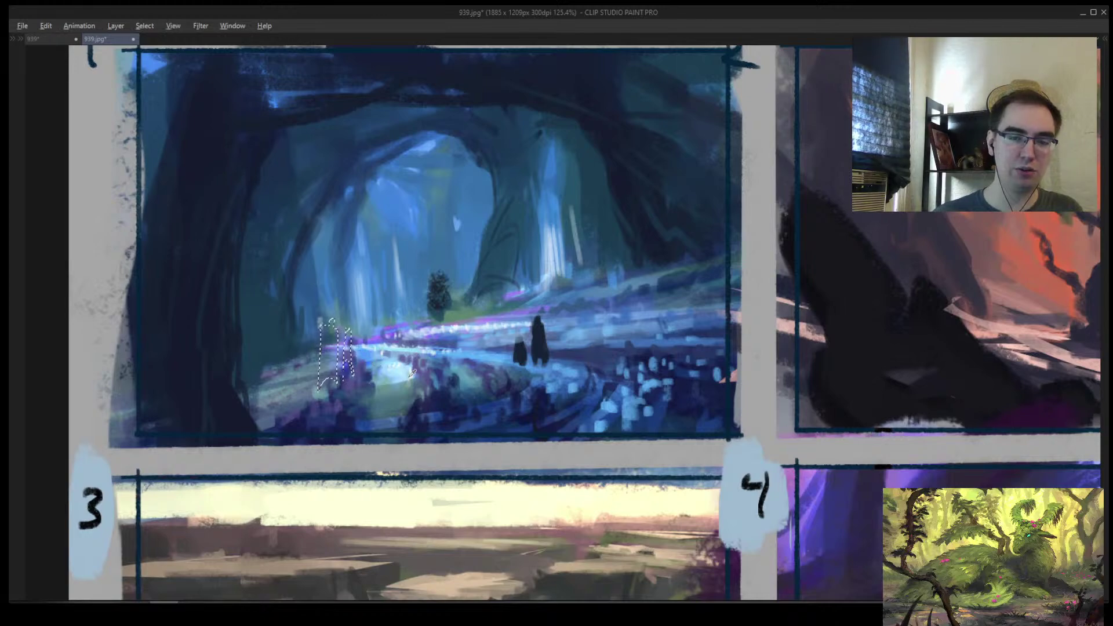
pyautogui.hotkey('alt', 'Delete')
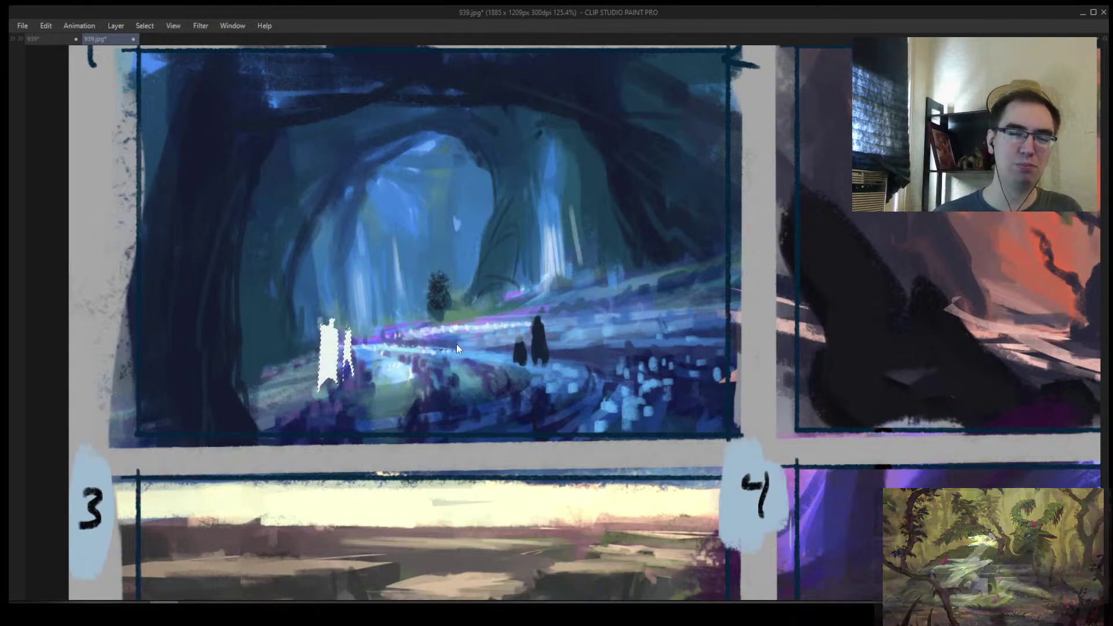
pyautogui.hotkey('ctrl', 'z')
pyautogui.keyDown('alt'); pyautogui.click(663, 195); pyautogui.keyUp('alt')
pyautogui.hotkey('alt', 'Delete')
pyautogui.hotkey('ctrl', 'd')
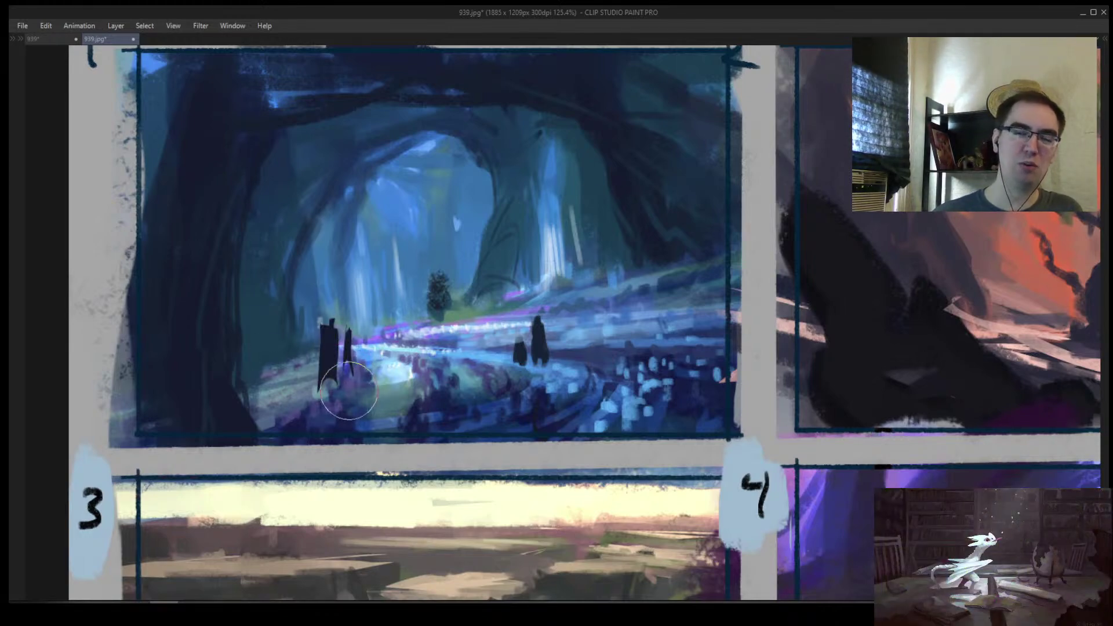
# Circle the pair of dark figures on the path with a thick dark stroke and undo the circle
pyautogui.scroll(2, 349, 324)
pyautogui.moveTo(348, 333); pyautogui.dragTo(477, 326)
pyautogui.scroll(-5, 477, 324)
pyautogui.scroll(8, 477, 325)
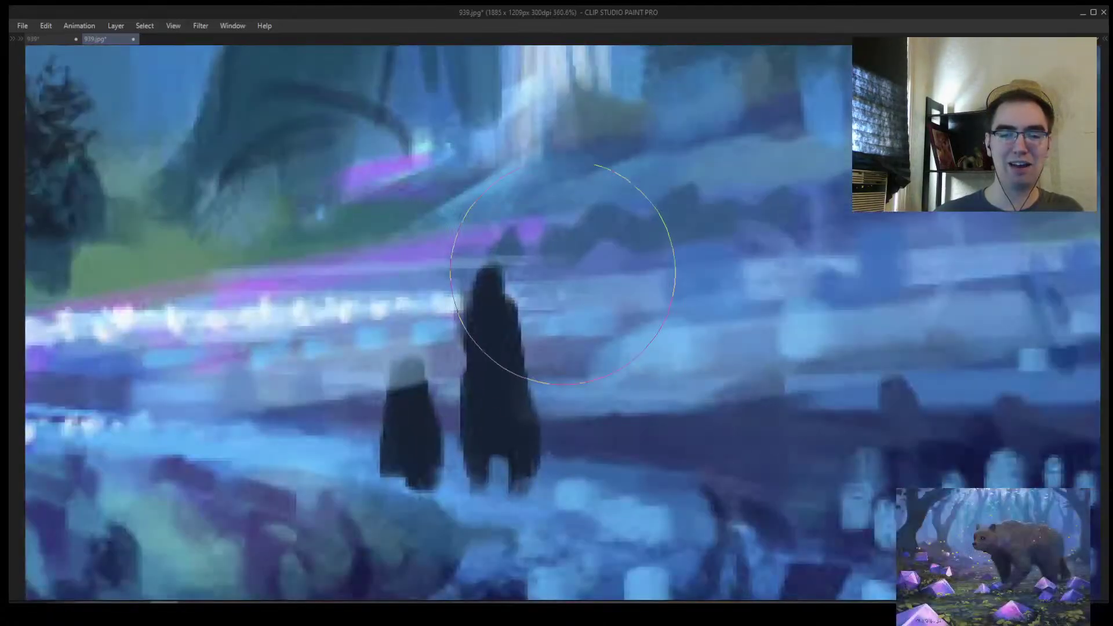
pyautogui.moveTo(310, 335)
pyautogui.mouseDown()
pyautogui.moveTo(566, 311)
pyautogui.moveTo(398, 199)
pyautogui.mouseUp()
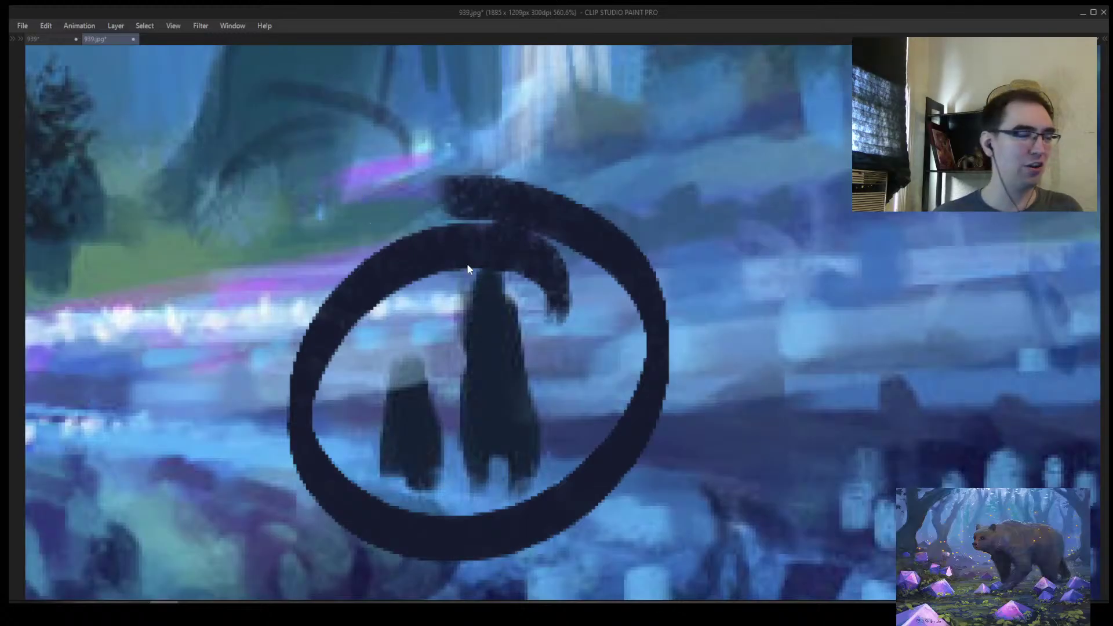
pyautogui.hotkey('ctrl', 'z')
# Brush in more dark upright silhouettes of varied sizes along the glowing path and around the filled figures
pyautogui.scroll(-3, 462, 322)
pyautogui.moveTo(413, 379)
pyautogui.mouseDown()
pyautogui.moveTo(426, 316)
pyautogui.moveTo(431, 346)
pyautogui.mouseUp()
pyautogui.scroll(-5, 472, 359)
pyautogui.scroll(1, 472, 359)
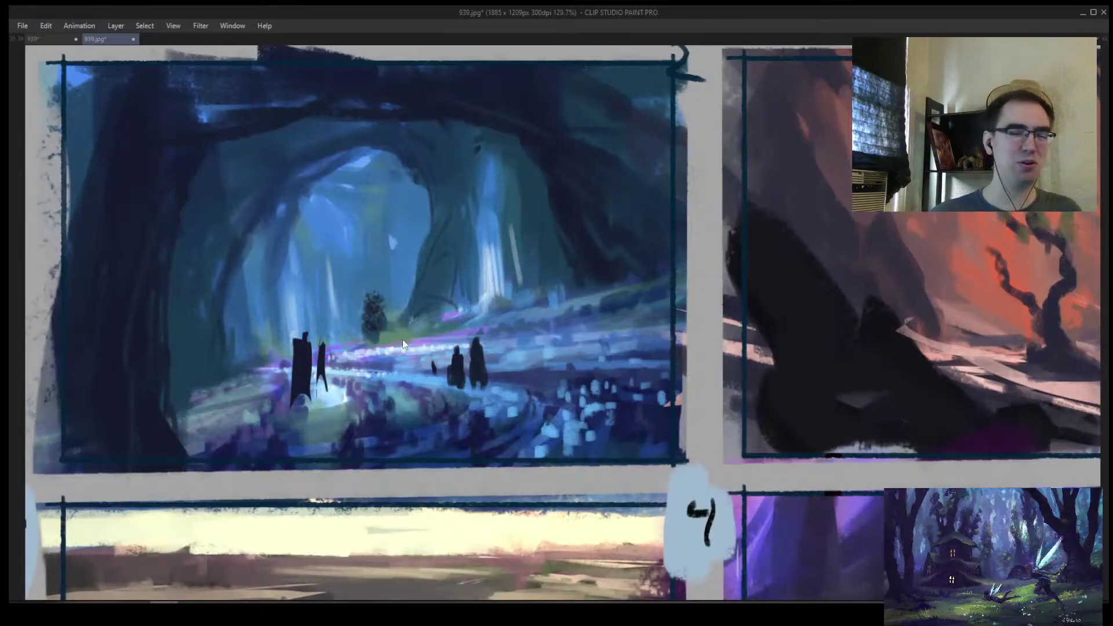
pyautogui.moveTo(277, 393)
pyautogui.mouseDown()
pyautogui.moveTo(280, 356)
pyautogui.moveTo(283, 399)
pyautogui.moveTo(275, 356)
pyautogui.moveTo(250, 395)
pyautogui.mouseUp()
pyautogui.moveTo(361, 338); pyautogui.dragTo(365, 368)
pyautogui.moveTo(409, 328); pyautogui.dragTo(413, 369)
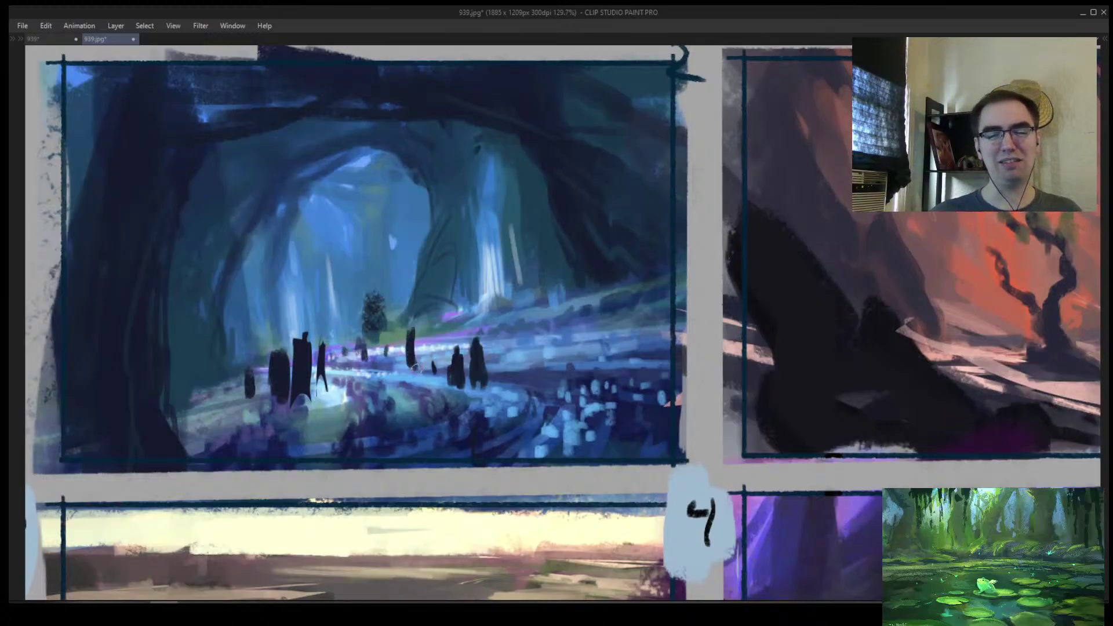
# Mirror the canvas view horizontally and focus on the silhouettes in the blue forest thumbnail
pyautogui.moveTo(352, 325); pyautogui.dragTo(313, 325)
pyautogui.press('h')
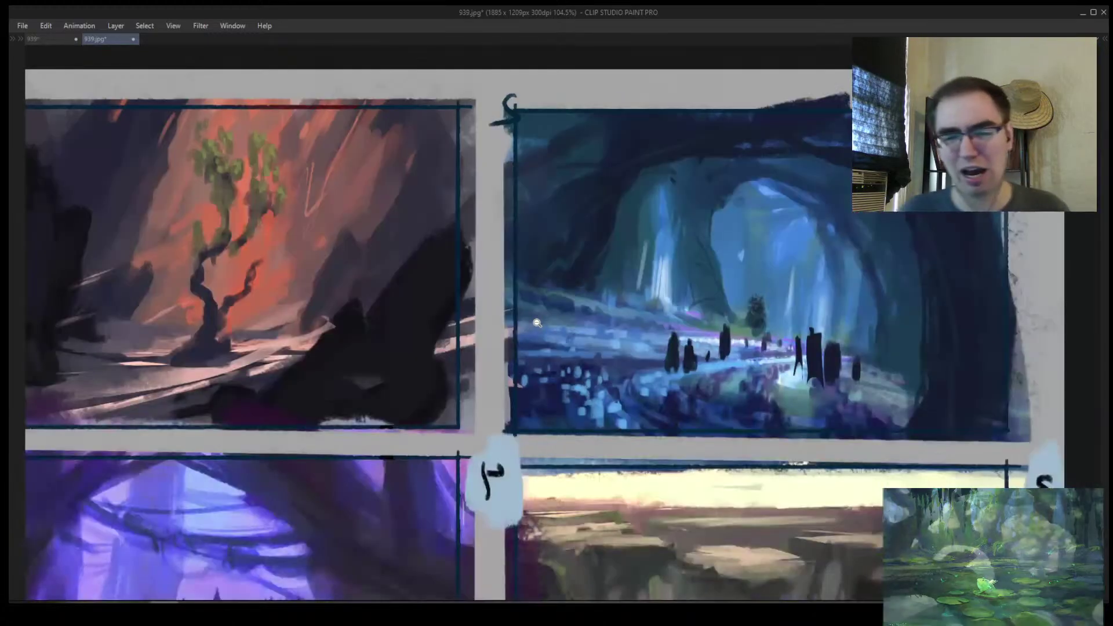
pyautogui.moveTo(585, 368); pyautogui.dragTo(309, 333)
pyautogui.moveTo(498, 307); pyautogui.dragTo(523, 292)
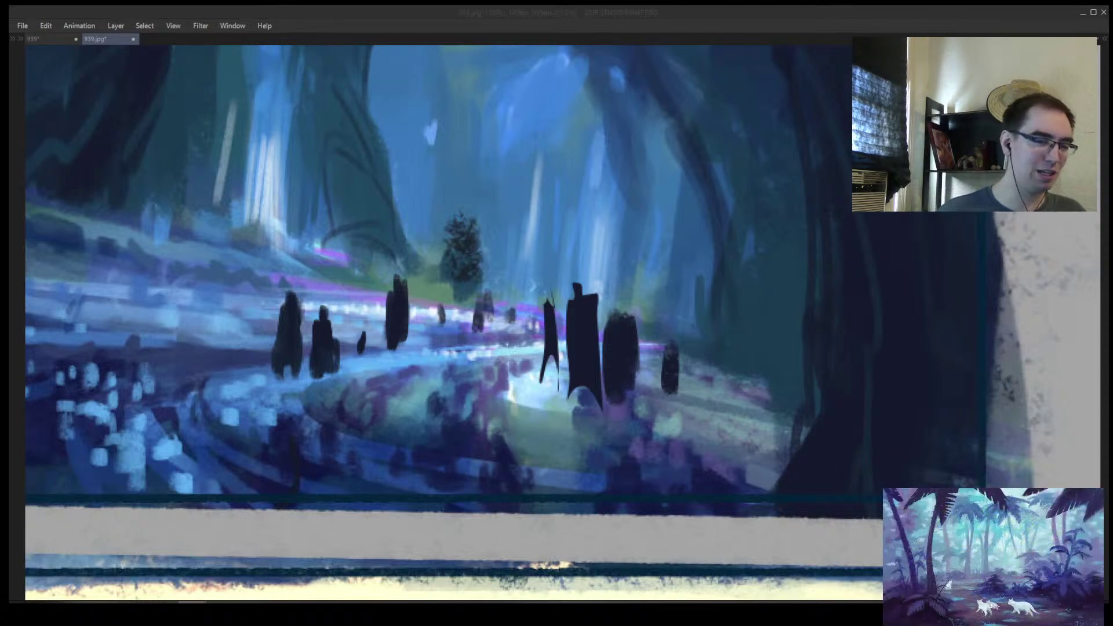
# Retouch the tall silhouette at the outer end of the group, extending its lower body, and undo the stray stroke
pyautogui.click(339, 362)
pyautogui.moveTo(341, 341)
pyautogui.mouseDown()
pyautogui.moveTo(347, 348)
pyautogui.moveTo(314, 379)
pyautogui.moveTo(342, 360)
pyautogui.mouseUp()
pyautogui.moveTo(251, 363)
pyautogui.mouseDown()
pyautogui.moveTo(292, 221)
pyautogui.moveTo(285, 376)
pyautogui.moveTo(268, 324)
pyautogui.mouseUp()
pyautogui.hotkey('ctrl', 'z')
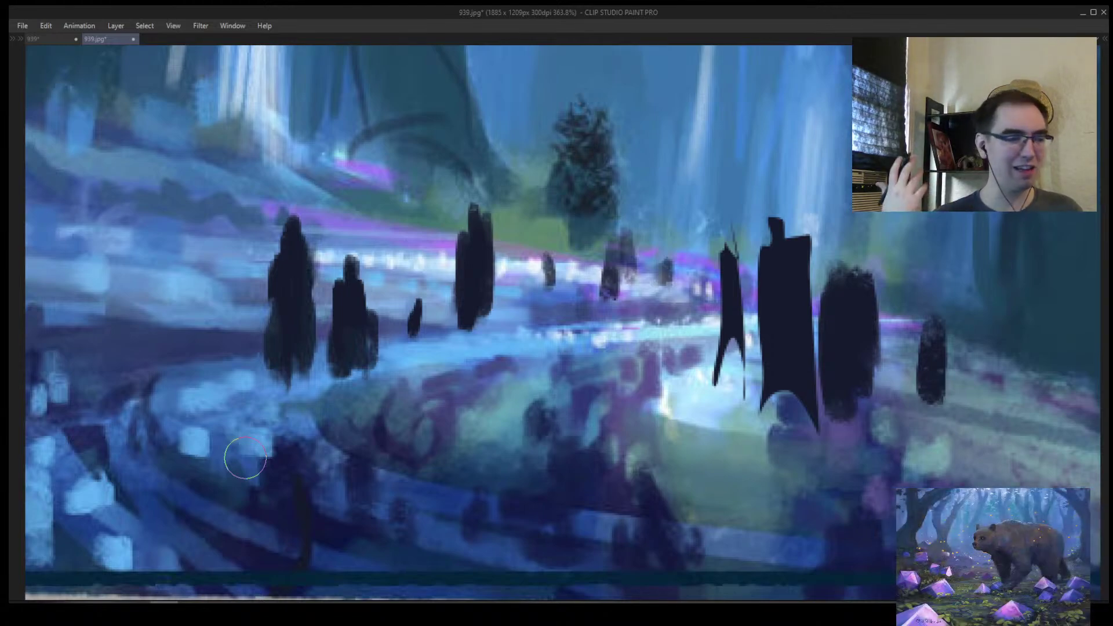
pyautogui.moveTo(339, 340); pyautogui.dragTo(345, 320)
pyautogui.scroll(-3, 346, 319)
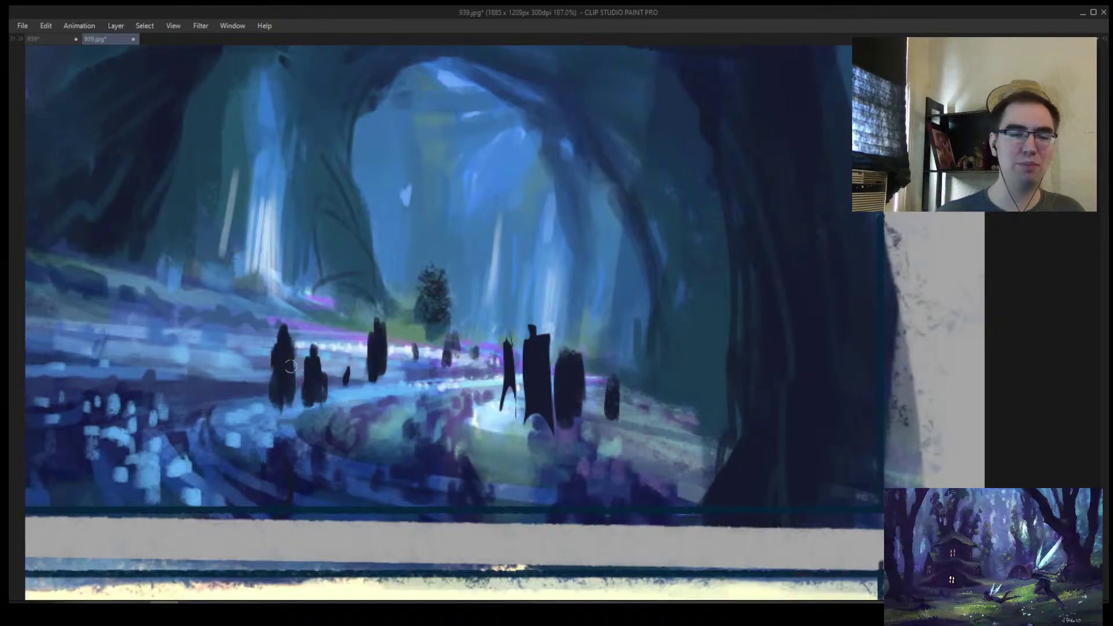
pyautogui.scroll(3, 288, 365)
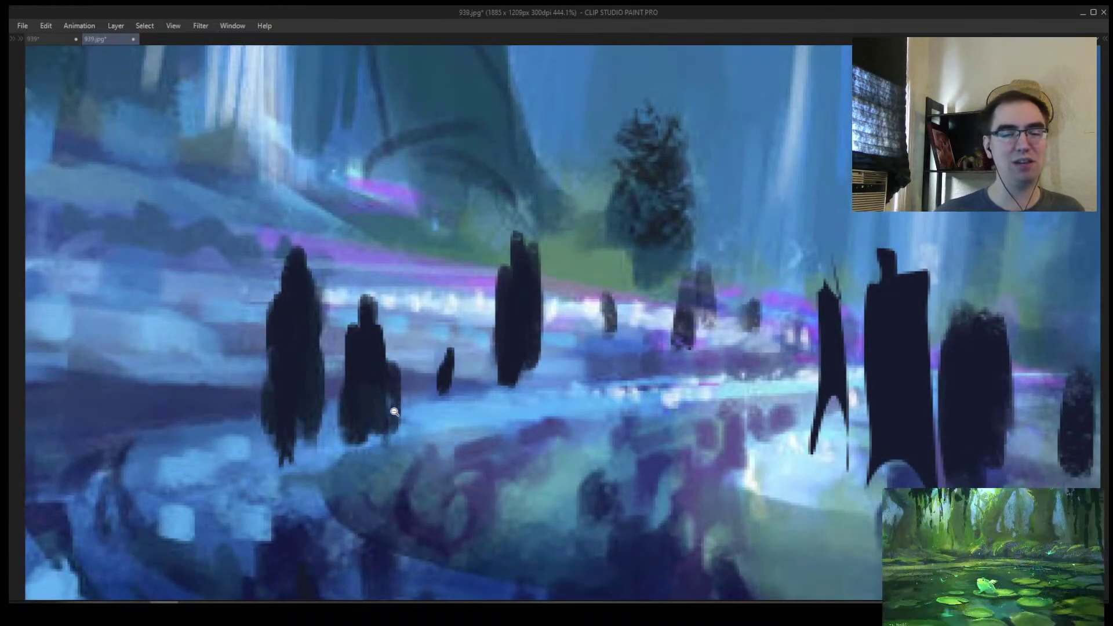
# Reshape the head and legs of the narrow silhouette next to the large block-shaped figure
pyautogui.moveTo(404, 414); pyautogui.dragTo(325, 418)
pyautogui.moveTo(535, 436); pyautogui.dragTo(586, 432)
pyautogui.moveTo(548, 394)
pyautogui.mouseDown()
pyautogui.moveTo(544, 411)
pyautogui.moveTo(549, 328)
pyautogui.mouseUp()
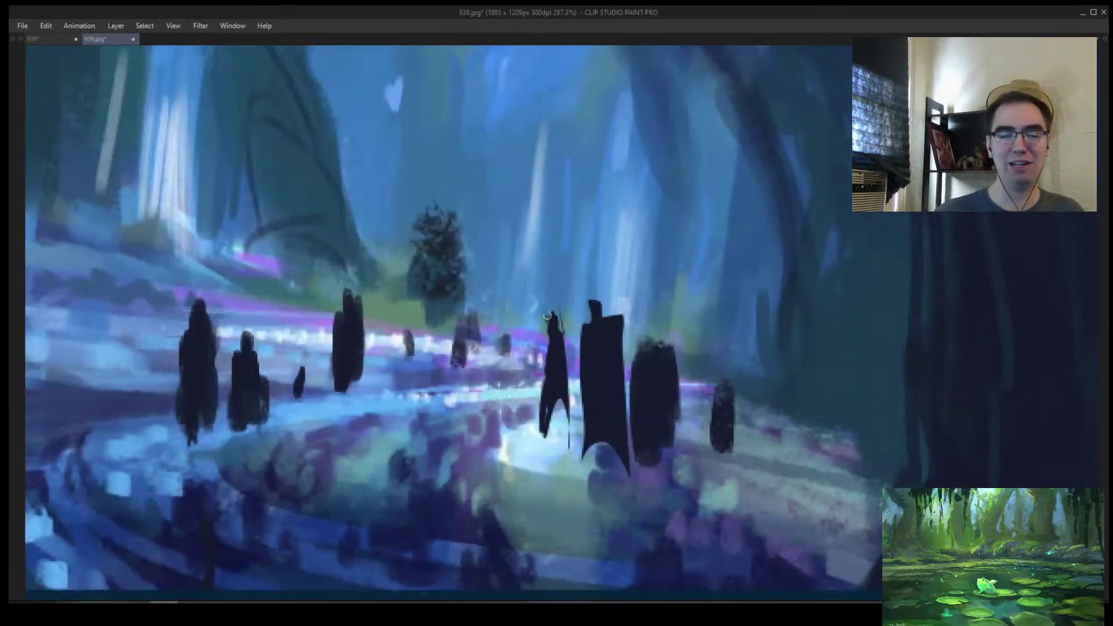
pyautogui.scroll(-5, 550, 394)
pyautogui.scroll(3, 526, 389)
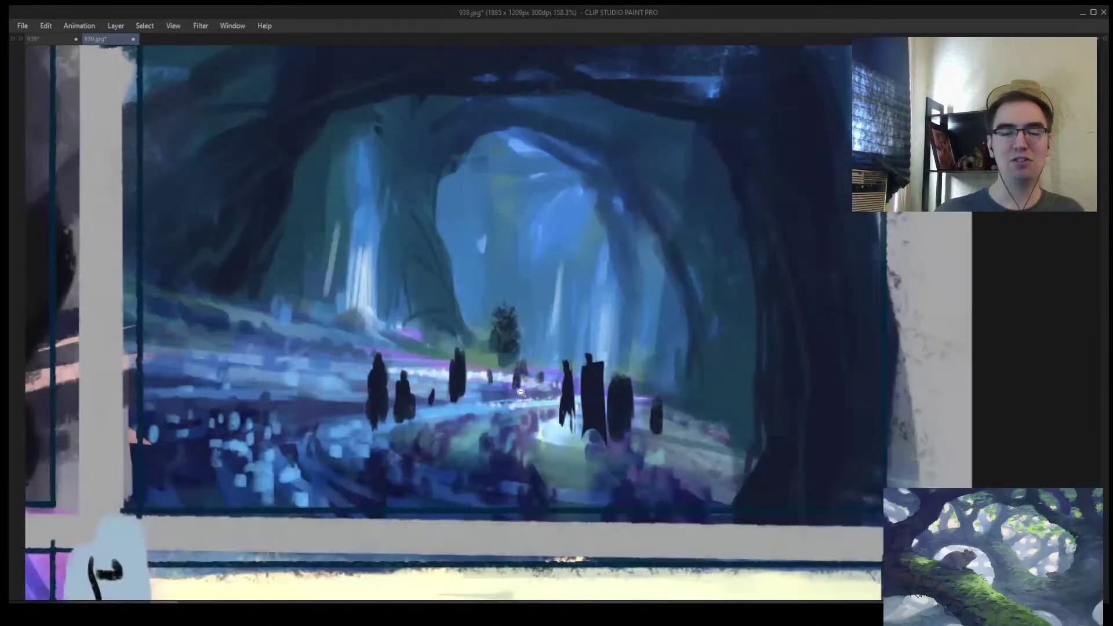
# Paint a dark outstretched swimming mermaid silhouette in the pink sky of the purple castle thumbnail, mirror the view, and undo the last strokes
pyautogui.scroll(-5, 526, 389)
pyautogui.scroll(4, 327, 452)
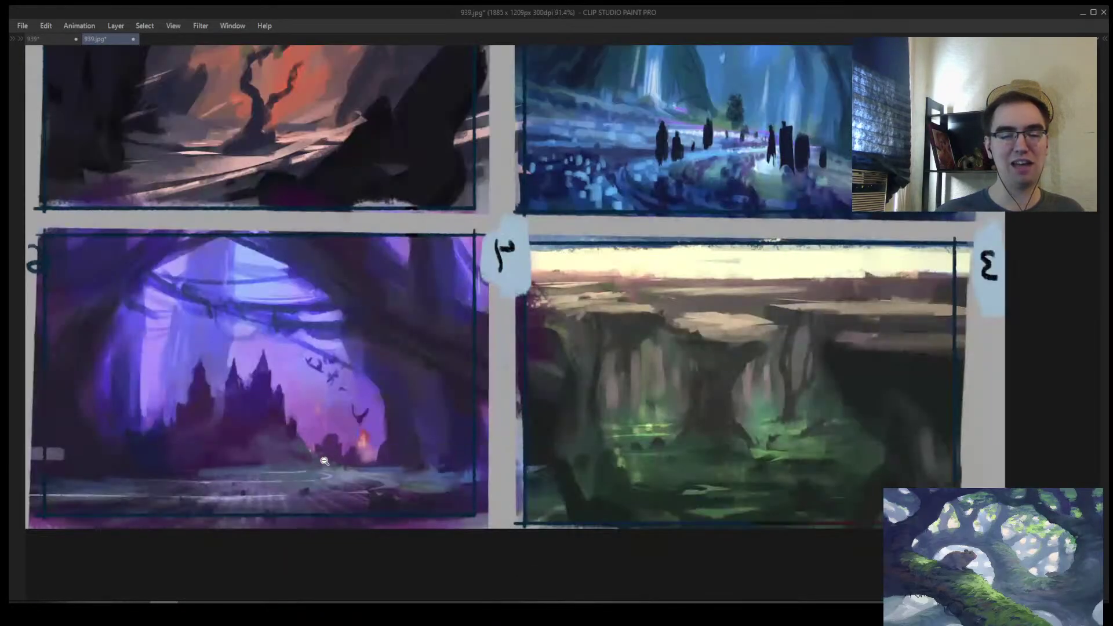
pyautogui.scroll(5, 326, 453)
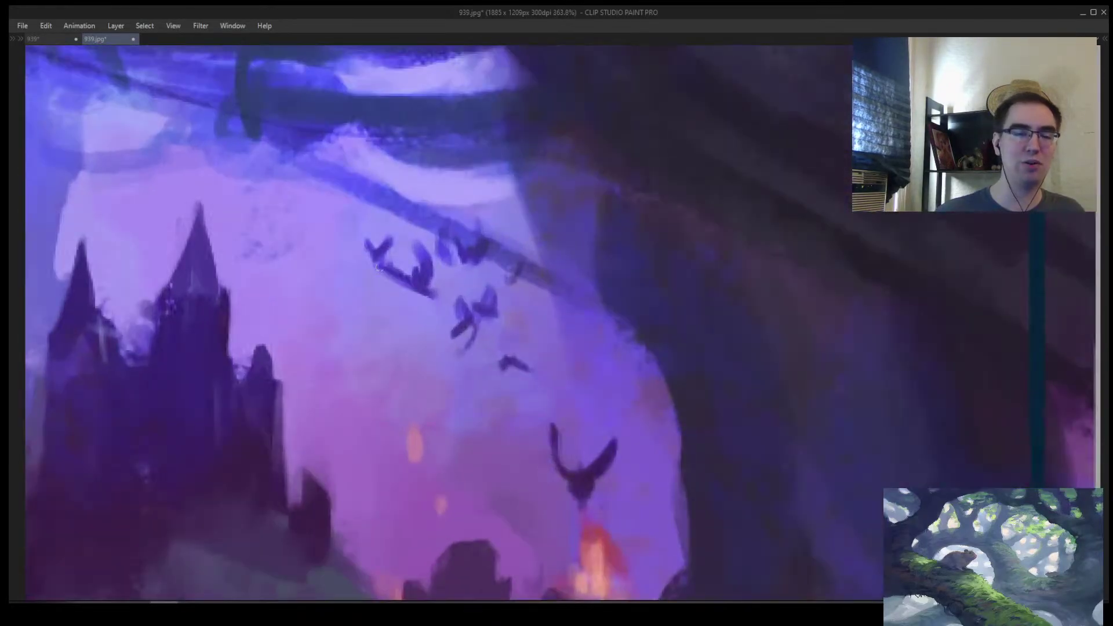
pyautogui.moveTo(366, 241)
pyautogui.mouseDown()
pyautogui.moveTo(434, 298)
pyautogui.moveTo(382, 269)
pyautogui.moveTo(452, 302)
pyautogui.mouseUp()
pyautogui.moveTo(397, 293)
pyautogui.mouseDown()
pyautogui.moveTo(420, 291)
pyautogui.moveTo(457, 331)
pyautogui.mouseUp()
pyautogui.moveTo(427, 296)
pyautogui.mouseDown()
pyautogui.moveTo(456, 322)
pyautogui.moveTo(364, 255)
pyautogui.moveTo(411, 274)
pyautogui.moveTo(381, 252)
pyautogui.moveTo(423, 252)
pyautogui.moveTo(360, 248)
pyautogui.moveTo(342, 231)
pyautogui.moveTo(373, 253)
pyautogui.moveTo(354, 241)
pyautogui.moveTo(409, 256)
pyautogui.moveTo(355, 266)
pyautogui.moveTo(364, 255)
pyautogui.moveTo(294, 204)
pyautogui.mouseUp()
pyautogui.moveTo(354, 249)
pyautogui.mouseDown()
pyautogui.moveTo(319, 216)
pyautogui.moveTo(354, 255)
pyautogui.moveTo(289, 244)
pyautogui.moveTo(331, 246)
pyautogui.mouseUp()
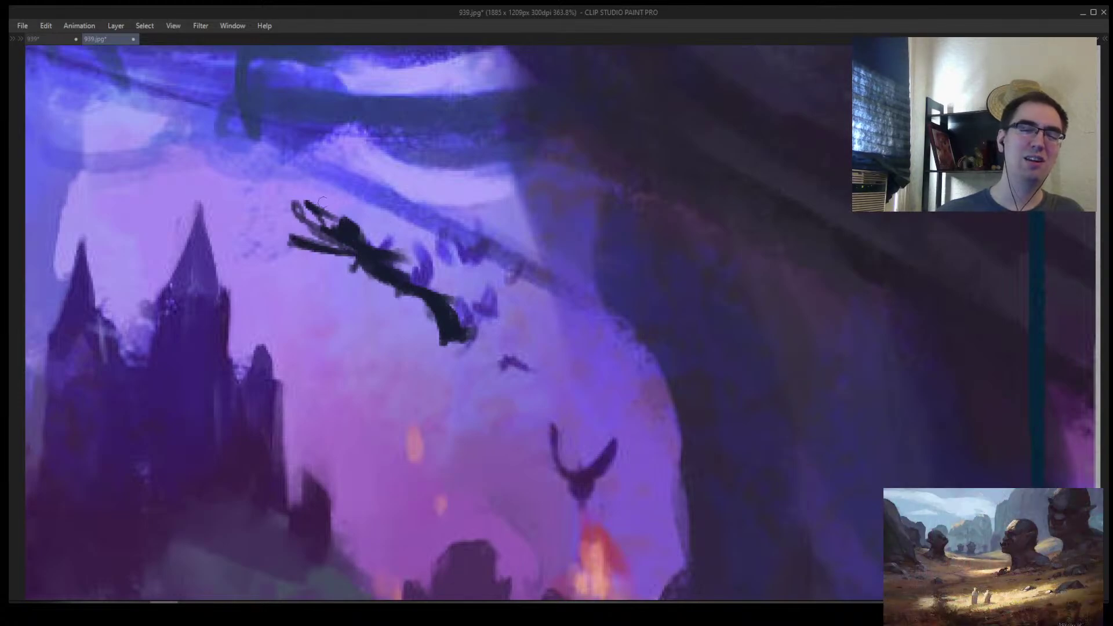
pyautogui.press('h')
pyautogui.hotkey('ctrl', 'z')
pyautogui.hotkey('ctrl', 'z')
# Brush a smaller upright silhouette with a curved tail into the sky between the first mermaid and the castle
pyautogui.scroll(-6, 571, 284)
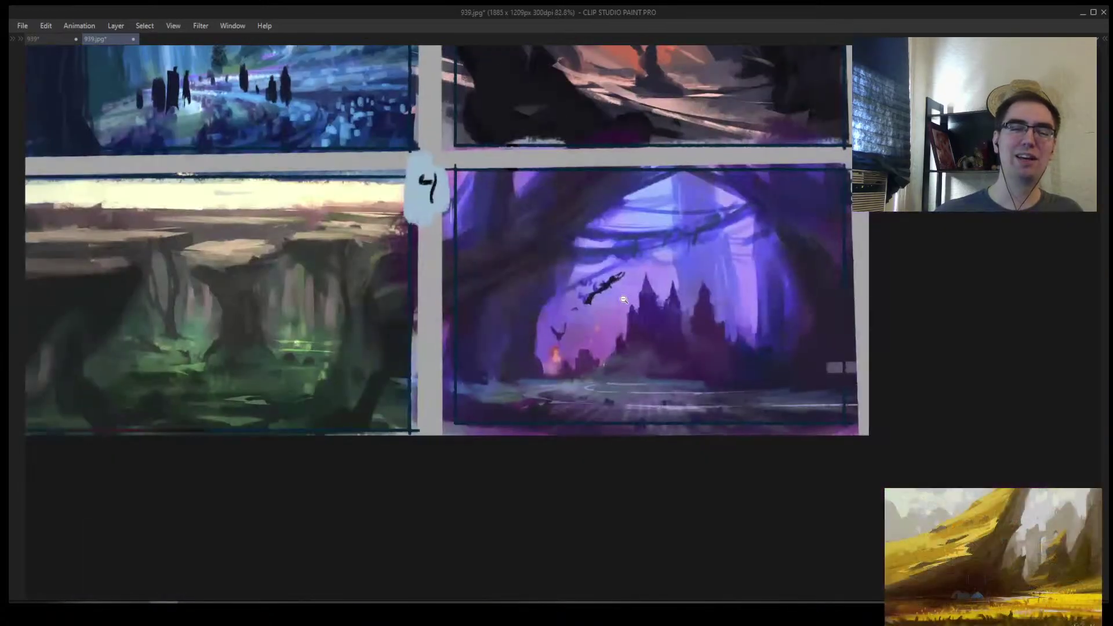
pyautogui.scroll(3, 631, 296)
pyautogui.moveTo(565, 307); pyautogui.dragTo(577, 325)
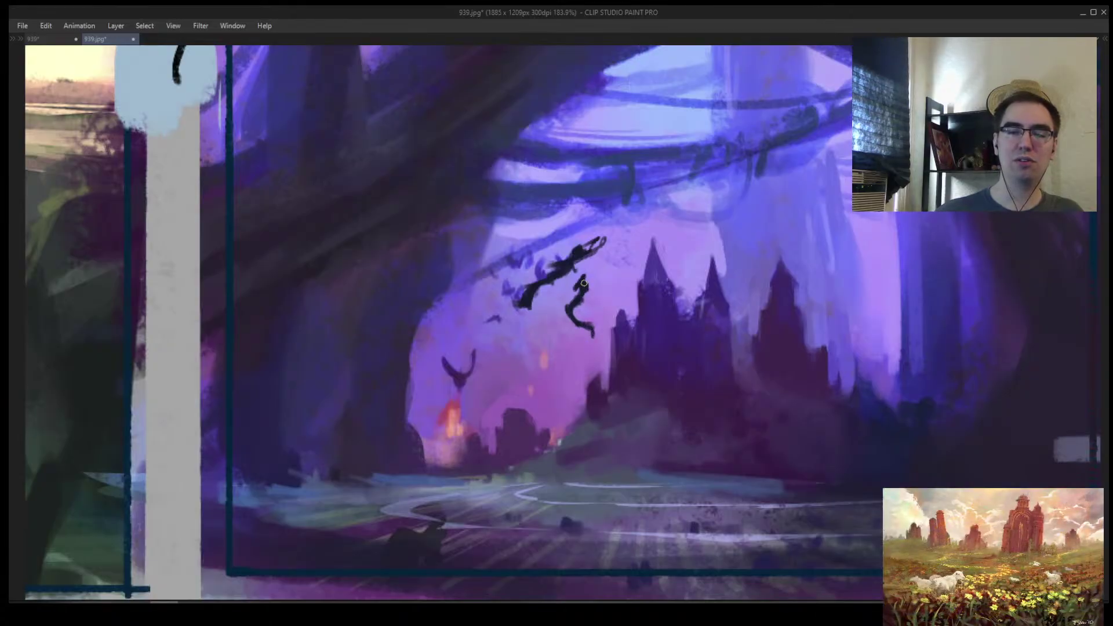
pyautogui.moveTo(584, 283)
pyautogui.mouseDown()
pyautogui.moveTo(604, 317)
pyautogui.moveTo(642, 282)
pyautogui.moveTo(605, 328)
pyautogui.moveTo(638, 345)
pyautogui.moveTo(704, 272)
pyautogui.mouseUp()
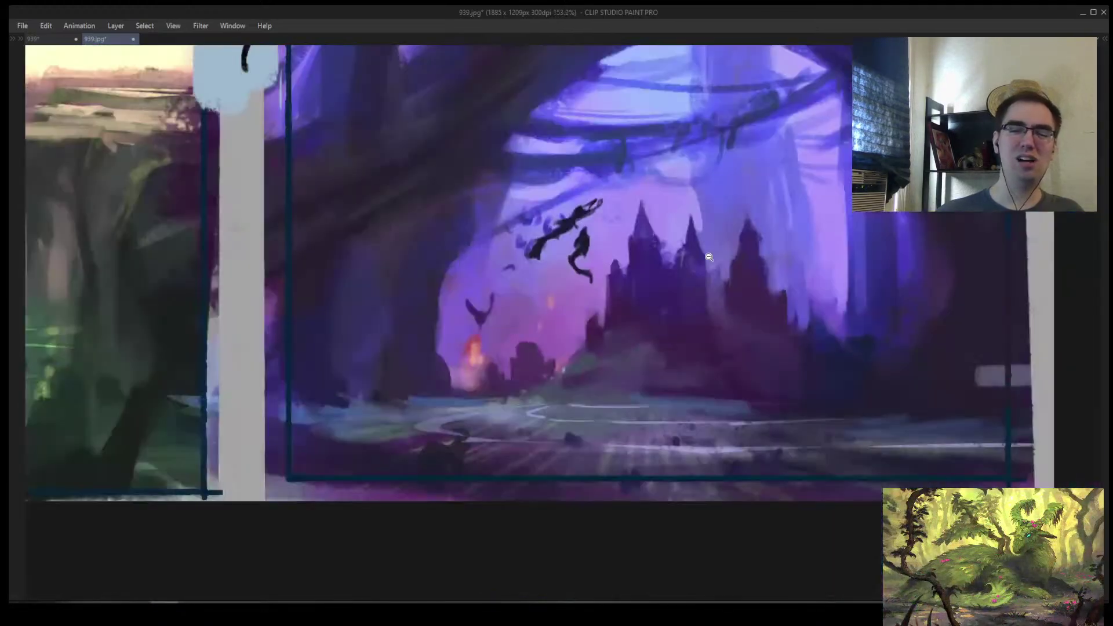
pyautogui.scroll(-4, 631, 298)
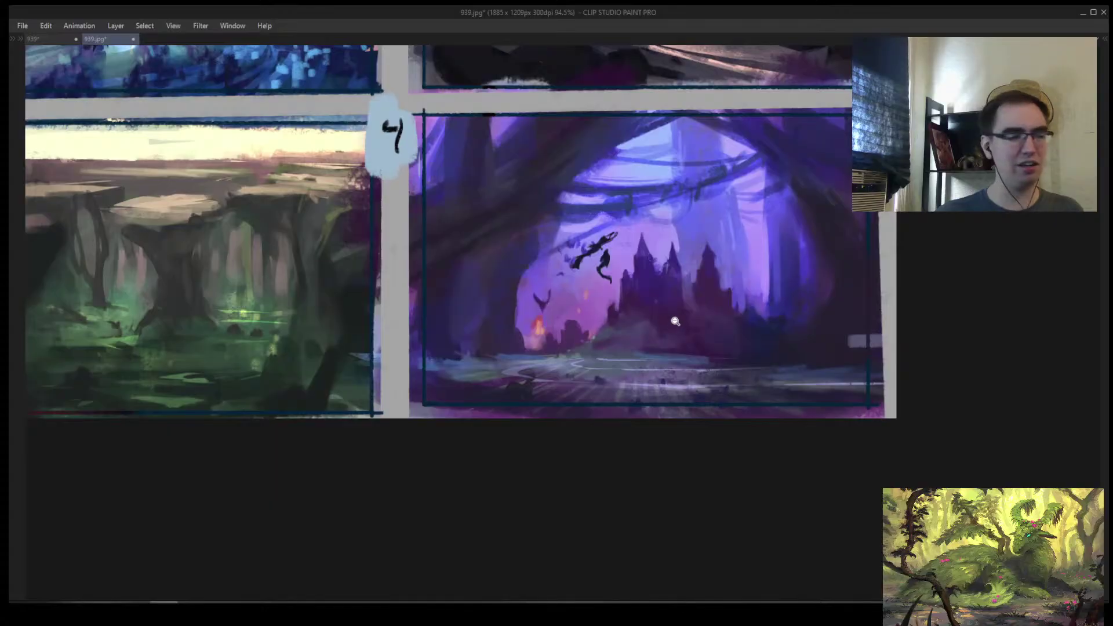
# Mirror the canvas view and examine how the two mermaid silhouettes read within the purple castle thumbnail
pyautogui.press('h')
pyautogui.scroll(3, 675, 320)
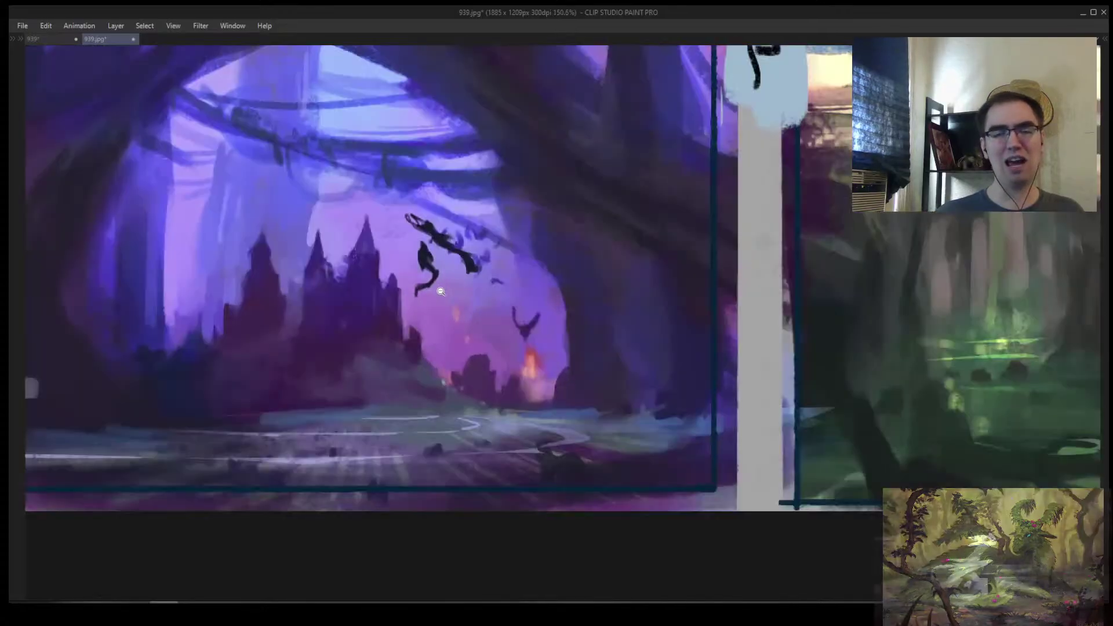
pyautogui.scroll(-4, 551, 307)
pyautogui.scroll(4, 424, 296)
pyautogui.moveTo(423, 295); pyautogui.dragTo(351, 295)
pyautogui.moveTo(550, 251); pyautogui.dragTo(467, 341)
pyautogui.moveTo(515, 308); pyautogui.dragTo(378, 351)
pyautogui.scroll(5, 378, 352)
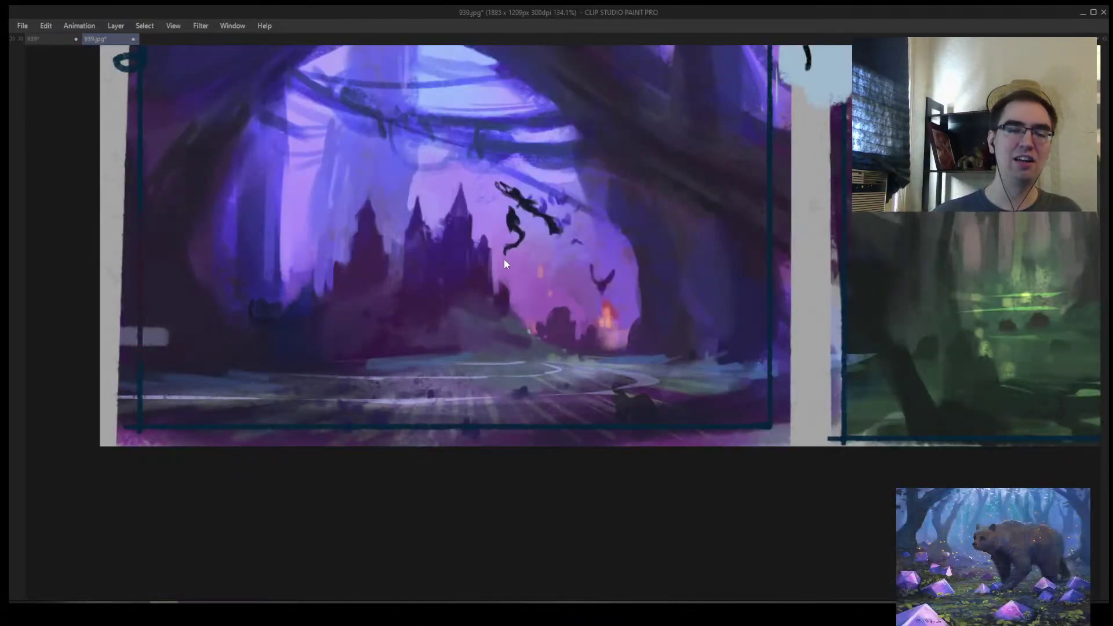
# Try rough strokes and a circular outline beside the castle below the mermaids, undoing the marks
pyautogui.moveTo(636, 247); pyautogui.dragTo(439, 278)
pyautogui.moveTo(331, 299); pyautogui.dragTo(367, 342)
pyautogui.moveTo(351, 286); pyautogui.dragTo(310, 291)
pyautogui.hotkey('ctrl', 'z')
pyautogui.hotkey('ctrl', 'z')
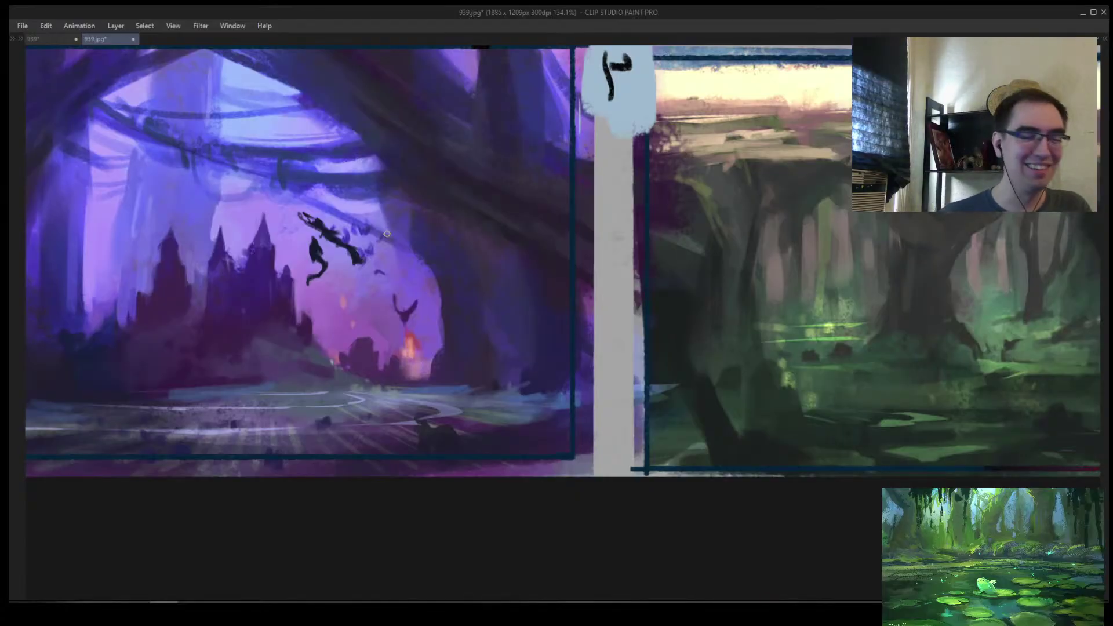
pyautogui.moveTo(335, 318); pyautogui.dragTo(355, 322)
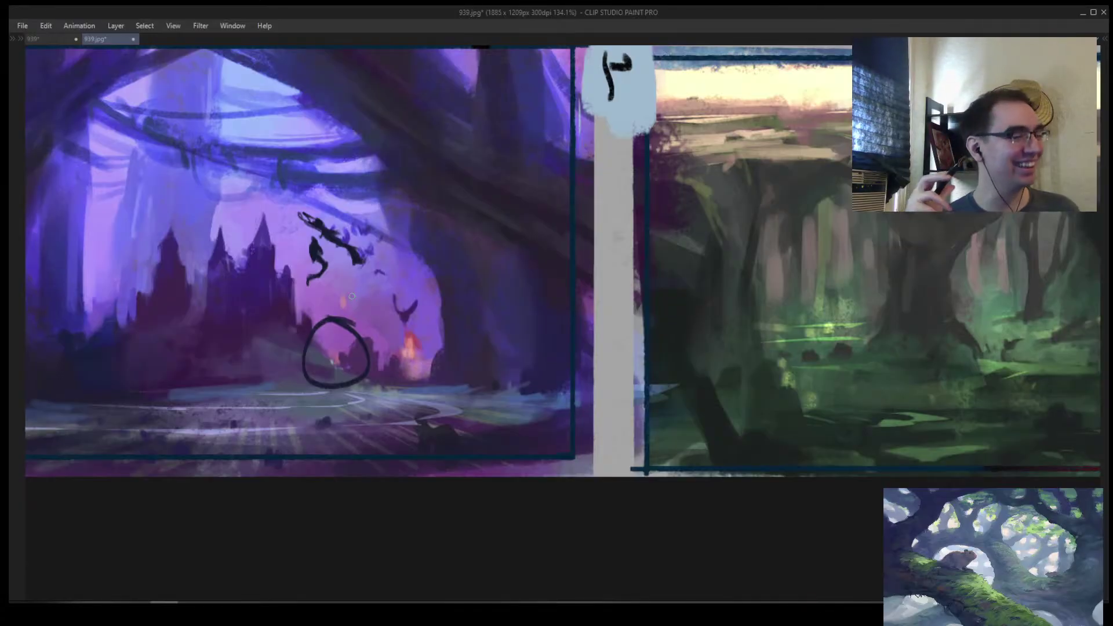
pyautogui.hotkey('ctrl', 'z')
# Try a large dark foreground creature sprawled across the purple thumbnail, undo its strokes, and mirror the canvas view
pyautogui.moveTo(280, 438)
pyautogui.mouseDown()
pyautogui.moveTo(459, 388)
pyautogui.moveTo(281, 450)
pyautogui.moveTo(359, 382)
pyautogui.moveTo(429, 399)
pyautogui.mouseUp()
pyautogui.moveTo(289, 385)
pyautogui.mouseDown()
pyautogui.moveTo(365, 380)
pyautogui.moveTo(322, 298)
pyautogui.moveTo(299, 287)
pyautogui.moveTo(356, 373)
pyautogui.mouseUp()
pyautogui.moveTo(316, 266)
pyautogui.mouseDown()
pyautogui.moveTo(348, 377)
pyautogui.moveTo(321, 250)
pyautogui.moveTo(379, 348)
pyautogui.moveTo(347, 300)
pyautogui.moveTo(340, 340)
pyautogui.moveTo(265, 381)
pyautogui.moveTo(258, 366)
pyautogui.moveTo(332, 354)
pyautogui.moveTo(282, 400)
pyautogui.moveTo(210, 372)
pyautogui.moveTo(229, 398)
pyautogui.moveTo(271, 407)
pyautogui.moveTo(252, 412)
pyautogui.moveTo(199, 351)
pyautogui.moveTo(183, 363)
pyautogui.moveTo(162, 356)
pyautogui.moveTo(187, 355)
pyautogui.moveTo(269, 416)
pyautogui.moveTo(312, 356)
pyautogui.moveTo(354, 343)
pyautogui.moveTo(314, 270)
pyautogui.moveTo(358, 375)
pyautogui.moveTo(353, 308)
pyautogui.moveTo(358, 352)
pyautogui.mouseUp()
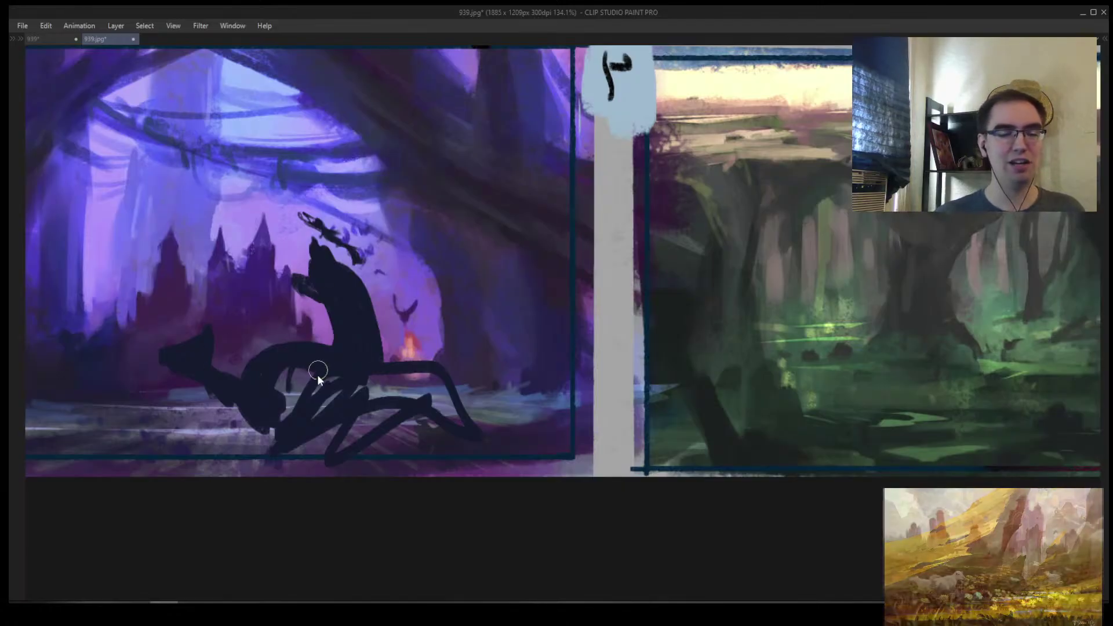
pyautogui.moveTo(338, 248)
pyautogui.mouseDown()
pyautogui.moveTo(345, 261)
pyautogui.moveTo(359, 217)
pyautogui.mouseUp()
pyautogui.hotkey('ctrl', 'z')
pyautogui.hotkey('ctrl', 'z')
pyautogui.hotkey('ctrl', 'z')
pyautogui.hotkey('ctrl', 'z')
pyautogui.hotkey('ctrl', 'z')
pyautogui.hotkey('ctrl', 'z')
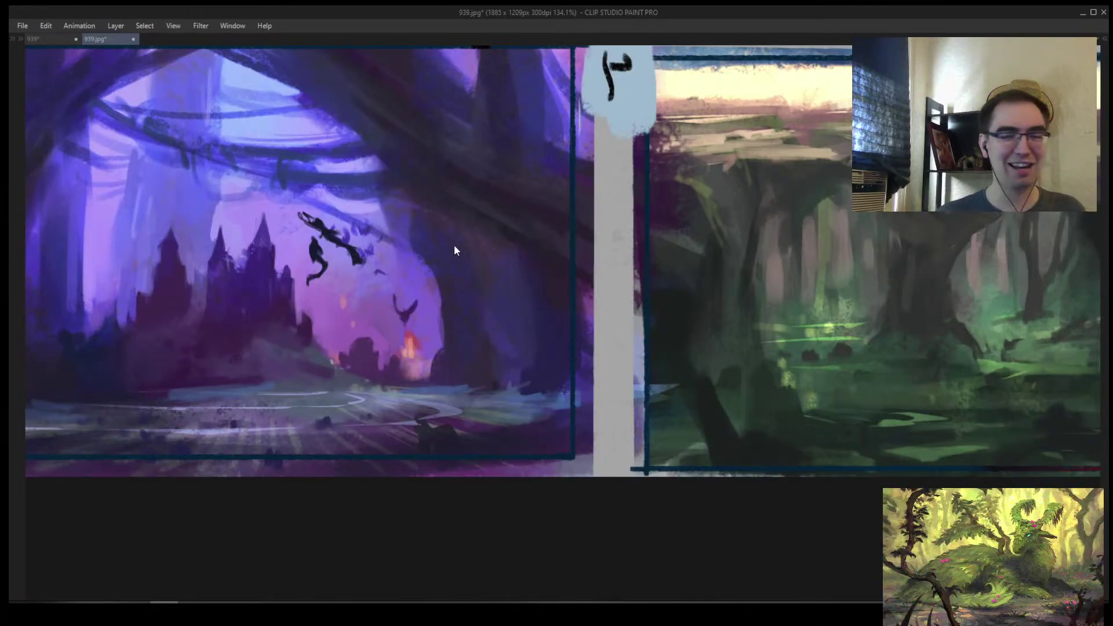
pyautogui.press('h')
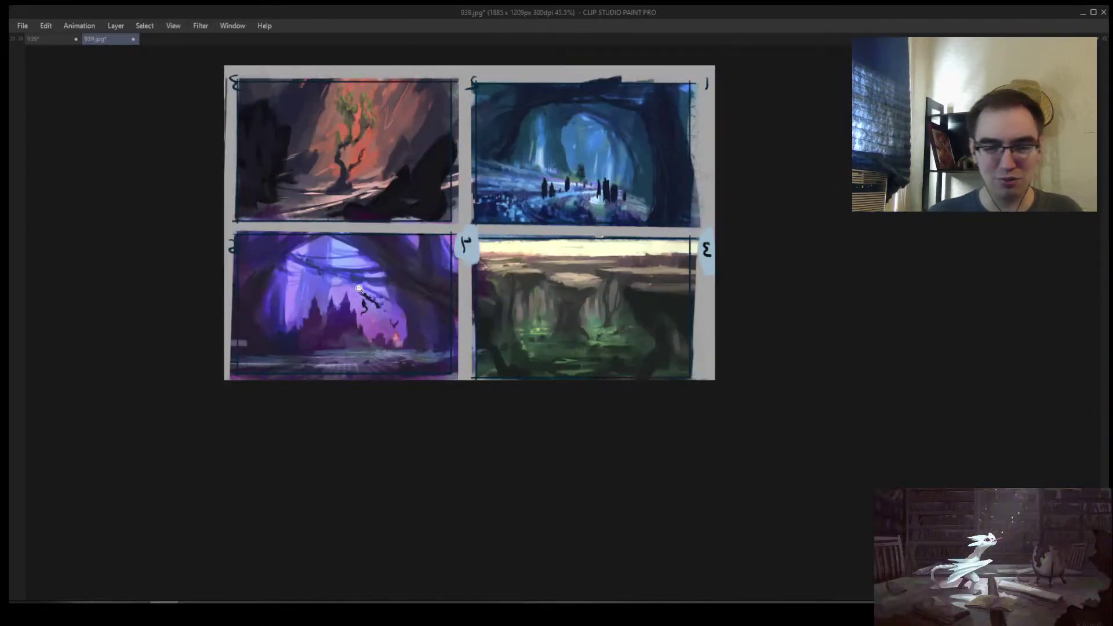
# Bring the teal underwater seahorse-rider artwork into the floating reference viewer and frame its main figures
pyautogui.moveTo(358, 288); pyautogui.dragTo(391, 286)
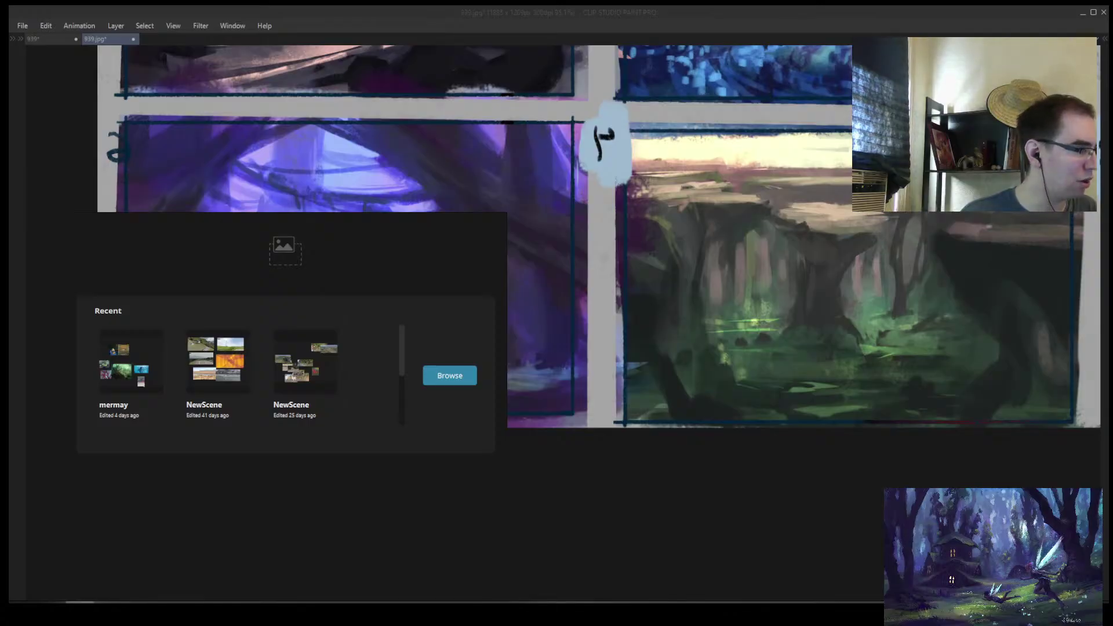
pyautogui.moveTo(522, 282)
pyautogui.mouseDown()
pyautogui.moveTo(484, 297)
pyautogui.moveTo(258, 332)
pyautogui.moveTo(262, 301)
pyautogui.mouseUp()
pyautogui.scroll(-2, 262, 300)
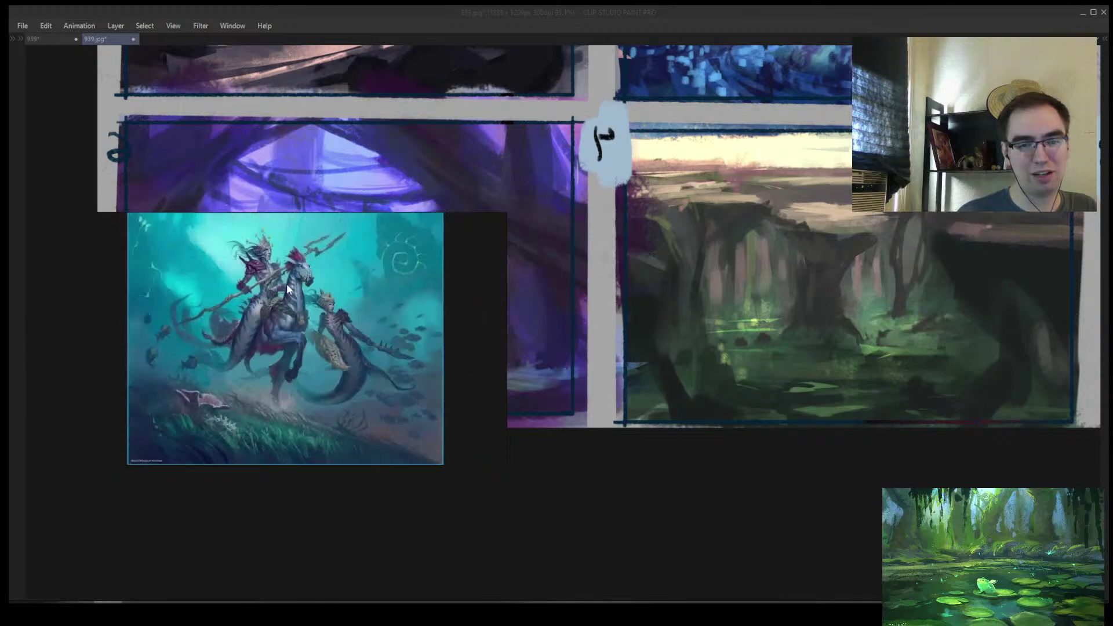
pyautogui.scroll(3, 279, 303)
pyautogui.scroll(-2, 277, 303)
pyautogui.scroll(3, 278, 310)
pyautogui.moveTo(277, 309)
pyautogui.mouseDown()
pyautogui.moveTo(271, 351)
pyautogui.moveTo(243, 328)
pyautogui.moveTo(258, 299)
pyautogui.mouseUp()
pyautogui.scroll(-3, 257, 302)
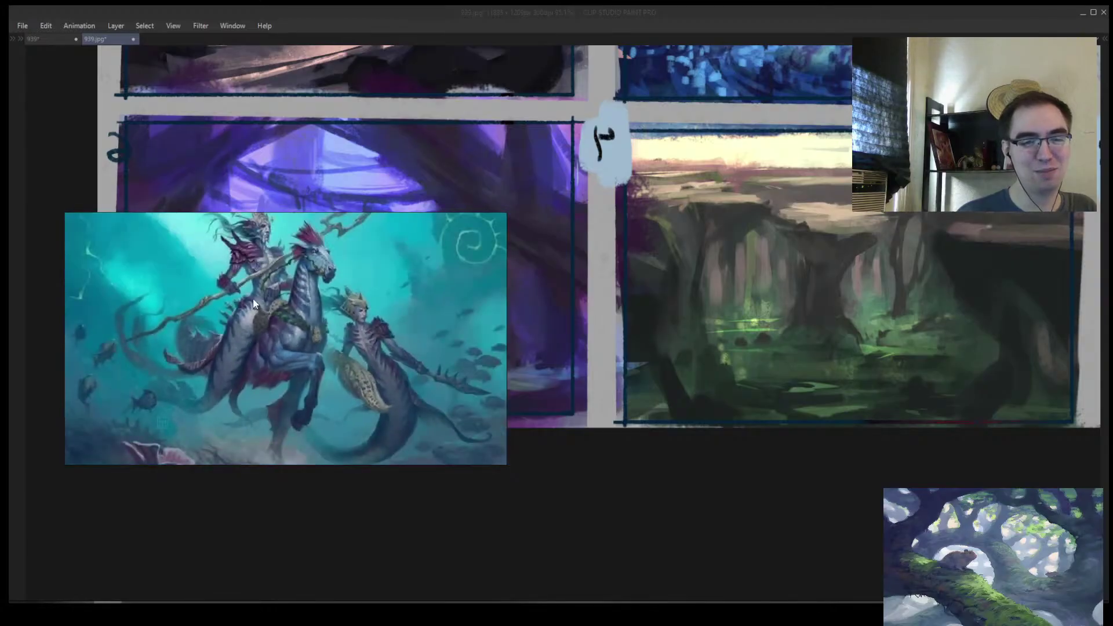
# Examine the seahorse's body, the rider and the crowned mermaid up close in the underwater reference artwork
pyautogui.scroll(3, 252, 298)
pyautogui.scroll(2, 263, 353)
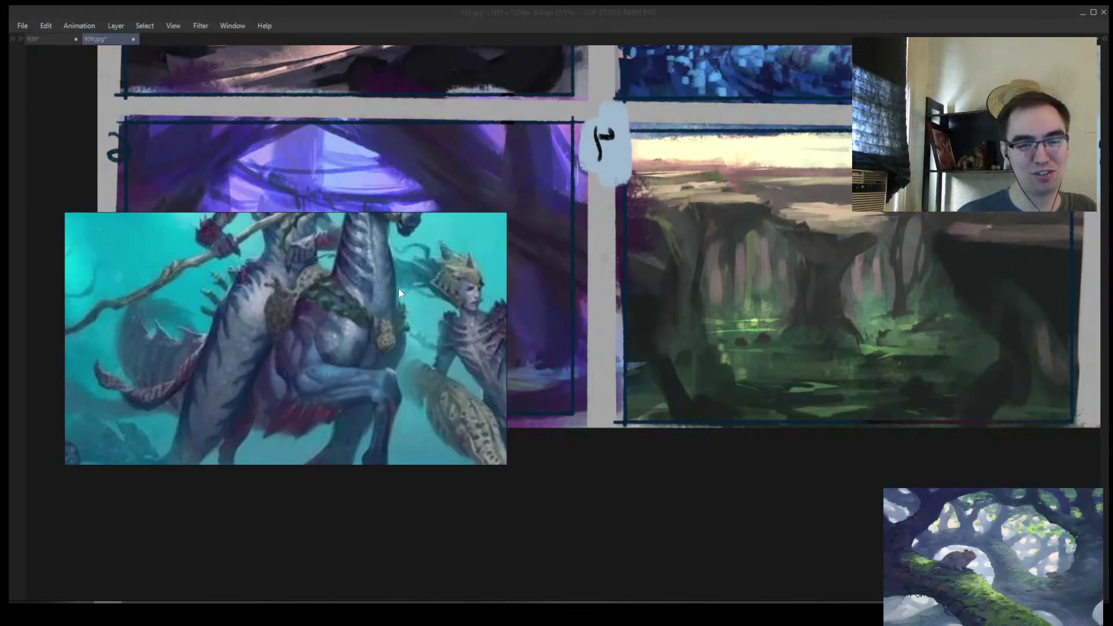
pyautogui.scroll(-4, 261, 351)
pyautogui.moveTo(223, 325); pyautogui.dragTo(264, 217)
pyautogui.scroll(3, 176, 357)
pyautogui.moveTo(212, 446); pyautogui.dragTo(173, 375)
pyautogui.scroll(-5, 173, 374)
pyautogui.moveTo(269, 235); pyautogui.dragTo(305, 243)
pyautogui.scroll(4, 298, 283)
# Enlarge the floating reference window and reposition it to show more of the underwater seahorse-rider artwork
pyautogui.moveTo(497, 216)
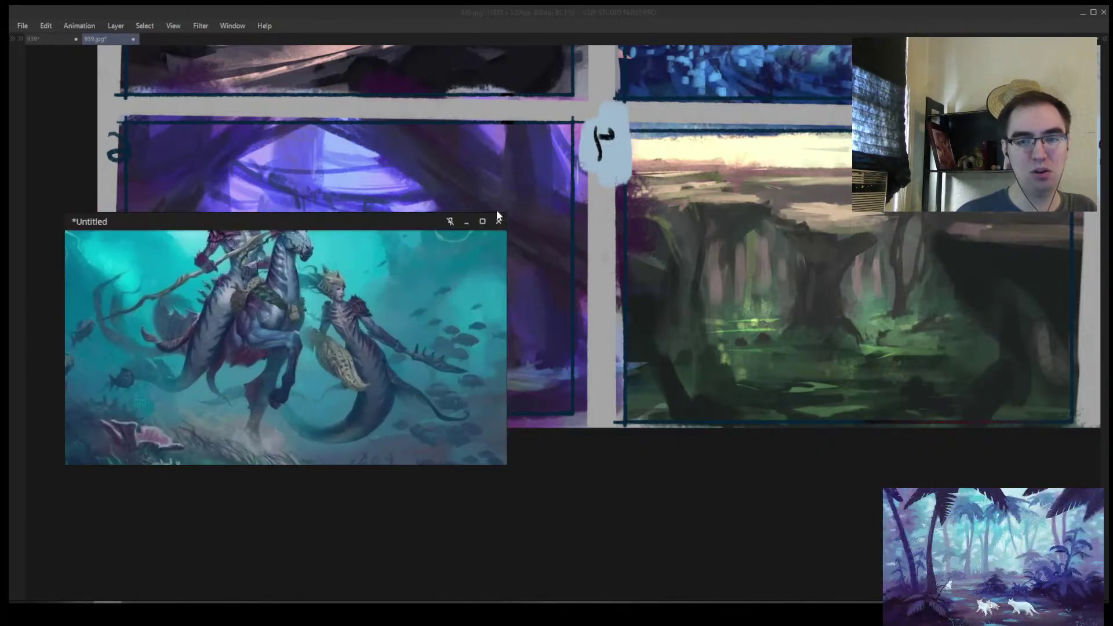
pyautogui.moveTo(505, 211); pyautogui.dragTo(614, 103)
pyautogui.moveTo(339, 288); pyautogui.dragTo(407, 255)
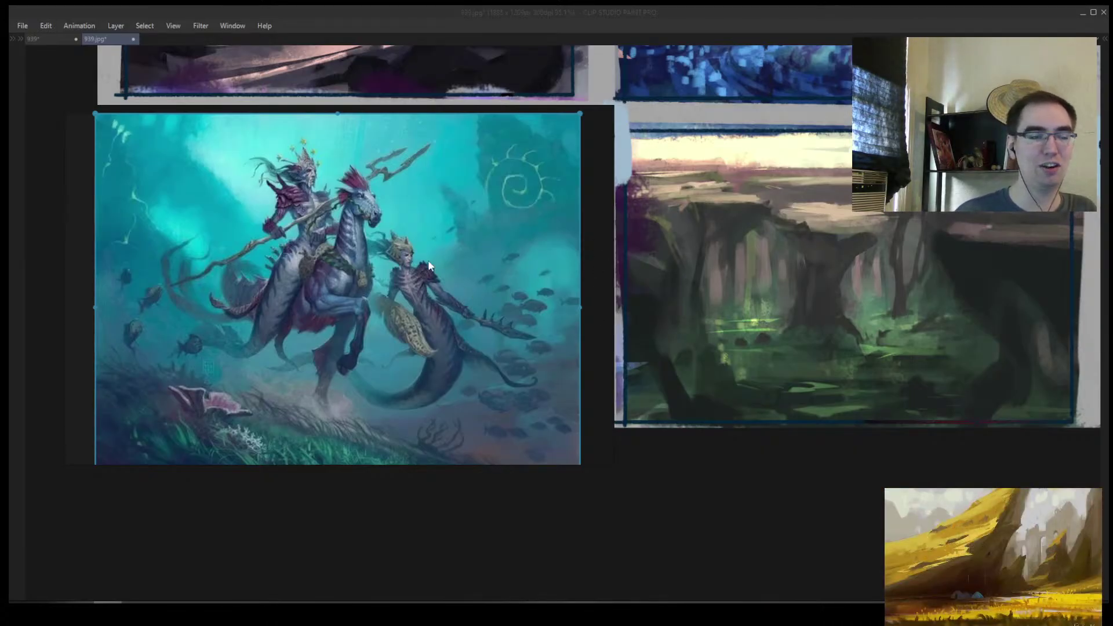
pyautogui.moveTo(433, 262); pyautogui.dragTo(394, 265)
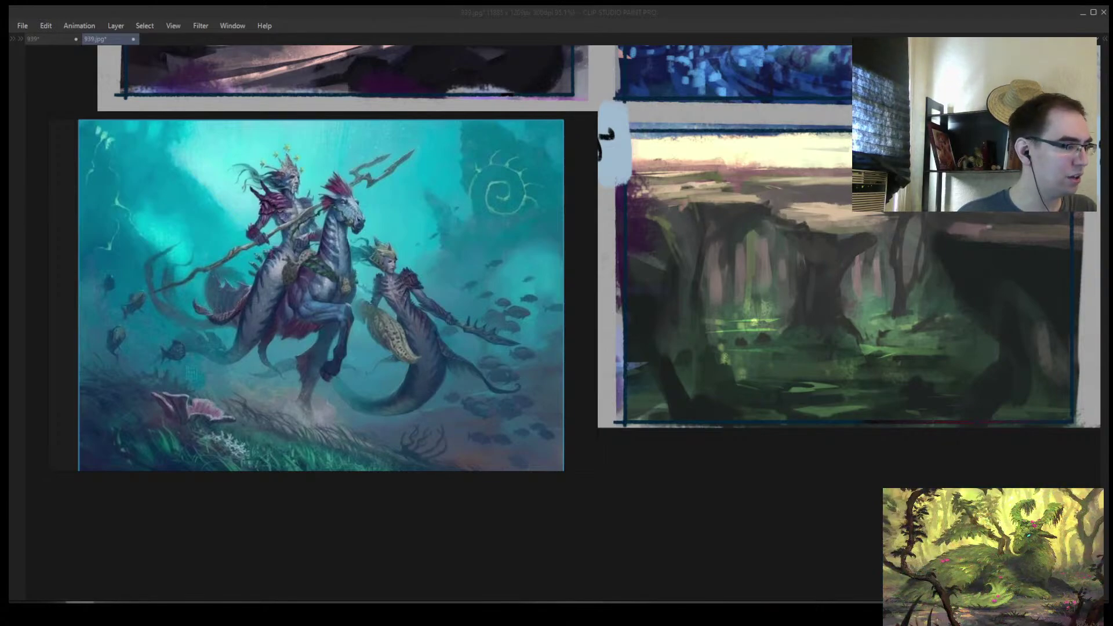
# Bring up the Ixalan artwork of the red-finned merfolk and examine the torso, costume and full pose
pyautogui.moveTo(284, 306); pyautogui.dragTo(373, 304)
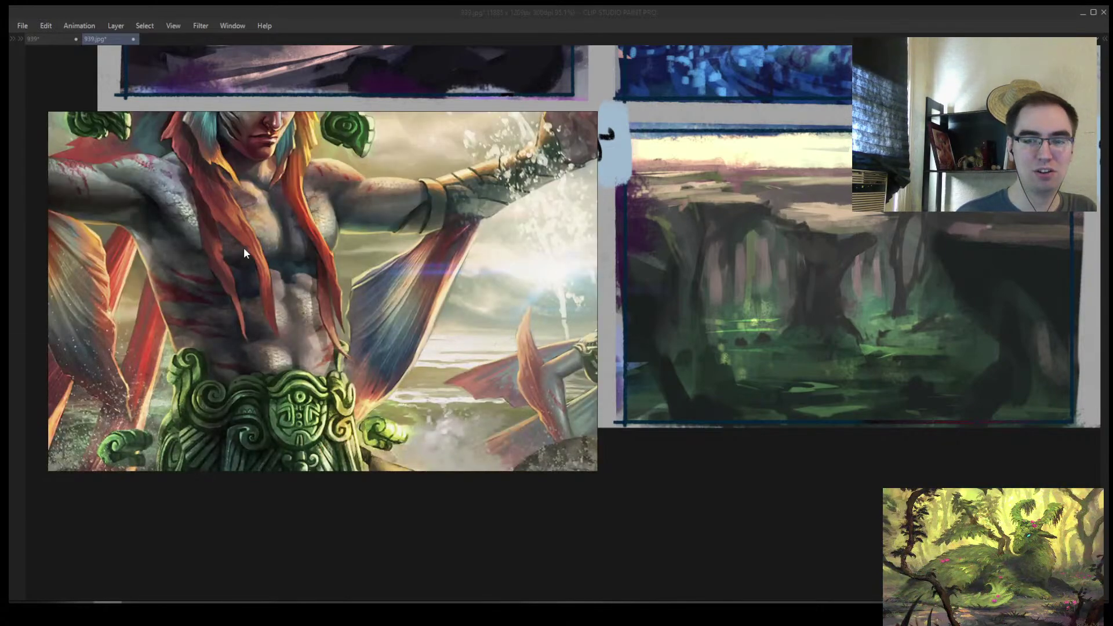
pyautogui.moveTo(243, 247); pyautogui.dragTo(266, 245)
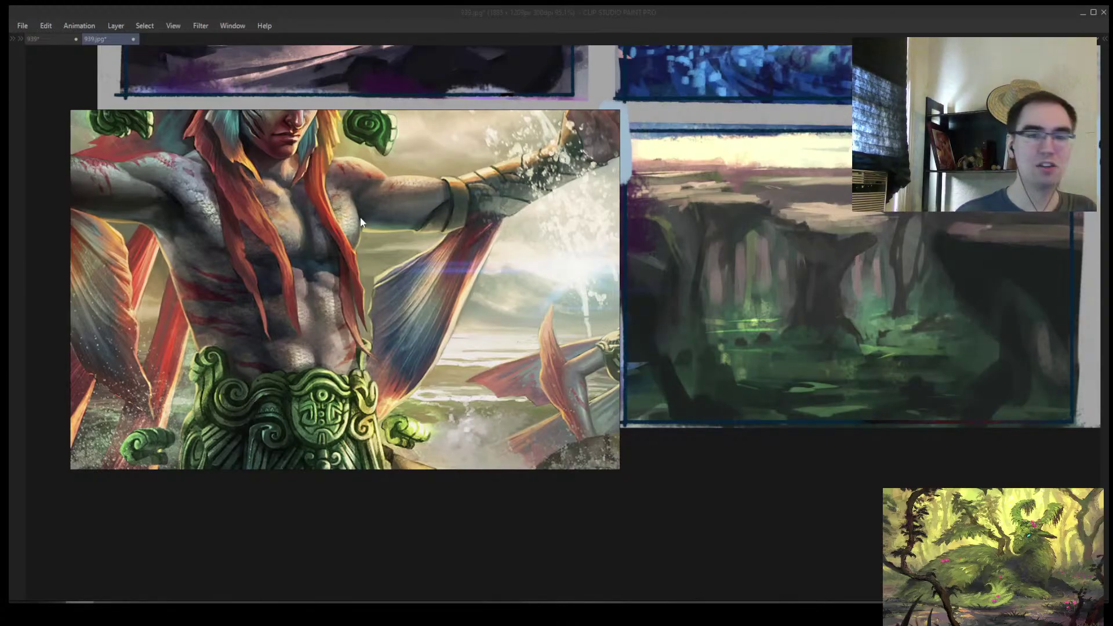
pyautogui.scroll(-4, 360, 217)
pyautogui.moveTo(360, 217); pyautogui.dragTo(349, 293)
pyautogui.scroll(3, 336, 242)
pyautogui.scroll(-4, 331, 239)
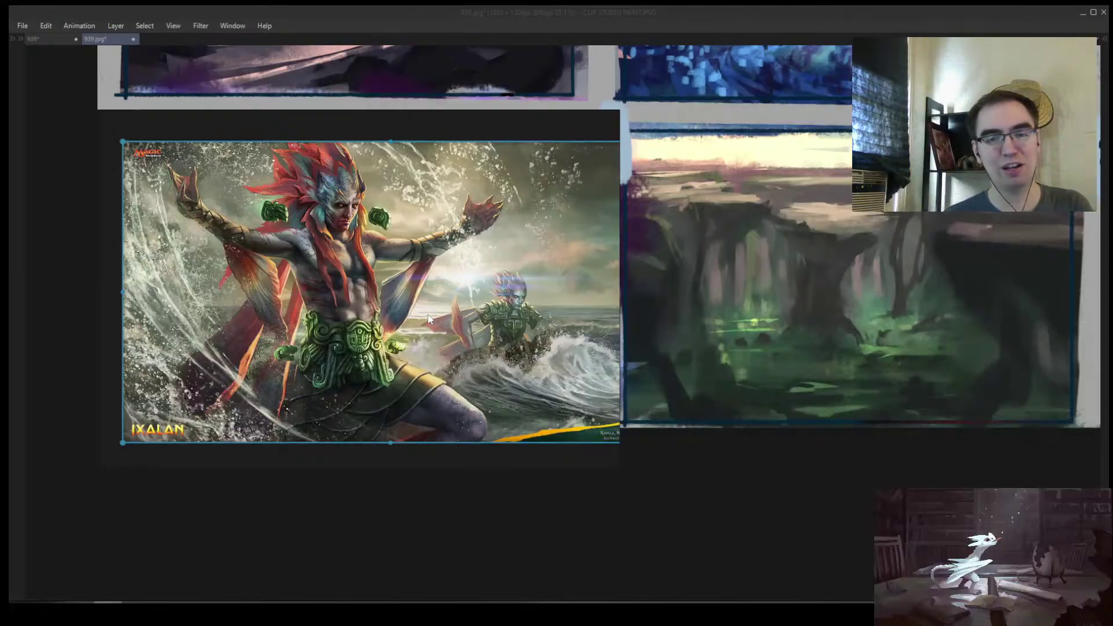
# Move on to the reference artwork of the armored figure with blue orbs by the waterfall and examine the full pose
pyautogui.press('Right')
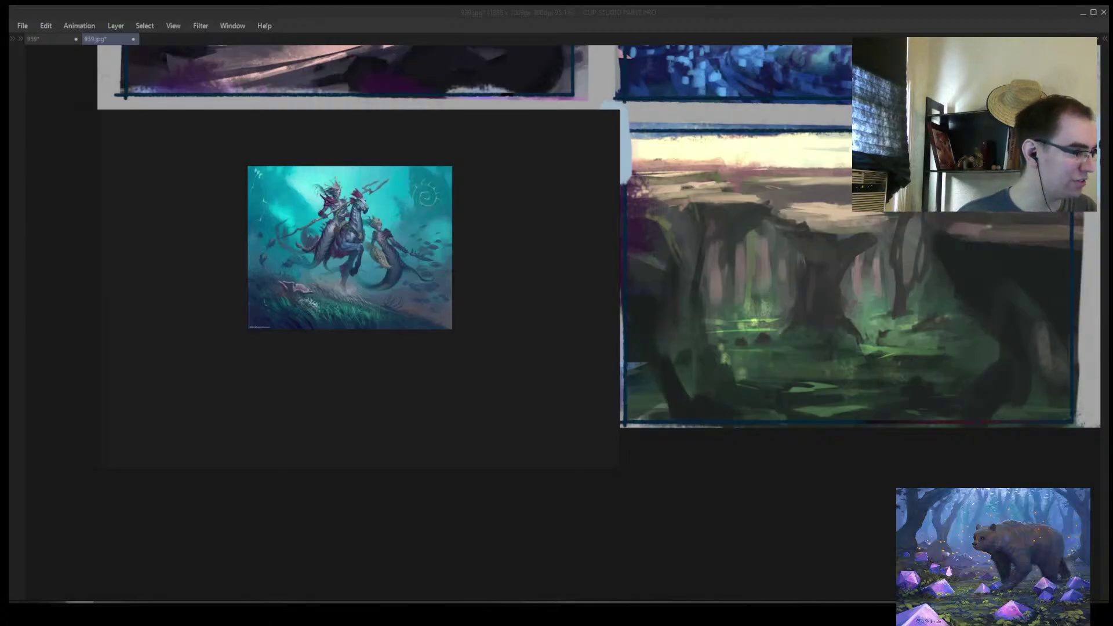
pyautogui.press('Right')
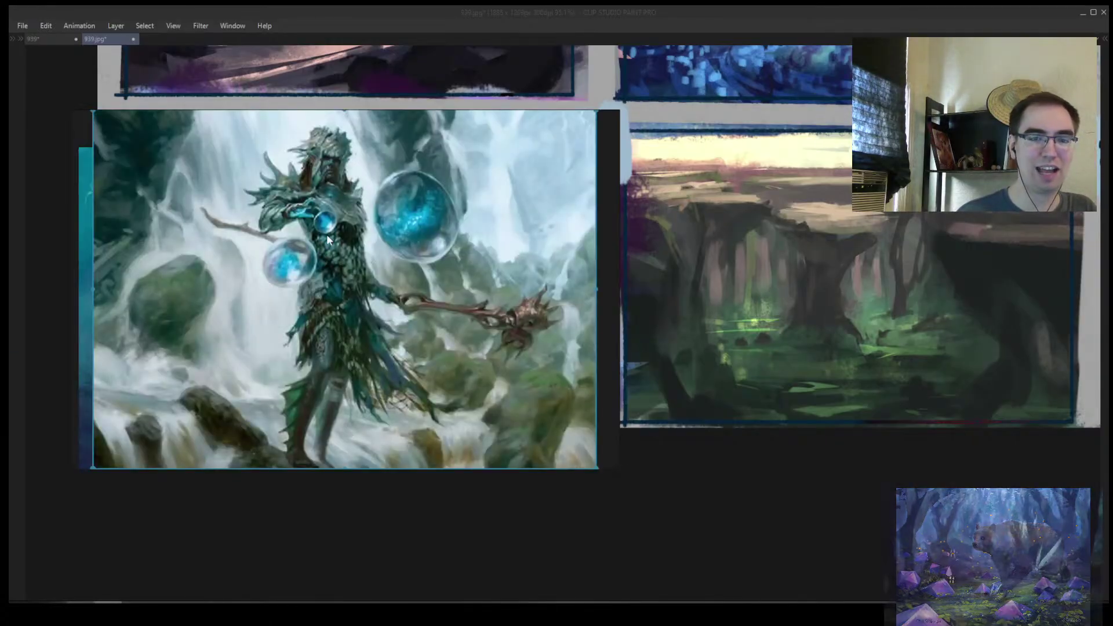
pyautogui.moveTo(301, 454); pyautogui.dragTo(301, 407)
pyautogui.scroll(1, 302, 407)
pyautogui.scroll(-3, 301, 406)
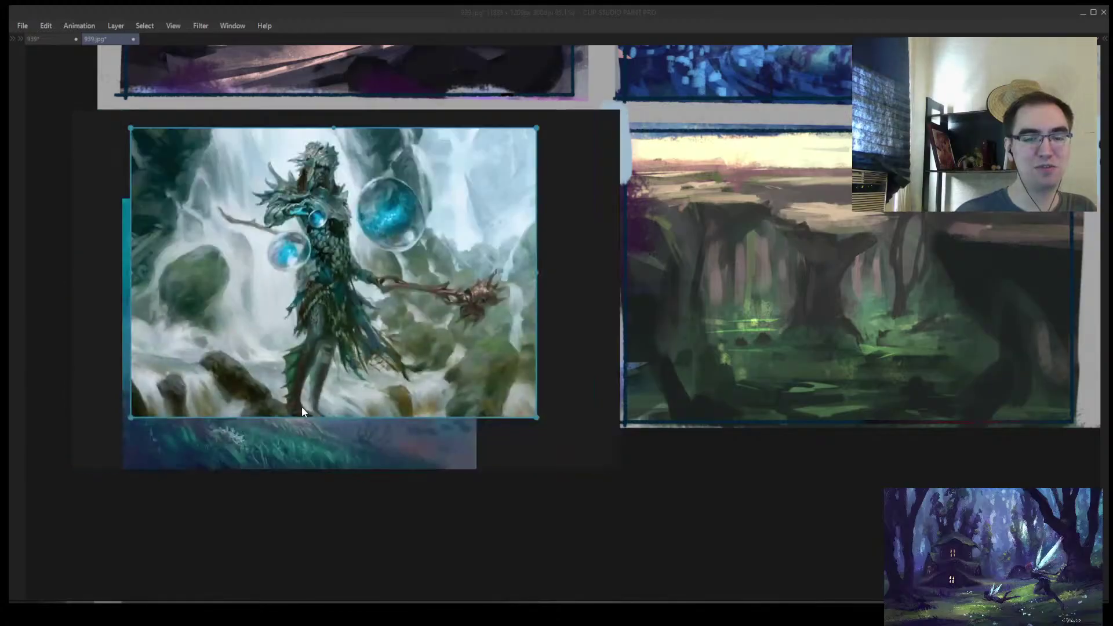
pyautogui.moveTo(305, 310); pyautogui.dragTo(314, 328)
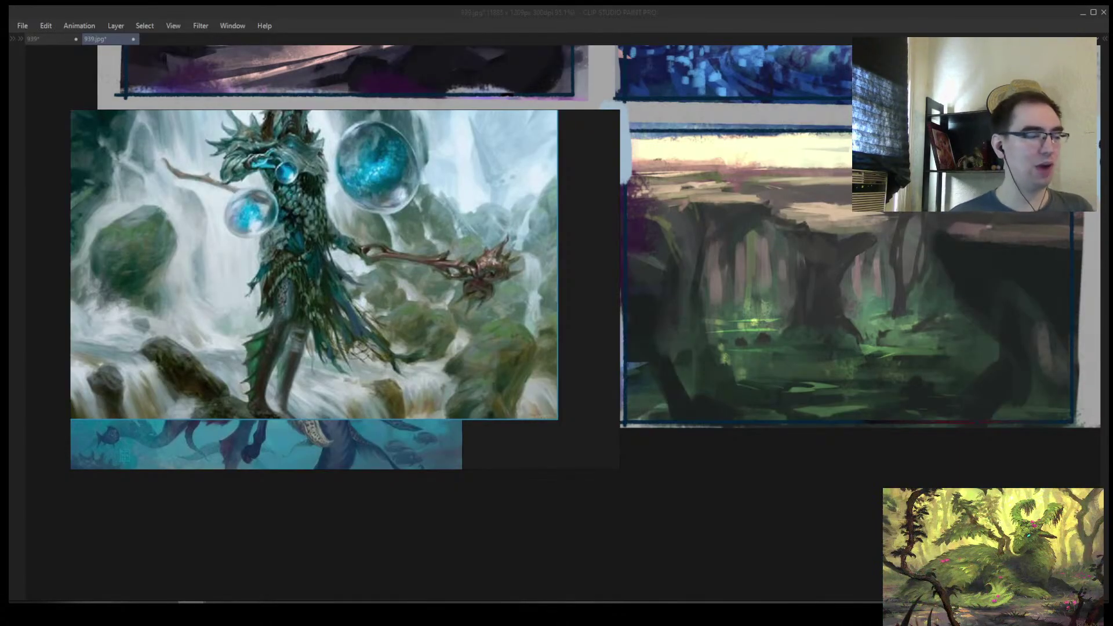
# Put away the reference window and review the four environment thumbnails together
pyautogui.hotkey('ctrl', 'm')
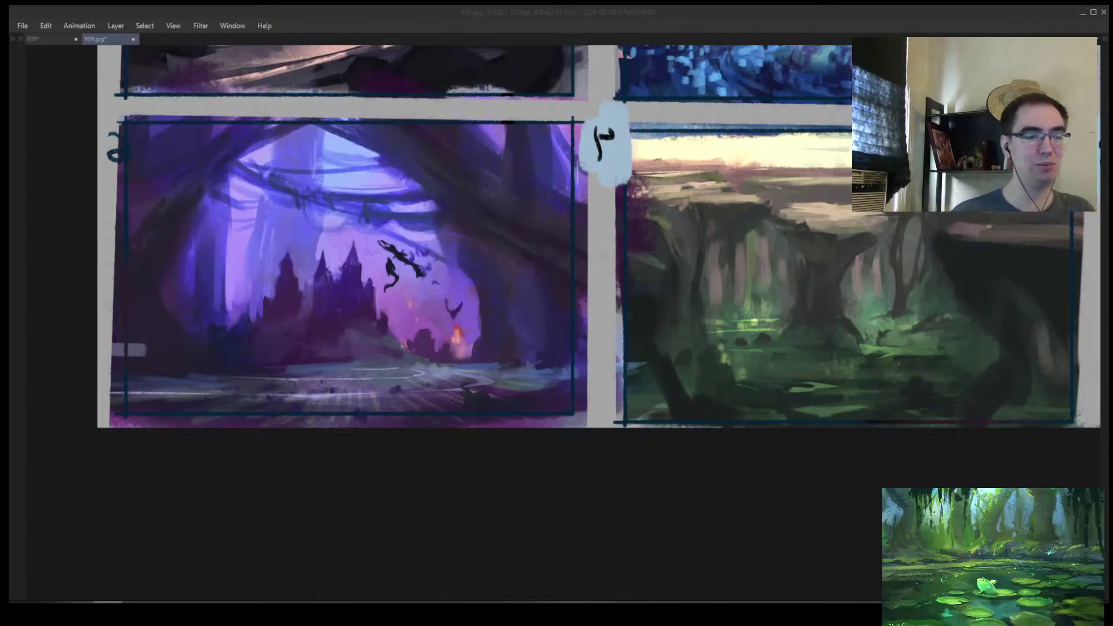
pyautogui.click(449, 217)
pyautogui.scroll(-2, 504, 230)
pyautogui.moveTo(497, 233); pyautogui.dragTo(449, 369)
pyautogui.scroll(3, 449, 368)
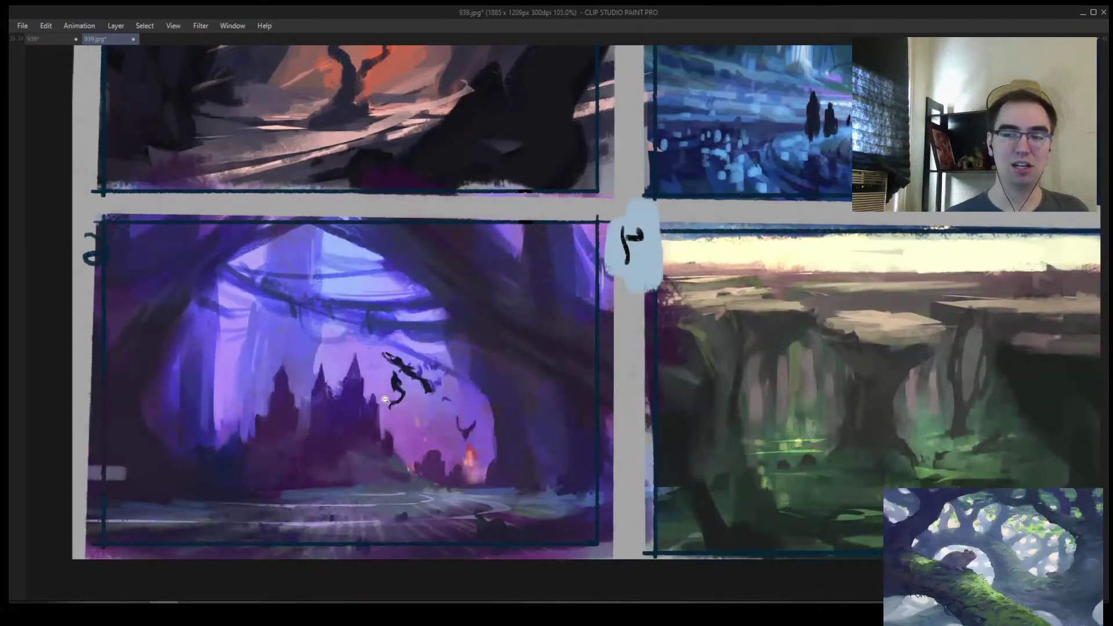
pyautogui.scroll(-3, 385, 399)
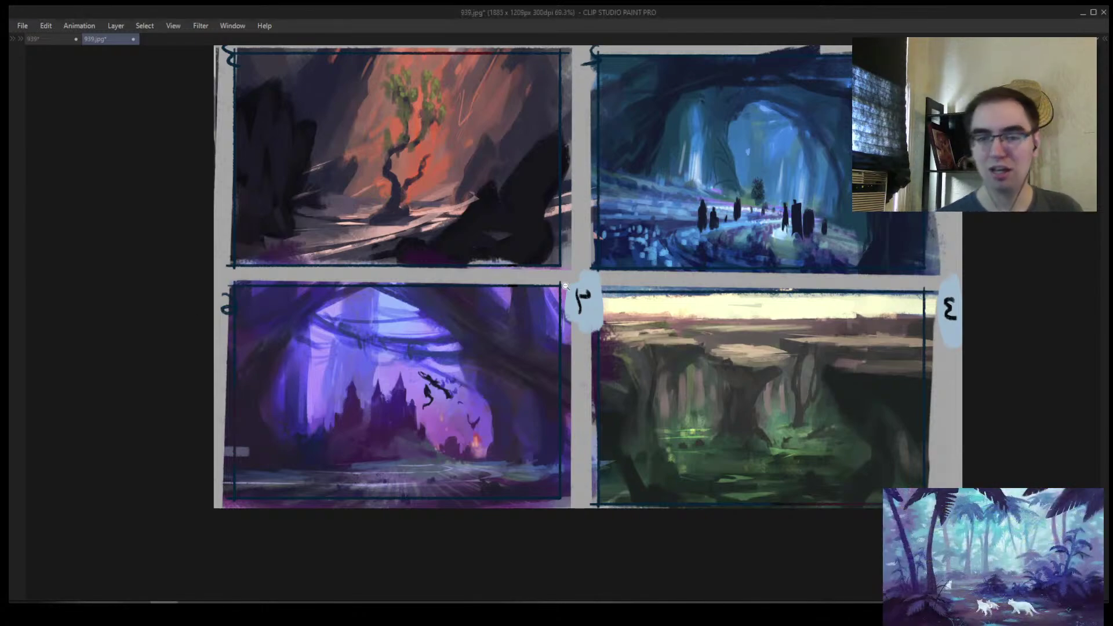
pyautogui.scroll(2, 566, 288)
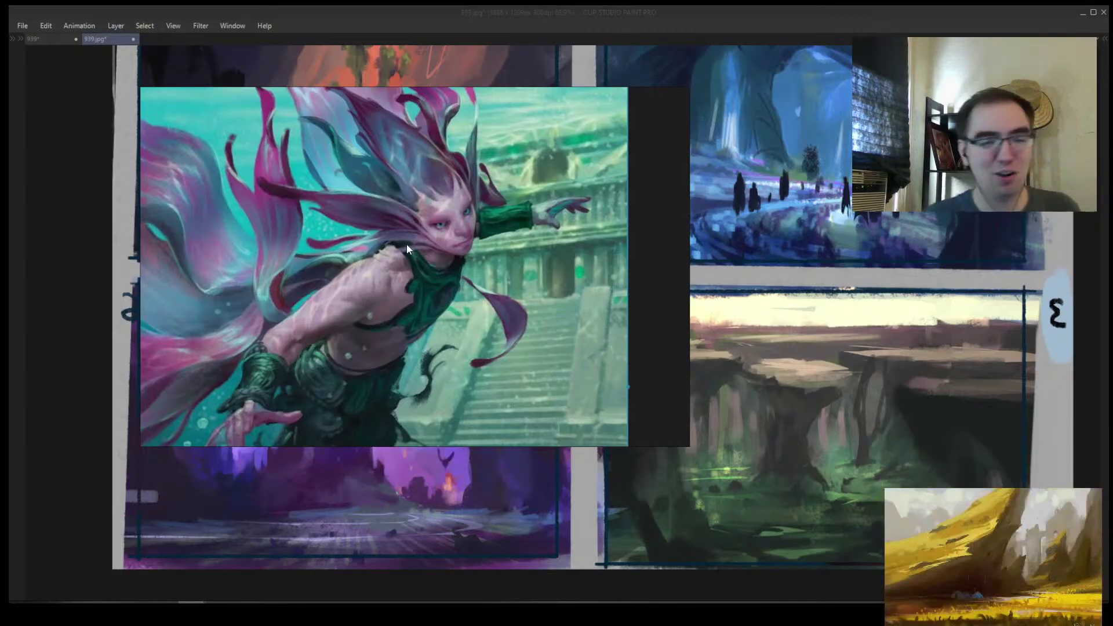
# Examine the pink-finned merfolk artwork beside the underwater stairs, and switch to the document with the mermaid and figure sketches
pyautogui.moveTo(482, 205); pyautogui.dragTo(526, 226)
pyautogui.scroll(-4, 524, 230)
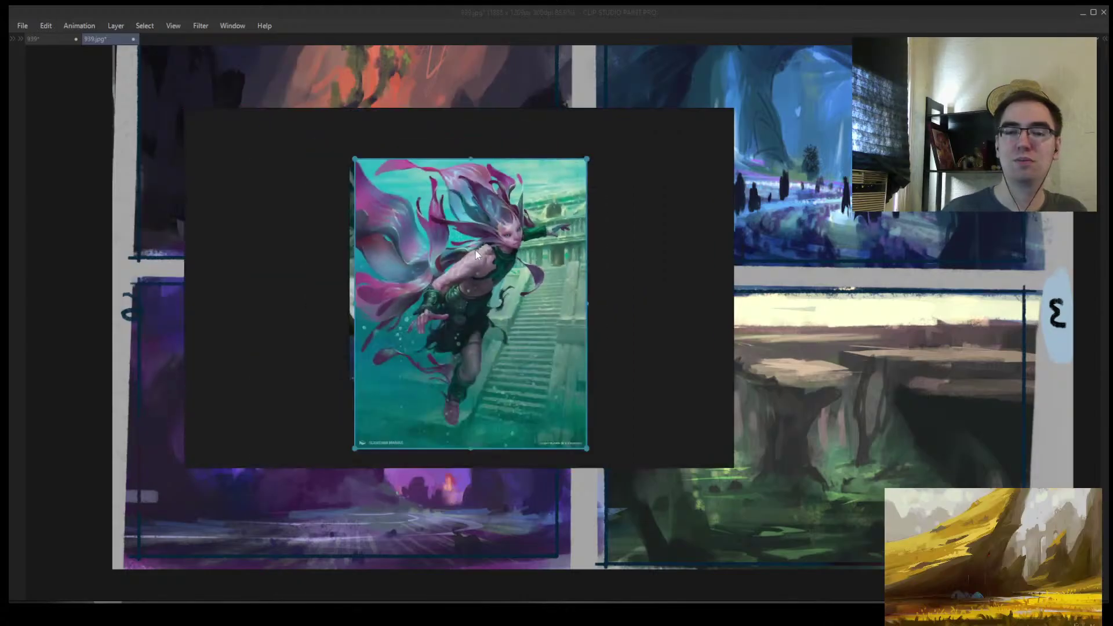
pyautogui.scroll(3, 475, 250)
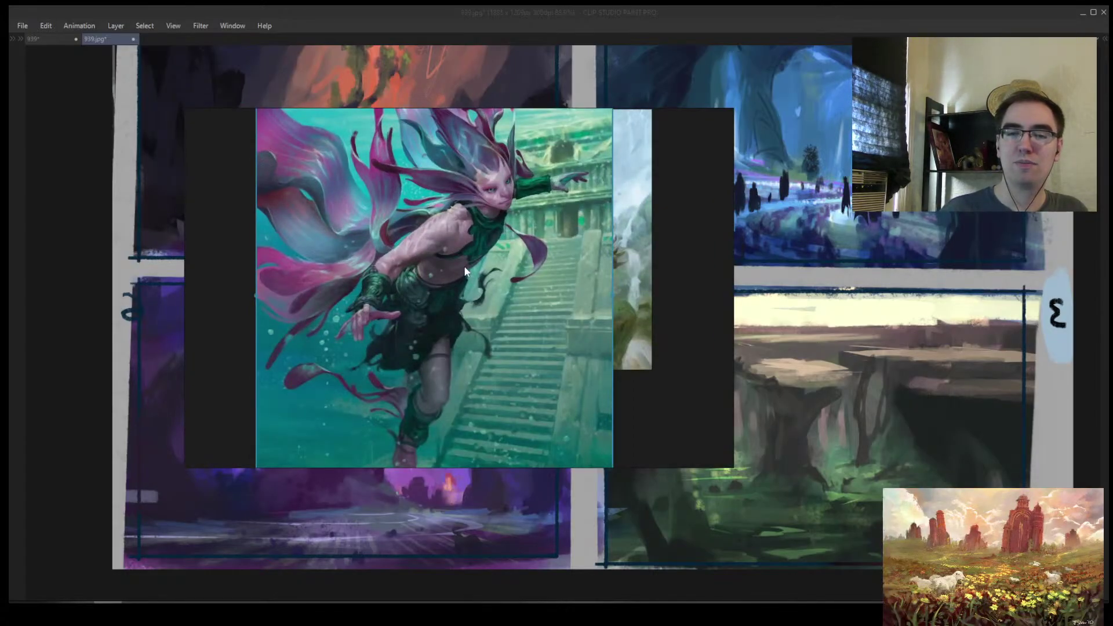
pyautogui.moveTo(565, 316); pyautogui.dragTo(639, 332)
pyautogui.moveTo(640, 332); pyautogui.dragTo(577, 283)
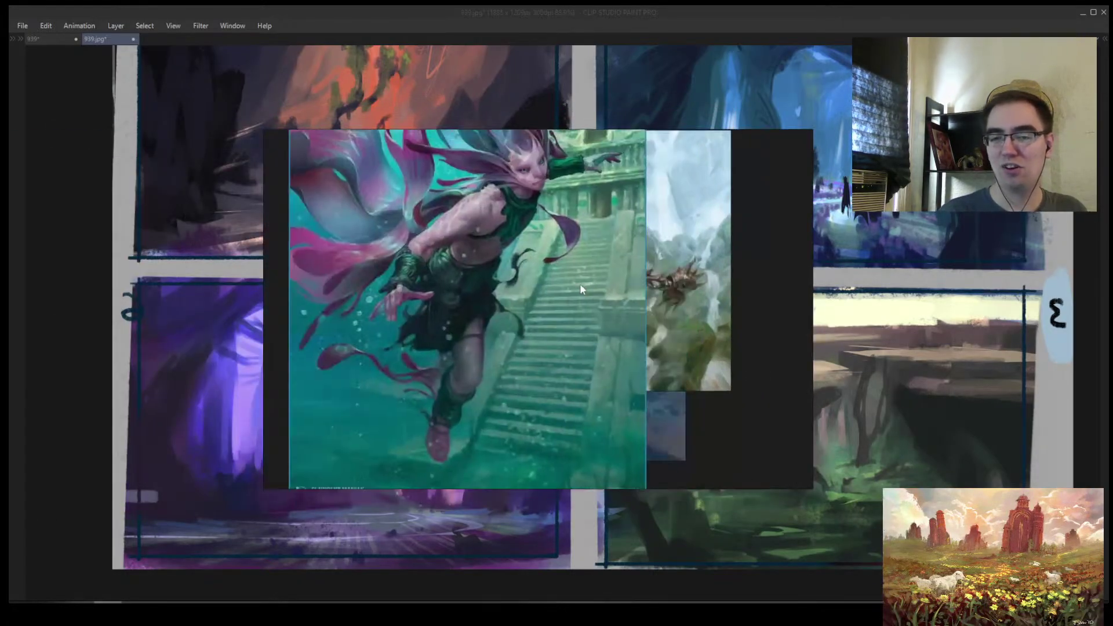
pyautogui.hotkey('alt', 'Tab')
pyautogui.click(40, 36)
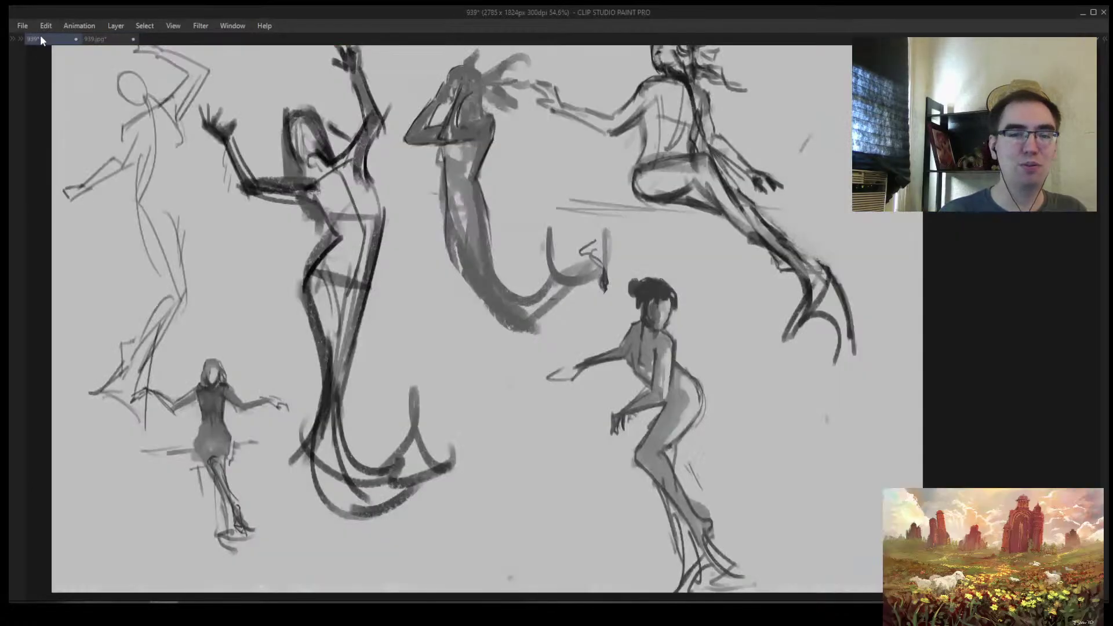
# Examine the mermaid and figure sketches across the canvas, from the tall raised-arm mermaid to the crouching figure
pyautogui.scroll(-2, 358, 202)
pyautogui.moveTo(359, 202); pyautogui.dragTo(394, 202)
pyautogui.moveTo(354, 372); pyautogui.dragTo(468, 224)
pyautogui.moveTo(391, 322)
pyautogui.mouseDown()
pyautogui.moveTo(429, 321)
pyautogui.moveTo(495, 256)
pyautogui.mouseUp()
pyautogui.moveTo(495, 256)
pyautogui.mouseDown()
pyautogui.moveTo(542, 256)
pyautogui.moveTo(452, 256)
pyautogui.mouseUp()
pyautogui.moveTo(620, 226); pyautogui.dragTo(307, 439)
pyautogui.moveTo(377, 188)
pyautogui.mouseDown()
pyautogui.moveTo(314, 286)
pyautogui.moveTo(45, 283)
pyautogui.moveTo(148, 347)
pyautogui.moveTo(527, 242)
pyautogui.mouseUp()
# Switch back to the painted environment thumbnails and start opening another file
pyautogui.click(104, 39)
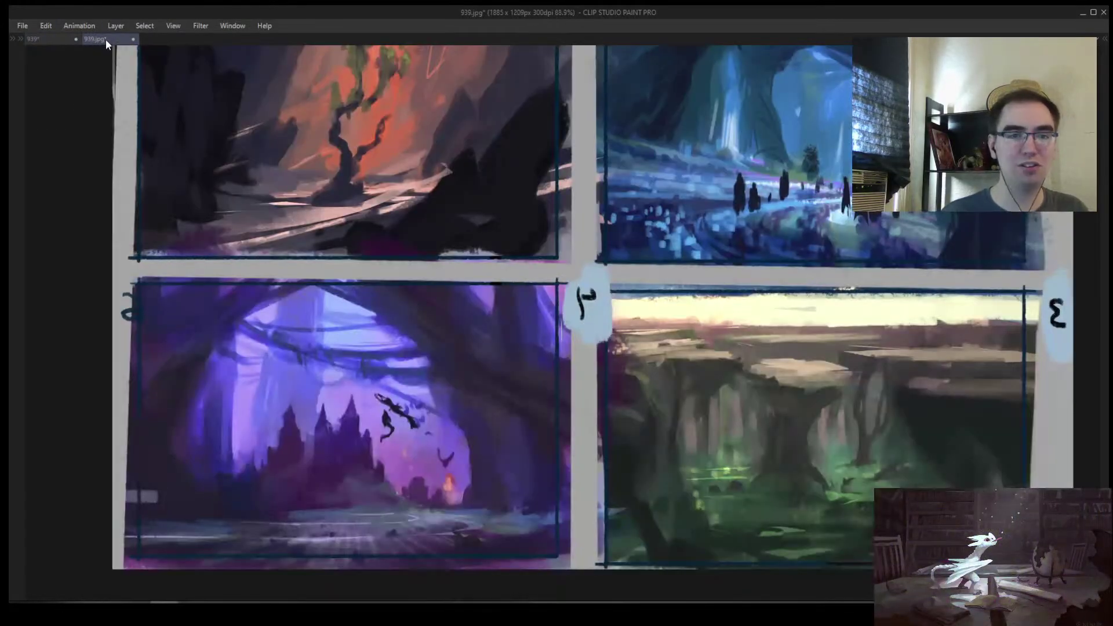
pyautogui.click(20, 26)
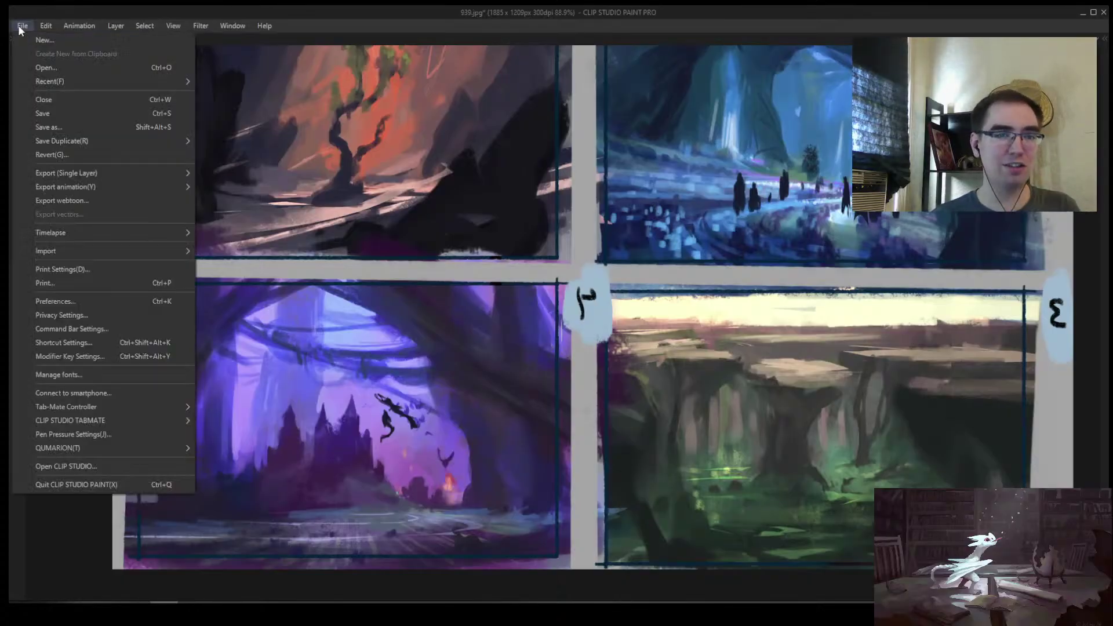
pyautogui.click(66, 65)
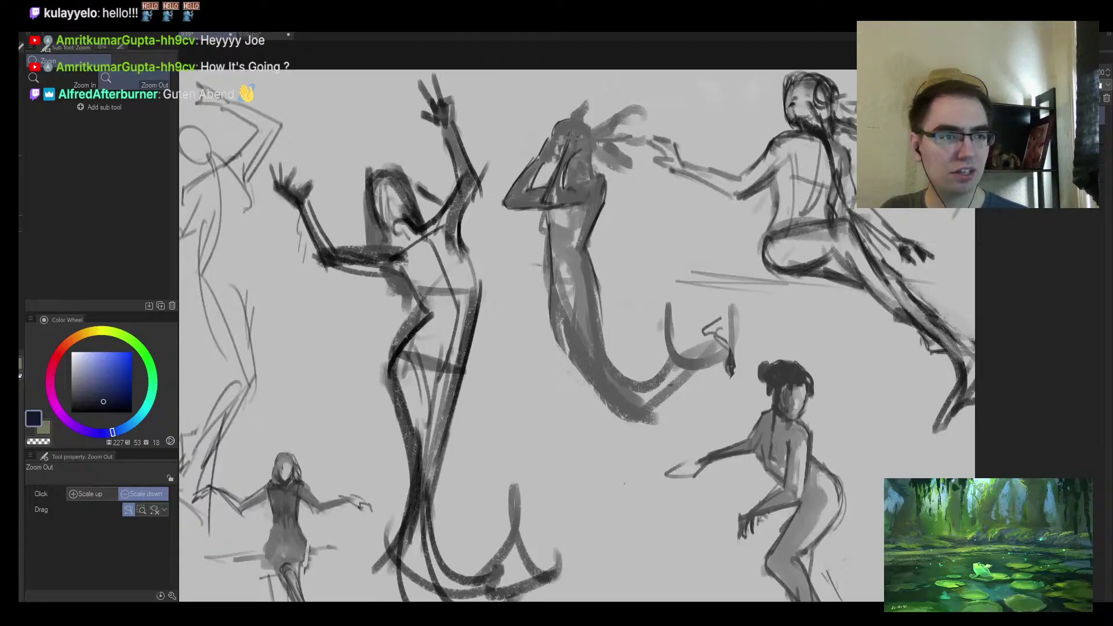
# Go to the layered 939 thumbnail document and delete the painted layers above the numbered frames
pyautogui.press('Tab')
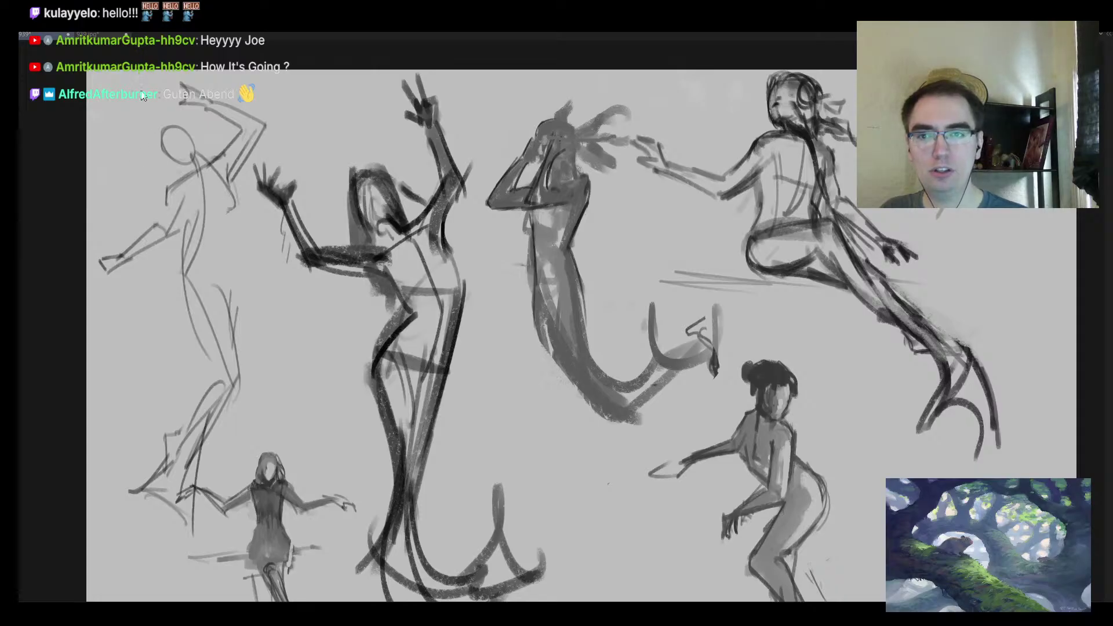
pyautogui.hotkey('ctrl', 'Tab')
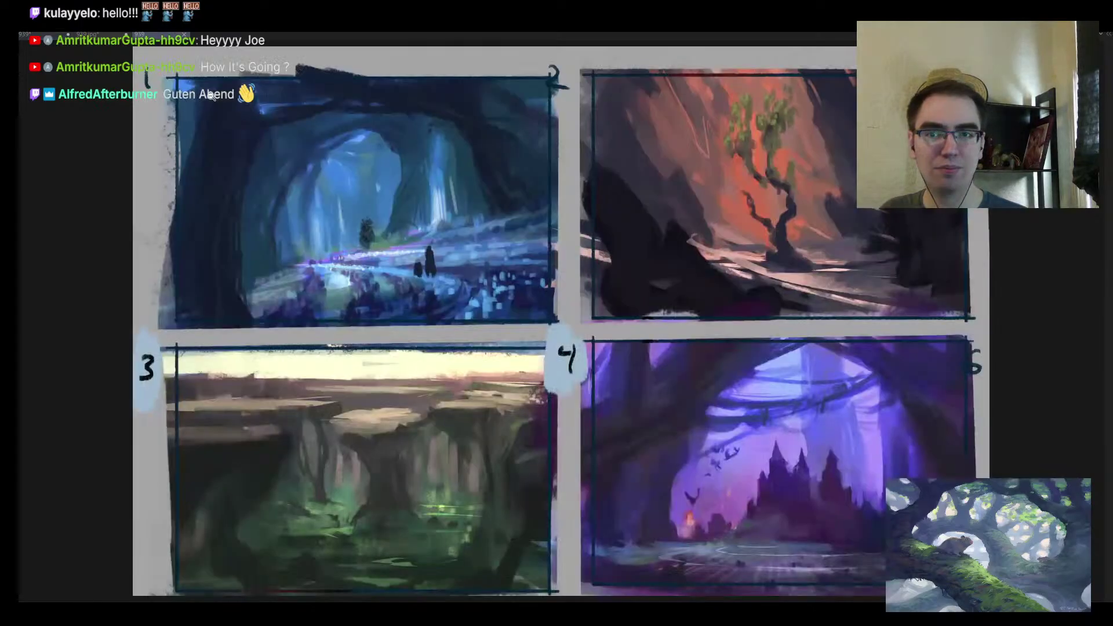
pyautogui.click(561, 155)
pyautogui.press('Tab')
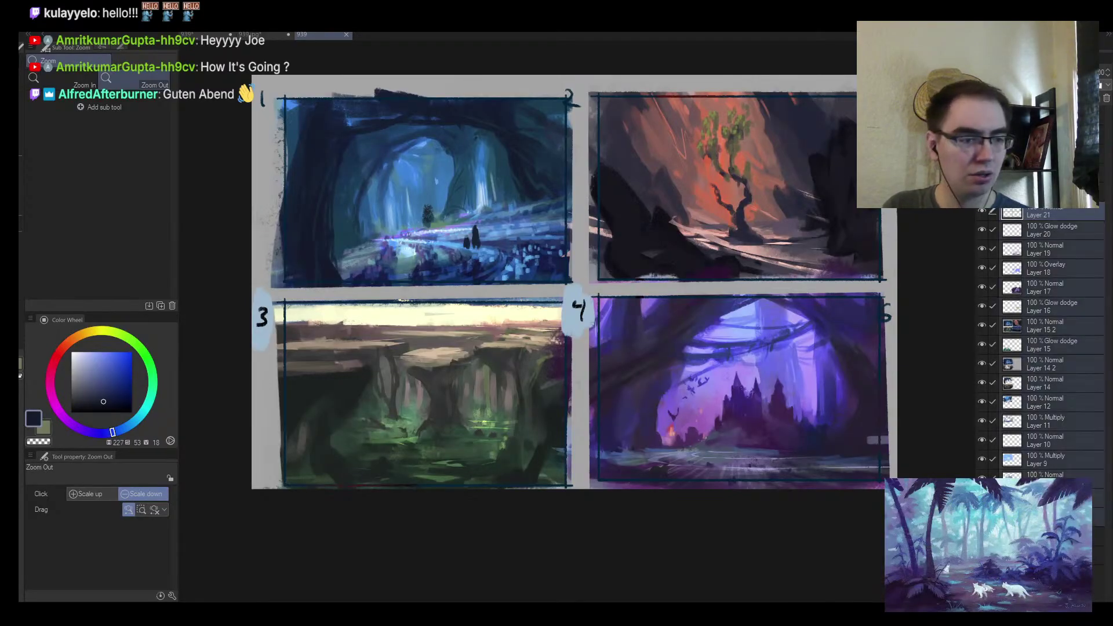
pyautogui.press('Delete')
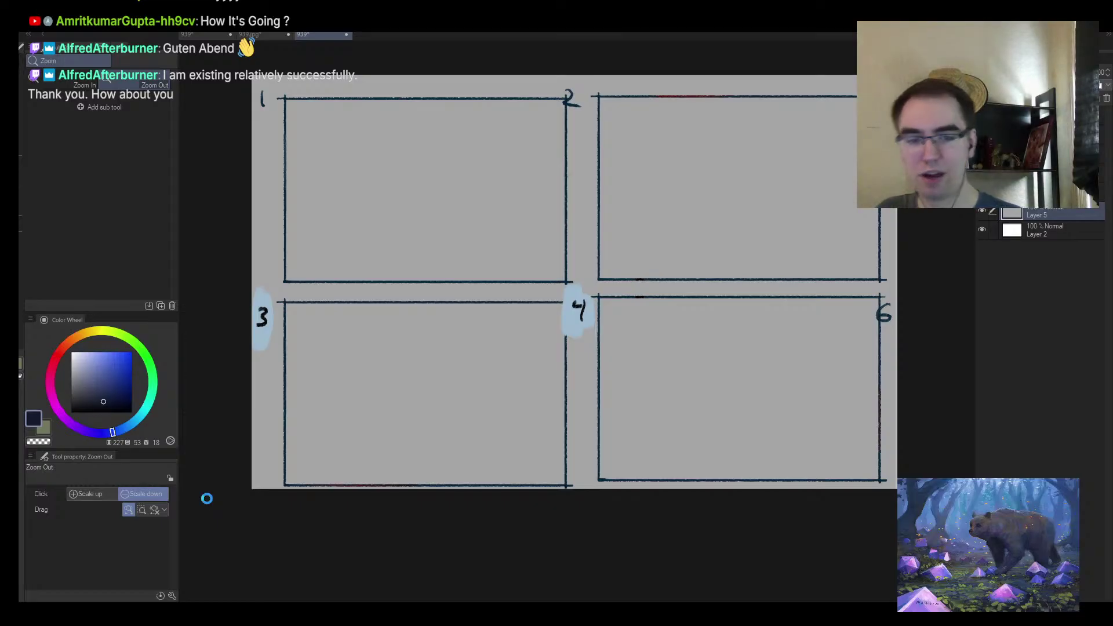
# Look over the blank numbered frames, the figure sketches and the painted thumbnails with their small silhouettes
pyautogui.scroll(-1, 412, 323)
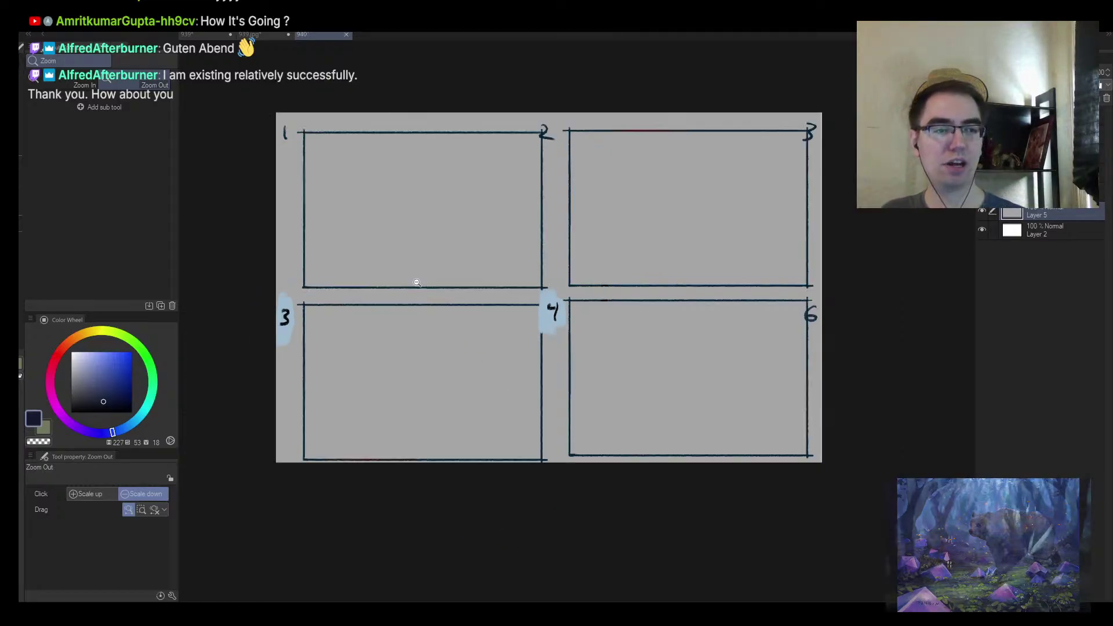
pyautogui.scroll(2, 432, 263)
pyautogui.moveTo(435, 263); pyautogui.dragTo(433, 307)
pyautogui.click(203, 38)
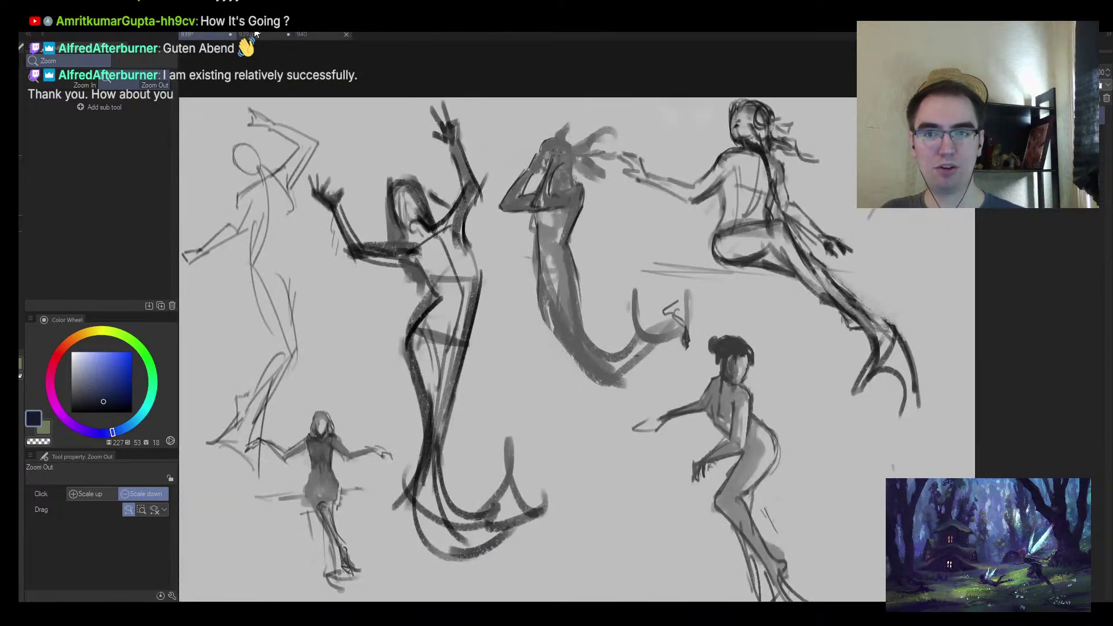
pyautogui.click(259, 36)
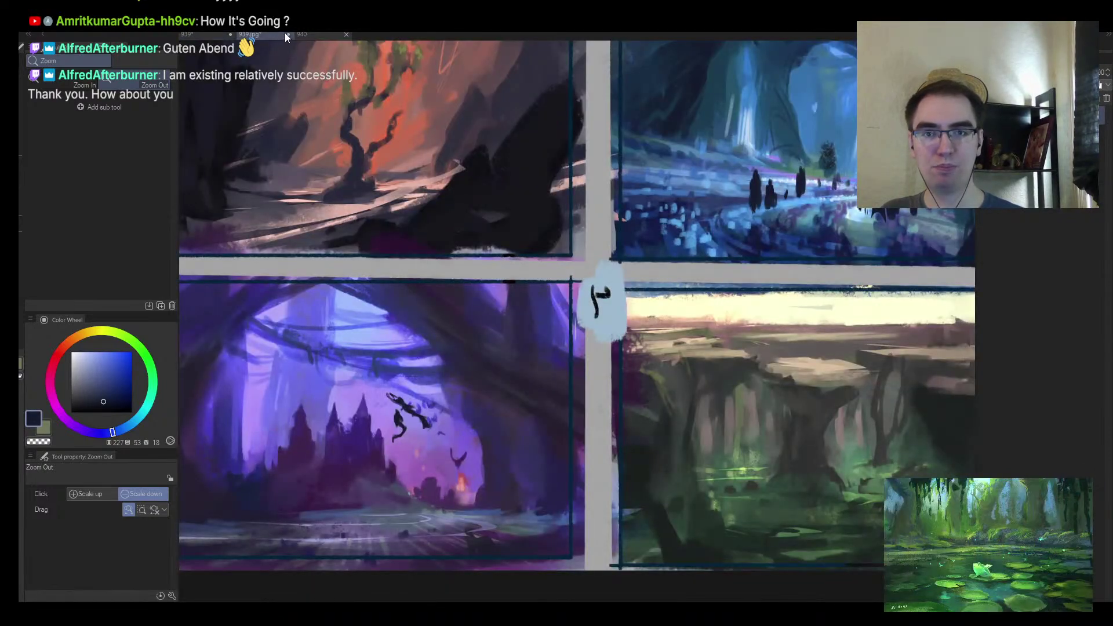
pyautogui.click(554, 236)
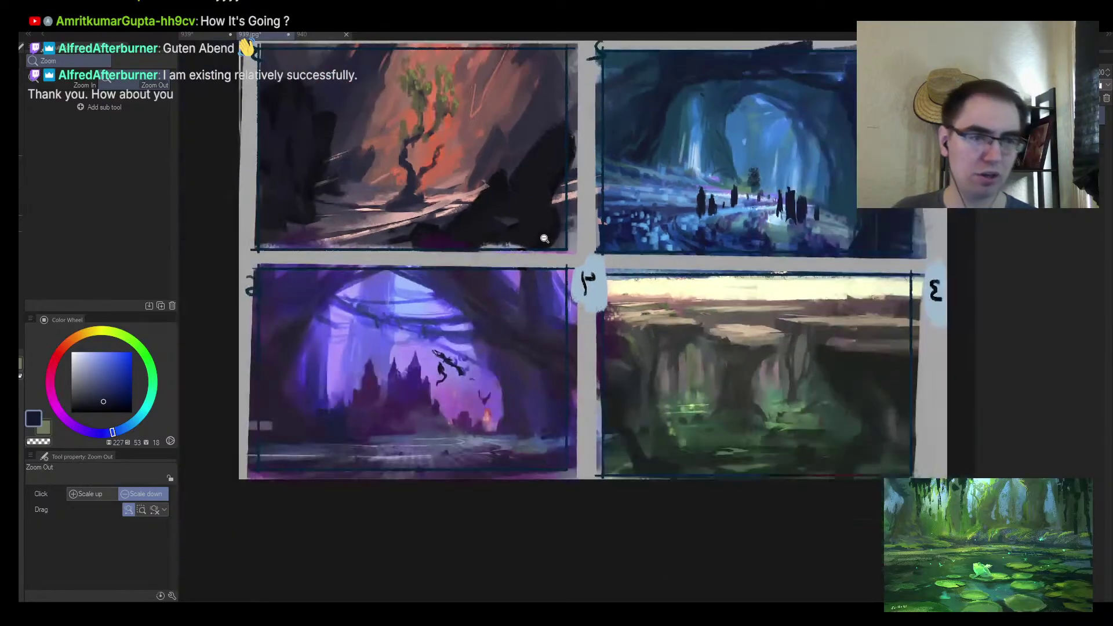
pyautogui.moveTo(531, 155); pyautogui.dragTo(510, 205)
pyautogui.moveTo(312, 106)
pyautogui.mouseDown()
pyautogui.moveTo(331, 135)
pyautogui.moveTo(321, 122)
pyautogui.mouseUp()
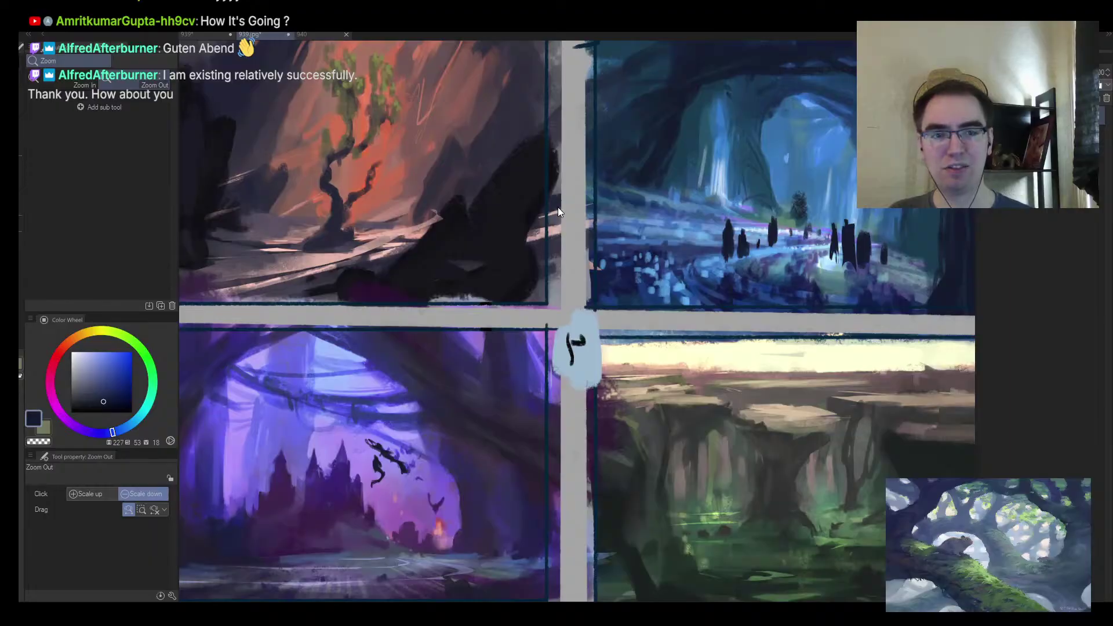
# Close the painted thumbnails and add a new layer for brushwork above the blank frames in document 940
pyautogui.hotkey('ctrl', 'Tab')
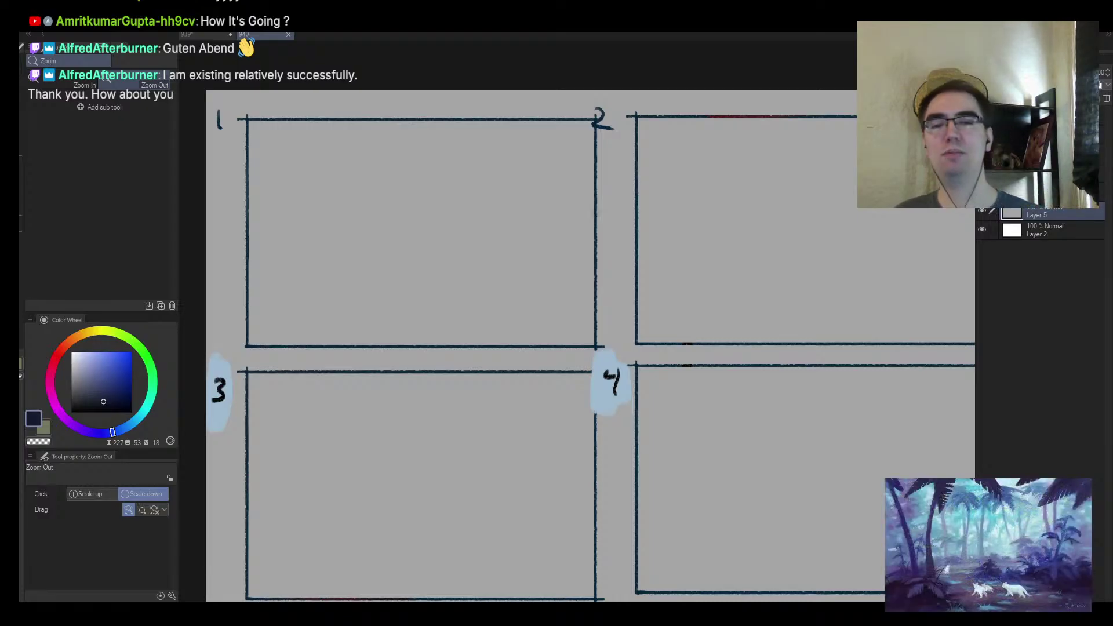
pyautogui.scroll(-1, 353, 241)
pyautogui.scroll(1, 361, 226)
pyautogui.moveTo(361, 224); pyautogui.dragTo(321, 231)
pyautogui.hotkey('ctrl', 'shift', 'n')
pyautogui.press('b')
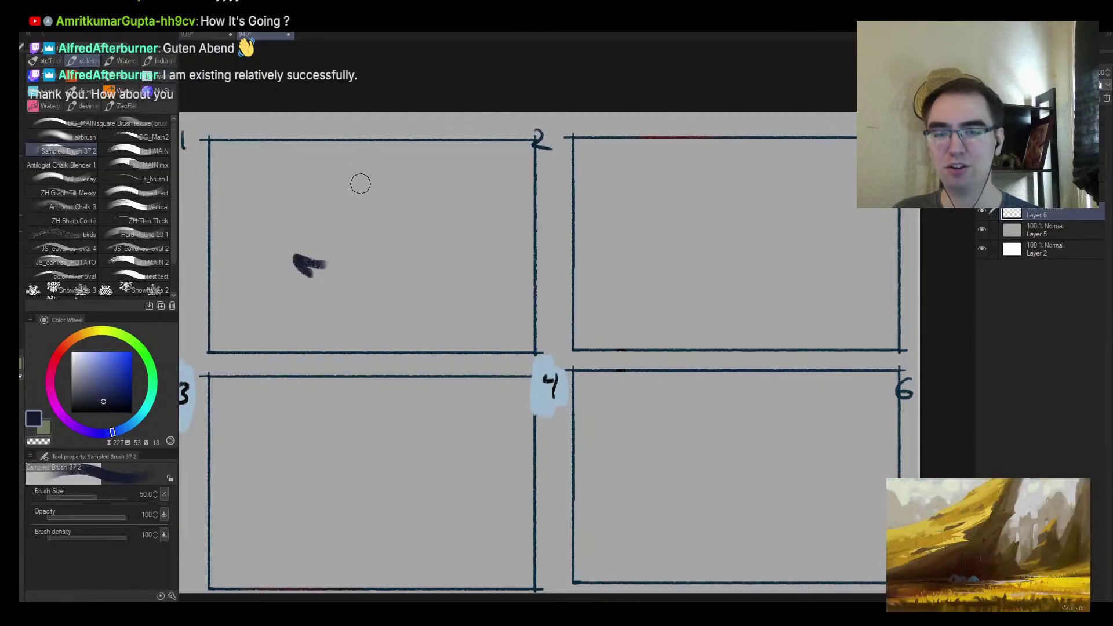
pyautogui.hotkey('alt', 'space')
pyautogui.moveTo(328, 264); pyautogui.dragTo(368, 286)
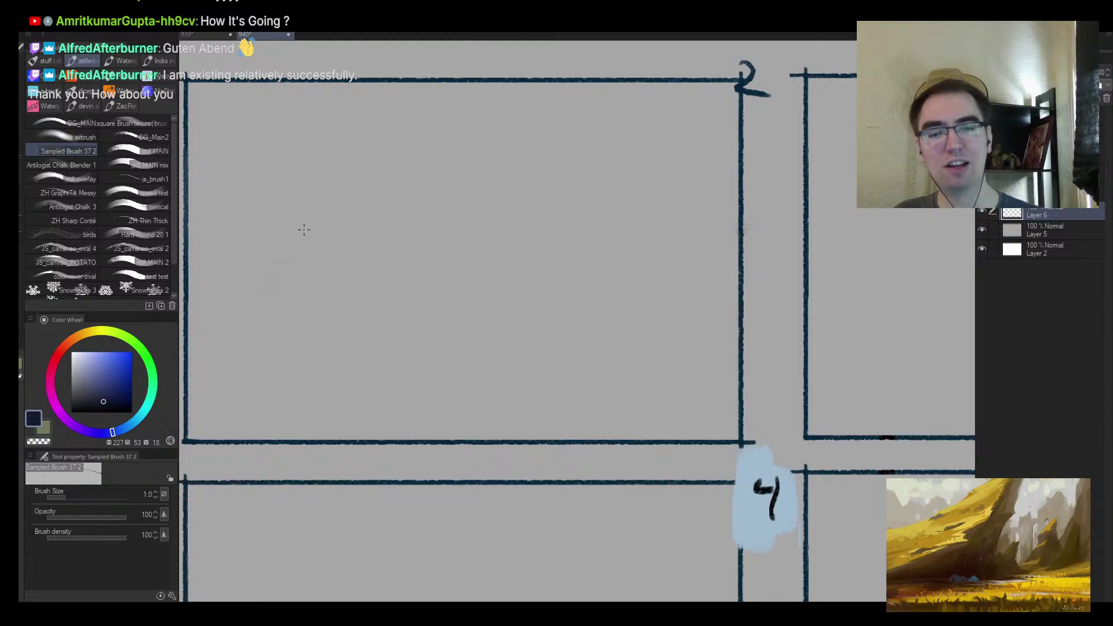
pyautogui.press(']')
pyautogui.press(']')
pyautogui.press(']')
pyautogui.press(']')
pyautogui.press(']')
pyautogui.press(']')
pyautogui.press(']')
pyautogui.press(']')
pyautogui.press(']')
pyautogui.press('space')
pyautogui.moveTo(291, 188); pyautogui.dragTo(329, 233)
pyautogui.moveTo(314, 340); pyautogui.dragTo(398, 323)
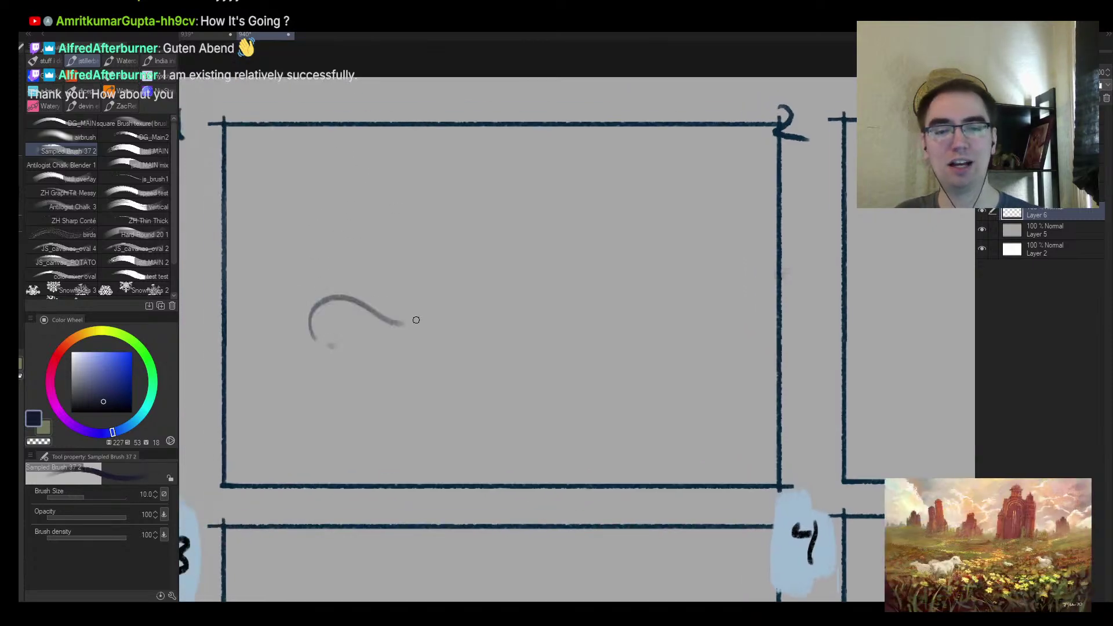
pyautogui.hotkey('ctrl', 'z')
pyautogui.moveTo(374, 253)
pyautogui.mouseDown()
pyautogui.moveTo(415, 333)
pyautogui.moveTo(435, 237)
pyautogui.mouseUp()
pyautogui.moveTo(401, 321); pyautogui.dragTo(305, 333)
pyautogui.hotkey('ctrl', 'z')
pyautogui.moveTo(473, 316)
pyautogui.mouseDown()
pyautogui.moveTo(445, 299)
pyautogui.moveTo(461, 282)
pyautogui.mouseUp()
pyautogui.hotkey('ctrl', 'z')
pyautogui.hotkey('ctrl', 'z')
pyautogui.hotkey('ctrl', 'z')
# Sketch thin, loose ground lines across the lower part of frame 1
pyautogui.press('[')
pyautogui.press('[')
pyautogui.moveTo(728, 369); pyautogui.dragTo(264, 402)
pyautogui.hotkey('ctrl', 'z')
pyautogui.moveTo(273, 460); pyautogui.dragTo(724, 373)
pyautogui.moveTo(536, 397)
pyautogui.mouseDown()
pyautogui.moveTo(249, 429)
pyautogui.moveTo(409, 403)
pyautogui.mouseUp()
pyautogui.moveTo(409, 404); pyautogui.dragTo(513, 404)
pyautogui.moveTo(268, 365); pyautogui.dragTo(474, 387)
pyautogui.press(']')
pyautogui.press(']')
pyautogui.press(']')
pyautogui.moveTo(261, 342); pyautogui.dragTo(833, 338)
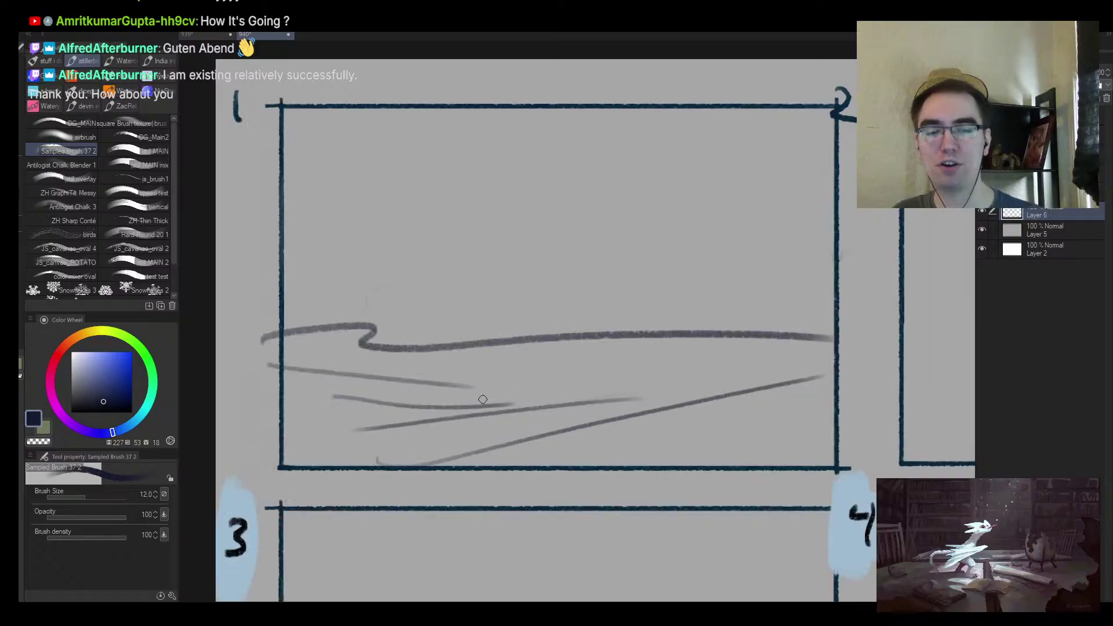
pyautogui.hotkey('ctrl', 'z')
# Add two more thin ground lines just above the bottom edge of frame 1 with a smaller brush
pyautogui.press('[')
pyautogui.press('[')
pyautogui.moveTo(230, 456); pyautogui.dragTo(438, 441)
pyautogui.moveTo(429, 442); pyautogui.dragTo(591, 435)
pyautogui.moveTo(229, 395); pyautogui.dragTo(342, 385)
pyautogui.hotkey('ctrl', 'z')
pyautogui.moveTo(451, 307)
pyautogui.mouseDown()
pyautogui.moveTo(427, 403)
pyautogui.moveTo(484, 364)
pyautogui.mouseUp()
pyautogui.moveTo(460, 408)
pyautogui.mouseDown()
pyautogui.moveTo(462, 302)
pyautogui.moveTo(506, 396)
pyautogui.mouseUp()
pyautogui.hotkey('ctrl', 'z')
pyautogui.hotkey('ctrl', 'z')
pyautogui.hotkey('ctrl', 'z')
pyautogui.press(']')
pyautogui.press(']')
pyautogui.press(']')
pyautogui.press(']')
pyautogui.press(']')
pyautogui.press(']')
pyautogui.press(']')
pyautogui.press(']')
pyautogui.press(']')
pyautogui.press(']')
pyautogui.press(']')
pyautogui.press(']')
pyautogui.press(']')
pyautogui.press(']')
pyautogui.press(']')
pyautogui.press('[')
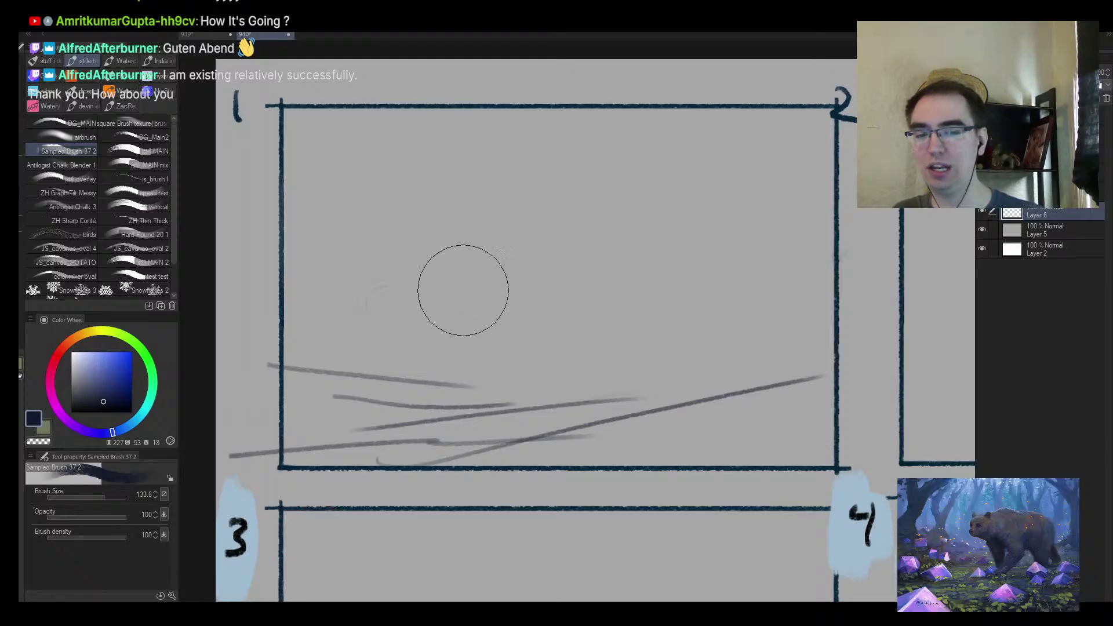
pyautogui.press('[')
pyautogui.press('[')
pyautogui.press('[')
pyautogui.press('[')
pyautogui.press('[')
pyautogui.press('[')
pyautogui.press('[')
pyautogui.press('[')
pyautogui.press('[')
pyautogui.press('[')
pyautogui.moveTo(471, 305)
pyautogui.mouseDown()
pyautogui.moveTo(482, 342)
pyautogui.moveTo(517, 304)
pyautogui.mouseUp()
pyautogui.moveTo(464, 325)
pyautogui.mouseDown()
pyautogui.moveTo(516, 302)
pyautogui.moveTo(520, 312)
pyautogui.mouseUp()
pyautogui.moveTo(501, 304); pyautogui.dragTo(516, 314)
pyautogui.hotkey('ctrl', 'z')
pyautogui.hotkey('ctrl', 'z')
pyautogui.hotkey('ctrl', 'z')
pyautogui.hotkey('ctrl', 'z')
# Try to sketch a large striding figure with the brush at size 17 on the ground lines of frame 1
pyautogui.moveTo(455, 223); pyautogui.dragTo(486, 284)
pyautogui.moveTo(456, 197)
pyautogui.mouseDown()
pyautogui.moveTo(487, 212)
pyautogui.moveTo(415, 354)
pyautogui.moveTo(474, 243)
pyautogui.moveTo(515, 429)
pyautogui.mouseUp()
pyautogui.moveTo(458, 278); pyautogui.dragTo(510, 359)
pyautogui.moveTo(458, 258)
pyautogui.mouseDown()
pyautogui.moveTo(510, 354)
pyautogui.moveTo(473, 389)
pyautogui.moveTo(437, 373)
pyautogui.moveTo(465, 402)
pyautogui.mouseUp()
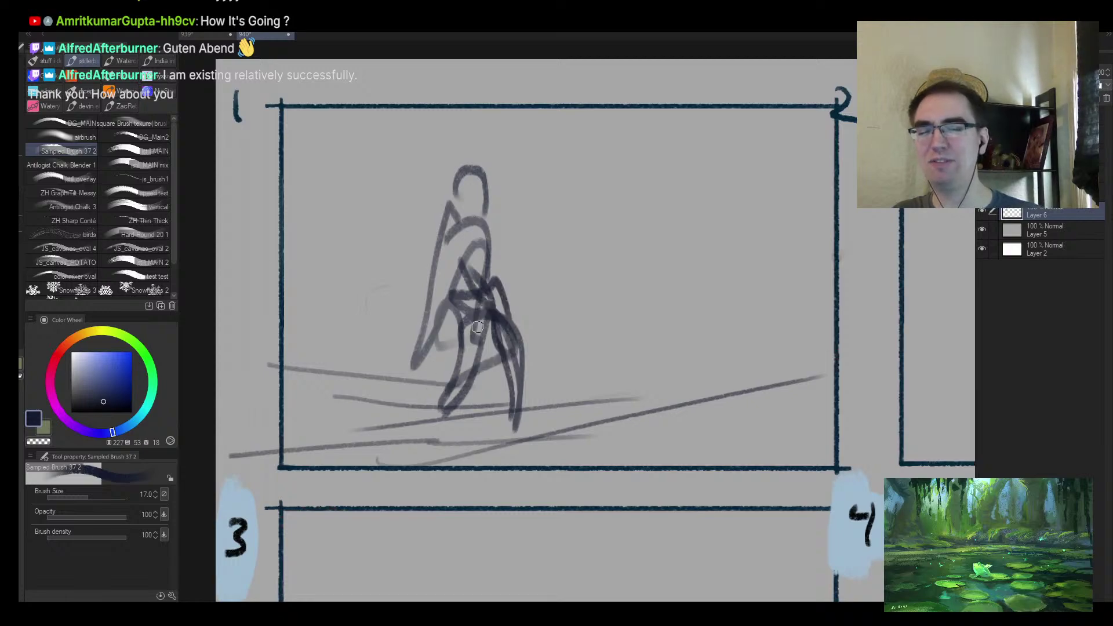
pyautogui.hotkey('ctrl', 'z')
pyautogui.hotkey('ctrl', 'z')
pyautogui.hotkey('ctrl', 'z')
pyautogui.hotkey('ctrl', 'z')
pyautogui.hotkey('ctrl', 'z')
pyautogui.hotkey('ctrl', 'z')
# Try another large foreground figure with a different pose, slightly further across frame 1
pyautogui.moveTo(446, 241)
pyautogui.mouseDown()
pyautogui.moveTo(480, 246)
pyautogui.moveTo(561, 215)
pyautogui.moveTo(532, 203)
pyautogui.mouseUp()
pyautogui.moveTo(565, 220)
pyautogui.mouseDown()
pyautogui.moveTo(592, 270)
pyautogui.moveTo(540, 421)
pyautogui.mouseUp()
pyautogui.moveTo(470, 337); pyautogui.dragTo(546, 412)
pyautogui.moveTo(458, 333)
pyautogui.mouseDown()
pyautogui.moveTo(539, 395)
pyautogui.moveTo(563, 349)
pyautogui.moveTo(560, 401)
pyautogui.moveTo(538, 331)
pyautogui.mouseUp()
pyautogui.hotkey('ctrl', 'z')
pyautogui.hotkey('ctrl', 'z')
pyautogui.hotkey('ctrl', 'z')
pyautogui.hotkey('ctrl', 'z')
pyautogui.hotkey('ctrl', 'z')
pyautogui.hotkey('ctrl', 'z')
pyautogui.hotkey('ctrl', 'z')
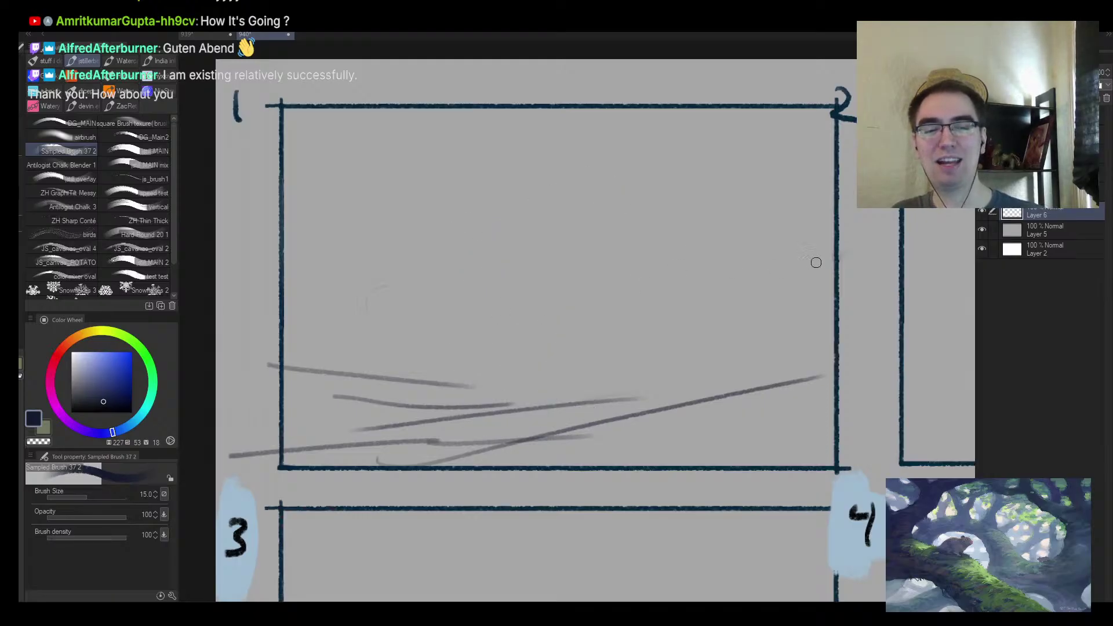
# Sketch a distant horizon band and thin mid-ground perspective lines across frame 1
pyautogui.moveTo(814, 259); pyautogui.dragTo(587, 259)
pyautogui.press('[')
pyautogui.moveTo(286, 257)
pyautogui.mouseDown()
pyautogui.moveTo(621, 243)
pyautogui.moveTo(372, 234)
pyautogui.moveTo(794, 245)
pyautogui.mouseUp()
pyautogui.press(']')
pyautogui.moveTo(585, 313); pyautogui.dragTo(390, 353)
pyautogui.moveTo(309, 370); pyautogui.dragTo(535, 358)
pyautogui.moveTo(541, 302); pyautogui.dragTo(526, 355)
# Add a small arched structure and short upright strokes in the mid-ground of frame 1, using brush sizes up to 12
pyautogui.press(']')
pyautogui.press(']')
pyautogui.press(']')
pyautogui.moveTo(603, 319); pyautogui.dragTo(592, 365)
pyautogui.moveTo(593, 307)
pyautogui.mouseDown()
pyautogui.moveTo(597, 291)
pyautogui.moveTo(659, 295)
pyautogui.mouseUp()
pyautogui.moveTo(636, 299)
pyautogui.mouseDown()
pyautogui.moveTo(613, 371)
pyautogui.moveTo(626, 351)
pyautogui.mouseUp()
pyautogui.press(']')
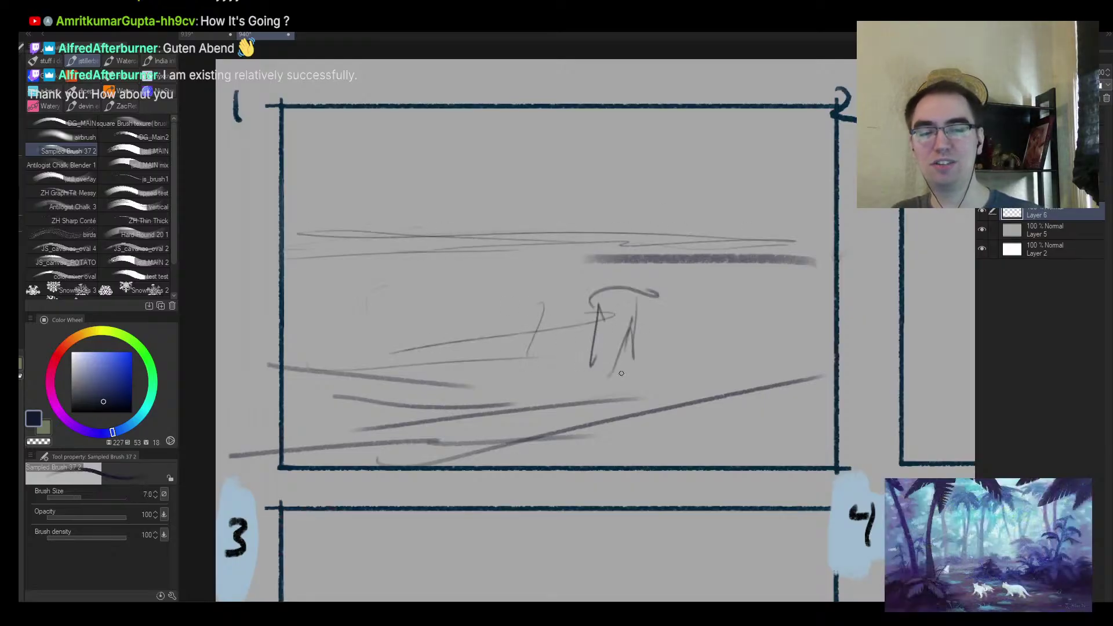
pyautogui.moveTo(524, 336); pyautogui.dragTo(521, 370)
# Sketch blocky and peaked building silhouettes along the horizon of frame 1 with a thicker brush
pyautogui.press(']')
pyautogui.press(']')
pyautogui.moveTo(318, 327)
pyautogui.mouseDown()
pyautogui.moveTo(337, 322)
pyautogui.moveTo(343, 347)
pyautogui.mouseUp()
pyautogui.moveTo(379, 324); pyautogui.dragTo(383, 349)
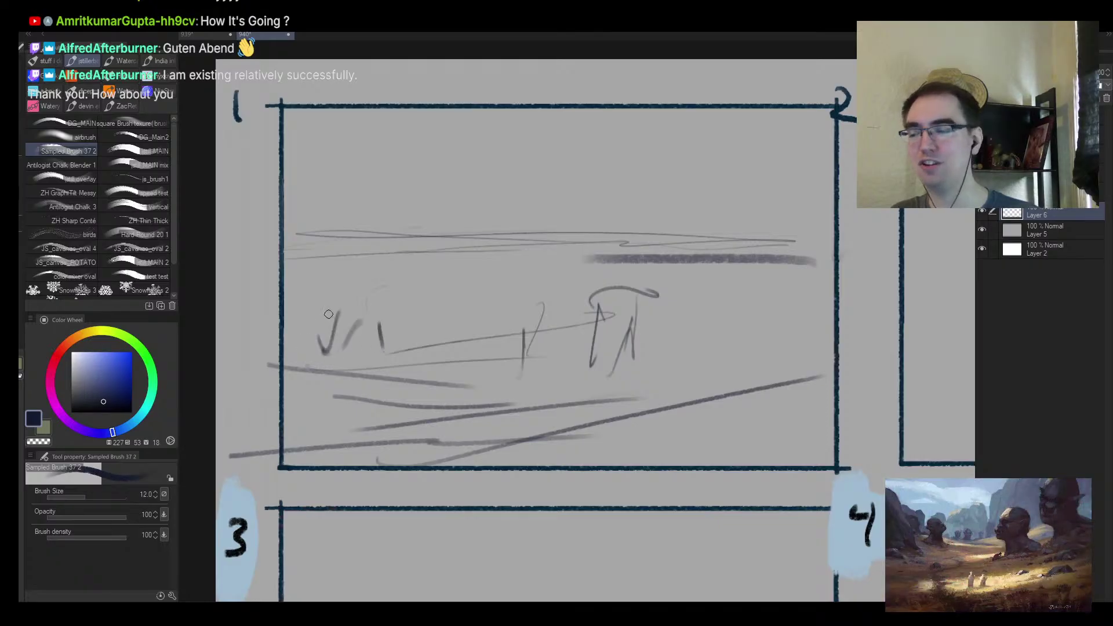
pyautogui.press(']')
pyautogui.press(']')
pyautogui.press(']')
pyautogui.moveTo(572, 196)
pyautogui.mouseDown()
pyautogui.moveTo(566, 222)
pyautogui.moveTo(597, 222)
pyautogui.mouseUp()
pyautogui.moveTo(588, 177)
pyautogui.mouseDown()
pyautogui.moveTo(584, 233)
pyautogui.moveTo(618, 237)
pyautogui.mouseUp()
pyautogui.click(542, 242)
pyautogui.press('[')
pyautogui.press('[')
pyautogui.moveTo(594, 200)
pyautogui.mouseDown()
pyautogui.moveTo(620, 239)
pyautogui.moveTo(647, 166)
pyautogui.moveTo(681, 231)
pyautogui.mouseUp()
pyautogui.moveTo(614, 235); pyautogui.dragTo(676, 232)
pyautogui.press(']')
pyautogui.press(']')
pyautogui.press(']')
pyautogui.press(']')
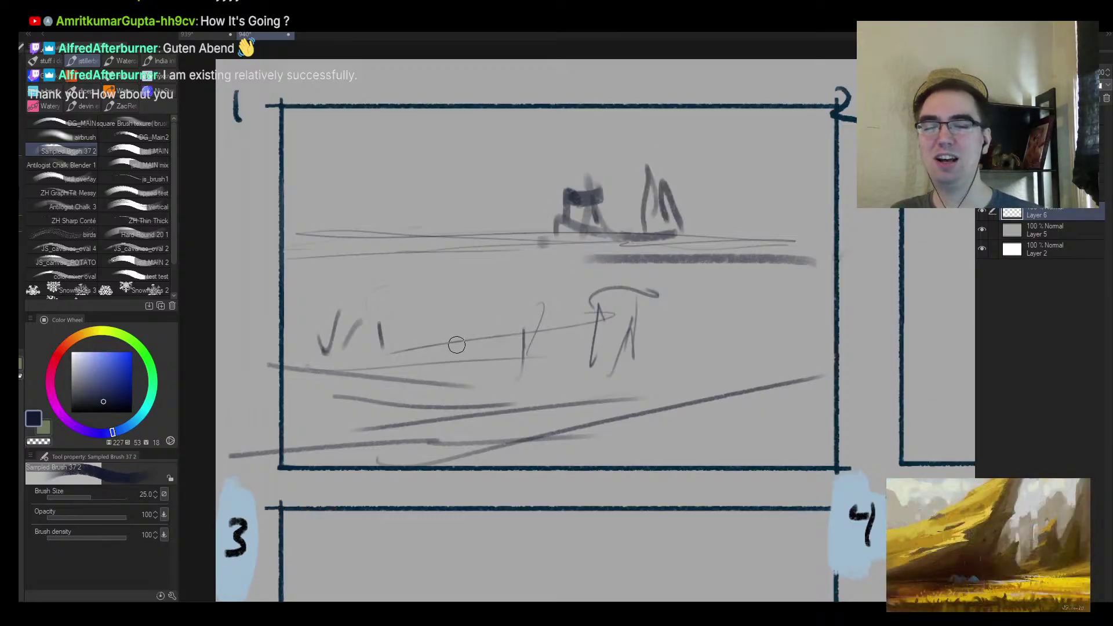
# Try a large, thickly brushed foreground figure with a round head over the scene in frame 1
pyautogui.moveTo(404, 400)
pyautogui.mouseDown()
pyautogui.moveTo(462, 199)
pyautogui.moveTo(497, 152)
pyautogui.moveTo(510, 174)
pyautogui.moveTo(463, 185)
pyautogui.moveTo(405, 236)
pyautogui.mouseUp()
pyautogui.moveTo(494, 202); pyautogui.dragTo(470, 383)
pyautogui.moveTo(454, 360)
pyautogui.mouseDown()
pyautogui.moveTo(491, 319)
pyautogui.moveTo(491, 384)
pyautogui.mouseUp()
pyautogui.moveTo(494, 313)
pyautogui.mouseDown()
pyautogui.moveTo(526, 400)
pyautogui.moveTo(476, 284)
pyautogui.moveTo(428, 418)
pyautogui.mouseUp()
pyautogui.moveTo(444, 287)
pyautogui.mouseDown()
pyautogui.moveTo(388, 406)
pyautogui.moveTo(499, 204)
pyautogui.moveTo(474, 314)
pyautogui.mouseUp()
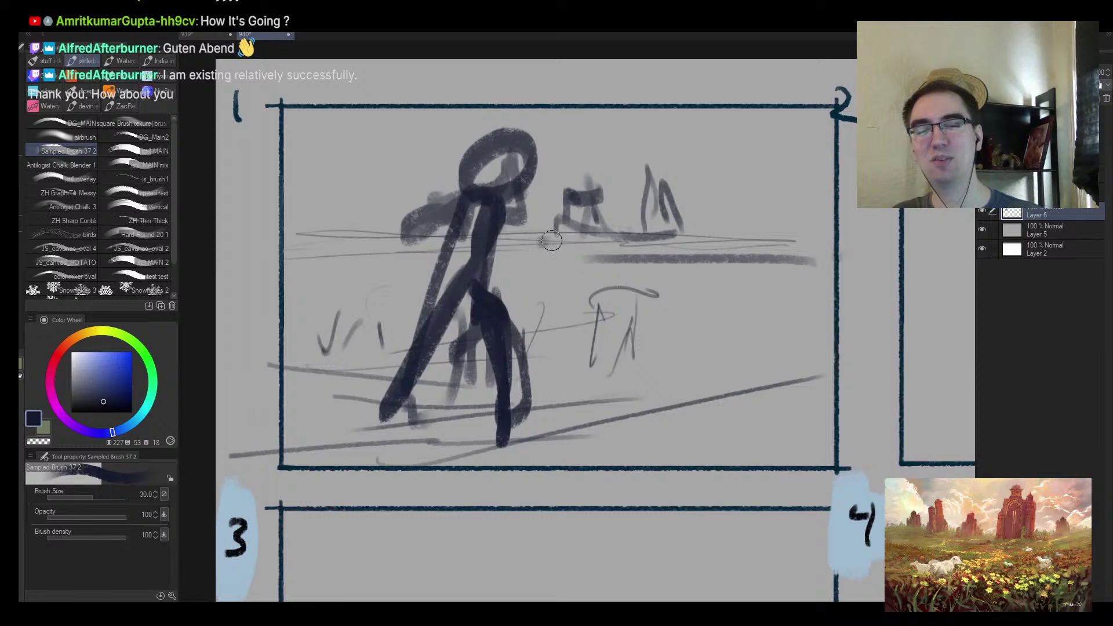
pyautogui.hotkey('ctrl', 'z')
pyautogui.hotkey('ctrl', 'z')
pyautogui.hotkey('ctrl', 'z')
pyautogui.hotkey('ctrl', 'z')
pyautogui.hotkey('ctrl', 'z')
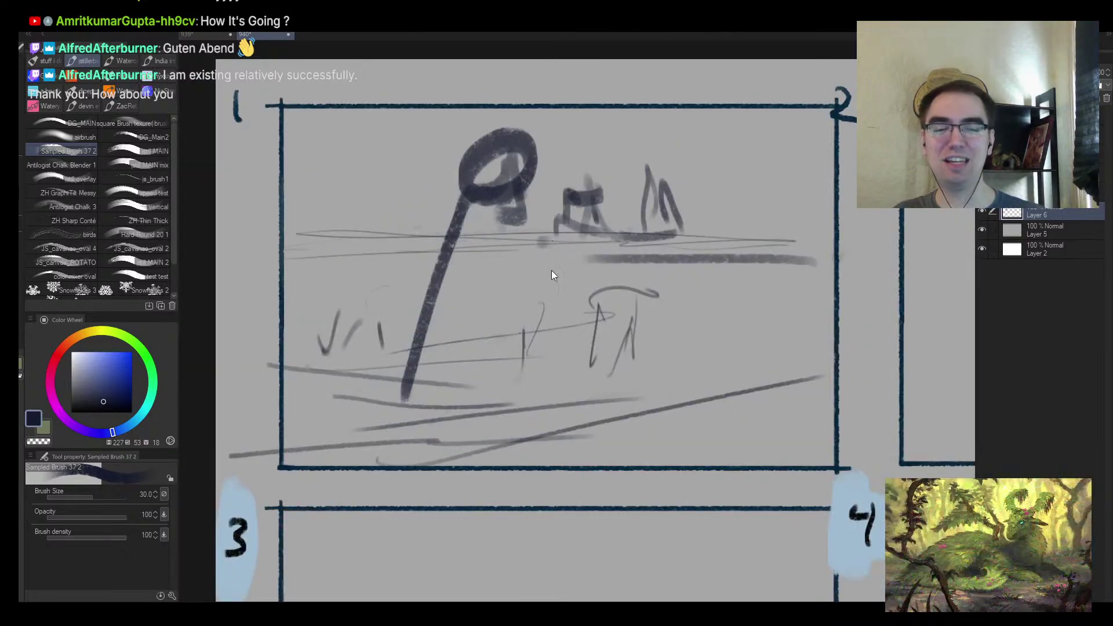
# Erase the sketched scene and the remaining figure strokes from frame 1 with the Kneaded eraser
pyautogui.keyDown('alt'); pyautogui.click(538, 380); pyautogui.keyUp('alt')
pyautogui.keyDown('ctrl'); pyautogui.click(538, 380); pyautogui.keyUp('ctrl')
pyautogui.press('e')
pyautogui.moveTo(510, 209)
pyautogui.mouseDown()
pyautogui.moveTo(521, 167)
pyautogui.moveTo(561, 180)
pyautogui.moveTo(653, 216)
pyautogui.moveTo(647, 262)
pyautogui.moveTo(566, 280)
pyautogui.moveTo(462, 263)
pyautogui.moveTo(520, 185)
pyautogui.moveTo(574, 258)
pyautogui.moveTo(721, 274)
pyautogui.moveTo(794, 366)
pyautogui.moveTo(431, 439)
pyautogui.moveTo(454, 451)
pyautogui.moveTo(491, 367)
pyautogui.moveTo(458, 297)
pyautogui.moveTo(405, 333)
pyautogui.moveTo(403, 220)
pyautogui.moveTo(383, 204)
pyautogui.moveTo(451, 307)
pyautogui.mouseUp()
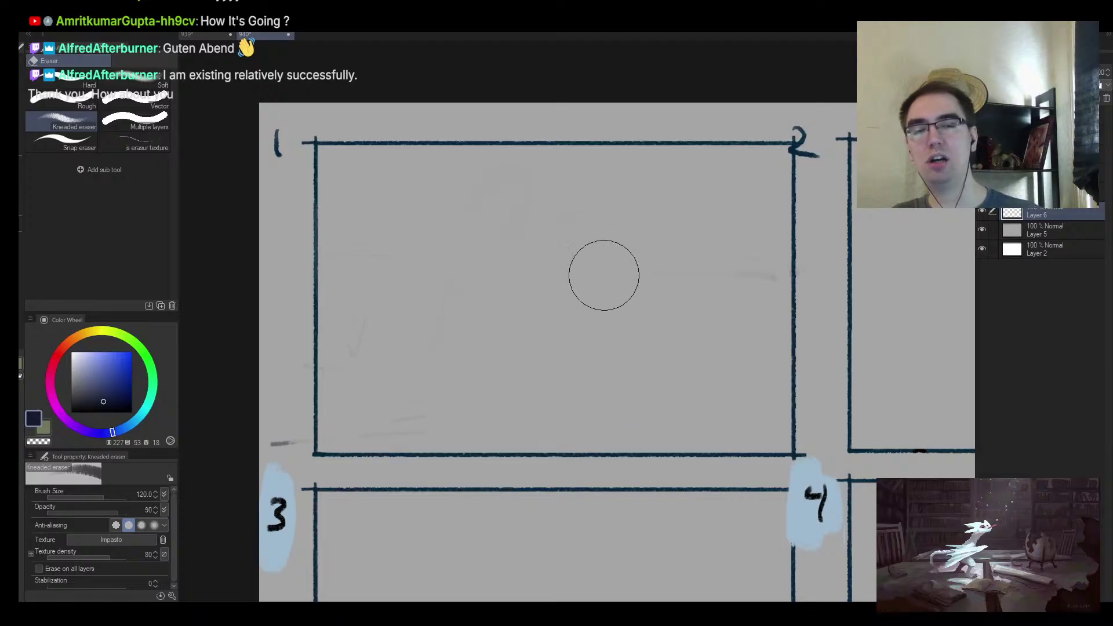
# Try a small angular outline in the middle of frame 1 with the brush at size 5
pyautogui.hotkey('alt', 'space')
pyautogui.moveTo(576, 293)
pyautogui.mouseDown()
pyautogui.moveTo(598, 278)
pyautogui.moveTo(548, 292)
pyautogui.mouseUp()
pyautogui.press('b')
pyautogui.moveTo(486, 316); pyautogui.dragTo(488, 263)
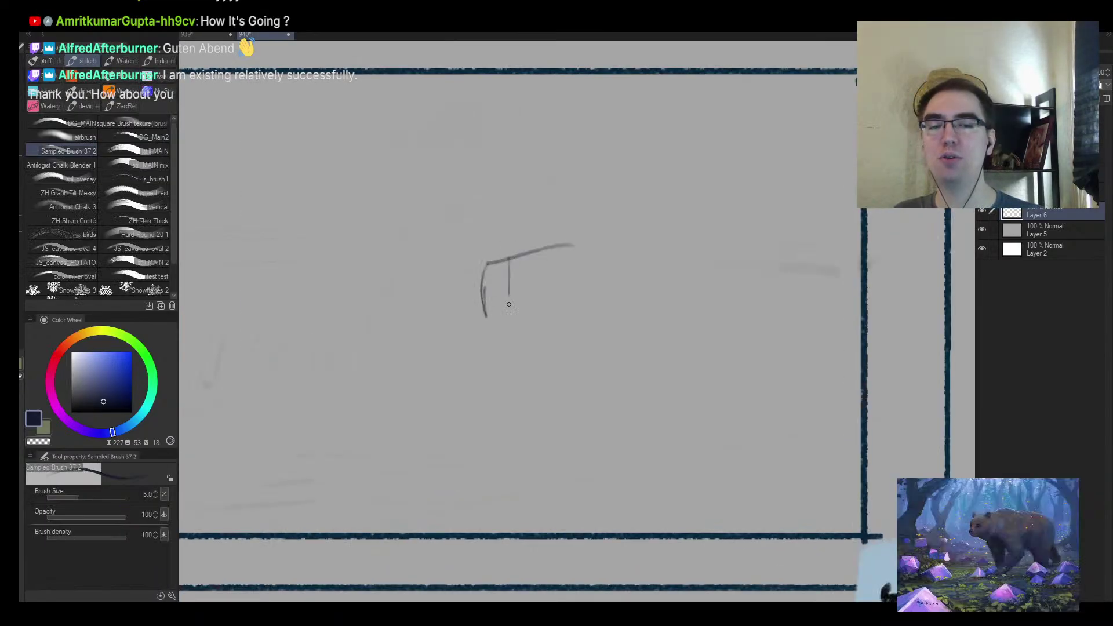
pyautogui.hotkey('ctrl', 'z')
pyautogui.hotkey('ctrl', 'z')
pyautogui.hotkey('ctrl', 'z')
pyautogui.hotkey('ctrl', 'z')
pyautogui.hotkey('ctrl', 'z')
pyautogui.hotkey('ctrl', 'z')
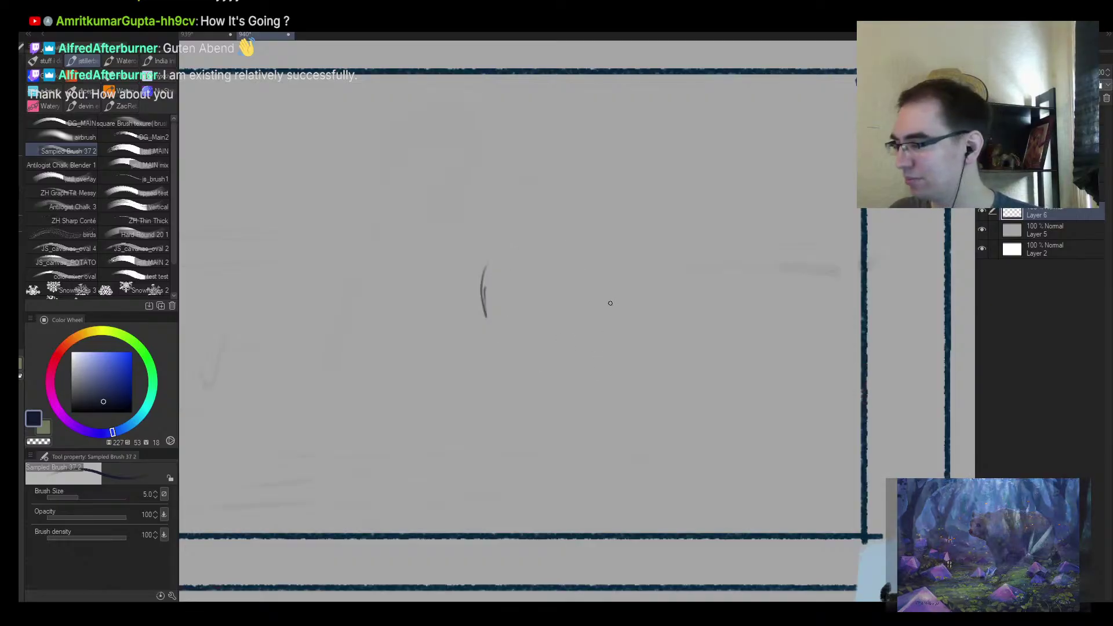
# Set the brush to size 15 and a muted blue with hue 200, saturation 49 and value 42
pyautogui.hotkey('alt', 'space')
pyautogui.moveTo(434, 308)
pyautogui.mouseDown()
pyautogui.moveTo(411, 331)
pyautogui.moveTo(435, 311)
pyautogui.mouseUp()
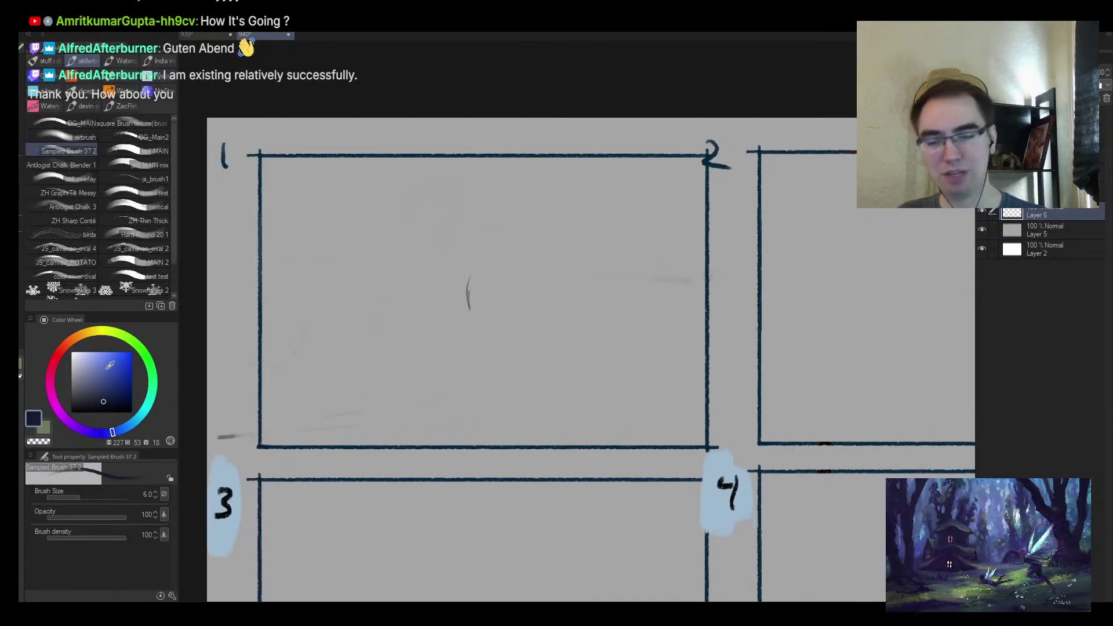
pyautogui.click(96, 383)
pyautogui.click(99, 392)
pyautogui.click(137, 424)
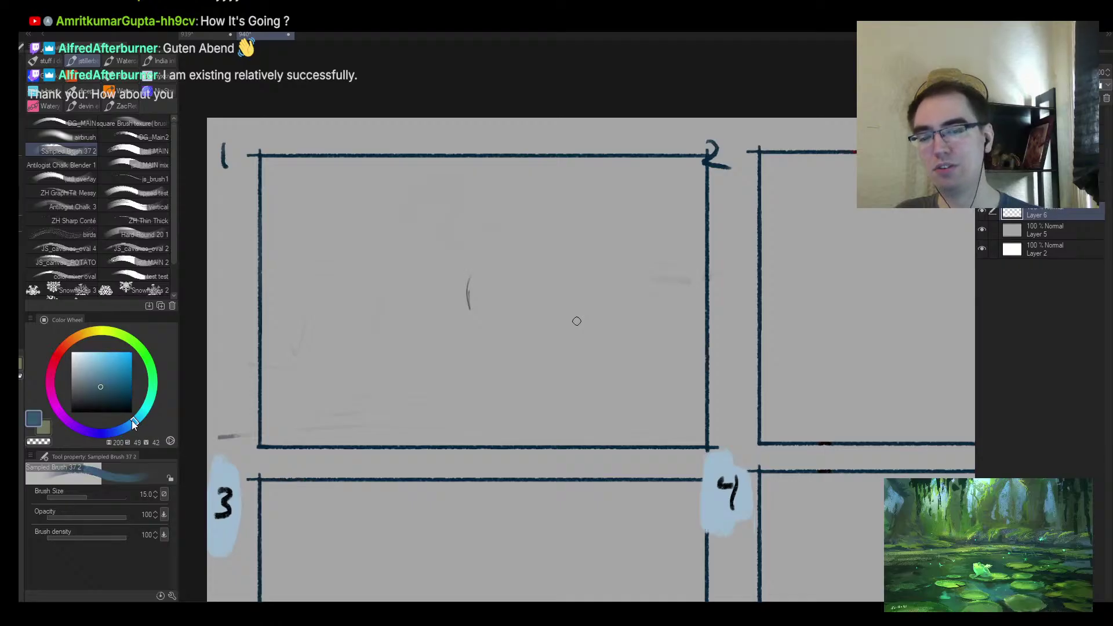
# Paint a broad light blue wash over the upper-left part of frame 1 with the brush at size 250
pyautogui.click(94, 365)
pyautogui.press(']')
pyautogui.press(']')
pyautogui.press(']')
pyautogui.press(']')
pyautogui.press(']')
pyautogui.press(']')
pyautogui.press(']')
pyautogui.press(']')
pyautogui.press(']')
pyautogui.press(']')
pyautogui.press(']')
pyautogui.press(']')
pyautogui.press(']')
pyautogui.press(']')
pyautogui.press(']')
pyautogui.moveTo(313, 186); pyautogui.dragTo(282, 345)
# Block in dark teal hills and greyer teal shapes across frame 1, using hue 185
pyautogui.click(87, 392)
pyautogui.click(143, 411)
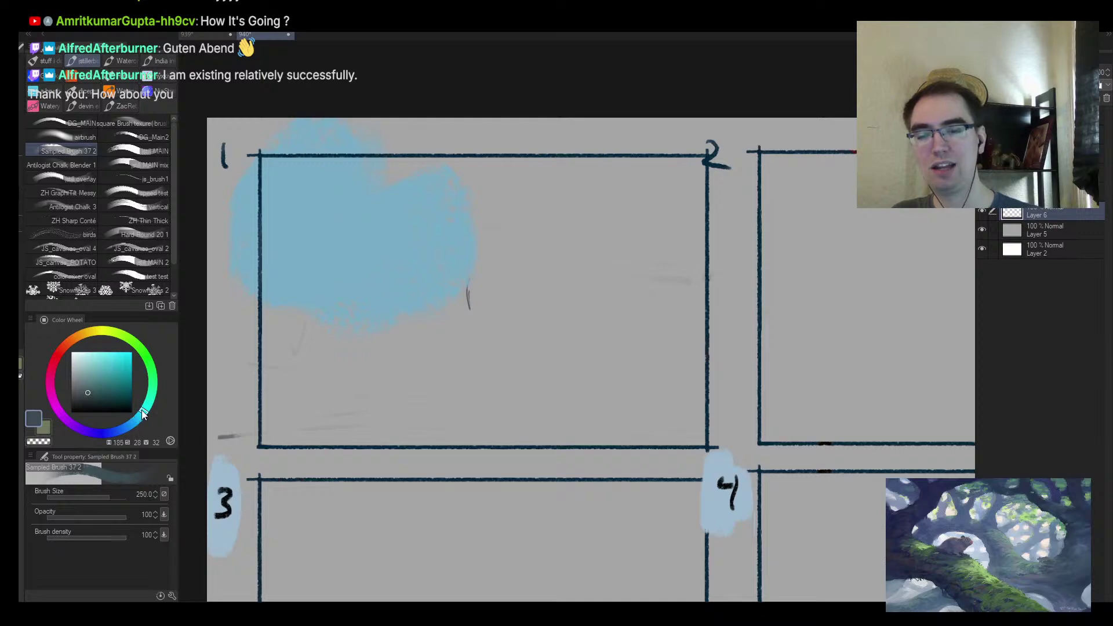
pyautogui.click(98, 395)
pyautogui.press('[')
pyautogui.moveTo(296, 273)
pyautogui.mouseDown()
pyautogui.moveTo(313, 214)
pyautogui.moveTo(316, 394)
pyautogui.mouseUp()
pyautogui.moveTo(284, 435)
pyautogui.mouseDown()
pyautogui.moveTo(603, 376)
pyautogui.moveTo(689, 325)
pyautogui.mouseUp()
pyautogui.click(86, 384)
pyautogui.moveTo(418, 249)
pyautogui.mouseDown()
pyautogui.moveTo(440, 220)
pyautogui.moveTo(472, 313)
pyautogui.moveTo(544, 363)
pyautogui.mouseUp()
# Blend the teal and blue shapes in frame 1 with JS_scatter blur 2
pyautogui.press('j')
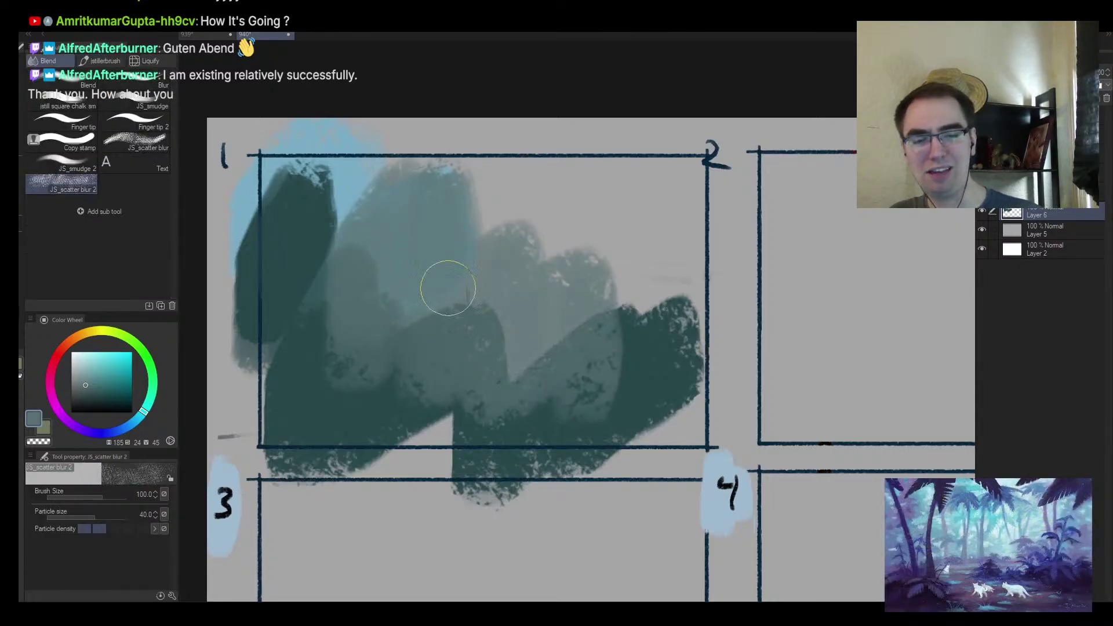
pyautogui.press(']')
pyautogui.moveTo(450, 373)
pyautogui.mouseDown()
pyautogui.moveTo(551, 390)
pyautogui.moveTo(335, 464)
pyautogui.moveTo(440, 440)
pyautogui.mouseUp()
pyautogui.moveTo(636, 292)
pyautogui.mouseDown()
pyautogui.moveTo(568, 351)
pyautogui.moveTo(506, 248)
pyautogui.moveTo(513, 200)
pyautogui.mouseUp()
# Paint a sampled light blue sky across the upper and right part of frame 1, and ready JS_scatter blur 2 at size 70
pyautogui.press('b')
pyautogui.keyDown('alt'); pyautogui.click(348, 177); pyautogui.keyUp('alt')
pyautogui.moveTo(345, 179)
pyautogui.mouseDown()
pyautogui.moveTo(491, 148)
pyautogui.moveTo(488, 189)
pyautogui.moveTo(536, 244)
pyautogui.moveTo(677, 274)
pyautogui.moveTo(639, 255)
pyautogui.moveTo(640, 198)
pyautogui.moveTo(567, 293)
pyautogui.moveTo(500, 329)
pyautogui.moveTo(485, 257)
pyautogui.mouseUp()
pyautogui.press('j')
pyautogui.press(']')
pyautogui.press('[')
pyautogui.press('[')
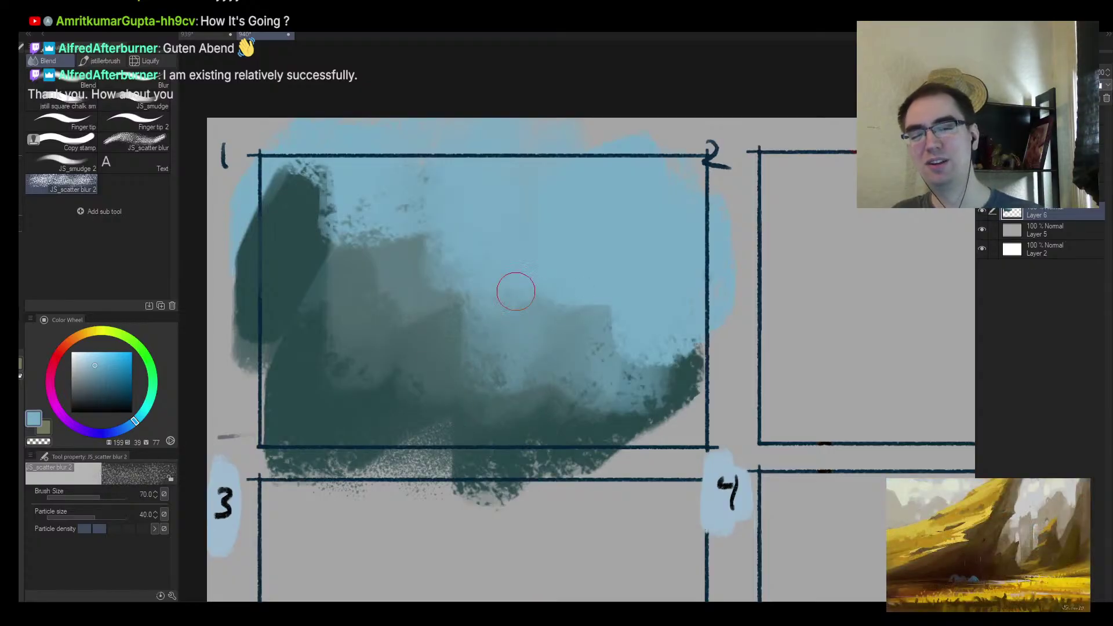
# Extend the sampled dark teal ground across the lower part of frame 1 past its right edge
pyautogui.press('b')
pyautogui.keyDown('alt'); pyautogui.click(324, 414); pyautogui.keyUp('alt')
pyautogui.moveTo(382, 543)
pyautogui.mouseDown()
pyautogui.moveTo(783, 459)
pyautogui.moveTo(870, 261)
pyautogui.moveTo(770, 397)
pyautogui.moveTo(698, 328)
pyautogui.mouseUp()
pyautogui.hotkey('ctrl', 'z')
pyautogui.press('[')
pyautogui.moveTo(390, 398)
pyautogui.mouseDown()
pyautogui.moveTo(336, 417)
pyautogui.moveTo(689, 373)
pyautogui.moveTo(540, 410)
pyautogui.moveTo(486, 362)
pyautogui.mouseUp()
# Paint a pale cyan highlight in the upper middle of the sky and build up sampled dark teal hills beside it
pyautogui.click(86, 352)
pyautogui.press(']')
pyautogui.moveTo(474, 249)
pyautogui.mouseDown()
pyautogui.moveTo(463, 230)
pyautogui.moveTo(481, 212)
pyautogui.mouseUp()
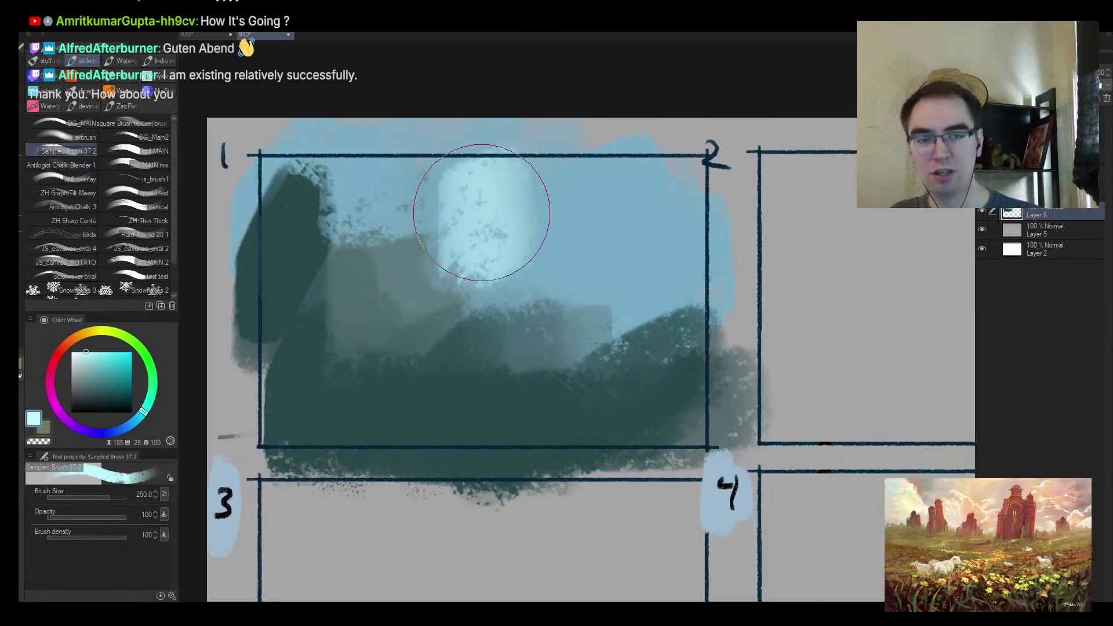
pyautogui.moveTo(381, 312)
pyautogui.mouseDown()
pyautogui.moveTo(316, 265)
pyautogui.moveTo(323, 238)
pyautogui.moveTo(374, 343)
pyautogui.moveTo(423, 350)
pyautogui.moveTo(528, 298)
pyautogui.mouseUp()
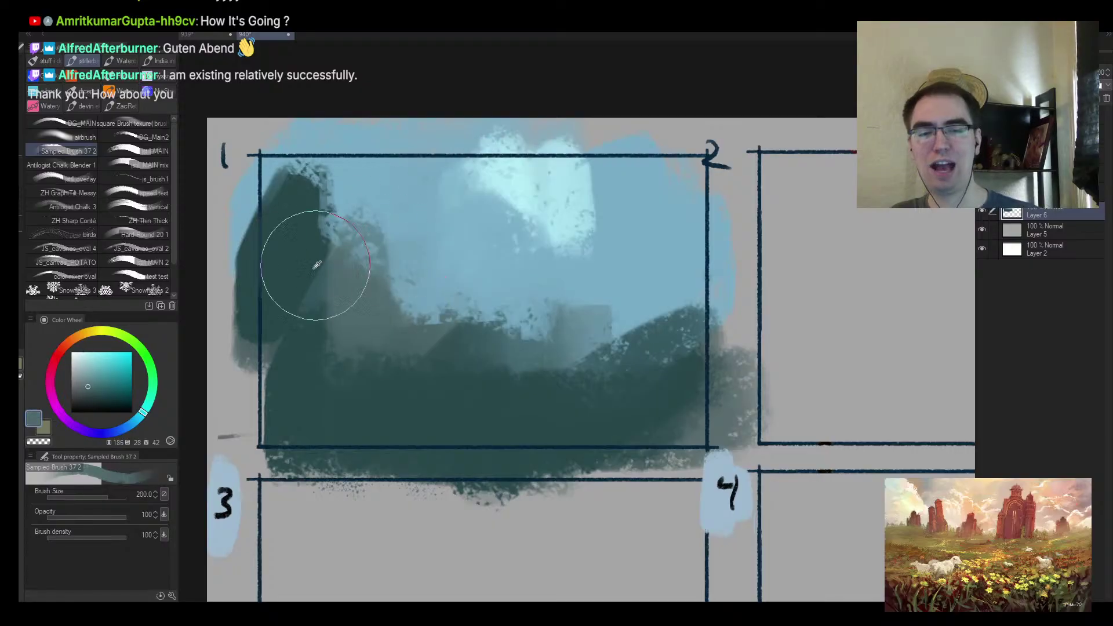
pyautogui.keyDown('alt'); pyautogui.click(318, 266); pyautogui.keyUp('alt')
pyautogui.moveTo(424, 269); pyautogui.dragTo(427, 302)
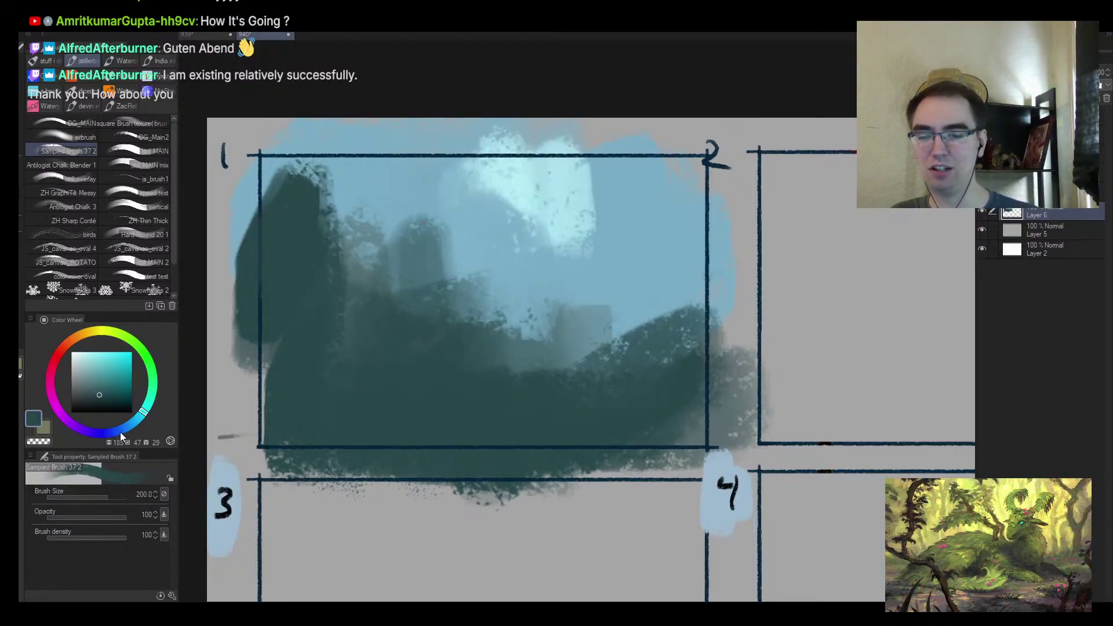
# Paint saturated blue strokes with hue 210 in the sky beside the pale highlight, undoing the excess ones
pyautogui.moveTo(116, 433); pyautogui.dragTo(127, 426)
pyautogui.click(124, 351)
pyautogui.moveTo(482, 210)
pyautogui.mouseDown()
pyautogui.moveTo(391, 163)
pyautogui.moveTo(378, 237)
pyautogui.moveTo(493, 319)
pyautogui.moveTo(597, 340)
pyautogui.mouseUp()
pyautogui.press(']')
pyautogui.hotkey('ctrl', 'z')
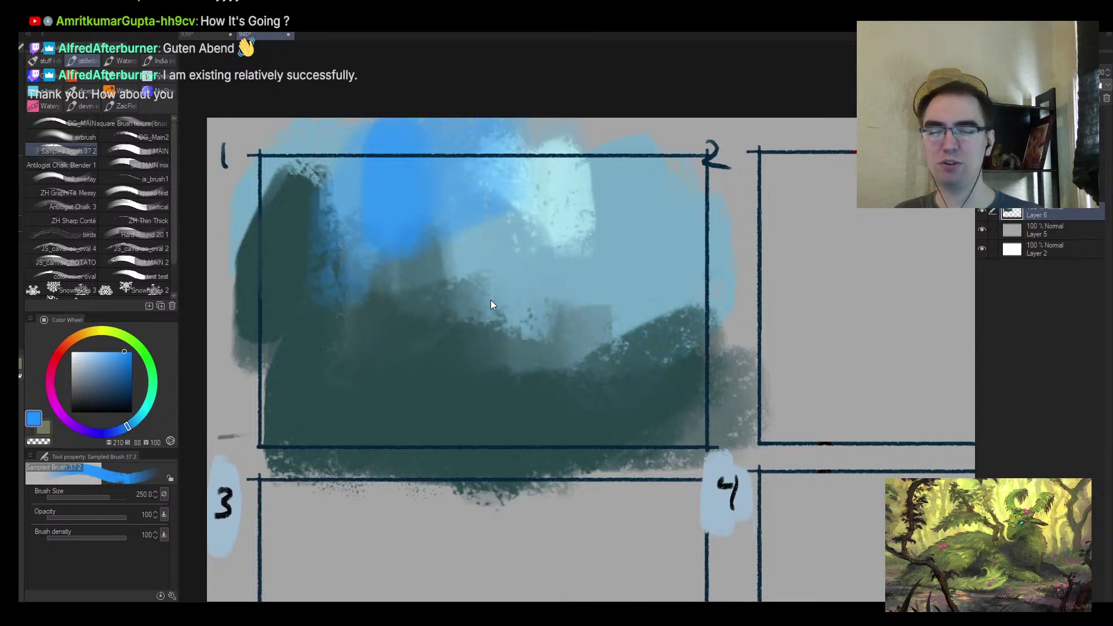
pyautogui.hotkey('ctrl', 'z')
# Add rounded hills below the blue patch and in the middle of the scene with a sampled dark teal
pyautogui.keyDown('alt'); pyautogui.click(409, 307); pyautogui.keyUp('alt')
pyautogui.moveTo(409, 307); pyautogui.dragTo(437, 344)
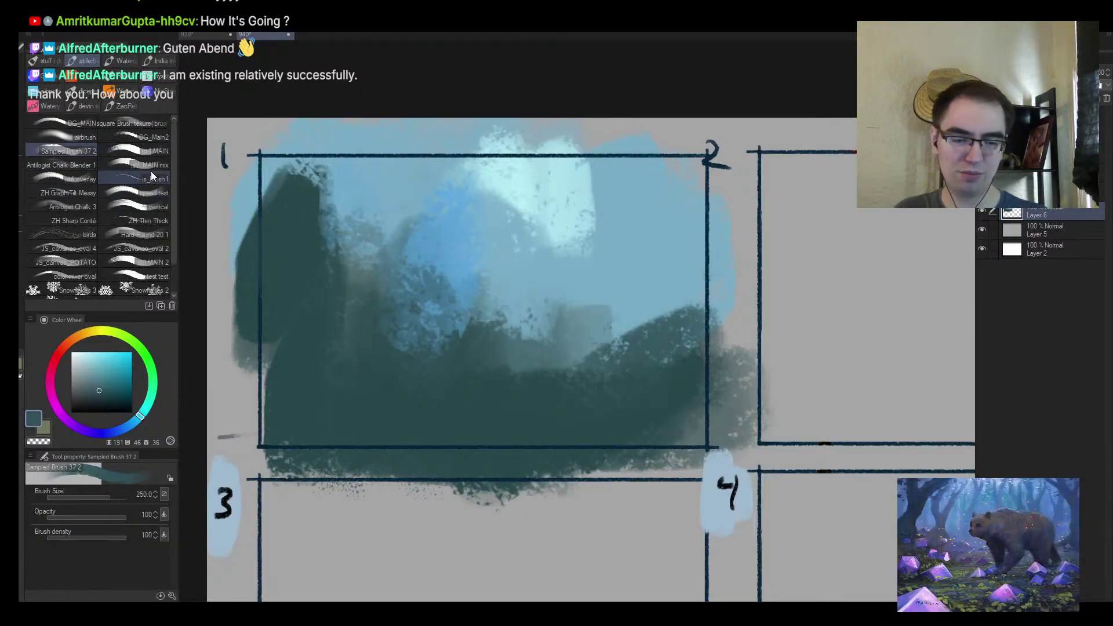
pyautogui.moveTo(443, 273)
pyautogui.mouseDown()
pyautogui.moveTo(447, 286)
pyautogui.moveTo(542, 330)
pyautogui.moveTo(440, 409)
pyautogui.mouseUp()
pyautogui.hotkey('ctrl', 'z')
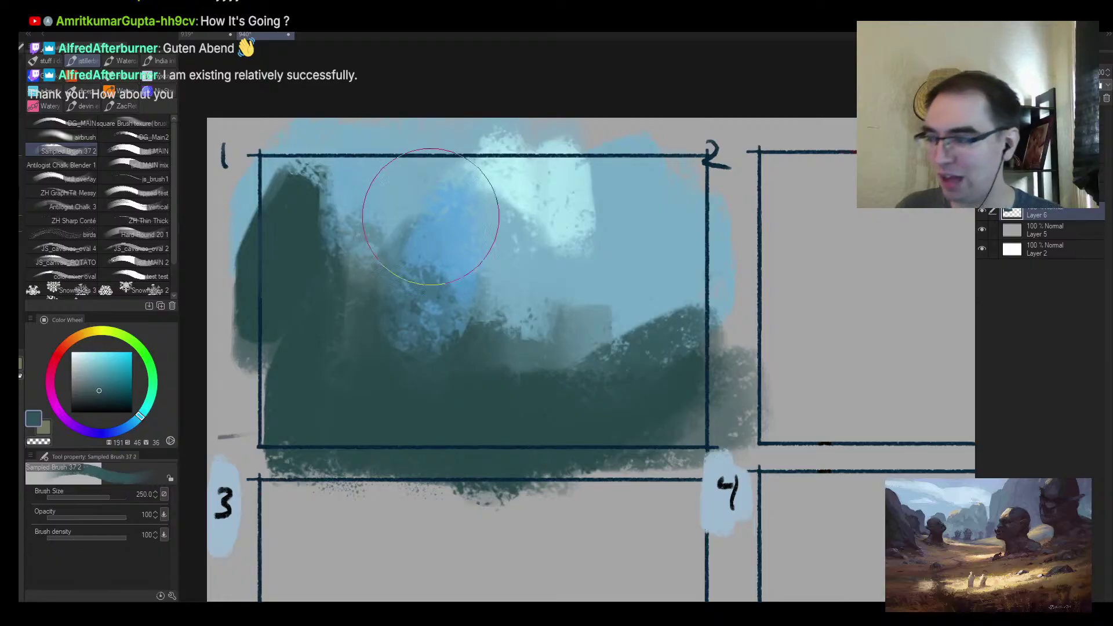
pyautogui.hotkey('alt', 'space')
pyautogui.moveTo(531, 288)
pyautogui.mouseDown()
pyautogui.moveTo(438, 332)
pyautogui.moveTo(487, 333)
pyautogui.moveTo(454, 346)
pyautogui.moveTo(521, 348)
pyautogui.mouseUp()
pyautogui.press('j')
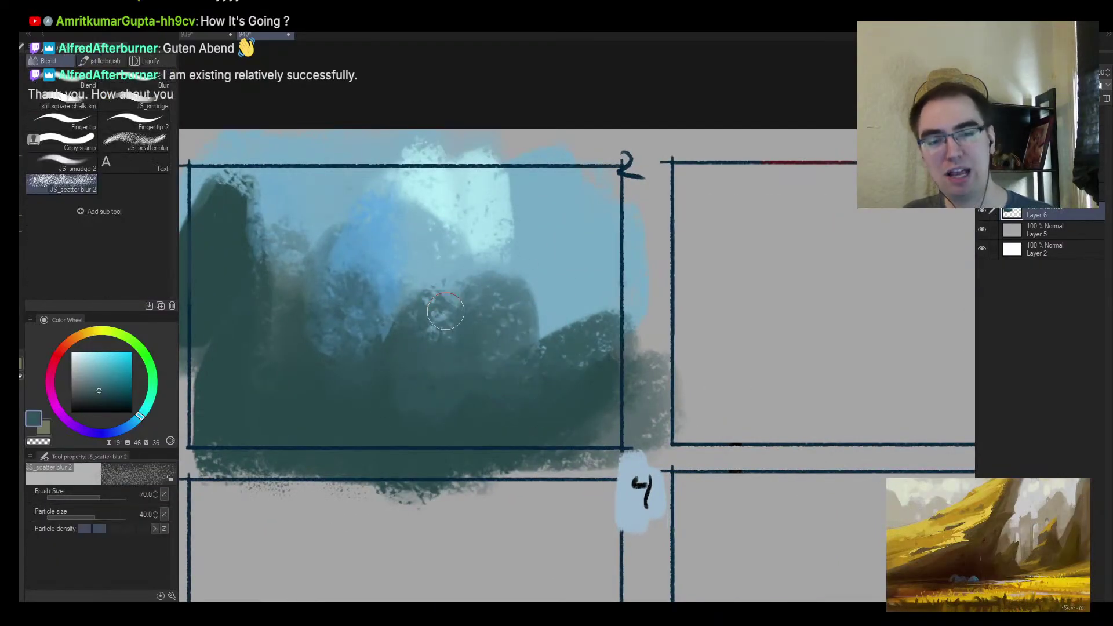
# Paint soft greyish-blue shapes in the sky on both sides of the scene, and sample the dark teal
pyautogui.click(95, 385)
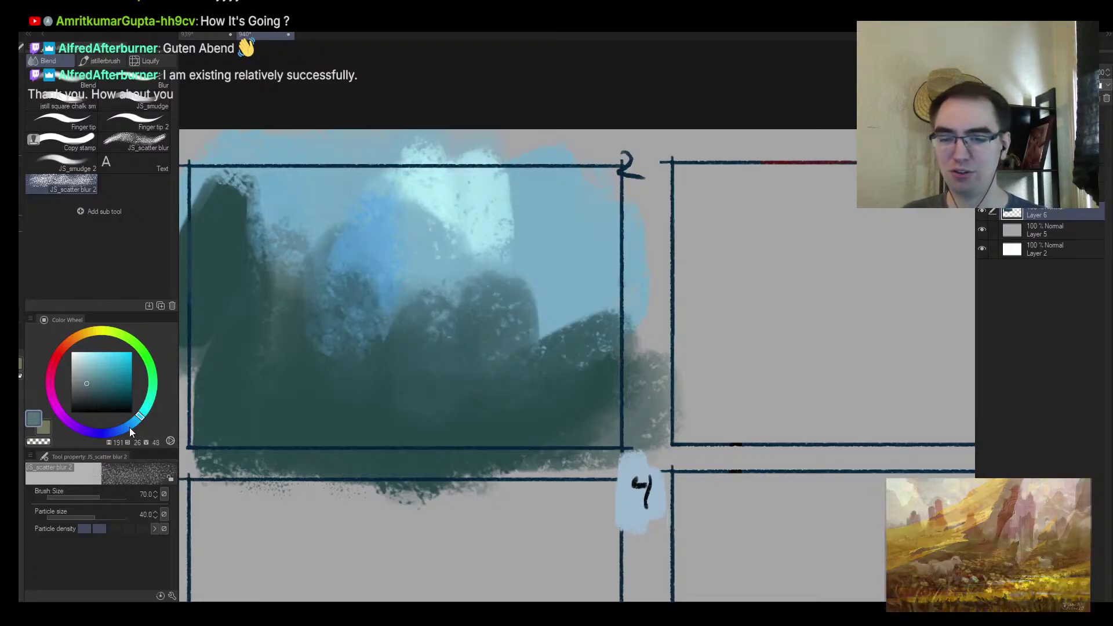
pyautogui.click(129, 425)
pyautogui.click(97, 369)
pyautogui.press('b')
pyautogui.moveTo(404, 231)
pyautogui.mouseDown()
pyautogui.moveTo(268, 185)
pyautogui.moveTo(314, 213)
pyautogui.moveTo(370, 344)
pyautogui.moveTo(518, 350)
pyautogui.moveTo(598, 288)
pyautogui.moveTo(548, 327)
pyautogui.moveTo(597, 326)
pyautogui.moveTo(499, 255)
pyautogui.moveTo(561, 336)
pyautogui.moveTo(637, 304)
pyautogui.moveTo(552, 333)
pyautogui.moveTo(614, 215)
pyautogui.moveTo(536, 350)
pyautogui.moveTo(610, 329)
pyautogui.moveTo(583, 365)
pyautogui.mouseUp()
pyautogui.keyDown('alt'); pyautogui.click(536, 351); pyautogui.keyUp('alt')
# Mirror the canvas view and paint light blue water streaks along the bottom of frame 1 inside lasso selections
pyautogui.press('h')
pyautogui.hotkey('alt', 'space')
pyautogui.moveTo(751, 314)
pyautogui.mouseDown()
pyautogui.moveTo(524, 313)
pyautogui.moveTo(558, 292)
pyautogui.mouseUp()
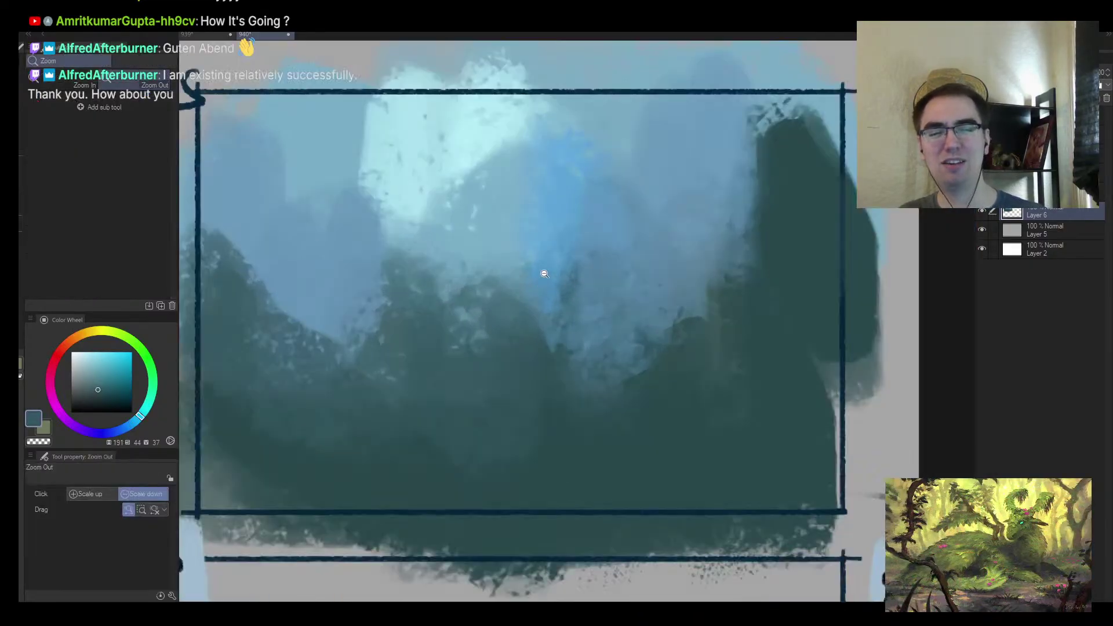
pyautogui.moveTo(423, 291); pyautogui.dragTo(458, 303)
pyautogui.press('m')
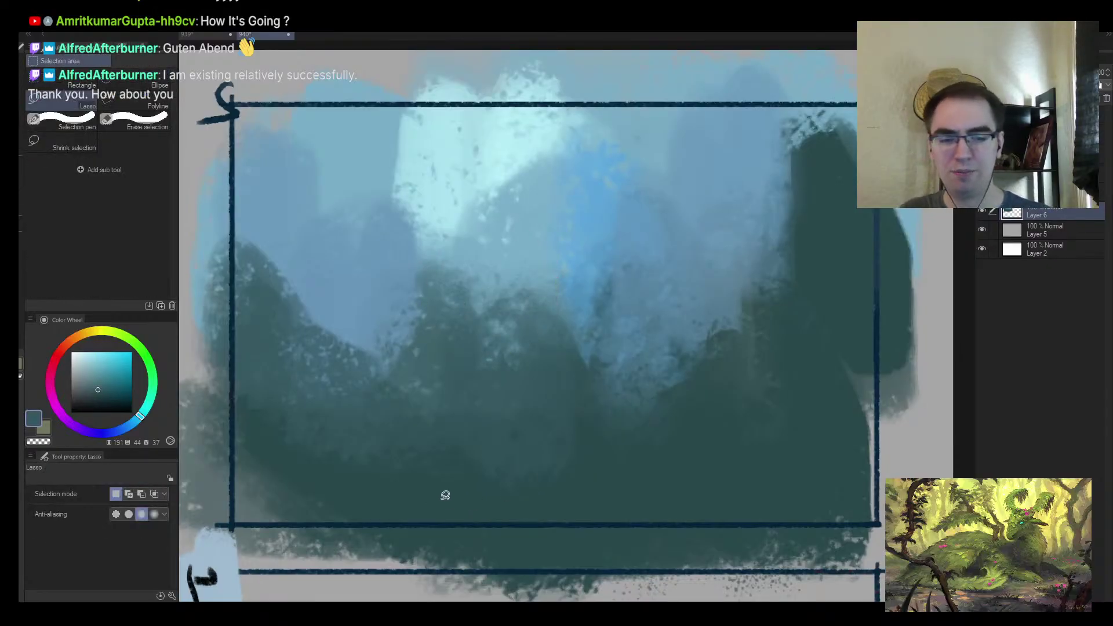
pyautogui.moveTo(370, 507)
pyautogui.mouseDown()
pyautogui.moveTo(806, 492)
pyautogui.moveTo(371, 493)
pyautogui.mouseUp()
pyautogui.moveTo(468, 470); pyautogui.dragTo(435, 502)
pyautogui.hotkey('ctrl', 'z')
pyautogui.moveTo(319, 485)
pyautogui.mouseDown()
pyautogui.moveTo(655, 479)
pyautogui.moveTo(335, 462)
pyautogui.moveTo(635, 447)
pyautogui.moveTo(810, 462)
pyautogui.mouseUp()
pyautogui.press('b')
pyautogui.keyDown('alt'); pyautogui.click(513, 261); pyautogui.keyUp('alt')
pyautogui.moveTo(264, 442)
pyautogui.mouseDown()
pyautogui.moveTo(564, 480)
pyautogui.moveTo(259, 483)
pyautogui.mouseUp()
pyautogui.hotkey('ctrl', 'd')
# Brush a thin muted blue streak just above the water with a smaller brush in a sampled colour
pyautogui.keyDown('alt'); pyautogui.click(555, 392); pyautogui.keyUp('alt')
pyautogui.press('[')
pyautogui.press('[')
pyautogui.press('[')
pyautogui.keyDown('alt'); pyautogui.click(606, 387); pyautogui.keyUp('alt')
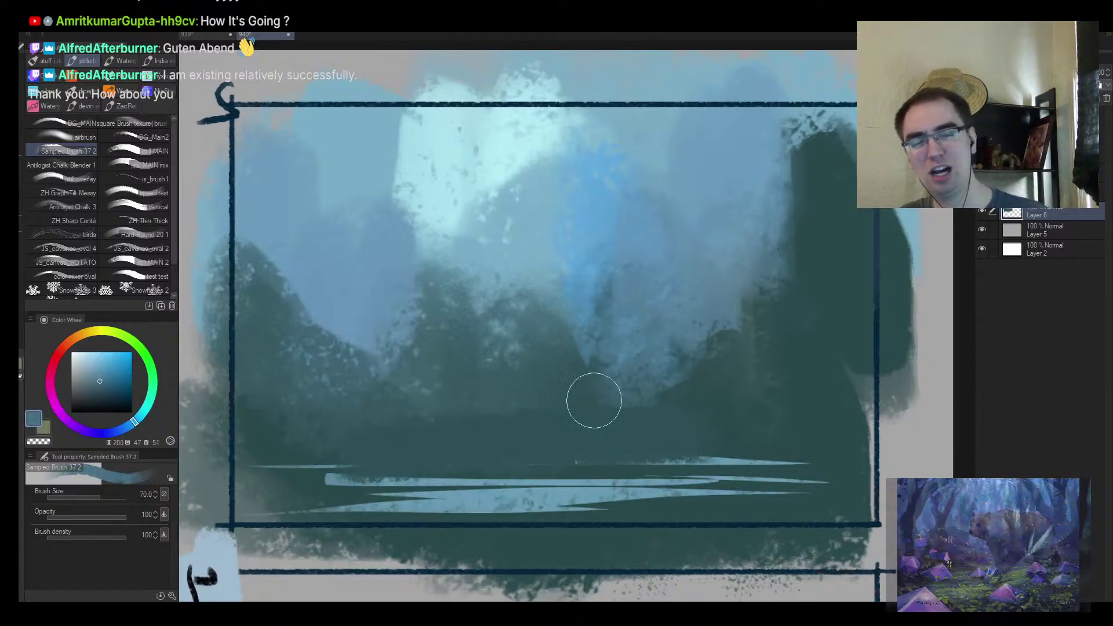
pyautogui.press('[')
pyautogui.press('[')
pyautogui.press('[')
pyautogui.press('[')
pyautogui.press('[')
pyautogui.press('[')
pyautogui.press('[')
pyautogui.press('[')
pyautogui.moveTo(482, 464); pyautogui.dragTo(530, 469)
# Brush curved dark teal strokes for rock shapes over the blue area and upper sky at size 25
pyautogui.press(']')
pyautogui.press(']')
pyautogui.press(']')
pyautogui.keyDown('alt'); pyautogui.click(629, 405); pyautogui.keyUp('alt')
pyautogui.moveTo(624, 402); pyautogui.dragTo(598, 360)
pyautogui.moveTo(593, 335); pyautogui.dragTo(659, 313)
pyautogui.moveTo(705, 322); pyautogui.dragTo(669, 270)
pyautogui.moveTo(617, 238)
pyautogui.mouseDown()
pyautogui.moveTo(590, 215)
pyautogui.moveTo(682, 150)
pyautogui.mouseUp()
pyautogui.moveTo(480, 139); pyautogui.dragTo(542, 132)
# Paint light blue strokes above the middle hill and a broad pale cyan band along the top of the sky
pyautogui.keyDown('alt'); pyautogui.click(455, 223); pyautogui.keyUp('alt')
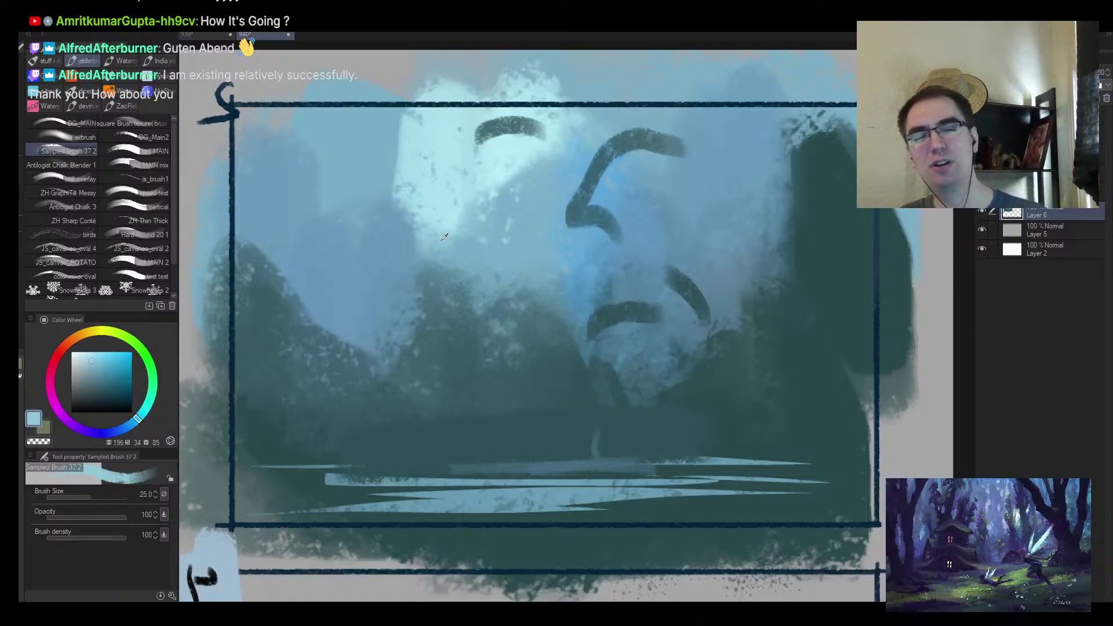
pyautogui.moveTo(395, 286); pyautogui.dragTo(426, 320)
pyautogui.press(']')
pyautogui.press(']')
pyautogui.press(']')
pyautogui.press(']')
pyautogui.keyDown('alt'); pyautogui.click(352, 246); pyautogui.keyUp('alt')
pyautogui.keyDown('alt'); pyautogui.click(443, 140); pyautogui.keyUp('alt')
pyautogui.press(']')
pyautogui.moveTo(357, 124)
pyautogui.mouseDown()
pyautogui.moveTo(530, 141)
pyautogui.moveTo(583, 107)
pyautogui.moveTo(614, 103)
pyautogui.mouseUp()
pyautogui.moveTo(348, 149); pyautogui.dragTo(574, 177)
# Cover parts of the pale sky with sampled mid-blue cloud strokes at brush size 70
pyautogui.keyDown('alt'); pyautogui.click(367, 196); pyautogui.keyUp('alt')
pyautogui.keyDown('alt'); pyautogui.click(301, 209); pyautogui.keyUp('alt')
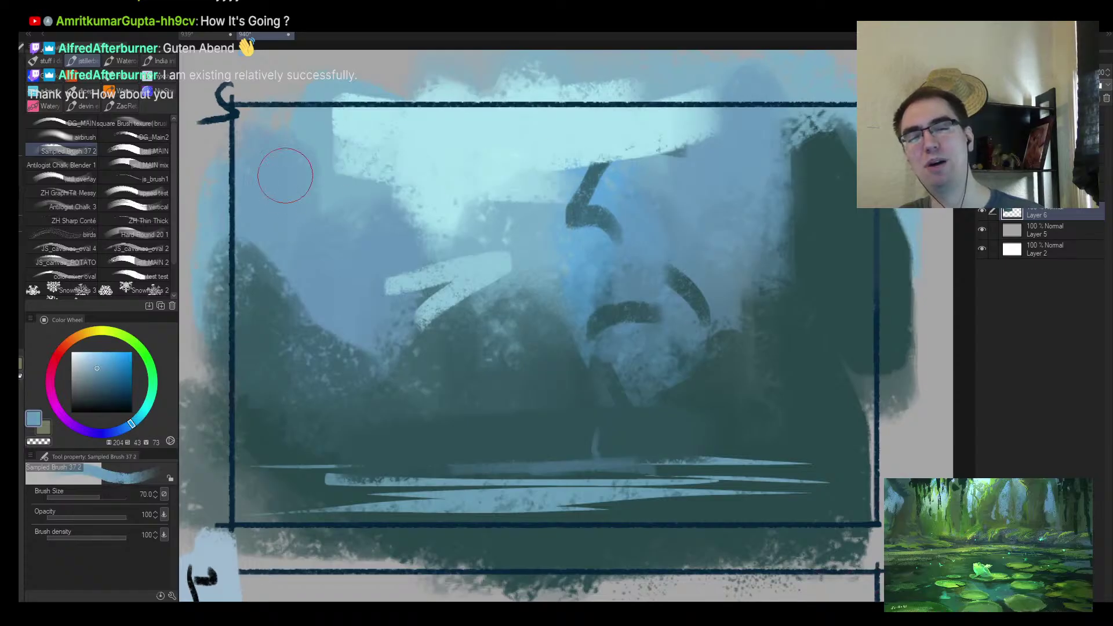
pyautogui.moveTo(296, 186); pyautogui.dragTo(577, 209)
pyautogui.moveTo(367, 192); pyautogui.dragTo(495, 192)
pyautogui.moveTo(269, 147); pyautogui.dragTo(540, 192)
pyautogui.moveTo(258, 125)
pyautogui.mouseDown()
pyautogui.moveTo(524, 169)
pyautogui.moveTo(373, 136)
pyautogui.mouseUp()
# Shape the clouds with alternating sampled pale cyan and mid-blue strokes, enlarging the brush to size 100
pyautogui.keyDown('alt'); pyautogui.click(525, 131); pyautogui.keyUp('alt')
pyautogui.moveTo(502, 127); pyautogui.dragTo(323, 137)
pyautogui.keyDown('alt'); pyautogui.click(461, 159); pyautogui.keyUp('alt')
pyautogui.press(']')
pyautogui.moveTo(448, 130); pyautogui.dragTo(534, 151)
pyautogui.keyDown('alt'); pyautogui.click(597, 124); pyautogui.keyUp('alt')
pyautogui.moveTo(587, 134)
pyautogui.mouseDown()
pyautogui.moveTo(614, 141)
pyautogui.moveTo(510, 155)
pyautogui.mouseUp()
pyautogui.press(']')
pyautogui.moveTo(468, 275); pyautogui.dragTo(535, 224)
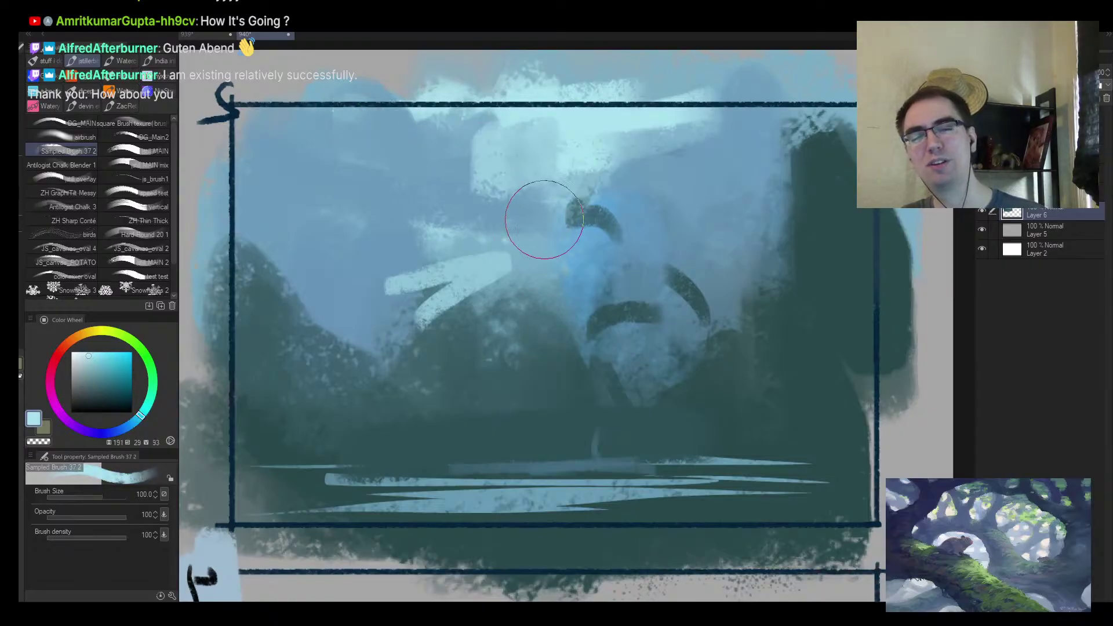
# Mirror the view back, even out the dark teal ground above the water, and pick a near-black teal with hue 190
pyautogui.press('h')
pyautogui.hotkey('alt', 'space')
pyautogui.moveTo(597, 343); pyautogui.dragTo(487, 357)
pyautogui.keyDown('alt'); pyautogui.click(365, 397); pyautogui.keyUp('alt')
pyautogui.moveTo(364, 398); pyautogui.dragTo(641, 402)
pyautogui.moveTo(415, 406); pyautogui.dragTo(659, 390)
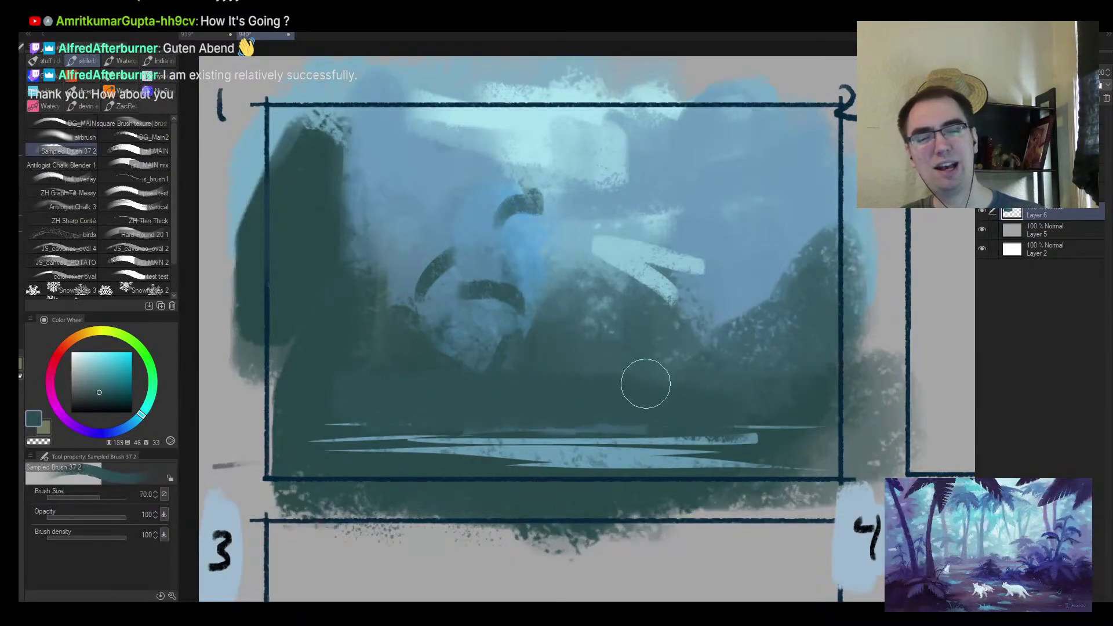
pyautogui.click(123, 402)
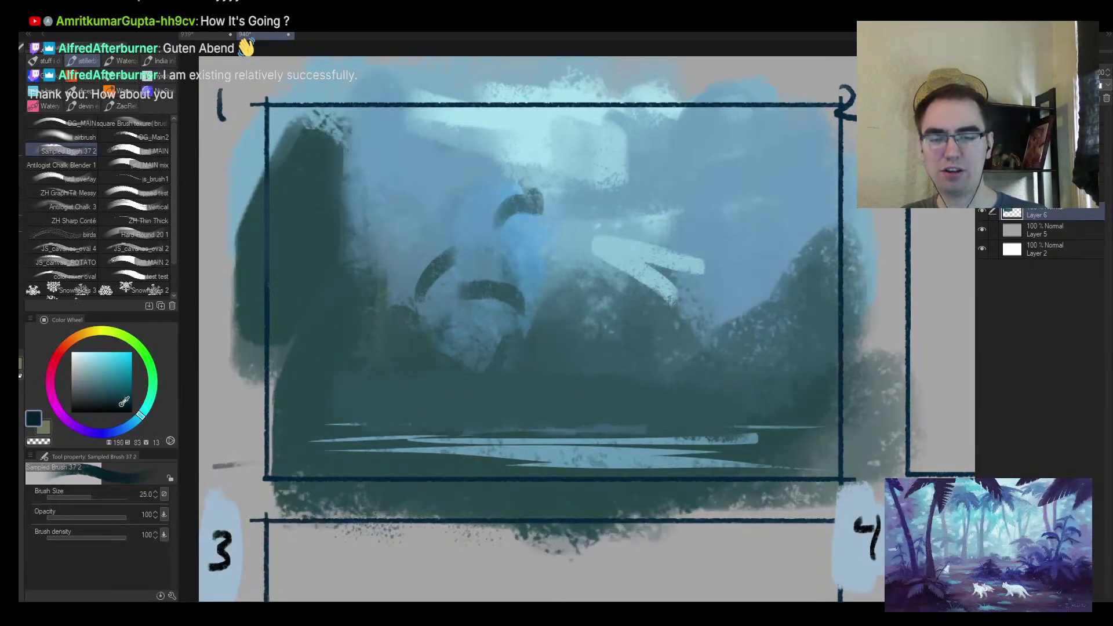
# Examine the figure and mermaid sketches in the other canvas, and return to the thumbnail canvas
pyautogui.click(205, 36)
pyautogui.hotkey('alt', 'space')
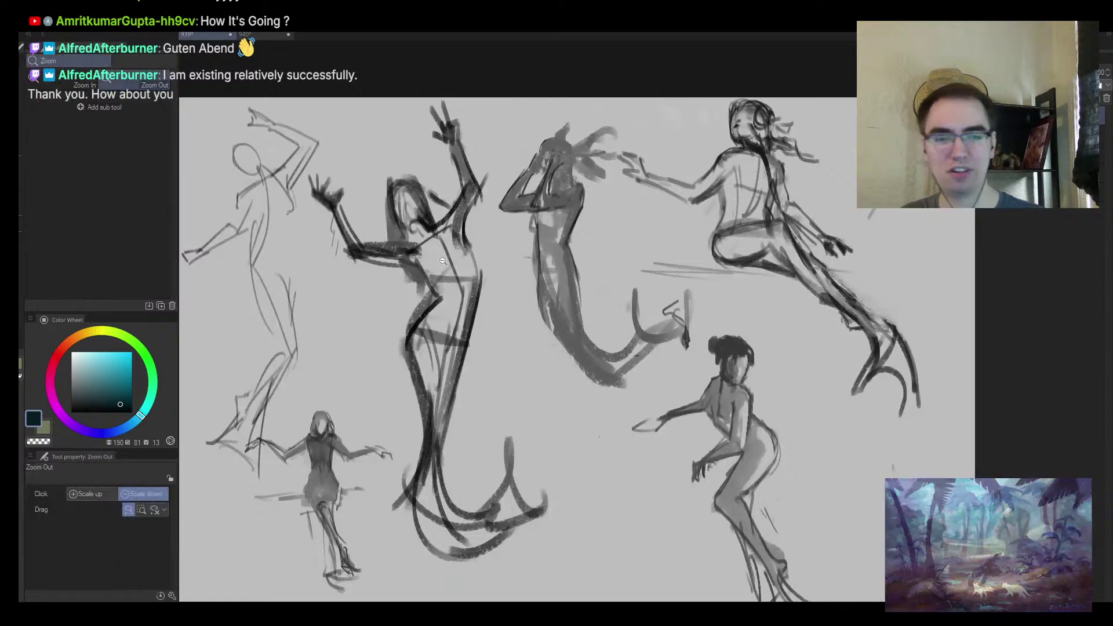
pyautogui.moveTo(439, 276); pyautogui.dragTo(401, 295)
pyautogui.moveTo(366, 362)
pyautogui.mouseDown()
pyautogui.moveTo(418, 343)
pyautogui.moveTo(409, 371)
pyautogui.mouseUp()
pyautogui.moveTo(382, 417); pyautogui.dragTo(379, 323)
pyautogui.moveTo(729, 261); pyautogui.dragTo(260, 373)
pyautogui.moveTo(506, 255); pyautogui.dragTo(515, 399)
pyautogui.moveTo(496, 213)
pyautogui.mouseDown()
pyautogui.moveTo(522, 209)
pyautogui.moveTo(508, 213)
pyautogui.mouseUp()
pyautogui.click(509, 214)
pyautogui.click(508, 213)
pyautogui.moveTo(547, 150)
pyautogui.mouseDown()
pyautogui.moveTo(365, 191)
pyautogui.moveTo(763, 299)
pyautogui.moveTo(375, 172)
pyautogui.mouseUp()
pyautogui.hotkey('ctrl', 'z')
pyautogui.hotkey('alt', 'space')
pyautogui.moveTo(506, 218)
pyautogui.mouseDown()
pyautogui.moveTo(522, 217)
pyautogui.moveTo(494, 247)
pyautogui.mouseUp()
pyautogui.click(261, 37)
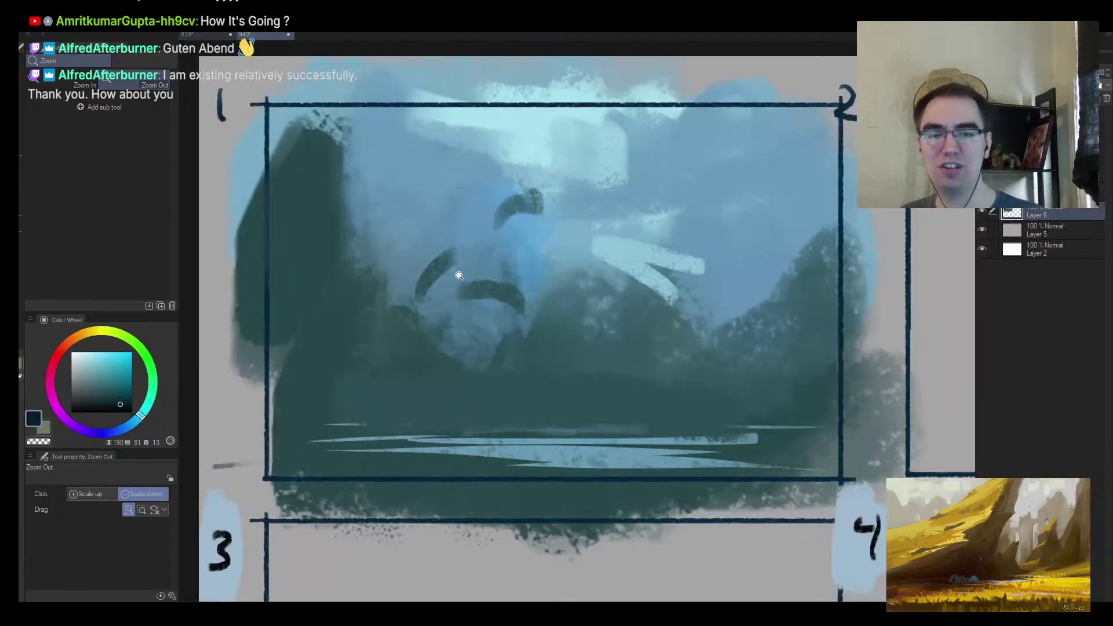
# Sketch a stack of rounded, overhanging rocks in near-black lines on the left of frame 1, reducing the brush to size 7
pyautogui.moveTo(452, 315); pyautogui.dragTo(468, 313)
pyautogui.moveTo(374, 480); pyautogui.dragTo(406, 461)
pyautogui.moveTo(413, 460); pyautogui.dragTo(443, 442)
pyautogui.moveTo(387, 403); pyautogui.dragTo(471, 457)
pyautogui.moveTo(405, 350); pyautogui.dragTo(426, 391)
pyautogui.moveTo(362, 378)
pyautogui.mouseDown()
pyautogui.moveTo(431, 370)
pyautogui.moveTo(484, 456)
pyautogui.mouseUp()
pyautogui.moveTo(353, 367)
pyautogui.mouseDown()
pyautogui.moveTo(457, 363)
pyautogui.moveTo(502, 472)
pyautogui.mouseUp()
pyautogui.press('[')
pyautogui.press('[')
pyautogui.moveTo(368, 344)
pyautogui.mouseDown()
pyautogui.moveTo(478, 370)
pyautogui.moveTo(441, 299)
pyautogui.moveTo(394, 290)
pyautogui.moveTo(453, 269)
pyautogui.mouseUp()
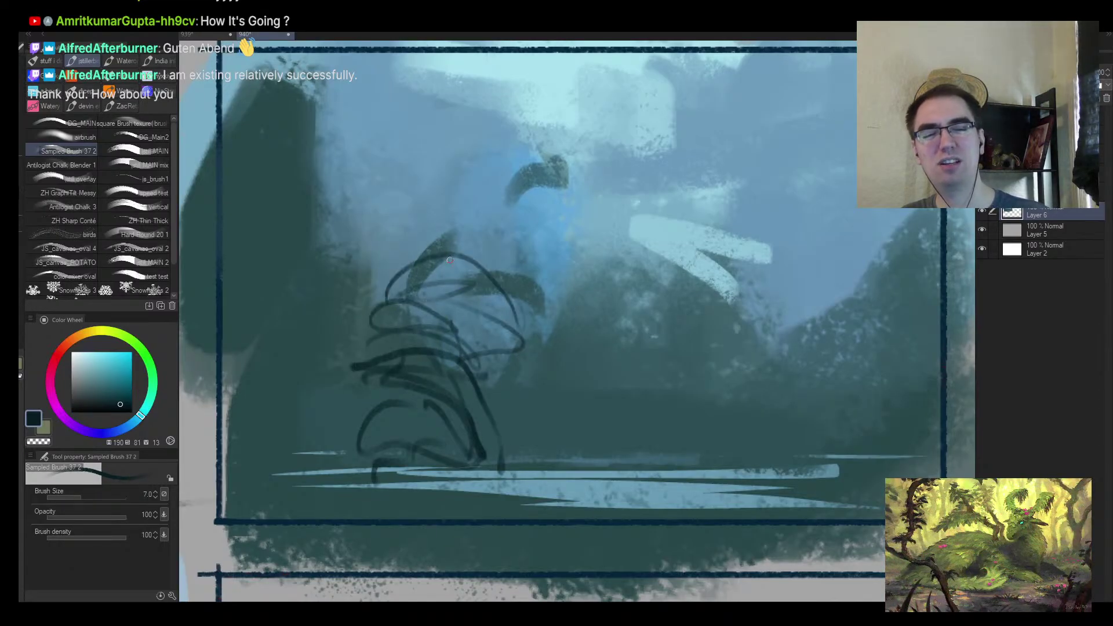
# Outline an arched form above the left rocks, a stacked rock formation on the right and a low mound between them
pyautogui.moveTo(557, 152); pyautogui.dragTo(490, 172)
pyautogui.moveTo(720, 180); pyautogui.dragTo(510, 195)
pyautogui.press('[')
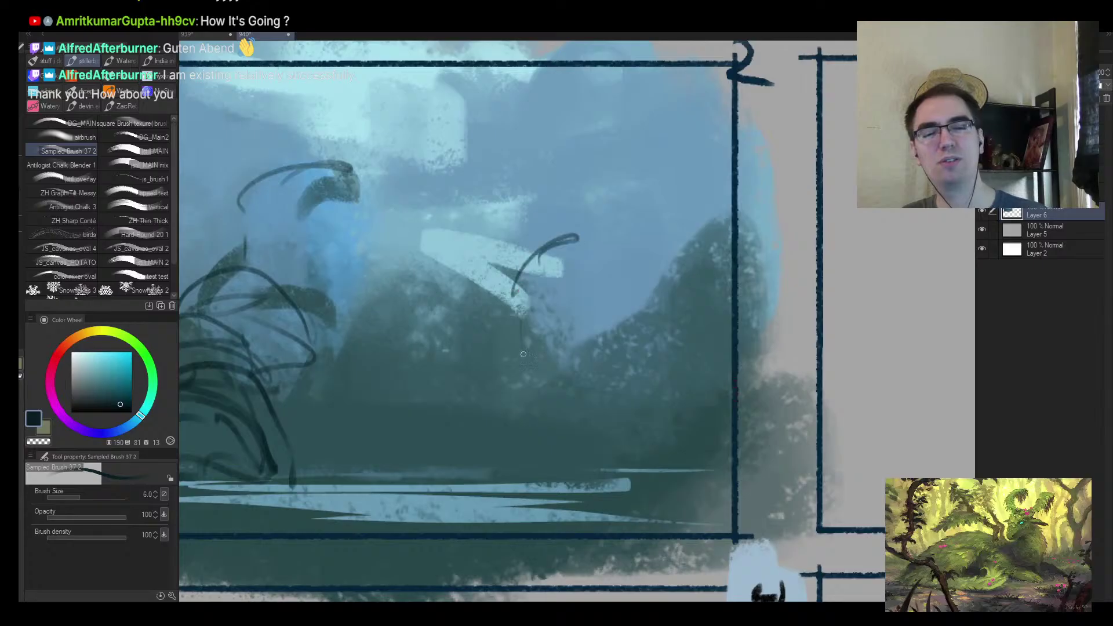
pyautogui.moveTo(641, 393)
pyautogui.mouseDown()
pyautogui.moveTo(639, 363)
pyautogui.moveTo(601, 360)
pyautogui.moveTo(719, 457)
pyautogui.mouseUp()
pyautogui.moveTo(570, 348); pyautogui.dragTo(527, 358)
pyautogui.moveTo(331, 440); pyautogui.dragTo(529, 413)
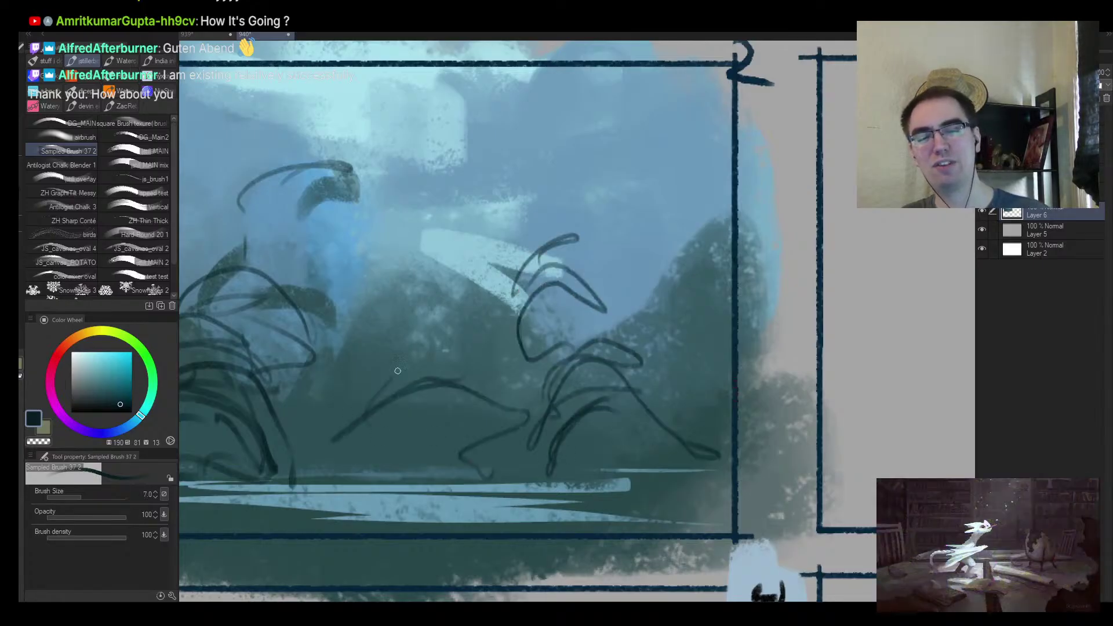
# Sketch tall overlapping peaks behind the right rocks at brush size 10, plus a sloping ridge toward the middle
pyautogui.moveTo(574, 318)
pyautogui.mouseDown()
pyautogui.moveTo(725, 321)
pyautogui.moveTo(532, 303)
pyautogui.mouseUp()
pyautogui.press(']')
pyautogui.press(']')
pyautogui.moveTo(532, 303)
pyautogui.mouseDown()
pyautogui.moveTo(608, 234)
pyautogui.moveTo(494, 297)
pyautogui.moveTo(569, 256)
pyautogui.mouseUp()
pyautogui.moveTo(567, 226)
pyautogui.mouseDown()
pyautogui.moveTo(537, 164)
pyautogui.moveTo(649, 273)
pyautogui.moveTo(652, 293)
pyautogui.mouseUp()
pyautogui.moveTo(504, 148); pyautogui.dragTo(713, 269)
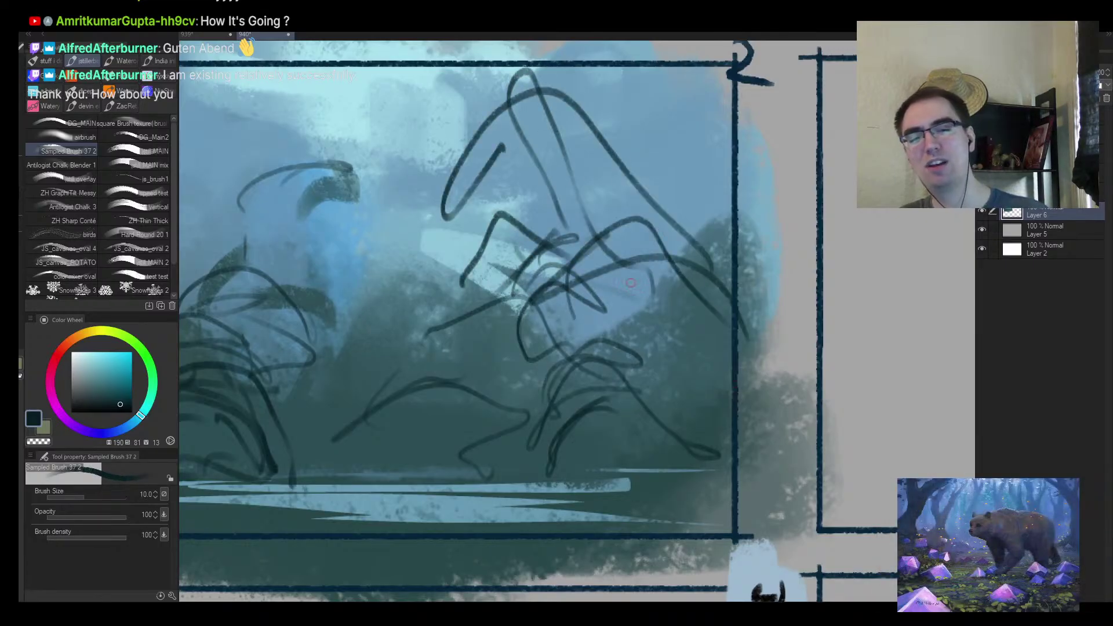
pyautogui.moveTo(499, 277); pyautogui.dragTo(334, 322)
pyautogui.moveTo(313, 335); pyautogui.dragTo(440, 243)
# Sketch heavy dark ledge lines across the middle rocks in frame 1 at brush size 8, with a slanted line beneath
pyautogui.moveTo(405, 343); pyautogui.dragTo(577, 325)
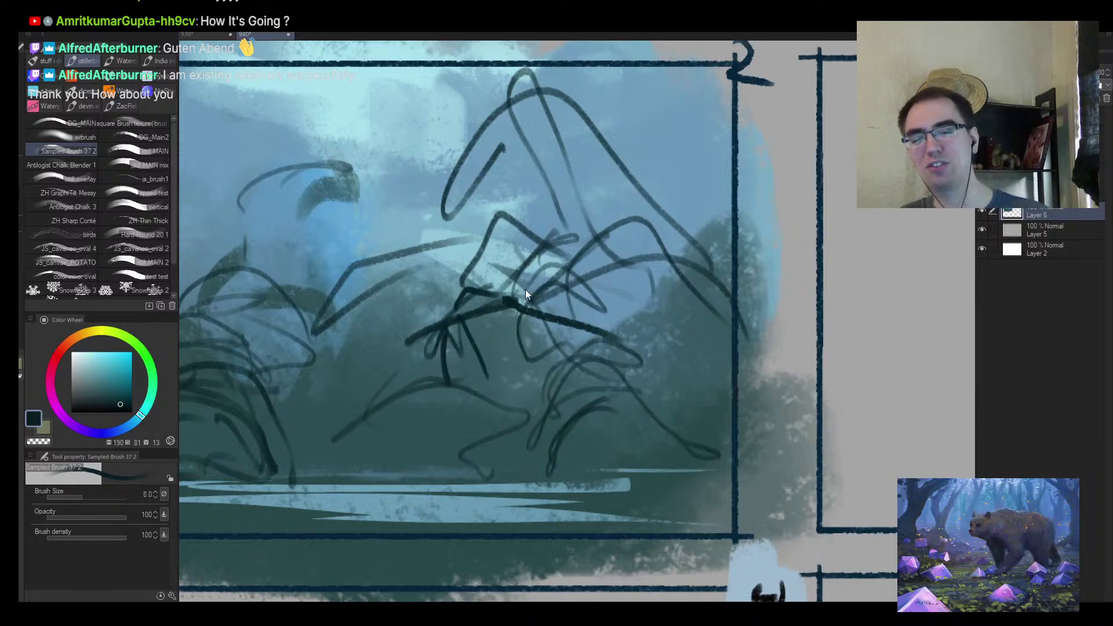
pyautogui.hotkey('ctrl', 'z')
pyautogui.moveTo(447, 330); pyautogui.dragTo(488, 381)
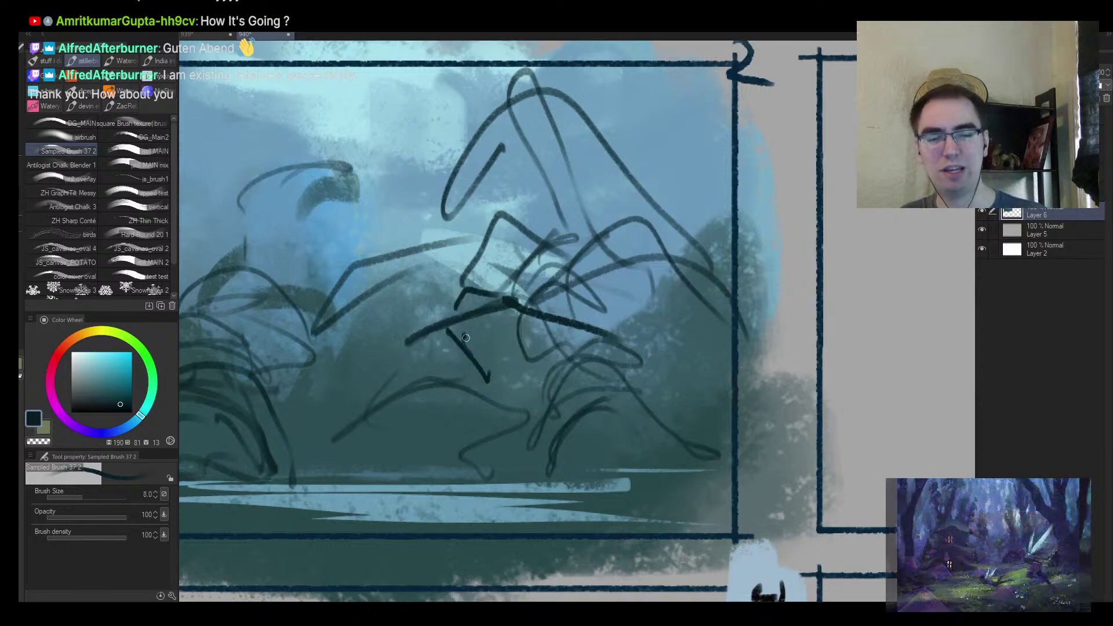
# Try a small near-black figure silhouette on the rock ledge, checking it with the canvas mirrored, and undo its strokes
pyautogui.press(']')
pyautogui.press(']')
pyautogui.moveTo(465, 338)
pyautogui.mouseDown()
pyautogui.moveTo(495, 304)
pyautogui.moveTo(448, 230)
pyautogui.moveTo(450, 272)
pyautogui.moveTo(427, 287)
pyautogui.moveTo(521, 284)
pyautogui.moveTo(472, 280)
pyautogui.mouseUp()
pyautogui.keyDown('alt'); pyautogui.click(421, 250); pyautogui.keyUp('alt')
pyautogui.press('h')
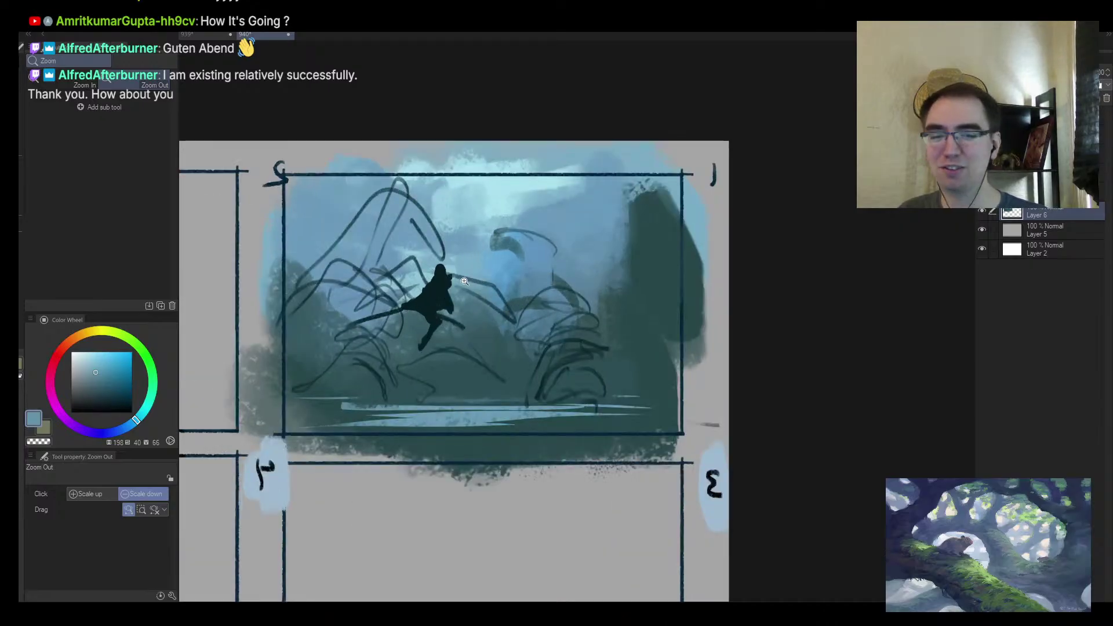
pyautogui.hotkey('ctrl', 'z')
pyautogui.hotkey('ctrl', 'z')
pyautogui.hotkey('ctrl', 'z')
# Block in near-black blue-green masses over the lower rock sketches on both sides of frame 1 at brush size 70
pyautogui.moveTo(430, 329)
pyautogui.mouseDown()
pyautogui.moveTo(468, 313)
pyautogui.moveTo(506, 322)
pyautogui.mouseUp()
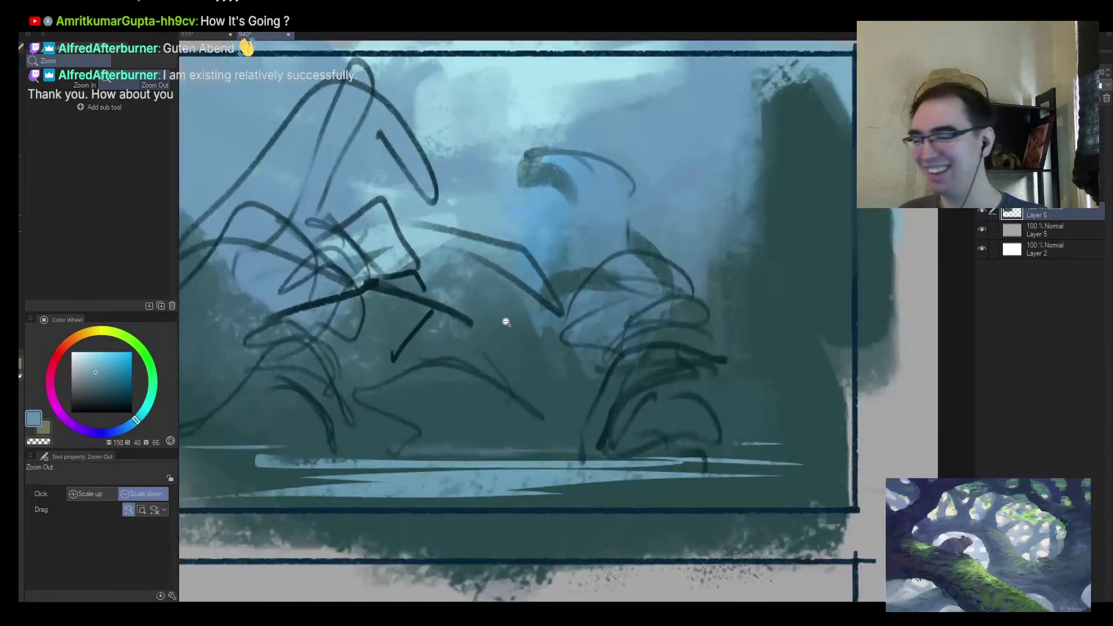
pyautogui.click(513, 289)
pyautogui.keyDown('alt'); pyautogui.click(446, 296); pyautogui.keyUp('alt')
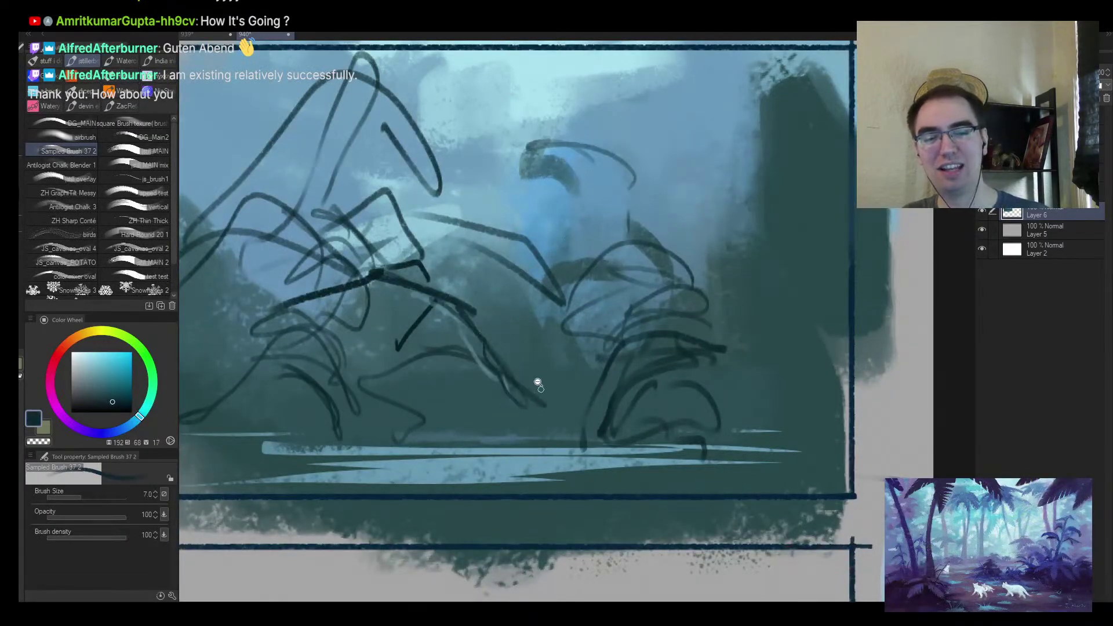
pyautogui.click(567, 356)
pyautogui.moveTo(587, 344); pyautogui.dragTo(629, 307)
pyautogui.press(']')
pyautogui.press(']')
pyautogui.press(']')
pyautogui.press(']')
pyautogui.press(']')
pyautogui.press(']')
pyautogui.press(']')
pyautogui.press(']')
pyautogui.press(']')
pyautogui.press(']')
pyautogui.press(']')
pyautogui.moveTo(306, 282)
pyautogui.mouseDown()
pyautogui.moveTo(261, 353)
pyautogui.moveTo(370, 281)
pyautogui.moveTo(380, 405)
pyautogui.mouseUp()
pyautogui.moveTo(438, 314)
pyautogui.mouseDown()
pyautogui.moveTo(467, 355)
pyautogui.moveTo(500, 355)
pyautogui.moveTo(507, 374)
pyautogui.moveTo(355, 424)
pyautogui.moveTo(458, 432)
pyautogui.moveTo(411, 421)
pyautogui.mouseUp()
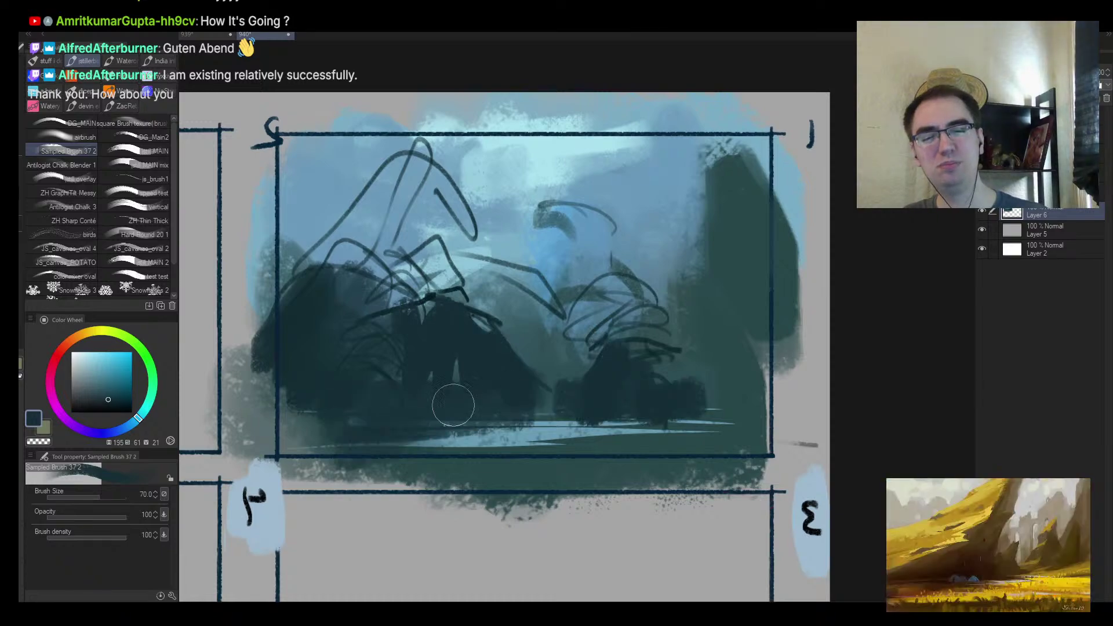
# Paint a cluster of tall dark-blue columns over the sketched peaks, rising past the top edge of frame 1
pyautogui.keyDown('alt'); pyautogui.click(391, 272); pyautogui.keyUp('alt')
pyautogui.press(']')
pyautogui.moveTo(373, 200); pyautogui.dragTo(383, 276)
pyautogui.moveTo(408, 208); pyautogui.dragTo(440, 280)
pyautogui.moveTo(445, 181); pyautogui.dragTo(447, 280)
pyautogui.moveTo(380, 184); pyautogui.dragTo(371, 244)
pyautogui.moveTo(342, 188); pyautogui.dragTo(325, 260)
pyautogui.moveTo(298, 181)
pyautogui.mouseDown()
pyautogui.moveTo(282, 265)
pyautogui.moveTo(293, 152)
pyautogui.mouseUp()
pyautogui.moveTo(325, 226); pyautogui.dragTo(337, 132)
pyautogui.moveTo(371, 200); pyautogui.dragTo(373, 152)
pyautogui.moveTo(408, 206); pyautogui.dragTo(409, 150)
pyautogui.moveTo(445, 258); pyautogui.dragTo(436, 155)
# Paint a tall blue-grey column behind the small rocks, reaching from the mist up to the top edge of frame 1
pyautogui.press(']')
pyautogui.press(']')
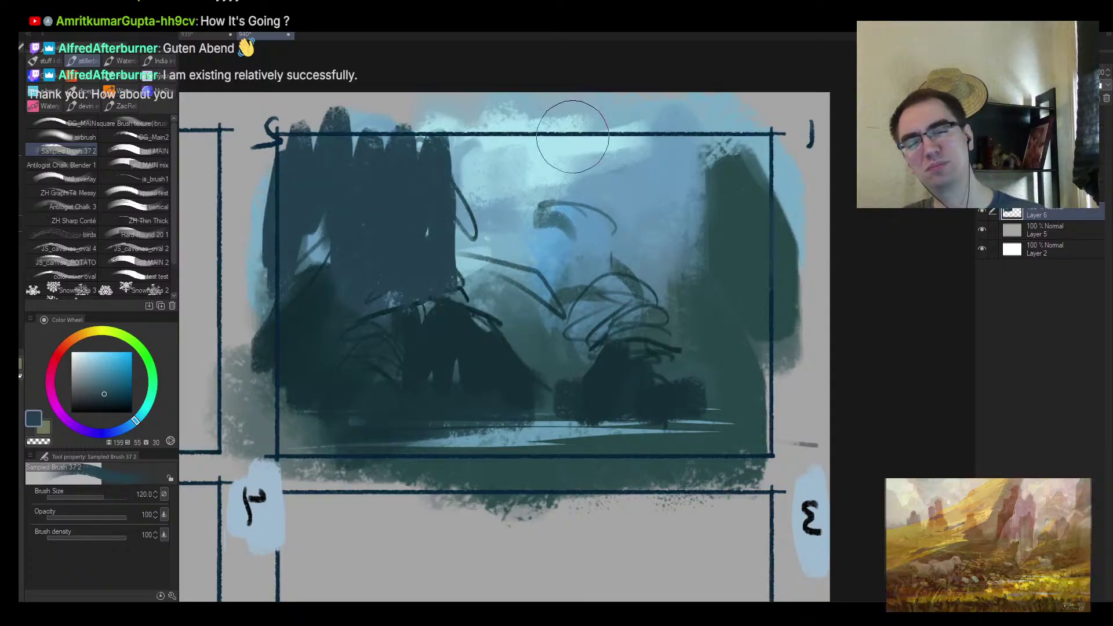
pyautogui.press('h')
pyautogui.hotkey('ctrl', 'space')
pyautogui.moveTo(643, 248)
pyautogui.mouseDown()
pyautogui.moveTo(656, 248)
pyautogui.moveTo(560, 347)
pyautogui.mouseUp()
pyautogui.press('[')
pyautogui.press('[')
pyautogui.moveTo(484, 359); pyautogui.dragTo(487, 148)
pyautogui.moveTo(467, 328)
pyautogui.mouseDown()
pyautogui.moveTo(451, 253)
pyautogui.moveTo(464, 342)
pyautogui.mouseUp()
pyautogui.moveTo(470, 173); pyautogui.dragTo(417, 339)
# Paint a bright blue gap beside the tall column and refine the column's edge and the misty shapes near it
pyautogui.keyDown('alt'); pyautogui.click(423, 218); pyautogui.keyUp('alt')
pyautogui.keyDown('alt'); pyautogui.click(535, 240); pyautogui.keyUp('alt')
pyautogui.moveTo(519, 191); pyautogui.dragTo(521, 356)
pyautogui.keyDown('alt'); pyautogui.click(492, 226); pyautogui.keyUp('alt')
pyautogui.moveTo(500, 217); pyautogui.dragTo(504, 367)
pyautogui.moveTo(502, 305); pyautogui.dragTo(501, 351)
pyautogui.keyDown('alt'); pyautogui.click(535, 307); pyautogui.keyUp('alt')
pyautogui.moveTo(535, 305); pyautogui.dragTo(560, 334)
pyautogui.keyDown('alt'); pyautogui.click(565, 268); pyautogui.keyUp('alt')
pyautogui.moveTo(574, 279); pyautogui.dragTo(586, 296)
pyautogui.keyDown('alt'); pyautogui.click(643, 278); pyautogui.keyUp('alt')
# Add a slim blue-grey pillar beside the column cluster and a thick dark leaning trunk in front of it at brush size 80
pyautogui.moveTo(647, 173); pyautogui.dragTo(638, 268)
pyautogui.keyDown('alt'); pyautogui.click(596, 288); pyautogui.keyUp('alt')
pyautogui.press('[')
pyautogui.moveTo(593, 237); pyautogui.dragTo(621, 330)
pyautogui.keyDown('alt'); pyautogui.click(637, 374); pyautogui.keyUp('alt')
pyautogui.press(']')
pyautogui.moveTo(653, 226); pyautogui.dragTo(745, 430)
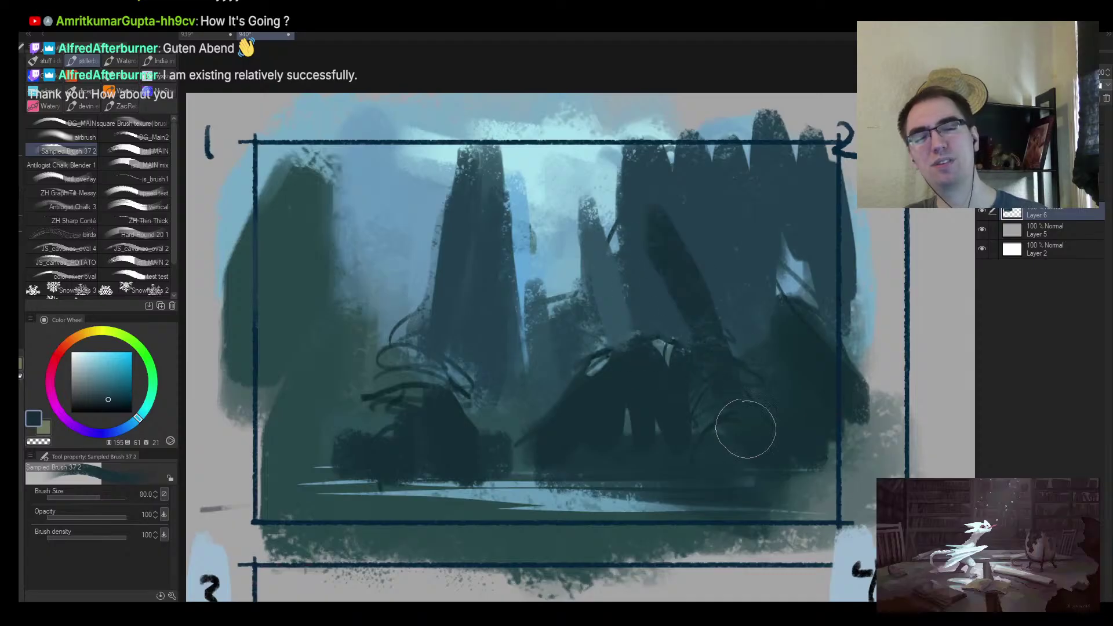
pyautogui.moveTo(657, 204); pyautogui.dragTo(707, 447)
pyautogui.moveTo(644, 227); pyautogui.dragTo(659, 341)
# Paint blue-grey mist over the dark central mound at brush size 120, softening the area between the columns
pyautogui.press('h')
pyautogui.keyDown('alt'); pyautogui.click(544, 318); pyautogui.keyUp('alt')
pyautogui.press(']')
pyautogui.moveTo(554, 327); pyautogui.dragTo(484, 449)
pyautogui.press(']')
pyautogui.moveTo(524, 385)
pyautogui.mouseDown()
pyautogui.moveTo(562, 423)
pyautogui.moveTo(589, 419)
pyautogui.mouseUp()
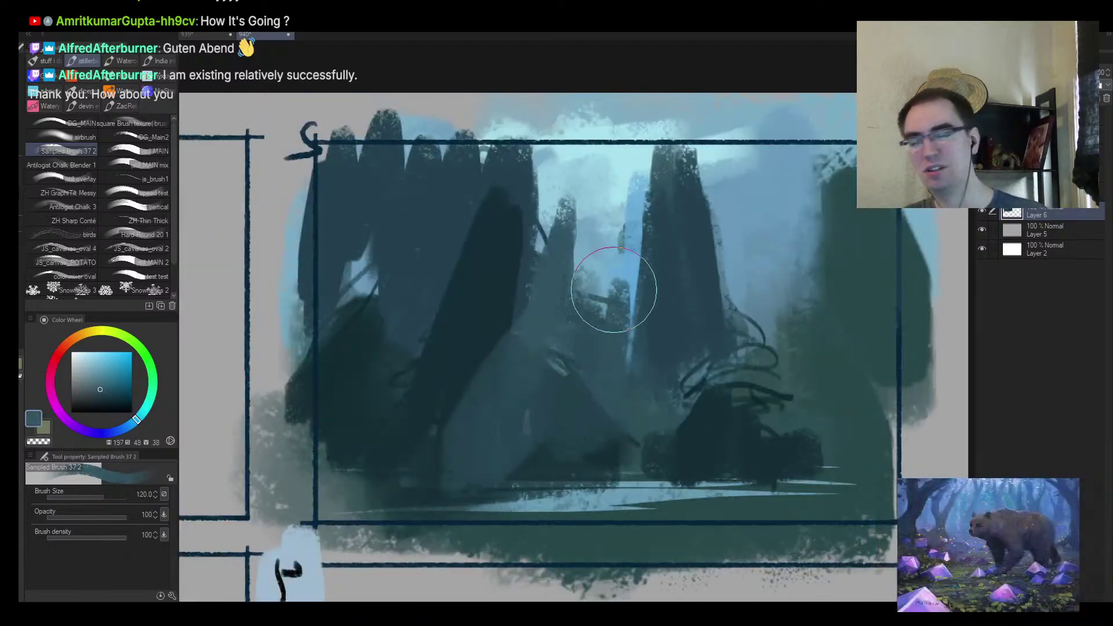
pyautogui.moveTo(581, 234); pyautogui.dragTo(511, 286)
# Extend the dark leaning trunk with a narrow foot near the water and add a second slanted trunk near the frame's edge
pyautogui.keyDown('alt'); pyautogui.click(446, 308); pyautogui.keyUp('alt')
pyautogui.press('[')
pyautogui.moveTo(400, 408); pyautogui.dragTo(381, 464)
pyautogui.press('[')
pyautogui.press('[')
pyautogui.moveTo(427, 395); pyautogui.dragTo(415, 509)
pyautogui.press(']')
pyautogui.moveTo(276, 362); pyautogui.dragTo(317, 267)
pyautogui.moveTo(316, 268); pyautogui.dragTo(246, 405)
# Darken the ground below the leaning trunks and give the small foreground rock a pointed dark top
pyautogui.press(']')
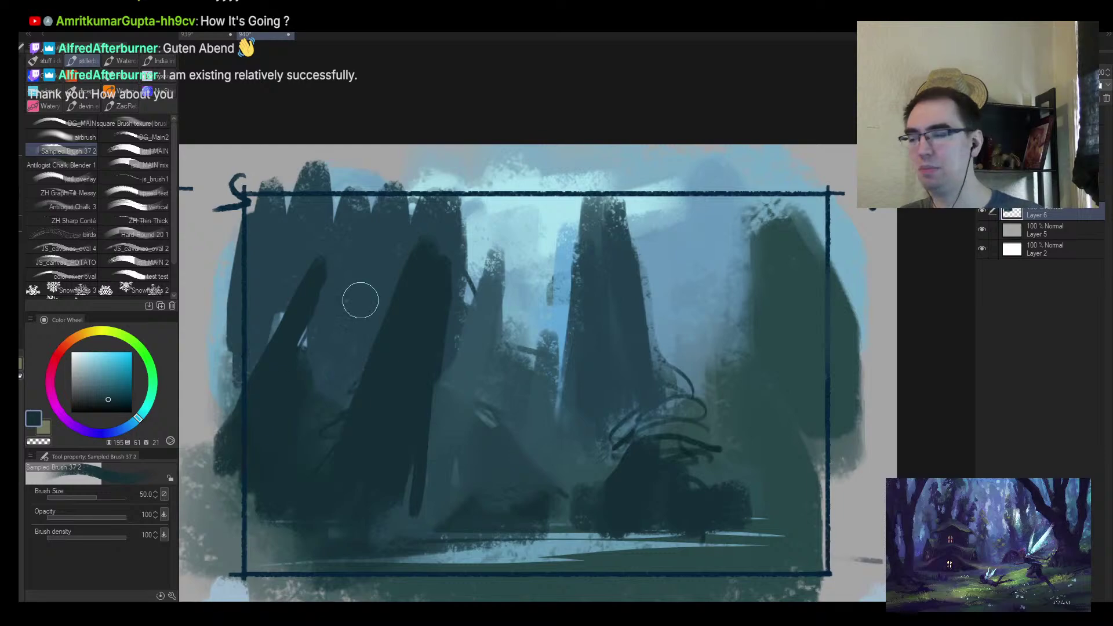
pyautogui.moveTo(248, 458)
pyautogui.mouseDown()
pyautogui.moveTo(313, 539)
pyautogui.moveTo(431, 536)
pyautogui.mouseUp()
pyautogui.moveTo(658, 412)
pyautogui.mouseDown()
pyautogui.moveTo(675, 472)
pyautogui.moveTo(649, 448)
pyautogui.mouseUp()
# Paint pale blue light into the gap between the columns and a small patch at the slim pillar's base, at brush size 50
pyautogui.hotkey('alt', 'space')
pyautogui.press('h')
pyautogui.moveTo(537, 416)
pyautogui.mouseDown()
pyautogui.moveTo(554, 405)
pyautogui.moveTo(525, 403)
pyautogui.mouseUp()
pyautogui.keyDown('alt'); pyautogui.click(416, 232); pyautogui.keyUp('alt')
pyautogui.moveTo(416, 241); pyautogui.dragTo(409, 348)
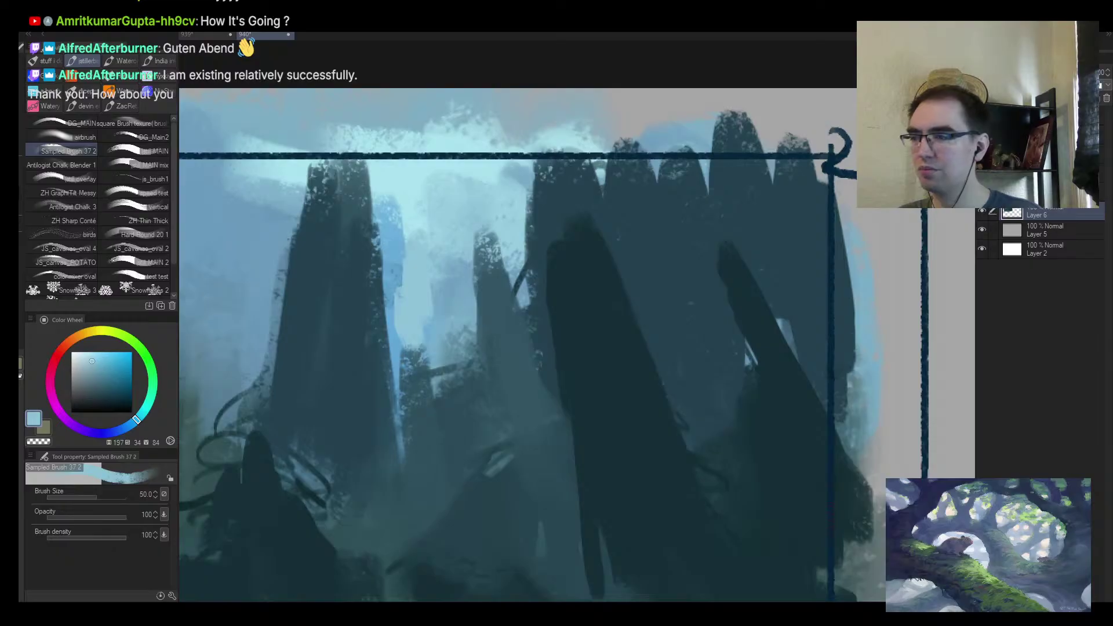
pyautogui.moveTo(511, 337); pyautogui.dragTo(514, 359)
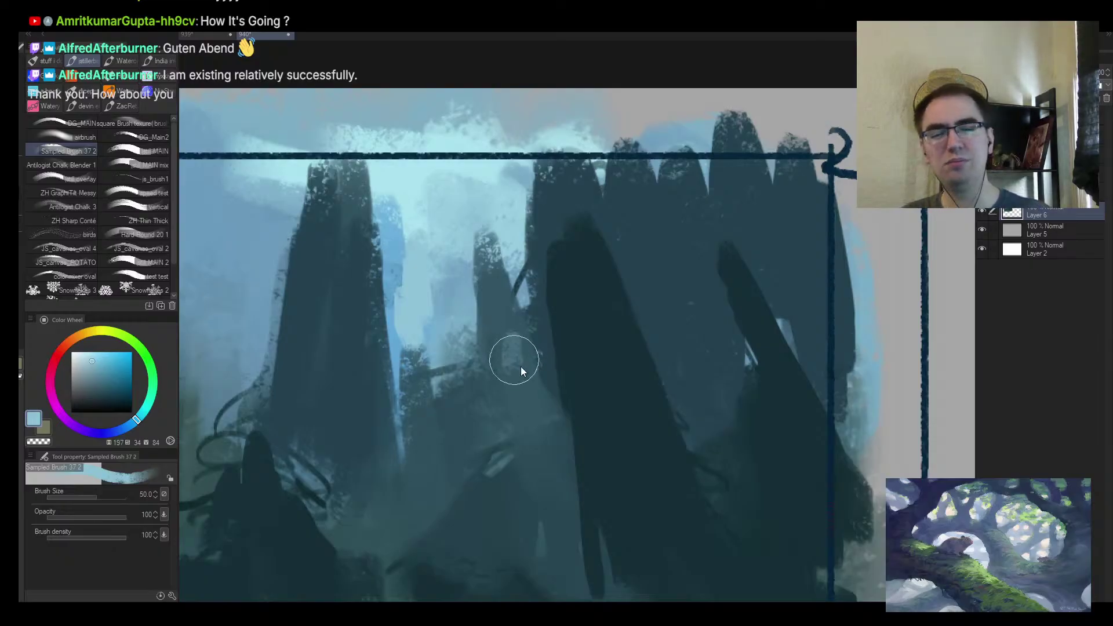
# Set the painting colour to teal with hue 185, saturation 48 and value 67, and the brush size to 25
pyautogui.press('h')
pyautogui.hotkey('alt', 'space')
pyautogui.moveTo(638, 410)
pyautogui.mouseDown()
pyautogui.moveTo(544, 380)
pyautogui.moveTo(606, 386)
pyautogui.mouseUp()
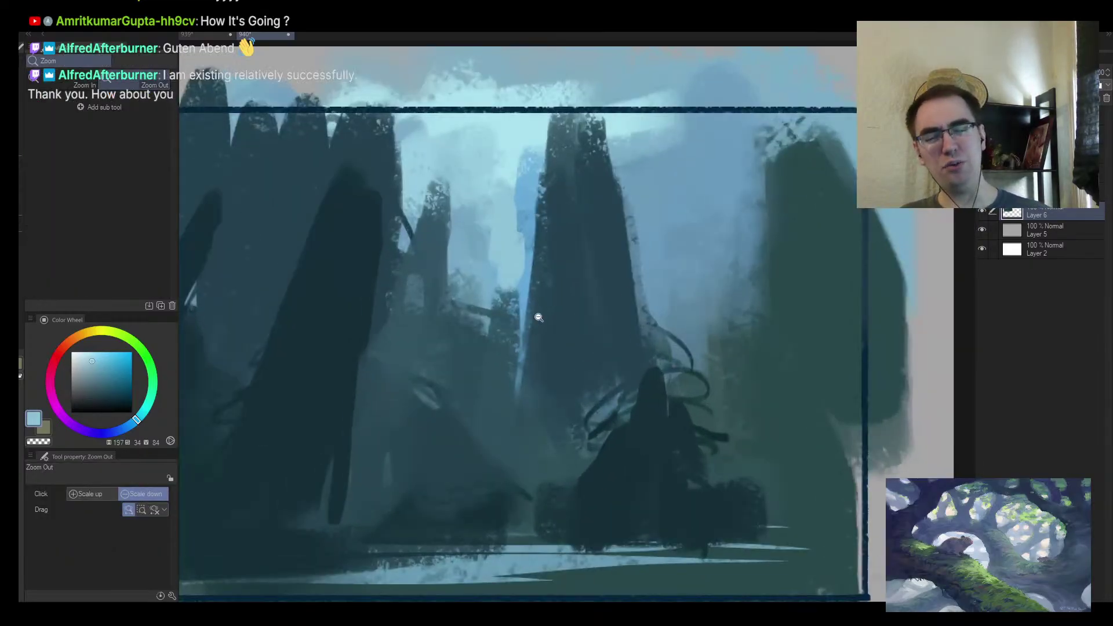
pyautogui.keyDown('alt'); pyautogui.click(477, 350); pyautogui.keyUp('alt')
pyautogui.press('[')
pyautogui.press('[')
pyautogui.press('[')
pyautogui.press('[')
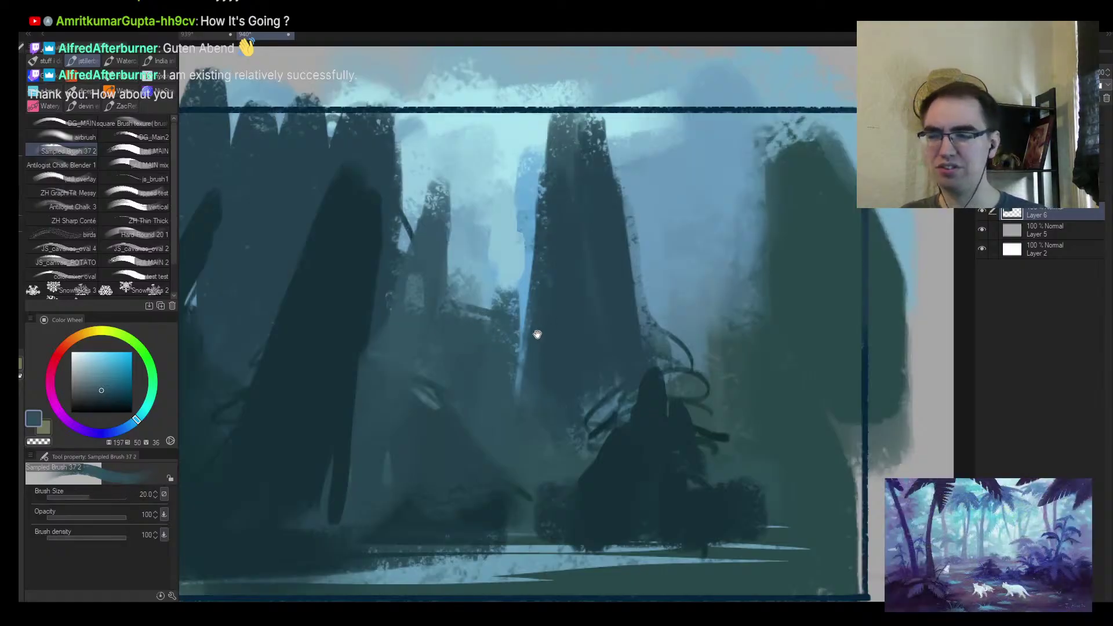
pyautogui.moveTo(535, 333); pyautogui.dragTo(486, 309)
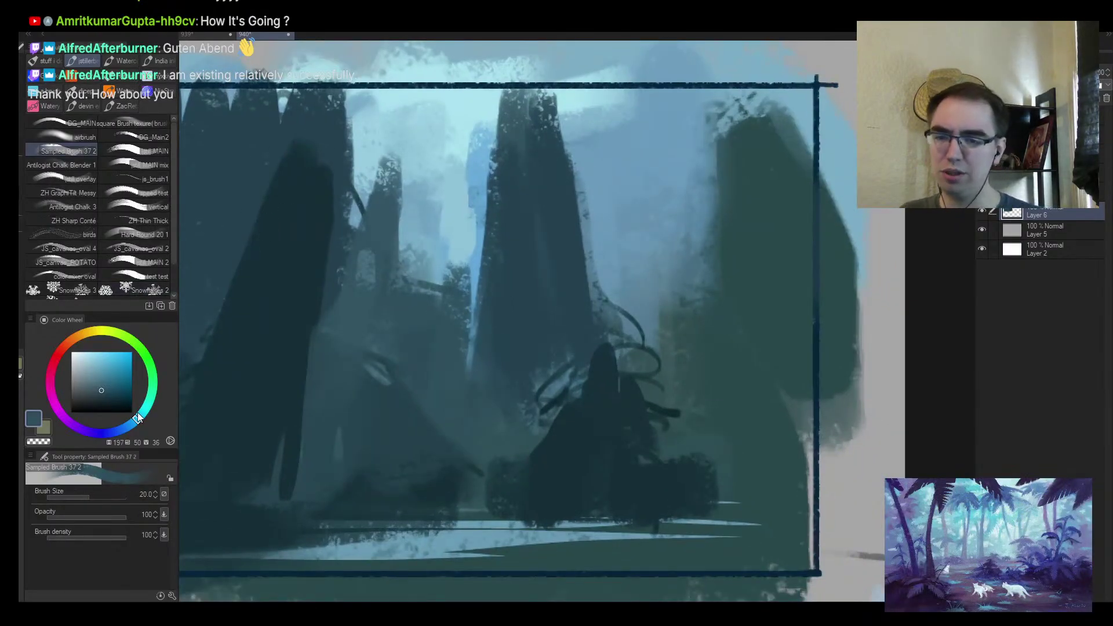
pyautogui.moveTo(136, 417); pyautogui.dragTo(138, 410)
pyautogui.moveTo(110, 370); pyautogui.dragTo(100, 371)
pyautogui.press(']')
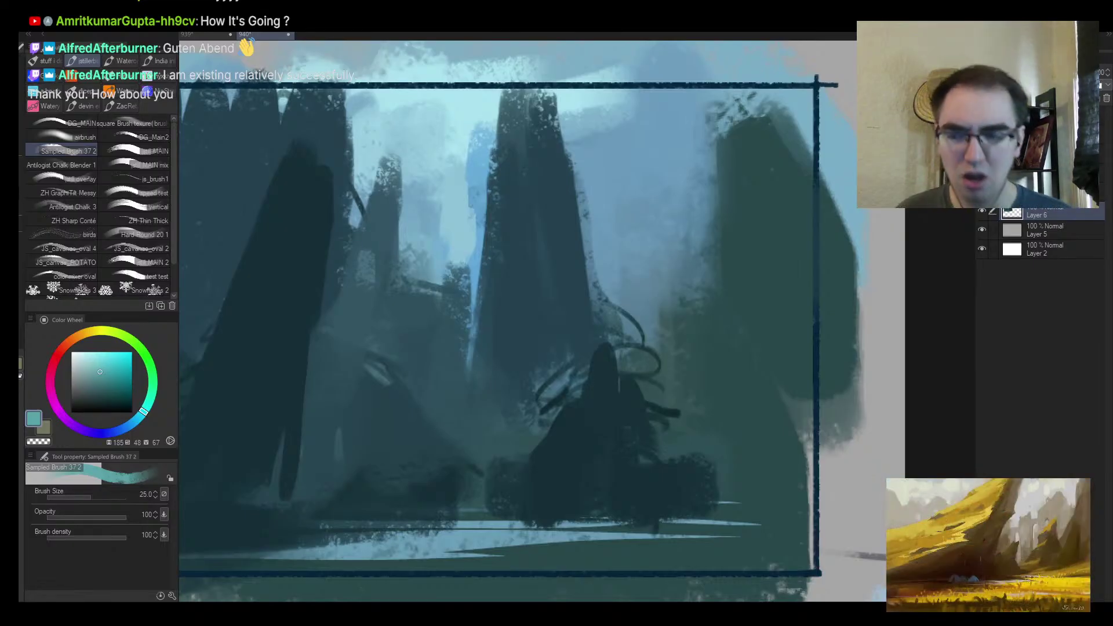
# Paint the narrow upper treads of a staircase in teal between the leaning trunk and the tall column
pyautogui.hotkey('alt', 'space')
pyautogui.moveTo(471, 339)
pyautogui.mouseDown()
pyautogui.moveTo(442, 342)
pyautogui.moveTo(474, 318)
pyautogui.mouseUp()
pyautogui.hotkey('alt', 'space')
pyautogui.press('b')
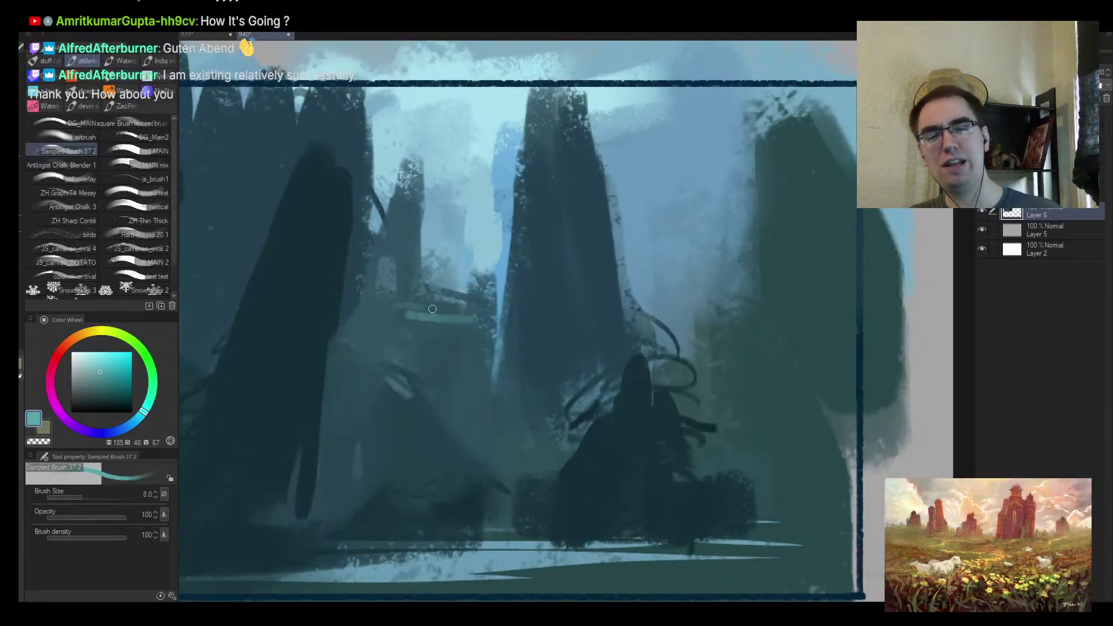
pyautogui.press(']')
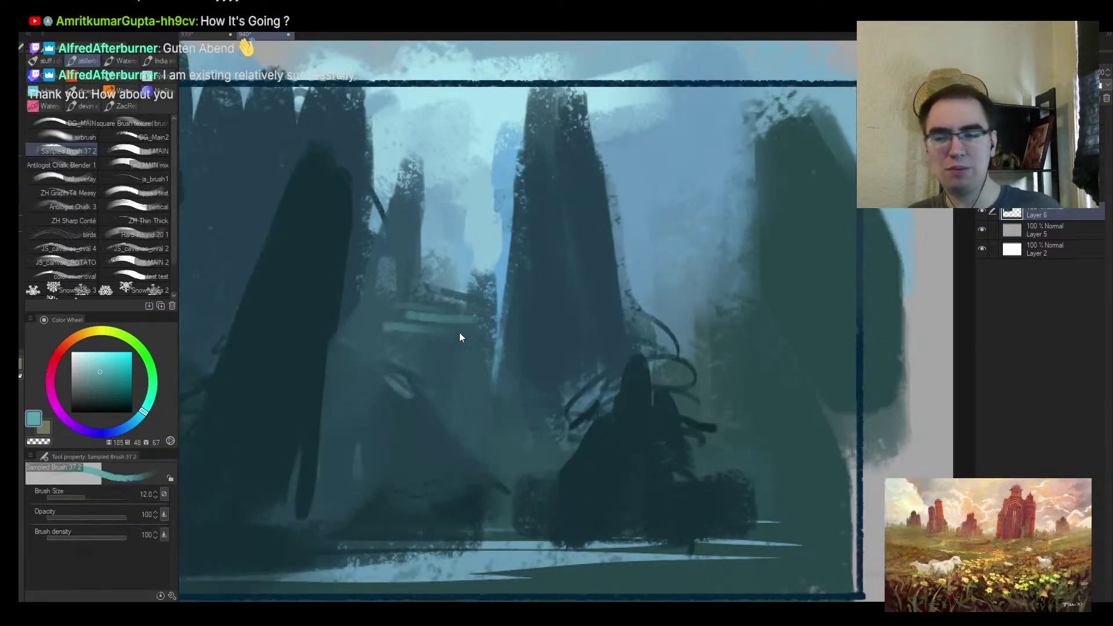
pyautogui.press('[')
pyautogui.press('[')
pyautogui.press('[')
pyautogui.press('[')
pyautogui.moveTo(402, 302); pyautogui.dragTo(481, 313)
pyautogui.press(']')
pyautogui.moveTo(388, 322)
pyautogui.mouseDown()
pyautogui.moveTo(503, 323)
pyautogui.moveTo(411, 331)
pyautogui.moveTo(471, 334)
pyautogui.mouseUp()
pyautogui.moveTo(371, 344); pyautogui.dragTo(479, 349)
# Continue the staircase downward with progressively wider teal treads, enlarging the brush to size 20 for the lowest one
pyautogui.press(']')
pyautogui.press(']')
pyautogui.press(']')
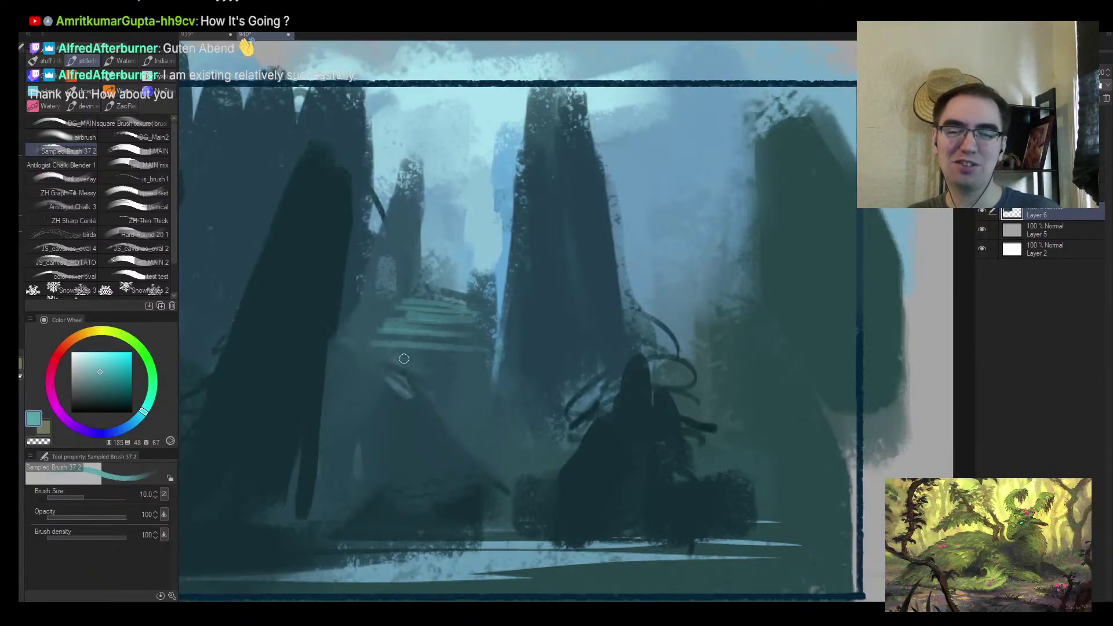
pyautogui.moveTo(363, 344)
pyautogui.mouseDown()
pyautogui.moveTo(519, 349)
pyautogui.moveTo(350, 357)
pyautogui.moveTo(481, 363)
pyautogui.mouseUp()
pyautogui.moveTo(380, 375); pyautogui.dragTo(468, 376)
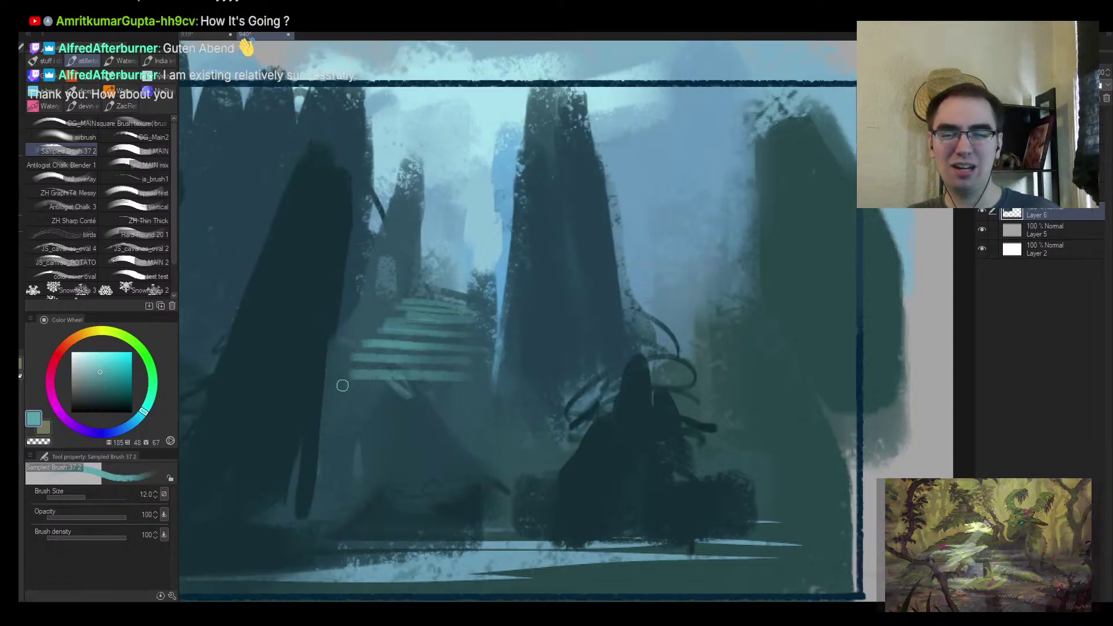
pyautogui.moveTo(344, 388); pyautogui.dragTo(497, 390)
pyautogui.moveTo(328, 407); pyautogui.dragTo(504, 409)
pyautogui.press(']')
pyautogui.moveTo(325, 427); pyautogui.dragTo(500, 428)
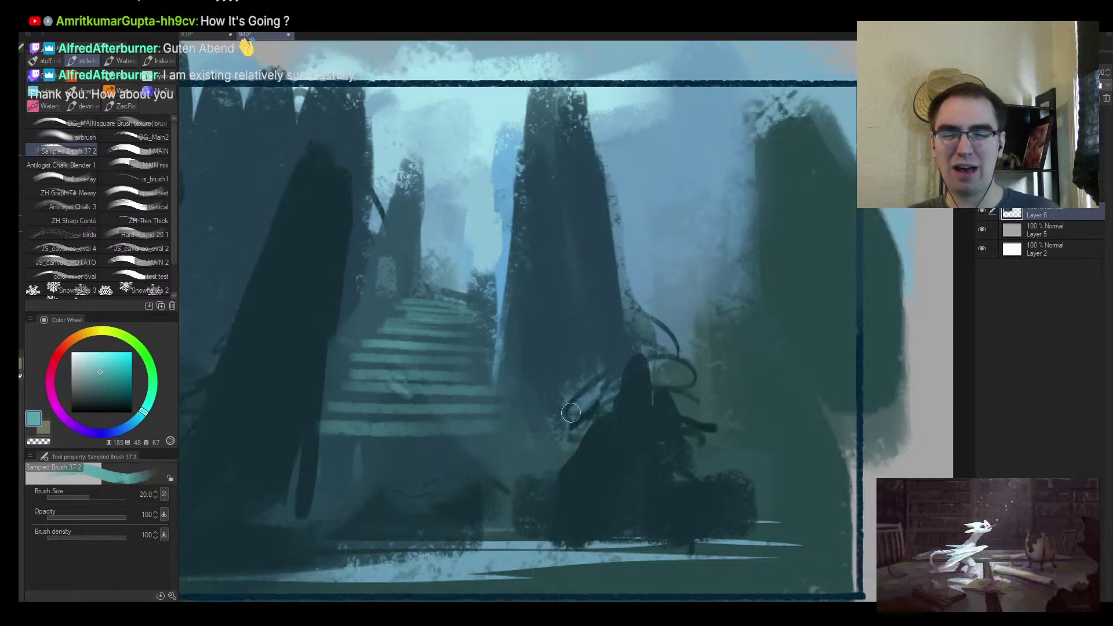
# Try a wider tread below the staircase at different brush sizes, and undo each attempt
pyautogui.moveTo(331, 444); pyautogui.dragTo(528, 443)
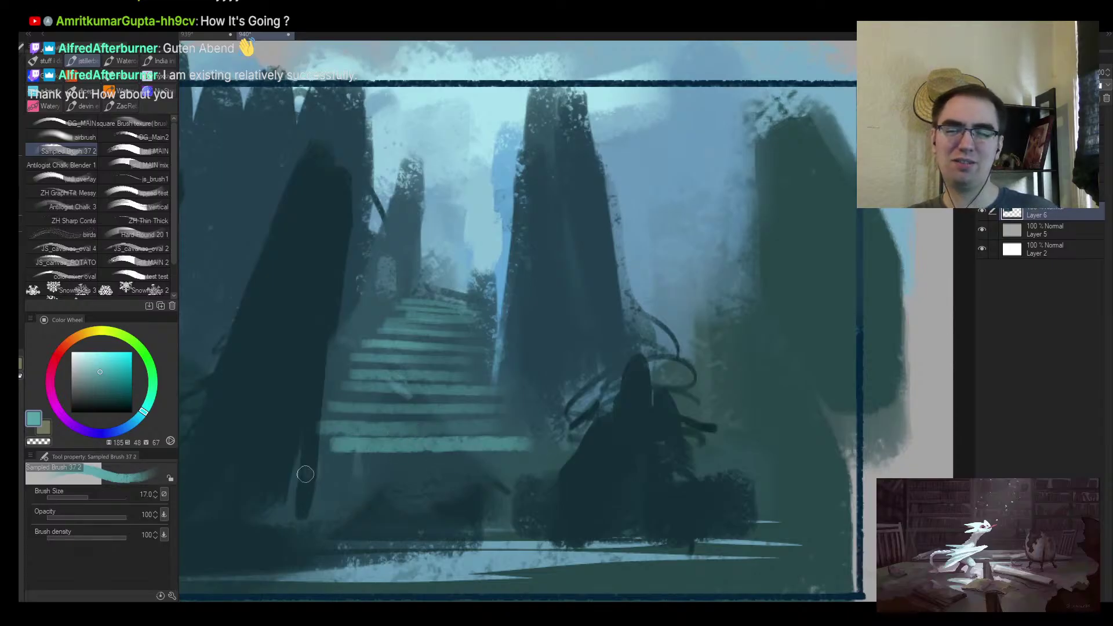
pyautogui.hotkey('ctrl', 'z')
pyautogui.press(']')
pyautogui.press(']')
pyautogui.press(']')
pyautogui.press(']')
pyautogui.moveTo(320, 459); pyautogui.dragTo(515, 451)
pyautogui.hotkey('ctrl', 'z')
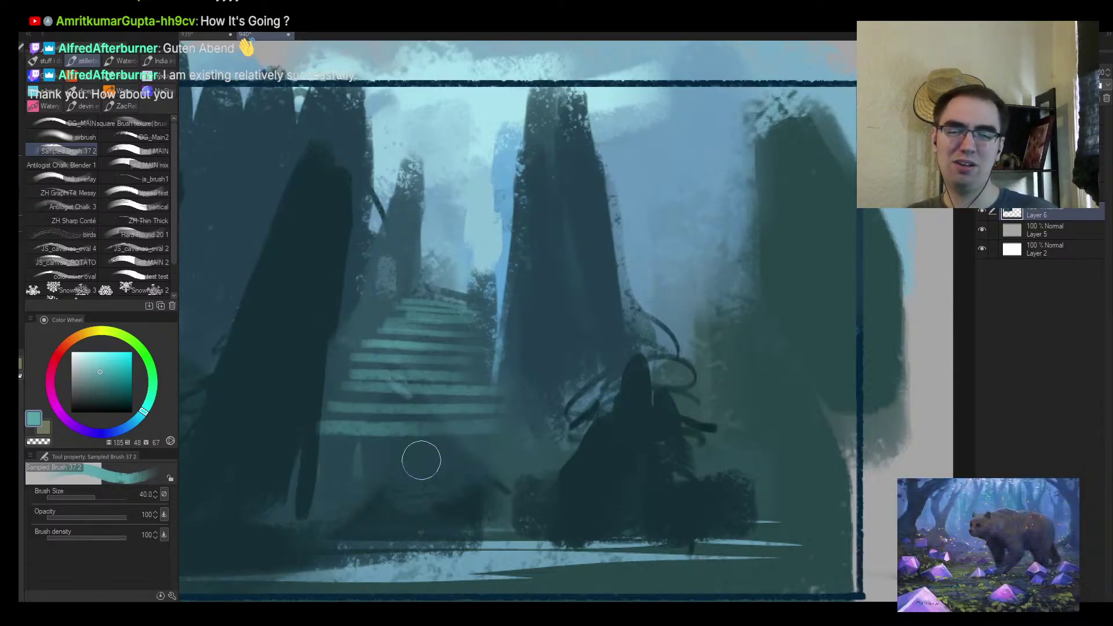
# Paint the lowest, widest staircase treads at a slight tilt, overlapping the foot of the dark trunk
pyautogui.moveTo(291, 451); pyautogui.dragTo(500, 437)
pyautogui.moveTo(310, 467); pyautogui.dragTo(474, 455)
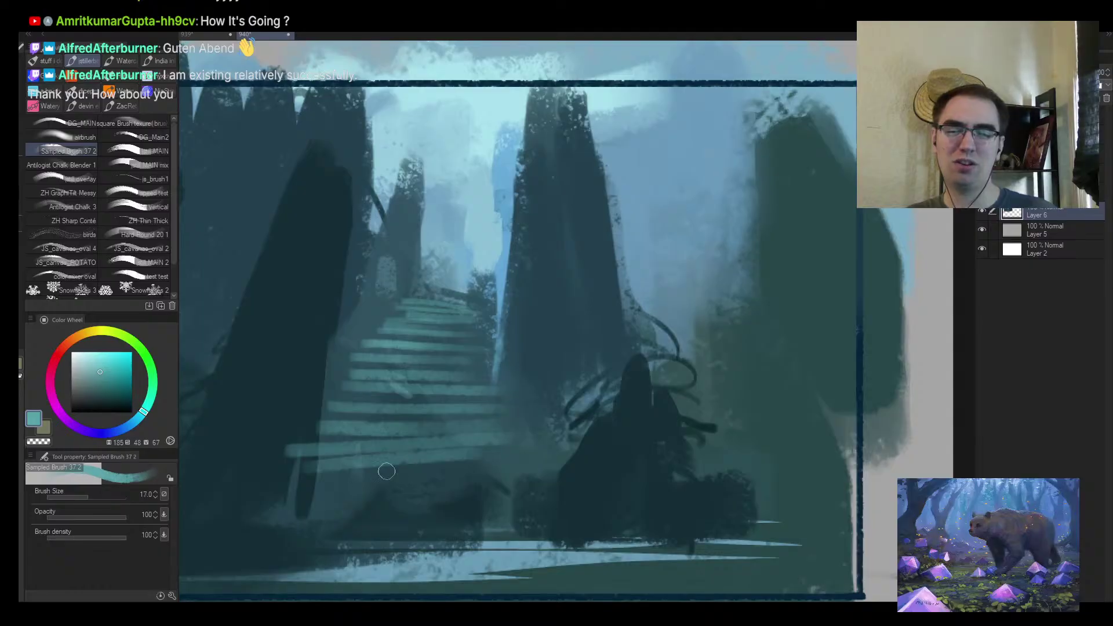
pyautogui.moveTo(310, 490); pyautogui.dragTo(488, 480)
# Paint dark blue-green rocks and posts along both sides of the staircase, covering the tread ends at the leaning trunk
pyautogui.hotkey('alt', 'space')
pyautogui.moveTo(473, 381); pyautogui.dragTo(430, 375)
pyautogui.keyDown('alt'); pyautogui.click(320, 436); pyautogui.keyUp('alt')
pyautogui.press(']')
pyautogui.moveTo(321, 439); pyautogui.dragTo(335, 472)
pyautogui.moveTo(355, 404); pyautogui.dragTo(414, 264)
pyautogui.moveTo(505, 339); pyautogui.dragTo(506, 408)
# Add a slim dark pillar beside the top of the stairs and dark touches near the foreground rock, reducing the brush to size 15
pyautogui.press('h')
pyautogui.hotkey('alt', 'space')
pyautogui.moveTo(696, 392)
pyautogui.mouseDown()
pyautogui.moveTo(631, 425)
pyautogui.moveTo(650, 409)
pyautogui.mouseUp()
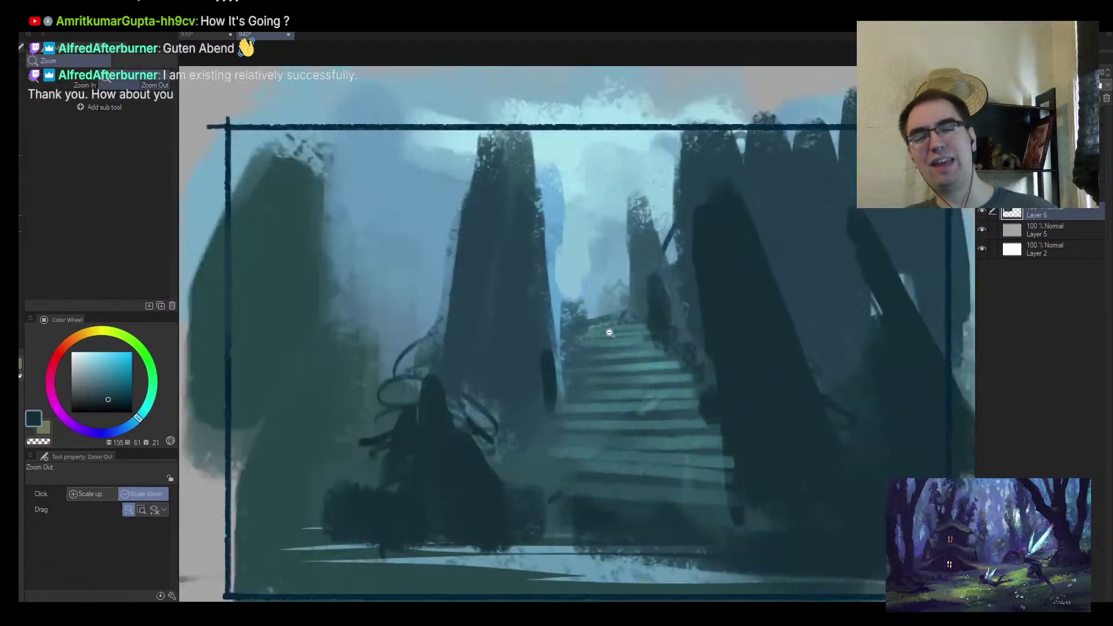
pyautogui.keyDown('alt'); pyautogui.click(580, 313); pyautogui.keyUp('alt')
pyautogui.moveTo(575, 269); pyautogui.dragTo(554, 371)
pyautogui.press(']')
pyautogui.moveTo(542, 410)
pyautogui.mouseDown()
pyautogui.moveTo(538, 344)
pyautogui.moveTo(549, 365)
pyautogui.mouseUp()
pyautogui.keyDown('alt'); pyautogui.click(552, 385); pyautogui.keyUp('alt')
pyautogui.press('[')
pyautogui.press('[')
pyautogui.press('[')
pyautogui.hotkey('alt', 'space')
pyautogui.moveTo(534, 431)
pyautogui.mouseDown()
pyautogui.moveTo(548, 411)
pyautogui.moveTo(638, 442)
pyautogui.mouseUp()
pyautogui.press('[')
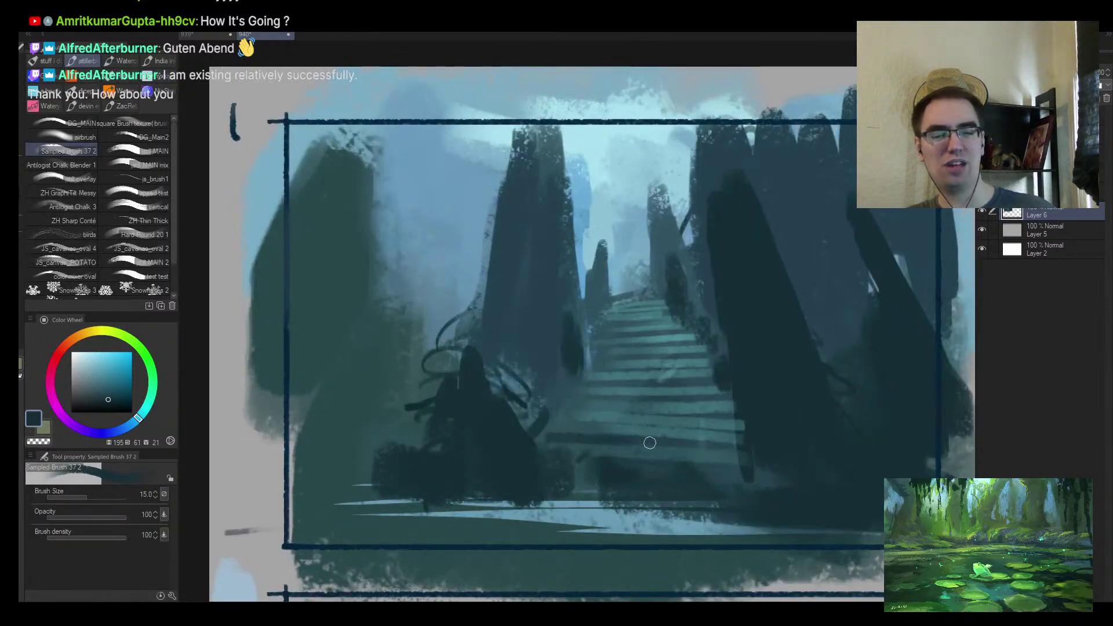
# Darken the lowest staircase treads with broad dark blue-green horizontal strokes up to brush size 25, and undo the stray last strokes
pyautogui.press(']')
pyautogui.moveTo(571, 470); pyautogui.dragTo(713, 482)
pyautogui.press(']')
pyautogui.press(']')
pyautogui.moveTo(584, 457); pyautogui.dragTo(735, 465)
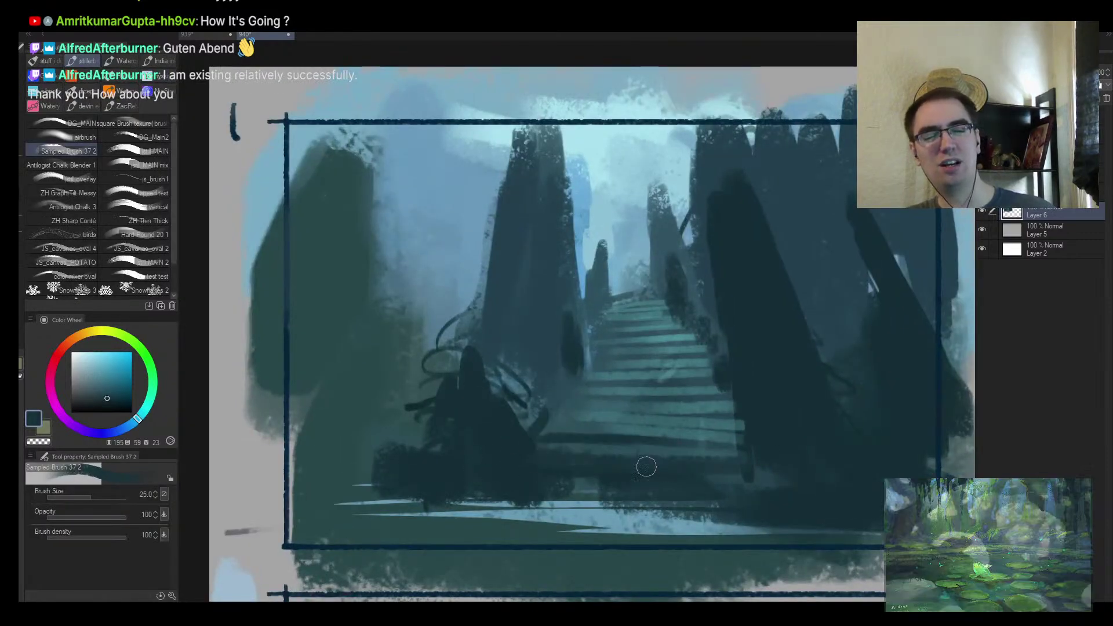
pyautogui.keyDown('alt'); pyautogui.click(579, 430); pyautogui.keyUp('alt')
pyautogui.moveTo(517, 456); pyautogui.dragTo(735, 458)
pyautogui.moveTo(484, 491)
pyautogui.mouseDown()
pyautogui.moveTo(462, 480)
pyautogui.moveTo(722, 416)
pyautogui.moveTo(586, 387)
pyautogui.mouseUp()
pyautogui.hotkey('ctrl', 'z')
pyautogui.hotkey('ctrl', 'z')
# Paint mid-blue over the middle treads with brush size 20 to merge them, and reduce the brush for small figure marks
pyautogui.keyDown('alt'); pyautogui.click(595, 461); pyautogui.keyUp('alt')
pyautogui.press(']')
pyautogui.keyDown('alt'); pyautogui.click(632, 387); pyautogui.keyUp('alt')
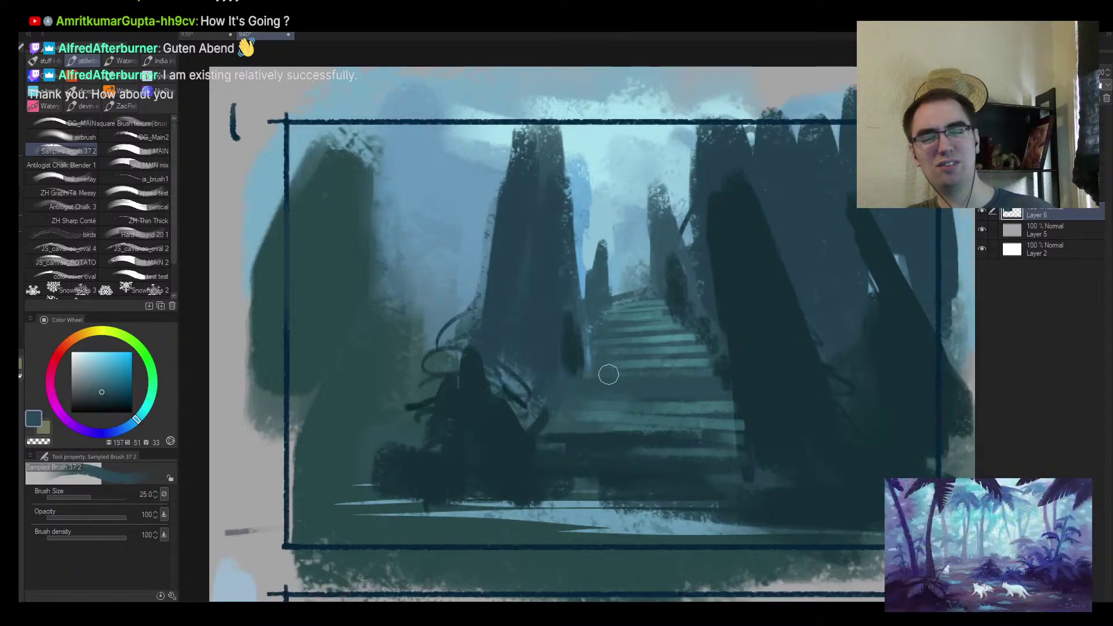
pyautogui.keyDown('alt'); pyautogui.click(666, 391); pyautogui.keyUp('alt')
pyautogui.press('[')
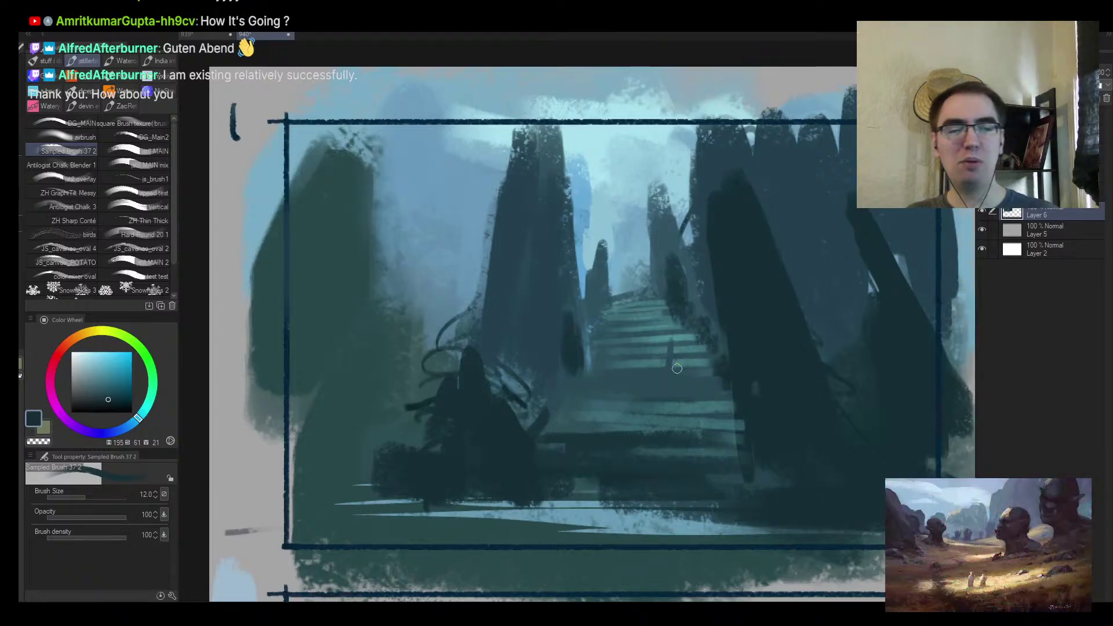
# Place a tiny dark upright figure on the lower treads, undoing the trial figure painted higher up the stairs
pyautogui.hotkey('alt', 'space')
pyautogui.moveTo(669, 434); pyautogui.dragTo(665, 423)
pyautogui.moveTo(642, 344); pyautogui.dragTo(643, 387)
pyautogui.press(']')
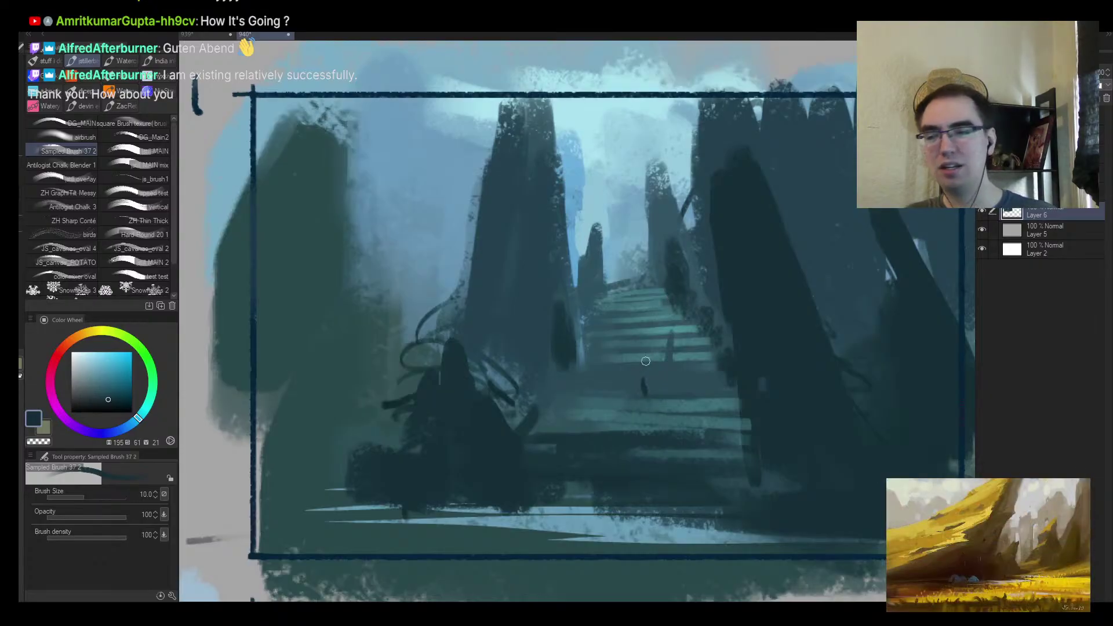
pyautogui.hotkey('ctrl', 'z')
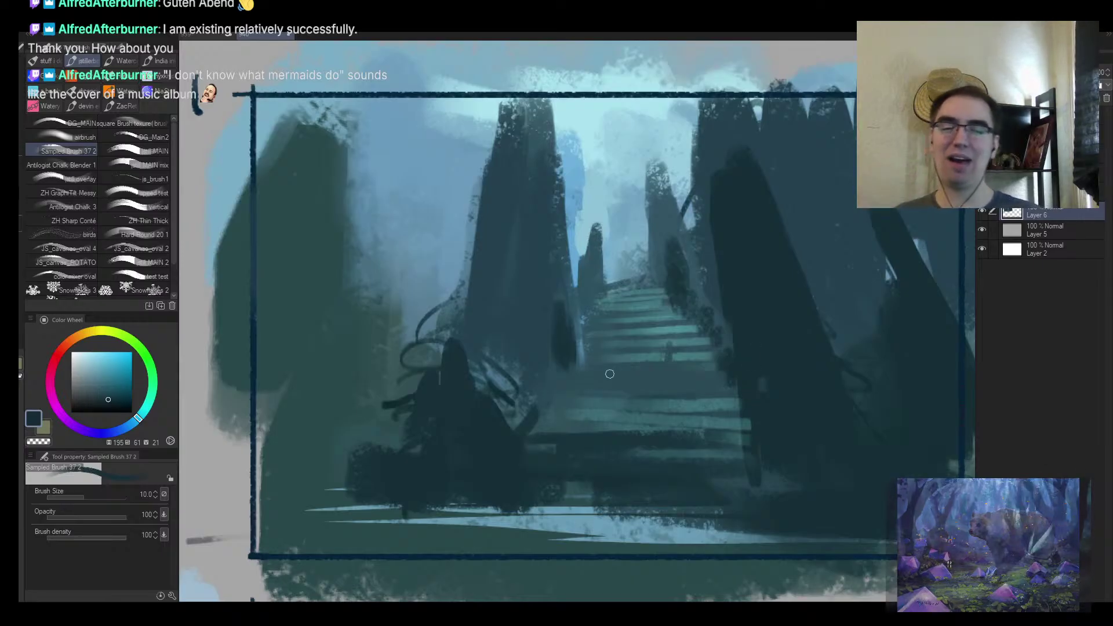
pyautogui.moveTo(593, 405); pyautogui.dragTo(593, 426)
pyautogui.moveTo(636, 349); pyautogui.dragTo(567, 349)
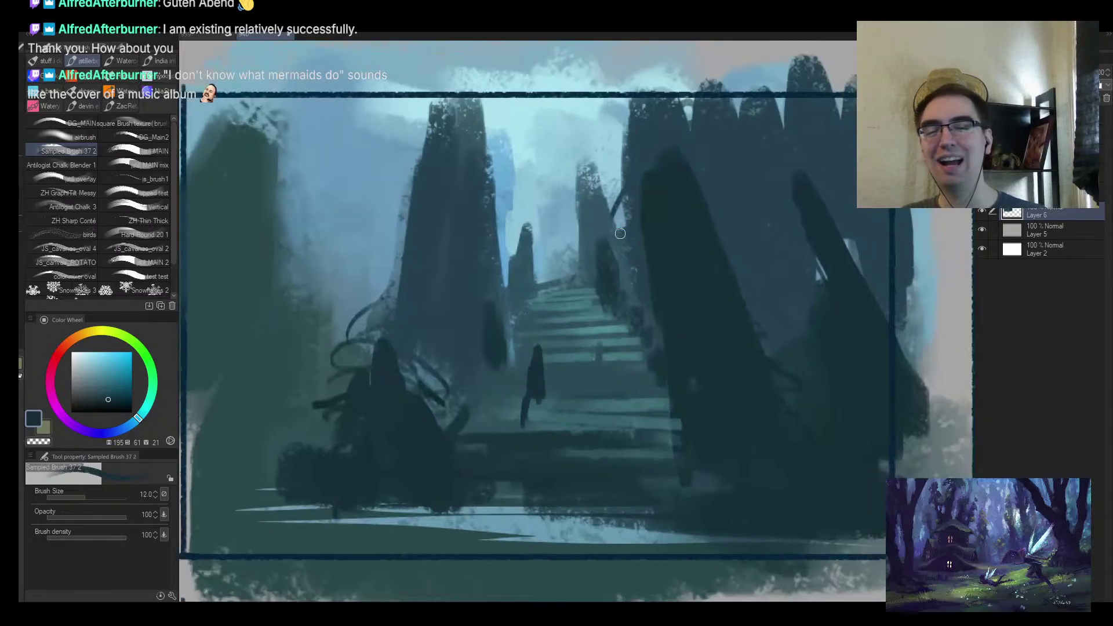
# Undo the trial marks in the mist and the larger figure, and draw thin curved bands around the left column's lower part
pyautogui.moveTo(354, 253); pyautogui.dragTo(332, 255)
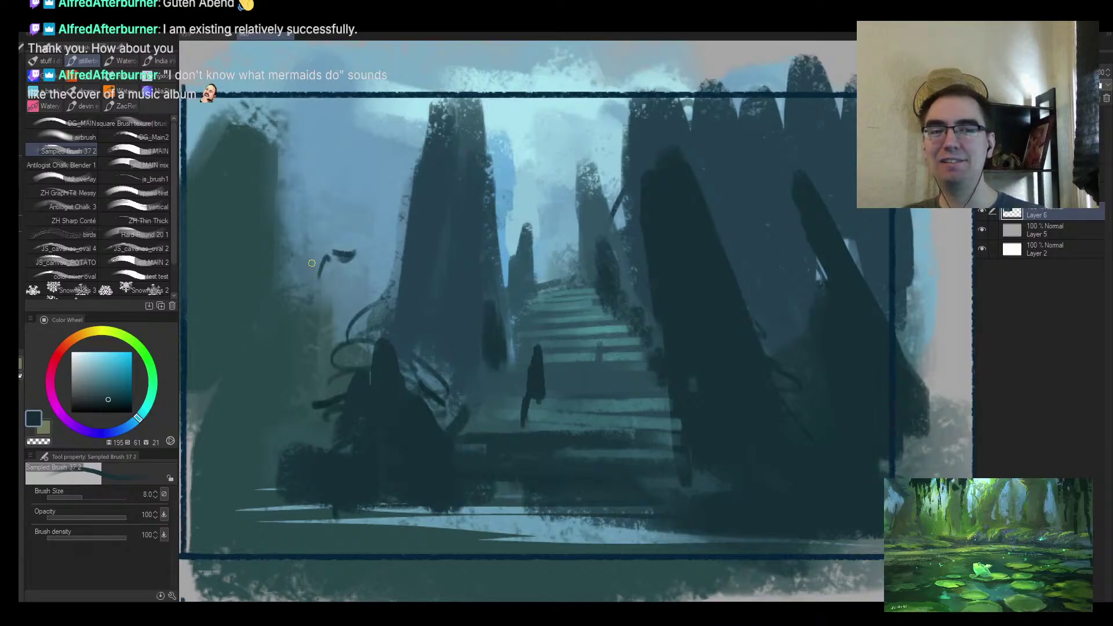
pyautogui.hotkey('ctrl', 'z')
pyautogui.hotkey('ctrl', 'z')
pyautogui.hotkey('ctrl', 'z')
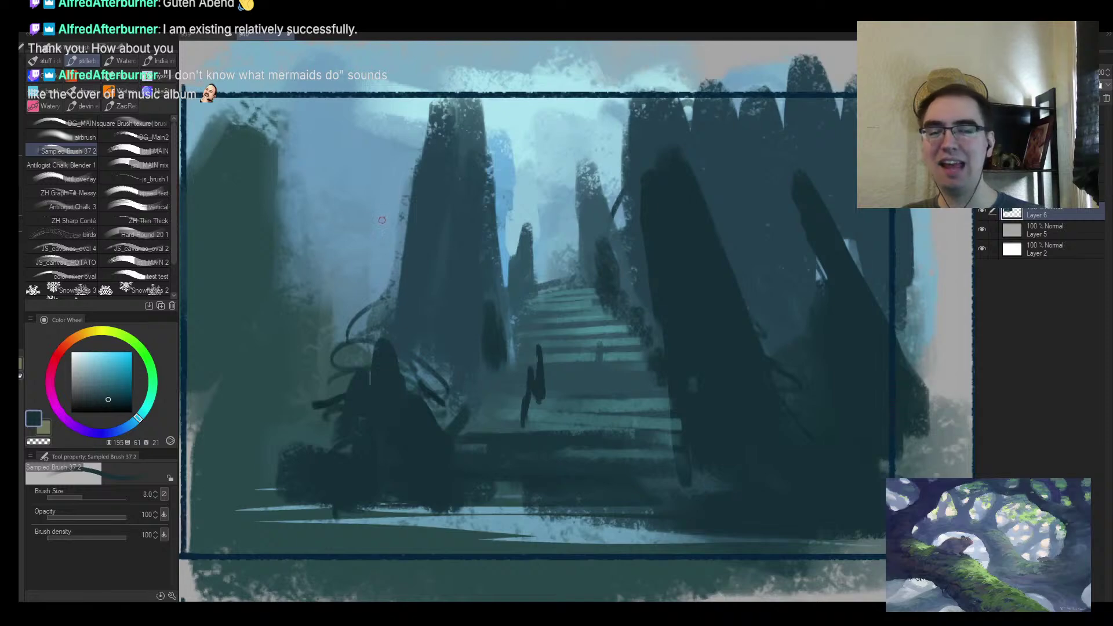
pyautogui.hotkey('ctrl', 'z')
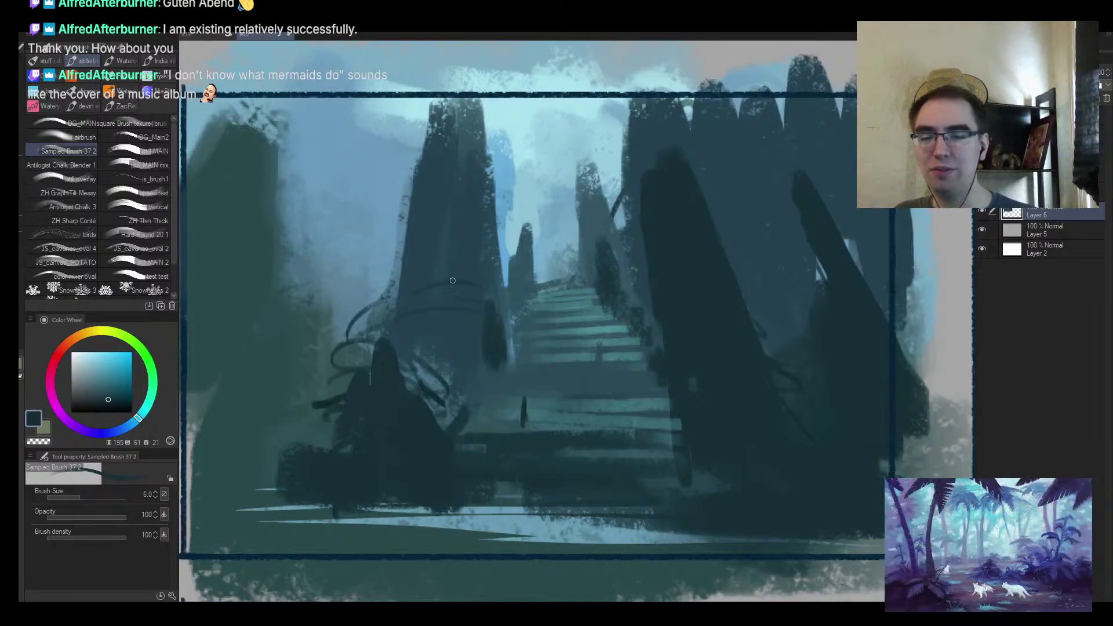
pyautogui.hotkey('ctrl', 'z')
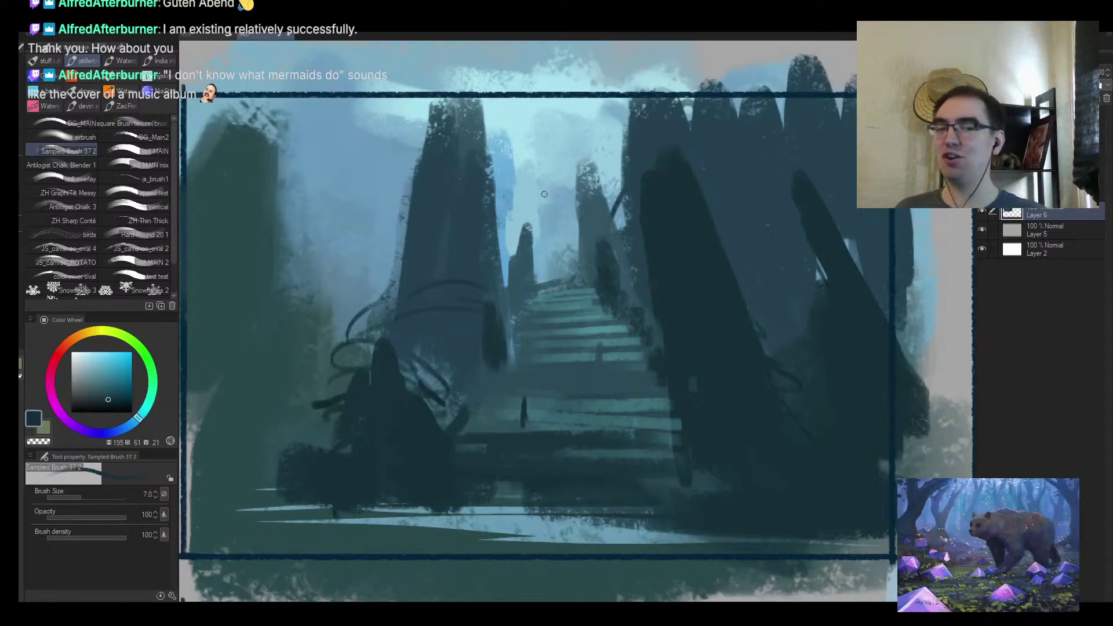
# Try dark curved strokes above the top of the stairs with a sampled dark blue, and undo them
pyautogui.keyDown('alt'); pyautogui.click(693, 378); pyautogui.keyUp('alt')
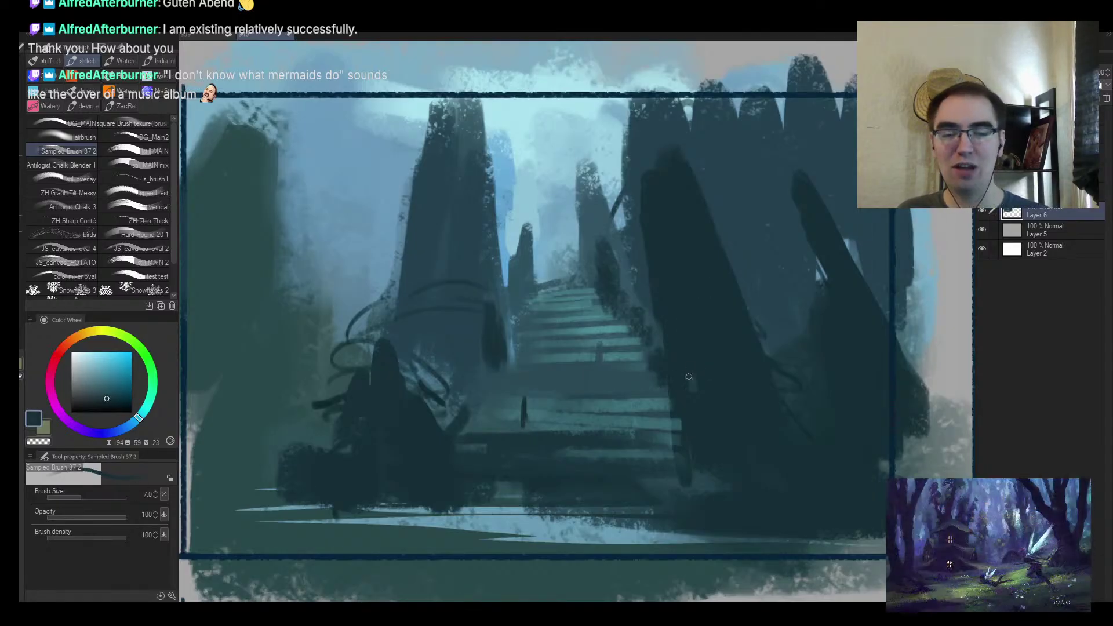
pyautogui.press('[')
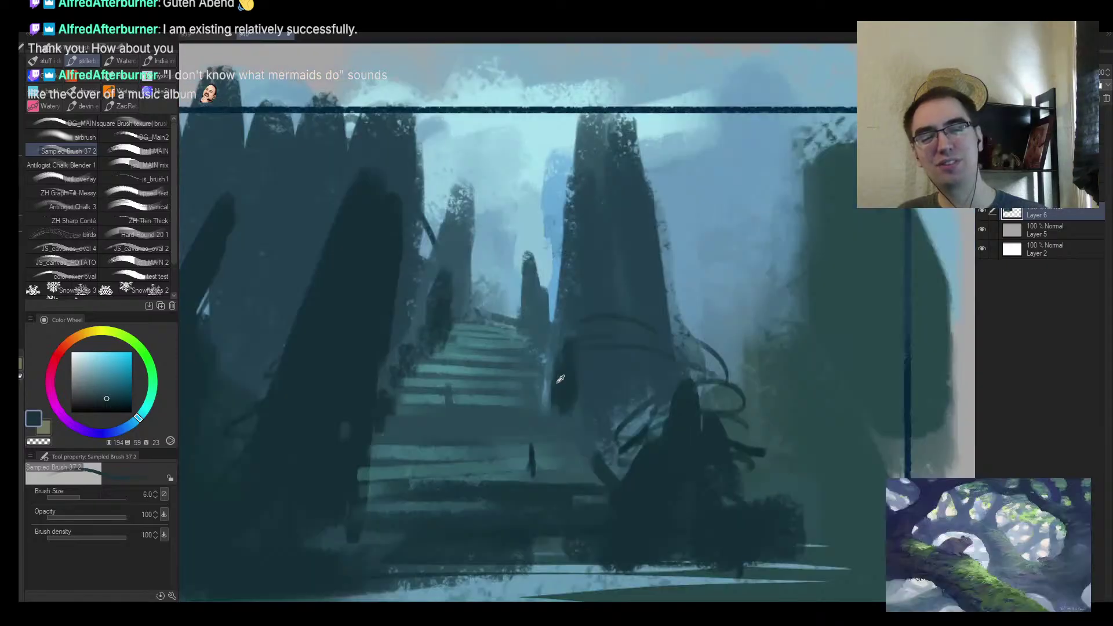
pyautogui.keyDown('alt'); pyautogui.click(559, 283); pyautogui.keyUp('alt')
pyautogui.press(']')
pyautogui.moveTo(567, 307)
pyautogui.mouseDown()
pyautogui.moveTo(550, 215)
pyautogui.moveTo(439, 218)
pyautogui.moveTo(550, 214)
pyautogui.mouseUp()
pyautogui.press(']')
pyautogui.press(']')
pyautogui.press(']')
pyautogui.press(']')
pyautogui.press(']')
pyautogui.press(']')
pyautogui.press(']')
pyautogui.hotkey('ctrl', 'z')
pyautogui.hotkey('ctrl', 'z')
# Paint a thin dark curved branch along the staircase side of the left column
pyautogui.keyDown('alt'); pyautogui.click(464, 248); pyautogui.keyUp('alt')
pyautogui.moveTo(472, 233)
pyautogui.mouseDown()
pyautogui.moveTo(514, 238)
pyautogui.moveTo(513, 311)
pyautogui.mouseUp()
pyautogui.moveTo(510, 232)
pyautogui.mouseDown()
pyautogui.moveTo(513, 311)
pyautogui.moveTo(484, 353)
pyautogui.mouseUp()
# Try large dark arches bridging the columns over the staircase with brush sizes up to 50, and undo them
pyautogui.hotkey('alt', 'space')
pyautogui.press('h')
pyautogui.keyDown('alt'); pyautogui.click(703, 302); pyautogui.keyUp('alt')
pyautogui.moveTo(600, 301)
pyautogui.mouseDown()
pyautogui.moveTo(601, 256)
pyautogui.moveTo(621, 237)
pyautogui.mouseUp()
pyautogui.press(']')
pyautogui.moveTo(621, 232)
pyautogui.mouseDown()
pyautogui.moveTo(650, 235)
pyautogui.moveTo(615, 290)
pyautogui.moveTo(673, 268)
pyautogui.mouseUp()
pyautogui.press(']')
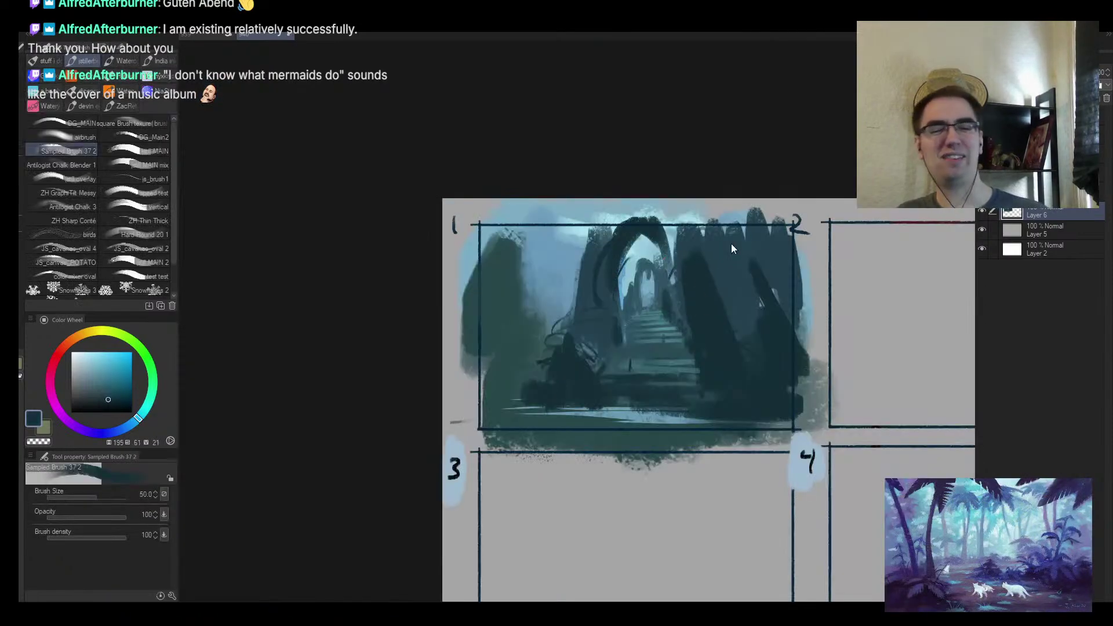
pyautogui.hotkey('ctrl', 'z')
pyautogui.hotkey('ctrl', 'z')
pyautogui.hotkey('ctrl', 'z')
pyautogui.hotkey('ctrl', 'z')
pyautogui.hotkey('ctrl', 'z')
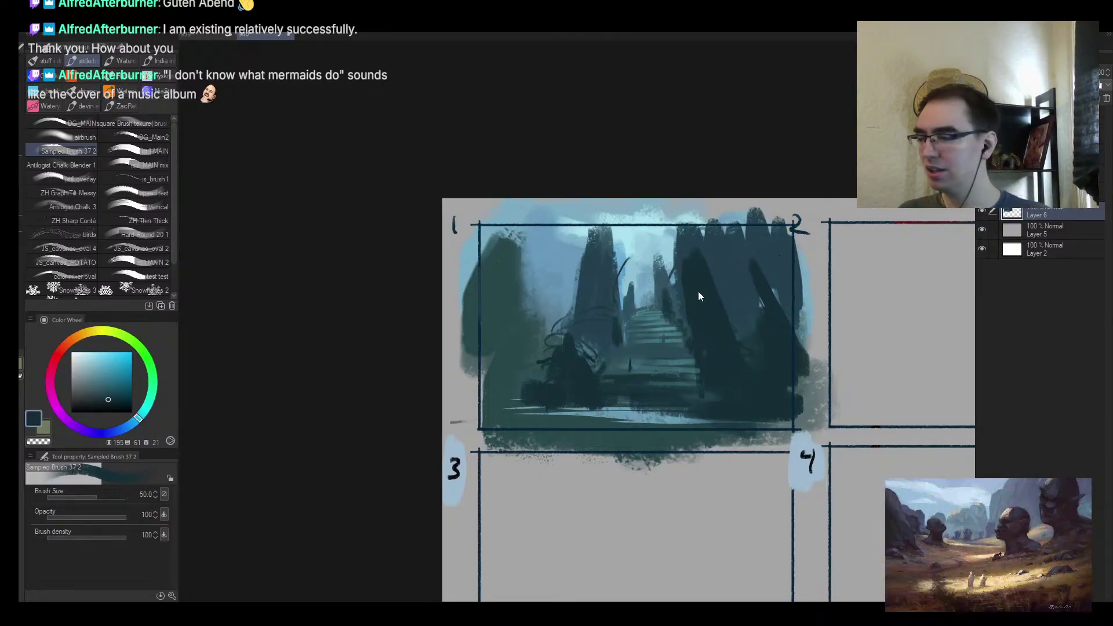
# Mirror the canvas view horizontally and examine the composition of frame 1 at different zoom levels
pyautogui.press('h')
pyautogui.hotkey('alt', 'space')
pyautogui.moveTo(675, 313)
pyautogui.mouseDown()
pyautogui.moveTo(603, 330)
pyautogui.moveTo(633, 298)
pyautogui.mouseUp()
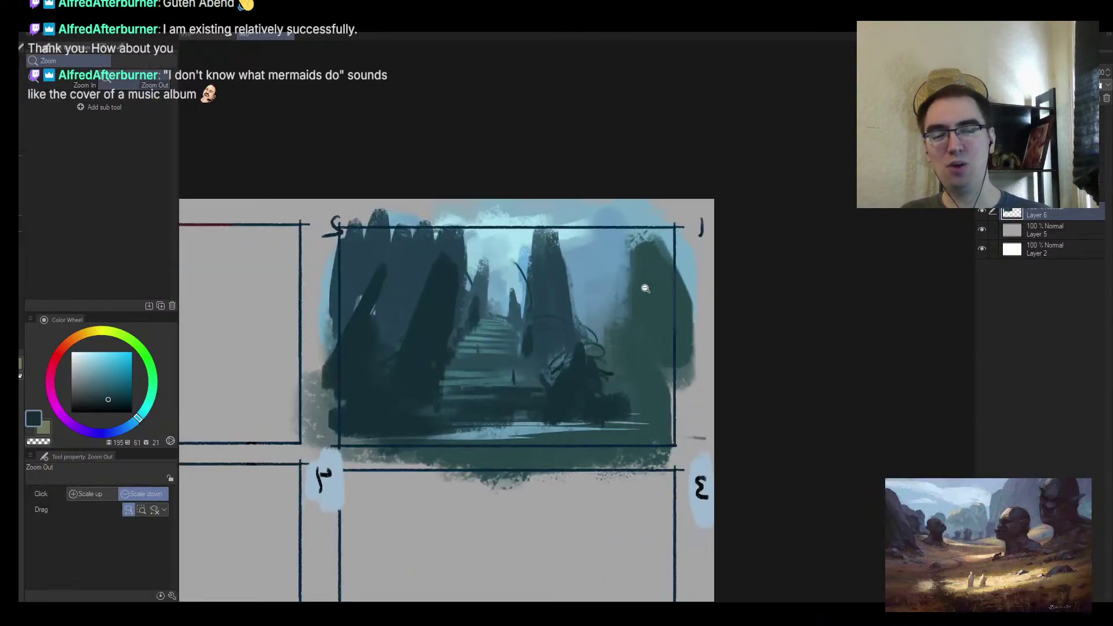
pyautogui.moveTo(572, 399); pyautogui.dragTo(595, 363)
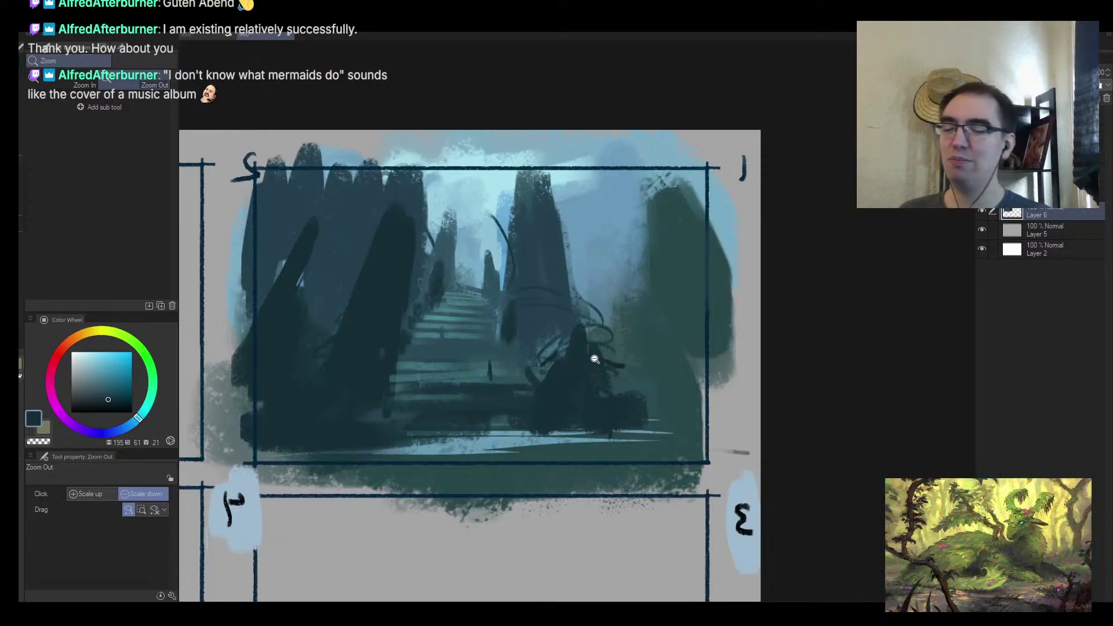
pyautogui.scroll(1, 556, 371)
pyautogui.press('b')
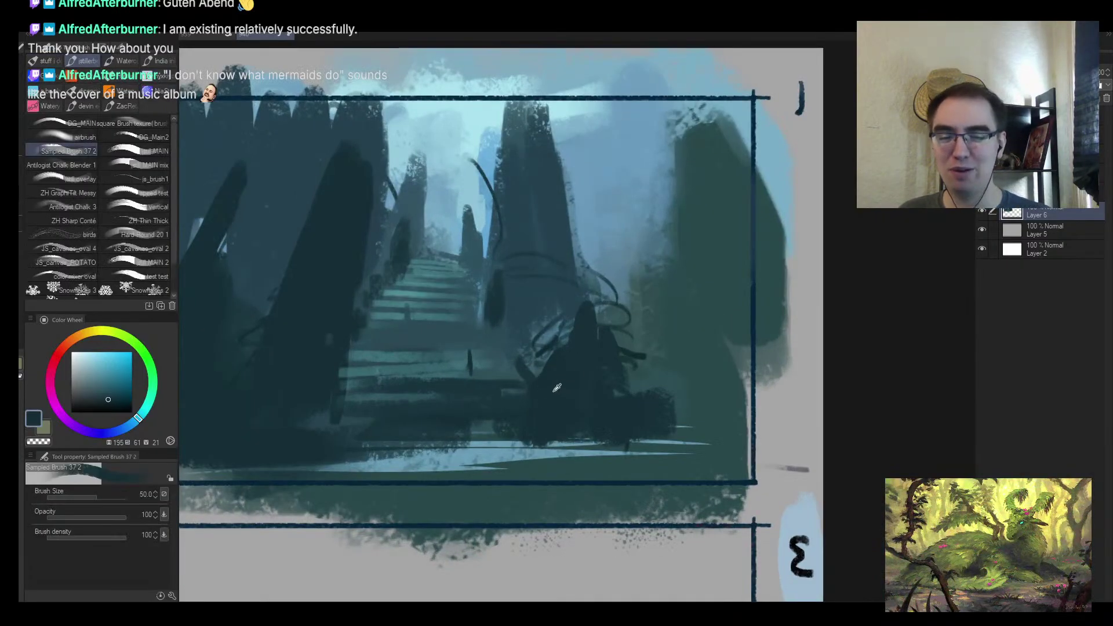
pyautogui.press('[')
pyautogui.press('[')
pyautogui.press('[')
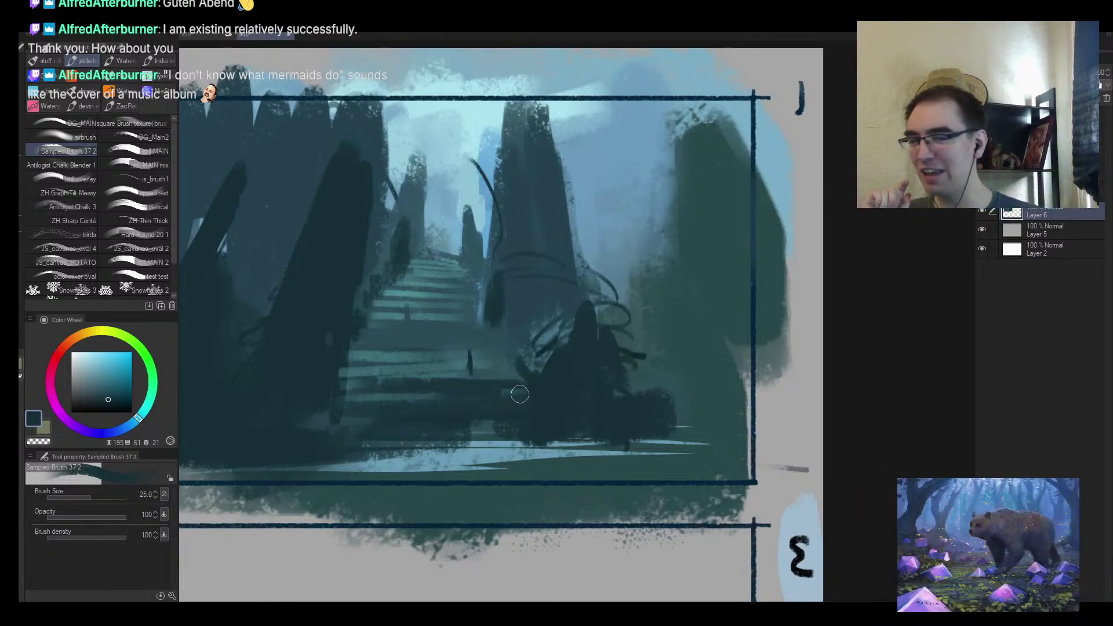
pyautogui.hotkey('alt', 'space')
pyautogui.moveTo(399, 309)
pyautogui.mouseDown()
pyautogui.moveTo(355, 301)
pyautogui.moveTo(393, 288)
pyautogui.moveTo(443, 313)
pyautogui.mouseUp()
pyautogui.scroll(1, 393, 288)
pyautogui.keyDown('alt'); pyautogui.click(410, 303); pyautogui.keyUp('alt')
pyautogui.press(']')
pyautogui.hotkey('ctrl', 'z')
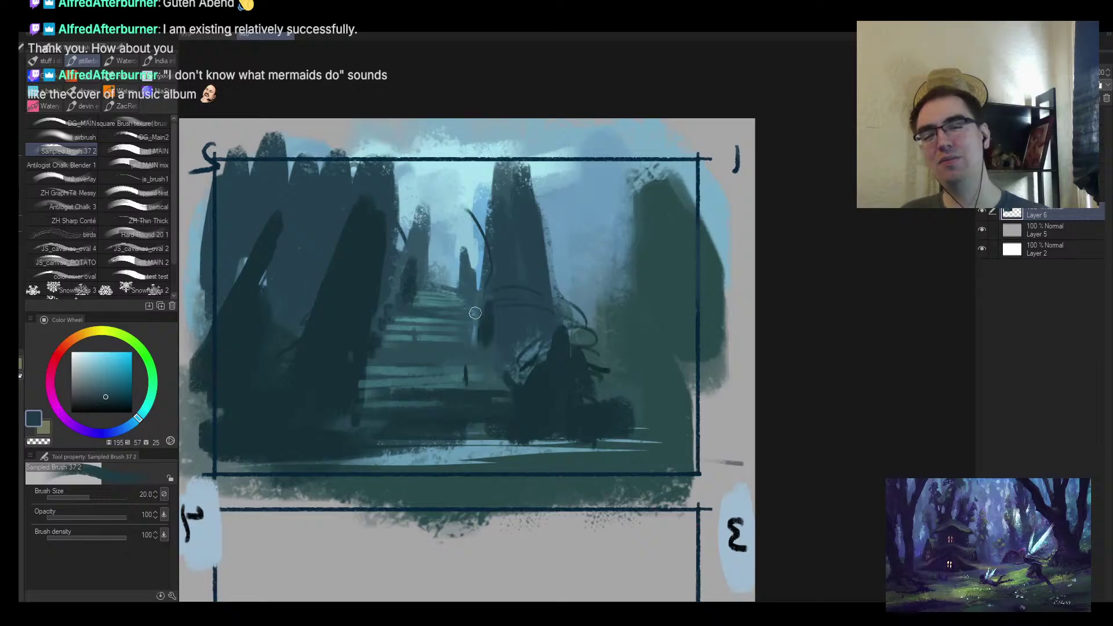
# Paint muted green over the dark foreground rock pile to turn it into a lighter mound, and restore the unmirrored view
pyautogui.keyDown('alt'); pyautogui.click(447, 273); pyautogui.keyUp('alt')
pyautogui.keyDown('alt'); pyautogui.click(565, 356); pyautogui.keyUp('alt')
pyautogui.moveTo(541, 328)
pyautogui.mouseDown()
pyautogui.moveTo(550, 352)
pyautogui.moveTo(507, 405)
pyautogui.moveTo(509, 422)
pyautogui.moveTo(570, 404)
pyautogui.moveTo(621, 323)
pyautogui.mouseUp()
pyautogui.press(']')
pyautogui.press(']')
pyautogui.press('h')
pyautogui.keyDown('alt'); pyautogui.click(522, 384); pyautogui.keyUp('alt')
pyautogui.press(']')
pyautogui.press(']')
pyautogui.press(']')
pyautogui.press(']')
pyautogui.keyDown('alt'); pyautogui.click(621, 323); pyautogui.keyUp('alt')
# Add small dark spiky shapes at the foot of the green mound with a smaller brush
pyautogui.press('[')
pyautogui.press('[')
pyautogui.press('[')
pyautogui.press('[')
pyautogui.press('[')
# Paint twisting dark vines climbing both sides of the left column up to its top
pyautogui.press('[')
pyautogui.press('[')
pyautogui.moveTo(575, 392)
pyautogui.mouseDown()
pyautogui.moveTo(585, 416)
pyautogui.moveTo(561, 404)
pyautogui.mouseUp()
pyautogui.press('[')
pyautogui.press('[')
pyautogui.moveTo(611, 256)
pyautogui.mouseDown()
pyautogui.moveTo(599, 188)
pyautogui.moveTo(585, 225)
pyautogui.moveTo(596, 277)
pyautogui.mouseUp()
pyautogui.press(']')
pyautogui.press(']')
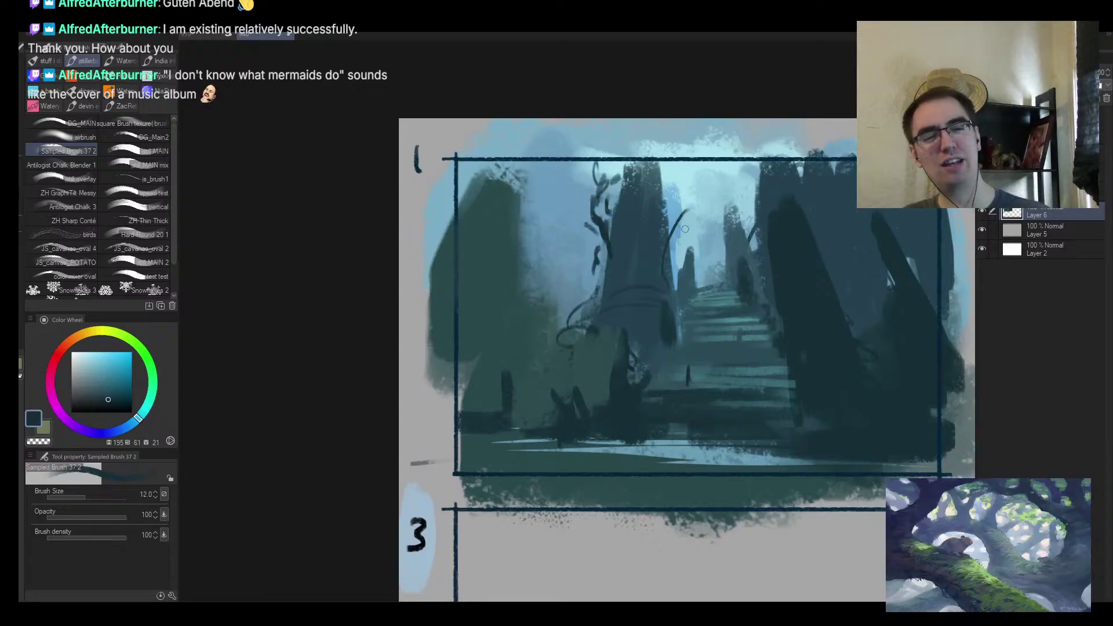
pyautogui.press('[')
pyautogui.moveTo(675, 227)
pyautogui.mouseDown()
pyautogui.moveTo(683, 182)
pyautogui.moveTo(679, 204)
pyautogui.moveTo(667, 158)
pyautogui.mouseUp()
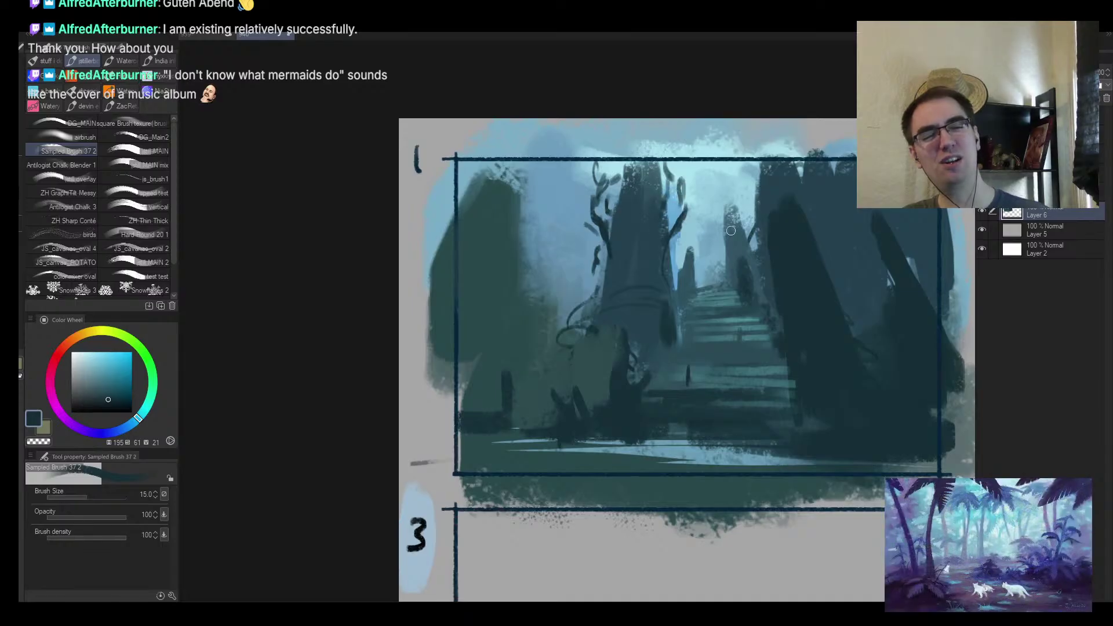
# Paint dark vines up the right column's staircase edge and a thicker curved branch around the leaning trunk's top with brush size 30
pyautogui.press(']')
pyautogui.moveTo(764, 251); pyautogui.dragTo(758, 227)
pyautogui.moveTo(754, 165)
pyautogui.mouseDown()
pyautogui.moveTo(772, 249)
pyautogui.moveTo(799, 257)
pyautogui.moveTo(810, 206)
pyautogui.mouseUp()
pyautogui.press(']')
pyautogui.press(']')
pyautogui.press(']')
pyautogui.moveTo(799, 168); pyautogui.dragTo(818, 223)
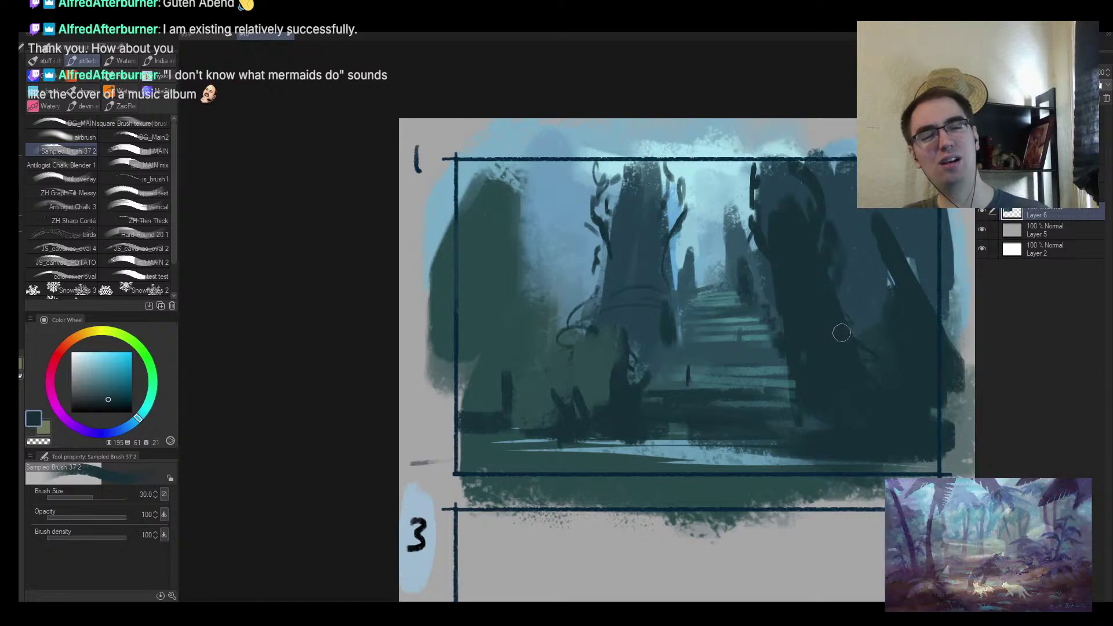
# Add knobbly dark vines down the staircase side of the leaning trunk with a brush of about size 20
pyautogui.press('[')
pyautogui.press('[')
pyautogui.press('[')
pyautogui.press('[')
pyautogui.press(']')
pyautogui.moveTo(753, 266)
pyautogui.mouseDown()
pyautogui.moveTo(795, 330)
pyautogui.moveTo(773, 343)
pyautogui.moveTo(791, 383)
pyautogui.mouseUp()
pyautogui.press(']')
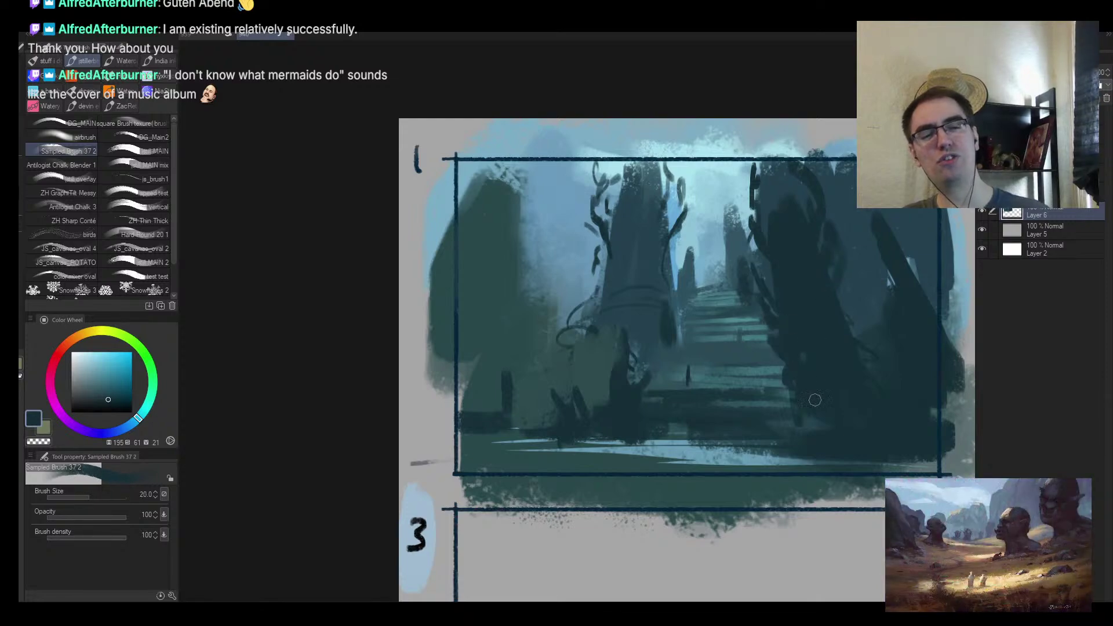
# Working in the mirrored view, frame the green mound with dark upright posts and restore the unmirrored view
pyautogui.press('h')
pyautogui.hotkey('alt', 'space')
pyautogui.moveTo(659, 341)
pyautogui.mouseDown()
pyautogui.moveTo(658, 263)
pyautogui.moveTo(632, 244)
pyautogui.mouseUp()
pyautogui.keyDown('alt'); pyautogui.click(657, 263); pyautogui.keyUp('alt')
pyautogui.moveTo(616, 280)
pyautogui.mouseDown()
pyautogui.moveTo(603, 281)
pyautogui.moveTo(604, 305)
pyautogui.moveTo(673, 333)
pyautogui.moveTo(681, 369)
pyautogui.mouseUp()
pyautogui.press(']')
pyautogui.keyDown('alt'); pyautogui.click(622, 271); pyautogui.keyUp('alt')
pyautogui.moveTo(614, 336); pyautogui.dragTo(608, 396)
pyautogui.keyDown('alt'); pyautogui.click(600, 408); pyautogui.keyUp('alt')
pyautogui.press('[')
pyautogui.moveTo(598, 337)
pyautogui.mouseDown()
pyautogui.moveTo(608, 425)
pyautogui.moveTo(607, 362)
pyautogui.mouseUp()
pyautogui.press('[')
pyautogui.press('h')
# Paint pale blue mist in broad diagonal strokes, brush size 50, across the dark green mass beside the left column
pyautogui.moveTo(768, 343); pyautogui.dragTo(768, 400)
pyautogui.keyDown('alt'); pyautogui.click(376, 302); pyautogui.keyUp('alt')
pyautogui.moveTo(382, 298)
pyautogui.mouseDown()
pyautogui.moveTo(354, 339)
pyautogui.moveTo(400, 293)
pyautogui.mouseUp()
pyautogui.keyDown('alt'); pyautogui.click(509, 216); pyautogui.keyUp('alt')
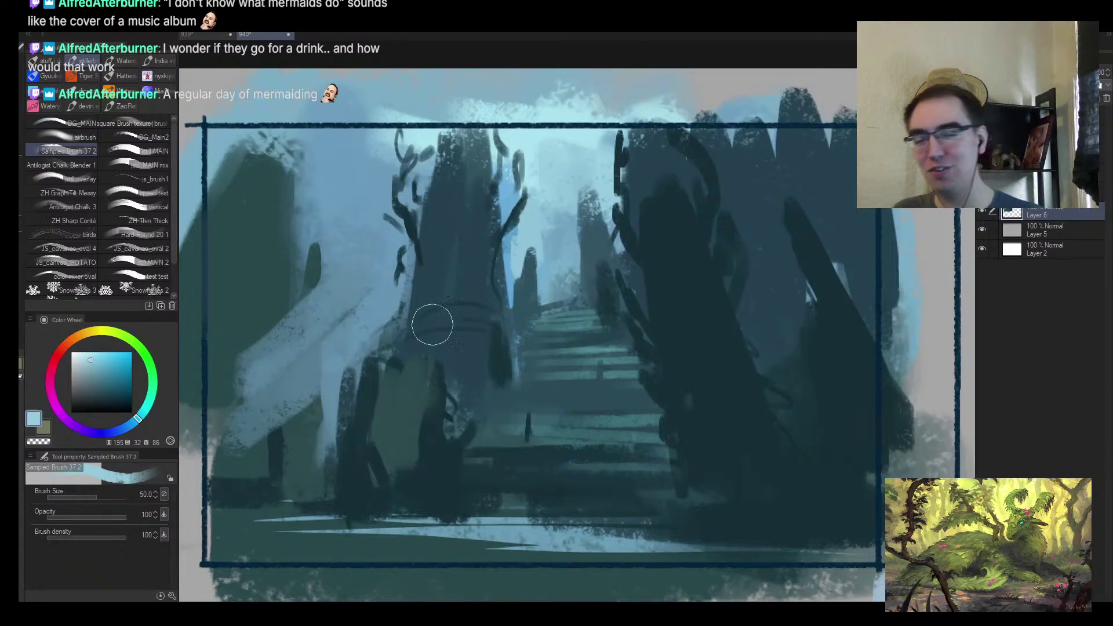
pyautogui.press('/')
pyautogui.moveTo(383, 340); pyautogui.dragTo(232, 371)
pyautogui.moveTo(364, 387); pyautogui.dragTo(483, 396)
# Mirror the view and paint sampled dark blue touches along the leaning trunk's staircase edge with brush size 50
pyautogui.press('h')
pyautogui.moveTo(697, 357)
pyautogui.mouseDown()
pyautogui.moveTo(489, 375)
pyautogui.moveTo(565, 329)
pyautogui.mouseUp()
pyautogui.press('b')
pyautogui.keyDown('alt'); pyautogui.click(445, 291); pyautogui.keyUp('alt')
pyautogui.keyDown('alt'); pyautogui.click(330, 308); pyautogui.keyUp('alt')
pyautogui.keyDown('alt'); pyautogui.click(367, 275); pyautogui.keyUp('alt')
pyautogui.moveTo(369, 273); pyautogui.dragTo(369, 300)
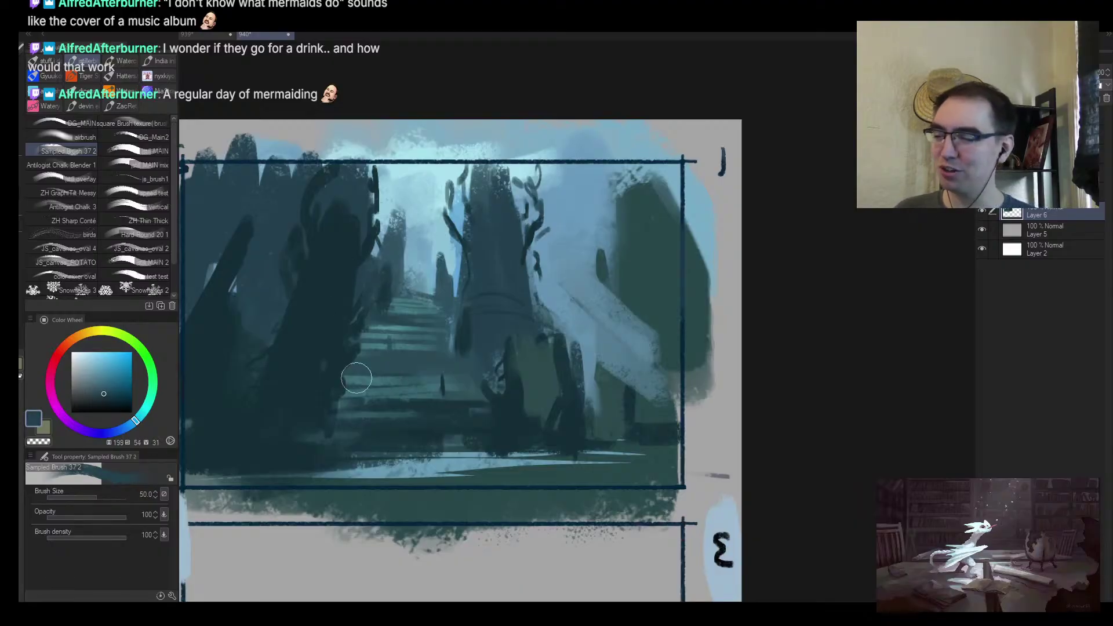
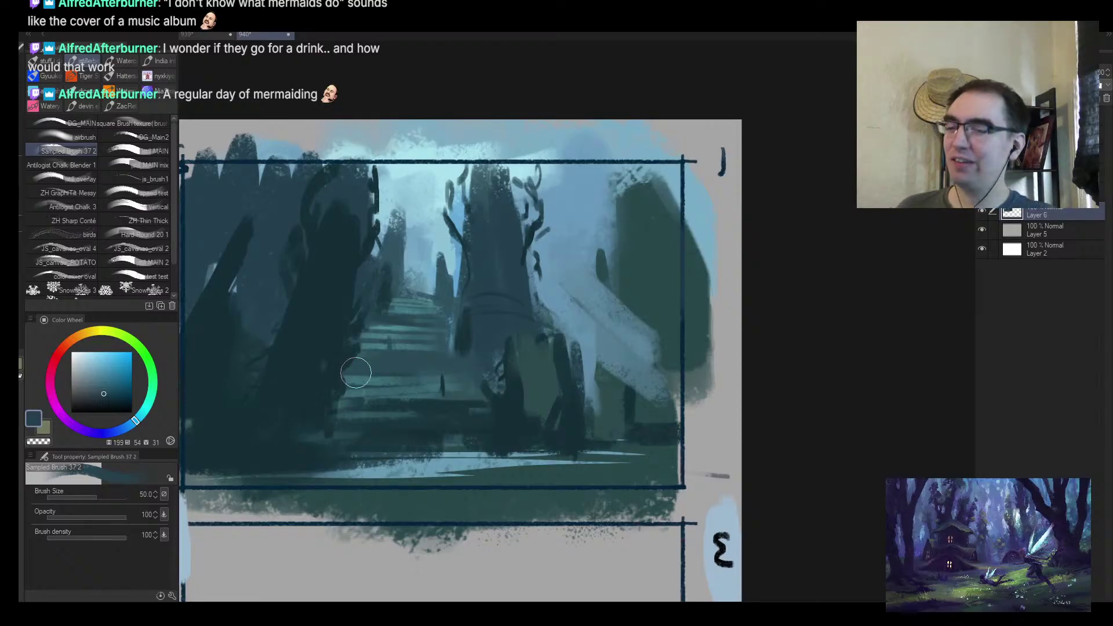
# Sample darker blues and paint small dark touches and curling roots around the leaning trunk's base with brush size 12
pyautogui.moveTo(447, 322); pyautogui.dragTo(427, 350)
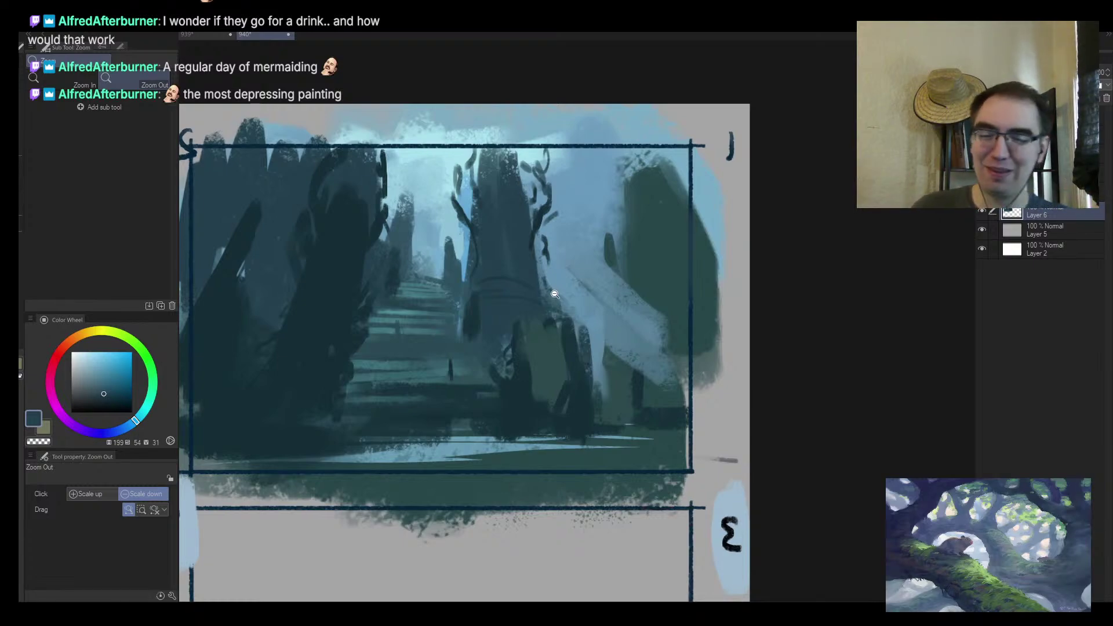
pyautogui.moveTo(520, 328); pyautogui.dragTo(478, 333)
pyautogui.moveTo(474, 336); pyautogui.dragTo(517, 318)
pyautogui.press('b')
pyautogui.keyDown('alt'); pyautogui.click(371, 322); pyautogui.keyUp('alt')
pyautogui.press('[')
pyautogui.press('[')
pyautogui.press('[')
pyautogui.press('[')
pyautogui.press('[')
pyautogui.press('[')
pyautogui.press('[')
pyautogui.press('[')
pyautogui.press('[')
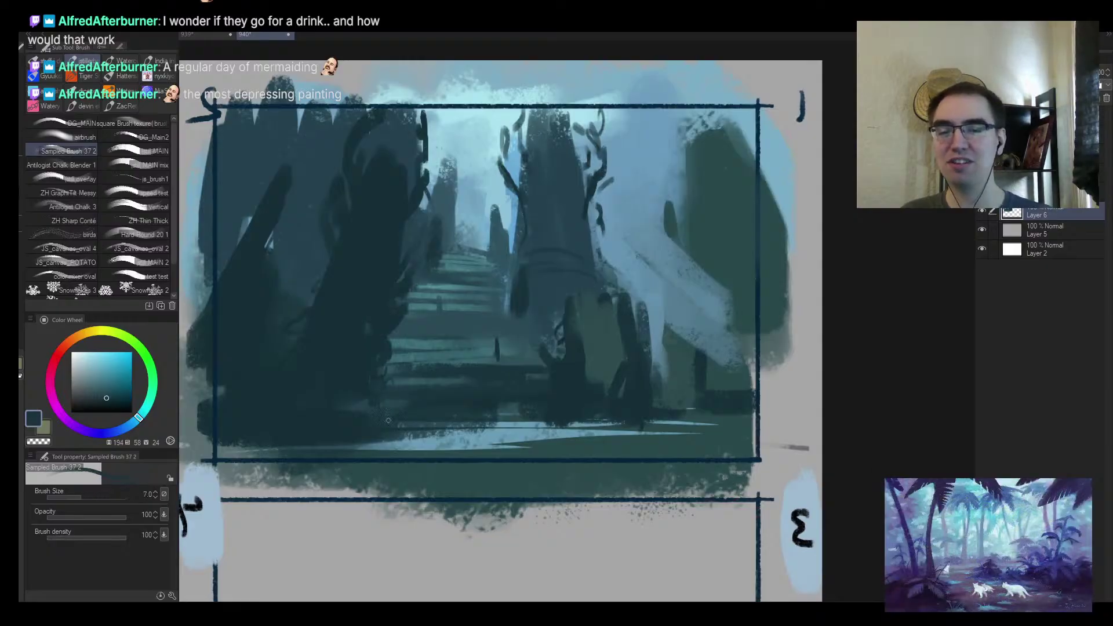
pyautogui.press(']')
pyautogui.press(']')
pyautogui.press(']')
pyautogui.keyDown('alt'); pyautogui.click(350, 345); pyautogui.keyUp('alt')
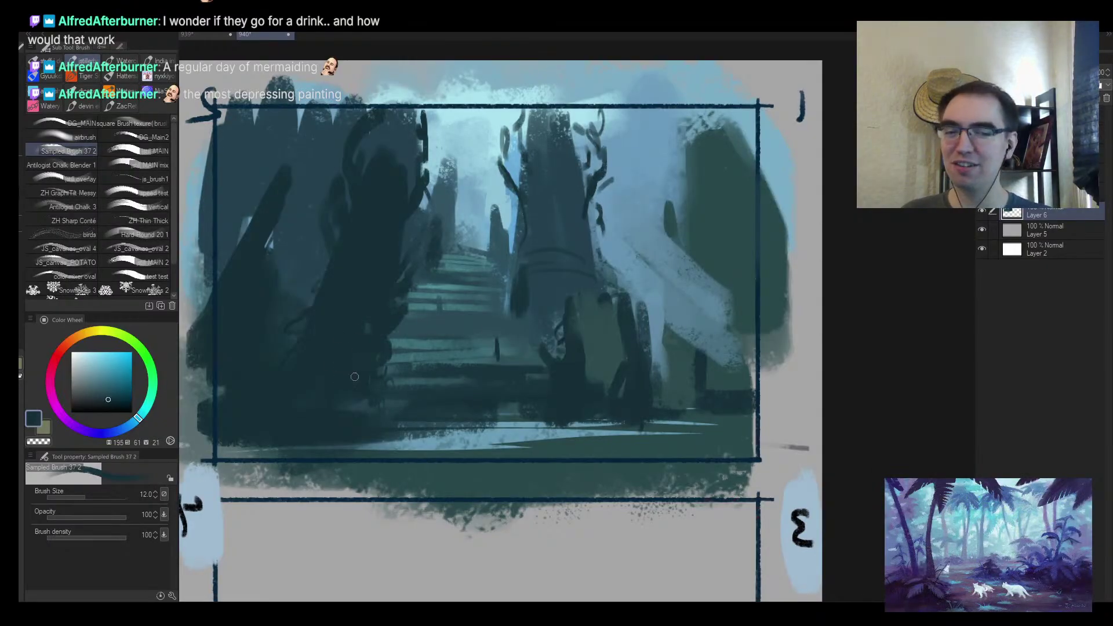
# Paint a dark zigzag of short posts beside the green mound, away from the staircase, with brush size 20
pyautogui.press(']')
pyautogui.press(']')
pyautogui.press(']')
pyautogui.press(']')
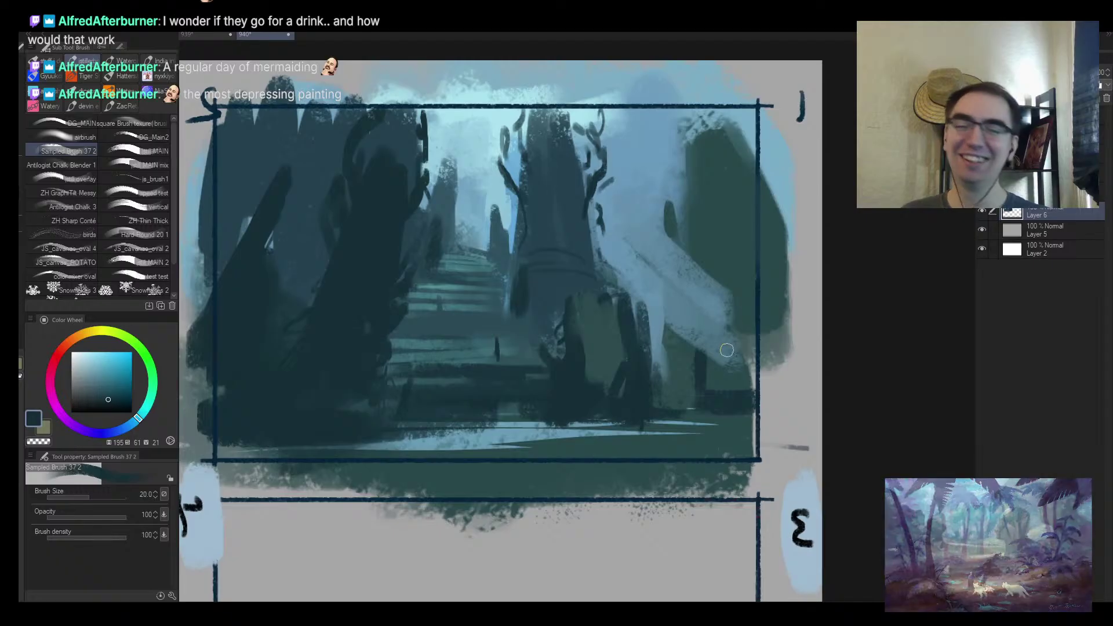
pyautogui.moveTo(659, 323); pyautogui.dragTo(686, 361)
# Enlarge the brush and paint a sampled blue-grey upright trunk in the mist just behind the green mound
pyautogui.press(']')
pyautogui.press(']')
pyautogui.press(']')
pyautogui.keyDown('alt'); pyautogui.click(628, 261); pyautogui.keyUp('alt')
pyautogui.moveTo(609, 247); pyautogui.dragTo(617, 320)
pyautogui.keyDown('alt'); pyautogui.click(615, 284); pyautogui.keyUp('alt')
pyautogui.moveTo(632, 275)
pyautogui.mouseDown()
pyautogui.moveTo(643, 308)
pyautogui.moveTo(627, 245)
pyautogui.mouseUp()
# Paint a faint blue distant trunk in the bright gap above the staircase with brush size 60
pyautogui.press(']')
pyautogui.moveTo(464, 184)
pyautogui.mouseDown()
pyautogui.moveTo(464, 222)
pyautogui.moveTo(479, 229)
pyautogui.mouseUp()
pyautogui.moveTo(479, 184); pyautogui.dragTo(490, 253)
pyautogui.hotkey('ctrl', 'z')
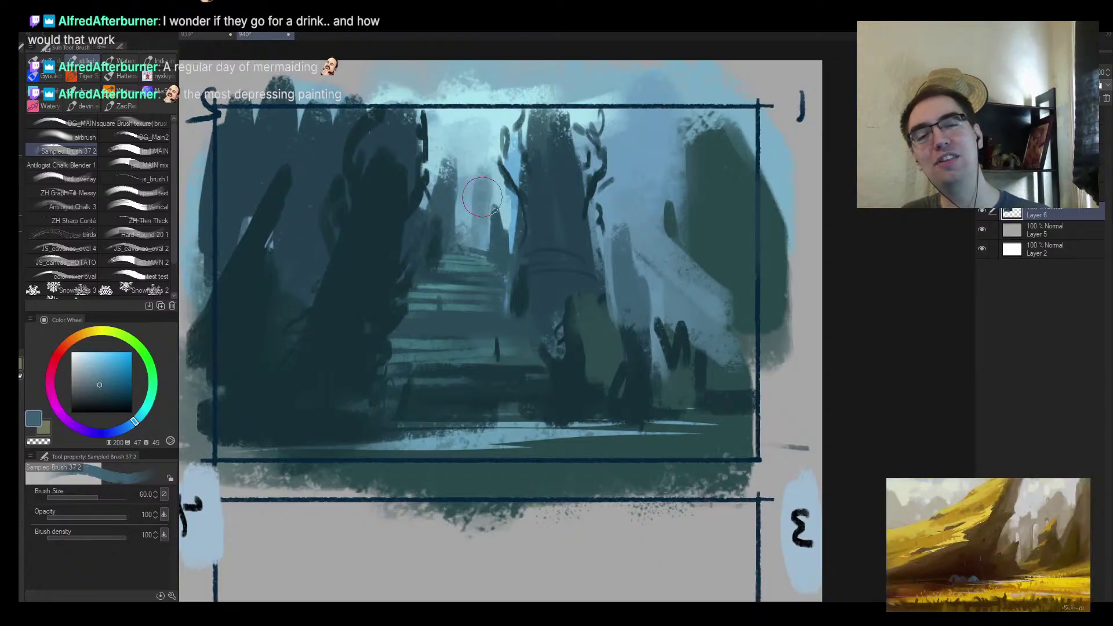
pyautogui.moveTo(483, 184); pyautogui.dragTo(486, 231)
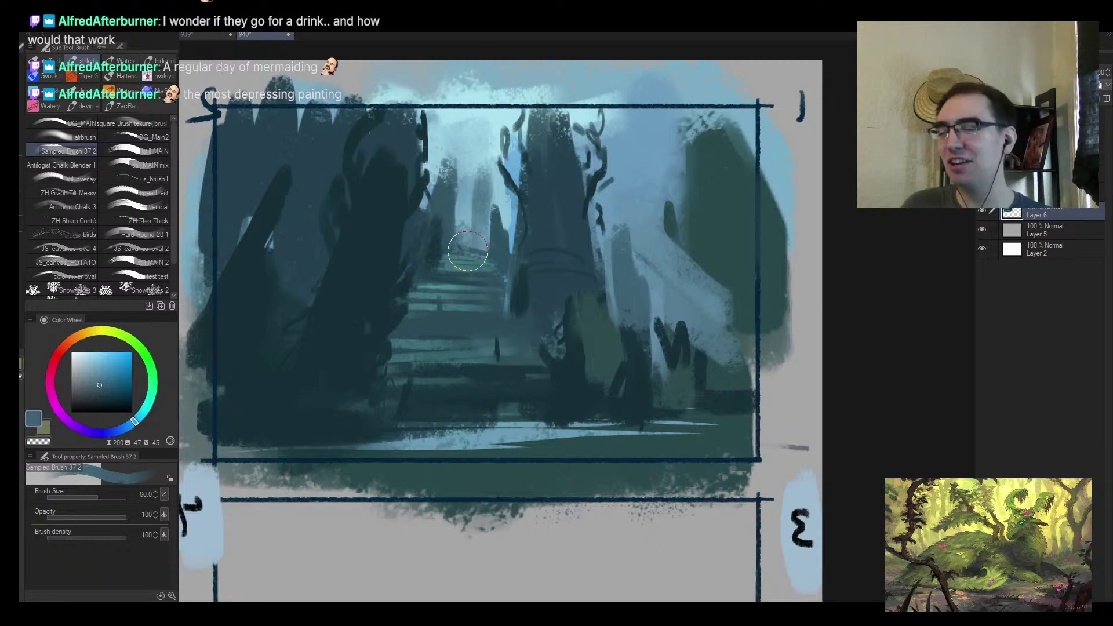
# Haze the upper part of the dark trunks on the leaning-trunk side with sampled mist blues, brush size 60
pyautogui.keyDown('alt'); pyautogui.click(440, 119); pyautogui.keyUp('alt')
pyautogui.moveTo(411, 116)
pyautogui.mouseDown()
pyautogui.moveTo(328, 149)
pyautogui.moveTo(313, 149)
pyautogui.moveTo(307, 116)
pyautogui.moveTo(313, 189)
pyautogui.moveTo(312, 175)
pyautogui.mouseUp()
pyautogui.keyDown('alt'); pyautogui.click(347, 119); pyautogui.keyUp('alt')
pyautogui.keyDown('alt'); pyautogui.click(296, 145); pyautogui.keyUp('alt')
pyautogui.keyDown('alt'); pyautogui.click(320, 137); pyautogui.keyUp('alt')
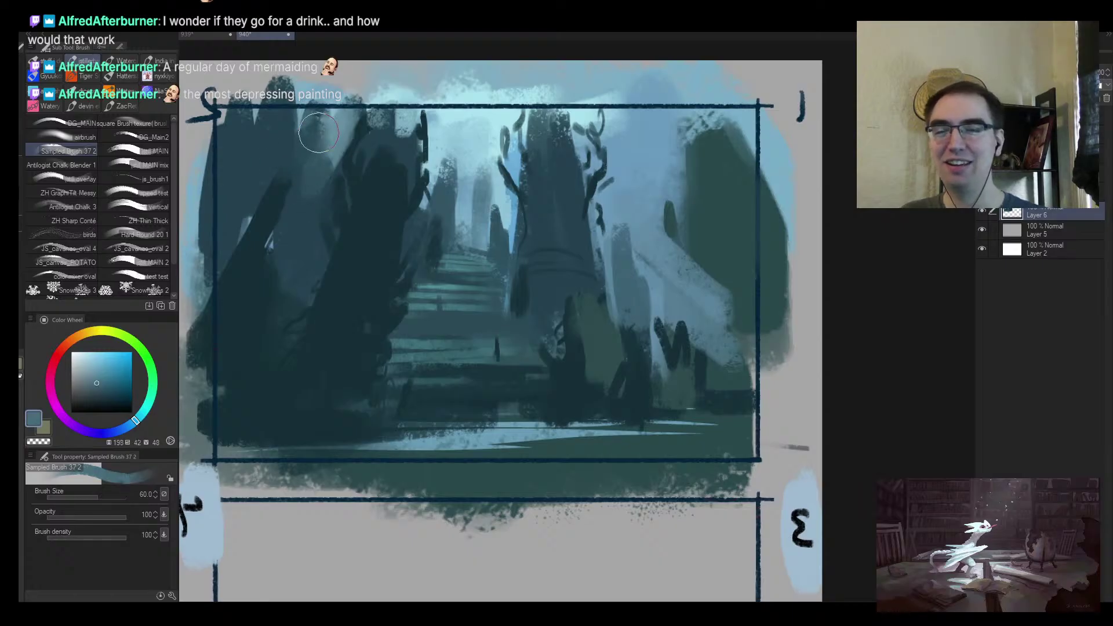
pyautogui.moveTo(320, 131); pyautogui.dragTo(306, 153)
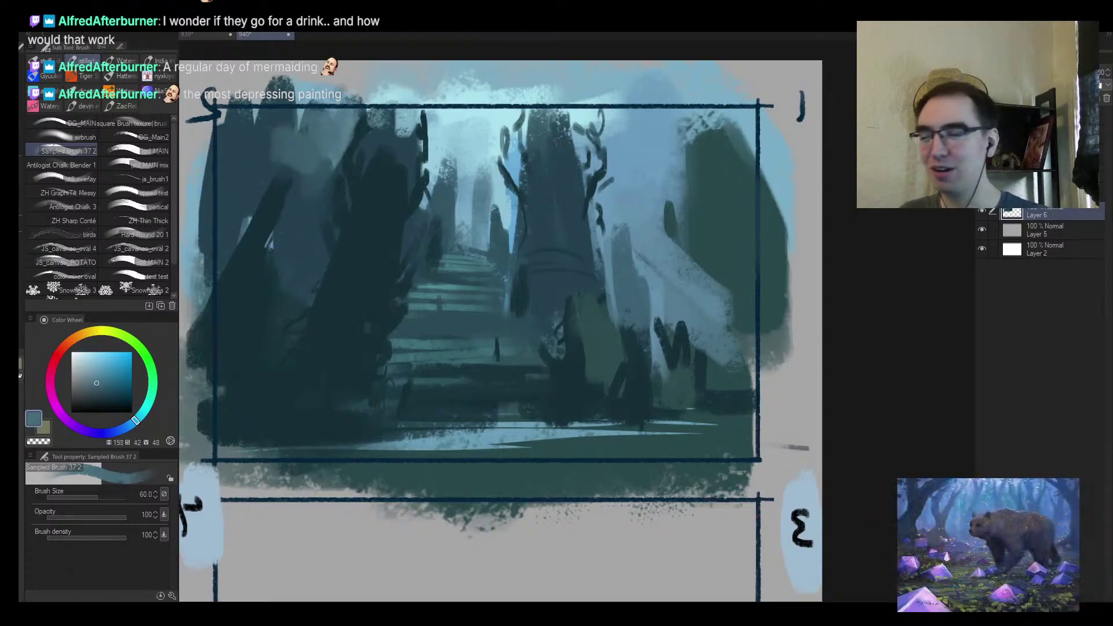
# Shift the painting colour to a teal hue of 182 and try a stroke down the bright gap
pyautogui.click(144, 409)
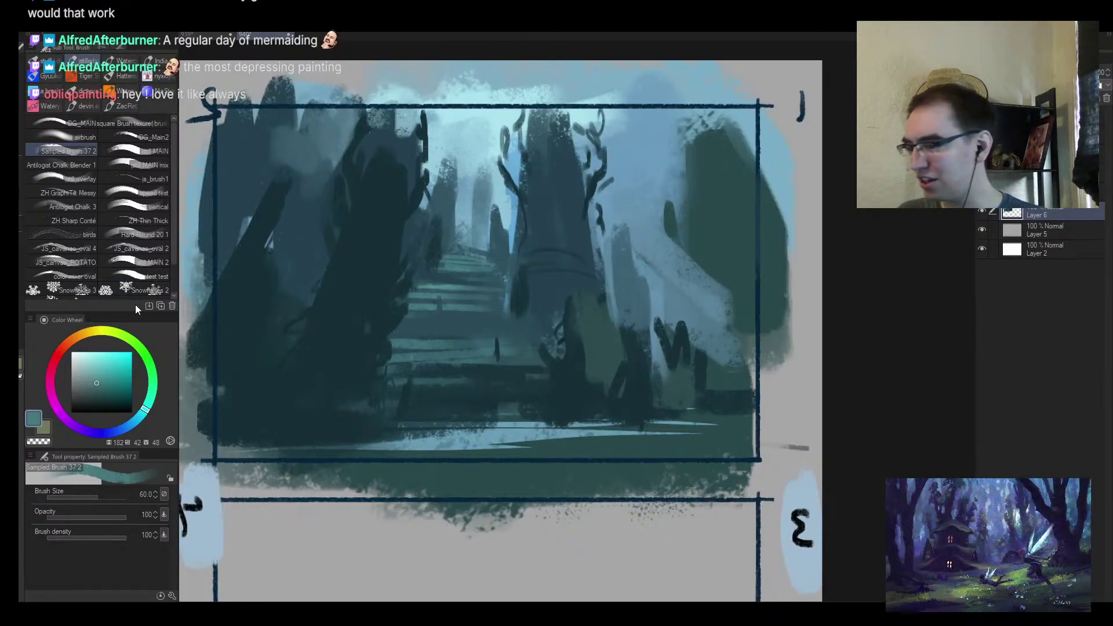
pyautogui.moveTo(115, 388); pyautogui.dragTo(112, 378)
pyautogui.press(']')
pyautogui.moveTo(464, 105); pyautogui.dragTo(430, 231)
pyautogui.press(']')
pyautogui.hotkey('ctrl', 'z')
# Glaze saturated teal over the bright gap, surrounding columns and misty green mass with brush size 150
pyautogui.hotkey('ctrl', 'z')
pyautogui.click(127, 376)
pyautogui.press(']')
pyautogui.press(']')
pyautogui.press(']')
pyautogui.moveTo(481, 139)
pyautogui.mouseDown()
pyautogui.moveTo(463, 213)
pyautogui.moveTo(503, 189)
pyautogui.mouseUp()
pyautogui.hotkey('ctrl', 'z')
pyautogui.moveTo(454, 137); pyautogui.dragTo(461, 238)
pyautogui.moveTo(489, 174); pyautogui.dragTo(491, 278)
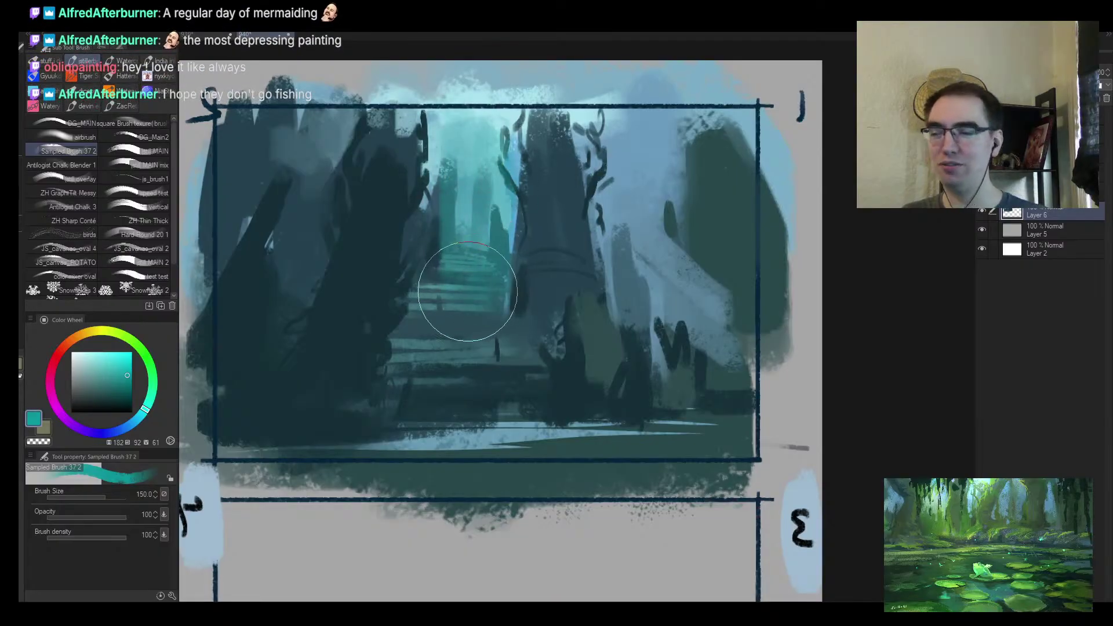
pyautogui.moveTo(423, 285)
pyautogui.mouseDown()
pyautogui.moveTo(422, 247)
pyautogui.moveTo(431, 162)
pyautogui.moveTo(361, 126)
pyautogui.moveTo(403, 128)
pyautogui.moveTo(427, 226)
pyautogui.moveTo(555, 238)
pyautogui.moveTo(667, 148)
pyautogui.moveTo(616, 113)
pyautogui.moveTo(596, 210)
pyautogui.moveTo(589, 123)
pyautogui.moveTo(605, 241)
pyautogui.moveTo(589, 179)
pyautogui.moveTo(507, 141)
pyautogui.moveTo(515, 259)
pyautogui.moveTo(614, 98)
pyautogui.moveTo(665, 203)
pyautogui.moveTo(721, 186)
pyautogui.moveTo(713, 129)
pyautogui.moveTo(663, 241)
pyautogui.moveTo(724, 313)
pyautogui.moveTo(712, 297)
pyautogui.moveTo(721, 255)
pyautogui.mouseUp()
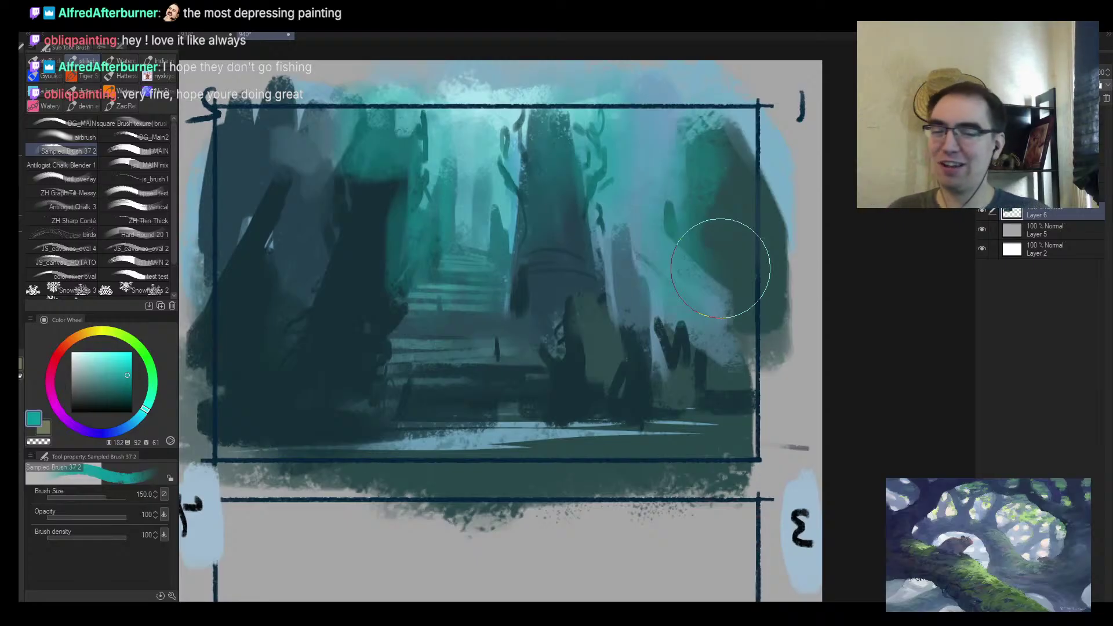
# Frame the ringed column closely, reduce the brush to size 8, and choose purple with hue 291, saturation 52 and value 77
pyautogui.keyDown('ctrl'); pyautogui.click(606, 313); pyautogui.keyUp('ctrl')
pyautogui.moveTo(606, 282); pyautogui.dragTo(588, 346)
pyautogui.press('[')
pyautogui.press('[')
pyautogui.press('[')
pyautogui.press('[')
pyautogui.press('[')
pyautogui.press('[')
pyautogui.press('[')
pyautogui.press('[')
pyautogui.press('[')
pyautogui.press('[')
pyautogui.press('[')
pyautogui.press('[')
pyautogui.press('[')
pyautogui.press('[')
pyautogui.press('[')
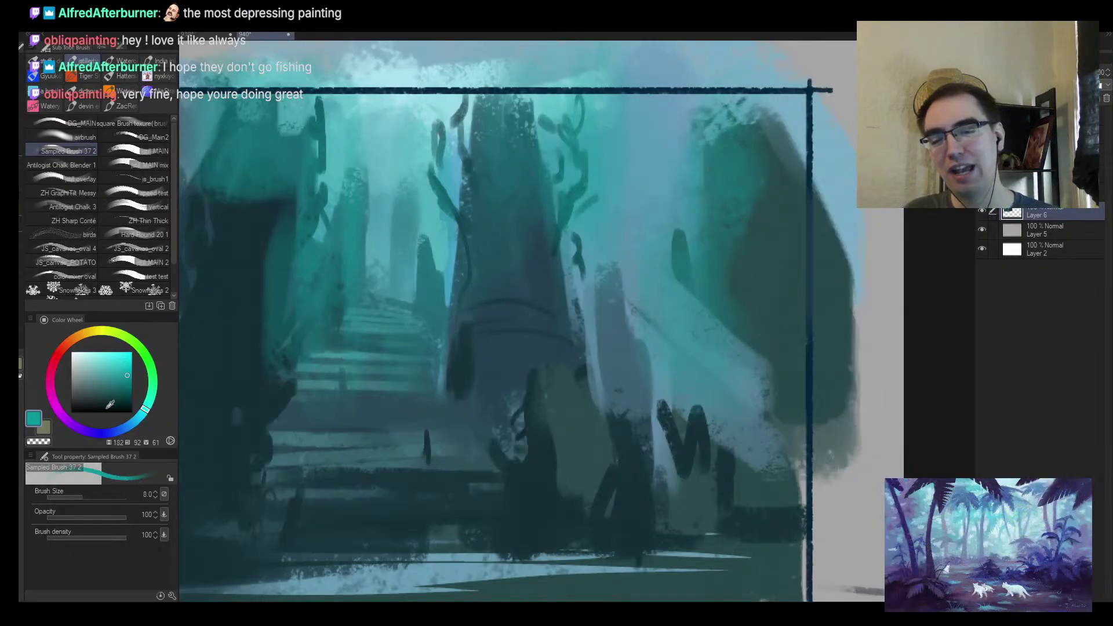
pyautogui.click(61, 413)
pyautogui.click(103, 365)
# Try a thin purple accent on the ringed column with brush size 2.5
pyautogui.press('[')
pyautogui.press('[')
pyautogui.press('[')
pyautogui.press('[')
pyautogui.press('[')
pyautogui.press('[')
pyautogui.press('[')
pyautogui.press('[')
pyautogui.press('[')
pyautogui.press('[')
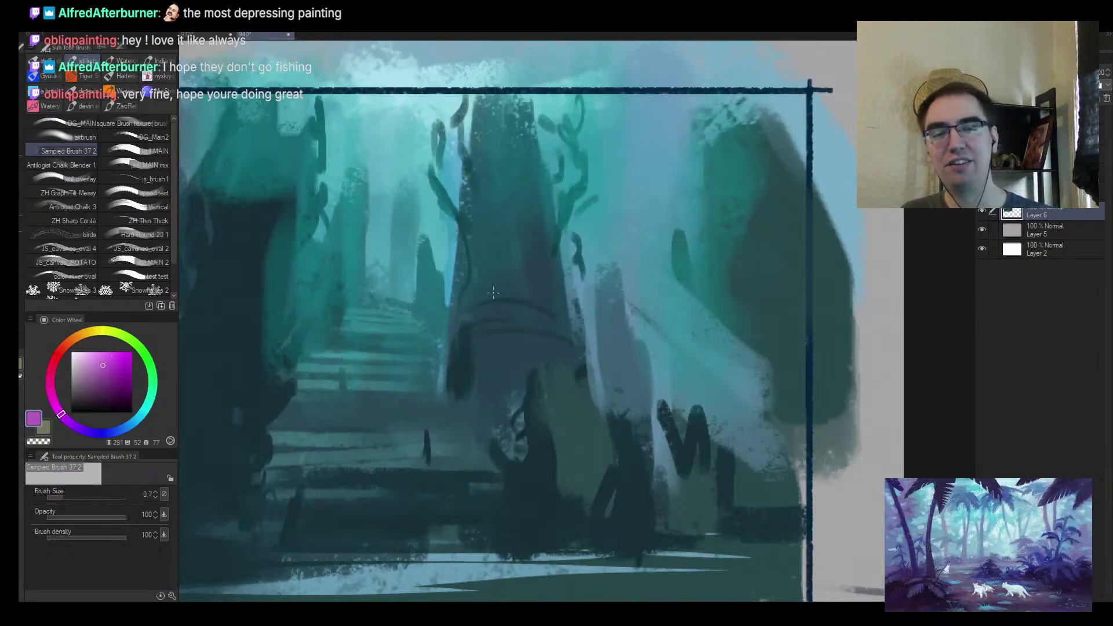
pyautogui.press(']')
pyautogui.press(']')
pyautogui.press(']')
pyautogui.moveTo(477, 303); pyautogui.dragTo(479, 290)
pyautogui.hotkey('ctrl', 'z')
pyautogui.hotkey('ctrl', 'z')
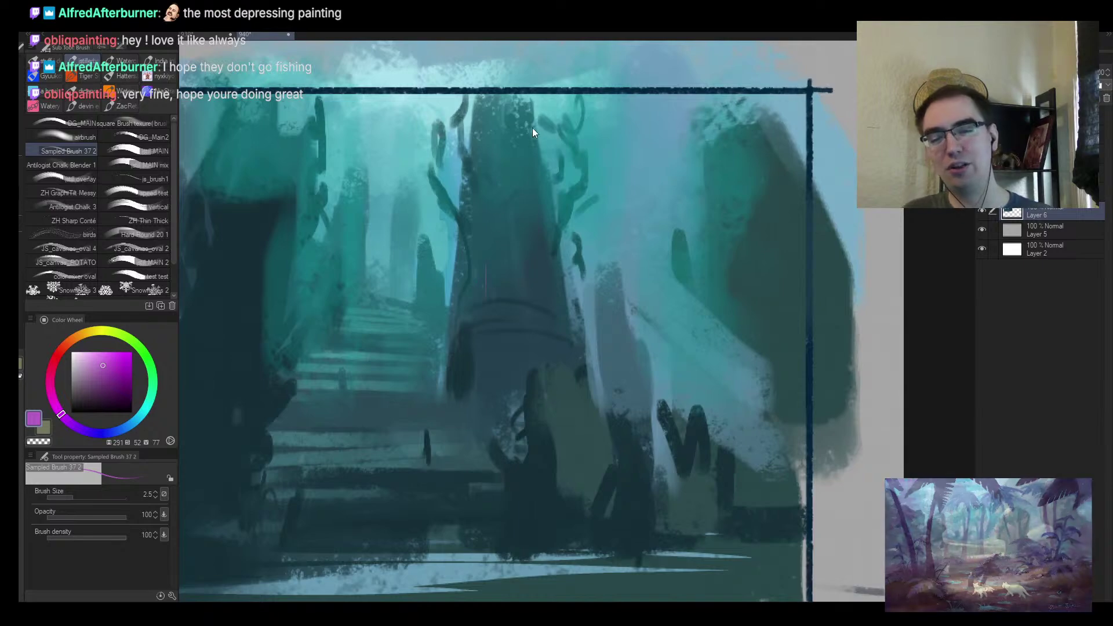
# Add a new layer and paint purple accents on the ringed column and near the top of the green mound
pyautogui.hotkey('ctrl', 'shift', 'n')
pyautogui.press(']')
pyautogui.press(']')
pyautogui.press(']')
pyautogui.moveTo(481, 277)
pyautogui.mouseDown()
pyautogui.moveTo(476, 306)
pyautogui.moveTo(494, 326)
pyautogui.mouseUp()
pyautogui.moveTo(477, 387)
pyautogui.mouseDown()
pyautogui.moveTo(481, 415)
pyautogui.moveTo(534, 430)
pyautogui.mouseUp()
# Add small purple marks along the column's ring band and a thin upright accent above it
pyautogui.hotkey('ctrl', 'space')
pyautogui.press(']')
pyautogui.press(']')
pyautogui.press('[')
pyautogui.press('[')
pyautogui.press('[')
pyautogui.moveTo(502, 319)
pyautogui.mouseDown()
pyautogui.moveTo(519, 312)
pyautogui.moveTo(555, 322)
pyautogui.moveTo(547, 327)
pyautogui.mouseUp()
pyautogui.press('[')
pyautogui.moveTo(532, 266); pyautogui.dragTo(529, 307)
pyautogui.moveTo(530, 238); pyautogui.dragTo(522, 299)
pyautogui.hotkey('ctrl', 'z')
# Restore the unmirrored view and place small purple lights on both sides of the staircase's far end
pyautogui.press('h')
pyautogui.press('space')
pyautogui.moveTo(752, 302)
pyautogui.mouseDown()
pyautogui.moveTo(693, 333)
pyautogui.moveTo(463, 315)
pyautogui.moveTo(541, 293)
pyautogui.mouseUp()
pyautogui.hotkey('ctrl', 'z')
pyautogui.hotkey('ctrl', 'z')
pyautogui.press(']')
pyautogui.press(']')
pyautogui.press(']')
pyautogui.press(']')
pyautogui.press(']')
pyautogui.press(']')
pyautogui.moveTo(442, 284)
pyautogui.mouseDown()
pyautogui.moveTo(441, 297)
pyautogui.moveTo(472, 279)
pyautogui.mouseUp()
pyautogui.press('[')
pyautogui.moveTo(518, 265); pyautogui.dragTo(518, 275)
# Paint a dark post with a curved, drooping cap over the staircase side of the green mound using sampled dark tones
pyautogui.press(']')
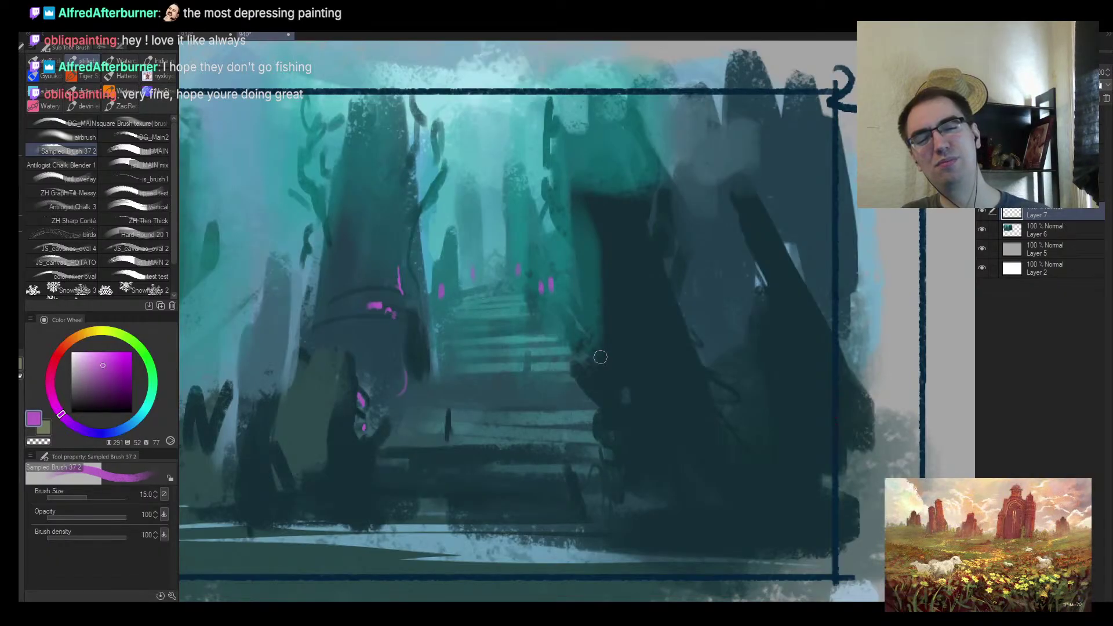
pyautogui.keyDown('alt'); pyautogui.click(594, 444); pyautogui.keyUp('alt')
# Add a rounded dark lump on the staircase edge of the ringed column's base
pyautogui.press(']')
pyautogui.press(']')
pyautogui.keyDown('alt'); pyautogui.click(535, 495); pyautogui.keyUp('alt')
pyautogui.press('[')
pyautogui.moveTo(367, 387)
pyautogui.mouseDown()
pyautogui.moveTo(405, 399)
pyautogui.moveTo(351, 441)
pyautogui.mouseUp()
pyautogui.press('[')
pyautogui.press('[')
pyautogui.moveTo(318, 405); pyautogui.dragTo(359, 382)
pyautogui.moveTo(334, 397); pyautogui.dragTo(333, 426)
pyautogui.moveTo(375, 395)
pyautogui.mouseDown()
pyautogui.moveTo(359, 395)
pyautogui.moveTo(368, 427)
pyautogui.moveTo(370, 409)
pyautogui.mouseUp()
pyautogui.press(']')
pyautogui.press(']')
pyautogui.press(']')
pyautogui.press(']')
pyautogui.press(']')
pyautogui.moveTo(411, 342)
pyautogui.mouseDown()
pyautogui.moveTo(408, 362)
pyautogui.moveTo(430, 351)
pyautogui.moveTo(433, 367)
pyautogui.mouseUp()
pyautogui.press('[')
pyautogui.press('[')
pyautogui.press('[')
pyautogui.press('[')
pyautogui.moveTo(422, 330); pyautogui.dragTo(417, 317)
# Paint a sampled purple patch on the ringed column just above the dark capped post
pyautogui.keyDown('alt'); pyautogui.click(368, 371); pyautogui.keyUp('alt')
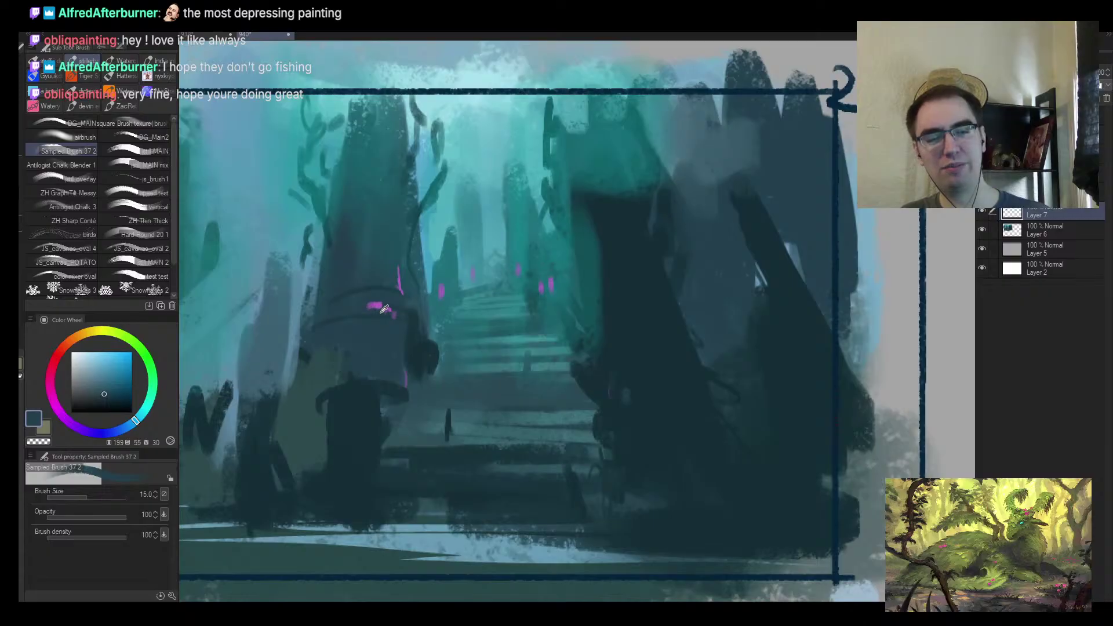
pyautogui.keyDown('alt'); pyautogui.click(381, 310); pyautogui.keyUp('alt')
pyautogui.press(']')
pyautogui.press(']')
pyautogui.moveTo(351, 374)
pyautogui.mouseDown()
pyautogui.moveTo(379, 363)
pyautogui.moveTo(354, 353)
pyautogui.moveTo(338, 397)
pyautogui.moveTo(368, 394)
pyautogui.moveTo(339, 367)
pyautogui.moveTo(385, 372)
pyautogui.mouseUp()
pyautogui.press(']')
pyautogui.press(']')
pyautogui.press(']')
pyautogui.keyDown('alt'); pyautogui.click(366, 335); pyautogui.keyUp('alt')
pyautogui.press('[')
pyautogui.keyDown('alt'); pyautogui.click(347, 425); pyautogui.keyUp('alt')
# Cover the dark green mass beside the left column with long diagonal strokes of sampled pale teal
pyautogui.hotkey('ctrl', 'alt', 'space')
pyautogui.moveTo(281, 387); pyautogui.dragTo(269, 407)
pyautogui.keyDown('alt'); pyautogui.click(302, 206); pyautogui.keyUp('alt')
pyautogui.keyDown('alt'); pyautogui.click(303, 205); pyautogui.keyUp('alt')
pyautogui.press(']')
pyautogui.moveTo(300, 185)
pyautogui.mouseDown()
pyautogui.moveTo(263, 212)
pyautogui.moveTo(243, 270)
pyautogui.mouseUp()
pyautogui.moveTo(292, 210); pyautogui.dragTo(264, 339)
pyautogui.moveTo(275, 302); pyautogui.dragTo(249, 365)
# Working in the mirrored view, blend more sampled teal strokes into the misty area, and restore the unmirrored view
pyautogui.press('h')
pyautogui.moveTo(672, 289); pyautogui.dragTo(453, 314)
pyautogui.keyDown('alt'); pyautogui.click(494, 228); pyautogui.keyUp('alt')
pyautogui.moveTo(651, 342)
pyautogui.mouseDown()
pyautogui.moveTo(620, 301)
pyautogui.moveTo(616, 353)
pyautogui.mouseUp()
pyautogui.keyDown('alt'); pyautogui.click(615, 264); pyautogui.keyUp('alt')
pyautogui.moveTo(611, 267)
pyautogui.mouseDown()
pyautogui.moveTo(605, 289)
pyautogui.moveTo(635, 314)
pyautogui.moveTo(626, 288)
pyautogui.moveTo(655, 189)
pyautogui.moveTo(625, 291)
pyautogui.moveTo(664, 281)
pyautogui.moveTo(670, 300)
pyautogui.moveTo(608, 352)
pyautogui.moveTo(448, 358)
pyautogui.mouseUp()
pyautogui.keyDown('alt'); pyautogui.click(620, 321); pyautogui.keyUp('alt')
pyautogui.press('[')
pyautogui.press('h')
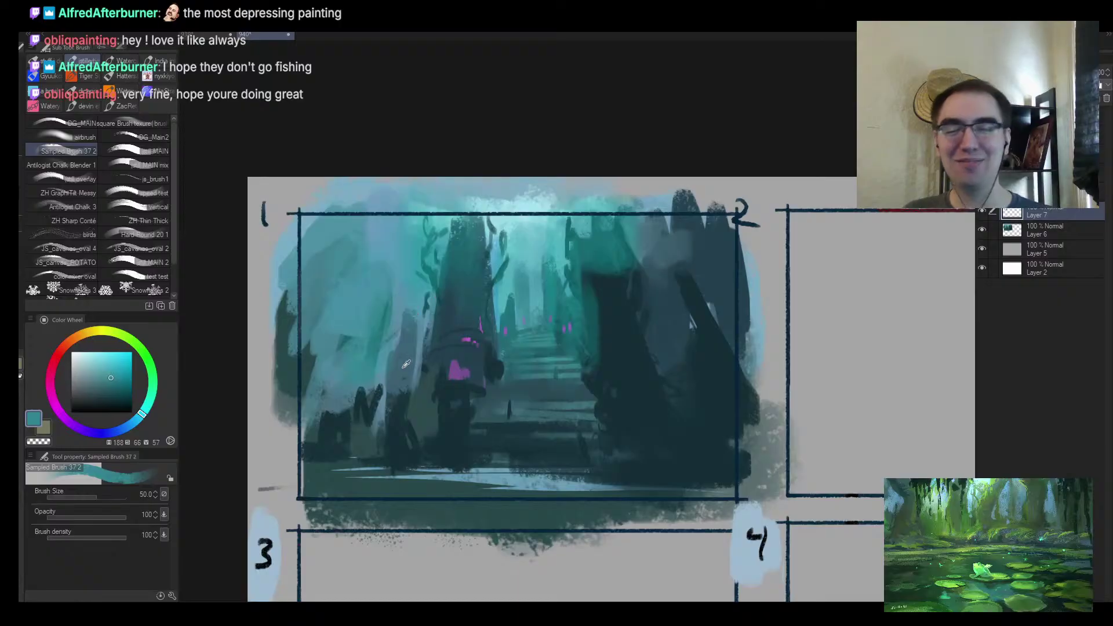
# Sample lighter teals and touch up the bright gap between the columns above the staircase with brush size 40
pyautogui.keyDown('alt'); pyautogui.click(379, 336); pyautogui.keyUp('alt')
pyautogui.press('[')
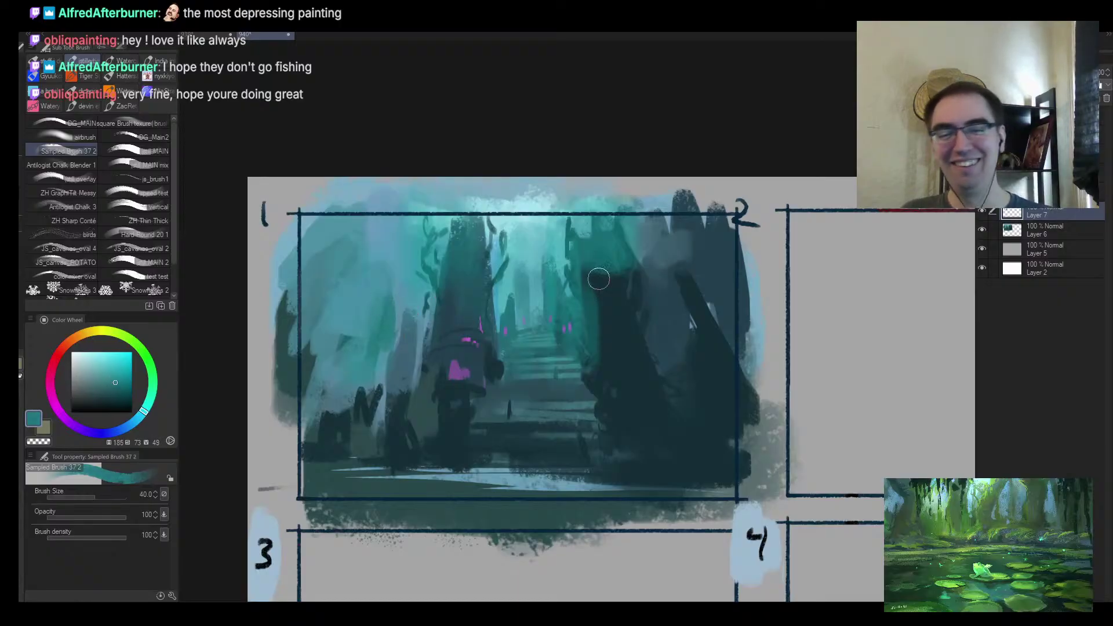
pyautogui.keyDown('alt'); pyautogui.click(526, 257); pyautogui.keyUp('alt')
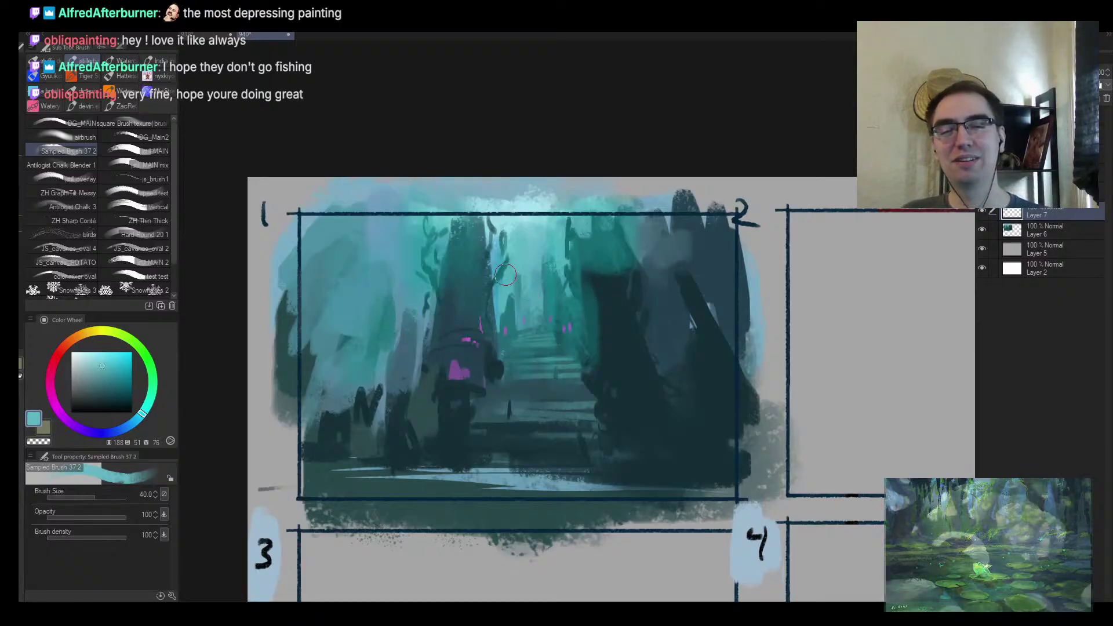
pyautogui.keyDown('alt'); pyautogui.click(523, 283); pyautogui.keyUp('alt')
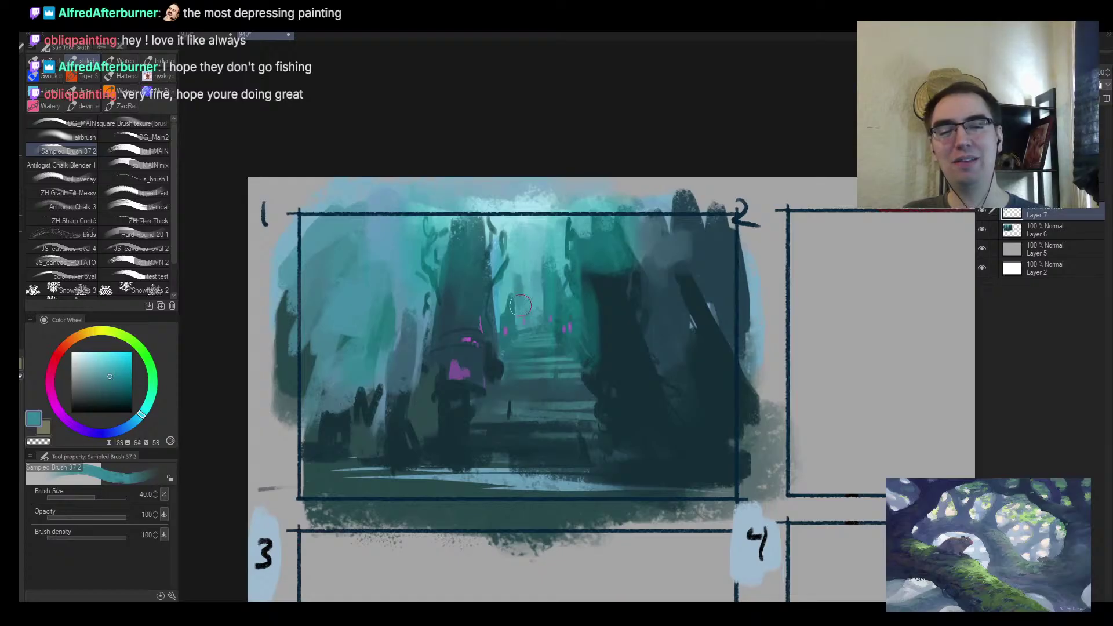
pyautogui.moveTo(515, 282)
pyautogui.mouseDown()
pyautogui.moveTo(521, 318)
pyautogui.moveTo(477, 324)
pyautogui.moveTo(518, 272)
pyautogui.mouseUp()
pyautogui.hotkey('alt', 'space')
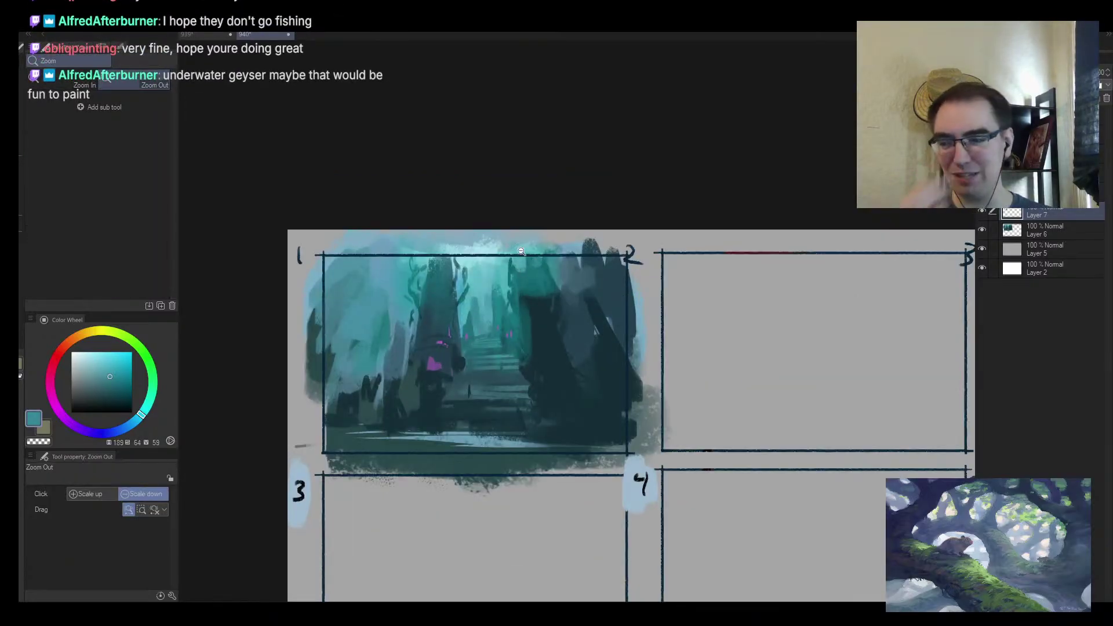
# Darken the shadowy clumps near the ground at the frame's lower left with sampled dark teal and a larger brush
pyautogui.keyDown('alt'); pyautogui.click(456, 380); pyautogui.keyUp('alt')
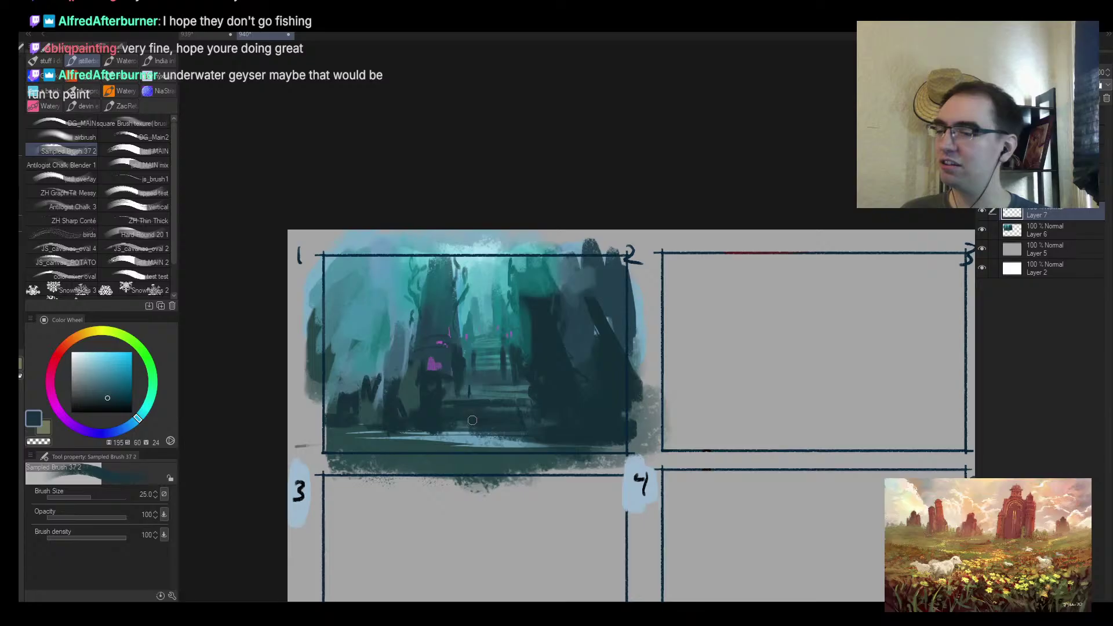
pyautogui.moveTo(389, 362); pyautogui.dragTo(365, 398)
pyautogui.keyDown('alt'); pyautogui.click(361, 387); pyautogui.keyUp('alt')
pyautogui.press(']')
pyautogui.press(']')
pyautogui.press(']')
pyautogui.press(']')
pyautogui.press(']')
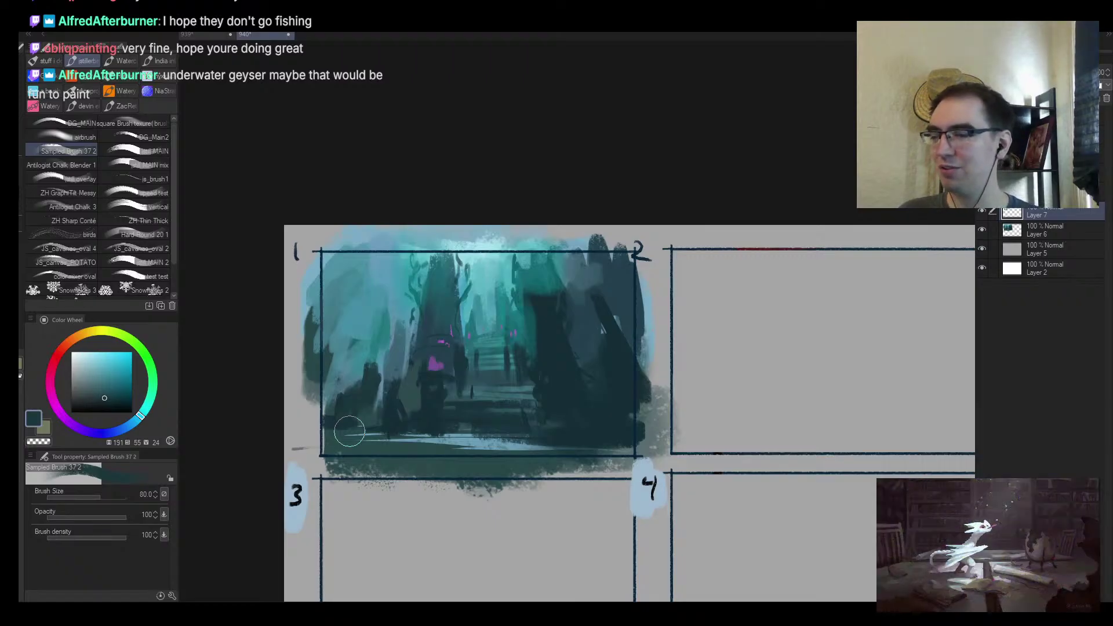
# In the mirrored view, sample a dark teal and block in a dark shape at the head of the staircase with a small brush
pyautogui.hotkey('alt', 'space')
pyautogui.moveTo(517, 393); pyautogui.dragTo(564, 409)
pyautogui.press('h')
pyautogui.moveTo(727, 369)
pyautogui.mouseDown()
pyautogui.moveTo(599, 378)
pyautogui.moveTo(637, 354)
pyautogui.mouseUp()
pyautogui.keyDown('alt'); pyautogui.click(567, 437); pyautogui.keyUp('alt')
pyautogui.press('[')
pyautogui.press('[')
pyautogui.press('[')
pyautogui.press('[')
pyautogui.press('[')
pyautogui.press('[')
pyautogui.press('[')
pyautogui.press('[')
pyautogui.press('[')
pyautogui.press('[')
pyautogui.press('[')
pyautogui.press(']')
pyautogui.press(']')
pyautogui.moveTo(413, 329)
pyautogui.mouseDown()
pyautogui.moveTo(479, 336)
pyautogui.moveTo(468, 344)
pyautogui.moveTo(471, 393)
pyautogui.mouseUp()
# Paint a dark upright post beside the upper stairs with brush size 12
pyautogui.press('[')
pyautogui.press(']')
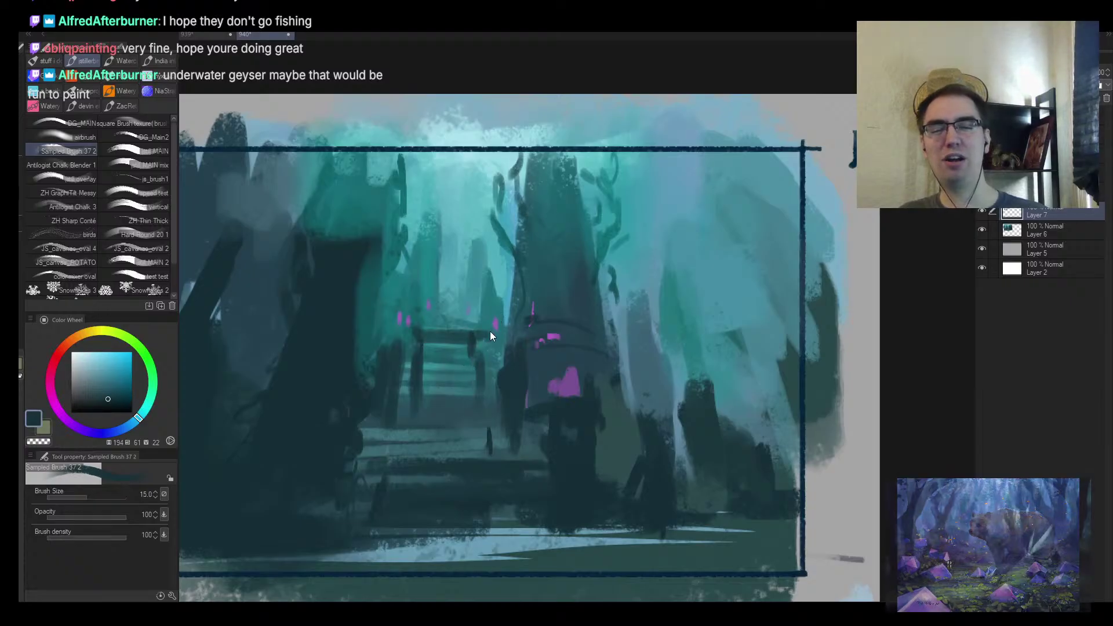
pyautogui.press('[')
pyautogui.moveTo(477, 345); pyautogui.dragTo(473, 393)
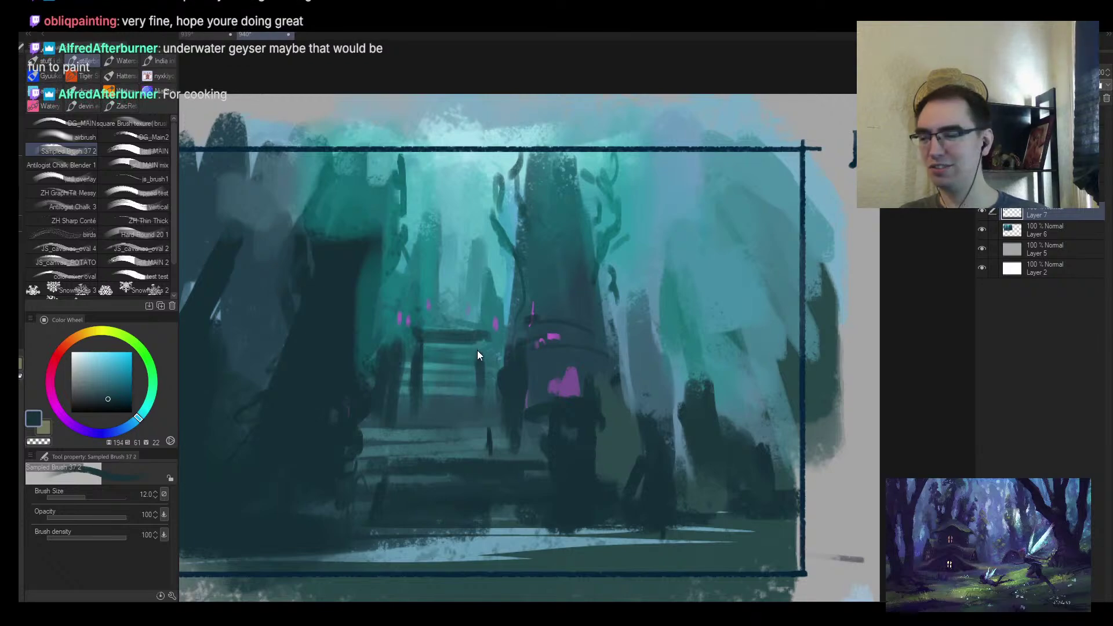
pyautogui.moveTo(478, 344)
pyautogui.mouseDown()
pyautogui.moveTo(462, 369)
pyautogui.moveTo(469, 355)
pyautogui.mouseUp()
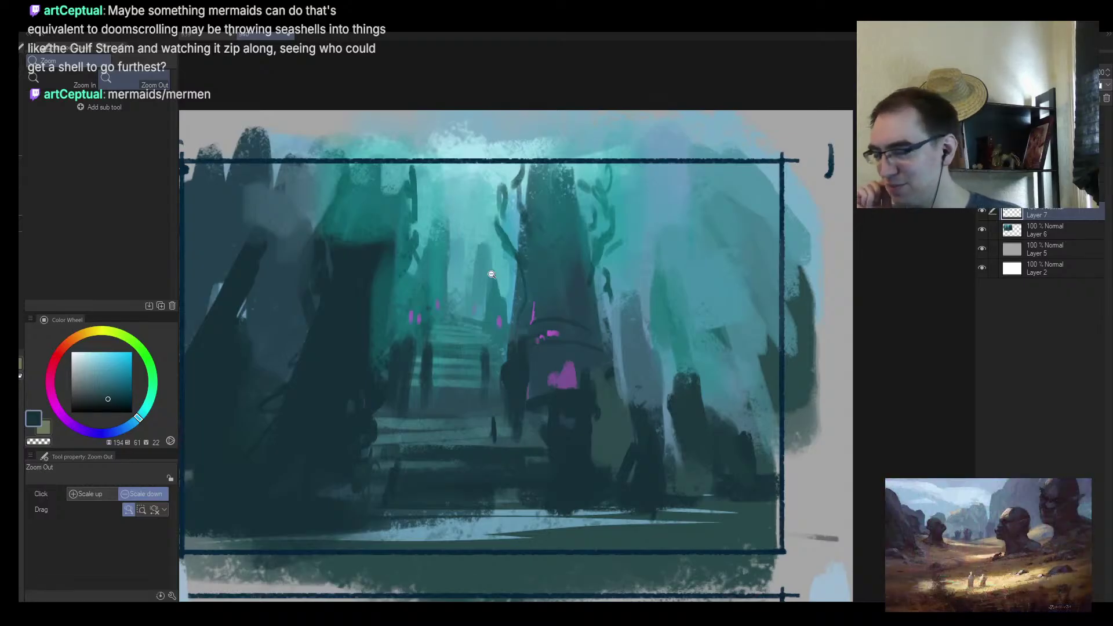
# Restore the unmirrored view and shape rounded dark tops on the two posts flanking the stairs with sampled dark teal
pyautogui.moveTo(530, 356); pyautogui.dragTo(521, 332)
pyautogui.press('h')
pyautogui.moveTo(615, 329); pyautogui.dragTo(462, 336)
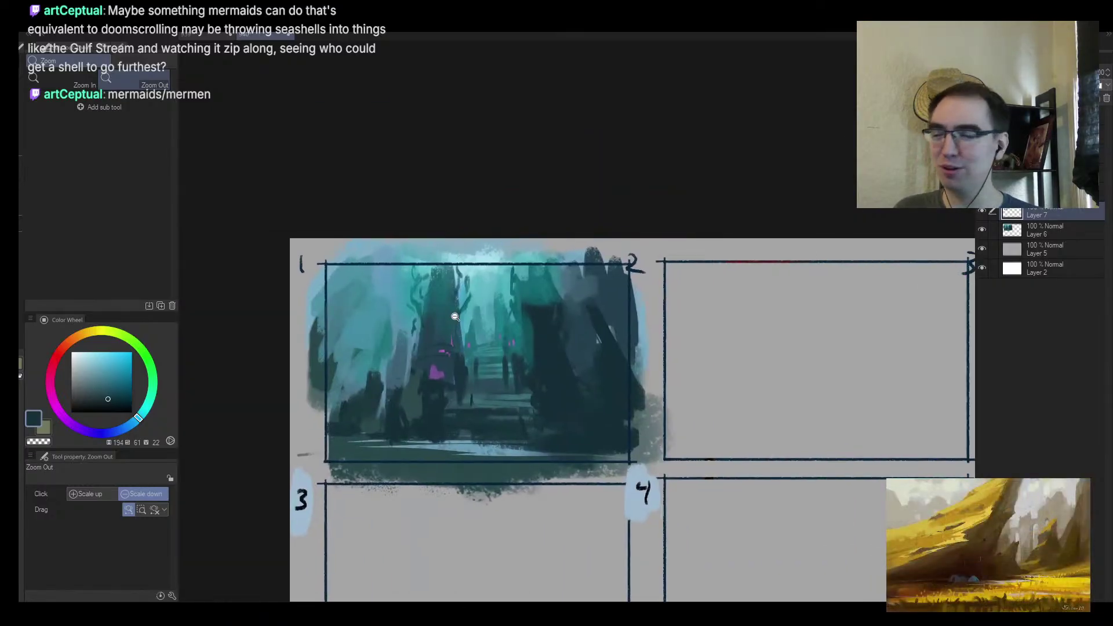
pyautogui.click(516, 313)
pyautogui.moveTo(497, 326); pyautogui.dragTo(506, 339)
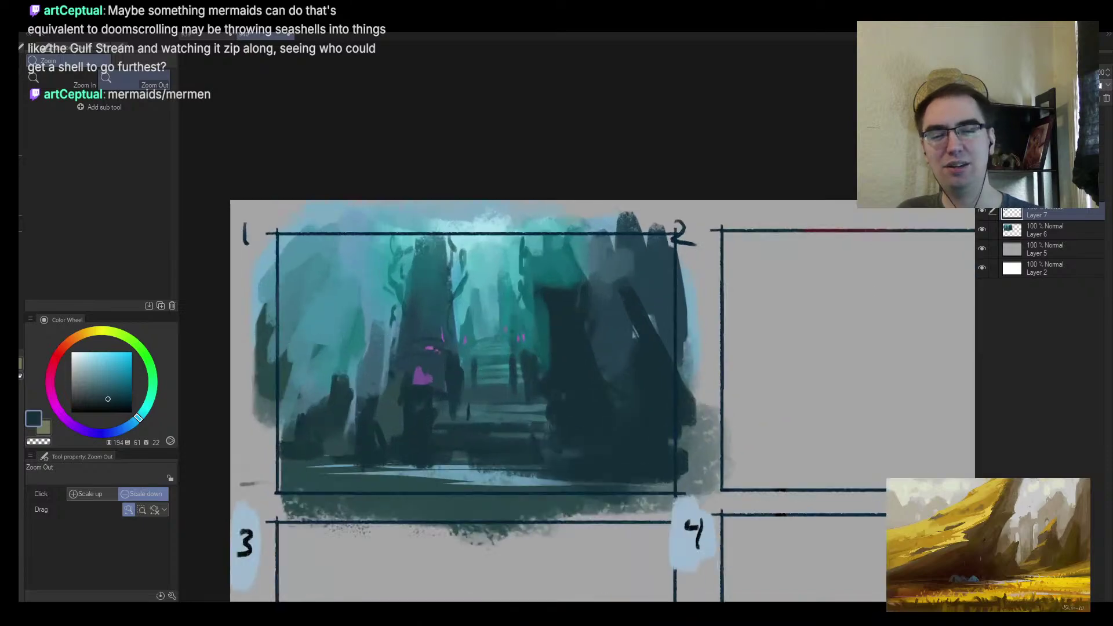
pyautogui.keyDown('alt'); pyautogui.click(476, 370); pyautogui.keyUp('alt')
pyautogui.moveTo(476, 380); pyautogui.dragTo(502, 258)
pyautogui.press(']')
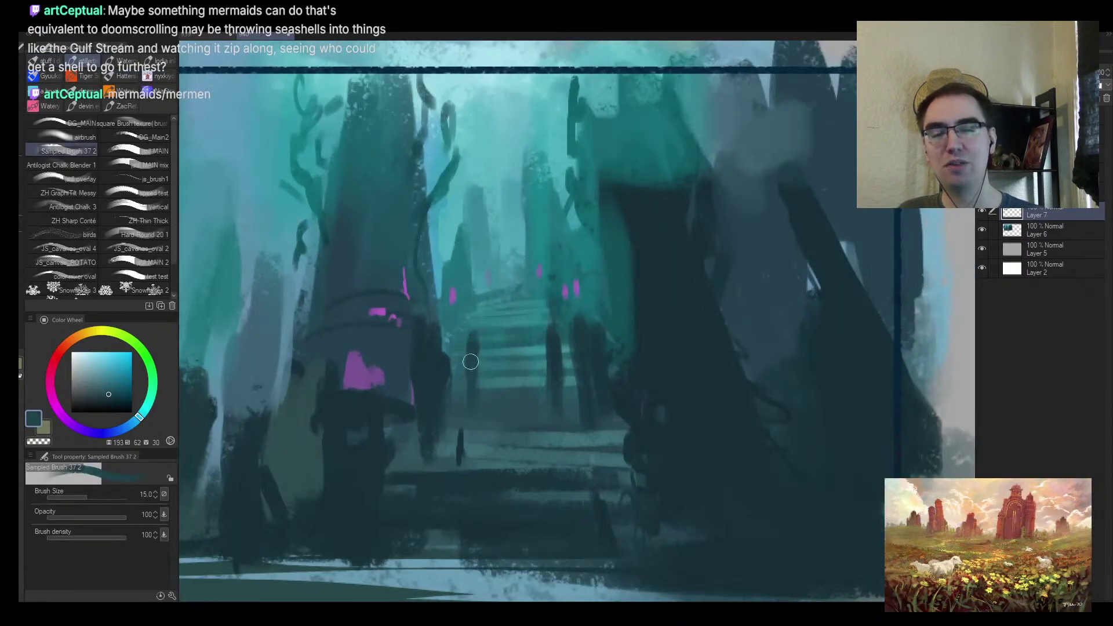
pyautogui.keyDown('alt'); pyautogui.click(562, 340); pyautogui.keyUp('alt')
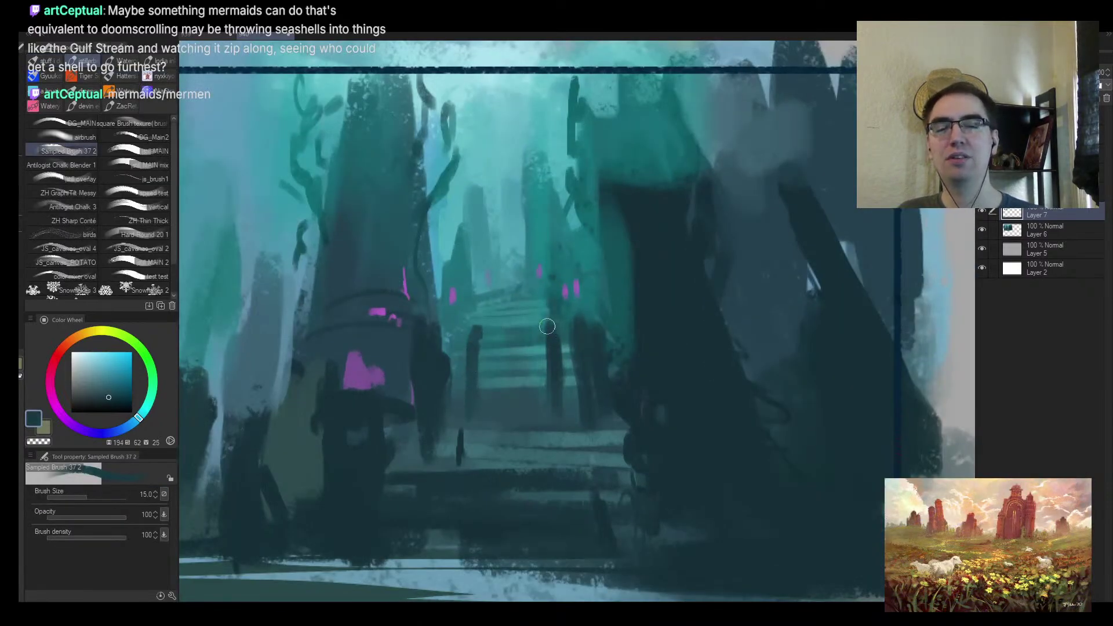
pyautogui.press('[')
pyautogui.press('[')
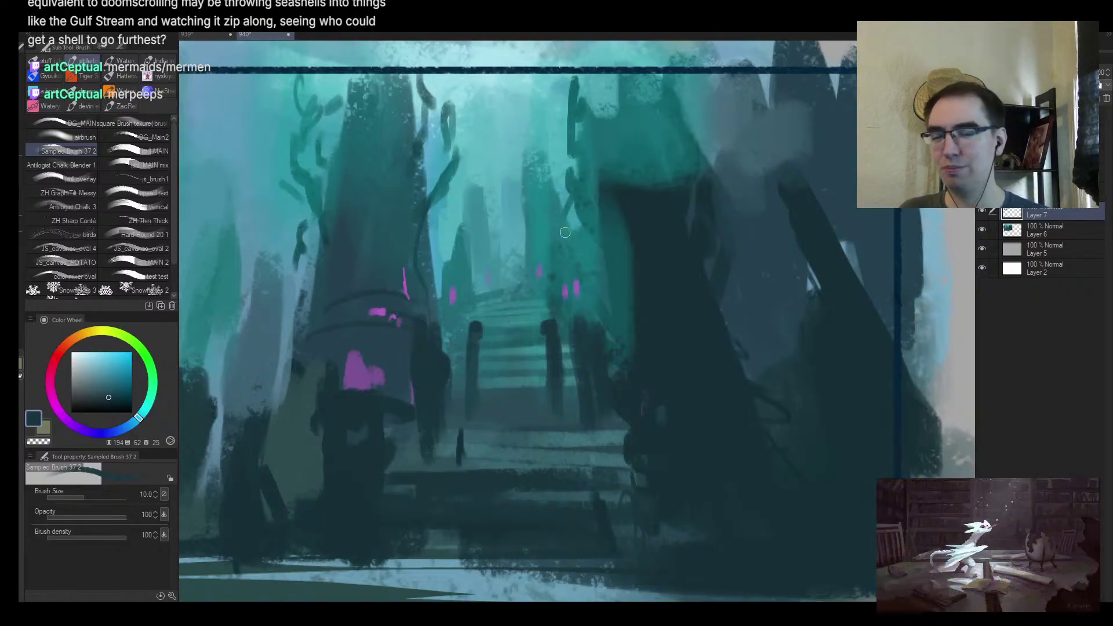
# Try to paint a small curved swimming figure above the staircase with brush sizes 6 and 5, and undo its strokes
pyautogui.moveTo(530, 297)
pyautogui.mouseDown()
pyautogui.moveTo(499, 298)
pyautogui.moveTo(517, 294)
pyautogui.mouseUp()
pyautogui.press('[')
pyautogui.press('[')
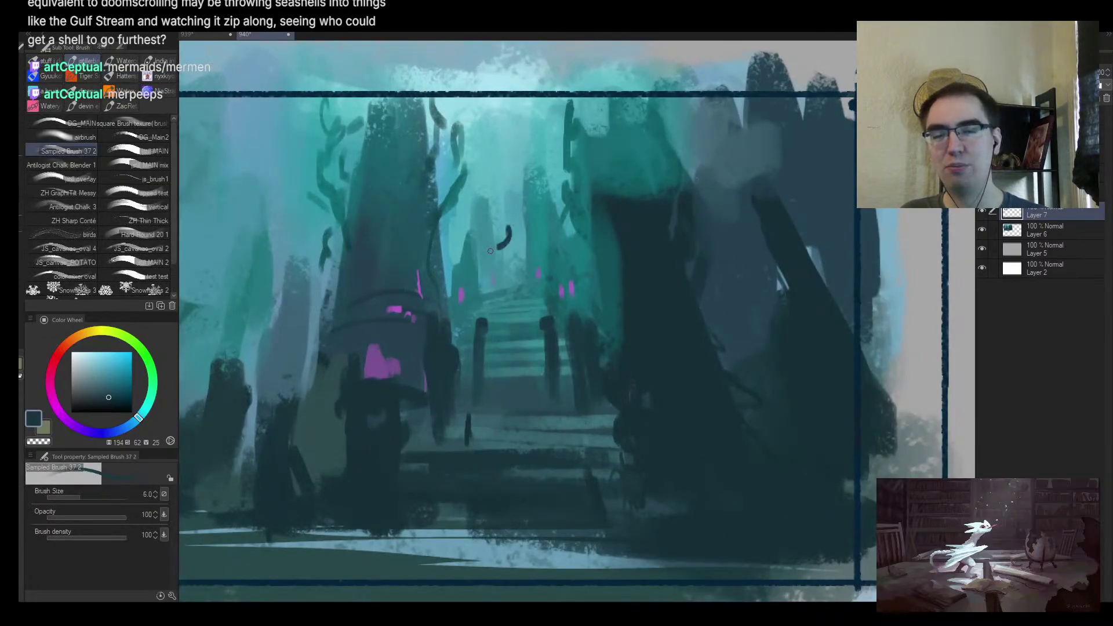
pyautogui.moveTo(490, 253); pyautogui.dragTo(486, 259)
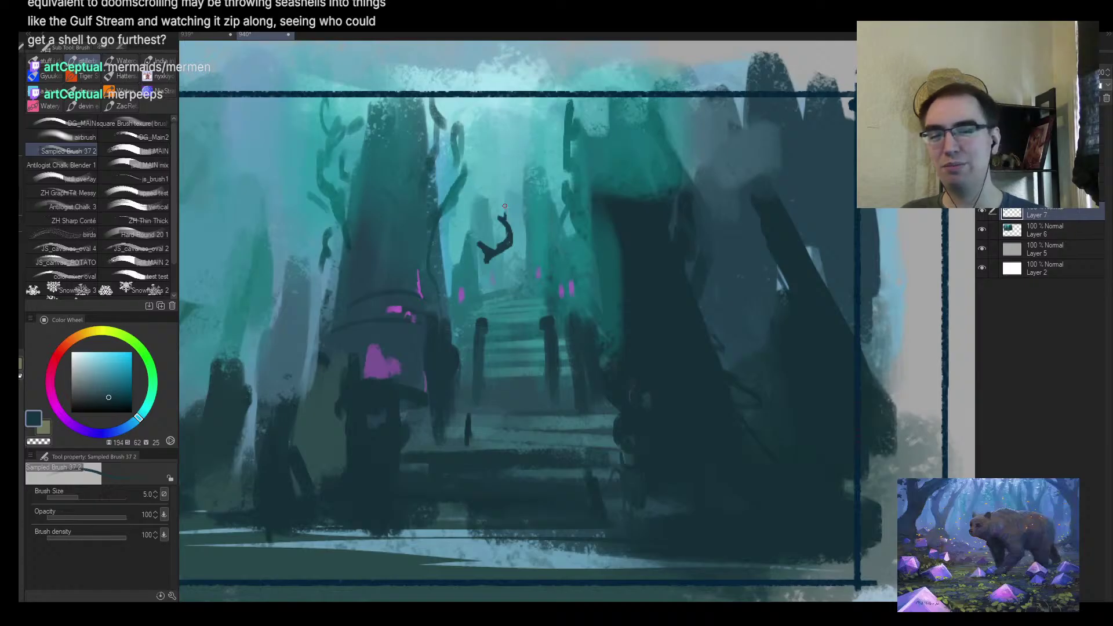
pyautogui.moveTo(509, 219); pyautogui.dragTo(533, 192)
pyautogui.hotkey('ctrl', 'z')
pyautogui.hotkey('ctrl', 'z')
pyautogui.hotkey('ctrl', 'z')
# Refine the two posts on the stairs into small standing figures with fine dark strokes at brush sizes 3 to 5
pyautogui.moveTo(527, 306)
pyautogui.mouseDown()
pyautogui.moveTo(503, 358)
pyautogui.moveTo(539, 357)
pyautogui.mouseUp()
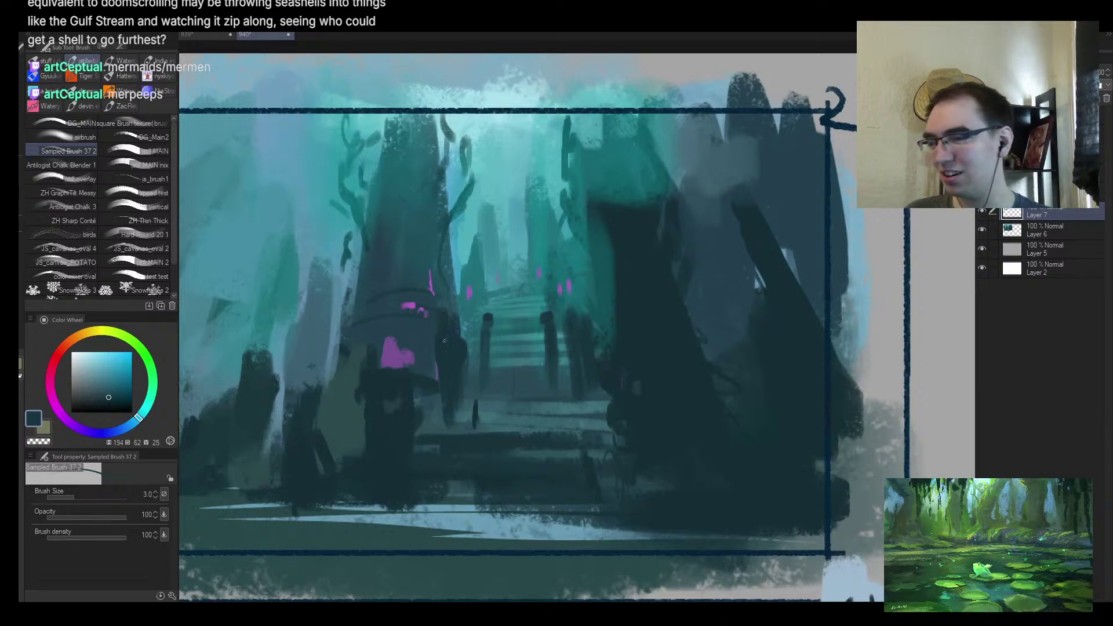
pyautogui.moveTo(517, 332)
pyautogui.mouseDown()
pyautogui.moveTo(496, 344)
pyautogui.moveTo(489, 332)
pyautogui.moveTo(498, 360)
pyautogui.mouseUp()
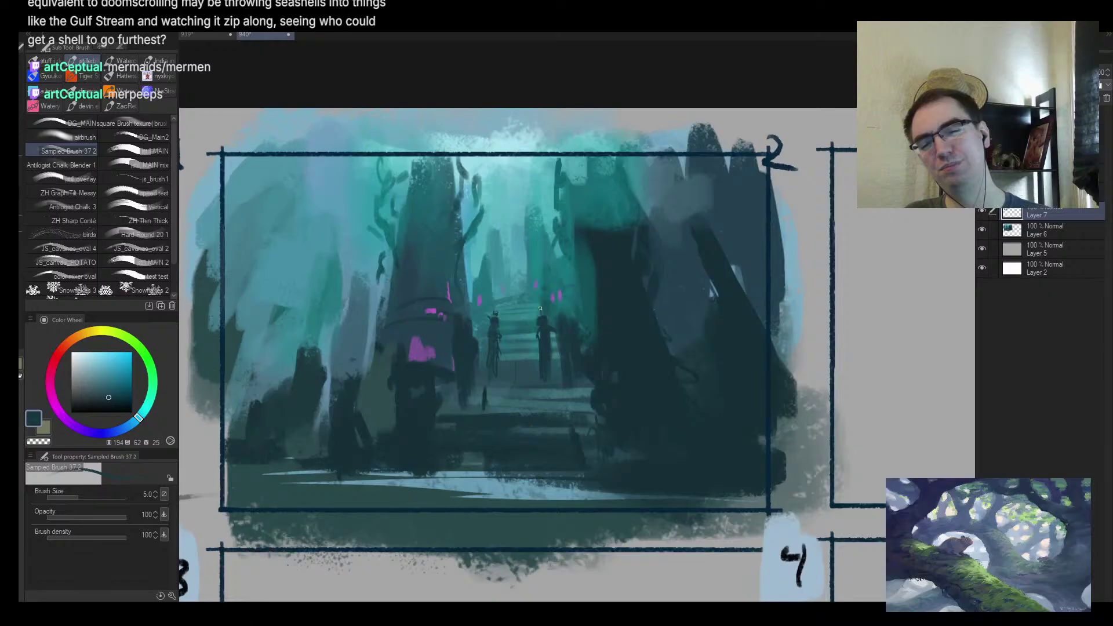
pyautogui.scroll(-2, 544, 254)
# Sketch loose dark guide lines beside the left clumps, and, in the mirrored view, sweep long dark lines across the foreground ground
pyautogui.press(']')
pyautogui.moveTo(386, 385); pyautogui.dragTo(363, 383)
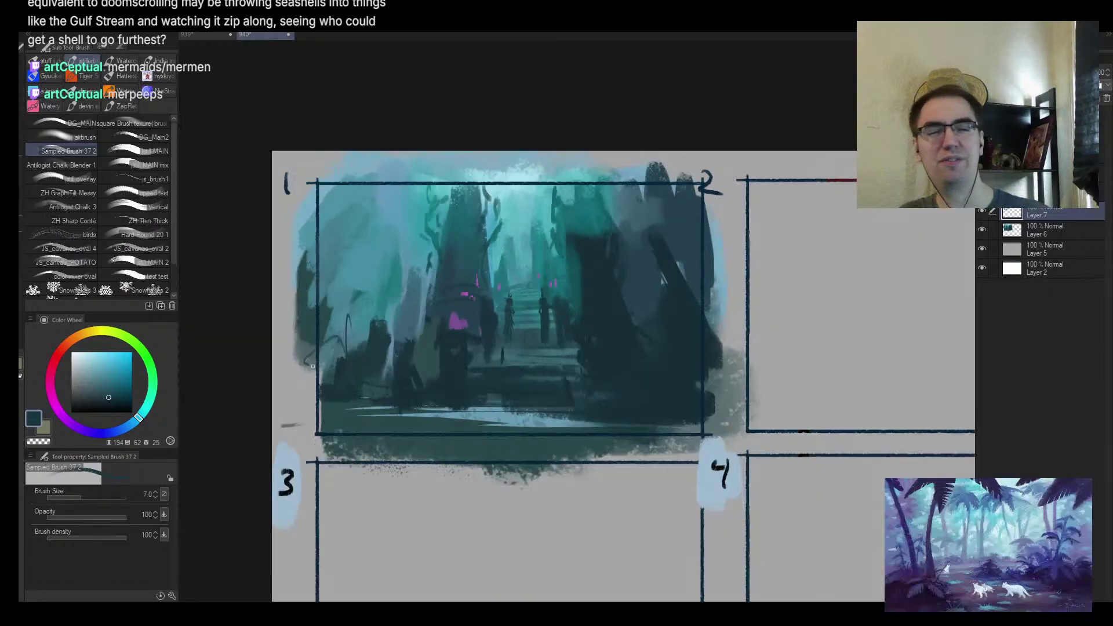
pyautogui.press('h')
pyautogui.moveTo(549, 434)
pyautogui.mouseDown()
pyautogui.moveTo(710, 420)
pyautogui.moveTo(466, 431)
pyautogui.mouseUp()
pyautogui.moveTo(476, 429); pyautogui.dragTo(699, 419)
pyautogui.press(']')
pyautogui.press(']')
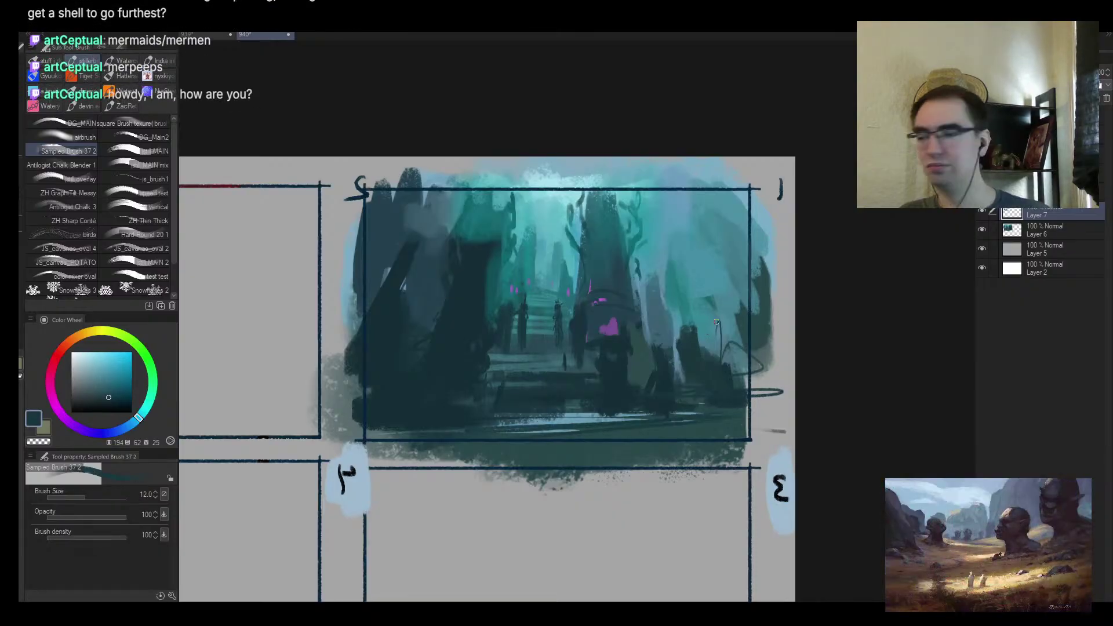
# In the mirrored view, build the dark clumps along the outer edge into a tall trunk-like mass with large sampled dark teal strokes
pyautogui.moveTo(716, 323); pyautogui.dragTo(670, 327)
pyautogui.press(']')
pyautogui.press(']')
pyautogui.press(']')
pyautogui.keyDown('alt'); pyautogui.click(626, 329); pyautogui.keyUp('alt')
pyautogui.press(']')
pyautogui.press(']')
pyautogui.press(']')
pyautogui.press(']')
pyautogui.press(']')
pyautogui.moveTo(641, 337)
pyautogui.mouseDown()
pyautogui.moveTo(653, 352)
pyautogui.moveTo(647, 400)
pyautogui.mouseUp()
pyautogui.keyDown('alt'); pyautogui.click(672, 386); pyautogui.keyUp('alt')
pyautogui.press('[')
pyautogui.press('[')
pyautogui.press('[')
pyautogui.moveTo(685, 331)
pyautogui.mouseDown()
pyautogui.moveTo(682, 392)
pyautogui.moveTo(690, 378)
pyautogui.mouseUp()
pyautogui.moveTo(678, 299)
pyautogui.mouseDown()
pyautogui.moveTo(671, 395)
pyautogui.moveTo(681, 405)
pyautogui.mouseUp()
pyautogui.keyDown('alt'); pyautogui.click(651, 343); pyautogui.keyUp('alt')
pyautogui.keyDown('alt'); pyautogui.click(654, 314); pyautogui.keyUp('alt')
pyautogui.press(']')
pyautogui.keyDown('alt'); pyautogui.click(684, 380); pyautogui.keyUp('alt')
# Paint over the dark clump between the new trunk mass and the ringed column with repeatedly sampled misty tones
pyautogui.press('[')
pyautogui.press('[')
pyautogui.moveTo(676, 330)
pyautogui.mouseDown()
pyautogui.moveTo(689, 415)
pyautogui.moveTo(667, 382)
pyautogui.mouseUp()
pyautogui.moveTo(661, 290)
pyautogui.mouseDown()
pyautogui.moveTo(667, 361)
pyautogui.moveTo(640, 324)
pyautogui.mouseUp()
pyautogui.moveTo(642, 284)
pyautogui.mouseDown()
pyautogui.moveTo(655, 342)
pyautogui.moveTo(648, 270)
pyautogui.moveTo(654, 284)
pyautogui.moveTo(635, 269)
pyautogui.moveTo(661, 357)
pyautogui.moveTo(648, 372)
pyautogui.moveTo(673, 424)
pyautogui.moveTo(657, 415)
pyautogui.mouseUp()
pyautogui.keyDown('alt'); pyautogui.click(633, 292); pyautogui.keyUp('alt')
pyautogui.keyDown('alt'); pyautogui.click(652, 269); pyautogui.keyUp('alt')
pyautogui.keyDown('alt'); pyautogui.click(671, 342); pyautogui.keyUp('alt')
pyautogui.keyDown('alt'); pyautogui.click(615, 336); pyautogui.keyUp('alt')
pyautogui.moveTo(599, 347)
pyautogui.mouseDown()
pyautogui.moveTo(616, 399)
pyautogui.moveTo(612, 361)
pyautogui.moveTo(634, 398)
pyautogui.mouseUp()
pyautogui.keyDown('alt'); pyautogui.click(608, 361); pyautogui.keyUp('alt')
pyautogui.keyDown('alt'); pyautogui.click(630, 396); pyautogui.keyUp('alt')
pyautogui.moveTo(613, 291); pyautogui.dragTo(600, 286)
pyautogui.moveTo(612, 336)
pyautogui.mouseDown()
pyautogui.moveTo(618, 381)
pyautogui.moveTo(595, 373)
pyautogui.moveTo(617, 417)
pyautogui.moveTo(644, 417)
pyautogui.mouseUp()
pyautogui.keyDown('alt'); pyautogui.click(591, 372); pyautogui.keyUp('alt')
pyautogui.keyDown('alt'); pyautogui.click(615, 419); pyautogui.keyUp('alt')
# Paint a dark slanting railing from the base of the ringed column's post down toward the lower left ground
pyautogui.hotkey('ctrl', 'space')
pyautogui.moveTo(639, 360); pyautogui.dragTo(615, 381)
pyautogui.moveTo(698, 368); pyautogui.dragTo(732, 351)
pyautogui.press('[')
pyautogui.press('[')
pyautogui.press('[')
pyautogui.press('[')
pyautogui.moveTo(510, 368)
pyautogui.mouseDown()
pyautogui.moveTo(467, 394)
pyautogui.moveTo(503, 361)
pyautogui.moveTo(445, 392)
pyautogui.mouseUp()
pyautogui.press('[')
pyautogui.press('[')
pyautogui.press('[')
pyautogui.press('[')
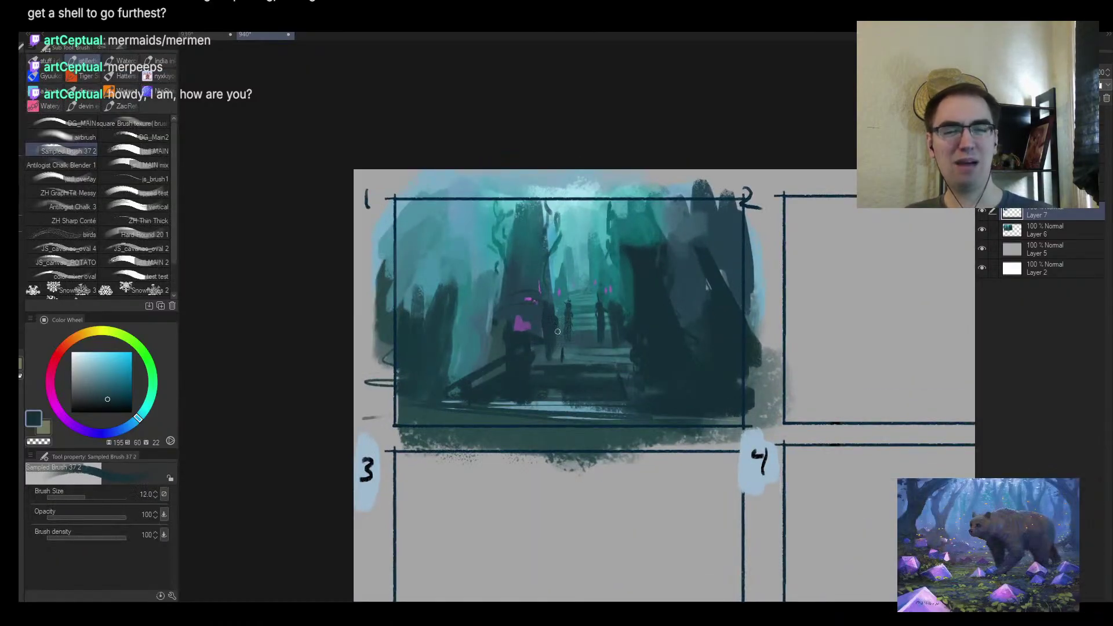
# Paint a railing down the right side of the stairs into the dark trunk, alternating sampled teal and dark tones at brush sizes 8 to 17
pyautogui.press(']')
pyautogui.keyDown('alt'); pyautogui.click(602, 297); pyautogui.keyUp('alt')
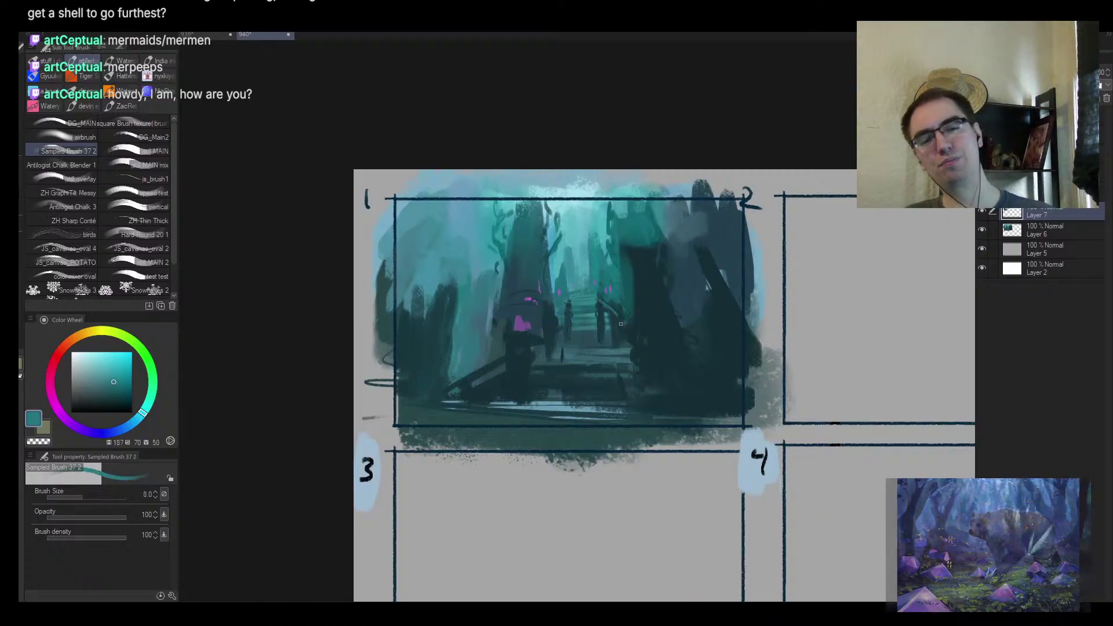
pyautogui.press(']')
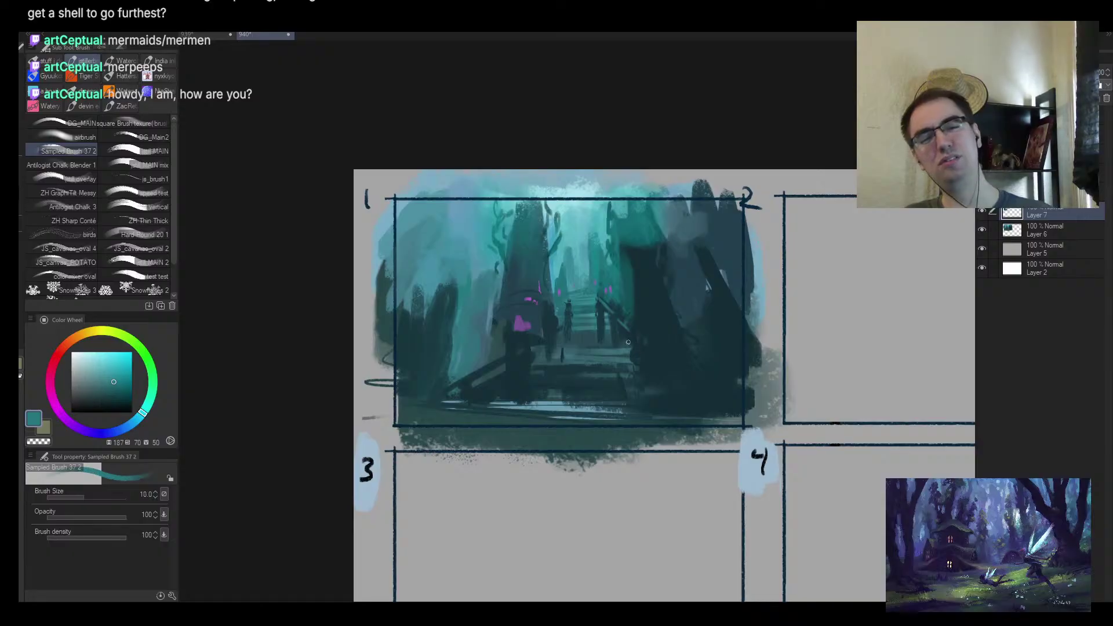
pyautogui.keyDown('alt'); pyautogui.click(637, 359); pyautogui.keyUp('alt')
pyautogui.press(']')
pyautogui.press(']')
pyautogui.press(']')
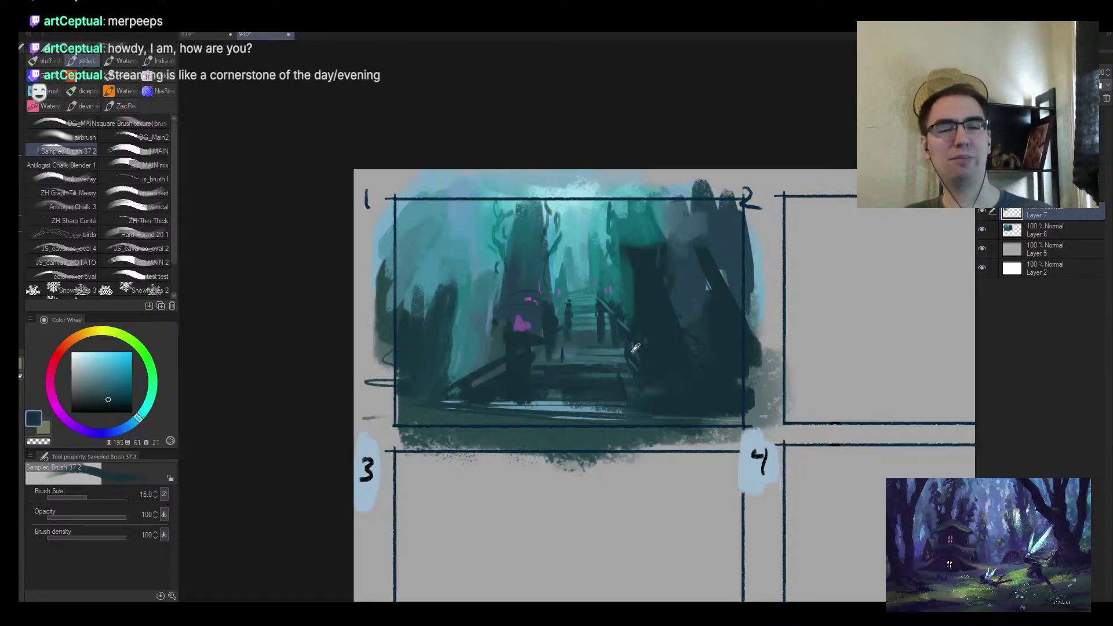
pyautogui.keyDown('alt'); pyautogui.click(666, 348); pyautogui.keyUp('alt')
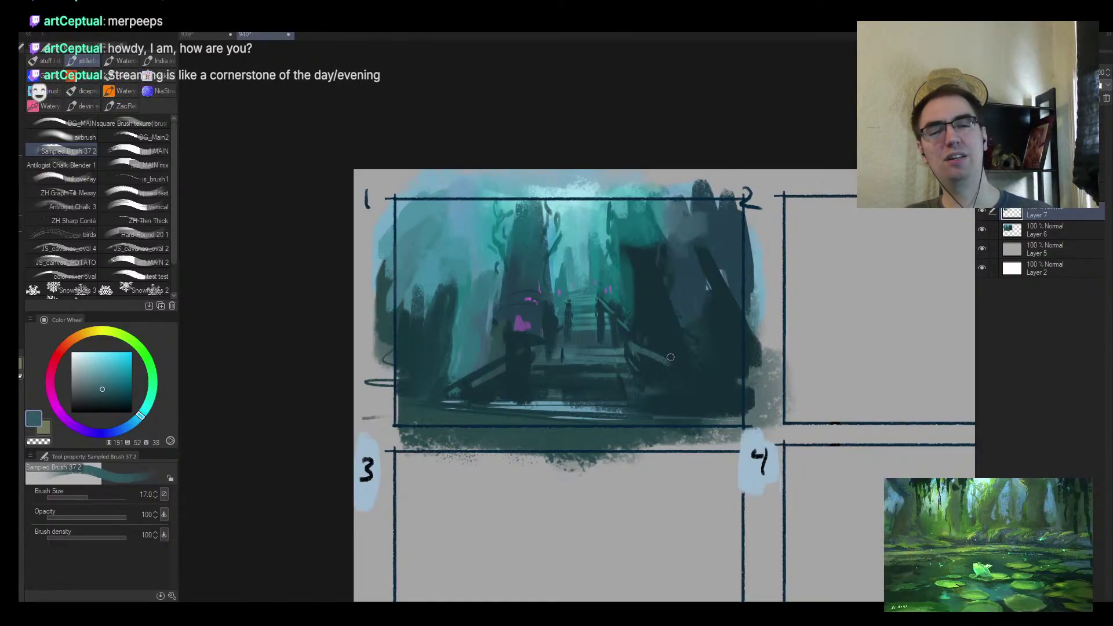
# In the mirrored view, add a pale slanting rail segment low on the large dark trunk mass
pyautogui.press('h')
pyautogui.press('[')
pyautogui.moveTo(463, 404)
pyautogui.mouseDown()
pyautogui.moveTo(515, 381)
pyautogui.moveTo(494, 388)
pyautogui.mouseUp()
pyautogui.keyDown('alt'); pyautogui.click(515, 381); pyautogui.keyUp('alt')
pyautogui.press(']')
# Paint a small dark floating spot in the bright gap above the staircase
pyautogui.hotkey('ctrl', 'space')
pyautogui.click(606, 321)
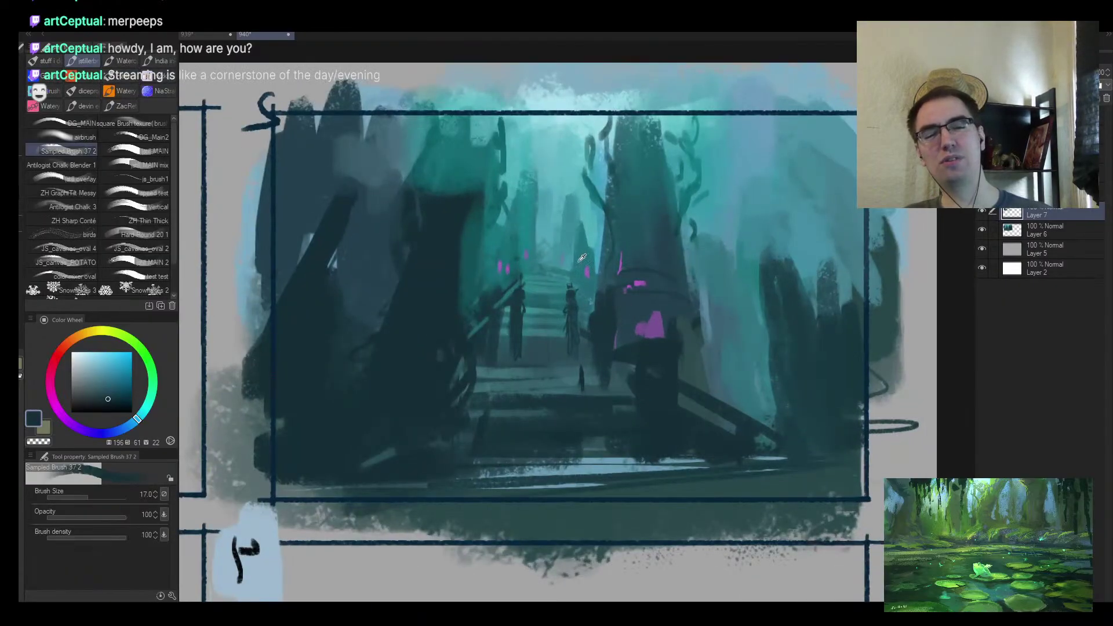
pyautogui.keyDown('alt'); pyautogui.click(578, 262); pyautogui.keyUp('alt')
pyautogui.hotkey('ctrl', 'alt', 'space')
pyautogui.moveTo(561, 211); pyautogui.dragTo(537, 213)
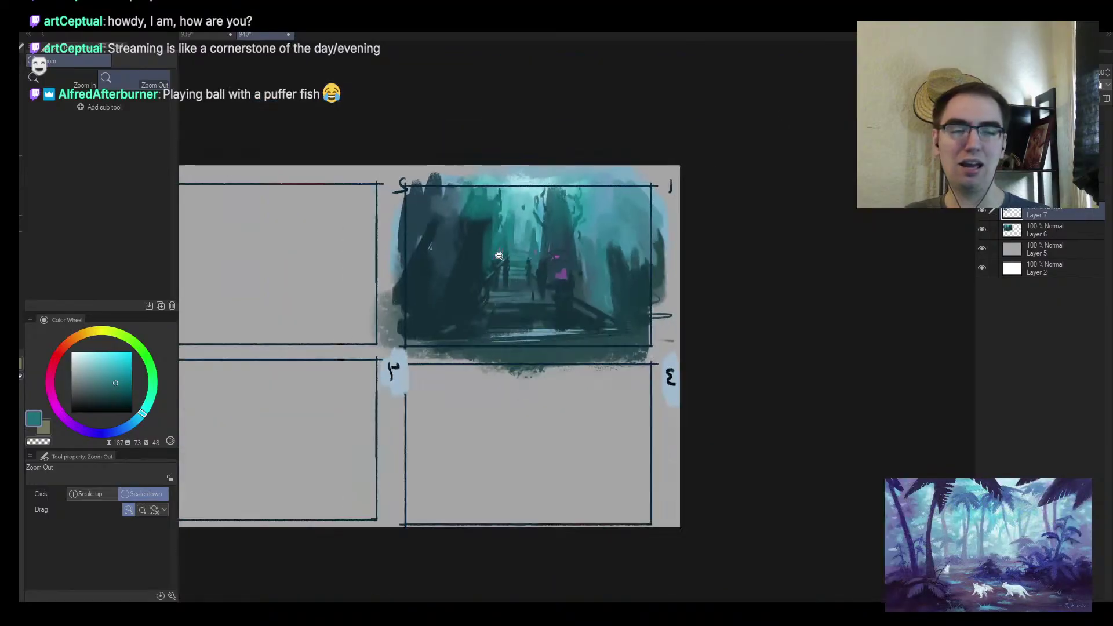
pyautogui.click(532, 230)
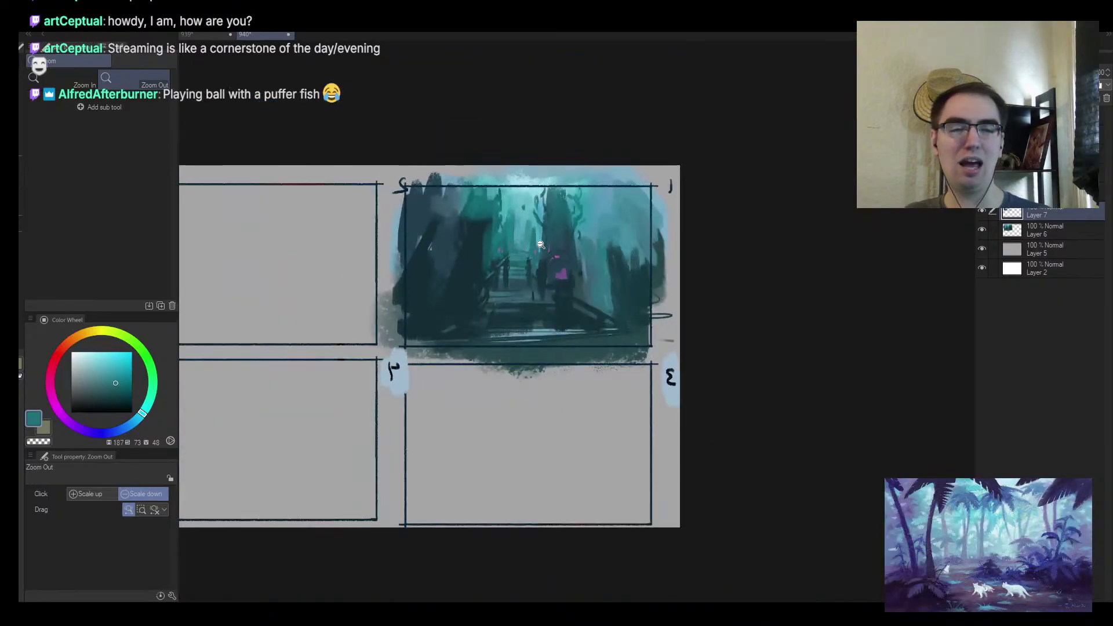
pyautogui.scroll(2, 543, 245)
pyautogui.press('b')
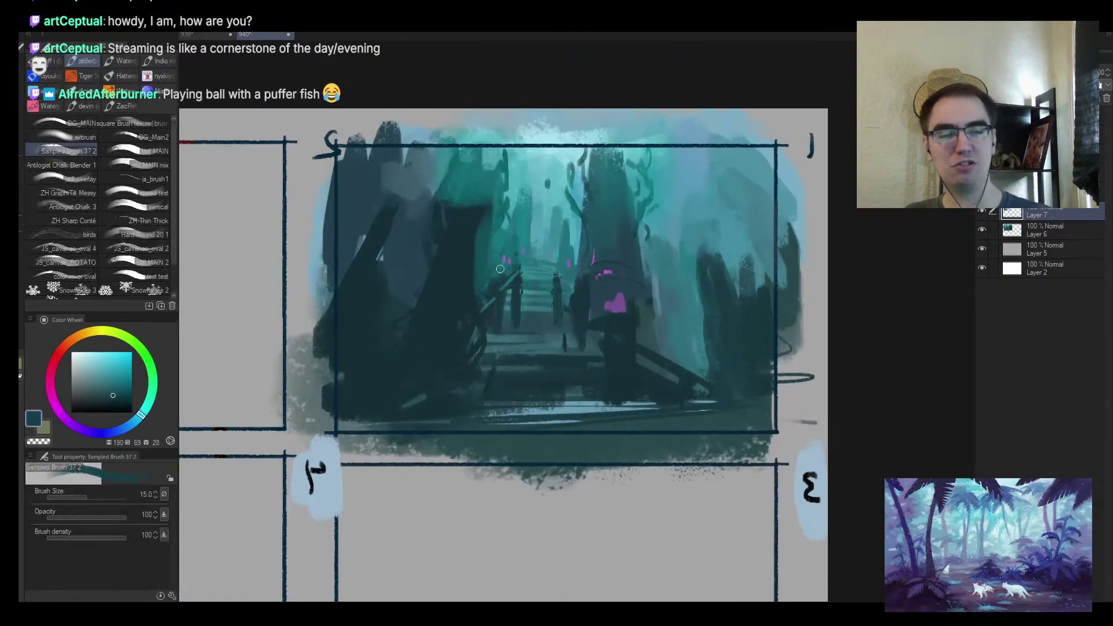
# Cover the leaning trunk and the pale gap beside it with sampled dark strokes, enlarging the brush to size 25
pyautogui.keyDown('alt'); pyautogui.click(385, 244); pyautogui.keyUp('alt')
pyautogui.moveTo(383, 240); pyautogui.dragTo(375, 266)
pyautogui.press(']')
pyautogui.press(']')
pyautogui.moveTo(385, 209); pyautogui.dragTo(409, 226)
pyautogui.keyDown('alt'); pyautogui.click(365, 280); pyautogui.keyUp('alt')
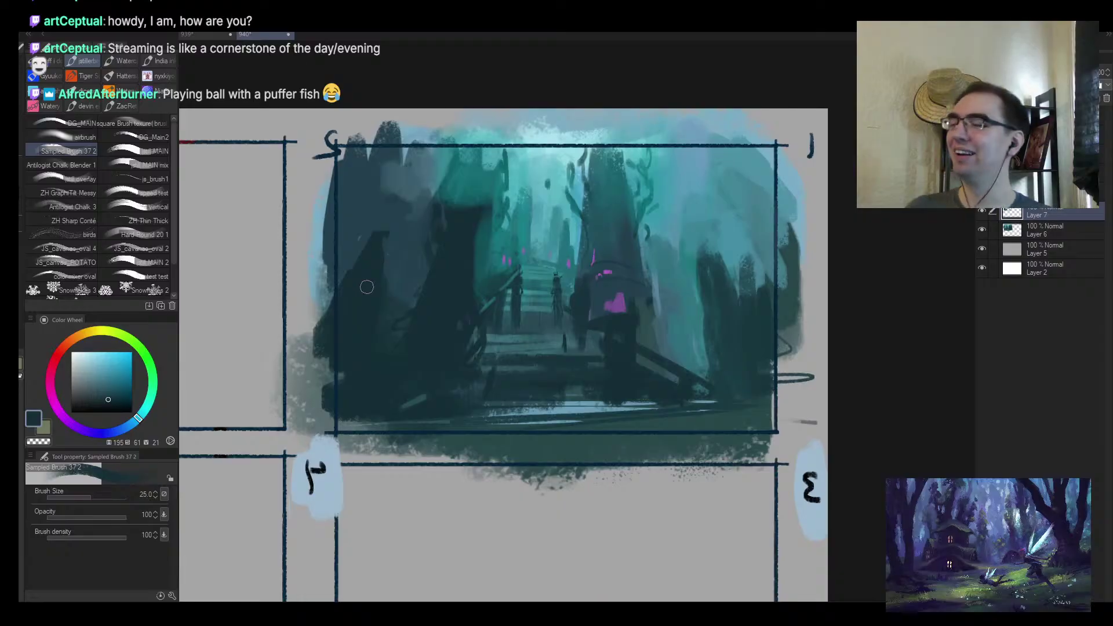
# Restore the unmirrored view and draw a thin dark ring band around the ringed column above the purple marks
pyautogui.hotkey('alt', 'space')
pyautogui.moveTo(569, 371); pyautogui.dragTo(519, 379)
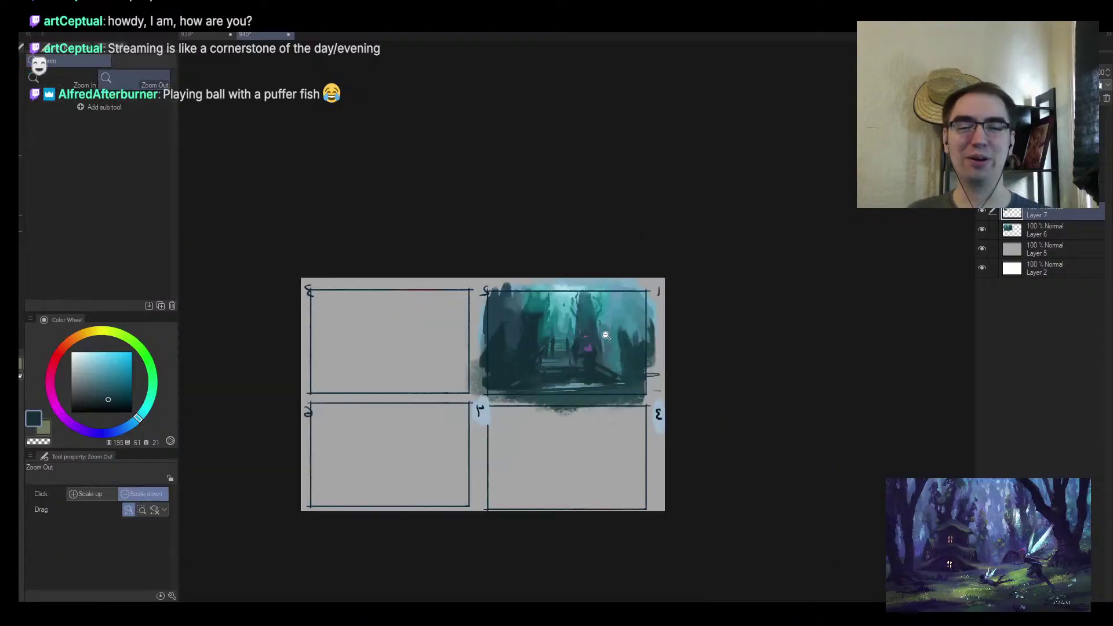
pyautogui.press('h')
pyautogui.moveTo(606, 357); pyautogui.dragTo(626, 331)
pyautogui.moveTo(505, 376); pyautogui.dragTo(485, 343)
pyautogui.moveTo(418, 353); pyautogui.dragTo(444, 320)
pyautogui.keyDown('alt'); pyautogui.click(481, 348); pyautogui.keyUp('alt')
pyautogui.press('[')
pyautogui.press('[')
pyautogui.press('[')
pyautogui.press('[')
pyautogui.press('[')
pyautogui.press('[')
pyautogui.press('[')
pyautogui.moveTo(484, 226); pyautogui.dragTo(535, 218)
pyautogui.press(']')
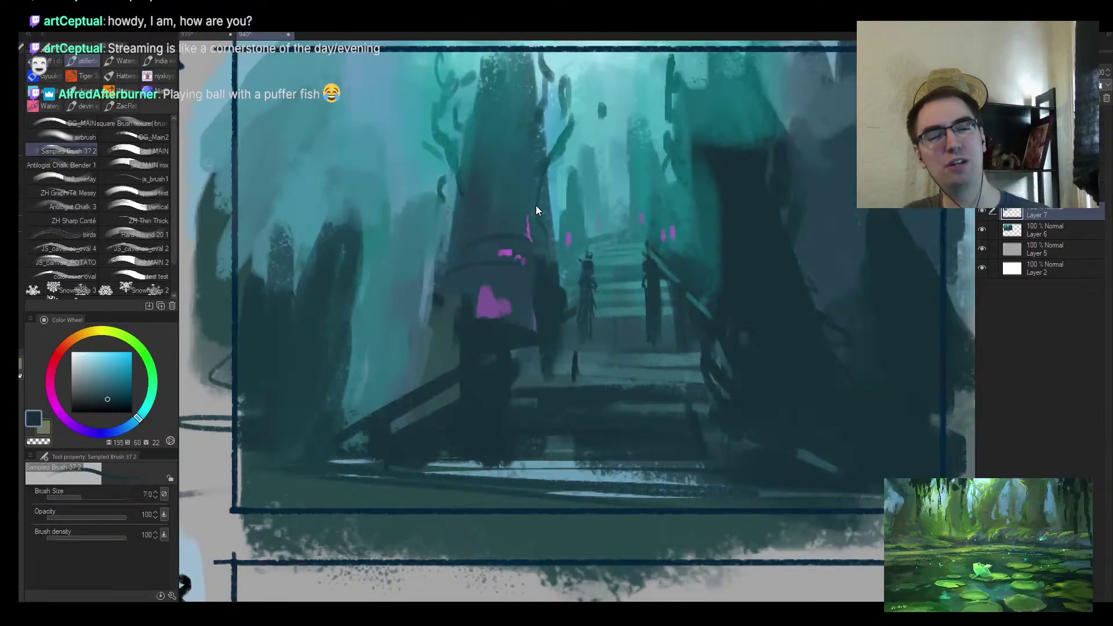
pyautogui.moveTo(454, 232); pyautogui.dragTo(539, 219)
# Add small dark arch and slit marks to the column just above its ring bands
pyautogui.moveTo(467, 203)
pyautogui.mouseDown()
pyautogui.moveTo(476, 200)
pyautogui.moveTo(473, 214)
pyautogui.mouseUp()
pyautogui.press('[')
pyautogui.moveTo(462, 170); pyautogui.dragTo(486, 164)
pyautogui.moveTo(508, 197); pyautogui.dragTo(510, 208)
pyautogui.moveTo(525, 167)
pyautogui.mouseDown()
pyautogui.moveTo(518, 202)
pyautogui.moveTo(492, 188)
pyautogui.mouseUp()
# Sketch the curved body of a small swimming figure above the top of the staircase with brush size 3
pyautogui.hotkey('ctrl', 'space')
pyautogui.moveTo(637, 196)
pyautogui.mouseDown()
pyautogui.moveTo(663, 184)
pyautogui.moveTo(730, 188)
pyautogui.mouseUp()
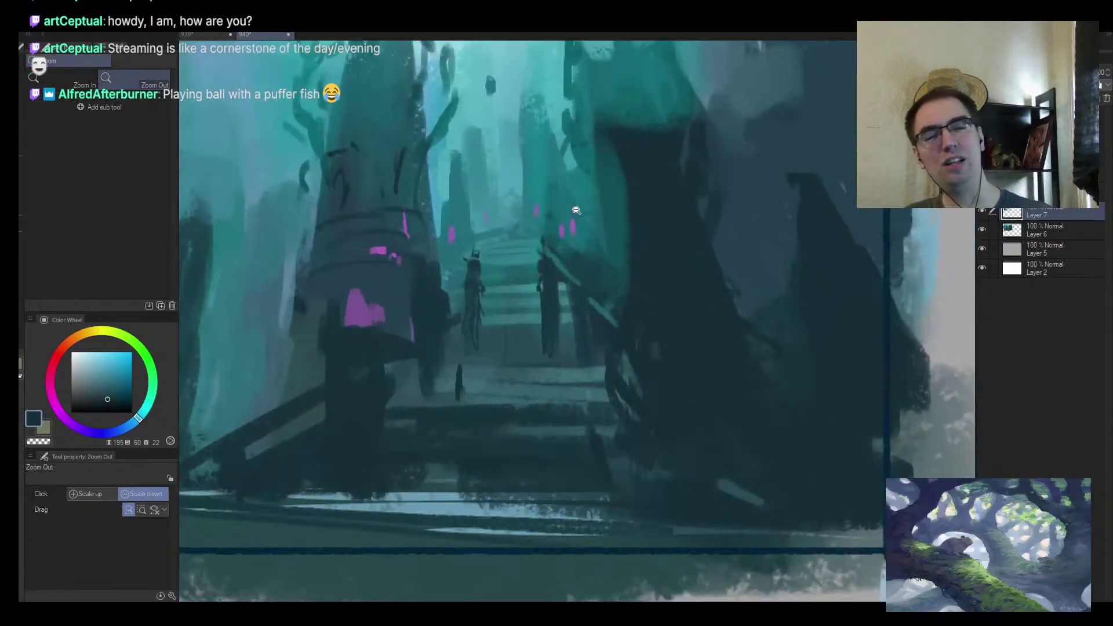
pyautogui.scroll(2, 522, 211)
pyautogui.press('[')
pyautogui.press('[')
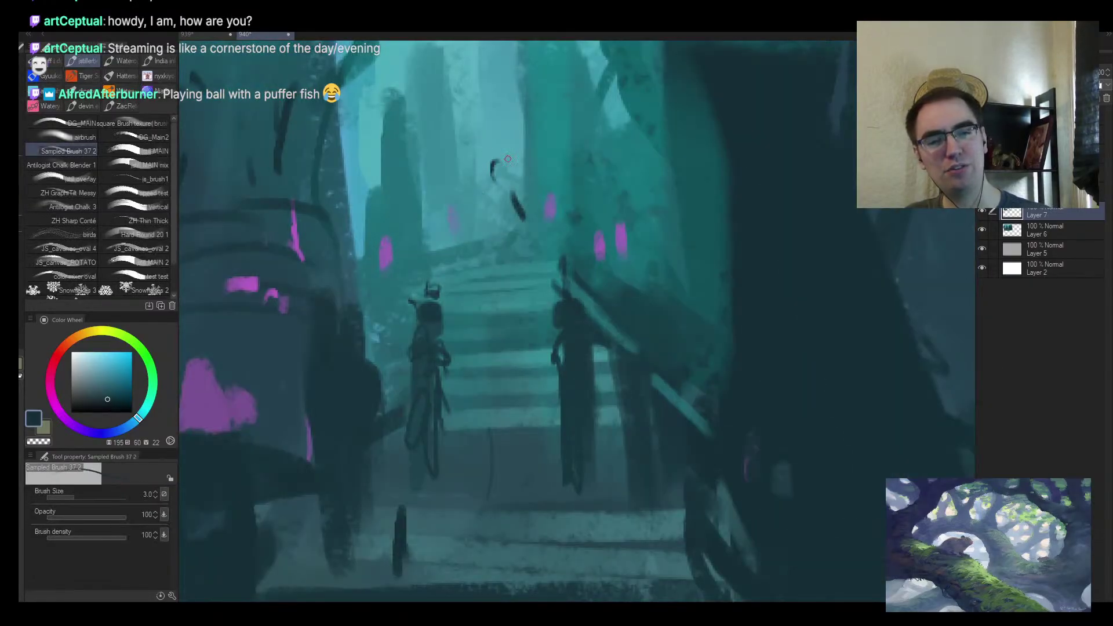
pyautogui.moveTo(493, 164)
pyautogui.mouseDown()
pyautogui.moveTo(462, 168)
pyautogui.moveTo(497, 157)
pyautogui.moveTo(481, 159)
pyautogui.moveTo(483, 144)
pyautogui.moveTo(480, 165)
pyautogui.moveTo(456, 170)
pyautogui.moveTo(501, 154)
pyautogui.moveTo(515, 168)
pyautogui.moveTo(510, 156)
pyautogui.moveTo(492, 174)
pyautogui.moveTo(508, 182)
pyautogui.moveTo(501, 188)
pyautogui.moveTo(498, 172)
pyautogui.moveTo(495, 231)
pyautogui.mouseUp()
# Fill out the swimming figure's head, torso and tail with dark strokes, using a brush up to size 8
pyautogui.press(']')
pyautogui.press(']')
pyautogui.press(']')
pyautogui.keyDown('alt'); pyautogui.click(461, 156); pyautogui.keyUp('alt')
pyautogui.keyDown('alt'); pyautogui.click(495, 160); pyautogui.keyUp('alt')
pyautogui.press(']')
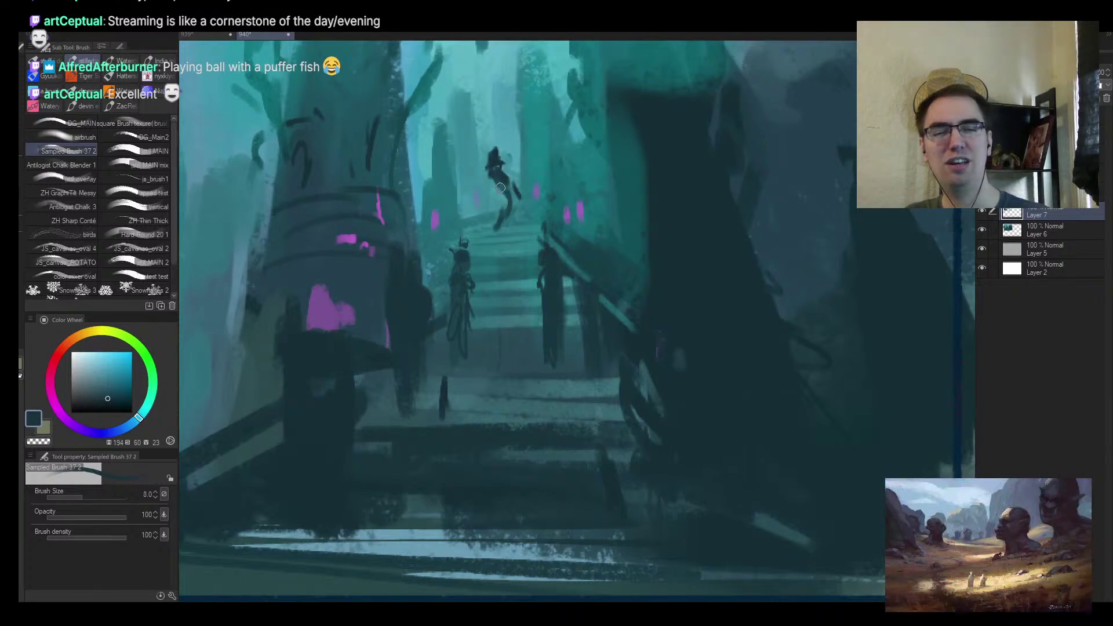
pyautogui.scroll(-3, 500, 187)
pyautogui.press('[')
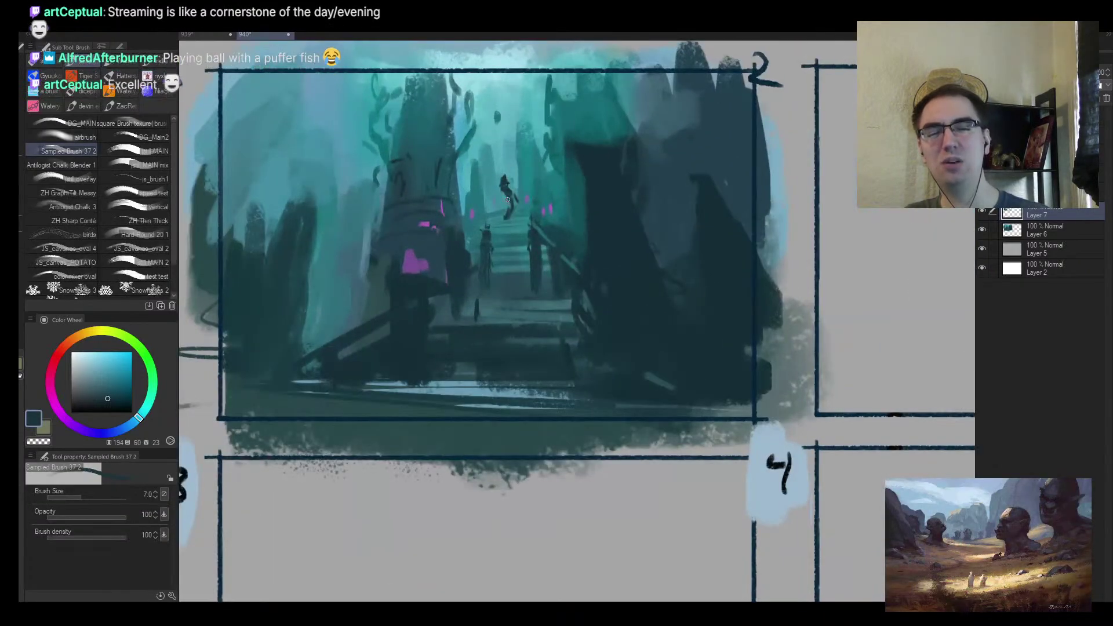
# Refine the swimming figure's torso edges with background teal and fine strokes, reducing the brush from size 10
pyautogui.scroll(3, 501, 225)
pyautogui.keyDown('alt'); pyautogui.click(504, 225); pyautogui.keyUp('alt')
pyautogui.press(']')
pyautogui.press(']')
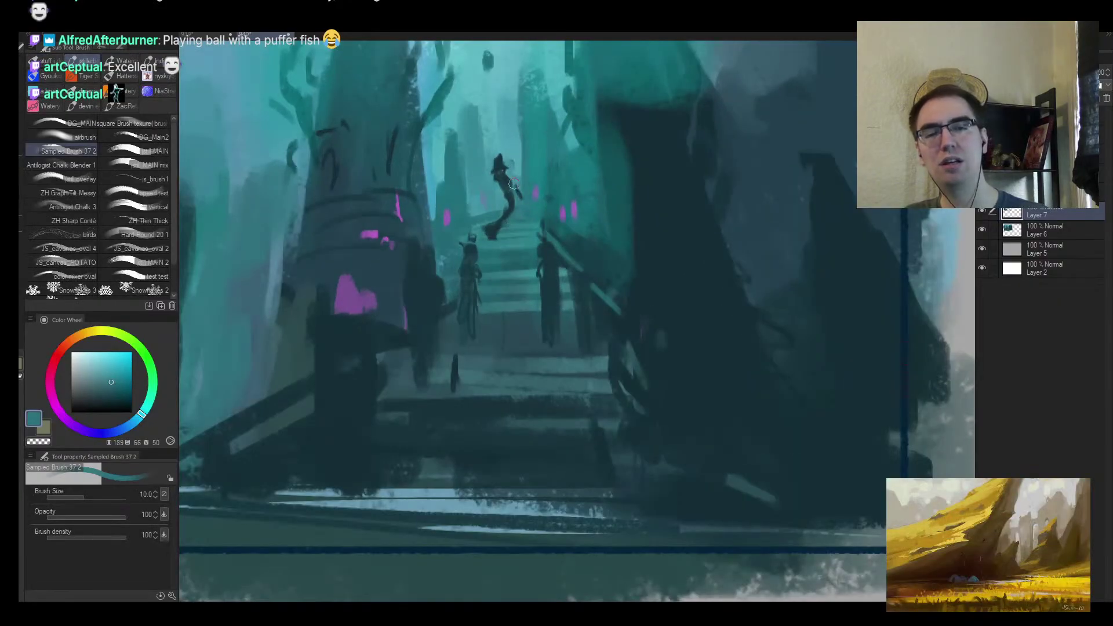
pyautogui.keyDown('alt'); pyautogui.click(509, 184); pyautogui.keyUp('alt')
pyautogui.press('[')
pyautogui.moveTo(507, 174)
pyautogui.mouseDown()
pyautogui.moveTo(508, 163)
pyautogui.moveTo(517, 187)
pyautogui.mouseUp()
pyautogui.press('[')
pyautogui.press('[')
pyautogui.press('[')
pyautogui.moveTo(493, 167)
pyautogui.mouseDown()
pyautogui.moveTo(502, 163)
pyautogui.moveTo(493, 156)
pyautogui.moveTo(506, 149)
pyautogui.moveTo(508, 165)
pyautogui.moveTo(496, 157)
pyautogui.moveTo(492, 175)
pyautogui.moveTo(536, 184)
pyautogui.mouseUp()
# Mirror the canvas view and repaint the swimming figure's lower body as a straighter dark tail with a forked end
pyautogui.press(']')
pyautogui.press(']')
pyautogui.press(']')
pyautogui.press('/')
pyautogui.click(553, 198)
pyautogui.click(554, 198)
pyautogui.press('h')
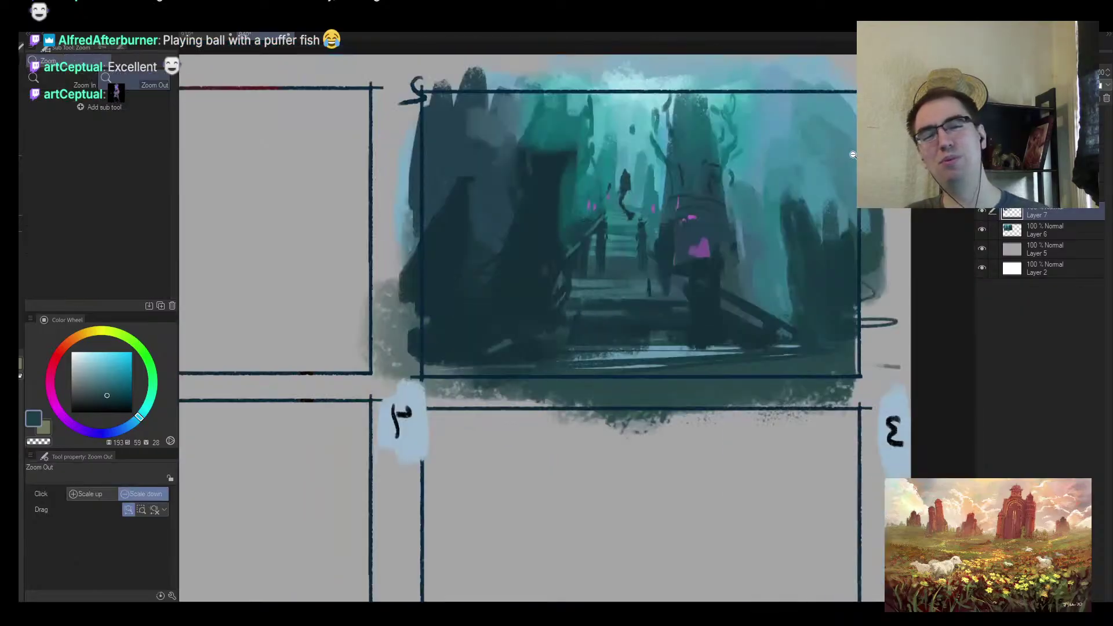
pyautogui.keyDown('alt'); pyautogui.click(572, 200); pyautogui.keyUp('alt')
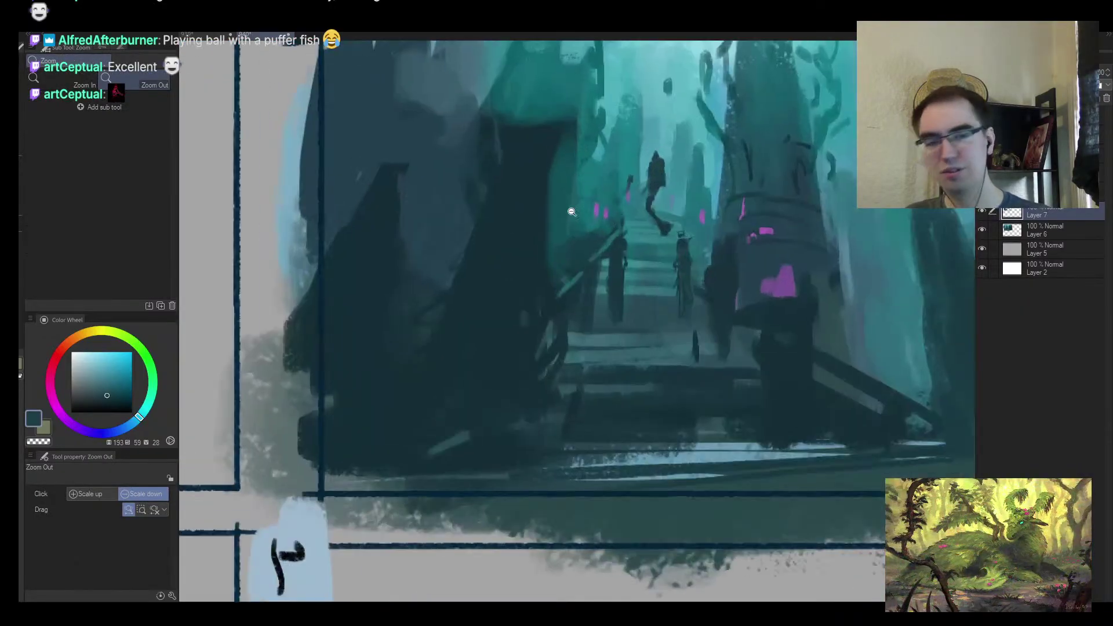
pyautogui.press('b')
pyautogui.moveTo(655, 198); pyautogui.dragTo(648, 240)
pyautogui.keyDown('alt'); pyautogui.click(651, 237); pyautogui.keyUp('alt')
pyautogui.moveTo(649, 215); pyautogui.dragTo(647, 238)
pyautogui.moveTo(652, 182); pyautogui.dragTo(644, 240)
pyautogui.moveTo(648, 211)
pyautogui.mouseDown()
pyautogui.moveTo(634, 245)
pyautogui.moveTo(644, 221)
pyautogui.moveTo(670, 233)
pyautogui.mouseUp()
# Trim the swimming figure's tail end with background teal, using a brush of about size 7
pyautogui.keyDown('alt'); pyautogui.click(642, 246); pyautogui.keyUp('alt')
pyautogui.keyDown('alt'); pyautogui.click(644, 230); pyautogui.keyUp('alt')
pyautogui.press('[')
pyautogui.keyDown('alt'); pyautogui.click(628, 237); pyautogui.keyUp('alt')
pyautogui.keyDown('alt'); pyautogui.click(657, 227); pyautogui.keyUp('alt')
pyautogui.press(']')
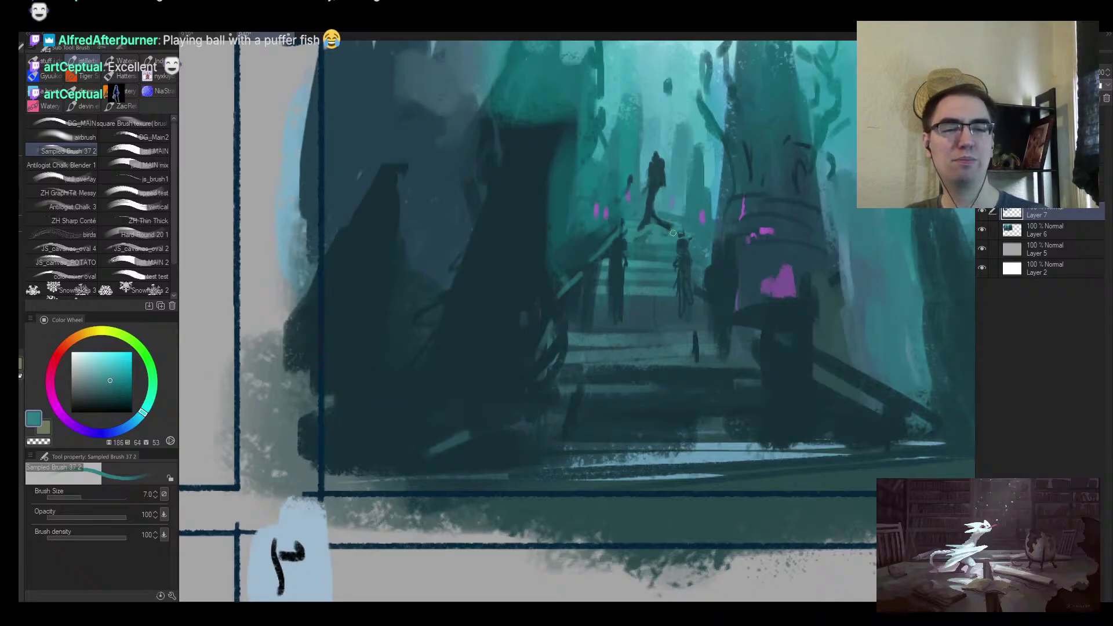
pyautogui.keyDown('alt'); pyautogui.click(657, 183); pyautogui.keyUp('alt')
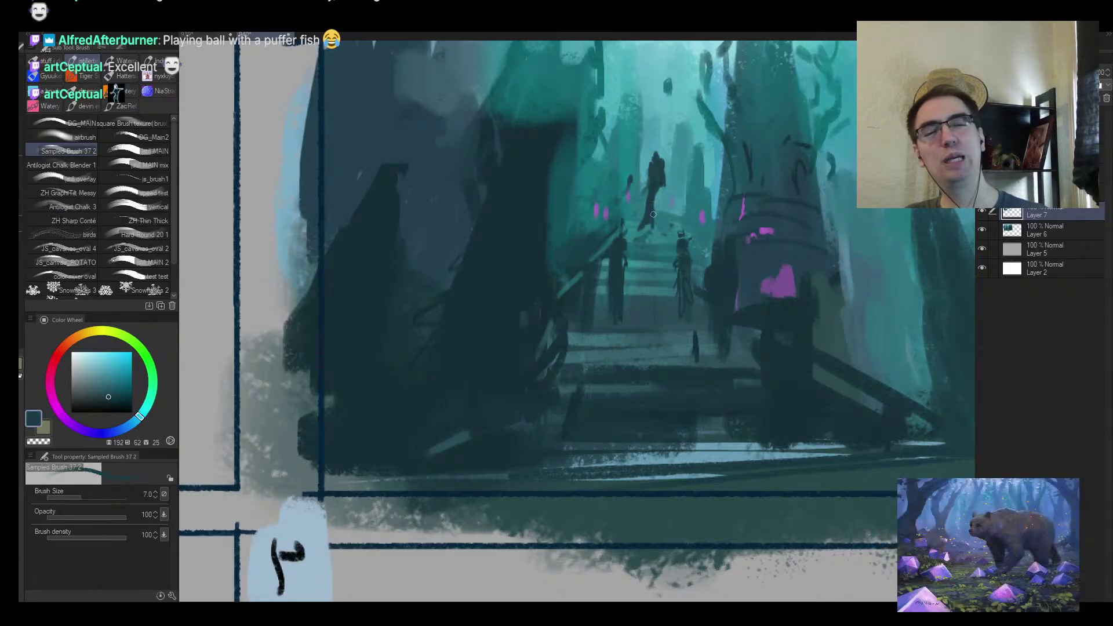
# Add two thin dark outstretched arms to the swimming figure, reducing the brush from size 7 to 3
pyautogui.moveTo(663, 173); pyautogui.dragTo(673, 172)
pyautogui.press('[')
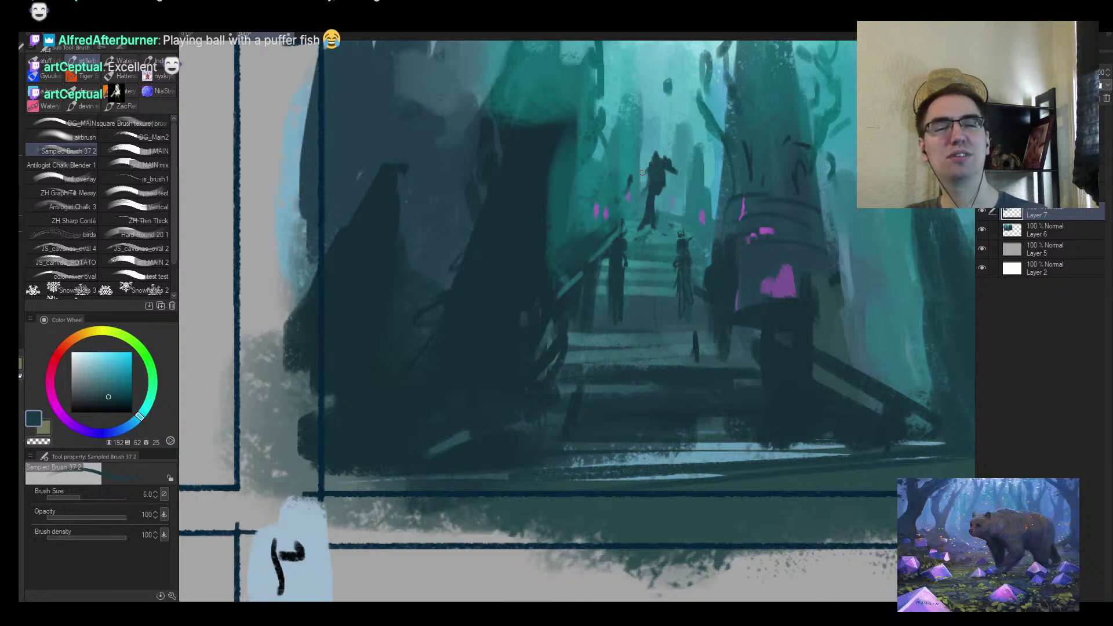
pyautogui.press('[')
pyautogui.press('[')
pyautogui.press('[')
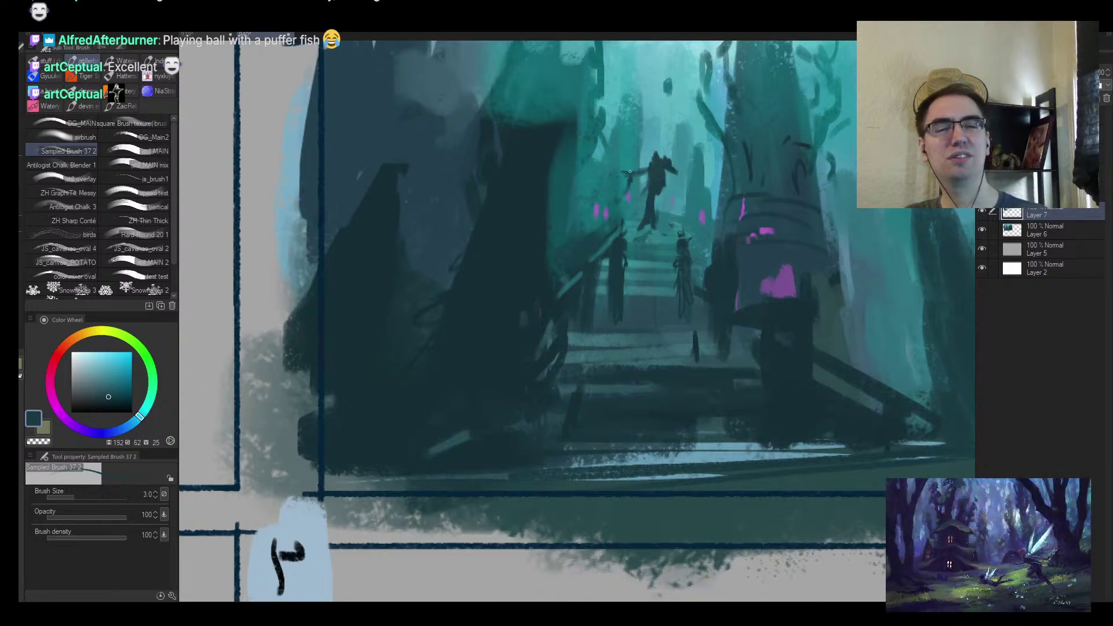
# Refine the swimming figure's head and arms, and soften the tip of one outstretched arm with background teal
pyautogui.keyDown('alt'); pyautogui.click(658, 158); pyautogui.keyUp('alt')
pyautogui.press(']')
pyautogui.keyDown('alt'); pyautogui.click(678, 166); pyautogui.keyUp('alt')
pyautogui.moveTo(677, 165)
pyautogui.mouseDown()
pyautogui.moveTo(649, 201)
pyautogui.moveTo(660, 209)
pyautogui.moveTo(684, 194)
pyautogui.moveTo(693, 181)
pyautogui.moveTo(608, 234)
pyautogui.moveTo(627, 210)
pyautogui.mouseUp()
pyautogui.hotkey('alt', 'space')
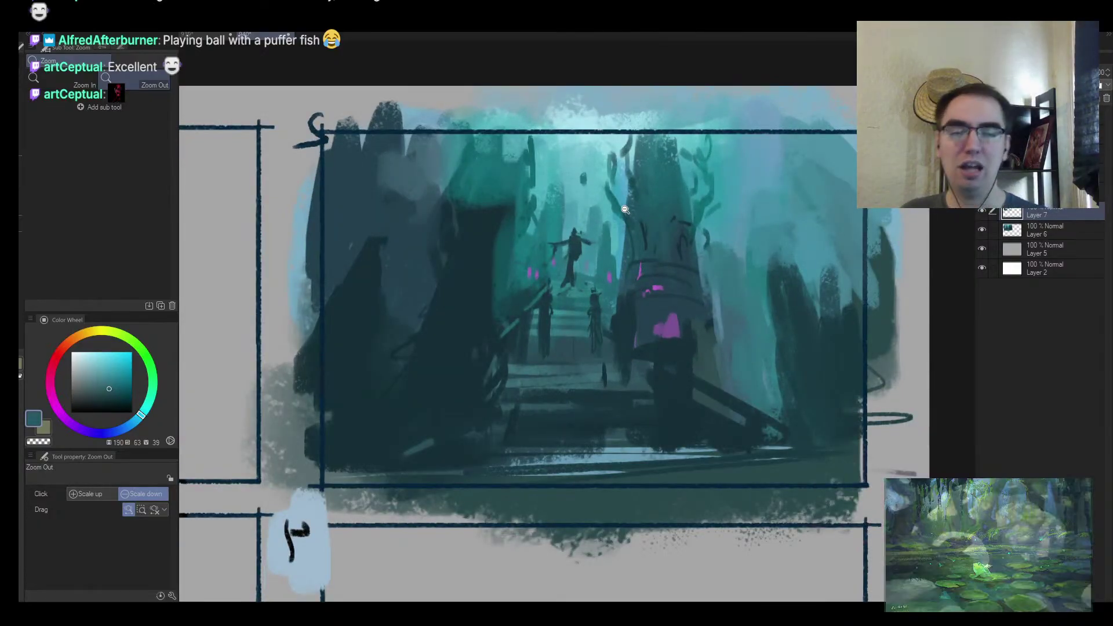
pyautogui.moveTo(568, 226); pyautogui.dragTo(586, 217)
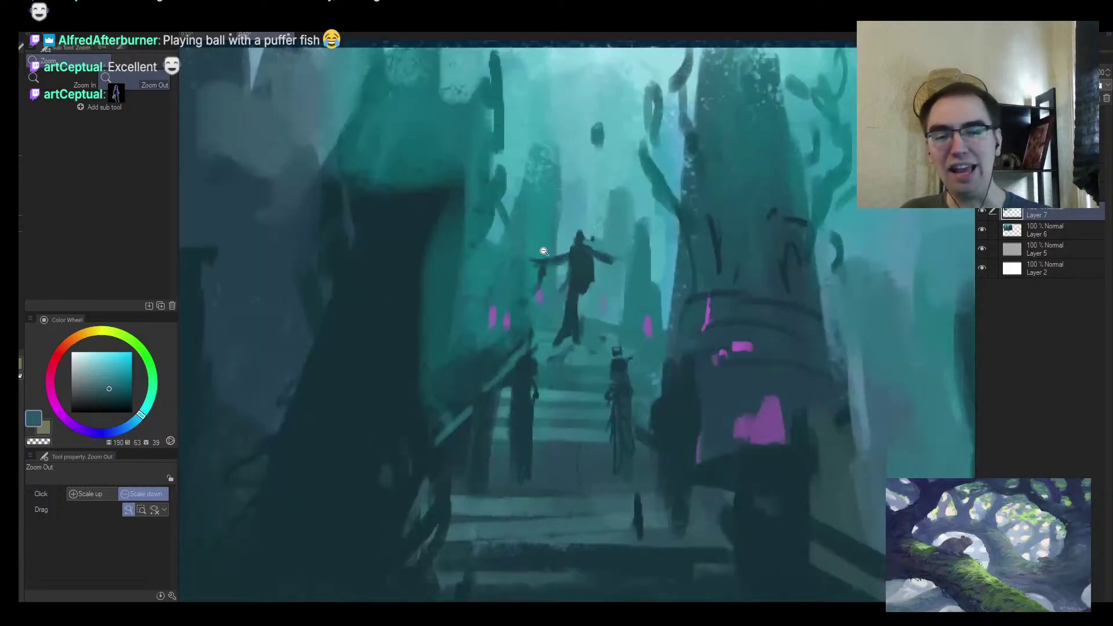
pyautogui.keyDown('alt'); pyautogui.click(546, 248); pyautogui.keyUp('alt')
pyautogui.press(']')
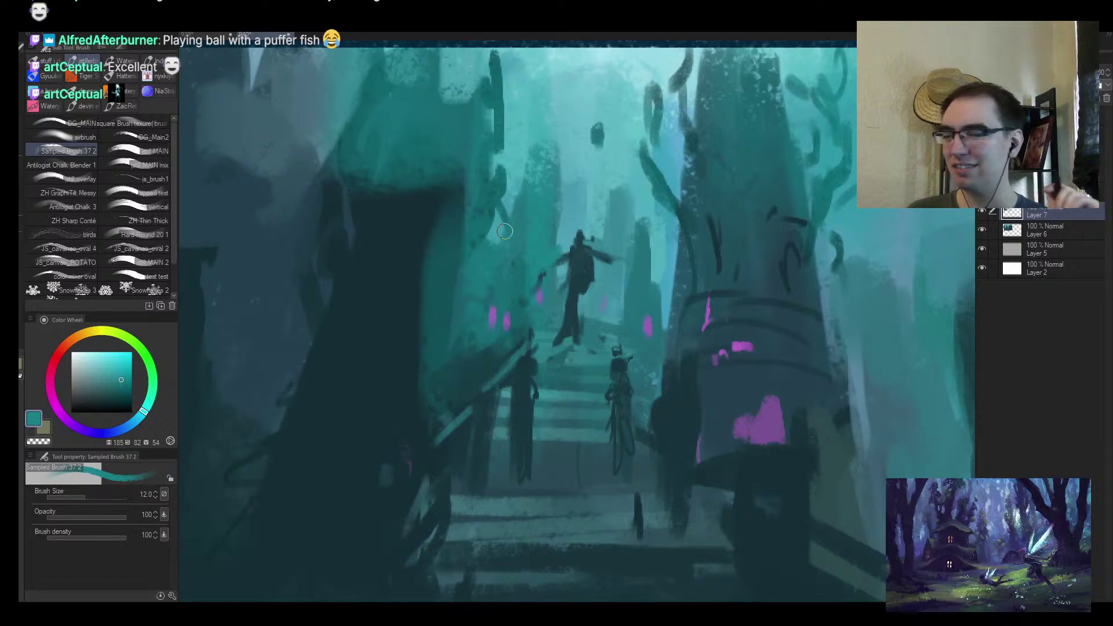
# Narrow the large purple mark on the ringed column into a doorway shape by painting dark blue over its edge
pyautogui.hotkey('alt', 'space')
pyautogui.moveTo(644, 297); pyautogui.dragTo(665, 306)
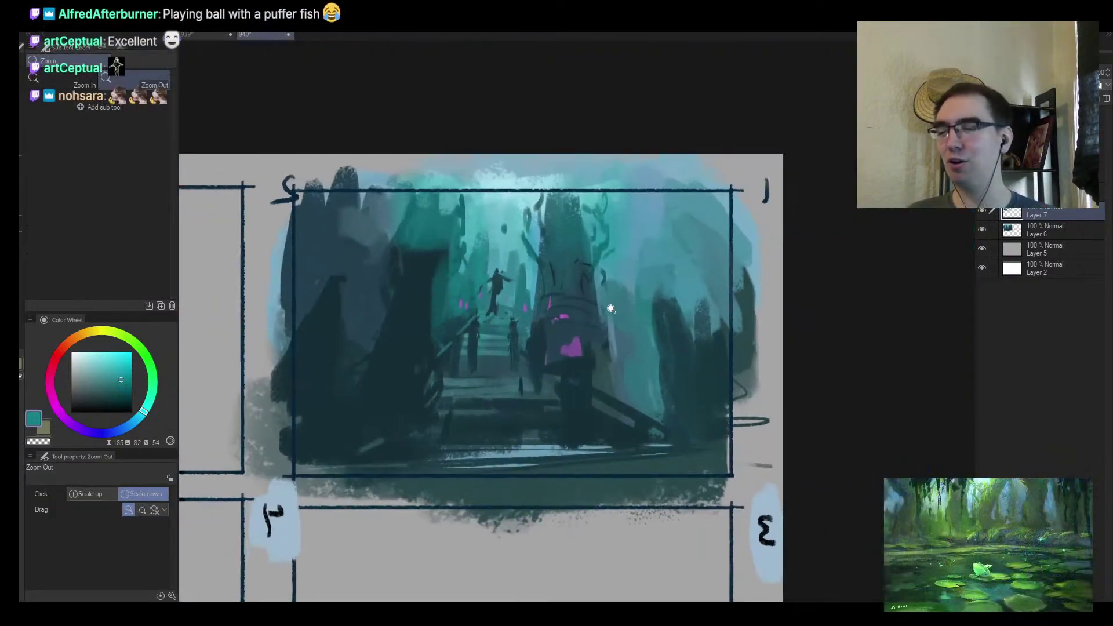
pyautogui.moveTo(524, 322); pyautogui.dragTo(596, 270)
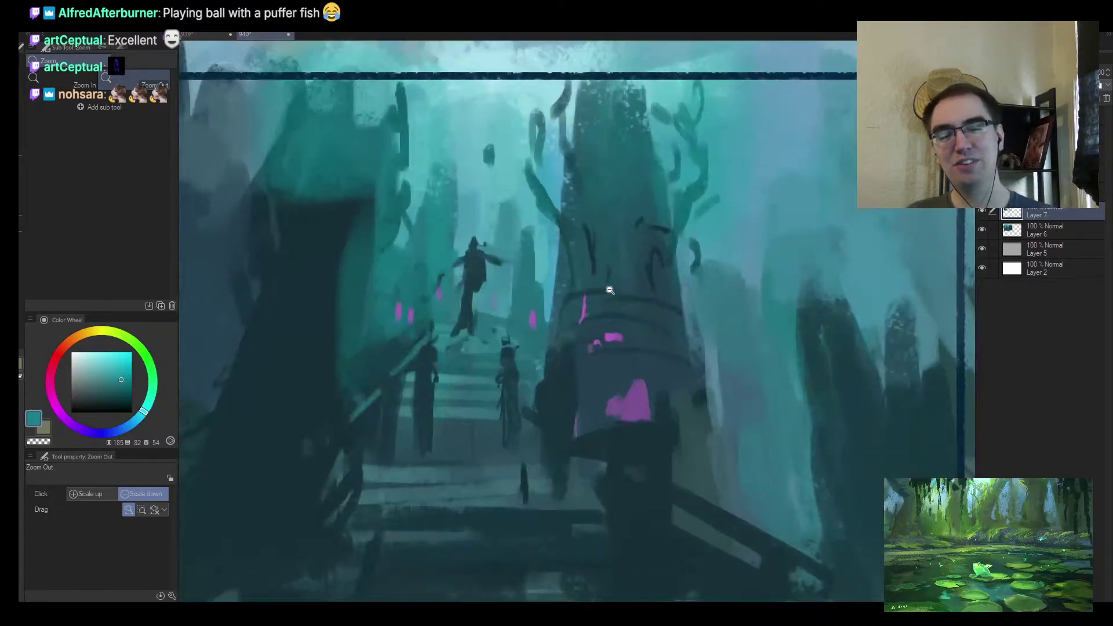
pyautogui.keyDown('alt'); pyautogui.click(603, 400); pyautogui.keyUp('alt')
pyautogui.moveTo(605, 403); pyautogui.dragTo(620, 412)
pyautogui.press(']')
pyautogui.press(']')
pyautogui.press(']')
pyautogui.press(']')
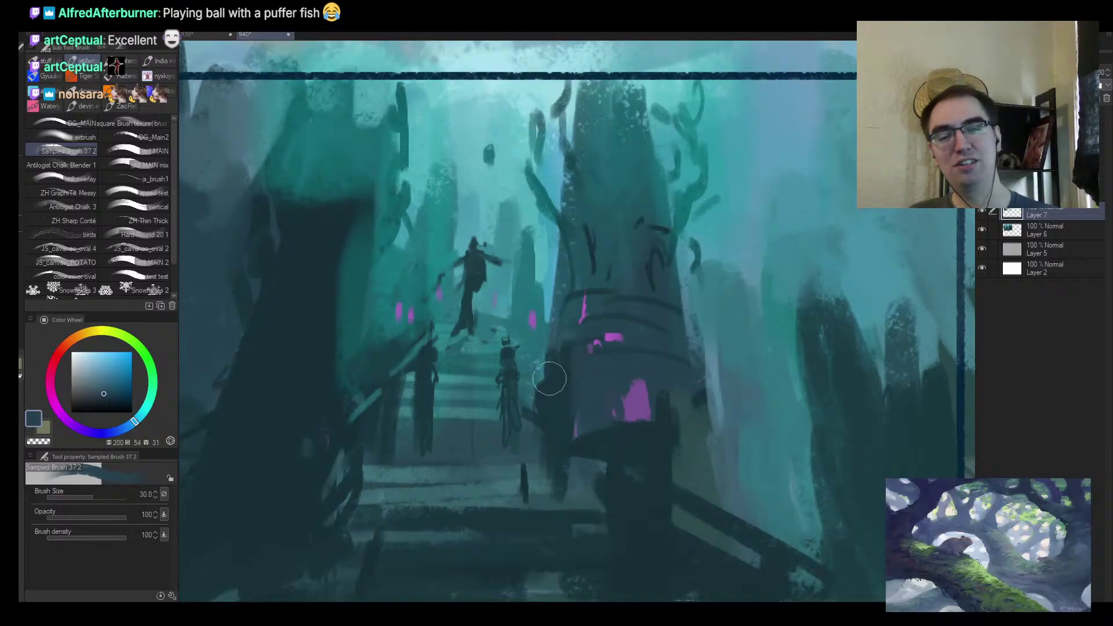
# Touch up the mist beside the staircase and around the swimming figure with blue-teal strokes
pyautogui.keyDown('alt'); pyautogui.click(526, 378); pyautogui.keyUp('alt')
pyautogui.press('[')
pyautogui.scroll(1, 496, 313)
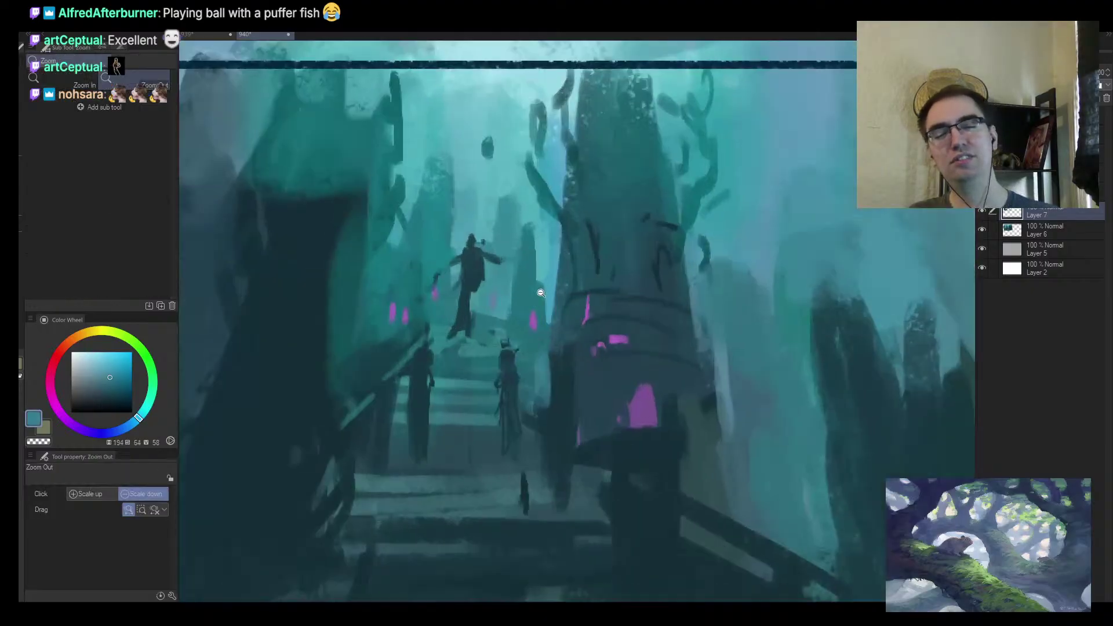
pyautogui.keyDown('alt'); pyautogui.click(496, 303); pyautogui.keyUp('alt')
pyautogui.press(']')
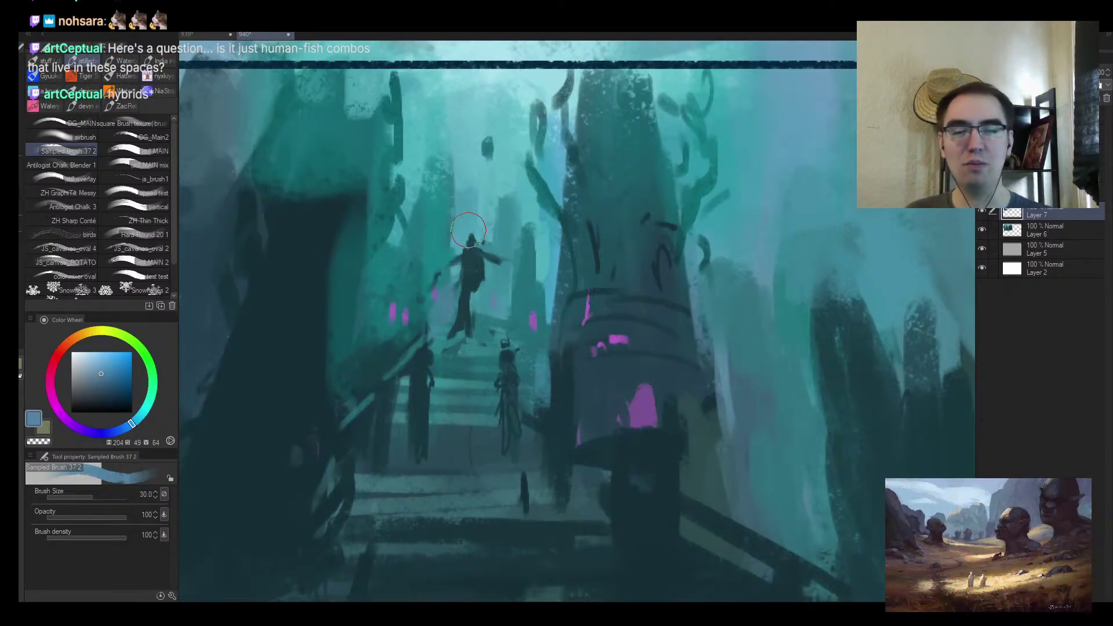
# Enlarge the floating reference image and examine the underwater rider and merfolk references
pyautogui.hotkey('alt', 'space')
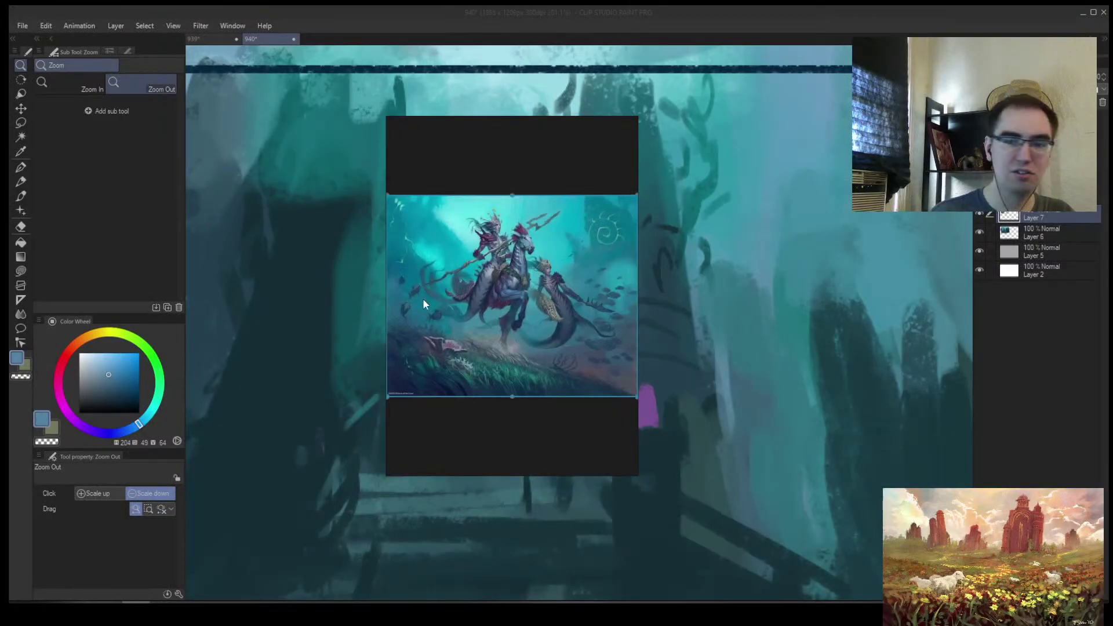
pyautogui.moveTo(627, 469); pyautogui.dragTo(782, 566)
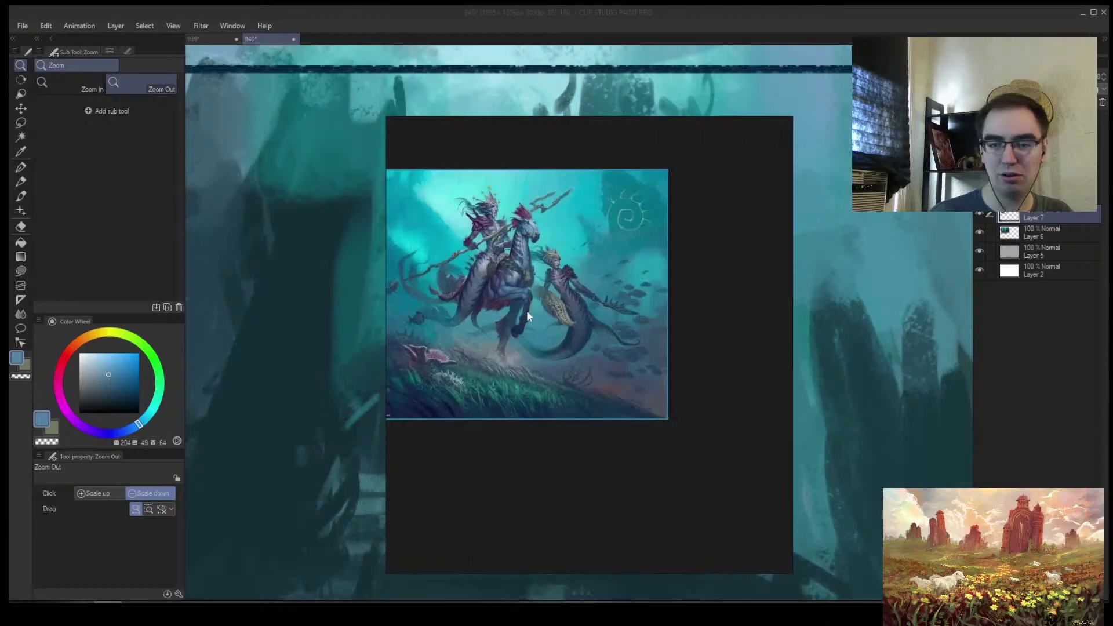
pyautogui.scroll(2, 651, 350)
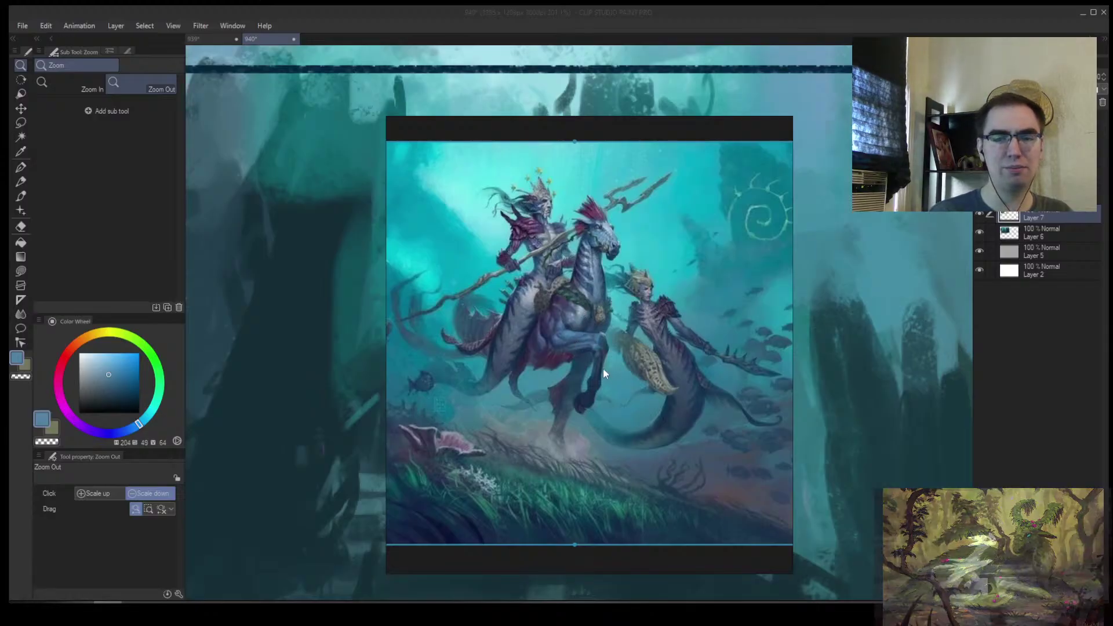
pyautogui.hotkey('alt', 'Tab')
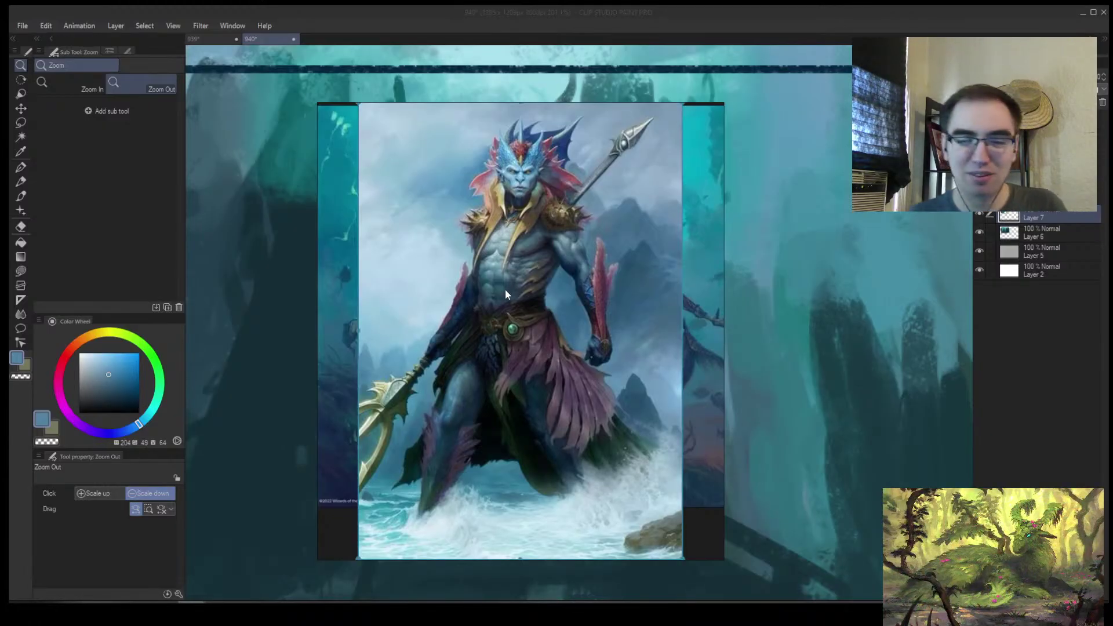
pyautogui.moveTo(505, 286); pyautogui.dragTo(9, 281)
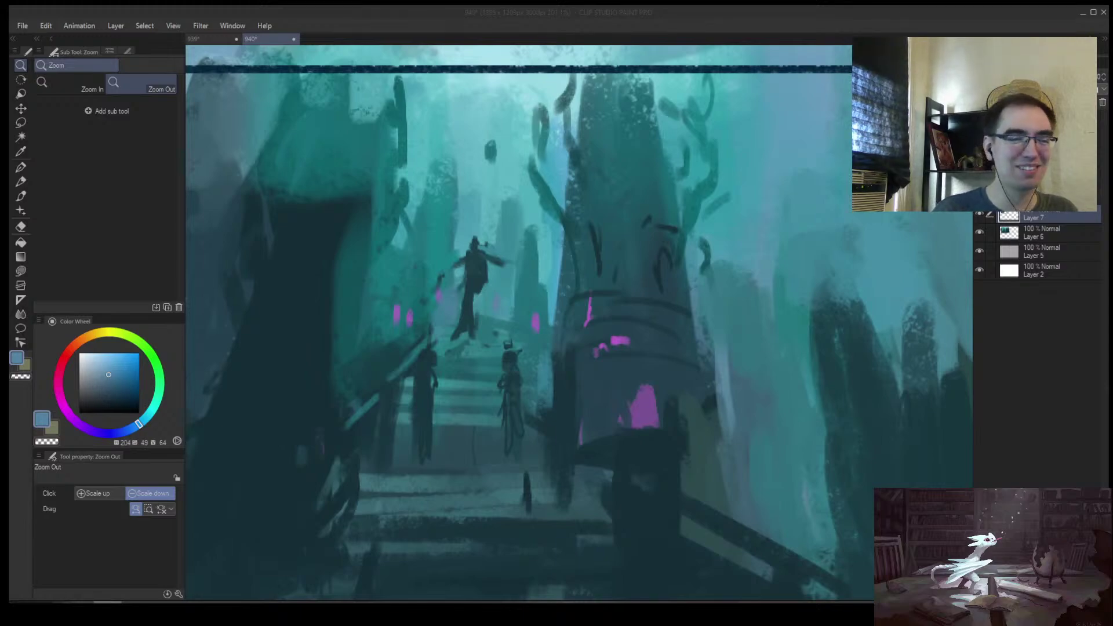
pyautogui.click(495, 347)
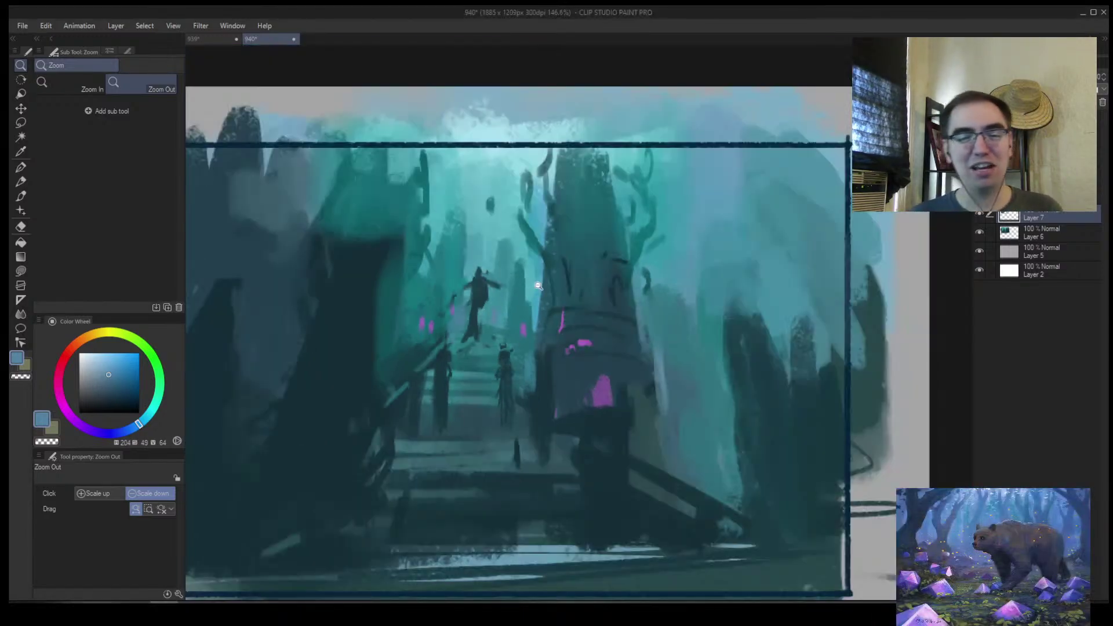
pyautogui.moveTo(496, 348); pyautogui.dragTo(475, 360)
pyautogui.moveTo(523, 312); pyautogui.dragTo(503, 330)
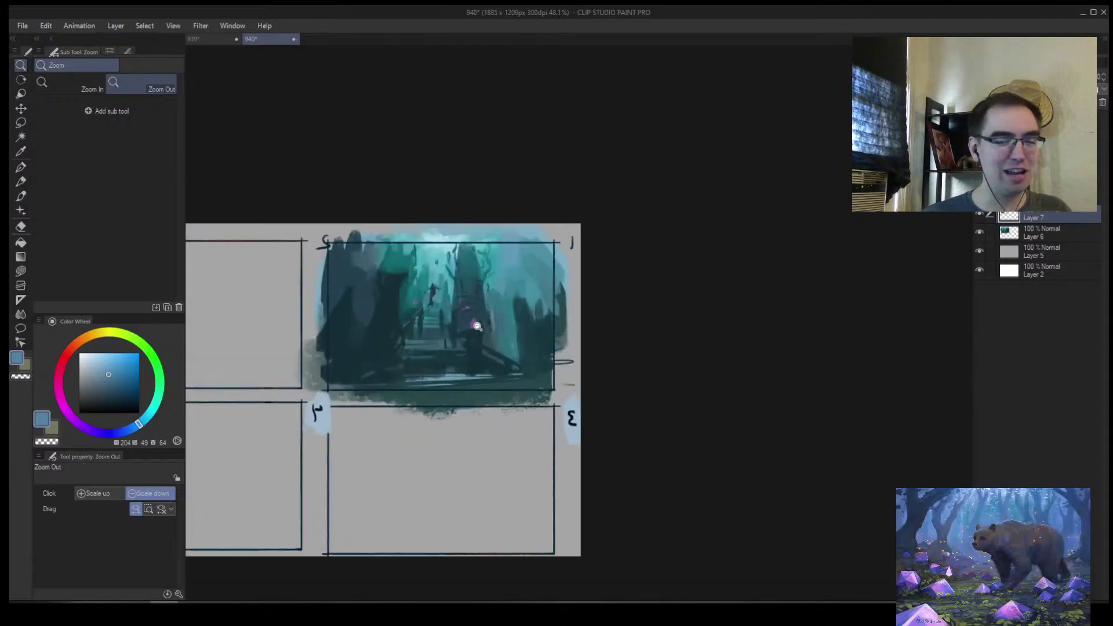
pyautogui.scroll(3, 461, 319)
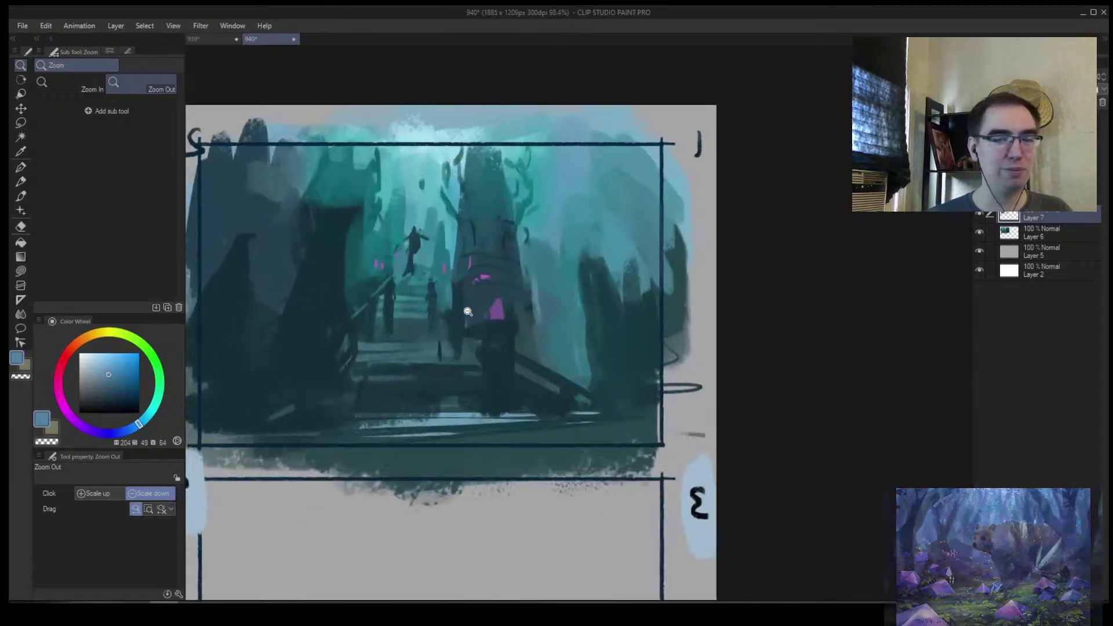
pyautogui.scroll(-3, 467, 310)
pyautogui.scroll(2, 427, 335)
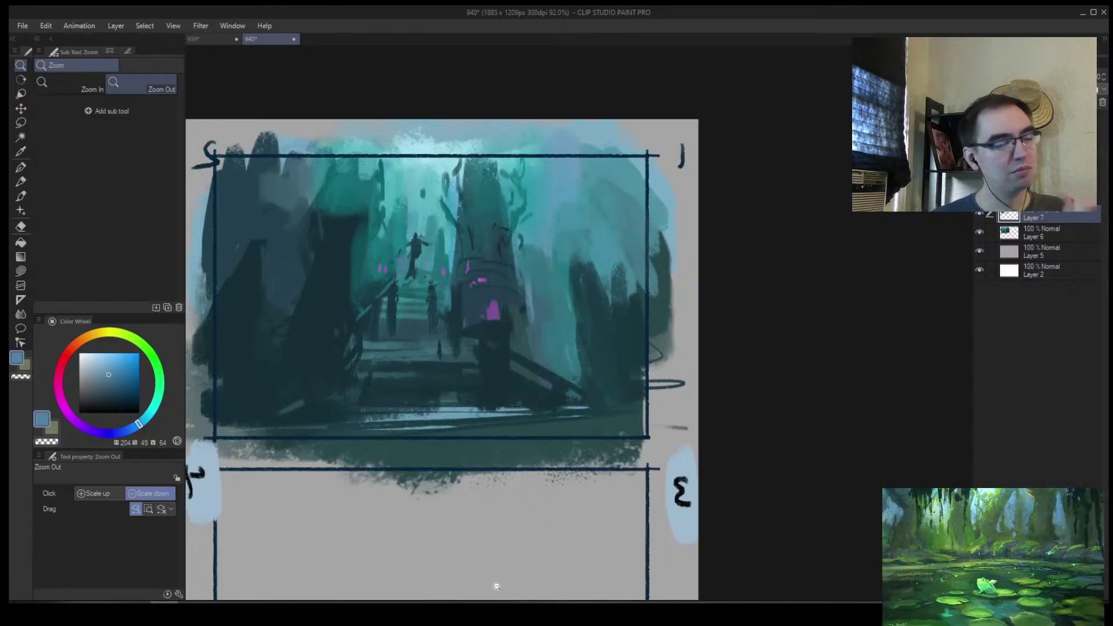
# Paint over the distinct dark background columns near the frame's outer edge with broad teal vertical strokes, enlarging the brush
pyautogui.moveTo(496, 356)
pyautogui.mouseDown()
pyautogui.moveTo(481, 365)
pyautogui.moveTo(497, 330)
pyautogui.mouseUp()
pyautogui.moveTo(582, 255)
pyautogui.mouseDown()
pyautogui.moveTo(560, 272)
pyautogui.moveTo(593, 258)
pyautogui.mouseUp()
pyautogui.keyDown('alt'); pyautogui.click(522, 300); pyautogui.keyUp('alt')
pyautogui.moveTo(554, 337)
pyautogui.mouseDown()
pyautogui.moveTo(551, 367)
pyautogui.moveTo(565, 377)
pyautogui.mouseUp()
pyautogui.moveTo(632, 226); pyautogui.dragTo(630, 366)
pyautogui.press(']')
pyautogui.press(']')
pyautogui.press(']')
pyautogui.press(']')
pyautogui.press(']')
pyautogui.press(']')
pyautogui.moveTo(622, 351); pyautogui.dragTo(625, 400)
pyautogui.keyDown('alt'); pyautogui.click(622, 324); pyautogui.keyUp('alt')
pyautogui.moveTo(650, 266); pyautogui.dragTo(653, 379)
pyautogui.keyDown('alt'); pyautogui.click(592, 231); pyautogui.keyUp('alt')
pyautogui.moveTo(610, 255)
pyautogui.mouseDown()
pyautogui.moveTo(600, 354)
pyautogui.moveTo(600, 335)
pyautogui.moveTo(624, 353)
pyautogui.mouseUp()
# Blend the upper part of the repainted outer background with smaller teal strokes, leaving a dark mass along the base
pyautogui.hotkey('ctrl', 'space')
pyautogui.moveTo(642, 305)
pyautogui.mouseDown()
pyautogui.moveTo(631, 325)
pyautogui.moveTo(655, 262)
pyautogui.moveTo(633, 304)
pyautogui.moveTo(687, 288)
pyautogui.mouseUp()
pyautogui.press('[')
pyautogui.keyDown('alt'); pyautogui.click(636, 259); pyautogui.keyUp('alt')
pyautogui.keyDown('alt'); pyautogui.click(660, 232); pyautogui.keyUp('alt')
pyautogui.moveTo(646, 253); pyautogui.dragTo(693, 282)
pyautogui.keyDown('alt'); pyautogui.click(720, 282); pyautogui.keyUp('alt')
pyautogui.hotkey('ctrl', 'space')
pyautogui.moveTo(655, 334); pyautogui.dragTo(655, 350)
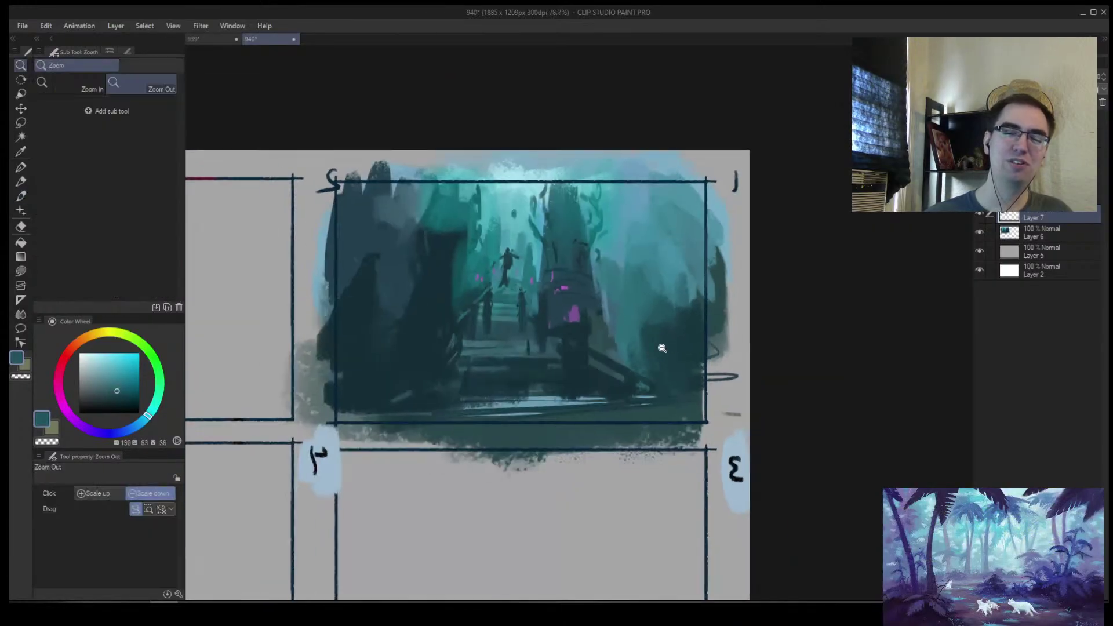
# Restore the unmirrored view and paint a dark wing-shaped stroke in the open mist beside the ringed column, using brush size 20
pyautogui.press('h')
pyautogui.moveTo(776, 322); pyautogui.dragTo(603, 345)
pyautogui.scroll(1, 420, 282)
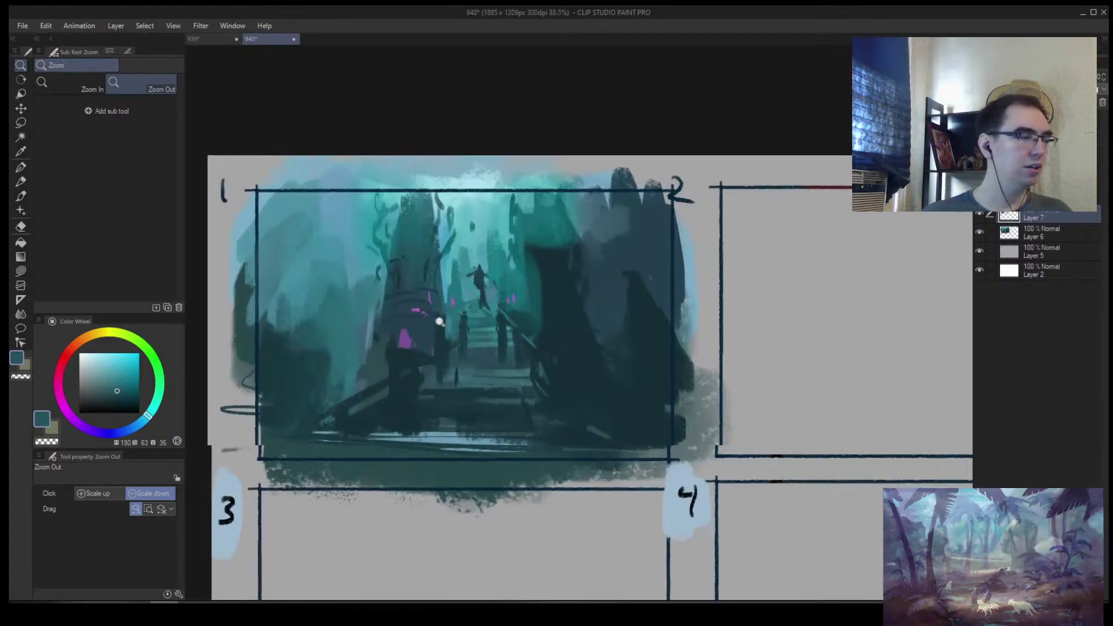
pyautogui.hotkey('alt', 'Tab')
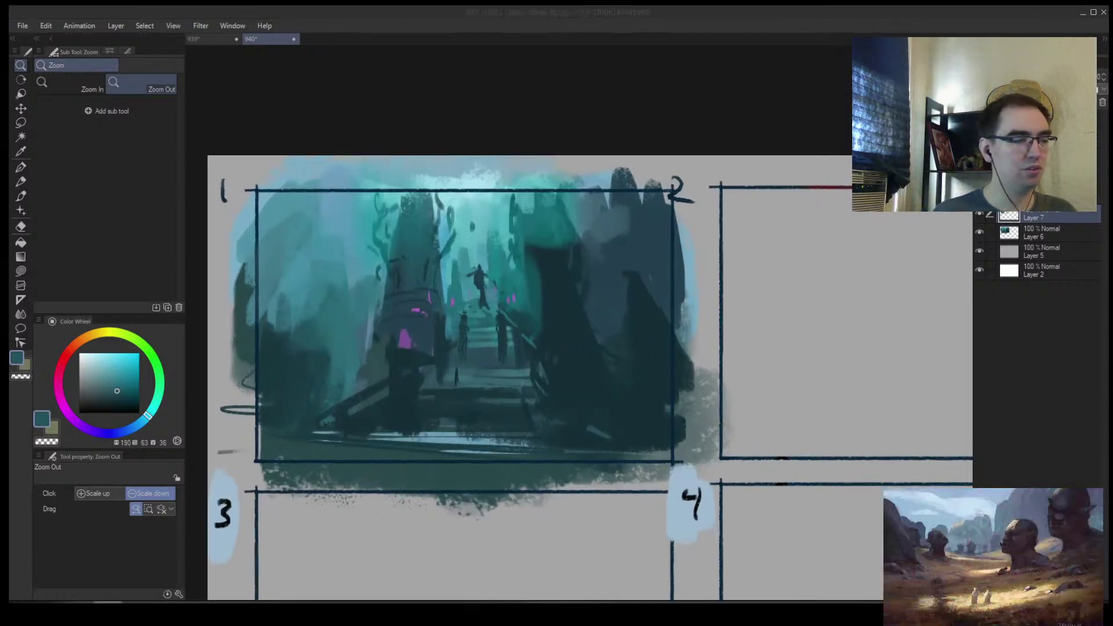
pyautogui.scroll(3, 486, 340)
pyautogui.press('b')
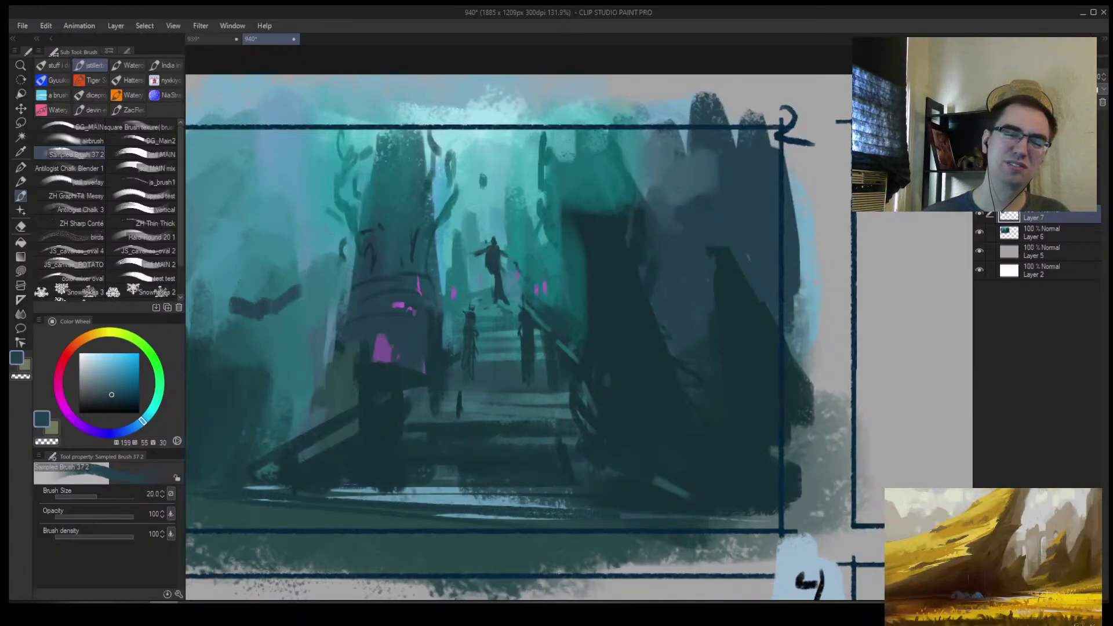
pyautogui.hotkey('alt', 'space')
pyautogui.click(409, 304)
pyautogui.scroll(3, 408, 304)
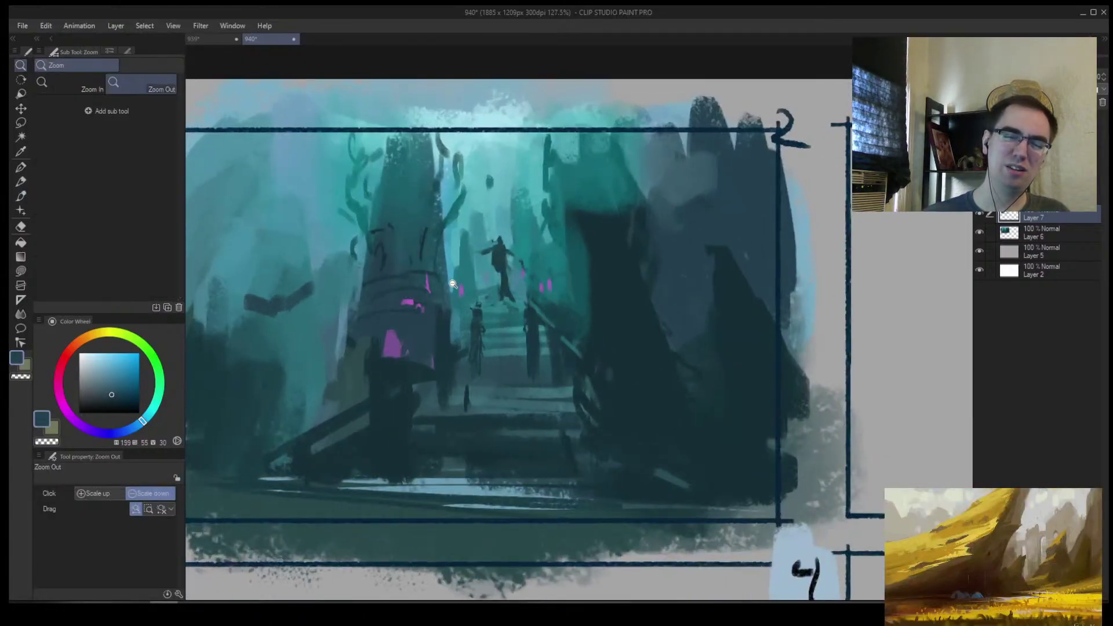
# Deepen the shadowed background below the wing-shaped stroke with dark teal strokes at brush size 30
pyautogui.moveTo(250, 422); pyautogui.dragTo(387, 382)
pyautogui.press(']')
pyautogui.press('[')
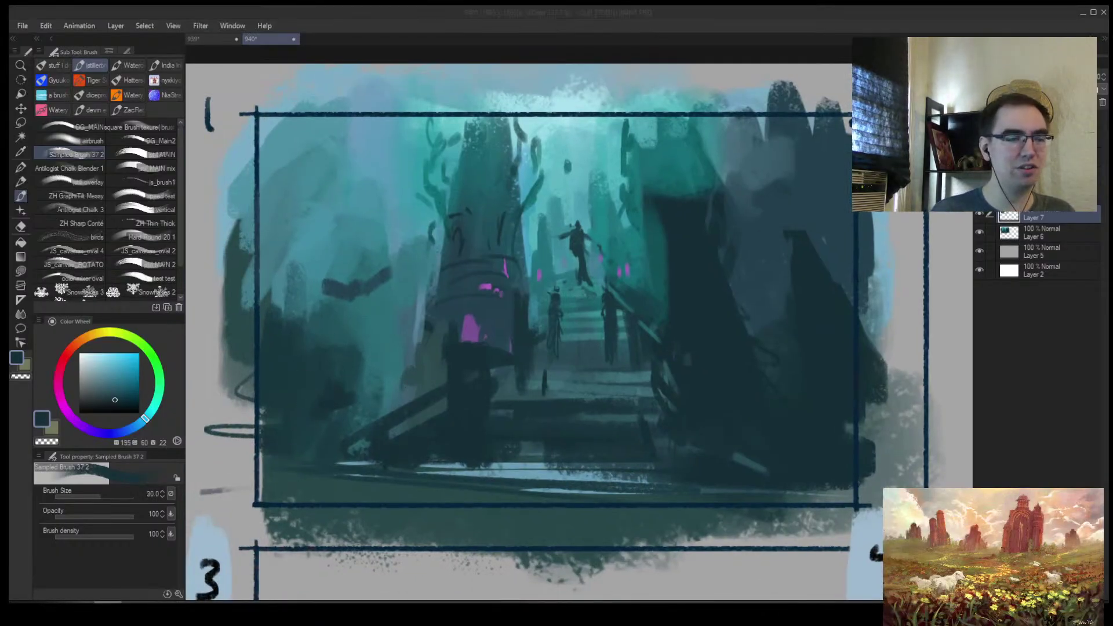
pyautogui.moveTo(424, 362); pyautogui.dragTo(450, 348)
# Block in a dark hooked figure in the mist below the wing-shaped stroke, using a brush up to size 17
pyautogui.press('[')
pyautogui.press('[')
pyautogui.press('[')
pyautogui.press('[')
pyautogui.press('[')
pyautogui.press('[')
pyautogui.press('[')
pyautogui.moveTo(348, 368)
pyautogui.mouseDown()
pyautogui.moveTo(339, 331)
pyautogui.moveTo(349, 384)
pyautogui.mouseUp()
pyautogui.moveTo(339, 354)
pyautogui.mouseDown()
pyautogui.moveTo(359, 322)
pyautogui.moveTo(342, 332)
pyautogui.moveTo(356, 337)
pyautogui.moveTo(348, 324)
pyautogui.moveTo(332, 327)
pyautogui.moveTo(328, 311)
pyautogui.moveTo(360, 344)
pyautogui.moveTo(329, 322)
pyautogui.moveTo(346, 388)
pyautogui.moveTo(322, 412)
pyautogui.moveTo(329, 353)
pyautogui.moveTo(329, 376)
pyautogui.mouseUp()
pyautogui.press(']')
pyautogui.press('[')
pyautogui.press(']')
pyautogui.press(']')
pyautogui.press(']')
pyautogui.moveTo(332, 333)
pyautogui.mouseDown()
pyautogui.moveTo(323, 373)
pyautogui.moveTo(342, 390)
pyautogui.moveTo(342, 373)
pyautogui.mouseUp()
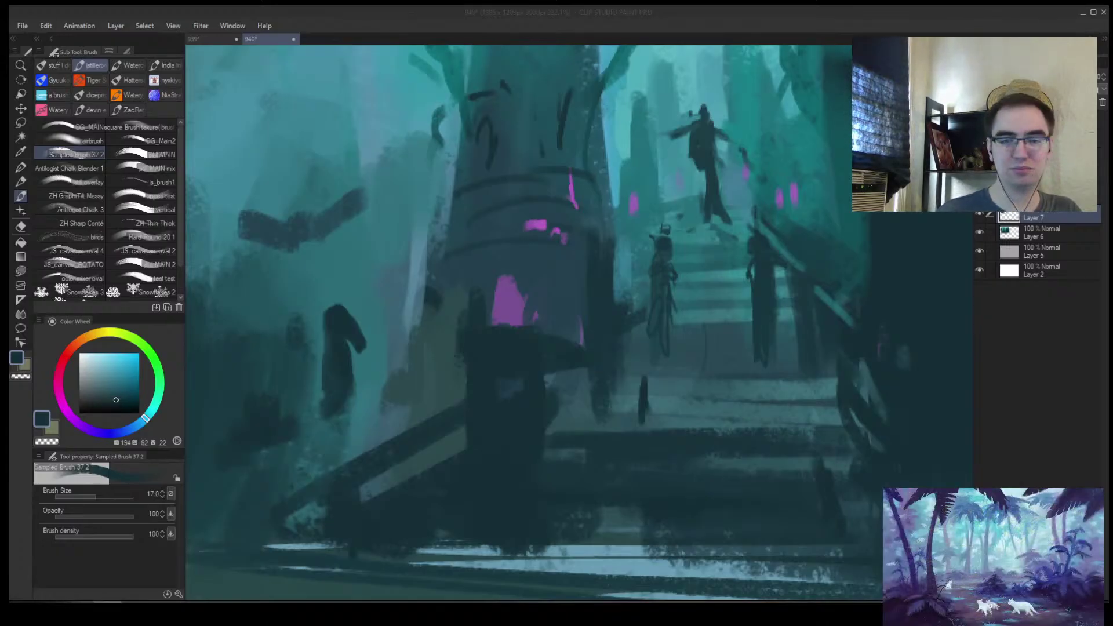
# Reshape the hooked figure's lower body into a thin curled tail, varying the brush up to size 17
pyautogui.moveTo(399, 337)
pyautogui.mouseDown()
pyautogui.moveTo(374, 348)
pyautogui.moveTo(384, 343)
pyautogui.moveTo(343, 340)
pyautogui.moveTo(363, 371)
pyautogui.moveTo(337, 387)
pyautogui.moveTo(336, 405)
pyautogui.moveTo(351, 406)
pyautogui.mouseUp()
pyautogui.press('[')
pyautogui.keyDown('alt'); pyautogui.click(353, 342); pyautogui.keyUp('alt')
pyautogui.press('[')
pyautogui.keyDown('alt'); pyautogui.click(372, 357); pyautogui.keyUp('alt')
pyautogui.press(']')
pyautogui.keyDown('alt'); pyautogui.click(357, 360); pyautogui.keyUp('alt')
pyautogui.press('[')
pyautogui.press('[')
pyautogui.press(']')
pyautogui.press(']')
pyautogui.press(']')
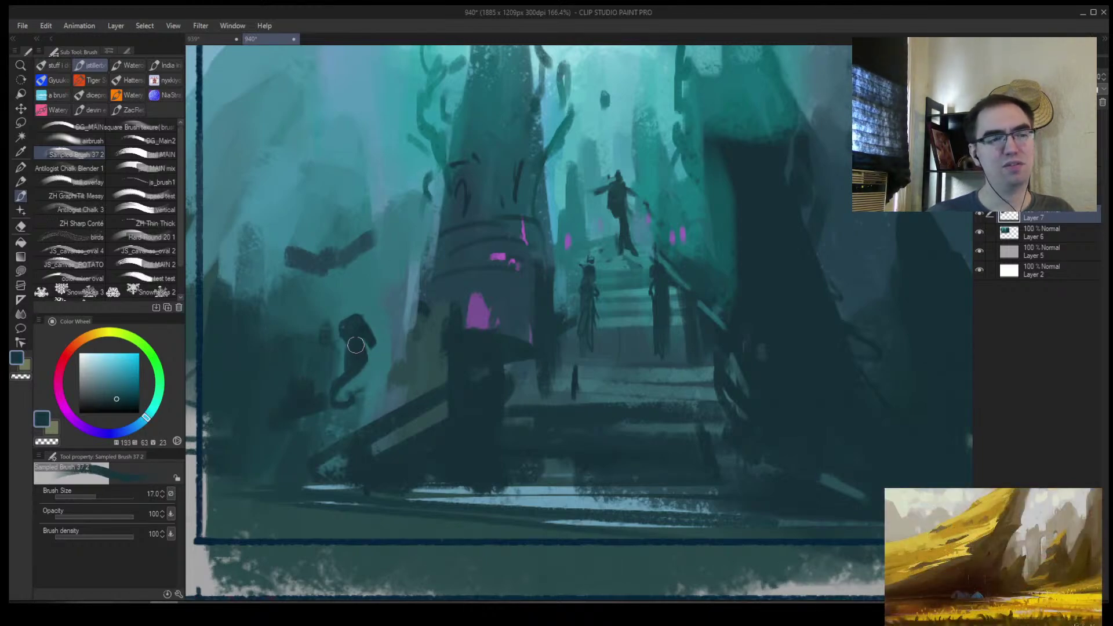
# Add a dark upright prong rising behind the curled-tail figure's body
pyautogui.press(']')
pyautogui.moveTo(358, 346); pyautogui.dragTo(351, 358)
pyautogui.keyDown('alt'); pyautogui.click(332, 350); pyautogui.keyUp('alt')
pyautogui.press('[')
pyautogui.press('[')
pyautogui.press('[')
pyautogui.keyDown('alt'); pyautogui.click(334, 336); pyautogui.keyUp('alt')
pyautogui.moveTo(336, 333)
pyautogui.mouseDown()
pyautogui.moveTo(337, 352)
pyautogui.moveTo(345, 315)
pyautogui.moveTo(372, 320)
pyautogui.moveTo(338, 354)
pyautogui.moveTo(335, 407)
pyautogui.moveTo(349, 378)
pyautogui.moveTo(331, 382)
pyautogui.moveTo(340, 382)
pyautogui.mouseUp()
# Rework the curled-tail figure's head and belly into a seahorse-like silhouette, using a brush up to size 15
pyautogui.keyDown('alt'); pyautogui.click(361, 337); pyautogui.keyUp('alt')
pyautogui.press('[')
pyautogui.keyDown('alt'); pyautogui.click(371, 354); pyautogui.keyUp('alt')
pyautogui.keyDown('alt'); pyautogui.click(355, 358); pyautogui.keyUp('alt')
pyautogui.press(']')
pyautogui.keyDown('alt'); pyautogui.click(358, 385); pyautogui.keyUp('alt')
pyautogui.keyDown('alt'); pyautogui.click(348, 368); pyautogui.keyUp('alt')
pyautogui.keyDown('alt'); pyautogui.click(358, 385); pyautogui.keyUp('alt')
pyautogui.keyDown('alt'); pyautogui.click(356, 360); pyautogui.keyUp('alt')
pyautogui.keyDown('alt'); pyautogui.click(348, 363); pyautogui.keyUp('alt')
pyautogui.press(']')
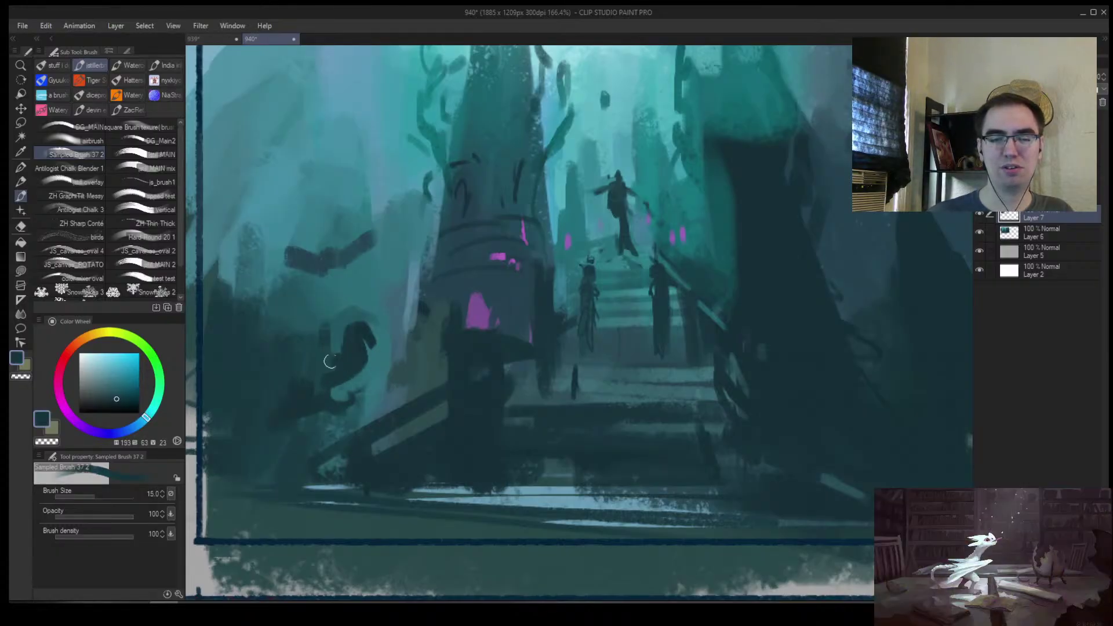
# Carve the prong behind the seahorse creature into a small rider with a rounded head, using a size 7 brush
pyautogui.scroll(3, 330, 361)
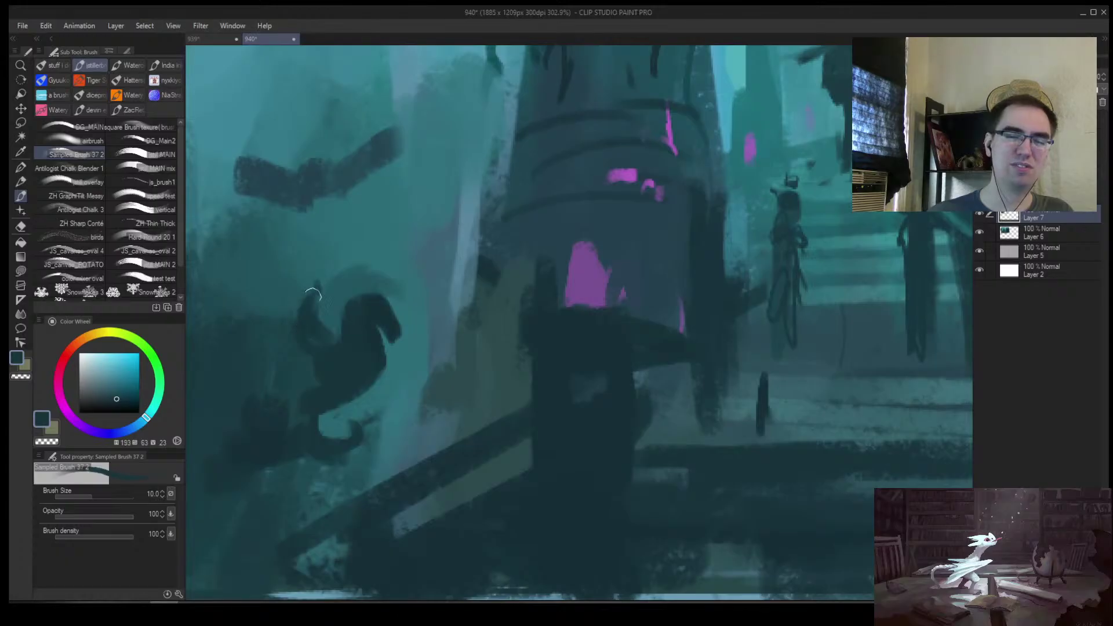
pyautogui.press('[')
pyautogui.press('[')
pyautogui.press('[')
pyautogui.press('[')
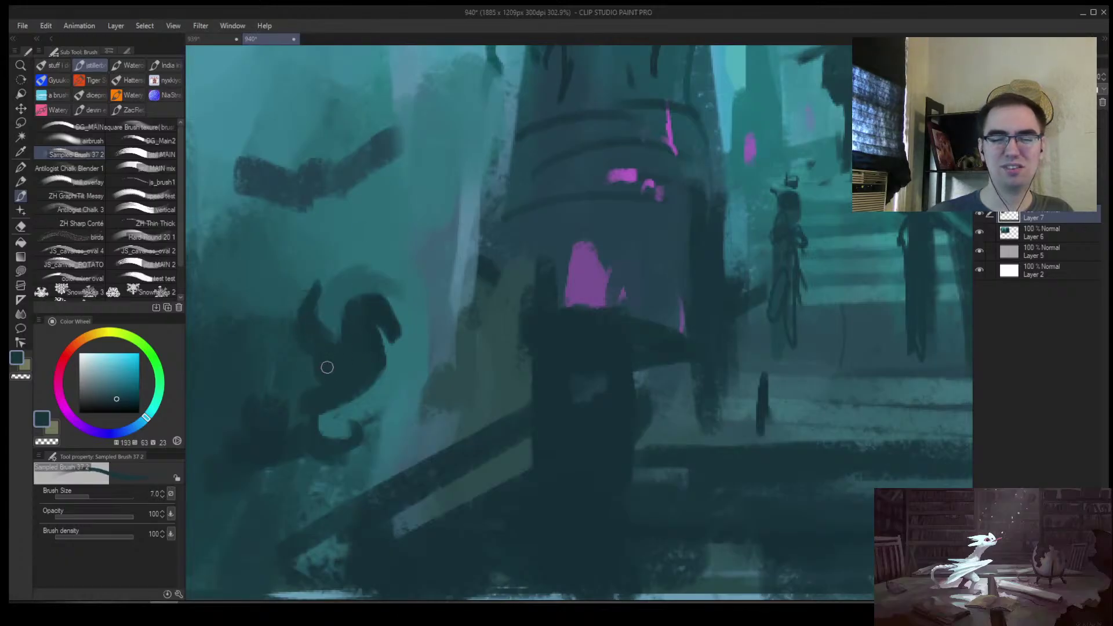
pyautogui.keyDown('alt'); pyautogui.click(303, 289); pyautogui.keyUp('alt')
pyautogui.moveTo(305, 295)
pyautogui.mouseDown()
pyautogui.moveTo(320, 280)
pyautogui.moveTo(322, 302)
pyautogui.mouseUp()
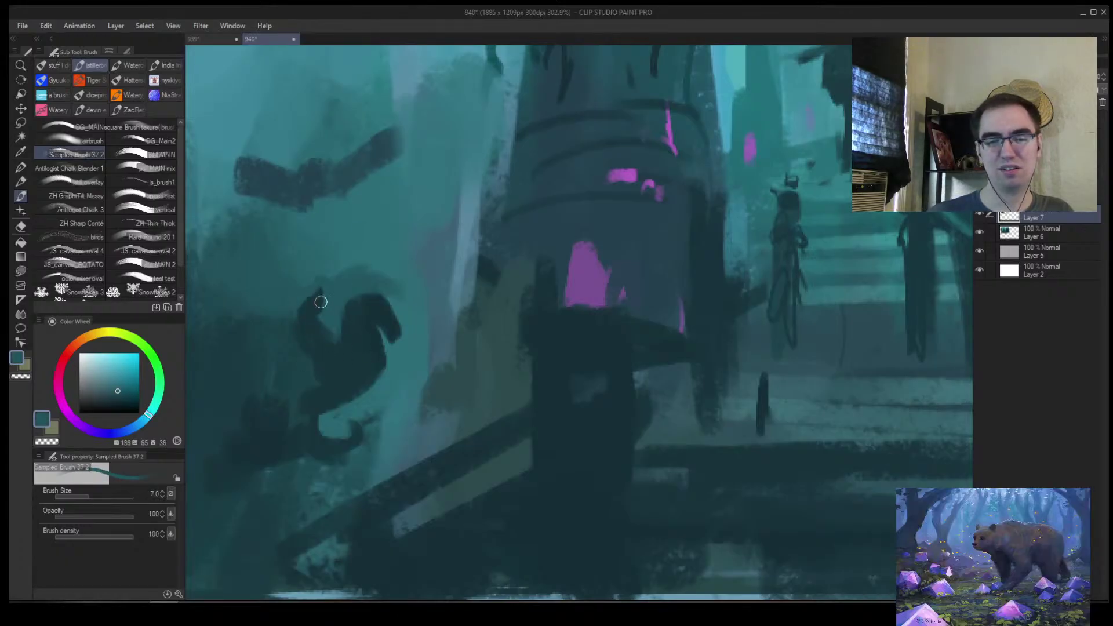
pyautogui.keyDown('alt'); pyautogui.click(327, 295); pyautogui.keyUp('alt')
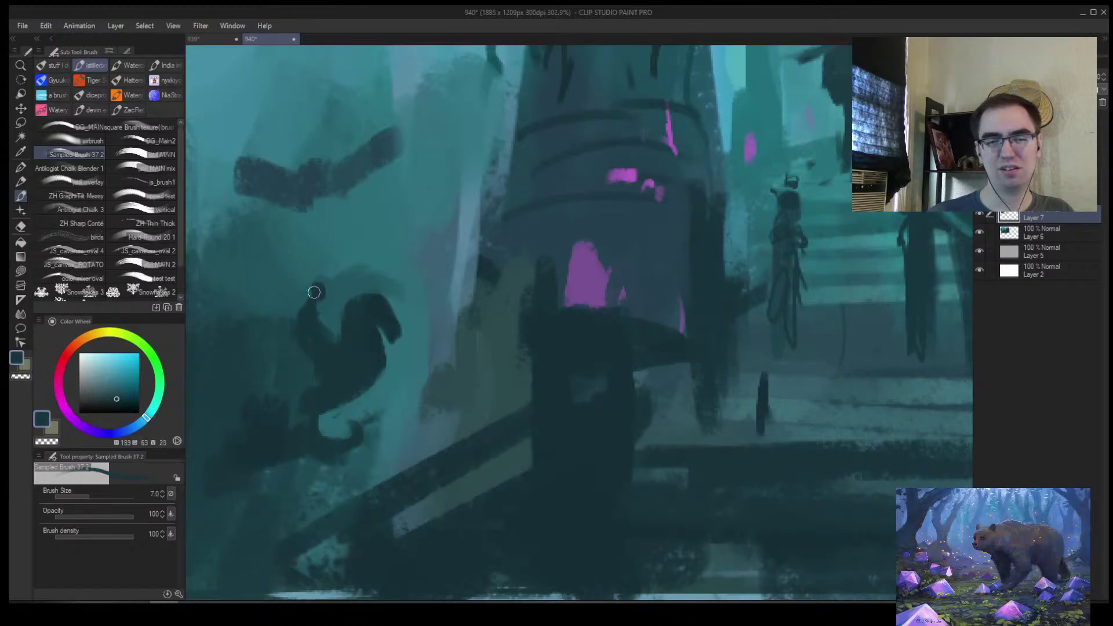
pyautogui.press('h')
pyautogui.moveTo(825, 344); pyautogui.dragTo(651, 312)
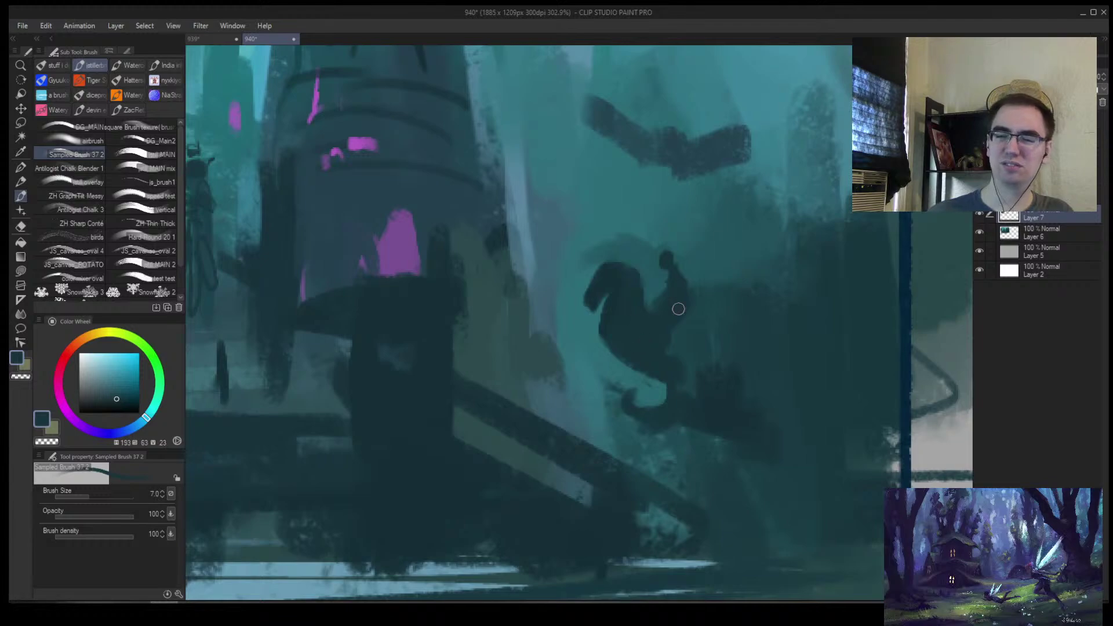
pyautogui.keyDown('alt'); pyautogui.click(733, 268); pyautogui.keyUp('alt')
# Try a forward-reaching arm stroke on the small rider
pyautogui.moveTo(658, 352); pyautogui.dragTo(625, 377)
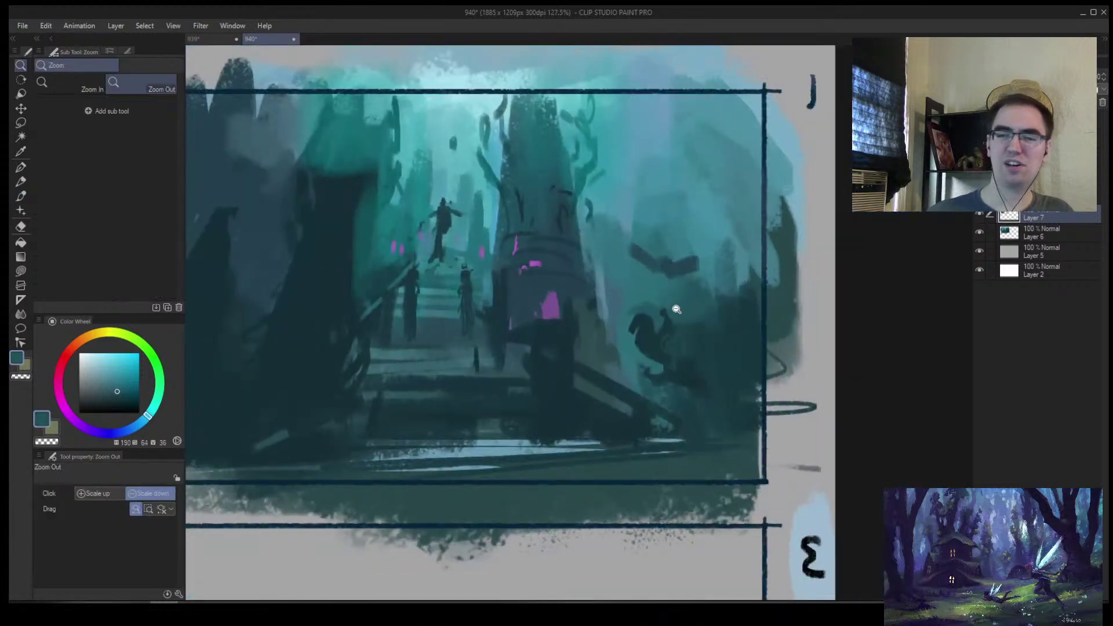
pyautogui.moveTo(638, 313); pyautogui.dragTo(675, 284)
pyautogui.press('h')
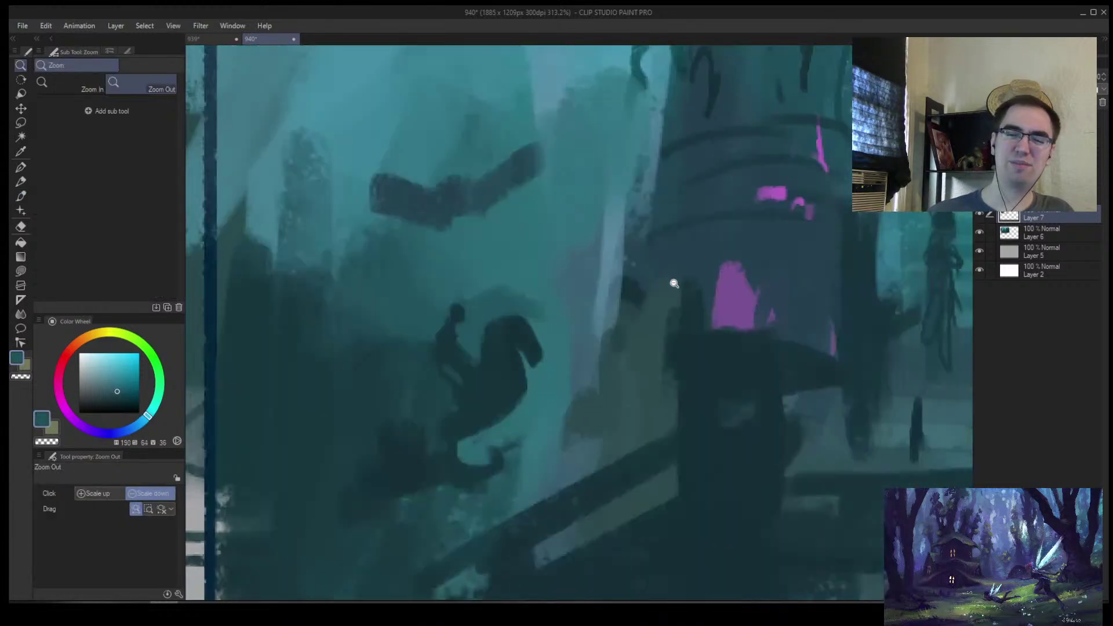
pyautogui.keyDown('alt'); pyautogui.click(457, 342); pyautogui.keyUp('alt')
pyautogui.moveTo(454, 336); pyautogui.dragTo(478, 341)
pyautogui.press('[')
pyautogui.press('[')
pyautogui.hotkey('ctrl', 'z')
# Paint the rider's arm reaching toward the seahorse's neck, using brush sizes 3 to 4
pyautogui.press('[')
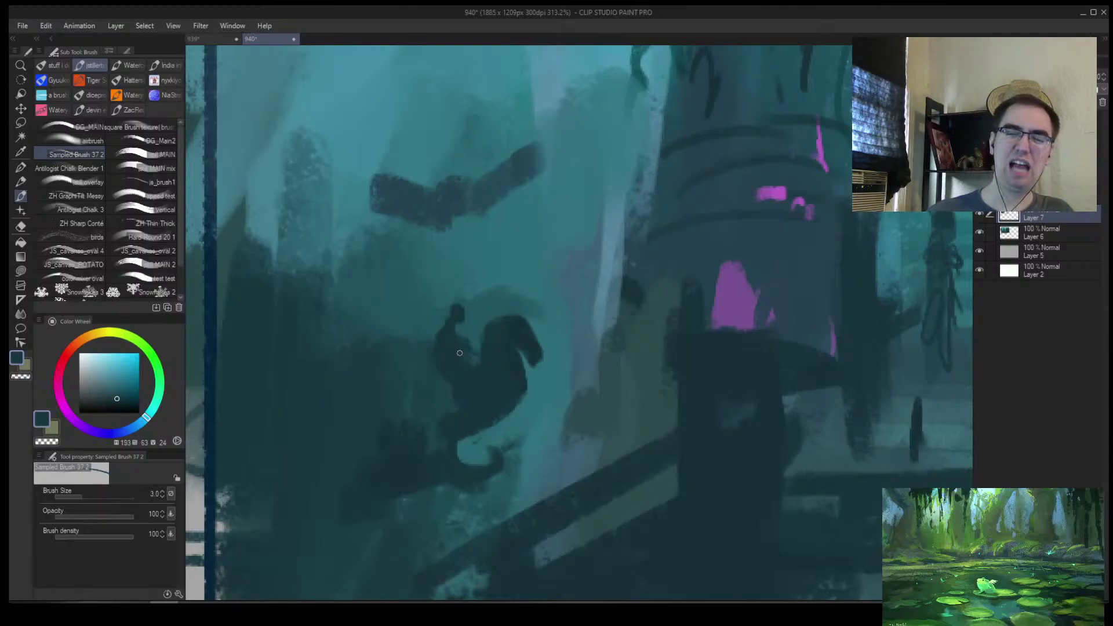
pyautogui.keyDown('alt'); pyautogui.click(461, 349); pyautogui.keyUp('alt')
pyautogui.keyDown('alt'); pyautogui.click(451, 348); pyautogui.keyUp('alt')
pyautogui.press(']')
pyautogui.keyDown('alt'); pyautogui.click(471, 340); pyautogui.keyUp('alt')
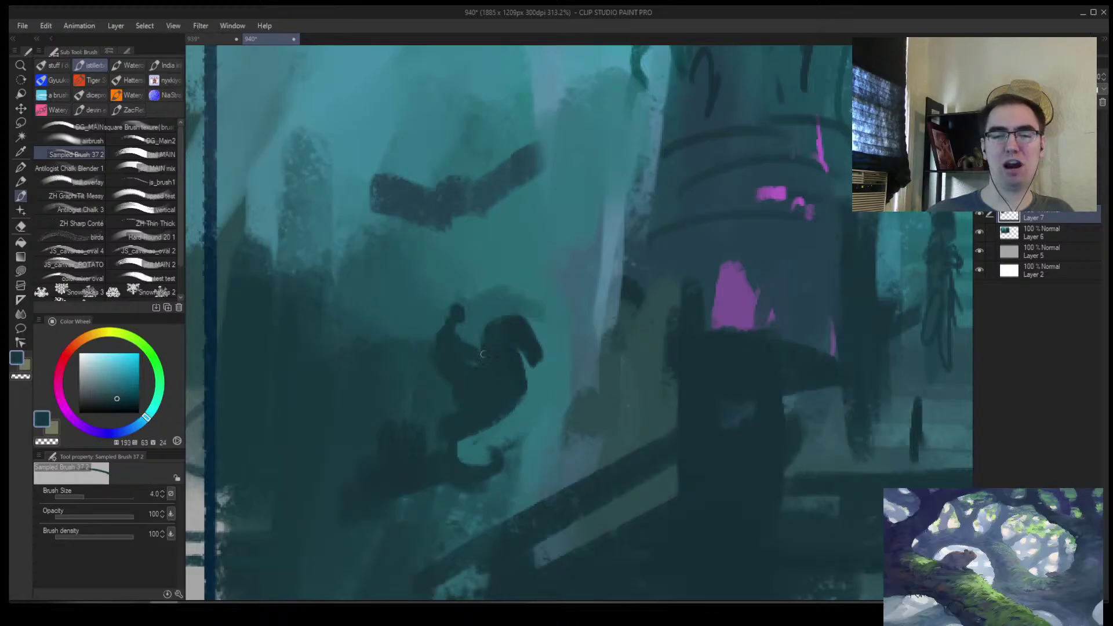
pyautogui.keyDown('alt'); pyautogui.click(458, 345); pyautogui.keyUp('alt')
pyautogui.keyDown('alt'); pyautogui.click(474, 356); pyautogui.keyUp('alt')
pyautogui.keyDown('alt'); pyautogui.click(463, 356); pyautogui.keyUp('alt')
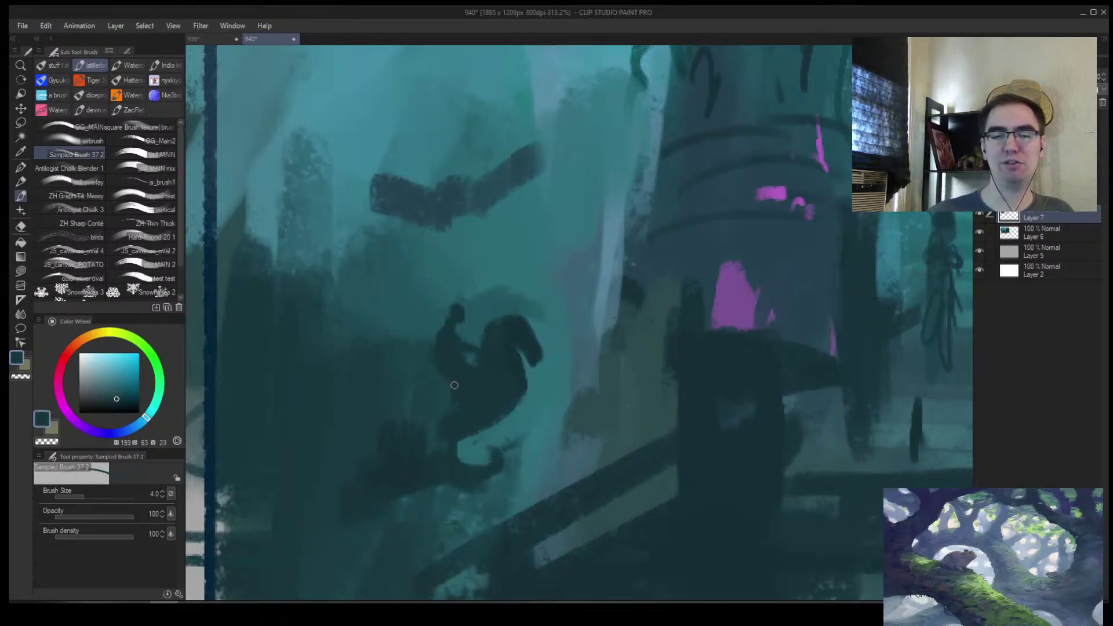
# Add a thin pointed crest to the rider's head with a size 3 brush and touch up the arm
pyautogui.press('[')
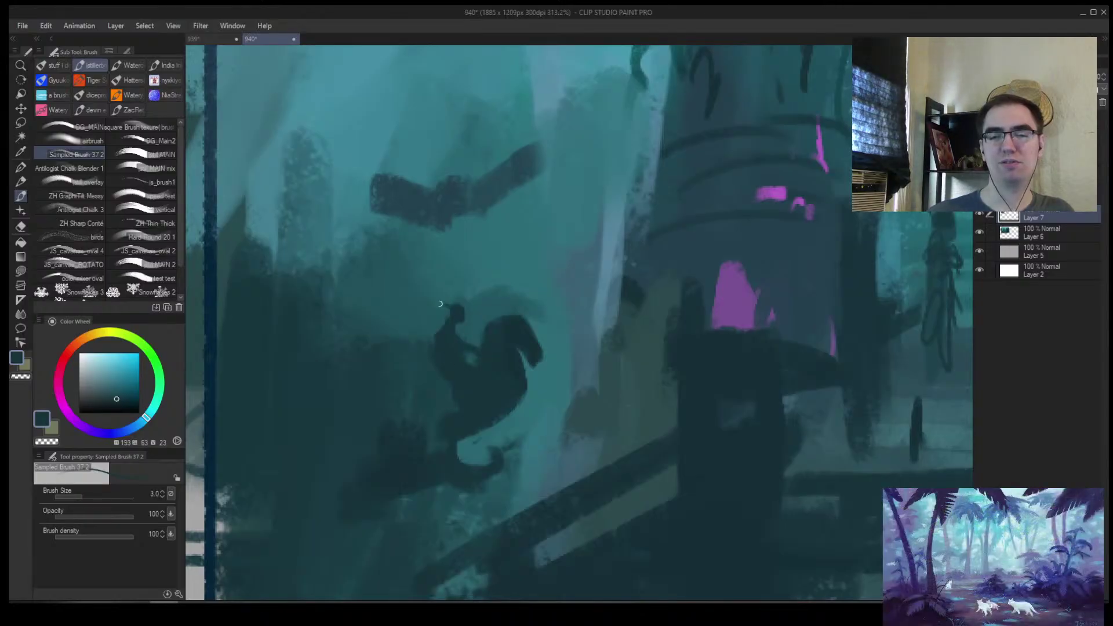
pyautogui.moveTo(443, 300)
pyautogui.mouseDown()
pyautogui.moveTo(450, 305)
pyautogui.moveTo(419, 306)
pyautogui.moveTo(432, 312)
pyautogui.mouseUp()
pyautogui.press(']')
pyautogui.press(']')
pyautogui.moveTo(479, 350); pyautogui.dragTo(472, 355)
# Touch up the dark area beneath the seahorse rider with a larger brush in the mirrored view
pyautogui.press('h')
pyautogui.hotkey('ctrl', 'space')
pyautogui.moveTo(719, 323); pyautogui.dragTo(675, 326)
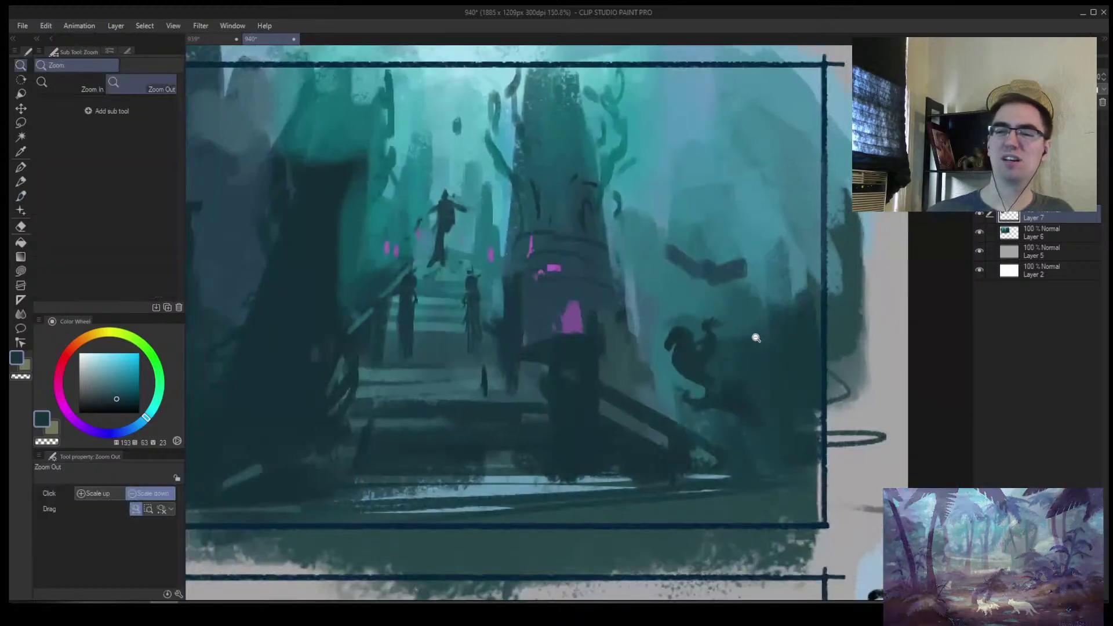
pyautogui.moveTo(755, 338); pyautogui.dragTo(794, 341)
pyautogui.press(']')
pyautogui.press(']')
pyautogui.keyDown('alt'); pyautogui.click(687, 411); pyautogui.keyUp('alt')
pyautogui.press(']')
pyautogui.keyDown('alt'); pyautogui.click(660, 429); pyautogui.keyUp('alt')
pyautogui.hotkey('alt', 'space')
pyautogui.moveTo(659, 431); pyautogui.dragTo(589, 485)
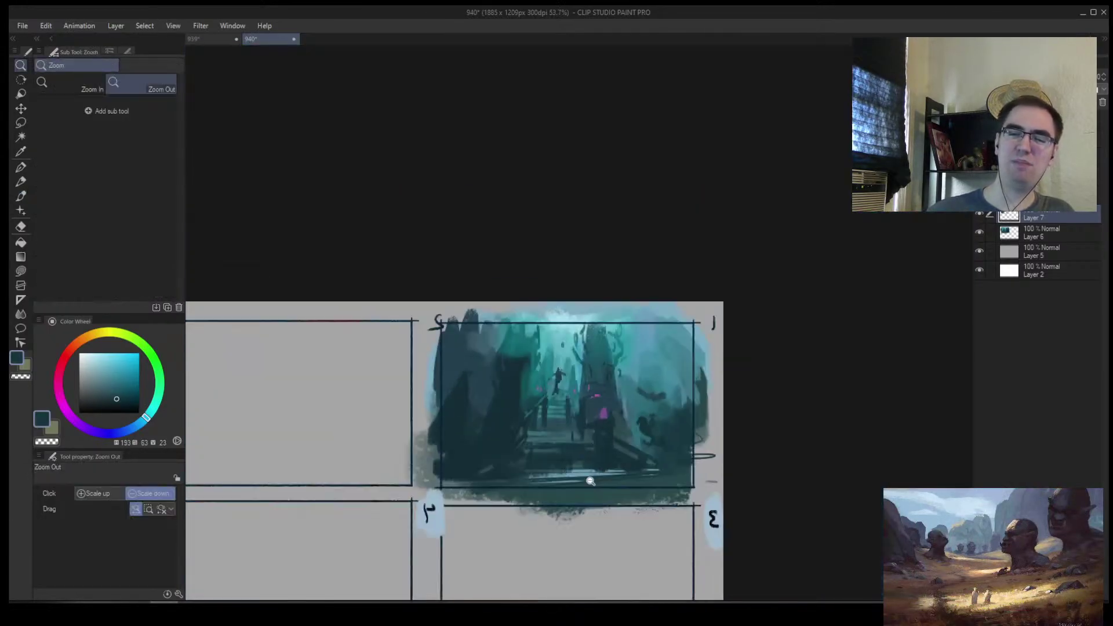
# Lasso the seahorse rider, duplicate it onto its own layer and move the copy up beside the ringed column
pyautogui.press('h')
pyautogui.moveTo(542, 415)
pyautogui.mouseDown()
pyautogui.moveTo(557, 414)
pyautogui.moveTo(486, 408)
pyautogui.moveTo(485, 391)
pyautogui.moveTo(497, 394)
pyautogui.moveTo(487, 446)
pyautogui.moveTo(445, 480)
pyautogui.moveTo(456, 433)
pyautogui.moveTo(430, 383)
pyautogui.moveTo(474, 392)
pyautogui.mouseUp()
pyautogui.press('m')
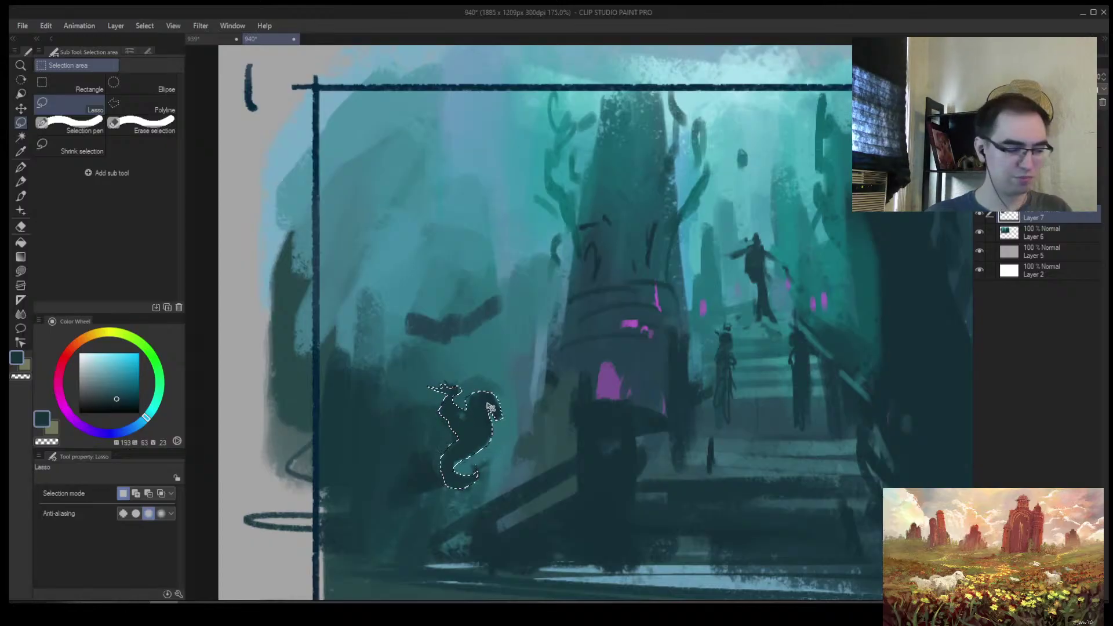
pyautogui.hotkey('ctrl', 'c')
pyautogui.hotkey('ctrl', 'v')
pyautogui.press('k')
pyautogui.moveTo(473, 455)
pyautogui.mouseDown()
pyautogui.moveTo(531, 335)
pyautogui.moveTo(564, 365)
pyautogui.moveTo(534, 366)
pyautogui.mouseUp()
# Reposition the seahorse rider copy and scale it down to 52%
pyautogui.hotkey('alt', 'space')
pyautogui.moveTo(616, 380); pyautogui.dragTo(551, 393)
pyautogui.moveTo(511, 380); pyautogui.dragTo(632, 331)
pyautogui.moveTo(619, 349); pyautogui.dragTo(419, 367)
pyautogui.hotkey('ctrl', 't')
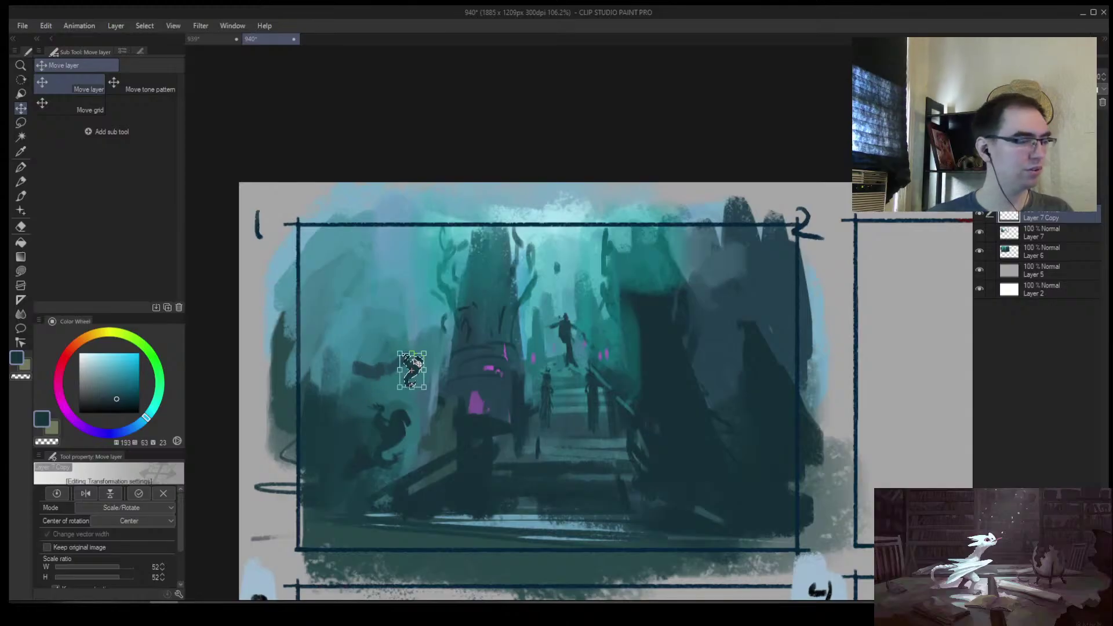
pyautogui.press('Return')
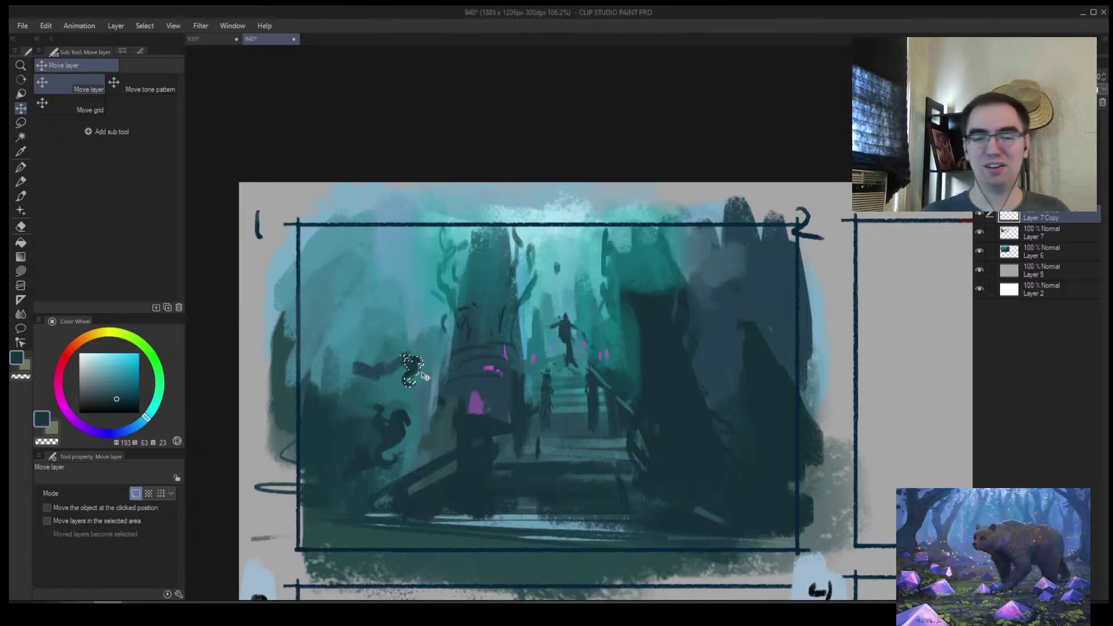
# Undo the last change to the copy, clear the selection and place the small rider above the wing-shaped stroke
pyautogui.scroll(4, 425, 373)
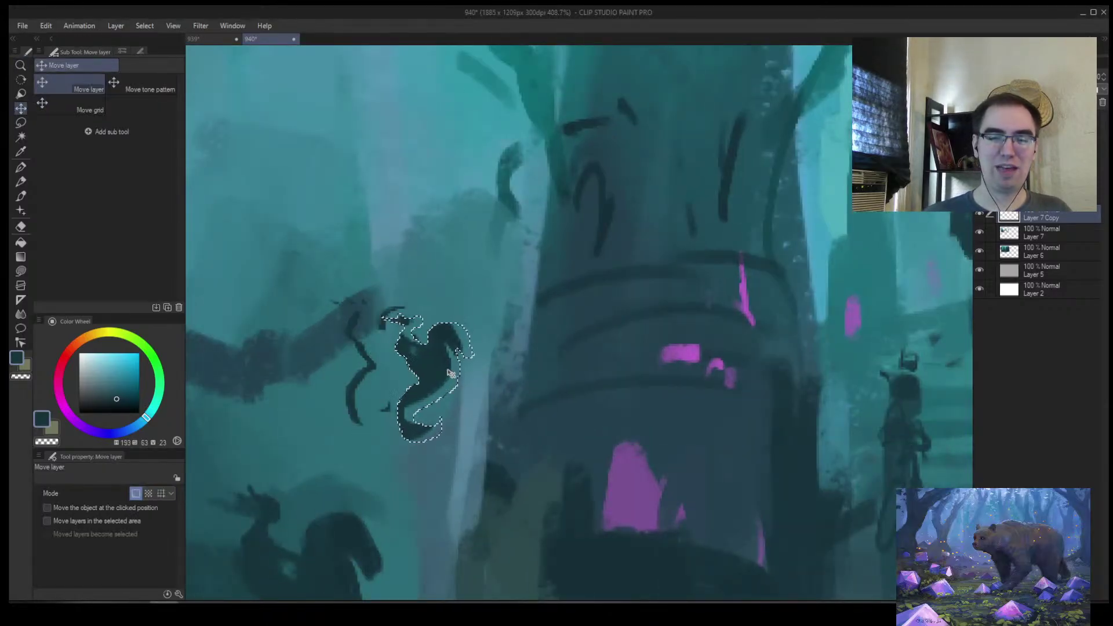
pyautogui.hotkey('ctrl', 'z')
pyautogui.hotkey('ctrl', 'd')
pyautogui.moveTo(416, 371)
pyautogui.mouseDown()
pyautogui.moveTo(441, 388)
pyautogui.moveTo(409, 385)
pyautogui.mouseUp()
pyautogui.scroll(-4, 466, 387)
pyautogui.scroll(3, 471, 380)
pyautogui.moveTo(446, 383); pyautogui.dragTo(372, 329)
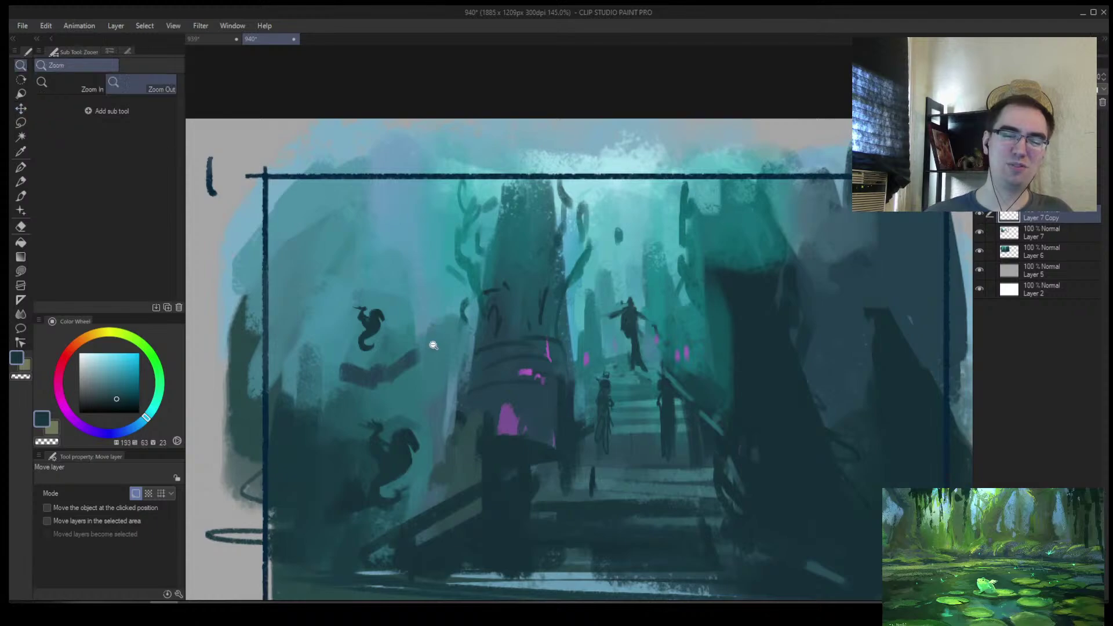
# Paint a second small dark seahorse-rider silhouette between the copy and the ringed column, refining it at brush sizes 5 to 6
pyautogui.scroll(2, 434, 323)
pyautogui.press('b')
pyautogui.press('[')
pyautogui.press('[')
pyautogui.press('[')
pyautogui.press('[')
pyautogui.press('[')
pyautogui.press('[')
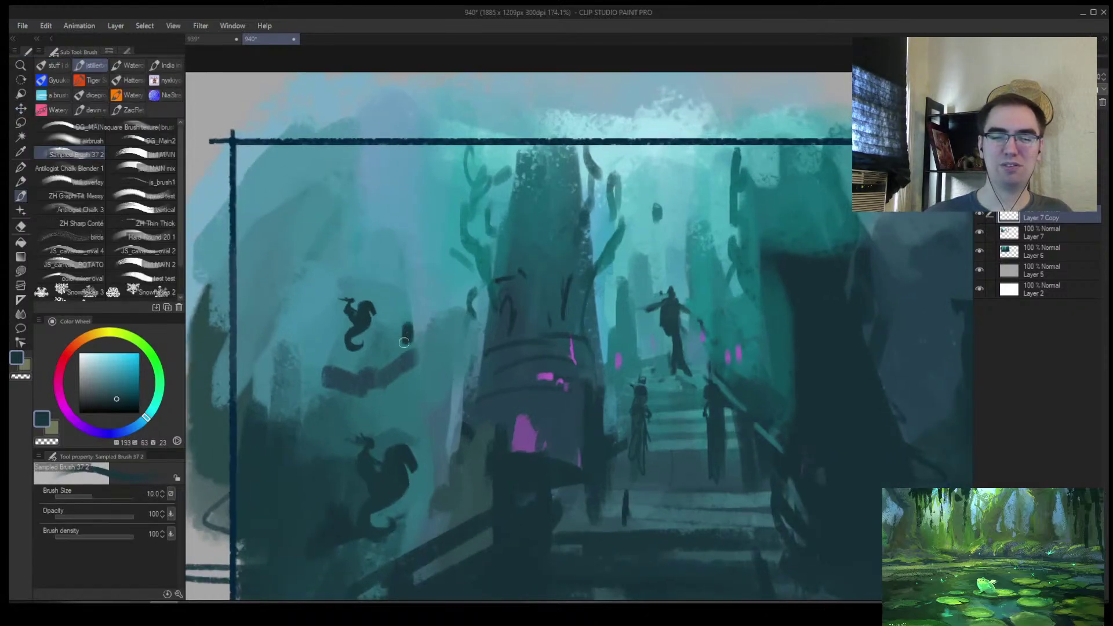
pyautogui.moveTo(410, 350); pyautogui.dragTo(410, 360)
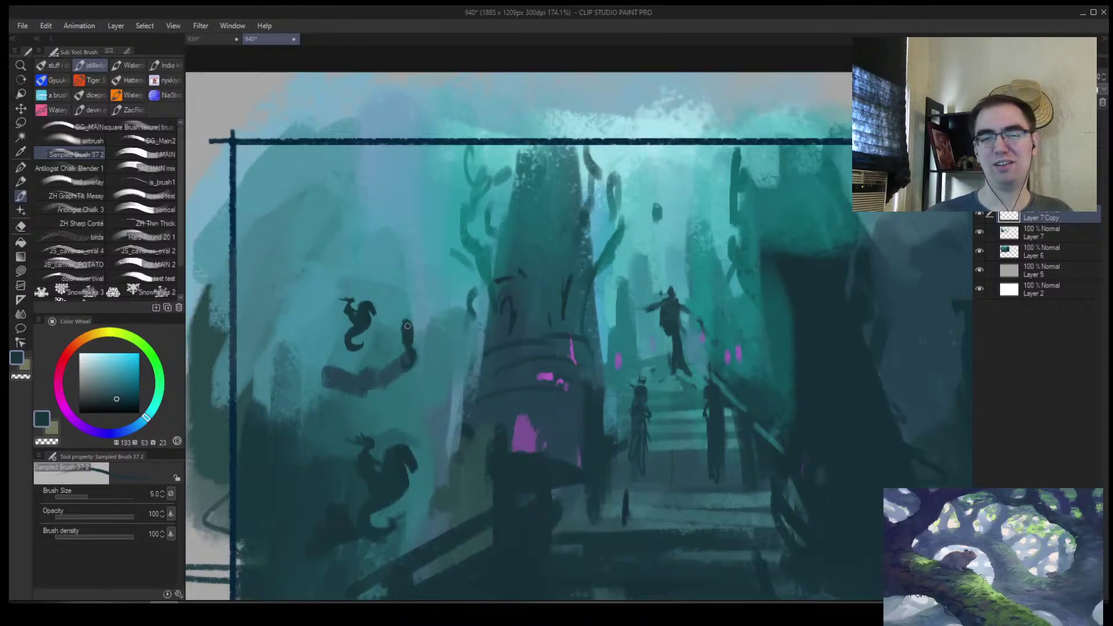
pyautogui.moveTo(402, 329); pyautogui.dragTo(410, 322)
pyautogui.keyDown('alt'); pyautogui.click(415, 323); pyautogui.keyUp('alt')
pyautogui.press(']')
pyautogui.keyDown('alt'); pyautogui.click(404, 338); pyautogui.keyUp('alt')
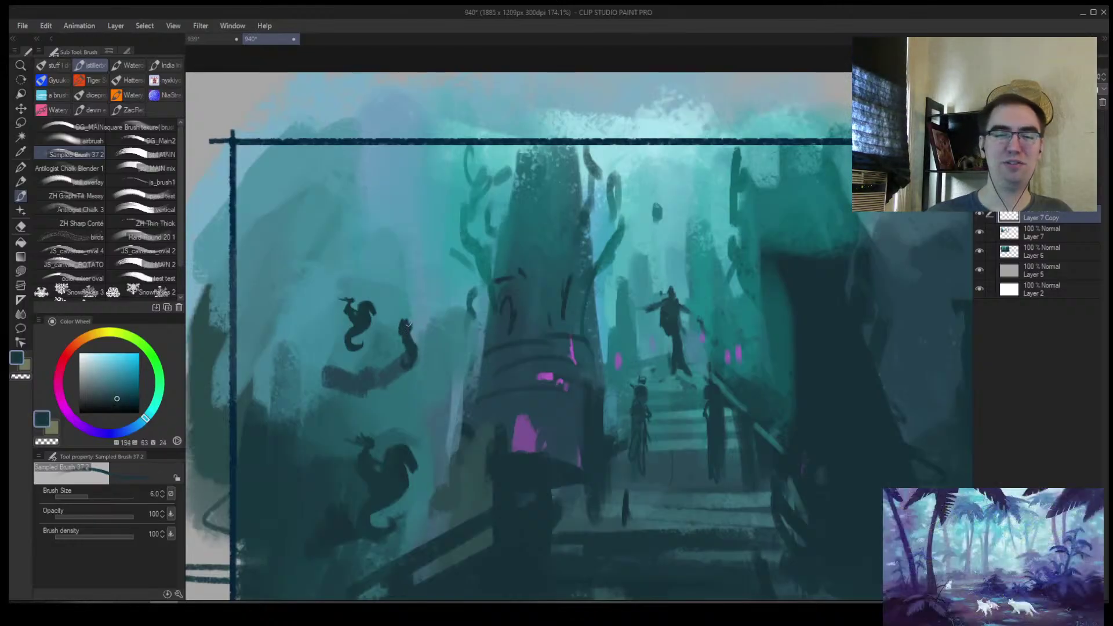
# Paint out the wing-shaped stroke beneath the small riders with sampled background teal, using a brush up to size 12
pyautogui.hotkey('alt', 'space')
pyautogui.moveTo(415, 343)
pyautogui.mouseDown()
pyautogui.moveTo(388, 372)
pyautogui.moveTo(431, 337)
pyautogui.mouseUp()
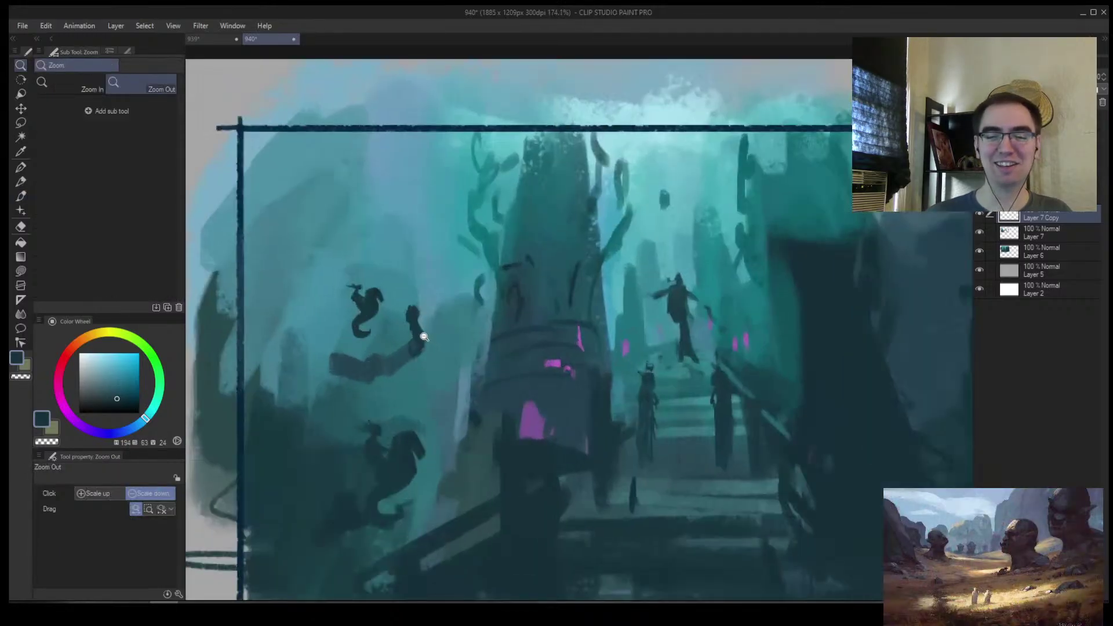
pyautogui.keyDown('alt'); pyautogui.click(410, 340); pyautogui.keyUp('alt')
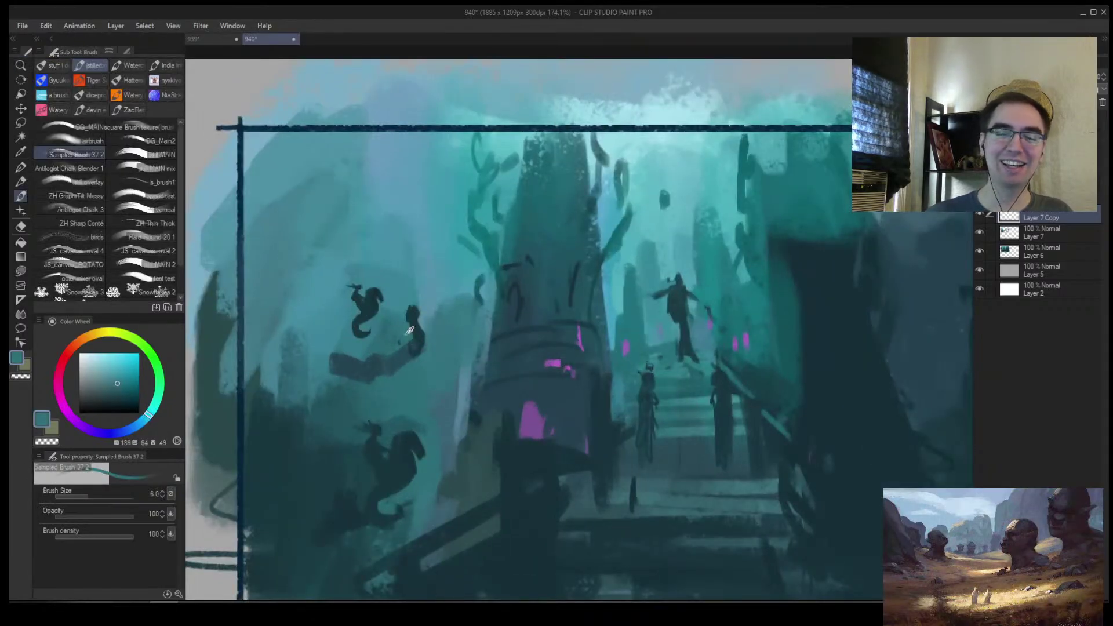
pyautogui.moveTo(409, 340); pyautogui.dragTo(410, 360)
pyautogui.press(']')
pyautogui.press(']')
pyautogui.press(']')
pyautogui.press(']')
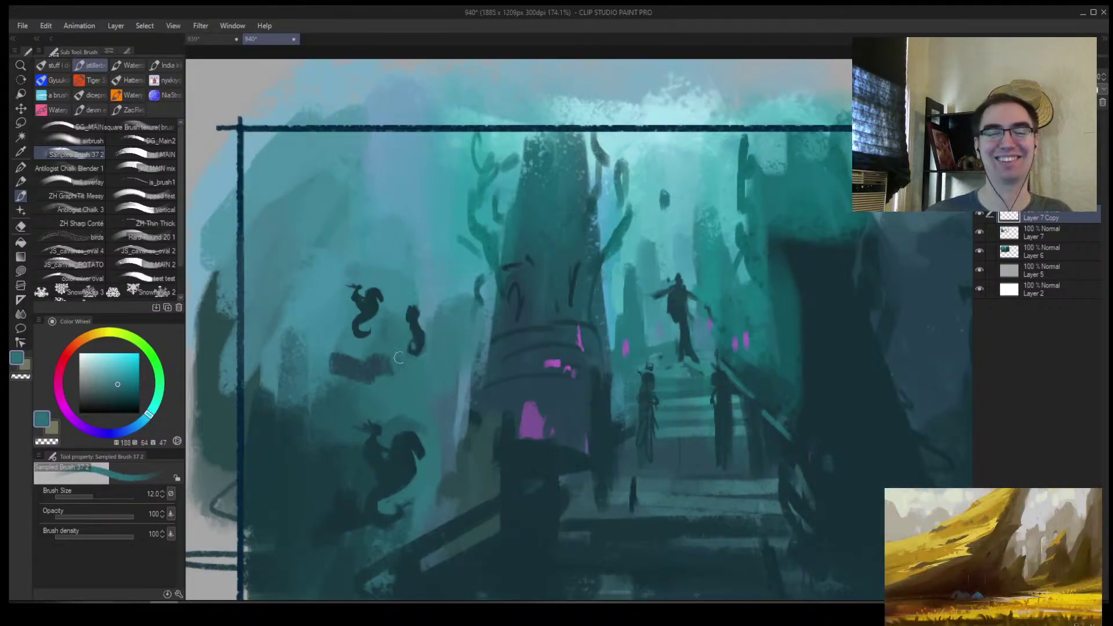
pyautogui.press('h')
pyautogui.hotkey('alt', 'space')
pyautogui.moveTo(576, 354); pyautogui.dragTo(561, 369)
pyautogui.moveTo(680, 358)
pyautogui.mouseDown()
pyautogui.moveTo(692, 351)
pyautogui.moveTo(636, 373)
pyautogui.moveTo(707, 362)
pyautogui.moveTo(668, 313)
pyautogui.moveTo(698, 327)
pyautogui.moveTo(723, 309)
pyautogui.mouseUp()
pyautogui.keyDown('alt'); pyautogui.click(651, 311); pyautogui.keyUp('alt')
# Paint a third small dark silhouette in the mist near the column, above the two small riders, using brush size 8 and smaller
pyautogui.press(']')
pyautogui.press(']')
pyautogui.keyDown('alt'); pyautogui.click(674, 265); pyautogui.keyUp('alt')
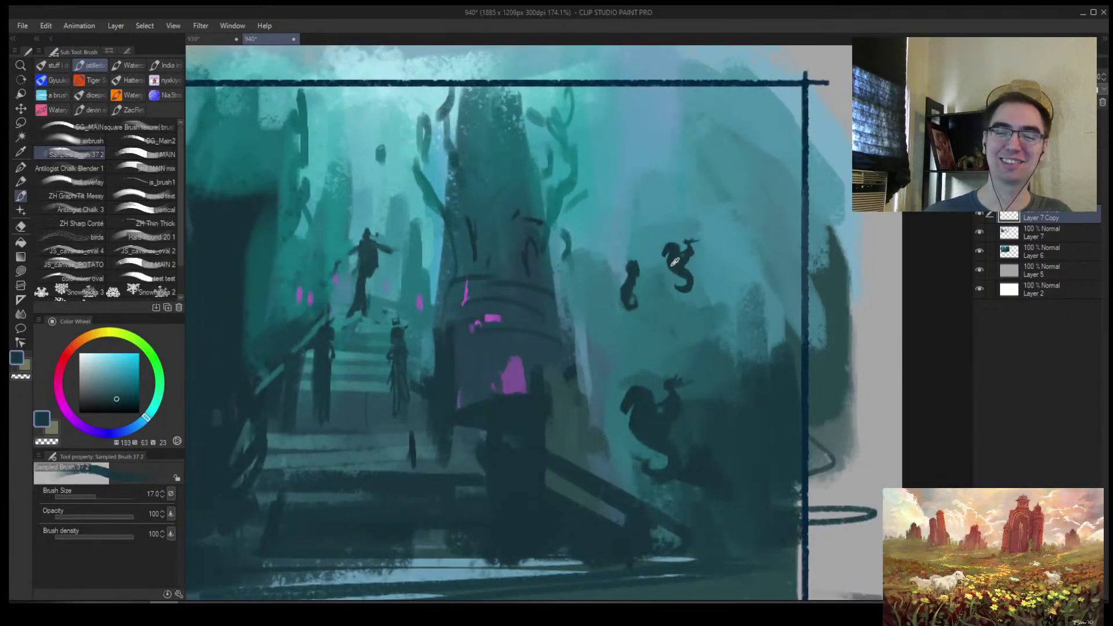
pyautogui.moveTo(571, 275); pyautogui.dragTo(496, 295)
pyautogui.moveTo(496, 294); pyautogui.dragTo(537, 273)
pyautogui.keyDown('alt'); pyautogui.click(627, 231); pyautogui.keyUp('alt')
pyautogui.press('[')
pyautogui.press('[')
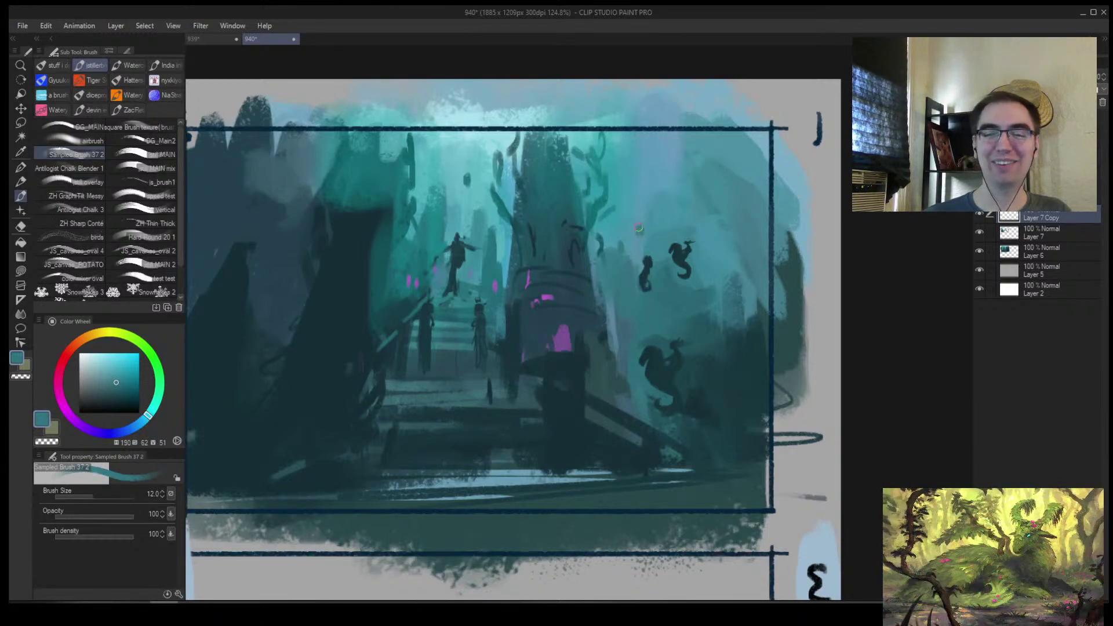
pyautogui.keyDown('alt'); pyautogui.click(683, 250); pyautogui.keyUp('alt')
pyautogui.scroll(2, 637, 236)
pyautogui.press('[')
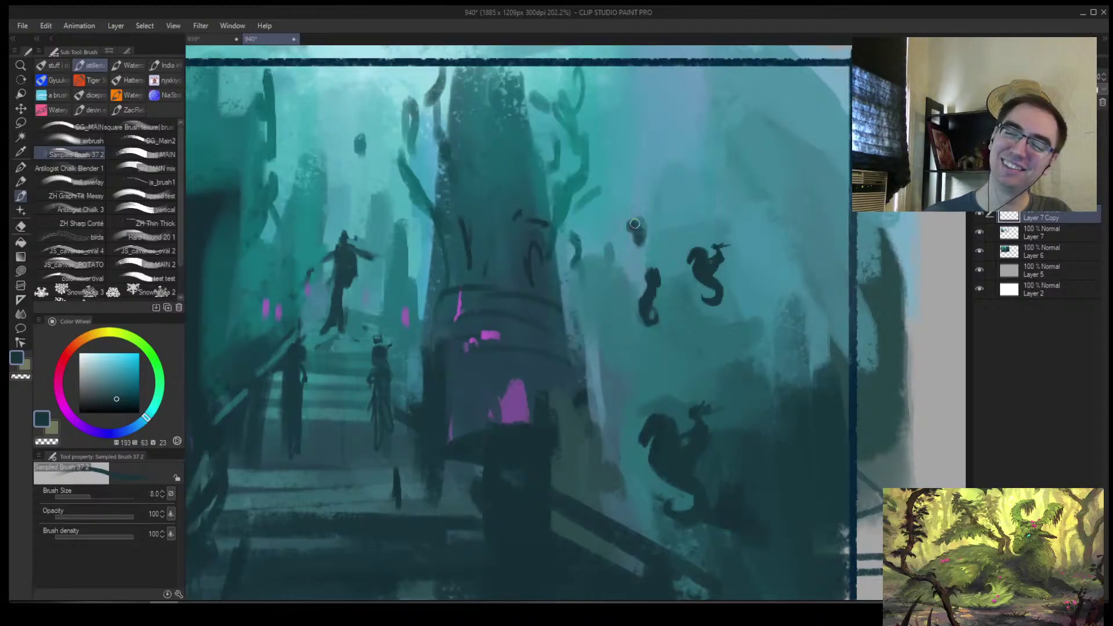
pyautogui.press('[')
# Block in a heavier dark upper body for the swimming figure above the stairs with an enlarged brush
pyautogui.press('[')
pyautogui.moveTo(632, 230)
pyautogui.mouseDown()
pyautogui.moveTo(625, 270)
pyautogui.moveTo(566, 278)
pyautogui.moveTo(597, 277)
pyautogui.mouseUp()
pyautogui.press(']')
pyautogui.press(']')
pyautogui.press(']')
pyautogui.moveTo(477, 257)
pyautogui.mouseDown()
pyautogui.moveTo(484, 269)
pyautogui.moveTo(455, 305)
pyautogui.moveTo(454, 277)
pyautogui.mouseUp()
# Mass the swimming figure's head and shoulders into one dark hooked shape, using a brush around size 17
pyautogui.press('[')
pyautogui.press(']')
pyautogui.moveTo(467, 226)
pyautogui.mouseDown()
pyautogui.moveTo(467, 242)
pyautogui.moveTo(458, 217)
pyautogui.moveTo(468, 222)
pyautogui.moveTo(446, 229)
pyautogui.moveTo(473, 209)
pyautogui.mouseUp()
pyautogui.press(']')
pyautogui.press(']')
pyautogui.press('h')
pyautogui.press('z')
pyautogui.moveTo(684, 262); pyautogui.dragTo(652, 274)
pyautogui.moveTo(734, 265)
pyautogui.mouseDown()
pyautogui.moveTo(657, 279)
pyautogui.moveTo(673, 279)
pyautogui.mouseUp()
pyautogui.press('b')
pyautogui.moveTo(597, 256)
pyautogui.mouseDown()
pyautogui.moveTo(619, 234)
pyautogui.moveTo(579, 262)
pyautogui.mouseUp()
pyautogui.press('z')
pyautogui.press('b')
pyautogui.keyDown('alt'); pyautogui.click(584, 261); pyautogui.keyUp('alt')
pyautogui.press('[')
pyautogui.press('[')
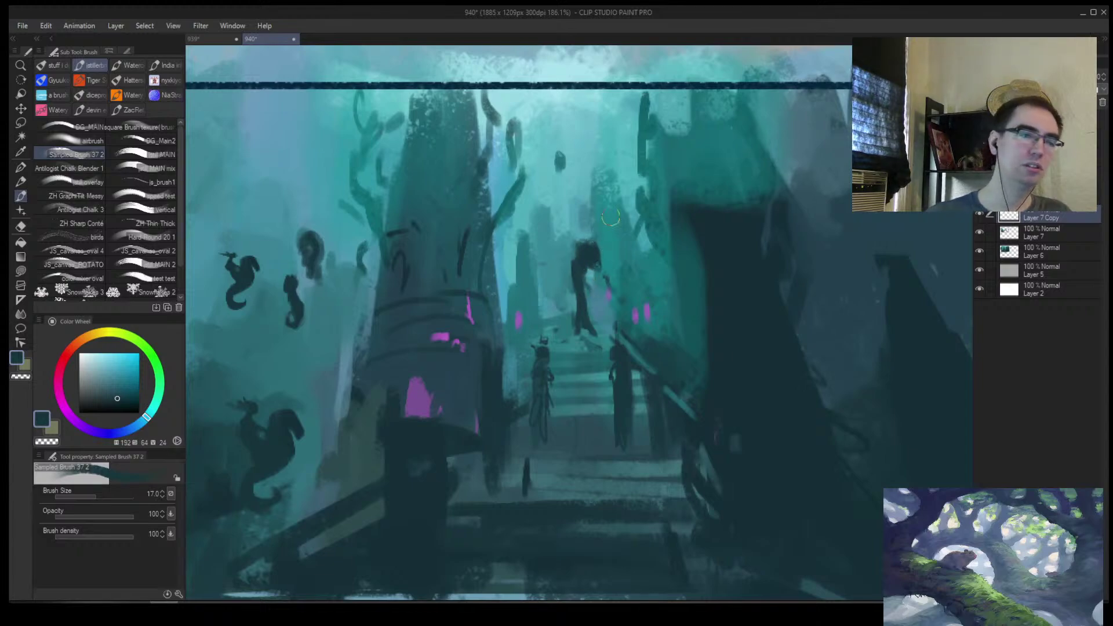
# Trim the dark hooked shape above the stairs into a compact block, reducing the brush to size 12
pyautogui.keyDown('alt'); pyautogui.click(604, 255); pyautogui.keyUp('alt')
pyautogui.keyDown('alt'); pyautogui.click(587, 258); pyautogui.keyUp('alt')
pyautogui.moveTo(594, 262)
pyautogui.mouseDown()
pyautogui.moveTo(630, 154)
pyautogui.moveTo(580, 269)
pyautogui.moveTo(567, 257)
pyautogui.moveTo(586, 302)
pyautogui.moveTo(576, 277)
pyautogui.moveTo(596, 285)
pyautogui.moveTo(594, 257)
pyautogui.moveTo(573, 247)
pyautogui.mouseUp()
pyautogui.keyDown('alt'); pyautogui.click(574, 268); pyautogui.keyUp('alt')
pyautogui.press('[')
pyautogui.keyDown('alt'); pyautogui.click(587, 263); pyautogui.keyUp('alt')
pyautogui.press('[')
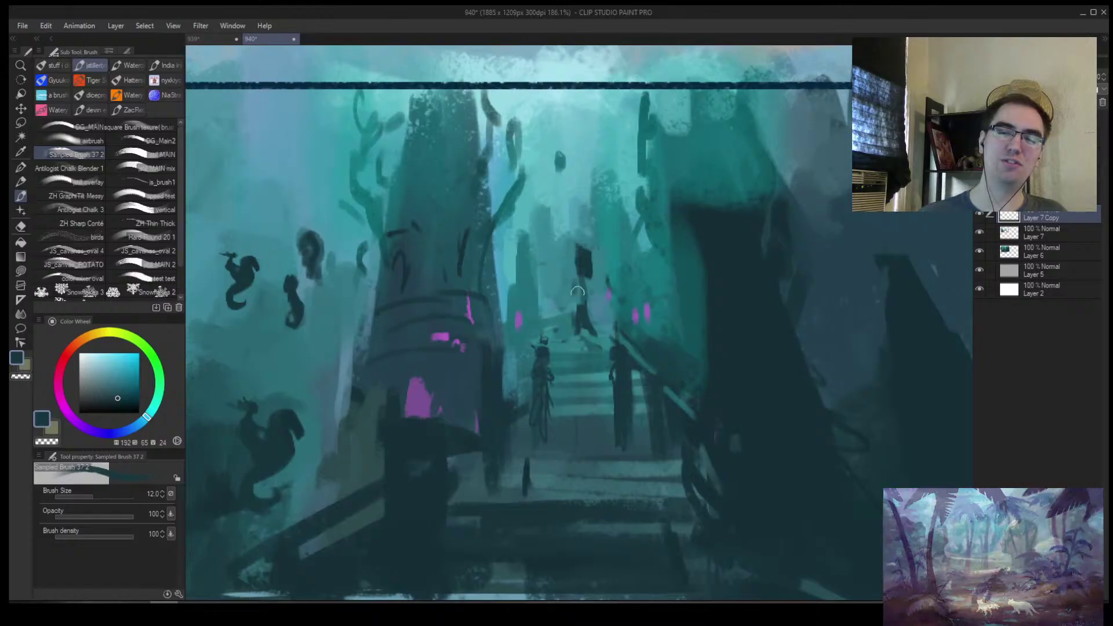
# Rejoin the block above the stairs to its lower body with a dark vertical stroke
pyautogui.keyDown('alt'); pyautogui.click(579, 283); pyautogui.keyUp('alt')
pyautogui.keyDown('alt'); pyautogui.click(582, 280); pyautogui.keyUp('alt')
pyautogui.press(']')
pyautogui.moveTo(580, 282)
pyautogui.mouseDown()
pyautogui.moveTo(572, 265)
pyautogui.moveTo(565, 285)
pyautogui.moveTo(585, 328)
pyautogui.mouseUp()
pyautogui.keyDown('alt'); pyautogui.click(564, 287); pyautogui.keyUp('alt')
pyautogui.keyDown('alt'); pyautogui.click(582, 261); pyautogui.keyUp('alt')
# Add a second dark curved lobe beside the figure above the stairs, reducing the brush to size 8
pyautogui.press('[')
pyautogui.press('[')
pyautogui.press('[')
pyautogui.press('[')
pyautogui.moveTo(580, 250)
pyautogui.mouseDown()
pyautogui.moveTo(578, 328)
pyautogui.moveTo(580, 285)
pyautogui.moveTo(584, 324)
pyautogui.moveTo(621, 222)
pyautogui.moveTo(578, 285)
pyautogui.moveTo(596, 317)
pyautogui.moveTo(580, 309)
pyautogui.moveTo(555, 244)
pyautogui.moveTo(574, 298)
pyautogui.mouseUp()
pyautogui.press(']')
pyautogui.press(']')
pyautogui.press(']')
pyautogui.press(']')
pyautogui.press(']')
pyautogui.press(']')
pyautogui.press('[')
pyautogui.press('[')
pyautogui.press('[')
pyautogui.press('[')
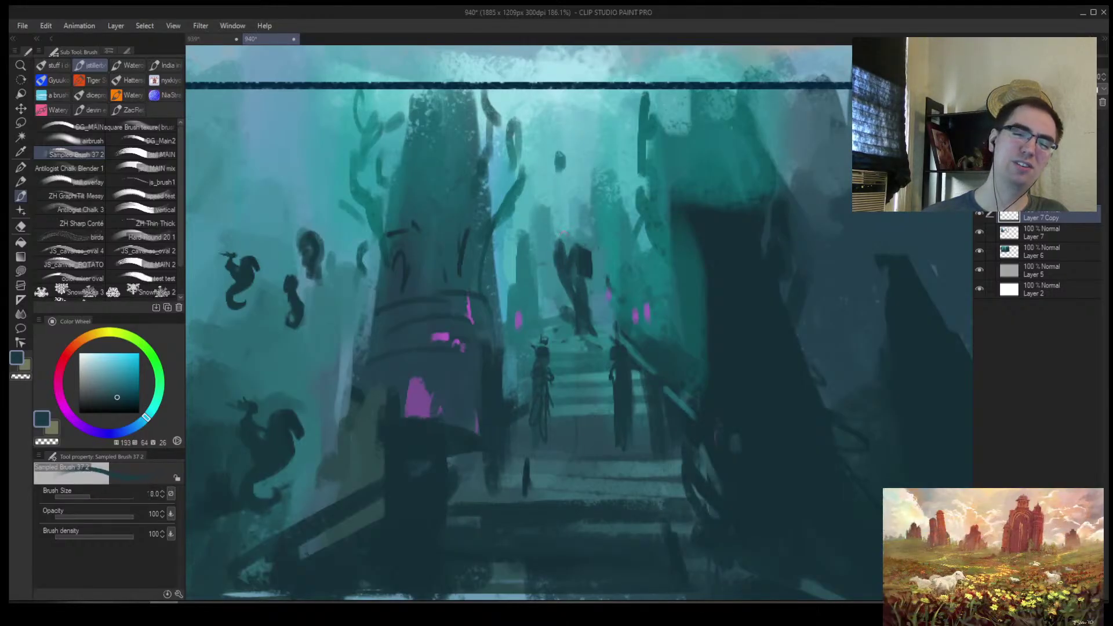
pyautogui.keyDown('alt'); pyautogui.click(546, 236); pyautogui.keyUp('alt')
# Examine the reworked stair figure and small riders within the whole mirrored thumbnail at several zoom levels
pyautogui.press('h')
pyautogui.moveTo(664, 263); pyautogui.dragTo(638, 231)
pyautogui.keyDown('alt'); pyautogui.click(588, 246); pyautogui.keyUp('alt')
pyautogui.moveTo(612, 292); pyautogui.dragTo(548, 310)
pyautogui.moveTo(718, 288); pyautogui.dragTo(749, 270)
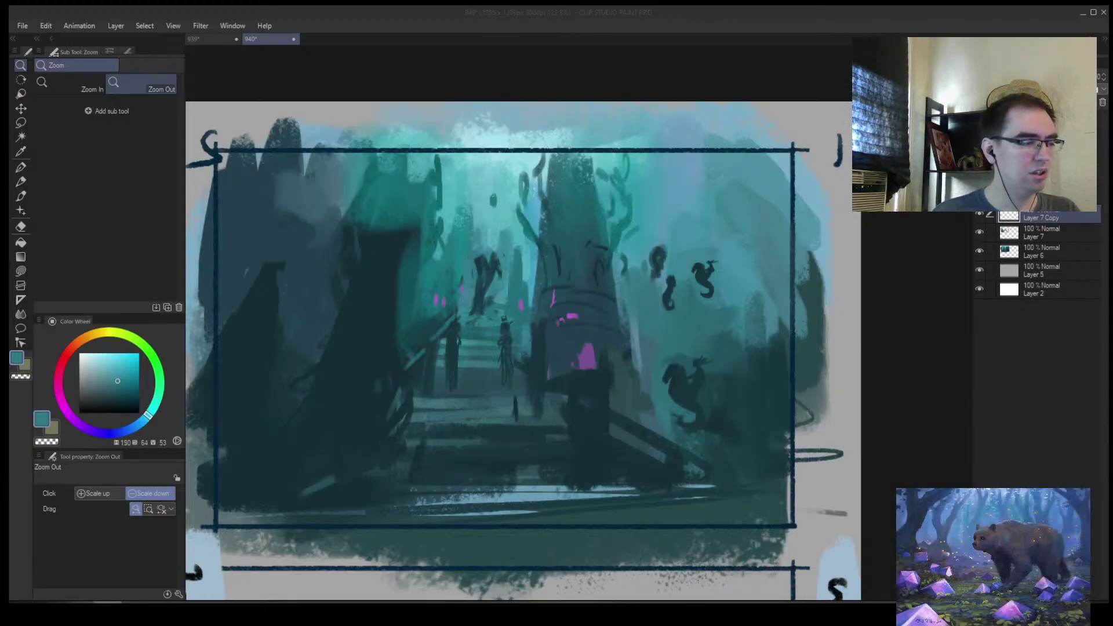
pyautogui.scroll(-3, 518, 283)
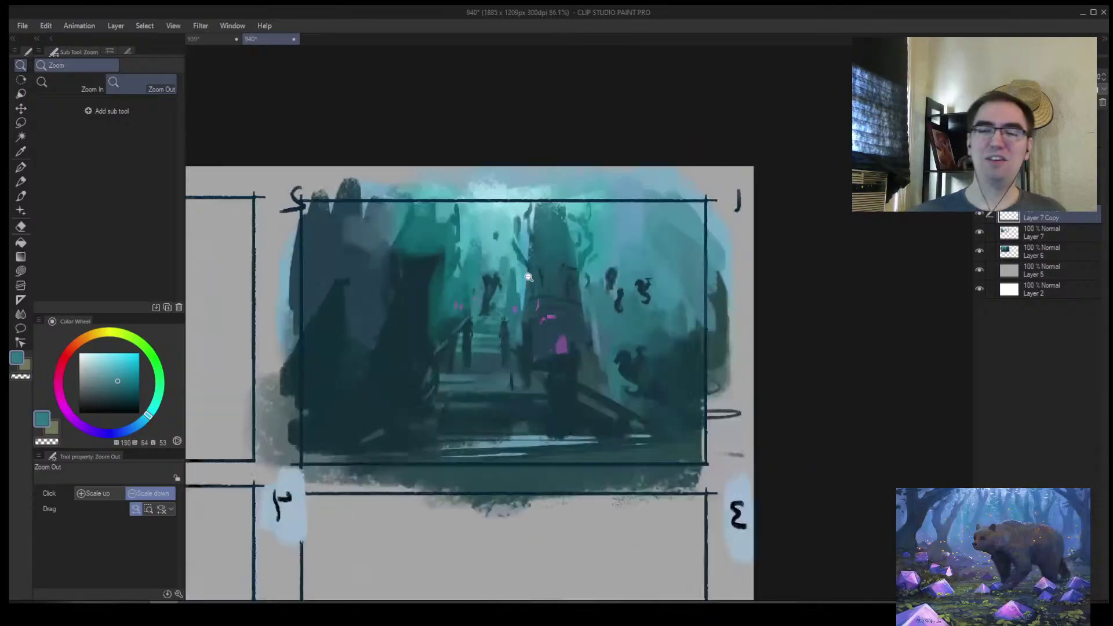
pyautogui.scroll(6, 792, 273)
pyautogui.scroll(-5, 793, 272)
pyautogui.scroll(4, 588, 199)
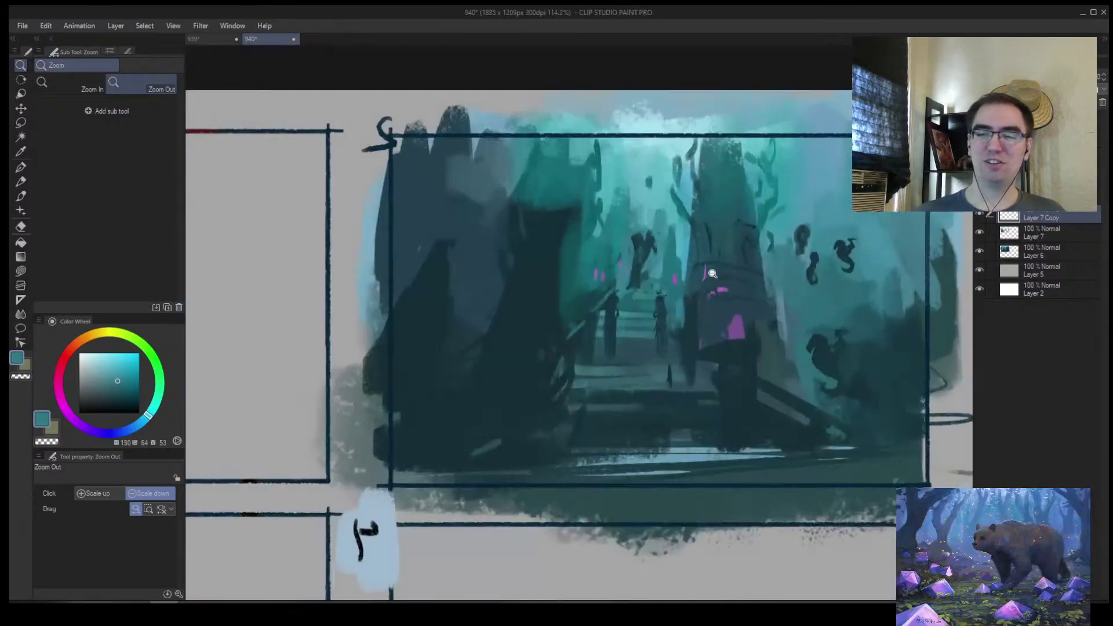
# Paint out the dark figure above the stairs with sampled background teal, using a larger brush
pyautogui.press('b')
pyautogui.press(']')
pyautogui.press(']')
pyautogui.press(']')
pyautogui.press(']')
pyautogui.press(']')
pyautogui.press(']')
pyautogui.keyDown('alt'); pyautogui.click(585, 203); pyautogui.keyUp('alt')
pyautogui.moveTo(603, 194); pyautogui.dragTo(626, 267)
pyautogui.scroll(-4, 625, 268)
pyautogui.scroll(3, 614, 348)
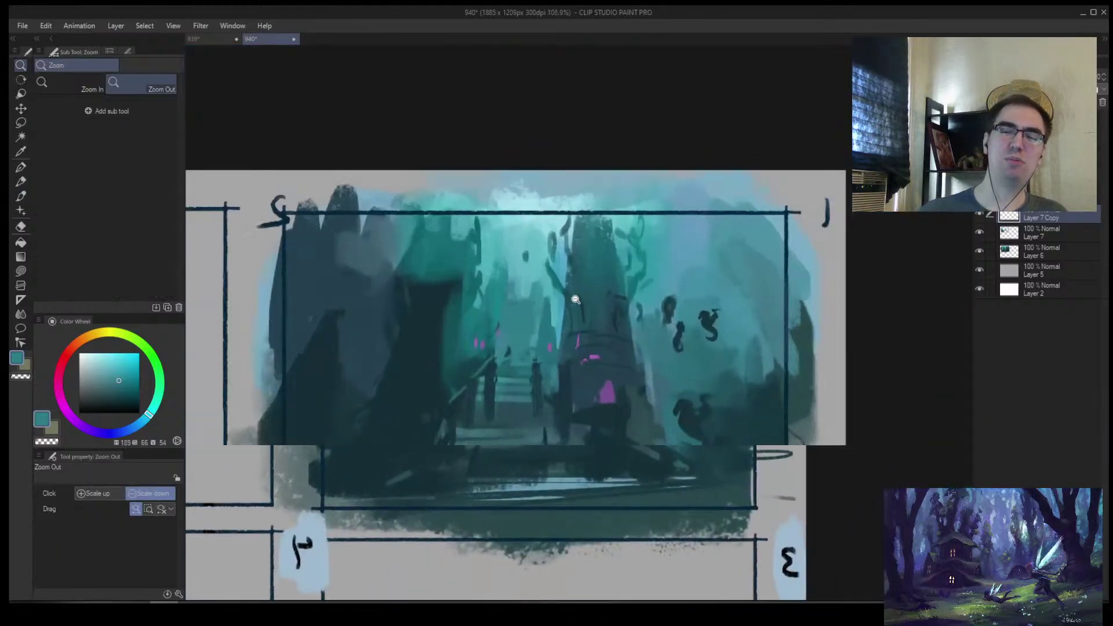
# Paint out the small dark shape on the distant block above the stairs with background teal at brush size 12
pyautogui.keyDown('alt'); pyautogui.click(627, 476); pyautogui.keyUp('alt')
pyautogui.moveTo(499, 297)
pyautogui.mouseDown()
pyautogui.moveTo(512, 310)
pyautogui.moveTo(492, 309)
pyautogui.moveTo(499, 335)
pyautogui.mouseUp()
pyautogui.hotkey('alt', 'space')
pyautogui.scroll(2, 490, 313)
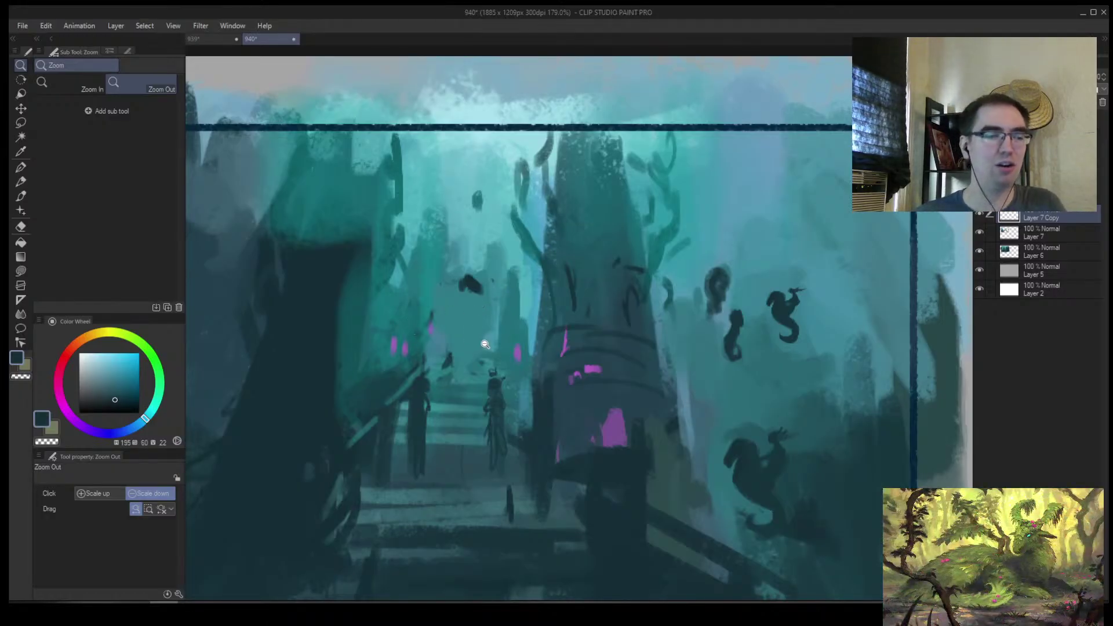
pyautogui.moveTo(482, 355); pyautogui.dragTo(531, 262)
pyautogui.keyDown('alt'); pyautogui.click(423, 318); pyautogui.keyUp('alt')
pyautogui.moveTo(440, 292)
pyautogui.mouseDown()
pyautogui.moveTo(447, 317)
pyautogui.moveTo(476, 331)
pyautogui.mouseUp()
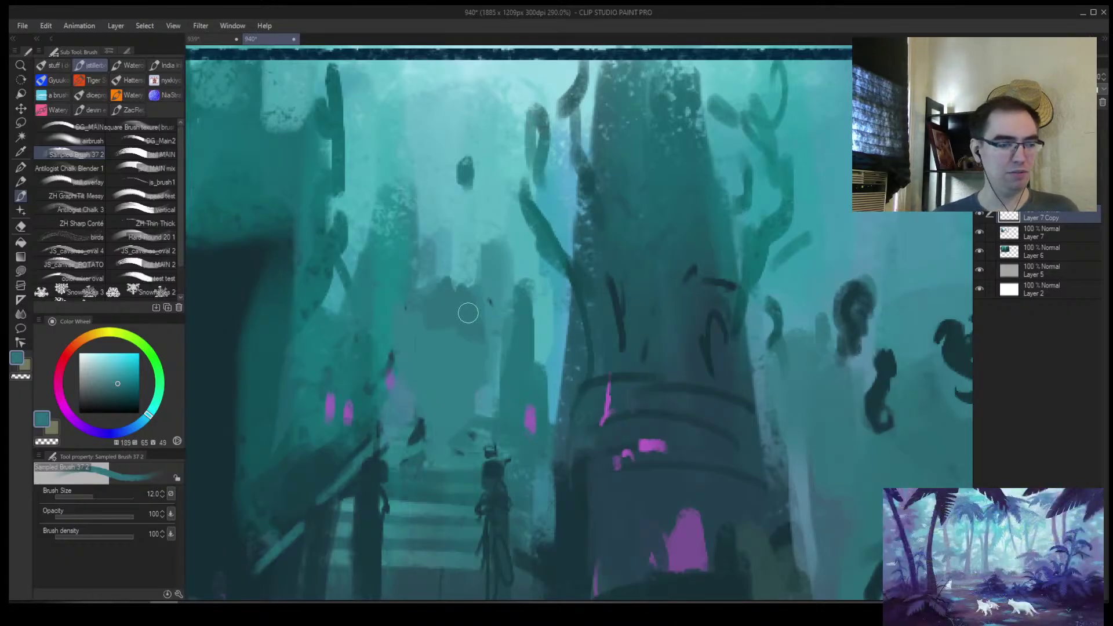
# Paint a small dark pointed silhouette on top of the distant block above the stairs with a sampled dark teal
pyautogui.moveTo(437, 281); pyautogui.dragTo(426, 259)
pyautogui.moveTo(461, 252); pyautogui.dragTo(497, 228)
pyautogui.keyDown('alt'); pyautogui.click(330, 442); pyautogui.keyUp('alt')
pyautogui.moveTo(374, 299); pyautogui.dragTo(394, 246)
pyautogui.moveTo(437, 286); pyautogui.dragTo(415, 278)
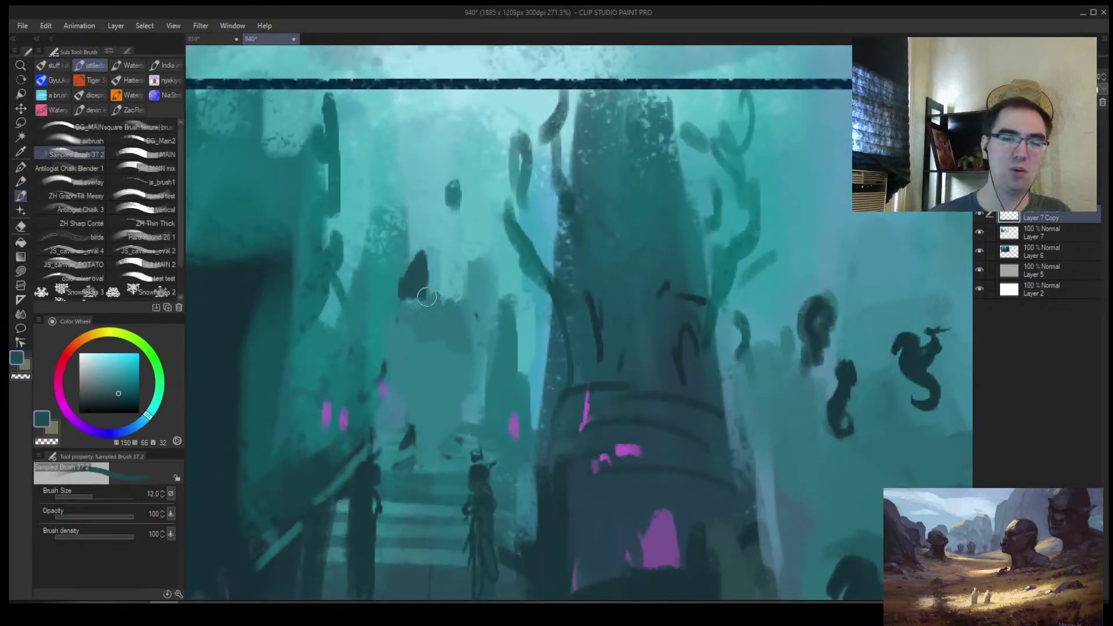
pyautogui.keyDown('ctrl'); pyautogui.keyDown('alt'); pyautogui.click(461, 216); pyautogui.keyUp('alt'); pyautogui.keyUp('ctrl')
pyautogui.moveTo(478, 221); pyautogui.dragTo(506, 192)
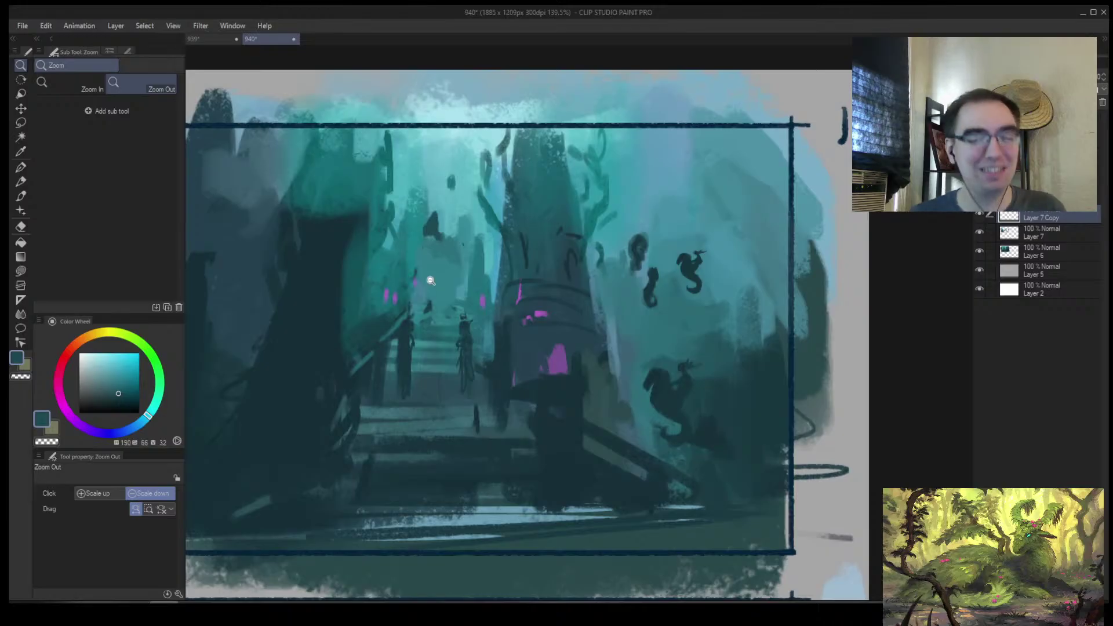
# Restore the unmirrored view and break up the hard shadow edge on the large column beside the stairs with vertical teal strokes
pyautogui.click(435, 303)
pyautogui.moveTo(435, 307); pyautogui.dragTo(460, 305)
pyautogui.press('h')
pyautogui.moveTo(711, 293); pyautogui.dragTo(451, 317)
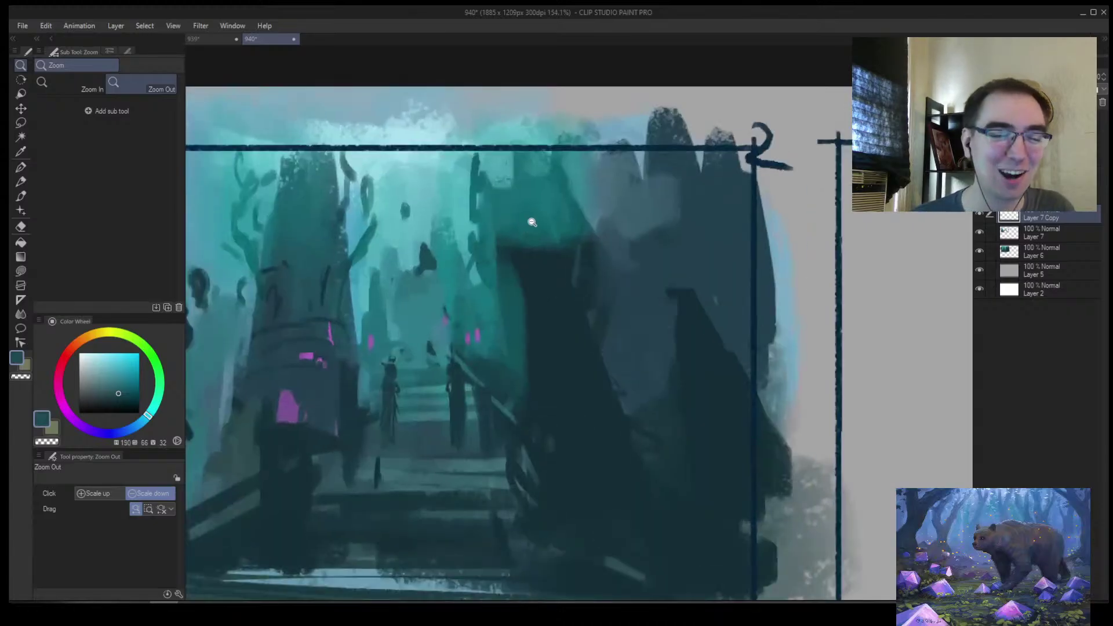
pyautogui.scroll(3, 521, 226)
pyautogui.press('b')
pyautogui.moveTo(512, 232)
pyautogui.mouseDown()
pyautogui.moveTo(530, 298)
pyautogui.moveTo(547, 262)
pyautogui.moveTo(614, 286)
pyautogui.moveTo(586, 301)
pyautogui.moveTo(635, 353)
pyautogui.moveTo(535, 234)
pyautogui.moveTo(514, 382)
pyautogui.moveTo(580, 406)
pyautogui.moveTo(566, 310)
pyautogui.moveTo(633, 429)
pyautogui.moveTo(554, 398)
pyautogui.moveTo(578, 374)
pyautogui.moveTo(570, 356)
pyautogui.moveTo(592, 379)
pyautogui.moveTo(594, 455)
pyautogui.moveTo(528, 388)
pyautogui.moveTo(570, 389)
pyautogui.moveTo(562, 426)
pyautogui.mouseUp()
pyautogui.keyDown('alt'); pyautogui.click(631, 429); pyautogui.keyUp('alt')
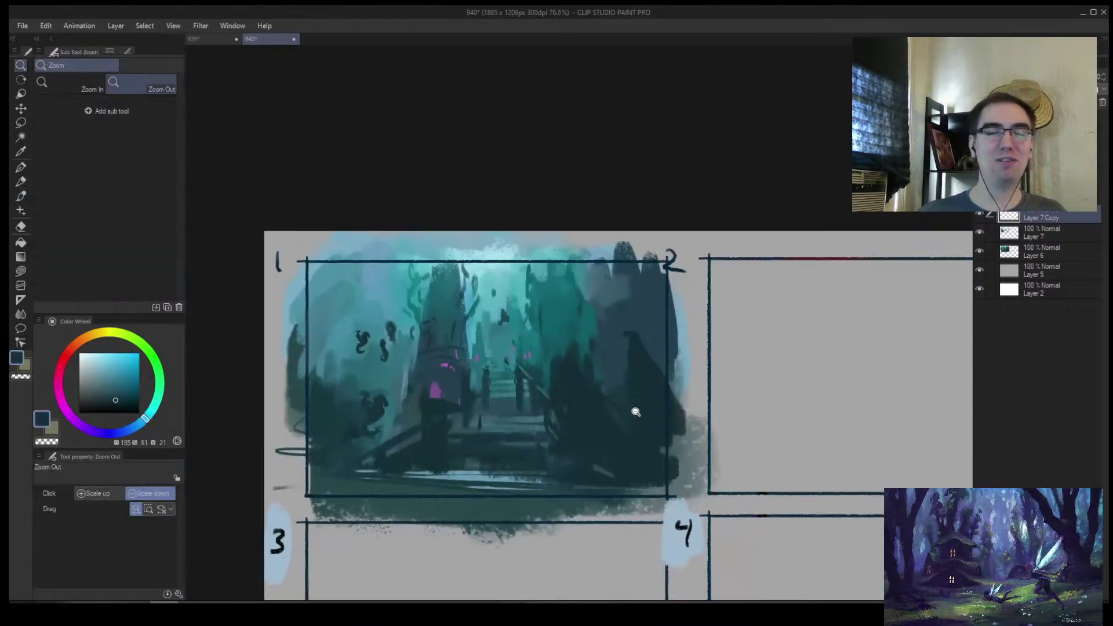
# Mirror the view, blend sampled teal strokes into the dark mass below the large column with a larger brush, and undo the last stroke
pyautogui.press('h')
pyautogui.moveTo(735, 388); pyautogui.dragTo(591, 376)
pyautogui.keyDown('alt'); pyautogui.click(452, 332); pyautogui.keyUp('alt')
pyautogui.press(']')
pyautogui.keyDown('alt'); pyautogui.click(460, 330); pyautogui.keyUp('alt')
pyautogui.moveTo(461, 331); pyautogui.dragTo(469, 383)
pyautogui.keyDown('alt'); pyautogui.click(445, 360); pyautogui.keyUp('alt')
pyautogui.moveTo(455, 332)
pyautogui.mouseDown()
pyautogui.moveTo(451, 357)
pyautogui.moveTo(471, 355)
pyautogui.moveTo(469, 328)
pyautogui.moveTo(539, 233)
pyautogui.moveTo(561, 254)
pyautogui.moveTo(485, 311)
pyautogui.moveTo(421, 321)
pyautogui.moveTo(436, 323)
pyautogui.moveTo(420, 385)
pyautogui.moveTo(465, 344)
pyautogui.mouseUp()
pyautogui.hotkey('ctrl', 'z')
# Soften the dark foreground mass further with sampled tones, enlarging the brush to size 80
pyautogui.keyDown('alt'); pyautogui.click(404, 333); pyautogui.keyUp('alt')
pyautogui.press(']')
pyautogui.keyDown('alt'); pyautogui.click(450, 319); pyautogui.keyUp('alt')
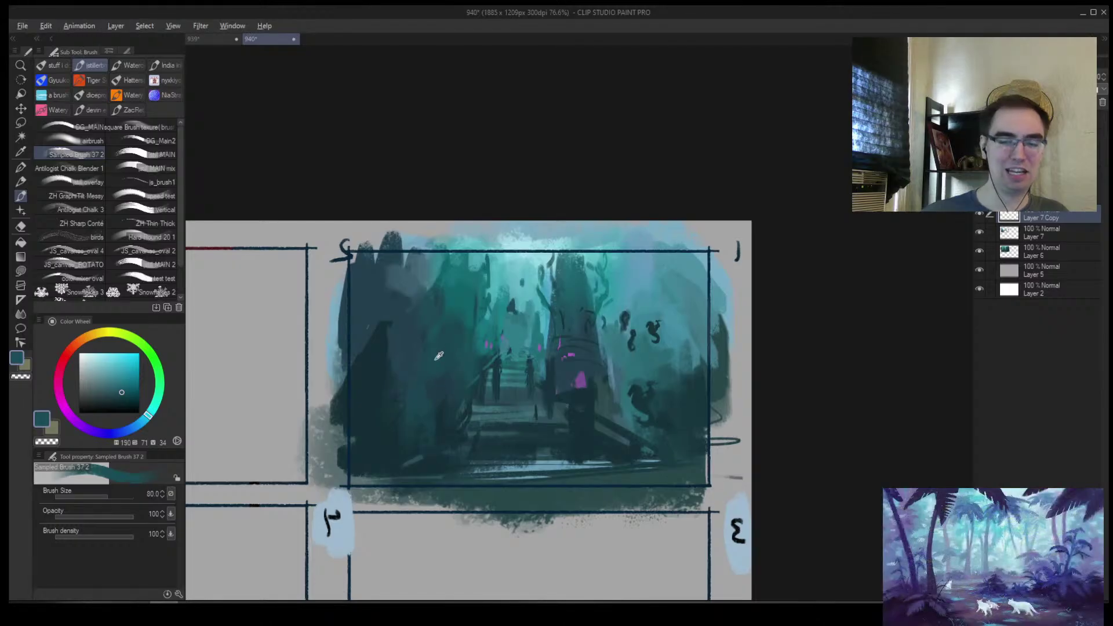
pyautogui.keyDown('alt'); pyautogui.click(441, 426); pyautogui.keyUp('alt')
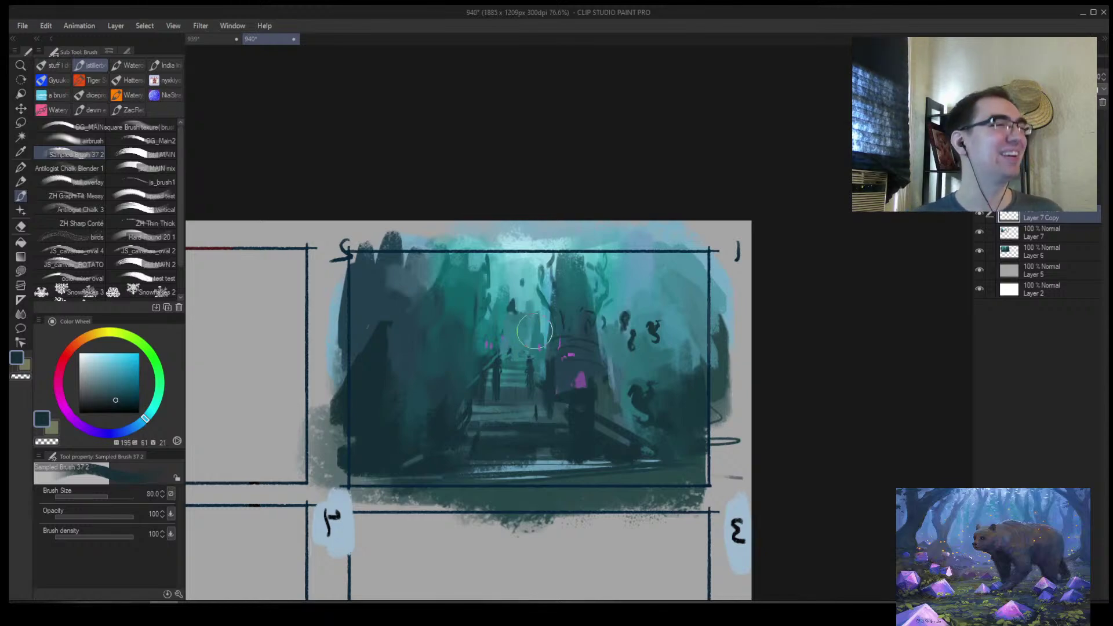
# Unmirror the view, rework the faint distant column beyond the seahorse riders, reduce the brush to size 30, and undo the last stroke
pyautogui.hotkey('alt', 'space')
pyautogui.moveTo(530, 390); pyautogui.dragTo(596, 367)
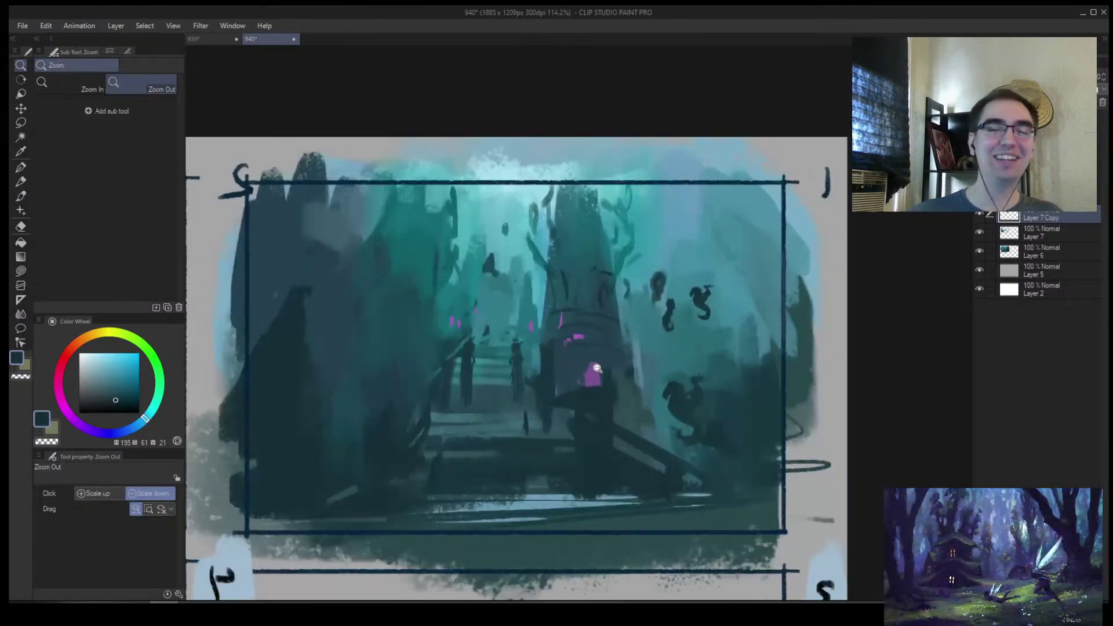
pyautogui.press('h')
pyautogui.moveTo(726, 388); pyautogui.dragTo(537, 374)
pyautogui.moveTo(499, 333); pyautogui.dragTo(455, 341)
pyautogui.moveTo(367, 342)
pyautogui.mouseDown()
pyautogui.moveTo(392, 320)
pyautogui.moveTo(372, 273)
pyautogui.moveTo(343, 275)
pyautogui.moveTo(350, 298)
pyautogui.mouseUp()
pyautogui.keyDown('alt'); pyautogui.click(346, 294); pyautogui.keyUp('alt')
pyautogui.press('[')
pyautogui.press('[')
pyautogui.press('[')
pyautogui.press('[')
pyautogui.press('[')
pyautogui.press('[')
pyautogui.press('[')
pyautogui.hotkey('ctrl', 'z')
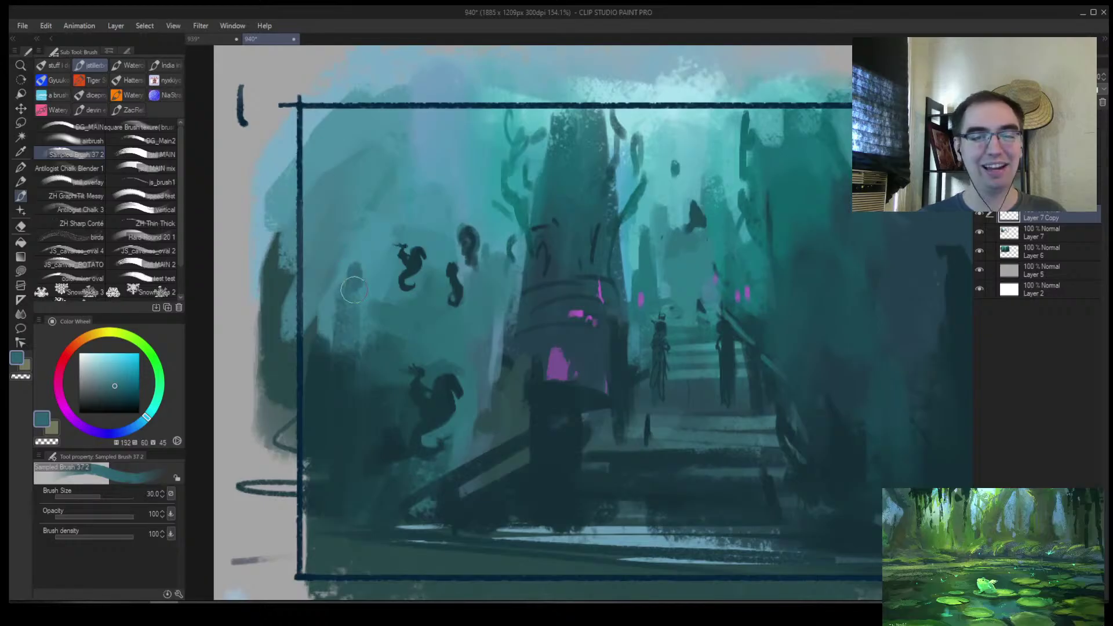
# Trim the faint distant column's top and outer side with a lighter sampled teal at brush size 20
pyautogui.keyDown('alt'); pyautogui.click(368, 287); pyautogui.keyUp('alt')
pyautogui.press(']')
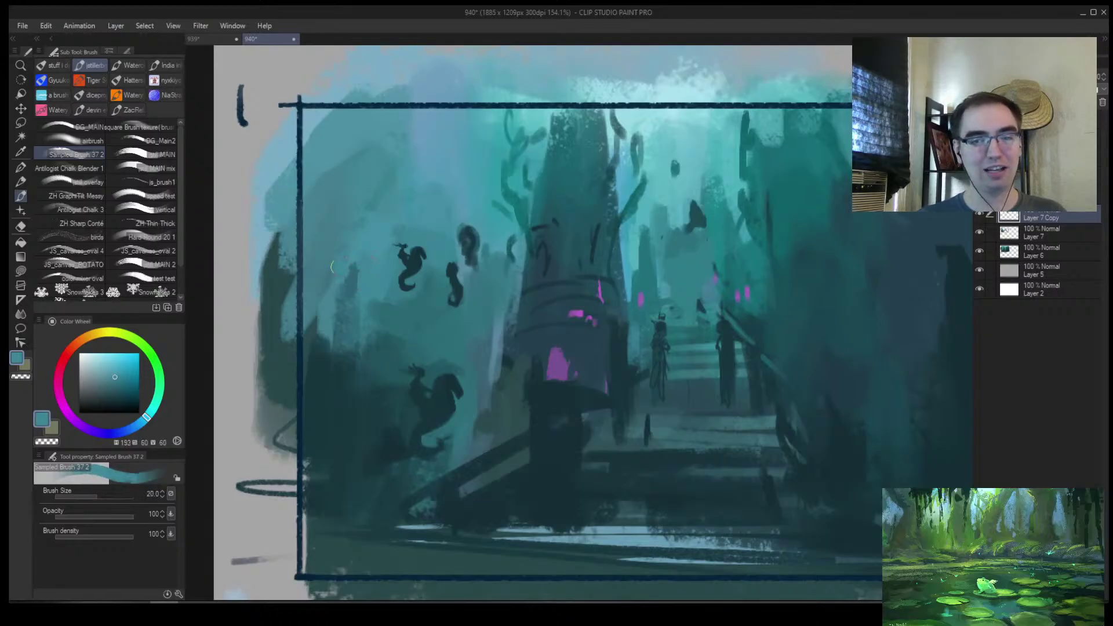
pyautogui.keyDown('alt'); pyautogui.click(322, 292); pyautogui.keyUp('alt')
pyautogui.moveTo(339, 290); pyautogui.dragTo(340, 320)
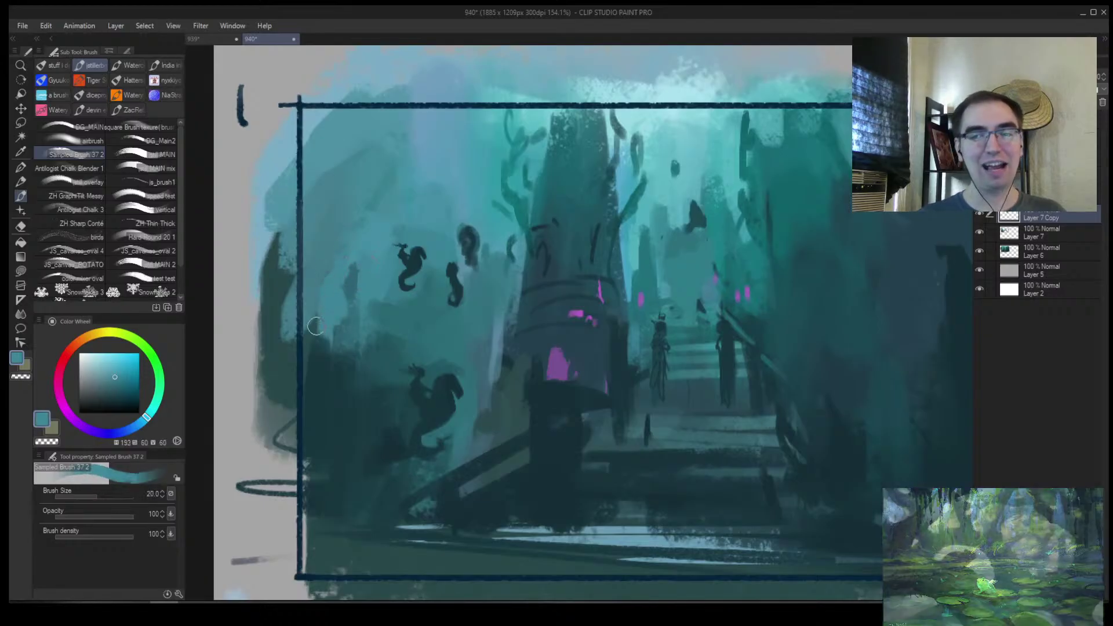
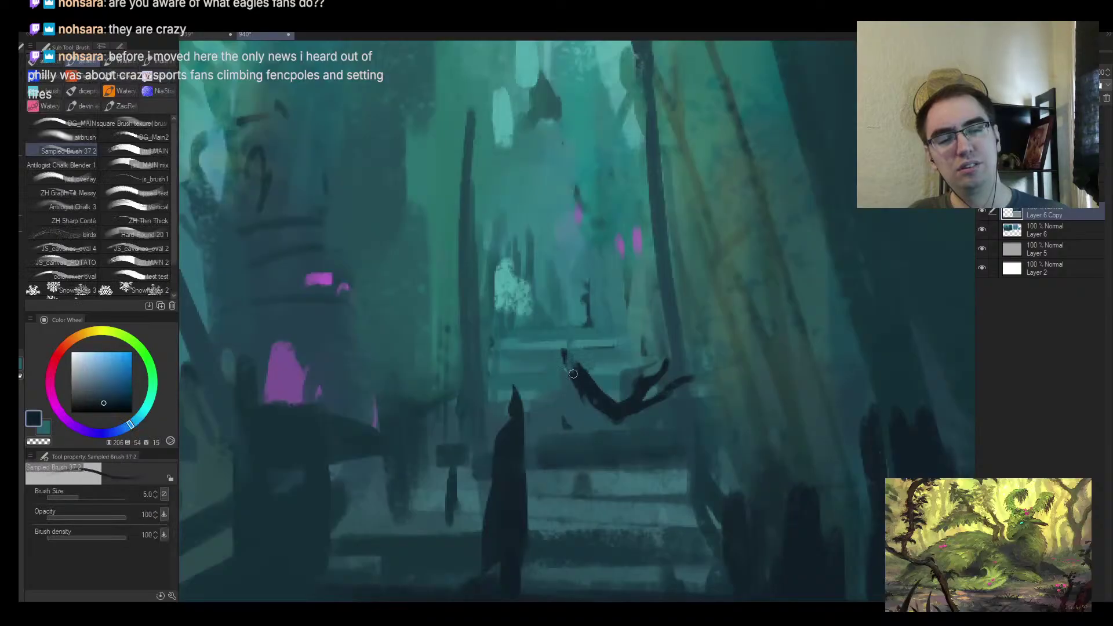
# Refine the floating figure's head and torso in dark sampled tones with the brush reduced to size 3
pyautogui.press('[')
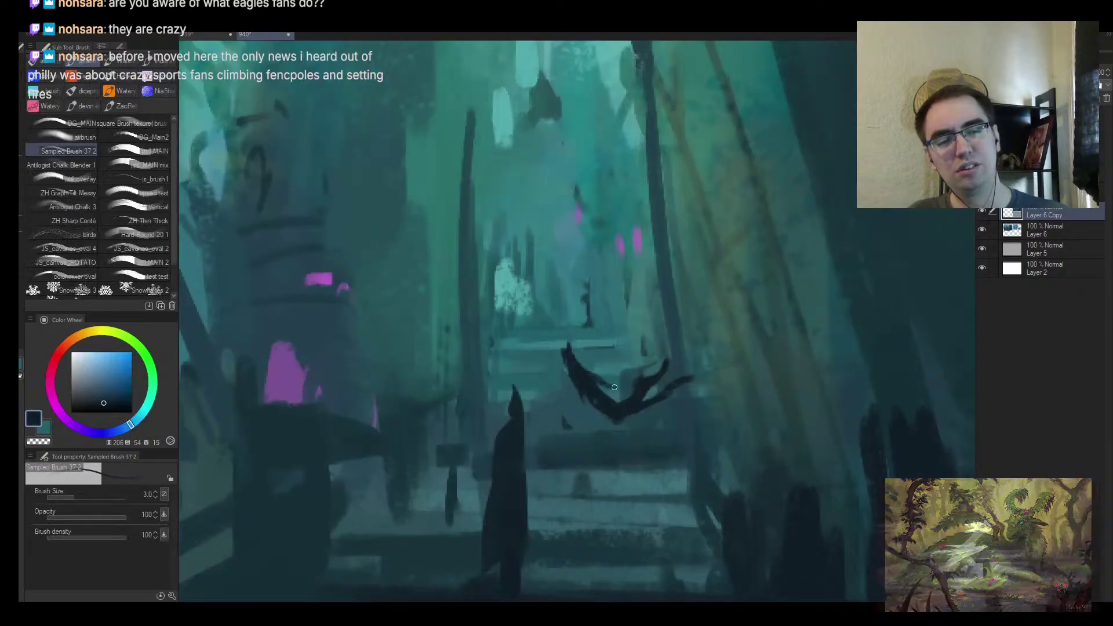
pyautogui.press('[')
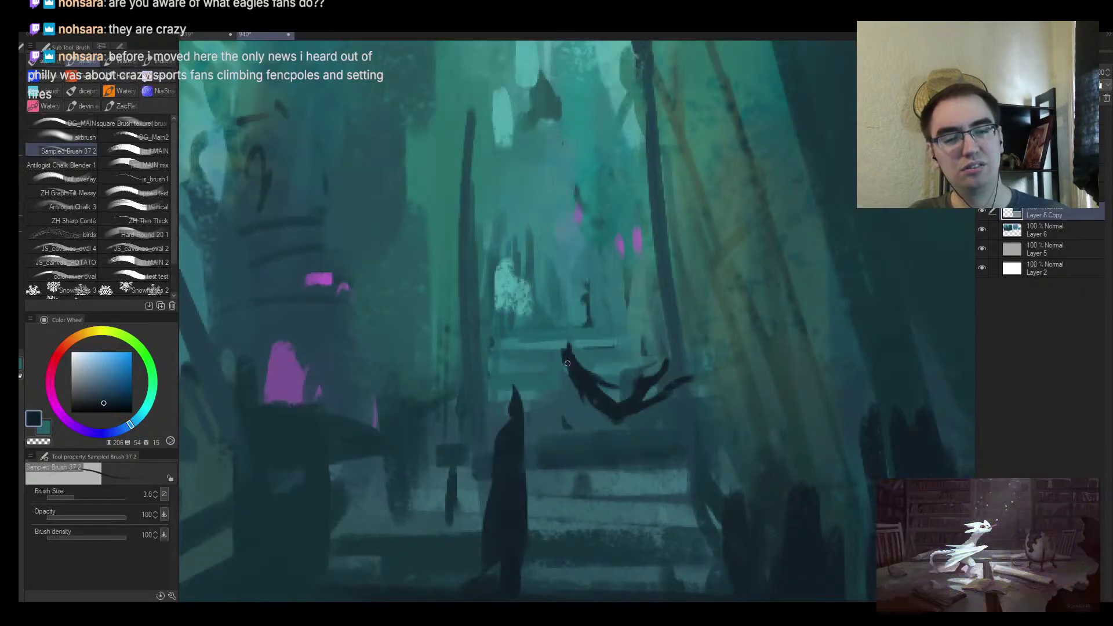
pyautogui.keyDown('alt'); pyautogui.click(570, 365); pyautogui.keyUp('alt')
pyautogui.keyDown('alt'); pyautogui.click(576, 358); pyautogui.keyUp('alt')
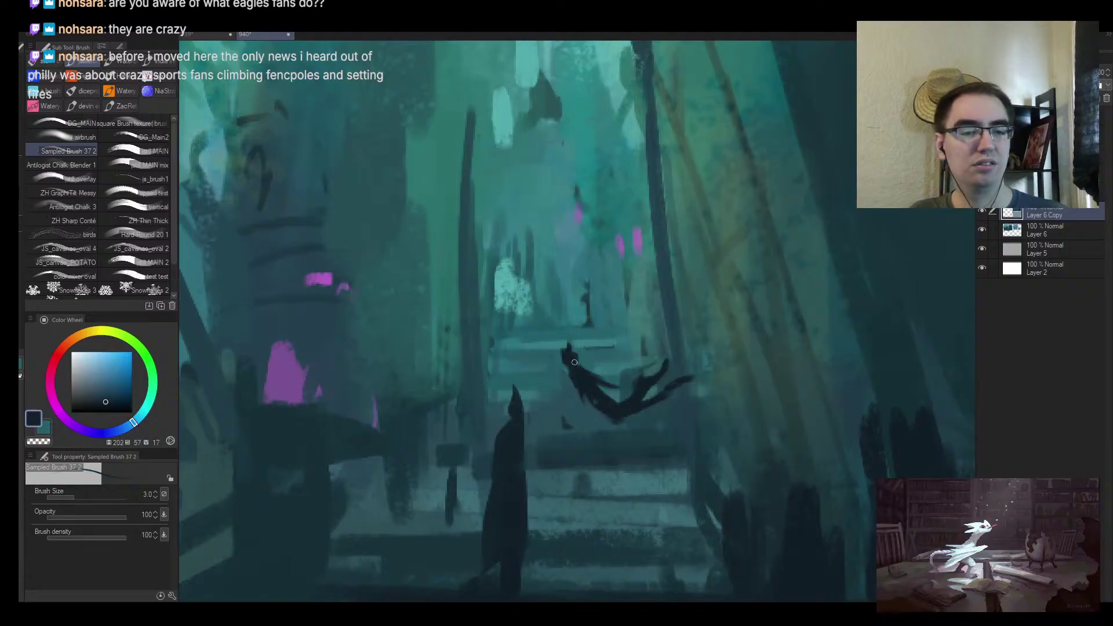
pyautogui.moveTo(572, 351)
pyautogui.mouseDown()
pyautogui.moveTo(534, 399)
pyautogui.moveTo(617, 318)
pyautogui.mouseUp()
# Rework the outline and arm of the cloaked figure on the stairs with sampled tones at brush size 6, and save the file
pyautogui.hotkey('ctrl', 'space')
pyautogui.press('[')
pyautogui.press('[')
pyautogui.press(']')
pyautogui.press(']')
pyautogui.press(']')
pyautogui.press(']')
pyautogui.keyDown('alt'); pyautogui.click(464, 544); pyautogui.keyUp('alt')
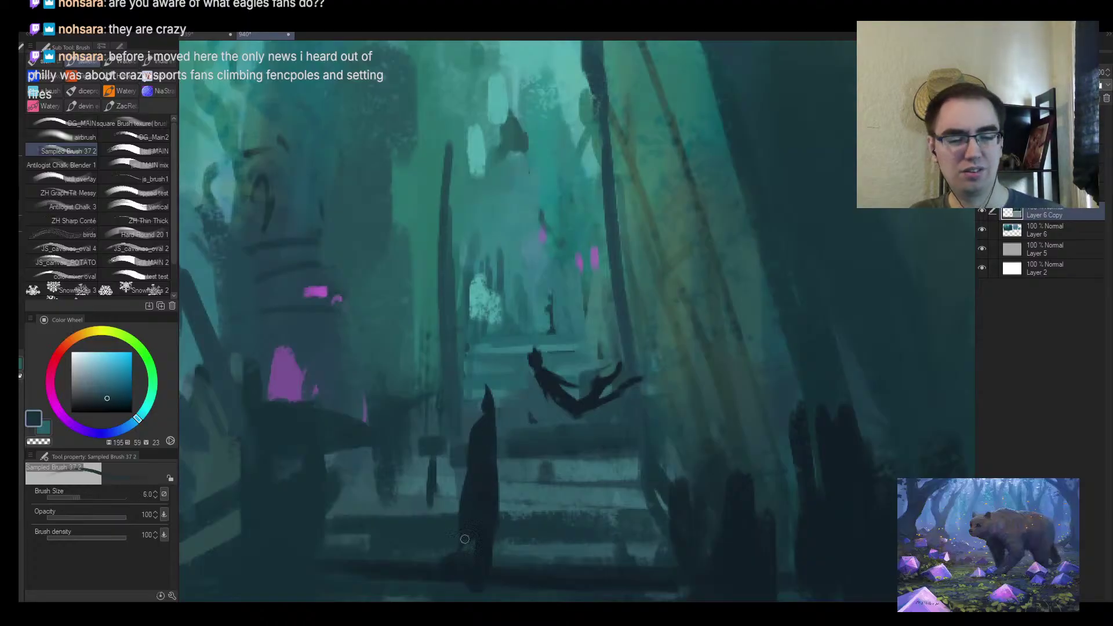
pyautogui.keyDown('alt'); pyautogui.click(471, 517); pyautogui.keyUp('alt')
pyautogui.moveTo(461, 490)
pyautogui.mouseDown()
pyautogui.moveTo(449, 524)
pyautogui.moveTo(461, 536)
pyautogui.mouseUp()
pyautogui.moveTo(490, 462)
pyautogui.mouseDown()
pyautogui.moveTo(506, 524)
pyautogui.moveTo(534, 464)
pyautogui.mouseUp()
pyautogui.hotkey('ctrl', 'alt', 'space')
pyautogui.click(505, 525)
pyautogui.hotkey('ctrl', 's')
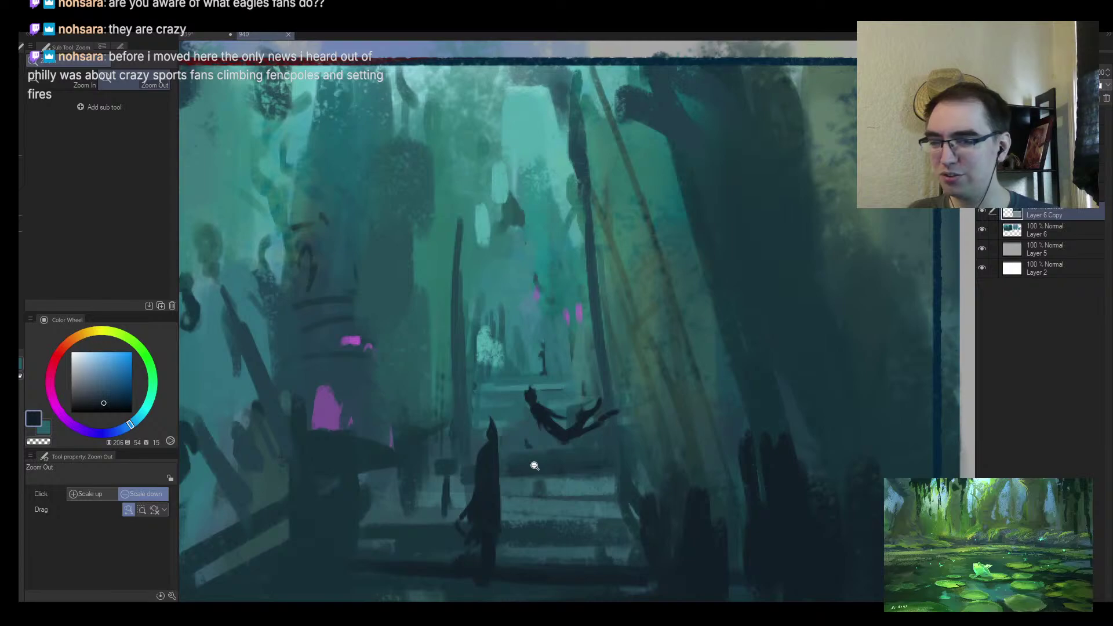
# Paint a dark vertical post along the stairs' outer edge, below the floating figure
pyautogui.click(580, 451)
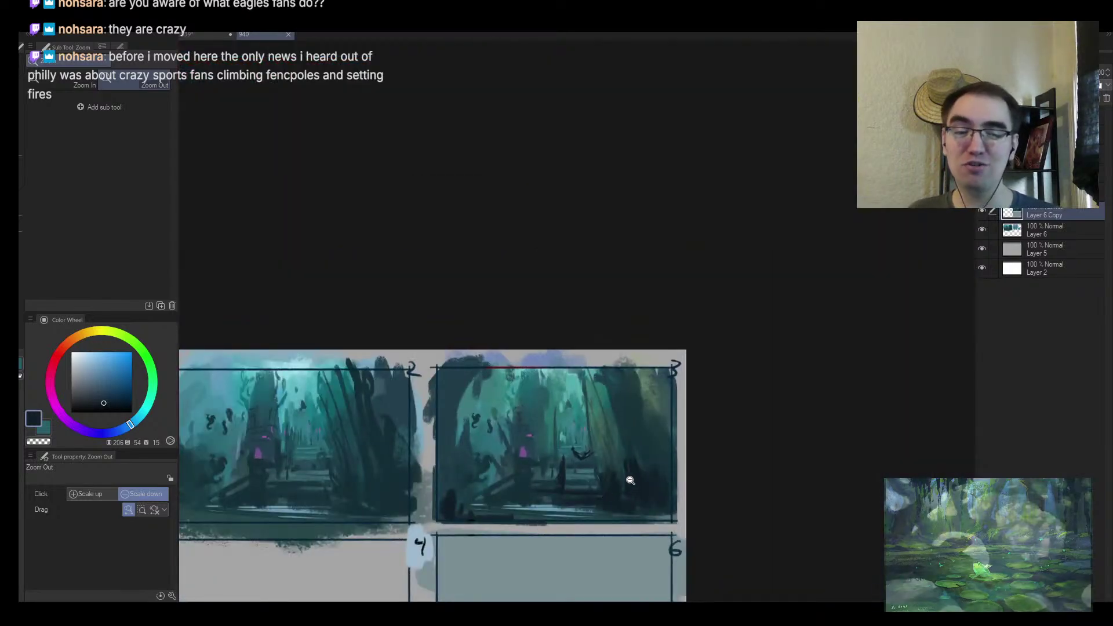
pyautogui.scroll(3, 633, 480)
pyautogui.press('b')
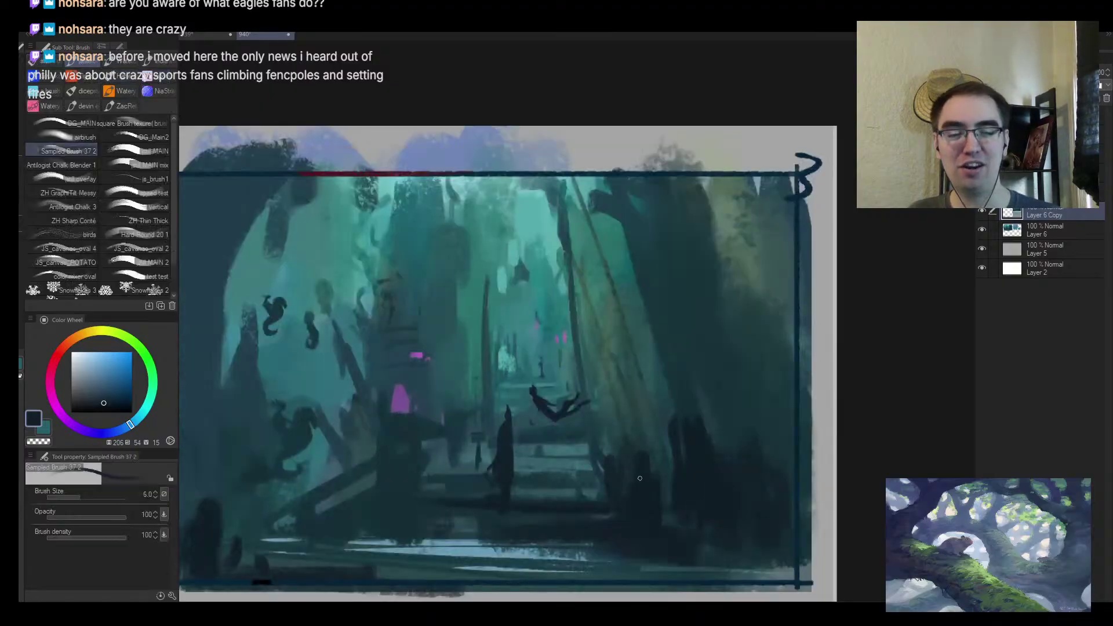
pyautogui.moveTo(610, 424); pyautogui.dragTo(608, 510)
# Touch up the lower steps around the cloaked figure with sampled dark teals, reducing the brush to size 8, and undo the last stroke
pyautogui.press('[')
pyautogui.press('[')
pyautogui.keyDown('alt'); pyautogui.click(424, 499); pyautogui.keyUp('alt')
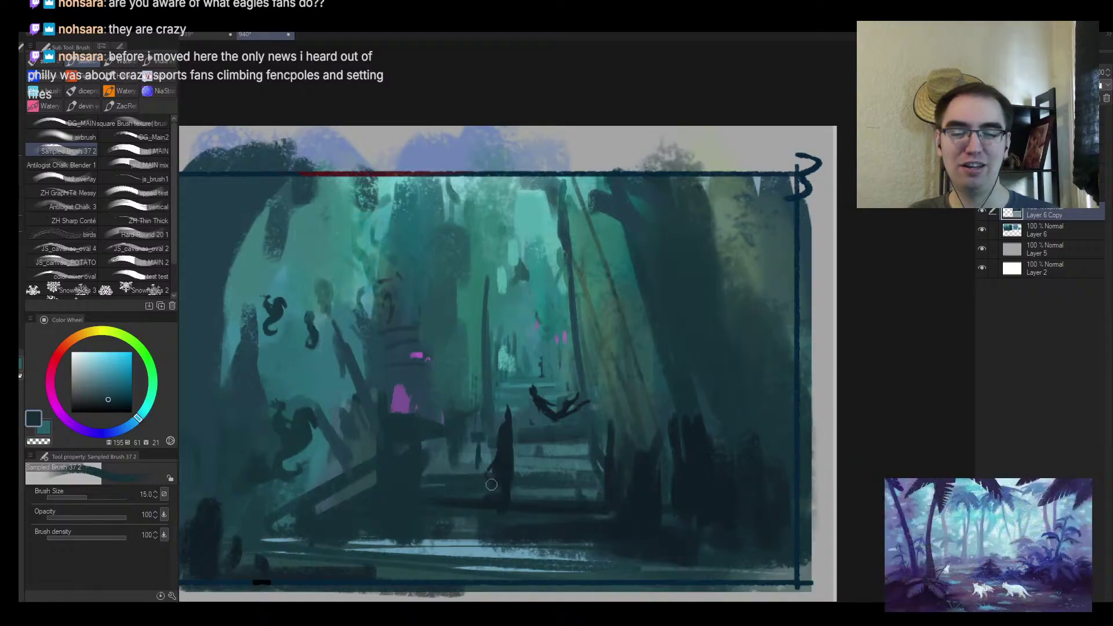
pyautogui.press('[')
pyautogui.press('[')
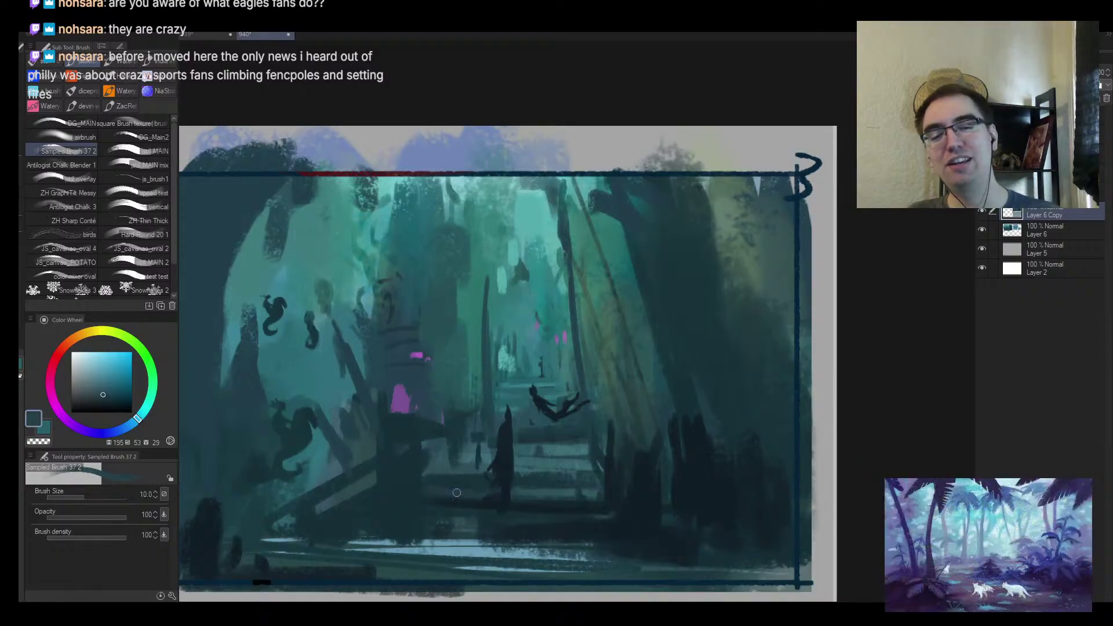
pyautogui.keyDown('alt'); pyautogui.click(419, 484); pyautogui.keyUp('alt')
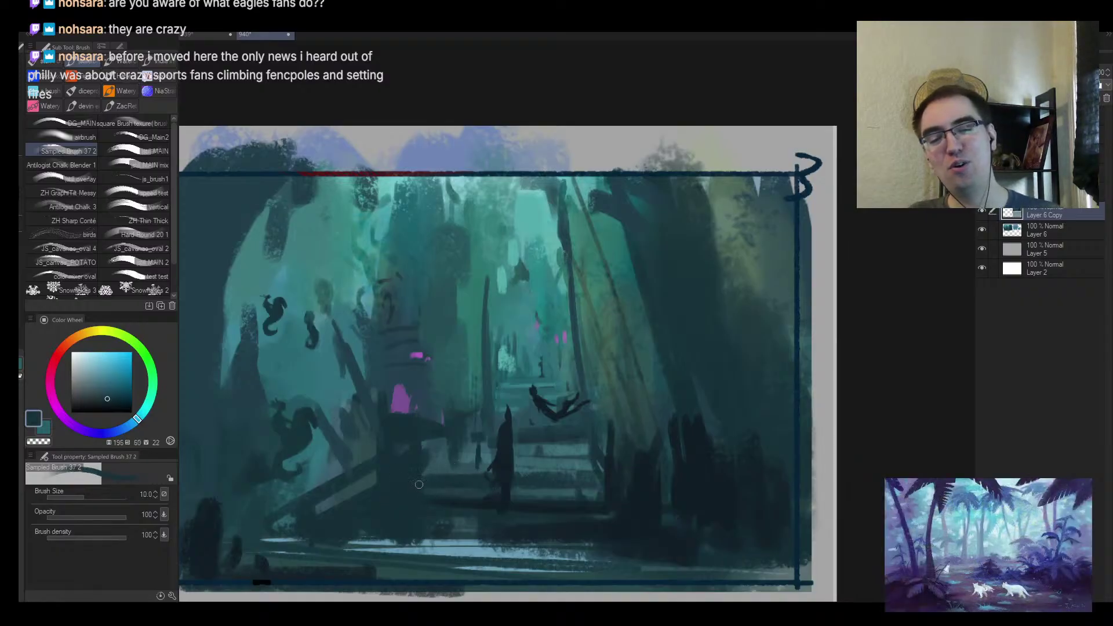
pyautogui.keyDown('alt'); pyautogui.click(538, 481); pyautogui.keyUp('alt')
pyautogui.press('[')
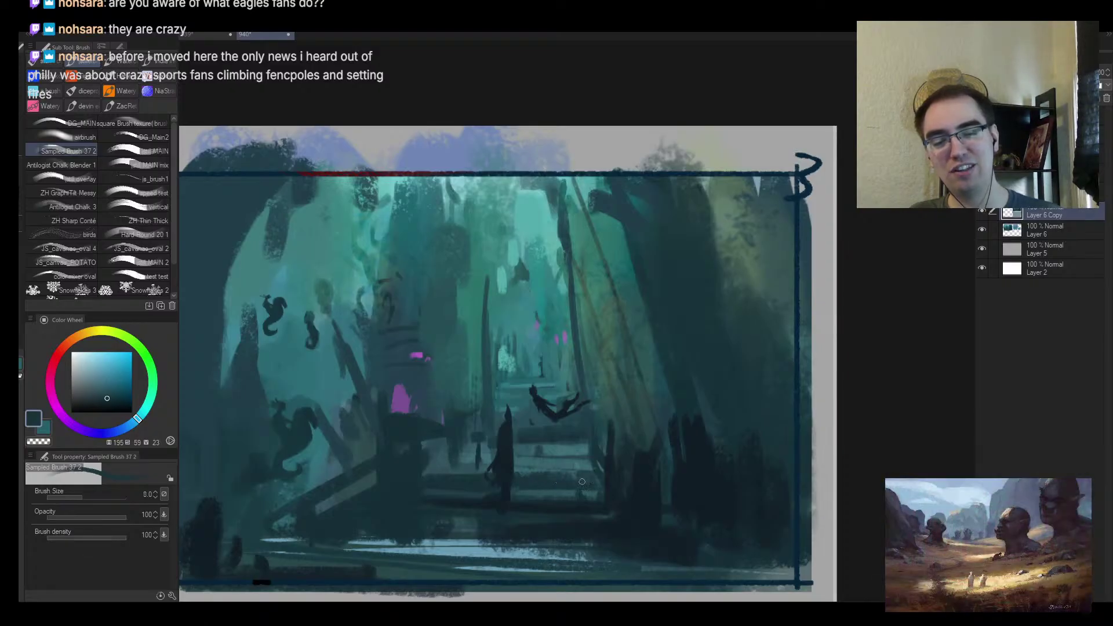
pyautogui.moveTo(581, 489); pyautogui.dragTo(537, 491)
pyautogui.hotkey('ctrl', 'z')
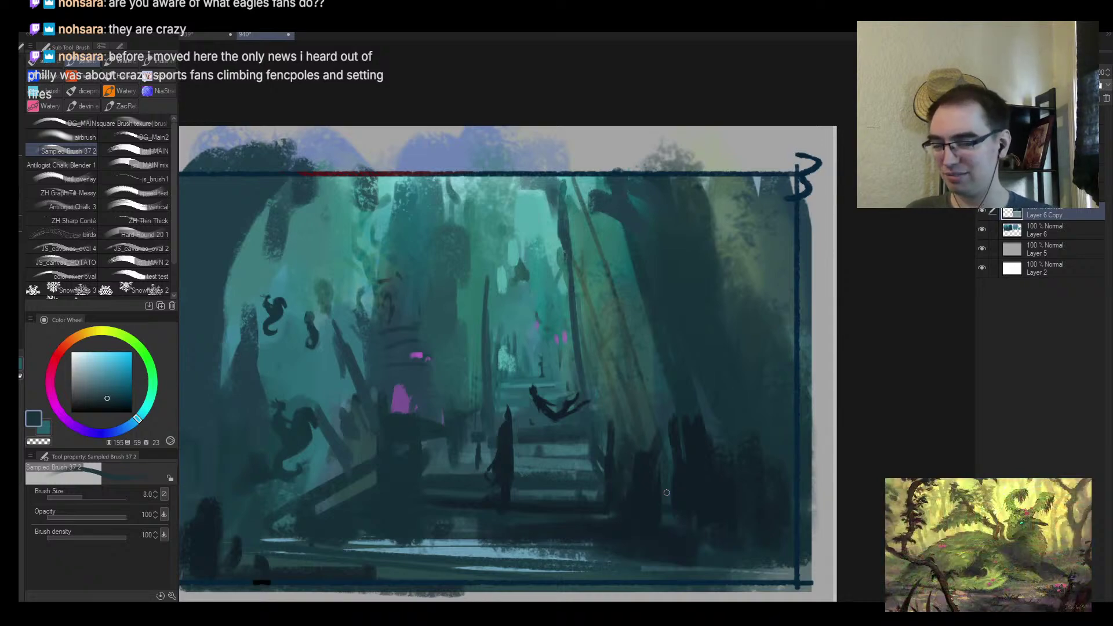
# Mirror the view and cover part of the foreground water with sampled dark teal strokes using a larger brush
pyautogui.hotkey('alt', 'space')
pyautogui.moveTo(610, 474)
pyautogui.mouseDown()
pyautogui.moveTo(568, 496)
pyautogui.moveTo(599, 481)
pyautogui.moveTo(596, 512)
pyautogui.moveTo(628, 489)
pyautogui.moveTo(724, 475)
pyautogui.moveTo(688, 428)
pyautogui.mouseUp()
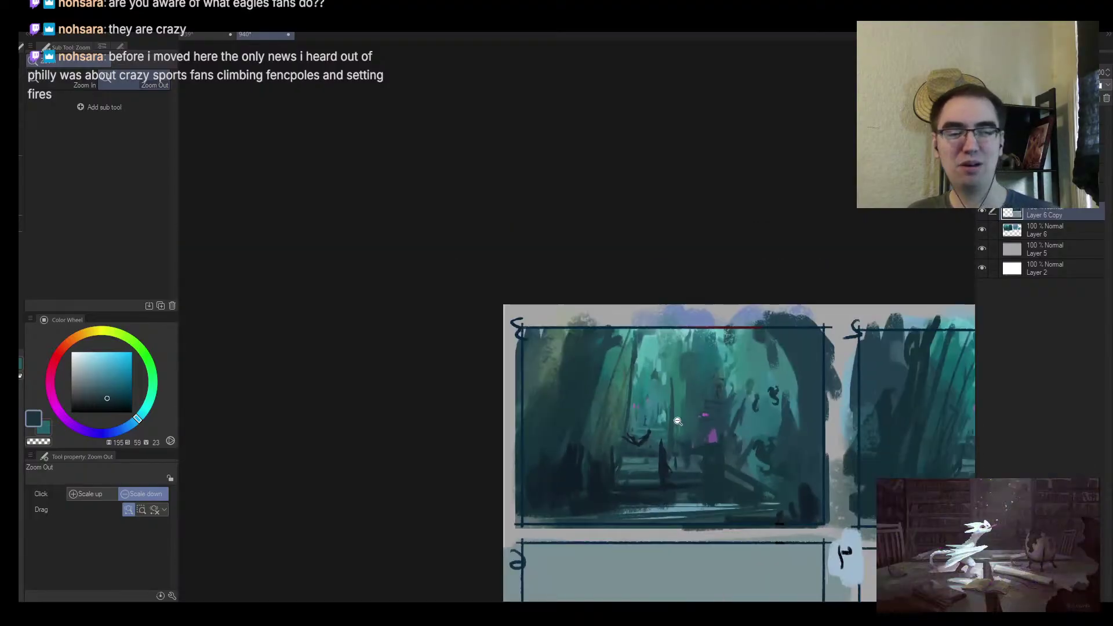
pyautogui.moveTo(587, 484); pyautogui.dragTo(626, 485)
pyautogui.keyDown('alt'); pyautogui.click(572, 534); pyautogui.keyUp('alt')
pyautogui.press(']')
pyautogui.moveTo(585, 537)
pyautogui.mouseDown()
pyautogui.moveTo(559, 534)
pyautogui.moveTo(720, 528)
pyautogui.mouseUp()
pyautogui.press(']')
pyautogui.moveTo(549, 512)
pyautogui.mouseDown()
pyautogui.moveTo(729, 513)
pyautogui.moveTo(810, 458)
pyautogui.moveTo(628, 442)
pyautogui.mouseUp()
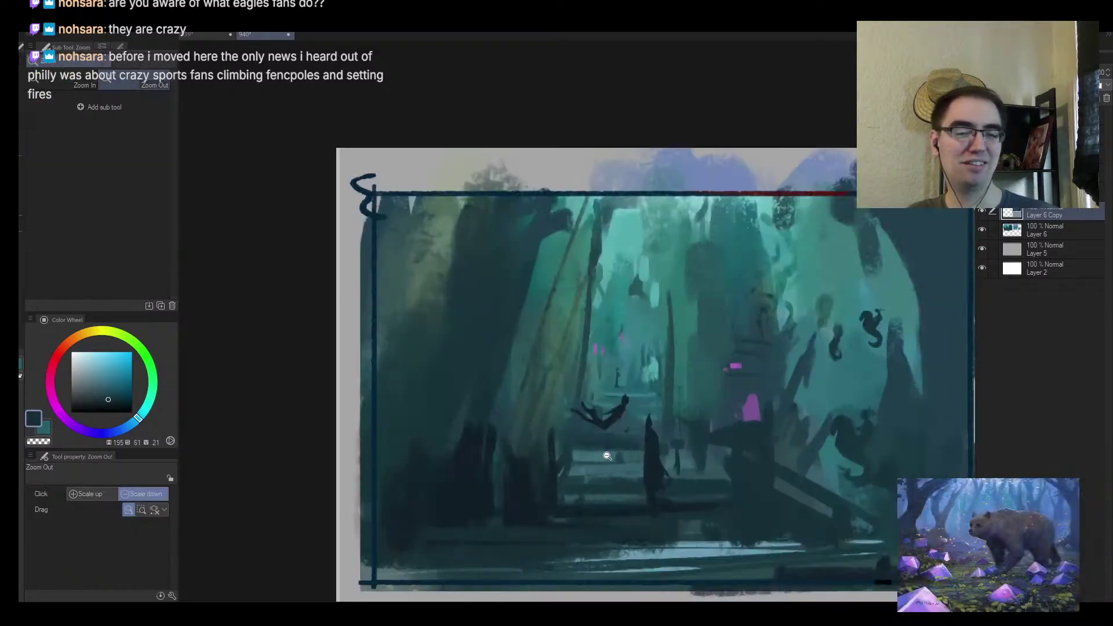
# Paint a near-black mass across the foreground floor at brush size 30, retouch the light water streaks, and unmirror the view
pyautogui.press(']')
pyautogui.press(']')
pyautogui.press(']')
pyautogui.moveTo(530, 558)
pyautogui.mouseDown()
pyautogui.moveTo(498, 562)
pyautogui.moveTo(518, 543)
pyautogui.moveTo(570, 568)
pyautogui.moveTo(553, 565)
pyautogui.moveTo(629, 567)
pyautogui.mouseUp()
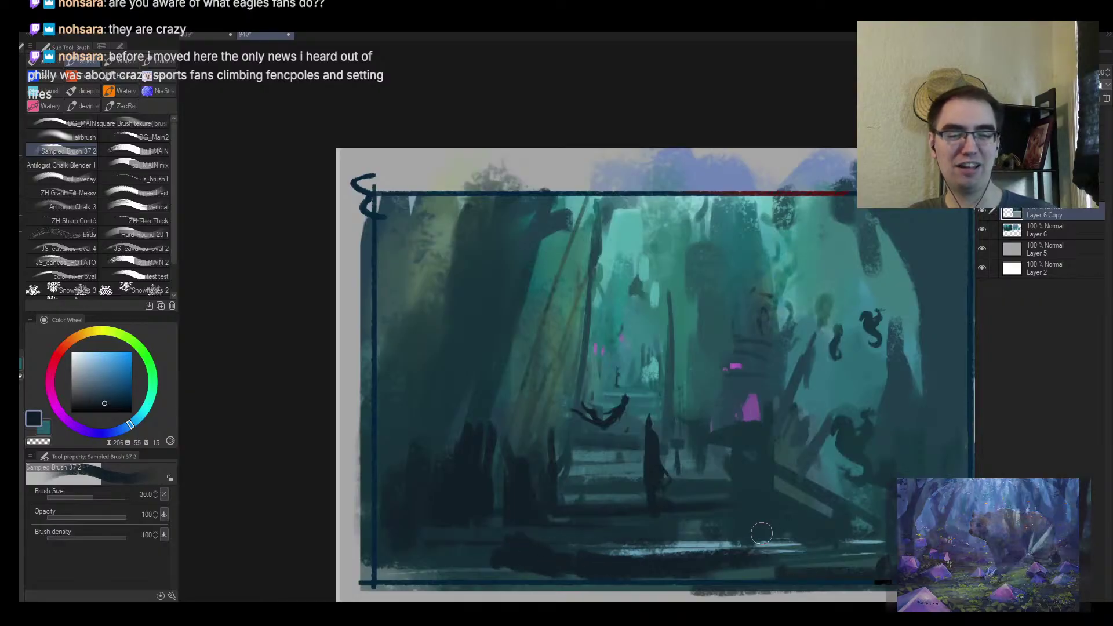
pyautogui.click(742, 542)
pyautogui.moveTo(739, 543); pyautogui.dragTo(735, 532)
pyautogui.press('h')
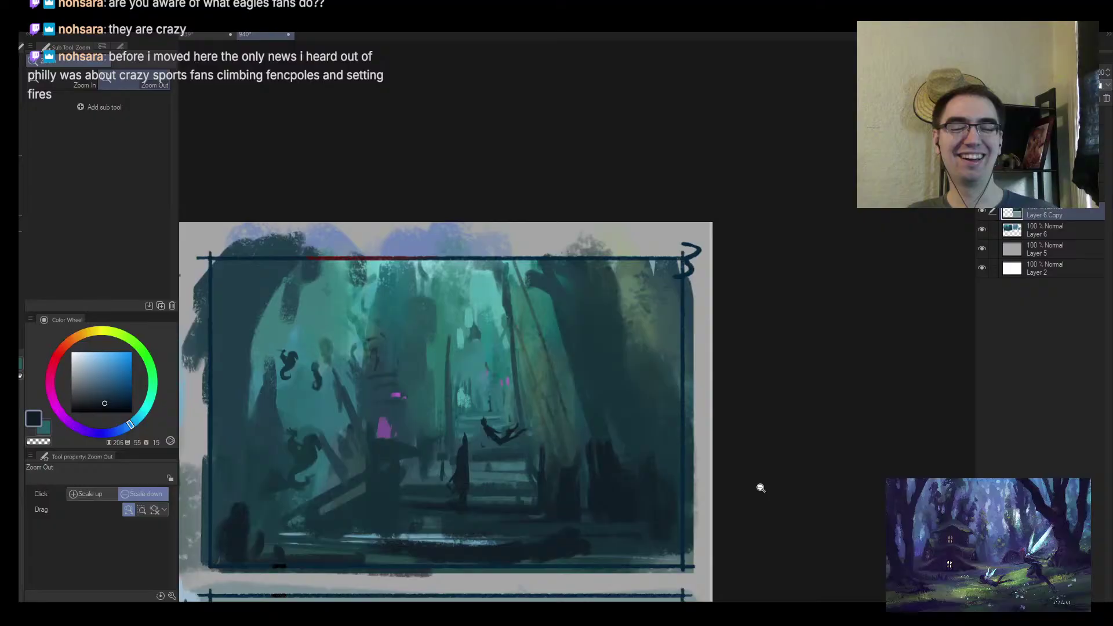
# Lasso a group of flat, angular slab shapes across the foreground floor
pyautogui.moveTo(761, 488); pyautogui.dragTo(579, 484)
pyautogui.press('m')
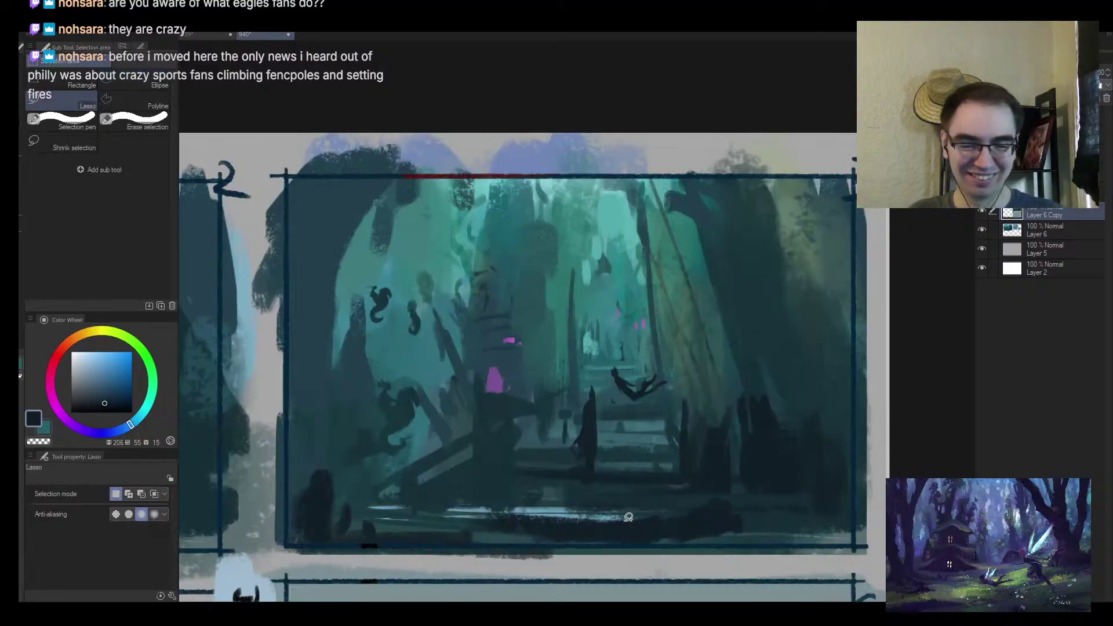
pyautogui.moveTo(549, 527); pyautogui.dragTo(550, 530)
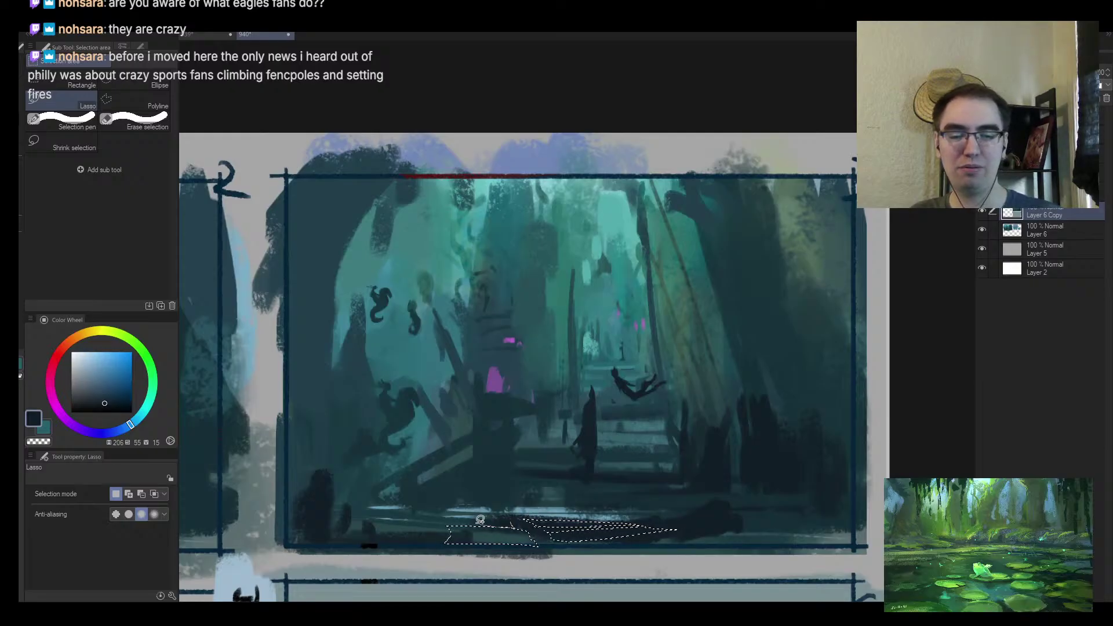
pyautogui.moveTo(480, 519); pyautogui.dragTo(567, 509)
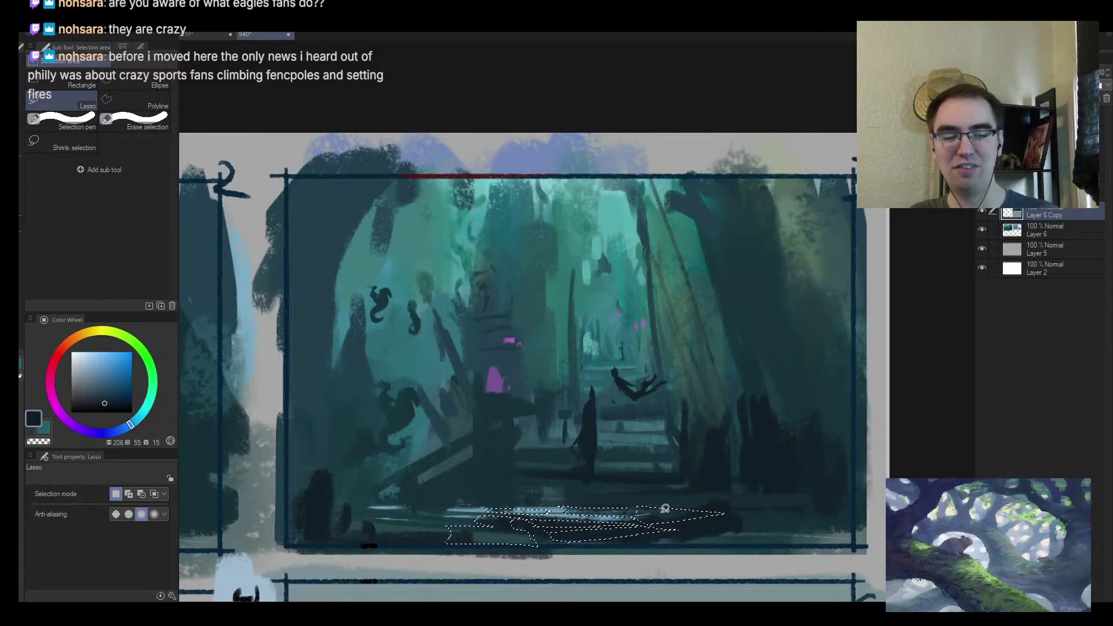
pyautogui.moveTo(650, 507)
pyautogui.mouseDown()
pyautogui.moveTo(724, 503)
pyautogui.moveTo(688, 500)
pyautogui.moveTo(724, 519)
pyautogui.moveTo(674, 518)
pyautogui.moveTo(701, 544)
pyautogui.moveTo(820, 513)
pyautogui.moveTo(723, 512)
pyautogui.moveTo(745, 501)
pyautogui.mouseUp()
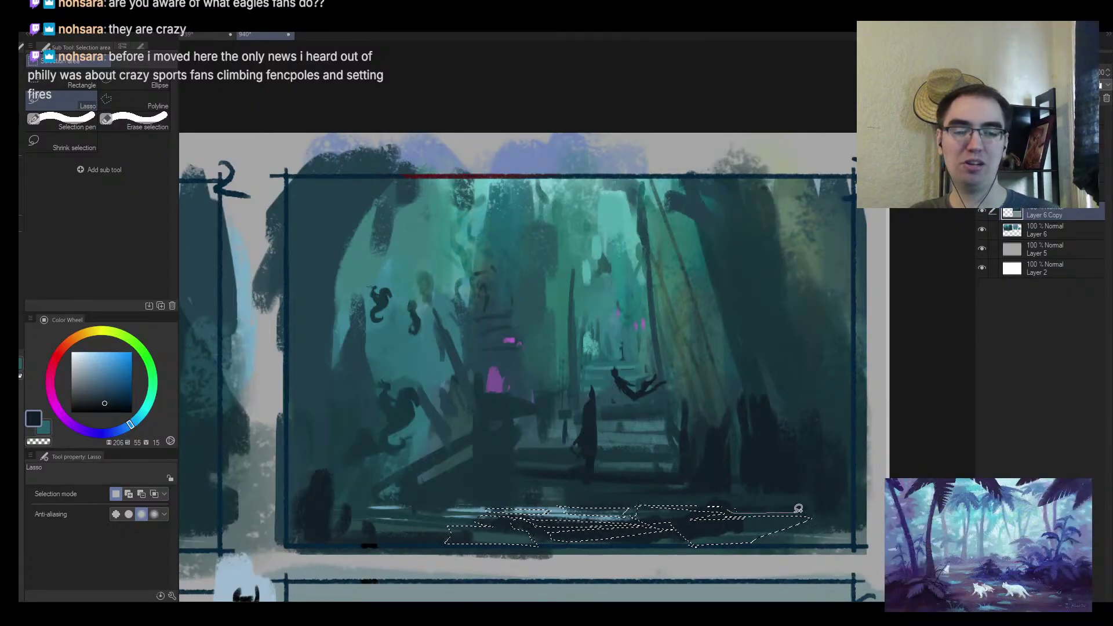
pyautogui.moveTo(765, 505); pyautogui.dragTo(703, 505)
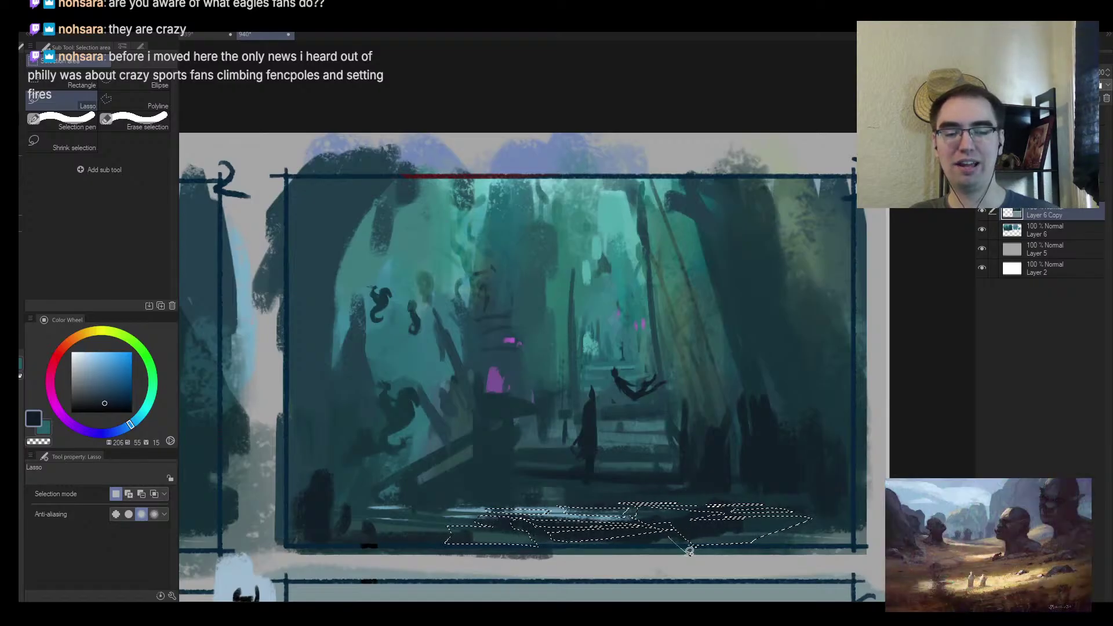
pyautogui.moveTo(688, 550)
pyautogui.mouseDown()
pyautogui.moveTo(440, 550)
pyautogui.moveTo(408, 524)
pyautogui.moveTo(458, 513)
pyautogui.mouseUp()
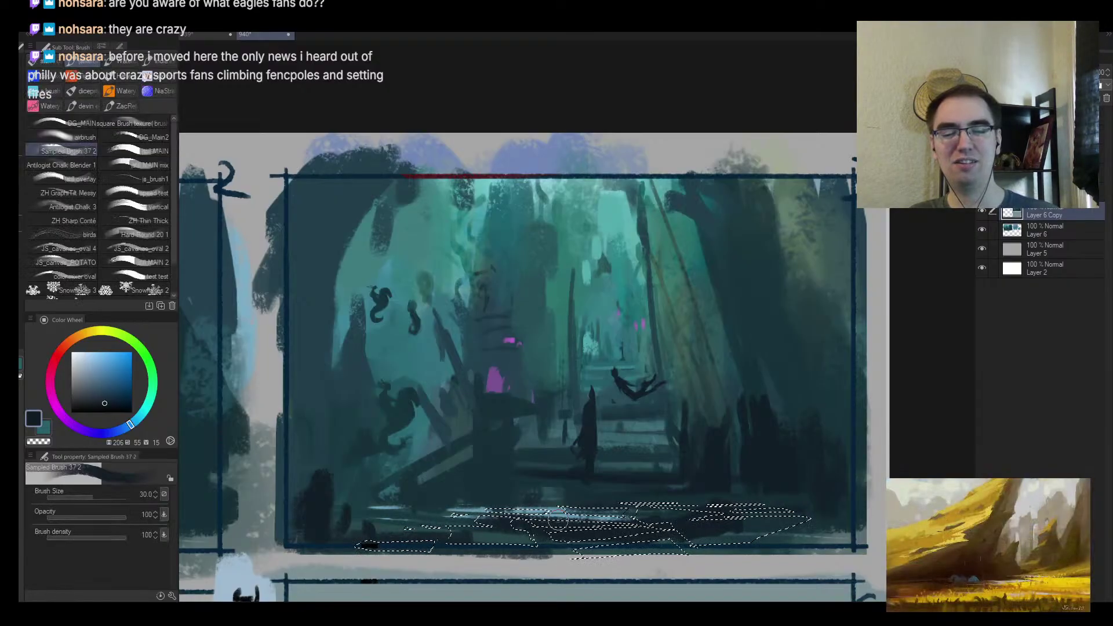
# Try filling the selected slab shapes with a sampled light blue at brush size 40, and undo it
pyautogui.press('b')
pyautogui.keyDown('alt'); pyautogui.click(558, 509); pyautogui.keyUp('alt')
pyautogui.press(']')
pyautogui.moveTo(608, 525); pyautogui.dragTo(516, 536)
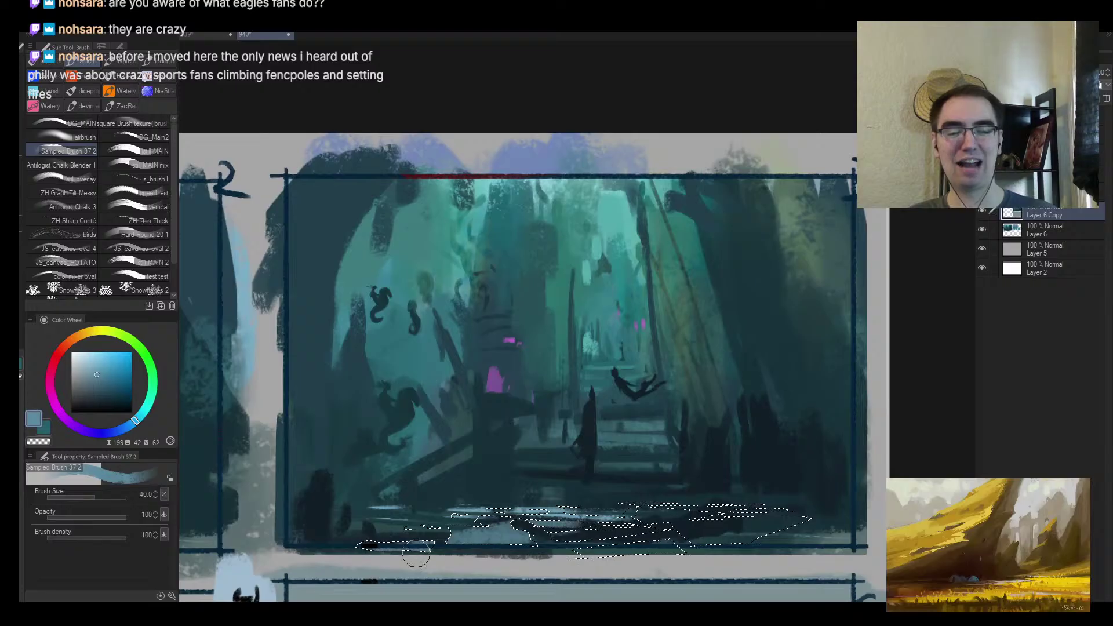
pyautogui.hotkey('ctrl', 'z')
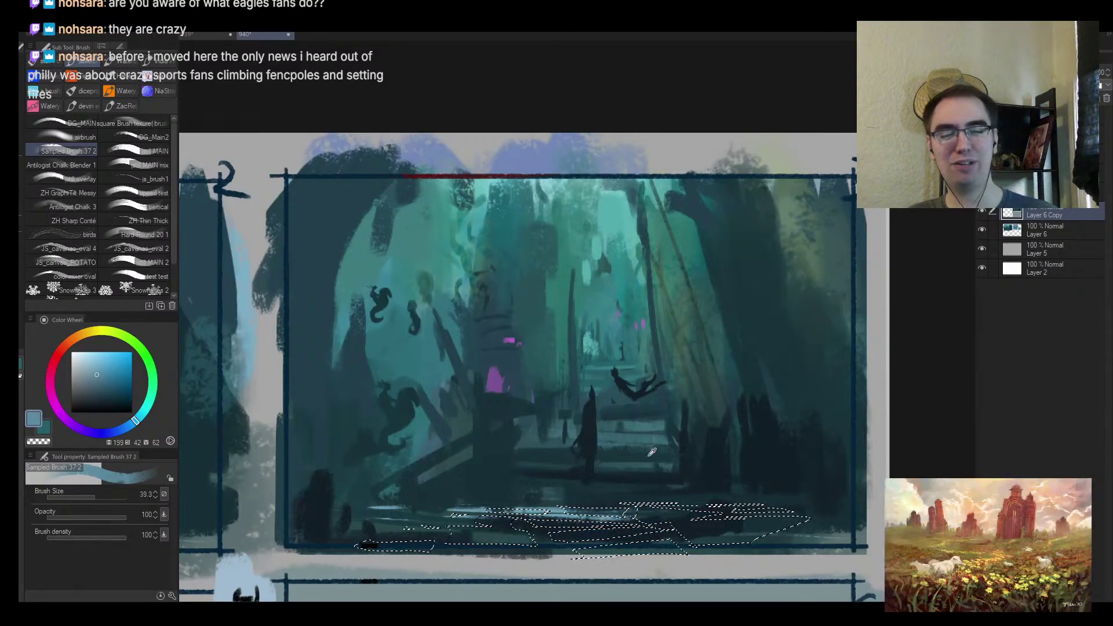
# Fill the selected foreground slabs with a sampled mid teal at brush size 50, and clear the selection
pyautogui.keyDown('alt'); pyautogui.click(651, 459); pyautogui.keyUp('alt')
pyautogui.keyDown('alt'); pyautogui.click(614, 369); pyautogui.keyUp('alt')
pyautogui.press(']')
pyautogui.moveTo(632, 528)
pyautogui.mouseDown()
pyautogui.moveTo(424, 506)
pyautogui.moveTo(687, 505)
pyautogui.mouseUp()
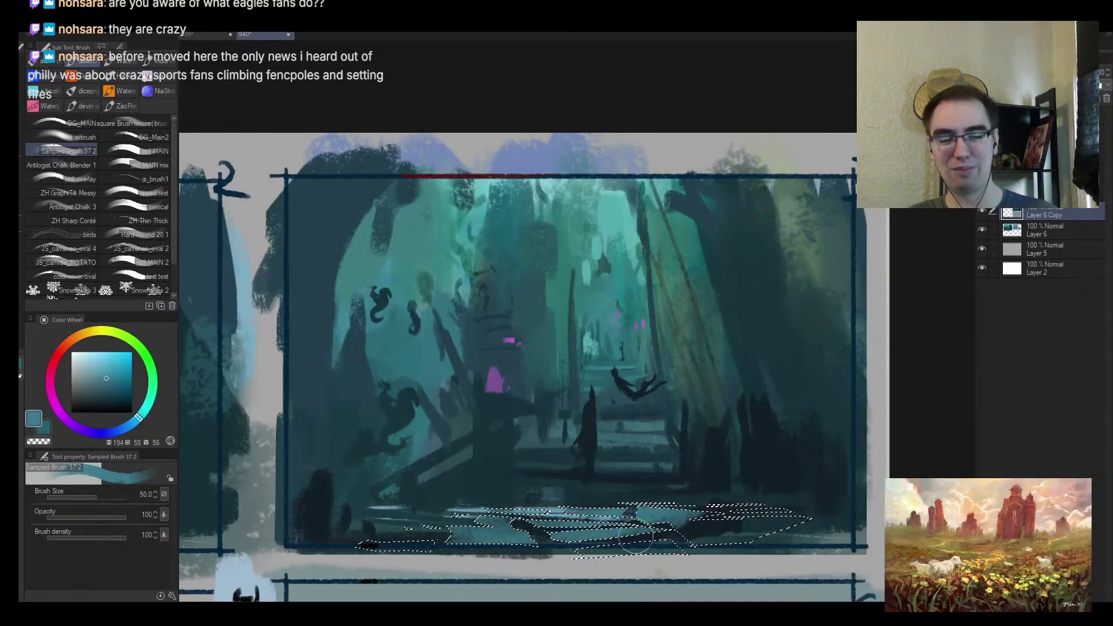
pyautogui.hotkey('ctrl', 'd')
# Undo the last stroke, then blend the slabs' far edge with sampled teals at brush size 15, mirroring the view
pyautogui.press('[')
pyautogui.press('[')
pyautogui.press('[')
pyautogui.press('[')
pyautogui.press('[')
pyautogui.press('[')
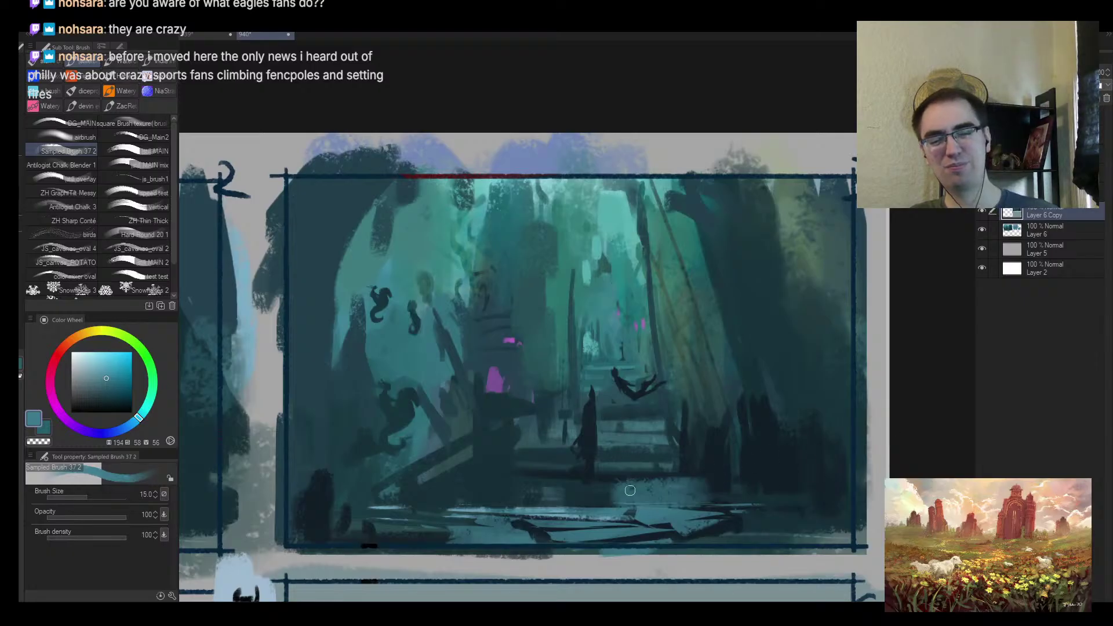
pyautogui.hotkey('ctrl', 'z')
pyautogui.keyDown('alt'); pyautogui.click(591, 495); pyautogui.keyUp('alt')
pyautogui.moveTo(625, 503); pyautogui.dragTo(676, 506)
pyautogui.press('h')
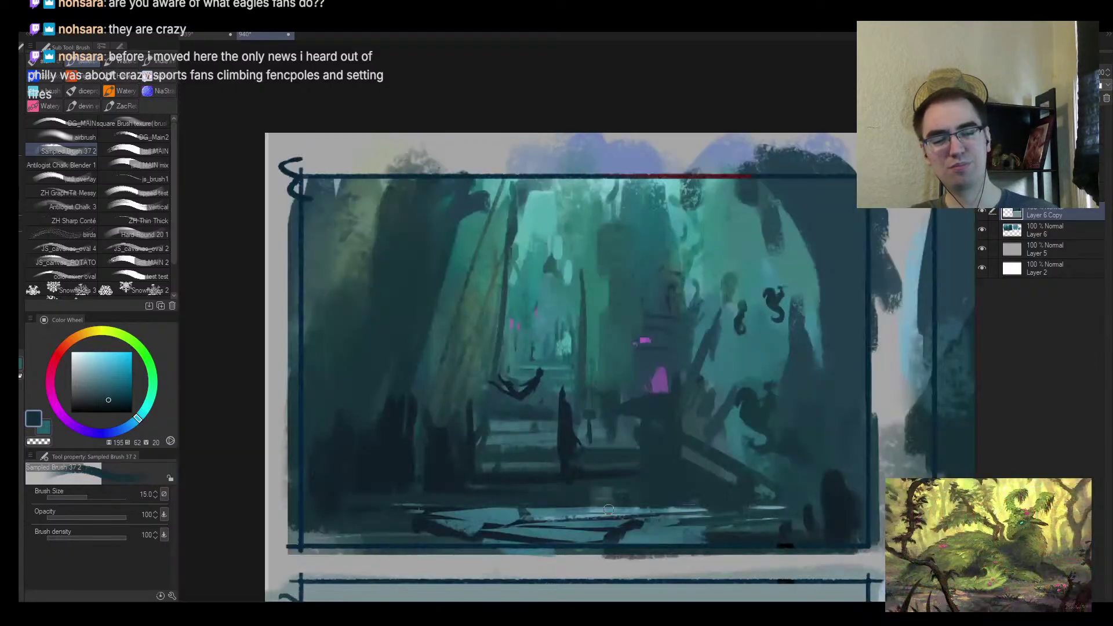
pyautogui.keyDown('alt'); pyautogui.click(496, 513); pyautogui.keyUp('alt')
pyautogui.moveTo(444, 507); pyautogui.dragTo(571, 506)
pyautogui.moveTo(400, 503); pyautogui.dragTo(652, 504)
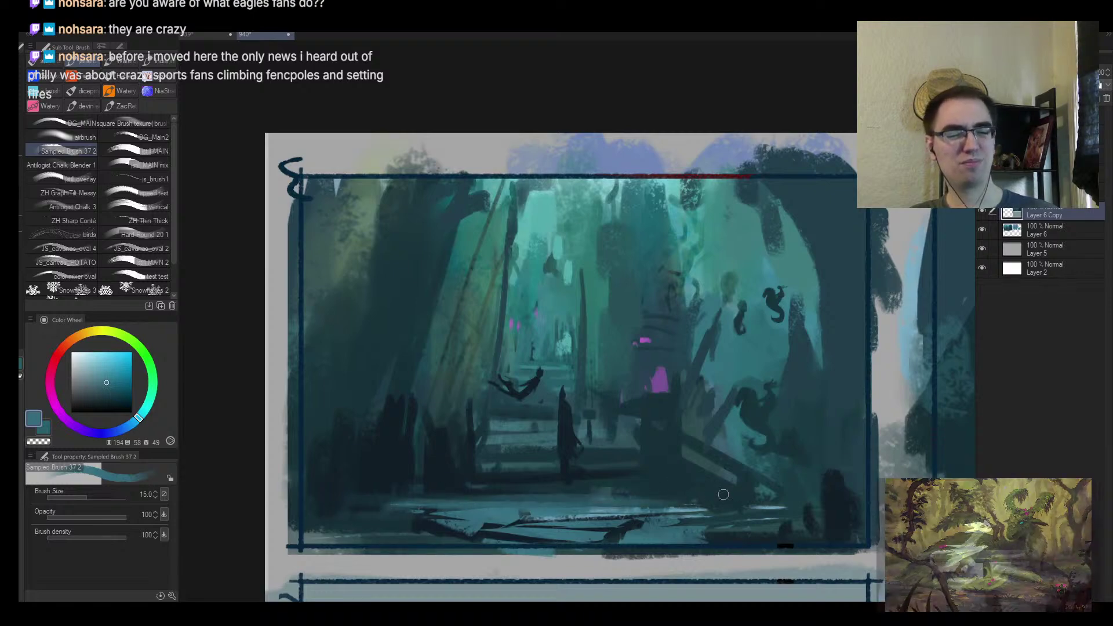
# Strengthen the dark edge of the lowest step with a smaller brush and add a short dark post on the slabs
pyautogui.keyDown('alt'); pyautogui.click(561, 408); pyautogui.keyUp('alt')
pyautogui.keyDown('alt'); pyautogui.click(514, 478); pyautogui.keyUp('alt')
pyautogui.press('[')
pyautogui.moveTo(467, 479); pyautogui.dragTo(609, 478)
pyautogui.moveTo(492, 480); pyautogui.dragTo(660, 478)
pyautogui.moveTo(535, 497); pyautogui.dragTo(534, 510)
# Block in a dark post, a curved foreground shape and a diagonal corner mass with near-black tones at brush size 25
pyautogui.press(']')
pyautogui.press(']')
pyautogui.press(']')
pyautogui.press(']')
pyautogui.moveTo(646, 527)
pyautogui.mouseDown()
pyautogui.moveTo(632, 486)
pyautogui.moveTo(632, 529)
pyautogui.moveTo(636, 506)
pyautogui.moveTo(661, 518)
pyautogui.moveTo(742, 466)
pyautogui.mouseUp()
pyautogui.moveTo(674, 465)
pyautogui.mouseDown()
pyautogui.moveTo(732, 485)
pyautogui.moveTo(747, 463)
pyautogui.mouseUp()
pyautogui.keyDown('alt'); pyautogui.click(844, 511); pyautogui.keyUp('alt')
pyautogui.moveTo(867, 427); pyautogui.dragTo(803, 484)
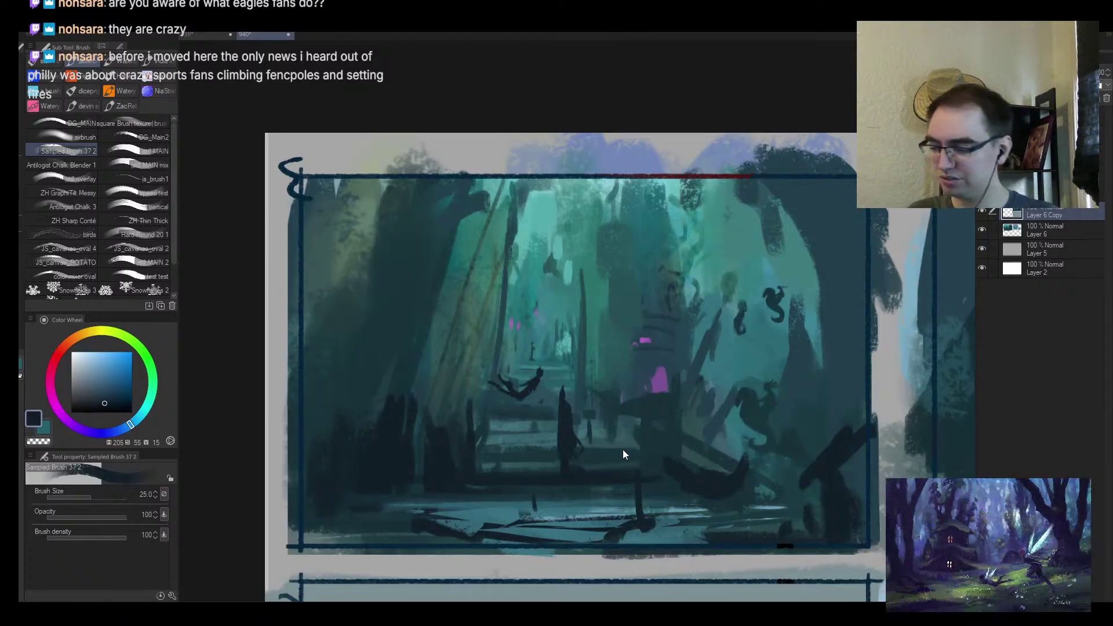
# Add a new layer, sample black, and rough in a rising neck from the curved foreground shape
pyautogui.hotkey('ctrl', 'shift', 'n')
pyautogui.hotkey('alt', 'space')
pyautogui.moveTo(648, 479)
pyautogui.mouseDown()
pyautogui.moveTo(657, 471)
pyautogui.moveTo(644, 472)
pyautogui.mouseUp()
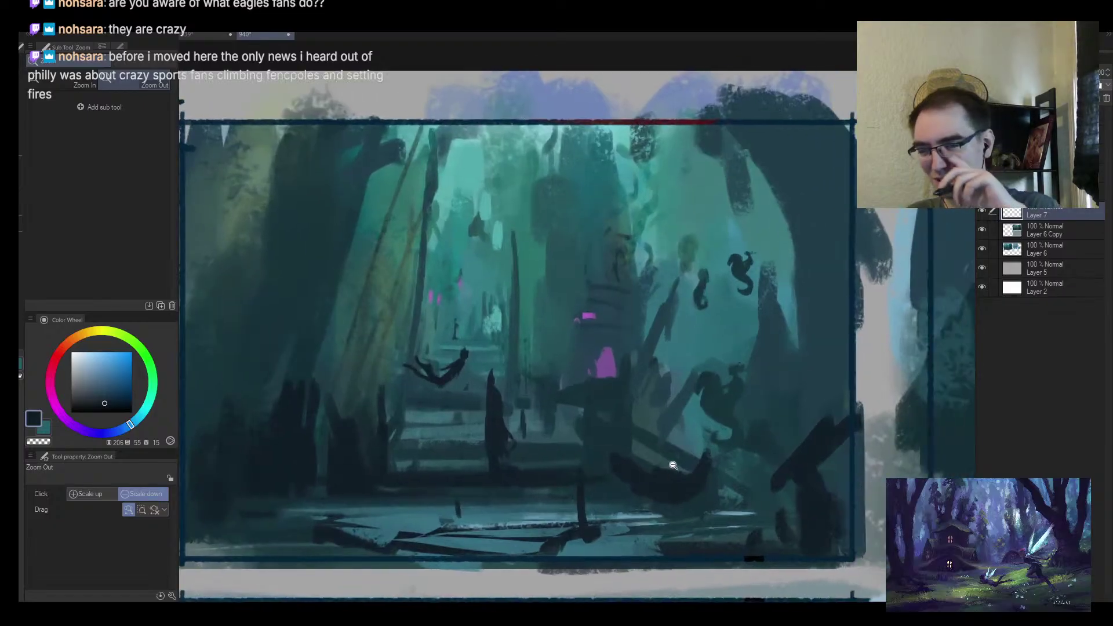
pyautogui.click(795, 468)
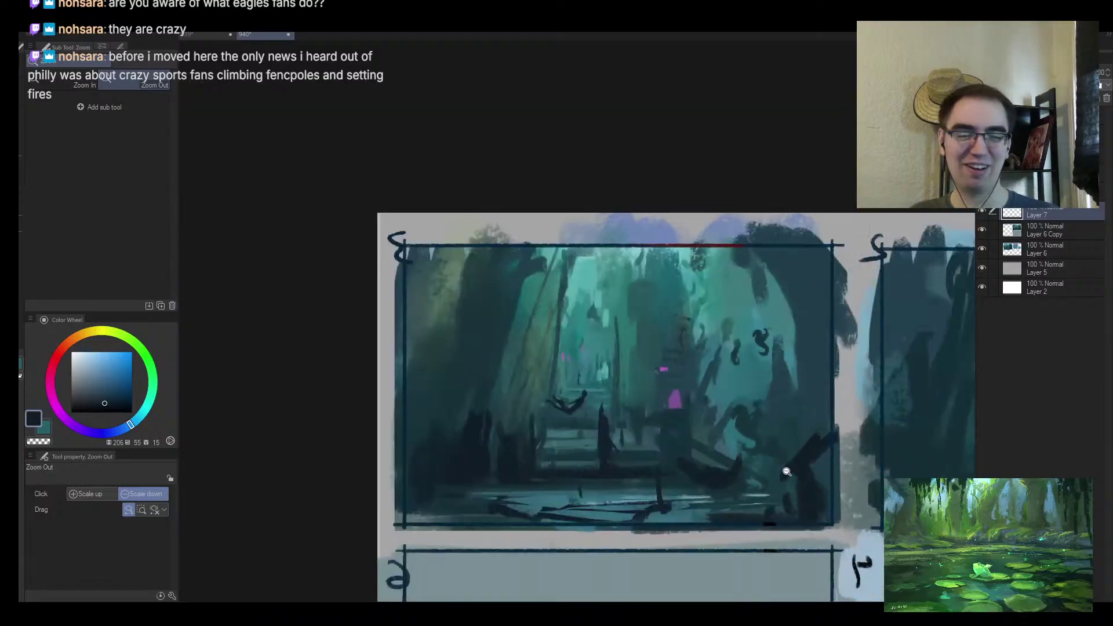
pyautogui.keyDown('alt'); pyautogui.click(785, 474); pyautogui.keyUp('alt')
pyautogui.keyDown('alt'); pyautogui.click(762, 549); pyautogui.keyUp('alt')
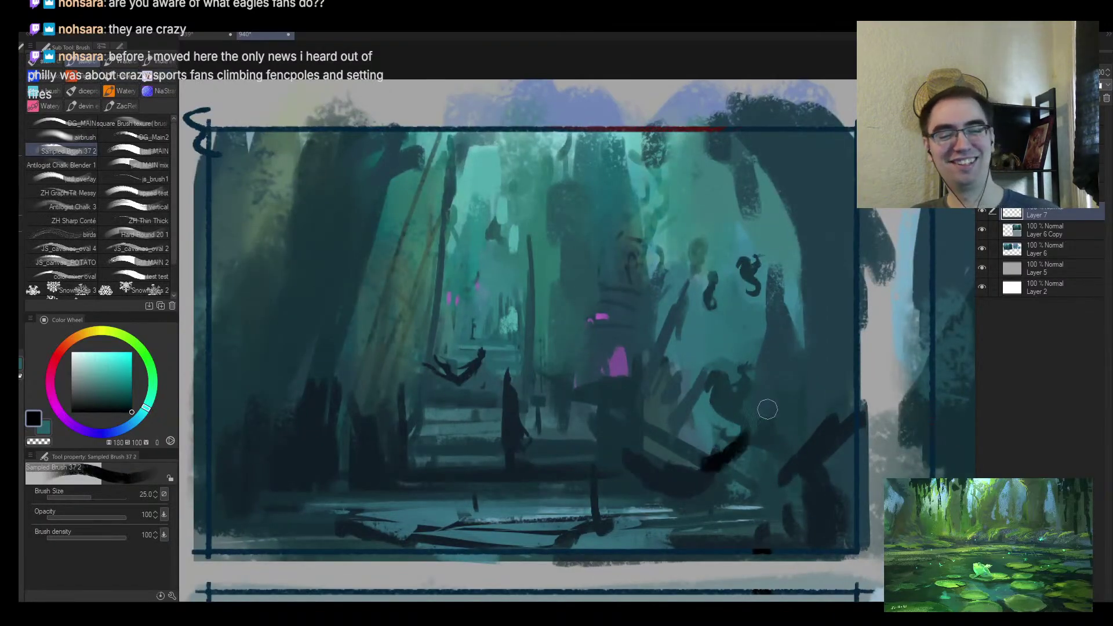
pyautogui.moveTo(714, 401); pyautogui.dragTo(716, 461)
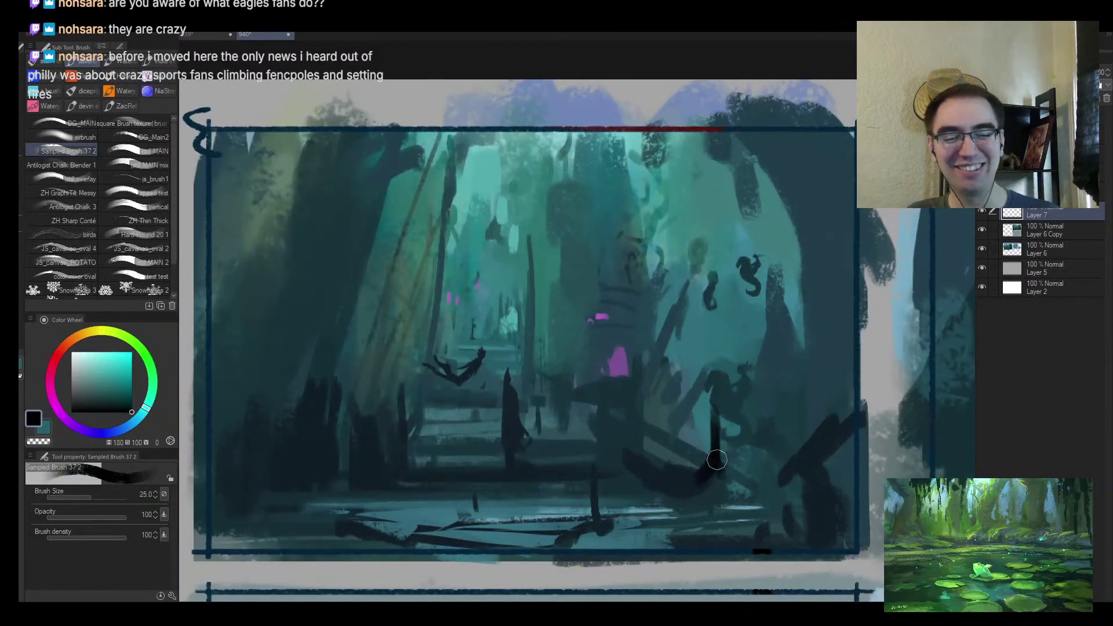
# Try thickening the black neck shape at brush size 40, and undo the last two strokes
pyautogui.press(']')
pyautogui.press(']')
pyautogui.moveTo(742, 391); pyautogui.dragTo(720, 458)
pyautogui.hotkey('ctrl', 'z')
pyautogui.hotkey('ctrl', 'z')
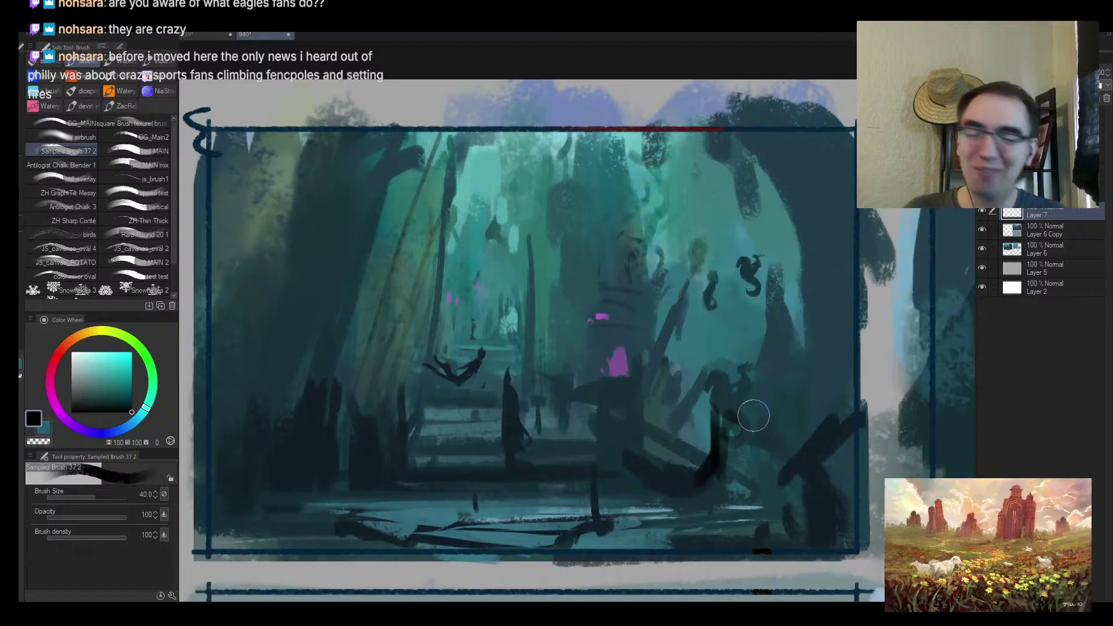
# Rework the black neck's bend, try a long diagonal stroke with a smaller brush, undo it, and set the brush to size 20
pyautogui.moveTo(712, 434)
pyautogui.mouseDown()
pyautogui.moveTo(683, 455)
pyautogui.moveTo(719, 452)
pyautogui.mouseUp()
pyautogui.press('[')
pyautogui.press('[')
pyautogui.press('[')
pyautogui.moveTo(679, 415)
pyautogui.mouseDown()
pyautogui.moveTo(742, 438)
pyautogui.moveTo(760, 426)
pyautogui.moveTo(762, 418)
pyautogui.moveTo(747, 434)
pyautogui.moveTo(764, 337)
pyautogui.moveTo(762, 367)
pyautogui.moveTo(749, 302)
pyautogui.mouseUp()
pyautogui.hotkey('ctrl', 'z')
pyautogui.press('[')
pyautogui.press(']')
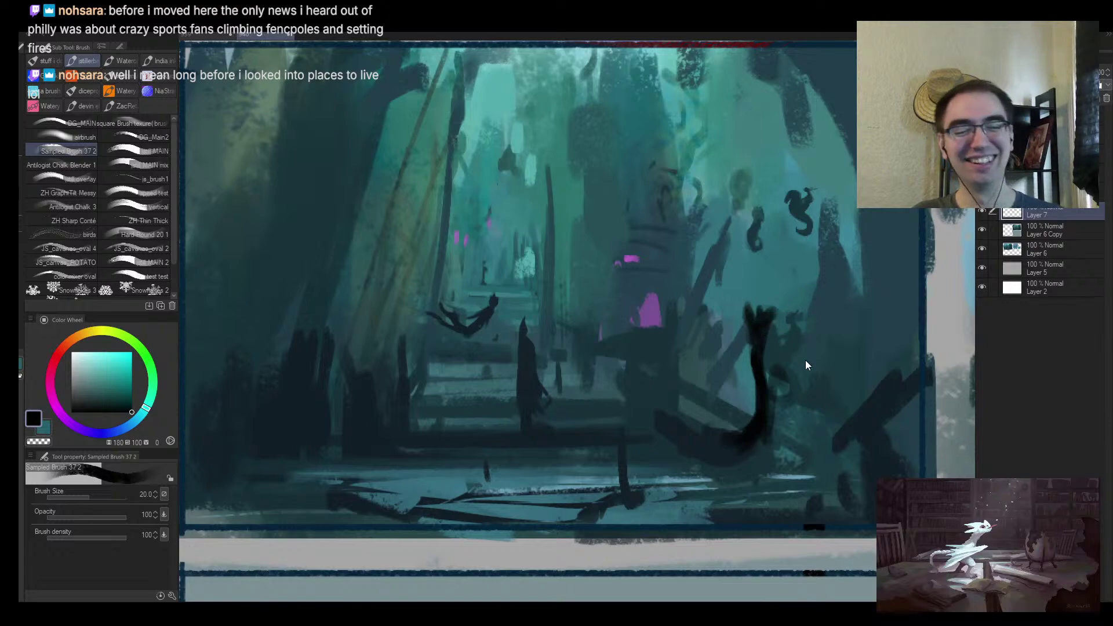
# Undo the last stroke and rework the dark neck into a thicker curve at brush size 40 in the mirrored view
pyautogui.press('h')
pyautogui.hotkey('ctrl', 'z')
pyautogui.moveTo(521, 437); pyautogui.dragTo(513, 442)
pyautogui.moveTo(420, 414)
pyautogui.mouseDown()
pyautogui.moveTo(459, 431)
pyautogui.moveTo(474, 393)
pyautogui.mouseUp()
pyautogui.press(']')
pyautogui.press(']')
pyautogui.press(']')
pyautogui.moveTo(464, 355)
pyautogui.mouseDown()
pyautogui.moveTo(482, 404)
pyautogui.moveTo(474, 349)
pyautogui.mouseUp()
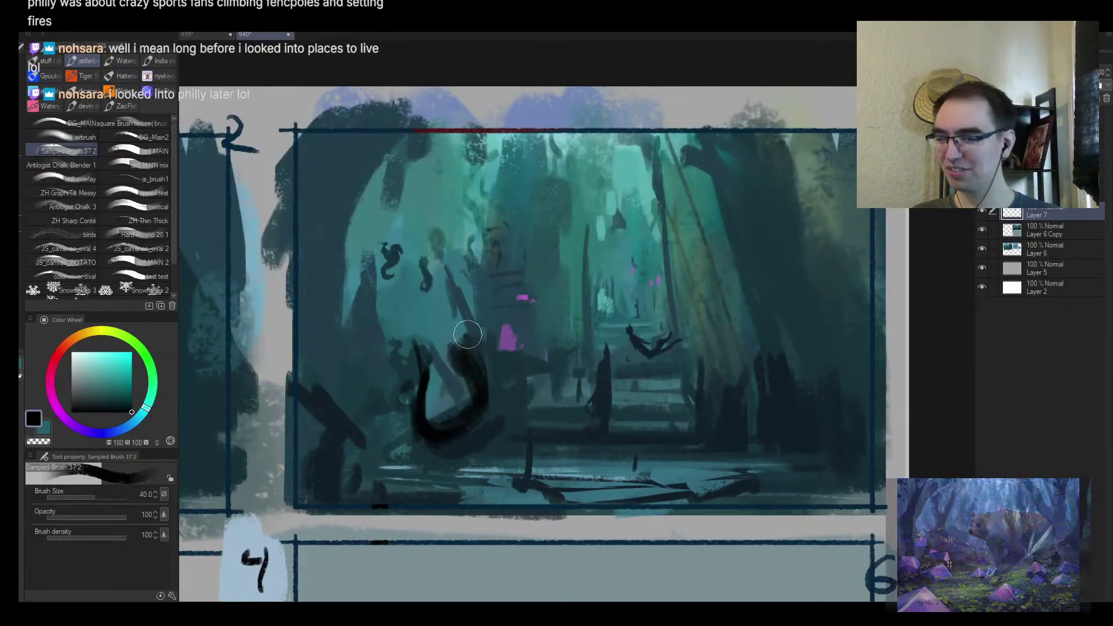
# Reshape the curve into a thick S-shaped neck with near-black paint and sampled background tones, ending at brush size 25
pyautogui.keyDown('alt'); pyautogui.click(427, 342); pyautogui.keyUp('alt')
pyautogui.press(']')
pyautogui.moveTo(419, 339)
pyautogui.mouseDown()
pyautogui.moveTo(409, 371)
pyautogui.moveTo(453, 386)
pyautogui.moveTo(406, 413)
pyautogui.moveTo(457, 407)
pyautogui.moveTo(465, 418)
pyautogui.moveTo(427, 426)
pyautogui.moveTo(462, 343)
pyautogui.mouseUp()
pyautogui.keyDown('alt'); pyautogui.click(463, 422); pyautogui.keyUp('alt')
pyautogui.press('[')
pyautogui.moveTo(433, 423)
pyautogui.mouseDown()
pyautogui.moveTo(454, 345)
pyautogui.moveTo(451, 417)
pyautogui.moveTo(461, 350)
pyautogui.moveTo(426, 430)
pyautogui.moveTo(466, 355)
pyautogui.moveTo(446, 334)
pyautogui.moveTo(465, 330)
pyautogui.moveTo(459, 324)
pyautogui.moveTo(466, 345)
pyautogui.moveTo(481, 339)
pyautogui.moveTo(495, 362)
pyautogui.moveTo(492, 348)
pyautogui.moveTo(458, 363)
pyautogui.moveTo(495, 387)
pyautogui.moveTo(489, 410)
pyautogui.mouseUp()
pyautogui.press('[')
pyautogui.keyDown('alt'); pyautogui.click(481, 343); pyautogui.keyUp('alt')
pyautogui.keyDown('alt'); pyautogui.click(457, 361); pyautogui.keyUp('alt')
pyautogui.press('[')
pyautogui.press('[')
pyautogui.press('[')
pyautogui.press(']')
pyautogui.press(']')
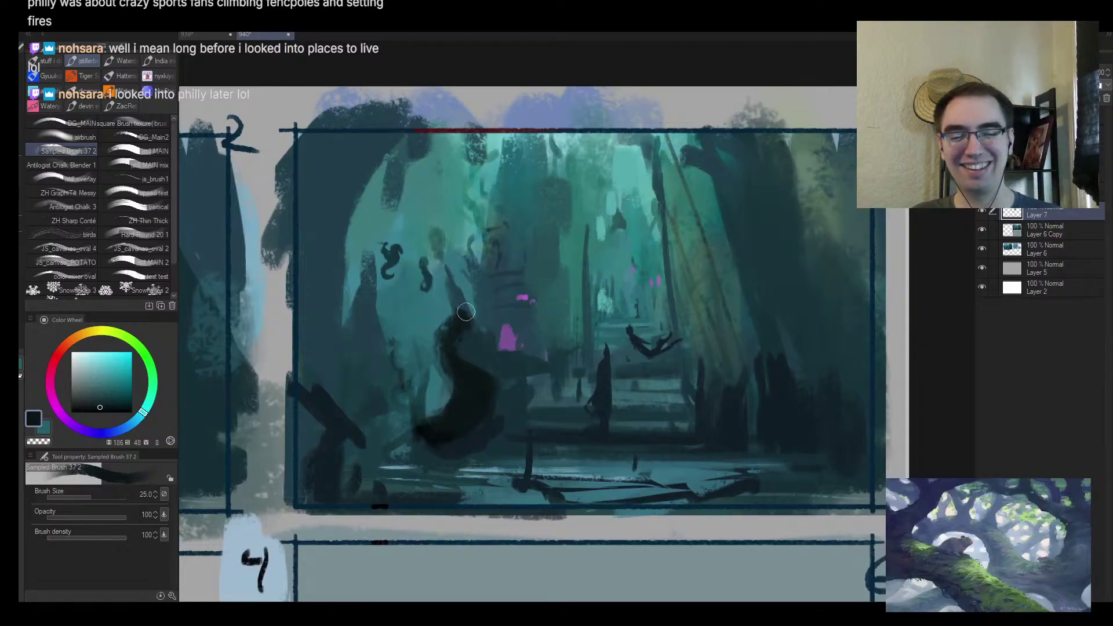
# Paint a downturned seahorse snout and ear at brush size 12 to 15, and fill out the back of the neck
pyautogui.press('[')
pyautogui.press('[')
pyautogui.moveTo(466, 316); pyautogui.dragTo(498, 377)
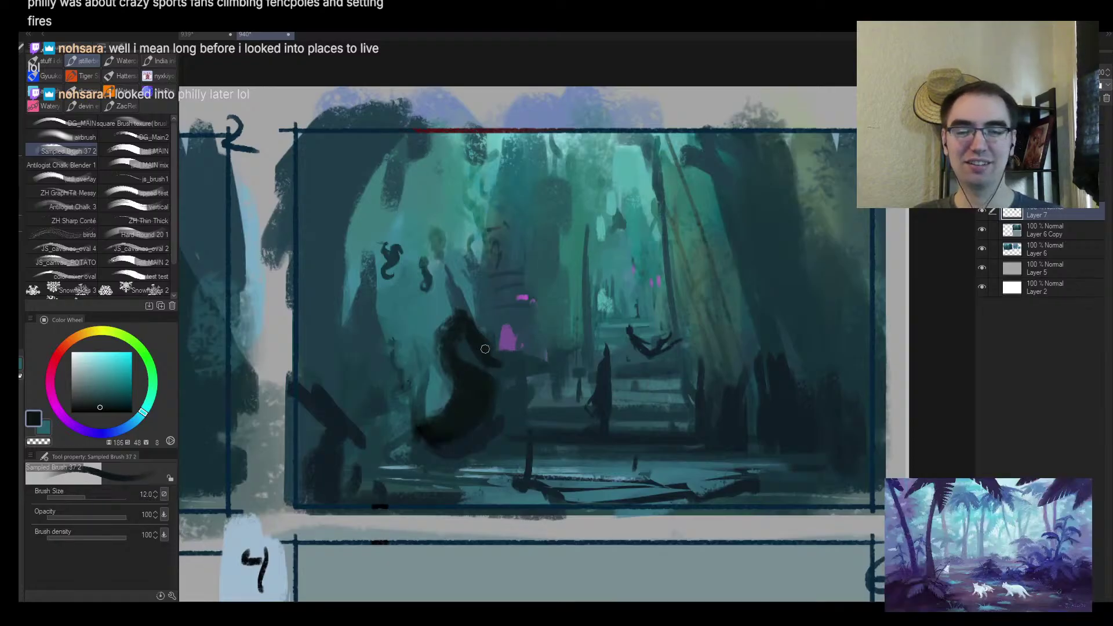
pyautogui.keyDown('alt'); pyautogui.click(489, 355); pyautogui.keyUp('alt')
pyautogui.press(']')
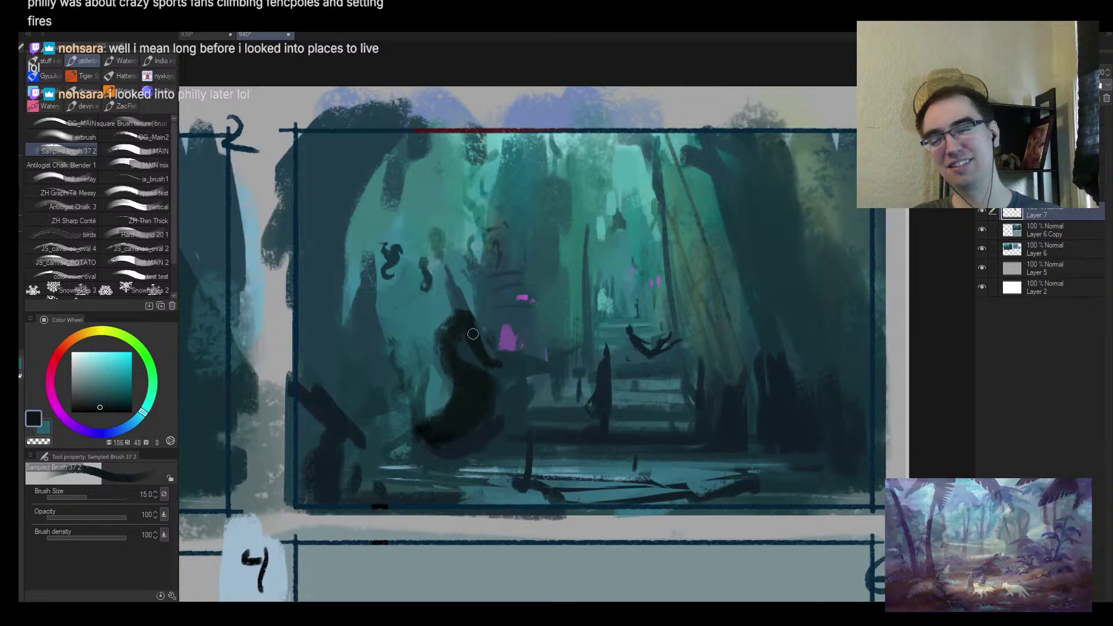
pyautogui.moveTo(469, 321)
pyautogui.mouseDown()
pyautogui.moveTo(485, 351)
pyautogui.moveTo(463, 319)
pyautogui.moveTo(441, 340)
pyautogui.moveTo(444, 364)
pyautogui.moveTo(455, 356)
pyautogui.moveTo(440, 332)
pyautogui.moveTo(428, 336)
pyautogui.moveTo(472, 401)
pyautogui.moveTo(444, 342)
pyautogui.moveTo(436, 365)
pyautogui.moveTo(431, 346)
pyautogui.moveTo(450, 363)
pyautogui.mouseUp()
pyautogui.press(']')
pyautogui.press(']')
pyautogui.keyDown('alt'); pyautogui.click(424, 353); pyautogui.keyUp('alt')
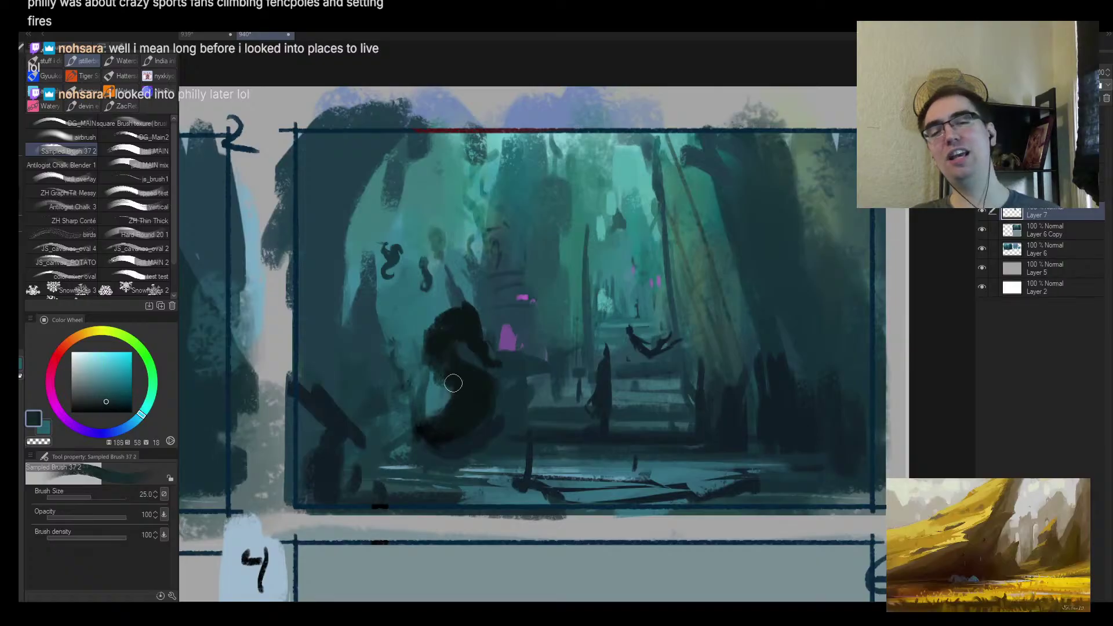
# Bulk up the seahorse's belly and lower body with near-black strokes at brush size 40, checking the flipped view
pyautogui.press('h')
pyautogui.moveTo(702, 433); pyautogui.dragTo(770, 424)
pyautogui.keyDown('alt'); pyautogui.click(696, 415); pyautogui.keyUp('alt')
pyautogui.moveTo(693, 413)
pyautogui.mouseDown()
pyautogui.moveTo(713, 420)
pyautogui.moveTo(732, 449)
pyautogui.mouseUp()
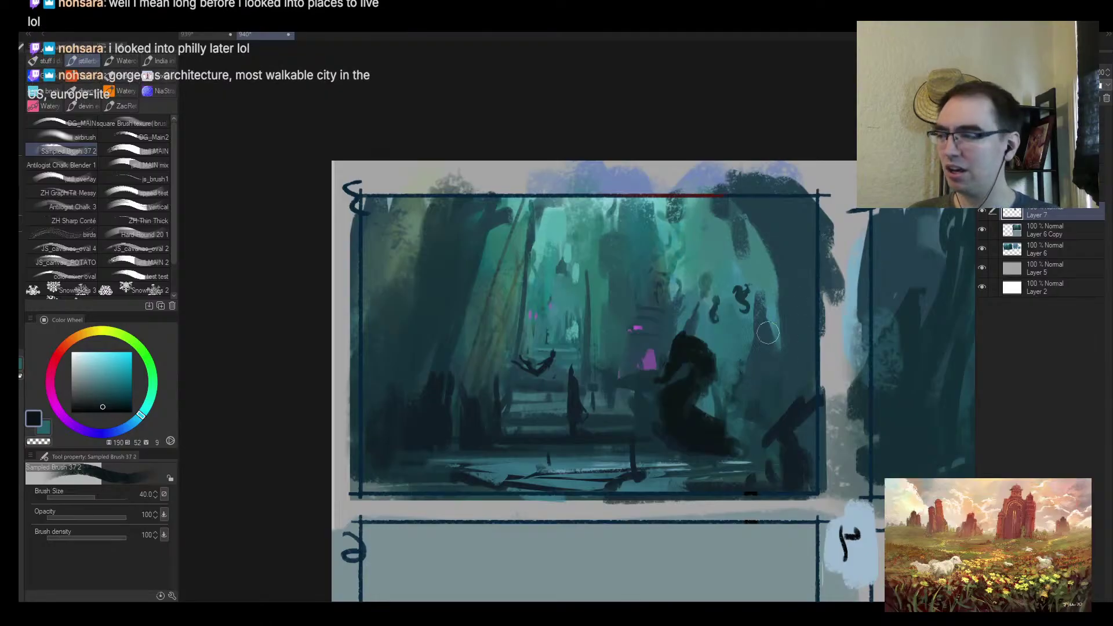
pyautogui.keyDown('alt'); pyautogui.click(696, 414); pyautogui.keyUp('alt')
pyautogui.moveTo(698, 405)
pyautogui.mouseDown()
pyautogui.moveTo(724, 425)
pyautogui.moveTo(706, 452)
pyautogui.mouseUp()
pyautogui.keyDown('alt'); pyautogui.click(732, 425); pyautogui.keyUp('alt')
pyautogui.keyDown('alt'); pyautogui.click(732, 445); pyautogui.keyUp('alt')
pyautogui.keyDown('alt'); pyautogui.click(647, 440); pyautogui.keyUp('alt')
pyautogui.keyDown('alt'); pyautogui.click(678, 419); pyautogui.keyUp('alt')
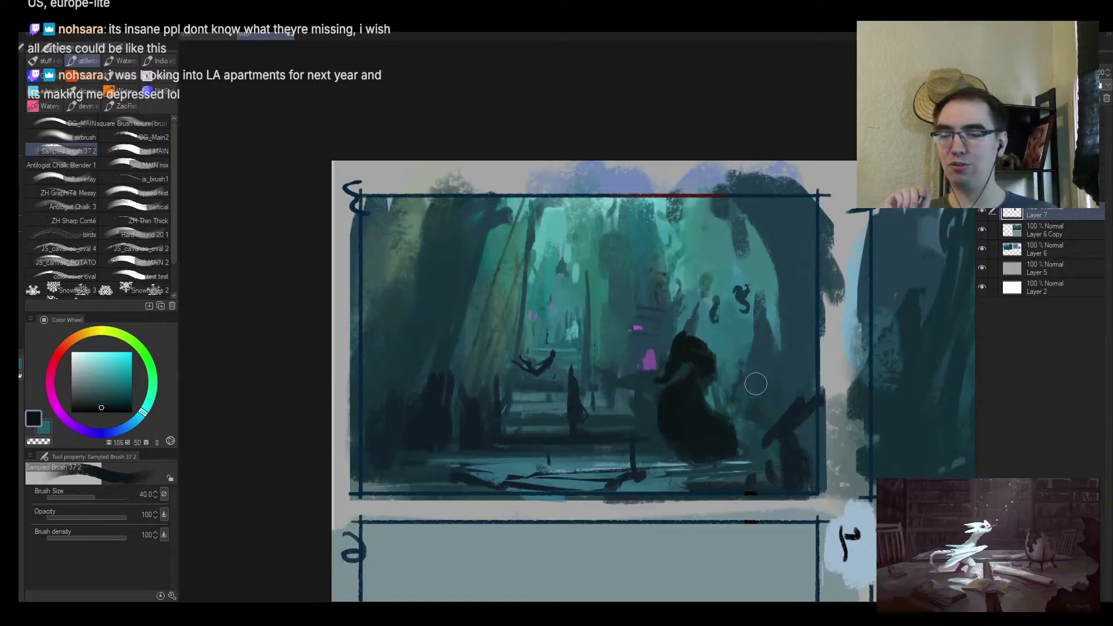
# Trim the seahorse's neck and belly outline with sampled dark teal, starting from brush size 20
pyautogui.hotkey('alt', 'space')
pyautogui.moveTo(722, 435)
pyautogui.mouseDown()
pyautogui.moveTo(693, 455)
pyautogui.moveTo(707, 420)
pyautogui.mouseUp()
pyautogui.press('h')
pyautogui.click(482, 396)
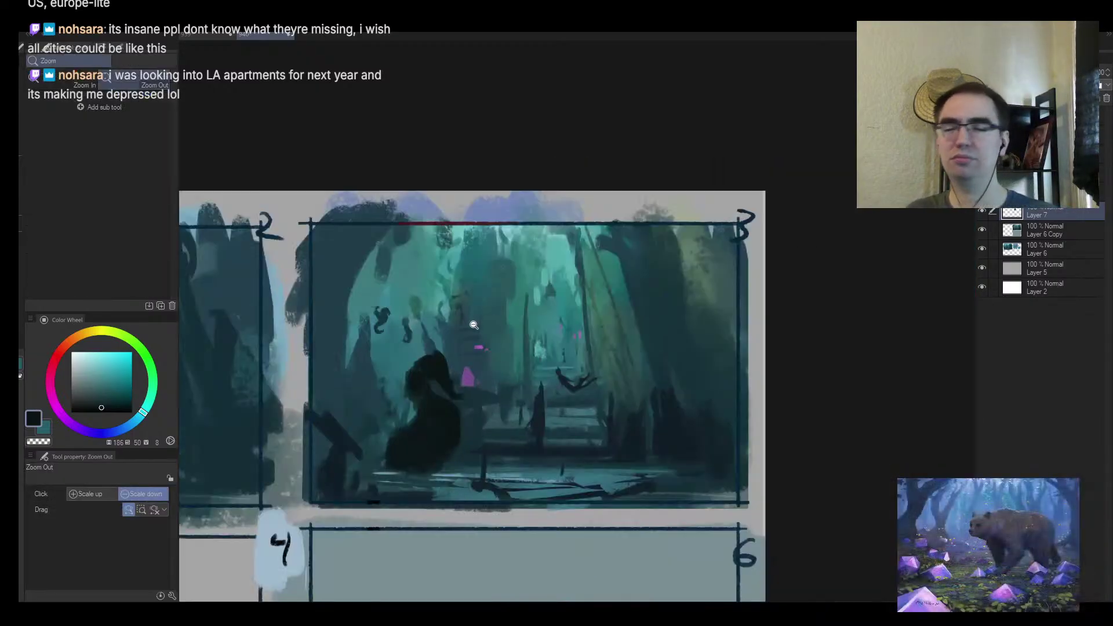
pyautogui.click(427, 398)
pyautogui.press('[')
pyautogui.press('[')
pyautogui.press('[')
pyautogui.press('[')
pyautogui.press('[')
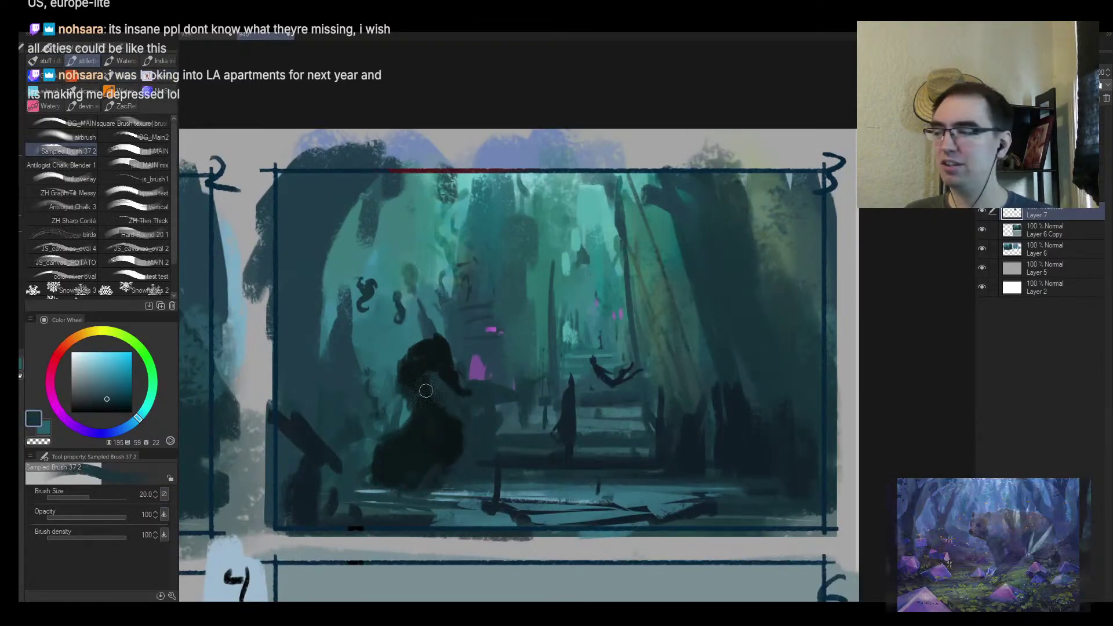
pyautogui.press(']')
pyautogui.press(']')
pyautogui.keyDown('alt'); pyautogui.click(427, 423); pyautogui.keyUp('alt')
pyautogui.keyDown('alt'); pyautogui.click(468, 418); pyautogui.keyUp('alt')
pyautogui.moveTo(452, 426); pyautogui.dragTo(453, 465)
# Form the curled tail and rough in a rider on the seahorse's back, and set the brush size to 12
pyautogui.moveTo(423, 462); pyautogui.dragTo(444, 444)
pyautogui.moveTo(413, 463)
pyautogui.mouseDown()
pyautogui.moveTo(397, 463)
pyautogui.moveTo(426, 494)
pyautogui.moveTo(385, 489)
pyautogui.moveTo(356, 466)
pyautogui.moveTo(403, 401)
pyautogui.moveTo(424, 395)
pyautogui.moveTo(377, 422)
pyautogui.moveTo(384, 407)
pyautogui.moveTo(410, 414)
pyautogui.moveTo(380, 387)
pyautogui.moveTo(383, 399)
pyautogui.moveTo(383, 373)
pyautogui.moveTo(380, 387)
pyautogui.mouseUp()
pyautogui.keyDown('alt'); pyautogui.click(404, 444); pyautogui.keyUp('alt')
pyautogui.press('[')
pyautogui.press('[')
pyautogui.press('[')
pyautogui.press(']')
pyautogui.press(']')
pyautogui.press('[')
pyautogui.press('[')
pyautogui.press('[')
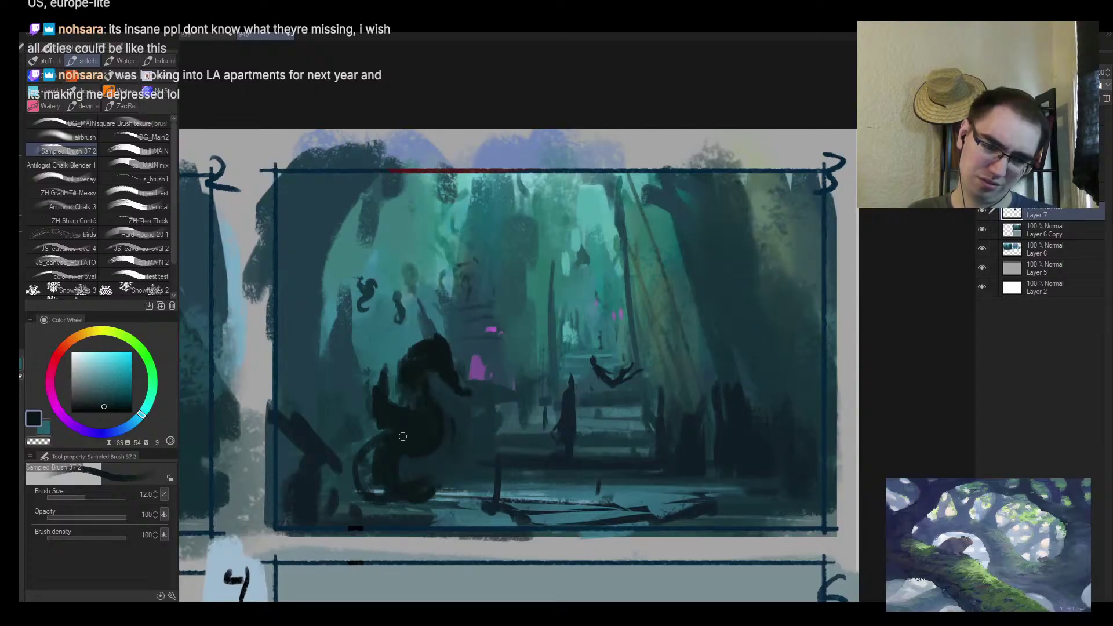
# Refine the rider's head and torso in the flipped view, and carve the gap to the neck at brush size 17
pyautogui.press('h')
pyautogui.hotkey('alt', 'space')
pyautogui.moveTo(780, 374); pyautogui.dragTo(789, 374)
pyautogui.click(785, 378)
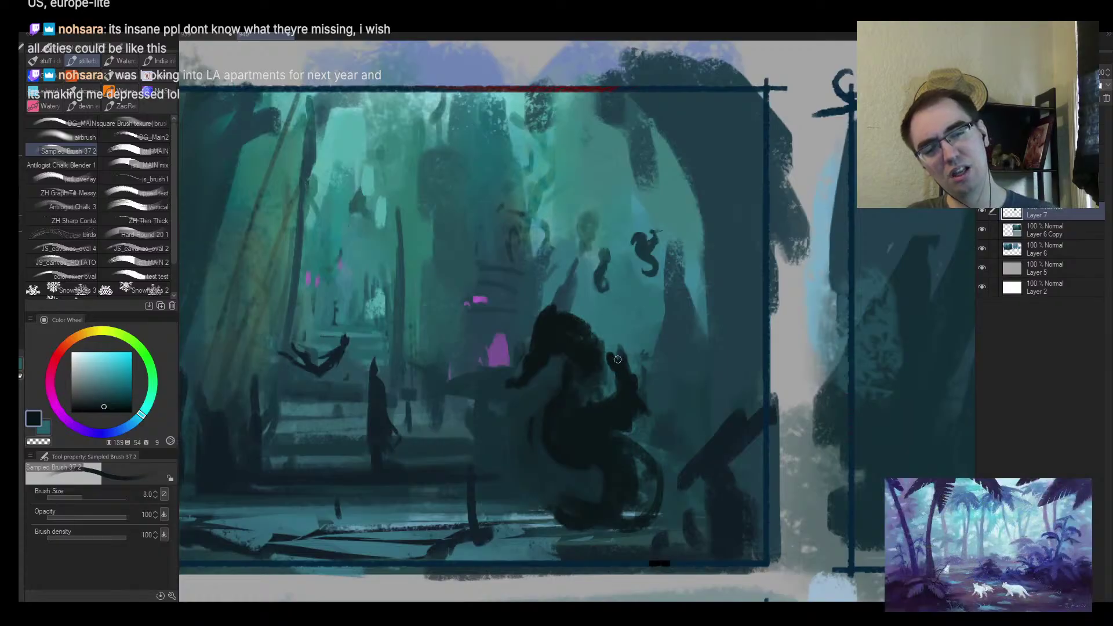
pyautogui.keyDown('alt'); pyautogui.click(615, 355); pyautogui.keyUp('alt')
pyautogui.moveTo(603, 350); pyautogui.dragTo(603, 381)
pyautogui.keyDown('alt'); pyautogui.click(598, 370); pyautogui.keyUp('alt')
pyautogui.press(']')
pyautogui.press(']')
pyautogui.press(']')
pyautogui.press(']')
pyautogui.keyDown('alt'); pyautogui.click(601, 376); pyautogui.keyUp('alt')
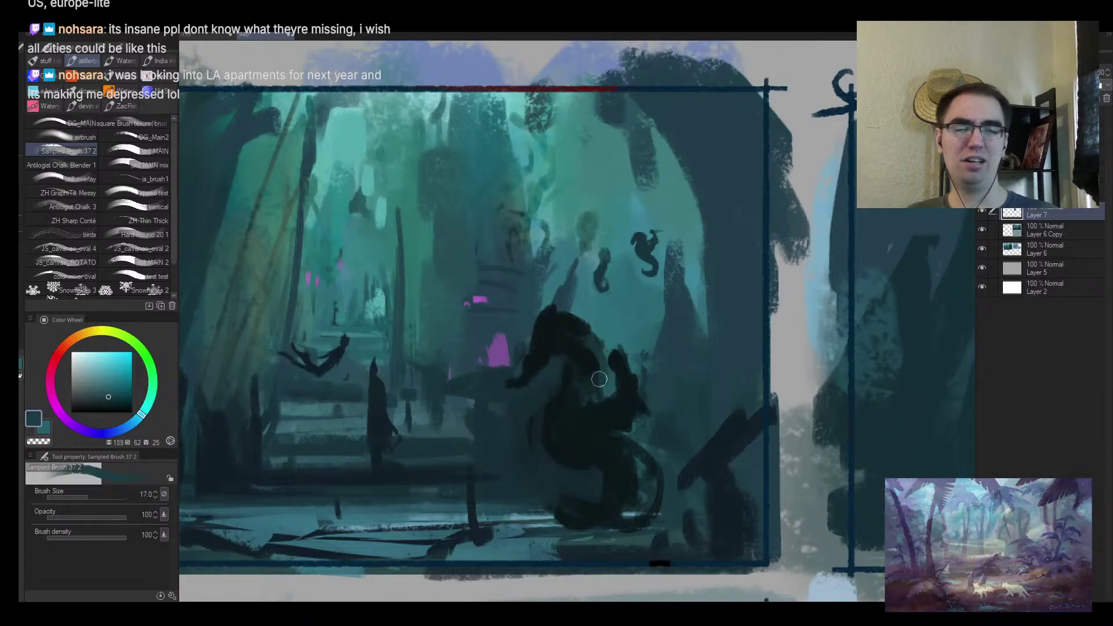
pyautogui.keyDown('alt'); pyautogui.click(585, 411); pyautogui.keyUp('alt')
pyautogui.moveTo(581, 396)
pyautogui.mouseDown()
pyautogui.moveTo(589, 412)
pyautogui.moveTo(555, 438)
pyautogui.moveTo(623, 406)
pyautogui.mouseUp()
# Flip the canvas back and save the painting
pyautogui.press('z')
pyautogui.press('h')
pyautogui.moveTo(748, 372); pyautogui.dragTo(550, 373)
pyautogui.press('b')
pyautogui.hotkey('ctrl', 's')
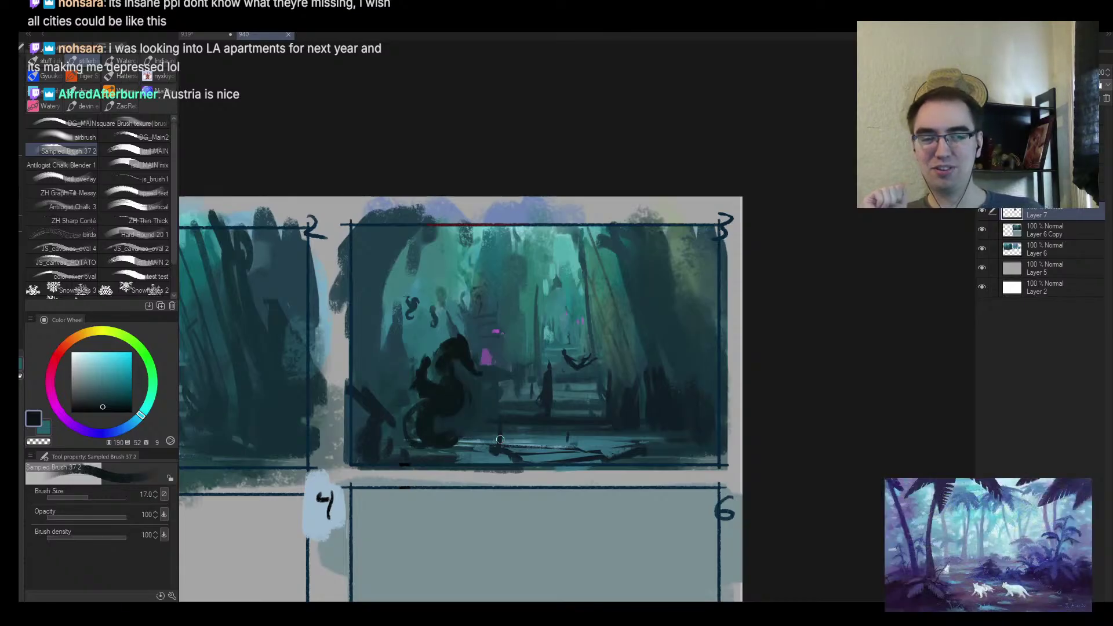
# Paint a second dark rider behind the first one on the large seahorse
pyautogui.hotkey('alt', 'space')
pyautogui.moveTo(400, 351)
pyautogui.mouseDown()
pyautogui.moveTo(454, 334)
pyautogui.moveTo(429, 366)
pyautogui.moveTo(431, 354)
pyautogui.mouseUp()
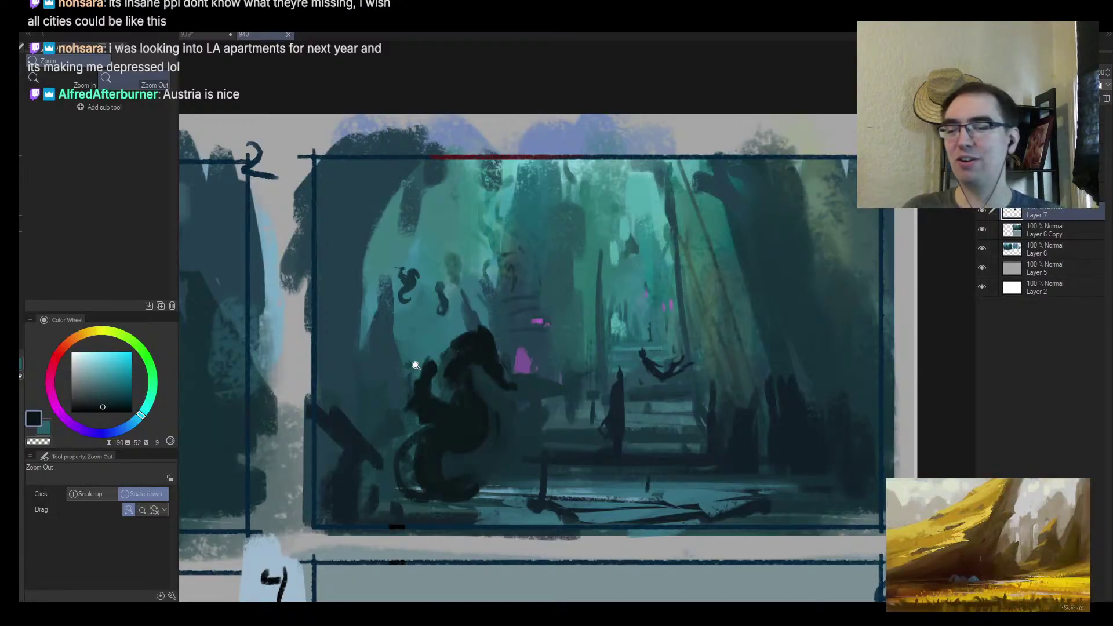
pyautogui.moveTo(432, 398)
pyautogui.mouseDown()
pyautogui.moveTo(452, 372)
pyautogui.moveTo(427, 404)
pyautogui.moveTo(455, 404)
pyautogui.moveTo(479, 372)
pyautogui.moveTo(443, 368)
pyautogui.moveTo(450, 378)
pyautogui.mouseUp()
pyautogui.press('[')
pyautogui.press('[')
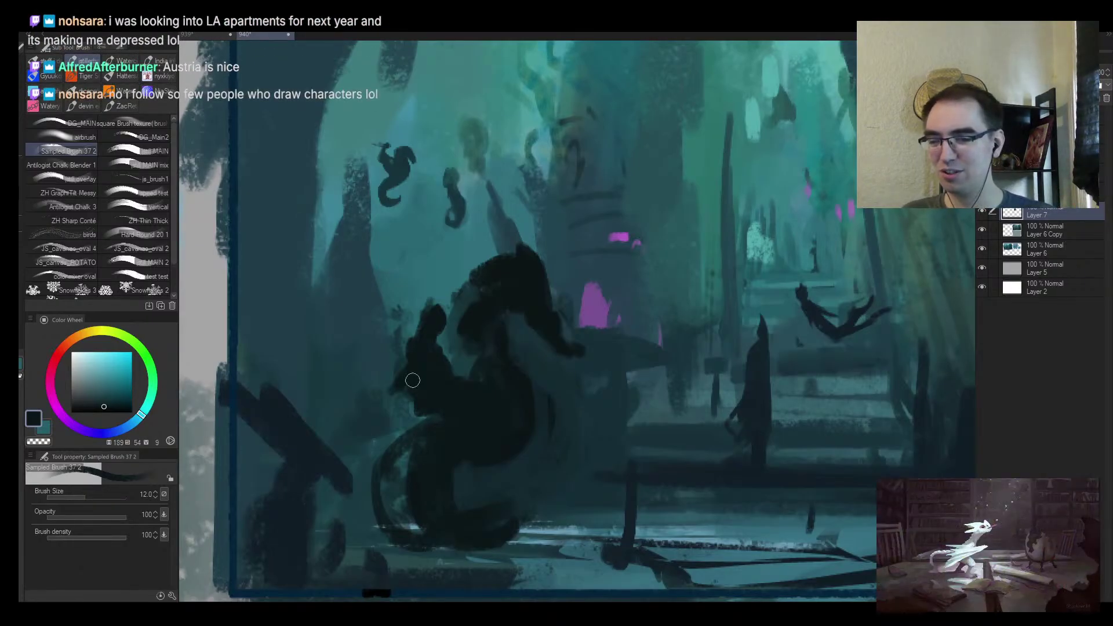
pyautogui.hotkey('alt', 'space')
pyautogui.moveTo(628, 517)
pyautogui.mouseDown()
pyautogui.moveTo(594, 552)
pyautogui.moveTo(604, 542)
pyautogui.mouseUp()
pyautogui.press('h')
pyautogui.moveTo(689, 450); pyautogui.dragTo(661, 365)
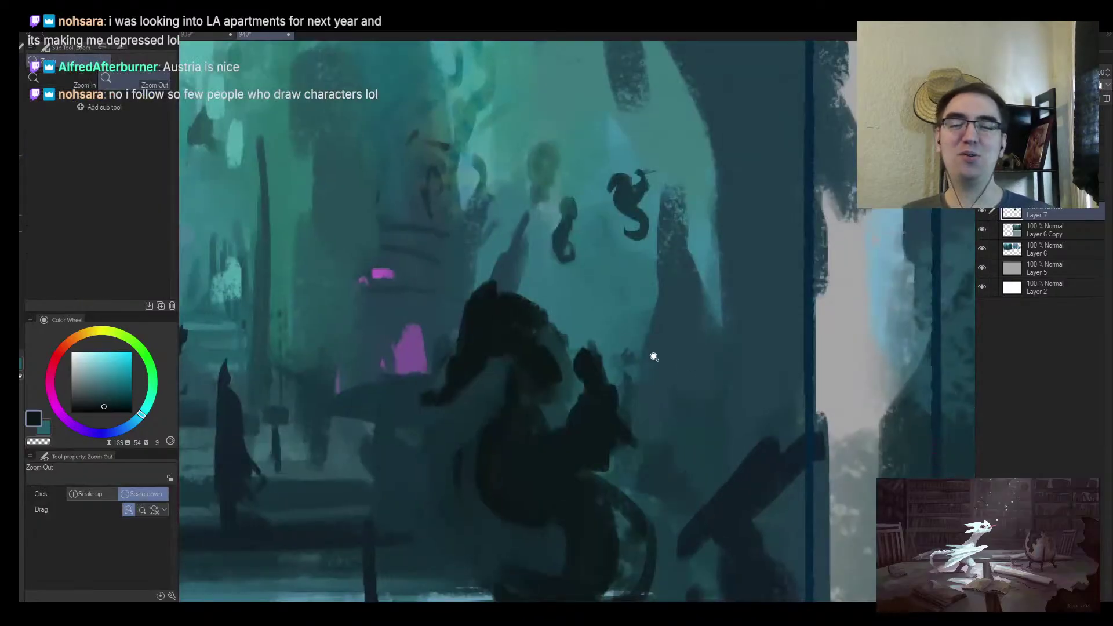
pyautogui.press(']')
pyautogui.press(']')
pyautogui.press(']')
pyautogui.press(']')
pyautogui.moveTo(601, 452)
pyautogui.mouseDown()
pyautogui.moveTo(635, 435)
pyautogui.moveTo(622, 412)
pyautogui.moveTo(639, 410)
pyautogui.moveTo(620, 375)
pyautogui.mouseUp()
# Carve the edges of the two riders and the seahorse's back with sampled teal, starting at brush size 7
pyautogui.press('[')
pyautogui.press('[')
pyautogui.press('[')
pyautogui.press('[')
pyautogui.keyDown('alt'); pyautogui.click(685, 362); pyautogui.keyUp('alt')
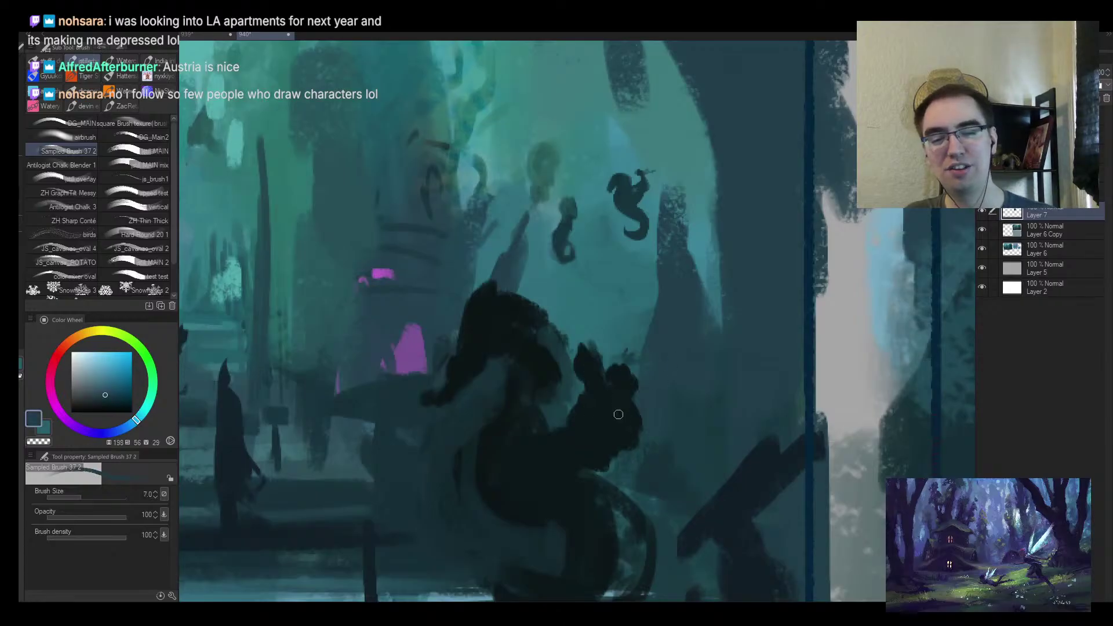
pyautogui.scroll(2, 618, 414)
pyautogui.moveTo(558, 397)
pyautogui.mouseDown()
pyautogui.moveTo(623, 402)
pyautogui.moveTo(635, 432)
pyautogui.moveTo(642, 469)
pyautogui.moveTo(590, 496)
pyautogui.mouseUp()
pyautogui.keyDown('alt'); pyautogui.click(603, 405); pyautogui.keyUp('alt')
pyautogui.keyDown('alt'); pyautogui.click(619, 455); pyautogui.keyUp('alt')
pyautogui.moveTo(641, 454)
pyautogui.mouseDown()
pyautogui.moveTo(624, 482)
pyautogui.moveTo(619, 456)
pyautogui.moveTo(627, 495)
pyautogui.moveTo(646, 480)
pyautogui.moveTo(628, 499)
pyautogui.moveTo(642, 485)
pyautogui.moveTo(586, 498)
pyautogui.moveTo(631, 483)
pyautogui.moveTo(638, 509)
pyautogui.moveTo(611, 514)
pyautogui.mouseUp()
pyautogui.press(']')
# Clean up both riders' heads and bodies with sampled tones at brush size 10 to 12, checking the flipped view
pyautogui.keyDown('alt'); pyautogui.click(631, 484); pyautogui.keyUp('alt')
pyautogui.keyDown('alt'); pyautogui.click(666, 450); pyautogui.keyUp('alt')
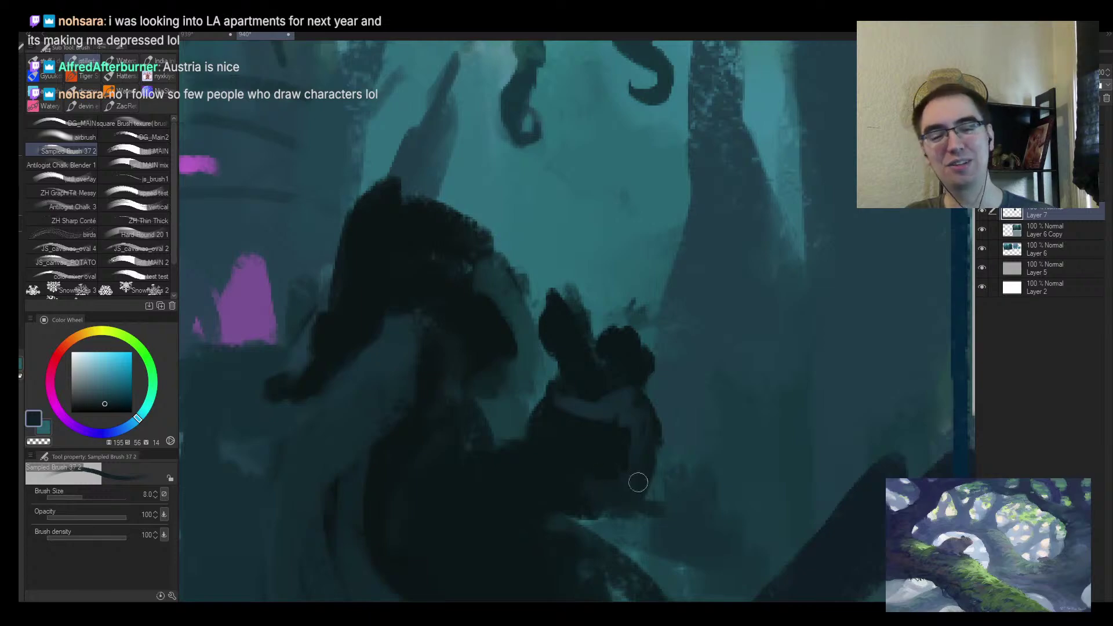
pyautogui.moveTo(698, 427)
pyautogui.mouseDown()
pyautogui.moveTo(642, 428)
pyautogui.moveTo(668, 427)
pyautogui.mouseUp()
pyautogui.moveTo(610, 364)
pyautogui.mouseDown()
pyautogui.moveTo(623, 377)
pyautogui.moveTo(607, 365)
pyautogui.moveTo(631, 380)
pyautogui.moveTo(630, 360)
pyautogui.moveTo(607, 376)
pyautogui.mouseUp()
pyautogui.keyDown('alt'); pyautogui.click(622, 349); pyautogui.keyUp('alt')
pyautogui.keyDown('alt'); pyautogui.click(626, 373); pyautogui.keyUp('alt')
pyautogui.keyDown('alt'); pyautogui.click(632, 393); pyautogui.keyUp('alt')
pyautogui.hotkey('alt', 'space')
pyautogui.moveTo(655, 388); pyautogui.dragTo(598, 368)
pyautogui.press('h')
pyautogui.keyDown('alt'); pyautogui.click(437, 403); pyautogui.keyUp('alt')
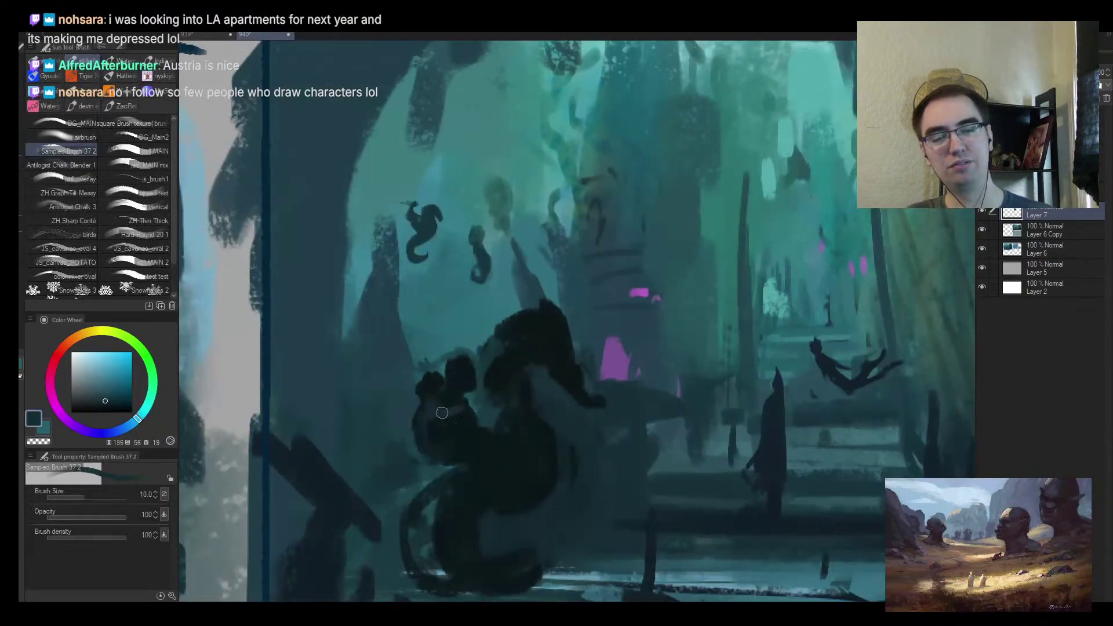
pyautogui.keyDown('alt'); pyautogui.click(452, 419); pyautogui.keyUp('alt')
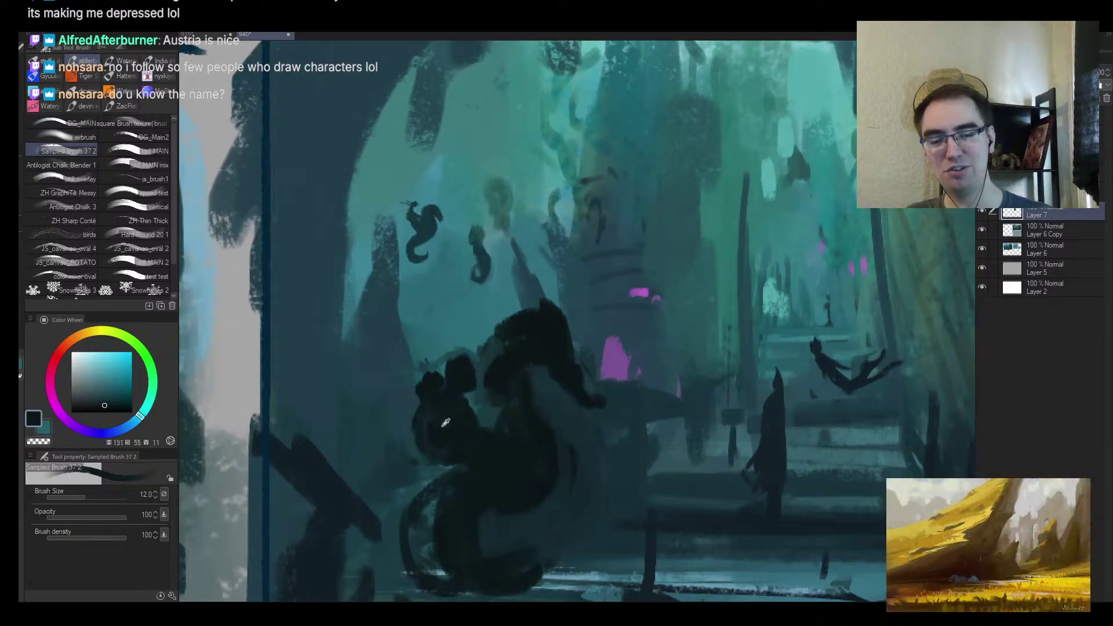
# Shorten the base of the robed figure on the stairs with sampled tones at brush size 12
pyautogui.hotkey('ctrl', 'alt', 'space')
pyautogui.click(546, 456)
pyautogui.moveTo(546, 456)
pyautogui.mouseDown()
pyautogui.moveTo(606, 395)
pyautogui.moveTo(533, 418)
pyautogui.mouseUp()
pyautogui.hotkey('ctrl', 'alt', 'space')
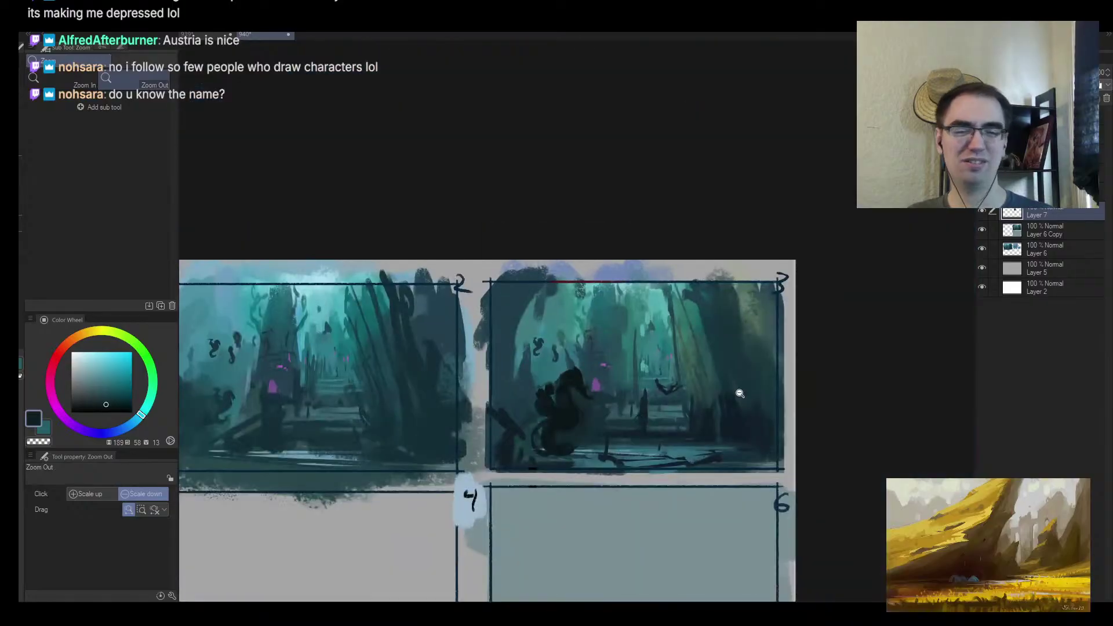
pyautogui.moveTo(743, 395); pyautogui.dragTo(733, 321)
pyautogui.scroll(4, 606, 387)
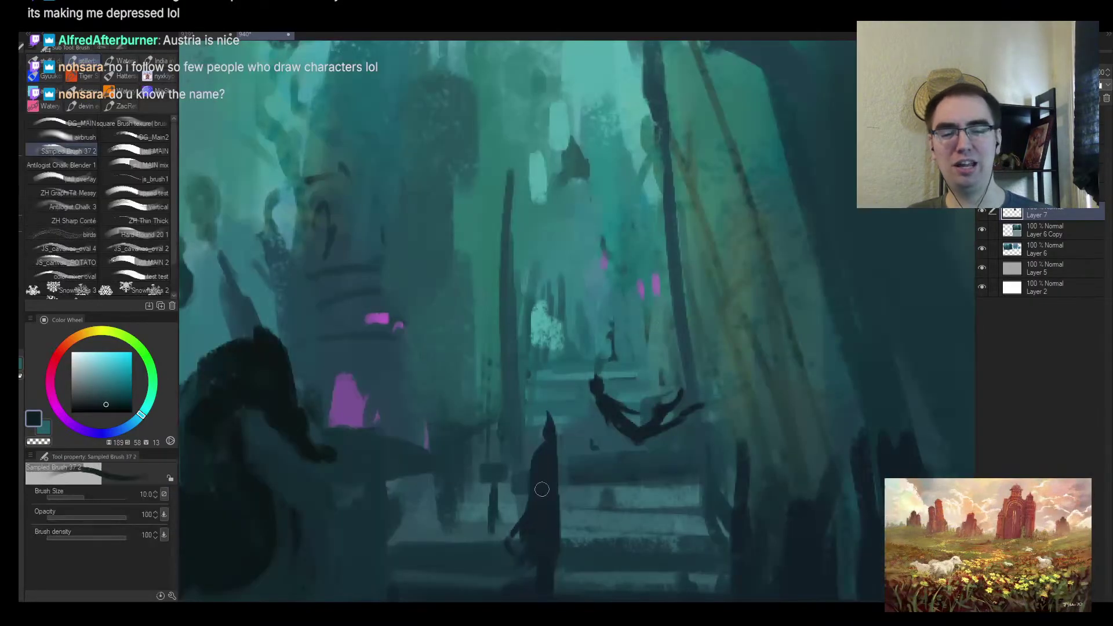
pyautogui.keyDown('alt'); pyautogui.click(536, 500); pyautogui.keyUp('alt')
pyautogui.moveTo(546, 467); pyautogui.dragTo(534, 375)
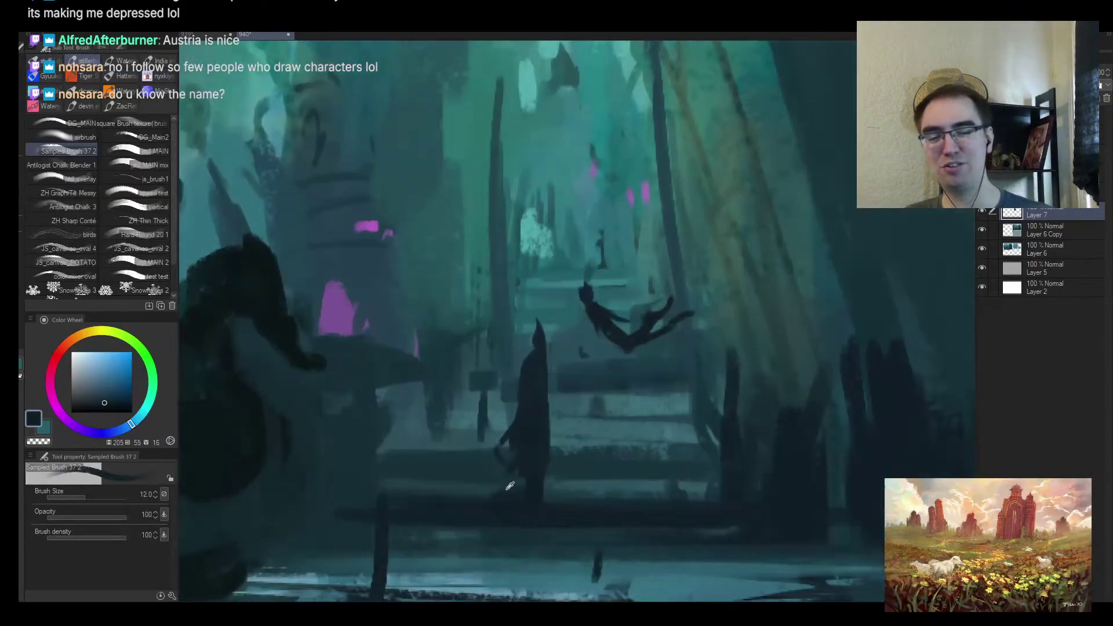
pyautogui.keyDown('alt'); pyautogui.click(494, 477); pyautogui.keyUp('alt')
pyautogui.keyDown('alt'); pyautogui.click(540, 421); pyautogui.keyUp('alt')
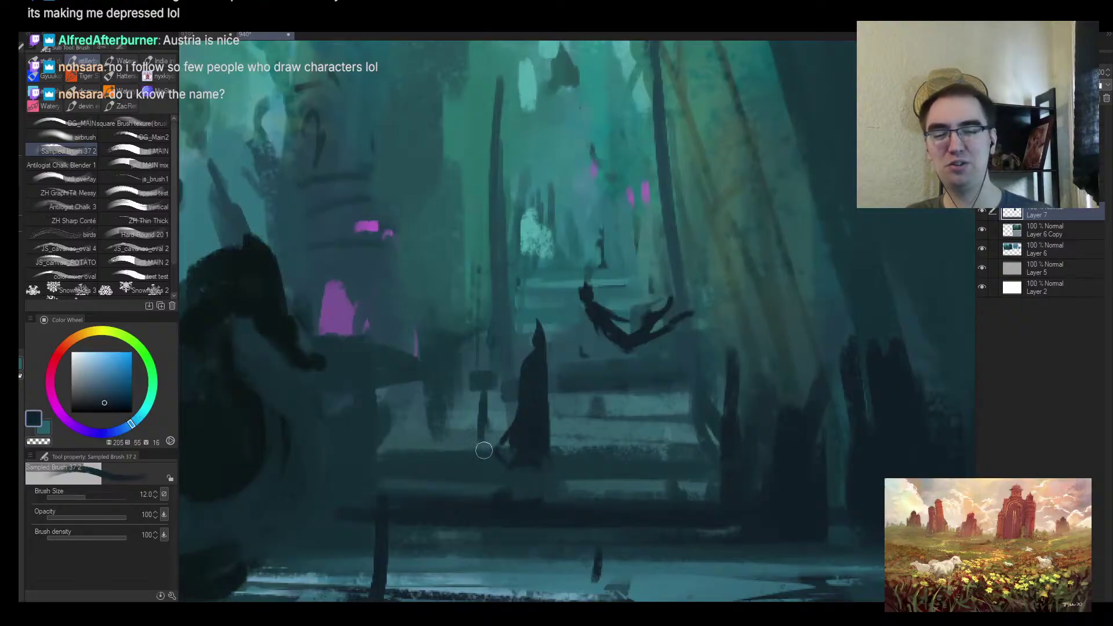
# Examine frame 3's overall composition from several zoom levels
pyautogui.hotkey('alt', 'space')
pyautogui.click(699, 335)
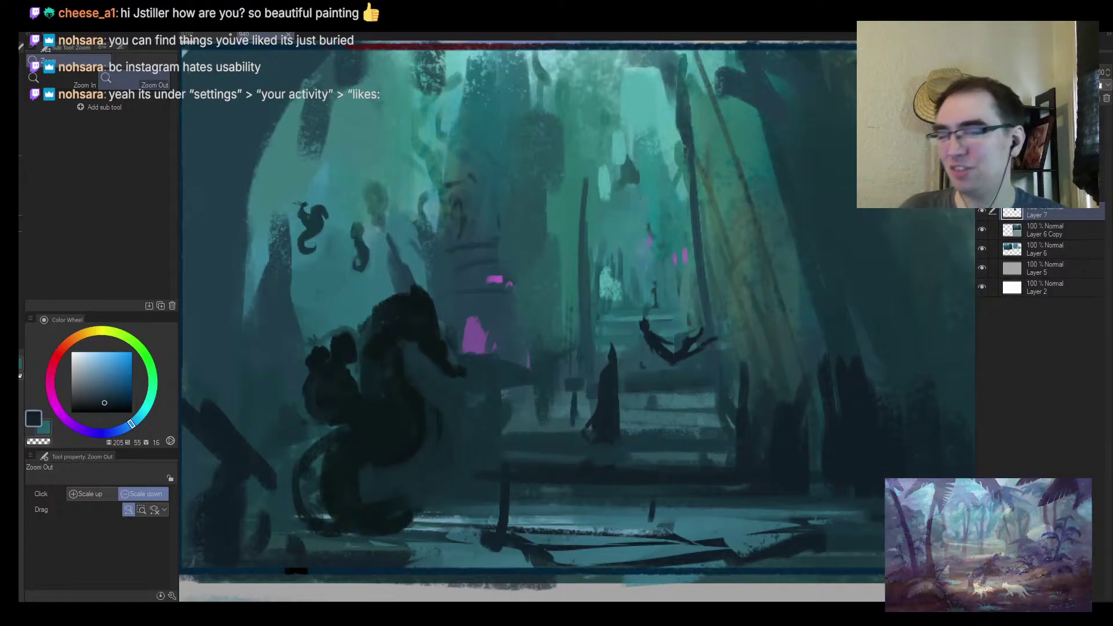
pyautogui.moveTo(547, 336); pyautogui.dragTo(492, 342)
pyautogui.moveTo(589, 338); pyautogui.dragTo(594, 288)
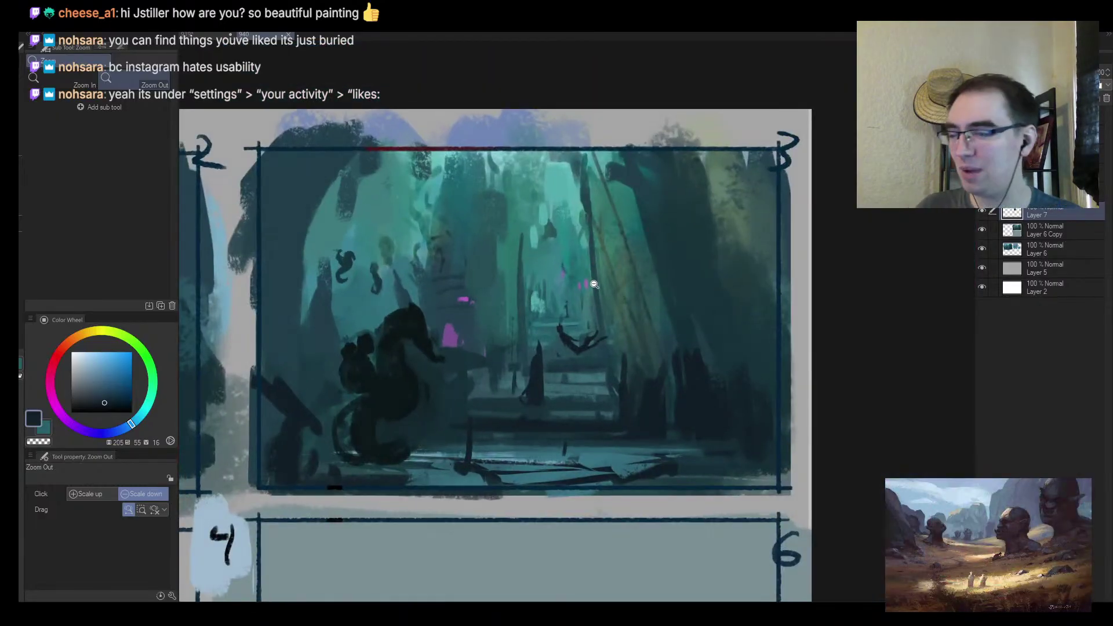
pyautogui.scroll(2, 486, 325)
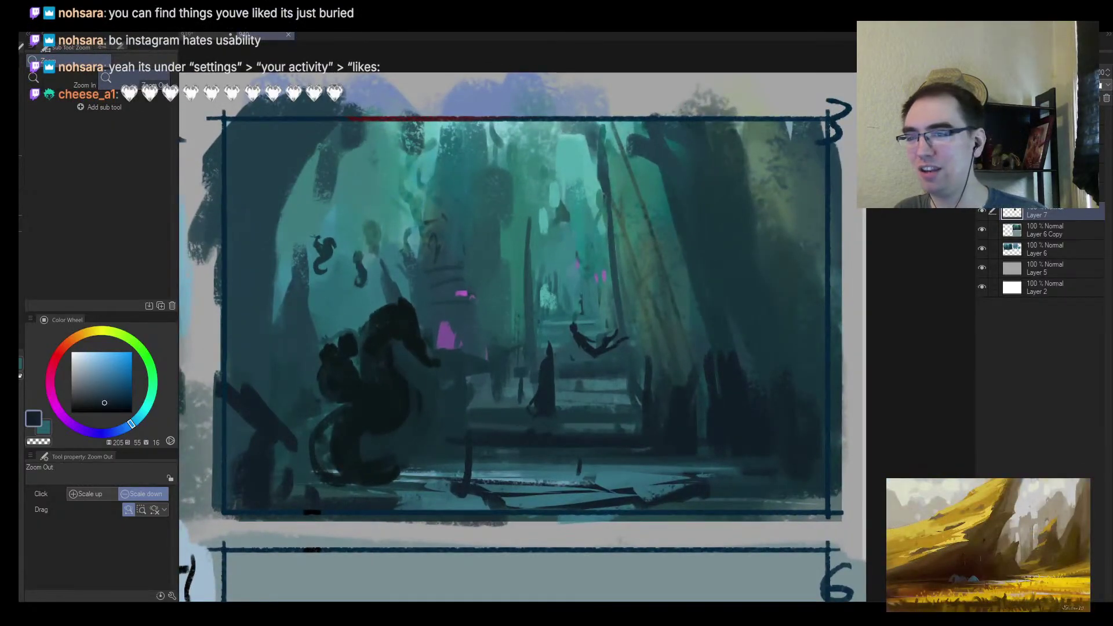
pyautogui.click(484, 315)
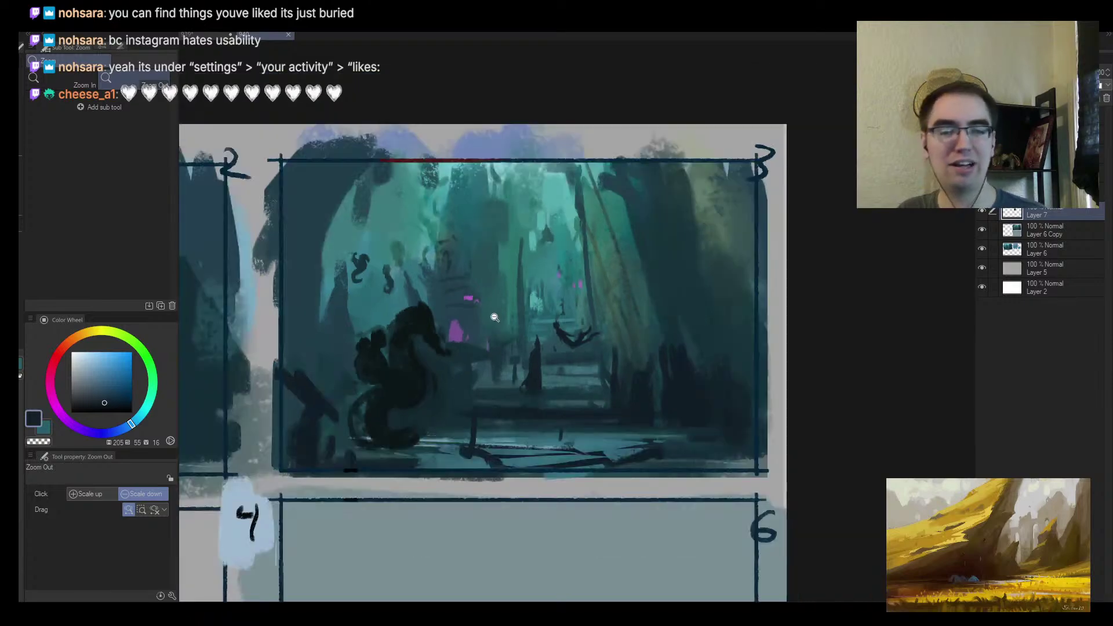
pyautogui.click(527, 351)
pyautogui.scroll(5, 517, 359)
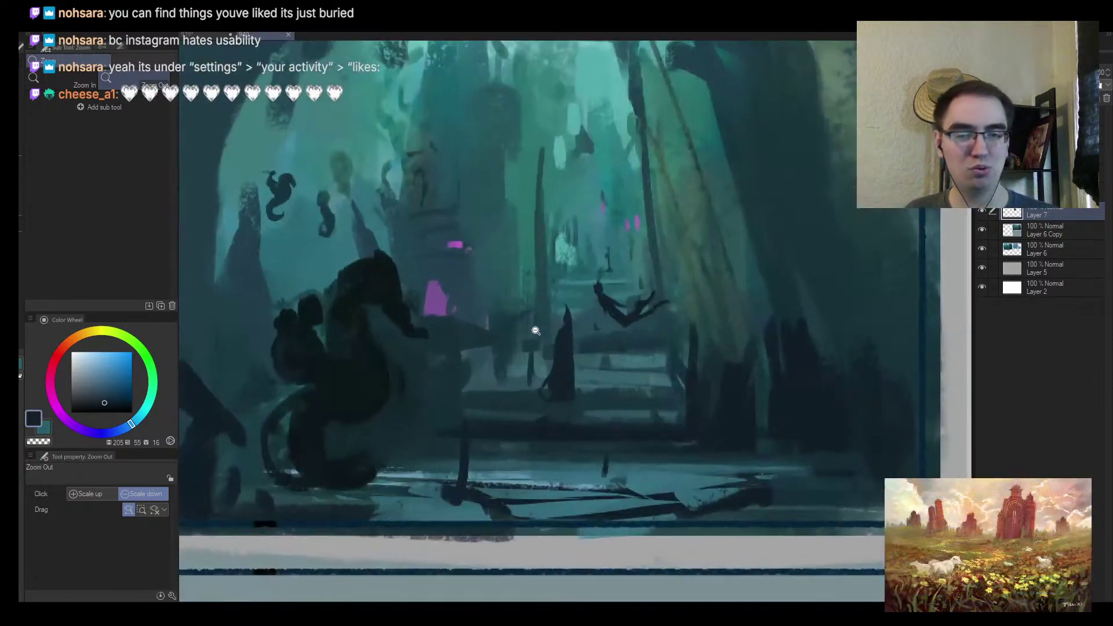
# Touch up the back of the large seahorse's head and neck at brush size 15
pyautogui.press('b')
pyautogui.keyDown('alt'); pyautogui.click(325, 284); pyautogui.keyUp('alt')
pyautogui.keyDown('alt'); pyautogui.click(334, 304); pyautogui.keyUp('alt')
pyautogui.press(']')
pyautogui.keyDown('alt'); pyautogui.click(339, 293); pyautogui.keyUp('alt')
pyautogui.moveTo(357, 261); pyautogui.dragTo(339, 273)
# Adjust the tones around the robed figure and the stairs with sampled teal at brush size 15
pyautogui.hotkey('ctrl', 'space')
pyautogui.moveTo(446, 231); pyautogui.dragTo(393, 288)
pyautogui.moveTo(525, 252); pyautogui.dragTo(569, 183)
pyautogui.keyDown('alt'); pyautogui.click(428, 291); pyautogui.keyUp('alt')
pyautogui.keyDown('alt'); pyautogui.click(389, 348); pyautogui.keyUp('alt')
pyautogui.keyDown('alt'); pyautogui.click(375, 387); pyautogui.keyUp('alt')
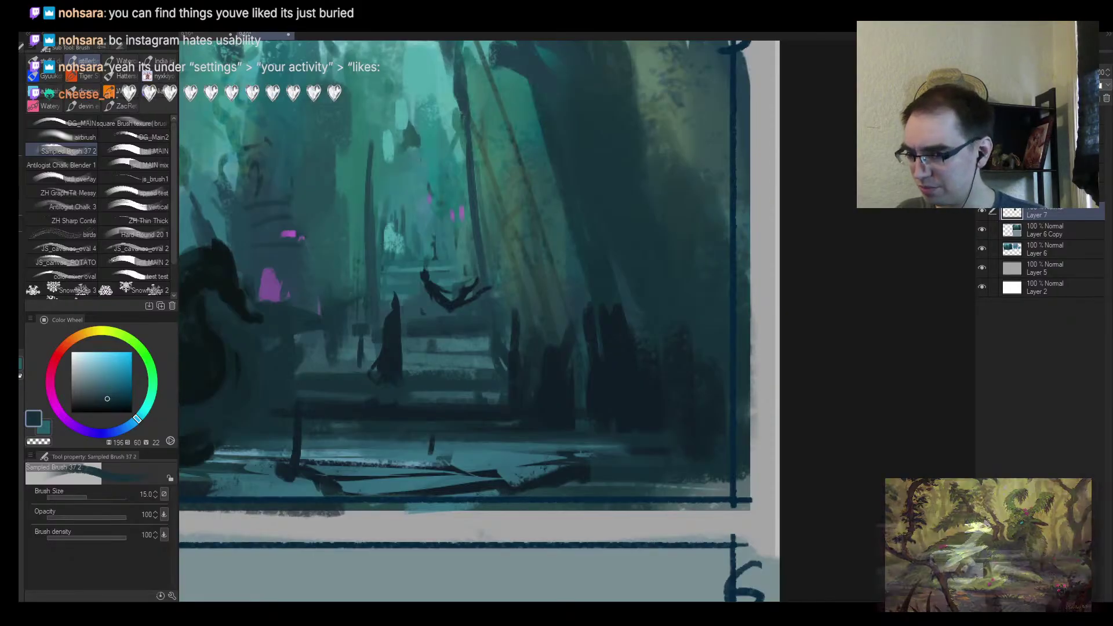
pyautogui.hotkey('ctrl', 'space')
pyautogui.moveTo(438, 303)
pyautogui.mouseDown()
pyautogui.moveTo(409, 296)
pyautogui.moveTo(429, 263)
pyautogui.mouseUp()
pyautogui.keyDown('alt'); pyautogui.click(418, 288); pyautogui.keyUp('alt')
pyautogui.keyDown('alt'); pyautogui.click(393, 318); pyautogui.keyUp('alt')
# Refine the robed figure's edges and lower body on the stairs with sampled teal and dark tones at brush size 12
pyautogui.press('[')
pyautogui.hotkey('alt', 'space')
pyautogui.moveTo(418, 319); pyautogui.dragTo(454, 258)
pyautogui.keyDown('alt'); pyautogui.click(380, 360); pyautogui.keyUp('alt')
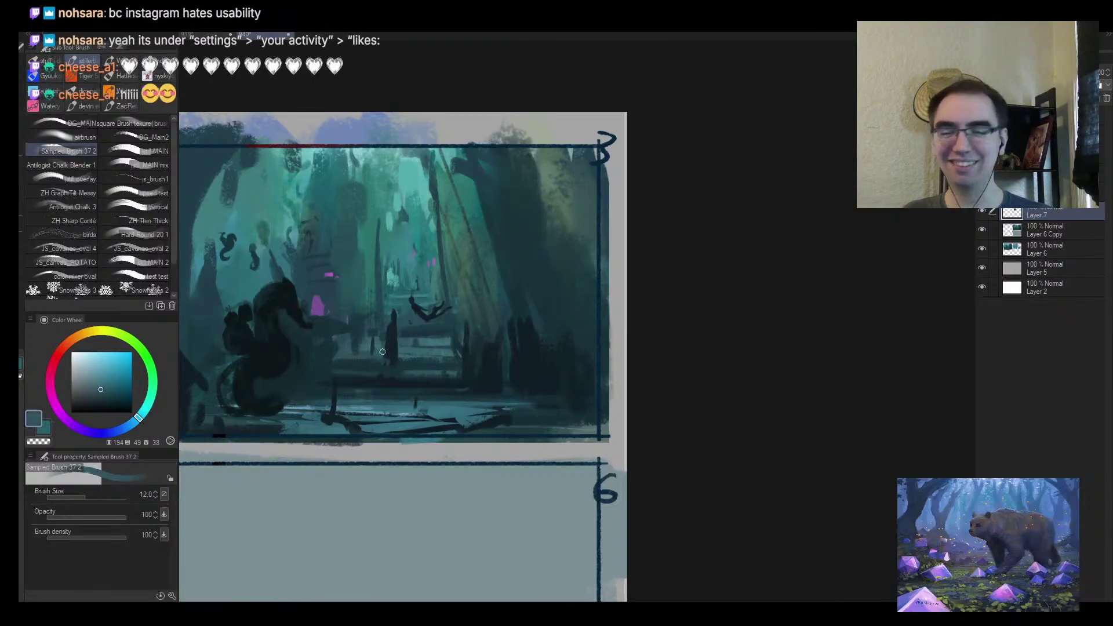
pyautogui.scroll(2, 382, 353)
pyautogui.keyDown('alt'); pyautogui.click(391, 348); pyautogui.keyUp('alt')
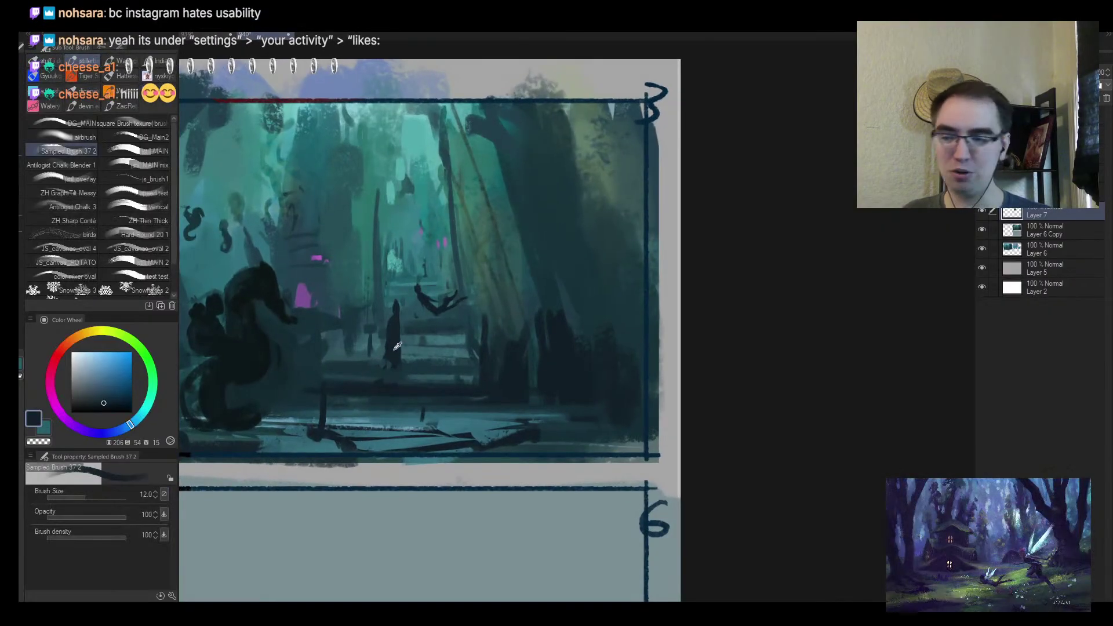
pyautogui.moveTo(426, 370); pyautogui.dragTo(392, 391)
pyautogui.moveTo(425, 348); pyautogui.dragTo(441, 309)
# Paint a small dark upright figure in the distance beyond the stairs with a fine brush
pyautogui.press('[')
pyautogui.scroll(2, 437, 333)
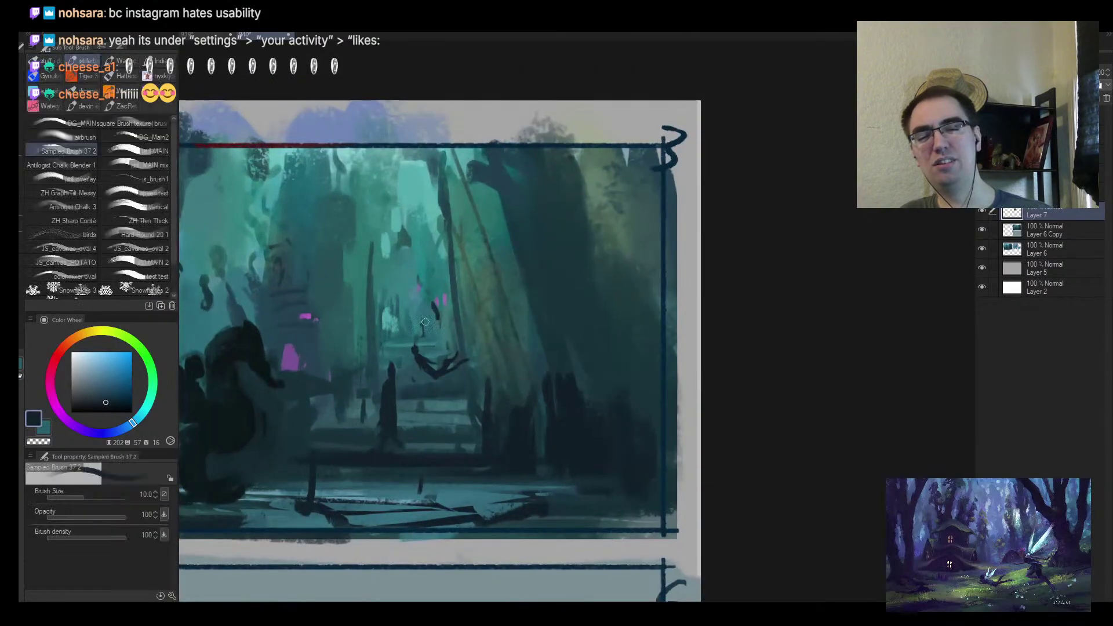
pyautogui.hotkey('alt', 'space')
pyautogui.moveTo(408, 361)
pyautogui.mouseDown()
pyautogui.moveTo(385, 395)
pyautogui.moveTo(423, 348)
pyautogui.mouseUp()
pyautogui.moveTo(462, 390); pyautogui.dragTo(549, 282)
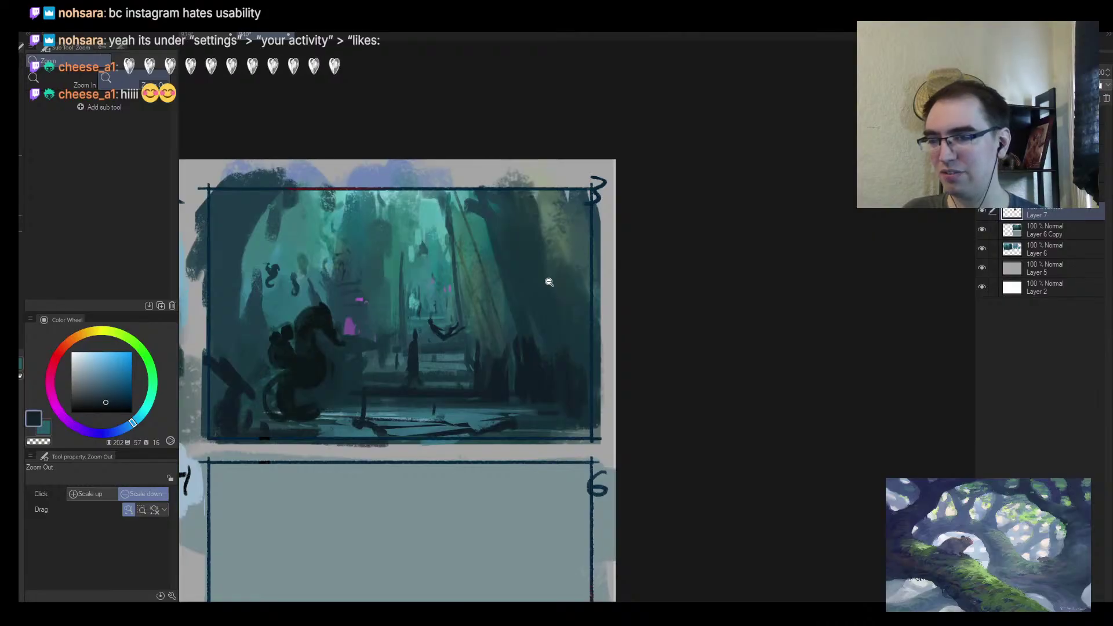
pyautogui.moveTo(423, 316); pyautogui.dragTo(473, 259)
pyautogui.keyDown('alt'); pyautogui.click(404, 304); pyautogui.keyUp('alt')
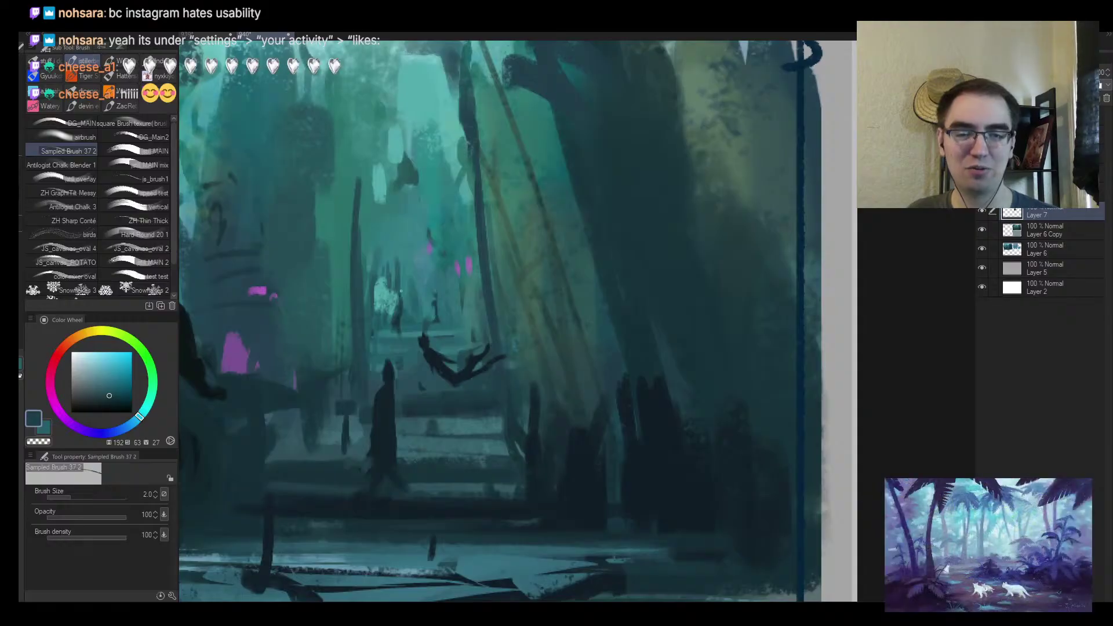
# Soften the background around the distant figures with sampled teal tones, starting at brush size 7
pyautogui.press(']')
pyautogui.press(']')
pyautogui.press(']')
pyautogui.keyDown('alt'); pyautogui.click(399, 284); pyautogui.keyUp('alt')
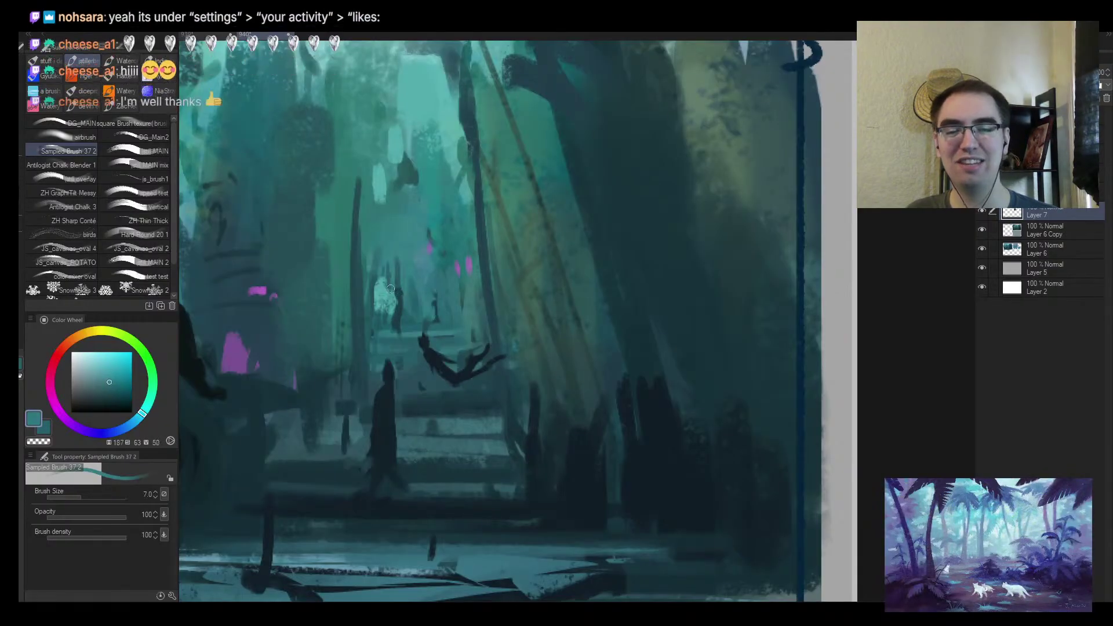
pyautogui.press(']')
pyautogui.press(']')
pyautogui.press(']')
pyautogui.press(']')
pyautogui.press(']')
pyautogui.press(']')
pyautogui.keyDown('alt'); pyautogui.click(377, 261); pyautogui.keyUp('alt')
pyautogui.moveTo(380, 277)
pyautogui.mouseDown()
pyautogui.moveTo(380, 320)
pyautogui.moveTo(386, 297)
pyautogui.moveTo(389, 309)
pyautogui.moveTo(403, 292)
pyautogui.moveTo(399, 329)
pyautogui.moveTo(387, 304)
pyautogui.moveTo(402, 279)
pyautogui.moveTo(402, 334)
pyautogui.mouseUp()
pyautogui.keyDown('alt'); pyautogui.click(399, 299); pyautogui.keyUp('alt')
pyautogui.keyDown('alt'); pyautogui.click(407, 290); pyautogui.keyUp('alt')
pyautogui.hotkey('alt', 'space')
pyautogui.moveTo(507, 397)
pyautogui.mouseDown()
pyautogui.moveTo(479, 417)
pyautogui.moveTo(477, 199)
pyautogui.mouseUp()
pyautogui.keyDown('alt'); pyautogui.click(477, 199); pyautogui.keyUp('alt')
pyautogui.moveTo(413, 283); pyautogui.dragTo(409, 387)
pyautogui.hotkey('ctrl', 'z')
# Flip the canvas horizontally and draw the curved rim of the background tower in dark blue at brush size 3
pyautogui.press('[')
pyautogui.press('[')
pyautogui.press('[')
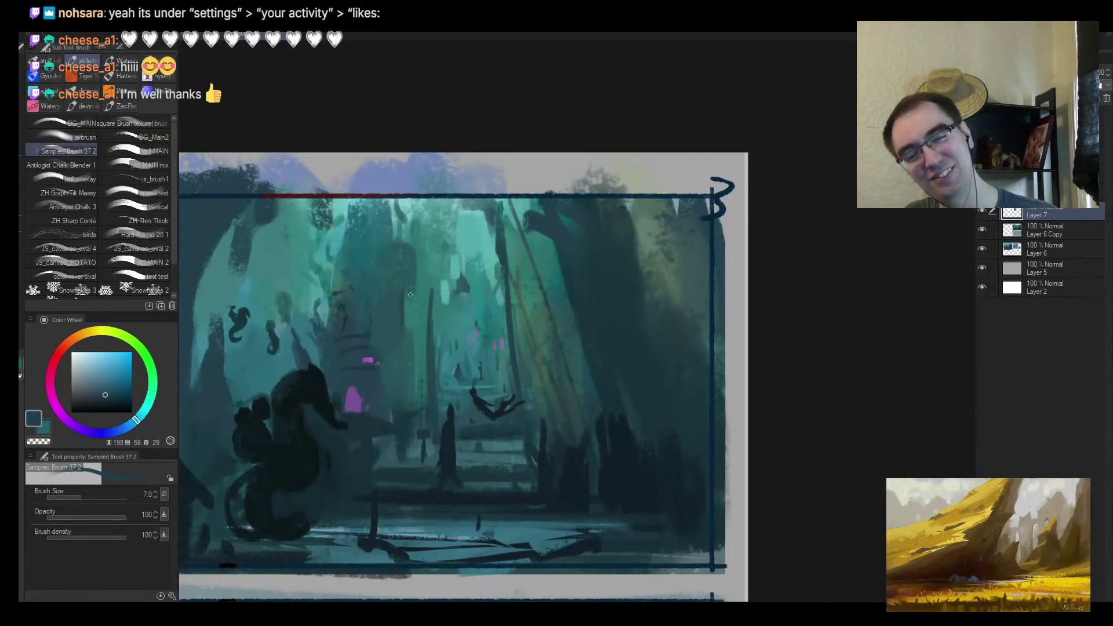
pyautogui.hotkey('alt', 'space')
pyautogui.moveTo(618, 298); pyautogui.dragTo(604, 294)
pyautogui.press('h')
pyautogui.moveTo(737, 336)
pyautogui.mouseDown()
pyautogui.moveTo(773, 332)
pyautogui.moveTo(654, 329)
pyautogui.mouseUp()
pyautogui.moveTo(590, 329); pyautogui.dragTo(618, 300)
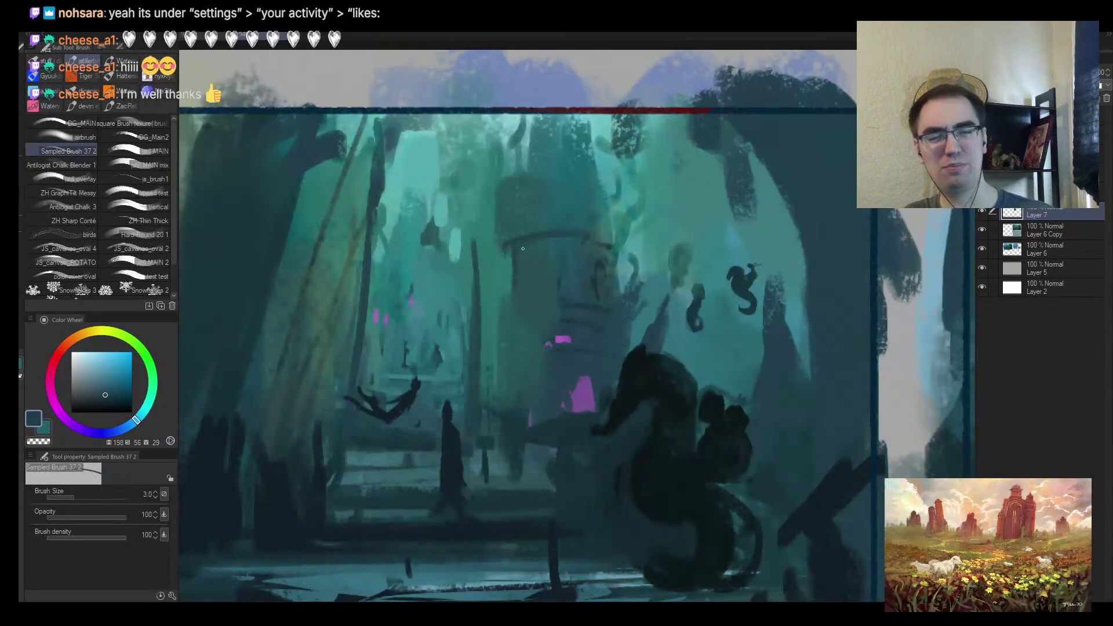
# Add a side edge, wall details and a crooked branch to the tower's upper tier at brush size 6
pyautogui.press(']')
pyautogui.press(']')
pyautogui.press(']')
pyautogui.moveTo(607, 246); pyautogui.dragTo(633, 260)
pyautogui.moveTo(504, 275)
pyautogui.mouseDown()
pyautogui.moveTo(555, 307)
pyautogui.moveTo(548, 317)
pyautogui.mouseUp()
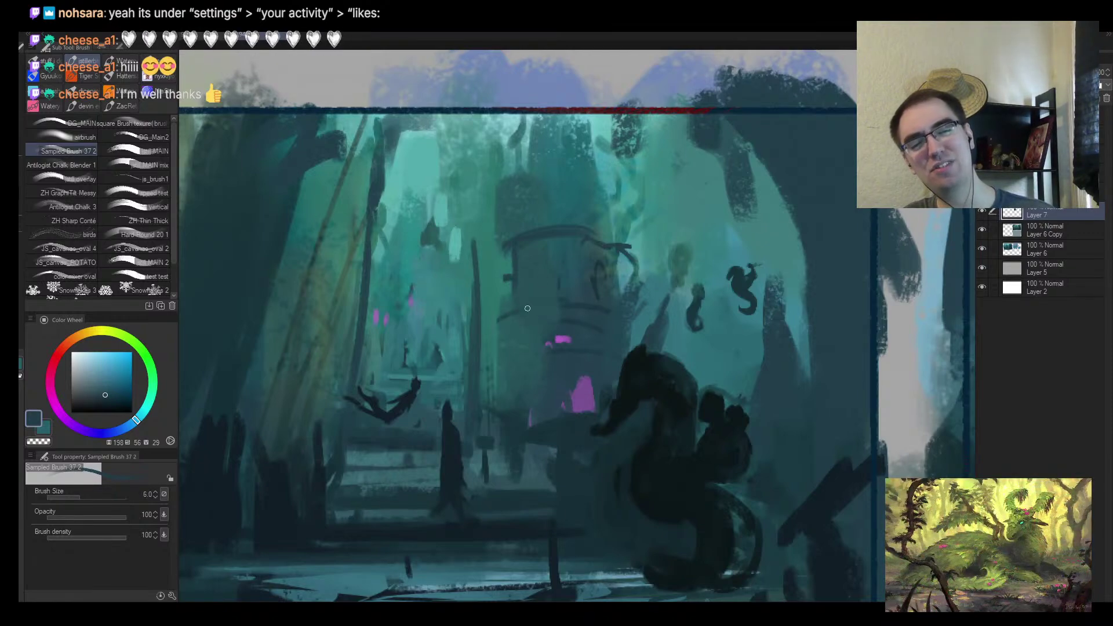
# Draw the tower's wider lower tier with curved outlines and spiral ornaments at brush size 7
pyautogui.press(']')
pyautogui.moveTo(503, 334); pyautogui.dragTo(497, 365)
pyautogui.moveTo(499, 336); pyautogui.dragTo(488, 372)
pyautogui.moveTo(492, 312); pyautogui.dragTo(491, 361)
pyautogui.moveTo(482, 382)
pyautogui.mouseDown()
pyautogui.moveTo(486, 341)
pyautogui.moveTo(504, 318)
pyautogui.moveTo(531, 387)
pyautogui.mouseUp()
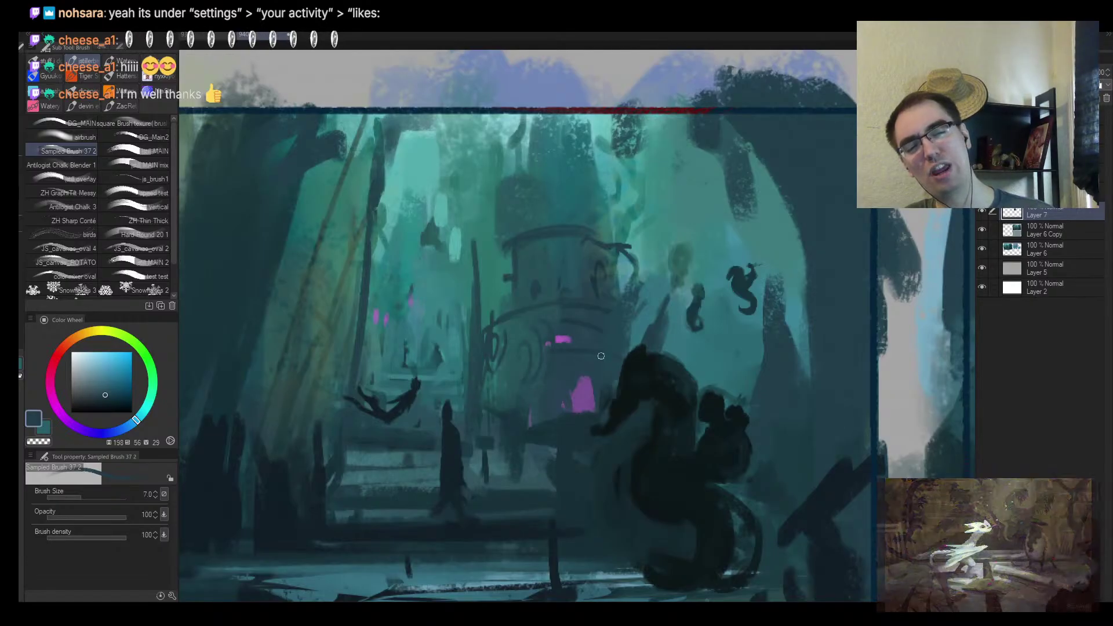
# Add twisting dark branches beside the light beams, above the tower and around the distant rock by the small seahorses
pyautogui.moveTo(342, 323); pyautogui.dragTo(350, 367)
pyautogui.moveTo(322, 244)
pyautogui.mouseDown()
pyautogui.moveTo(346, 323)
pyautogui.moveTo(485, 200)
pyautogui.mouseUp()
pyautogui.hotkey('alt', 'space')
pyautogui.moveTo(588, 232)
pyautogui.mouseDown()
pyautogui.moveTo(594, 213)
pyautogui.moveTo(623, 207)
pyautogui.moveTo(659, 223)
pyautogui.mouseUp()
pyautogui.moveTo(728, 317); pyautogui.dragTo(743, 354)
pyautogui.moveTo(770, 326); pyautogui.dragTo(786, 336)
# Flip the canvas back and paint dark trunk and root shapes along the frame's outer edge at brush sizes up to 80
pyautogui.hotkey('alt', 'space')
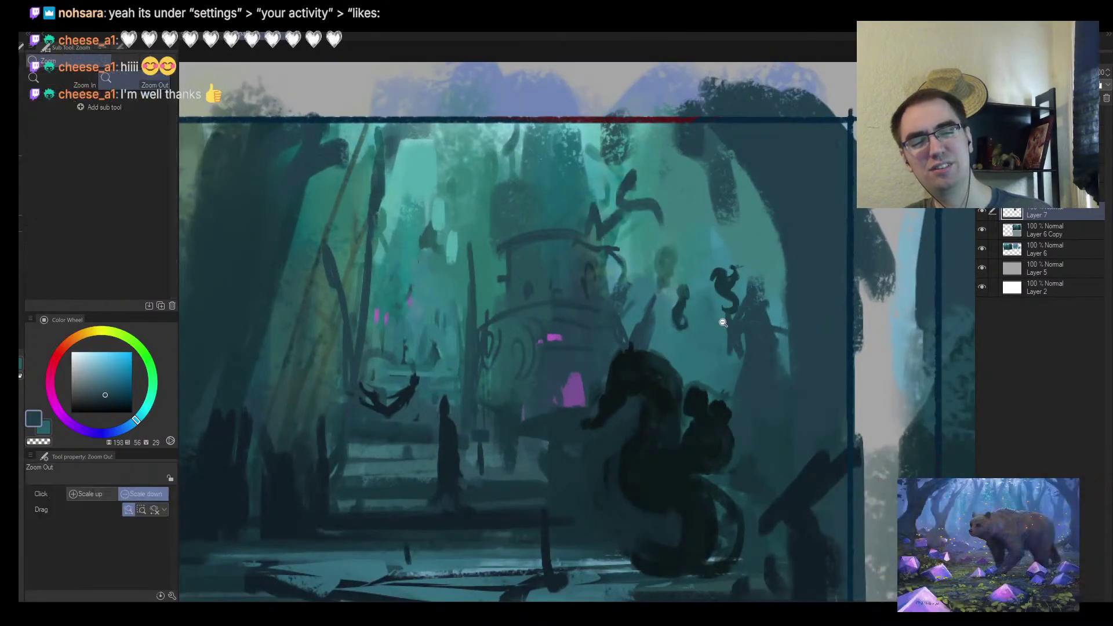
pyautogui.click(731, 321)
pyautogui.press('h')
pyautogui.click(660, 289)
pyautogui.keyDown('alt'); pyautogui.click(743, 395); pyautogui.keyUp('alt')
pyautogui.moveTo(742, 395)
pyautogui.mouseDown()
pyautogui.moveTo(815, 329)
pyautogui.moveTo(788, 232)
pyautogui.mouseUp()
pyautogui.press(']')
pyautogui.press(']')
pyautogui.press(']')
pyautogui.moveTo(805, 275)
pyautogui.mouseDown()
pyautogui.moveTo(831, 370)
pyautogui.moveTo(829, 417)
pyautogui.mouseUp()
pyautogui.press(']')
pyautogui.press(']')
pyautogui.press(']')
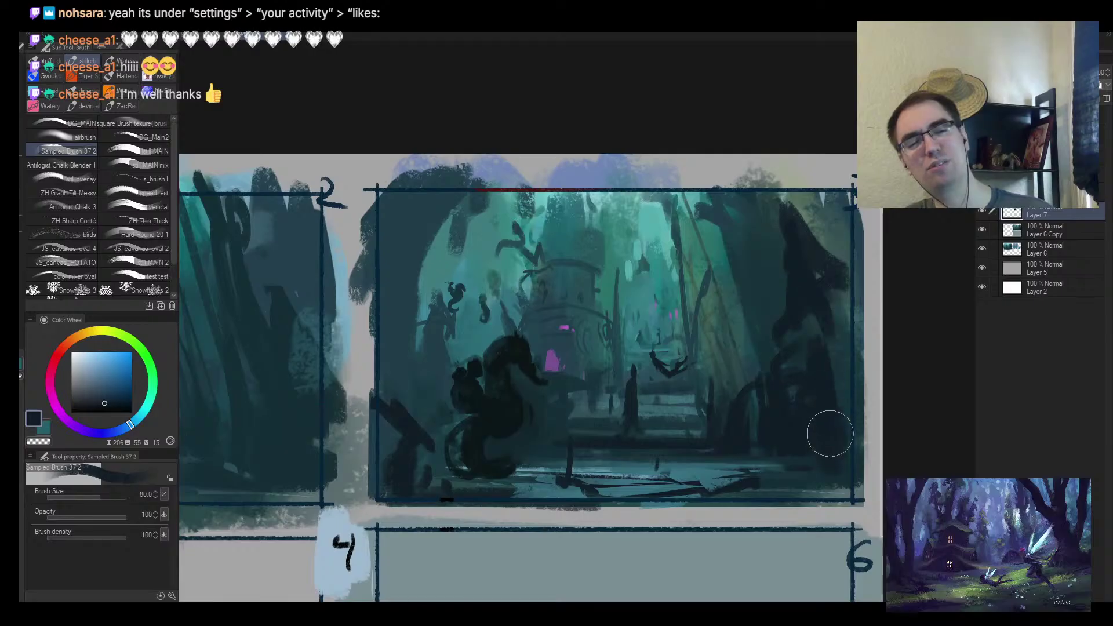
# Flip the canvas and block in a massive near-black foreground trunk opposite the large seahorse at brush sizes 100 and 120
pyautogui.press('h')
pyautogui.click(570, 457)
pyautogui.click(519, 478)
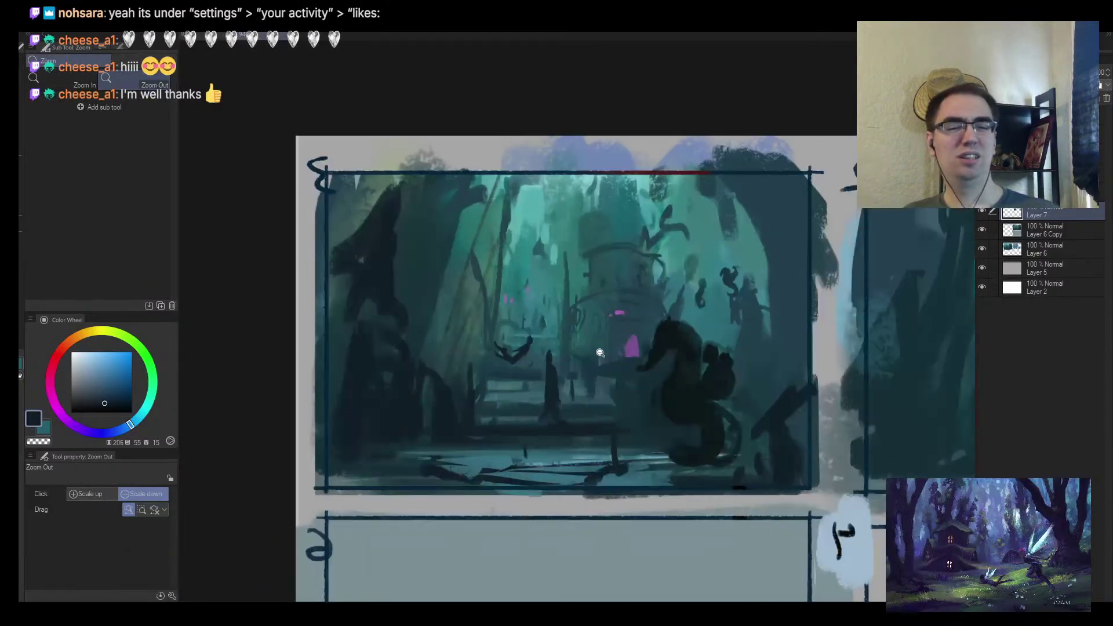
pyautogui.keyDown('alt'); pyautogui.click(689, 394); pyautogui.keyUp('alt')
pyautogui.moveTo(352, 405)
pyautogui.mouseDown()
pyautogui.moveTo(369, 287)
pyautogui.moveTo(316, 470)
pyautogui.mouseUp()
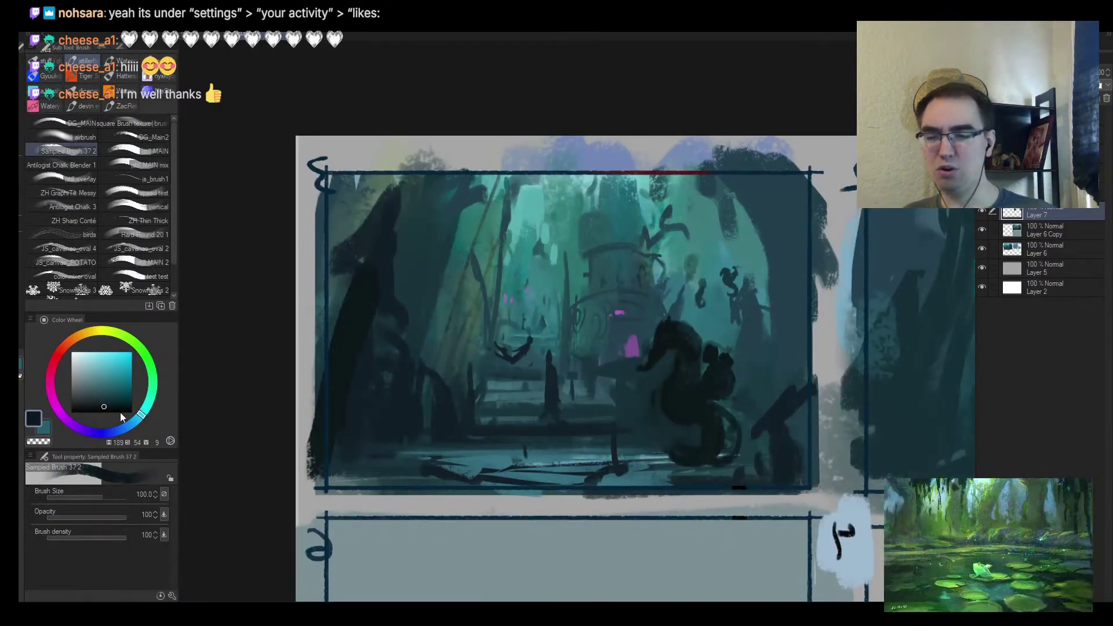
pyautogui.hotkey('alt', 'space')
pyautogui.moveTo(432, 388)
pyautogui.mouseDown()
pyautogui.moveTo(447, 371)
pyautogui.moveTo(437, 376)
pyautogui.mouseUp()
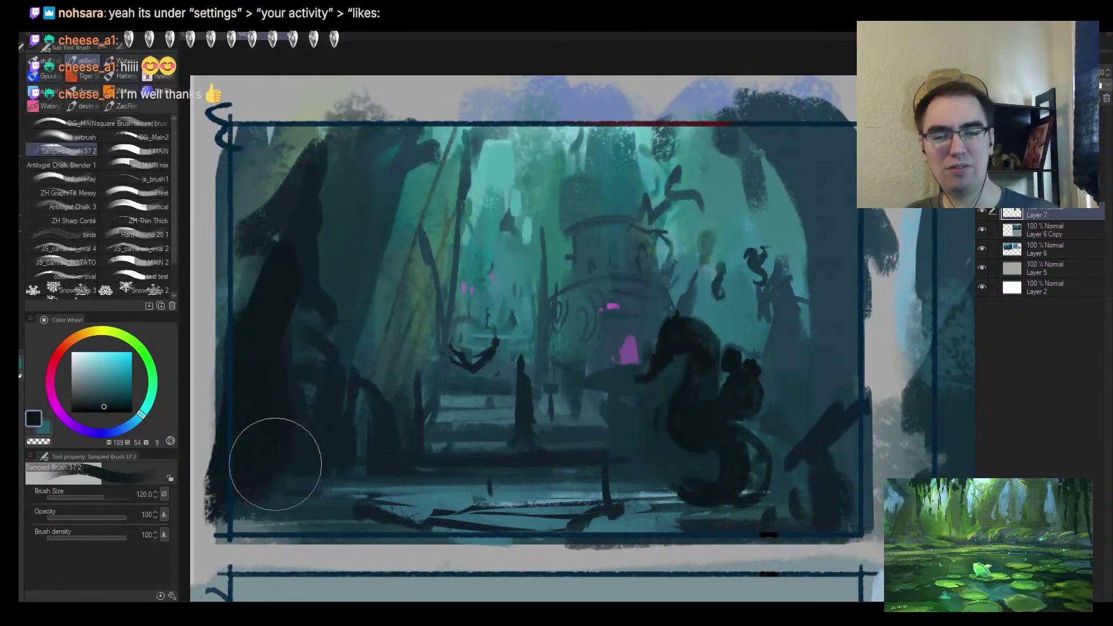
pyautogui.moveTo(307, 400)
pyautogui.mouseDown()
pyautogui.moveTo(281, 211)
pyautogui.moveTo(206, 325)
pyautogui.mouseUp()
pyautogui.hotkey('alt', 'space')
pyautogui.moveTo(358, 254)
pyautogui.mouseDown()
pyautogui.moveTo(338, 269)
pyautogui.moveTo(402, 141)
pyautogui.mouseUp()
pyautogui.moveTo(331, 175)
pyautogui.mouseDown()
pyautogui.moveTo(290, 272)
pyautogui.moveTo(341, 239)
pyautogui.mouseUp()
# Reshape the robed figure on the stairs and give it an outstretched arm holding a staff at brush size 12
pyautogui.moveTo(450, 284); pyautogui.dragTo(468, 269)
pyautogui.press('[')
pyautogui.press('[')
pyautogui.press('[')
pyautogui.press('[')
pyautogui.press('[')
pyautogui.press('[')
pyautogui.press('[')
pyautogui.press('[')
pyautogui.moveTo(450, 401)
pyautogui.mouseDown()
pyautogui.moveTo(459, 416)
pyautogui.moveTo(435, 326)
pyautogui.moveTo(435, 353)
pyautogui.moveTo(442, 342)
pyautogui.mouseUp()
pyautogui.keyDown('alt'); pyautogui.click(430, 381); pyautogui.keyUp('alt')
pyautogui.press(']')
pyautogui.keyDown('alt'); pyautogui.click(447, 374); pyautogui.keyUp('alt')
pyautogui.press(']')
pyautogui.keyDown('alt'); pyautogui.click(430, 345); pyautogui.keyUp('alt')
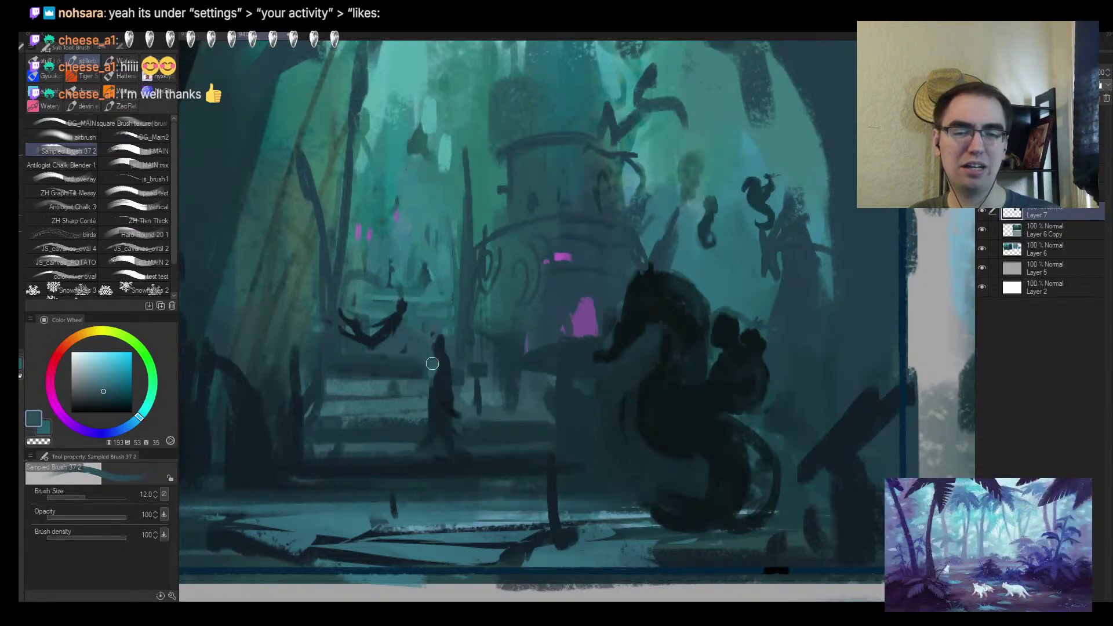
pyautogui.keyDown('alt'); pyautogui.click(443, 420); pyautogui.keyUp('alt')
pyautogui.moveTo(445, 399)
pyautogui.mouseDown()
pyautogui.moveTo(442, 373)
pyautogui.moveTo(470, 406)
pyautogui.mouseUp()
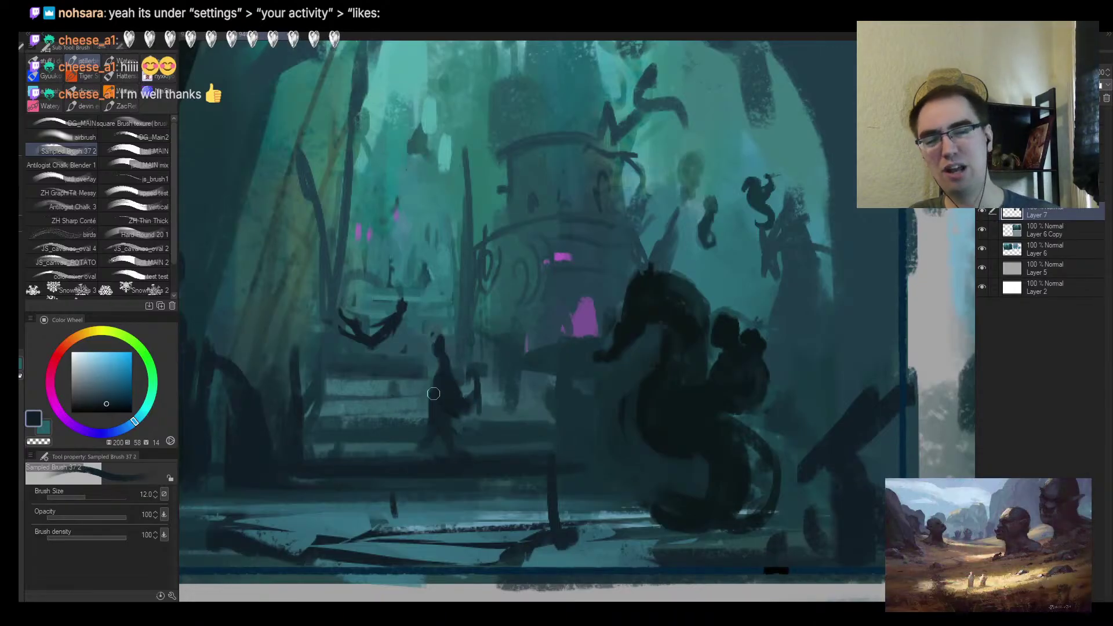
# Flip the canvas back, fill out the floating figure's torso and add a thin dangling limb in sampled dark blue
pyautogui.press('h')
pyautogui.moveTo(752, 371); pyautogui.dragTo(547, 381)
pyautogui.moveTo(549, 383)
pyautogui.mouseDown()
pyautogui.moveTo(542, 410)
pyautogui.moveTo(559, 368)
pyautogui.moveTo(541, 380)
pyautogui.moveTo(551, 281)
pyautogui.moveTo(523, 354)
pyautogui.moveTo(601, 283)
pyautogui.mouseUp()
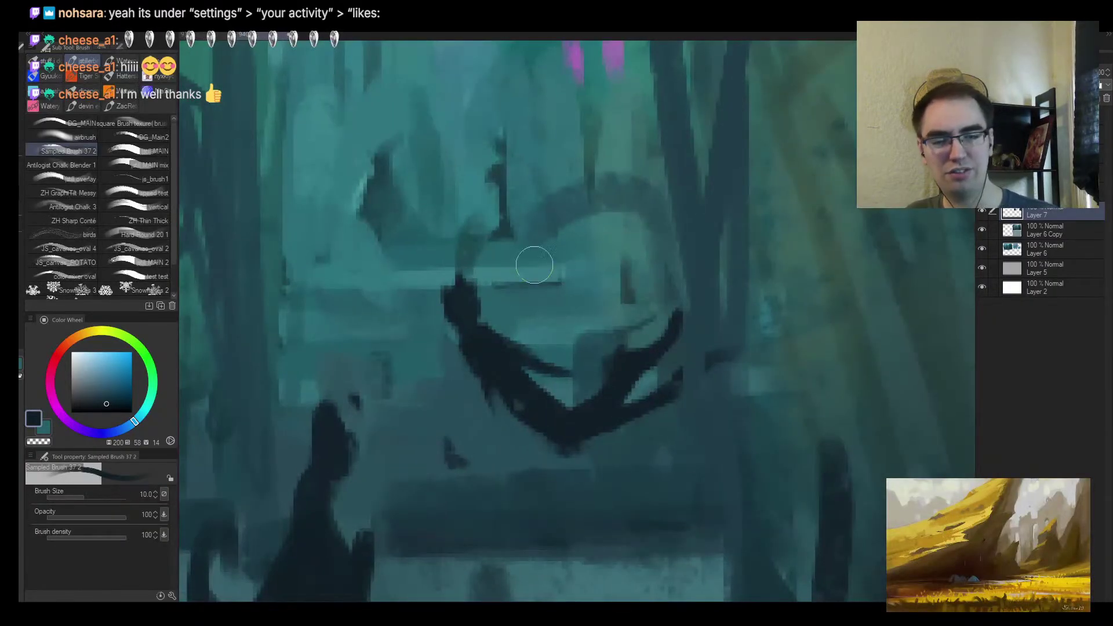
pyautogui.press(']')
pyautogui.press(']')
pyautogui.press(']')
pyautogui.press(']')
pyautogui.moveTo(468, 346)
pyautogui.mouseDown()
pyautogui.moveTo(506, 400)
pyautogui.moveTo(492, 402)
pyautogui.moveTo(494, 449)
pyautogui.moveTo(493, 415)
pyautogui.mouseUp()
pyautogui.press('[')
pyautogui.press('[')
pyautogui.press('[')
pyautogui.press(']')
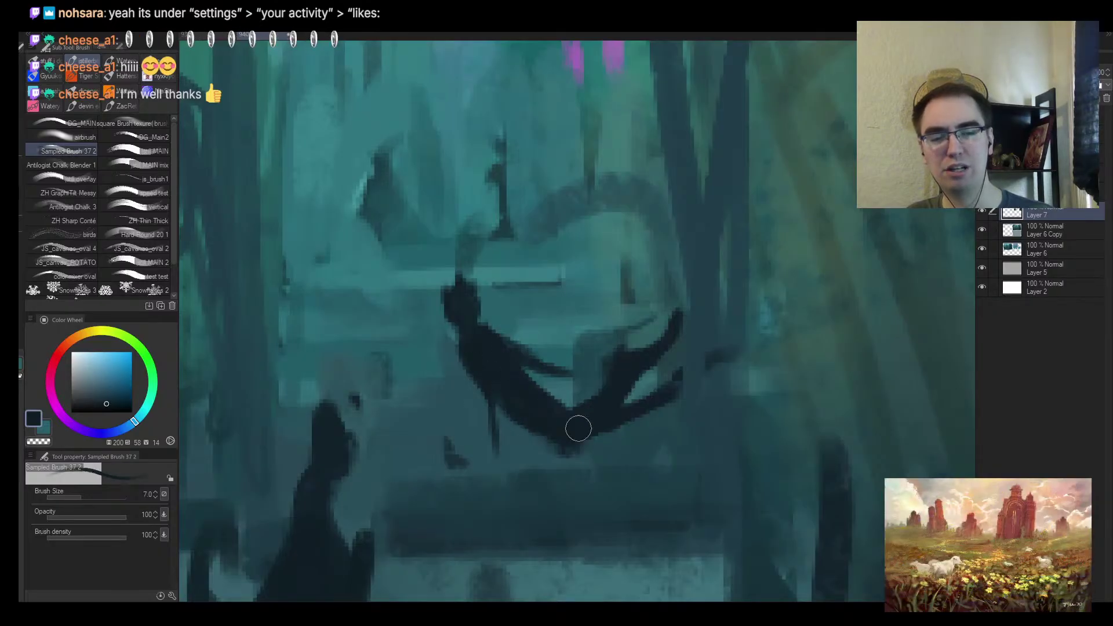
# Add small dark strokes for hair and a hand around the floating figure's head with a finer brush
pyautogui.press(']')
pyautogui.press(']')
pyautogui.press('[')
pyautogui.press('[')
pyautogui.press('[')
pyautogui.moveTo(464, 284)
pyautogui.mouseDown()
pyautogui.moveTo(502, 261)
pyautogui.moveTo(461, 282)
pyautogui.moveTo(481, 253)
pyautogui.mouseUp()
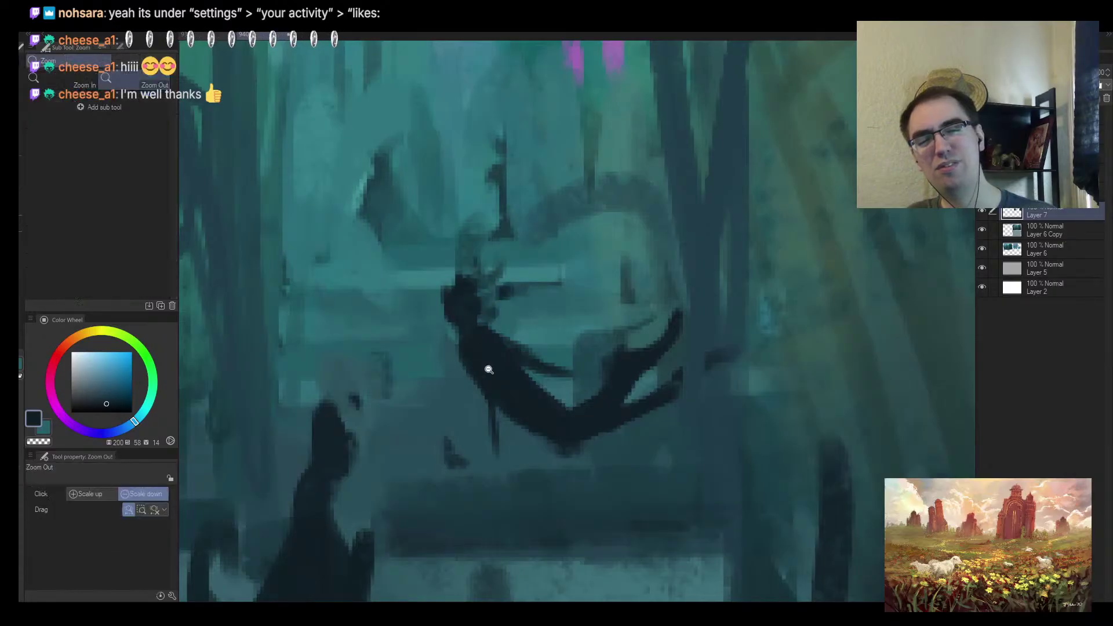
# Extend the floating figure's raised arm at brush size 5 and paint a round dark orb above its hand
pyautogui.scroll(-3, 497, 360)
pyautogui.press(']')
pyautogui.press(']')
pyautogui.press(']')
pyautogui.press(']')
pyautogui.press(']')
pyautogui.press(']')
pyautogui.scroll(-4, 400, 290)
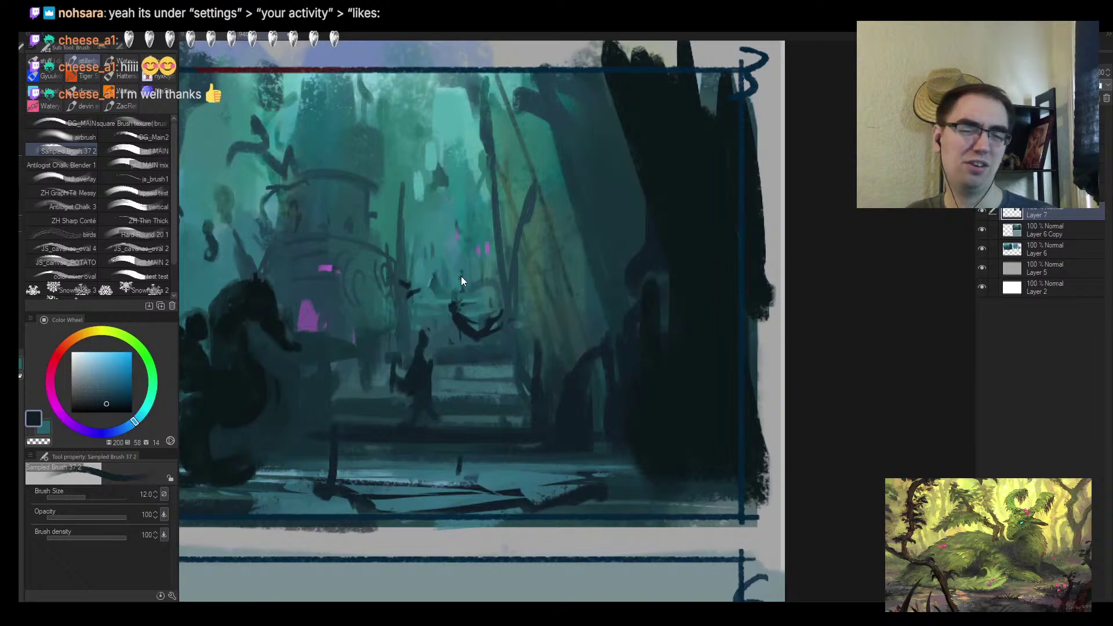
pyautogui.press('[')
pyautogui.press('[')
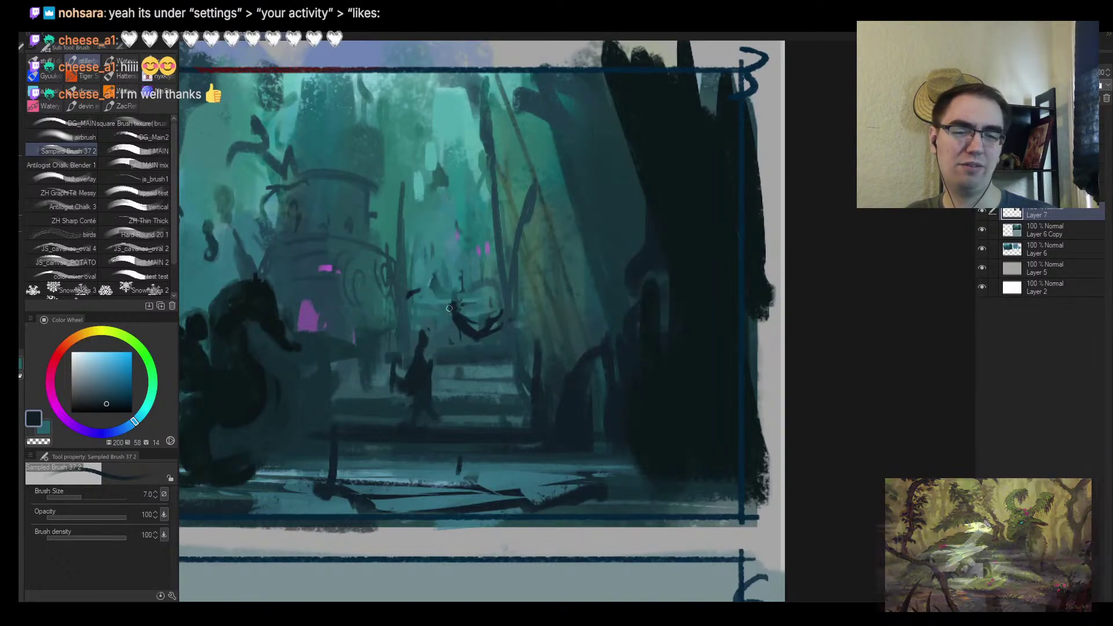
pyautogui.press('[')
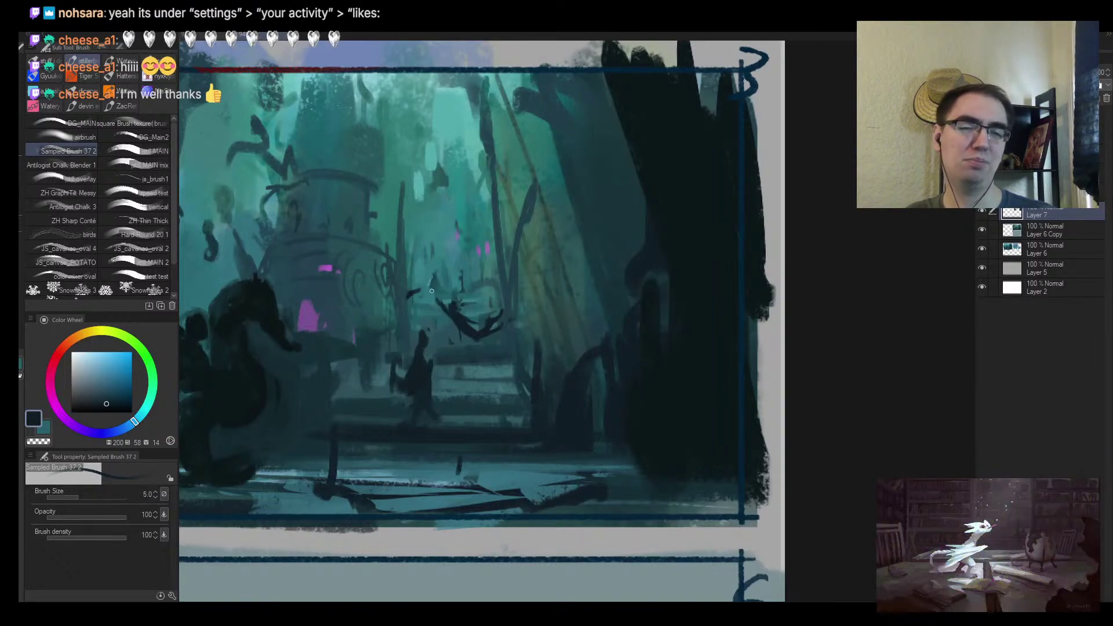
pyautogui.hotkey('alt', 'space')
pyautogui.click(433, 291)
pyautogui.moveTo(444, 287)
pyautogui.mouseDown()
pyautogui.moveTo(465, 277)
pyautogui.moveTo(430, 308)
pyautogui.moveTo(434, 293)
pyautogui.mouseUp()
pyautogui.press(']')
pyautogui.moveTo(412, 248)
pyautogui.mouseDown()
pyautogui.moveTo(421, 259)
pyautogui.moveTo(404, 266)
pyautogui.mouseUp()
pyautogui.hotkey('ctrl', 'z')
# Start a second floating figure in front of the tower with curved dark strokes for its body and legs
pyautogui.moveTo(245, 273)
pyautogui.mouseDown()
pyautogui.moveTo(390, 282)
pyautogui.moveTo(345, 258)
pyautogui.moveTo(379, 305)
pyautogui.mouseUp()
pyautogui.press(']')
pyautogui.press(']')
pyautogui.moveTo(383, 265); pyautogui.dragTo(372, 269)
pyautogui.press(']')
pyautogui.press(']')
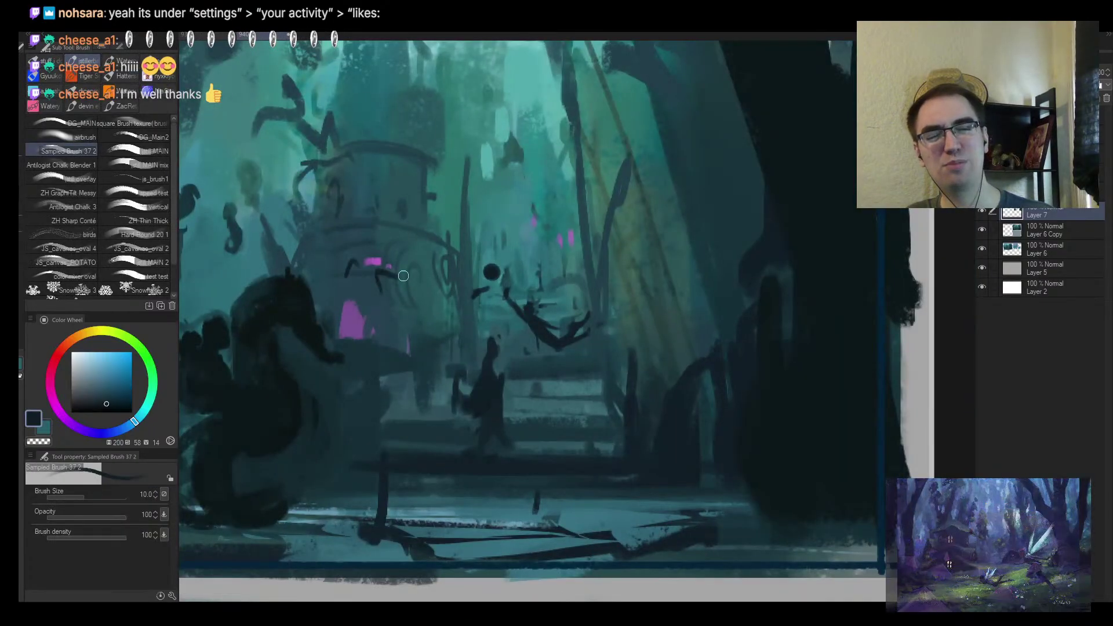
pyautogui.press('[')
pyautogui.moveTo(393, 274)
pyautogui.mouseDown()
pyautogui.moveTo(407, 279)
pyautogui.moveTo(400, 294)
pyautogui.mouseUp()
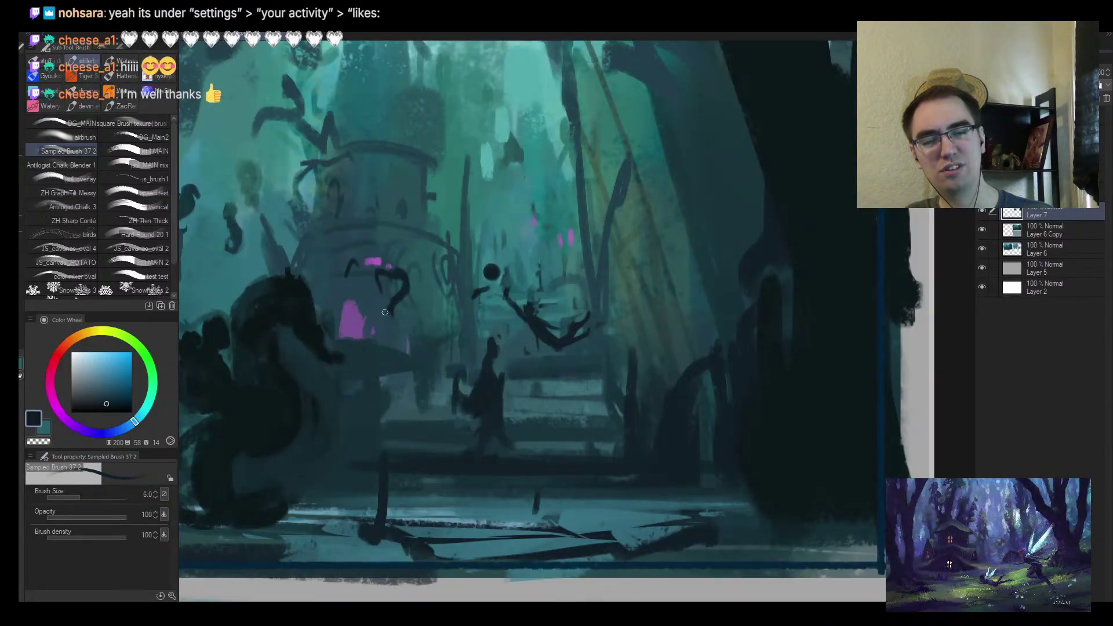
# Shape the second floating figure's lower leg and foot, and add its upper body and head at brush size 7
pyautogui.keyDown('alt'); pyautogui.click(399, 304); pyautogui.keyUp('alt')
pyautogui.press(']')
pyautogui.moveTo(390, 316); pyautogui.dragTo(398, 324)
pyautogui.keyDown('alt'); pyautogui.click(411, 291); pyautogui.keyUp('alt')
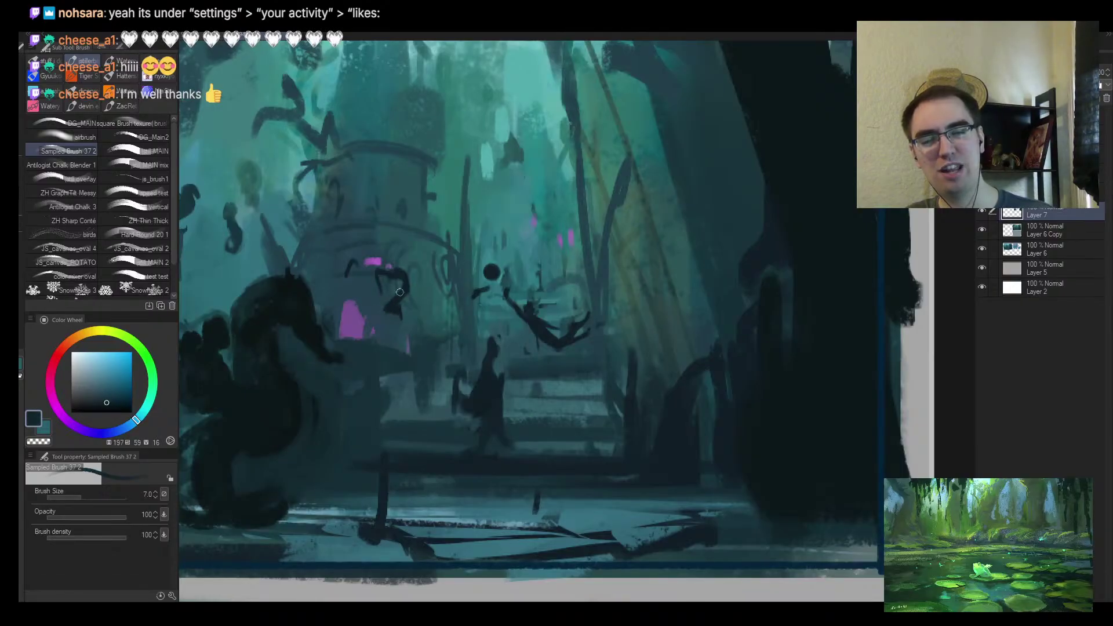
pyautogui.moveTo(392, 270); pyautogui.dragTo(408, 256)
pyautogui.moveTo(384, 265); pyautogui.dragTo(433, 251)
pyautogui.press('[')
pyautogui.press('[')
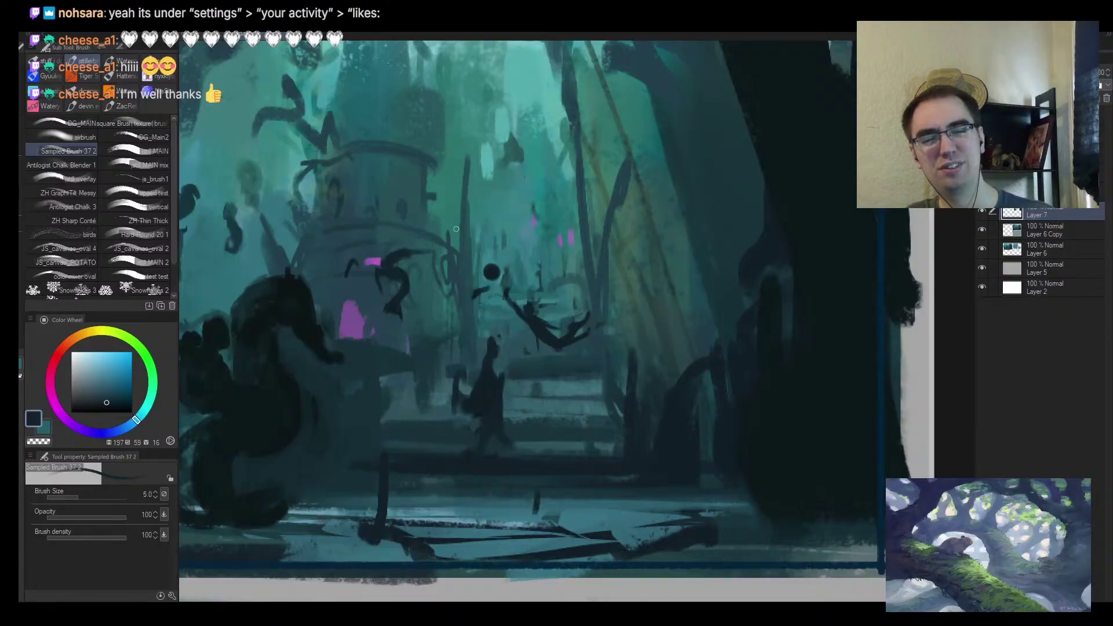
# Cover the tower's upper magenta window with sampled dark teal at brush size 7 and refine the second figure's arm
pyautogui.keyDown('alt'); pyautogui.click(393, 254); pyautogui.keyUp('alt')
pyautogui.press(']')
pyautogui.moveTo(380, 259); pyautogui.dragTo(368, 259)
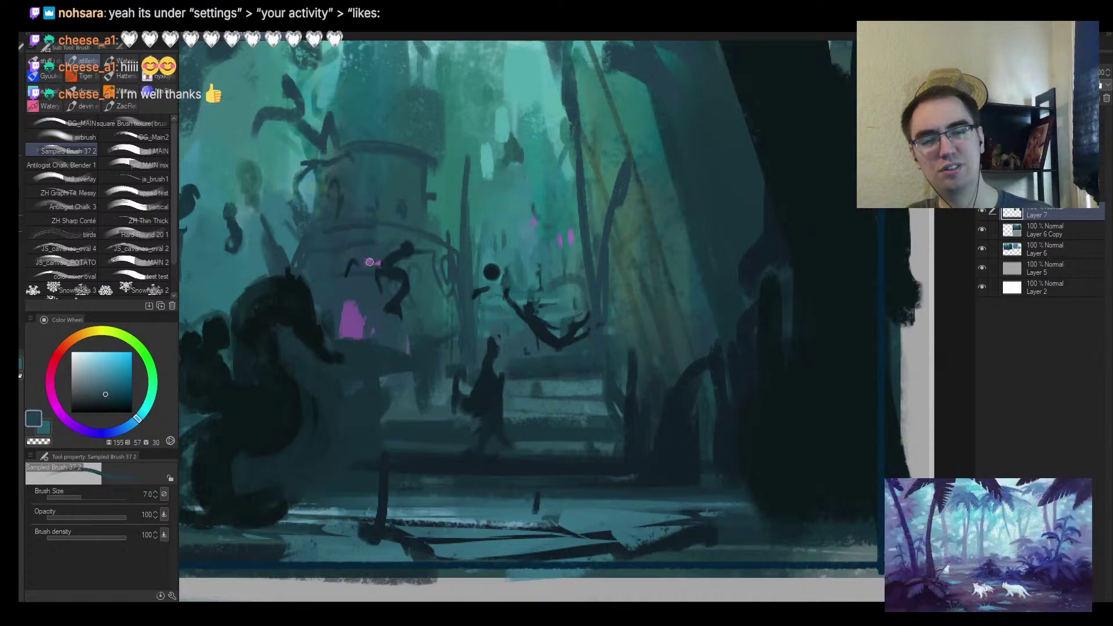
pyautogui.keyDown('alt'); pyautogui.click(403, 271); pyautogui.keyUp('alt')
pyautogui.press('[')
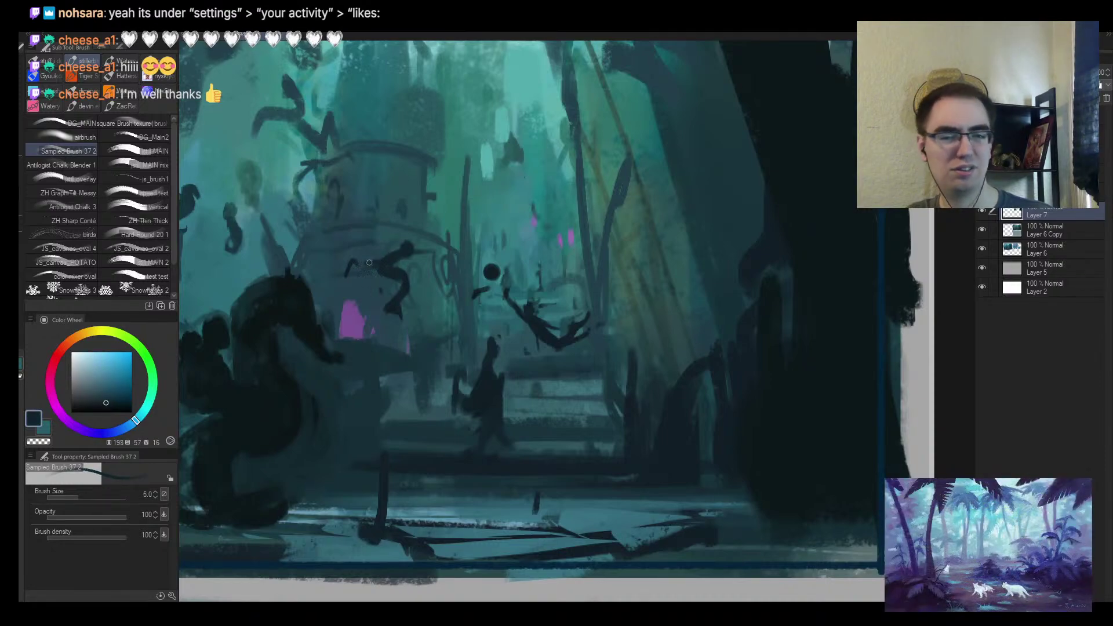
pyautogui.keyDown('alt'); pyautogui.click(367, 254); pyautogui.keyUp('alt')
pyautogui.moveTo(350, 266)
pyautogui.mouseDown()
pyautogui.moveTo(346, 276)
pyautogui.moveTo(374, 283)
pyautogui.mouseUp()
# Mirror the canvas view and paint out the robed figure on the stairs with sampled surrounding teal
pyautogui.press('h')
pyautogui.moveTo(745, 278); pyautogui.dragTo(656, 285)
pyautogui.keyDown('alt'); pyautogui.click(580, 288); pyautogui.keyUp('alt')
pyautogui.moveTo(585, 304)
pyautogui.mouseDown()
pyautogui.moveTo(562, 297)
pyautogui.moveTo(574, 322)
pyautogui.mouseUp()
pyautogui.scroll(3, 654, 286)
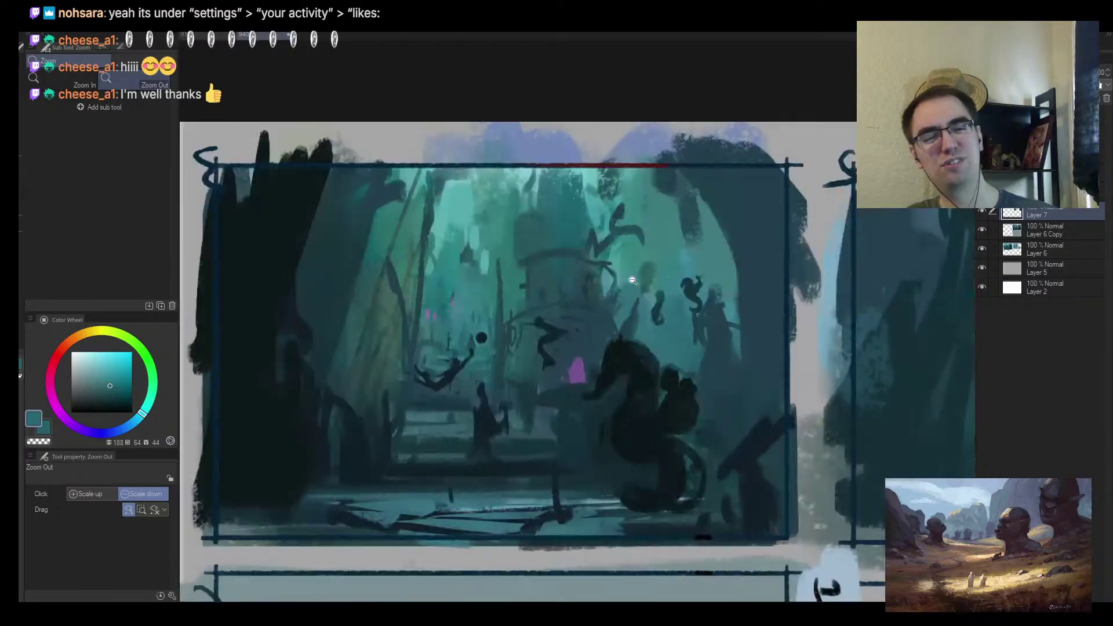
pyautogui.press('b')
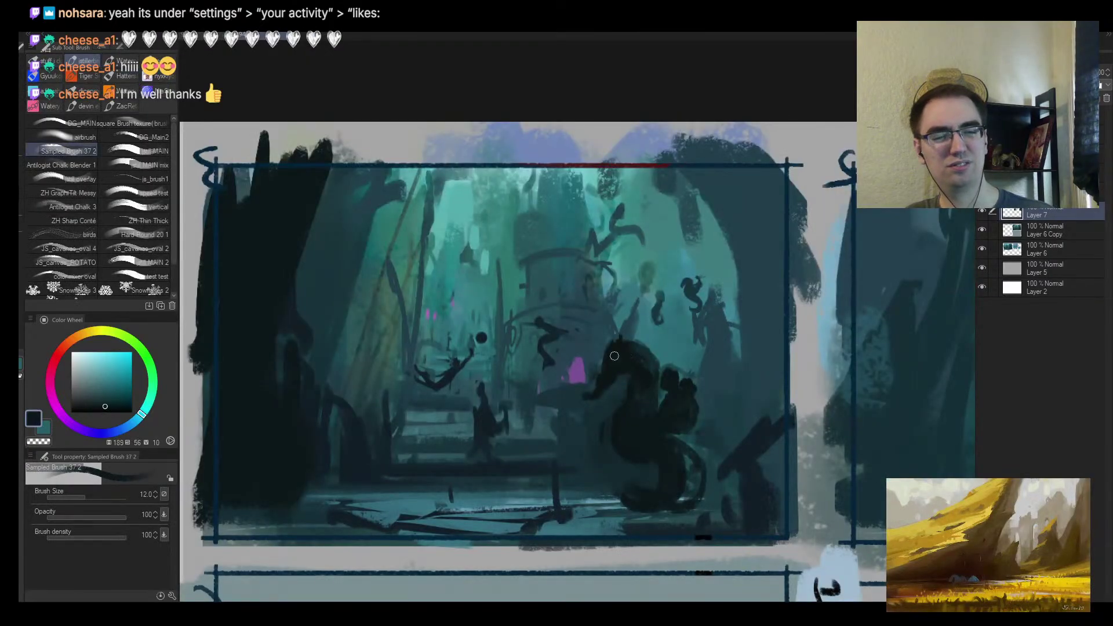
pyautogui.keyDown('alt'); pyautogui.click(530, 406); pyautogui.keyUp('alt')
pyautogui.press(']')
pyautogui.press(']')
pyautogui.moveTo(504, 415)
pyautogui.mouseDown()
pyautogui.moveTo(481, 397)
pyautogui.moveTo(467, 428)
pyautogui.moveTo(477, 462)
pyautogui.mouseUp()
pyautogui.moveTo(541, 435)
pyautogui.mouseDown()
pyautogui.moveTo(548, 384)
pyautogui.moveTo(520, 362)
pyautogui.moveTo(505, 413)
pyautogui.moveTo(437, 438)
pyautogui.moveTo(434, 426)
pyautogui.moveTo(495, 388)
pyautogui.moveTo(507, 415)
pyautogui.moveTo(551, 408)
pyautogui.mouseUp()
pyautogui.keyDown('alt'); pyautogui.click(550, 382); pyautogui.keyUp('alt')
pyautogui.press(']')
# Restore the view's orientation and block in a muted dark teal slope between the tower's base and the stairs at brush size 30
pyautogui.press('h')
pyautogui.hotkey('alt', 'space')
pyautogui.moveTo(748, 410)
pyautogui.mouseDown()
pyautogui.moveTo(757, 423)
pyautogui.moveTo(764, 366)
pyautogui.mouseUp()
pyautogui.keyDown('alt'); pyautogui.click(413, 384); pyautogui.keyUp('alt')
pyautogui.moveTo(516, 328); pyautogui.dragTo(527, 323)
pyautogui.hotkey('ctrl', 'z')
pyautogui.hotkey('alt', 'space')
pyautogui.moveTo(722, 326)
pyautogui.mouseDown()
pyautogui.moveTo(707, 346)
pyautogui.moveTo(759, 270)
pyautogui.moveTo(690, 340)
pyautogui.moveTo(805, 287)
pyautogui.mouseUp()
pyautogui.keyDown('alt'); pyautogui.click(608, 281); pyautogui.keyUp('alt')
pyautogui.hotkey('alt', 'space')
pyautogui.moveTo(607, 281)
pyautogui.mouseDown()
pyautogui.moveTo(660, 376)
pyautogui.moveTo(708, 384)
pyautogui.moveTo(678, 422)
pyautogui.mouseUp()
pyautogui.keyDown('alt'); pyautogui.click(689, 440); pyautogui.keyUp('alt')
pyautogui.press(']')
pyautogui.press(']')
pyautogui.moveTo(623, 331); pyautogui.dragTo(626, 404)
pyautogui.keyDown('alt'); pyautogui.click(472, 343); pyautogui.keyUp('alt')
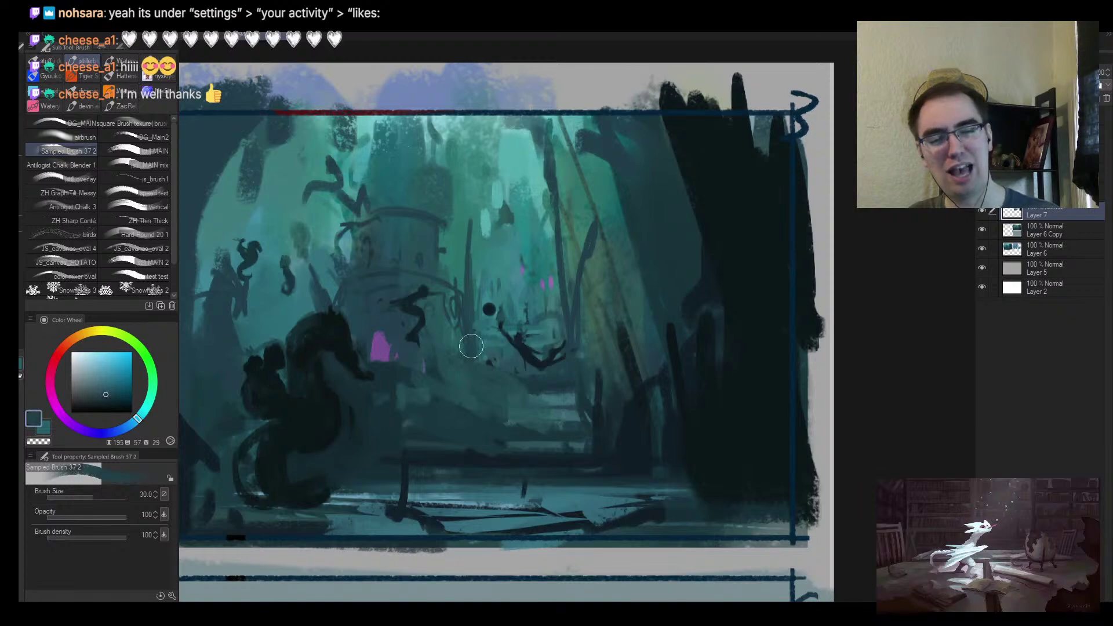
# Paint a vertical lighter teal stroke behind the stairs below the orb at brush size 20
pyautogui.press('[')
pyautogui.keyDown('alt'); pyautogui.click(487, 346); pyautogui.keyUp('alt')
pyautogui.moveTo(493, 342)
pyautogui.mouseDown()
pyautogui.moveTo(494, 388)
pyautogui.moveTo(510, 377)
pyautogui.mouseUp()
pyautogui.press('[')
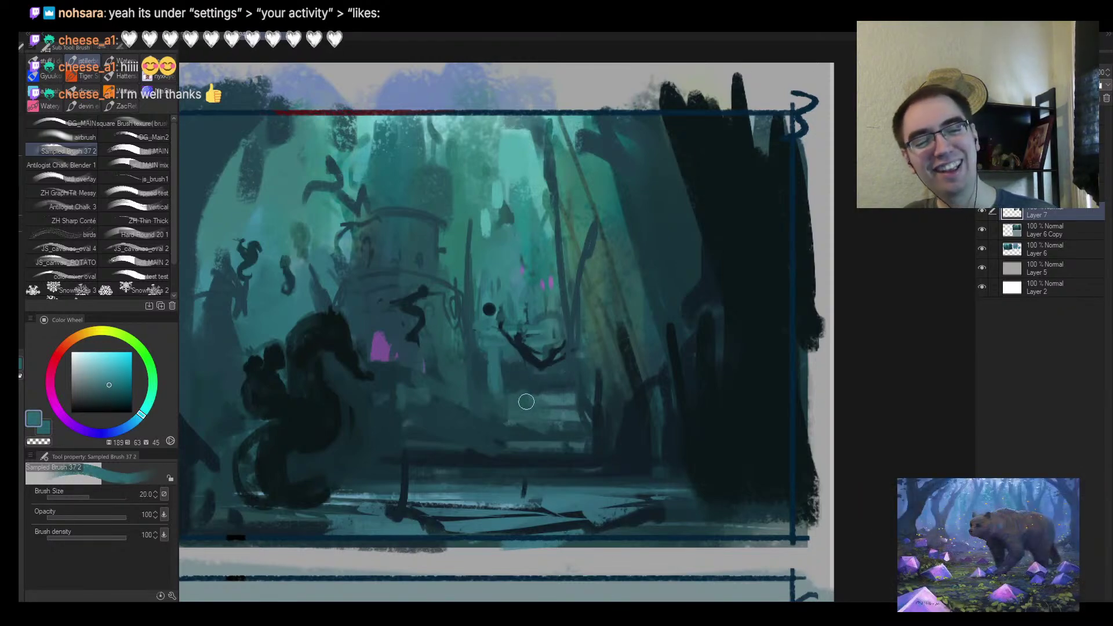
# Restate the stair edges with thin horizontal teal strokes across the lower steps
pyautogui.press('[')
pyautogui.press('[')
pyautogui.press('[')
pyautogui.moveTo(440, 418); pyautogui.dragTo(506, 418)
pyautogui.hotkey('ctrl', 'space')
pyautogui.moveTo(606, 421)
pyautogui.mouseDown()
pyautogui.moveTo(569, 423)
pyautogui.moveTo(628, 366)
pyautogui.mouseUp()
pyautogui.hotkey('ctrl', 'z')
pyautogui.moveTo(580, 414); pyautogui.dragTo(597, 412)
pyautogui.moveTo(485, 443)
pyautogui.mouseDown()
pyautogui.moveTo(607, 441)
pyautogui.moveTo(550, 444)
pyautogui.mouseUp()
pyautogui.moveTo(448, 465); pyautogui.dragTo(616, 466)
# Paint a dark rocky mass at the tower end of the stairs with sampled dark blue at brush size 25
pyautogui.press(']')
pyautogui.press(']')
pyautogui.press(']')
pyautogui.press(']')
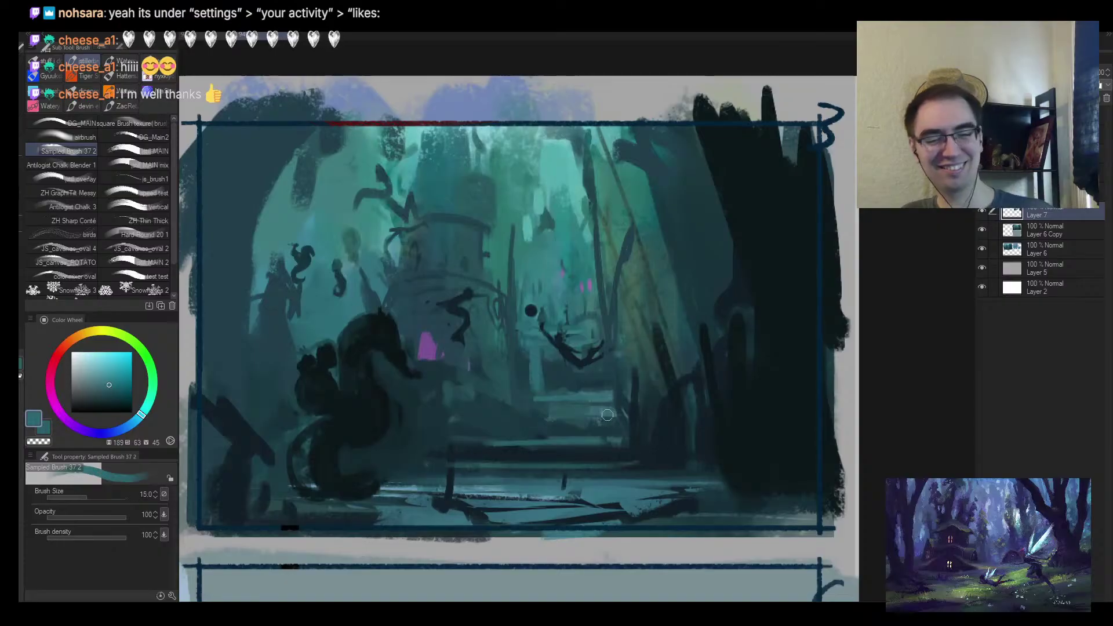
pyautogui.press(']')
pyautogui.keyDown('alt'); pyautogui.click(474, 443); pyautogui.keyUp('alt')
pyautogui.press(']')
pyautogui.press(']')
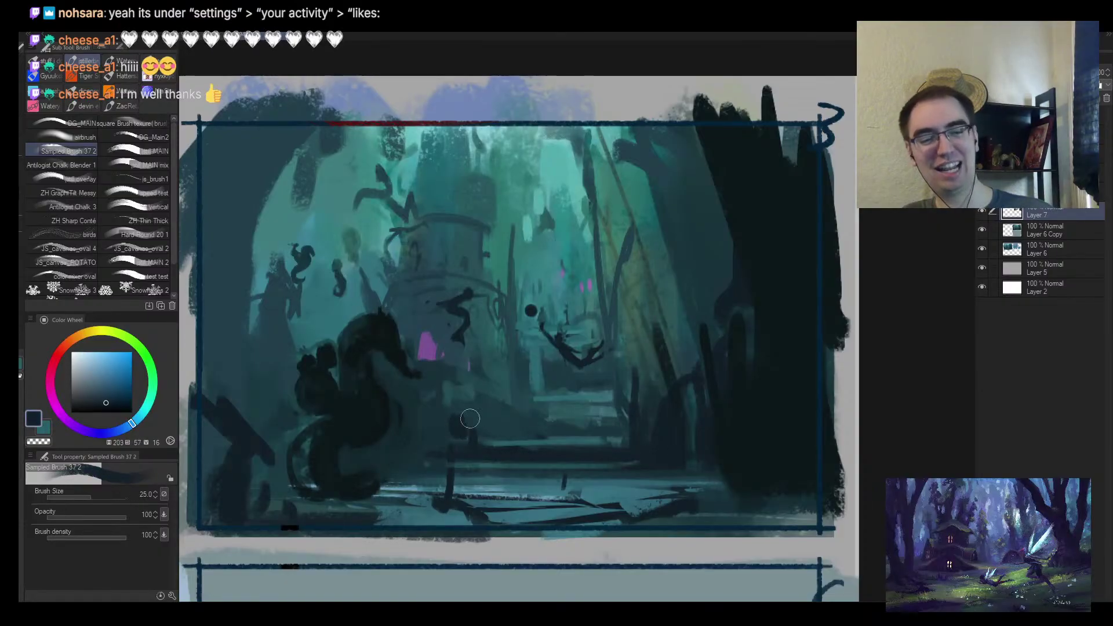
pyautogui.moveTo(470, 395)
pyautogui.mouseDown()
pyautogui.moveTo(479, 417)
pyautogui.moveTo(536, 428)
pyautogui.moveTo(533, 446)
pyautogui.moveTo(560, 404)
pyautogui.moveTo(537, 450)
pyautogui.mouseUp()
pyautogui.press(']')
pyautogui.press(']')
pyautogui.press(']')
pyautogui.press('[')
pyautogui.press('[')
# Mirror the view and refine the dark rocks beside the stairs with sampled teal and dark blue at brush sizes 10 to 15
pyautogui.hotkey('alt', 'space')
pyautogui.press('h')
pyautogui.moveTo(606, 421); pyautogui.dragTo(628, 396)
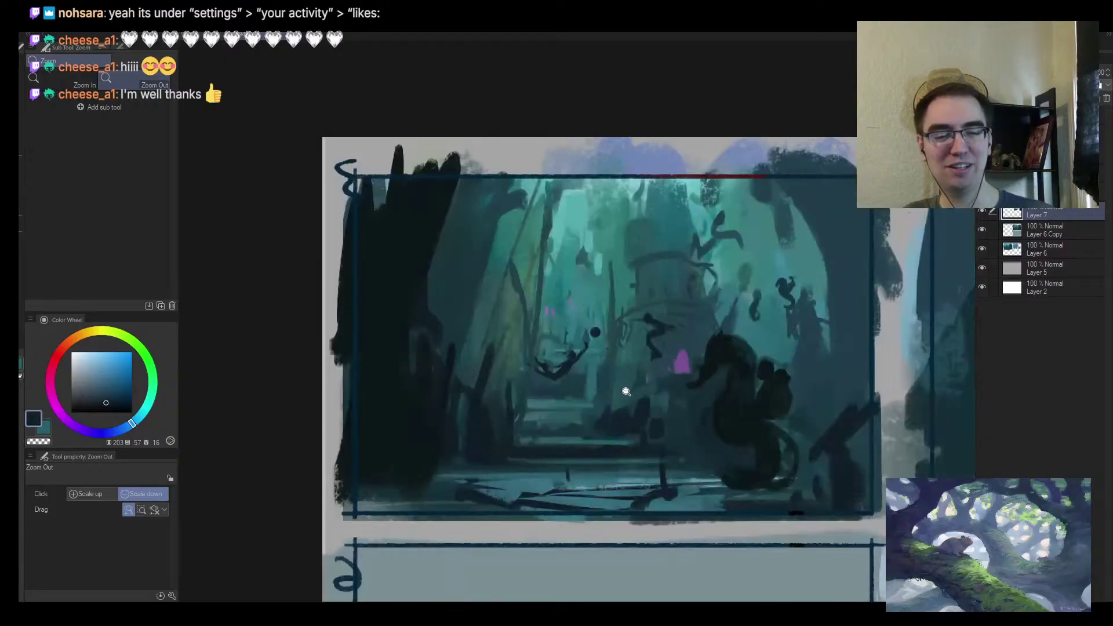
pyautogui.keyDown('alt'); pyautogui.click(603, 428); pyautogui.keyUp('alt')
pyautogui.keyDown('alt'); pyautogui.click(625, 398); pyautogui.keyUp('alt')
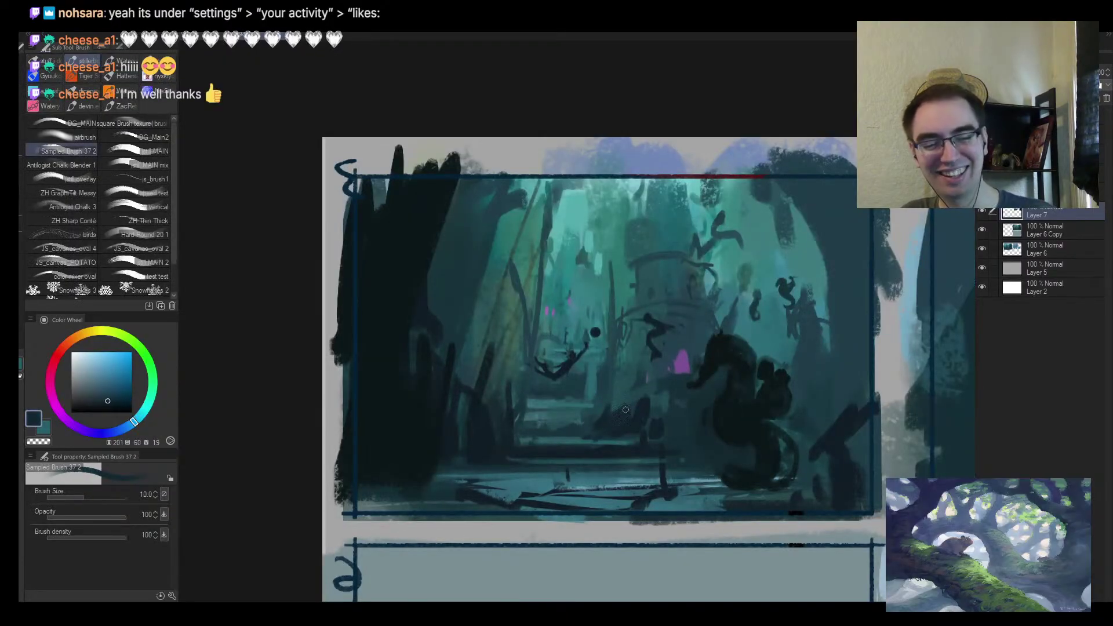
pyautogui.press('[')
pyautogui.keyDown('alt'); pyautogui.click(609, 421); pyautogui.keyUp('alt')
pyautogui.keyDown('alt'); pyautogui.click(585, 439); pyautogui.keyUp('alt')
pyautogui.press(']')
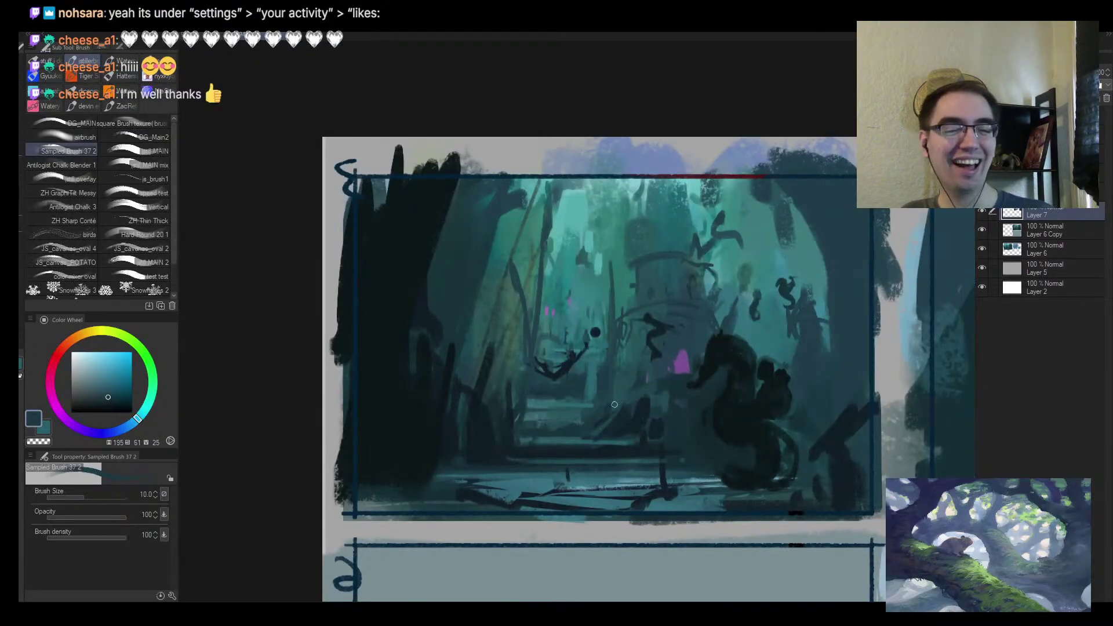
pyautogui.keyDown('alt'); pyautogui.click(602, 422); pyautogui.keyUp('alt')
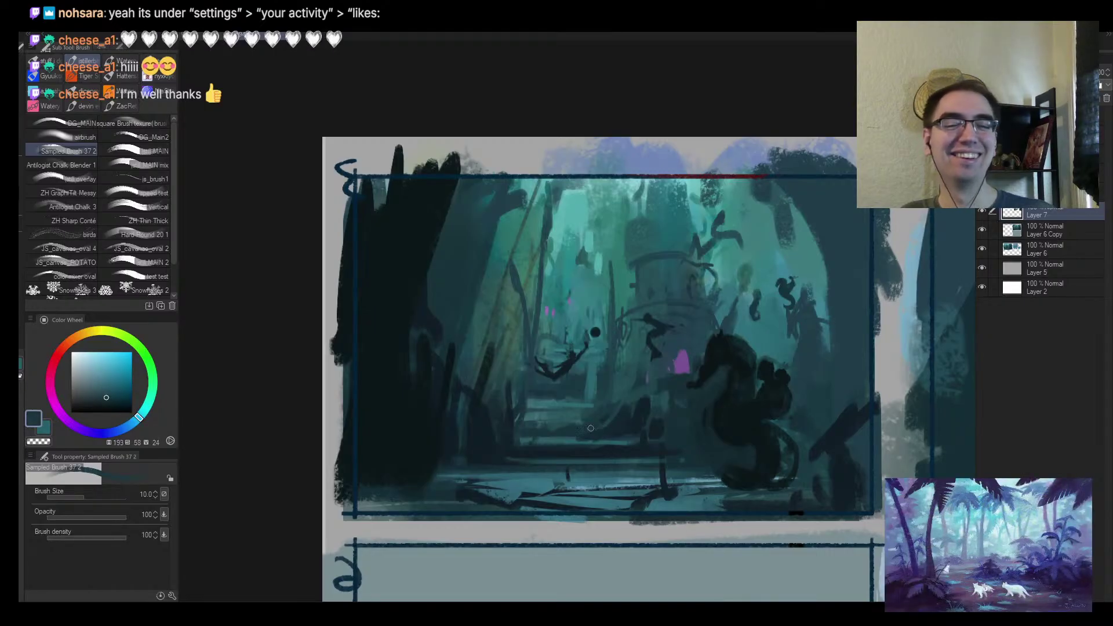
pyautogui.keyDown('alt'); pyautogui.click(579, 414); pyautogui.keyUp('alt')
pyautogui.keyDown('alt'); pyautogui.click(578, 425); pyautogui.keyUp('alt')
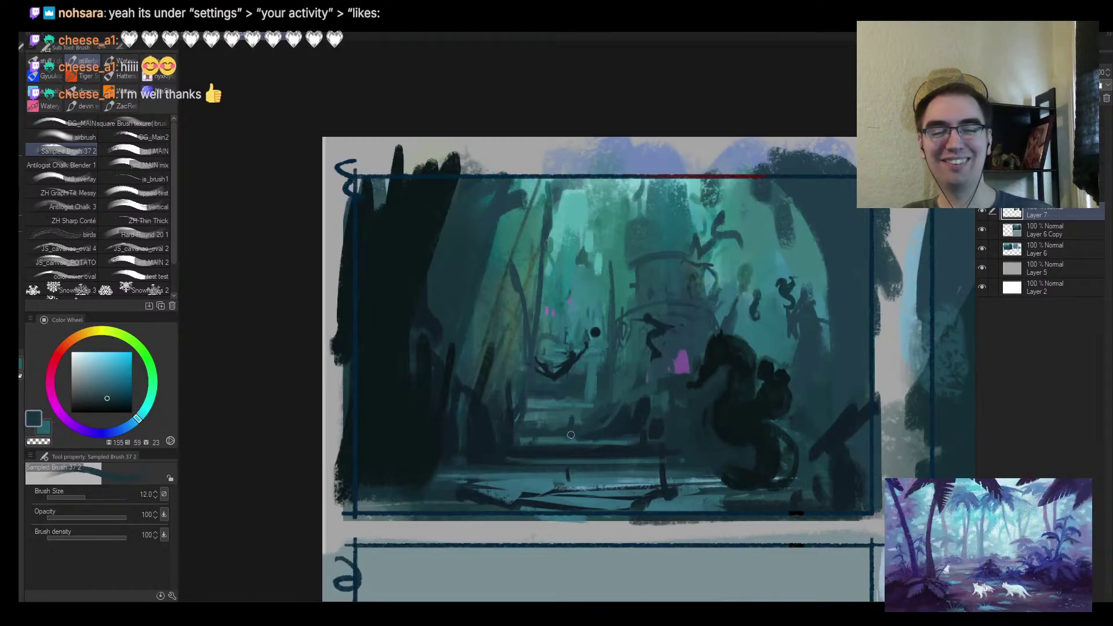
pyautogui.keyDown('alt'); pyautogui.click(661, 404); pyautogui.keyUp('alt')
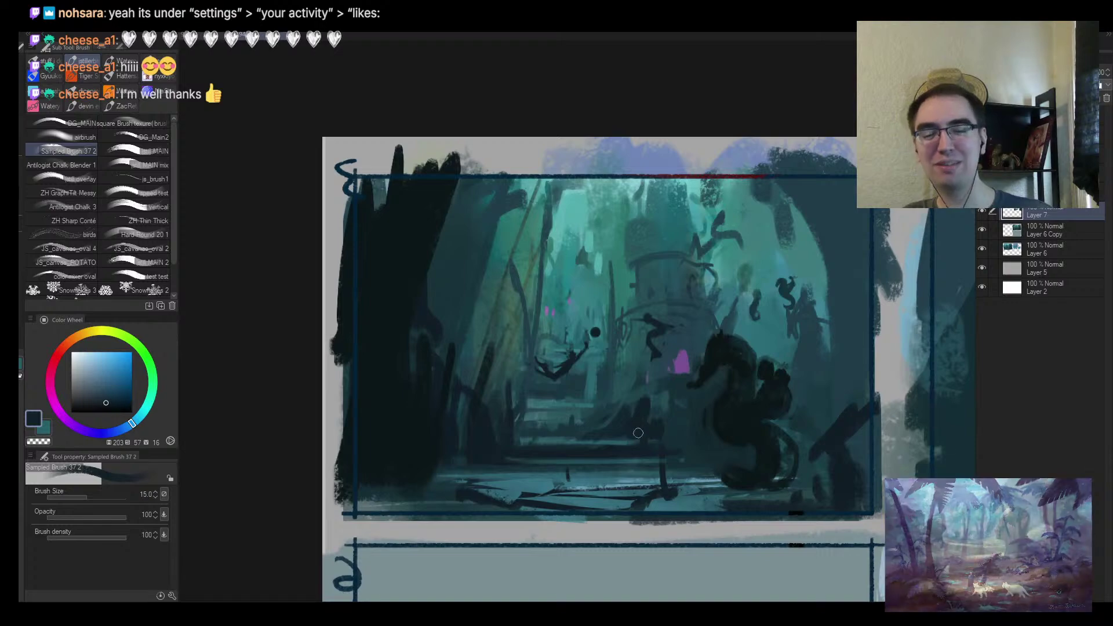
# Flip the view back and add near-black diagonal strokes above the large seahorse's riders at brush size 30
pyautogui.press('h')
pyautogui.moveTo(678, 435)
pyautogui.mouseDown()
pyautogui.moveTo(646, 450)
pyautogui.moveTo(549, 420)
pyautogui.mouseUp()
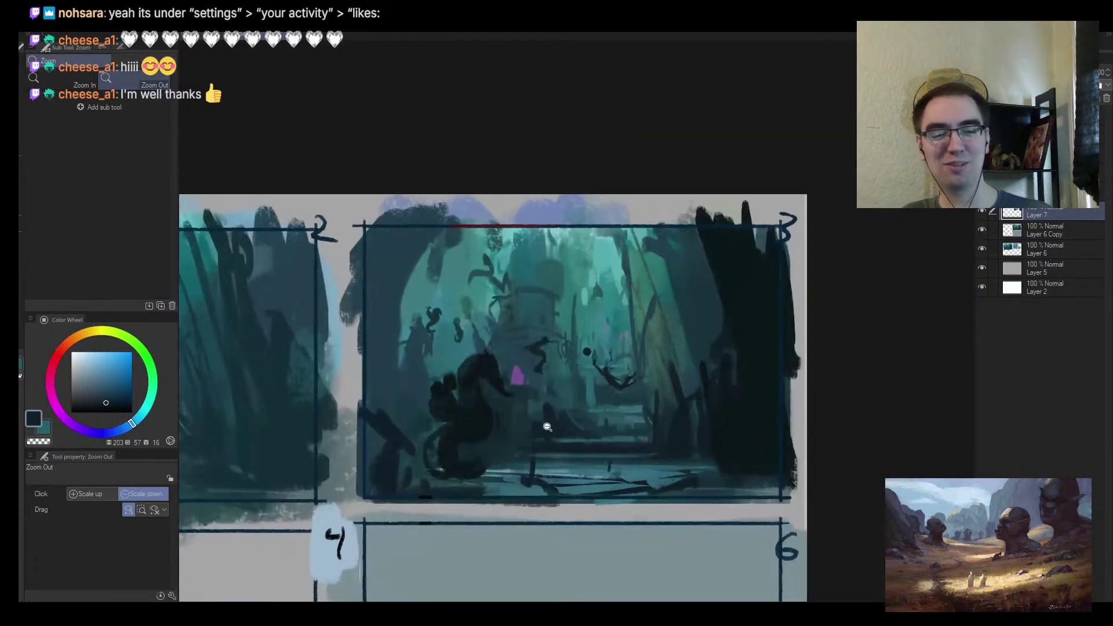
pyautogui.press(']')
pyautogui.press(']')
pyautogui.press(']')
pyautogui.moveTo(728, 454); pyautogui.dragTo(746, 329)
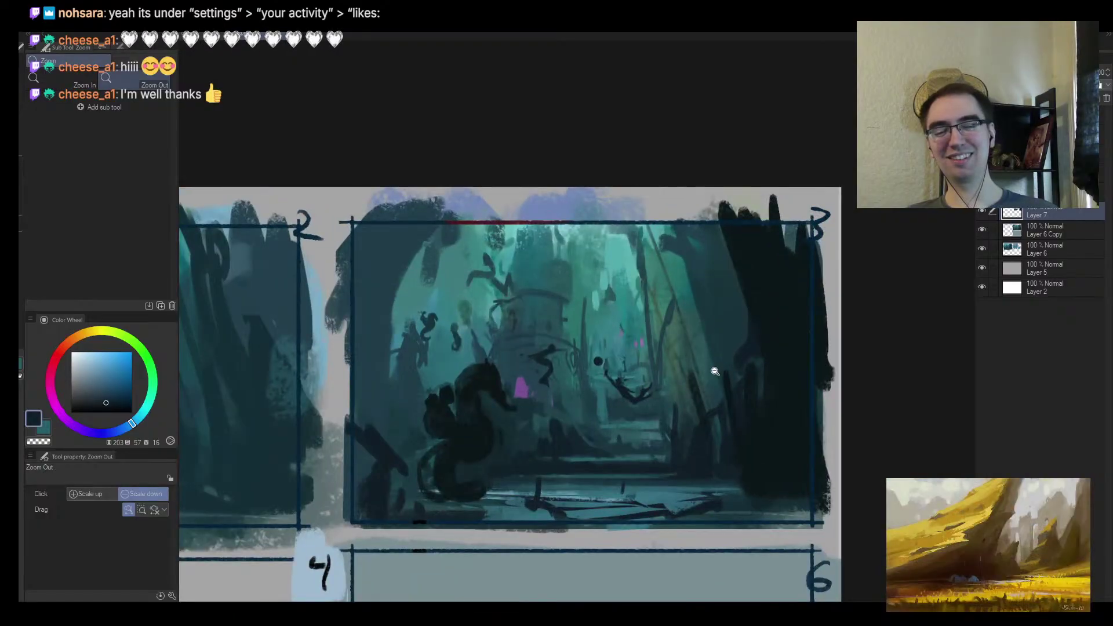
pyautogui.moveTo(572, 423)
pyautogui.mouseDown()
pyautogui.moveTo(556, 429)
pyautogui.moveTo(587, 418)
pyautogui.mouseUp()
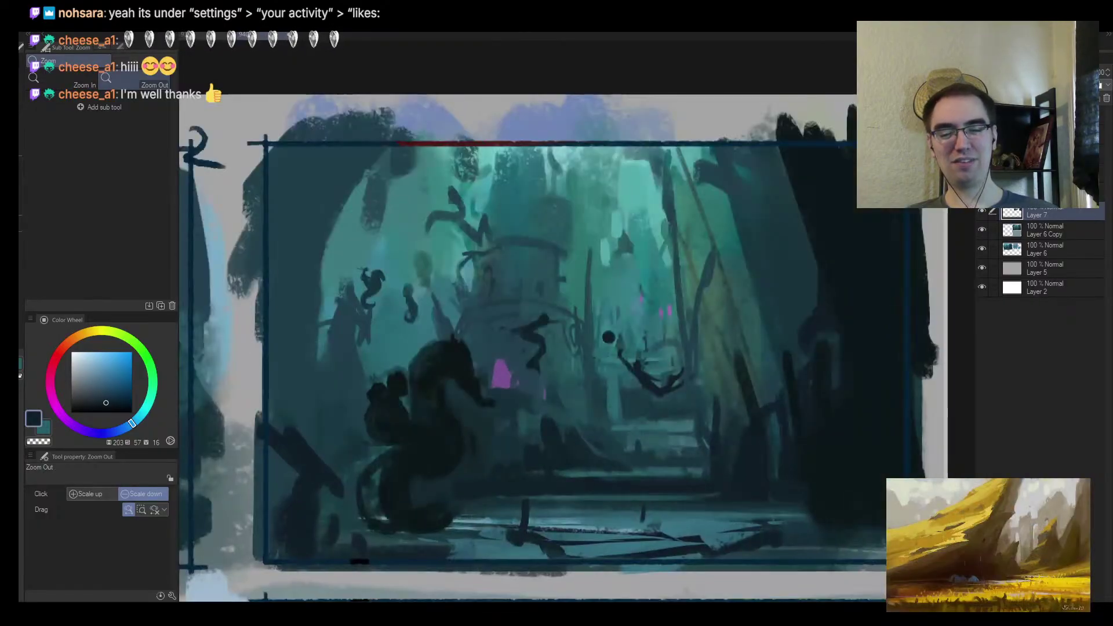
pyautogui.keyDown('alt'); pyautogui.click(404, 407); pyautogui.keyUp('alt')
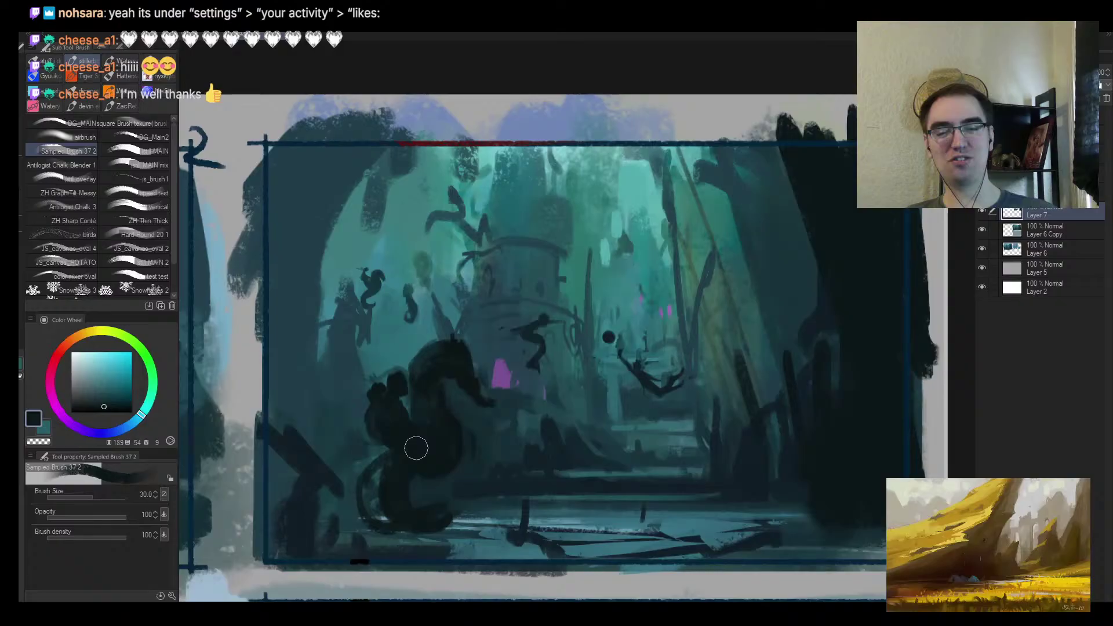
pyautogui.moveTo(344, 379); pyautogui.dragTo(383, 330)
pyautogui.press('[')
pyautogui.press('[')
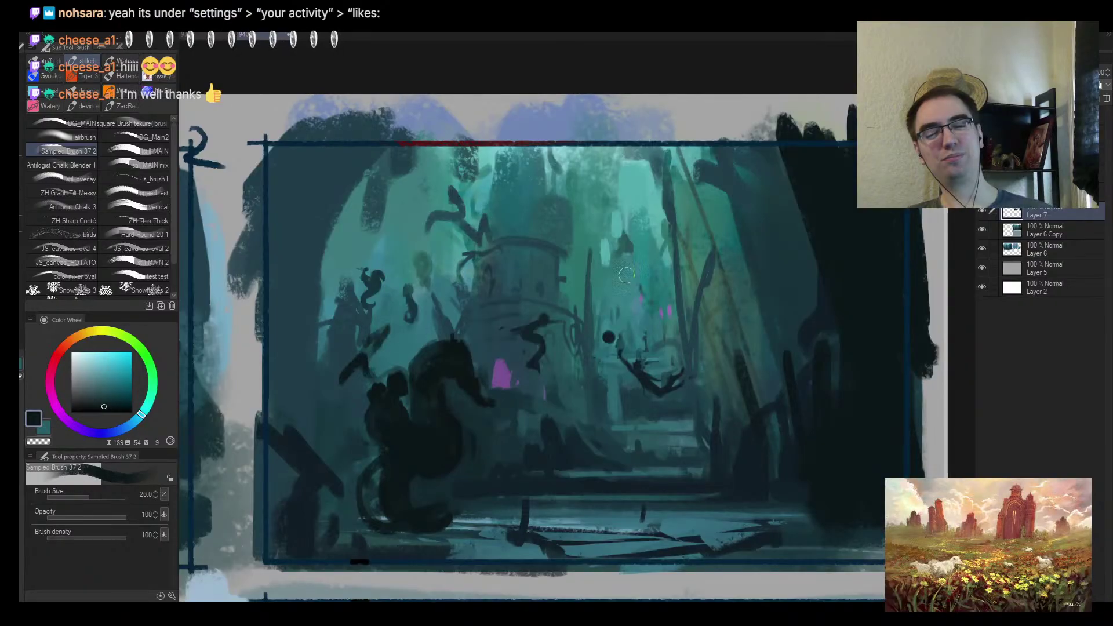
# Block in a near-black upright figure on the stairs at brush size 20, trimming its head with sampled teal at size 8
pyautogui.moveTo(630, 459); pyautogui.dragTo(638, 434)
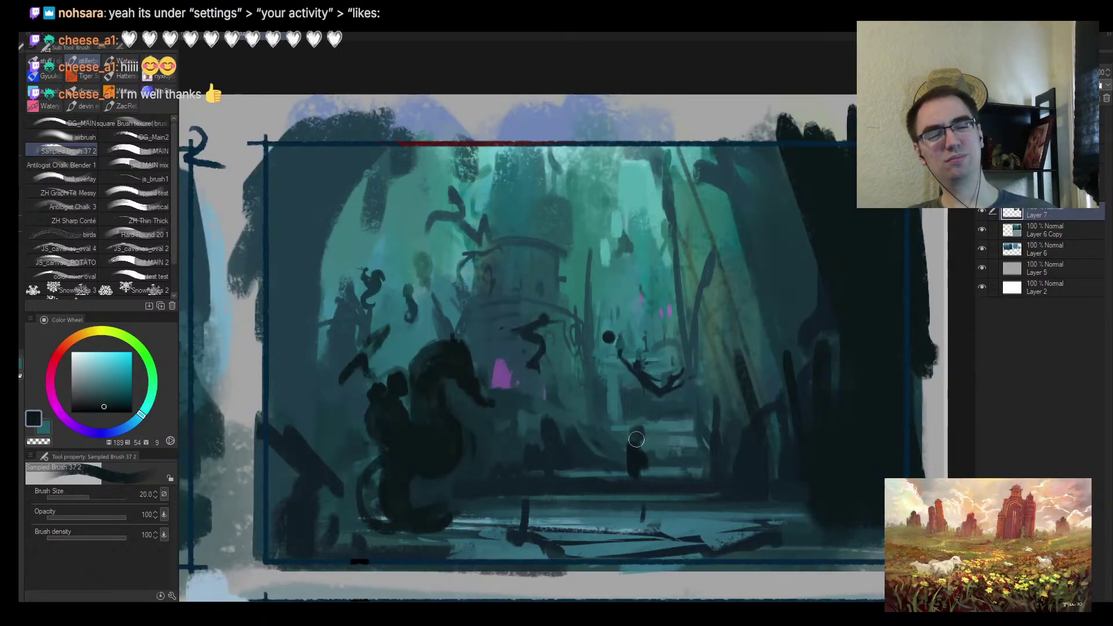
pyautogui.scroll(2, 626, 446)
pyautogui.press('[')
pyautogui.press('[')
pyautogui.press('[')
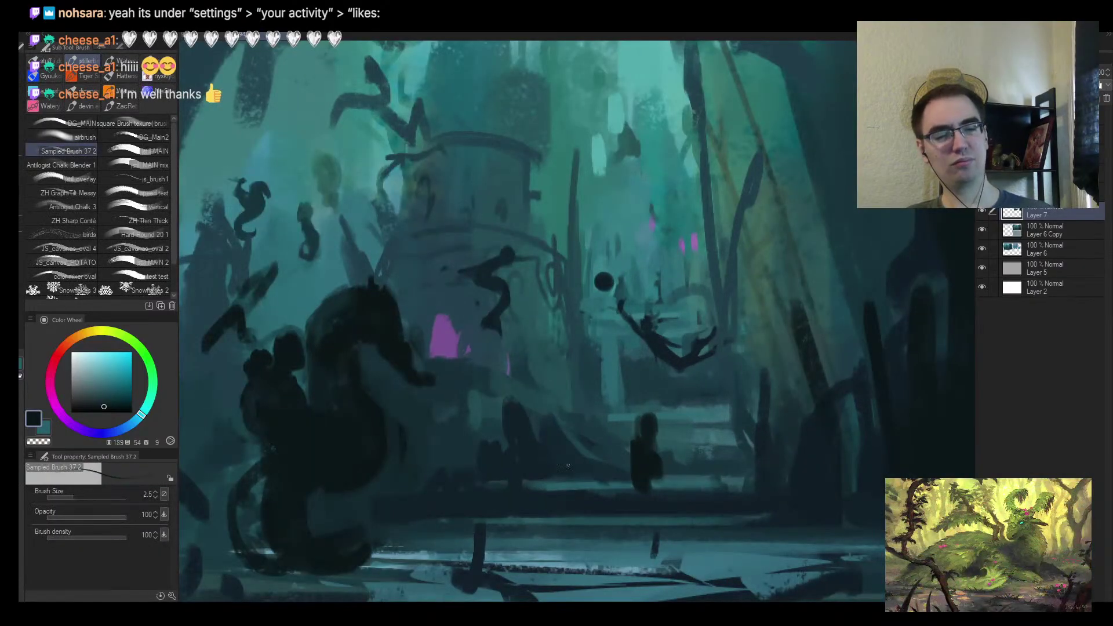
pyautogui.press(']')
pyautogui.press(']')
pyautogui.keyDown('alt'); pyautogui.click(638, 429); pyautogui.keyUp('alt')
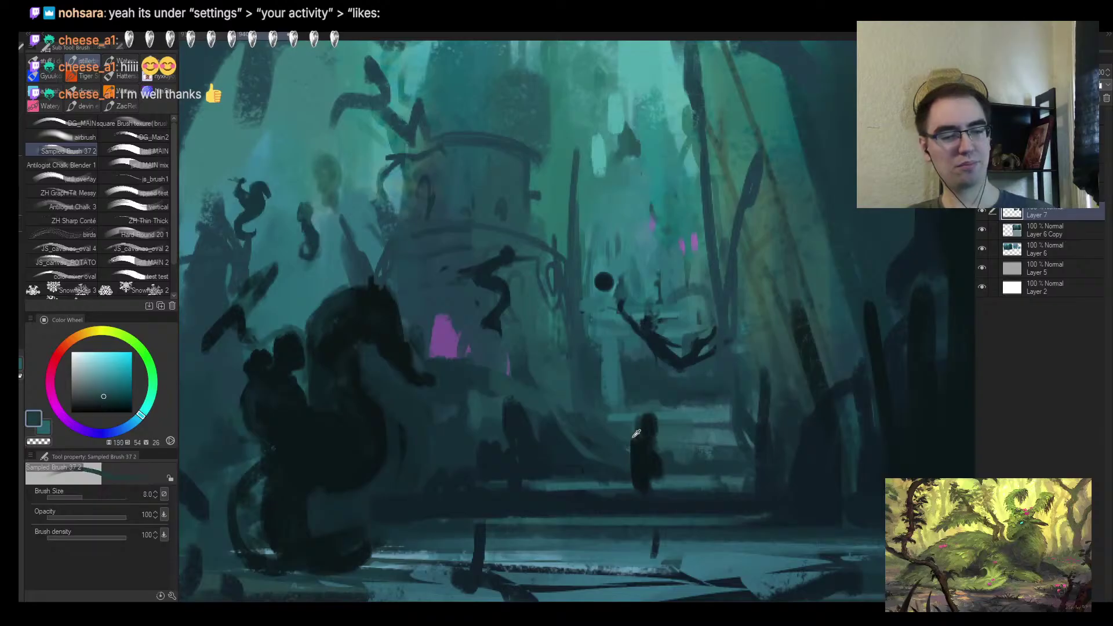
pyautogui.keyDown('alt'); pyautogui.click(642, 428); pyautogui.keyUp('alt')
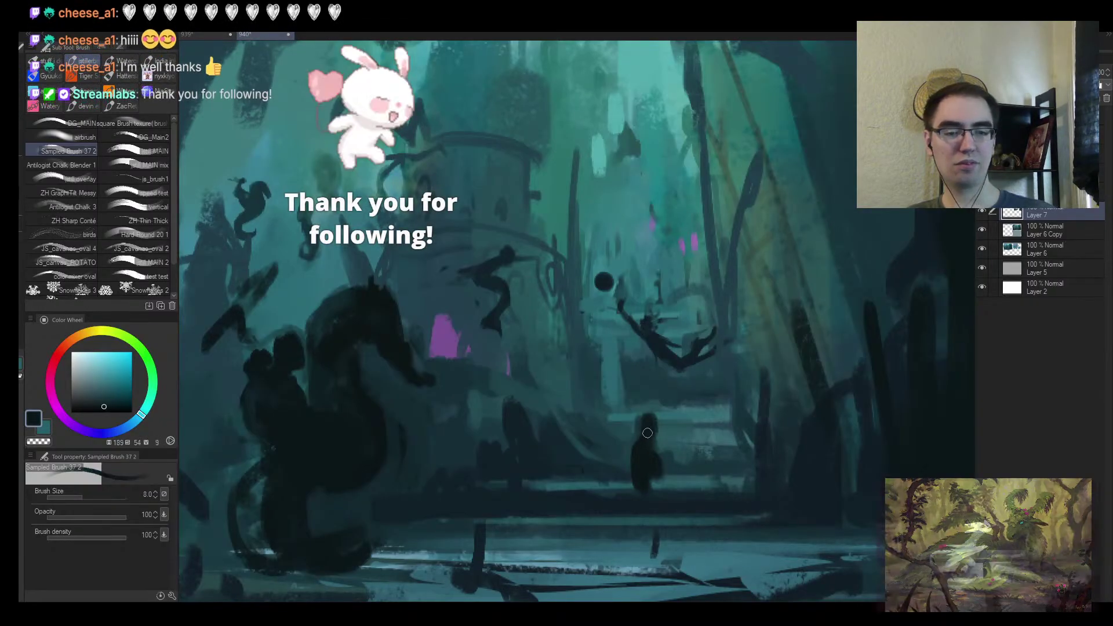
pyautogui.keyDown('alt'); pyautogui.click(645, 419); pyautogui.keyUp('alt')
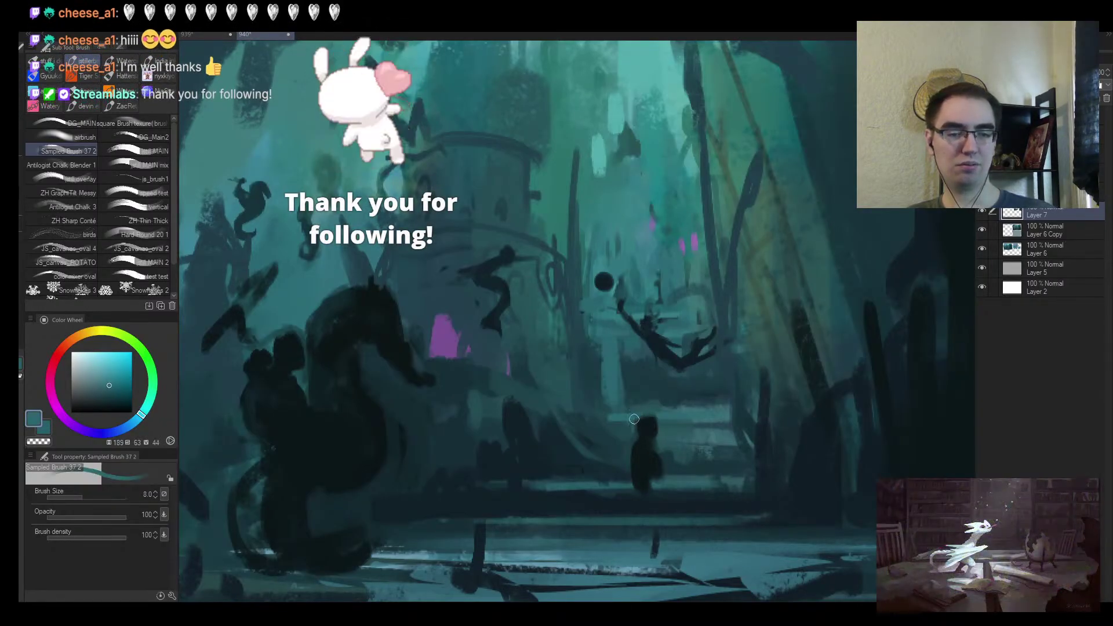
pyautogui.keyDown('alt'); pyautogui.click(657, 429); pyautogui.keyUp('alt')
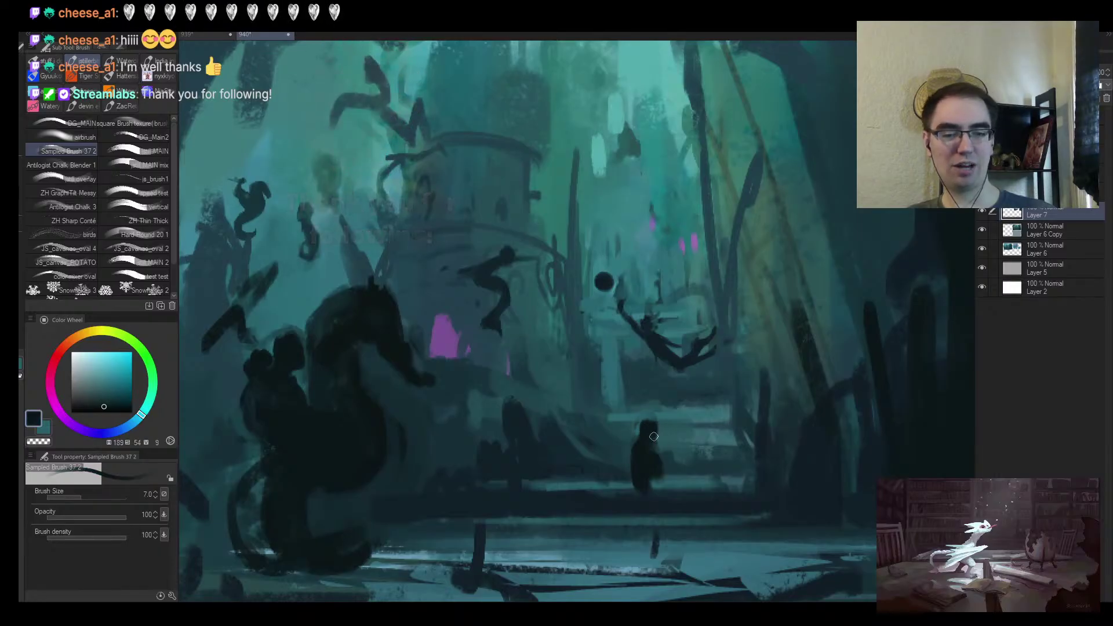
# Slim the stair figure's body with sampled teal and sweep its lower end into a curved, finned mermaid tail
pyautogui.press('[')
pyautogui.moveTo(661, 452); pyautogui.dragTo(658, 476)
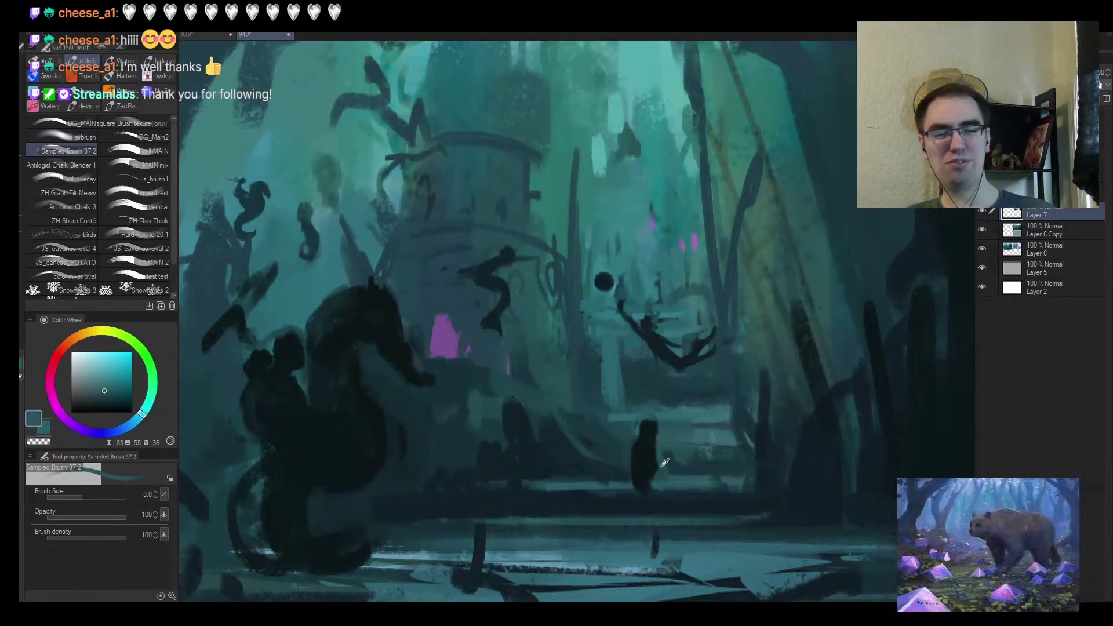
pyautogui.keyDown('alt'); pyautogui.click(656, 469); pyautogui.keyUp('alt')
pyautogui.press(']')
pyautogui.keyDown('alt'); pyautogui.click(652, 491); pyautogui.keyUp('alt')
pyautogui.keyDown('alt'); pyautogui.click(659, 498); pyautogui.keyUp('alt')
pyautogui.press('[')
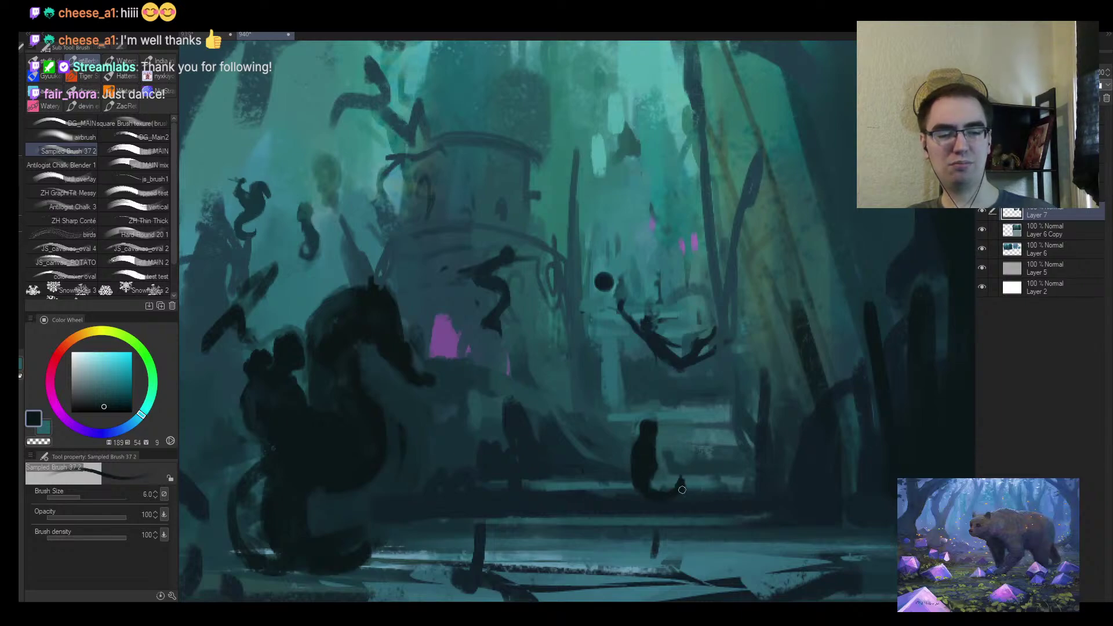
pyautogui.moveTo(685, 489)
pyautogui.mouseDown()
pyautogui.moveTo(707, 484)
pyautogui.moveTo(689, 476)
pyautogui.moveTo(693, 440)
pyautogui.mouseUp()
pyautogui.press('/')
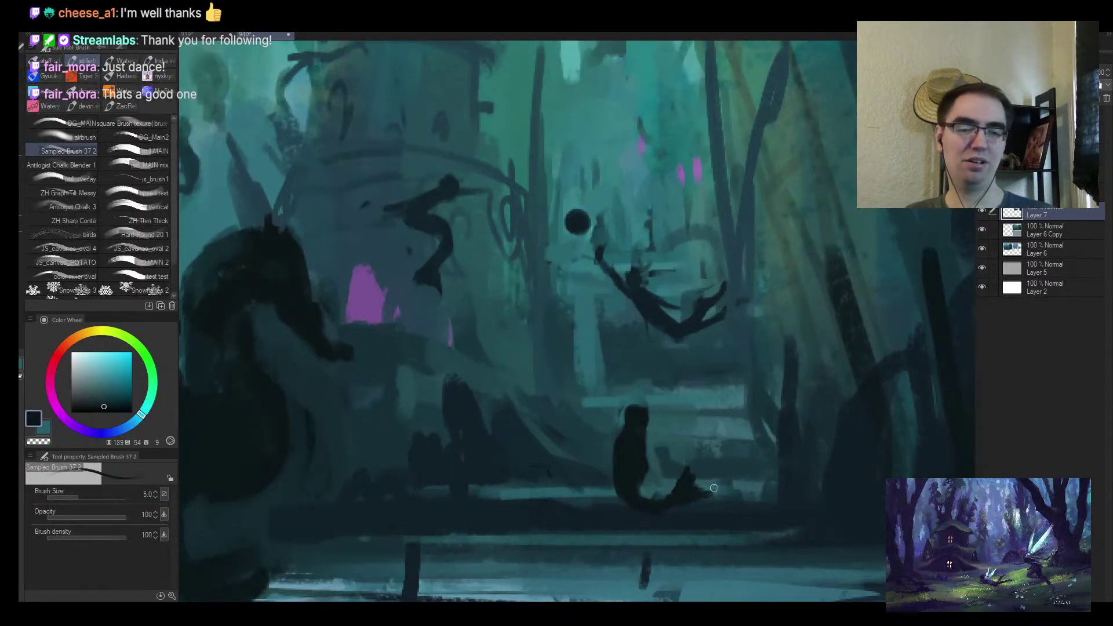
# Carve the mermaid's head, neck and waist with sampled teal at brush size 7 and add her arm in near-black
pyautogui.hotkey('alt', 'space')
pyautogui.click(684, 459)
pyautogui.moveTo(672, 465); pyautogui.dragTo(708, 391)
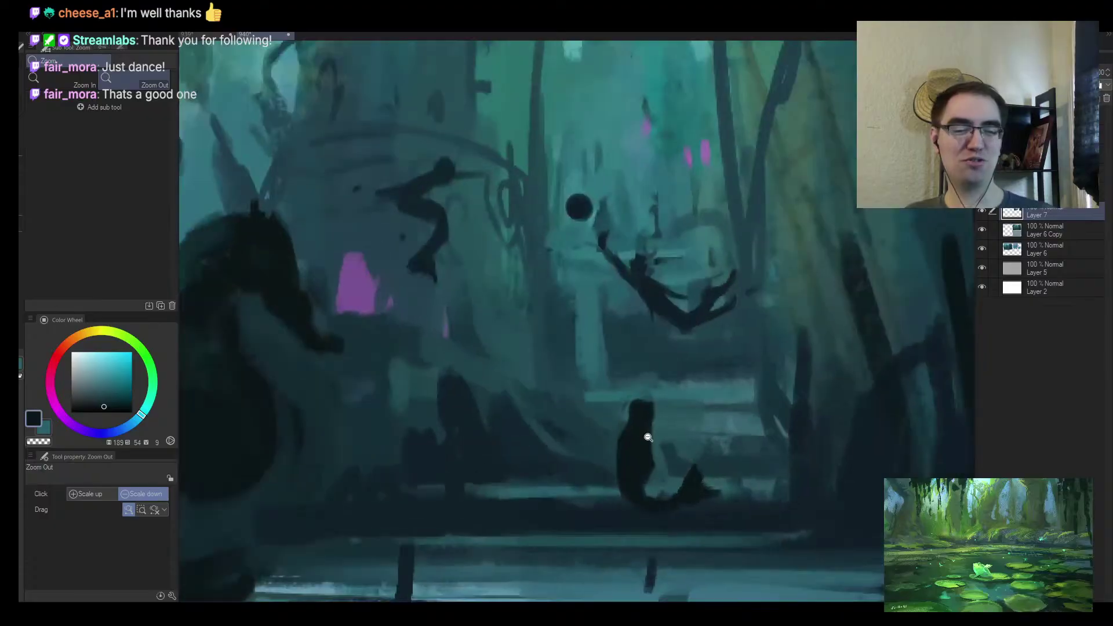
pyautogui.keyDown('alt'); pyautogui.click(655, 477); pyautogui.keyUp('alt')
pyautogui.keyDown('alt'); pyautogui.click(647, 452); pyautogui.keyUp('alt')
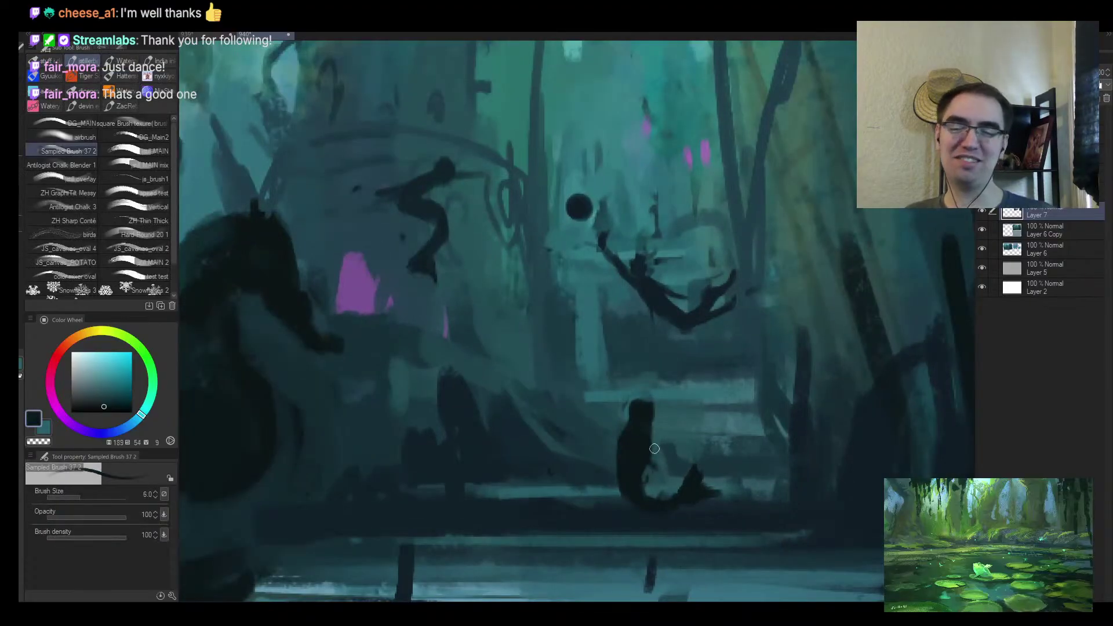
pyautogui.keyDown('alt'); pyautogui.click(657, 413); pyautogui.keyUp('alt')
pyautogui.moveTo(650, 420)
pyautogui.mouseDown()
pyautogui.moveTo(634, 466)
pyautogui.moveTo(685, 352)
pyautogui.mouseUp()
pyautogui.keyDown('alt'); pyautogui.click(642, 428); pyautogui.keyUp('alt')
pyautogui.hotkey('alt', 'space')
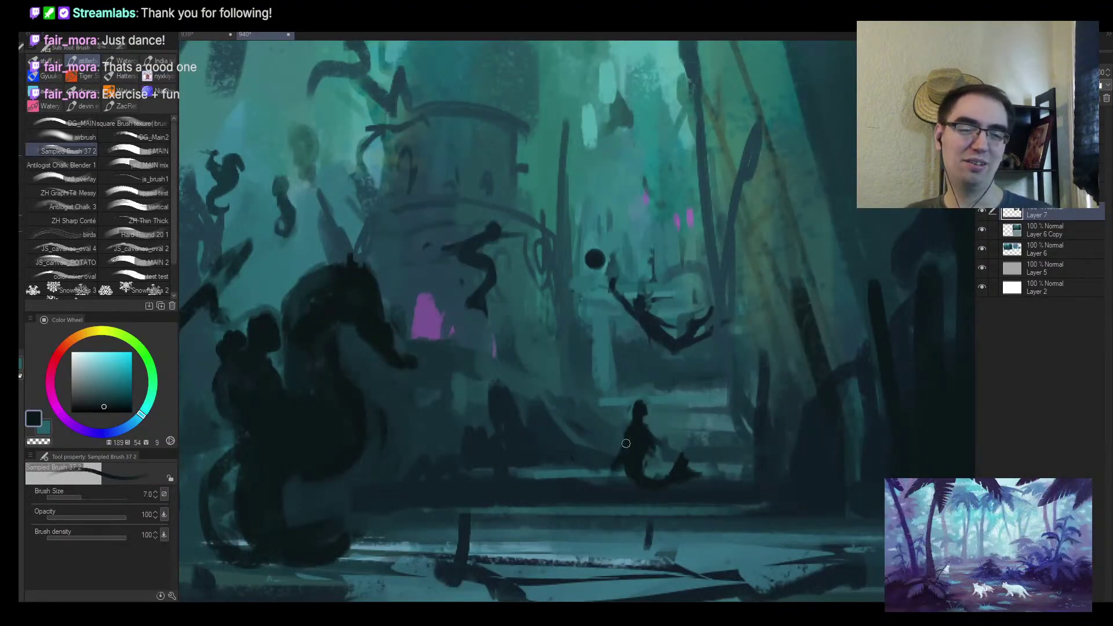
# Block in a second near-black tailed figure beside the mermaid on the stairs, using brush size 12 for its body
pyautogui.press(']')
pyautogui.moveTo(539, 451); pyautogui.dragTo(551, 486)
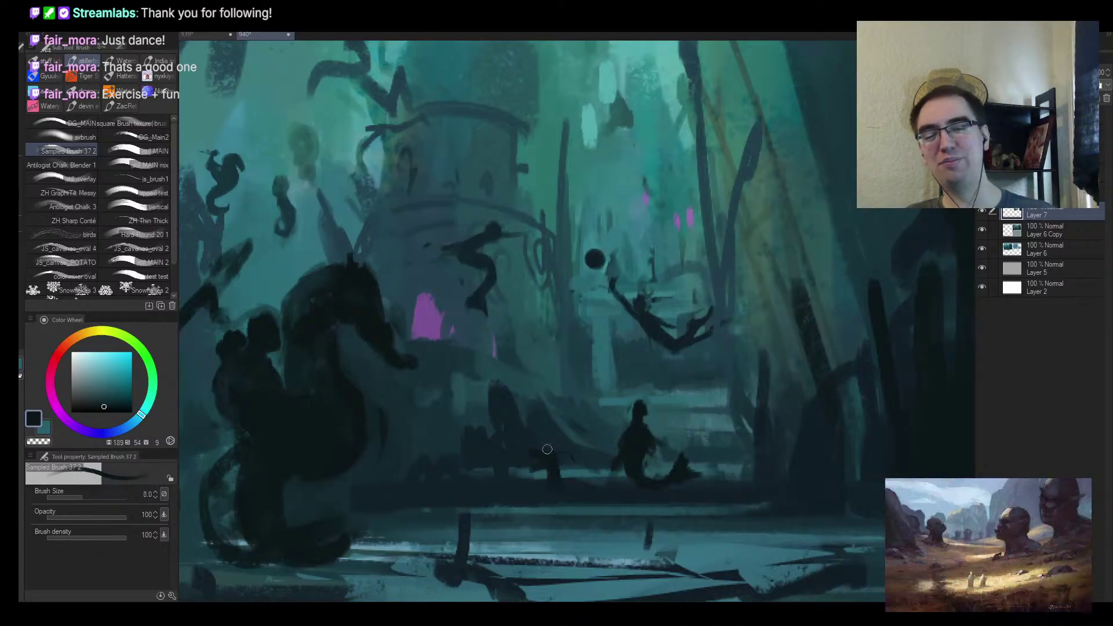
pyautogui.press(']')
pyautogui.press(']')
pyautogui.press(']')
pyautogui.press(']')
pyautogui.press('[')
pyautogui.press('[')
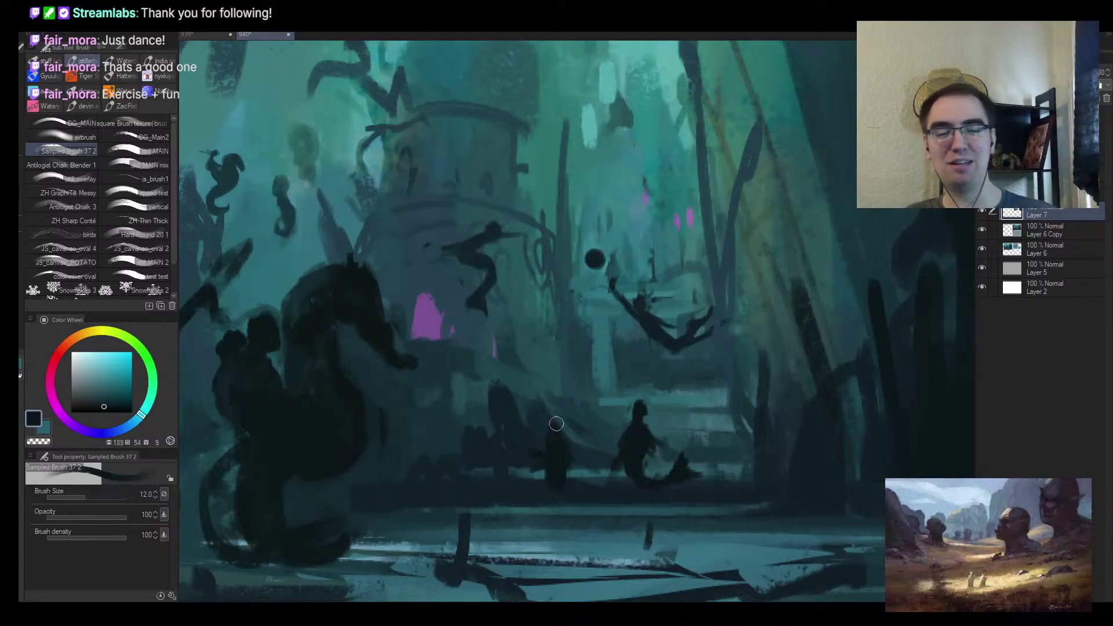
pyautogui.hotkey('ctrl', 'space')
pyautogui.moveTo(546, 484)
pyautogui.mouseDown()
pyautogui.moveTo(582, 417)
pyautogui.moveTo(529, 458)
pyautogui.mouseUp()
pyautogui.press(']')
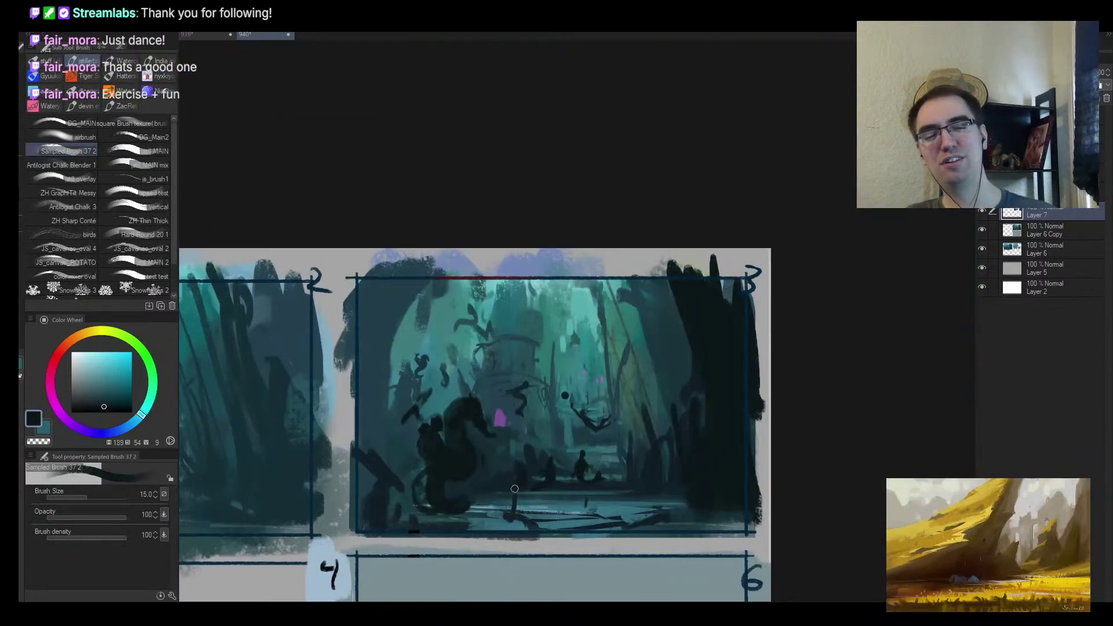
# Block in a small third dark figure behind the two mermaids at the edge of the stairs, at brush sizes 10 to 12
pyautogui.press('[')
pyautogui.scroll(2, 521, 481)
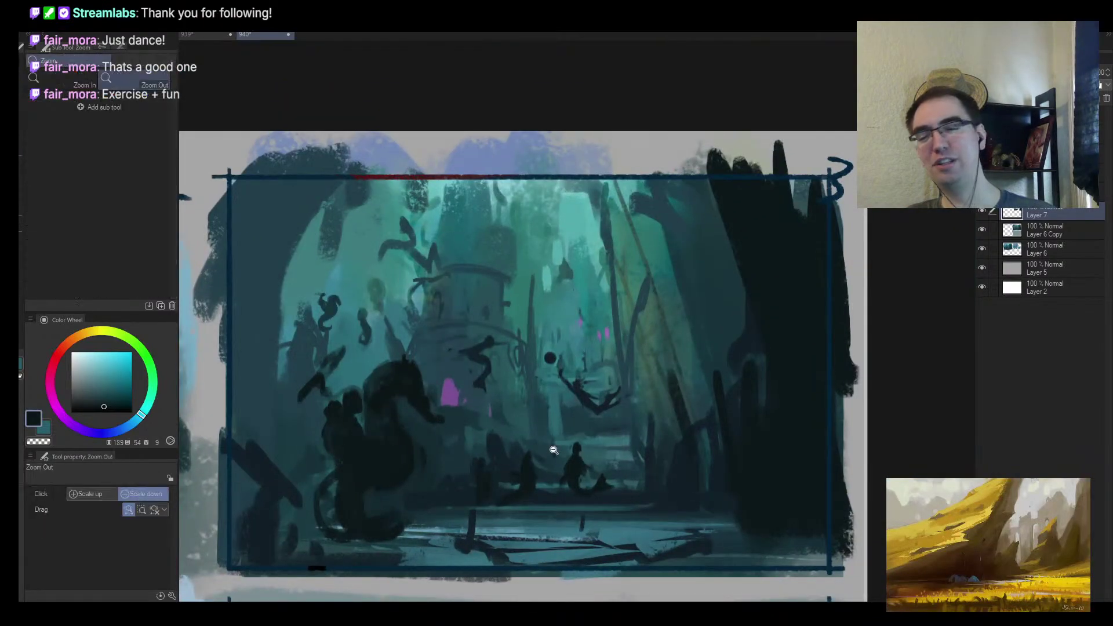
pyautogui.scroll(2, 553, 449)
pyautogui.scroll(2, 580, 418)
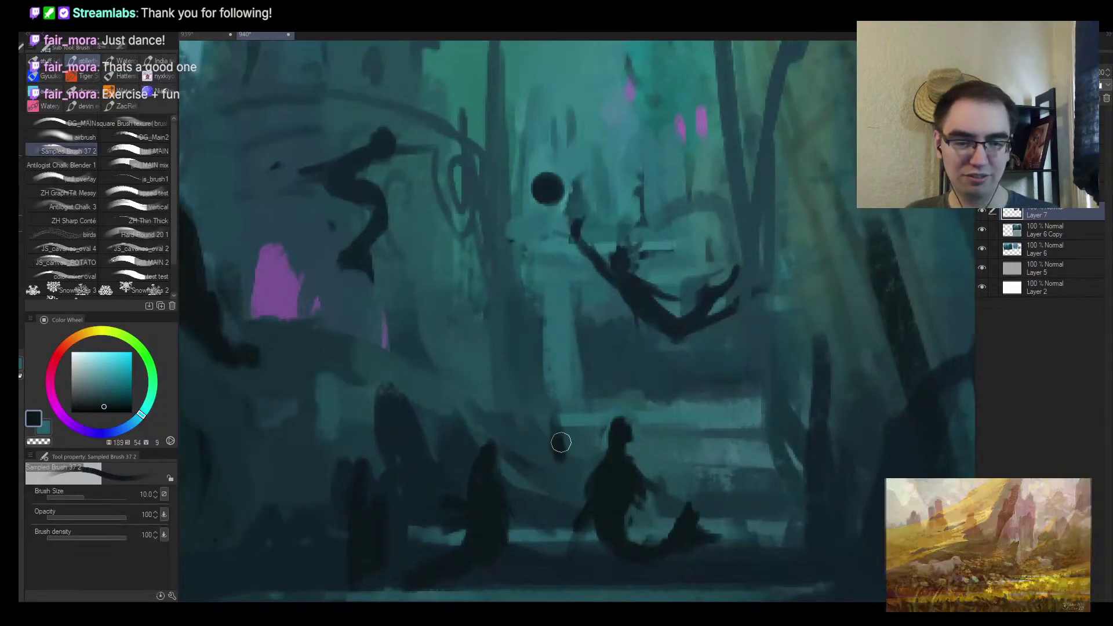
pyautogui.keyDown('alt'); pyautogui.click(573, 457); pyautogui.keyUp('alt')
pyautogui.press(']')
pyautogui.moveTo(545, 467)
pyautogui.mouseDown()
pyautogui.moveTo(569, 463)
pyautogui.moveTo(551, 431)
pyautogui.moveTo(543, 440)
pyautogui.moveTo(556, 451)
pyautogui.moveTo(555, 401)
pyautogui.moveTo(544, 431)
pyautogui.mouseUp()
pyautogui.keyDown('alt'); pyautogui.click(560, 451); pyautogui.keyUp('alt')
pyautogui.press('[')
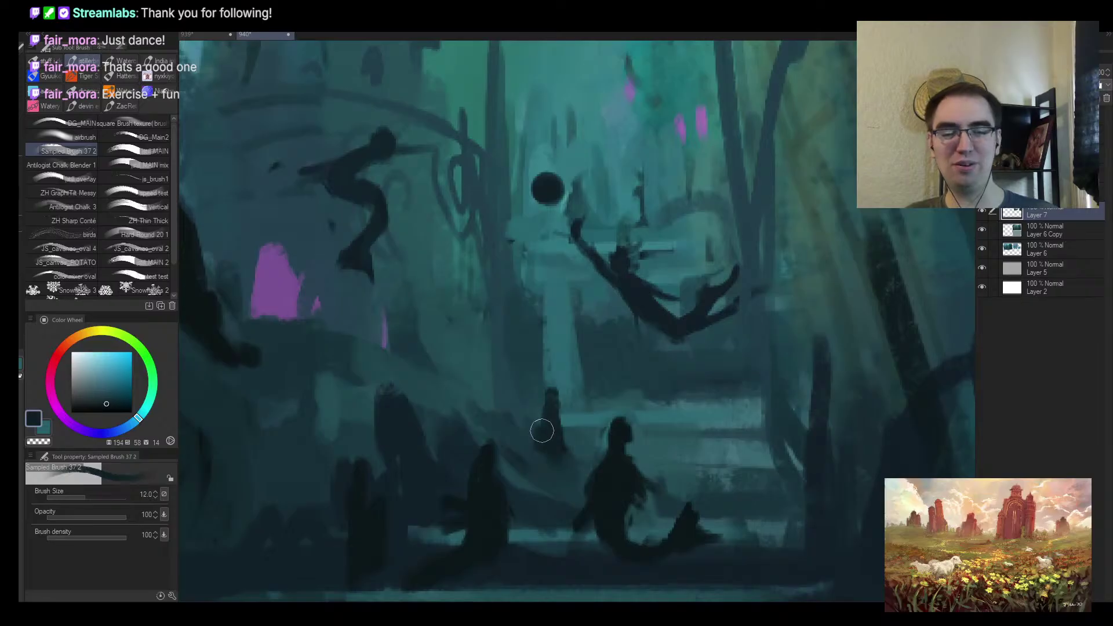
# Trim the small third figure at the edge of the stairs with sampled teal and rebuild its silhouette in dark blue
pyautogui.keyDown('alt'); pyautogui.click(539, 384); pyautogui.keyUp('alt')
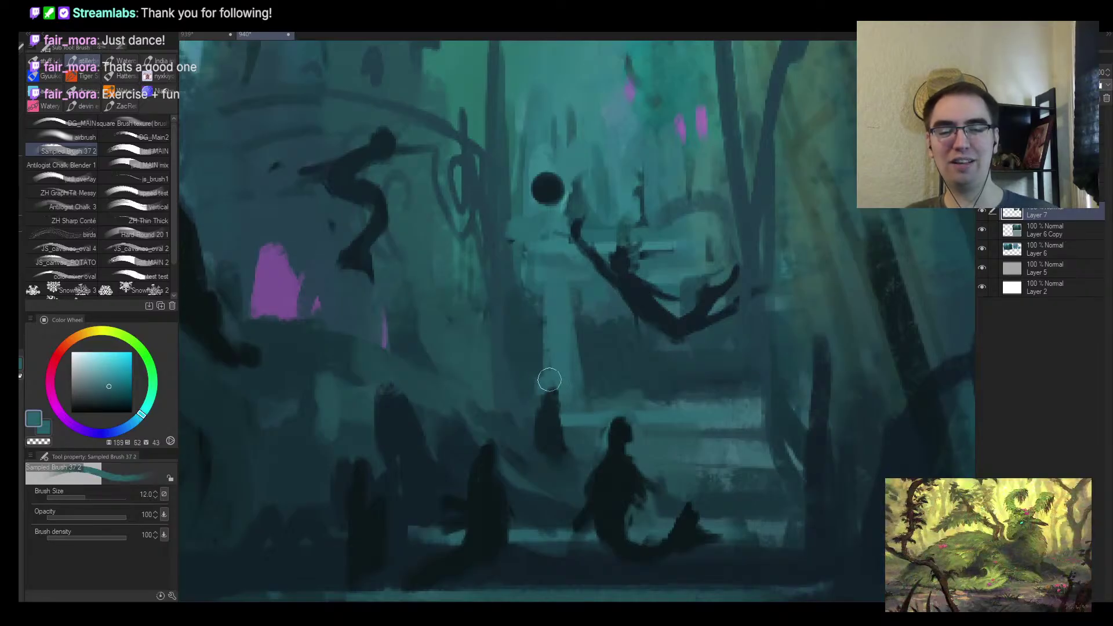
pyautogui.keyDown('alt'); pyautogui.click(536, 383); pyautogui.keyUp('alt')
pyautogui.keyDown('alt'); pyautogui.click(553, 429); pyautogui.keyUp('alt')
pyautogui.moveTo(560, 464)
pyautogui.mouseDown()
pyautogui.moveTo(538, 509)
pyautogui.moveTo(586, 447)
pyautogui.mouseUp()
pyautogui.press('b')
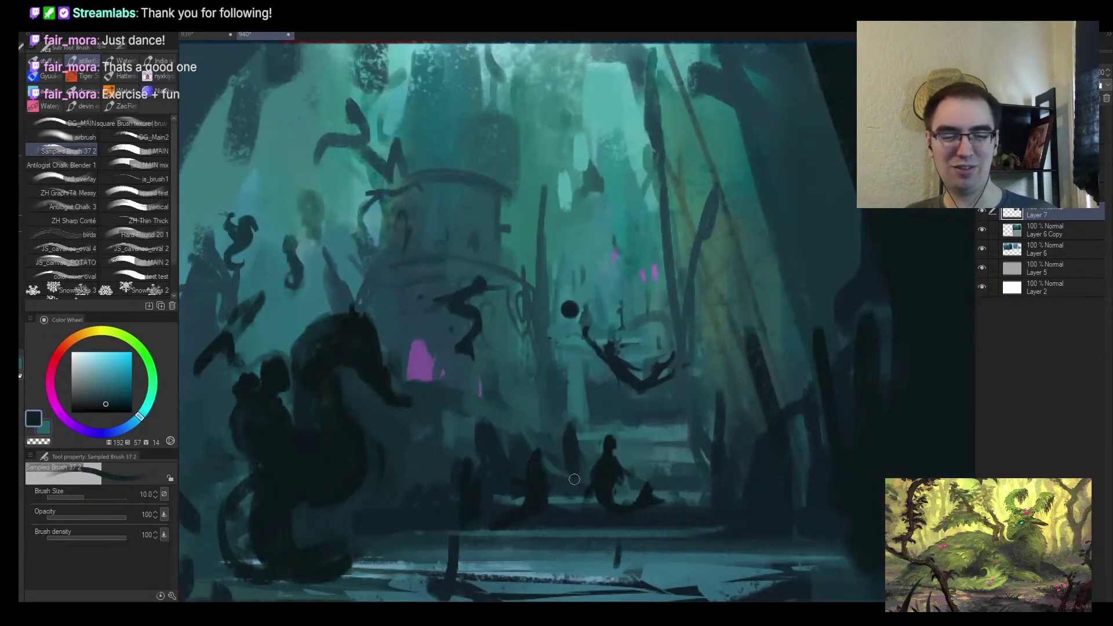
pyautogui.press('/')
pyautogui.click(711, 451)
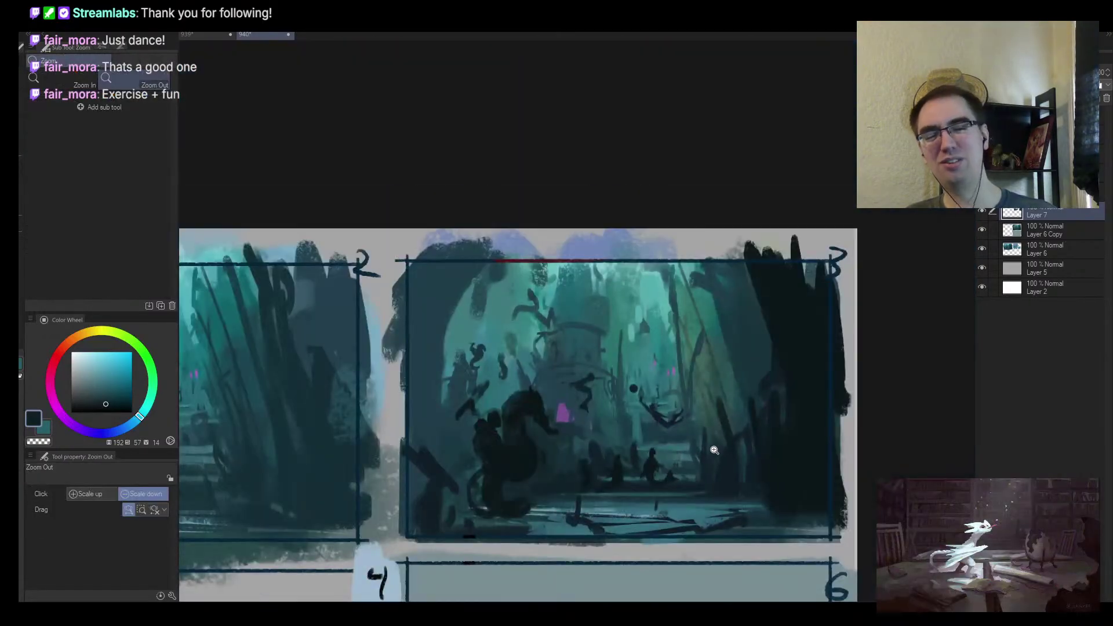
pyautogui.press('h')
pyautogui.moveTo(626, 490); pyautogui.dragTo(648, 461)
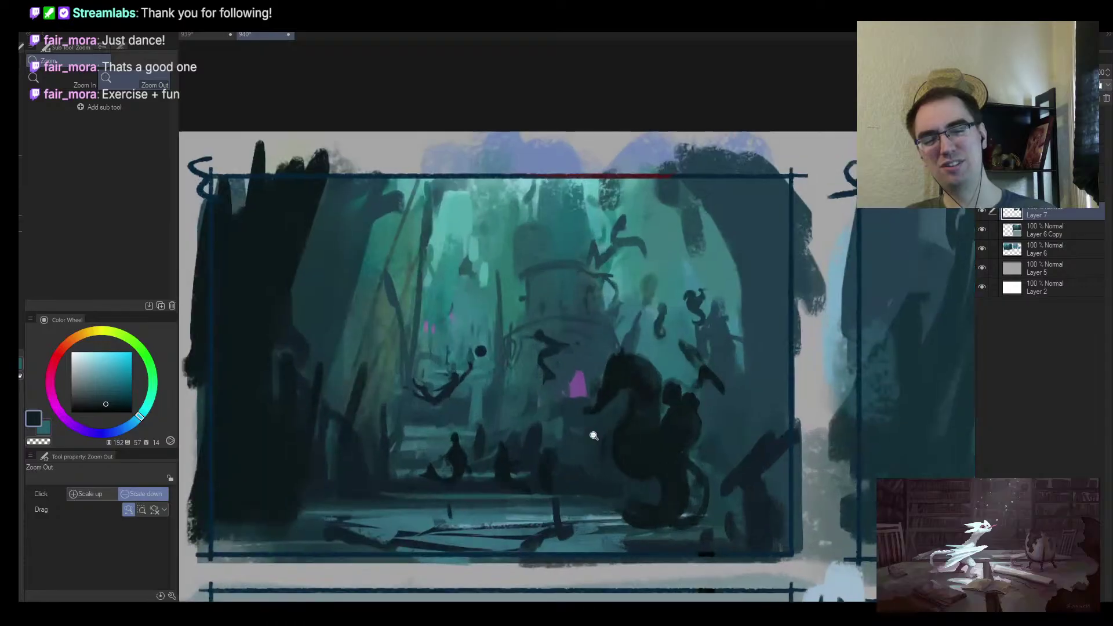
pyautogui.press('b')
pyautogui.keyDown('alt'); pyautogui.click(645, 436); pyautogui.keyUp('alt')
pyautogui.keyDown('alt'); pyautogui.click(615, 360); pyautogui.keyUp('alt')
pyautogui.press(']')
pyautogui.press(']')
pyautogui.press(']')
pyautogui.press(']')
pyautogui.press(']')
pyautogui.moveTo(609, 374); pyautogui.dragTo(668, 404)
pyautogui.hotkey('ctrl', 'z')
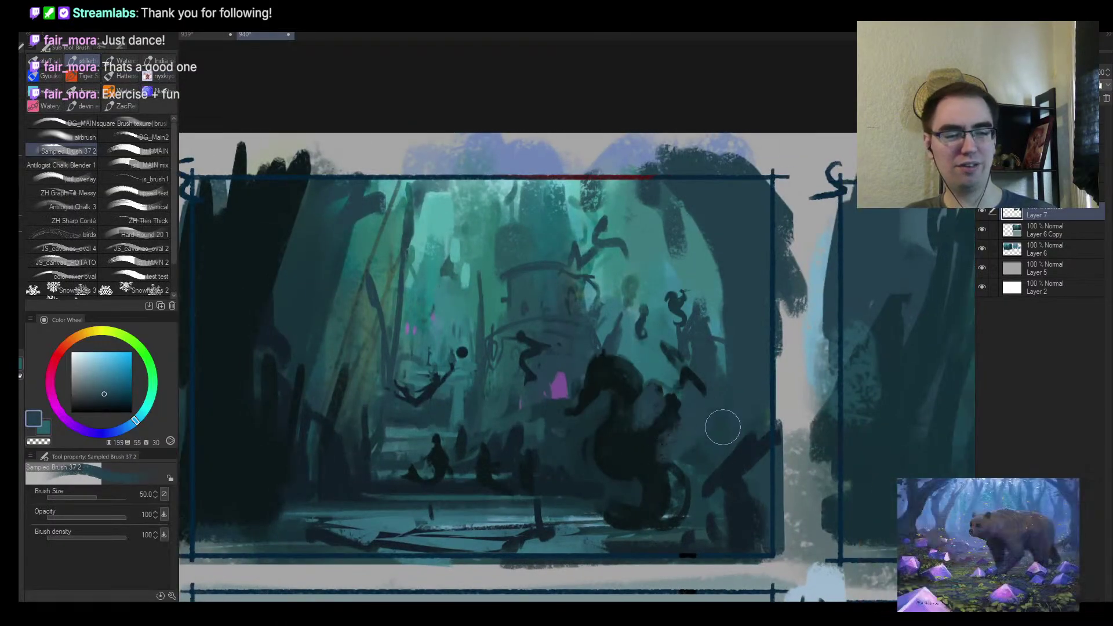
# Lasso the large seahorse rider in frame 3, duplicate it onto its own layer and move the copy into empty frame 6
pyautogui.press('/')
pyautogui.click(667, 453)
pyautogui.moveTo(728, 434); pyautogui.dragTo(596, 397)
pyautogui.keyDown('alt'); pyautogui.click(561, 386); pyautogui.keyUp('alt')
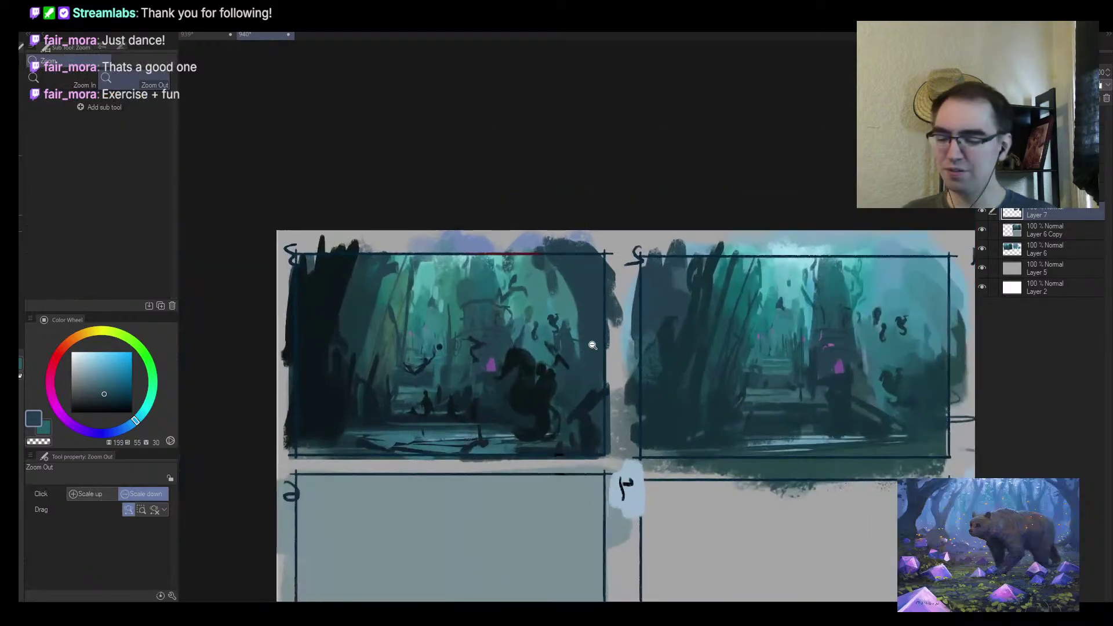
pyautogui.press('m')
pyautogui.moveTo(499, 369); pyautogui.dragTo(515, 381)
pyautogui.moveTo(551, 440)
pyautogui.mouseDown()
pyautogui.moveTo(563, 420)
pyautogui.moveTo(558, 388)
pyautogui.mouseUp()
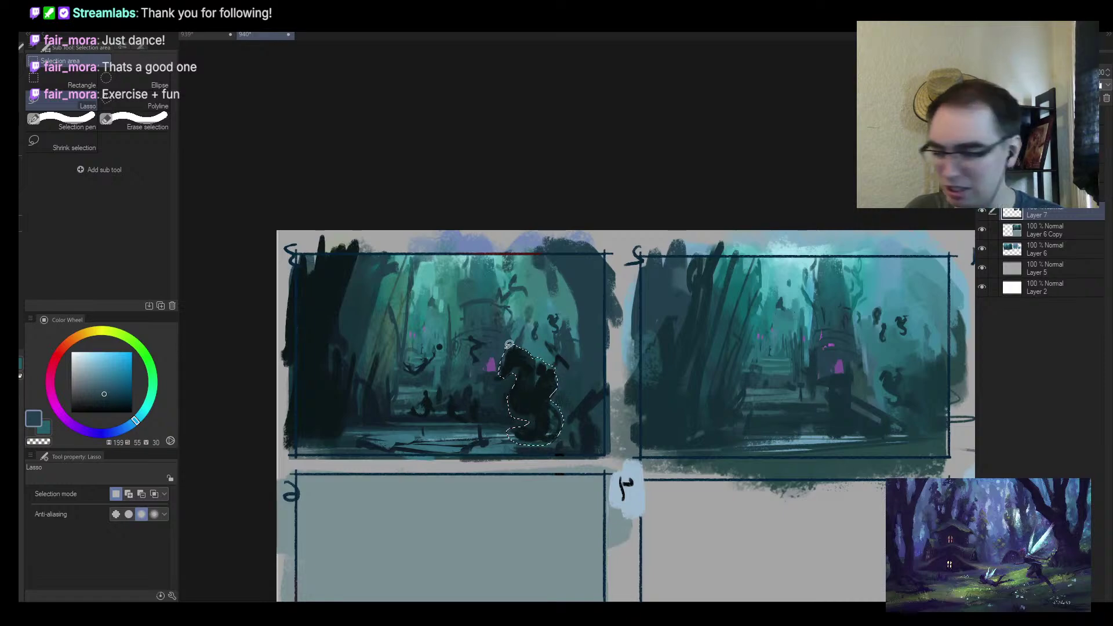
pyautogui.hotkey('ctrl', 'c')
pyautogui.hotkey('ctrl', 'v')
pyautogui.press('k')
pyautogui.moveTo(542, 405)
pyautogui.mouseDown()
pyautogui.moveTo(578, 477)
pyautogui.moveTo(355, 540)
pyautogui.mouseUp()
pyautogui.hotkey('ctrl', 'd')
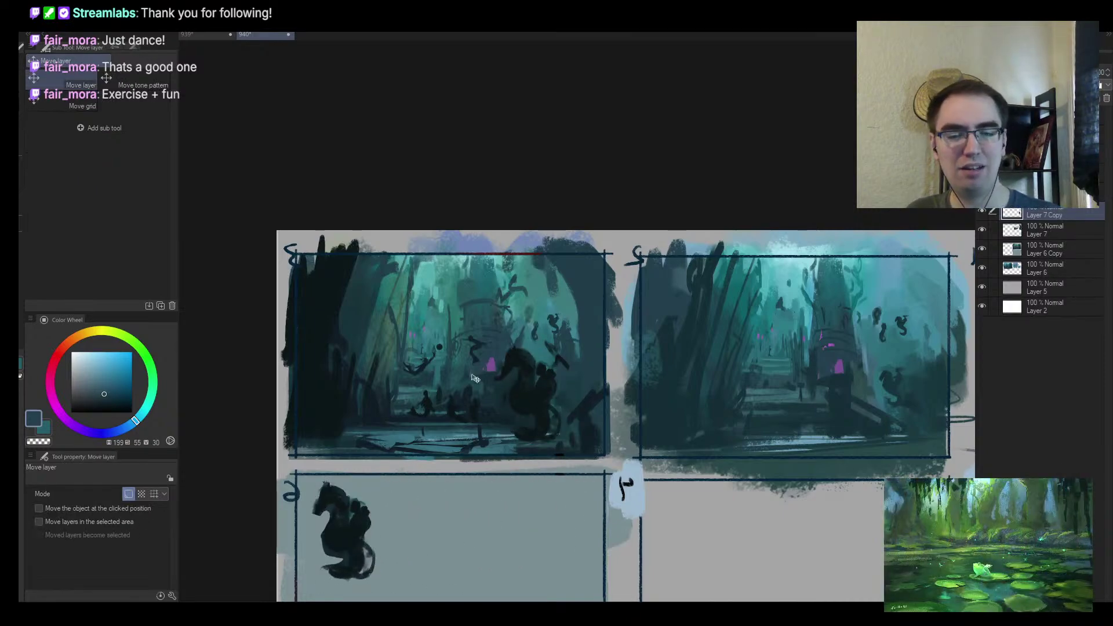
# Paint over the original seahorse rider in frame 3 with sampled dark blue-teal
pyautogui.hotkey('alt', 'space')
pyautogui.moveTo(506, 368)
pyautogui.mouseDown()
pyautogui.moveTo(531, 315)
pyautogui.moveTo(508, 385)
pyautogui.mouseUp()
pyautogui.press('b')
pyautogui.keyDown('alt'); pyautogui.click(571, 324); pyautogui.keyUp('alt')
pyautogui.moveTo(557, 316)
pyautogui.mouseDown()
pyautogui.moveTo(587, 354)
pyautogui.moveTo(589, 399)
pyautogui.mouseUp()
pyautogui.keyDown('alt'); pyautogui.click(499, 406); pyautogui.keyUp('alt')
pyautogui.moveTo(499, 405)
pyautogui.mouseDown()
pyautogui.moveTo(577, 469)
pyautogui.moveTo(544, 515)
pyautogui.moveTo(602, 504)
pyautogui.moveTo(565, 503)
pyautogui.mouseUp()
pyautogui.keyDown('alt'); pyautogui.click(484, 503); pyautogui.keyUp('alt')
# Flip the canvas and draw a thin near-black ledge line beside the tower base at brush size 8
pyautogui.hotkey('alt', 'space')
pyautogui.press('h')
pyautogui.moveTo(791, 467)
pyautogui.mouseDown()
pyautogui.moveTo(812, 449)
pyautogui.moveTo(784, 445)
pyautogui.mouseUp()
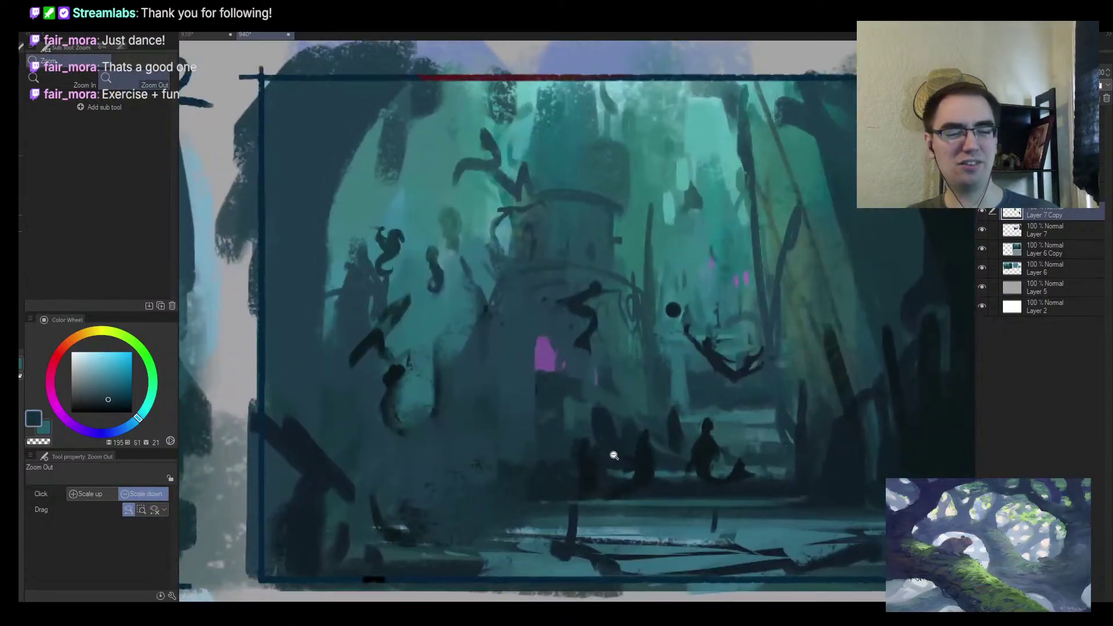
pyautogui.keyDown('alt'); pyautogui.click(594, 450); pyautogui.keyUp('alt')
pyautogui.press('[')
pyautogui.moveTo(498, 487); pyautogui.dragTo(267, 526)
pyautogui.hotkey('ctrl', 'z')
pyautogui.moveTo(516, 476); pyautogui.dragTo(309, 501)
pyautogui.moveTo(510, 459); pyautogui.dragTo(324, 467)
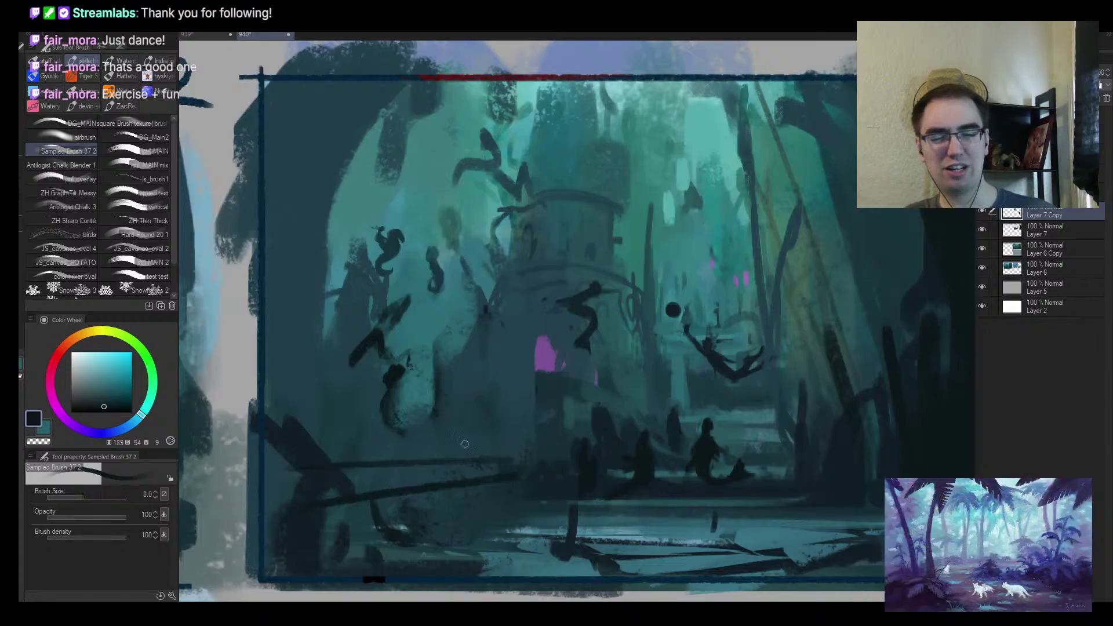
pyautogui.hotkey('ctrl', 'z')
pyautogui.hotkey('ctrl', 'z')
pyautogui.moveTo(551, 448)
pyautogui.mouseDown()
pyautogui.moveTo(449, 454)
pyautogui.moveTo(432, 438)
pyautogui.mouseUp()
# Block in small near-black onlookers along the ledges beside the tower and darken the lower ledge, using brush sizes up to 15
pyautogui.press(']')
pyautogui.press(']')
pyautogui.press(']')
pyautogui.press(']')
pyautogui.moveTo(508, 425)
pyautogui.mouseDown()
pyautogui.moveTo(411, 415)
pyautogui.moveTo(437, 368)
pyautogui.moveTo(428, 423)
pyautogui.moveTo(425, 390)
pyautogui.moveTo(524, 442)
pyautogui.moveTo(464, 430)
pyautogui.mouseUp()
pyautogui.press(']')
pyautogui.press(']')
pyautogui.press('[')
pyautogui.press(']')
pyautogui.press(']')
pyautogui.press('[')
pyautogui.press('[')
pyautogui.press(']')
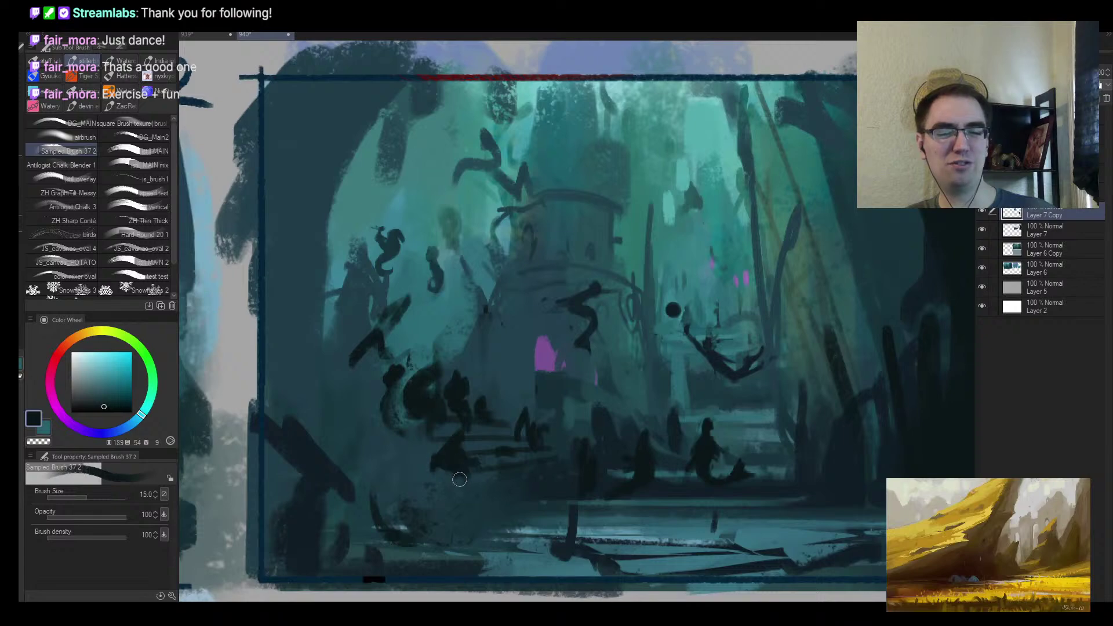
pyautogui.moveTo(457, 491)
pyautogui.mouseDown()
pyautogui.moveTo(458, 503)
pyautogui.moveTo(554, 466)
pyautogui.mouseUp()
pyautogui.press('[')
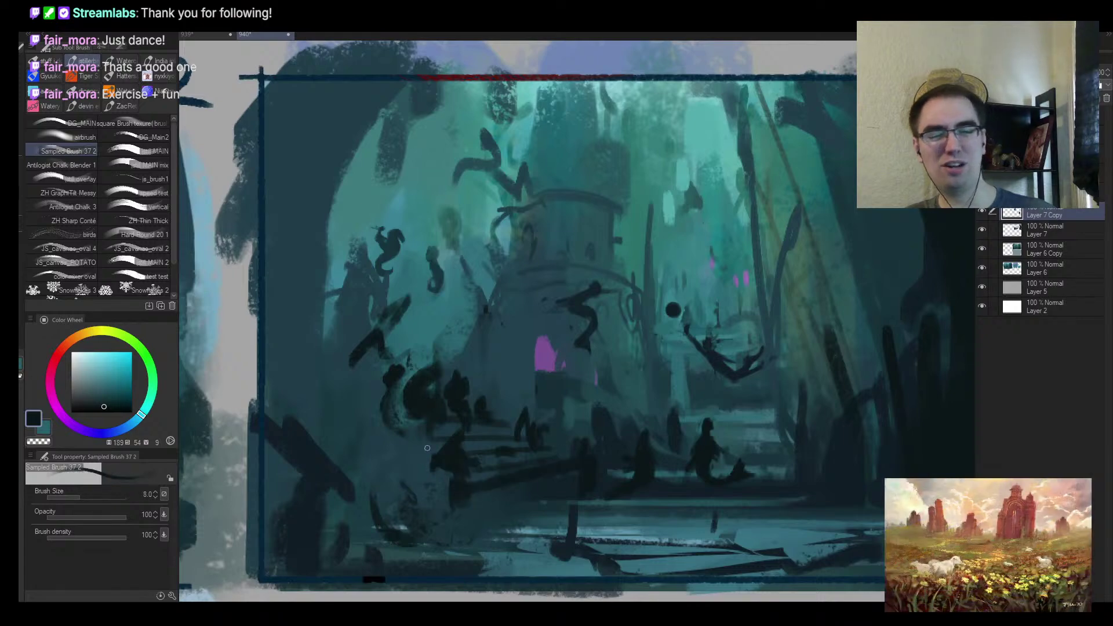
pyautogui.press(']')
pyautogui.press(']')
pyautogui.press(']')
pyautogui.press(']')
pyautogui.press(']')
pyautogui.press(']')
pyautogui.press(']')
pyautogui.press(']')
pyautogui.press(']')
pyautogui.moveTo(367, 379)
pyautogui.mouseDown()
pyautogui.moveTo(443, 508)
pyautogui.moveTo(385, 477)
pyautogui.moveTo(361, 351)
pyautogui.moveTo(375, 382)
pyautogui.mouseUp()
pyautogui.hotkey('ctrl', 'z')
pyautogui.press('[')
pyautogui.press('[')
pyautogui.press('[')
pyautogui.press('[')
pyautogui.press('h')
pyautogui.keyDown('alt'); pyautogui.click(760, 394); pyautogui.keyUp('alt')
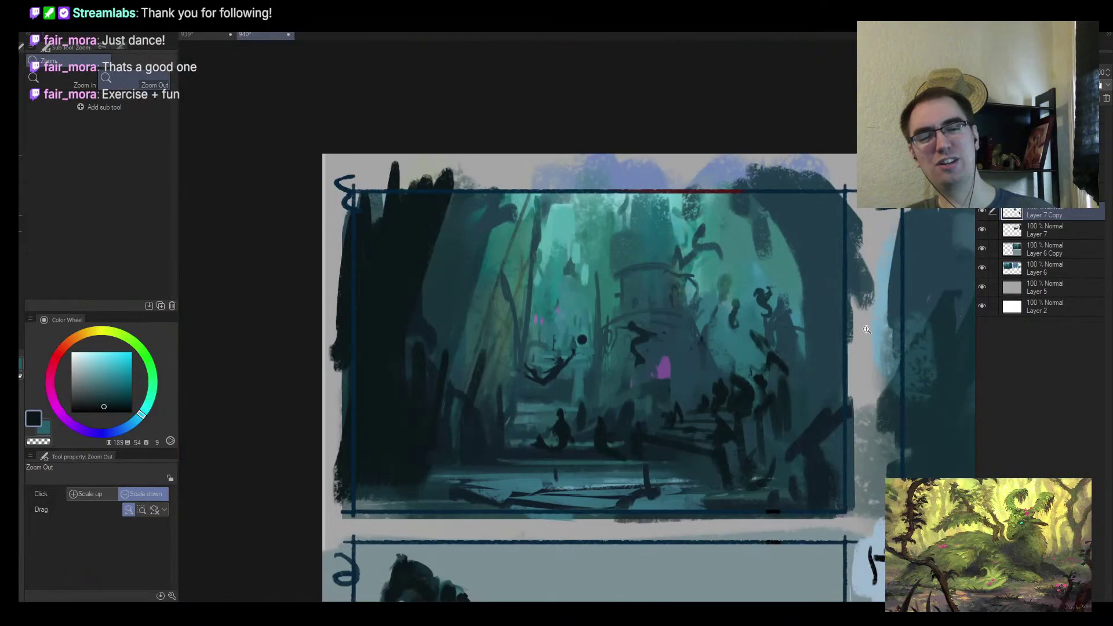
pyautogui.keyDown('alt'); pyautogui.click(751, 434); pyautogui.keyUp('alt')
pyautogui.moveTo(830, 367); pyautogui.dragTo(708, 472)
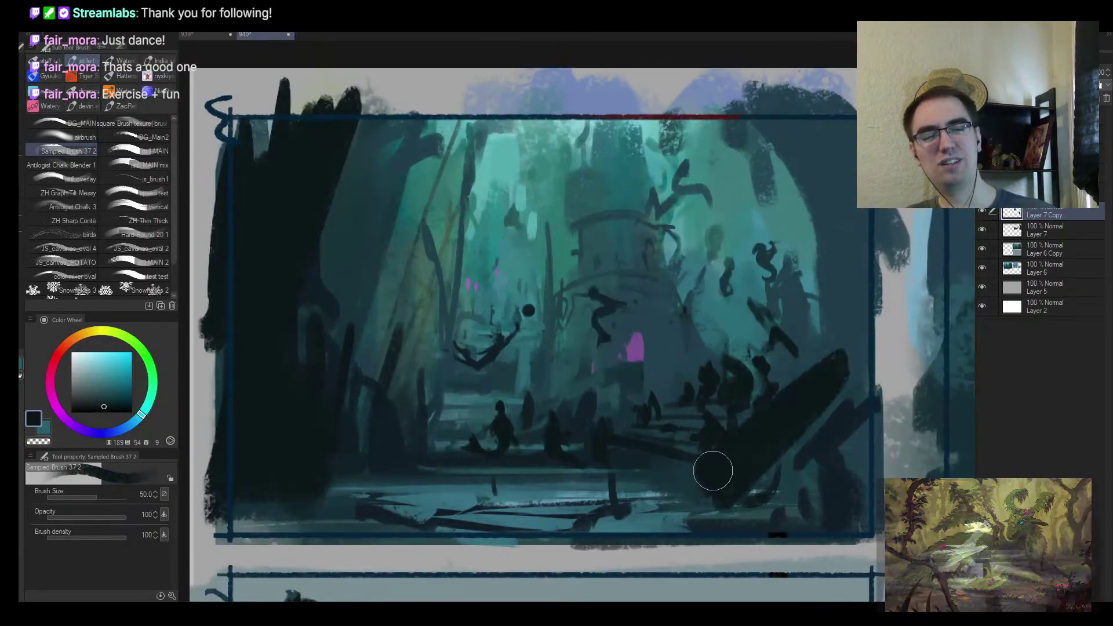
pyautogui.moveTo(849, 399); pyautogui.dragTo(790, 457)
pyautogui.hotkey('ctrl', 'z')
pyautogui.hotkey('ctrl', 'z')
# Paint a massive curved near-black trunk in the foreground corner beside the onlookers, using brush sizes 50 down to 30
pyautogui.moveTo(724, 548)
pyautogui.mouseDown()
pyautogui.moveTo(832, 395)
pyautogui.moveTo(827, 417)
pyautogui.moveTo(834, 323)
pyautogui.moveTo(802, 438)
pyautogui.moveTo(768, 446)
pyautogui.moveTo(839, 367)
pyautogui.mouseUp()
pyautogui.press(']')
pyautogui.press(']')
pyautogui.press(']')
pyautogui.press('[')
pyautogui.press('[')
pyautogui.press('[')
pyautogui.moveTo(702, 520); pyautogui.dragTo(721, 525)
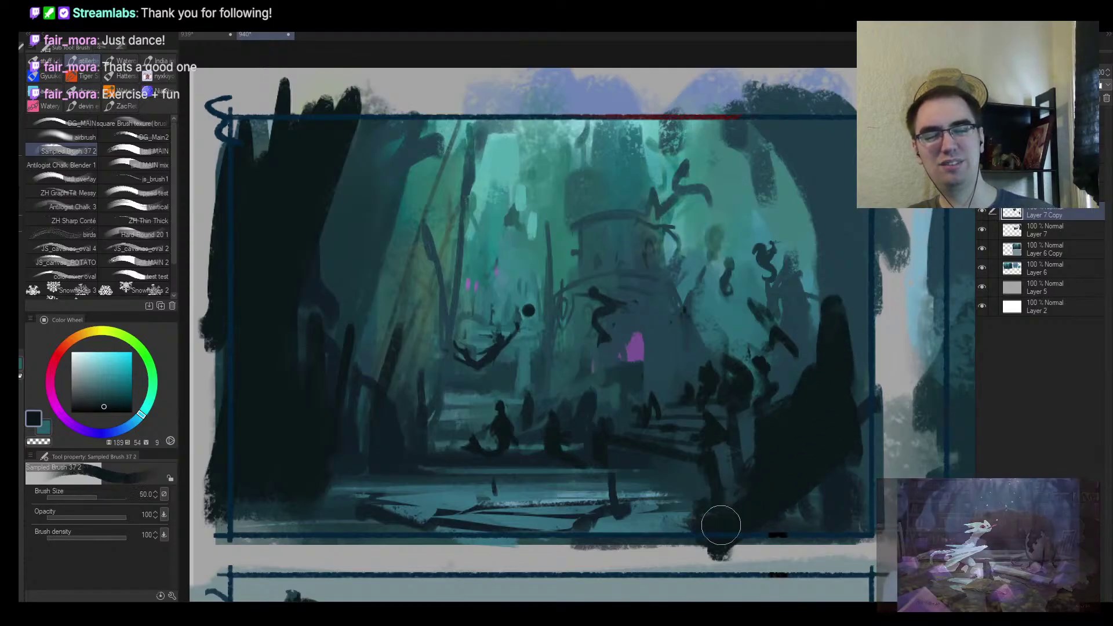
pyautogui.press('[')
pyautogui.press('[')
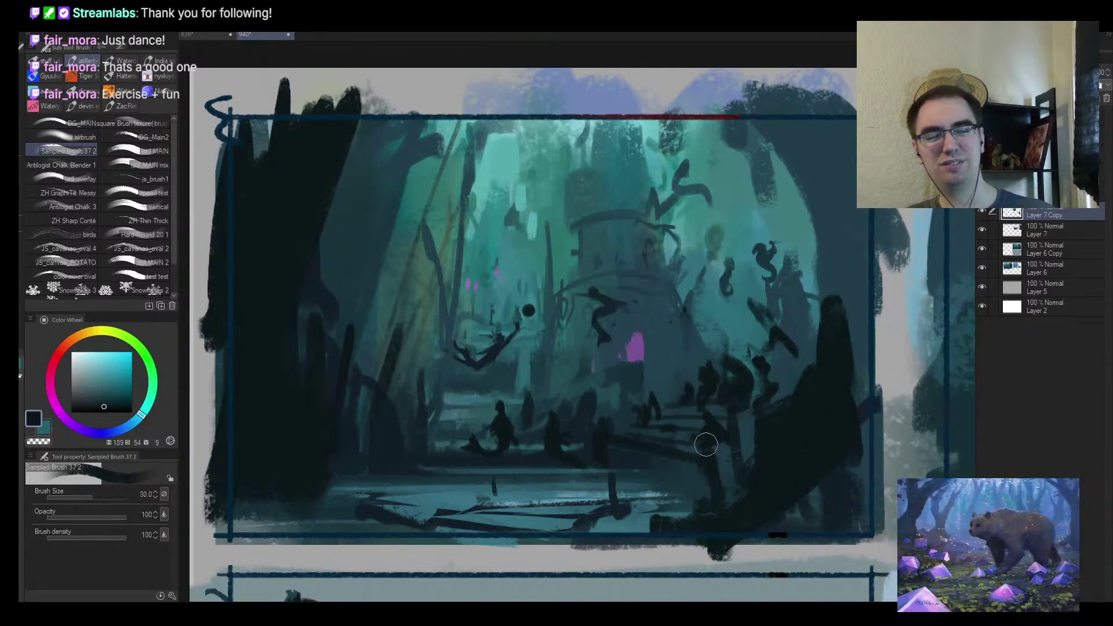
# Cover the mermaids on the stairs with broad horizontal strokes in sampled dark tones
pyautogui.keyDown('alt'); pyautogui.click(581, 486); pyautogui.keyUp('alt')
pyautogui.moveTo(547, 497); pyautogui.dragTo(644, 494)
pyautogui.moveTo(435, 467)
pyautogui.mouseDown()
pyautogui.moveTo(618, 473)
pyautogui.moveTo(365, 475)
pyautogui.moveTo(547, 477)
pyautogui.moveTo(690, 448)
pyautogui.mouseUp()
pyautogui.keyDown('alt'); pyautogui.click(581, 485); pyautogui.keyUp('alt')
pyautogui.press('[')
pyautogui.keyDown('alt'); pyautogui.click(440, 464); pyautogui.keyUp('alt')
pyautogui.keyDown('alt'); pyautogui.click(430, 484); pyautogui.keyUp('alt')
# Flip the canvas and lay dark horizontal ledges across the lower stairs in sampled tones with a smaller brush
pyautogui.press('h')
pyautogui.keyDown('alt'); pyautogui.click(618, 458); pyautogui.keyUp('alt')
pyautogui.moveTo(565, 442)
pyautogui.mouseDown()
pyautogui.moveTo(688, 452)
pyautogui.moveTo(533, 444)
pyautogui.moveTo(710, 447)
pyautogui.mouseUp()
pyautogui.keyDown('alt'); pyautogui.click(553, 439); pyautogui.keyUp('alt')
pyautogui.keyDown('alt'); pyautogui.click(598, 415); pyautogui.keyUp('alt')
pyautogui.press('[')
pyautogui.press('[')
pyautogui.moveTo(565, 419)
pyautogui.mouseDown()
pyautogui.moveTo(661, 431)
pyautogui.moveTo(718, 421)
pyautogui.mouseUp()
pyautogui.keyDown('alt'); pyautogui.click(748, 420); pyautogui.keyUp('alt')
# Draw thin dark horizontal step lines across the upper part of the stairs
pyautogui.press('[')
pyautogui.press('[')
pyautogui.press('[')
pyautogui.press('[')
pyautogui.press('[')
pyautogui.press('[')
pyautogui.press(']')
pyautogui.press(']')
pyautogui.press(']')
pyautogui.moveTo(629, 418)
pyautogui.mouseDown()
pyautogui.moveTo(722, 416)
pyautogui.moveTo(711, 408)
pyautogui.mouseUp()
pyautogui.moveTo(615, 400); pyautogui.dragTo(712, 399)
# Dot a row of small dark standing figures along the upper stairs, starting at brush size 12
pyautogui.press(']')
pyautogui.press(']')
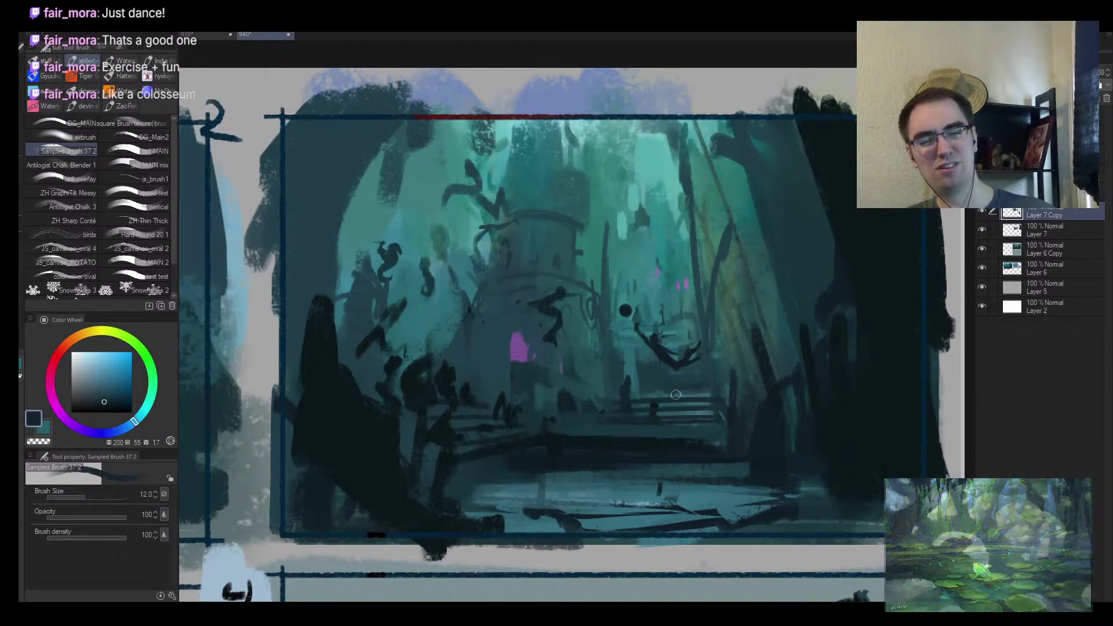
pyautogui.keyDown('ctrl'); pyautogui.click(708, 390); pyautogui.keyUp('ctrl')
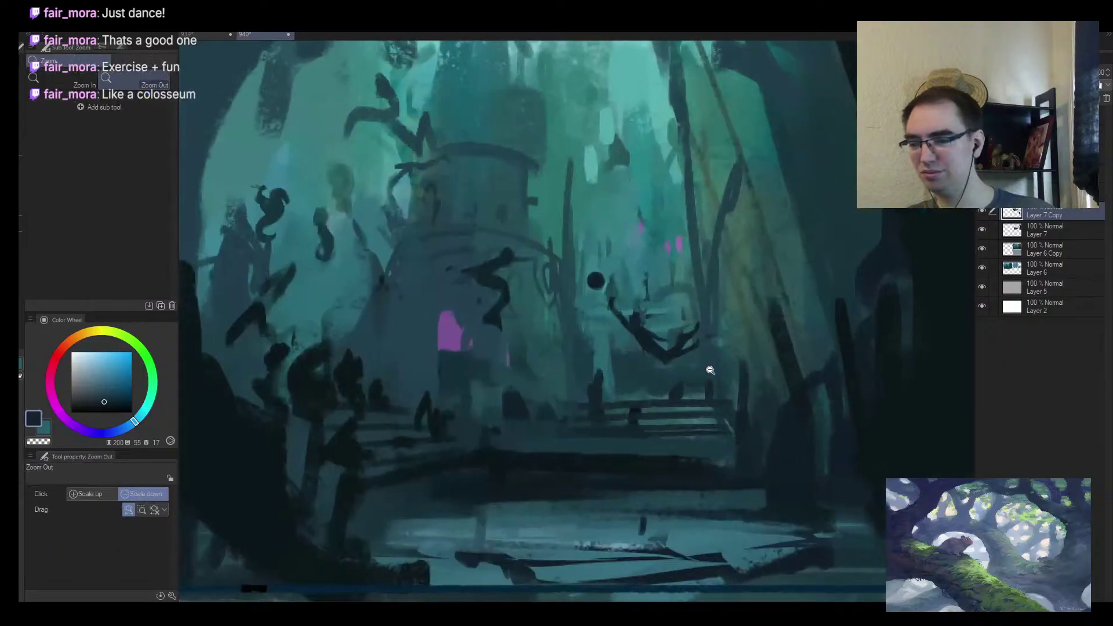
pyautogui.keyDown('alt'); pyautogui.click(753, 409); pyautogui.keyUp('alt')
pyautogui.press(']')
pyautogui.moveTo(636, 400)
pyautogui.mouseDown()
pyautogui.moveTo(604, 390)
pyautogui.moveTo(567, 390)
pyautogui.mouseUp()
pyautogui.keyDown('alt'); pyautogui.click(633, 405); pyautogui.keyUp('alt')
pyautogui.press(']')
pyautogui.press('[')
pyautogui.press('[')
pyautogui.moveTo(683, 395)
pyautogui.mouseDown()
pyautogui.moveTo(674, 384)
pyautogui.moveTo(671, 396)
pyautogui.moveTo(715, 400)
pyautogui.moveTo(664, 387)
pyautogui.mouseUp()
pyautogui.press('[')
# Add near-black strokes to the group of onlookers beside the tower
pyautogui.hotkey('alt', 'space')
pyautogui.press(']')
pyautogui.keyDown('alt'); pyautogui.click(378, 353); pyautogui.keyUp('alt')
pyautogui.moveTo(386, 354); pyautogui.dragTo(389, 341)
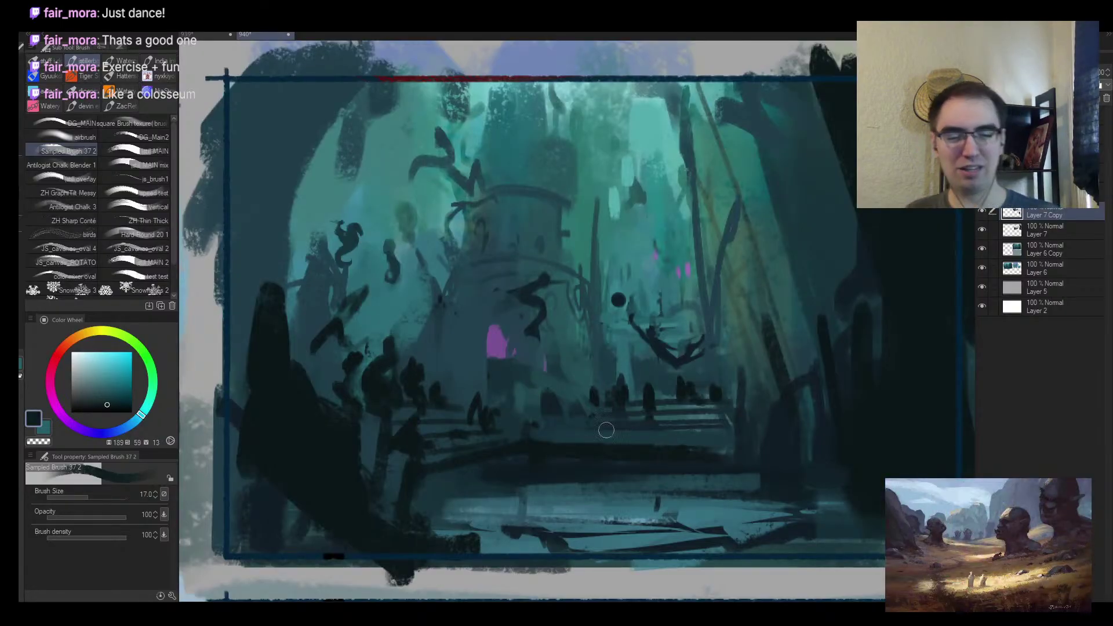
# Fill the ledge below the stairs with broad horizontal strokes of sampled dark teal
pyautogui.keyDown('alt'); pyautogui.click(591, 486); pyautogui.keyUp('alt')
pyautogui.press(']')
pyautogui.moveTo(528, 481); pyautogui.dragTo(750, 462)
pyautogui.keyDown('alt'); pyautogui.click(537, 468); pyautogui.keyUp('alt')
pyautogui.keyDown('alt'); pyautogui.click(530, 473); pyautogui.keyUp('alt')
pyautogui.moveTo(516, 479)
pyautogui.mouseDown()
pyautogui.moveTo(441, 495)
pyautogui.moveTo(546, 466)
pyautogui.mouseUp()
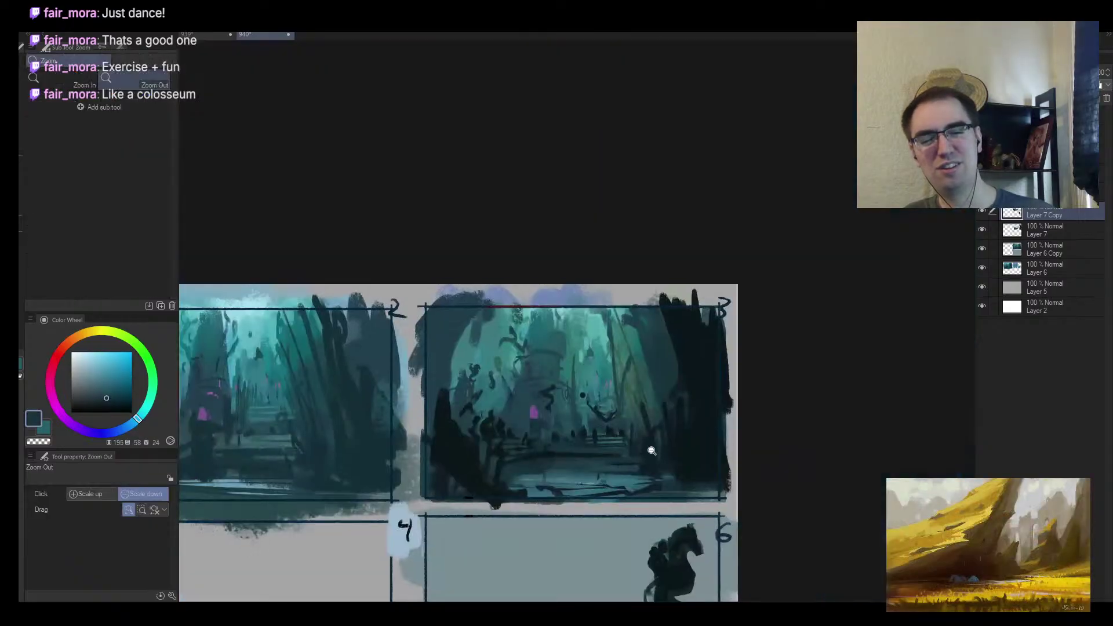
# Flip the canvas and paint near-black upright shapes along the edge of the large dark trees, at brush sizes 10 to 17
pyautogui.press('h')
pyautogui.moveTo(672, 445); pyautogui.dragTo(687, 432)
pyautogui.keyDown('alt'); pyautogui.click(506, 460); pyautogui.keyUp('alt')
pyautogui.press('[')
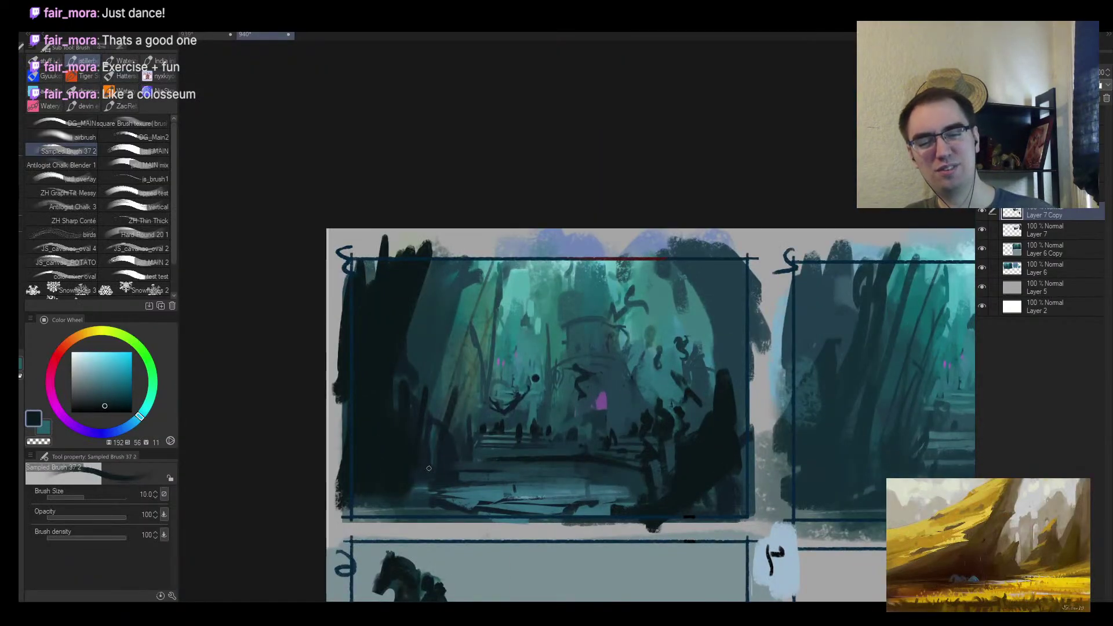
pyautogui.moveTo(441, 393); pyautogui.dragTo(434, 462)
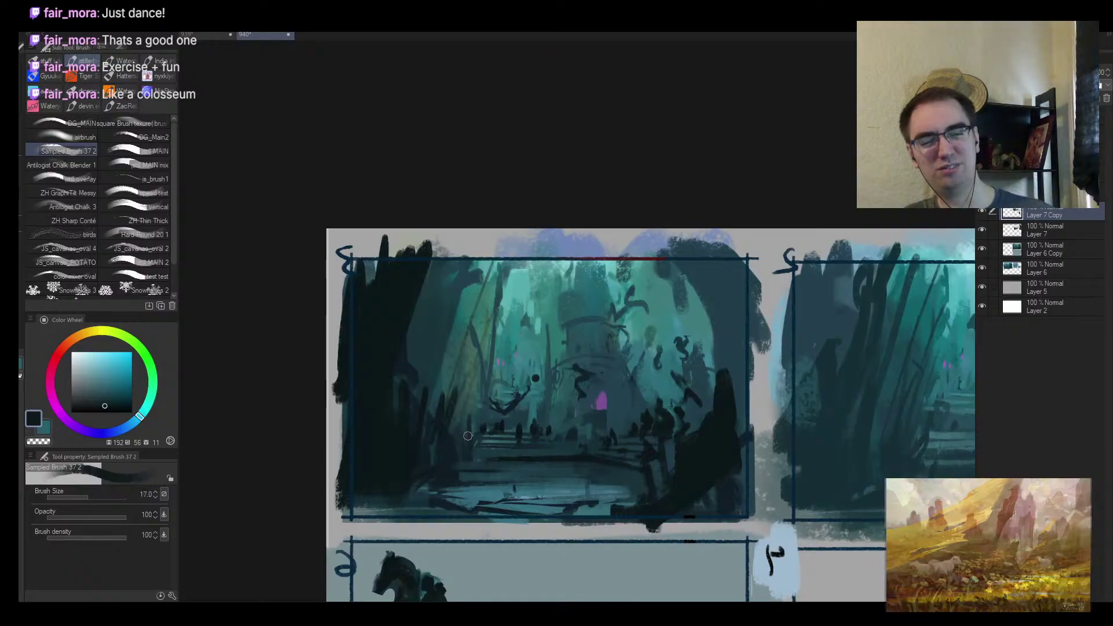
# Draw a tall near-black pole with an oval hoop on top rising from the onlookers beside the tower, at brush size 8
pyautogui.moveTo(581, 377); pyautogui.dragTo(588, 343)
pyautogui.press('[')
pyautogui.press('[')
pyautogui.press('[')
pyautogui.moveTo(594, 287); pyautogui.dragTo(651, 318)
pyautogui.hotkey('ctrl', 'z')
pyautogui.press('[')
pyautogui.hotkey('ctrl', 'z')
pyautogui.moveTo(673, 360); pyautogui.dragTo(668, 425)
pyautogui.moveTo(672, 359)
pyautogui.mouseDown()
pyautogui.moveTo(665, 352)
pyautogui.moveTo(671, 364)
pyautogui.mouseUp()
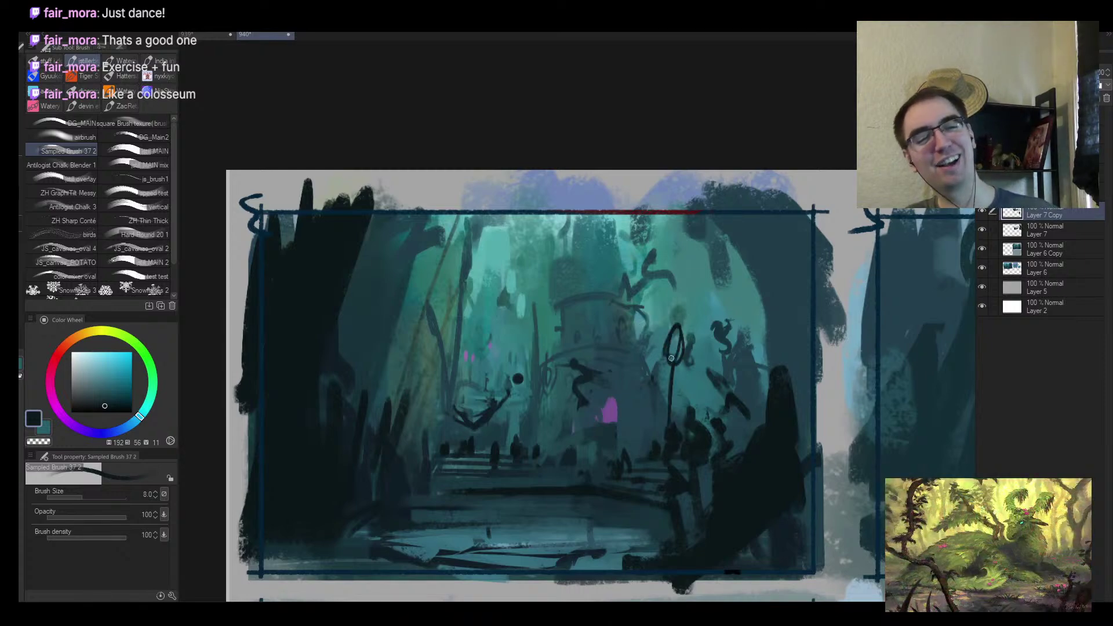
pyautogui.press(']')
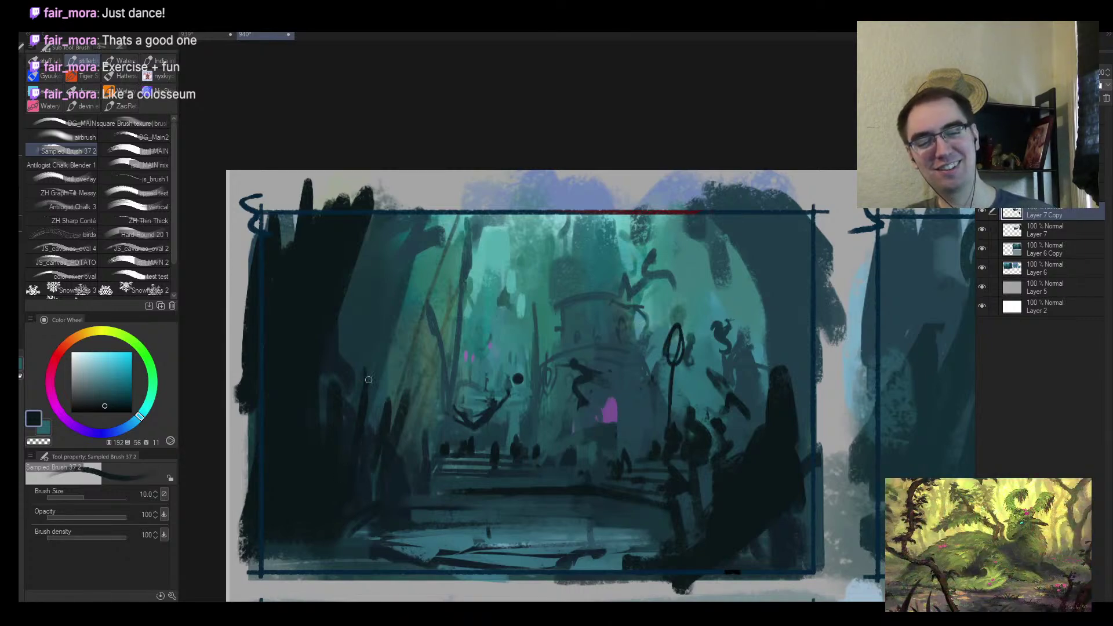
# Try a near-black vertical stroke beside the large dark trees, and undo it together with the hooped pole near the tower's onlookers
pyautogui.hotkey('ctrl', 'z')
pyautogui.press(']')
pyautogui.press(']')
pyautogui.keyDown('alt'); pyautogui.click(404, 384); pyautogui.keyUp('alt')
pyautogui.press(']')
pyautogui.press(']')
pyautogui.moveTo(403, 383); pyautogui.dragTo(400, 484)
pyautogui.hotkey('ctrl', 'z')
pyautogui.hotkey('ctrl', 'z')
# Try an oval hoop and an arching pole in near-black between the tower and the onlookers, at brush size 15
pyautogui.keyDown('alt'); pyautogui.click(672, 435); pyautogui.keyUp('alt')
pyautogui.press(']')
pyautogui.press('[')
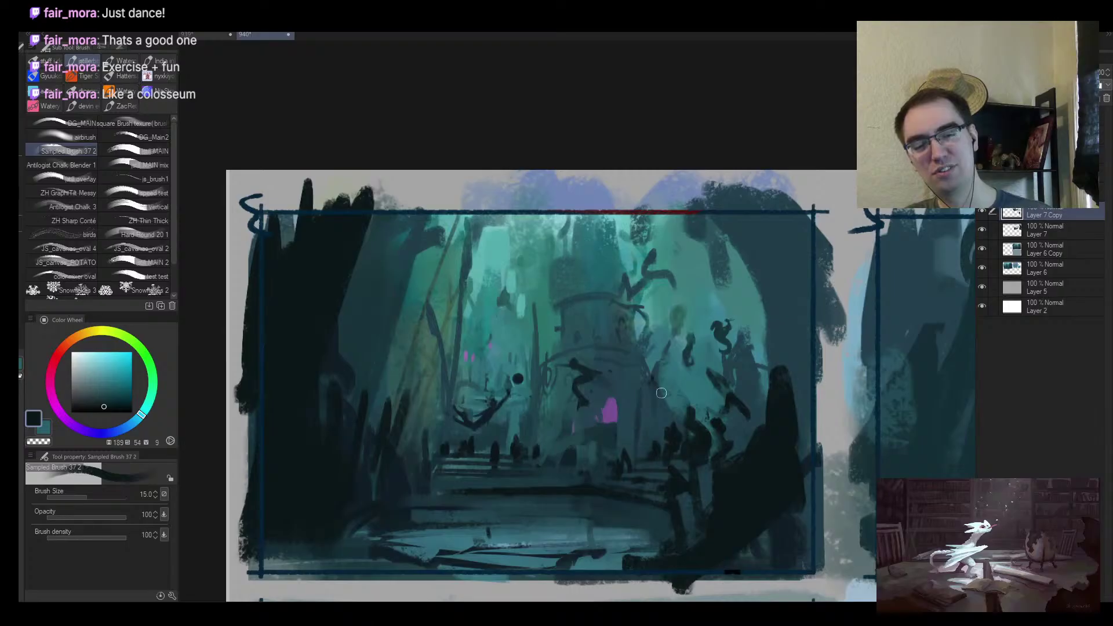
pyautogui.moveTo(660, 371)
pyautogui.mouseDown()
pyautogui.moveTo(668, 348)
pyautogui.moveTo(659, 376)
pyautogui.mouseUp()
pyautogui.moveTo(672, 326); pyautogui.dragTo(719, 435)
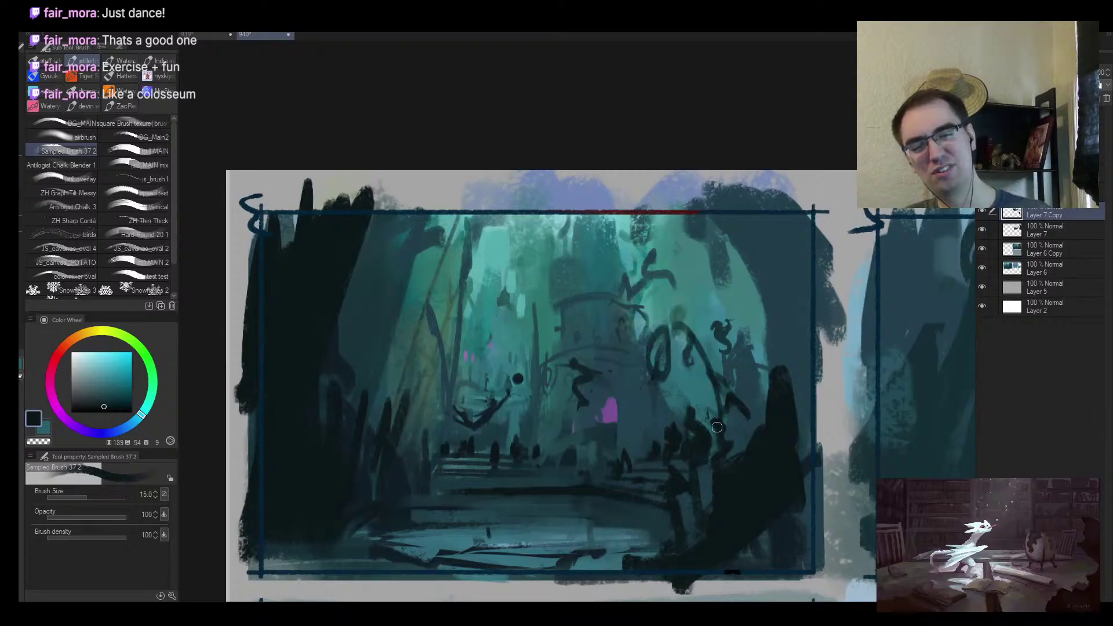
pyautogui.hotkey('ctrl', 'z')
pyautogui.hotkey('ctrl', 'z')
# Try a slanted near-black pole rising from the onlookers on the stairs and a large loop over the steps, at brush size 5
pyautogui.hotkey('alt', 'space')
pyautogui.moveTo(577, 382); pyautogui.dragTo(594, 304)
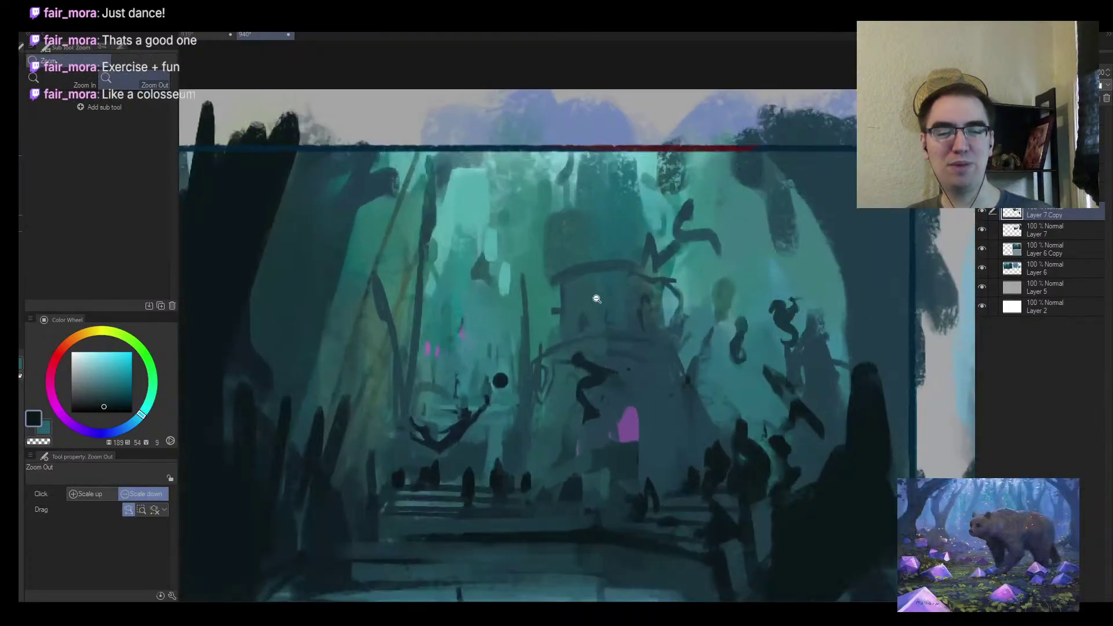
pyautogui.click(576, 332)
pyautogui.click(579, 374)
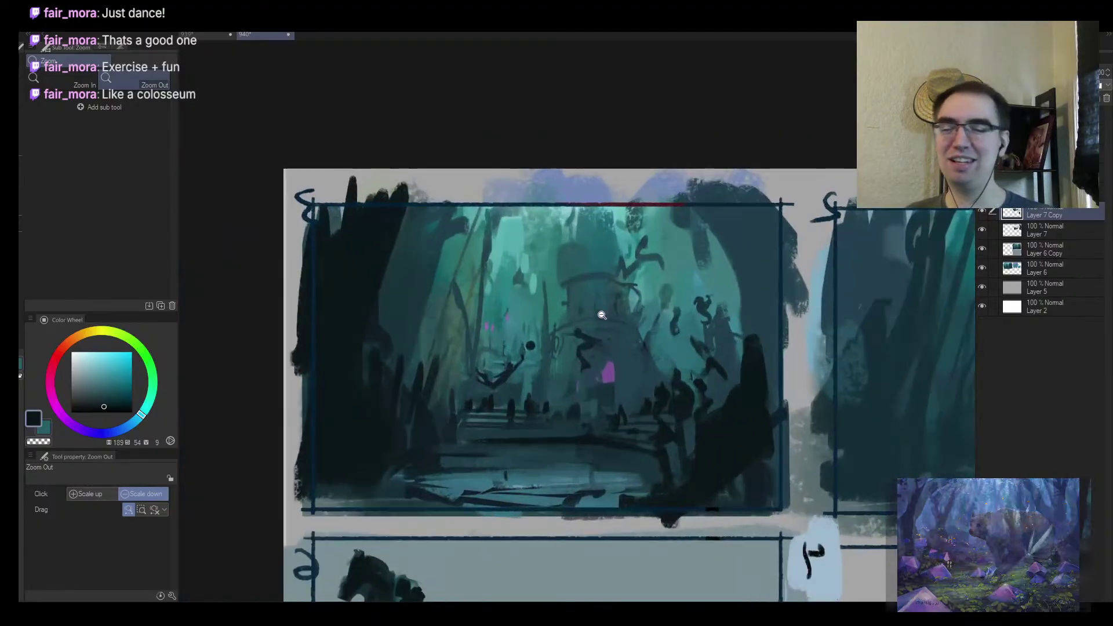
pyautogui.moveTo(604, 422)
pyautogui.mouseDown()
pyautogui.moveTo(603, 410)
pyautogui.moveTo(571, 422)
pyautogui.mouseUp()
pyautogui.press('[')
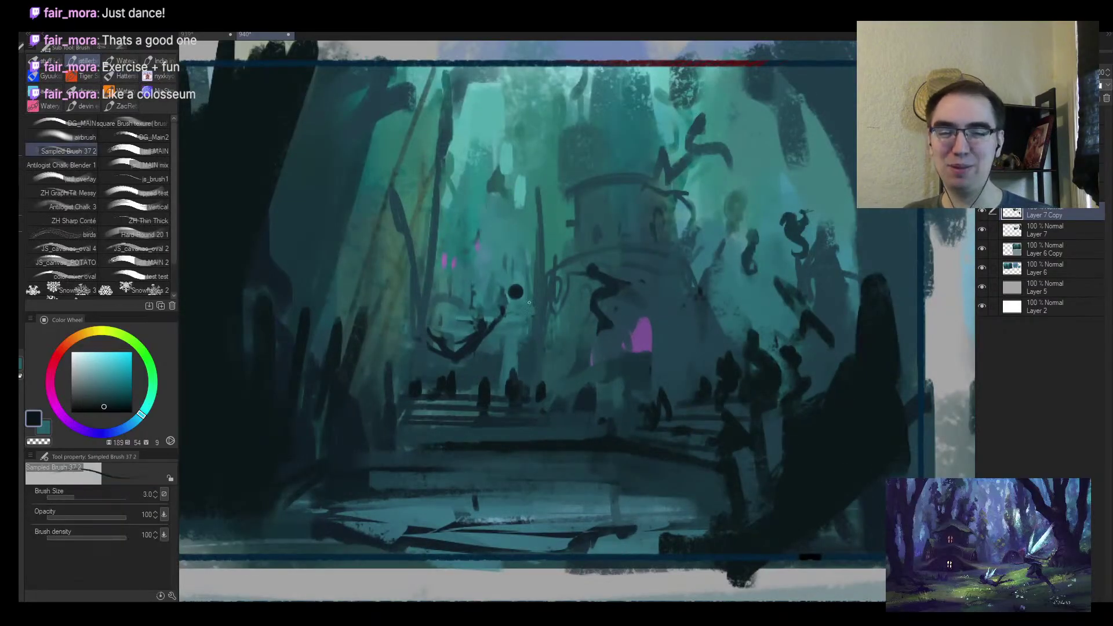
pyautogui.press(']')
pyautogui.moveTo(574, 262)
pyautogui.mouseDown()
pyautogui.moveTo(514, 347)
pyautogui.moveTo(513, 385)
pyautogui.mouseUp()
pyautogui.moveTo(514, 335); pyautogui.dragTo(510, 390)
pyautogui.moveTo(518, 380); pyautogui.dragTo(570, 320)
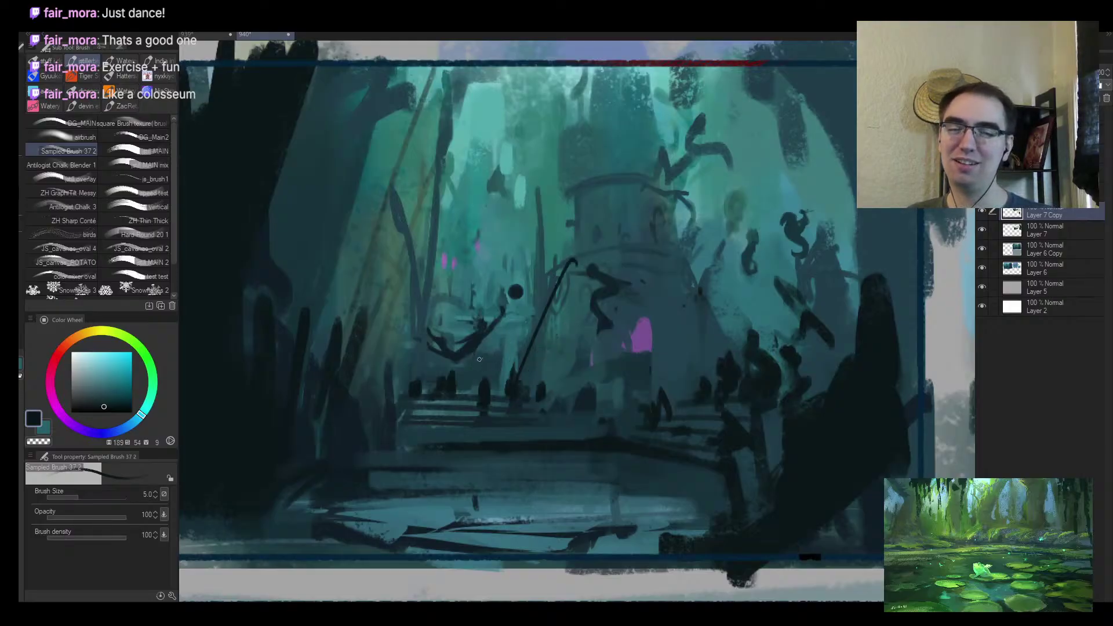
pyautogui.moveTo(435, 370)
pyautogui.mouseDown()
pyautogui.moveTo(407, 383)
pyautogui.moveTo(487, 421)
pyautogui.moveTo(479, 411)
pyautogui.mouseUp()
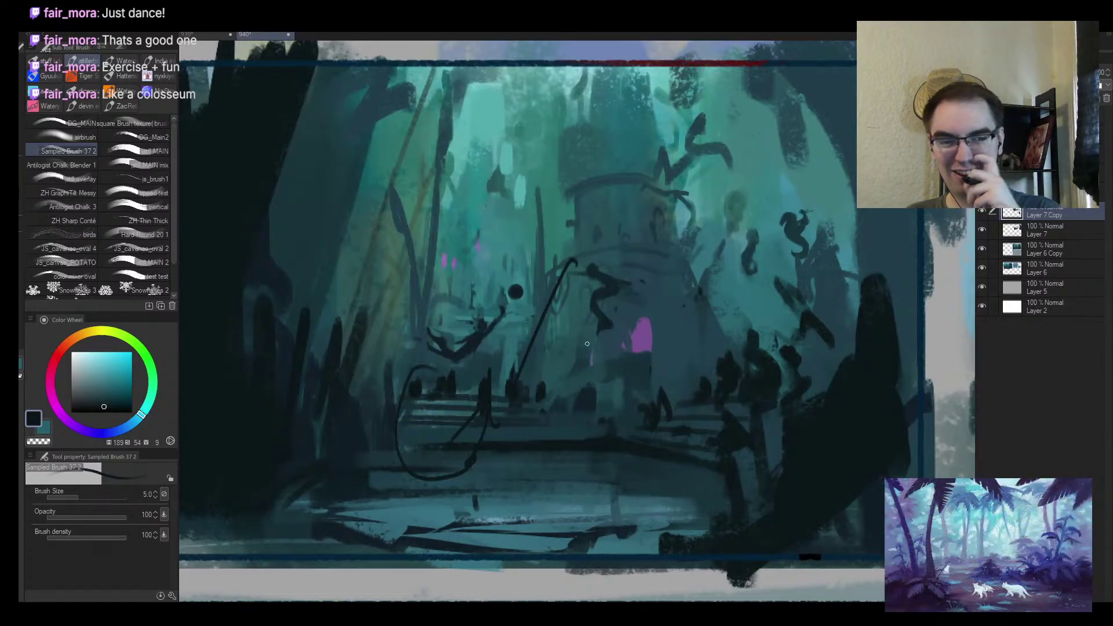
pyautogui.hotkey('ctrl', 'z')
pyautogui.hotkey('ctrl', 'z')
pyautogui.hotkey('ctrl', 'z')
pyautogui.hotkey('ctrl', 'z')
# Check the thumbnail mirrored and unmirrored, and touch up the round ball above the floating figure in near-black
pyautogui.hotkey('alt', 'space')
pyautogui.moveTo(580, 409)
pyautogui.mouseDown()
pyautogui.moveTo(534, 453)
pyautogui.moveTo(556, 423)
pyautogui.mouseUp()
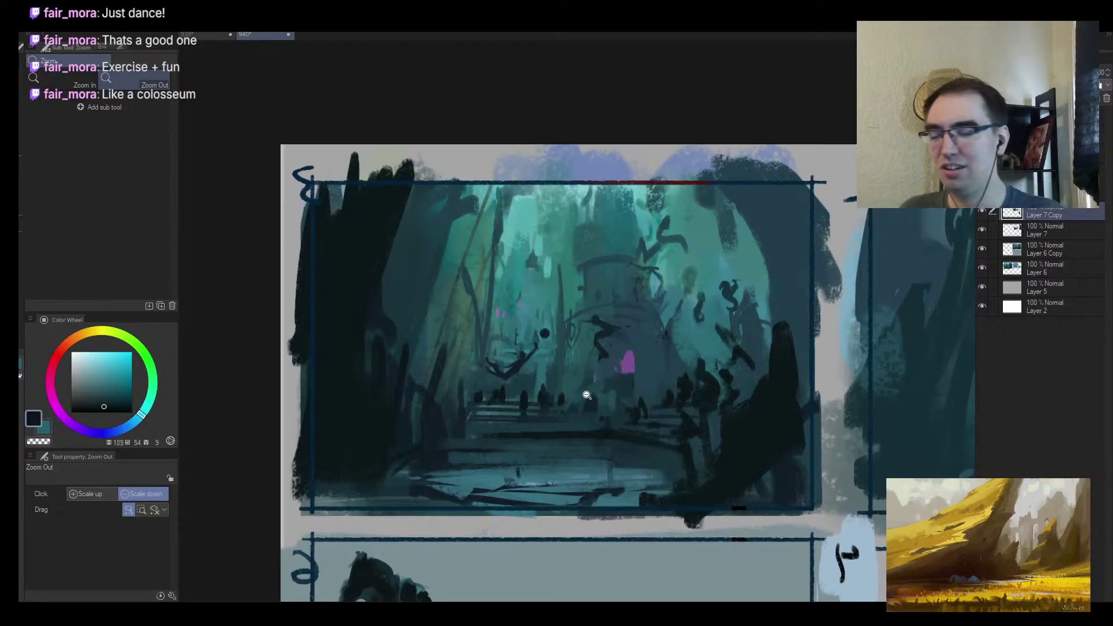
pyautogui.moveTo(582, 321); pyautogui.dragTo(405, 325)
pyautogui.moveTo(564, 350); pyautogui.dragTo(746, 338)
pyautogui.press('h')
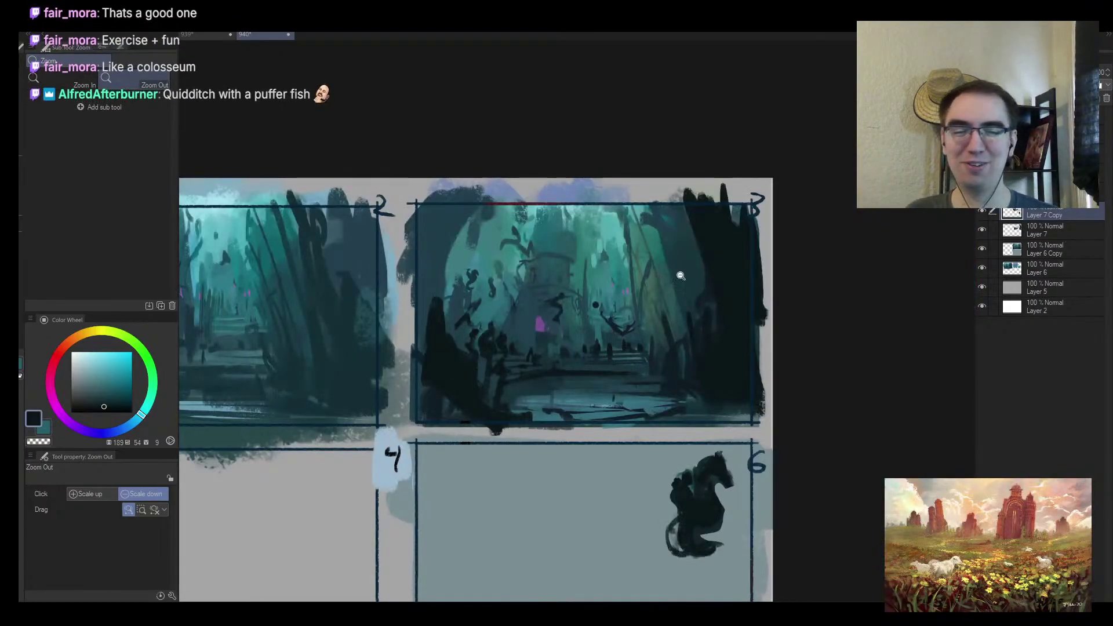
pyautogui.scroll(4, 701, 319)
pyautogui.scroll(2, 770, 250)
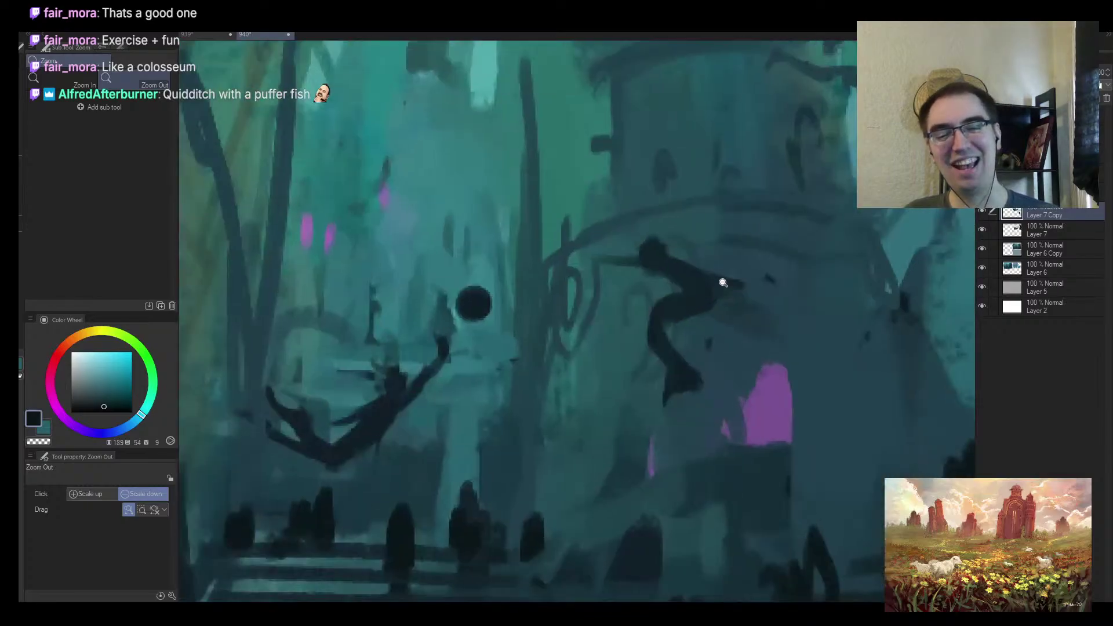
pyautogui.press('b')
pyautogui.moveTo(472, 292)
pyautogui.mouseDown()
pyautogui.moveTo(490, 298)
pyautogui.moveTo(461, 307)
pyautogui.mouseUp()
# Examine the arena composition of frame 3 both as a small overview and up close
pyautogui.hotkey('alt', 'space')
pyautogui.keyDown('alt'); pyautogui.click(510, 315); pyautogui.keyUp('alt')
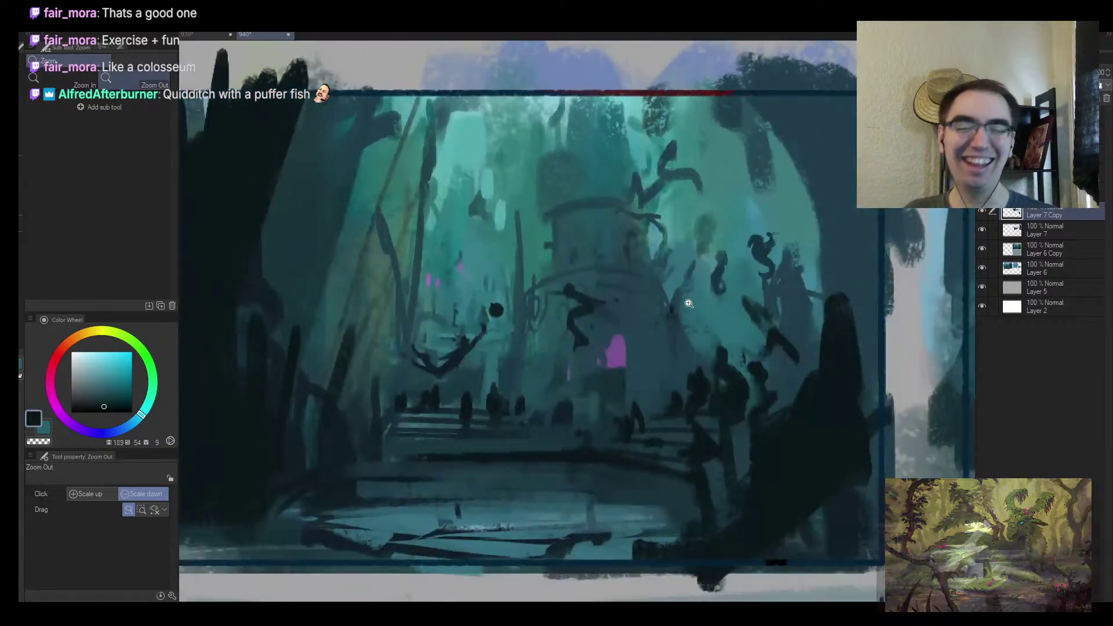
pyautogui.click(600, 296)
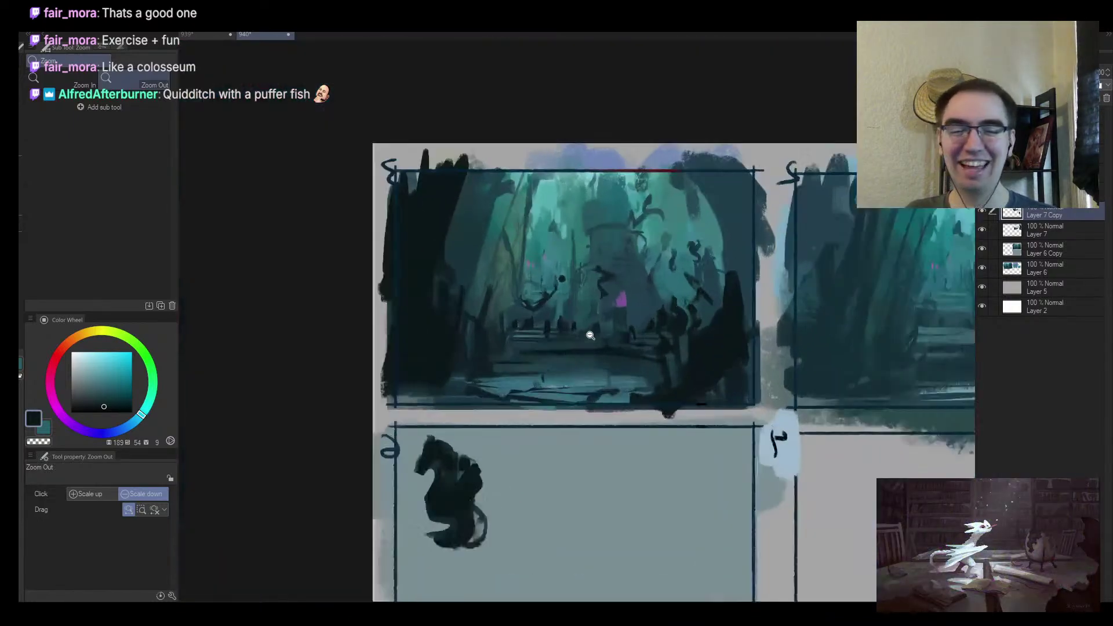
pyautogui.click(625, 322)
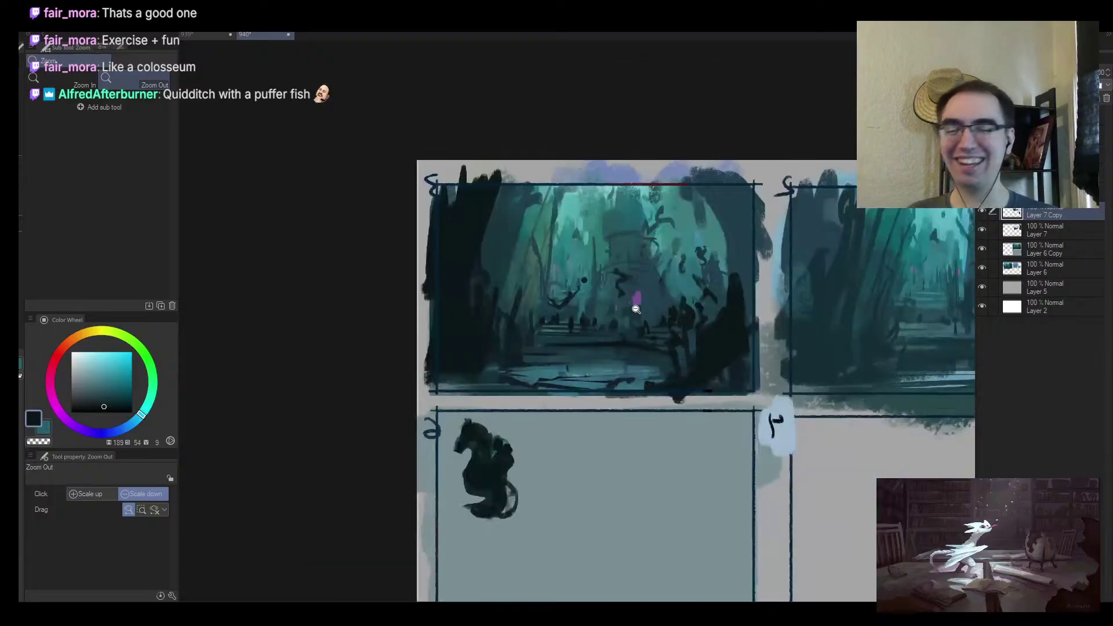
pyautogui.moveTo(610, 298); pyautogui.dragTo(625, 282)
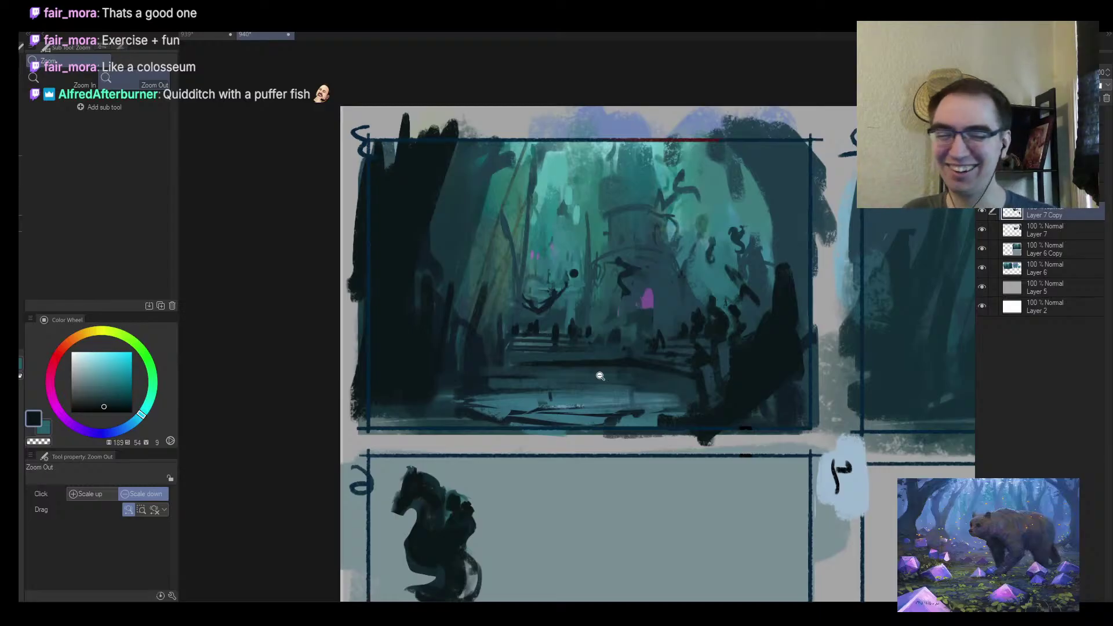
pyautogui.moveTo(721, 371); pyautogui.dragTo(649, 377)
pyautogui.scroll(2, 649, 377)
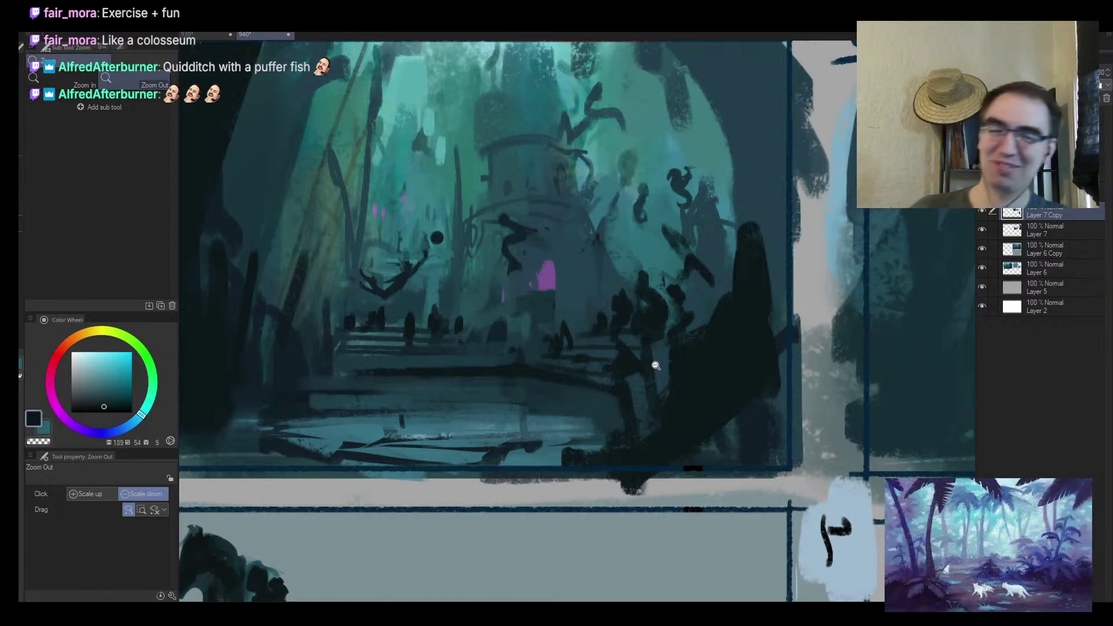
pyautogui.moveTo(670, 301); pyautogui.dragTo(466, 312)
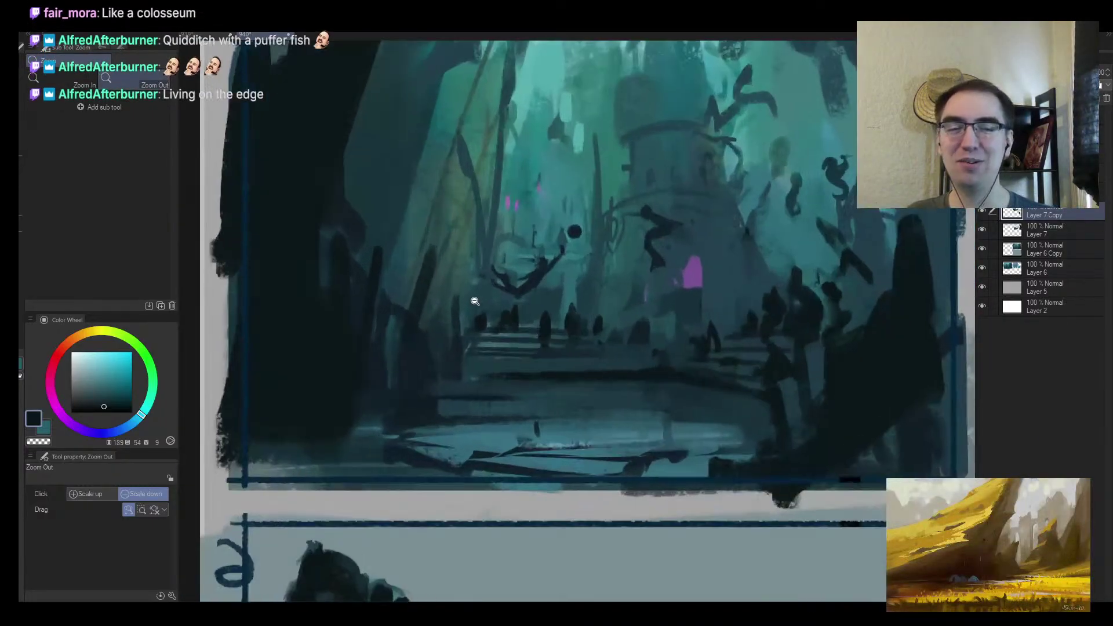
# Paint over the thick dark ledge line below the stairs with sampled dark blue-teal, at brush size 15
pyautogui.keyDown('alt'); pyautogui.click(652, 366); pyautogui.keyUp('alt')
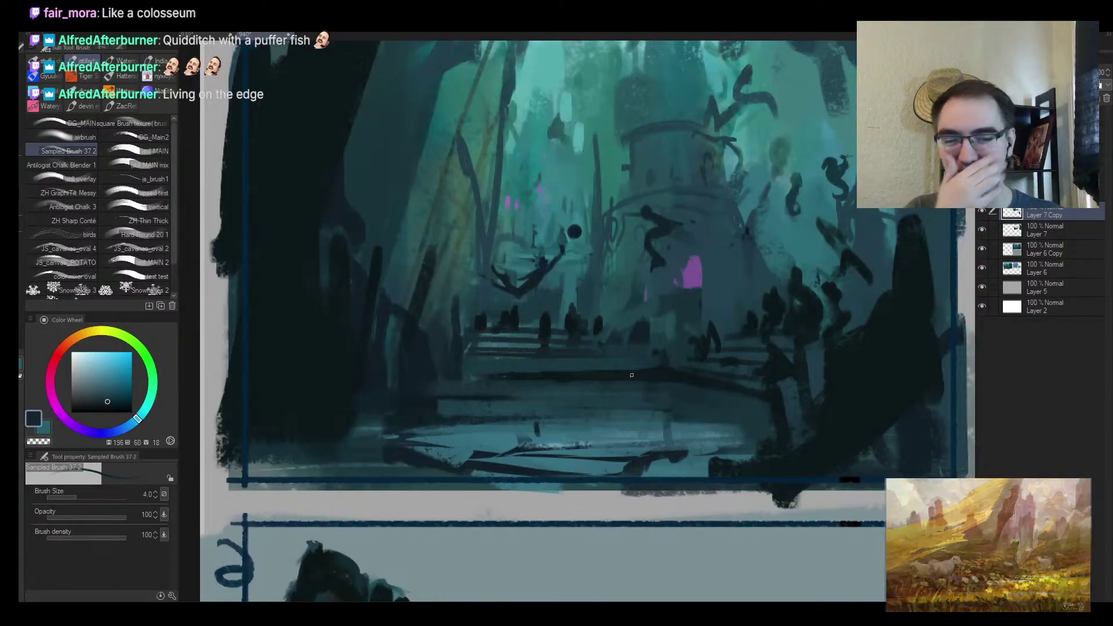
pyautogui.keyDown('alt'); pyautogui.click(663, 372); pyautogui.keyUp('alt')
pyautogui.keyDown('alt'); pyautogui.click(666, 367); pyautogui.keyUp('alt')
pyautogui.keyDown('alt'); pyautogui.click(648, 368); pyautogui.keyUp('alt')
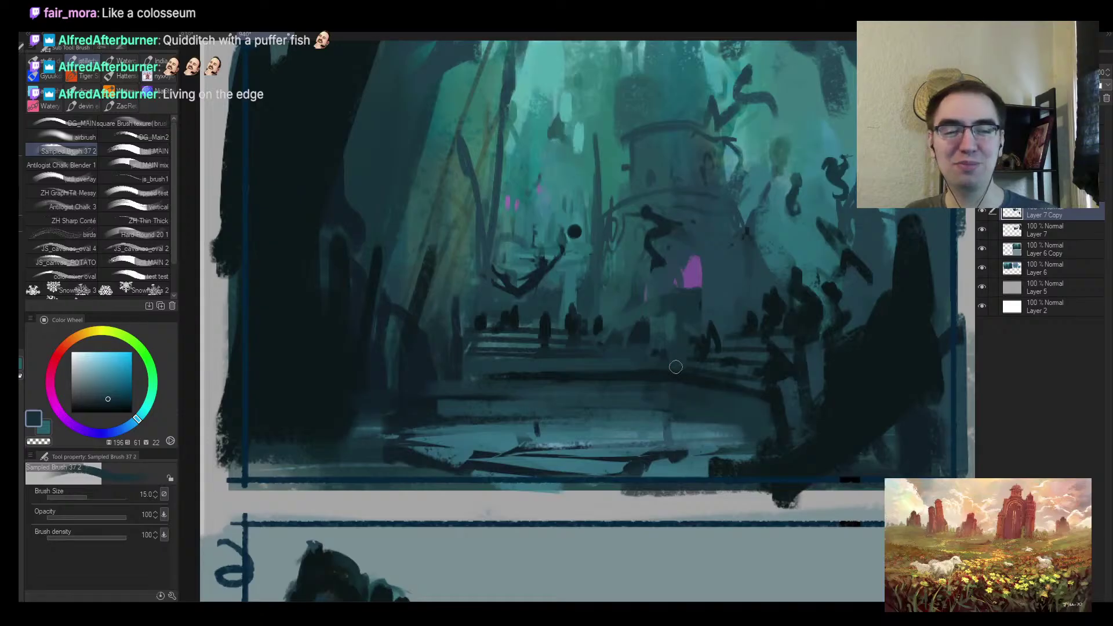
# Redraw the ledge line below the stairs as a thin horizontal stroke of sampled near-black, at brush size 7
pyautogui.keyDown('alt'); pyautogui.click(681, 378); pyautogui.keyUp('alt')
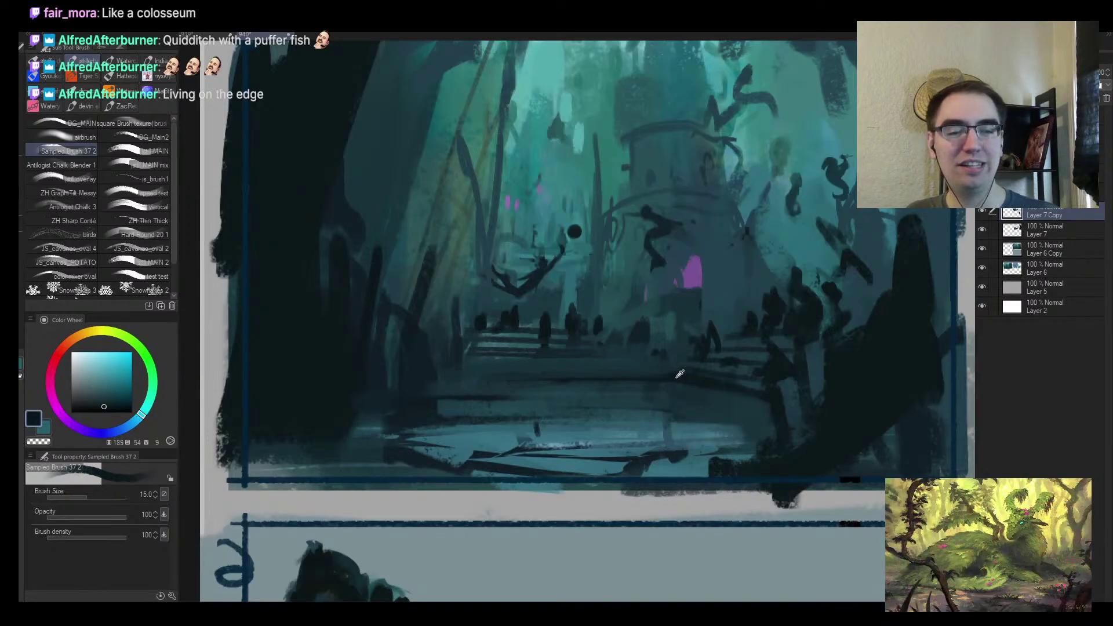
pyautogui.press('[')
pyautogui.press('[')
pyautogui.press('[')
pyautogui.moveTo(432, 386); pyautogui.dragTo(644, 385)
pyautogui.hotkey('ctrl', 'z')
pyautogui.press('[')
pyautogui.moveTo(438, 378)
pyautogui.mouseDown()
pyautogui.moveTo(598, 383)
pyautogui.moveTo(642, 370)
pyautogui.mouseUp()
pyautogui.hotkey('ctrl', 'z')
pyautogui.hotkey('ctrl', 'z')
pyautogui.moveTo(441, 379); pyautogui.dragTo(509, 380)
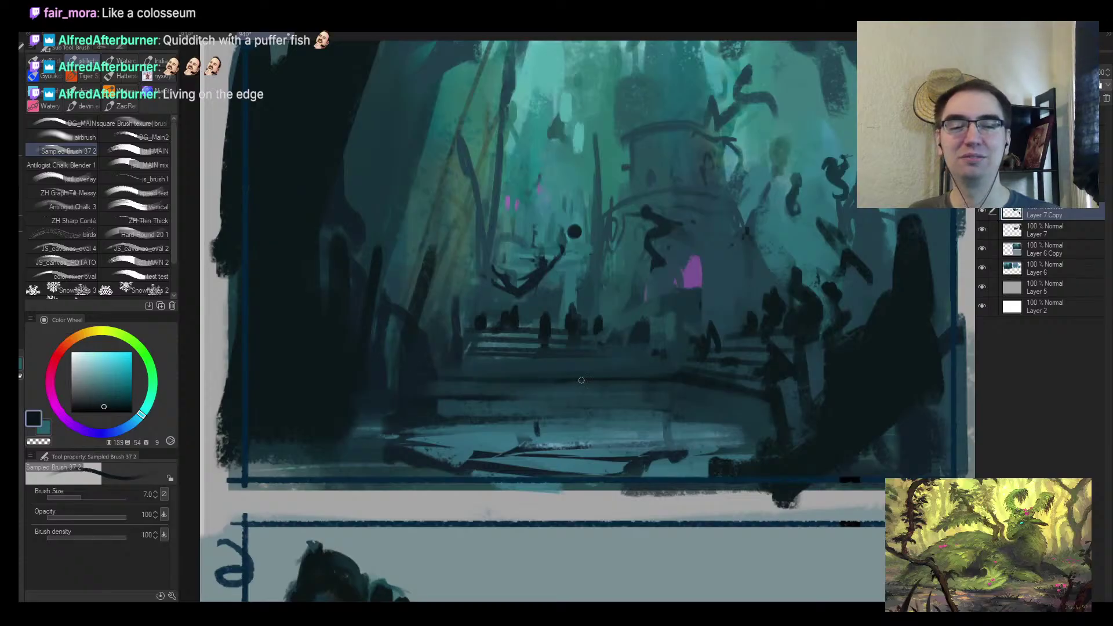
pyautogui.moveTo(440, 372); pyautogui.dragTo(657, 373)
pyautogui.hotkey('ctrl', 'z')
pyautogui.moveTo(450, 373)
pyautogui.mouseDown()
pyautogui.moveTo(702, 374)
pyautogui.moveTo(629, 385)
pyautogui.moveTo(704, 376)
pyautogui.mouseUp()
# Flip the canvas and brush sampled dark teal along the ledge below the tower, at brush size 10
pyautogui.press('h')
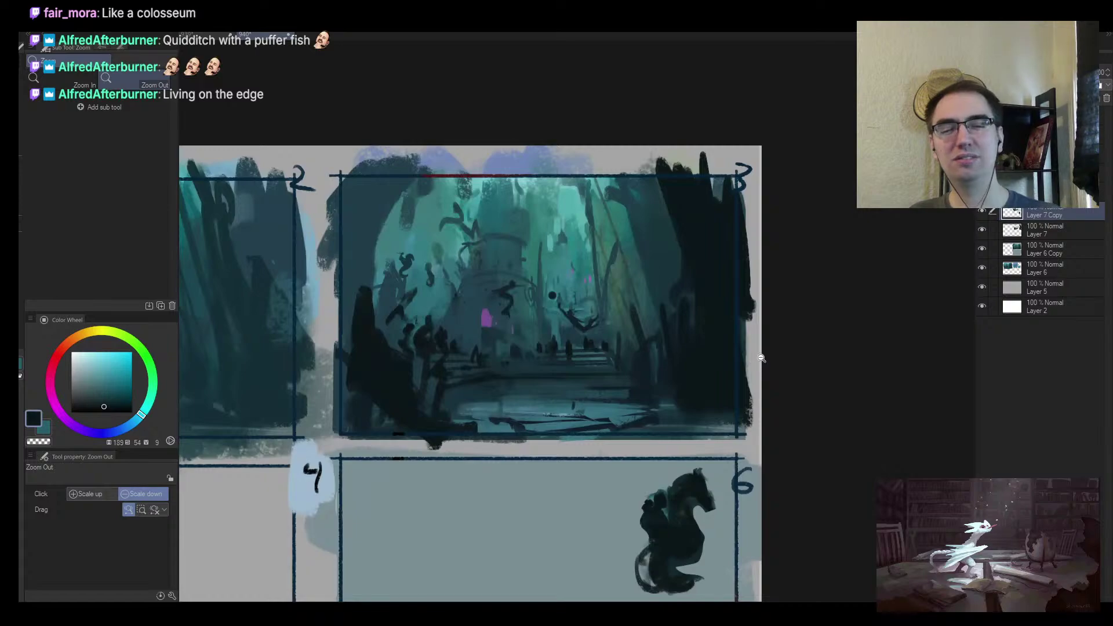
pyautogui.press('b')
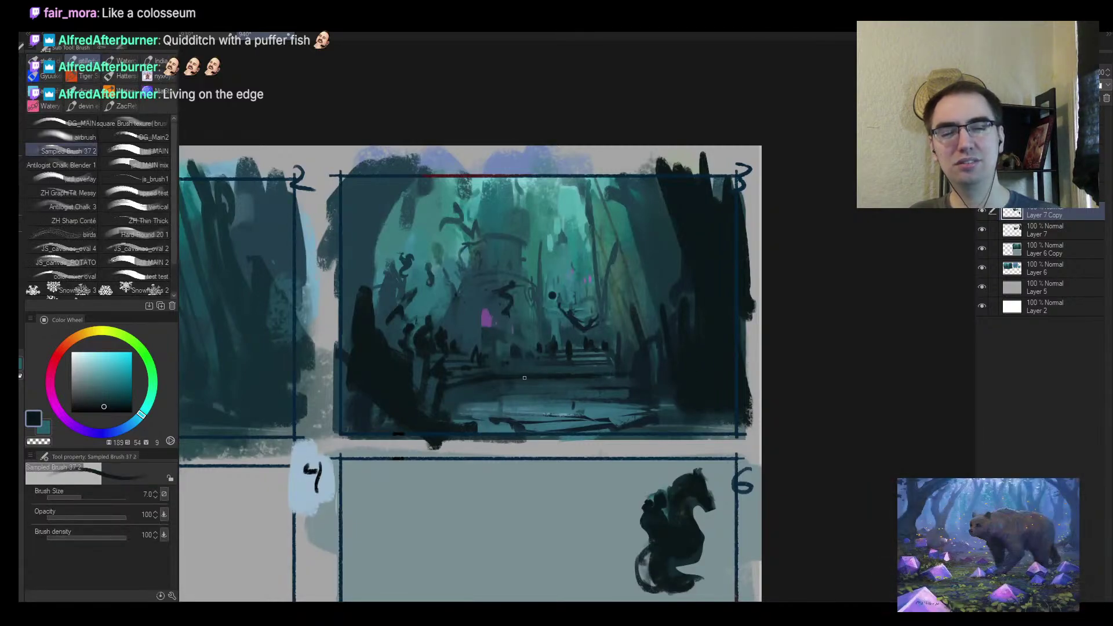
pyautogui.keyDown('alt'); pyautogui.click(495, 370); pyautogui.keyUp('alt')
pyautogui.press(']')
pyautogui.moveTo(505, 376); pyautogui.dragTo(452, 383)
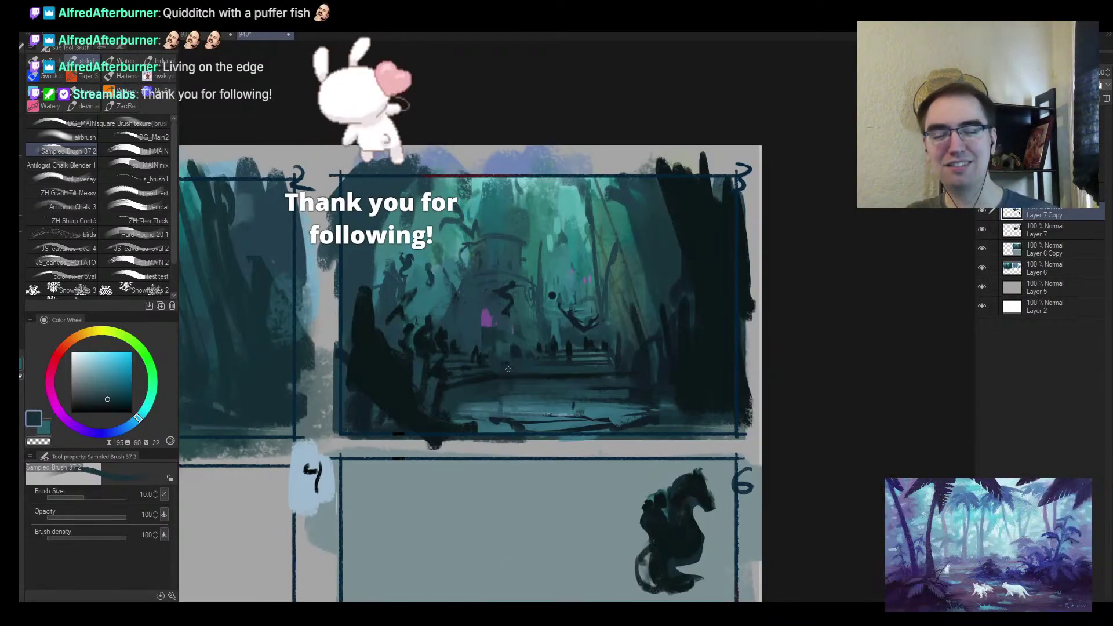
# Flip the canvas back and paint a lighter sampled teal stroke along the ledge below the stairs, at brush size 8
pyautogui.hotkey('alt', 'space')
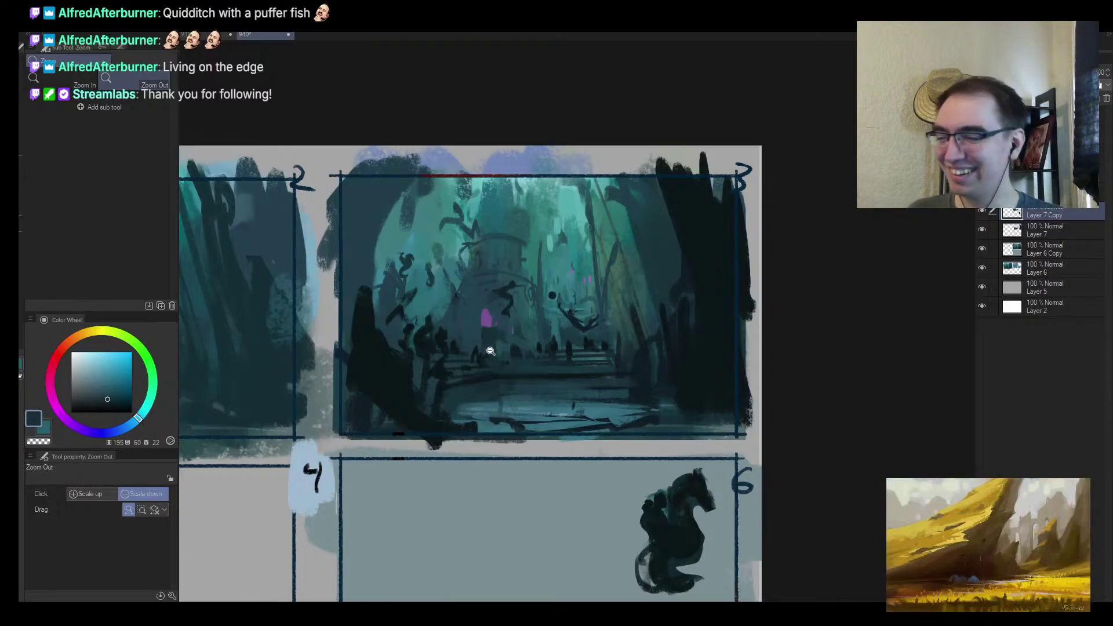
pyautogui.moveTo(542, 343); pyautogui.dragTo(589, 293)
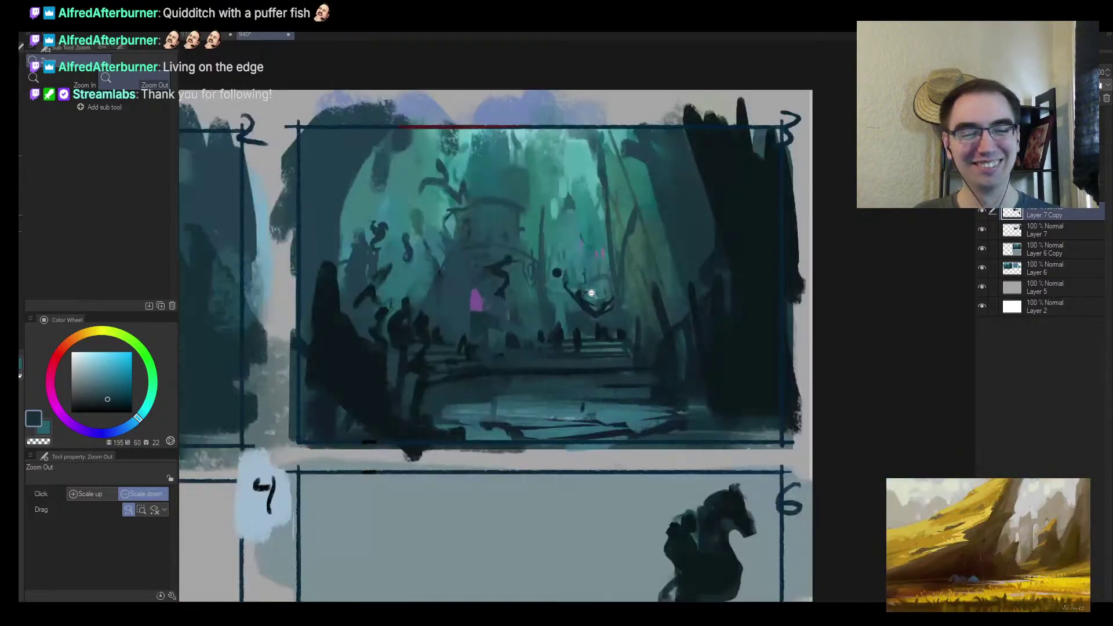
pyautogui.press('h')
pyautogui.moveTo(755, 321); pyautogui.dragTo(749, 334)
pyautogui.scroll(2, 585, 343)
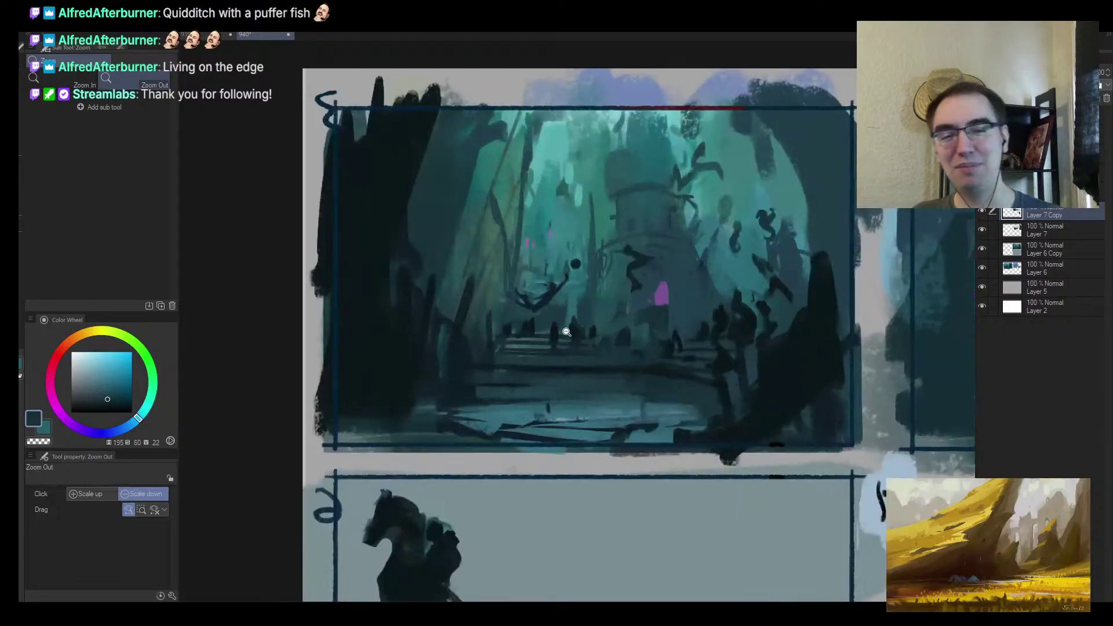
pyautogui.scroll(2, 566, 326)
pyautogui.scroll(1, 528, 370)
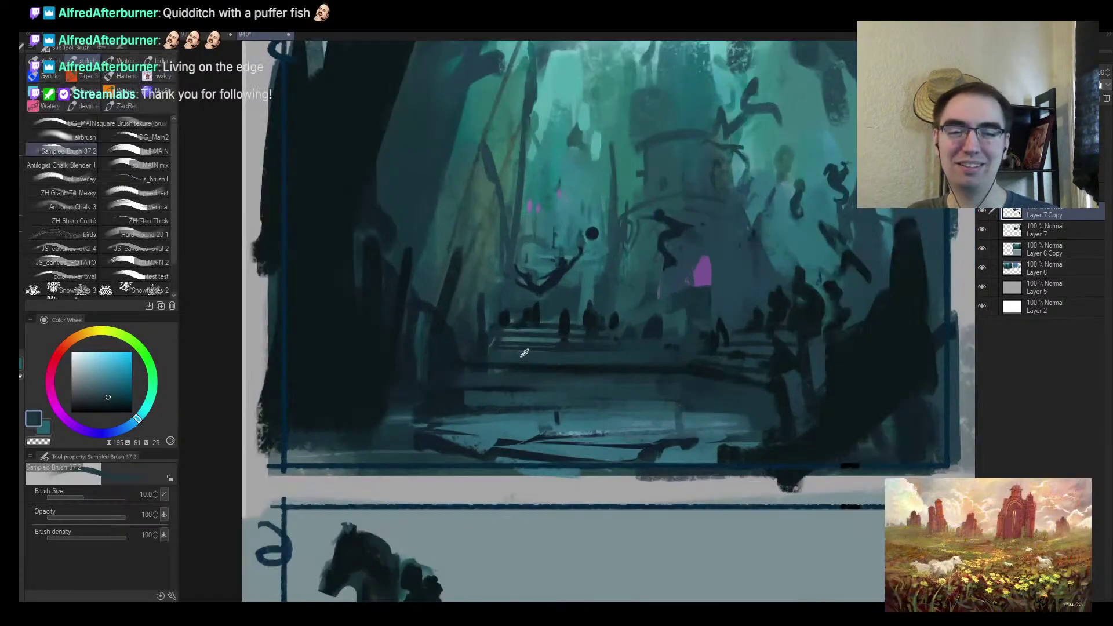
pyautogui.keyDown('alt'); pyautogui.click(520, 347); pyautogui.keyUp('alt')
pyautogui.keyDown('alt'); pyautogui.click(520, 340); pyautogui.keyUp('alt')
pyautogui.press('[')
pyautogui.moveTo(481, 366); pyautogui.dragTo(619, 366)
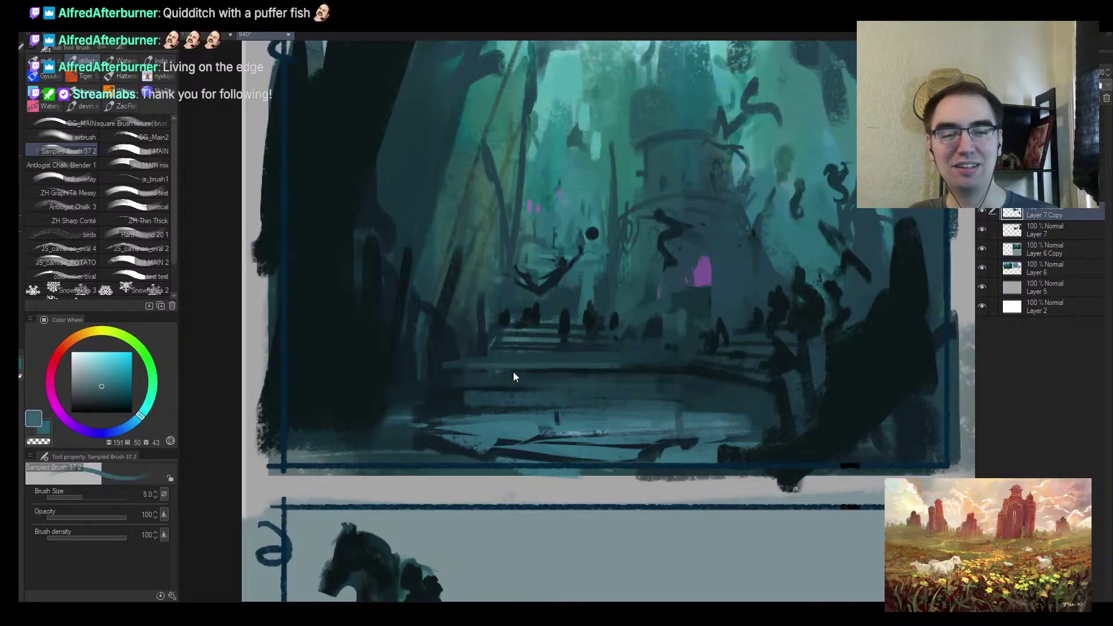
# Try two more lighter teal horizontal strokes along the upper side of the ledge
pyautogui.moveTo(452, 359); pyautogui.dragTo(557, 356)
pyautogui.moveTo(431, 359); pyautogui.dragTo(581, 355)
pyautogui.hotkey('ctrl', 'z')
pyautogui.hotkey('ctrl', 'z')
# Broaden the large dark foreground tree beside the tower's onlookers with sampled near-black on the flipped canvas, at brush size 70
pyautogui.hotkey('alt', 'space')
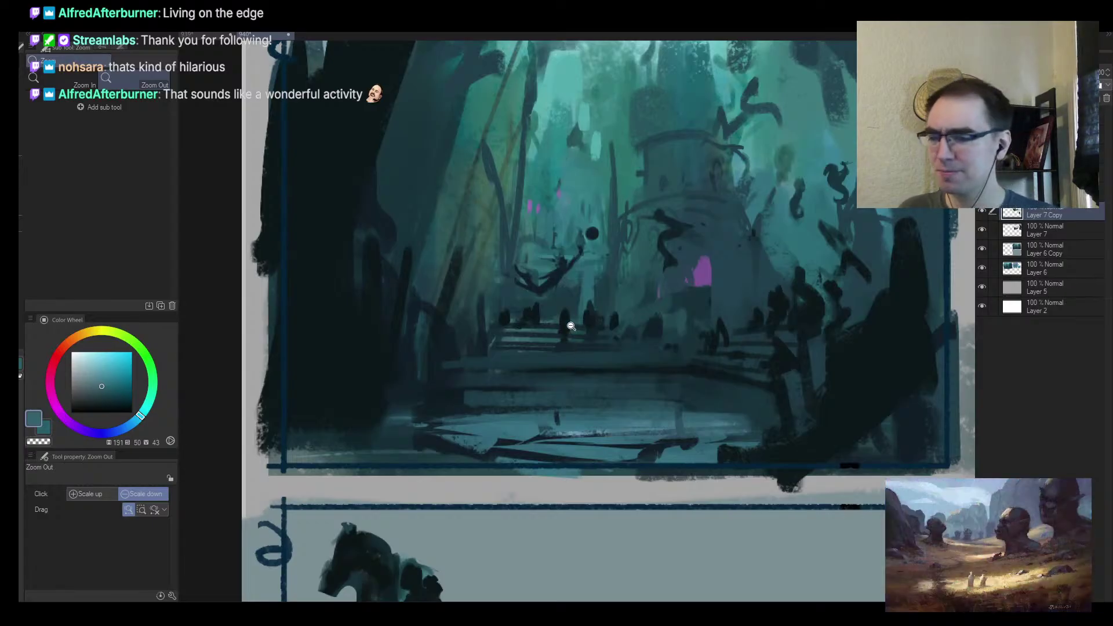
pyautogui.click(550, 335)
pyautogui.moveTo(550, 333); pyautogui.dragTo(608, 314)
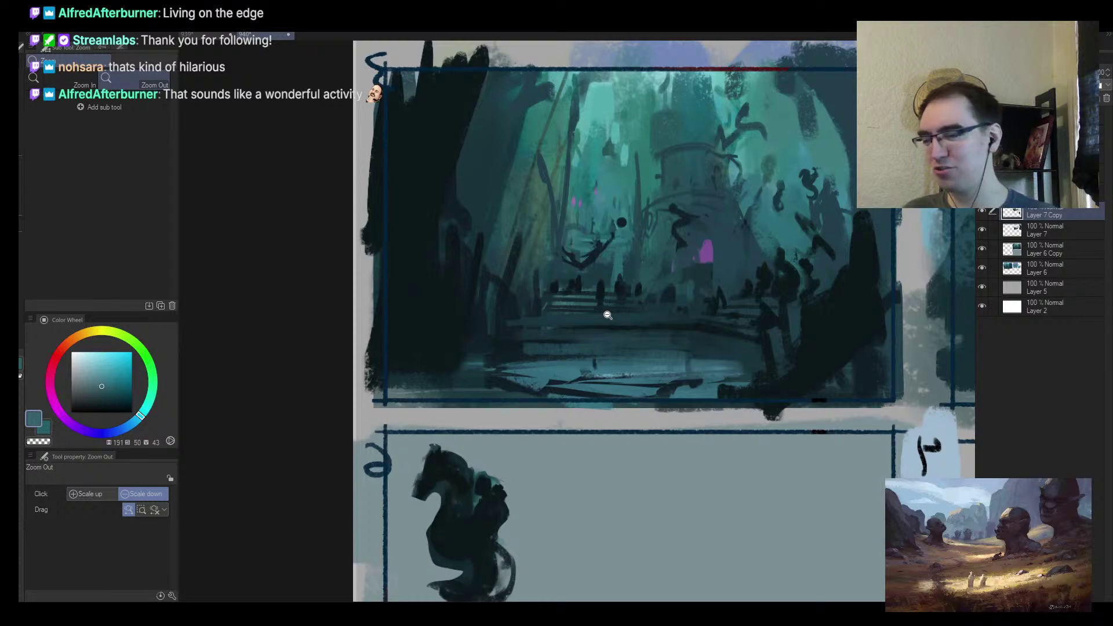
pyautogui.moveTo(665, 387); pyautogui.dragTo(672, 374)
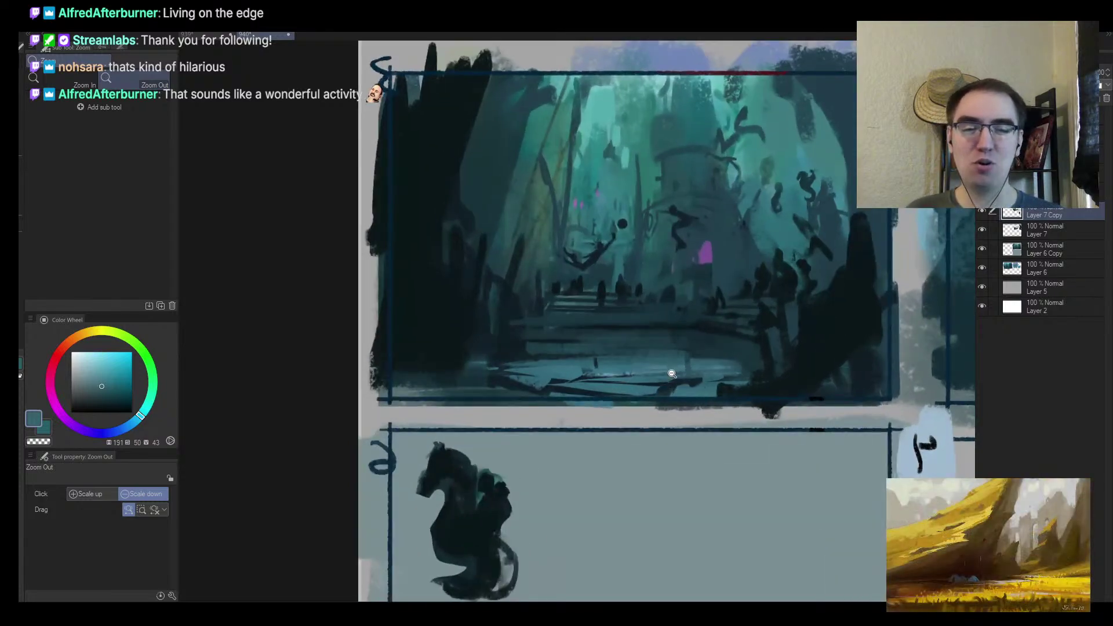
pyautogui.scroll(-3, 684, 347)
pyautogui.scroll(3, 593, 294)
pyautogui.moveTo(594, 294); pyautogui.dragTo(557, 361)
pyautogui.scroll(2, 419, 368)
pyautogui.keyDown('alt'); pyautogui.click(358, 371); pyautogui.keyUp('alt')
pyautogui.press(']')
pyautogui.press(']')
pyautogui.press(']')
pyautogui.press(']')
pyautogui.press(']')
pyautogui.press(']')
pyautogui.press(']')
pyautogui.press(']')
pyautogui.press(']')
pyautogui.press(']')
pyautogui.press(']')
pyautogui.moveTo(338, 310)
pyautogui.mouseDown()
pyautogui.moveTo(319, 367)
pyautogui.moveTo(318, 425)
pyautogui.moveTo(322, 304)
pyautogui.mouseUp()
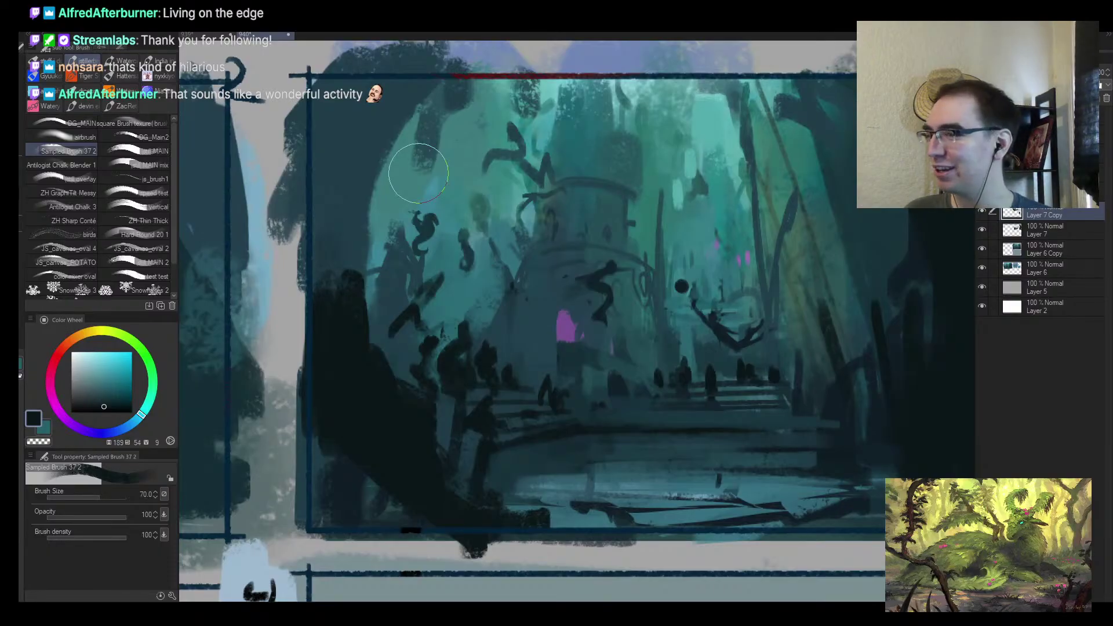
# Flip the canvas and darken the tower's base below the pink doorway with sampled dark blue, at brush size 20
pyautogui.hotkey('alt', 'space')
pyautogui.moveTo(447, 279); pyautogui.dragTo(376, 280)
pyautogui.moveTo(548, 286); pyautogui.dragTo(582, 265)
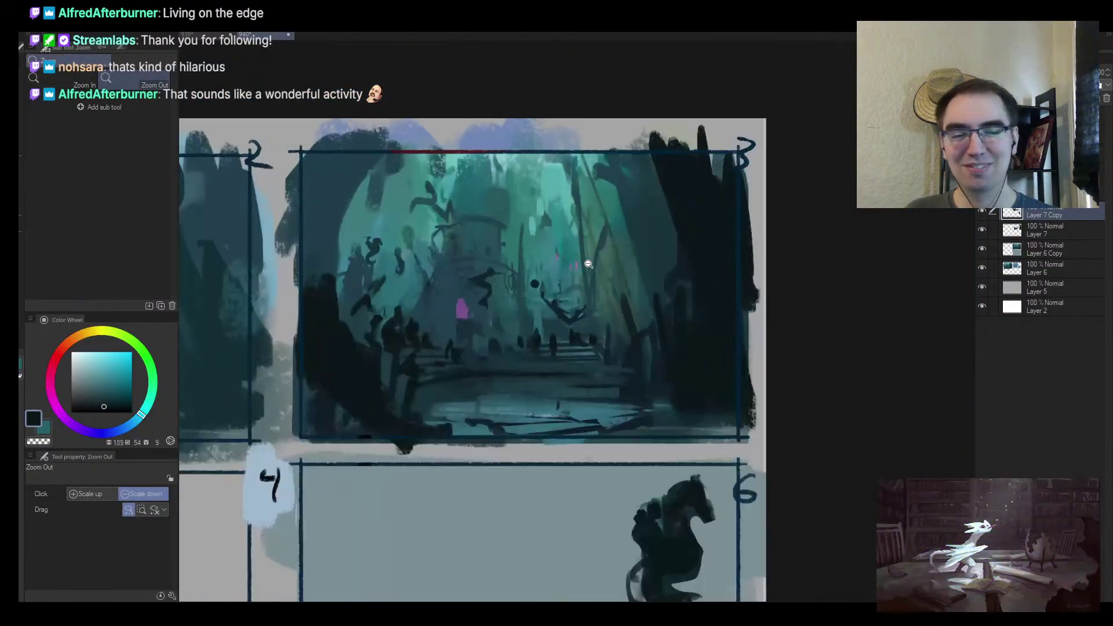
pyautogui.press('h')
pyautogui.moveTo(760, 403); pyautogui.dragTo(737, 432)
pyautogui.moveTo(569, 354); pyautogui.dragTo(450, 371)
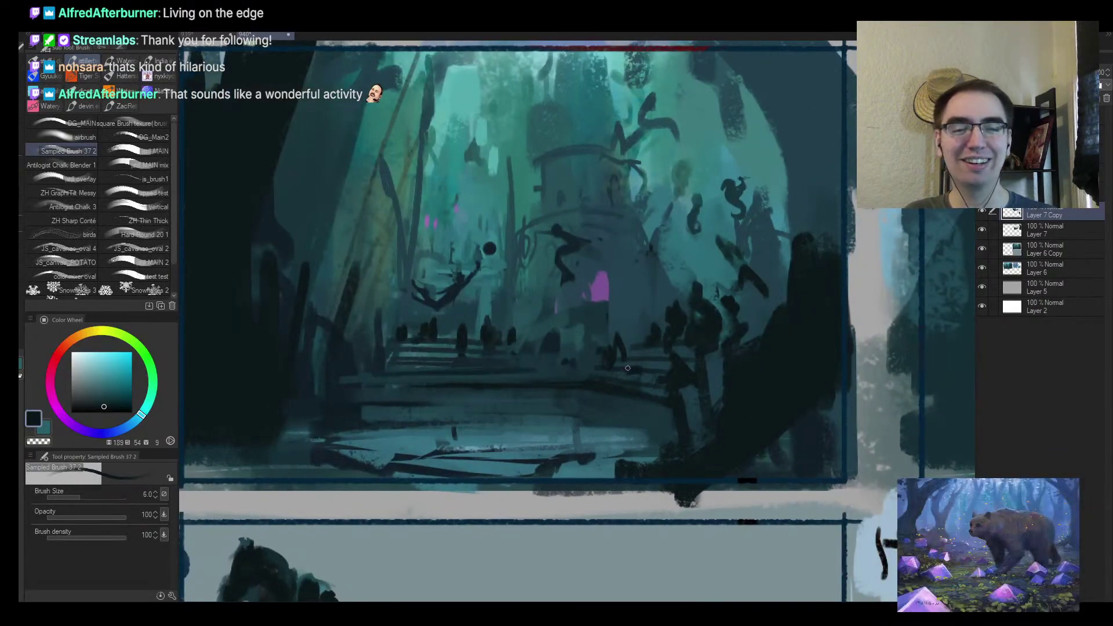
pyautogui.press(']')
pyautogui.press(']')
pyautogui.press(']')
pyautogui.press(']')
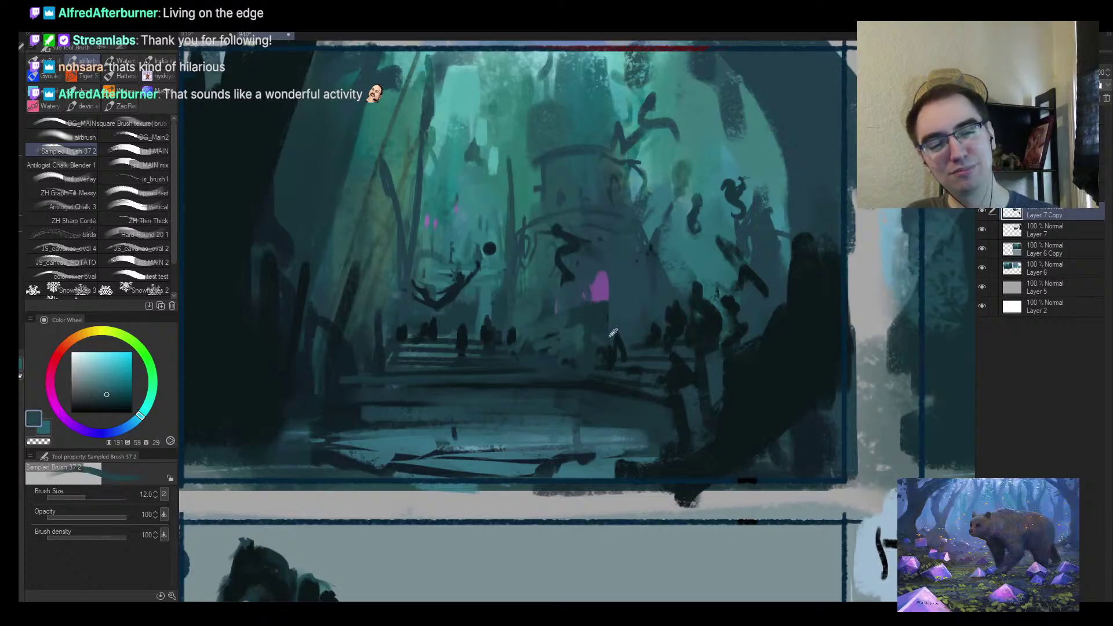
pyautogui.press(']')
pyautogui.press(']')
pyautogui.press(']')
pyautogui.press(']')
pyautogui.press(']')
pyautogui.press(']')
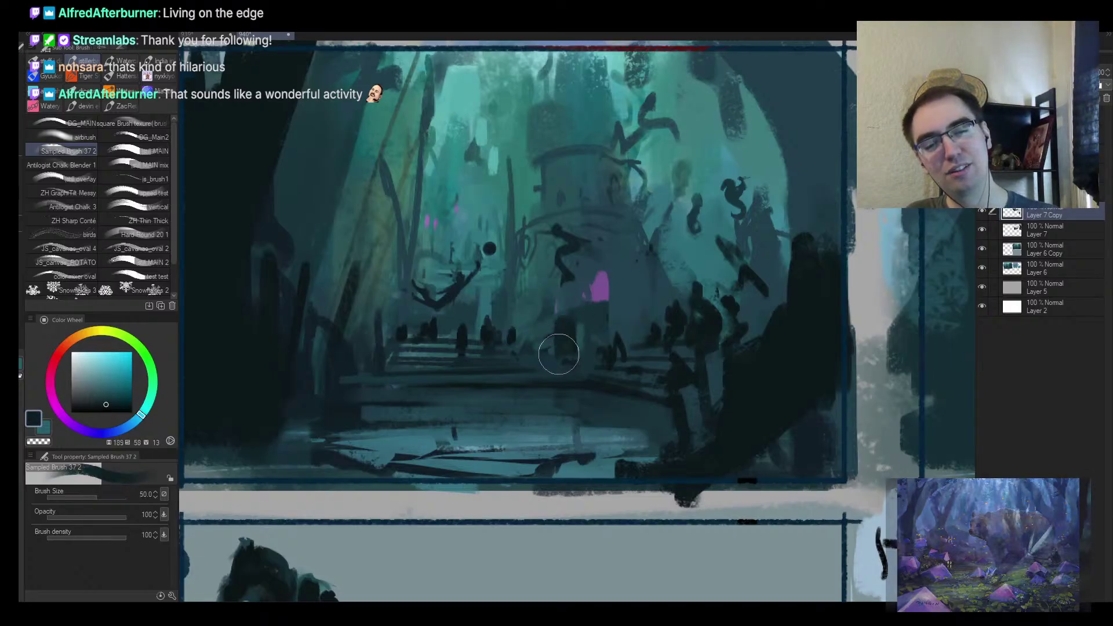
pyautogui.press('[')
pyautogui.press('[')
pyautogui.press('[')
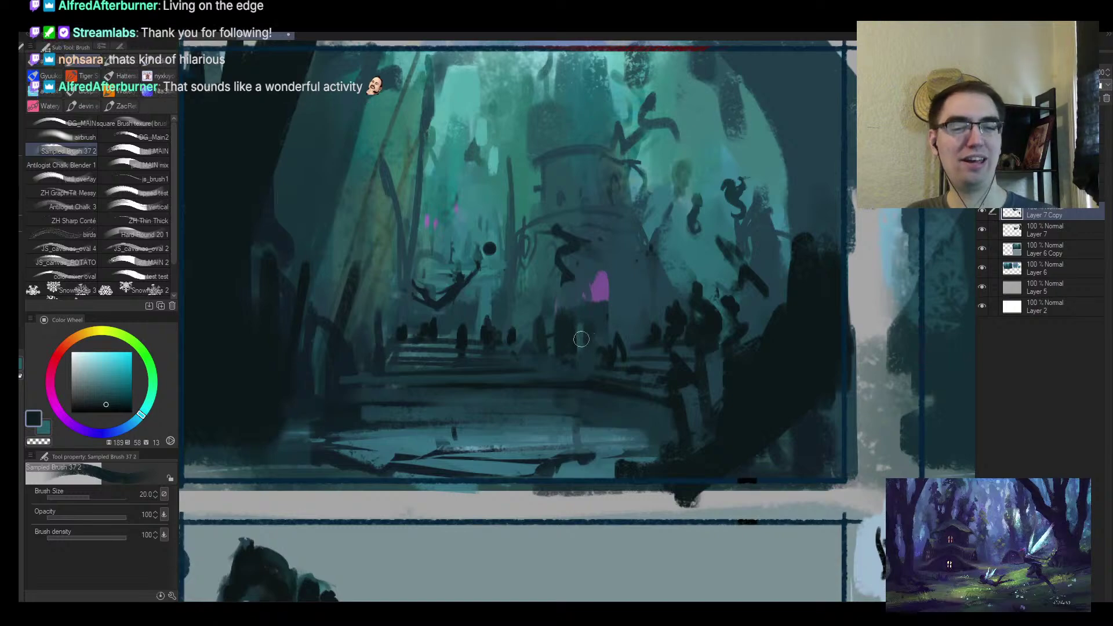
# Flip the canvas back and add sampled muted blue touches along the ledge in front of the tower, at brush size 10
pyautogui.hotkey('alt', 'space')
pyautogui.moveTo(410, 354); pyautogui.dragTo(413, 378)
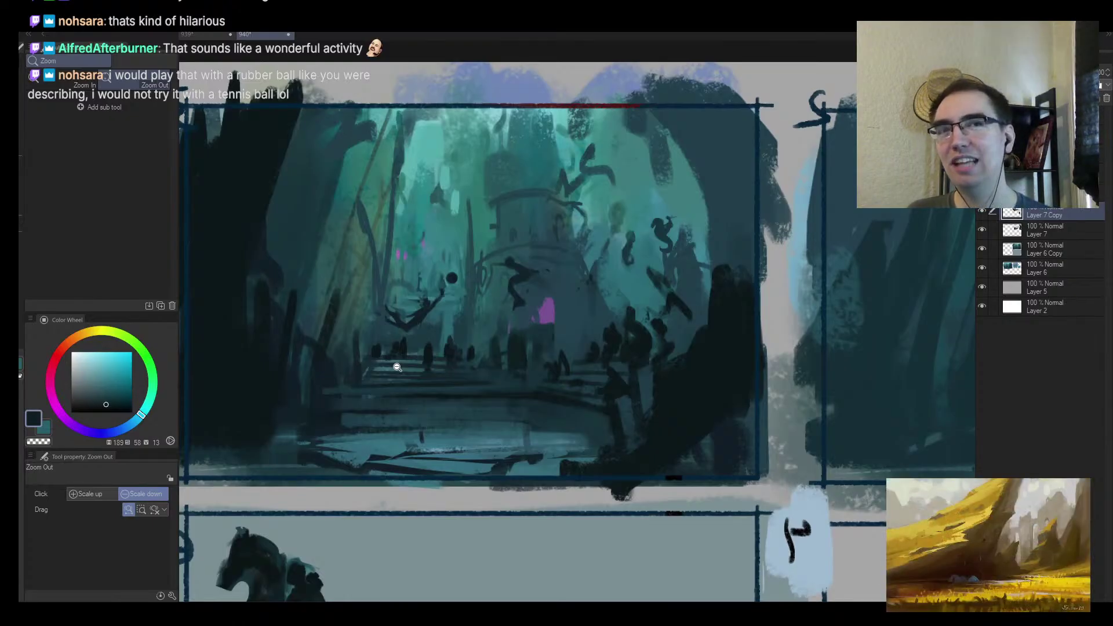
pyautogui.moveTo(424, 370); pyautogui.dragTo(407, 386)
pyautogui.press('h')
pyautogui.moveTo(675, 322); pyautogui.dragTo(479, 330)
pyautogui.moveTo(518, 346); pyautogui.dragTo(543, 339)
pyautogui.keyDown('alt'); pyautogui.click(429, 430); pyautogui.keyUp('alt')
pyautogui.keyDown('alt'); pyautogui.click(447, 435); pyautogui.keyUp('alt')
pyautogui.keyDown('alt'); pyautogui.click(446, 432); pyautogui.keyUp('alt')
pyautogui.moveTo(442, 435); pyautogui.dragTo(403, 428)
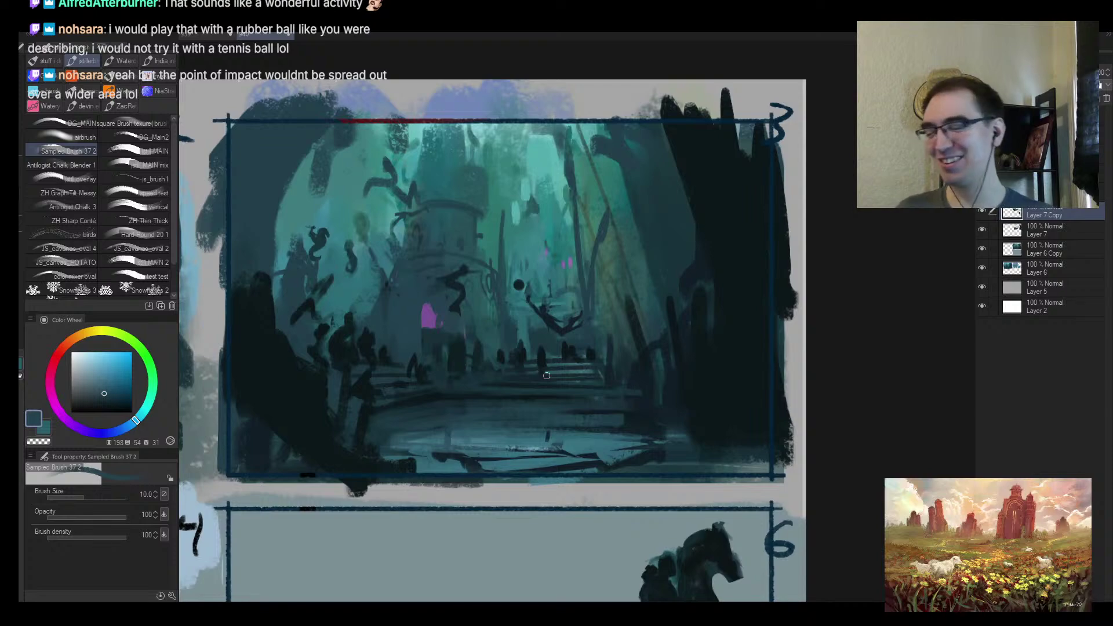
# Flip the canvas and refine the body of the floating figure under the dark ball with sampled dark blue, at brush size 5
pyautogui.hotkey('alt', 'space')
pyautogui.moveTo(494, 364)
pyautogui.mouseDown()
pyautogui.moveTo(484, 375)
pyautogui.moveTo(498, 345)
pyautogui.mouseUp()
pyautogui.press('h')
pyautogui.moveTo(768, 339); pyautogui.dragTo(782, 318)
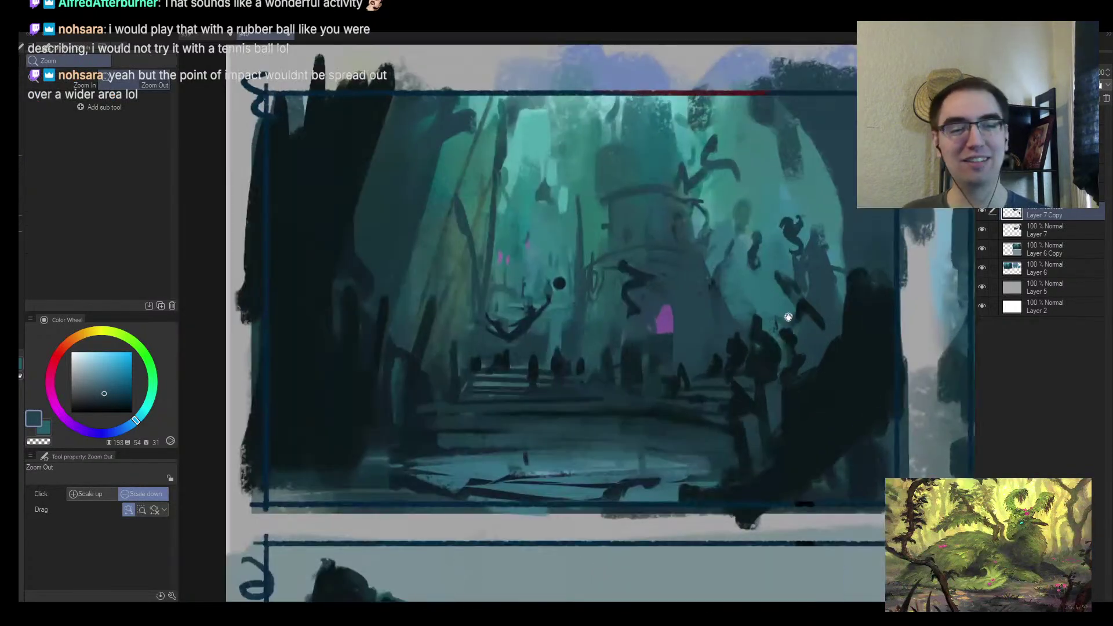
pyautogui.moveTo(642, 288); pyautogui.dragTo(509, 285)
pyautogui.moveTo(436, 304)
pyautogui.mouseDown()
pyautogui.moveTo(453, 285)
pyautogui.moveTo(419, 252)
pyautogui.moveTo(424, 260)
pyautogui.moveTo(416, 253)
pyautogui.moveTo(398, 284)
pyautogui.mouseUp()
pyautogui.keyDown('alt'); pyautogui.click(424, 265); pyautogui.keyUp('alt')
pyautogui.press('[')
pyautogui.press('[')
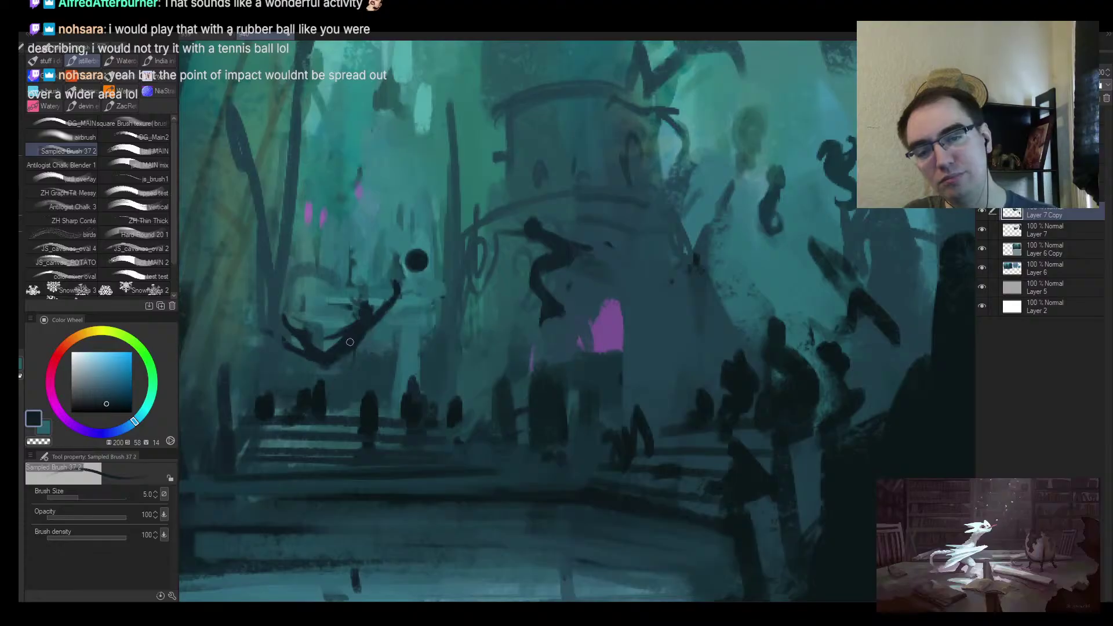
pyautogui.keyDown('alt'); pyautogui.click(354, 322); pyautogui.keyUp('alt')
pyautogui.moveTo(339, 332); pyautogui.dragTo(316, 338)
pyautogui.moveTo(369, 322); pyautogui.dragTo(315, 363)
pyautogui.moveTo(531, 313)
pyautogui.mouseDown()
pyautogui.moveTo(507, 334)
pyautogui.moveTo(544, 290)
pyautogui.moveTo(482, 345)
pyautogui.moveTo(551, 288)
pyautogui.mouseUp()
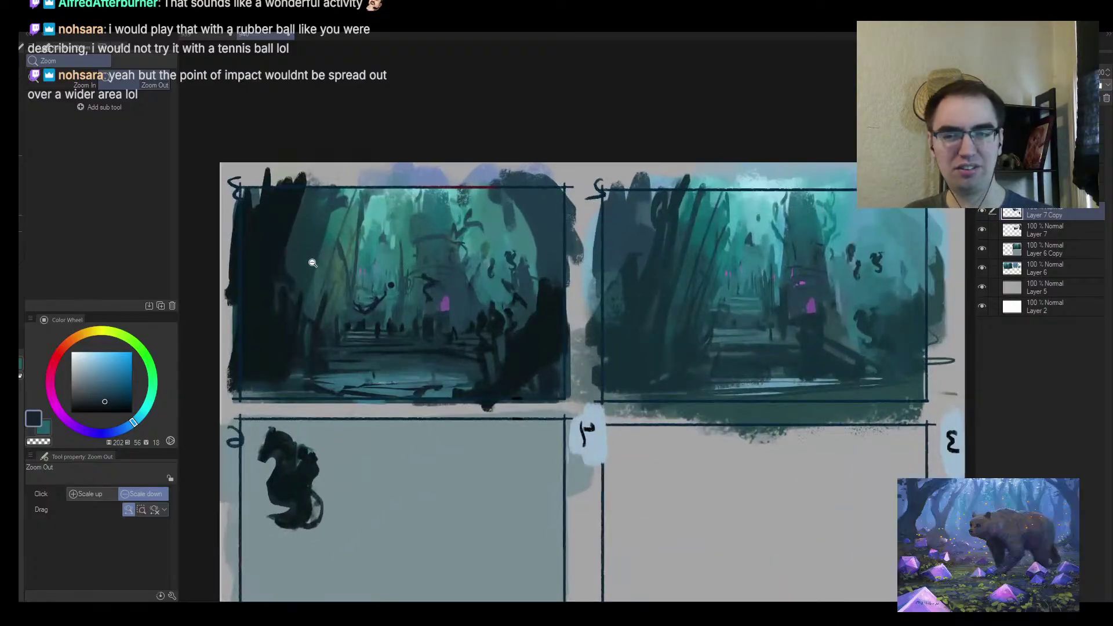
# Select the tower thumbnail with a rectangular selection and merge the painted layers from Layer 7 Copy down to Layer 6
pyautogui.click(19, 120)
pyautogui.click(60, 84)
pyautogui.moveTo(236, 184); pyautogui.dragTo(567, 401)
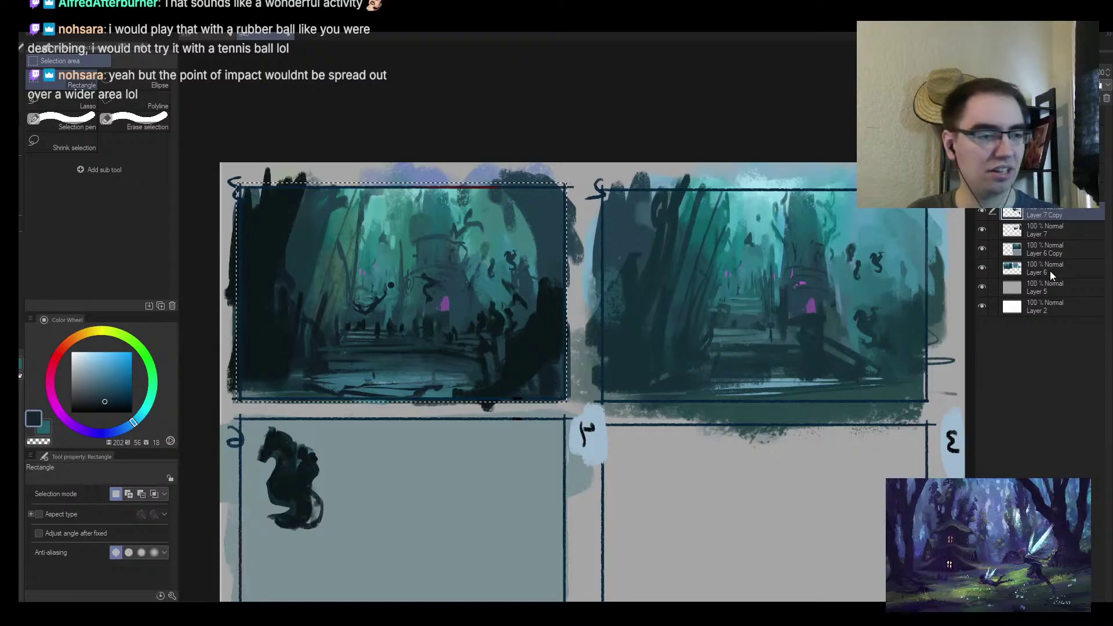
pyautogui.keyDown('shift'); pyautogui.click(1043, 271); pyautogui.keyUp('shift')
pyautogui.hotkey('shift', 'alt', 'e')
# Copy and paste the selected thumbnail, place the copy in the frame below the first thumbnail, and clear the selection
pyautogui.hotkey('ctrl', 'c')
pyautogui.hotkey('ctrl', 'v')
pyautogui.press('k')
pyautogui.moveTo(450, 360); pyautogui.dragTo(468, 599)
pyautogui.moveTo(445, 507); pyautogui.dragTo(463, 361)
pyautogui.moveTo(462, 360); pyautogui.dragTo(544, 330)
pyautogui.press('/')
pyautogui.hotkey('ctrl', 'd')
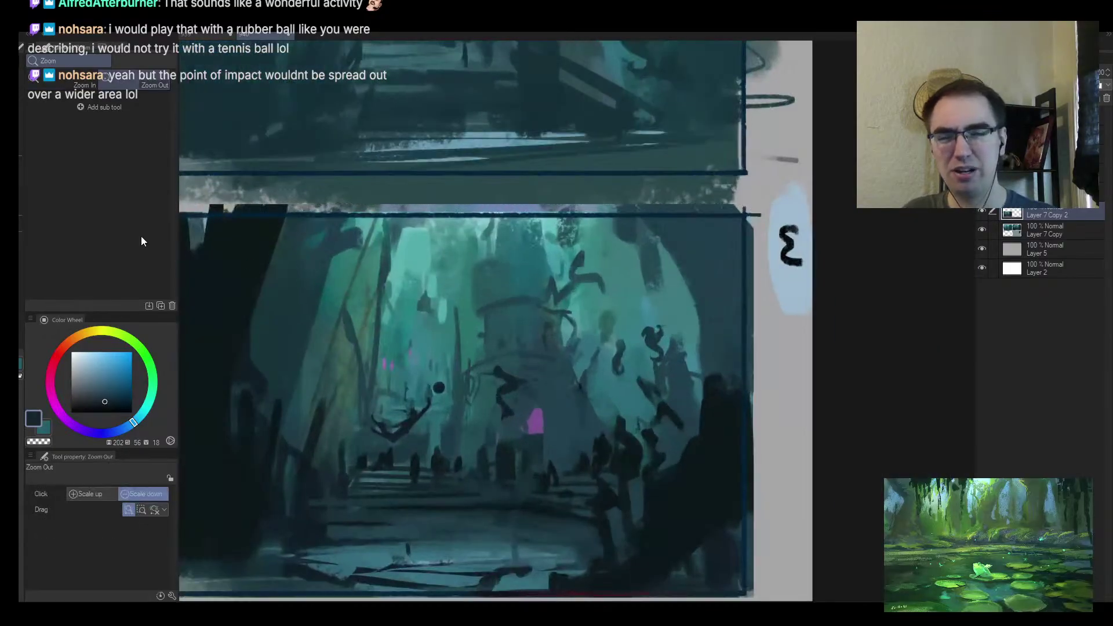
# Select the middle of the copied thumbnail around the floating figure and tower, scale it up to fill most of the frame, and deselect
pyautogui.press('m')
pyautogui.moveTo(331, 336); pyautogui.dragTo(568, 502)
pyautogui.hotkey('ctrl', 't')
pyautogui.moveTo(573, 336); pyautogui.dragTo(781, 285)
pyautogui.moveTo(713, 314)
pyautogui.mouseDown()
pyautogui.moveTo(566, 367)
pyautogui.moveTo(586, 360)
pyautogui.moveTo(560, 376)
pyautogui.moveTo(566, 388)
pyautogui.mouseUp()
pyautogui.press('Return')
pyautogui.hotkey('alt', 'space')
pyautogui.click(562, 371)
pyautogui.hotkey('ctrl', 'd')
pyautogui.keyDown('alt'); pyautogui.click(575, 450); pyautogui.keyUp('alt')
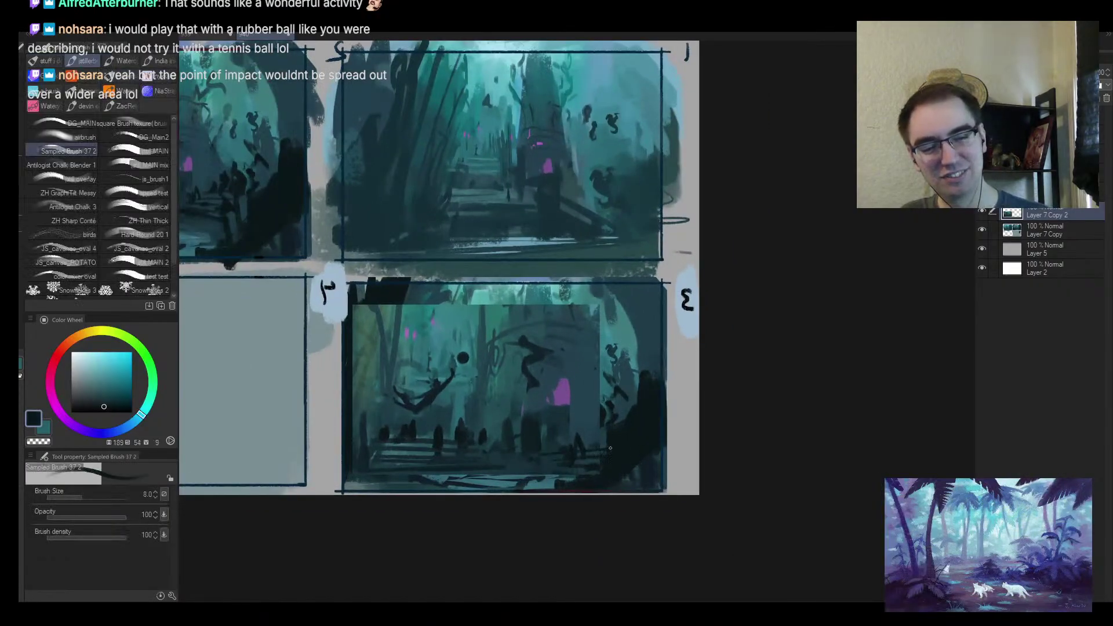
# Brush dark ledge strokes across the lower seam of the enlarged area beneath the pink doorway
pyautogui.press(']')
pyautogui.moveTo(508, 446); pyautogui.dragTo(606, 435)
pyautogui.moveTo(502, 431)
pyautogui.mouseDown()
pyautogui.moveTo(634, 415)
pyautogui.moveTo(603, 404)
pyautogui.moveTo(573, 424)
pyautogui.moveTo(580, 417)
pyautogui.moveTo(550, 409)
pyautogui.mouseUp()
pyautogui.hotkey('ctrl', 'z')
pyautogui.press(']')
pyautogui.press(']')
# Blend the upper seam of the enlarged area above the floating figure with sampled teal, at brush size 50
pyautogui.press(']')
pyautogui.keyDown('alt'); pyautogui.click(530, 427); pyautogui.keyUp('alt')
pyautogui.press(']')
pyautogui.press(']')
pyautogui.keyDown('alt'); pyautogui.click(384, 297); pyautogui.keyUp('alt')
pyautogui.moveTo(382, 302)
pyautogui.mouseDown()
pyautogui.moveTo(387, 258)
pyautogui.moveTo(414, 279)
pyautogui.moveTo(446, 264)
pyautogui.mouseUp()
pyautogui.keyDown('alt'); pyautogui.click(466, 287); pyautogui.keyUp('alt')
pyautogui.moveTo(464, 318); pyautogui.dragTo(464, 273)
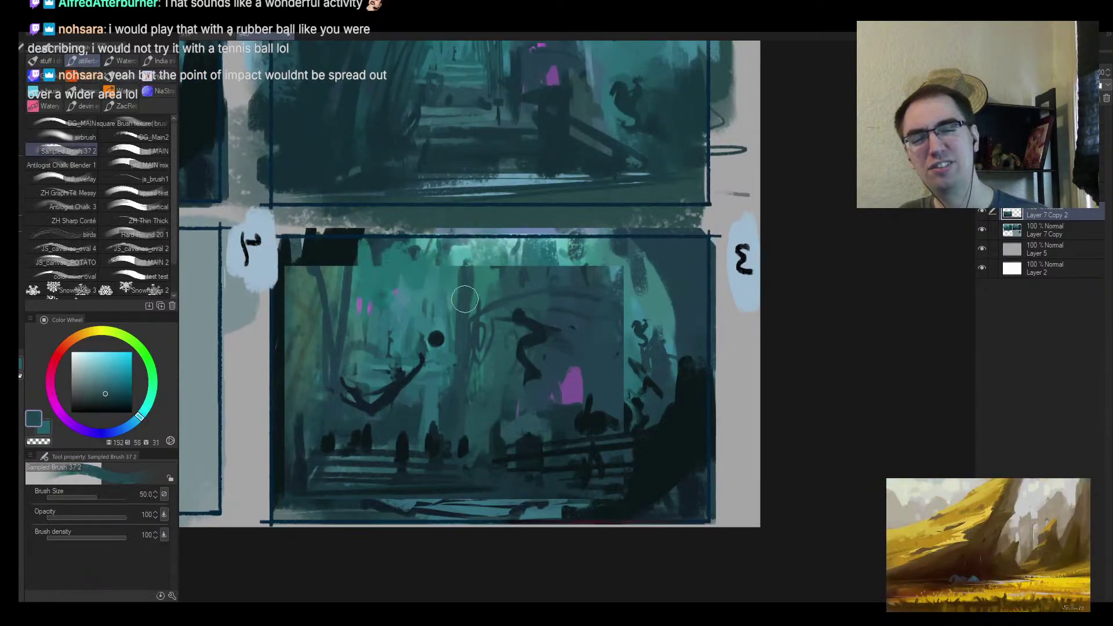
pyautogui.keyDown('alt'); pyautogui.click(461, 256); pyautogui.keyUp('alt')
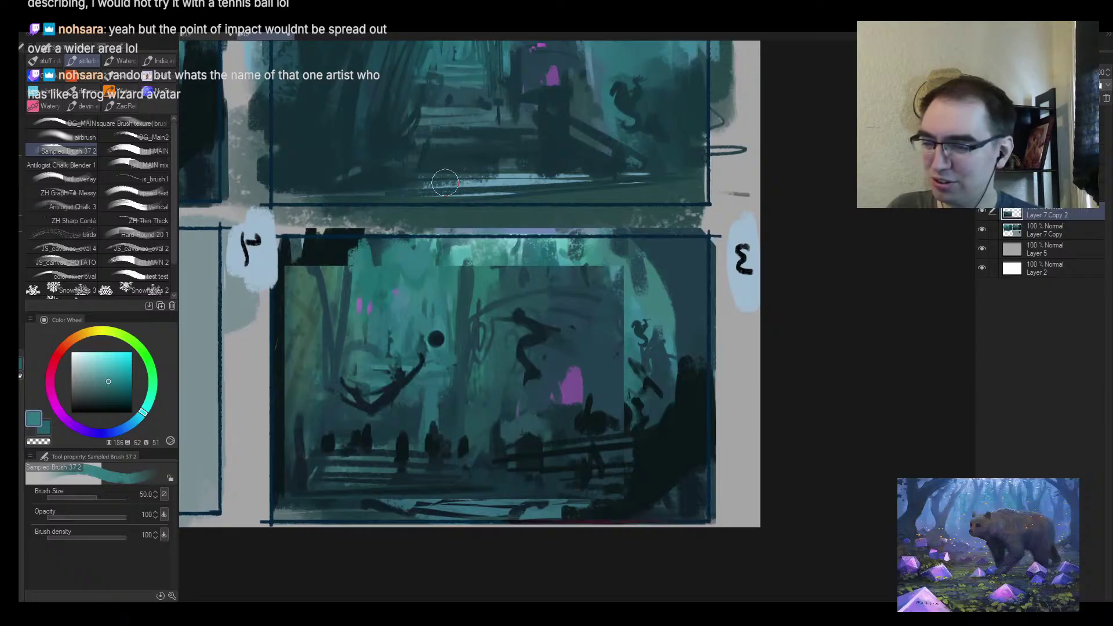
# Cover the leftover dark trunk and black strip along the frame's outer edge with sampled muted green, at brush size 60
pyautogui.hotkey('alt', 'space')
pyautogui.moveTo(596, 313)
pyautogui.mouseDown()
pyautogui.moveTo(579, 323)
pyautogui.moveTo(588, 318)
pyautogui.mouseUp()
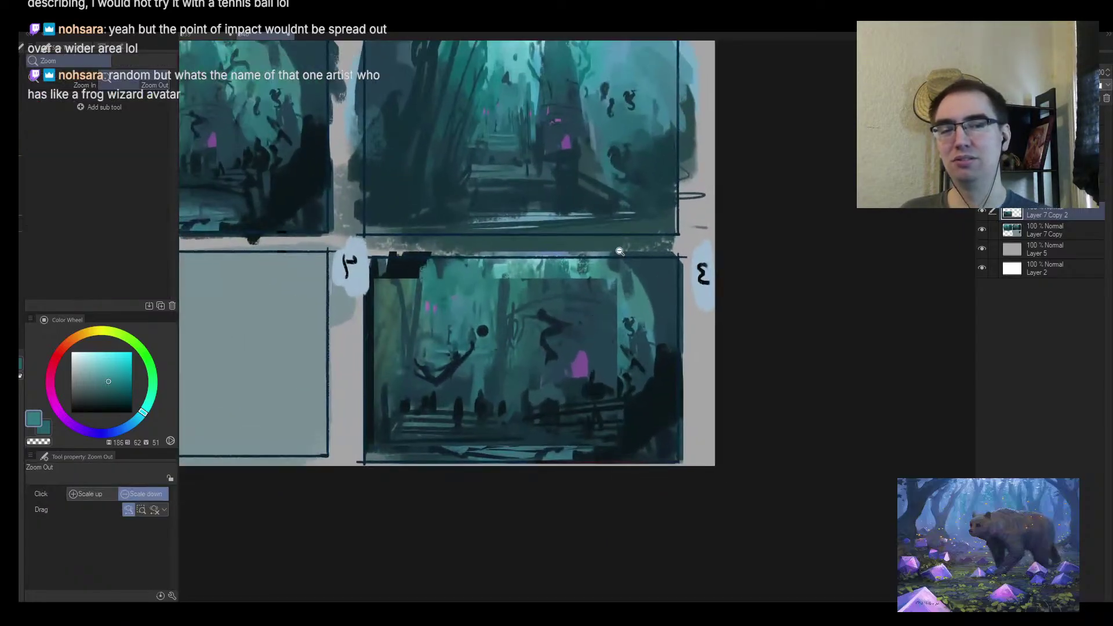
pyautogui.keyDown('alt'); pyautogui.click(407, 283); pyautogui.keyUp('alt')
pyautogui.moveTo(405, 282)
pyautogui.mouseDown()
pyautogui.moveTo(386, 282)
pyautogui.moveTo(392, 265)
pyautogui.moveTo(371, 358)
pyautogui.moveTo(371, 322)
pyautogui.moveTo(373, 441)
pyautogui.mouseUp()
pyautogui.keyDown('alt'); pyautogui.click(387, 284); pyautogui.keyUp('alt')
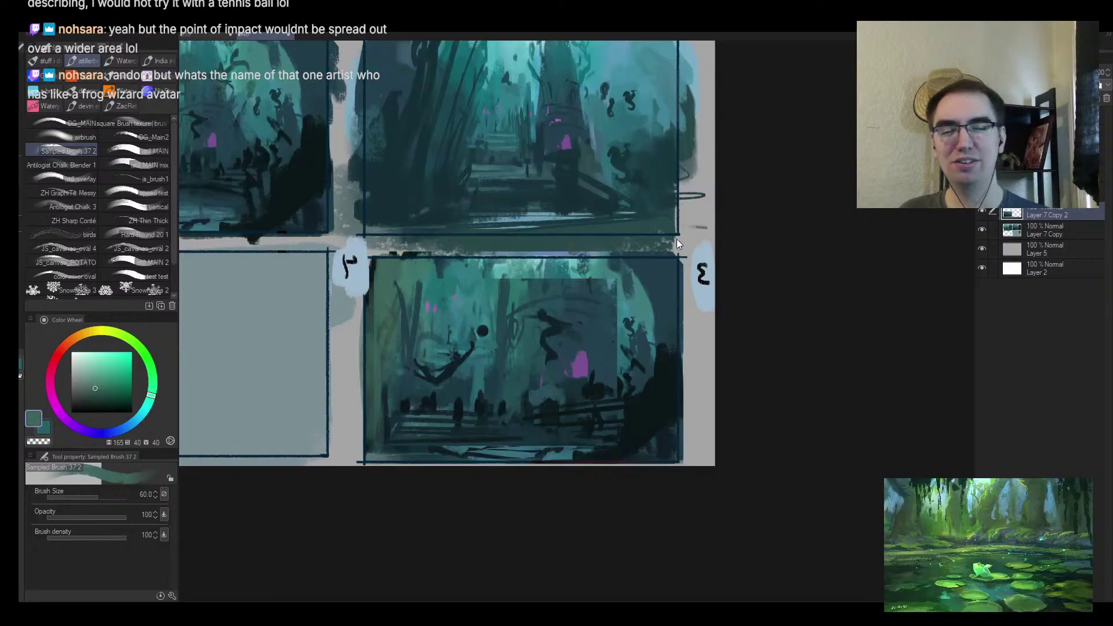
# Flip the canvas and paint sampled teal tones over the hard seams beside and above the tower
pyautogui.press('h')
pyautogui.moveTo(662, 283); pyautogui.dragTo(524, 304)
pyautogui.keyDown('alt'); pyautogui.click(405, 319); pyautogui.keyUp('alt')
pyautogui.press(']')
pyautogui.keyDown('alt'); pyautogui.click(386, 328); pyautogui.keyUp('alt')
pyautogui.keyDown('alt'); pyautogui.click(404, 338); pyautogui.keyUp('alt')
pyautogui.moveTo(409, 342)
pyautogui.mouseDown()
pyautogui.moveTo(399, 377)
pyautogui.moveTo(394, 364)
pyautogui.mouseUp()
pyautogui.moveTo(411, 307)
pyautogui.mouseDown()
pyautogui.moveTo(467, 295)
pyautogui.moveTo(455, 316)
pyautogui.moveTo(503, 319)
pyautogui.mouseUp()
pyautogui.keyDown('alt'); pyautogui.click(471, 312); pyautogui.keyUp('alt')
pyautogui.moveTo(430, 299); pyautogui.dragTo(451, 294)
# Paint dark blue foreground trunks down both sides of the third frame, at brush sizes 70 and 20
pyautogui.press('[')
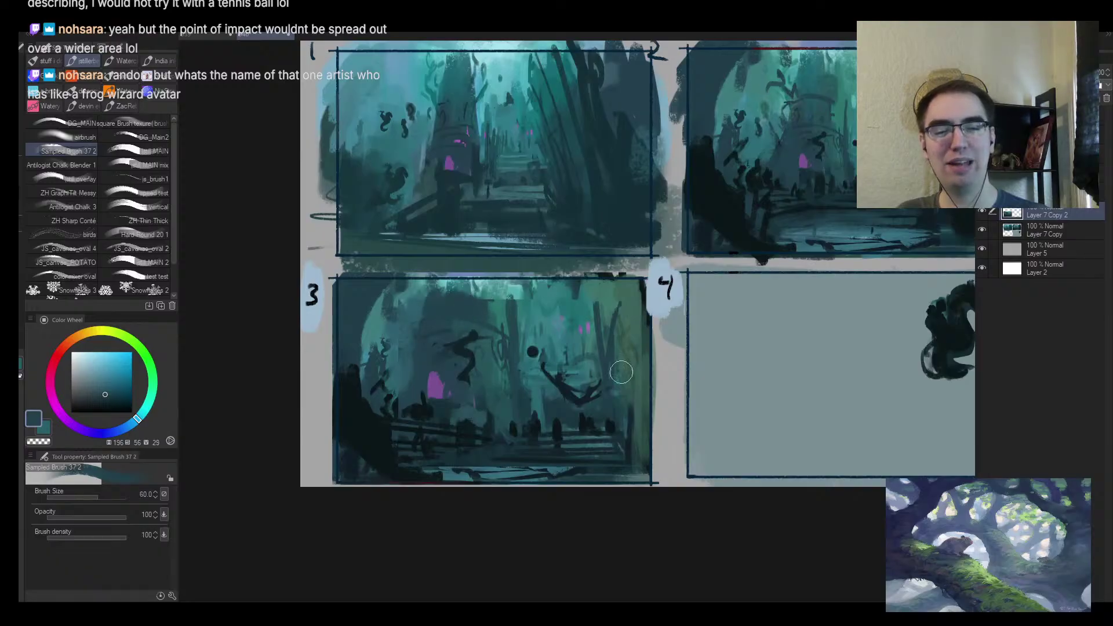
pyautogui.moveTo(620, 371)
pyautogui.mouseDown()
pyautogui.moveTo(625, 452)
pyautogui.moveTo(643, 481)
pyautogui.moveTo(653, 427)
pyautogui.moveTo(630, 366)
pyautogui.moveTo(648, 383)
pyautogui.mouseUp()
pyautogui.keyDown('alt'); pyautogui.click(615, 421); pyautogui.keyUp('alt')
pyautogui.press(']')
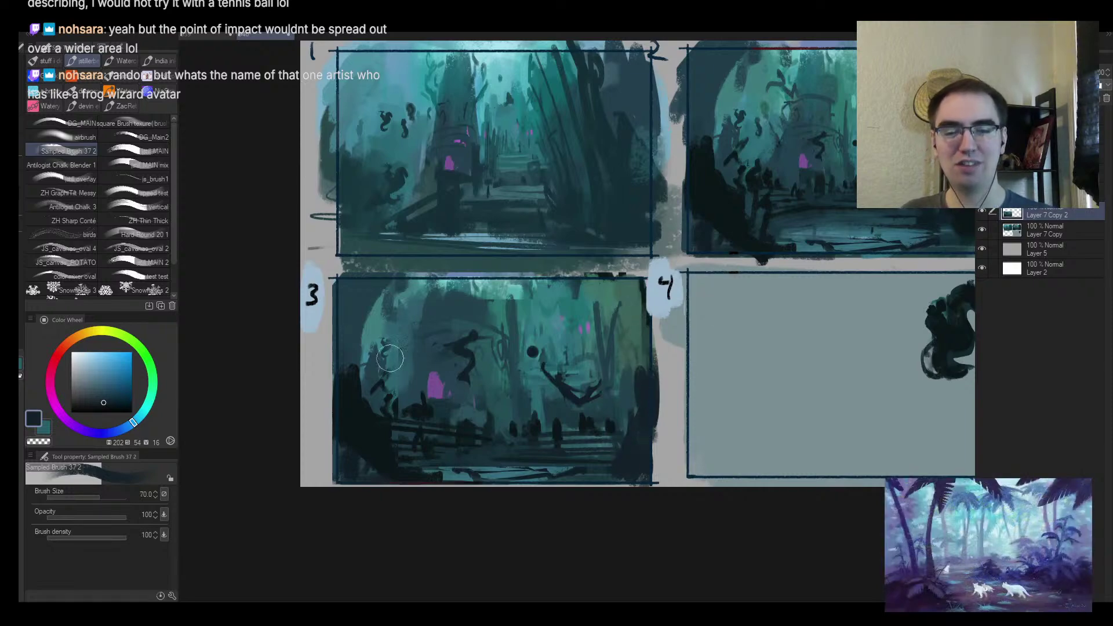
pyautogui.moveTo(365, 327); pyautogui.dragTo(353, 433)
pyautogui.press('[')
pyautogui.press('[')
pyautogui.press('[')
pyautogui.moveTo(376, 290); pyautogui.dragTo(359, 397)
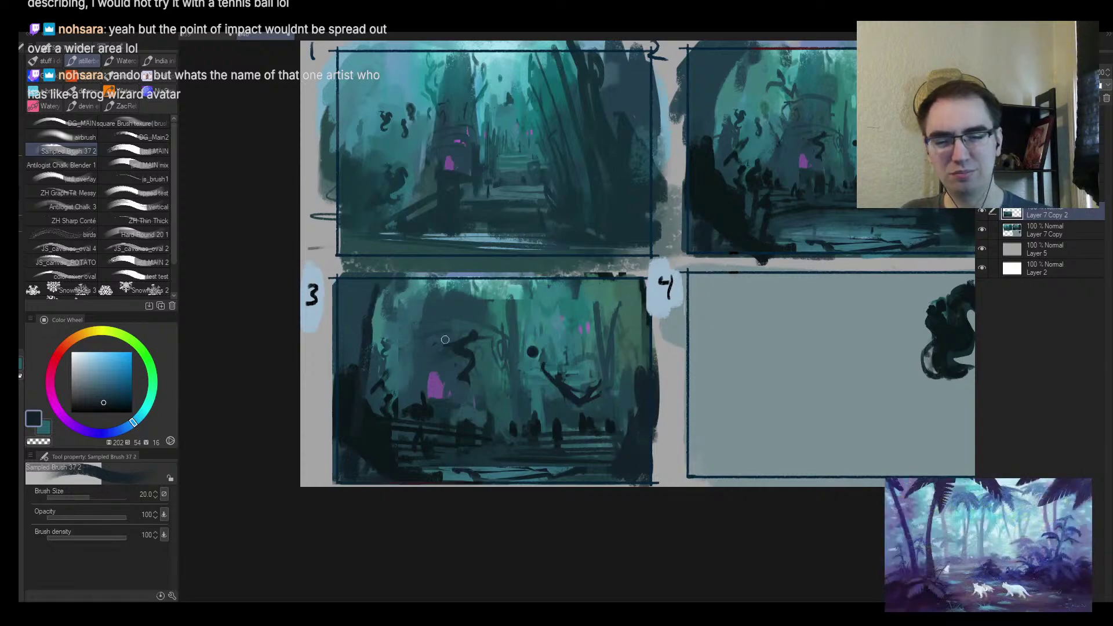
# Brush across the tower's upper part and cover its pink doorway with sampled muted blue, at brush size 30
pyautogui.moveTo(439, 316); pyautogui.dragTo(416, 303)
pyautogui.hotkey('alt', 'space')
pyautogui.moveTo(520, 323); pyautogui.dragTo(532, 300)
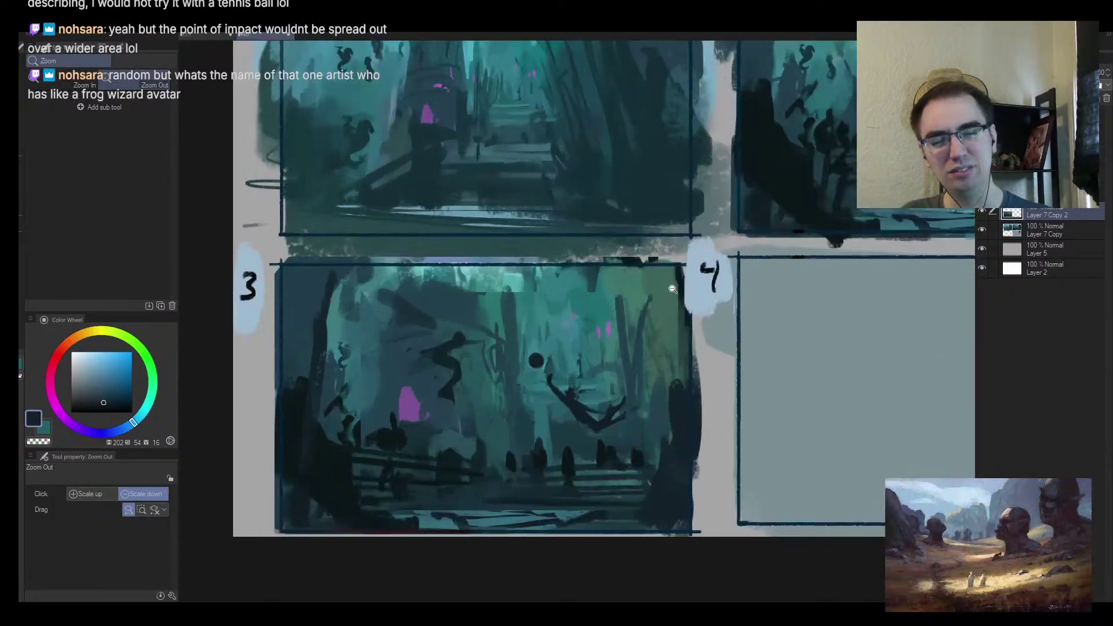
pyautogui.keyDown('alt'); pyautogui.click(392, 381); pyautogui.keyUp('alt')
pyautogui.moveTo(392, 383)
pyautogui.mouseDown()
pyautogui.moveTo(392, 398)
pyautogui.moveTo(414, 411)
pyautogui.mouseUp()
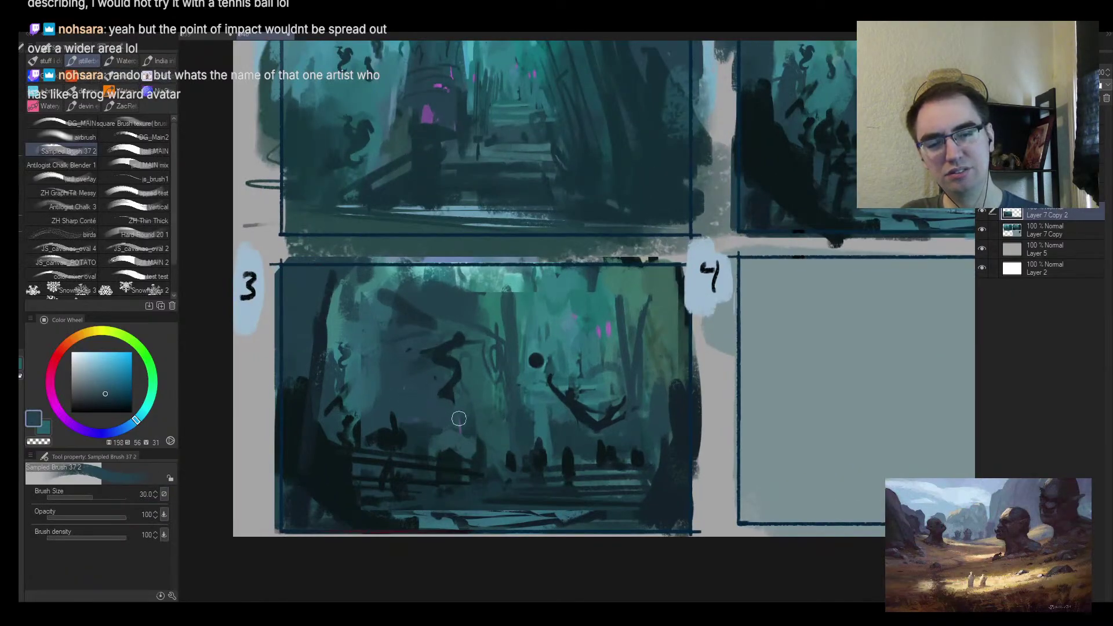
# Flip the canvas and dab sampled color over the seam at the top of the central trunks beside the tower
pyautogui.press('h')
pyautogui.press('space')
pyautogui.moveTo(723, 372); pyautogui.dragTo(582, 306)
pyautogui.hotkey('alt', 'space')
pyautogui.moveTo(643, 342)
pyautogui.mouseDown()
pyautogui.moveTo(656, 350)
pyautogui.moveTo(599, 341)
pyautogui.moveTo(586, 367)
pyautogui.moveTo(623, 194)
pyautogui.mouseUp()
pyautogui.keyDown('alt'); pyautogui.click(611, 371); pyautogui.keyUp('alt')
pyautogui.press('[')
# Touch up the leaping figure in front of the tower with sampled dark blue, at brush size 8
pyautogui.press('[')
pyautogui.hotkey('ctrl', 'z')
pyautogui.hotkey('alt', 'space')
pyautogui.press(']')
pyautogui.press(']')
pyautogui.keyDown('alt'); pyautogui.click(536, 223); pyautogui.keyUp('alt')
pyautogui.moveTo(536, 218)
pyautogui.mouseDown()
pyautogui.moveTo(539, 246)
pyautogui.moveTo(513, 213)
pyautogui.moveTo(538, 223)
pyautogui.mouseUp()
pyautogui.keyDown('alt'); pyautogui.click(533, 250); pyautogui.keyUp('alt')
pyautogui.press('[')
pyautogui.press('[')
pyautogui.press('[')
pyautogui.press('[')
pyautogui.keyDown('alt'); pyautogui.click(550, 270); pyautogui.keyUp('alt')
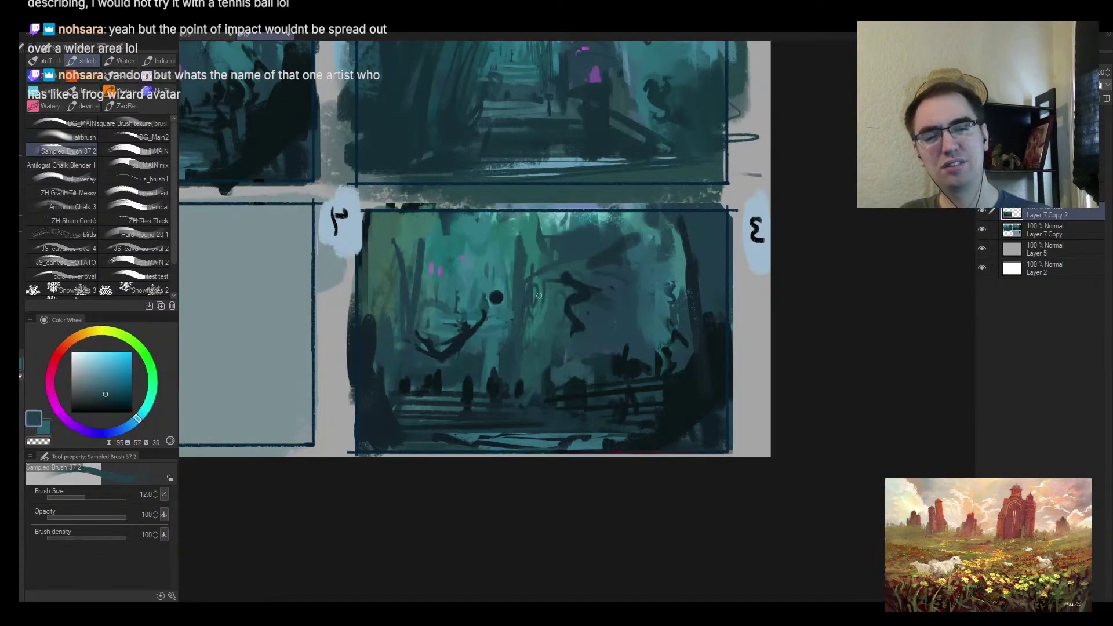
pyautogui.scroll(1, 554, 272)
pyautogui.press('[')
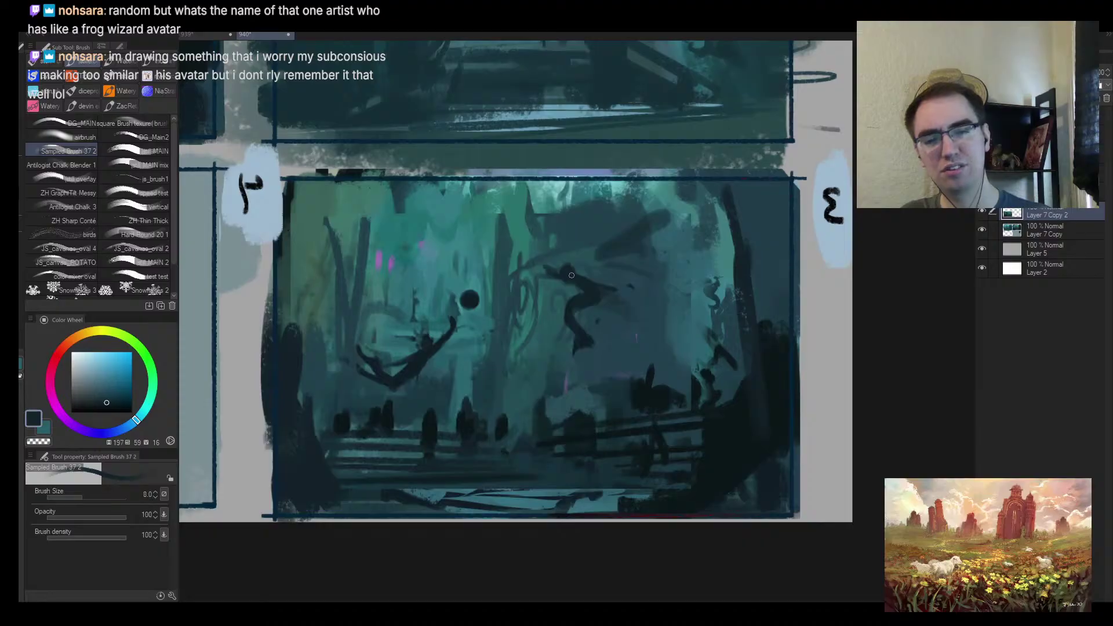
pyautogui.keyDown('ctrl'); pyautogui.keyDown('alt'); pyautogui.click(577, 248); pyautogui.keyUp('alt'); pyautogui.keyUp('ctrl')
pyautogui.scroll(1, 578, 245)
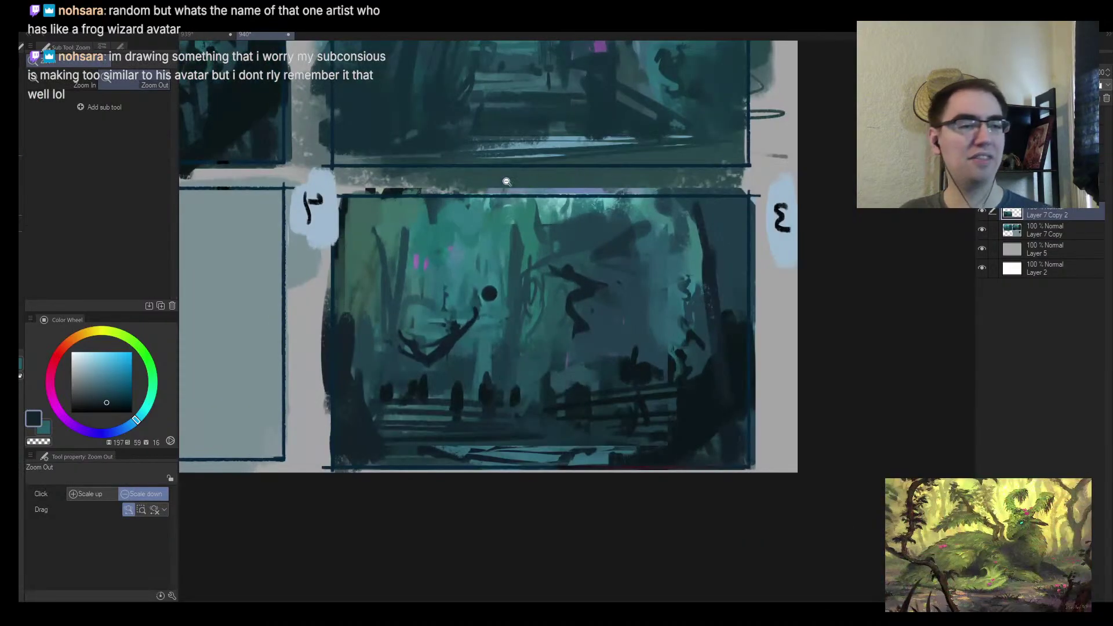
# Select the third frame with a rectangular selection, merge Layer 7 Copy 2 with Layer 7 Copy, and clear the selection
pyautogui.press('m')
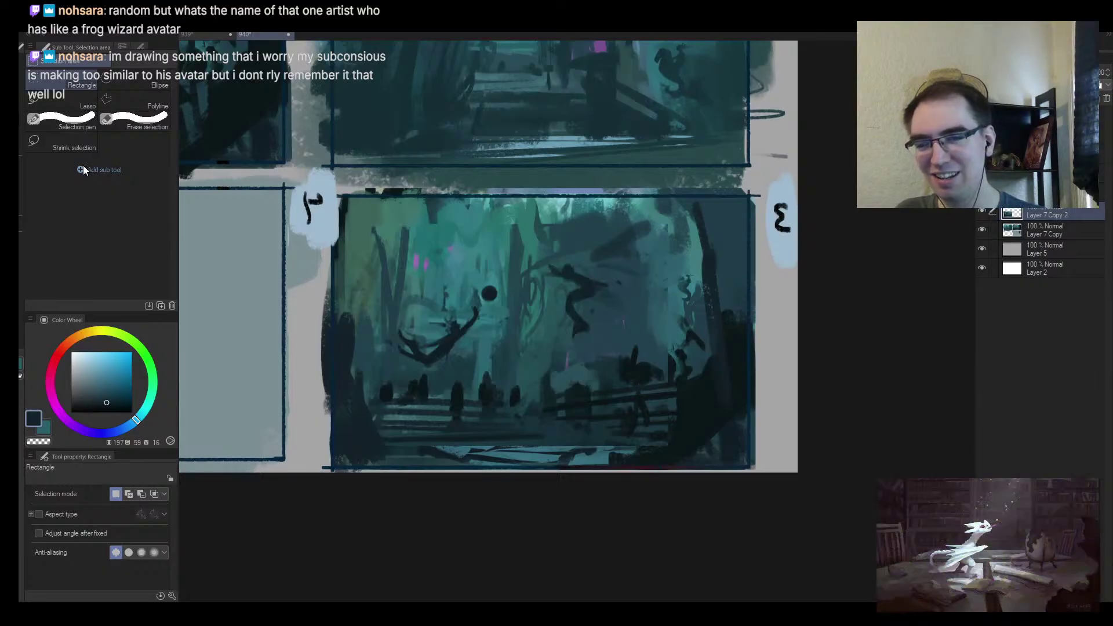
pyautogui.moveTo(334, 193); pyautogui.dragTo(748, 462)
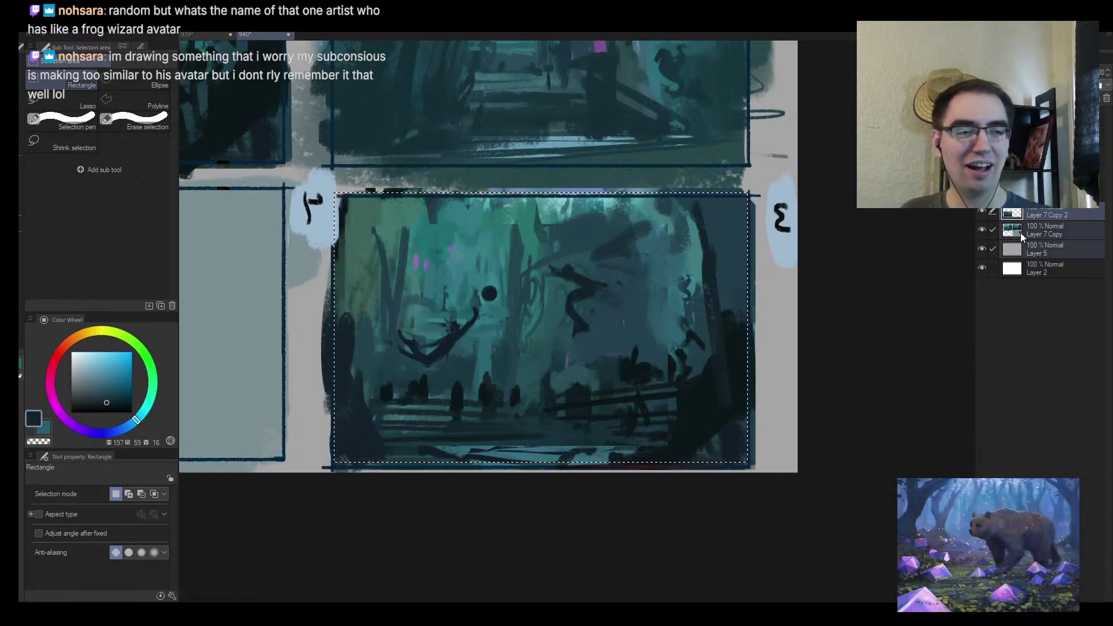
pyautogui.keyDown('shift'); pyautogui.click(1037, 228); pyautogui.keyUp('shift')
pyautogui.hotkey('shift', 'alt', 'e')
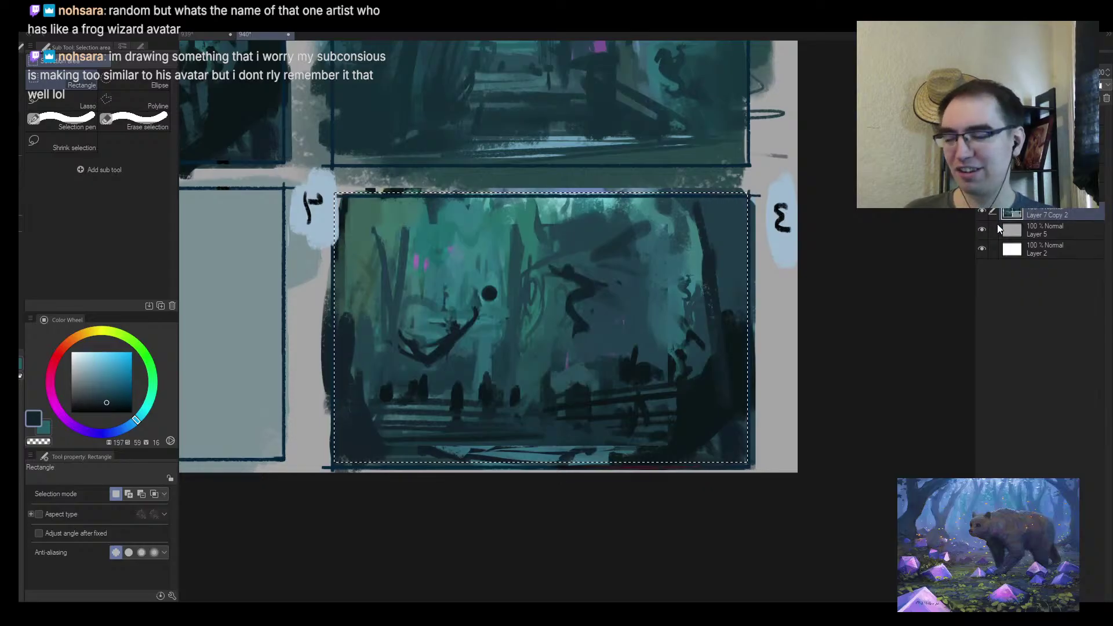
pyautogui.hotkey('ctrl', 'alt', 'space')
pyautogui.moveTo(573, 255)
pyautogui.mouseDown()
pyautogui.moveTo(547, 274)
pyautogui.moveTo(554, 251)
pyautogui.moveTo(580, 267)
pyautogui.mouseUp()
pyautogui.moveTo(601, 311); pyautogui.dragTo(420, 296)
pyautogui.hotkey('alt', 'space')
pyautogui.moveTo(546, 261); pyautogui.dragTo(571, 340)
pyautogui.hotkey('ctrl', 'z')
pyautogui.moveTo(383, 332); pyautogui.dragTo(419, 321)
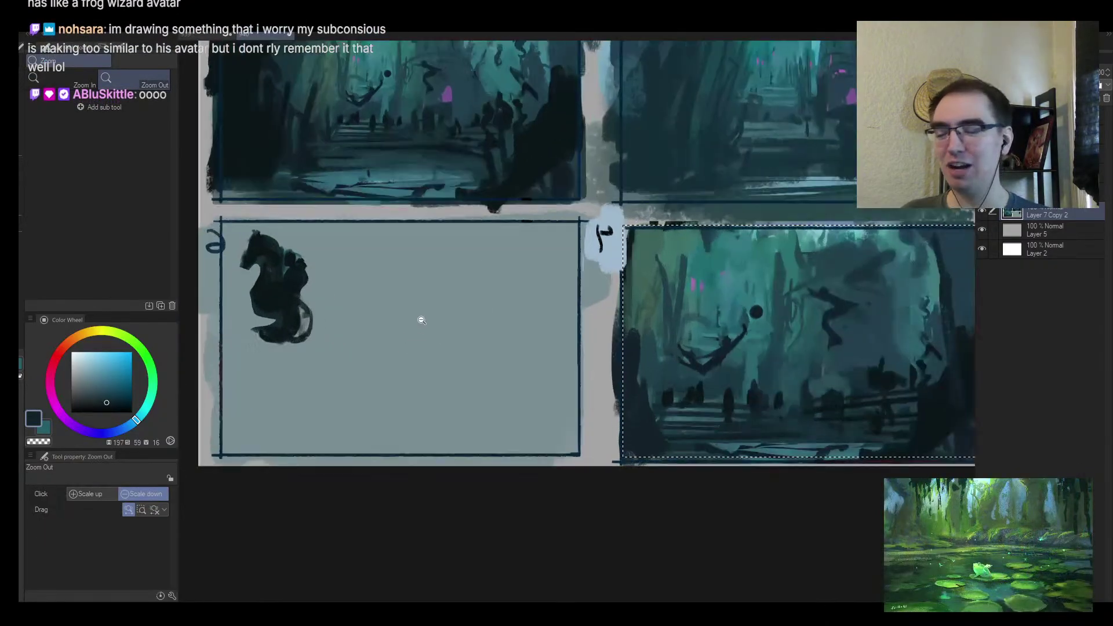
pyautogui.hotkey('ctrl', 'd')
pyautogui.scroll(2, 411, 328)
pyautogui.press('b')
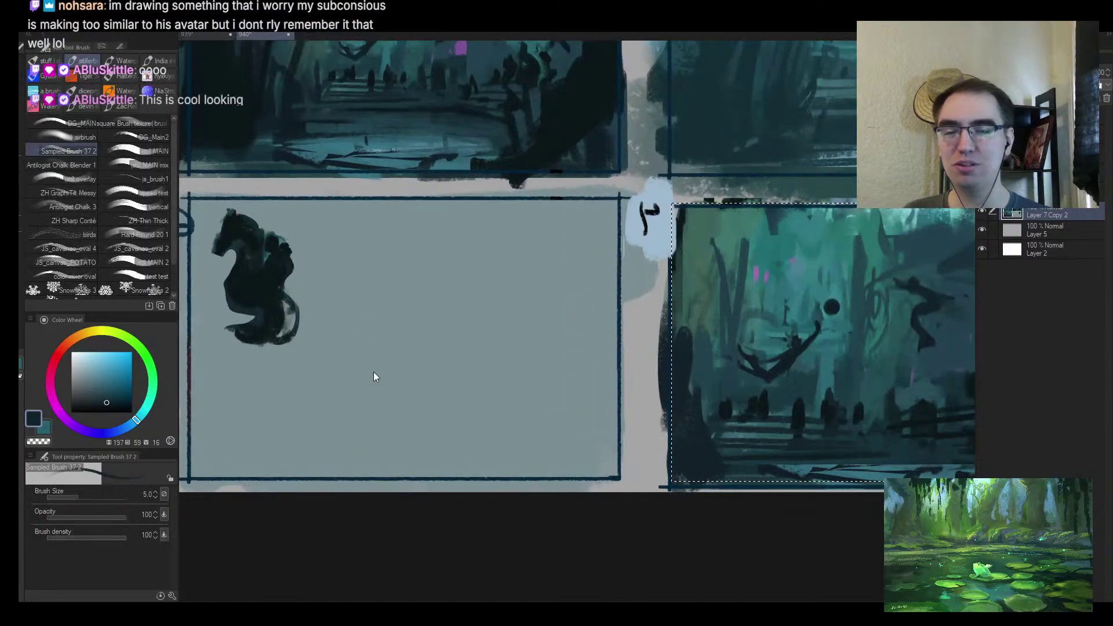
pyautogui.moveTo(394, 344); pyautogui.dragTo(395, 406)
pyautogui.hotkey('ctrl', 'z')
pyautogui.moveTo(381, 353); pyautogui.dragTo(378, 421)
pyautogui.hotkey('alt', 'space')
pyautogui.scroll(2, 385, 378)
pyautogui.hotkey('ctrl', 'z')
pyautogui.moveTo(381, 342); pyautogui.dragTo(395, 425)
pyautogui.hotkey('ctrl', 'z')
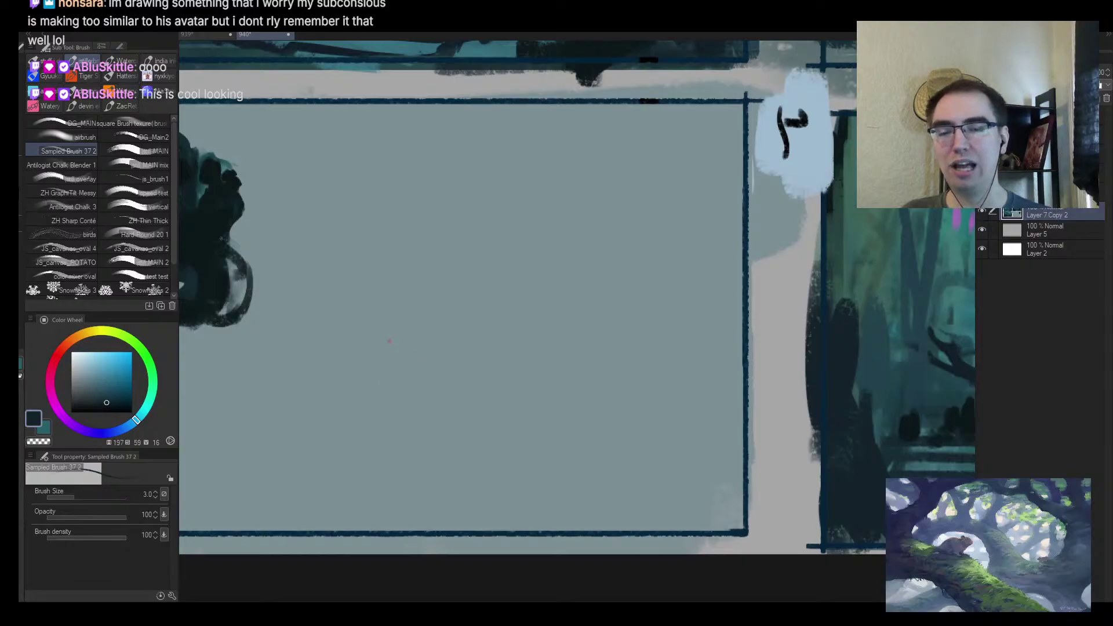
# Sketch a conical roof with an elliptical base and curved bands in the middle of the empty fourth frame
pyautogui.moveTo(465, 314); pyautogui.dragTo(399, 295)
pyautogui.press(']')
pyautogui.moveTo(446, 238); pyautogui.dragTo(558, 311)
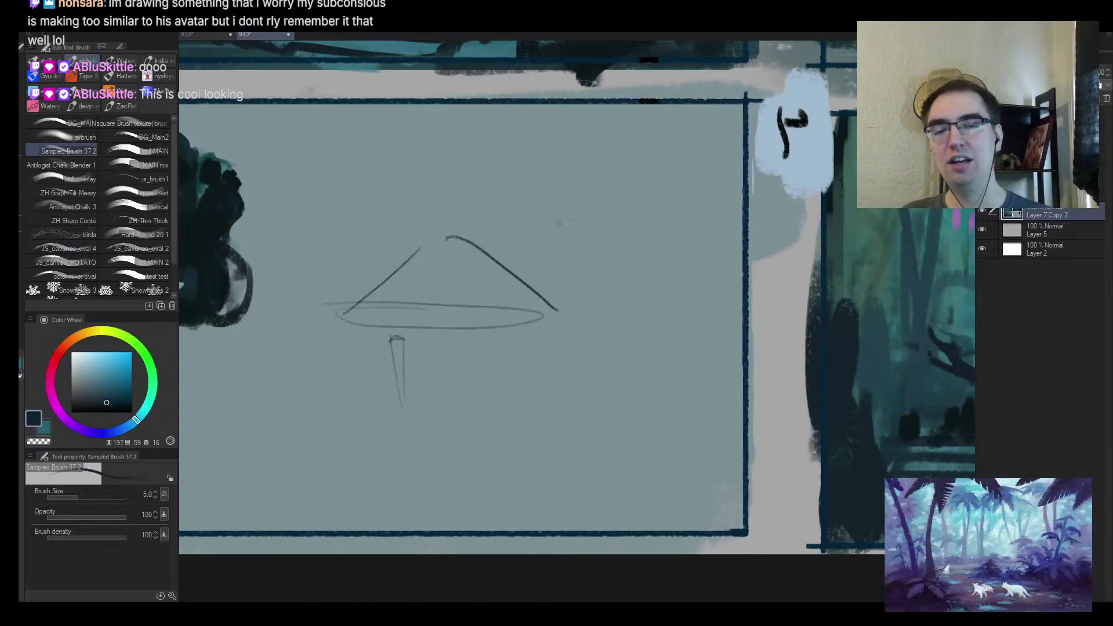
pyautogui.moveTo(385, 284); pyautogui.dragTo(556, 285)
pyautogui.press(']')
pyautogui.moveTo(415, 258); pyautogui.dragTo(494, 263)
pyautogui.moveTo(447, 237); pyautogui.dragTo(478, 238)
# Sketch a row of tall arches in thicker dark strokes beneath the conical roof
pyautogui.press(']')
pyautogui.moveTo(359, 346); pyautogui.dragTo(352, 479)
pyautogui.moveTo(433, 485); pyautogui.dragTo(477, 493)
pyautogui.press('[')
pyautogui.moveTo(559, 358)
pyautogui.mouseDown()
pyautogui.moveTo(546, 357)
pyautogui.moveTo(550, 493)
pyautogui.mouseUp()
pyautogui.press(']')
pyautogui.moveTo(387, 367)
pyautogui.mouseDown()
pyautogui.moveTo(391, 488)
pyautogui.moveTo(383, 527)
pyautogui.mouseUp()
# Add small dark marks beside and below the arches at brush size 10, undoing stray strokes
pyautogui.press(']')
pyautogui.moveTo(264, 473); pyautogui.dragTo(263, 495)
pyautogui.moveTo(249, 455); pyautogui.dragTo(244, 469)
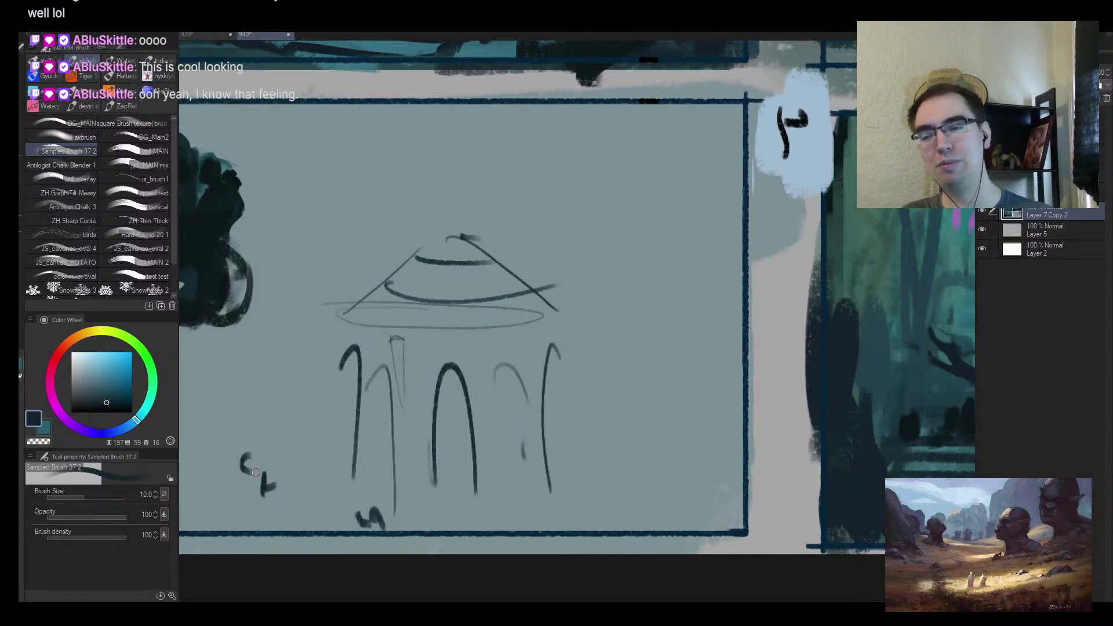
pyautogui.hotkey('ctrl', 'z')
pyautogui.hotkey('ctrl', 'z')
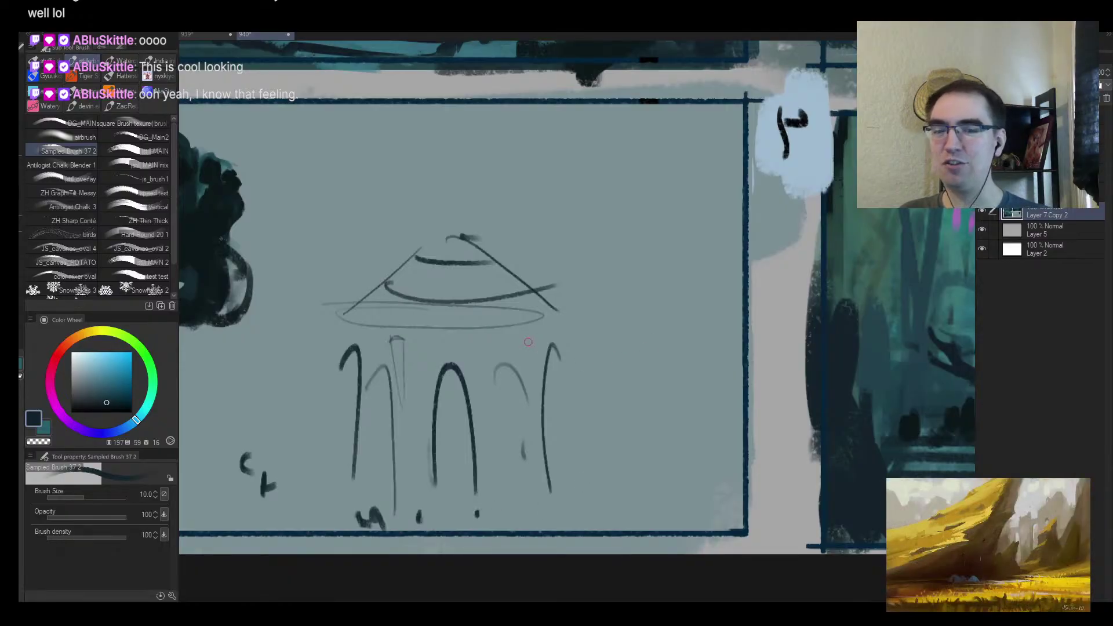
# Try steeper dark strokes across and above the conical roof, undoing the unwanted ones
pyautogui.moveTo(435, 213); pyautogui.dragTo(421, 283)
pyautogui.moveTo(394, 244); pyautogui.dragTo(437, 278)
pyautogui.hotkey('ctrl', 'z')
pyautogui.moveTo(338, 337); pyautogui.dragTo(429, 208)
pyautogui.hotkey('ctrl', 'z')
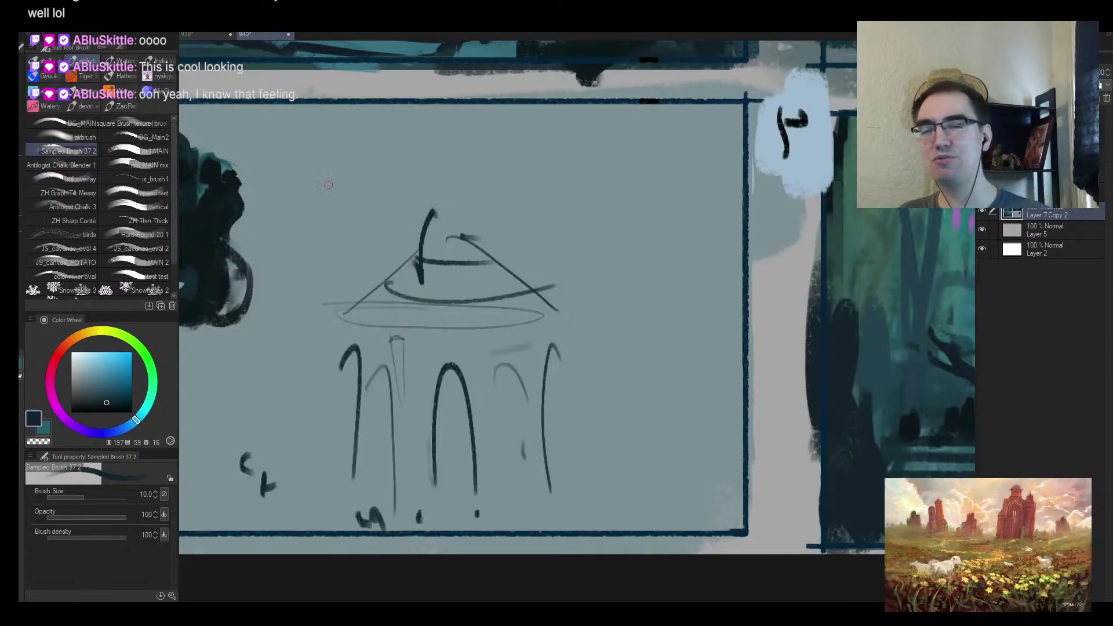
pyautogui.moveTo(319, 190); pyautogui.dragTo(377, 197)
pyautogui.hotkey('ctrl', 'z')
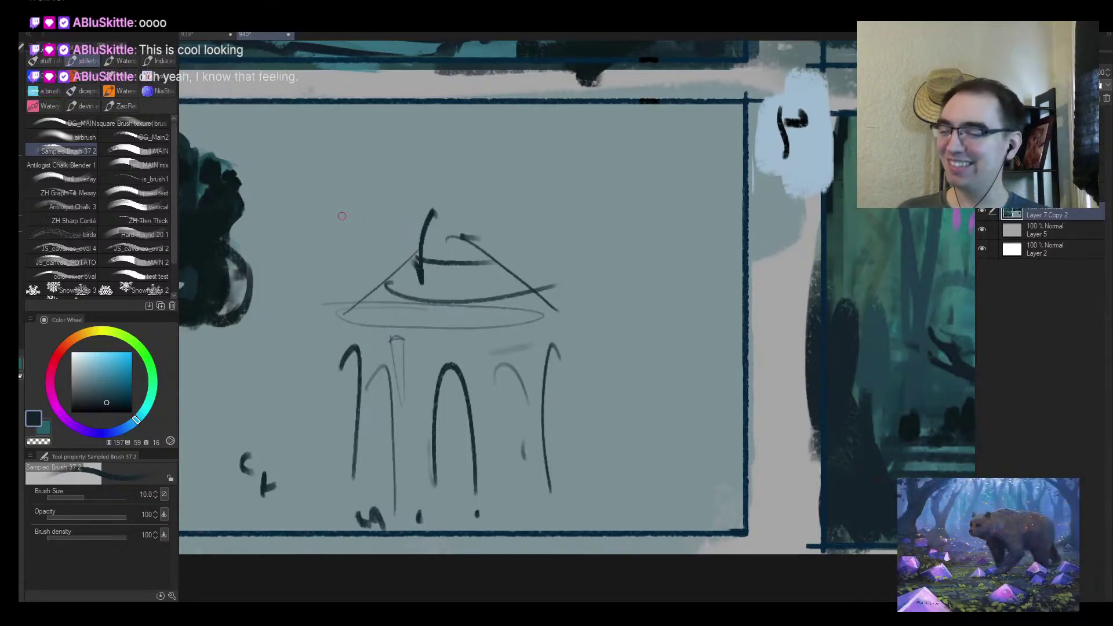
# Paint over the building sketch and dark shapes in the fourth frame with sampled gray-blue background color, at brush size 100
pyautogui.moveTo(578, 460)
pyautogui.mouseDown()
pyautogui.moveTo(554, 459)
pyautogui.moveTo(589, 449)
pyautogui.moveTo(608, 398)
pyautogui.mouseUp()
pyautogui.keyDown('alt'); pyautogui.click(501, 345); pyautogui.keyUp('alt')
pyautogui.press(']')
pyautogui.press(']')
pyautogui.press(']')
pyautogui.press(']')
pyautogui.press(']')
pyautogui.press(']')
pyautogui.press(']')
pyautogui.press(']')
pyautogui.press(']')
pyautogui.press(']')
pyautogui.moveTo(490, 371)
pyautogui.mouseDown()
pyautogui.moveTo(433, 474)
pyautogui.moveTo(524, 401)
pyautogui.moveTo(562, 461)
pyautogui.moveTo(576, 385)
pyautogui.moveTo(452, 409)
pyautogui.moveTo(364, 317)
pyautogui.mouseUp()
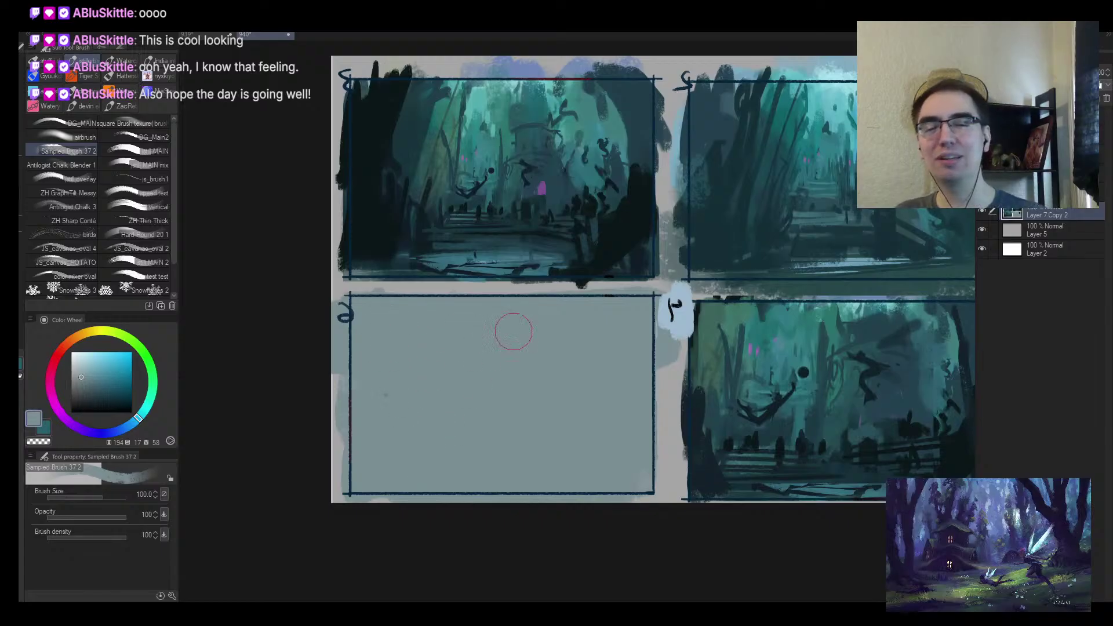
pyautogui.hotkey('alt', 'space')
pyautogui.moveTo(621, 387); pyautogui.dragTo(600, 391)
pyautogui.moveTo(635, 393); pyautogui.dragTo(543, 344)
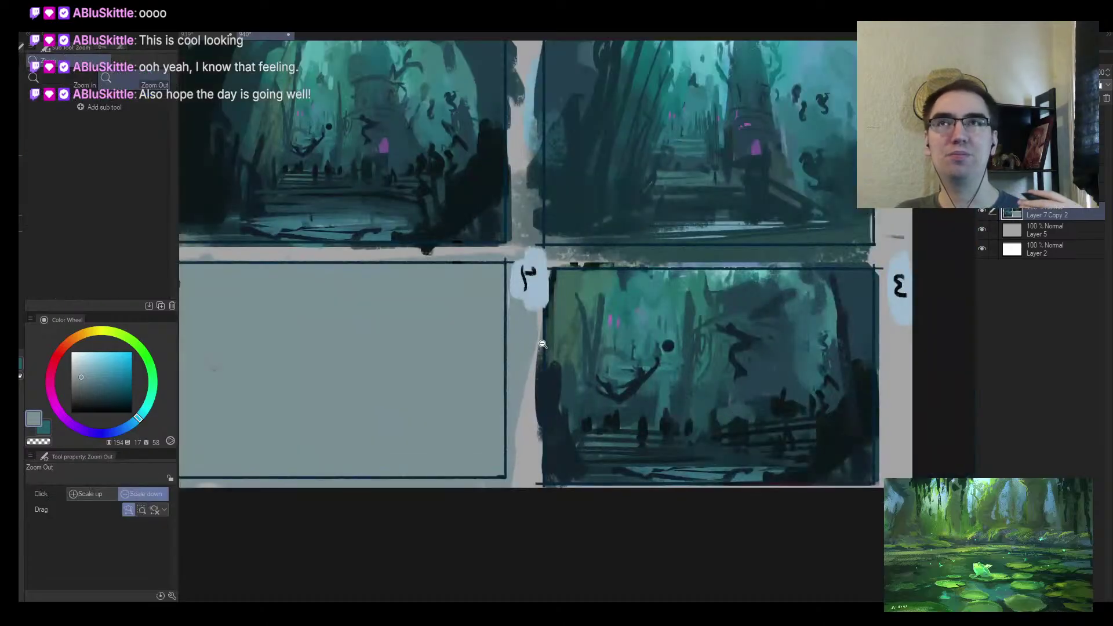
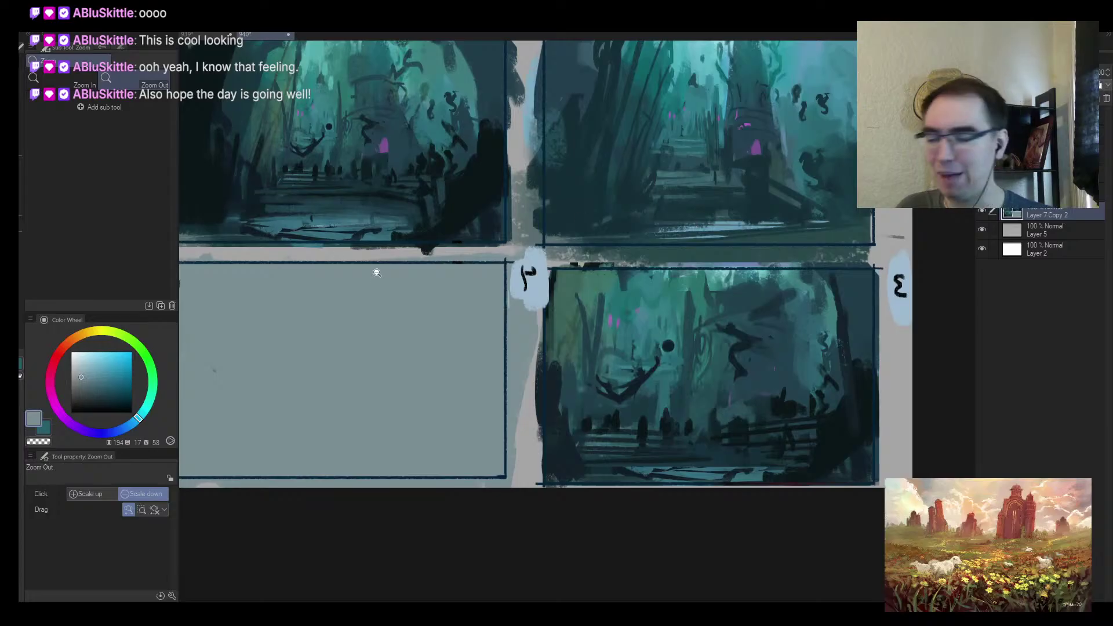
# Save the file, select the artwork inside frame 3 with a rectangle, and copy it onto a new layer
pyautogui.click(21, 118)
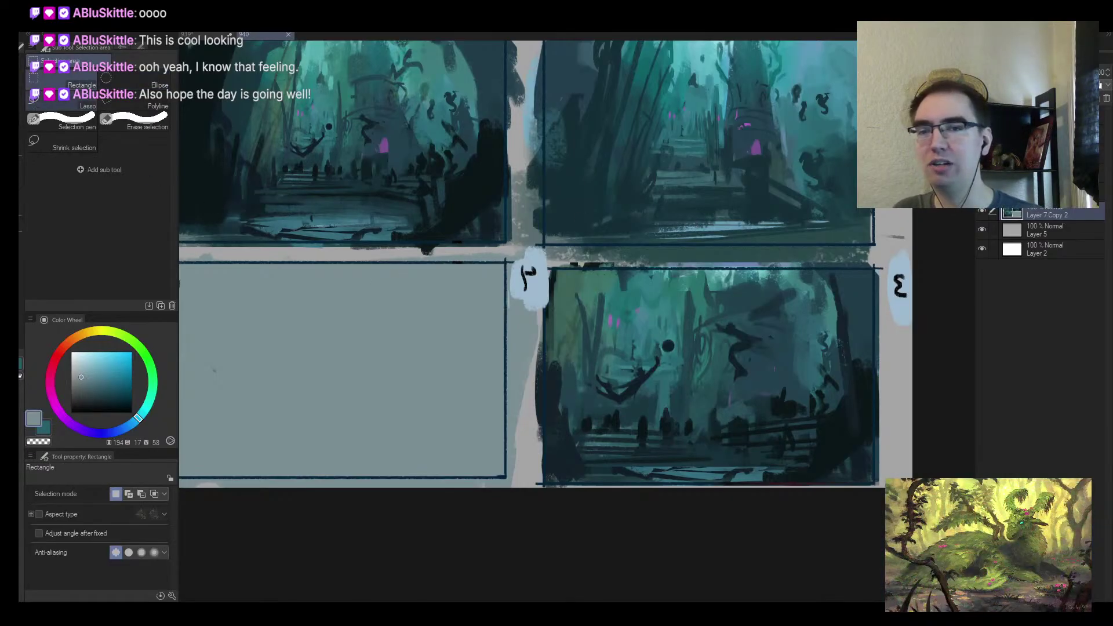
pyautogui.press('/')
pyautogui.hotkey('ctrl', 's')
pyautogui.moveTo(615, 291); pyautogui.dragTo(368, 229)
pyautogui.press('m')
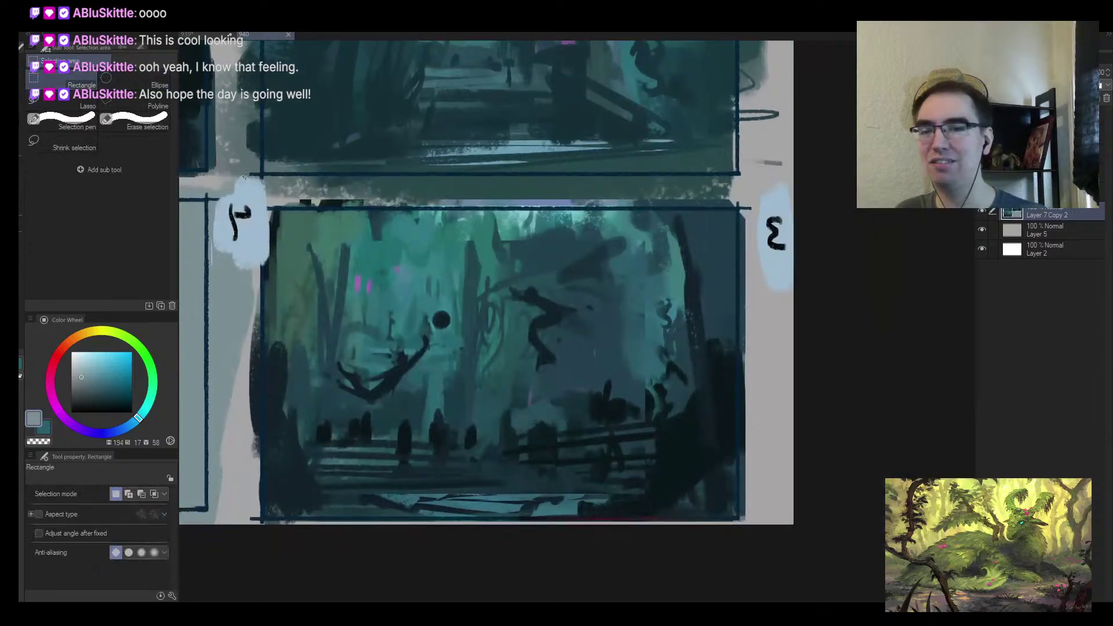
pyautogui.moveTo(270, 207)
pyautogui.mouseDown()
pyautogui.moveTo(504, 336)
pyautogui.moveTo(637, 458)
pyautogui.moveTo(738, 517)
pyautogui.mouseUp()
pyautogui.moveTo(739, 519); pyautogui.dragTo(739, 520)
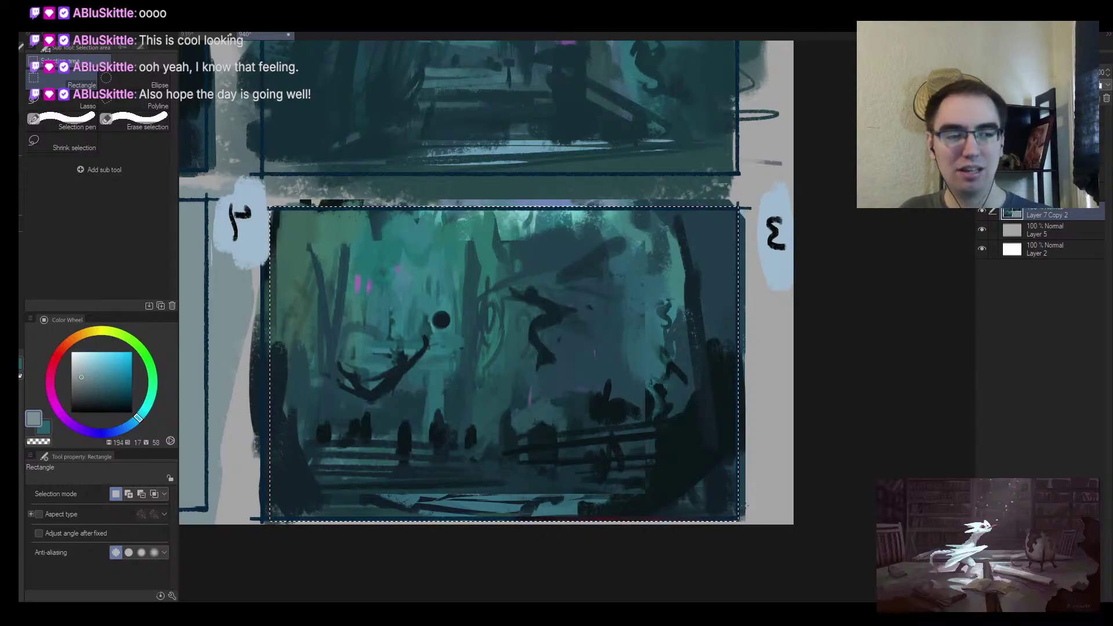
pyautogui.hotkey('ctrl', 'c')
pyautogui.hotkey('ctrl', 'v')
# Move the copied thumbnail over the empty fourth frame and scale it up until it nearly fills the canvas
pyautogui.moveTo(650, 427); pyautogui.dragTo(627, 414)
pyautogui.press('k')
pyautogui.moveTo(627, 412); pyautogui.dragTo(385, 414)
pyautogui.hotkey('ctrl', 't')
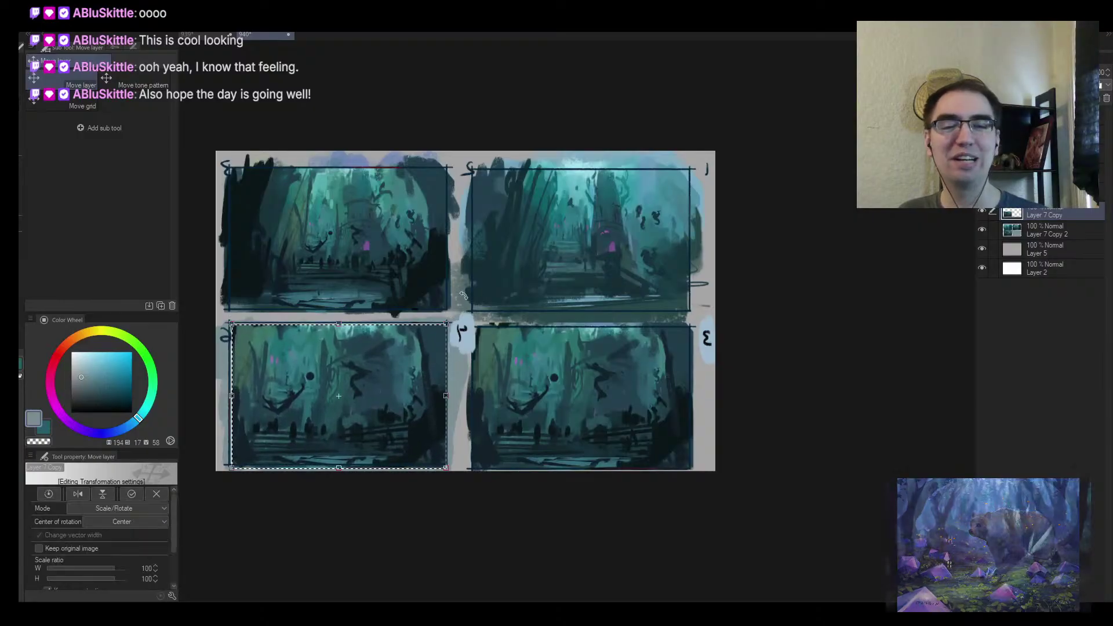
pyautogui.moveTo(679, 256); pyautogui.dragTo(695, 240)
pyautogui.press('Return')
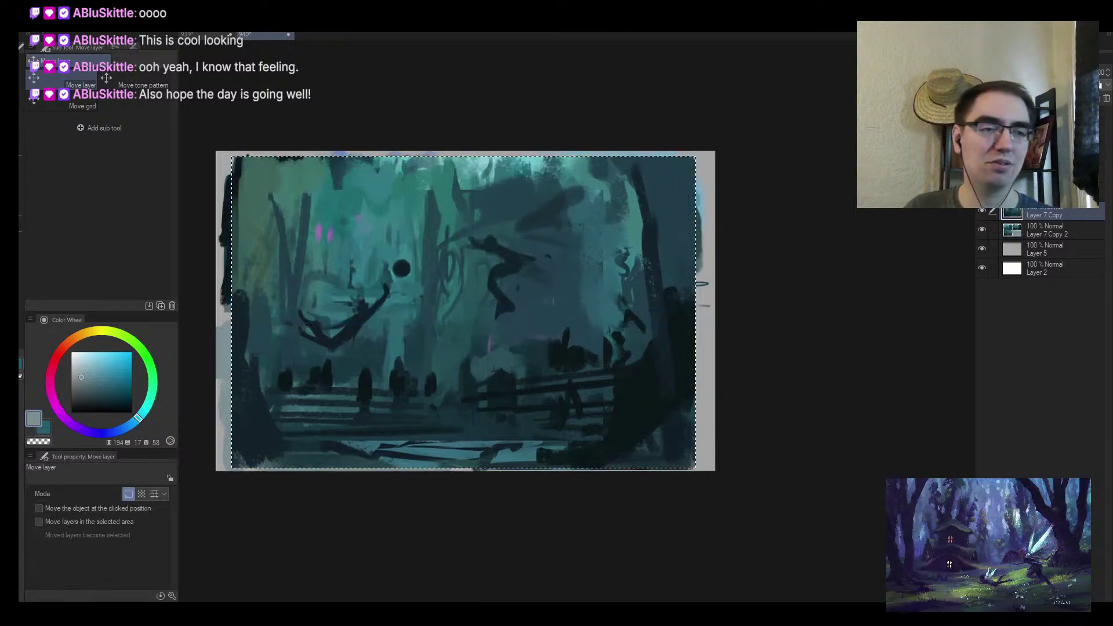
# Mirror the view and refine the outstretched arm of the curved floating figure with sampled dark blue in smaller strokes
pyautogui.press('/')
pyautogui.press('h')
pyautogui.moveTo(877, 268); pyautogui.dragTo(602, 265)
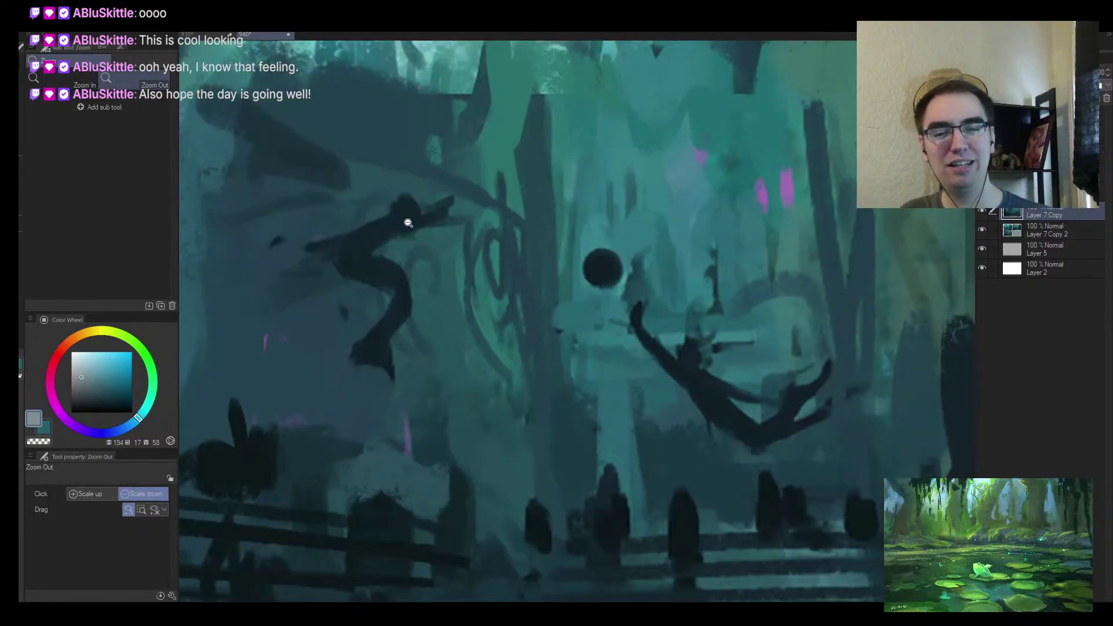
pyautogui.press('b')
pyautogui.keyDown('alt'); pyautogui.click(339, 242); pyautogui.keyUp('alt')
pyautogui.press('[')
pyautogui.press('[')
pyautogui.press('[')
pyautogui.press('[')
pyautogui.press('[')
pyautogui.press('[')
pyautogui.press('[')
pyautogui.press('[')
pyautogui.press('[')
pyautogui.press('[')
pyautogui.moveTo(317, 246)
pyautogui.mouseDown()
pyautogui.moveTo(280, 243)
pyautogui.moveTo(299, 267)
pyautogui.mouseUp()
pyautogui.press('/')
pyautogui.moveTo(382, 248); pyautogui.dragTo(409, 222)
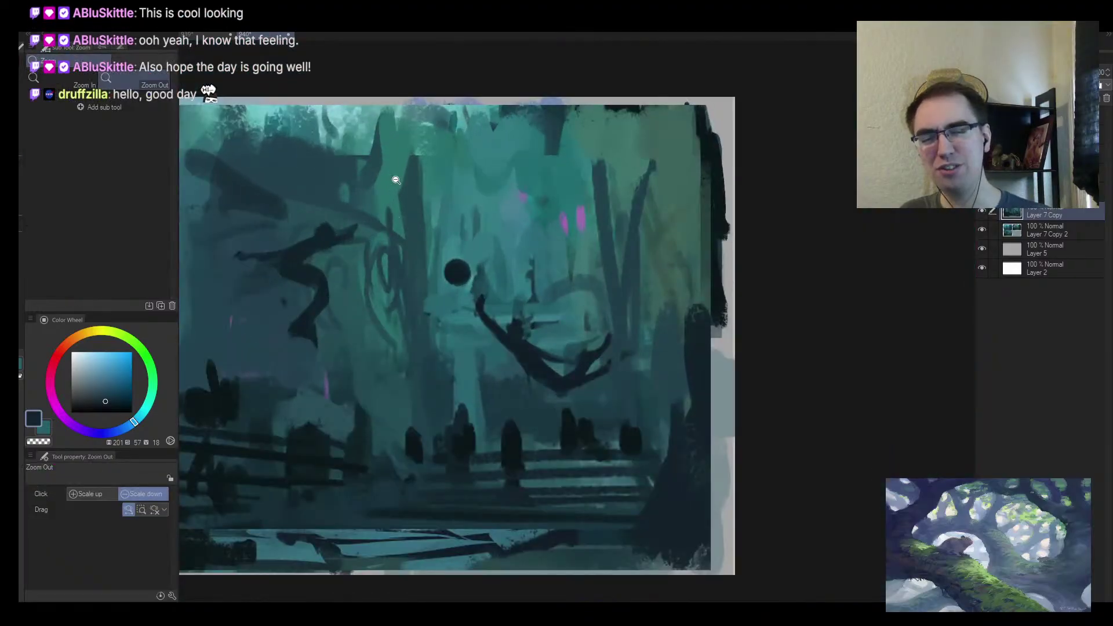
# Paint sampled teal background tones around the floating ball and trees at brush size 30
pyautogui.press('b')
pyautogui.keyDown('alt'); pyautogui.click(610, 243); pyautogui.keyUp('alt')
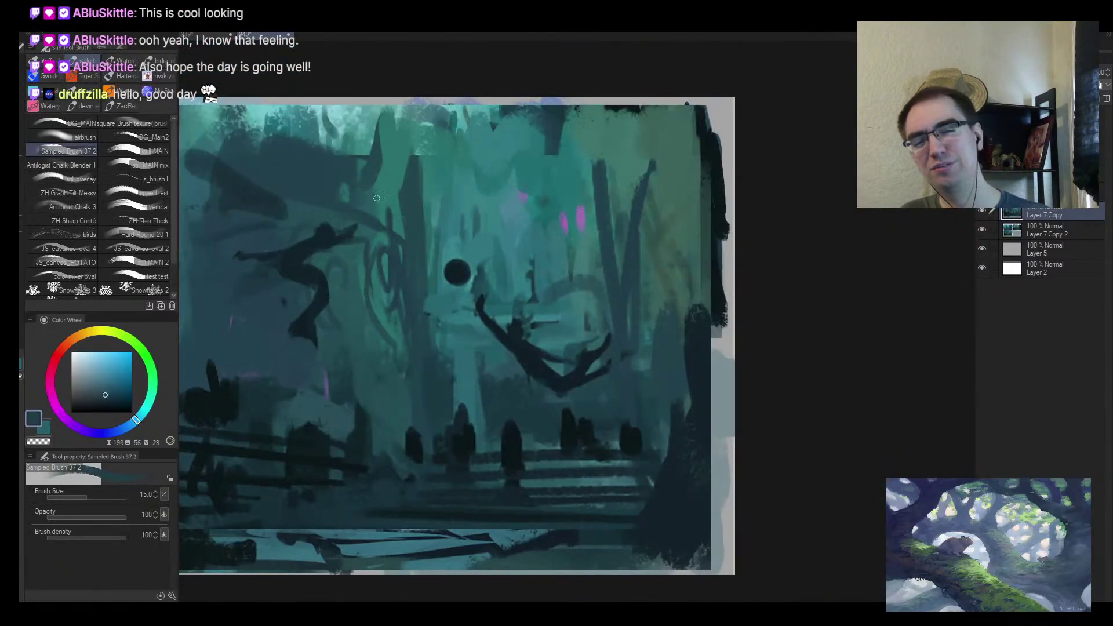
pyautogui.keyDown('alt'); pyautogui.click(495, 247); pyautogui.keyUp('alt')
pyautogui.press(']')
pyautogui.press(']')
pyautogui.press(']')
pyautogui.press(']')
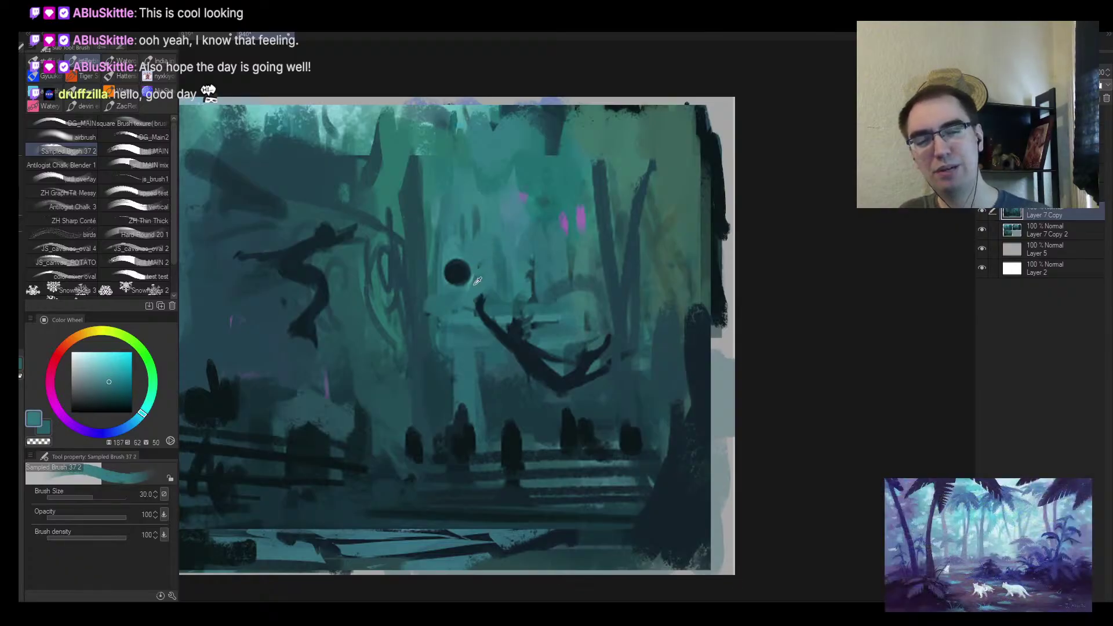
# Reshape the head and shoulders of the figure reaching for the ball, alternating sampled dark blue and teal at brush sizes 15 to 20
pyautogui.keyDown('alt'); pyautogui.click(486, 308); pyautogui.keyUp('alt')
pyautogui.press('[')
pyautogui.press('[')
pyautogui.press('[')
pyautogui.press('[')
pyautogui.press('[')
pyautogui.keyDown('alt'); pyautogui.click(536, 339); pyautogui.keyUp('alt')
pyautogui.keyDown('alt'); pyautogui.click(516, 337); pyautogui.keyUp('alt')
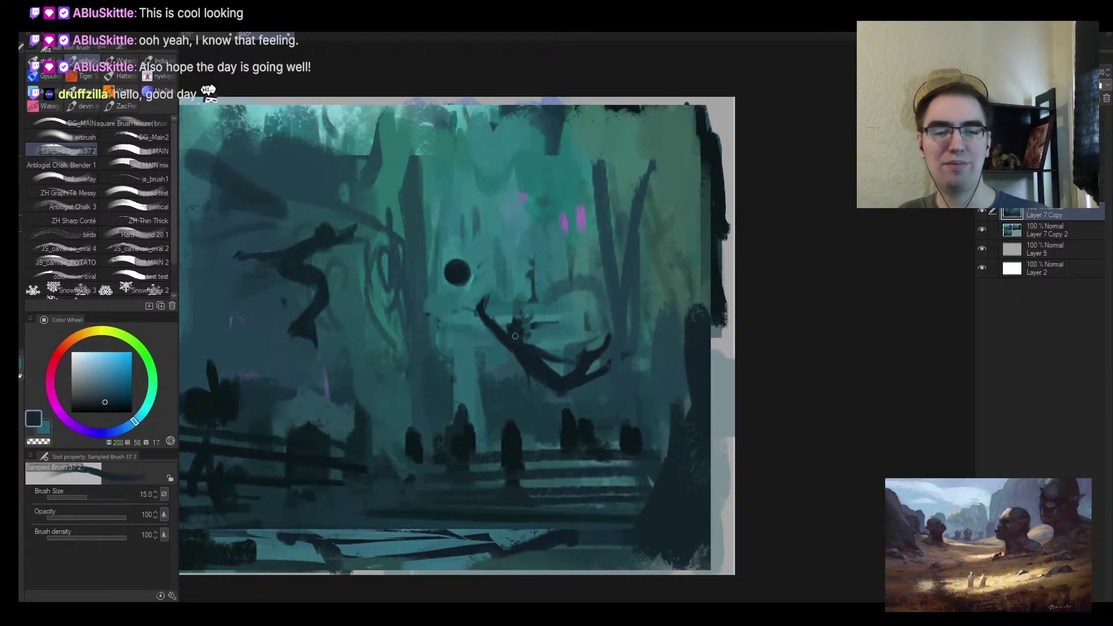
pyautogui.keyDown('alt'); pyautogui.click(537, 331); pyautogui.keyUp('alt')
pyautogui.press(']')
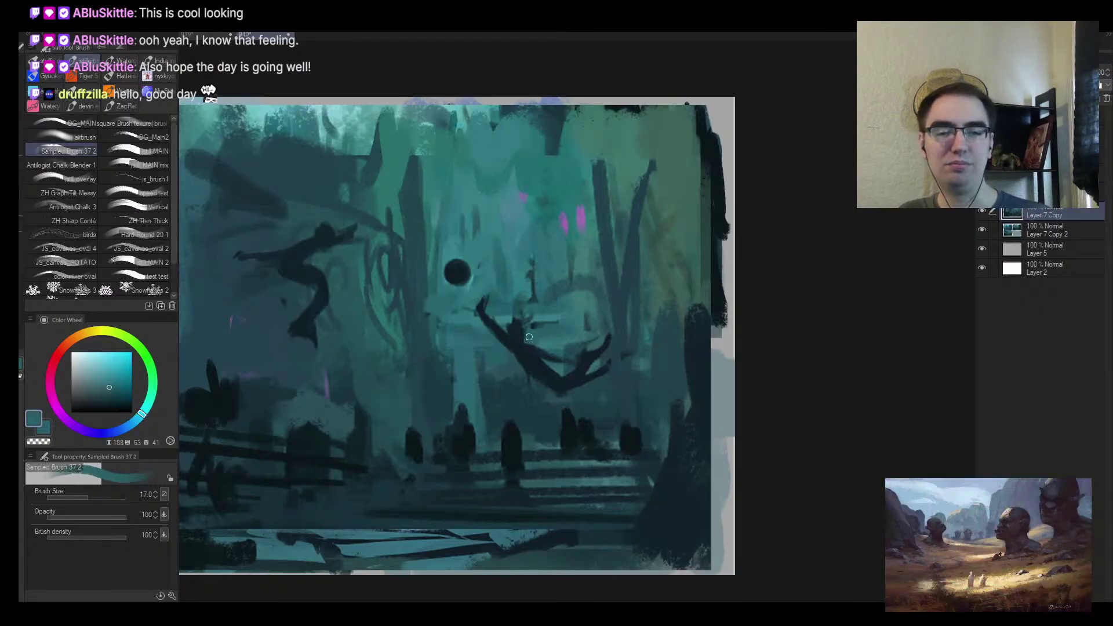
pyautogui.keyDown('alt'); pyautogui.click(518, 328); pyautogui.keyUp('alt')
pyautogui.click(521, 321)
pyautogui.keyDown('alt'); pyautogui.click(505, 331); pyautogui.keyUp('alt')
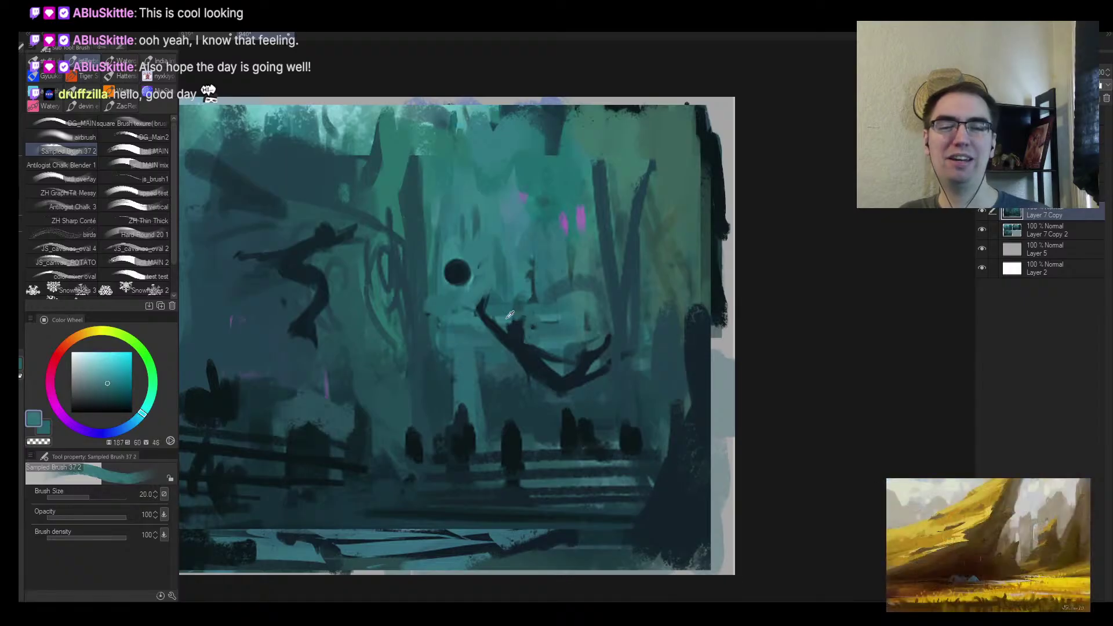
# Paint more dark onlooker silhouettes into the crowd above the railings beneath the curved floating figure
pyautogui.hotkey('alt', 'space')
pyautogui.moveTo(518, 324)
pyautogui.mouseDown()
pyautogui.moveTo(485, 357)
pyautogui.moveTo(533, 297)
pyautogui.moveTo(523, 308)
pyautogui.mouseUp()
pyautogui.keyDown('alt'); pyautogui.click(291, 403); pyautogui.keyUp('alt')
pyautogui.moveTo(296, 377)
pyautogui.mouseDown()
pyautogui.moveTo(293, 400)
pyautogui.moveTo(268, 395)
pyautogui.mouseUp()
pyautogui.press('[')
pyautogui.press('[')
pyautogui.press('[')
pyautogui.moveTo(302, 355); pyautogui.dragTo(295, 371)
# Soften and break up the dark crowd above the railings with sampled dark blue, enlarging the brush from 30 to 70
pyautogui.press('h')
pyautogui.moveTo(720, 337); pyautogui.dragTo(470, 332)
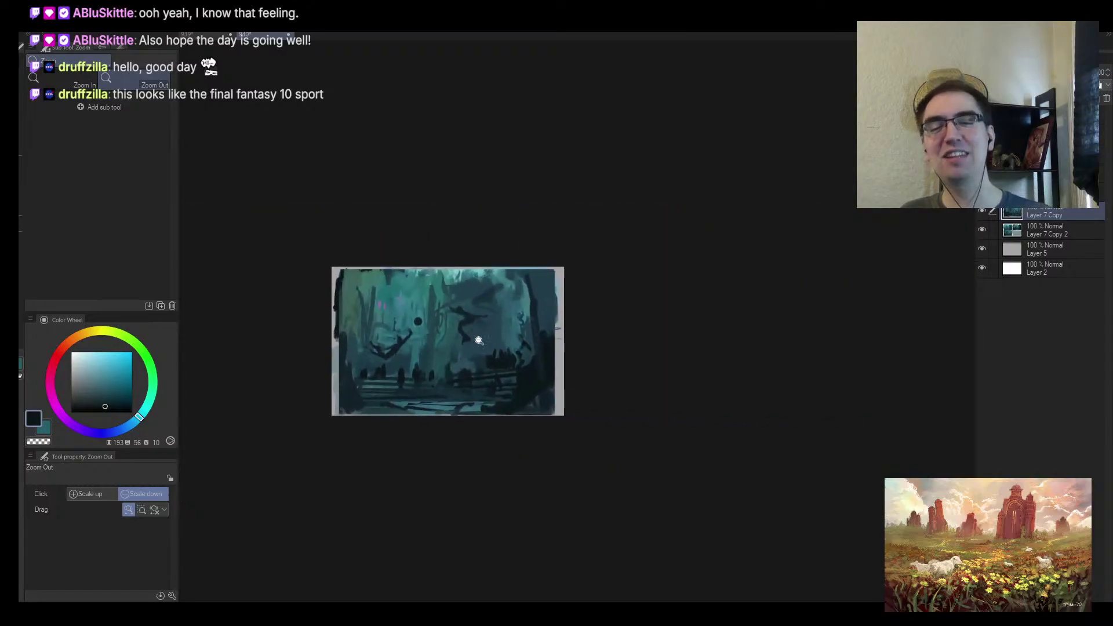
pyautogui.scroll(3, 487, 329)
pyautogui.scroll(2, 412, 375)
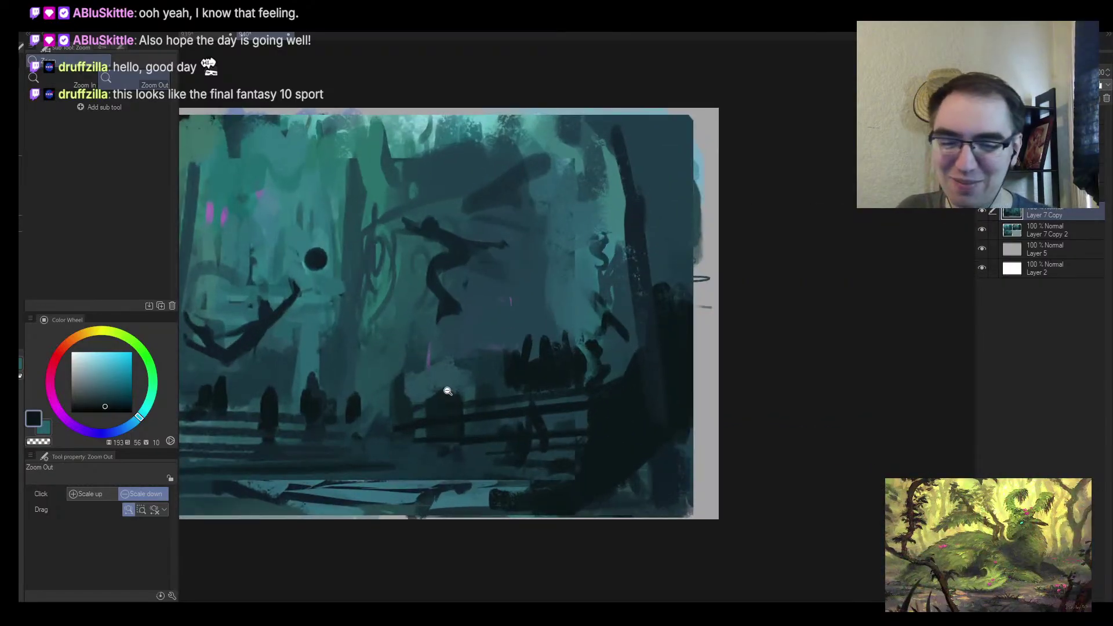
pyautogui.press('b')
pyautogui.keyDown('alt'); pyautogui.click(528, 346); pyautogui.keyUp('alt')
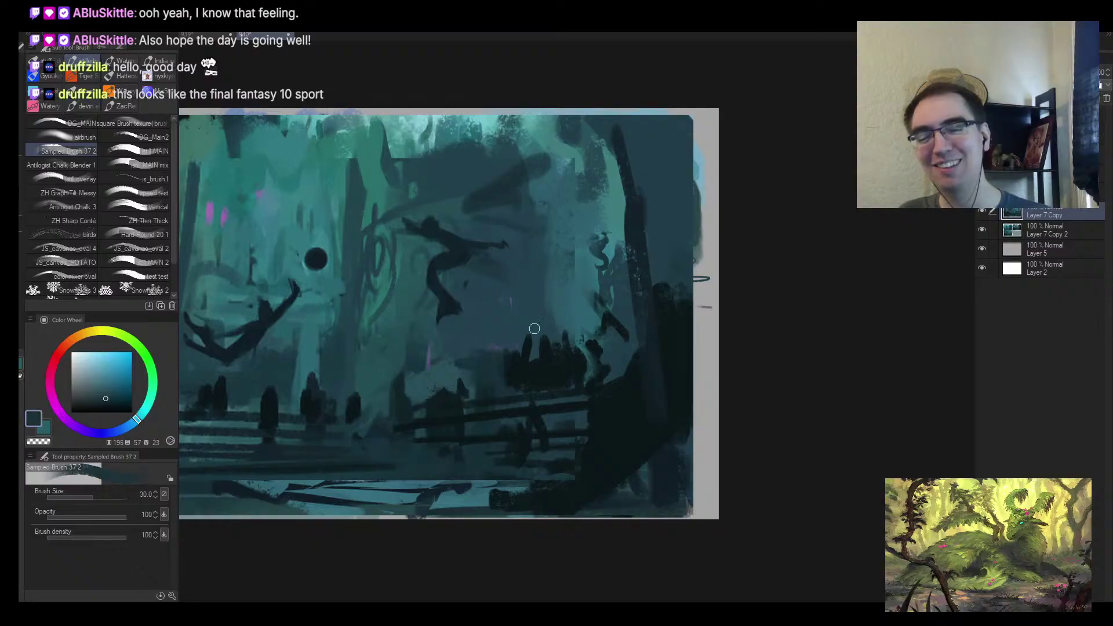
pyautogui.press(']')
pyautogui.keyDown('alt'); pyautogui.click(525, 346); pyautogui.keyUp('alt')
pyautogui.keyDown('alt'); pyautogui.click(506, 369); pyautogui.keyUp('alt')
pyautogui.press(']')
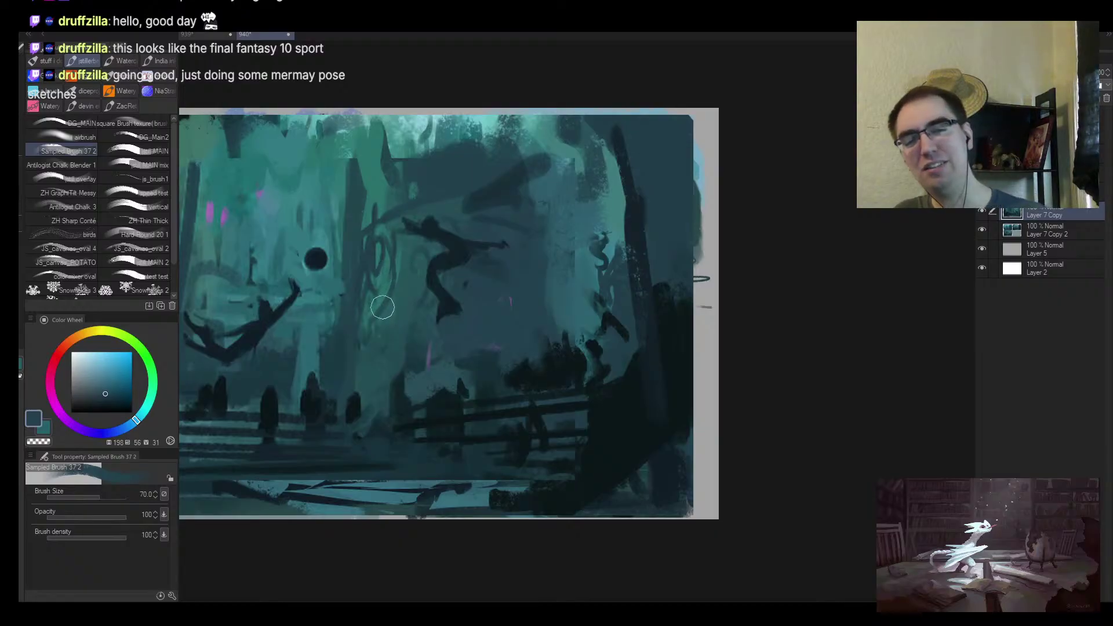
# Dab sampled purple accents among the onlookers above the railings at brush sizes 25 to 50
pyautogui.keyDown('alt'); pyautogui.click(430, 351); pyautogui.keyUp('alt')
pyautogui.press('[')
pyautogui.press('[')
pyautogui.press('[')
pyautogui.press('[')
pyautogui.press('[')
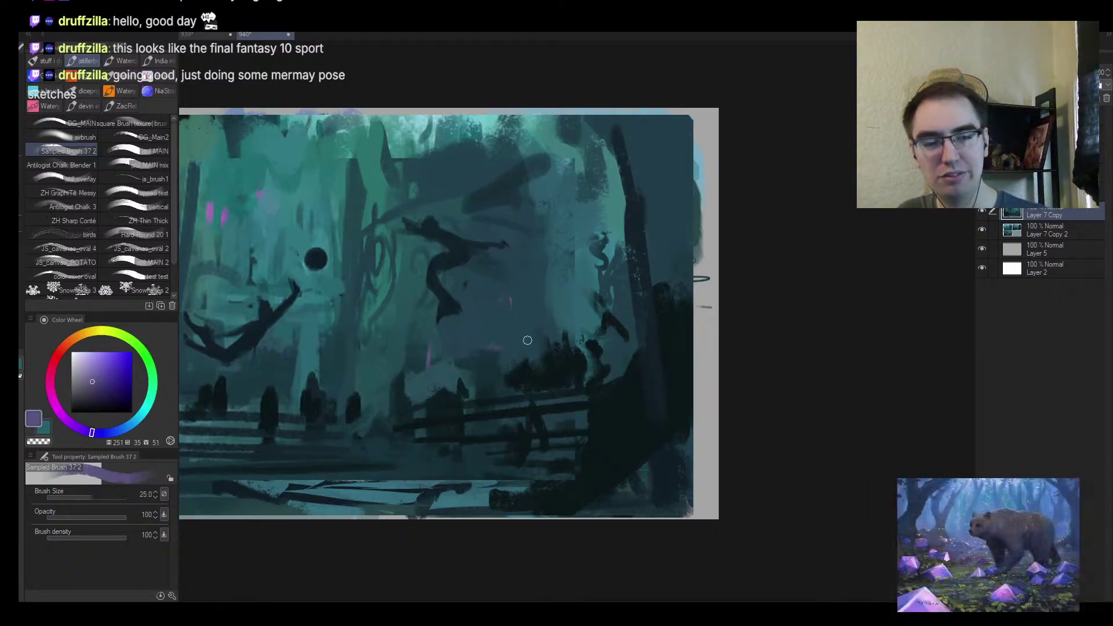
pyautogui.moveTo(546, 348); pyautogui.dragTo(535, 364)
pyautogui.press(']')
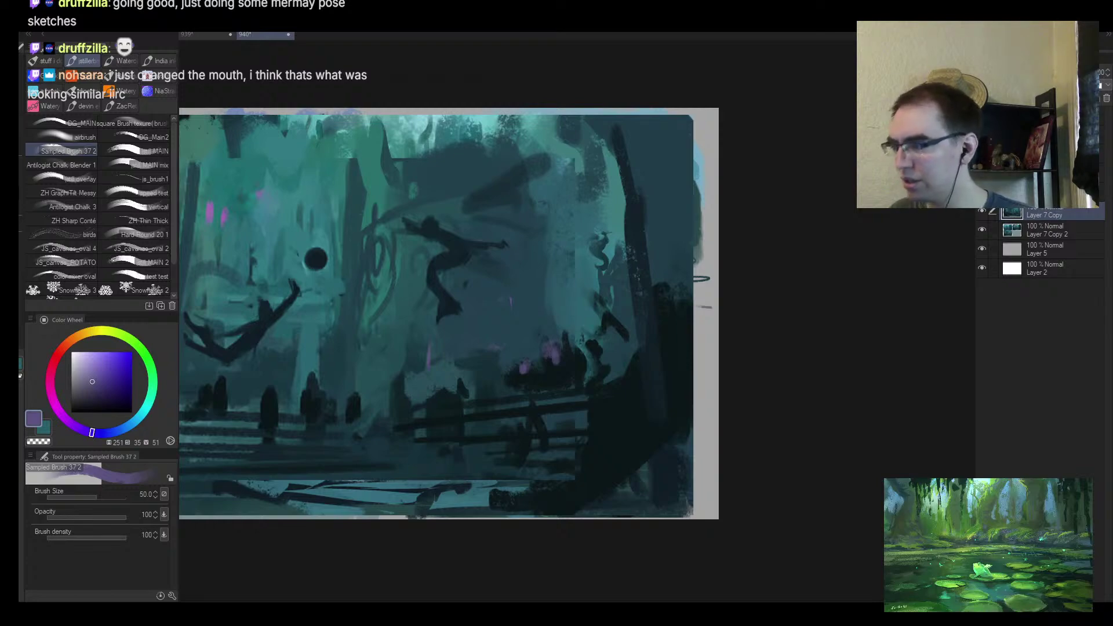
# Tint the torsos of both floating figures muted purple and shade the ball dark blue
pyautogui.hotkey('alt', 'space')
pyautogui.moveTo(555, 336); pyautogui.dragTo(566, 337)
pyautogui.click(413, 209)
pyautogui.keyDown('alt'); pyautogui.click(415, 205); pyautogui.keyUp('alt')
pyautogui.keyDown('alt'); pyautogui.click(406, 210); pyautogui.keyUp('alt')
pyautogui.keyDown('alt'); pyautogui.click(420, 216); pyautogui.keyUp('alt')
pyautogui.press('[')
pyautogui.press('[')
pyautogui.press('space')
pyautogui.moveTo(396, 205); pyautogui.dragTo(559, 253)
pyautogui.press(']')
pyautogui.moveTo(337, 382); pyautogui.dragTo(367, 340)
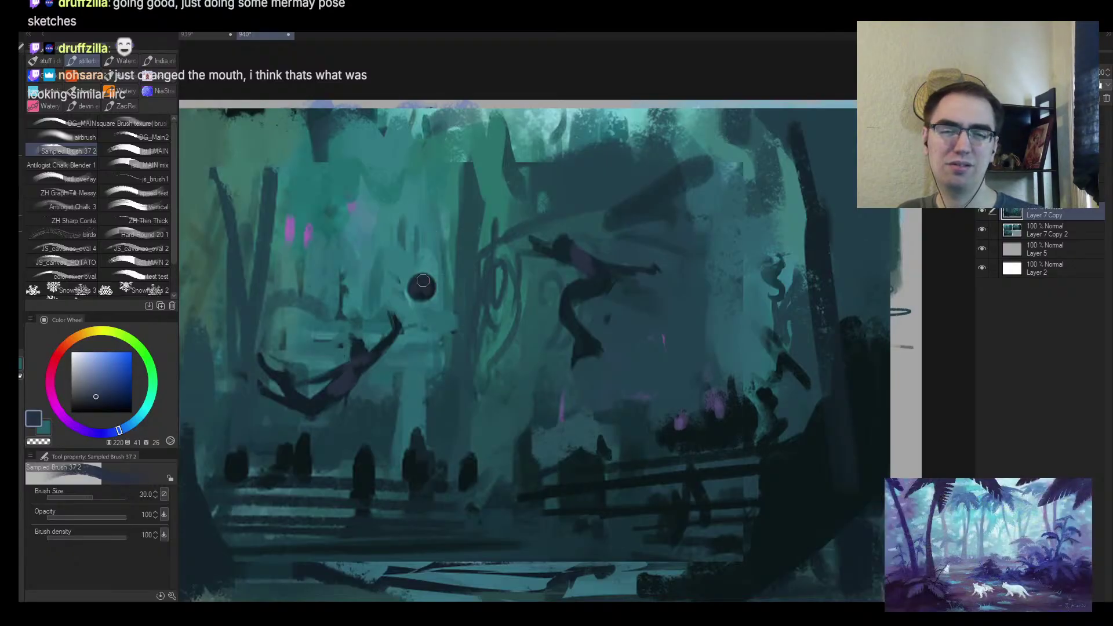
# Add sampled bright purple highlights to the ball and the curved figure's torso at brush sizes 25 and 17
pyautogui.keyDown('alt'); pyautogui.click(294, 227); pyautogui.keyUp('alt')
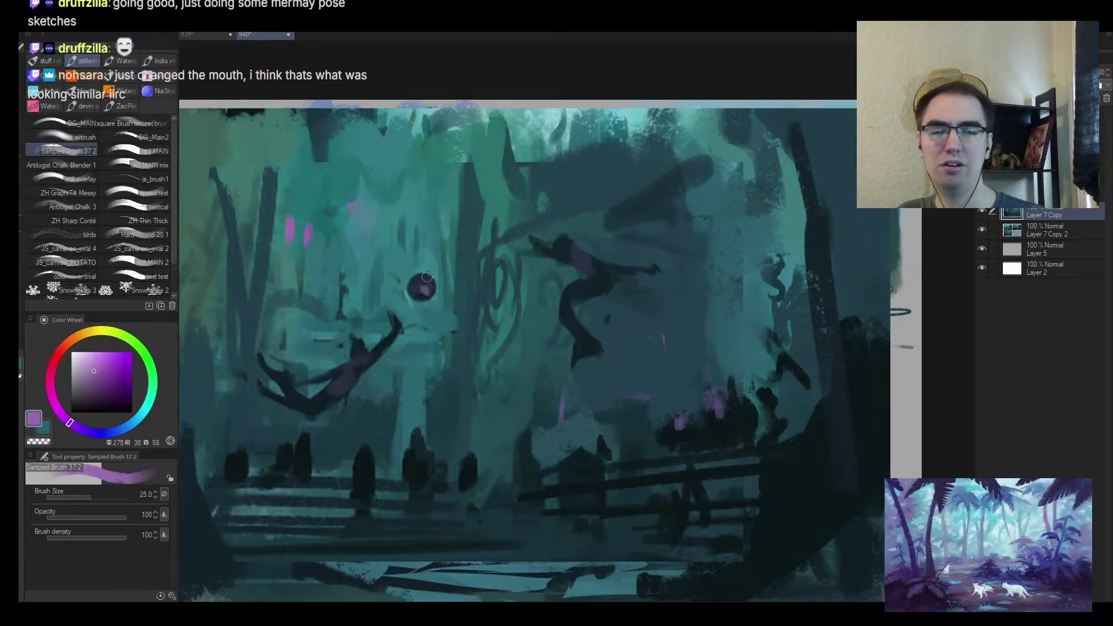
pyautogui.press('[')
pyautogui.press('[')
pyautogui.press('[')
pyautogui.moveTo(580, 257); pyautogui.dragTo(597, 261)
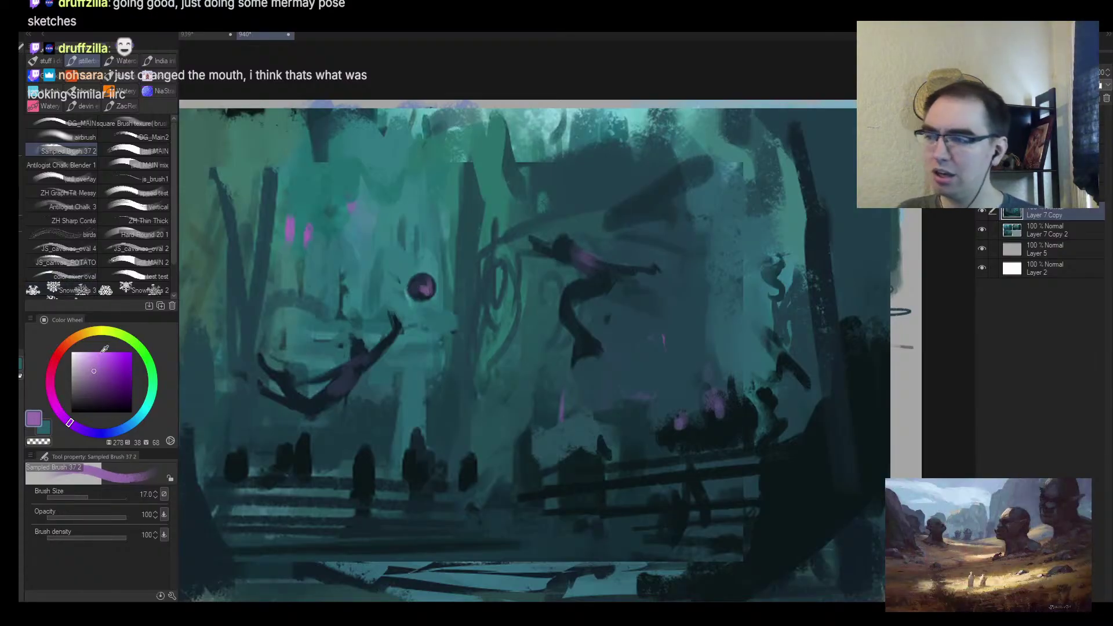
# Shift the color to magenta and paint it over both figures' torsos and the ball at brush sizes up to 40
pyautogui.click(99, 388)
pyautogui.click(52, 396)
pyautogui.click(111, 394)
pyautogui.press('[')
pyautogui.press(']')
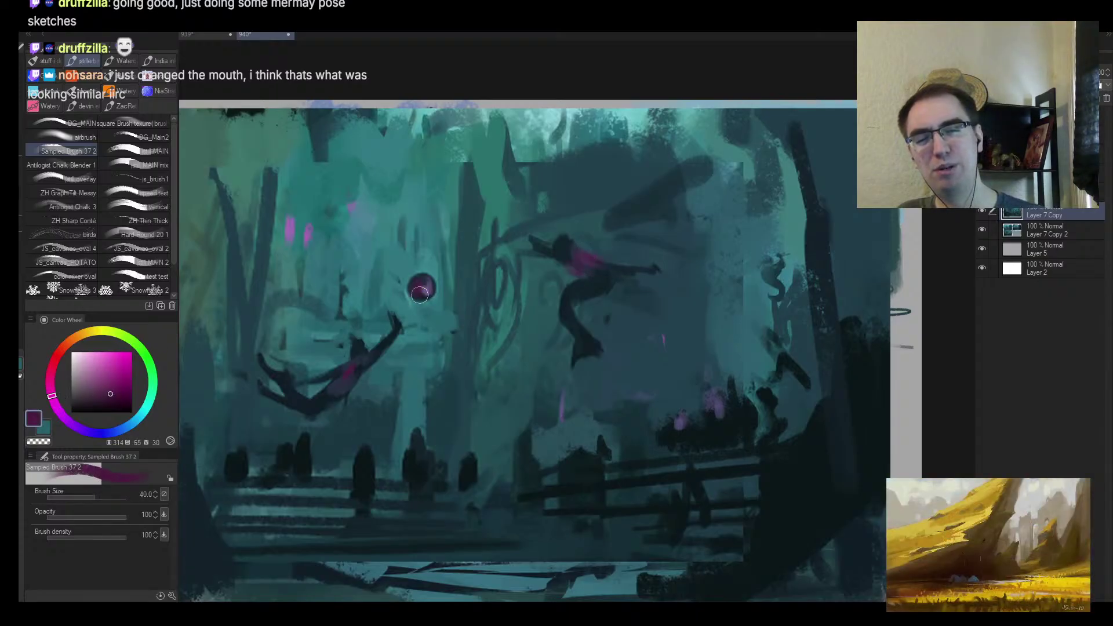
pyautogui.moveTo(340, 368); pyautogui.dragTo(317, 376)
# Blend sampled muted purple and gray-blue dabs into the crowd beneath the curved figure at brush size 40
pyautogui.hotkey('alt', 'space')
pyautogui.moveTo(477, 322); pyautogui.dragTo(635, 252)
pyautogui.moveTo(562, 331); pyautogui.dragTo(504, 291)
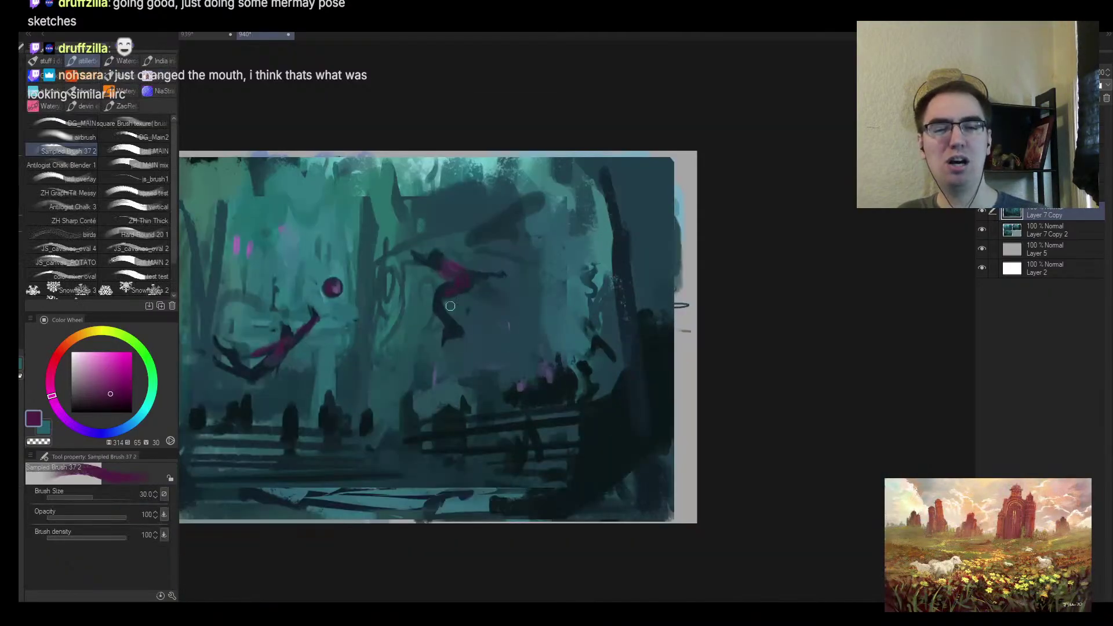
pyautogui.keyDown('alt'); pyautogui.click(547, 370); pyautogui.keyUp('alt')
pyautogui.keyDown('alt'); pyautogui.click(555, 389); pyautogui.keyUp('alt')
pyautogui.moveTo(554, 379)
pyautogui.mouseDown()
pyautogui.moveTo(549, 367)
pyautogui.moveTo(553, 390)
pyautogui.mouseUp()
pyautogui.keyDown('alt'); pyautogui.click(545, 366); pyautogui.keyUp('alt')
pyautogui.press(']')
pyautogui.press(']')
pyautogui.press(']')
pyautogui.press('[')
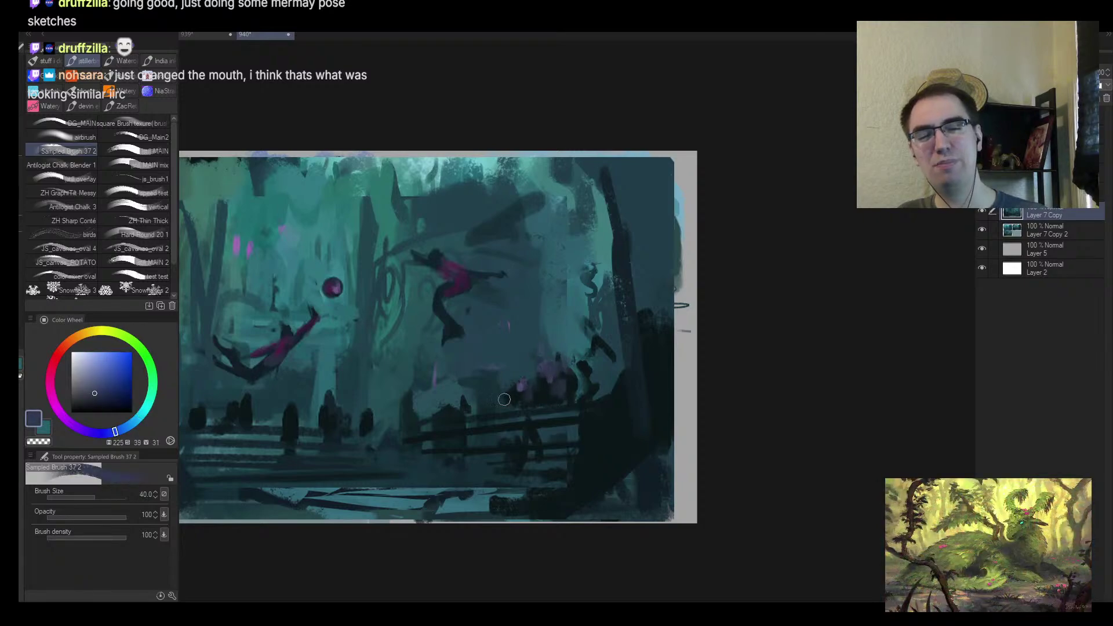
# Add a muted purple onlooker to the crowd beneath the diving figure at brush sizes 25 and 20
pyautogui.moveTo(361, 393); pyautogui.dragTo(502, 371)
pyautogui.press('[')
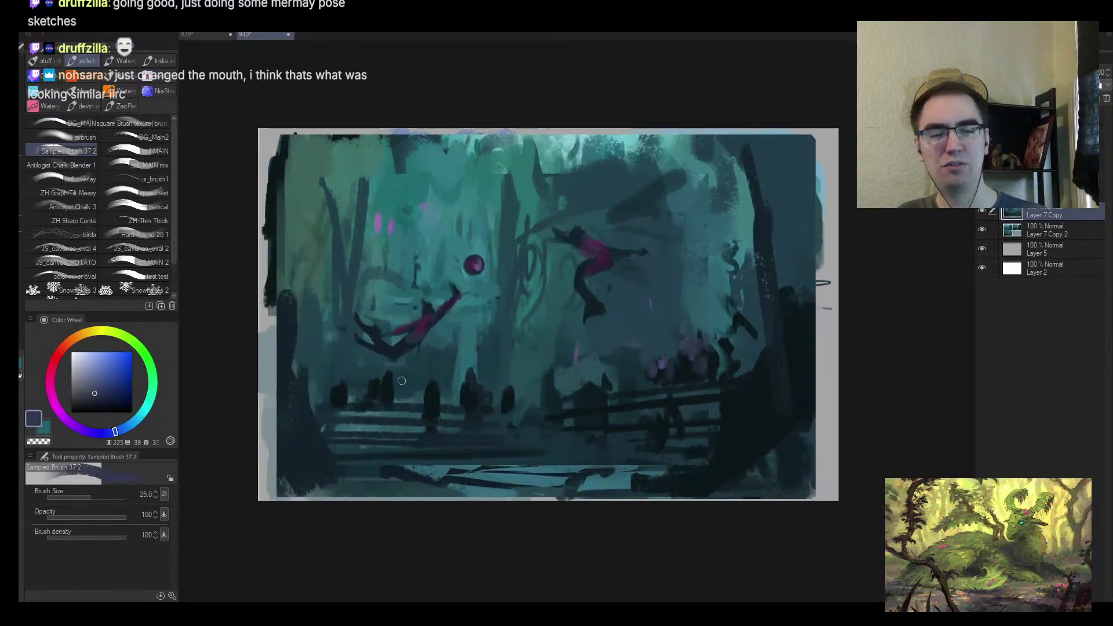
pyautogui.keyDown('alt'); pyautogui.click(387, 390); pyautogui.keyUp('alt')
pyautogui.press('[')
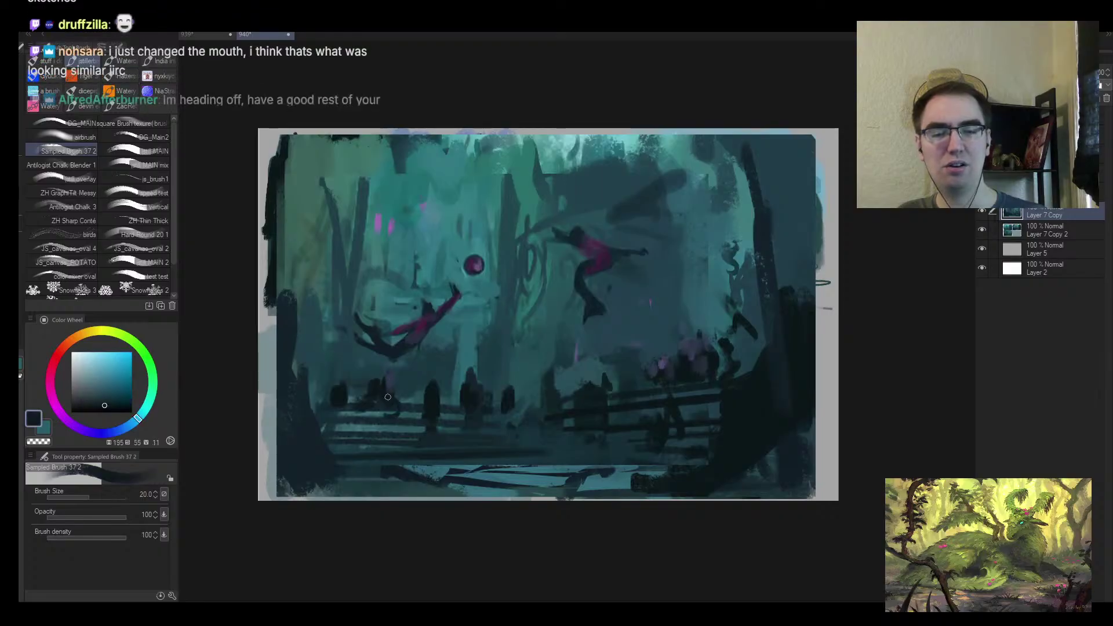
# Switch to a muted green and dab it among both crowds, adding sampled dark tones at brush size 30
pyautogui.moveTo(138, 416); pyautogui.dragTo(150, 400)
pyautogui.click(98, 392)
pyautogui.press(']')
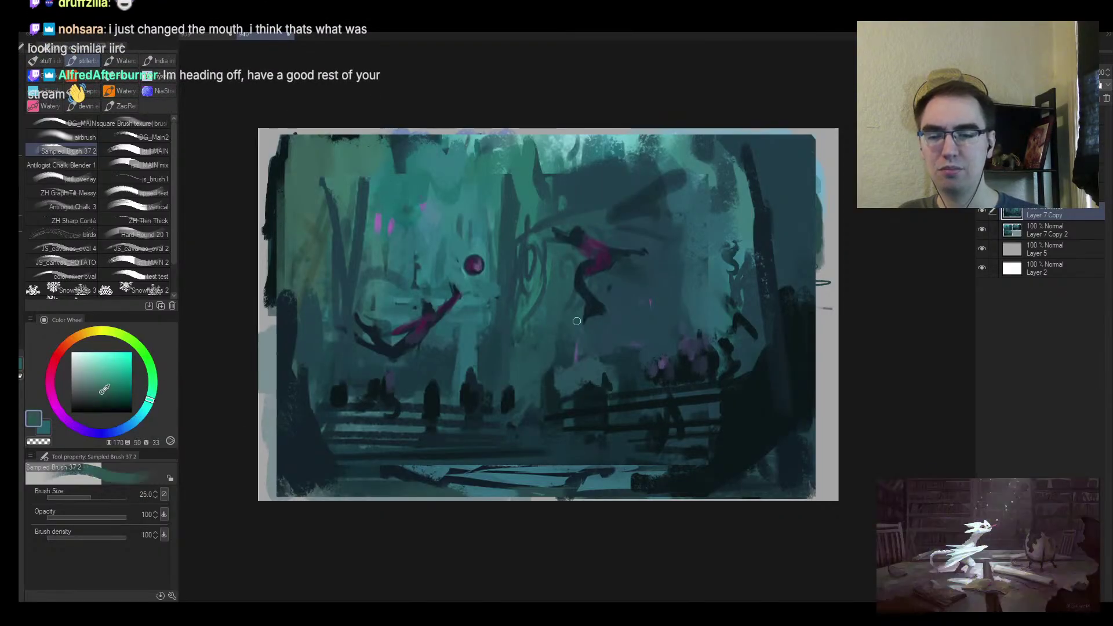
pyautogui.press('[')
pyautogui.press('[')
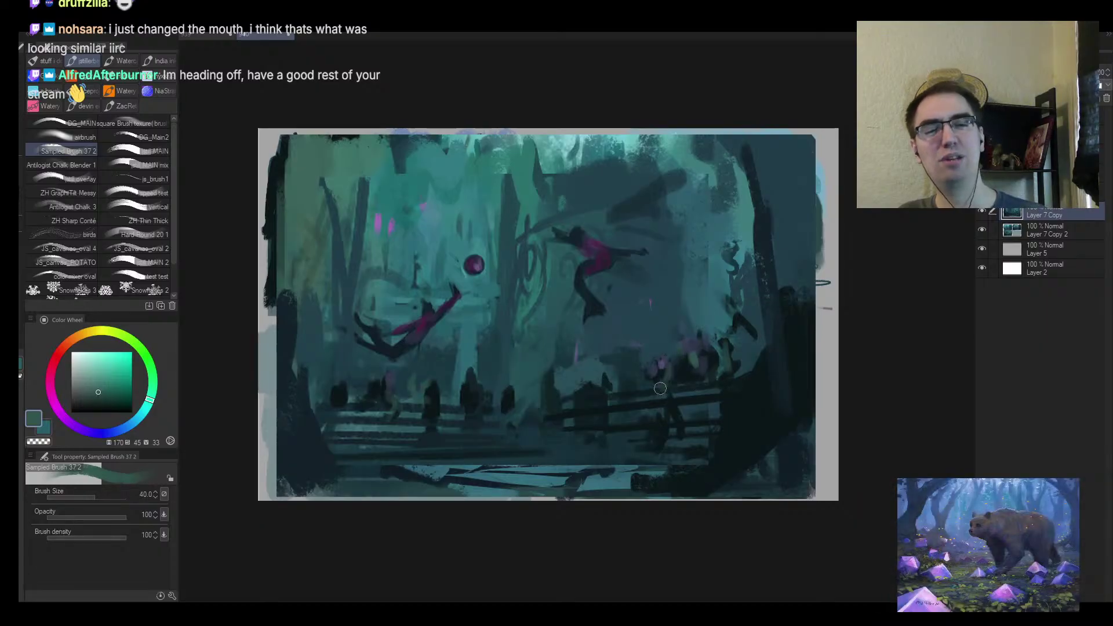
pyautogui.keyDown('alt'); pyautogui.click(680, 367); pyautogui.keyUp('alt')
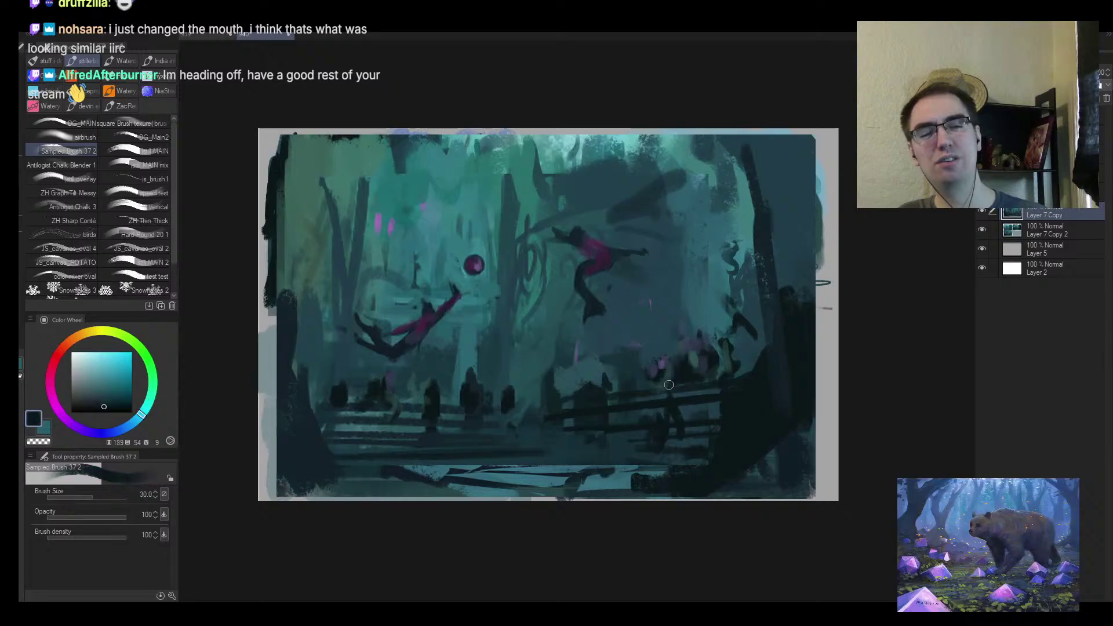
# Mirror the view and paint darker onlooker silhouettes into the crowds at brush sizes 40 and 50
pyautogui.press('h')
pyautogui.scroll(-1, 685, 349)
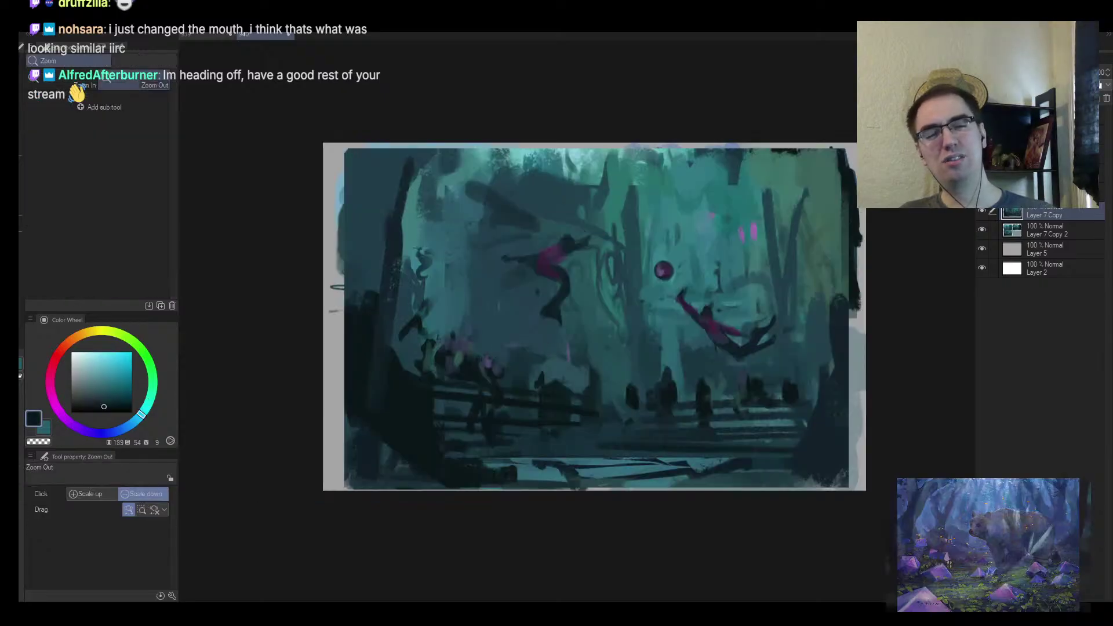
pyautogui.keyDown('alt'); pyautogui.click(462, 350); pyautogui.keyUp('alt')
pyautogui.press(']')
pyautogui.keyDown('alt'); pyautogui.click(467, 373); pyautogui.keyUp('alt')
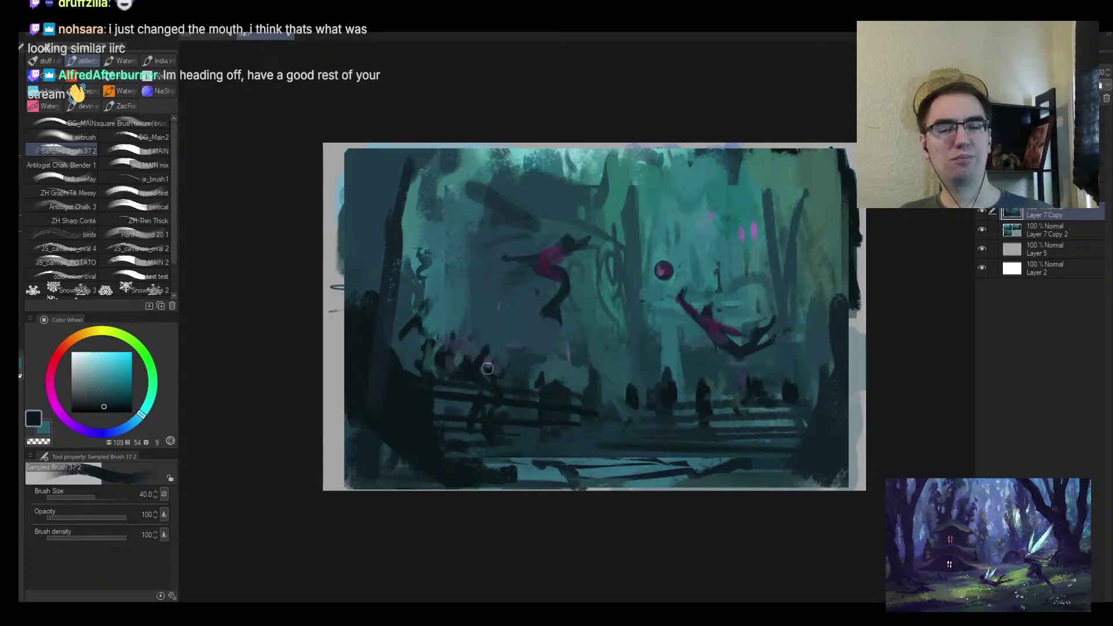
pyautogui.hotkey('alt', 'space')
pyautogui.moveTo(507, 374); pyautogui.dragTo(626, 306)
pyautogui.keyDown('alt'); pyautogui.click(625, 389); pyautogui.keyUp('alt')
pyautogui.press(']')
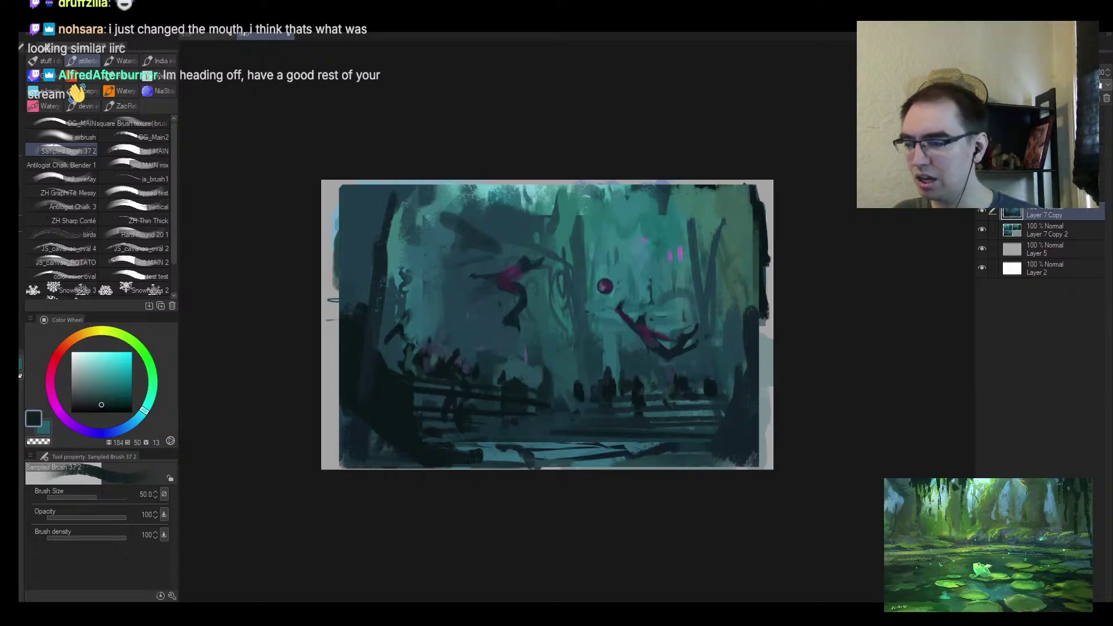
# Extend the dark foreground mass to the canvas's left edge and lower corner with sampled dark teal at brush size 200
pyautogui.moveTo(598, 328)
pyautogui.mouseDown()
pyautogui.moveTo(623, 315)
pyautogui.moveTo(590, 325)
pyautogui.mouseUp()
pyautogui.click(590, 324)
pyautogui.keyDown('alt'); pyautogui.click(251, 229); pyautogui.keyUp('alt')
pyautogui.press(']')
pyautogui.moveTo(252, 223)
pyautogui.mouseDown()
pyautogui.moveTo(261, 146)
pyautogui.moveTo(311, 150)
pyautogui.moveTo(212, 356)
pyautogui.moveTo(223, 346)
pyautogui.moveTo(218, 313)
pyautogui.moveTo(249, 416)
pyautogui.moveTo(241, 364)
pyautogui.moveTo(222, 417)
pyautogui.moveTo(267, 461)
pyautogui.mouseUp()
pyautogui.keyDown('alt'); pyautogui.click(247, 343); pyautogui.keyUp('alt')
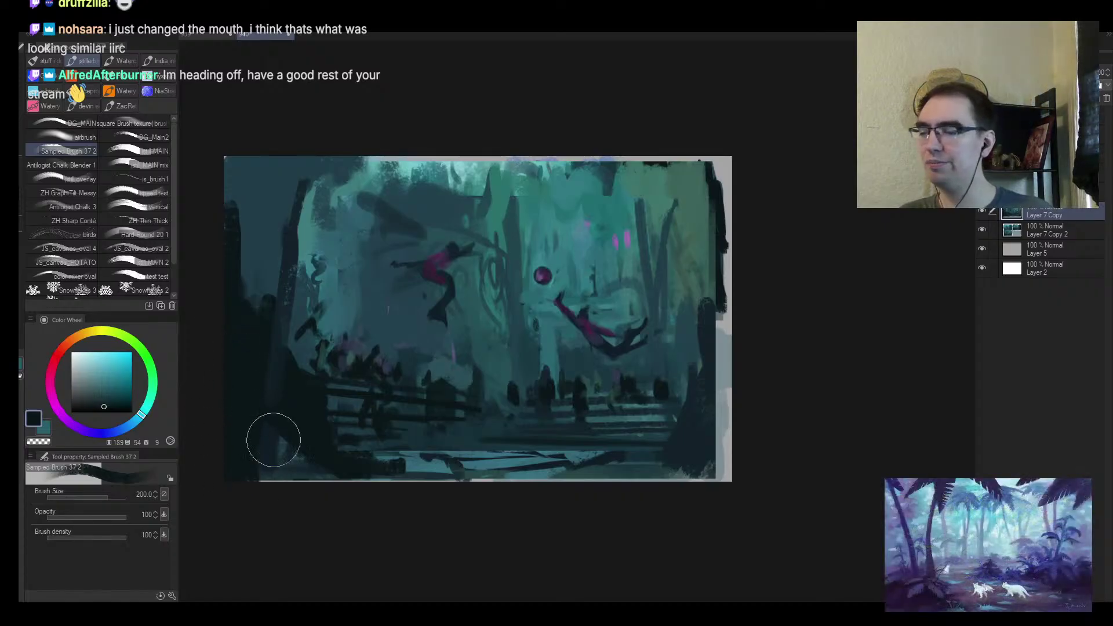
pyautogui.moveTo(297, 415)
pyautogui.mouseDown()
pyautogui.moveTo(235, 446)
pyautogui.moveTo(256, 464)
pyautogui.moveTo(241, 478)
pyautogui.moveTo(292, 451)
pyautogui.moveTo(342, 482)
pyautogui.moveTo(300, 496)
pyautogui.moveTo(400, 507)
pyautogui.mouseUp()
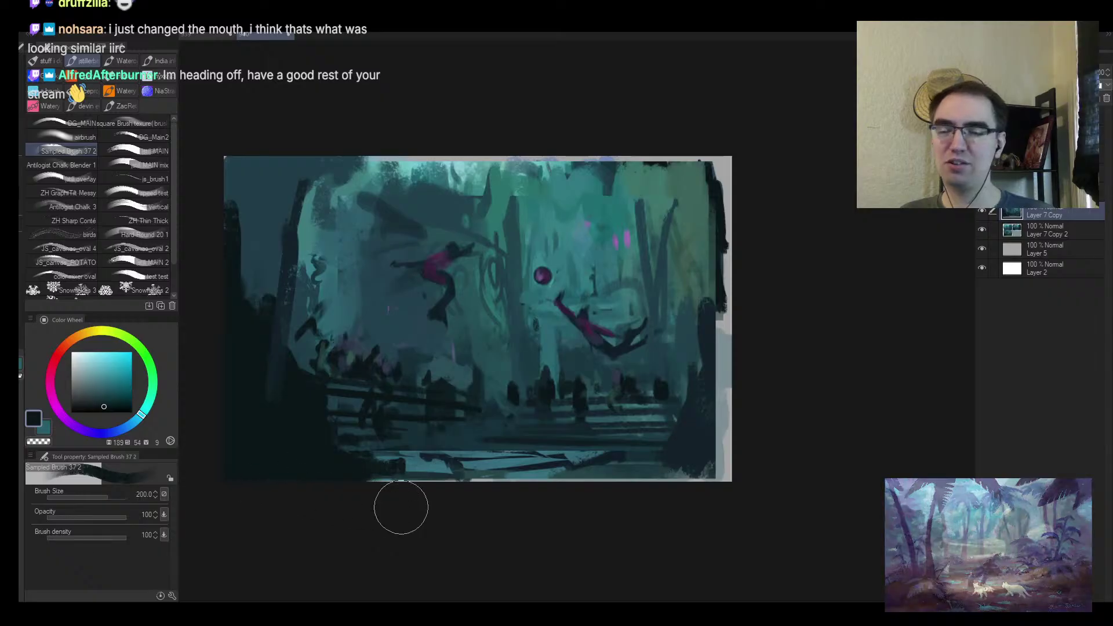
# Cover the gray strip along the canvas's right edge with dark blue foreground strokes at brush size 150
pyautogui.press('[')
pyautogui.press('[')
pyautogui.moveTo(694, 452)
pyautogui.mouseDown()
pyautogui.moveTo(693, 479)
pyautogui.moveTo(730, 470)
pyautogui.mouseUp()
pyautogui.keyDown('alt'); pyautogui.click(687, 462); pyautogui.keyUp('alt')
pyautogui.moveTo(707, 422)
pyautogui.mouseDown()
pyautogui.moveTo(726, 476)
pyautogui.moveTo(702, 407)
pyautogui.moveTo(718, 397)
pyautogui.moveTo(738, 314)
pyautogui.moveTo(748, 229)
pyautogui.moveTo(736, 194)
pyautogui.moveTo(731, 311)
pyautogui.moveTo(731, 180)
pyautogui.moveTo(734, 318)
pyautogui.moveTo(714, 259)
pyautogui.mouseUp()
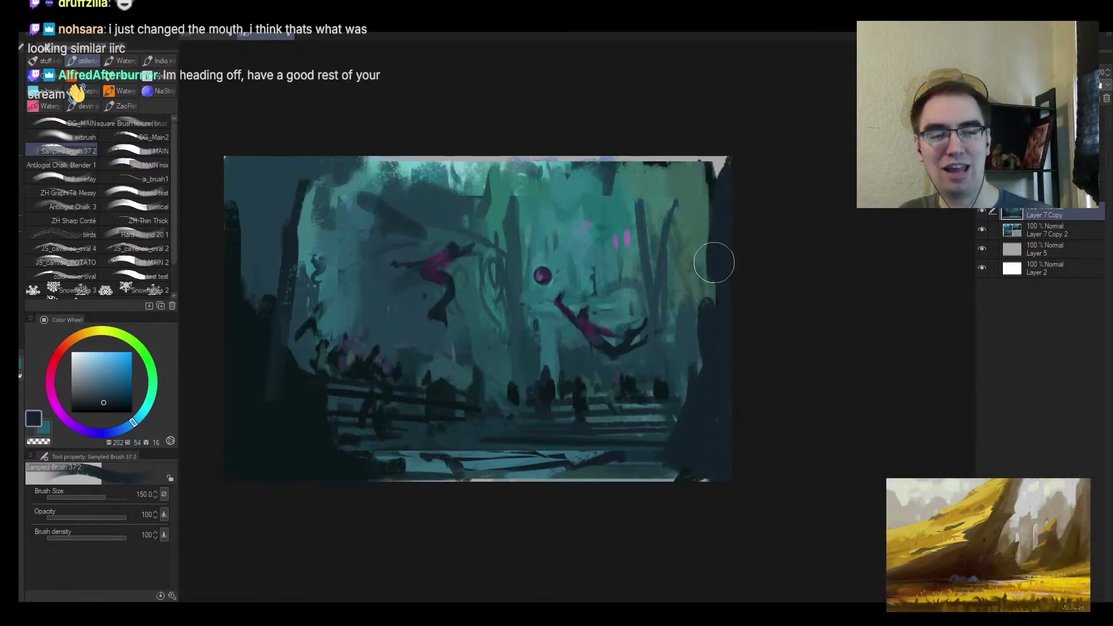
# Cover the gray strip along the canvas's top edge and repaint the upper-left background with sampled blue-teal tones
pyautogui.keyDown('alt'); pyautogui.click(725, 165); pyautogui.keyUp('alt')
pyautogui.moveTo(721, 168)
pyautogui.mouseDown()
pyautogui.moveTo(636, 156)
pyautogui.moveTo(660, 157)
pyautogui.moveTo(616, 146)
pyautogui.moveTo(565, 182)
pyautogui.moveTo(590, 153)
pyautogui.moveTo(599, 185)
pyautogui.moveTo(630, 190)
pyautogui.moveTo(616, 177)
pyautogui.moveTo(562, 195)
pyautogui.moveTo(501, 166)
pyautogui.moveTo(532, 155)
pyautogui.moveTo(497, 181)
pyautogui.moveTo(480, 146)
pyautogui.moveTo(401, 170)
pyautogui.moveTo(379, 160)
pyautogui.moveTo(363, 168)
pyautogui.moveTo(344, 139)
pyautogui.mouseUp()
pyautogui.keyDown('alt'); pyautogui.click(532, 157); pyautogui.keyUp('alt')
pyautogui.keyDown('alt'); pyautogui.click(316, 186); pyautogui.keyUp('alt')
pyautogui.keyDown('alt'); pyautogui.click(242, 209); pyautogui.keyUp('alt')
pyautogui.moveTo(232, 187); pyautogui.dragTo(252, 335)
pyautogui.moveTo(298, 260)
pyautogui.mouseDown()
pyautogui.moveTo(286, 308)
pyautogui.moveTo(348, 169)
pyautogui.moveTo(307, 188)
pyautogui.moveTo(295, 251)
pyautogui.mouseUp()
pyautogui.keyDown('alt'); pyautogui.click(342, 194); pyautogui.keyUp('alt')
# Block in broad dark blue-teal background strokes behind the upper floating figure, enlarging the brush to size 300
pyautogui.press(']')
pyautogui.press(']')
pyautogui.keyDown('alt'); pyautogui.click(307, 226); pyautogui.keyUp('alt')
pyautogui.press(']')
pyautogui.press(']')
pyautogui.keyDown('alt'); pyautogui.click(407, 201); pyautogui.keyUp('alt')
pyautogui.moveTo(383, 180)
pyautogui.mouseDown()
pyautogui.moveTo(402, 160)
pyautogui.moveTo(429, 160)
pyautogui.moveTo(450, 200)
pyautogui.mouseUp()
pyautogui.moveTo(491, 244)
pyautogui.mouseDown()
pyautogui.moveTo(469, 286)
pyautogui.moveTo(490, 255)
pyautogui.mouseUp()
# Mirror the view and start a curved teal arc above the upper figure with sampled tones at brush sizes 40 and 25
pyautogui.press('h')
pyautogui.moveTo(669, 263); pyautogui.dragTo(663, 281)
pyautogui.moveTo(667, 282); pyautogui.dragTo(573, 313)
pyautogui.moveTo(592, 308)
pyautogui.mouseDown()
pyautogui.moveTo(640, 297)
pyautogui.moveTo(611, 318)
pyautogui.moveTo(624, 292)
pyautogui.mouseUp()
pyautogui.keyDown('alt'); pyautogui.click(587, 282); pyautogui.keyUp('alt')
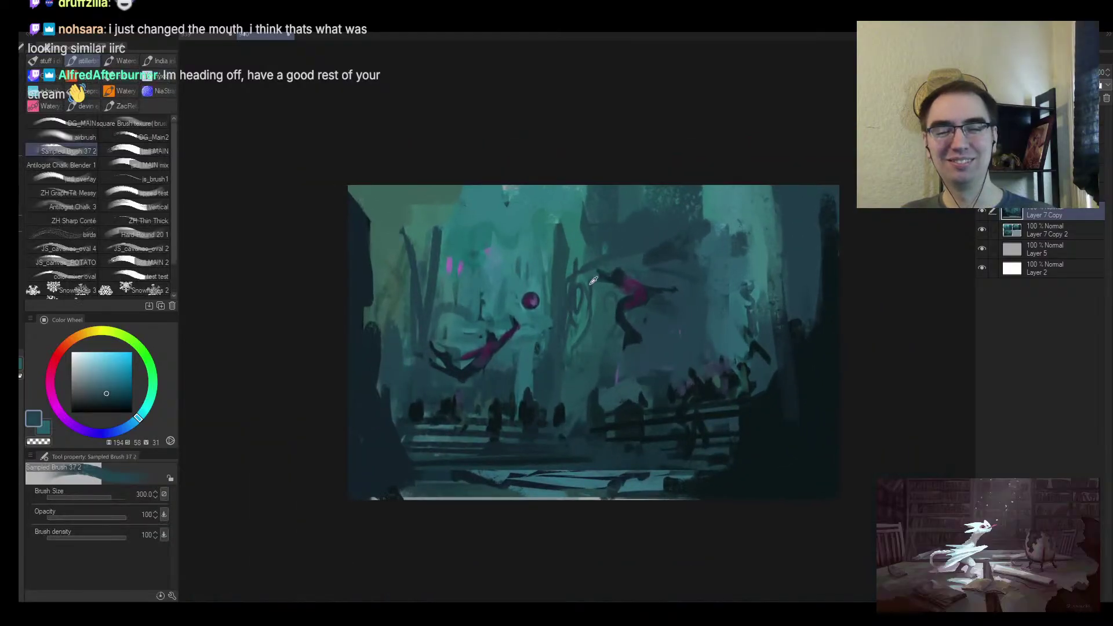
pyautogui.keyDown('alt'); pyautogui.click(586, 282); pyautogui.keyUp('alt')
pyautogui.press('[')
pyautogui.press('[')
pyautogui.press('[')
pyautogui.press('[')
pyautogui.press('[')
pyautogui.press('[')
pyautogui.press('[')
pyautogui.press('[')
pyautogui.press('[')
pyautogui.press('[')
pyautogui.press('[')
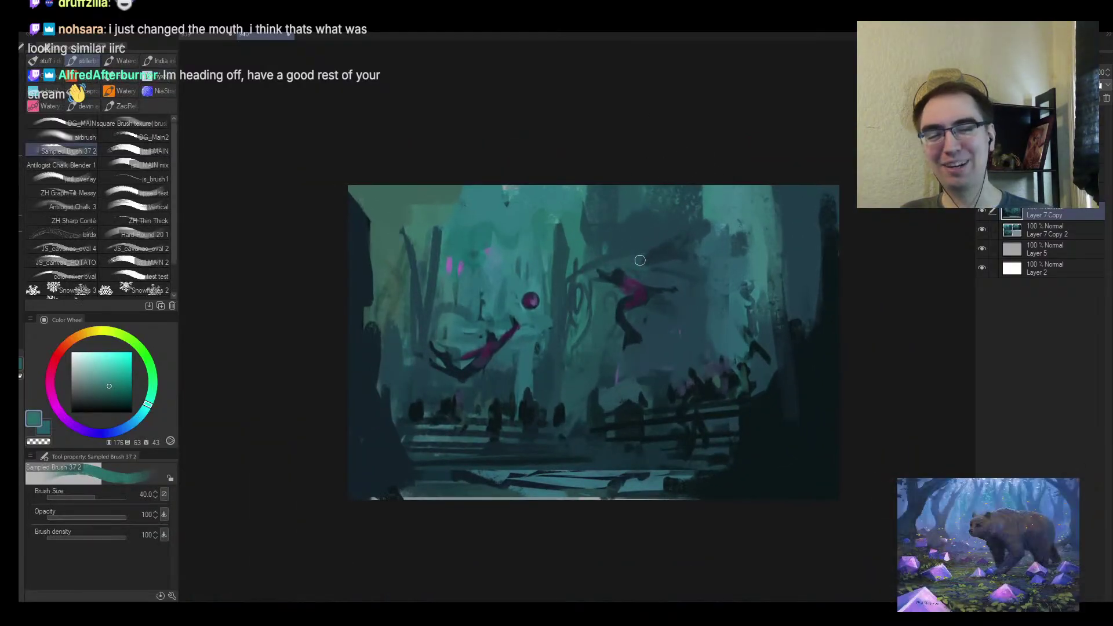
pyautogui.keyDown('alt'); pyautogui.click(680, 271); pyautogui.keyUp('alt')
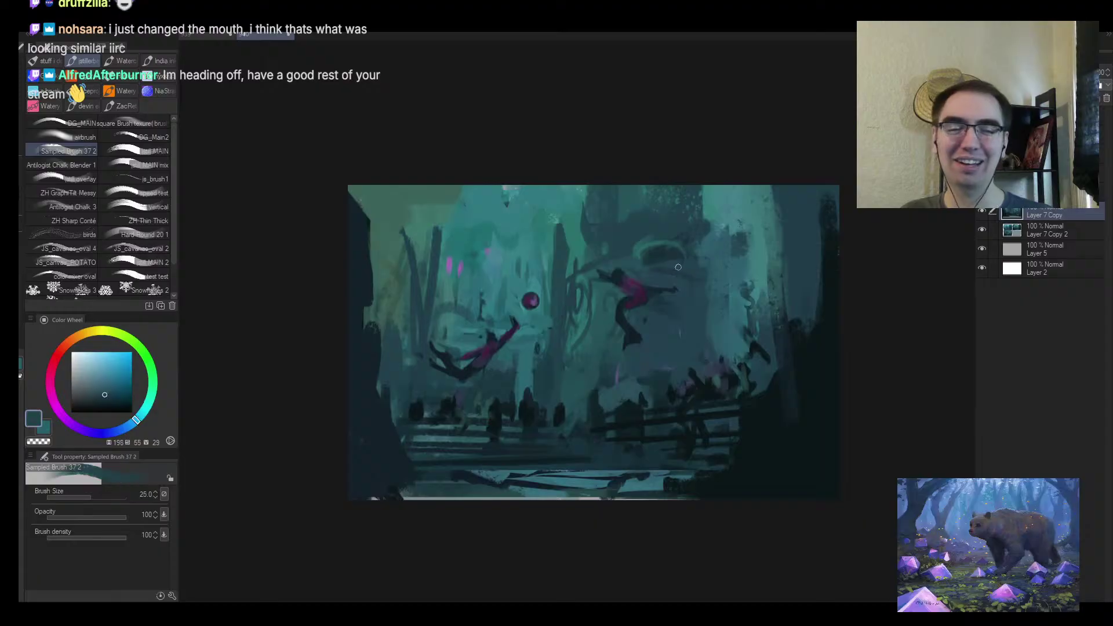
# Shape the arc above the upper figure into concentric rings with sampled dark teals at brush sizes 60, 50 and 25
pyautogui.press(']')
pyautogui.press(']')
pyautogui.press(']')
pyautogui.press(']')
pyautogui.press(']')
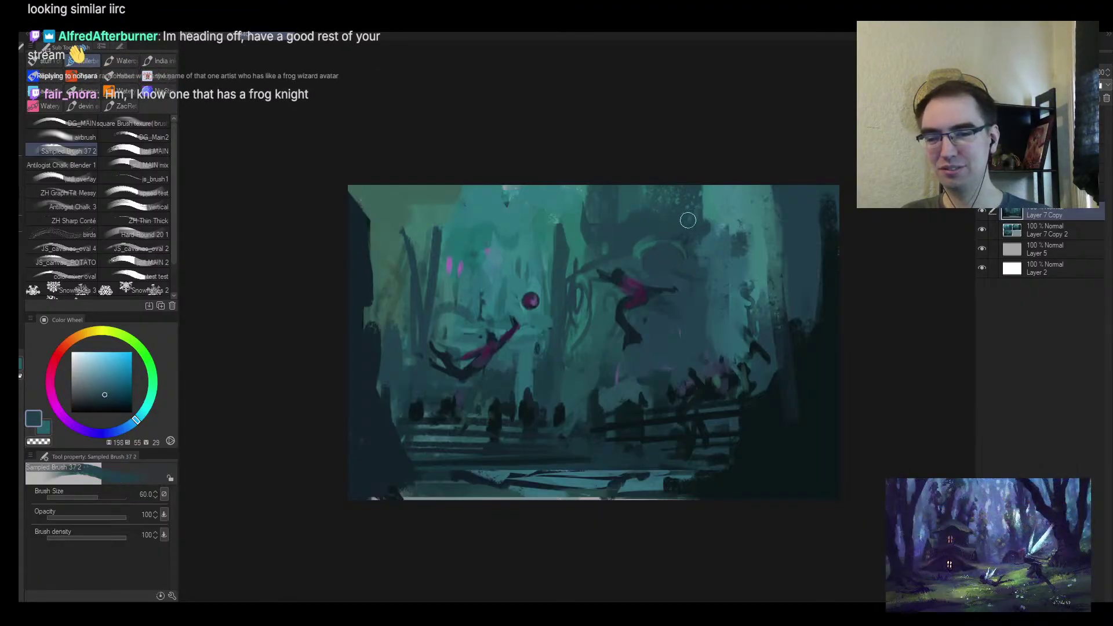
pyautogui.keyDown('alt'); pyautogui.click(649, 245); pyautogui.keyUp('alt')
pyautogui.press('[')
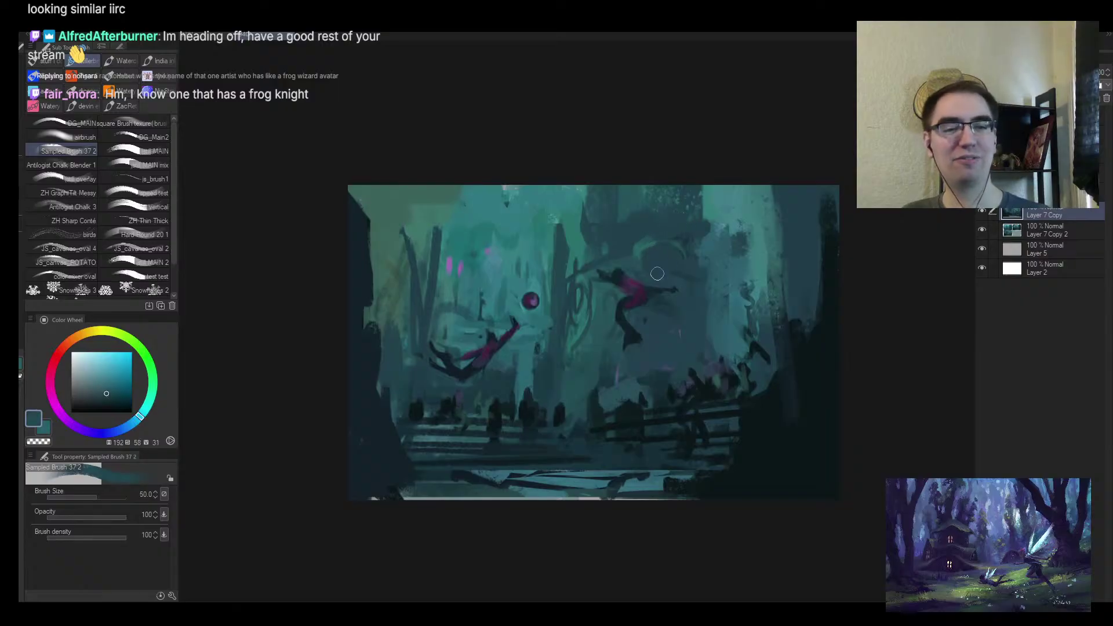
pyautogui.press(']')
pyautogui.keyDown('alt'); pyautogui.click(644, 254); pyautogui.keyUp('alt')
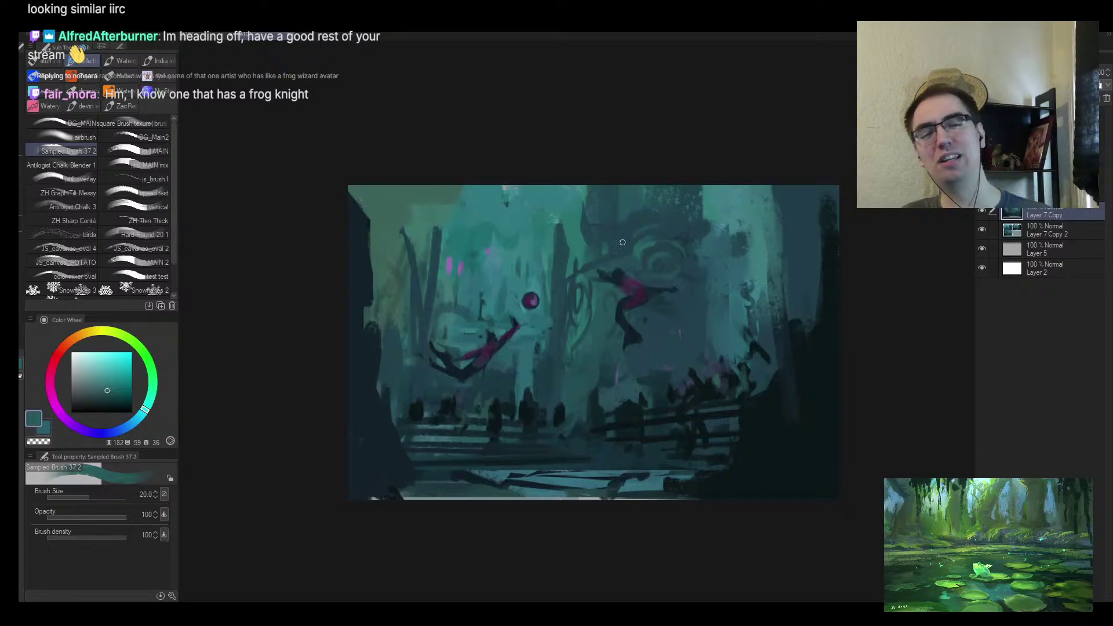
# Sample background teals at brush size 70, mirror the view and paint over the two pink marks beside the distant trunks
pyautogui.keyDown('alt'); pyautogui.click(591, 242); pyautogui.keyUp('alt')
pyautogui.press(']')
pyautogui.press(']')
pyautogui.press(']')
pyautogui.press(']')
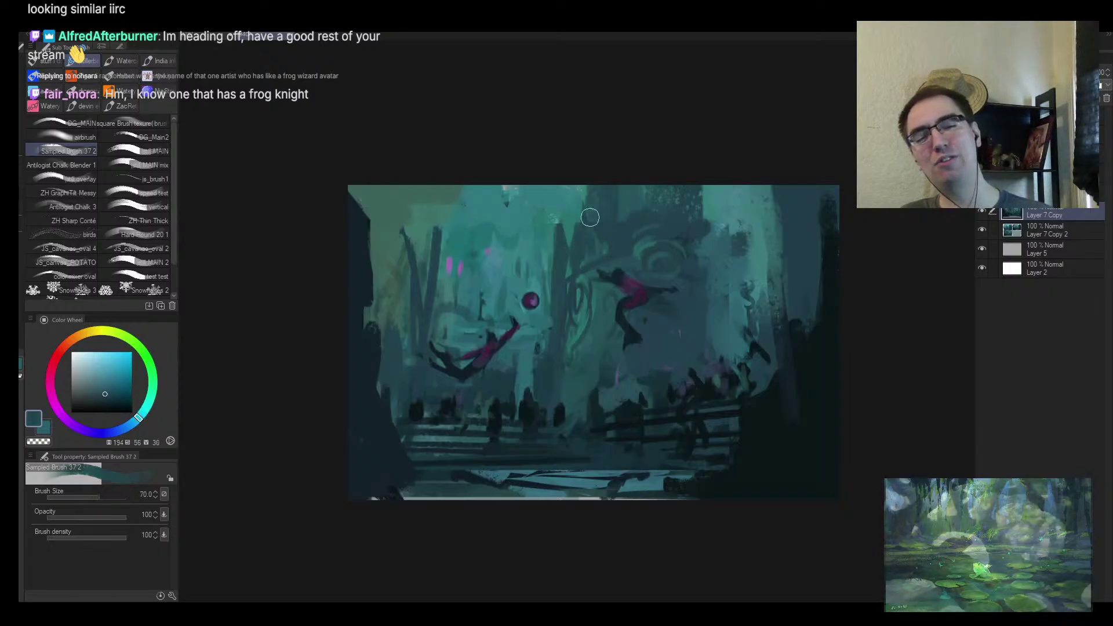
pyautogui.hotkey('alt', 'space')
pyautogui.moveTo(630, 315)
pyautogui.mouseDown()
pyautogui.moveTo(606, 331)
pyautogui.moveTo(655, 328)
pyautogui.mouseUp()
pyautogui.press('h')
pyautogui.scroll(1, 655, 328)
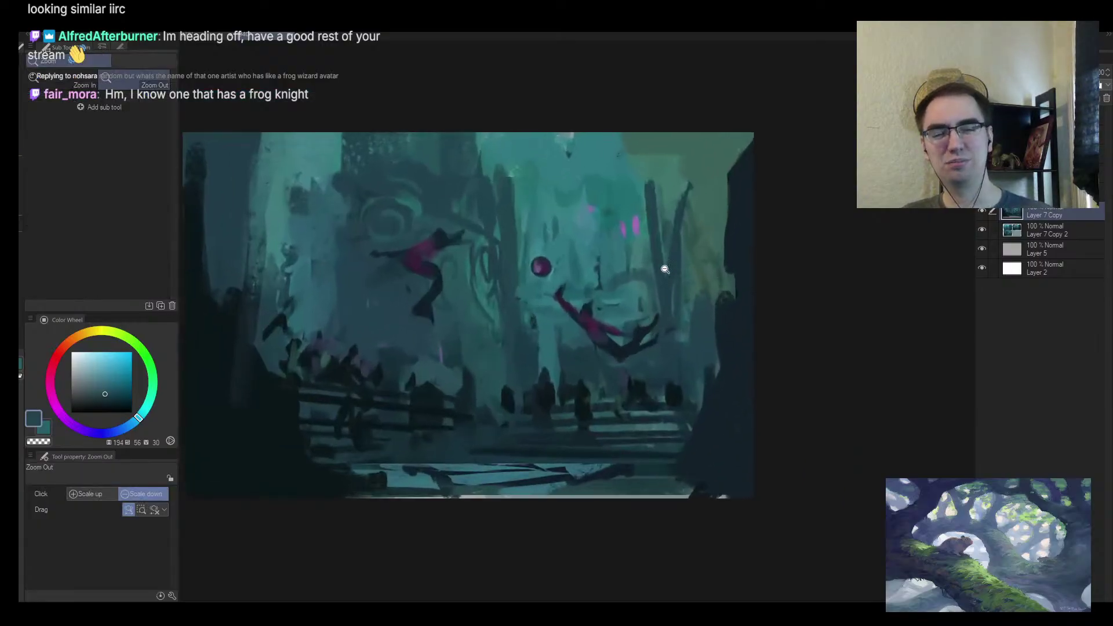
pyautogui.hotkey('alt', 'space')
pyautogui.moveTo(637, 272); pyautogui.dragTo(608, 281)
pyautogui.moveTo(608, 281)
pyautogui.mouseDown()
pyautogui.moveTo(623, 268)
pyautogui.moveTo(596, 296)
pyautogui.moveTo(603, 285)
pyautogui.moveTo(555, 262)
pyautogui.mouseUp()
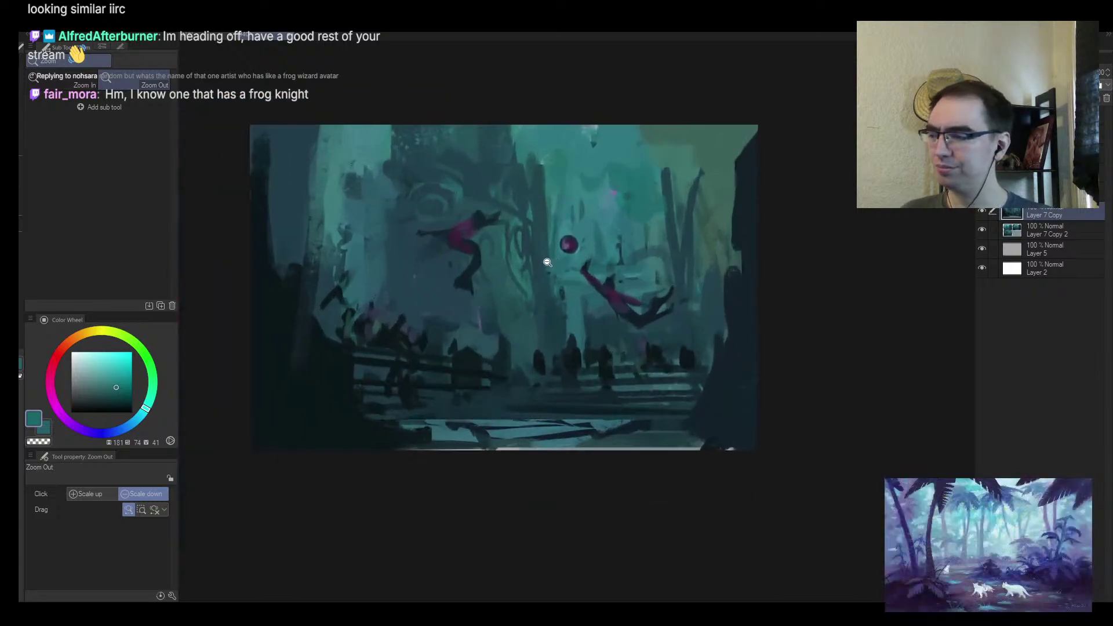
# Darken the stand beneath the left crowd and cover the pale strip along the bottom edge with sampled near-black teal
pyautogui.keyDown('alt'); pyautogui.click(401, 410); pyautogui.keyUp('alt')
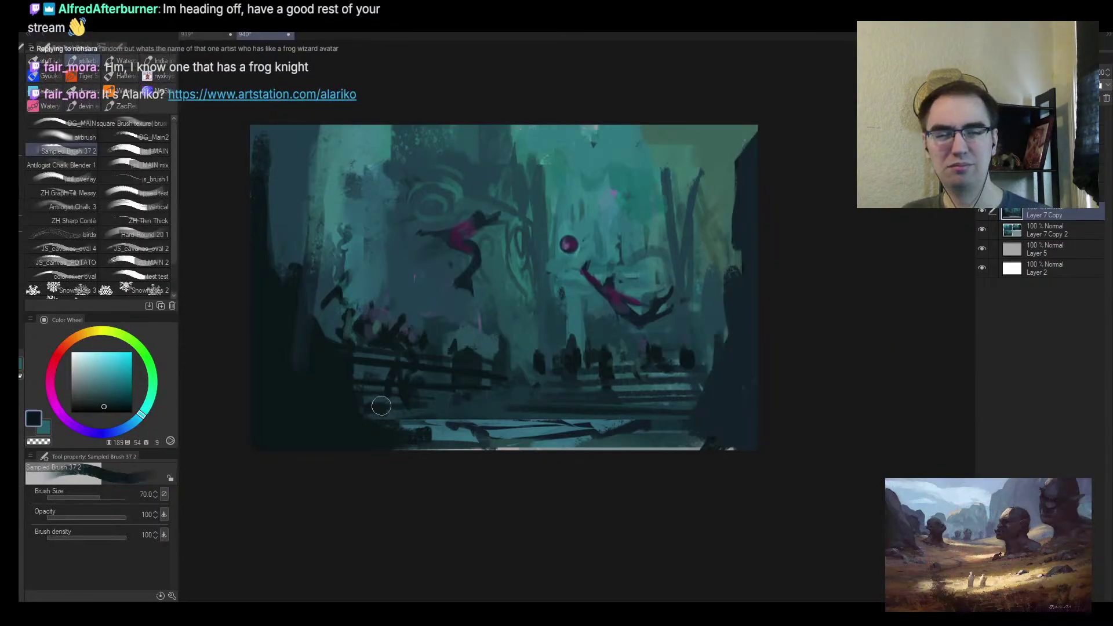
pyautogui.keyDown('alt'); pyautogui.click(434, 399); pyautogui.keyUp('alt')
pyautogui.moveTo(389, 374); pyautogui.dragTo(416, 409)
pyautogui.keyDown('alt'); pyautogui.click(403, 430); pyautogui.keyUp('alt')
pyautogui.press(']')
pyautogui.moveTo(382, 444); pyautogui.dragTo(544, 451)
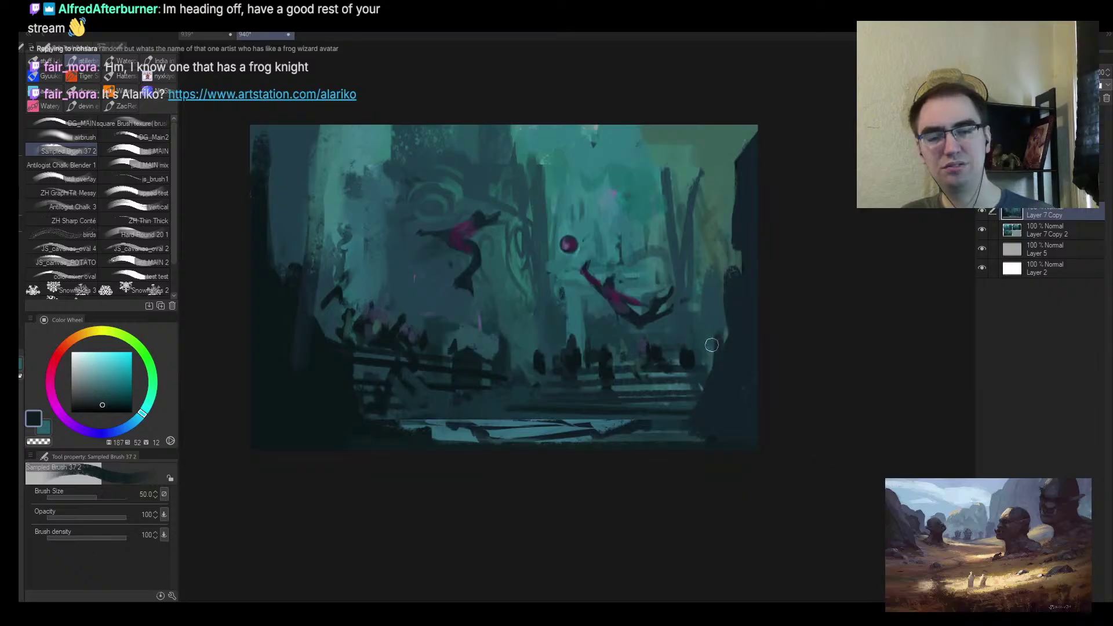
# Add a new layer and airbrush a pale teal glow into the upper background above the ball, reducing the brush to size 300
pyautogui.hotkey('ctrl', 'shift', 'n')
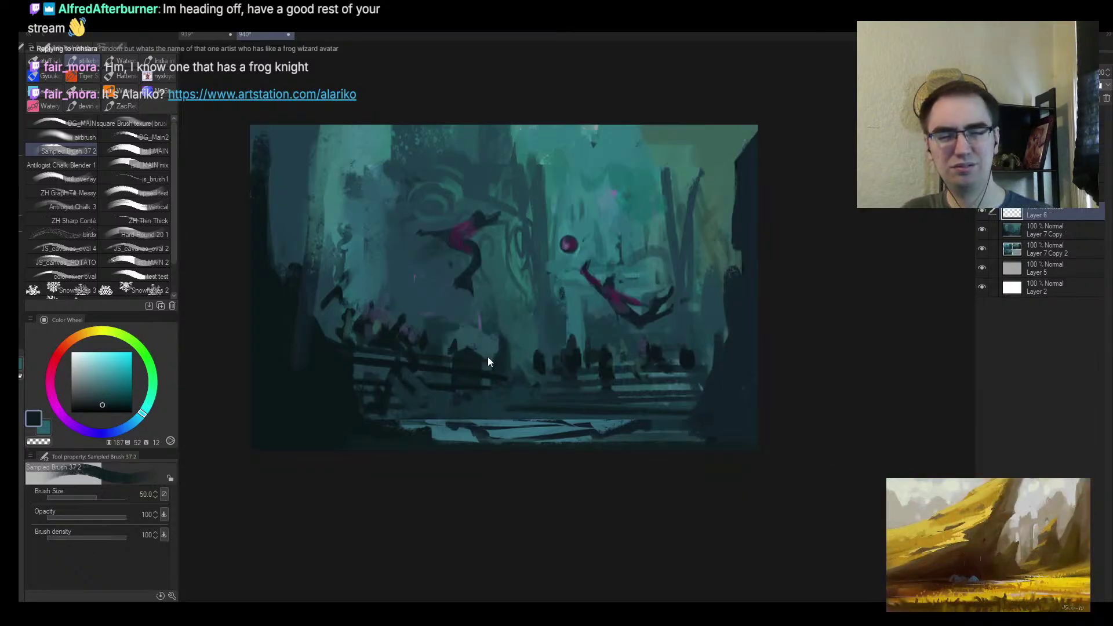
pyautogui.click(96, 367)
pyautogui.click(85, 135)
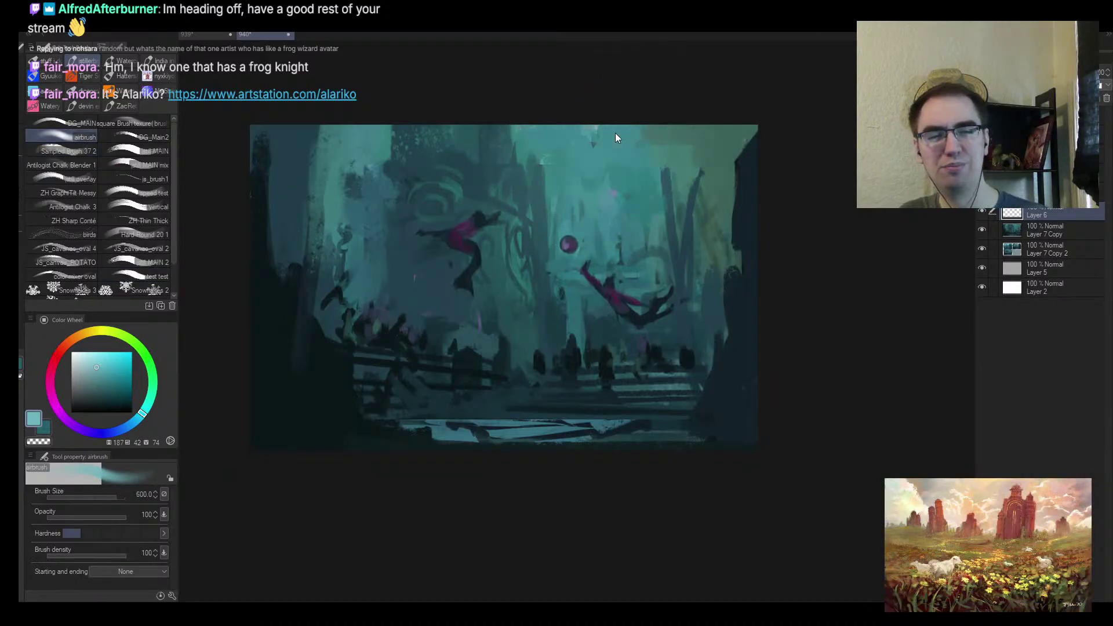
pyautogui.hotkey('ctrl', 'z')
pyautogui.press('[')
pyautogui.moveTo(582, 142)
pyautogui.mouseDown()
pyautogui.moveTo(624, 180)
pyautogui.moveTo(647, 173)
pyautogui.moveTo(616, 206)
pyautogui.mouseUp()
pyautogui.press('[')
pyautogui.press('[')
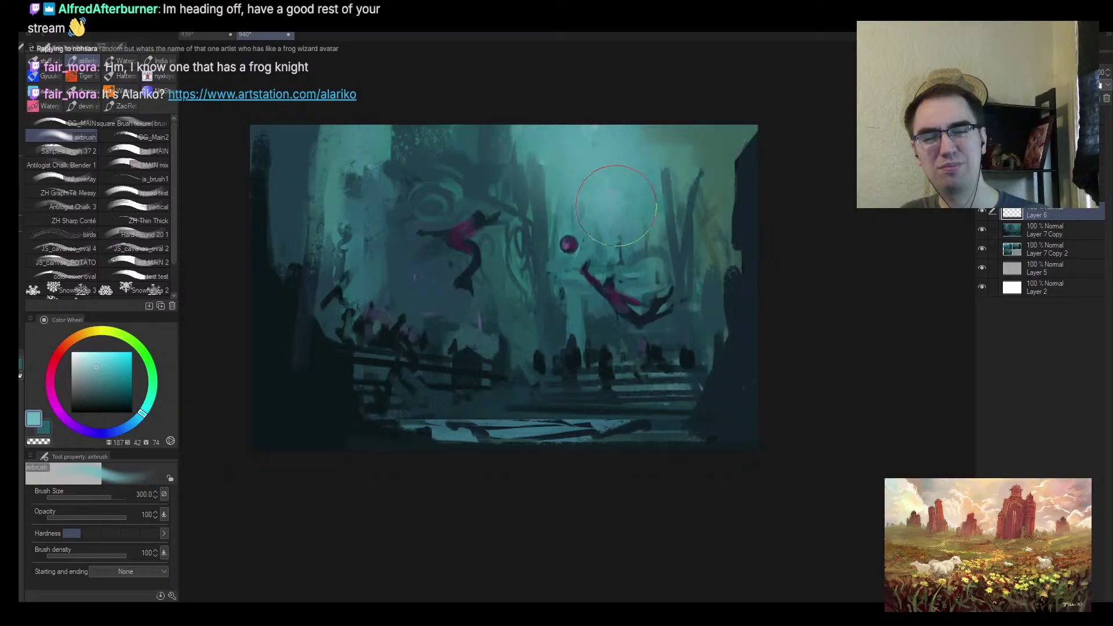
# Mirror the view, undo the last glow stroke and airbrush mist across the upper corners and above the crowd at size 200 and smaller
pyautogui.press('h')
pyautogui.hotkey('ctrl', 'z')
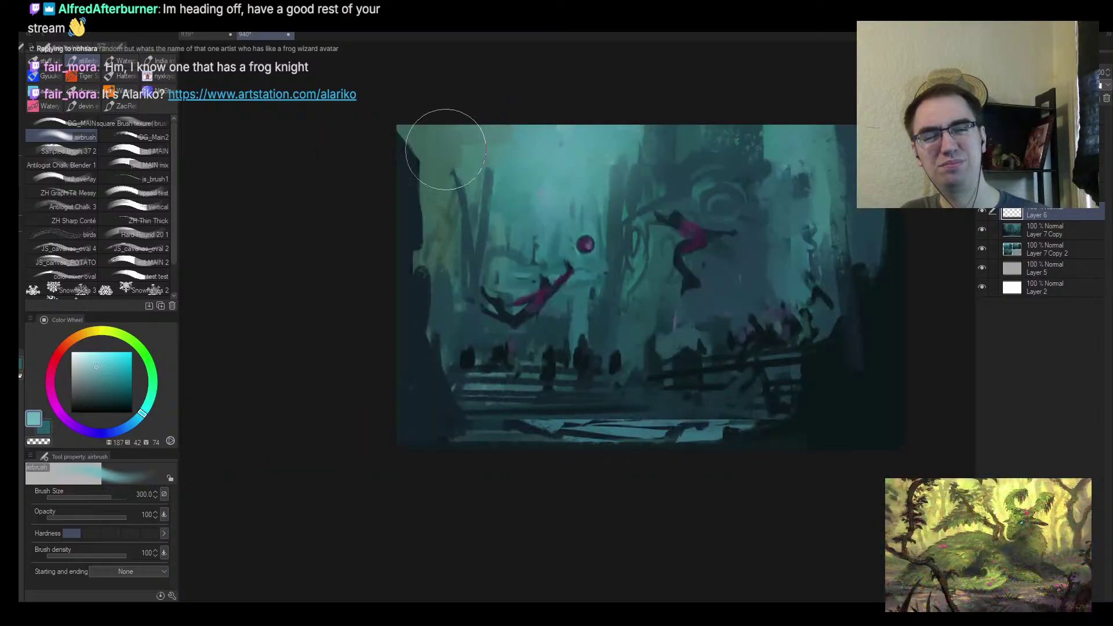
pyautogui.press('[')
pyautogui.moveTo(763, 141)
pyautogui.mouseDown()
pyautogui.moveTo(769, 173)
pyautogui.moveTo(795, 196)
pyautogui.moveTo(791, 226)
pyautogui.mouseUp()
pyautogui.press('[')
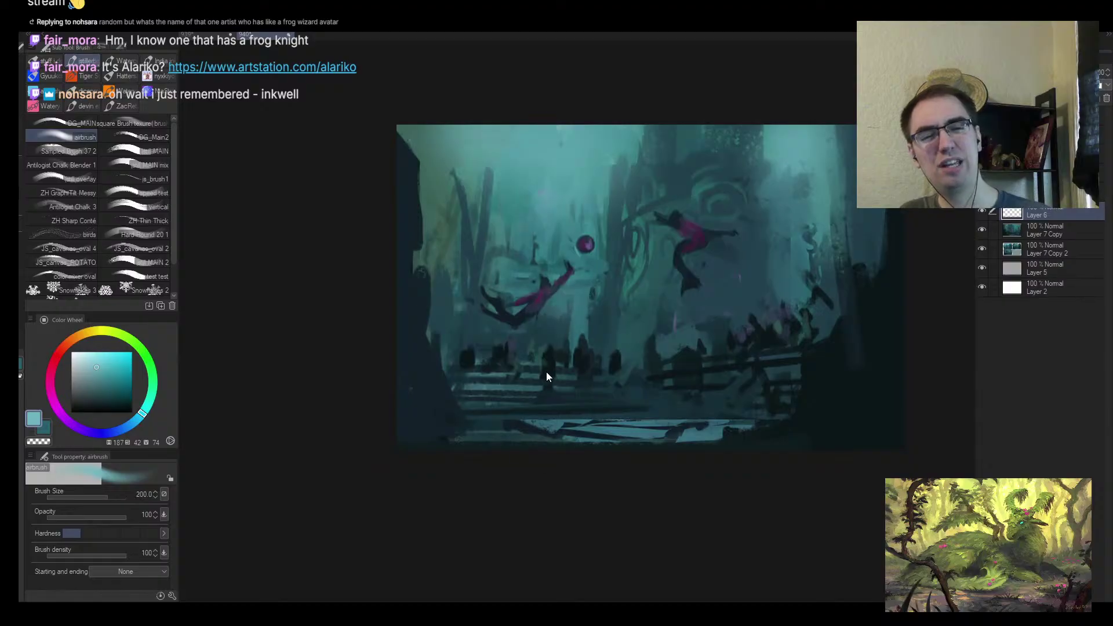
pyautogui.press('[')
pyautogui.keyDown('alt'); pyautogui.click(577, 346); pyautogui.keyUp('alt')
pyautogui.moveTo(589, 369)
pyautogui.mouseDown()
pyautogui.moveTo(568, 382)
pyautogui.moveTo(623, 347)
pyautogui.mouseUp()
# Pick a muted gray-green and airbrush light haze over the climbing onlooker beside the larger crowd
pyautogui.keyDown('alt'); pyautogui.click(394, 221); pyautogui.keyUp('alt')
pyautogui.moveTo(91, 385); pyautogui.dragTo(93, 375)
pyautogui.click(84, 375)
pyautogui.click(81, 375)
pyautogui.press(']')
pyautogui.moveTo(379, 388); pyautogui.dragTo(423, 373)
pyautogui.hotkey('ctrl', 'z')
pyautogui.press('[')
pyautogui.press('[')
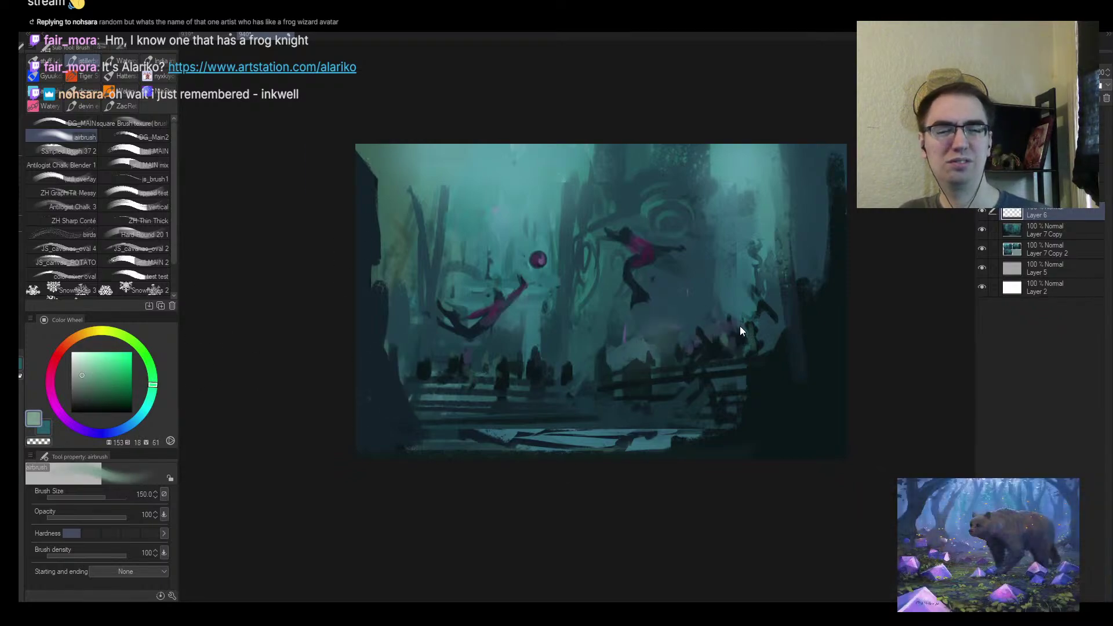
pyautogui.press('h')
pyautogui.press('[')
pyautogui.moveTo(386, 305); pyautogui.dragTo(403, 311)
# Try airbrushing a broad gray-green haze across the dark foreground mass, then undo the stroke
pyautogui.press(']')
pyautogui.press(']')
pyautogui.press(']')
pyautogui.press(']')
pyautogui.press('[')
pyautogui.press('[')
pyautogui.moveTo(328, 360); pyautogui.dragTo(398, 371)
pyautogui.press('/')
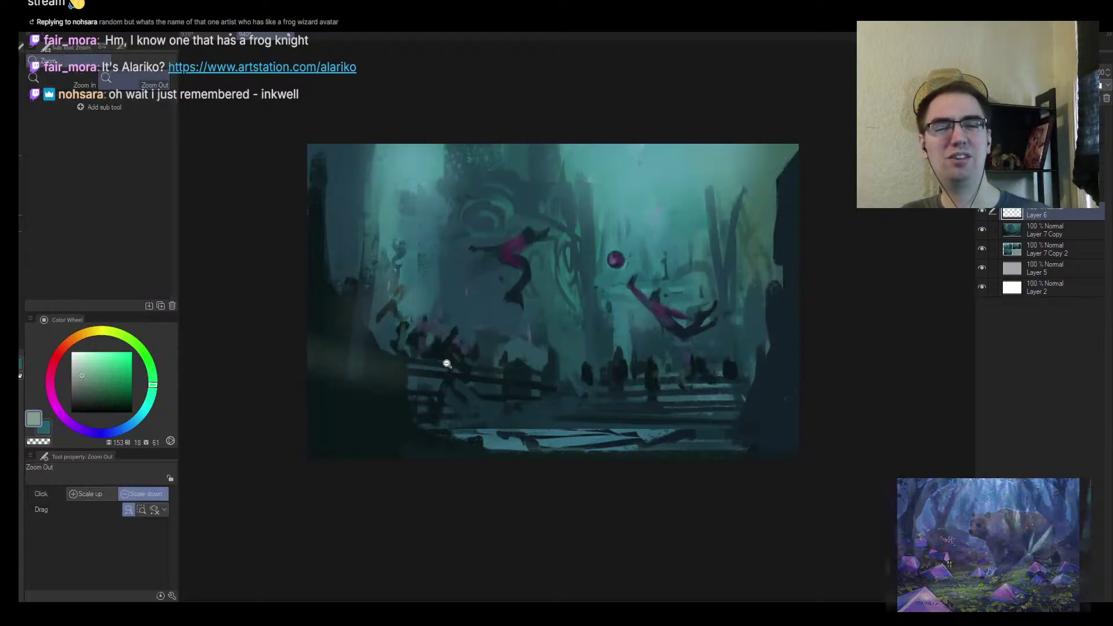
pyautogui.click(451, 355)
pyautogui.hotkey('ctrl', 'z')
# Mirror the view and clean up excess haze around the dark foreground using the kneaded eraser at size 250
pyautogui.moveTo(606, 355); pyautogui.dragTo(614, 347)
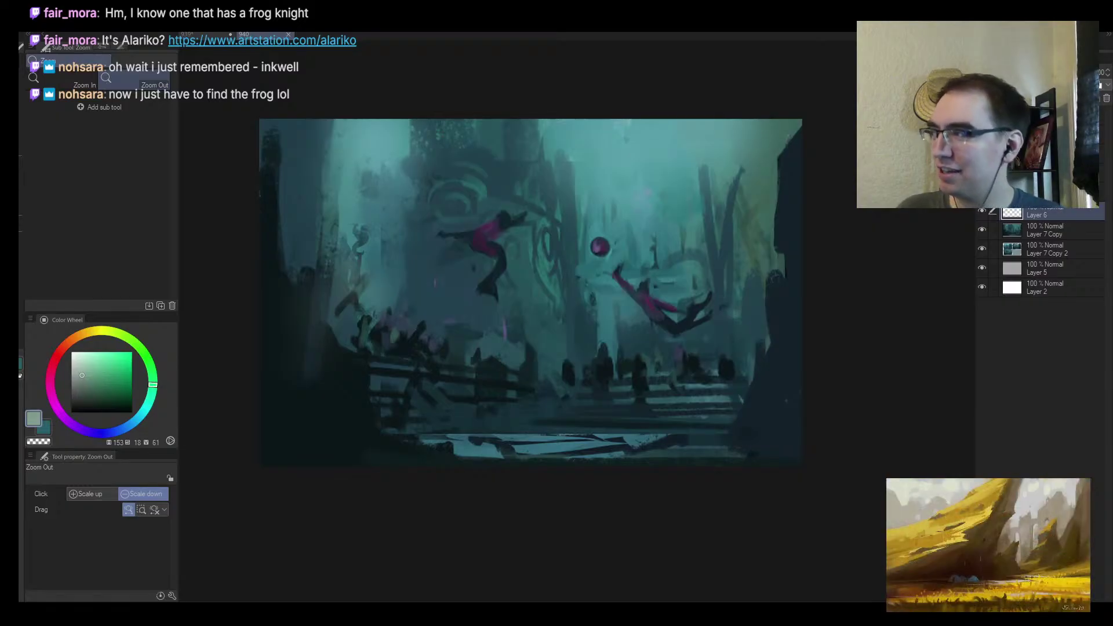
pyautogui.moveTo(410, 351)
pyautogui.mouseDown()
pyautogui.moveTo(385, 368)
pyautogui.moveTo(410, 352)
pyautogui.mouseUp()
pyautogui.press('h')
pyautogui.moveTo(569, 323); pyautogui.dragTo(384, 354)
pyautogui.scroll(2, 523, 358)
pyautogui.scroll(-1, 340, 238)
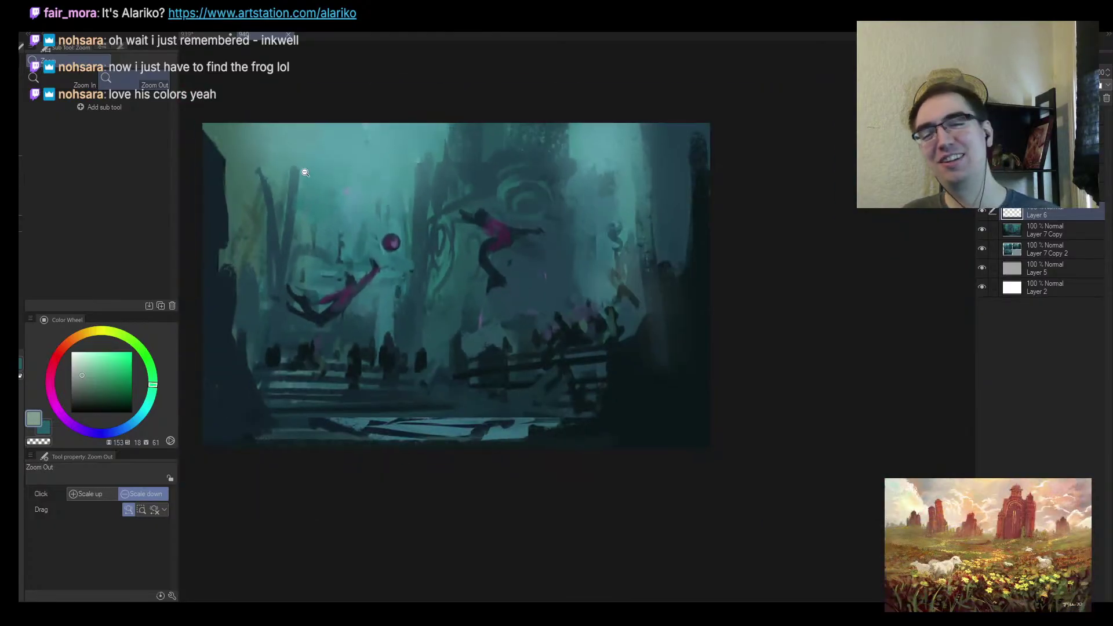
pyautogui.press('e')
pyautogui.press(']')
pyautogui.press(']')
pyautogui.press(']')
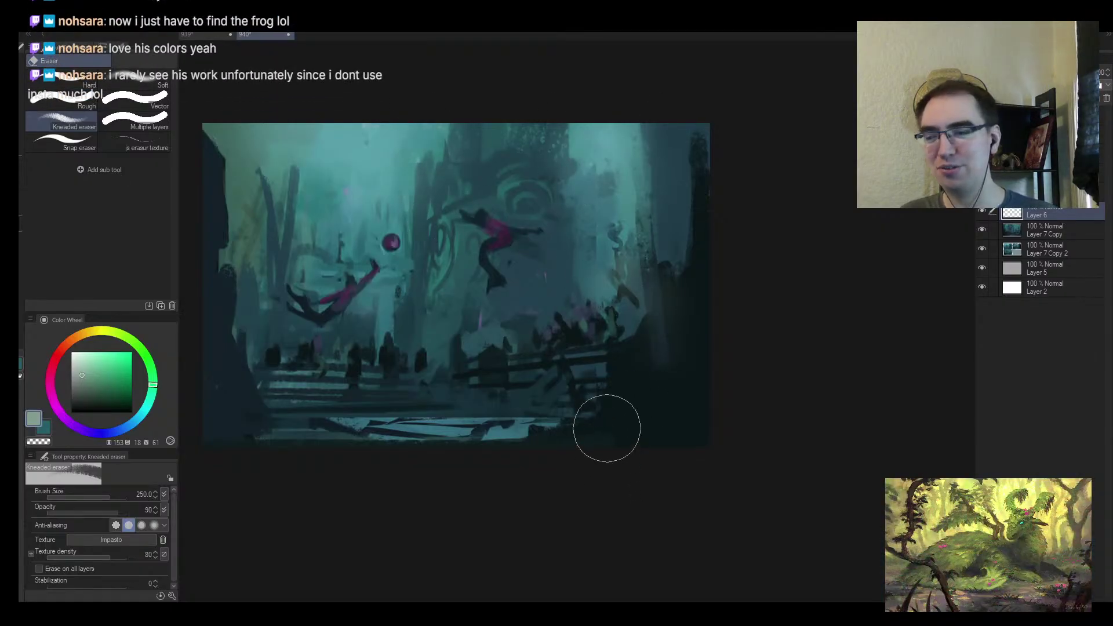
# Airbrush sampled near-black teal over the lighter streak in the foreground mass beside the crowd at brush size 200
pyautogui.hotkey('alt', 'space')
pyautogui.moveTo(566, 385); pyautogui.dragTo(571, 373)
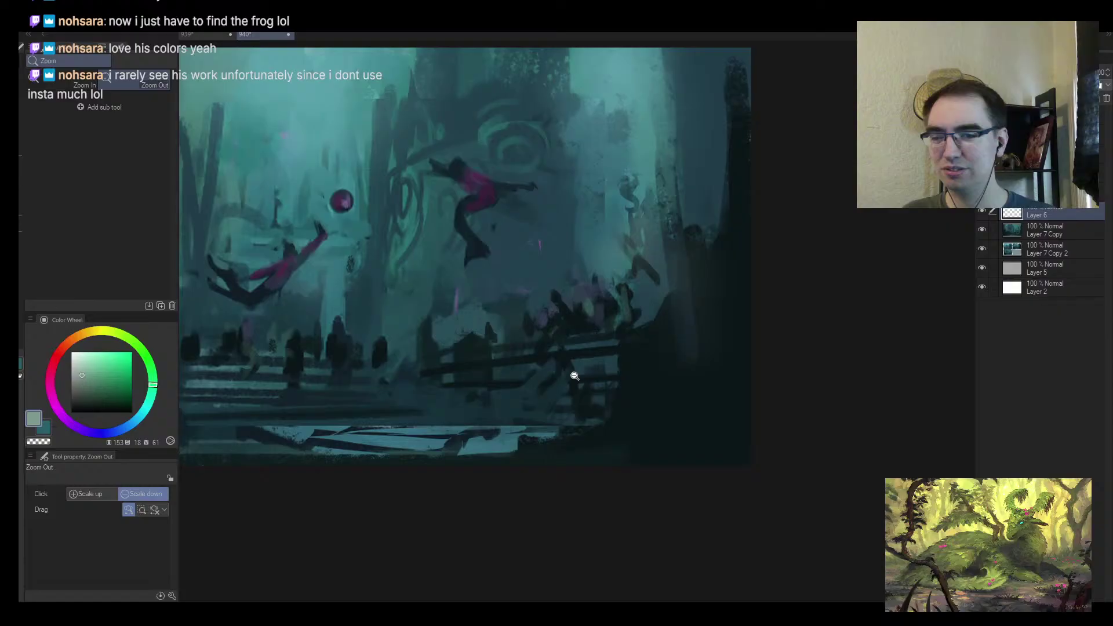
pyautogui.moveTo(568, 380); pyautogui.dragTo(566, 373)
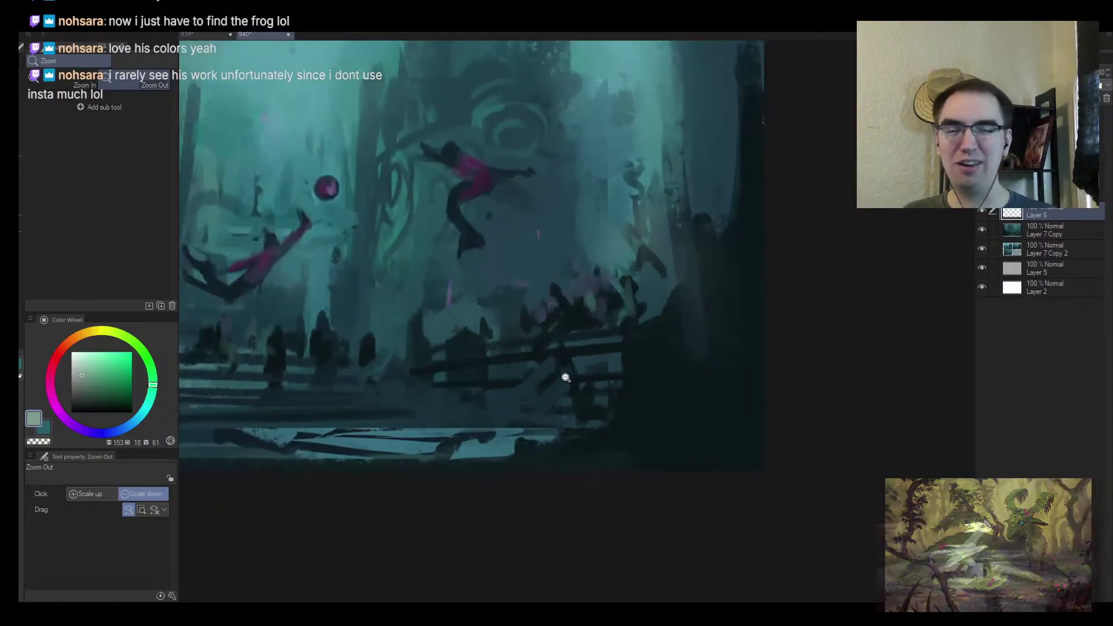
pyautogui.press('b')
pyautogui.keyDown('alt'); pyautogui.click(689, 358); pyautogui.keyUp('alt')
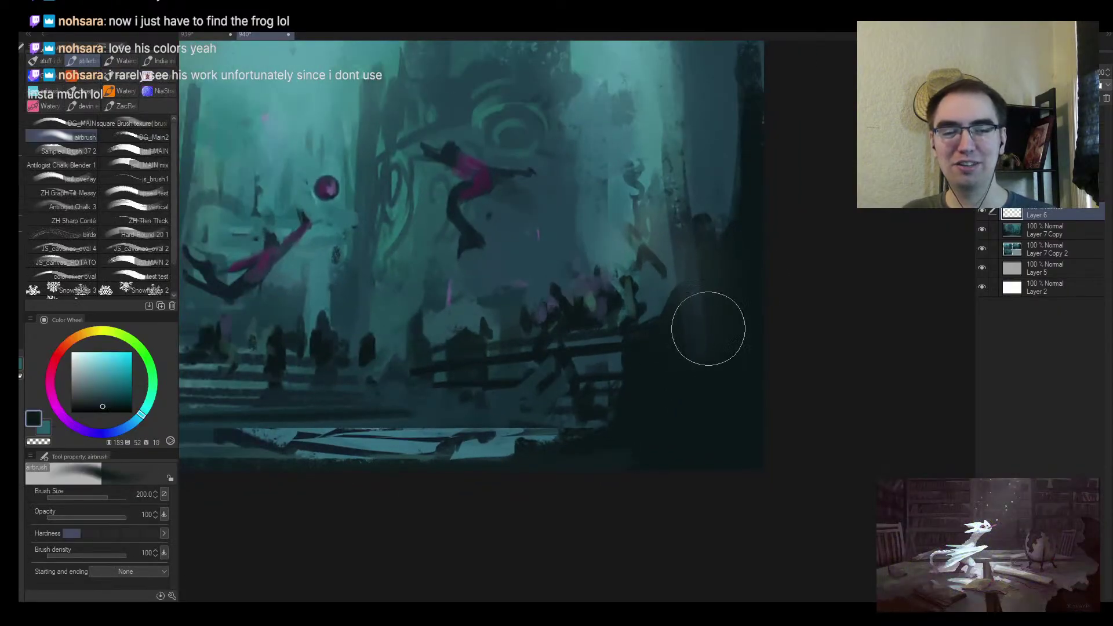
pyautogui.press('z')
pyautogui.click(554, 458)
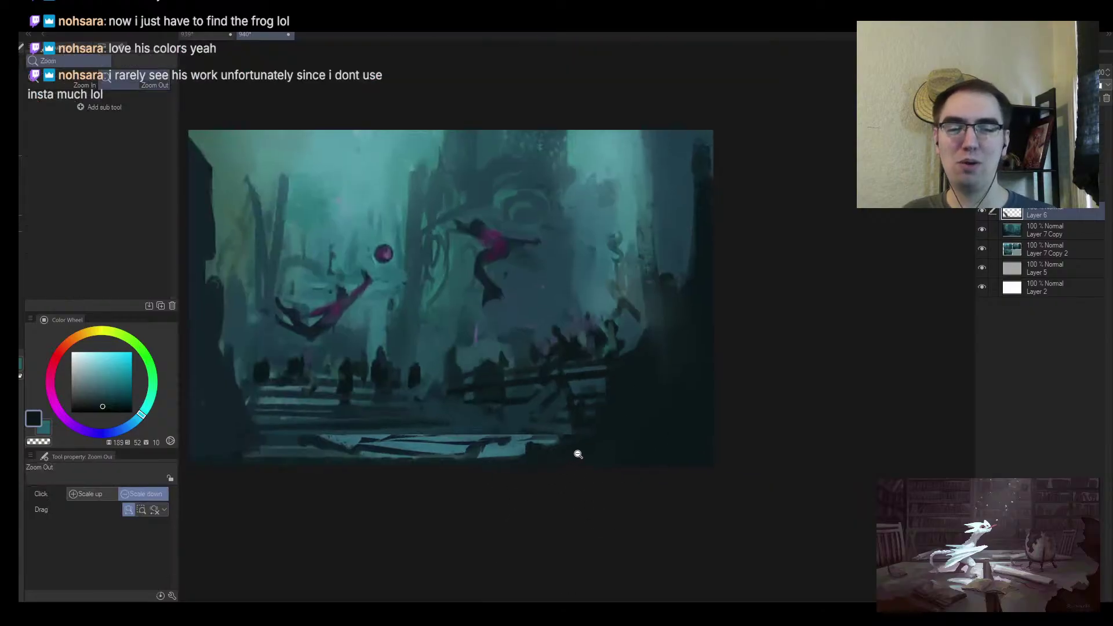
# Examine the composition in both orientations, close up and at thumbnail size, for value balance and readability
pyautogui.press('h')
pyautogui.moveTo(720, 432); pyautogui.dragTo(454, 446)
pyautogui.moveTo(527, 380); pyautogui.dragTo(518, 421)
pyautogui.moveTo(521, 418); pyautogui.dragTo(541, 374)
pyautogui.moveTo(542, 371); pyautogui.dragTo(553, 297)
pyautogui.press('b')
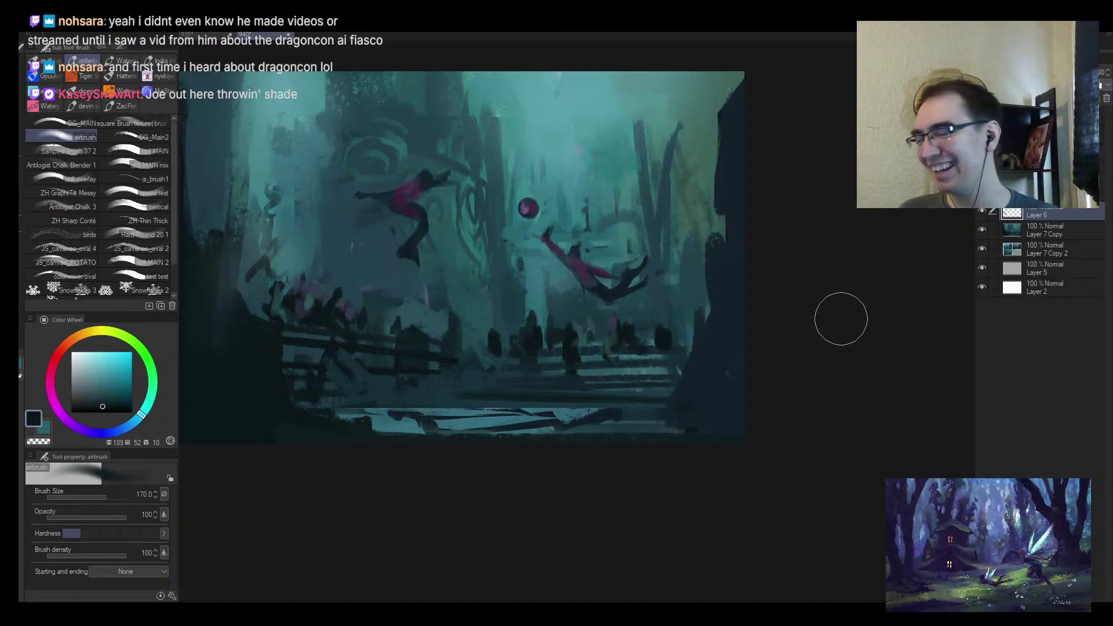
pyautogui.hotkey('alt', 'space')
pyautogui.moveTo(501, 330)
pyautogui.mouseDown()
pyautogui.moveTo(458, 336)
pyautogui.moveTo(501, 375)
pyautogui.mouseUp()
pyautogui.moveTo(489, 352)
pyautogui.mouseDown()
pyautogui.moveTo(497, 334)
pyautogui.moveTo(474, 347)
pyautogui.mouseUp()
pyautogui.moveTo(294, 318); pyautogui.dragTo(323, 287)
pyautogui.press('e')
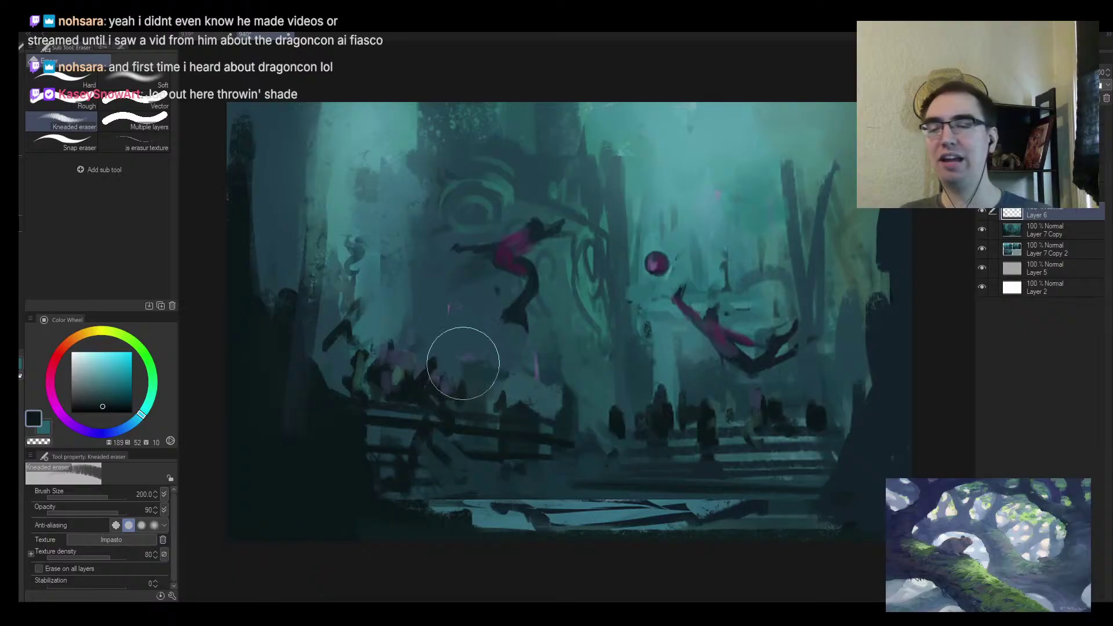
pyautogui.hotkey('alt', 'space')
pyautogui.moveTo(537, 363); pyautogui.dragTo(519, 389)
pyautogui.press('h')
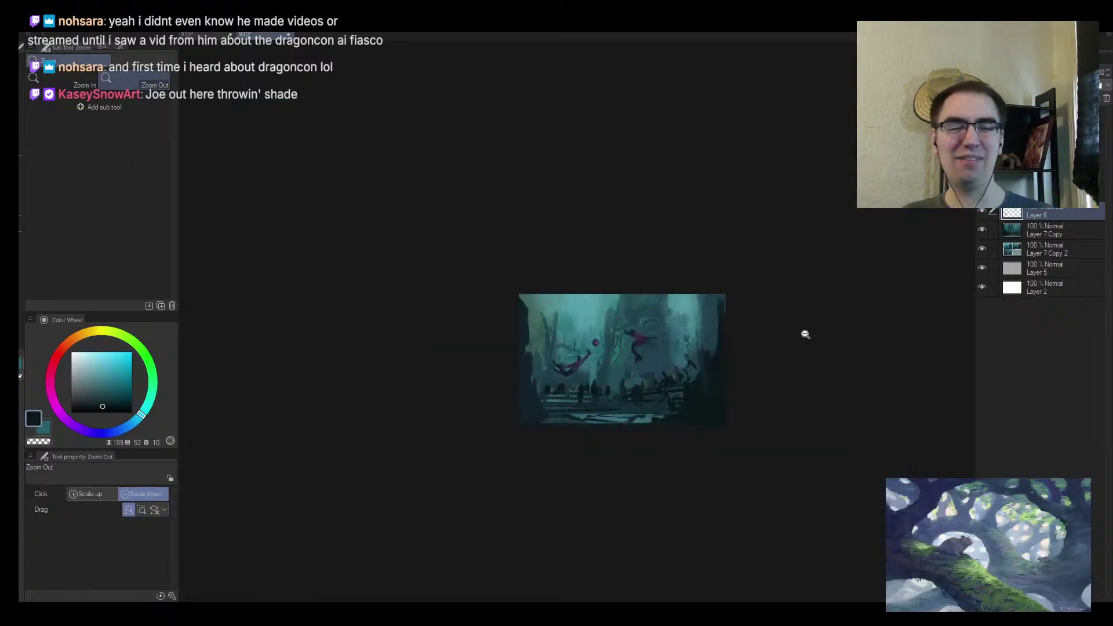
pyautogui.moveTo(717, 366); pyautogui.dragTo(736, 360)
pyautogui.press('b')
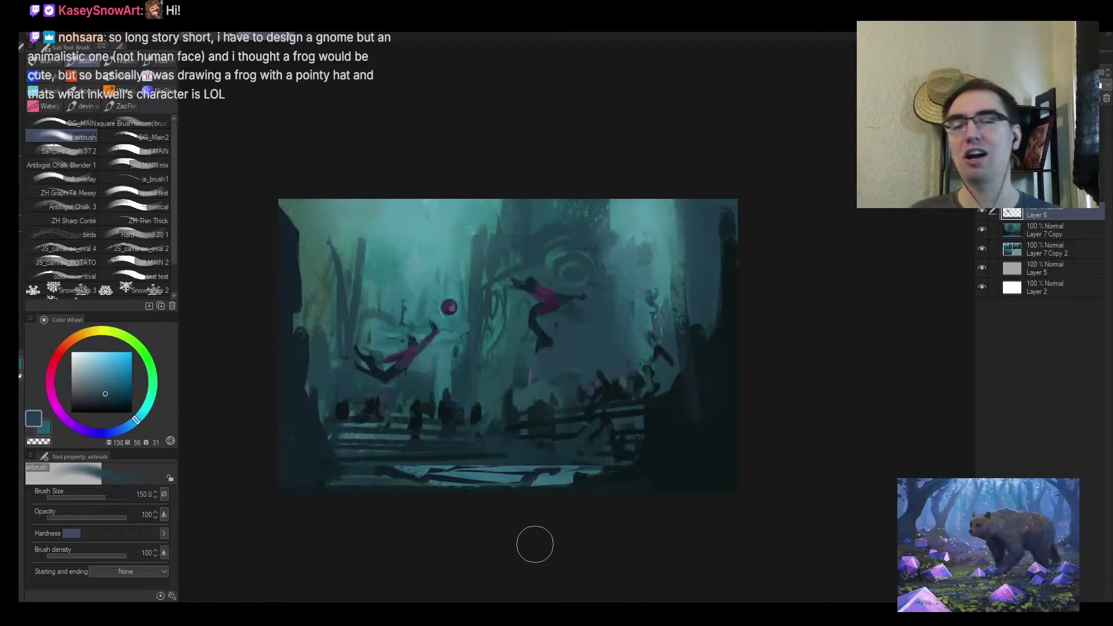
# Mirror the view, frame the upper figure close up and add a new layer above the haze layer
pyautogui.press('/')
pyautogui.moveTo(600, 368)
pyautogui.mouseDown()
pyautogui.moveTo(572, 385)
pyautogui.moveTo(620, 373)
pyautogui.mouseUp()
pyautogui.press('h')
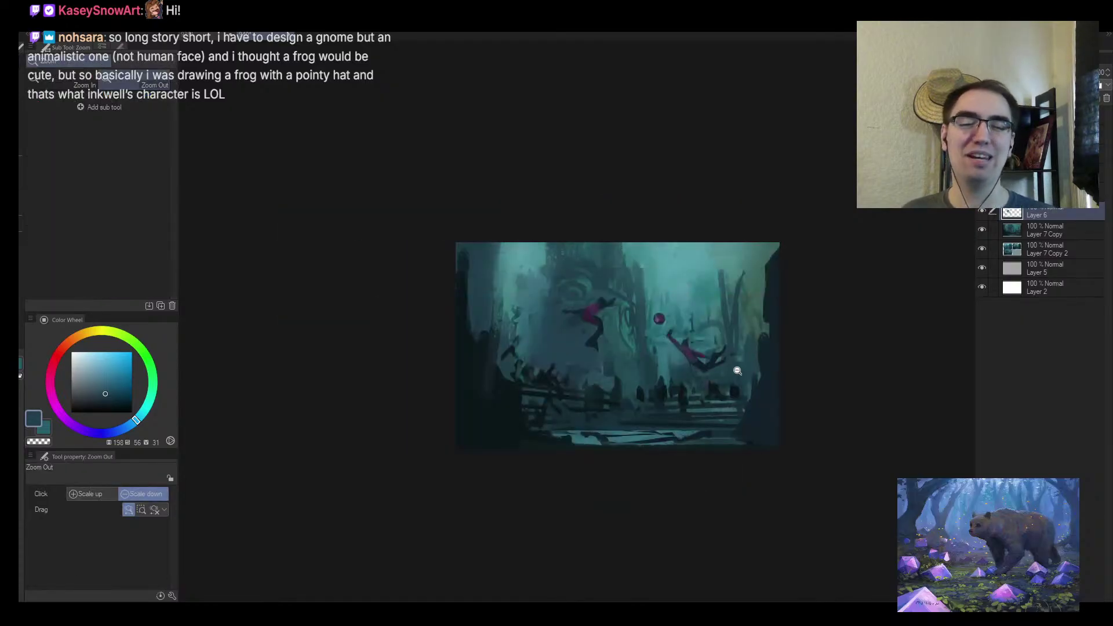
pyautogui.scroll(2, 713, 388)
pyautogui.scroll(2, 484, 265)
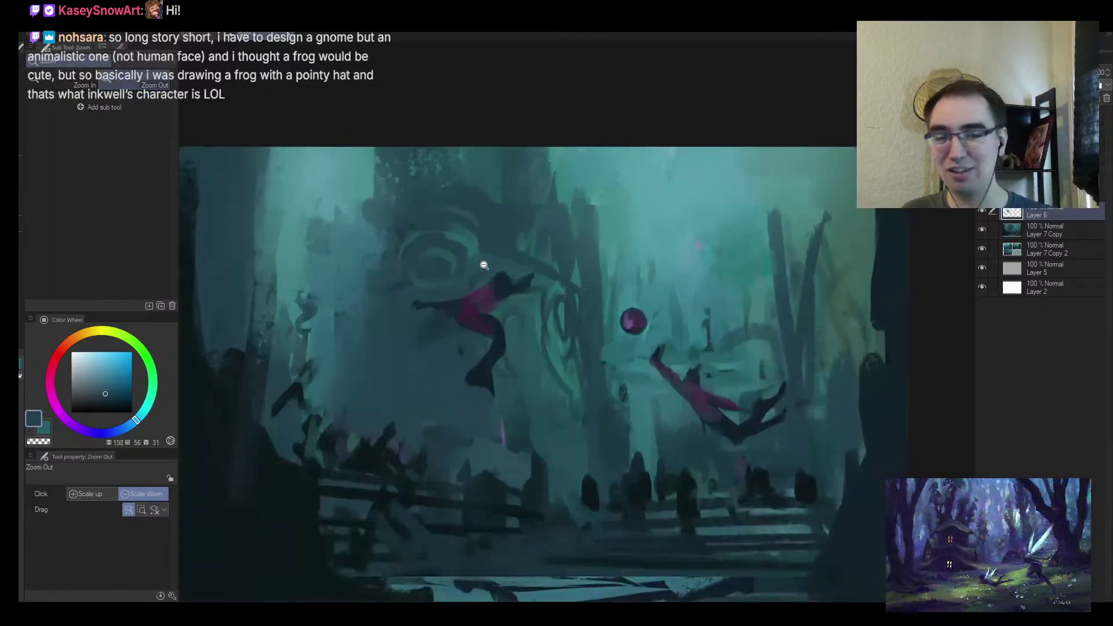
pyautogui.scroll(2, 484, 266)
pyautogui.hotkey('ctrl', 'shift', 'n')
pyautogui.press('b')
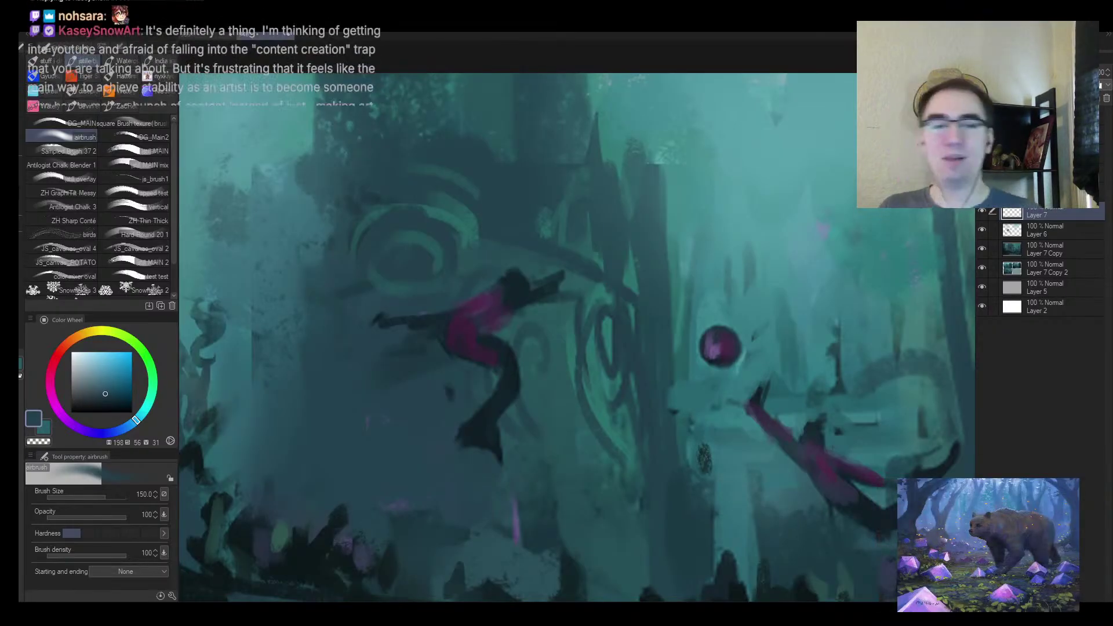
# Check how the floating figures, ball and crowd read at thumbnail size, mirrored and close up
pyautogui.hotkey('alt', 'space')
pyautogui.moveTo(662, 299); pyautogui.dragTo(602, 328)
pyautogui.moveTo(701, 349); pyautogui.dragTo(634, 341)
pyautogui.scroll(2, 634, 341)
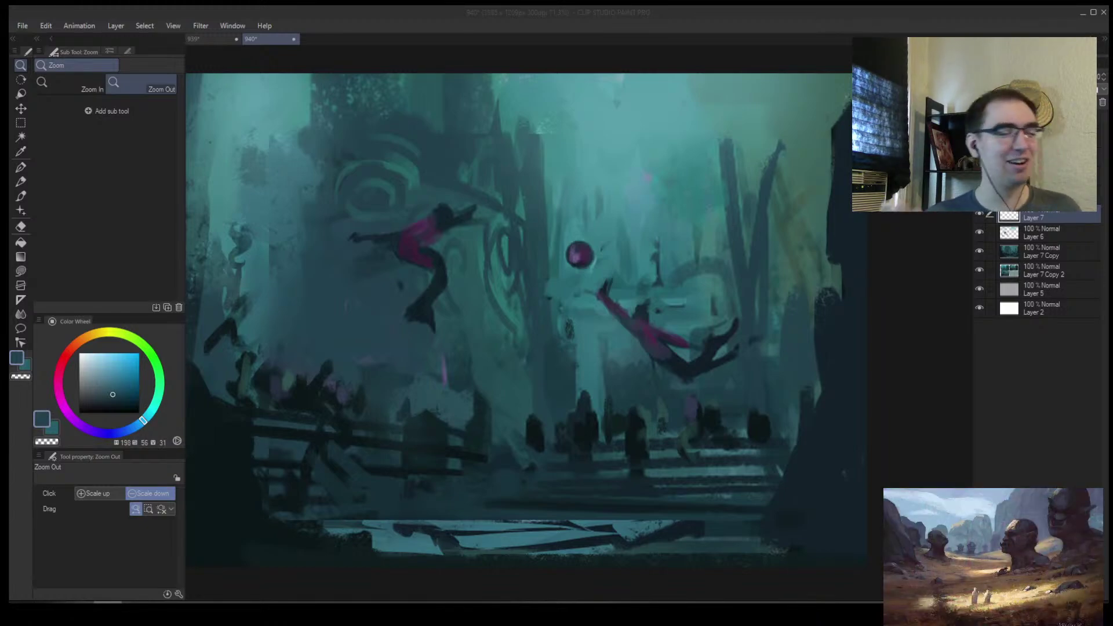
pyautogui.click(500, 370)
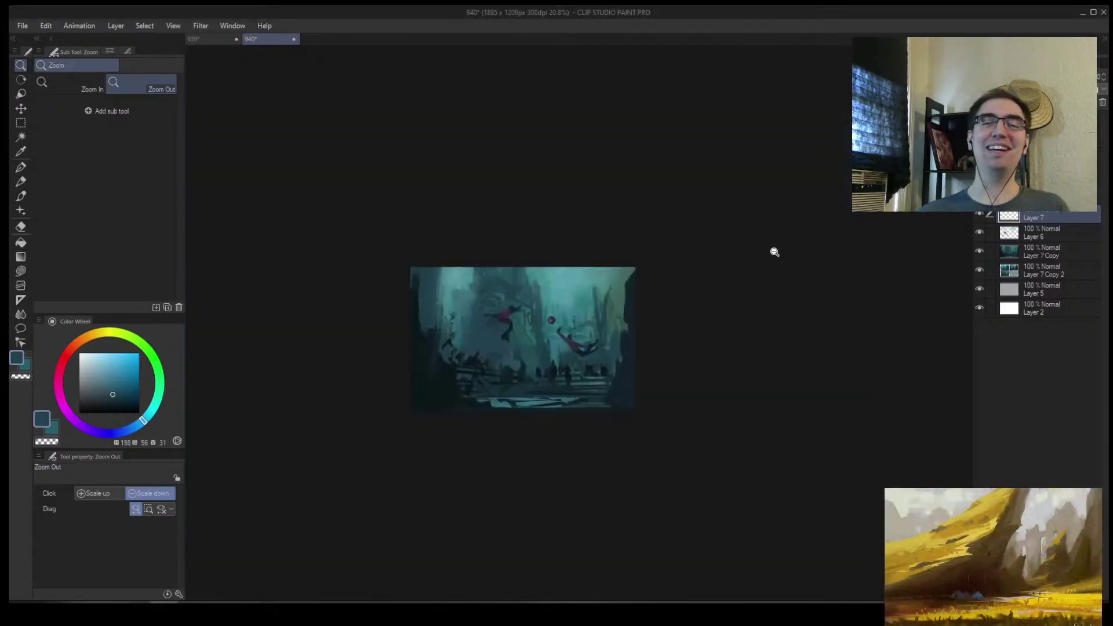
pyautogui.press('h')
pyautogui.moveTo(707, 317); pyautogui.dragTo(724, 296)
pyautogui.moveTo(599, 302); pyautogui.dragTo(537, 295)
pyautogui.scroll(3, 537, 295)
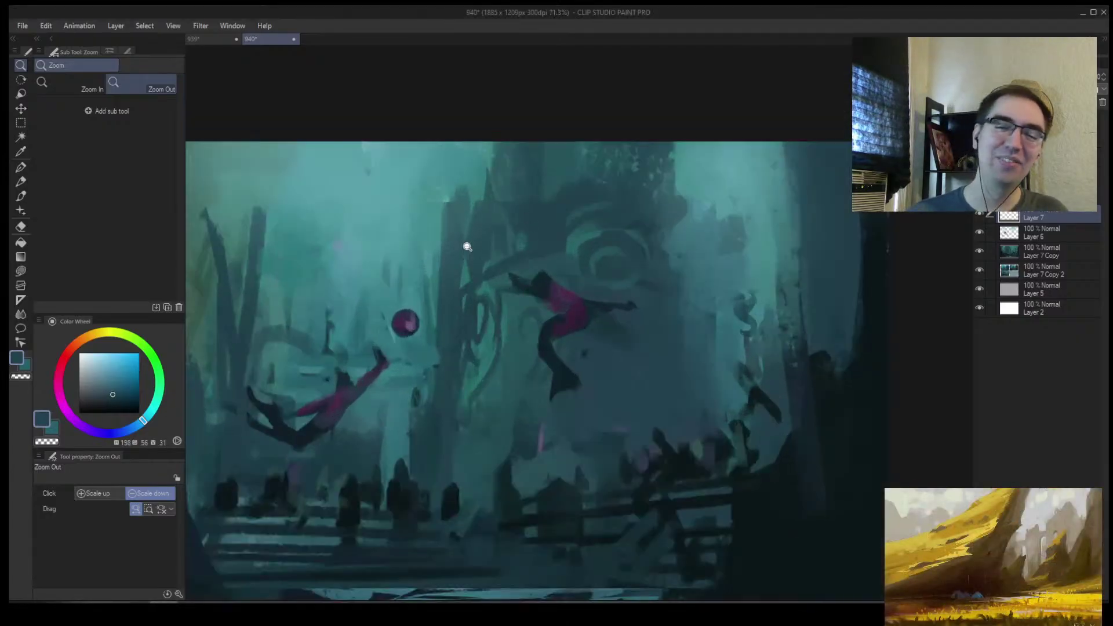
# Add a new layer and paint sampled dark blue into the crowd beside the dark foreground mass using Sampled Brush 37 2 at size 50
pyautogui.press('b')
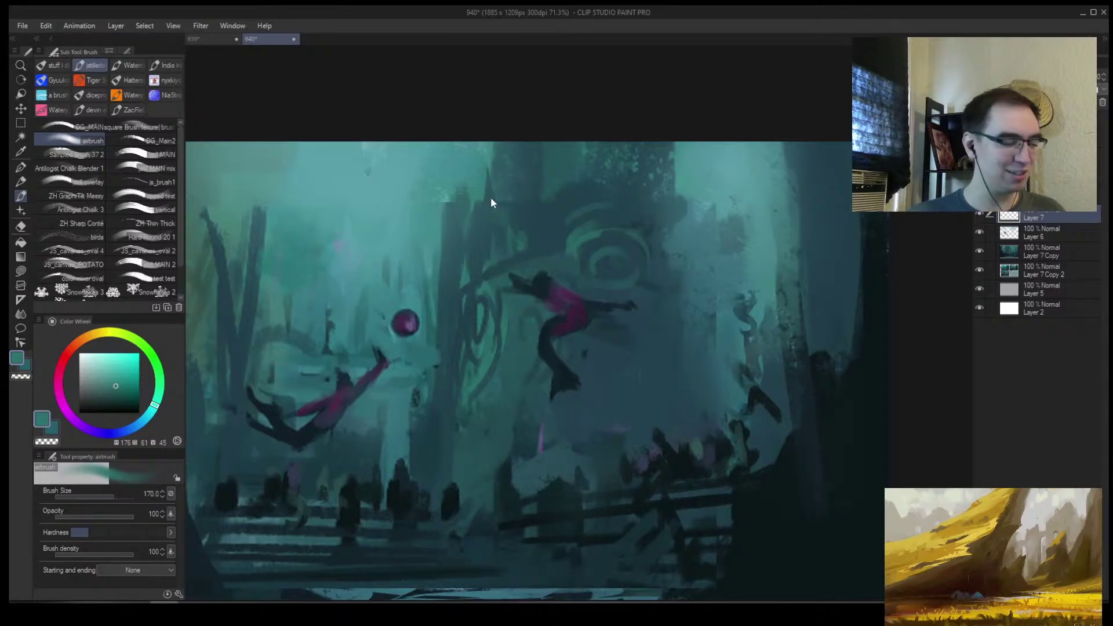
pyautogui.hotkey('ctrl', 'shift', 'n')
pyautogui.moveTo(421, 282); pyautogui.dragTo(425, 272)
pyautogui.moveTo(499, 294); pyautogui.dragTo(641, 293)
pyautogui.press('b')
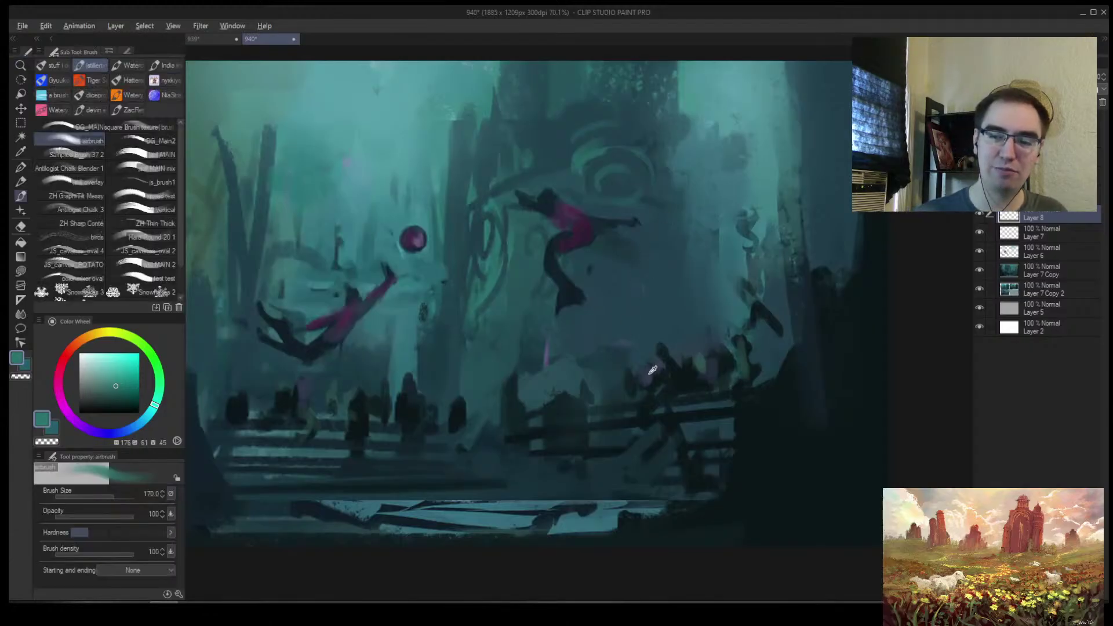
pyautogui.keyDown('alt'); pyautogui.click(633, 364); pyautogui.keyUp('alt')
pyautogui.click(76, 155)
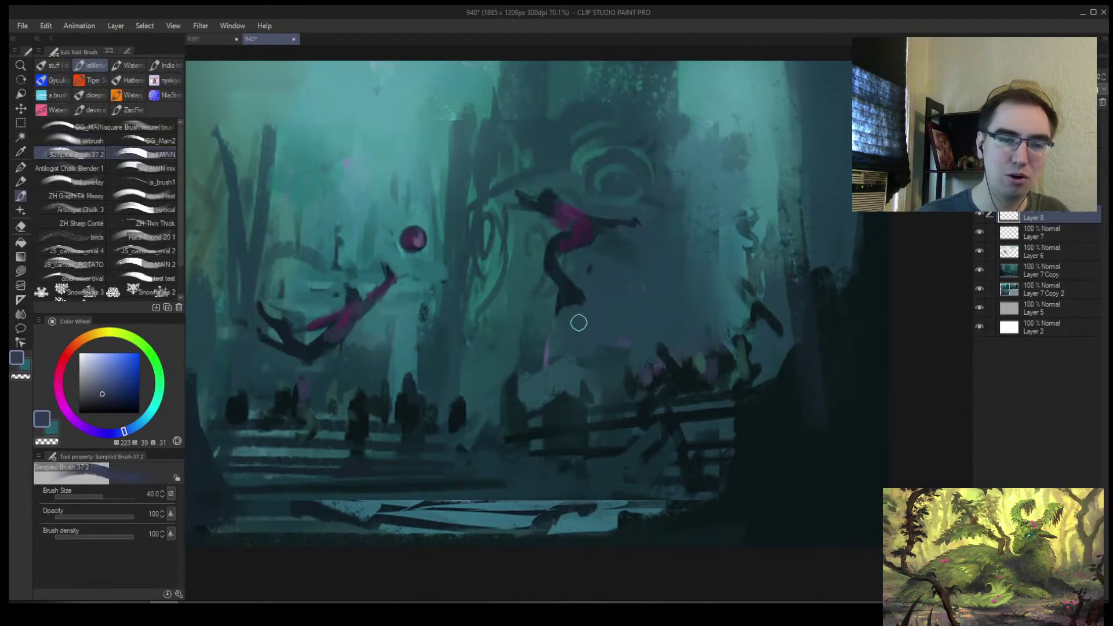
pyautogui.keyDown('alt'); pyautogui.click(658, 366); pyautogui.keyUp('alt')
pyautogui.press(']')
pyautogui.press(']')
pyautogui.press(']')
pyautogui.moveTo(658, 354); pyautogui.dragTo(634, 385)
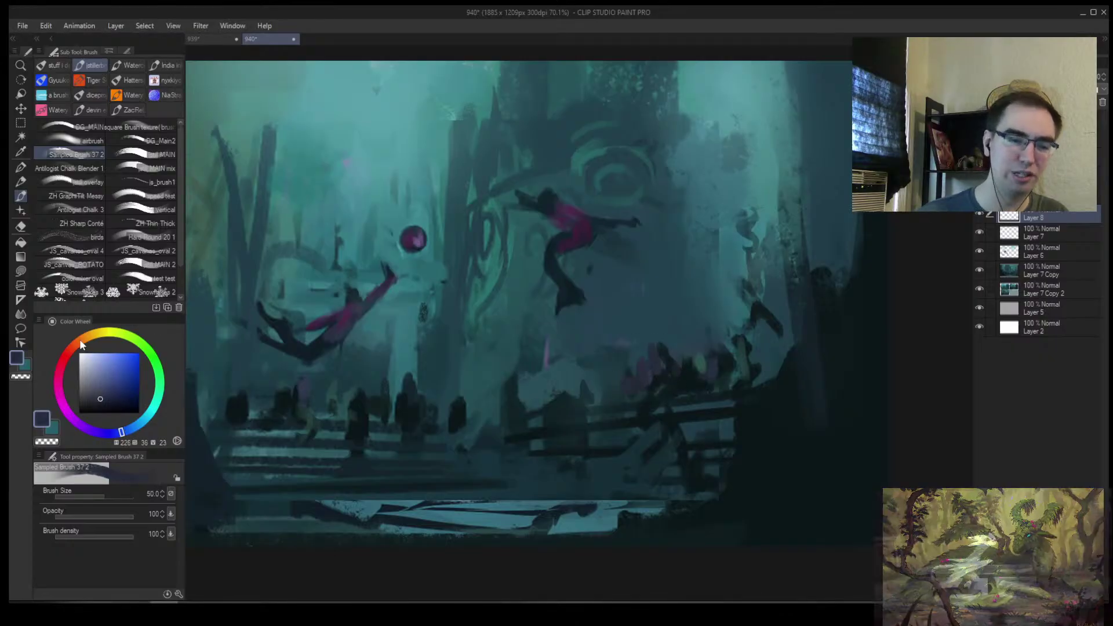
# Pick a muted orange, add another layer and block warm strokes over the crowd beside the dark foreground mass
pyautogui.click(79, 342)
pyautogui.click(106, 380)
pyautogui.hotkey('ctrl', 'shift', 'n')
pyautogui.press(']')
pyautogui.press(']')
pyautogui.moveTo(640, 390); pyautogui.dragTo(640, 406)
pyautogui.moveTo(645, 413)
pyautogui.mouseDown()
pyautogui.moveTo(651, 387)
pyautogui.moveTo(677, 383)
pyautogui.moveTo(660, 401)
pyautogui.moveTo(631, 389)
pyautogui.moveTo(637, 414)
pyautogui.mouseUp()
pyautogui.hotkey('ctrl', 'z')
pyautogui.press(']')
pyautogui.moveTo(662, 377); pyautogui.dragTo(663, 403)
# Extend the orange-brown strokes across the rest of the large crowd, up to the figures along the rocky edge
pyautogui.press(']')
pyautogui.press('[')
pyautogui.keyDown('alt'); pyautogui.click(654, 397); pyautogui.keyUp('alt')
pyautogui.moveTo(657, 357); pyautogui.dragTo(657, 391)
pyautogui.moveTo(599, 399)
pyautogui.mouseDown()
pyautogui.moveTo(597, 384)
pyautogui.moveTo(592, 395)
pyautogui.mouseUp()
pyautogui.press('[')
pyautogui.moveTo(657, 341)
pyautogui.mouseDown()
pyautogui.moveTo(659, 364)
pyautogui.moveTo(705, 399)
pyautogui.mouseUp()
pyautogui.moveTo(685, 359); pyautogui.dragTo(687, 376)
pyautogui.moveTo(712, 336); pyautogui.dragTo(752, 376)
# Dab orange-brown skin tones onto the distant row of onlookers below the lower figure at brush sizes 25 and 40
pyautogui.press('[')
pyautogui.press('[')
pyautogui.press('[')
pyautogui.moveTo(351, 415); pyautogui.dragTo(362, 413)
pyautogui.press('[')
pyautogui.press('[')
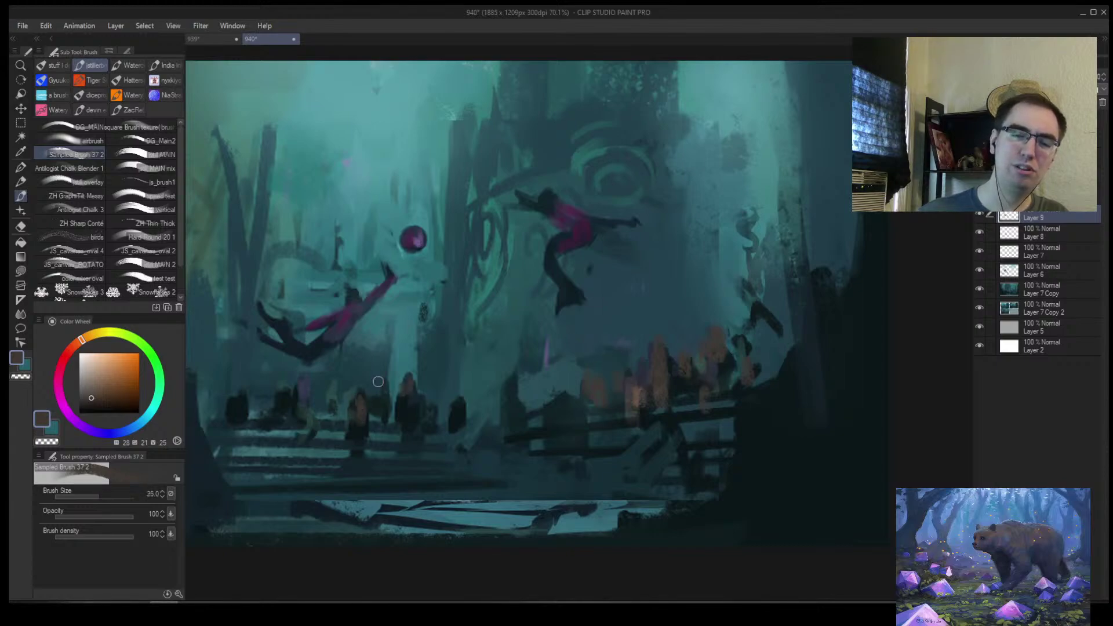
pyautogui.moveTo(295, 403); pyautogui.dragTo(333, 405)
pyautogui.press(']')
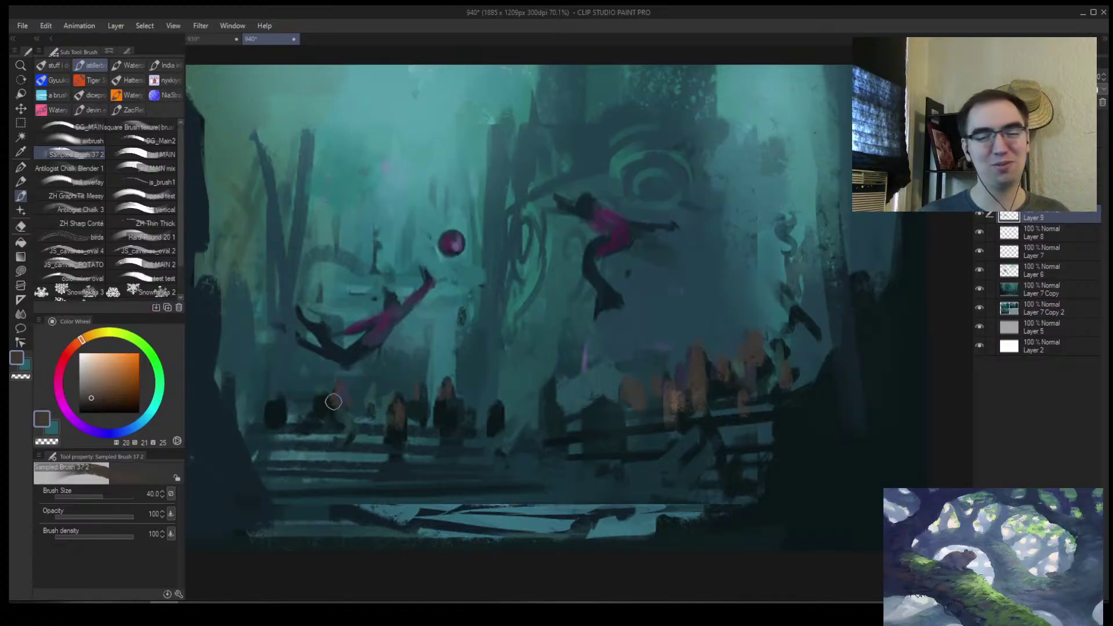
pyautogui.press('[')
pyautogui.press(']')
pyautogui.press(']')
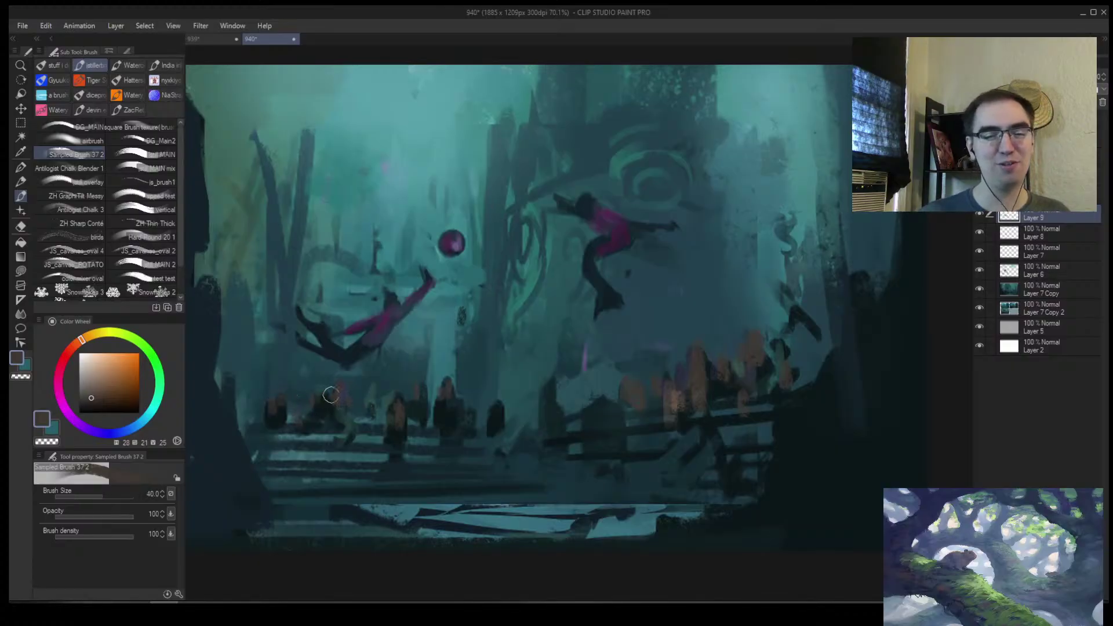
pyautogui.press('[')
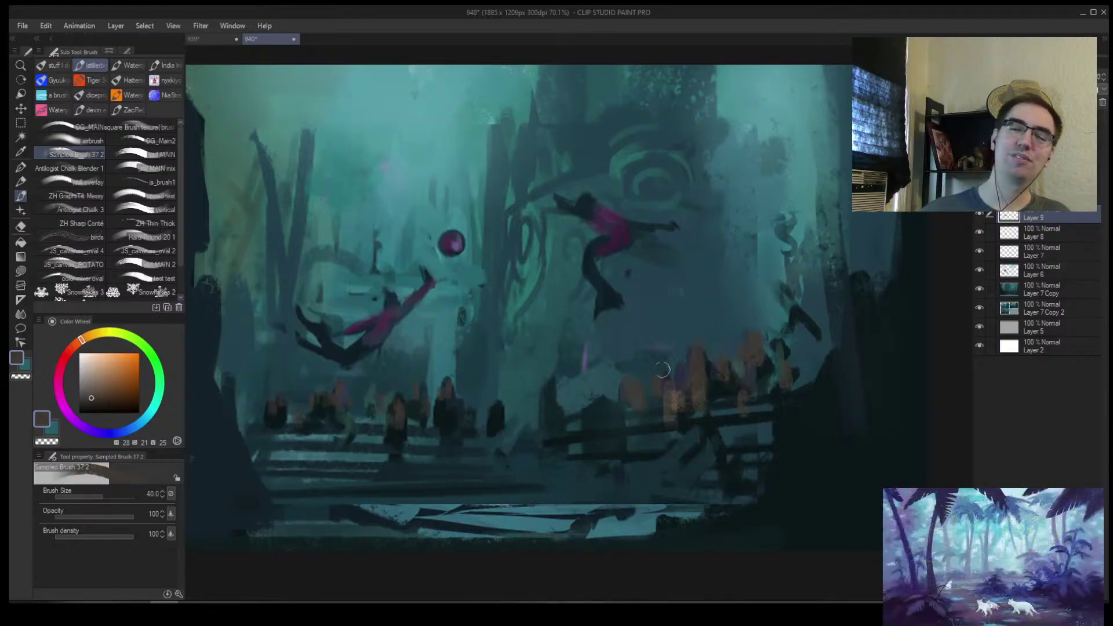
# Paint orange-brown skin tones on the arms of the two floating figures, starting at brush size 17
pyautogui.press('[')
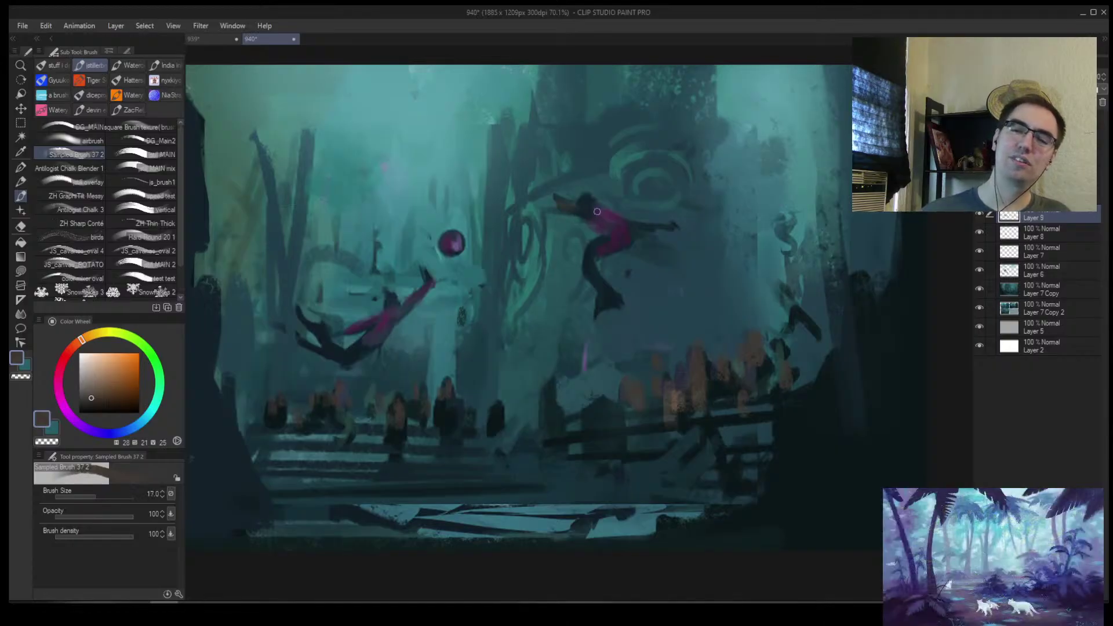
pyautogui.moveTo(633, 223); pyautogui.dragTo(674, 226)
pyautogui.press(']')
pyautogui.press(']')
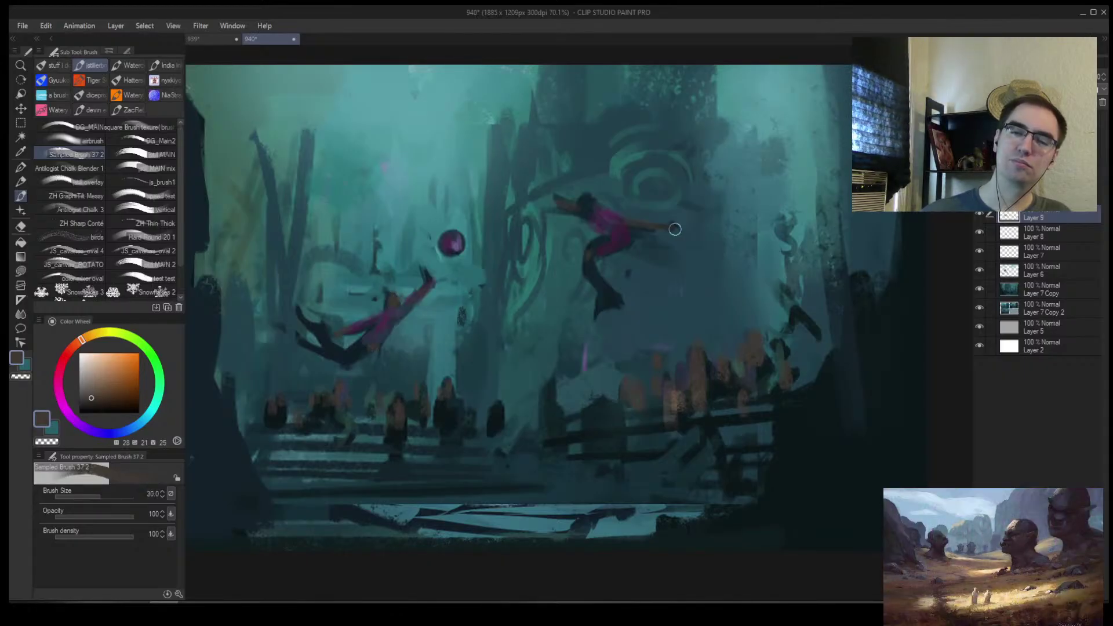
# Mirror the view and choose a more saturated orange as the brush colour
pyautogui.hotkey('alt', 'space')
pyautogui.press('h')
pyautogui.moveTo(679, 266); pyautogui.dragTo(630, 382)
pyautogui.scroll(1, 631, 382)
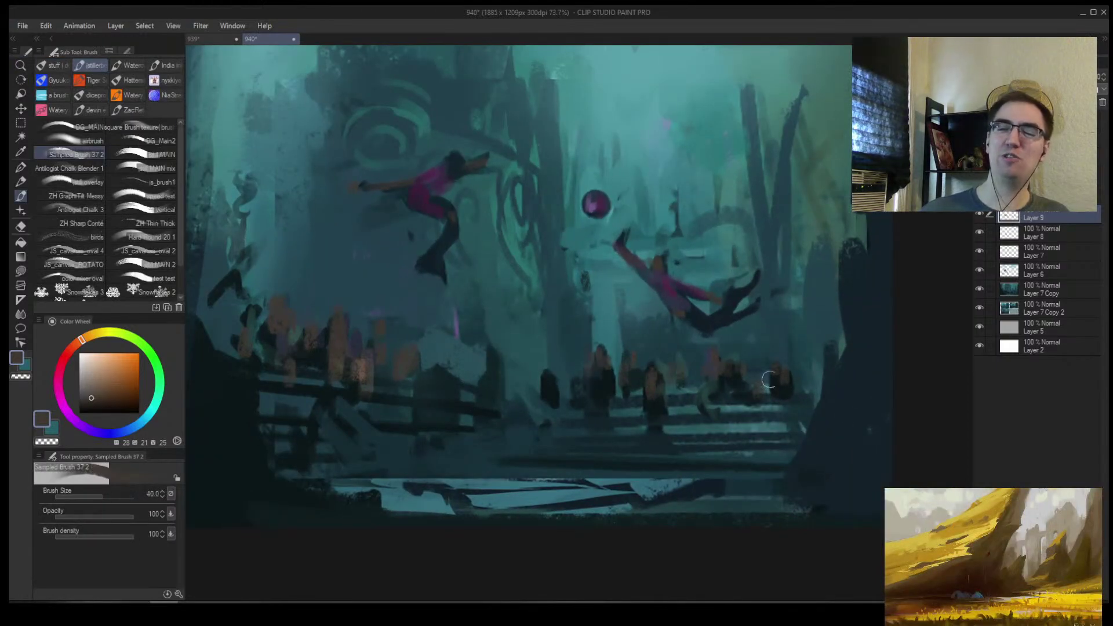
pyautogui.press(']')
pyautogui.press(']')
pyautogui.press(']')
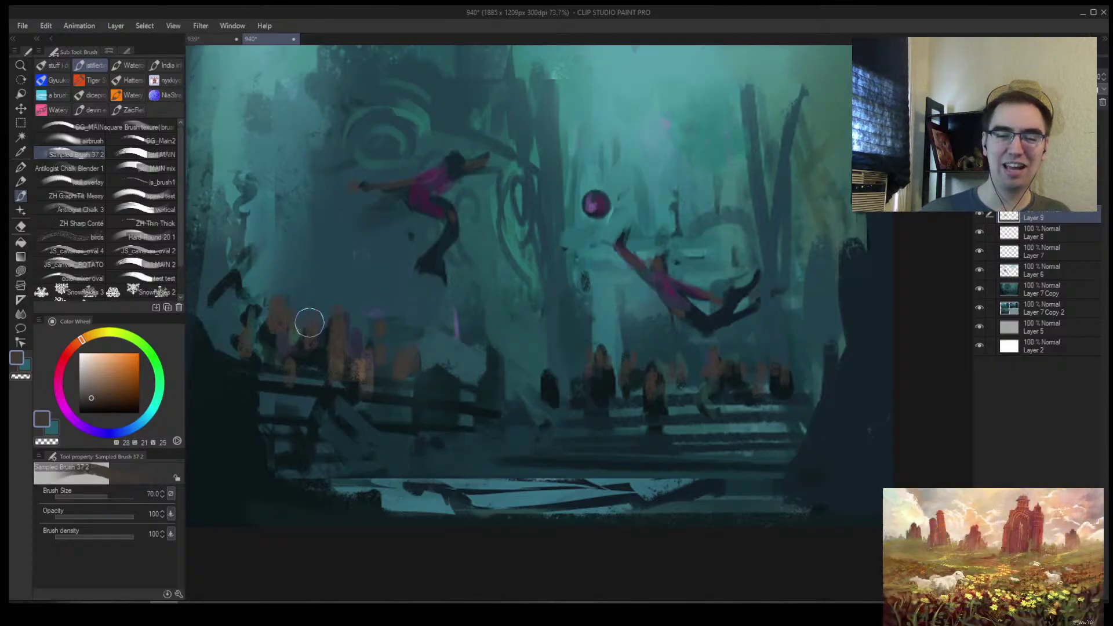
pyautogui.click(124, 371)
pyautogui.click(126, 376)
# Try broad saturated orange strokes over the crowd and beside it at brush size 80, and undo them
pyautogui.press(']')
pyautogui.moveTo(240, 325)
pyautogui.mouseDown()
pyautogui.moveTo(263, 296)
pyautogui.moveTo(292, 303)
pyautogui.mouseUp()
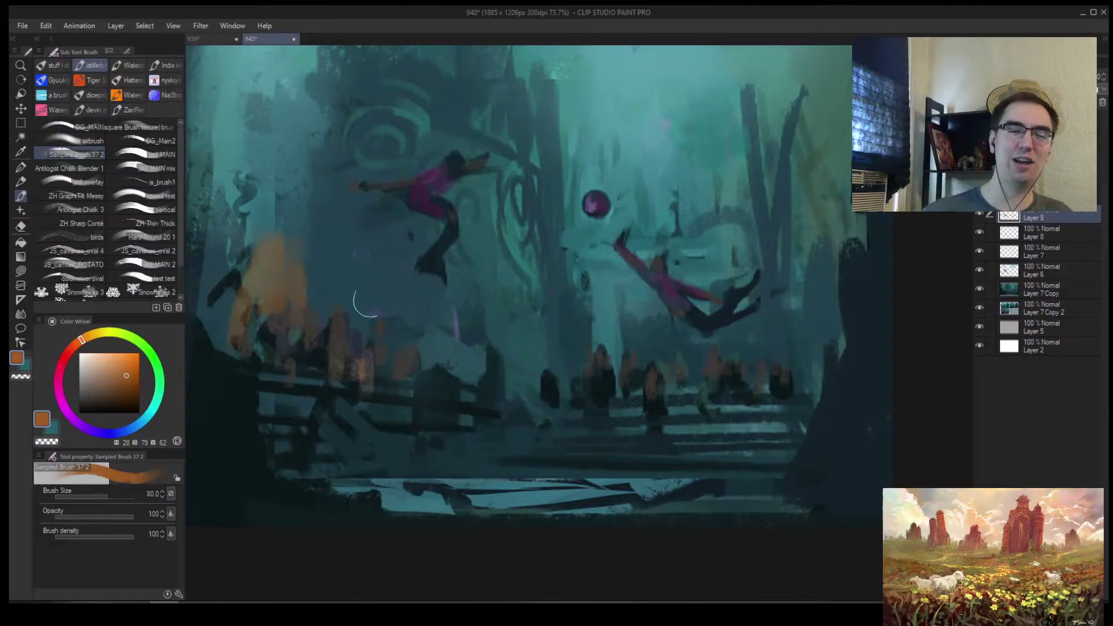
pyautogui.hotkey('ctrl', 'z')
pyautogui.moveTo(450, 349)
pyautogui.mouseDown()
pyautogui.moveTo(488, 399)
pyautogui.moveTo(506, 389)
pyautogui.moveTo(543, 404)
pyautogui.mouseUp()
pyautogui.press('h')
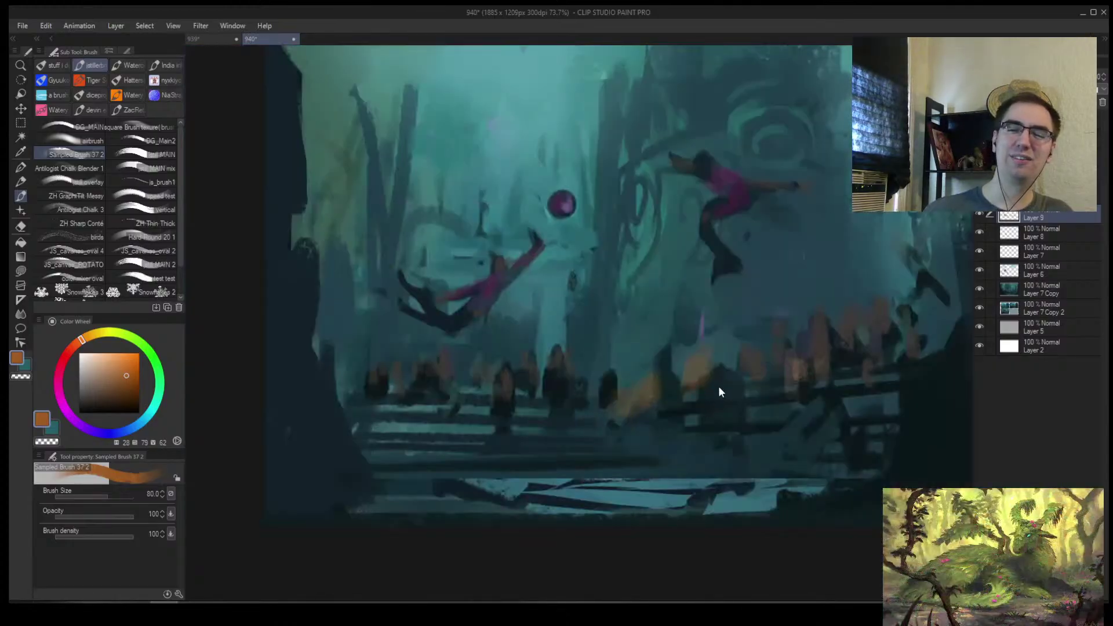
pyautogui.hotkey('ctrl', 'z')
pyautogui.hotkey('ctrl', 'z')
# Paint saturated orange accents along the near ground just above the light foreground strip, using progressively smaller brush sizes
pyautogui.press('[')
pyautogui.moveTo(390, 475); pyautogui.dragTo(406, 476)
pyautogui.press('[')
pyautogui.click(458, 470)
pyautogui.press('[')
pyautogui.press('[')
pyautogui.press('[')
pyautogui.press('[')
pyautogui.press('[')
pyautogui.moveTo(545, 477)
pyautogui.mouseDown()
pyautogui.moveTo(707, 464)
pyautogui.moveTo(672, 450)
pyautogui.mouseUp()
# Frame the ball closely and paint an orange glow onto it
pyautogui.hotkey('ctrl', 'space')
pyautogui.moveTo(596, 266); pyautogui.dragTo(619, 266)
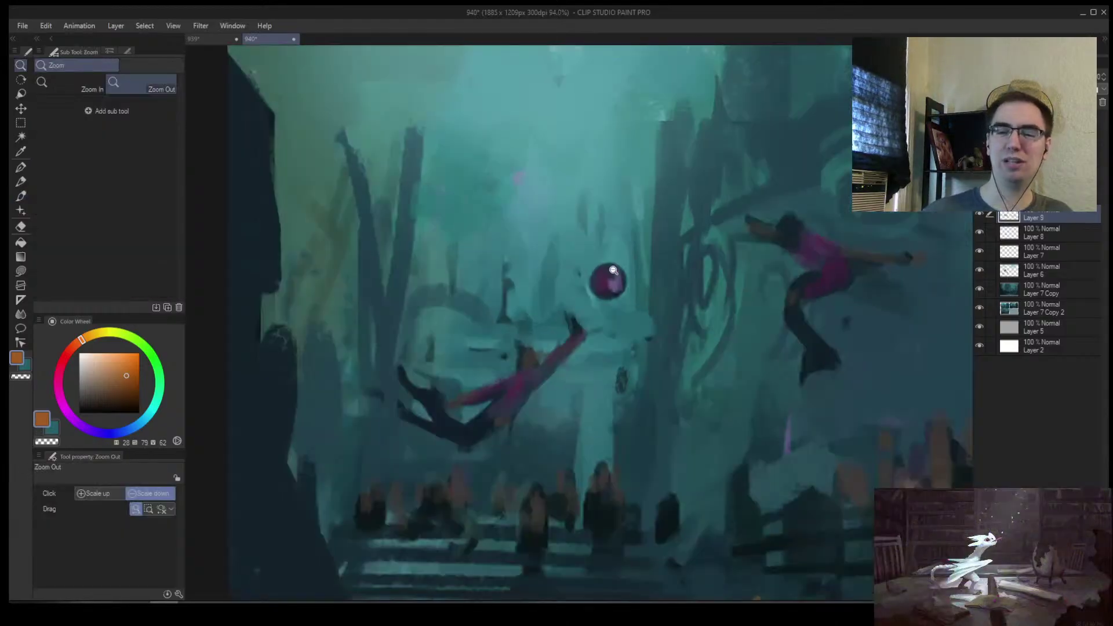
pyautogui.press(']')
pyautogui.press(']')
pyautogui.press(']')
pyautogui.click(606, 280)
pyautogui.scroll(-4, 609, 289)
pyautogui.scroll(2, 683, 324)
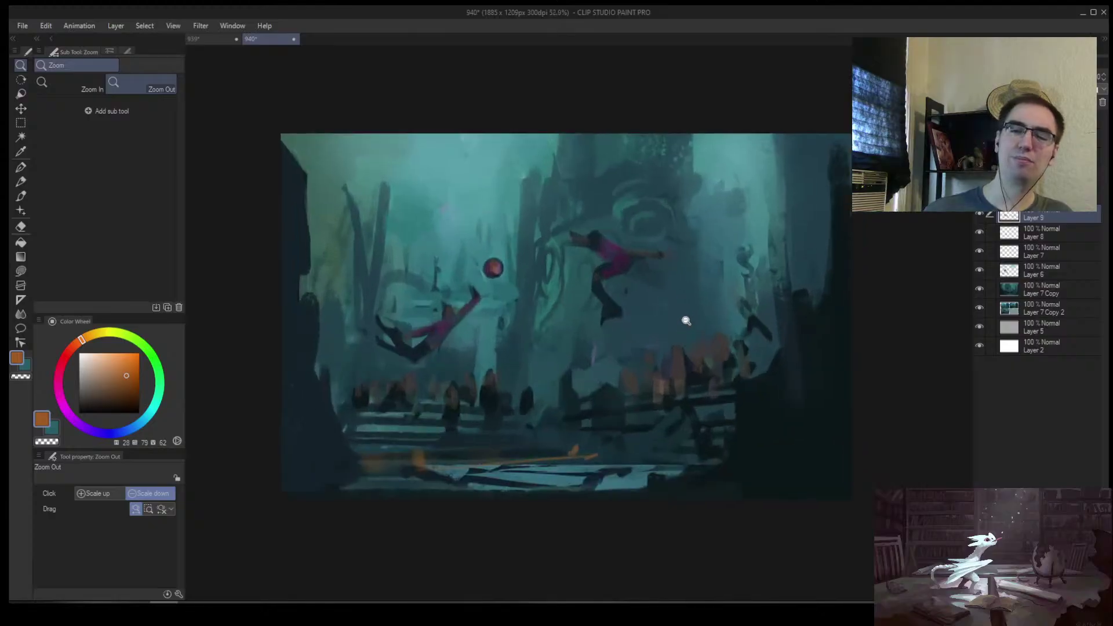
# Brush sampled muted tones over the ground below the large crowd at sizes 100 and 80, and mirror the view
pyautogui.press(']')
pyautogui.press(']')
pyautogui.press(']')
pyautogui.press(']')
pyautogui.keyDown('alt'); pyautogui.click(577, 452); pyautogui.keyUp('alt')
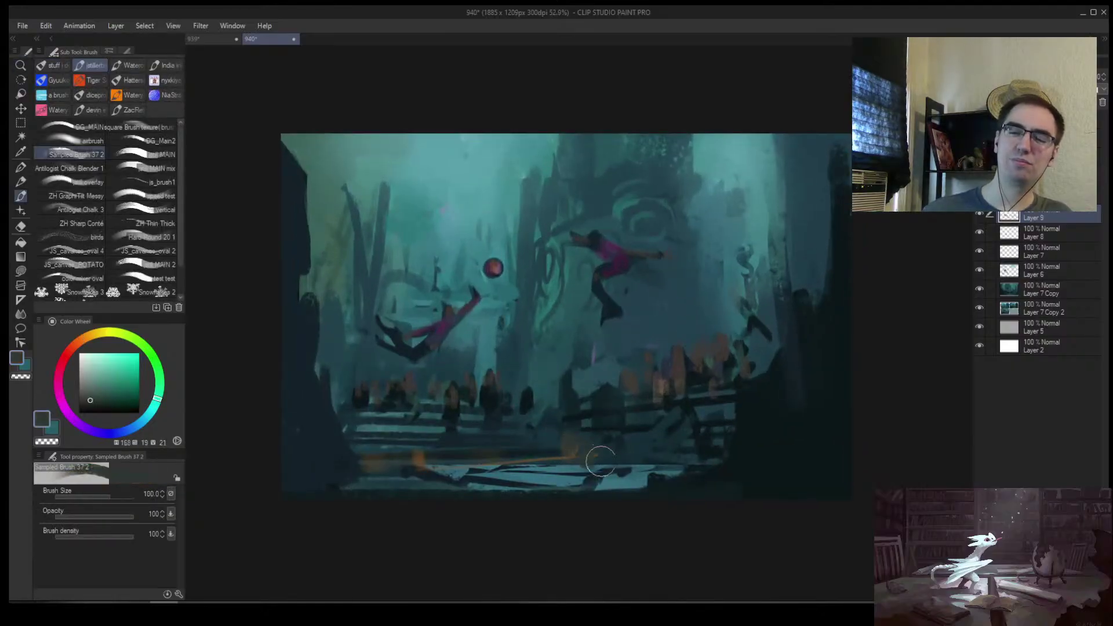
pyautogui.keyDown('alt'); pyautogui.click(591, 455); pyautogui.keyUp('alt')
pyautogui.press('[')
pyautogui.moveTo(668, 437); pyautogui.dragTo(676, 445)
pyautogui.press('h')
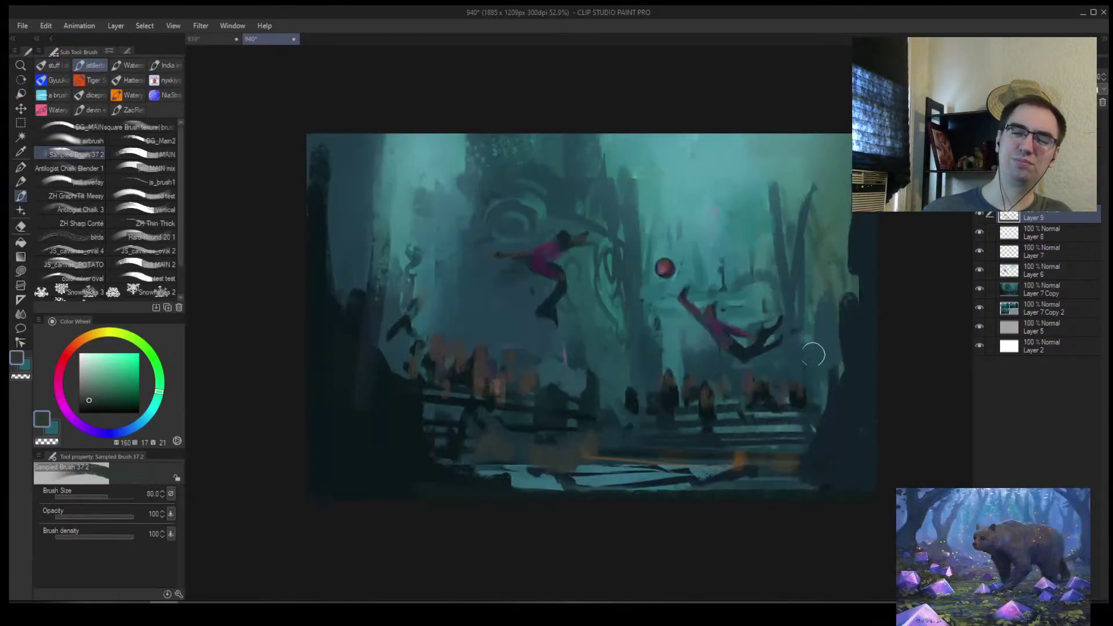
pyautogui.moveTo(760, 394); pyautogui.dragTo(598, 390)
pyautogui.hotkey('alt', 'space')
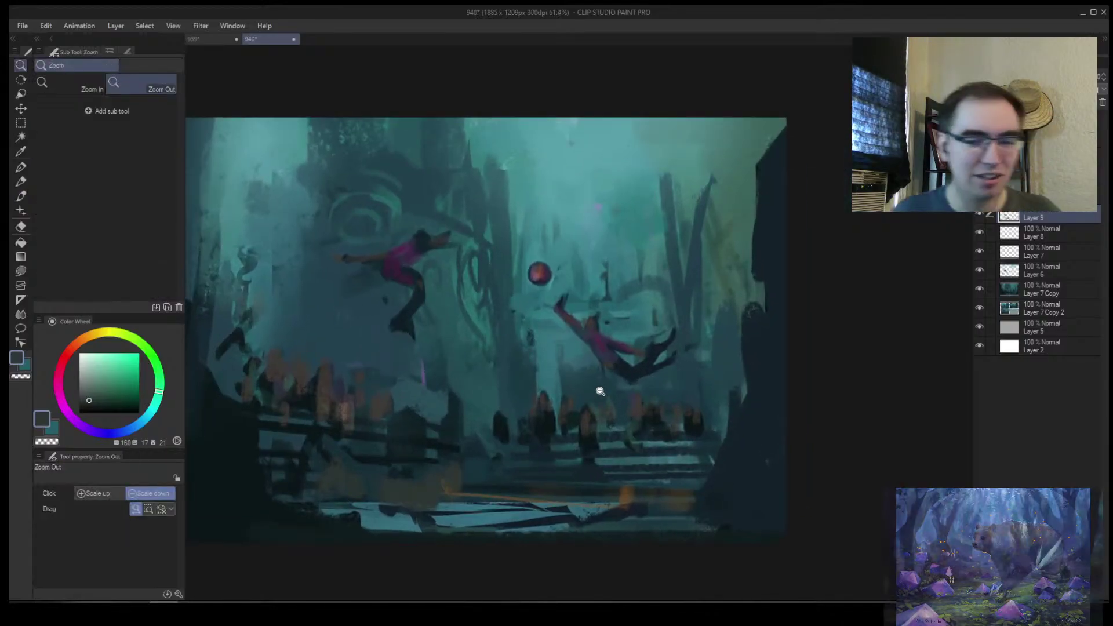
# Switch to document 939 and examine the mermaid and figure pose sketches
pyautogui.click(216, 38)
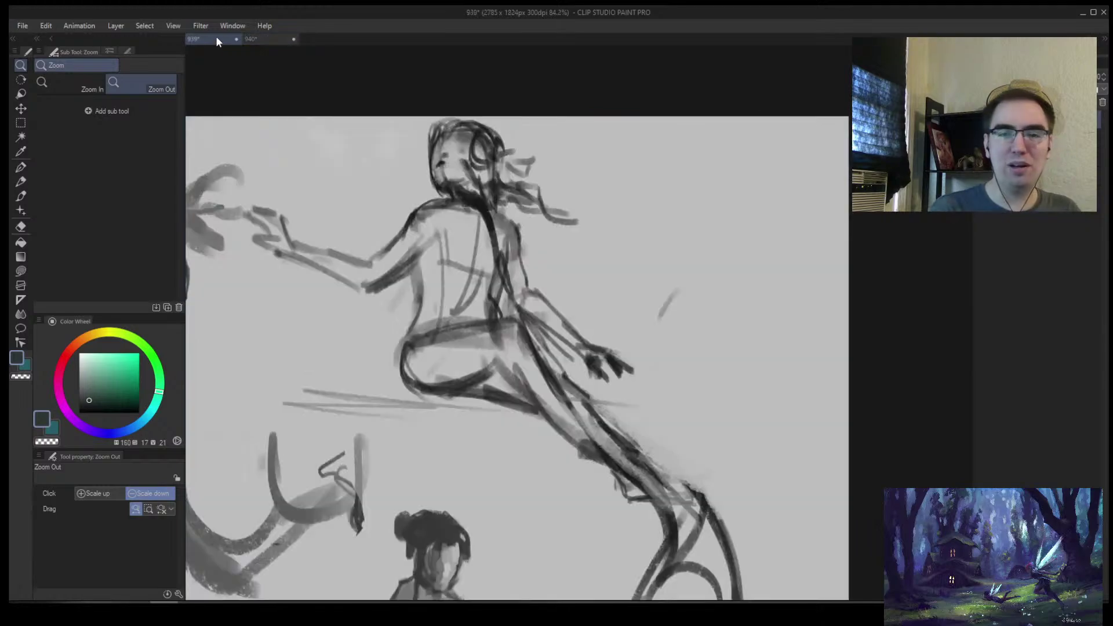
pyautogui.scroll(-10, 548, 222)
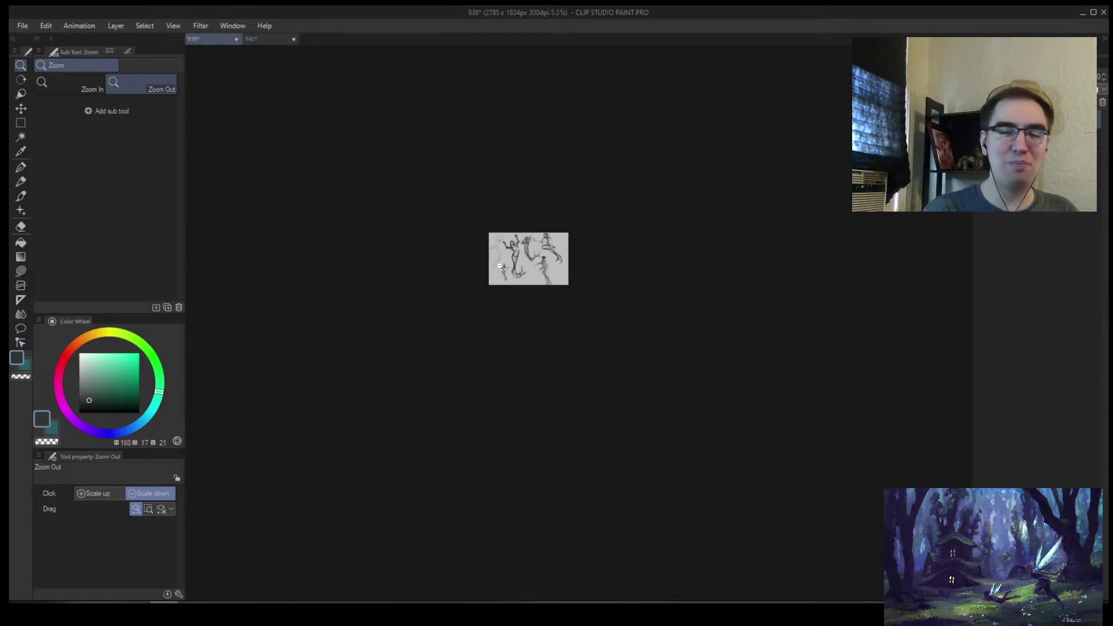
pyautogui.scroll(8, 536, 223)
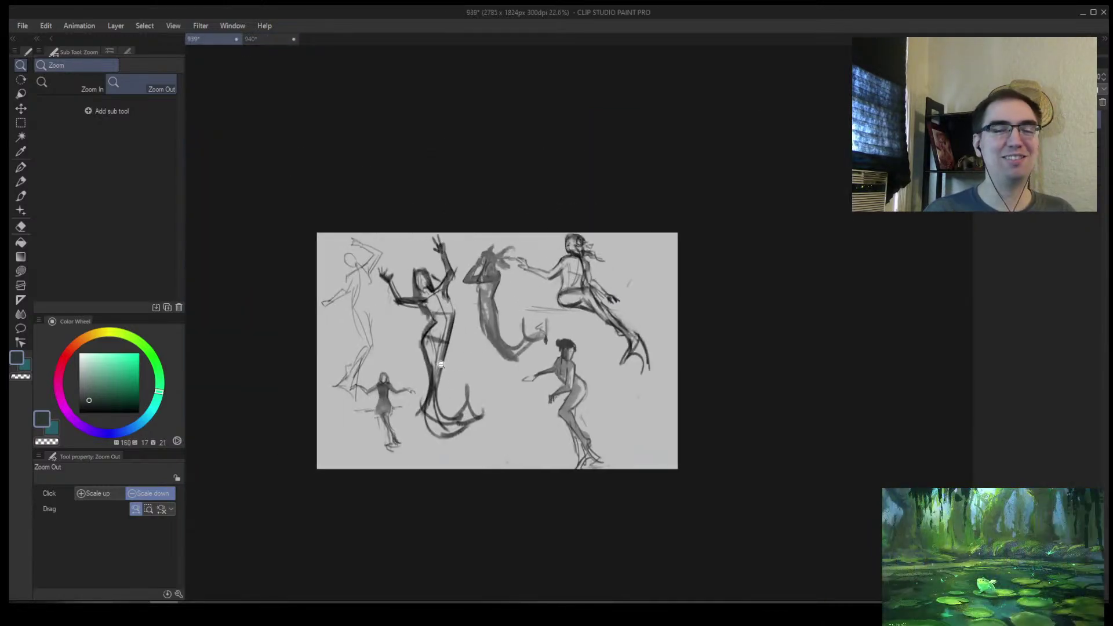
pyautogui.moveTo(488, 214)
pyautogui.mouseDown()
pyautogui.moveTo(398, 260)
pyautogui.moveTo(418, 262)
pyautogui.moveTo(486, 224)
pyautogui.mouseUp()
pyautogui.scroll(2, 454, 313)
pyautogui.scroll(1, 454, 313)
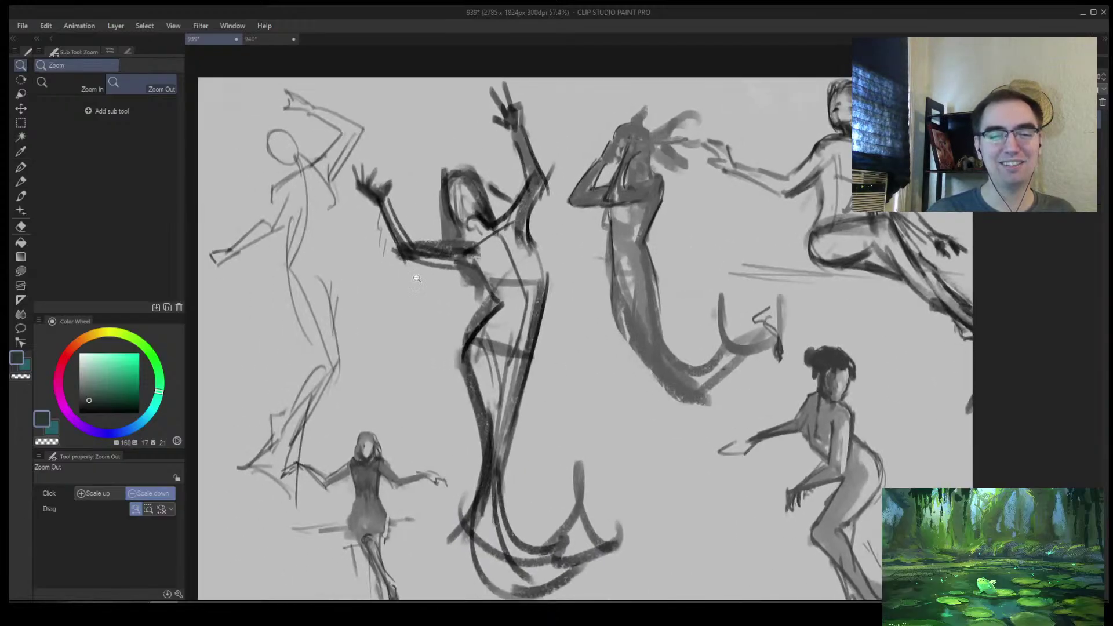
pyautogui.moveTo(454, 314); pyautogui.dragTo(456, 263)
pyautogui.hotkey('ctrl', '0')
# Circle the two central mermaid sketches with the brush at size 60 and undo the stroke
pyautogui.press('b')
pyautogui.moveTo(509, 99)
pyautogui.mouseDown()
pyautogui.moveTo(371, 458)
pyautogui.moveTo(421, 86)
pyautogui.mouseUp()
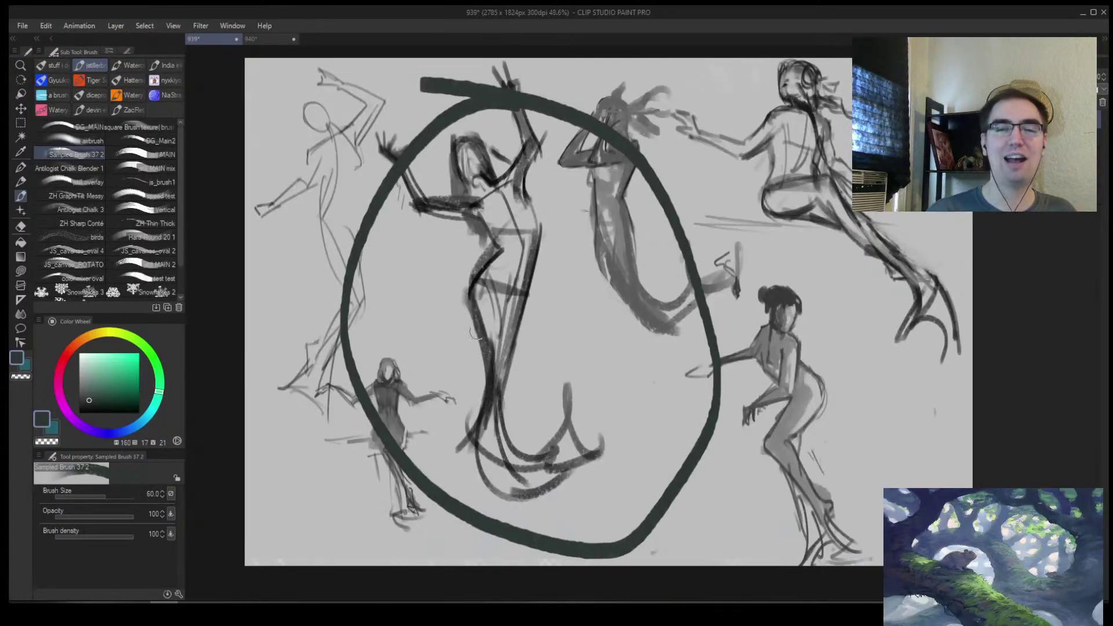
pyautogui.hotkey('ctrl', 'z')
pyautogui.hotkey('alt', 'space')
pyautogui.moveTo(605, 273); pyautogui.dragTo(581, 284)
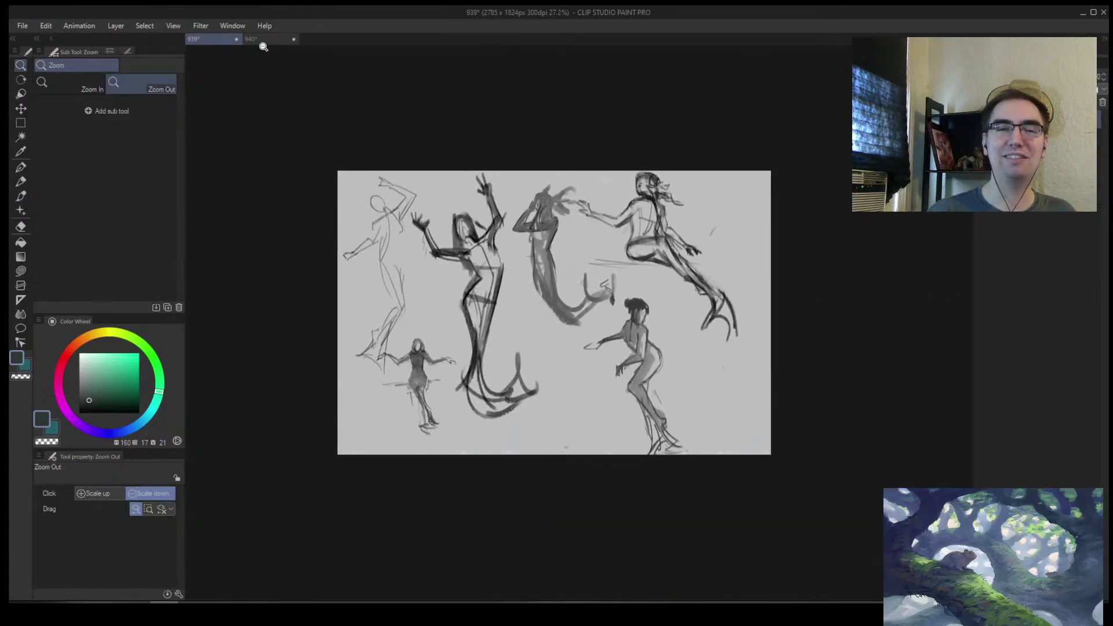
# Return to painting 940 and touch up the upper figure with sampled dark blue at brush size 15
pyautogui.click(266, 39)
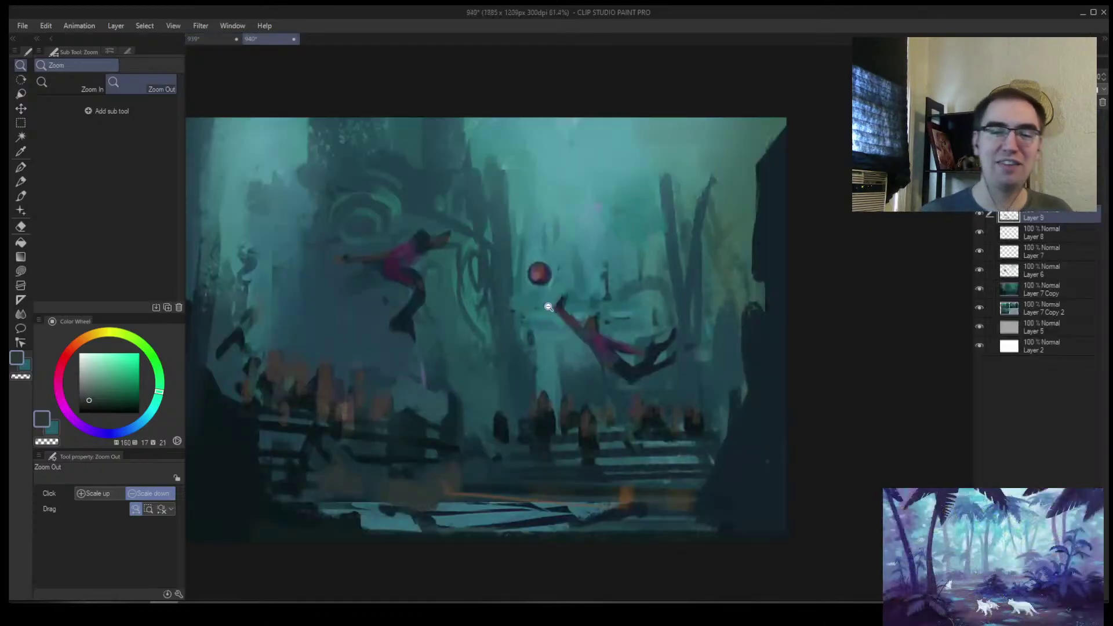
pyautogui.scroll(3, 426, 241)
pyautogui.press('b')
pyautogui.keyDown('alt'); pyautogui.click(430, 192); pyautogui.keyUp('alt')
pyautogui.press('[')
pyautogui.press('[')
pyautogui.press('[')
pyautogui.press('[')
pyautogui.press('[')
pyautogui.press('[')
pyautogui.moveTo(380, 250); pyautogui.dragTo(422, 233)
# Trim the contour of the lower figure's raised arm with teal sampled from the surrounding water at brush size 15
pyautogui.hotkey('alt', 'space')
pyautogui.scroll(2, 437, 217)
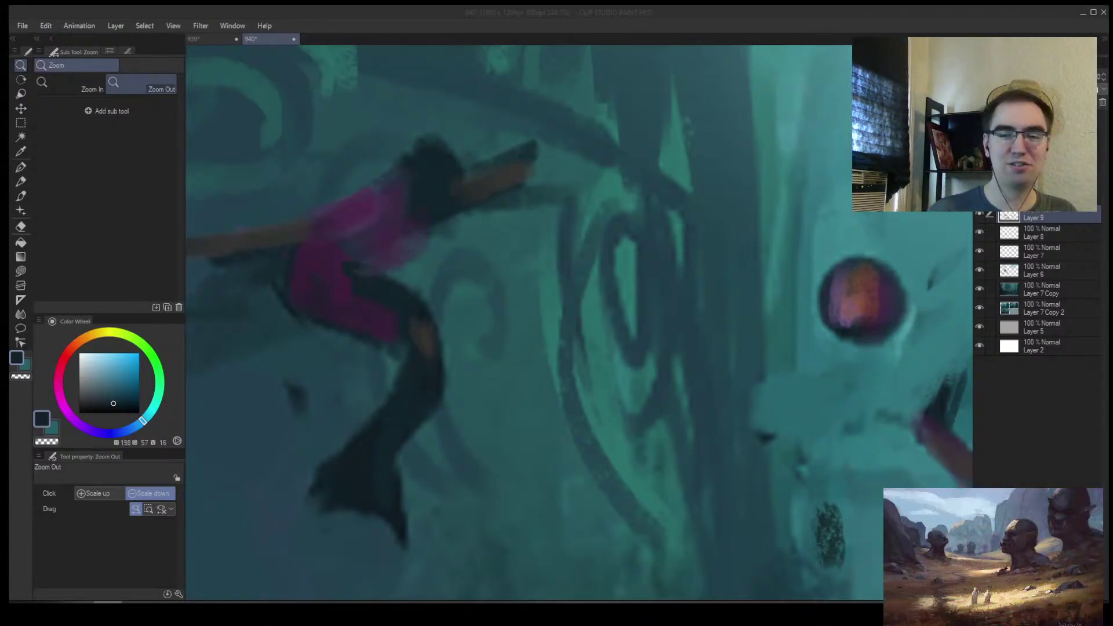
pyautogui.scroll(-4, 591, 360)
pyautogui.scroll(3, 589, 350)
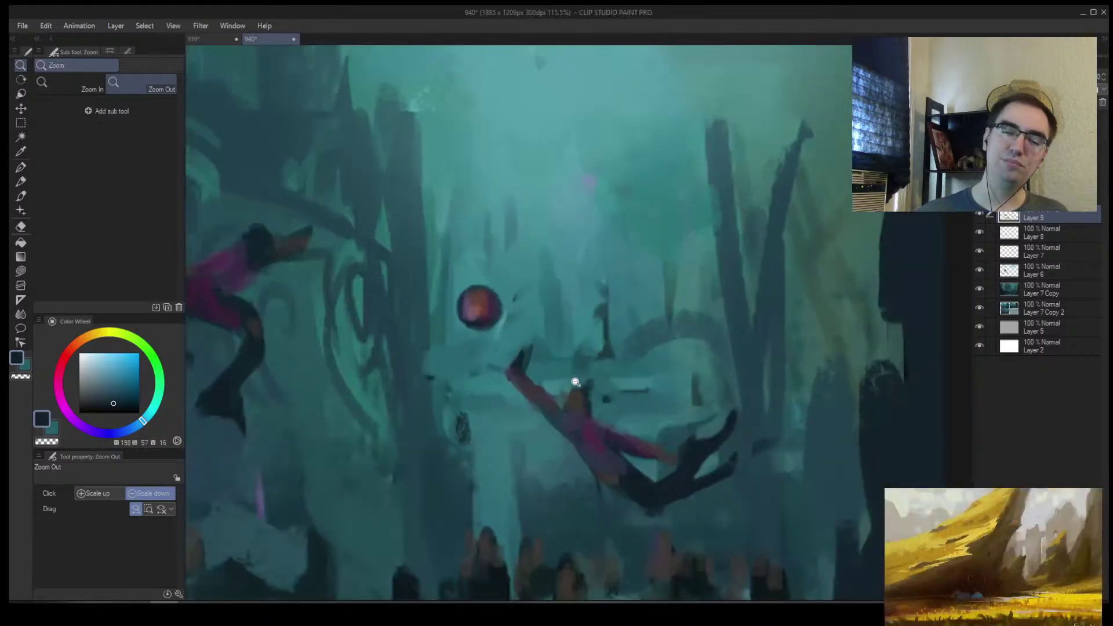
pyautogui.press('b')
pyautogui.moveTo(548, 382); pyautogui.dragTo(584, 301)
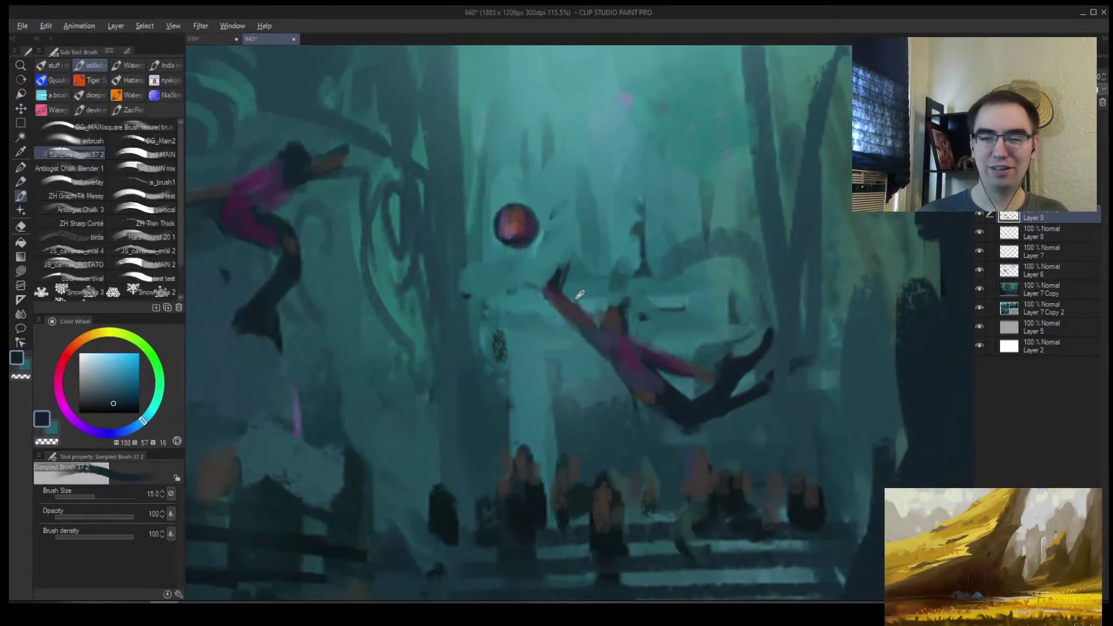
pyautogui.keyDown('alt'); pyautogui.click(575, 298); pyautogui.keyUp('alt')
pyautogui.keyDown('alt'); pyautogui.click(555, 311); pyautogui.keyUp('alt')
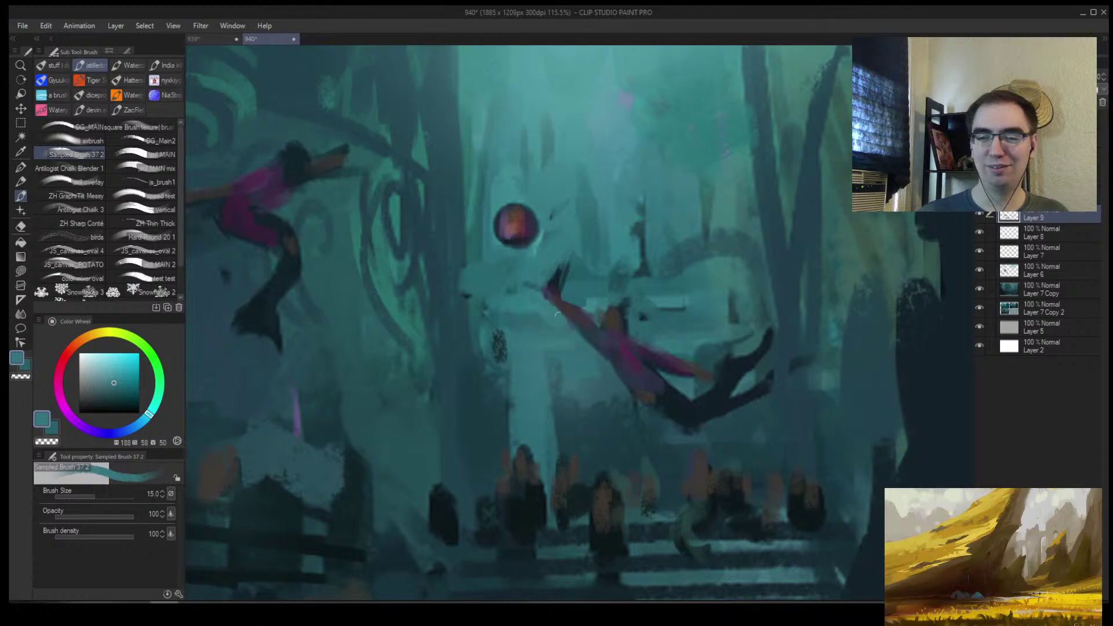
pyautogui.keyDown('alt'); pyautogui.click(576, 306); pyautogui.keyUp('alt')
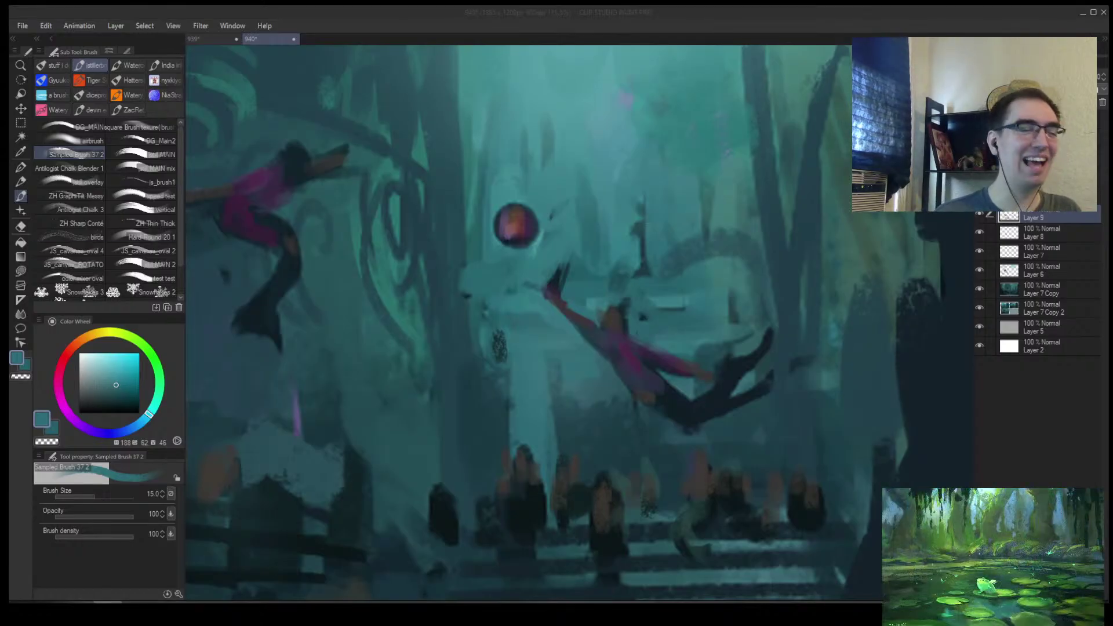
pyautogui.click(504, 303)
# Mirror the view back and paint sampled muted reddish brown into the crowd at brush sizes 17 and 25
pyautogui.hotkey('alt', 'space')
pyautogui.moveTo(530, 285); pyautogui.dragTo(475, 287)
pyautogui.moveTo(592, 305); pyautogui.dragTo(603, 319)
pyautogui.press('h')
pyautogui.moveTo(752, 314); pyautogui.dragTo(698, 335)
pyautogui.moveTo(679, 334); pyautogui.dragTo(710, 320)
pyautogui.press('b')
pyautogui.keyDown('alt'); pyautogui.click(554, 366); pyautogui.keyUp('alt')
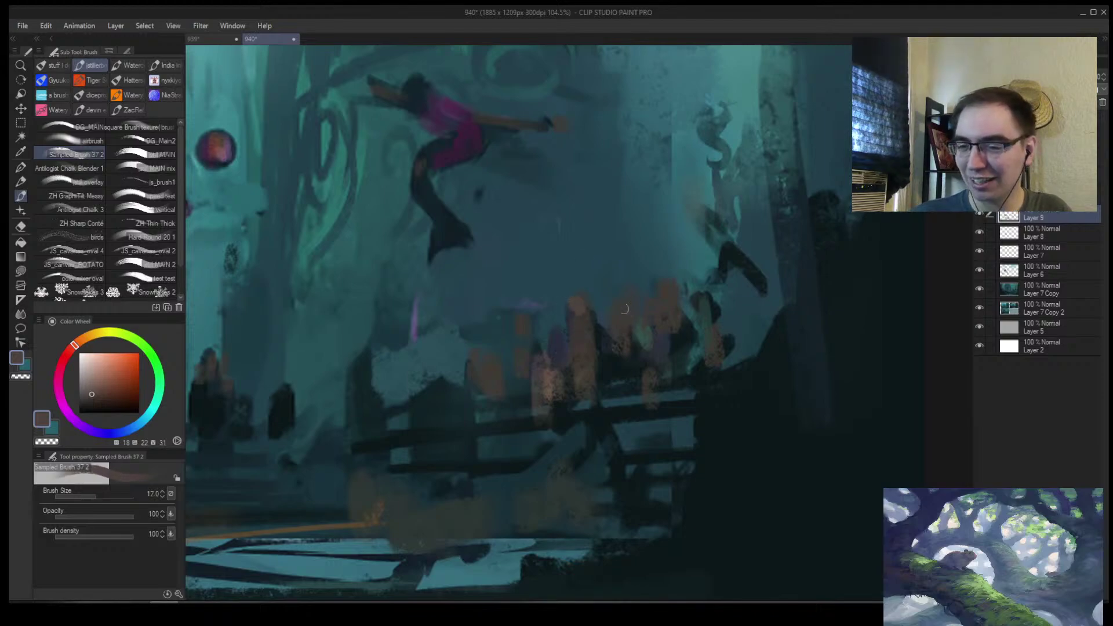
pyautogui.moveTo(625, 309); pyautogui.dragTo(591, 301)
pyautogui.press(']')
pyautogui.press(']')
pyautogui.press(']')
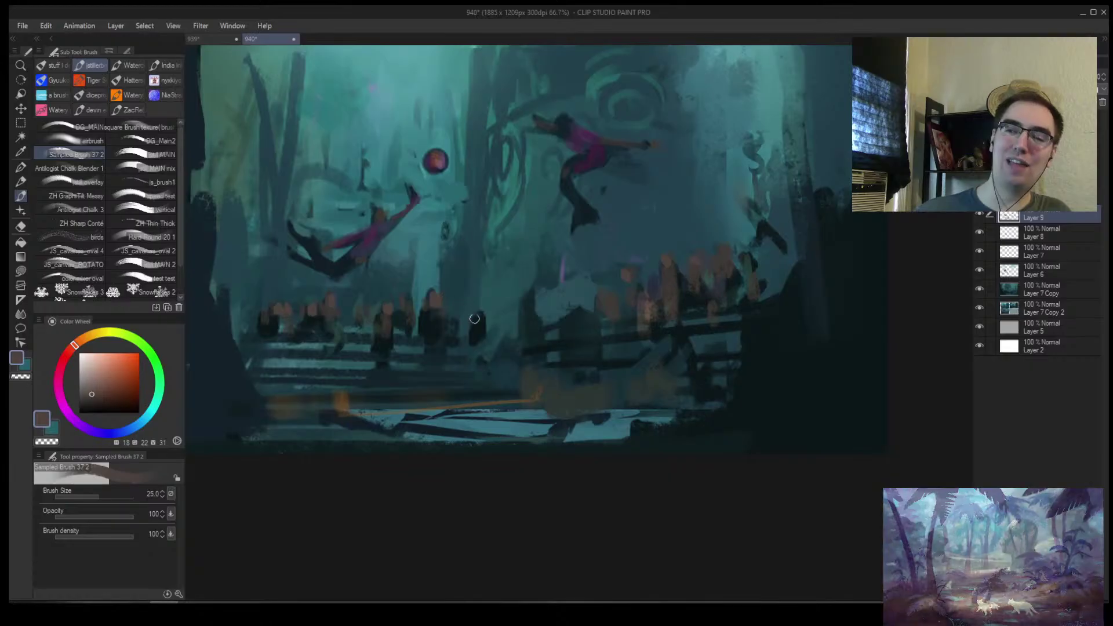
# Check how the warm crowd accents, ball and floating figures read at reduced size in both orientations
pyautogui.hotkey('alt', 'space')
pyautogui.moveTo(582, 325); pyautogui.dragTo(577, 297)
pyautogui.scroll(1, 576, 296)
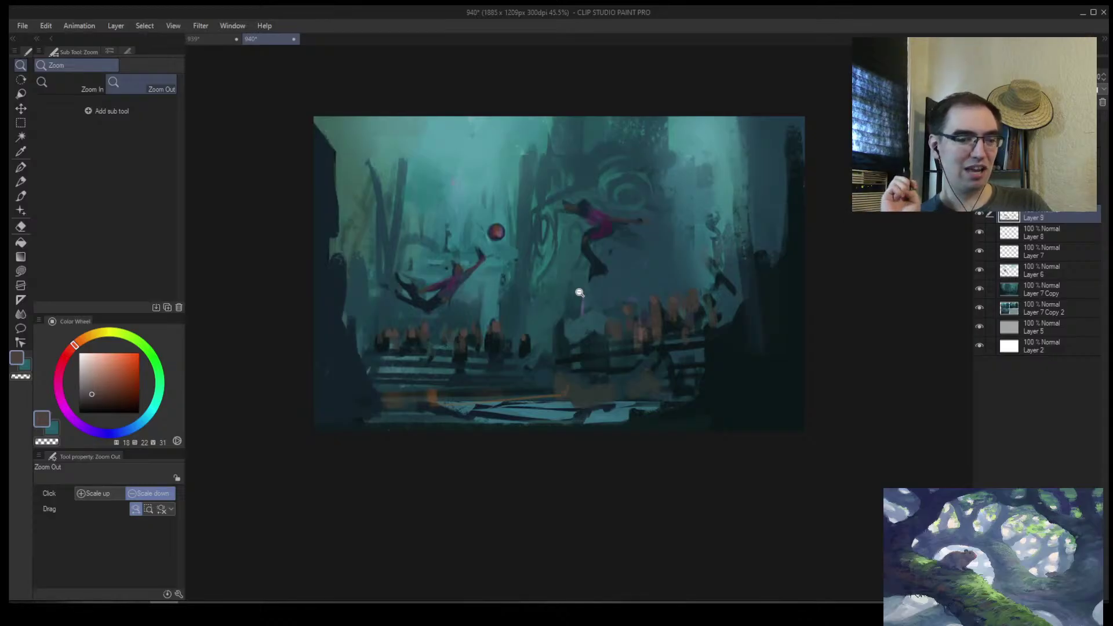
pyautogui.moveTo(586, 243); pyautogui.dragTo(599, 209)
pyautogui.press('h')
pyautogui.moveTo(686, 226); pyautogui.dragTo(583, 254)
pyautogui.moveTo(607, 309)
pyautogui.mouseDown()
pyautogui.moveTo(591, 323)
pyautogui.moveTo(597, 315)
pyautogui.mouseUp()
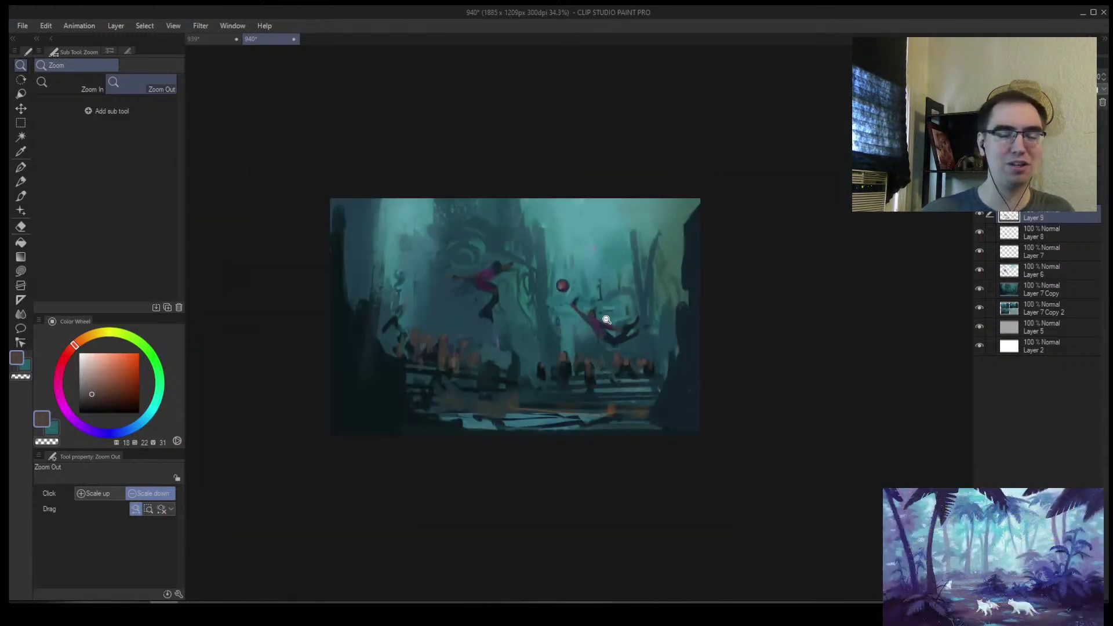
# Soften the misty water background with sampled teal at brush size 70
pyautogui.scroll(2, 604, 314)
pyautogui.press('b')
pyautogui.keyDown('alt'); pyautogui.click(629, 278); pyautogui.keyUp('alt')
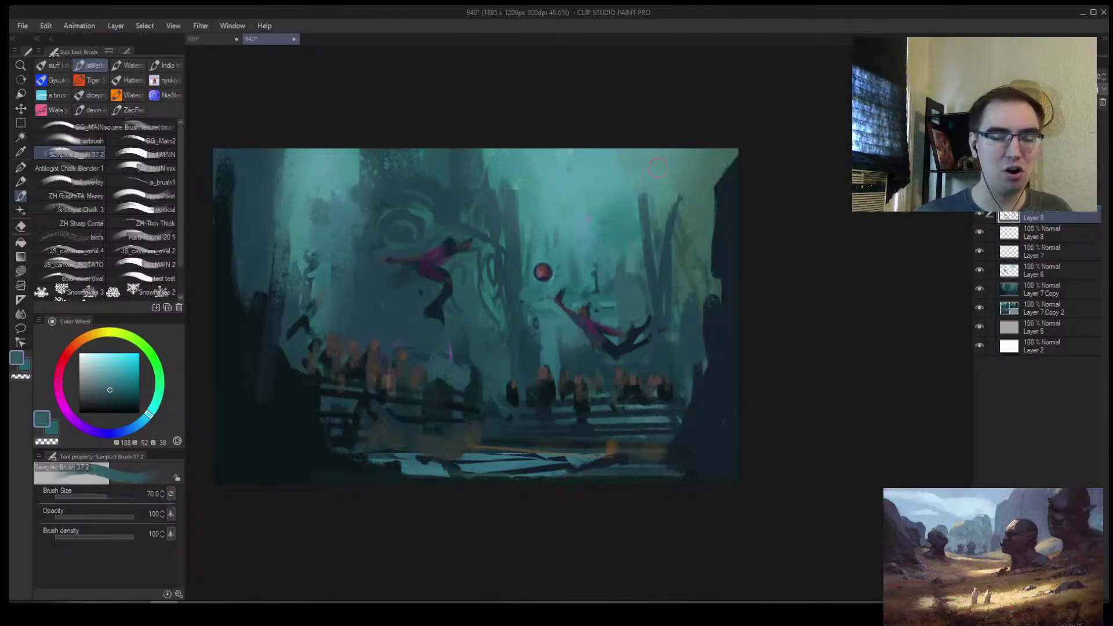
pyautogui.hotkey('alt', 'space')
pyautogui.moveTo(569, 325)
pyautogui.mouseDown()
pyautogui.moveTo(549, 353)
pyautogui.moveTo(558, 341)
pyautogui.mouseUp()
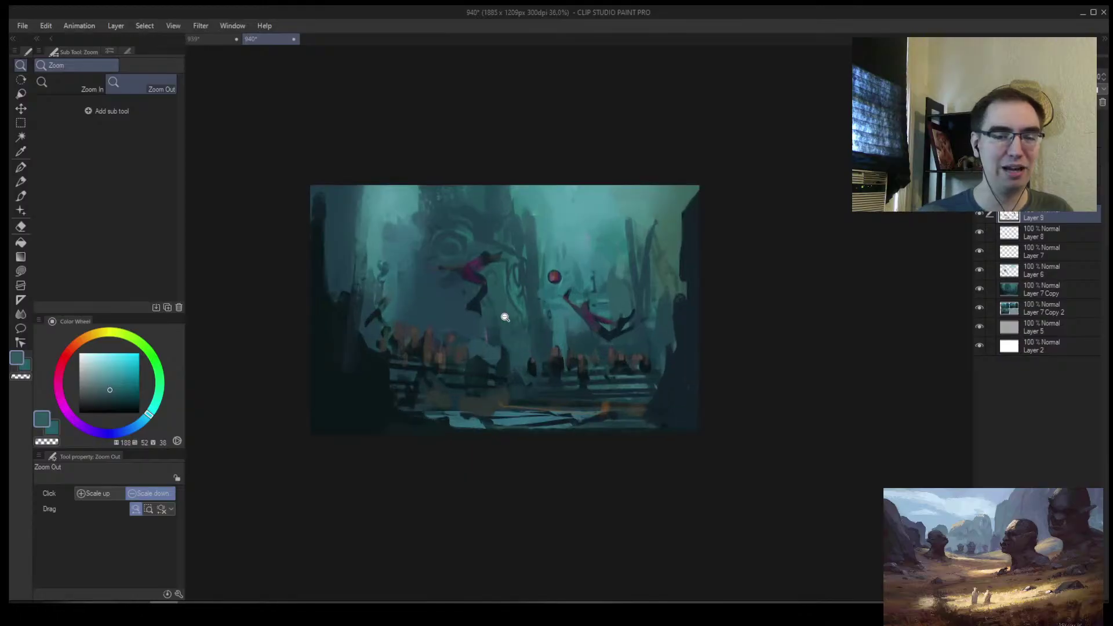
# Reinforce the dark foreground silhouette beside the crowd with sampled near-black blue at brush size 80
pyautogui.moveTo(403, 282); pyautogui.dragTo(402, 253)
pyautogui.keyDown('alt'); pyautogui.click(360, 327); pyautogui.keyUp('alt')
pyautogui.keyDown('alt'); pyautogui.click(356, 319); pyautogui.keyUp('alt')
pyautogui.moveTo(356, 322)
pyautogui.mouseDown()
pyautogui.moveTo(363, 349)
pyautogui.moveTo(373, 332)
pyautogui.mouseUp()
pyautogui.keyDown('alt'); pyautogui.click(377, 329); pyautogui.keyUp('alt')
pyautogui.keyDown('alt'); pyautogui.click(373, 333); pyautogui.keyUp('alt')
pyautogui.keyDown('alt'); pyautogui.click(403, 379); pyautogui.keyUp('alt')
pyautogui.moveTo(333, 283)
pyautogui.mouseDown()
pyautogui.moveTo(327, 369)
pyautogui.moveTo(329, 361)
pyautogui.moveTo(340, 368)
pyautogui.moveTo(344, 396)
pyautogui.mouseUp()
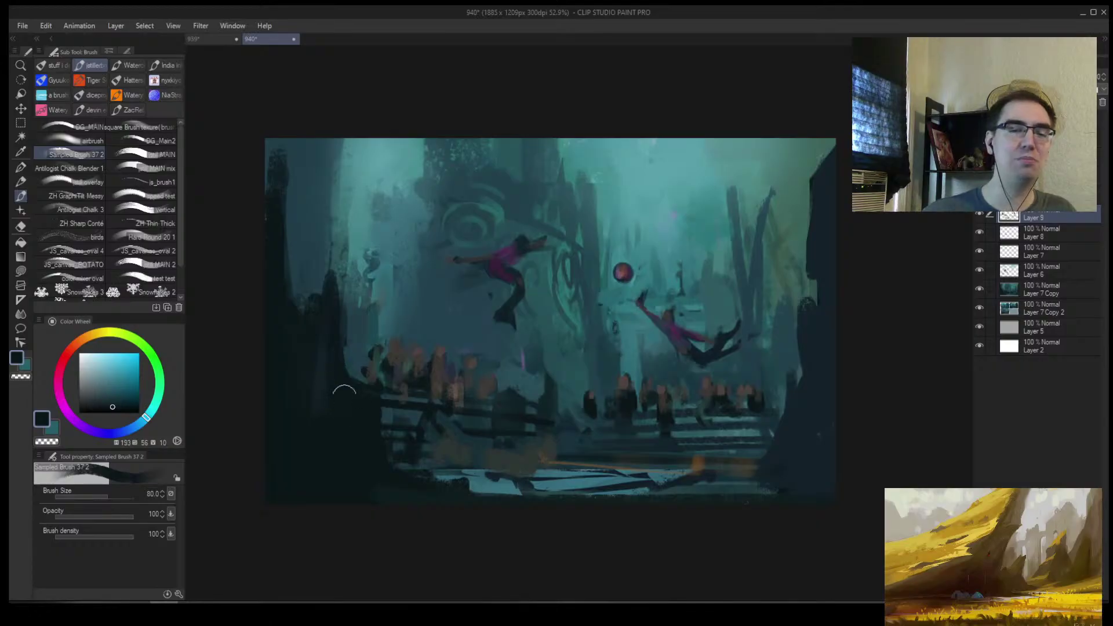
# Repaint the large trunk along the painting's outer edge with sampled dark blue at brush size 300 and mirror the view
pyautogui.keyDown('alt'); pyautogui.click(296, 325); pyautogui.keyUp('alt')
pyautogui.press(']')
pyautogui.press(']')
pyautogui.press(']')
pyautogui.press(']')
pyautogui.press(']')
pyautogui.press(']')
pyautogui.press(']')
pyautogui.moveTo(281, 184); pyautogui.dragTo(282, 262)
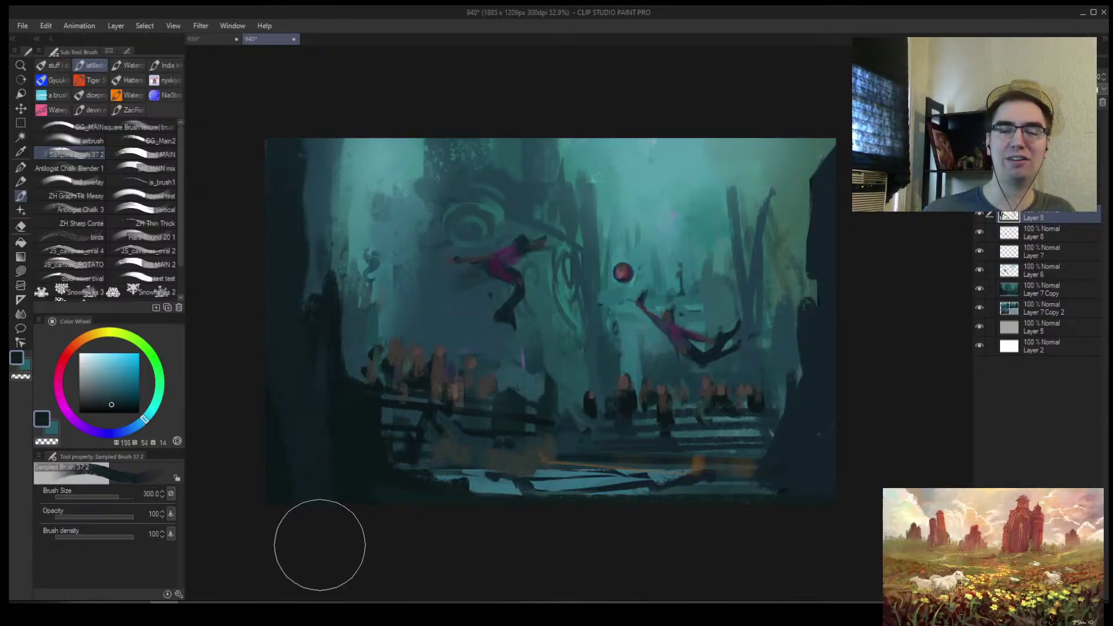
pyautogui.press('h')
pyautogui.hotkey('alt', 'space')
pyautogui.click(558, 423)
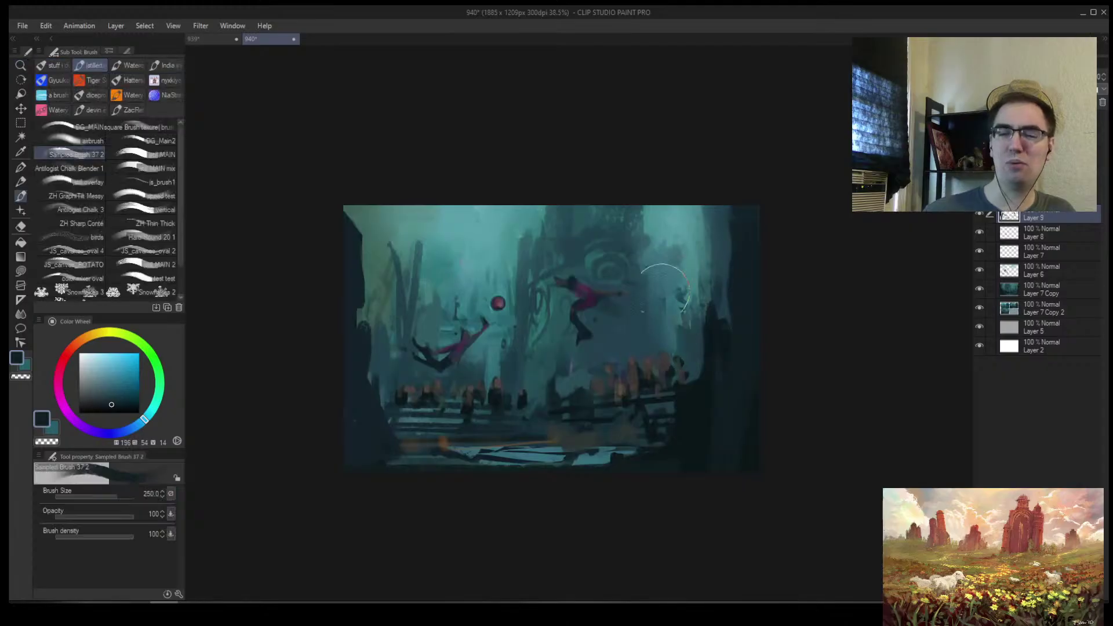
# Paint a thin arching, drooping plant shape below the upper figure with sampled dark blue at brush size 15
pyautogui.hotkey('ctrl', 'space')
pyautogui.moveTo(640, 328)
pyautogui.mouseDown()
pyautogui.moveTo(672, 329)
pyautogui.moveTo(619, 337)
pyautogui.moveTo(612, 326)
pyautogui.mouseUp()
pyautogui.press('[')
pyautogui.keyDown('alt'); pyautogui.click(605, 334); pyautogui.keyUp('alt')
pyautogui.keyDown('alt'); pyautogui.click(629, 339); pyautogui.keyUp('alt')
pyautogui.press('[')
pyautogui.press('[')
pyautogui.press('[')
pyautogui.press('[')
pyautogui.press('[')
pyautogui.press(']')
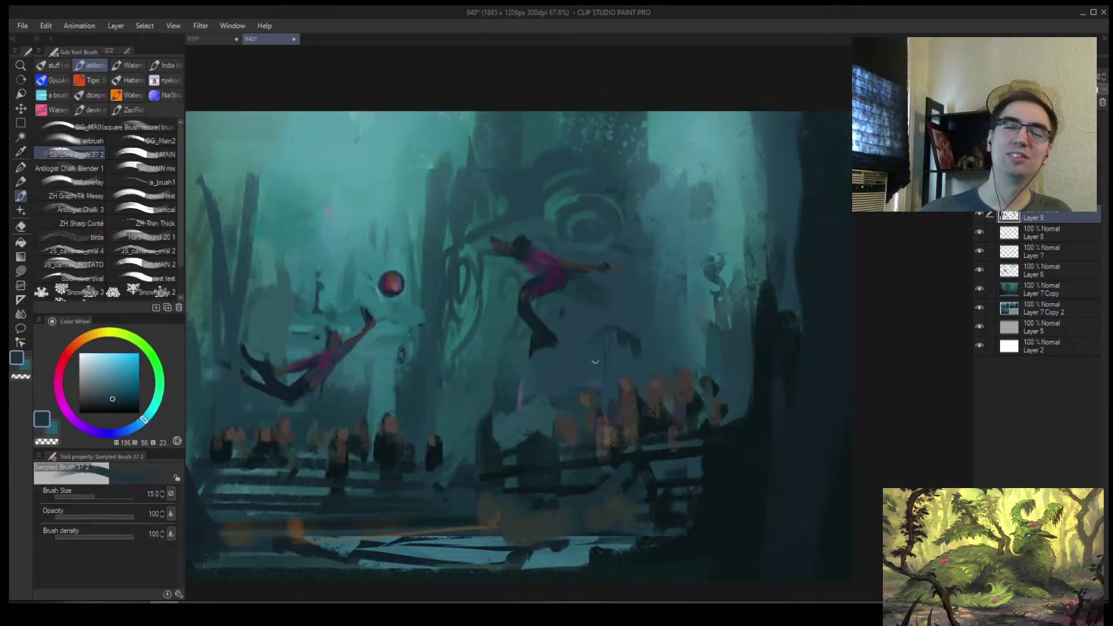
pyautogui.keyDown('ctrl'); pyautogui.keyDown('alt'); pyautogui.click(507, 398); pyautogui.keyUp('alt'); pyautogui.keyUp('ctrl')
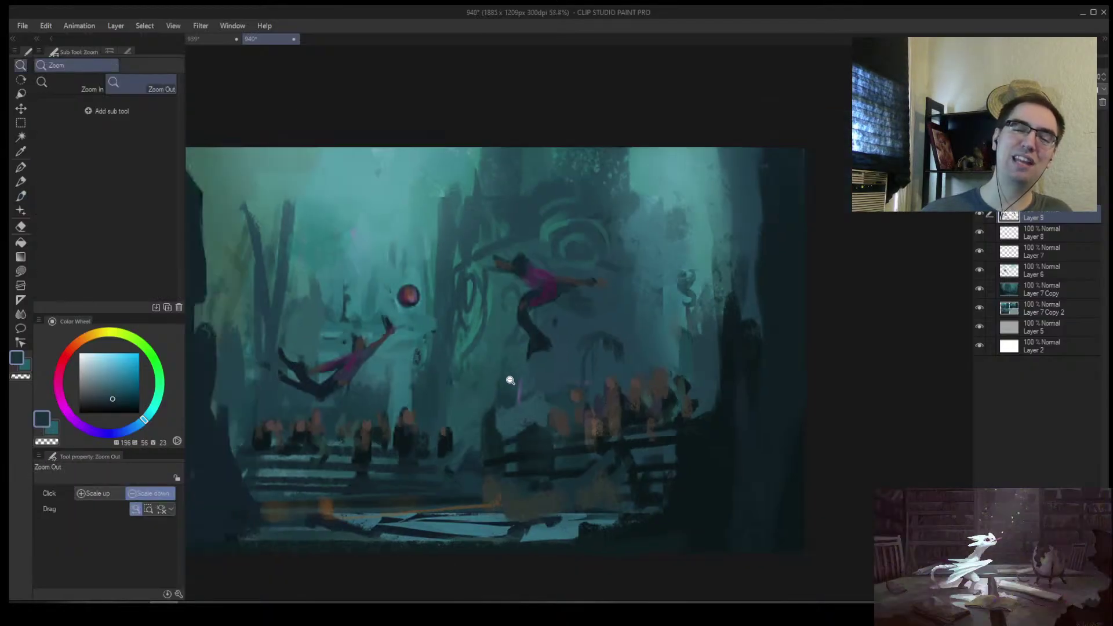
pyautogui.keyDown('ctrl'); pyautogui.keyDown('alt'); pyautogui.click(491, 438); pyautogui.keyUp('alt'); pyautogui.keyUp('ctrl')
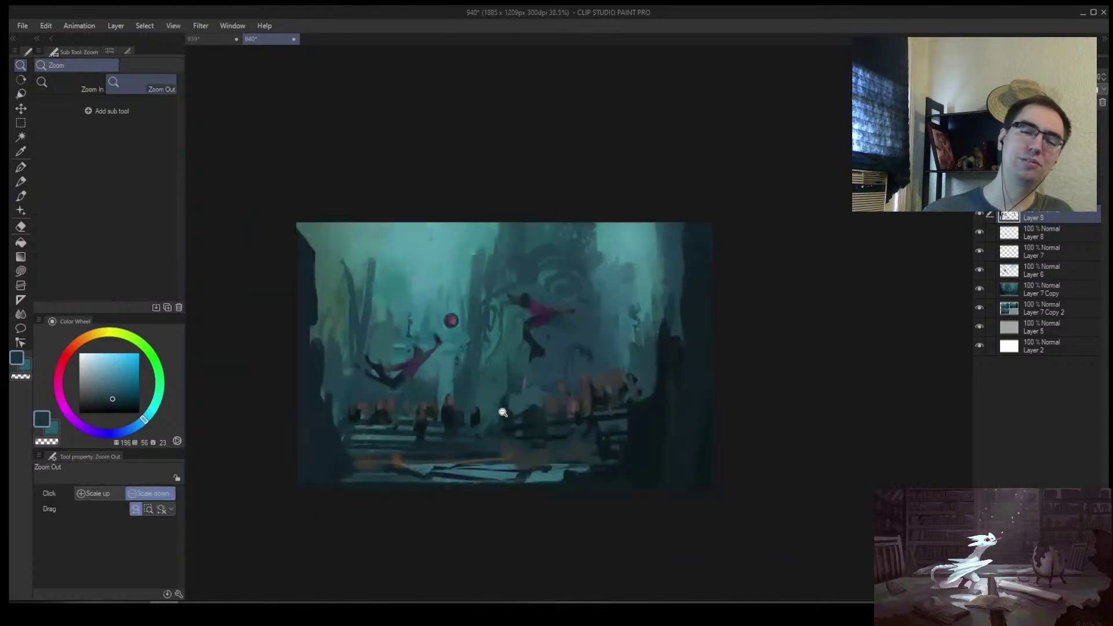
pyautogui.moveTo(585, 407); pyautogui.dragTo(613, 398)
pyautogui.keyDown('alt'); pyautogui.click(623, 409); pyautogui.keyUp('alt')
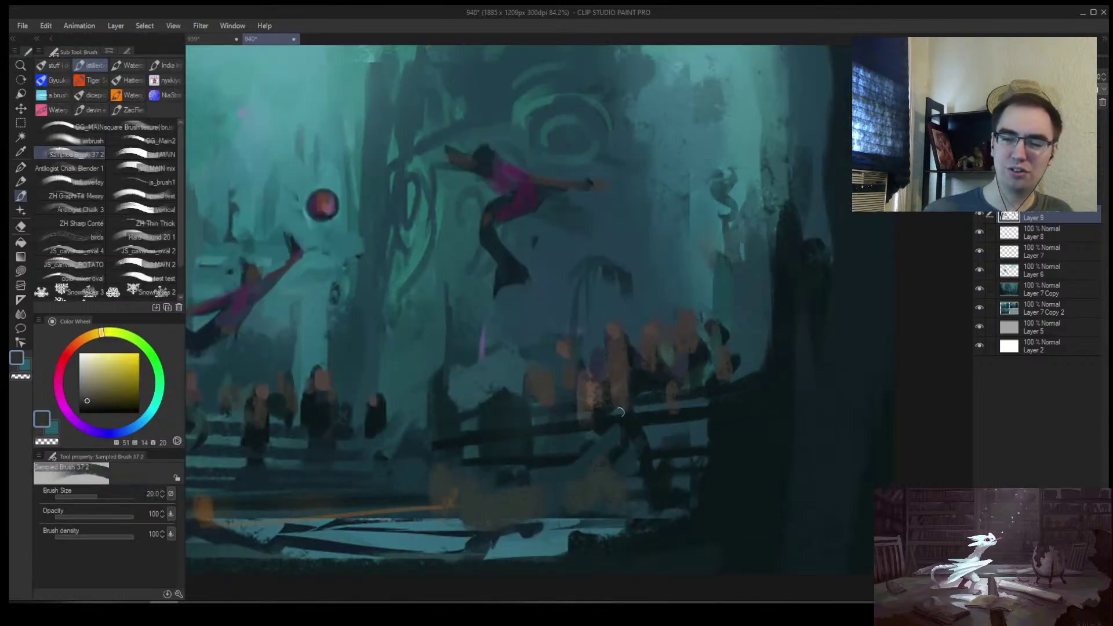
pyautogui.press('m')
pyautogui.moveTo(452, 467)
pyautogui.mouseDown()
pyautogui.moveTo(721, 452)
pyautogui.moveTo(601, 467)
pyautogui.mouseUp()
pyautogui.hotkey('ctrl', 'd')
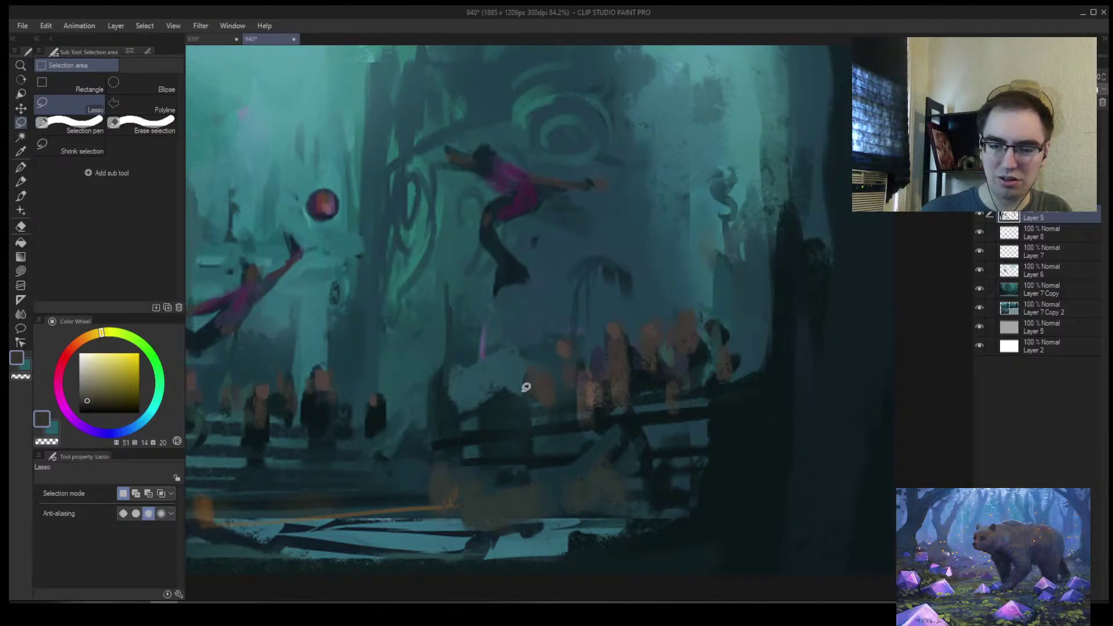
# Draw a thin near-black railing line across the ground below the crowd, redoing the first stroke
pyautogui.press('b')
pyautogui.keyDown('alt'); pyautogui.click(479, 457); pyautogui.keyUp('alt')
pyautogui.moveTo(453, 461); pyautogui.dragTo(597, 458)
pyautogui.keyDown('alt'); pyautogui.click(552, 430); pyautogui.keyUp('alt')
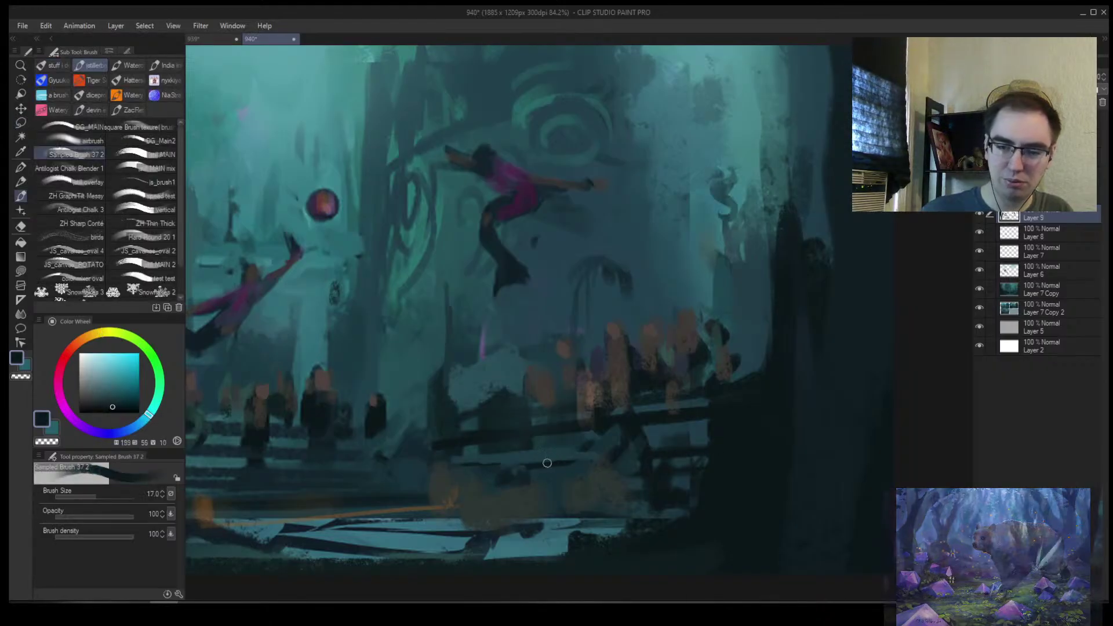
pyautogui.press('[')
pyautogui.moveTo(421, 476); pyautogui.dragTo(638, 466)
pyautogui.hotkey('ctrl', 'z')
pyautogui.moveTo(412, 477); pyautogui.dragTo(636, 457)
# Block in a small orange-brown figure with dark accents at the lower railing, using sampled colors at brush size 20
pyautogui.keyDown('alt'); pyautogui.click(609, 399); pyautogui.keyUp('alt')
pyautogui.press(']')
pyautogui.press(']')
pyautogui.press(']')
pyautogui.moveTo(508, 464); pyautogui.dragTo(513, 452)
pyautogui.keyDown('alt'); pyautogui.click(512, 465); pyautogui.keyUp('alt')
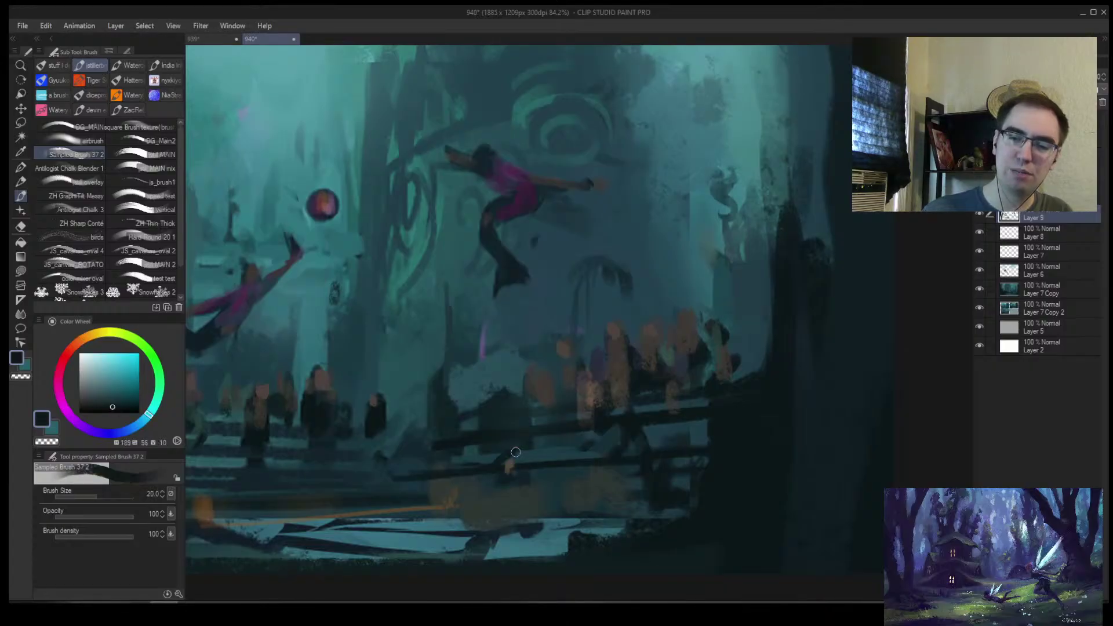
pyautogui.keyDown('alt'); pyautogui.click(510, 460); pyautogui.keyUp('alt')
pyautogui.press(']')
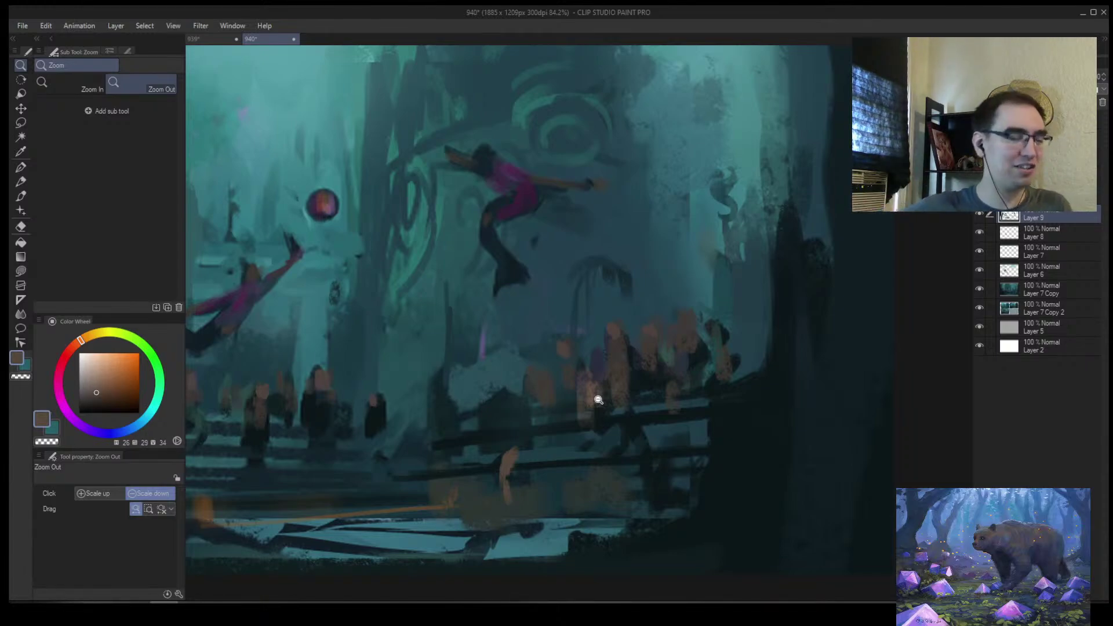
# Mirror the view and add a raised arm to the small foreground figure with sampled brown at brush size 17
pyautogui.moveTo(430, 342)
pyautogui.mouseDown()
pyautogui.moveTo(394, 365)
pyautogui.moveTo(427, 329)
pyautogui.mouseUp()
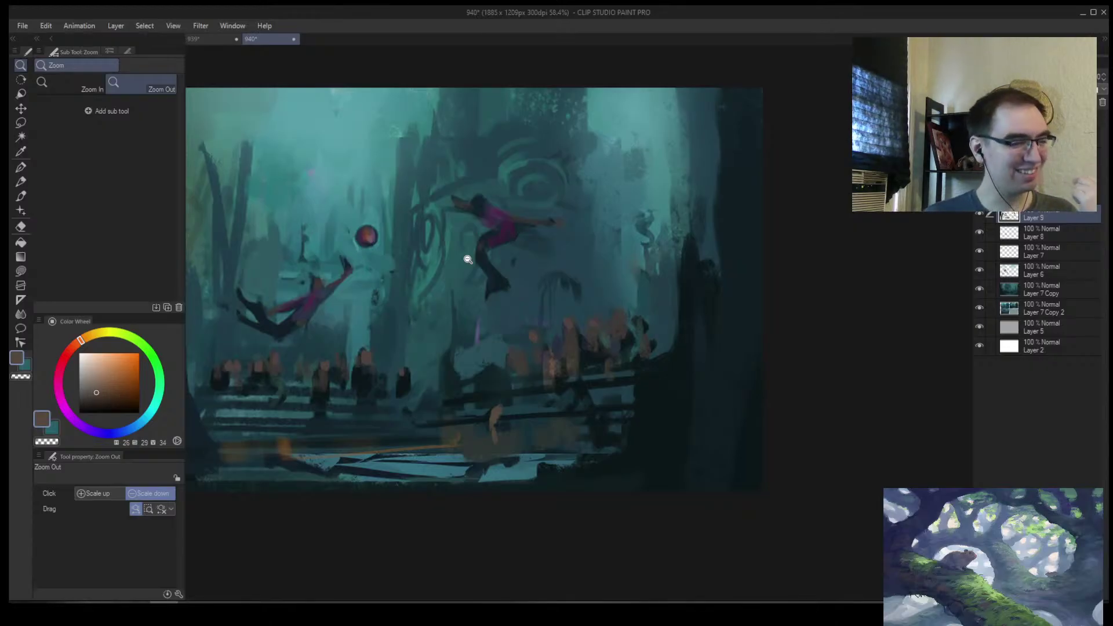
pyautogui.moveTo(556, 411); pyautogui.dragTo(582, 385)
pyautogui.press('h')
pyautogui.moveTo(735, 370); pyautogui.dragTo(573, 378)
pyautogui.scroll(3, 510, 400)
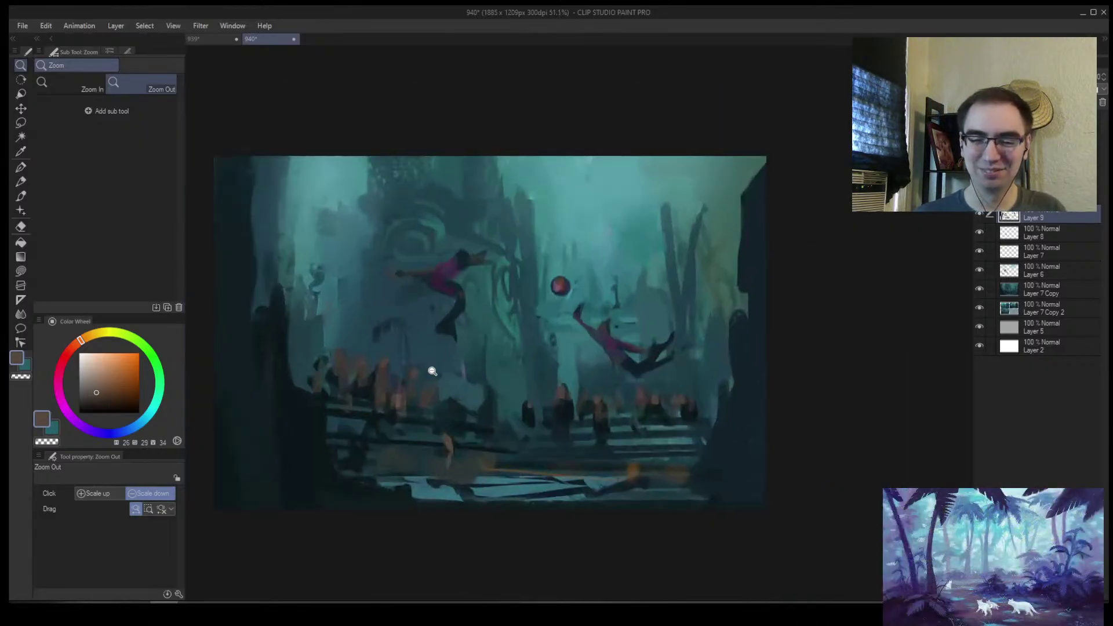
pyautogui.press('b')
pyautogui.scroll(3, 440, 413)
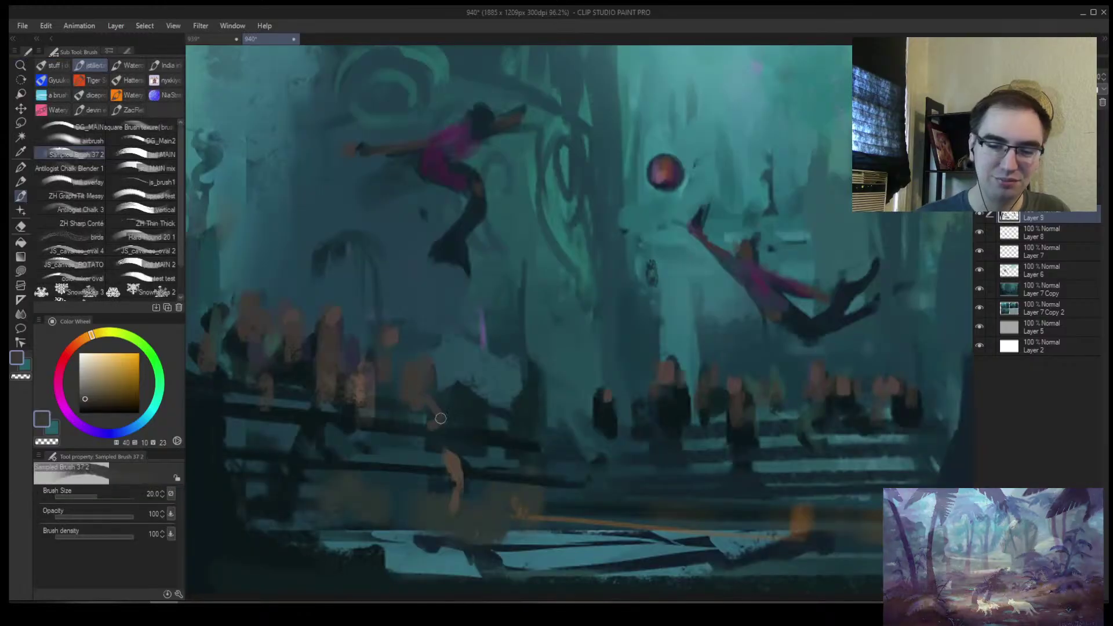
pyautogui.scroll(2, 534, 373)
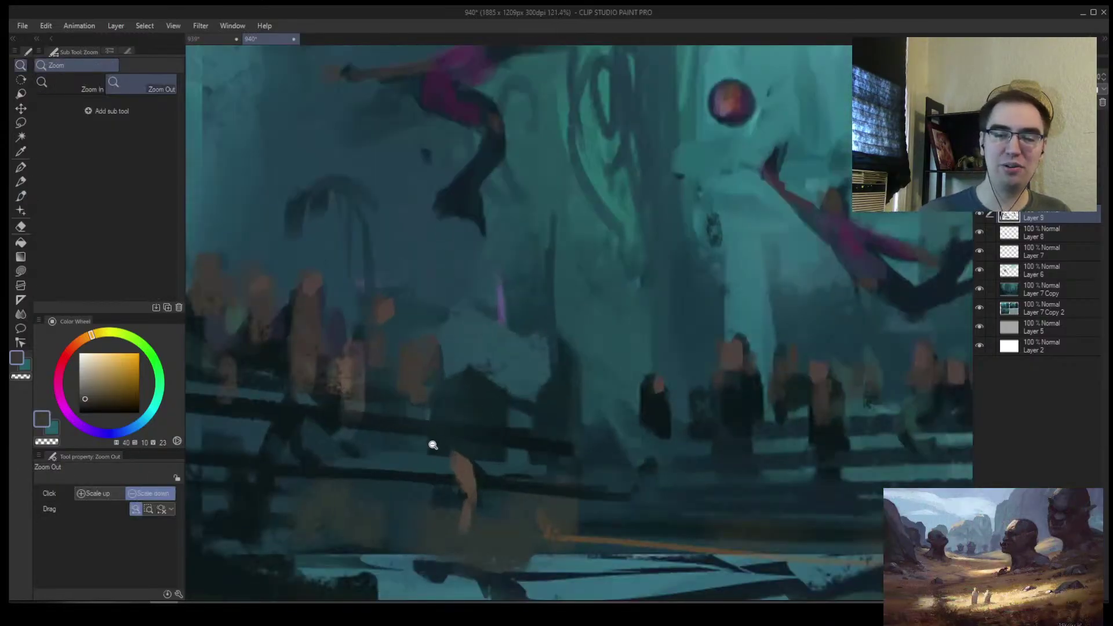
pyautogui.keyDown('alt'); pyautogui.click(456, 467); pyautogui.keyUp('alt')
pyautogui.press('[')
pyautogui.press('[')
pyautogui.press('[')
pyautogui.moveTo(449, 415); pyautogui.dragTo(435, 451)
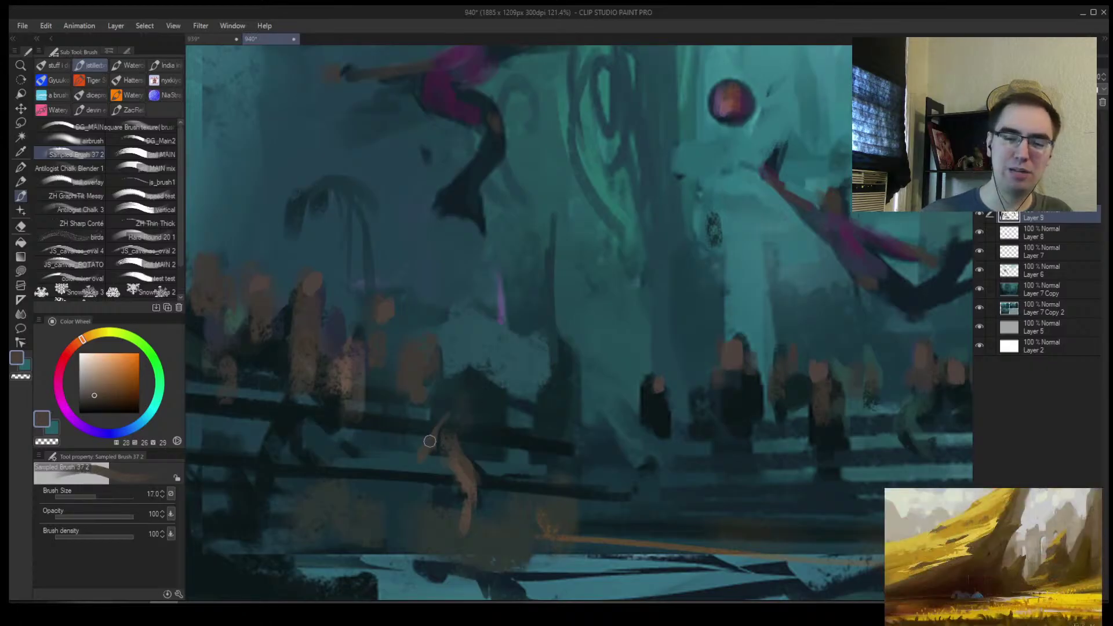
# Refine the small foreground figure's torso and shoulder with sampled muted orange-brown
pyautogui.hotkey('alt', 'space')
pyautogui.moveTo(501, 372); pyautogui.dragTo(474, 381)
pyautogui.moveTo(556, 368)
pyautogui.mouseDown()
pyautogui.moveTo(471, 390)
pyautogui.moveTo(480, 398)
pyautogui.moveTo(456, 427)
pyautogui.mouseUp()
pyautogui.keyDown('alt'); pyautogui.click(476, 433); pyautogui.keyUp('alt')
pyautogui.keyDown('alt'); pyautogui.click(472, 417); pyautogui.keyUp('alt')
pyautogui.press('[')
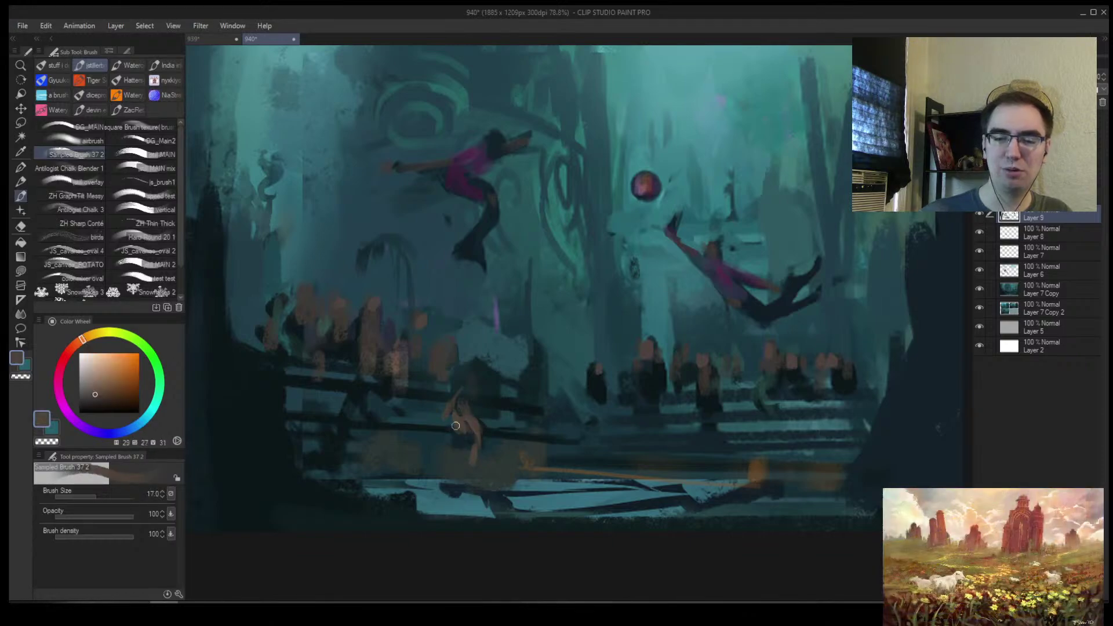
# Extend the tall onlooker above the upper railing into a leaning pose with sampled tan at brush size 20
pyautogui.keyDown('alt'); pyautogui.click(387, 348); pyautogui.keyUp('alt')
pyautogui.press(']')
pyautogui.moveTo(376, 377); pyautogui.dragTo(355, 416)
pyautogui.press(']')
pyautogui.moveTo(385, 352); pyautogui.dragTo(323, 427)
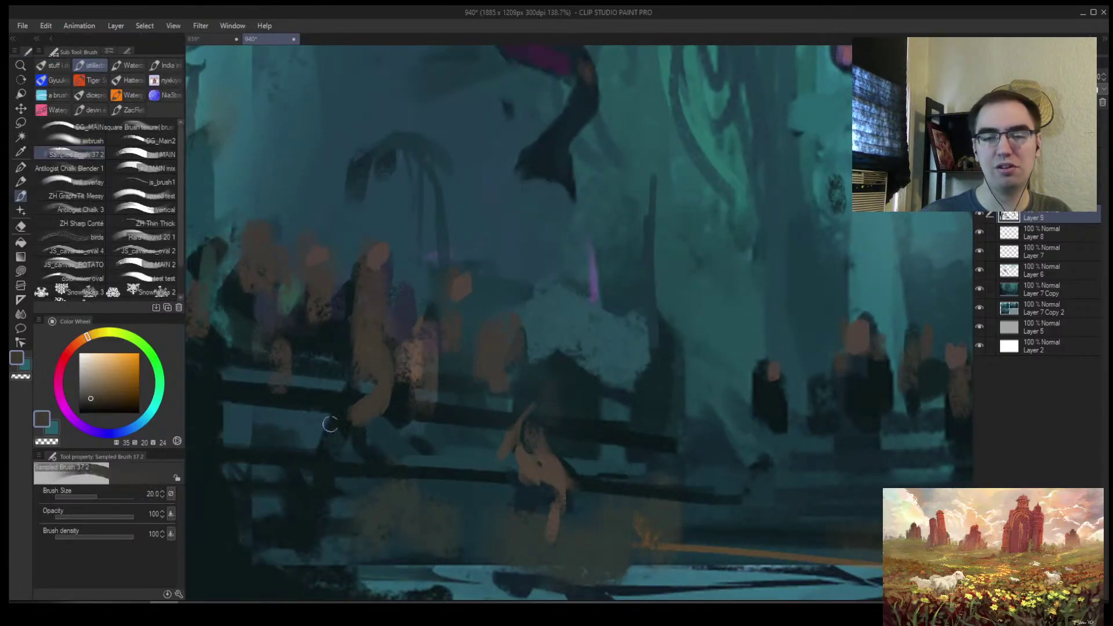
pyautogui.keyDown('alt'); pyautogui.click(347, 390); pyautogui.keyUp('alt')
pyautogui.moveTo(369, 380)
pyautogui.mouseDown()
pyautogui.moveTo(342, 421)
pyautogui.moveTo(375, 355)
pyautogui.moveTo(404, 411)
pyautogui.moveTo(357, 409)
pyautogui.moveTo(378, 392)
pyautogui.moveTo(384, 412)
pyautogui.moveTo(353, 379)
pyautogui.mouseUp()
pyautogui.keyDown('alt'); pyautogui.click(373, 361); pyautogui.keyUp('alt')
pyautogui.keyDown('alt'); pyautogui.click(340, 410); pyautogui.keyUp('alt')
pyautogui.keyDown('alt'); pyautogui.click(385, 366); pyautogui.keyUp('alt')
# Paint a bent tan limb on the neighboring onlooker at the railing and trim around it with sampled dark blue
pyautogui.press('[')
pyautogui.moveTo(452, 401)
pyautogui.mouseDown()
pyautogui.moveTo(484, 422)
pyautogui.moveTo(481, 445)
pyautogui.mouseUp()
pyautogui.keyDown('alt'); pyautogui.click(437, 410); pyautogui.keyUp('alt')
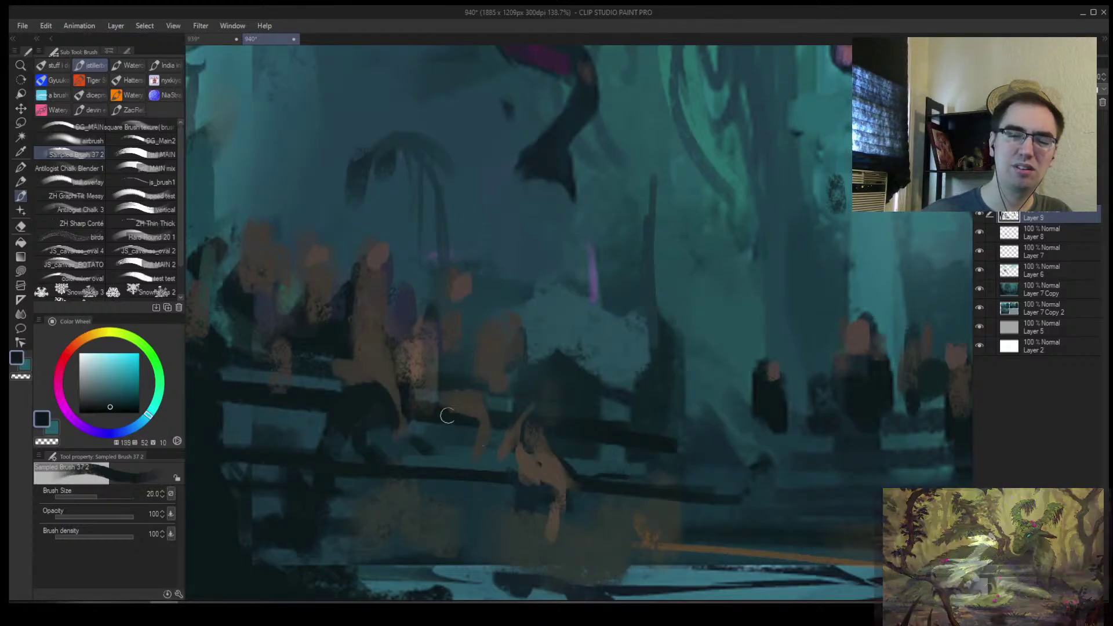
pyautogui.keyDown('alt'); pyautogui.click(461, 380); pyautogui.keyUp('alt')
pyautogui.moveTo(471, 359)
pyautogui.mouseDown()
pyautogui.moveTo(459, 396)
pyautogui.moveTo(463, 361)
pyautogui.mouseUp()
pyautogui.keyDown('alt'); pyautogui.click(472, 381); pyautogui.keyUp('alt')
pyautogui.keyDown('alt'); pyautogui.click(475, 378); pyautogui.keyUp('alt')
pyautogui.keyDown('alt'); pyautogui.click(498, 401); pyautogui.keyUp('alt')
pyautogui.keyDown('alt'); pyautogui.click(499, 402); pyautogui.keyUp('alt')
# Mirror the view and reshape the tall onlooker's head with sampled reddish brown and surrounding blues at brush size 17
pyautogui.press('h')
pyautogui.moveTo(758, 348); pyautogui.dragTo(658, 351)
pyautogui.moveTo(658, 350); pyautogui.dragTo(706, 262)
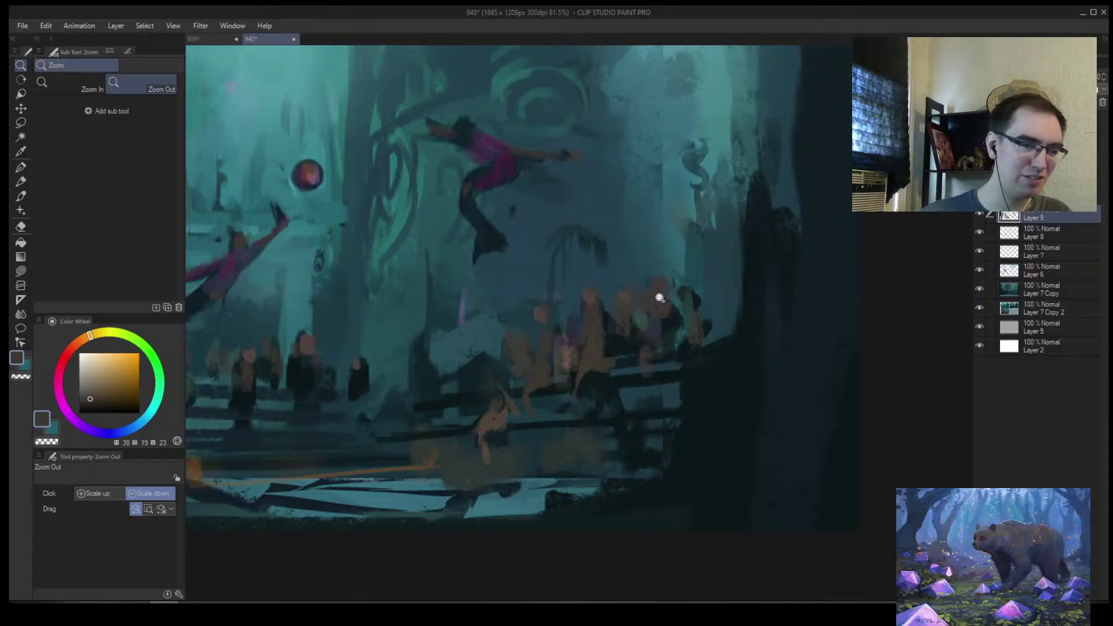
pyautogui.scroll(2, 638, 290)
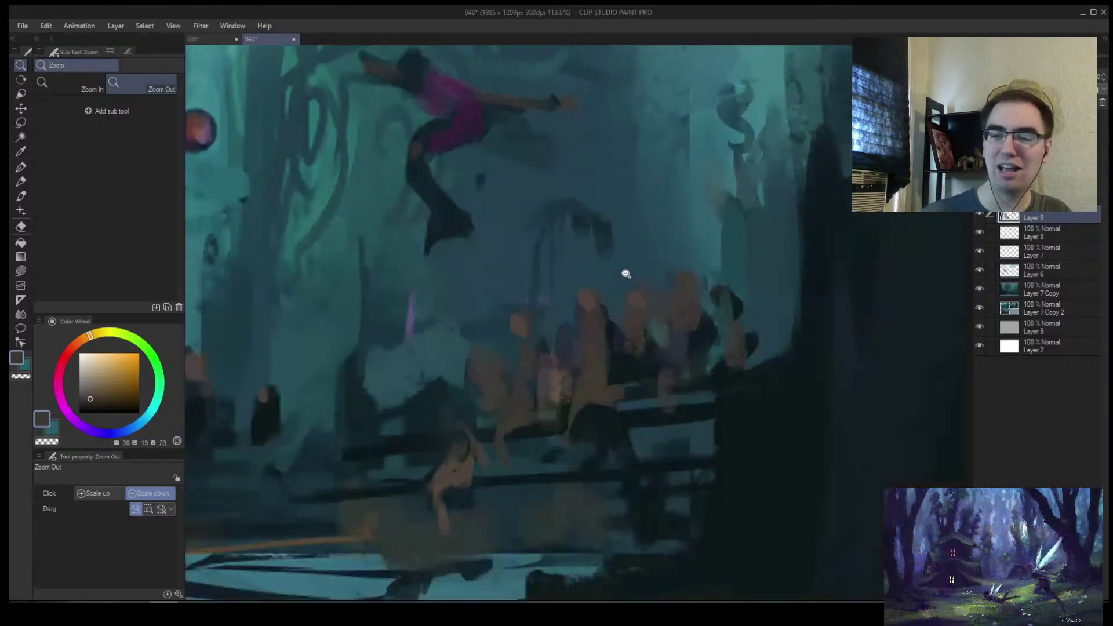
pyautogui.keyDown('alt'); pyautogui.click(589, 300); pyautogui.keyUp('alt')
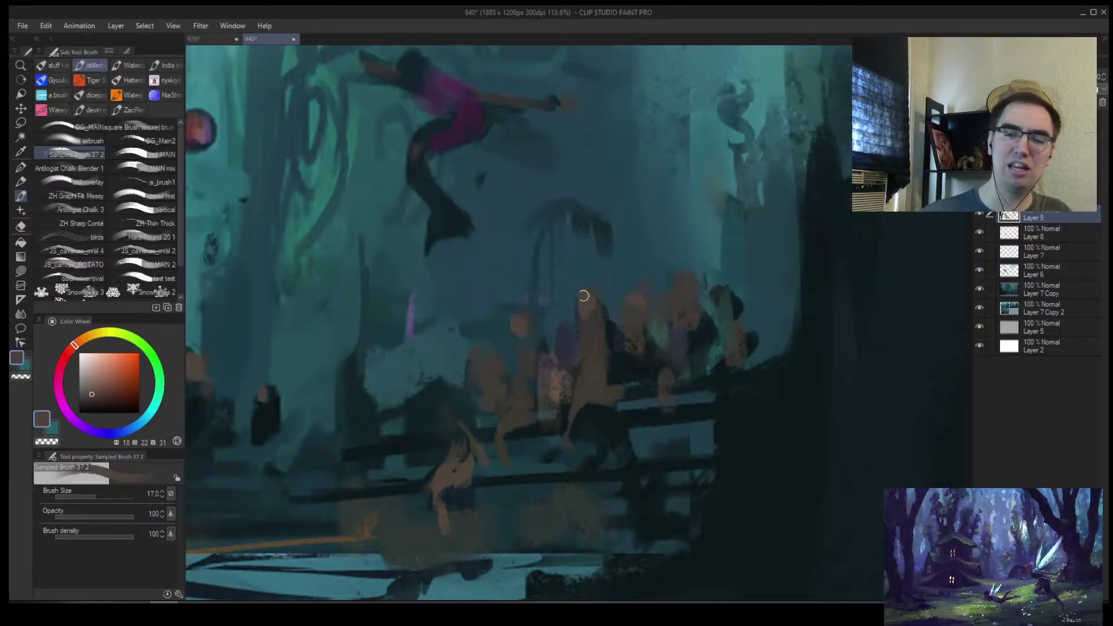
pyautogui.keyDown('alt'); pyautogui.click(574, 305); pyautogui.keyUp('alt')
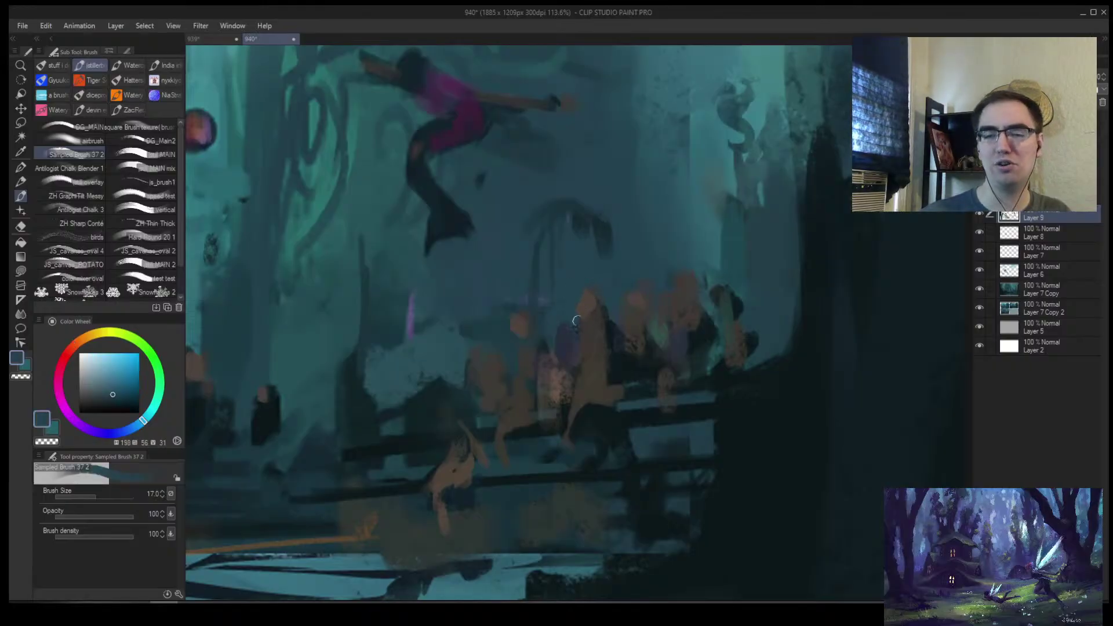
pyautogui.keyDown('alt'); pyautogui.click(564, 346); pyautogui.keyUp('alt')
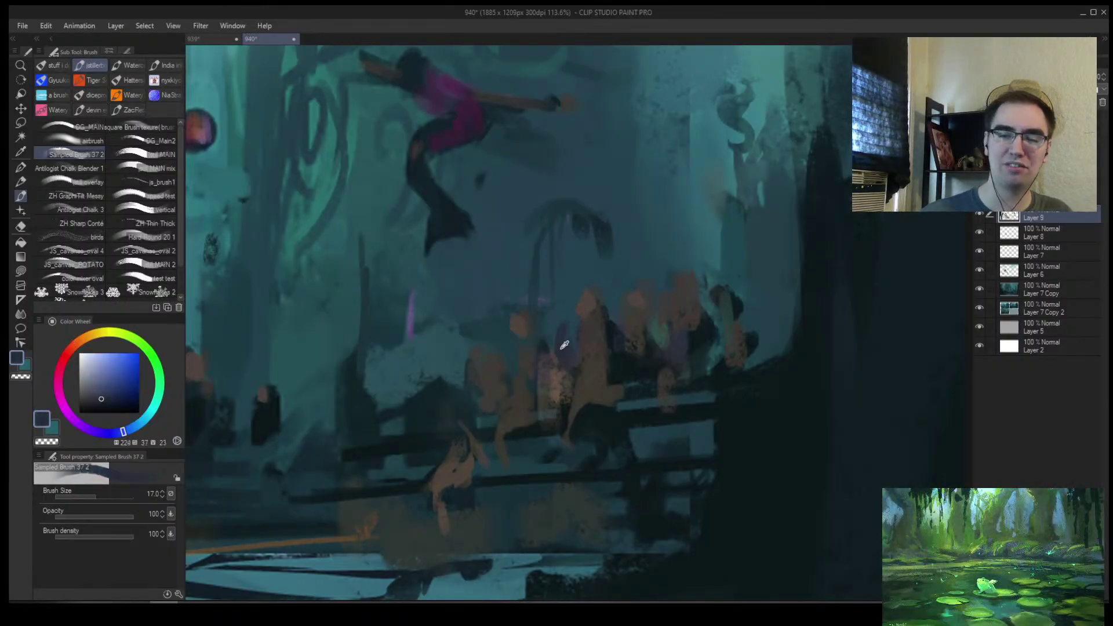
pyautogui.keyDown('alt'); pyautogui.click(567, 315); pyautogui.keyUp('alt')
pyautogui.keyDown('alt'); pyautogui.click(558, 322); pyautogui.keyUp('alt')
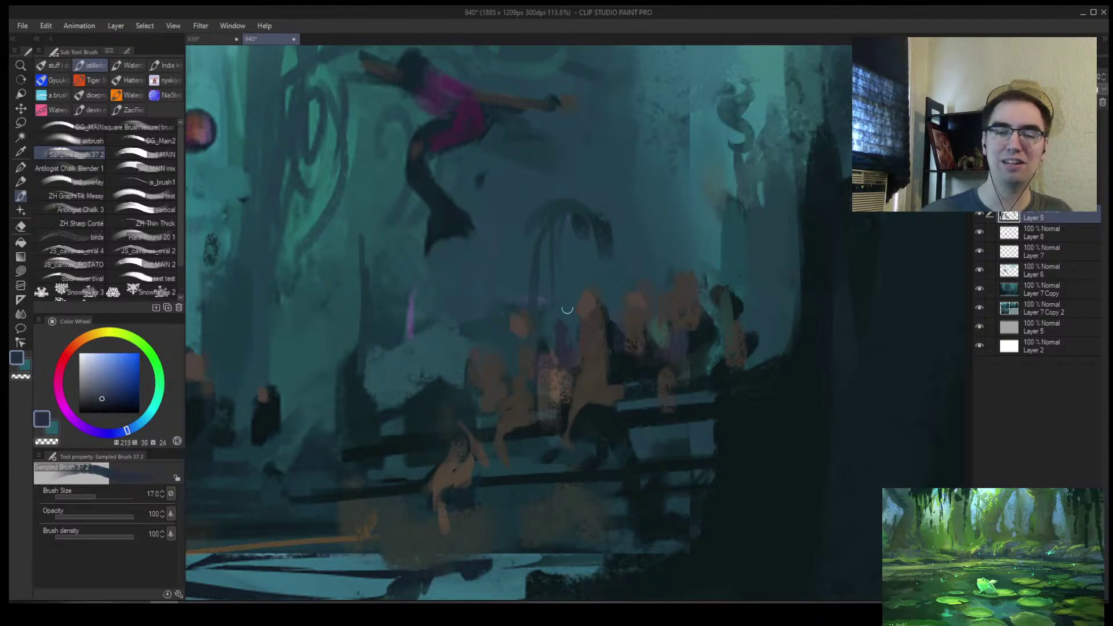
# Shape the isolated onlooker's orange head beside the purple accents and trim it with the surrounding blue
pyautogui.keyDown('alt'); pyautogui.click(517, 329); pyautogui.keyUp('alt')
pyautogui.keyDown('alt'); pyautogui.click(516, 326); pyautogui.keyUp('alt')
pyautogui.moveTo(517, 326); pyautogui.dragTo(513, 334)
pyautogui.keyDown('alt'); pyautogui.click(513, 321); pyautogui.keyUp('alt')
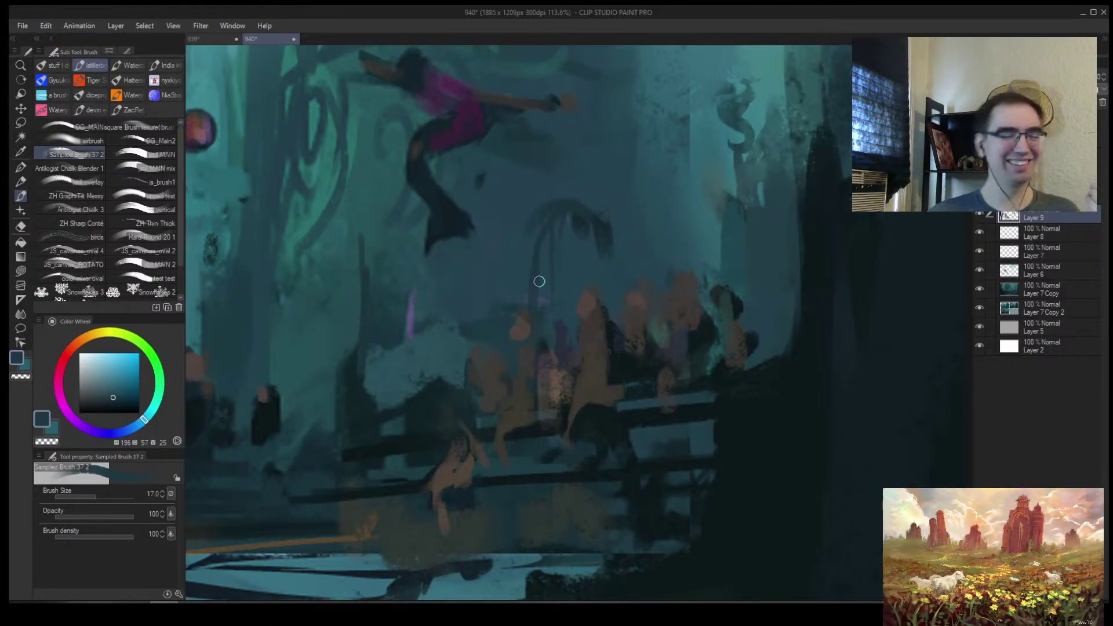
# Mirror the view and paint the head of the onlooker below the ball with sampled reddish brown at brush size 30
pyautogui.hotkey('alt', 'space')
pyautogui.moveTo(614, 369)
pyautogui.mouseDown()
pyautogui.moveTo(574, 412)
pyautogui.moveTo(651, 355)
pyautogui.moveTo(551, 358)
pyautogui.moveTo(550, 375)
pyautogui.moveTo(559, 360)
pyautogui.mouseUp()
pyautogui.press('h')
pyautogui.keyDown('alt'); pyautogui.click(673, 426); pyautogui.keyUp('alt')
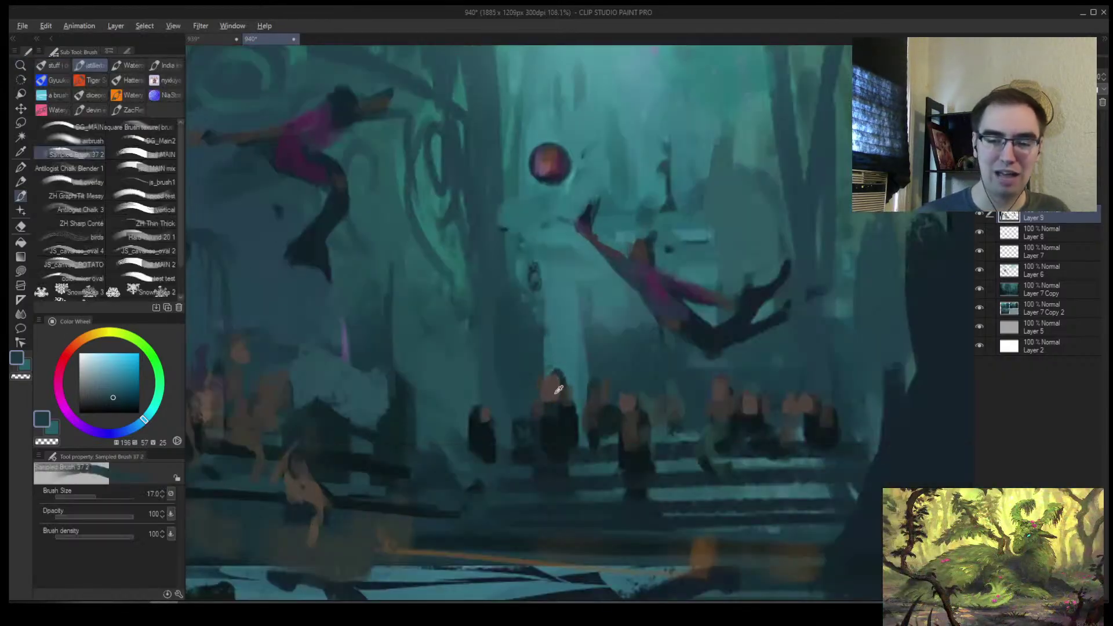
pyautogui.moveTo(553, 413)
pyautogui.mouseDown()
pyautogui.moveTo(556, 394)
pyautogui.moveTo(563, 429)
pyautogui.mouseUp()
pyautogui.keyDown('alt'); pyautogui.click(540, 372); pyautogui.keyUp('alt')
pyautogui.press(']')
pyautogui.press(']')
pyautogui.press(']')
pyautogui.keyDown('alt'); pyautogui.click(538, 393); pyautogui.keyUp('alt')
pyautogui.moveTo(544, 387); pyautogui.dragTo(561, 367)
pyautogui.keyDown('alt'); pyautogui.click(542, 373); pyautogui.keyUp('alt')
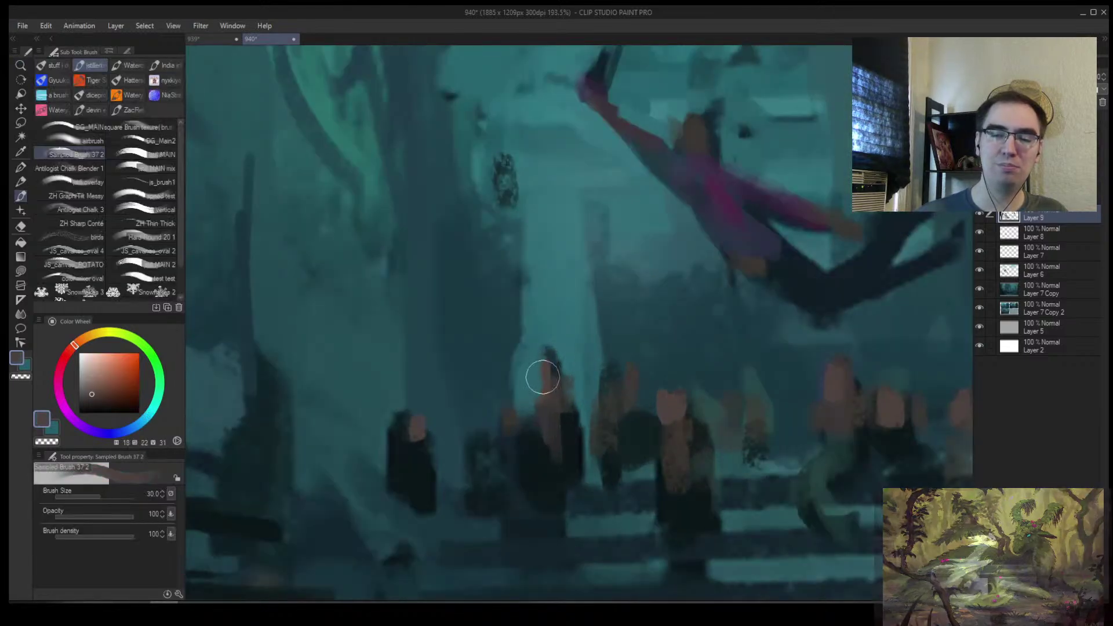
pyautogui.press('[')
pyautogui.keyDown('alt'); pyautogui.click(553, 362); pyautogui.keyUp('alt')
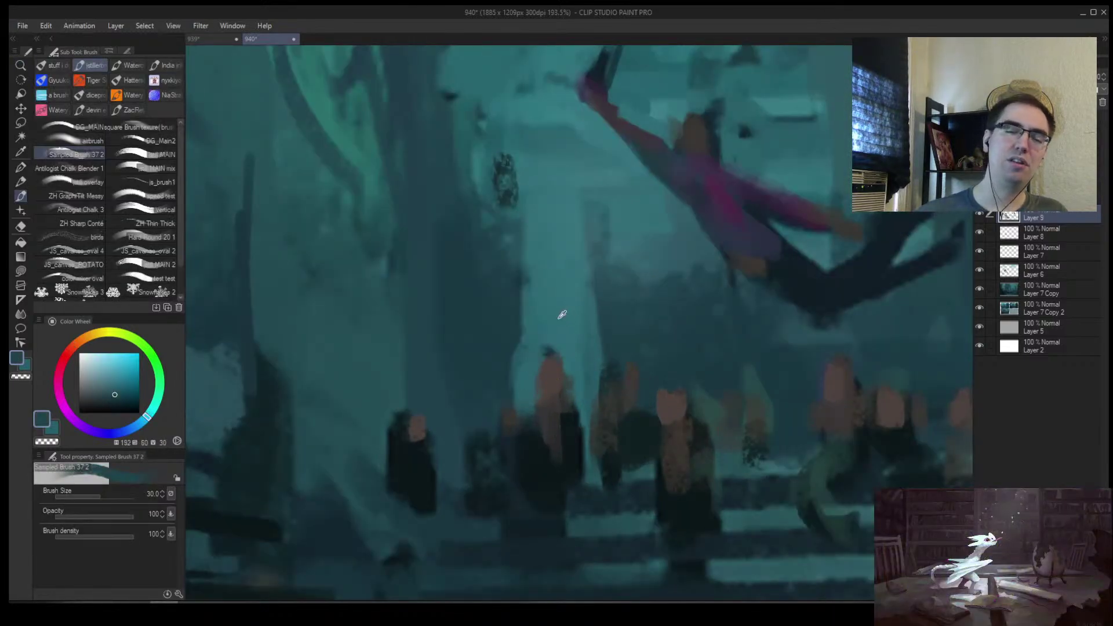
# Trim the heads of the onlookers below the lower figure with teal sampled from the water behind them
pyautogui.moveTo(554, 345); pyautogui.dragTo(559, 351)
pyautogui.moveTo(622, 378); pyautogui.dragTo(617, 417)
pyautogui.moveTo(682, 388); pyautogui.dragTo(689, 376)
pyautogui.keyDown('alt'); pyautogui.click(618, 381); pyautogui.keyUp('alt')
pyautogui.press('[')
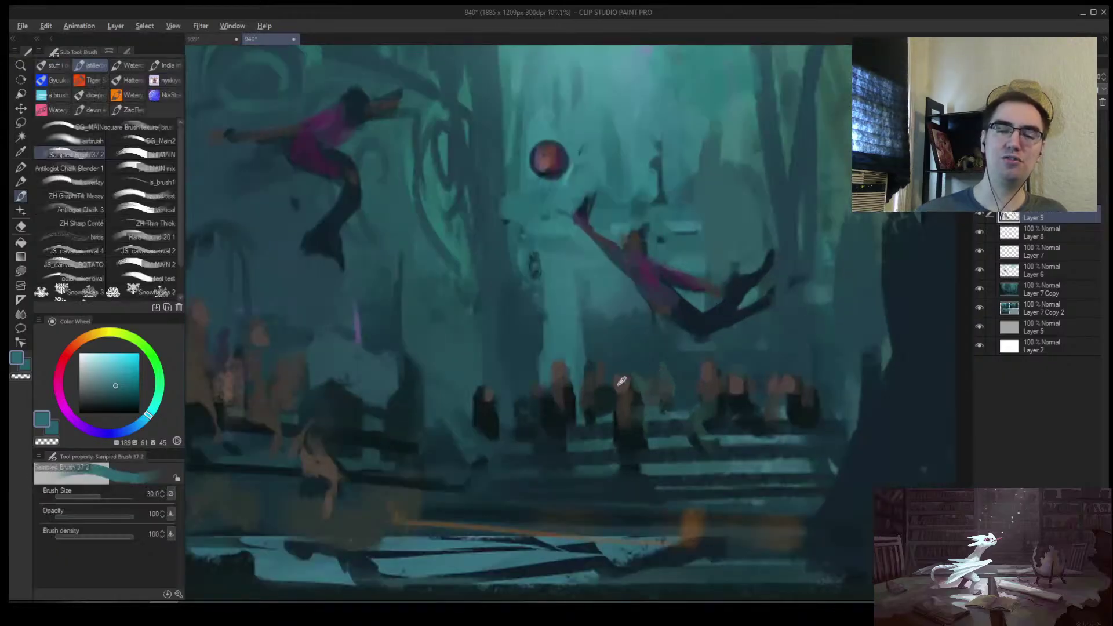
# Fill in the bodies of the onlookers below the lower figure with sampled muted reddish brown at brush size 40
pyautogui.press(']')
pyautogui.press(']')
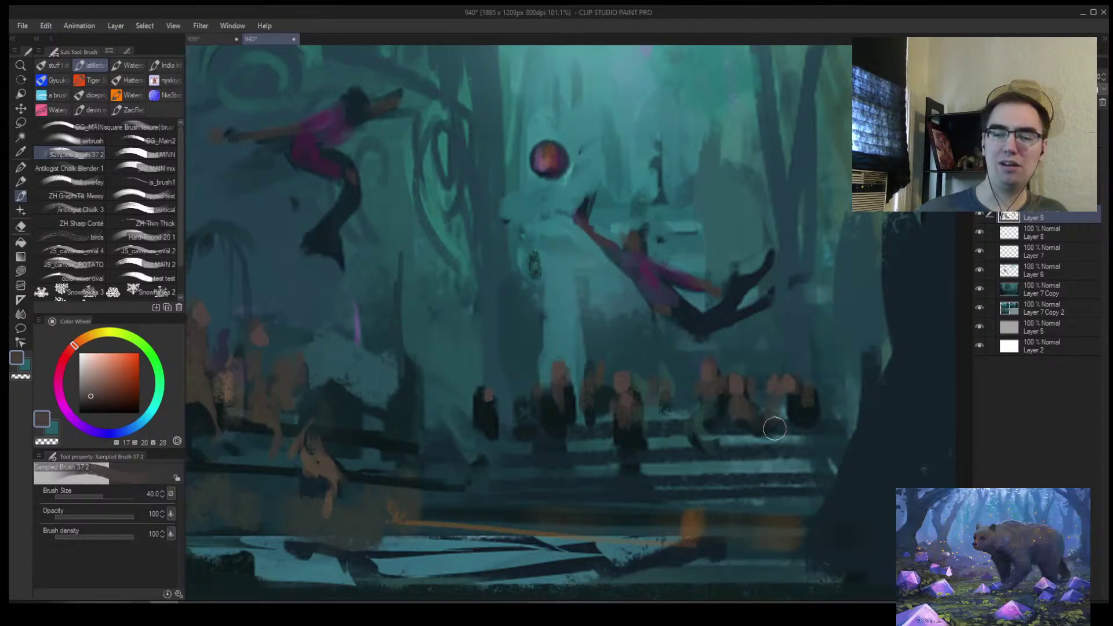
pyautogui.keyDown('alt'); pyautogui.click(726, 411); pyautogui.keyUp('alt')
pyautogui.moveTo(724, 408)
pyautogui.mouseDown()
pyautogui.moveTo(737, 415)
pyautogui.moveTo(723, 420)
pyautogui.mouseUp()
pyautogui.keyDown('alt'); pyautogui.click(735, 397); pyautogui.keyUp('alt')
pyautogui.keyDown('alt'); pyautogui.click(708, 417); pyautogui.keyUp('alt')
# Paint a brighter, more saturated teal accent on the onlooker below the lower figure and check it in the mirrored view
pyautogui.press('[')
pyautogui.keyDown('alt'); pyautogui.click(712, 416); pyautogui.keyUp('alt')
pyautogui.press('[')
pyautogui.press('[')
pyautogui.press('[')
pyautogui.press('[')
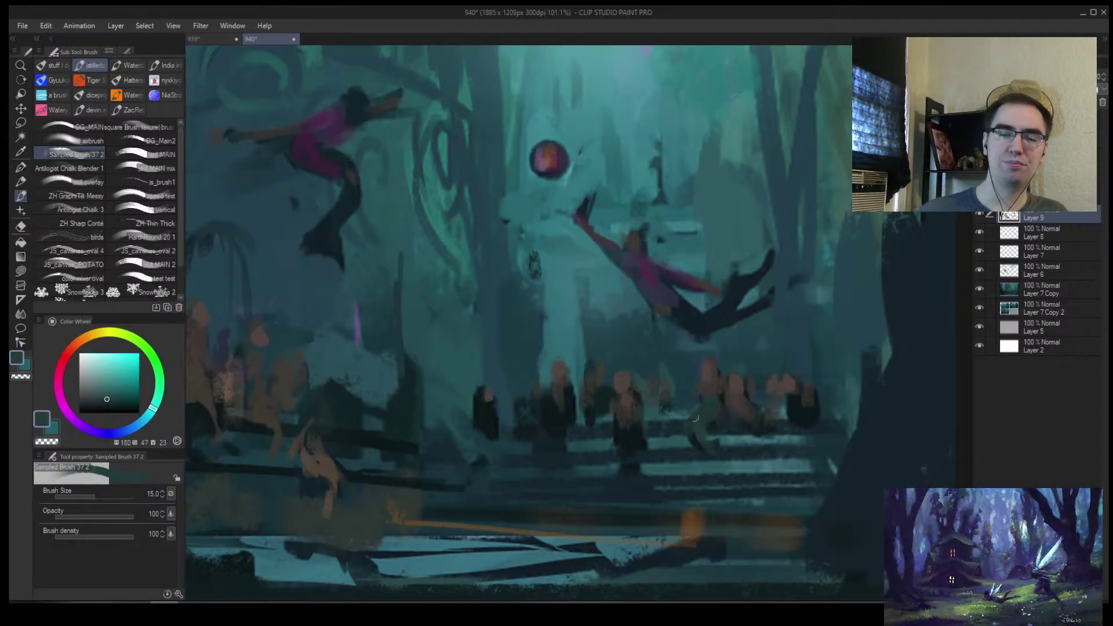
pyautogui.moveTo(115, 391); pyautogui.dragTo(131, 381)
pyautogui.press(']')
pyautogui.moveTo(703, 413)
pyautogui.mouseDown()
pyautogui.moveTo(691, 434)
pyautogui.moveTo(704, 397)
pyautogui.mouseUp()
pyautogui.press(']')
pyautogui.press('h')
pyautogui.keyDown('ctrl'); pyautogui.keyDown('alt'); pyautogui.click(590, 384); pyautogui.keyUp('alt'); pyautogui.keyUp('ctrl')
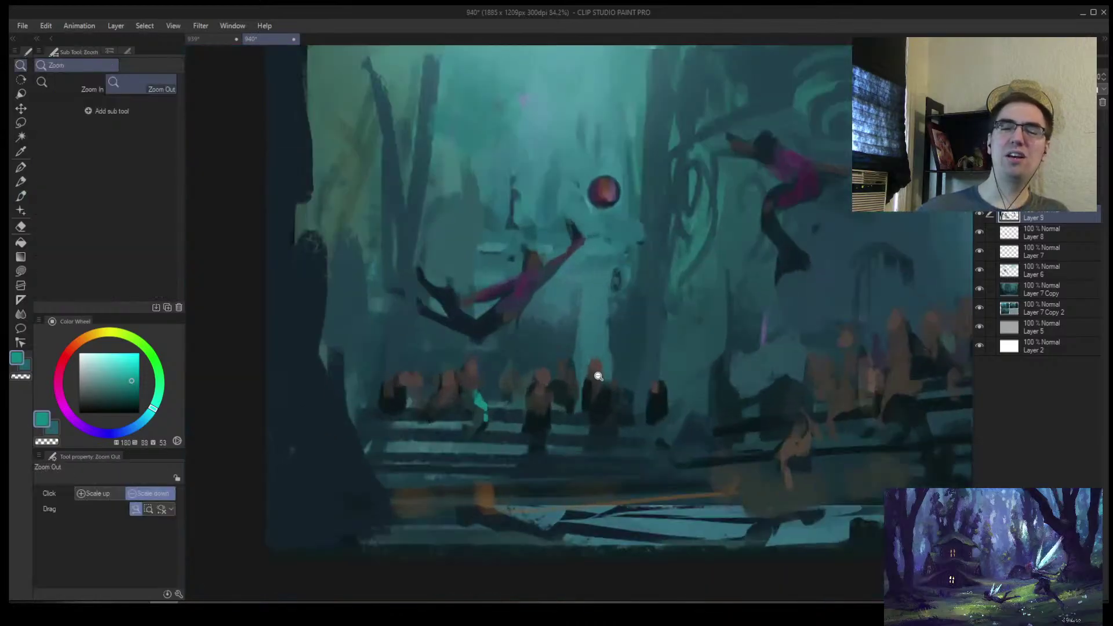
# Create a new layer and paint a bright teal accent on the foreground onlooker at the railing with brush size 12
pyautogui.press('[')
pyautogui.hotkey('ctrl', 'shift', 'n')
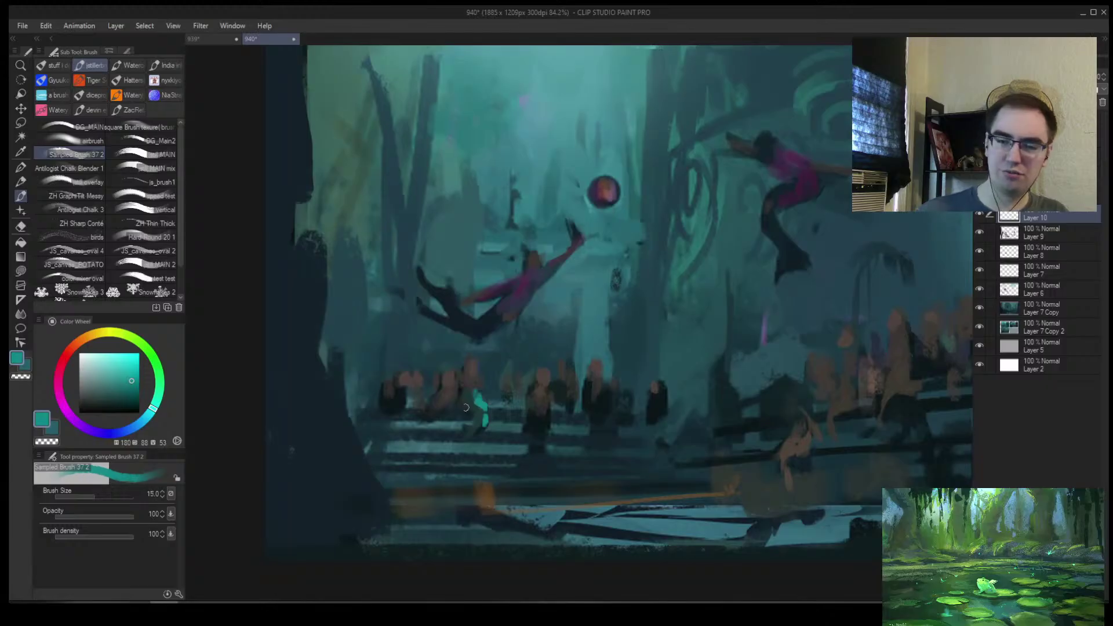
pyautogui.scroll(-3, 696, 406)
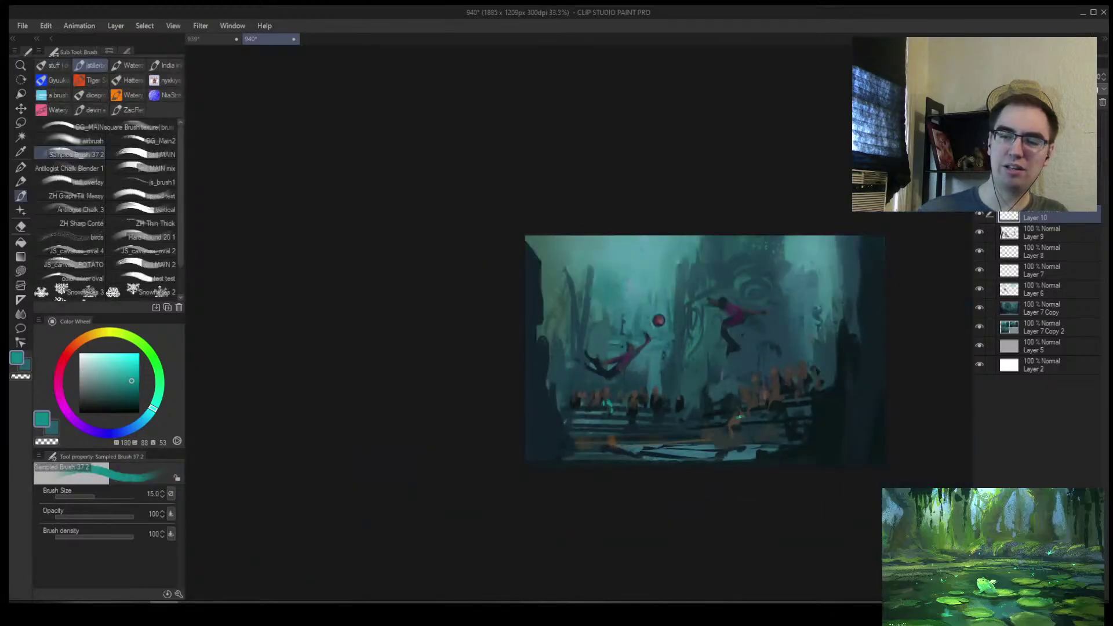
pyautogui.scroll(2, 736, 417)
pyautogui.moveTo(731, 417)
pyautogui.mouseDown()
pyautogui.moveTo(574, 450)
pyautogui.moveTo(602, 412)
pyautogui.moveTo(587, 429)
pyautogui.moveTo(590, 491)
pyautogui.mouseUp()
pyautogui.scroll(1, 610, 436)
pyautogui.keyDown('alt'); pyautogui.click(601, 429); pyautogui.keyUp('alt')
pyautogui.keyDown('alt'); pyautogui.click(579, 430); pyautogui.keyUp('alt')
pyautogui.press('[')
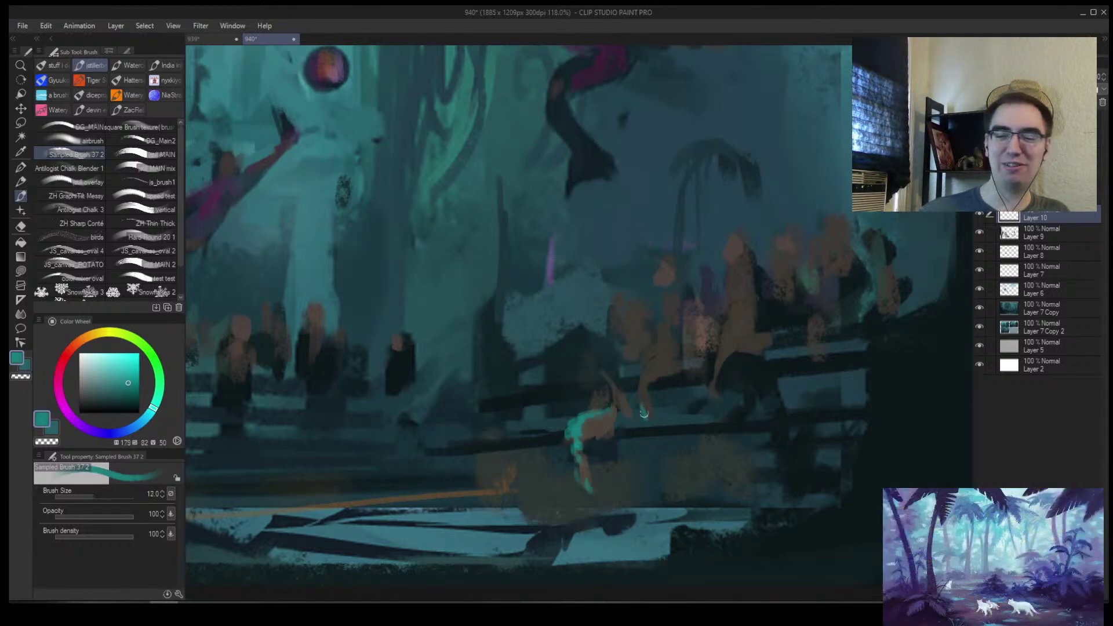
pyautogui.hotkey('ctrl', 'z')
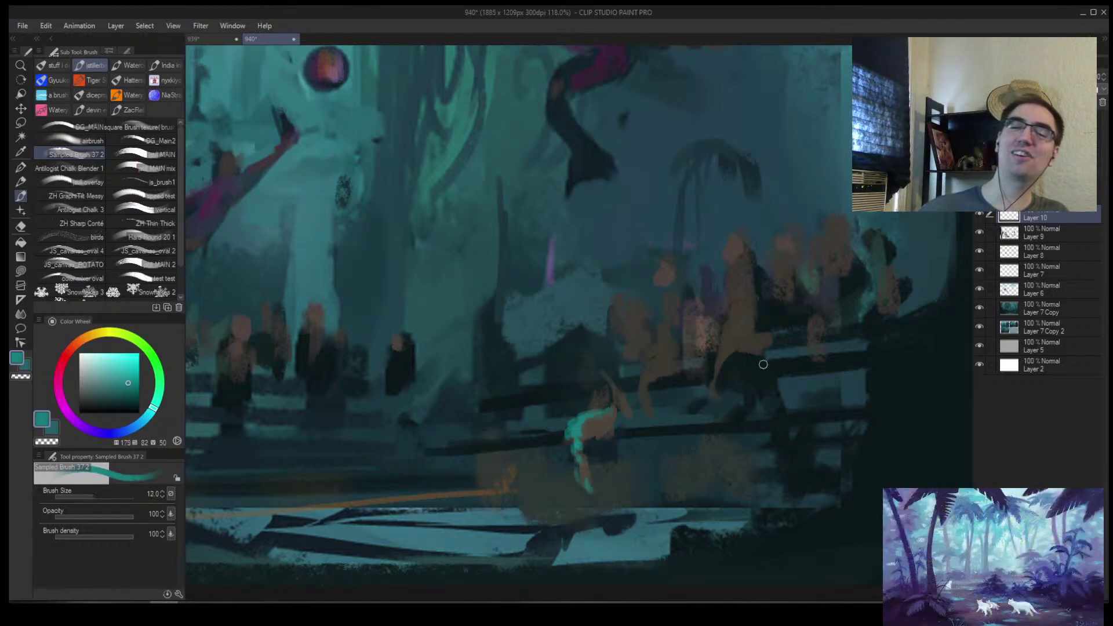
# Paint teal highlights curving along the body of the large onlooker leaning on the railing beneath the upper figure
pyautogui.moveTo(747, 376); pyautogui.dragTo(734, 397)
pyautogui.press(']')
pyautogui.press(']')
pyautogui.press(']')
pyautogui.moveTo(734, 346)
pyautogui.mouseDown()
pyautogui.moveTo(737, 371)
pyautogui.moveTo(725, 347)
pyautogui.moveTo(755, 344)
pyautogui.moveTo(742, 361)
pyautogui.moveTo(761, 372)
pyautogui.mouseUp()
pyautogui.keyDown('alt'); pyautogui.click(742, 339); pyautogui.keyUp('alt')
pyautogui.keyDown('alt'); pyautogui.click(742, 366); pyautogui.keyUp('alt')
pyautogui.press('[')
pyautogui.press('[')
pyautogui.moveTo(760, 371)
pyautogui.mouseDown()
pyautogui.moveTo(729, 404)
pyautogui.moveTo(751, 374)
pyautogui.moveTo(741, 352)
pyautogui.moveTo(727, 405)
pyautogui.mouseUp()
pyautogui.keyDown('alt'); pyautogui.click(731, 380); pyautogui.keyUp('alt')
pyautogui.keyDown('alt'); pyautogui.click(727, 401); pyautogui.keyUp('alt')
pyautogui.keyDown('alt'); pyautogui.click(728, 376); pyautogui.keyUp('alt')
pyautogui.press(']')
pyautogui.moveTo(721, 361)
pyautogui.mouseDown()
pyautogui.moveTo(736, 375)
pyautogui.moveTo(732, 405)
pyautogui.moveTo(772, 380)
pyautogui.moveTo(757, 408)
pyautogui.moveTo(766, 349)
pyautogui.mouseUp()
pyautogui.keyDown('alt'); pyautogui.click(772, 381); pyautogui.keyUp('alt')
pyautogui.press('[')
pyautogui.press('[')
pyautogui.press(']')
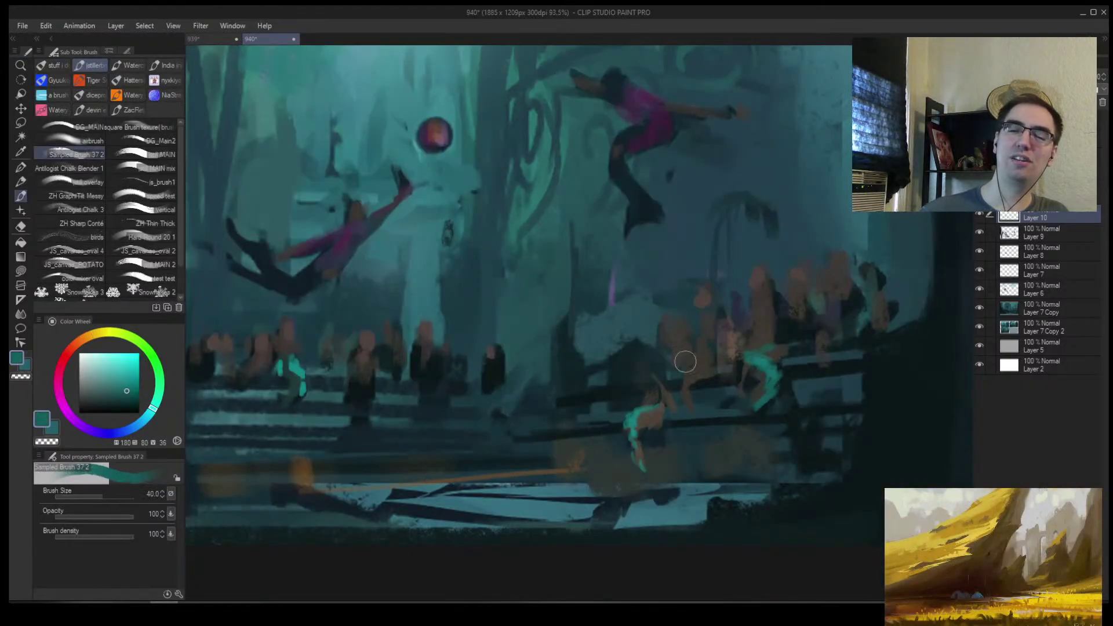
# Add teal accents to the neighboring onlookers beneath the upper figure and paint a small teal figure below the railing at brush size 17
pyautogui.moveTo(687, 376)
pyautogui.mouseDown()
pyautogui.moveTo(686, 397)
pyautogui.moveTo(676, 380)
pyautogui.moveTo(705, 362)
pyautogui.mouseUp()
pyautogui.moveTo(815, 325); pyautogui.dragTo(835, 371)
pyautogui.press('[')
pyautogui.press('[')
pyautogui.press('[')
pyautogui.press(']')
pyautogui.moveTo(709, 406)
pyautogui.mouseDown()
pyautogui.moveTo(716, 399)
pyautogui.moveTo(730, 421)
pyautogui.moveTo(723, 456)
pyautogui.mouseUp()
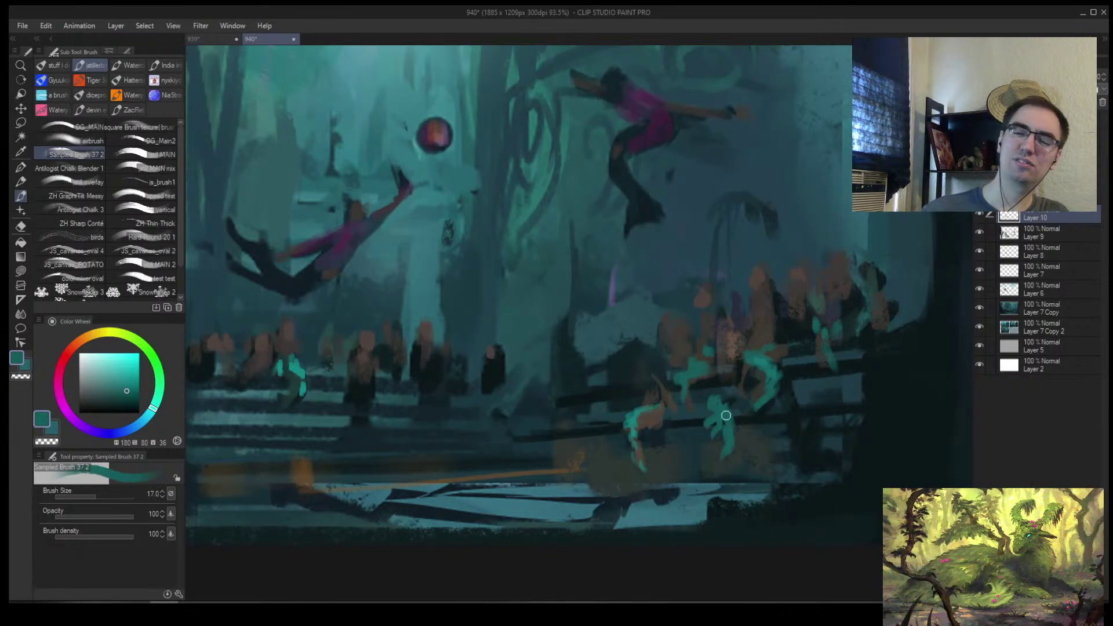
# Mirror the view and paint a teal figure beside the foreground onlooker on the side nearer the ball at brush size 17
pyautogui.press('h')
pyautogui.hotkey('alt', 'space')
pyautogui.moveTo(637, 415); pyautogui.dragTo(631, 411)
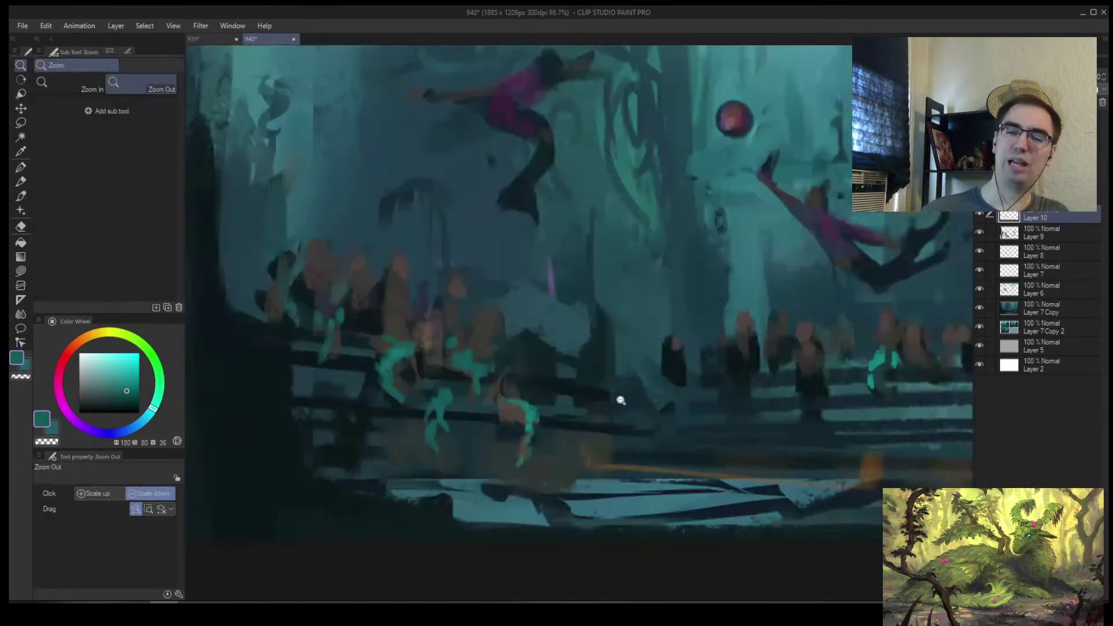
pyautogui.press('b')
pyautogui.moveTo(569, 447)
pyautogui.mouseDown()
pyautogui.moveTo(568, 417)
pyautogui.moveTo(570, 453)
pyautogui.moveTo(585, 427)
pyautogui.moveTo(587, 440)
pyautogui.mouseUp()
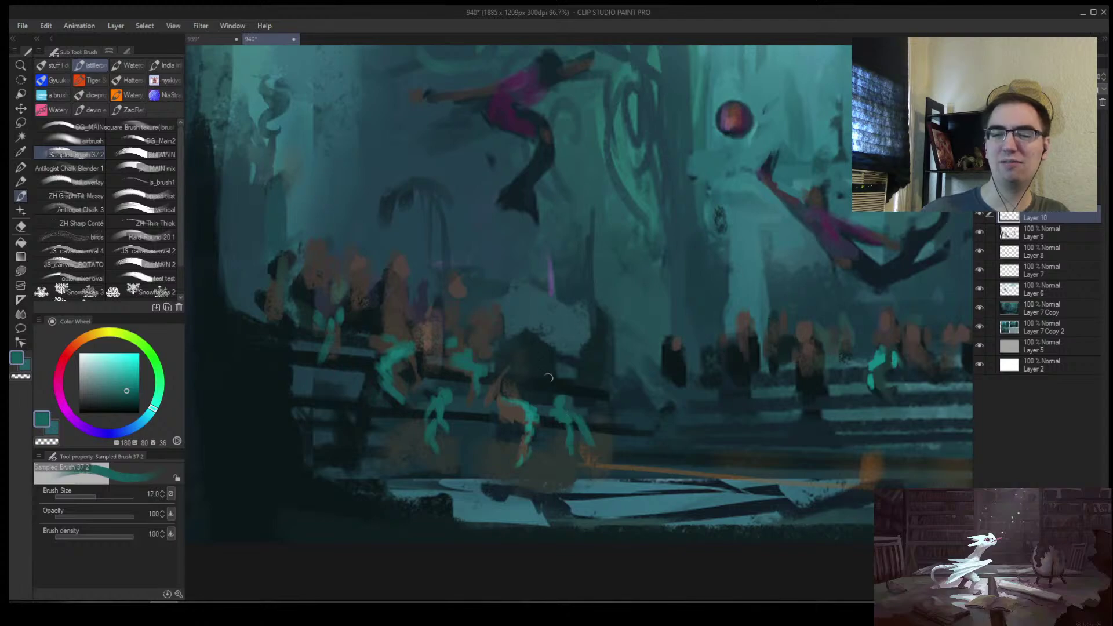
# Paint another teal onlooker at the upper railing behind the foreground onlooker and flip the view back
pyautogui.press('[')
pyautogui.press('[')
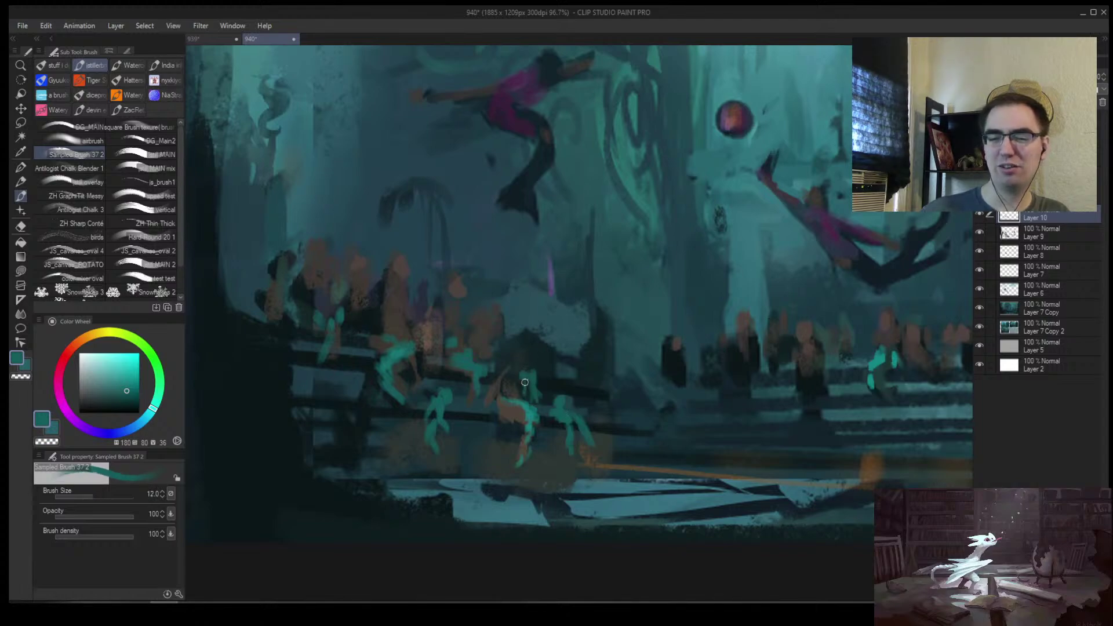
pyautogui.press(']')
pyautogui.press(']')
pyautogui.press(']')
pyautogui.moveTo(541, 371)
pyautogui.mouseDown()
pyautogui.moveTo(531, 348)
pyautogui.moveTo(558, 390)
pyautogui.moveTo(517, 429)
pyautogui.mouseUp()
pyautogui.hotkey('alt', 'space')
pyautogui.moveTo(629, 393); pyautogui.dragTo(652, 359)
pyautogui.press('h')
pyautogui.moveTo(793, 384); pyautogui.dragTo(799, 359)
pyautogui.press('b')
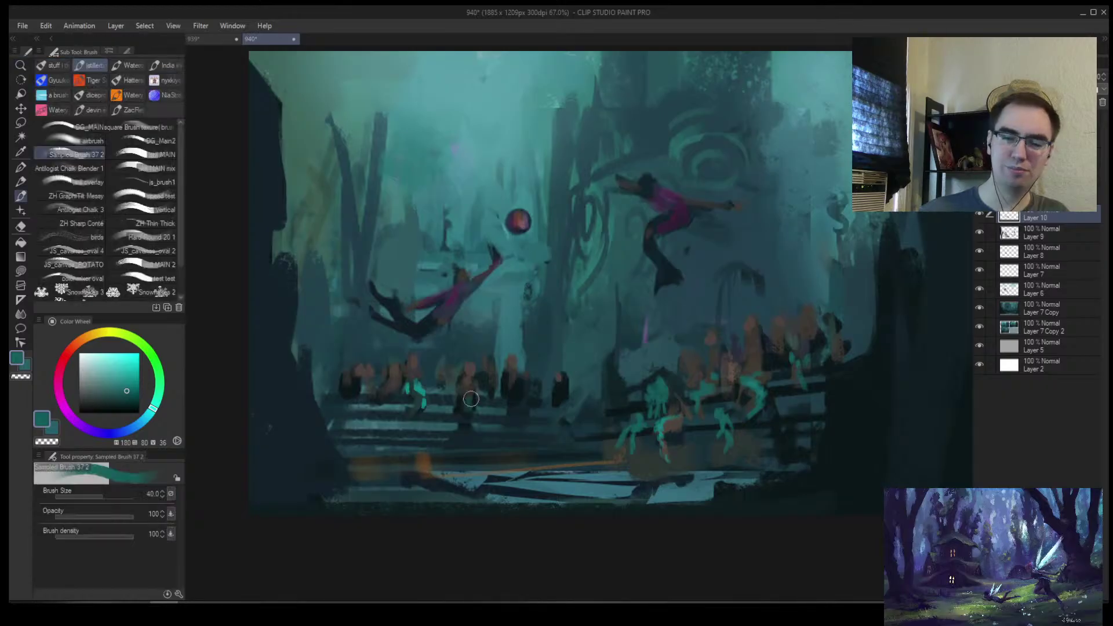
# Paint the body of the middle onlooker below the lower figure with sampled dark teals at brush size 25
pyautogui.hotkey('alt', 'space')
pyautogui.moveTo(468, 426); pyautogui.dragTo(469, 417)
pyautogui.press('b')
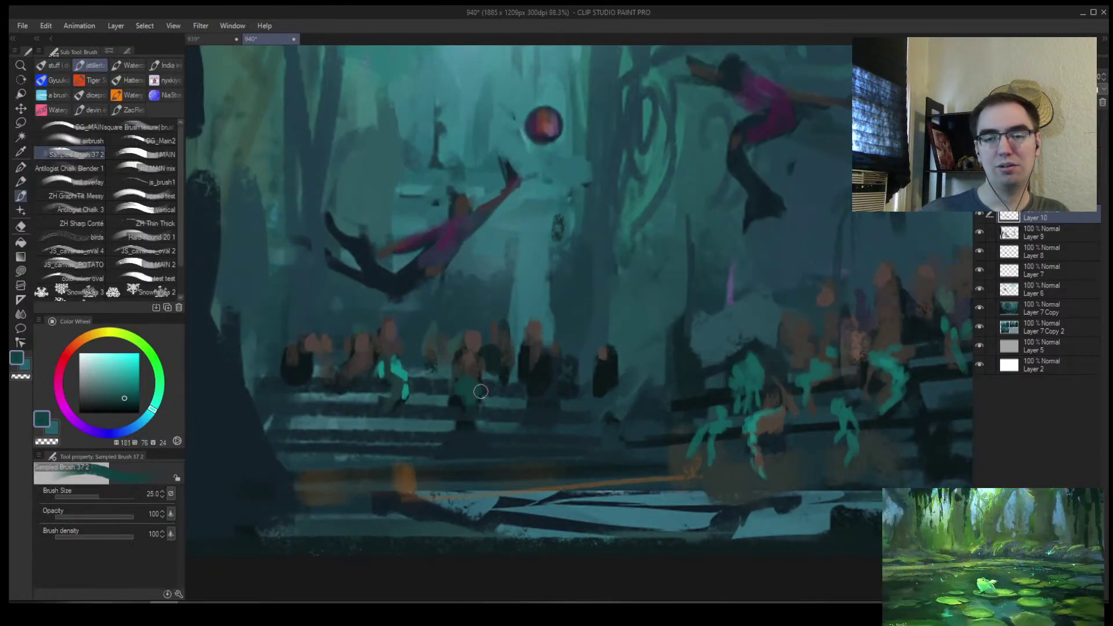
pyautogui.keyDown('alt'); pyautogui.click(464, 396); pyautogui.keyUp('alt')
pyautogui.moveTo(464, 396); pyautogui.dragTo(468, 409)
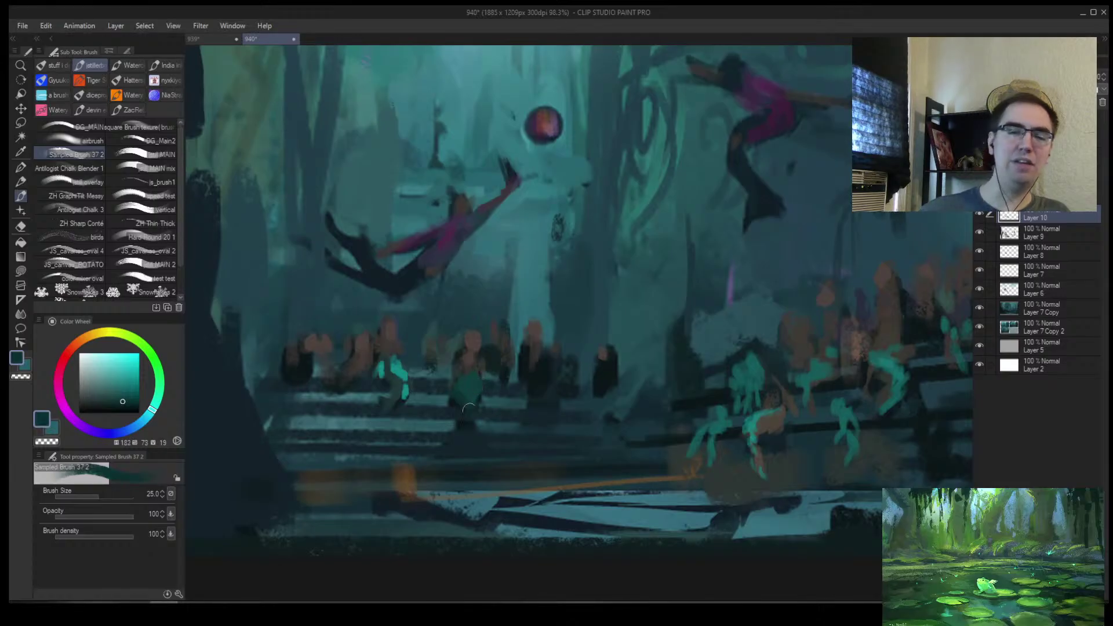
pyautogui.keyDown('alt'); pyautogui.click(445, 396); pyautogui.keyUp('alt')
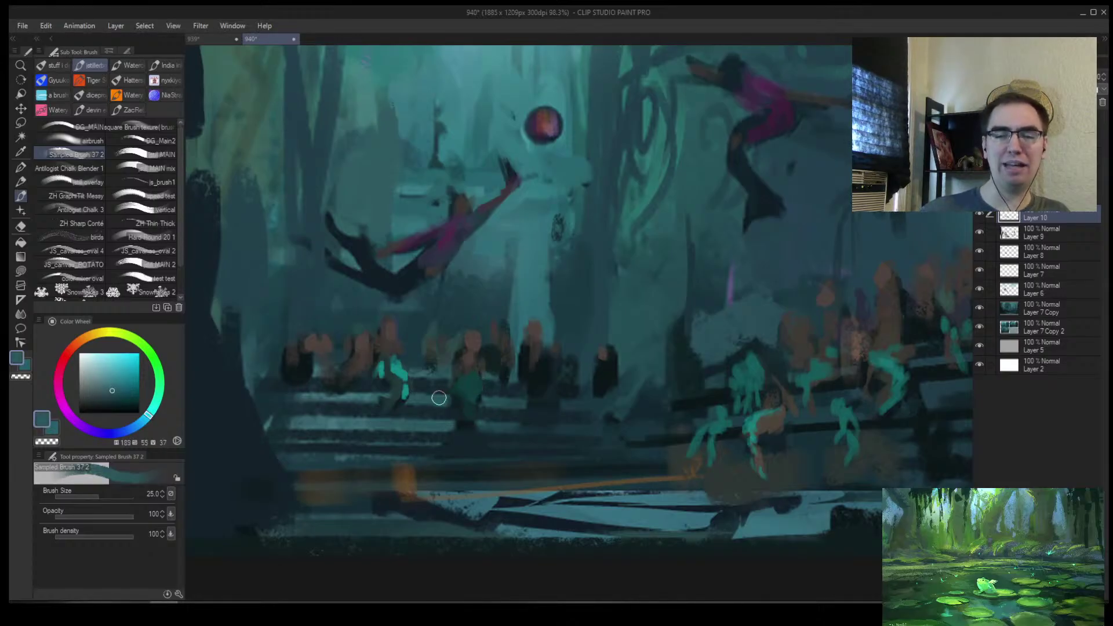
pyautogui.keyDown('alt'); pyautogui.click(438, 397); pyautogui.keyUp('alt')
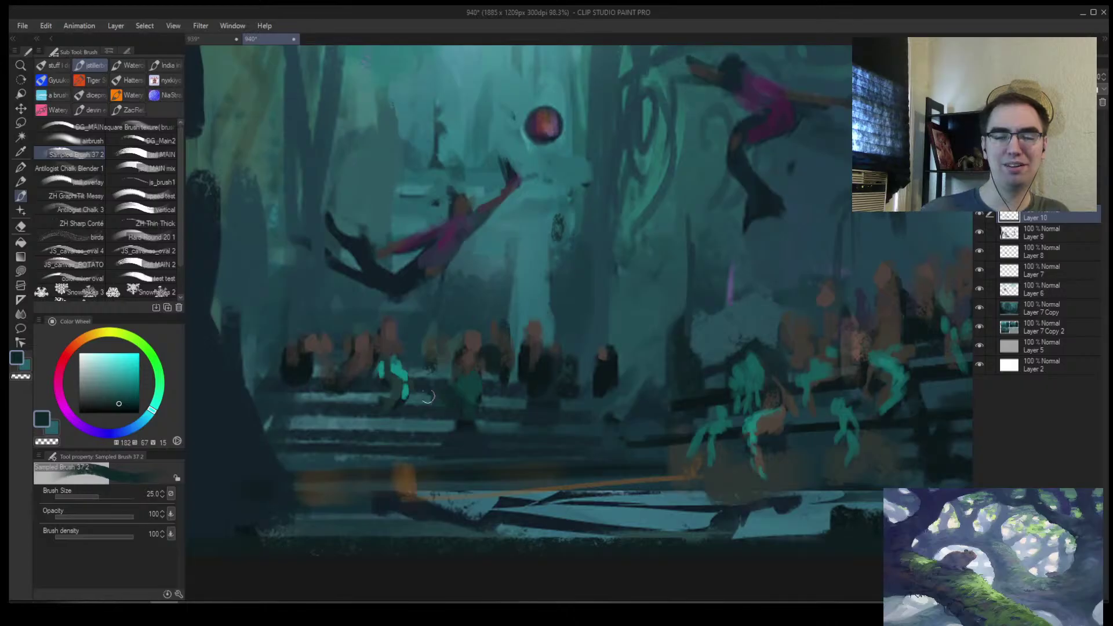
pyautogui.keyDown('alt'); pyautogui.click(462, 404); pyautogui.keyUp('alt')
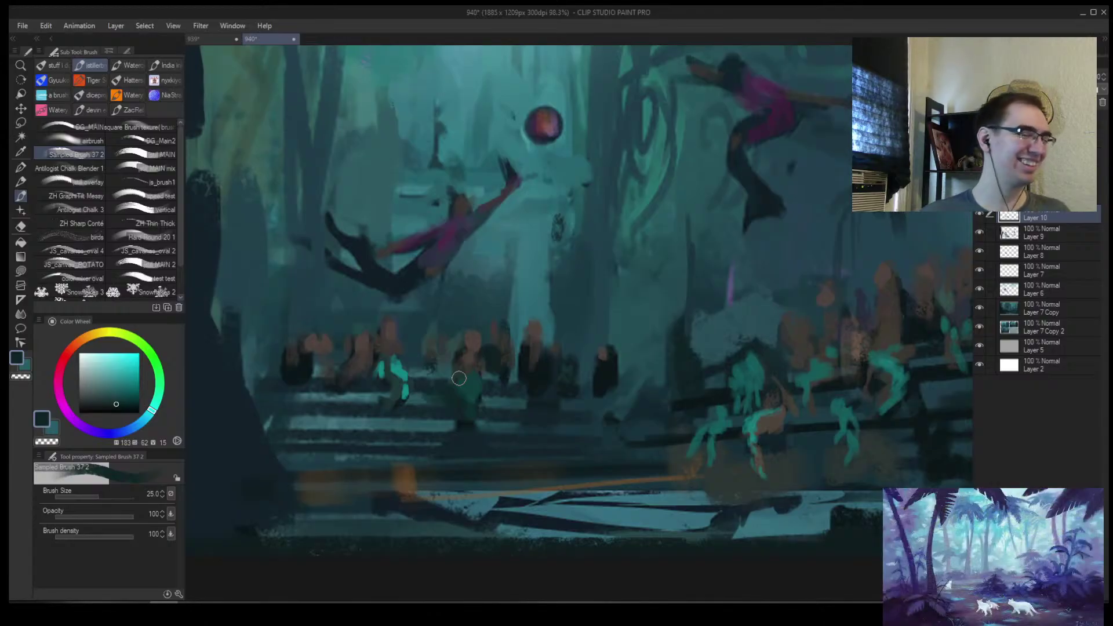
# Sample the neighboring onlooker's teal accent and brush it onto the middle onlooker's body at size 25, undoing stray strokes
pyautogui.hotkey('alt', 'space')
pyautogui.moveTo(542, 426); pyautogui.dragTo(516, 470)
pyautogui.moveTo(650, 417); pyautogui.dragTo(679, 401)
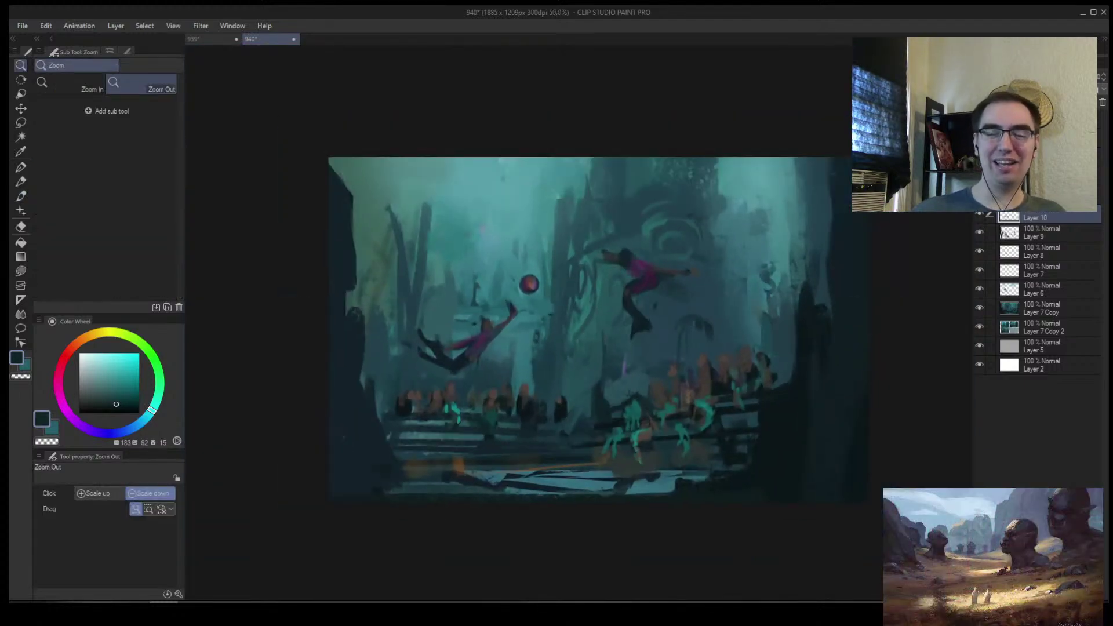
pyautogui.scroll(4, 612, 436)
pyautogui.press('b')
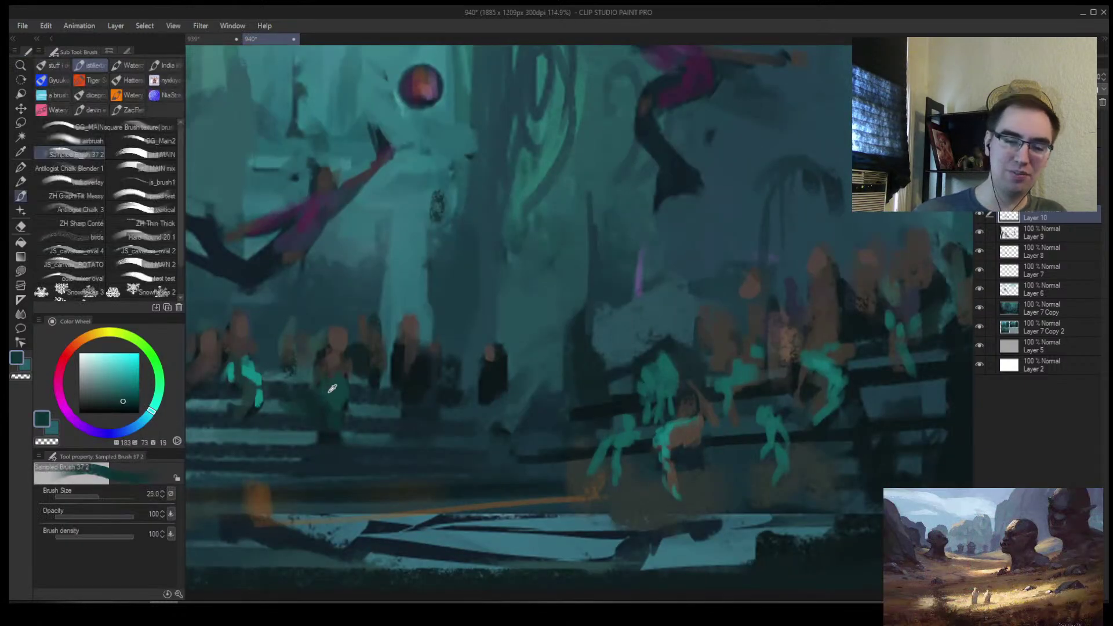
pyautogui.keyDown('alt'); pyautogui.click(258, 379); pyautogui.keyUp('alt')
pyautogui.moveTo(322, 391)
pyautogui.mouseDown()
pyautogui.moveTo(343, 420)
pyautogui.moveTo(348, 395)
pyautogui.moveTo(347, 420)
pyautogui.mouseUp()
pyautogui.hotkey('ctrl', 'z')
pyautogui.press('[')
pyautogui.hotkey('ctrl', 'space')
pyautogui.press(']')
pyautogui.keyDown('alt'); pyautogui.click(345, 409); pyautogui.keyUp('alt')
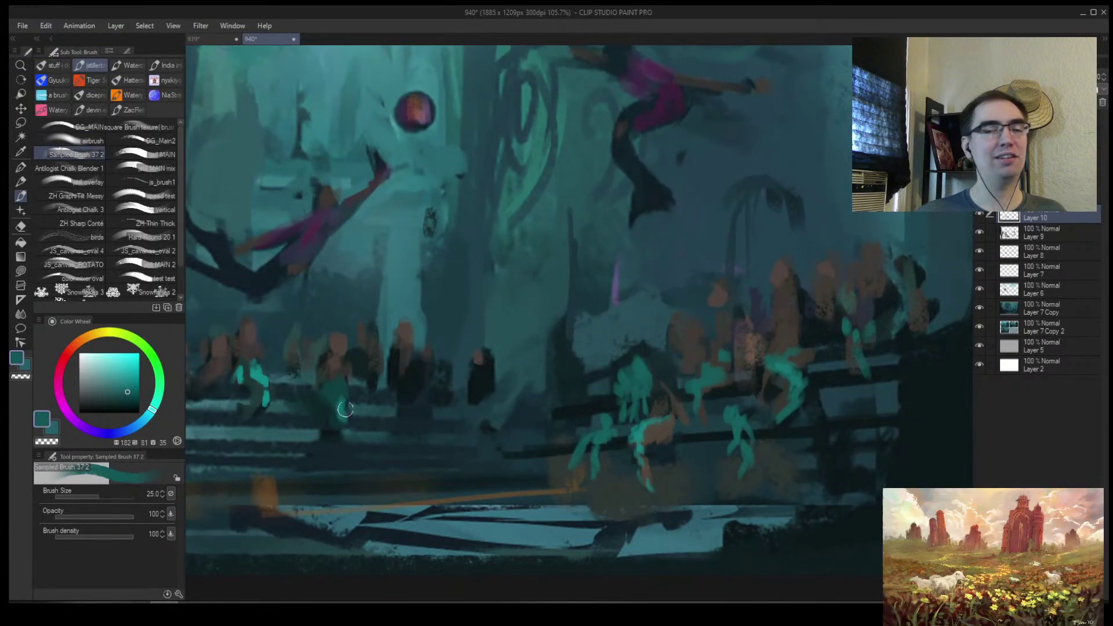
pyautogui.hotkey('ctrl', 'z')
# Extend the middle onlooker's lower body down over the railings in teal, shaping it with sampled dark teal
pyautogui.keyDown('alt'); pyautogui.click(330, 423); pyautogui.keyUp('alt')
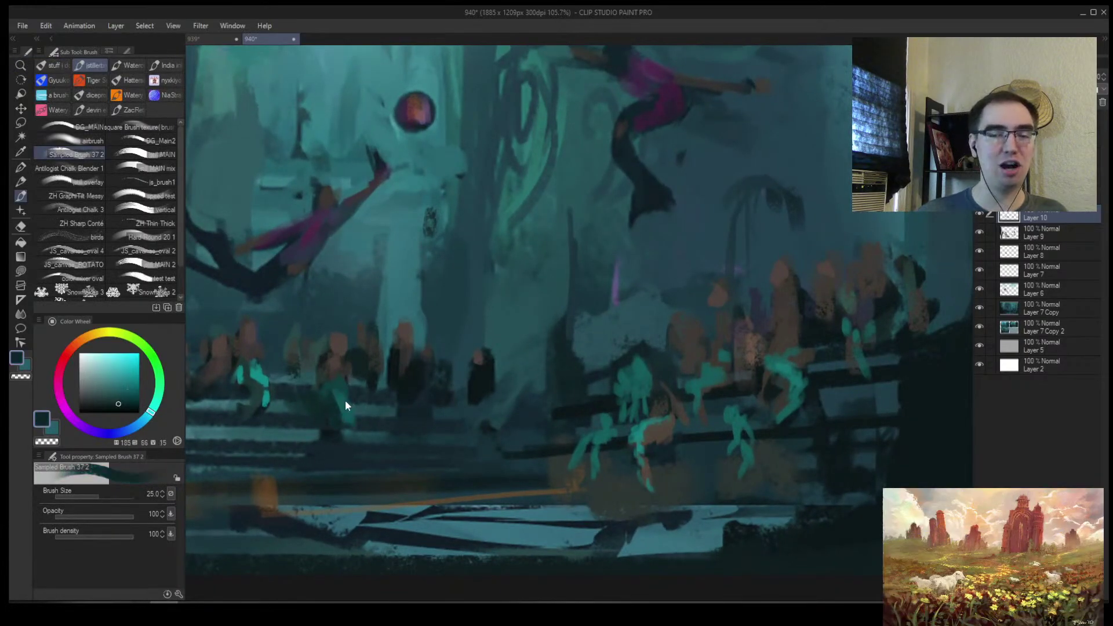
pyautogui.moveTo(336, 412); pyautogui.dragTo(338, 447)
pyautogui.keyDown('alt'); pyautogui.click(349, 409); pyautogui.keyUp('alt')
pyautogui.press('[')
pyautogui.moveTo(371, 405)
pyautogui.mouseDown()
pyautogui.moveTo(360, 415)
pyautogui.moveTo(362, 360)
pyautogui.mouseUp()
pyautogui.press(']')
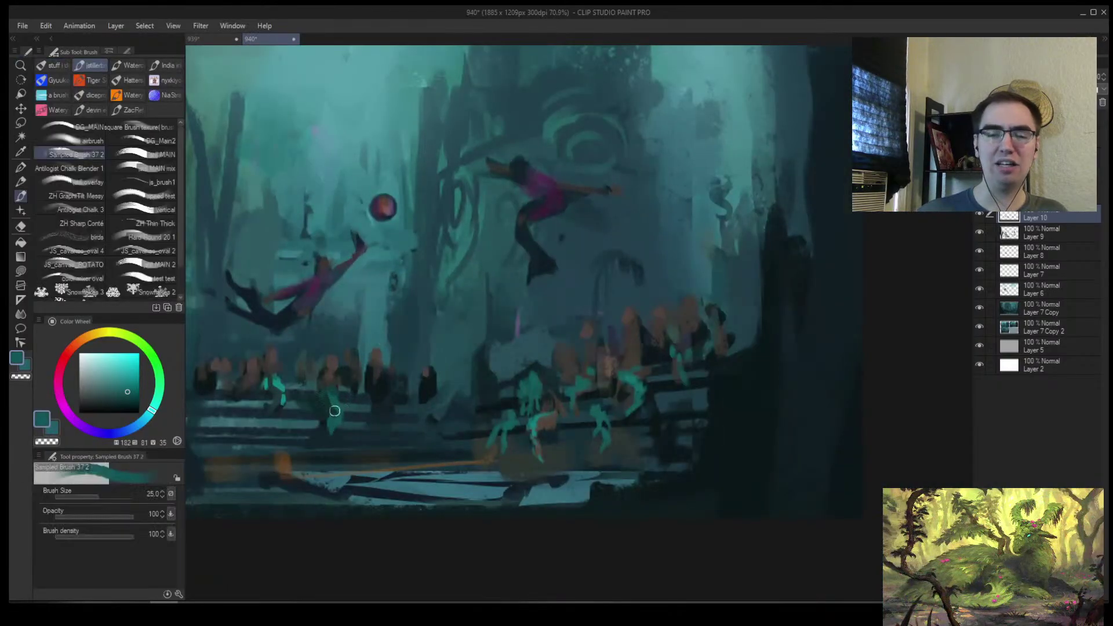
pyautogui.press('[')
pyautogui.scroll(1, 364, 406)
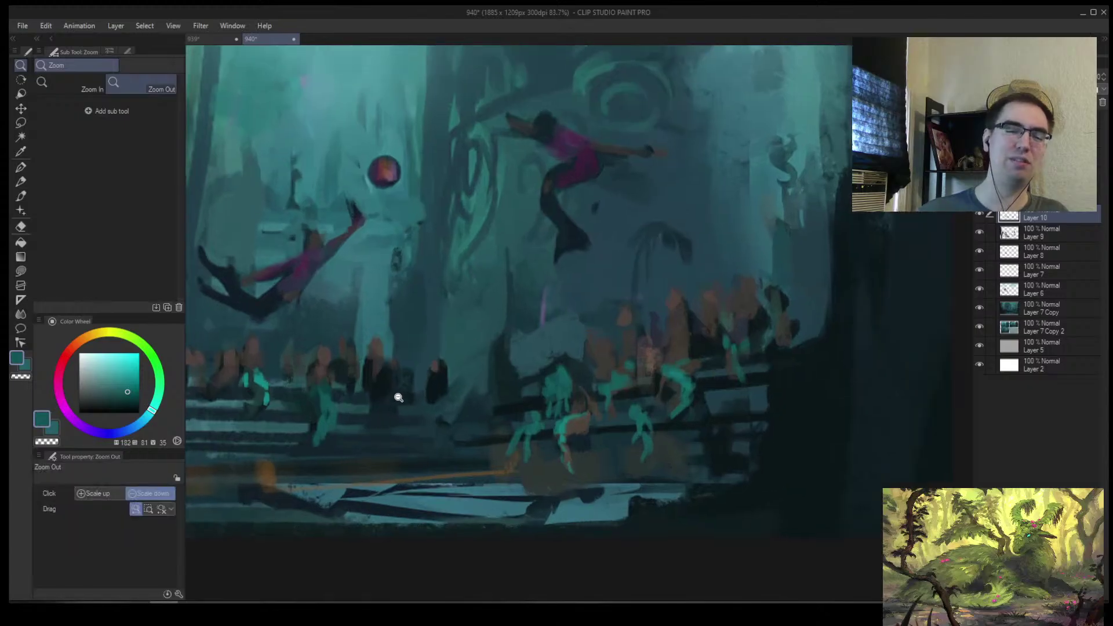
# Add a small teal accent to the tall dark onlooker below the ball and fill the body with sampled muted brown
pyautogui.keyDown('alt'); pyautogui.click(656, 356); pyautogui.keyUp('alt')
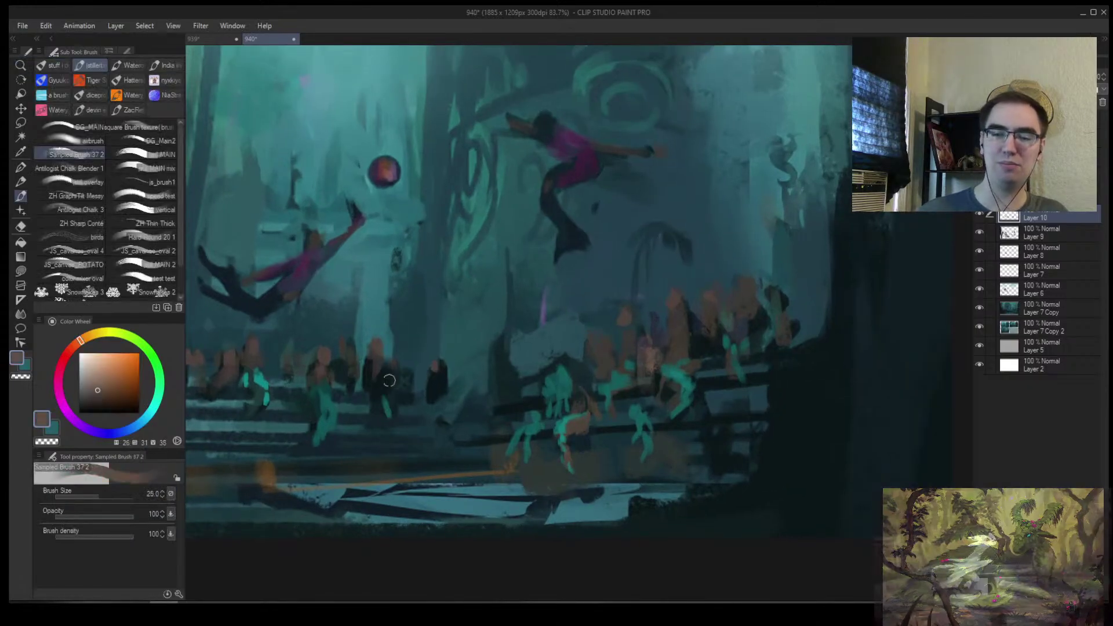
pyautogui.press(']')
pyautogui.press(']')
pyautogui.press(']')
pyautogui.moveTo(380, 380); pyautogui.dragTo(377, 387)
pyautogui.press(']')
pyautogui.press(']')
pyautogui.press(']')
pyautogui.press(']')
pyautogui.press(']')
pyautogui.keyDown('alt'); pyautogui.click(377, 366); pyautogui.keyUp('alt')
pyautogui.press('[')
pyautogui.press('[')
pyautogui.press('[')
pyautogui.press('[')
pyautogui.press('[')
pyautogui.press('[')
pyautogui.press('[')
pyautogui.press(']')
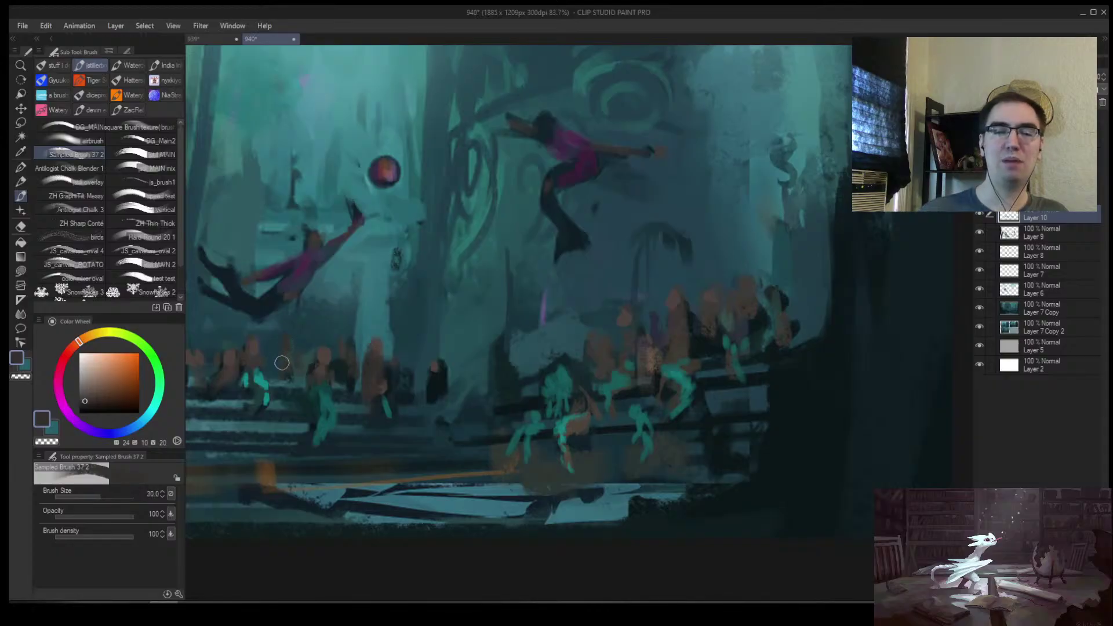
# Paint additional reddish-brown onlookers' heads in the row below the lower figure at brush size 30
pyautogui.moveTo(290, 367)
pyautogui.mouseDown()
pyautogui.moveTo(255, 400)
pyautogui.moveTo(319, 322)
pyautogui.mouseUp()
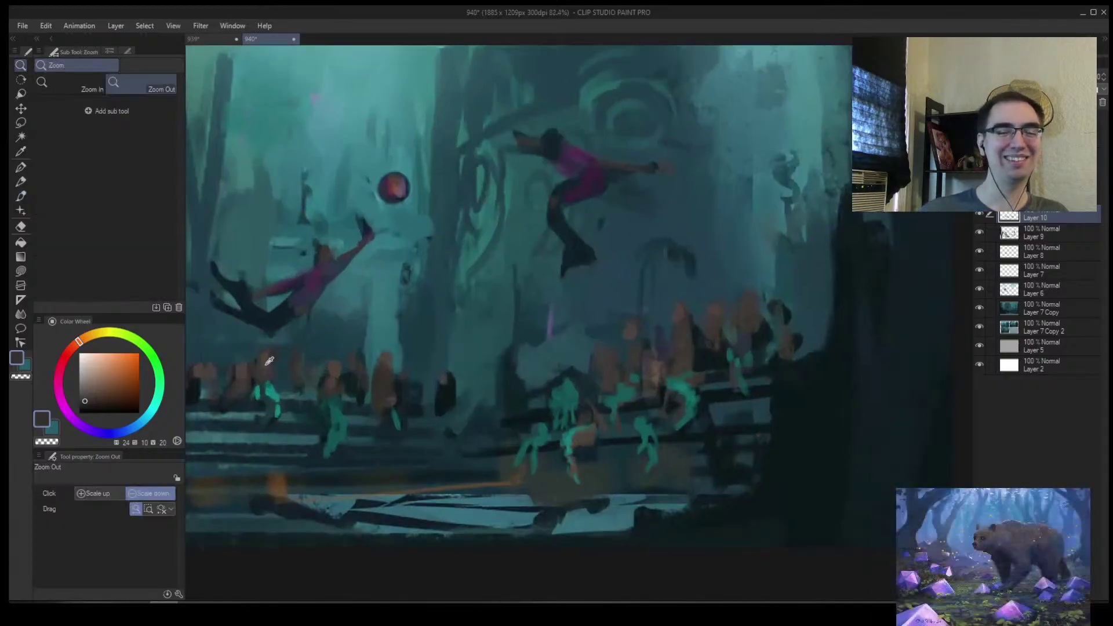
pyautogui.keyDown('alt'); pyautogui.click(282, 351); pyautogui.keyUp('alt')
pyautogui.moveTo(292, 364)
pyautogui.mouseDown()
pyautogui.moveTo(296, 353)
pyautogui.moveTo(295, 378)
pyautogui.mouseUp()
pyautogui.press('[')
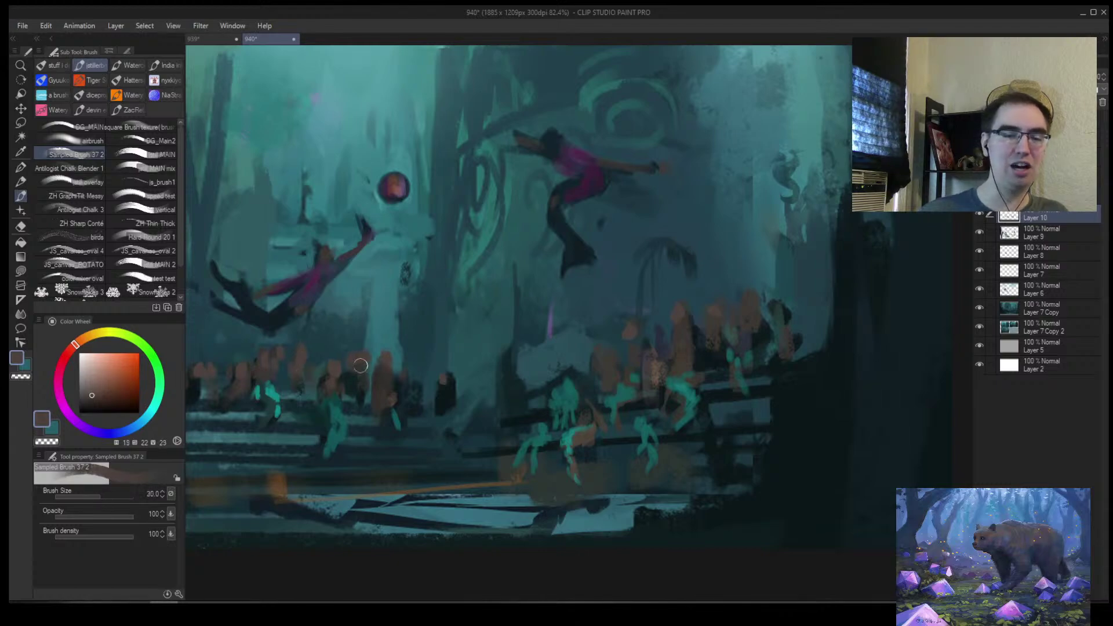
pyautogui.keyDown('alt'); pyautogui.click(355, 357); pyautogui.keyUp('alt')
pyautogui.press(']')
pyautogui.press(']')
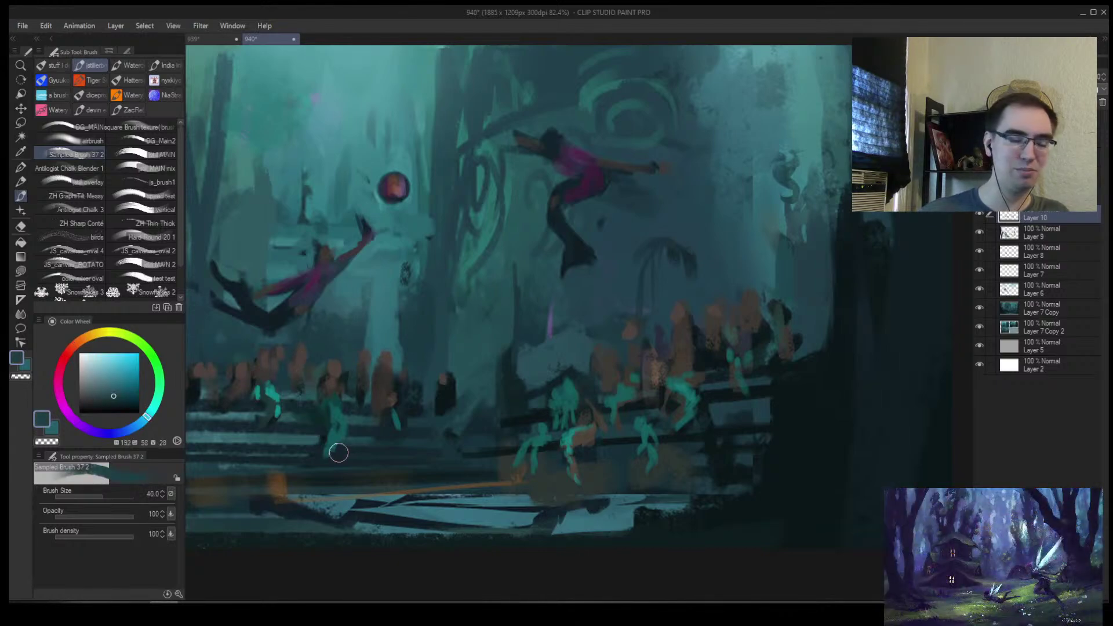
# Paint a sampled brown onlooker between the tall one below the ball and the dark one beside it at brush size 40
pyautogui.keyDown('alt'); pyautogui.click(394, 397); pyautogui.keyUp('alt')
pyautogui.moveTo(392, 401)
pyautogui.mouseDown()
pyautogui.moveTo(420, 383)
pyautogui.moveTo(398, 384)
pyautogui.moveTo(414, 401)
pyautogui.moveTo(418, 383)
pyautogui.moveTo(420, 414)
pyautogui.moveTo(444, 411)
pyautogui.moveTo(453, 443)
pyautogui.mouseUp()
pyautogui.keyDown('alt'); pyautogui.click(410, 369); pyautogui.keyUp('alt')
pyautogui.keyDown('alt'); pyautogui.click(414, 400); pyautogui.keyUp('alt')
# Mirror the view and strengthen the middle onlooker's body with a brighter teal sampled from the neighboring onlooker's accent
pyautogui.hotkey('alt', 'space')
pyautogui.press('h')
pyautogui.moveTo(810, 395); pyautogui.dragTo(704, 379)
pyautogui.moveTo(704, 383); pyautogui.dragTo(724, 379)
pyautogui.press('b')
pyautogui.keyDown('alt'); pyautogui.click(695, 387); pyautogui.keyUp('alt')
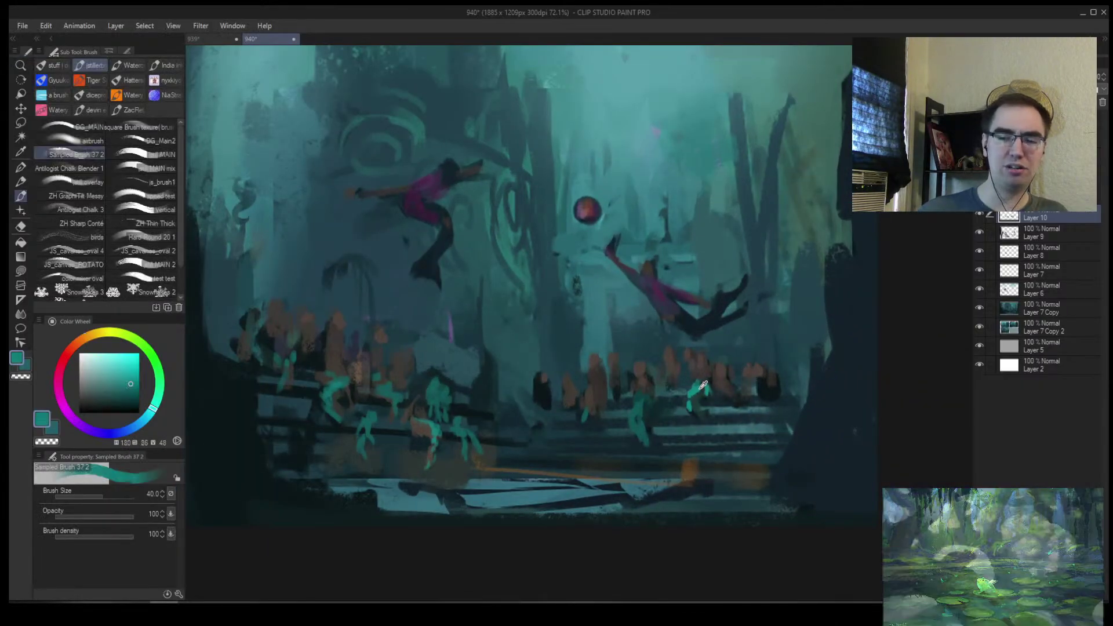
pyautogui.press('[')
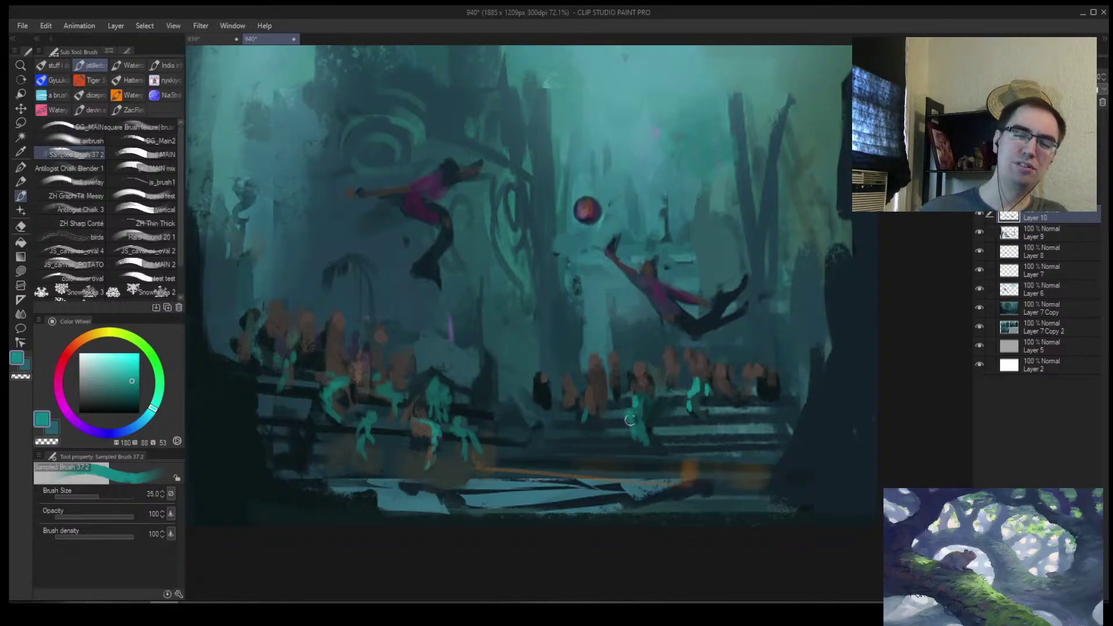
pyautogui.press('[')
pyautogui.moveTo(600, 412)
pyautogui.mouseDown()
pyautogui.moveTo(609, 404)
pyautogui.moveTo(594, 408)
pyautogui.moveTo(594, 396)
pyautogui.mouseUp()
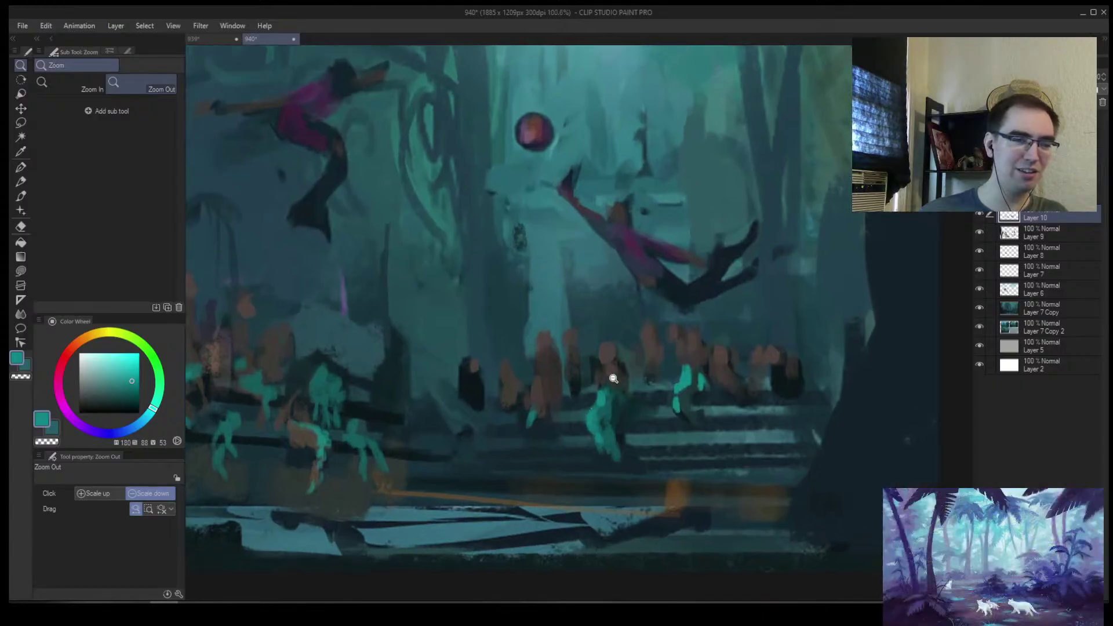
# Refine the edges of the bright teal middle onlooker with sampled teal and dark tones from brush size 20, checking the whole composition
pyautogui.scroll(-1, 639, 423)
pyautogui.scroll(-2, 639, 423)
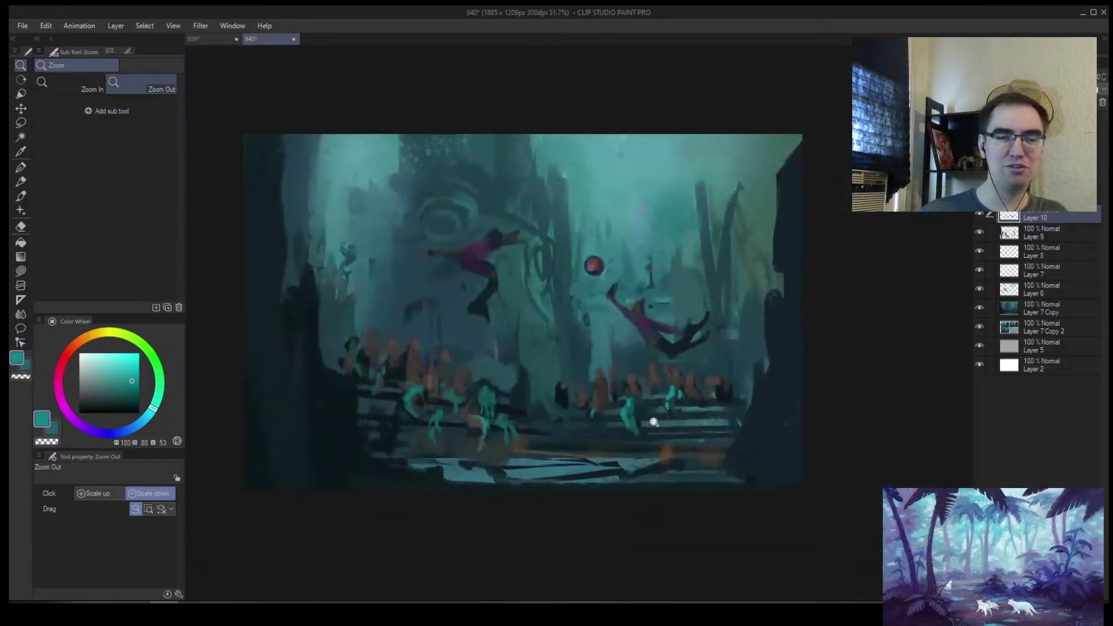
pyautogui.scroll(2, 676, 398)
pyautogui.scroll(1, 681, 394)
pyautogui.scroll(-2, 685, 404)
pyautogui.scroll(3, 685, 404)
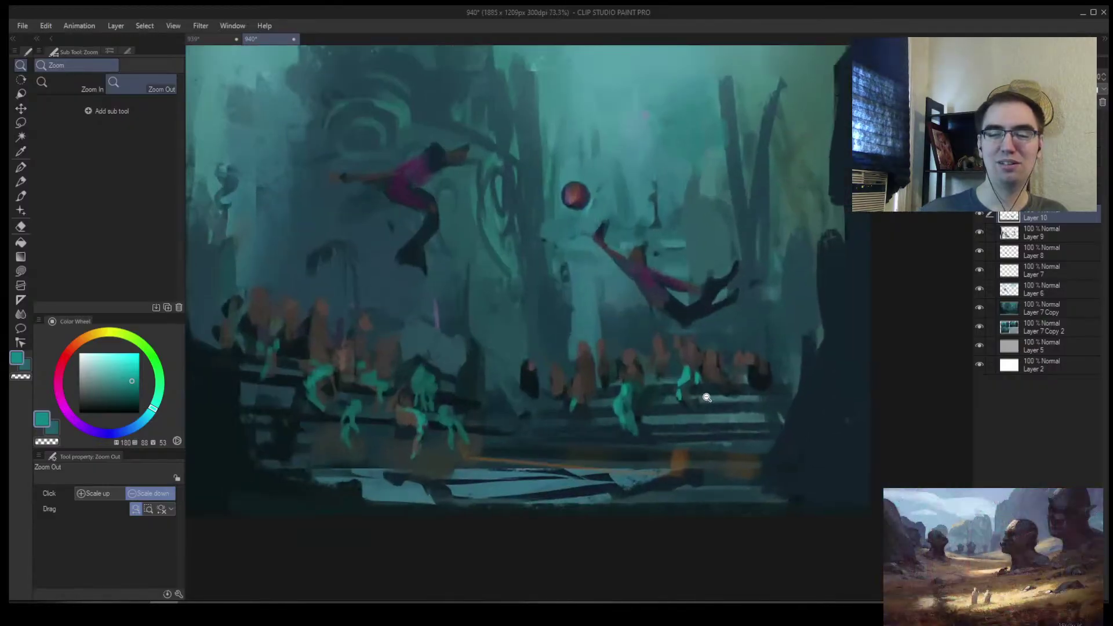
pyautogui.press('b')
pyautogui.keyDown('alt'); pyautogui.click(618, 404); pyautogui.keyUp('alt')
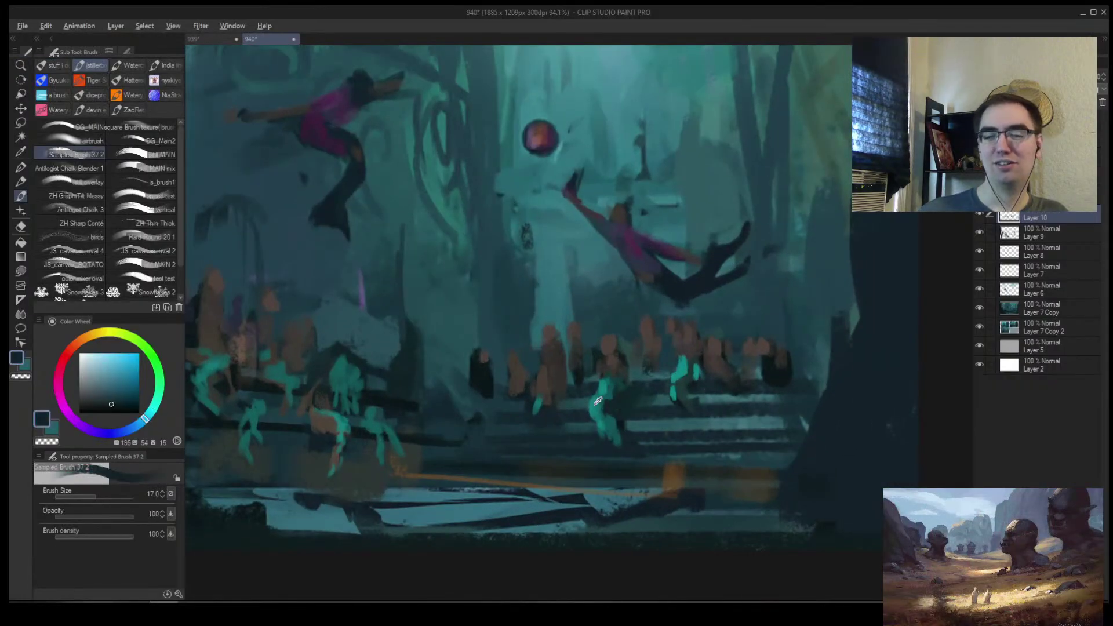
pyautogui.keyDown('alt'); pyautogui.click(599, 400); pyautogui.keyUp('alt')
pyautogui.press(']')
pyautogui.moveTo(600, 406); pyautogui.dragTo(607, 397)
pyautogui.keyDown('alt'); pyautogui.click(624, 368); pyautogui.keyUp('alt')
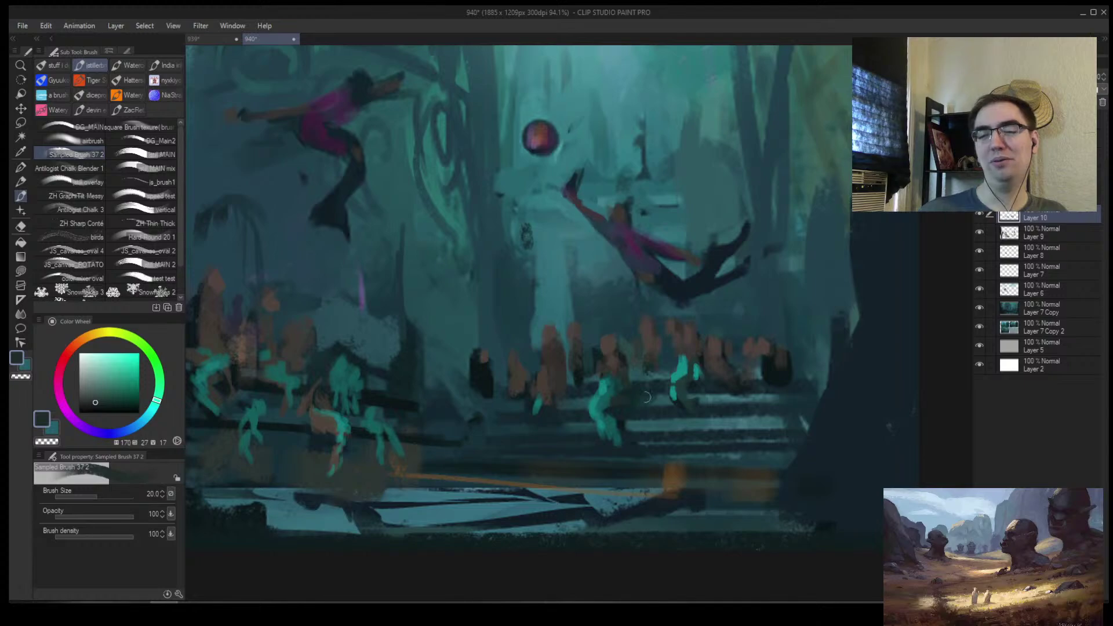
pyautogui.press(']')
pyautogui.press(']')
pyautogui.hotkey('alt', 'space')
pyautogui.moveTo(679, 387)
pyautogui.mouseDown()
pyautogui.moveTo(656, 408)
pyautogui.moveTo(713, 368)
pyautogui.mouseUp()
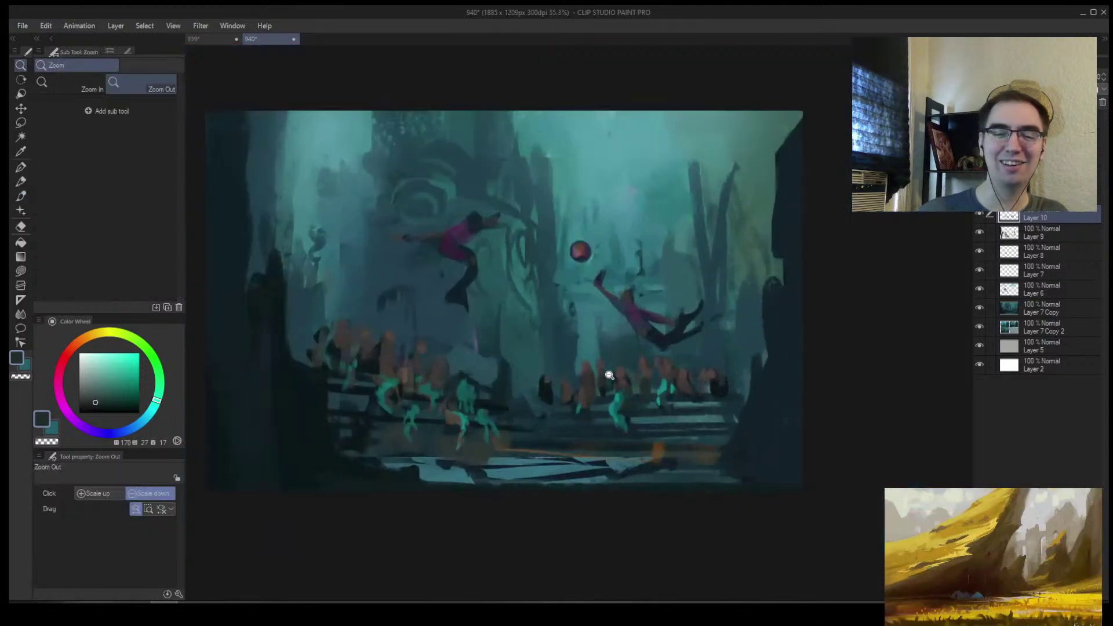
pyautogui.scroll(2, 615, 370)
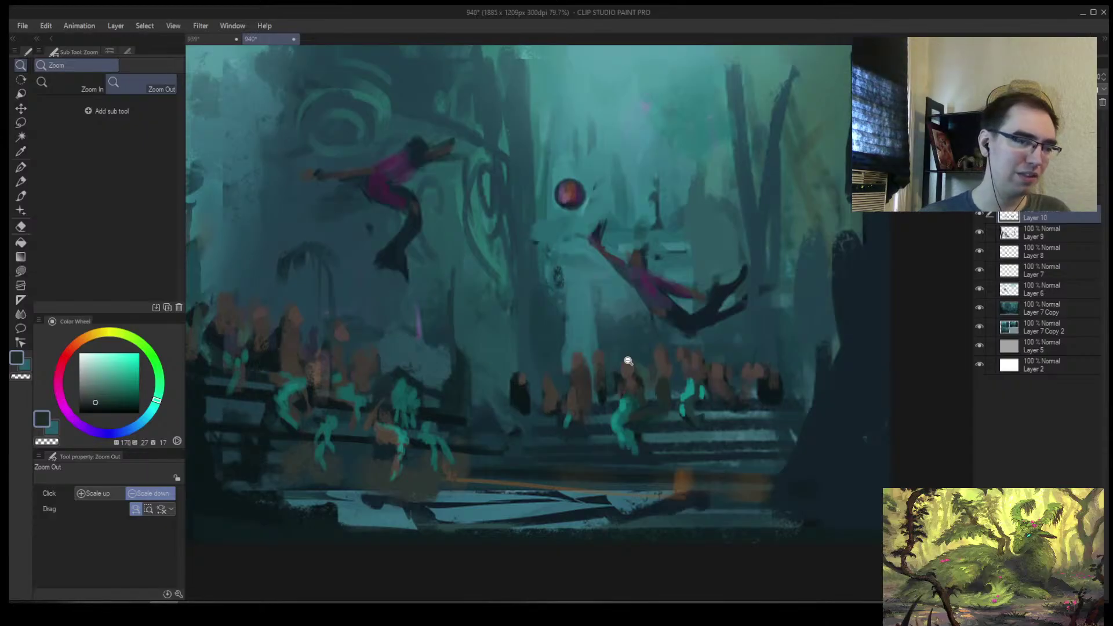
# Examine the onlookers' row and the whole composition up close and from afar, in both the current and the mirrored view
pyautogui.moveTo(496, 432); pyautogui.dragTo(475, 432)
pyautogui.moveTo(593, 419); pyautogui.dragTo(609, 413)
pyautogui.scroll(2, 597, 423)
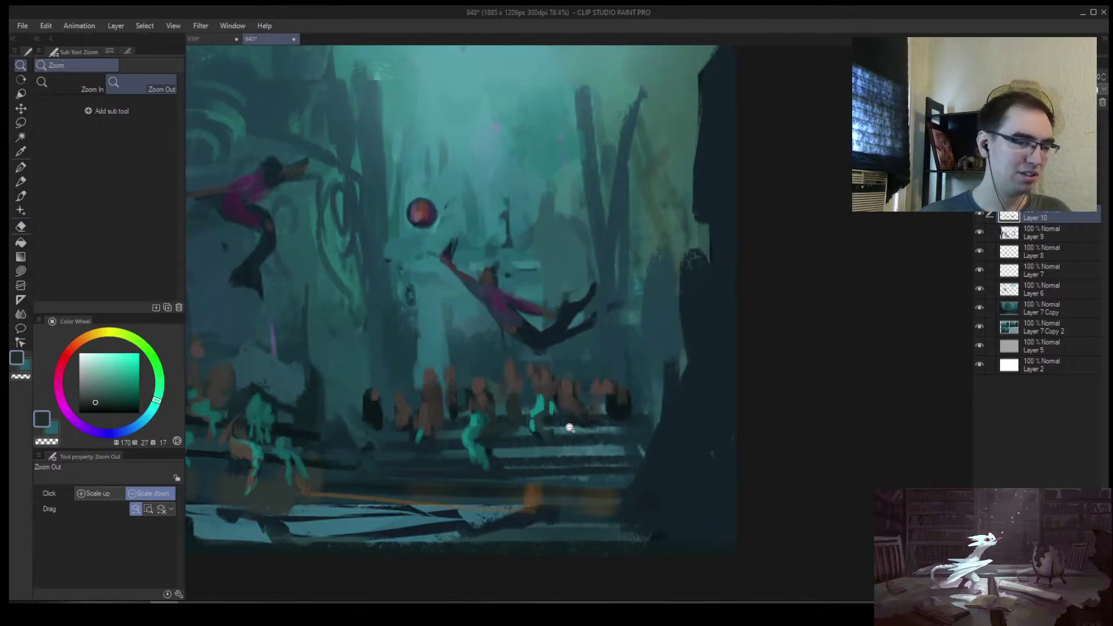
pyautogui.scroll(-3, 576, 426)
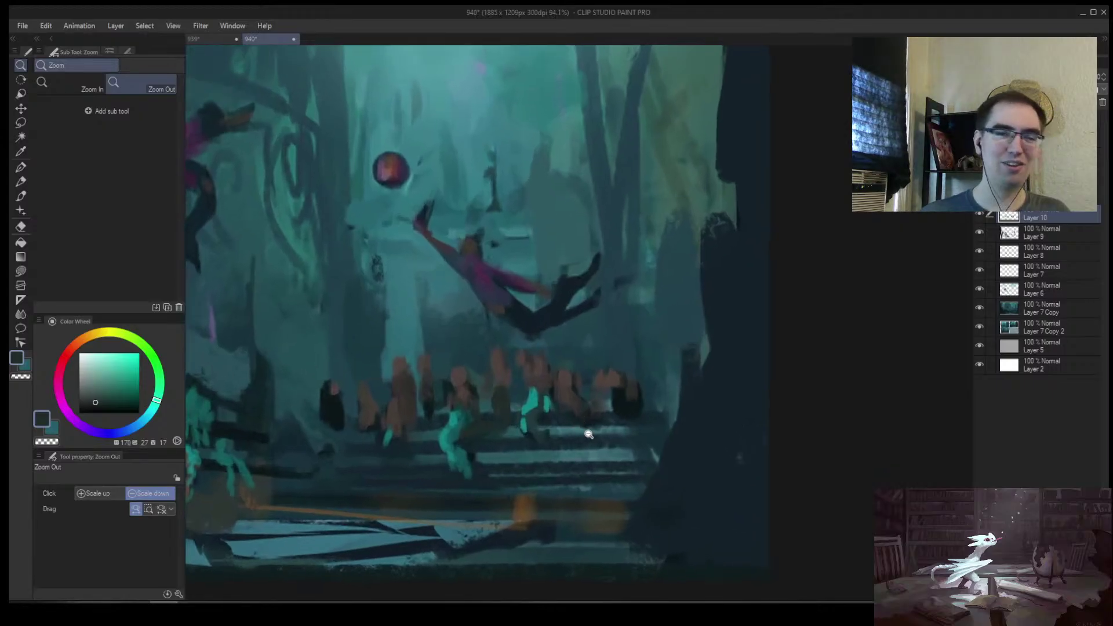
pyautogui.scroll(-2, 504, 427)
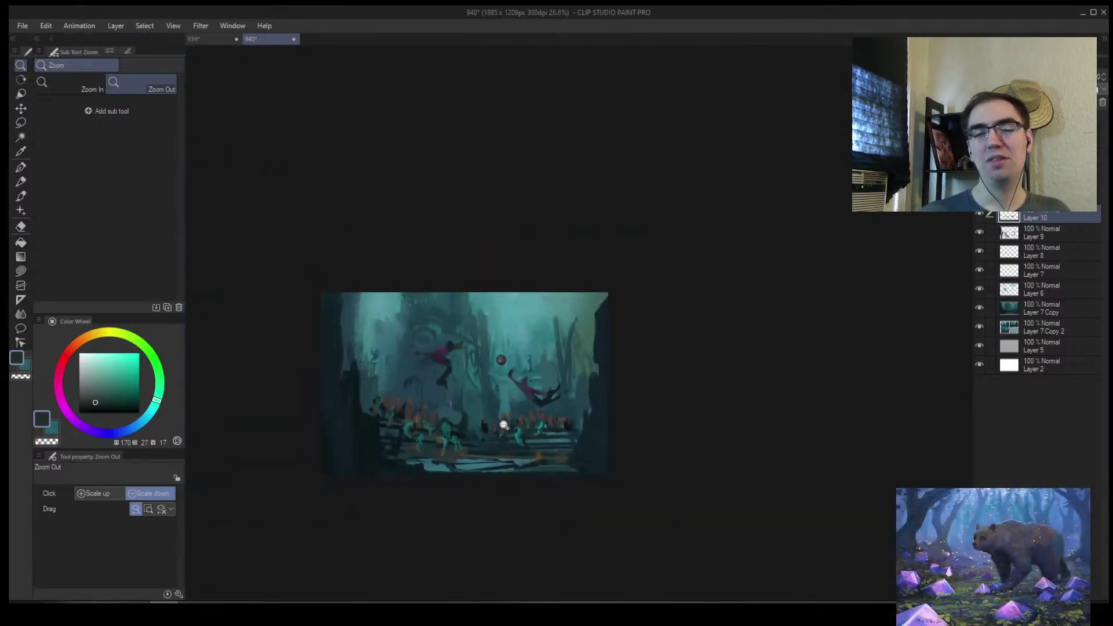
pyautogui.scroll(3, 567, 415)
pyautogui.scroll(4, 740, 392)
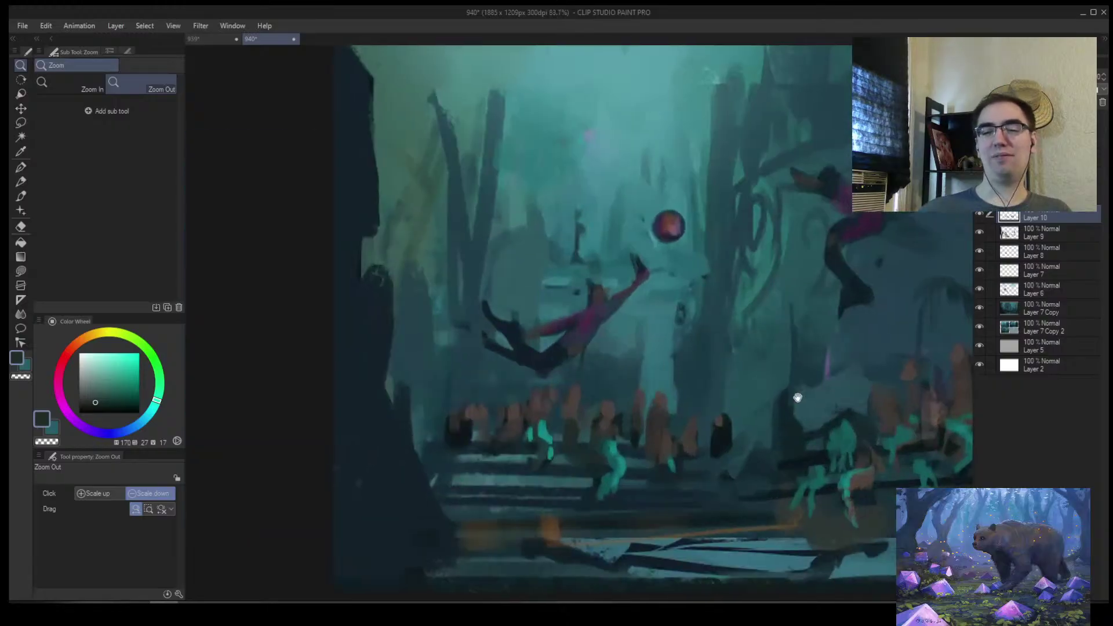
pyautogui.scroll(-6, 580, 423)
pyautogui.scroll(7, 572, 446)
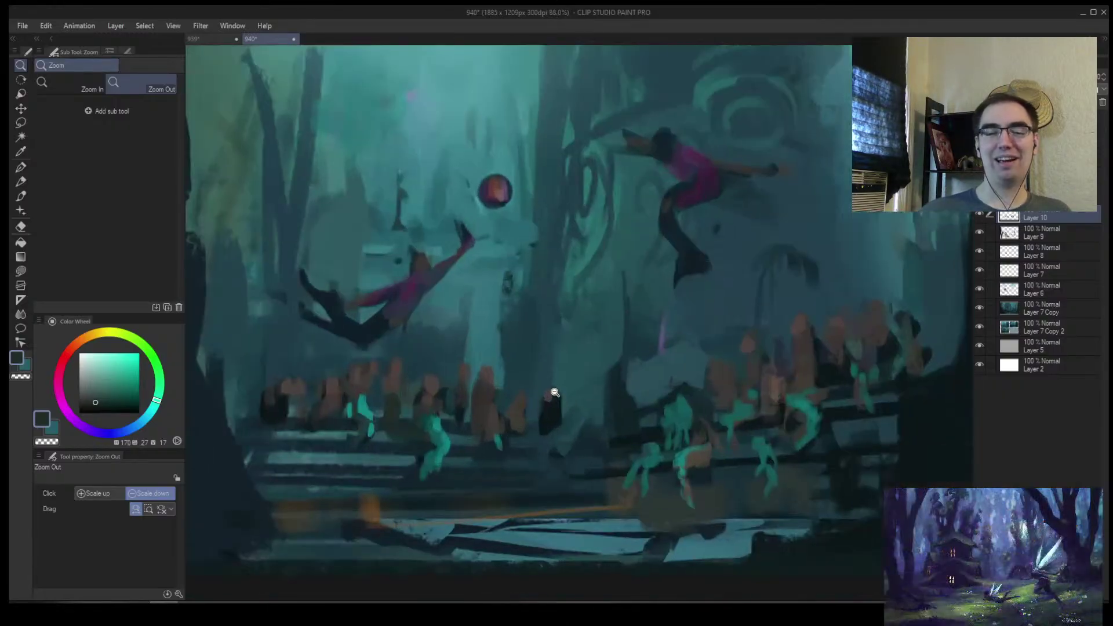
# Paint out the isolated dark onlooker below the ball with the surrounding muted blue-teal at brush size 70
pyautogui.press('b')
pyautogui.press(']')
pyautogui.press(']')
pyautogui.press(']')
pyautogui.moveTo(545, 401); pyautogui.dragTo(542, 417)
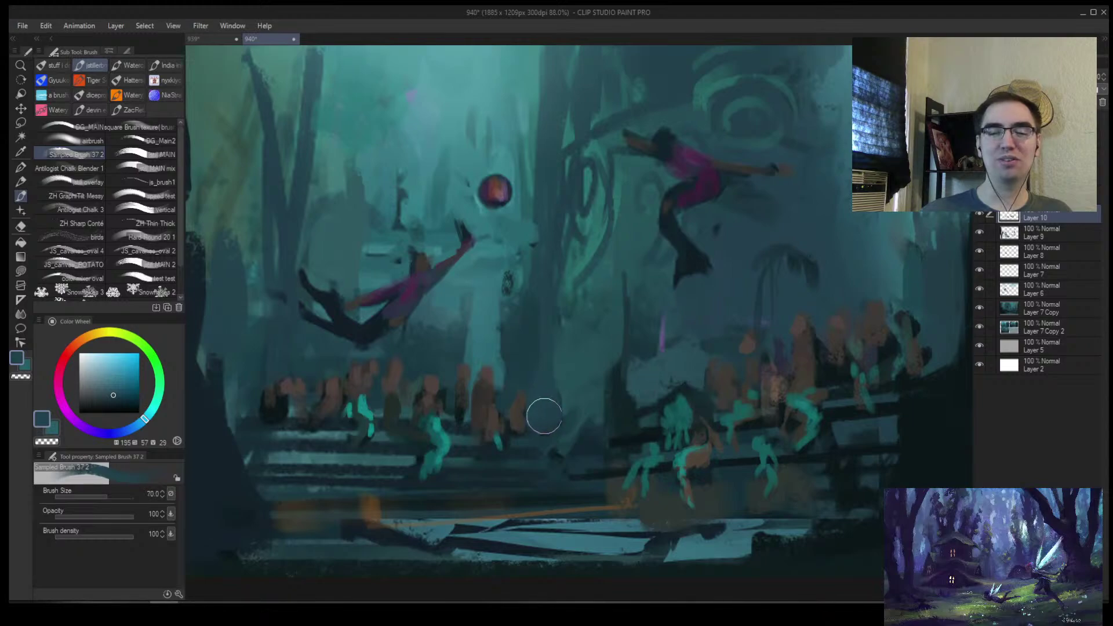
# Refine the brown onlooker beside the cleared gap below the ball, using sampled brown at brush size 25
pyautogui.keyDown('alt'); pyautogui.click(516, 418); pyautogui.keyUp('alt')
pyautogui.press('[')
pyautogui.press('[')
pyautogui.press('[')
pyautogui.press('[')
pyautogui.press('[')
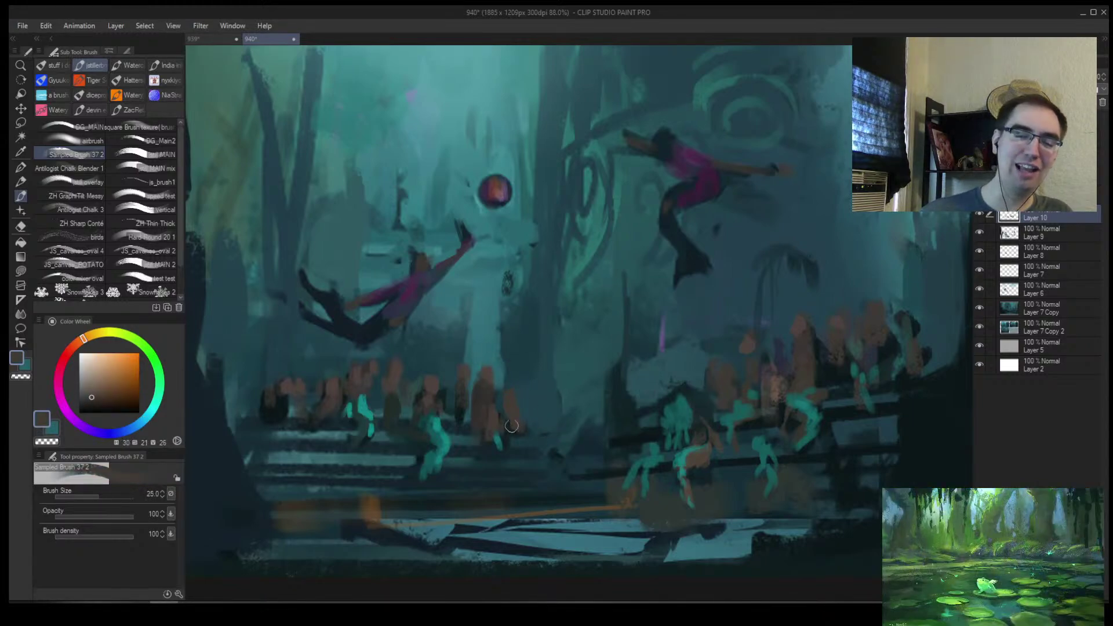
# Rework the head of the outermost onlooker below the lower figure with a sampled dark blue-teal at brush size 30
pyautogui.keyDown('alt'); pyautogui.click(288, 382); pyautogui.keyUp('alt')
pyautogui.press(']')
pyautogui.press(']')
pyautogui.press(']')
pyautogui.press(']')
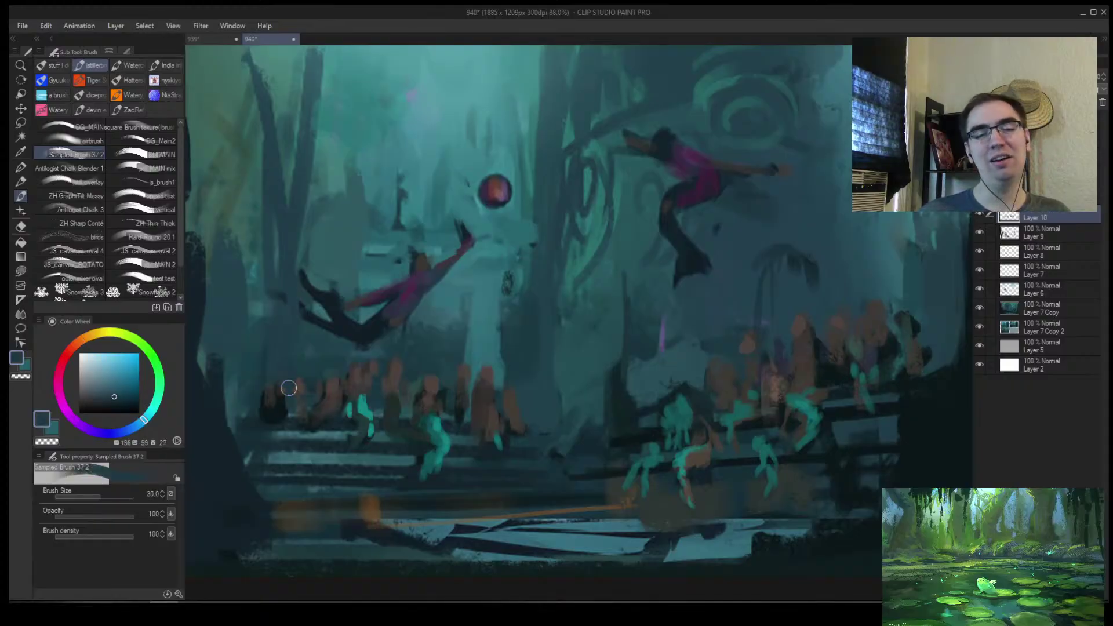
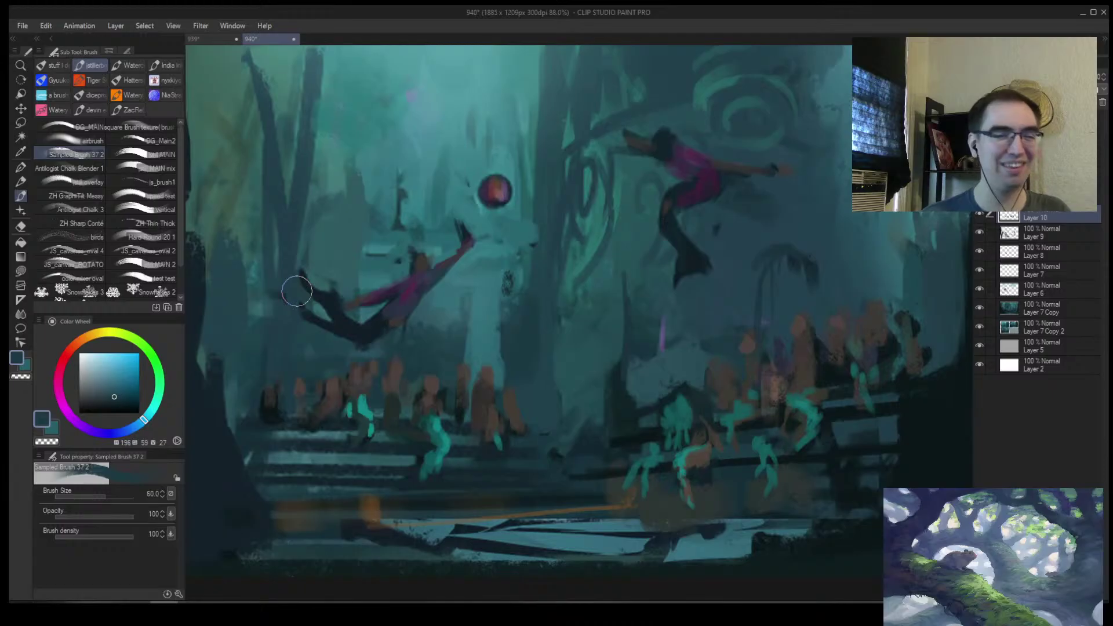
# Rework the upper floating figure's shoulder and head in the mirrored view with sampled purple at size 15 and dark blue at size 17
pyautogui.hotkey('alt', 'space')
pyautogui.moveTo(579, 328); pyautogui.dragTo(596, 311)
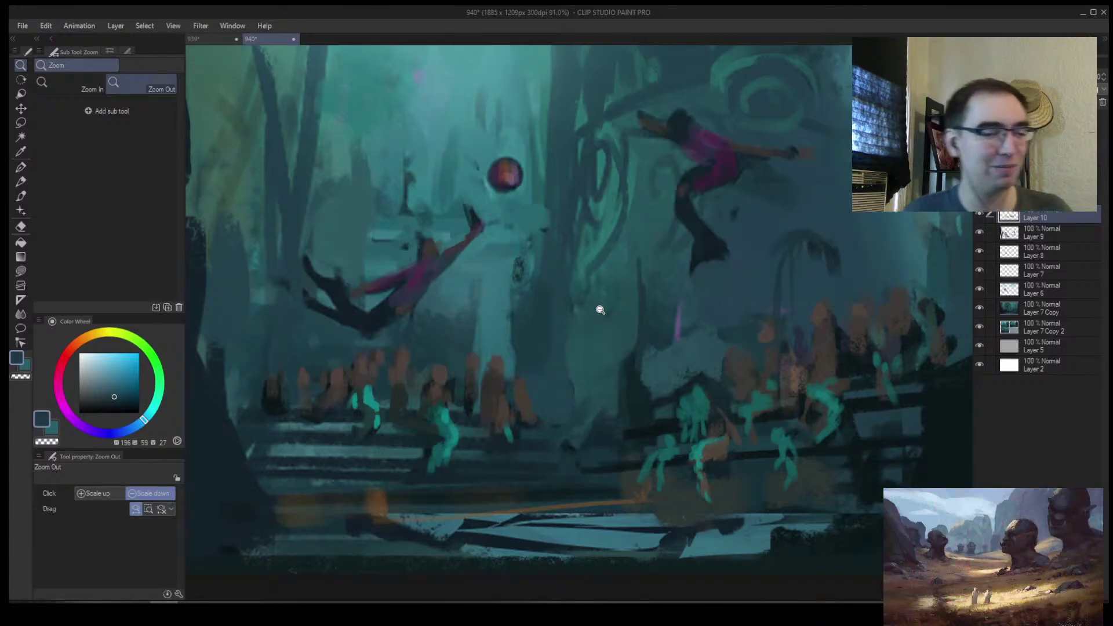
pyautogui.scroll(-3, 528, 332)
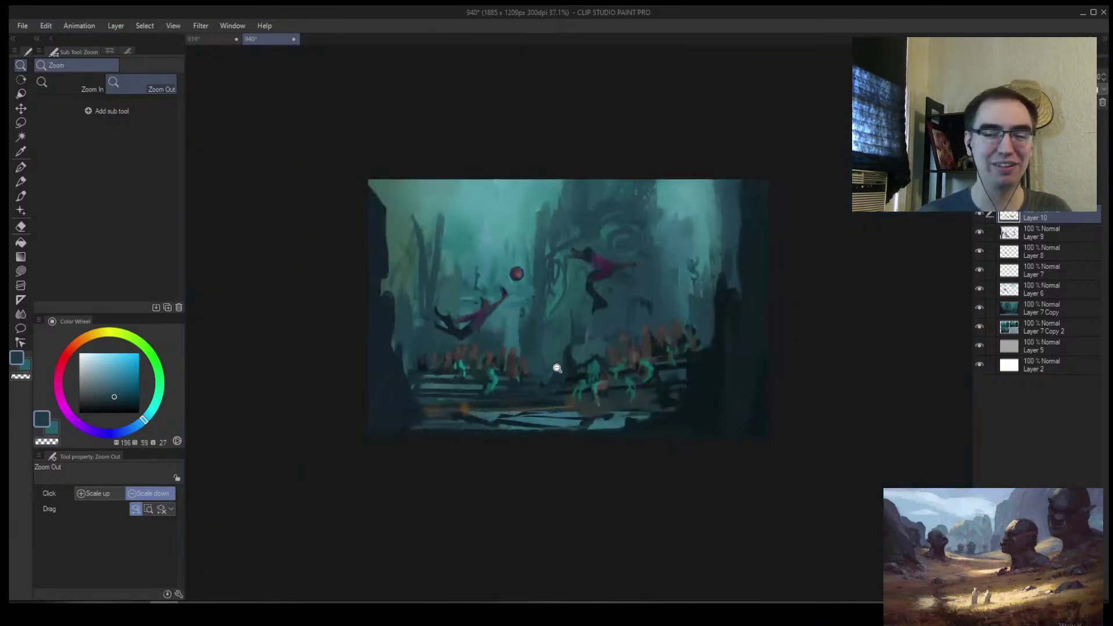
pyautogui.scroll(1, 594, 363)
pyautogui.press('h')
pyautogui.moveTo(747, 304); pyautogui.dragTo(659, 270)
pyautogui.press('b')
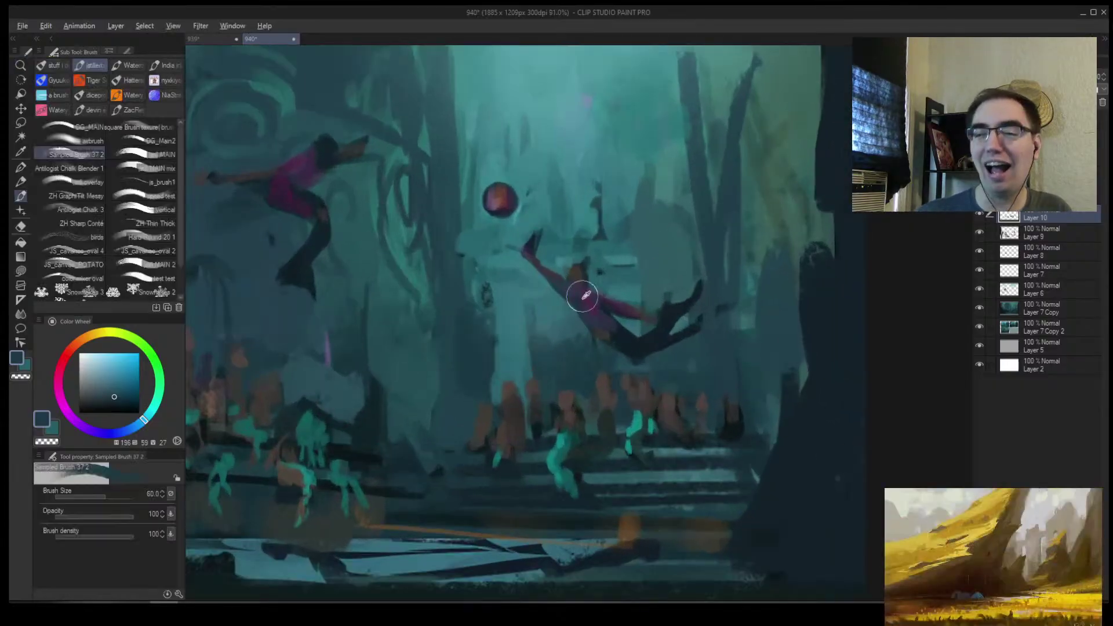
pyautogui.keyDown('alt'); pyautogui.click(588, 301); pyautogui.keyUp('alt')
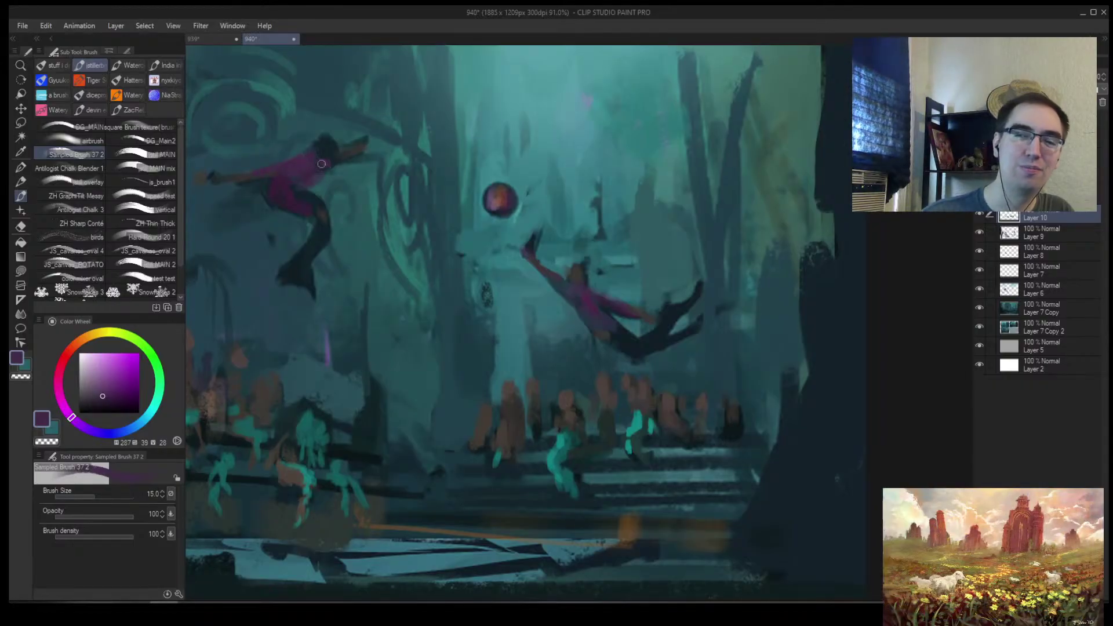
pyautogui.keyDown('alt'); pyautogui.click(321, 145); pyautogui.keyUp('alt')
pyautogui.keyDown('alt'); pyautogui.click(314, 152); pyautogui.keyUp('alt')
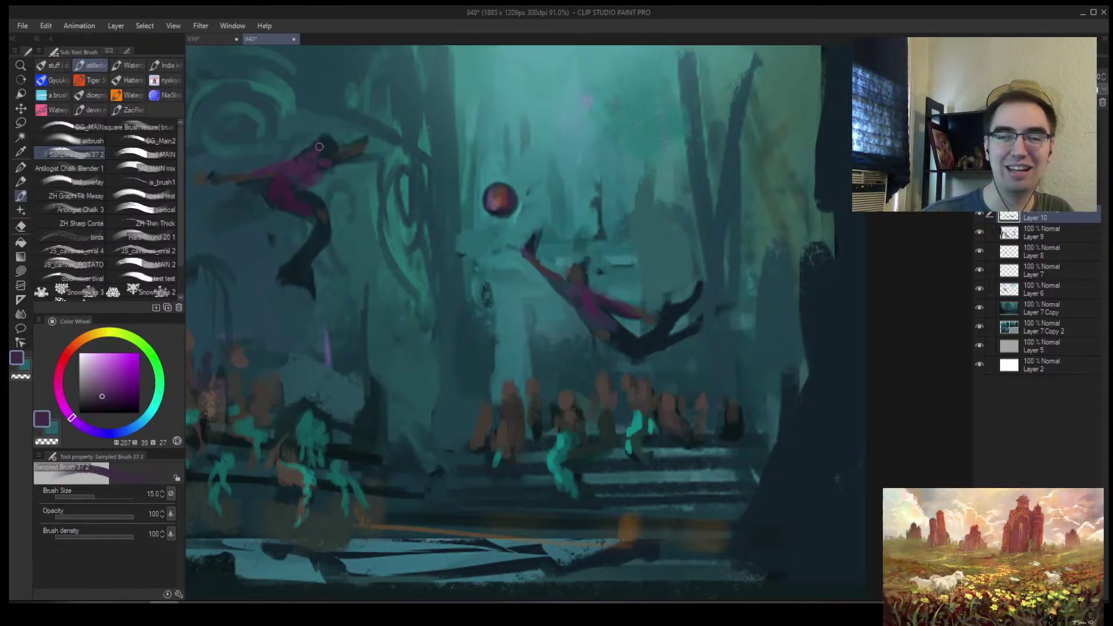
pyautogui.keyDown('alt'); pyautogui.click(303, 142); pyautogui.keyUp('alt')
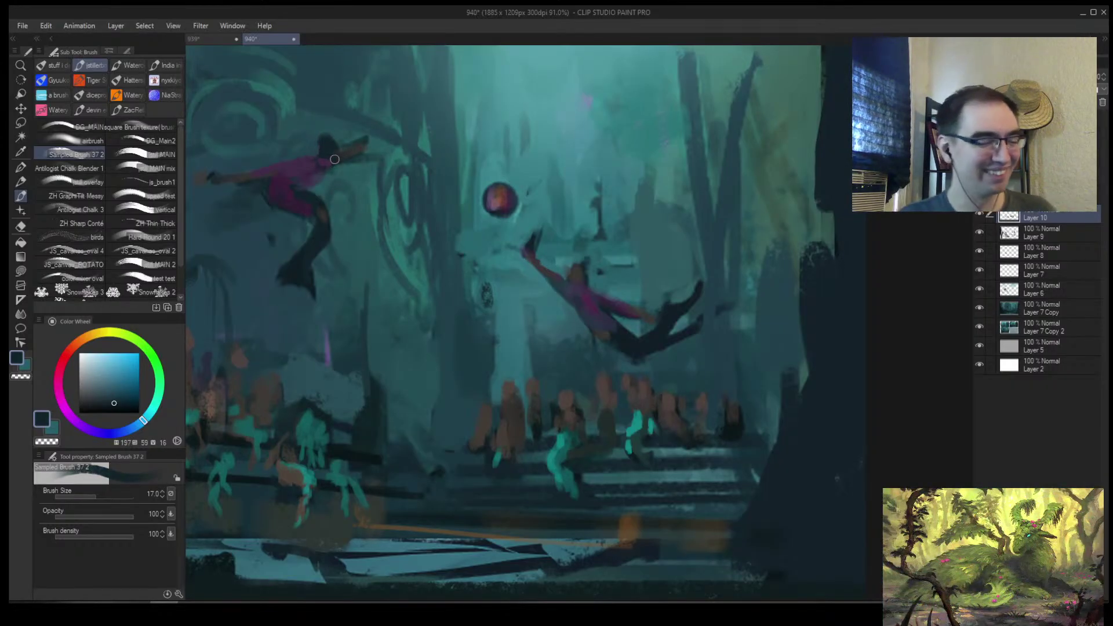
# Examine the onlookers' rows and the whole composition up close and from afar, in both the mirrored and the normal view
pyautogui.hotkey('alt', 'space')
pyautogui.moveTo(577, 254); pyautogui.dragTo(552, 273)
pyautogui.scroll(5, 552, 273)
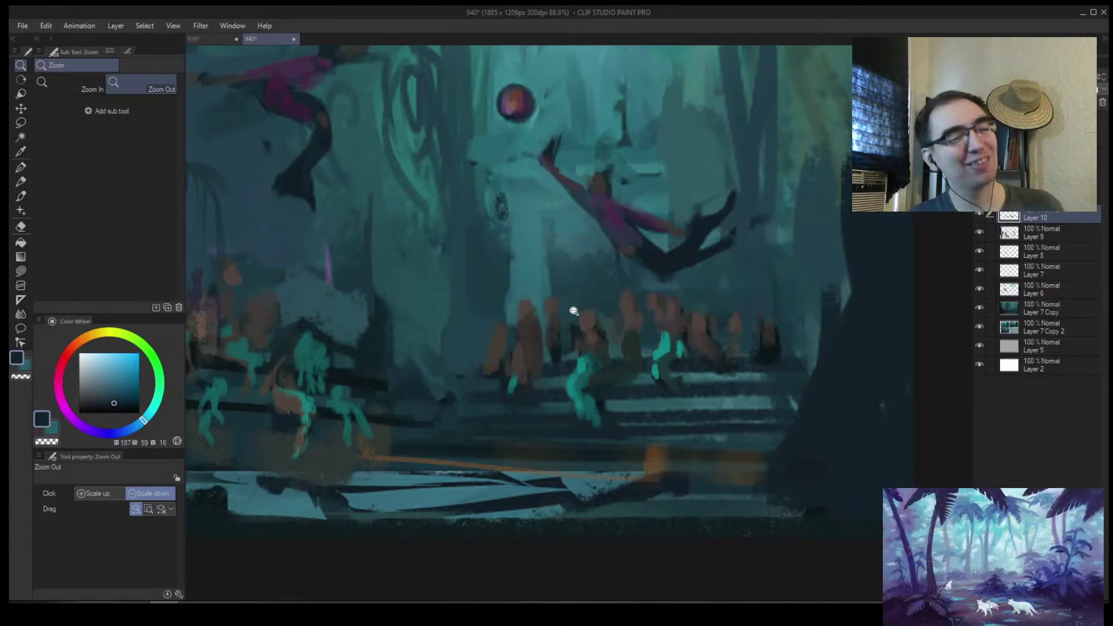
pyautogui.moveTo(532, 364); pyautogui.dragTo(458, 399)
pyautogui.moveTo(578, 364); pyautogui.dragTo(595, 359)
pyautogui.click(562, 338)
pyautogui.press('h')
pyautogui.moveTo(659, 340); pyautogui.dragTo(688, 341)
pyautogui.moveTo(688, 341); pyautogui.dragTo(612, 342)
pyautogui.scroll(-2, 651, 360)
pyautogui.scroll(3, 676, 340)
pyautogui.scroll(-1, 621, 323)
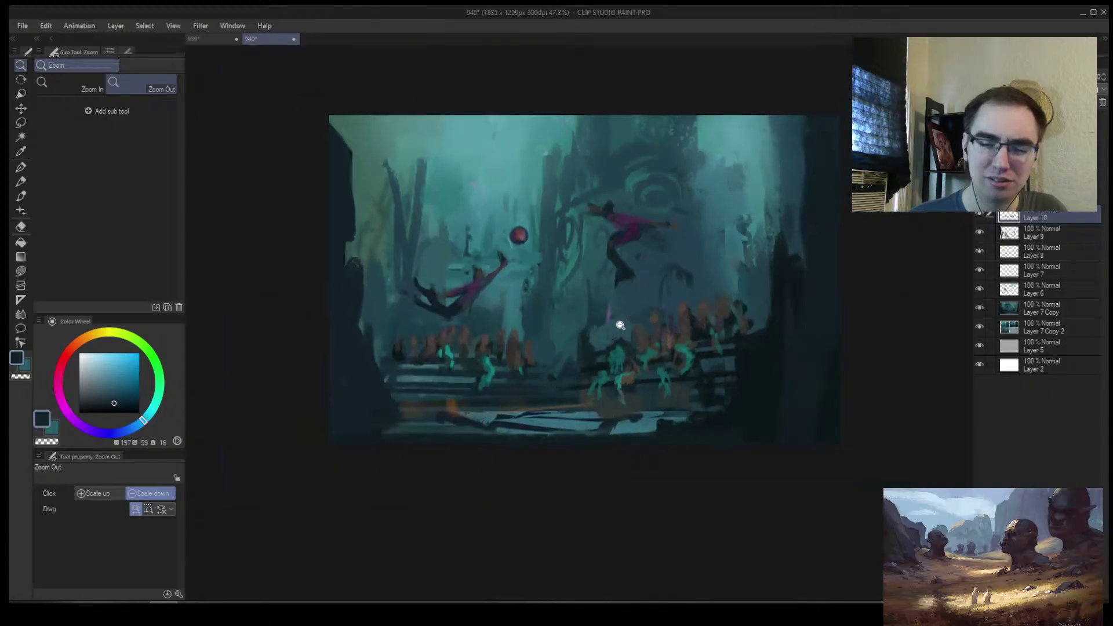
pyautogui.scroll(1, 550, 311)
# Paint over the dark patch around the teal onlooker below the upper figure with sampled muted blue-teal at brush size 60
pyautogui.press('b')
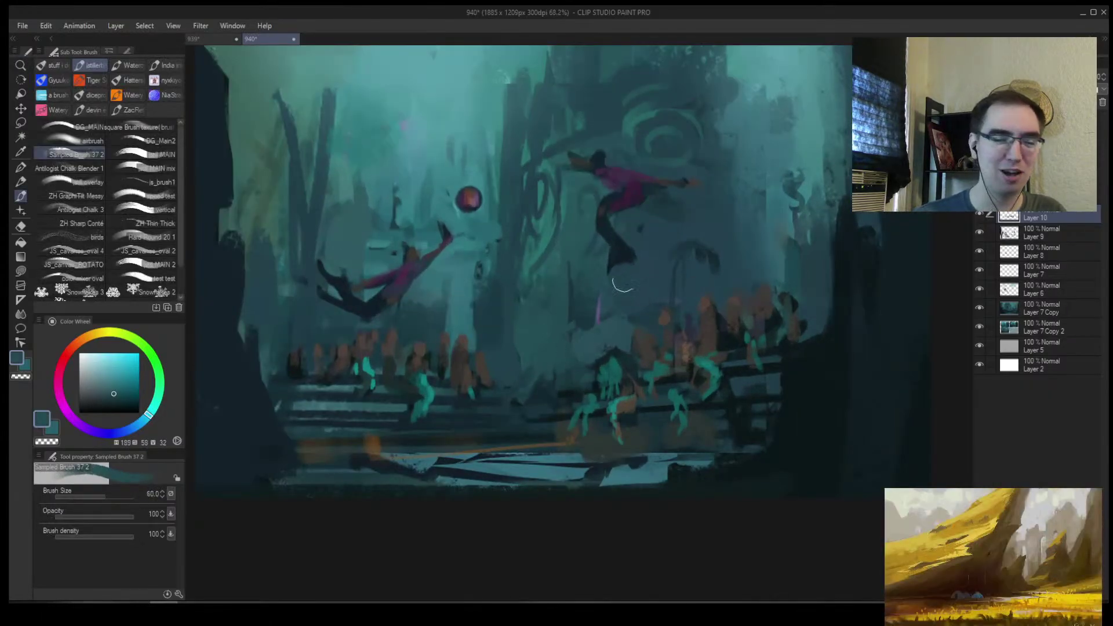
pyautogui.keyDown('alt'); pyautogui.click(618, 370); pyautogui.keyUp('alt')
pyautogui.moveTo(622, 358); pyautogui.dragTo(619, 373)
pyautogui.keyDown('alt'); pyautogui.click(626, 380); pyautogui.keyUp('alt')
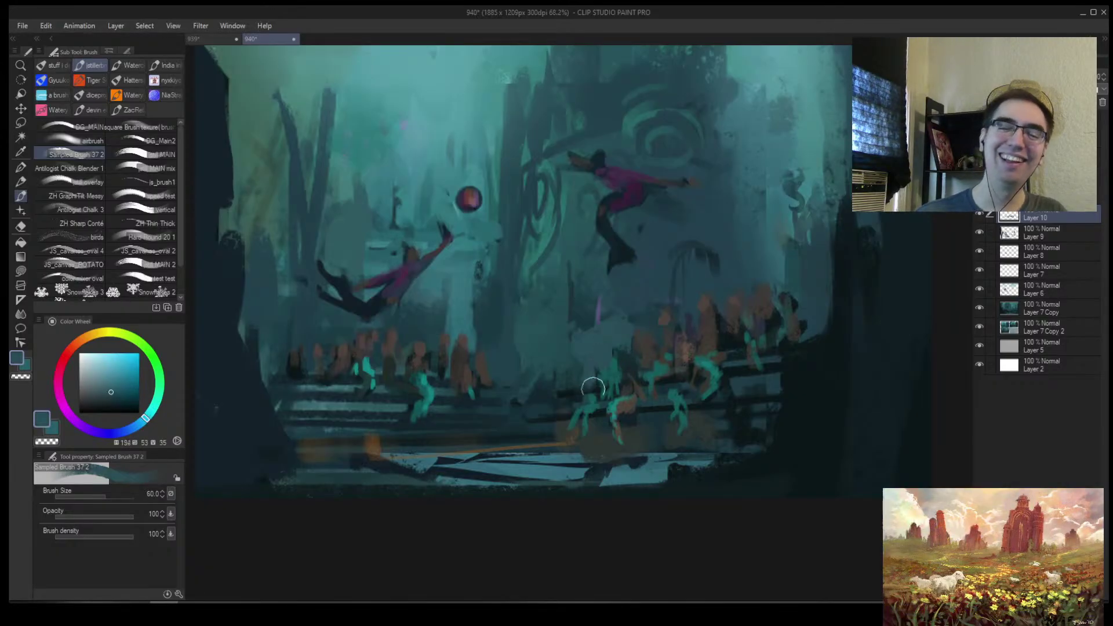
pyautogui.keyDown('alt'); pyautogui.click(624, 387); pyautogui.keyUp('alt')
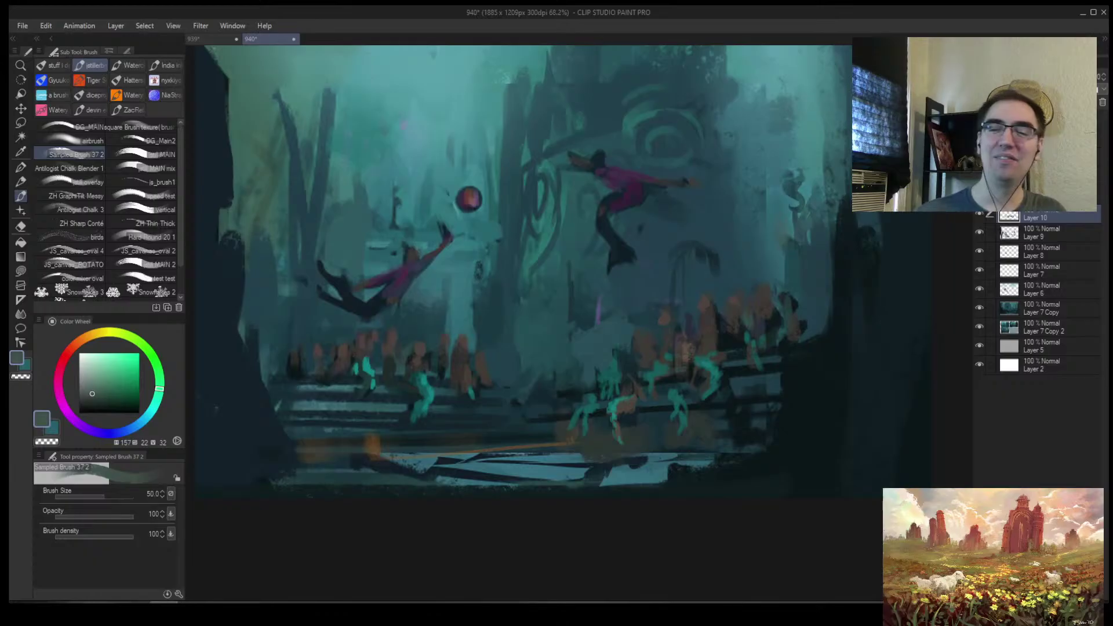
# Paint out the dark drooping plant shape above the brown onlookers under the upper figure with sampled muted blue at brush sizes 70 and 80
pyautogui.keyDown('alt'); pyautogui.click(722, 329); pyautogui.keyUp('alt')
pyautogui.keyDown('alt'); pyautogui.click(729, 346); pyautogui.keyUp('alt')
pyautogui.press(']')
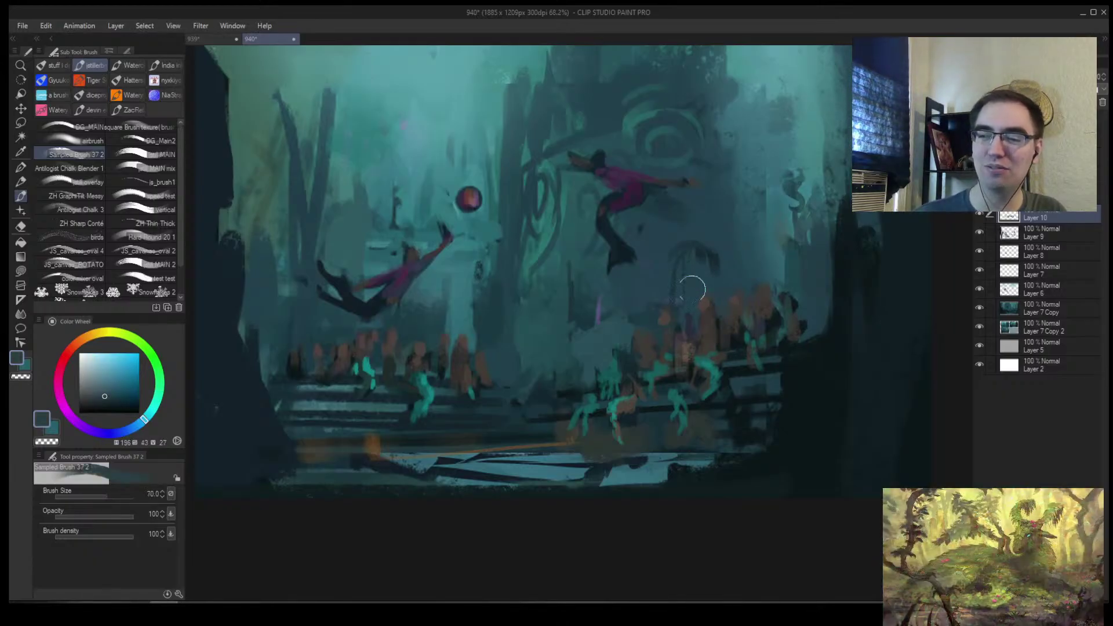
pyautogui.moveTo(703, 271)
pyautogui.mouseDown()
pyautogui.moveTo(716, 240)
pyautogui.moveTo(721, 272)
pyautogui.mouseUp()
pyautogui.keyDown('alt'); pyautogui.click(661, 255); pyautogui.keyUp('alt')
pyautogui.press(']')
pyautogui.moveTo(659, 255)
pyautogui.mouseDown()
pyautogui.moveTo(685, 269)
pyautogui.moveTo(686, 310)
pyautogui.mouseUp()
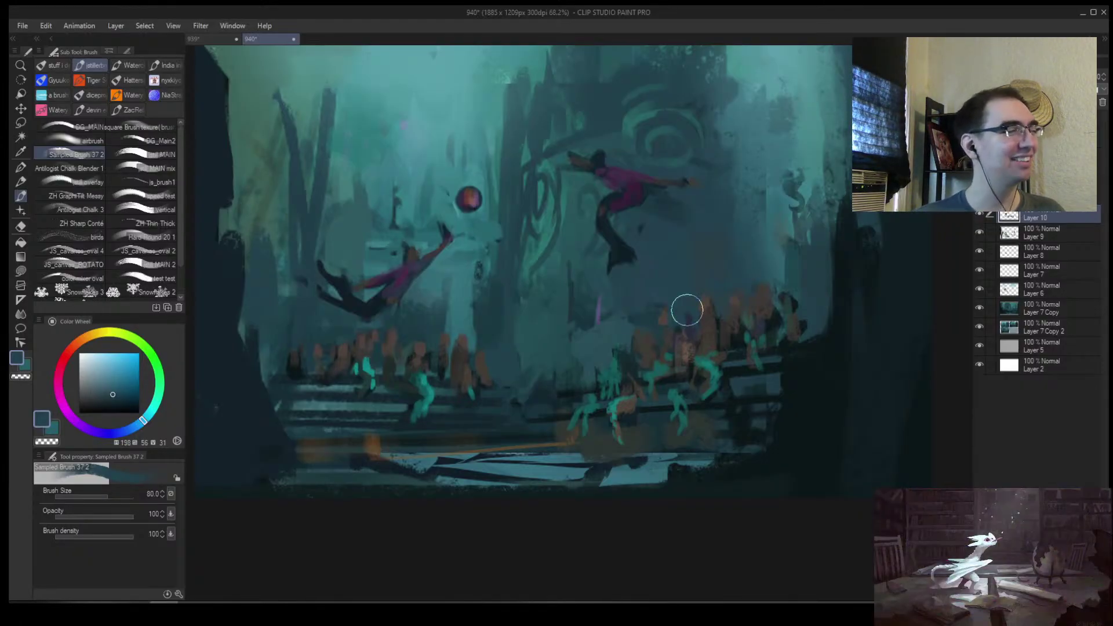
pyautogui.moveTo(687, 310)
pyautogui.mouseDown()
pyautogui.moveTo(624, 332)
pyautogui.moveTo(681, 301)
pyautogui.moveTo(686, 323)
pyautogui.moveTo(603, 318)
pyautogui.moveTo(688, 368)
pyautogui.moveTo(608, 328)
pyautogui.moveTo(588, 348)
pyautogui.moveTo(627, 262)
pyautogui.mouseUp()
# Paint a dark teal lower body onto the brown onlooker below the ball in the mirrored view at brush sizes 20 and 30
pyautogui.press('h')
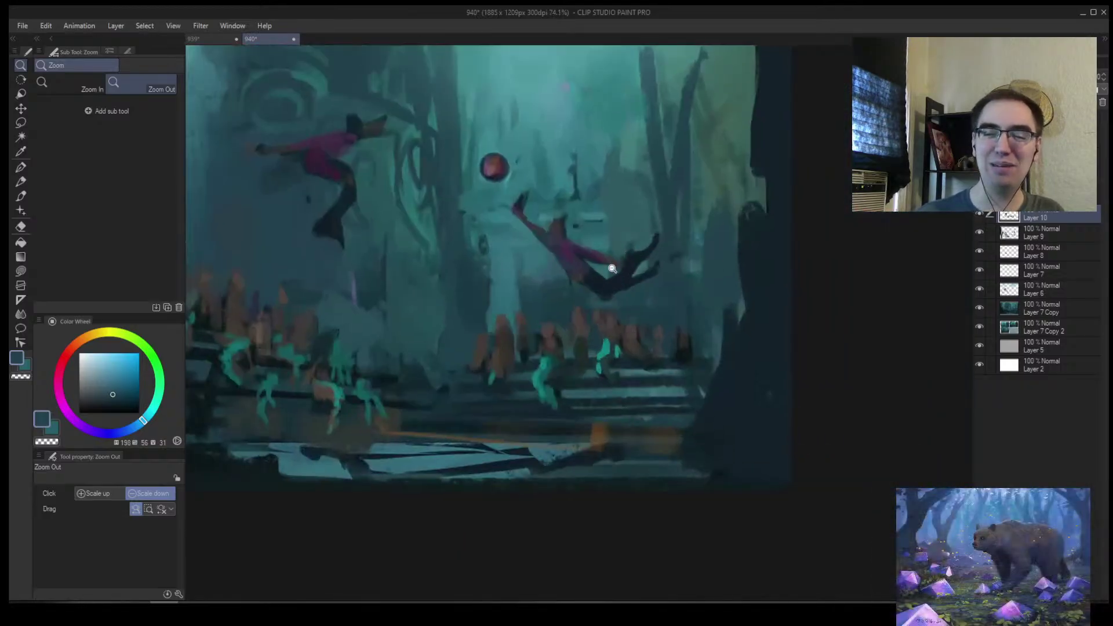
pyautogui.moveTo(548, 364)
pyautogui.mouseDown()
pyautogui.moveTo(550, 350)
pyautogui.moveTo(495, 374)
pyautogui.moveTo(508, 396)
pyautogui.mouseUp()
pyautogui.press('[')
pyautogui.press('[')
pyautogui.press('[')
pyautogui.press('[')
pyautogui.press('[')
pyautogui.press('[')
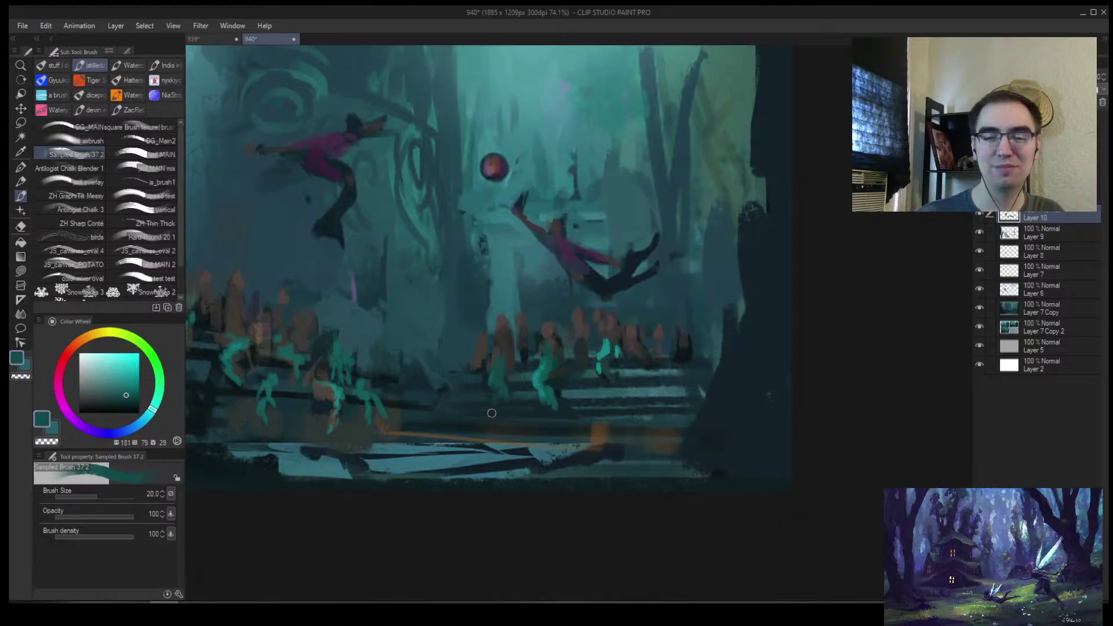
pyautogui.press(']')
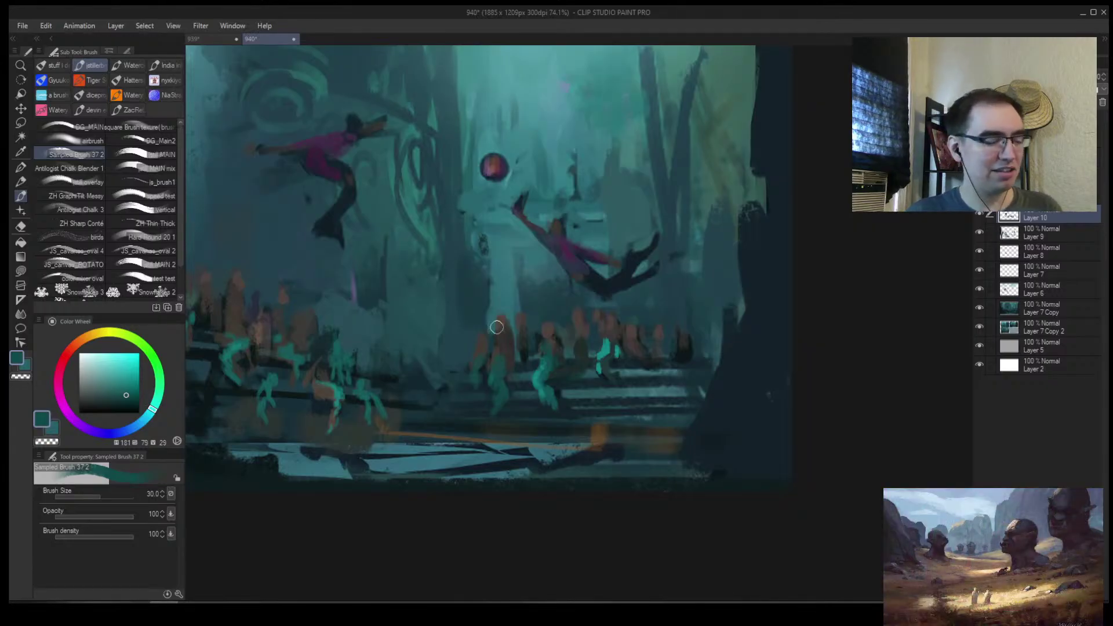
# Paint sampled dark teal over the lower bodies of the onlookers beneath the lower figure at brush sizes 25 and 30
pyautogui.hotkey('alt', 'space')
pyautogui.click(619, 353)
pyautogui.moveTo(610, 342); pyautogui.dragTo(657, 300)
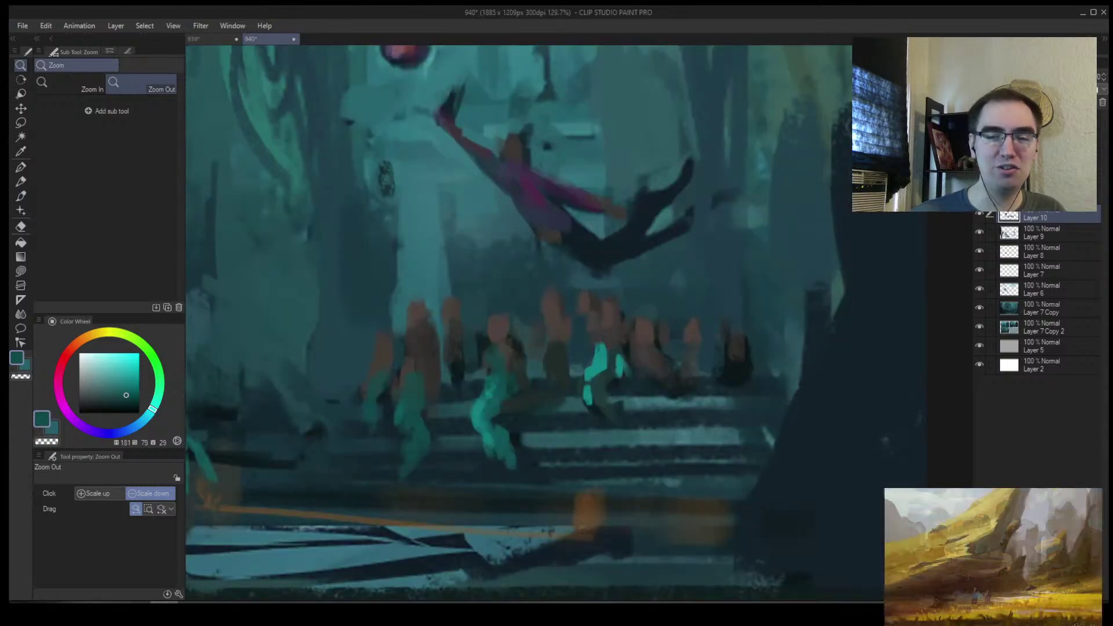
pyautogui.keyDown('alt'); pyautogui.click(533, 291); pyautogui.keyUp('alt')
pyautogui.hotkey('alt', 'space')
pyautogui.moveTo(549, 322); pyautogui.dragTo(608, 236)
pyautogui.keyDown('alt'); pyautogui.click(539, 344); pyautogui.keyUp('alt')
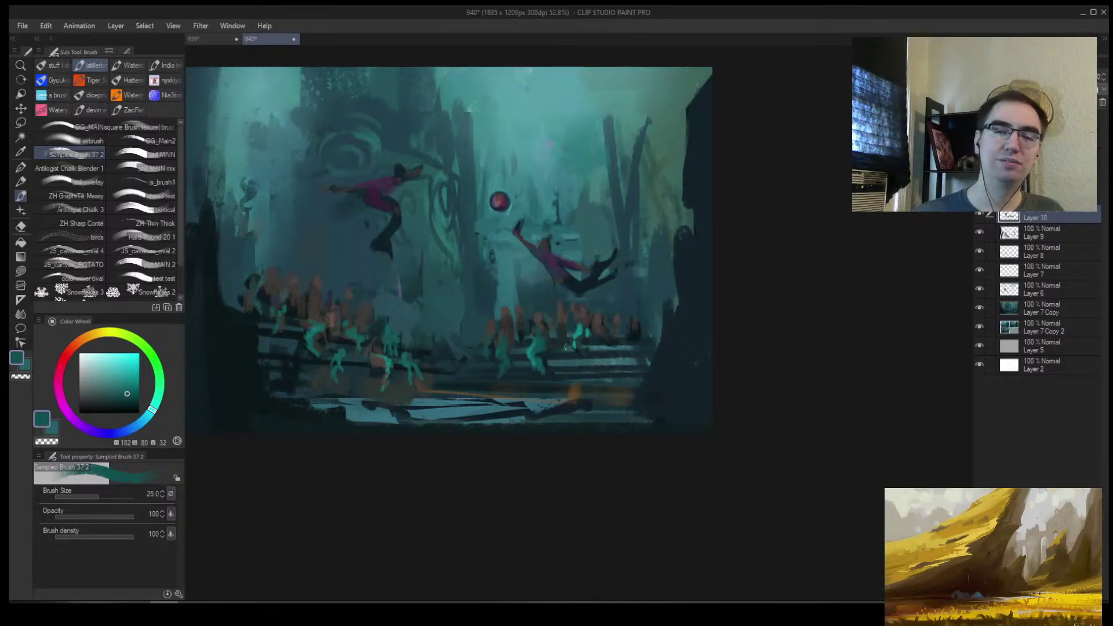
pyautogui.moveTo(580, 339); pyautogui.dragTo(628, 229)
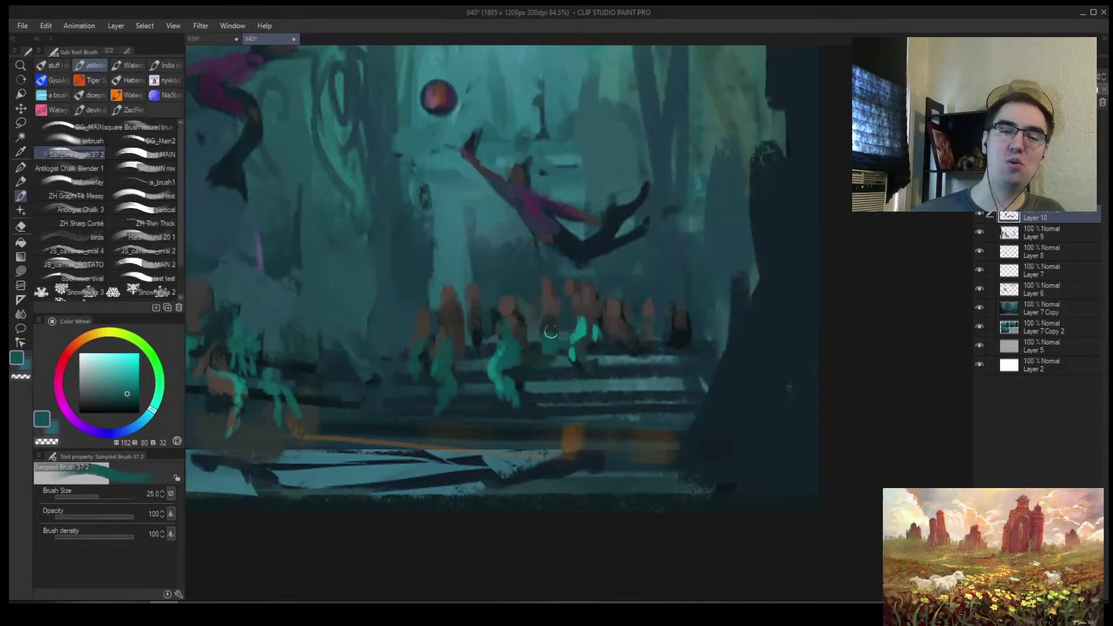
pyautogui.press(']')
pyautogui.moveTo(554, 353); pyautogui.dragTo(557, 370)
# Shape a curved dark teal tail on the onlooker beside the bright teal one at brush size 20
pyautogui.press('[')
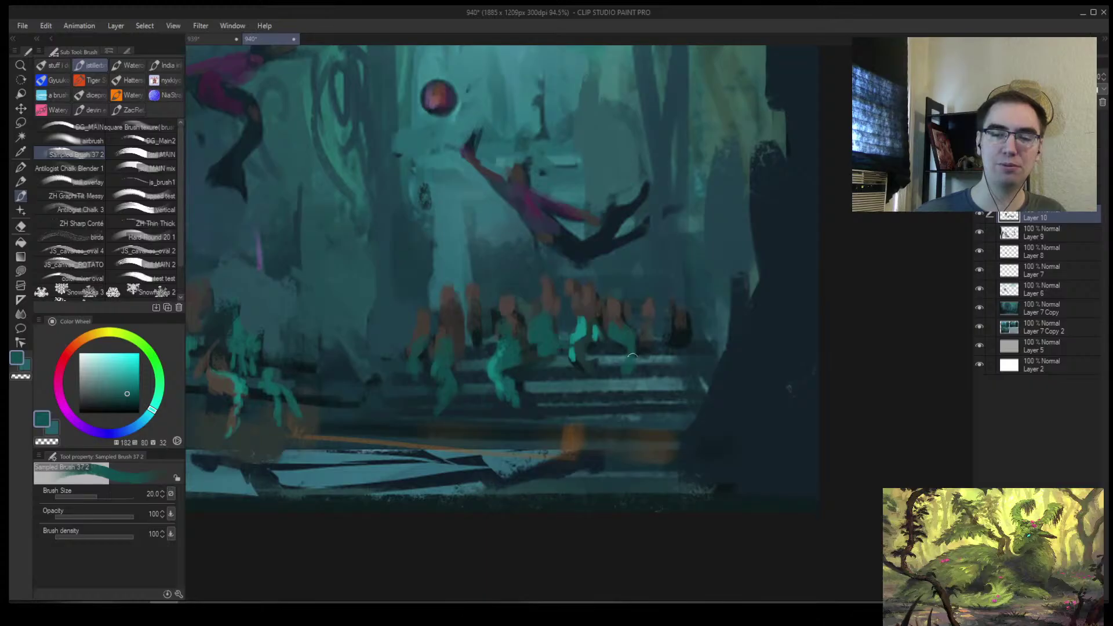
pyautogui.keyDown('alt'); pyautogui.click(640, 370); pyautogui.keyUp('alt')
pyautogui.keyDown('alt'); pyautogui.click(632, 366); pyautogui.keyUp('alt')
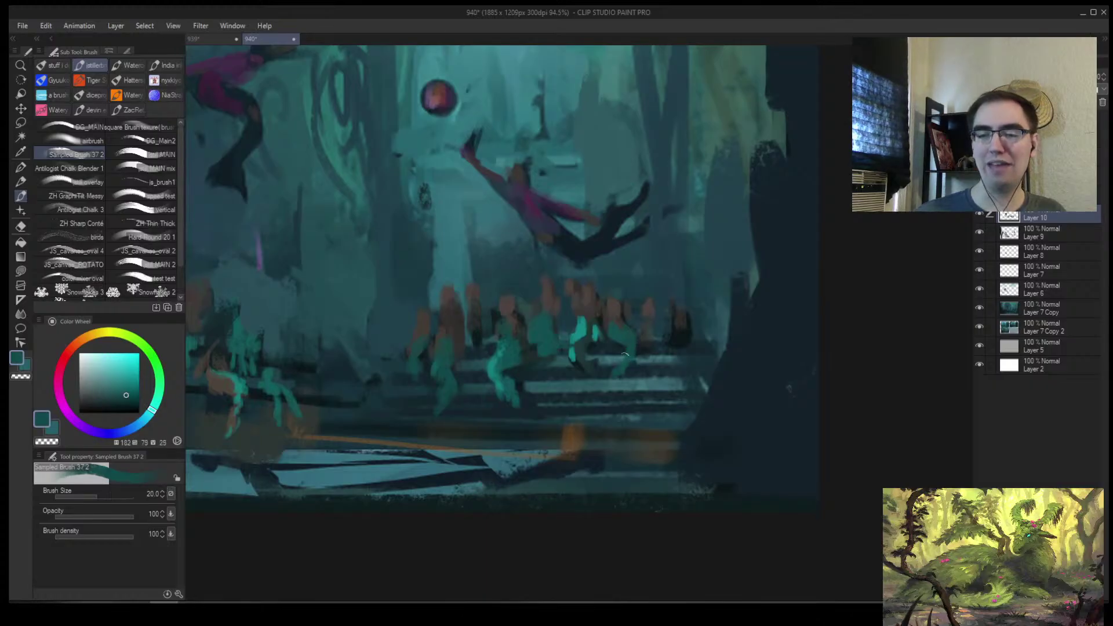
# Add sampled brighter teal accents to the onlookers below the ball, starting at brush size 20 and switching to finer and broader strokes
pyautogui.keyDown('alt'); pyautogui.click(577, 342); pyautogui.keyUp('alt')
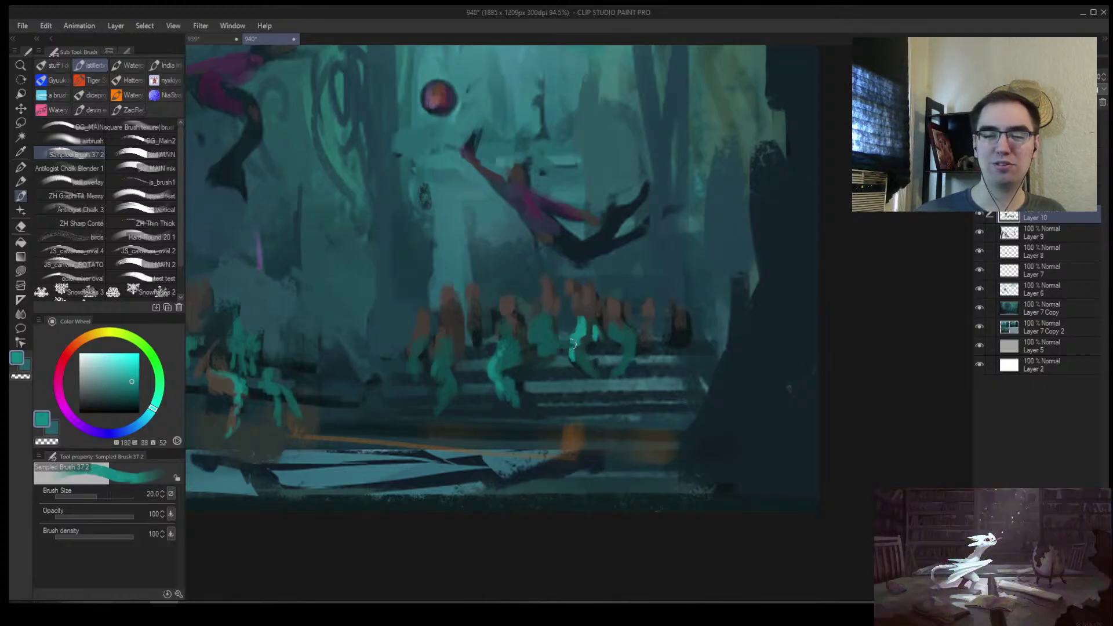
pyautogui.press('[')
pyautogui.press('[')
pyautogui.press('[')
pyautogui.moveTo(444, 355); pyautogui.dragTo(455, 358)
pyautogui.moveTo(497, 355)
pyautogui.mouseDown()
pyautogui.moveTo(476, 373)
pyautogui.moveTo(511, 311)
pyautogui.mouseUp()
pyautogui.press(']')
pyautogui.press(']')
pyautogui.press(']')
pyautogui.moveTo(439, 360)
pyautogui.mouseDown()
pyautogui.moveTo(446, 351)
pyautogui.moveTo(445, 382)
pyautogui.mouseUp()
# Repaint the upper floating figure's dark leg in sampled teal at brush sizes 40 and 15
pyautogui.moveTo(562, 316)
pyautogui.mouseDown()
pyautogui.moveTo(531, 357)
pyautogui.moveTo(559, 232)
pyautogui.mouseUp()
pyautogui.moveTo(382, 209); pyautogui.dragTo(370, 237)
pyautogui.keyDown('alt'); pyautogui.click(388, 215); pyautogui.keyUp('alt')
pyautogui.press(']')
pyautogui.press(']')
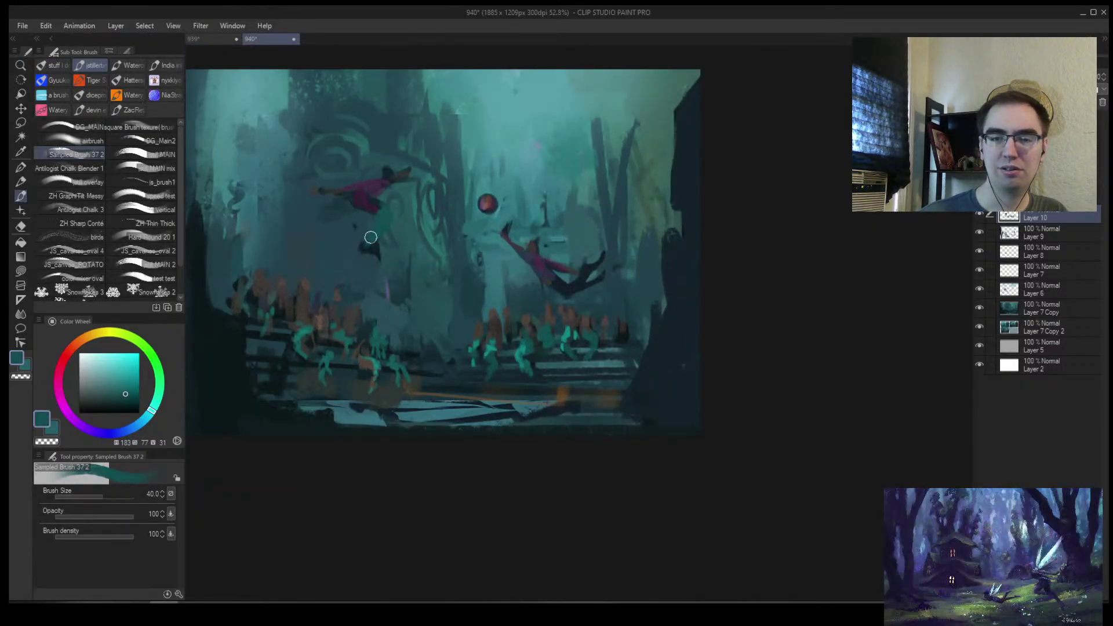
pyautogui.keyDown('alt'); pyautogui.click(385, 223); pyautogui.keyUp('alt')
pyautogui.press('[')
pyautogui.press('[')
pyautogui.press('[')
pyautogui.press('[')
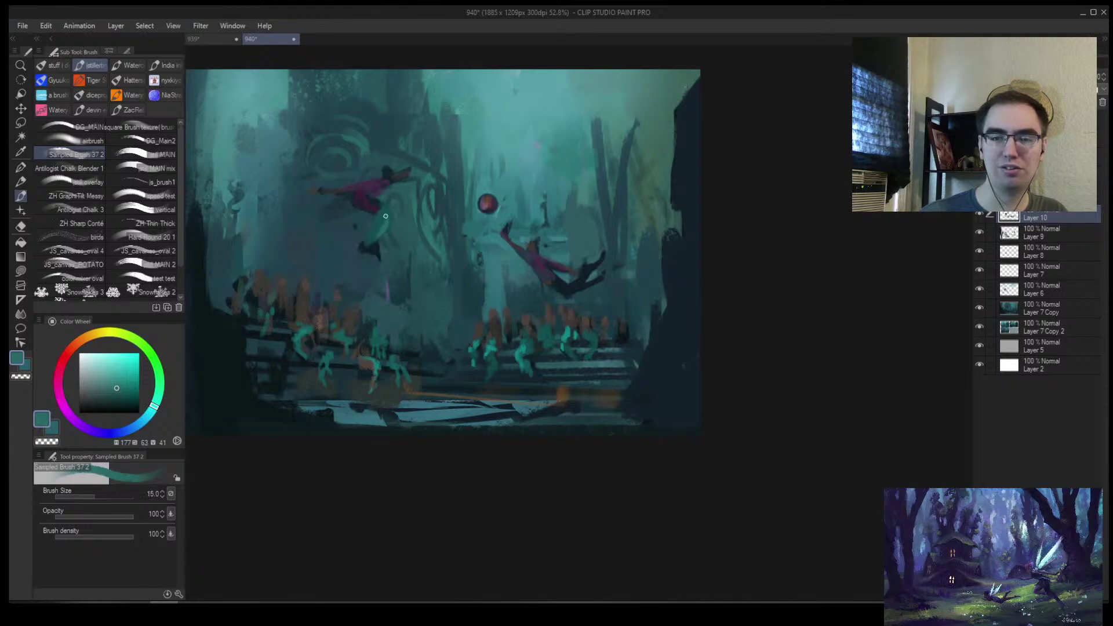
pyautogui.moveTo(378, 240); pyautogui.dragTo(374, 254)
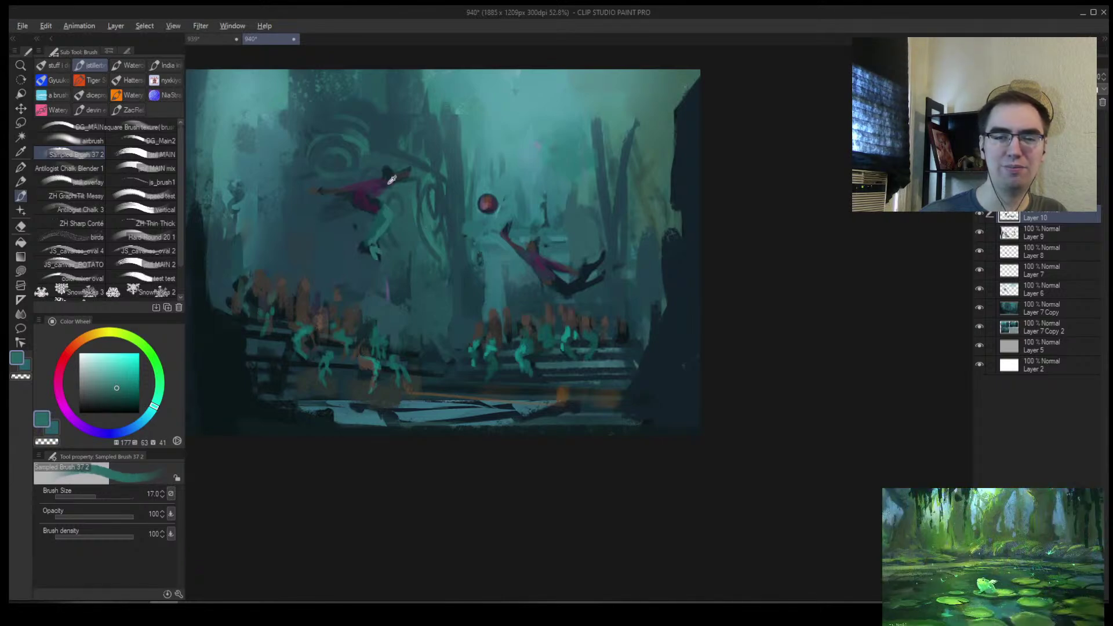
# Repaint the dark foot of the upper figure's teal leg with a colour sampled near the onlookers and a larger brush
pyautogui.keyDown('alt'); pyautogui.click(489, 310); pyautogui.keyUp('alt')
pyautogui.press(']')
pyautogui.press(']')
pyautogui.press(']')
pyautogui.keyDown('alt'); pyautogui.click(383, 247); pyautogui.keyUp('alt')
pyautogui.press(']')
pyautogui.moveTo(381, 248); pyautogui.dragTo(380, 256)
# Refine the upper figure's reddish-brown foot and the dark blue shading under its torso in the flipped view with progressively smaller strokes
pyautogui.press('h')
pyautogui.moveTo(752, 222)
pyautogui.mouseDown()
pyautogui.moveTo(499, 283)
pyautogui.moveTo(527, 295)
pyautogui.moveTo(542, 331)
pyautogui.moveTo(529, 319)
pyautogui.mouseUp()
pyautogui.keyDown('alt'); pyautogui.click(525, 335); pyautogui.keyUp('alt')
pyautogui.press('[')
pyautogui.press('[')
pyautogui.keyDown('alt'); pyautogui.click(525, 317); pyautogui.keyUp('alt')
pyautogui.keyDown('alt'); pyautogui.click(512, 301); pyautogui.keyUp('alt')
pyautogui.keyDown('alt'); pyautogui.click(515, 246); pyautogui.keyUp('alt')
pyautogui.press('[')
pyautogui.press('[')
pyautogui.press('[')
pyautogui.moveTo(495, 270)
pyautogui.mouseDown()
pyautogui.moveTo(529, 311)
pyautogui.moveTo(502, 260)
pyautogui.moveTo(575, 242)
pyautogui.moveTo(515, 266)
pyautogui.mouseUp()
pyautogui.press('[')
# Darken the underside of the lower figure's torso in the mirrored view with sampled dark blue at brush size 15
pyautogui.hotkey('alt', 'space')
pyautogui.moveTo(587, 226); pyautogui.dragTo(519, 260)
pyautogui.moveTo(565, 217); pyautogui.dragTo(574, 214)
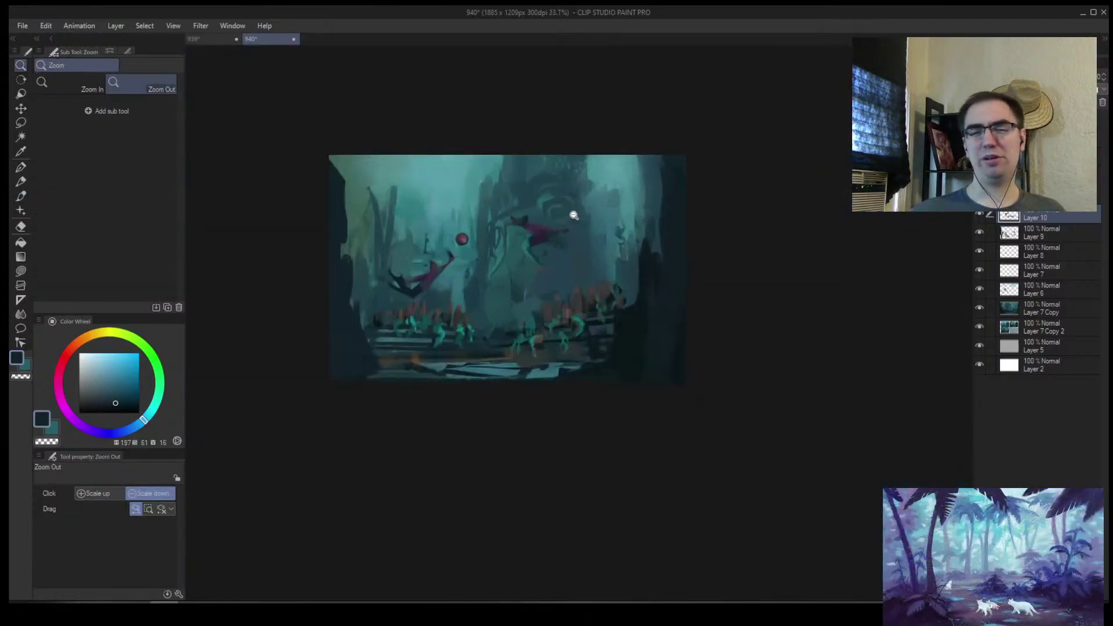
pyautogui.press('h')
pyautogui.moveTo(751, 277); pyautogui.dragTo(602, 280)
pyautogui.moveTo(698, 203); pyautogui.dragTo(633, 218)
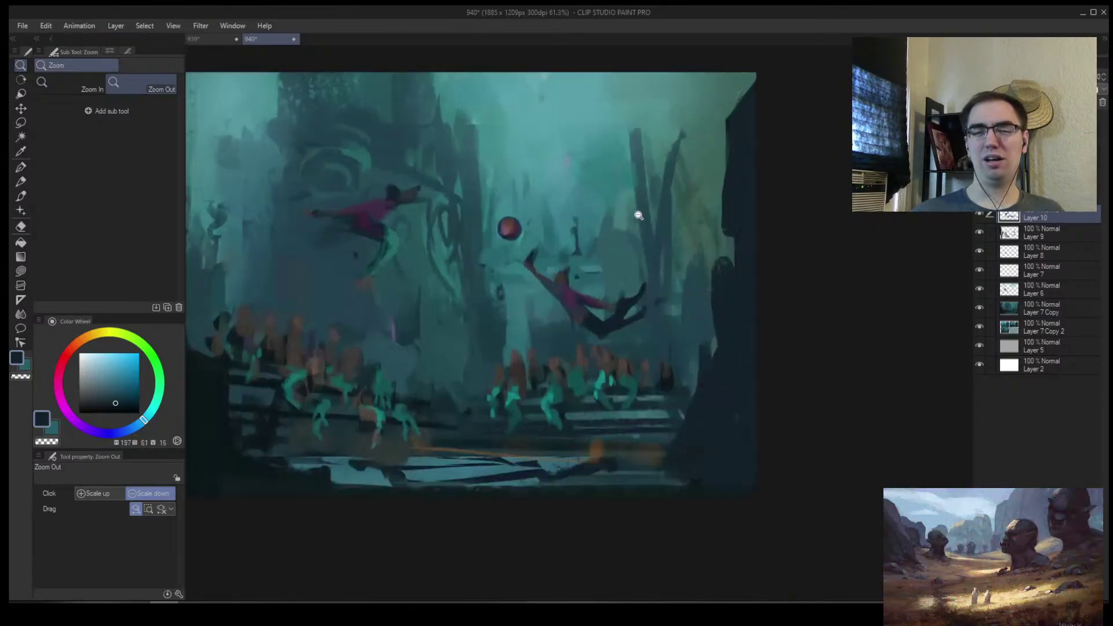
pyautogui.press(']')
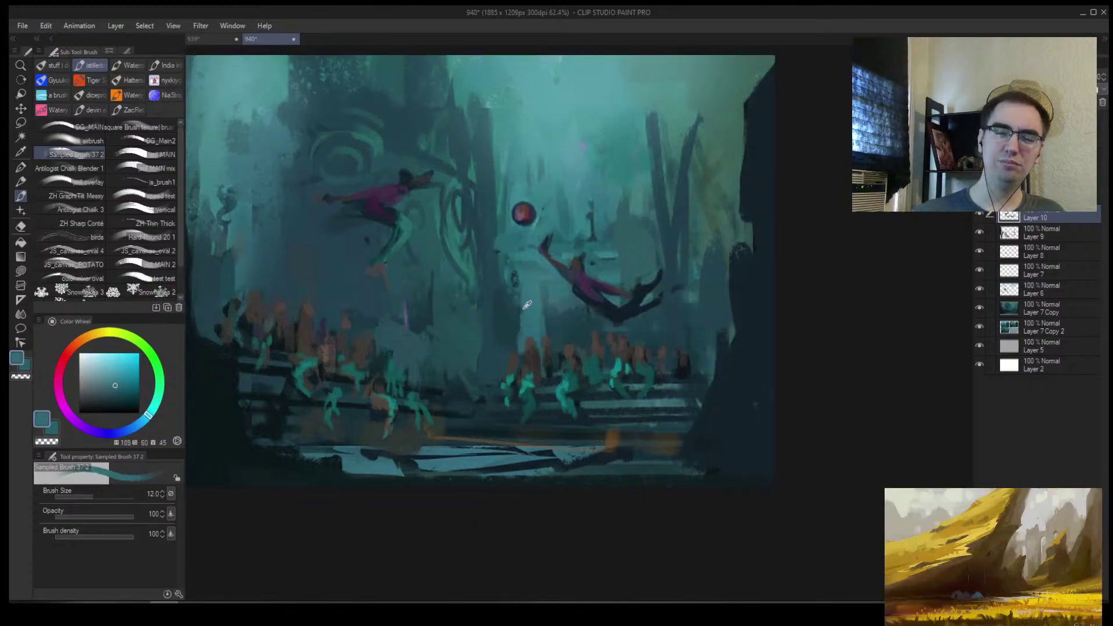
pyautogui.press(']')
pyautogui.press(']')
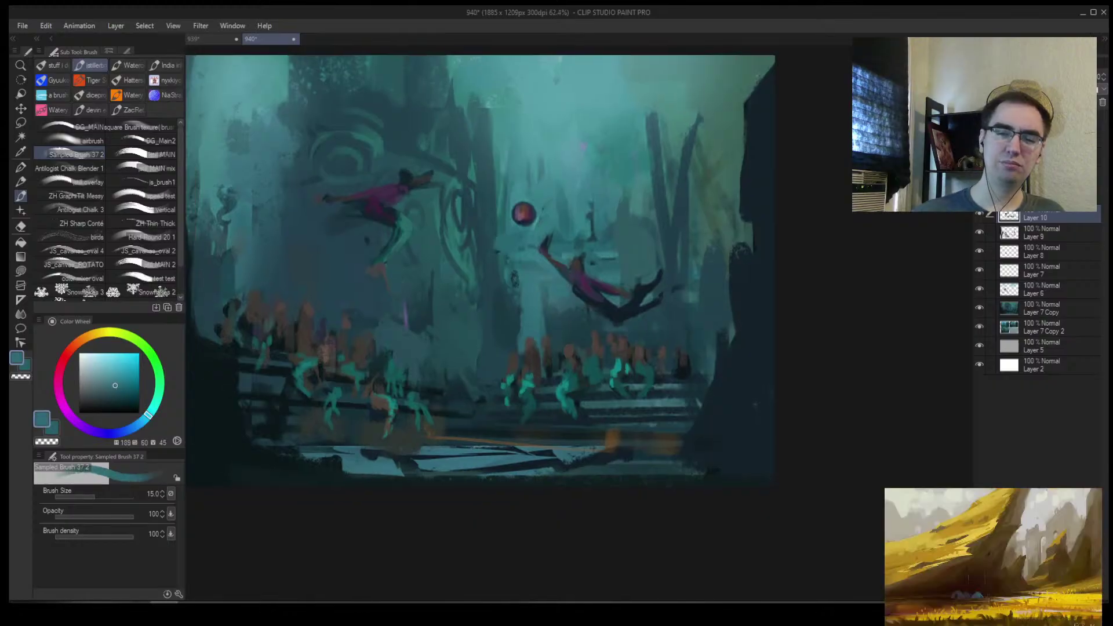
# Paint out the small dark mark beside the pale column below the ball with sampled blue-teal at brush size 100
pyautogui.moveTo(513, 290)
pyautogui.mouseDown()
pyautogui.moveTo(521, 334)
pyautogui.moveTo(500, 299)
pyautogui.moveTo(492, 322)
pyautogui.moveTo(483, 309)
pyautogui.moveTo(493, 351)
pyautogui.mouseUp()
pyautogui.keyDown('alt'); pyautogui.click(485, 304); pyautogui.keyUp('alt')
pyautogui.press(']')
pyautogui.press('alt')
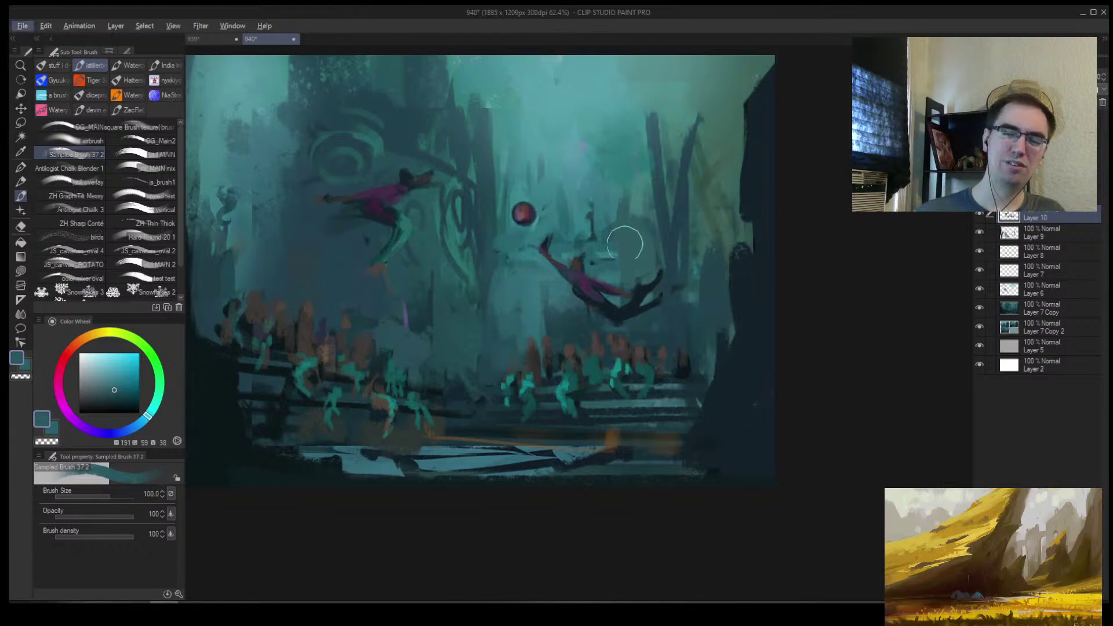
# Add dim blue-teal vertical shapes to the background above the ball and the lower figure in the flipped view at brush size 80
pyautogui.press('h')
pyautogui.hotkey('alt', 'space')
pyautogui.moveTo(632, 293); pyautogui.dragTo(600, 334)
pyautogui.scroll(3, 723, 313)
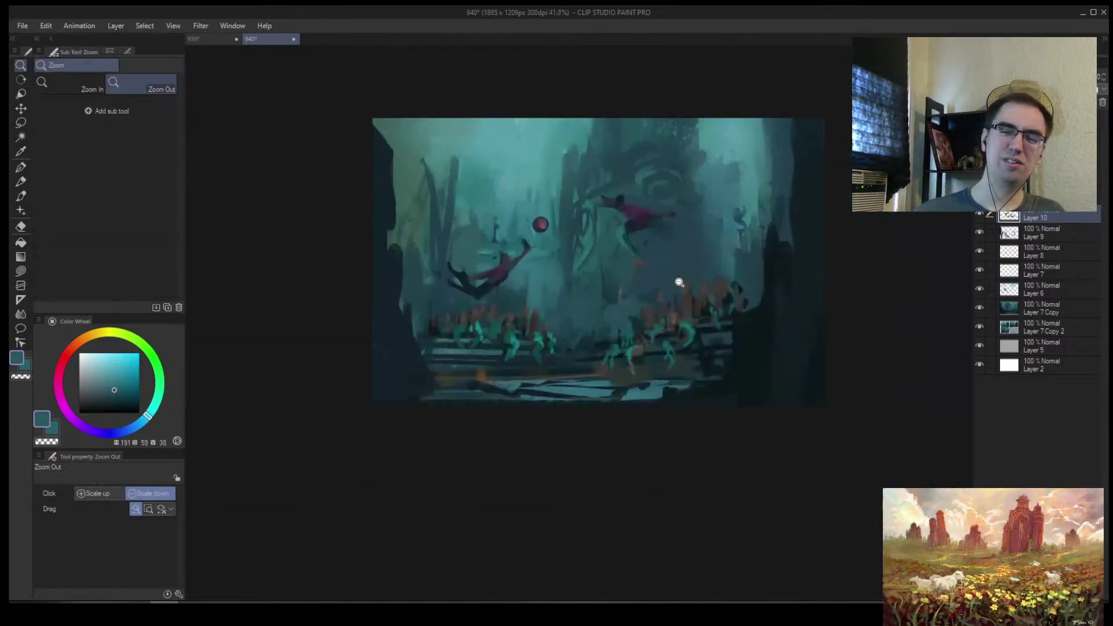
pyautogui.press('b')
pyautogui.keyDown('alt'); pyautogui.click(564, 197); pyautogui.keyUp('alt')
pyautogui.press('[')
pyautogui.moveTo(528, 176); pyautogui.dragTo(531, 193)
pyautogui.moveTo(449, 231)
pyautogui.mouseDown()
pyautogui.moveTo(484, 206)
pyautogui.moveTo(463, 215)
pyautogui.moveTo(461, 181)
pyautogui.mouseUp()
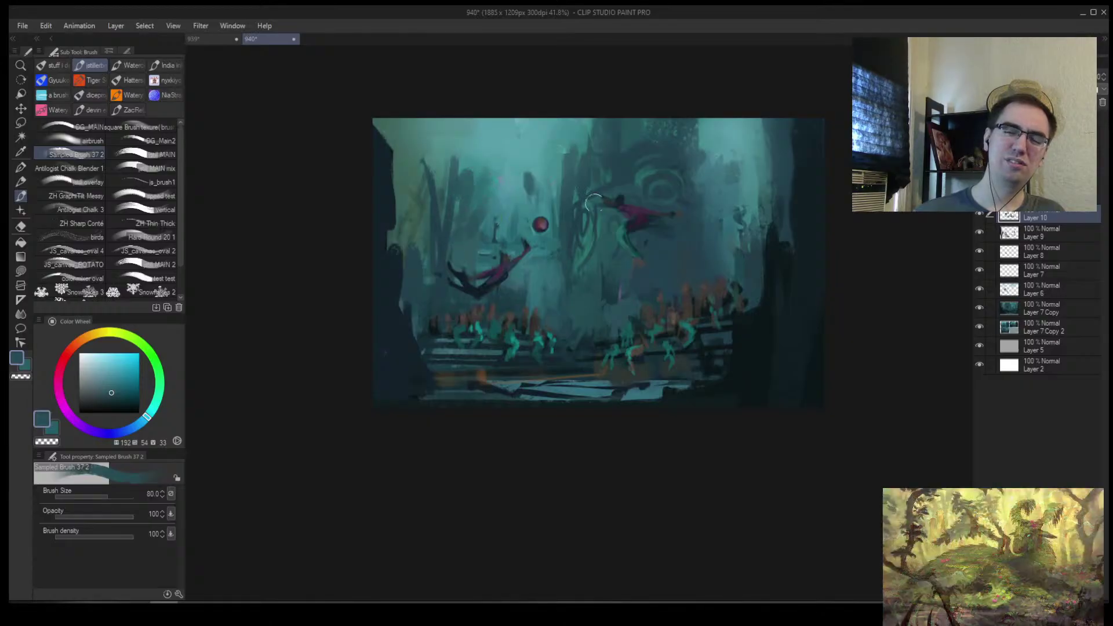
# Review the figures, background shapes and overall composition at different zoom levels, then in the mirrored view
pyautogui.press('/')
pyautogui.scroll(1, 631, 225)
pyautogui.scroll(3, 631, 226)
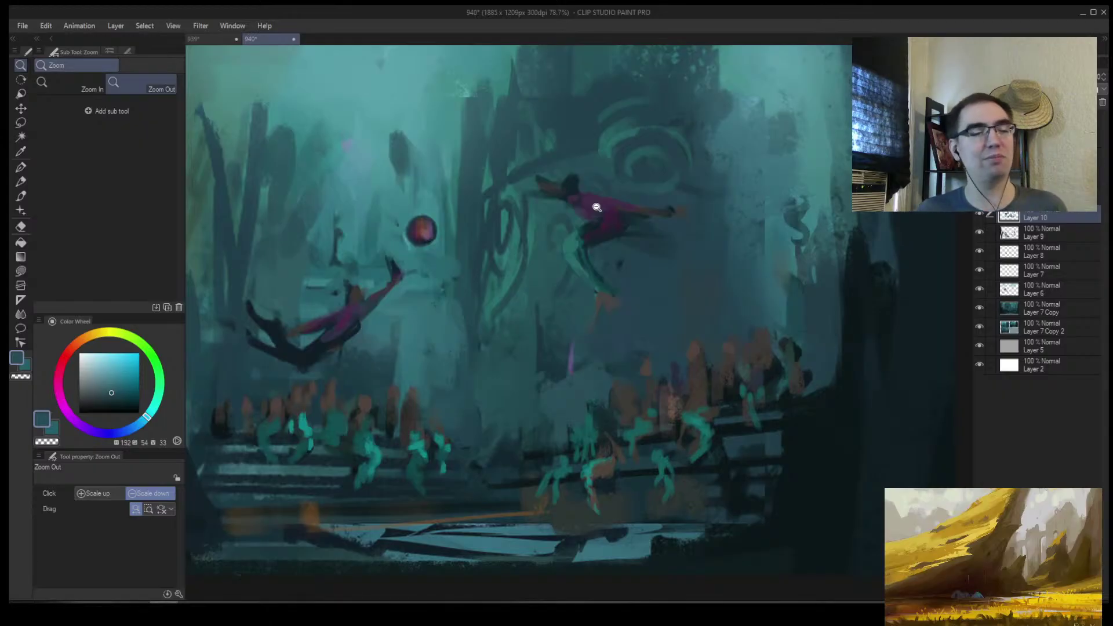
pyautogui.moveTo(596, 204); pyautogui.dragTo(583, 282)
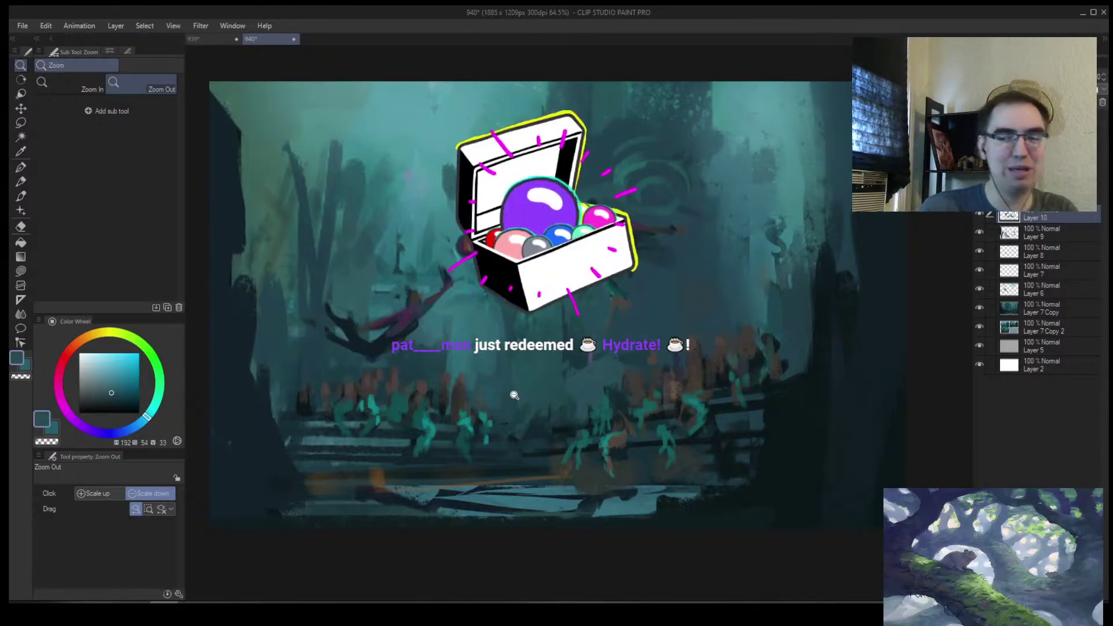
pyautogui.moveTo(574, 309); pyautogui.dragTo(661, 269)
pyautogui.press('h')
pyautogui.moveTo(752, 278); pyautogui.dragTo(565, 289)
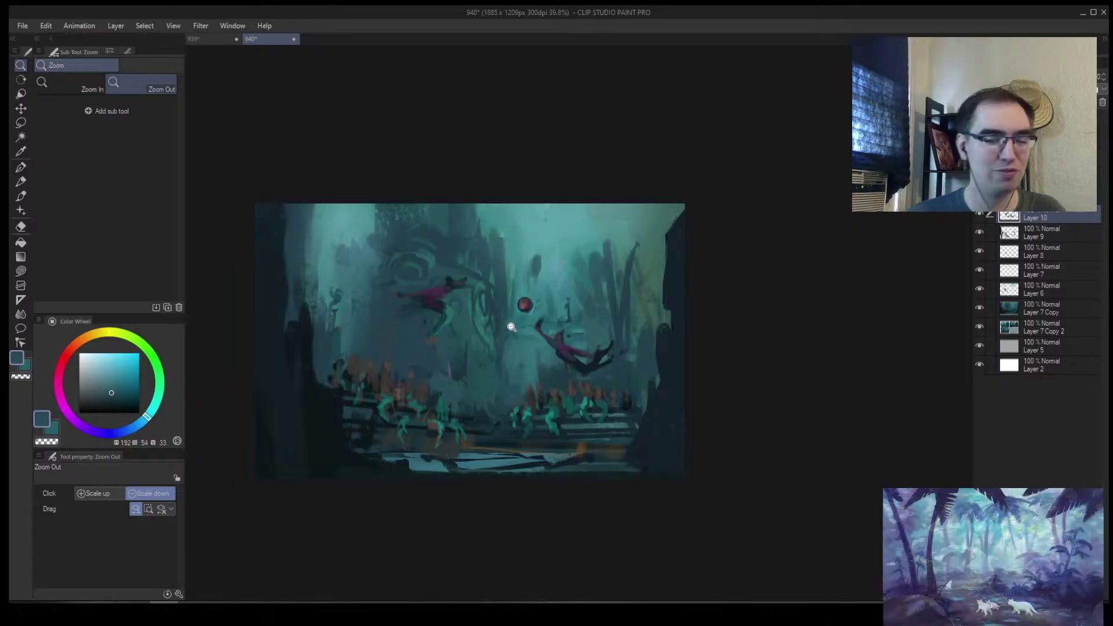
# Block in dim dark blue-teal shapes on the wall below the upper figure with a sampled color at brush size 30
pyautogui.moveTo(502, 327); pyautogui.dragTo(568, 256)
pyautogui.press('h')
pyautogui.scroll(-3, 527, 323)
pyautogui.scroll(3, 557, 293)
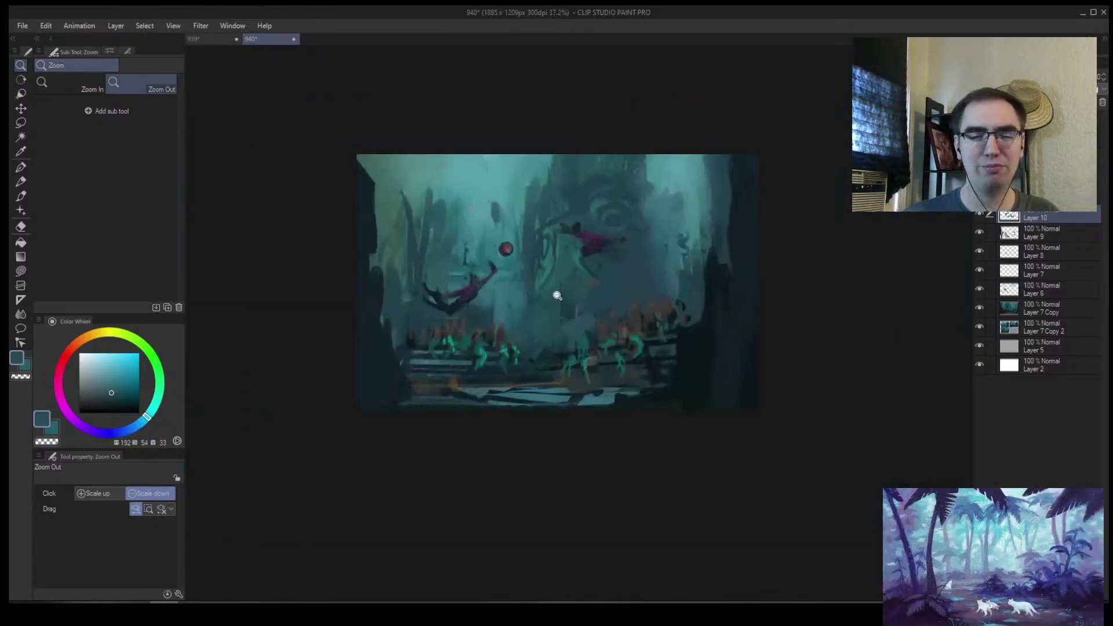
pyautogui.press('b')
pyautogui.keyDown('alt'); pyautogui.click(571, 311); pyautogui.keyUp('alt')
pyautogui.press('[')
pyautogui.press('[')
pyautogui.press('[')
pyautogui.press('[')
pyautogui.press('[')
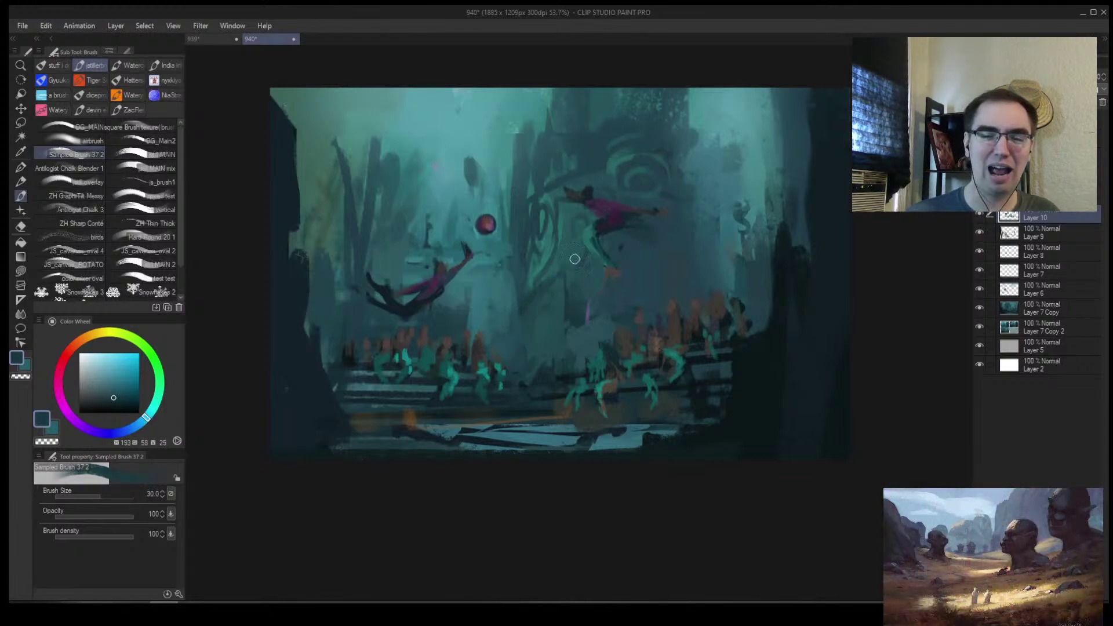
pyautogui.press(']')
pyautogui.press(']')
pyautogui.press(']')
pyautogui.hotkey('ctrl', 'space')
pyautogui.moveTo(666, 275); pyautogui.dragTo(679, 260)
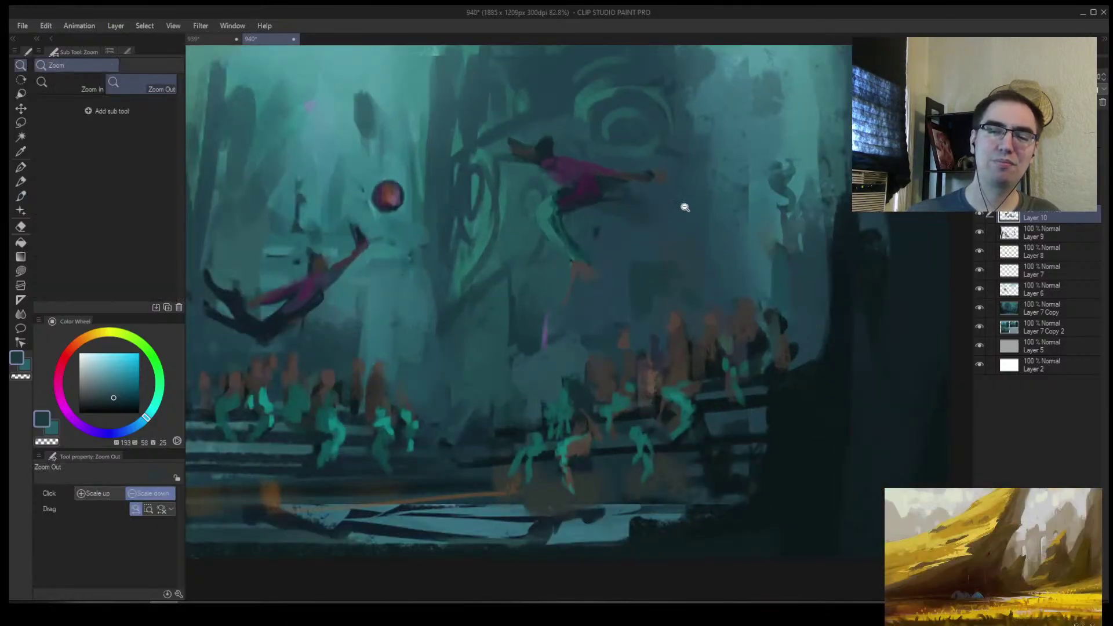
# Mix a more saturated dark blue for small accents on the wall around the upper figure, using a brush smaller than 20
pyautogui.press('[')
pyautogui.press('[')
pyautogui.press('[')
pyautogui.press('[')
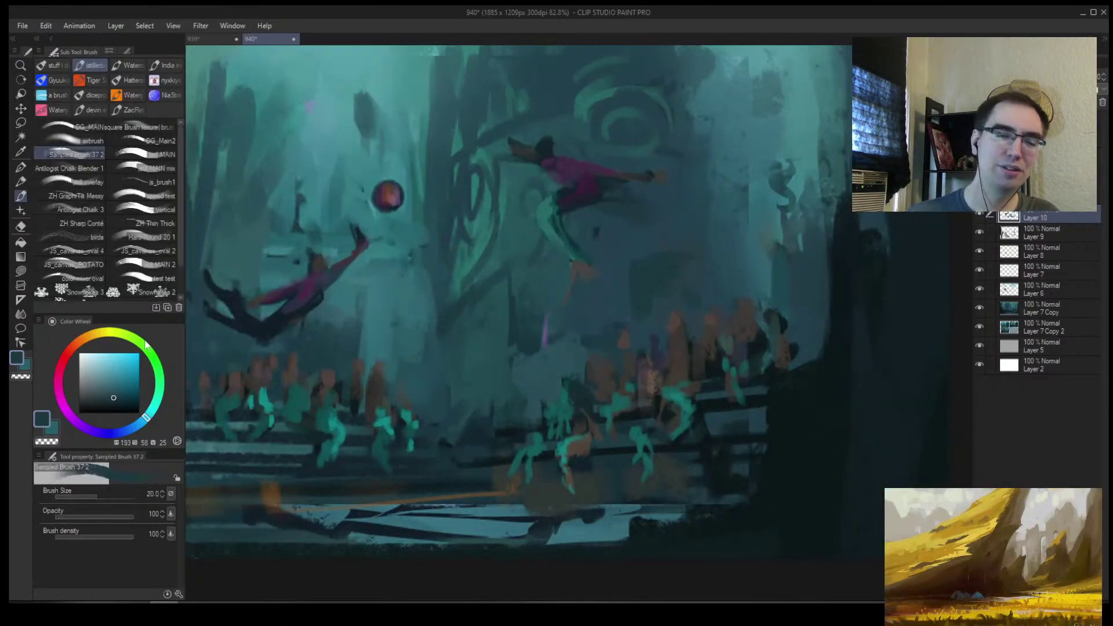
pyautogui.click(108, 403)
pyautogui.moveTo(146, 418); pyautogui.dragTo(129, 429)
pyautogui.moveTo(119, 386); pyautogui.dragTo(117, 395)
pyautogui.press('[')
pyautogui.press('[')
pyautogui.press('/')
pyautogui.moveTo(638, 325); pyautogui.dragTo(616, 354)
pyautogui.press('h')
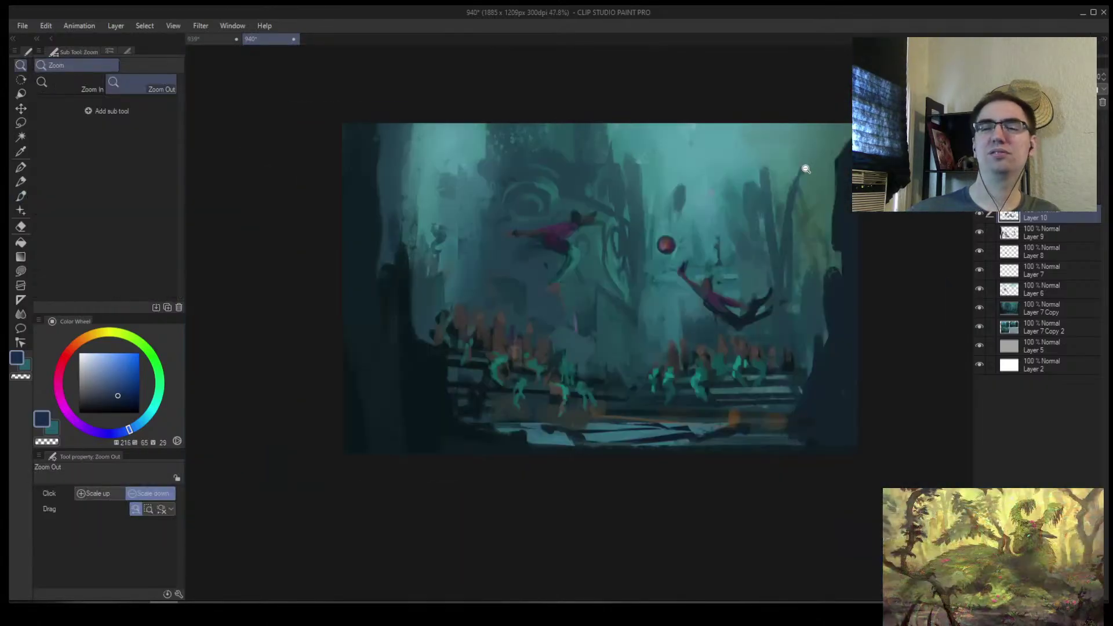
# Build up the faint archway on the wall below the upper figure with sampled blue-teal at brush sizes 25 to 50
pyautogui.press('b')
pyautogui.keyDown('alt'); pyautogui.click(485, 295); pyautogui.keyUp('alt')
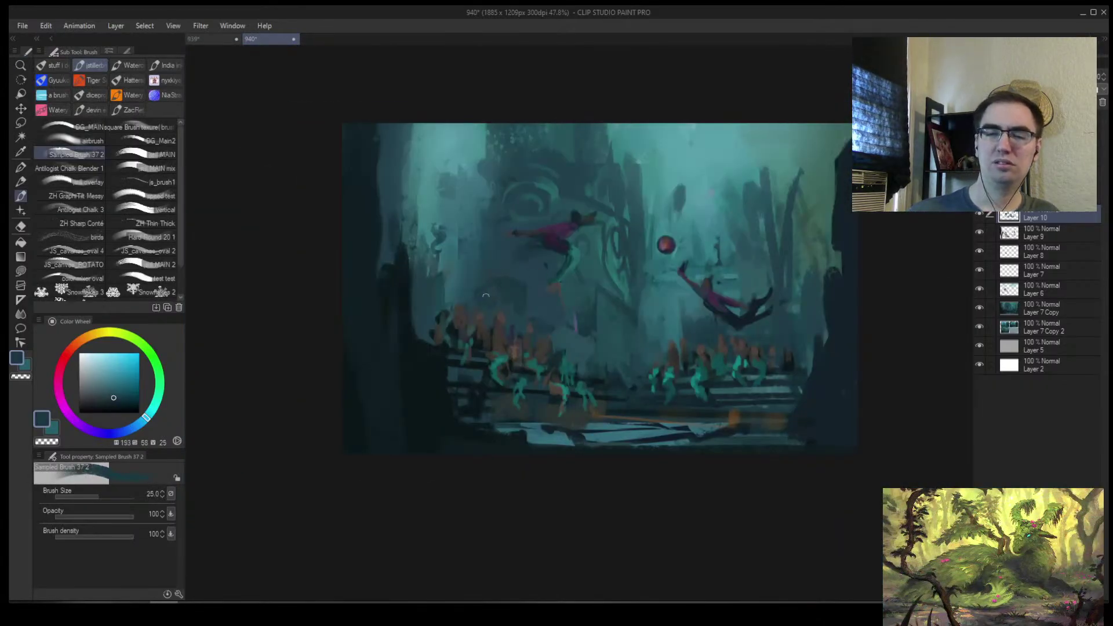
pyautogui.press('[')
pyautogui.press(']')
pyautogui.press(']')
pyautogui.press(']')
pyautogui.press(']')
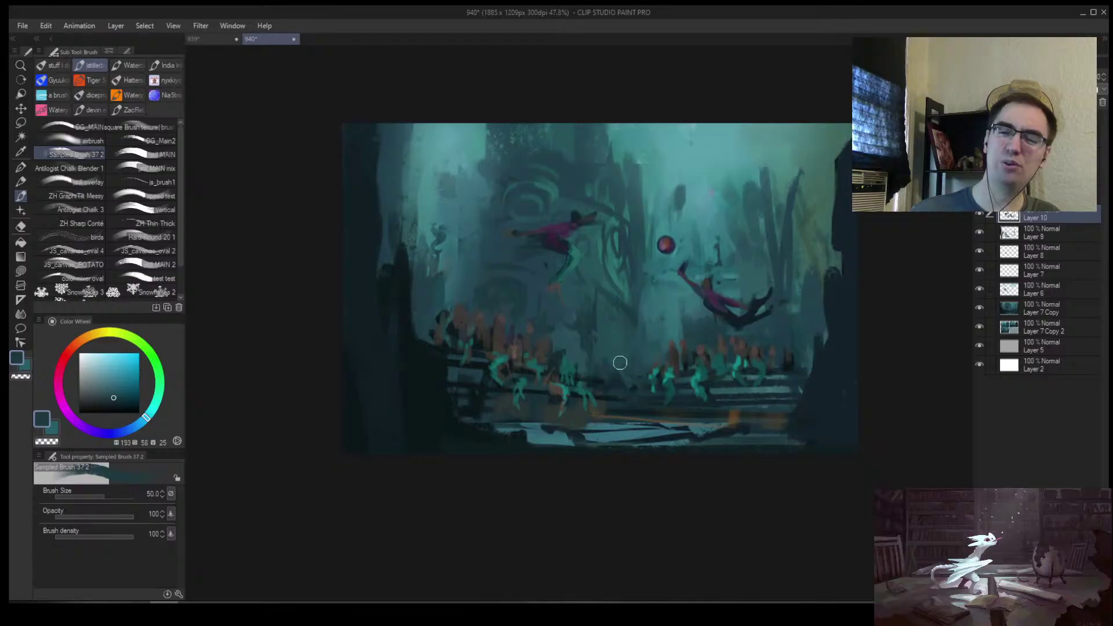
# Paint a narrow dark blue opening at the base of the central column between the two crowds at brush size 20
pyautogui.keyDown('alt'); pyautogui.click(619, 361); pyautogui.keyUp('alt')
pyautogui.press('[')
pyautogui.press('[')
pyautogui.press('[')
pyautogui.press('[')
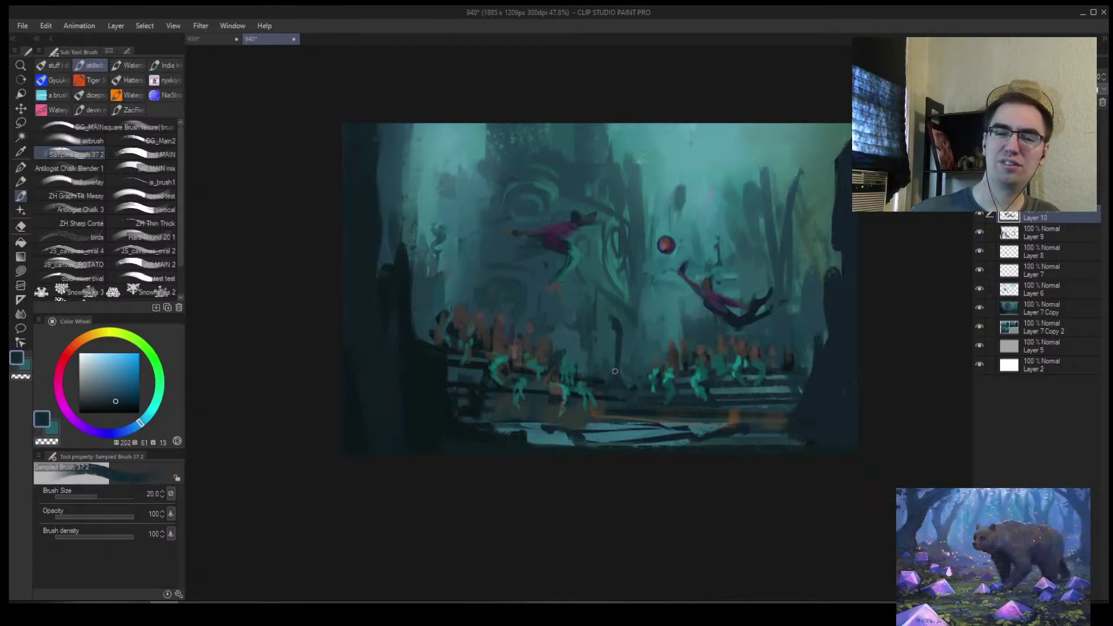
pyautogui.press(']')
pyautogui.press(']')
pyautogui.press('[')
pyautogui.press('[')
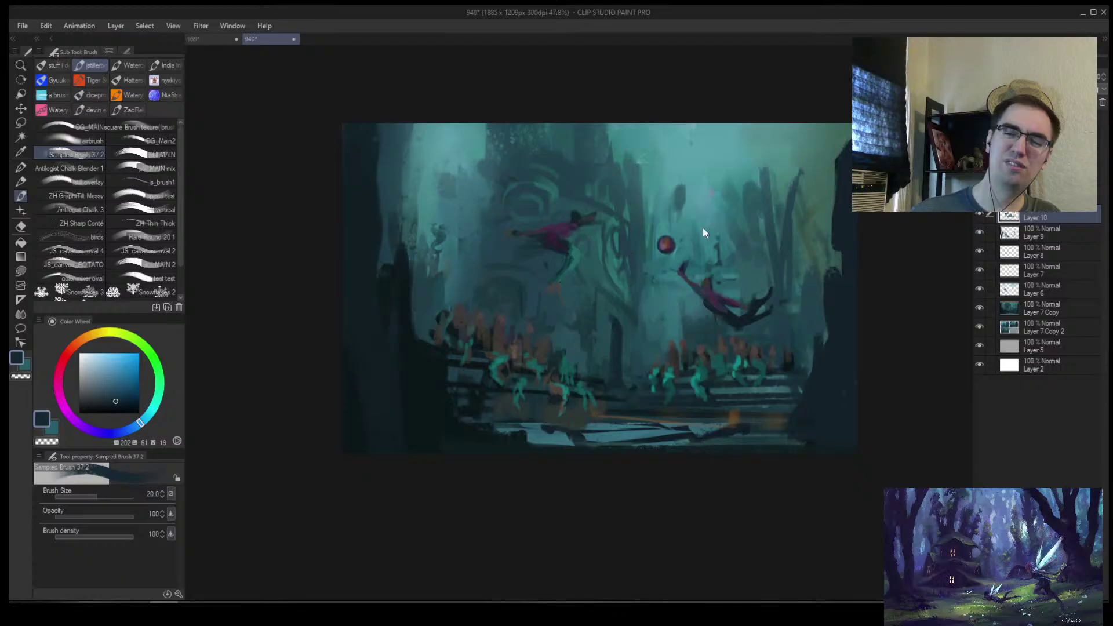
# Add sampled teal edges to the carved column and around its dark opening in the mirrored view at brush size 15
pyautogui.press('h')
pyautogui.press('[')
pyautogui.press('[')
pyautogui.press('[')
pyautogui.press('[')
pyautogui.press('[')
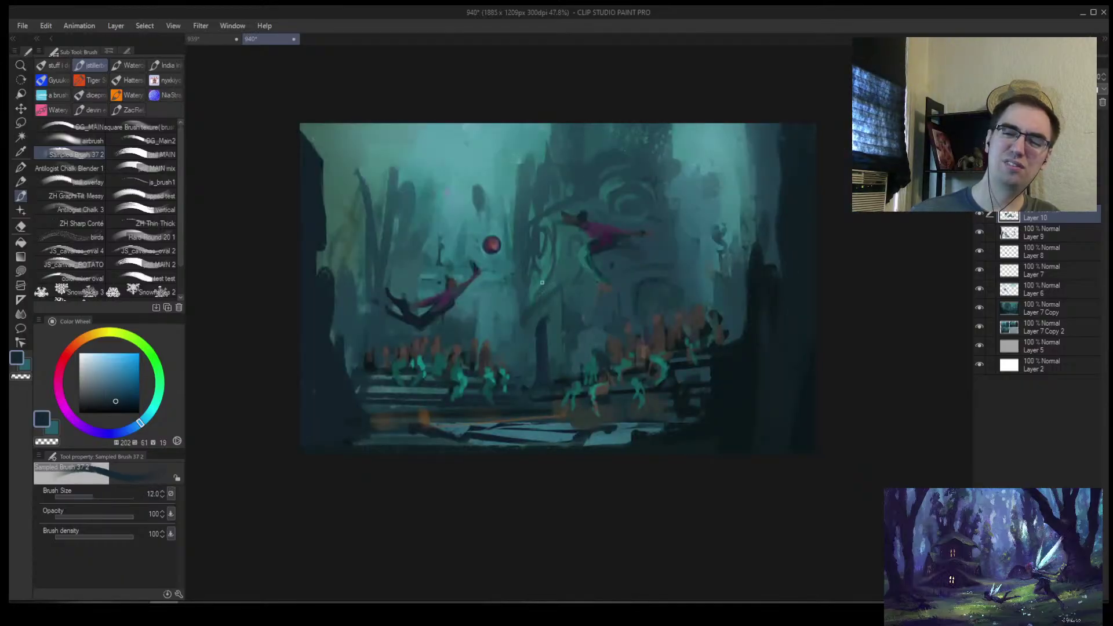
pyautogui.keyDown('alt'); pyautogui.click(537, 279); pyautogui.keyUp('alt')
pyautogui.press(']')
pyautogui.press(']')
pyautogui.press(']')
pyautogui.keyDown('alt'); pyautogui.click(558, 244); pyautogui.keyUp('alt')
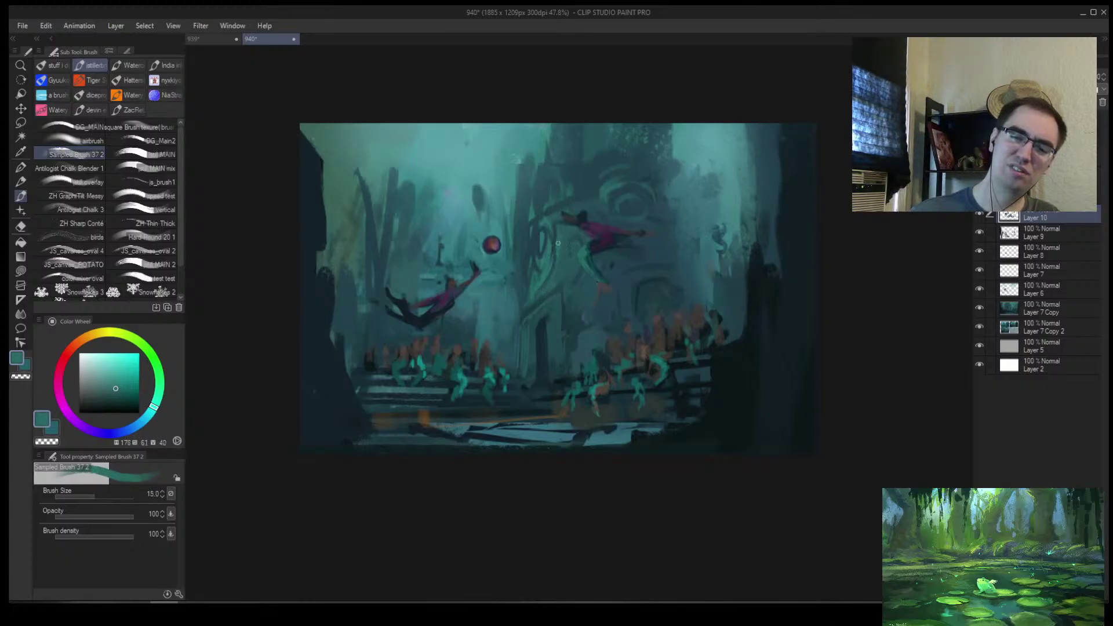
pyautogui.keyDown('alt'); pyautogui.click(529, 320); pyautogui.keyUp('alt')
pyautogui.press(']')
pyautogui.press(']')
pyautogui.press(']')
pyautogui.press(']')
pyautogui.press(']')
pyautogui.press(']')
pyautogui.press(']')
# Sample a dark navy near the upper figure and set the brush size to 17
pyautogui.hotkey('alt', 'space')
pyautogui.moveTo(564, 333)
pyautogui.mouseDown()
pyautogui.moveTo(558, 384)
pyautogui.moveTo(624, 278)
pyautogui.moveTo(601, 249)
pyautogui.mouseUp()
pyautogui.keyDown('alt'); pyautogui.click(573, 277); pyautogui.keyUp('alt')
pyautogui.press('[')
pyautogui.press('[')
pyautogui.press('[')
pyautogui.press('[')
pyautogui.press('[')
pyautogui.press('[')
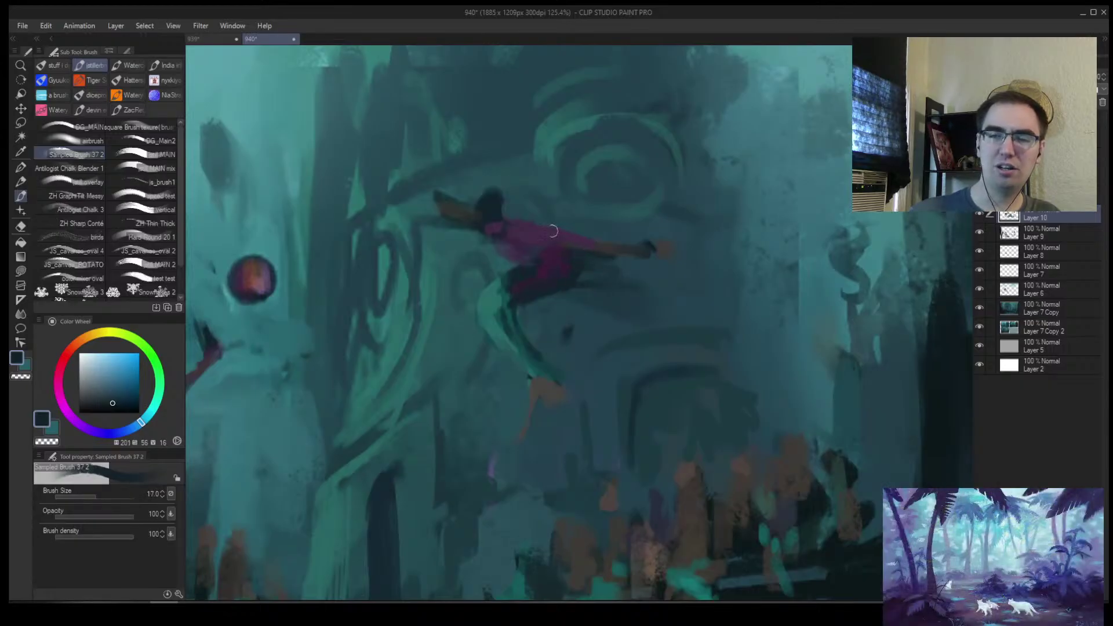
# Switch to the reference board and examine the underwater painting of the crowned rider on a seahorse-like mount
pyautogui.hotkey('alt', 'Tab')
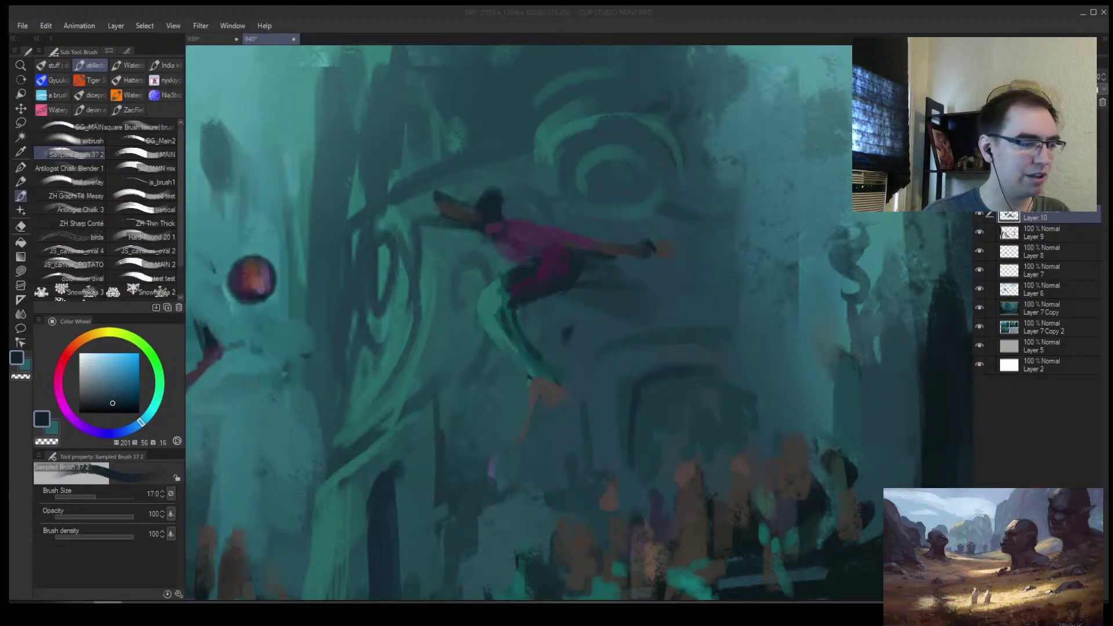
pyautogui.moveTo(1, 272); pyautogui.dragTo(447, 318)
pyautogui.moveTo(445, 368); pyautogui.dragTo(453, 320)
pyautogui.moveTo(507, 444); pyautogui.dragTo(382, 357)
pyautogui.press('Delete')
pyautogui.moveTo(406, 263); pyautogui.dragTo(294, 319)
pyautogui.moveTo(579, 411); pyautogui.dragTo(386, 264)
pyautogui.moveTo(521, 285); pyautogui.dragTo(547, 291)
pyautogui.scroll(4, 487, 271)
pyautogui.moveTo(557, 289)
pyautogui.mouseDown()
pyautogui.moveTo(443, 317)
pyautogui.moveTo(482, 367)
pyautogui.mouseUp()
pyautogui.scroll(3, 199, 169)
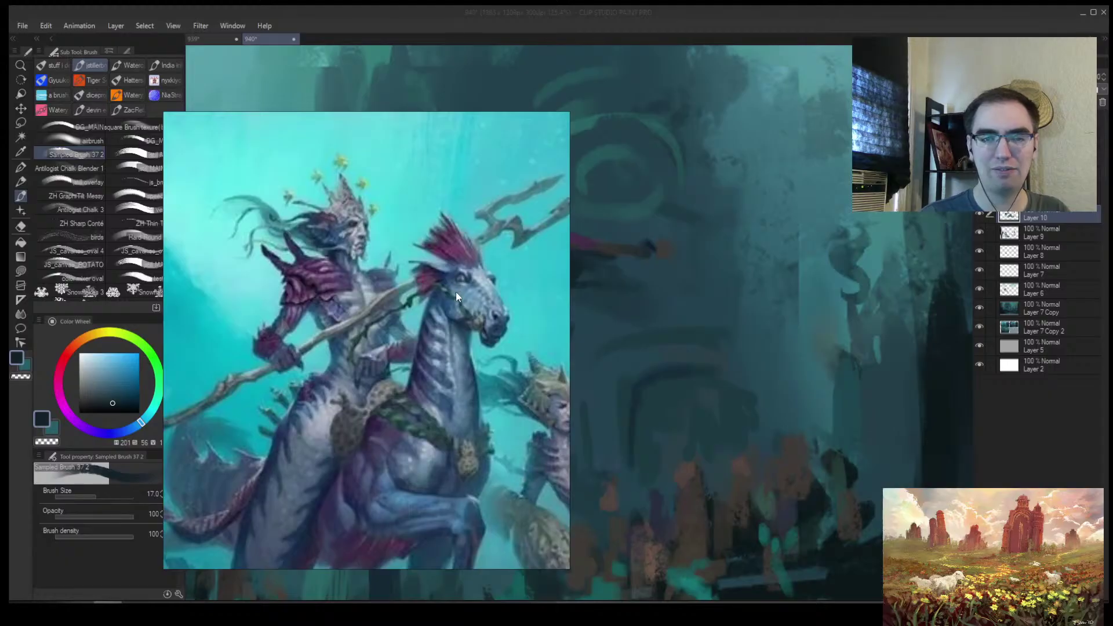
pyautogui.scroll(-3, 408, 334)
pyautogui.moveTo(408, 332); pyautogui.dragTo(374, 311)
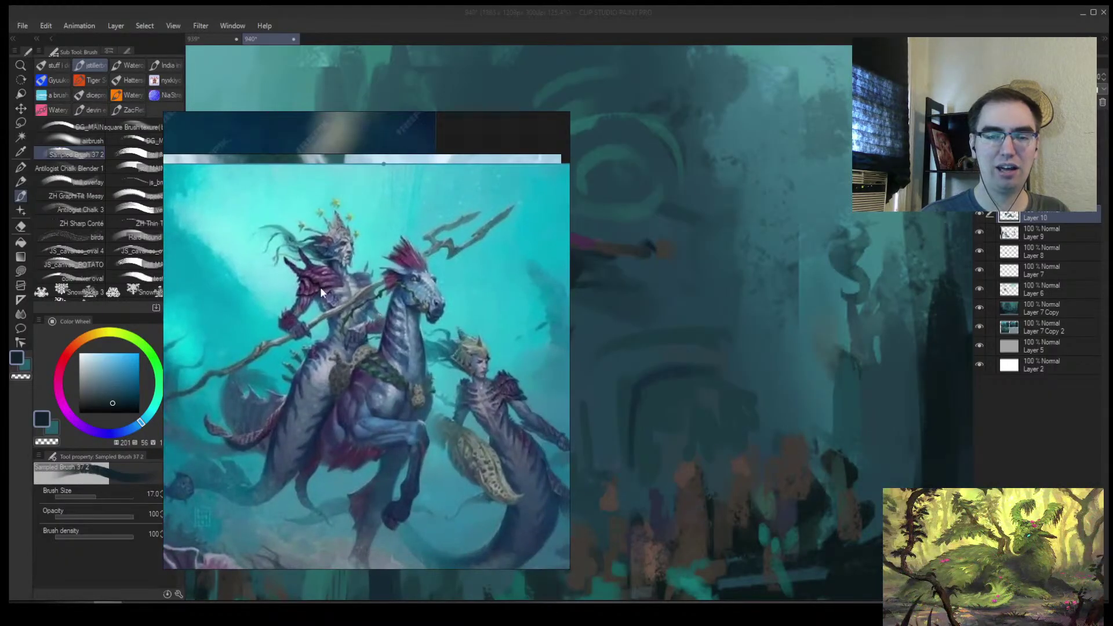
pyautogui.moveTo(407, 385); pyautogui.dragTo(375, 343)
pyautogui.scroll(3, 440, 429)
pyautogui.scroll(-3, 411, 380)
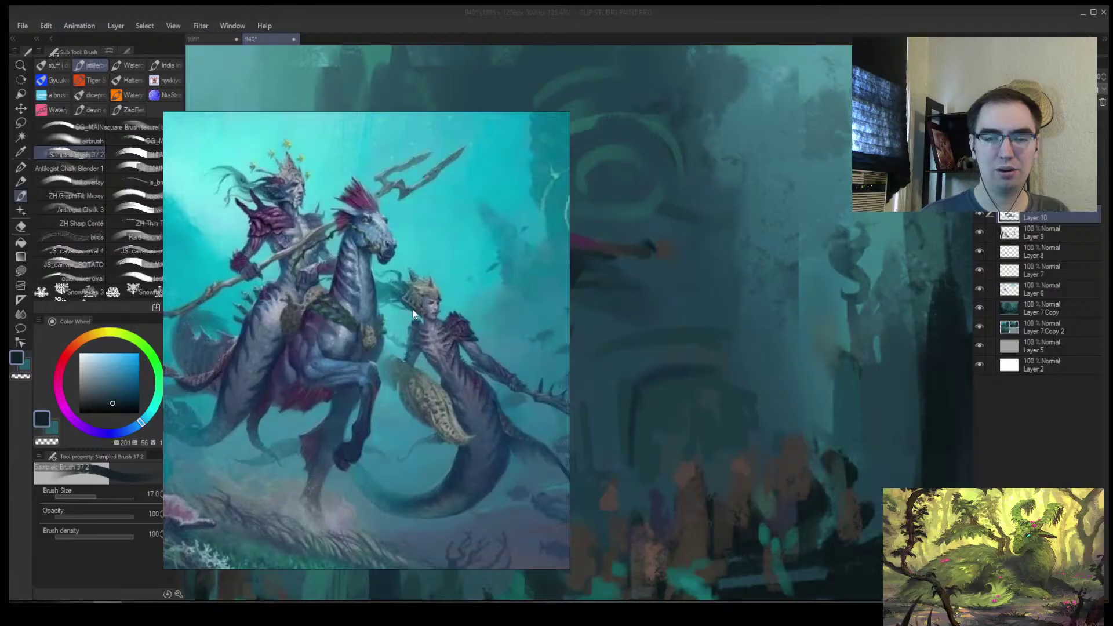
pyautogui.scroll(2, 396, 318)
pyautogui.scroll(-3, 419, 343)
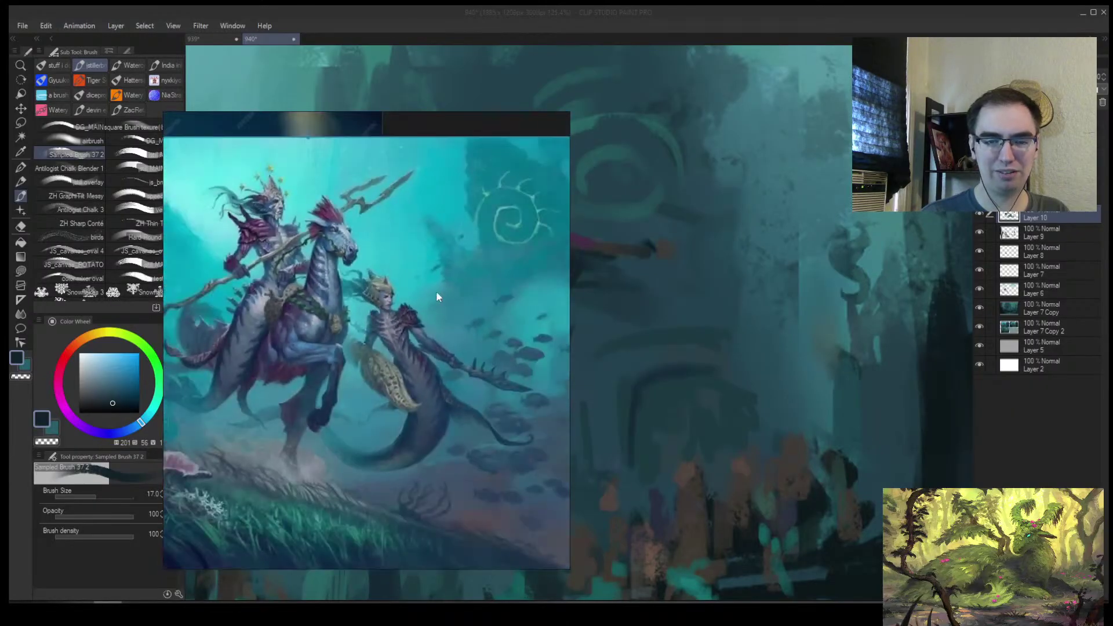
pyautogui.hotkey('alt', 'Tab')
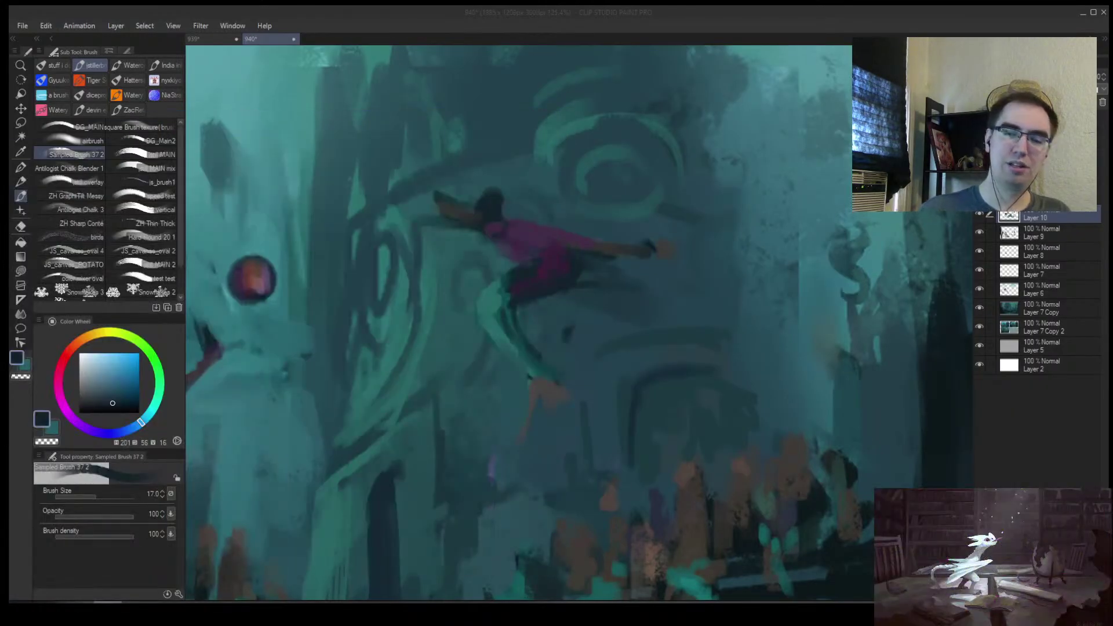
# Refine the upper figure's head and near shoulder with sampled colors at brush size 15
pyautogui.click(655, 318)
pyautogui.hotkey('ctrl', 'space')
pyautogui.moveTo(568, 243); pyautogui.dragTo(583, 209)
pyautogui.keyDown('alt'); pyautogui.click(476, 224); pyautogui.keyUp('alt')
pyautogui.keyDown('alt'); pyautogui.click(498, 193); pyautogui.keyUp('alt')
pyautogui.press('[')
pyautogui.press('[')
pyautogui.press('[')
pyautogui.press('[')
pyautogui.keyDown('alt'); pyautogui.click(740, 246); pyautogui.keyUp('alt')
pyautogui.press(']')
pyautogui.press(']')
pyautogui.press(']')
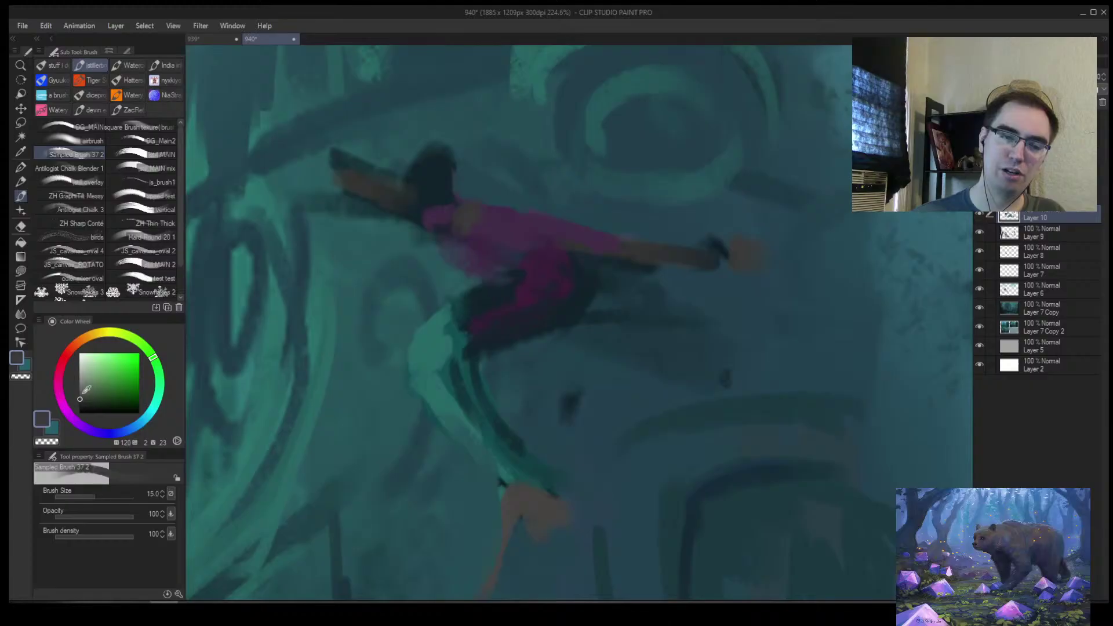
pyautogui.keyDown('alt'); pyautogui.click(474, 220); pyautogui.keyUp('alt')
pyautogui.keyDown('alt'); pyautogui.click(463, 223); pyautogui.keyUp('alt')
# Extend the skin tone on the upper figure's near shoulder with sampled brown at brush size 17
pyautogui.hotkey('alt', 'space')
pyautogui.moveTo(495, 239); pyautogui.dragTo(410, 277)
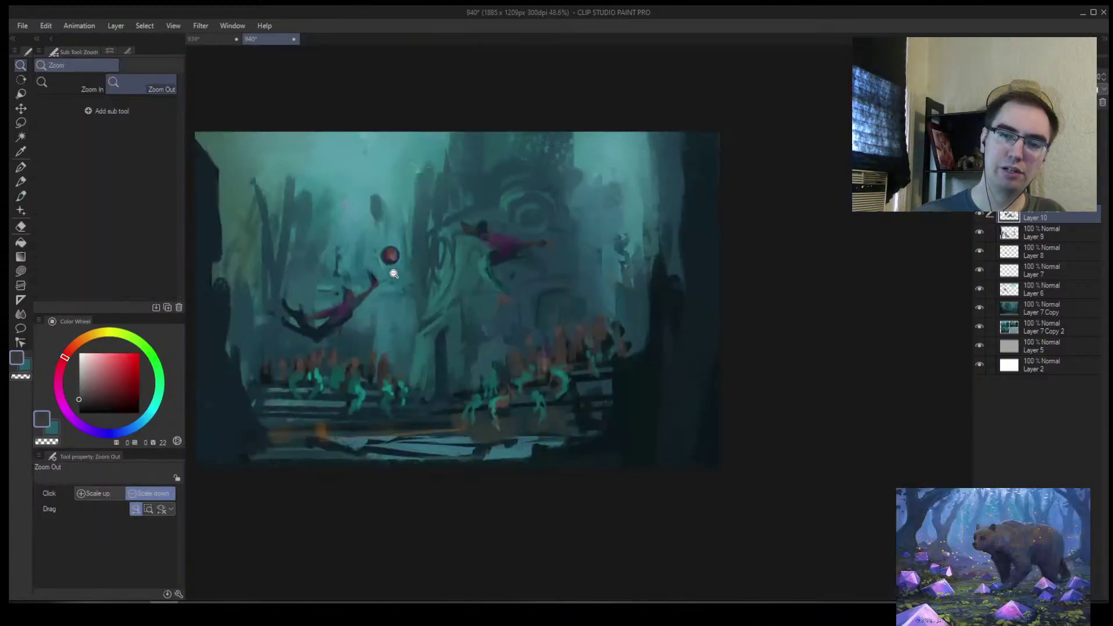
pyautogui.moveTo(554, 336); pyautogui.dragTo(573, 337)
pyautogui.keyDown('alt'); pyautogui.click(547, 370); pyautogui.keyUp('alt')
pyautogui.hotkey('alt', 'space')
pyautogui.moveTo(488, 181); pyautogui.dragTo(525, 184)
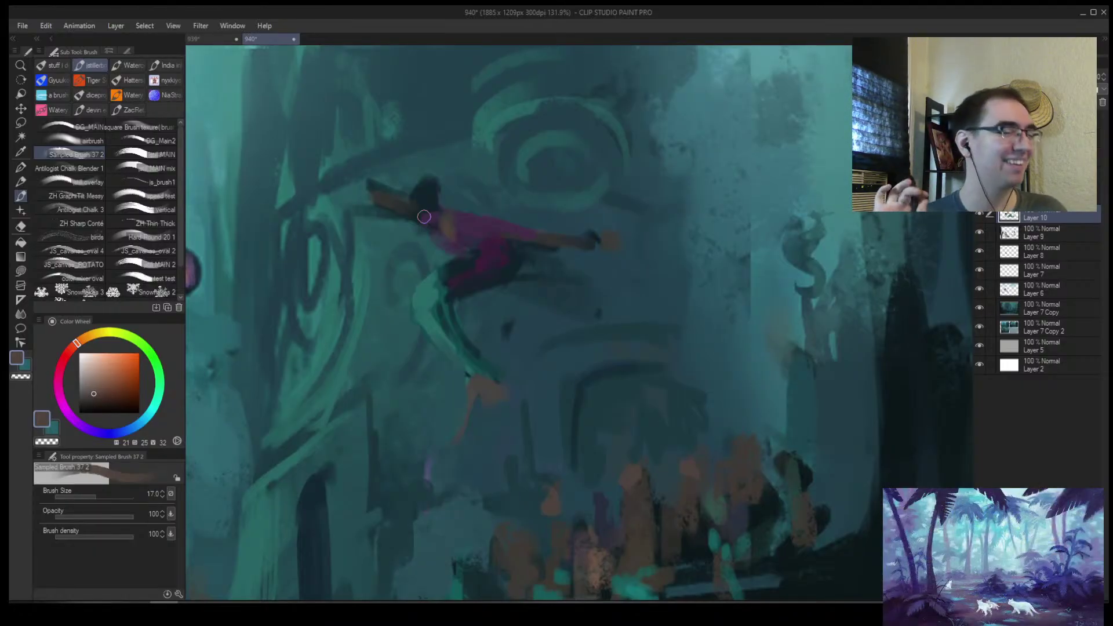
# Fill the upper figure's hip and thigh with sampled dark purple at brush sizes 5 and 10
pyautogui.hotkey('alt', 'space')
pyautogui.moveTo(535, 326); pyautogui.dragTo(494, 288)
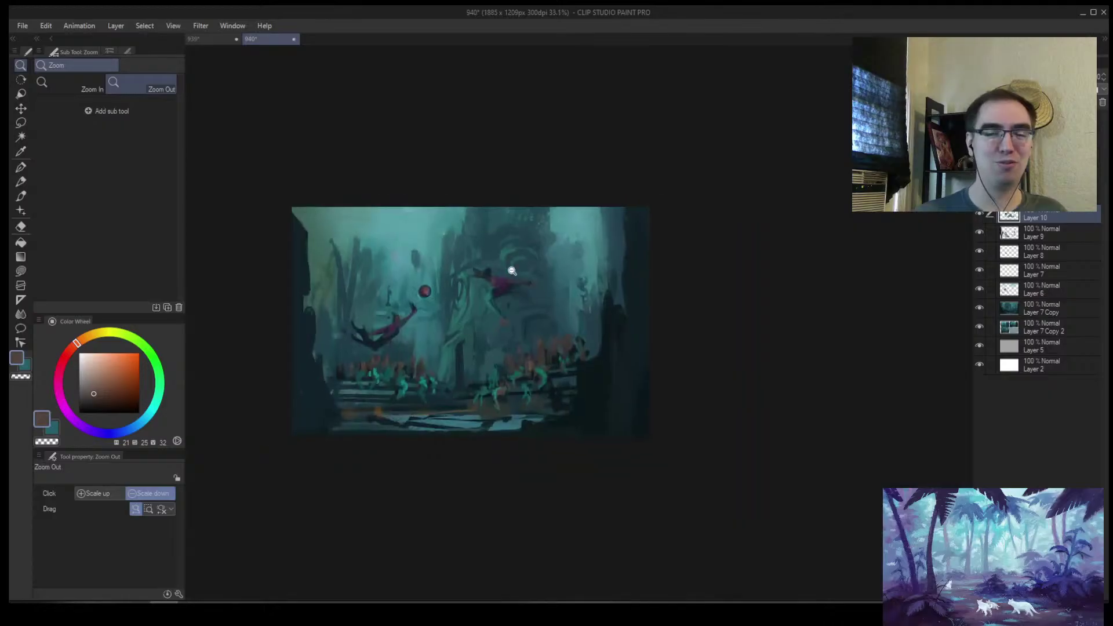
pyautogui.scroll(3, 548, 246)
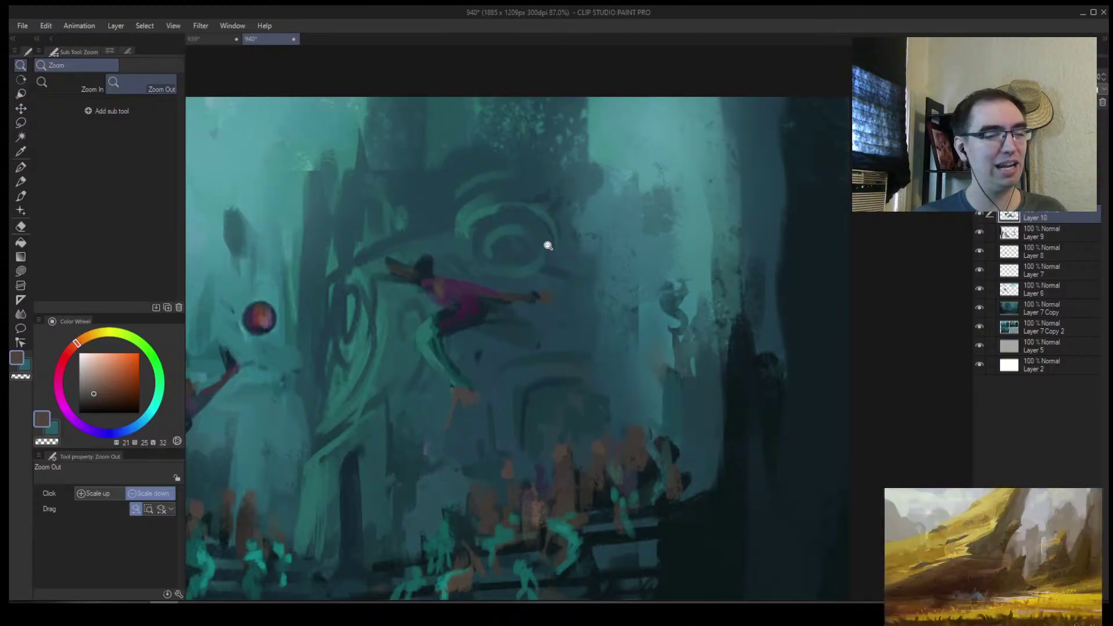
pyautogui.scroll(-3, 594, 272)
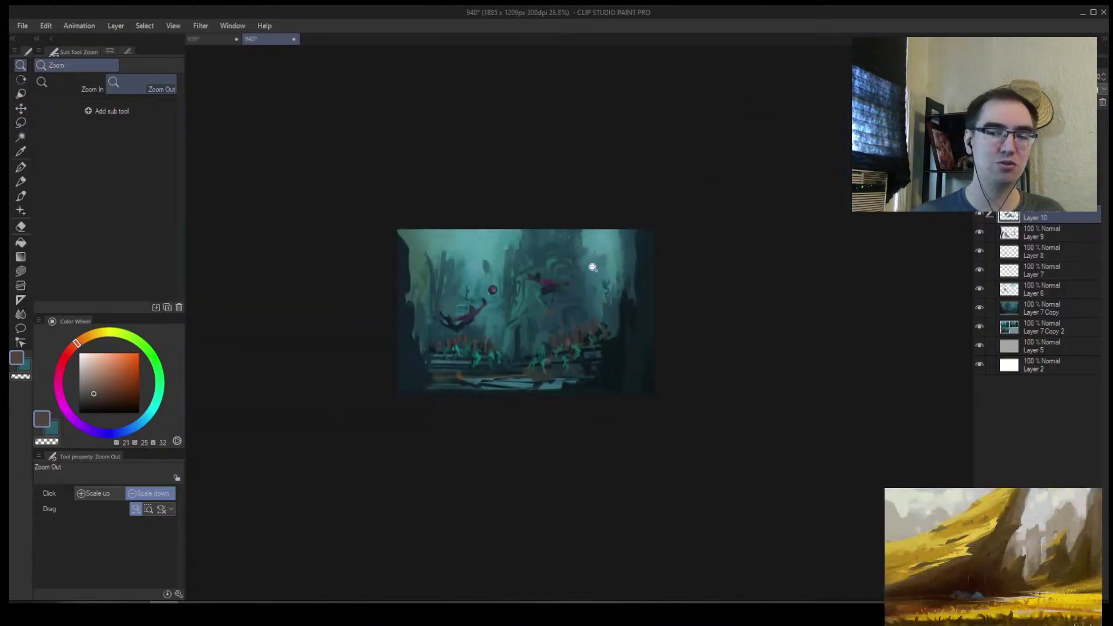
pyautogui.scroll(3, 588, 273)
pyautogui.scroll(3, 553, 296)
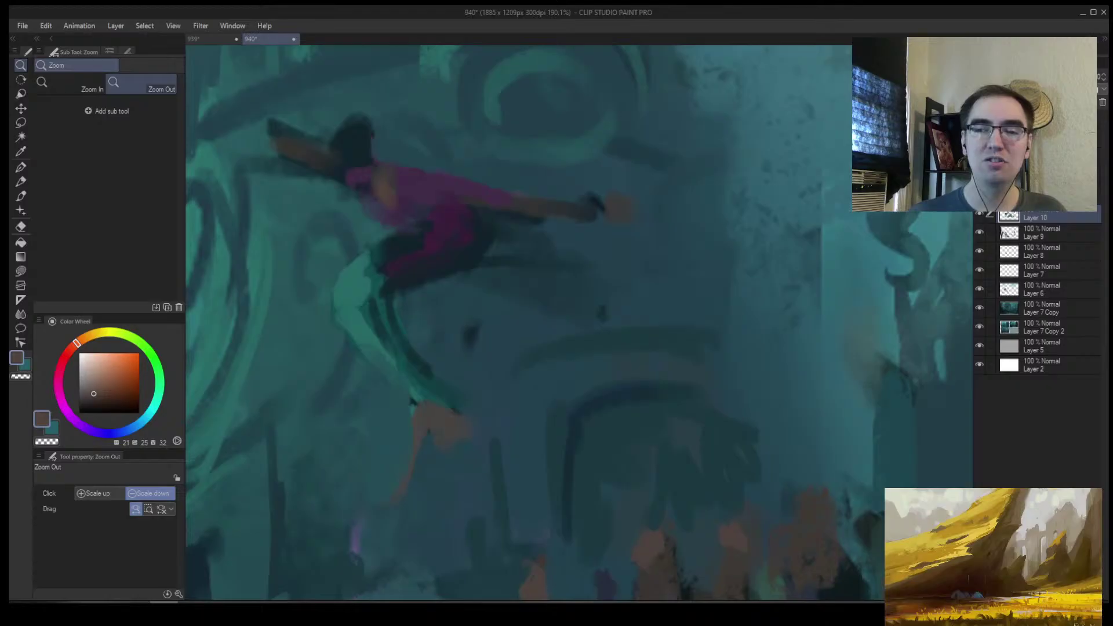
pyautogui.press('b')
pyautogui.keyDown('alt'); pyautogui.click(431, 235); pyautogui.keyUp('alt')
pyautogui.moveTo(428, 231); pyautogui.dragTo(407, 238)
pyautogui.press('[')
pyautogui.press('[')
pyautogui.press('[')
pyautogui.press('[')
pyautogui.press('[')
pyautogui.press('[')
pyautogui.press('[')
pyautogui.press('[')
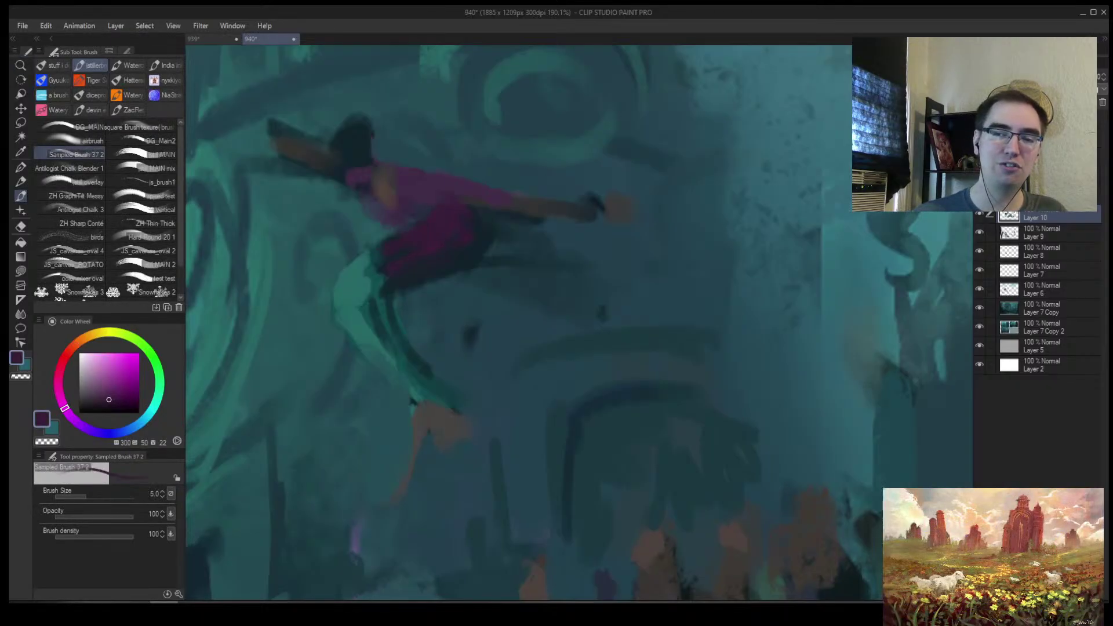
pyautogui.press(']')
pyautogui.press(']')
pyautogui.press(']')
pyautogui.press(']')
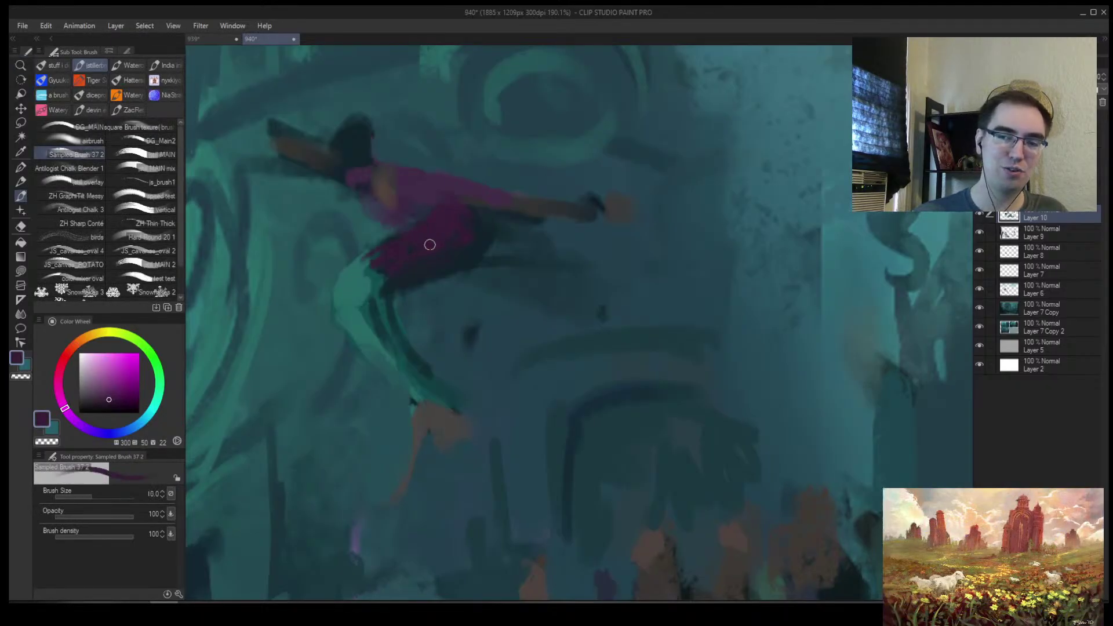
# Cut sampled teal into the upper figure's thigh just above the knee at brush size 8
pyautogui.keyDown('alt'); pyautogui.click(376, 277); pyautogui.keyUp('alt')
pyautogui.keyDown('alt'); pyautogui.click(394, 264); pyautogui.keyUp('alt')
pyautogui.press('[')
pyautogui.moveTo(397, 261); pyautogui.dragTo(387, 272)
pyautogui.keyDown('alt'); pyautogui.click(374, 281); pyautogui.keyUp('alt')
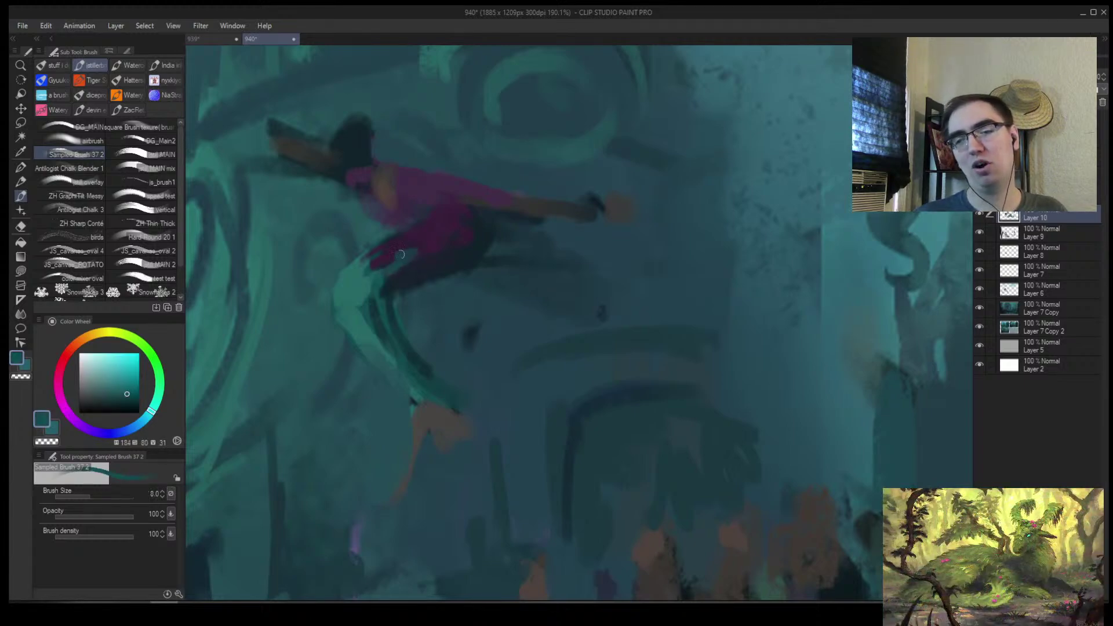
pyautogui.keyDown('alt'); pyautogui.click(428, 250); pyautogui.keyUp('alt')
pyautogui.keyDown('alt'); pyautogui.click(428, 252); pyautogui.keyUp('alt')
pyautogui.keyDown('alt'); pyautogui.click(449, 250); pyautogui.keyUp('alt')
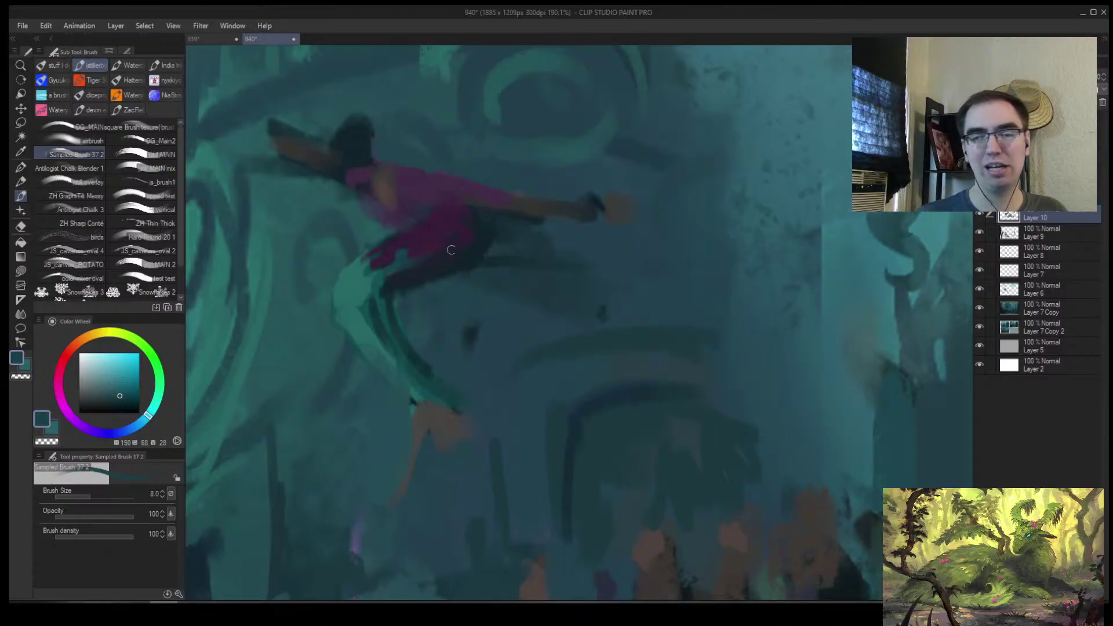
# Trim the front of the upper figure's waist with sampled background teal at brush size 10
pyautogui.hotkey('alt', 'space')
pyautogui.keyDown('alt'); pyautogui.click(407, 262); pyautogui.keyUp('alt')
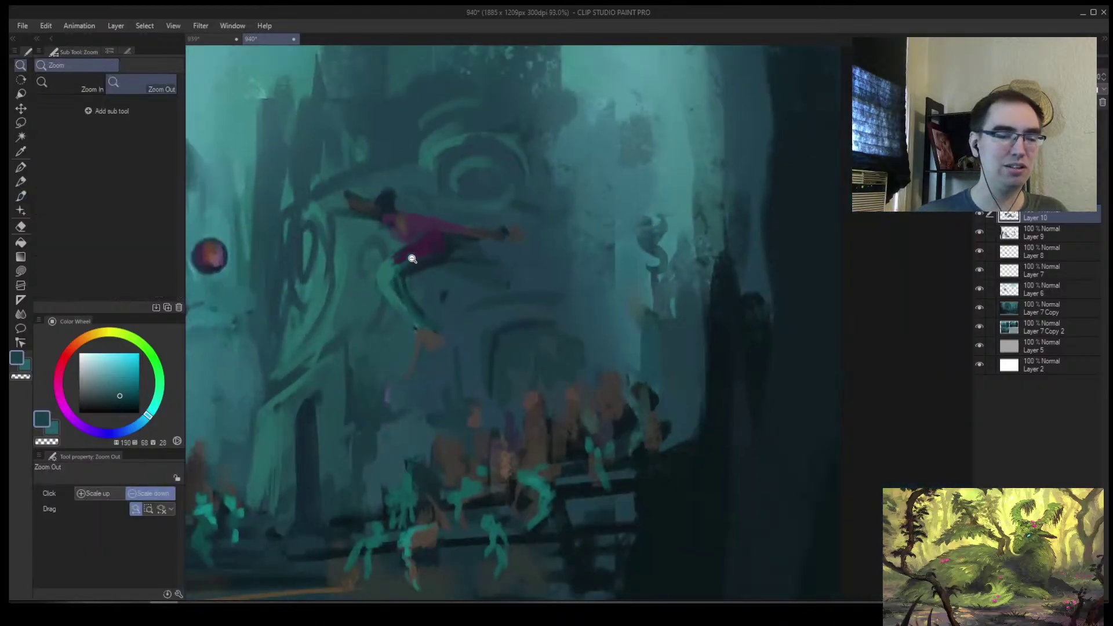
pyautogui.keyDown('alt'); pyautogui.click(458, 185); pyautogui.keyUp('alt')
pyautogui.keyDown('alt'); pyautogui.click(429, 245); pyautogui.keyUp('alt')
pyautogui.moveTo(440, 217); pyautogui.dragTo(464, 199)
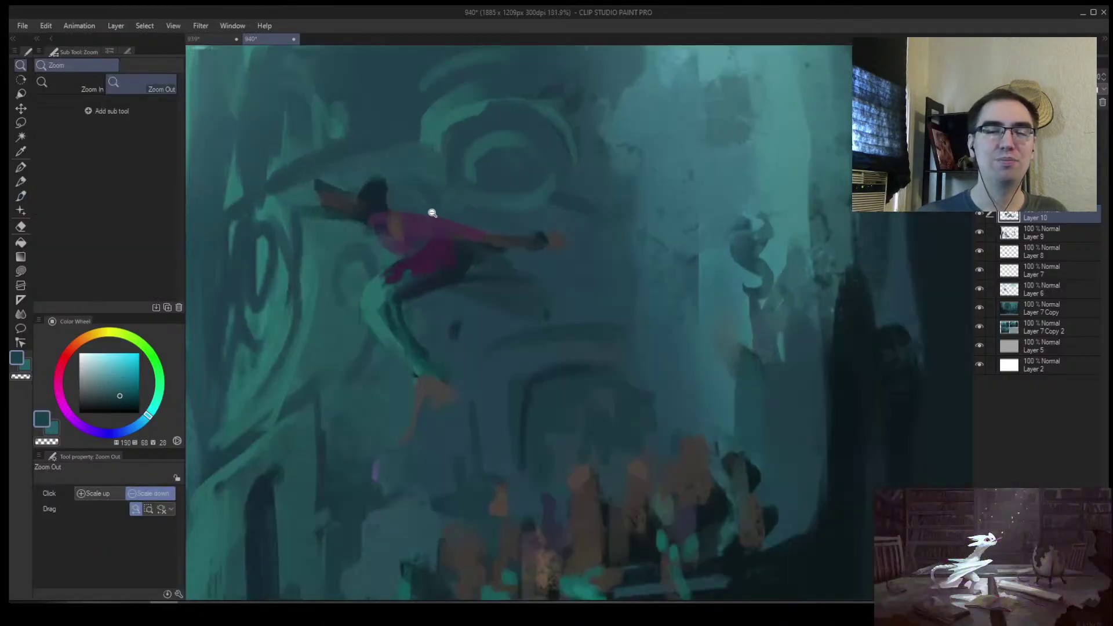
pyautogui.keyDown('alt'); pyautogui.click(423, 255); pyautogui.keyUp('alt')
pyautogui.keyDown('alt'); pyautogui.click(393, 260); pyautogui.keyUp('alt')
pyautogui.press(']')
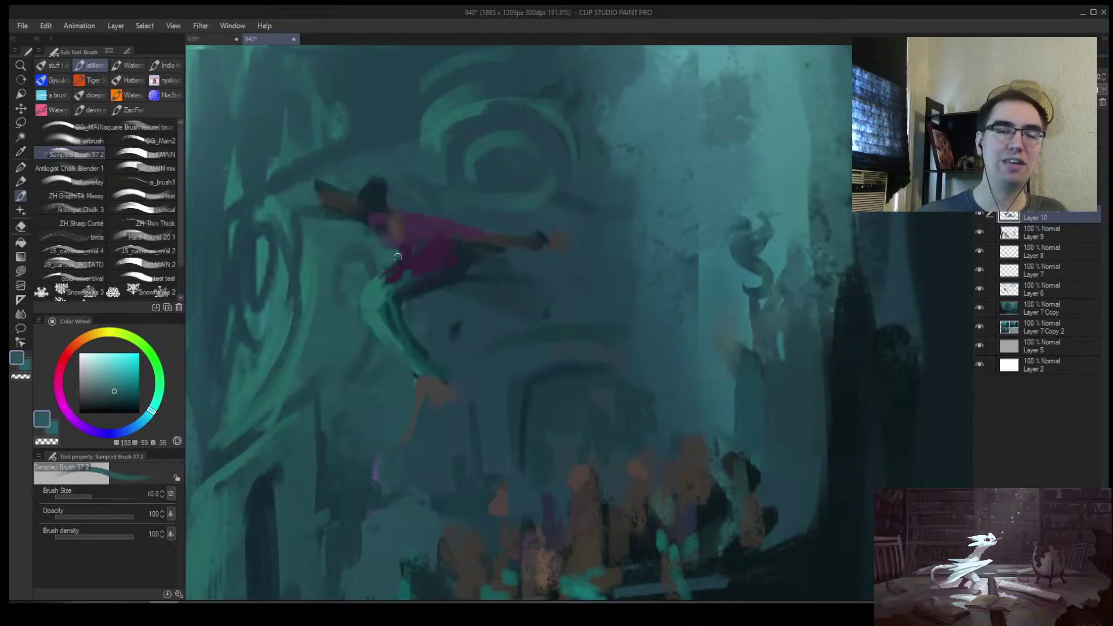
pyautogui.moveTo(405, 249); pyautogui.dragTo(388, 256)
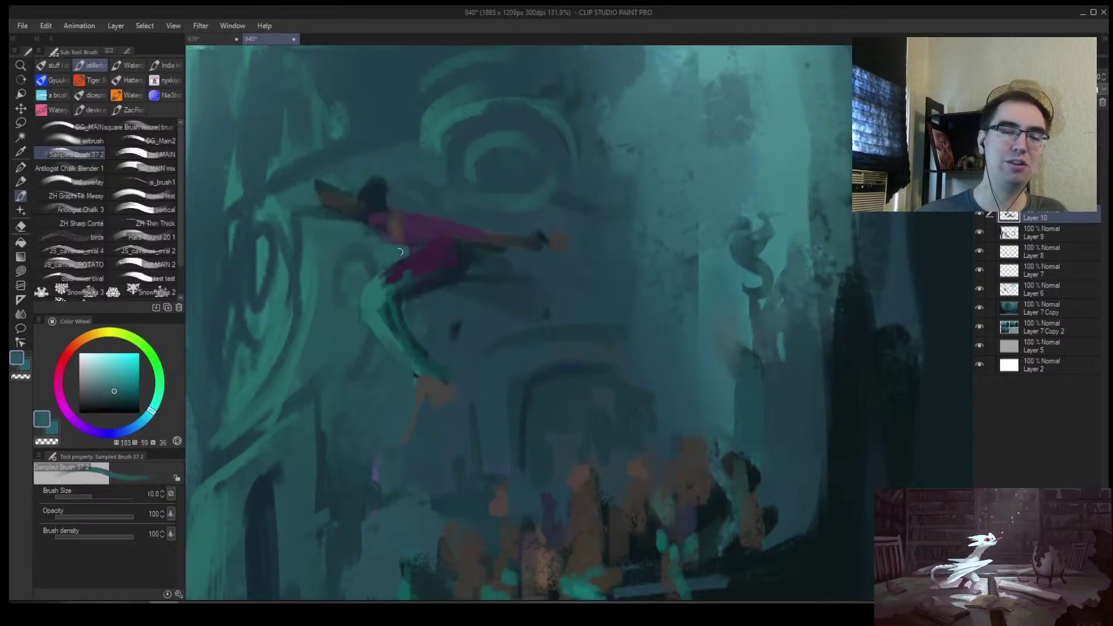
# Shade the upper figure's torso below the outstretched arm with sampled dark purple at brush size 12
pyautogui.keyDown('alt'); pyautogui.click(434, 243); pyautogui.keyUp('alt')
pyautogui.keyDown('alt'); pyautogui.click(452, 236); pyautogui.keyUp('alt')
pyautogui.press(']')
pyautogui.keyDown('alt'); pyautogui.click(413, 238); pyautogui.keyUp('alt')
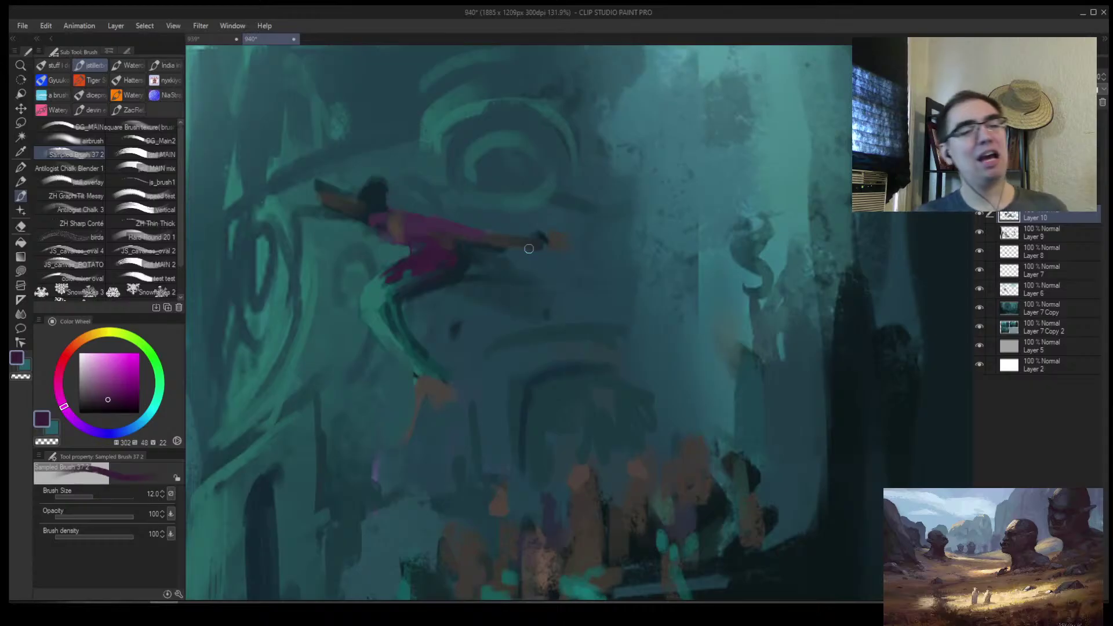
pyautogui.hotkey('alt', 'space')
pyautogui.moveTo(487, 313); pyautogui.dragTo(507, 293)
pyautogui.press('h')
pyautogui.scroll(3, 762, 289)
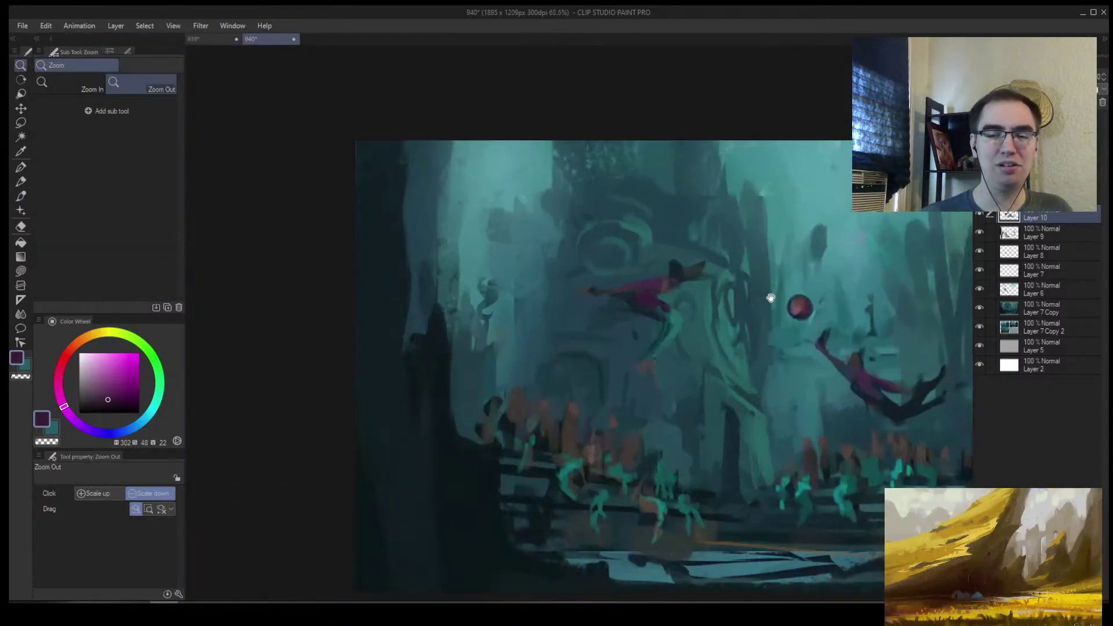
# Clean up the space below the upper figure's outstretched arm with sampled dark background blue at brush size 17
pyautogui.scroll(-4, 496, 325)
pyautogui.scroll(4, 560, 294)
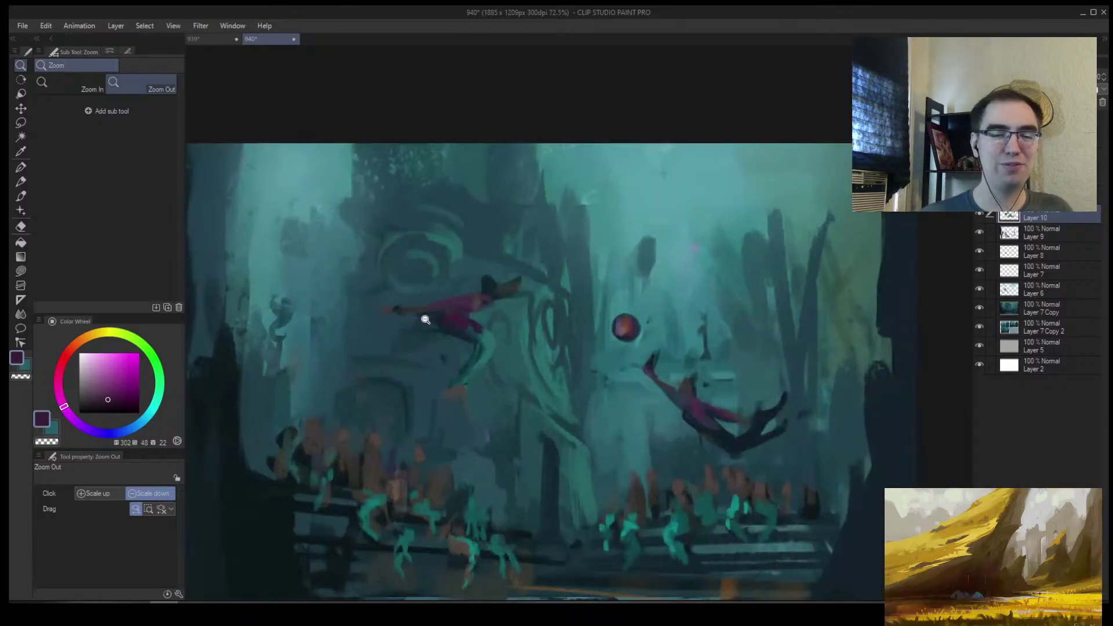
pyautogui.scroll(2, 427, 317)
pyautogui.press(']')
pyautogui.press(']')
pyautogui.press(']')
pyautogui.press(']')
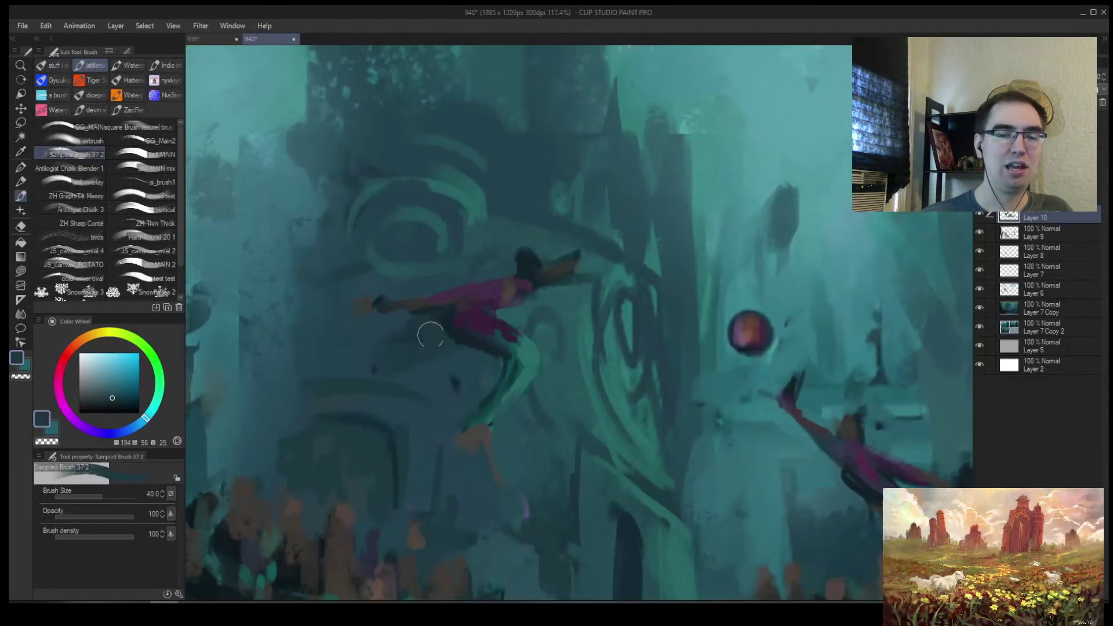
pyautogui.press('[')
pyautogui.press('[')
pyautogui.press('[')
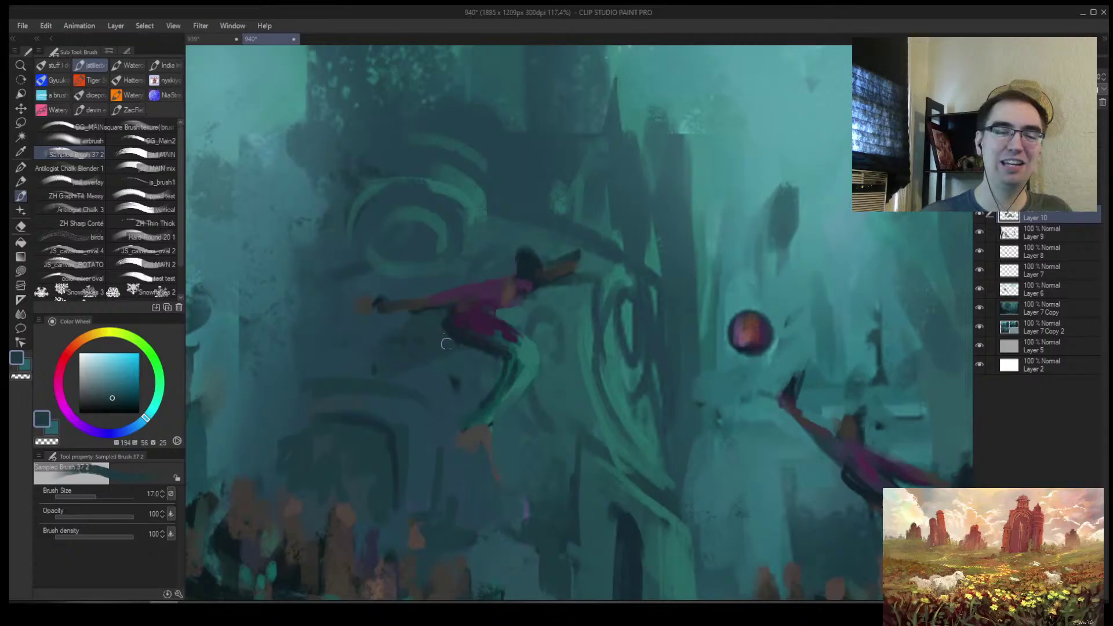
pyautogui.keyDown('alt'); pyautogui.click(392, 335); pyautogui.keyUp('alt')
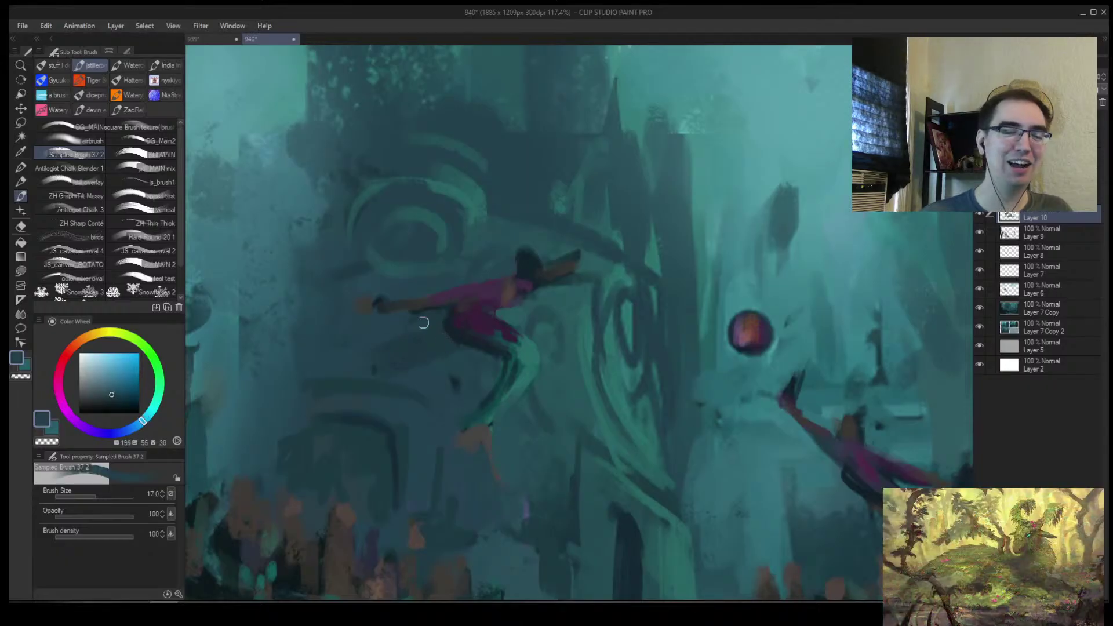
# Paint over the magenta on the upper figure's hip and thigh with sampled dark blue-teal at brush sizes 25 and 20
pyautogui.press(']')
pyautogui.keyDown('alt'); pyautogui.click(505, 330); pyautogui.keyUp('alt')
pyautogui.press(']')
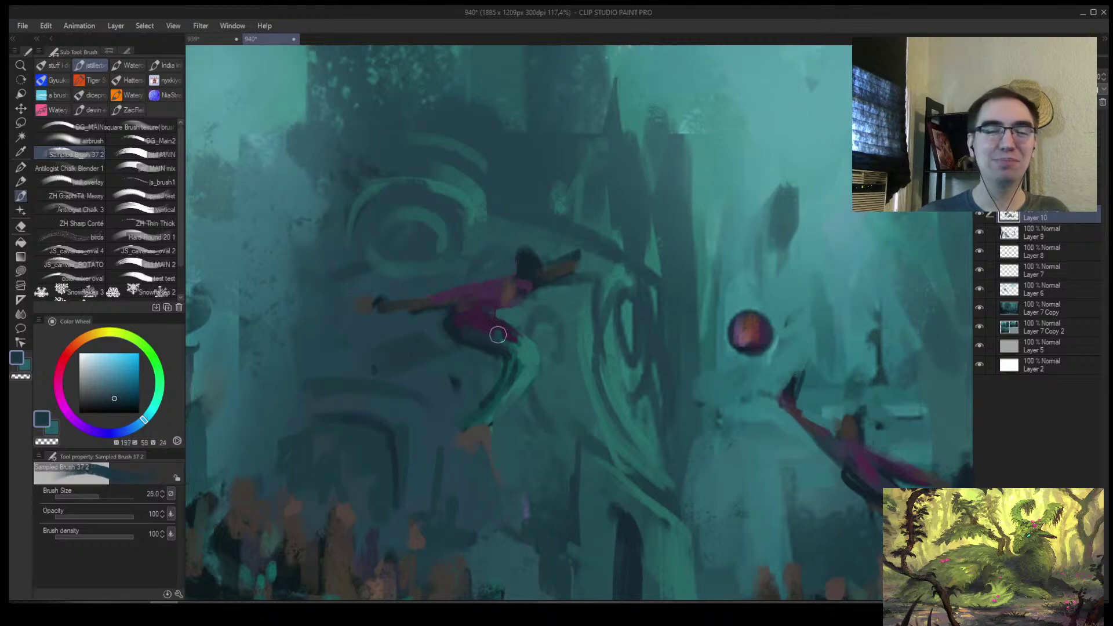
pyautogui.keyDown('alt'); pyautogui.click(520, 360); pyautogui.keyUp('alt')
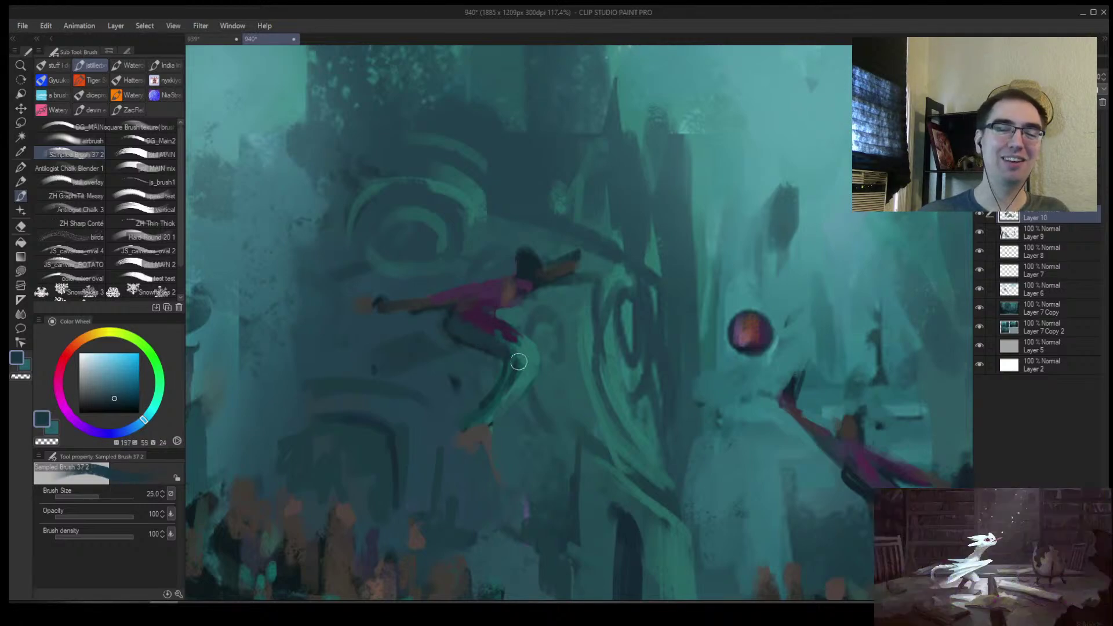
pyautogui.press('[')
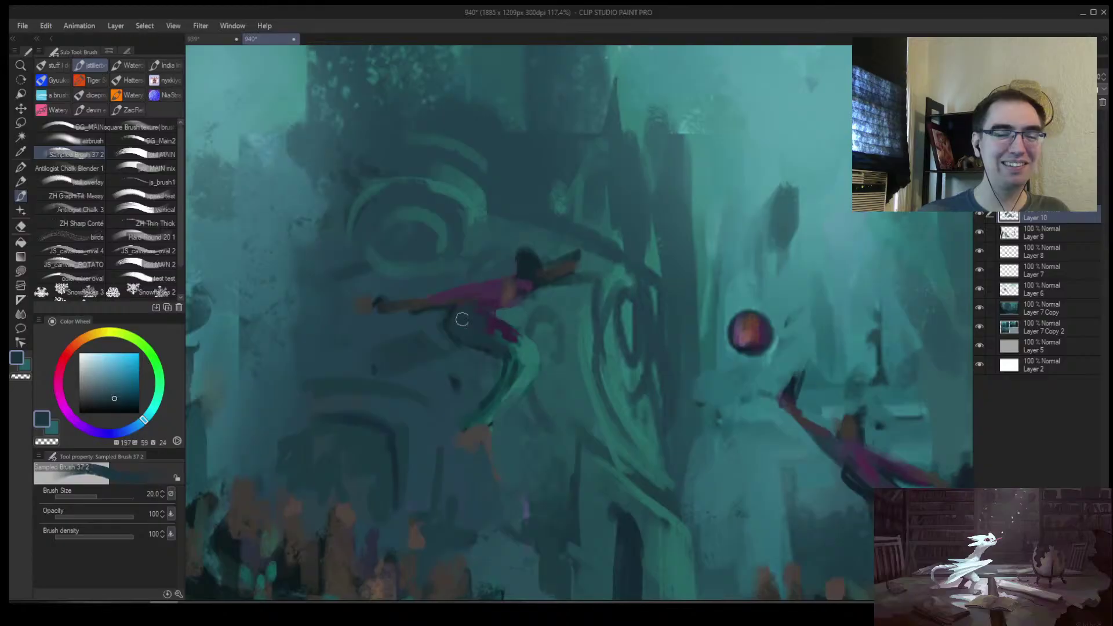
pyautogui.keyDown('alt'); pyautogui.click(494, 324); pyautogui.keyUp('alt')
pyautogui.moveTo(493, 311); pyautogui.dragTo(497, 328)
# Refine the front edge of the upper figure's thigh and the area behind its shin with sampled teals at brush size 15
pyautogui.keyDown('alt'); pyautogui.click(516, 334); pyautogui.keyUp('alt')
pyautogui.press('[')
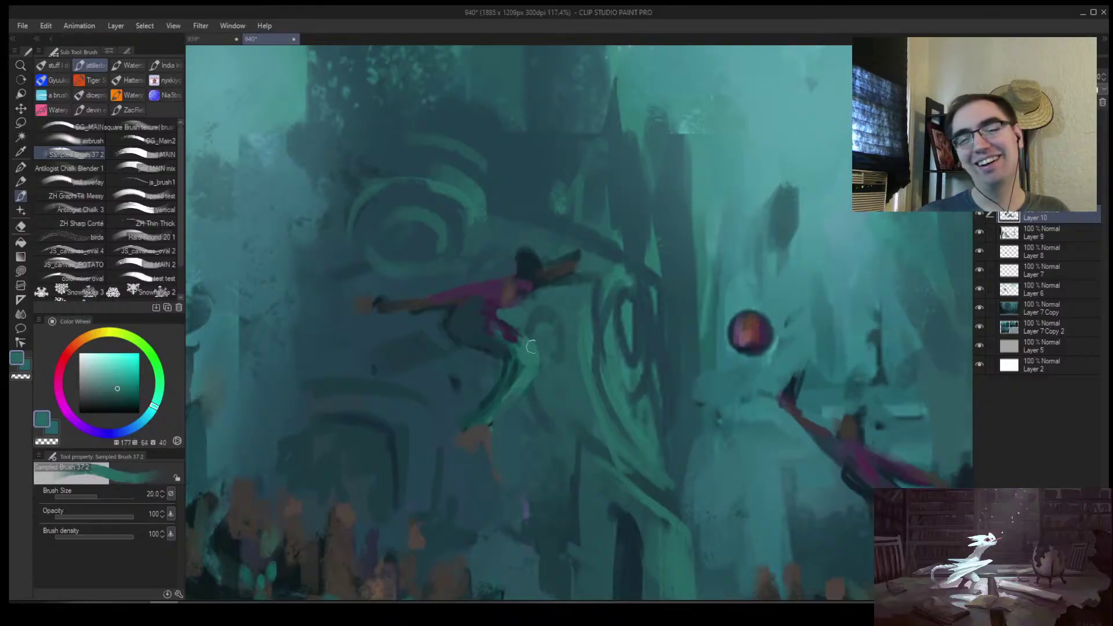
pyautogui.press('[')
pyautogui.keyDown('alt'); pyautogui.click(538, 363); pyautogui.keyUp('alt')
pyautogui.keyDown('alt'); pyautogui.click(528, 405); pyautogui.keyUp('alt')
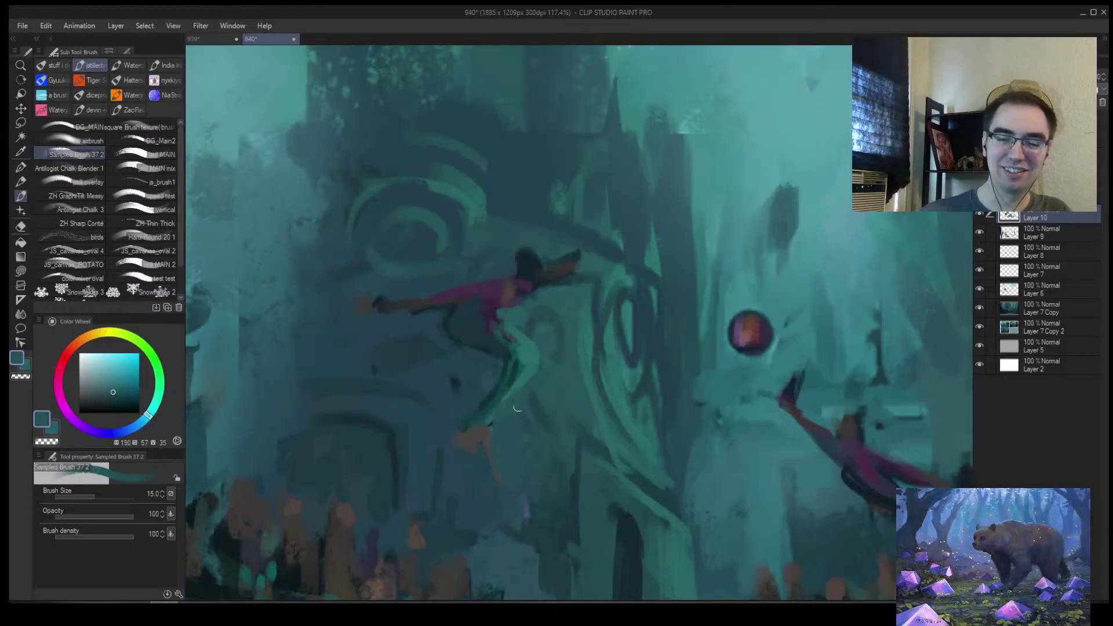
# Highlight the top of the upper figure's thigh and knee with sampled light teal at brush size 8
pyautogui.press('h')
pyautogui.hotkey('alt', 'space')
pyautogui.moveTo(643, 307); pyautogui.dragTo(545, 367)
pyautogui.moveTo(673, 306); pyautogui.dragTo(744, 249)
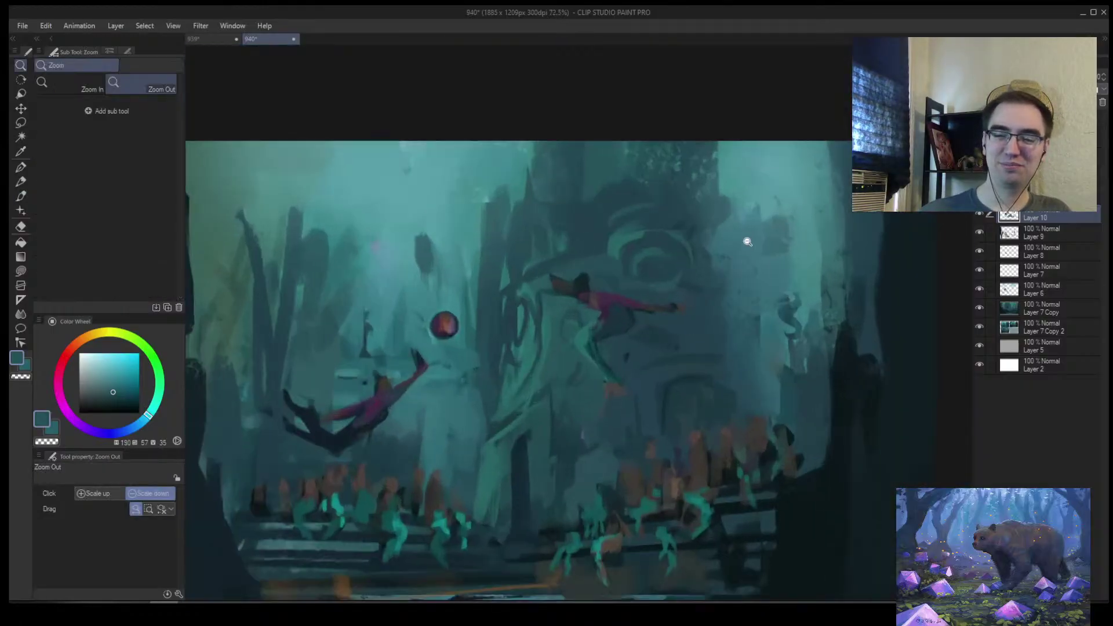
pyautogui.hotkey('ctrl', 'space')
pyautogui.click(578, 323)
pyautogui.moveTo(578, 354)
pyautogui.mouseDown()
pyautogui.moveTo(608, 323)
pyautogui.moveTo(569, 361)
pyautogui.moveTo(574, 377)
pyautogui.mouseUp()
pyautogui.press('[')
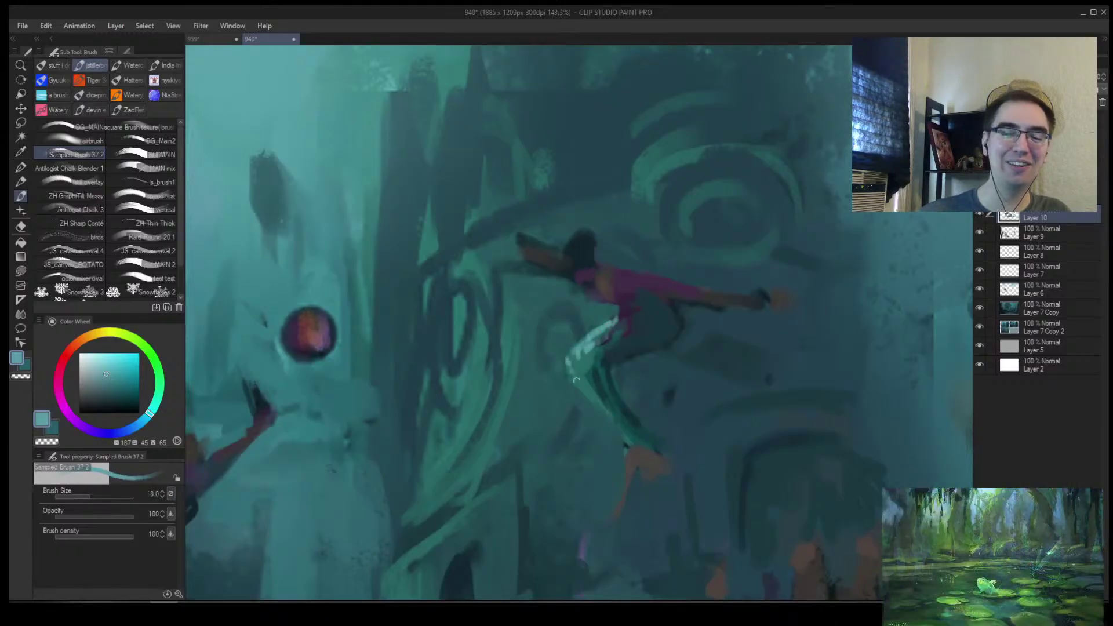
# Darken the underside of the upper figure's thigh beside the highlight with sampled dark blue at brush size 20
pyautogui.hotkey('alt', 'space')
pyautogui.moveTo(655, 336); pyautogui.dragTo(628, 346)
pyautogui.scroll(2, 730, 278)
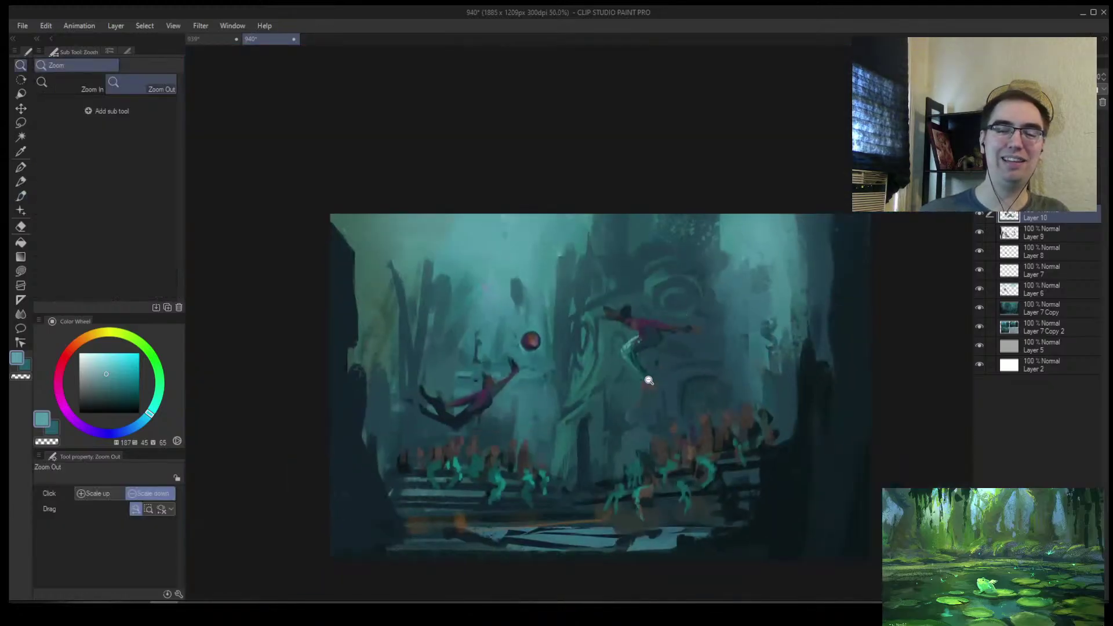
pyautogui.scroll(1, 659, 370)
pyautogui.press('h')
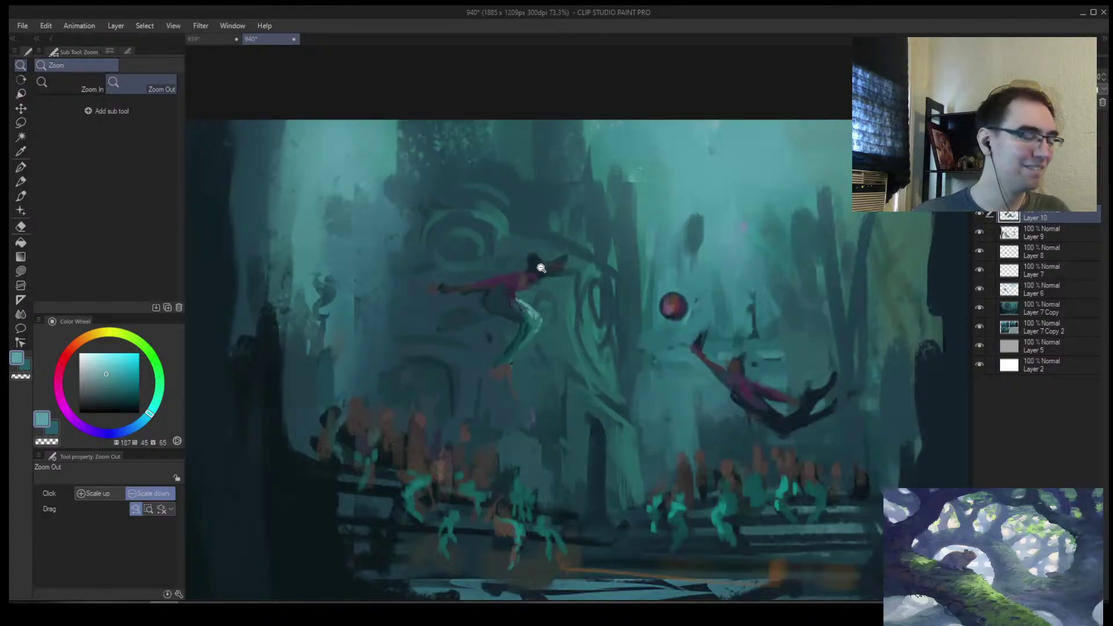
pyautogui.scroll(1, 513, 316)
pyautogui.press('b')
pyautogui.press(']')
pyautogui.press(']')
pyautogui.press(']')
pyautogui.keyDown('alt'); pyautogui.click(511, 311); pyautogui.keyUp('alt')
pyautogui.moveTo(516, 303); pyautogui.dragTo(530, 319)
pyautogui.keyDown('alt'); pyautogui.click(516, 314); pyautogui.keyUp('alt')
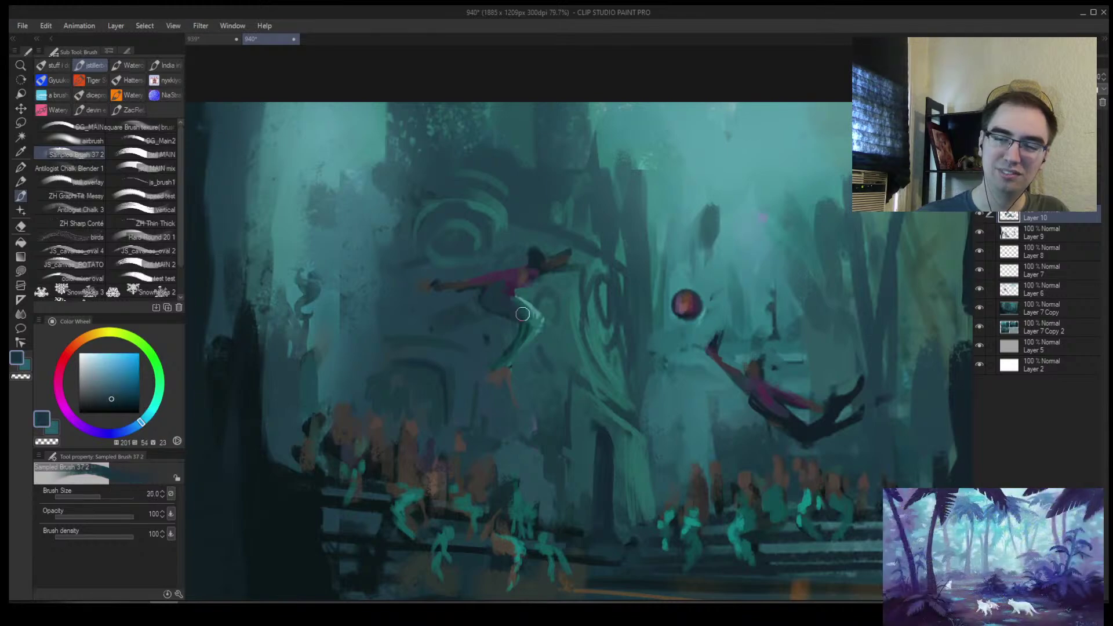
pyautogui.keyDown('alt'); pyautogui.click(478, 350); pyautogui.keyUp('alt')
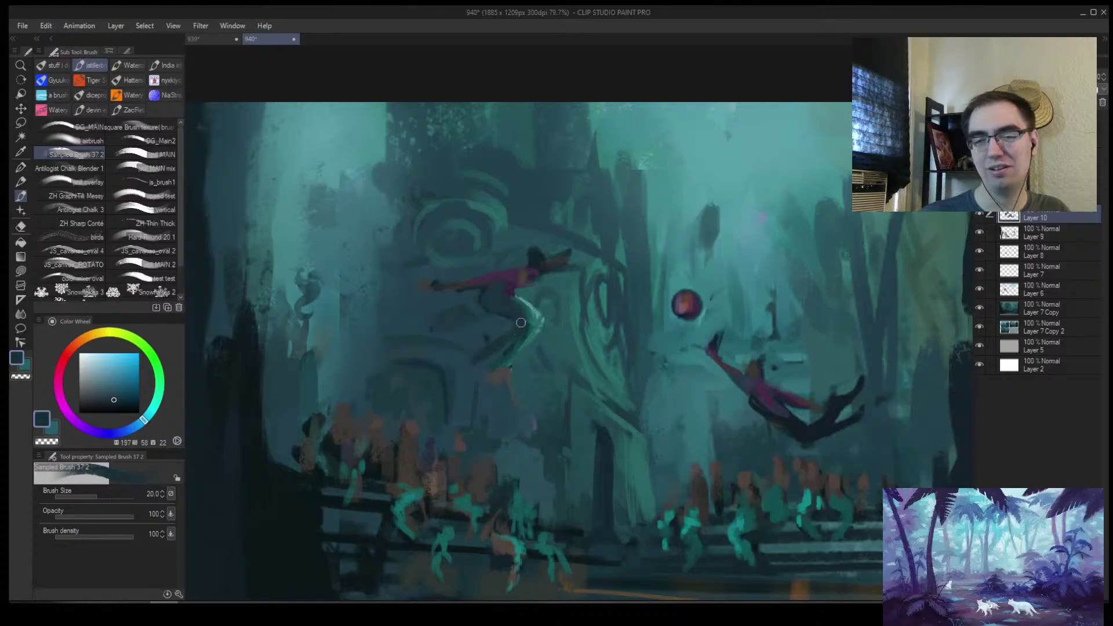
# Build up the upper figure's hip and thigh with sampled teal at brush sizes 25 and 30, plus darker teal at 25 and 17
pyautogui.keyDown('alt'); pyautogui.click(532, 311); pyautogui.keyUp('alt')
pyautogui.press(']')
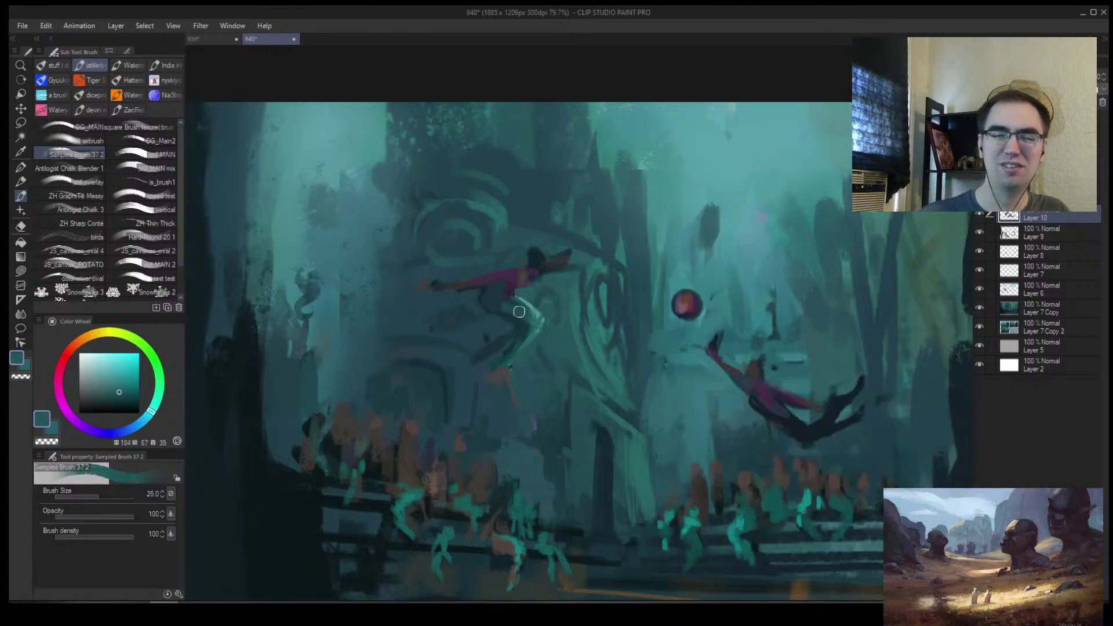
pyautogui.keyDown('alt'); pyautogui.click(492, 305); pyautogui.keyUp('alt')
pyautogui.keyDown('alt'); pyautogui.click(510, 301); pyautogui.keyUp('alt')
pyautogui.press(']')
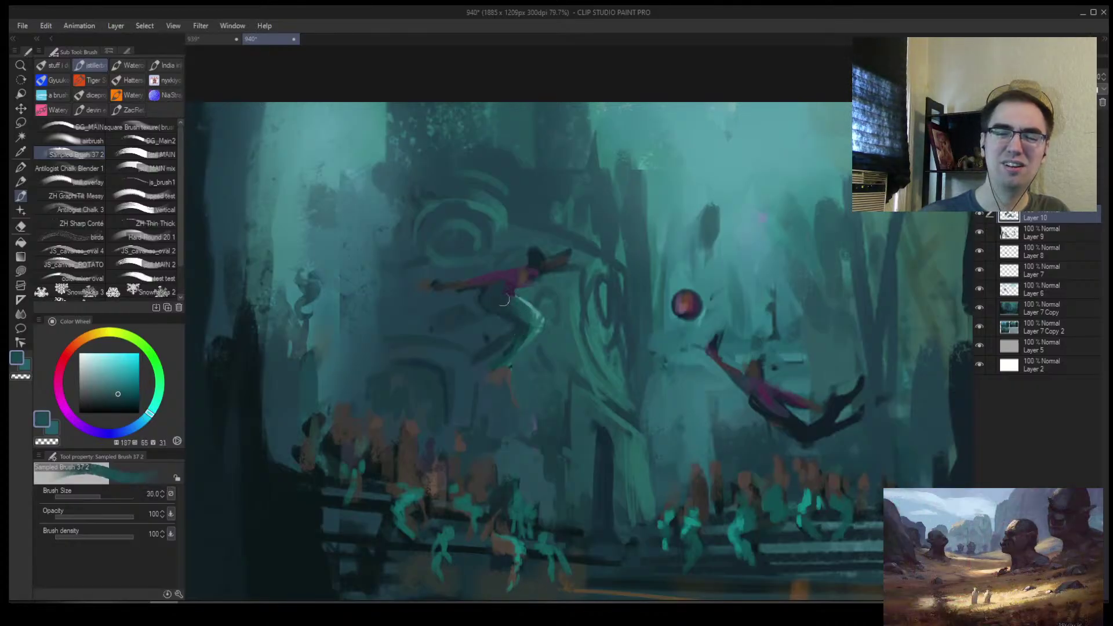
pyautogui.keyDown('alt'); pyautogui.click(538, 267); pyautogui.keyUp('alt')
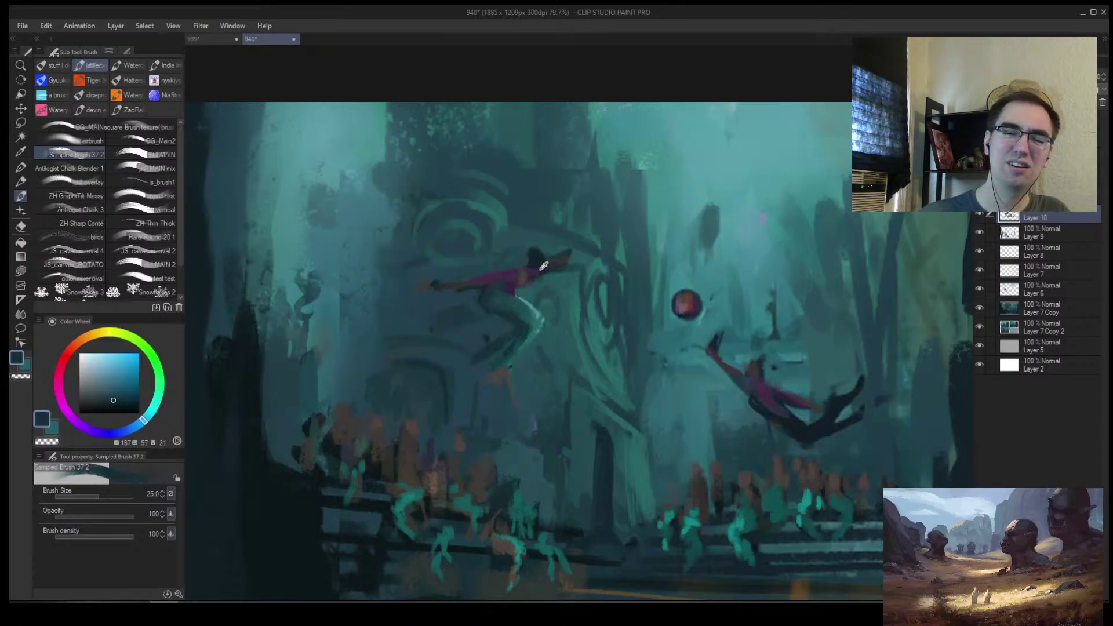
pyautogui.press('[')
pyautogui.press('[')
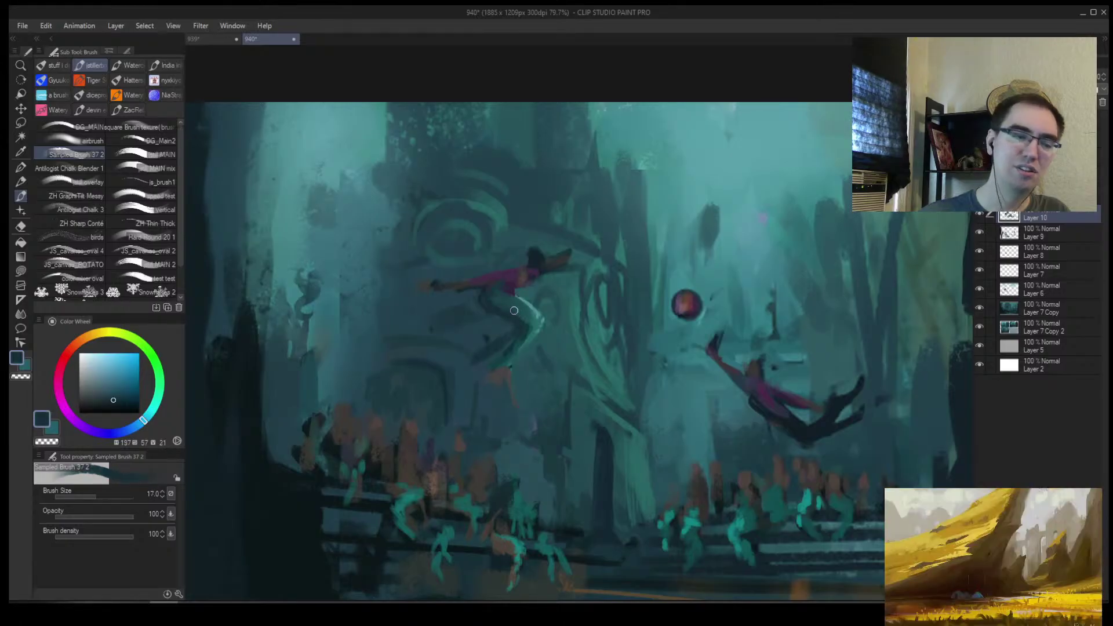
# Repaint the upper figure's dark head in sampled brown at brush size 17
pyautogui.hotkey('alt', 'space')
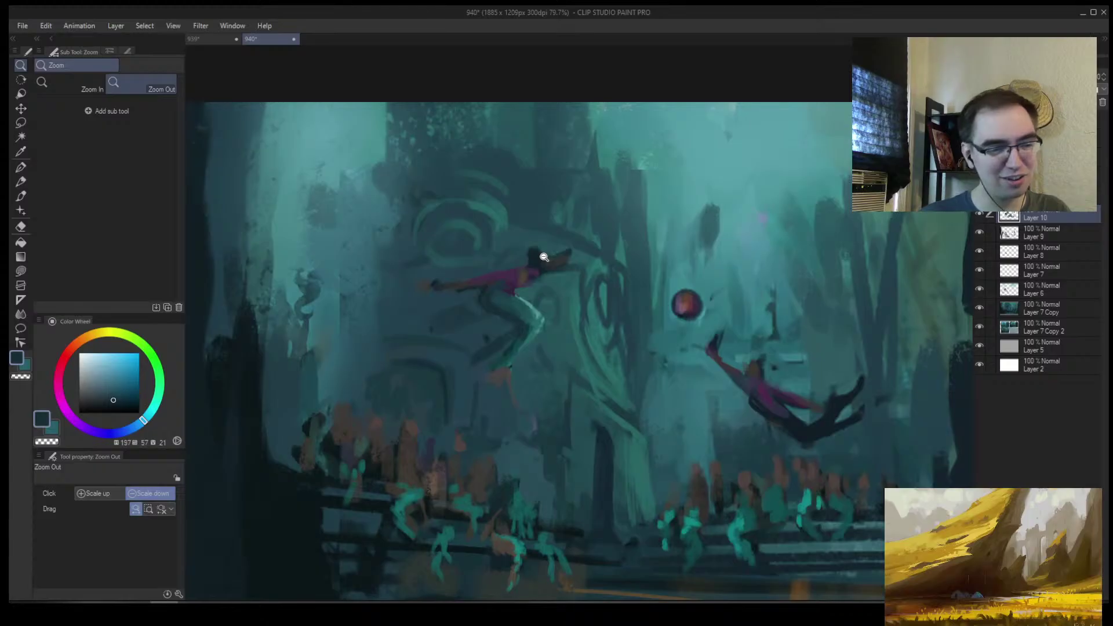
pyautogui.scroll(-3, 544, 257)
pyautogui.scroll(1, 619, 317)
pyautogui.press('h')
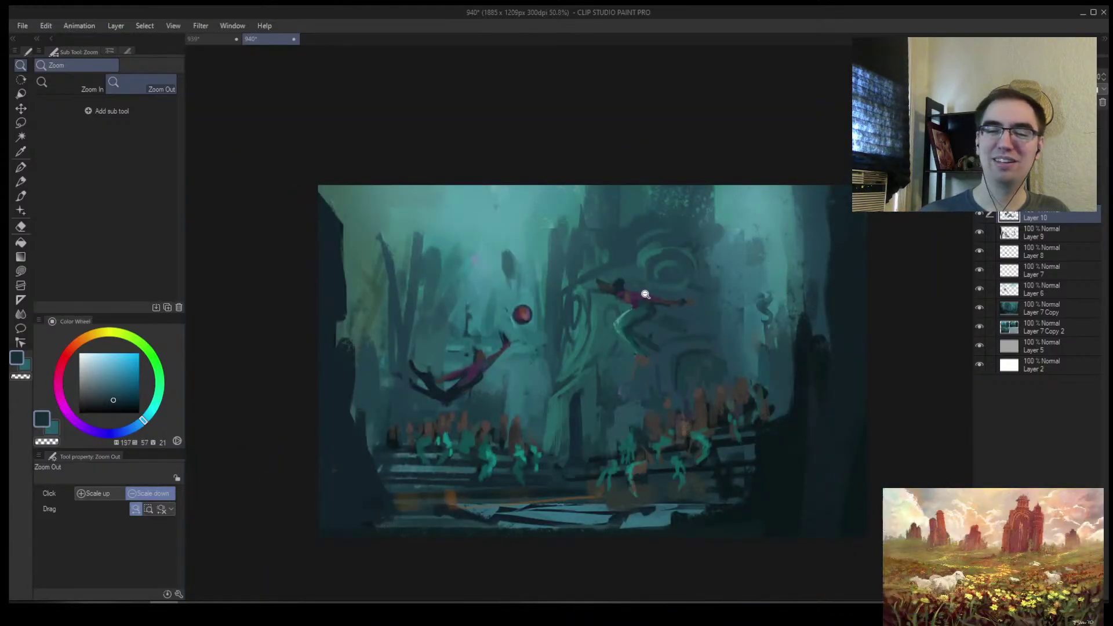
pyautogui.scroll(3, 658, 290)
pyautogui.moveTo(657, 286); pyautogui.dragTo(678, 285)
pyautogui.keyDown('alt'); pyautogui.click(601, 306); pyautogui.keyUp('alt')
pyautogui.keyDown('alt'); pyautogui.click(573, 289); pyautogui.keyUp('alt')
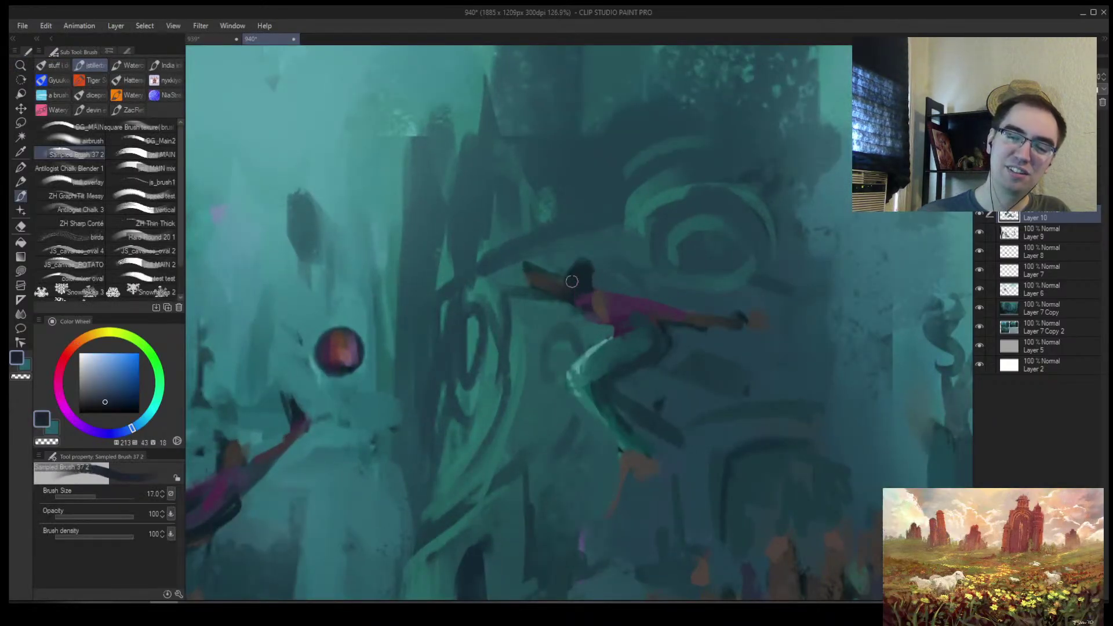
pyautogui.keyDown('alt'); pyautogui.click(582, 291); pyautogui.keyUp('alt')
pyautogui.moveTo(578, 290)
pyautogui.mouseDown()
pyautogui.moveTo(573, 300)
pyautogui.moveTo(565, 280)
pyautogui.moveTo(575, 293)
pyautogui.moveTo(582, 275)
pyautogui.moveTo(574, 292)
pyautogui.moveTo(585, 290)
pyautogui.moveTo(598, 336)
pyautogui.mouseUp()
pyautogui.keyDown('alt'); pyautogui.click(623, 348); pyautogui.keyUp('alt')
# Tidy the front of the upper figure's chest with sampled background teal at brush size 17
pyautogui.press(']')
pyautogui.keyDown('alt'); pyautogui.click(697, 319); pyautogui.keyUp('alt')
pyautogui.keyDown('alt'); pyautogui.click(613, 276); pyautogui.keyUp('alt')
pyautogui.keyDown('alt'); pyautogui.click(599, 309); pyautogui.keyUp('alt')
pyautogui.press('[')
pyautogui.keyDown('alt'); pyautogui.click(579, 329); pyautogui.keyUp('alt')
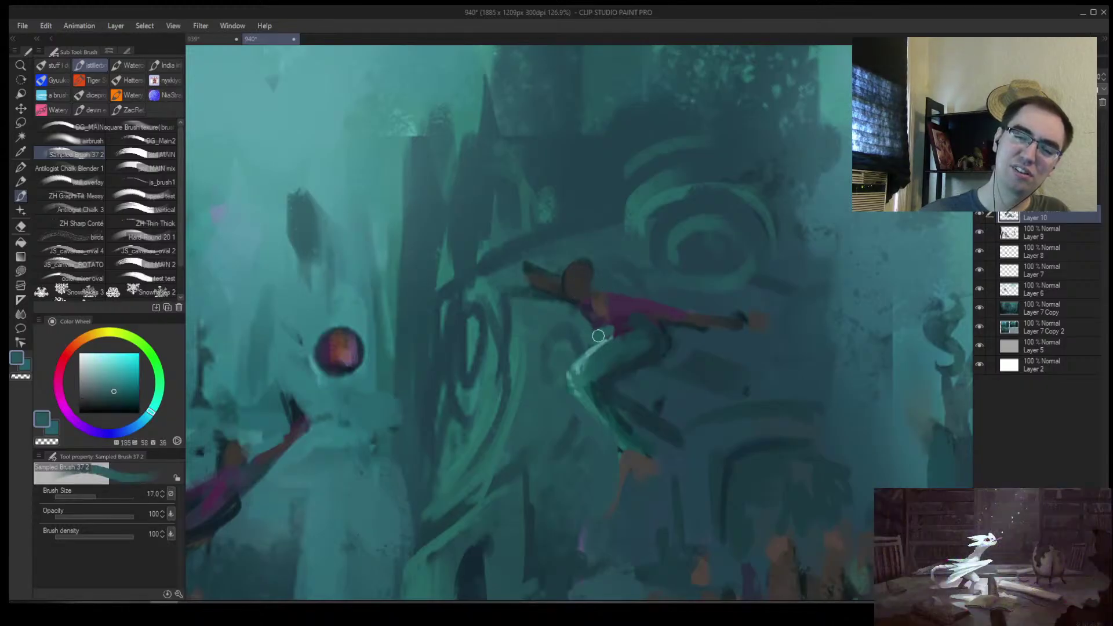
# Repaint the upper figure's shoulder and trailing arm in sampled reddish brown, reducing the brush from size 17 to 10
pyautogui.keyDown('alt'); pyautogui.click(602, 311); pyautogui.keyUp('alt')
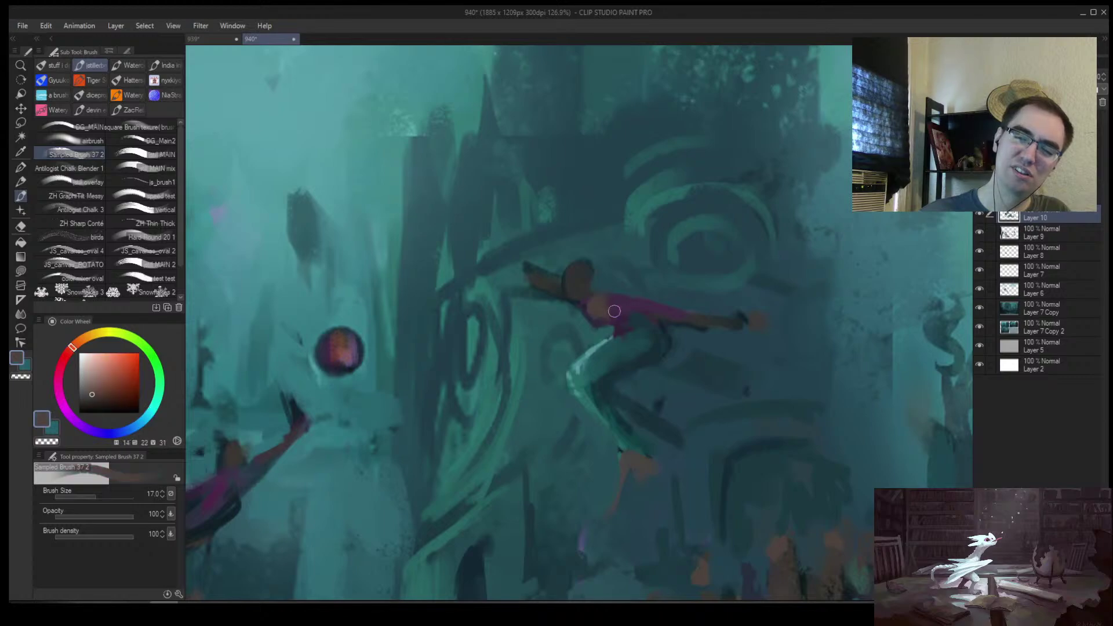
pyautogui.moveTo(612, 300)
pyautogui.mouseDown()
pyautogui.moveTo(658, 308)
pyautogui.moveTo(676, 304)
pyautogui.moveTo(642, 298)
pyautogui.moveTo(691, 305)
pyautogui.moveTo(680, 308)
pyautogui.moveTo(726, 300)
pyautogui.mouseUp()
pyautogui.keyDown('alt'); pyautogui.click(668, 309); pyautogui.keyUp('alt')
pyautogui.press('[')
pyautogui.keyDown('alt'); pyautogui.click(643, 298); pyautogui.keyUp('alt')
pyautogui.press('[')
pyautogui.keyDown('alt'); pyautogui.click(705, 325); pyautogui.keyUp('alt')
pyautogui.moveTo(678, 327)
pyautogui.mouseDown()
pyautogui.moveTo(752, 324)
pyautogui.moveTo(664, 320)
pyautogui.mouseUp()
pyautogui.keyDown('alt'); pyautogui.click(666, 307); pyautogui.keyUp('alt')
pyautogui.keyDown('alt'); pyautogui.click(638, 297); pyautogui.keyUp('alt')
pyautogui.press('[')
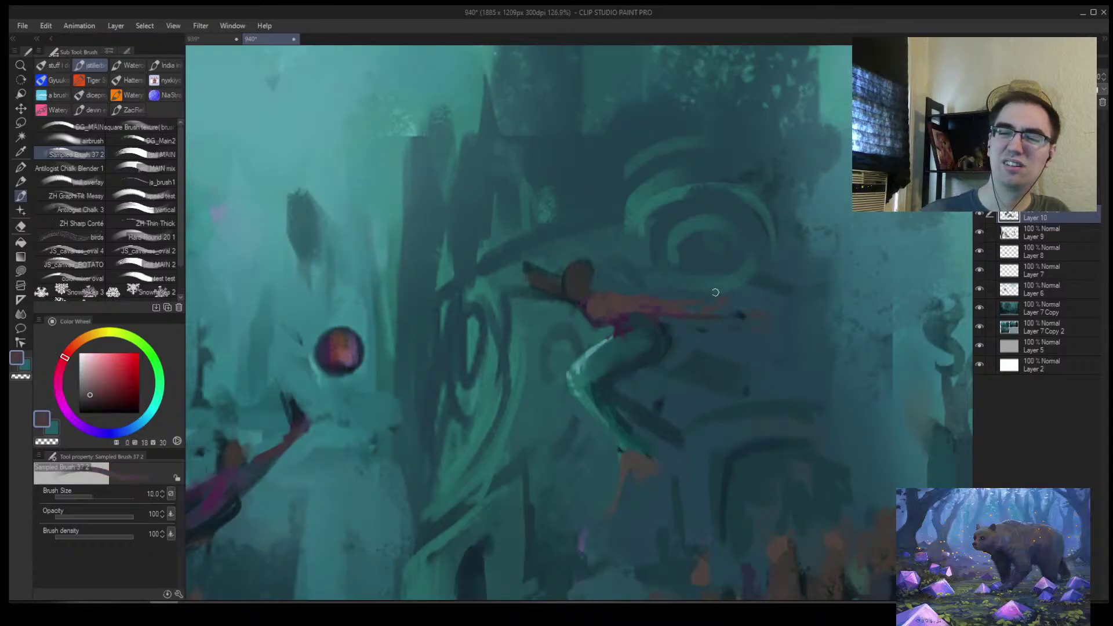
# Cut sampled dark blue between the upper figure's shoulder and trailing arms at brush size 8, undoing the last stroke
pyautogui.keyDown('alt'); pyautogui.click(655, 320); pyautogui.keyUp('alt')
pyautogui.moveTo(636, 313); pyautogui.dragTo(702, 303)
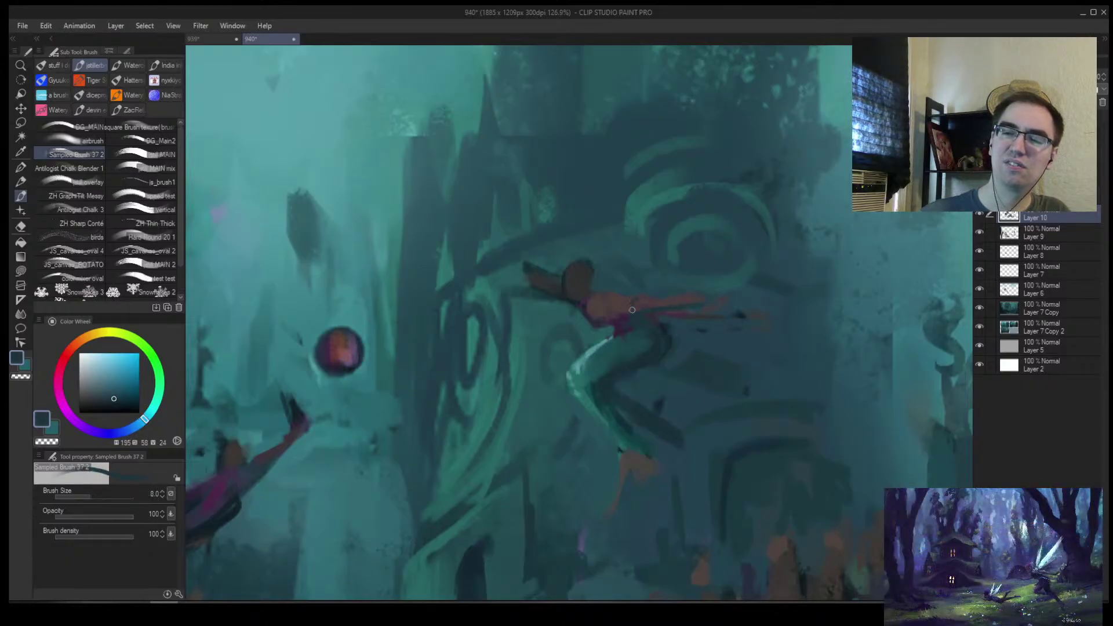
pyautogui.moveTo(632, 304)
pyautogui.mouseDown()
pyautogui.moveTo(670, 295)
pyautogui.moveTo(561, 335)
pyautogui.moveTo(632, 310)
pyautogui.mouseUp()
pyautogui.press('h')
pyautogui.press(']')
pyautogui.hotkey('ctrl', 'z')
# Examine the whole painting at reduced size and in mirrored view, focusing on the upper figure's silhouette
pyautogui.hotkey('alt', 'space')
pyautogui.moveTo(737, 355); pyautogui.dragTo(716, 303)
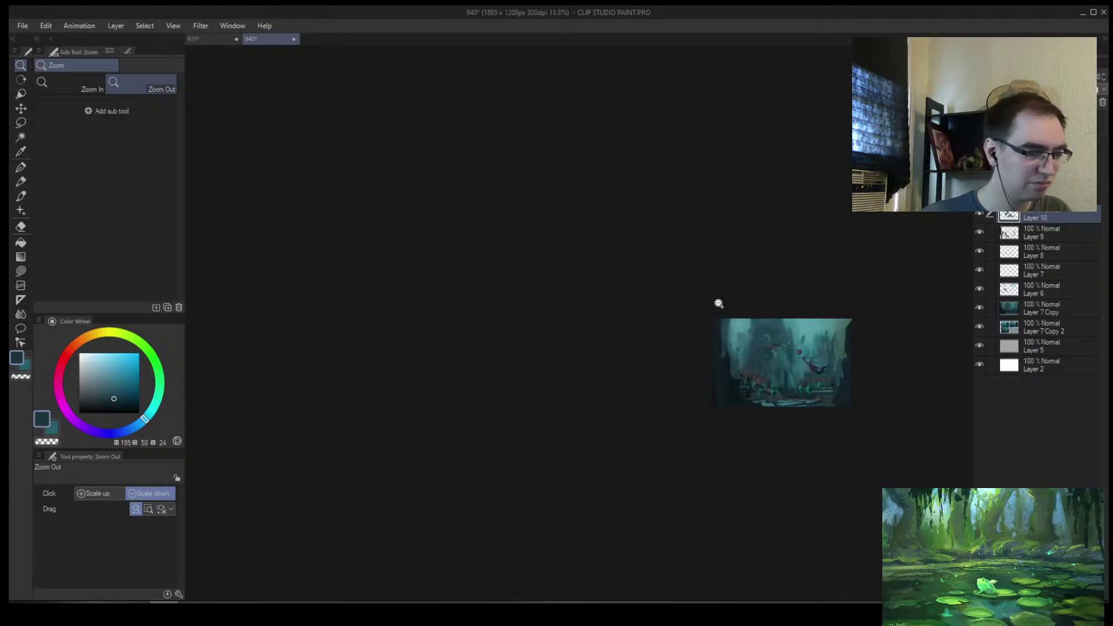
pyautogui.moveTo(745, 355); pyautogui.dragTo(557, 286)
pyautogui.moveTo(664, 280); pyautogui.dragTo(693, 255)
pyautogui.press('h')
pyautogui.moveTo(795, 292); pyautogui.dragTo(505, 298)
pyautogui.moveTo(543, 221); pyautogui.dragTo(516, 203)
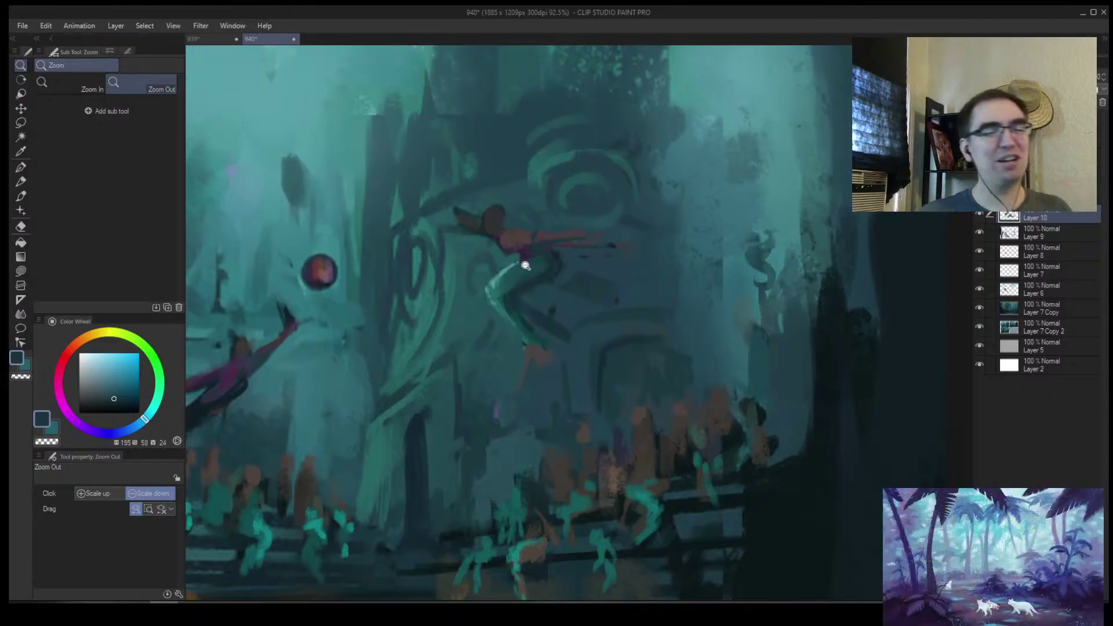
pyautogui.moveTo(462, 209); pyautogui.dragTo(483, 205)
# Reshape the upper figure's neck and forward arm with sampled teal at brush size 12 and reddish brown up to size 25
pyautogui.press('b')
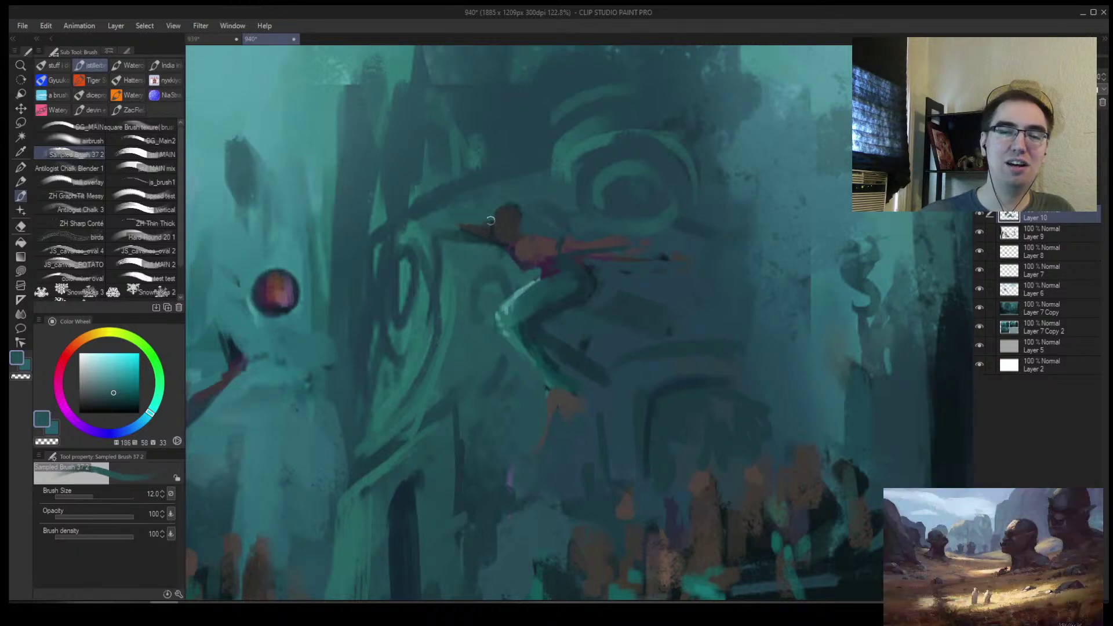
pyautogui.keyDown('alt'); pyautogui.click(488, 229); pyautogui.keyUp('alt')
pyautogui.moveTo(487, 227)
pyautogui.mouseDown()
pyautogui.moveTo(434, 221)
pyautogui.moveTo(497, 247)
pyautogui.mouseUp()
pyautogui.keyDown('alt'); pyautogui.click(505, 227); pyautogui.keyUp('alt')
pyautogui.press(']')
pyautogui.press(']')
pyautogui.press(']')
pyautogui.press(']')
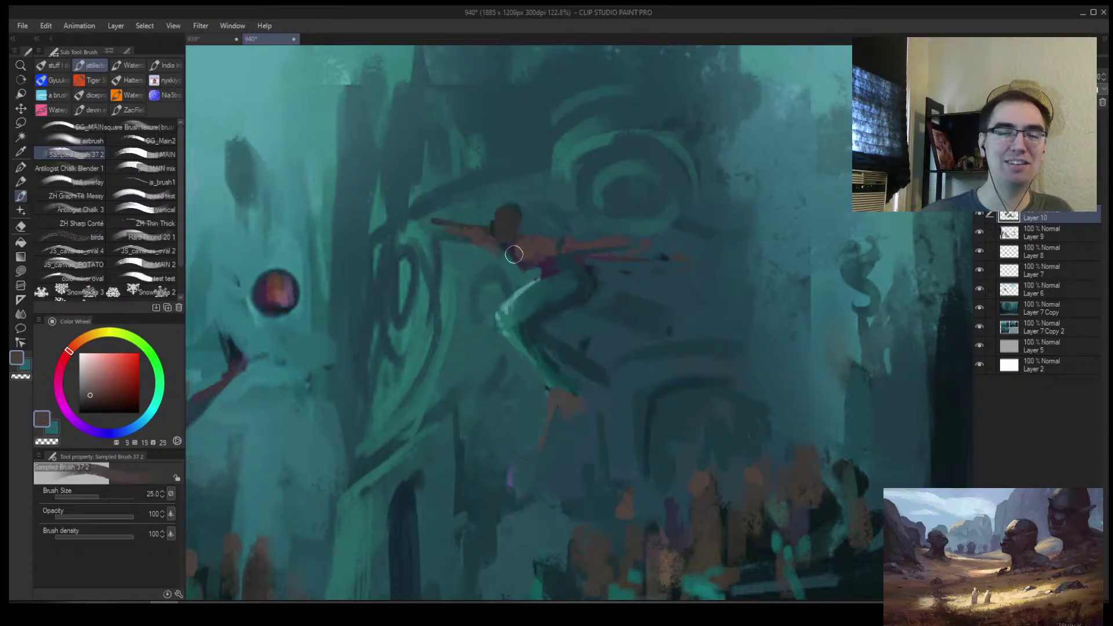
# Reshape the lower figure's reaching arm with sampled teal at brush size 10 and reddish brown at size 12
pyautogui.press('h')
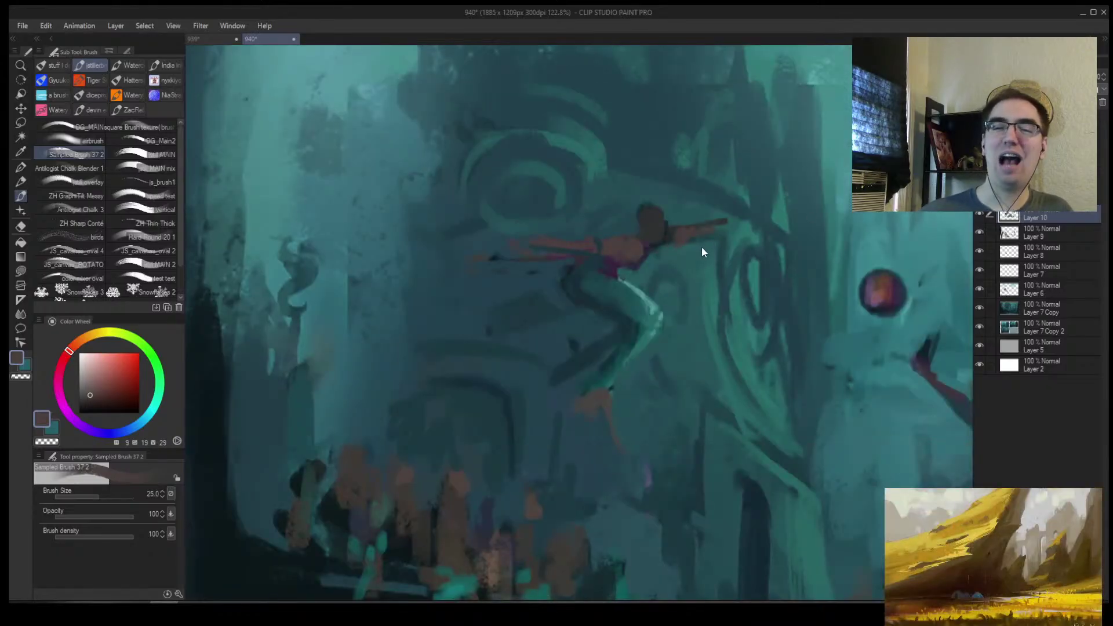
pyautogui.moveTo(682, 245); pyautogui.dragTo(625, 281)
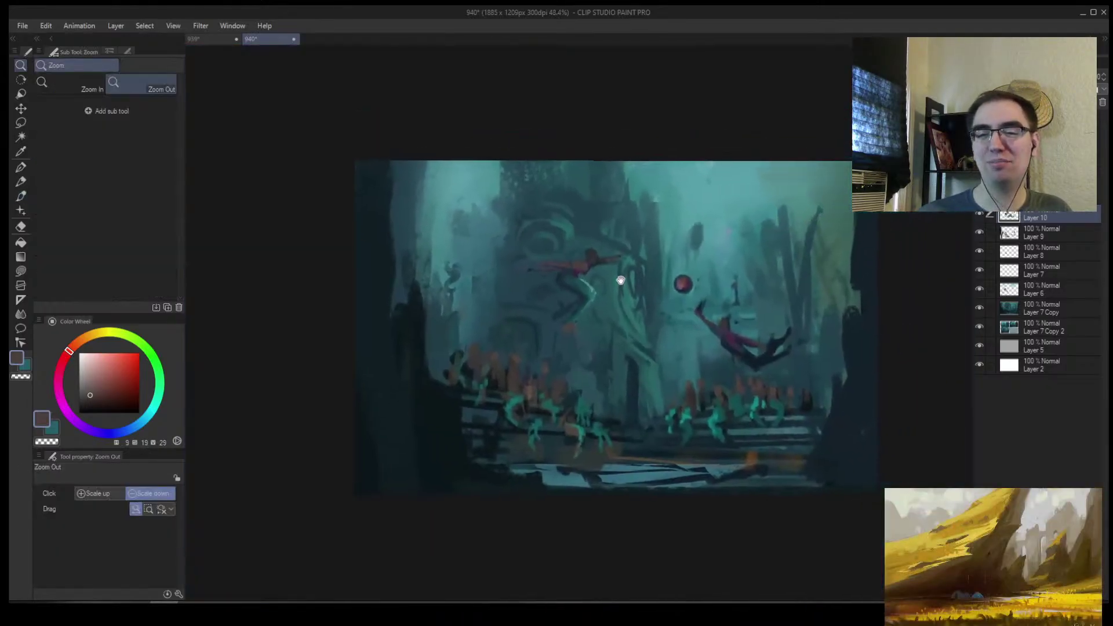
pyautogui.scroll(6, 625, 281)
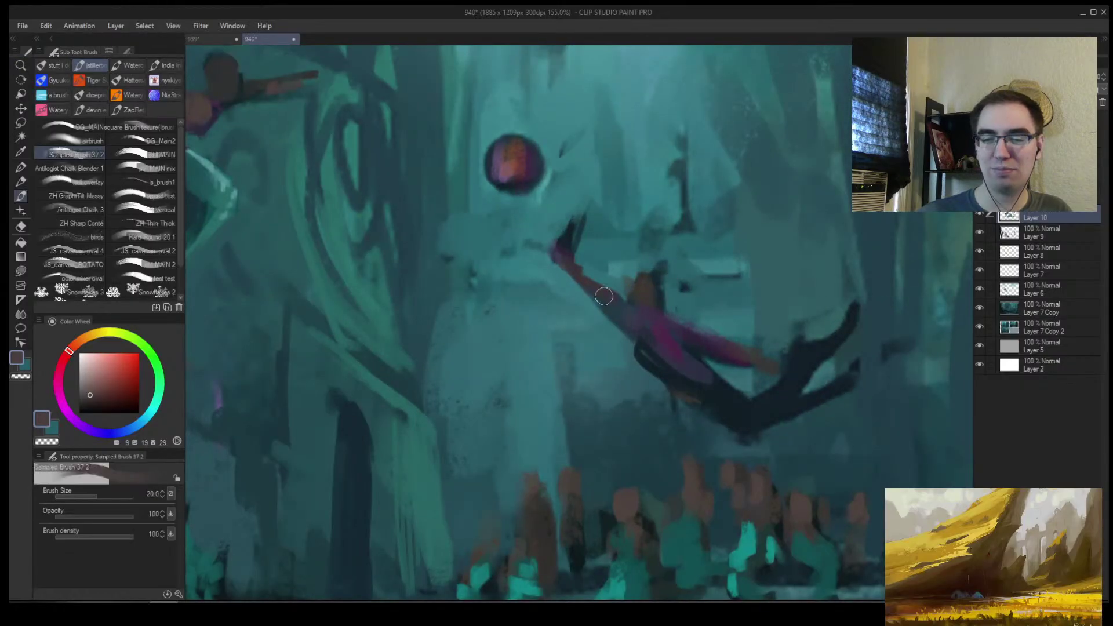
pyautogui.press('[')
pyautogui.press('[')
pyautogui.press('[')
pyautogui.press('[')
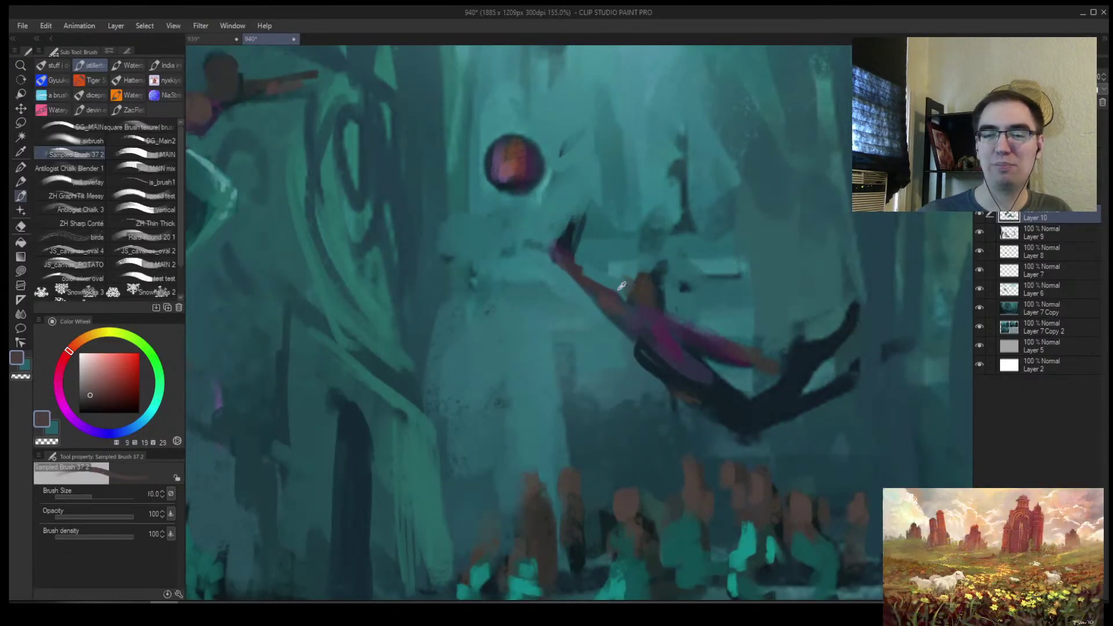
pyautogui.keyDown('alt'); pyautogui.click(609, 286); pyautogui.keyUp('alt')
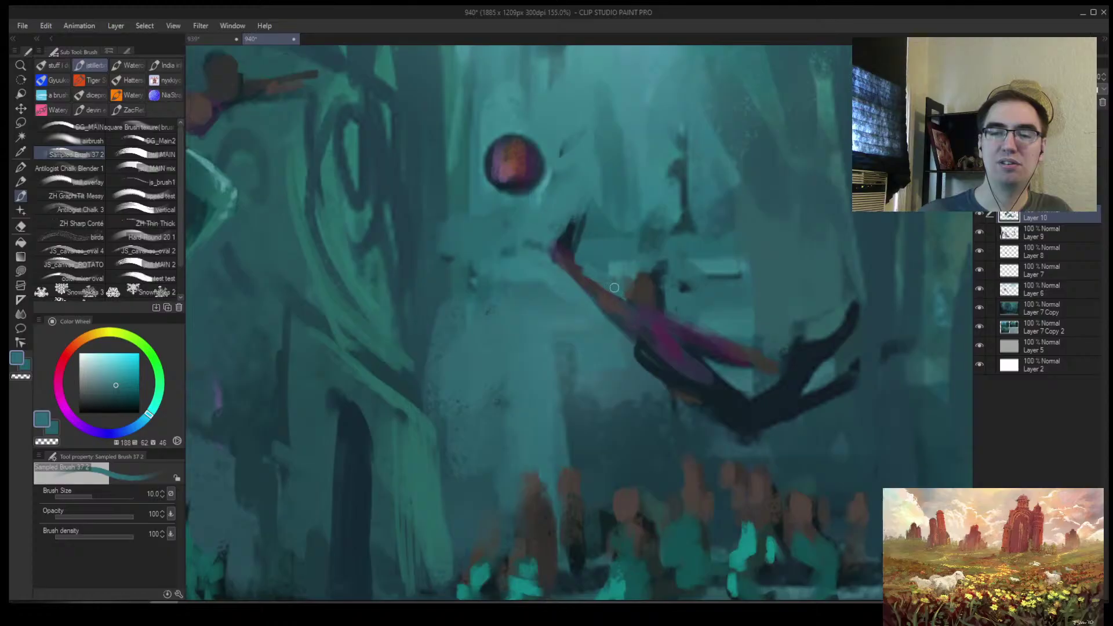
pyautogui.keyDown('alt'); pyautogui.click(609, 297); pyautogui.keyUp('alt')
pyautogui.press(']')
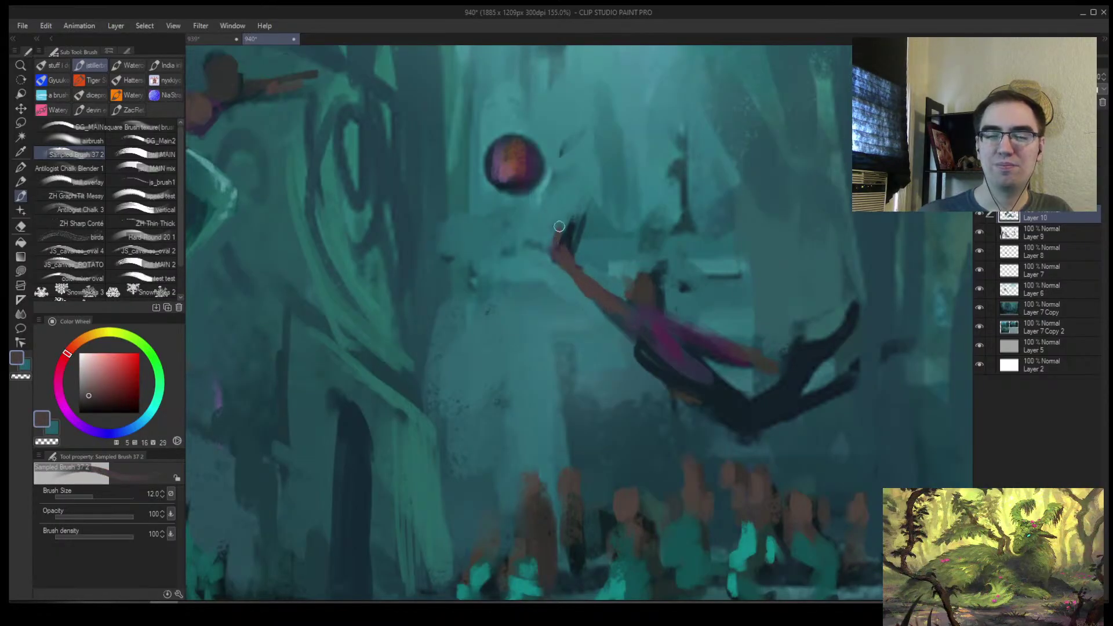
# Repaint the lower figure's raised hand as an open reddish-brown hand with spread fingers, cutting the gaps in sampled teal at brush size 8
pyautogui.keyDown('alt'); pyautogui.click(592, 249); pyautogui.keyUp('alt')
pyautogui.press('[')
pyautogui.moveTo(581, 222)
pyautogui.mouseDown()
pyautogui.moveTo(568, 261)
pyautogui.moveTo(588, 248)
pyautogui.moveTo(569, 216)
pyautogui.moveTo(547, 223)
pyautogui.mouseUp()
pyautogui.keyDown('alt'); pyautogui.click(569, 254); pyautogui.keyUp('alt')
pyautogui.keyDown('alt'); pyautogui.click(567, 258); pyautogui.keyUp('alt')
pyautogui.keyDown('alt'); pyautogui.click(591, 249); pyautogui.keyUp('alt')
pyautogui.keyDown('alt'); pyautogui.click(565, 250); pyautogui.keyUp('alt')
pyautogui.keyDown('alt'); pyautogui.click(565, 256); pyautogui.keyUp('alt')
pyautogui.press('[')
pyautogui.keyDown('alt'); pyautogui.click(539, 227); pyautogui.keyUp('alt')
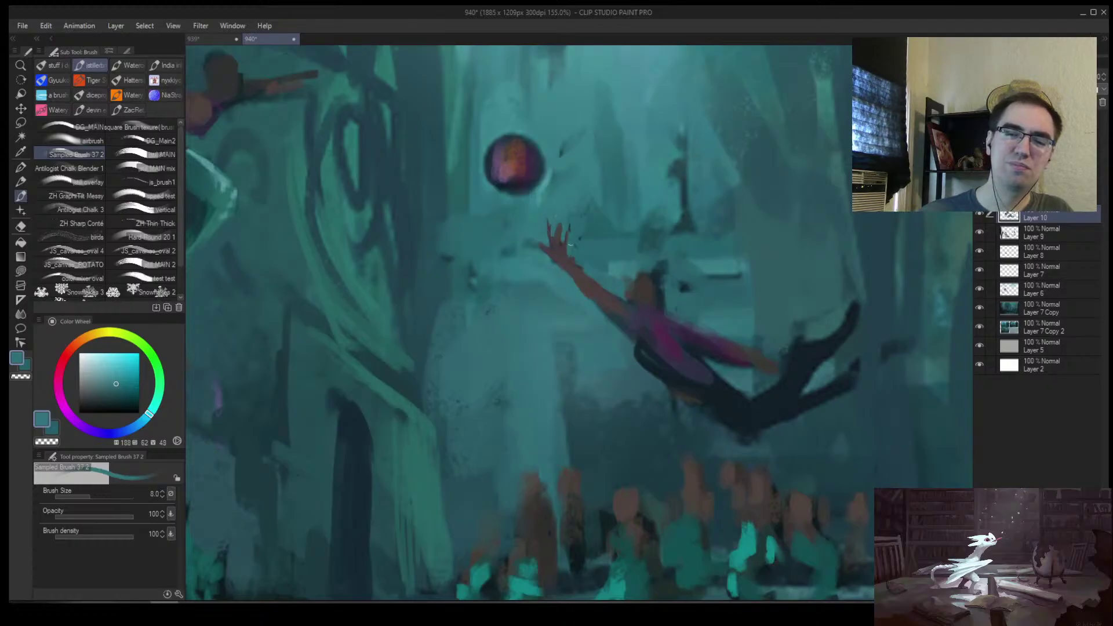
pyautogui.keyDown('alt'); pyautogui.click(565, 251); pyautogui.keyUp('alt')
pyautogui.press('[')
pyautogui.moveTo(548, 224); pyautogui.dragTo(545, 212)
pyautogui.hotkey('alt', 'space')
pyautogui.click(597, 273)
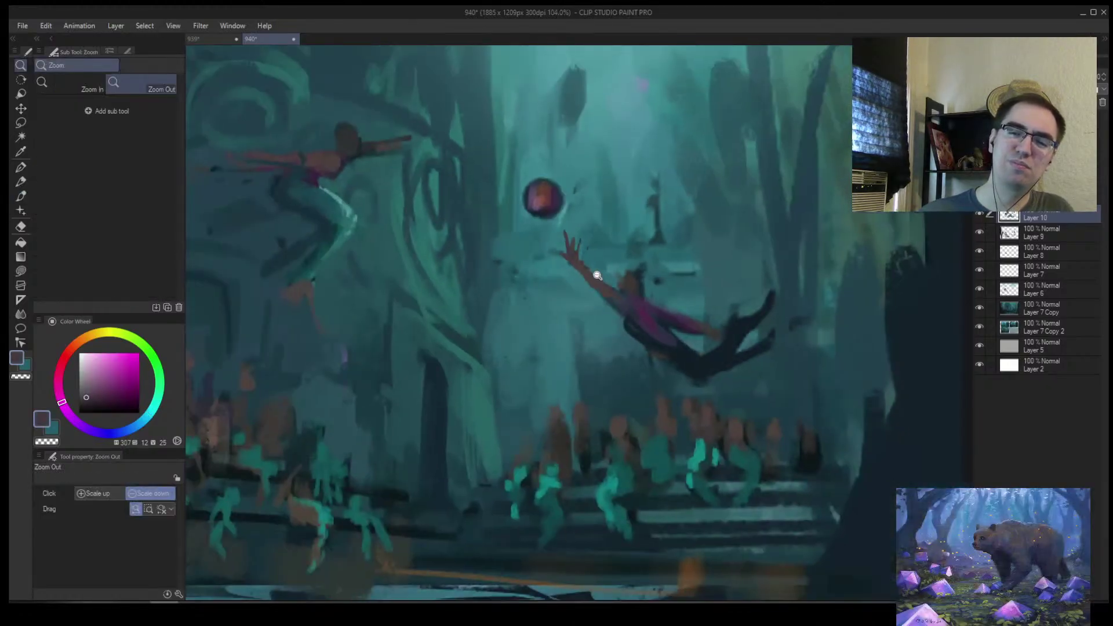
# Extend the upper figure's forward hand in a sampled dark tone at brush size 8
pyautogui.press('h')
pyautogui.moveTo(720, 195); pyautogui.dragTo(652, 217)
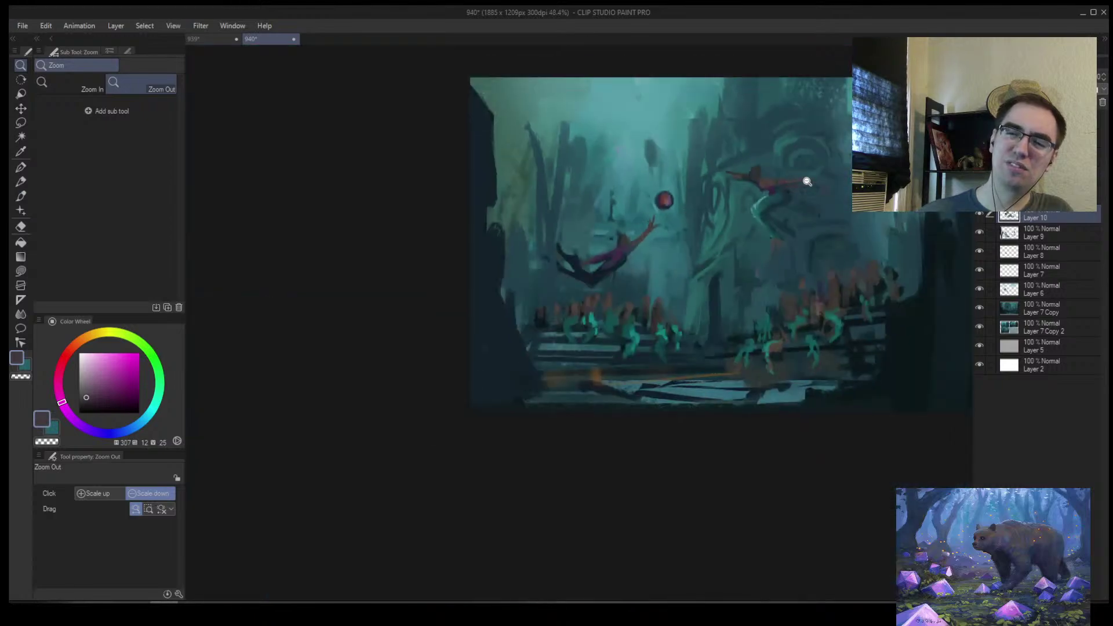
pyautogui.moveTo(792, 182); pyautogui.dragTo(846, 177)
pyautogui.keyDown('alt'); pyautogui.click(683, 165); pyautogui.keyUp('alt')
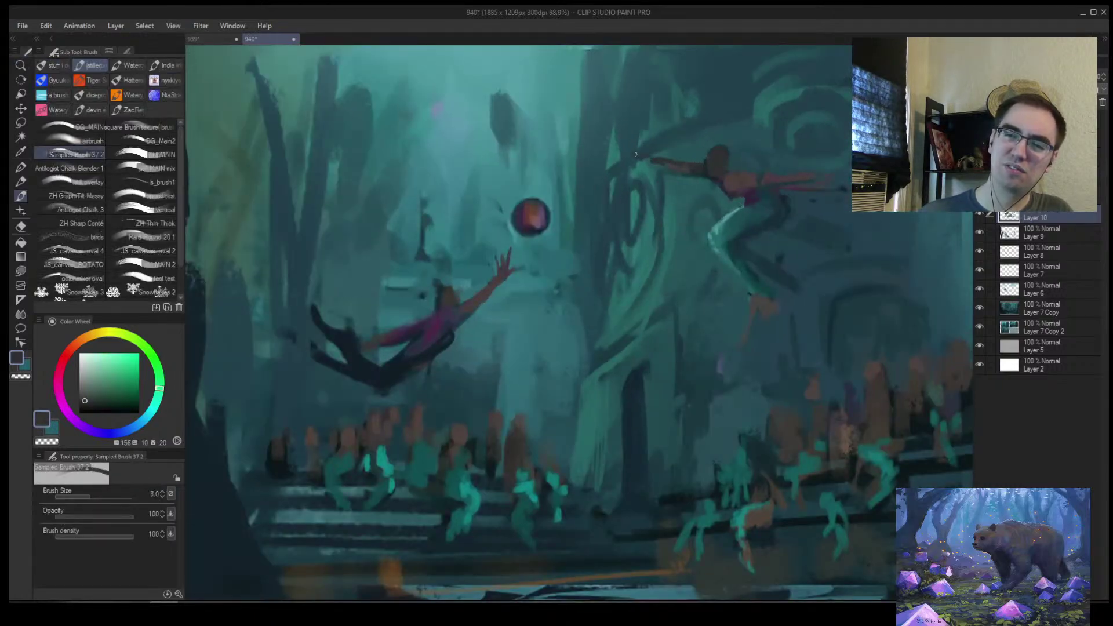
pyautogui.moveTo(641, 158); pyautogui.dragTo(635, 155)
pyautogui.keyDown('alt'); pyautogui.click(666, 158); pyautogui.keyUp('alt')
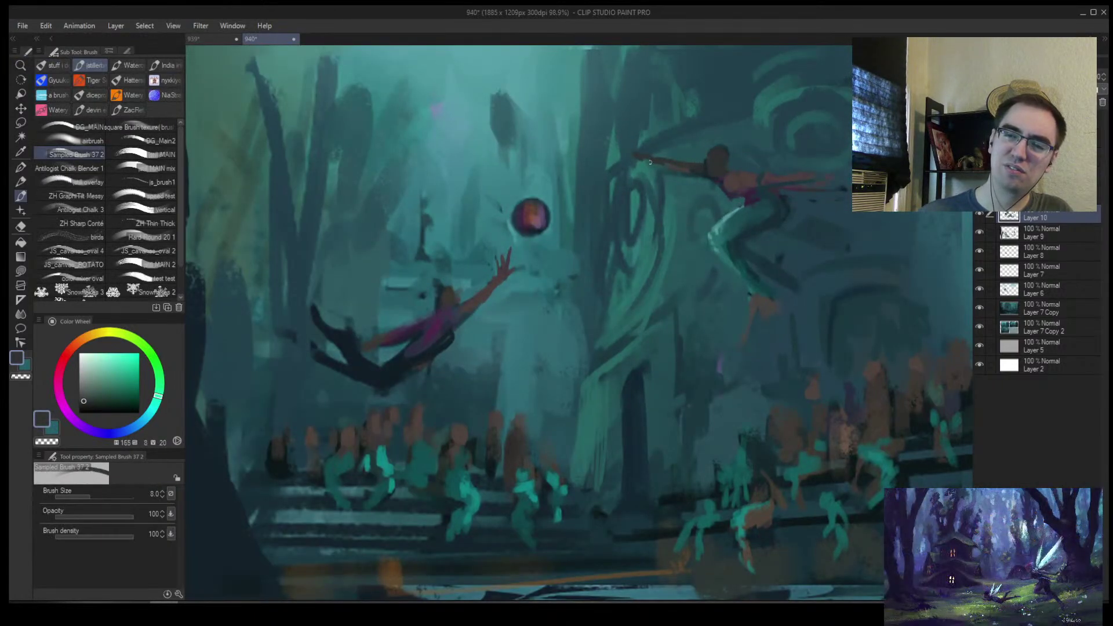
# Repaint the ball's orange patch in sampled dark purple with a larger brush and save the painting
pyautogui.keyDown('alt'); pyautogui.click(523, 218); pyautogui.keyUp('alt')
pyautogui.press(']')
pyautogui.press(']')
pyautogui.press(']')
pyautogui.press(']')
pyautogui.keyDown('alt'); pyautogui.click(528, 219); pyautogui.keyUp('alt')
pyautogui.moveTo(522, 213)
pyautogui.mouseDown()
pyautogui.moveTo(519, 238)
pyautogui.moveTo(528, 213)
pyautogui.mouseUp()
pyautogui.press('/')
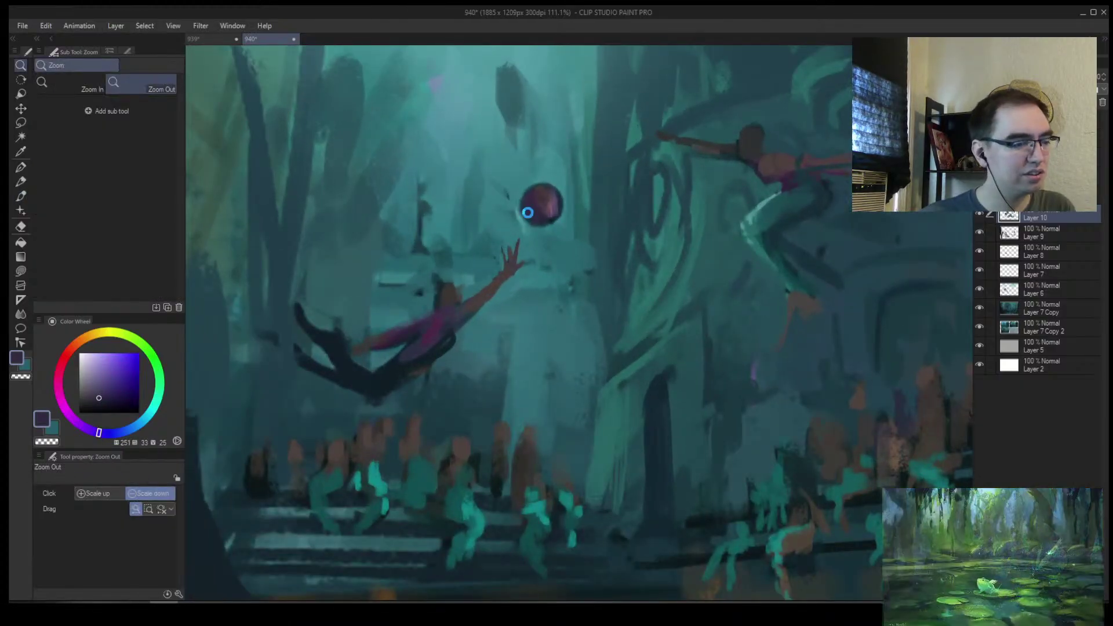
pyautogui.hotkey('ctrl', 's')
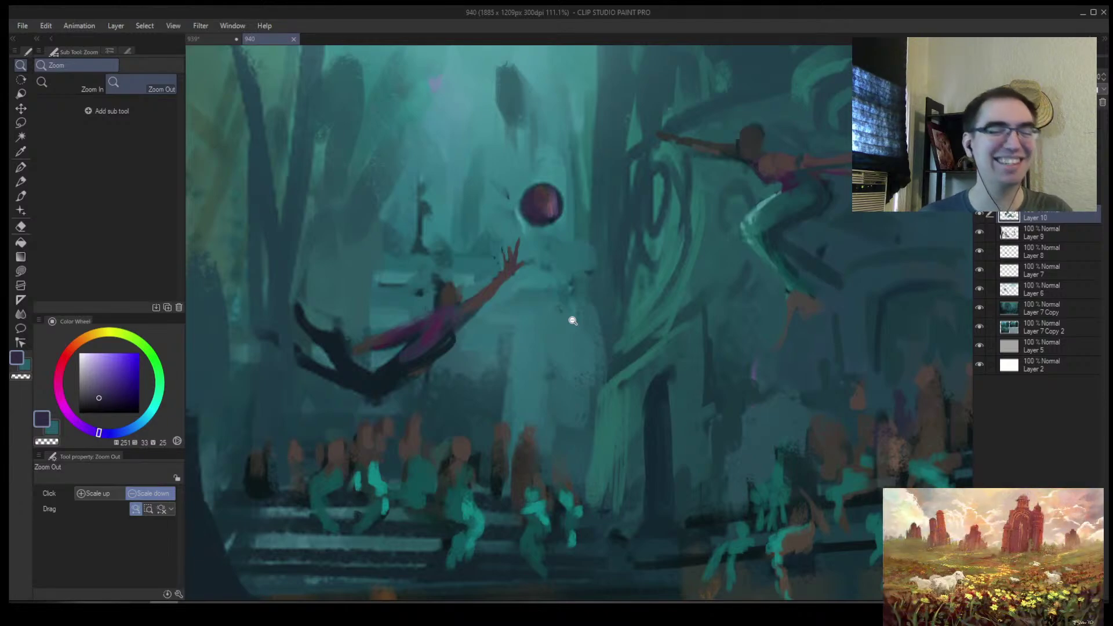
# Soften the dark tree trunk above the lower figure's feet with sampled teal at brush size 40
pyautogui.moveTo(551, 386); pyautogui.dragTo(488, 436)
pyautogui.moveTo(590, 371); pyautogui.dragTo(641, 321)
pyautogui.press('h')
pyautogui.click(742, 366)
pyautogui.moveTo(826, 369); pyautogui.dragTo(721, 275)
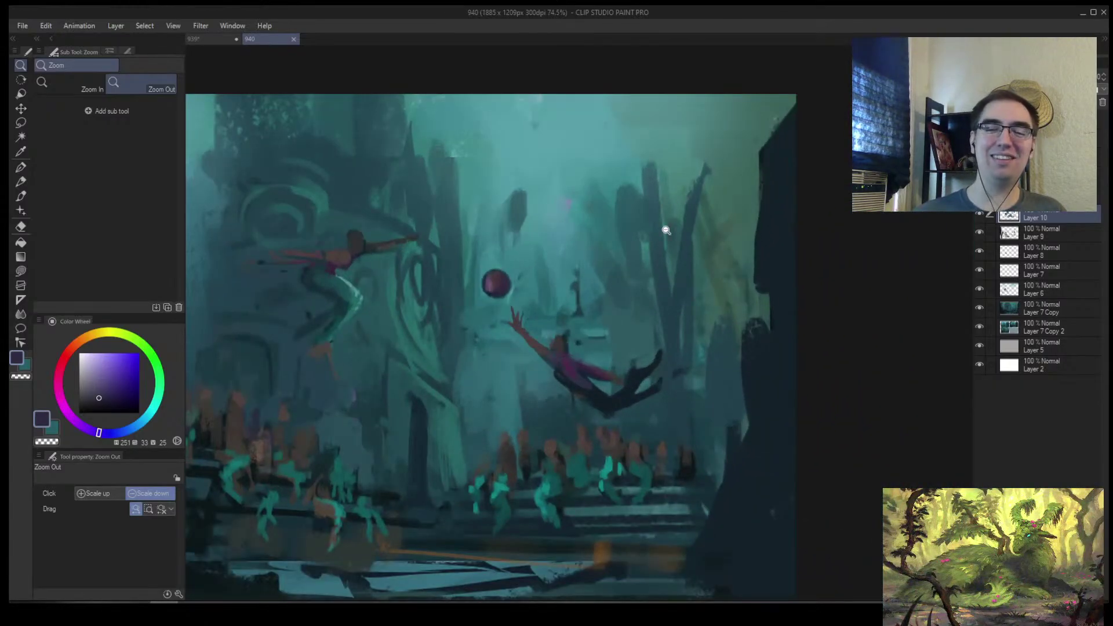
pyautogui.press('b')
pyautogui.keyDown('alt'); pyautogui.click(641, 243); pyautogui.keyUp('alt')
pyautogui.press(']')
pyautogui.press(']')
pyautogui.keyDown('alt'); pyautogui.click(654, 329); pyautogui.keyUp('alt')
pyautogui.moveTo(652, 290); pyautogui.dragTo(641, 238)
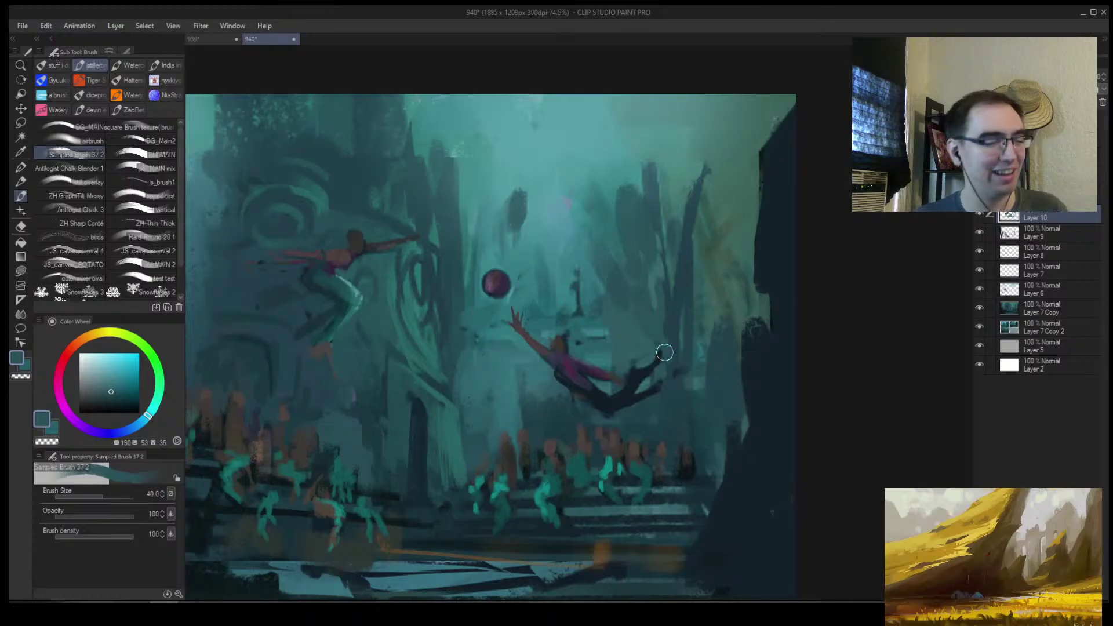
# Highlight the upper figure's shoulder and trailing arm with sampled pinkish brown, reducing the brush from size 20 to 7
pyautogui.press('/')
pyautogui.moveTo(585, 341); pyautogui.dragTo(616, 286)
pyautogui.press('h')
pyautogui.moveTo(748, 314); pyautogui.dragTo(724, 303)
pyautogui.moveTo(622, 287); pyautogui.dragTo(652, 271)
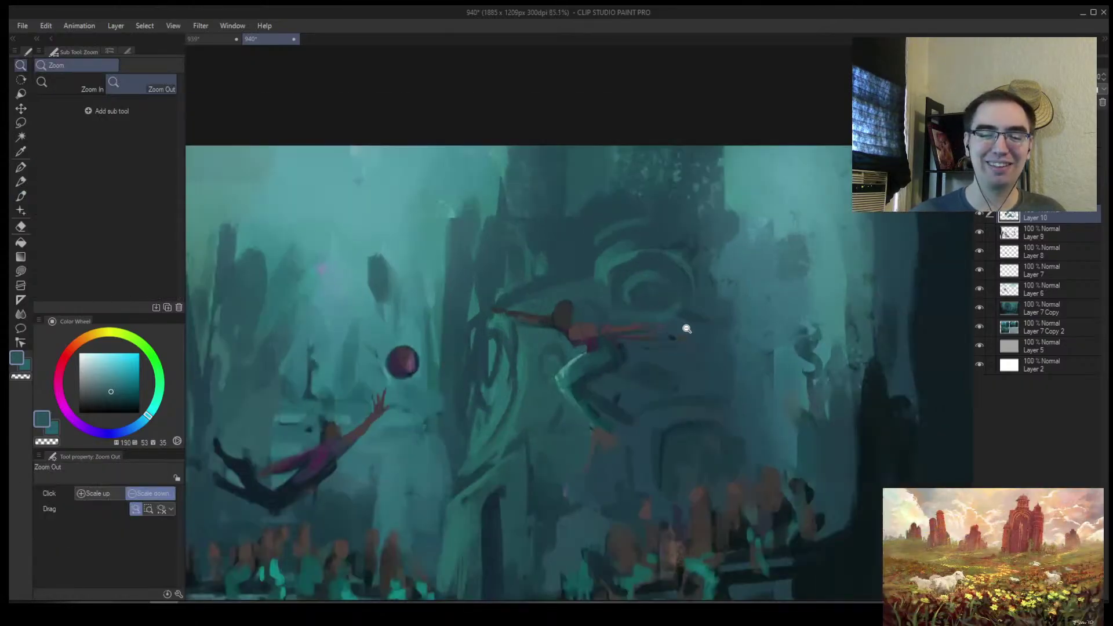
pyautogui.moveTo(600, 322); pyautogui.dragTo(636, 317)
pyautogui.press('b')
pyautogui.keyDown('alt'); pyautogui.click(587, 310); pyautogui.keyUp('alt')
pyautogui.press('[')
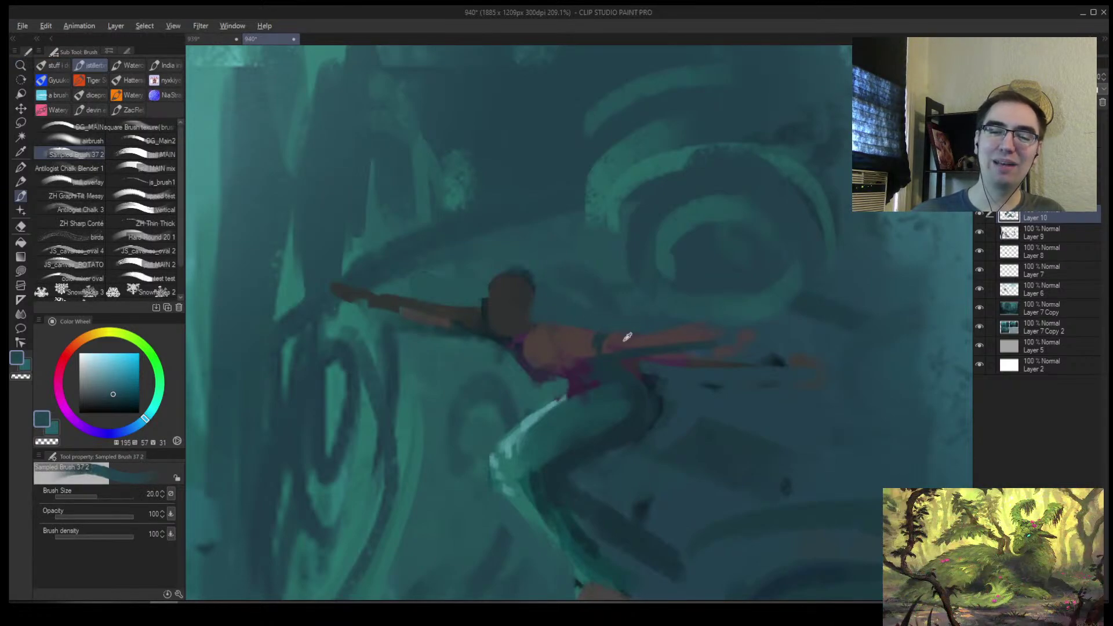
pyautogui.keyDown('alt'); pyautogui.click(642, 337); pyautogui.keyUp('alt')
pyautogui.press('[')
pyautogui.keyDown('alt'); pyautogui.click(575, 346); pyautogui.keyUp('alt')
pyautogui.moveTo(601, 336)
pyautogui.mouseDown()
pyautogui.moveTo(613, 348)
pyautogui.moveTo(620, 335)
pyautogui.moveTo(600, 351)
pyautogui.moveTo(617, 343)
pyautogui.moveTo(584, 333)
pyautogui.moveTo(593, 338)
pyautogui.mouseUp()
pyautogui.keyDown('alt'); pyautogui.click(565, 328); pyautogui.keyUp('alt')
pyautogui.press('[')
pyautogui.press('[')
pyautogui.press('[')
pyautogui.press(']')
pyautogui.press('[')
pyautogui.press('[')
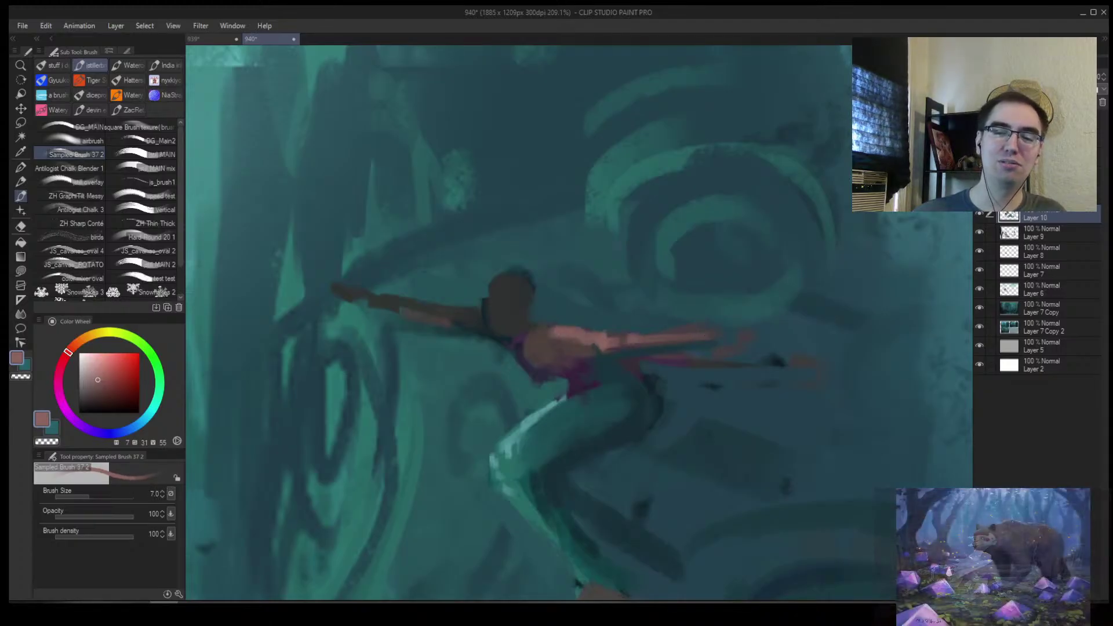
# Trim the ends of the upper figure's trailing arms with sampled dark blue, enlarging the brush from size 7 to 12
pyautogui.hotkey('alt', 'space')
pyautogui.click(656, 345)
pyautogui.keyDown('alt'); pyautogui.click(678, 324); pyautogui.keyUp('alt')
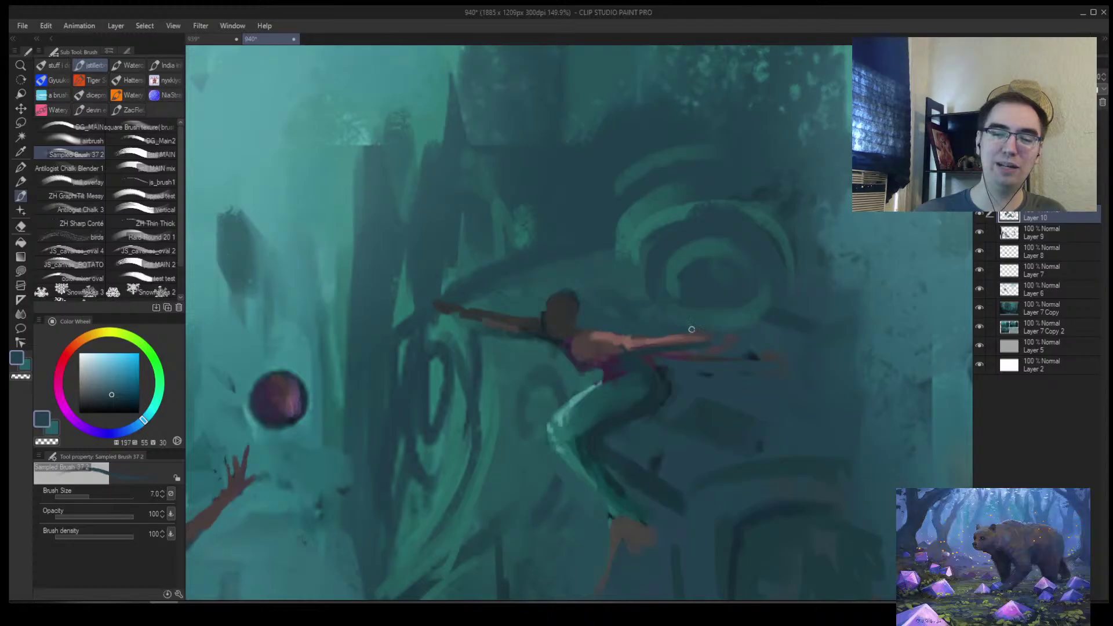
pyautogui.keyDown('alt'); pyautogui.click(677, 339); pyautogui.keyUp('alt')
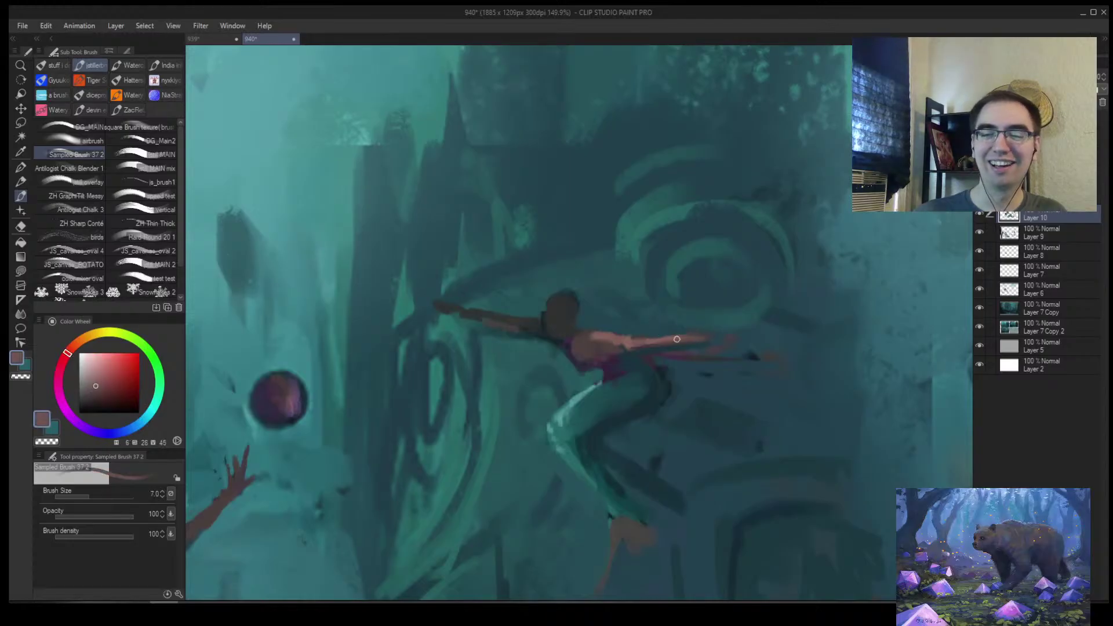
pyautogui.keyDown('alt'); pyautogui.click(714, 334); pyautogui.keyUp('alt')
pyautogui.press(']')
pyautogui.moveTo(706, 342)
pyautogui.mouseDown()
pyautogui.moveTo(677, 356)
pyautogui.moveTo(702, 358)
pyautogui.mouseUp()
pyautogui.press(']')
pyautogui.press(']')
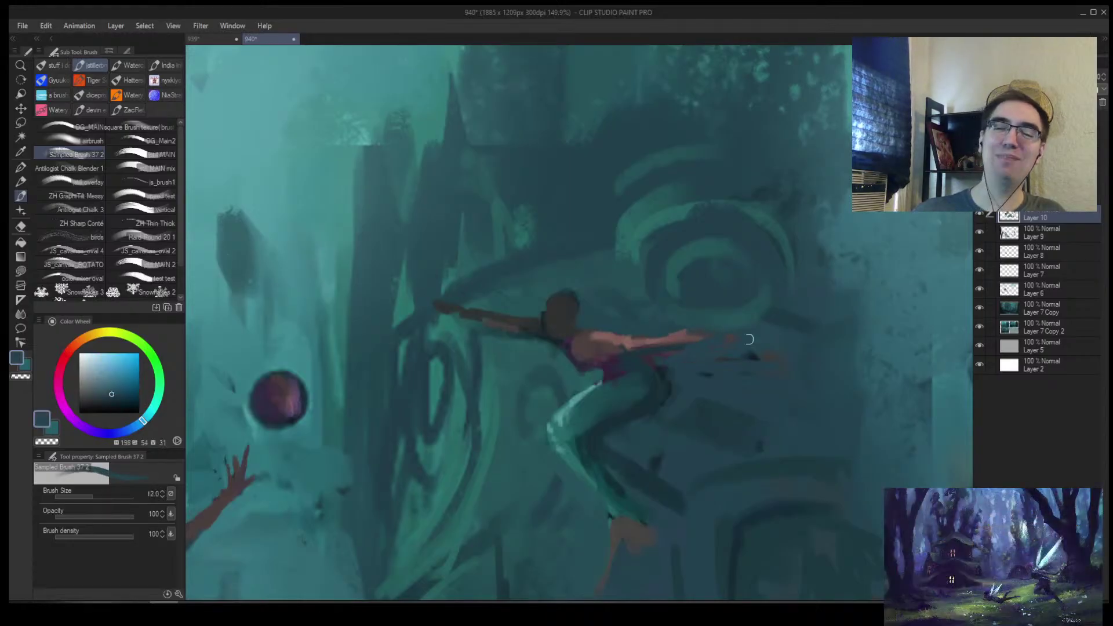
# Fill out the underside and hand of the upper figure's trailing arm in sampled reddish brown at brush size 10
pyautogui.keyDown('alt'); pyautogui.click(646, 345); pyautogui.keyUp('alt')
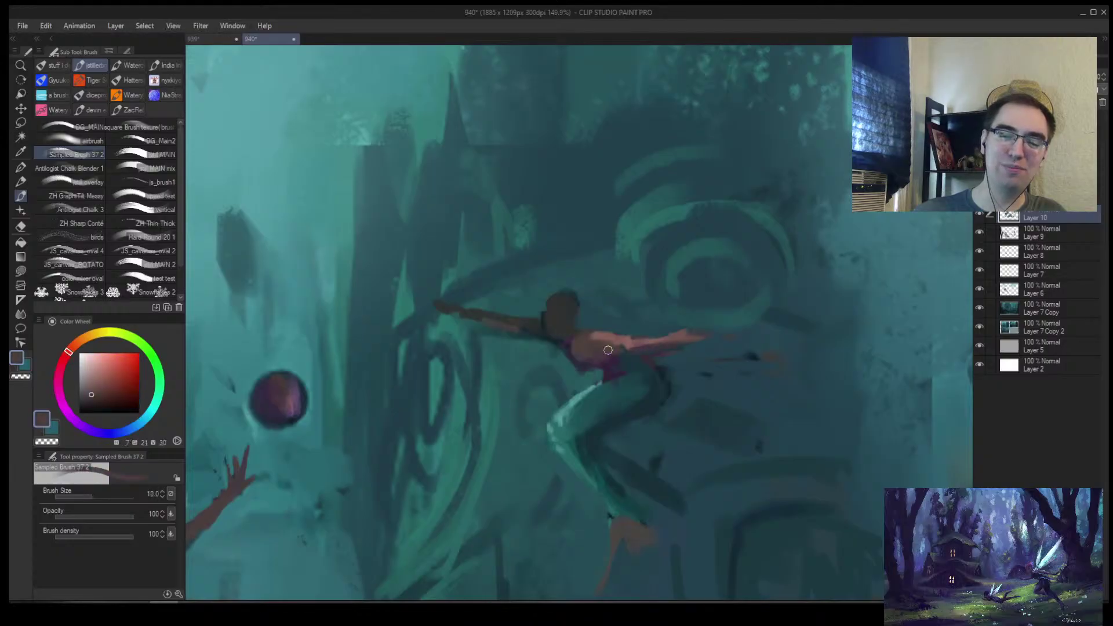
pyautogui.keyDown('alt'); pyautogui.click(693, 337); pyautogui.keyUp('alt')
pyautogui.press('[')
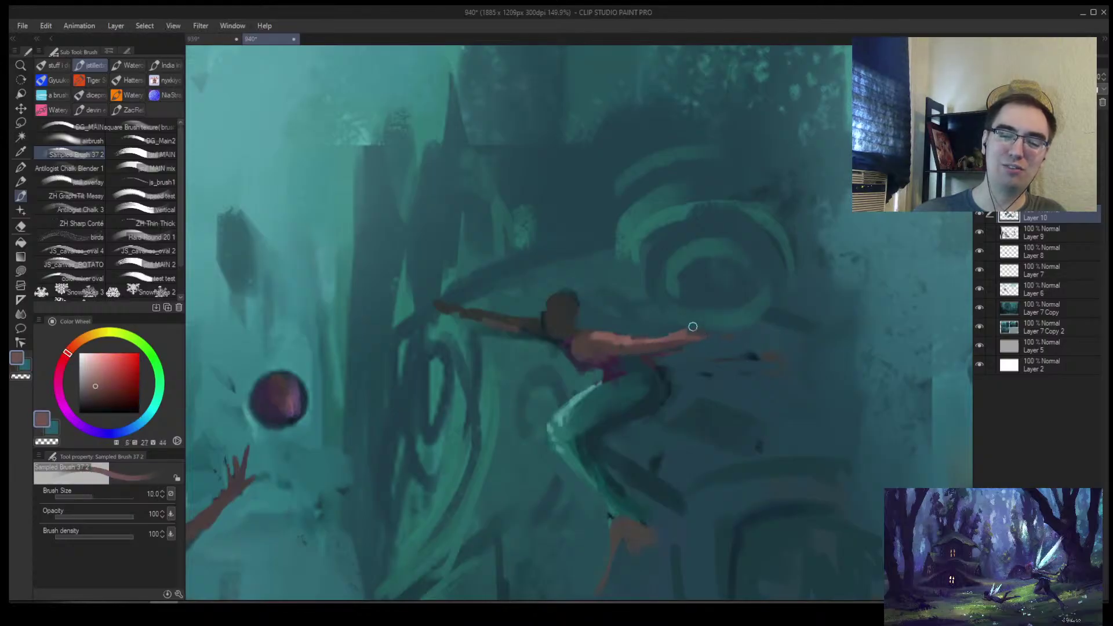
pyautogui.keyDown('alt'); pyautogui.click(676, 331); pyautogui.keyUp('alt')
# Repaint the upper figure's head and forward arm in sampled pinkish brown, working in mirrored view with the brush raised to size 15
pyautogui.press('h')
pyautogui.hotkey('alt', 'space')
pyautogui.moveTo(772, 326)
pyautogui.mouseDown()
pyautogui.moveTo(765, 334)
pyautogui.moveTo(665, 314)
pyautogui.moveTo(709, 319)
pyautogui.mouseUp()
pyautogui.keyDown('alt'); pyautogui.click(651, 330); pyautogui.keyUp('alt')
pyautogui.press('[')
pyautogui.press(']')
pyautogui.press(']')
pyautogui.press(']')
pyautogui.press(']')
pyautogui.press(']')
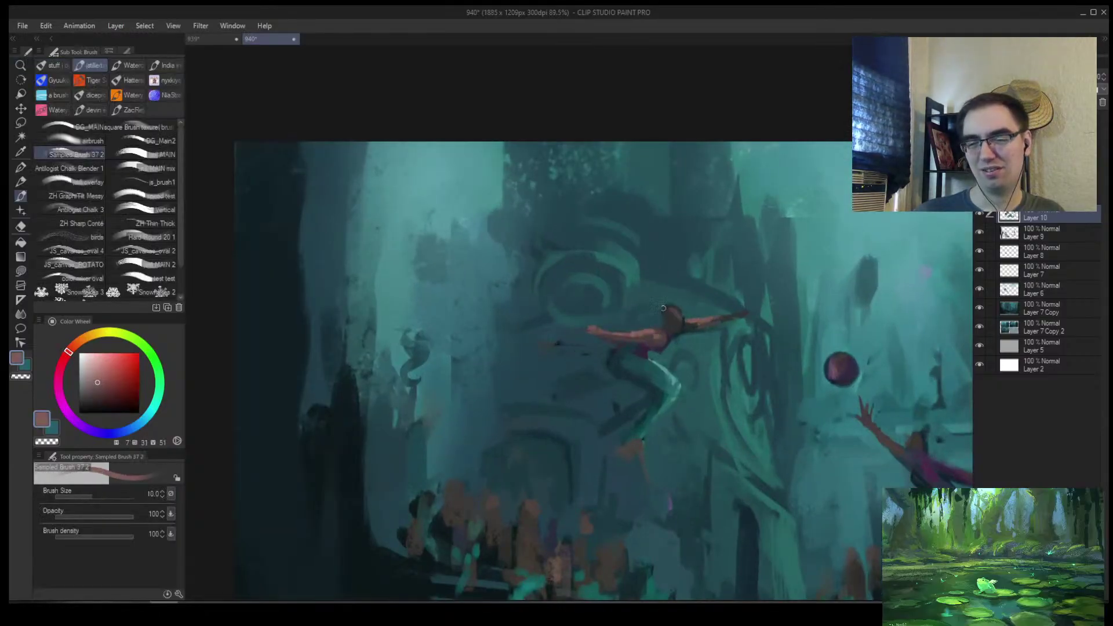
pyautogui.keyDown('alt'); pyautogui.click(667, 312); pyautogui.keyUp('alt')
pyautogui.moveTo(667, 312); pyautogui.dragTo(676, 316)
pyautogui.moveTo(678, 365); pyautogui.dragTo(642, 386)
# Examine the whole painting at reduced size in normal and mirrored view, comparing both floating figures
pyautogui.press('h')
pyautogui.hotkey('alt', 'space')
pyautogui.moveTo(600, 348)
pyautogui.mouseDown()
pyautogui.moveTo(569, 379)
pyautogui.moveTo(603, 342)
pyautogui.mouseUp()
pyautogui.moveTo(653, 404); pyautogui.dragTo(642, 370)
pyautogui.click(643, 369)
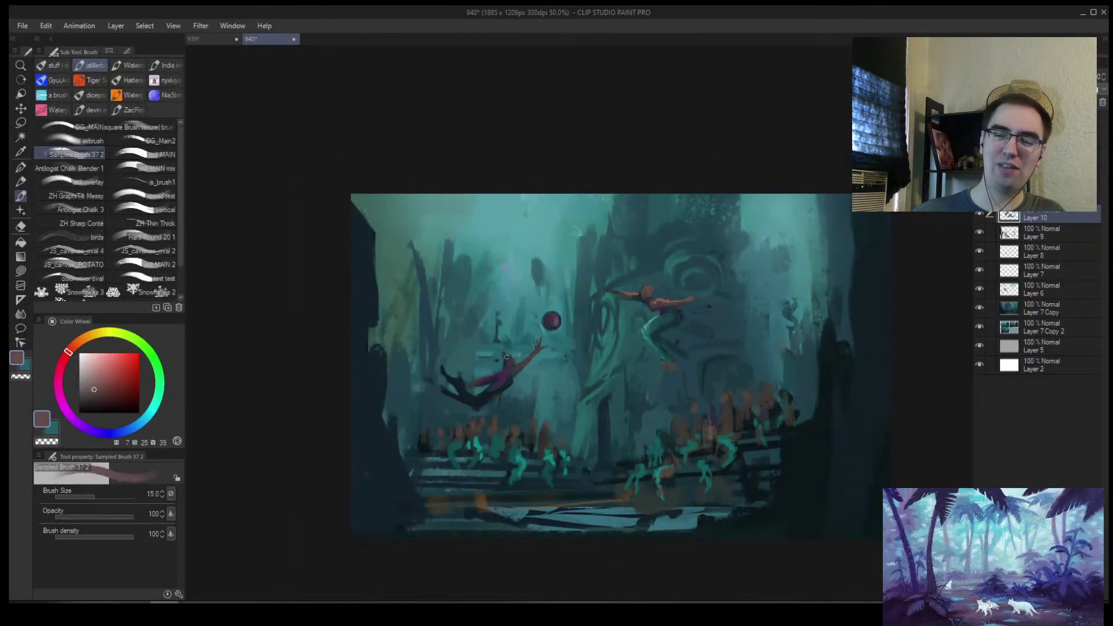
pyautogui.hotkey('alt', 'space')
pyautogui.moveTo(507, 355); pyautogui.dragTo(540, 298)
pyautogui.press('ctrl+super+c')
pyautogui.moveTo(672, 336); pyautogui.dragTo(620, 315)
pyautogui.press('ctrl+super+c')
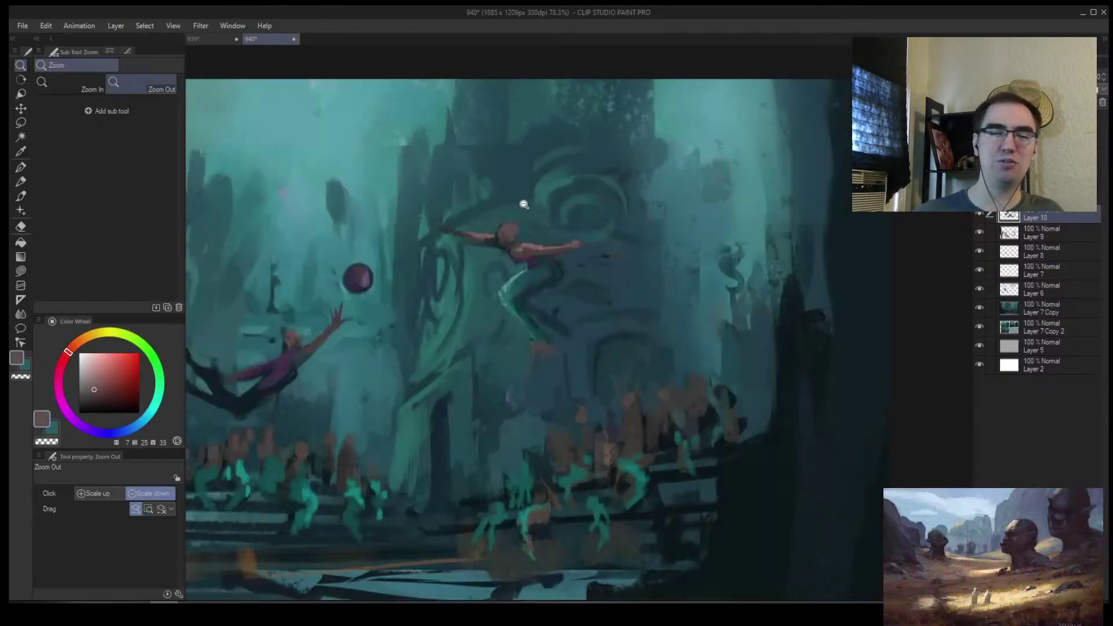
# Choose a paler pink and highlight the front of the upper figure's head with a smaller brush
pyautogui.moveTo(472, 235); pyautogui.dragTo(537, 208)
pyautogui.keyDown('alt'); pyautogui.click(621, 269); pyautogui.keyUp('alt')
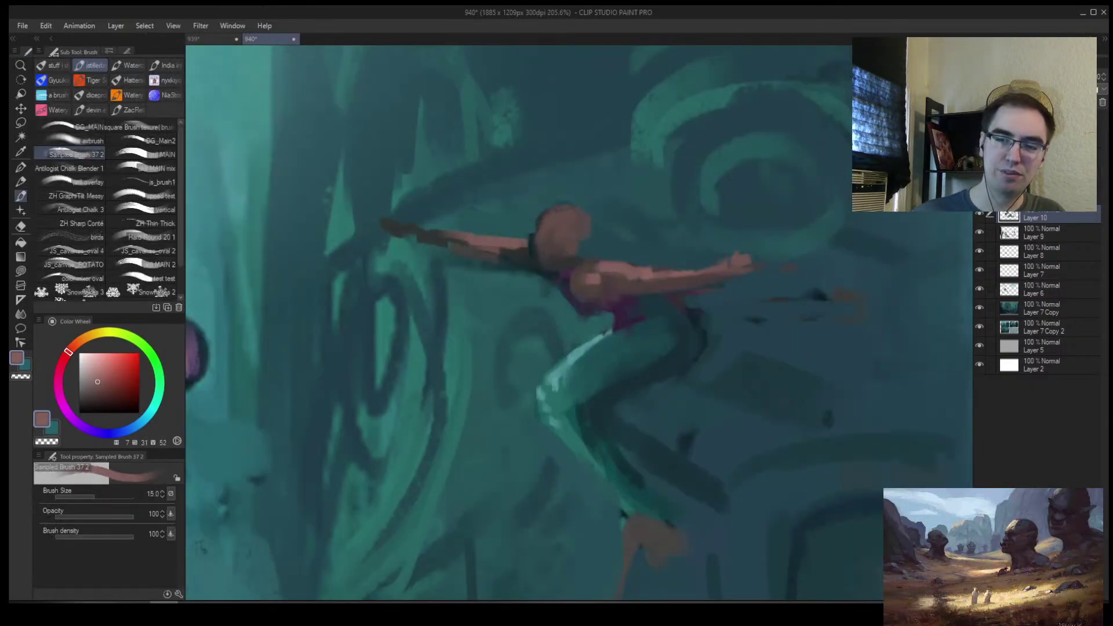
pyautogui.click(88, 373)
pyautogui.press('[')
pyautogui.press('[')
pyautogui.press('[')
pyautogui.press('[')
pyautogui.press('[')
pyautogui.press('[')
pyautogui.press(']')
pyautogui.press(']')
pyautogui.moveTo(543, 215)
pyautogui.mouseDown()
pyautogui.moveTo(543, 234)
pyautogui.moveTo(540, 205)
pyautogui.moveTo(535, 214)
pyautogui.mouseUp()
# Add small pale pink highlights to the upper figure's head, shoulder and forward arm at brush size 6
pyautogui.hotkey('alt', 'space')
pyautogui.moveTo(552, 255)
pyautogui.mouseDown()
pyautogui.moveTo(582, 228)
pyautogui.moveTo(564, 243)
pyautogui.moveTo(593, 179)
pyautogui.moveTo(541, 262)
pyautogui.moveTo(538, 246)
pyautogui.moveTo(546, 238)
pyautogui.moveTo(542, 252)
pyautogui.moveTo(601, 294)
pyautogui.mouseUp()
pyautogui.press('[')
pyautogui.press('[')
pyautogui.scroll(-5, 510, 269)
pyautogui.scroll(3, 595, 247)
pyautogui.press(']')
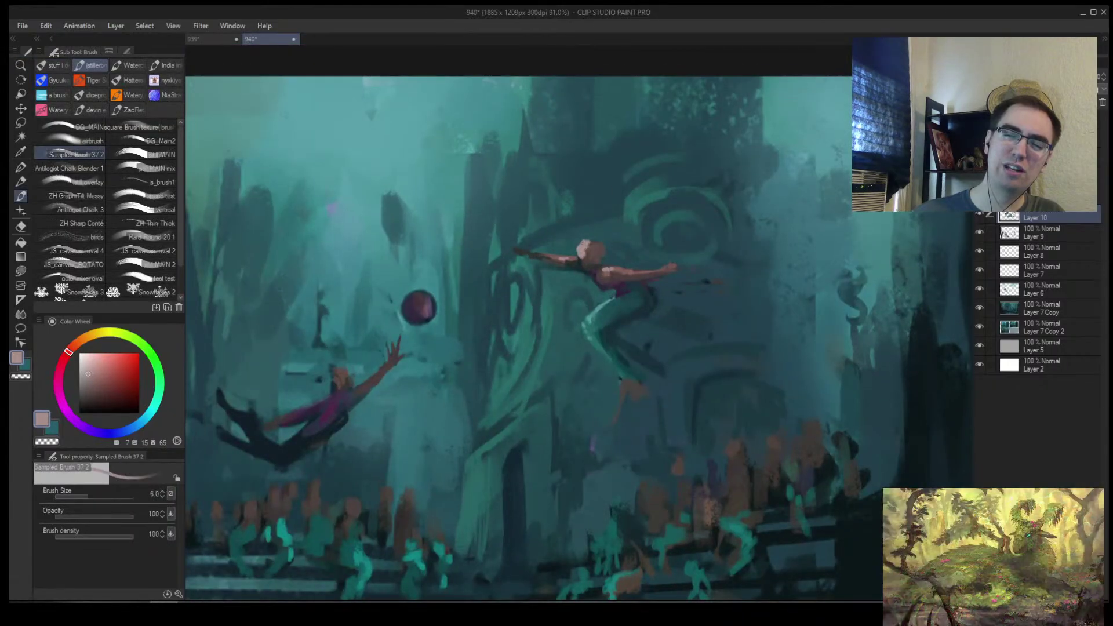
# Highlight the upper figure's hip and thigh with sampled light teal at brush size 8 after checking the mirrored view
pyautogui.press('/')
pyautogui.moveTo(620, 274); pyautogui.dragTo(656, 252)
pyautogui.press('ctrl+super+c')
pyautogui.press('ctrl+super+c')
pyautogui.press('b')
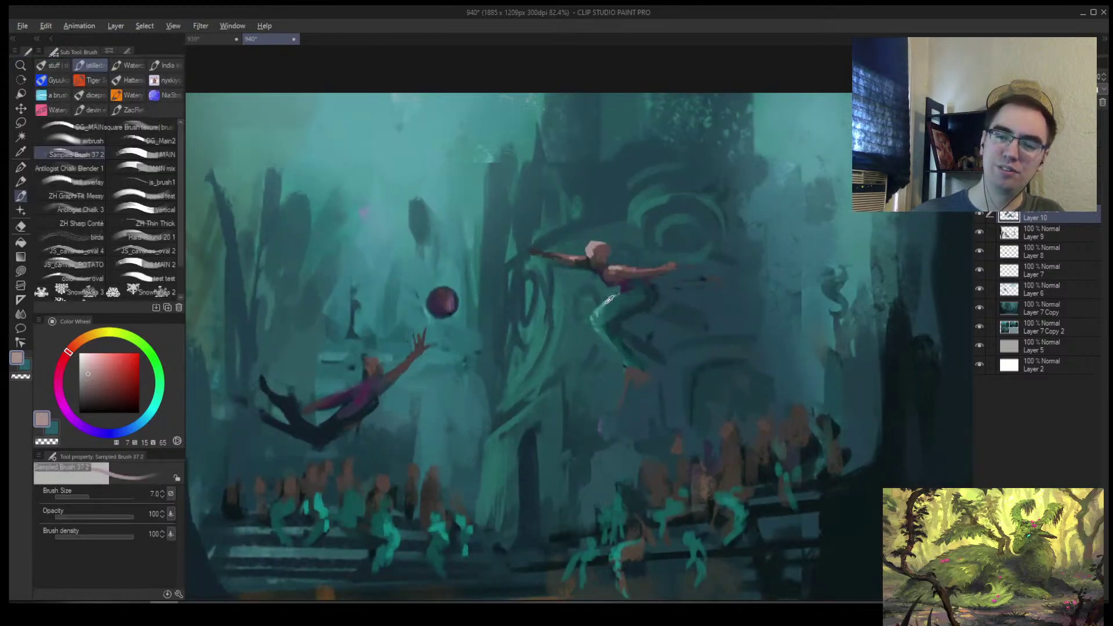
pyautogui.keyDown('alt'); pyautogui.click(597, 313); pyautogui.keyUp('alt')
pyautogui.press(']')
pyautogui.moveTo(609, 308); pyautogui.dragTo(630, 298)
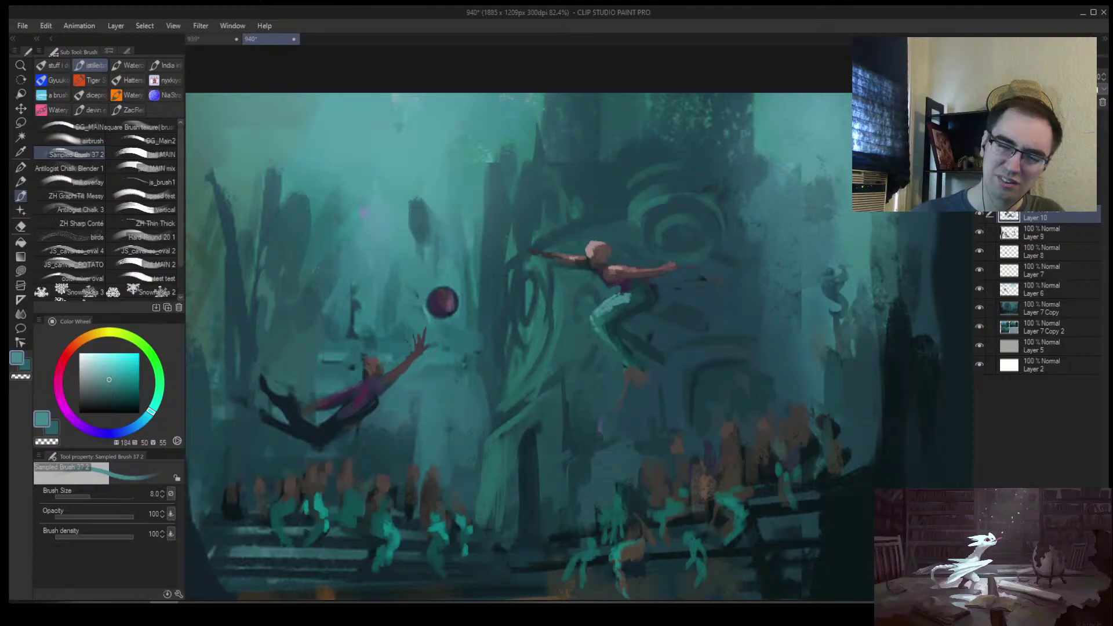
# Highlight the lower figure's reaching arm and fingers with pale pink sampled from the upper figure's head, reducing the brush to size 4
pyautogui.press('/')
pyautogui.scroll(3, 607, 237)
pyautogui.press('b')
pyautogui.keyDown('alt'); pyautogui.click(607, 237); pyautogui.keyUp('alt')
pyautogui.press('/')
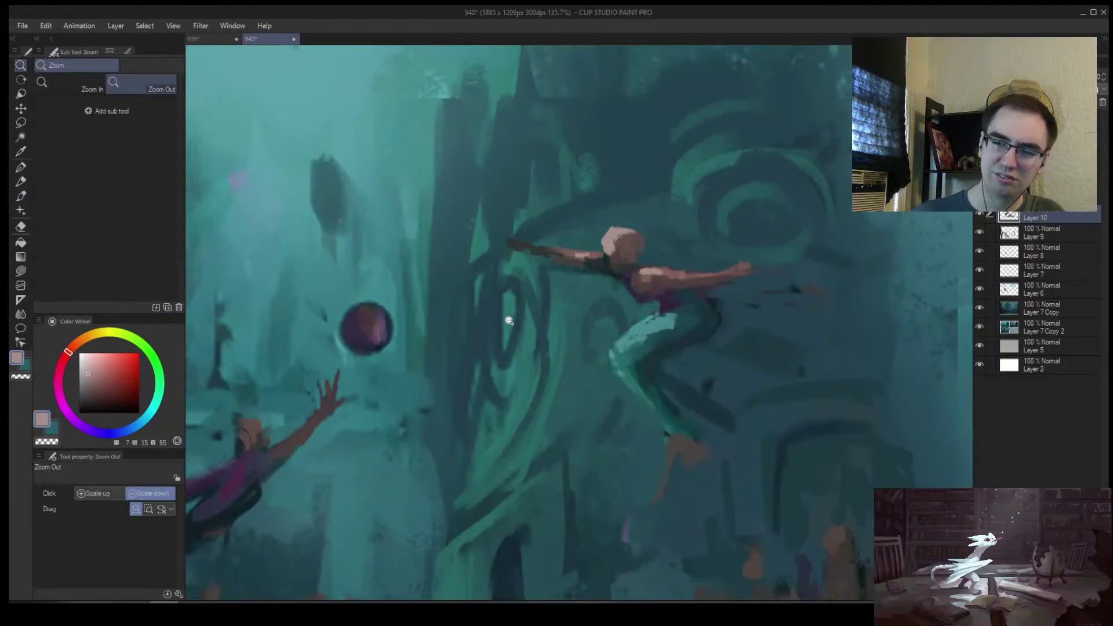
pyautogui.moveTo(520, 315); pyautogui.dragTo(464, 349)
pyautogui.press('b')
pyautogui.moveTo(400, 380)
pyautogui.mouseDown()
pyautogui.moveTo(455, 380)
pyautogui.moveTo(425, 372)
pyautogui.moveTo(452, 350)
pyautogui.moveTo(462, 320)
pyautogui.mouseUp()
pyautogui.press('[')
pyautogui.press('[')
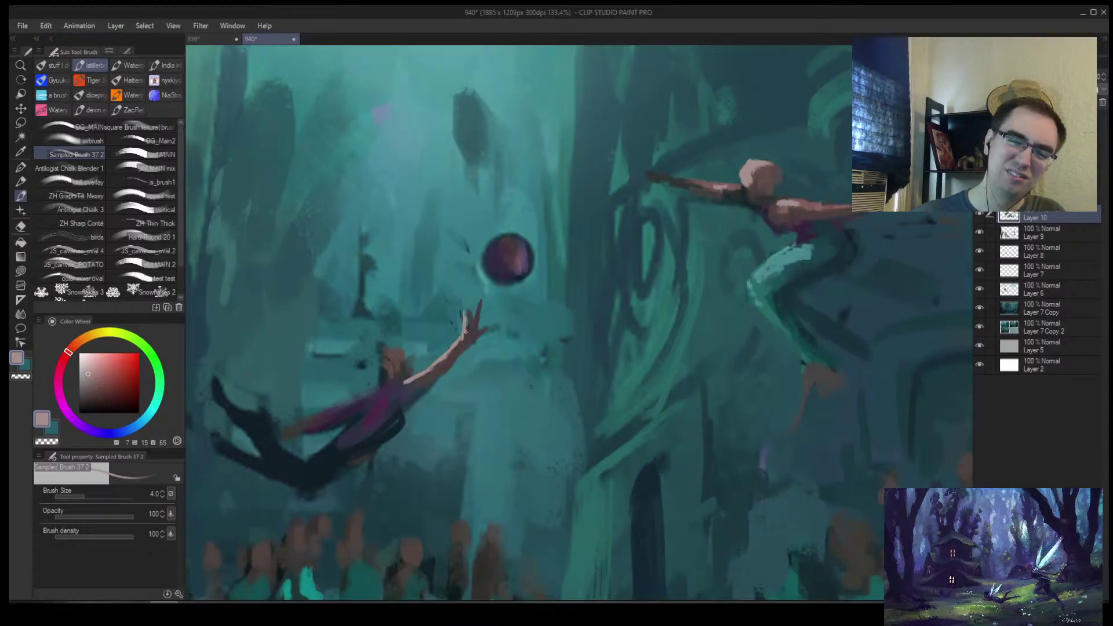
# Highlight the lower figure's face in pale pink and shade it with sampled reddish brown at brush size 8
pyautogui.press(']')
pyautogui.moveTo(400, 360); pyautogui.dragTo(408, 365)
pyautogui.keyDown('alt'); pyautogui.click(399, 352); pyautogui.keyUp('alt')
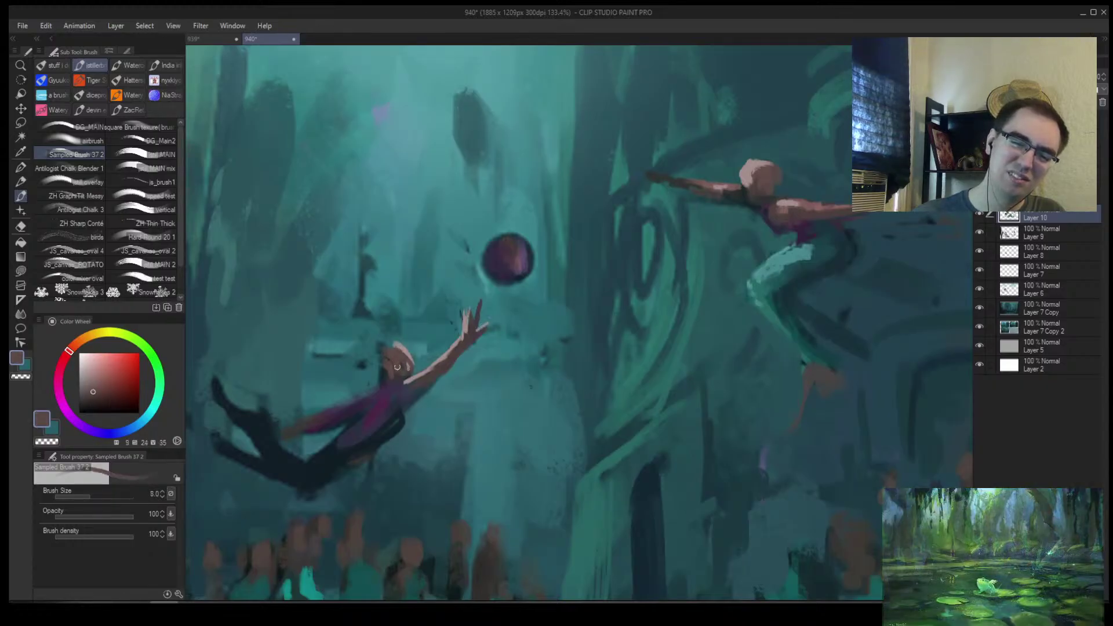
pyautogui.keyDown('alt'); pyautogui.click(400, 380); pyautogui.keyUp('alt')
# Paint dark blue hair streaming back from the lower figure's head with a sampled color at brush size 8
pyautogui.keyDown('alt'); pyautogui.click(387, 374); pyautogui.keyUp('alt')
pyautogui.moveTo(386, 367)
pyautogui.mouseDown()
pyautogui.moveTo(377, 329)
pyautogui.moveTo(383, 359)
pyautogui.moveTo(334, 322)
pyautogui.moveTo(354, 308)
pyautogui.mouseUp()
pyautogui.press('[')
pyautogui.press(']')
pyautogui.keyDown('alt'); pyautogui.click(374, 350); pyautogui.keyUp('alt')
pyautogui.press(']')
pyautogui.press(']')
pyautogui.press('[')
pyautogui.press('[')
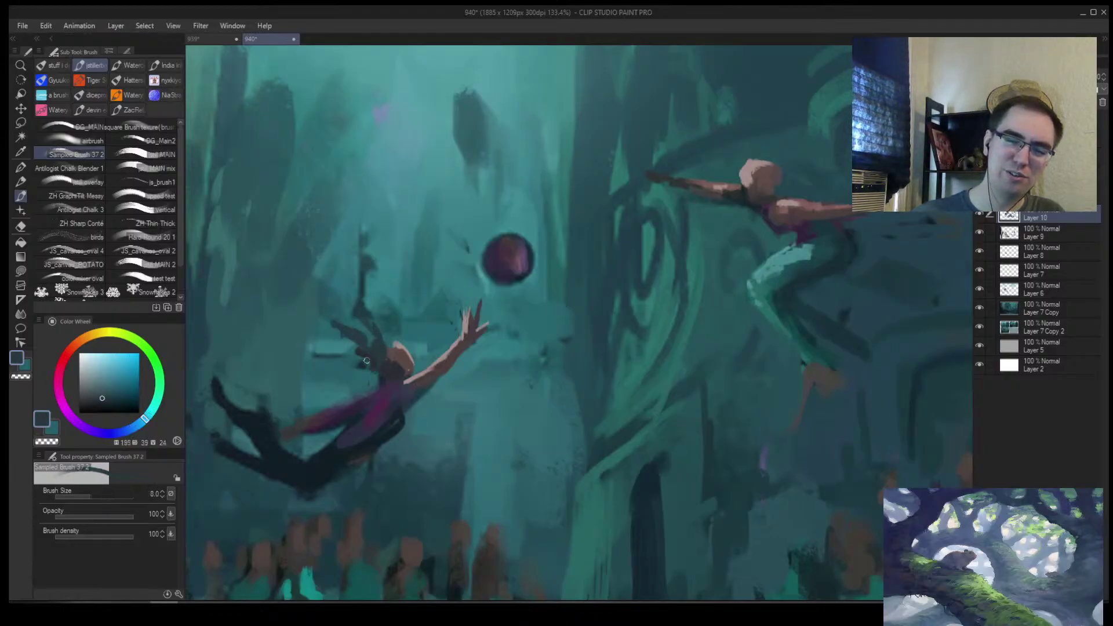
pyautogui.keyDown('alt'); pyautogui.click(379, 348); pyautogui.keyUp('alt')
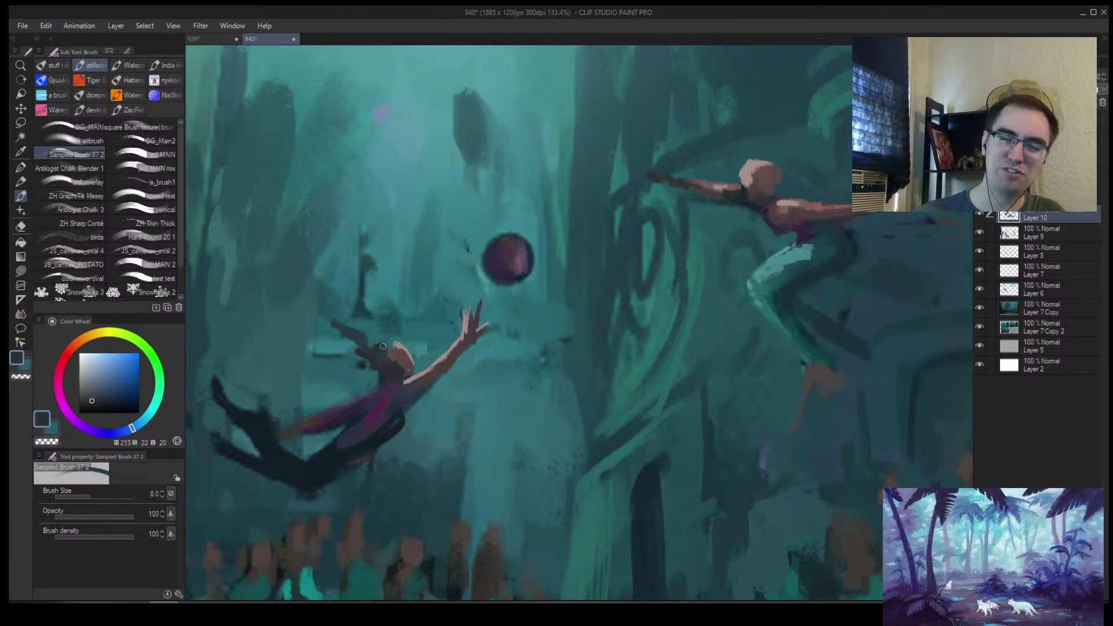
# Thicken the lower figure's streaming hair with sampled dark blue-teal strokes, raising the brush size to 17
pyautogui.keyDown('alt'); pyautogui.click(374, 329); pyautogui.keyUp('alt')
pyautogui.moveTo(368, 329)
pyautogui.mouseDown()
pyautogui.moveTo(343, 328)
pyautogui.moveTo(376, 341)
pyautogui.moveTo(377, 328)
pyautogui.mouseUp()
pyautogui.press(']')
pyautogui.press(']')
pyautogui.press(']')
pyautogui.press(']')
pyautogui.keyDown('alt'); pyautogui.click(349, 335); pyautogui.keyUp('alt')
pyautogui.press('[')
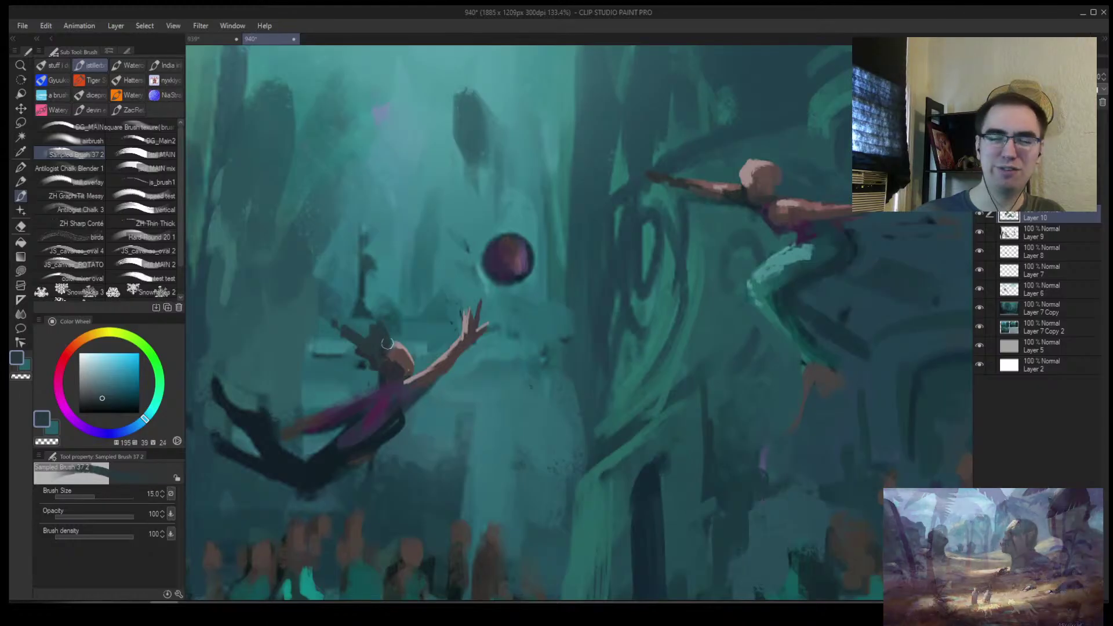
# Carve separate strands into the lower figure's hair with sampled background teal at brush sizes 6 to 7 in the flipped view
pyautogui.press('h')
pyautogui.hotkey('alt', 'space')
pyautogui.moveTo(666, 283); pyautogui.dragTo(603, 289)
pyautogui.moveTo(756, 303); pyautogui.dragTo(593, 293)
pyautogui.keyDown('alt'); pyautogui.click(603, 298); pyautogui.keyUp('alt')
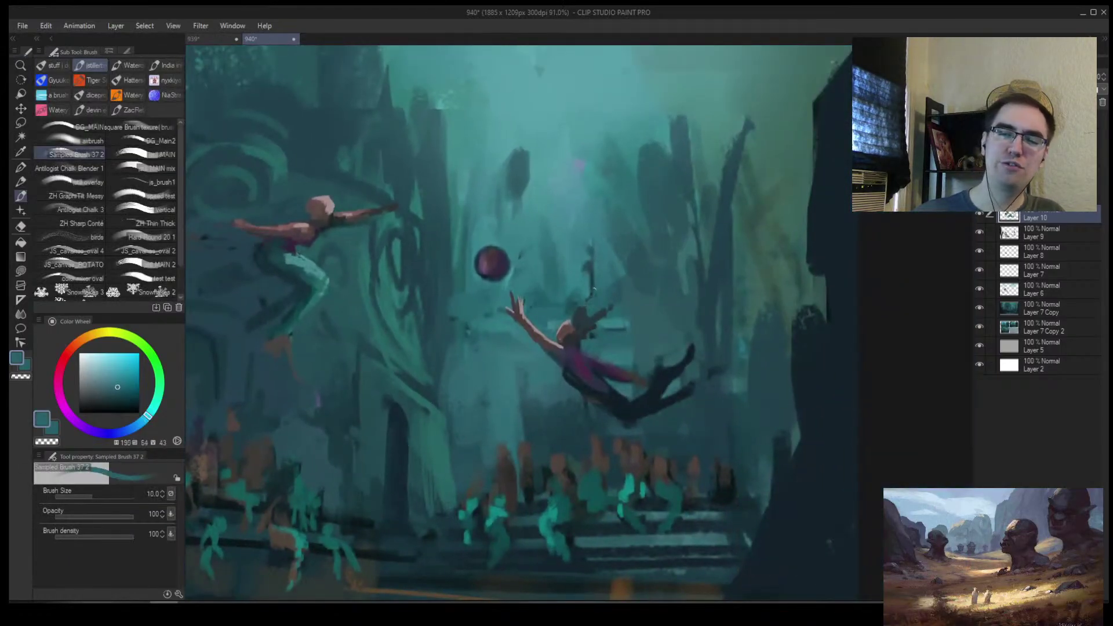
pyautogui.keyDown('alt'); pyautogui.click(591, 265); pyautogui.keyUp('alt')
pyautogui.press('[')
pyautogui.press('[')
pyautogui.press('[')
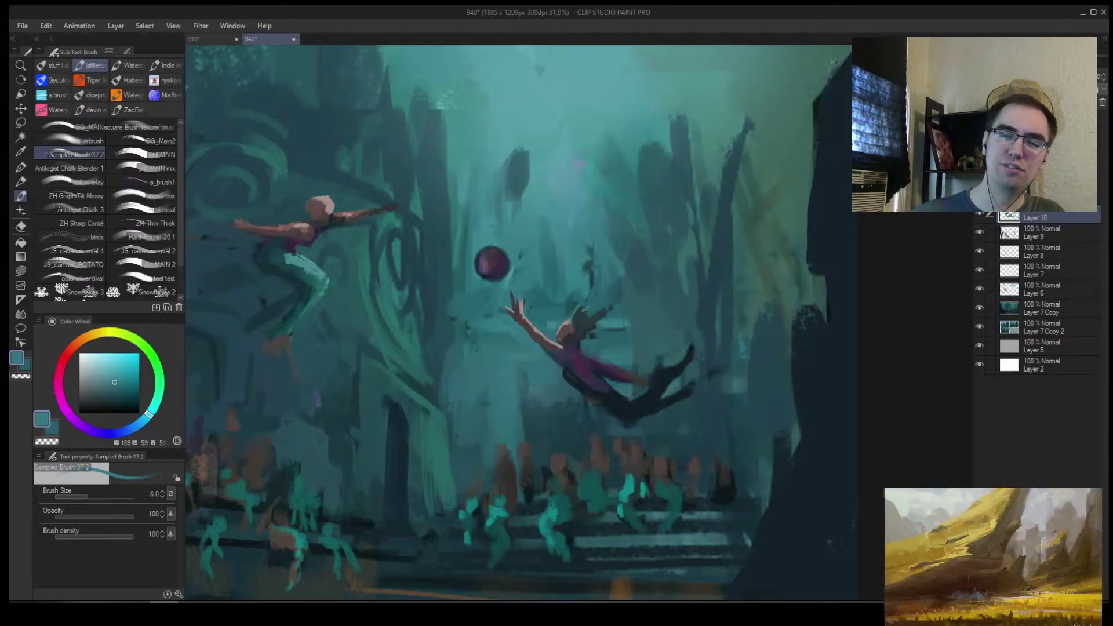
pyautogui.hotkey('alt', 'space')
pyautogui.moveTo(583, 349)
pyautogui.mouseDown()
pyautogui.moveTo(440, 346)
pyautogui.moveTo(616, 342)
pyautogui.mouseUp()
pyautogui.press(']')
pyautogui.keyDown('alt'); pyautogui.click(586, 348); pyautogui.keyUp('alt')
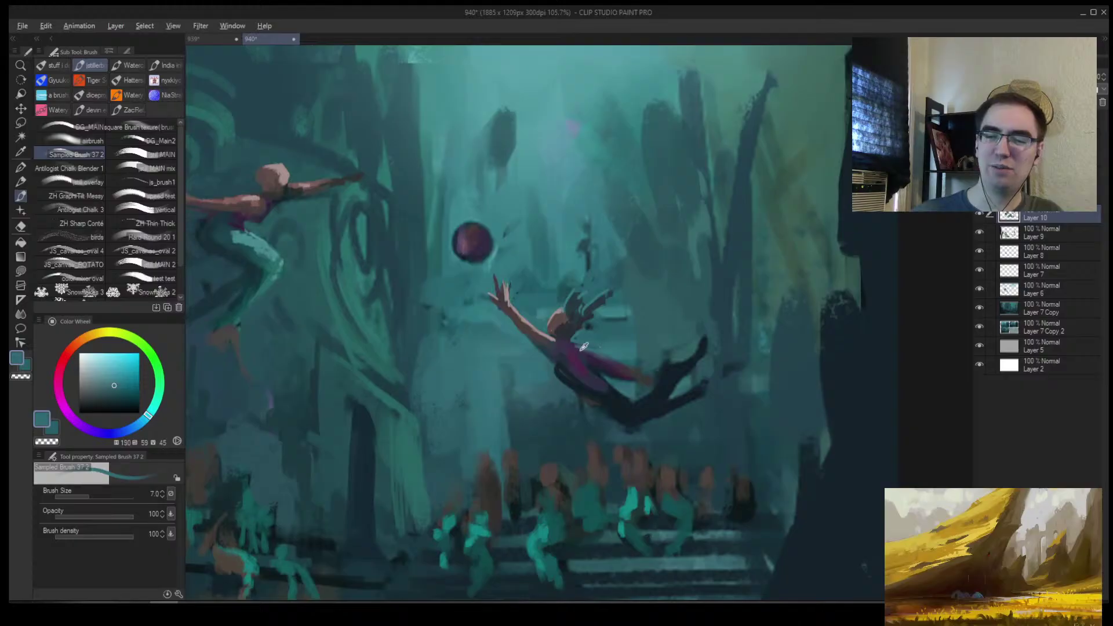
# Paint over the purple on the lower figure's torso with sampled dark blue, using brush sizes 10 to 17
pyautogui.press(']')
pyautogui.keyDown('alt'); pyautogui.click(592, 359); pyautogui.keyUp('alt')
pyautogui.keyDown('alt'); pyautogui.click(591, 360); pyautogui.keyUp('alt')
pyautogui.press(']')
pyautogui.press(']')
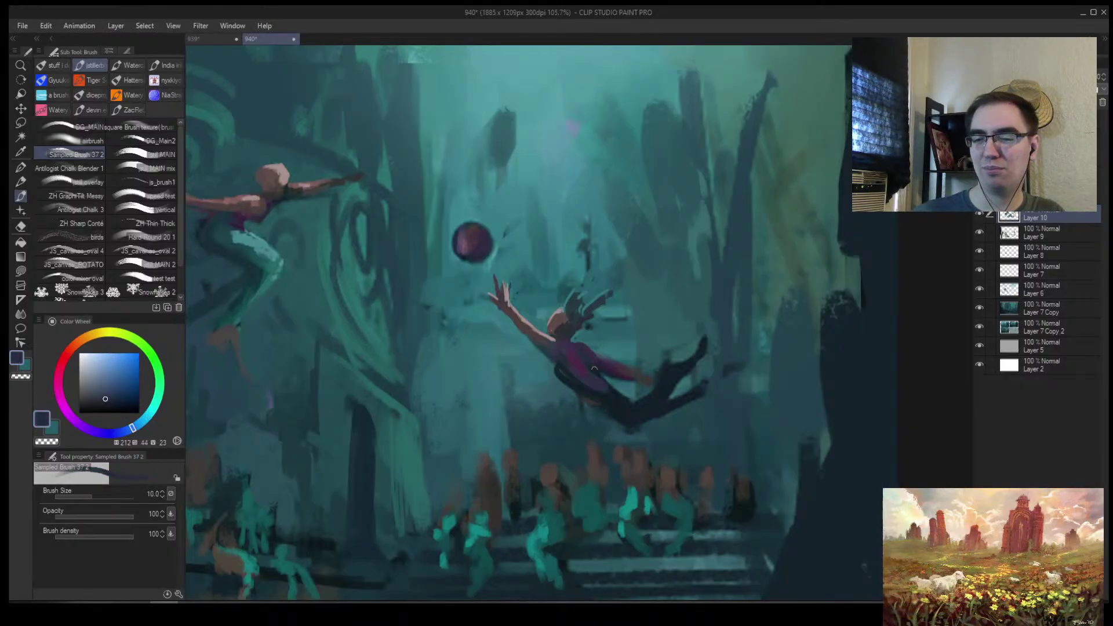
pyautogui.moveTo(600, 371)
pyautogui.mouseDown()
pyautogui.moveTo(624, 398)
pyautogui.moveTo(610, 389)
pyautogui.mouseUp()
pyautogui.press('[')
pyautogui.keyDown('alt'); pyautogui.click(552, 363); pyautogui.keyUp('alt')
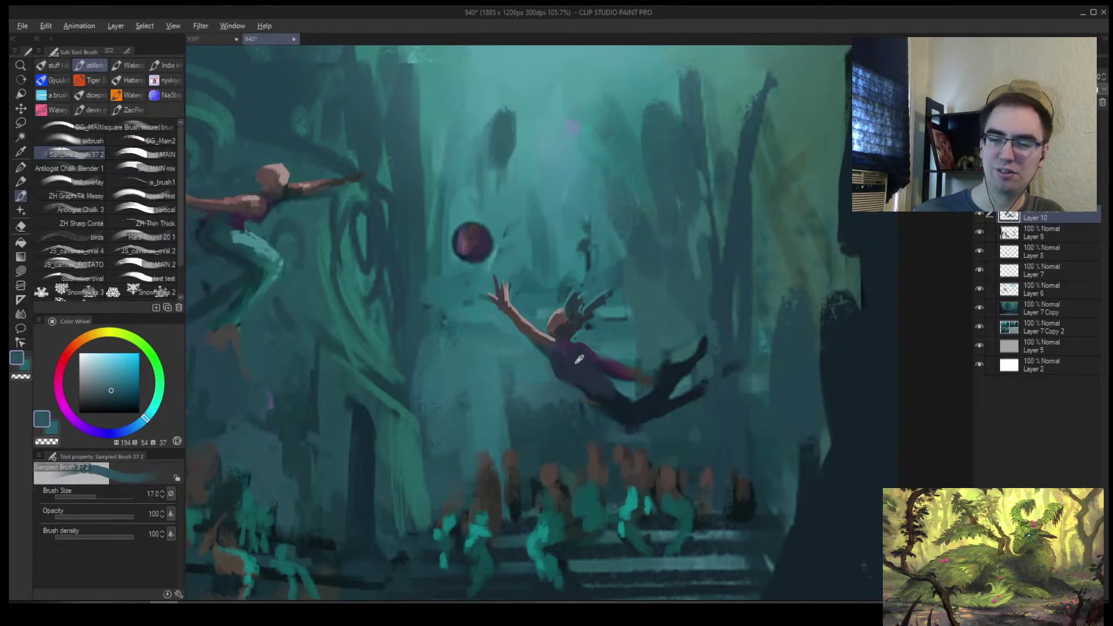
# Shade the lower figure's shoulder with sampled dark reddish brown at brush size 12, and rework the belly in dark blue at up to size 20
pyautogui.keyDown('alt'); pyautogui.click(555, 341); pyautogui.keyUp('alt')
pyautogui.keyDown('alt'); pyautogui.click(557, 340); pyautogui.keyUp('alt')
pyautogui.press('[')
pyautogui.press('[')
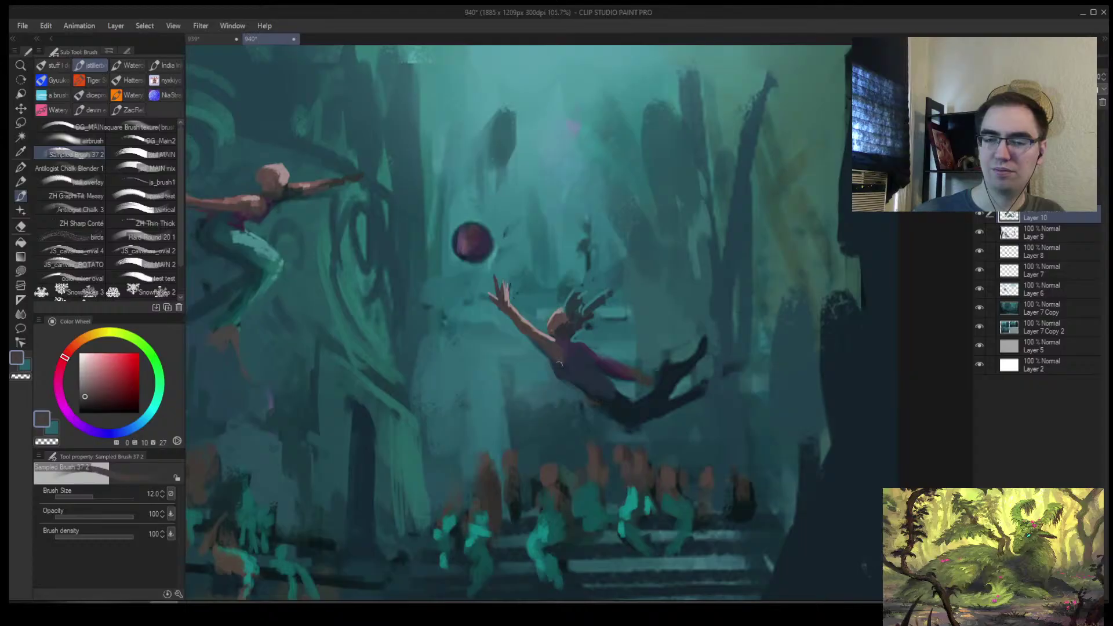
pyautogui.keyDown('alt'); pyautogui.click(566, 365); pyautogui.keyUp('alt')
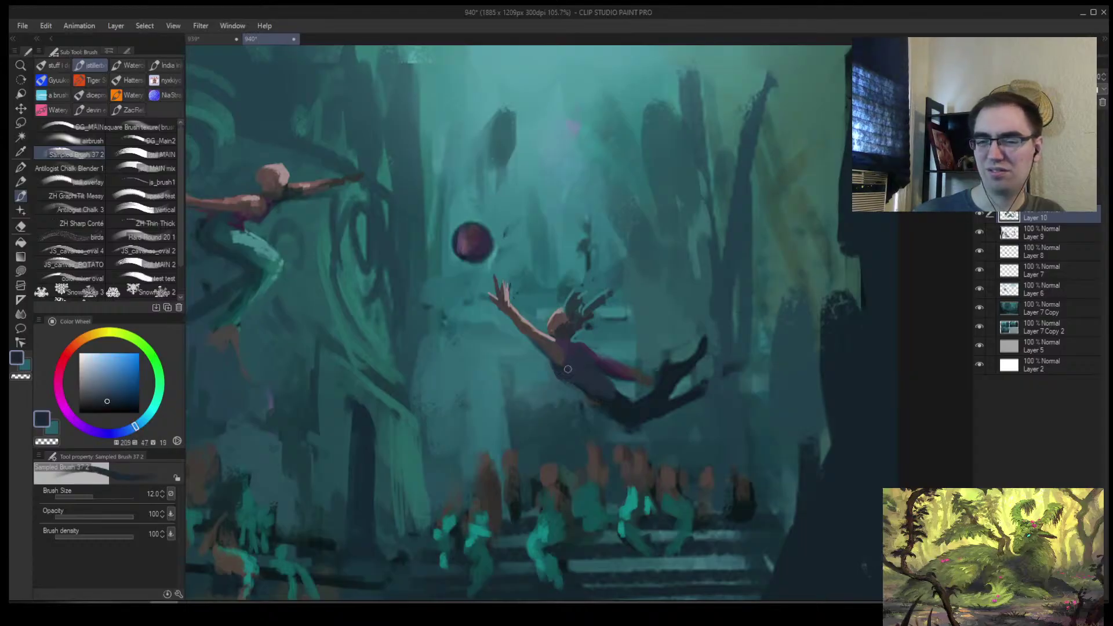
pyautogui.press('[')
pyautogui.press('[')
pyautogui.keyDown('alt'); pyautogui.click(586, 411); pyautogui.keyUp('alt')
pyautogui.press(']')
pyautogui.press(']')
pyautogui.press(']')
pyautogui.press(']')
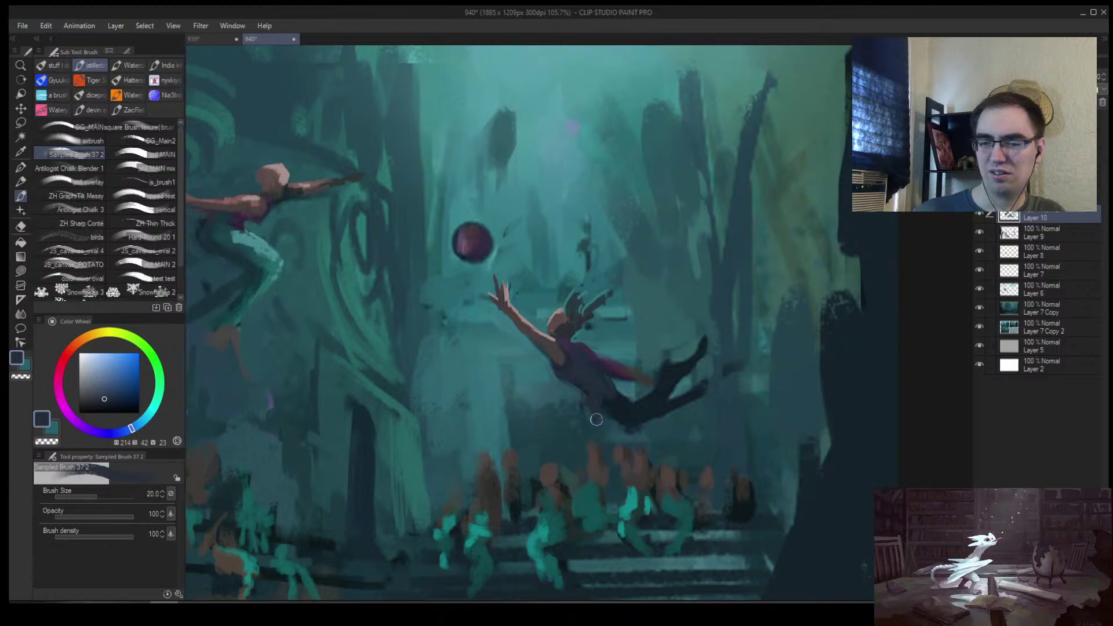
# Cover the upper figure's trailing lower leg with sampled dark teal at brush size 17 and redraw it longer in dark blue at size 12
pyautogui.press('h')
pyautogui.hotkey('alt', 'space')
pyautogui.moveTo(642, 376); pyautogui.dragTo(628, 405)
pyautogui.moveTo(773, 336); pyautogui.dragTo(756, 301)
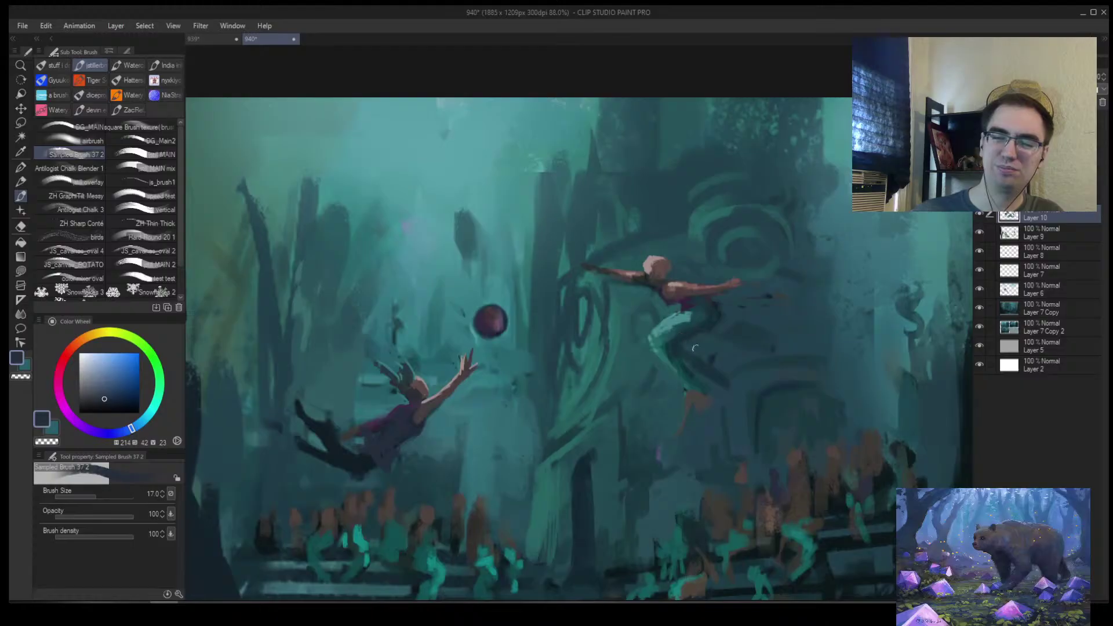
pyautogui.keyDown('alt'); pyautogui.click(692, 384); pyautogui.keyUp('alt')
pyautogui.keyDown('alt'); pyautogui.click(714, 386); pyautogui.keyUp('alt')
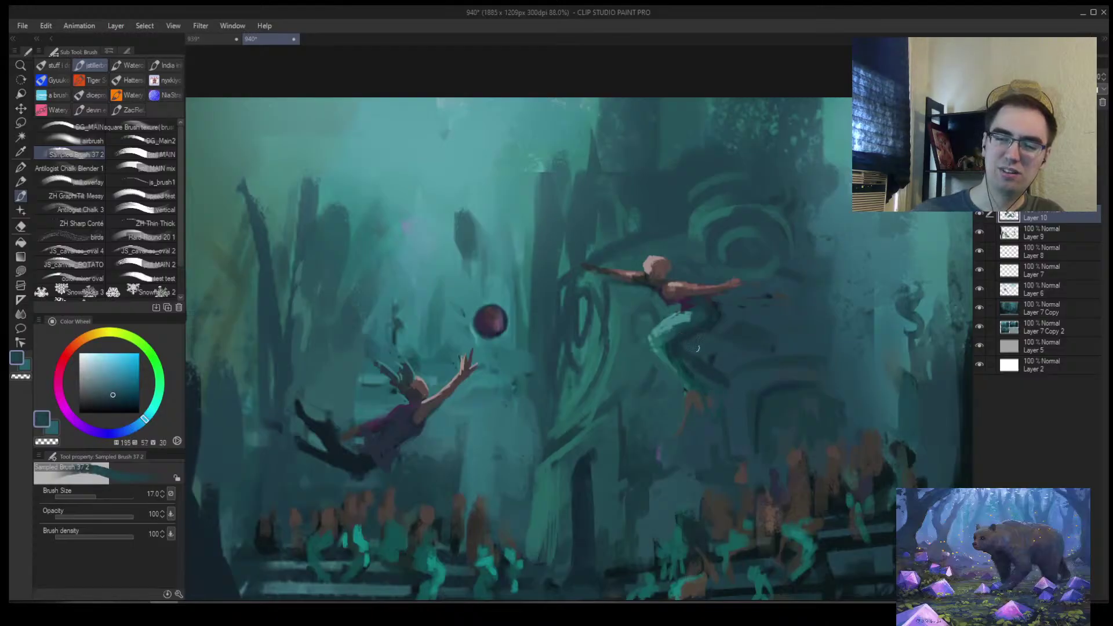
pyautogui.keyDown('alt'); pyautogui.click(713, 383); pyautogui.keyUp('alt')
pyautogui.press('[')
pyautogui.press('[')
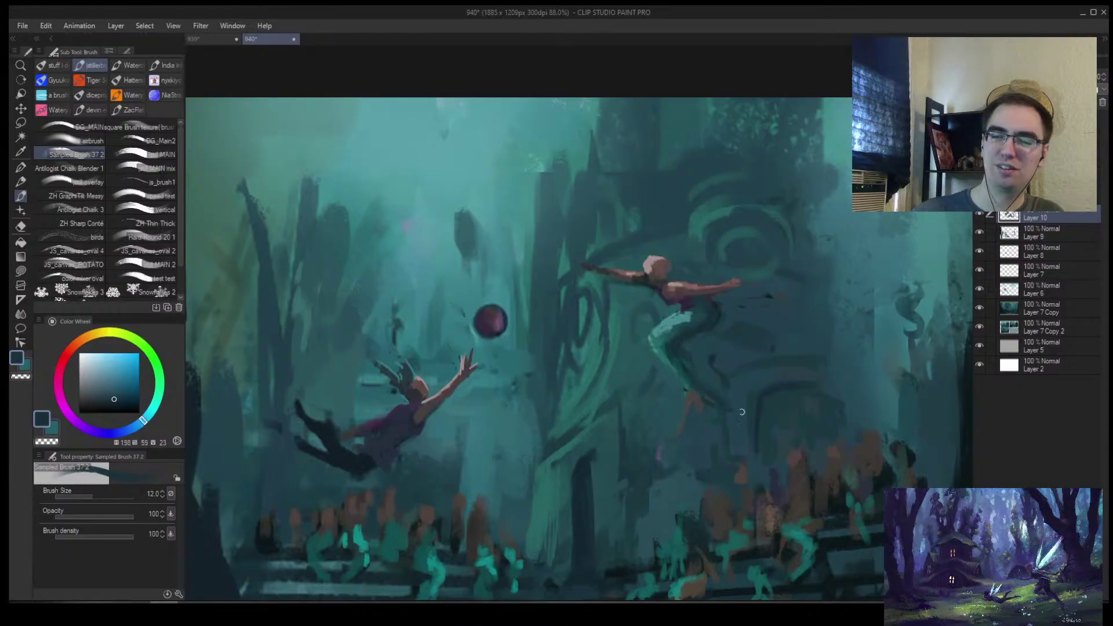
pyautogui.keyDown('alt'); pyautogui.click(763, 409); pyautogui.keyUp('alt')
pyautogui.moveTo(697, 393)
pyautogui.mouseDown()
pyautogui.moveTo(748, 408)
pyautogui.moveTo(721, 404)
pyautogui.mouseUp()
# Flip the view back and examine the whole composition
pyautogui.press('h')
pyautogui.moveTo(549, 404); pyautogui.dragTo(576, 352)
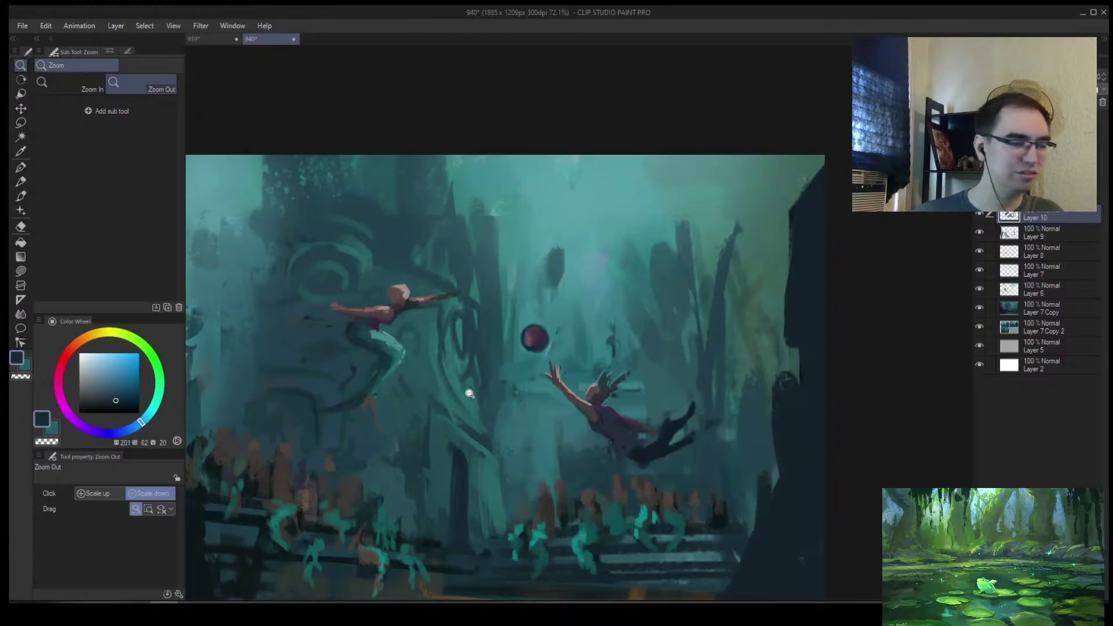
pyautogui.moveTo(472, 388); pyautogui.dragTo(432, 416)
pyautogui.scroll(1, 433, 416)
pyautogui.scroll(-1, 437, 417)
pyautogui.scroll(1, 446, 405)
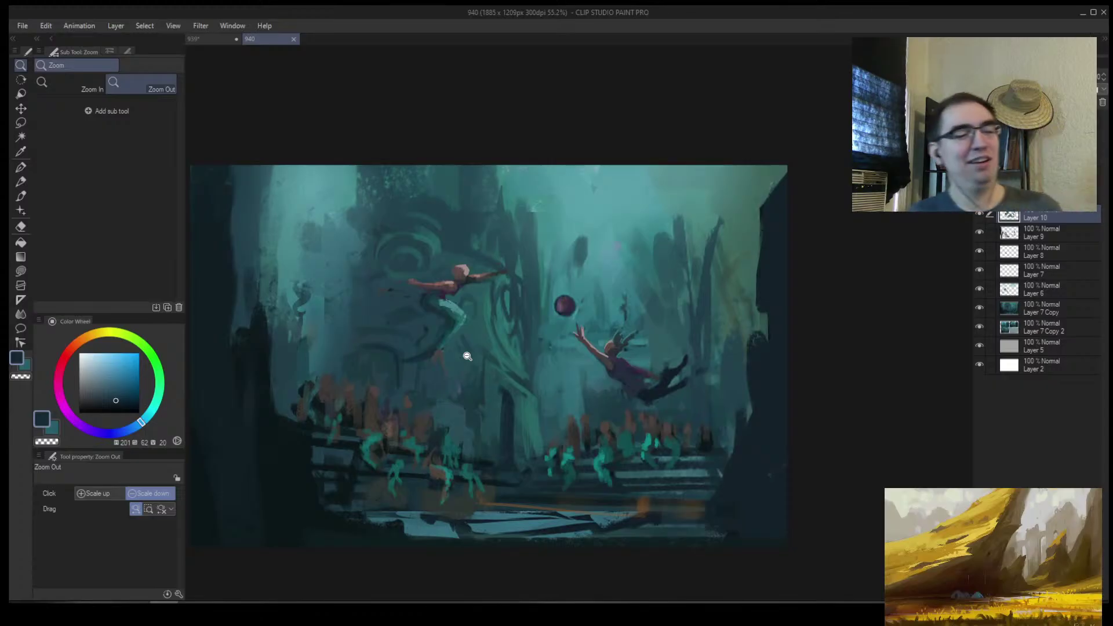
# Refine the hand of the upper figure's rear outstretched arm with small strokes of sampled reddish brown
pyautogui.click(575, 331)
pyautogui.moveTo(575, 331); pyautogui.dragTo(591, 278)
pyautogui.press('b')
pyautogui.keyDown('alt'); pyautogui.click(518, 331); pyautogui.keyUp('alt')
pyautogui.keyDown('alt'); pyautogui.click(518, 330); pyautogui.keyUp('alt')
pyautogui.moveTo(510, 315)
pyautogui.mouseDown()
pyautogui.moveTo(477, 293)
pyautogui.moveTo(490, 287)
pyautogui.mouseUp()
pyautogui.press('[')
pyautogui.press('[')
pyautogui.press('[')
pyautogui.moveTo(299, 239); pyautogui.dragTo(290, 243)
pyautogui.moveTo(292, 244)
pyautogui.mouseDown()
pyautogui.moveTo(341, 254)
pyautogui.moveTo(354, 245)
pyautogui.moveTo(301, 238)
pyautogui.moveTo(310, 241)
pyautogui.moveTo(301, 258)
pyautogui.moveTo(342, 230)
pyautogui.mouseUp()
pyautogui.press('[')
pyautogui.keyDown('alt'); pyautogui.click(313, 243); pyautogui.keyUp('alt')
pyautogui.press(']')
pyautogui.keyDown('alt'); pyautogui.click(345, 233); pyautogui.keyUp('alt')
pyautogui.keyDown('alt'); pyautogui.click(328, 242); pyautogui.keyUp('alt')
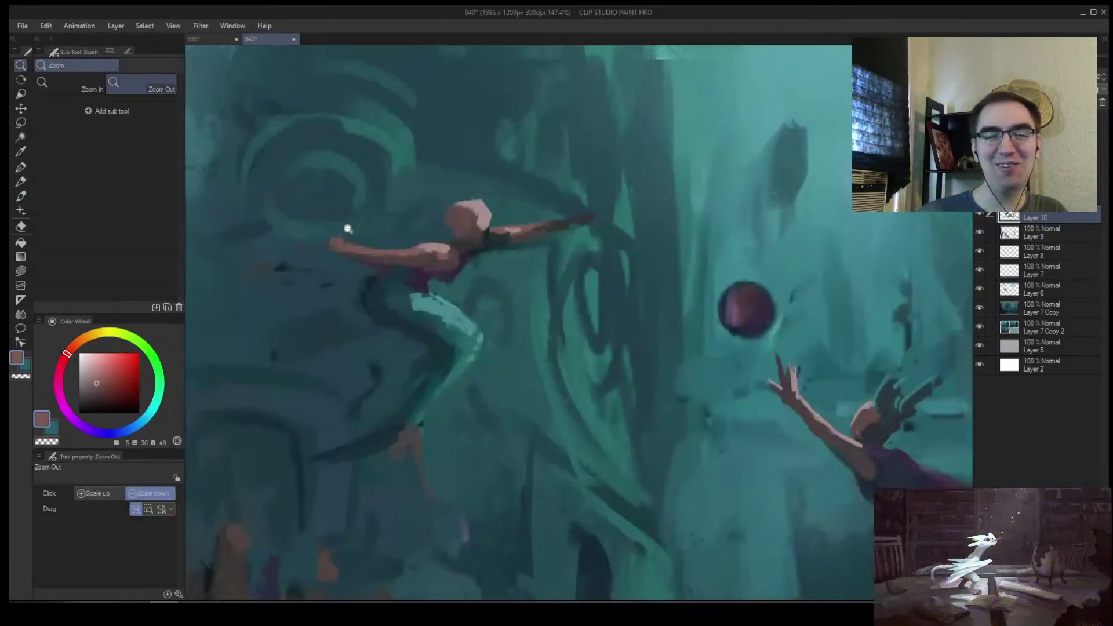
# Shade the underside of the upper figure's rear forearm with sampled dark reddish brown at brush sizes 8 to 10
pyautogui.press(']')
pyautogui.keyDown('alt'); pyautogui.click(387, 260); pyautogui.keyUp('alt')
pyautogui.keyDown('alt'); pyautogui.click(382, 261); pyautogui.keyUp('alt')
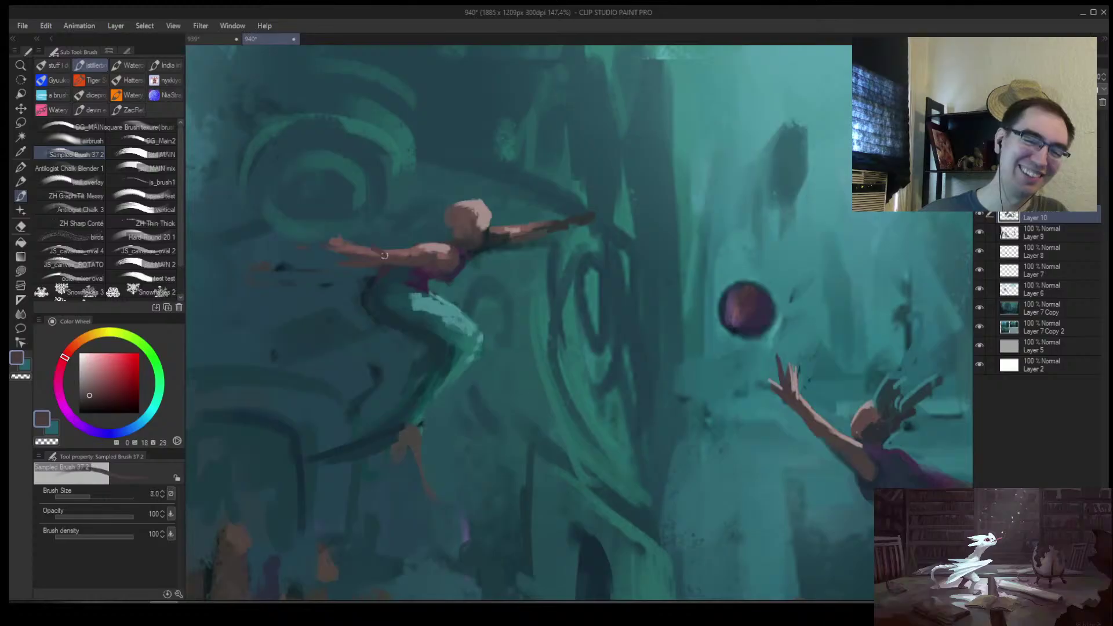
pyautogui.keyDown('alt'); pyautogui.click(408, 254); pyautogui.keyUp('alt')
pyautogui.press(']')
pyautogui.press(']')
pyautogui.press(']')
pyautogui.moveTo(387, 258); pyautogui.dragTo(406, 261)
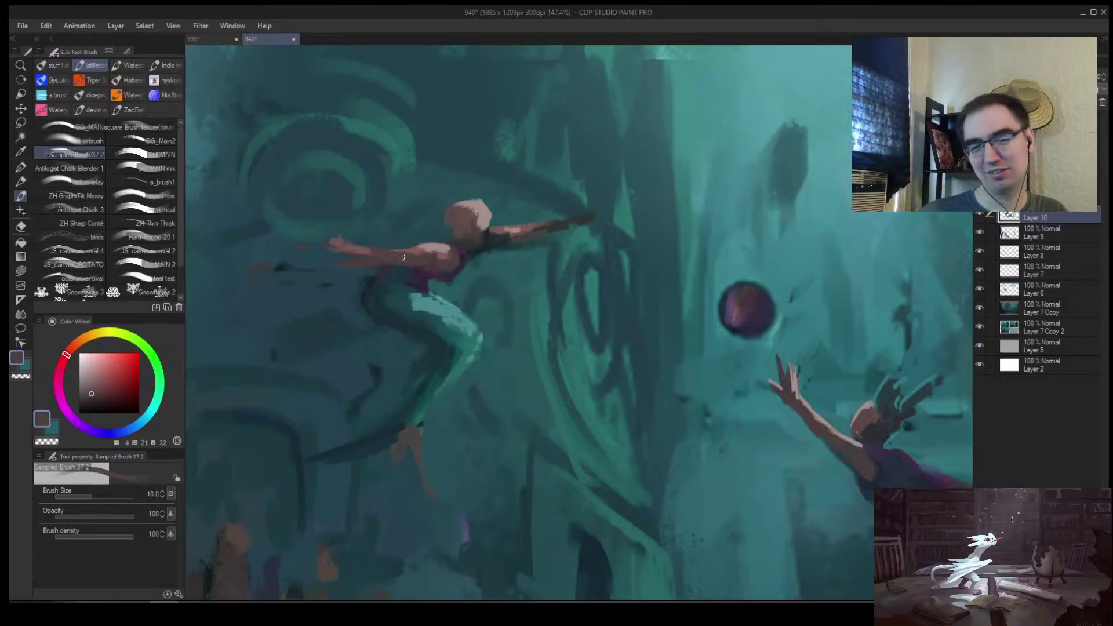
# Paint out the upper figure's rear hand with sampled teal at brush size 12 and redraw it farther out in reddish brown at size 8
pyautogui.keyDown('alt'); pyautogui.click(339, 234); pyautogui.keyUp('alt')
pyautogui.press(']')
pyautogui.moveTo(331, 240); pyautogui.dragTo(360, 247)
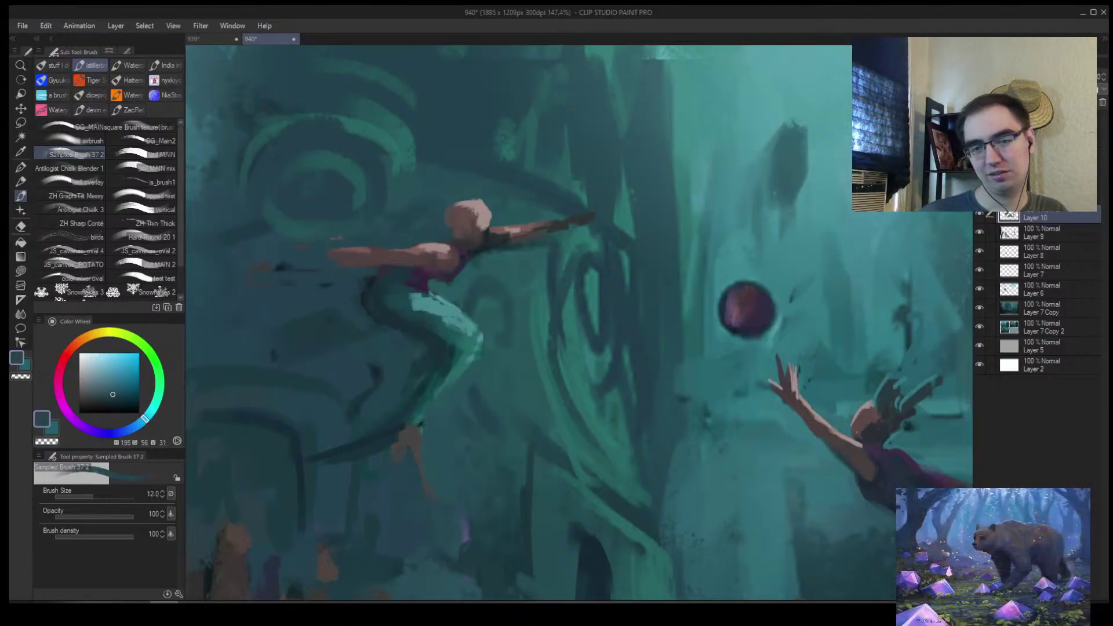
pyautogui.keyDown('alt'); pyautogui.click(377, 253); pyautogui.keyUp('alt')
pyautogui.press('[')
pyautogui.press('[')
# Highlight the upper figure's redrawn rear hand with sampled pale pink, reducing the brush to size 4 or smaller
pyautogui.press('[')
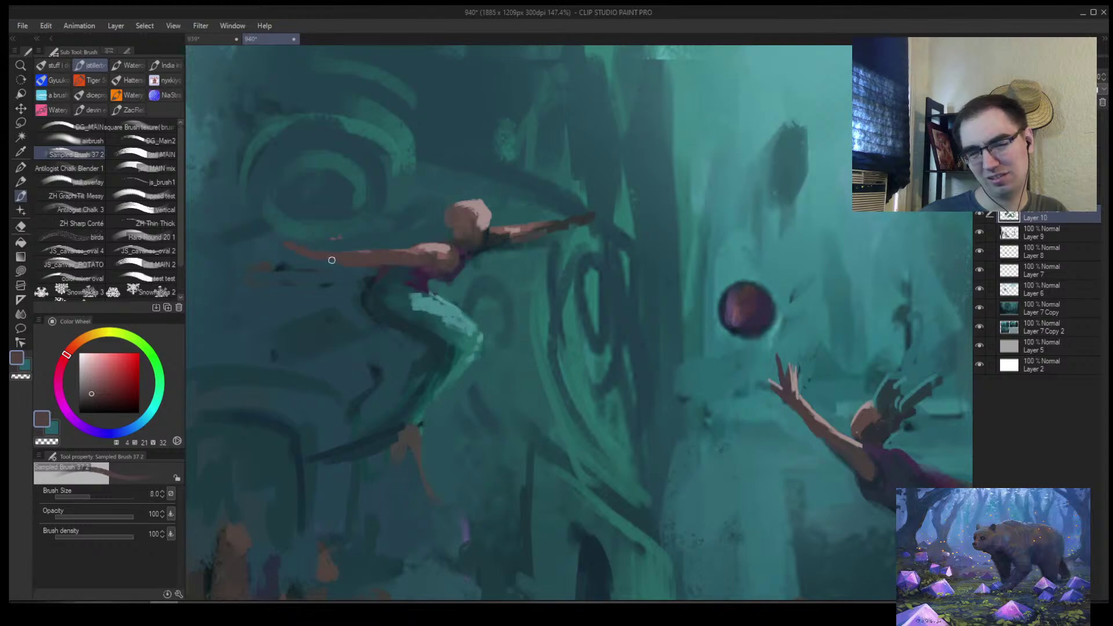
pyautogui.keyDown('alt'); pyautogui.click(301, 248); pyautogui.keyUp('alt')
pyautogui.press('[')
pyautogui.press('[')
pyautogui.press('[')
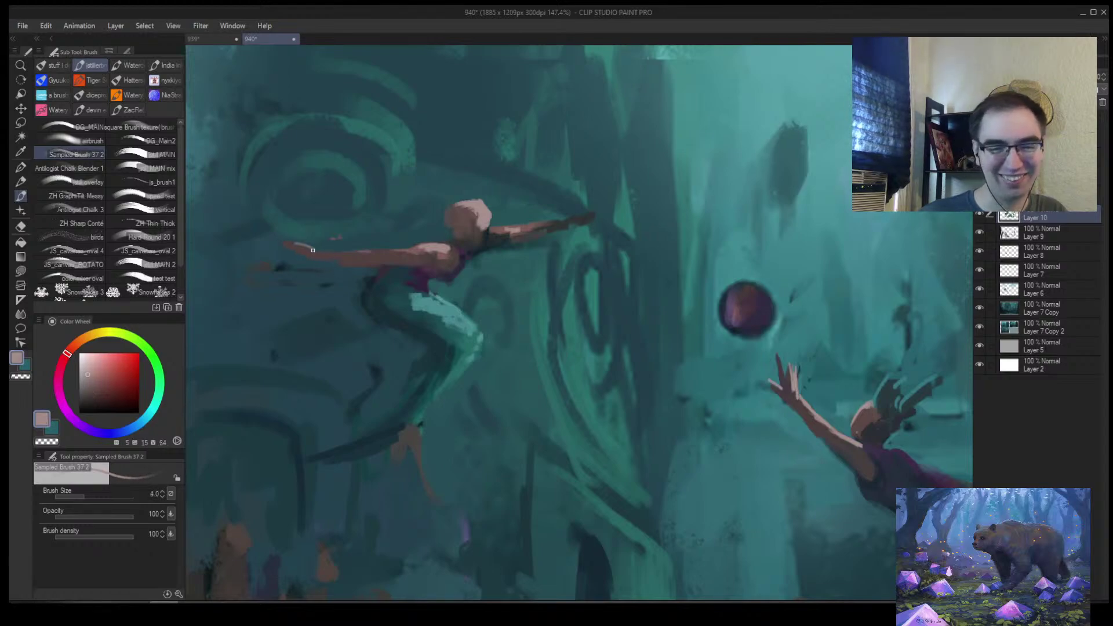
pyautogui.press('[')
pyautogui.moveTo(311, 259); pyautogui.dragTo(318, 260)
pyautogui.hotkey('ctrl', 'space')
pyautogui.moveTo(361, 255); pyautogui.dragTo(321, 276)
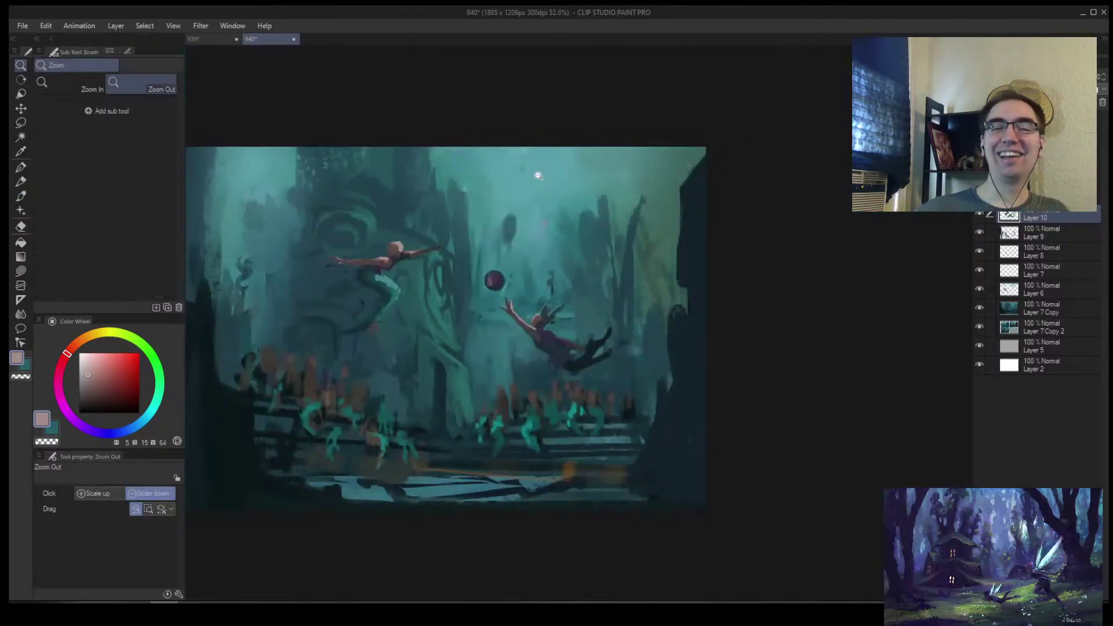
# Add a pale pink stroke along the rear hand's lower edge and trim the arm's outline with sampled teal at brush size 6
pyautogui.moveTo(358, 244); pyautogui.dragTo(390, 246)
pyautogui.press(']')
pyautogui.moveTo(308, 272)
pyautogui.mouseDown()
pyautogui.moveTo(321, 272)
pyautogui.moveTo(317, 261)
pyautogui.moveTo(401, 265)
pyautogui.moveTo(346, 266)
pyautogui.mouseUp()
pyautogui.keyDown('alt'); pyautogui.click(366, 258); pyautogui.keyUp('alt')
pyautogui.press(']')
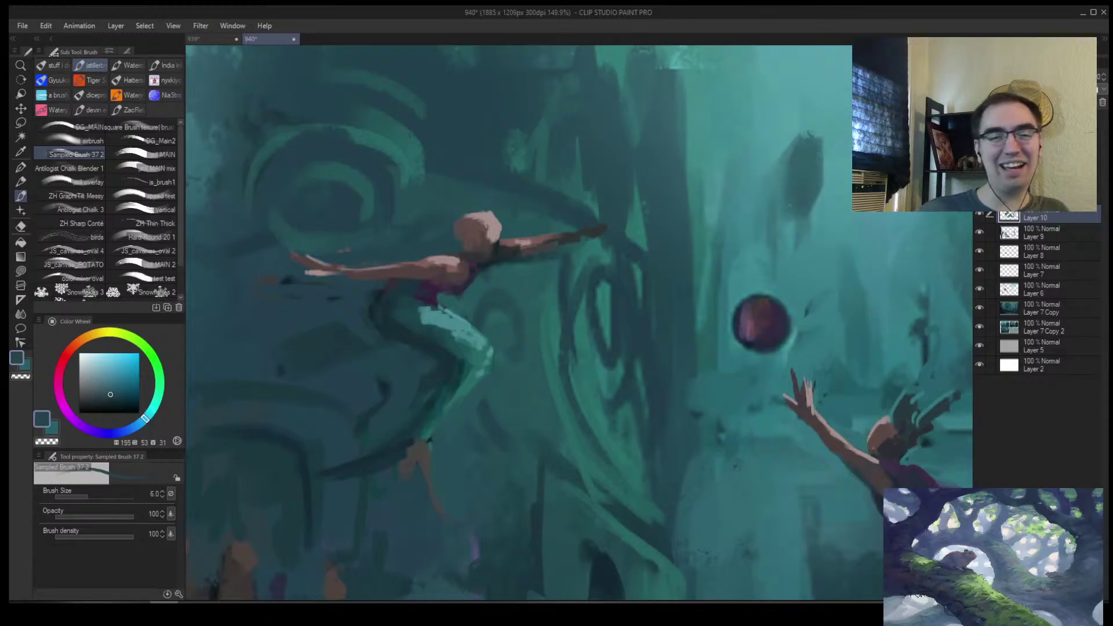
# Smooth the upper figure's rear arm from shoulder to wrist with sampled reddish brown at brush sizes 7 to 8
pyautogui.hotkey('alt', 'space')
pyautogui.moveTo(452, 252)
pyautogui.mouseDown()
pyautogui.moveTo(415, 263)
pyautogui.moveTo(444, 253)
pyautogui.mouseUp()
pyautogui.keyDown('alt'); pyautogui.click(434, 259); pyautogui.keyUp('alt')
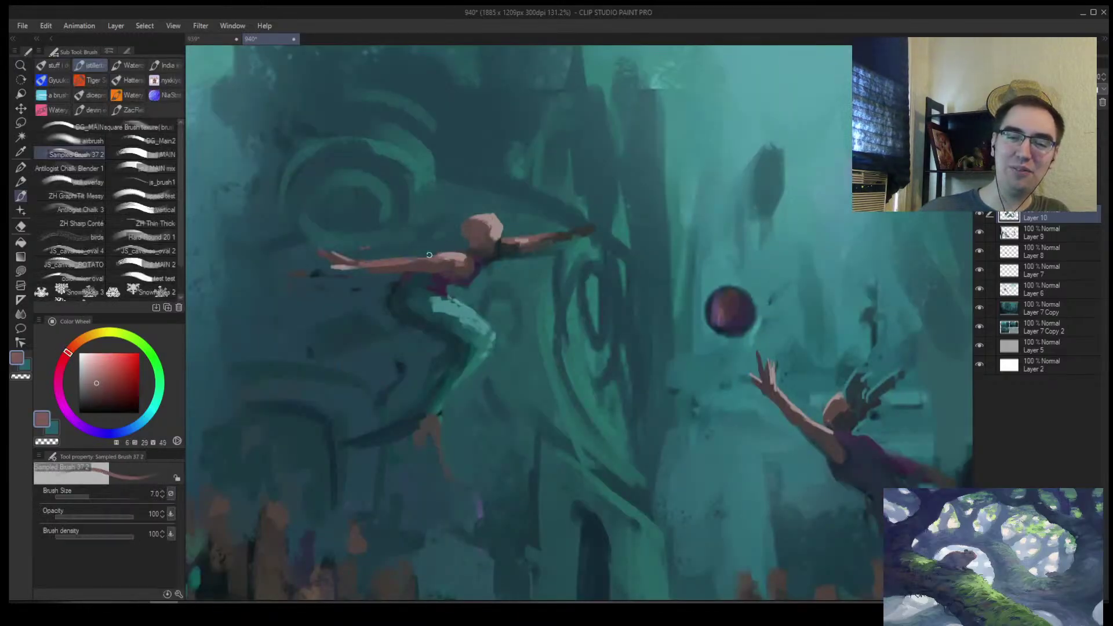
pyautogui.keyDown('alt'); pyautogui.click(414, 257); pyautogui.keyUp('alt')
pyautogui.press(']')
pyautogui.moveTo(398, 260); pyautogui.dragTo(365, 262)
pyautogui.keyDown('alt'); pyautogui.click(402, 264); pyautogui.keyUp('alt')
pyautogui.keyDown('alt'); pyautogui.click(426, 256); pyautogui.keyUp('alt')
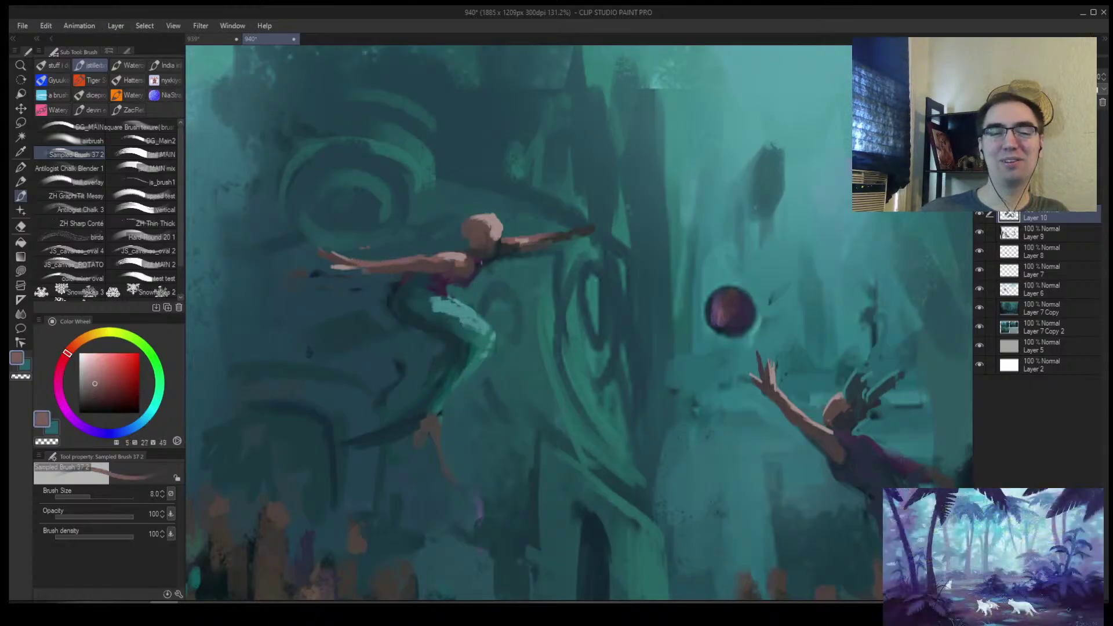
# Extend the upper figure's front hand in sampled dark brown at brush size 7, and reshape the head and neck with a larger brush
pyautogui.keyDown('alt'); pyautogui.click(592, 228); pyautogui.keyUp('alt')
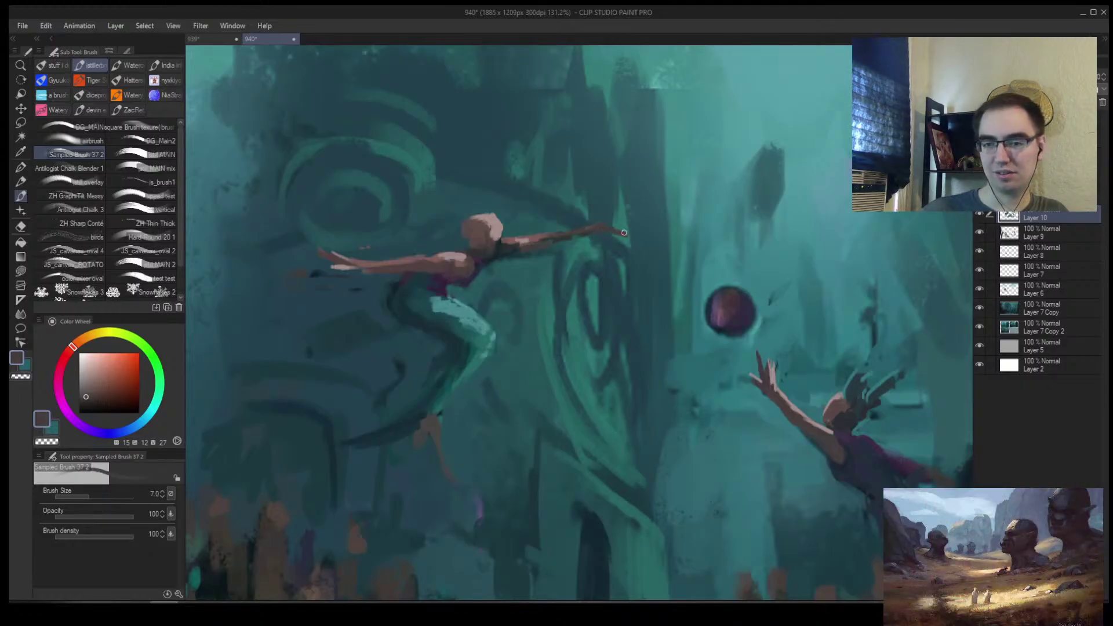
pyautogui.keyDown('alt'); pyautogui.click(518, 227); pyautogui.keyUp('alt')
pyautogui.keyDown('alt'); pyautogui.click(501, 238); pyautogui.keyUp('alt')
pyautogui.press(']')
pyautogui.press(']')
pyautogui.press(']')
pyautogui.press(']')
pyautogui.keyDown('alt'); pyautogui.click(493, 246); pyautogui.keyUp('alt')
pyautogui.moveTo(495, 230)
pyautogui.mouseDown()
pyautogui.moveTo(495, 246)
pyautogui.moveTo(503, 223)
pyautogui.moveTo(488, 247)
pyautogui.mouseUp()
pyautogui.keyDown('alt'); pyautogui.click(511, 223); pyautogui.keyUp('alt')
pyautogui.press(']')
pyautogui.keyDown('alt'); pyautogui.click(482, 231); pyautogui.keyUp('alt')
# Paint the upper figure's waist and hair in magenta sampled from the torso, and shade the hair with dark purple at brush size 8
pyautogui.keyDown('alt'); pyautogui.click(441, 292); pyautogui.keyUp('alt')
pyautogui.keyDown('alt'); pyautogui.click(441, 289); pyautogui.keyUp('alt')
pyautogui.press('[')
pyautogui.press('[')
pyautogui.moveTo(433, 276); pyautogui.dragTo(401, 302)
pyautogui.moveTo(467, 239)
pyautogui.mouseDown()
pyautogui.moveTo(451, 212)
pyautogui.moveTo(467, 230)
pyautogui.moveTo(469, 219)
pyautogui.mouseUp()
pyautogui.press('[')
pyautogui.press('[')
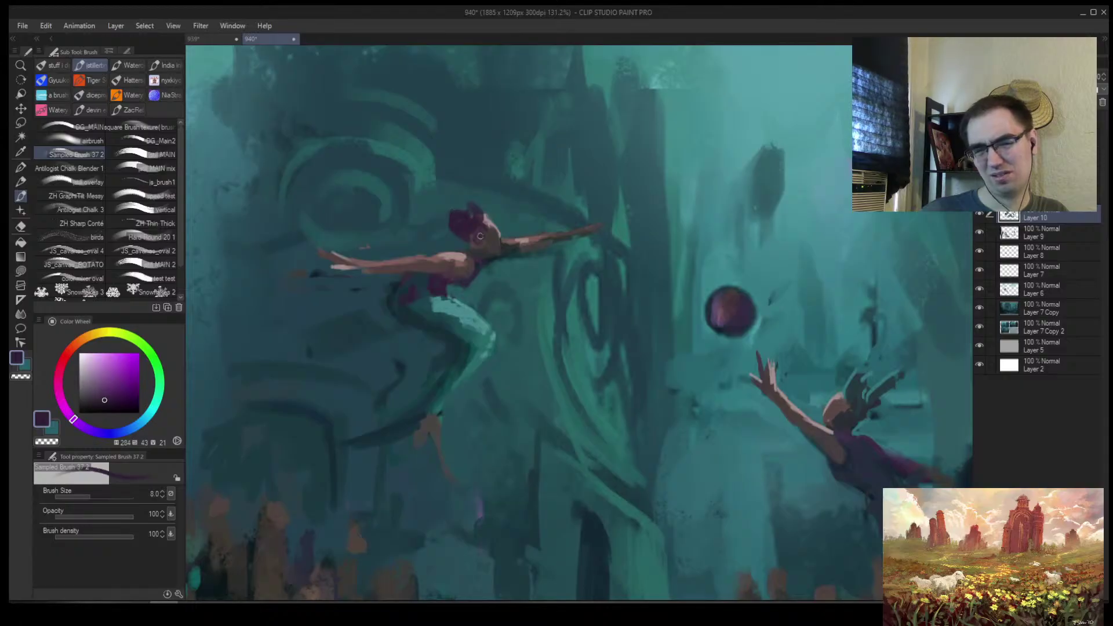
pyautogui.moveTo(471, 234); pyautogui.dragTo(452, 240)
# Paint dark purple hair on the lower figure's head in the mirrored view at brush size 8, reducing it to 7
pyautogui.press('h')
pyautogui.hotkey('alt', 'space')
pyautogui.moveTo(648, 208); pyautogui.dragTo(709, 195)
pyautogui.hotkey('alt', 'space')
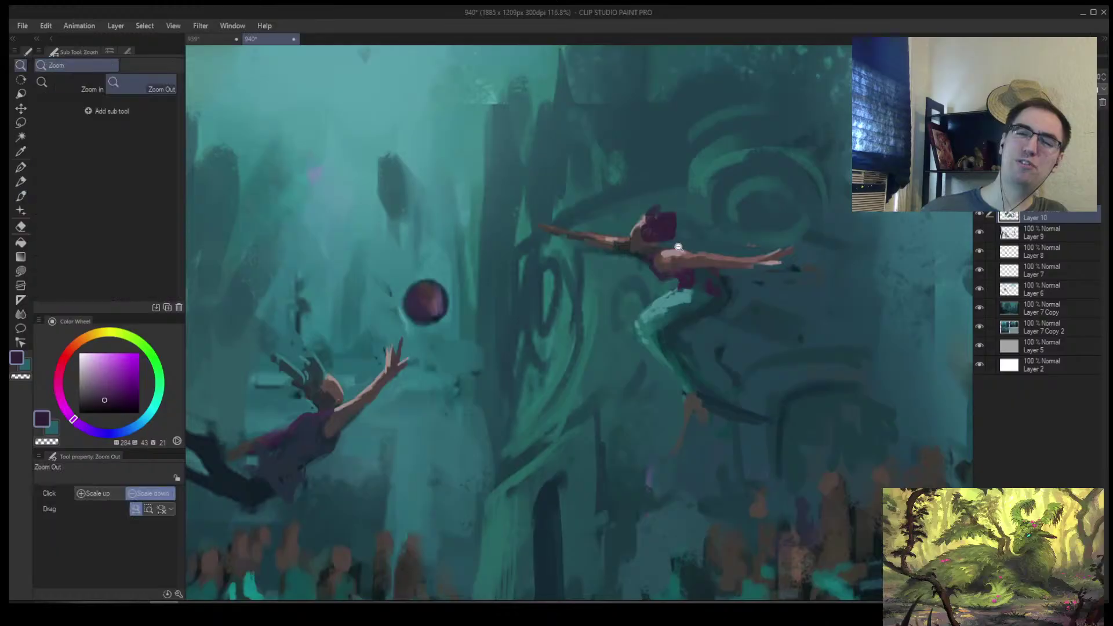
pyautogui.moveTo(673, 256); pyautogui.dragTo(647, 281)
pyautogui.moveTo(578, 287); pyautogui.dragTo(603, 279)
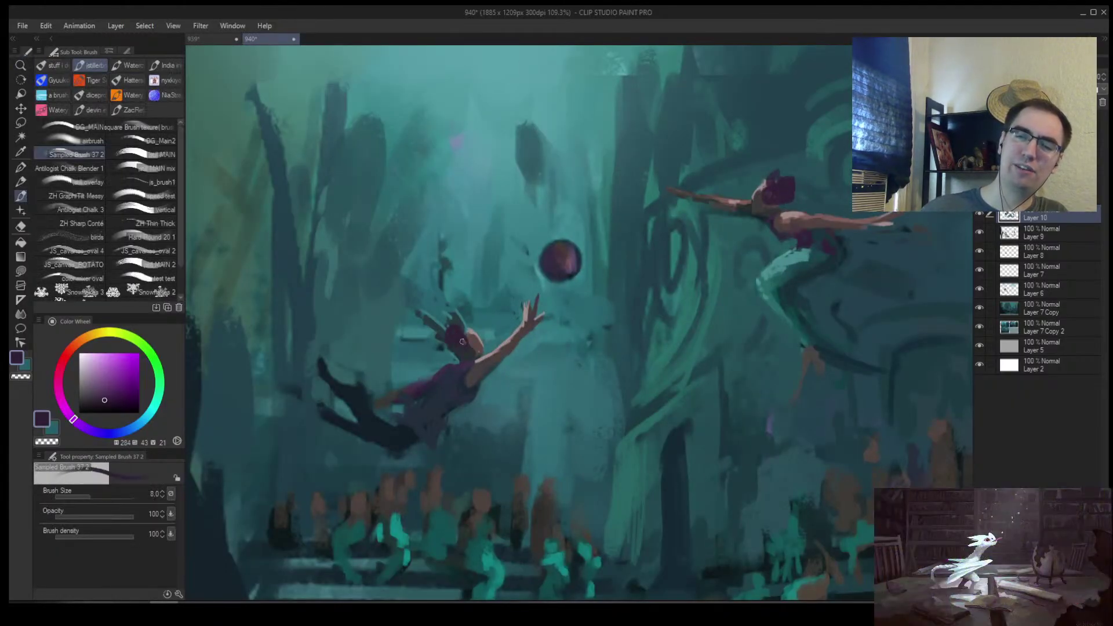
pyautogui.moveTo(450, 325)
pyautogui.mouseDown()
pyautogui.moveTo(437, 338)
pyautogui.moveTo(448, 353)
pyautogui.mouseUp()
pyautogui.press('[')
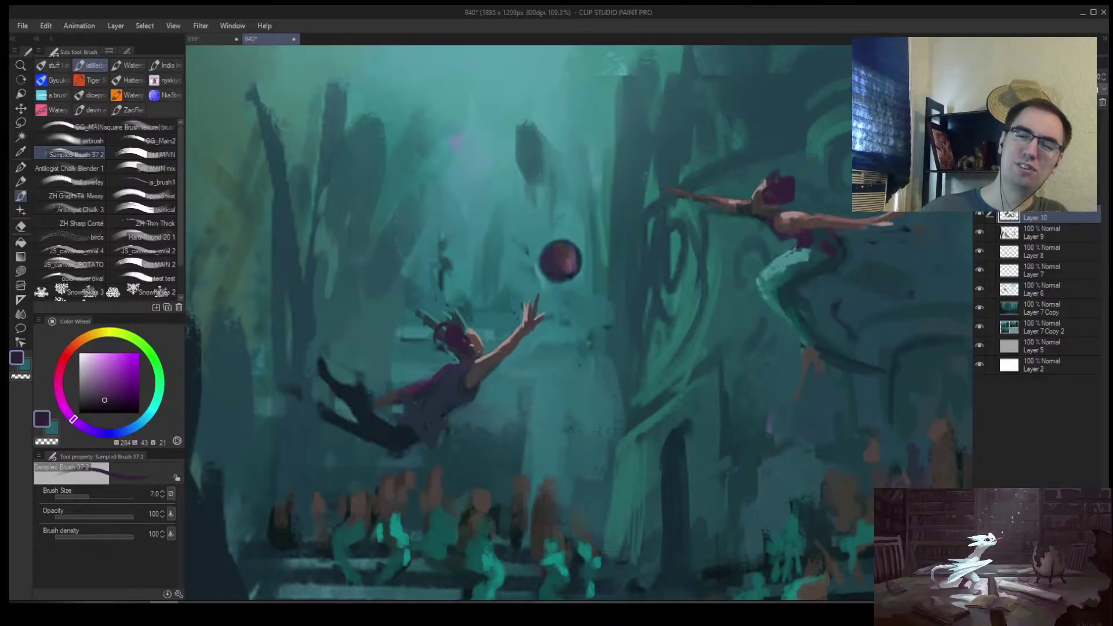
# Highlight the lower figure's face with a lightened pale pink, reducing the brush from size 5 to 2.5
pyautogui.keyDown('alt'); pyautogui.click(464, 350); pyautogui.keyUp('alt')
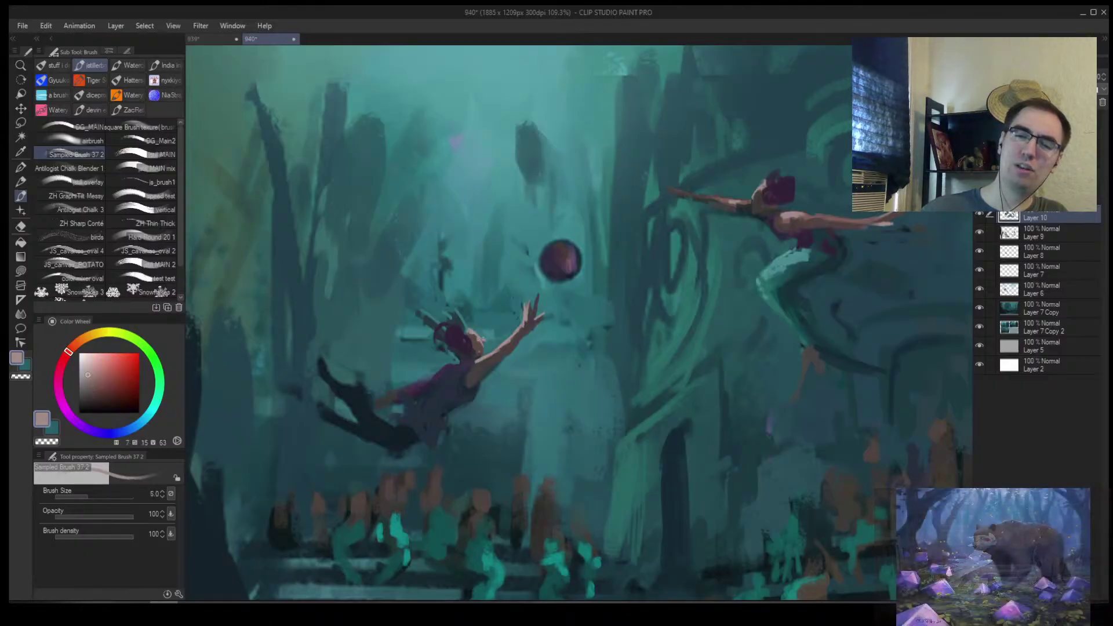
pyautogui.hotkey('alt', 'space')
pyautogui.moveTo(497, 334); pyautogui.dragTo(532, 248)
pyautogui.moveTo(87, 380); pyautogui.dragTo(88, 371)
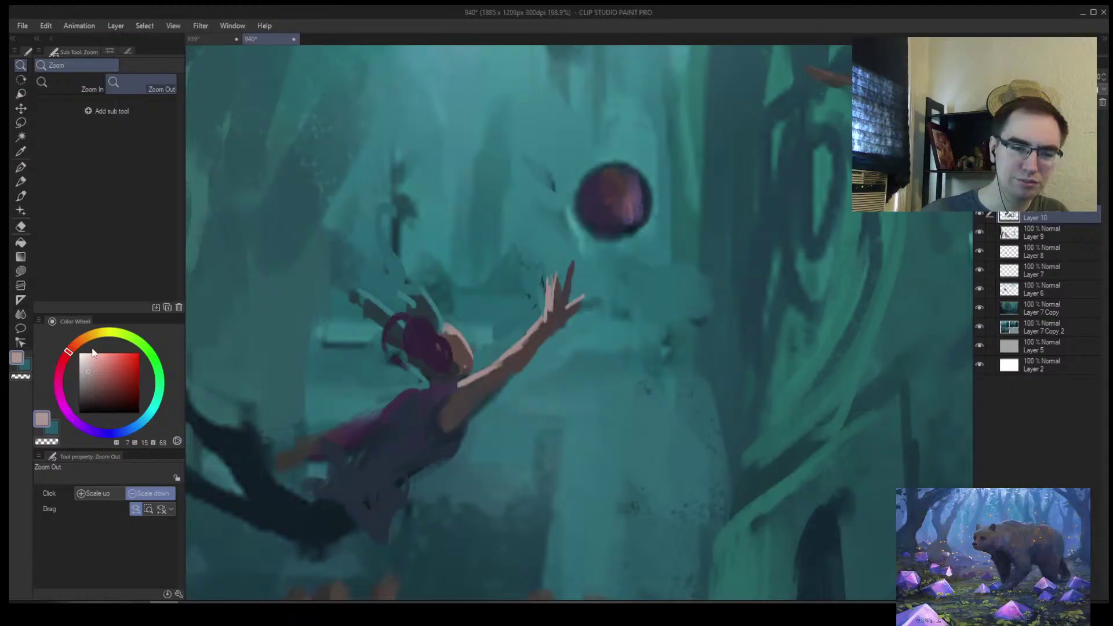
pyautogui.press('[')
pyautogui.press('[')
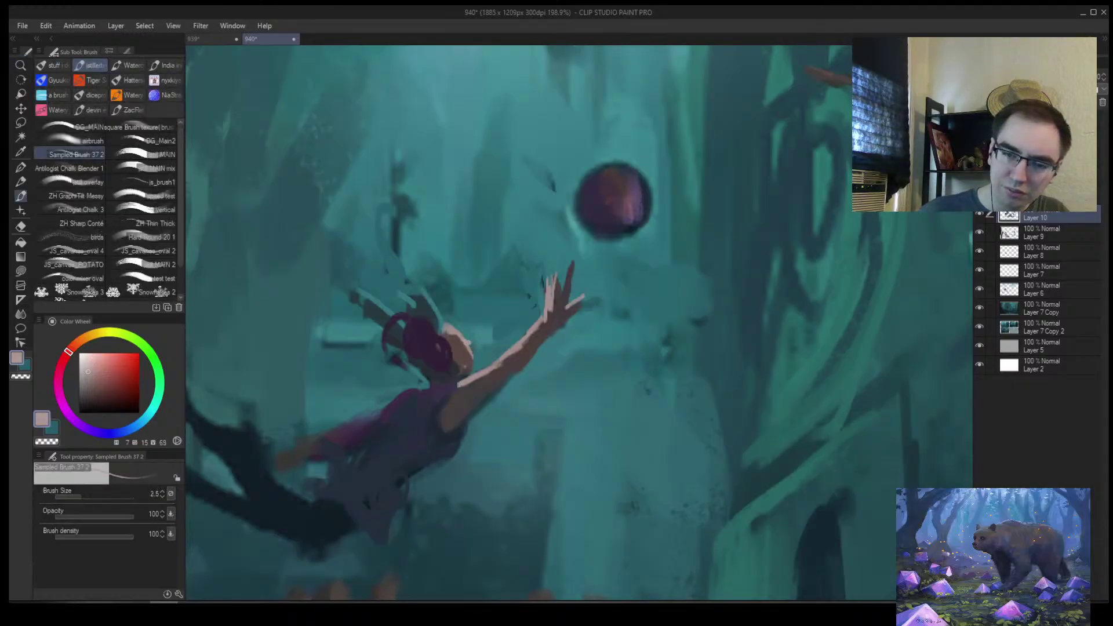
pyautogui.keyDown('alt'); pyautogui.click(471, 344); pyautogui.keyUp('alt')
# Refine the lower figure's face with reddish brown shading and pale pink at brush size 3, and flip the whole view to check it
pyautogui.hotkey('alt', 'space')
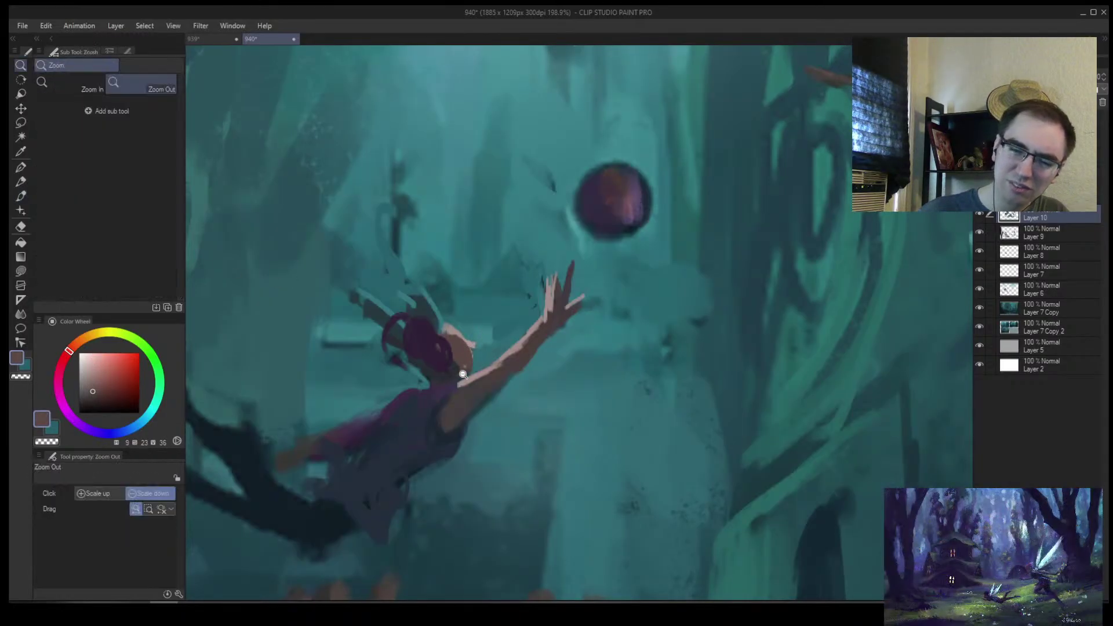
pyautogui.click(493, 342)
pyautogui.keyDown('alt'); pyautogui.click(465, 339); pyautogui.keyUp('alt')
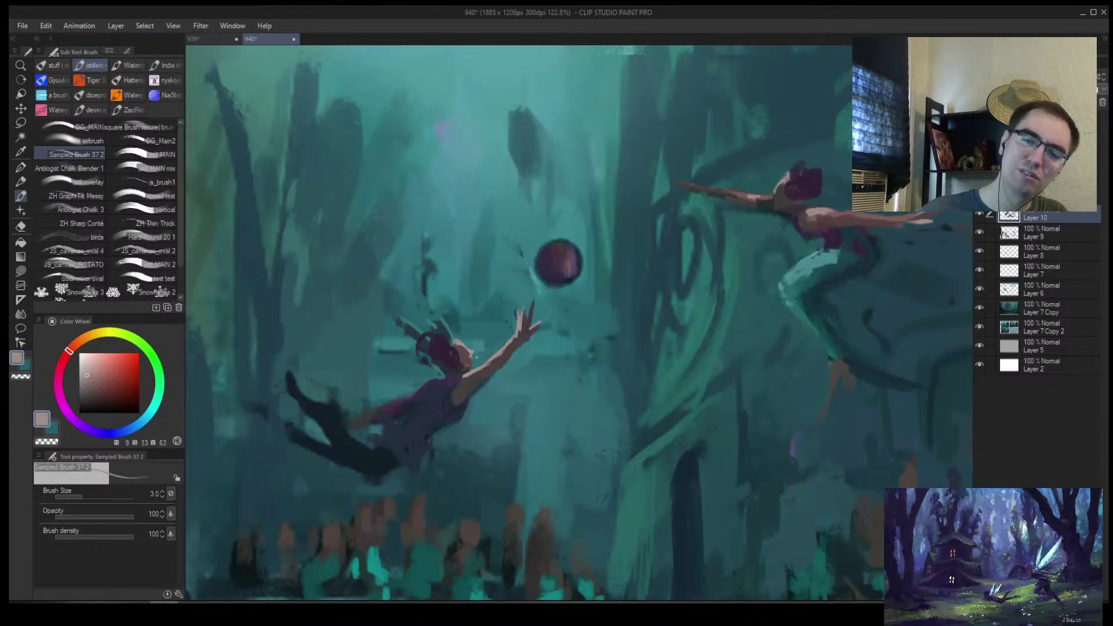
pyautogui.hotkey('alt', 'space')
pyautogui.moveTo(476, 360); pyautogui.dragTo(450, 368)
pyautogui.press('h')
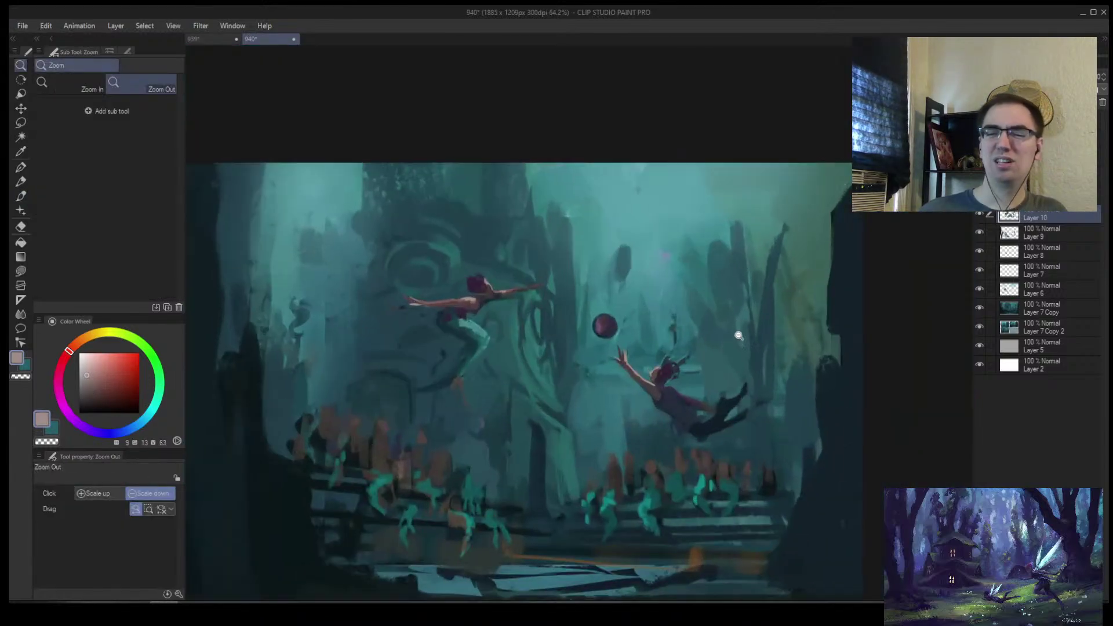
# Set the new top layer's blending mode to Glow dodge
pyautogui.moveTo(739, 357); pyautogui.dragTo(748, 352)
pyautogui.moveTo(749, 352); pyautogui.dragTo(696, 277)
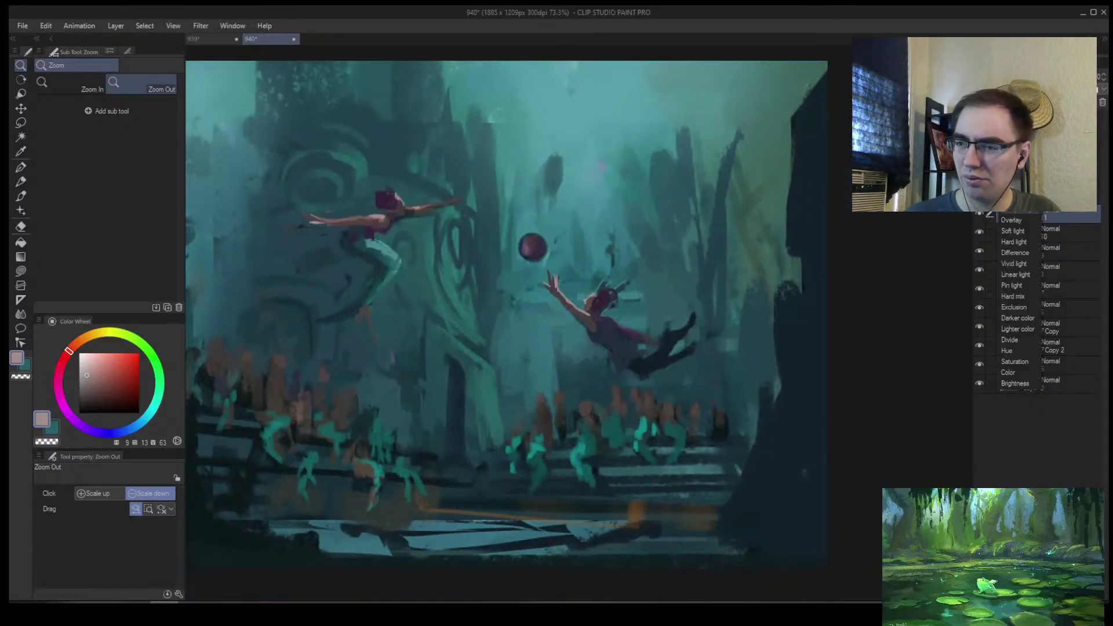
pyautogui.click(1014, 187)
# Check the painting's values in grayscale against the colour version, ending in full colour
pyautogui.moveTo(818, 236); pyautogui.dragTo(717, 163)
pyautogui.press('ctrl+super+c')
pyautogui.click(800, 224)
pyautogui.click(108, 602)
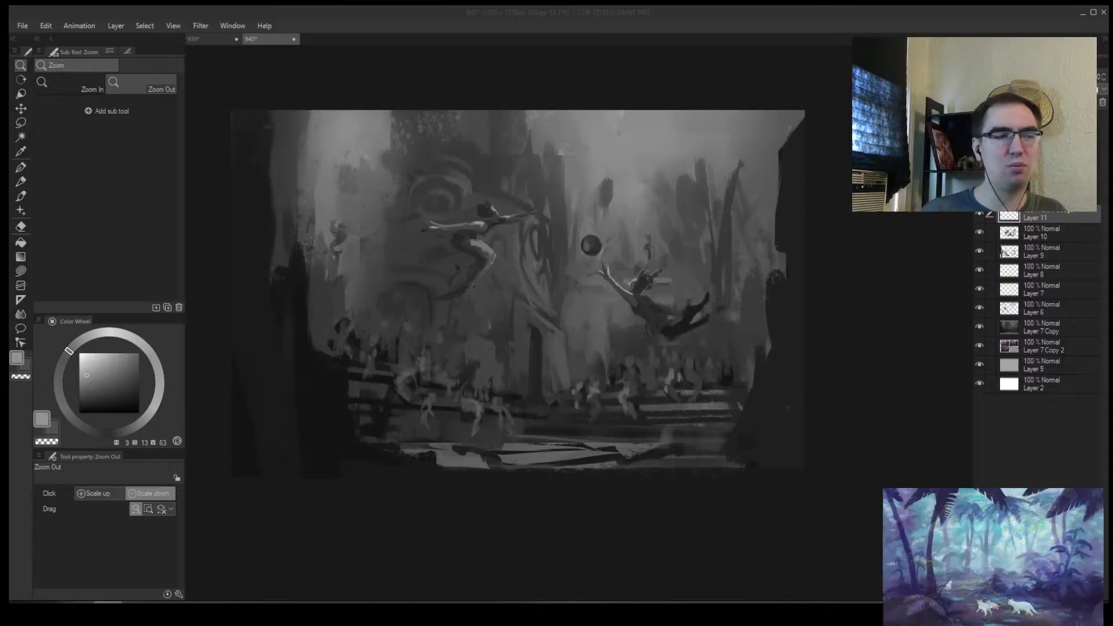
pyautogui.moveTo(9, 283); pyautogui.dragTo(402, 311)
pyautogui.press('ctrl+super+c')
pyautogui.press('ctrl+super+c')
pyautogui.moveTo(328, 238)
pyautogui.mouseDown()
pyautogui.moveTo(380, 163)
pyautogui.moveTo(426, 238)
pyautogui.moveTo(298, 262)
pyautogui.moveTo(0, 261)
pyautogui.mouseUp()
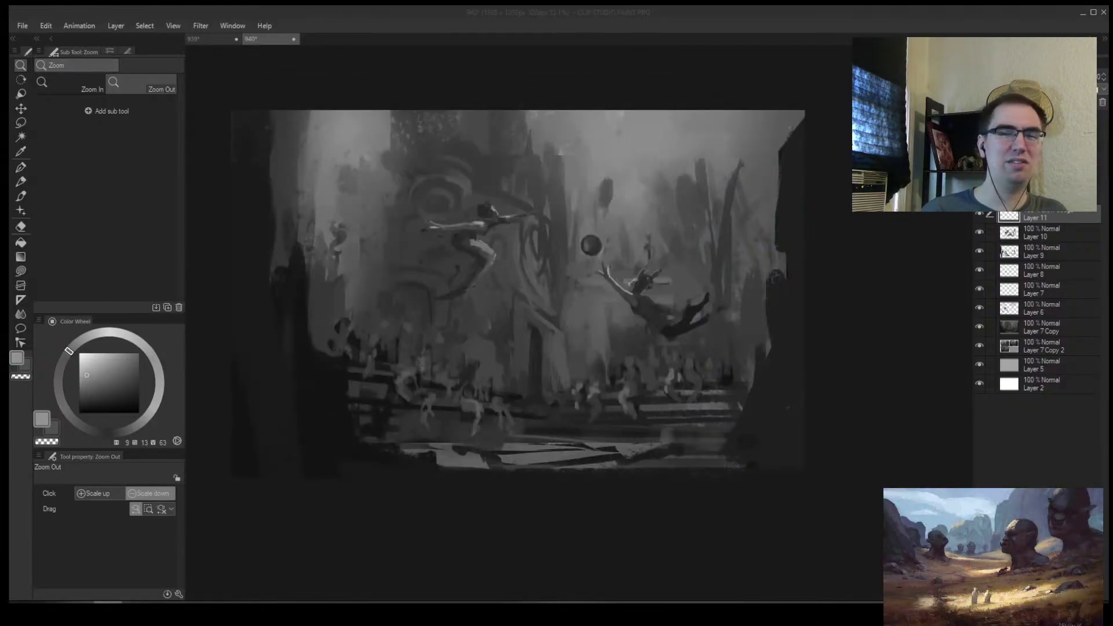
pyautogui.press('ctrl+super+c')
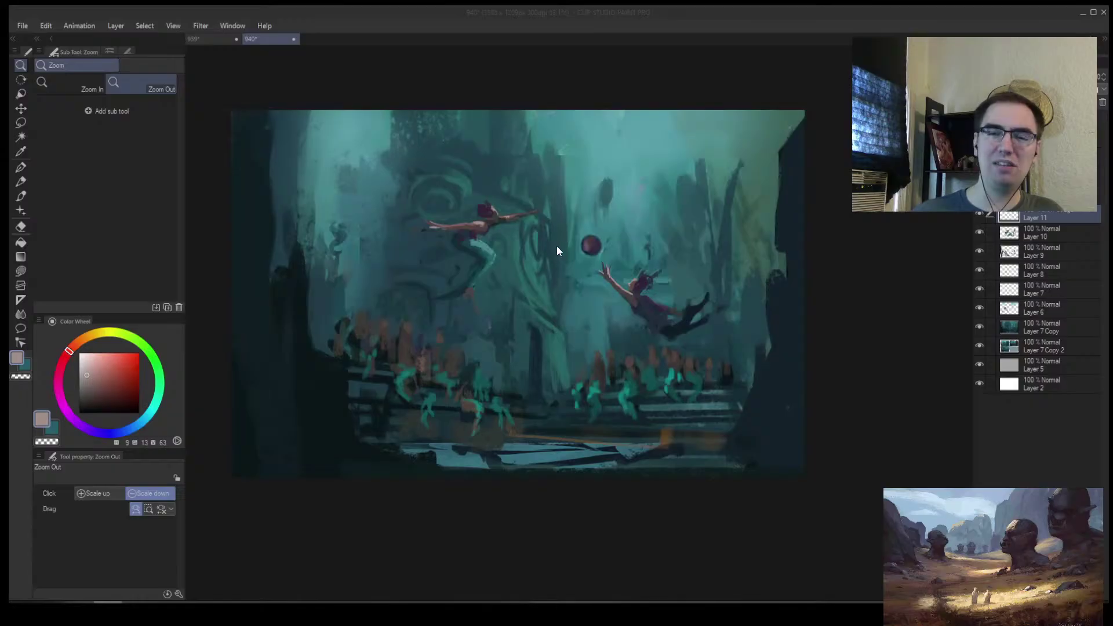
# Try light cyan glow strokes on the upper figure's body using Sampled Brush 37.2
pyautogui.click(557, 245)
pyautogui.moveTo(663, 247); pyautogui.dragTo(668, 248)
pyautogui.keyDown('alt'); pyautogui.click(619, 214); pyautogui.keyUp('alt')
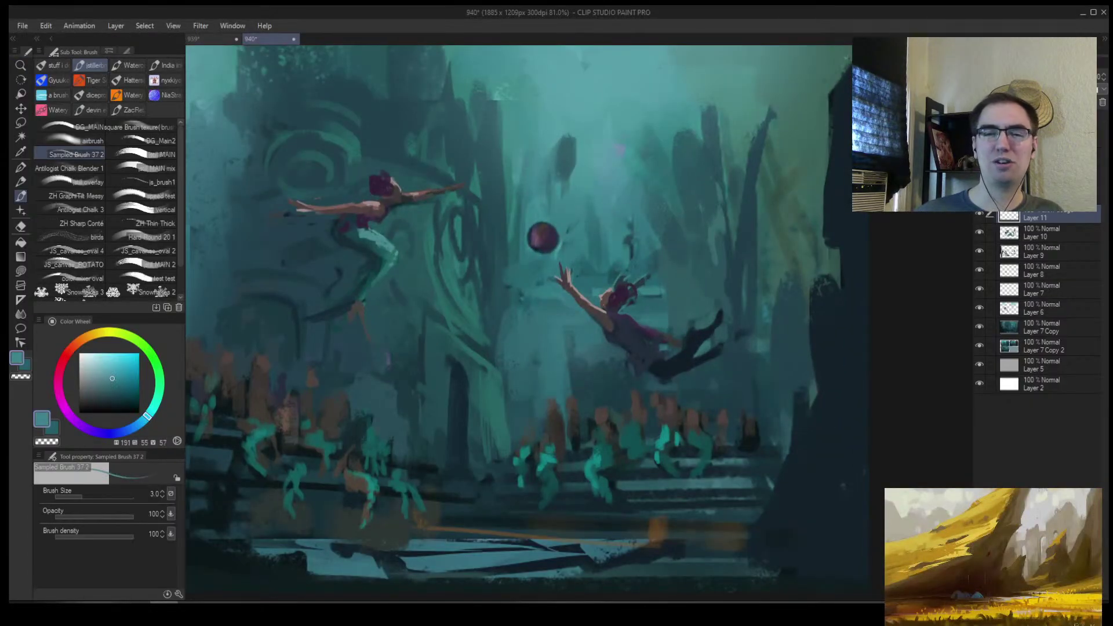
pyautogui.moveTo(382, 222); pyautogui.dragTo(426, 221)
pyautogui.press('x')
pyautogui.press(']')
pyautogui.press(']')
pyautogui.press(']')
pyautogui.press(']')
pyautogui.press(']')
pyautogui.press(']')
pyautogui.press(']')
pyautogui.click(110, 356)
pyautogui.moveTo(372, 226)
pyautogui.mouseDown()
pyautogui.moveTo(415, 252)
pyautogui.moveTo(382, 339)
pyautogui.mouseUp()
pyautogui.press(']')
pyautogui.keyDown('ctrl'); pyautogui.click(474, 207); pyautogui.keyUp('ctrl')
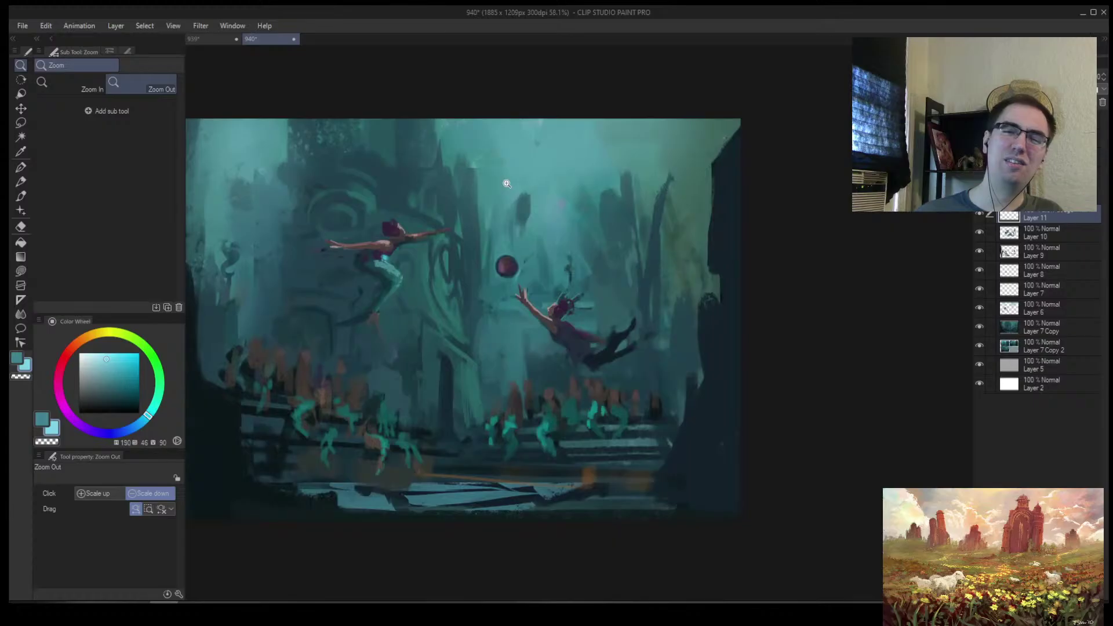
# Mirror the view, try a teal glow stroke near the lower figure with Sampled Brush 37.2, and undo it
pyautogui.press('h')
pyautogui.moveTo(835, 228); pyautogui.dragTo(804, 264)
pyautogui.moveTo(805, 265); pyautogui.dragTo(711, 284)
pyautogui.moveTo(707, 258); pyautogui.dragTo(686, 209)
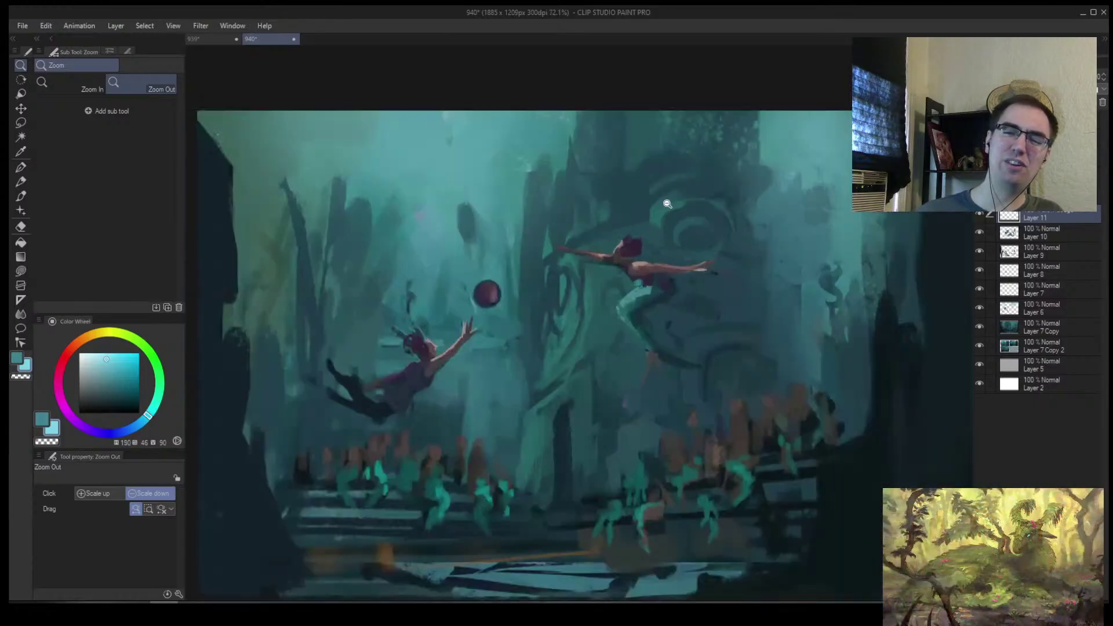
pyautogui.keyDown('alt'); pyautogui.click(437, 251); pyautogui.keyUp('alt')
pyautogui.press(']')
pyautogui.scroll(3, 446, 308)
pyautogui.moveTo(455, 316)
pyautogui.mouseDown()
pyautogui.moveTo(440, 333)
pyautogui.moveTo(440, 310)
pyautogui.moveTo(457, 347)
pyautogui.mouseUp()
pyautogui.hotkey('ctrl', 'z')
# Airbrush a teal glow behind the lower figure and through the middle of the scene, increasing the brush from size 150 to 300
pyautogui.click(94, 142)
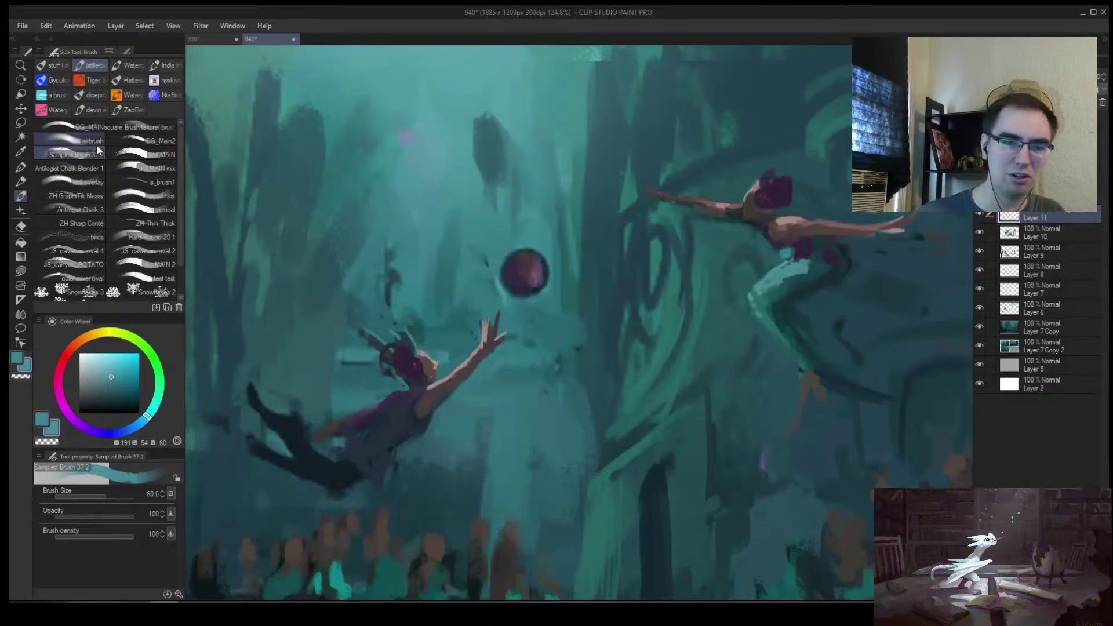
pyautogui.moveTo(453, 367); pyautogui.dragTo(417, 490)
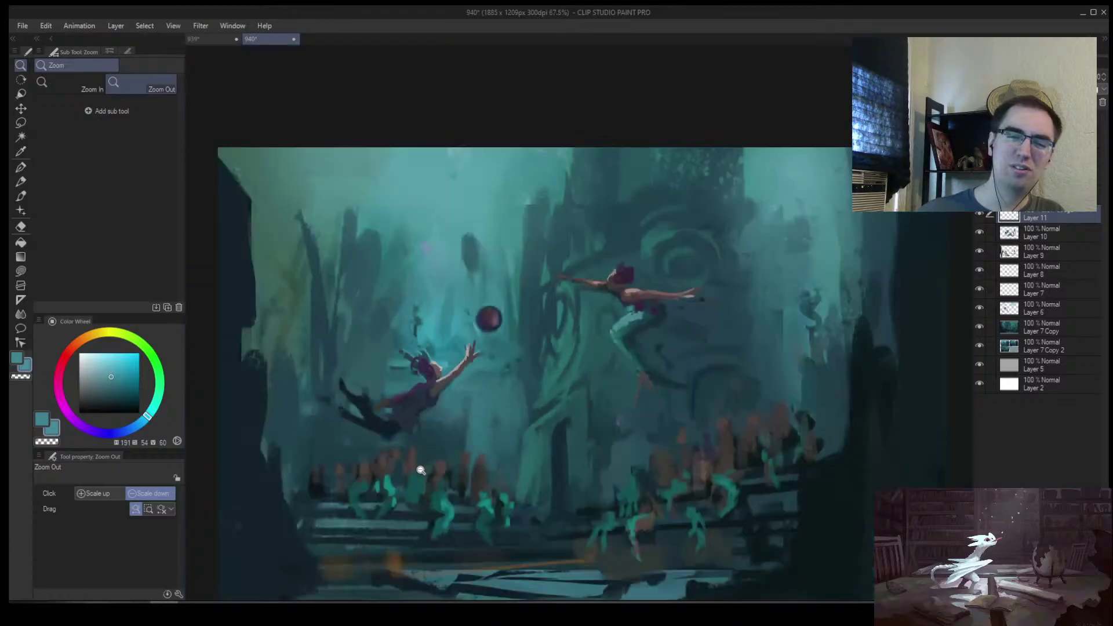
pyautogui.moveTo(527, 358); pyautogui.dragTo(511, 374)
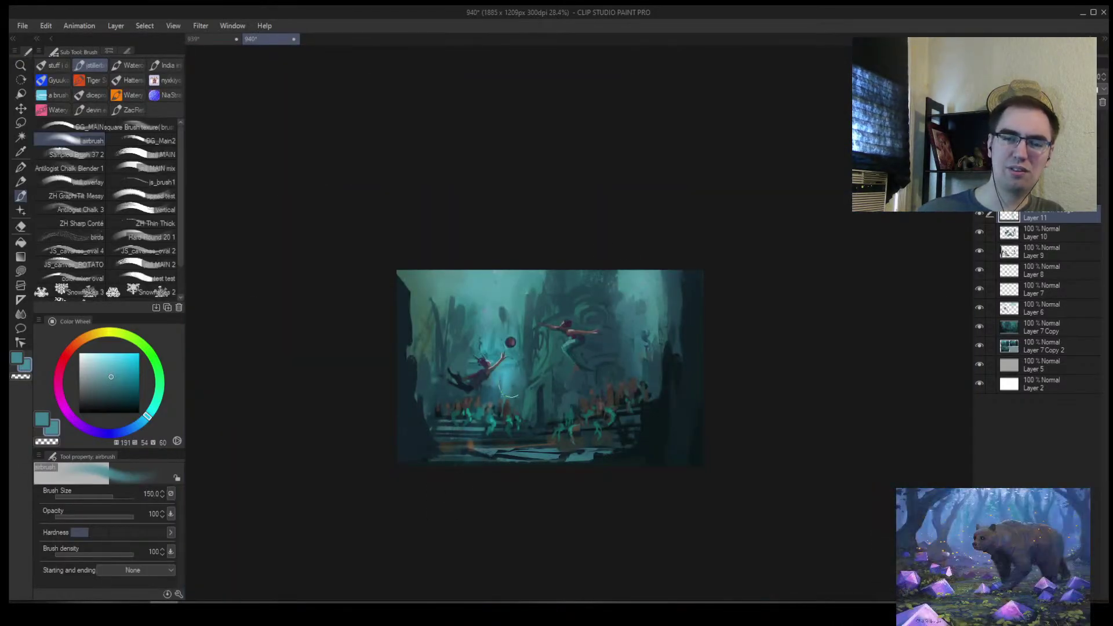
pyautogui.press(']')
pyautogui.press(']')
pyautogui.moveTo(532, 275); pyautogui.dragTo(512, 366)
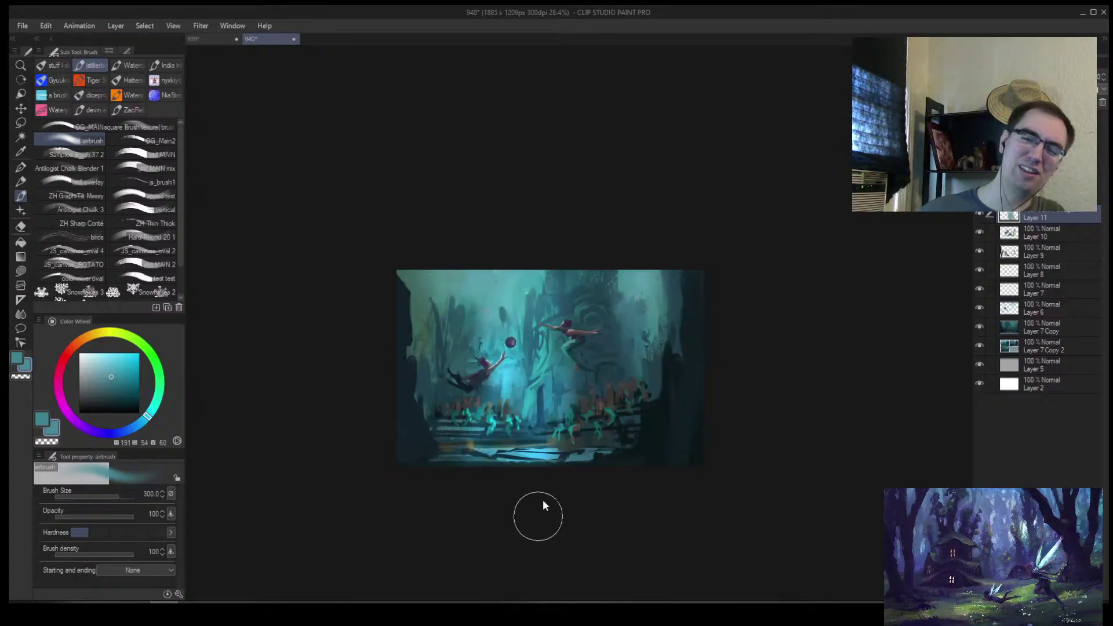
# Flip the view back and airbrush a bright teal glow into the water at the scene's upper middle at size 500
pyautogui.press('h')
pyautogui.hotkey('ctrl', 'space')
pyautogui.moveTo(696, 380); pyautogui.dragTo(724, 376)
pyautogui.press('e')
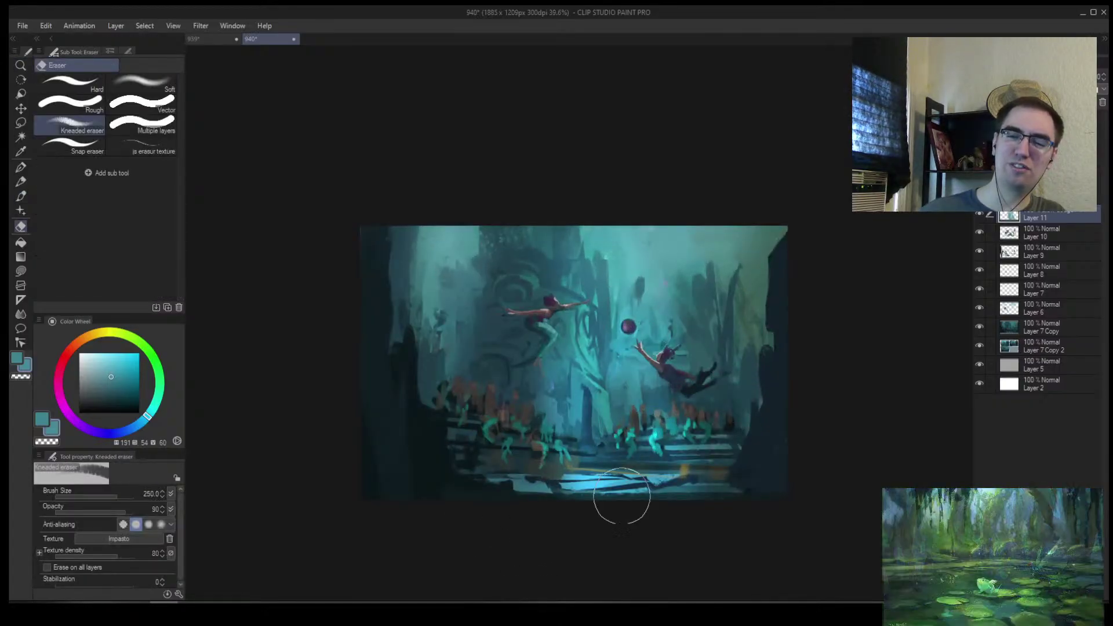
pyautogui.press('b')
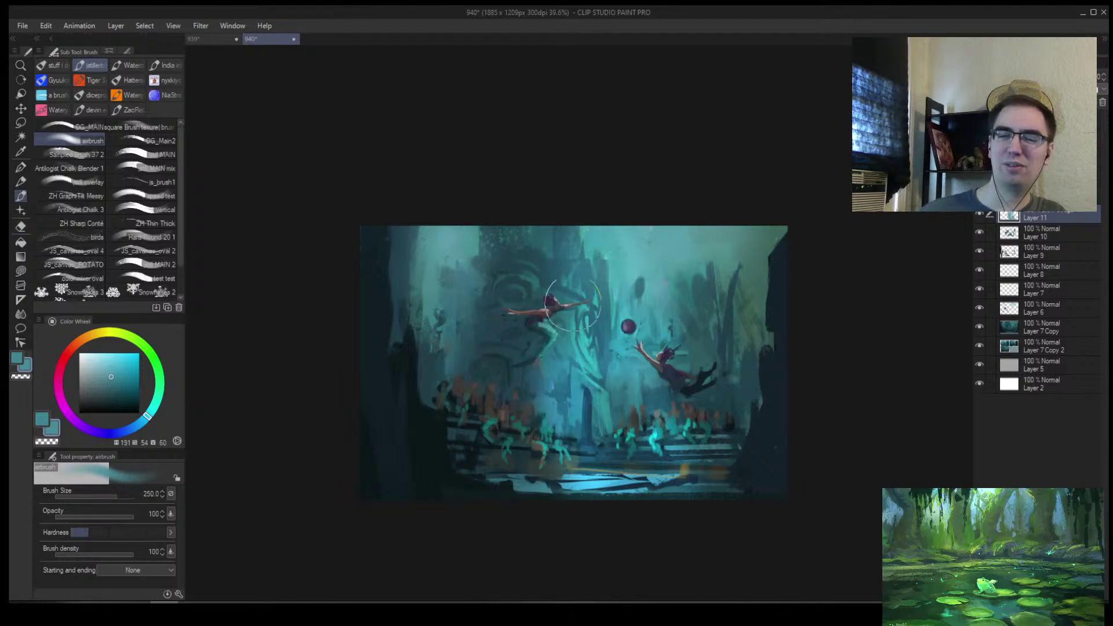
pyautogui.press(']')
pyautogui.press(']')
pyautogui.press(']')
pyautogui.click(631, 229)
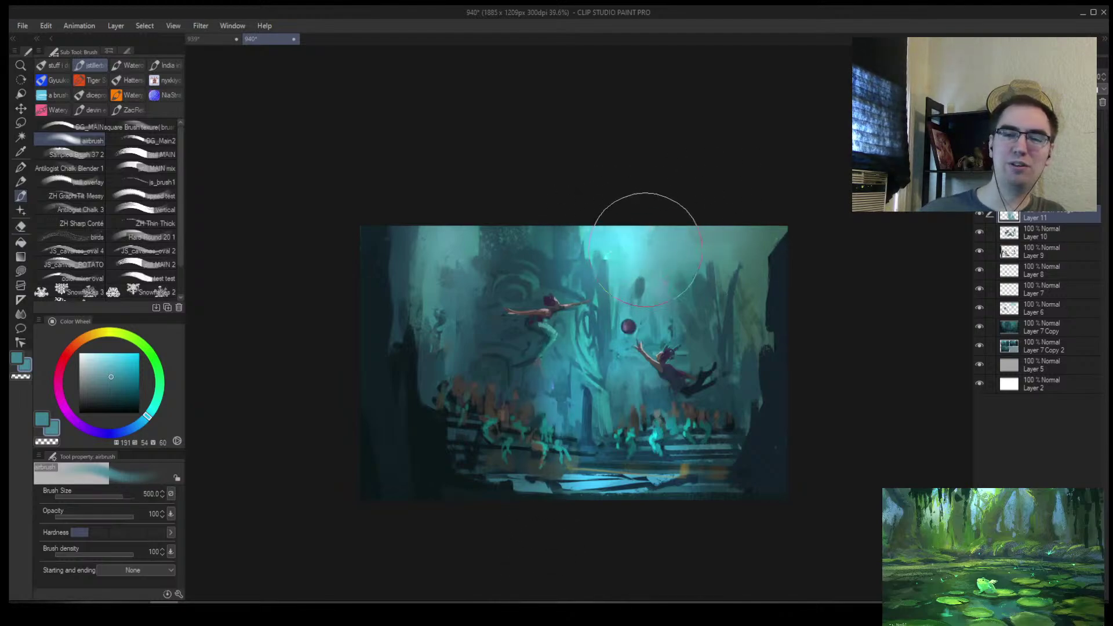
# Airbrush glow around the upper figure at size 170 to 200, then mirror the view and soften the glow with the Kneaded eraser at size 300
pyautogui.press('[')
pyautogui.press('[')
pyautogui.press('[')
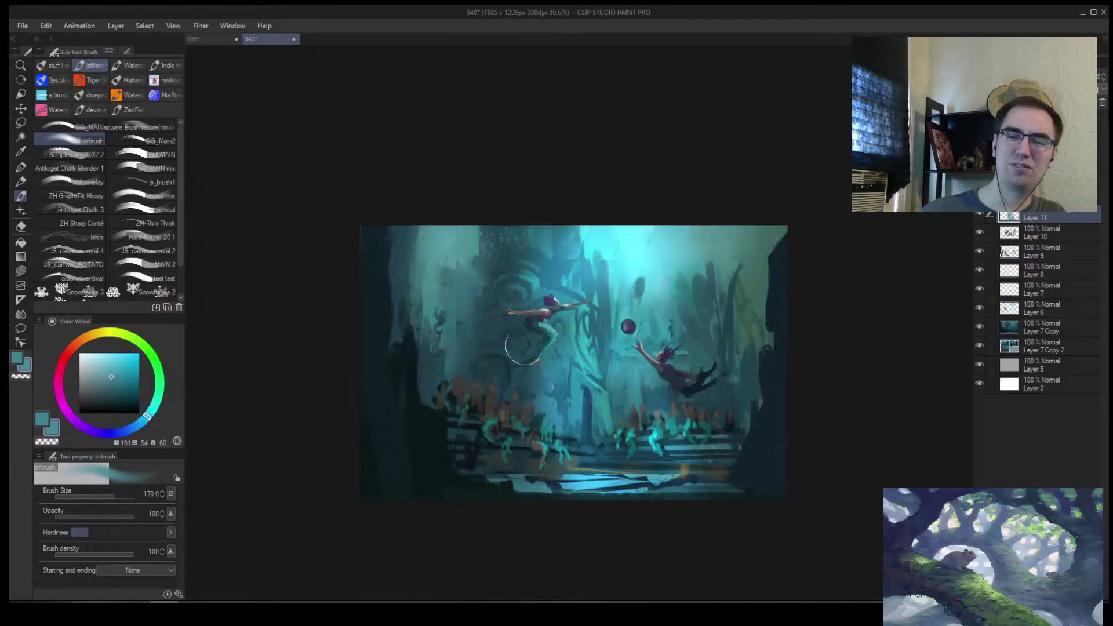
pyautogui.press(']')
pyautogui.press(']')
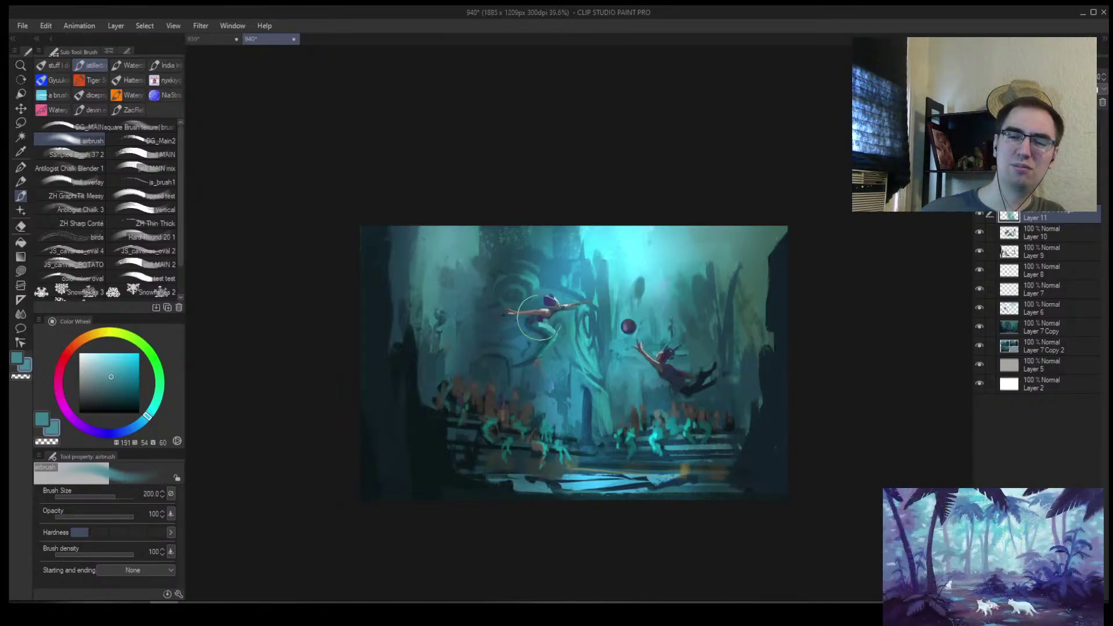
pyautogui.press('h')
pyautogui.press('e')
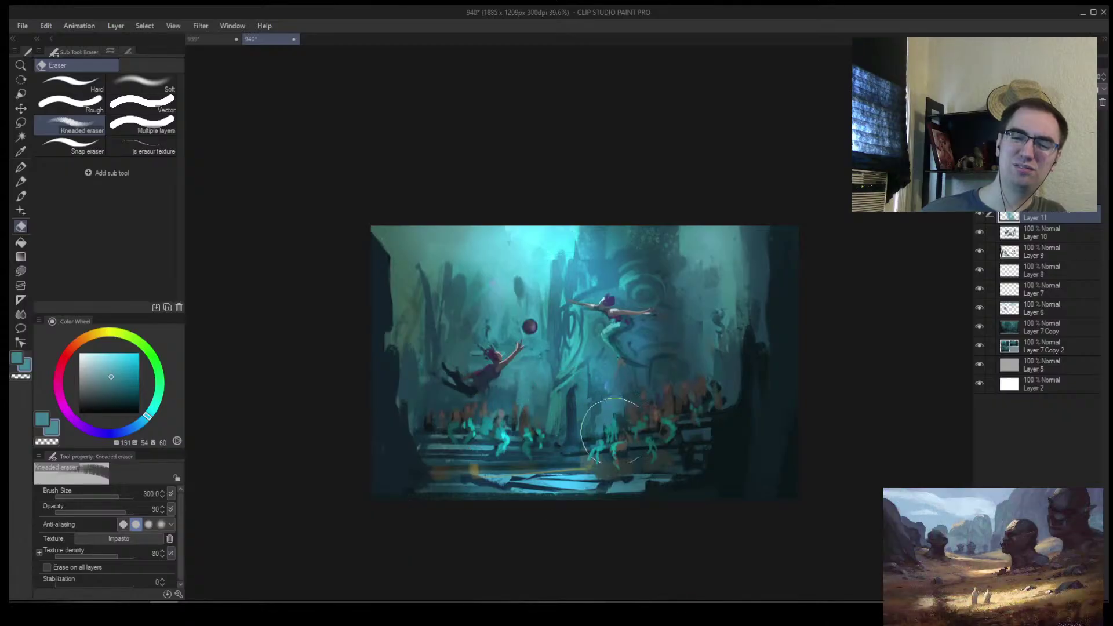
# Add a normal layer above the glow layer and sample dark navy from the lower figure's legs for the airbrush
pyautogui.press('b')
pyautogui.hotkey('ctrl', 'space')
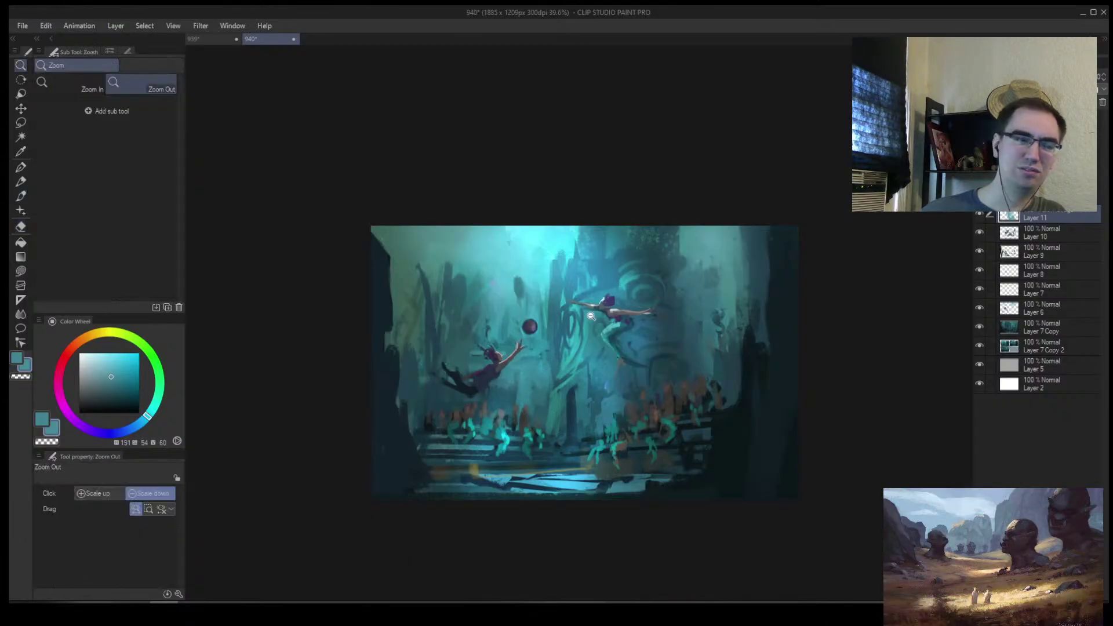
pyautogui.moveTo(535, 368); pyautogui.dragTo(548, 343)
pyautogui.press('[')
pyautogui.press('[')
pyautogui.press('[')
pyautogui.press('[')
pyautogui.press('[')
pyautogui.press('[')
pyautogui.press('[')
pyautogui.press('[')
pyautogui.press('[')
pyautogui.press('[')
pyautogui.press('[')
pyautogui.press('[')
pyautogui.press('[')
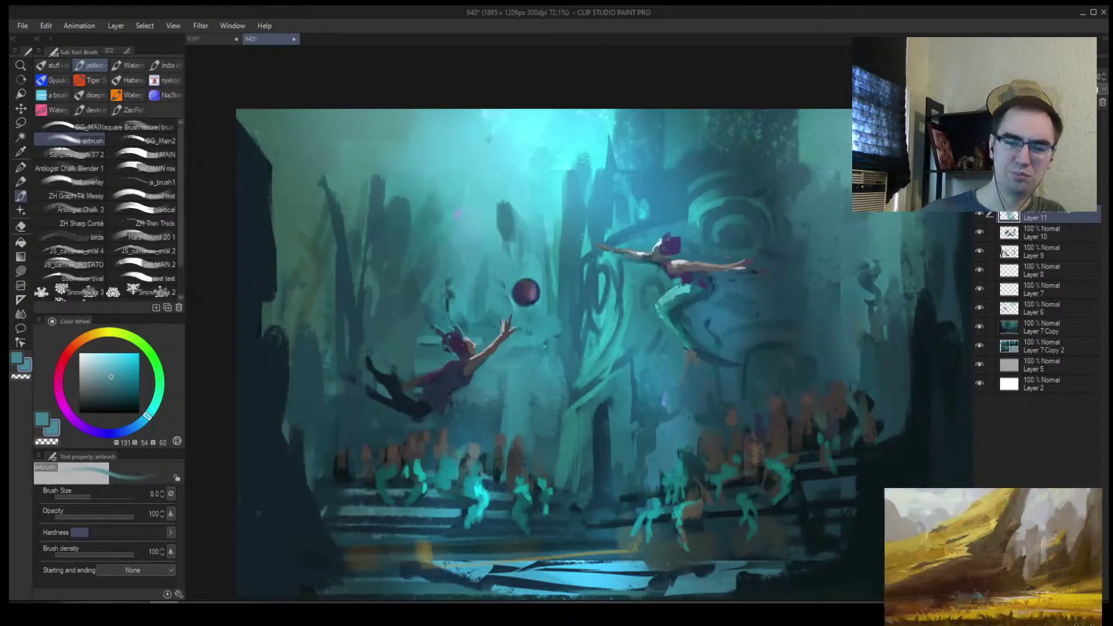
pyautogui.hotkey('ctrl', 'shift', 'n')
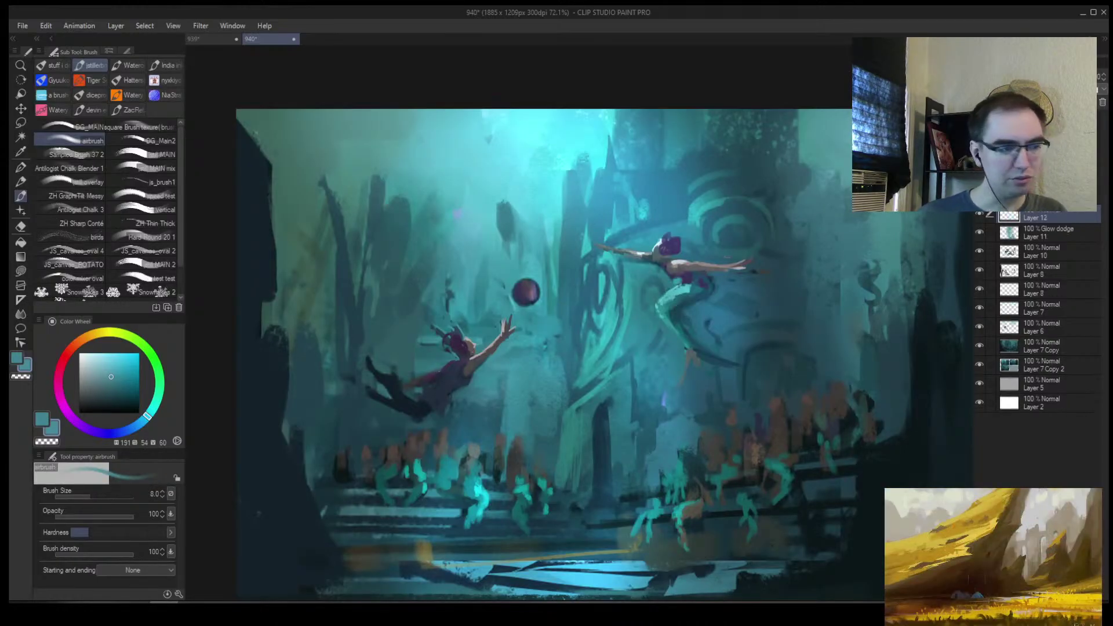
pyautogui.keyDown('alt'); pyautogui.click(425, 407); pyautogui.keyUp('alt')
pyautogui.press(']')
pyautogui.press(']')
pyautogui.press(']')
pyautogui.press(']')
pyautogui.press(']')
pyautogui.hotkey('alt', 'space')
pyautogui.moveTo(449, 384); pyautogui.dragTo(380, 391)
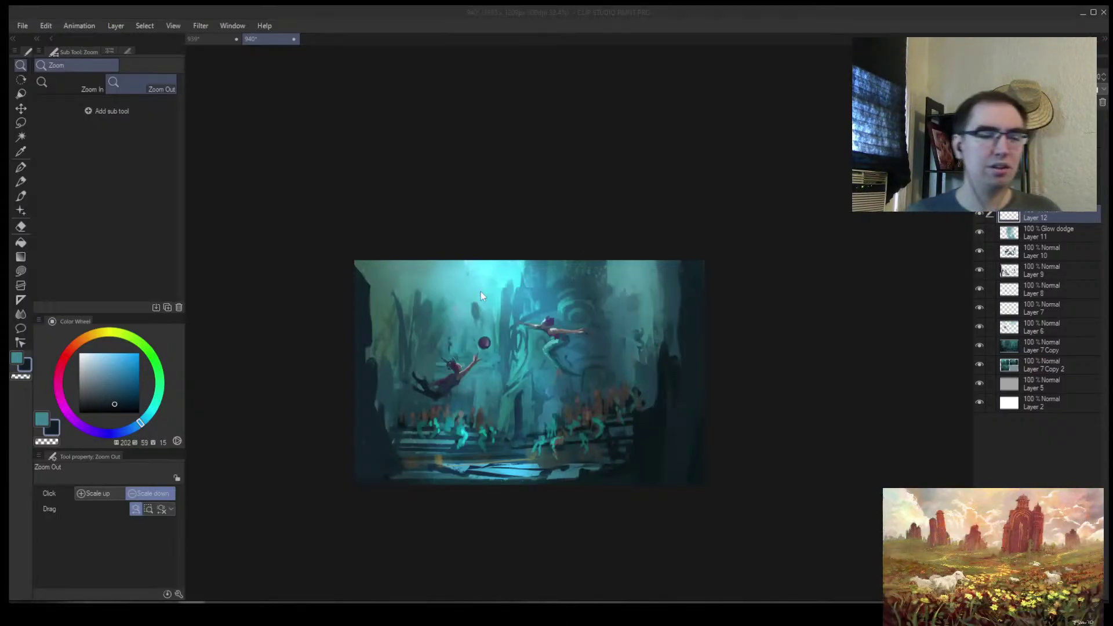
pyautogui.moveTo(475, 319); pyautogui.dragTo(512, 299)
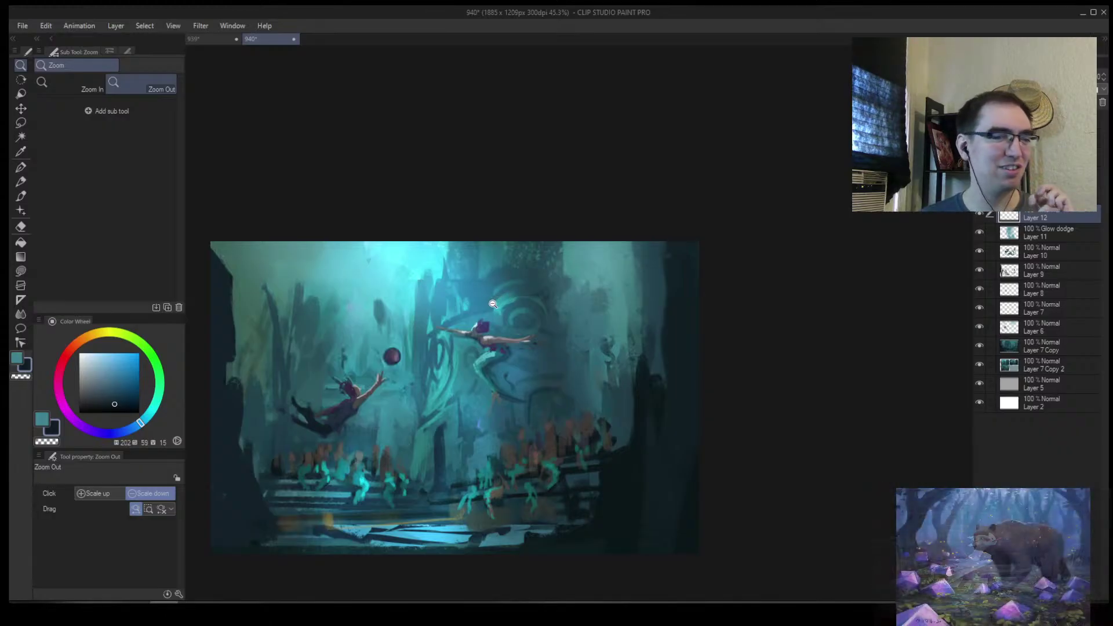
# Erase excess glow from the Glow dodge layer around the crowd and steps with the Kneaded eraser at size 500 to 600
pyautogui.click(478, 351)
pyautogui.press('e')
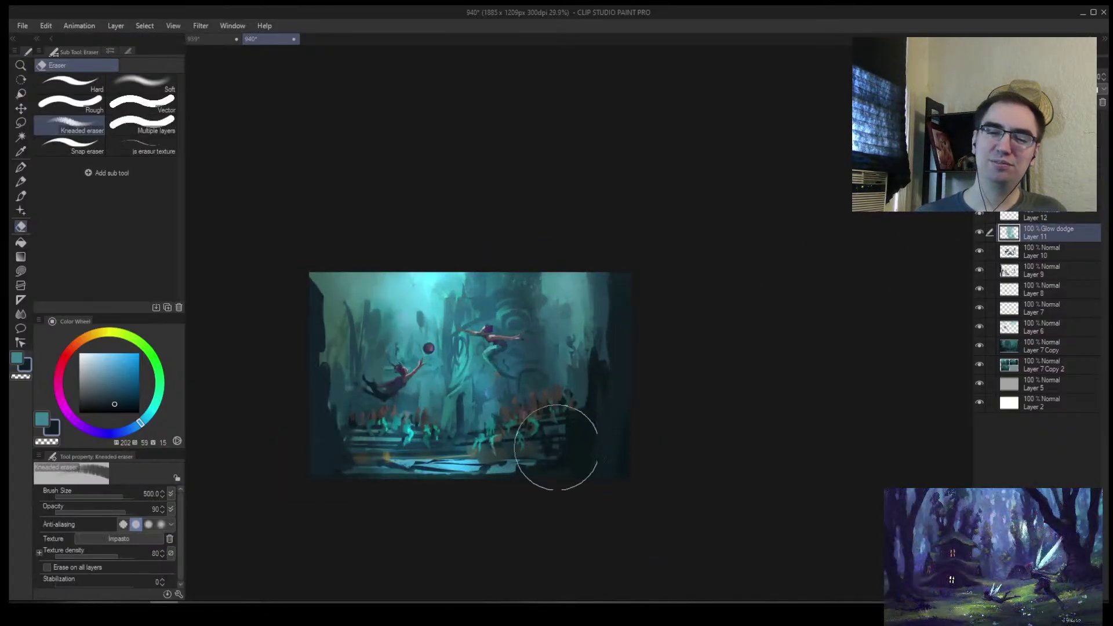
pyautogui.press('/')
pyautogui.click(524, 436)
pyautogui.moveTo(523, 436); pyautogui.dragTo(583, 437)
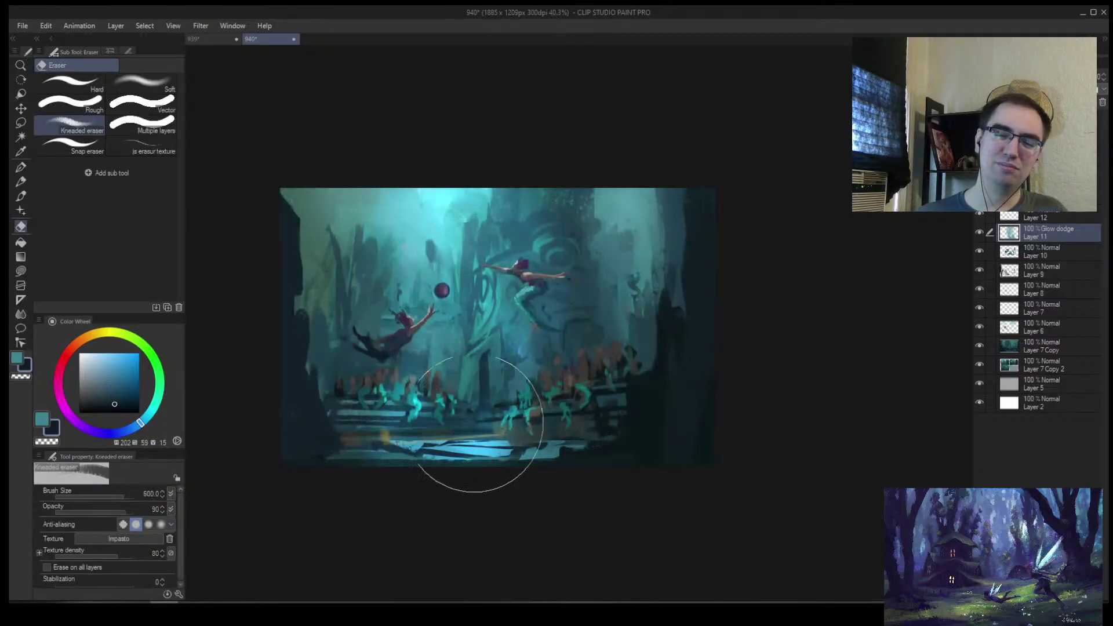
# Add another normal layer directly above the Glow dodge layer and flip the view back
pyautogui.hotkey('ctrl', 'shift', 'n')
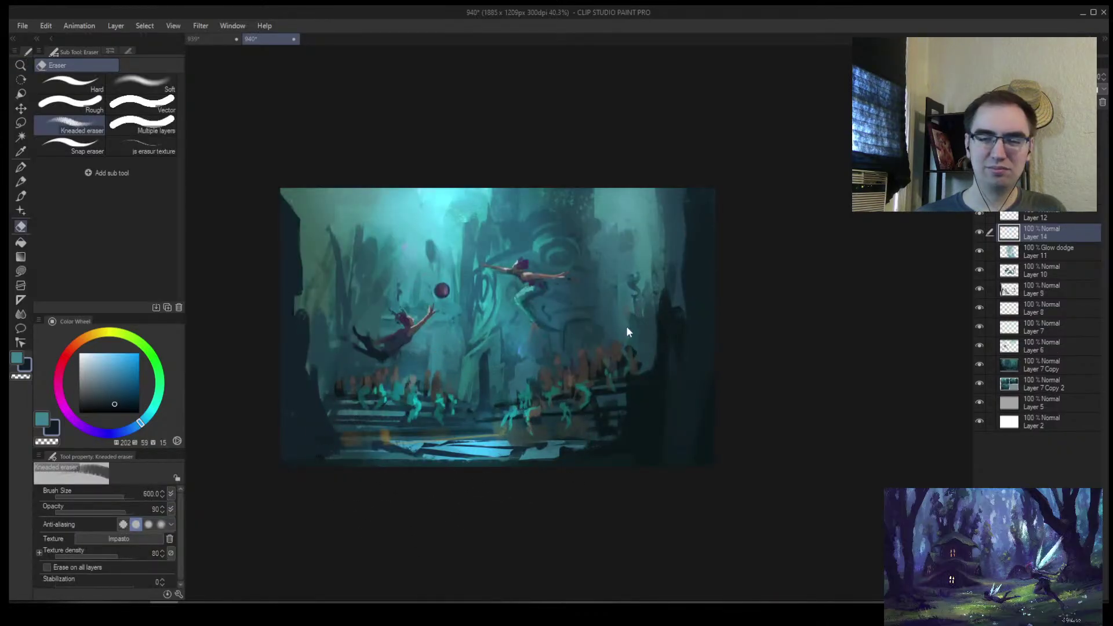
pyautogui.press('h')
pyautogui.press('/')
pyautogui.moveTo(724, 320); pyautogui.dragTo(591, 309)
pyautogui.scroll(3, 567, 325)
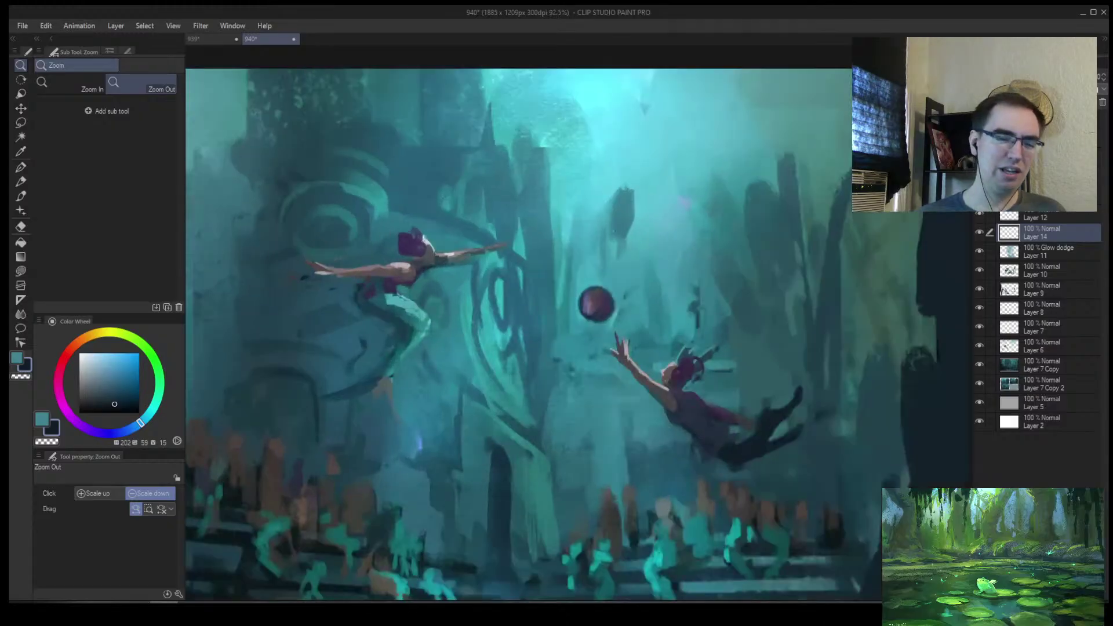
# Sample dark navy beside the upper figure's waist and airbrush the trailing leg, reducing the brush from size 10 to 7
pyautogui.press('b')
pyautogui.press('[')
pyautogui.press('[')
pyautogui.press('[')
pyautogui.press('[')
pyautogui.press('[')
pyautogui.press('[')
pyautogui.press('[')
pyautogui.keyDown('alt'); pyautogui.click(358, 289); pyautogui.keyUp('alt')
pyautogui.keyDown('alt'); pyautogui.click(364, 288); pyautogui.keyUp('alt')
pyautogui.hotkey('ctrl', 'space')
pyautogui.moveTo(366, 300); pyautogui.dragTo(400, 298)
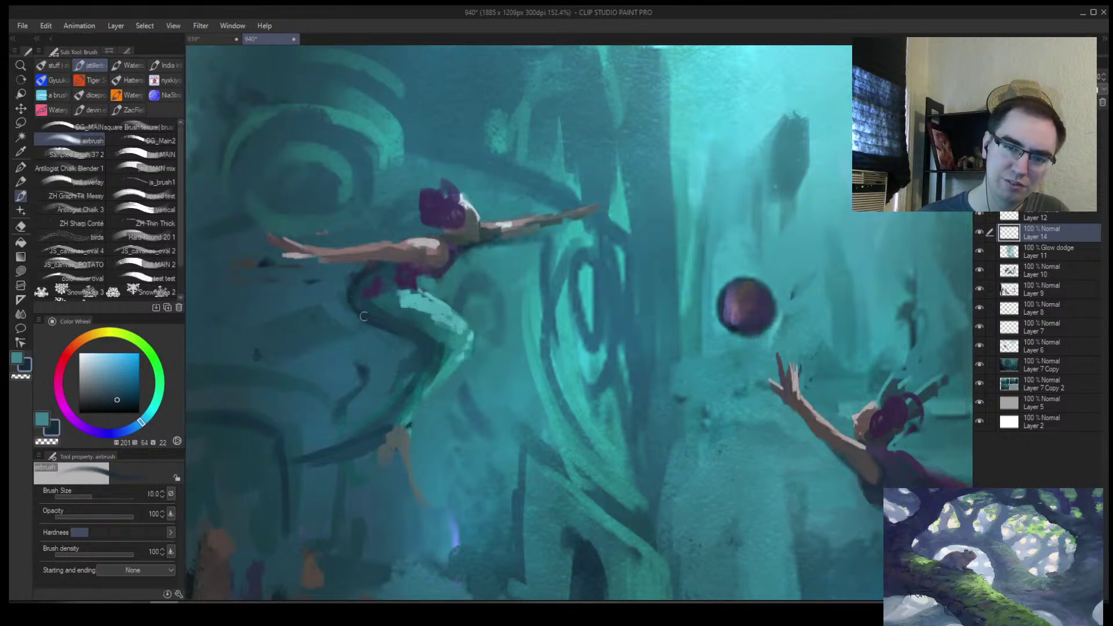
pyautogui.press(']')
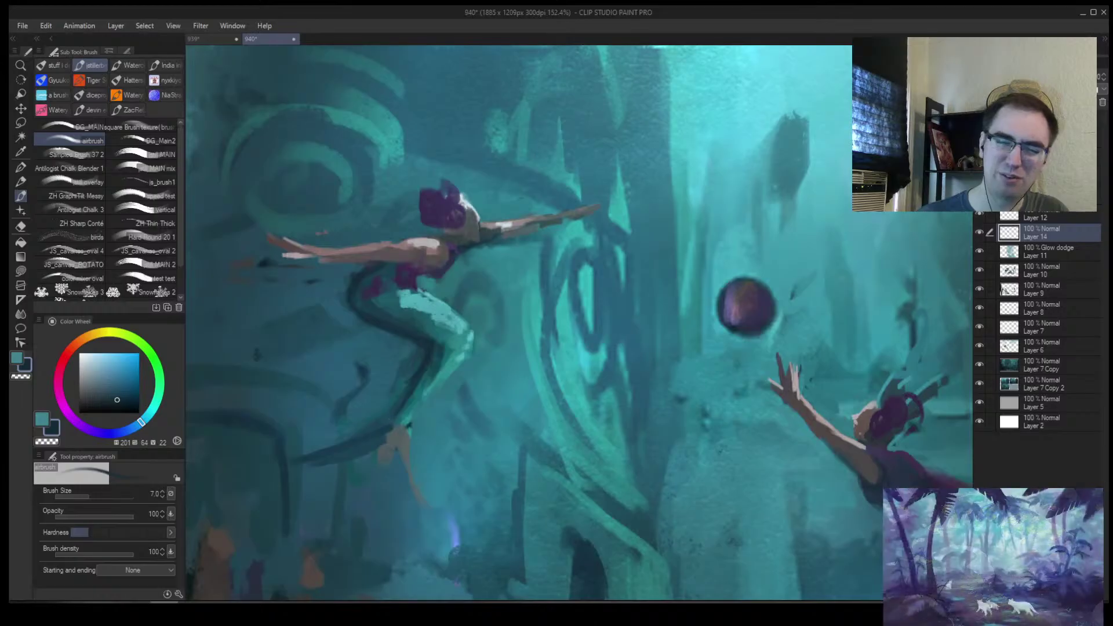
# Darken the upper figure's lower leg and foot with the navy airbrush, enlarging it to size 20
pyautogui.hotkey('alt', 'space')
pyautogui.moveTo(380, 426)
pyautogui.mouseDown()
pyautogui.moveTo(365, 439)
pyautogui.moveTo(379, 426)
pyautogui.moveTo(360, 429)
pyautogui.moveTo(384, 415)
pyautogui.mouseUp()
pyautogui.hotkey('alt', 'space')
pyautogui.press(']')
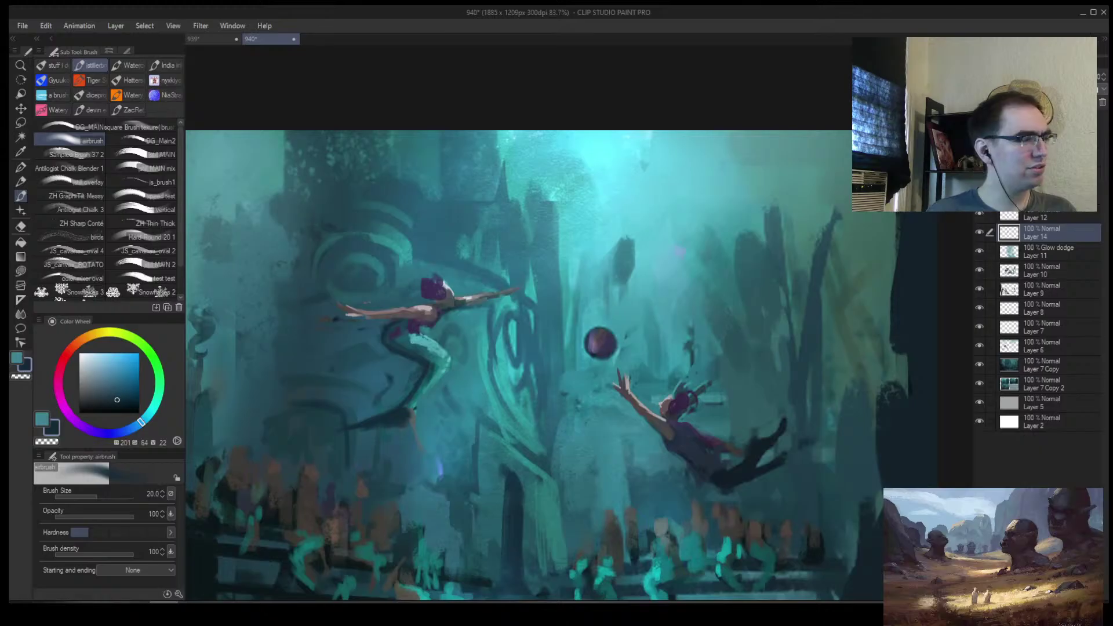
# Switch to the reference board and examine how the underwater rider, seahorse and mermaid figure are lit and fade into the teal water
pyautogui.moveTo(0, 313); pyautogui.dragTo(504, 280)
pyautogui.moveTo(375, 350); pyautogui.dragTo(418, 362)
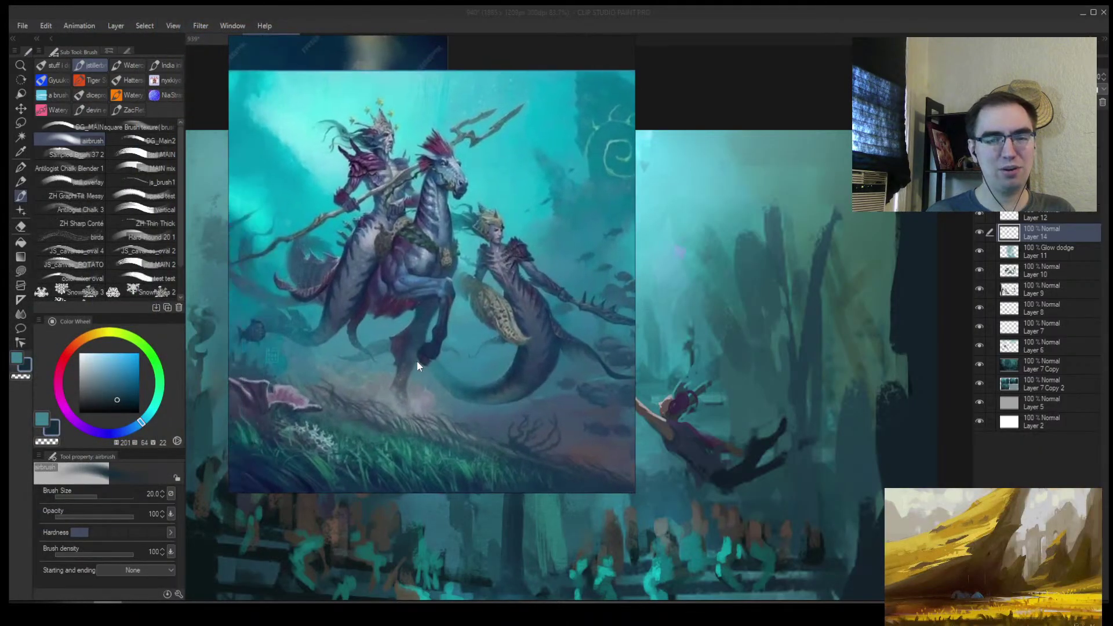
pyautogui.scroll(2, 447, 368)
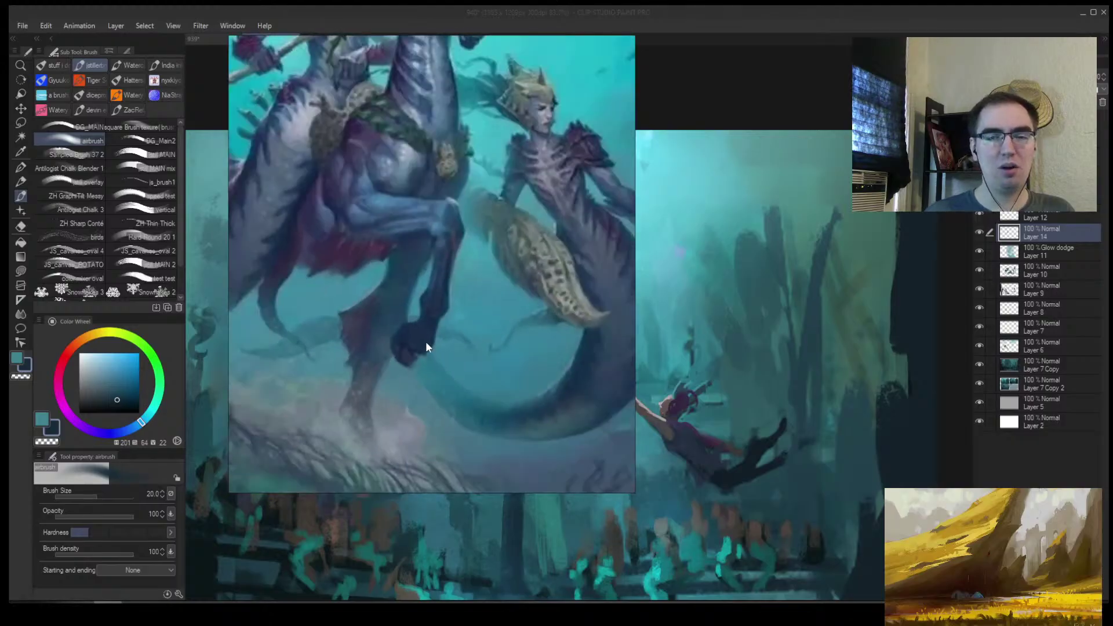
pyautogui.scroll(3, 427, 339)
pyautogui.scroll(-5, 418, 261)
pyautogui.scroll(3, 420, 247)
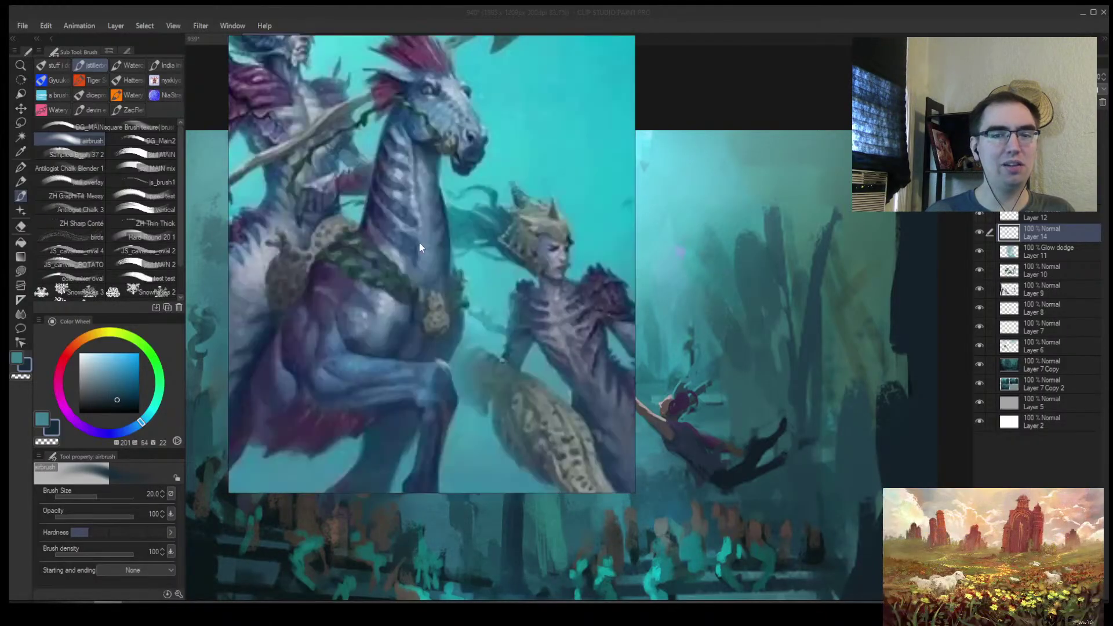
pyautogui.scroll(2, 405, 215)
pyautogui.moveTo(398, 222); pyautogui.dragTo(381, 161)
pyautogui.scroll(-5, 375, 189)
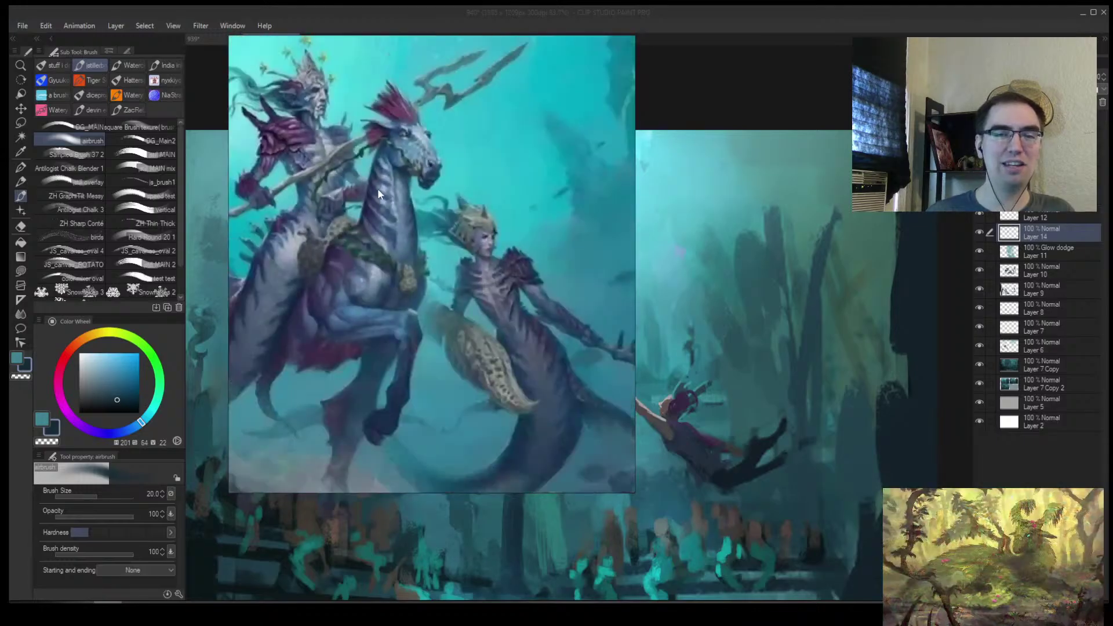
pyautogui.scroll(5, 385, 180)
pyautogui.scroll(-5, 388, 186)
pyautogui.scroll(5, 387, 193)
pyautogui.scroll(-5, 387, 194)
pyautogui.scroll(4, 388, 193)
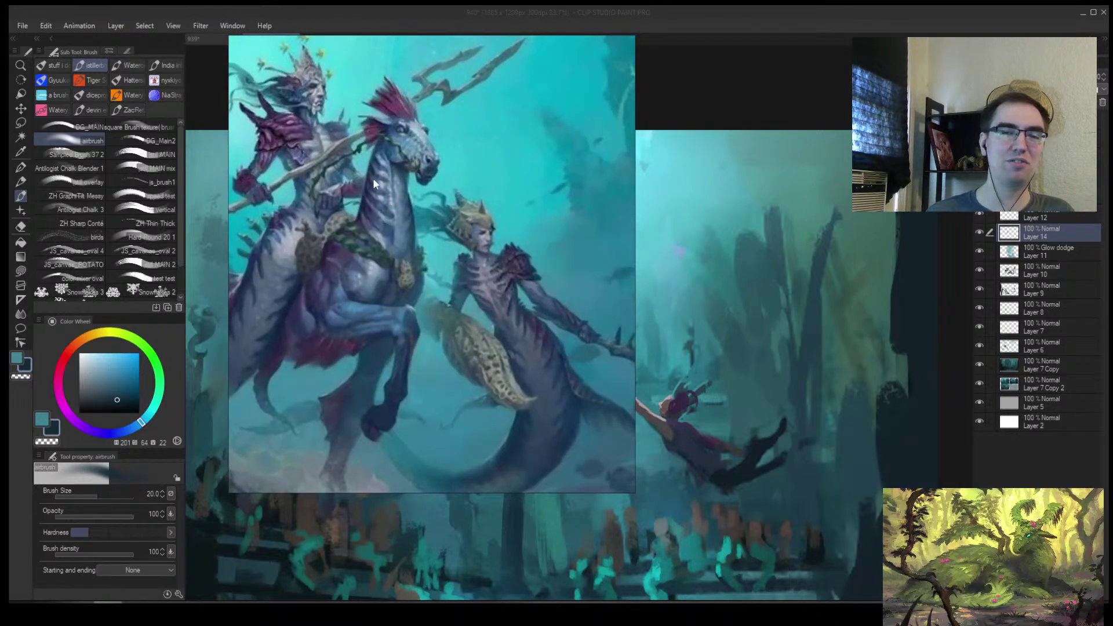
pyautogui.scroll(-5, 381, 208)
pyautogui.scroll(5, 392, 181)
pyautogui.scroll(-6, 394, 182)
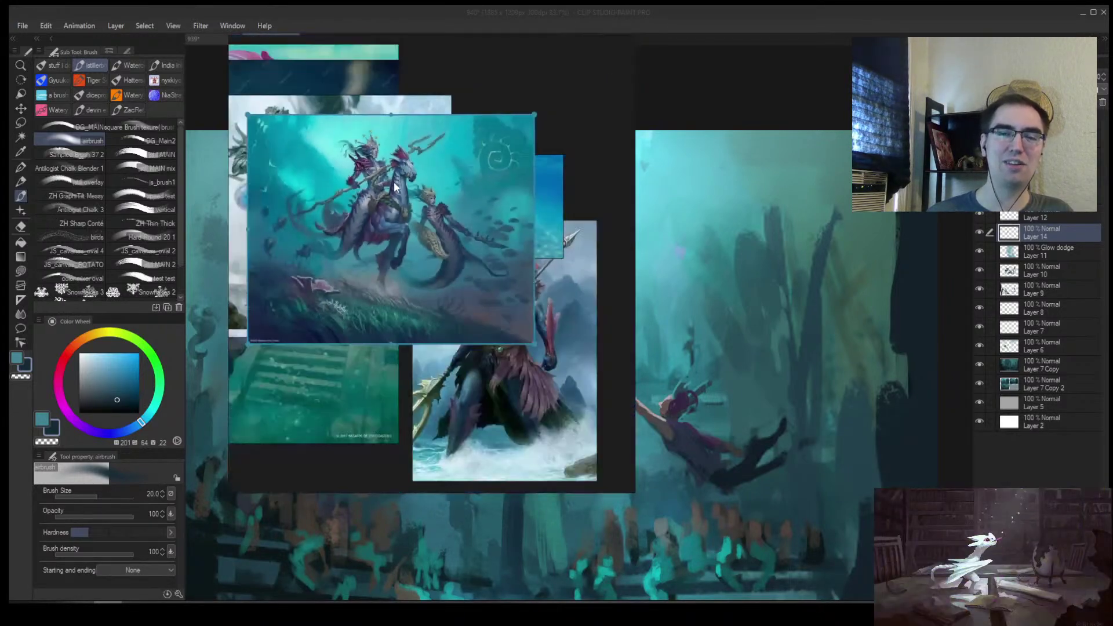
# Examine on the reference board how the seahorse's legs and the mermaid's curling tail fade into the teal haze
pyautogui.scroll(6, 404, 187)
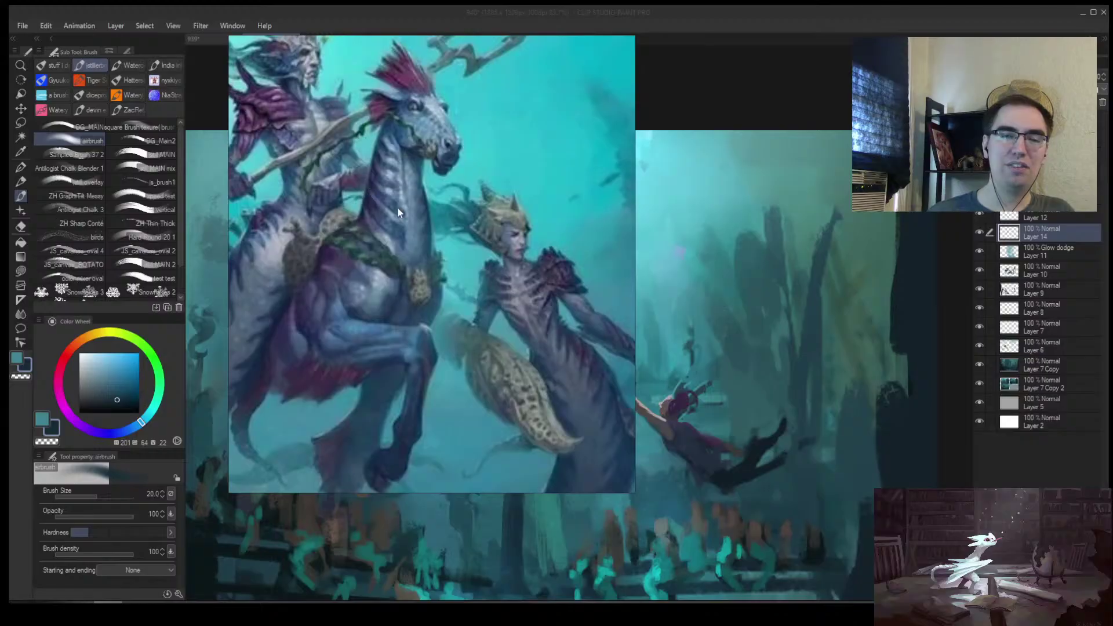
pyautogui.moveTo(383, 347); pyautogui.dragTo(378, 227)
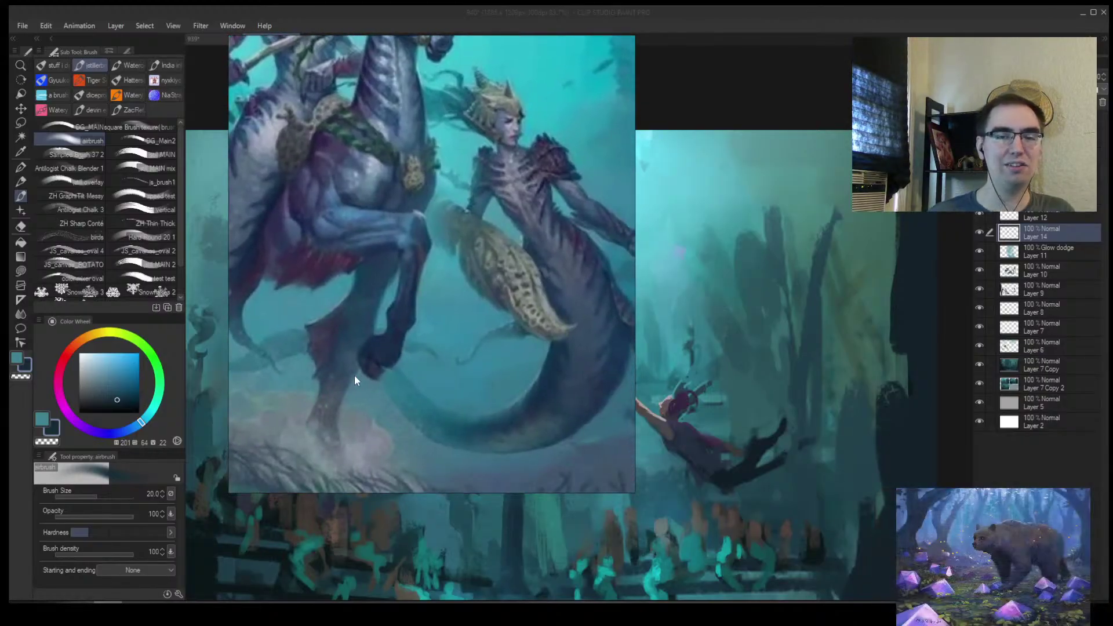
pyautogui.moveTo(326, 338); pyautogui.dragTo(334, 329)
pyautogui.moveTo(420, 335); pyautogui.dragTo(386, 336)
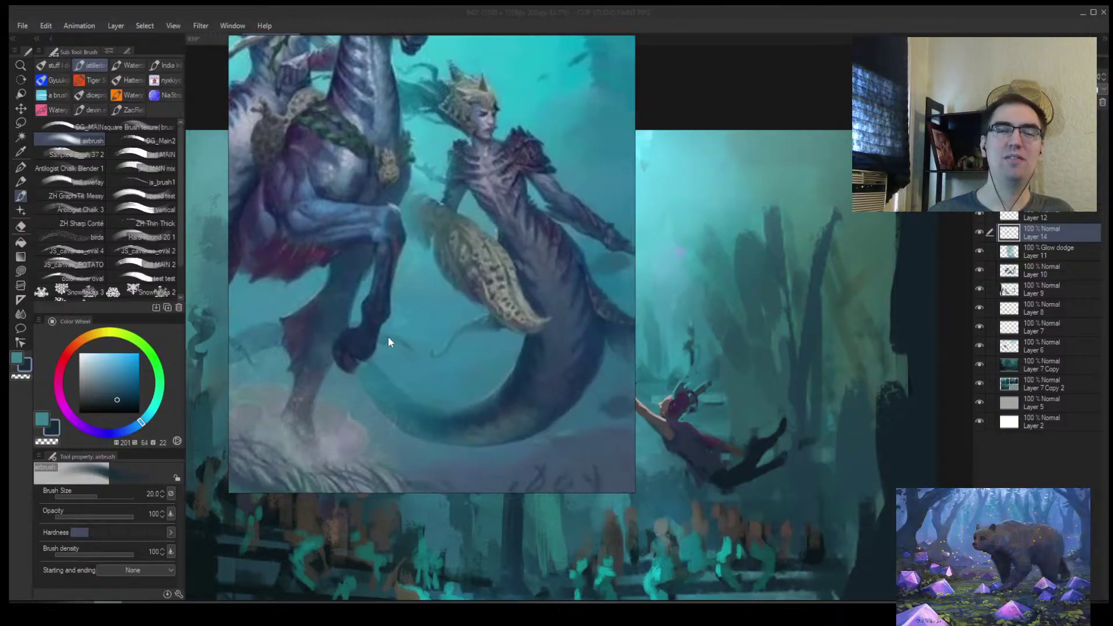
pyautogui.scroll(-4, 385, 334)
pyautogui.moveTo(339, 281); pyautogui.dragTo(363, 320)
pyautogui.scroll(4, 322, 354)
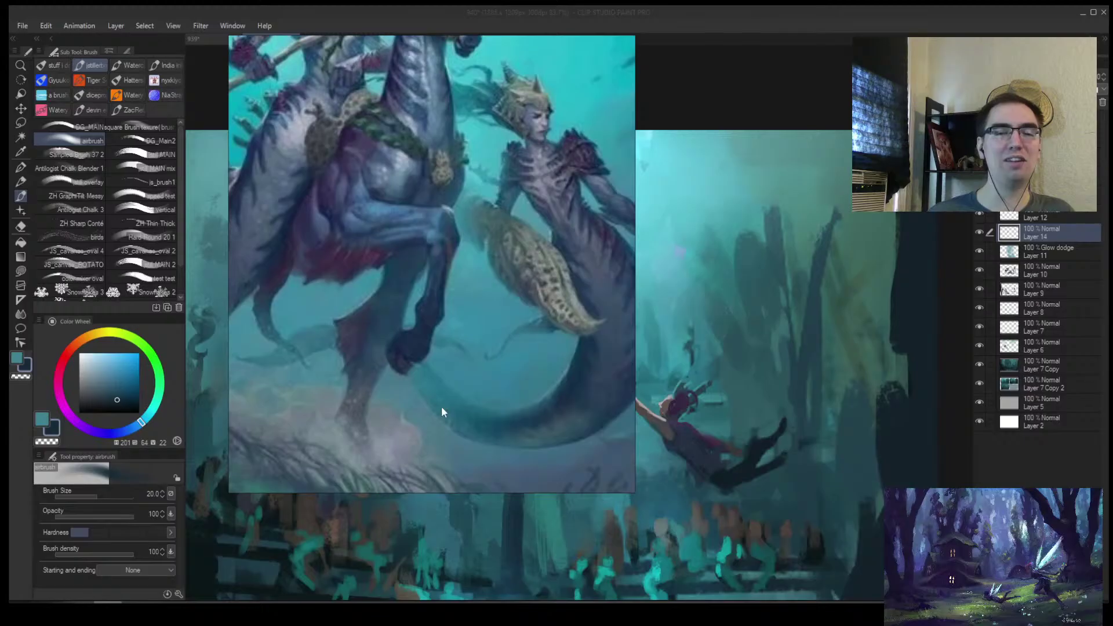
pyautogui.scroll(-4, 306, 322)
pyautogui.moveTo(309, 323)
pyautogui.mouseDown()
pyautogui.moveTo(423, 359)
pyautogui.moveTo(327, 336)
pyautogui.mouseUp()
pyautogui.moveTo(416, 341); pyautogui.dragTo(378, 354)
pyautogui.moveTo(582, 365)
pyautogui.mouseDown()
pyautogui.moveTo(477, 337)
pyautogui.moveTo(488, 318)
pyautogui.moveTo(464, 315)
pyautogui.mouseUp()
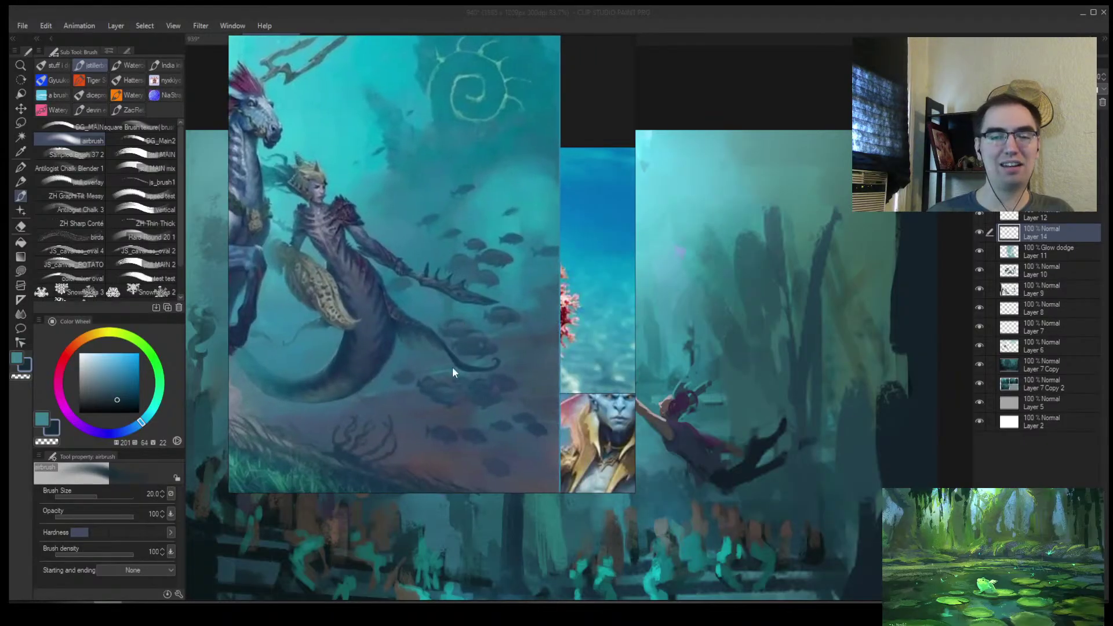
# Study the mermaid's torso, weapon arm and tail fin against the hazy fish in the reference, and return to the painting
pyautogui.scroll(4, 453, 366)
pyautogui.moveTo(261, 249)
pyautogui.mouseDown()
pyautogui.moveTo(534, 253)
pyautogui.moveTo(476, 363)
pyautogui.mouseUp()
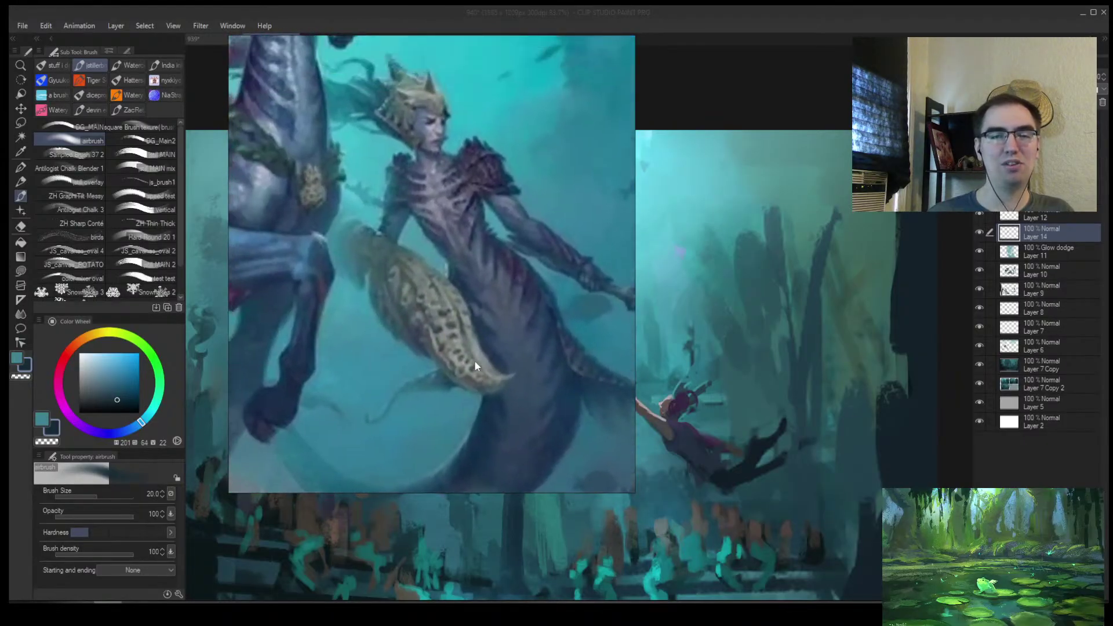
pyautogui.moveTo(472, 269)
pyautogui.mouseDown()
pyautogui.moveTo(523, 336)
pyautogui.moveTo(338, 210)
pyautogui.moveTo(328, 163)
pyautogui.mouseUp()
pyautogui.scroll(-2, 392, 278)
pyautogui.moveTo(579, 417); pyautogui.dragTo(358, 297)
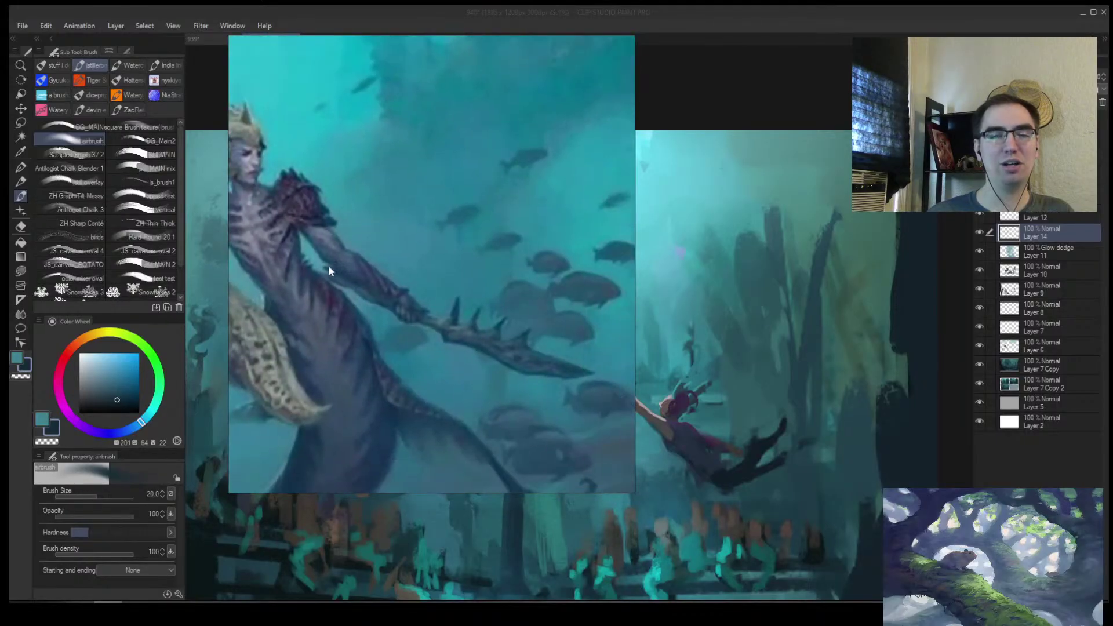
pyautogui.moveTo(512, 351); pyautogui.dragTo(495, 321)
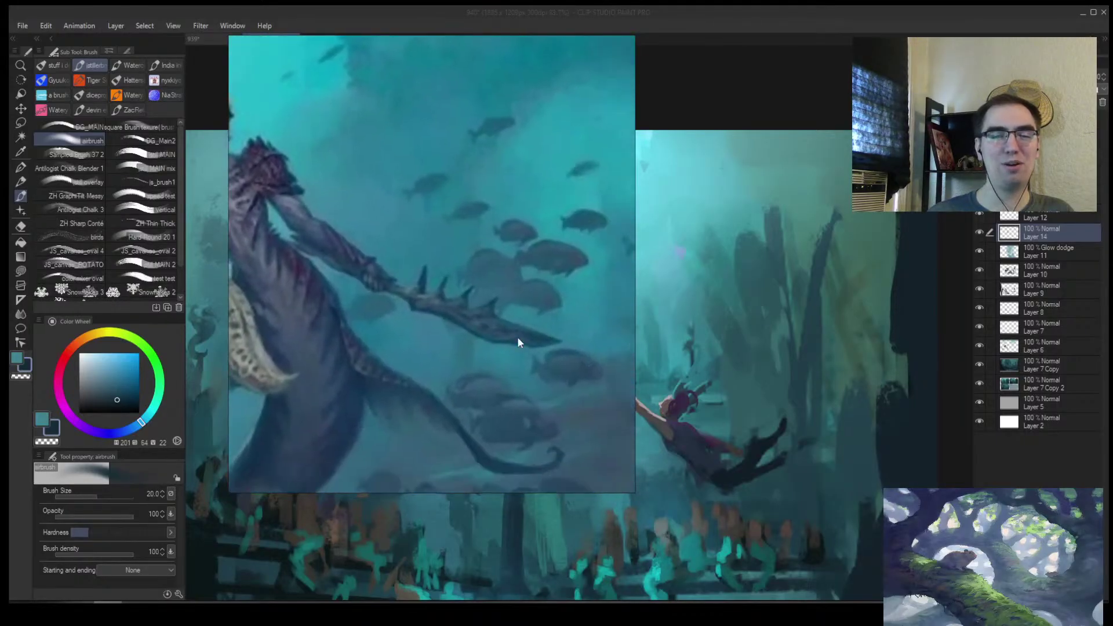
pyautogui.moveTo(405, 356)
pyautogui.mouseDown()
pyautogui.moveTo(492, 280)
pyautogui.moveTo(453, 323)
pyautogui.moveTo(476, 366)
pyautogui.moveTo(520, 287)
pyautogui.moveTo(0, 376)
pyautogui.mouseUp()
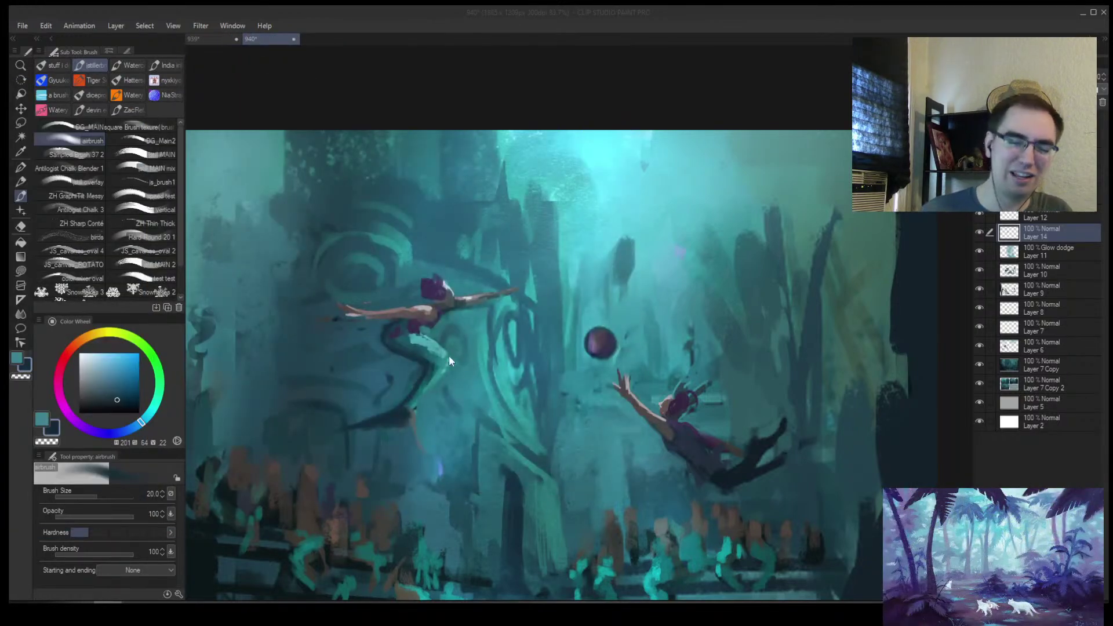
# Airbrush a second dark tail lobe hanging down from the upper figure's ankle, using brush sizes 10 to 15
pyautogui.hotkey('alt', 'space')
pyautogui.moveTo(428, 390); pyautogui.dragTo(456, 416)
pyautogui.hotkey('alt', 'space')
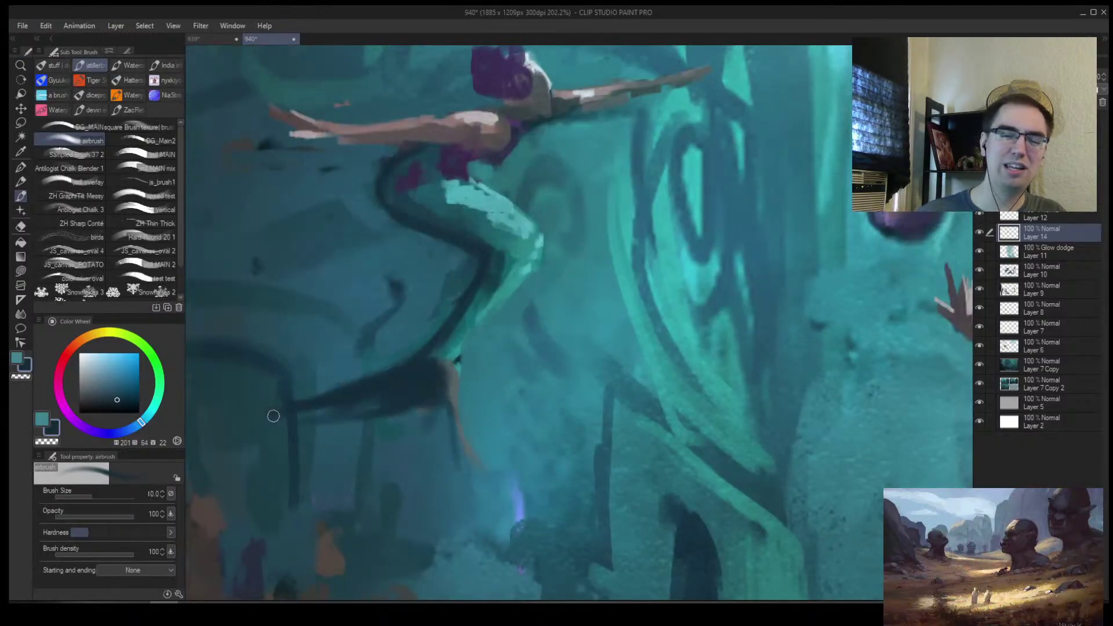
pyautogui.moveTo(432, 416); pyautogui.dragTo(429, 492)
pyautogui.moveTo(443, 381)
pyautogui.mouseDown()
pyautogui.moveTo(458, 467)
pyautogui.moveTo(446, 486)
pyautogui.mouseUp()
pyautogui.keyDown('alt'); pyautogui.click(441, 476); pyautogui.keyUp('alt')
# Carve the edges of the upper figure's tail fin in sampled background teal using Sampled Brush 37 2, reducing it to size 8
pyautogui.click(81, 155)
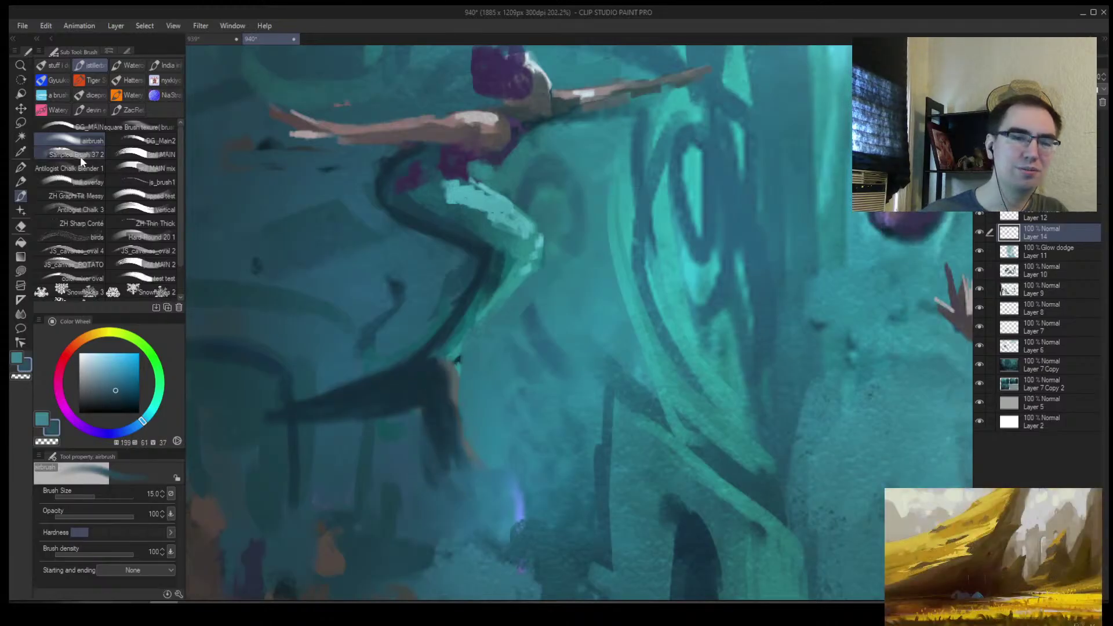
pyautogui.moveTo(449, 492)
pyautogui.mouseDown()
pyautogui.moveTo(422, 446)
pyautogui.moveTo(436, 468)
pyautogui.mouseUp()
pyautogui.press('[')
pyautogui.press('[')
pyautogui.moveTo(409, 415); pyautogui.dragTo(426, 437)
pyautogui.moveTo(355, 437); pyautogui.dragTo(292, 433)
pyautogui.keyDown('alt'); pyautogui.click(395, 386); pyautogui.keyUp('alt')
pyautogui.press('[')
pyautogui.press('[')
pyautogui.press('[')
pyautogui.press('[')
pyautogui.press('[')
pyautogui.press('[')
pyautogui.press('[')
pyautogui.press('[')
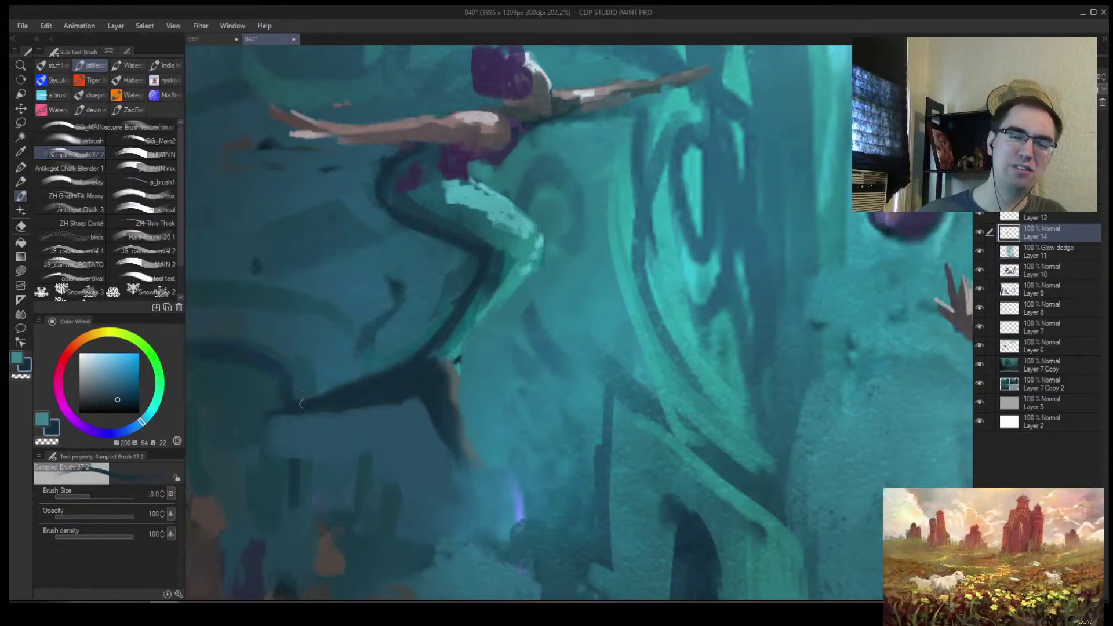
# Clean up the background below the upper figure's fin at brush size 30, extend the trailing lobe in sampled navy, and mirror the view
pyautogui.keyDown('alt'); pyautogui.click(266, 444); pyautogui.keyUp('alt')
pyautogui.press(']')
pyautogui.press(']')
pyautogui.press(']')
pyautogui.press(']')
pyautogui.press(']')
pyautogui.press(']')
pyautogui.press(']')
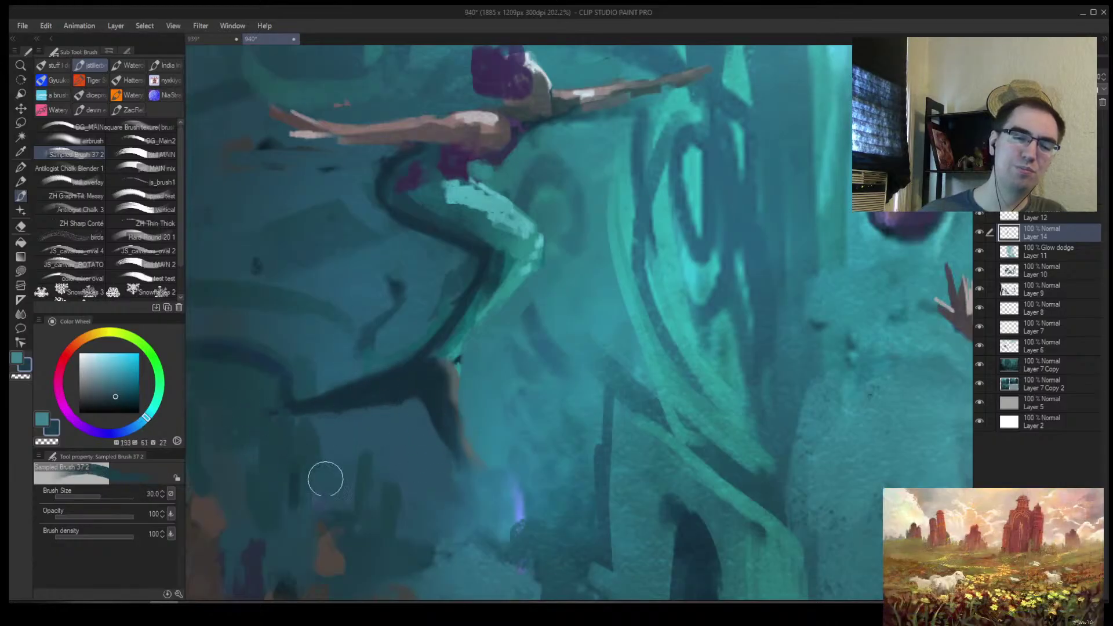
pyautogui.hotkey('ctrl', 'space')
pyautogui.moveTo(393, 438)
pyautogui.mouseDown()
pyautogui.moveTo(354, 500)
pyautogui.moveTo(433, 328)
pyautogui.mouseUp()
pyautogui.keyDown('alt'); pyautogui.click(374, 403); pyautogui.keyUp('alt')
pyautogui.moveTo(310, 436); pyautogui.dragTo(390, 403)
pyautogui.press('h')
pyautogui.hotkey('alt', 'space')
pyautogui.moveTo(646, 341); pyautogui.dragTo(631, 349)
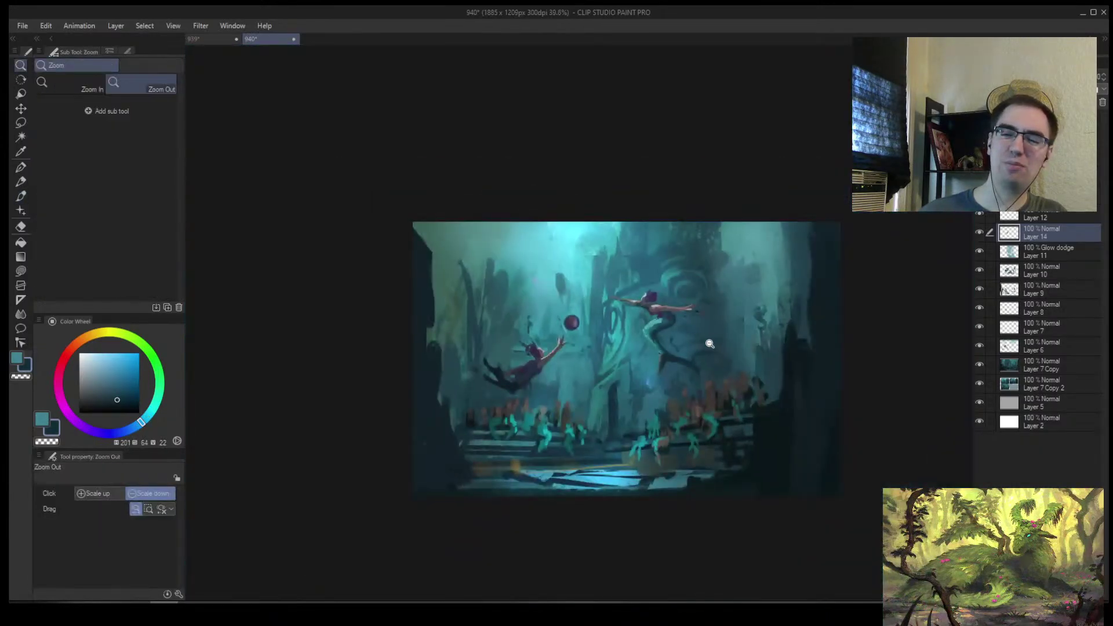
pyautogui.moveTo(711, 343); pyautogui.dragTo(709, 330)
# Extend the upper figure's trailing hand with a dark mauve sampled from the arm's edge, using brush size 5
pyautogui.hotkey('alt', 'space')
pyautogui.moveTo(650, 379)
pyautogui.mouseDown()
pyautogui.moveTo(596, 382)
pyautogui.moveTo(636, 378)
pyautogui.mouseUp()
pyautogui.moveTo(653, 305); pyautogui.dragTo(703, 289)
pyautogui.press('[')
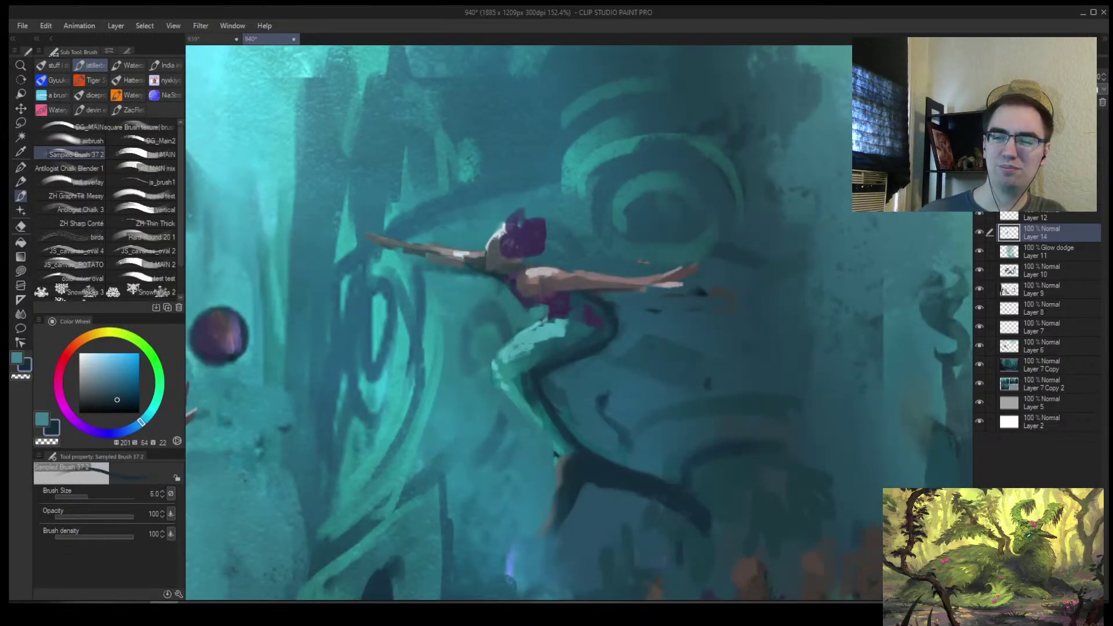
pyautogui.keyDown('alt'); pyautogui.click(650, 290); pyautogui.keyUp('alt')
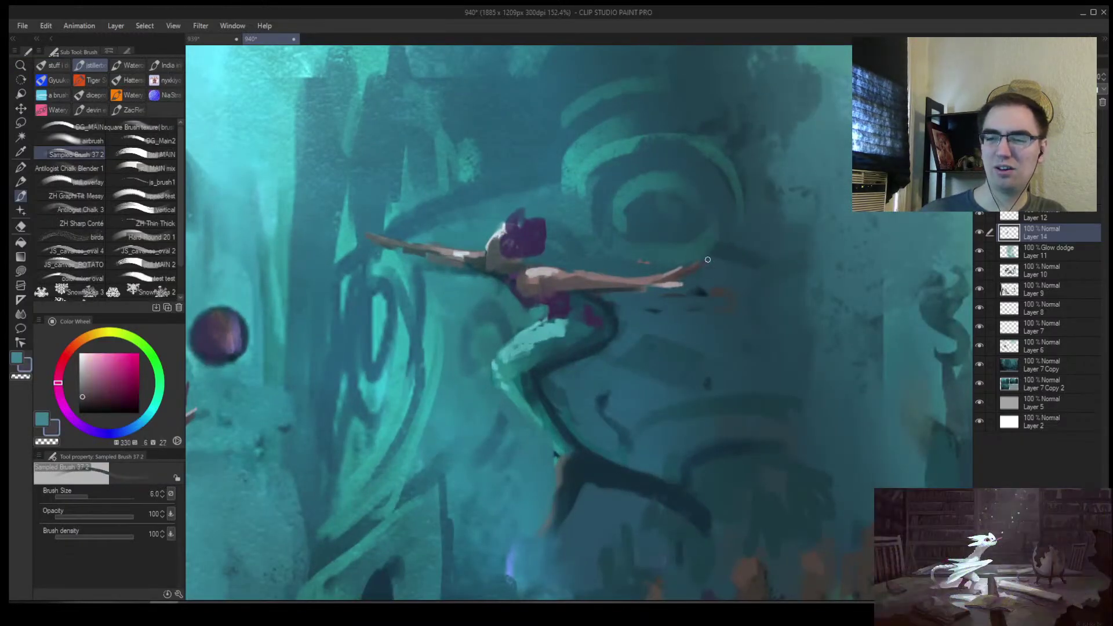
pyautogui.moveTo(704, 265); pyautogui.dragTo(776, 179)
pyautogui.press('b')
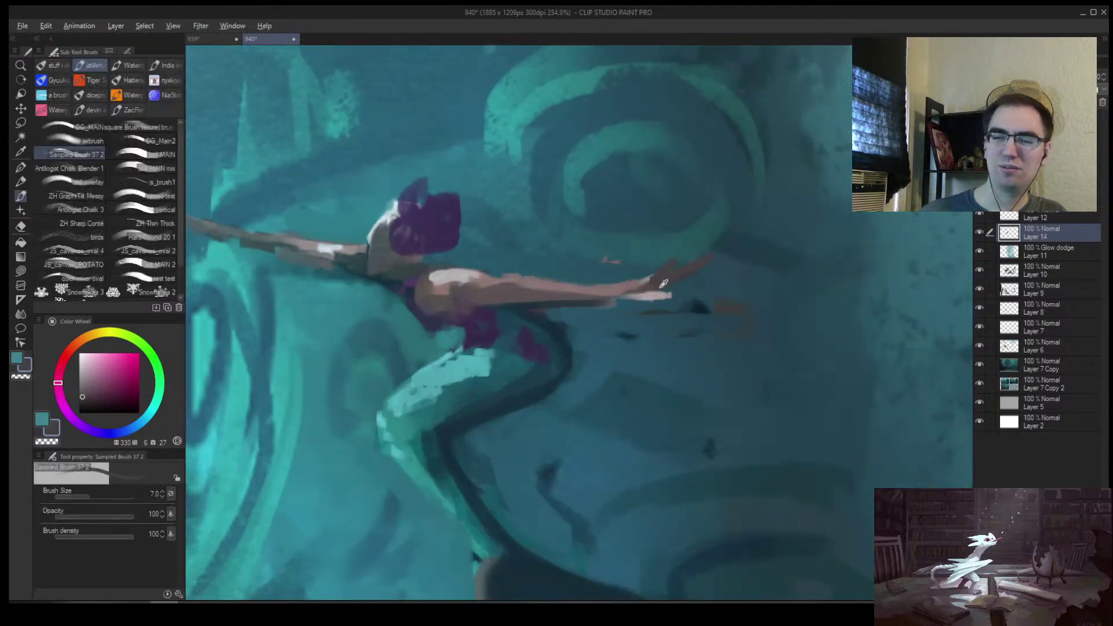
# Sample dark purple from the upper figure's waist and repaint the trailing hand and fingers with it at brush size 5 to 6
pyautogui.keyDown('alt'); pyautogui.click(523, 305); pyautogui.keyUp('alt')
pyautogui.keyDown('alt'); pyautogui.click(520, 303); pyautogui.keyUp('alt')
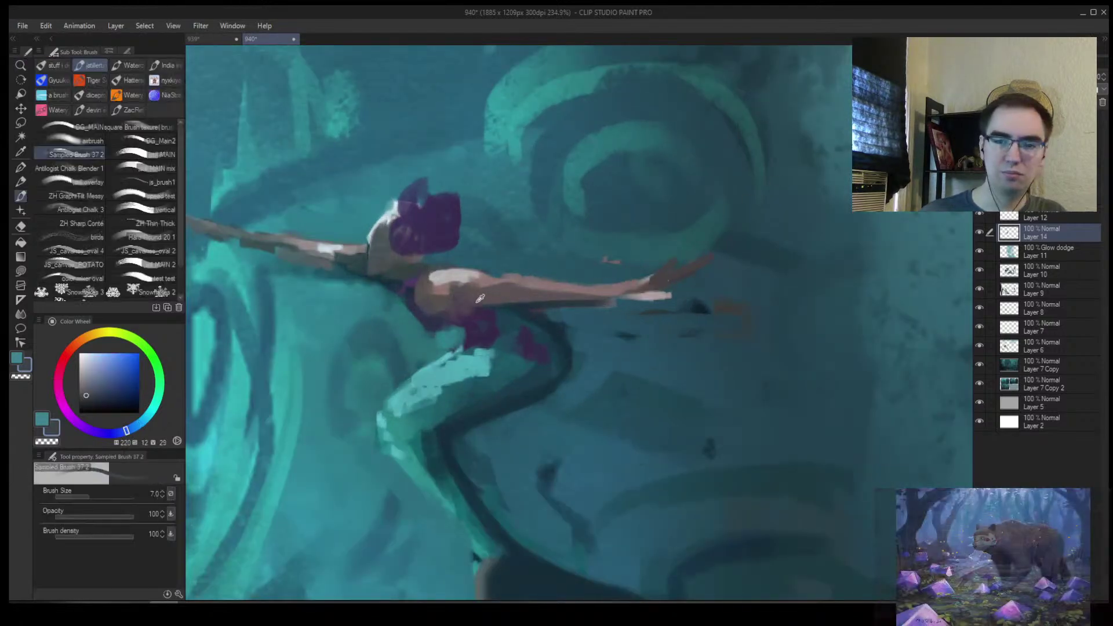
pyautogui.keyDown('alt'); pyautogui.click(486, 320); pyautogui.keyUp('alt')
pyautogui.press('[')
pyautogui.press('[')
pyautogui.moveTo(649, 289); pyautogui.dragTo(670, 270)
pyautogui.press(']')
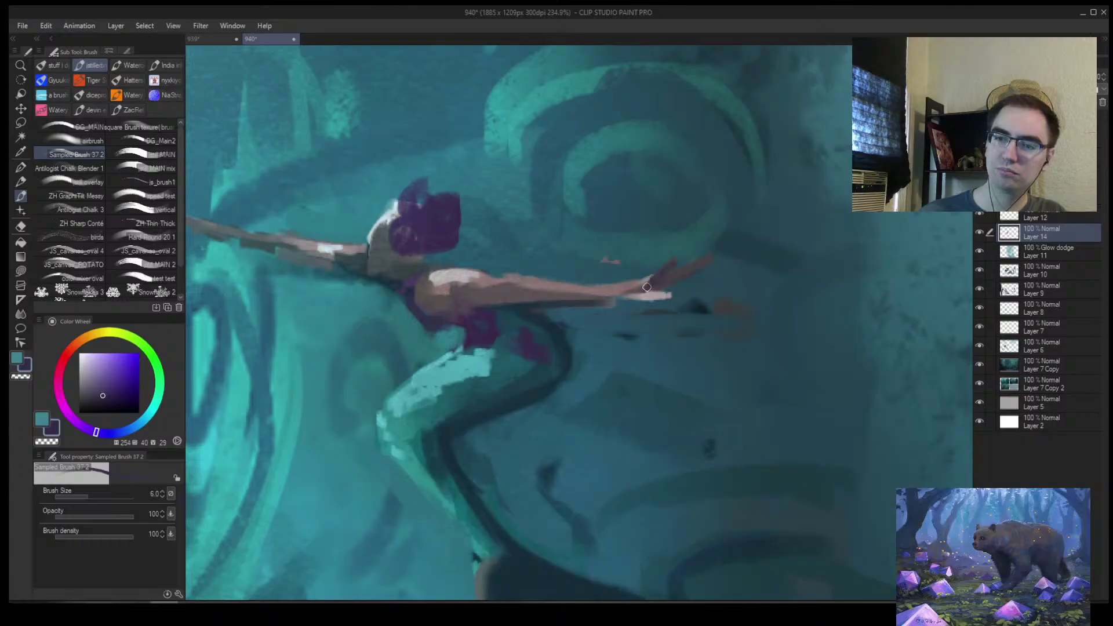
pyautogui.press('[')
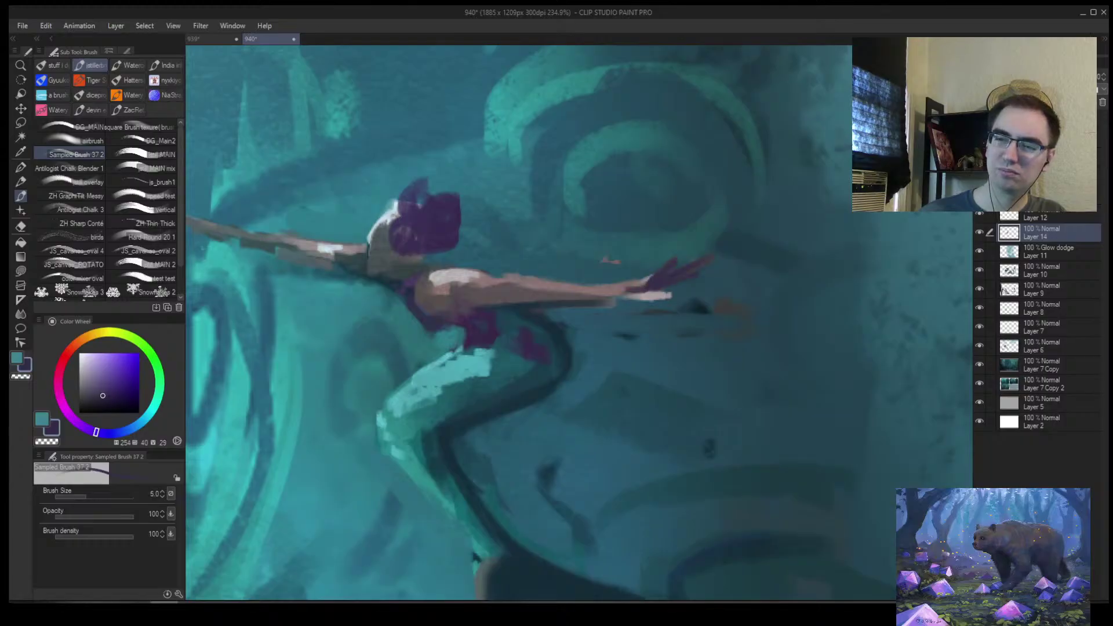
pyautogui.moveTo(672, 296)
pyautogui.mouseDown()
pyautogui.moveTo(612, 300)
pyautogui.moveTo(691, 274)
pyautogui.mouseUp()
# Flip the view and paint the upper figure's forward hand dark purple, refining the forearm and wrist with a sampled grey skin tone
pyautogui.hotkey('alt', 'space')
pyautogui.press('h')
pyautogui.scroll(-3, 680, 287)
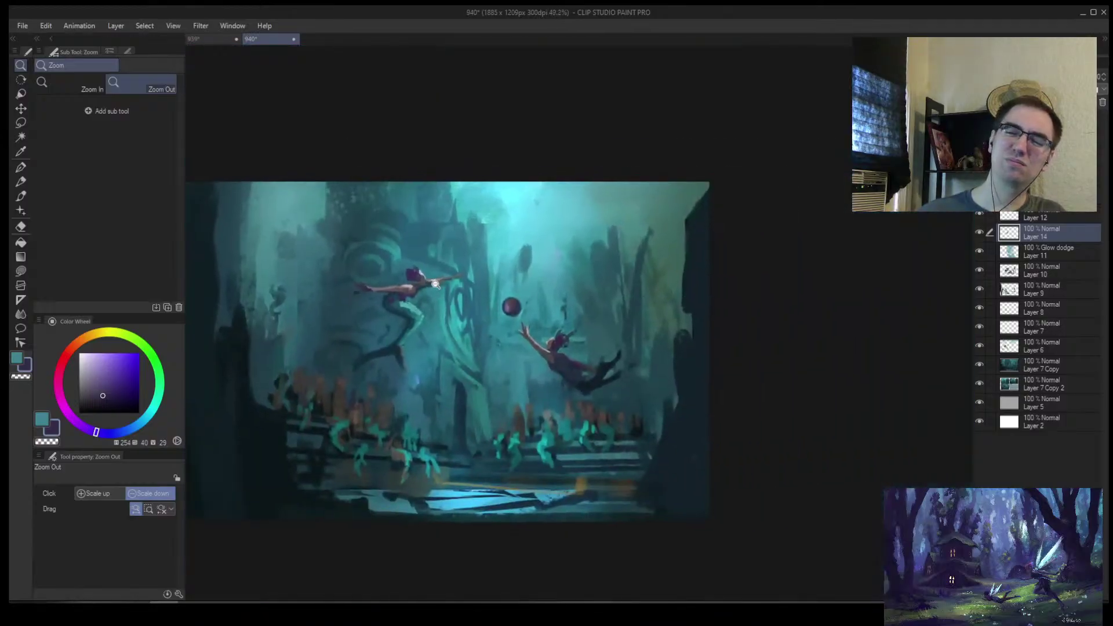
pyautogui.scroll(4, 440, 481)
pyautogui.press('b')
pyautogui.moveTo(521, 248); pyautogui.dragTo(487, 265)
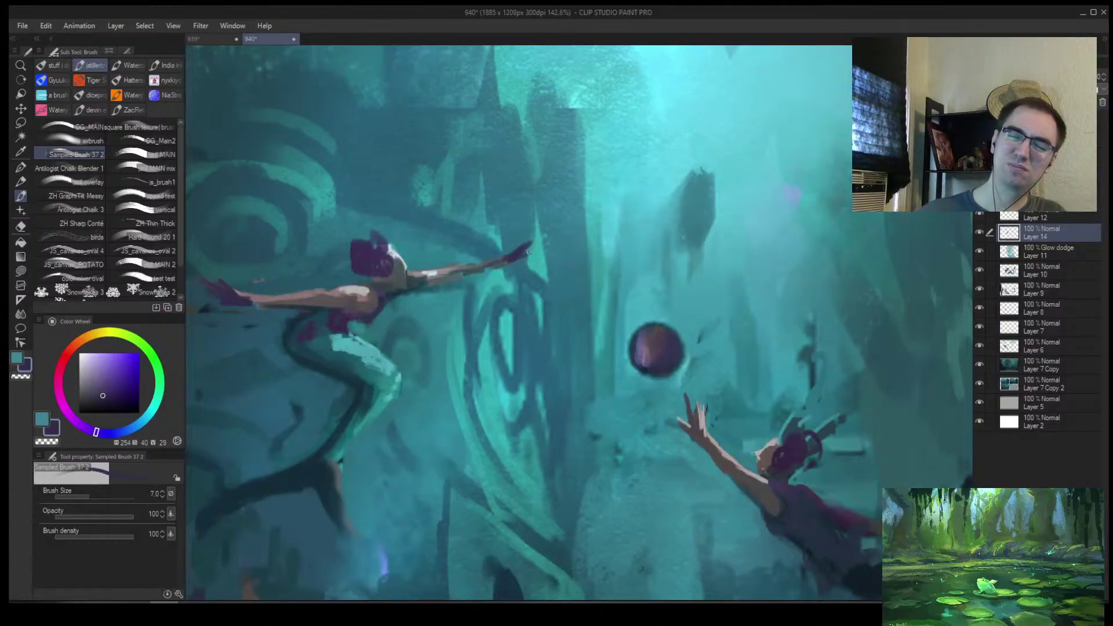
pyautogui.moveTo(521, 255)
pyautogui.mouseDown()
pyautogui.moveTo(543, 243)
pyautogui.moveTo(503, 255)
pyautogui.moveTo(508, 248)
pyautogui.mouseUp()
pyautogui.press(']')
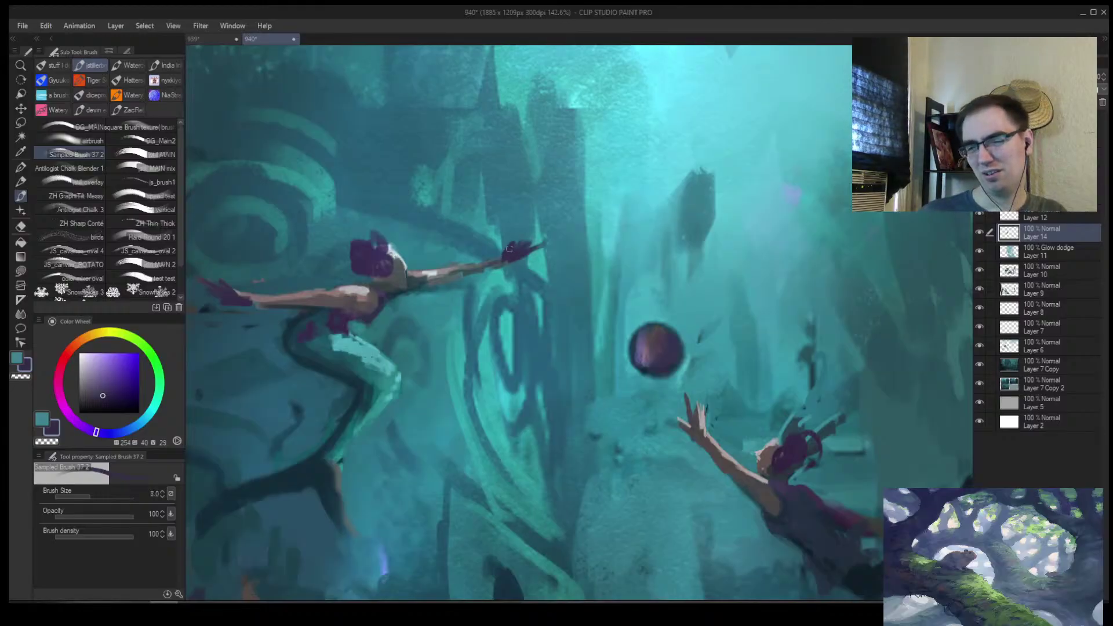
pyautogui.keyDown('alt'); pyautogui.click(450, 266); pyautogui.keyUp('alt')
pyautogui.moveTo(520, 247); pyautogui.dragTo(507, 255)
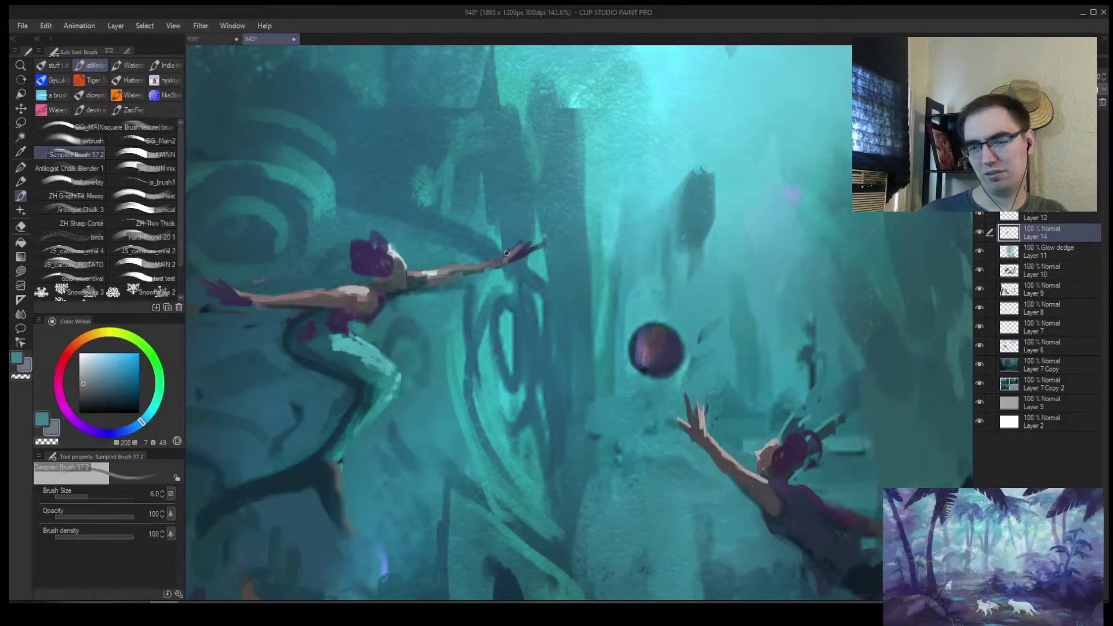
# Enlarge the brush and block in a dark tail stretching straight back from the lower figure's hips with a sampled body colour
pyautogui.press('h')
pyautogui.hotkey('alt', 'space')
pyautogui.moveTo(718, 316)
pyautogui.mouseDown()
pyautogui.moveTo(751, 386)
pyautogui.moveTo(732, 270)
pyautogui.moveTo(742, 356)
pyautogui.moveTo(661, 351)
pyautogui.moveTo(712, 330)
pyautogui.mouseUp()
pyautogui.press('h')
pyautogui.moveTo(787, 357)
pyautogui.mouseDown()
pyautogui.moveTo(641, 277)
pyautogui.moveTo(660, 302)
pyautogui.moveTo(646, 284)
pyautogui.moveTo(628, 307)
pyautogui.moveTo(664, 279)
pyautogui.mouseUp()
pyautogui.keyDown('alt'); pyautogui.click(648, 307); pyautogui.keyUp('alt')
pyautogui.keyDown('alt'); pyautogui.click(657, 276); pyautogui.keyUp('alt')
pyautogui.press(']')
pyautogui.press(']')
pyautogui.press(']')
pyautogui.press(']')
pyautogui.press(']')
pyautogui.press(']')
pyautogui.keyDown('alt'); pyautogui.click(612, 310); pyautogui.keyUp('alt')
pyautogui.moveTo(611, 310); pyautogui.dragTo(696, 311)
# Resample the dark body colour and lengthen and thicken the lower figure's tail toward its tip
pyautogui.keyDown('alt'); pyautogui.click(623, 308); pyautogui.keyUp('alt')
pyautogui.keyDown('alt'); pyautogui.click(637, 314); pyautogui.keyUp('alt')
pyautogui.press('[')
pyautogui.press(']')
pyautogui.moveTo(695, 317)
pyautogui.mouseDown()
pyautogui.moveTo(647, 318)
pyautogui.moveTo(714, 313)
pyautogui.mouseUp()
pyautogui.moveTo(633, 322)
pyautogui.mouseDown()
pyautogui.moveTo(711, 311)
pyautogui.moveTo(647, 325)
pyautogui.moveTo(690, 325)
pyautogui.mouseUp()
# Paint over the lower figure's old raised leg with sampled background teal at brush size 40 and flip the view
pyautogui.keyDown('alt'); pyautogui.click(646, 293); pyautogui.keyUp('alt')
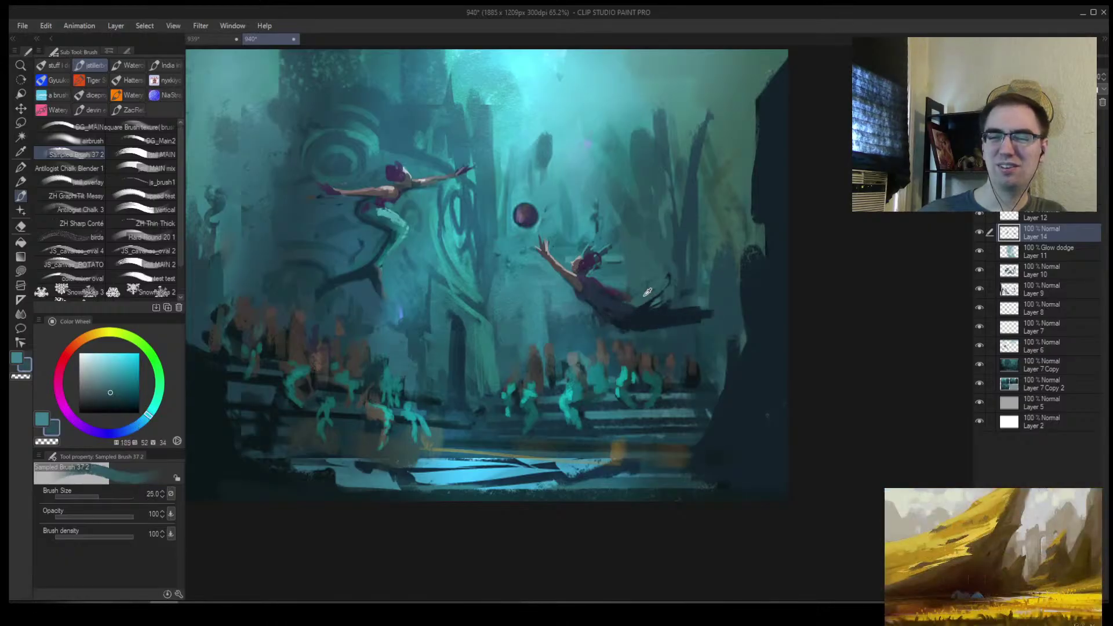
pyautogui.moveTo(618, 295); pyautogui.dragTo(658, 295)
pyautogui.press('h')
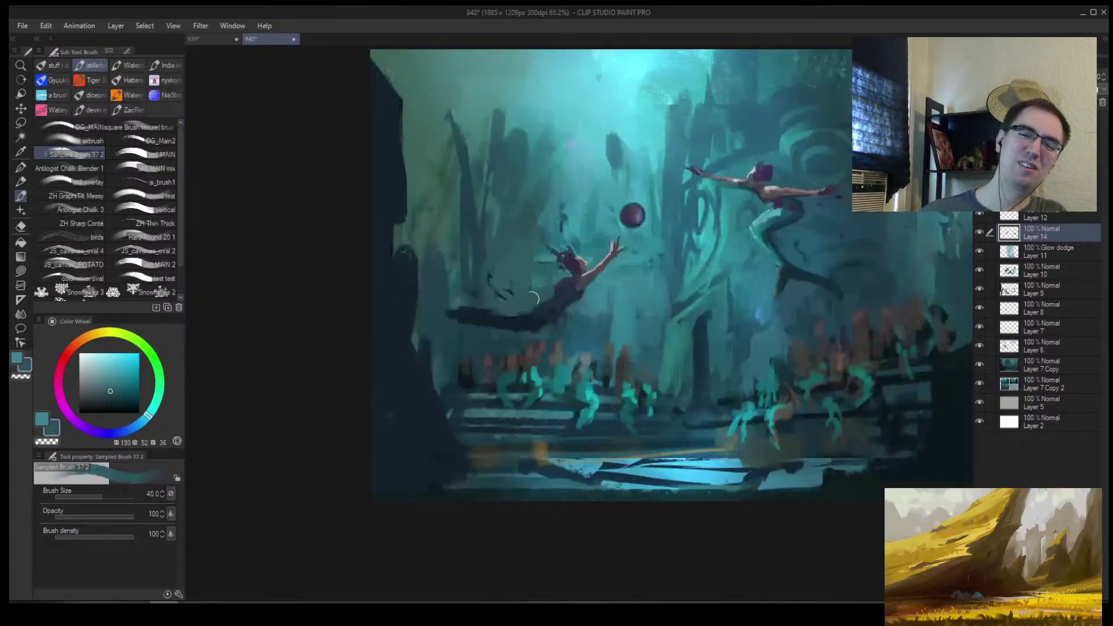
# Sample dark navy from the lower figure's tail and paint a forked fin at its end, reducing the brush to size 20
pyautogui.keyDown('alt'); pyautogui.click(480, 317); pyautogui.keyUp('alt')
pyautogui.moveTo(468, 295)
pyautogui.mouseDown()
pyautogui.moveTo(517, 335)
pyautogui.moveTo(459, 344)
pyautogui.moveTo(507, 325)
pyautogui.moveTo(446, 348)
pyautogui.mouseUp()
pyautogui.press('[')
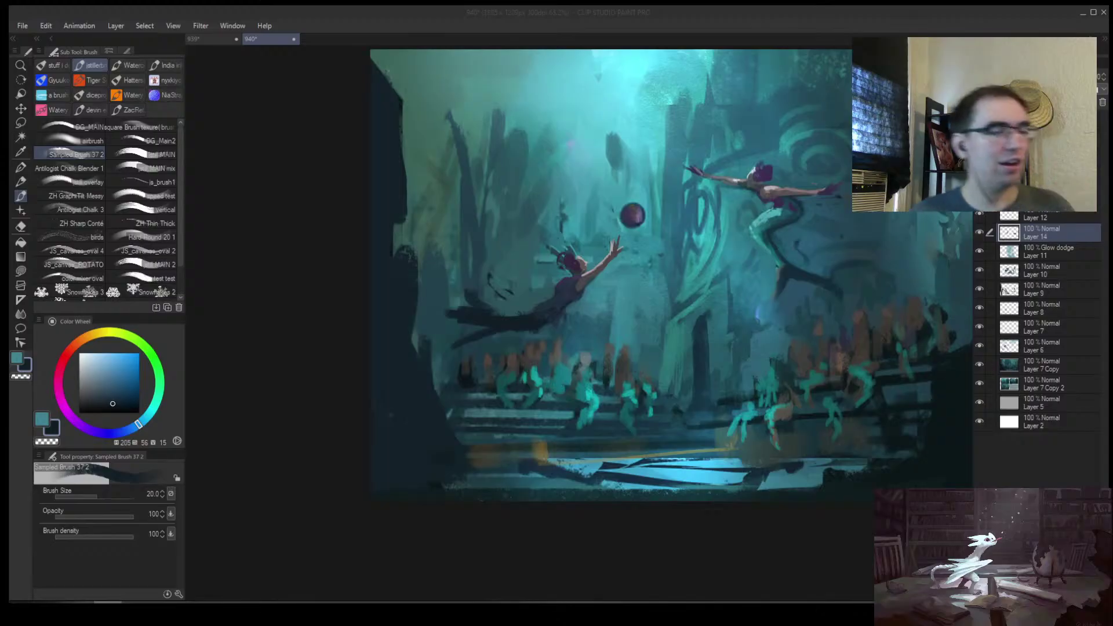
pyautogui.moveTo(653, 307); pyautogui.dragTo(622, 340)
pyautogui.moveTo(680, 321)
pyautogui.mouseDown()
pyautogui.moveTo(533, 352)
pyautogui.moveTo(662, 320)
pyautogui.mouseUp()
pyautogui.hotkey('ctrl', 'z')
# Save the painting
pyautogui.hotkey('alt', 'space')
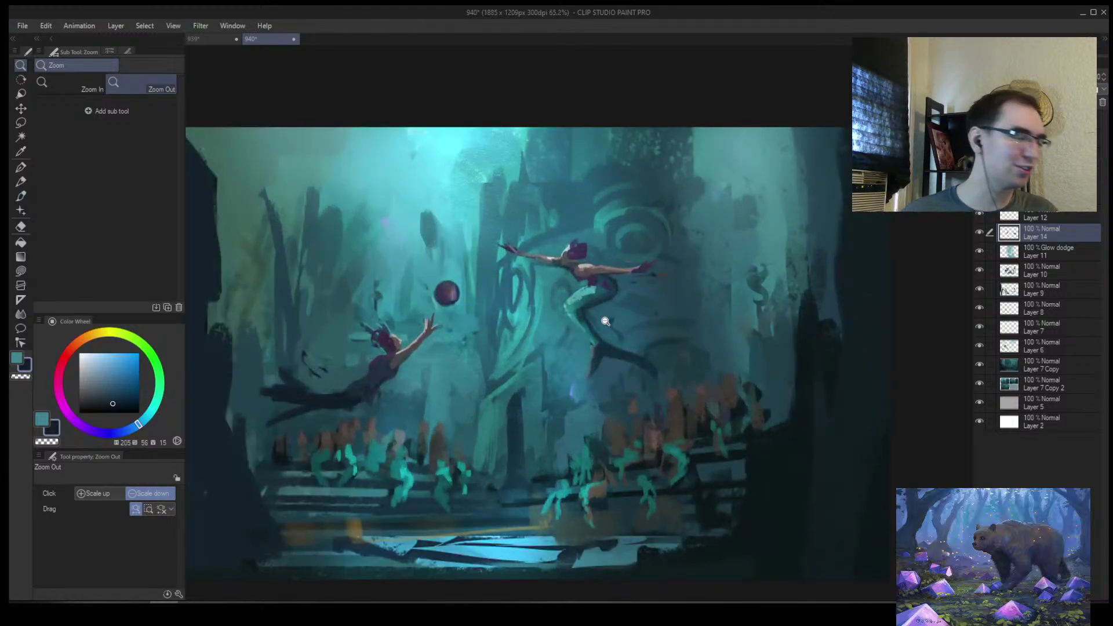
pyautogui.hotkey('ctrl', 's')
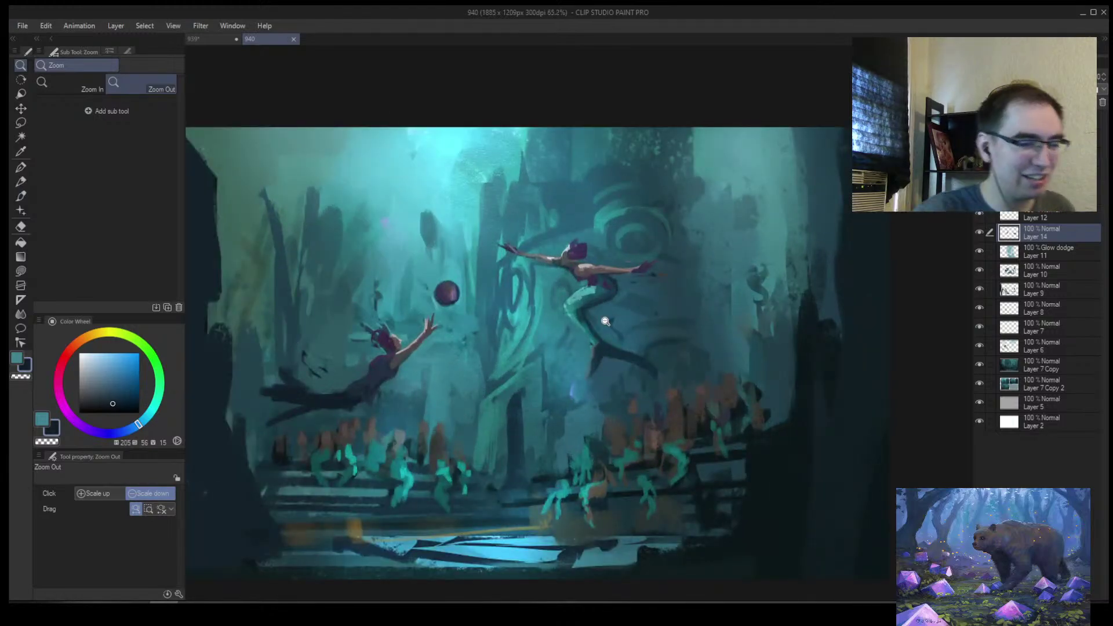
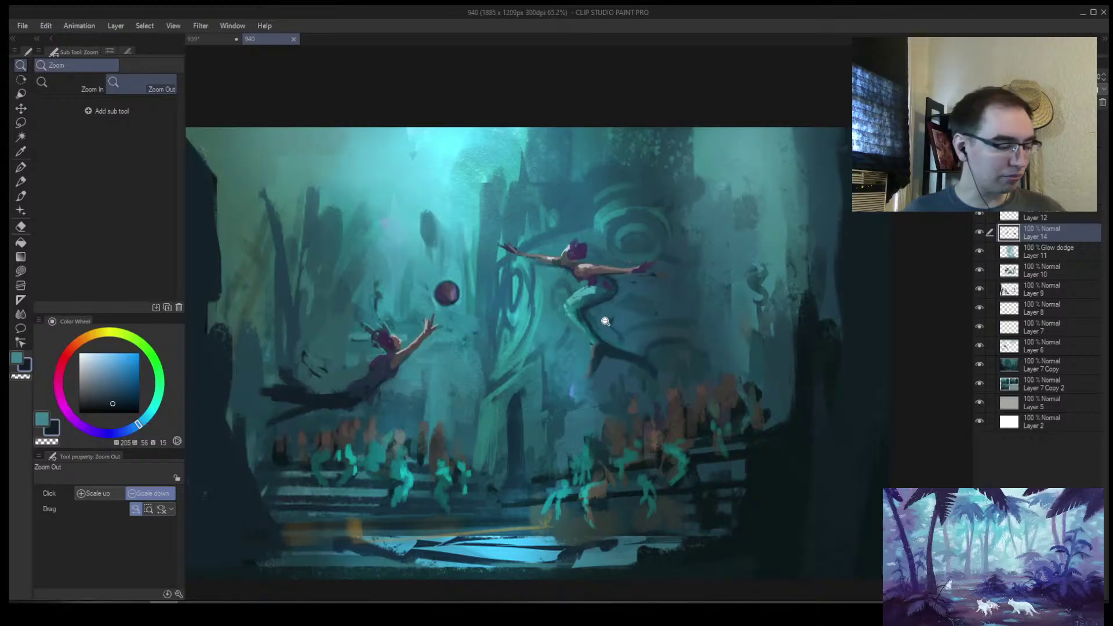
# Check the whole painting's values in a mirrored grayscale view
pyautogui.moveTo(564, 336); pyautogui.dragTo(631, 276)
pyautogui.moveTo(582, 307)
pyautogui.mouseDown()
pyautogui.moveTo(576, 337)
pyautogui.moveTo(621, 351)
pyautogui.moveTo(672, 394)
pyautogui.moveTo(765, 398)
pyautogui.moveTo(760, 388)
pyautogui.mouseUp()
pyautogui.press('b')
pyautogui.keyDown('alt'); pyautogui.click(621, 337); pyautogui.keyUp('alt')
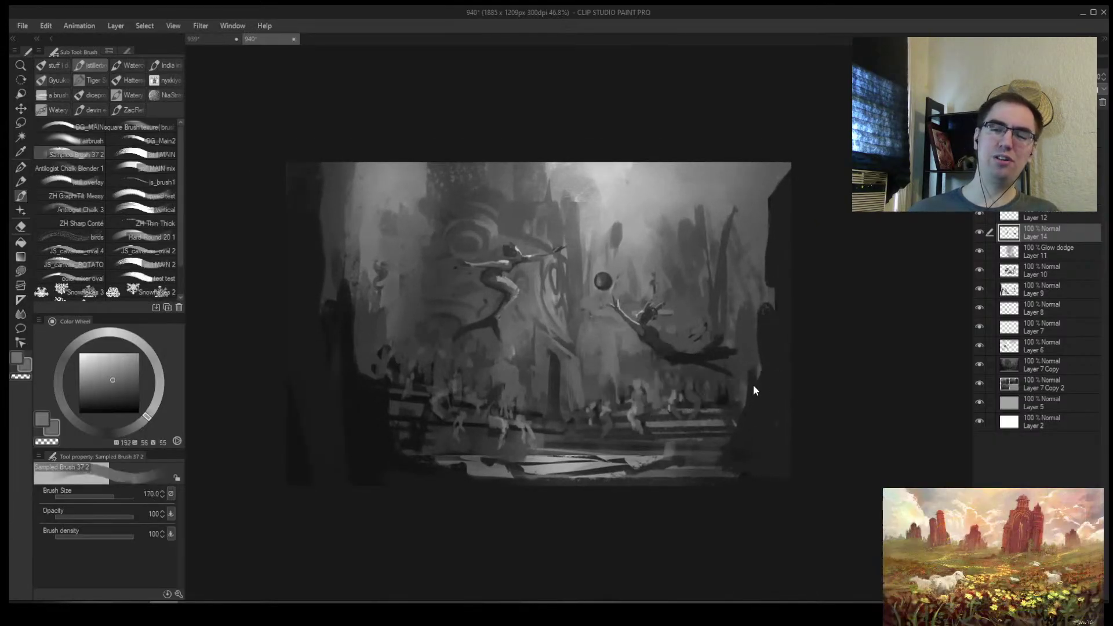
pyautogui.press('ctrl+super+c')
pyautogui.hotkey('ctrl', 'z')
pyautogui.press('ctrl+super+c')
pyautogui.press('ctrl+super+c')
# Choose a very dark blue (hue 215, saturation 45, value 12) and paint over the diving figure's torso
pyautogui.hotkey('ctrl', 'space')
pyautogui.moveTo(672, 353)
pyautogui.mouseDown()
pyautogui.moveTo(680, 362)
pyautogui.moveTo(689, 330)
pyautogui.mouseUp()
pyautogui.keyDown('alt'); pyautogui.click(681, 359); pyautogui.keyUp('alt')
pyautogui.hotkey('ctrl', 'space')
pyautogui.press('[')
pyautogui.press('[')
pyautogui.press('[')
pyautogui.press('[')
pyautogui.press('[')
pyautogui.press('[')
pyautogui.press('[')
pyautogui.press('[')
pyautogui.press('[')
pyautogui.click(108, 406)
pyautogui.moveTo(140, 419)
pyautogui.mouseDown()
pyautogui.moveTo(130, 430)
pyautogui.moveTo(105, 405)
pyautogui.mouseUp()
pyautogui.press('[')
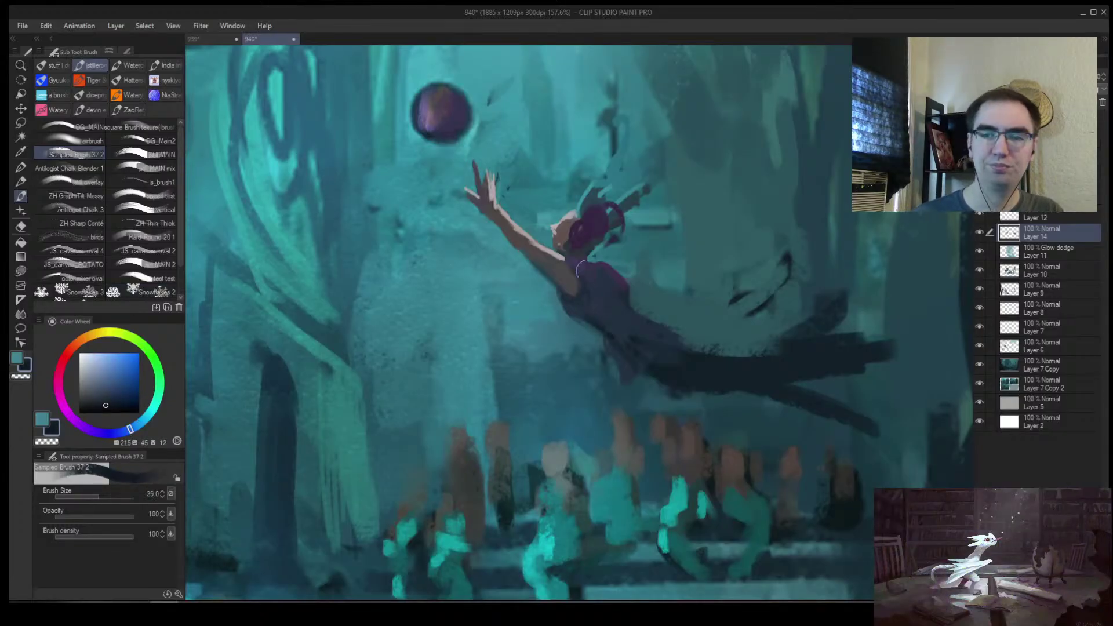
pyautogui.press('[')
pyautogui.press('[')
pyautogui.press('[')
pyautogui.press('[')
pyautogui.press('[')
pyautogui.press('[')
pyautogui.press(']')
pyautogui.press(']')
pyautogui.moveTo(569, 298)
pyautogui.mouseDown()
pyautogui.moveTo(596, 297)
pyautogui.moveTo(606, 315)
pyautogui.moveTo(596, 317)
pyautogui.moveTo(627, 331)
pyautogui.mouseUp()
pyautogui.press(']')
pyautogui.press(']')
pyautogui.moveTo(618, 292)
pyautogui.mouseDown()
pyautogui.moveTo(616, 326)
pyautogui.moveTo(652, 350)
pyautogui.mouseUp()
pyautogui.press(']')
pyautogui.press(']')
# Mirror the canvas back and sketch dark contour lines around the leaping figure's hips and waist with a brush of size 3
pyautogui.press('h')
pyautogui.hotkey('alt', 'space')
pyautogui.moveTo(680, 271); pyautogui.dragTo(634, 284)
pyautogui.moveTo(716, 267)
pyautogui.mouseDown()
pyautogui.moveTo(731, 260)
pyautogui.moveTo(664, 311)
pyautogui.moveTo(787, 256)
pyautogui.moveTo(671, 314)
pyautogui.mouseUp()
pyautogui.moveTo(666, 291); pyautogui.dragTo(731, 278)
pyautogui.hotkey('alt', 'space')
pyautogui.moveTo(624, 327); pyautogui.dragTo(667, 315)
pyautogui.press('[')
pyautogui.press('[')
pyautogui.press('[')
pyautogui.press('[')
pyautogui.press('[')
pyautogui.press('[')
pyautogui.press('[')
pyautogui.moveTo(571, 333); pyautogui.dragTo(575, 353)
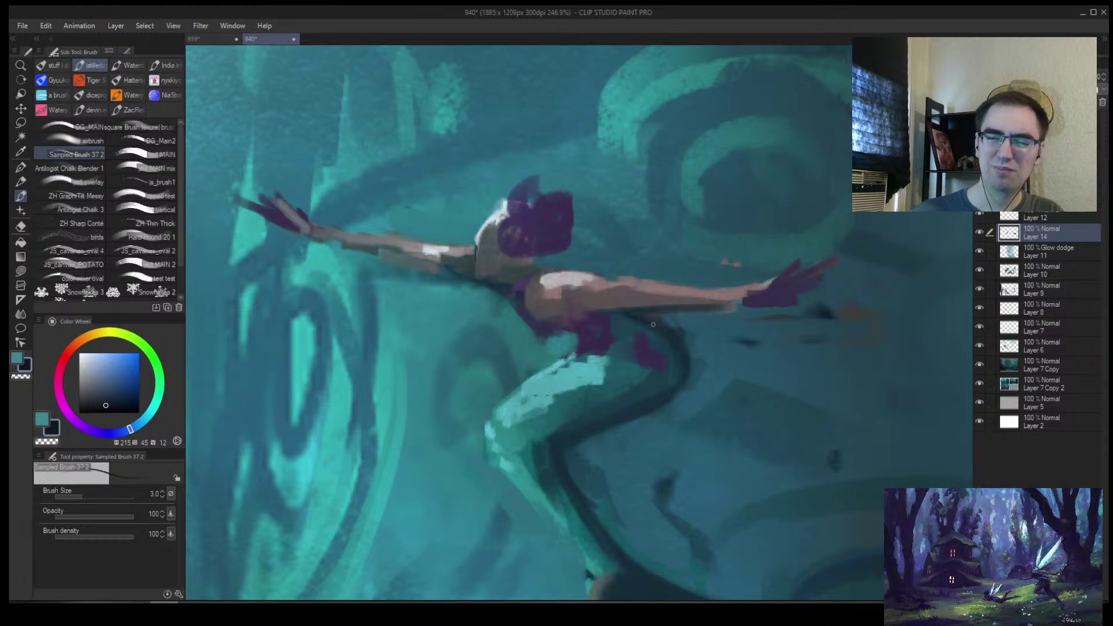
pyautogui.press(']')
pyautogui.hotkey('ctrl', 'space')
pyautogui.moveTo(648, 345)
pyautogui.mouseDown()
pyautogui.moveTo(614, 347)
pyautogui.moveTo(663, 345)
pyautogui.moveTo(581, 355)
pyautogui.moveTo(623, 369)
pyautogui.moveTo(590, 432)
pyautogui.mouseUp()
pyautogui.moveTo(537, 366); pyautogui.dragTo(595, 419)
pyautogui.hotkey('ctrl', 'z')
pyautogui.hotkey('ctrl', 'z')
pyautogui.hotkey('ctrl', 'z')
pyautogui.moveTo(552, 362); pyautogui.dragTo(556, 384)
pyautogui.moveTo(559, 369); pyautogui.dragTo(629, 414)
pyautogui.moveTo(600, 367)
pyautogui.mouseDown()
pyautogui.moveTo(545, 356)
pyautogui.moveTo(513, 391)
pyautogui.moveTo(649, 336)
pyautogui.moveTo(670, 347)
pyautogui.moveTo(700, 336)
pyautogui.moveTo(698, 345)
pyautogui.mouseUp()
pyautogui.hotkey('ctrl', 'space')
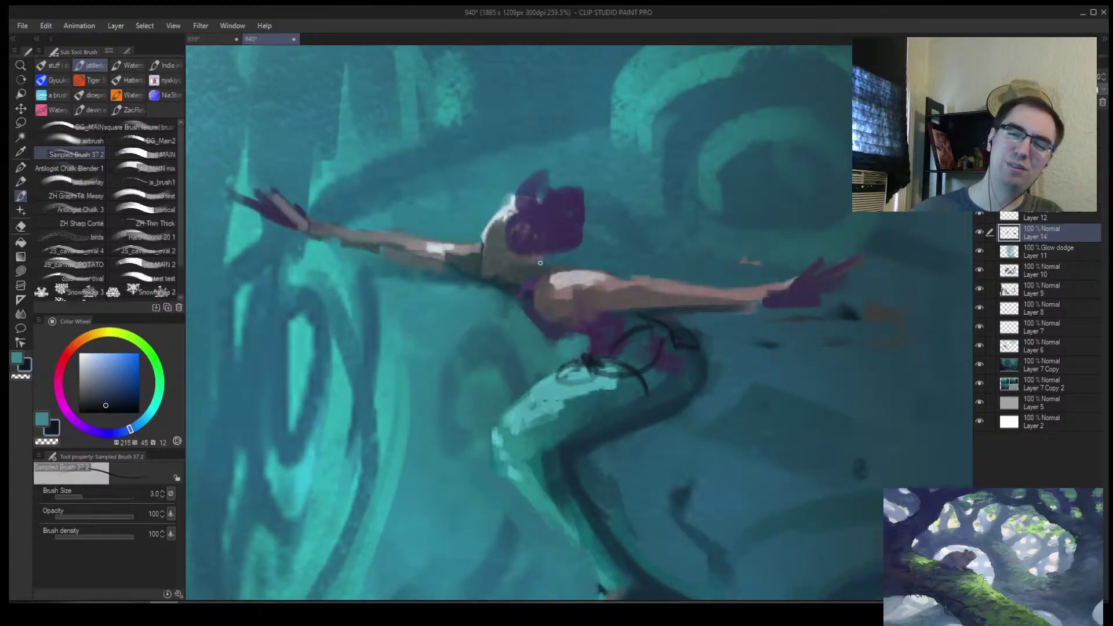
# Outline the leaping figure's purple hair and nape with thin dark strokes
pyautogui.moveTo(527, 247); pyautogui.dragTo(578, 249)
pyautogui.moveTo(588, 210)
pyautogui.mouseDown()
pyautogui.moveTo(581, 246)
pyautogui.moveTo(553, 244)
pyautogui.moveTo(554, 225)
pyautogui.moveTo(573, 229)
pyautogui.moveTo(562, 214)
pyautogui.moveTo(595, 205)
pyautogui.mouseUp()
pyautogui.press(']')
pyautogui.press(']')
pyautogui.press(']')
pyautogui.press(']')
pyautogui.hotkey('ctrl', 'space')
pyautogui.press('[')
pyautogui.press('[')
pyautogui.press('[')
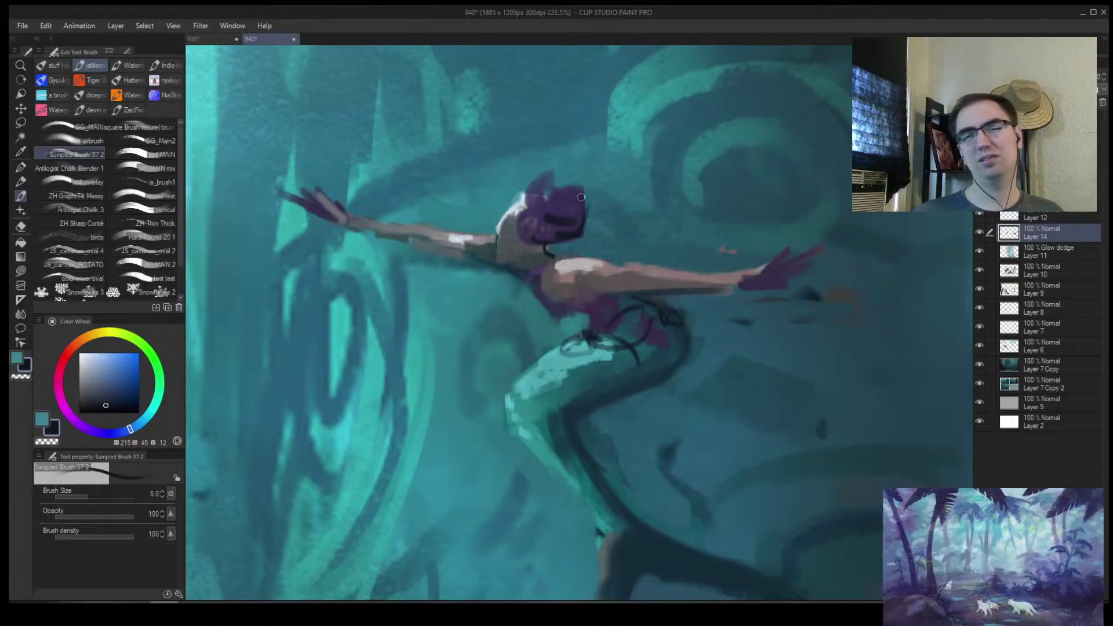
pyautogui.press('[')
pyautogui.press('[')
pyautogui.moveTo(567, 211)
pyautogui.mouseDown()
pyautogui.moveTo(537, 208)
pyautogui.moveTo(549, 183)
pyautogui.moveTo(534, 194)
pyautogui.moveTo(585, 181)
pyautogui.moveTo(517, 205)
pyautogui.moveTo(519, 239)
pyautogui.moveTo(561, 248)
pyautogui.mouseUp()
pyautogui.press(']')
# Mirror the canvas and shade around the leaping figure's shoulder with a dark blue of hue 215, saturation 60, value 19
pyautogui.press('/')
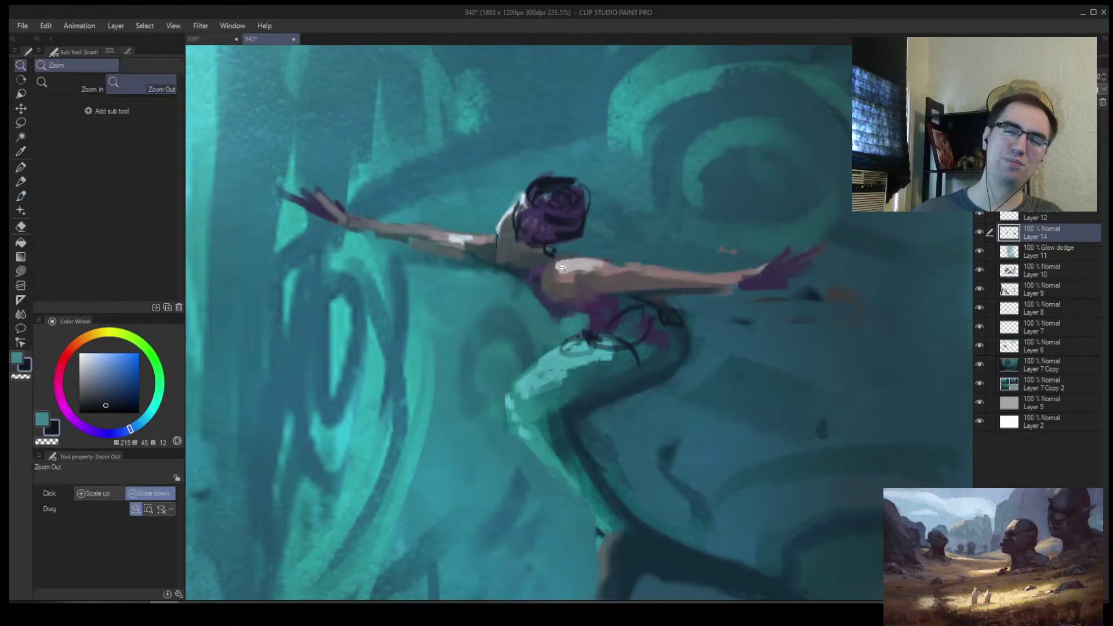
pyautogui.click(574, 258)
pyautogui.click(574, 258)
pyautogui.press('h')
pyautogui.click(775, 256)
pyautogui.scroll(3, 762, 263)
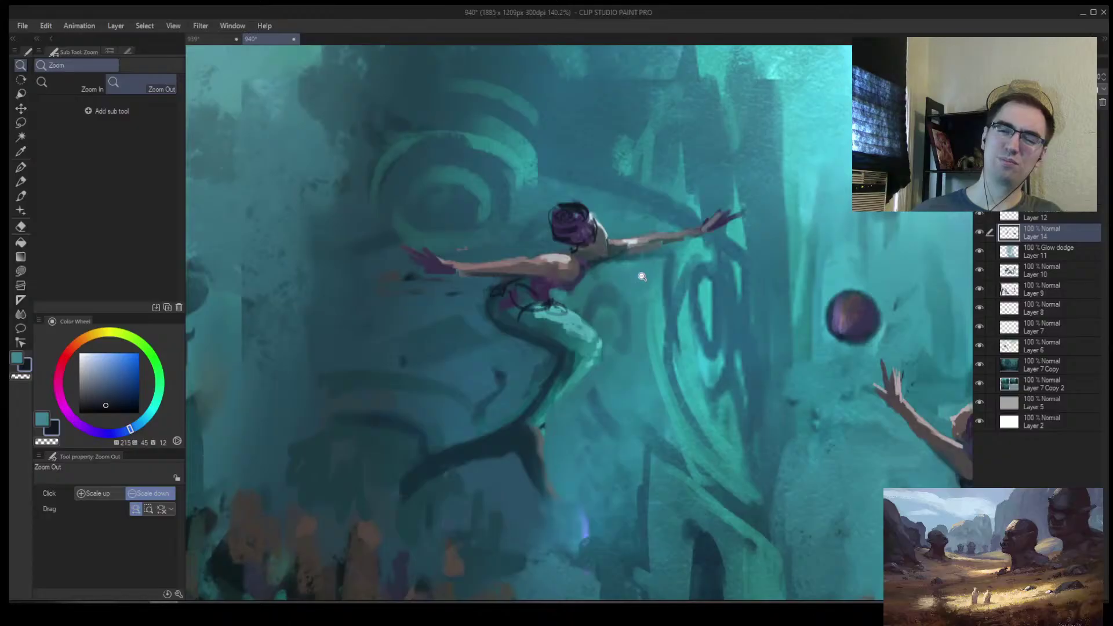
pyautogui.scroll(2, 651, 276)
pyautogui.press('b')
pyautogui.press(']')
pyautogui.press(']')
pyautogui.press(']')
pyautogui.press(']')
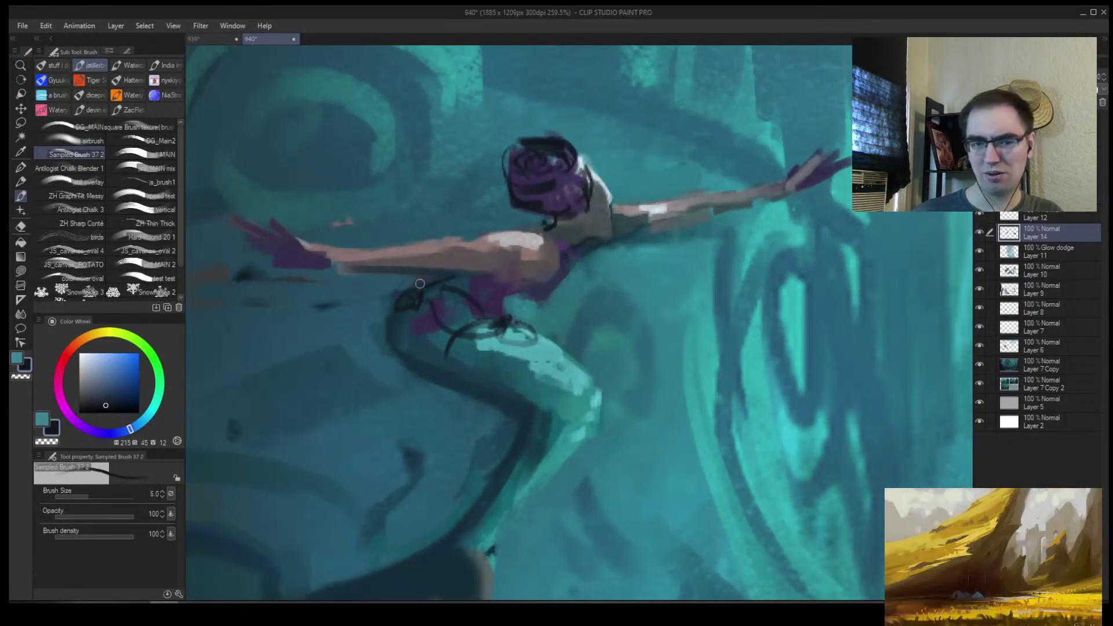
pyautogui.click(115, 401)
pyautogui.press(']')
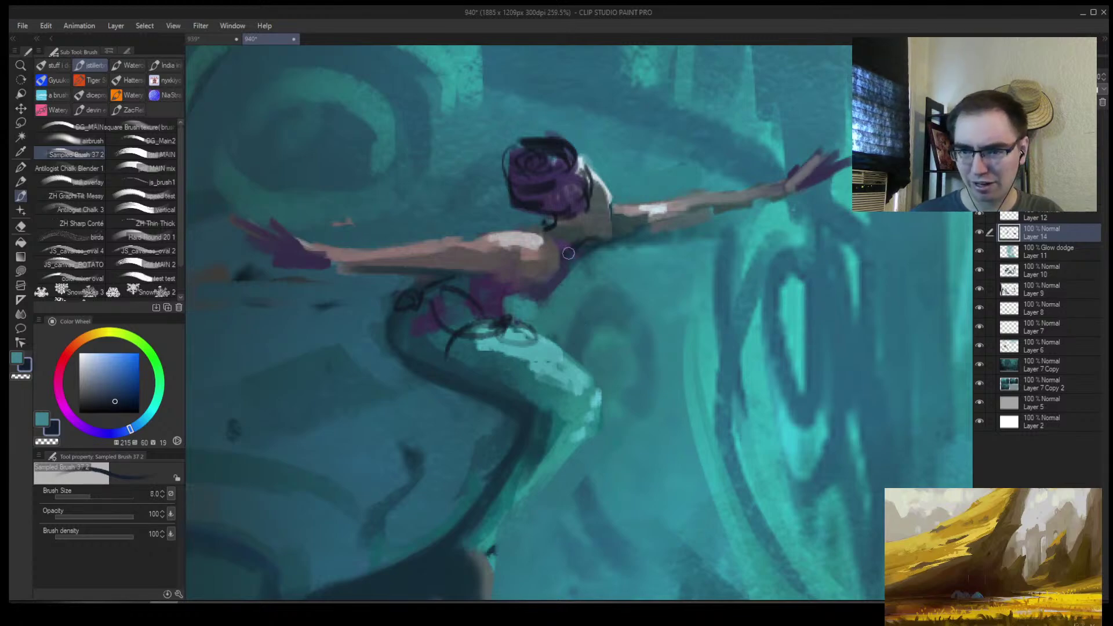
pyautogui.press('[')
pyautogui.press('[')
pyautogui.press('[')
pyautogui.press('[')
pyautogui.press('[')
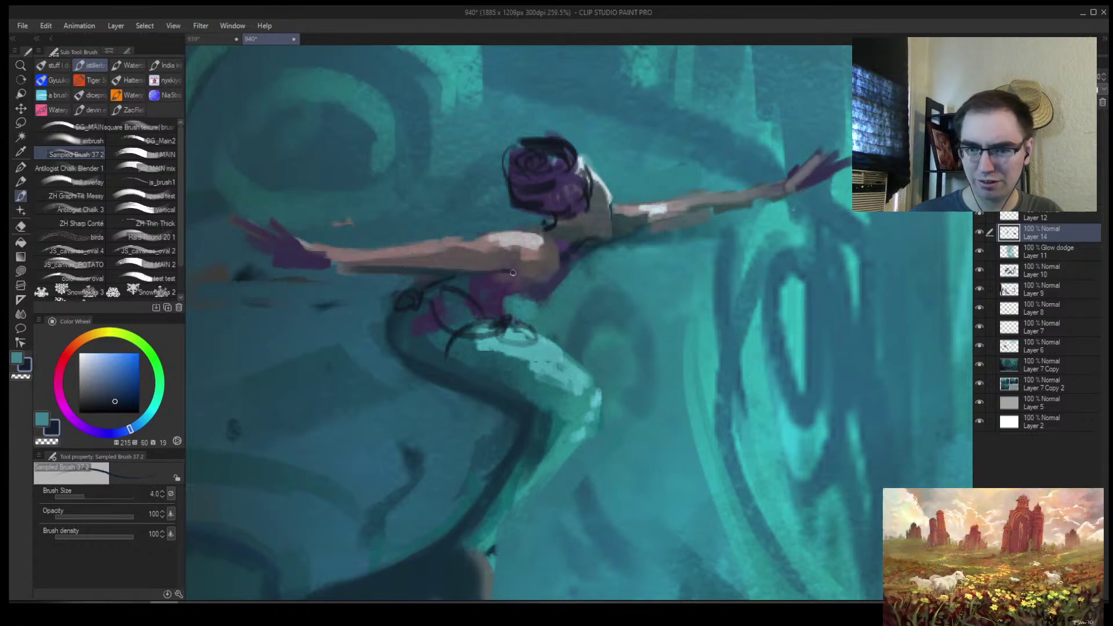
# Define the leaping figure's trailing arm with thin dark strokes from the shoulder to the wrist
pyautogui.moveTo(426, 268); pyautogui.dragTo(513, 271)
pyautogui.press(']')
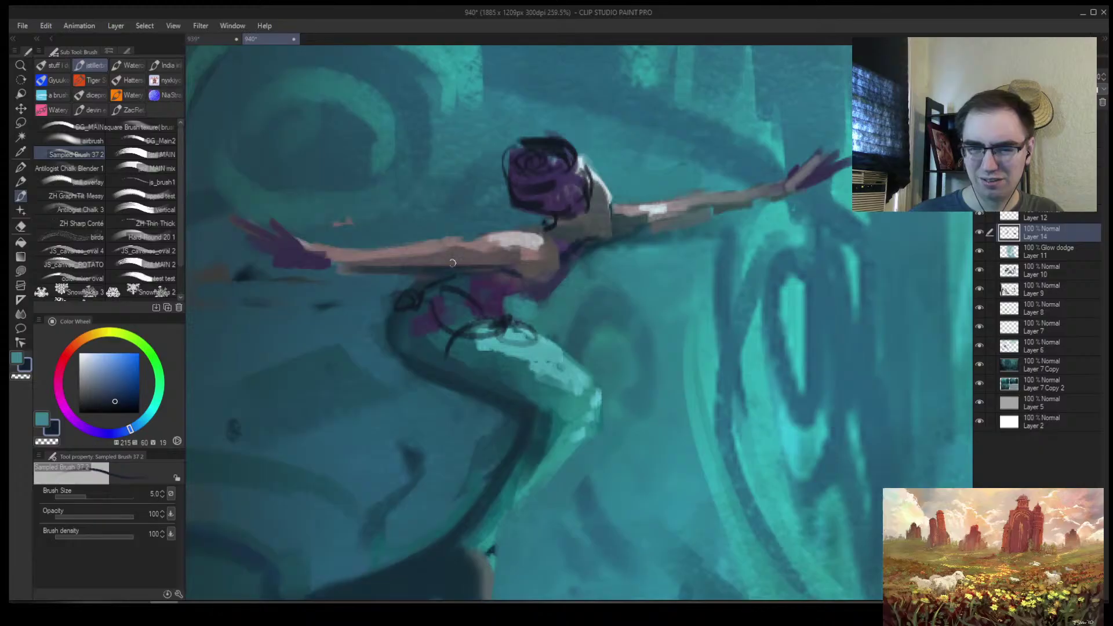
pyautogui.moveTo(354, 256); pyautogui.dragTo(391, 252)
pyautogui.moveTo(319, 259); pyautogui.dragTo(374, 266)
# Draw a thin dark line along the underside of the leaping figure's forward arm at brush size 4
pyautogui.hotkey('alt', 'space')
pyautogui.moveTo(509, 272)
pyautogui.mouseDown()
pyautogui.moveTo(406, 272)
pyautogui.moveTo(582, 272)
pyautogui.mouseUp()
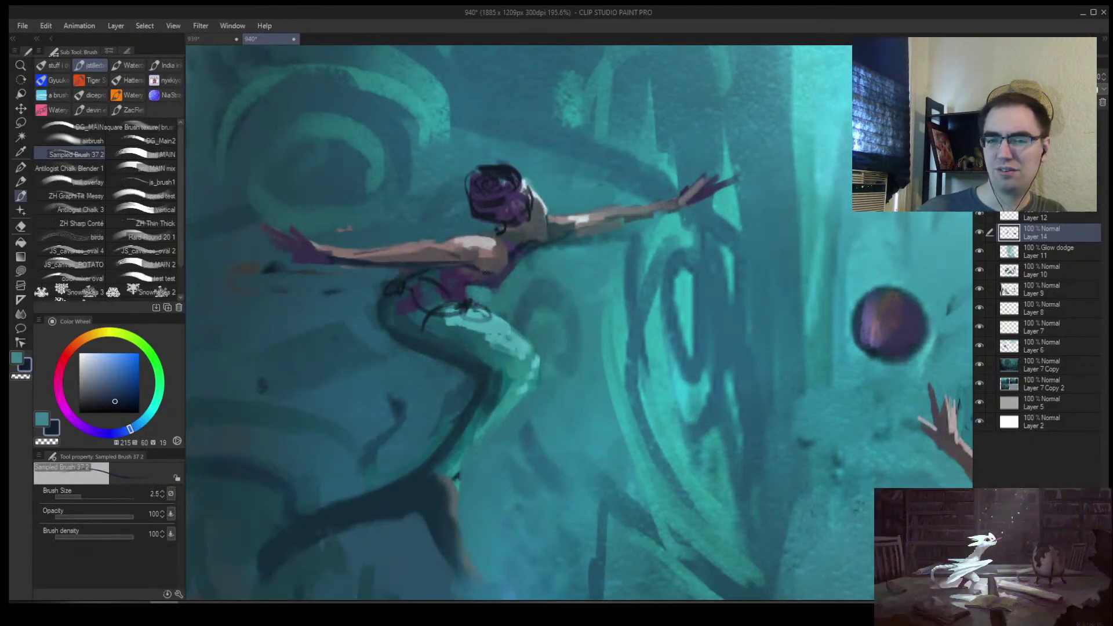
pyautogui.press(']')
pyautogui.press('[')
pyautogui.press('[')
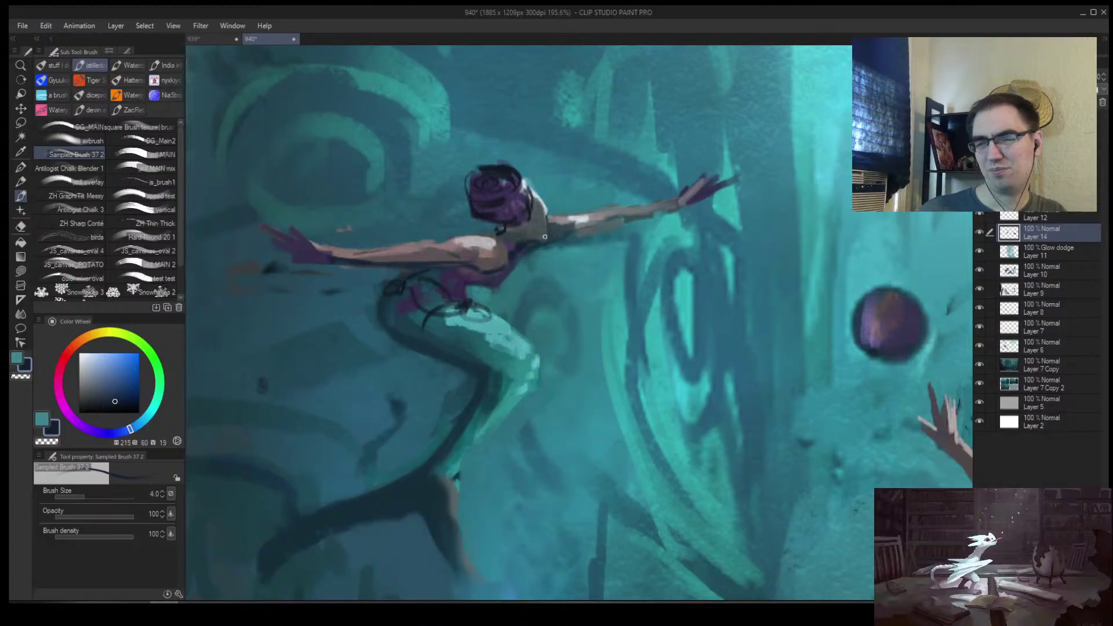
pyautogui.moveTo(591, 235); pyautogui.dragTo(620, 231)
pyautogui.press(']')
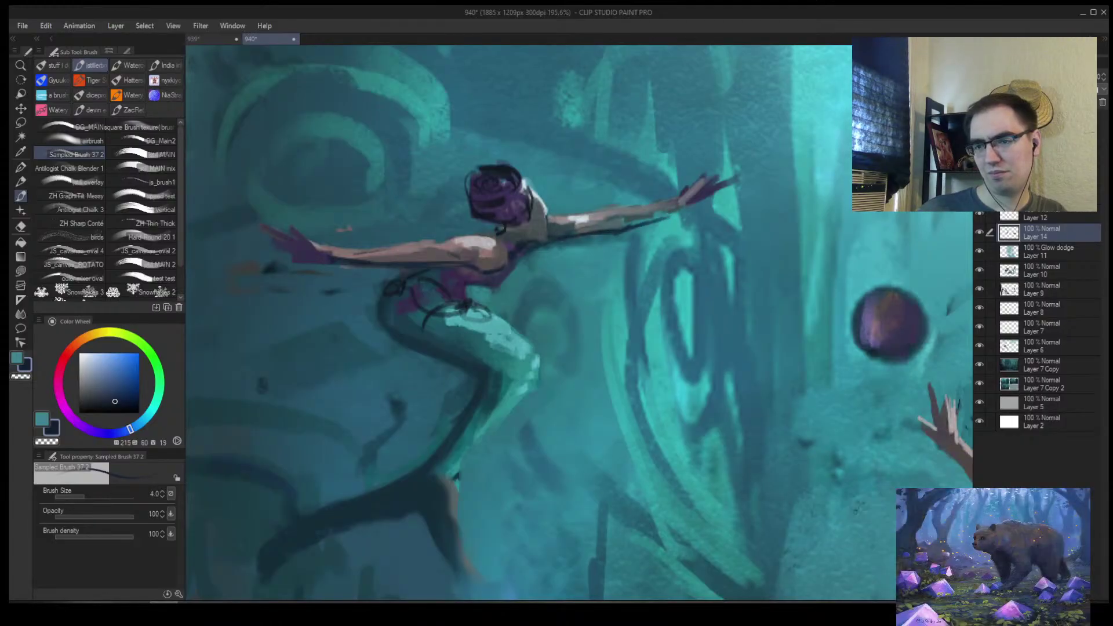
# Review the full composition unmirrored and compare its values in grayscale
pyautogui.press('h')
pyautogui.moveTo(647, 209); pyautogui.dragTo(767, 207)
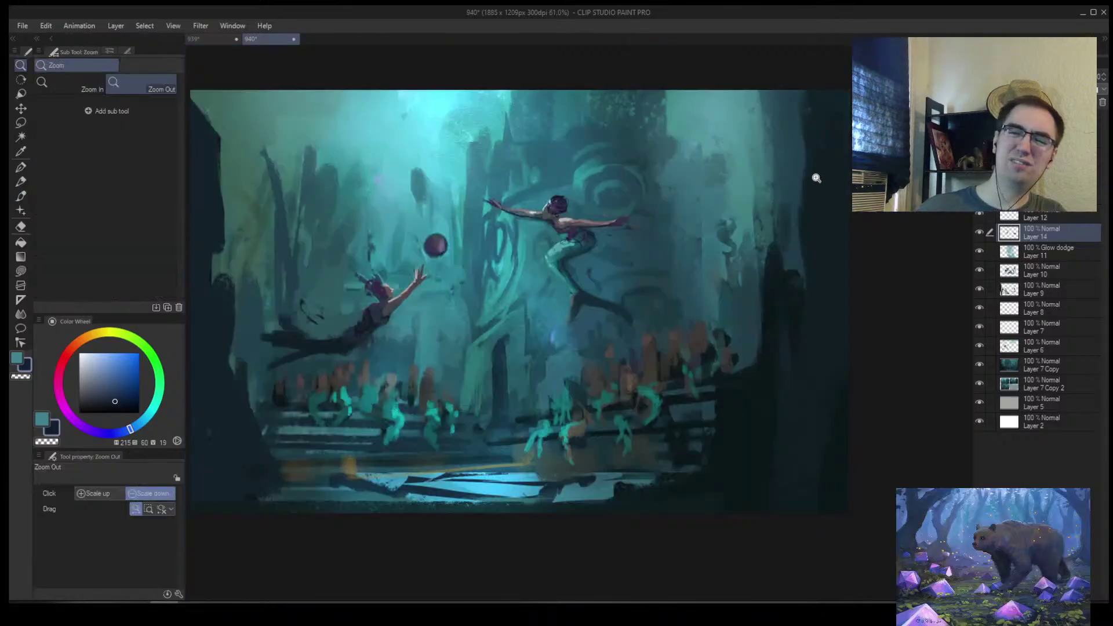
pyautogui.moveTo(621, 250); pyautogui.dragTo(642, 252)
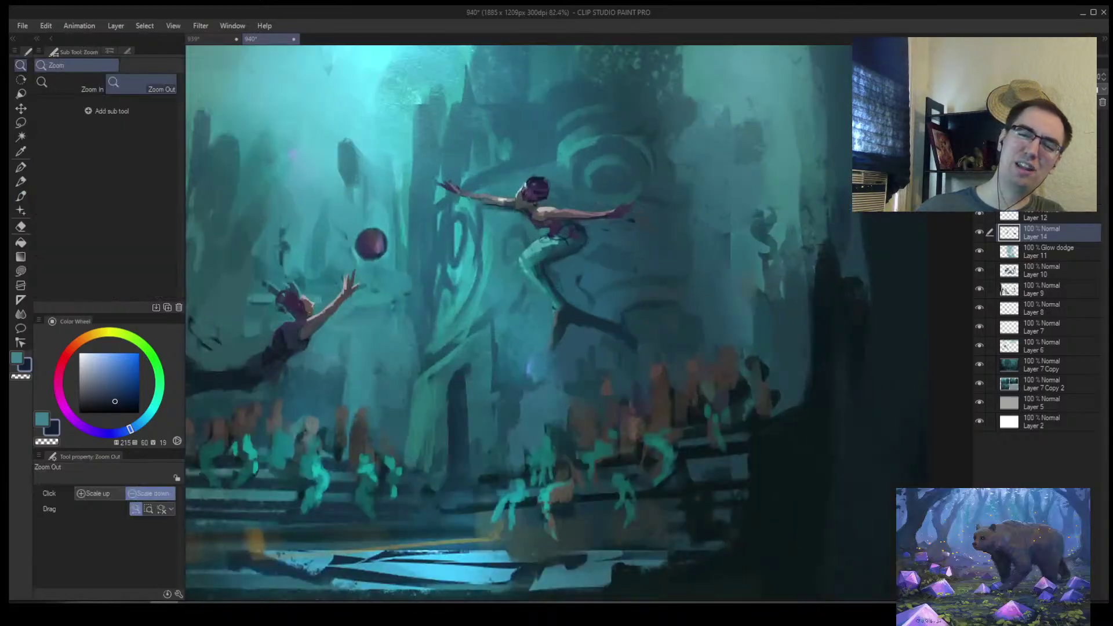
pyautogui.press('b')
pyautogui.press(']')
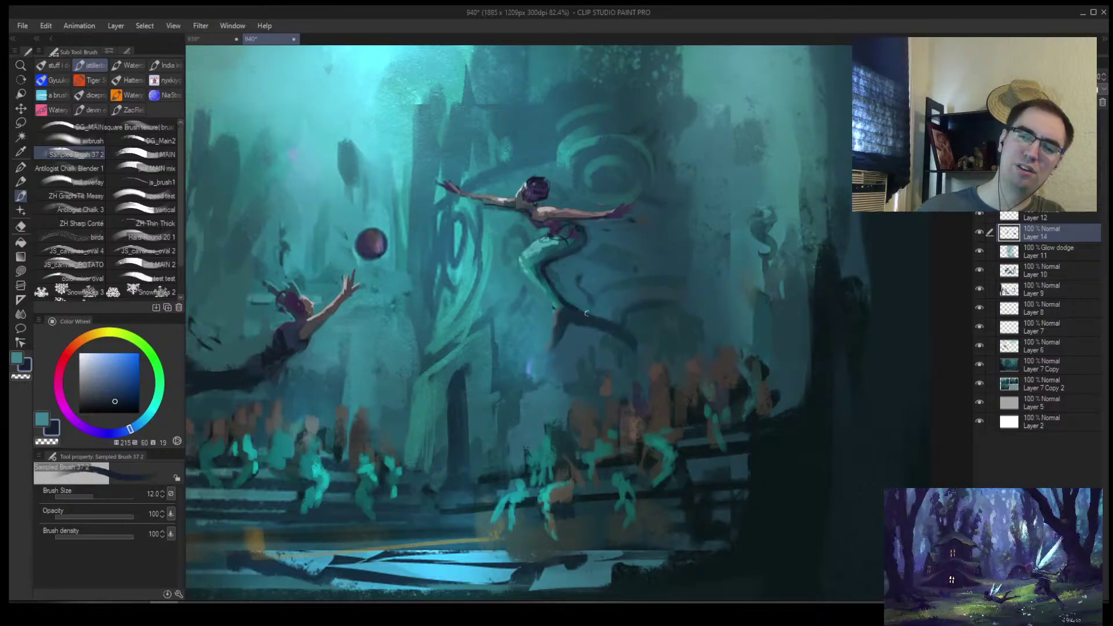
pyautogui.hotkey('alt', 'space')
pyautogui.moveTo(609, 333)
pyautogui.mouseDown()
pyautogui.moveTo(620, 326)
pyautogui.moveTo(543, 359)
pyautogui.moveTo(629, 282)
pyautogui.mouseUp()
pyautogui.press('ctrl+super+c')
pyautogui.press('ctrl+super+c')
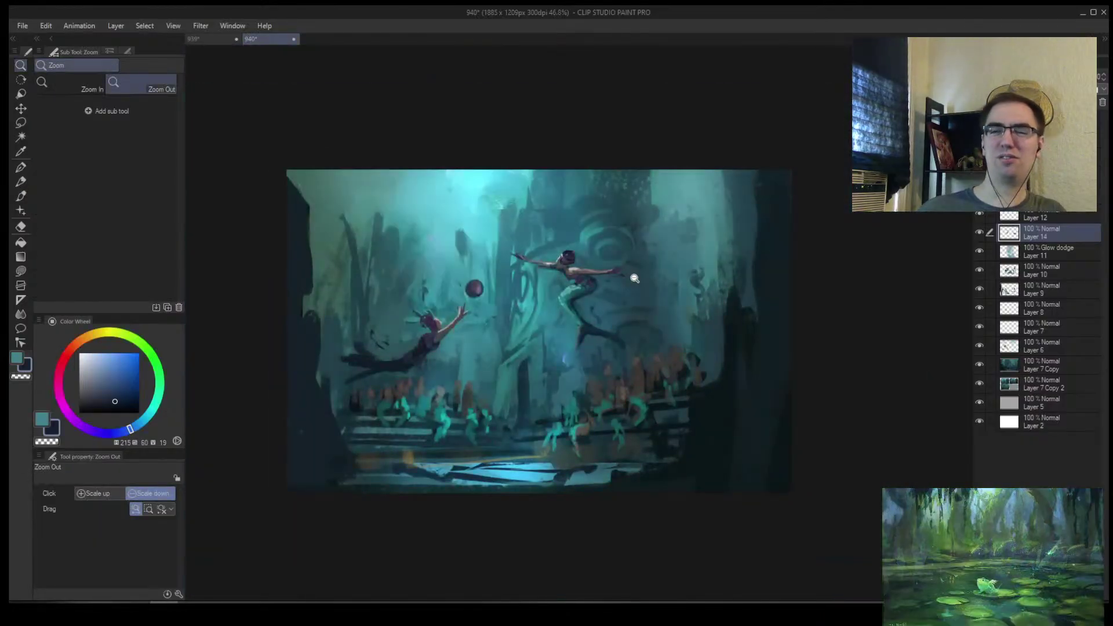
# Trim the underside of the diving figure's torso with background teal at brush size 20
pyautogui.moveTo(464, 305); pyautogui.dragTo(503, 304)
pyautogui.moveTo(365, 425)
pyautogui.mouseDown()
pyautogui.moveTo(384, 367)
pyautogui.moveTo(350, 378)
pyautogui.mouseUp()
pyautogui.press(']')
pyautogui.press(']')
pyautogui.press(']')
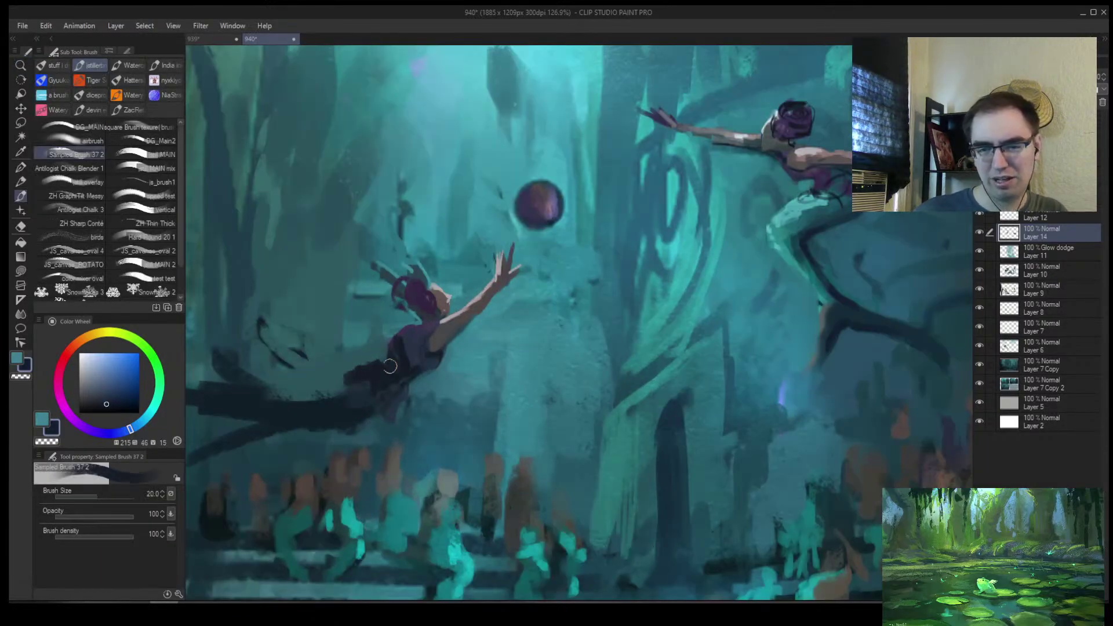
pyautogui.keyDown('alt'); pyautogui.click(366, 358); pyautogui.keyUp('alt')
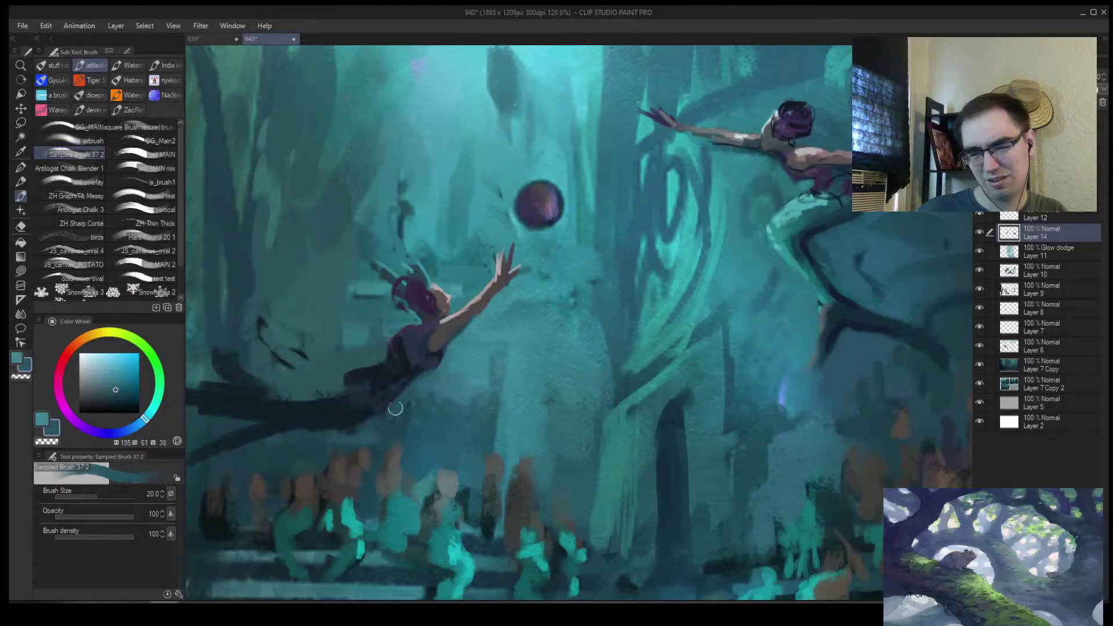
pyautogui.keyDown('alt'); pyautogui.click(397, 388); pyautogui.keyUp('alt')
# Paint a thin dark limb hanging down from the diving figure's waist toward the crowd
pyautogui.press('[')
pyautogui.press('[')
pyautogui.press('[')
pyautogui.press('[')
pyautogui.press('[')
pyautogui.keyDown('alt'); pyautogui.click(396, 397); pyautogui.keyUp('alt')
pyautogui.press('[')
pyautogui.press('[')
pyautogui.moveTo(377, 410); pyautogui.dragTo(352, 465)
# Fill out the diving figure's dark lower body beside the hanging limb with a larger brush
pyautogui.press(']')
pyautogui.press(']')
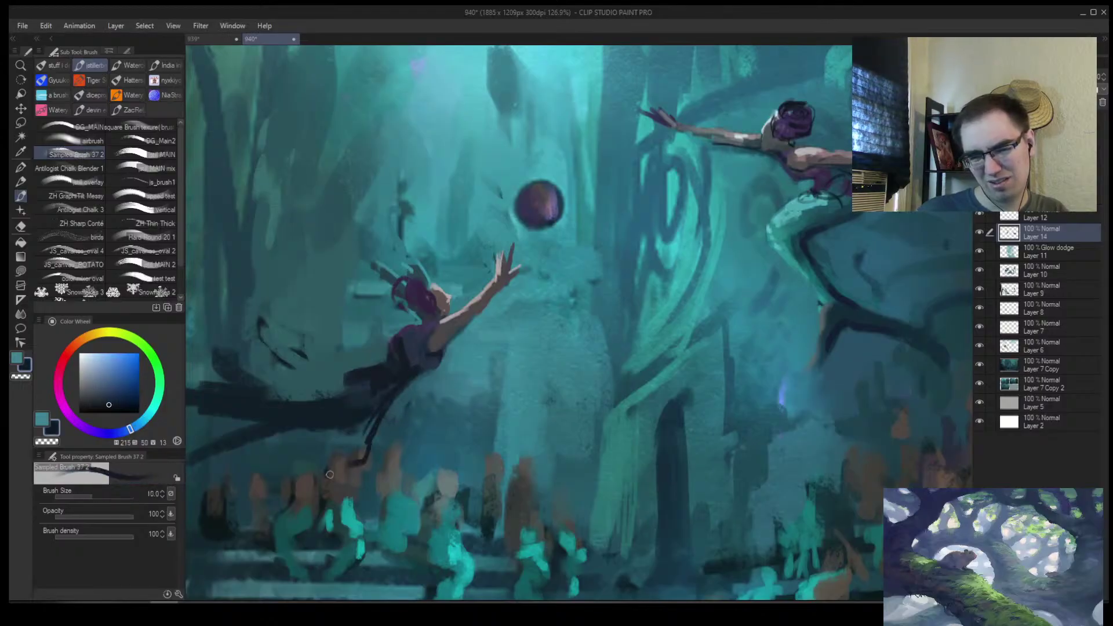
pyautogui.press(']')
pyautogui.press(']')
pyautogui.press(']')
pyautogui.press(']')
pyautogui.press(']')
pyautogui.moveTo(385, 400)
pyautogui.mouseDown()
pyautogui.moveTo(375, 432)
pyautogui.moveTo(303, 427)
pyautogui.moveTo(332, 450)
pyautogui.moveTo(305, 432)
pyautogui.mouseUp()
pyautogui.press(']')
# Mirror the canvas and extend the diving figure's lower leg into a longer, tapered shape
pyautogui.press('h')
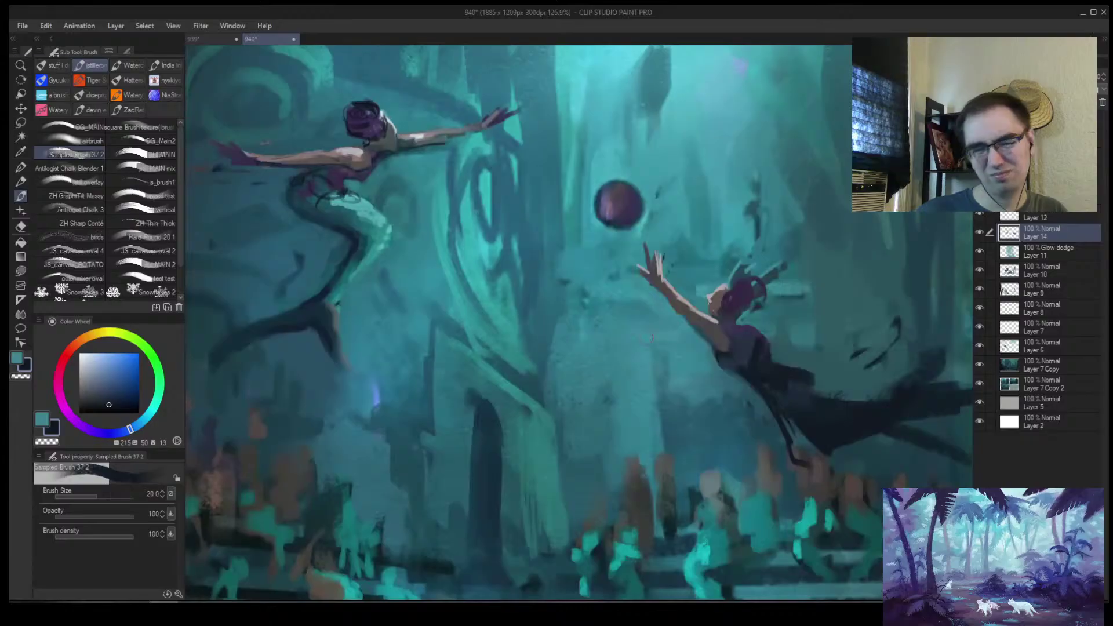
pyautogui.moveTo(639, 328); pyautogui.dragTo(586, 329)
pyautogui.moveTo(755, 322); pyautogui.dragTo(607, 326)
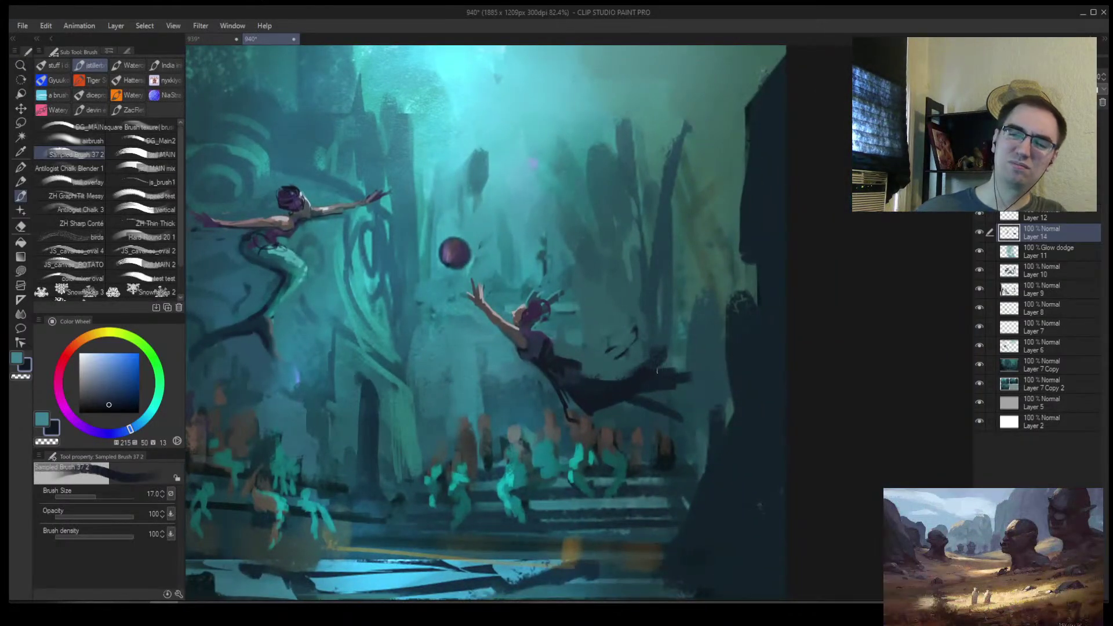
pyautogui.press(']')
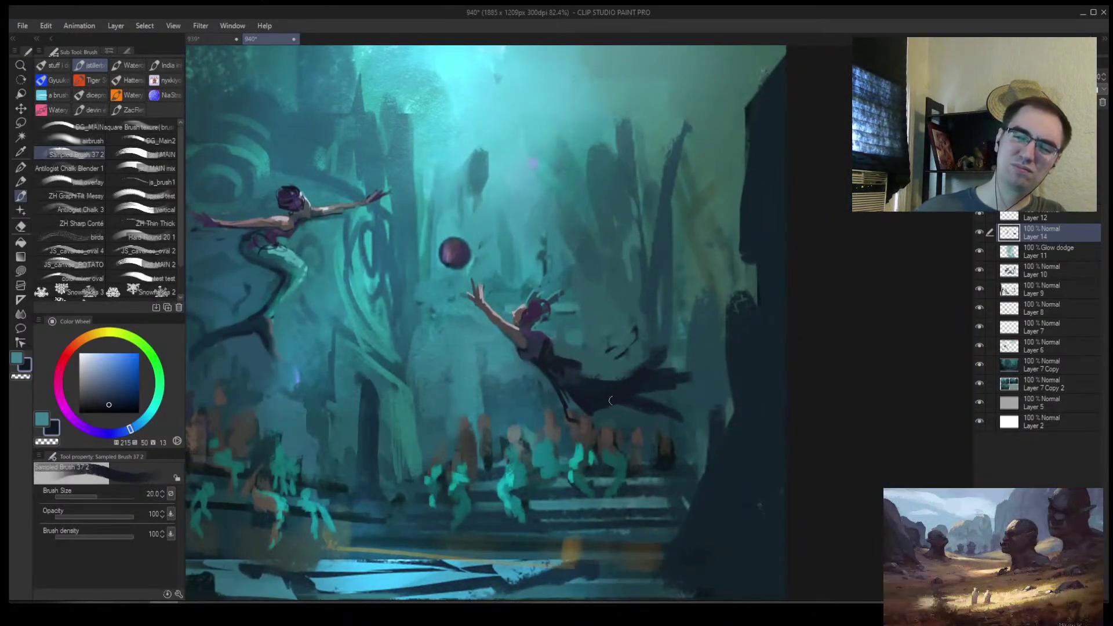
pyautogui.press('[')
pyautogui.press('[')
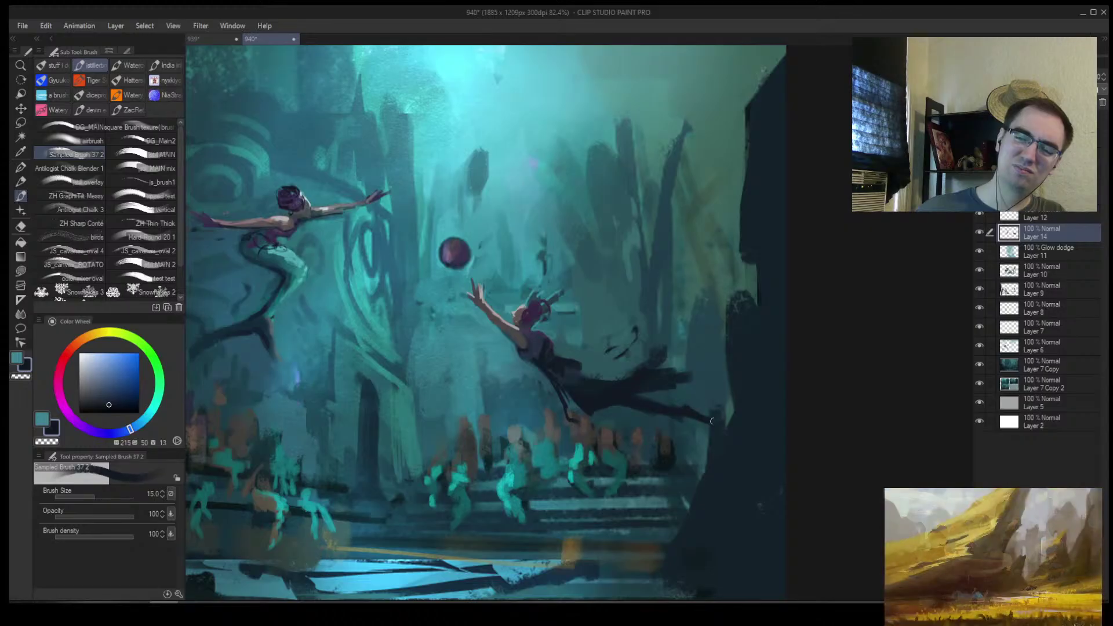
pyautogui.press('[')
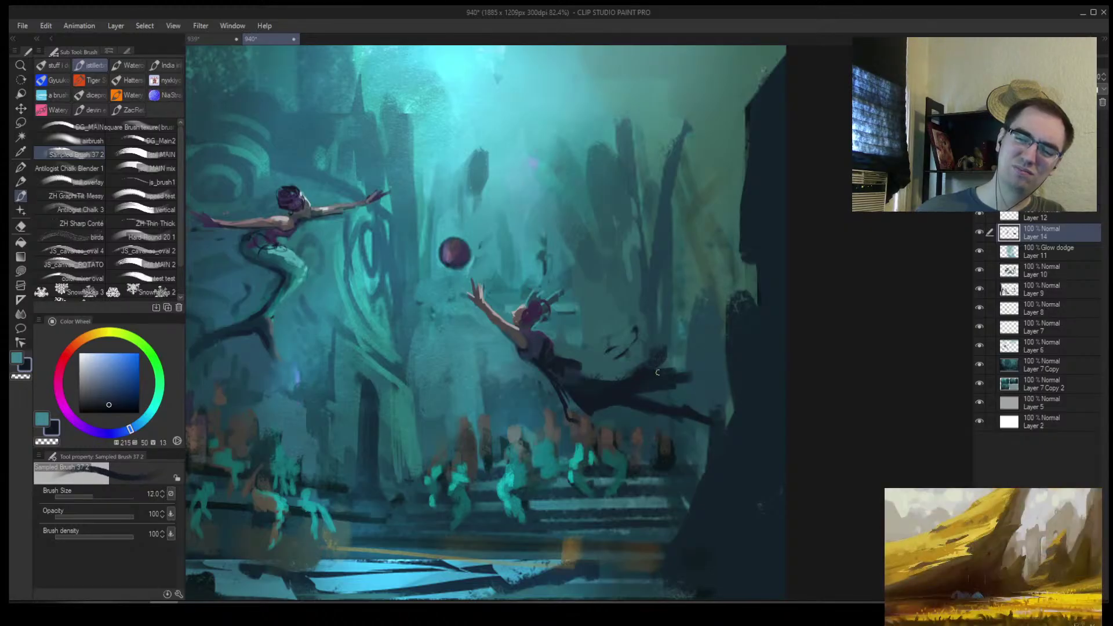
# Reshape the diving figure's upper leg and foot, alternating dark blue with background teal to sharpen the silhouette
pyautogui.keyDown('alt'); pyautogui.click(673, 367); pyautogui.keyUp('alt')
pyautogui.moveTo(661, 369); pyautogui.dragTo(629, 365)
pyautogui.moveTo(635, 376)
pyautogui.mouseDown()
pyautogui.moveTo(668, 372)
pyautogui.moveTo(632, 389)
pyautogui.mouseUp()
pyautogui.keyDown('alt'); pyautogui.click(695, 384); pyautogui.keyUp('alt')
pyautogui.press(']')
pyautogui.keyDown('alt'); pyautogui.click(660, 368); pyautogui.keyUp('alt')
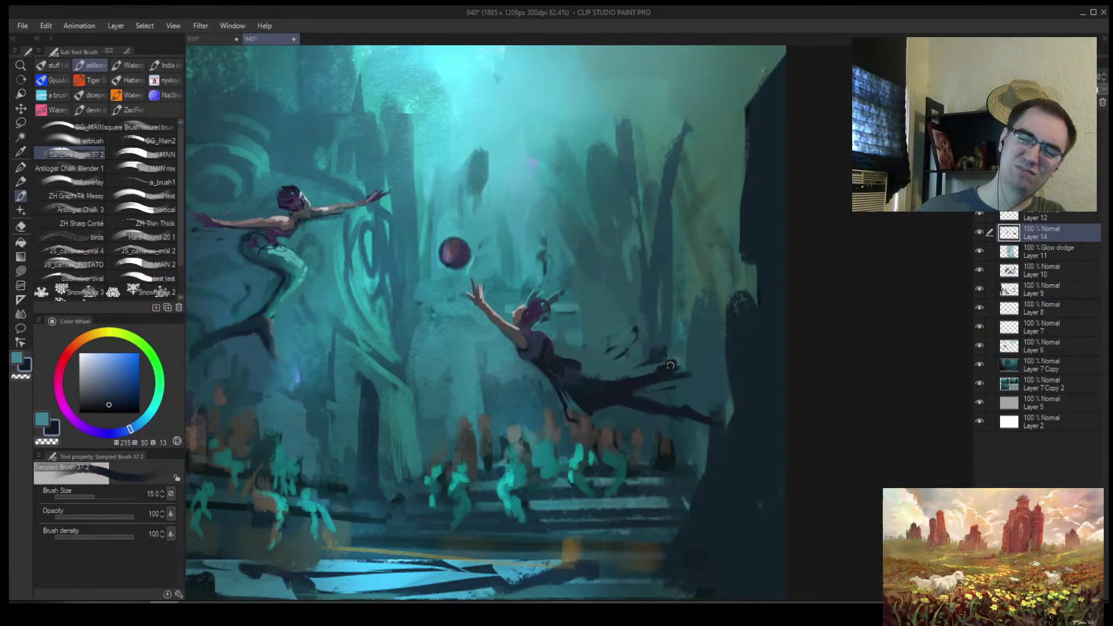
pyautogui.press('x')
pyautogui.moveTo(684, 372)
pyautogui.mouseDown()
pyautogui.moveTo(659, 388)
pyautogui.moveTo(697, 362)
pyautogui.mouseUp()
pyautogui.press('x')
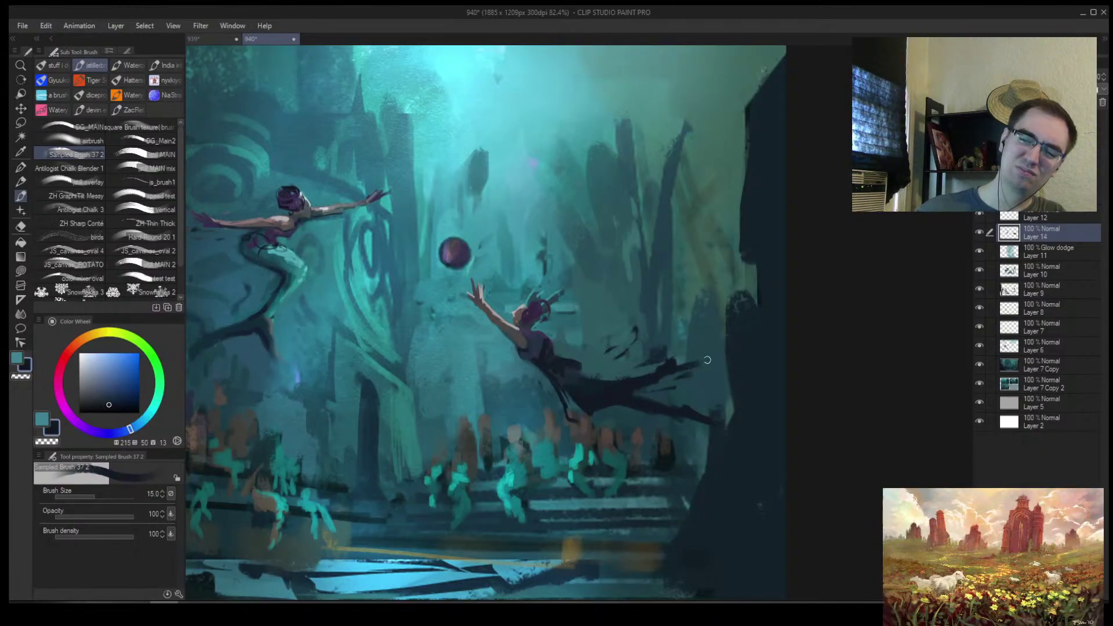
pyautogui.keyDown('alt'); pyautogui.click(685, 351); pyautogui.keyUp('alt')
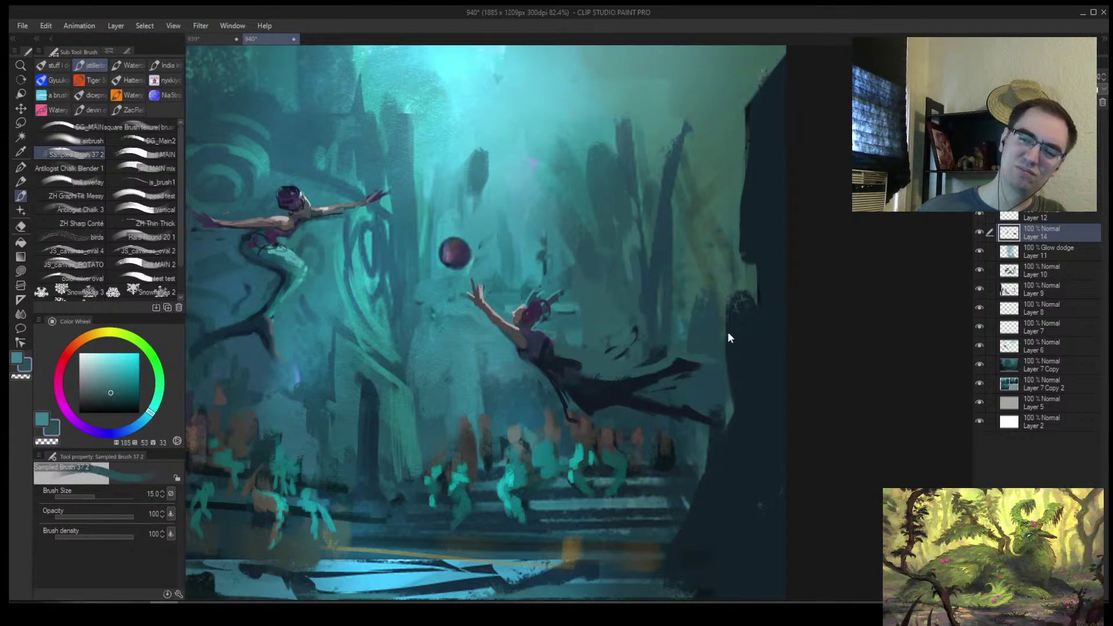
# Mirror the canvas back and repaint the diving figure's reaching arm in a darker muted tone
pyautogui.press('h')
pyautogui.hotkey('alt', 'space')
pyautogui.moveTo(656, 351); pyautogui.dragTo(684, 350)
pyautogui.moveTo(802, 337); pyautogui.dragTo(651, 374)
pyautogui.moveTo(597, 374); pyautogui.dragTo(625, 345)
pyautogui.moveTo(524, 361); pyautogui.dragTo(544, 344)
pyautogui.scroll(2, 486, 361)
pyautogui.press('b')
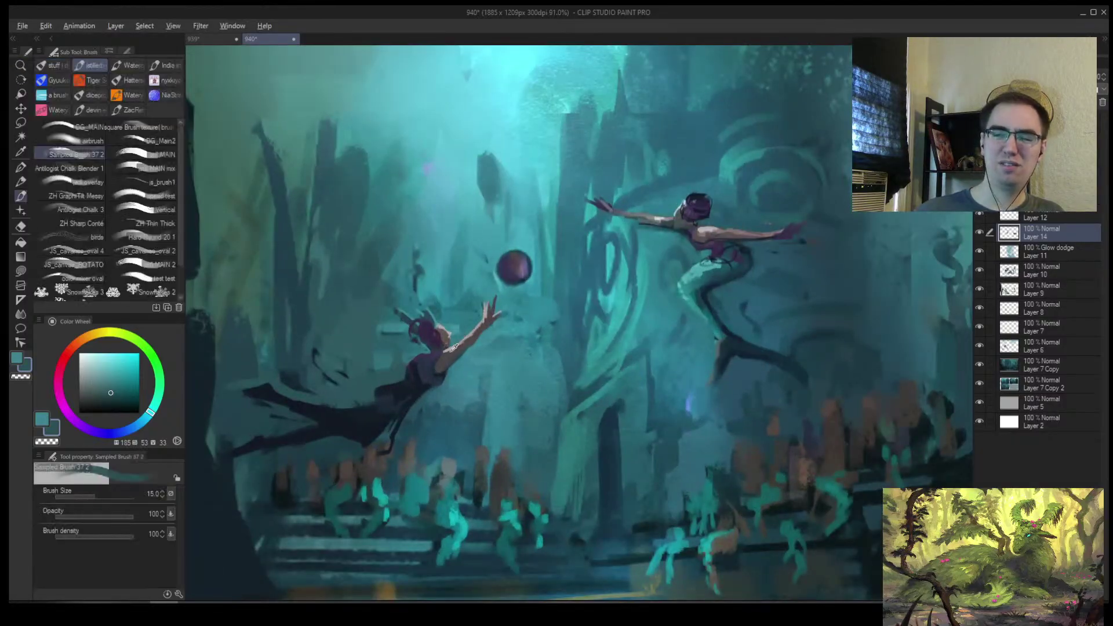
pyautogui.keyDown('alt'); pyautogui.click(450, 355); pyautogui.keyUp('alt')
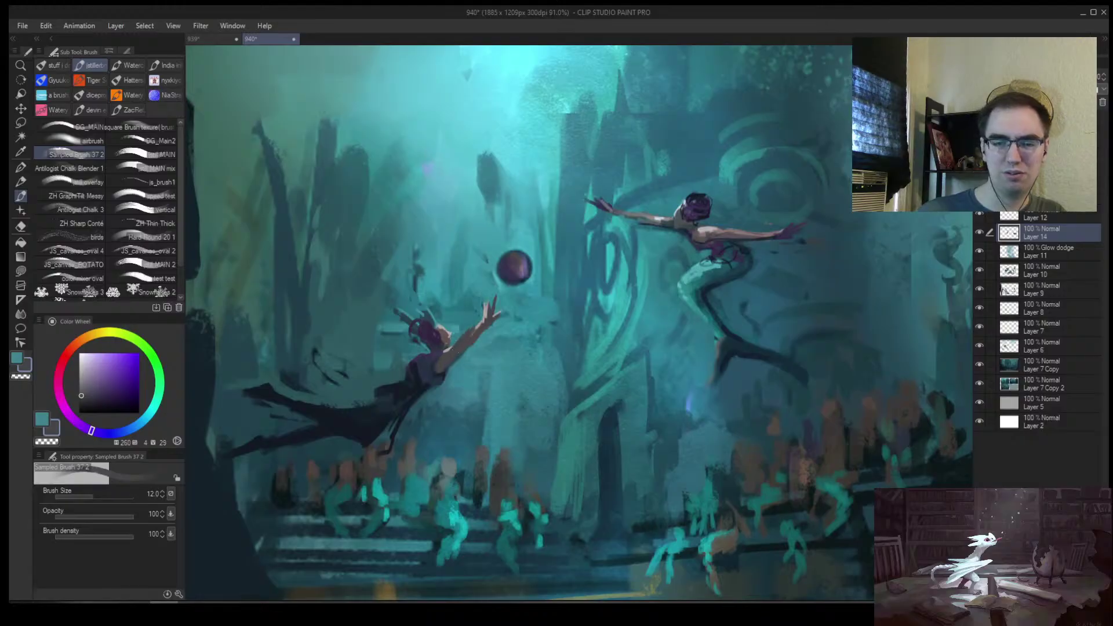
pyautogui.keyDown('alt'); pyautogui.click(488, 335); pyautogui.keyUp('alt')
pyautogui.press('[')
pyautogui.keyDown('alt'); pyautogui.click(492, 311); pyautogui.keyUp('alt')
pyautogui.keyDown('alt'); pyautogui.click(464, 344); pyautogui.keyUp('alt')
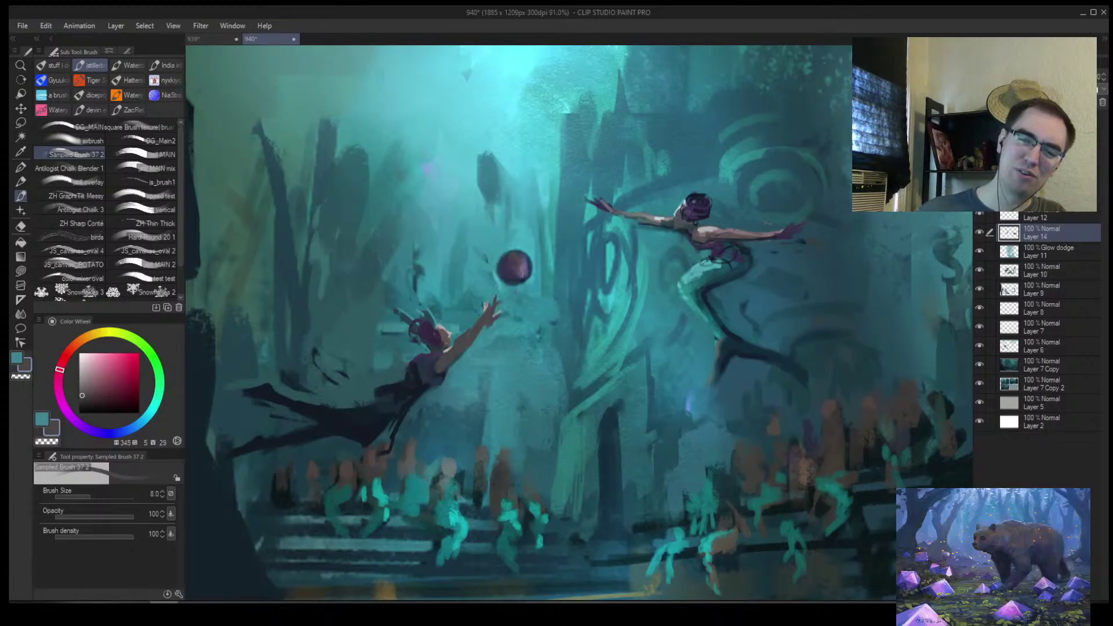
# Stretch the diving figure's hand toward the ball and trim around the arm with background teal
pyautogui.press('x')
pyautogui.moveTo(486, 308); pyautogui.dragTo(472, 319)
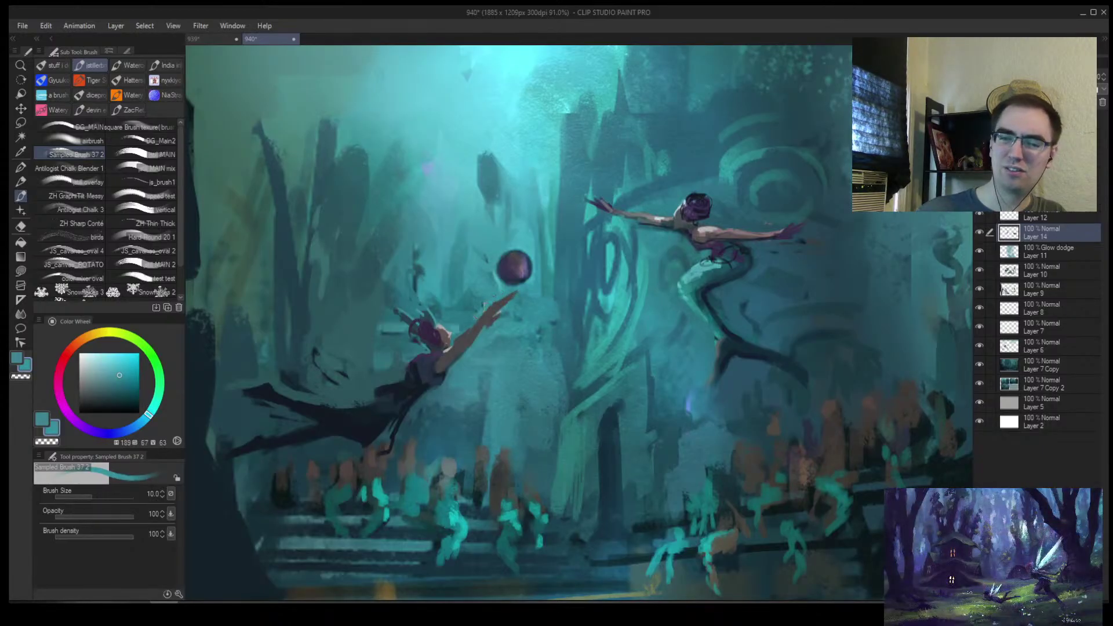
pyautogui.press('x')
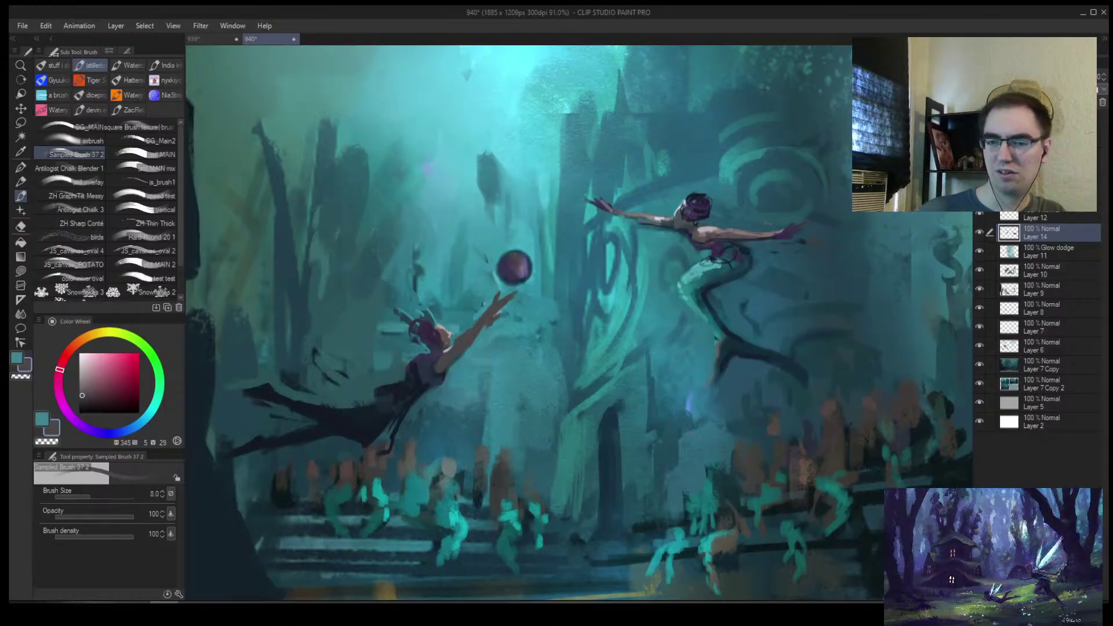
pyautogui.keyDown('alt'); pyautogui.click(528, 294); pyautogui.keyUp('alt')
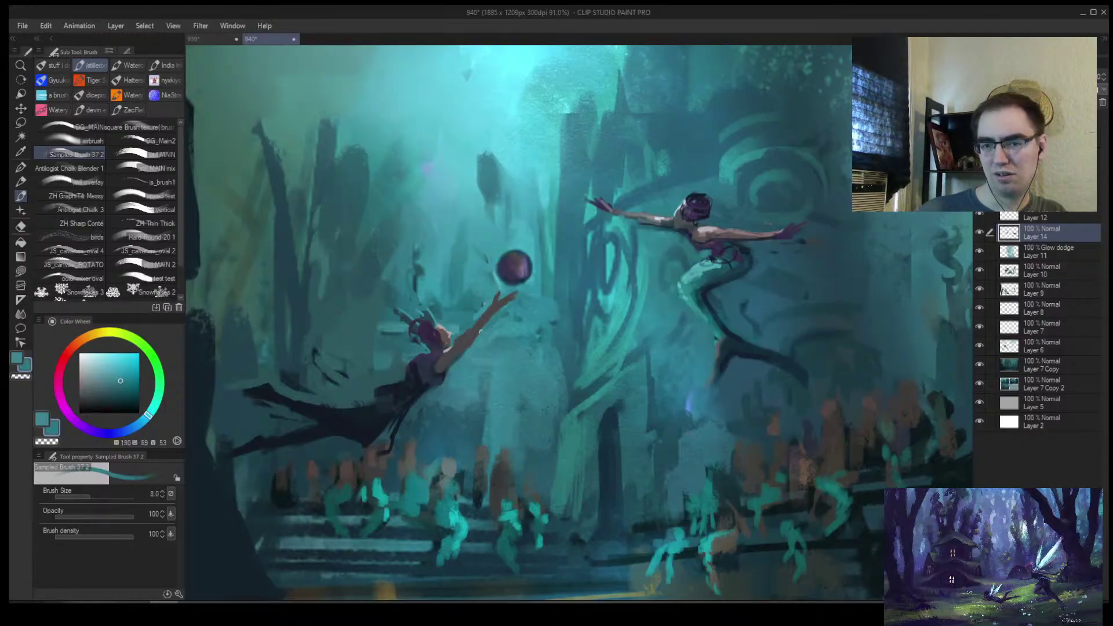
# Touch up the background edge near the diving figure's arm and mirror the canvas to check the whole composition
pyautogui.keyDown('alt'); pyautogui.click(464, 333); pyautogui.keyUp('alt')
pyautogui.keyDown('alt'); pyautogui.click(454, 342); pyautogui.keyUp('alt')
pyautogui.press('h')
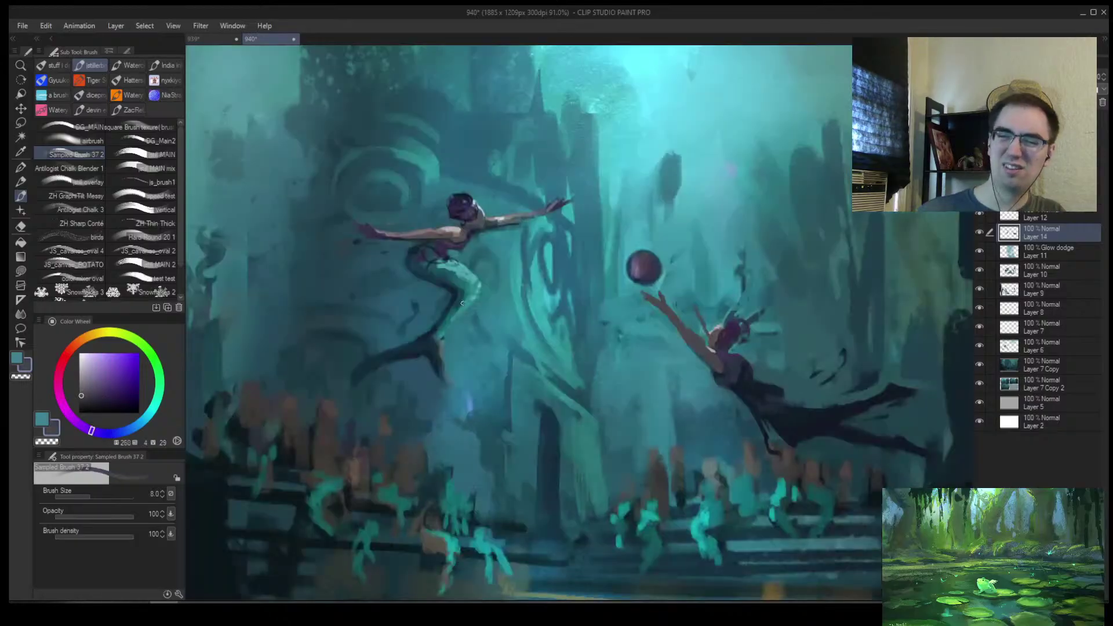
pyautogui.hotkey('alt', 'space')
pyautogui.moveTo(758, 345); pyautogui.dragTo(601, 317)
pyautogui.press('b')
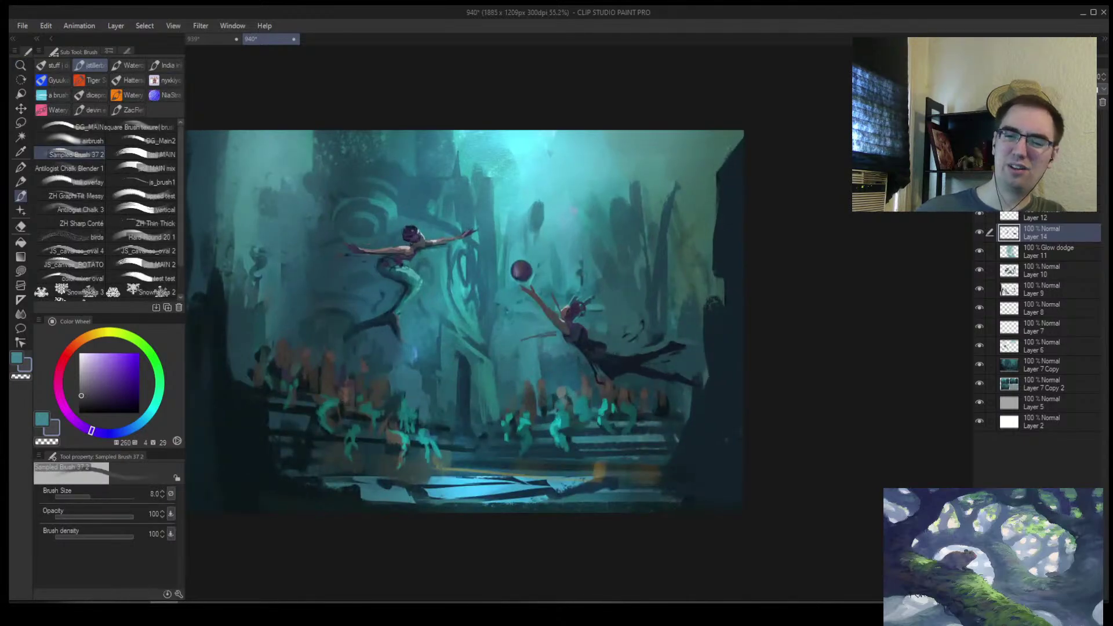
# Try alternative poses for the diving figure's second arm, one behind the head and one reaching forward below the face
pyautogui.keyDown('alt'); pyautogui.click(561, 296); pyautogui.keyUp('alt')
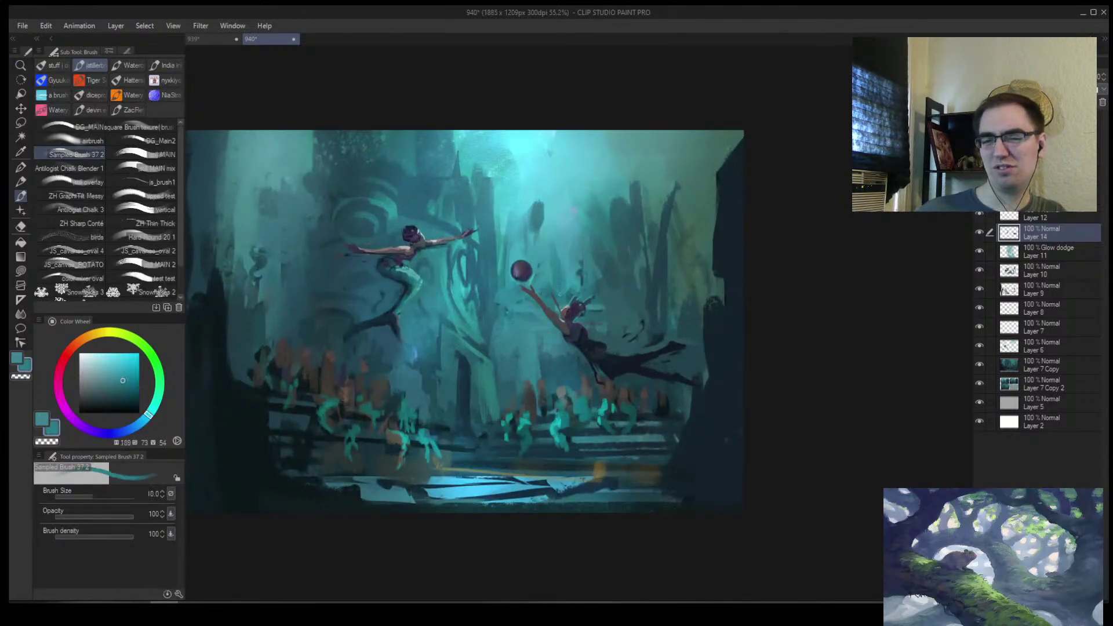
pyautogui.keyDown('alt'); pyautogui.click(585, 325); pyautogui.keyUp('alt')
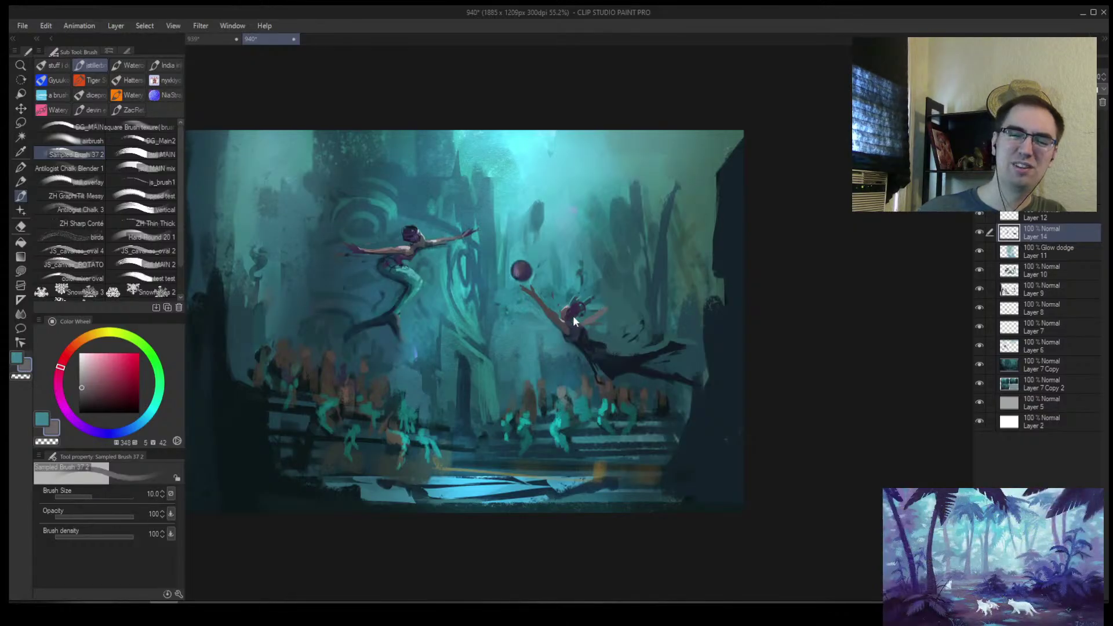
pyautogui.hotkey('ctrl', 'z')
pyautogui.keyDown('alt'); pyautogui.click(566, 330); pyautogui.keyUp('alt')
pyautogui.press(']')
pyautogui.press(']')
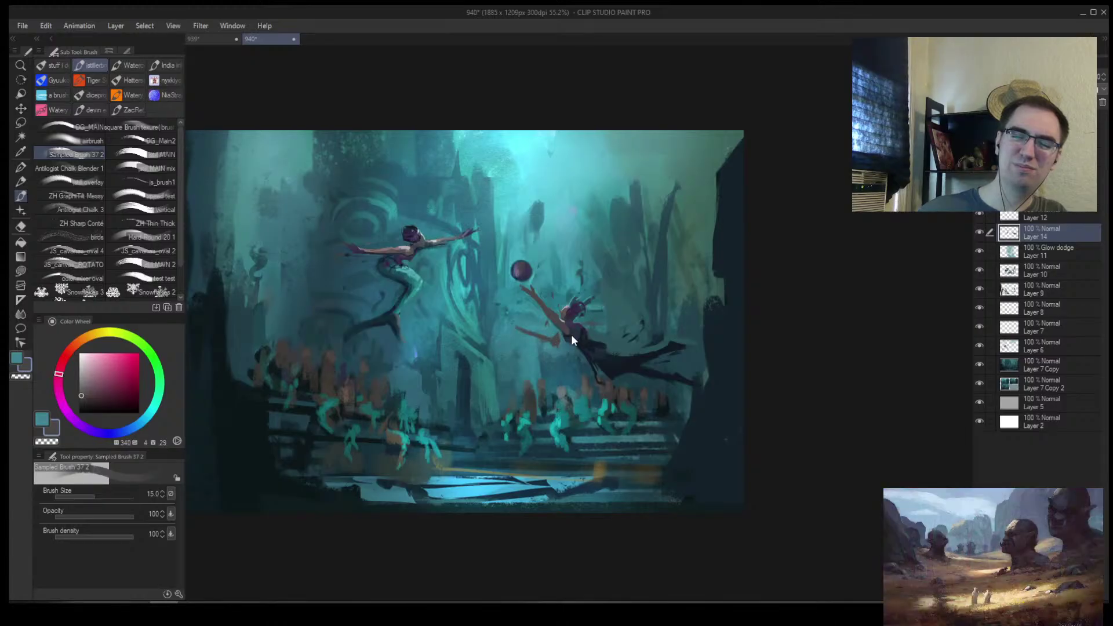
pyautogui.keyDown('alt'); pyautogui.click(580, 343); pyautogui.keyUp('alt')
pyautogui.moveTo(575, 347)
pyautogui.mouseDown()
pyautogui.moveTo(546, 353)
pyautogui.moveTo(571, 351)
pyautogui.mouseUp()
# Rework the diving figure's shoulder and upper back with dark blue, checking the shape in the mirrored view
pyautogui.press(']')
pyautogui.press('h')
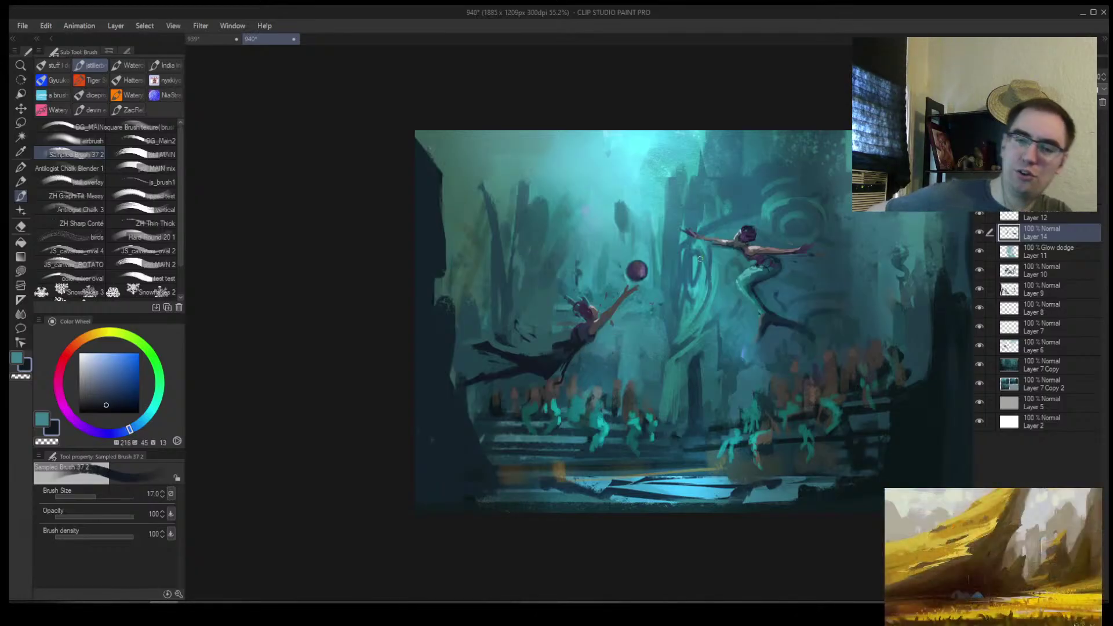
pyautogui.moveTo(567, 322)
pyautogui.mouseDown()
pyautogui.moveTo(596, 324)
pyautogui.moveTo(528, 338)
pyautogui.moveTo(597, 335)
pyautogui.moveTo(589, 327)
pyautogui.moveTo(584, 339)
pyautogui.mouseUp()
pyautogui.press('h')
pyautogui.press('[')
pyautogui.keyDown('alt'); pyautogui.click(593, 329); pyautogui.keyUp('alt')
pyautogui.keyDown('alt'); pyautogui.click(600, 324); pyautogui.keyUp('alt')
# Paint the diving figure's second arm as a dark shape trailing backward above the body
pyautogui.press(']')
pyautogui.press(']')
pyautogui.keyDown('alt'); pyautogui.click(587, 329); pyautogui.keyUp('alt')
pyautogui.press('[')
pyautogui.press('[')
pyautogui.keyDown('alt'); pyautogui.click(582, 318); pyautogui.keyUp('alt')
pyautogui.keyDown('alt'); pyautogui.click(601, 329); pyautogui.keyUp('alt')
pyautogui.keyDown('alt'); pyautogui.click(657, 328); pyautogui.keyUp('alt')
pyautogui.press(']')
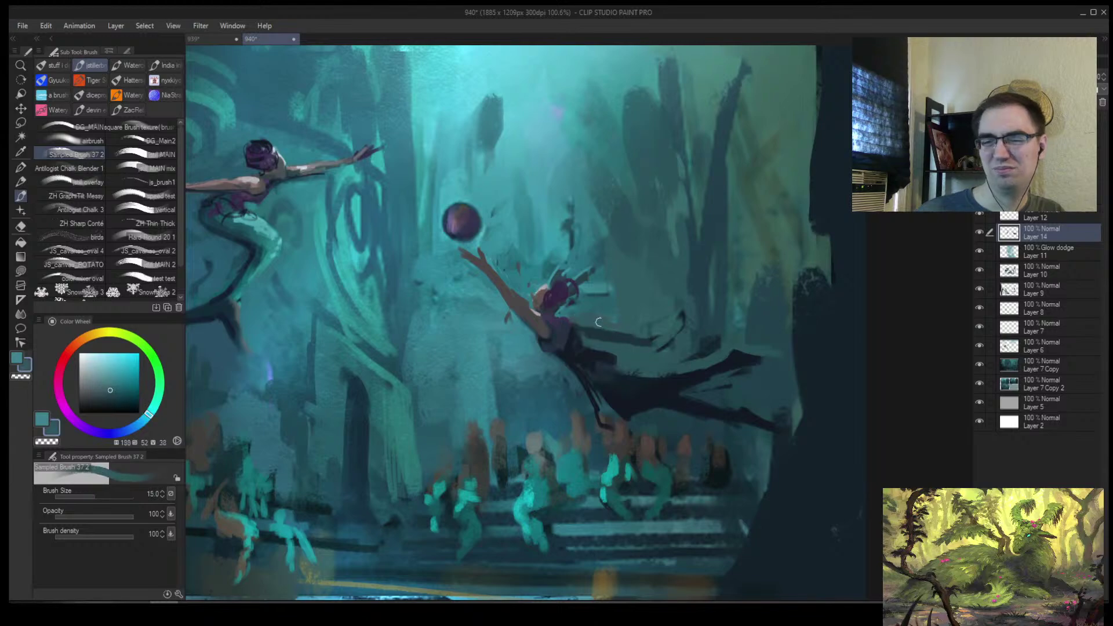
# Mirror the canvas and cover the stray marks around the trailing arm with background teal at brush size 60
pyautogui.press('h')
pyautogui.hotkey('ctrl', 'space')
pyautogui.moveTo(519, 317); pyautogui.dragTo(592, 304)
pyautogui.press(']')
pyautogui.press(']')
pyautogui.press(']')
pyautogui.press(']')
pyautogui.press(']')
pyautogui.press(']')
pyautogui.press(']')
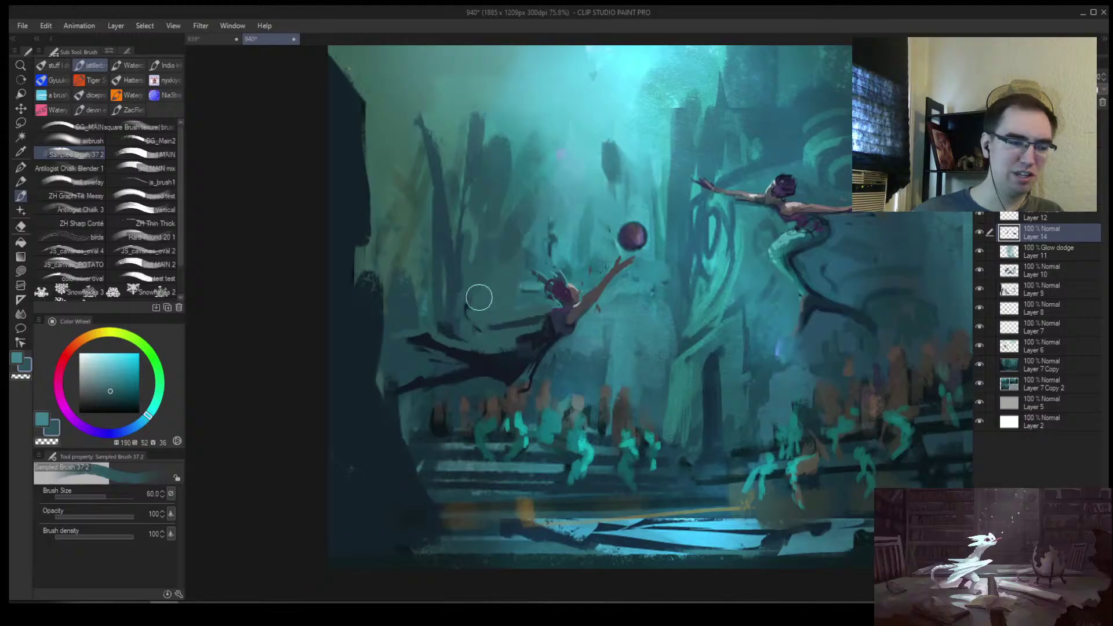
pyautogui.moveTo(490, 334)
pyautogui.mouseDown()
pyautogui.moveTo(465, 301)
pyautogui.moveTo(475, 365)
pyautogui.mouseUp()
# Taper the diving figure's trailing arm by trimming its edges and end with background teal and smaller brush sizes
pyautogui.hotkey('alt', 'space')
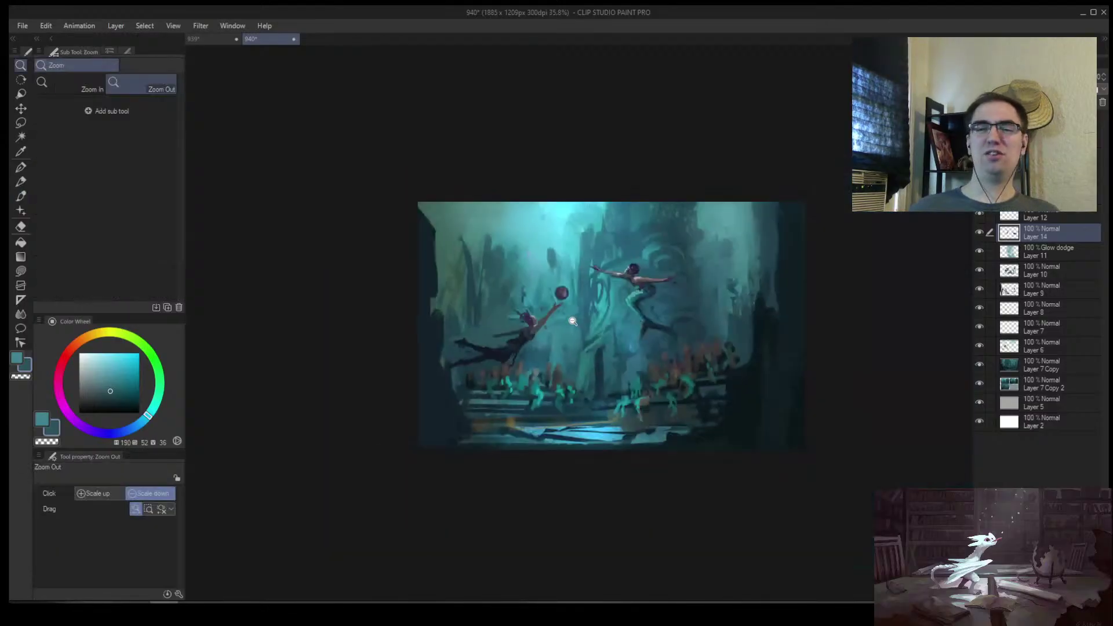
pyautogui.moveTo(565, 322); pyautogui.dragTo(587, 258)
pyautogui.keyDown('alt'); pyautogui.click(474, 345); pyautogui.keyUp('alt')
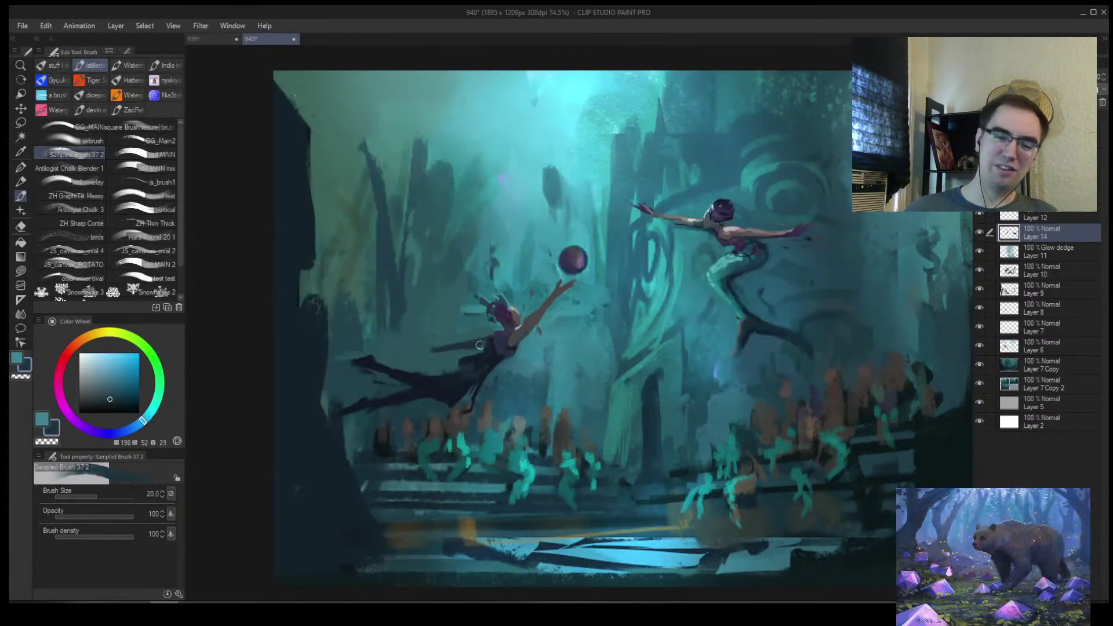
pyautogui.press('[')
pyautogui.keyDown('alt'); pyautogui.click(437, 349); pyautogui.keyUp('alt')
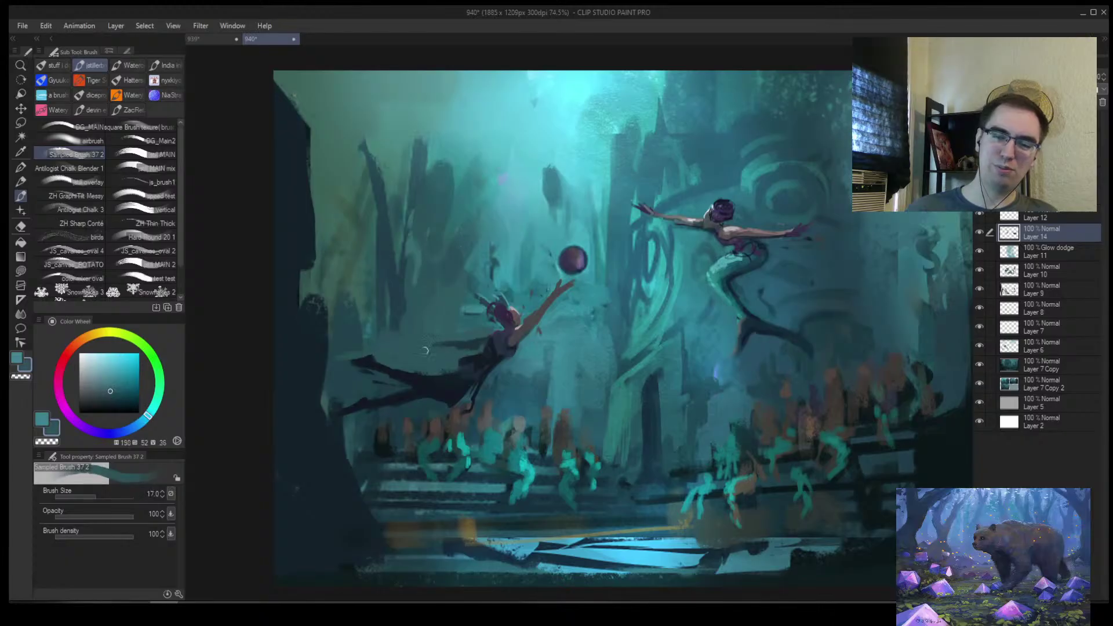
pyautogui.press('[')
pyautogui.keyDown('alt'); pyautogui.click(431, 345); pyautogui.keyUp('alt')
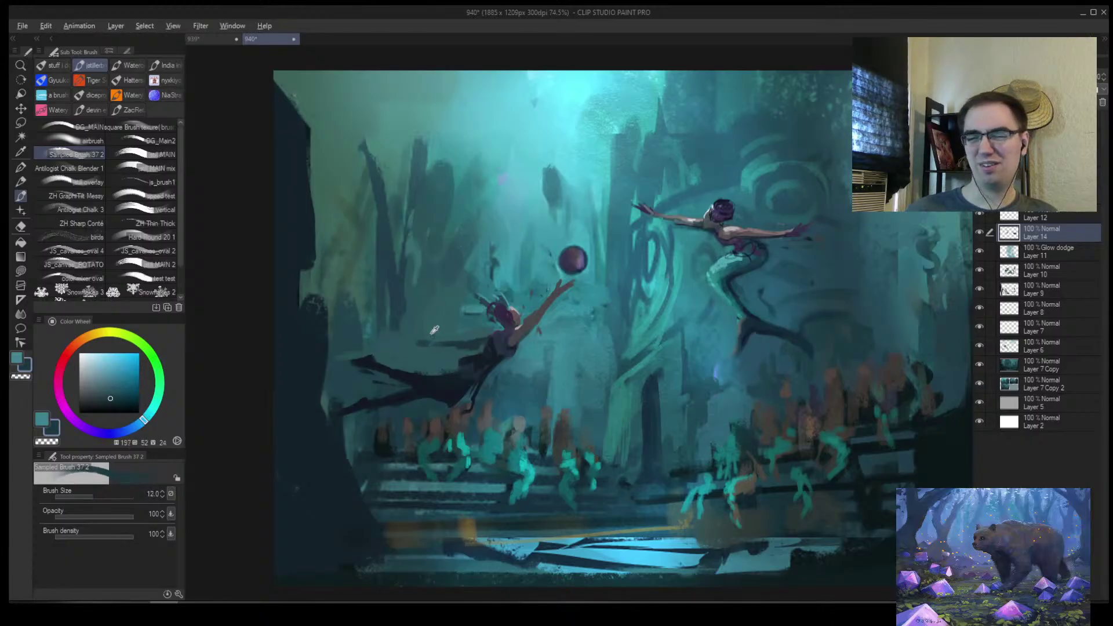
pyautogui.keyDown('alt'); pyautogui.click(435, 330); pyautogui.keyUp('alt')
# Build up the diving figure's waist and hips with dark blue so the torso flows into the legs
pyautogui.moveTo(491, 356)
pyautogui.mouseDown()
pyautogui.moveTo(469, 374)
pyautogui.moveTo(497, 373)
pyautogui.moveTo(589, 318)
pyautogui.moveTo(559, 324)
pyautogui.mouseUp()
pyautogui.keyDown('alt'); pyautogui.click(461, 358); pyautogui.keyUp('alt')
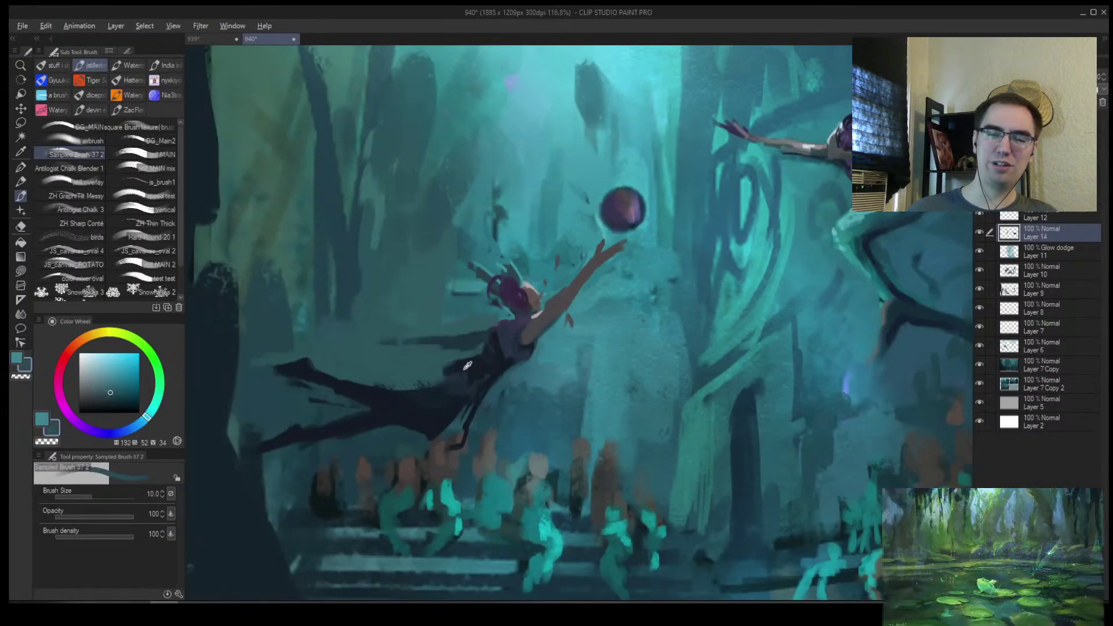
pyautogui.keyDown('alt'); pyautogui.click(434, 382); pyautogui.keyUp('alt')
pyautogui.press(']')
pyautogui.keyDown('alt'); pyautogui.click(430, 404); pyautogui.keyUp('alt')
pyautogui.keyDown('alt'); pyautogui.click(421, 385); pyautogui.keyUp('alt')
pyautogui.press(']')
pyautogui.press(']')
pyautogui.press('[')
pyautogui.press('[')
pyautogui.keyDown('alt'); pyautogui.click(426, 392); pyautogui.keyUp('alt')
pyautogui.keyDown('alt'); pyautogui.click(404, 394); pyautogui.keyUp('alt')
pyautogui.keyDown('alt'); pyautogui.click(399, 393); pyautogui.keyUp('alt')
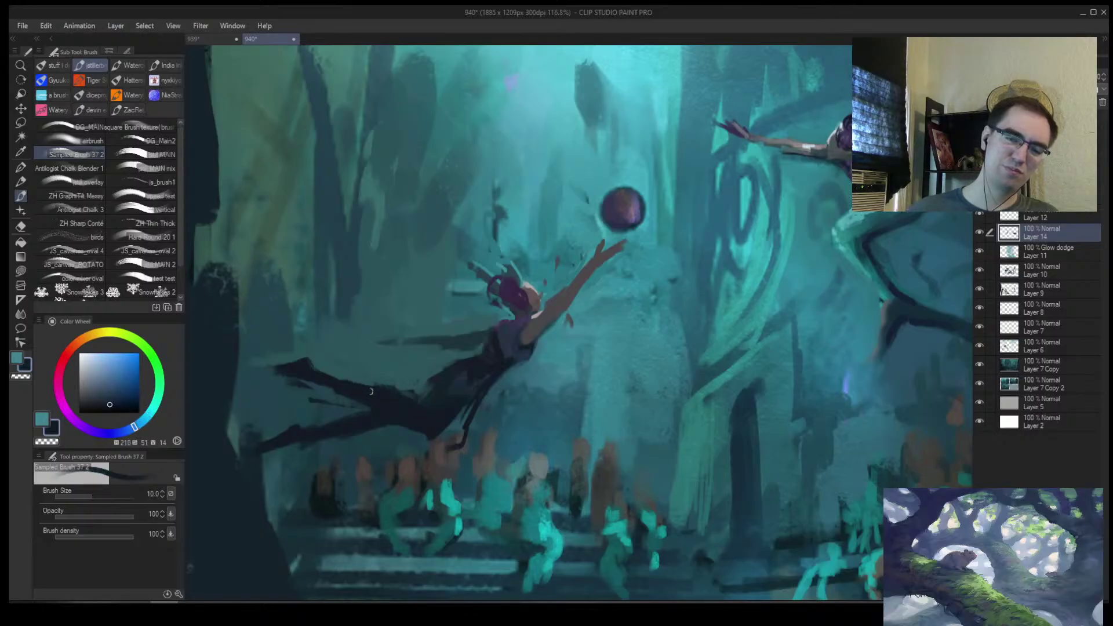
# Smooth the outline of the diving figure's legs and remove loose streaks between them, checking in the mirrored view
pyautogui.keyDown('alt'); pyautogui.click(392, 375); pyautogui.keyUp('alt')
pyautogui.moveTo(394, 382)
pyautogui.mouseDown()
pyautogui.moveTo(434, 397)
pyautogui.moveTo(405, 384)
pyautogui.mouseUp()
pyautogui.hotkey('alt', 'space')
pyautogui.press('h')
pyautogui.moveTo(777, 330)
pyautogui.mouseDown()
pyautogui.moveTo(802, 348)
pyautogui.moveTo(797, 390)
pyautogui.moveTo(815, 369)
pyautogui.mouseUp()
pyautogui.keyDown('alt'); pyautogui.click(798, 390); pyautogui.keyUp('alt')
pyautogui.keyDown('alt'); pyautogui.click(788, 373); pyautogui.keyUp('alt')
pyautogui.hotkey('alt', 'space')
pyautogui.press('h')
pyautogui.moveTo(552, 319); pyautogui.dragTo(571, 305)
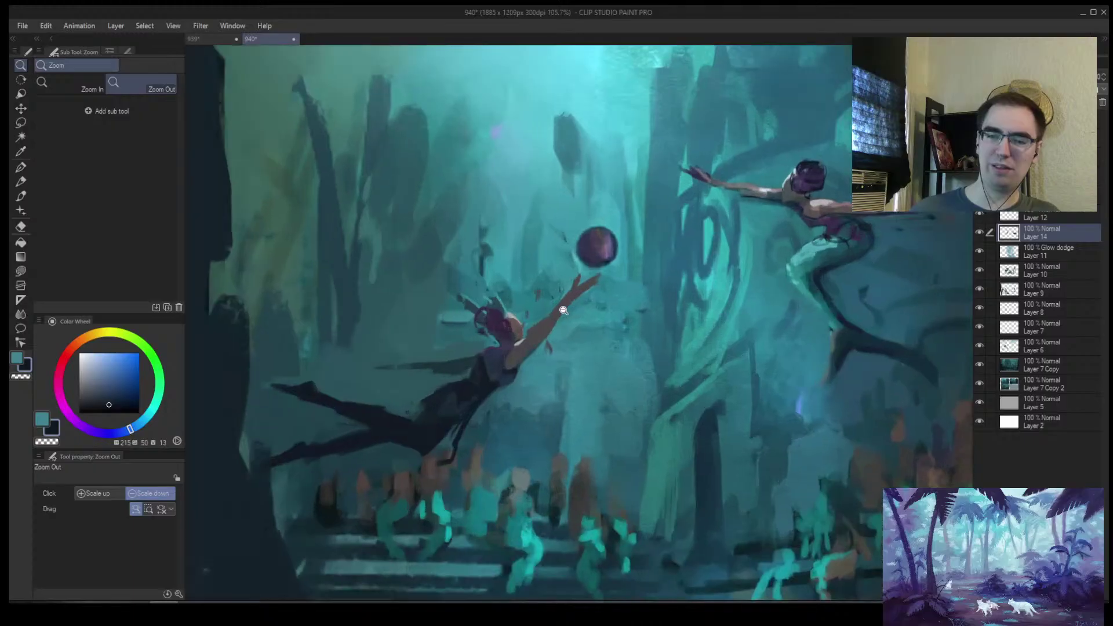
# Clean the area under the diving figure's reaching arm with teal, shade its underside in dark purple, and undo the last stroke
pyautogui.keyDown('alt'); pyautogui.click(564, 317); pyautogui.keyUp('alt')
pyautogui.keyDown('alt'); pyautogui.click(556, 336); pyautogui.keyUp('alt')
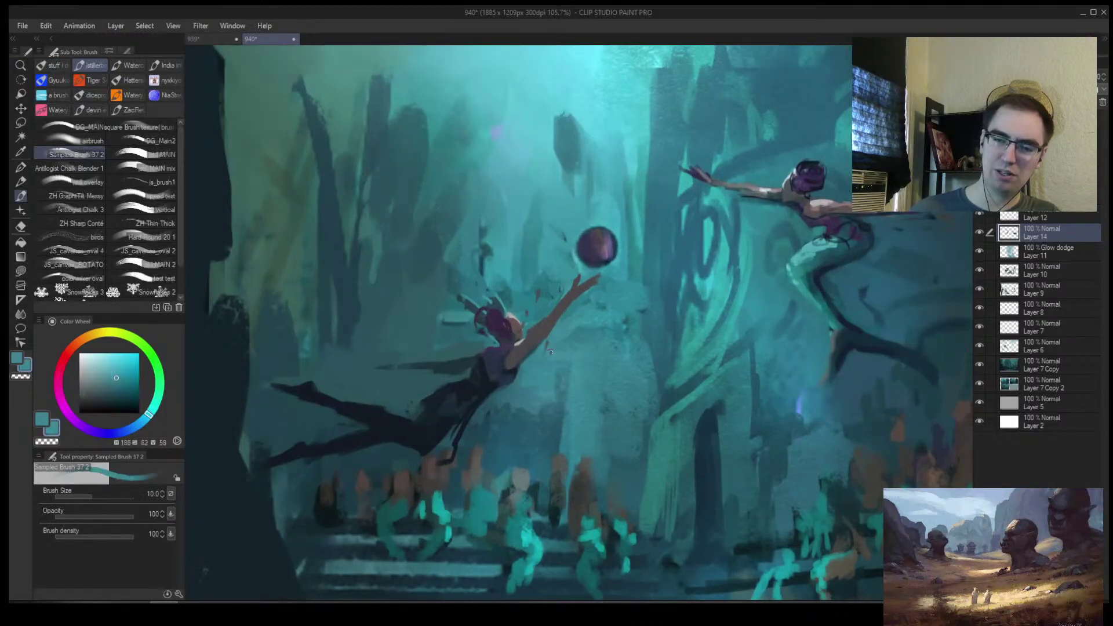
pyautogui.keyDown('alt'); pyautogui.click(506, 338); pyautogui.keyUp('alt')
pyautogui.moveTo(564, 306); pyautogui.dragTo(534, 367)
pyautogui.scroll(4, 555, 326)
pyautogui.press('[')
pyautogui.moveTo(547, 318); pyautogui.dragTo(522, 360)
pyautogui.moveTo(575, 276)
pyautogui.mouseDown()
pyautogui.moveTo(551, 330)
pyautogui.moveTo(583, 267)
pyautogui.moveTo(568, 315)
pyautogui.moveTo(527, 362)
pyautogui.mouseUp()
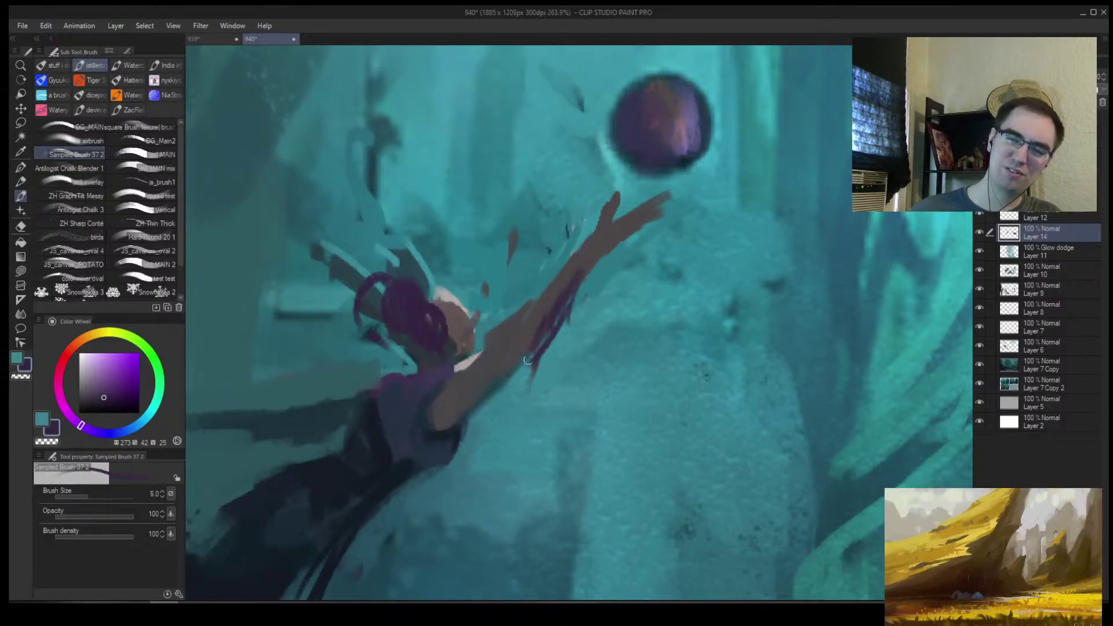
pyautogui.press('h')
pyautogui.hotkey('ctrl', 'z')
# Refine the join between the diving figure's trailing arm and shoulder with small dark blue strokes
pyautogui.hotkey('alt', 'space')
pyautogui.moveTo(655, 304); pyautogui.dragTo(642, 323)
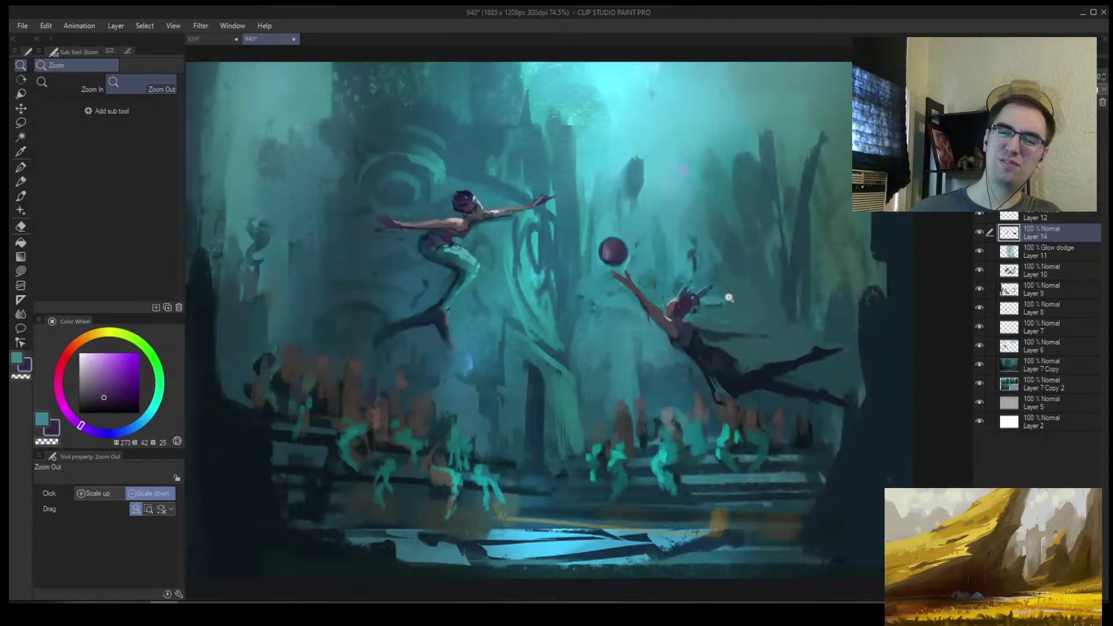
pyautogui.moveTo(684, 288)
pyautogui.mouseDown()
pyautogui.moveTo(613, 282)
pyautogui.moveTo(733, 331)
pyautogui.mouseUp()
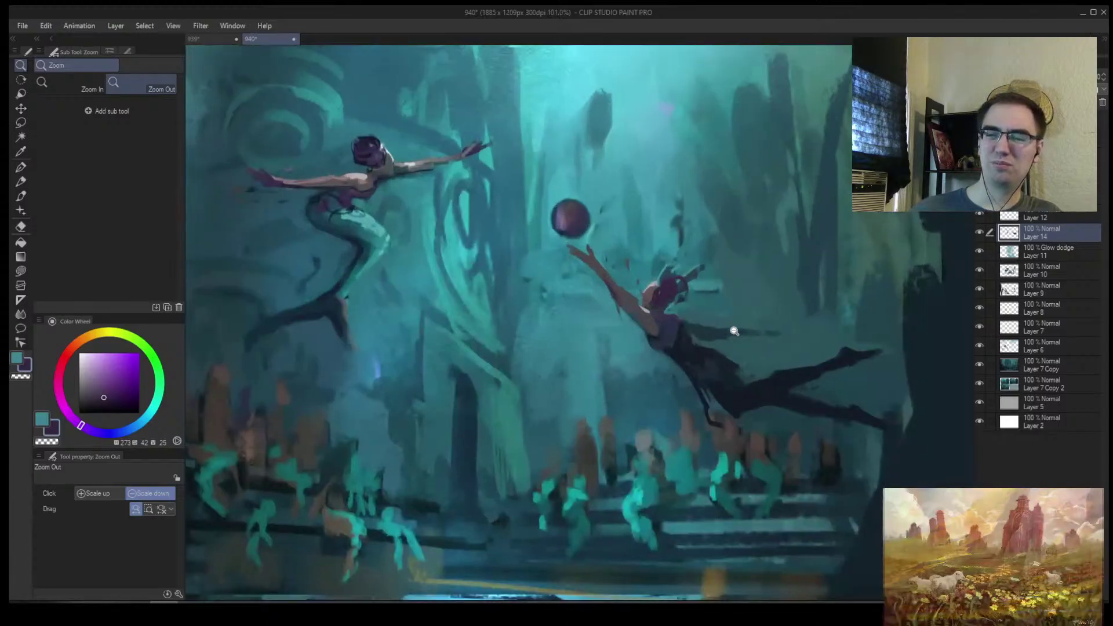
pyautogui.keyDown('alt'); pyautogui.click(700, 340); pyautogui.keyUp('alt')
pyautogui.keyDown('alt'); pyautogui.click(697, 339); pyautogui.keyUp('alt')
pyautogui.press(']')
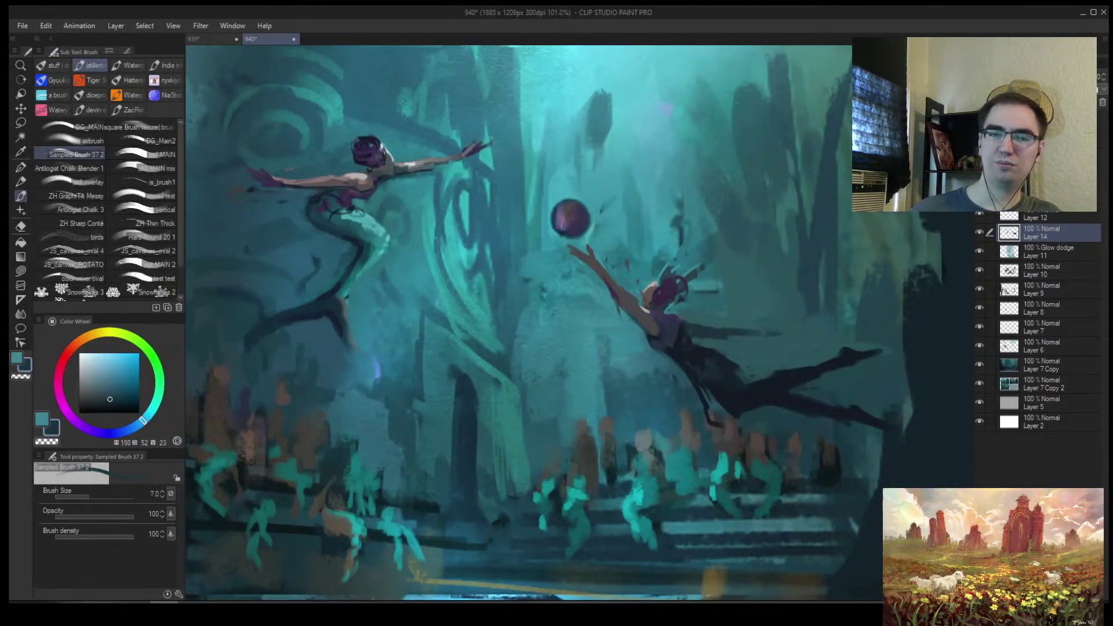
# Refine the leaping figure's outstretched arms with greyish skin tones and trim their edges with background teal
pyautogui.keyDown('alt'); pyautogui.click(309, 179); pyautogui.keyUp('alt')
pyautogui.press('[')
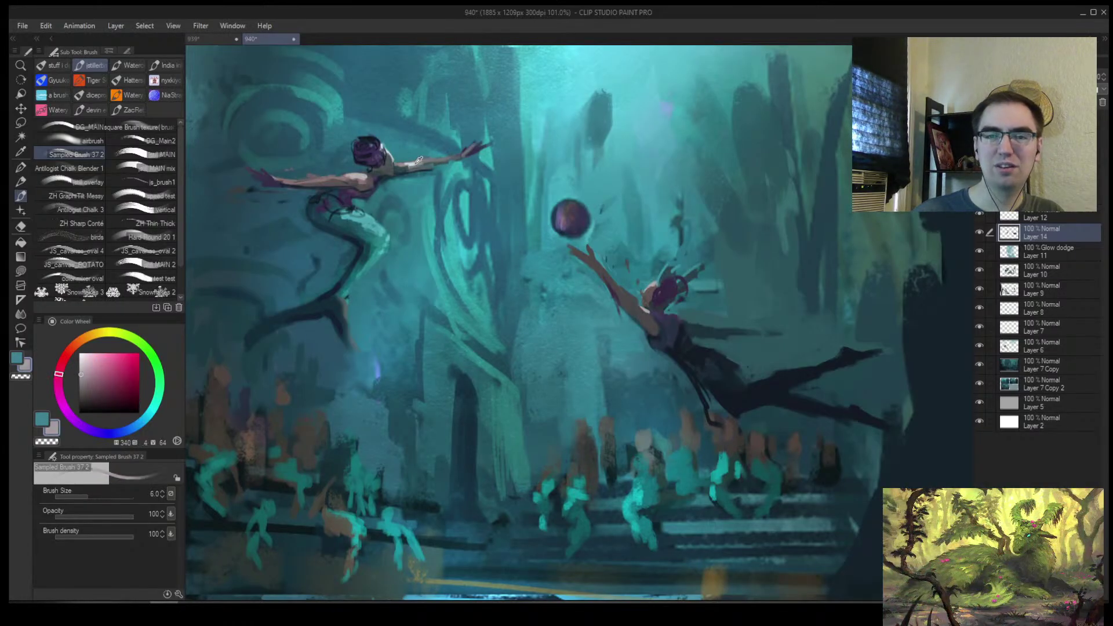
pyautogui.keyDown('alt'); pyautogui.click(436, 160); pyautogui.keyUp('alt')
pyautogui.press(']')
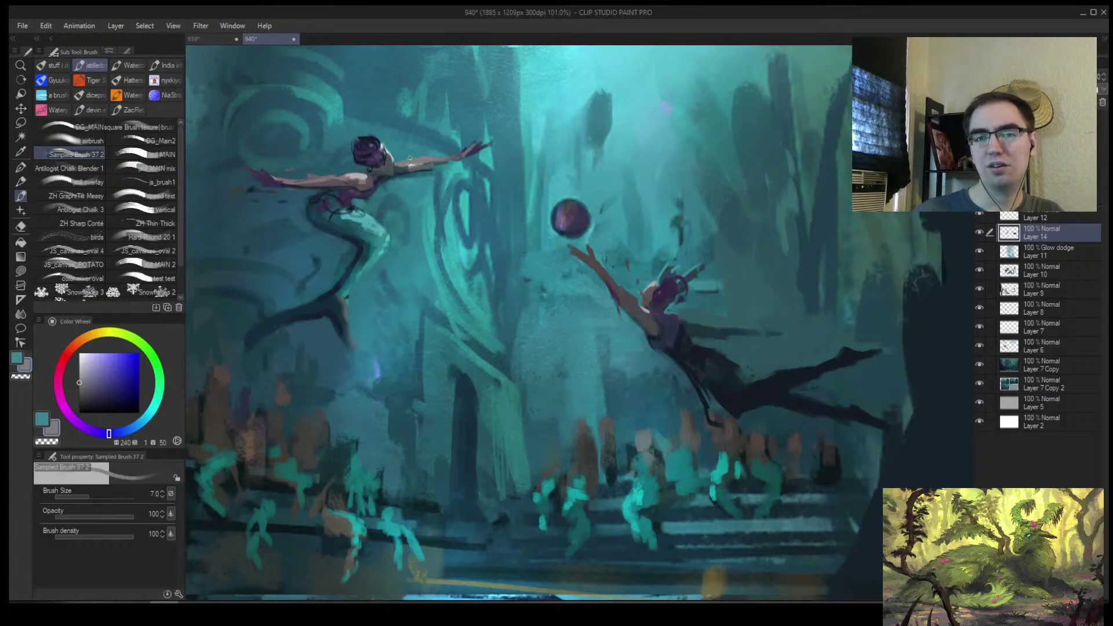
pyautogui.keyDown('alt'); pyautogui.click(426, 171); pyautogui.keyUp('alt')
pyautogui.press(']')
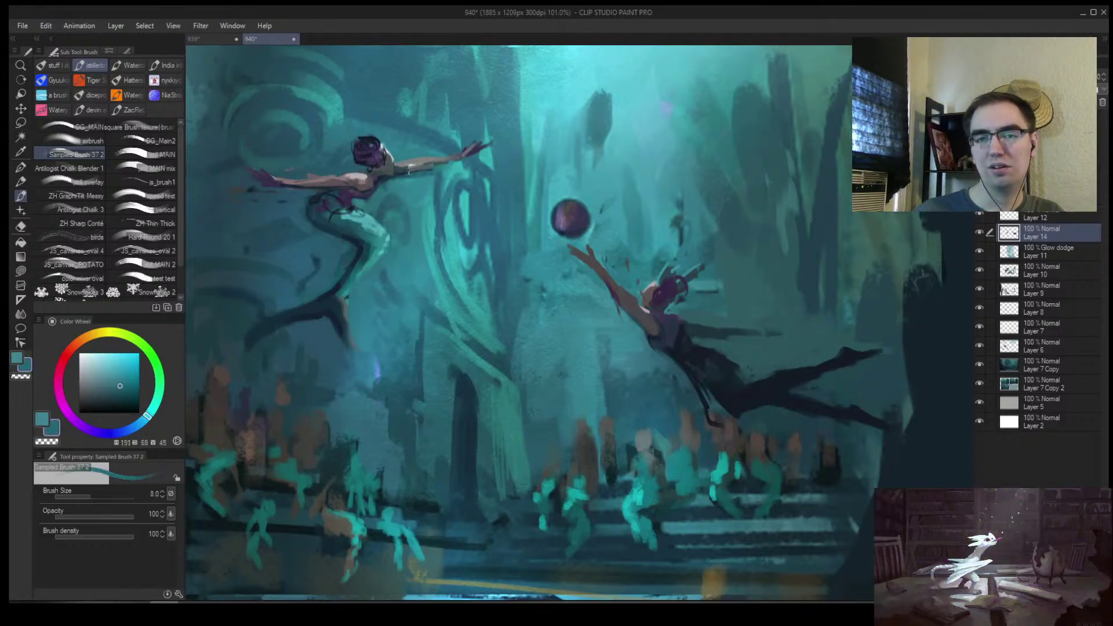
pyautogui.keyDown('alt'); pyautogui.click(422, 167); pyautogui.keyUp('alt')
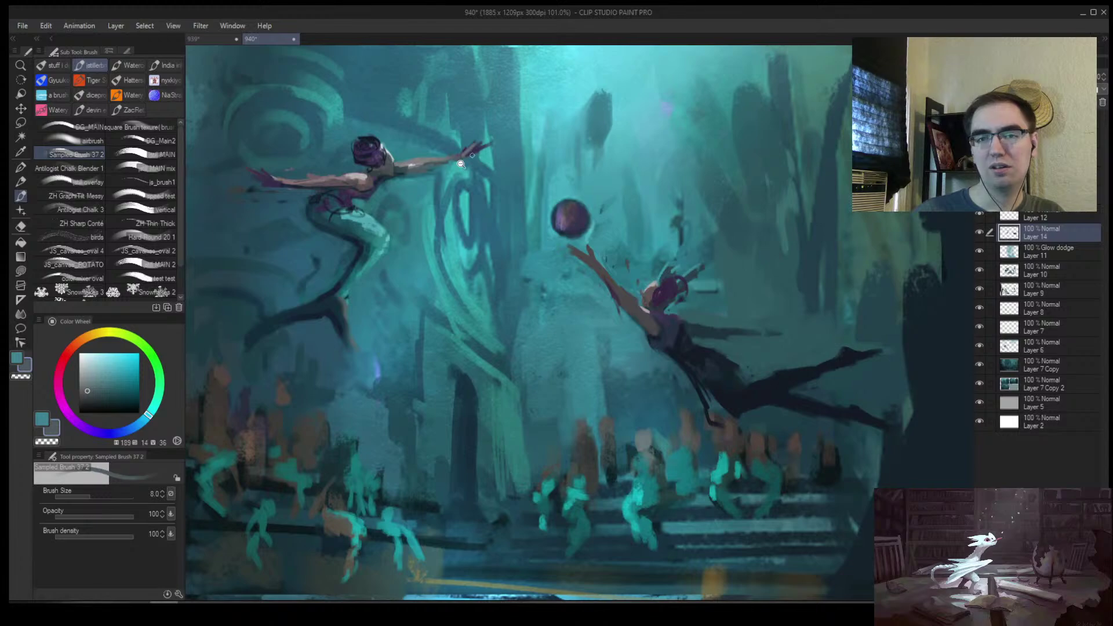
# Mirror the canvas and examine the painting's values in a grayscale preview at reduced size
pyautogui.press('h')
pyautogui.moveTo(608, 318); pyautogui.dragTo(568, 303)
pyautogui.press('ctrl+super+c')
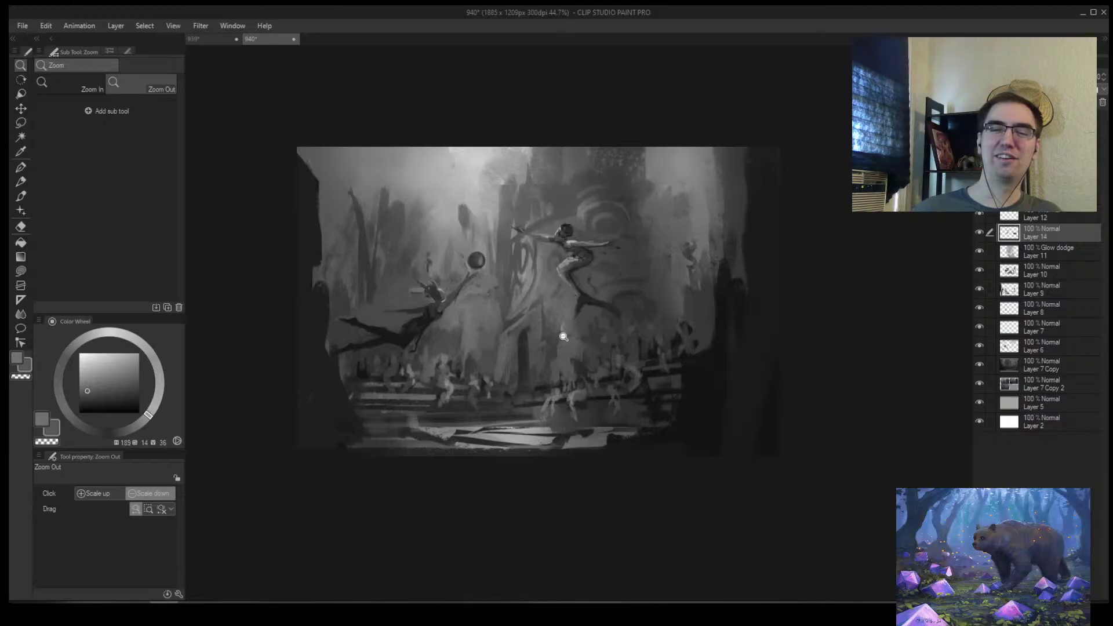
pyautogui.click(567, 304)
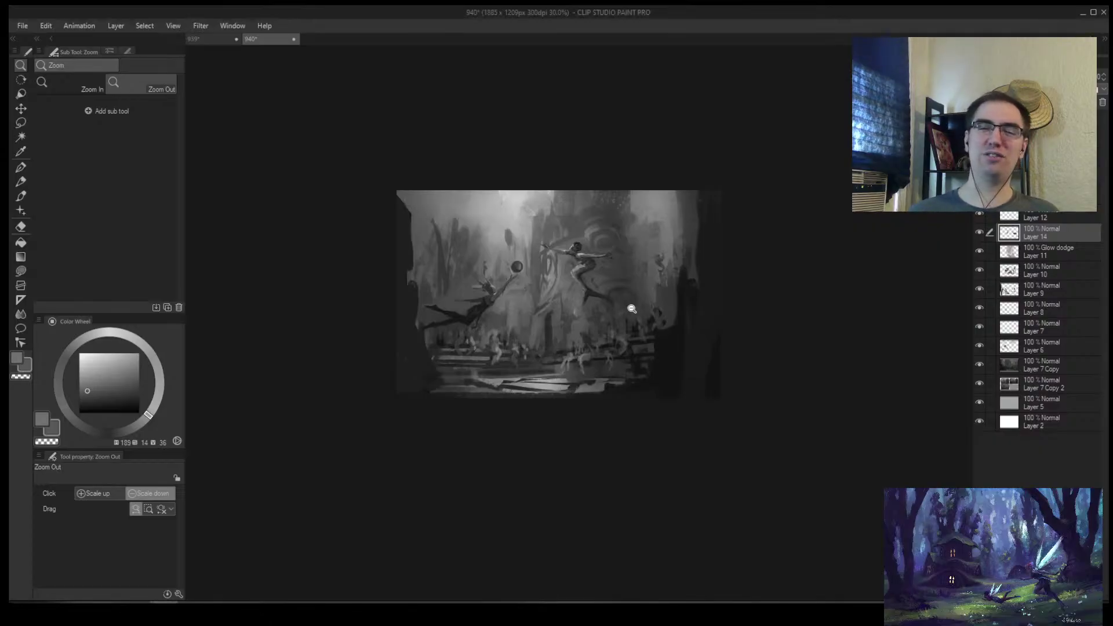
pyautogui.scroll(2, 631, 300)
pyautogui.press('ctrl+super+c')
pyautogui.hotkey('ctrl', 'alt', 'c')
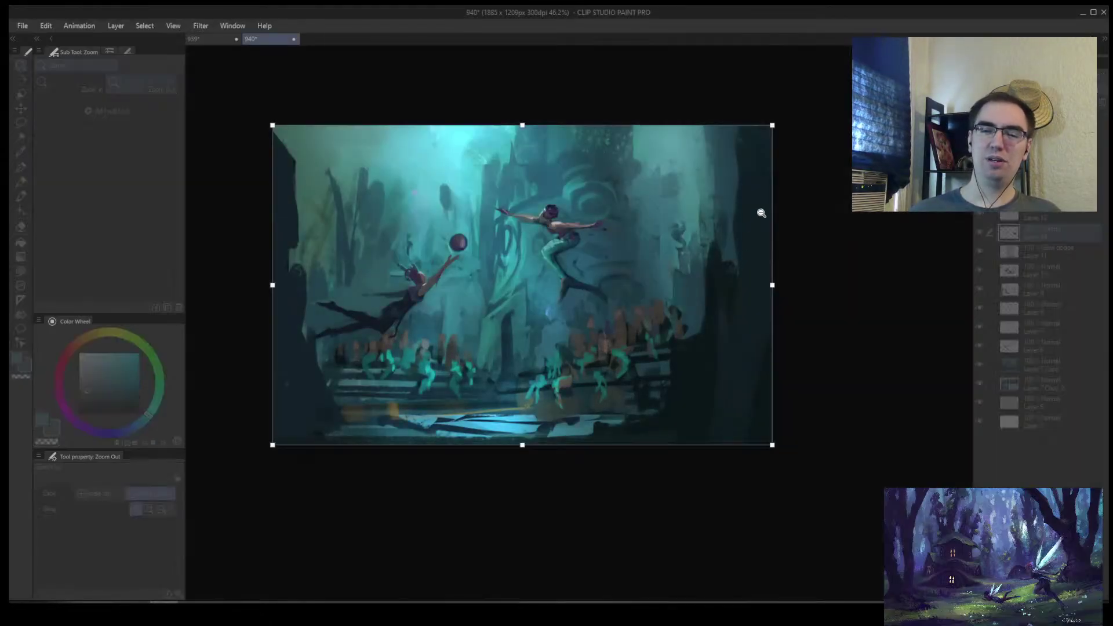
pyautogui.moveTo(772, 125); pyautogui.dragTo(658, 153)
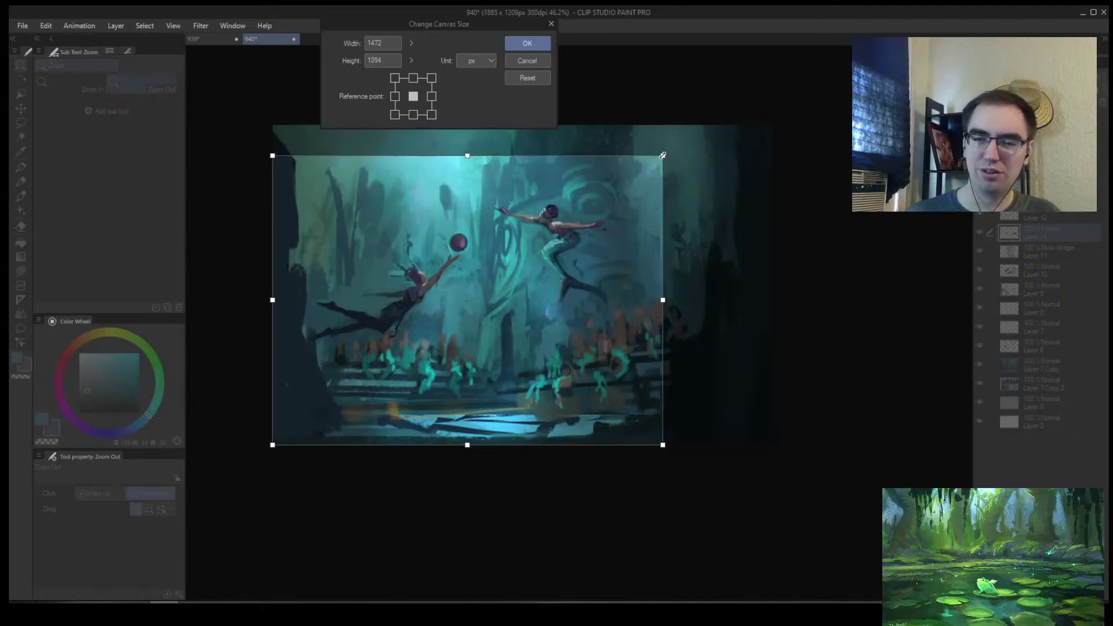
pyautogui.press('Escape')
# Crop the canvas to 1519 x 1075 px, cutting off part of the dark side area and the upper edge
pyautogui.hotkey('ctrl', 'alt', 'c')
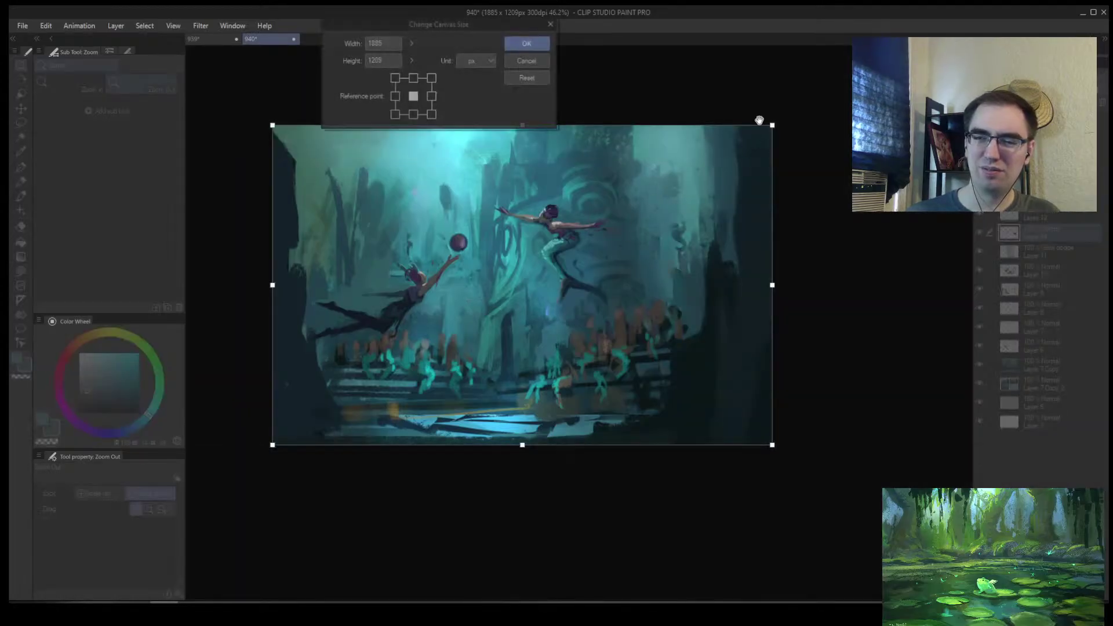
pyautogui.moveTo(770, 124); pyautogui.dragTo(659, 168)
pyautogui.press('Return')
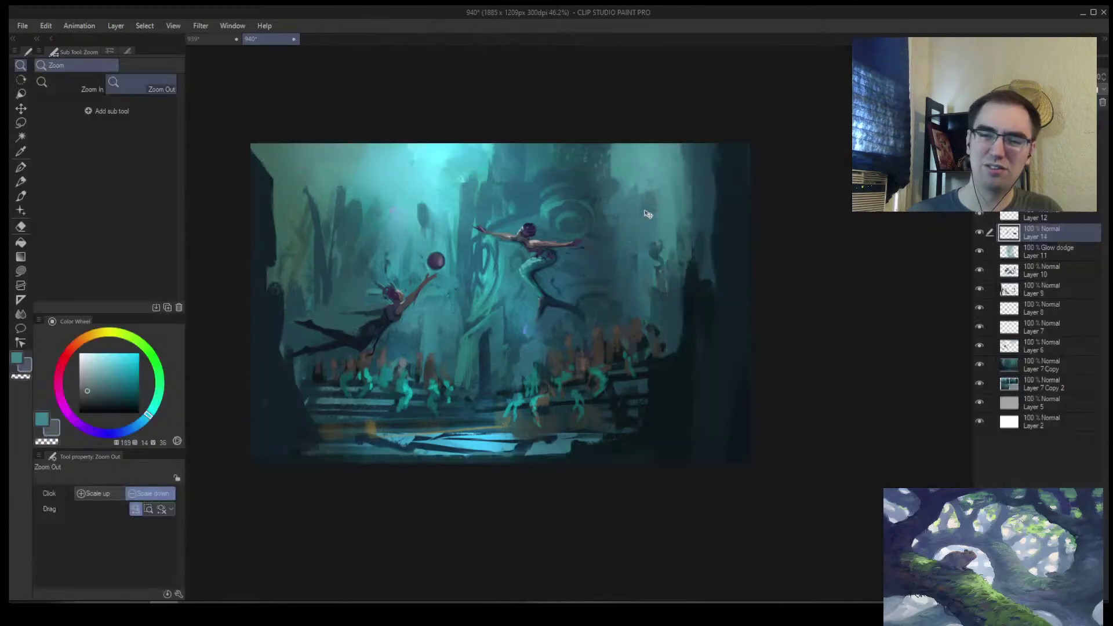
# Mirror the canvas and soften the background beyond the leaping figure with muted teal at brush size 70
pyautogui.press('h')
pyautogui.scroll(2, 657, 379)
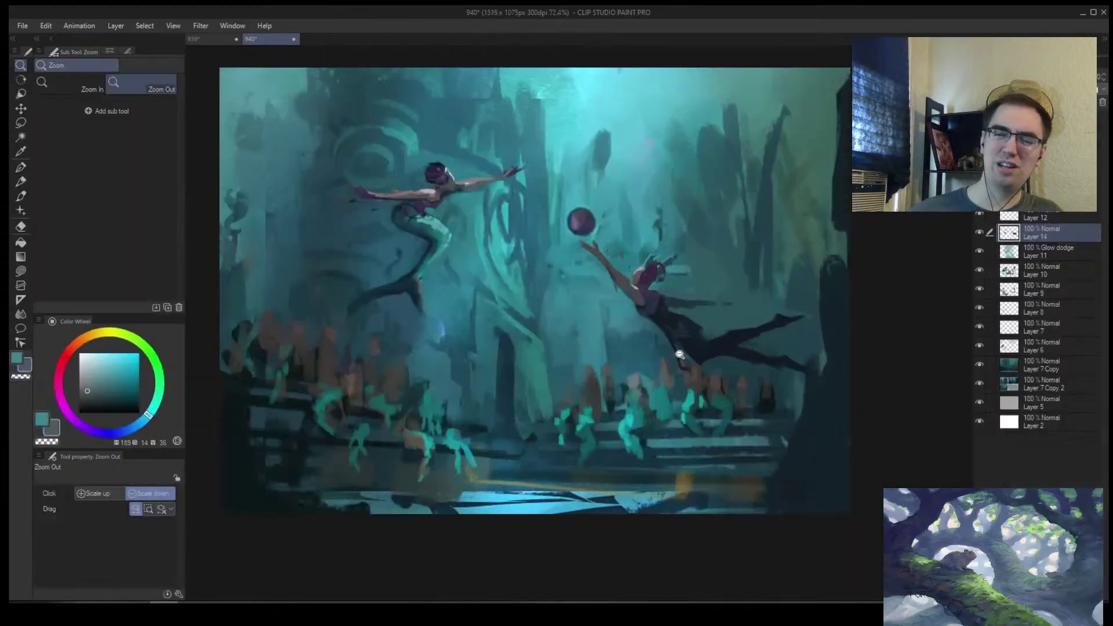
pyautogui.press('b')
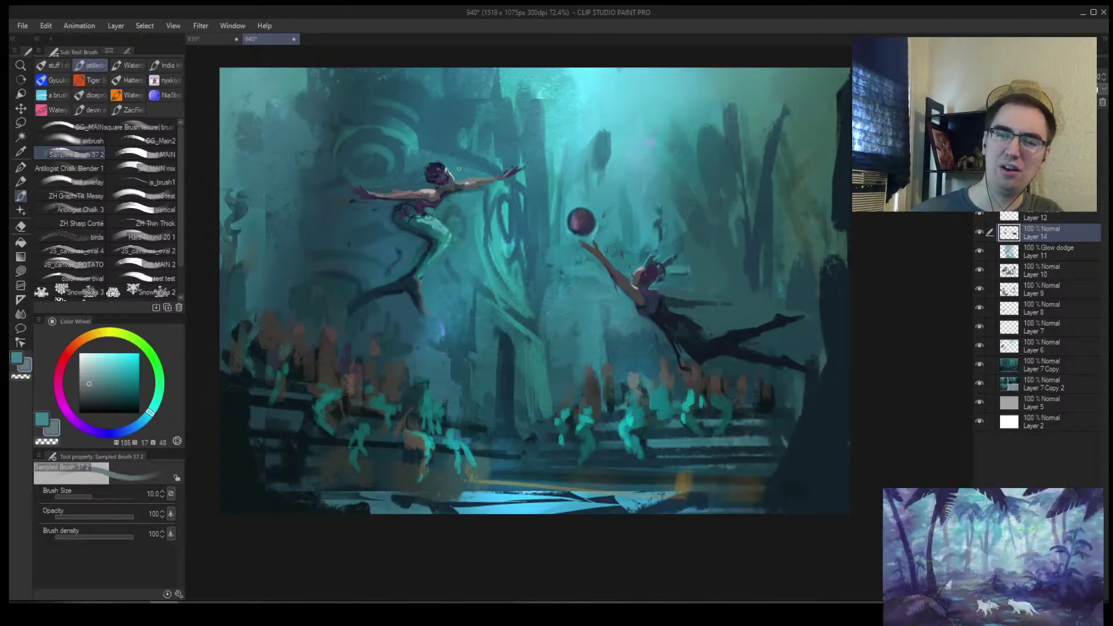
pyautogui.keyDown('alt'); pyautogui.click(280, 248); pyautogui.keyUp('alt')
pyautogui.press(']')
pyautogui.press(']')
pyautogui.press(']')
pyautogui.press(']')
pyautogui.press(']')
pyautogui.press(']')
pyautogui.press(']')
pyautogui.moveTo(255, 212); pyautogui.dragTo(256, 255)
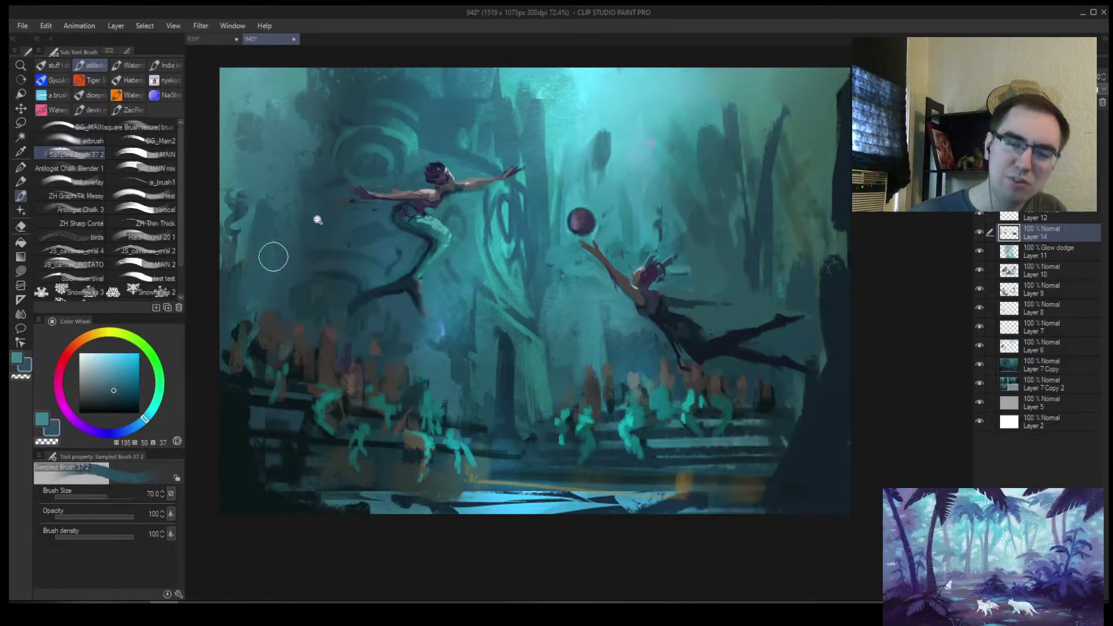
# Brush a lighter sampled teal over the background structure between the two figures at brush size 70
pyautogui.hotkey('alt', 'space')
pyautogui.moveTo(353, 236); pyautogui.dragTo(295, 238)
pyautogui.moveTo(400, 255)
pyautogui.mouseDown()
pyautogui.moveTo(383, 243)
pyautogui.moveTo(429, 224)
pyautogui.mouseUp()
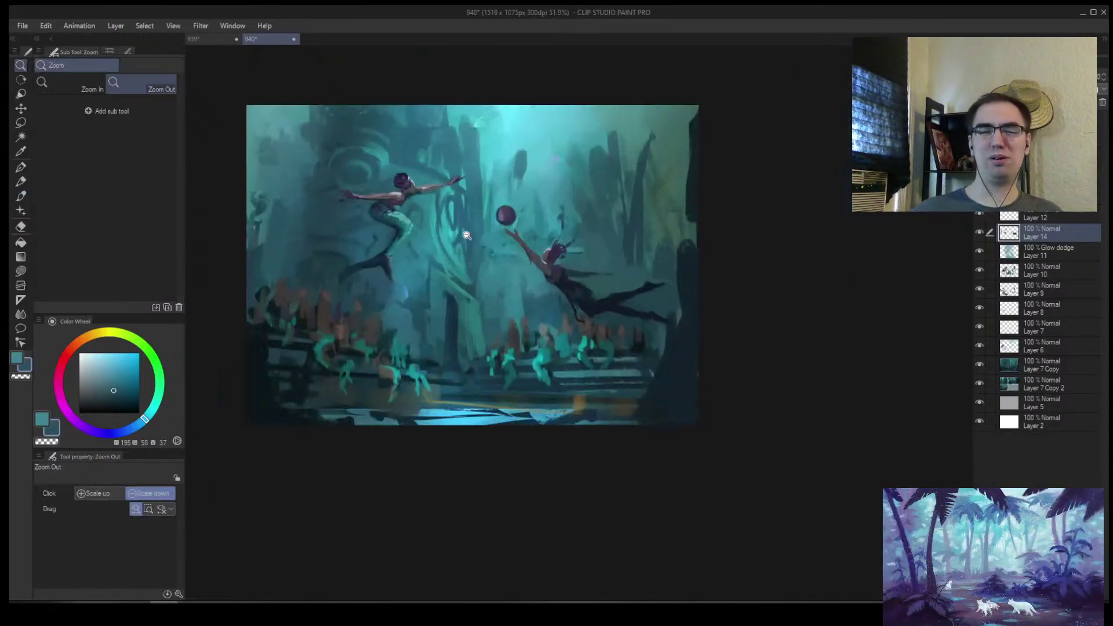
pyautogui.keyDown('alt'); pyautogui.click(435, 267); pyautogui.keyUp('alt')
pyautogui.moveTo(433, 267)
pyautogui.mouseDown()
pyautogui.moveTo(441, 293)
pyautogui.moveTo(447, 285)
pyautogui.moveTo(450, 355)
pyautogui.mouseUp()
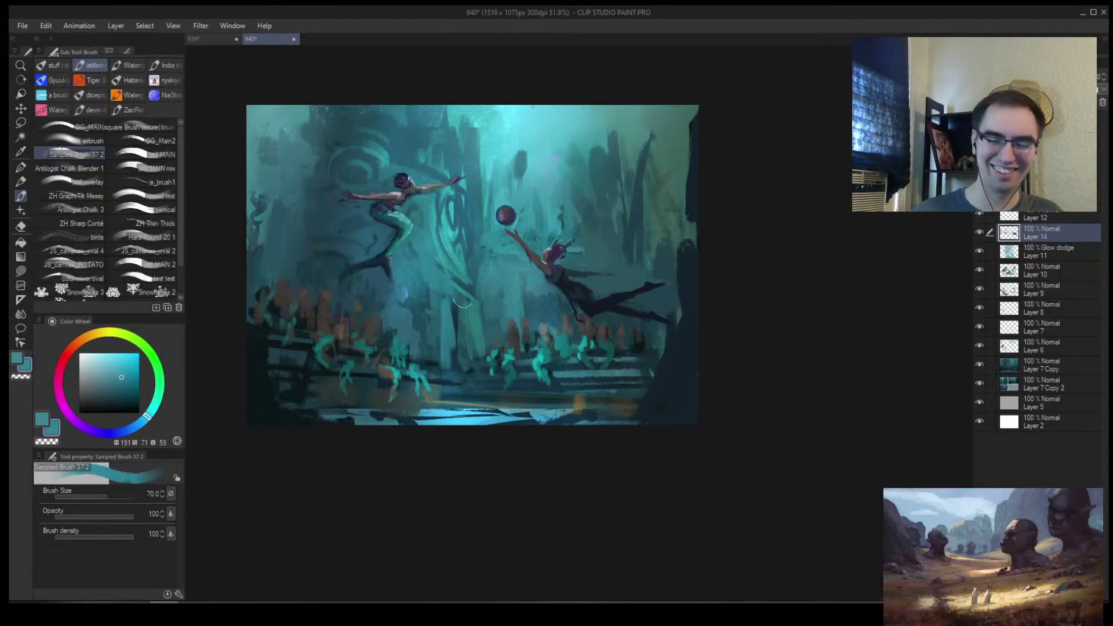
# Brush sampled teal down the background structure between the figures at brush size 70, and sample an orange-brown from the crowd
pyautogui.keyDown('alt'); pyautogui.click(438, 309); pyautogui.keyUp('alt')
pyautogui.moveTo(435, 311)
pyautogui.mouseDown()
pyautogui.moveTo(440, 351)
pyautogui.moveTo(459, 372)
pyautogui.mouseUp()
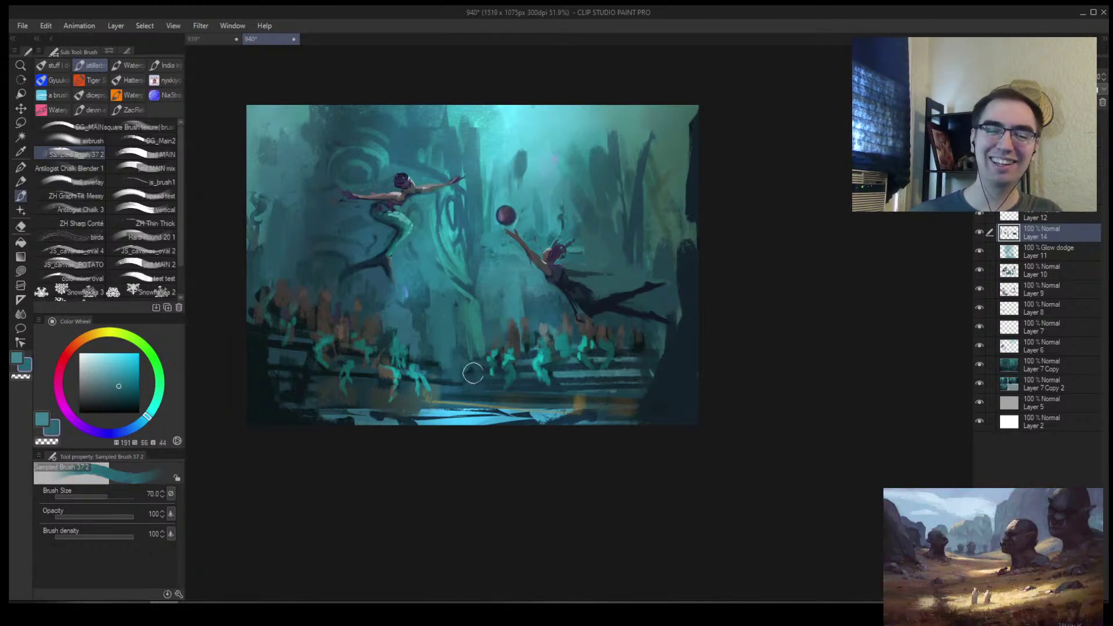
pyautogui.keyDown('alt'); pyautogui.click(347, 319); pyautogui.keyUp('alt')
pyautogui.press('[')
pyautogui.press('[')
pyautogui.press('[')
pyautogui.press('[')
pyautogui.press('[')
pyautogui.press('[')
pyautogui.press('[')
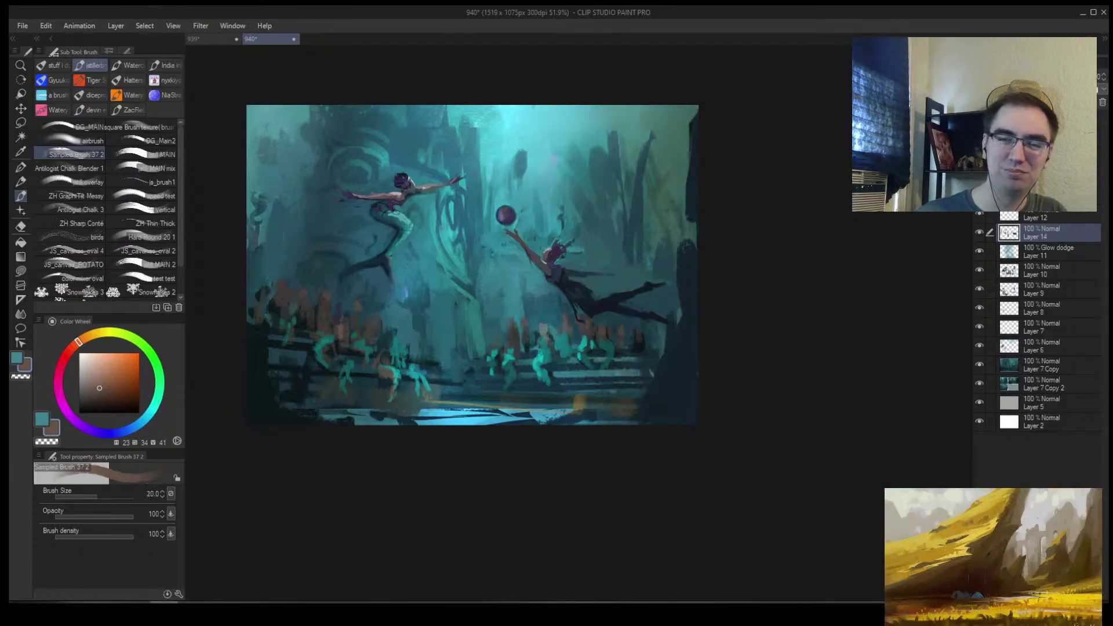
# Soften the swirling carved column between the two figures with sampled teal, using a larger brush for its lower part
pyautogui.press(']')
pyautogui.press(']')
pyautogui.press(']')
pyautogui.press(']')
pyautogui.press(']')
pyautogui.press(']')
pyautogui.keyDown('alt'); pyautogui.click(426, 229); pyautogui.keyUp('alt')
pyautogui.moveTo(447, 209); pyautogui.dragTo(453, 240)
pyautogui.press(']')
pyautogui.press(']')
pyautogui.press(']')
pyautogui.moveTo(450, 308); pyautogui.dragTo(474, 350)
# Cover the bright streaks on the arena floor with dark blue at brush size 100 and mirror the canvas
pyautogui.hotkey('alt', 'space')
pyautogui.moveTo(549, 319)
pyautogui.mouseDown()
pyautogui.moveTo(526, 364)
pyautogui.moveTo(619, 242)
pyautogui.mouseUp()
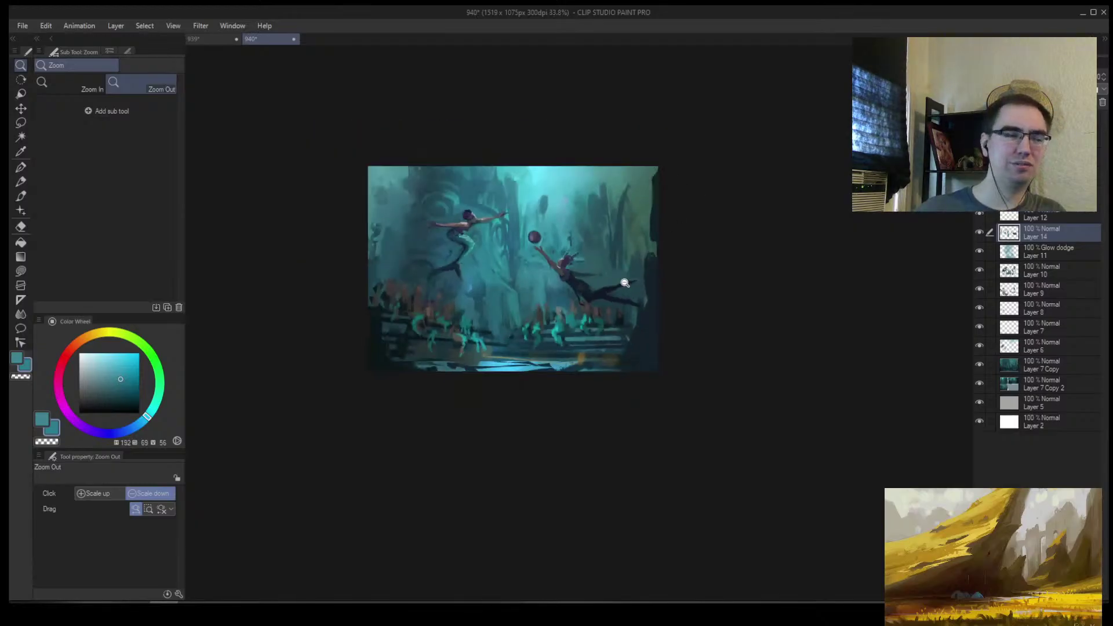
pyautogui.moveTo(569, 337); pyautogui.dragTo(589, 311)
pyautogui.keyDown('alt'); pyautogui.click(621, 375); pyautogui.keyUp('alt')
pyautogui.moveTo(590, 375)
pyautogui.mouseDown()
pyautogui.moveTo(654, 366)
pyautogui.moveTo(510, 387)
pyautogui.mouseUp()
pyautogui.press('[')
pyautogui.keyDown('alt'); pyautogui.click(523, 363); pyautogui.keyUp('alt')
pyautogui.keyDown('alt'); pyautogui.click(581, 378); pyautogui.keyUp('alt')
pyautogui.moveTo(414, 381)
pyautogui.mouseDown()
pyautogui.moveTo(536, 383)
pyautogui.moveTo(380, 375)
pyautogui.moveTo(579, 389)
pyautogui.mouseUp()
pyautogui.press('h')
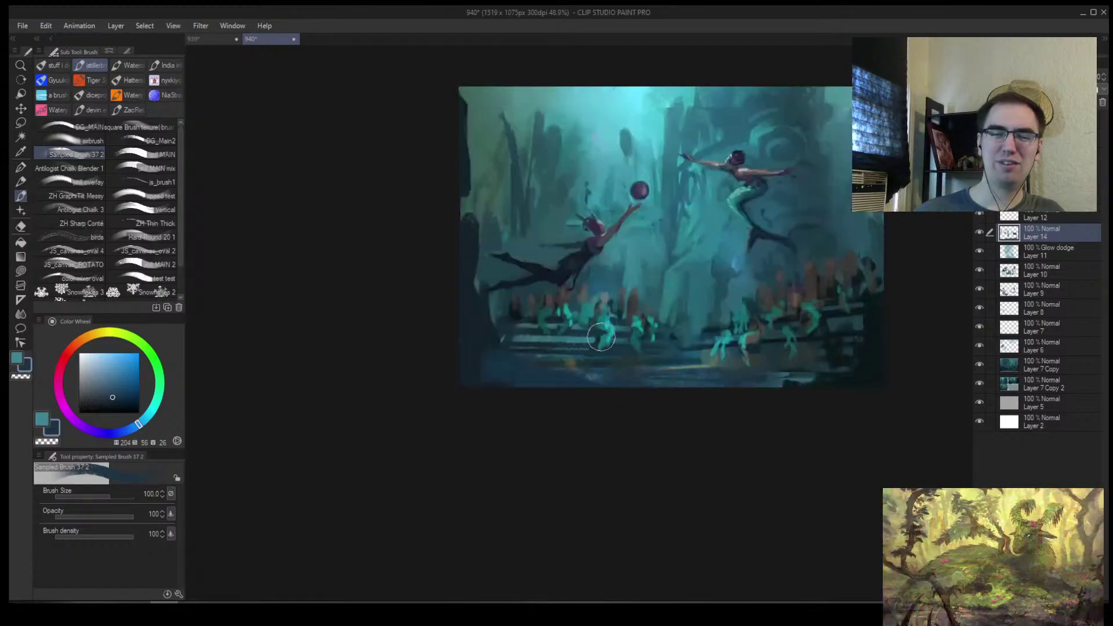
# Select a flat ellipse on the arena floor below the two figures and paint a light blue ring along it
pyautogui.moveTo(684, 327); pyautogui.dragTo(627, 346)
pyautogui.hotkey('alt', 'space')
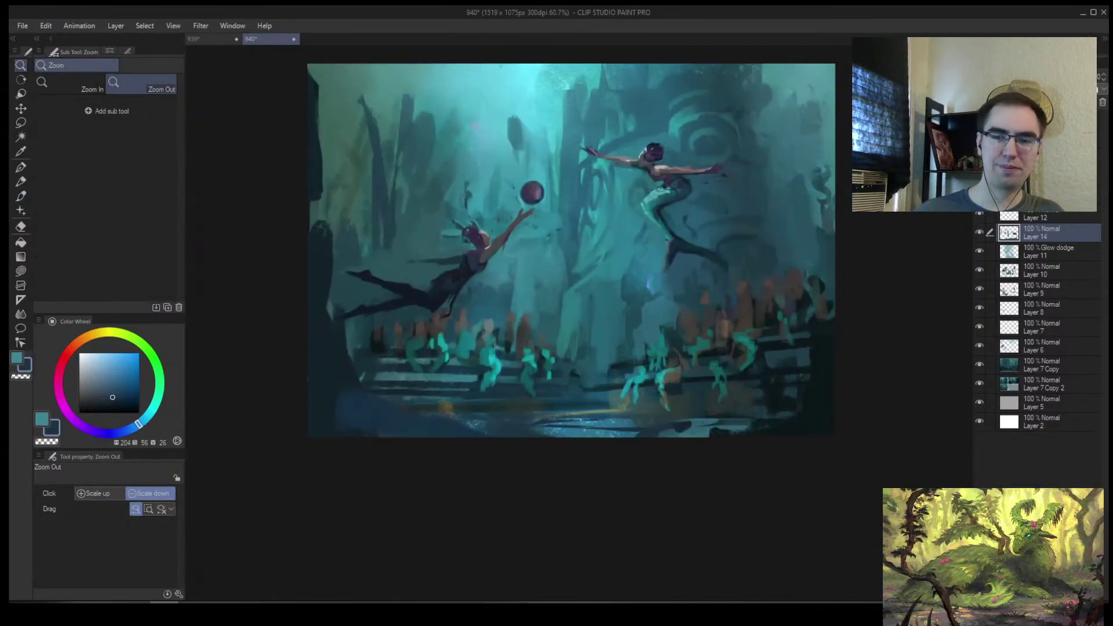
pyautogui.keyDown('alt'); pyautogui.click(556, 437); pyautogui.keyUp('alt')
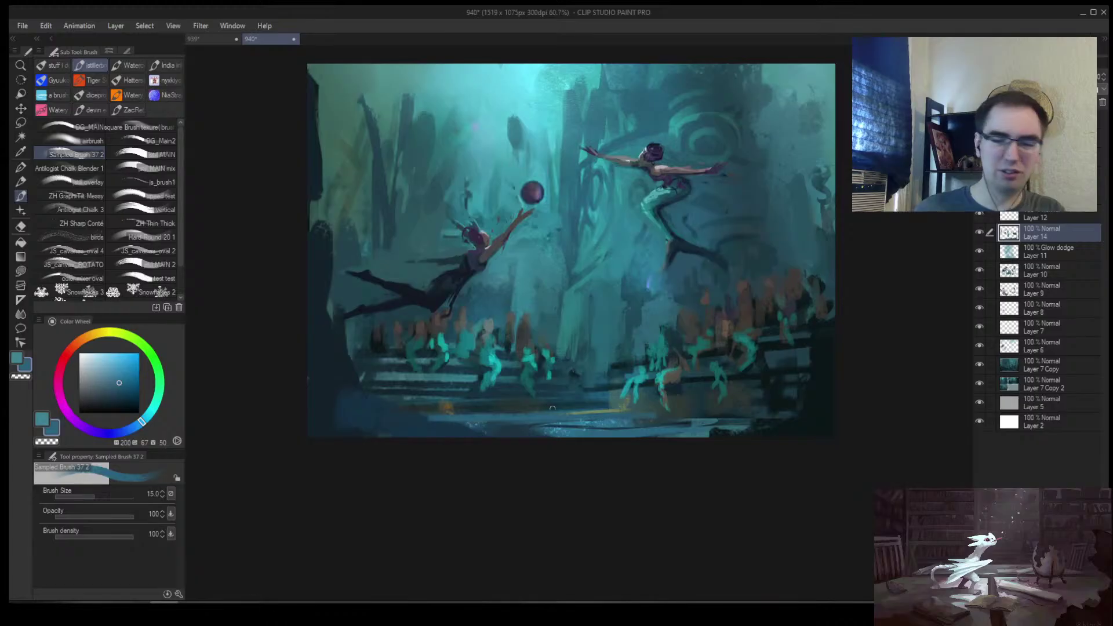
pyautogui.press('m')
pyautogui.moveTo(532, 415)
pyautogui.mouseDown()
pyautogui.moveTo(467, 428)
pyautogui.moveTo(696, 427)
pyautogui.moveTo(570, 431)
pyautogui.moveTo(688, 439)
pyautogui.mouseUp()
pyautogui.press('b')
pyautogui.hotkey('ctrl', 'z')
pyautogui.hotkey('ctrl', 'z')
pyautogui.press('[')
pyautogui.press('[')
pyautogui.press('[')
pyautogui.press('[')
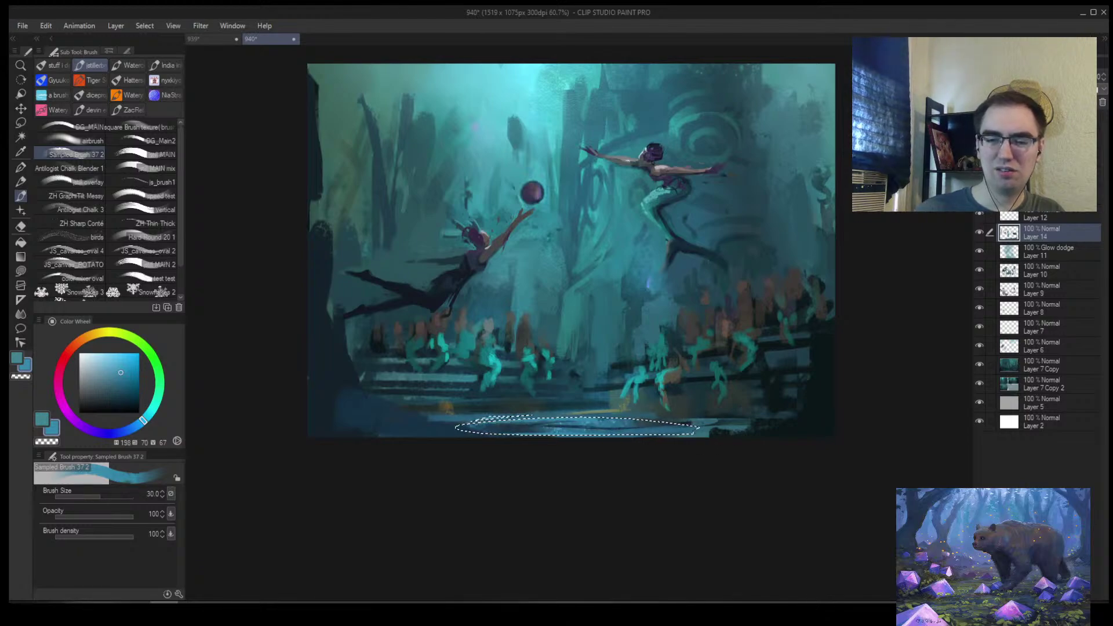
pyautogui.press('[')
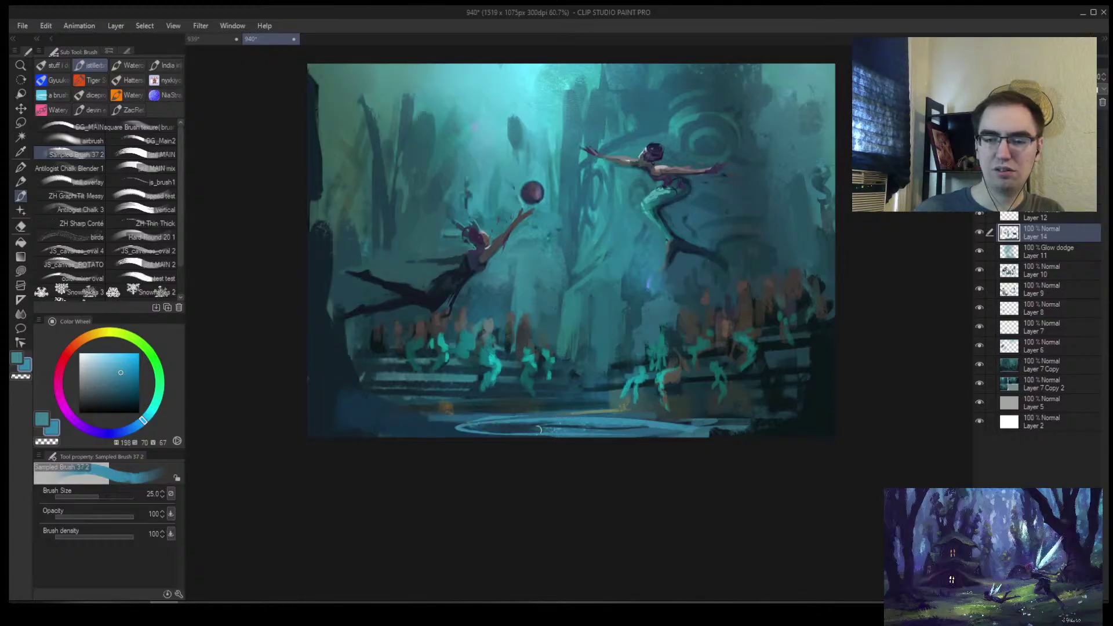
# Undo the last ring stroke and rework the ring's edge with light blue at brush size 10
pyautogui.hotkey('ctrl', 'z')
pyautogui.press('[')
pyautogui.press('[')
pyautogui.press('[')
pyautogui.press('[')
pyautogui.press('[')
pyautogui.keyDown('alt'); pyautogui.click(463, 422); pyautogui.keyUp('alt')
pyautogui.moveTo(461, 422); pyautogui.dragTo(497, 416)
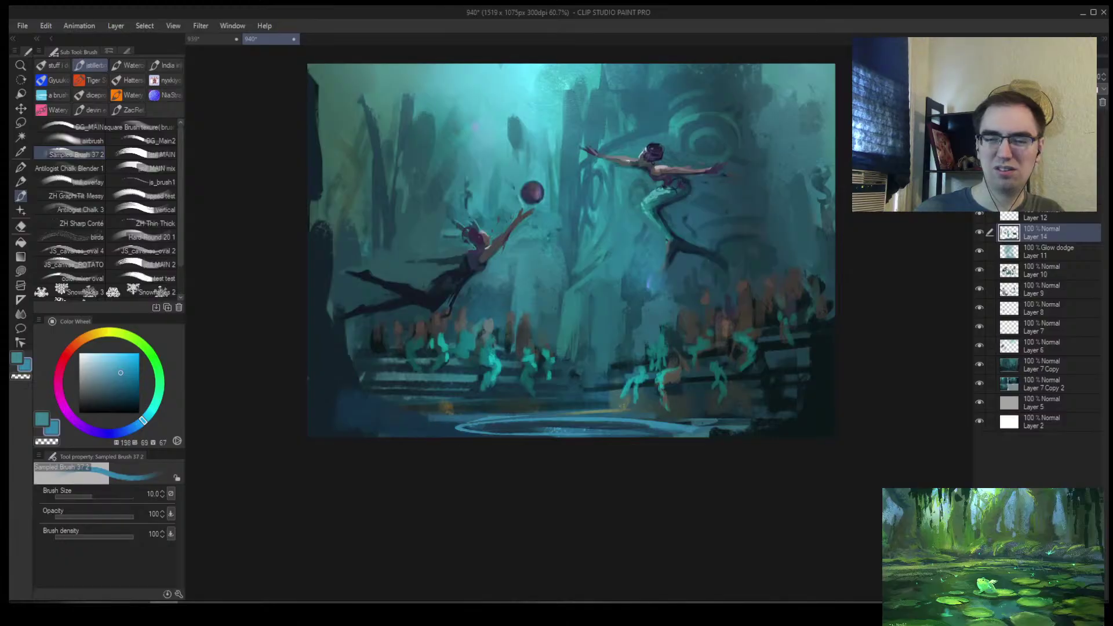
# Mirror the canvas, undo the last strokes on the floor ring and clear the selection
pyautogui.press('h')
pyautogui.hotkey('ctrl', 'z')
pyautogui.hotkey('ctrl', 'z')
pyautogui.hotkey('ctrl', 'z')
pyautogui.hotkey('ctrl', 'z')
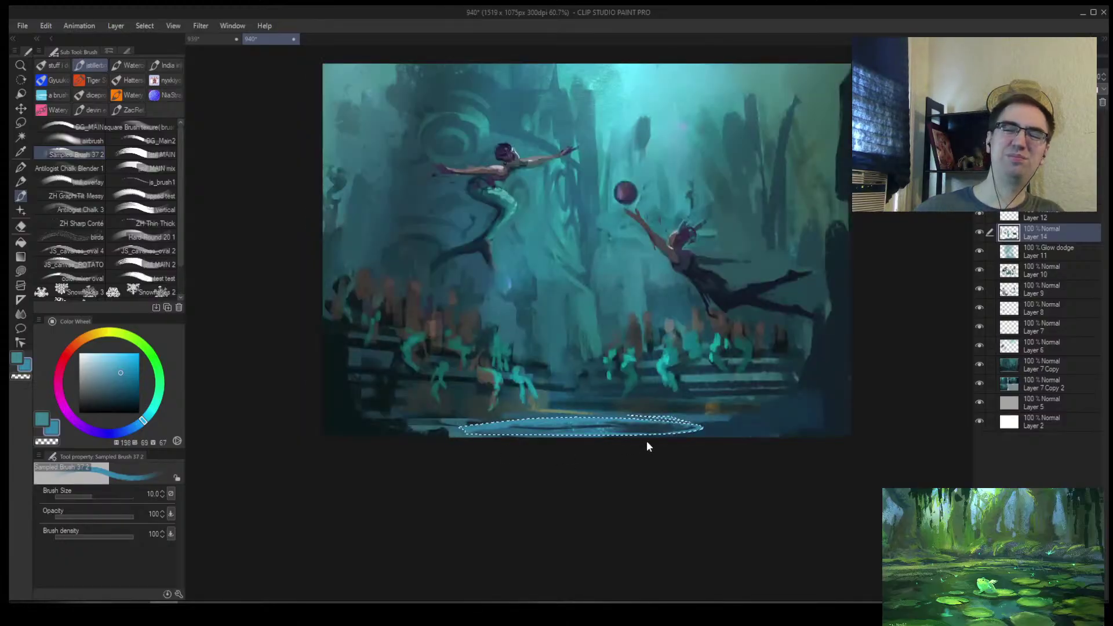
pyautogui.keyDown('alt'); pyautogui.click(589, 375); pyautogui.keyUp('alt')
pyautogui.press(']')
pyautogui.press(']')
pyautogui.press(']')
pyautogui.press(']')
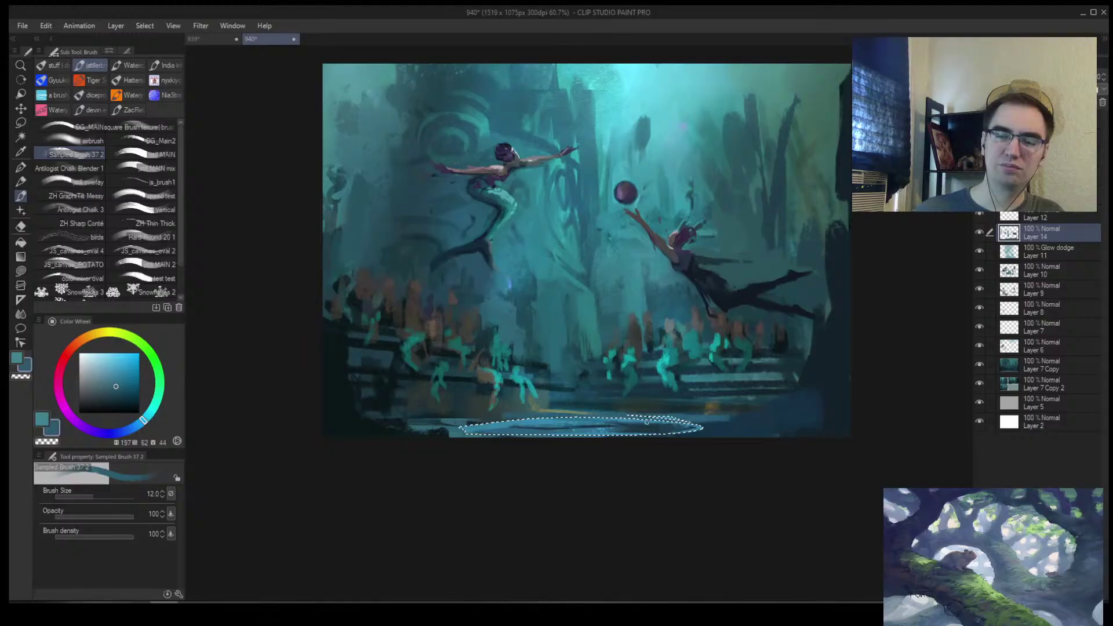
pyautogui.hotkey('ctrl', 'd')
# Brush sampled dark teal over the floor edge and lower stands beneath the crowd, starting at brush size 20
pyautogui.keyDown('alt'); pyautogui.click(565, 405); pyautogui.keyUp('alt')
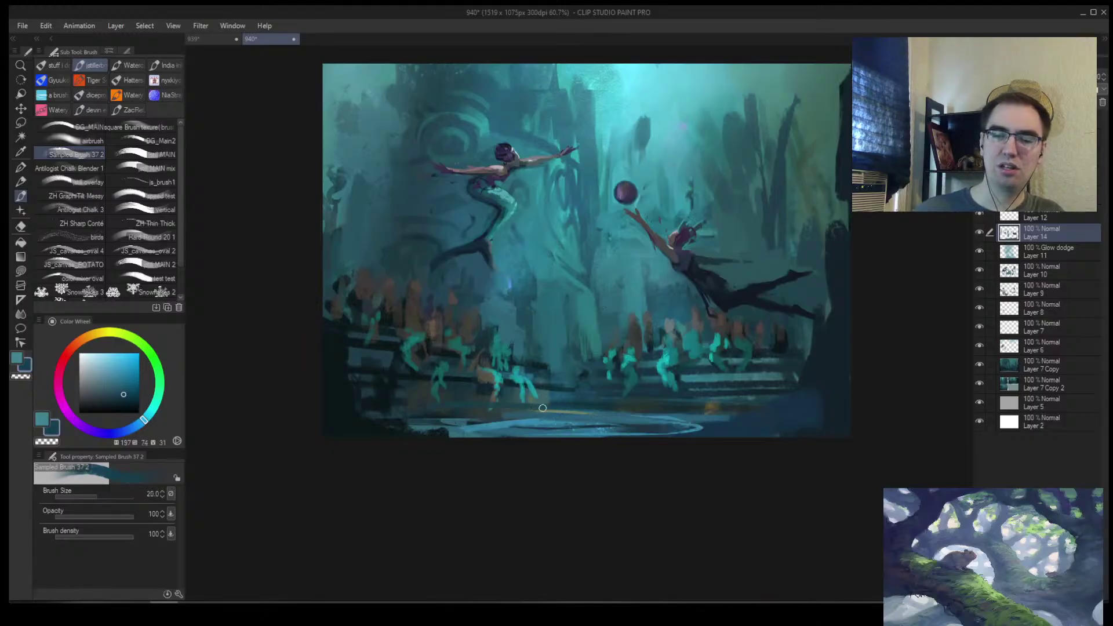
pyautogui.moveTo(505, 385)
pyautogui.mouseDown()
pyautogui.moveTo(487, 405)
pyautogui.moveTo(488, 389)
pyautogui.moveTo(458, 406)
pyautogui.mouseUp()
pyautogui.keyDown('alt'); pyautogui.click(497, 380); pyautogui.keyUp('alt')
pyautogui.press('[')
pyautogui.hotkey('alt', 'space')
pyautogui.moveTo(526, 395); pyautogui.dragTo(508, 398)
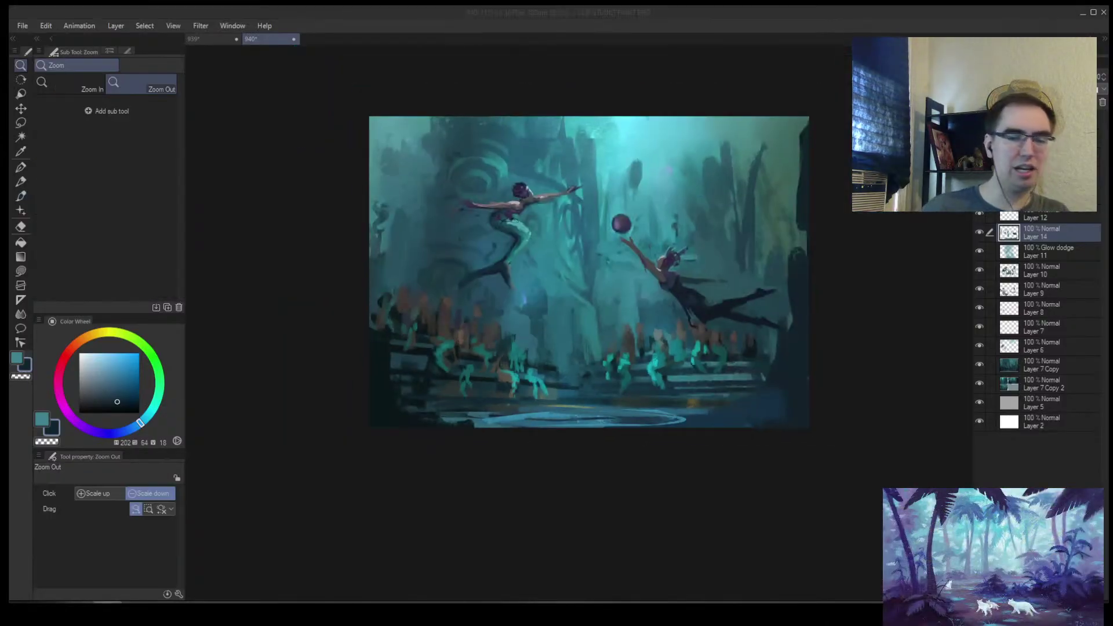
pyautogui.moveTo(606, 355)
pyautogui.mouseDown()
pyautogui.moveTo(631, 338)
pyautogui.moveTo(601, 348)
pyautogui.mouseUp()
# Mirror the canvas and dab a small sampled lavender-blue accent onto the stands between the two crowd groups
pyautogui.press('h')
pyautogui.moveTo(649, 303); pyautogui.dragTo(689, 255)
pyautogui.moveTo(554, 380); pyautogui.dragTo(589, 318)
pyautogui.press('b')
pyautogui.keyDown('alt'); pyautogui.click(587, 300); pyautogui.keyUp('alt')
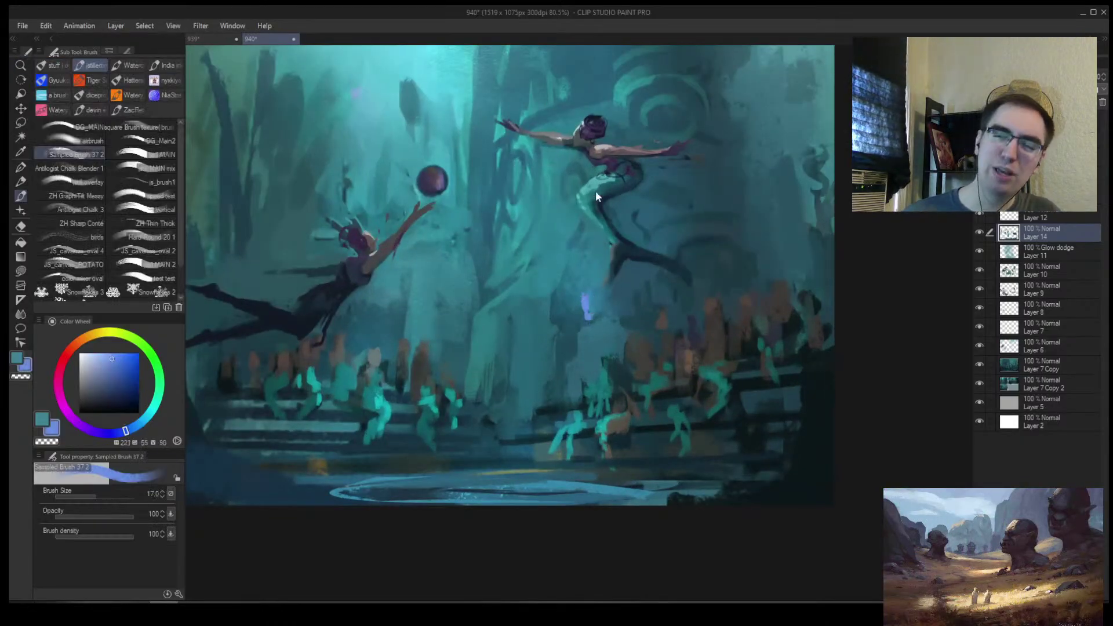
pyautogui.click(526, 415)
pyautogui.press(']')
pyautogui.press('[')
pyautogui.hotkey('alt', 'space')
pyautogui.click(635, 339)
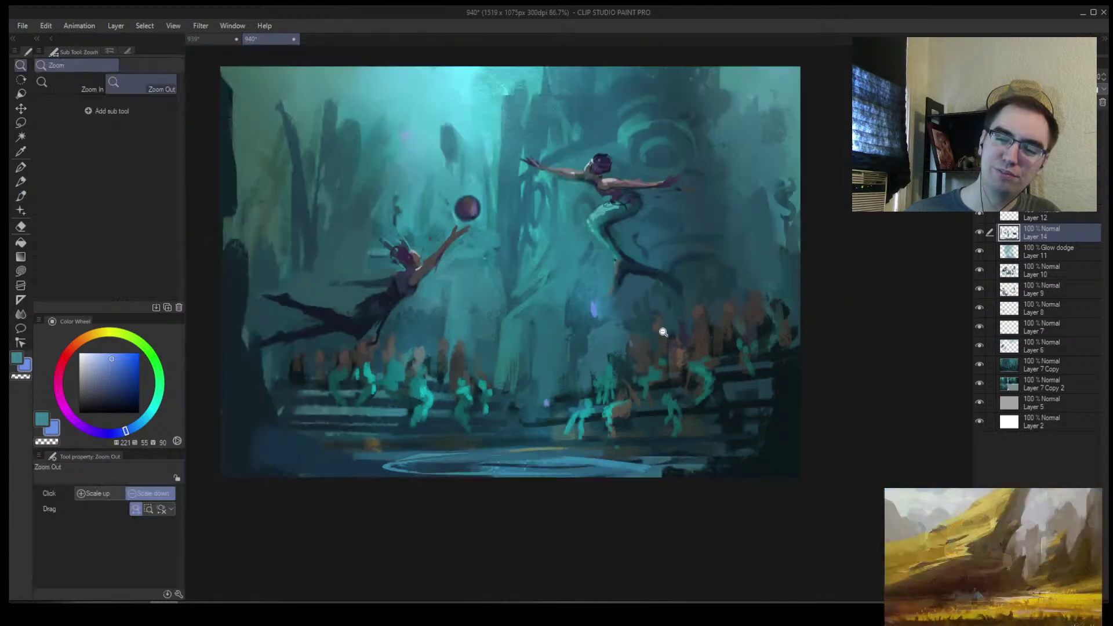
pyautogui.scroll(3, 665, 329)
# Break up the light teal crowd figure below the leaping figure with sampled darker tones at brush size 20
pyautogui.press('b')
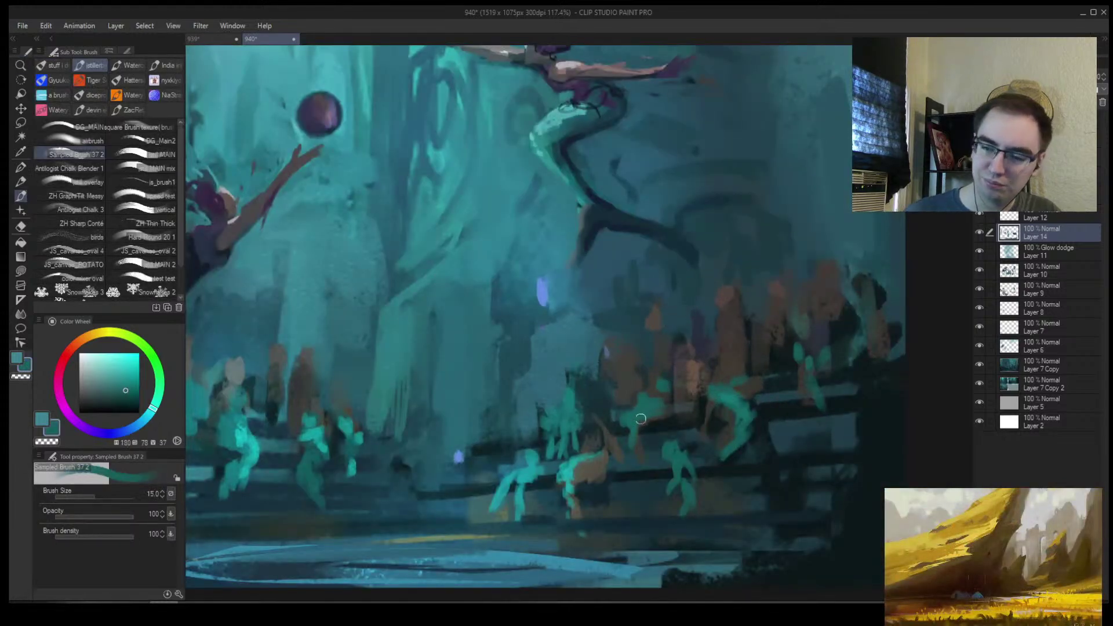
pyautogui.hotkey('alt', 'space')
pyautogui.moveTo(627, 436)
pyautogui.mouseDown()
pyautogui.moveTo(547, 465)
pyautogui.moveTo(590, 442)
pyautogui.mouseUp()
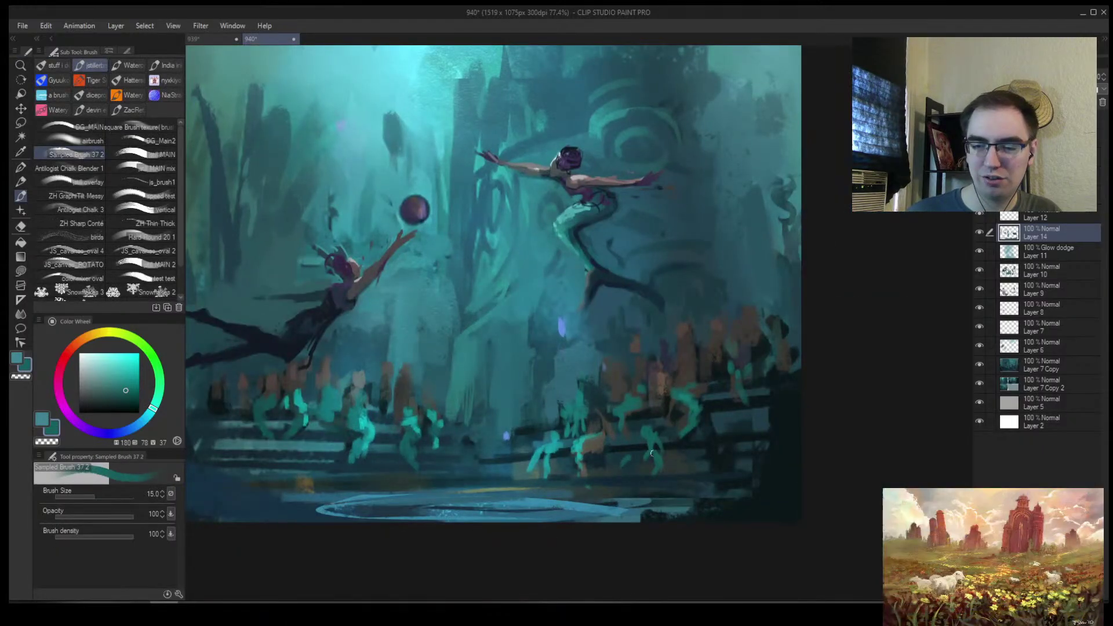
pyautogui.scroll(2, 651, 453)
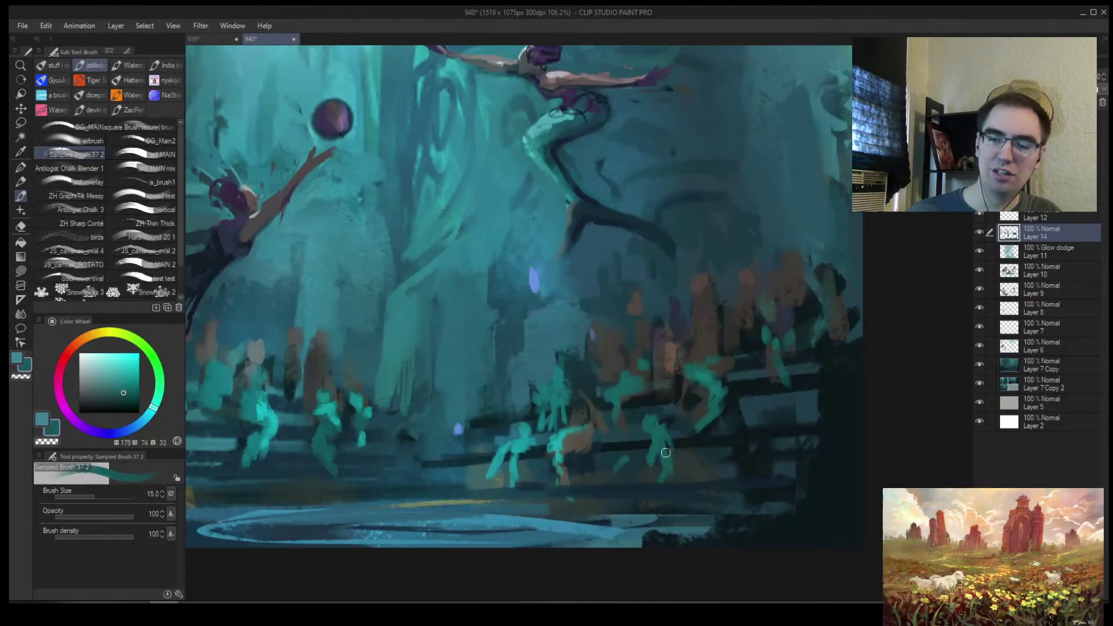
pyautogui.press(']')
pyautogui.moveTo(652, 416); pyautogui.dragTo(655, 423)
pyautogui.keyDown('alt'); pyautogui.click(646, 431); pyautogui.keyUp('alt')
pyautogui.press(']')
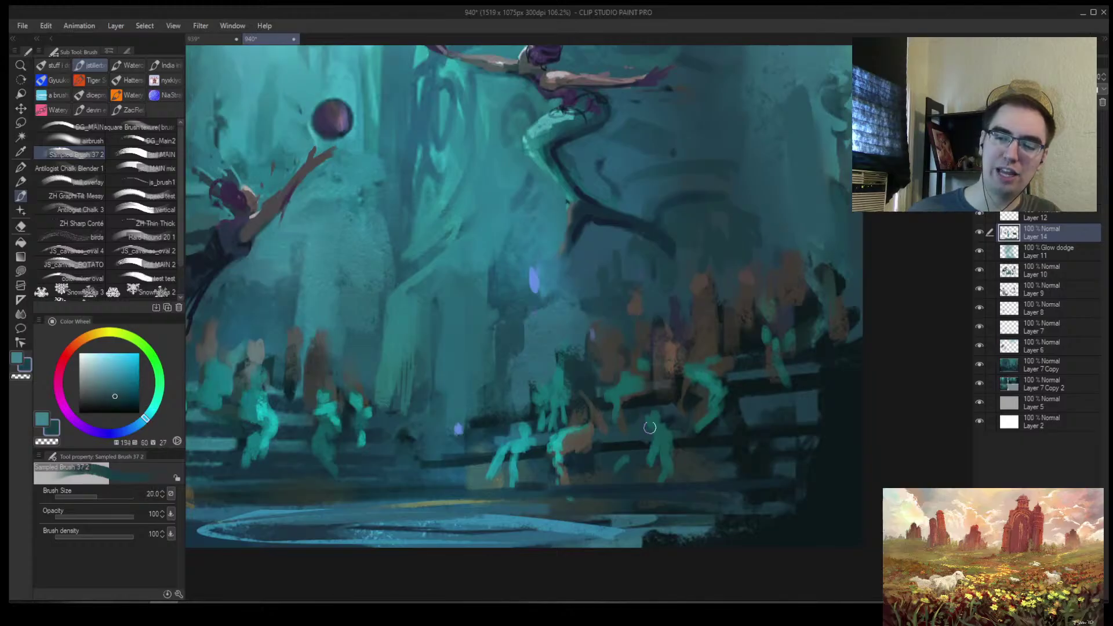
# Repaint that crowd figure as a broader, darker green body at brush sizes 15 to 20
pyautogui.press('[')
pyautogui.keyDown('alt'); pyautogui.click(648, 434); pyautogui.keyUp('alt')
pyautogui.keyDown('alt'); pyautogui.click(644, 467); pyautogui.keyUp('alt')
pyautogui.moveTo(667, 452)
pyautogui.mouseDown()
pyautogui.moveTo(646, 455)
pyautogui.moveTo(660, 485)
pyautogui.moveTo(637, 459)
pyautogui.mouseUp()
pyautogui.keyDown('alt'); pyautogui.click(667, 439); pyautogui.keyUp('alt')
pyautogui.press('[')
pyautogui.press(']')
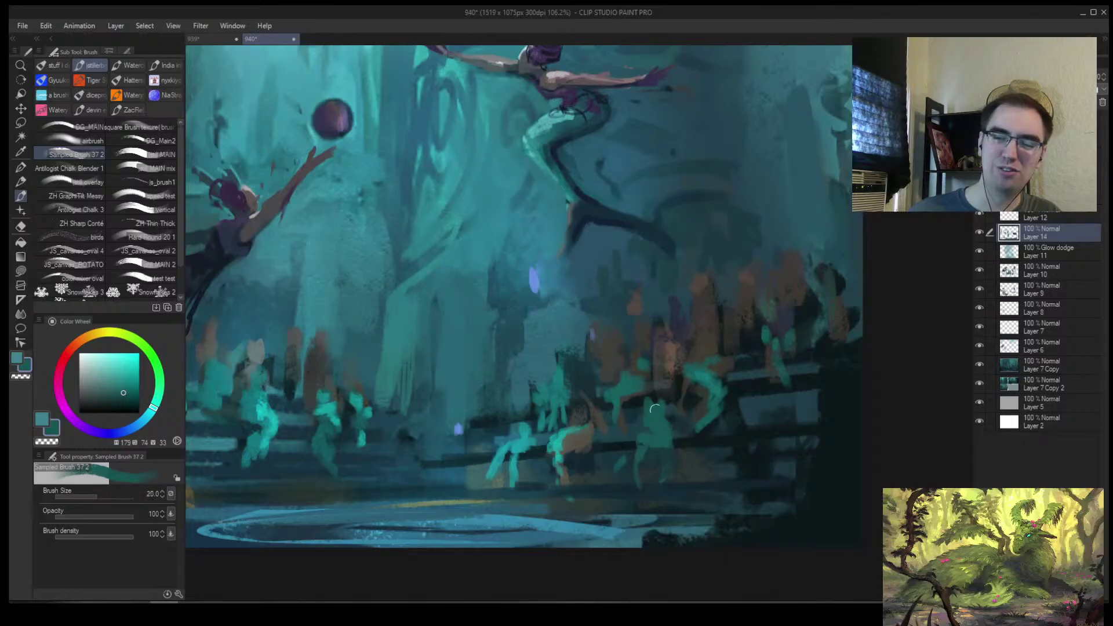
# Extend the green crowd figure's shoulders and legs, carving its edges and neighbouring stands with dark teal at small brush sizes
pyautogui.press('[')
pyautogui.keyDown('alt'); pyautogui.click(690, 442); pyautogui.keyUp('alt')
pyautogui.press('[')
pyautogui.moveTo(641, 445)
pyautogui.mouseDown()
pyautogui.moveTo(679, 443)
pyautogui.moveTo(664, 463)
pyautogui.mouseUp()
pyautogui.press('[')
pyautogui.press('[')
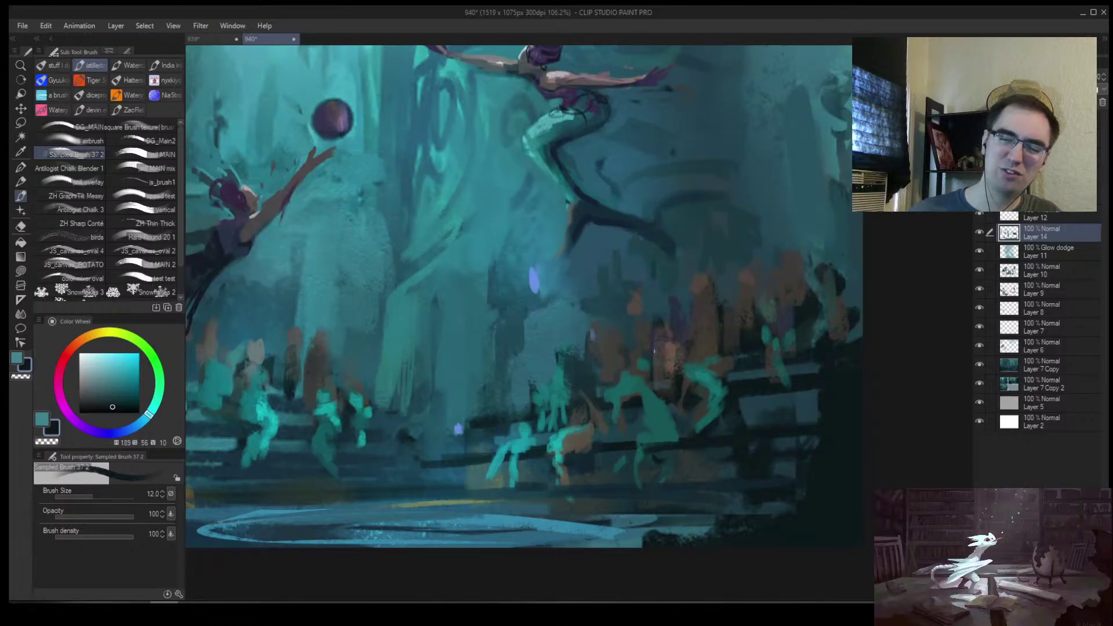
pyautogui.moveTo(496, 442)
pyautogui.mouseDown()
pyautogui.moveTo(474, 460)
pyautogui.moveTo(505, 423)
pyautogui.moveTo(479, 422)
pyautogui.moveTo(473, 404)
pyautogui.moveTo(510, 380)
pyautogui.moveTo(546, 411)
pyautogui.mouseUp()
pyautogui.press('[')
pyautogui.keyDown('alt'); pyautogui.click(520, 409); pyautogui.keyUp('alt')
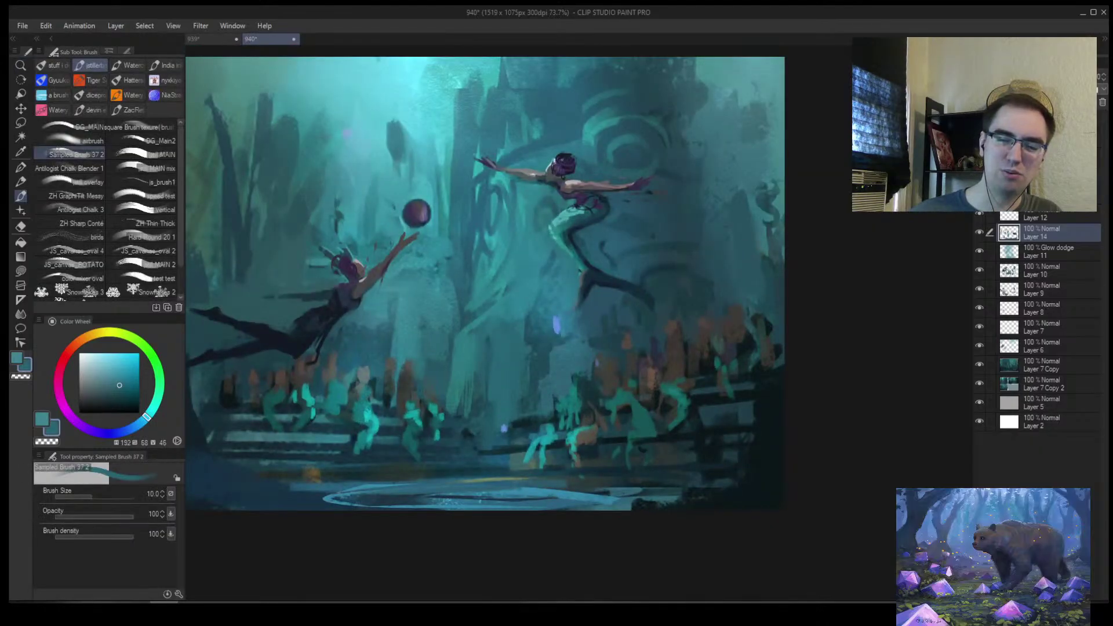
# Brush muted teal strokes across the stands between and beside the crowd groups, and mirror the canvas
pyautogui.press(']')
pyautogui.keyDown('alt'); pyautogui.click(550, 166); pyautogui.keyUp('alt')
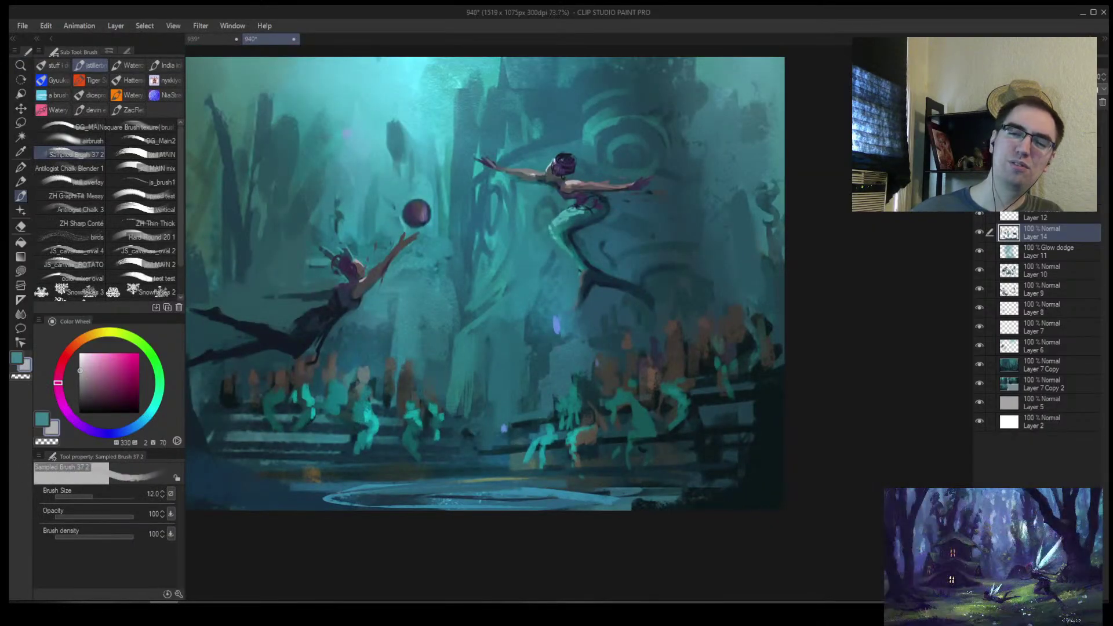
pyautogui.press(']')
pyautogui.moveTo(492, 436)
pyautogui.mouseDown()
pyautogui.moveTo(517, 436)
pyautogui.moveTo(476, 441)
pyautogui.moveTo(521, 435)
pyautogui.moveTo(489, 426)
pyautogui.moveTo(467, 438)
pyautogui.moveTo(529, 435)
pyautogui.mouseUp()
pyautogui.keyDown('alt'); pyautogui.click(470, 435); pyautogui.keyUp('alt')
pyautogui.keyDown('alt'); pyautogui.click(514, 433); pyautogui.keyUp('alt')
pyautogui.moveTo(692, 419)
pyautogui.mouseDown()
pyautogui.moveTo(752, 409)
pyautogui.moveTo(741, 421)
pyautogui.mouseUp()
pyautogui.moveTo(643, 455)
pyautogui.mouseDown()
pyautogui.moveTo(719, 452)
pyautogui.moveTo(732, 436)
pyautogui.mouseUp()
pyautogui.press('h')
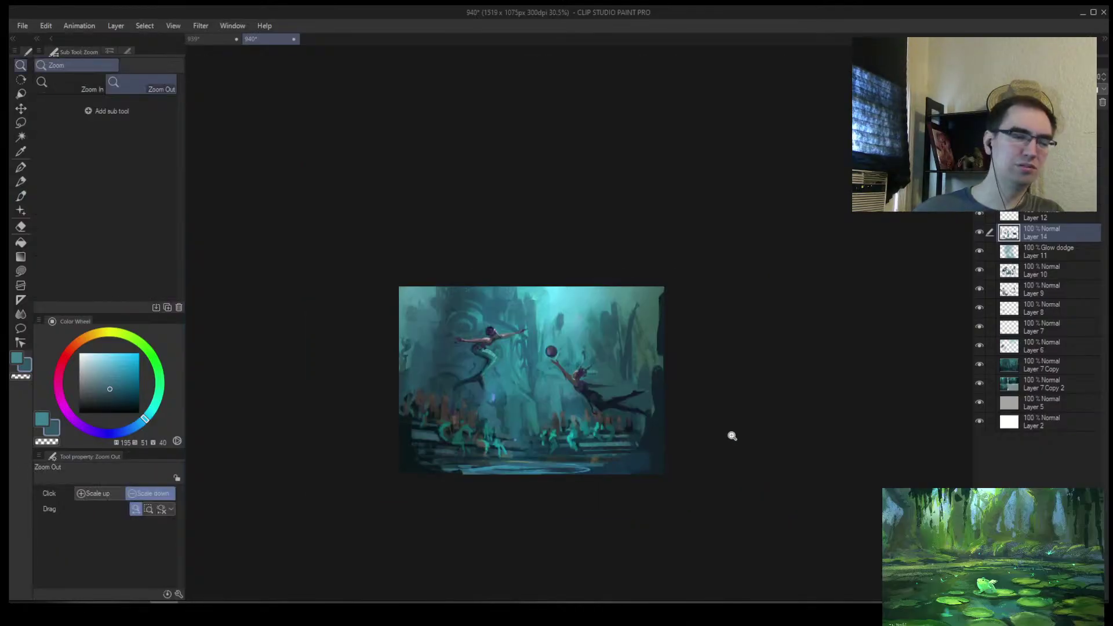
# Paint over the stray dark strand above the diving figure's head with sampled teal at brush size 50
pyautogui.moveTo(571, 404)
pyautogui.mouseDown()
pyautogui.moveTo(583, 387)
pyautogui.moveTo(626, 390)
pyautogui.moveTo(617, 395)
pyautogui.moveTo(628, 375)
pyautogui.moveTo(583, 345)
pyautogui.mouseUp()
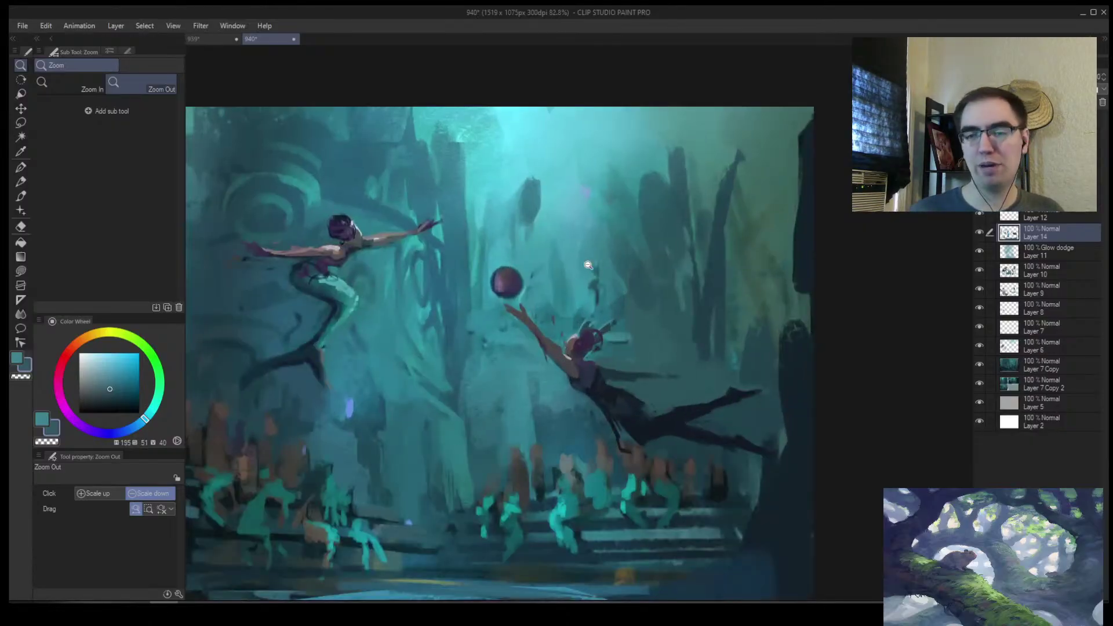
pyautogui.press('b')
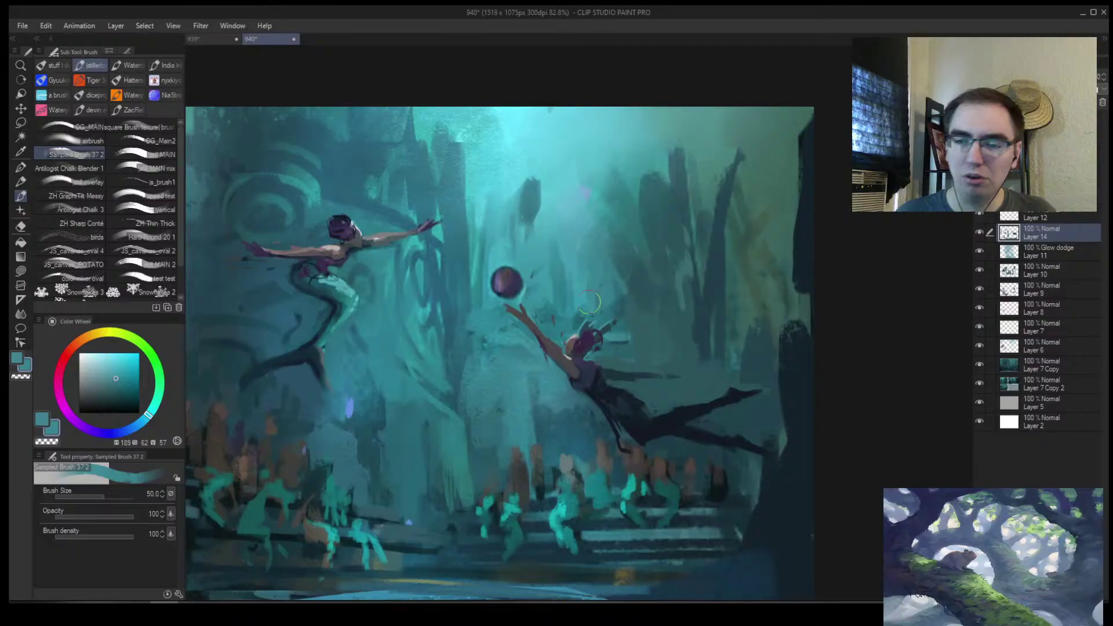
pyautogui.keyDown('alt'); pyautogui.click(557, 315); pyautogui.keyUp('alt')
pyautogui.hotkey('ctrl', 'space')
pyautogui.moveTo(554, 317)
pyautogui.mouseDown()
pyautogui.moveTo(562, 330)
pyautogui.moveTo(673, 178)
pyautogui.mouseUp()
# Add pale grey-pink light to the diving figure's face at brush sizes 2 to 4
pyautogui.press('[')
pyautogui.press('[')
pyautogui.press('[')
pyautogui.press('[')
pyautogui.press('[')
pyautogui.press('[')
pyautogui.press('[')
pyautogui.press('[')
pyautogui.press('[')
pyautogui.press('[')
pyautogui.press('[')
pyautogui.press('[')
pyautogui.press('[')
pyautogui.press('[')
pyautogui.press('[')
pyautogui.press('[')
pyautogui.keyDown('alt'); pyautogui.click(581, 339); pyautogui.keyUp('alt')
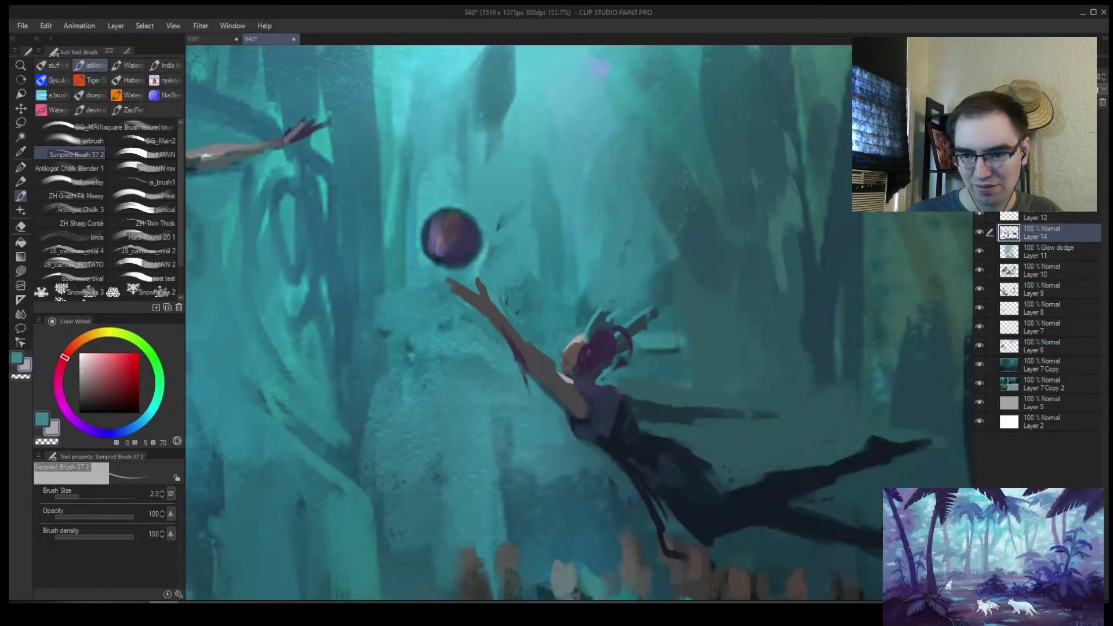
pyautogui.press(']')
pyautogui.press(']')
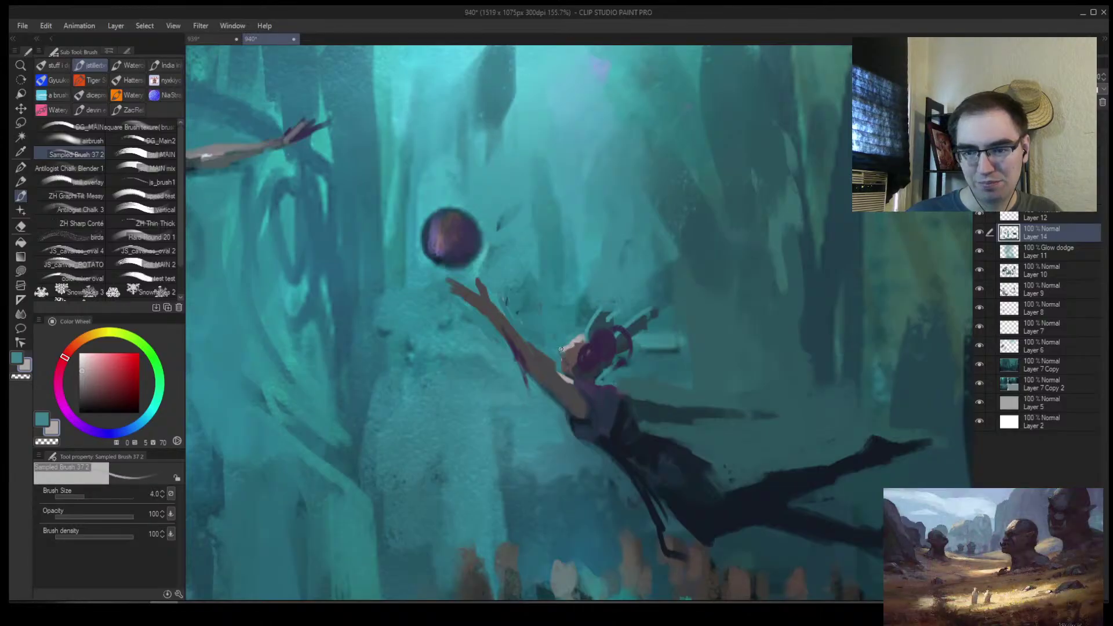
# Mirror the canvas and refine the light along the diving figure's face and shoulder at brush sizes 3 to 5
pyautogui.hotkey('ctrl', 'alt', 'space')
pyautogui.moveTo(554, 337)
pyautogui.mouseDown()
pyautogui.moveTo(541, 343)
pyautogui.moveTo(556, 292)
pyautogui.moveTo(394, 330)
pyautogui.moveTo(524, 276)
pyautogui.moveTo(558, 240)
pyautogui.mouseUp()
pyautogui.press('h')
pyautogui.keyDown('alt'); pyautogui.click(541, 296); pyautogui.keyUp('alt')
pyautogui.moveTo(541, 297); pyautogui.dragTo(554, 275)
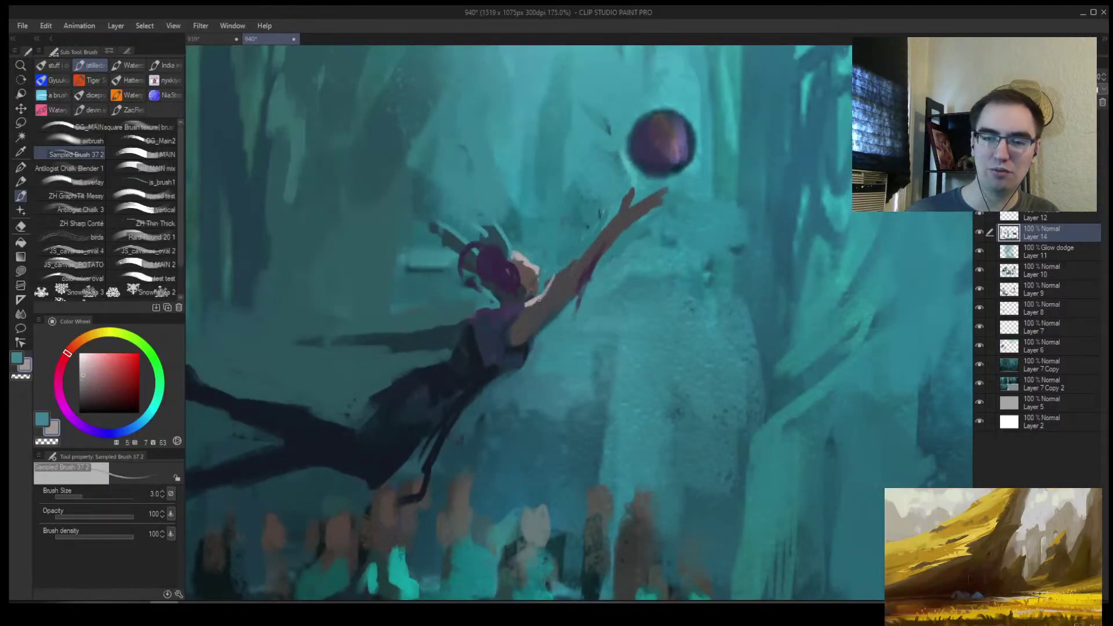
pyautogui.keyDown('alt'); pyautogui.click(553, 265); pyautogui.keyUp('alt')
pyautogui.press(']')
pyautogui.keyDown('alt'); pyautogui.click(558, 276); pyautogui.keyUp('alt')
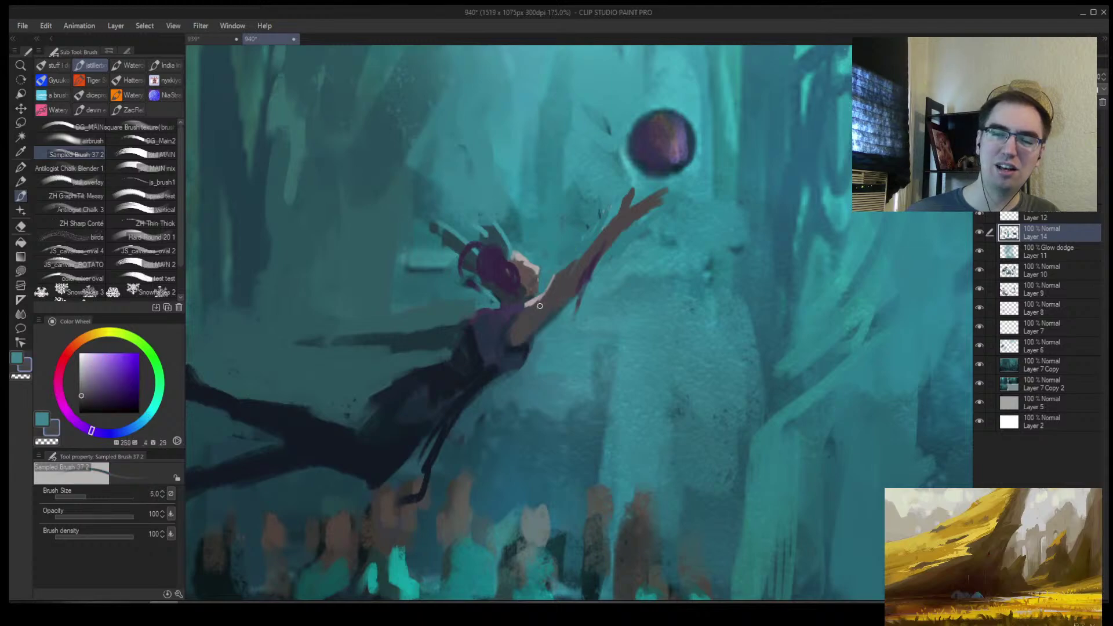
# Touch up the diving figure's face and neck with sampled skin tones at brush size 5
pyautogui.keyDown('alt'); pyautogui.click(540, 288); pyautogui.keyUp('alt')
pyautogui.keyDown('alt'); pyautogui.click(523, 268); pyautogui.keyUp('alt')
pyautogui.hotkey('alt', 'space')
pyautogui.moveTo(534, 268); pyautogui.dragTo(580, 268)
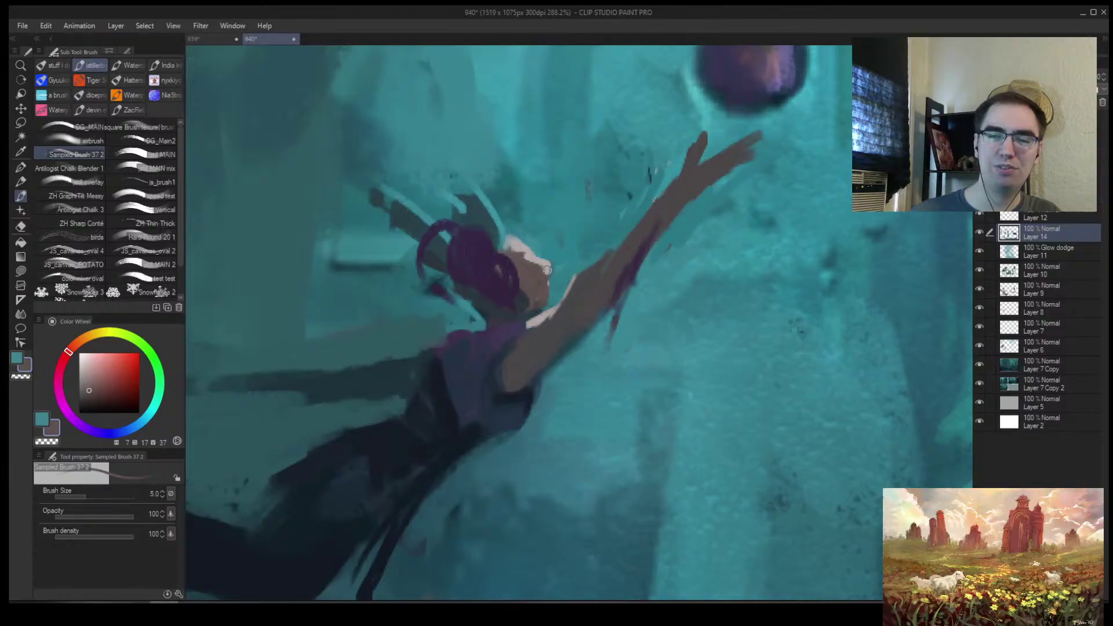
pyautogui.keyDown('alt'); pyautogui.click(484, 245); pyautogui.keyUp('alt')
pyautogui.keyDown('alt'); pyautogui.click(497, 213); pyautogui.keyUp('alt')
# Paint longer dark slate-blue tendrils fanning out behind the diving figure's head at about brush size 8
pyautogui.moveTo(494, 204)
pyautogui.mouseDown()
pyautogui.moveTo(483, 185)
pyautogui.moveTo(485, 216)
pyautogui.moveTo(470, 210)
pyautogui.mouseUp()
pyautogui.press(']')
pyautogui.press(']')
pyautogui.press(']')
pyautogui.keyDown('alt'); pyautogui.click(474, 210); pyautogui.keyUp('alt')
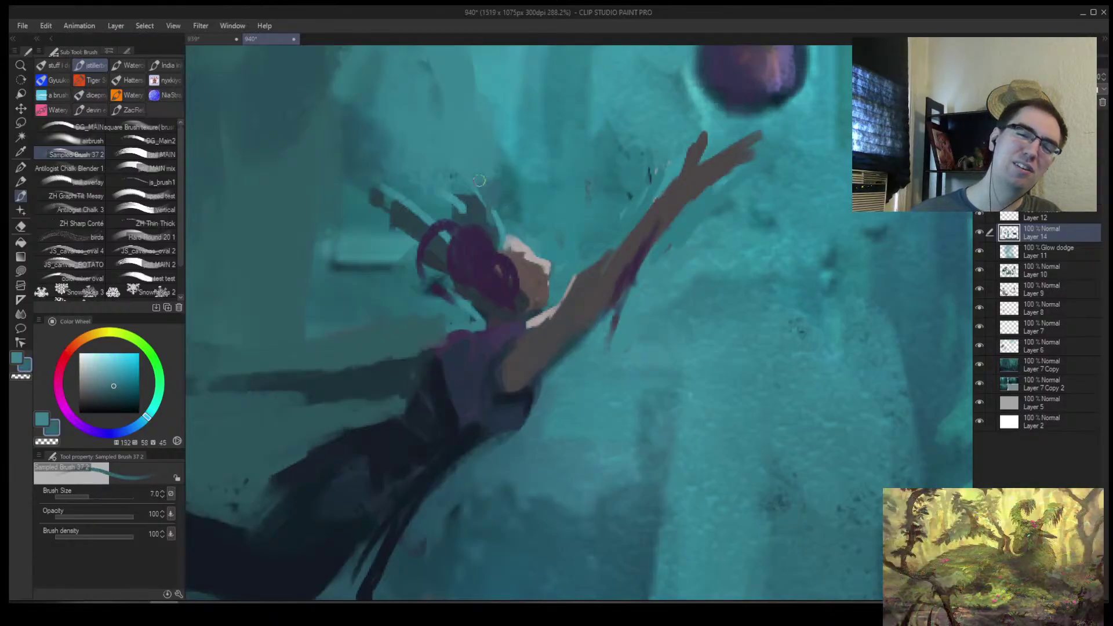
pyautogui.press(']')
pyautogui.press('[')
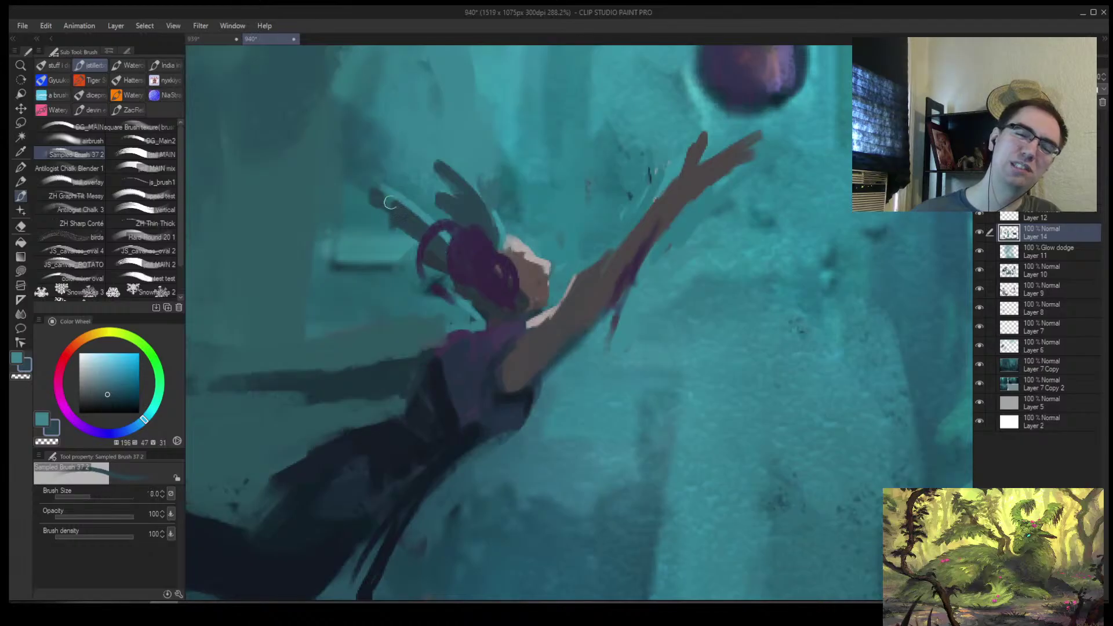
pyautogui.moveTo(382, 247); pyautogui.dragTo(415, 256)
# Add dark purple tips to the head tendrils at brush size 5 and check the figure in a mirrored view
pyautogui.press('[')
pyautogui.keyDown('alt'); pyautogui.click(442, 230); pyautogui.keyUp('alt')
pyautogui.press('[')
pyautogui.press('[')
pyautogui.press('[')
pyautogui.press('[')
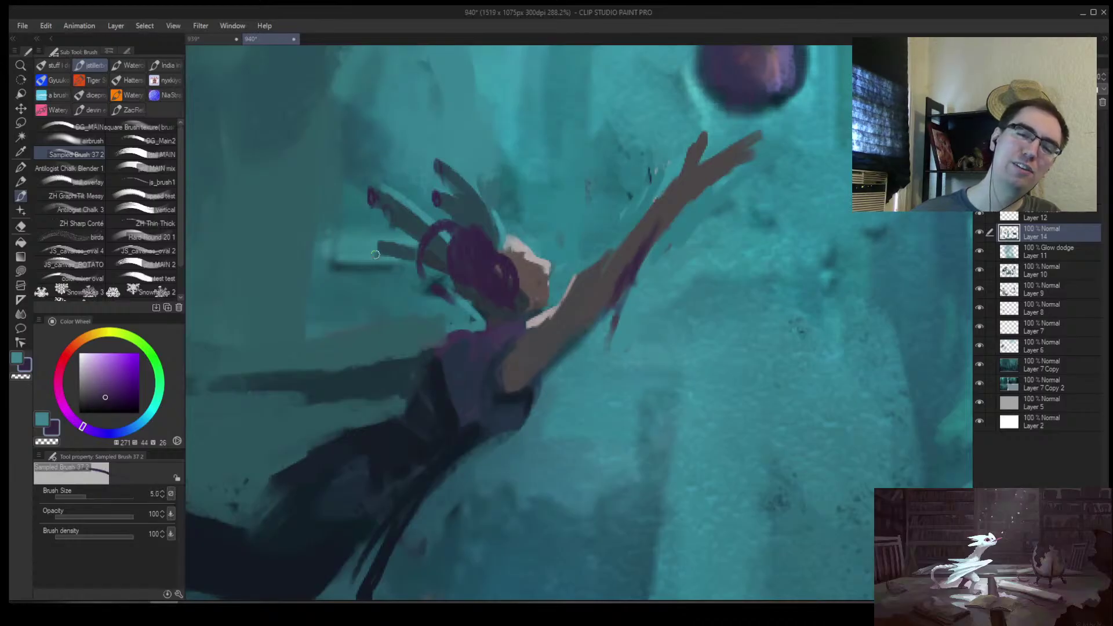
pyautogui.press('h')
pyautogui.hotkey('alt', 'space')
pyautogui.moveTo(629, 266); pyautogui.dragTo(688, 279)
pyautogui.press('h')
pyautogui.moveTo(791, 316); pyautogui.dragTo(639, 350)
# Trim the lower fin of the leaping figure's tail with sampled background teal at brush size 15
pyautogui.scroll(2, 577, 339)
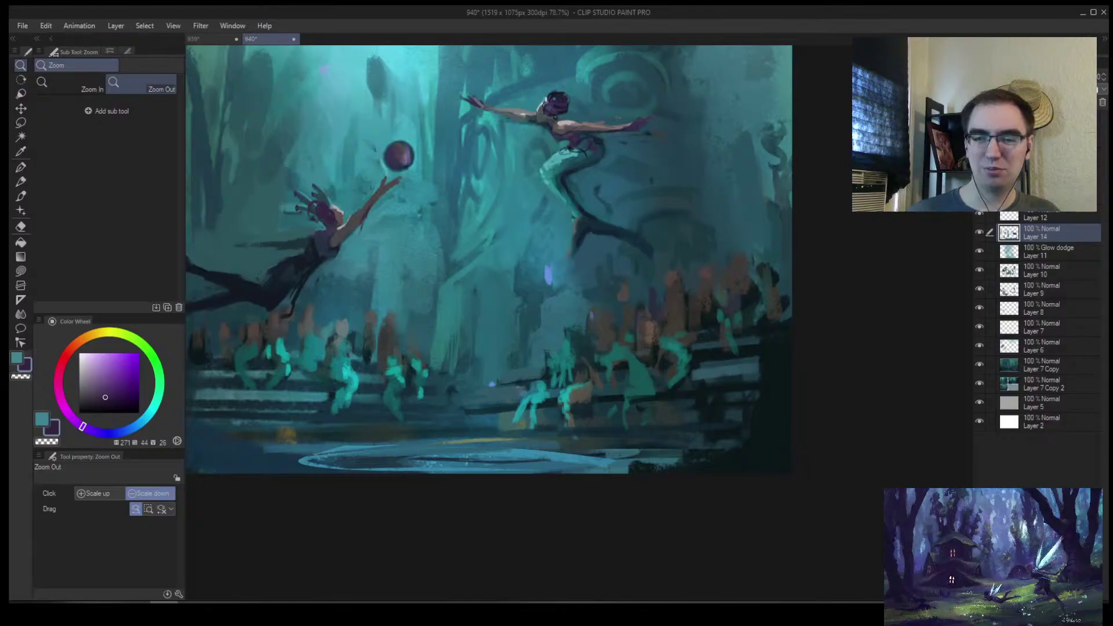
pyautogui.press('b')
pyautogui.press(']')
pyautogui.press(']')
pyautogui.press(']')
pyautogui.press(']')
pyautogui.press(']')
pyautogui.keyDown('alt'); pyautogui.click(571, 231); pyautogui.keyUp('alt')
pyautogui.moveTo(569, 222); pyautogui.dragTo(573, 230)
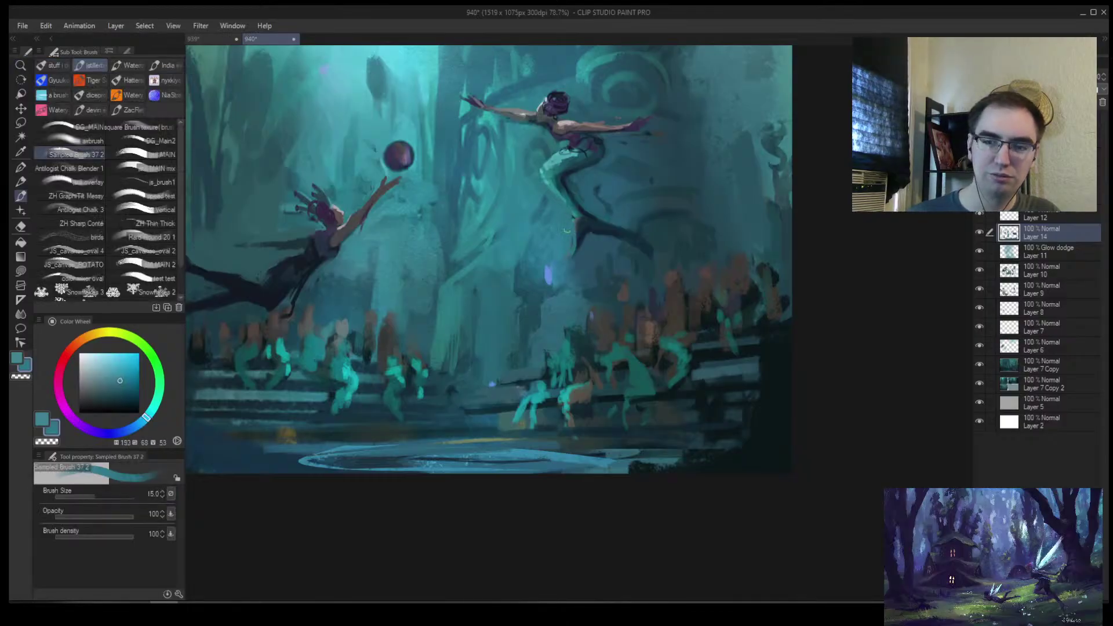
pyautogui.press(']')
pyautogui.scroll(1, 576, 211)
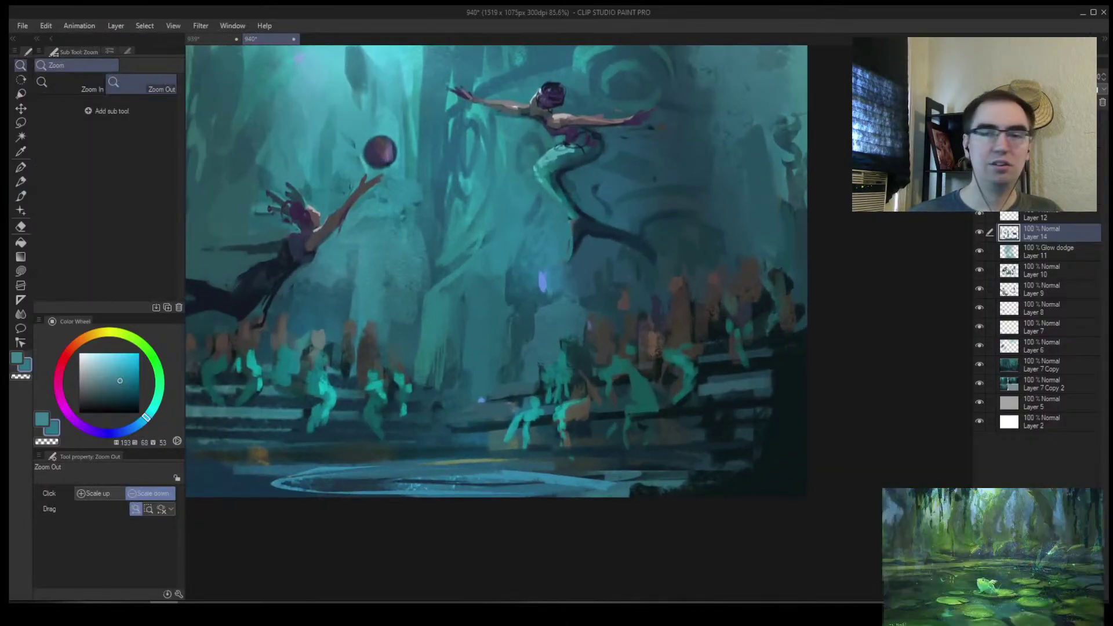
# Deepen the shadows on the leaping figure's lower tail with sampled dark purple and navy at brush sizes 40 and 25
pyautogui.press(']')
pyautogui.press(']')
pyautogui.press(']')
pyautogui.press(']')
pyautogui.keyDown('alt'); pyautogui.click(574, 137); pyautogui.keyUp('alt')
pyautogui.moveTo(579, 237)
pyautogui.mouseDown()
pyautogui.moveTo(578, 227)
pyautogui.moveTo(574, 255)
pyautogui.mouseUp()
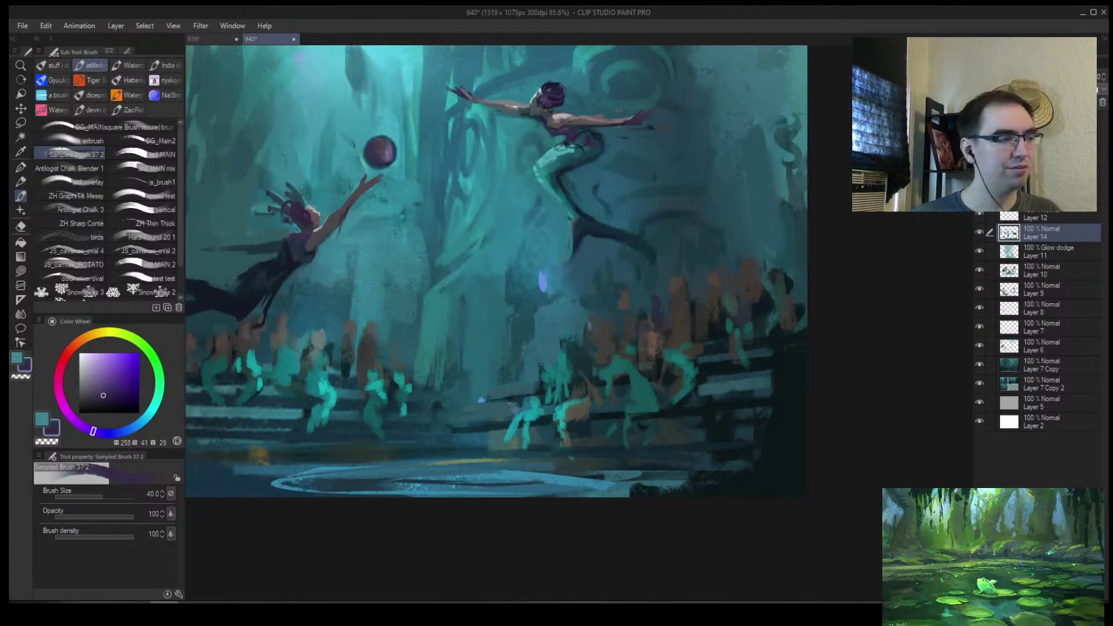
pyautogui.keyDown('alt'); pyautogui.click(571, 210); pyautogui.keyUp('alt')
pyautogui.press('[')
pyautogui.press('[')
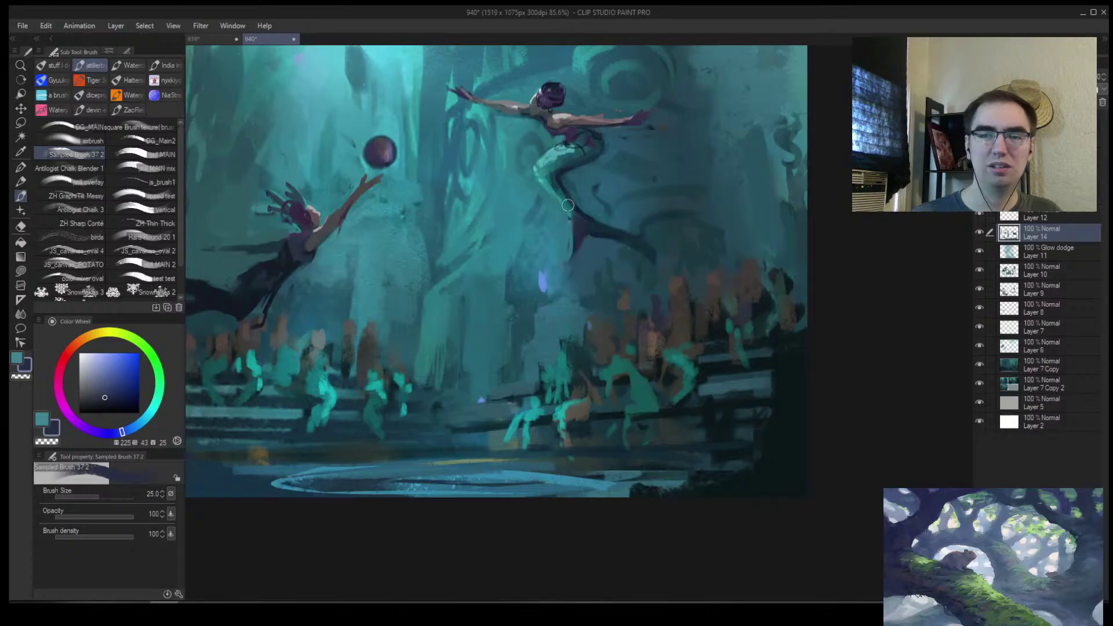
# Refine the leaping figure's upper tail with sampled teal and grey-teal tones at brush sizes 10 to 20
pyautogui.hotkey('alt', 'space')
pyautogui.moveTo(579, 193); pyautogui.dragTo(568, 168)
pyautogui.keyDown('alt'); pyautogui.click(407, 304); pyautogui.keyUp('alt')
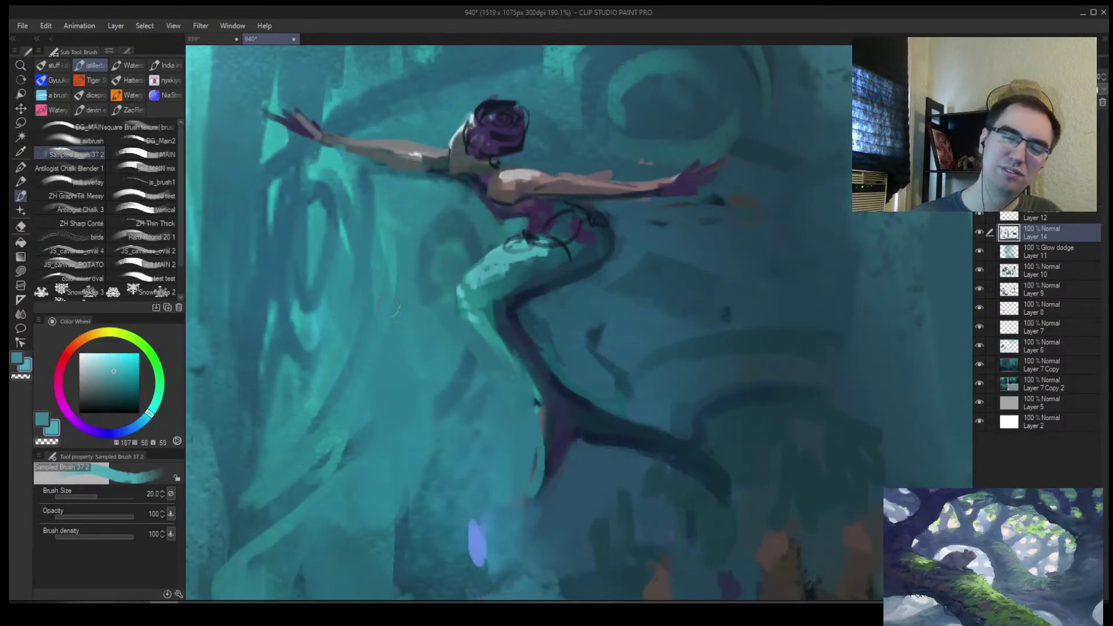
pyautogui.keyDown('alt'); pyautogui.click(576, 323); pyautogui.keyUp('alt')
pyautogui.press('[')
pyautogui.press('[')
pyautogui.press('[')
pyautogui.press('[')
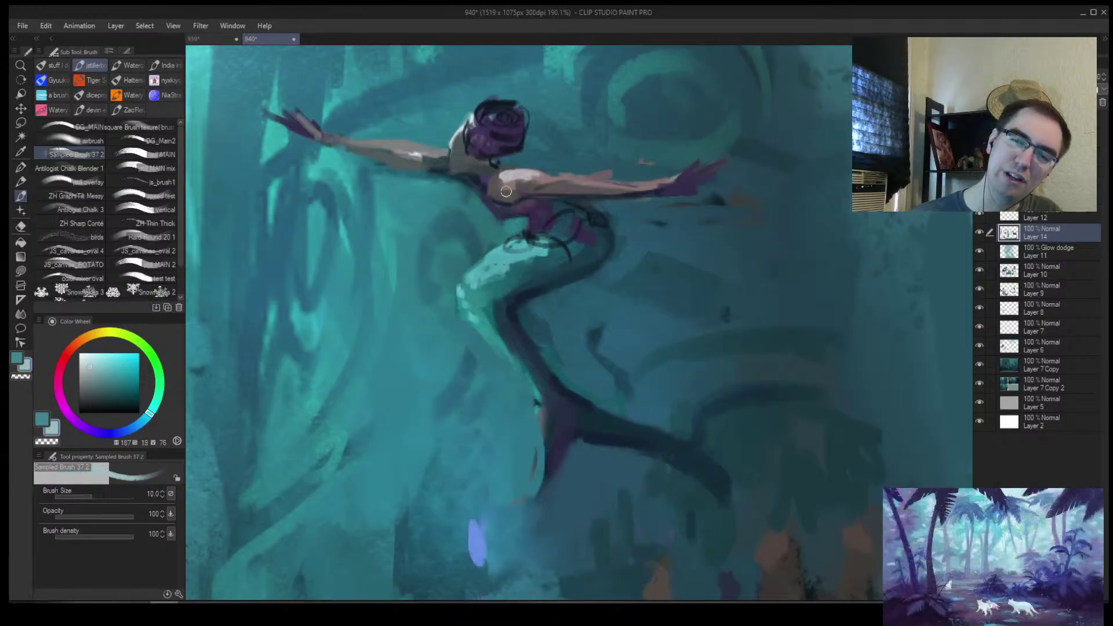
pyautogui.keyDown('alt'); pyautogui.click(516, 268); pyautogui.keyUp('alt')
pyautogui.press(']')
pyautogui.press(']')
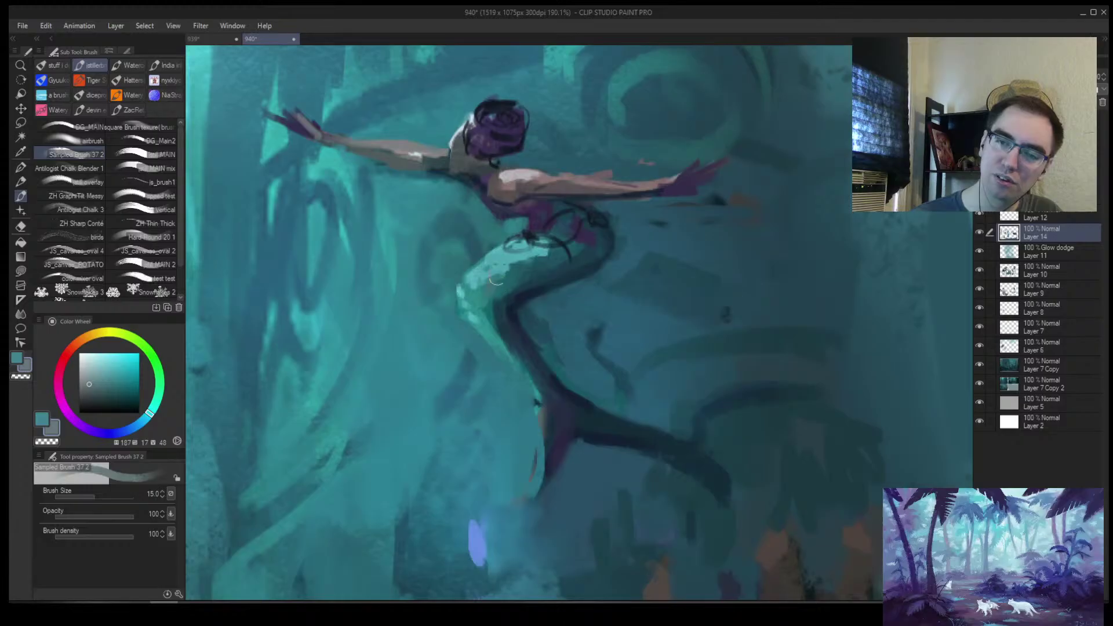
pyautogui.moveTo(488, 289); pyautogui.dragTo(542, 253)
pyautogui.press('[')
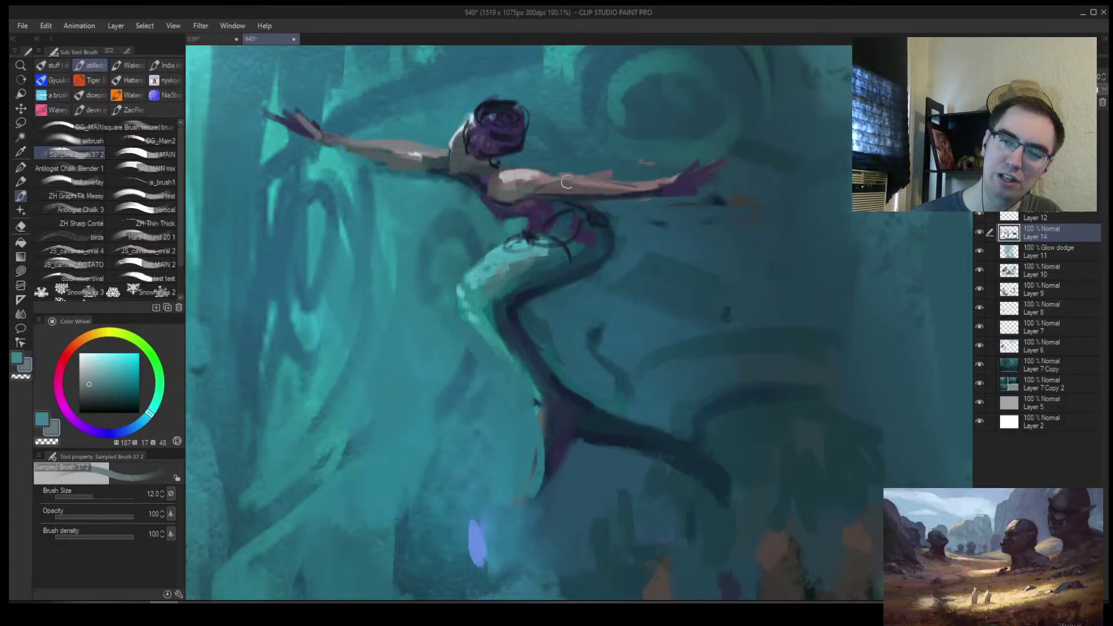
# Mirror the view and paint narrow dark teal tower shapes in the background above the diving figure at brush size 30
pyautogui.hotkey('alt', 'space')
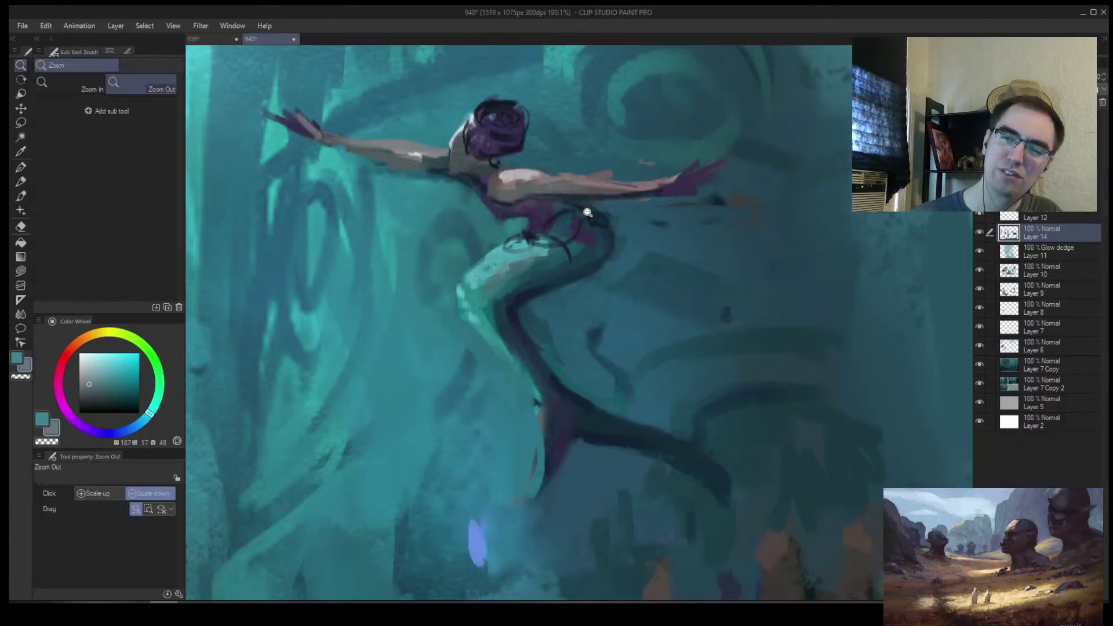
pyautogui.moveTo(586, 214); pyautogui.dragTo(542, 255)
pyautogui.press('h')
pyautogui.moveTo(786, 227); pyautogui.dragTo(700, 256)
pyautogui.moveTo(699, 254); pyautogui.dragTo(737, 196)
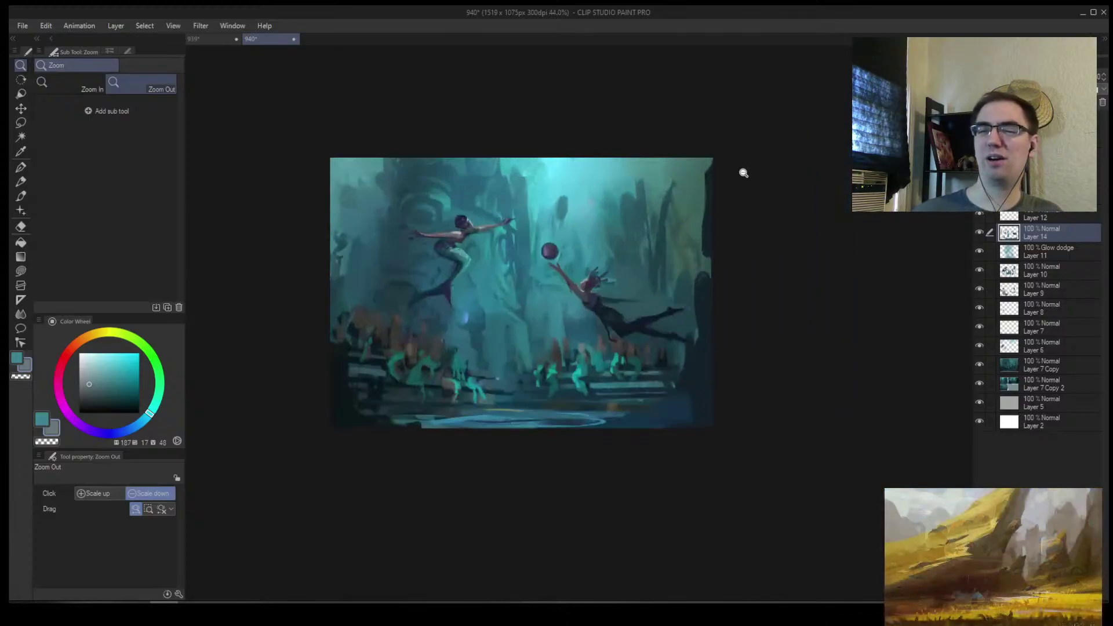
pyautogui.keyDown('alt'); pyautogui.click(640, 223); pyautogui.keyUp('alt')
pyautogui.press(']')
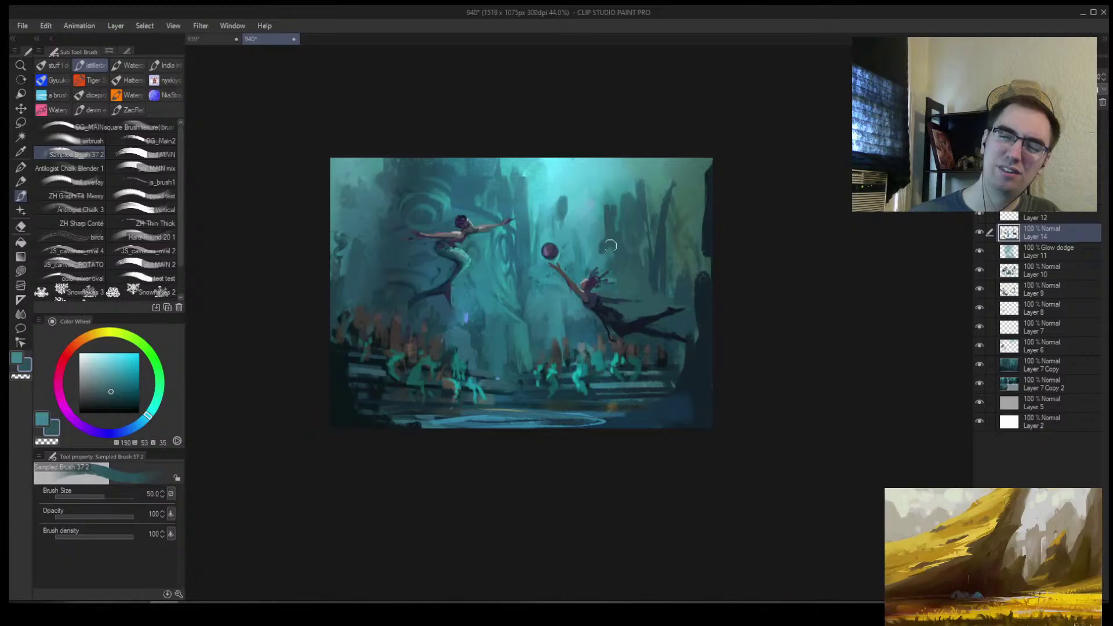
pyautogui.press('[')
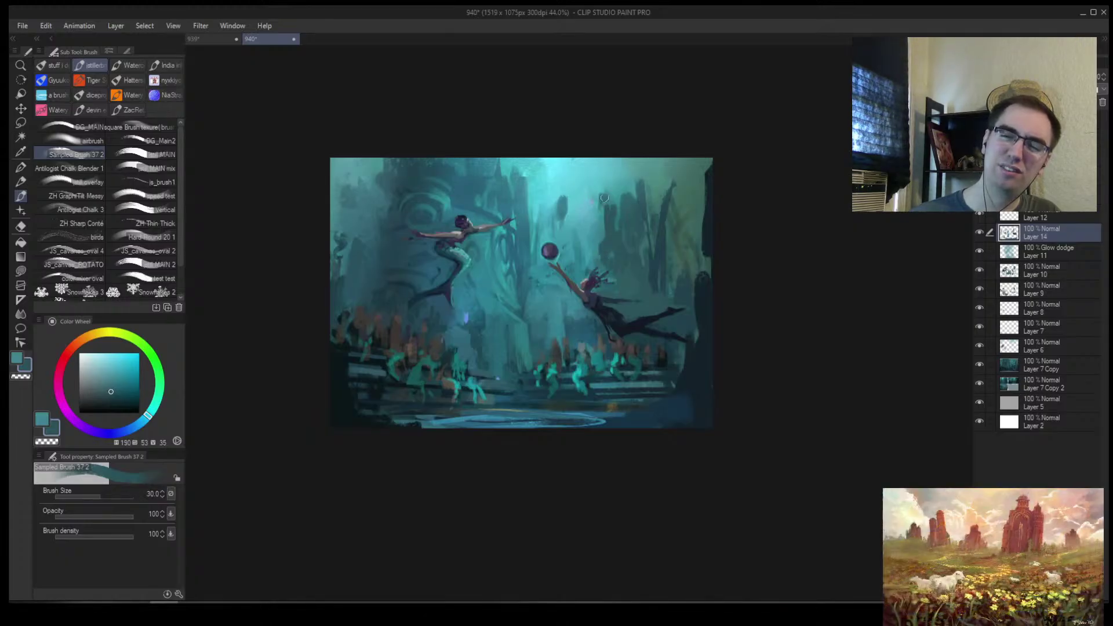
pyautogui.moveTo(604, 218); pyautogui.dragTo(599, 234)
# Rework the background towers above the diving figure's legs with broader strokes of sampled teal at about brush size 70
pyautogui.press(']')
pyautogui.press(']')
pyautogui.press(']')
pyautogui.keyDown('alt'); pyautogui.click(661, 216); pyautogui.keyUp('alt')
pyautogui.moveTo(666, 207); pyautogui.dragTo(662, 244)
pyautogui.keyDown('alt'); pyautogui.click(672, 193); pyautogui.keyUp('alt')
pyautogui.moveTo(675, 186)
pyautogui.mouseDown()
pyautogui.moveTo(678, 208)
pyautogui.moveTo(664, 198)
pyautogui.mouseUp()
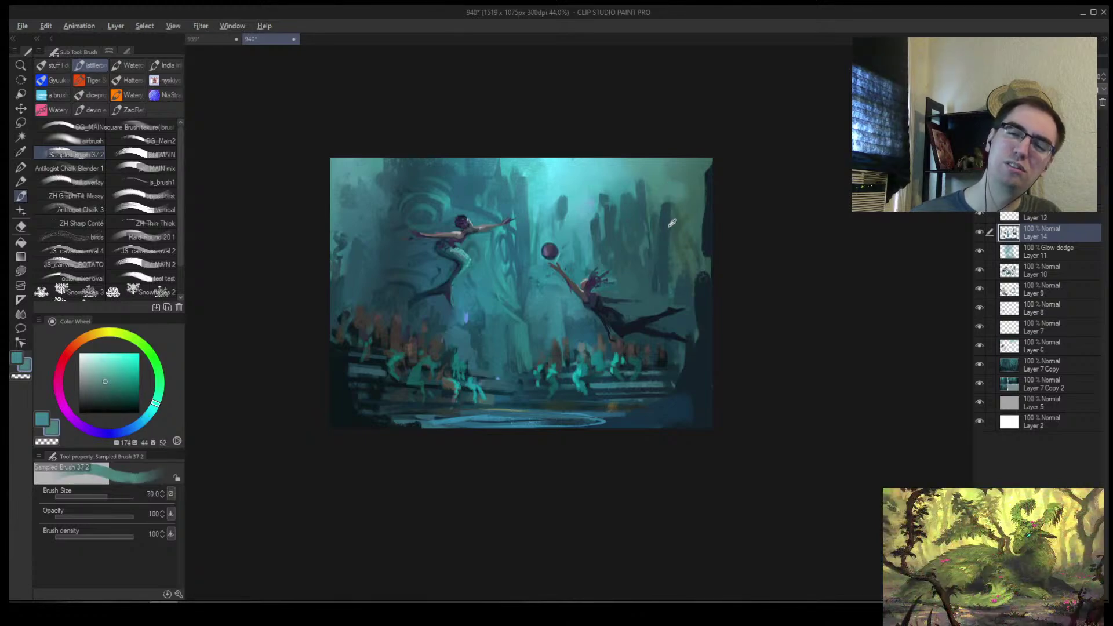
# Brush sampled mid-teal into the background above the ball at up to brush size 80 and check it in a mirrored view
pyautogui.keyDown('alt'); pyautogui.click(676, 219); pyautogui.keyUp('alt')
pyautogui.press('[')
pyautogui.moveTo(515, 165)
pyautogui.mouseDown()
pyautogui.moveTo(520, 225)
pyautogui.moveTo(520, 171)
pyautogui.moveTo(522, 188)
pyautogui.moveTo(563, 209)
pyautogui.moveTo(580, 248)
pyautogui.mouseUp()
pyautogui.keyDown('alt'); pyautogui.click(528, 186); pyautogui.keyUp('alt')
pyautogui.press(']')
pyautogui.press(']')
pyautogui.keyDown('alt'); pyautogui.click(563, 183); pyautogui.keyUp('alt')
pyautogui.keyDown('alt'); pyautogui.click(561, 204); pyautogui.keyUp('alt')
pyautogui.press('h')
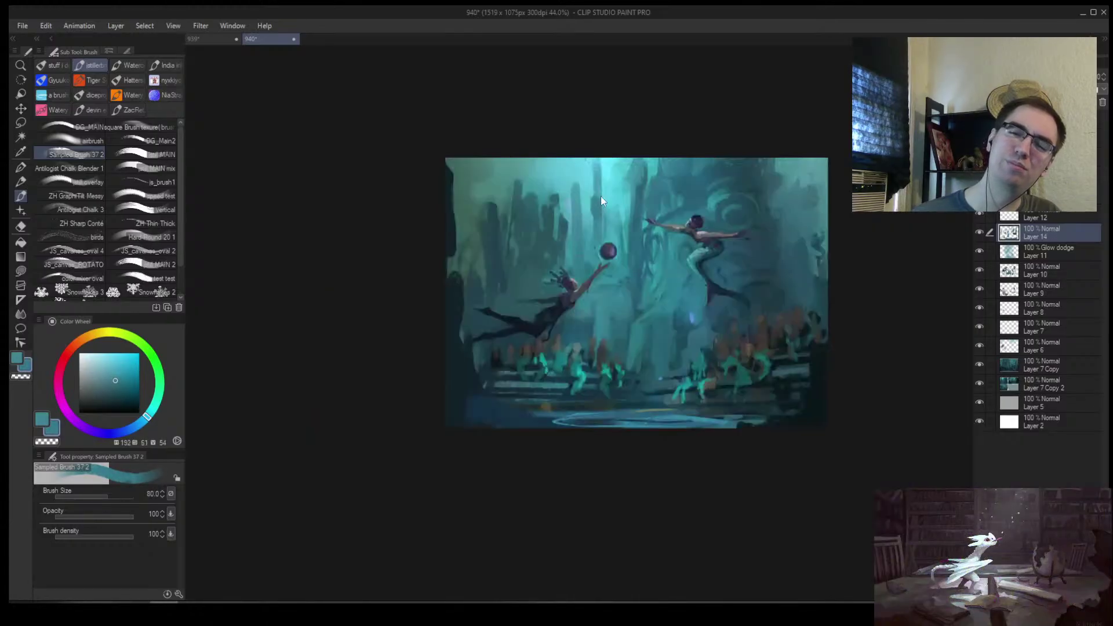
# Paint a muted purple-grey vertical pillar below the leaping figure at brush size 50
pyautogui.hotkey('ctrl', 'space')
pyautogui.moveTo(754, 213)
pyautogui.mouseDown()
pyautogui.moveTo(733, 246)
pyautogui.moveTo(759, 268)
pyautogui.mouseUp()
pyautogui.keyDown('alt'); pyautogui.click(718, 288); pyautogui.keyUp('alt')
pyautogui.press('[')
pyautogui.moveTo(691, 266)
pyautogui.mouseDown()
pyautogui.moveTo(690, 302)
pyautogui.moveTo(507, 331)
pyautogui.mouseUp()
pyautogui.hotkey('alt', 'space')
pyautogui.moveTo(490, 331); pyautogui.dragTo(517, 353)
pyautogui.moveTo(498, 360); pyautogui.dragTo(532, 281)
pyautogui.press('b')
pyautogui.moveTo(73, 354); pyautogui.dragTo(61, 370)
pyautogui.click(87, 388)
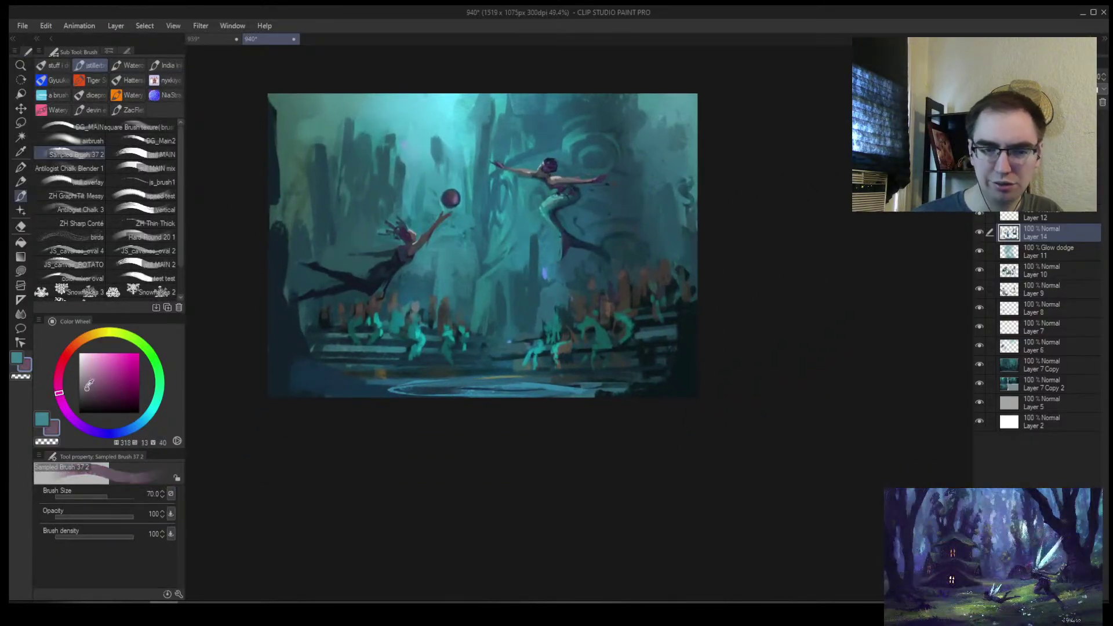
pyautogui.press('[')
pyautogui.press('[')
pyautogui.moveTo(529, 287); pyautogui.dragTo(528, 325)
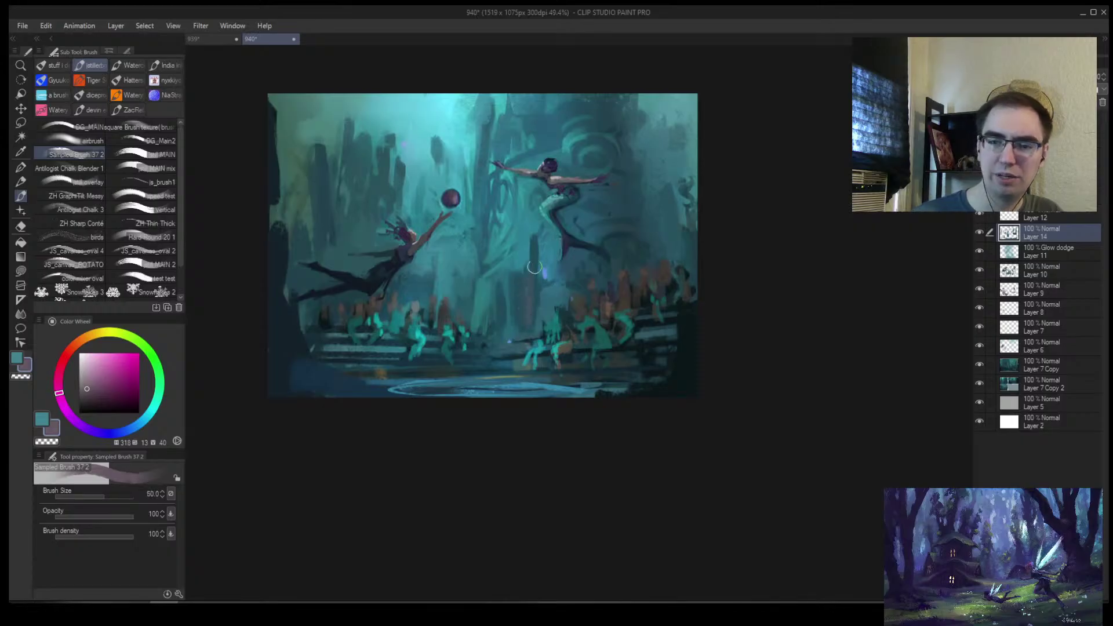
# Add neighbouring pillars between the two figures with sampled slate blue at brush sizes 60 to 80
pyautogui.press(']')
pyautogui.press(']')
pyautogui.keyDown('alt'); pyautogui.click(521, 284); pyautogui.keyUp('alt')
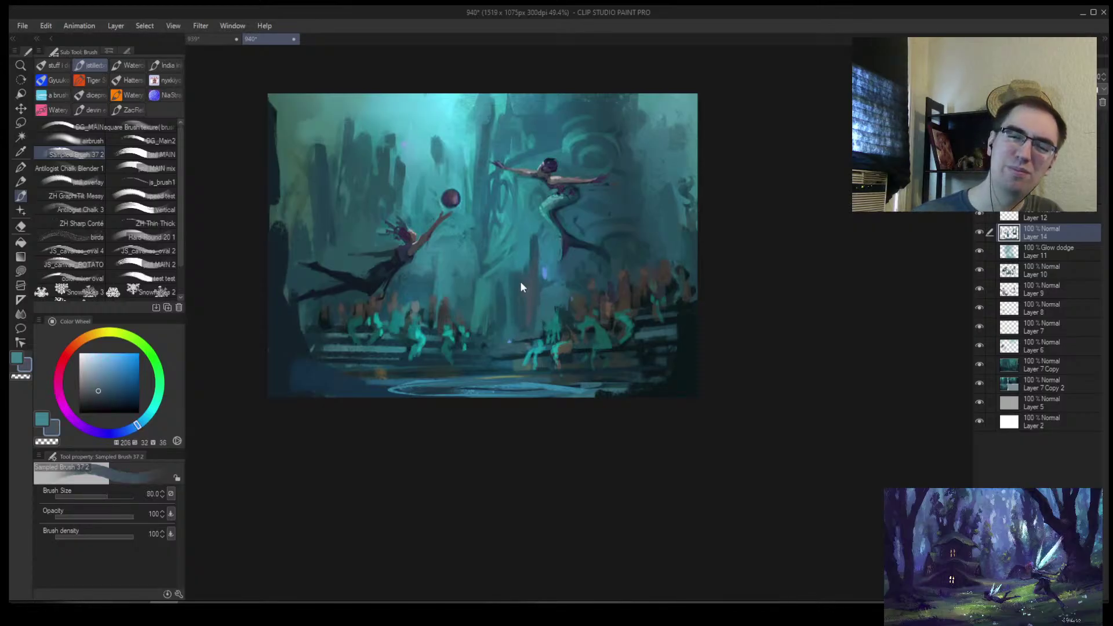
pyautogui.press('[')
pyautogui.keyDown('alt'); pyautogui.click(516, 316); pyautogui.keyUp('alt')
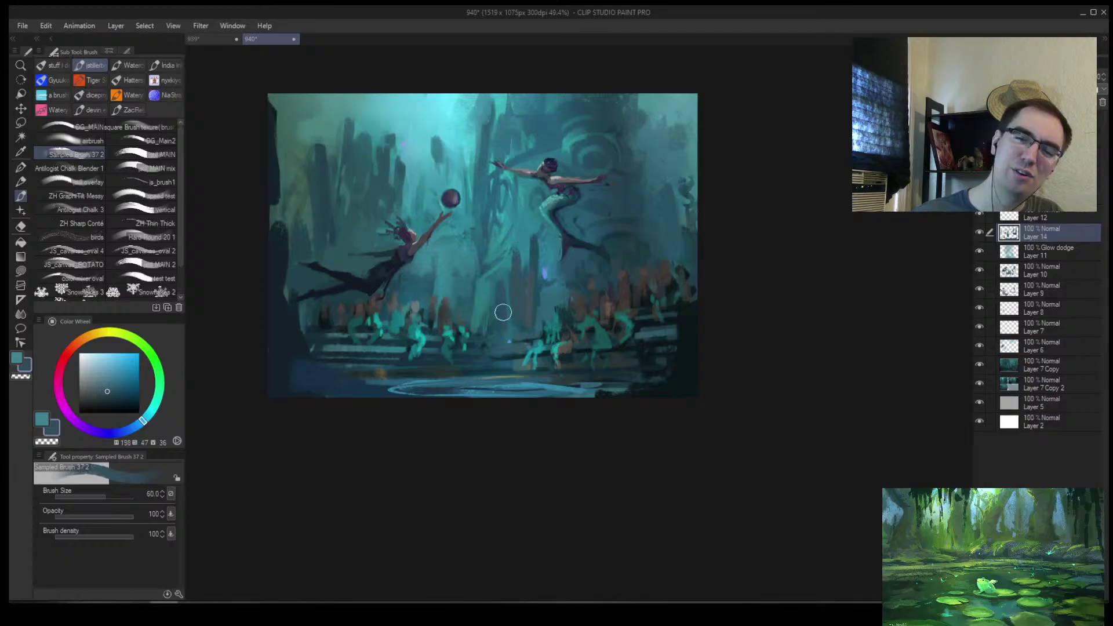
pyautogui.press(']')
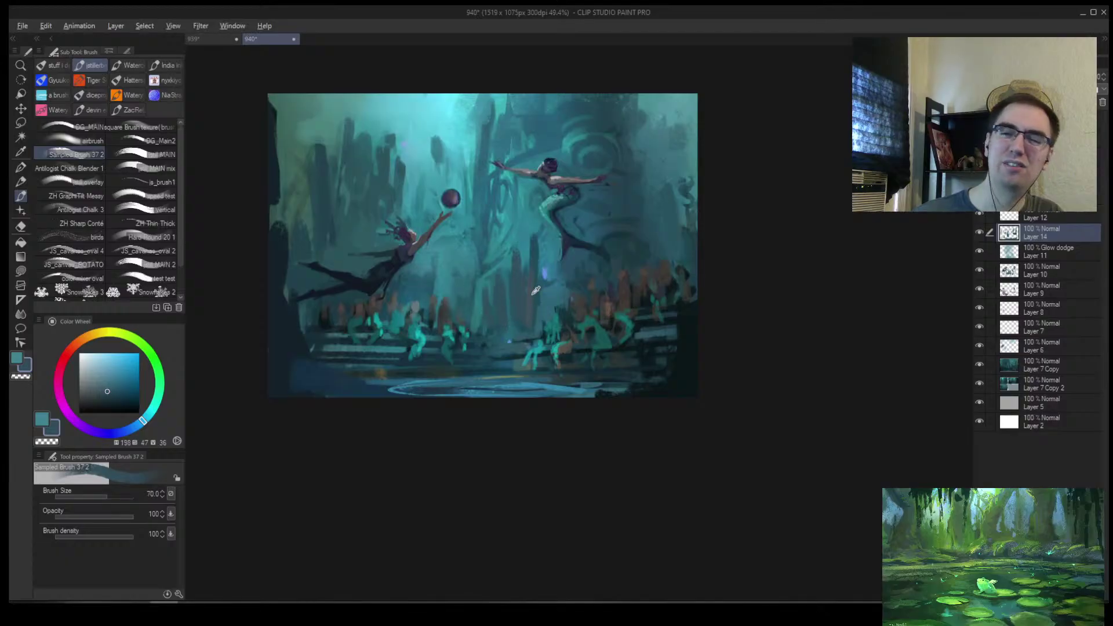
pyautogui.keyDown('alt'); pyautogui.click(535, 289); pyautogui.keyUp('alt')
# Paint vertical dark teal strokes in the background near the canvas edge behind the leaping figure at brush size 70
pyautogui.hotkey('alt', 'space')
pyautogui.moveTo(519, 307); pyautogui.dragTo(576, 209)
pyautogui.moveTo(556, 247)
pyautogui.mouseDown()
pyautogui.moveTo(494, 377)
pyautogui.moveTo(501, 313)
pyautogui.mouseUp()
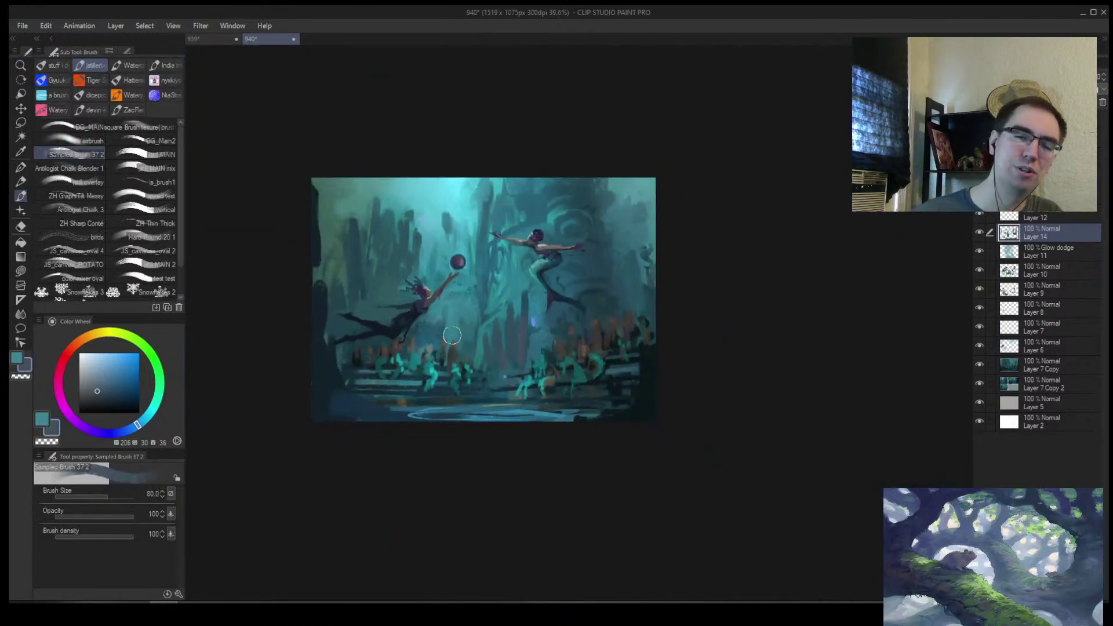
pyautogui.press('[')
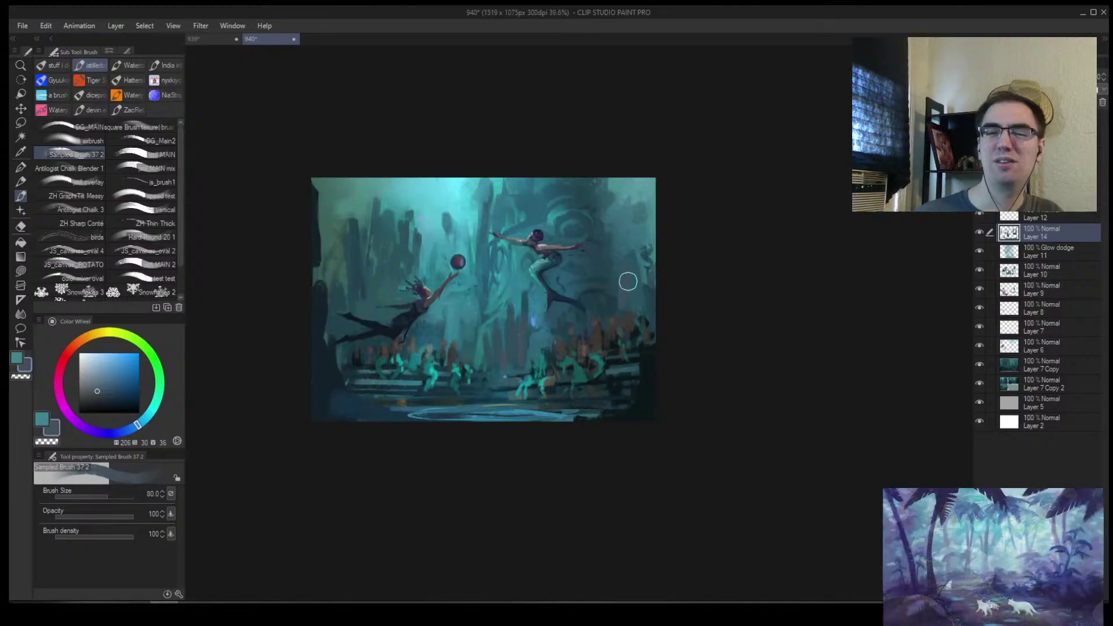
pyautogui.keyDown('alt'); pyautogui.click(642, 261); pyautogui.keyUp('alt')
pyautogui.press(']')
pyautogui.moveTo(637, 239); pyautogui.dragTo(640, 276)
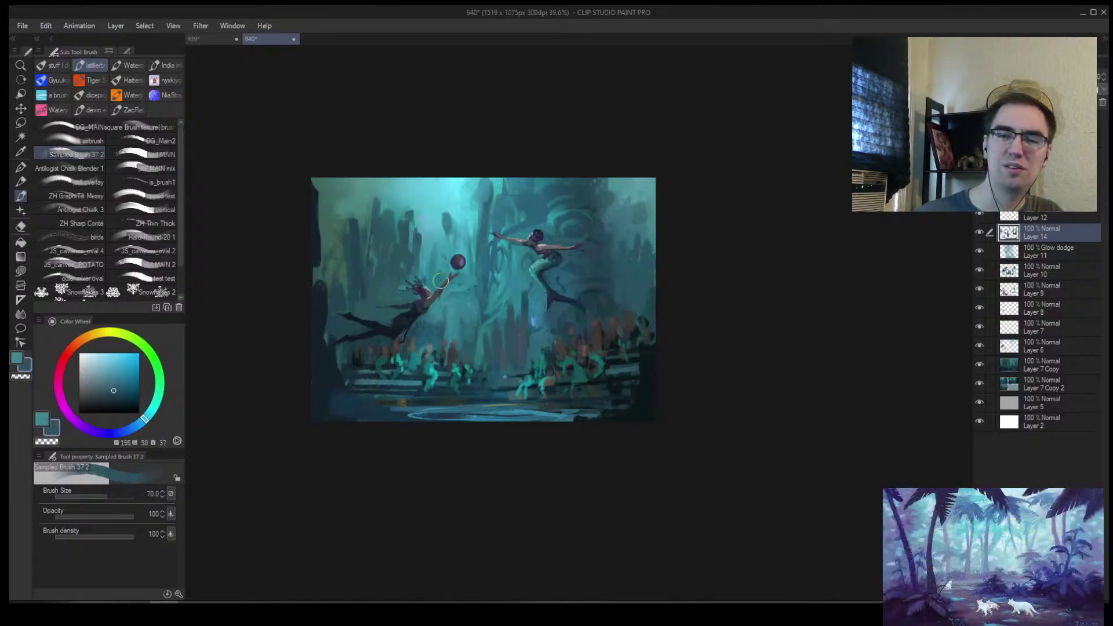
# Add dark muted purple columns near the canvas edge behind the leaping figure at about brush size 70
pyautogui.click(69, 415)
pyautogui.click(99, 394)
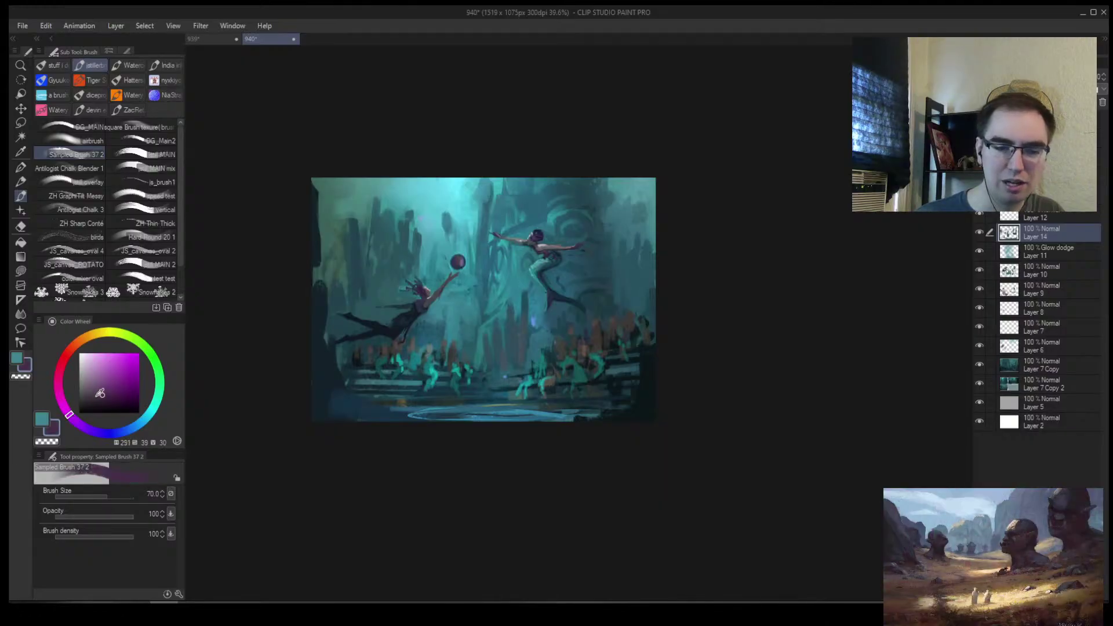
pyautogui.press('[')
pyautogui.keyDown('alt'); pyautogui.click(641, 256); pyautogui.keyUp('alt')
pyautogui.keyDown('alt'); pyautogui.click(633, 271); pyautogui.keyUp('alt')
pyautogui.keyDown('alt'); pyautogui.click(642, 293); pyautogui.keyUp('alt')
pyautogui.keyDown('alt'); pyautogui.click(633, 298); pyautogui.keyUp('alt')
pyautogui.press('[')
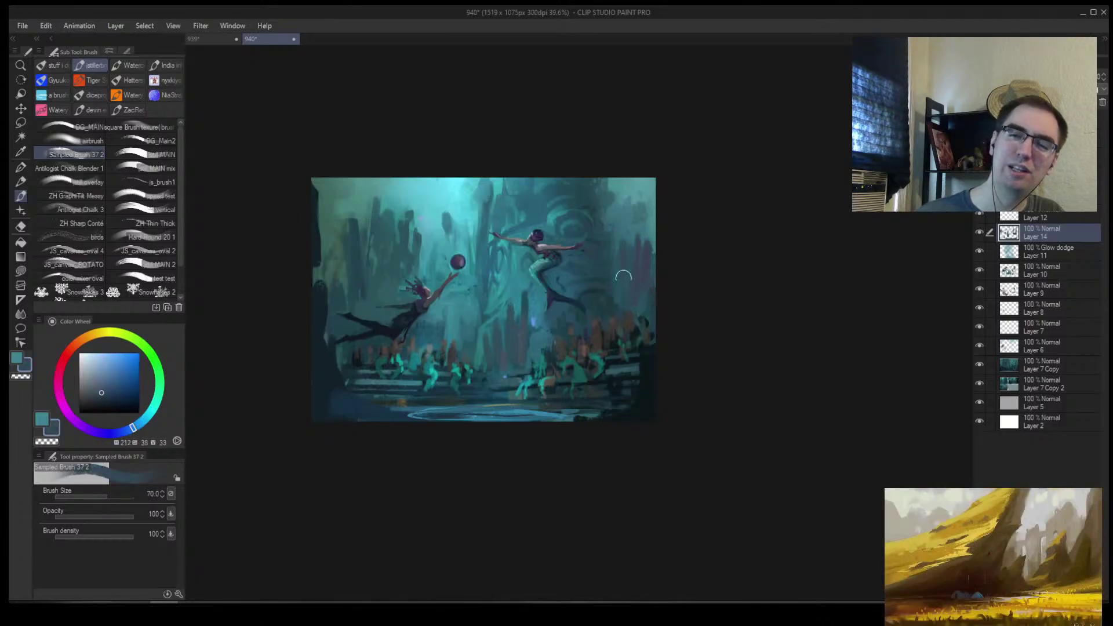
# Mirror the view and tint the background towers above the diving figure with muted purple columns
pyautogui.press('h')
pyautogui.hotkey('ctrl', 'space')
pyautogui.moveTo(817, 299); pyautogui.dragTo(830, 290)
pyautogui.keyDown('alt'); pyautogui.click(412, 260); pyautogui.keyUp('alt')
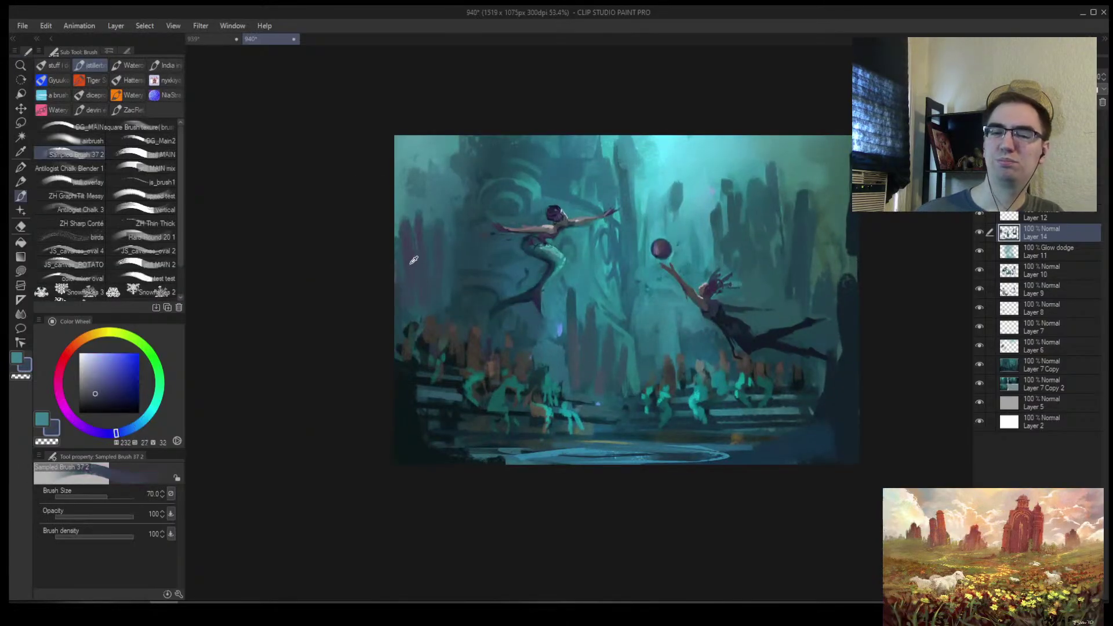
pyautogui.press(']')
pyautogui.press(']')
pyautogui.press('[')
pyautogui.press('[')
pyautogui.press('[')
pyautogui.press('[')
pyautogui.press('/')
pyautogui.moveTo(775, 213); pyautogui.dragTo(779, 232)
# Create a new layer above Layer 14 and dab bright blue on the pillars between the two figures
pyautogui.press('h')
pyautogui.moveTo(514, 227)
pyautogui.mouseDown()
pyautogui.moveTo(520, 213)
pyautogui.moveTo(501, 223)
pyautogui.mouseUp()
pyautogui.moveTo(452, 289)
pyautogui.mouseDown()
pyautogui.moveTo(457, 279)
pyautogui.moveTo(496, 353)
pyautogui.mouseUp()
pyautogui.press('b')
pyautogui.keyDown('alt'); pyautogui.click(449, 323); pyautogui.keyUp('alt')
pyautogui.keyDown('alt'); pyautogui.click(524, 353); pyautogui.keyUp('alt')
pyautogui.keyDown('alt'); pyautogui.click(543, 325); pyautogui.keyUp('alt')
pyautogui.hotkey('ctrl', 'shift', 'n')
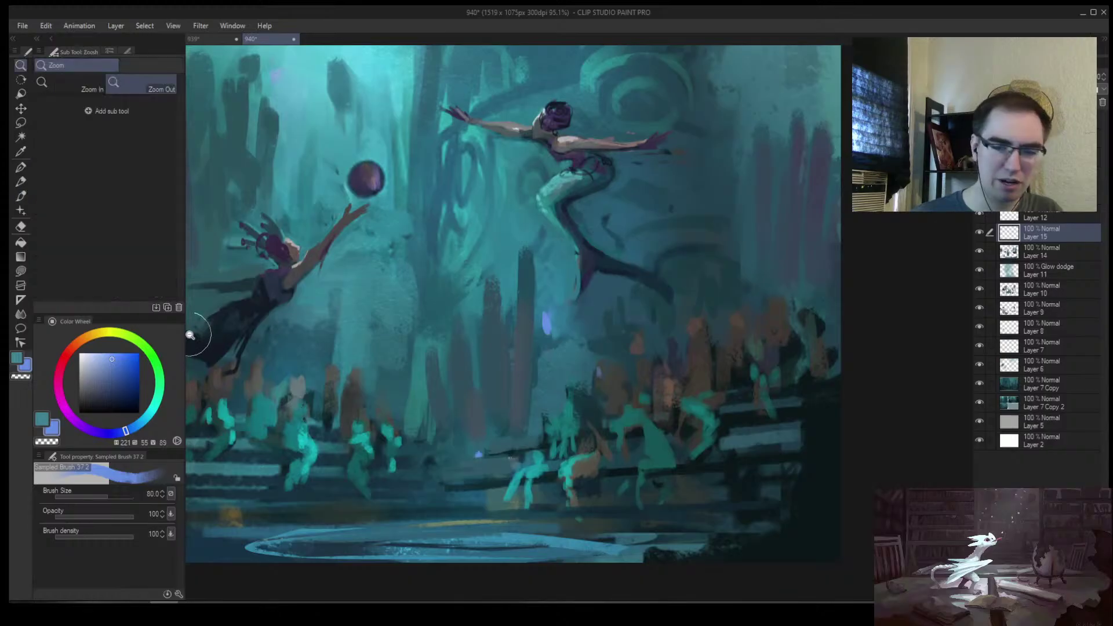
pyautogui.moveTo(527, 304); pyautogui.dragTo(525, 321)
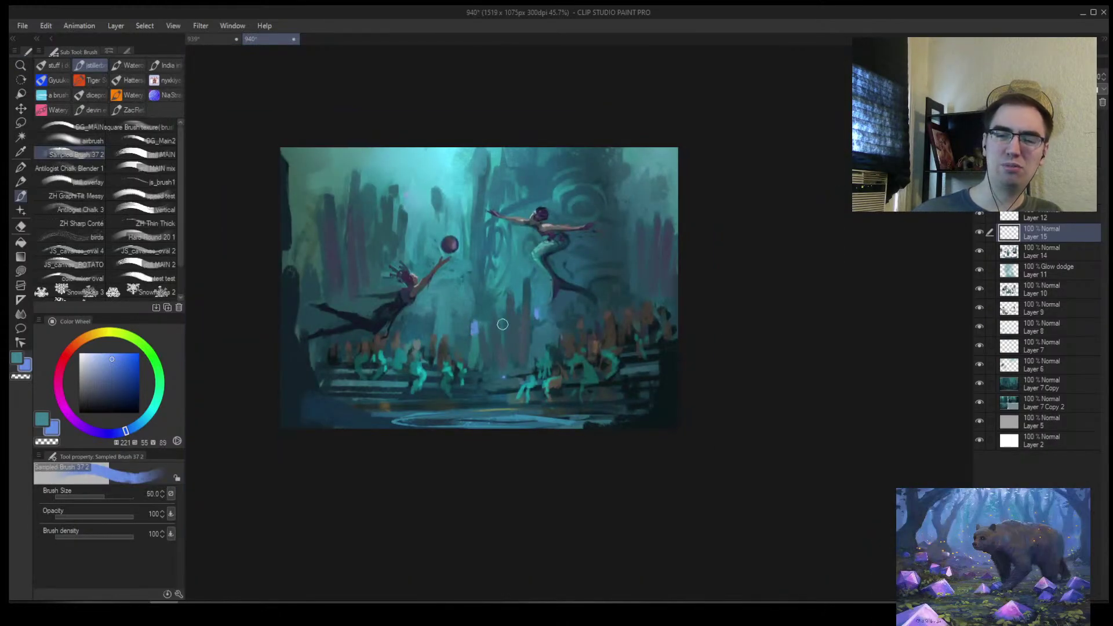
# Paint bright blue tips and horizontal stripes on the four central pillars at brush sizes 10 to 15
pyautogui.press('[')
pyautogui.press('[')
pyautogui.press('[')
pyautogui.press('[')
pyautogui.press('[')
pyautogui.press('[')
pyautogui.moveTo(482, 328)
pyautogui.mouseDown()
pyautogui.moveTo(503, 328)
pyautogui.moveTo(482, 325)
pyautogui.mouseUp()
pyautogui.press(']')
pyautogui.press(']')
pyautogui.press(']')
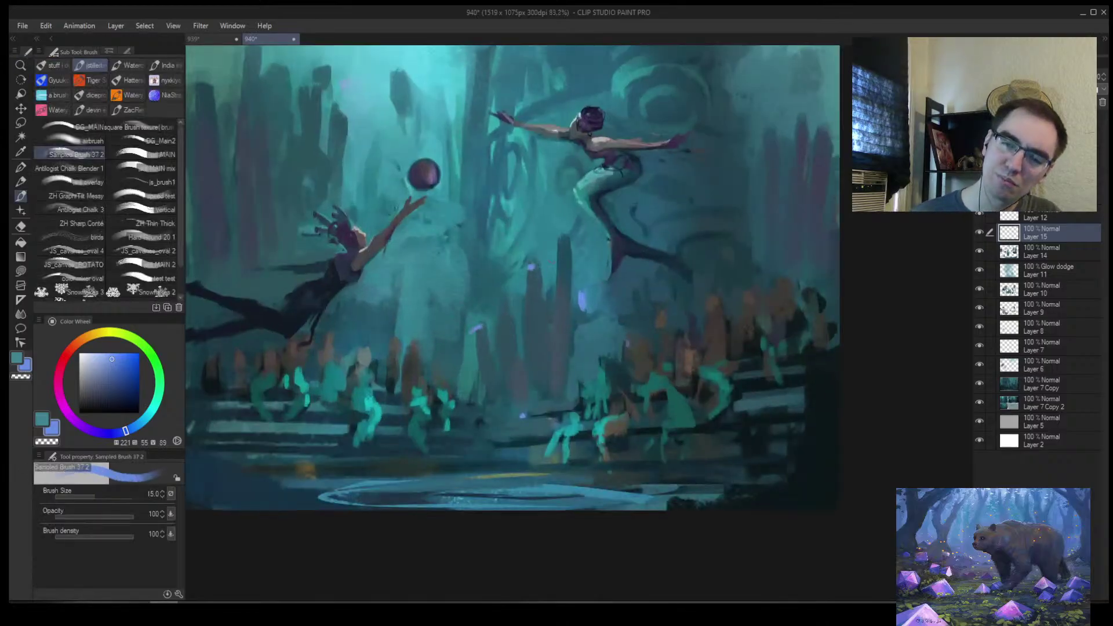
pyautogui.press('[')
pyautogui.press('[')
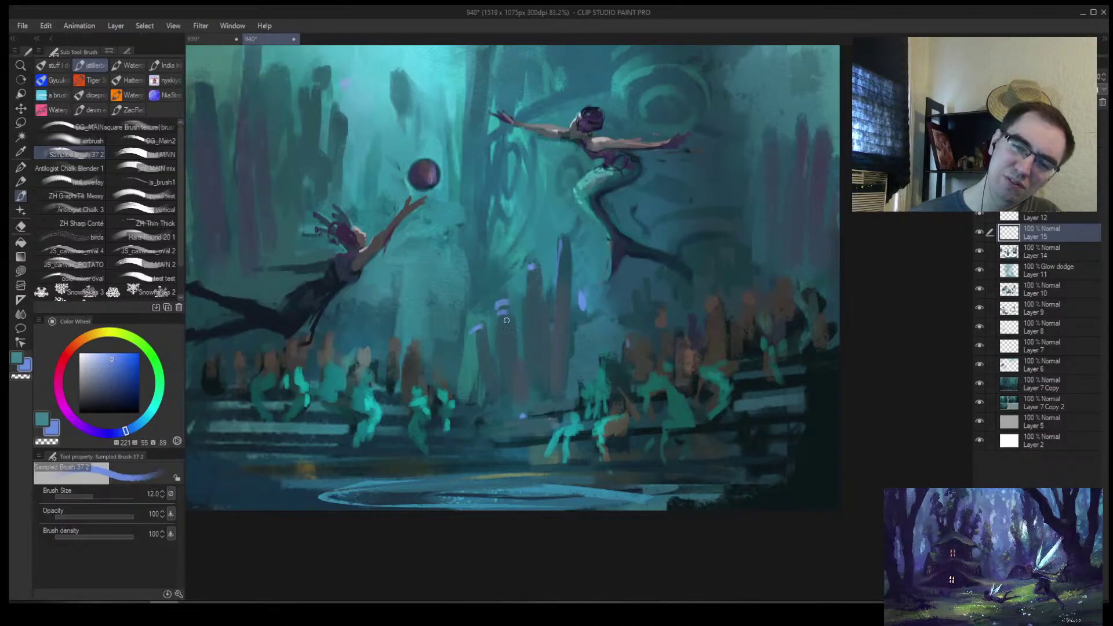
pyautogui.moveTo(498, 322); pyautogui.dragTo(509, 330)
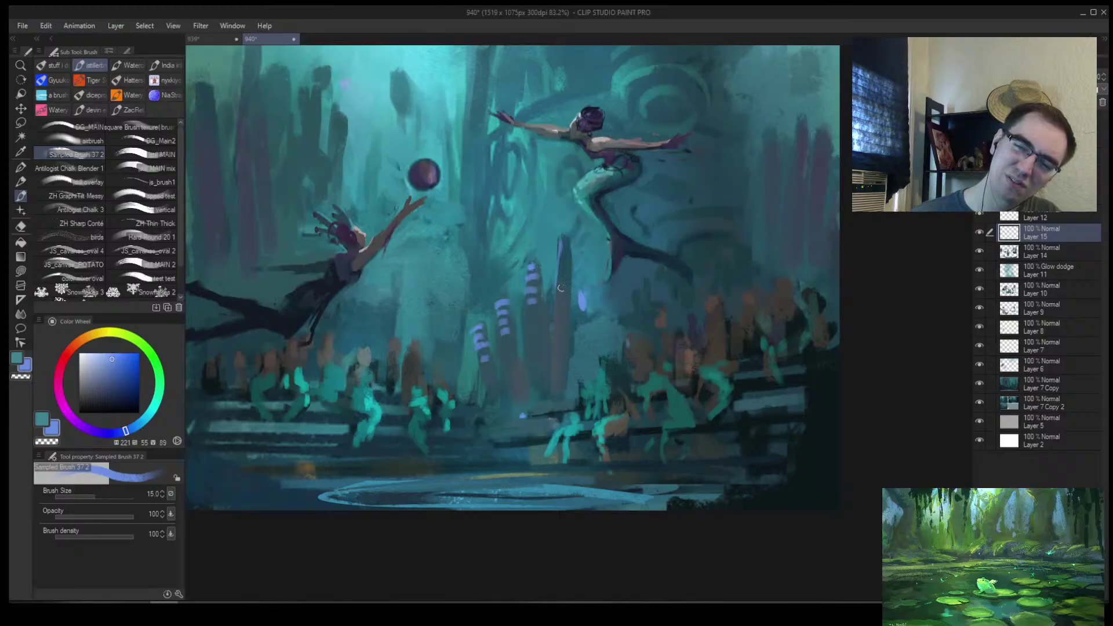
pyautogui.press('[')
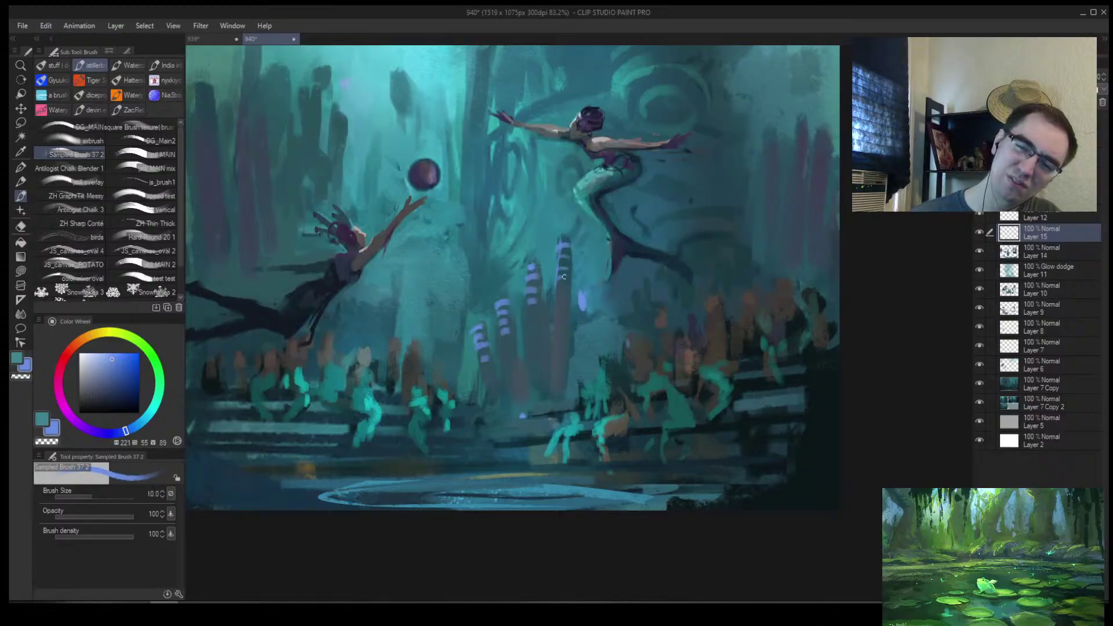
# Mirror the view and paint small blue stripes on top of the outer tower behind the diving figure
pyautogui.press('/')
pyautogui.moveTo(582, 304); pyautogui.dragTo(624, 251)
pyautogui.press('h')
pyautogui.moveTo(772, 293)
pyautogui.mouseDown()
pyautogui.moveTo(784, 283)
pyautogui.moveTo(725, 261)
pyautogui.moveTo(753, 243)
pyautogui.mouseUp()
pyautogui.press('b')
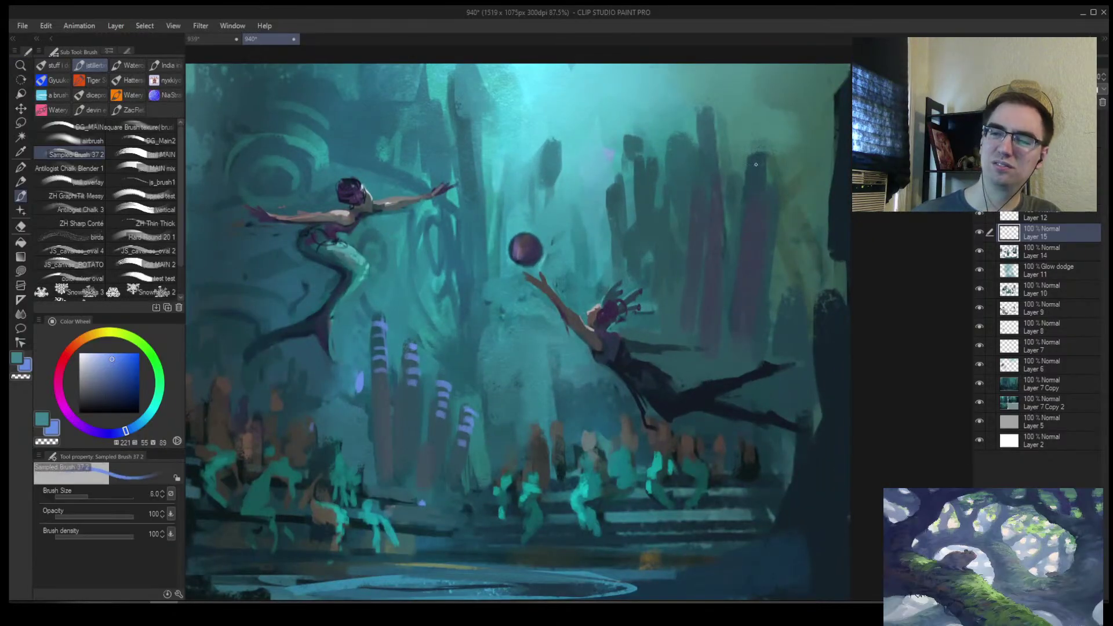
pyautogui.moveTo(748, 184); pyautogui.dragTo(761, 192)
pyautogui.keyDown('alt'); pyautogui.click(756, 186); pyautogui.keyUp('alt')
# Extend darker blue stripes down the two tall purple towers behind the diving figure at brush sizes 10 to 15
pyautogui.press('[')
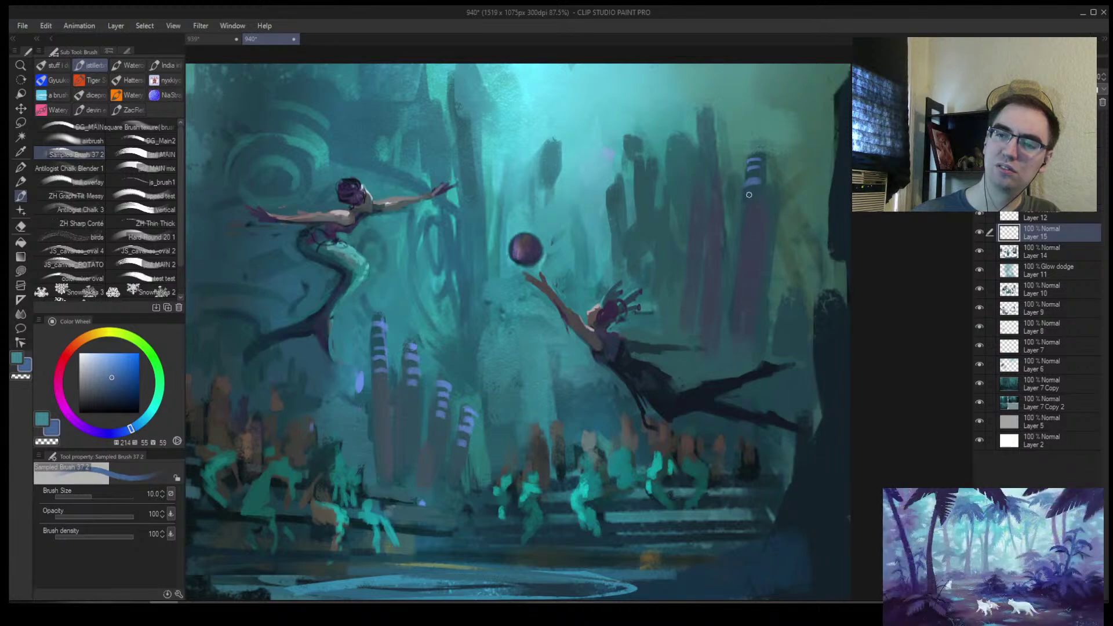
pyautogui.keyDown('alt'); pyautogui.click(751, 195); pyautogui.keyUp('alt')
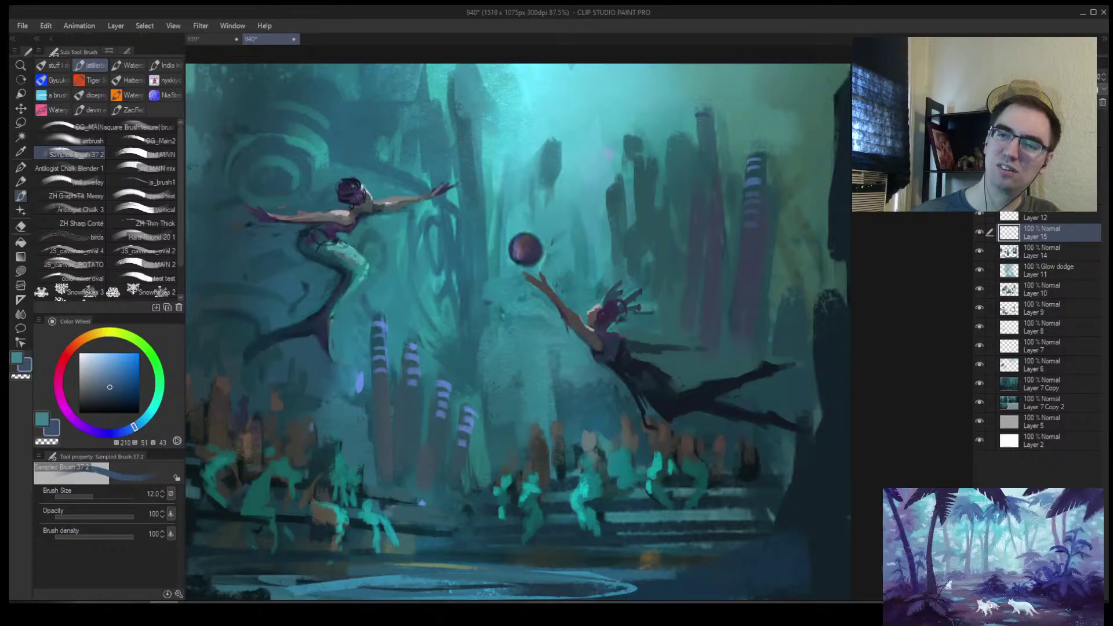
pyautogui.hotkey('ctrl', 'z')
pyautogui.keyDown('alt'); pyautogui.click(747, 168); pyautogui.keyUp('alt')
pyautogui.press('[')
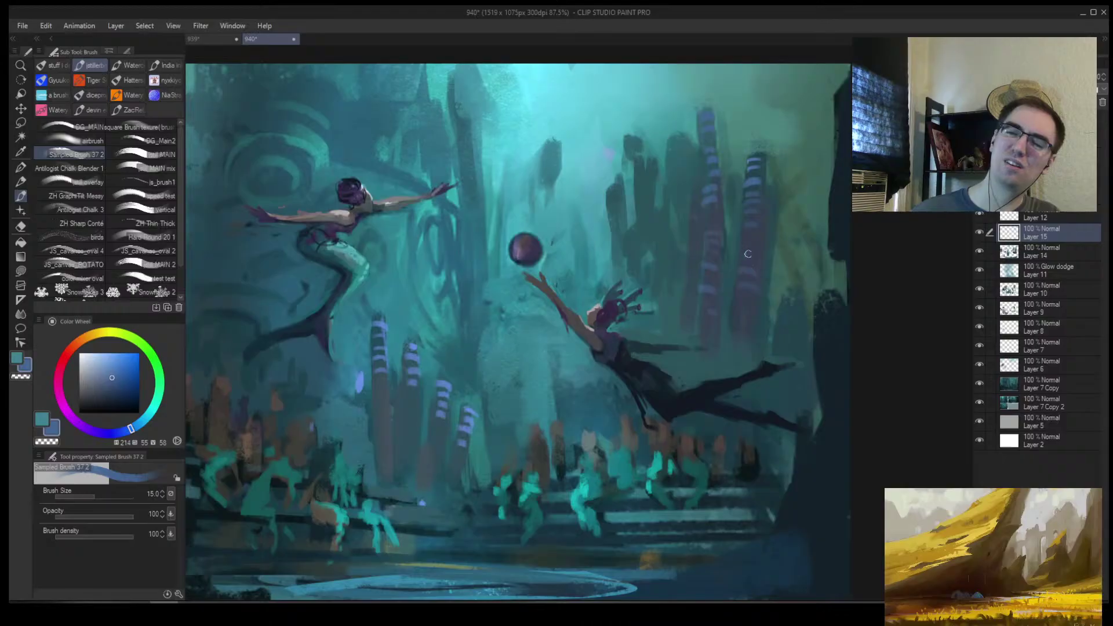
# Mirror the view and dab small blue stripes on the purple towers behind the leaping mermaid at brush sizes 10 to 12
pyautogui.hotkey('alt', 'space')
pyautogui.moveTo(763, 247)
pyautogui.mouseDown()
pyautogui.moveTo(728, 308)
pyautogui.moveTo(755, 276)
pyautogui.moveTo(772, 306)
pyautogui.moveTo(760, 292)
pyautogui.mouseUp()
pyautogui.press('h')
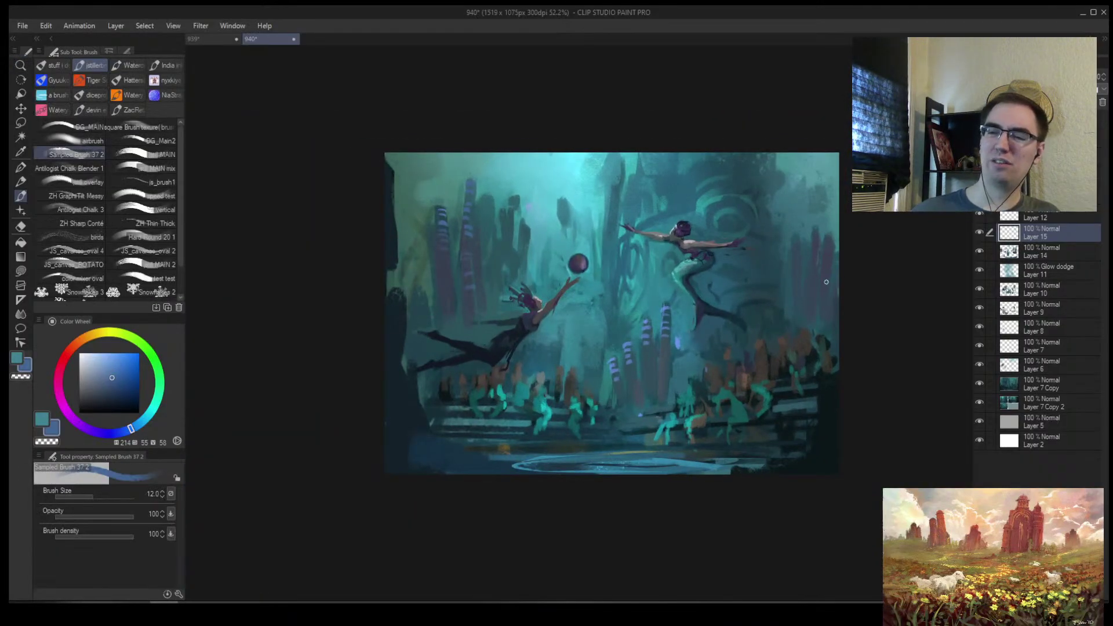
pyautogui.press('[')
pyautogui.press('[')
pyautogui.press('[')
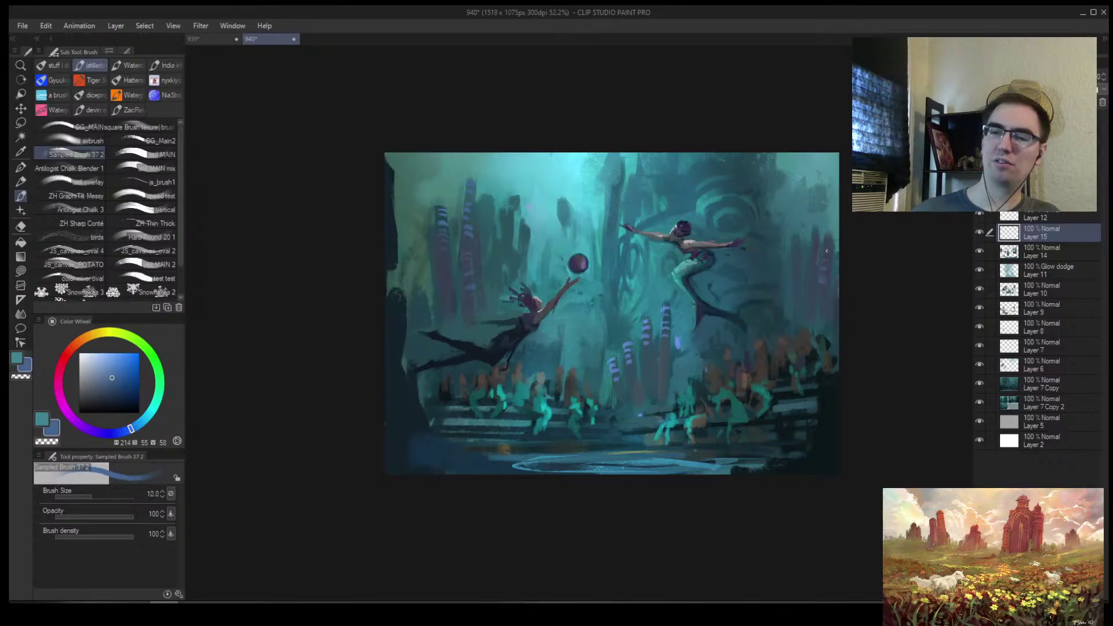
pyautogui.press(']')
# Paint a dark blue curve beside the leaping mermaid's tail and blend it into the water with muted blue at sizes 20 to 40
pyautogui.press(']')
pyautogui.press(']')
pyautogui.keyDown('alt'); pyautogui.click(749, 303); pyautogui.keyUp('alt')
pyautogui.press(']')
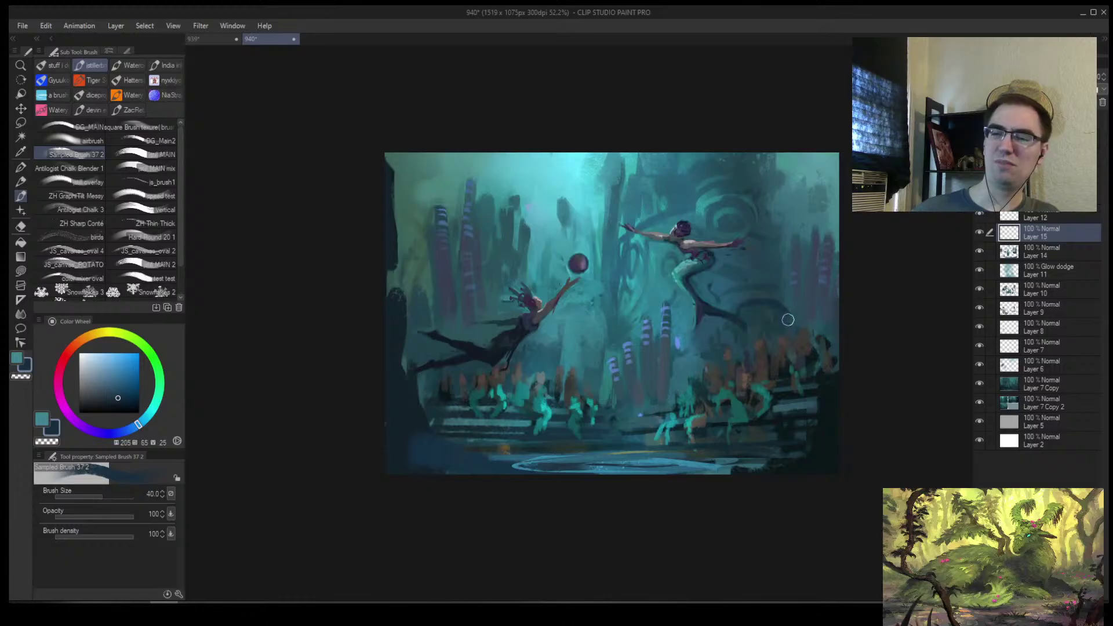
pyautogui.press('h')
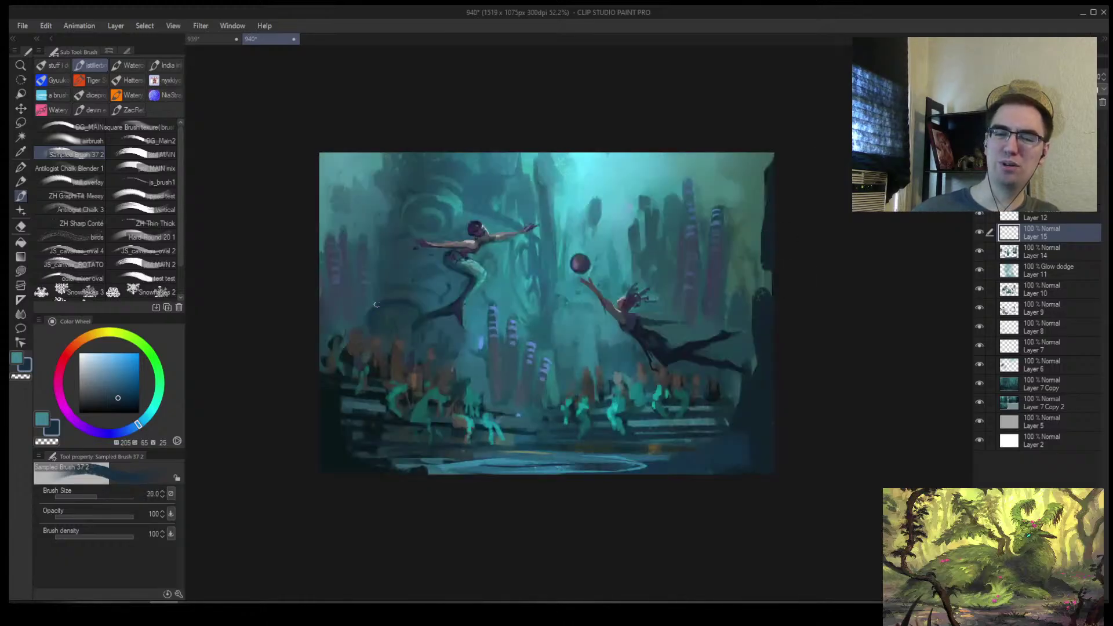
pyautogui.keyDown('alt'); pyautogui.click(374, 308); pyautogui.keyUp('alt')
pyautogui.press(']')
pyautogui.keyDown('alt'); pyautogui.click(399, 294); pyautogui.keyUp('alt')
pyautogui.press(']')
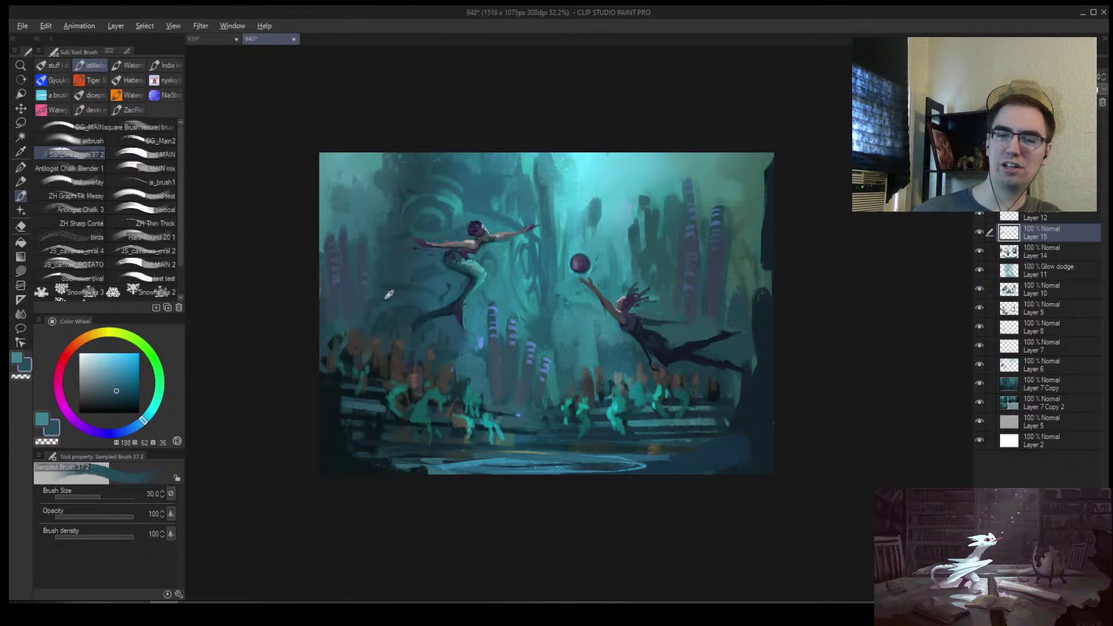
# Soften the swirl pattern between the leaping mermaid and the ball with sampled teals at brush sizes 15 to 40
pyautogui.keyDown('alt'); pyautogui.click(524, 261); pyautogui.keyUp('alt')
pyautogui.press(']')
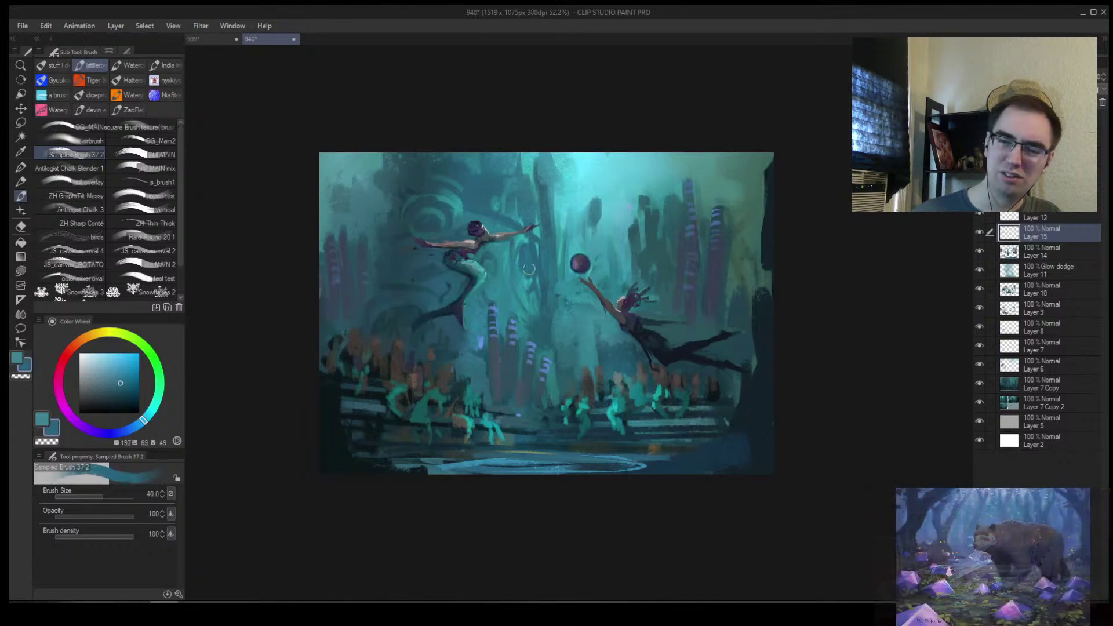
pyautogui.keyDown('alt'); pyautogui.click(510, 240); pyautogui.keyUp('alt')
pyautogui.press('[')
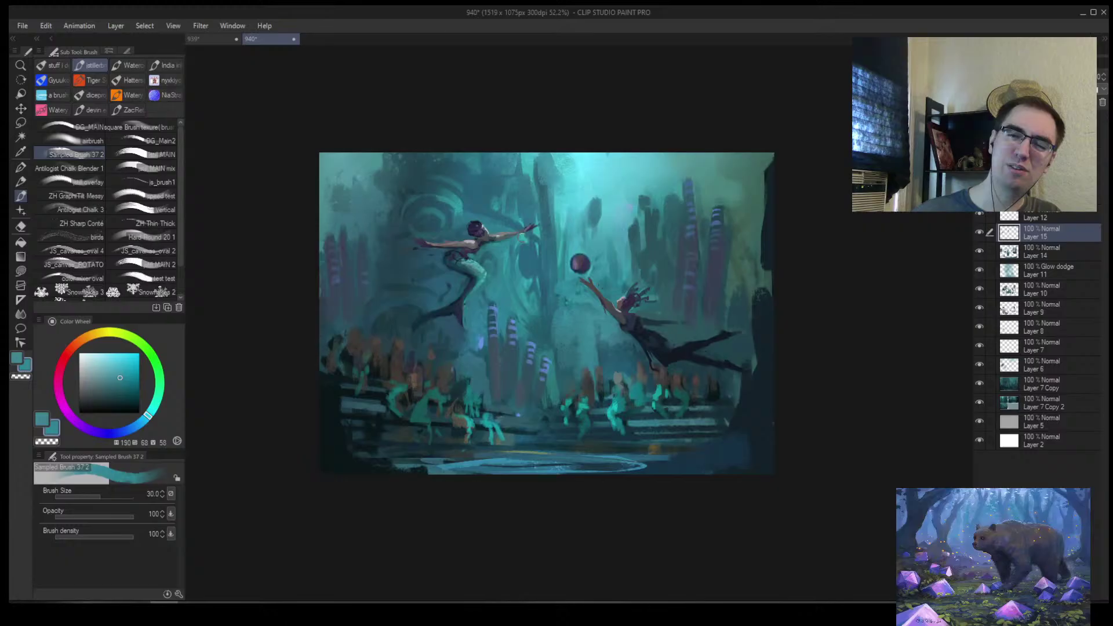
pyautogui.keyDown('alt'); pyautogui.click(521, 232); pyautogui.keyUp('alt')
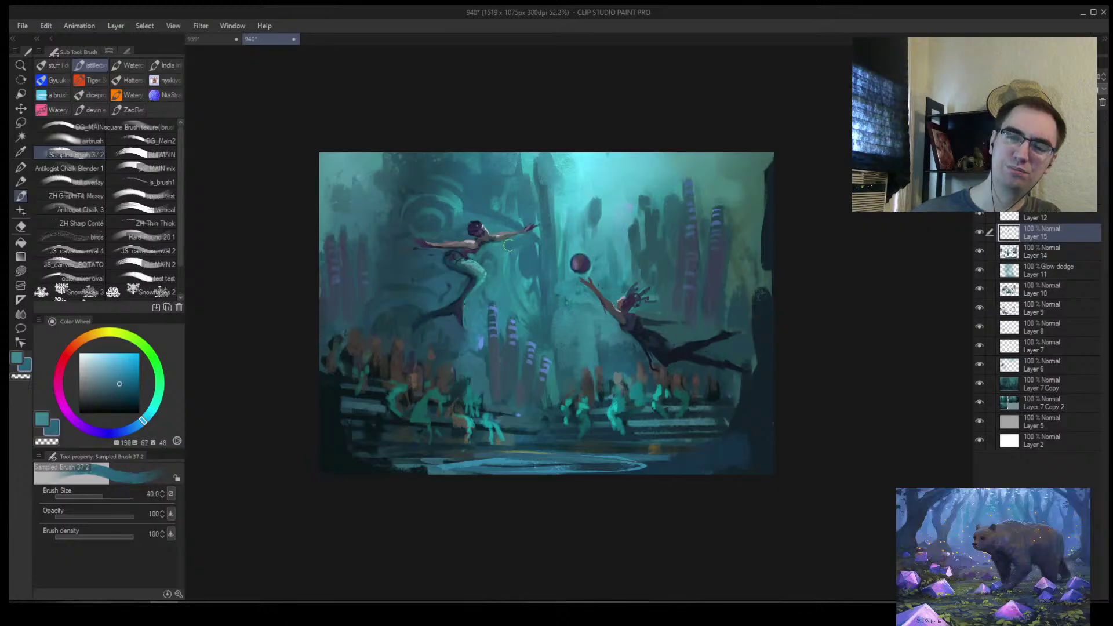
pyautogui.keyDown('alt'); pyautogui.click(528, 287); pyautogui.keyUp('alt')
pyautogui.press('[')
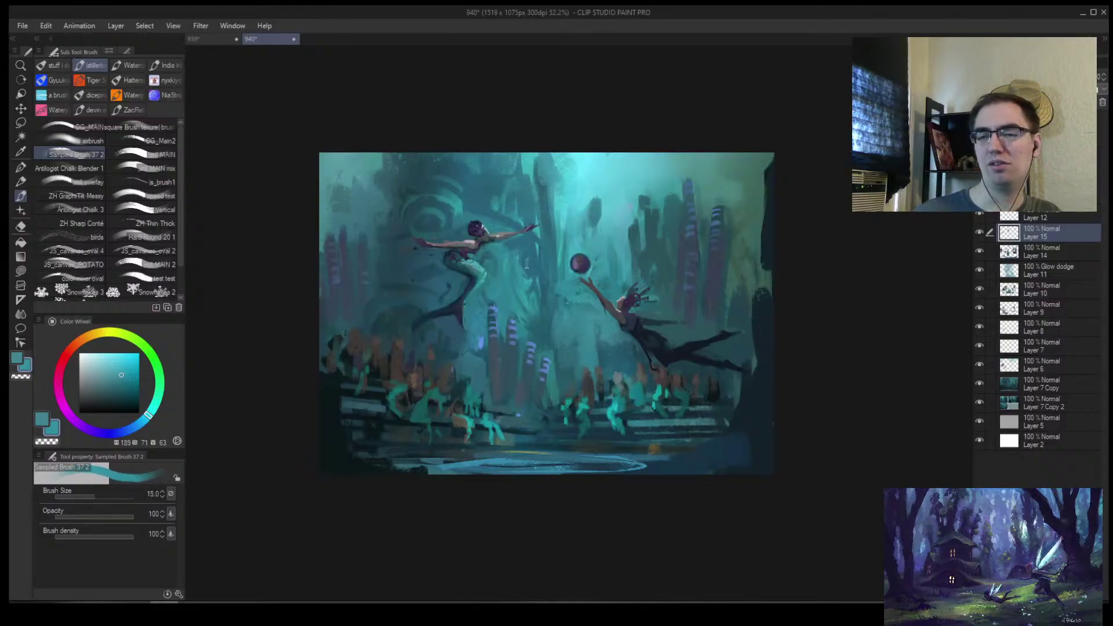
pyautogui.keyDown('alt'); pyautogui.click(536, 266); pyautogui.keyUp('alt')
pyautogui.press(']')
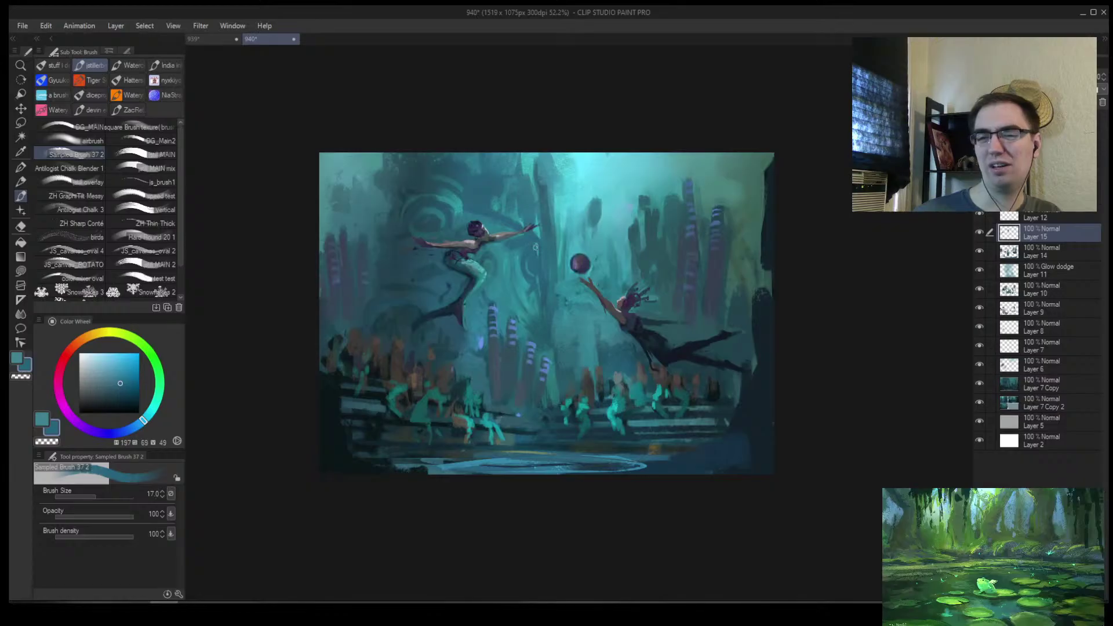
pyautogui.press(']')
# Blend lighter teal around the upper part of the large background pillar with a 100 to 150 px brush
pyautogui.keyDown('alt'); pyautogui.click(536, 168); pyautogui.keyUp('alt')
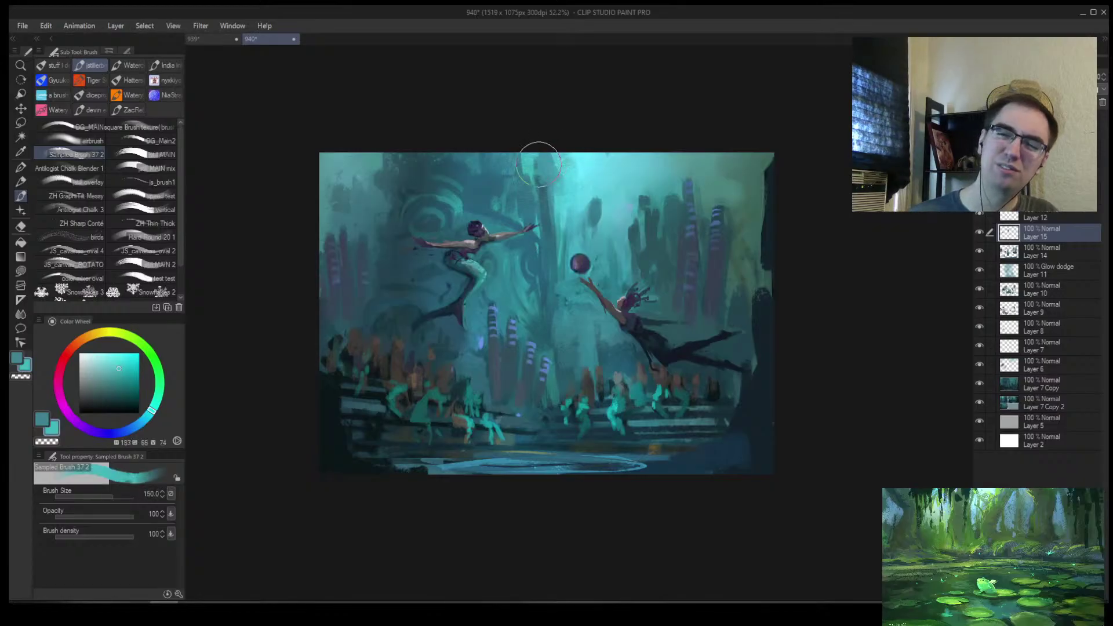
pyautogui.press('[')
pyautogui.press('[')
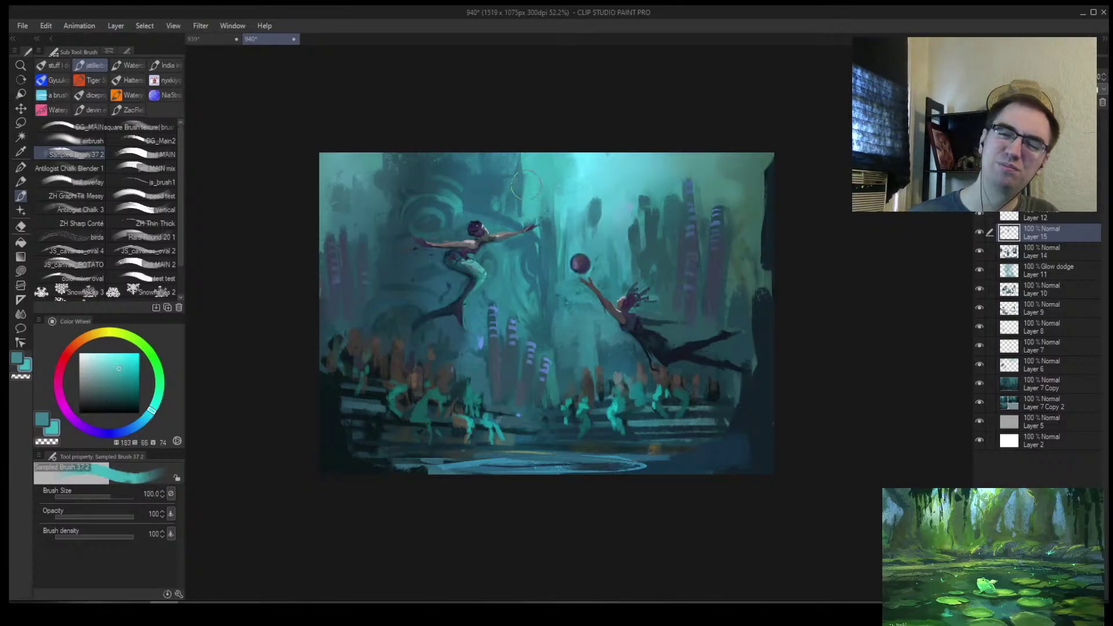
pyautogui.keyDown('alt'); pyautogui.click(511, 194); pyautogui.keyUp('alt')
pyautogui.press('h')
pyautogui.keyDown('alt'); pyautogui.click(665, 202); pyautogui.keyUp('alt')
pyautogui.keyDown('alt'); pyautogui.click(639, 209); pyautogui.keyUp('alt')
pyautogui.keyDown('alt'); pyautogui.click(620, 203); pyautogui.keyUp('alt')
# Try soft teal strokes in the open water below the ball
pyautogui.keyDown('alt'); pyautogui.click(581, 300); pyautogui.keyUp('alt')
pyautogui.keyDown('alt'); pyautogui.click(579, 316); pyautogui.keyUp('alt')
pyautogui.press('[')
pyautogui.moveTo(582, 303); pyautogui.dragTo(598, 318)
pyautogui.moveTo(597, 317)
pyautogui.mouseDown()
pyautogui.moveTo(574, 345)
pyautogui.moveTo(633, 265)
pyautogui.mouseUp()
pyautogui.press('h')
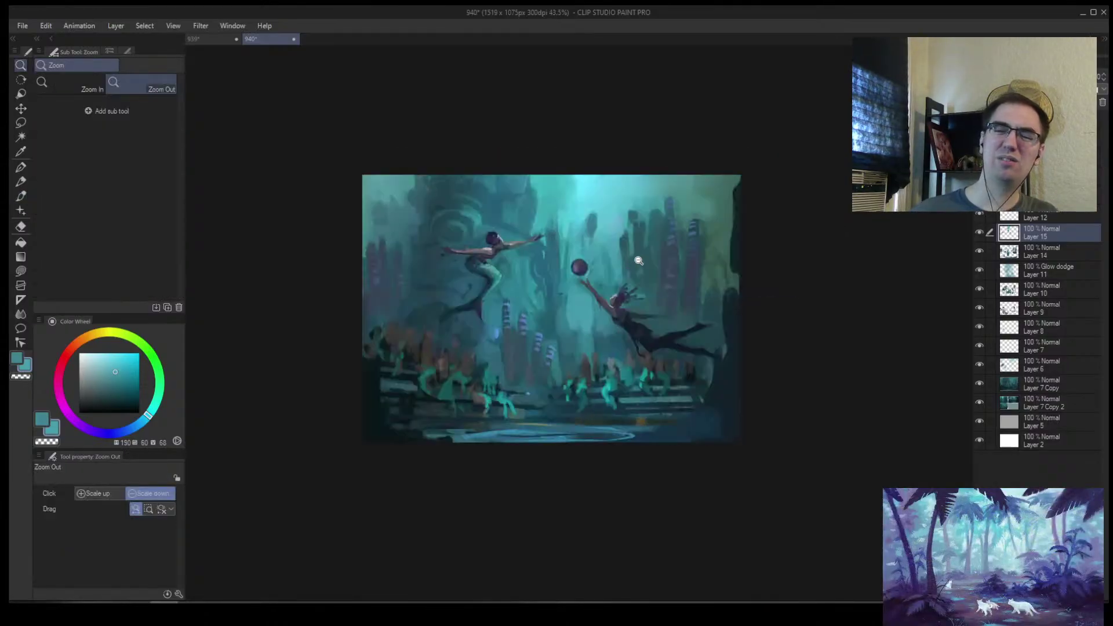
pyautogui.hotkey('ctrl', 'z')
pyautogui.hotkey('ctrl', 'z')
# Paint a muted blue cluster of building silhouettes below the ball, behind the crowd, at brush sizes 50 to 100
pyautogui.press('b')
pyautogui.keyDown('alt'); pyautogui.click(569, 317); pyautogui.keyUp('alt')
pyautogui.moveTo(566, 319); pyautogui.dragTo(550, 333)
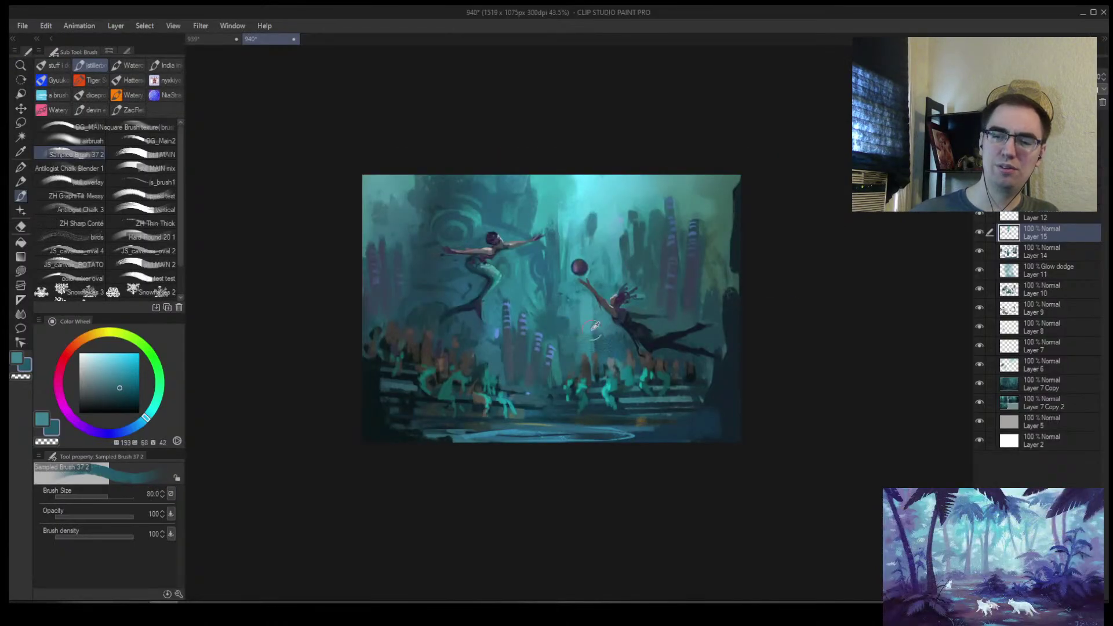
pyautogui.keyDown('alt'); pyautogui.click(600, 338); pyautogui.keyUp('alt')
pyautogui.press(']')
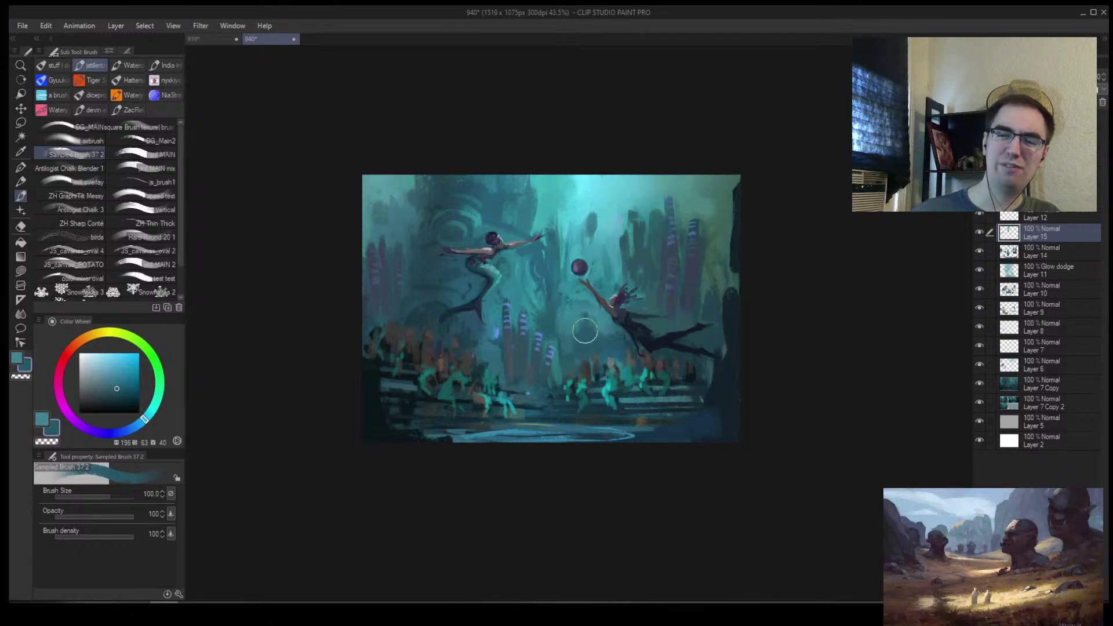
pyautogui.keyDown('ctrl'); pyautogui.click(599, 332); pyautogui.keyUp('ctrl')
pyautogui.press('[')
pyautogui.press('[')
pyautogui.press('[')
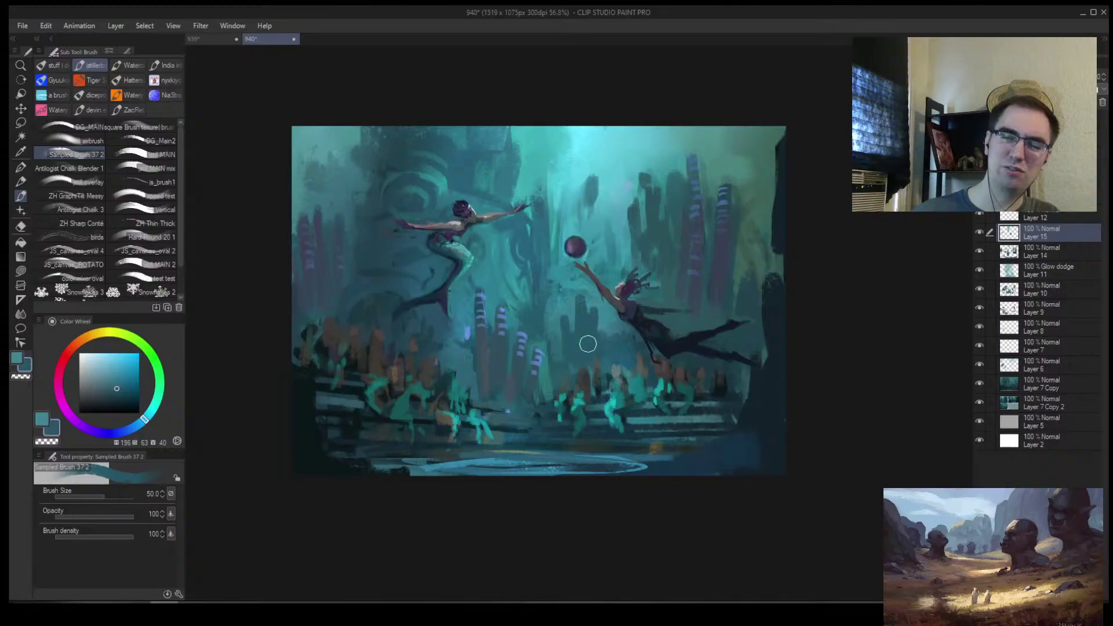
# Mirror the view and paint near-black rock spires in the foreground corner below the diving figure at brush sizes 70 to 120
pyautogui.moveTo(636, 345); pyautogui.dragTo(656, 334)
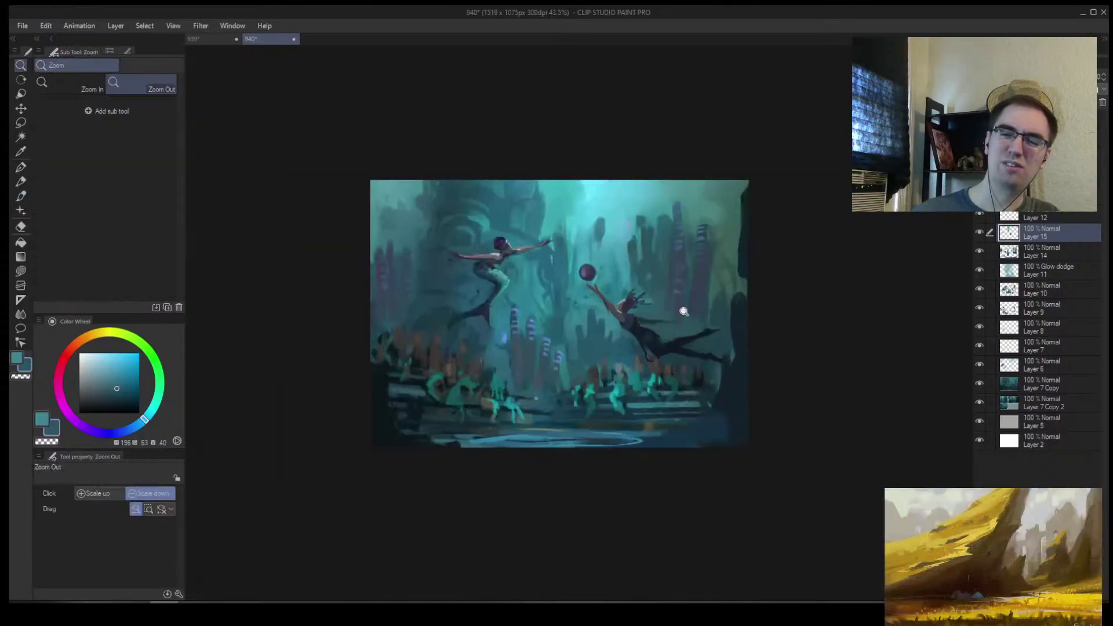
pyautogui.press('h')
pyautogui.moveTo(695, 272); pyautogui.dragTo(718, 276)
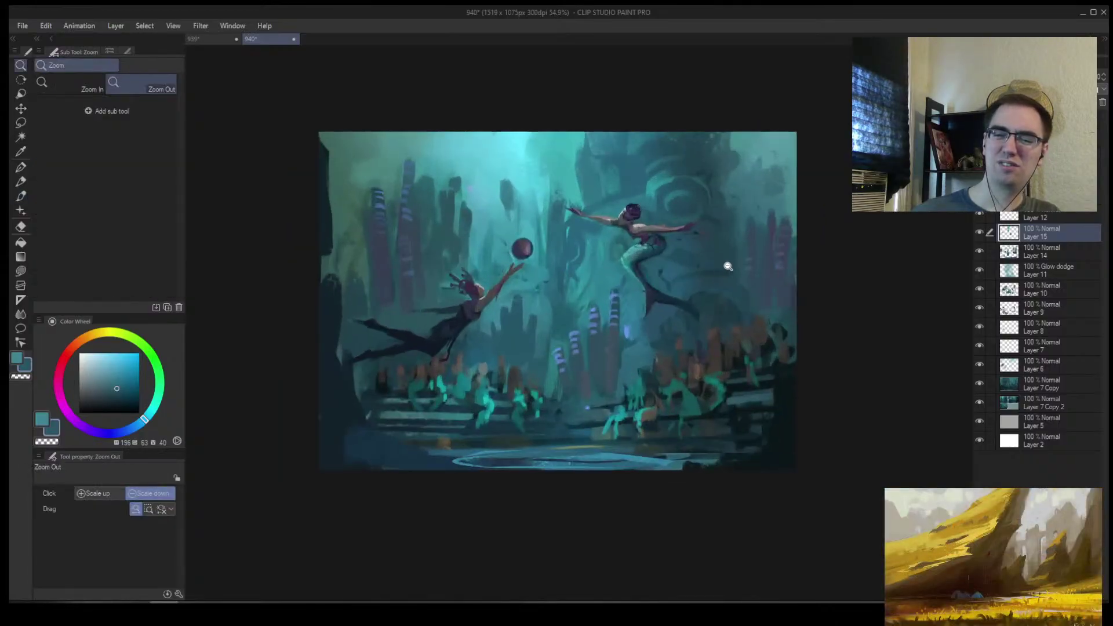
pyautogui.press('b')
pyautogui.keyDown('alt'); pyautogui.click(763, 454); pyautogui.keyUp('alt')
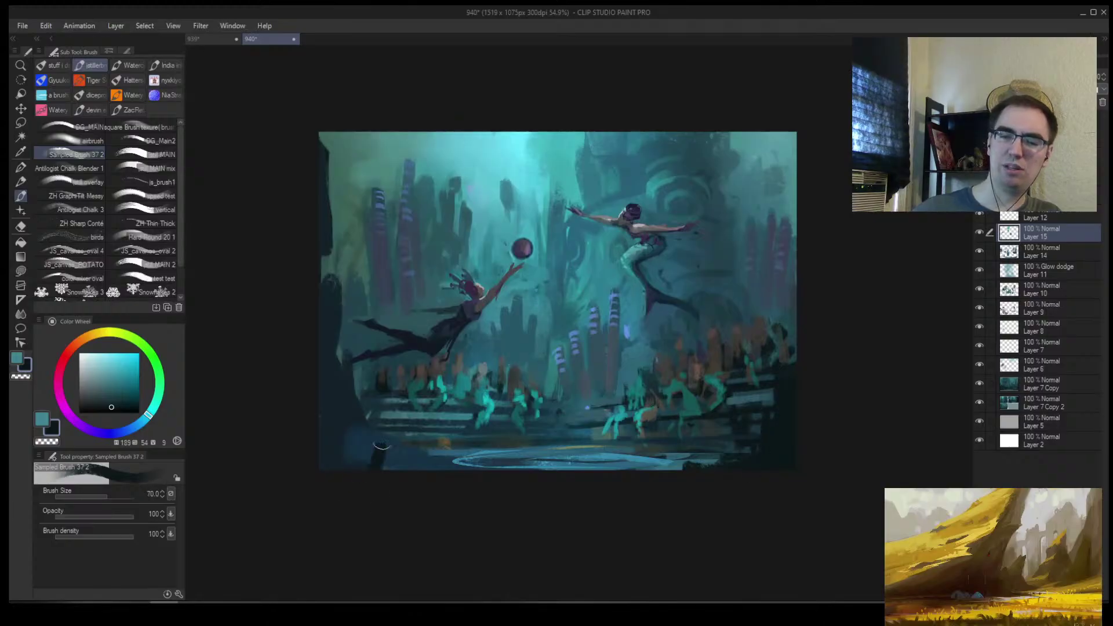
pyautogui.press(']')
pyautogui.moveTo(377, 467); pyautogui.dragTo(383, 425)
pyautogui.moveTo(365, 487)
pyautogui.mouseDown()
pyautogui.moveTo(358, 426)
pyautogui.moveTo(324, 459)
pyautogui.moveTo(351, 481)
pyautogui.mouseUp()
pyautogui.press(']')
pyautogui.press(']')
pyautogui.moveTo(337, 400)
pyautogui.mouseDown()
pyautogui.moveTo(336, 458)
pyautogui.moveTo(359, 482)
pyautogui.mouseUp()
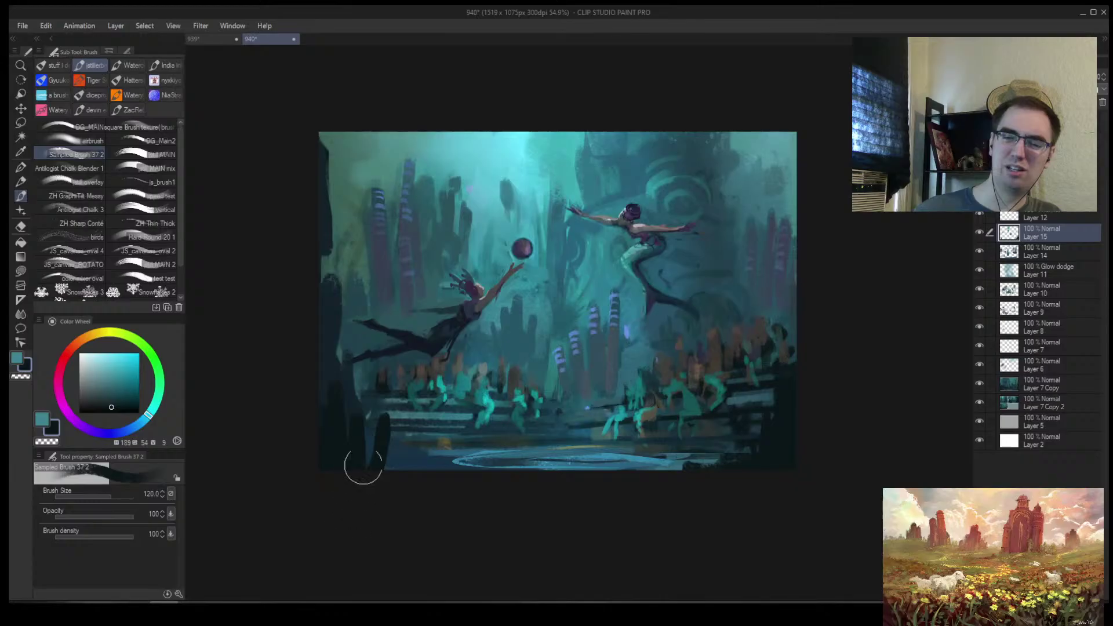
# Build up the near-black column along the canvas edge behind the diving figure's feet with long vertical strokes
pyautogui.press(']')
pyautogui.press(']')
pyautogui.press('[')
pyautogui.moveTo(322, 257); pyautogui.dragTo(318, 483)
pyautogui.press('[')
pyautogui.moveTo(357, 273); pyautogui.dragTo(327, 464)
pyautogui.press('[')
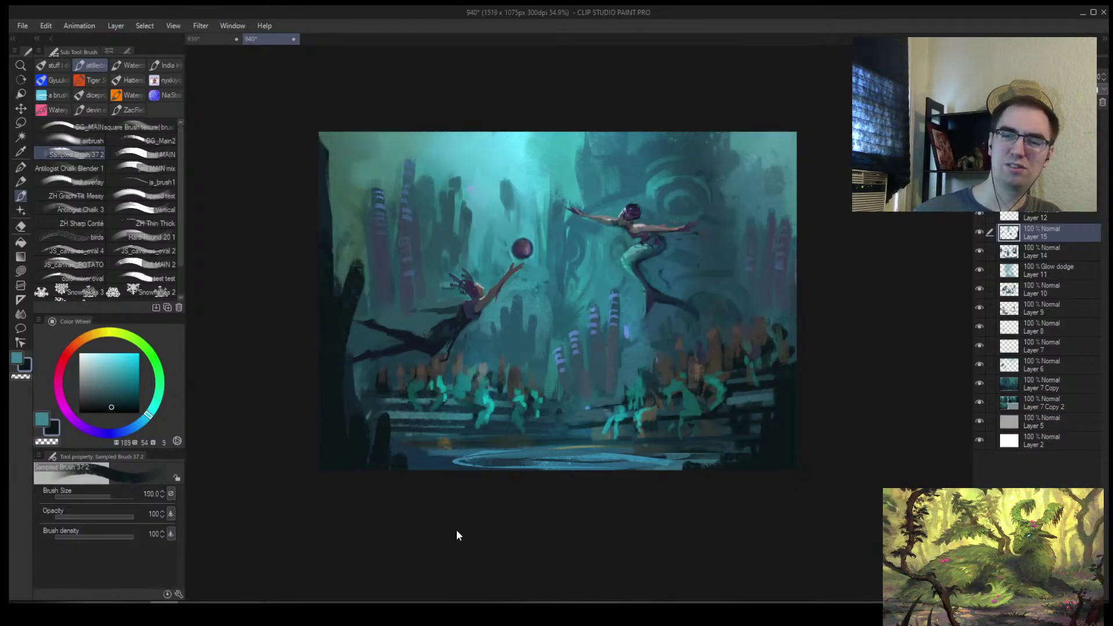
# Try extra near-black vertical strokes on the column behind the diving figure's feet, checking them in the mirrored view
pyautogui.press('h')
pyautogui.moveTo(803, 273); pyautogui.dragTo(819, 387)
pyautogui.press(']')
pyautogui.hotkey('ctrl', 'z')
pyautogui.moveTo(806, 271); pyautogui.dragTo(811, 406)
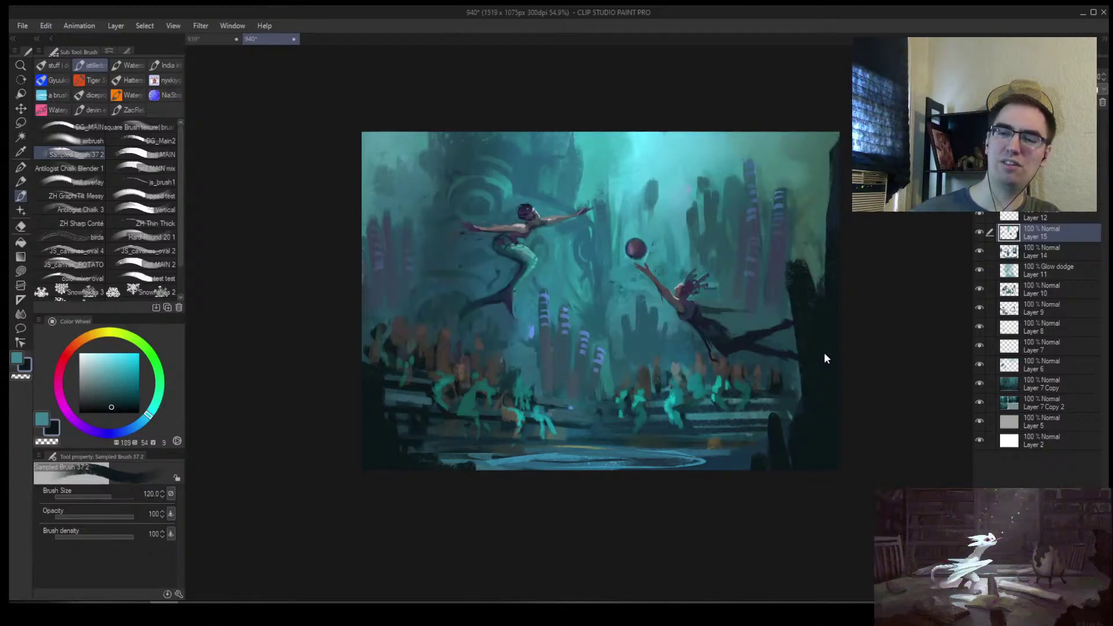
pyautogui.hotkey('ctrl', 'z')
pyautogui.press('[')
pyautogui.press('[')
pyautogui.moveTo(807, 296); pyautogui.dragTo(809, 394)
pyautogui.press('h')
pyautogui.hotkey('ctrl', 'z')
# Paint a tall leaning near-black spire rising above the dark column behind the diving figure
pyautogui.press(']')
pyautogui.moveTo(353, 196); pyautogui.dragTo(328, 265)
pyautogui.hotkey('ctrl', 'z')
pyautogui.moveTo(354, 185); pyautogui.dragTo(329, 267)
pyautogui.press('[')
pyautogui.press('[')
pyautogui.press('[')
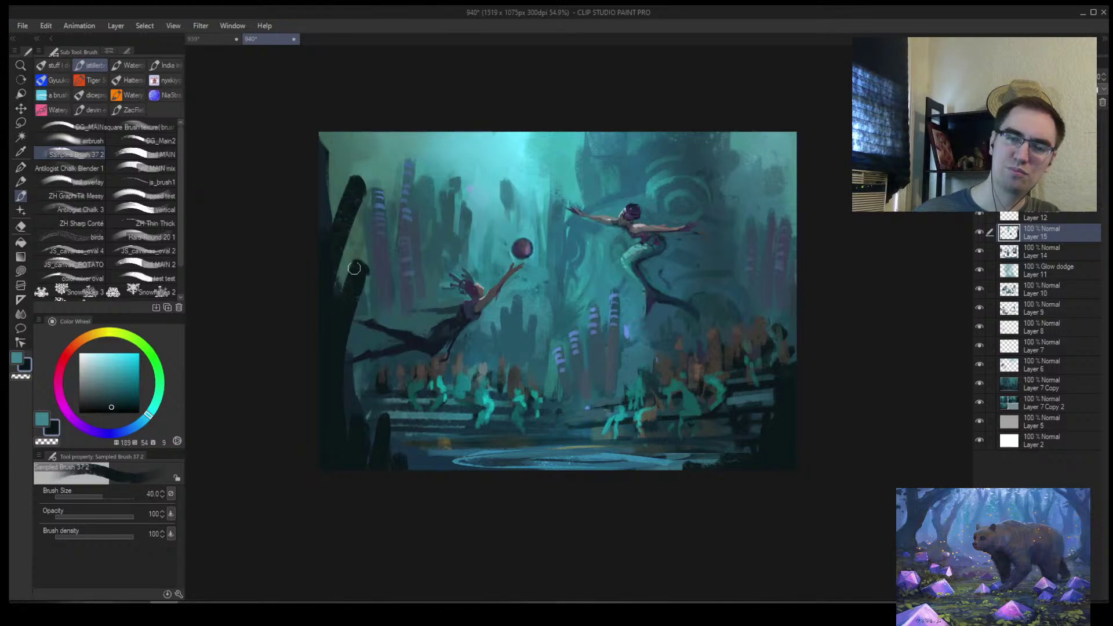
pyautogui.press('h')
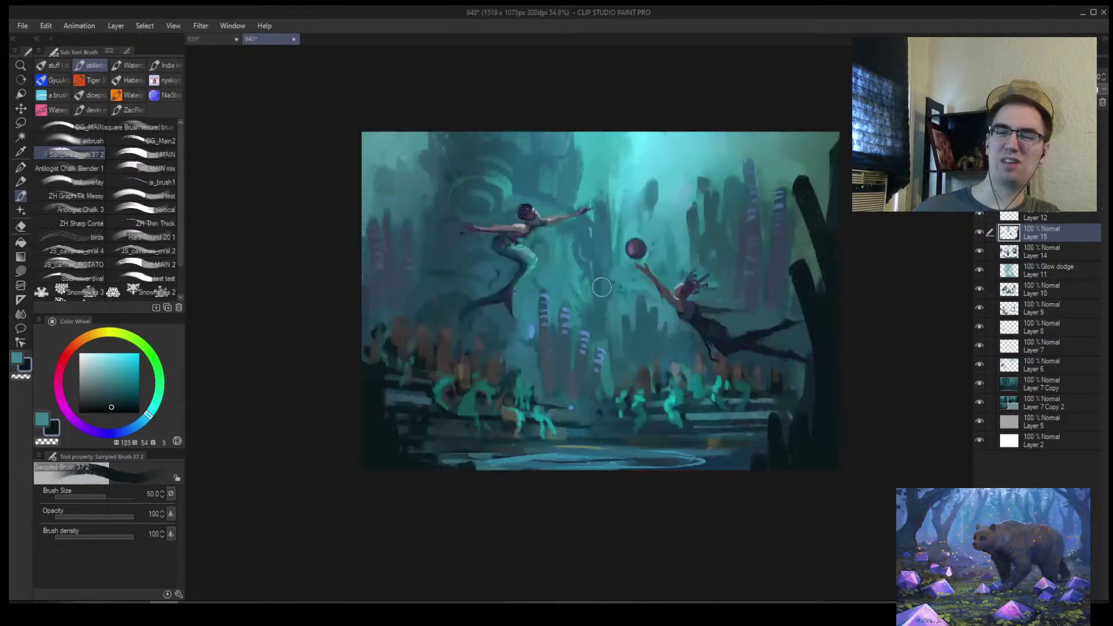
# Try a small near-black foreground spire at the canvas's lower edge, beside the pale ring on the arena floor
pyautogui.hotkey('ctrl', 'space')
pyautogui.moveTo(808, 313)
pyautogui.mouseDown()
pyautogui.moveTo(826, 310)
pyautogui.moveTo(818, 321)
pyautogui.moveTo(771, 294)
pyautogui.moveTo(676, 358)
pyautogui.mouseUp()
pyautogui.hotkey('ctrl', 'z')
pyautogui.hotkey('alt', 'space')
pyautogui.moveTo(760, 330)
pyautogui.mouseDown()
pyautogui.moveTo(772, 301)
pyautogui.moveTo(765, 337)
pyautogui.mouseUp()
pyautogui.press('h')
pyautogui.moveTo(794, 343); pyautogui.dragTo(675, 341)
pyautogui.moveTo(690, 349); pyautogui.dragTo(699, 336)
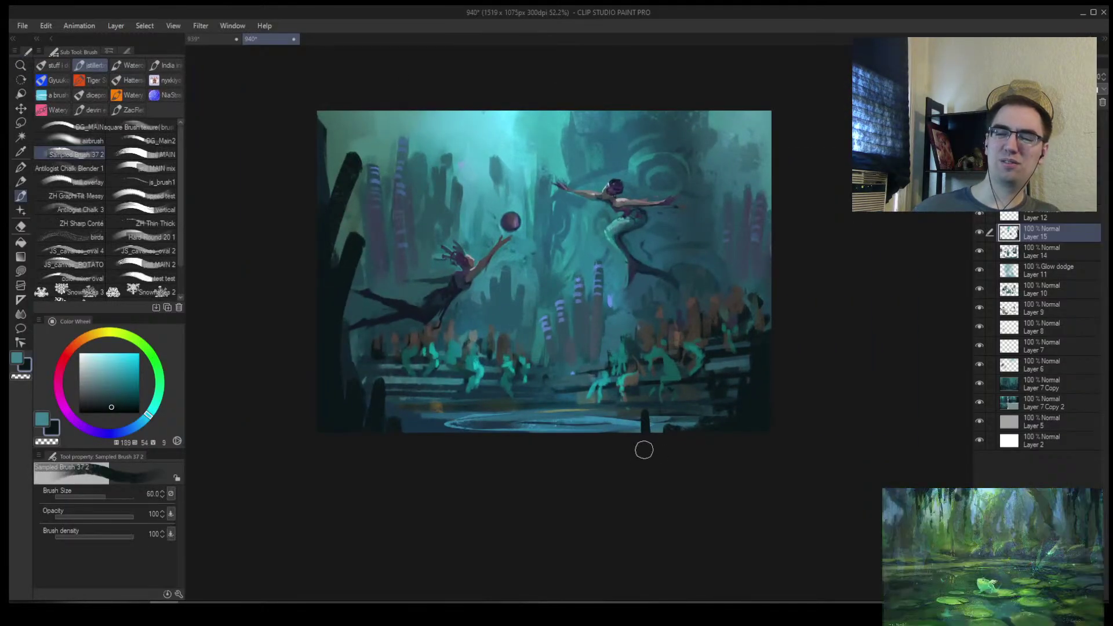
# Round out the purple ball's edge above the diving figure's hand with sampled dark violet
pyautogui.keyDown('alt'); pyautogui.click(715, 261); pyautogui.keyUp('alt')
pyautogui.press('[')
pyautogui.press('[')
pyautogui.press('[')
pyautogui.press('[')
pyautogui.press('[')
pyautogui.press('[')
pyautogui.press('[')
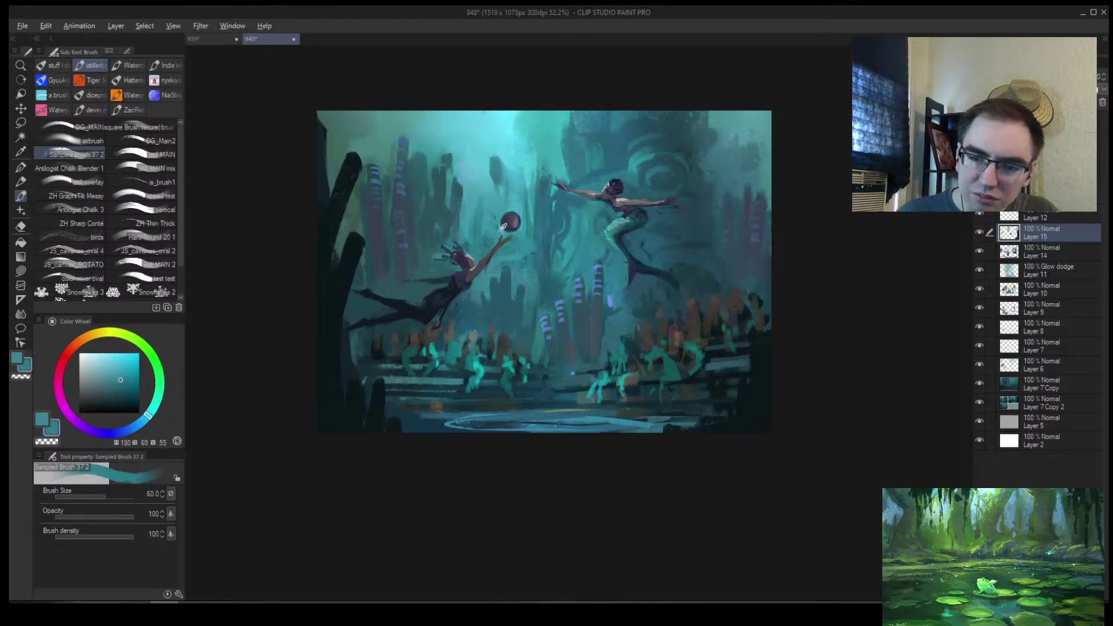
pyautogui.moveTo(501, 227); pyautogui.dragTo(547, 208)
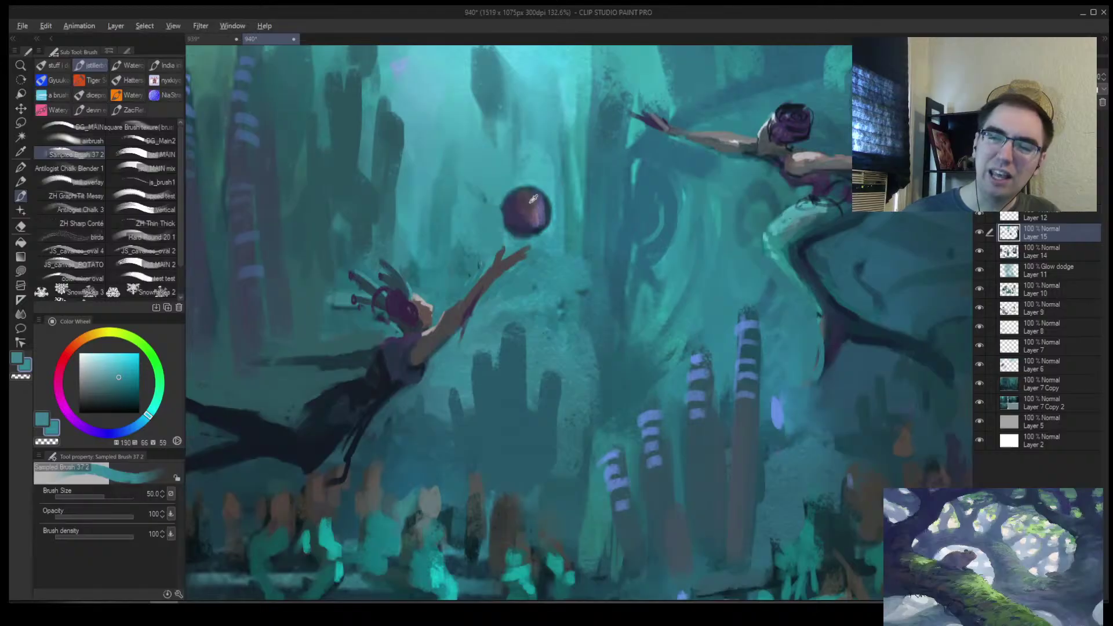
pyautogui.keyDown('alt'); pyautogui.click(512, 213); pyautogui.keyUp('alt')
pyautogui.keyDown('alt'); pyautogui.click(508, 217); pyautogui.keyUp('alt')
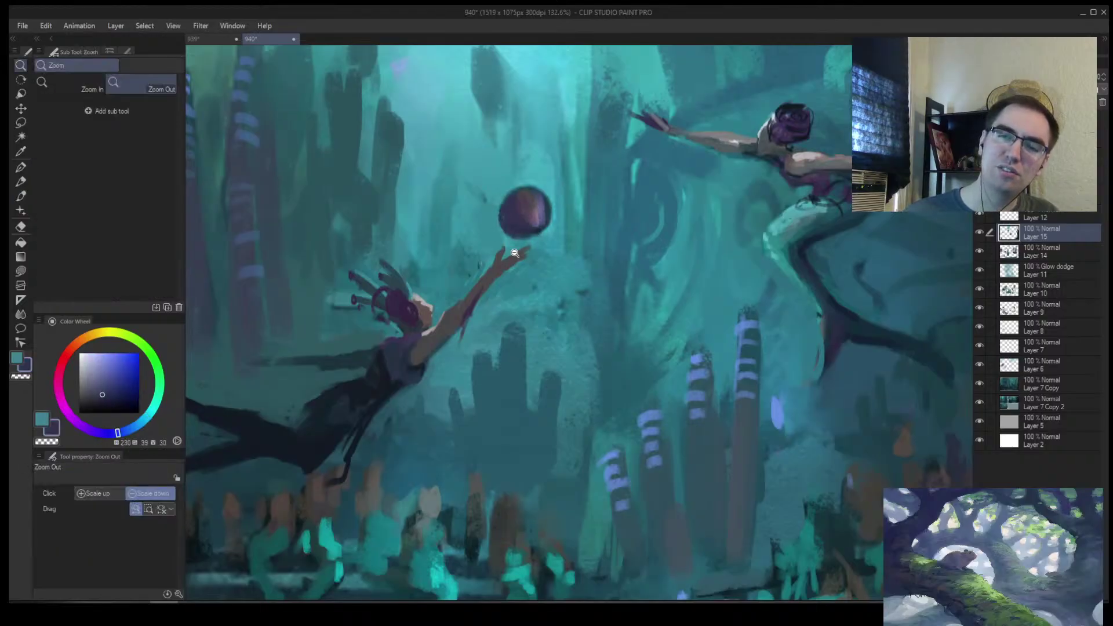
pyautogui.moveTo(524, 242); pyautogui.dragTo(480, 280)
pyautogui.hotkey('ctrl', 'alt', 'c')
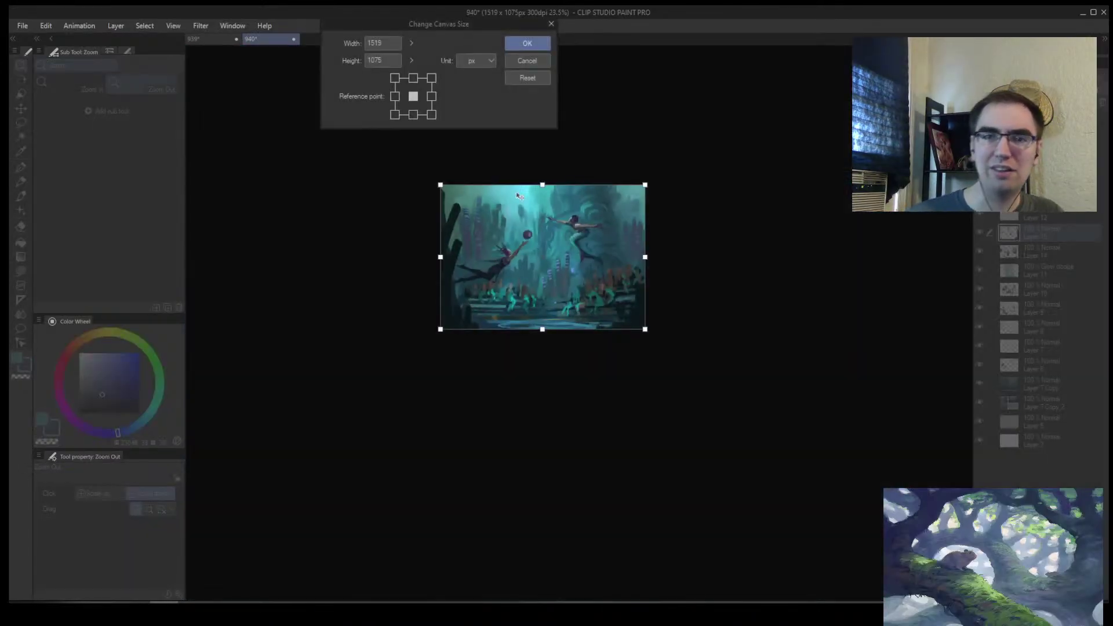
pyautogui.press('Escape')
pyautogui.moveTo(578, 236); pyautogui.dragTo(603, 217)
pyautogui.scroll(1, 571, 232)
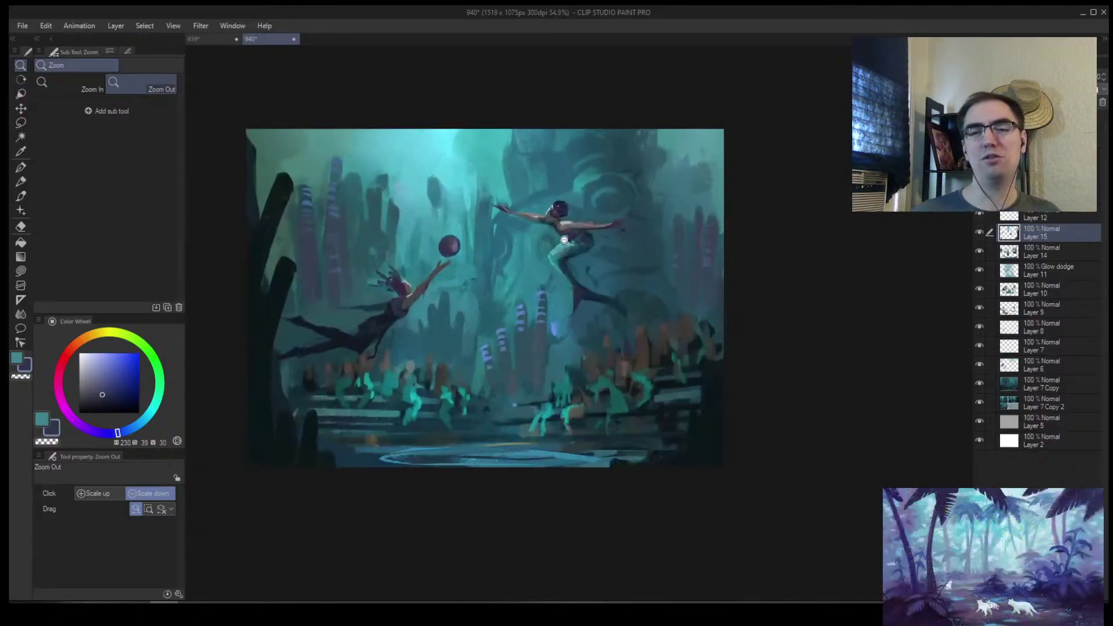
# Save the file and merge all painting layers from Layer 12 down to Layer 7 Copy 2
pyautogui.hotkey('ctrl', 's')
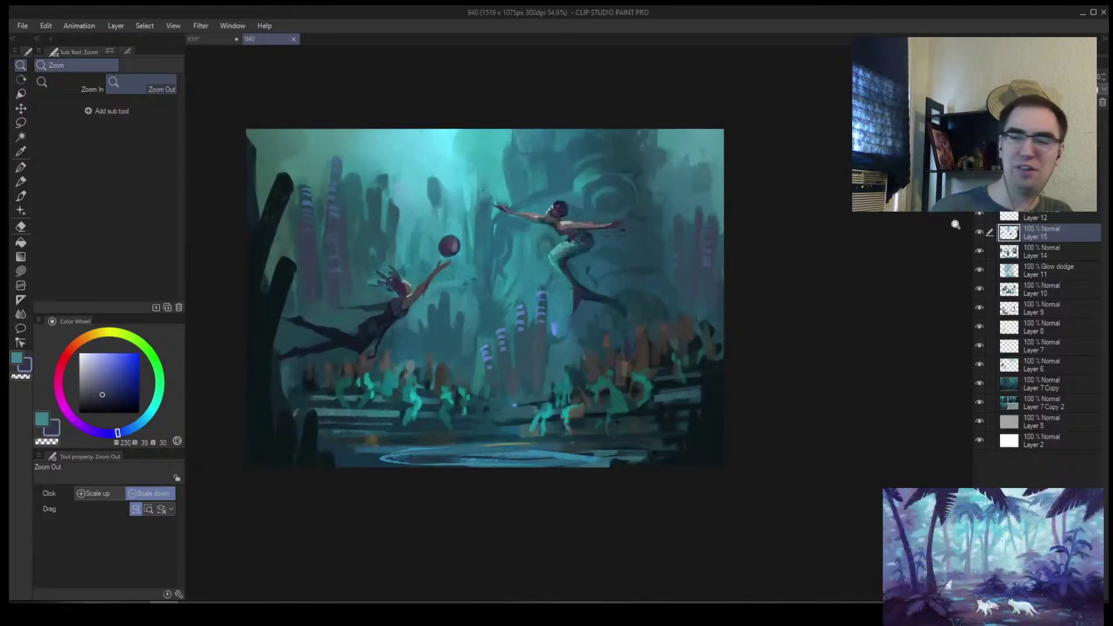
pyautogui.click(1037, 218)
pyautogui.keyDown('shift'); pyautogui.click(1035, 398); pyautogui.keyUp('shift')
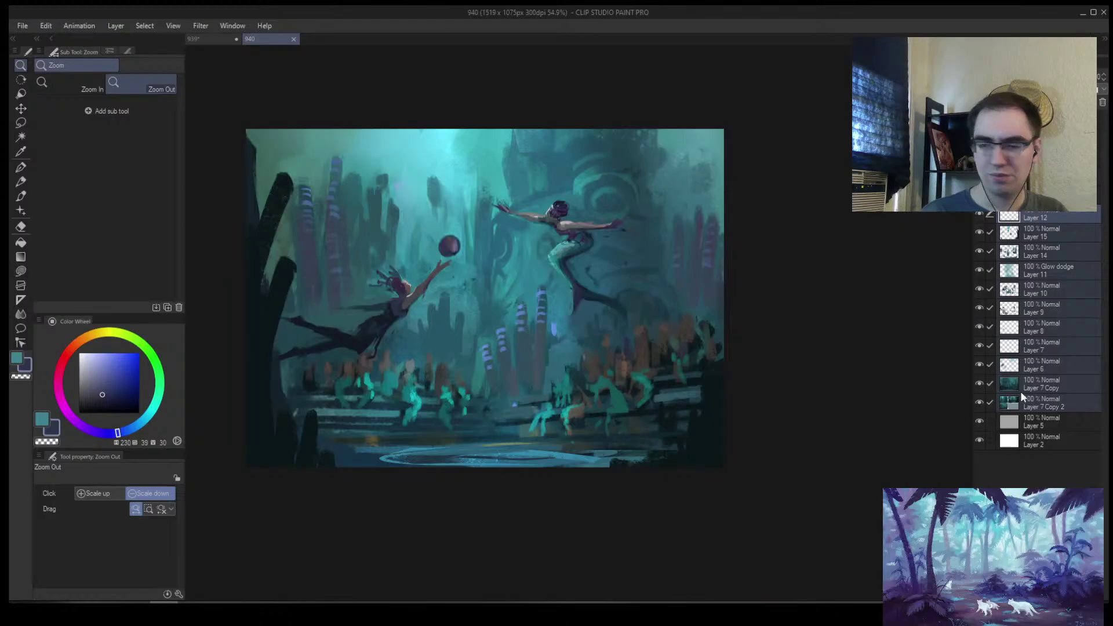
pyautogui.hotkey('shift', 'alt', 'e')
# Duplicate the merged Layer 12
pyautogui.click(697, 190)
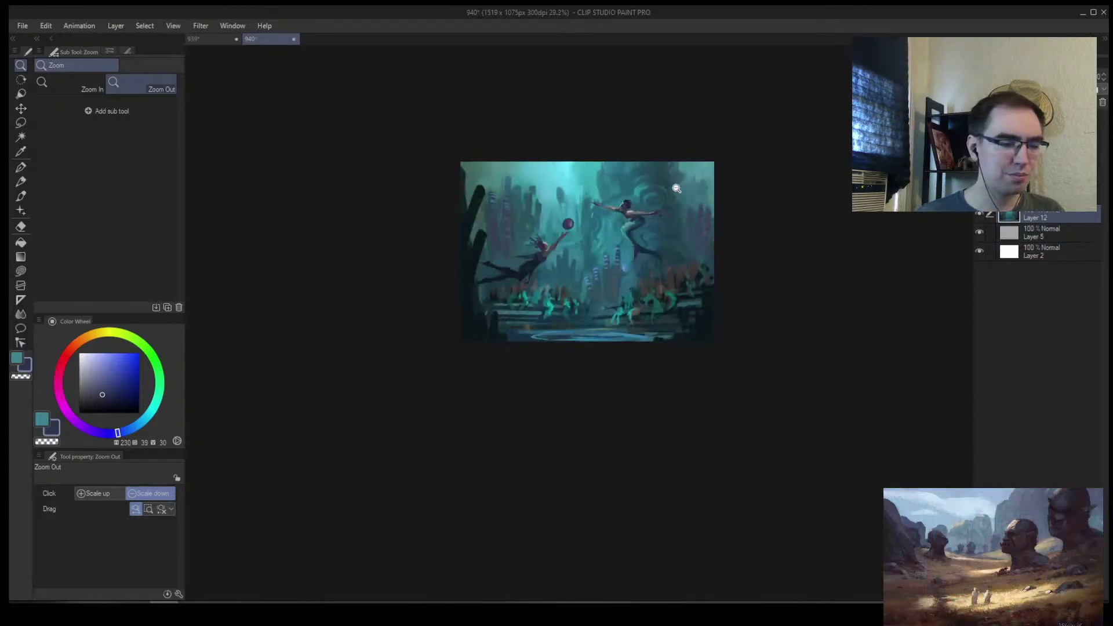
pyautogui.hotkey('ctrl', 'alt', 'c')
pyautogui.press('Escape')
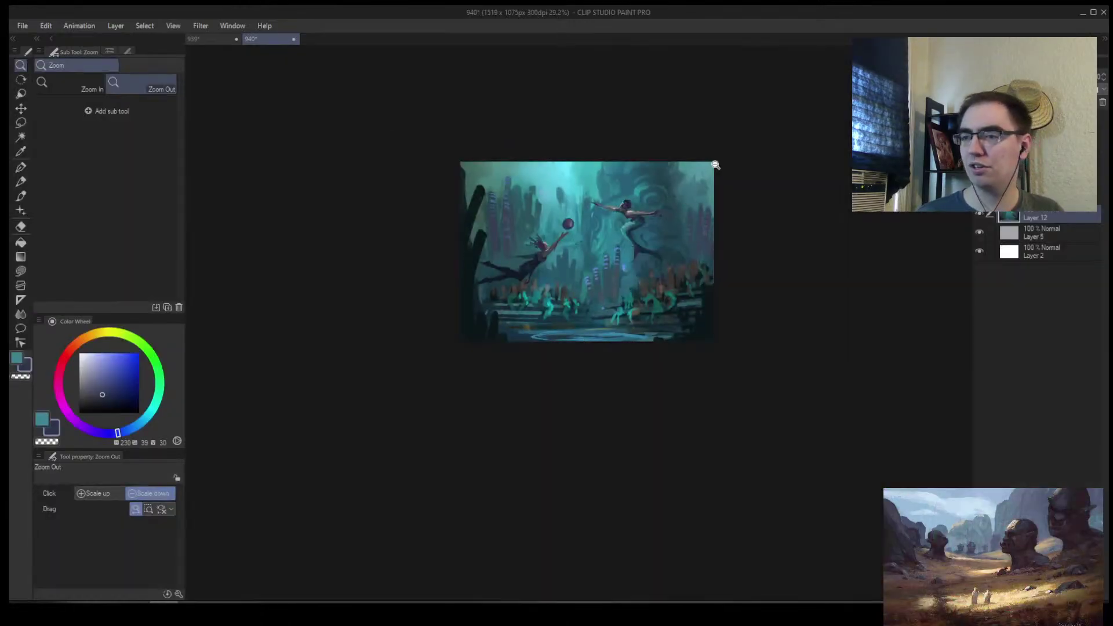
pyautogui.press('alt')
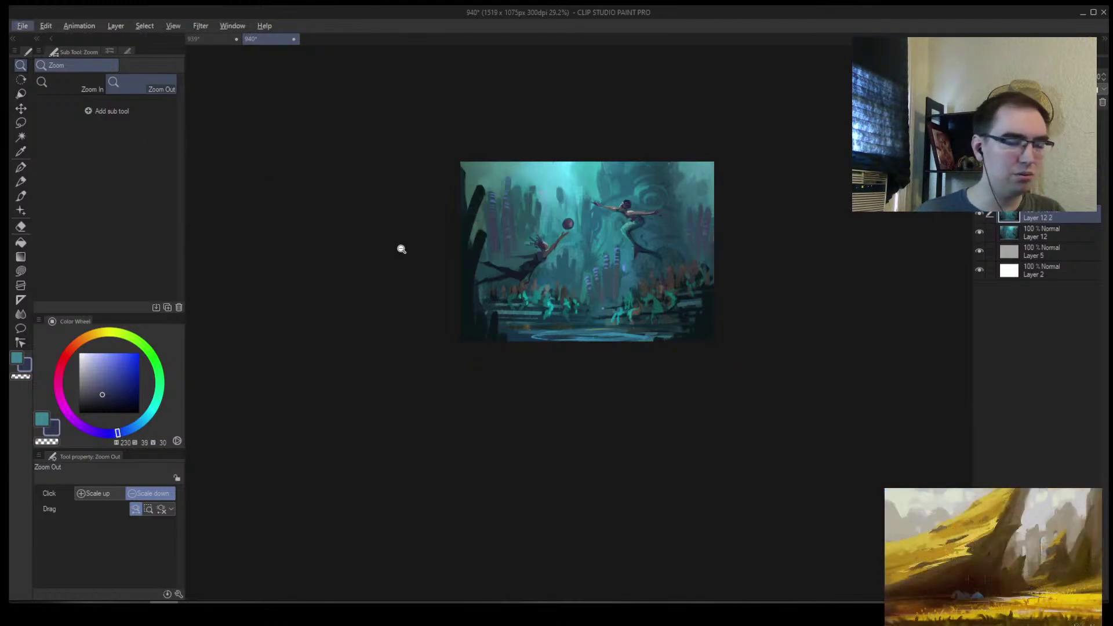
# Select the entire painting with the rectangle selection and paste a copy of it onto a new layer above Layer 12 2
pyautogui.moveTo(465, 241); pyautogui.dragTo(474, 240)
pyautogui.moveTo(474, 240); pyautogui.dragTo(554, 242)
pyautogui.click(21, 122)
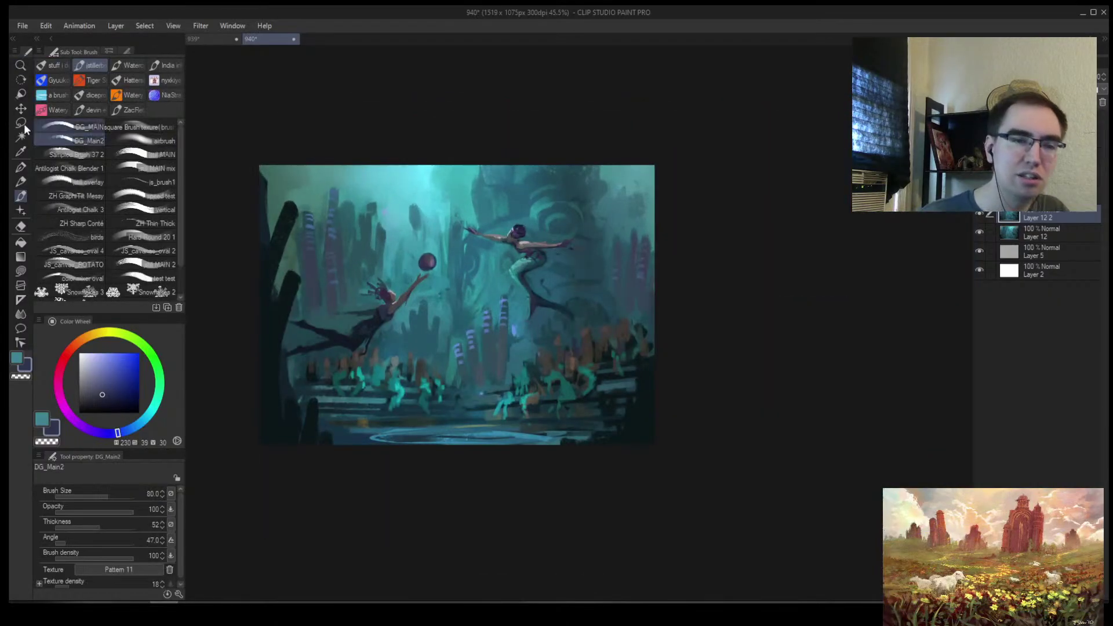
pyautogui.moveTo(238, 156); pyautogui.dragTo(744, 474)
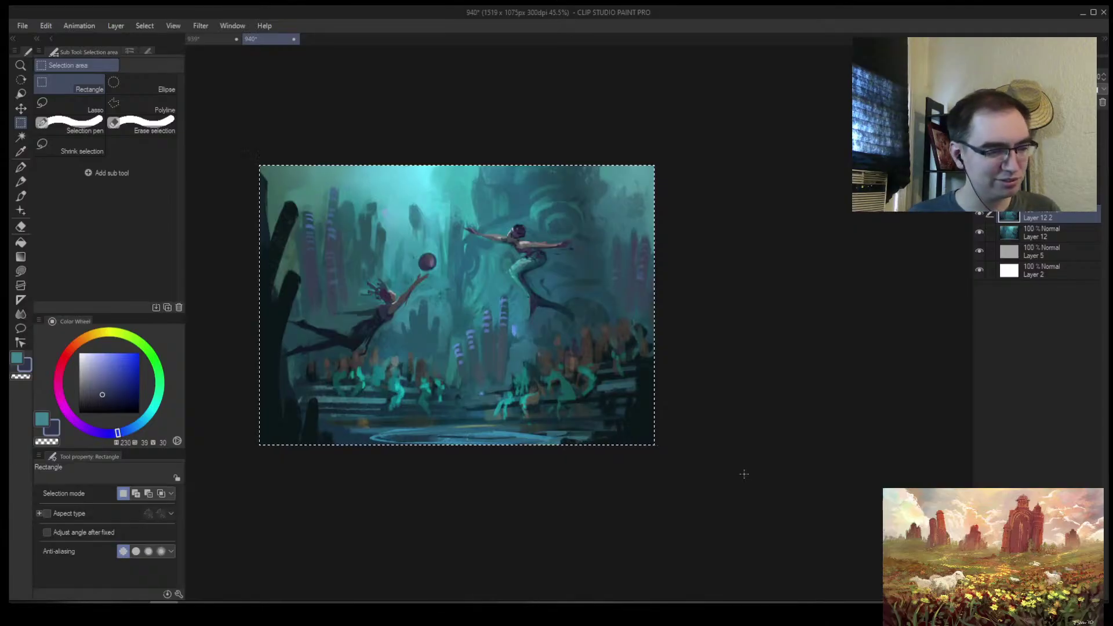
pyautogui.press('/')
pyautogui.moveTo(554, 345)
pyautogui.mouseDown()
pyautogui.moveTo(531, 355)
pyautogui.moveTo(543, 346)
pyautogui.mouseUp()
pyautogui.hotkey('ctrl', 'v')
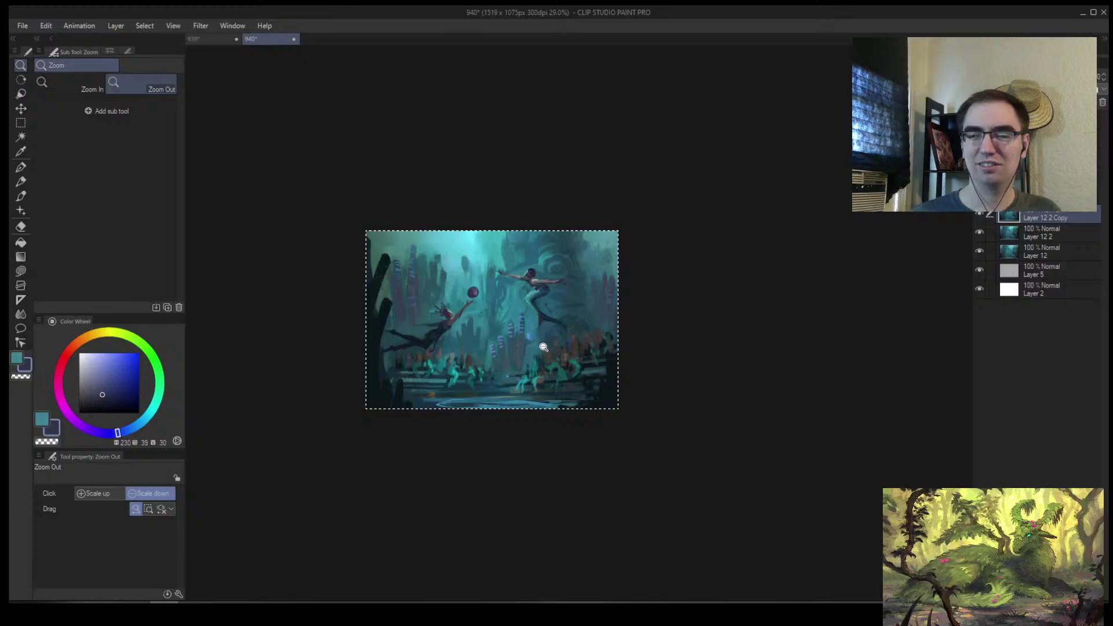
# Enlarge the canvas to 2875 x 2035 px, keeping the painting anchored at its upper-left corner
pyautogui.click(544, 346)
pyautogui.press('k')
pyautogui.hotkey('ctrl', 'alt', 'c')
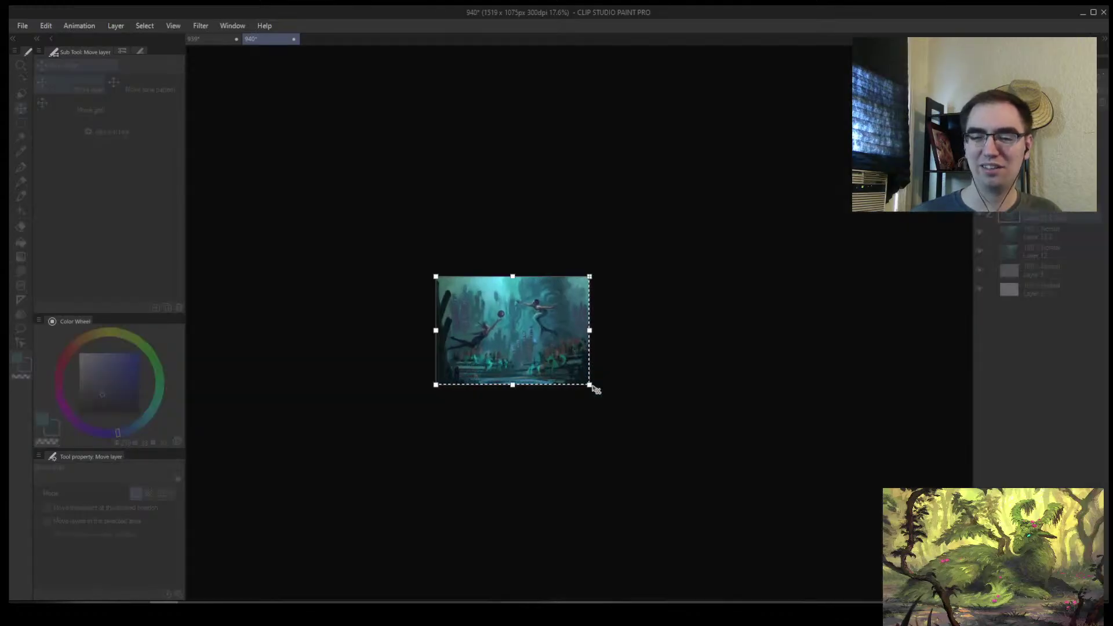
pyautogui.moveTo(589, 385); pyautogui.dragTo(726, 458)
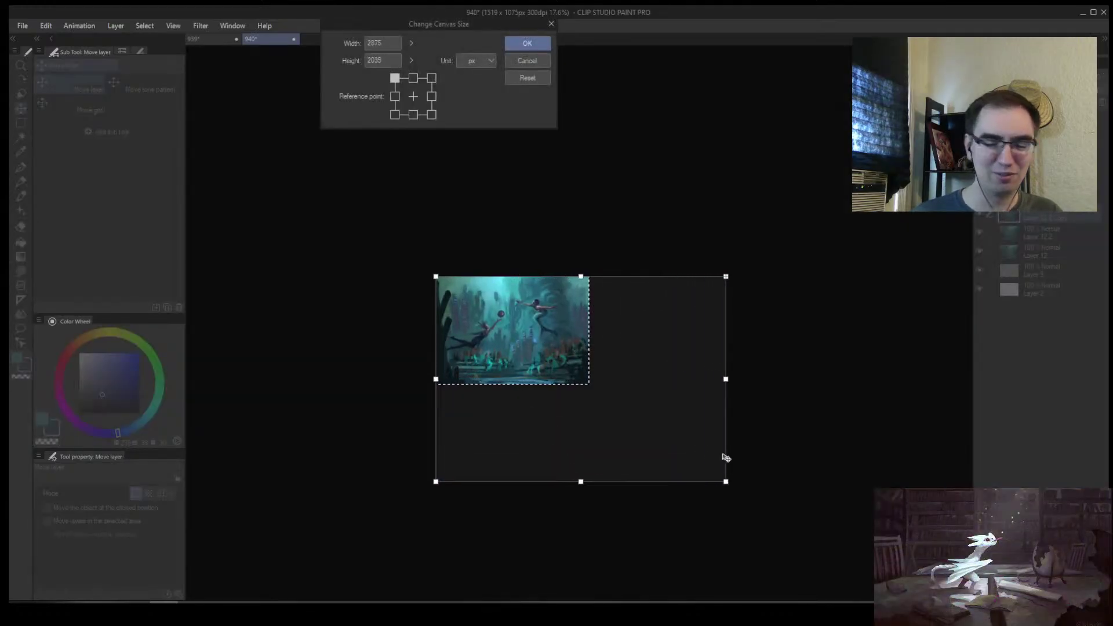
pyautogui.press('Return')
# Scale the copied painting to 190% so it fills the enlarged canvas, and clear the selection
pyautogui.hotkey('ctrl', 't')
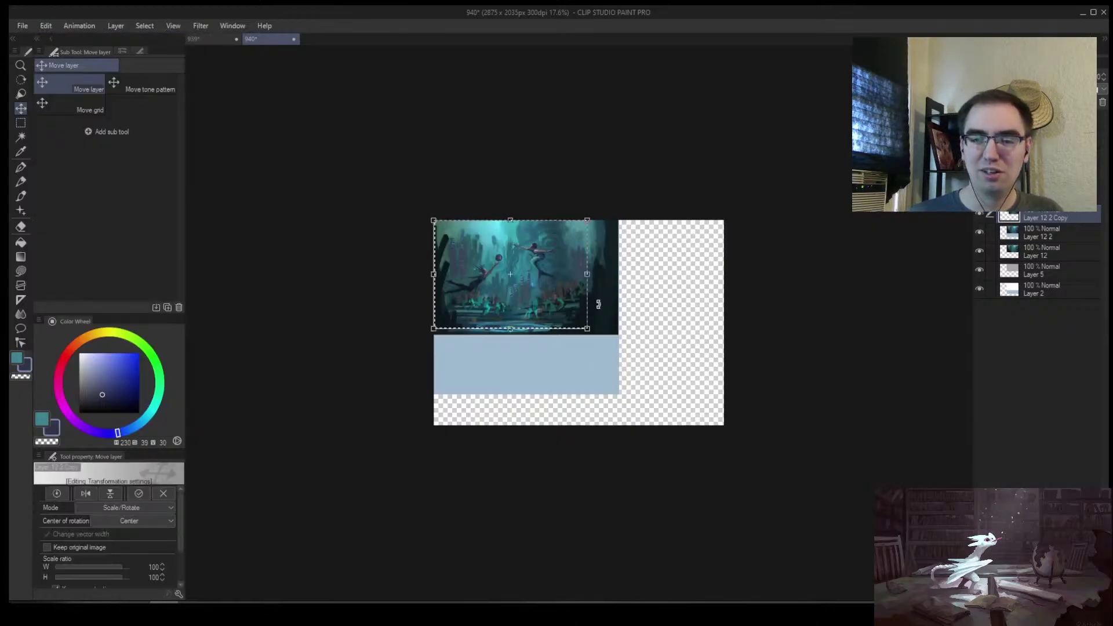
pyautogui.moveTo(587, 326); pyautogui.dragTo(724, 425)
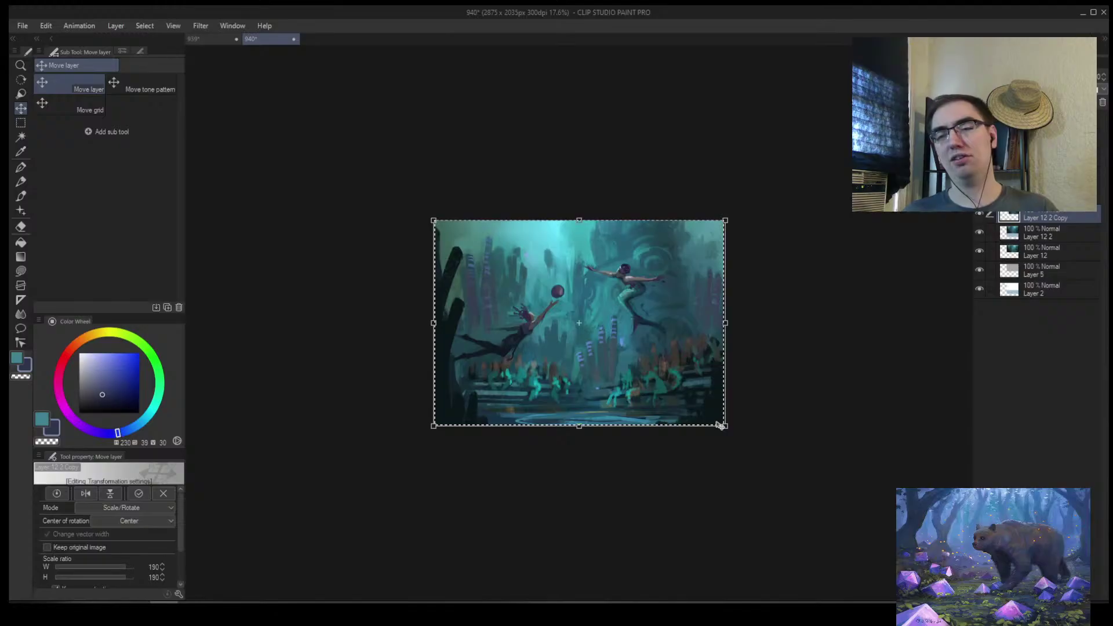
pyautogui.press('Return')
pyautogui.hotkey('ctrl', 'd')
# Examine the enlarged composition at several zoom levels in both mirrored and normal view, checking the figures, crowd and towers
pyautogui.hotkey('alt', 'space')
pyautogui.moveTo(639, 340); pyautogui.dragTo(661, 321)
pyautogui.scroll(1, 661, 321)
pyautogui.scroll(-4, 643, 327)
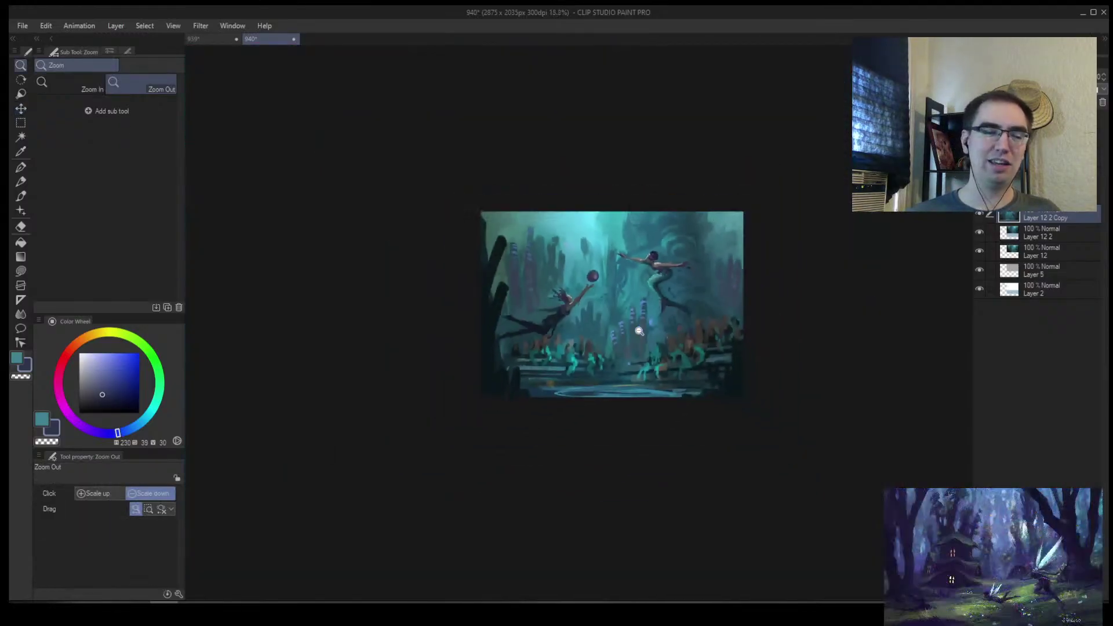
pyautogui.scroll(4, 634, 335)
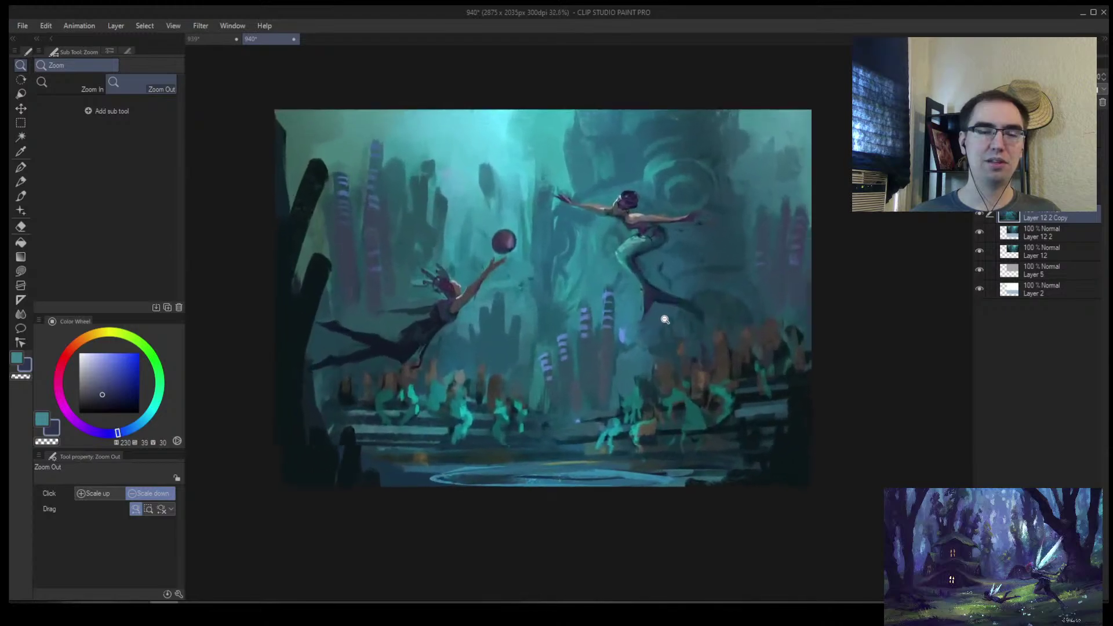
pyautogui.scroll(1, 661, 322)
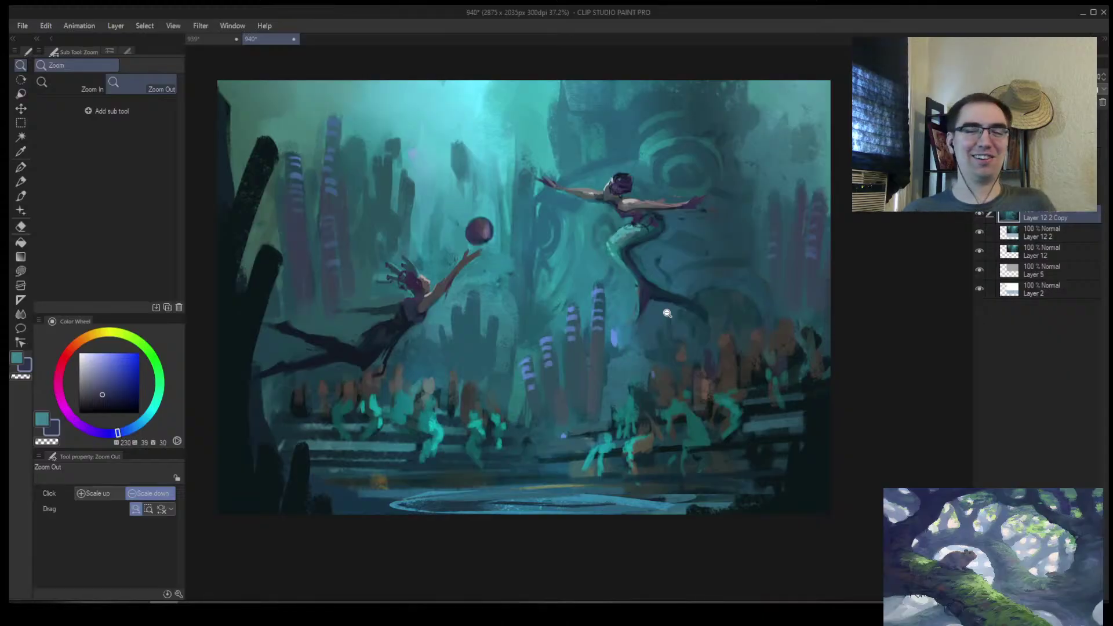
pyautogui.moveTo(565, 283); pyautogui.dragTo(615, 267)
pyautogui.press('h')
pyautogui.moveTo(723, 289); pyautogui.dragTo(496, 288)
pyautogui.moveTo(495, 288); pyautogui.dragTo(513, 255)
pyautogui.hotkey('ctrl', 'alt', 'c')
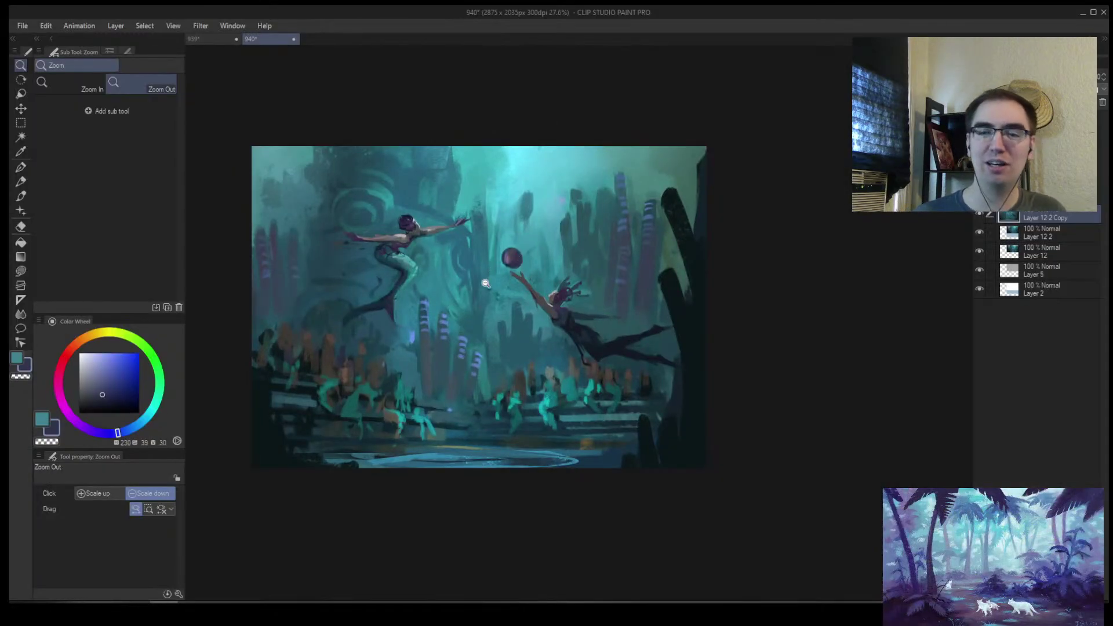
pyautogui.scroll(1, 484, 276)
pyautogui.scroll(-1, 500, 266)
pyautogui.moveTo(549, 310); pyautogui.dragTo(649, 296)
pyautogui.press('h')
pyautogui.moveTo(772, 290); pyautogui.dragTo(571, 303)
pyautogui.moveTo(547, 302); pyautogui.dragTo(475, 324)
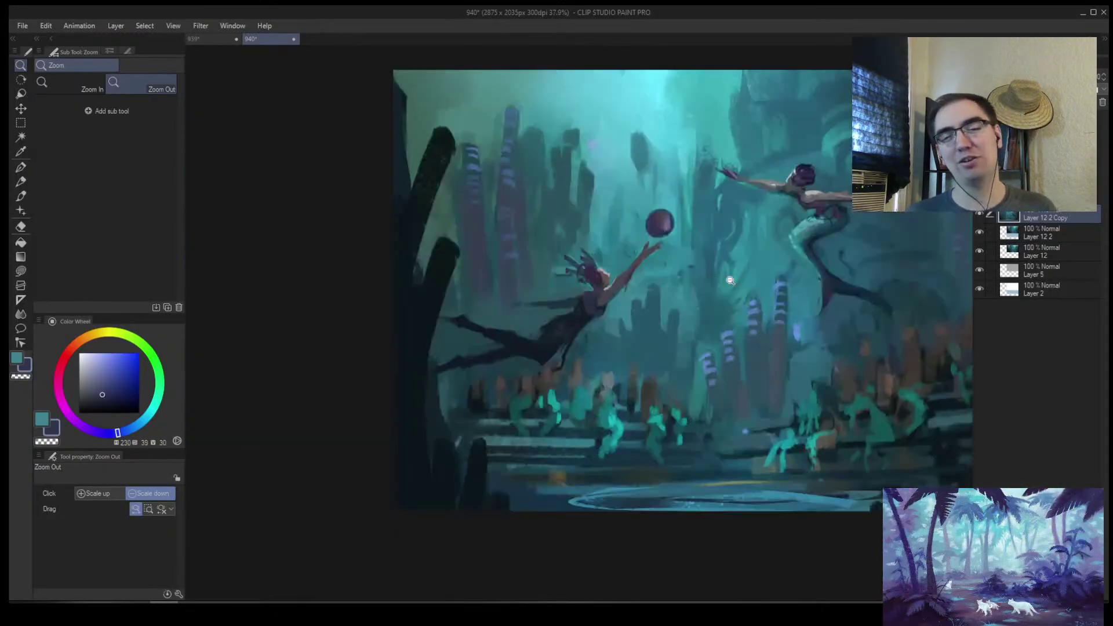
pyautogui.moveTo(621, 332); pyautogui.dragTo(589, 280)
pyautogui.moveTo(519, 303); pyautogui.dragTo(502, 246)
pyautogui.moveTo(684, 319); pyautogui.dragTo(691, 284)
# Try a broad dark stroke in the light water above the diving figure with DG_Main2 at size 200
pyautogui.press('b')
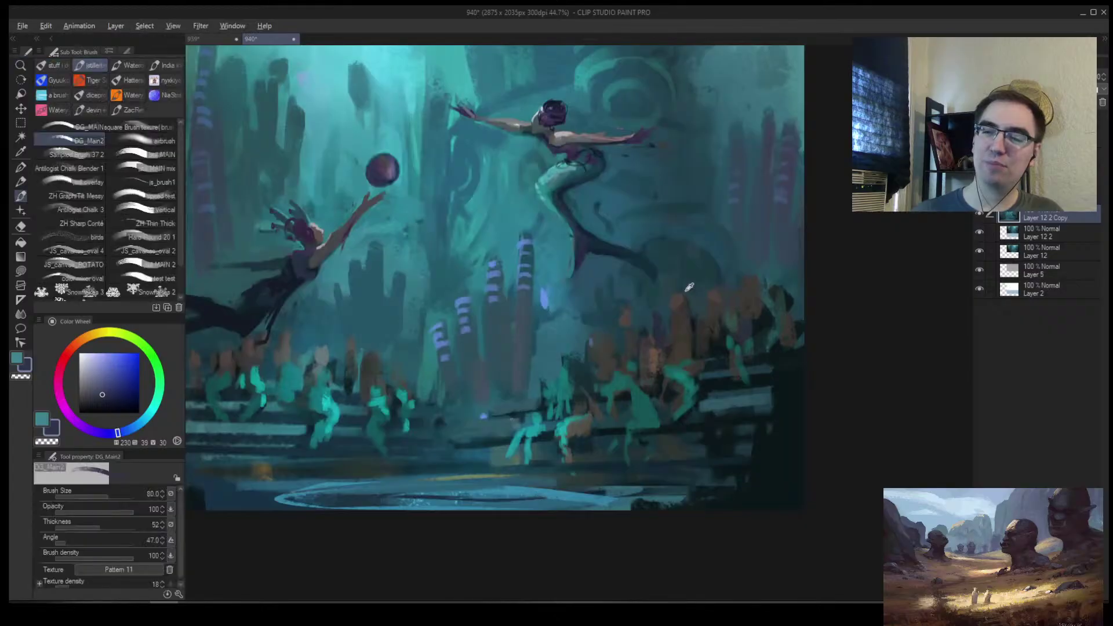
pyautogui.keyDown('alt'); pyautogui.click(664, 308); pyautogui.keyUp('alt')
pyautogui.press('[')
pyautogui.press('[')
pyautogui.press('[')
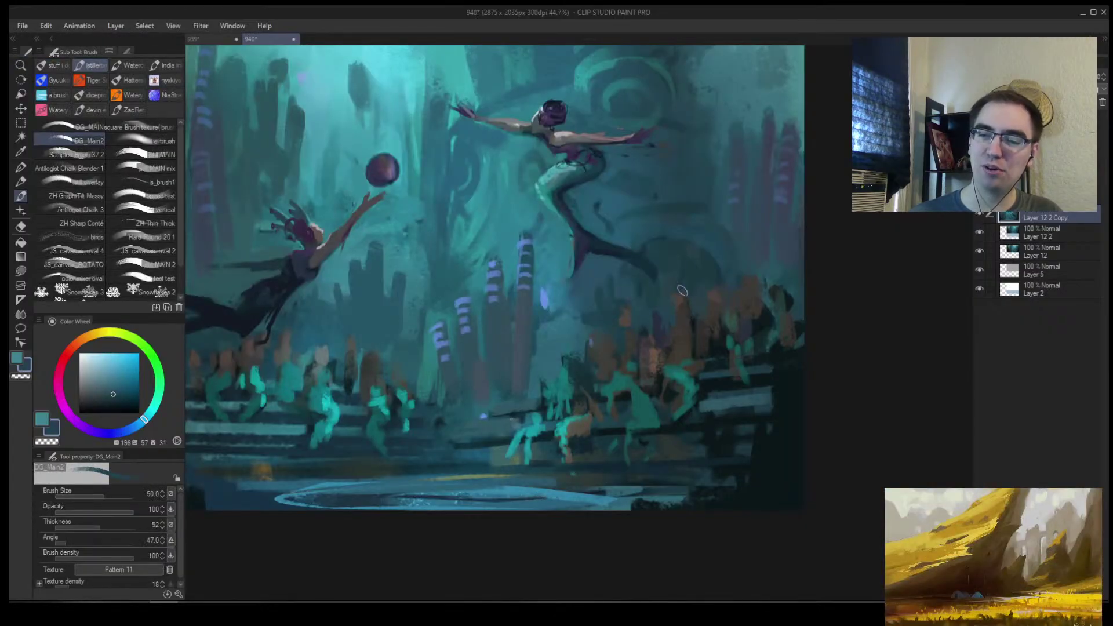
pyautogui.press(']')
pyautogui.press(']')
pyautogui.press(']')
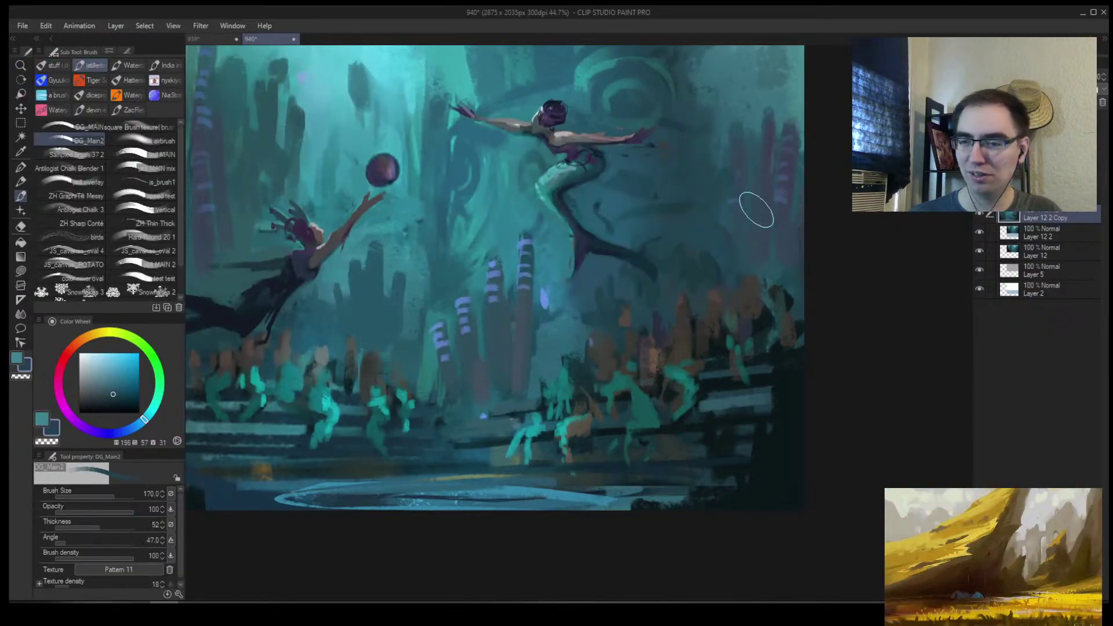
pyautogui.press(']')
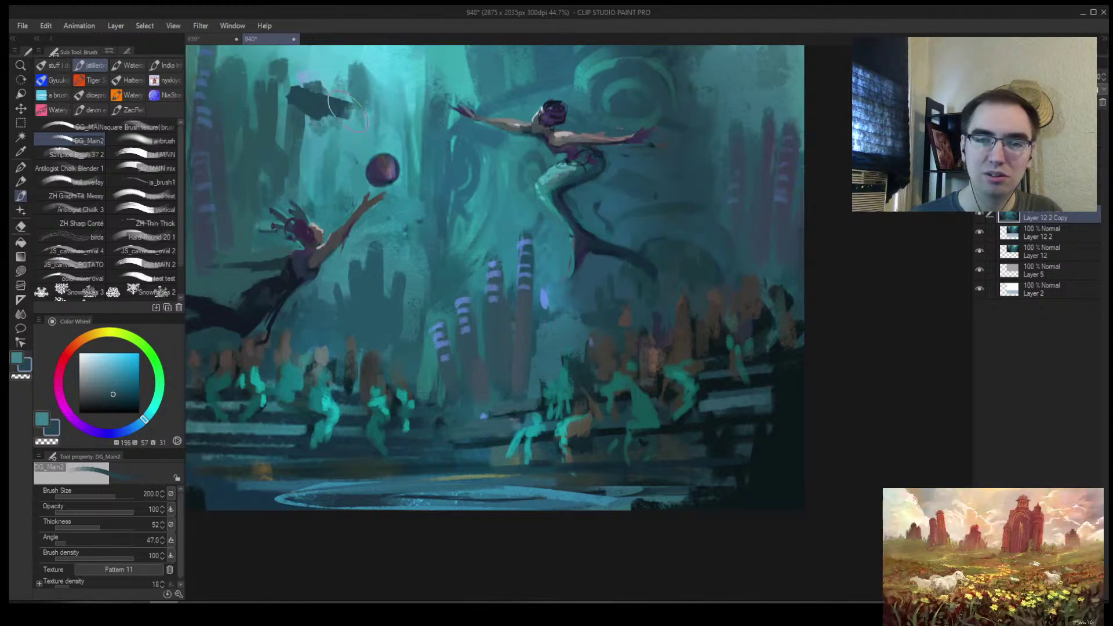
# Touch up the stripes on the short central towers with sampled blue and clean the leftmost tower's edge with sampled teal
pyautogui.moveTo(432, 305); pyautogui.dragTo(536, 247)
pyautogui.moveTo(641, 280); pyautogui.dragTo(678, 247)
pyautogui.press('[')
pyautogui.press('[')
pyautogui.press('[')
pyautogui.press('[')
pyautogui.press('[')
pyautogui.press('[')
pyautogui.press('[')
pyautogui.press('[')
pyautogui.press('[')
pyautogui.press('[')
pyautogui.press('[')
pyautogui.press('[')
pyautogui.press('[')
pyautogui.press('[')
pyautogui.press('[')
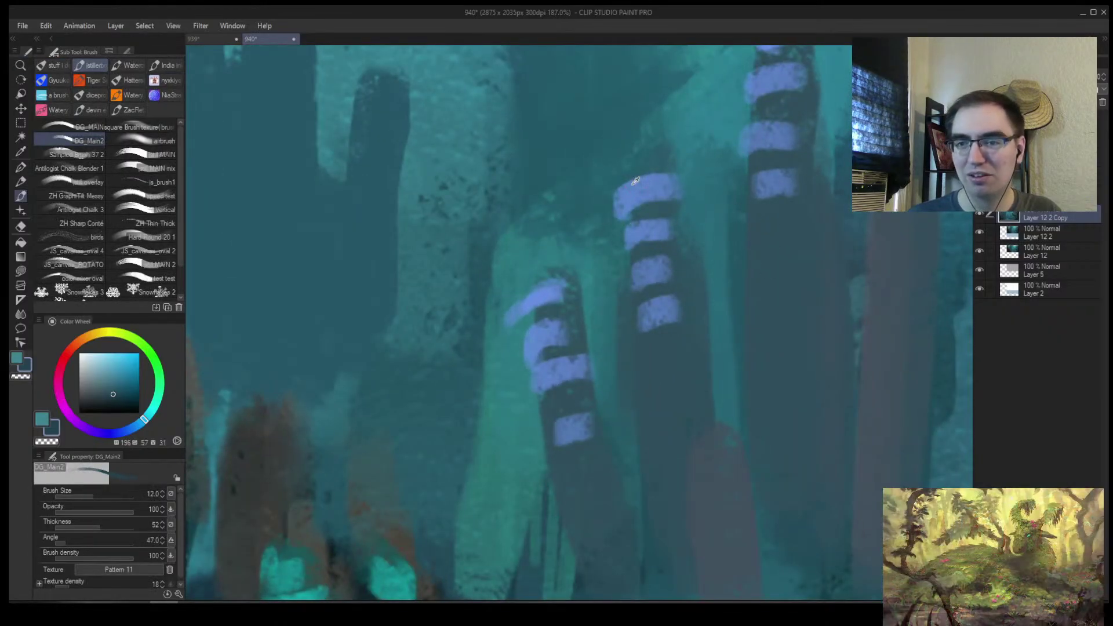
pyautogui.keyDown('alt'); pyautogui.click(650, 182); pyautogui.keyUp('alt')
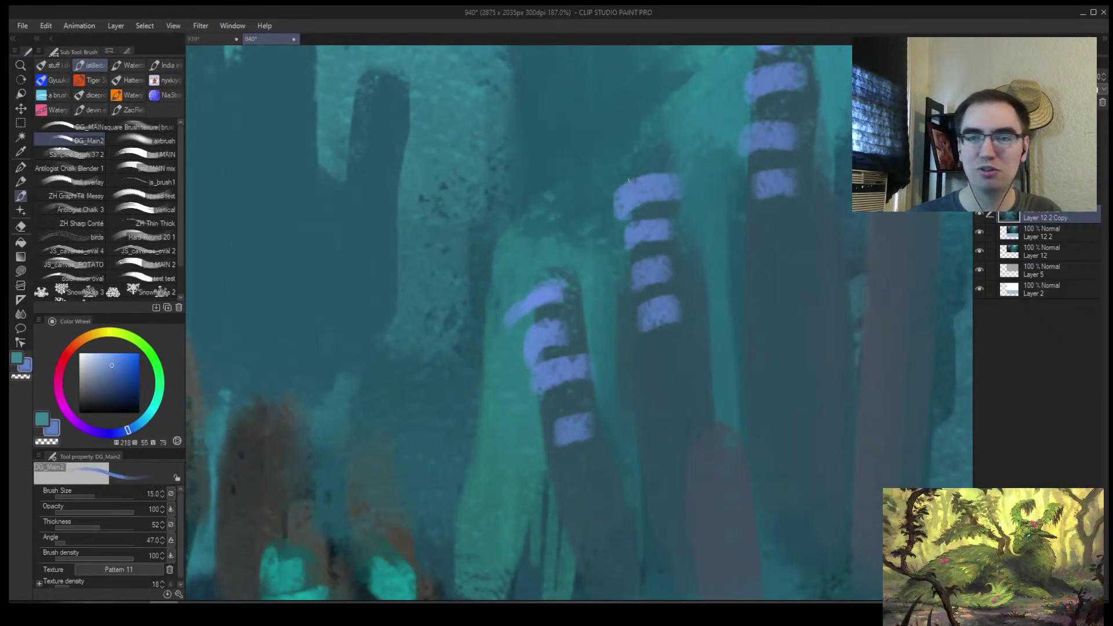
pyautogui.keyDown('alt'); pyautogui.click(513, 292); pyautogui.keyUp('alt')
pyautogui.moveTo(512, 307)
pyautogui.mouseDown()
pyautogui.moveTo(508, 322)
pyautogui.moveTo(517, 295)
pyautogui.moveTo(497, 348)
pyautogui.mouseUp()
# Review the whole painting zoomed out and mirrored horizontally, focusing on the two swimming figures
pyautogui.moveTo(591, 248); pyautogui.dragTo(559, 295)
pyautogui.scroll(3, 656, 291)
pyautogui.scroll(-5, 641, 288)
pyautogui.scroll(4, 640, 274)
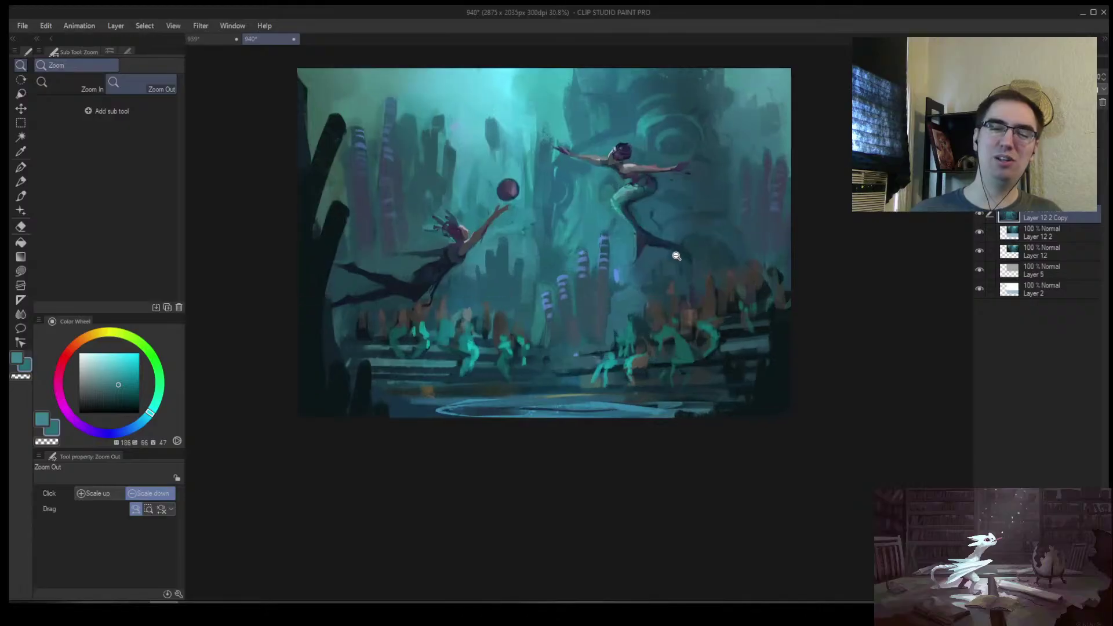
pyautogui.press('h')
pyautogui.moveTo(666, 259); pyautogui.dragTo(538, 362)
pyautogui.scroll(1, 536, 370)
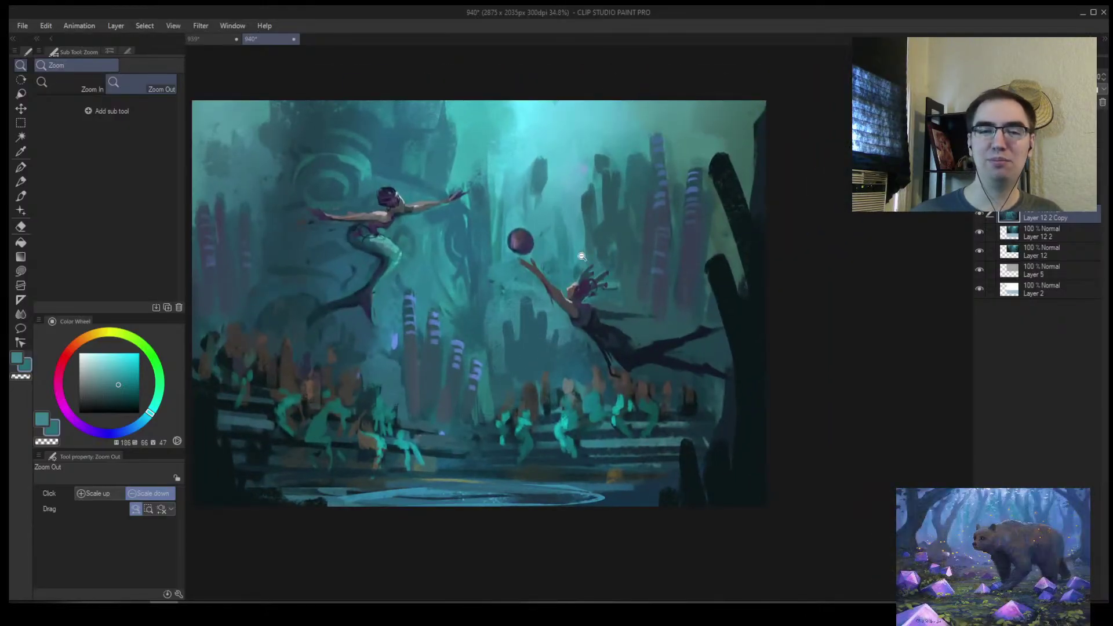
pyautogui.scroll(7, 326, 204)
# Refine the edges and shading of the mermaid's trailing arm with sampled blue-teal and greyed skin tones at brush size 25
pyautogui.press('b')
pyautogui.press(']')
pyautogui.moveTo(380, 224)
pyautogui.mouseDown()
pyautogui.moveTo(407, 233)
pyautogui.moveTo(391, 247)
pyautogui.moveTo(343, 250)
pyautogui.moveTo(434, 233)
pyautogui.mouseUp()
pyautogui.keyDown('alt'); pyautogui.click(392, 247); pyautogui.keyUp('alt')
pyautogui.keyDown('alt'); pyautogui.click(416, 228); pyautogui.keyUp('alt')
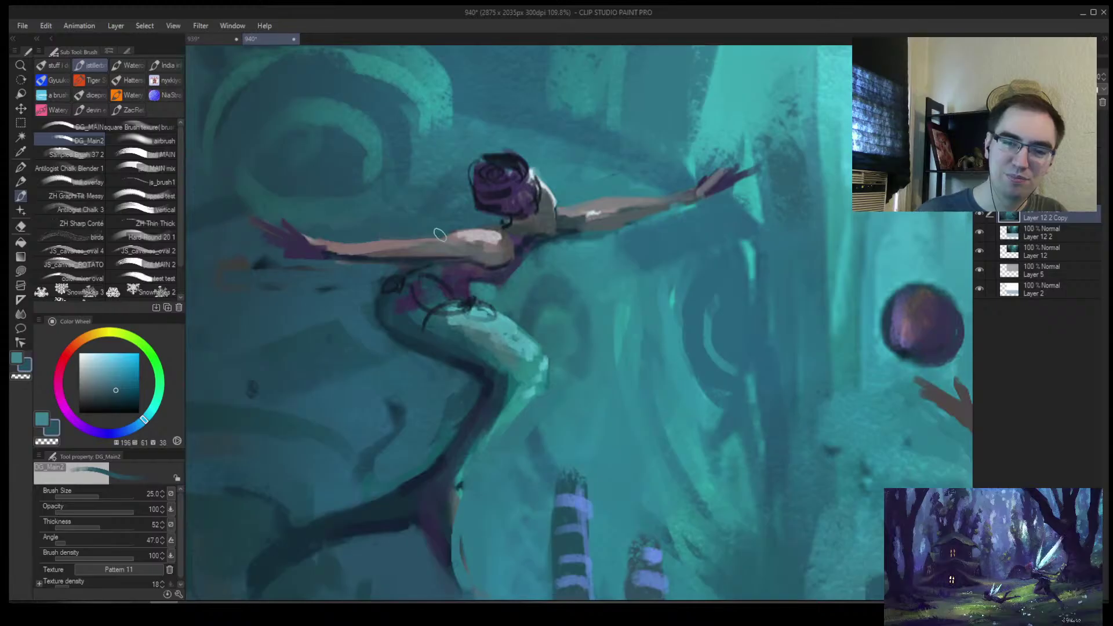
pyautogui.keyDown('alt'); pyautogui.click(373, 248); pyautogui.keyUp('alt')
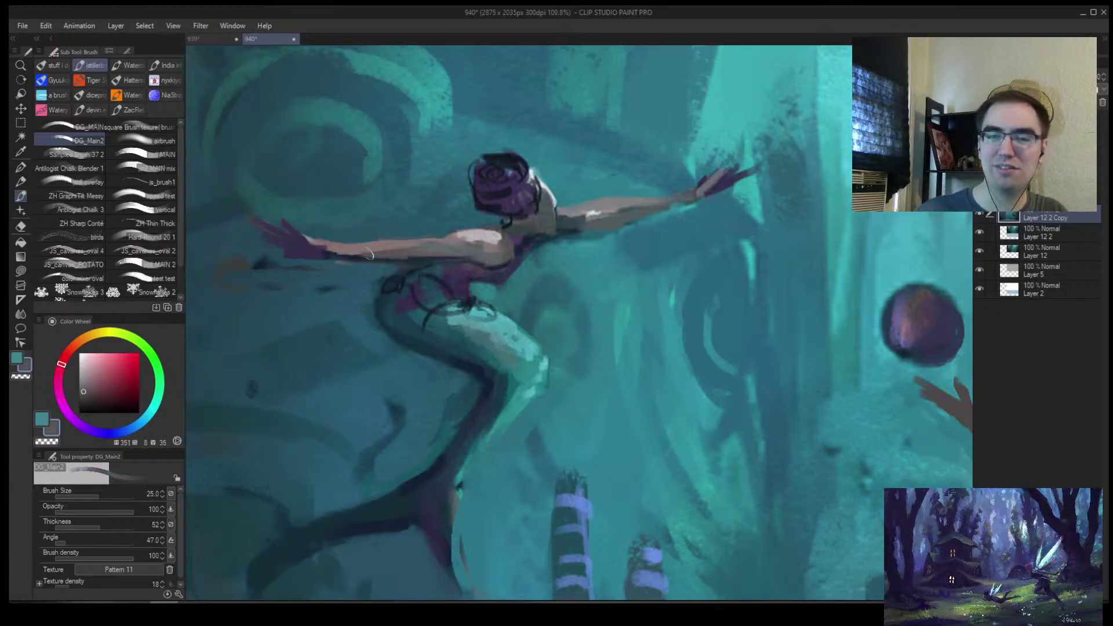
pyautogui.keyDown('alt'); pyautogui.click(387, 265); pyautogui.keyUp('alt')
pyautogui.keyDown('alt'); pyautogui.click(387, 255); pyautogui.keyUp('alt')
pyautogui.moveTo(318, 253)
pyautogui.mouseDown()
pyautogui.moveTo(410, 267)
pyautogui.moveTo(447, 254)
pyautogui.mouseUp()
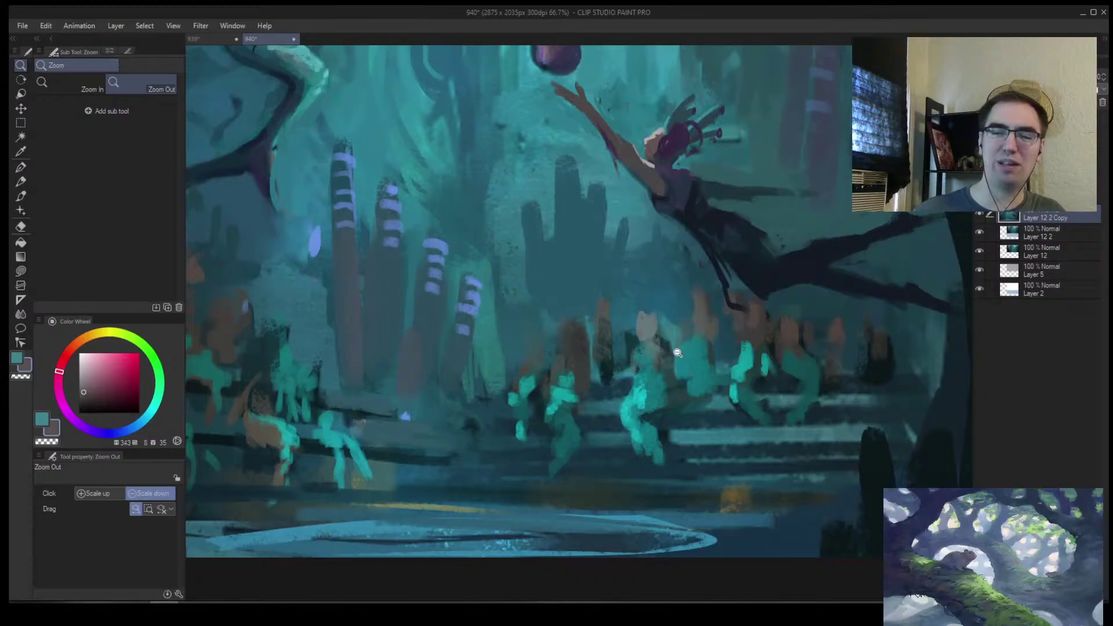
# Return the view to its unmirrored orientation and touch up the crowd in the stands with sampled teal and muted brown
pyautogui.click(642, 371)
pyautogui.press('h')
pyautogui.scroll(2, 579, 310)
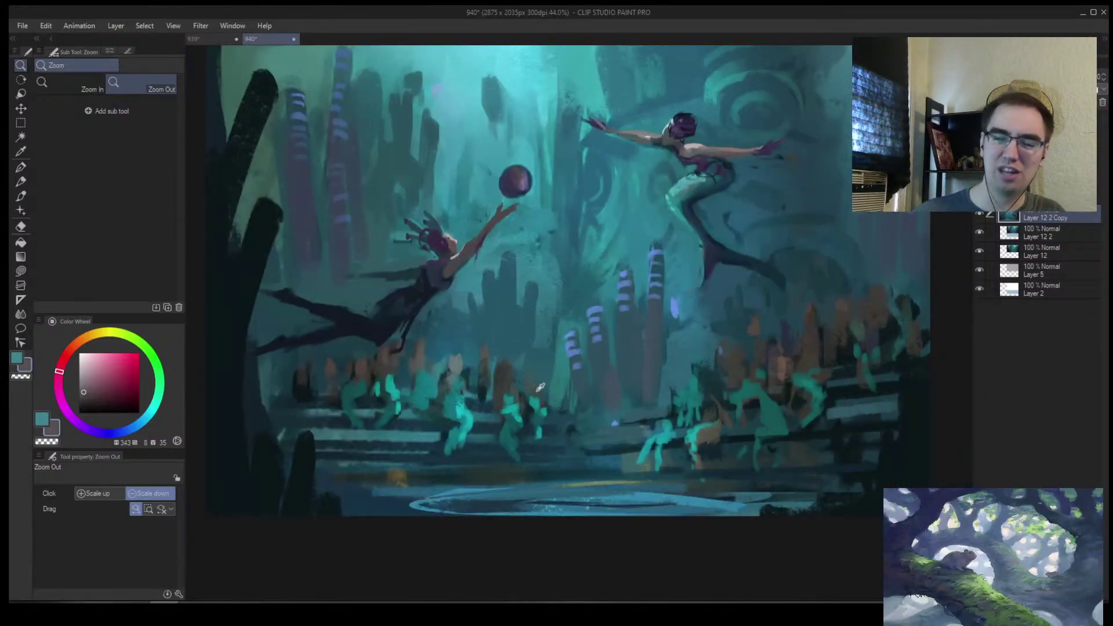
pyautogui.press('b')
pyautogui.keyDown('alt'); pyautogui.click(464, 382); pyautogui.keyUp('alt')
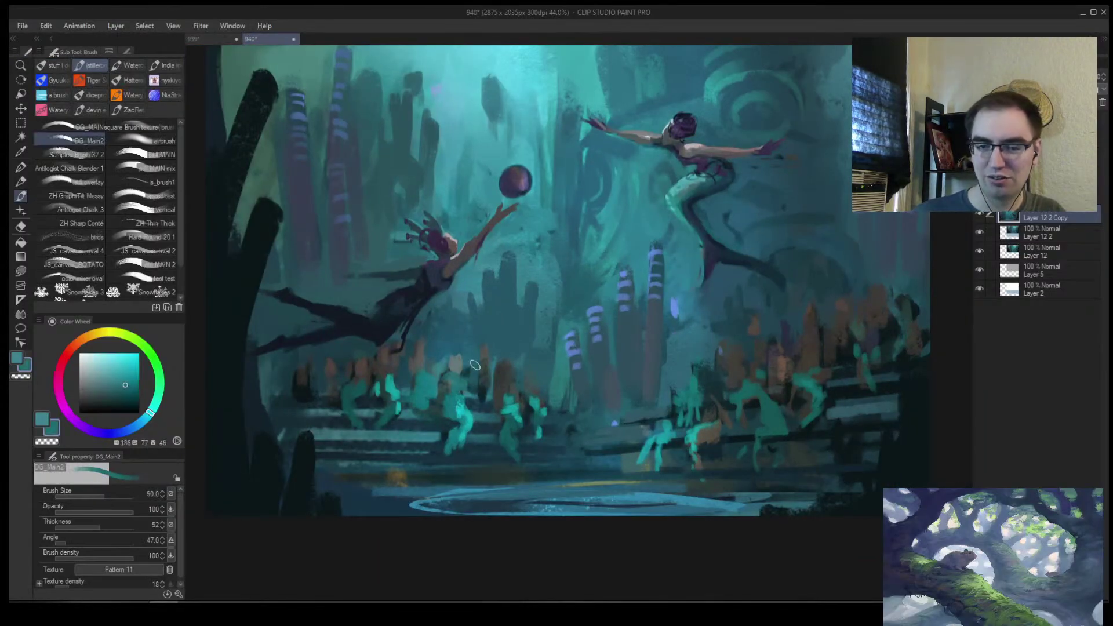
pyautogui.hotkey('alt', 'space')
pyautogui.moveTo(639, 401); pyautogui.dragTo(583, 401)
pyautogui.moveTo(739, 390); pyautogui.dragTo(812, 311)
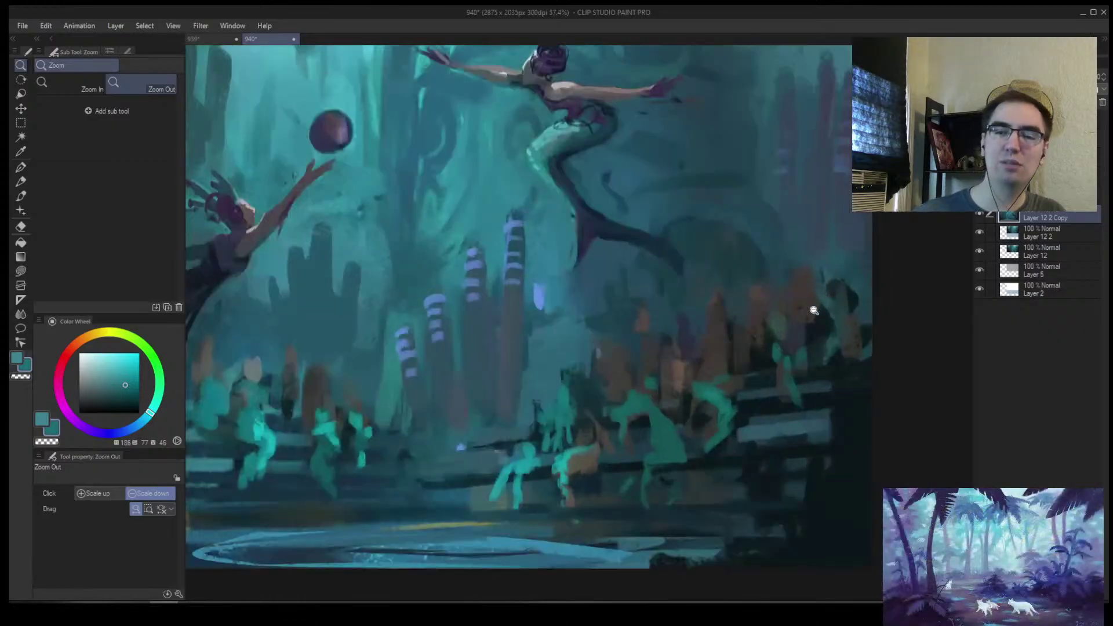
pyautogui.keyDown('alt'); pyautogui.click(726, 307); pyautogui.keyUp('alt')
pyautogui.hotkey('alt', 'space')
pyautogui.moveTo(720, 312); pyautogui.dragTo(706, 346)
pyautogui.moveTo(763, 316); pyautogui.dragTo(697, 353)
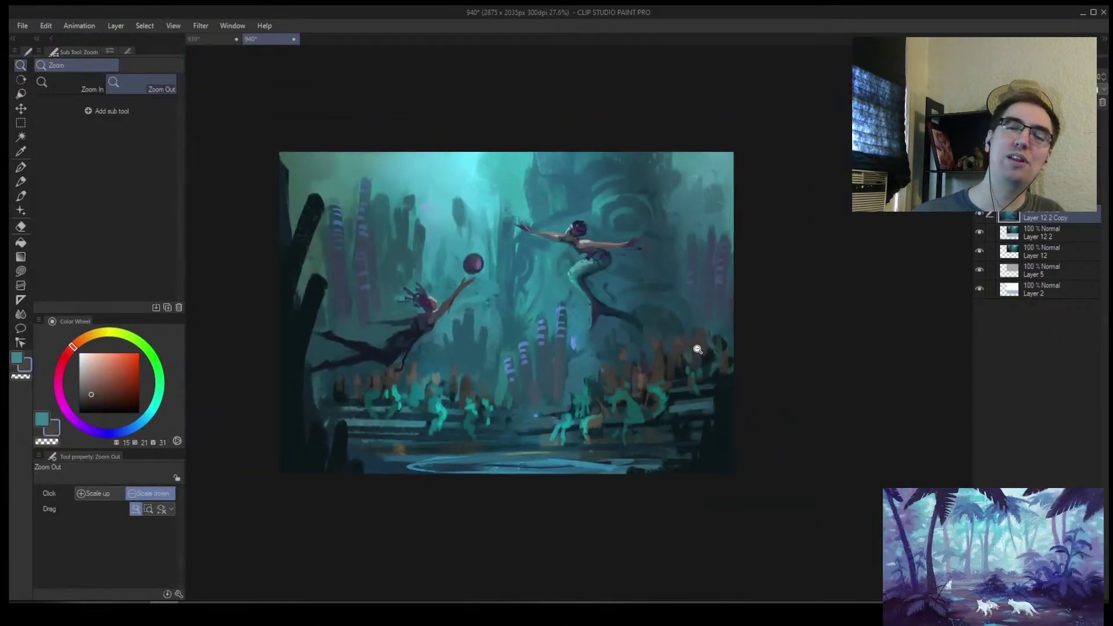
# Touch up the tallest central striped tower and the pale blue spot beside it with sampled muted blue at brush size 50
pyautogui.scroll(1, 592, 262)
pyautogui.moveTo(612, 310)
pyautogui.mouseDown()
pyautogui.moveTo(589, 328)
pyautogui.moveTo(623, 307)
pyautogui.mouseUp()
pyautogui.moveTo(563, 332); pyautogui.dragTo(608, 310)
pyautogui.keyDown('alt'); pyautogui.click(597, 351); pyautogui.keyUp('alt')
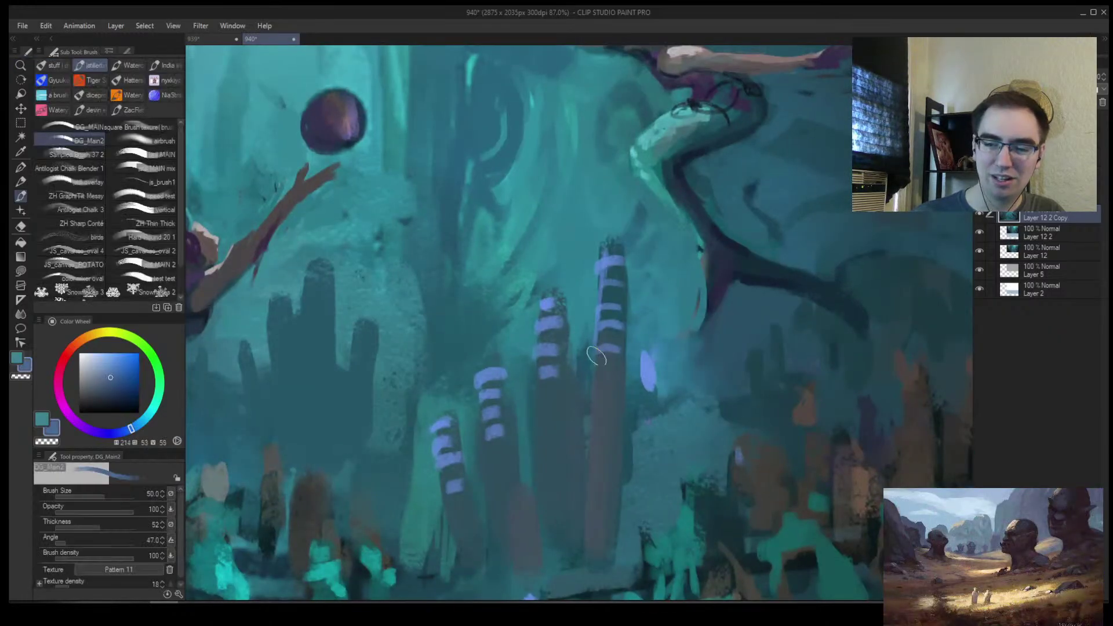
pyautogui.keyDown('ctrl'); pyautogui.keyDown('alt'); pyautogui.click(660, 388); pyautogui.keyUp('alt'); pyautogui.keyUp('ctrl')
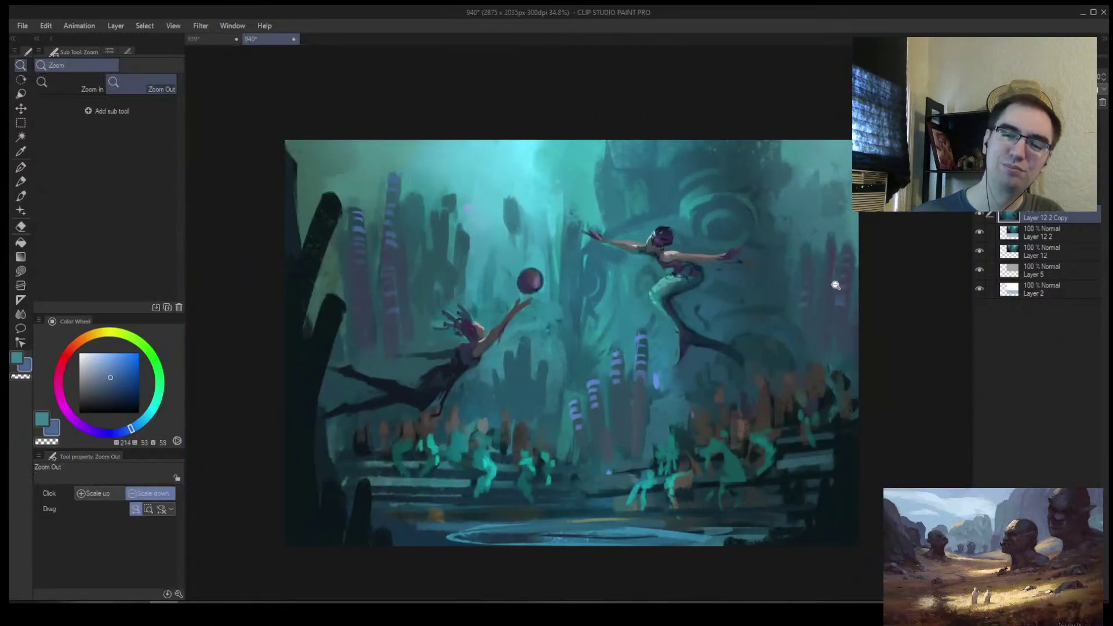
# Mirror the view and brush sampled cyan into the bright water above the ball, varying the brush size
pyautogui.moveTo(695, 432); pyautogui.dragTo(715, 459)
pyautogui.press('h')
pyautogui.moveTo(569, 430); pyautogui.dragTo(595, 418)
pyautogui.scroll(-3, 595, 418)
pyautogui.scroll(2, 607, 428)
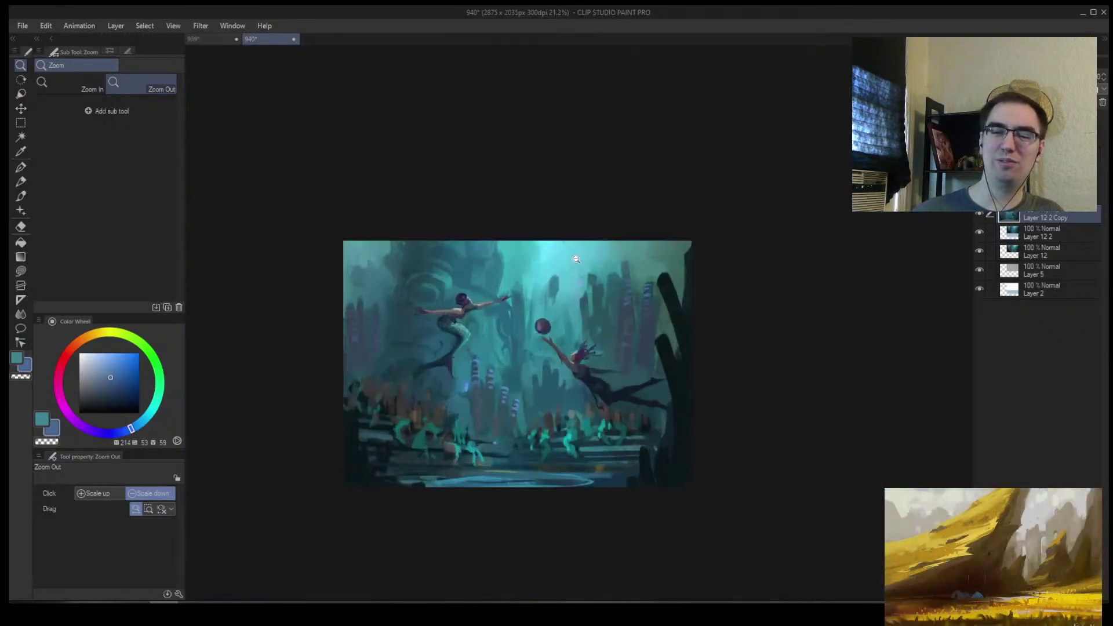
pyautogui.keyDown('alt'); pyautogui.click(541, 292); pyautogui.keyUp('alt')
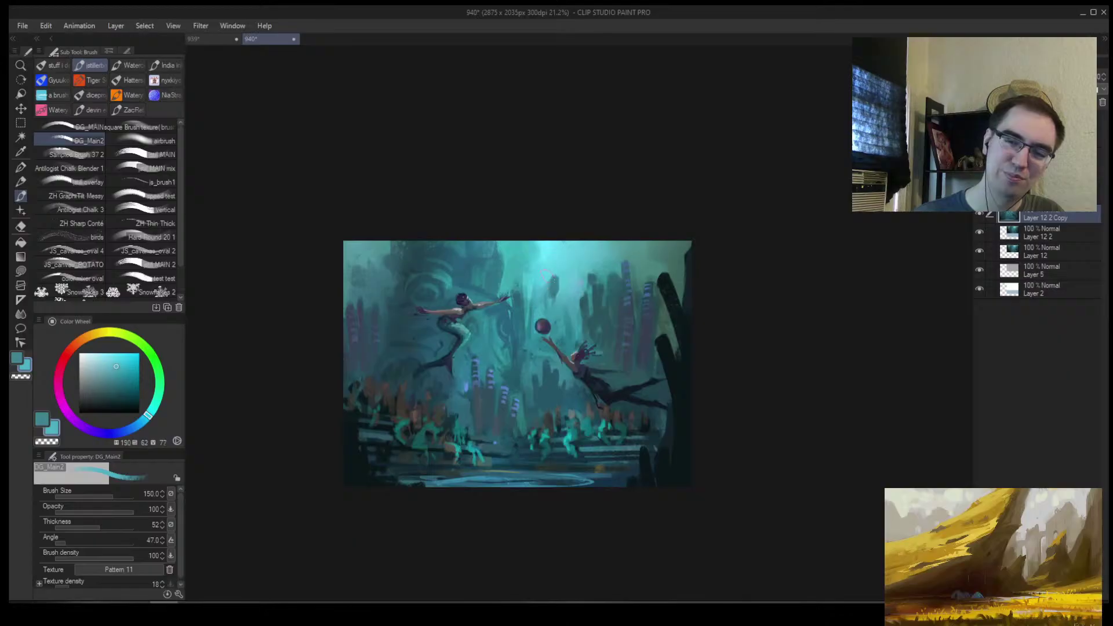
pyautogui.moveTo(572, 289); pyautogui.dragTo(600, 261)
pyautogui.press('[')
pyautogui.press('[')
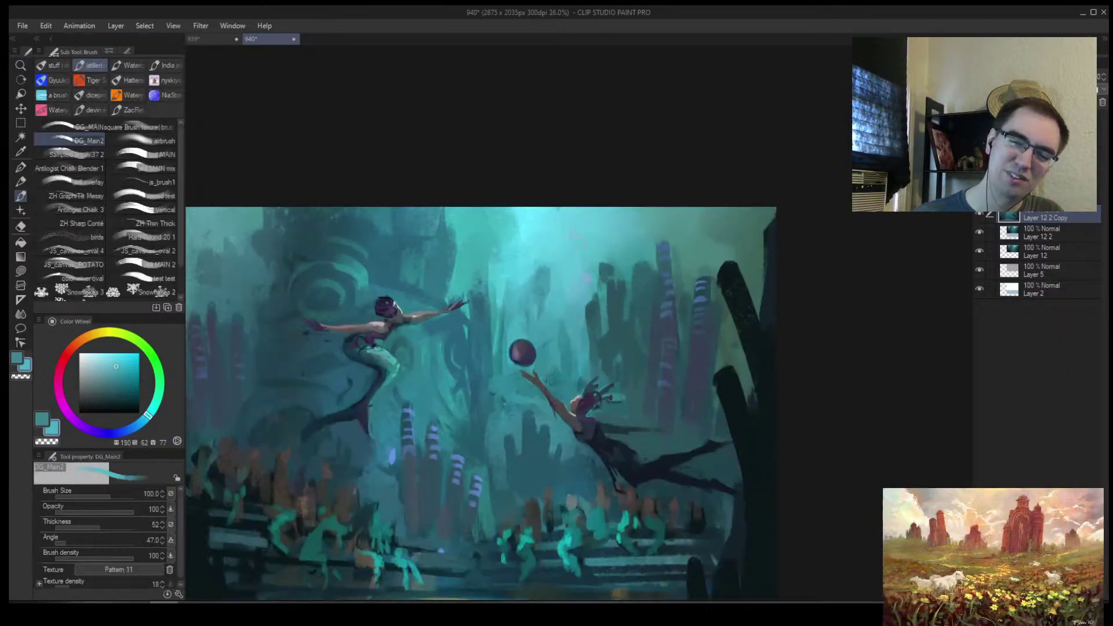
pyautogui.press(']')
pyautogui.press(']')
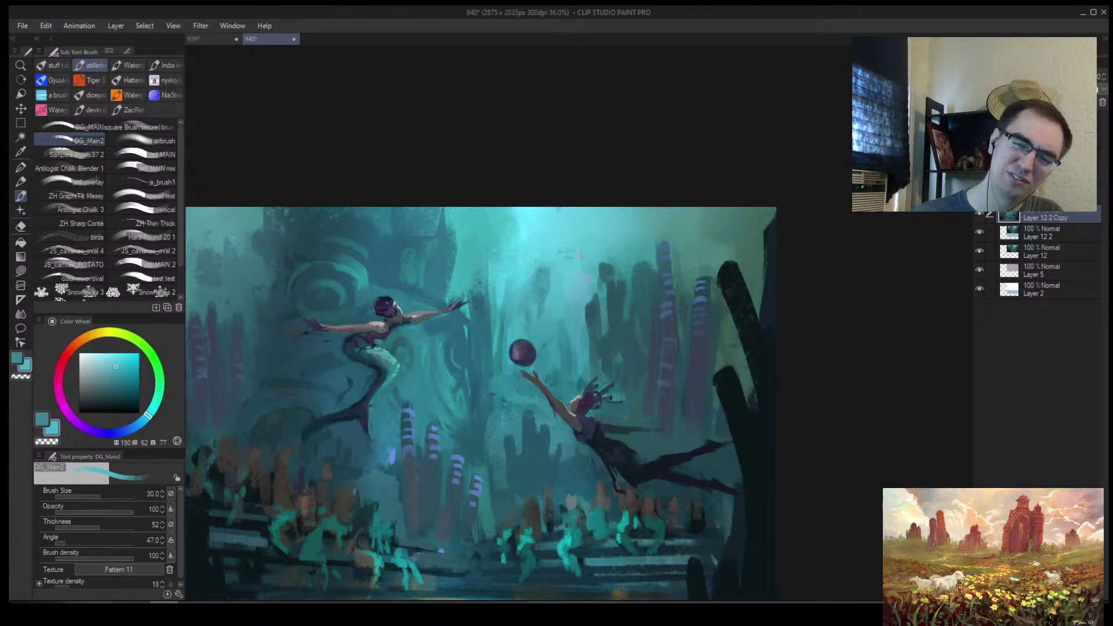
# Brush sampled blue-teal and light cyan into the light shaft above the ball with the DG_Main2 brush at varied sizes
pyautogui.keyDown('alt'); pyautogui.click(542, 293); pyautogui.keyUp('alt')
pyautogui.press(']')
pyautogui.press(']')
pyautogui.press(']')
pyautogui.press(']')
pyautogui.press(']')
pyautogui.press(']')
pyautogui.press(']')
pyautogui.press(']')
pyautogui.press(']')
pyautogui.press(']')
pyautogui.press(']')
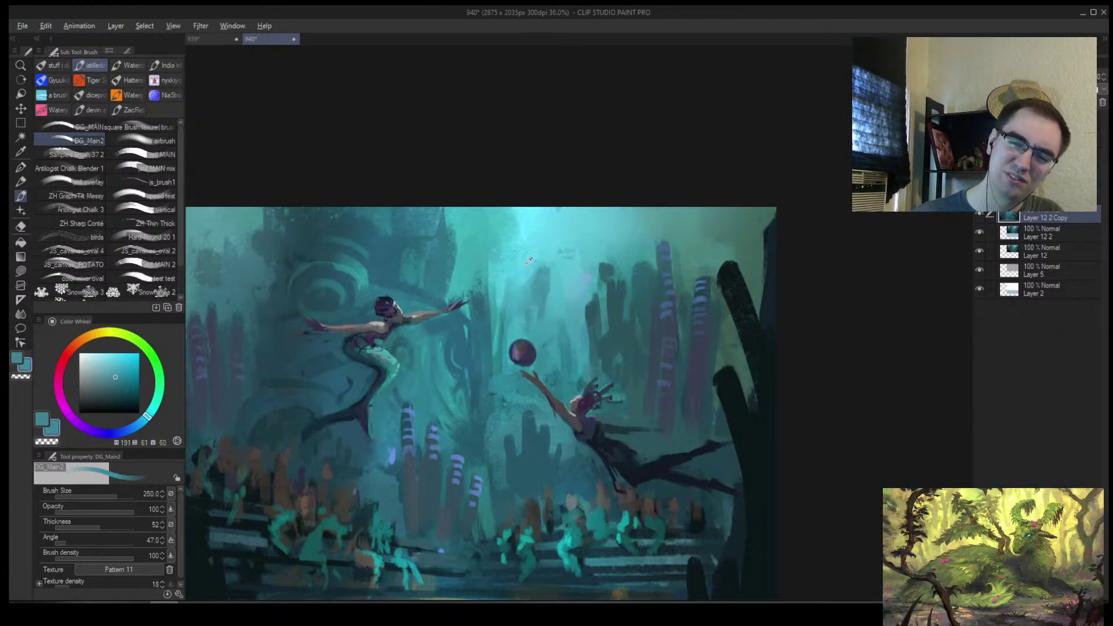
pyautogui.keyDown('alt'); pyautogui.click(532, 263); pyautogui.keyUp('alt')
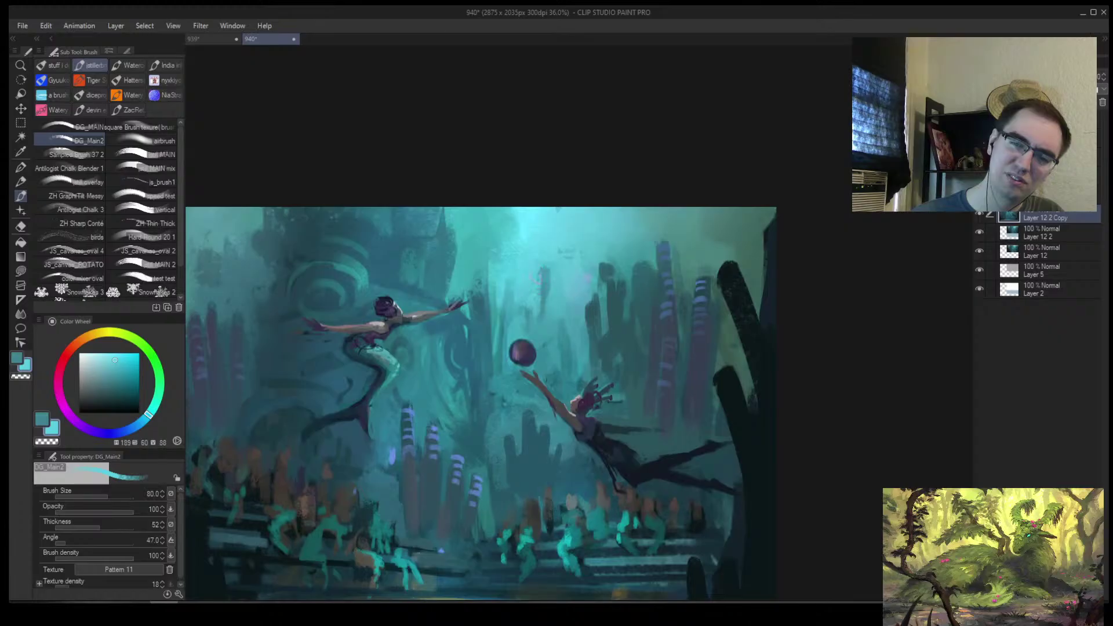
# Switch to Sampled Brush 37 2 and paint sampled cyan strokes over the water above the ball at sizes 40 to 80
pyautogui.click(88, 155)
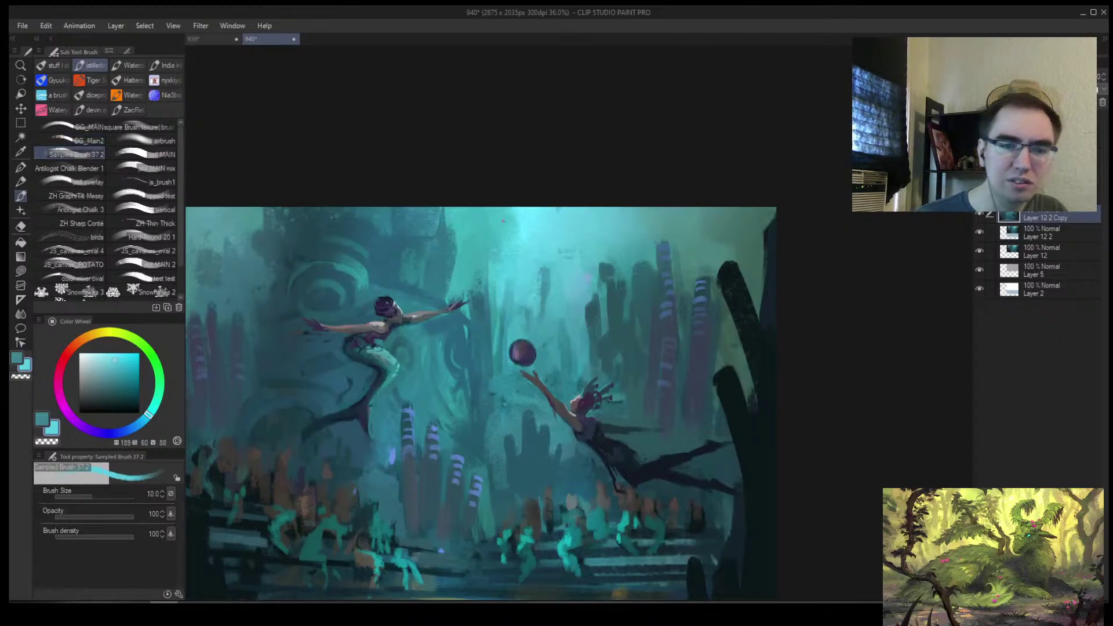
pyautogui.press(']')
pyautogui.press(']')
pyautogui.press(']')
pyautogui.press(']')
pyautogui.press(']')
pyautogui.press(']')
pyautogui.press(']')
pyautogui.press(']')
pyautogui.press(']')
pyautogui.press(']')
pyautogui.press(']')
pyautogui.press(']')
pyautogui.press(']')
pyautogui.press(']')
pyautogui.press(']')
pyautogui.press(']')
pyautogui.keyDown('alt'); pyautogui.click(540, 265); pyautogui.keyUp('alt')
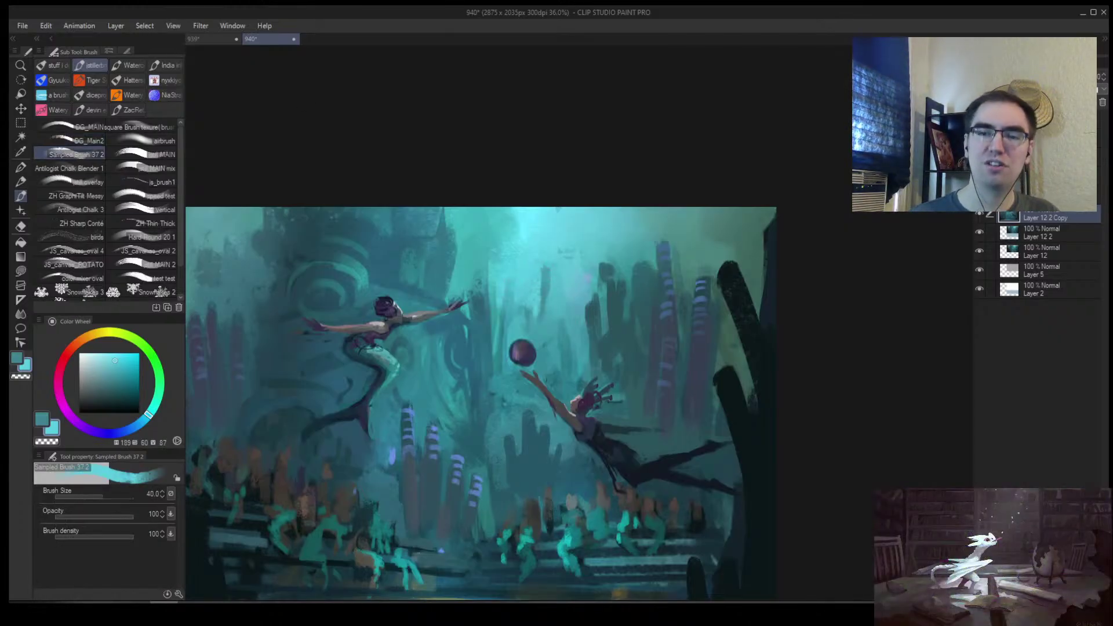
pyautogui.moveTo(553, 279); pyautogui.dragTo(548, 313)
pyautogui.keyDown('alt'); pyautogui.click(546, 310); pyautogui.keyUp('alt')
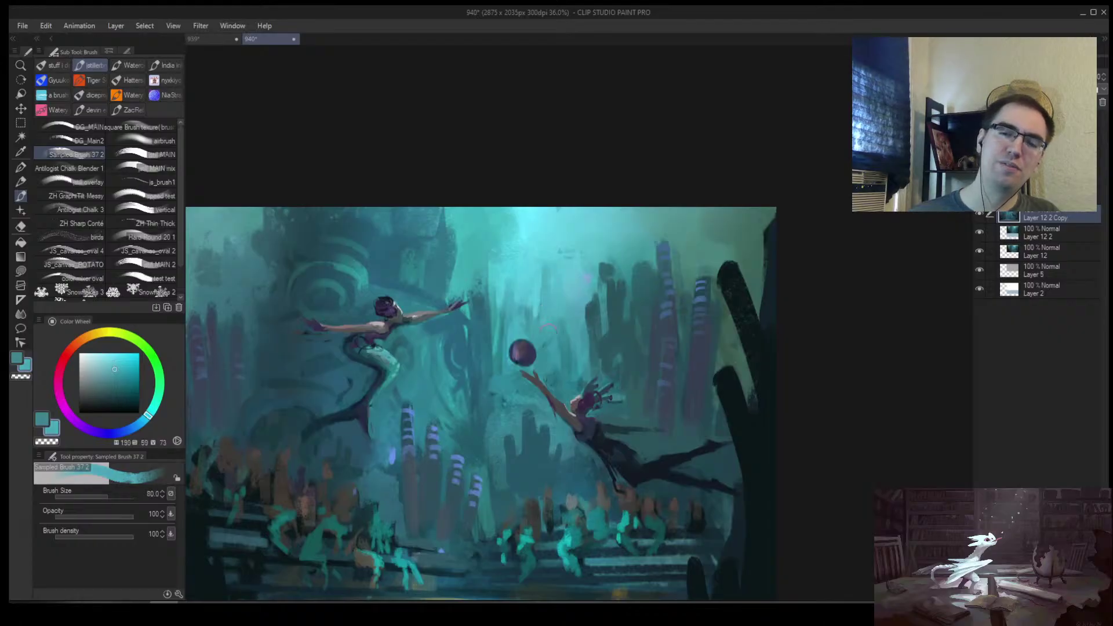
pyautogui.keyDown('alt'); pyautogui.click(516, 298); pyautogui.keyUp('alt')
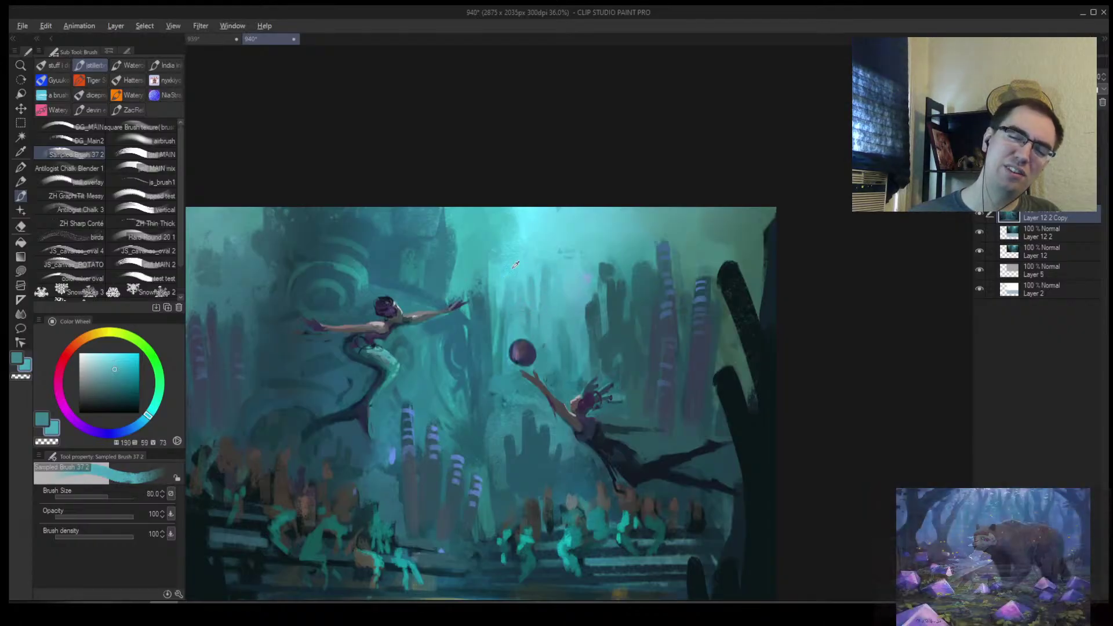
# Paint sampled teal over the water between the mermaid's reaching hand and the ball at brush size 120
pyautogui.press(']')
pyautogui.keyDown('alt'); pyautogui.click(487, 265); pyautogui.keyUp('alt')
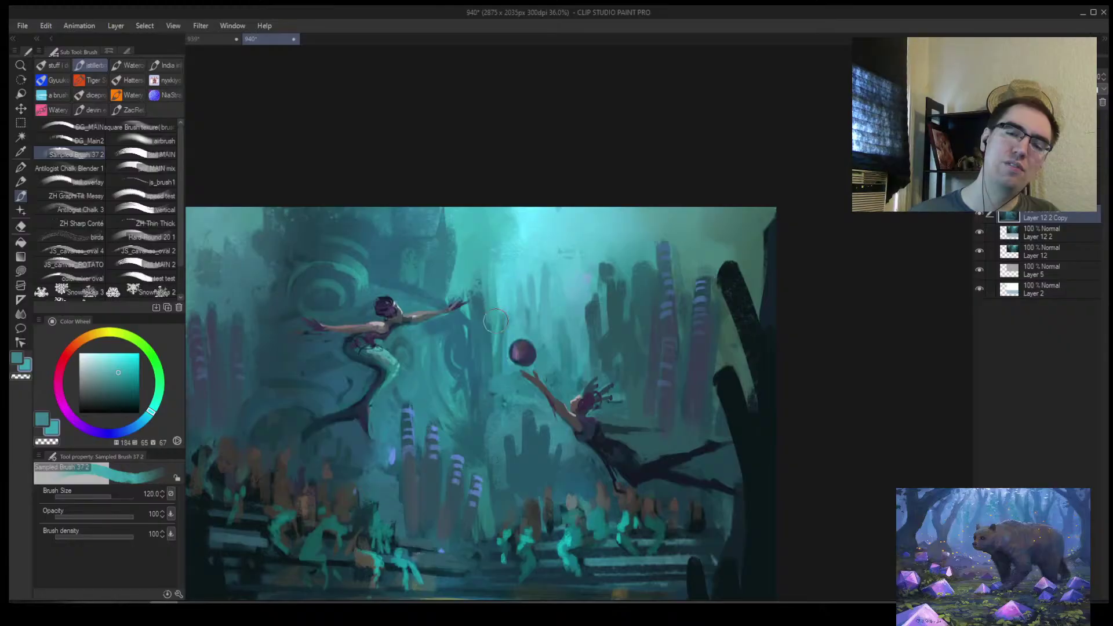
pyautogui.moveTo(496, 359)
pyautogui.mouseDown()
pyautogui.moveTo(494, 399)
pyautogui.moveTo(502, 342)
pyautogui.mouseUp()
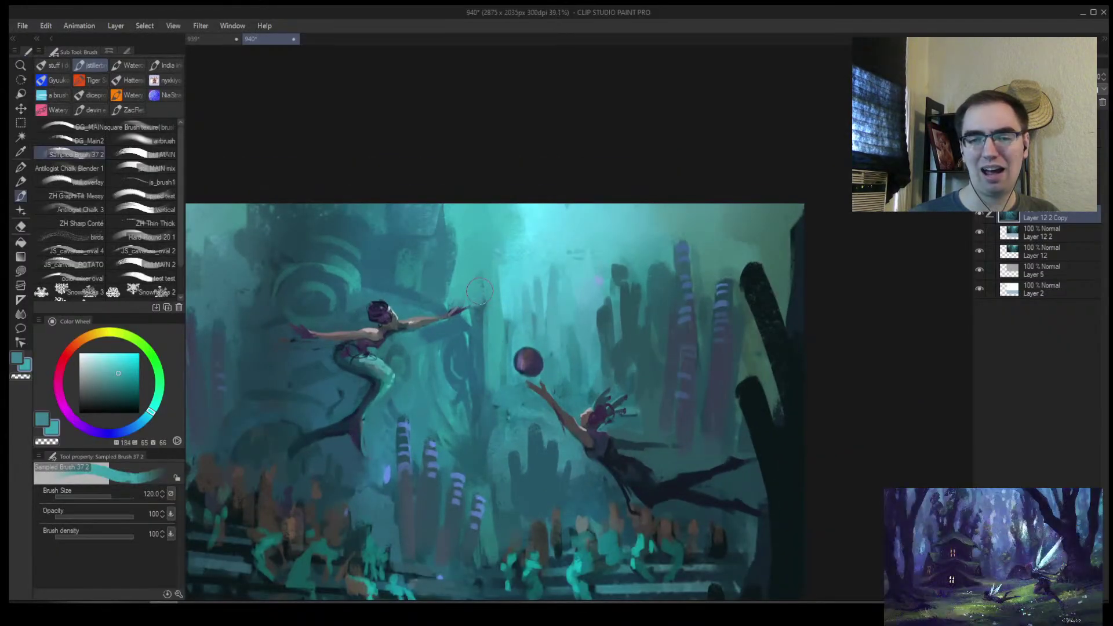
pyautogui.moveTo(484, 313); pyautogui.dragTo(470, 380)
pyautogui.keyDown('alt'); pyautogui.click(479, 354); pyautogui.keyUp('alt')
pyautogui.keyDown('alt'); pyautogui.click(502, 332); pyautogui.keyUp('alt')
pyautogui.moveTo(494, 342); pyautogui.dragTo(479, 407)
pyautogui.keyDown('alt'); pyautogui.click(511, 329); pyautogui.keyUp('alt')
pyautogui.moveTo(509, 322); pyautogui.dragTo(500, 360)
pyautogui.press(']')
pyautogui.keyDown('alt'); pyautogui.click(499, 342); pyautogui.keyUp('alt')
pyautogui.press('[')
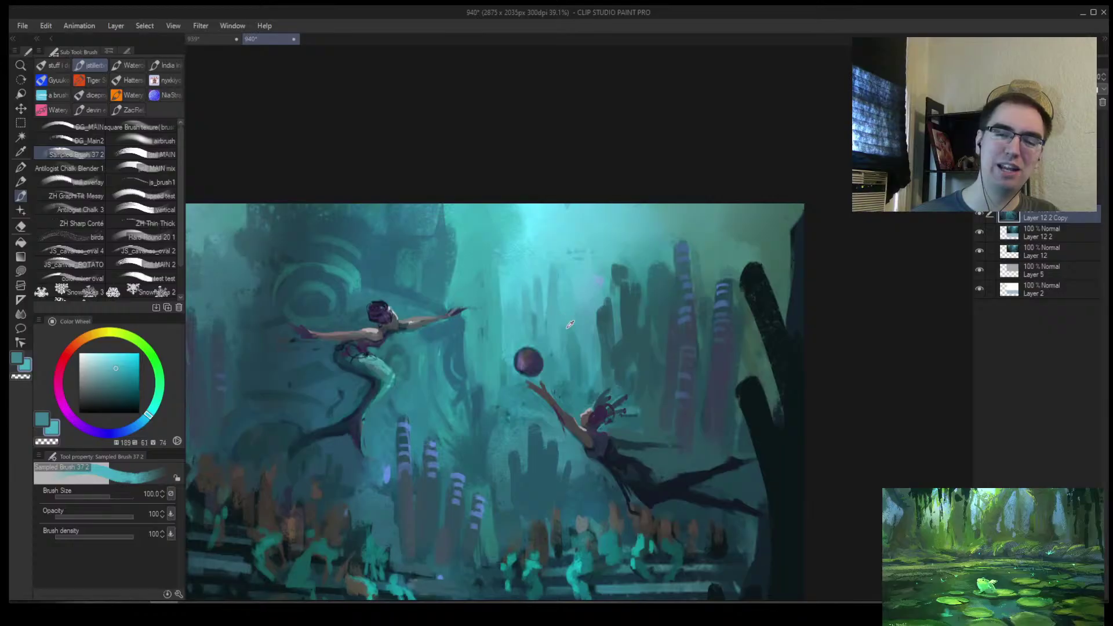
# Mirror the view and brush light cyan along the edge of the light shaft above the mermaid's reaching hand at size 120
pyautogui.keyDown('alt'); pyautogui.click(570, 316); pyautogui.keyUp('alt')
pyautogui.press('/')
pyautogui.moveTo(592, 348)
pyautogui.mouseDown()
pyautogui.moveTo(564, 428)
pyautogui.moveTo(602, 291)
pyautogui.moveTo(601, 308)
pyautogui.mouseUp()
pyautogui.press('h')
pyautogui.moveTo(720, 286); pyautogui.dragTo(693, 330)
pyautogui.moveTo(691, 310); pyautogui.dragTo(612, 234)
pyautogui.moveTo(611, 231); pyautogui.dragTo(628, 186)
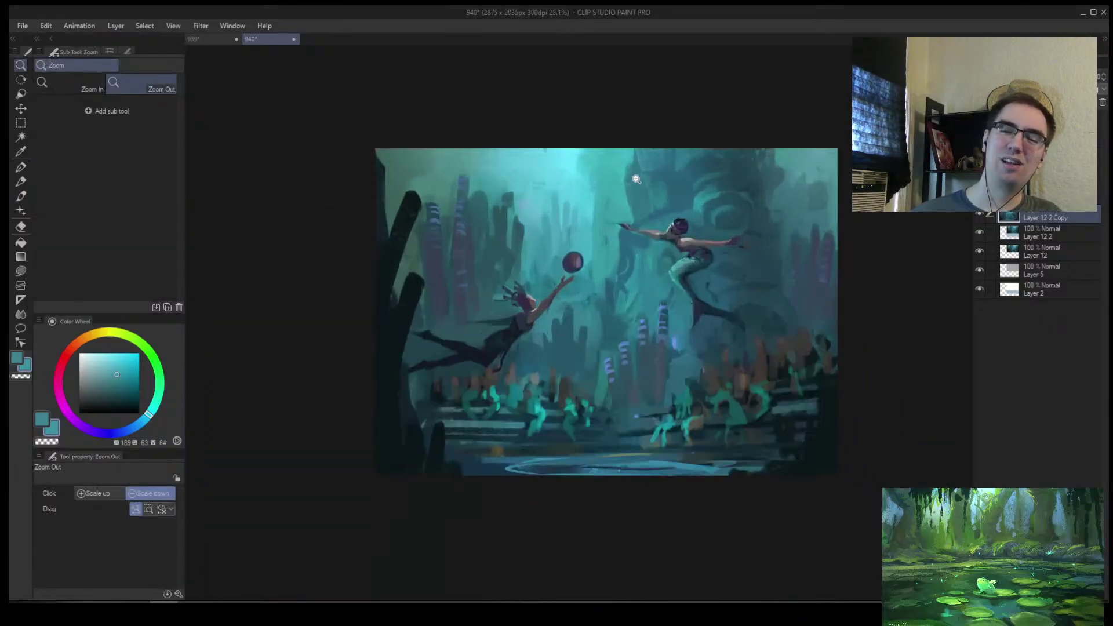
pyautogui.press('b')
pyautogui.keyDown('alt'); pyautogui.click(591, 192); pyautogui.keyUp('alt')
pyautogui.press(']')
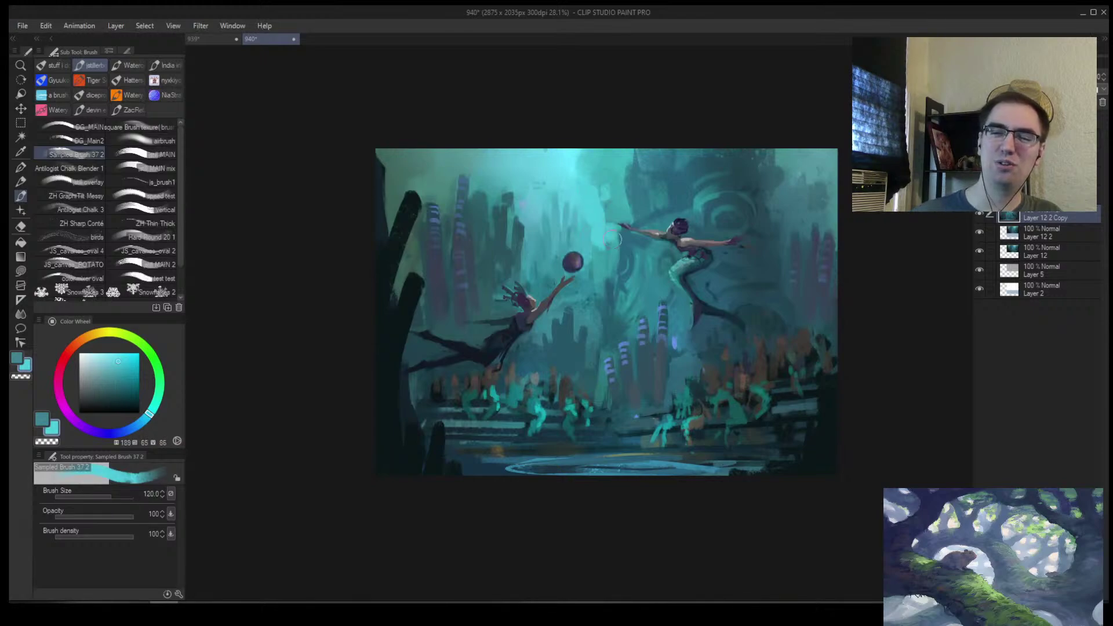
# Return the view to its unmirrored orientation and rework the water below the mermaid's reaching hand with sampled blue-teal at sizes 150 and 120
pyautogui.press('/')
pyautogui.moveTo(667, 267); pyautogui.dragTo(607, 293)
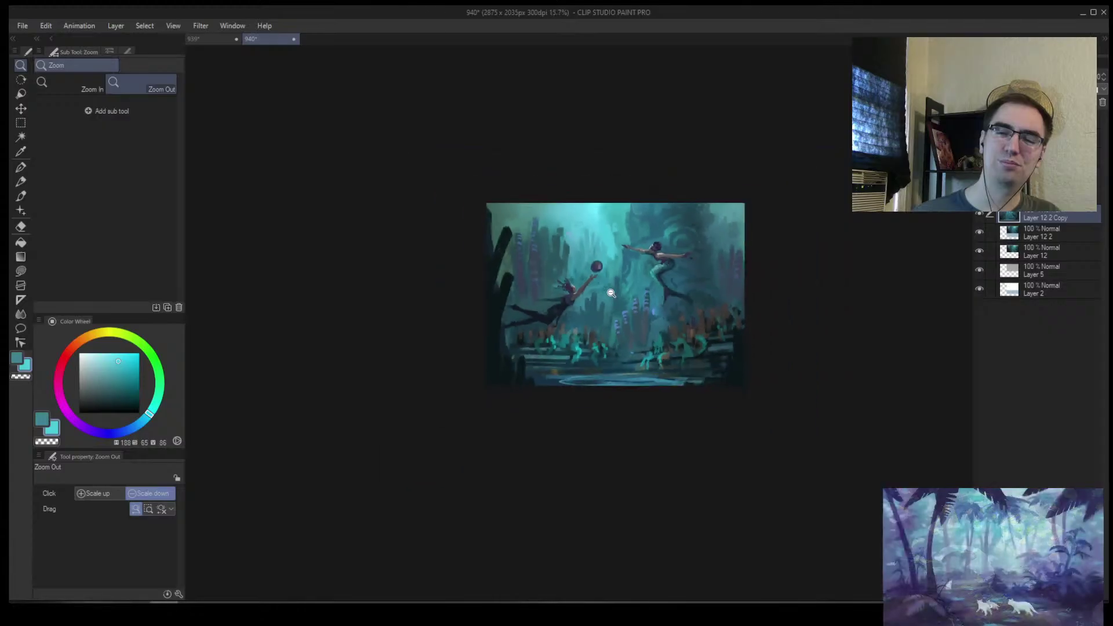
pyautogui.press('h')
pyautogui.moveTo(536, 257); pyautogui.dragTo(574, 257)
pyautogui.press('b')
pyautogui.keyDown('alt'); pyautogui.click(523, 257); pyautogui.keyUp('alt')
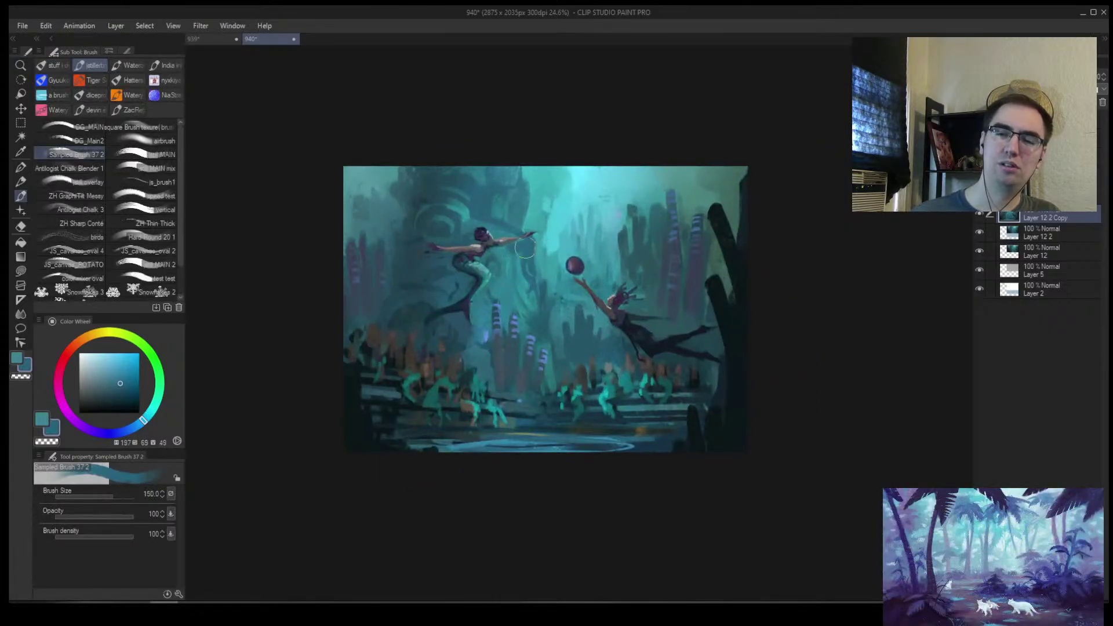
pyautogui.moveTo(510, 268); pyautogui.dragTo(551, 319)
pyautogui.keyDown('alt'); pyautogui.click(539, 308); pyautogui.keyUp('alt')
pyautogui.press('[')
pyautogui.keyDown('alt'); pyautogui.click(532, 246); pyautogui.keyUp('alt')
pyautogui.press('[')
pyautogui.keyDown('alt'); pyautogui.click(538, 238); pyautogui.keyUp('alt')
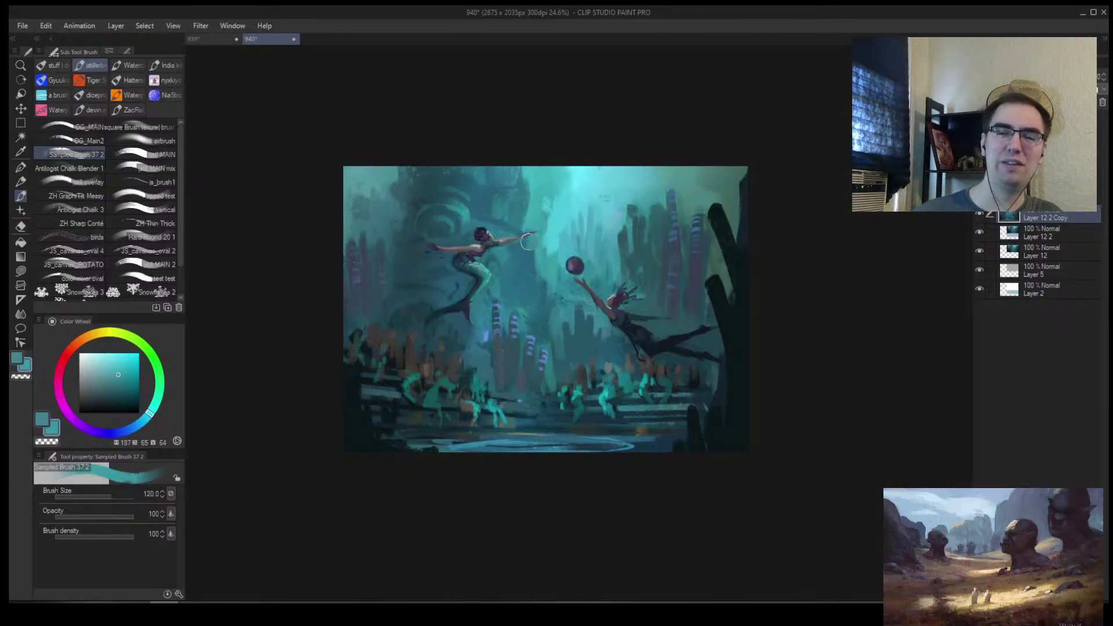
# Mirror the view and refine the mermaid's reaching arm with sampled blue-teal and greyed blue at brush sizes 25 and 17
pyautogui.press('h')
pyautogui.hotkey('ctrl', 'space')
pyautogui.moveTo(705, 237); pyautogui.dragTo(754, 232)
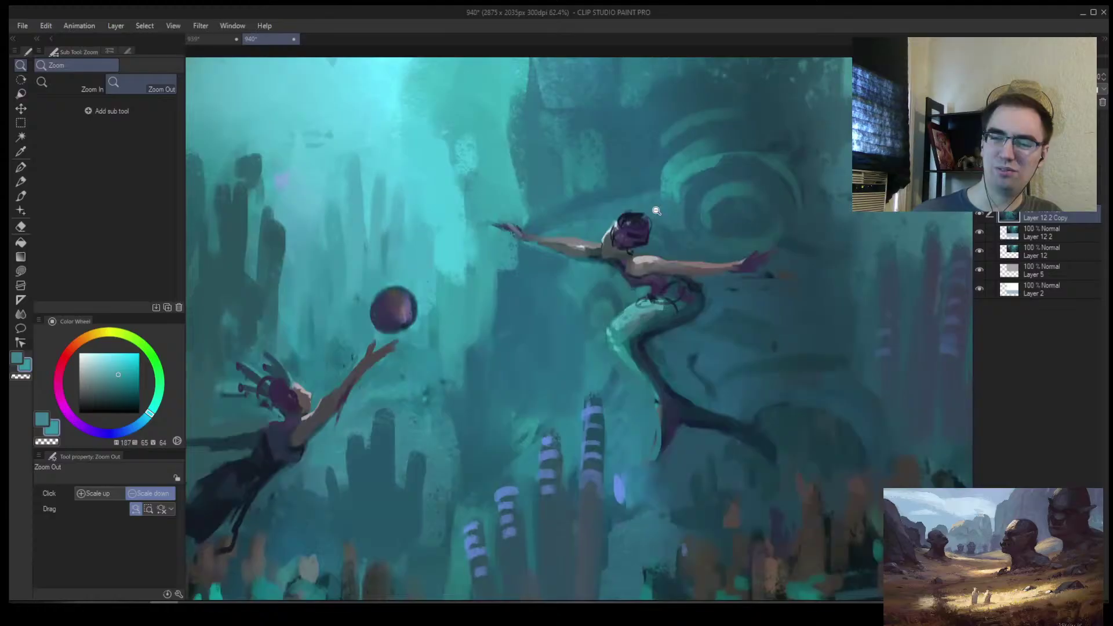
pyautogui.press('[')
pyautogui.press('[')
pyautogui.press('[')
pyautogui.press('[')
pyautogui.press('[')
pyautogui.press('[')
pyautogui.press('[')
pyautogui.hotkey('alt', 'space')
pyautogui.keyDown('alt'); pyautogui.click(580, 231); pyautogui.keyUp('alt')
pyautogui.press('[')
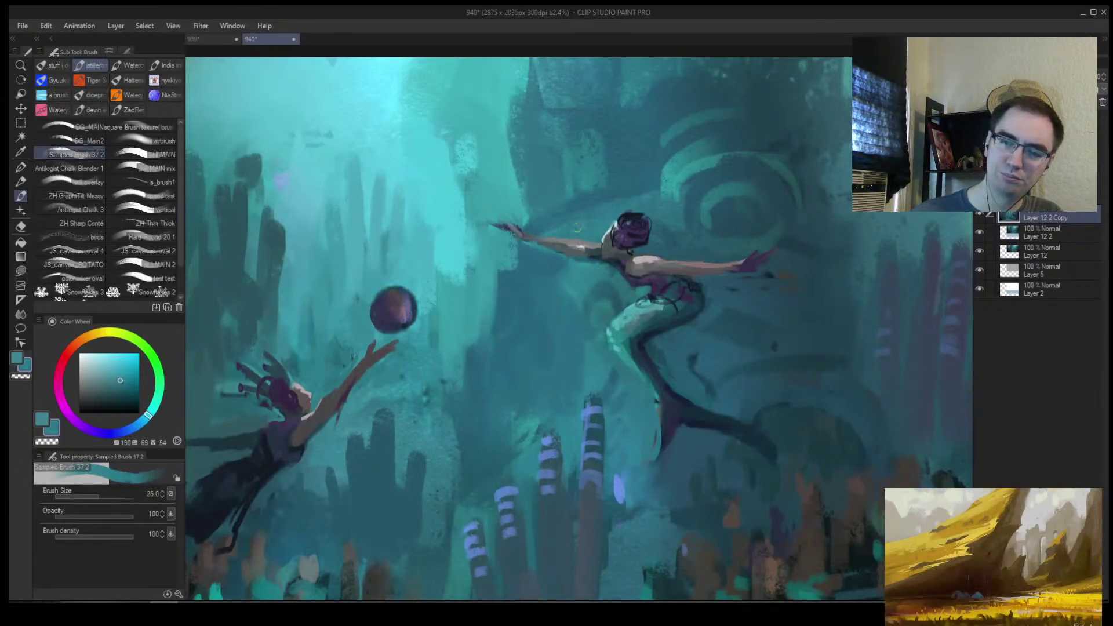
pyautogui.keyDown('alt'); pyautogui.click(528, 236); pyautogui.keyUp('alt')
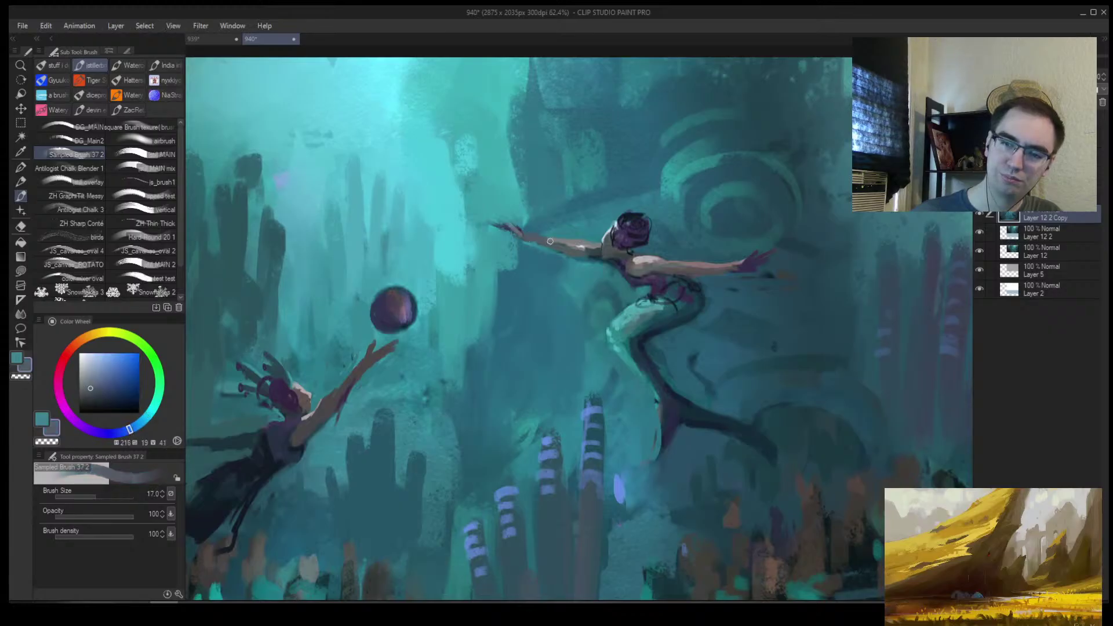
# Brush sampled teal over the bright water and faint distant towers above the swimmer reaching for the ball, varying the brush size
pyautogui.hotkey('ctrl', 'alt', 'space')
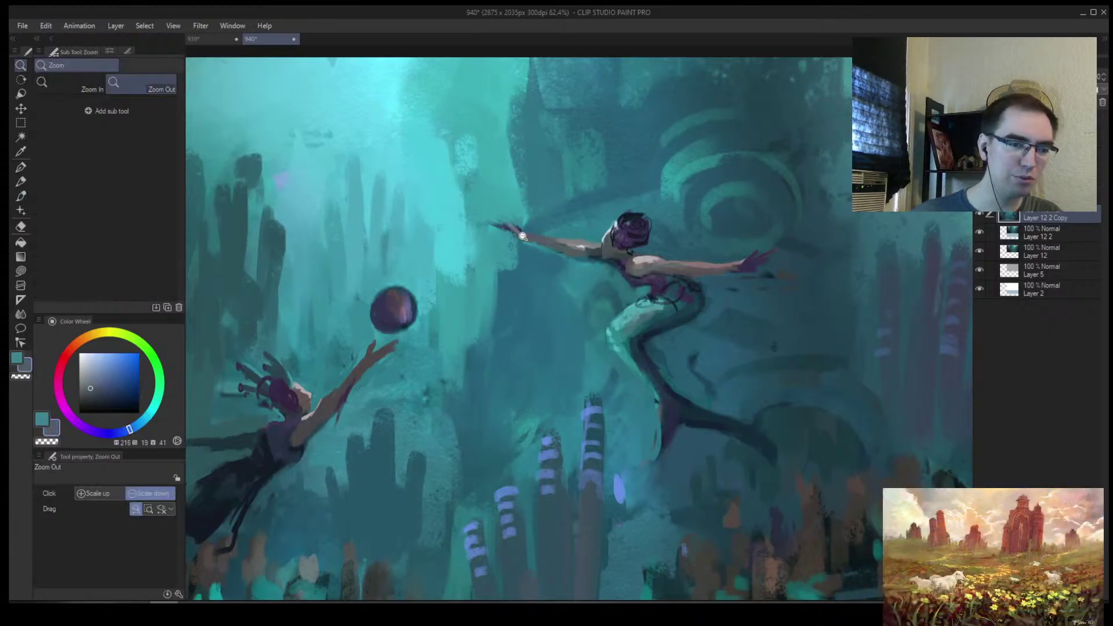
pyautogui.moveTo(504, 253)
pyautogui.mouseDown()
pyautogui.moveTo(579, 214)
pyautogui.moveTo(516, 208)
pyautogui.mouseUp()
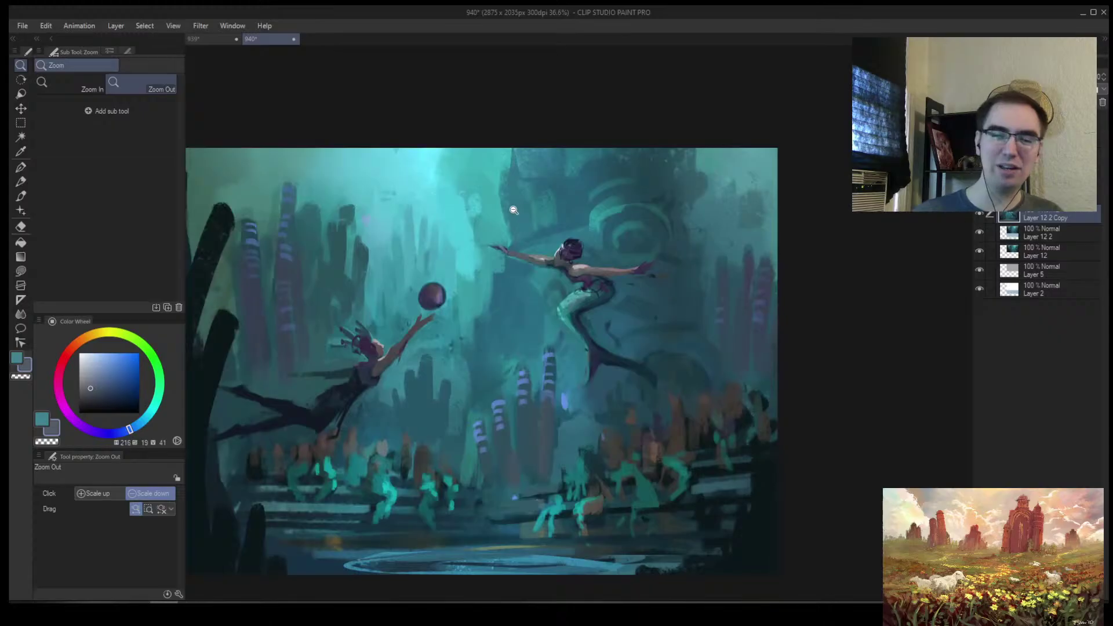
pyautogui.press('[')
pyautogui.press('[')
pyautogui.press('[')
pyautogui.press('[')
pyautogui.moveTo(371, 184); pyautogui.dragTo(378, 184)
pyautogui.press(']')
pyautogui.keyDown('alt'); pyautogui.click(326, 207); pyautogui.keyUp('alt')
pyautogui.press(']')
pyautogui.moveTo(299, 222)
pyautogui.mouseDown()
pyautogui.moveTo(280, 315)
pyautogui.moveTo(367, 204)
pyautogui.mouseUp()
# Paint a brown egg-shaped figure with two thin legs in front of the stands below the mermaid's tail
pyautogui.hotkey('alt', 'space')
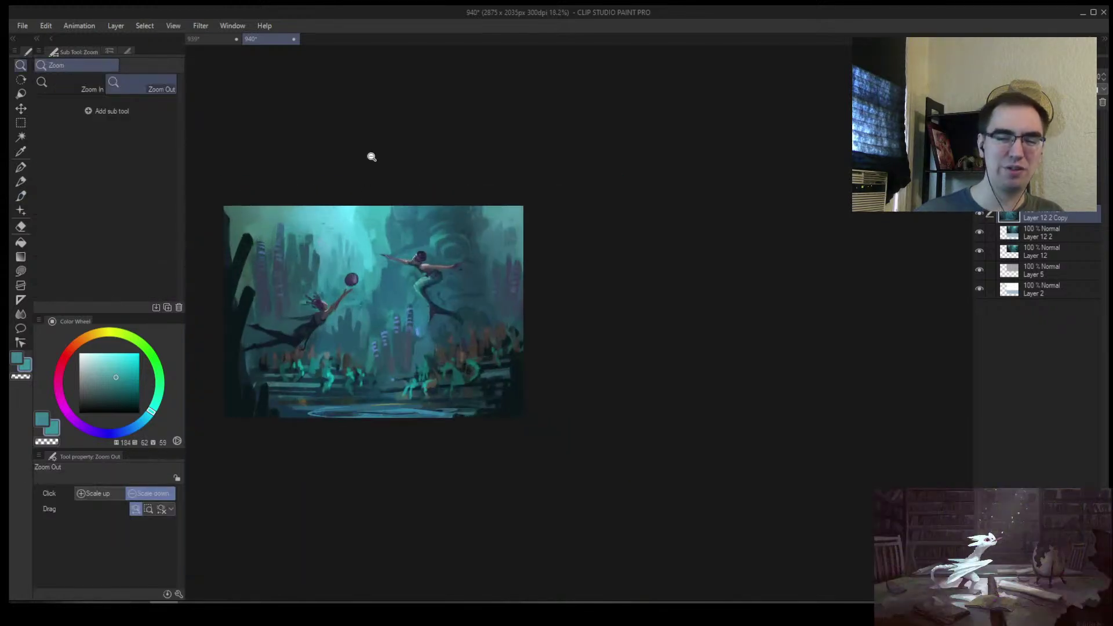
pyautogui.moveTo(470, 366)
pyautogui.mouseDown()
pyautogui.moveTo(485, 354)
pyautogui.moveTo(437, 374)
pyautogui.moveTo(481, 326)
pyautogui.mouseUp()
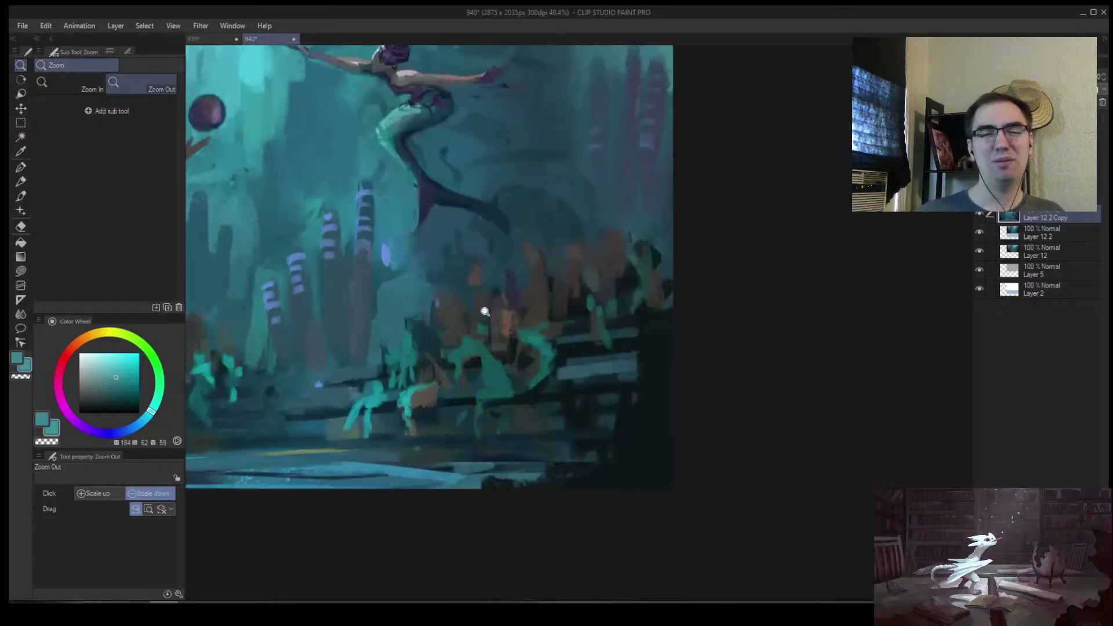
pyautogui.keyDown('alt'); pyautogui.click(487, 324); pyautogui.keyUp('alt')
pyautogui.keyDown('alt'); pyautogui.click(430, 380); pyautogui.keyUp('alt')
pyautogui.moveTo(409, 342); pyautogui.dragTo(454, 399)
pyautogui.press('h')
pyautogui.moveTo(811, 349); pyautogui.dragTo(535, 340)
pyautogui.moveTo(402, 350)
pyautogui.mouseDown()
pyautogui.moveTo(417, 350)
pyautogui.moveTo(443, 316)
pyautogui.mouseUp()
pyautogui.press(']')
pyautogui.press('[')
pyautogui.press('[')
pyautogui.moveTo(413, 392)
pyautogui.mouseDown()
pyautogui.moveTo(422, 419)
pyautogui.moveTo(458, 441)
pyautogui.moveTo(429, 487)
pyautogui.mouseUp()
pyautogui.moveTo(459, 429)
pyautogui.mouseDown()
pyautogui.moveTo(470, 479)
pyautogui.moveTo(484, 488)
pyautogui.moveTo(446, 495)
pyautogui.moveTo(466, 423)
pyautogui.mouseUp()
# On a new layer, outline the brown figure's body and legs in black with a small brush and add an eye and mouth
pyautogui.press(']')
pyautogui.press('[')
pyautogui.press('[')
pyautogui.press('[')
pyautogui.moveTo(134, 380); pyautogui.dragTo(139, 412)
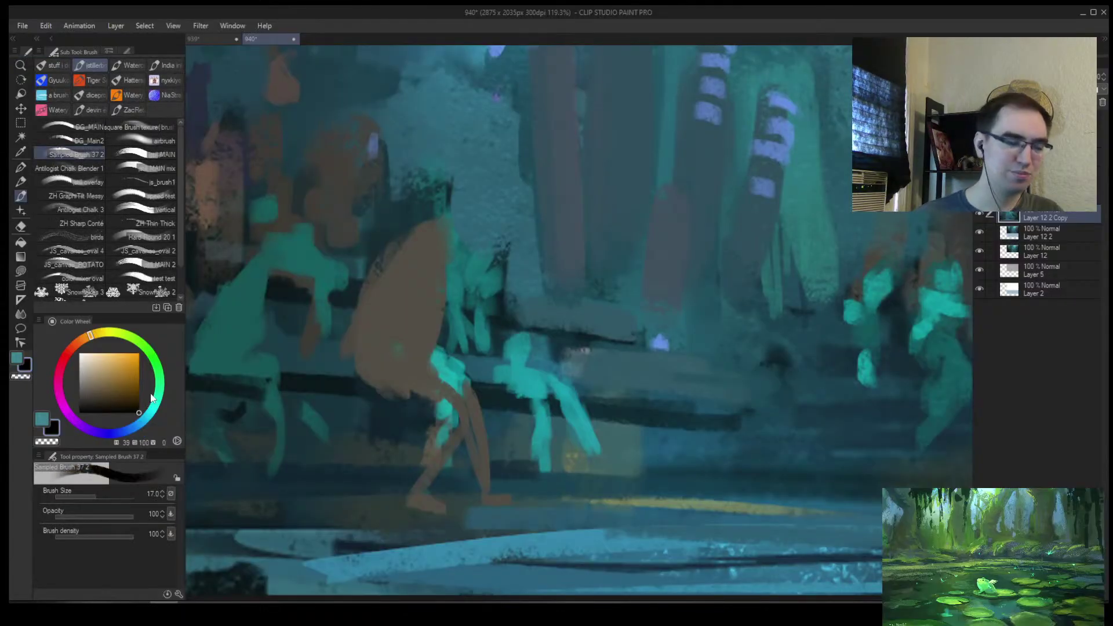
pyautogui.hotkey('ctrl', 'shift', 'n')
pyautogui.press('[')
pyautogui.moveTo(339, 349)
pyautogui.mouseDown()
pyautogui.moveTo(449, 229)
pyautogui.moveTo(421, 364)
pyautogui.moveTo(458, 469)
pyautogui.moveTo(429, 510)
pyautogui.mouseUp()
pyautogui.moveTo(419, 409)
pyautogui.mouseDown()
pyautogui.moveTo(444, 428)
pyautogui.moveTo(400, 497)
pyautogui.moveTo(437, 502)
pyautogui.mouseUp()
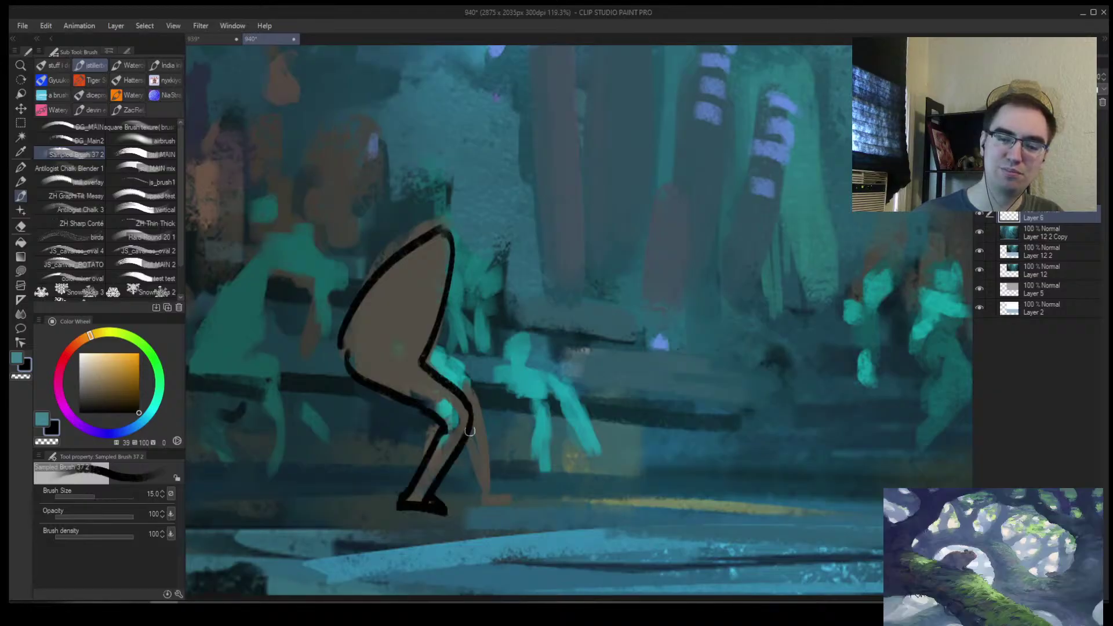
pyautogui.moveTo(470, 430); pyautogui.dragTo(481, 500)
pyautogui.moveTo(481, 499)
pyautogui.mouseDown()
pyautogui.moveTo(527, 507)
pyautogui.moveTo(466, 380)
pyautogui.mouseUp()
pyautogui.press('[')
pyautogui.moveTo(432, 259)
pyautogui.mouseDown()
pyautogui.moveTo(437, 290)
pyautogui.moveTo(448, 284)
pyautogui.mouseUp()
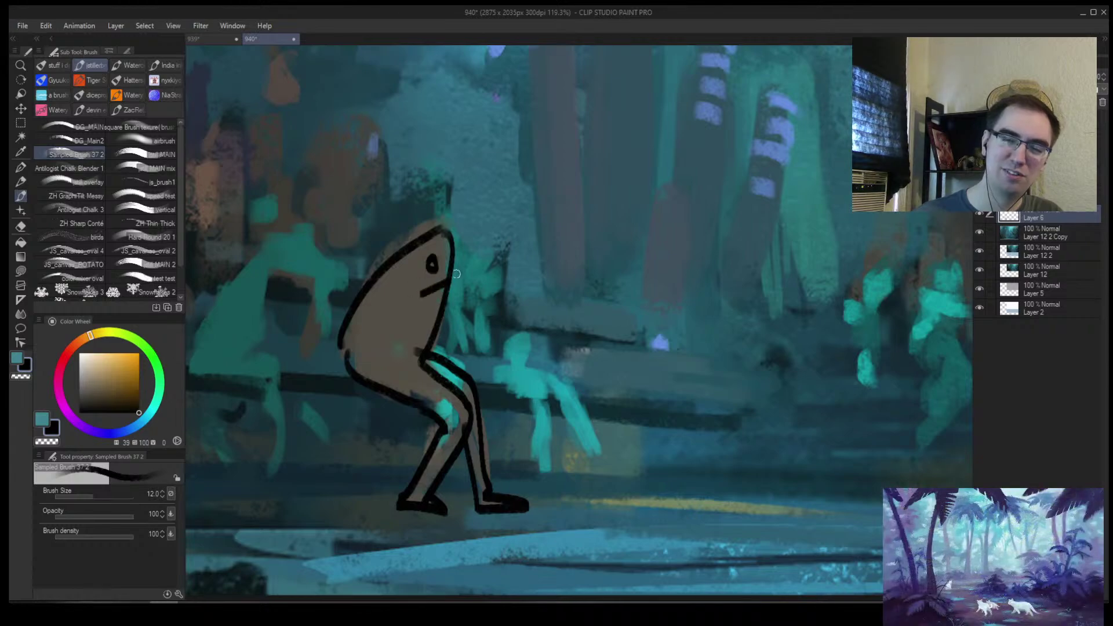
# Try to outline a second figure in black behind the egg-shaped one at brush size 12
pyautogui.hotkey('alt', 'space')
pyautogui.moveTo(457, 214); pyautogui.dragTo(301, 213)
pyautogui.press('h')
pyautogui.moveTo(607, 214); pyautogui.dragTo(567, 321)
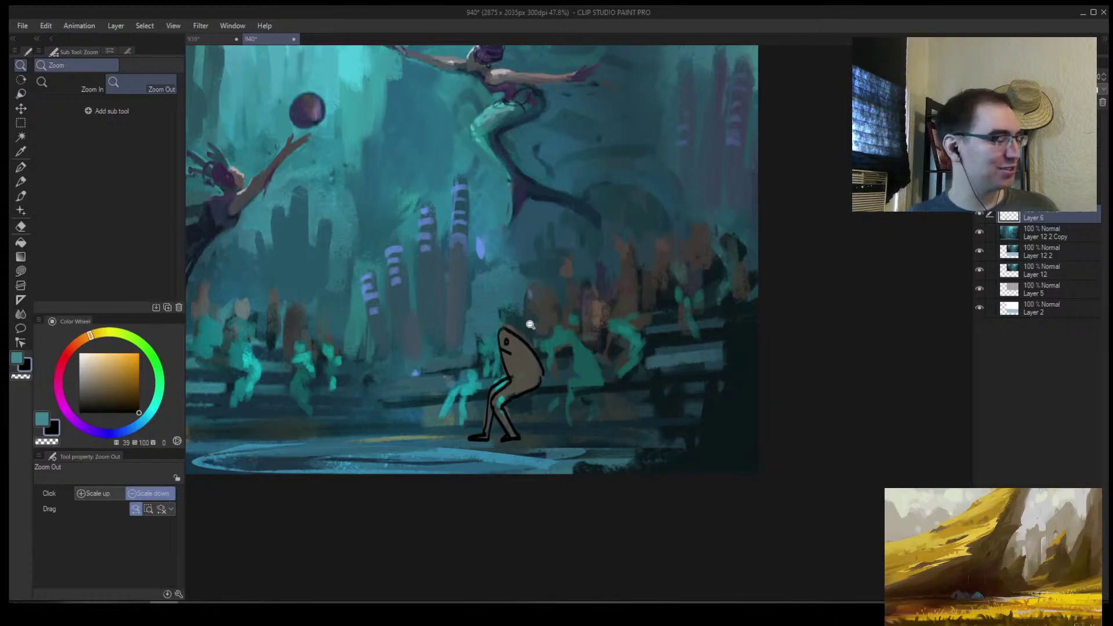
pyautogui.moveTo(584, 305); pyautogui.dragTo(612, 286)
pyautogui.press('b')
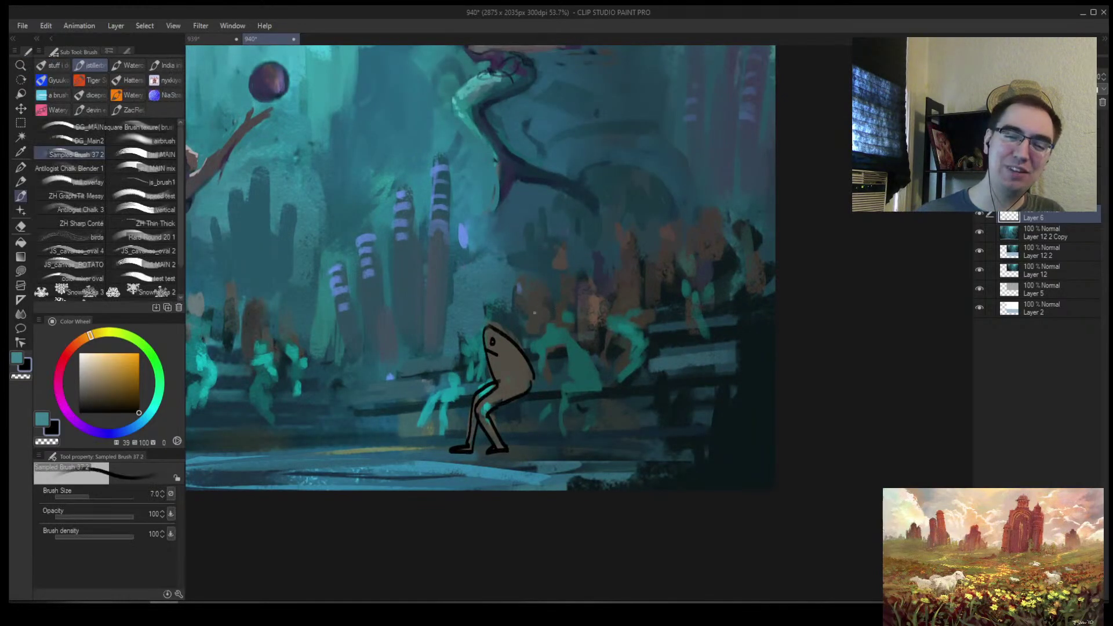
pyautogui.press(']')
pyautogui.press(']')
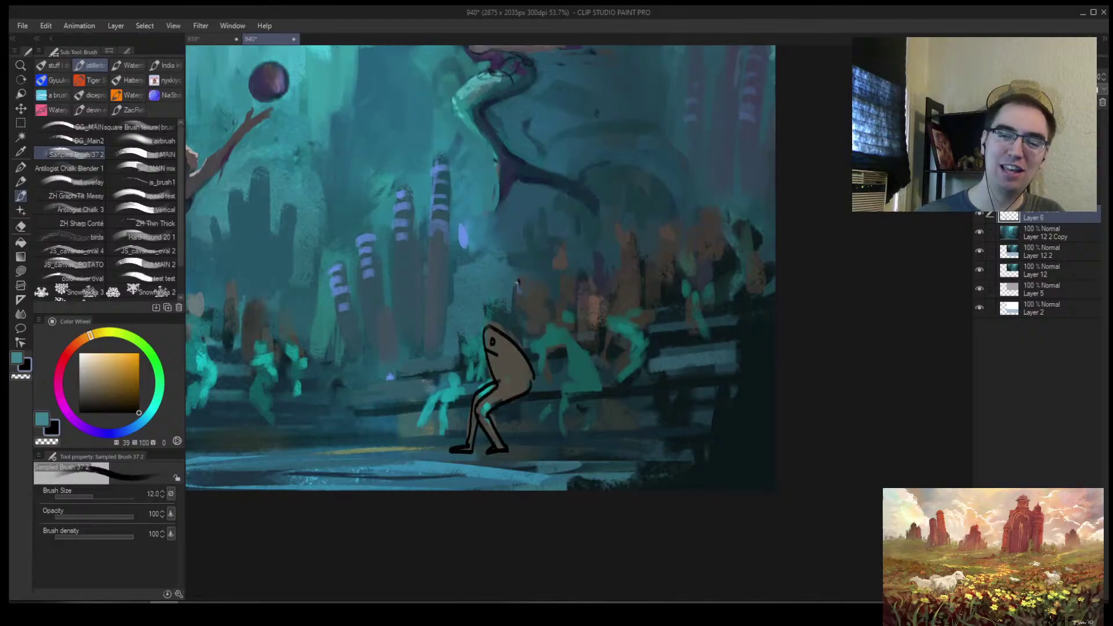
pyautogui.moveTo(518, 282)
pyautogui.mouseDown()
pyautogui.moveTo(515, 322)
pyautogui.moveTo(517, 278)
pyautogui.mouseUp()
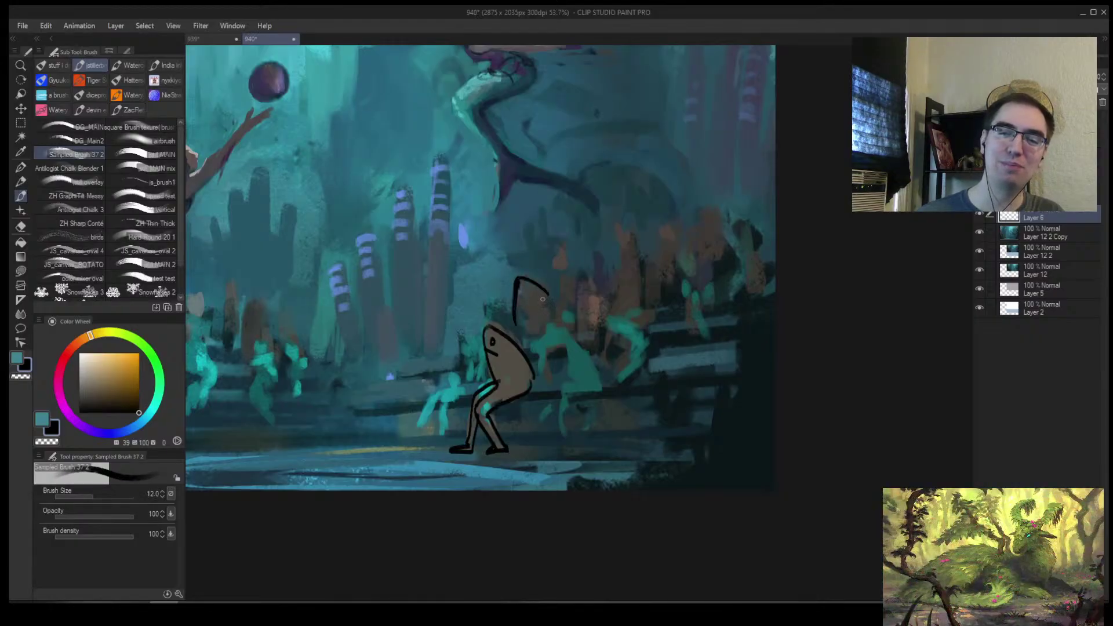
pyautogui.moveTo(535, 335); pyautogui.dragTo(548, 340)
pyautogui.press('h')
pyautogui.moveTo(816, 284); pyautogui.dragTo(690, 279)
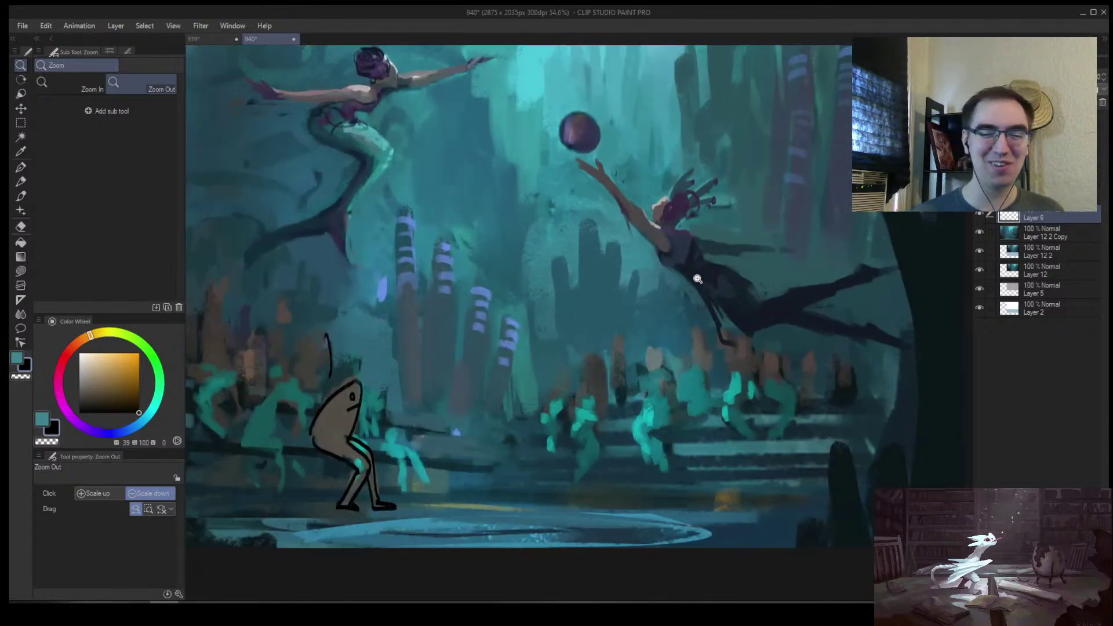
pyautogui.moveTo(682, 279)
pyautogui.mouseDown()
pyautogui.moveTo(646, 290)
pyautogui.moveTo(669, 284)
pyautogui.mouseUp()
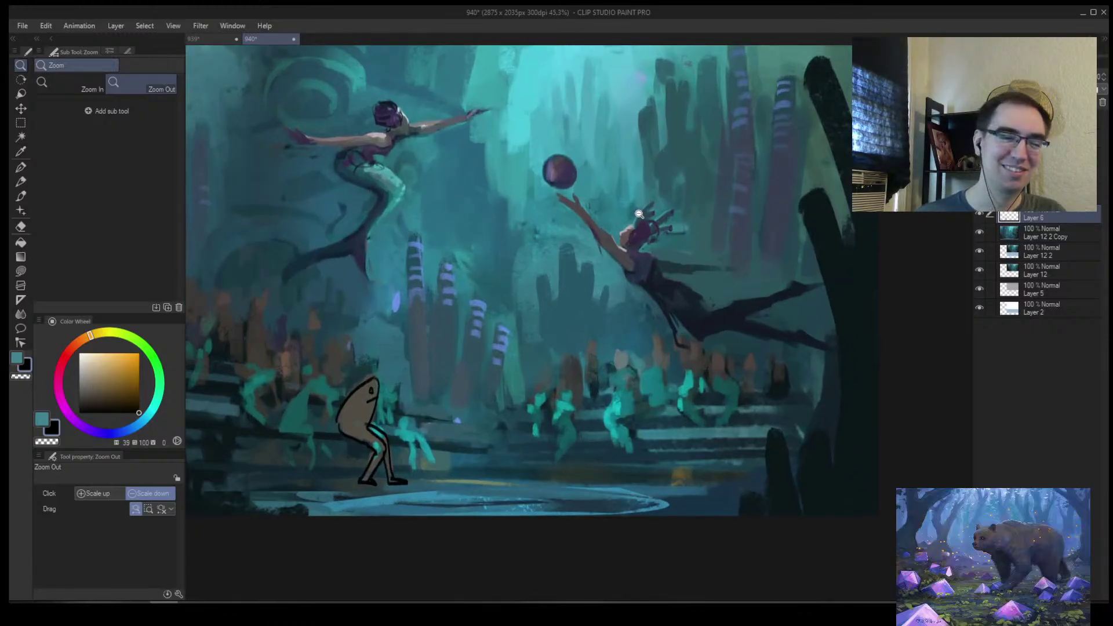
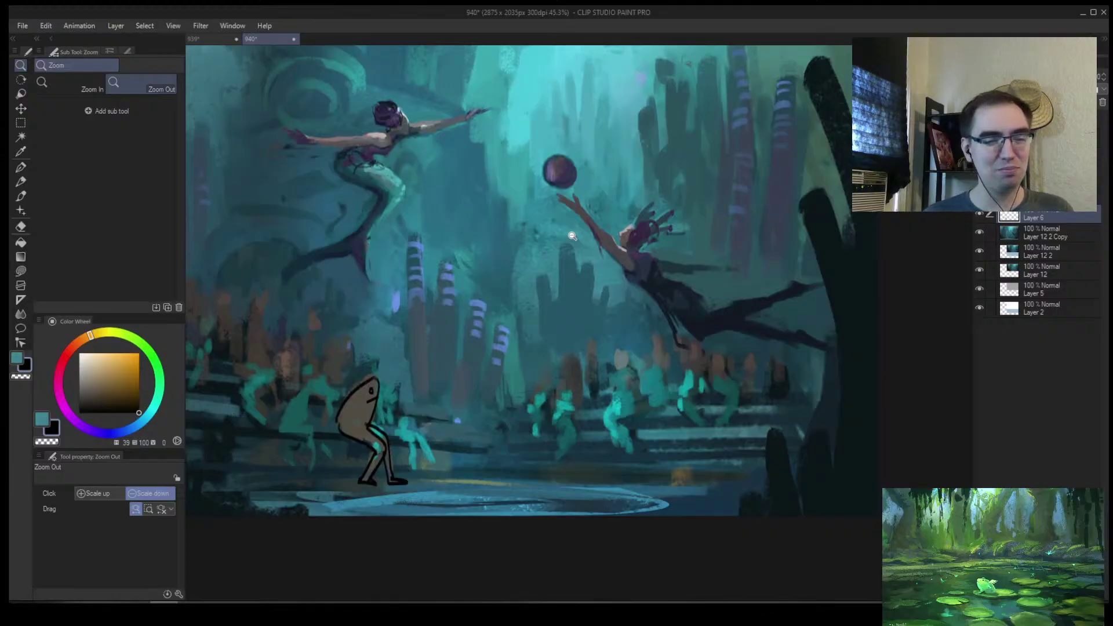
# Undo the black outline, eye and mouth drawn over the brown egg-shaped figure in front of the stands
pyautogui.click(514, 374)
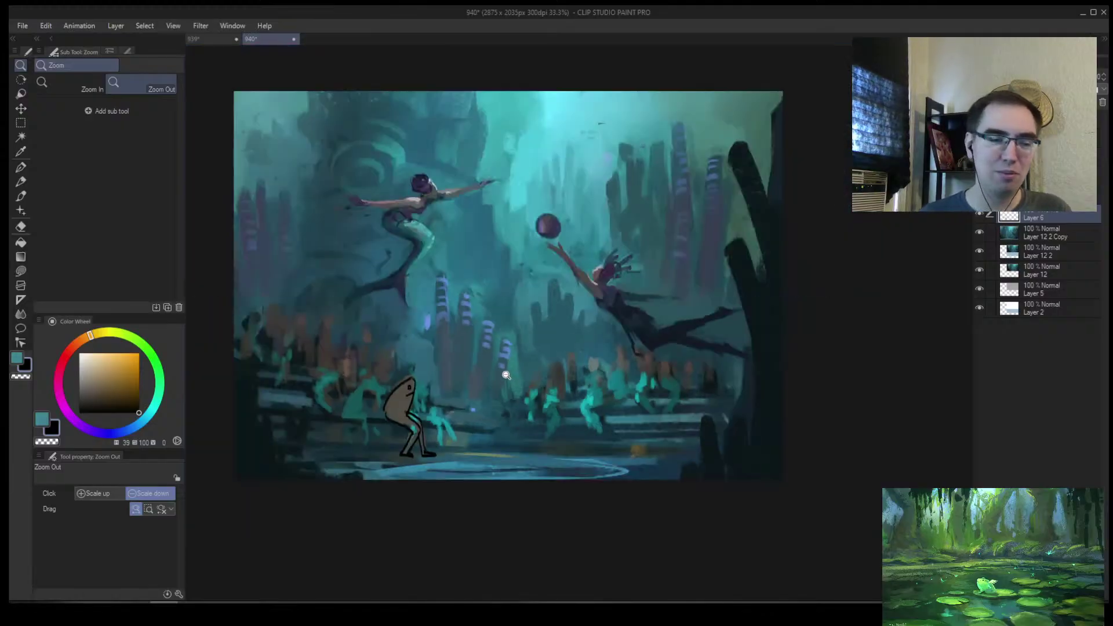
pyautogui.scroll(2, 433, 396)
pyautogui.press('k')
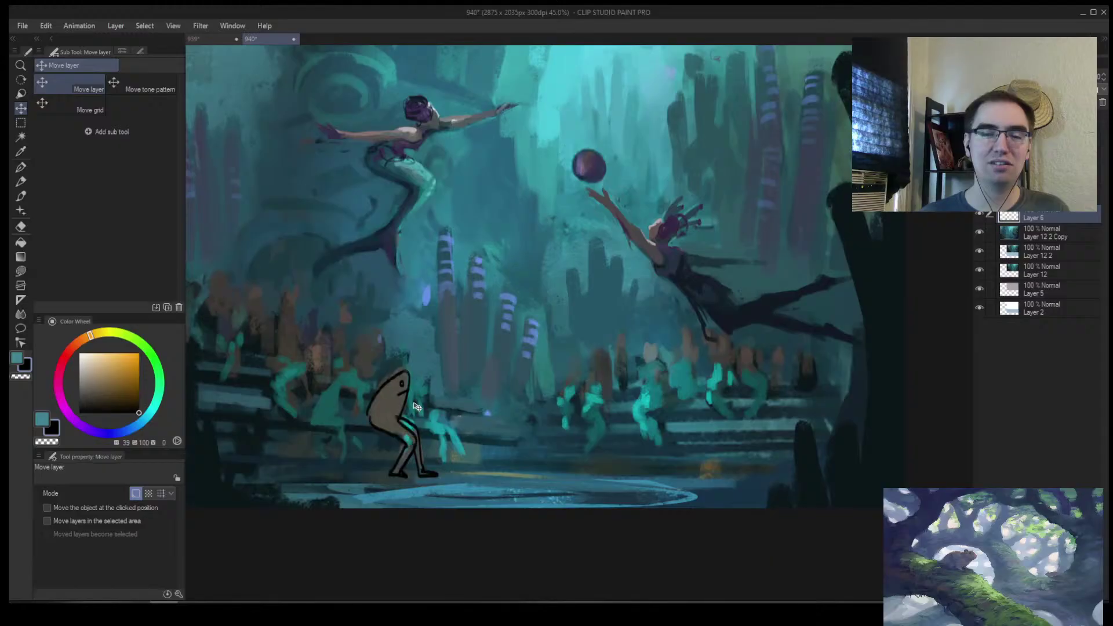
pyautogui.hotkey('ctrl', 'z')
pyautogui.hotkey('ctrl', 'z')
pyautogui.hotkey('ctrl', 'z')
pyautogui.hotkey('ctrl', 'z')
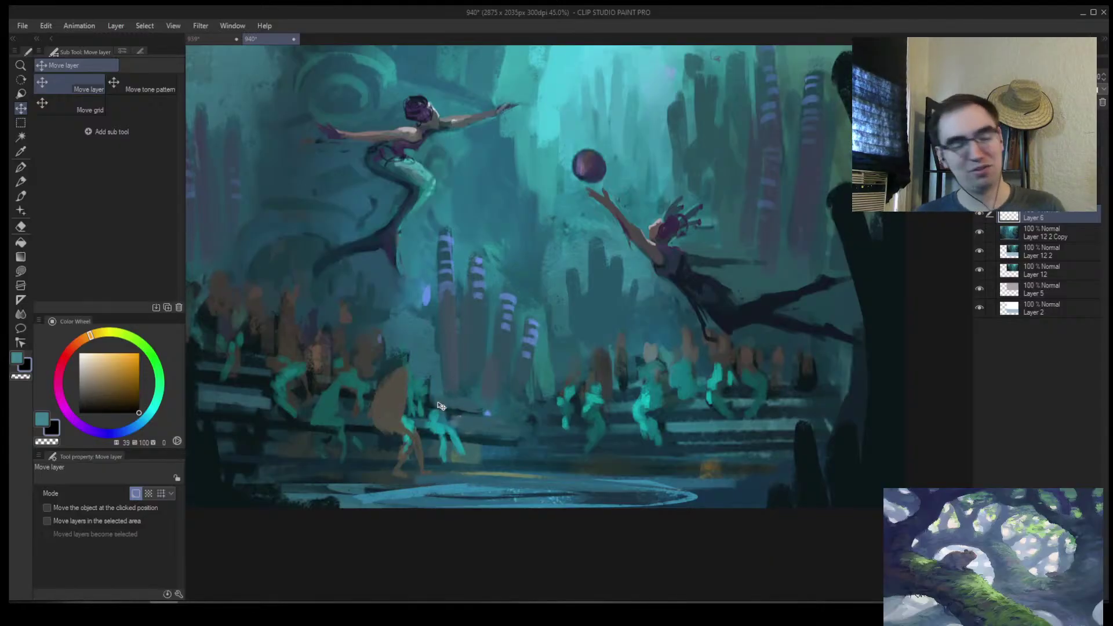
# Repaint the mermaid's reaching hand with small sampled skin-tone, purple and background strokes at brush size 10
pyautogui.hotkey('alt', 'space')
pyautogui.moveTo(440, 395); pyautogui.dragTo(356, 400)
pyautogui.press('h')
pyautogui.moveTo(633, 399); pyautogui.dragTo(506, 368)
pyautogui.scroll(-3, 548, 350)
pyautogui.scroll(5, 578, 298)
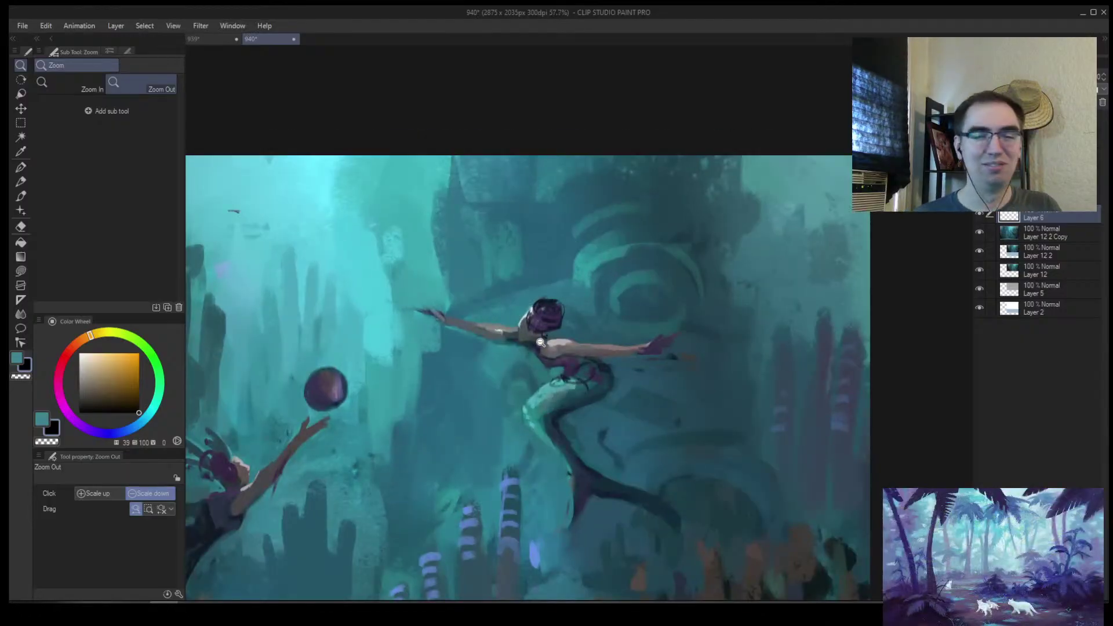
pyautogui.scroll(-1, 538, 345)
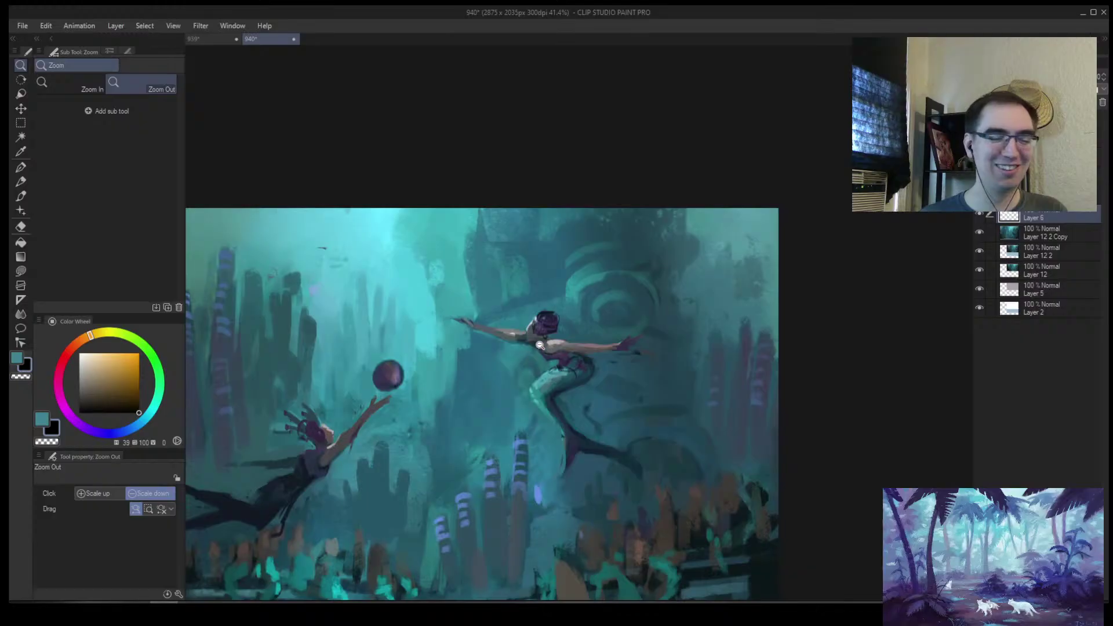
pyautogui.scroll(4, 534, 350)
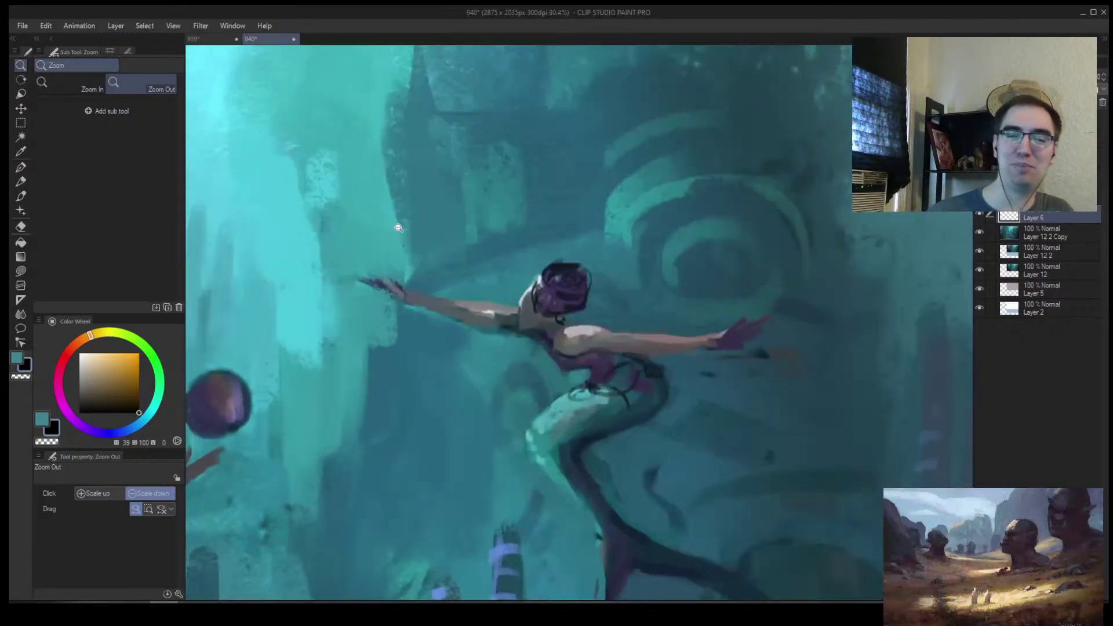
pyautogui.scroll(3, 394, 243)
pyautogui.press('b')
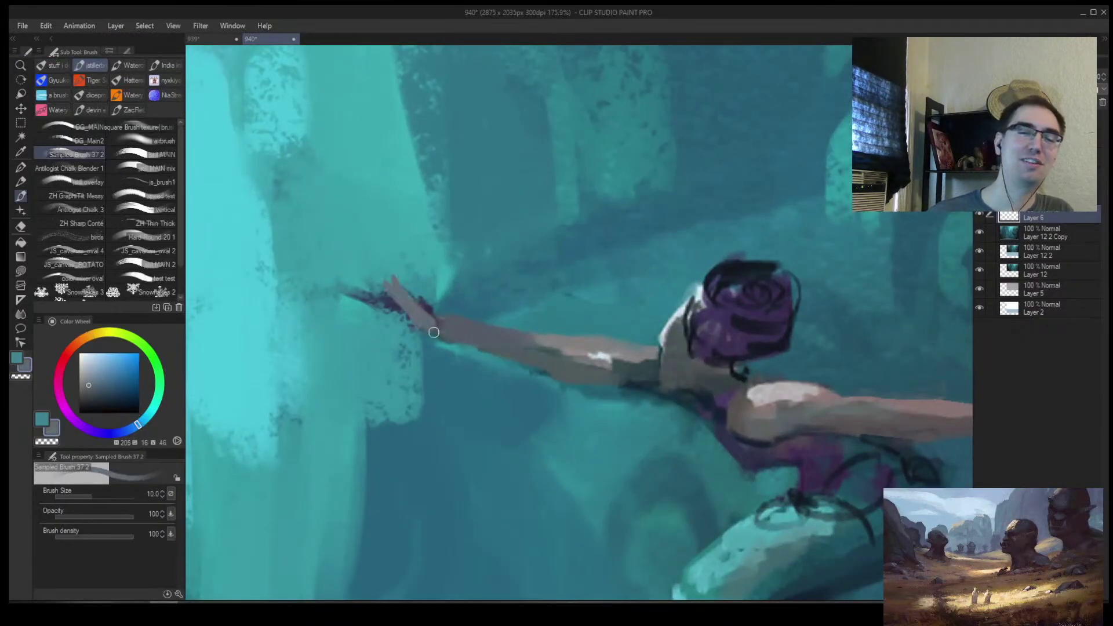
pyautogui.keyDown('alt'); pyautogui.click(372, 299); pyautogui.keyUp('alt')
pyautogui.moveTo(372, 302); pyautogui.dragTo(408, 322)
pyautogui.moveTo(330, 290); pyautogui.dragTo(388, 318)
pyautogui.moveTo(328, 279)
pyautogui.mouseDown()
pyautogui.moveTo(360, 293)
pyautogui.moveTo(327, 282)
pyautogui.mouseUp()
pyautogui.moveTo(403, 310); pyautogui.dragTo(364, 324)
# Reshape the mermaid's reaching hand with dark purple-blue spread fingers at brush size 12
pyautogui.press('h')
pyautogui.moveTo(769, 315)
pyautogui.mouseDown()
pyautogui.moveTo(783, 283)
pyautogui.moveTo(773, 271)
pyautogui.moveTo(752, 306)
pyautogui.mouseUp()
pyautogui.press('b')
pyautogui.press(']')
pyautogui.press(']')
pyautogui.press(']')
pyautogui.press(']')
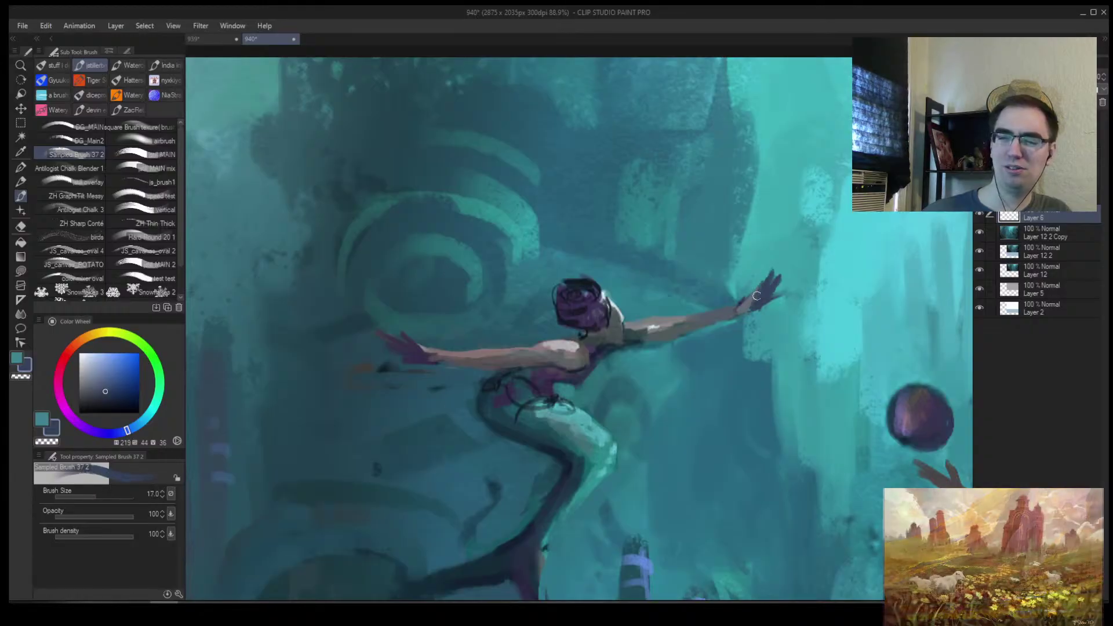
pyautogui.moveTo(769, 269); pyautogui.dragTo(730, 336)
pyautogui.keyDown('alt'); pyautogui.click(746, 305); pyautogui.keyUp('alt')
pyautogui.keyDown('alt'); pyautogui.click(750, 294); pyautogui.keyUp('alt')
# Refine the fingers and wrist of the mermaid's reaching hand with short sampled strokes
pyautogui.press('/')
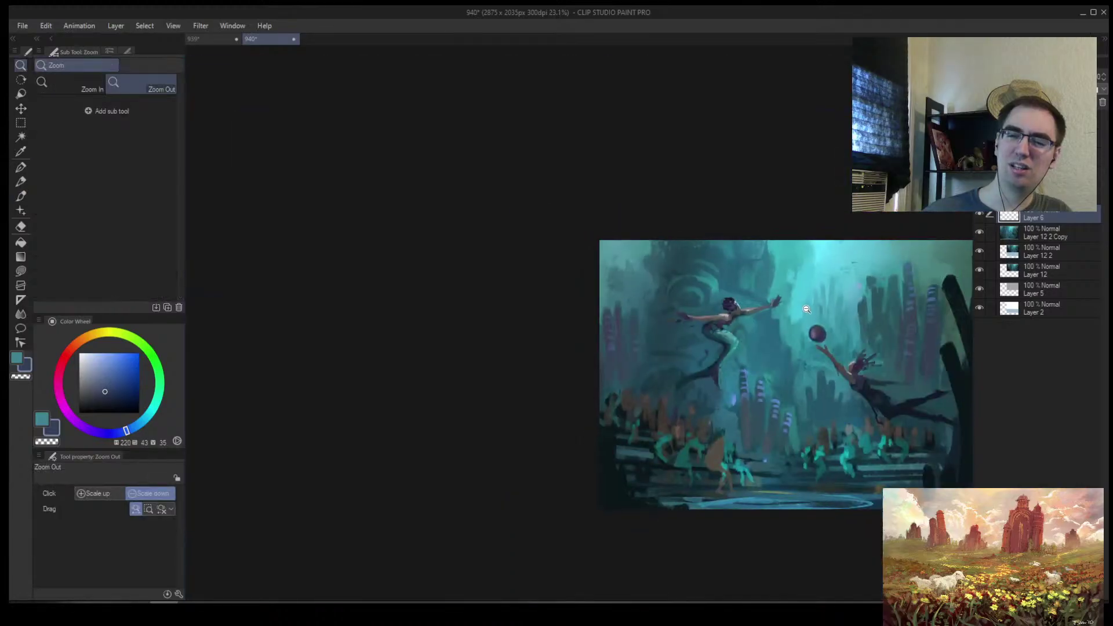
pyautogui.moveTo(800, 311); pyautogui.dragTo(820, 295)
pyautogui.press('h')
pyautogui.scroll(2, 445, 292)
pyautogui.press('b')
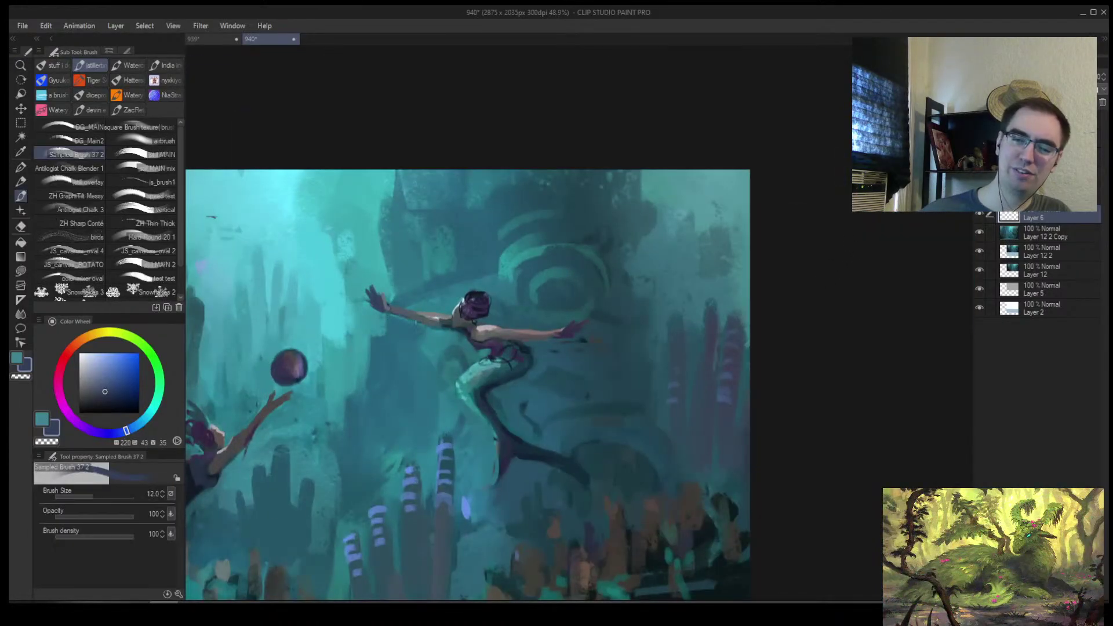
pyautogui.scroll(-2, 467, 342)
pyautogui.scroll(4, 466, 342)
pyautogui.keyDown('alt'); pyautogui.click(416, 285); pyautogui.keyUp('alt')
pyautogui.keyDown('alt'); pyautogui.click(412, 287); pyautogui.keyUp('alt')
pyautogui.moveTo(424, 288)
pyautogui.mouseDown()
pyautogui.moveTo(396, 293)
pyautogui.moveTo(380, 277)
pyautogui.moveTo(419, 296)
pyautogui.moveTo(407, 284)
pyautogui.mouseUp()
pyautogui.keyDown('alt'); pyautogui.click(416, 271); pyautogui.keyUp('alt')
# Clean up the water around the mermaid's reaching arm with sampled teal at brush sizes 25 and 20
pyautogui.press(']')
pyautogui.press(']')
pyautogui.keyDown('alt'); pyautogui.click(387, 290); pyautogui.keyUp('alt')
pyautogui.press(']')
pyautogui.keyDown('alt'); pyautogui.click(396, 274); pyautogui.keyUp('alt')
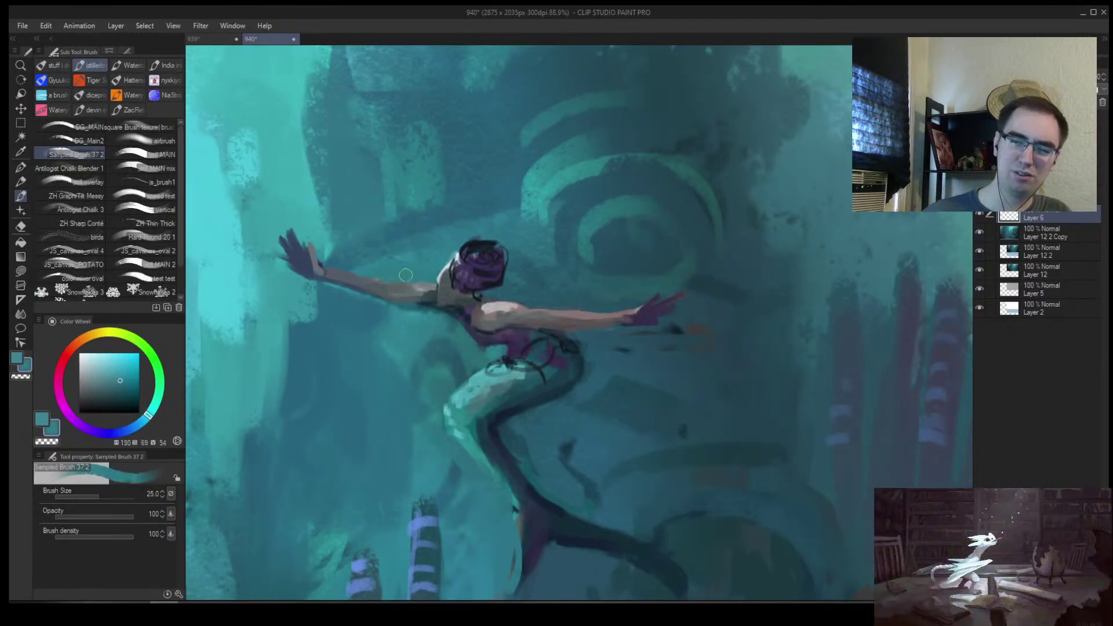
pyautogui.keyDown('alt'); pyautogui.click(378, 285); pyautogui.keyUp('alt')
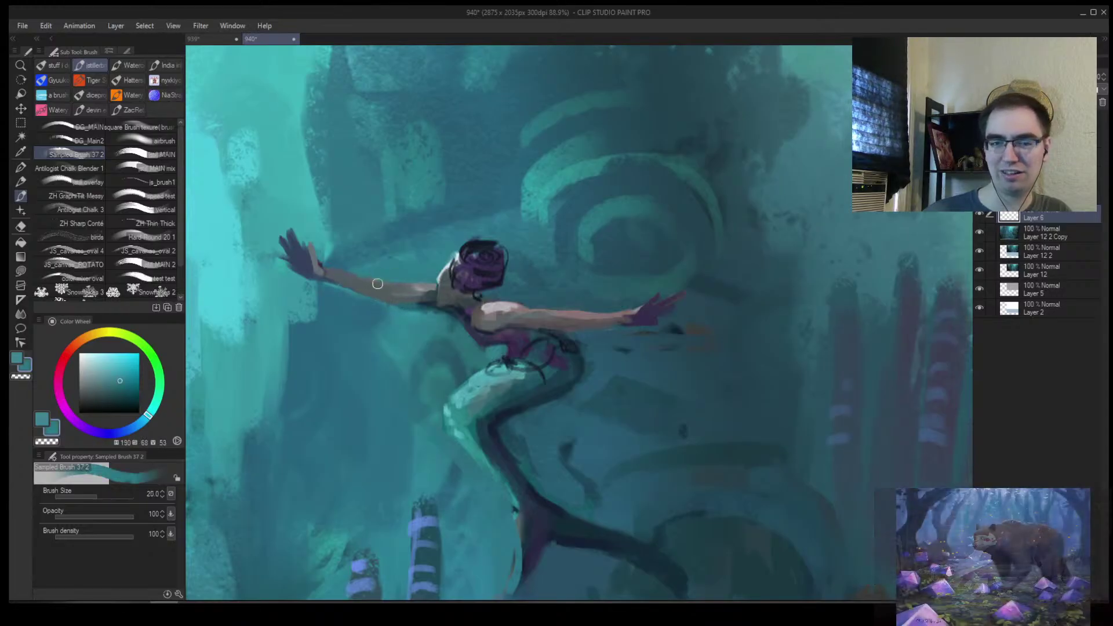
# Sample a light pinkish grey and add thin highlights along the mermaid's arms at brush size 7
pyautogui.keyDown('alt'); pyautogui.click(495, 313); pyautogui.keyUp('alt')
pyautogui.keyDown('alt'); pyautogui.click(480, 285); pyautogui.keyUp('alt')
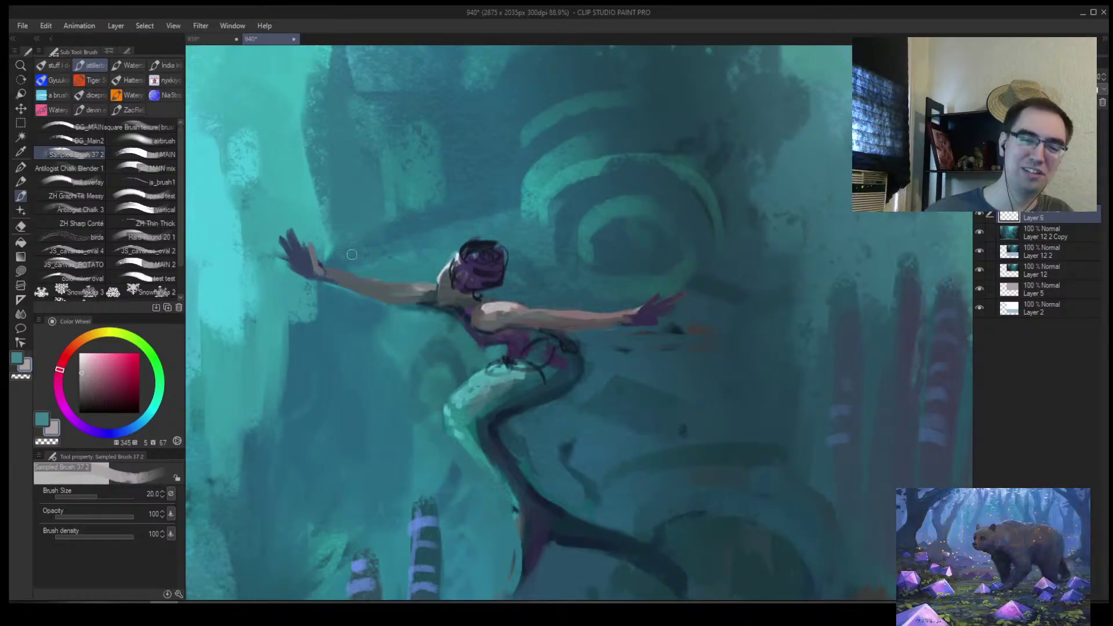
pyautogui.press('[')
pyautogui.press('[')
pyautogui.press('[')
pyautogui.press('[')
pyautogui.press('[')
pyautogui.press('[')
pyautogui.press('[')
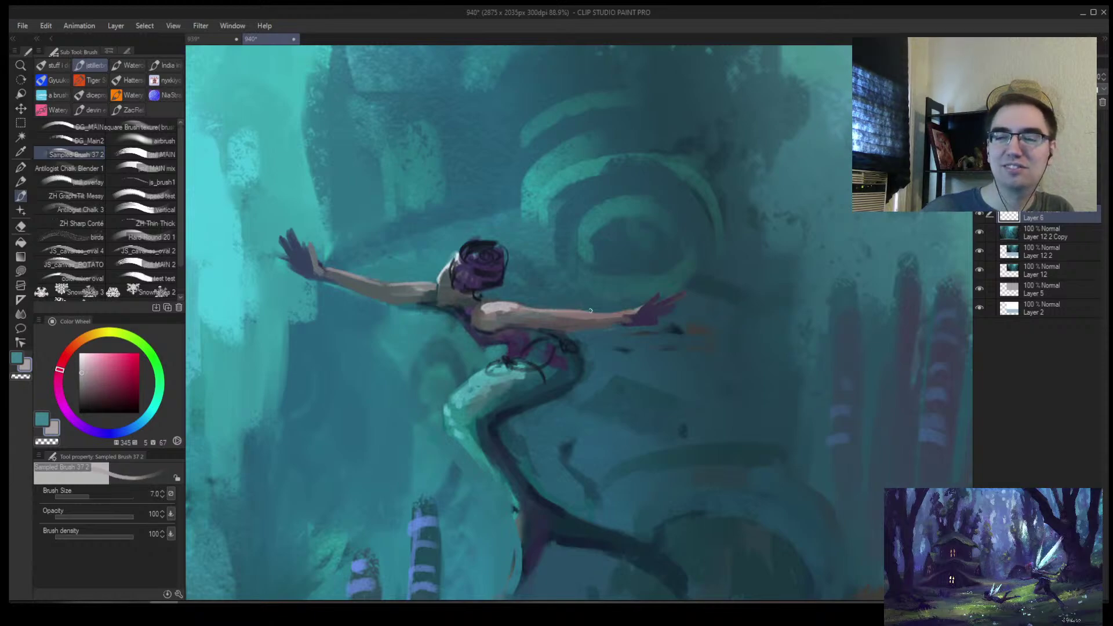
pyautogui.moveTo(605, 312)
pyautogui.mouseDown()
pyautogui.moveTo(640, 311)
pyautogui.moveTo(557, 316)
pyautogui.mouseUp()
# Add a new layer on top of the stack and set its blending mode to Overlay
pyautogui.hotkey('alt', 'space')
pyautogui.press('h')
pyautogui.moveTo(749, 322); pyautogui.dragTo(795, 314)
pyautogui.moveTo(758, 348); pyautogui.dragTo(699, 310)
pyautogui.click(985, 102)
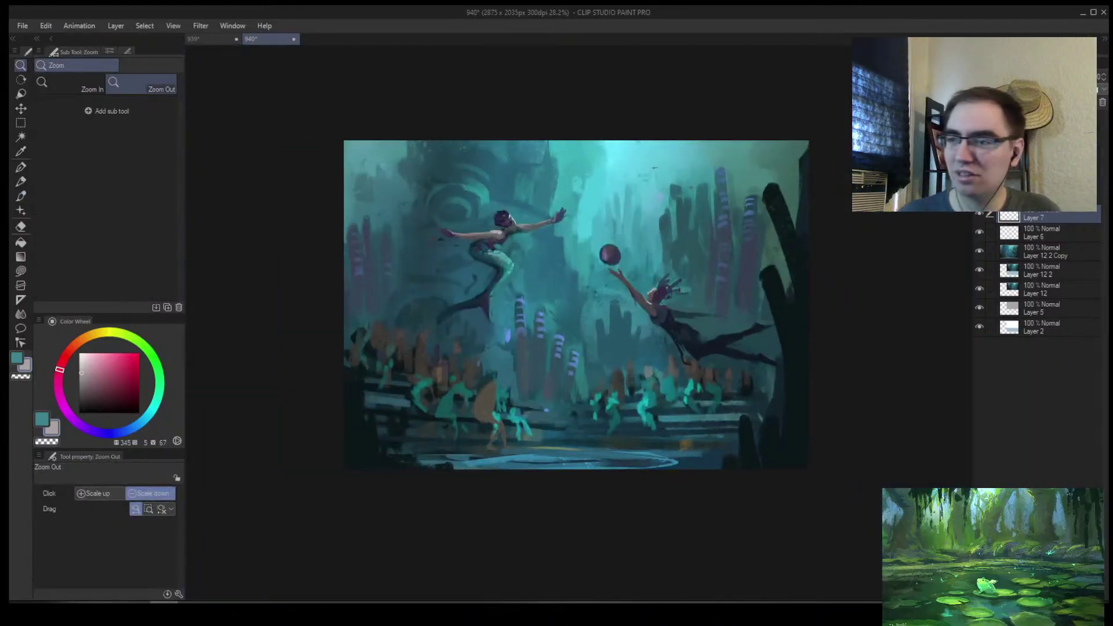
pyautogui.click(1018, 77)
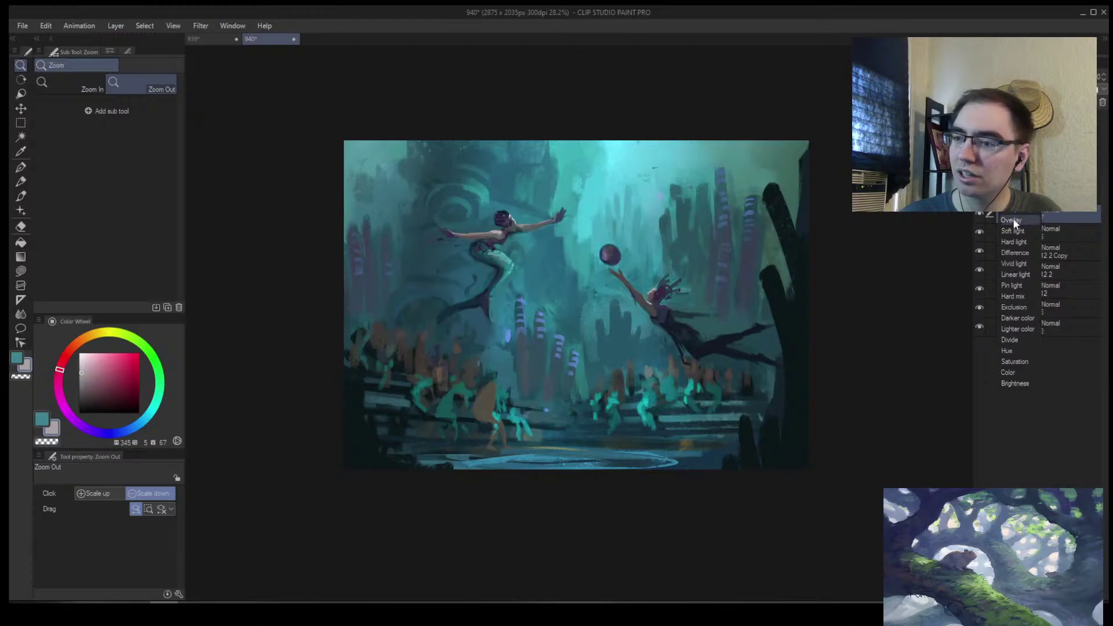
pyautogui.click(1013, 220)
# Choose a muted red and tint the mermaid's reaching hand on the overlay layer at brush size 30
pyautogui.scroll(2, 524, 247)
pyautogui.press('b')
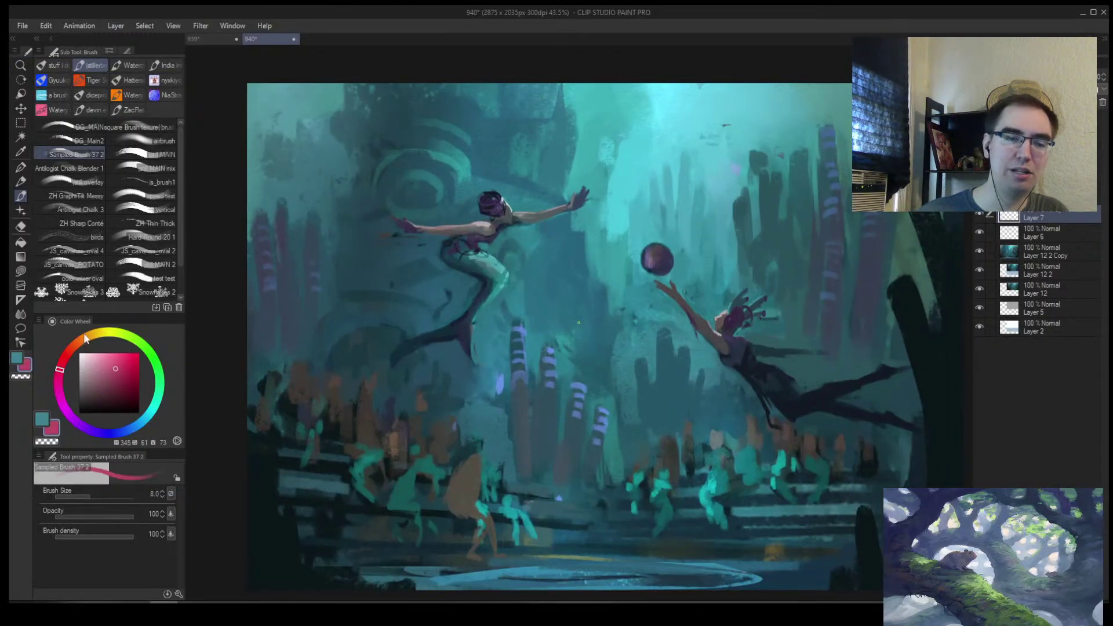
pyautogui.click(116, 365)
pyautogui.press(']')
pyautogui.press(']')
pyautogui.press(']')
pyautogui.press(']')
pyautogui.press(']')
pyautogui.press(']')
pyautogui.press(']')
pyautogui.press(']')
pyautogui.press(']')
pyautogui.press(']')
pyautogui.press(']')
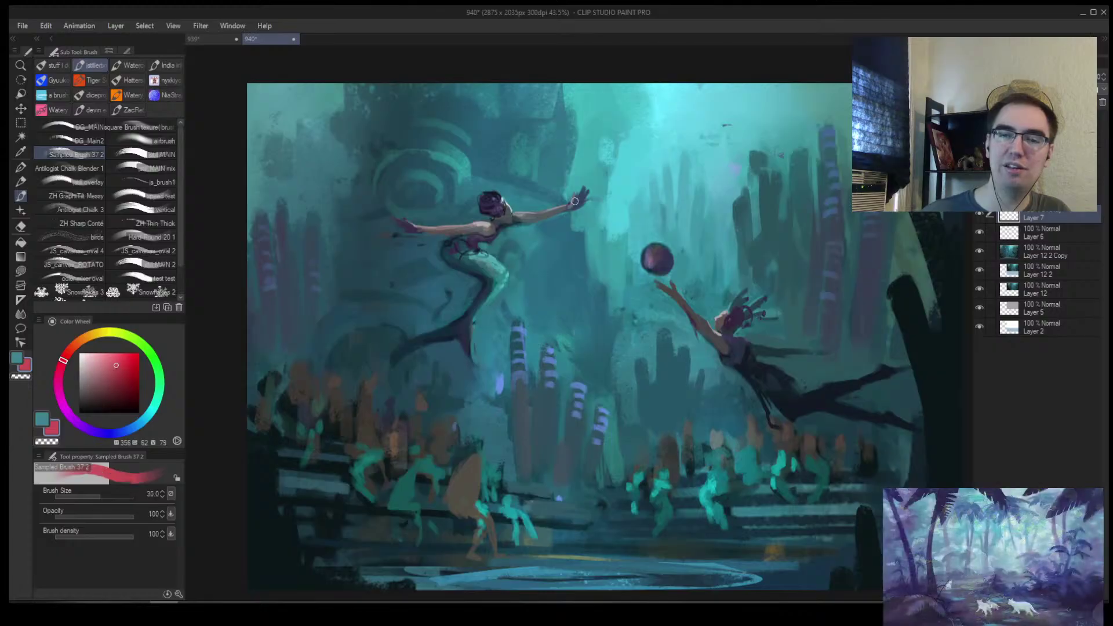
pyautogui.moveTo(574, 206); pyautogui.dragTo(587, 196)
# Switch to a brighter pinkish red and tint the mermaid's head, body and tail with a larger brush
pyautogui.click(117, 352)
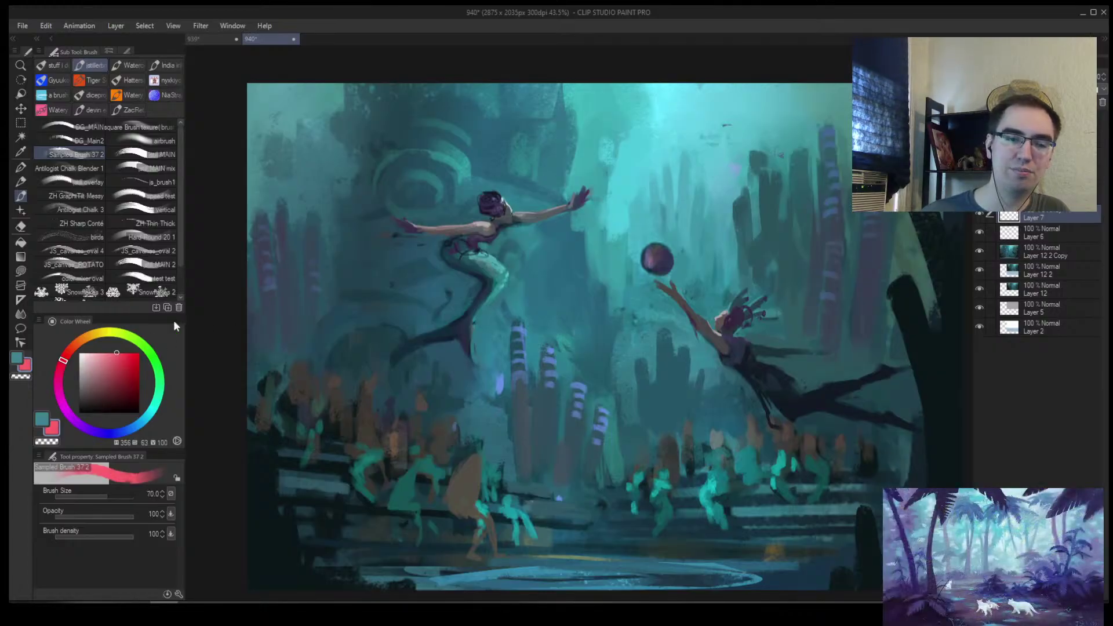
pyautogui.press(']')
pyautogui.press(']')
pyautogui.moveTo(489, 197)
pyautogui.mouseDown()
pyautogui.moveTo(492, 210)
pyautogui.moveTo(394, 261)
pyautogui.mouseUp()
pyautogui.press(']')
# Tint the striped towers, the reaching swimmer and the towers behind her pinkish red, enlarging the brush up to 600
pyautogui.press(']')
pyautogui.moveTo(453, 261); pyautogui.dragTo(481, 313)
pyautogui.moveTo(495, 394)
pyautogui.mouseDown()
pyautogui.moveTo(497, 336)
pyautogui.moveTo(499, 354)
pyautogui.mouseUp()
pyautogui.press('h')
pyautogui.moveTo(672, 296)
pyautogui.mouseDown()
pyautogui.moveTo(631, 322)
pyautogui.moveTo(663, 290)
pyautogui.mouseUp()
pyautogui.press(']')
pyautogui.moveTo(562, 295); pyautogui.dragTo(548, 359)
pyautogui.press(']')
pyautogui.press(']')
pyautogui.press(']')
pyautogui.press(']')
pyautogui.press(']')
pyautogui.moveTo(409, 294)
pyautogui.mouseDown()
pyautogui.moveTo(402, 348)
pyautogui.moveTo(372, 370)
pyautogui.mouseUp()
pyautogui.moveTo(353, 258); pyautogui.dragTo(371, 359)
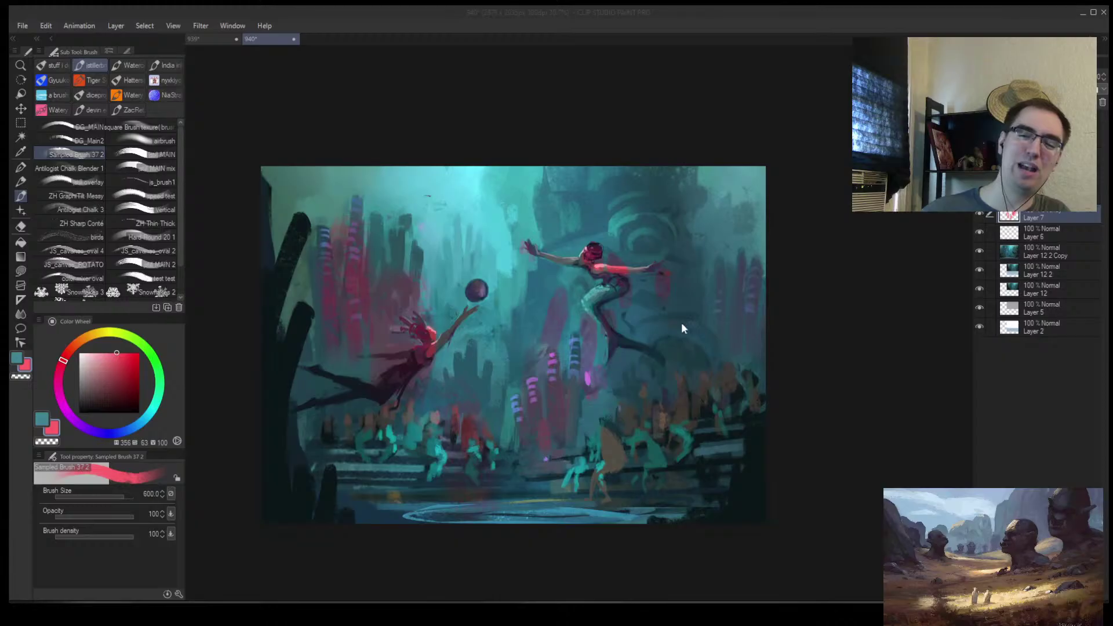
# Spread the pinkish red over the distant towers behind the mermaid and the crowd in the stands
pyautogui.press('h')
pyautogui.moveTo(769, 419); pyautogui.dragTo(733, 408)
pyautogui.press(']')
pyautogui.moveTo(426, 284); pyautogui.dragTo(432, 325)
pyautogui.press('[')
pyautogui.moveTo(409, 402); pyautogui.dragTo(383, 377)
pyautogui.moveTo(542, 398); pyautogui.dragTo(568, 452)
# Erase the red tint from the mermaid, the reaching swimmer and the towers behind her with the Kneaded eraser
pyautogui.press('e')
pyautogui.moveTo(537, 285)
pyautogui.mouseDown()
pyautogui.moveTo(508, 284)
pyautogui.moveTo(506, 253)
pyautogui.mouseUp()
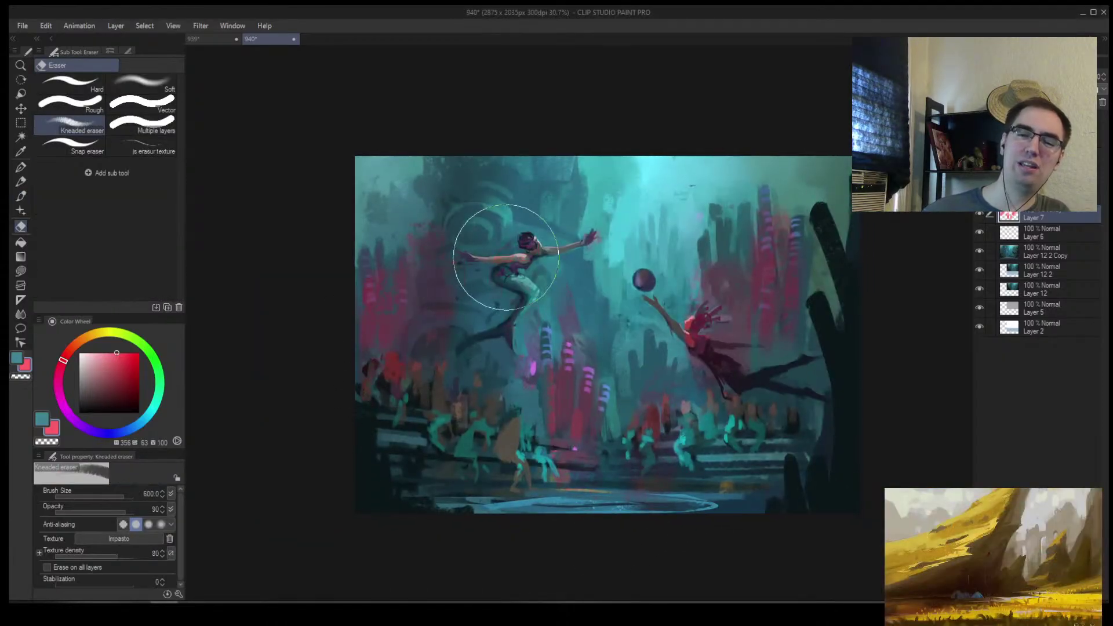
pyautogui.press('b')
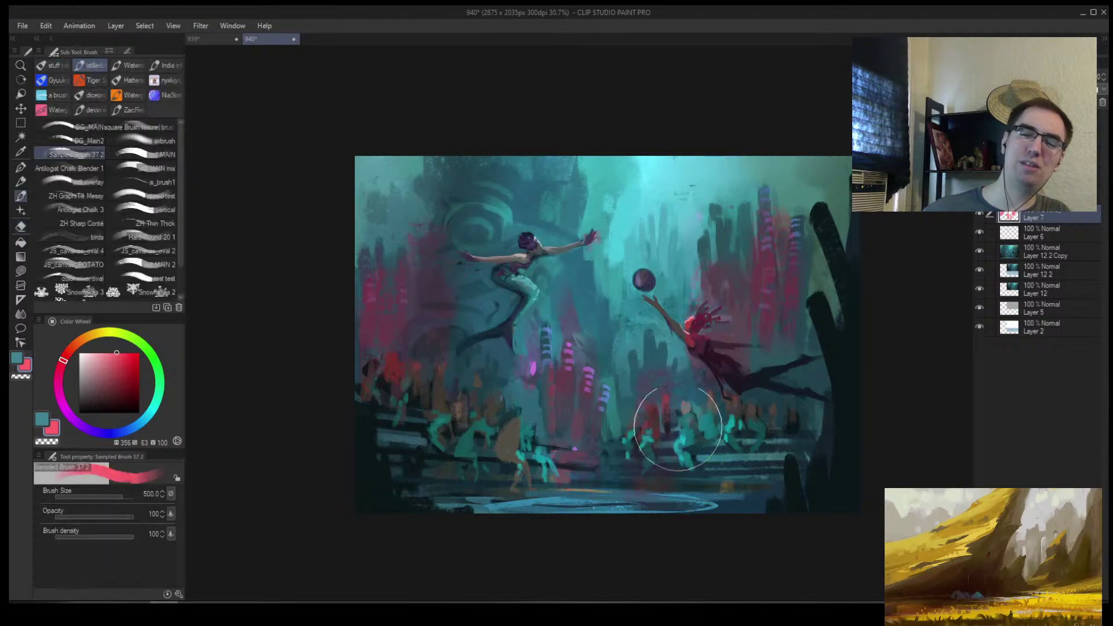
pyautogui.press('e')
pyautogui.moveTo(753, 261)
pyautogui.mouseDown()
pyautogui.moveTo(710, 313)
pyautogui.moveTo(777, 255)
pyautogui.moveTo(736, 399)
pyautogui.mouseUp()
# Tint the lower stands pinkish red at brush size 500 and check the painting's values in grayscale
pyautogui.press('h')
pyautogui.scroll(-1, 737, 399)
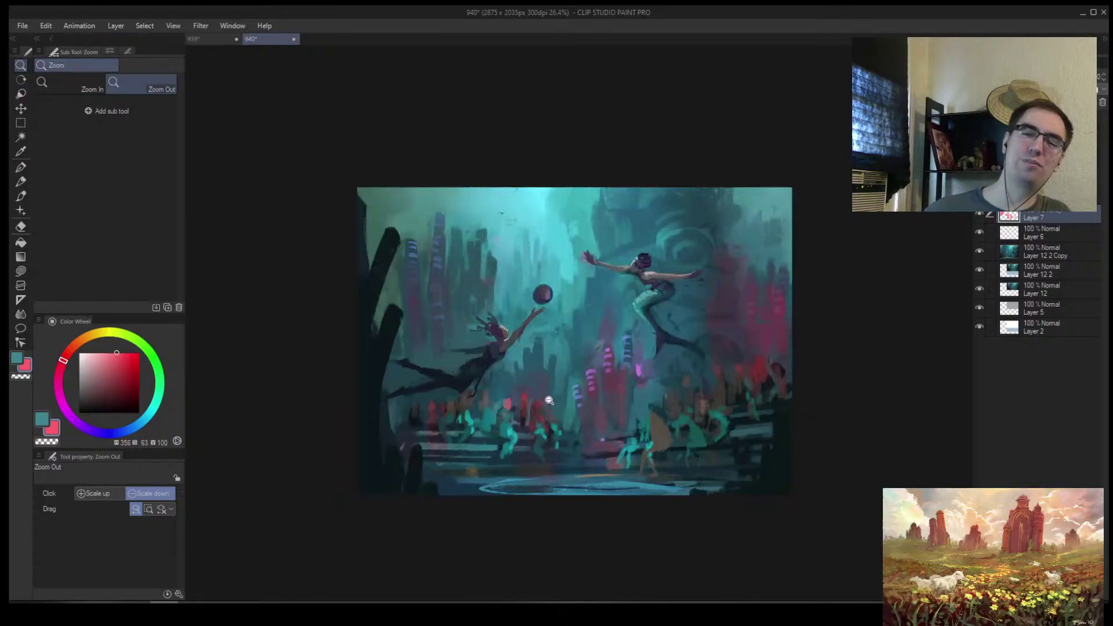
pyautogui.press('b')
pyautogui.press('ctrl+super+c')
pyautogui.moveTo(635, 451)
pyautogui.mouseDown()
pyautogui.moveTo(626, 456)
pyautogui.moveTo(630, 444)
pyautogui.mouseUp()
pyautogui.press(']')
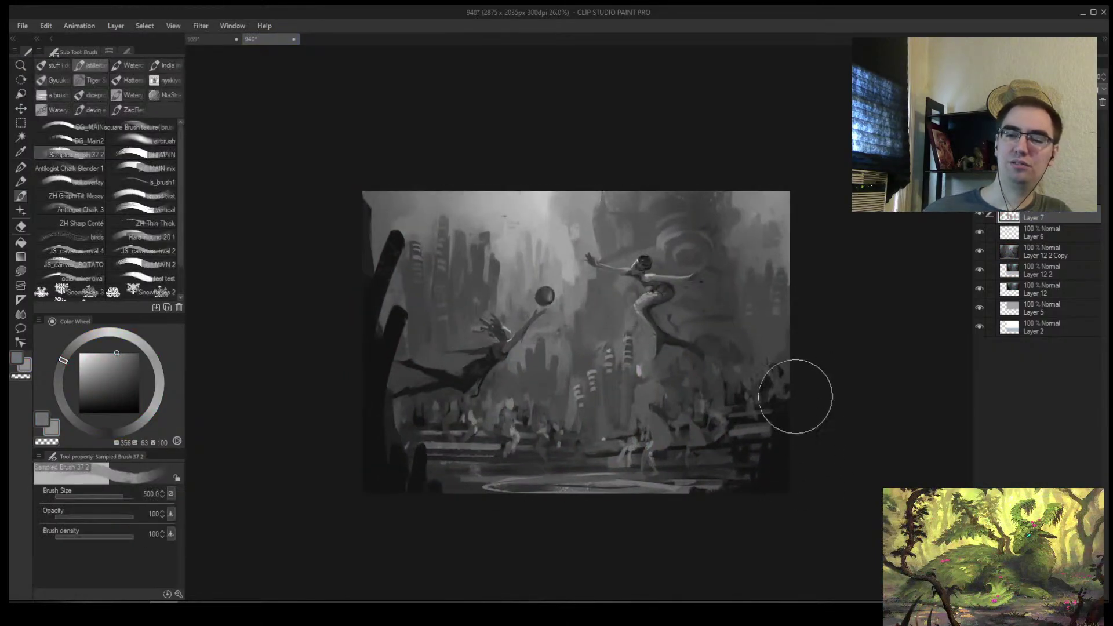
pyautogui.press('ctrl+super+c')
# Soften the red behind the mermaid with the Kneaded eraser at size 600 and tint the crowd at brush size 300
pyautogui.hotkey('alt', 'space')
pyautogui.click(770, 422)
pyautogui.press('h')
pyautogui.scroll(1, 718, 423)
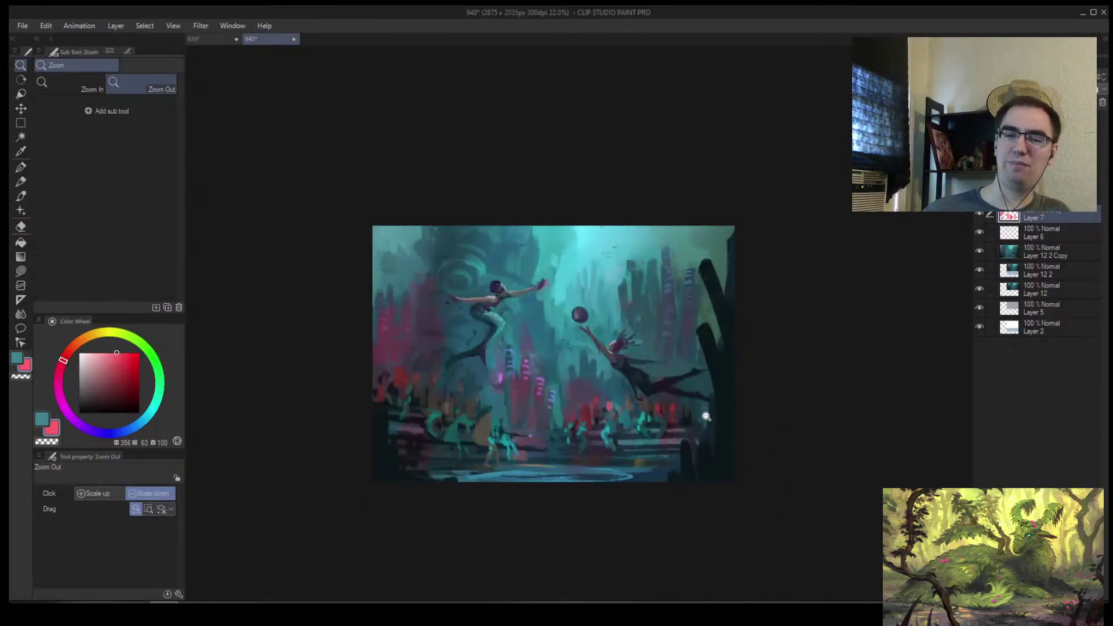
pyautogui.press('e')
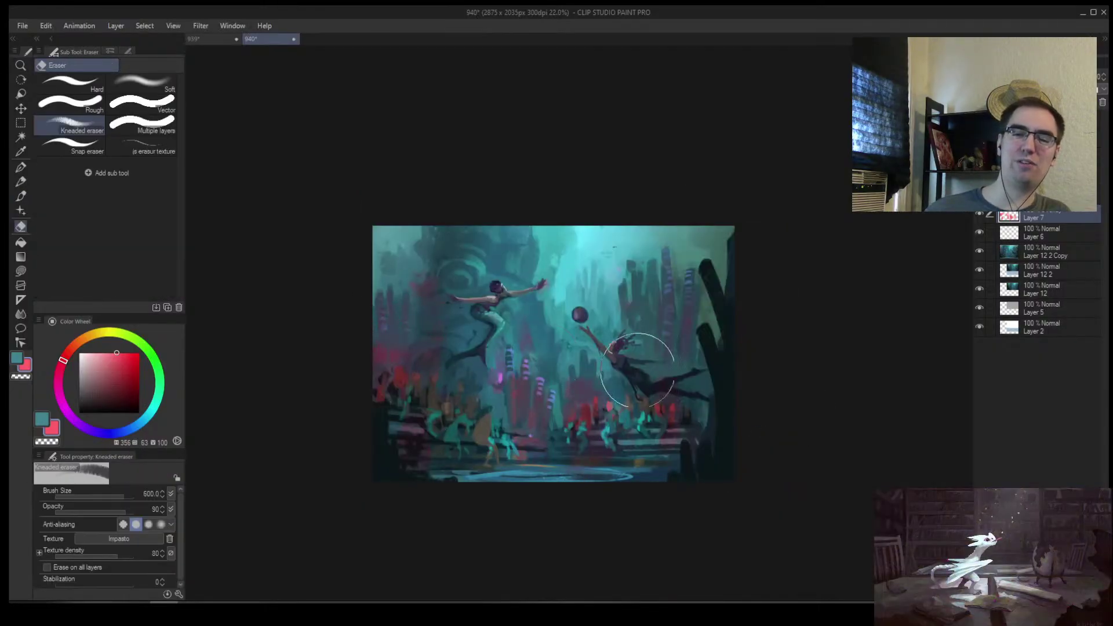
pyautogui.press('b')
pyautogui.press('[')
pyautogui.press('[')
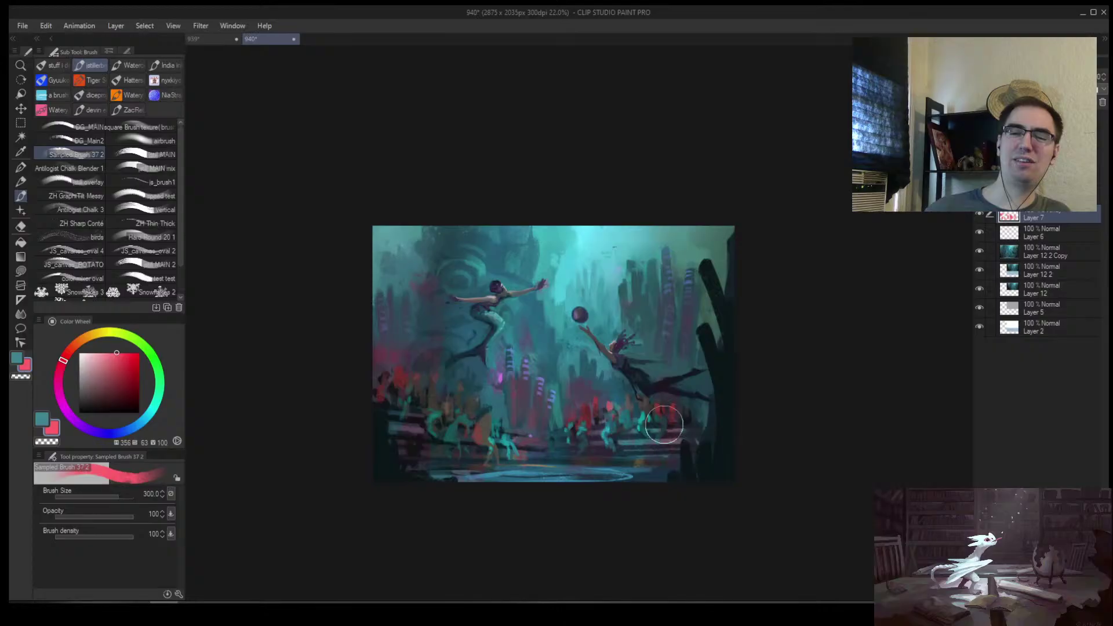
# Compare the painting with and without the red overlay layer by toggling its visibility
pyautogui.press('h')
pyautogui.press('/')
pyautogui.moveTo(775, 410); pyautogui.dragTo(787, 352)
pyautogui.click(979, 215)
pyautogui.click(979, 215)
pyautogui.moveTo(744, 277)
pyautogui.mouseDown()
pyautogui.moveTo(703, 303)
pyautogui.moveTo(717, 285)
pyautogui.moveTo(704, 288)
pyautogui.mouseUp()
# Soften the crowd's tint with the eraser at size 300 and add pinkish red to the arena floor at brush sizes 200 and 250
pyautogui.press('e')
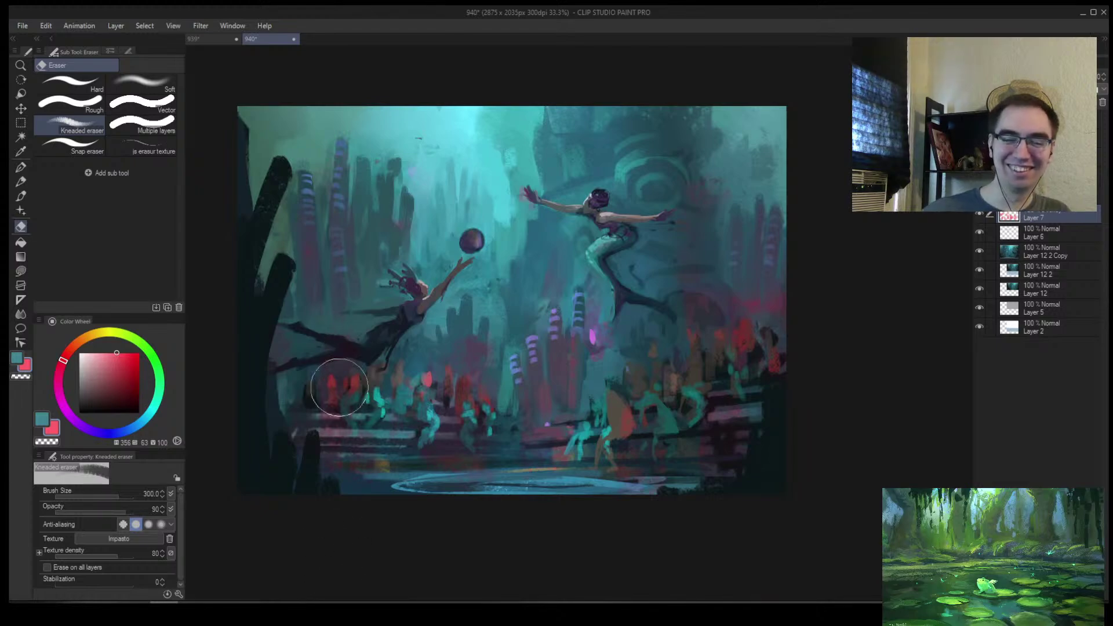
pyautogui.press('/')
pyautogui.click(496, 435)
pyautogui.scroll(1, 496, 434)
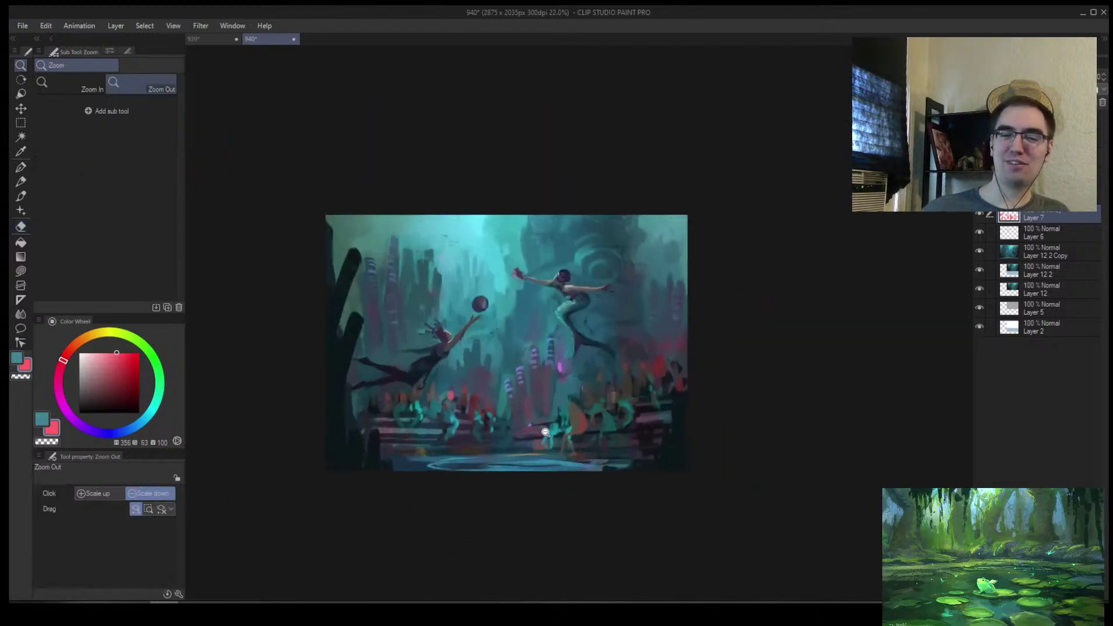
pyautogui.press('b')
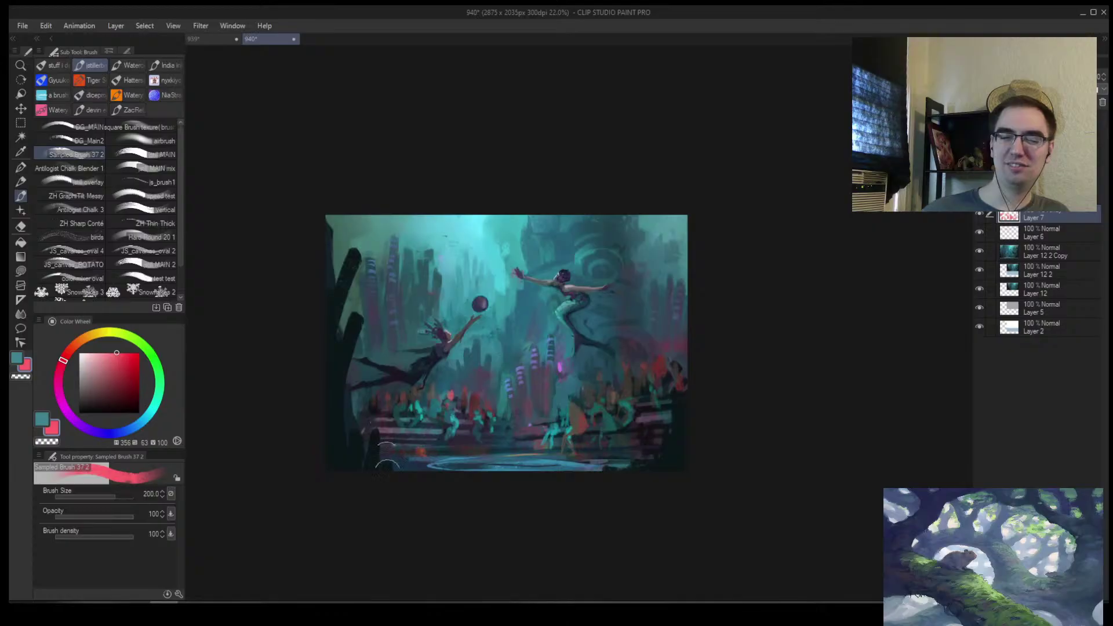
pyautogui.press(']')
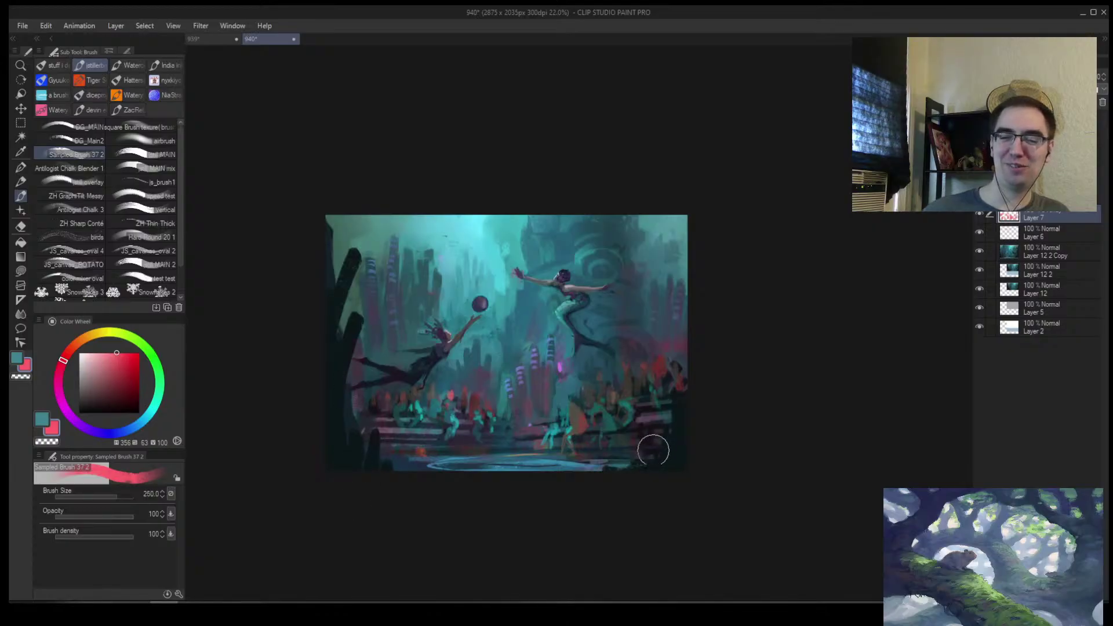
# Tint the striped towers behind the reaching swimmer pinkish red, reducing the brush size to 100
pyautogui.press('h')
pyautogui.press('/')
pyautogui.moveTo(728, 408)
pyautogui.mouseDown()
pyautogui.moveTo(748, 397)
pyautogui.moveTo(614, 434)
pyautogui.moveTo(612, 398)
pyautogui.mouseUp()
pyautogui.press('b')
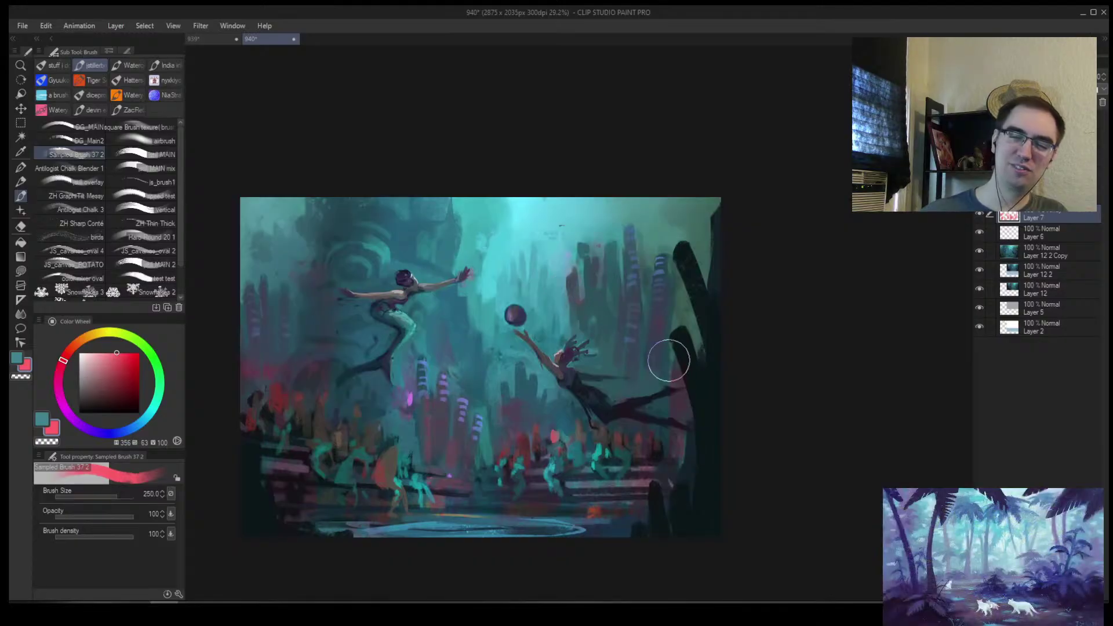
pyautogui.press('[')
pyautogui.press('[')
pyautogui.press('[')
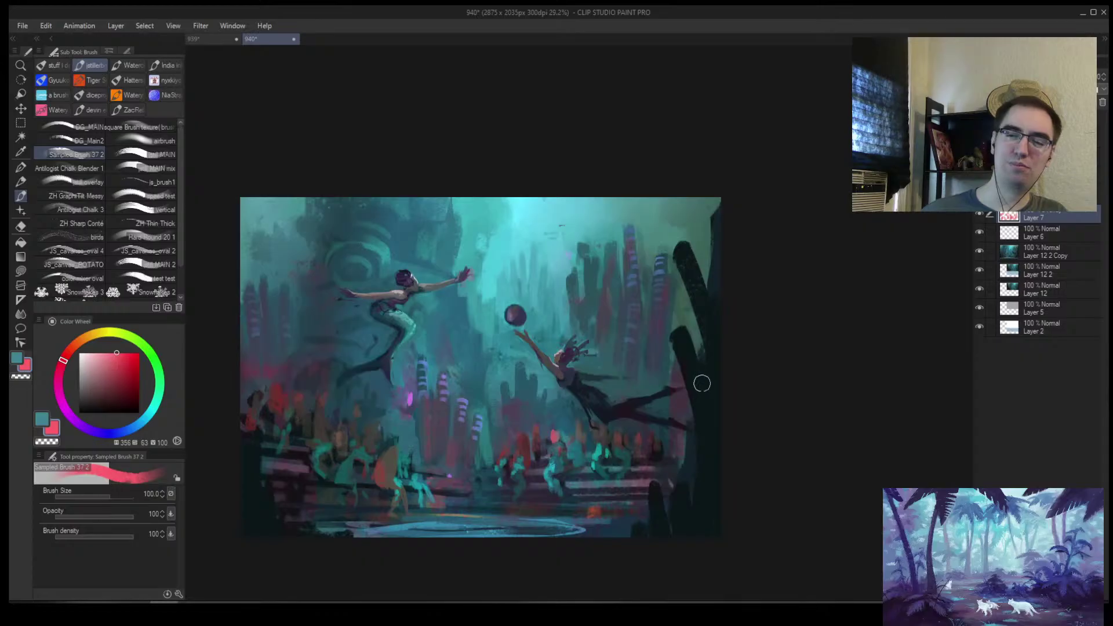
pyautogui.hotkey('alt', 'space')
pyautogui.moveTo(541, 397)
pyautogui.mouseDown()
pyautogui.moveTo(518, 449)
pyautogui.moveTo(541, 380)
pyautogui.mouseUp()
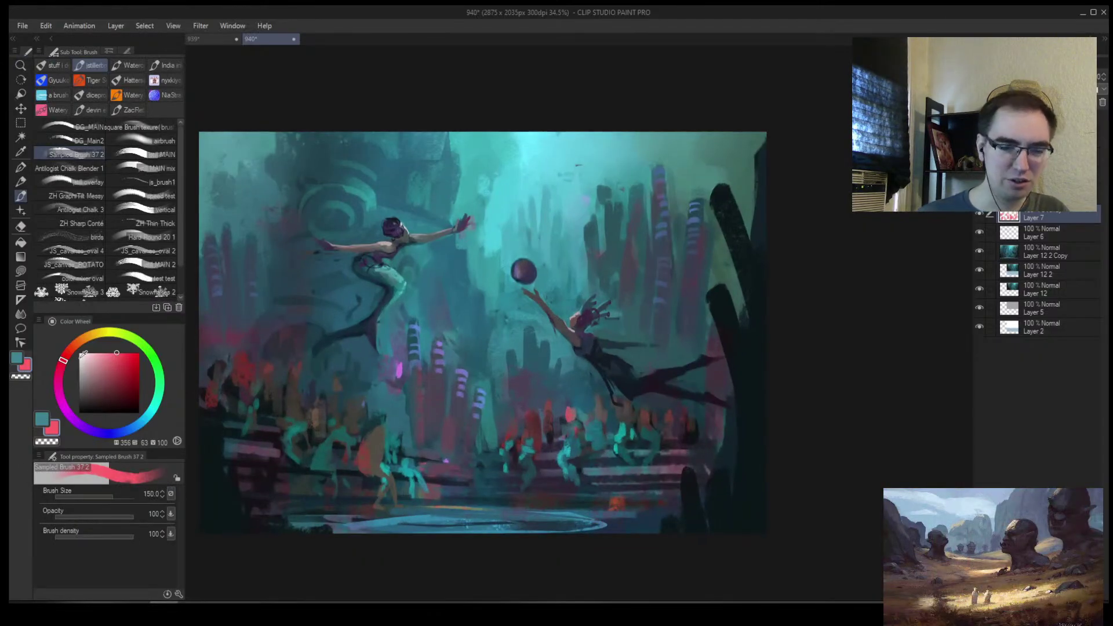
# Try saturated green brush strokes over the ball and the water around it on a new layer
pyautogui.hotkey('ctrl', 'shift', 'n')
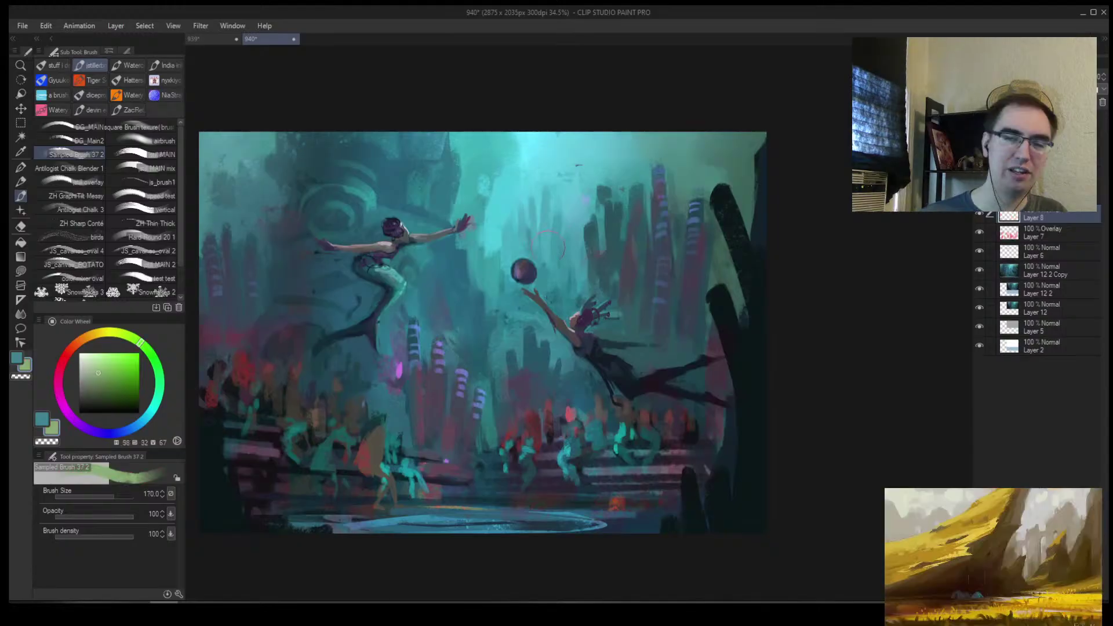
pyautogui.moveTo(129, 374); pyautogui.dragTo(140, 386)
pyautogui.press('[')
pyautogui.press('[')
pyautogui.press('[')
pyautogui.press('[')
pyautogui.moveTo(527, 276); pyautogui.dragTo(519, 266)
pyautogui.moveTo(507, 296); pyautogui.dragTo(486, 322)
pyautogui.moveTo(542, 293); pyautogui.dragTo(558, 279)
pyautogui.press('h')
pyautogui.hotkey('ctrl', 'z')
pyautogui.hotkey('ctrl', 'z')
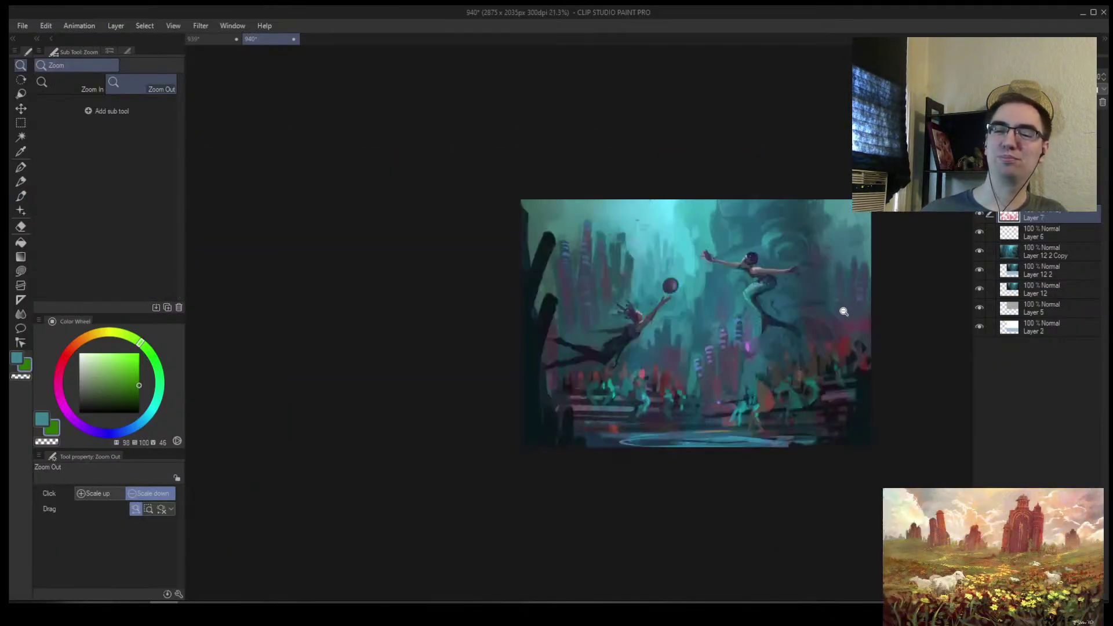
# Add a new normal layer above the red overlay layer and dab sampled teal onto the ball at brush size 40
pyautogui.hotkey('ctrl', 'shift', 'n')
pyautogui.moveTo(814, 320); pyautogui.dragTo(714, 334)
pyautogui.moveTo(647, 314); pyautogui.dragTo(648, 284)
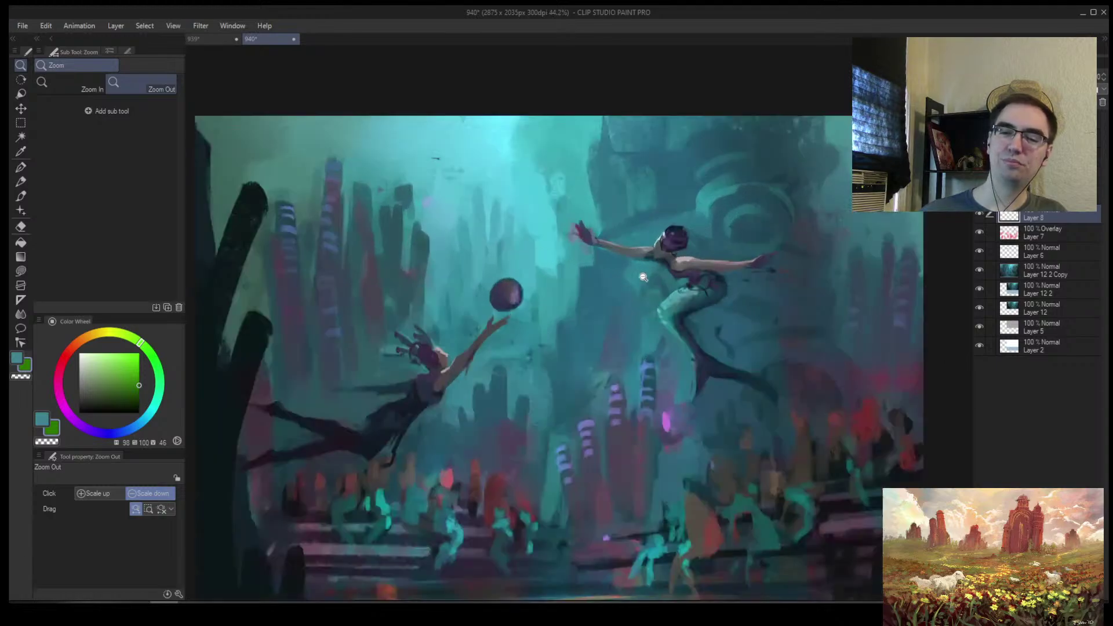
pyautogui.keyDown('alt'); pyautogui.click(502, 294); pyautogui.keyUp('alt')
pyautogui.moveTo(513, 295)
pyautogui.mouseDown()
pyautogui.moveTo(498, 292)
pyautogui.moveTo(508, 284)
pyautogui.mouseUp()
pyautogui.keyDown('alt'); pyautogui.click(517, 294); pyautogui.keyUp('alt')
pyautogui.keyDown('alt'); pyautogui.click(516, 294); pyautogui.keyUp('alt')
pyautogui.keyDown('alt'); pyautogui.click(523, 285); pyautogui.keyUp('alt')
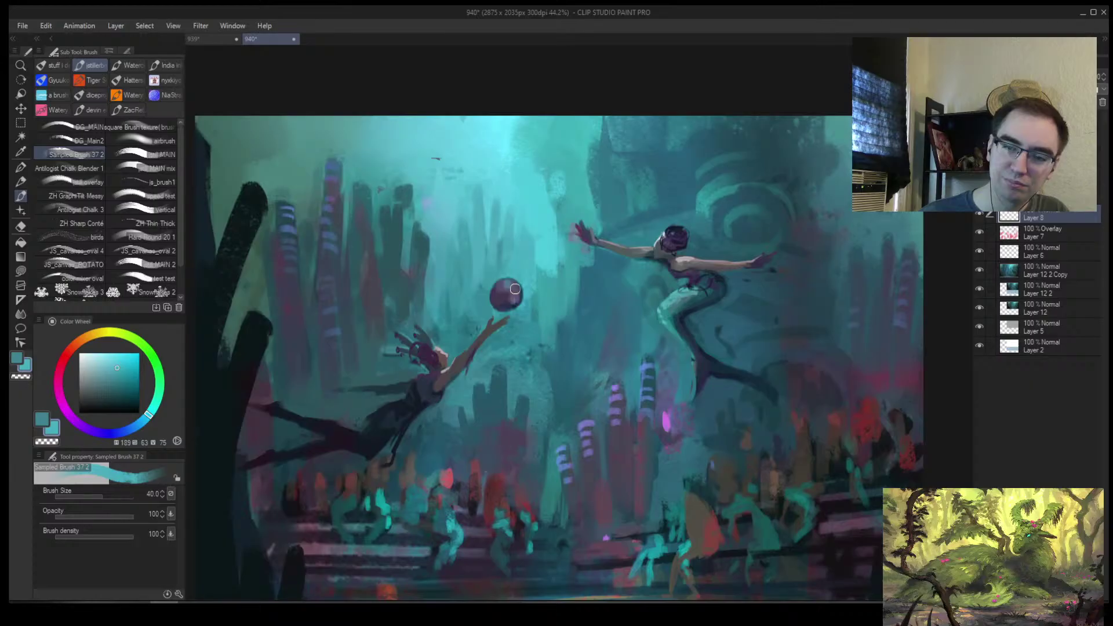
# Shape the ball's shading with sampled dark purple and blue strokes, reducing the brush size to 30
pyautogui.press('[')
pyautogui.press('[')
pyautogui.press('[')
pyautogui.keyDown('alt'); pyautogui.click(507, 285); pyautogui.keyUp('alt')
pyautogui.keyDown('alt'); pyautogui.click(508, 289); pyautogui.keyUp('alt')
pyautogui.press('[')
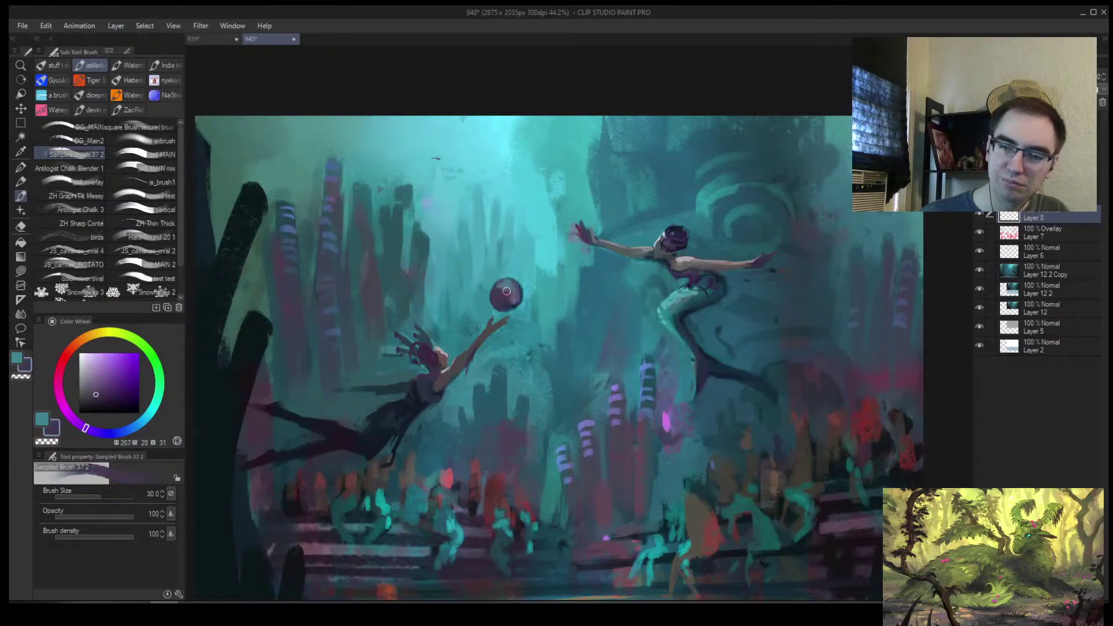
pyautogui.keyDown('alt'); pyautogui.click(510, 292); pyautogui.keyUp('alt')
pyautogui.moveTo(508, 285); pyautogui.dragTo(497, 300)
pyautogui.hotkey('alt', 'space')
pyautogui.click(508, 311)
pyautogui.click(507, 315)
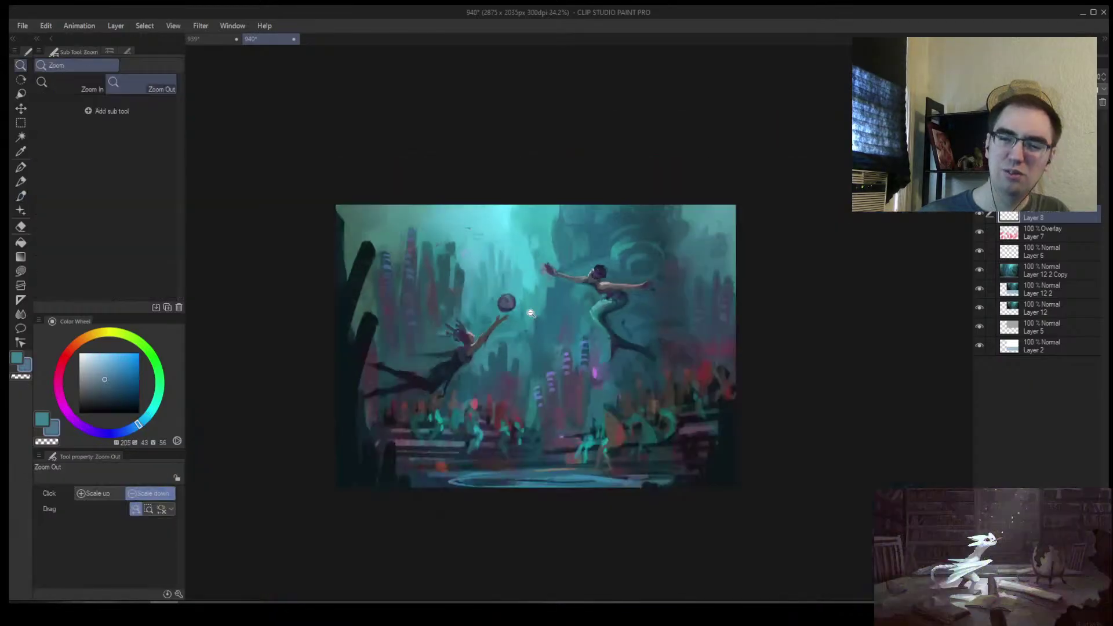
# Flip the view horizontally and rework the crowd figure beside the large brown figure with sampled dark teal at brush size 30
pyautogui.moveTo(620, 420); pyautogui.dragTo(691, 375)
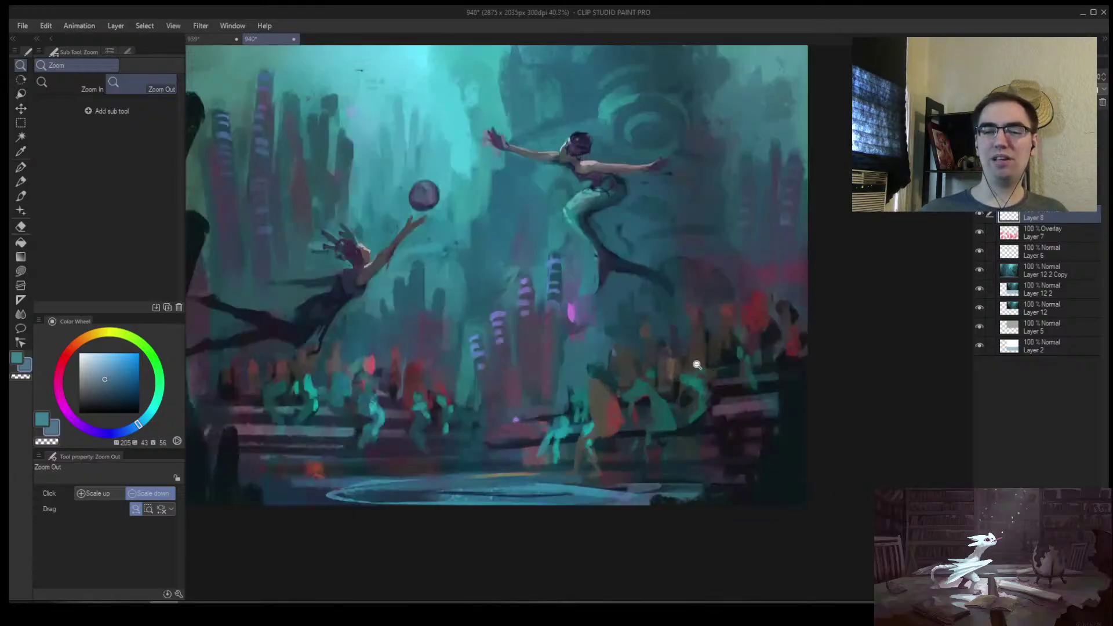
pyautogui.press('h')
pyautogui.moveTo(547, 410); pyautogui.dragTo(636, 380)
pyautogui.keyDown('alt'); pyautogui.click(545, 428); pyautogui.keyUp('alt')
pyautogui.keyDown('alt'); pyautogui.click(455, 422); pyautogui.keyUp('alt')
pyautogui.moveTo(447, 415)
pyautogui.mouseDown()
pyautogui.moveTo(461, 432)
pyautogui.moveTo(455, 377)
pyautogui.mouseUp()
pyautogui.keyDown('alt'); pyautogui.click(457, 424); pyautogui.keyUp('alt')
pyautogui.keyDown('alt'); pyautogui.click(467, 382); pyautogui.keyUp('alt')
pyautogui.press(']')
pyautogui.keyDown('alt'); pyautogui.click(444, 410); pyautogui.keyUp('alt')
pyautogui.keyDown('alt'); pyautogui.click(437, 425); pyautogui.keyUp('alt')
pyautogui.press('[')
pyautogui.press('[')
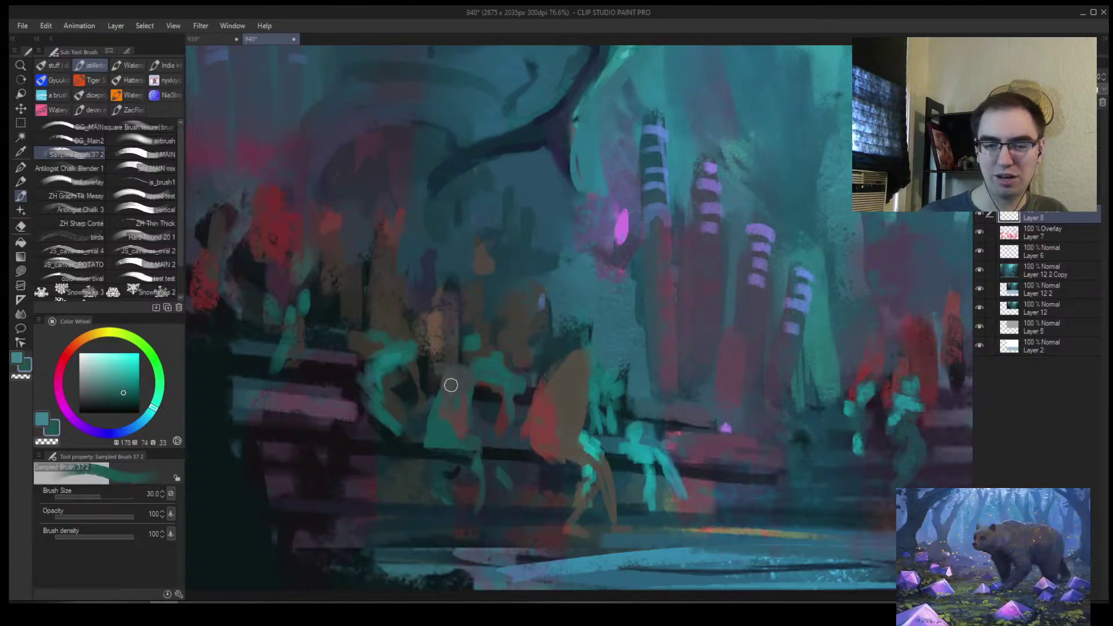
# Paint dark purple strokes between the crowd figure and the brown figure at brush size 40
pyautogui.keyDown('alt'); pyautogui.click(477, 397); pyautogui.keyUp('alt')
pyautogui.press(']')
pyautogui.moveTo(481, 393)
pyautogui.mouseDown()
pyautogui.moveTo(489, 416)
pyautogui.moveTo(532, 413)
pyautogui.moveTo(528, 405)
pyautogui.mouseUp()
pyautogui.keyDown('alt'); pyautogui.click(531, 400); pyautogui.keyUp('alt')
pyautogui.moveTo(525, 447); pyautogui.dragTo(574, 460)
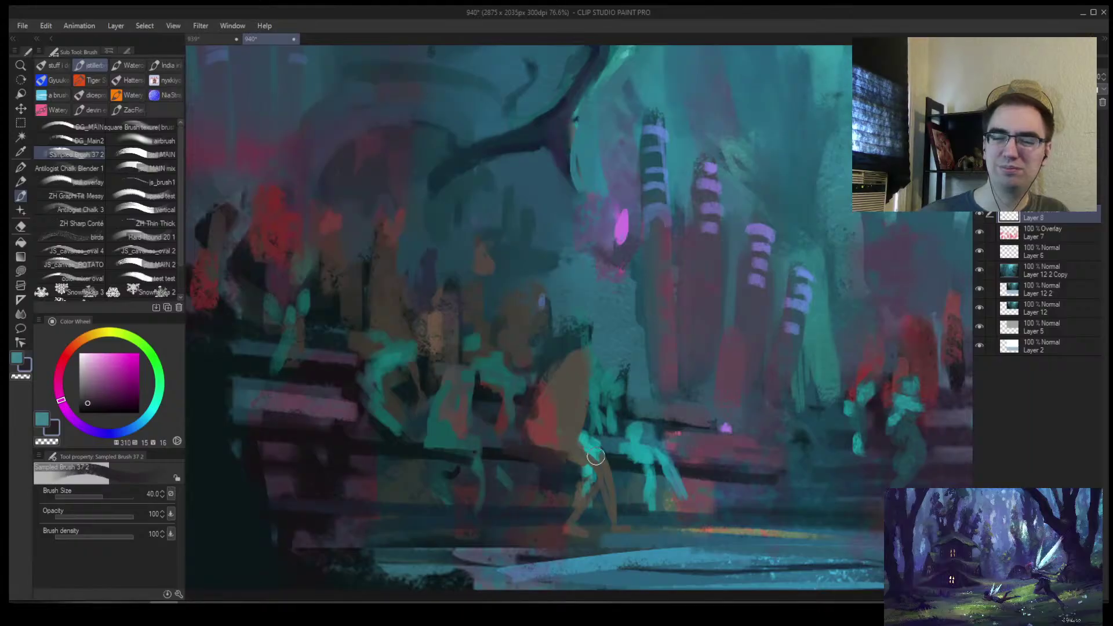
# Return the view to its normal orientation and paint teal legs beneath the crowd figure next to the brown figure
pyautogui.press('h')
pyautogui.scroll(-2, 743, 329)
pyautogui.scroll(2, 758, 355)
pyautogui.keyDown('alt'); pyautogui.click(701, 421); pyautogui.keyUp('alt')
pyautogui.press('[')
pyautogui.press('[')
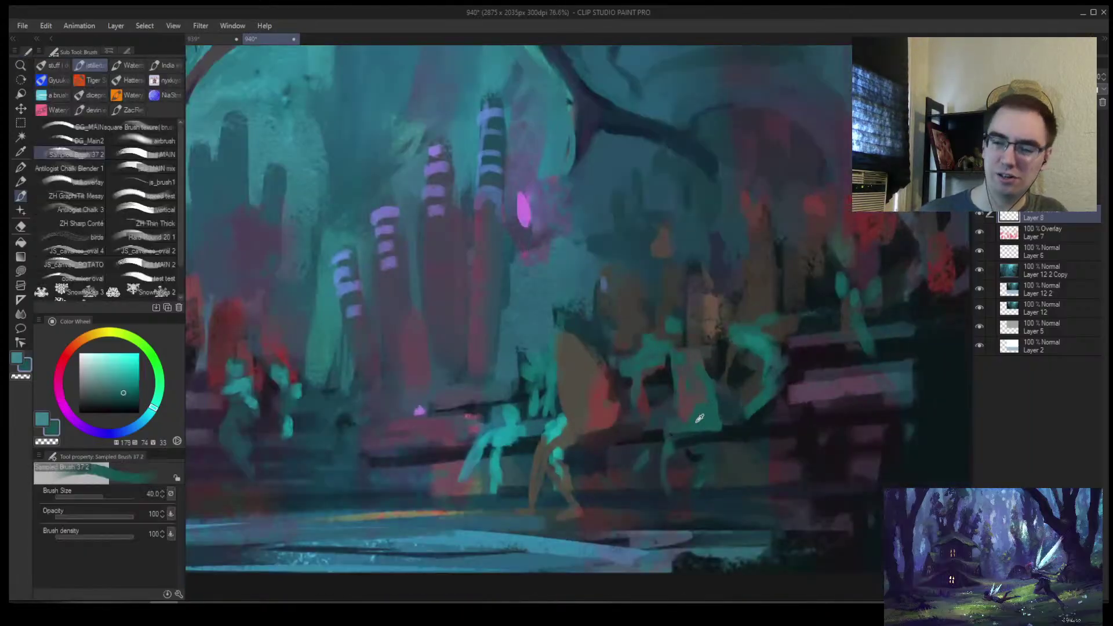
pyautogui.press(']')
pyautogui.moveTo(664, 447)
pyautogui.mouseDown()
pyautogui.moveTo(707, 452)
pyautogui.moveTo(665, 440)
pyautogui.moveTo(698, 472)
pyautogui.moveTo(668, 437)
pyautogui.moveTo(708, 423)
pyautogui.moveTo(657, 444)
pyautogui.mouseUp()
pyautogui.moveTo(686, 464); pyautogui.dragTo(692, 478)
pyautogui.hotkey('alt', 'space')
pyautogui.moveTo(694, 392)
pyautogui.mouseDown()
pyautogui.moveTo(666, 410)
pyautogui.moveTo(707, 318)
pyautogui.mouseUp()
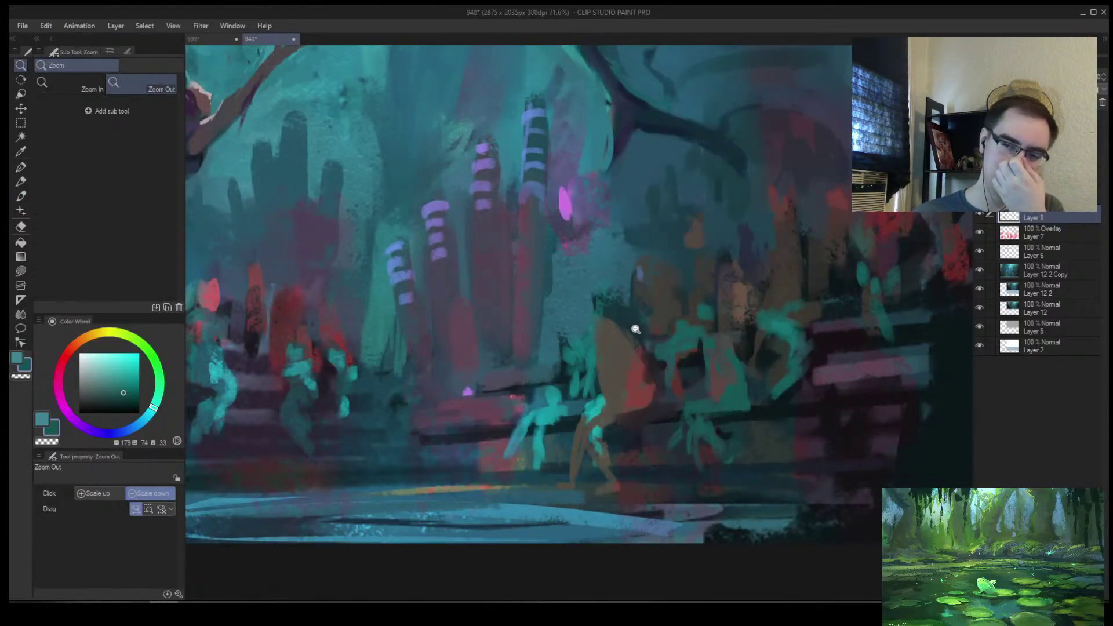
pyautogui.scroll(-5, 623, 347)
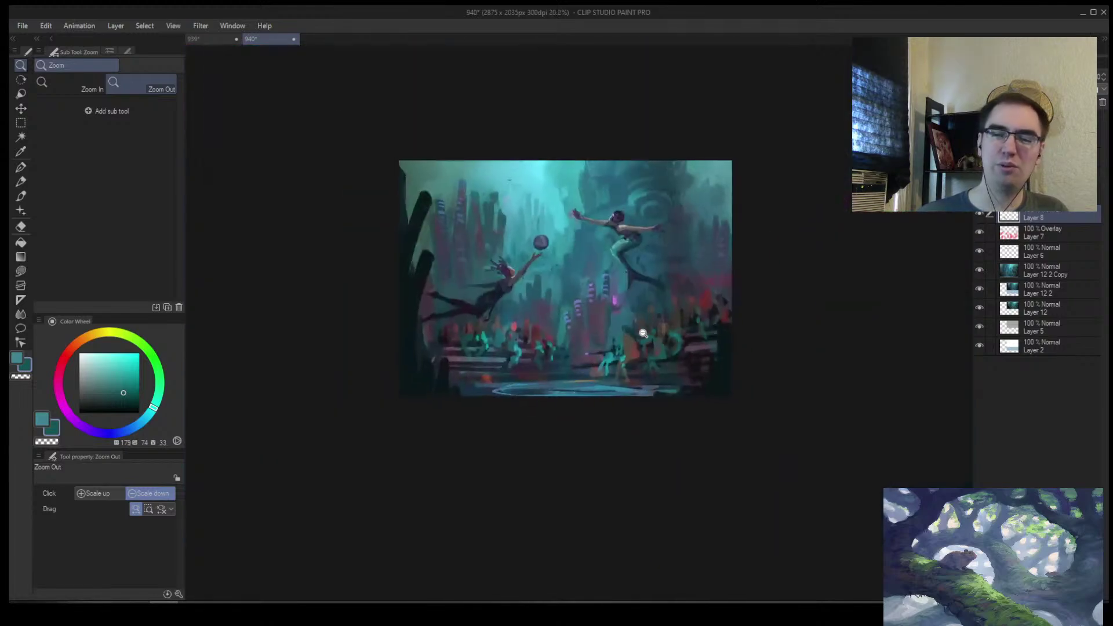
pyautogui.scroll(3, 655, 316)
pyautogui.scroll(2, 602, 346)
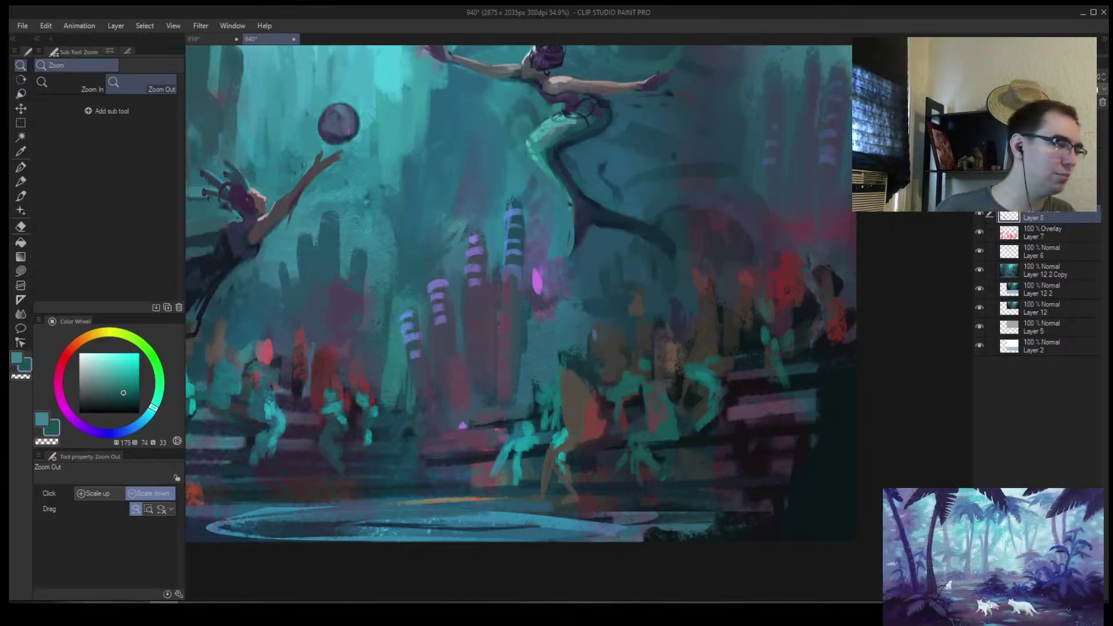
# Bring up the reference board, examine the blue merman's fins, armour and weapons, and put the board away
pyautogui.moveTo(0, 213); pyautogui.dragTo(266, 272)
pyautogui.doubleClick(508, 326)
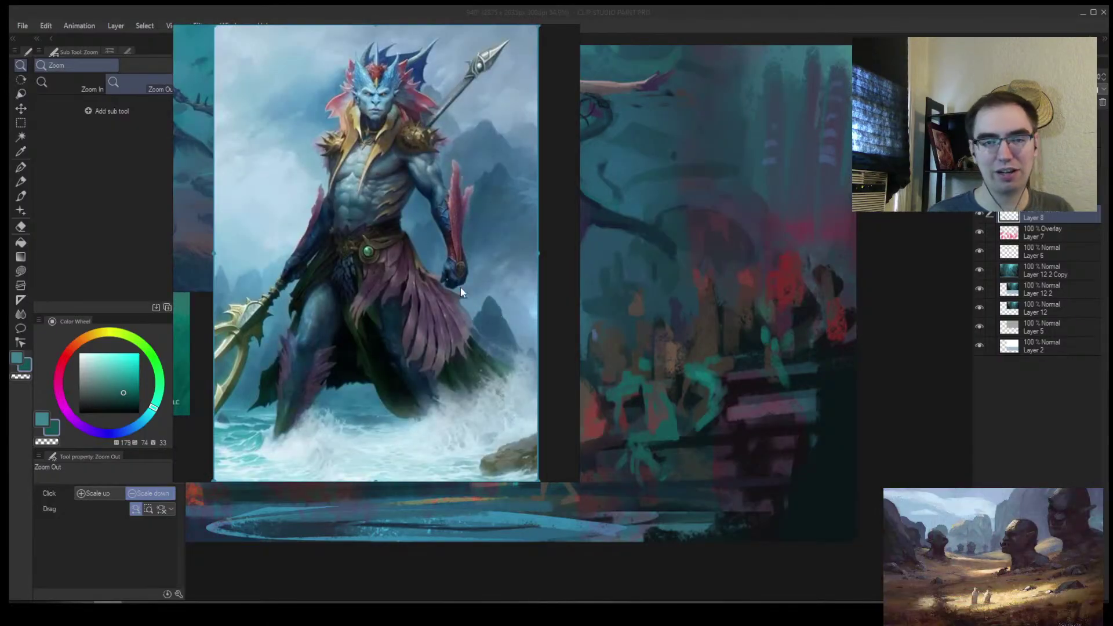
pyautogui.moveTo(440, 180); pyautogui.dragTo(436, 234)
pyautogui.scroll(2, 374, 231)
pyautogui.scroll(-1, 374, 231)
pyautogui.scroll(2, 374, 232)
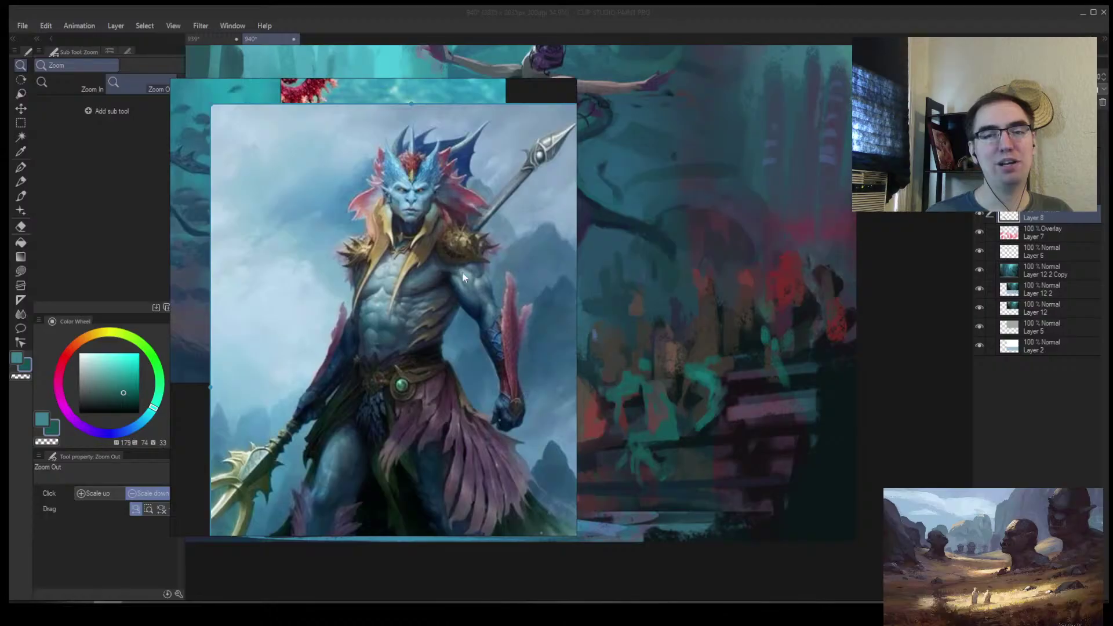
pyautogui.scroll(2, 423, 258)
pyautogui.moveTo(432, 425); pyautogui.dragTo(447, 308)
pyautogui.scroll(-2, 472, 205)
pyautogui.moveTo(422, 261); pyautogui.dragTo(393, 311)
pyautogui.moveTo(392, 181); pyautogui.dragTo(385, 221)
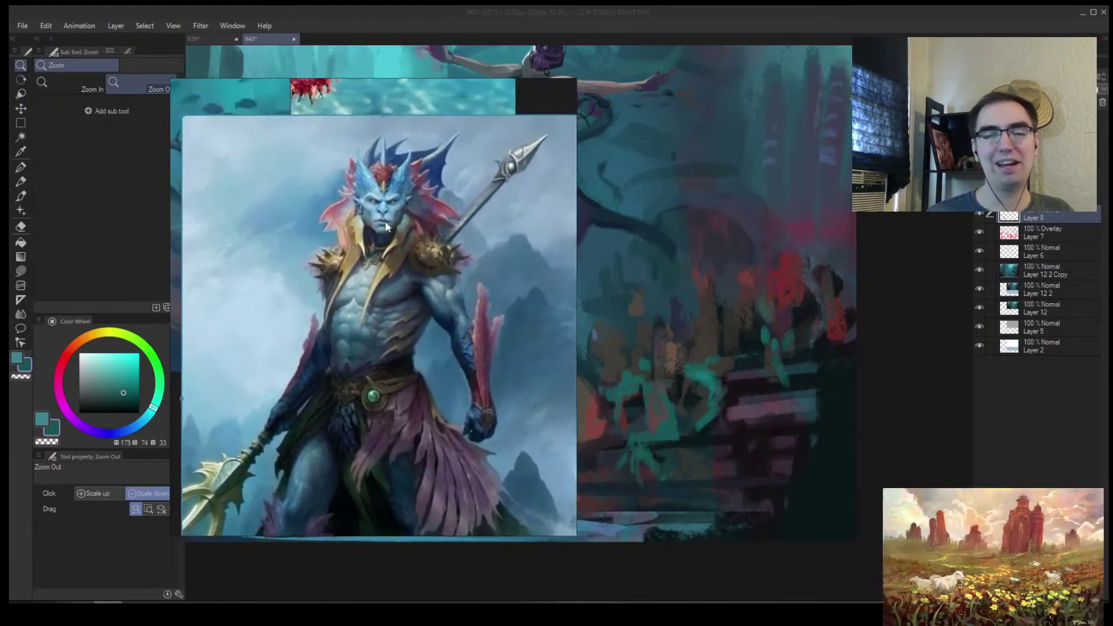
pyautogui.scroll(3, 385, 221)
pyautogui.scroll(-2, 358, 259)
pyautogui.scroll(-2, 416, 249)
pyautogui.moveTo(426, 308); pyautogui.dragTo(0, 284)
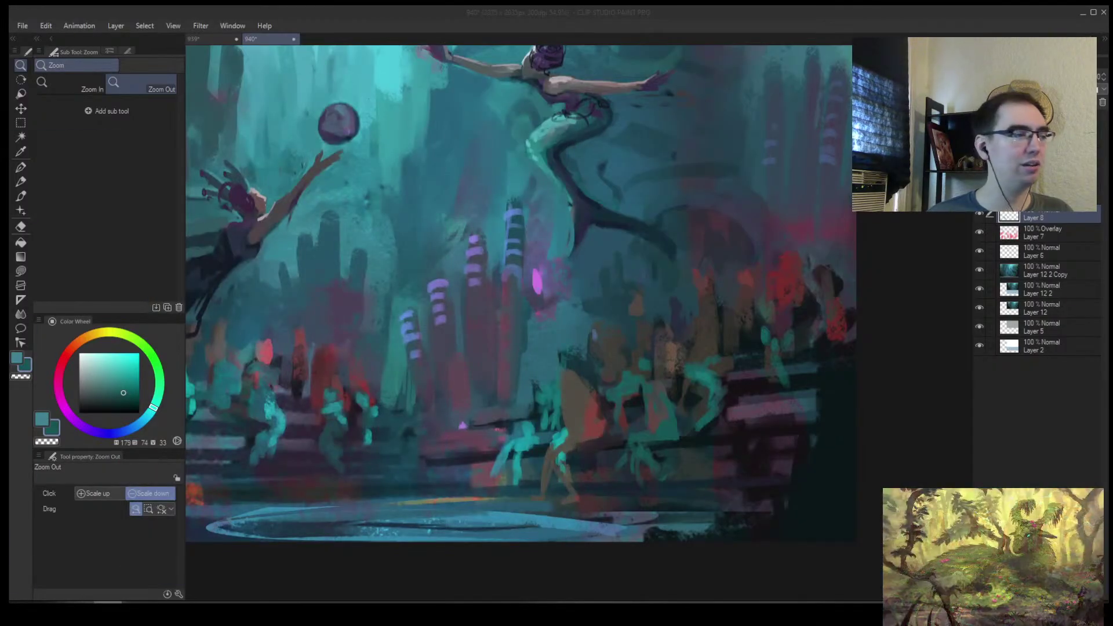
# Refine the reaching swimmer's head with small brush strokes in sampled colours, reducing the brush size
pyautogui.moveTo(638, 321); pyautogui.dragTo(670, 268)
pyautogui.moveTo(563, 280); pyautogui.dragTo(747, 380)
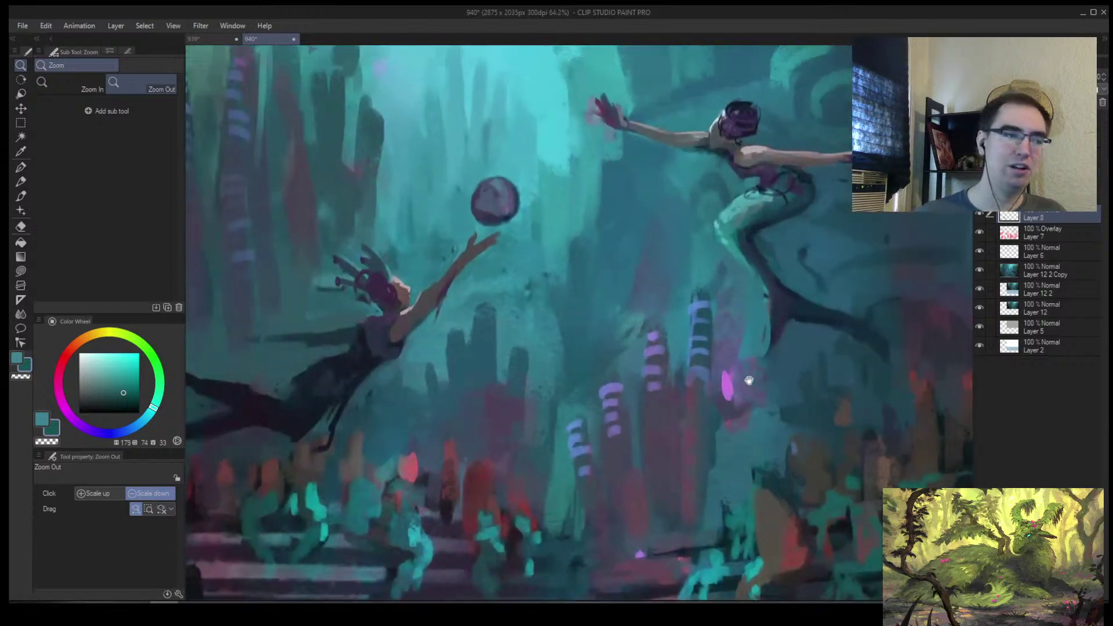
pyautogui.moveTo(348, 272); pyautogui.dragTo(395, 248)
pyautogui.keyDown('alt'); pyautogui.click(395, 318); pyautogui.keyUp('alt')
pyautogui.moveTo(408, 308); pyautogui.dragTo(363, 314)
pyautogui.keyDown('alt'); pyautogui.click(405, 299); pyautogui.keyUp('alt')
pyautogui.press('[')
pyautogui.press('[')
pyautogui.press('[')
pyautogui.press('[')
pyautogui.moveTo(463, 296); pyautogui.dragTo(471, 291)
pyautogui.press(']')
pyautogui.keyDown('alt'); pyautogui.click(470, 293); pyautogui.keyUp('alt')
# Add muted purple strokes to the reaching swimmer and check the composition with the view mirrored
pyautogui.keyDown('alt'); pyautogui.click(577, 183); pyautogui.keyUp('alt')
pyautogui.keyDown('alt'); pyautogui.click(579, 181); pyautogui.keyUp('alt')
pyautogui.press(']')
pyautogui.press(']')
pyautogui.moveTo(472, 292)
pyautogui.mouseDown()
pyautogui.moveTo(497, 266)
pyautogui.moveTo(460, 292)
pyautogui.moveTo(476, 304)
pyautogui.moveTo(513, 251)
pyautogui.moveTo(496, 280)
pyautogui.mouseUp()
pyautogui.hotkey('alt', 'space')
pyautogui.moveTo(531, 247)
pyautogui.mouseDown()
pyautogui.moveTo(499, 284)
pyautogui.moveTo(513, 288)
pyautogui.mouseUp()
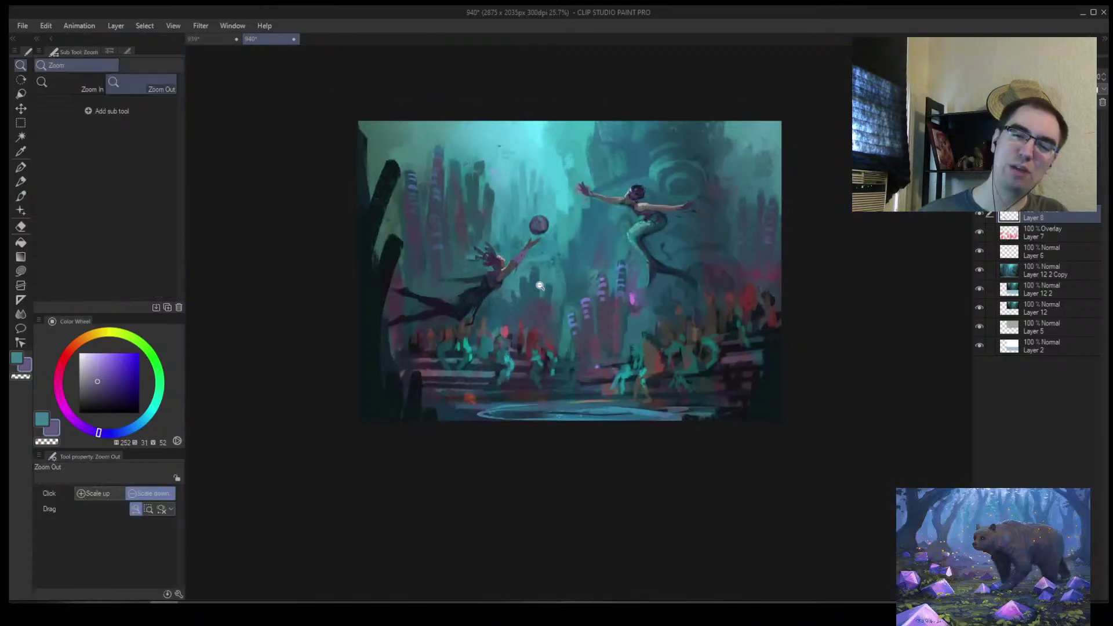
pyautogui.press('h')
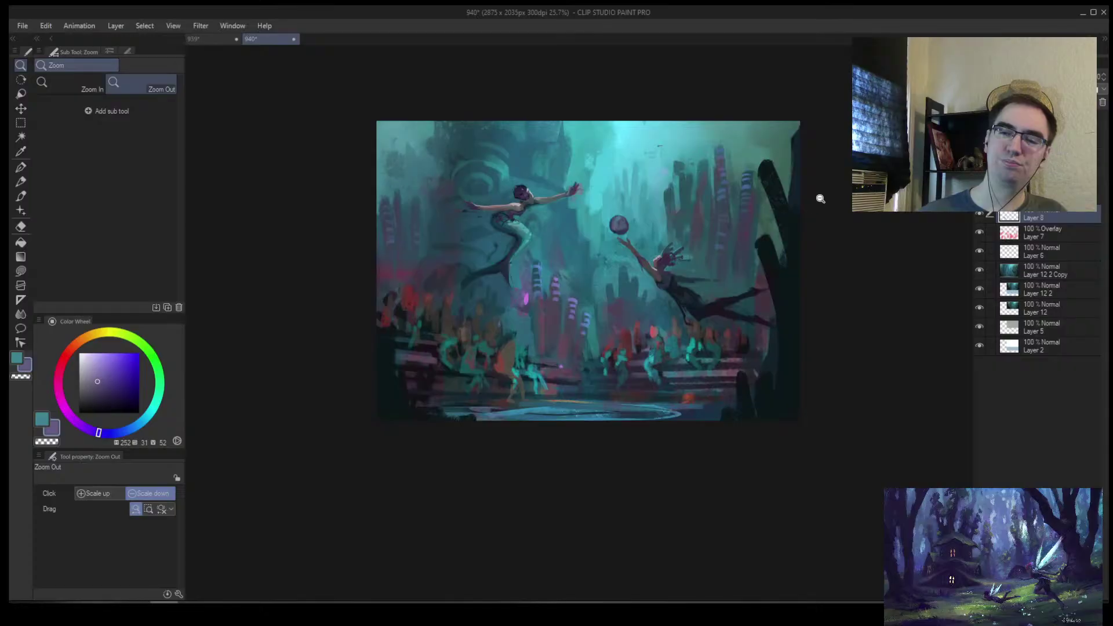
pyautogui.press('h')
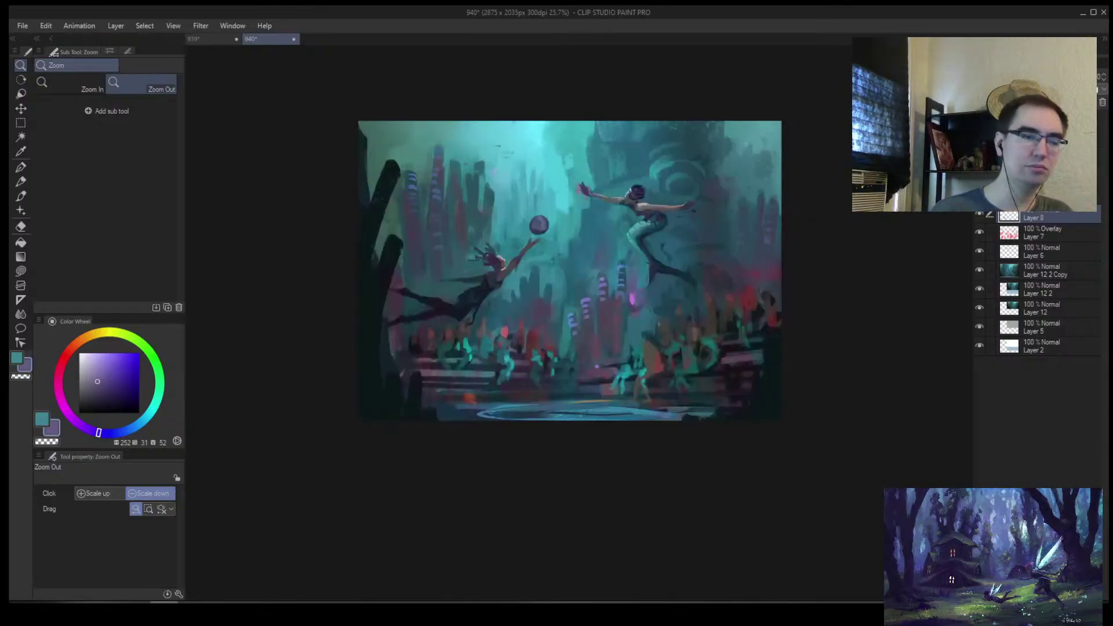
# Paint a bright teal head and upper body above the figure beside the brown figure at brush size 25
pyautogui.click(108, 612)
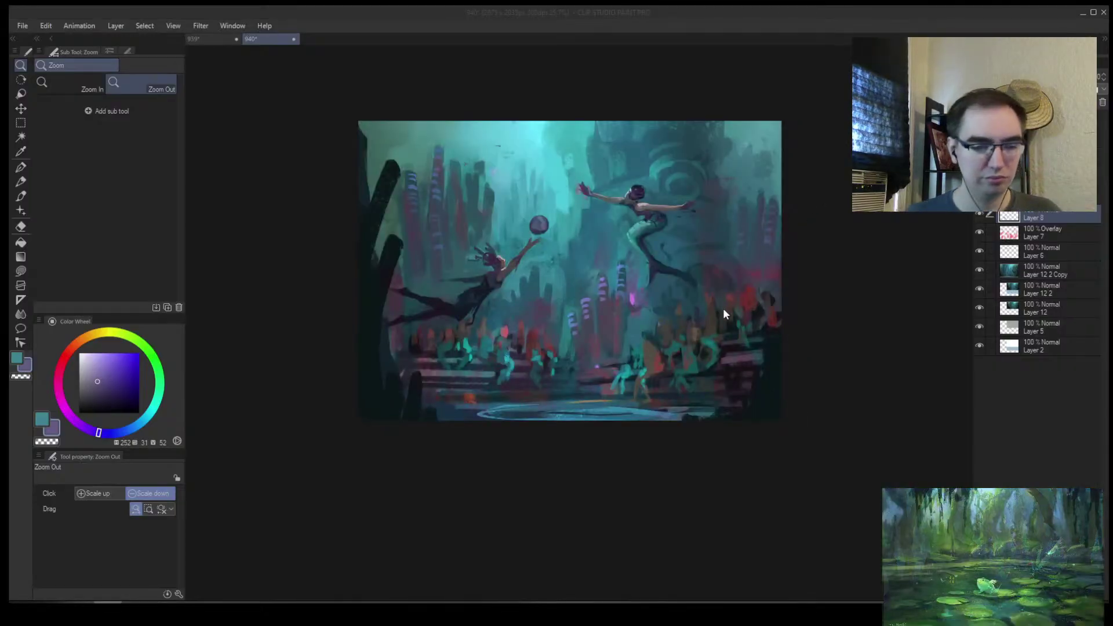
pyautogui.click(702, 369)
pyautogui.moveTo(692, 358); pyautogui.dragTo(716, 331)
pyautogui.press('b')
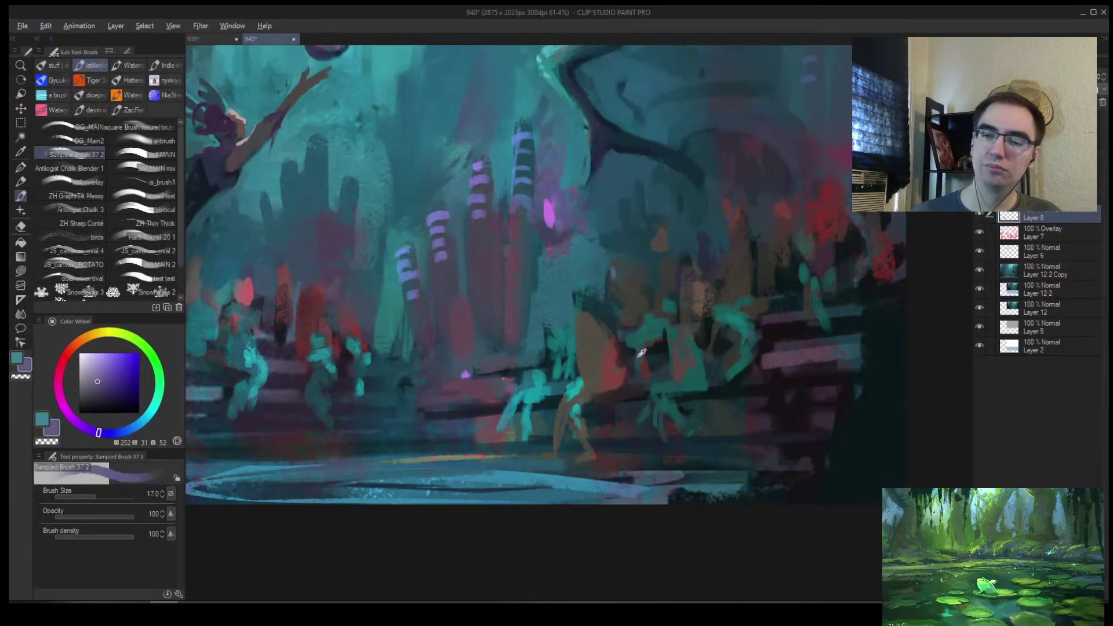
pyautogui.keyDown('alt'); pyautogui.click(620, 368); pyautogui.keyUp('alt')
pyautogui.keyDown('alt'); pyautogui.click(534, 383); pyautogui.keyUp('alt')
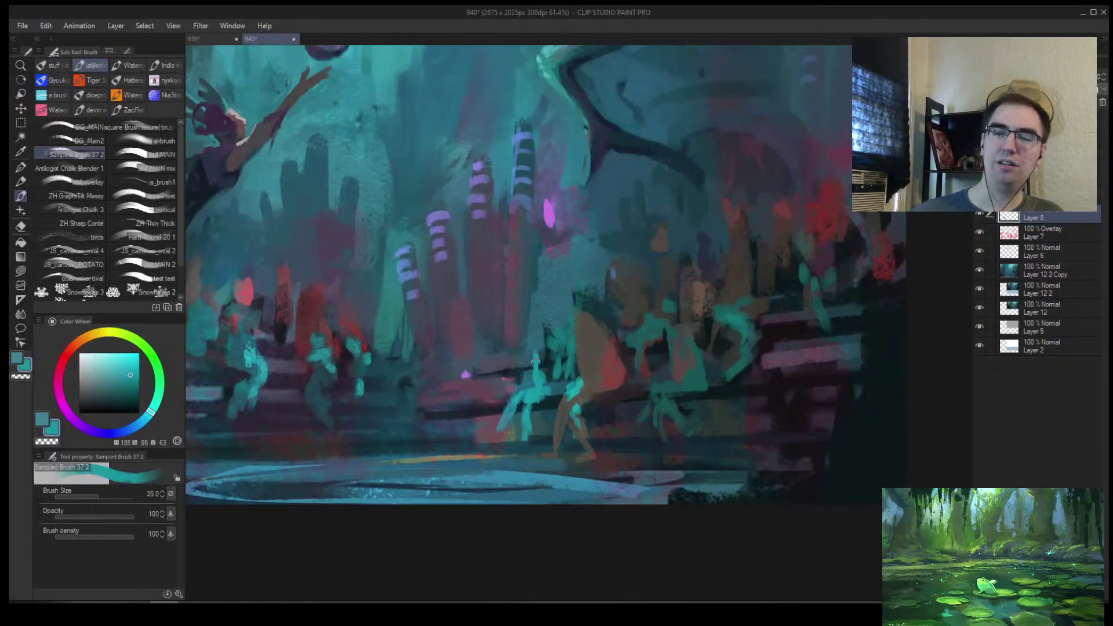
# Extend the bright teal figures beside the brown figure with a long diagonal limb across the stands
pyautogui.hotkey('alt', 'space')
pyautogui.moveTo(550, 371); pyautogui.dragTo(547, 344)
pyautogui.press('b')
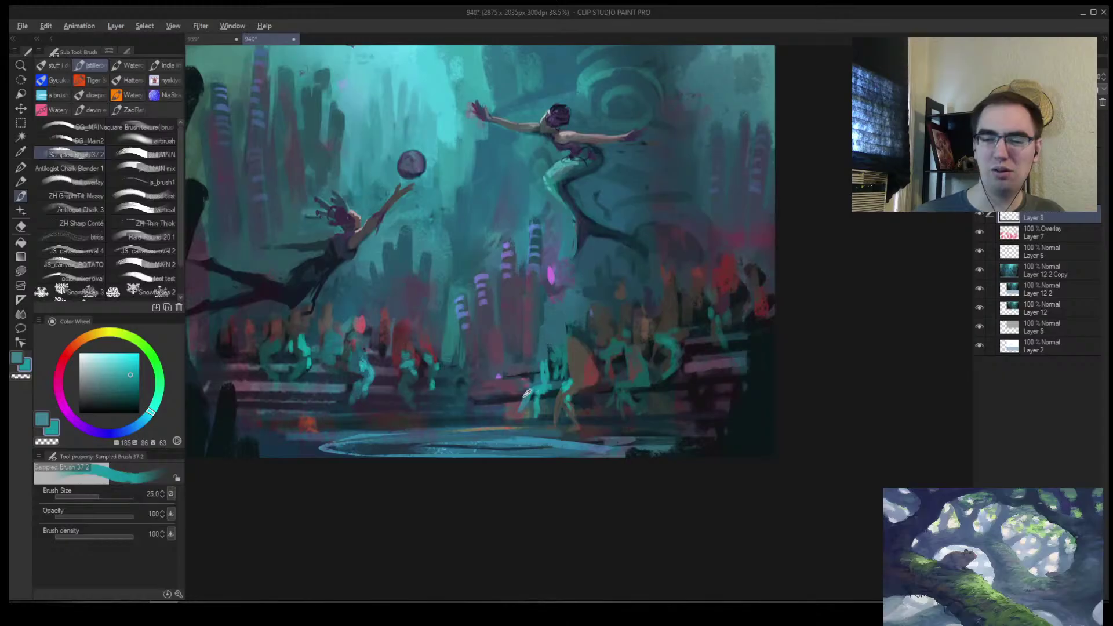
pyautogui.keyDown('alt'); pyautogui.click(517, 404); pyautogui.keyUp('alt')
pyautogui.press(']')
pyautogui.moveTo(553, 392)
pyautogui.mouseDown()
pyautogui.moveTo(512, 413)
pyautogui.moveTo(522, 403)
pyautogui.moveTo(492, 331)
pyautogui.mouseUp()
pyautogui.keyDown('alt'); pyautogui.click(548, 400); pyautogui.keyUp('alt')
pyautogui.press(']')
pyautogui.press(']')
# Try dark brush strokes around the swimmers and undo them
pyautogui.hotkey('alt', 'space')
pyautogui.moveTo(603, 248)
pyautogui.mouseDown()
pyautogui.moveTo(580, 282)
pyautogui.moveTo(561, 282)
pyautogui.moveTo(610, 245)
pyautogui.moveTo(605, 277)
pyautogui.mouseUp()
pyautogui.keyDown('alt'); pyautogui.click(603, 299); pyautogui.keyUp('alt')
pyautogui.moveTo(649, 222)
pyautogui.mouseDown()
pyautogui.moveTo(608, 164)
pyautogui.moveTo(712, 212)
pyautogui.mouseUp()
pyautogui.hotkey('ctrl', 'z')
pyautogui.keyDown('alt'); pyautogui.click(288, 337); pyautogui.keyUp('alt')
pyautogui.moveTo(339, 316); pyautogui.dragTo(505, 315)
pyautogui.moveTo(504, 255)
pyautogui.mouseDown()
pyautogui.moveTo(369, 258)
pyautogui.moveTo(502, 273)
pyautogui.moveTo(405, 249)
pyautogui.mouseUp()
pyautogui.hotkey('ctrl', 'z')
pyautogui.hotkey('alt', 'space')
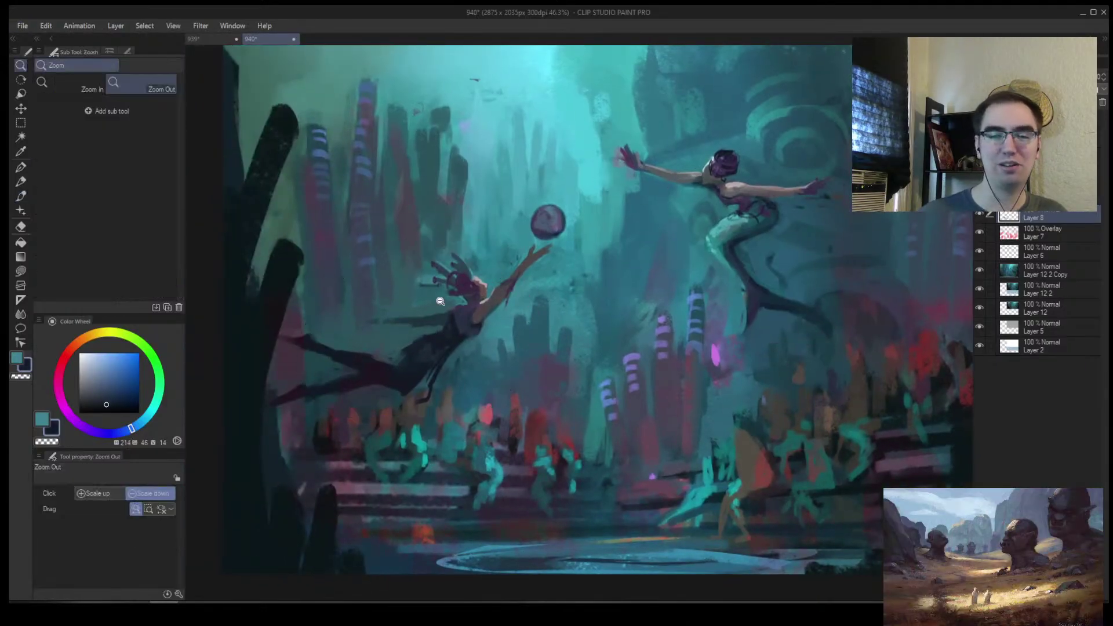
# Shape the legs of the curved teal crowd figure below the reaching swimmer with dark teal at brush size 12
pyautogui.scroll(2, 324, 355)
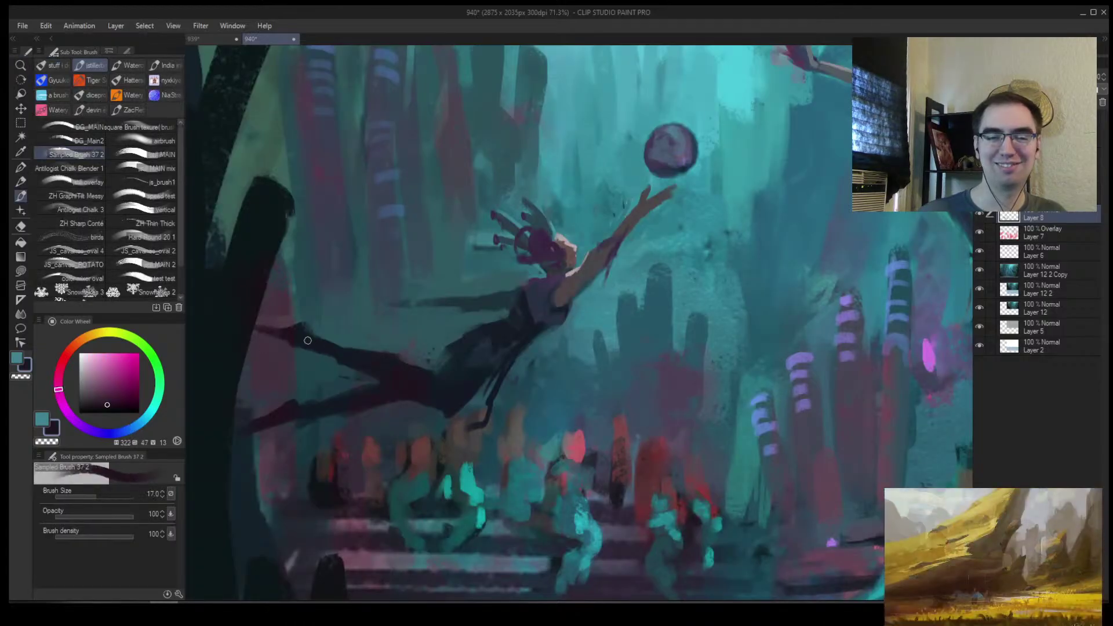
pyautogui.scroll(-4, 432, 357)
pyautogui.moveTo(637, 379)
pyautogui.mouseDown()
pyautogui.moveTo(654, 376)
pyautogui.moveTo(644, 378)
pyautogui.mouseUp()
pyautogui.moveTo(365, 437)
pyautogui.mouseDown()
pyautogui.moveTo(389, 396)
pyautogui.moveTo(322, 448)
pyautogui.mouseUp()
pyautogui.keyDown('alt'); pyautogui.click(334, 423); pyautogui.keyUp('alt')
pyautogui.press('b')
pyautogui.keyDown('alt'); pyautogui.click(373, 410); pyautogui.keyUp('alt')
pyautogui.press('[')
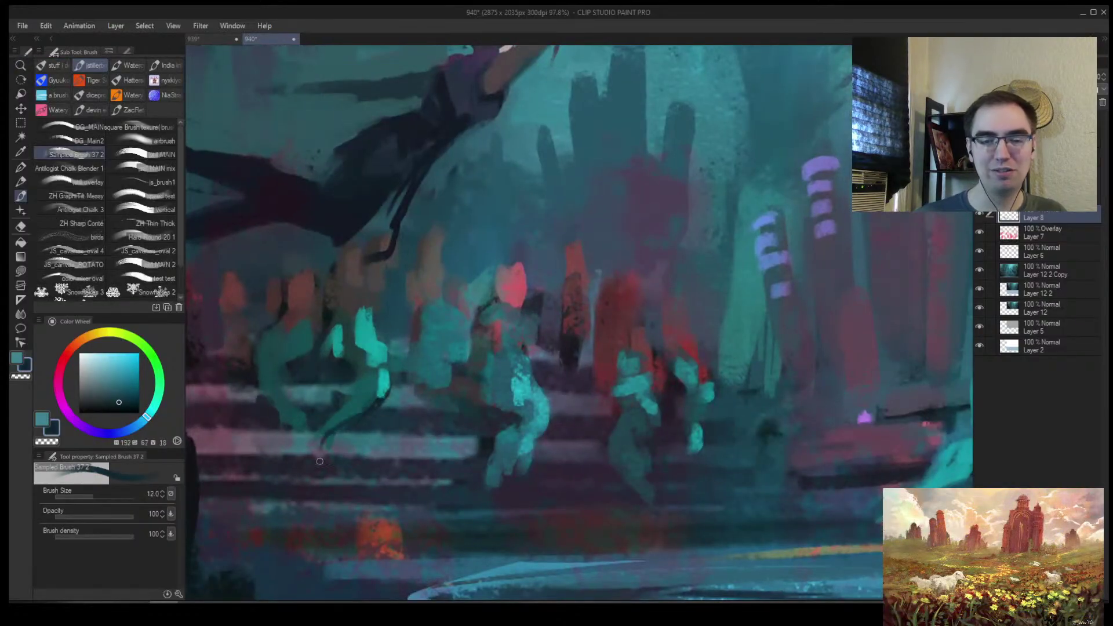
pyautogui.press('/')
pyautogui.scroll(-3, 564, 402)
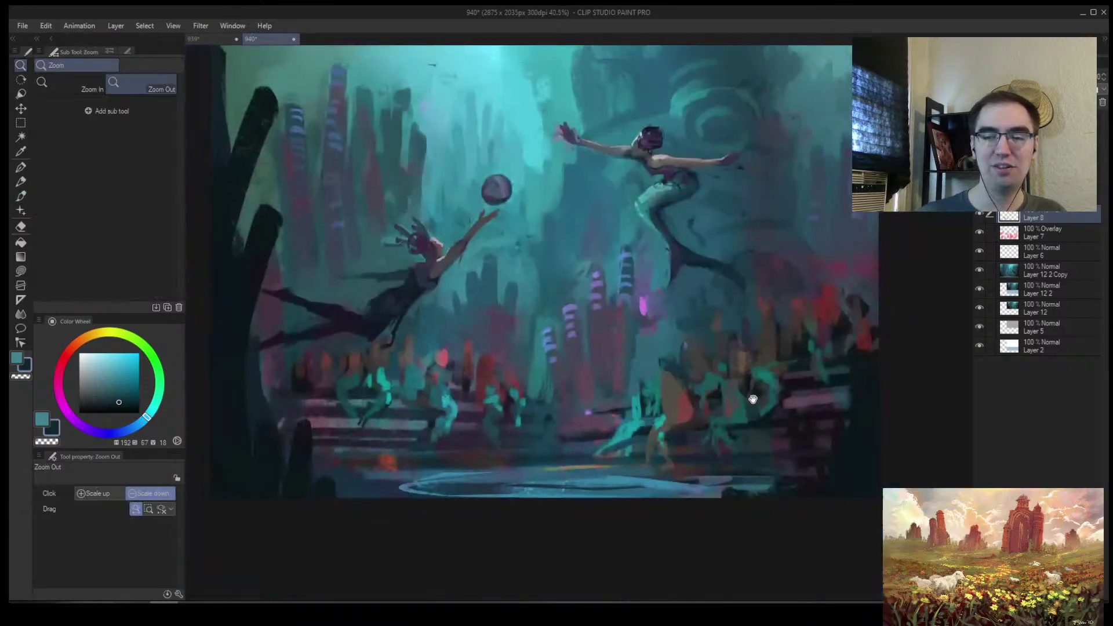
# Redraw the teal legs of the crowd figure beside the brown figure at brush sizes 15 and 20
pyautogui.press('b')
pyautogui.moveTo(565, 403)
pyautogui.mouseDown()
pyautogui.moveTo(598, 403)
pyautogui.moveTo(548, 432)
pyautogui.mouseUp()
pyautogui.keyDown('alt'); pyautogui.click(547, 405); pyautogui.keyUp('alt')
pyautogui.press(']')
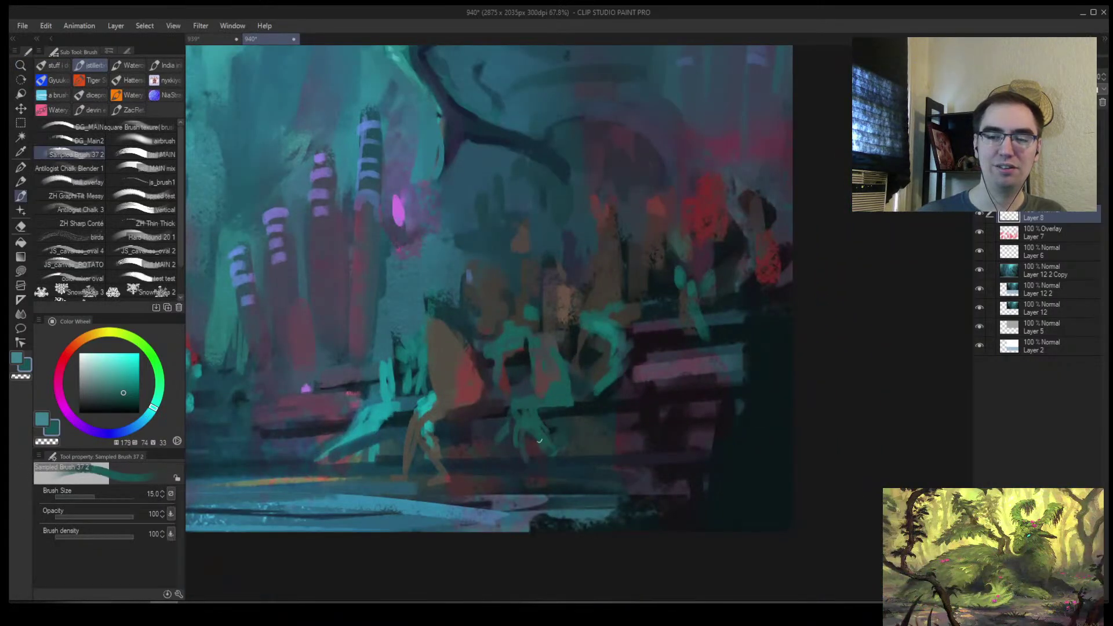
pyautogui.keyDown('alt'); pyautogui.click(500, 437); pyautogui.keyUp('alt')
pyautogui.press(']')
pyautogui.moveTo(505, 425)
pyautogui.mouseDown()
pyautogui.moveTo(503, 439)
pyautogui.moveTo(531, 432)
pyautogui.moveTo(525, 443)
pyautogui.mouseUp()
pyautogui.keyDown('alt'); pyautogui.click(530, 433); pyautogui.keyUp('alt')
# Cut in around that crowd figure's legs with sampled dark blue, raising the brush size from 20 to 25
pyautogui.keyDown('alt'); pyautogui.click(524, 446); pyautogui.keyUp('alt')
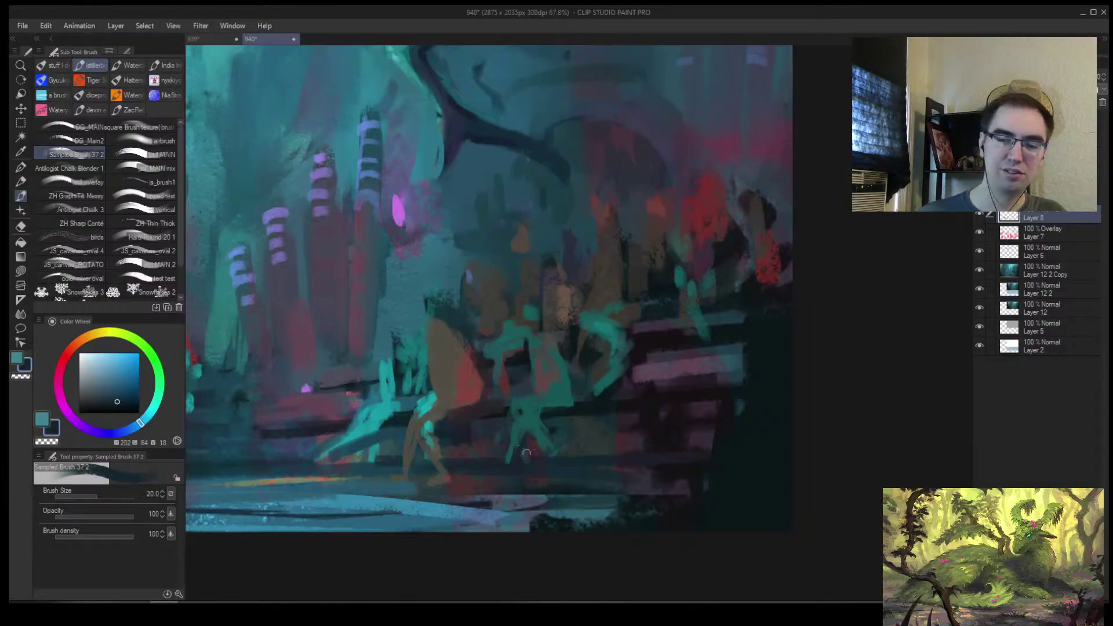
pyautogui.keyDown('alt'); pyautogui.click(524, 441); pyautogui.keyUp('alt')
pyautogui.press(']')
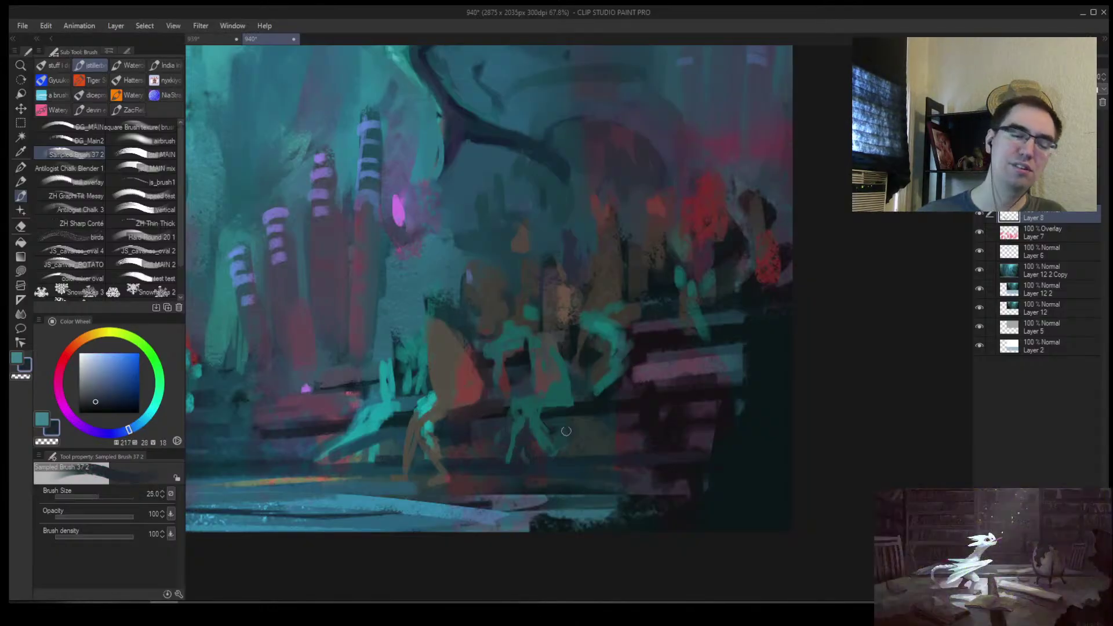
pyautogui.hotkey('alt', 'space')
pyautogui.moveTo(548, 409); pyautogui.dragTo(550, 405)
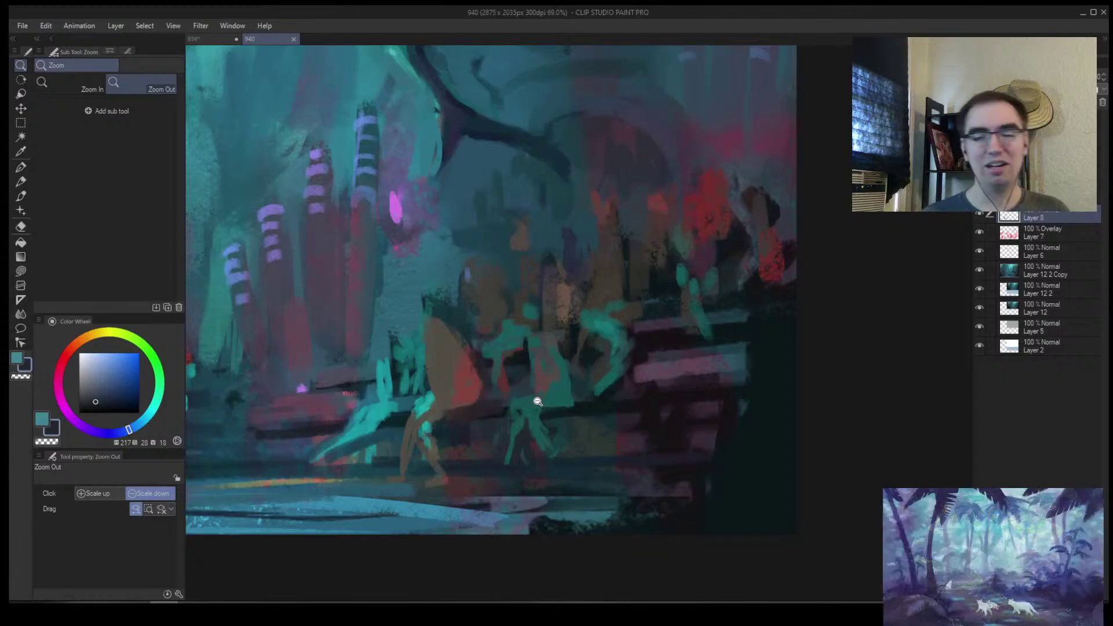
# Paint over the edge of the stands behind the bright teal figure with sampled dark muted blues at brush size 20
pyautogui.moveTo(609, 350)
pyautogui.mouseDown()
pyautogui.moveTo(569, 372)
pyautogui.moveTo(577, 341)
pyautogui.mouseUp()
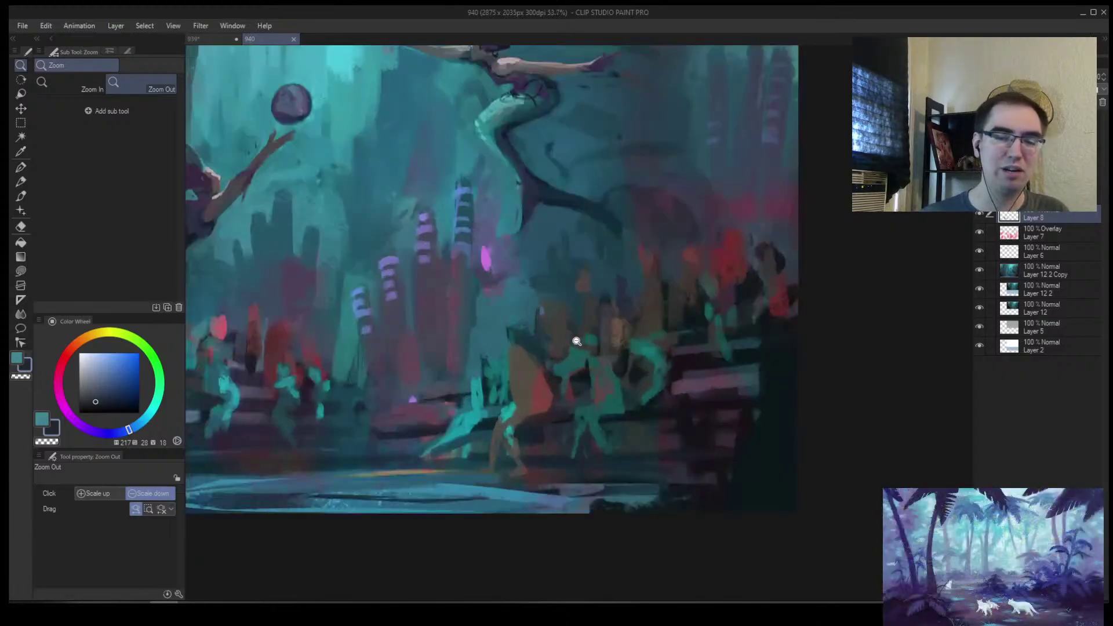
pyautogui.press('b')
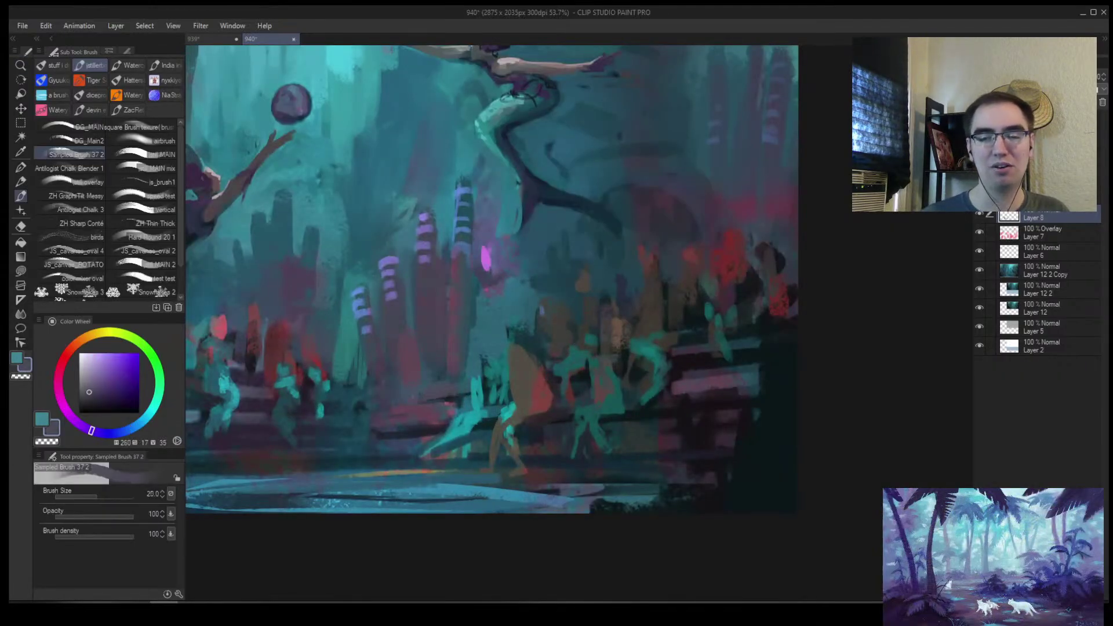
pyautogui.keyDown('alt'); pyautogui.click(456, 394); pyautogui.keyUp('alt')
pyautogui.keyDown('alt'); pyautogui.click(454, 395); pyautogui.keyUp('alt')
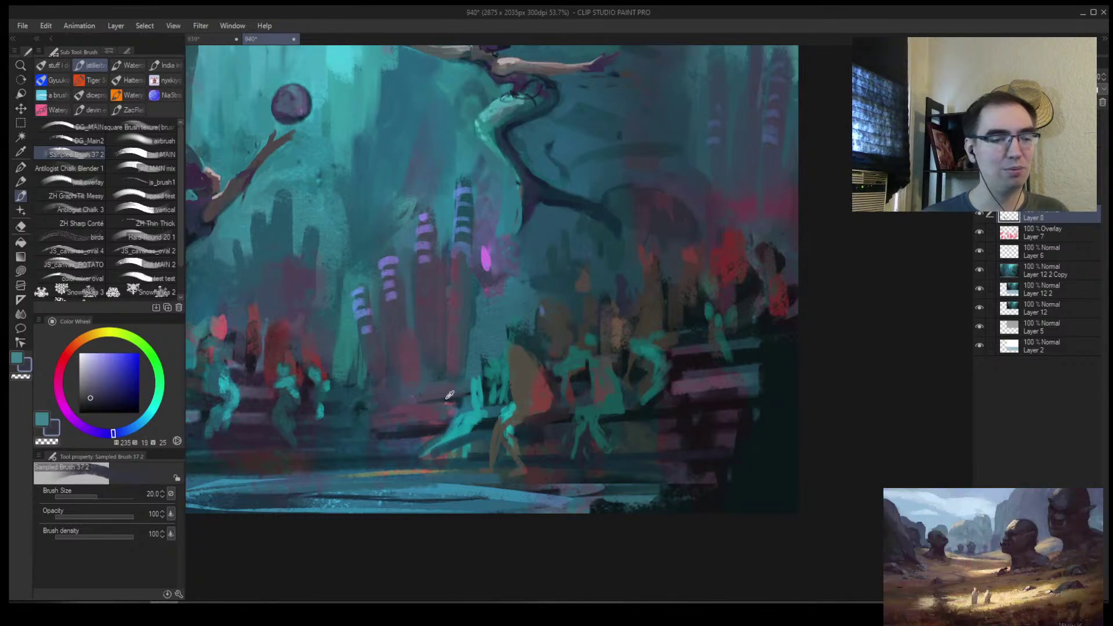
pyautogui.keyDown('alt'); pyautogui.click(452, 394); pyautogui.keyUp('alt')
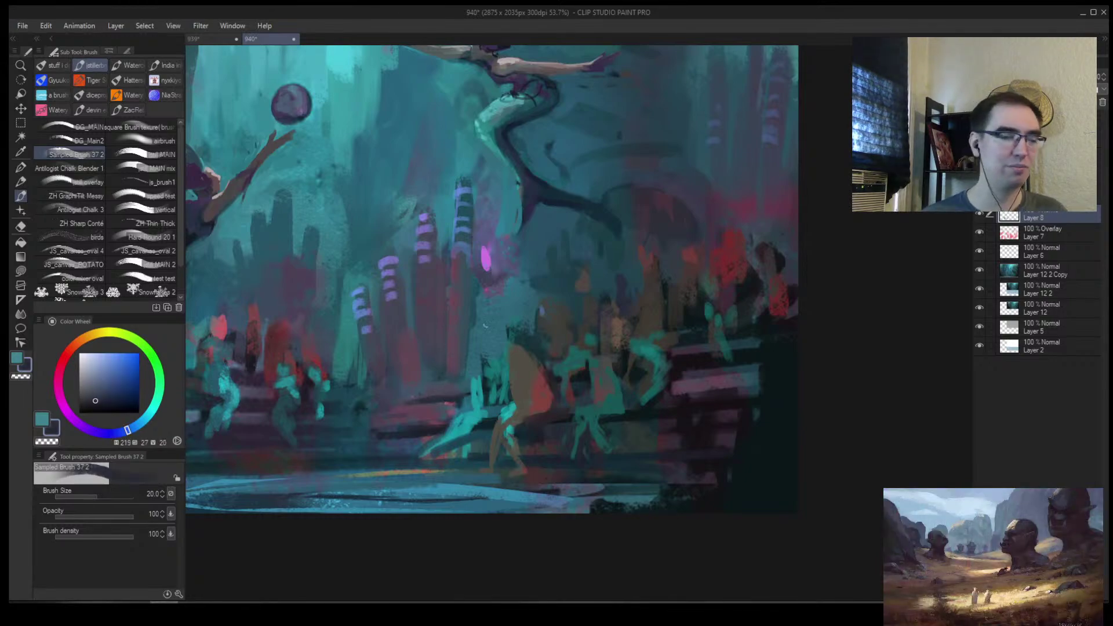
# Touch up the stands behind the bright teal crowd figure with sampled muted blue and mauve at brush size 20
pyautogui.press('[')
pyautogui.keyDown('alt'); pyautogui.click(413, 396); pyautogui.keyUp('alt')
pyautogui.moveTo(401, 404)
pyautogui.mouseDown()
pyautogui.moveTo(442, 407)
pyautogui.moveTo(422, 409)
pyautogui.mouseUp()
pyautogui.hotkey('alt', 'space')
pyautogui.moveTo(560, 382); pyautogui.dragTo(579, 368)
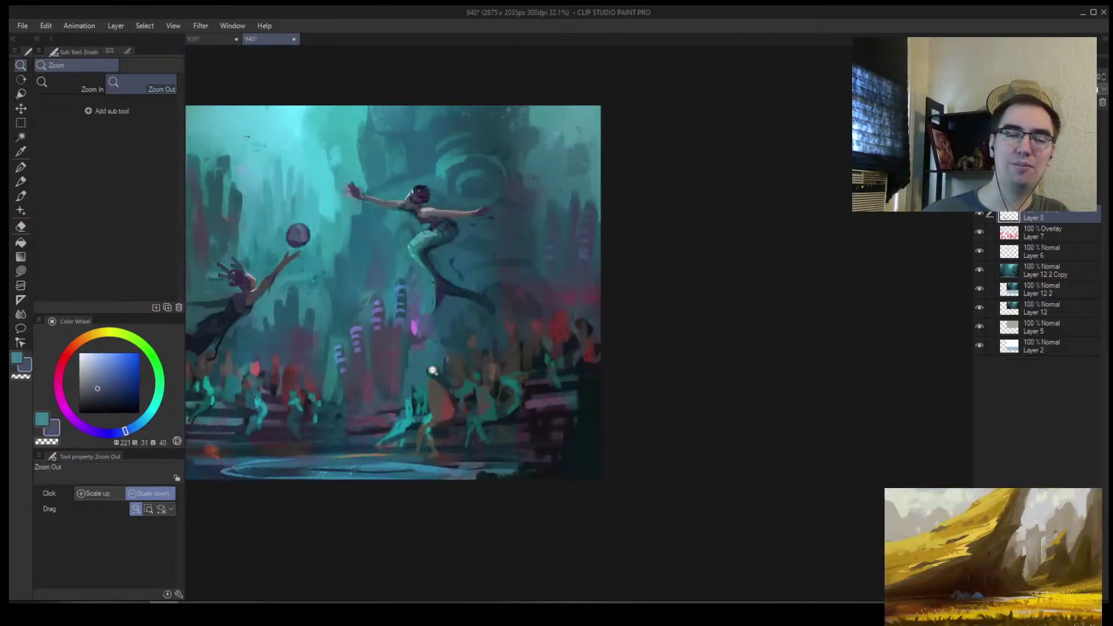
pyautogui.keyDown('alt'); pyautogui.click(378, 413); pyautogui.keyUp('alt')
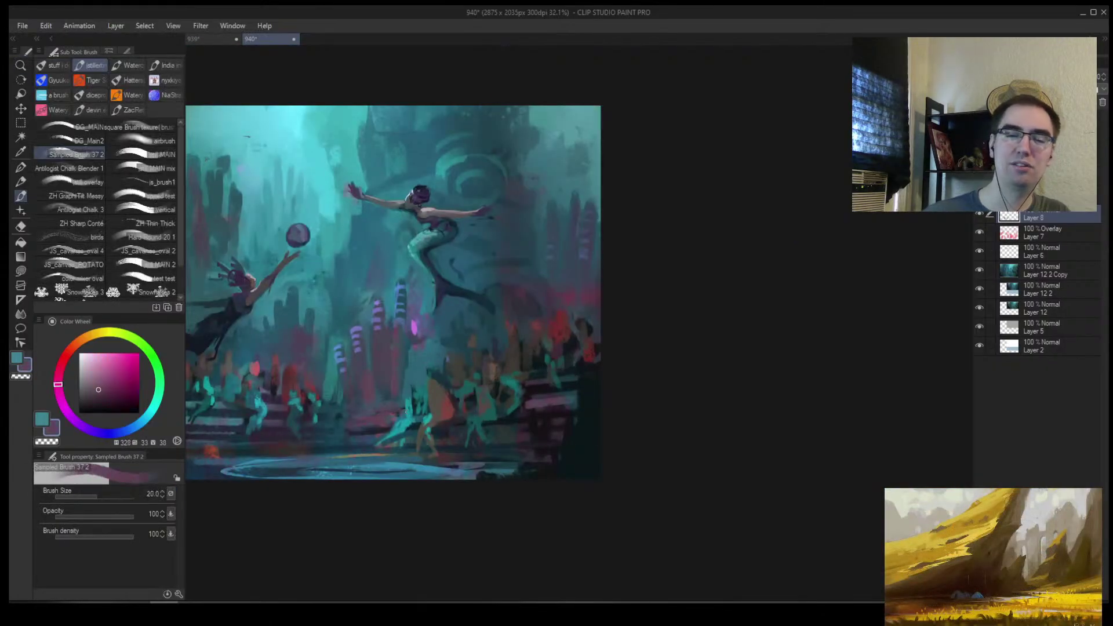
# Repaint the rows of stands beside the curved teal figures with sampled mauve and dark blue at brush size 40 and save the painting
pyautogui.keyDown('alt'); pyautogui.click(534, 403); pyautogui.keyUp('alt')
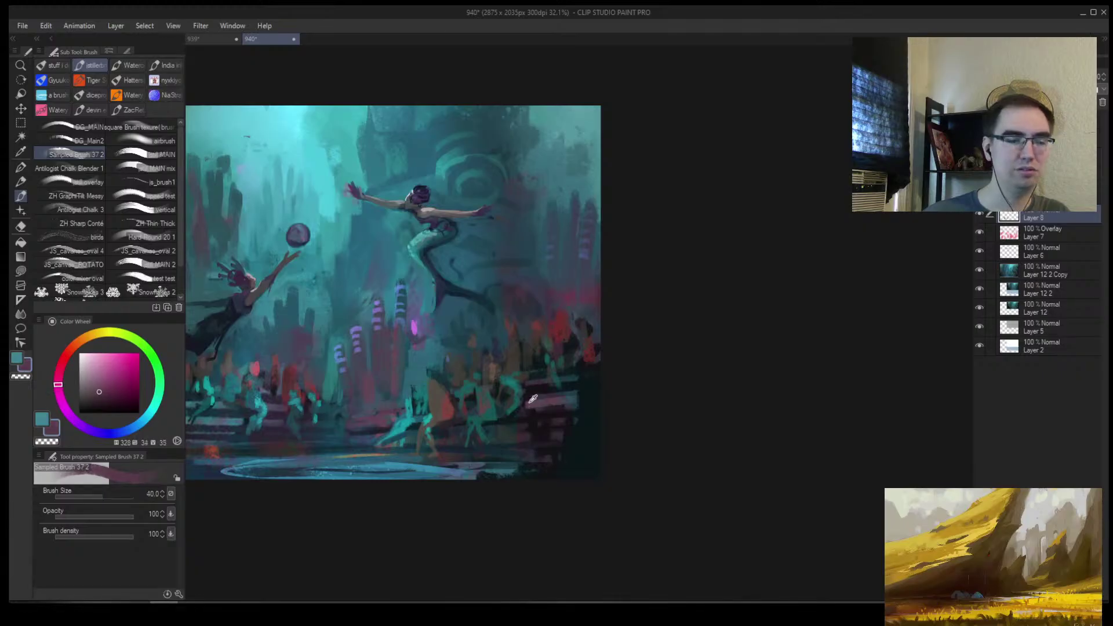
pyautogui.keyDown('alt'); pyautogui.click(527, 400); pyautogui.keyUp('alt')
pyautogui.press(']')
pyautogui.press(']')
pyautogui.keyDown('alt'); pyautogui.click(539, 404); pyautogui.keyUp('alt')
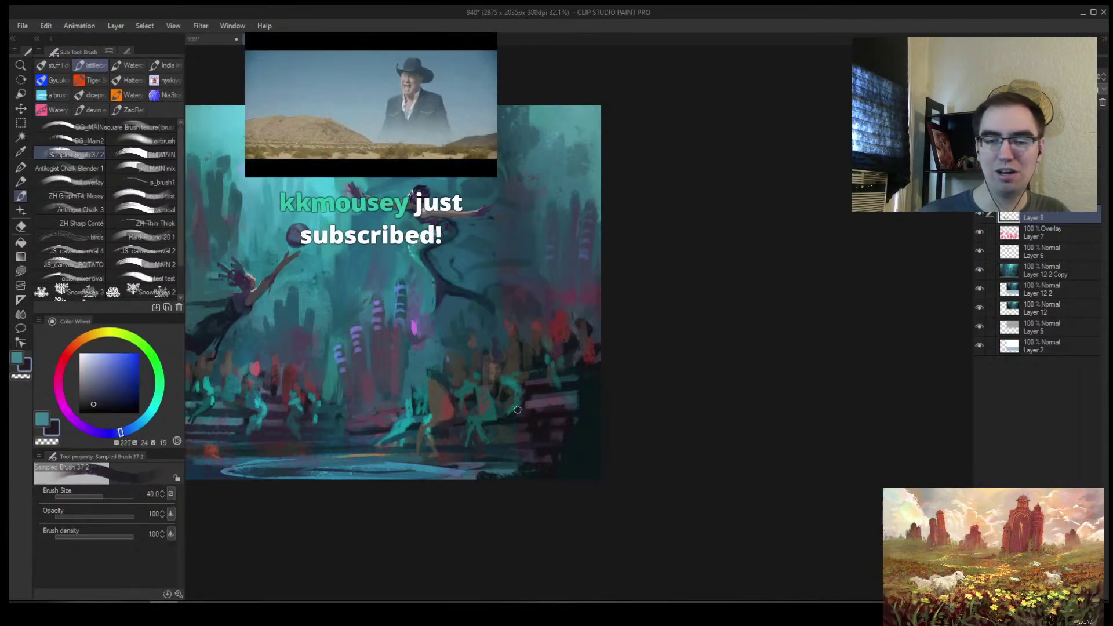
pyautogui.keyDown('alt'); pyautogui.click(538, 402); pyautogui.keyUp('alt')
pyautogui.moveTo(538, 402)
pyautogui.mouseDown()
pyautogui.moveTo(569, 379)
pyautogui.moveTo(553, 322)
pyautogui.moveTo(509, 354)
pyautogui.moveTo(536, 349)
pyautogui.moveTo(524, 337)
pyautogui.moveTo(564, 317)
pyautogui.mouseUp()
pyautogui.hotkey('alt', 'space')
pyautogui.hotkey('ctrl', 's')
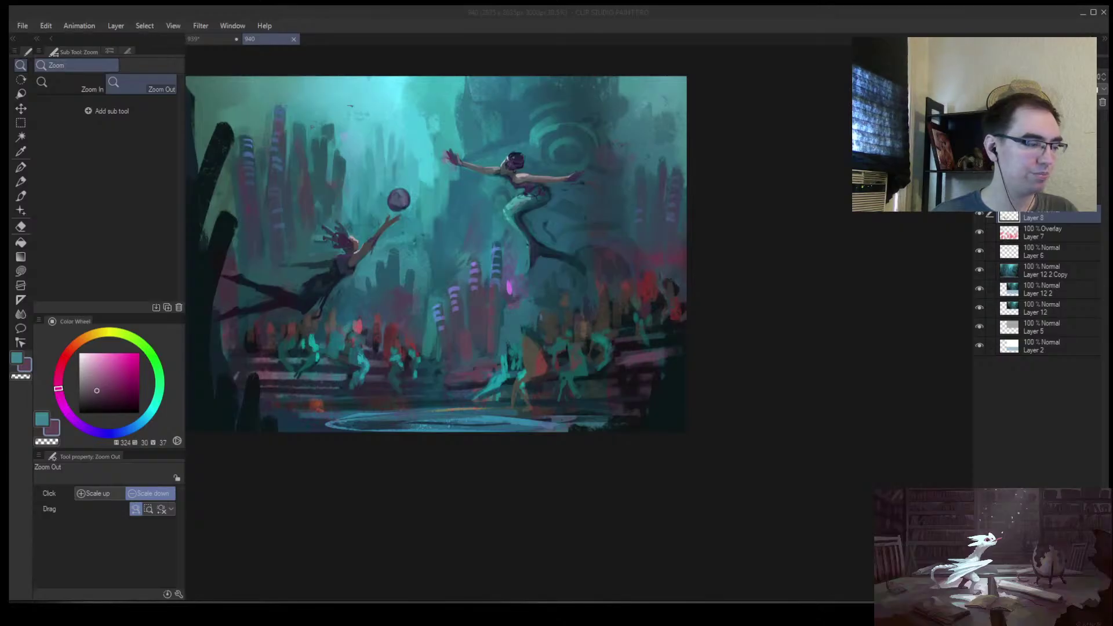
# Switch to Discord to check the general-chat channel and return to the painting in Clip Studio Paint
pyautogui.click(220, 613)
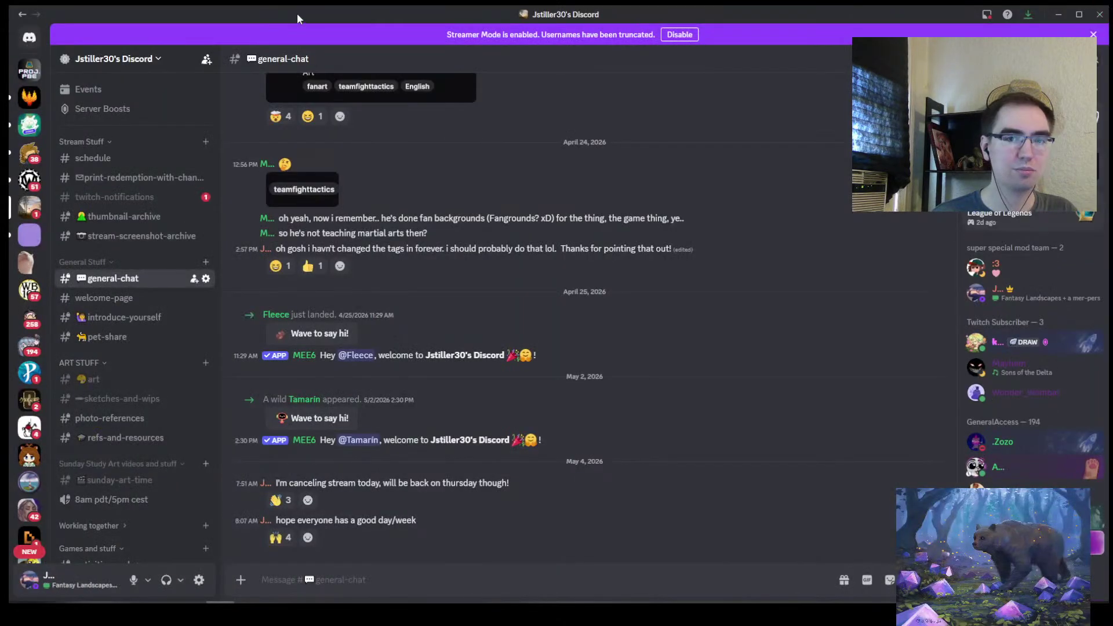
pyautogui.moveTo(297, 14); pyautogui.dragTo(9, 44)
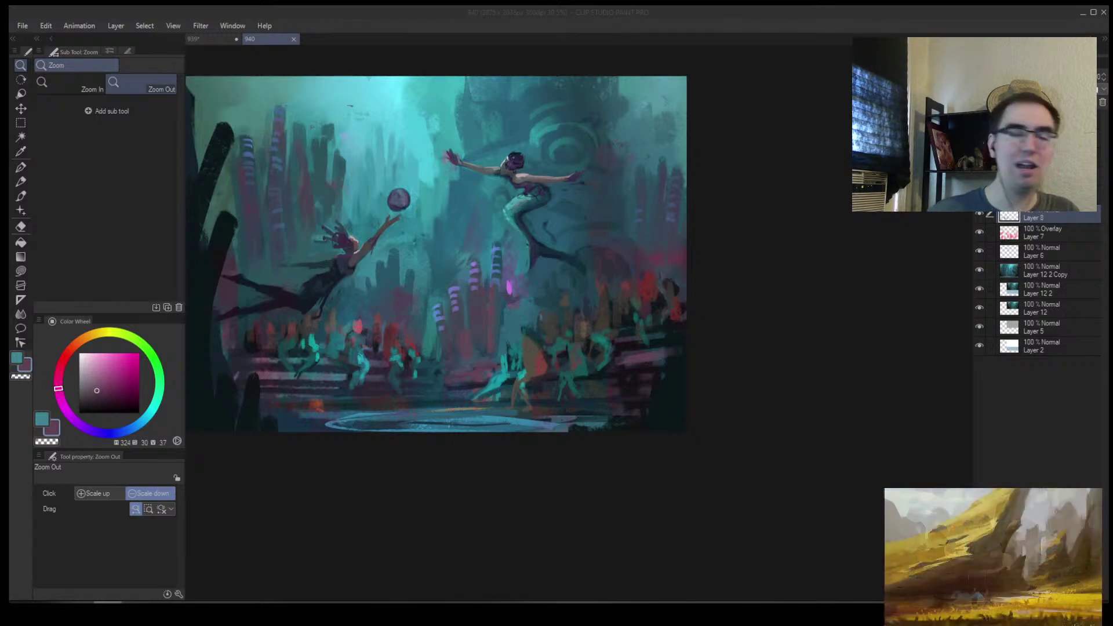
# Mirror the canvas view horizontally and add a new layer above the crowd detail layer
pyautogui.click(561, 310)
pyautogui.moveTo(537, 313)
pyautogui.mouseDown()
pyautogui.moveTo(519, 323)
pyautogui.moveTo(533, 307)
pyautogui.mouseUp()
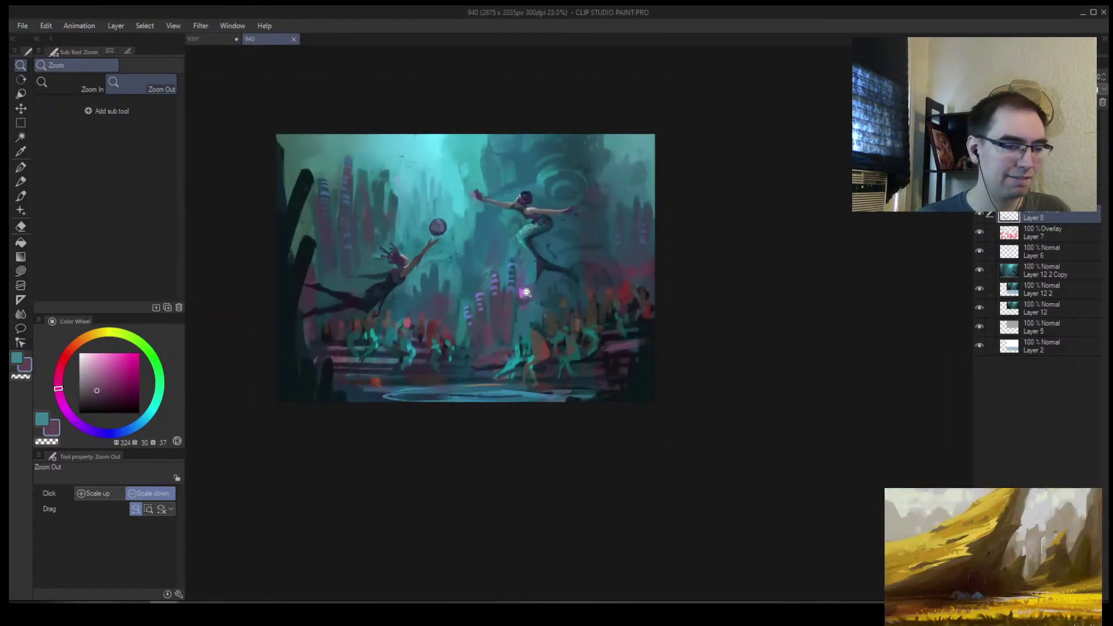
pyautogui.scroll(2, 524, 294)
pyautogui.scroll(1, 517, 299)
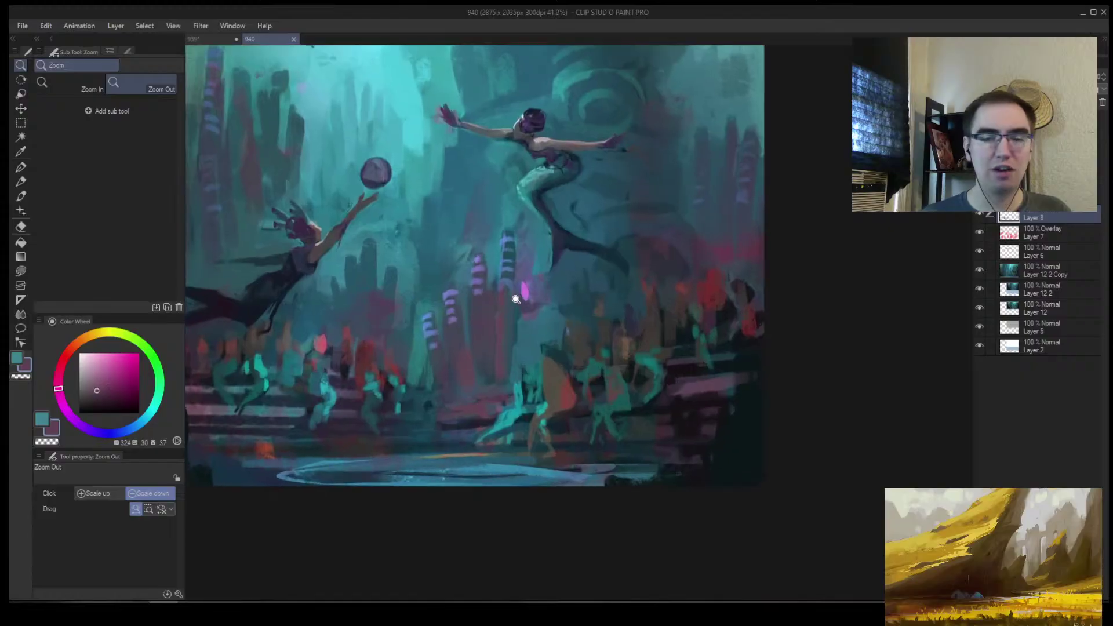
pyautogui.scroll(-2, 462, 377)
pyautogui.scroll(2, 477, 372)
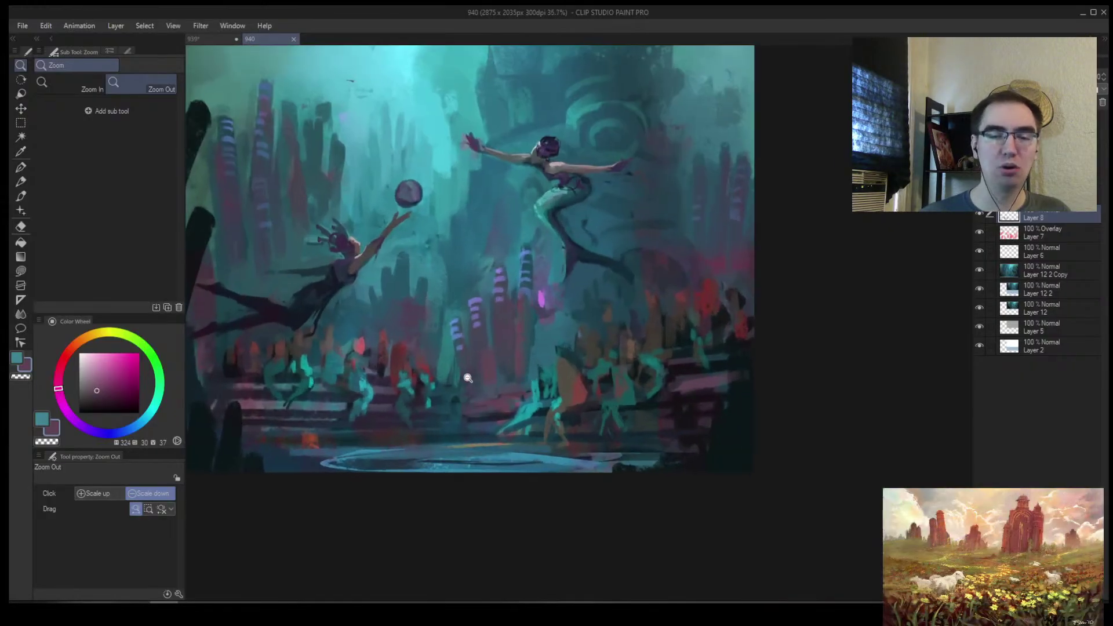
pyautogui.moveTo(479, 368)
pyautogui.mouseDown()
pyautogui.moveTo(459, 380)
pyautogui.moveTo(473, 371)
pyautogui.mouseUp()
pyautogui.press('h')
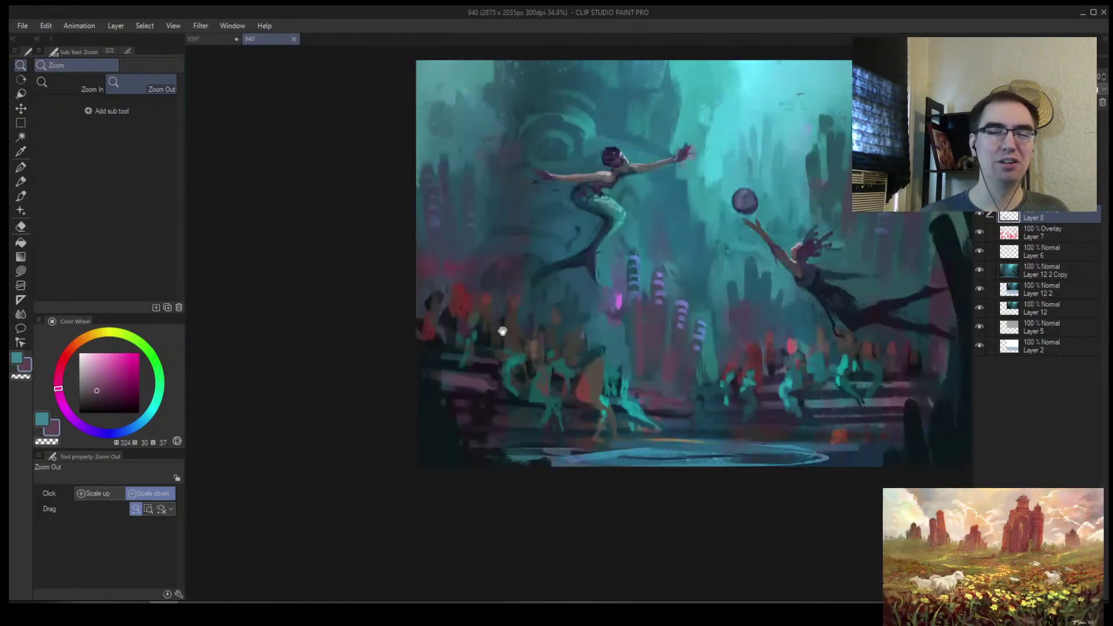
pyautogui.moveTo(567, 322); pyautogui.dragTo(381, 340)
pyautogui.hotkey('ctrl', 'shift', 'n')
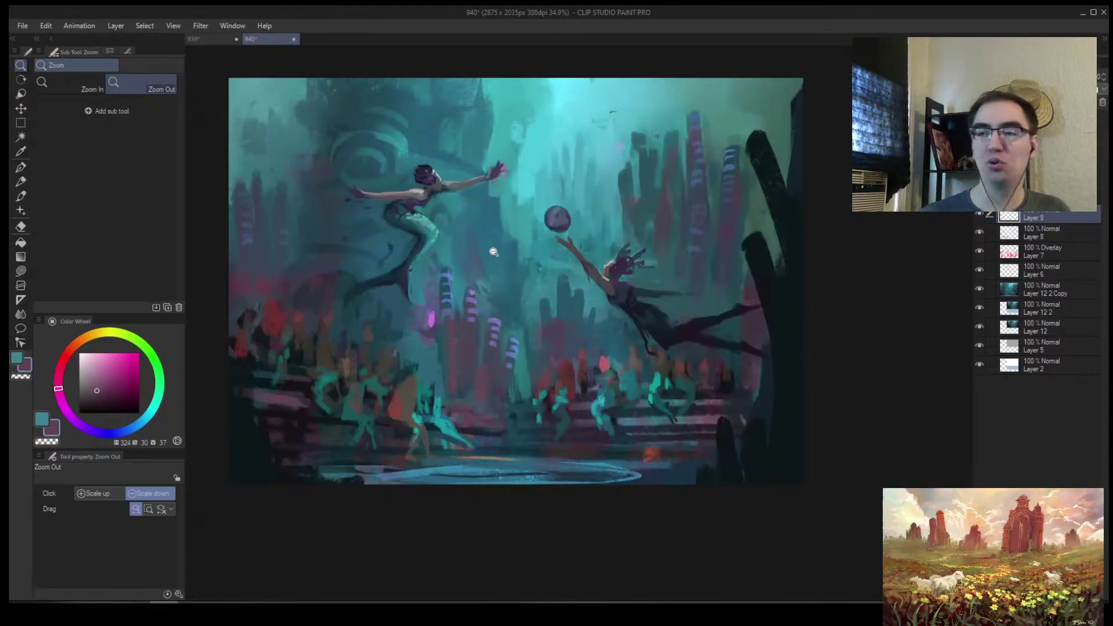
# Brush sampled dark blue along the near edge of the arena floor at brush size 40 and undo the last stroke
pyautogui.press('b')
pyautogui.keyDown('alt'); pyautogui.click(409, 467); pyautogui.keyUp('alt')
pyautogui.moveTo(394, 472); pyautogui.dragTo(619, 474)
pyautogui.keyDown('alt'); pyautogui.click(671, 336); pyautogui.keyUp('alt')
pyautogui.hotkey('ctrl', 'z')
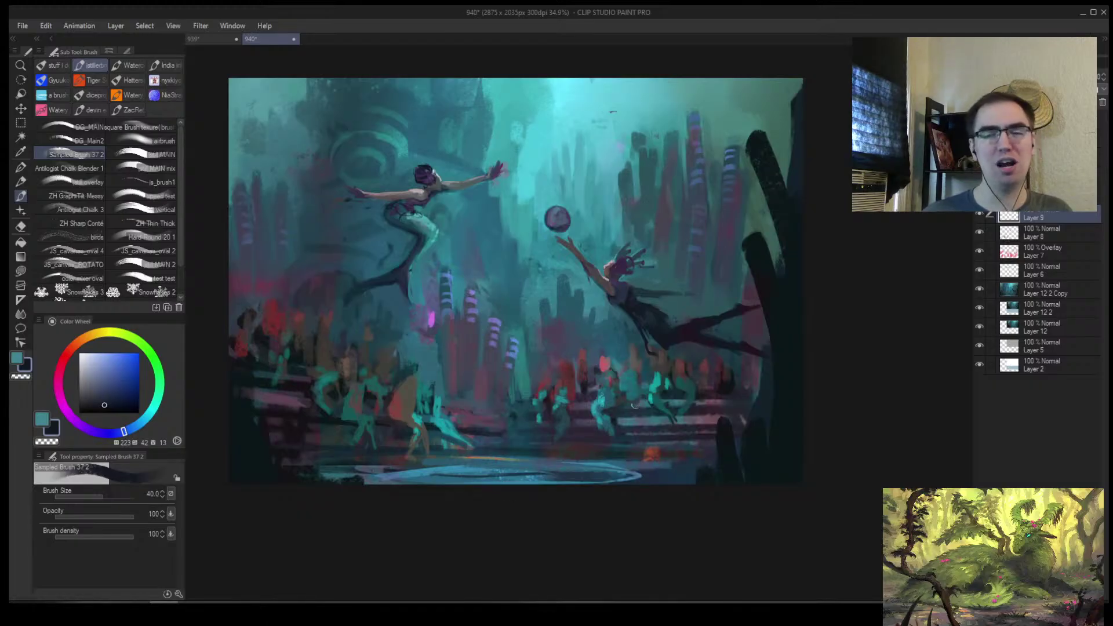
# Try sampled teal and darker blue strokes in the water behind the upper swimmer at brush size 60
pyautogui.press('/')
pyautogui.moveTo(537, 440); pyautogui.dragTo(551, 421)
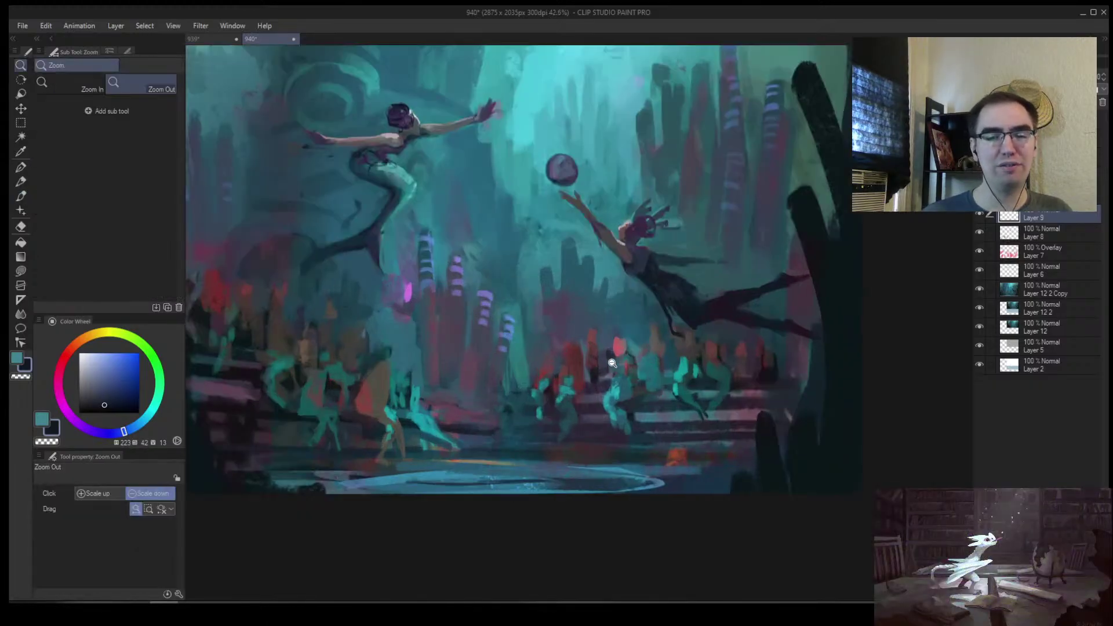
pyautogui.press('b')
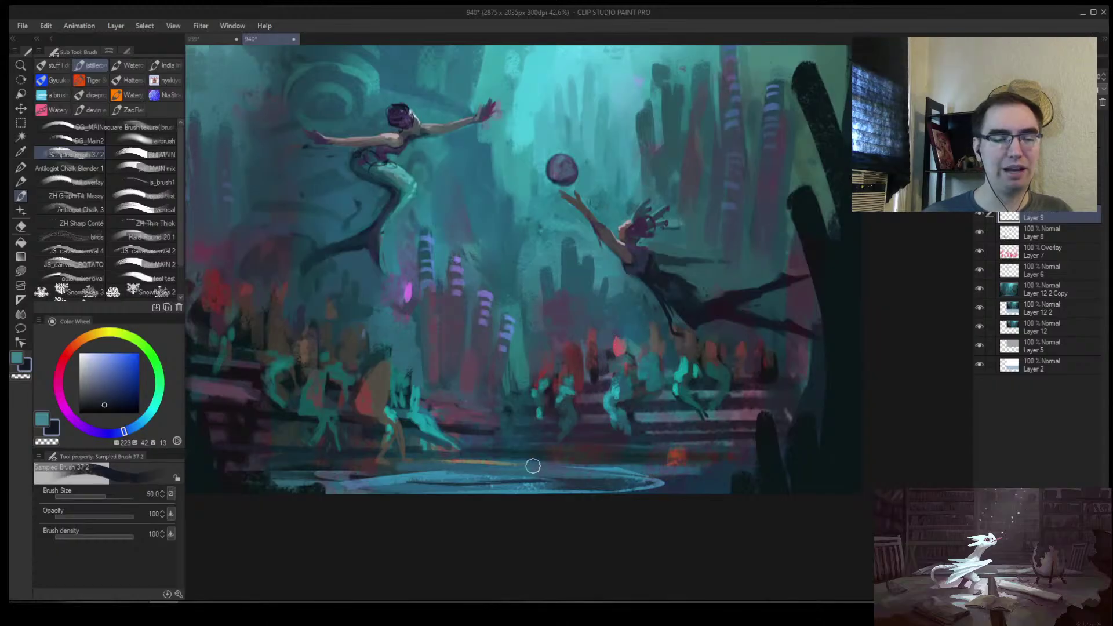
pyautogui.keyDown('alt'); pyautogui.click(557, 297); pyautogui.keyUp('alt')
pyautogui.press(']')
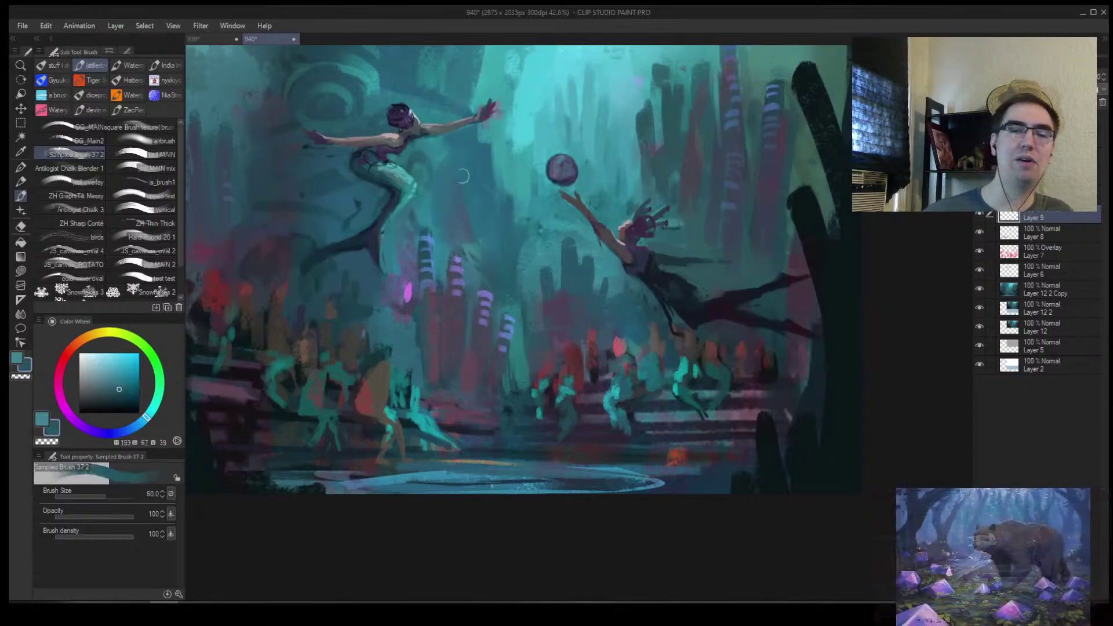
pyautogui.moveTo(439, 205); pyautogui.dragTo(487, 370)
pyautogui.press('/')
pyautogui.moveTo(349, 349); pyautogui.dragTo(373, 326)
pyautogui.press('b')
pyautogui.moveTo(295, 305); pyautogui.dragTo(337, 344)
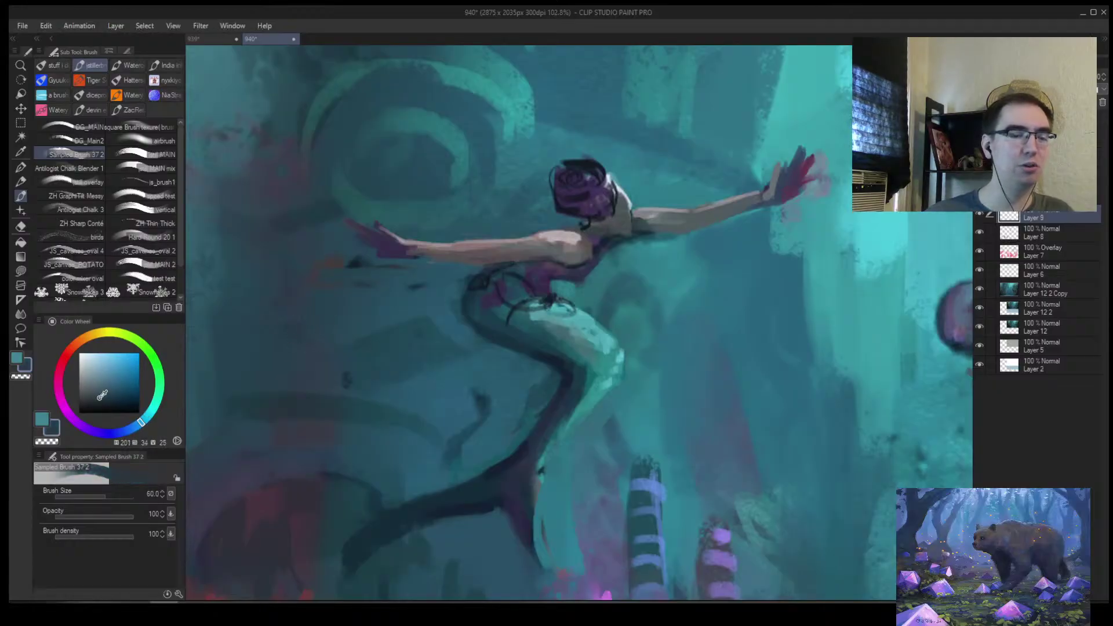
pyautogui.moveTo(102, 395); pyautogui.dragTo(111, 404)
pyautogui.moveTo(229, 391)
pyautogui.mouseDown()
pyautogui.moveTo(388, 290)
pyautogui.moveTo(297, 418)
pyautogui.mouseUp()
pyautogui.press('/')
pyautogui.moveTo(344, 380); pyautogui.dragTo(303, 417)
pyautogui.hotkey('ctrl', 'z')
# Try blocking in a large dark shape behind the upper swimmer's tail with near-black teal at brush size 100
pyautogui.press('b')
pyautogui.keyDown('alt'); pyautogui.click(293, 536); pyautogui.keyUp('alt')
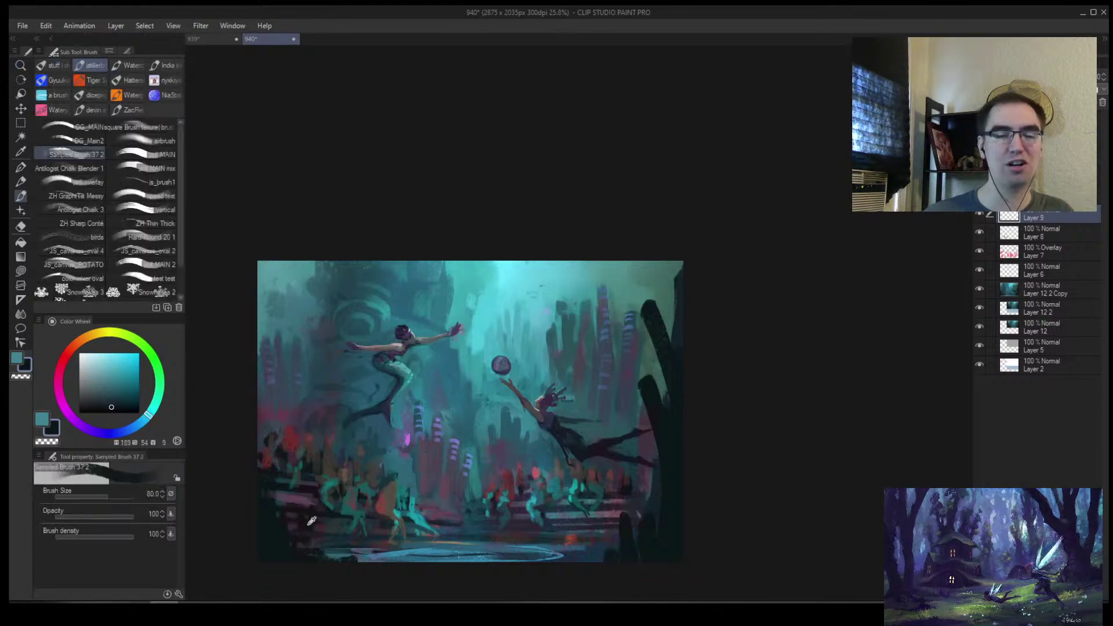
pyautogui.press('/')
pyautogui.moveTo(326, 372); pyautogui.dragTo(350, 350)
pyautogui.press('b')
pyautogui.press(']')
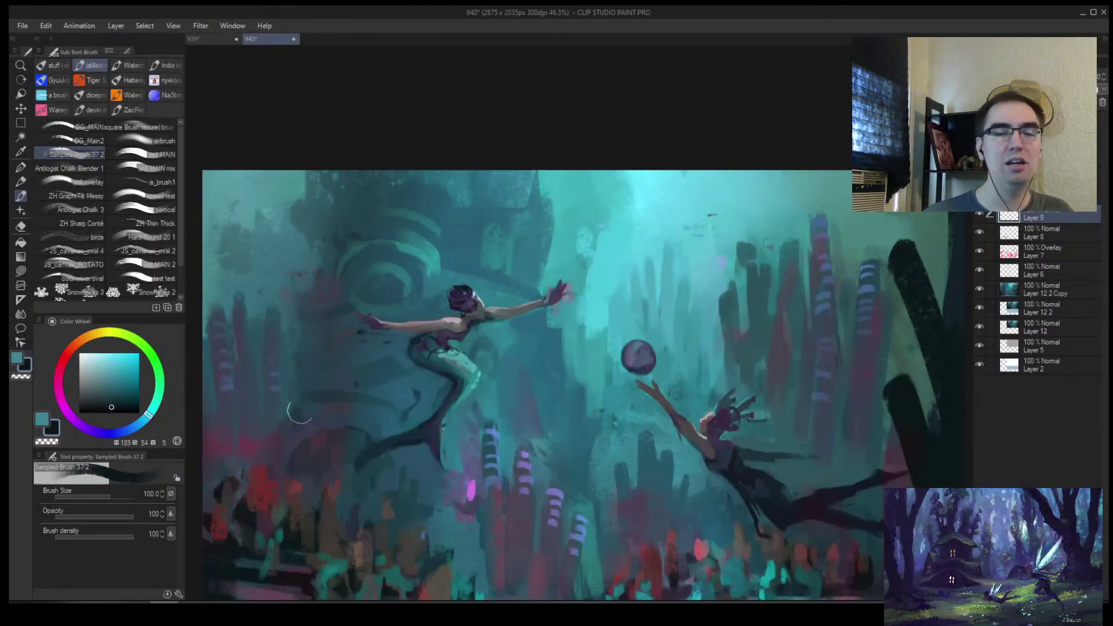
pyautogui.moveTo(296, 418); pyautogui.dragTo(393, 349)
pyautogui.moveTo(289, 440); pyautogui.dragTo(380, 365)
pyautogui.moveTo(339, 440); pyautogui.dragTo(389, 374)
pyautogui.moveTo(374, 412); pyautogui.dragTo(401, 357)
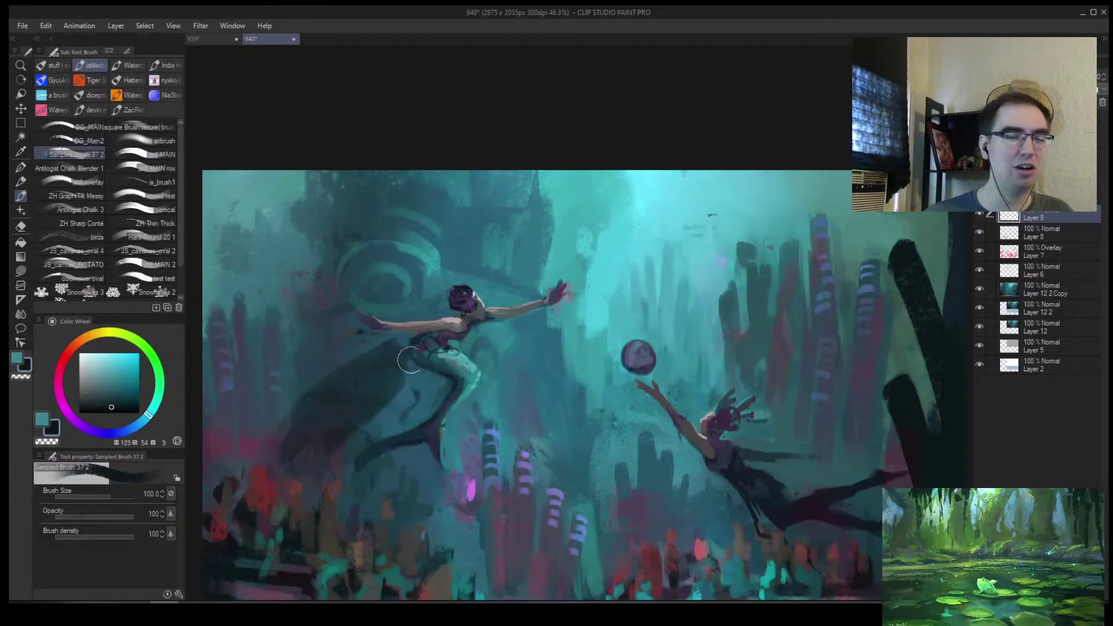
pyautogui.hotkey('ctrl', 'z')
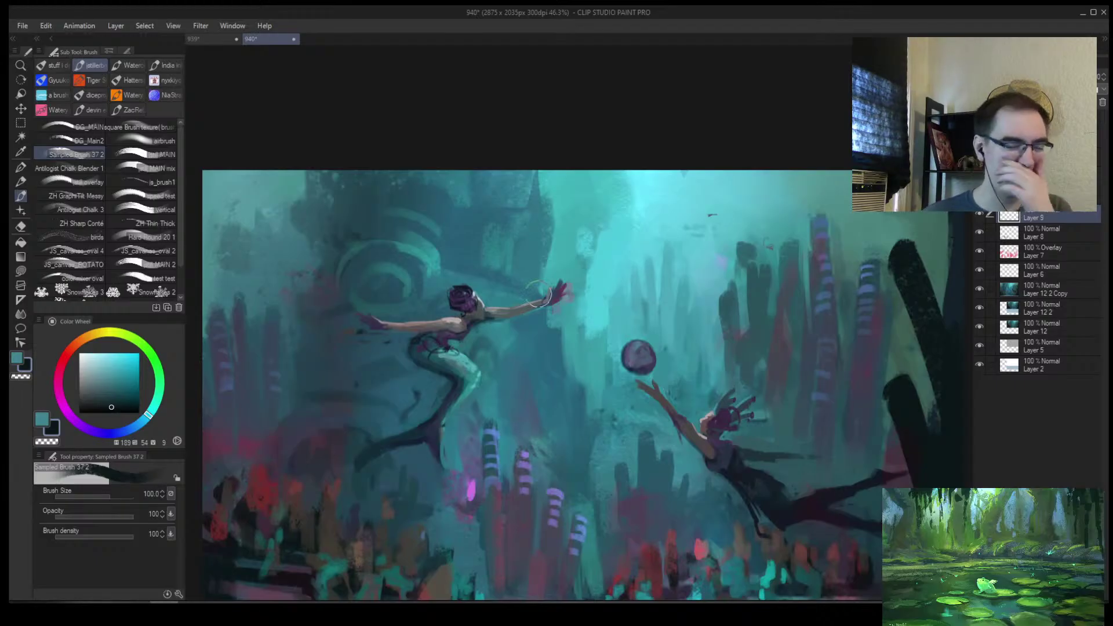
# Add another layer on top and change it to a darkening blending mode
pyautogui.press('/')
pyautogui.moveTo(359, 409); pyautogui.dragTo(377, 443)
pyautogui.moveTo(539, 458)
pyautogui.mouseDown()
pyautogui.moveTo(509, 492)
pyautogui.moveTo(510, 398)
pyautogui.mouseUp()
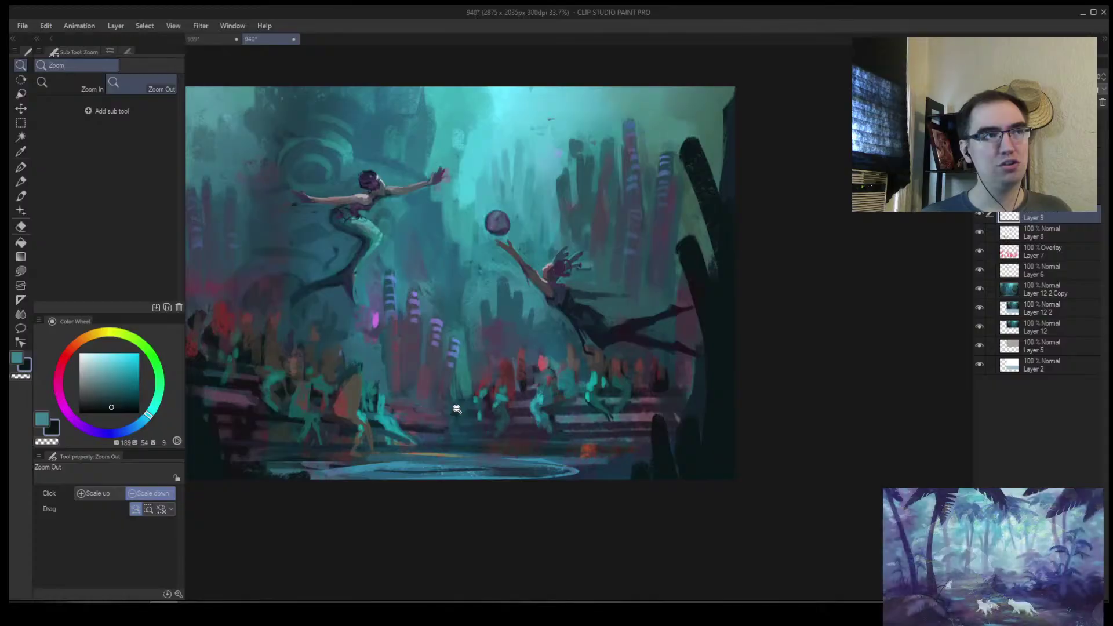
pyautogui.press('b')
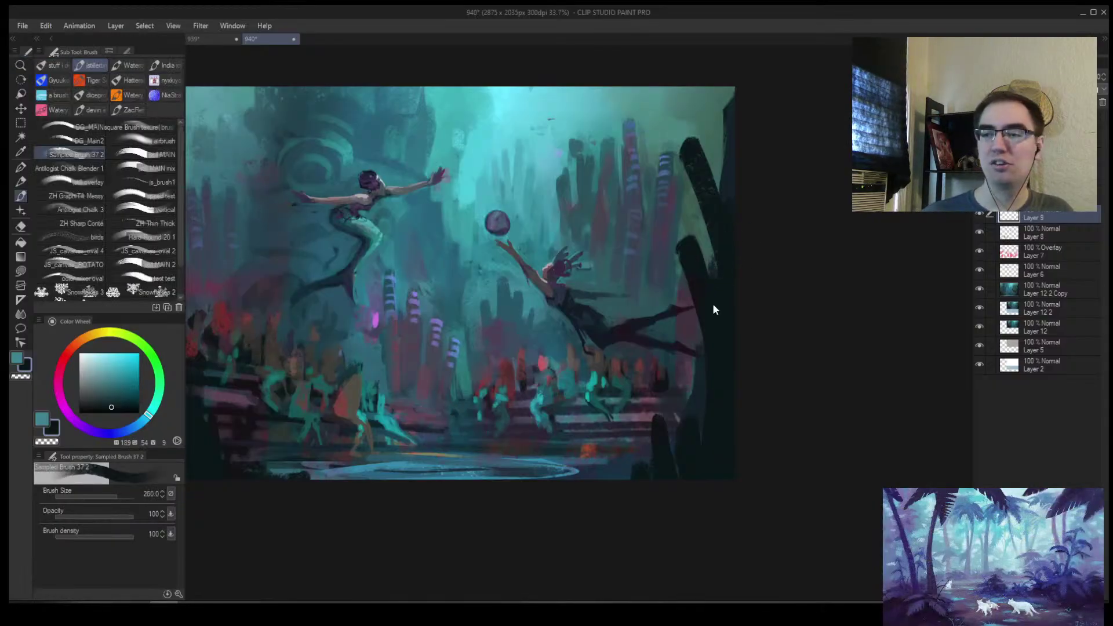
pyautogui.hotkey('ctrl', 'shift', 'n')
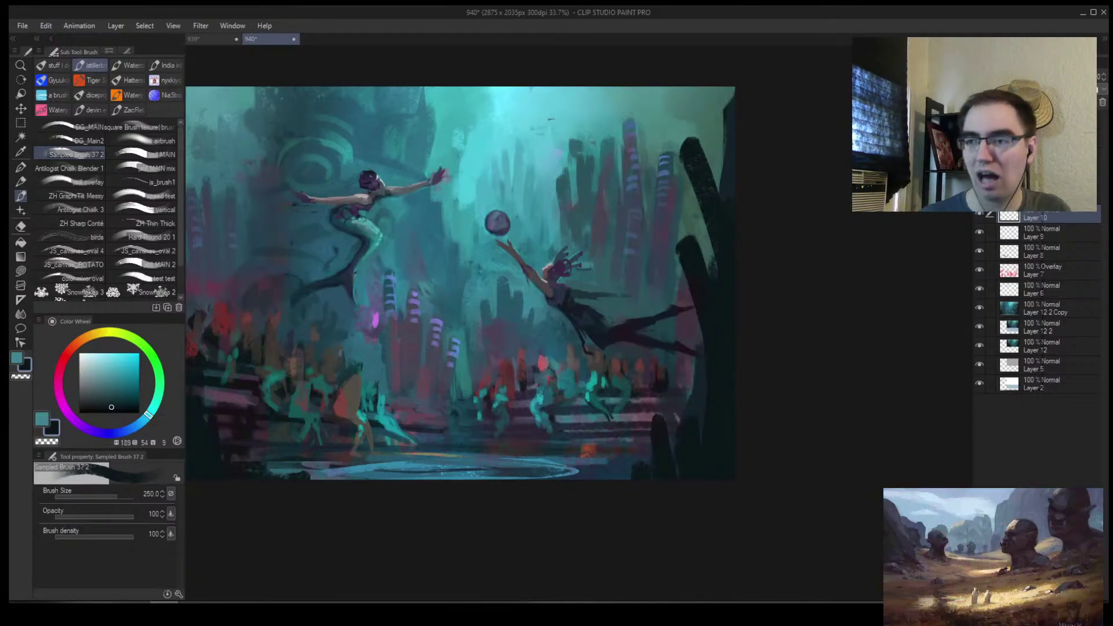
pyautogui.click(1015, 77)
pyautogui.click(1014, 110)
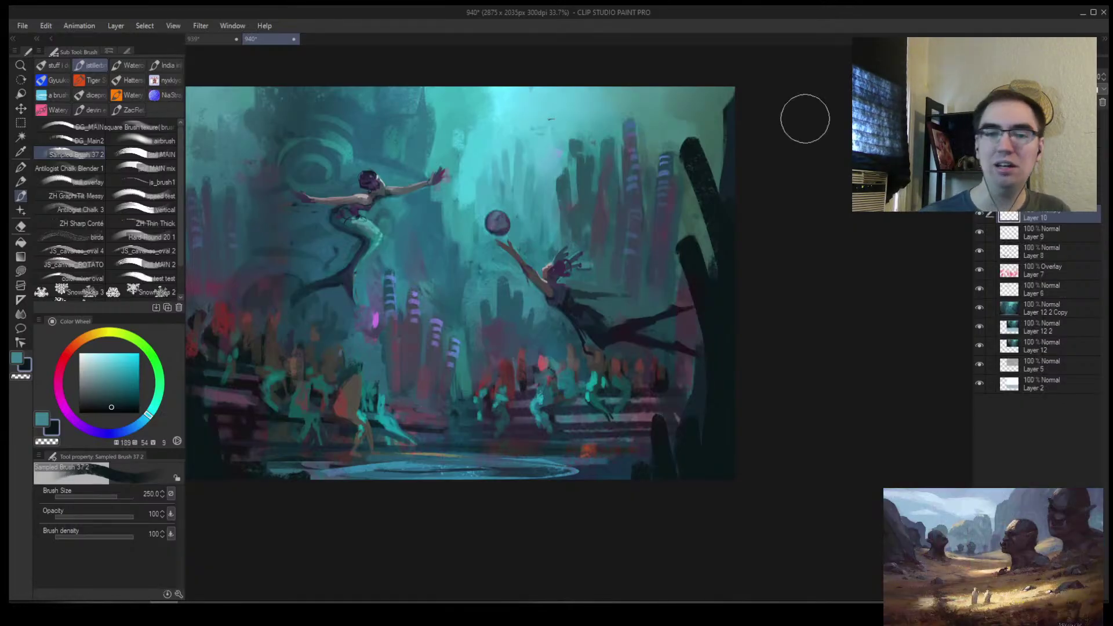
# Darken the water around and above the upper swimmer with neutral grey, raising the brush size from 300 to 500
pyautogui.moveTo(435, 268); pyautogui.dragTo(498, 290)
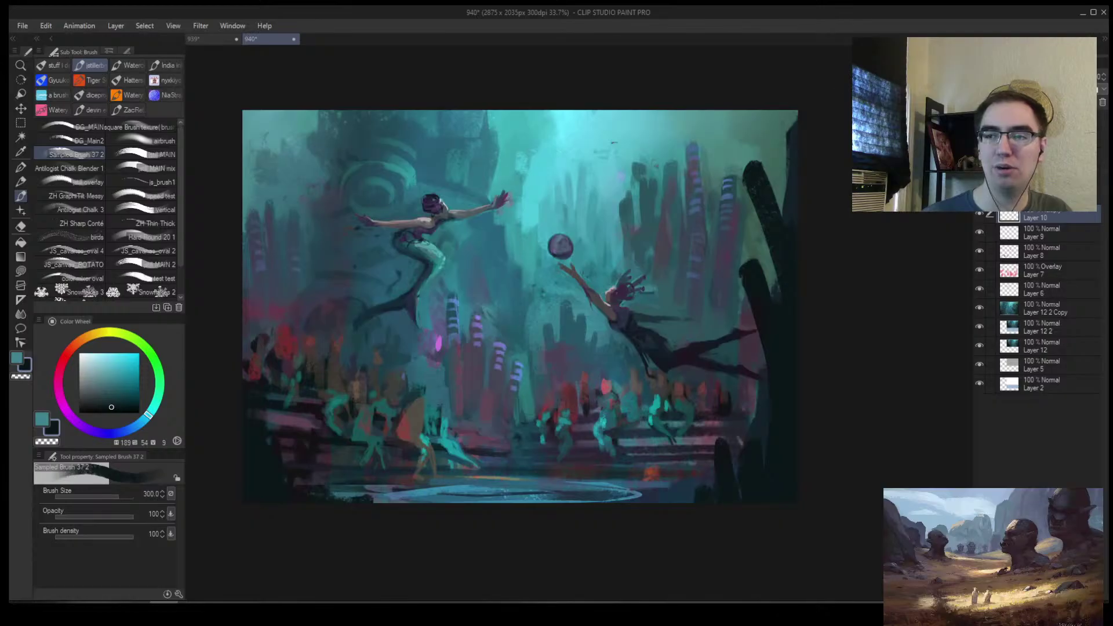
pyautogui.click(78, 377)
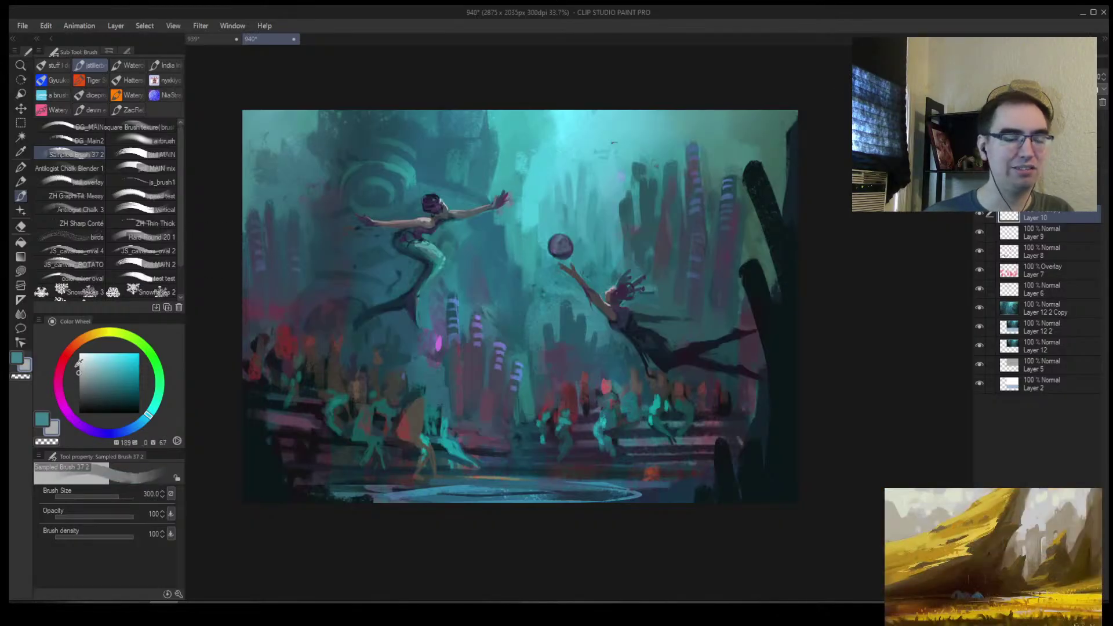
pyautogui.click(79, 388)
pyautogui.moveTo(133, 432); pyautogui.dragTo(127, 435)
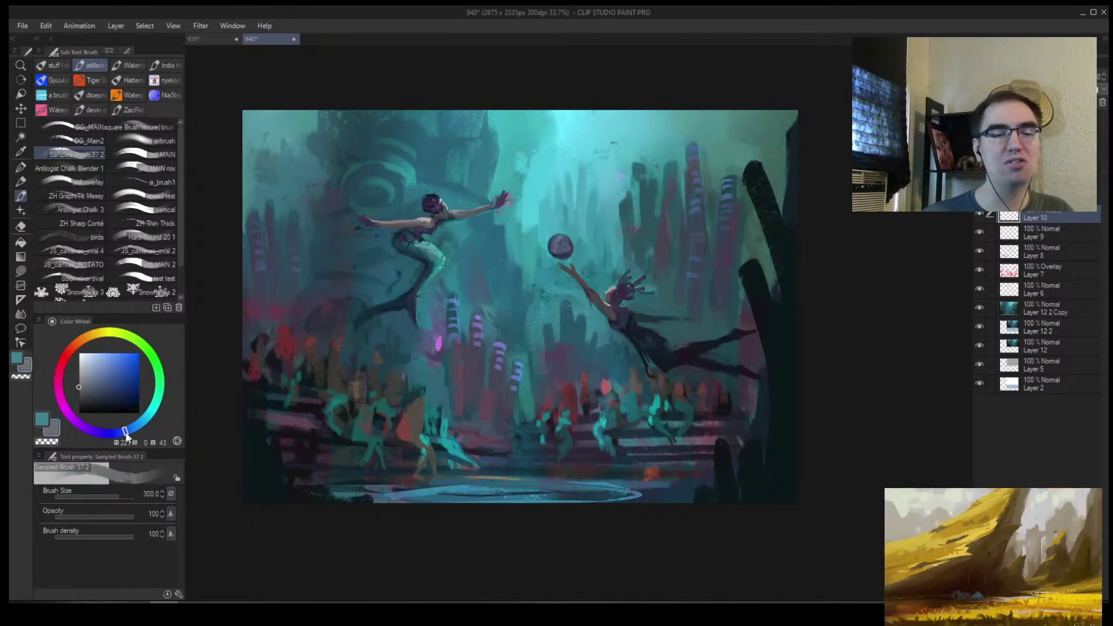
pyautogui.click(86, 384)
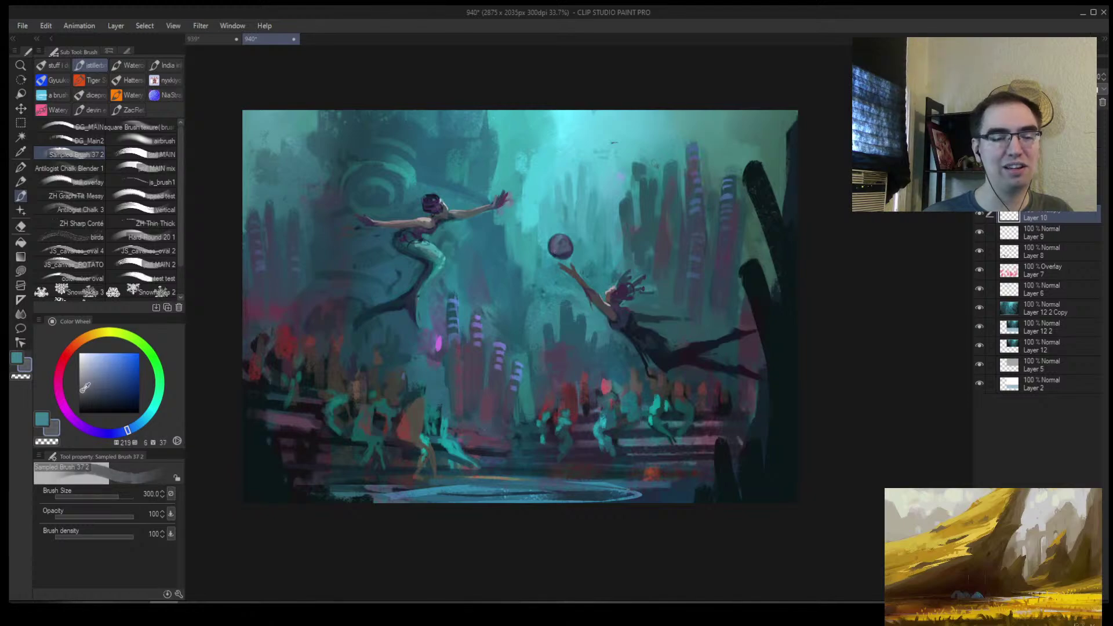
pyautogui.click(82, 385)
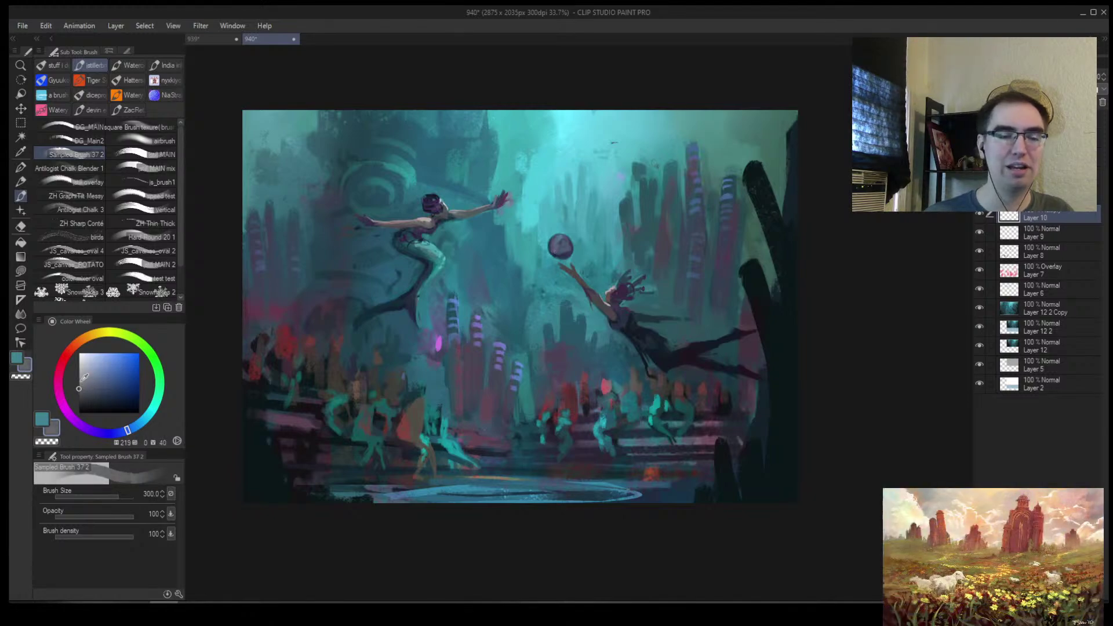
pyautogui.click(80, 373)
pyautogui.moveTo(324, 139); pyautogui.dragTo(272, 211)
pyautogui.press(']')
pyautogui.moveTo(280, 148)
pyautogui.mouseDown()
pyautogui.moveTo(356, 135)
pyautogui.moveTo(322, 229)
pyautogui.mouseUp()
pyautogui.press(']')
pyautogui.moveTo(339, 139); pyautogui.dragTo(272, 287)
pyautogui.moveTo(417, 122); pyautogui.dragTo(342, 258)
# Spread a lighter neutral grey over the whole painting to darken it, raising the brush size to 700
pyautogui.moveTo(79, 373); pyautogui.dragTo(79, 364)
pyautogui.moveTo(324, 261)
pyautogui.mouseDown()
pyautogui.moveTo(447, 137)
pyautogui.moveTo(340, 178)
pyautogui.moveTo(255, 174)
pyautogui.mouseUp()
pyautogui.click(80, 372)
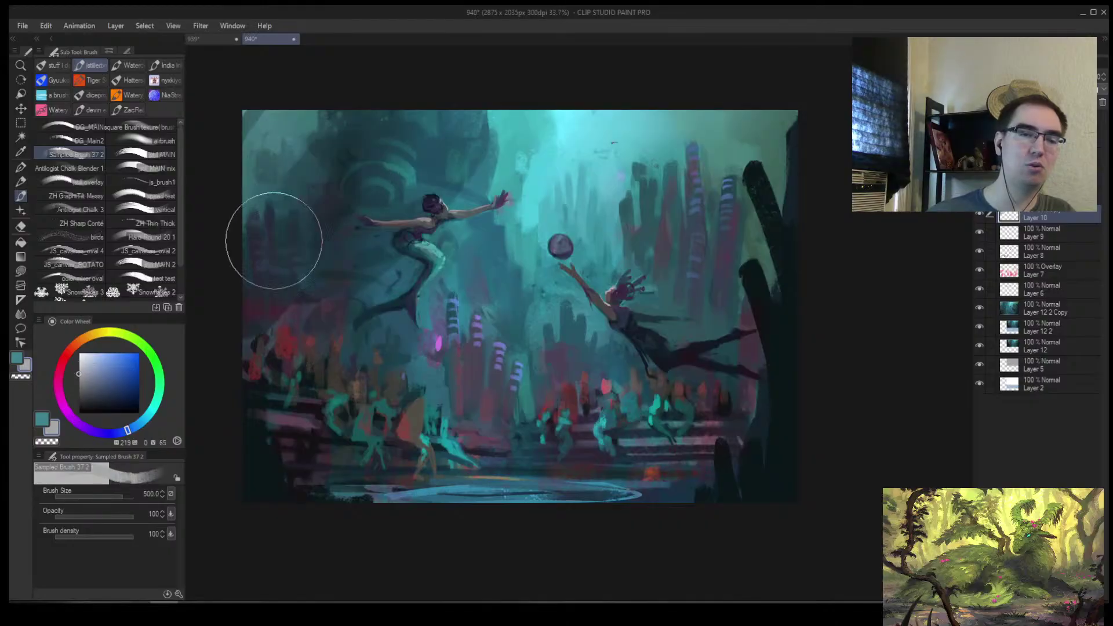
pyautogui.press(']')
pyautogui.press(']')
pyautogui.moveTo(337, 275)
pyautogui.mouseDown()
pyautogui.moveTo(586, 110)
pyautogui.moveTo(386, 123)
pyautogui.moveTo(706, 128)
pyautogui.moveTo(702, 190)
pyautogui.moveTo(526, 231)
pyautogui.moveTo(494, 271)
pyautogui.moveTo(714, 249)
pyautogui.moveTo(661, 330)
pyautogui.moveTo(343, 341)
pyautogui.moveTo(188, 440)
pyautogui.moveTo(249, 475)
pyautogui.moveTo(702, 433)
pyautogui.moveTo(742, 405)
pyautogui.mouseUp()
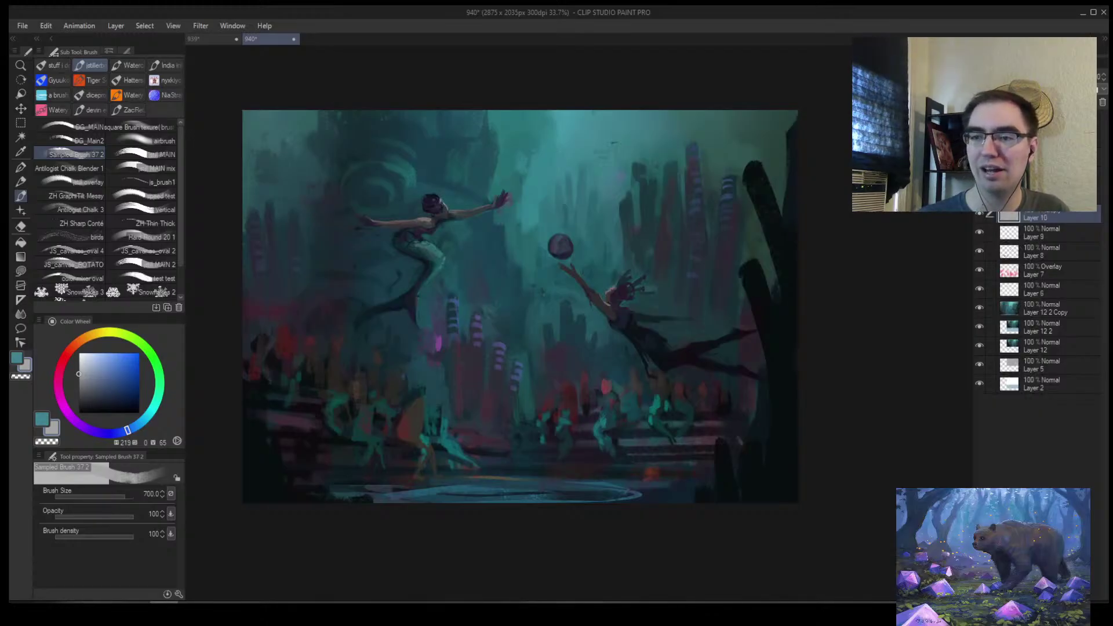
# Flip the canvas and erase the grey around the ball and the lower swimmer's arm with the Kneaded eraser at size 300
pyautogui.press('h')
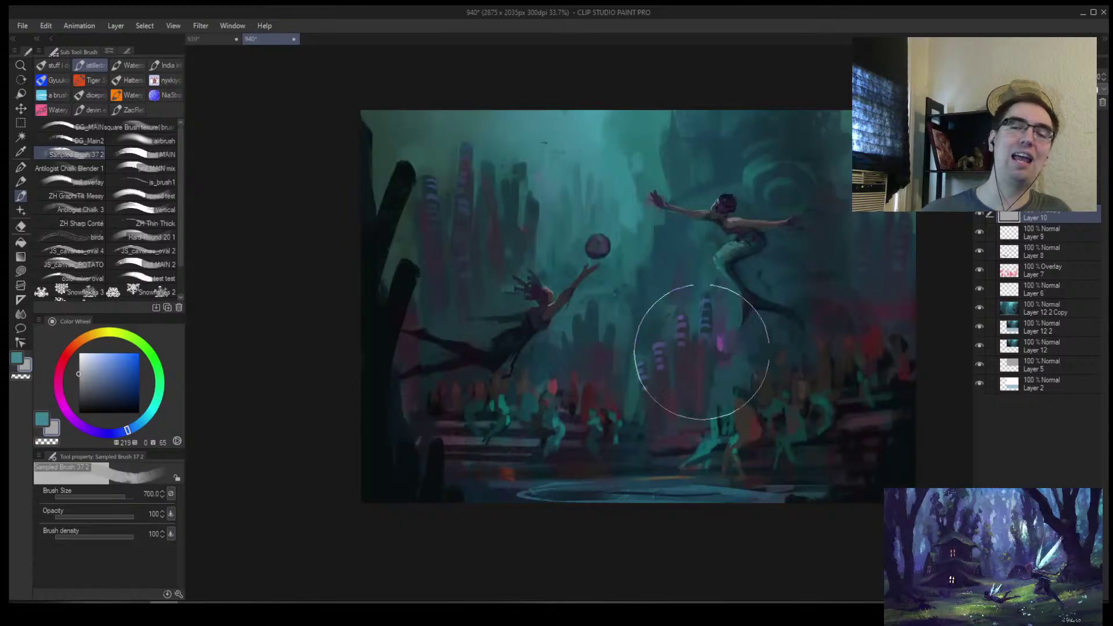
pyautogui.moveTo(737, 315); pyautogui.dragTo(593, 335)
pyautogui.press('e')
pyautogui.moveTo(458, 231); pyautogui.dragTo(394, 331)
pyautogui.press(']')
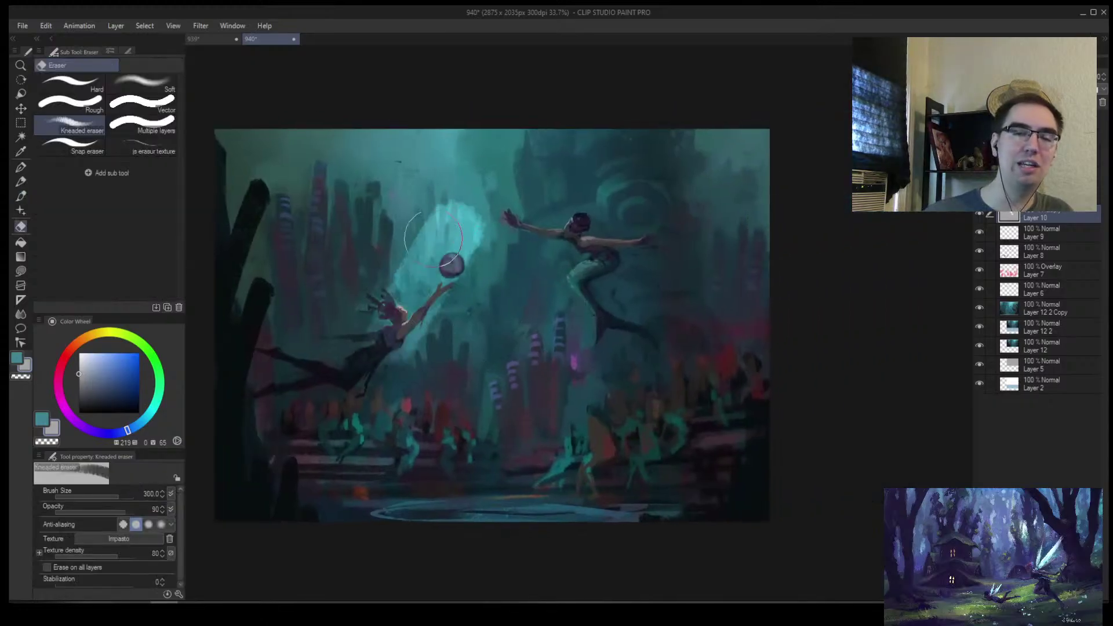
pyautogui.moveTo(453, 206); pyautogui.dragTo(418, 250)
# Erase grey from the upper swimmer's tail at size 100 and from the light shaft above the ball at size 800
pyautogui.press('[')
pyautogui.press('[')
pyautogui.press('[')
pyautogui.press('[')
pyautogui.press('[')
pyautogui.press('[')
pyautogui.press('[')
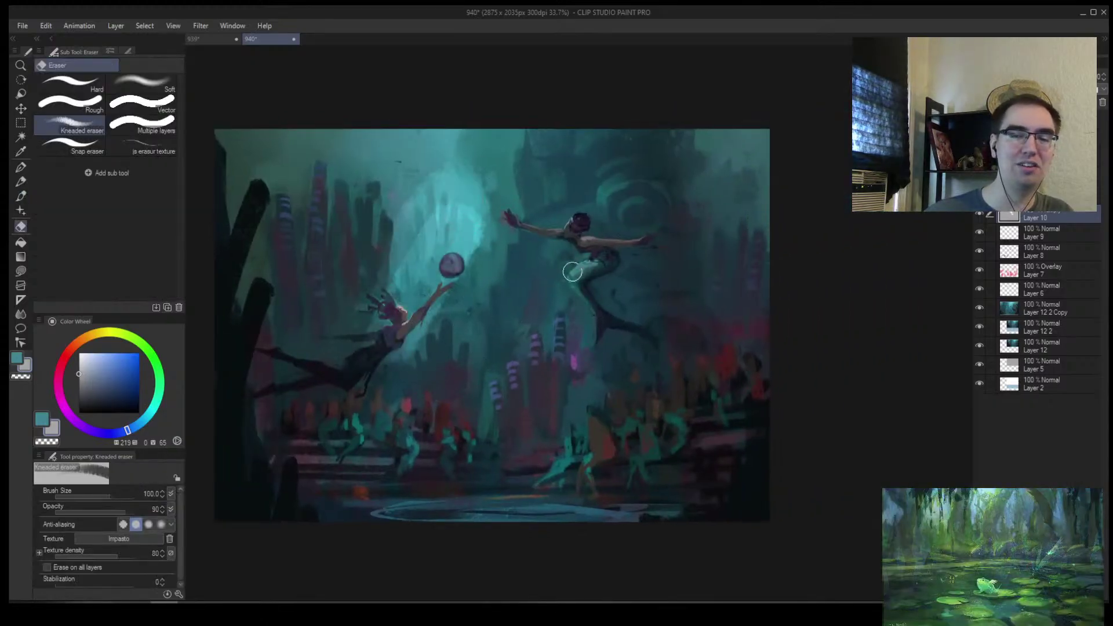
pyautogui.press(']')
pyautogui.press(']')
pyautogui.press(']')
pyautogui.press(']')
pyautogui.press(']')
pyautogui.press(']')
pyautogui.press(']')
pyautogui.press(']')
pyautogui.press(']')
pyautogui.moveTo(505, 214); pyautogui.dragTo(471, 325)
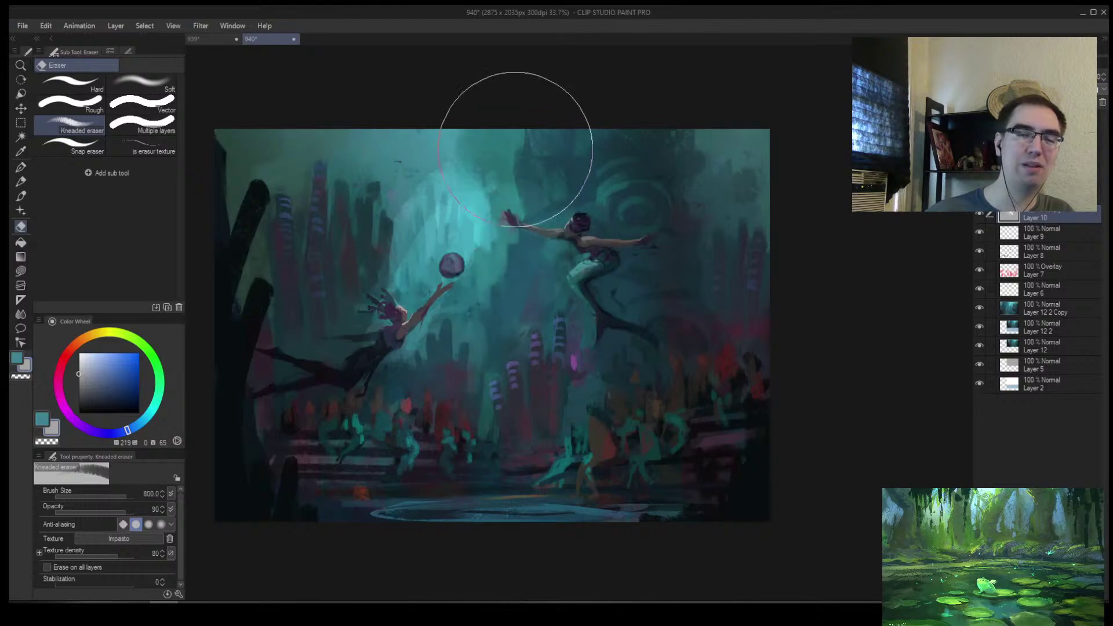
pyautogui.moveTo(513, 165); pyautogui.dragTo(496, 222)
# Widen the light through the central water with the Soft eraser, enlarging it to size 500
pyautogui.click(142, 84)
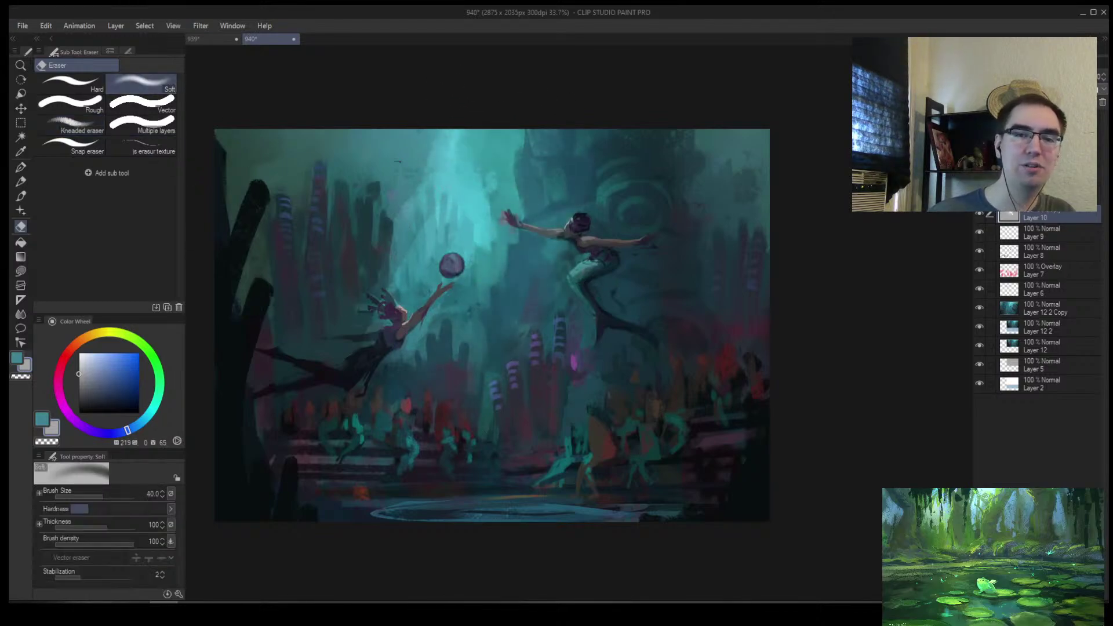
pyautogui.press(']')
pyautogui.press(']')
pyautogui.press(']')
pyautogui.press(']')
pyautogui.press(']')
pyautogui.press(']')
pyautogui.press(']')
pyautogui.press(']')
pyautogui.press(']')
pyautogui.press(']')
pyautogui.press(']')
pyautogui.press(']')
pyautogui.press(']')
pyautogui.press(']')
pyautogui.moveTo(542, 165)
pyautogui.mouseDown()
pyautogui.moveTo(418, 269)
pyautogui.moveTo(509, 281)
pyautogui.moveTo(451, 370)
pyautogui.mouseUp()
pyautogui.press('[')
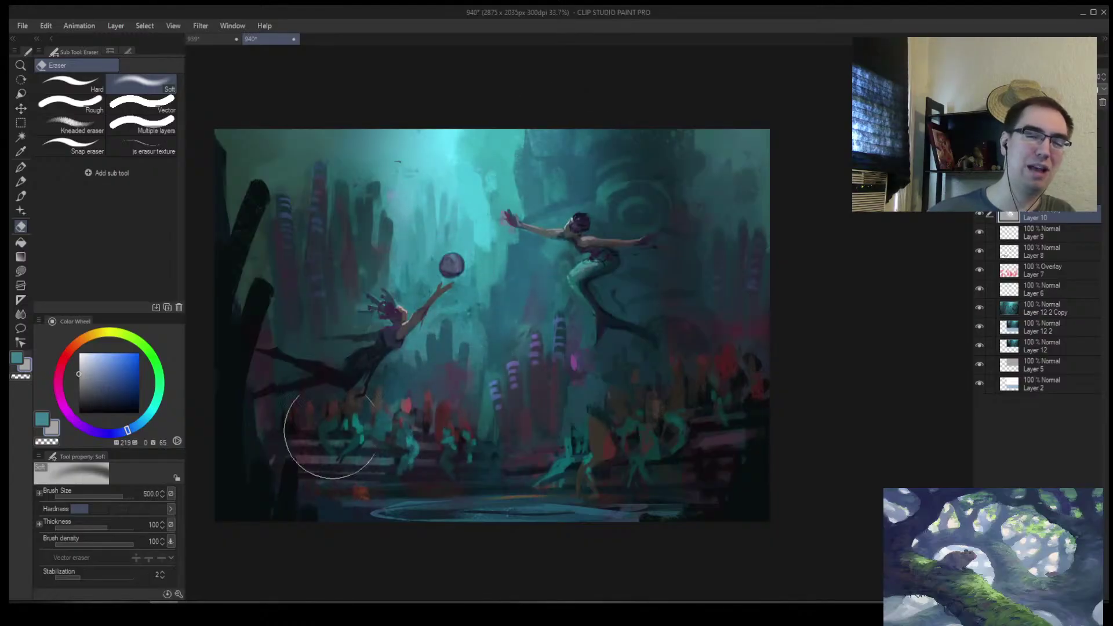
pyautogui.press(']')
# Repaint grey over the scene with Sampled Brush 37.2 at size 700, and erase a glow around the ball with the Soft eraser at size 400
pyautogui.press('b')
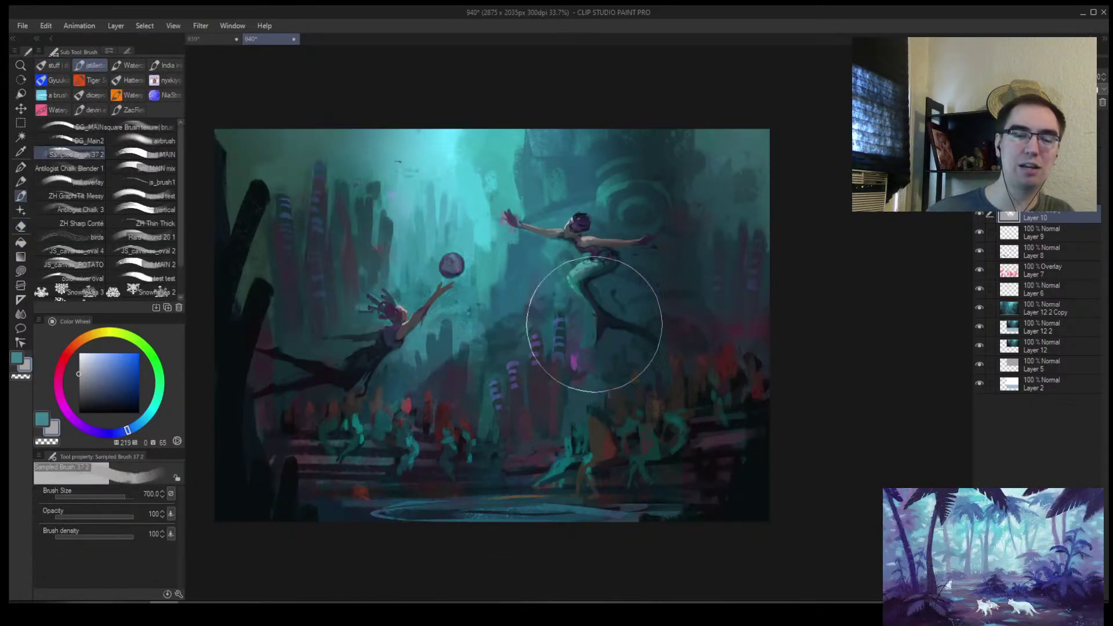
pyautogui.moveTo(292, 457)
pyautogui.mouseDown()
pyautogui.moveTo(657, 134)
pyautogui.moveTo(543, 194)
pyautogui.moveTo(493, 102)
pyautogui.moveTo(390, 141)
pyautogui.moveTo(338, 219)
pyautogui.mouseUp()
pyautogui.press('e')
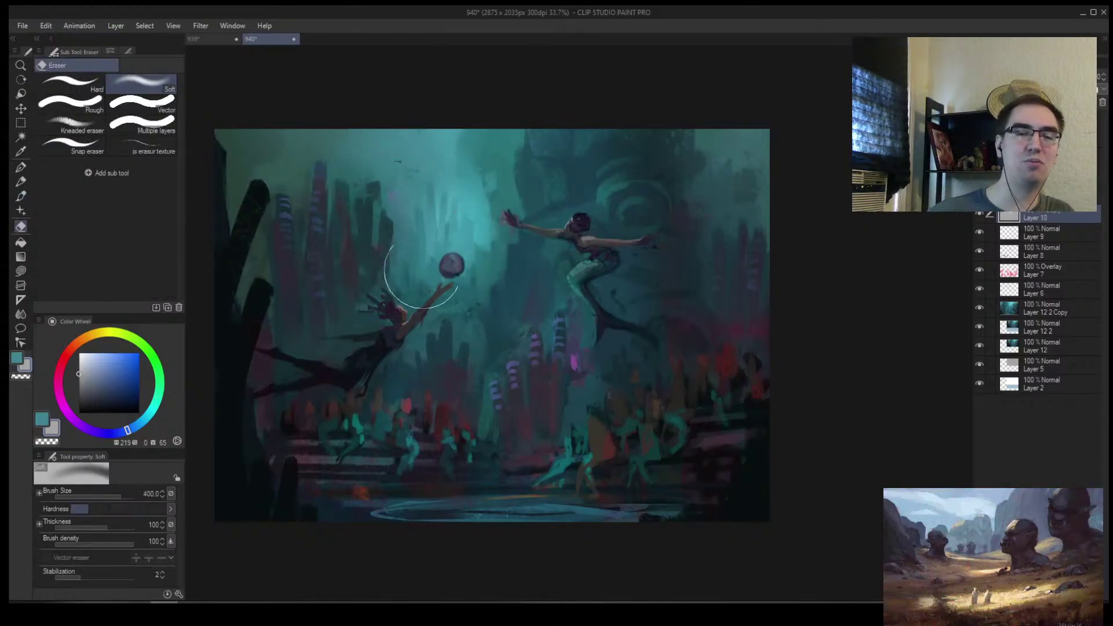
pyautogui.press('[')
# Flip the canvas and erase grey from the court ring and the foreground players, using Soft eraser sizes 120 and 80
pyautogui.moveTo(562, 510)
pyautogui.mouseDown()
pyautogui.moveTo(406, 516)
pyautogui.moveTo(660, 508)
pyautogui.mouseUp()
pyautogui.press('h')
pyautogui.moveTo(693, 469)
pyautogui.mouseDown()
pyautogui.moveTo(508, 463)
pyautogui.moveTo(648, 498)
pyautogui.mouseUp()
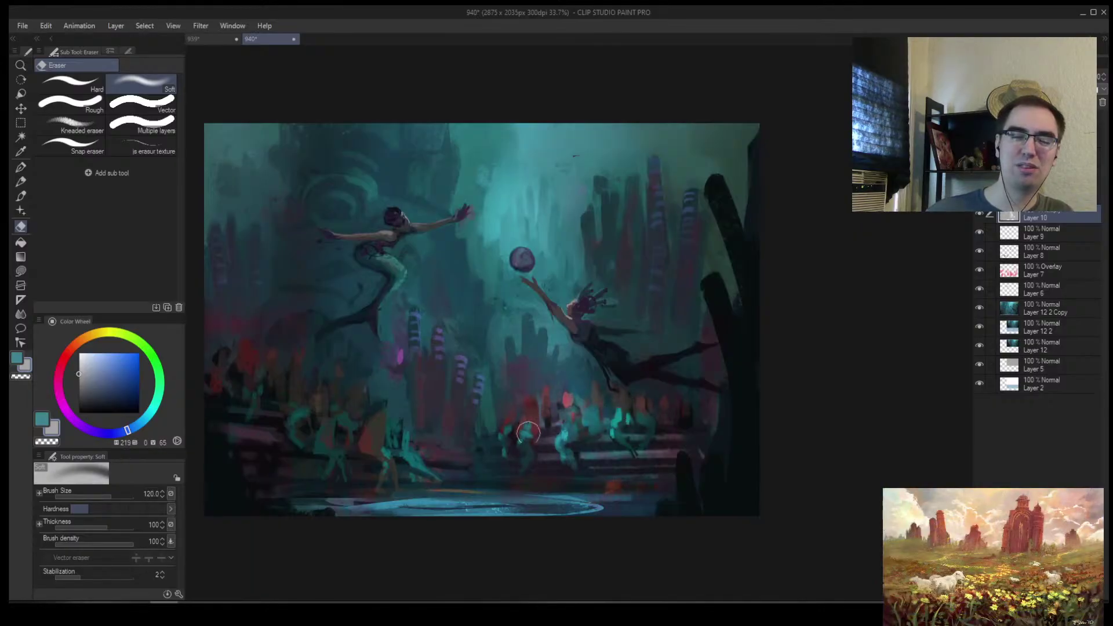
pyautogui.moveTo(404, 444); pyautogui.dragTo(405, 452)
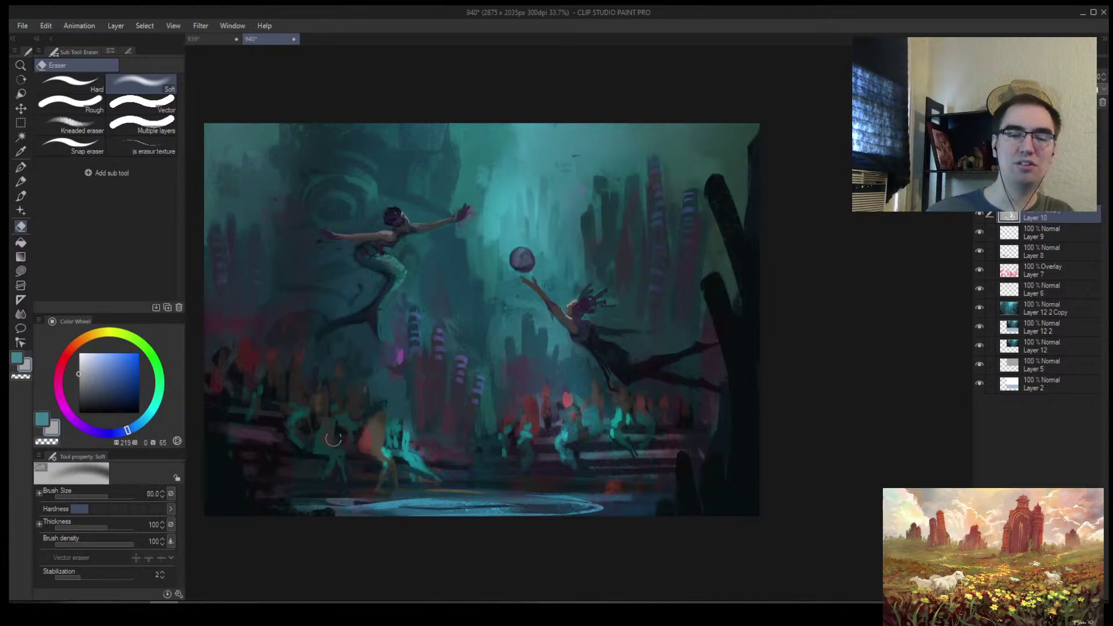
# Erase highlights into the remaining players, both swimmers and the ball at sizes 50 to 60, and the court ring at size 150
pyautogui.press('[')
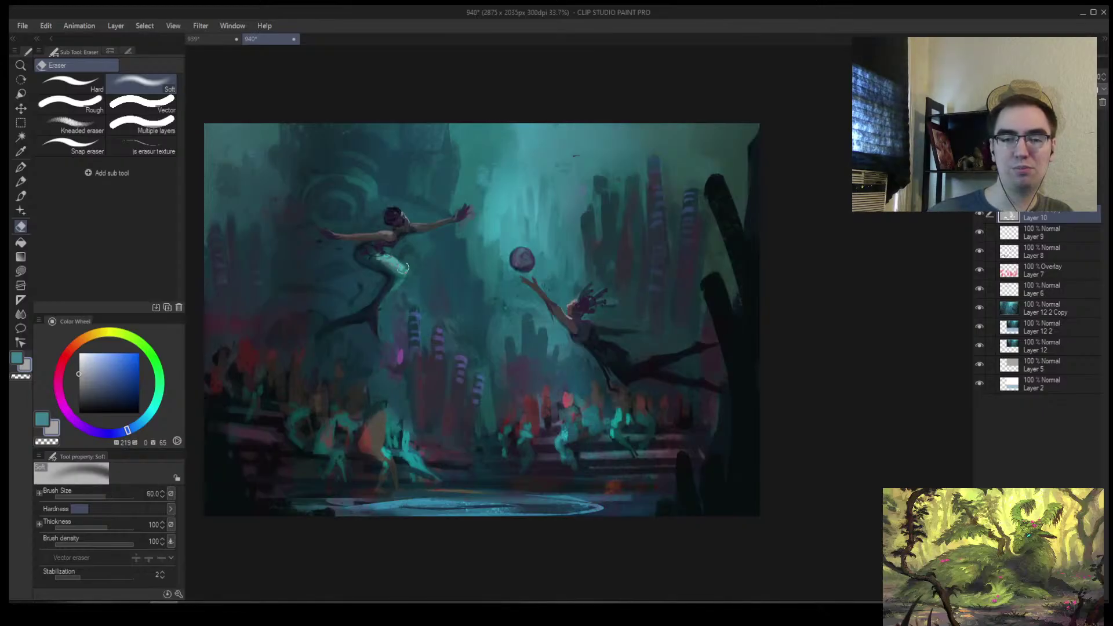
pyautogui.press('[')
pyautogui.press('[')
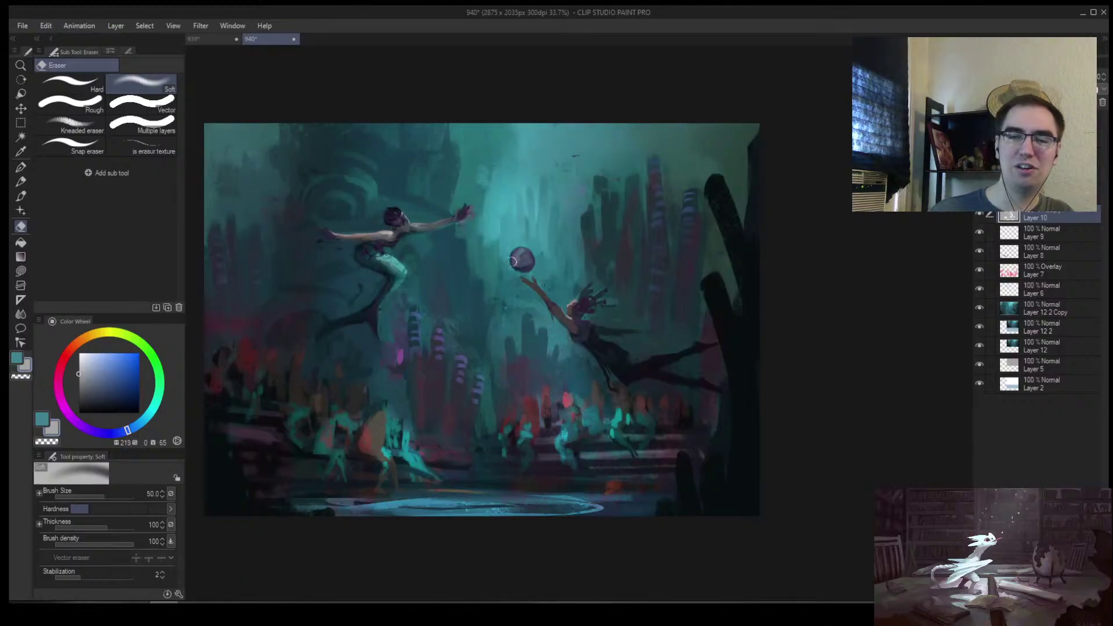
pyautogui.press(']')
pyautogui.press(']')
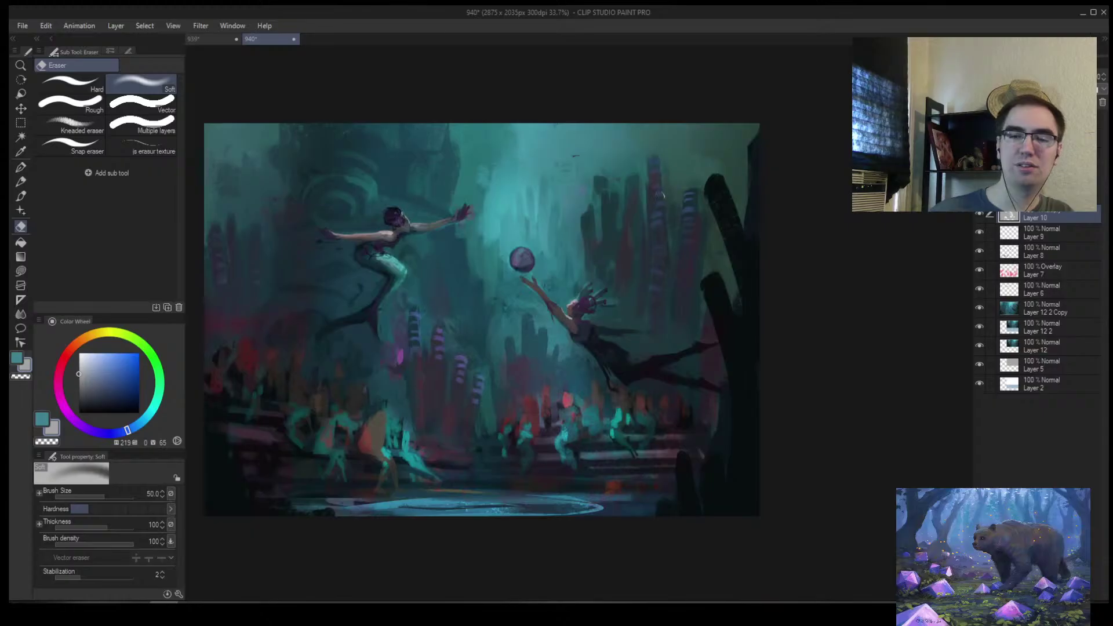
pyautogui.press(']')
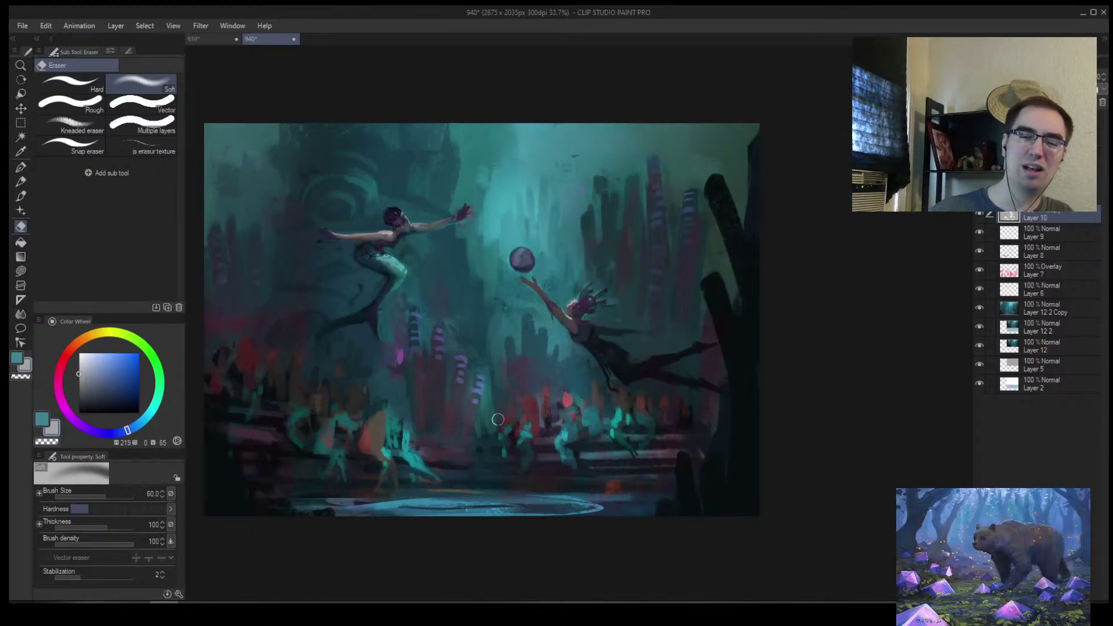
pyautogui.press(']')
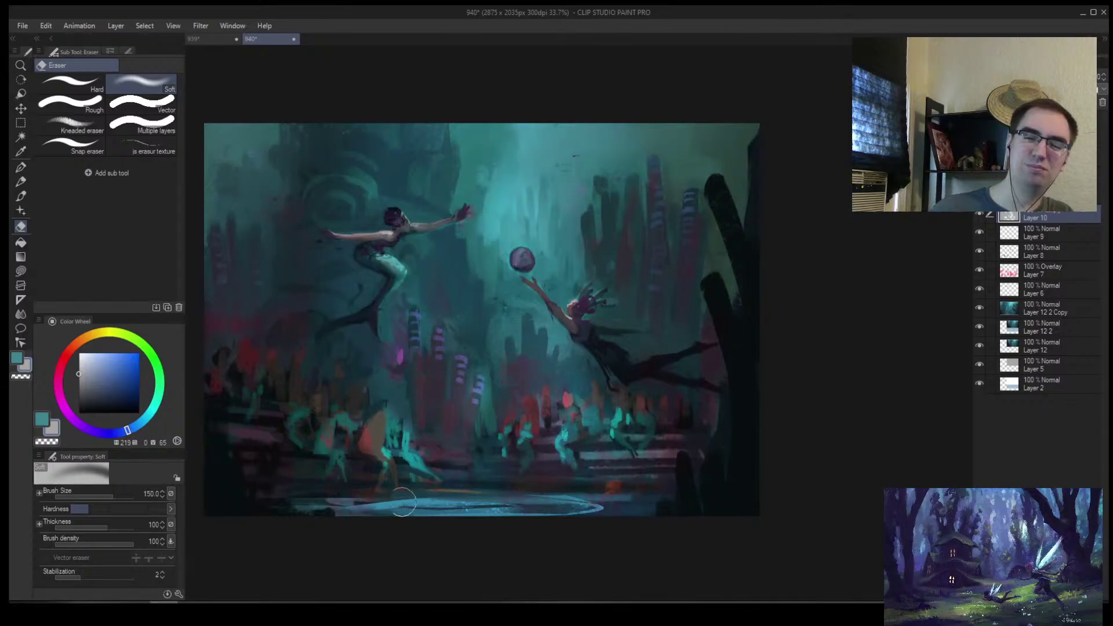
# Flip the canvas and brighten the light shaft at the top of the water with the Soft eraser at sizes 700 and 600
pyautogui.press('h')
pyautogui.moveTo(720, 427); pyautogui.dragTo(569, 446)
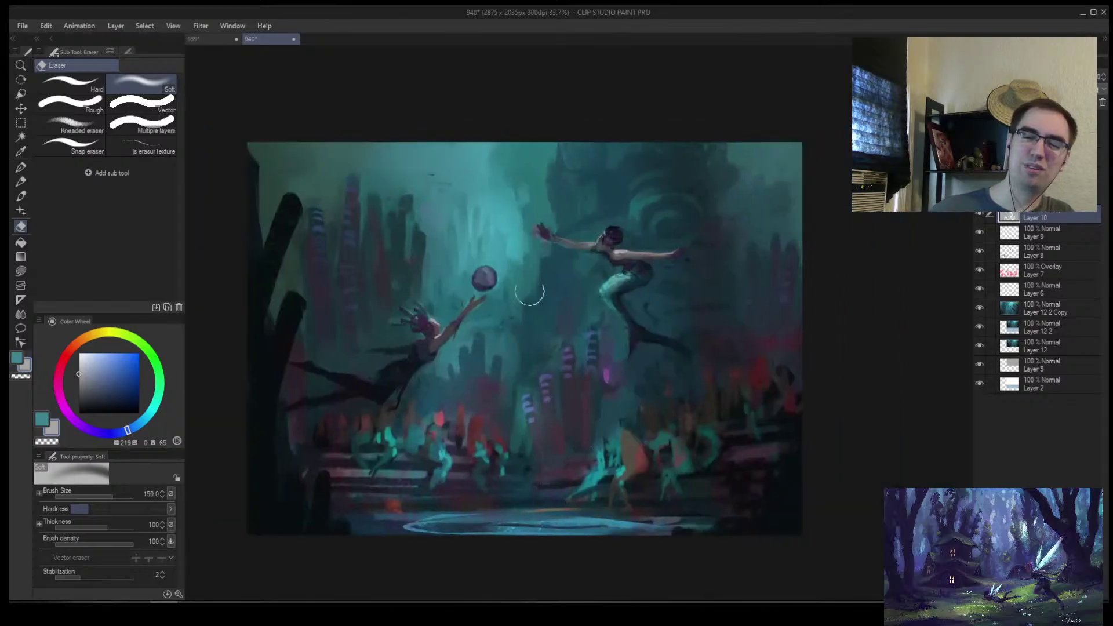
pyautogui.press(']')
pyautogui.press(']')
pyautogui.press(']')
pyautogui.press(']')
pyautogui.press(']')
pyautogui.press(']')
pyautogui.press(']')
pyautogui.press(']')
pyautogui.press(']')
pyautogui.press(']')
pyautogui.press('[')
pyautogui.press('[')
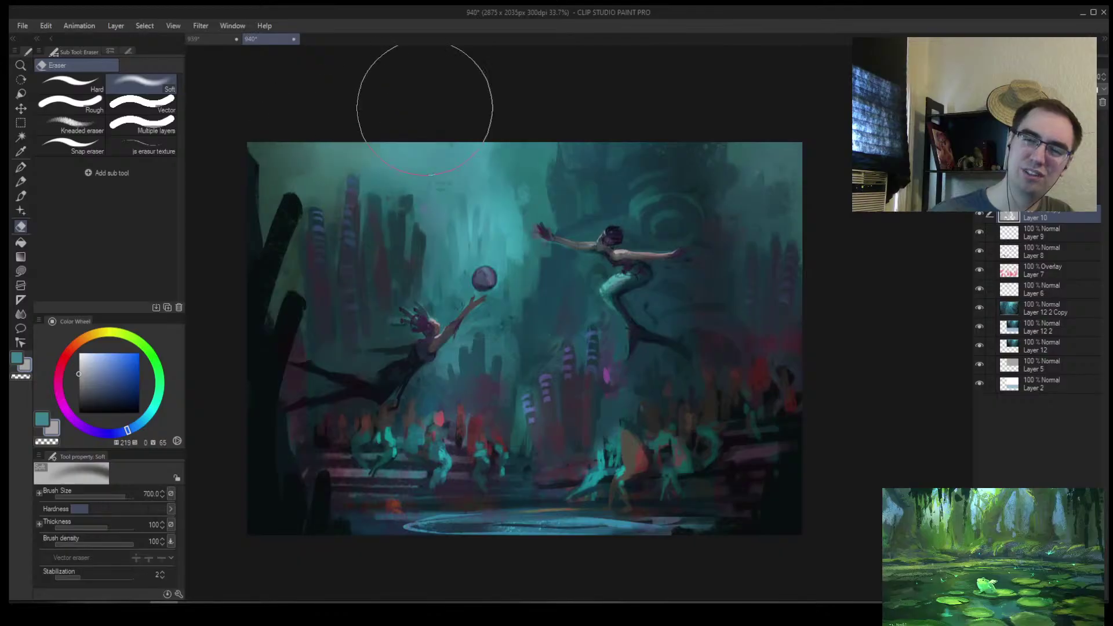
pyautogui.moveTo(388, 153)
pyautogui.mouseDown()
pyautogui.moveTo(522, 142)
pyautogui.moveTo(521, 216)
pyautogui.mouseUp()
pyautogui.press('[')
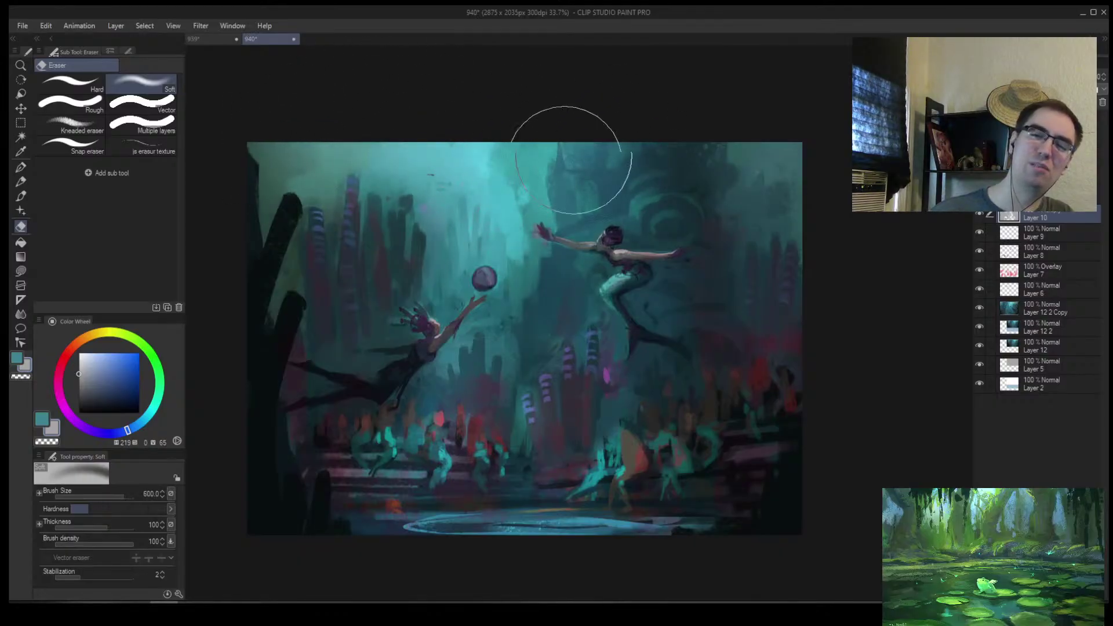
# Erase grey from the far water behind the upper swimmer and the red crowd below it, at eraser sizes 500 and 400
pyautogui.press('[')
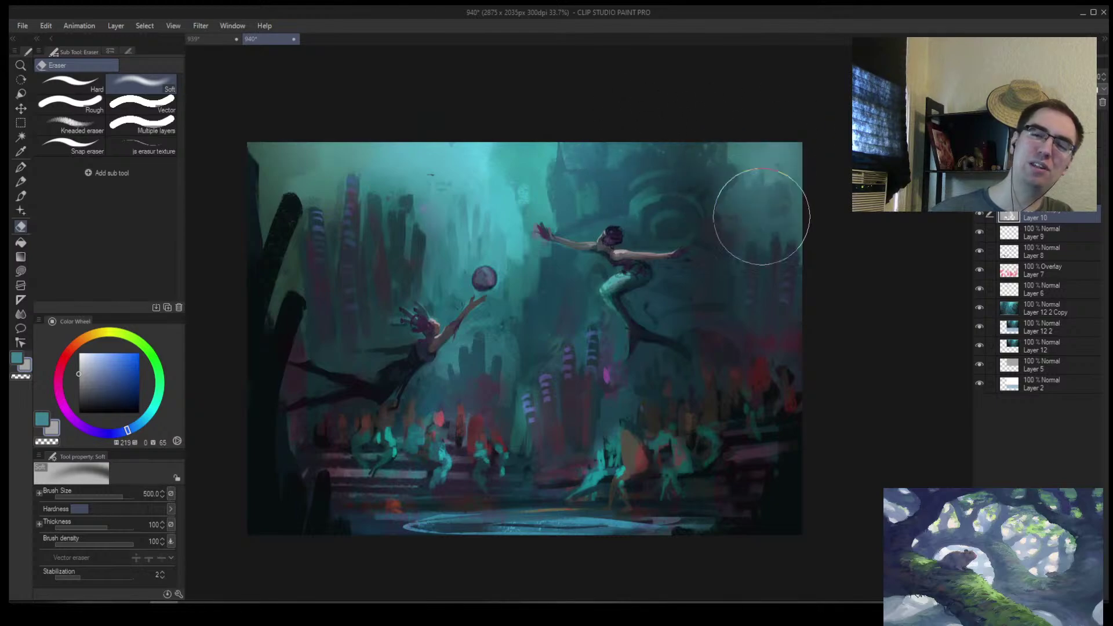
pyautogui.press('[')
pyautogui.press('[')
pyautogui.press('[')
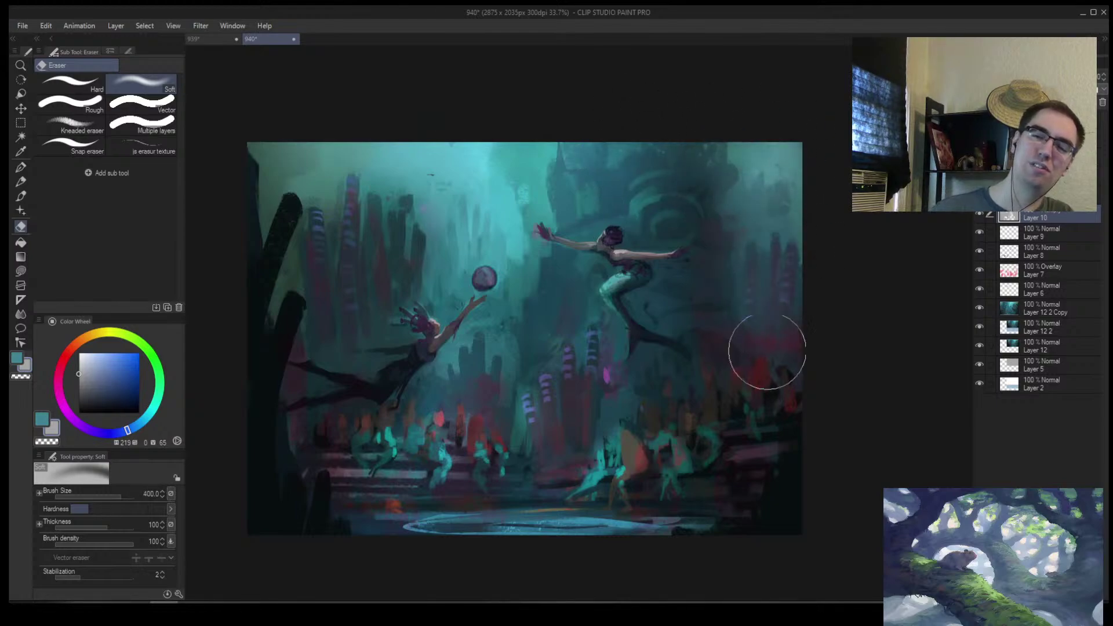
# Bring out the glowing stripes on the central towers with the Soft eraser at sizes 40 and 30
pyautogui.press('[')
pyautogui.press('[')
pyautogui.press('[')
pyautogui.press('[')
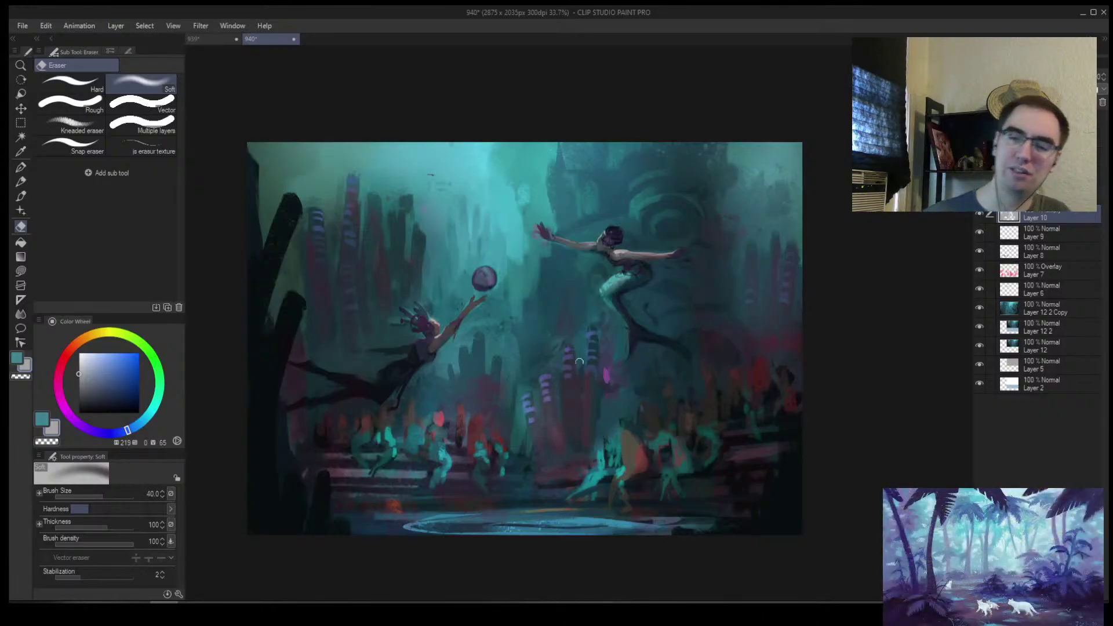
pyautogui.press('[')
pyautogui.press('[')
pyautogui.press('[')
pyautogui.press('[')
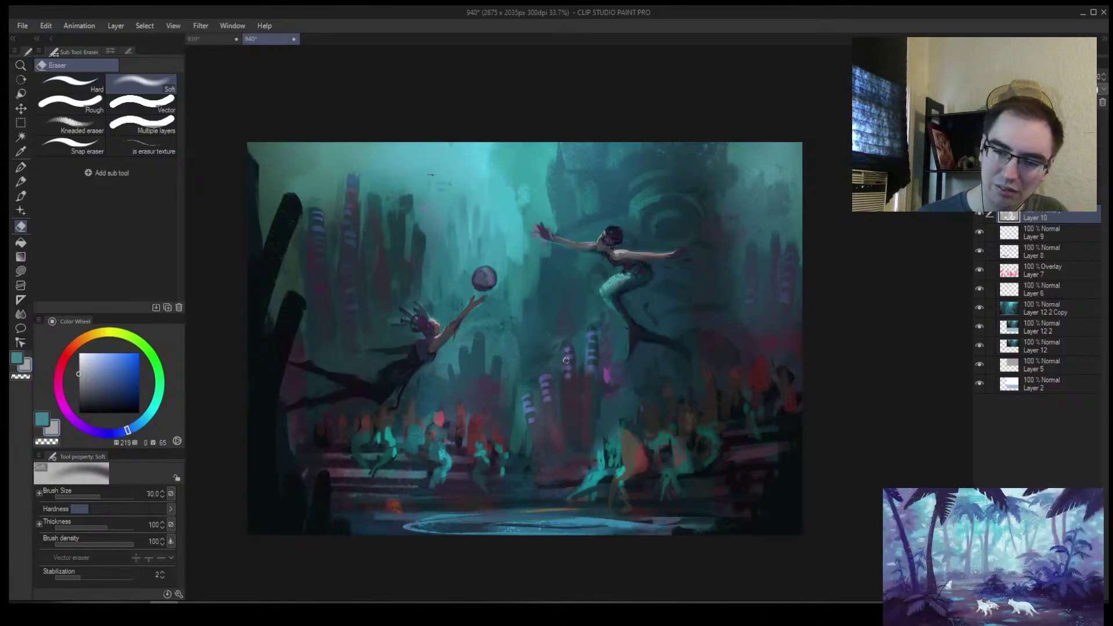
# Brighten the players and spectators on both sides with the Soft eraser at sizes 50 and 70
pyautogui.press(']')
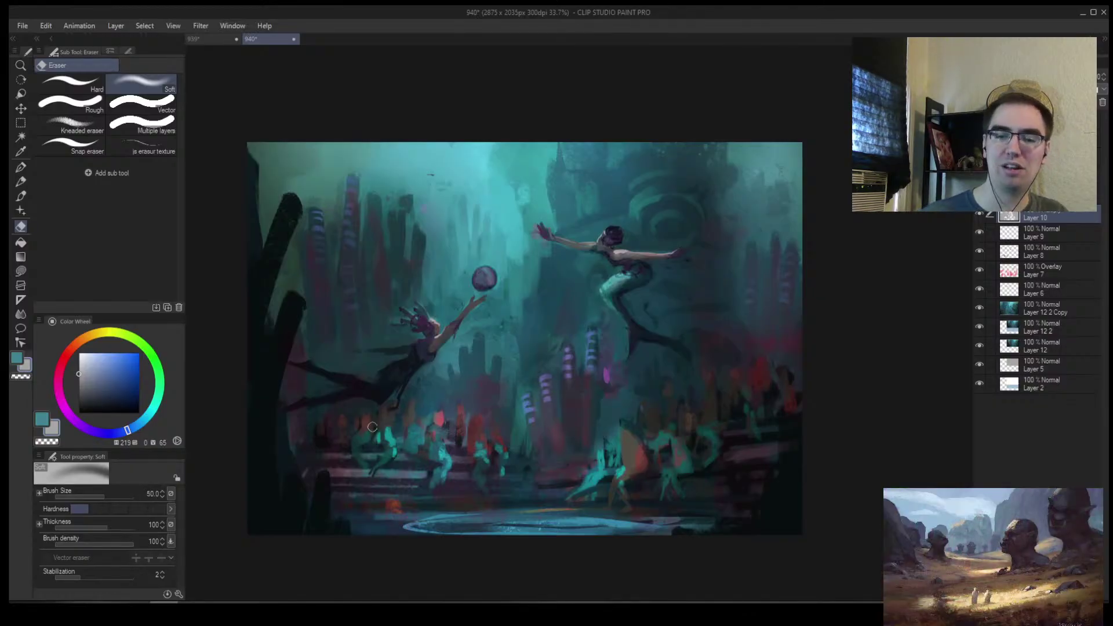
pyautogui.press(']')
pyautogui.press(']')
pyautogui.press(']')
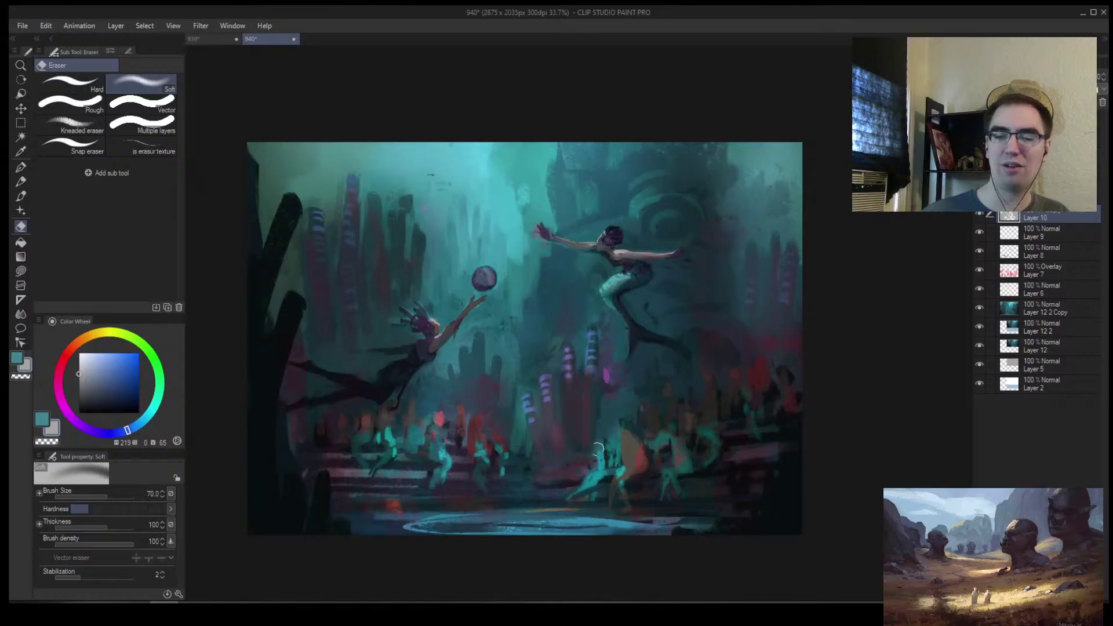
# Compare the flipped painting with and without the darkening layer
pyautogui.press('h')
pyautogui.press('/')
pyautogui.moveTo(631, 464)
pyautogui.mouseDown()
pyautogui.moveTo(611, 476)
pyautogui.moveTo(683, 447)
pyautogui.moveTo(684, 415)
pyautogui.mouseUp()
pyautogui.click(979, 215)
pyautogui.click(978, 214)
pyautogui.moveTo(950, 226)
pyautogui.mouseDown()
pyautogui.moveTo(849, 271)
pyautogui.moveTo(746, 277)
pyautogui.moveTo(785, 199)
pyautogui.mouseUp()
# Erase more grey from the upper water beside the upper swimmer with the Soft eraser enlarged to size 400
pyautogui.press('b')
pyautogui.press(']')
pyautogui.press(']')
pyautogui.press('e')
pyautogui.press(']')
pyautogui.press(']')
pyautogui.press(']')
pyautogui.press(']')
pyautogui.press(']')
pyautogui.press(']')
pyautogui.press(']')
pyautogui.press(']')
pyautogui.moveTo(349, 127)
pyautogui.mouseDown()
pyautogui.moveTo(331, 268)
pyautogui.moveTo(350, 154)
pyautogui.moveTo(321, 237)
pyautogui.mouseUp()
# Examine the whole painting at reduced size in both orientations to judge its lighting and composition
pyautogui.press('/')
pyautogui.scroll(-6, 498, 239)
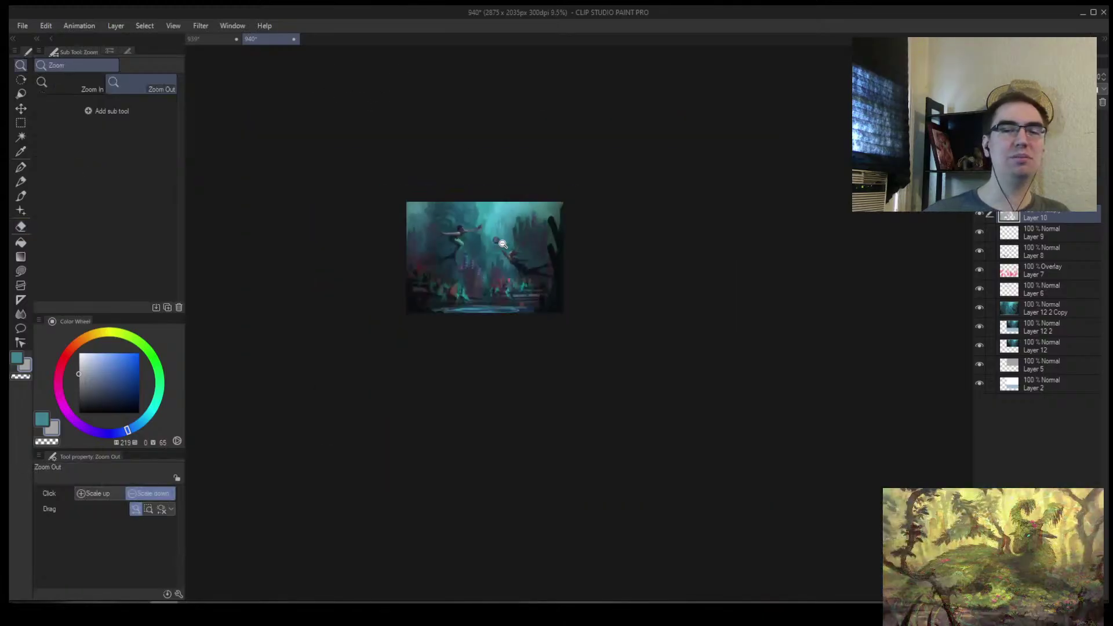
pyautogui.scroll(5, 502, 239)
pyautogui.scroll(-1, 498, 239)
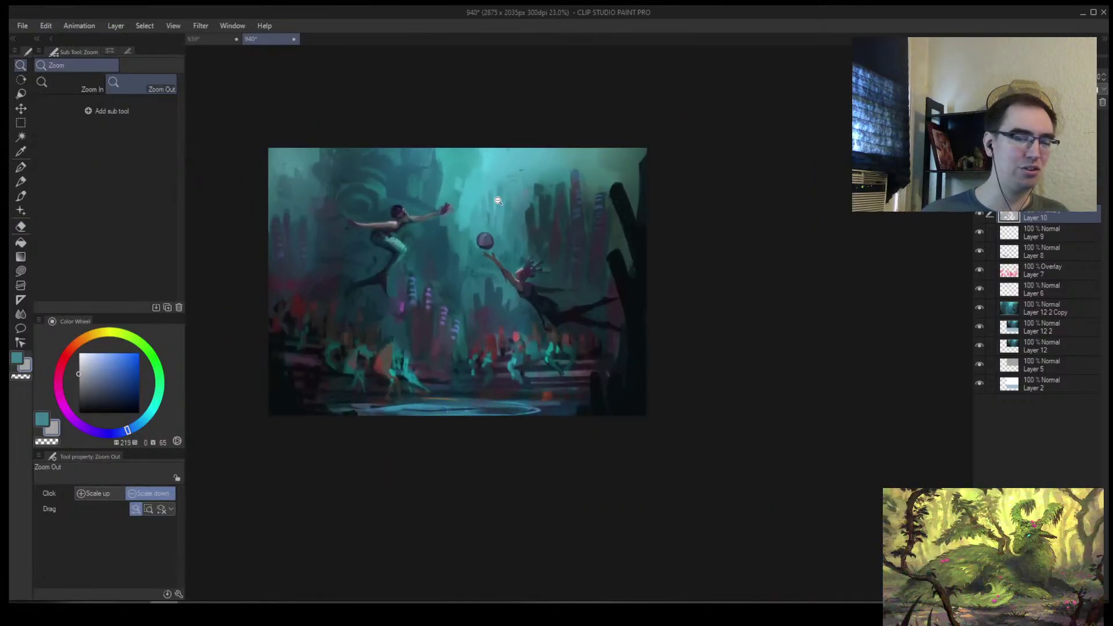
pyautogui.press('h')
pyautogui.moveTo(718, 295)
pyautogui.mouseDown()
pyautogui.moveTo(563, 301)
pyautogui.moveTo(474, 270)
pyautogui.moveTo(509, 273)
pyautogui.mouseUp()
pyautogui.press('e')
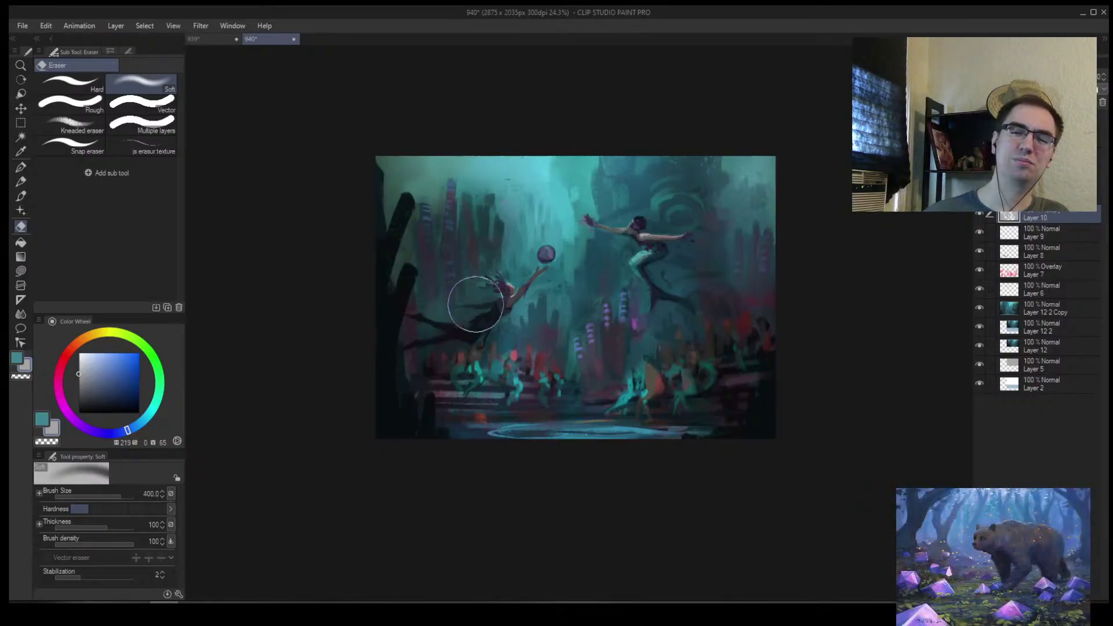
pyautogui.press('/')
pyautogui.moveTo(474, 352); pyautogui.dragTo(429, 352)
pyautogui.moveTo(519, 342); pyautogui.dragTo(576, 318)
pyautogui.press('h')
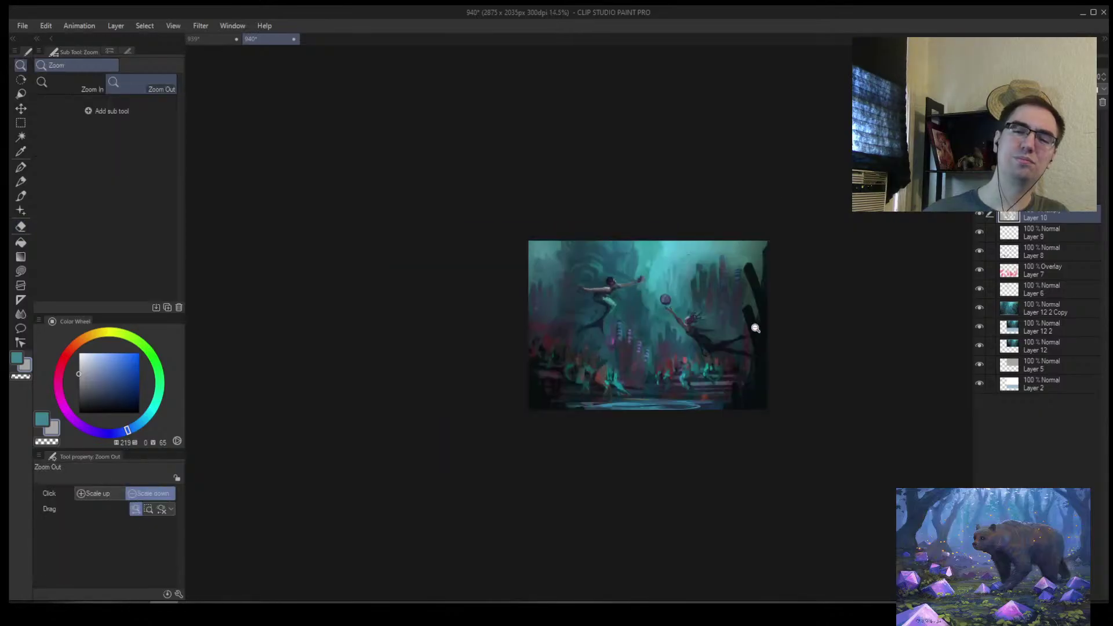
pyautogui.moveTo(767, 328); pyautogui.dragTo(787, 316)
pyautogui.scroll(1, 755, 337)
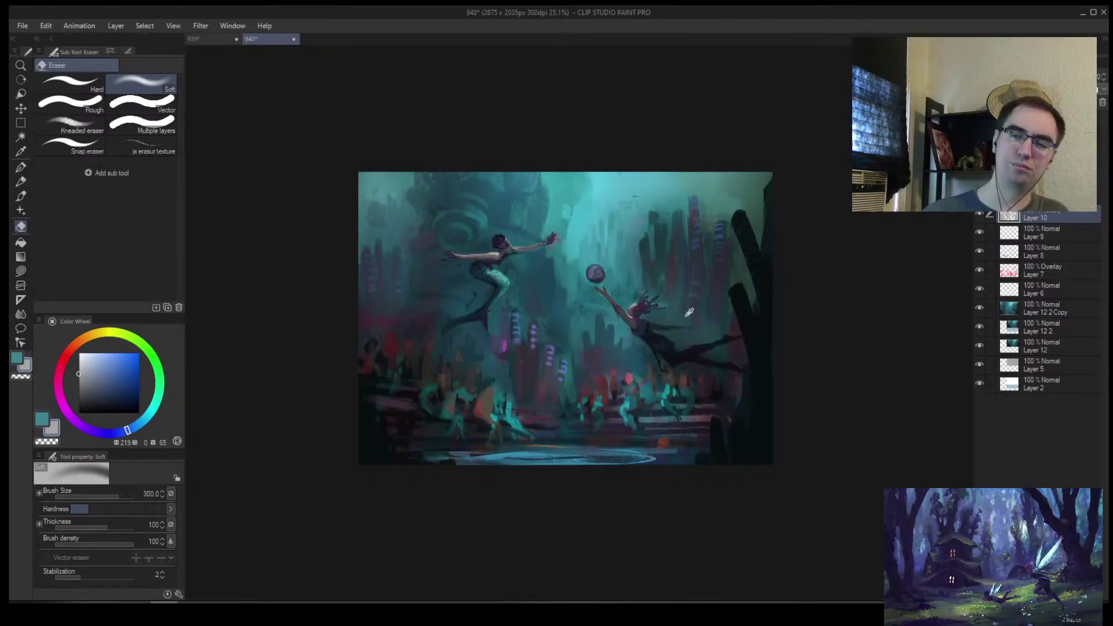
# Darken the lower swimmer's body and tail with grey, using Sampled Brush 37.2 at sizes 250 and 200
pyautogui.press('b')
pyautogui.press('[')
pyautogui.press('[')
pyautogui.press('[')
pyautogui.press('[')
pyautogui.press('[')
pyautogui.press('[')
pyautogui.press('[')
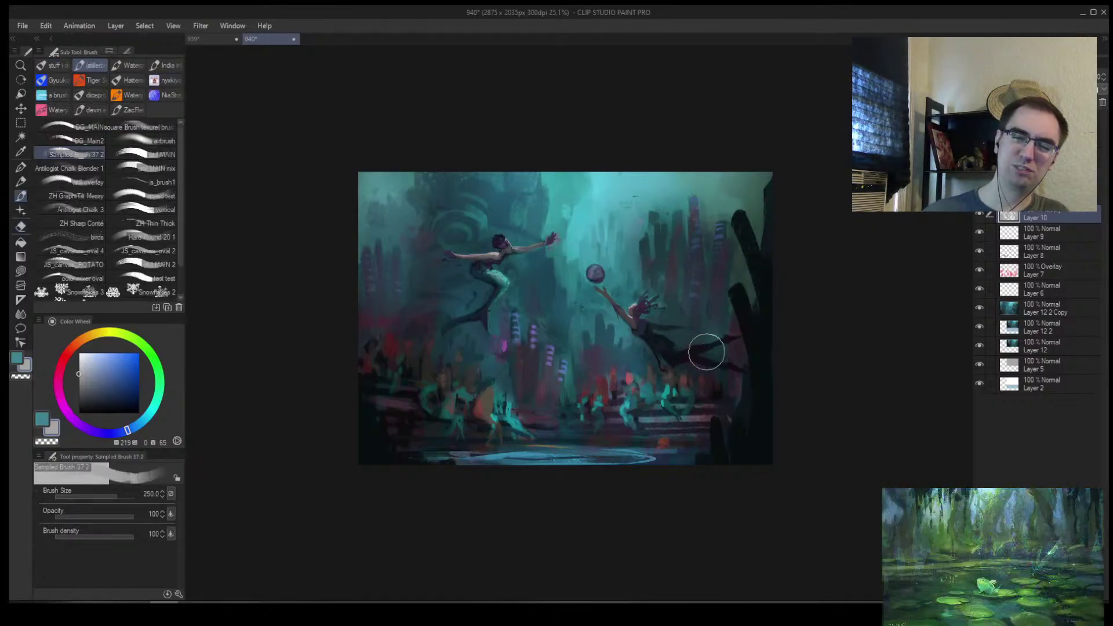
pyautogui.hotkey('alt', 'space')
pyautogui.moveTo(662, 343)
pyautogui.mouseDown()
pyautogui.moveTo(671, 330)
pyautogui.moveTo(589, 358)
pyautogui.moveTo(570, 376)
pyautogui.moveTo(626, 376)
pyautogui.mouseUp()
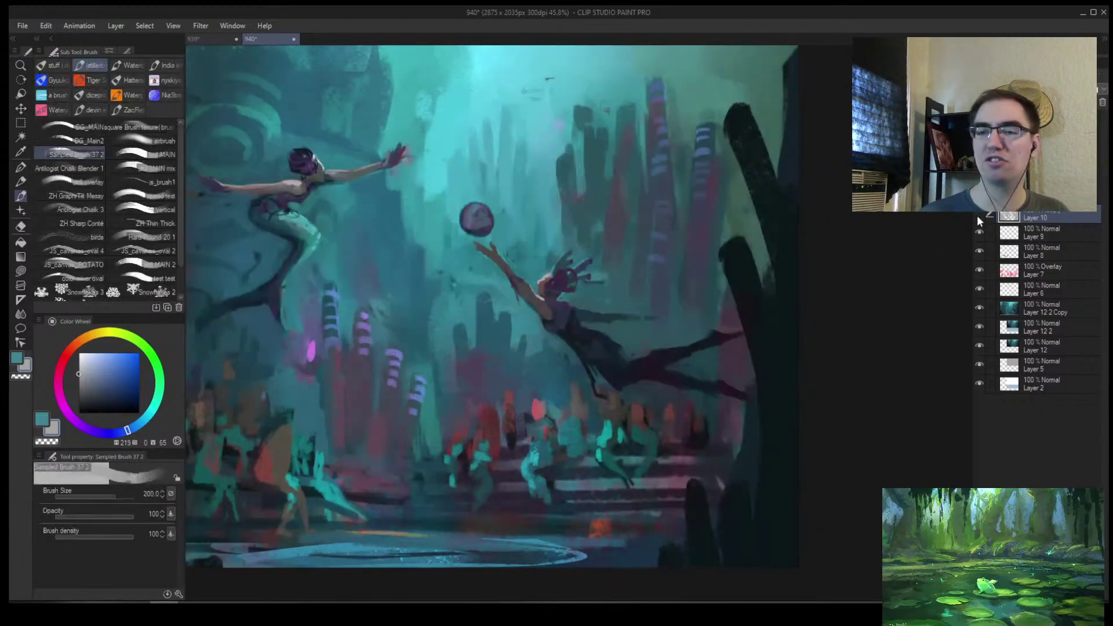
# Add a layer above the Multiply layer and set up Sampled Brush 37.2 at size 15 with teal sampled from the foreground players
pyautogui.click(978, 216)
pyautogui.hotkey('alt', 'space')
pyautogui.moveTo(893, 248)
pyautogui.mouseDown()
pyautogui.moveTo(802, 276)
pyautogui.moveTo(854, 243)
pyautogui.moveTo(833, 253)
pyautogui.moveTo(780, 218)
pyautogui.moveTo(723, 259)
pyautogui.moveTo(735, 218)
pyautogui.mouseUp()
pyautogui.moveTo(437, 365); pyautogui.dragTo(543, 407)
pyautogui.keyDown('alt'); pyautogui.click(510, 429); pyautogui.keyUp('alt')
pyautogui.click(86, 167)
pyautogui.click(86, 154)
pyautogui.press('[')
pyautogui.press('[')
pyautogui.press('[')
pyautogui.press('[')
pyautogui.press('[')
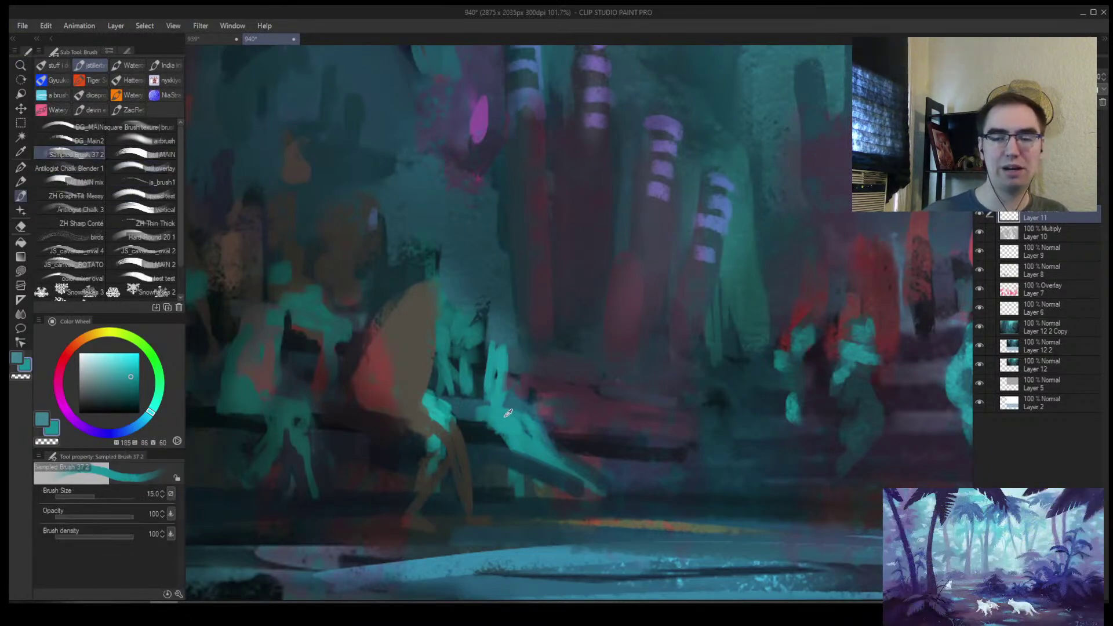
# Paint small teal strokes refining the foreground players on the court, raising the brush size to 17
pyautogui.keyDown('alt'); pyautogui.click(520, 423); pyautogui.keyUp('alt')
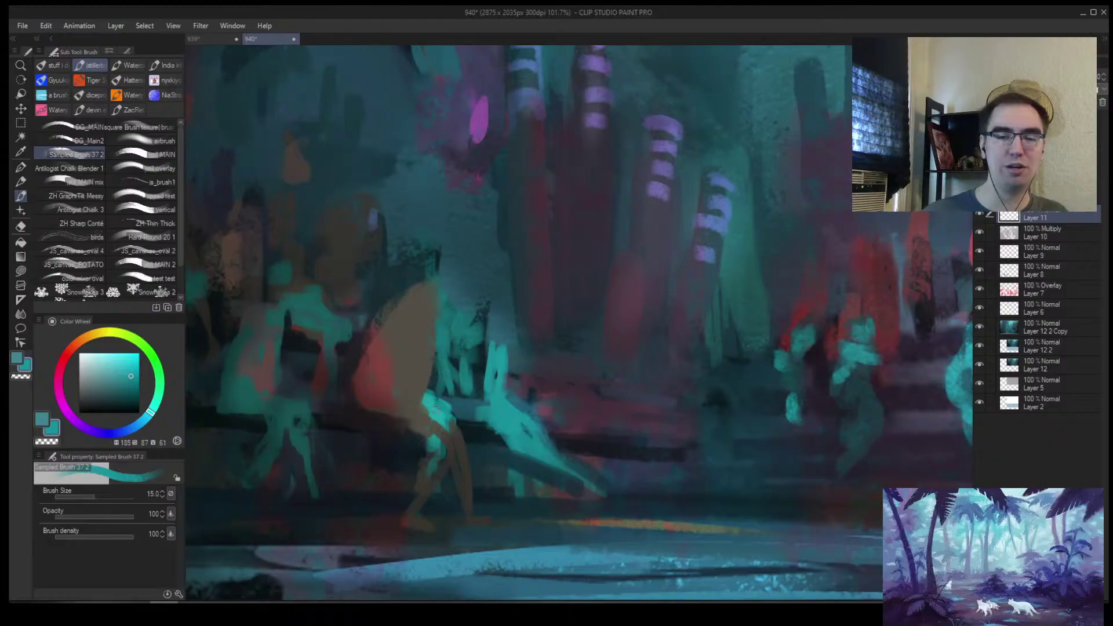
pyautogui.moveTo(418, 400); pyautogui.dragTo(447, 411)
pyautogui.keyDown('alt'); pyautogui.click(502, 409); pyautogui.keyUp('alt')
pyautogui.press(']')
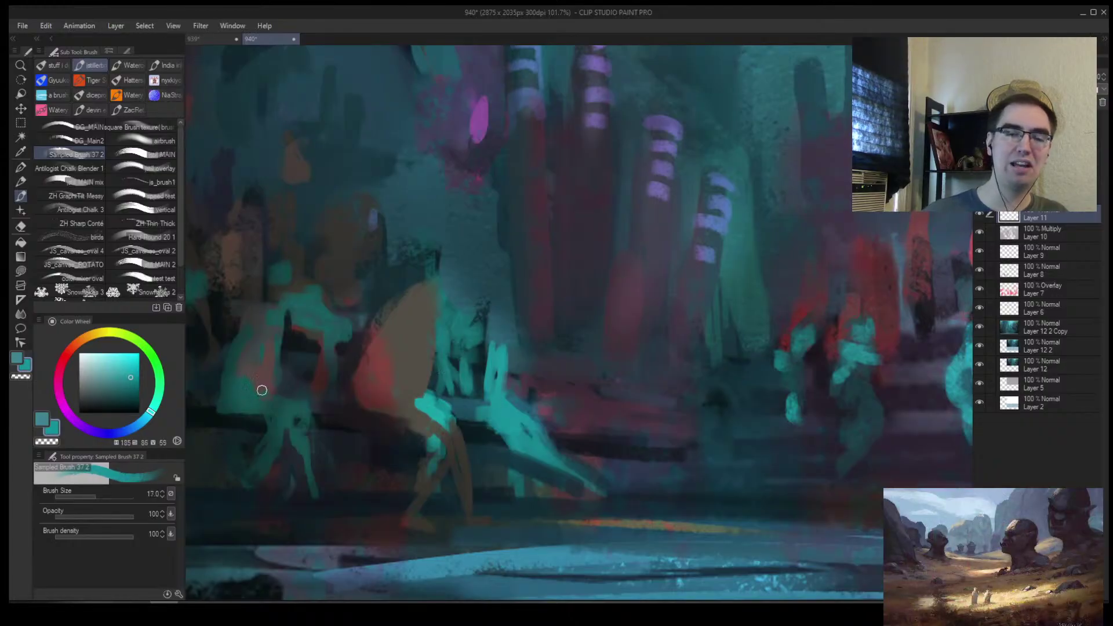
pyautogui.moveTo(261, 389)
pyautogui.mouseDown()
pyautogui.moveTo(300, 409)
pyautogui.moveTo(274, 341)
pyautogui.moveTo(275, 414)
pyautogui.mouseUp()
pyautogui.hotkey('alt', 'space')
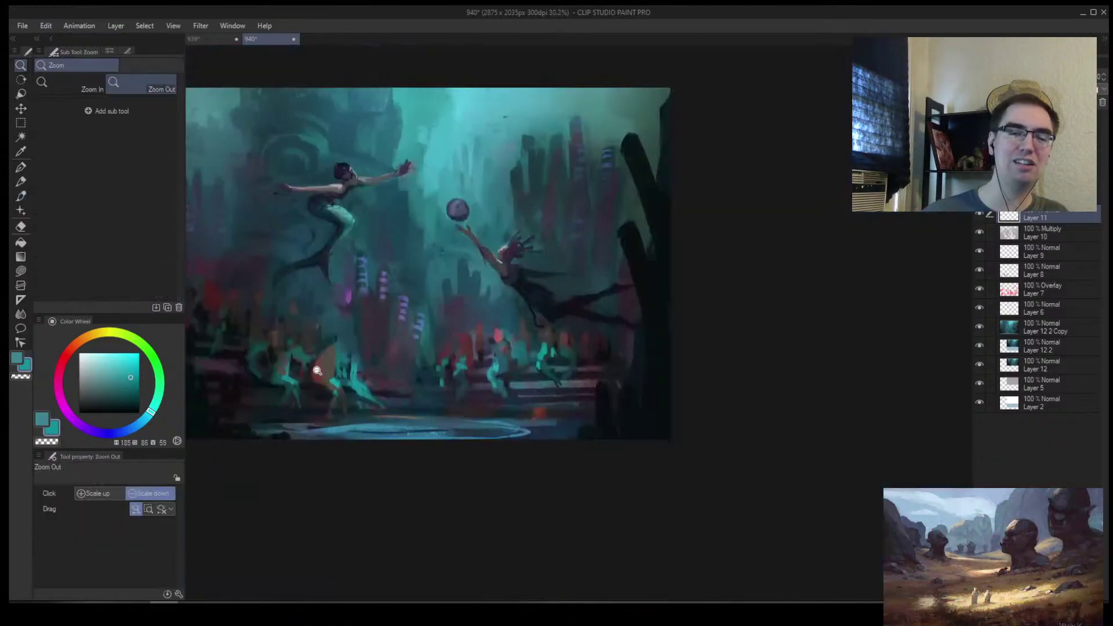
# Brighten the foreground players on the court with sampled teal, using Sampled Brush 37.2 at size 30
pyautogui.moveTo(321, 371); pyautogui.dragTo(338, 313)
pyautogui.press('b')
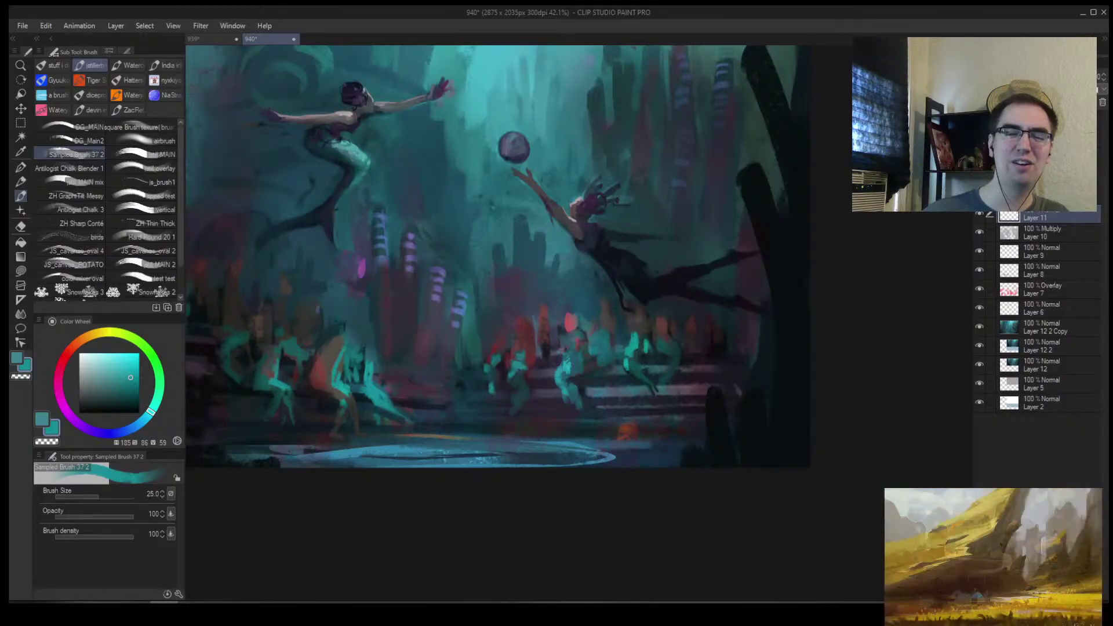
pyautogui.press('/')
pyautogui.moveTo(470, 362); pyautogui.dragTo(545, 363)
pyautogui.press('b')
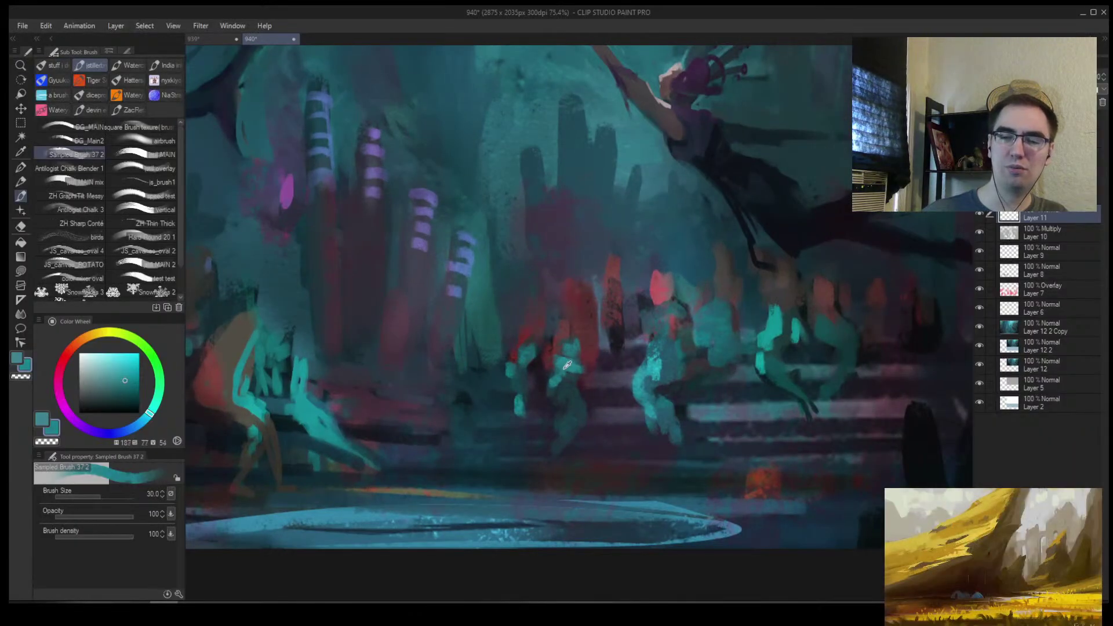
pyautogui.keyDown('alt'); pyautogui.click(656, 369); pyautogui.keyUp('alt')
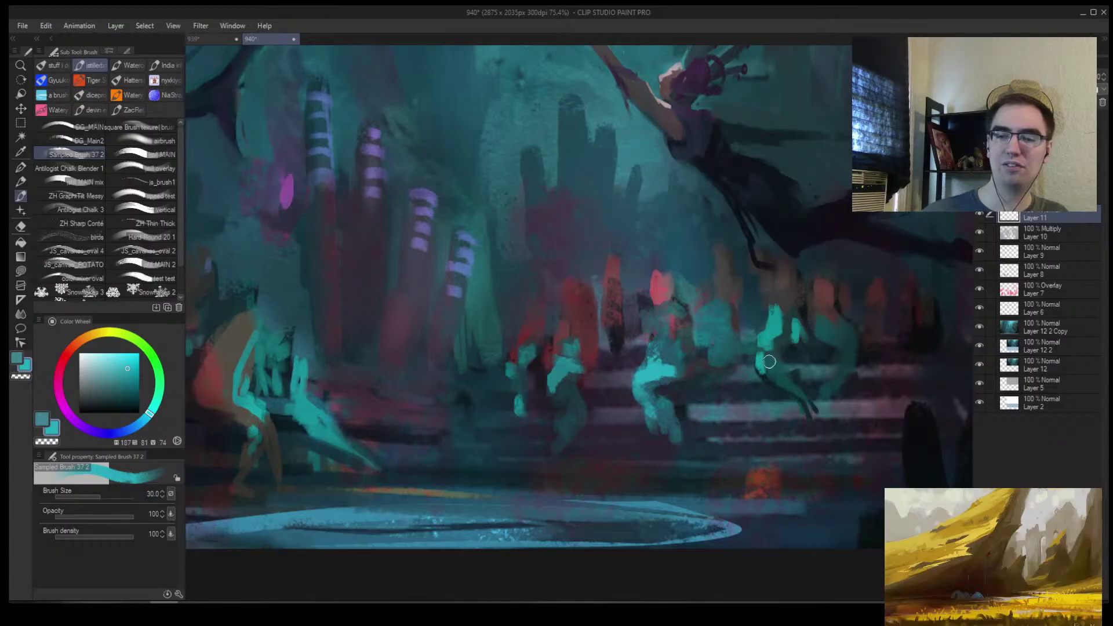
pyautogui.press('/')
pyautogui.moveTo(780, 361)
pyautogui.mouseDown()
pyautogui.moveTo(772, 374)
pyautogui.moveTo(684, 371)
pyautogui.moveTo(701, 369)
pyautogui.mouseUp()
pyautogui.press('b')
pyautogui.press('[')
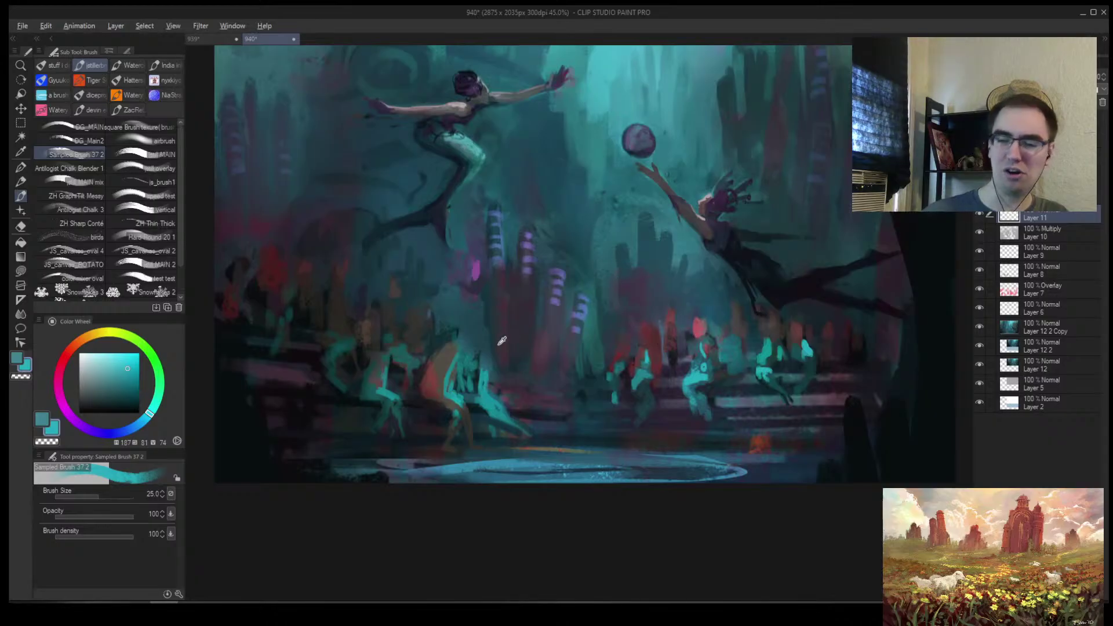
# Paint small dark blue strokes on the stands between the two player groups, using Sampled Brush 37.2 at sizes 25 and 17
pyautogui.keyDown('alt'); pyautogui.click(522, 345); pyautogui.keyUp('alt')
pyautogui.hotkey('ctrl', 'space')
pyautogui.moveTo(527, 354); pyautogui.dragTo(534, 338)
pyautogui.keyDown('alt'); pyautogui.click(508, 373); pyautogui.keyUp('alt')
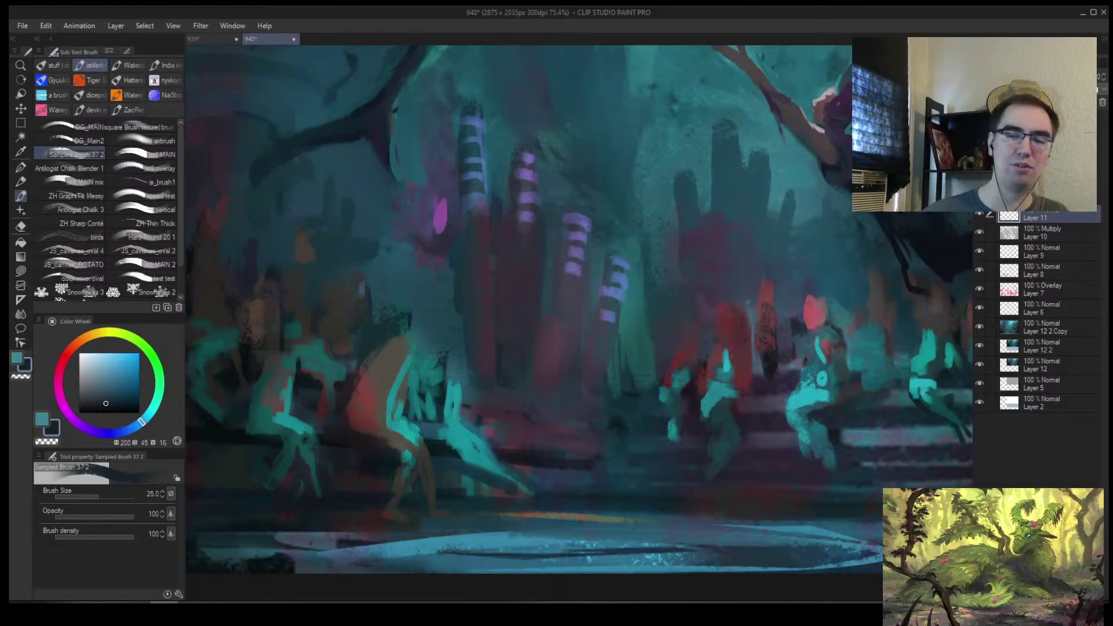
pyautogui.hotkey('ctrl', 'space')
pyautogui.moveTo(534, 402)
pyautogui.mouseDown()
pyautogui.moveTo(527, 431)
pyautogui.moveTo(553, 411)
pyautogui.mouseUp()
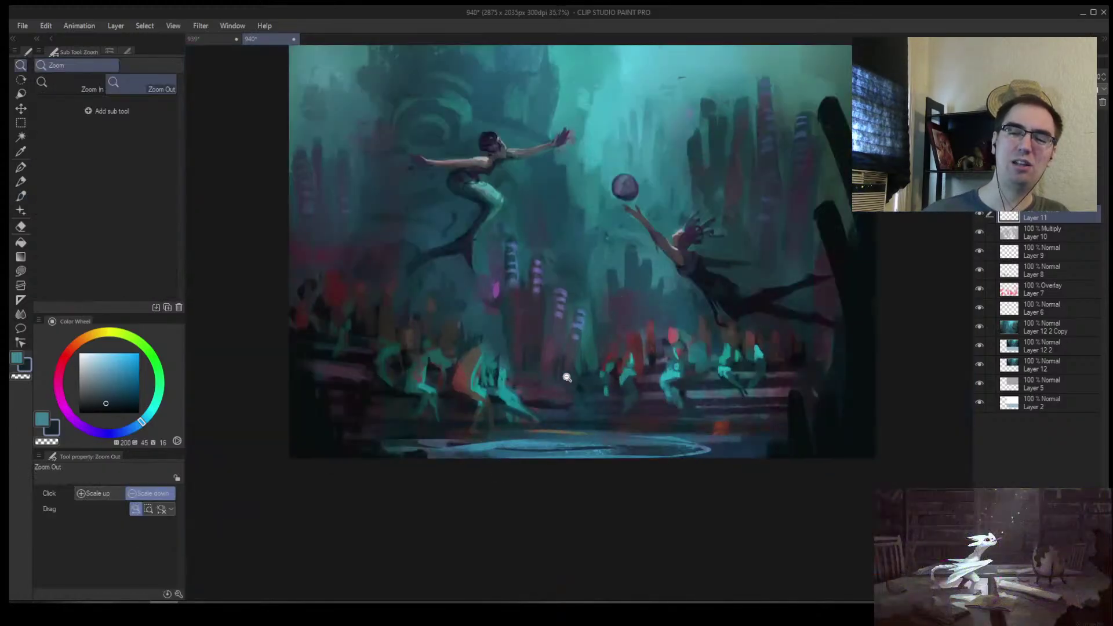
pyautogui.press('b')
pyautogui.hotkey('ctrl', 'space')
pyautogui.moveTo(537, 402); pyautogui.dragTo(554, 380)
pyautogui.keyDown('alt'); pyautogui.click(553, 406); pyautogui.keyUp('alt')
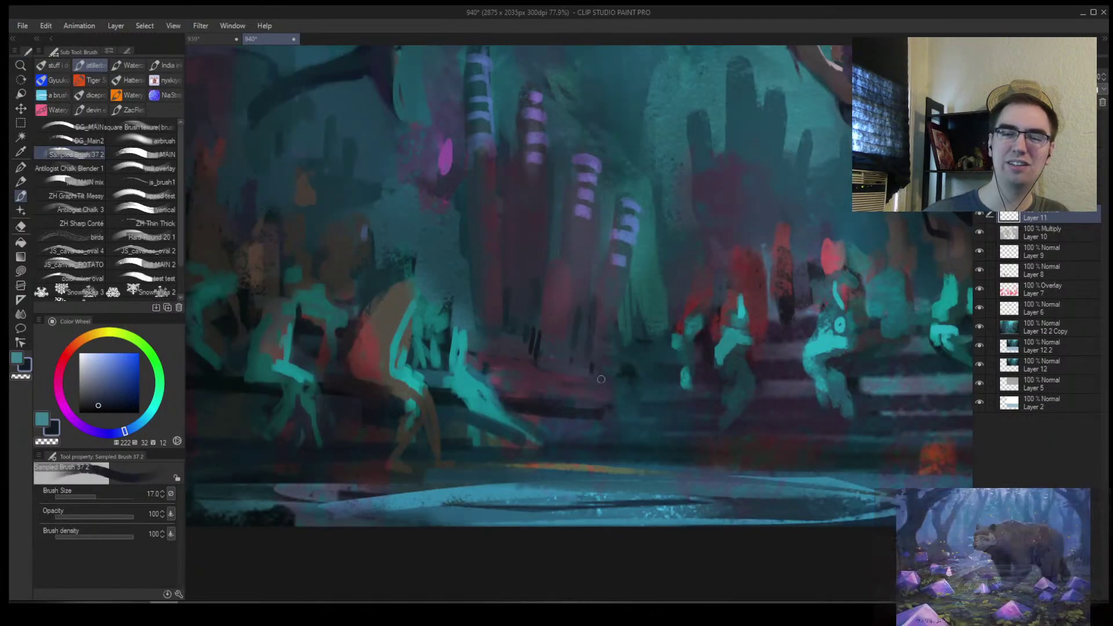
# Mirror the canvas view and lasso-select thin horizontal strips across the court floor
pyautogui.hotkey('alt', 'space')
pyautogui.moveTo(598, 374); pyautogui.dragTo(601, 421)
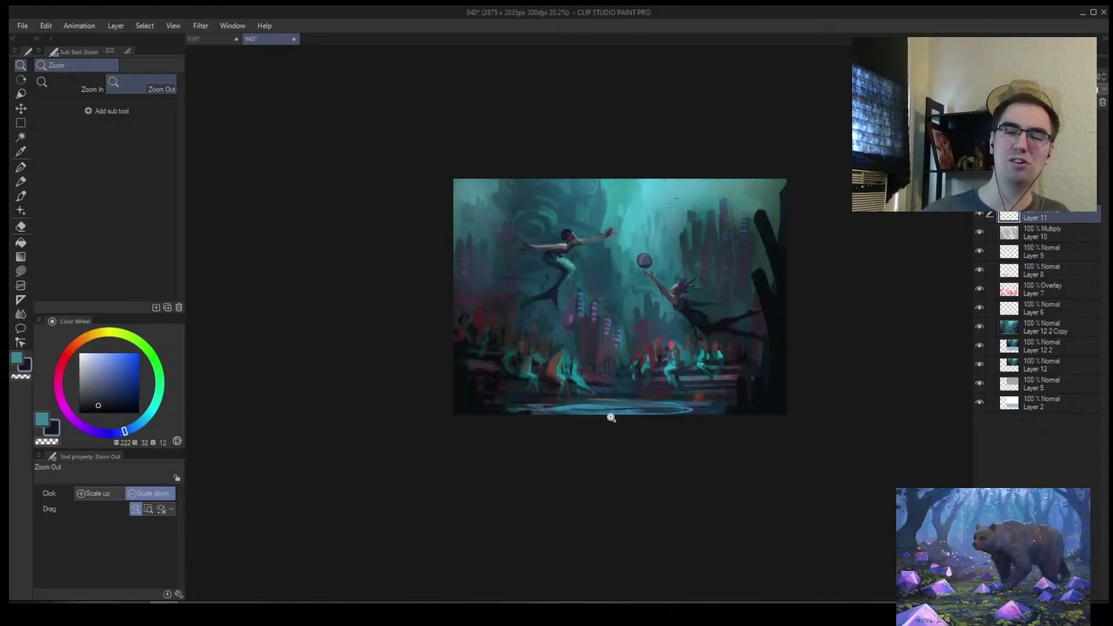
pyautogui.press('h')
pyautogui.moveTo(690, 323); pyautogui.dragTo(685, 277)
pyautogui.press('b')
pyautogui.keyDown('alt'); pyautogui.click(638, 316); pyautogui.keyUp('alt')
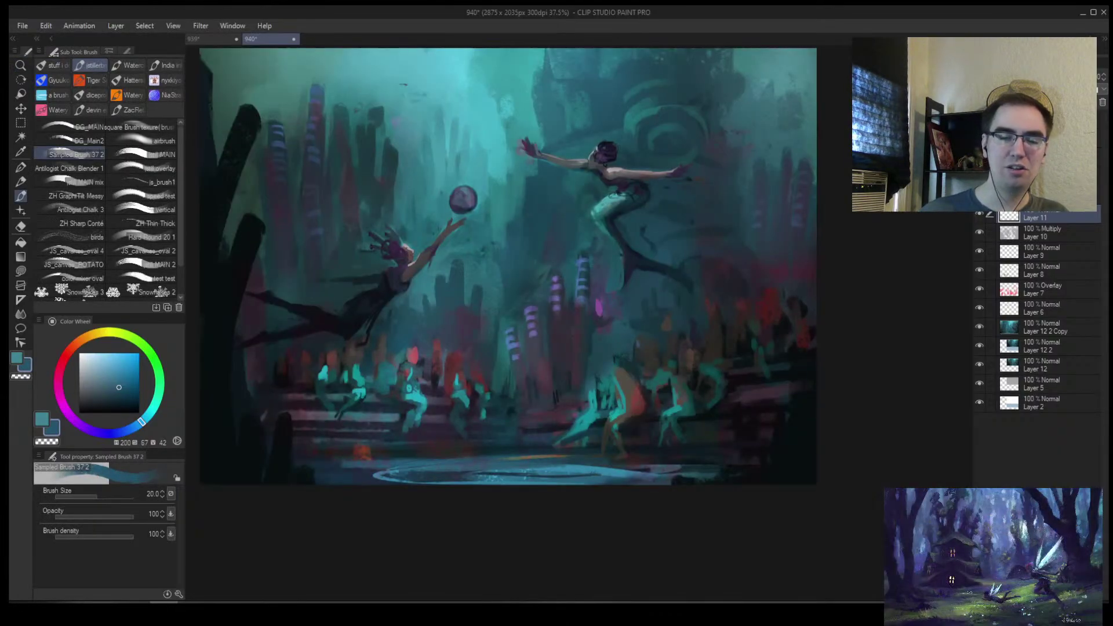
pyautogui.press('m')
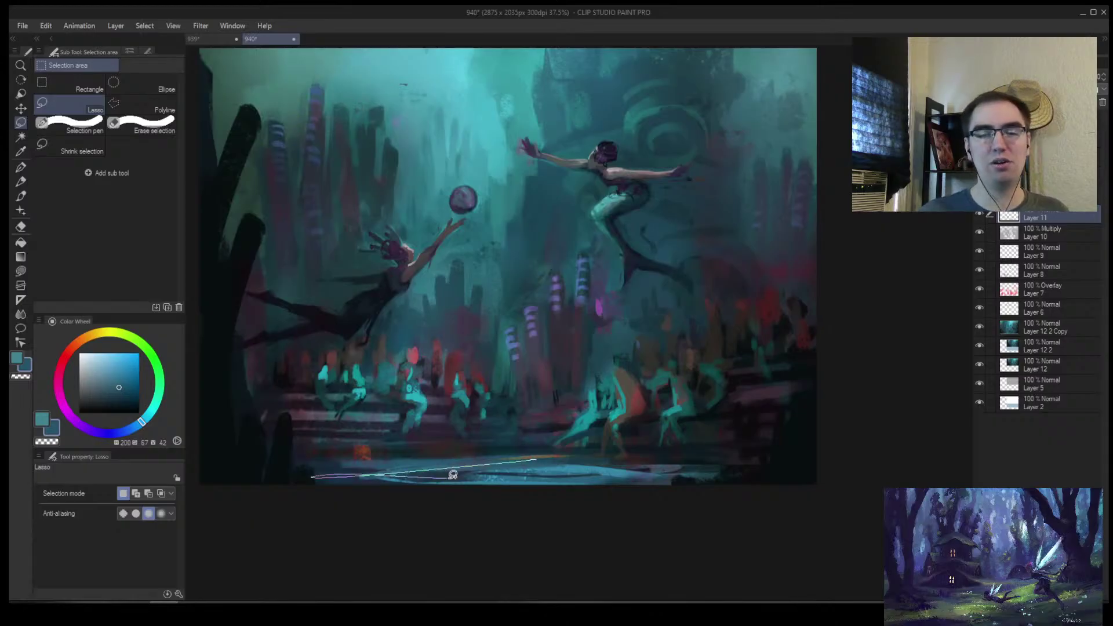
pyautogui.moveTo(524, 470); pyautogui.dragTo(331, 461)
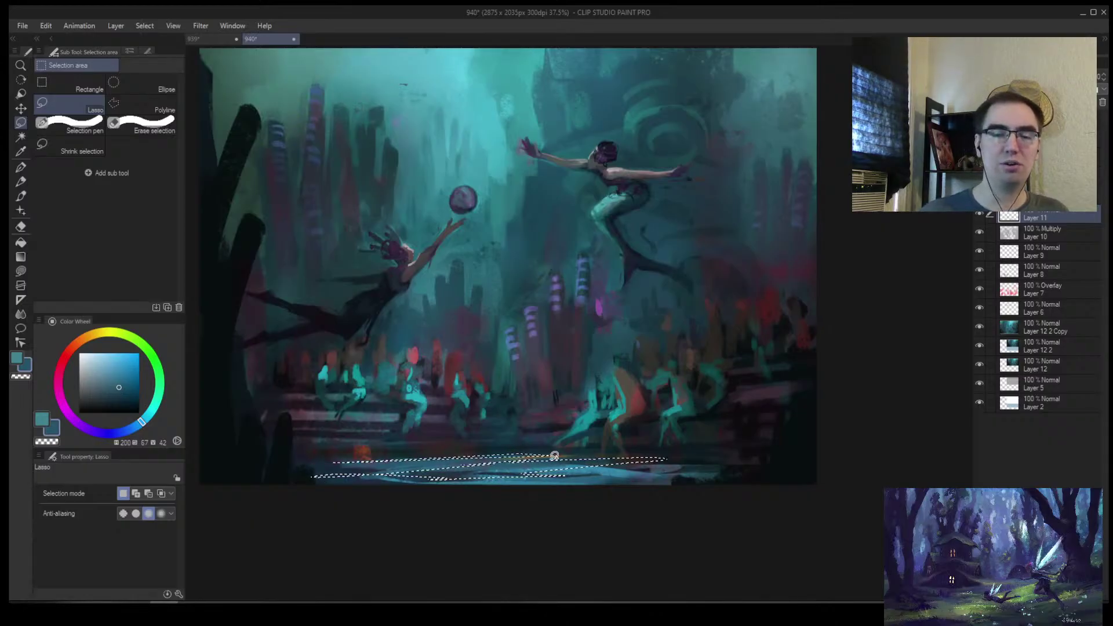
pyautogui.moveTo(463, 459)
pyautogui.mouseDown()
pyautogui.moveTo(812, 464)
pyautogui.moveTo(542, 481)
pyautogui.moveTo(616, 462)
pyautogui.mouseUp()
# Paint teal light inside the selected court strips, enlarging Sampled Brush 37.2 to 100, and undo the last action
pyautogui.press('b')
pyautogui.keyDown('alt'); pyautogui.click(655, 470); pyautogui.keyUp('alt')
pyautogui.moveTo(701, 479); pyautogui.dragTo(653, 478)
pyautogui.press(']')
pyautogui.press(']')
pyautogui.press(']')
pyautogui.press(']')
pyautogui.keyDown('alt'); pyautogui.click(446, 387); pyautogui.keyUp('alt')
pyautogui.press(']')
pyautogui.press(']')
pyautogui.press(']')
pyautogui.moveTo(348, 477)
pyautogui.mouseDown()
pyautogui.moveTo(745, 464)
pyautogui.moveTo(655, 450)
pyautogui.moveTo(698, 427)
pyautogui.mouseUp()
pyautogui.press('/')
pyautogui.hotkey('ctrl', 'z')
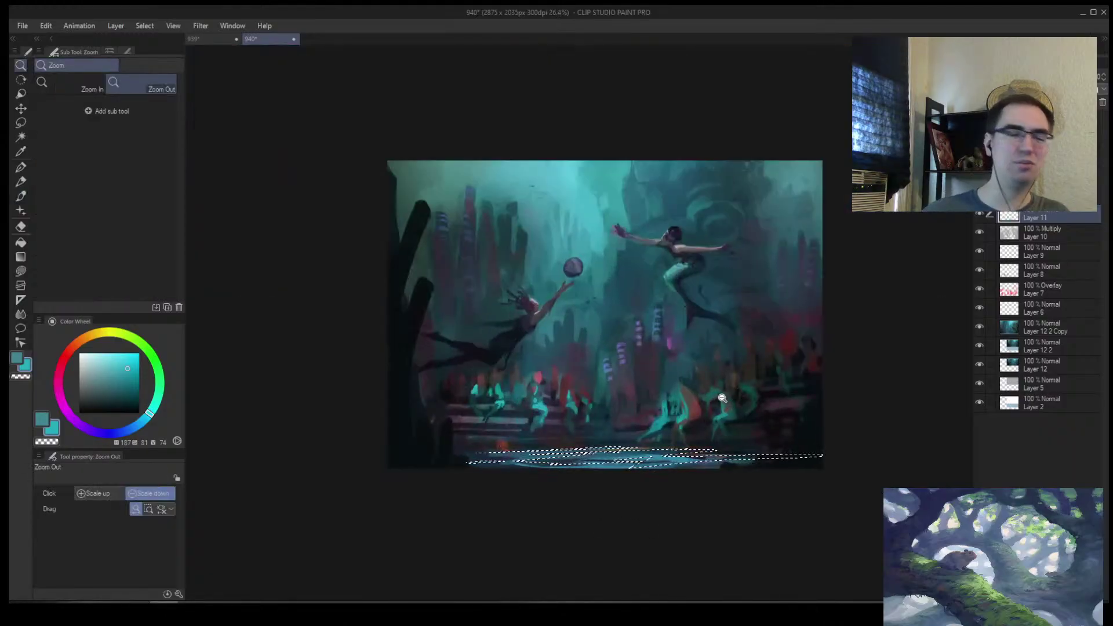
# Erase the pink spill around the upper swimmer's reaching hand on the Overlay layer with the Soft eraser at size 40
pyautogui.moveTo(628, 454)
pyautogui.mouseDown()
pyautogui.moveTo(646, 437)
pyautogui.moveTo(603, 442)
pyautogui.moveTo(583, 467)
pyautogui.moveTo(676, 402)
pyautogui.moveTo(658, 432)
pyautogui.moveTo(681, 395)
pyautogui.moveTo(670, 173)
pyautogui.moveTo(653, 179)
pyautogui.moveTo(614, 159)
pyautogui.mouseUp()
pyautogui.moveTo(533, 163); pyautogui.dragTo(546, 164)
pyautogui.press('b')
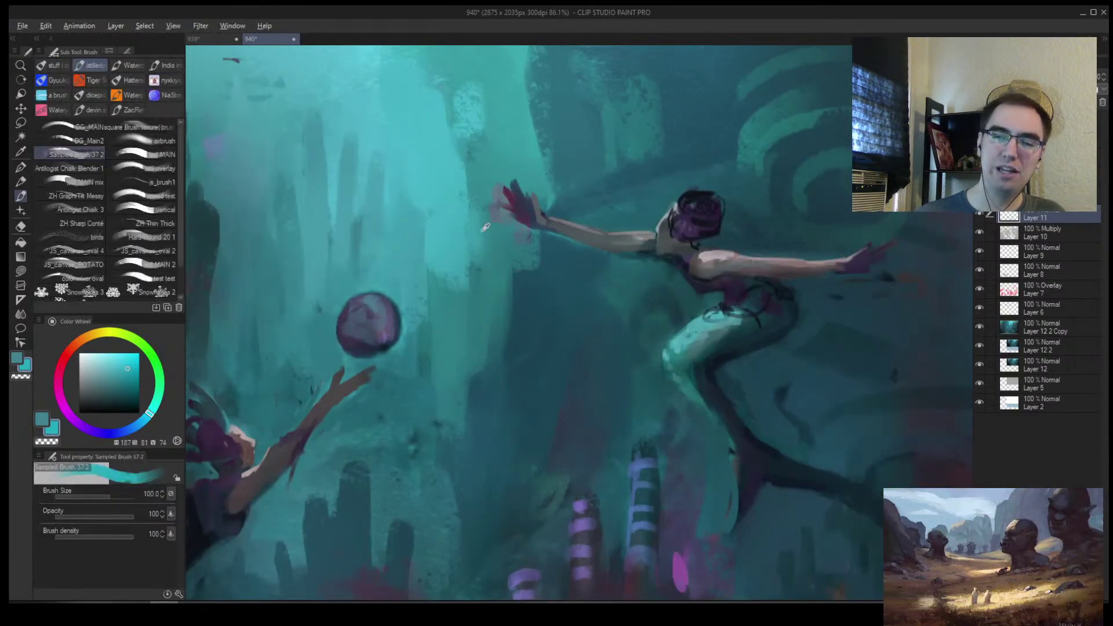
pyautogui.keyDown('alt'); pyautogui.click(515, 223); pyautogui.keyUp('alt')
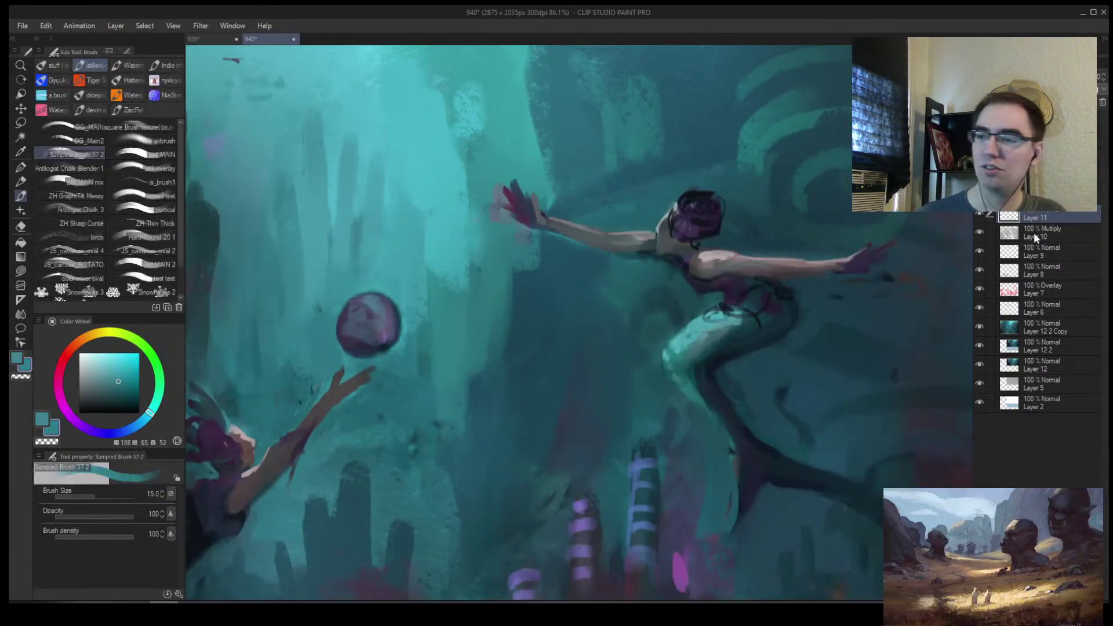
pyautogui.click(1003, 232)
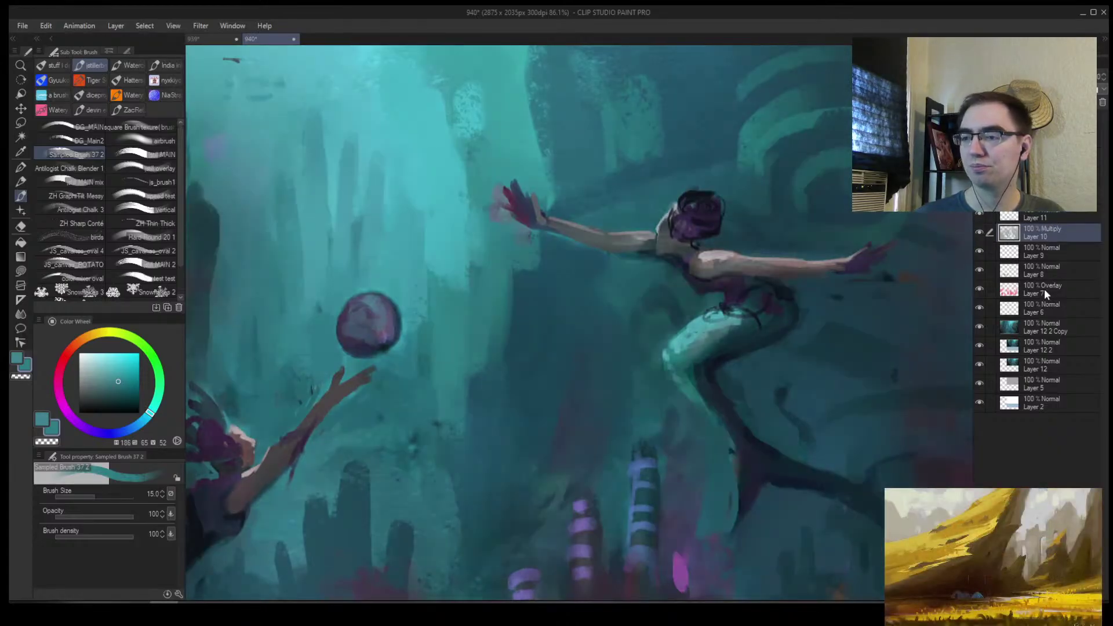
pyautogui.click(1006, 290)
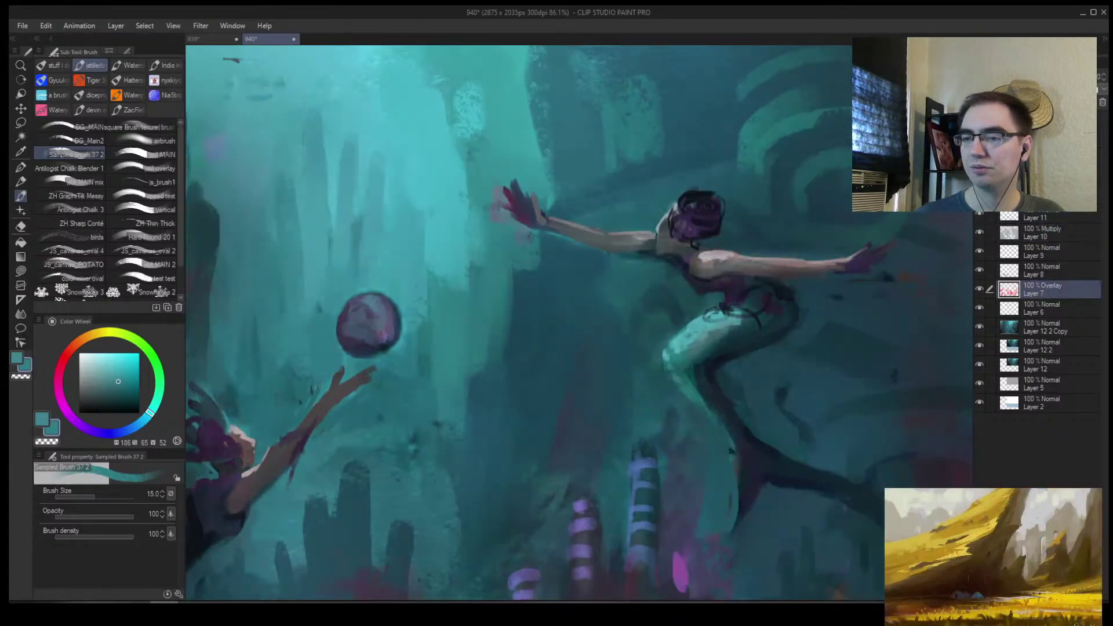
pyautogui.press('e')
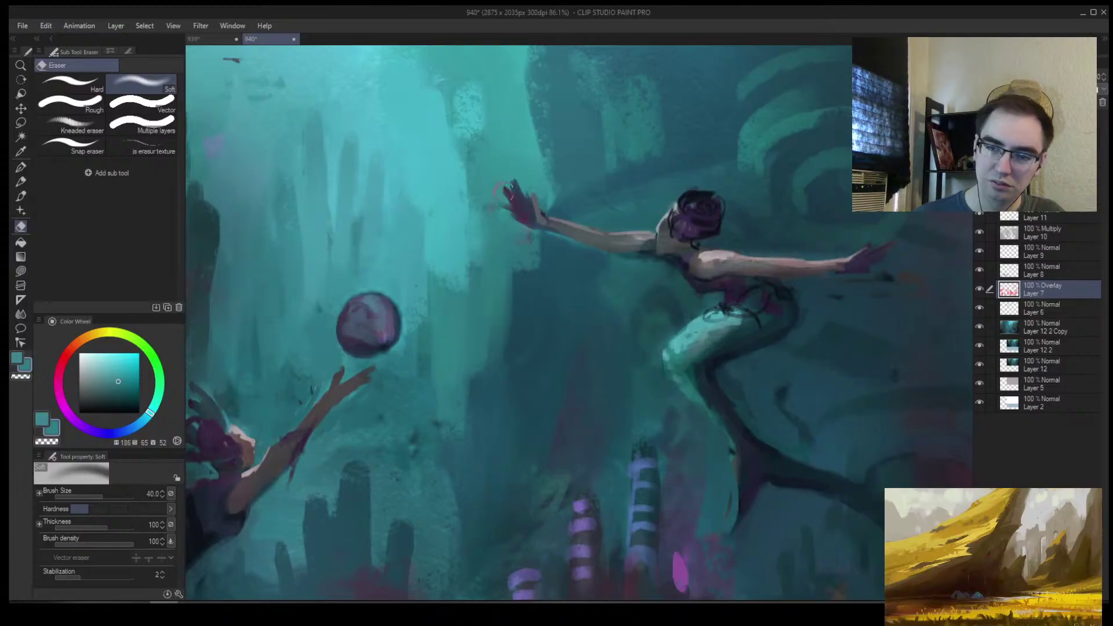
pyautogui.hotkey('alt', 'space')
pyautogui.moveTo(606, 283); pyautogui.dragTo(632, 265)
# Add a layer above the Overlay layer and warm the upper swimmer's arms with muted red, using brush sizes 25 and 10
pyautogui.hotkey('ctrl', 'shift', 'n')
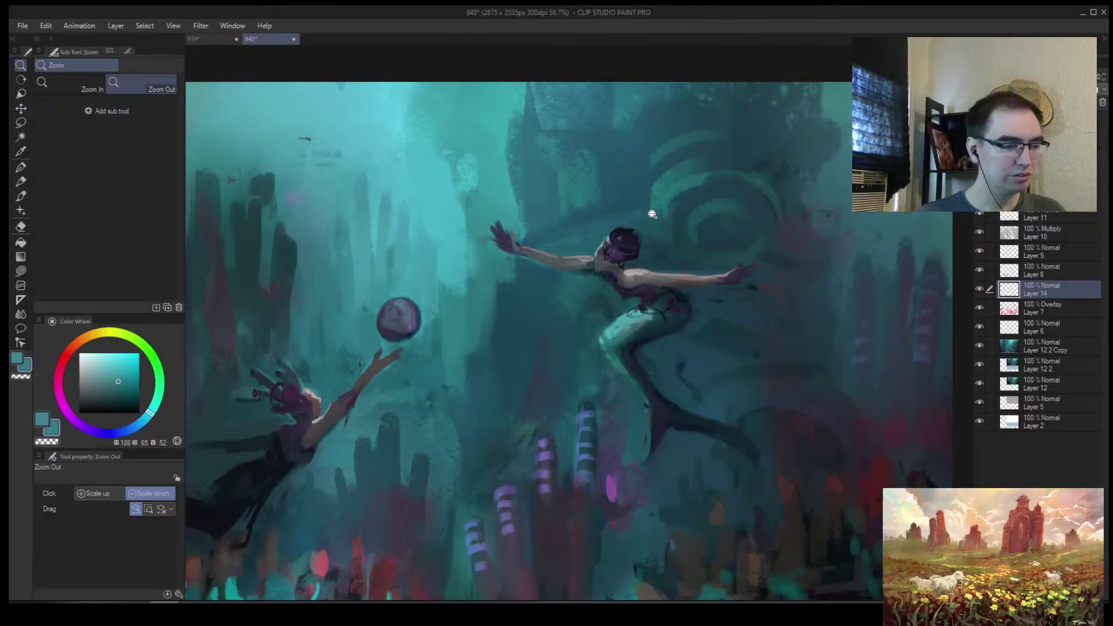
pyautogui.scroll(3, 608, 255)
pyautogui.press('b')
pyautogui.click(62, 363)
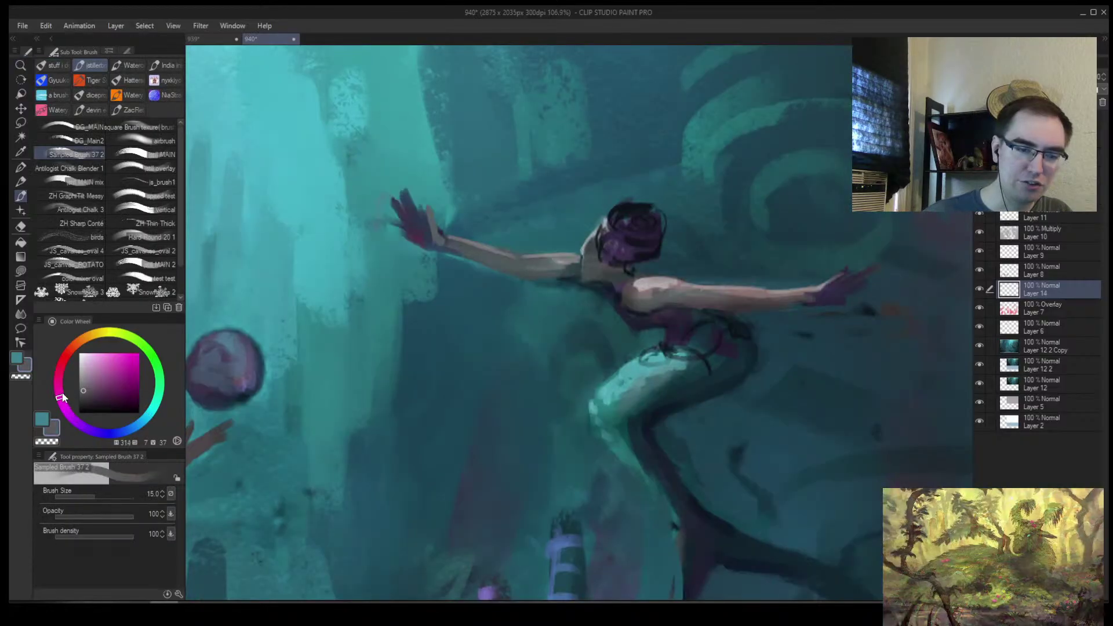
pyautogui.click(95, 384)
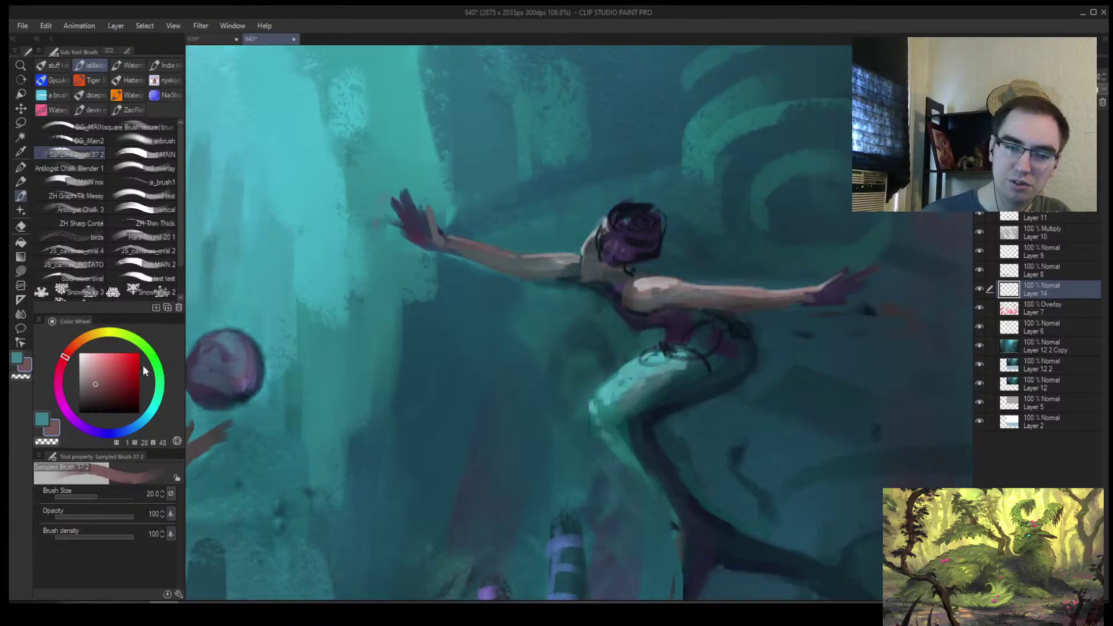
pyautogui.press(']')
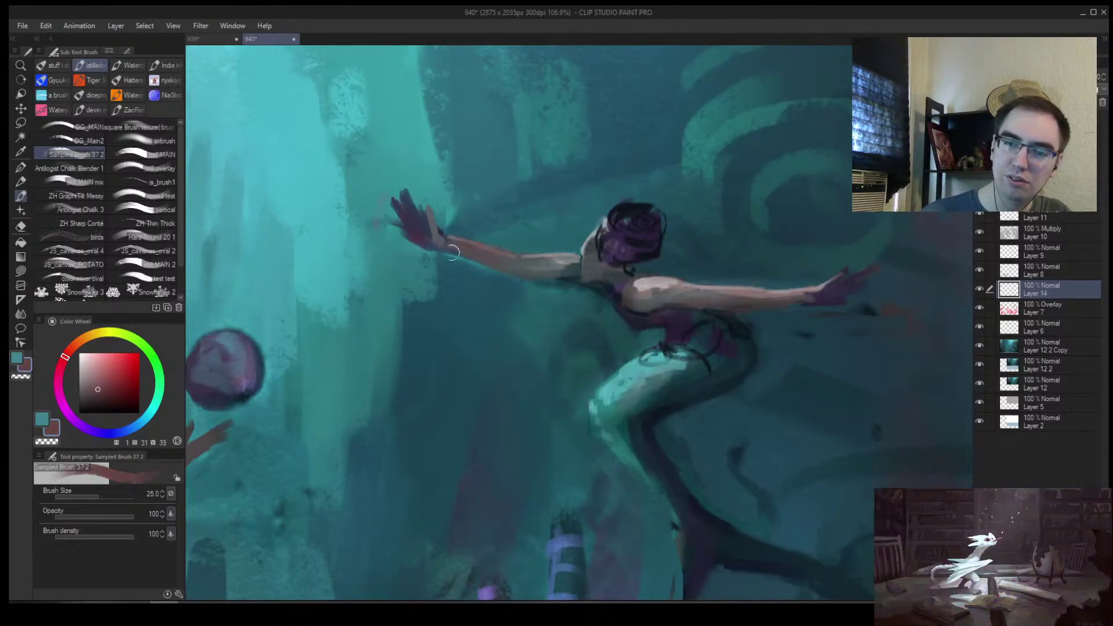
pyautogui.scroll(-3, 552, 241)
pyautogui.scroll(2, 481, 236)
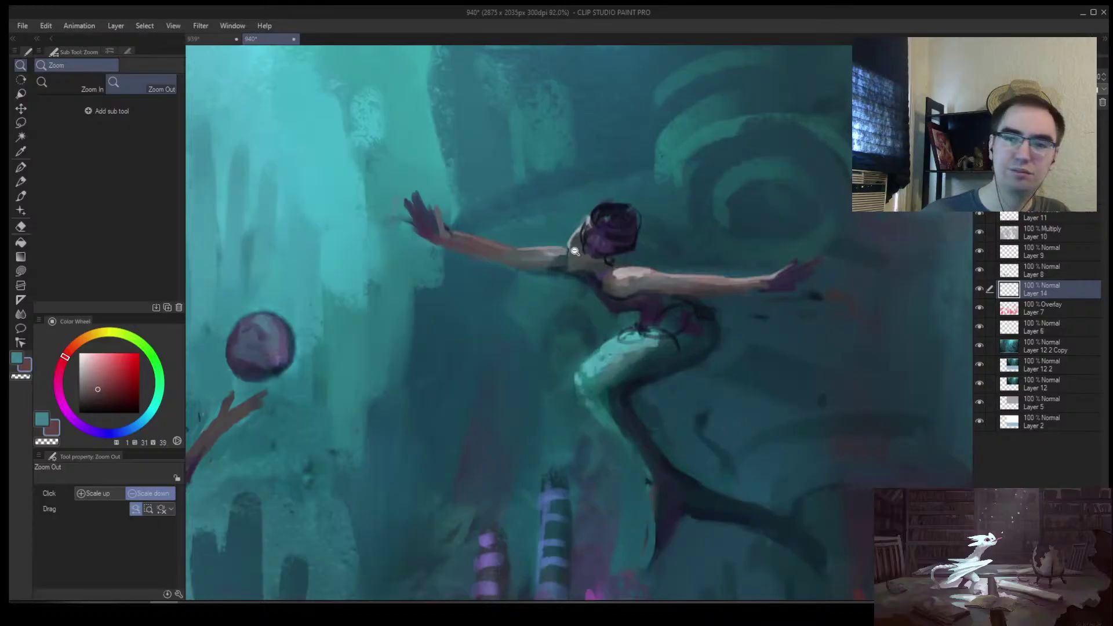
pyautogui.press('[')
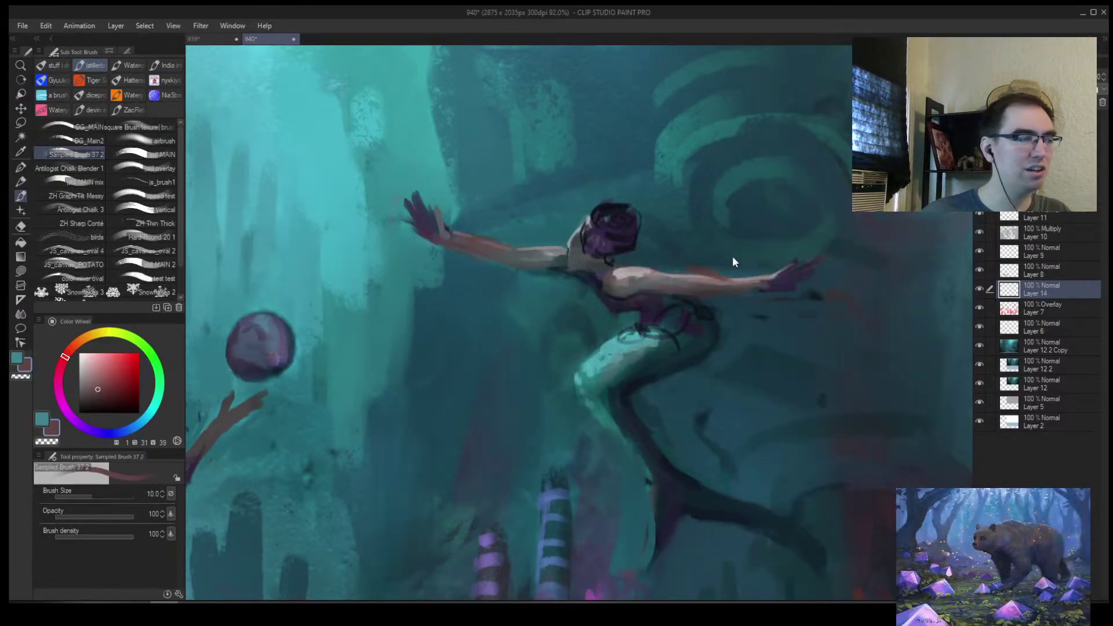
# Cool the upper swimmer's arms and shoulder with muted teal strokes at brush sizes 17 and 12, checking the figure in both orientations
pyautogui.press('h')
pyautogui.moveTo(660, 301); pyautogui.dragTo(650, 305)
pyautogui.scroll(-3, 651, 305)
pyautogui.scroll(4, 591, 311)
pyautogui.press('b')
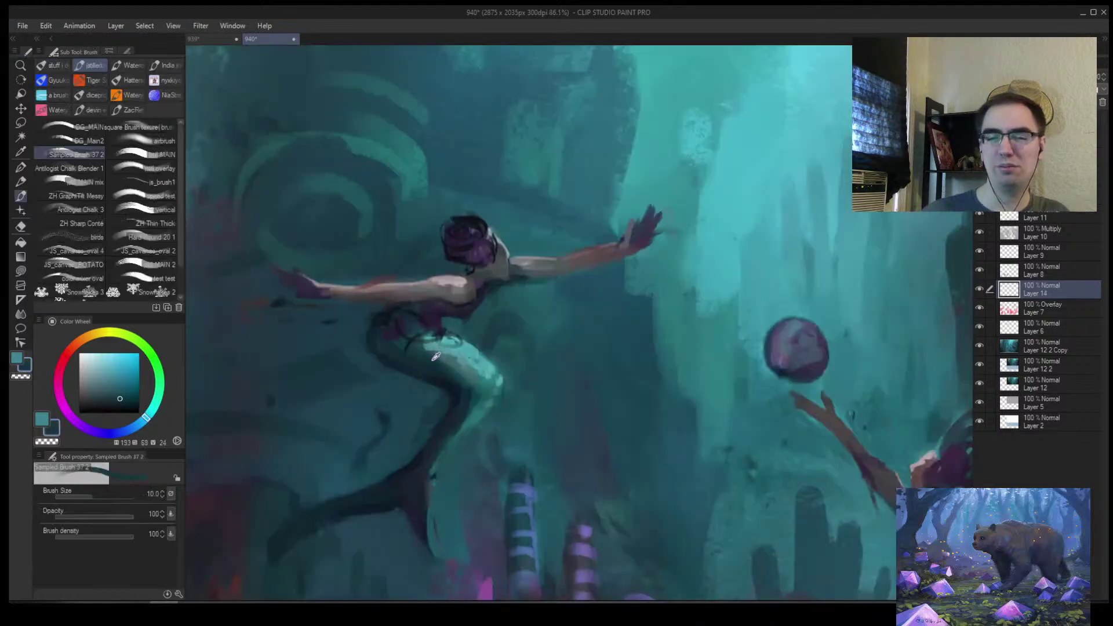
pyautogui.hotkey('ctrl', 'space')
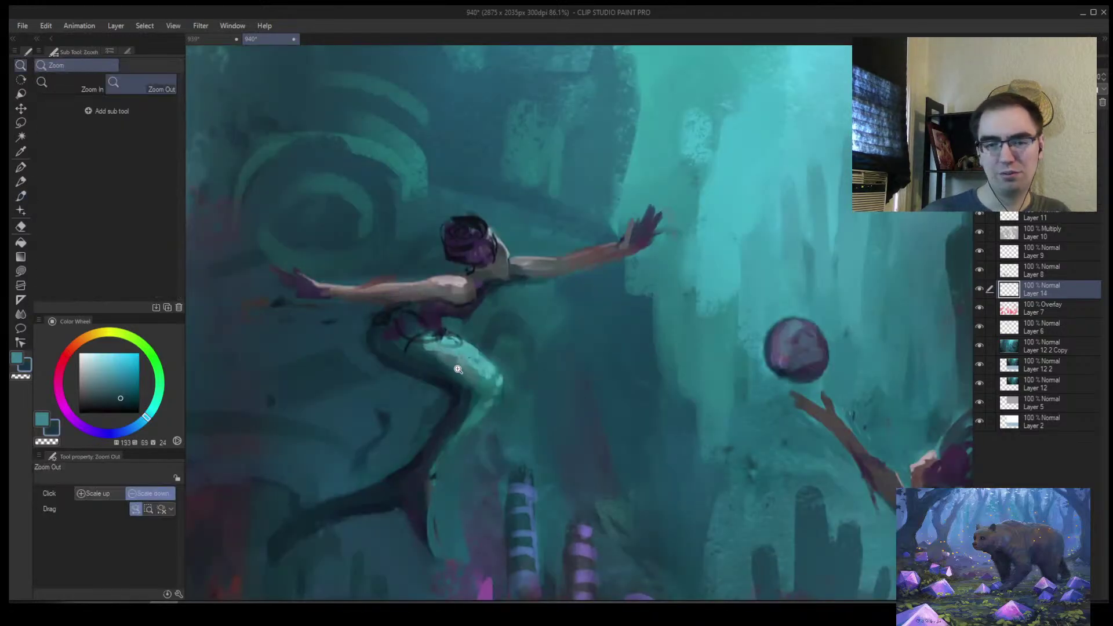
pyautogui.scroll(4, 458, 369)
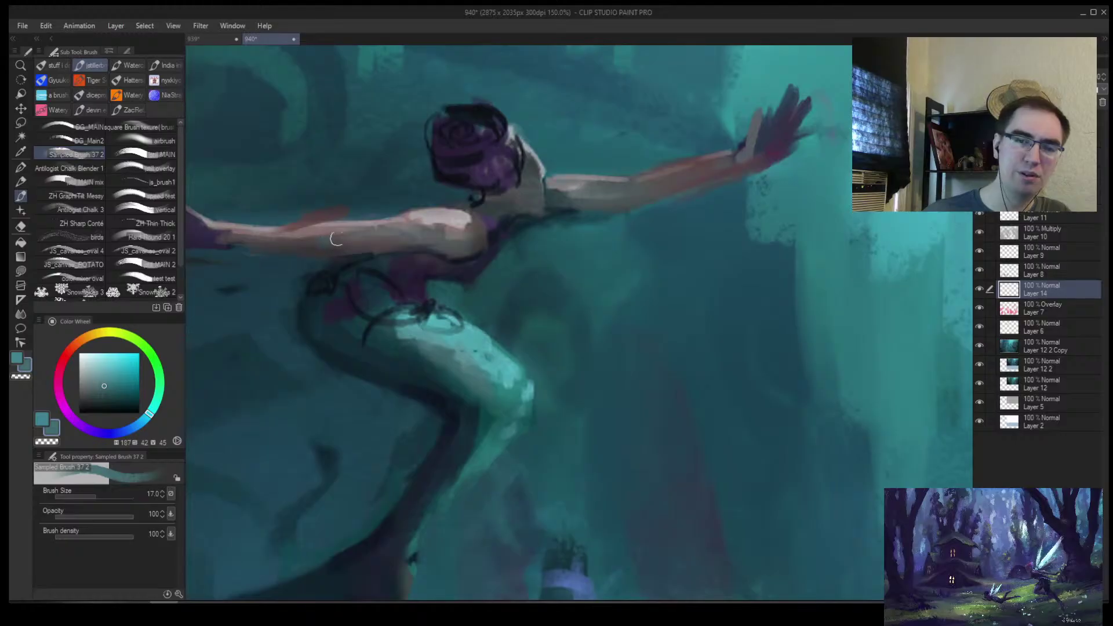
pyautogui.press('[')
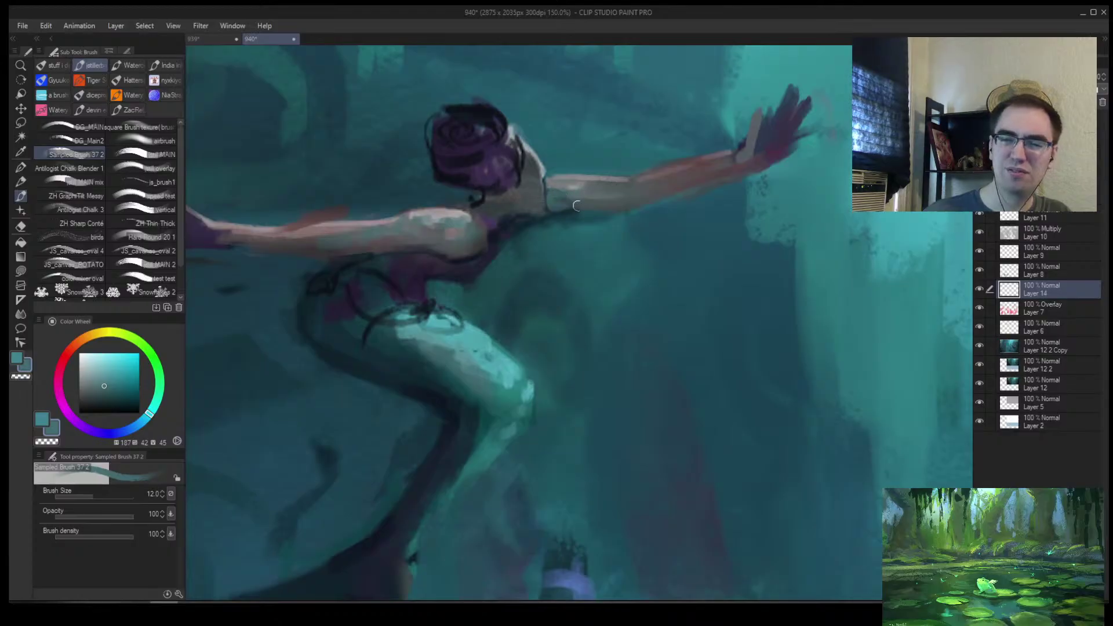
pyautogui.hotkey('alt', 'space')
pyautogui.moveTo(596, 211)
pyautogui.mouseDown()
pyautogui.moveTo(579, 229)
pyautogui.moveTo(652, 188)
pyautogui.moveTo(731, 209)
pyautogui.moveTo(710, 227)
pyautogui.moveTo(765, 208)
pyautogui.mouseUp()
pyautogui.press('h')
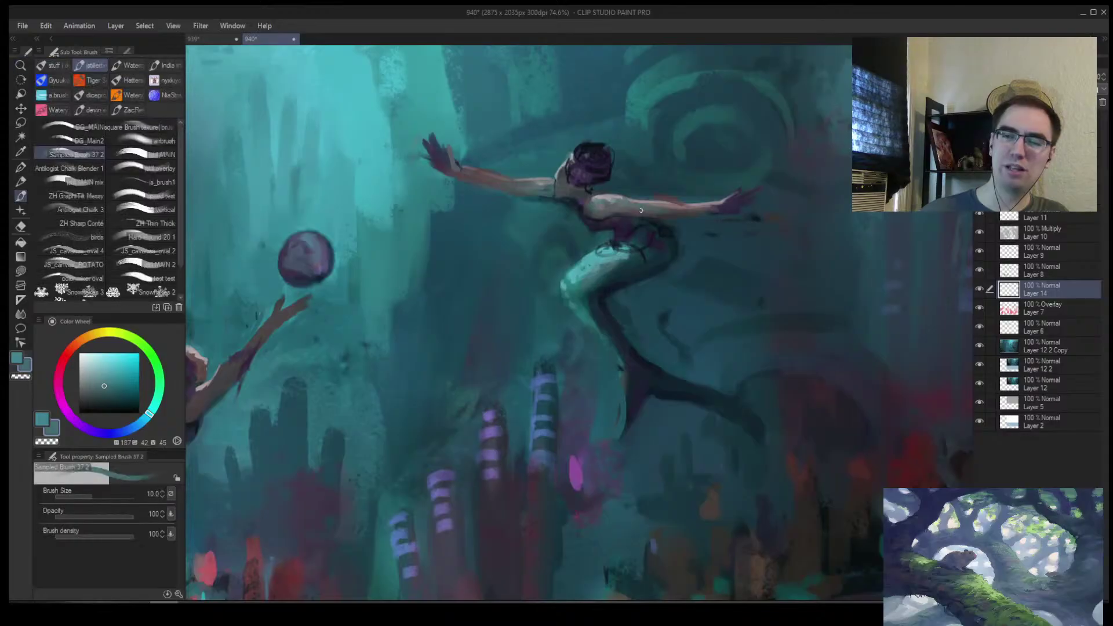
pyautogui.hotkey('alt', 'space')
pyautogui.moveTo(607, 213); pyautogui.dragTo(628, 200)
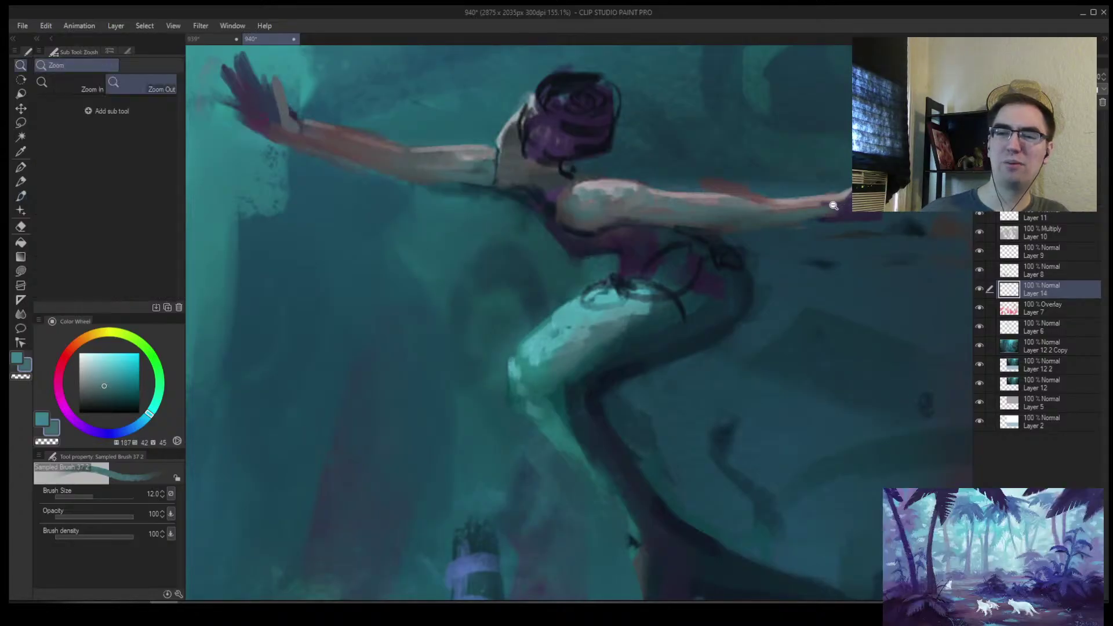
# Dab muted teal patches along the lower swimmer's raised arm, using Sampled Brush 37.2 at sizes 12 and 15
pyautogui.hotkey('alt', 'space')
pyautogui.moveTo(840, 203); pyautogui.dragTo(782, 215)
pyautogui.scroll(5, 695, 261)
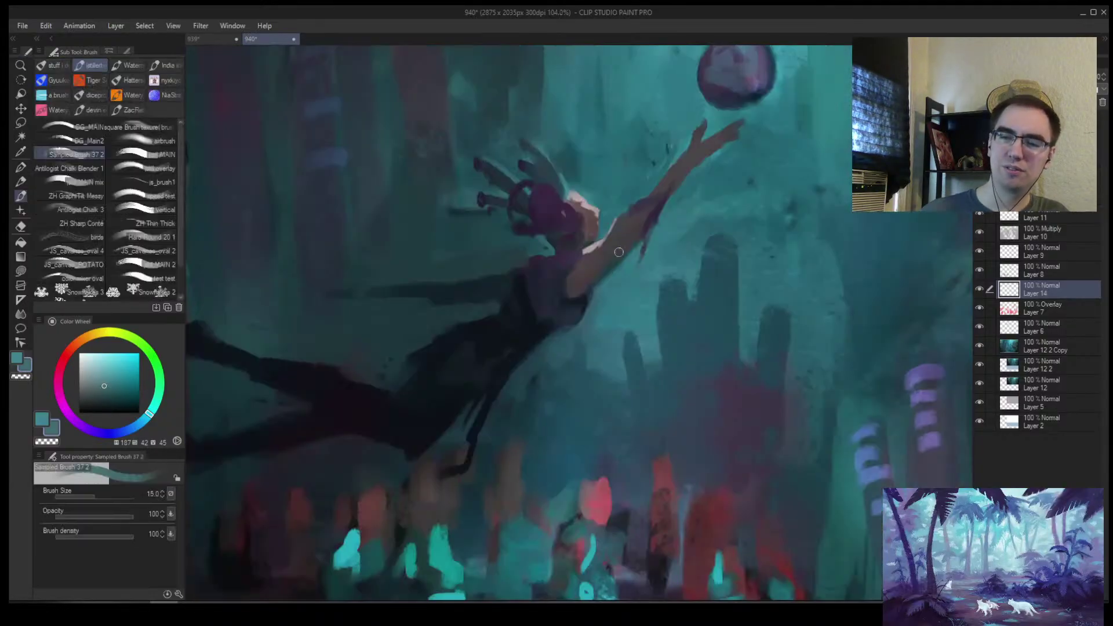
pyautogui.press('space')
pyautogui.moveTo(667, 219)
pyautogui.mouseDown()
pyautogui.moveTo(566, 286)
pyautogui.moveTo(583, 288)
pyautogui.mouseUp()
pyautogui.hotkey('ctrl', 'space')
pyautogui.press('[')
pyautogui.press('[')
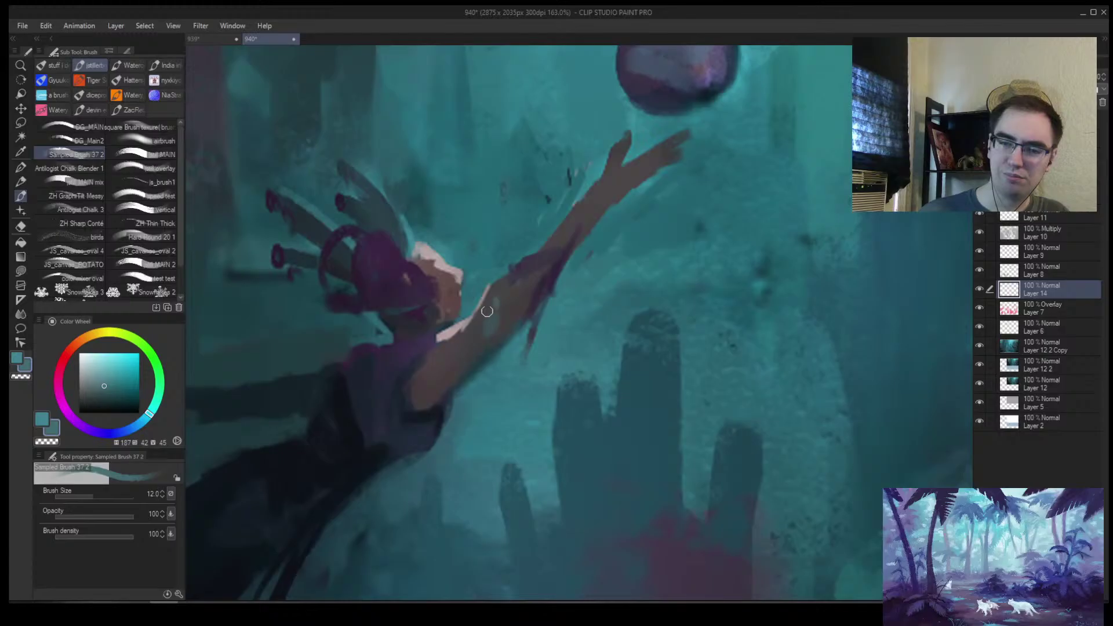
pyautogui.press(']')
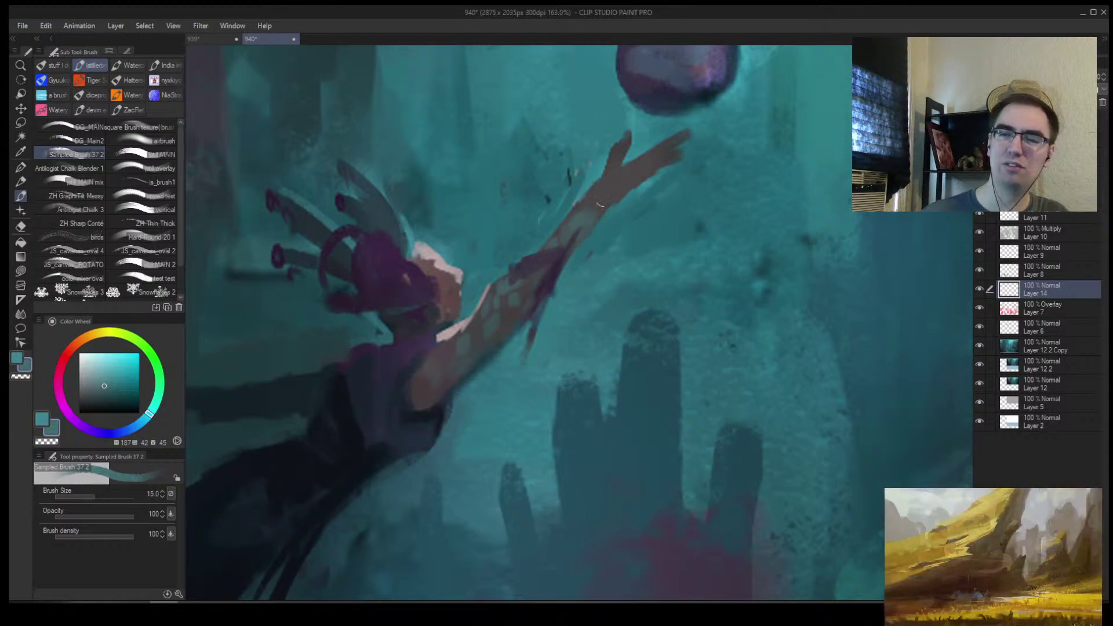
# Paint over the dark specks beside the lower swimmer's raised arm with background teal at size 20, and mirror the view back
pyautogui.keyDown('alt'); pyautogui.click(565, 181); pyautogui.keyUp('alt')
pyautogui.press(']')
pyautogui.keyDown('alt'); pyautogui.click(526, 184); pyautogui.keyUp('alt')
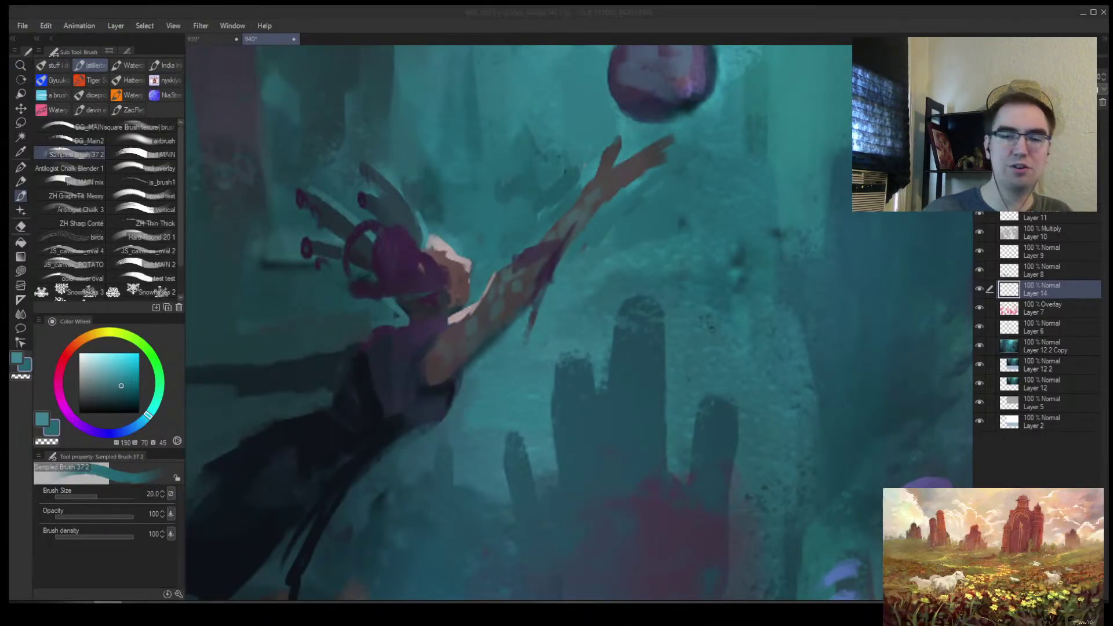
pyautogui.keyDown('alt'); pyautogui.click(565, 154); pyautogui.keyUp('alt')
pyautogui.moveTo(587, 180); pyautogui.dragTo(504, 186)
pyautogui.moveTo(698, 164); pyautogui.dragTo(653, 243)
pyautogui.press('h')
pyautogui.moveTo(792, 273); pyautogui.dragTo(679, 274)
pyautogui.moveTo(679, 275); pyautogui.dragTo(709, 260)
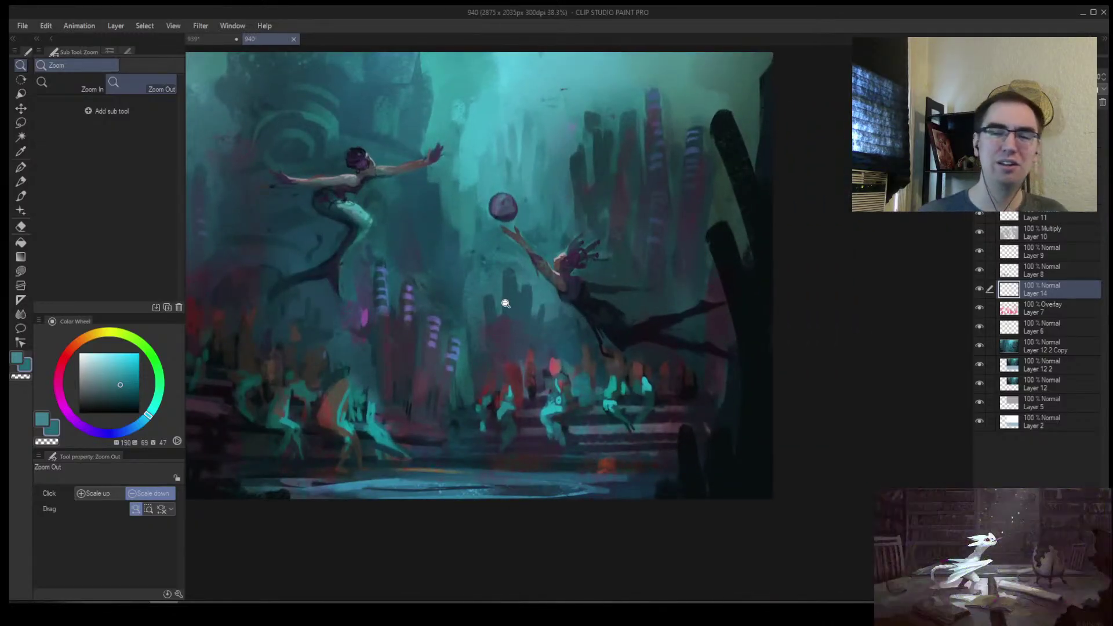
# Sample blues from the court floor and stroke flat bands across its far side with Sampled Brush 37.2 at size 20
pyautogui.moveTo(482, 318); pyautogui.dragTo(486, 259)
pyautogui.moveTo(443, 374); pyautogui.dragTo(505, 412)
pyautogui.press('b')
pyautogui.keyDown('alt'); pyautogui.click(475, 409); pyautogui.keyUp('alt')
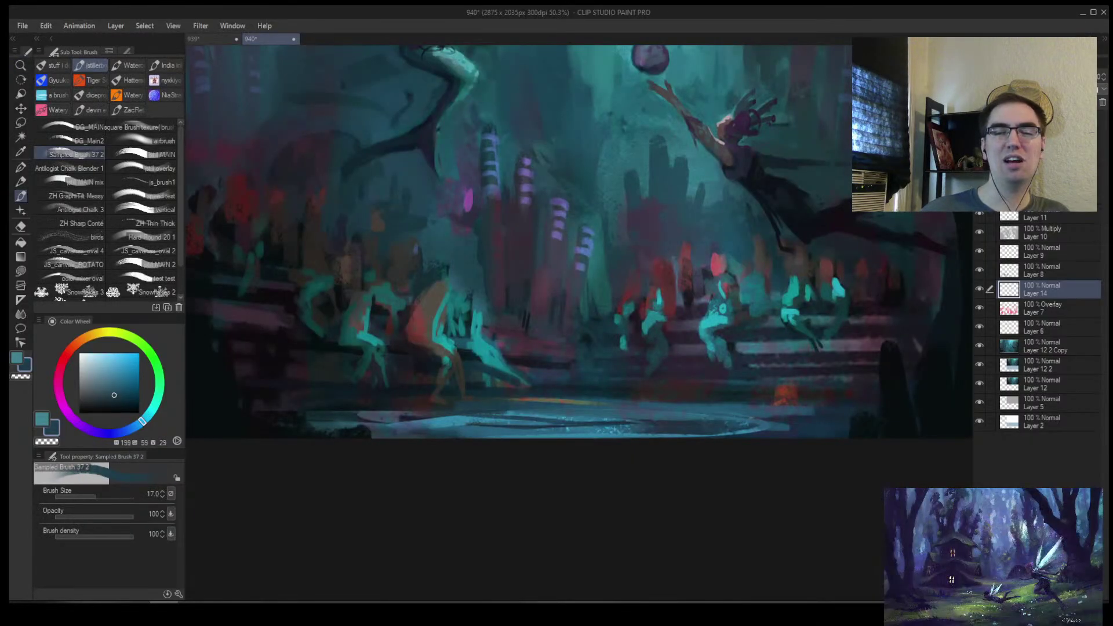
pyautogui.keyDown('alt'); pyautogui.click(472, 419); pyautogui.keyUp('alt')
pyautogui.keyDown('alt'); pyautogui.click(444, 416); pyautogui.keyUp('alt')
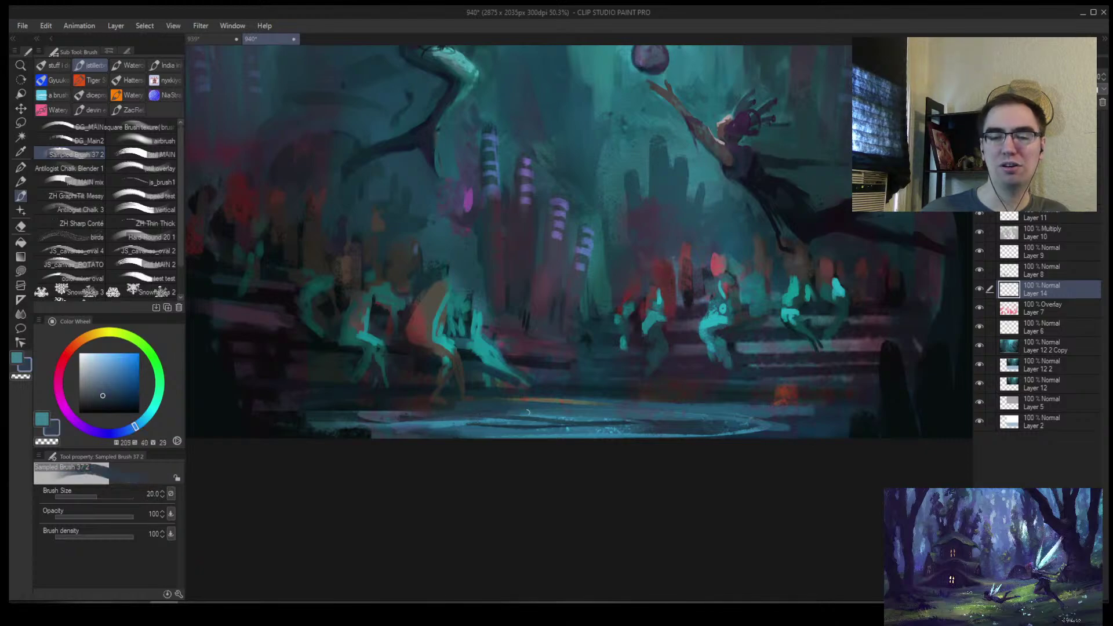
pyautogui.keyDown('alt'); pyautogui.click(428, 423); pyautogui.keyUp('alt')
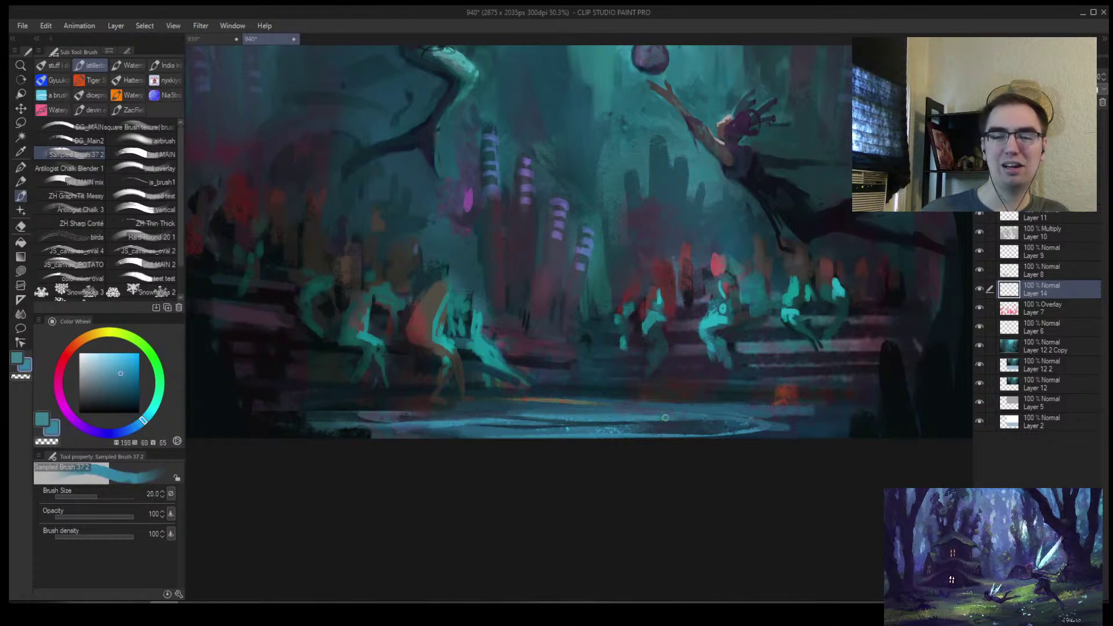
pyautogui.moveTo(667, 409); pyautogui.dragTo(512, 411)
# Paint sampled blue around the orange streak on the court's far edge, using brush sizes 17 and 20
pyautogui.press('[')
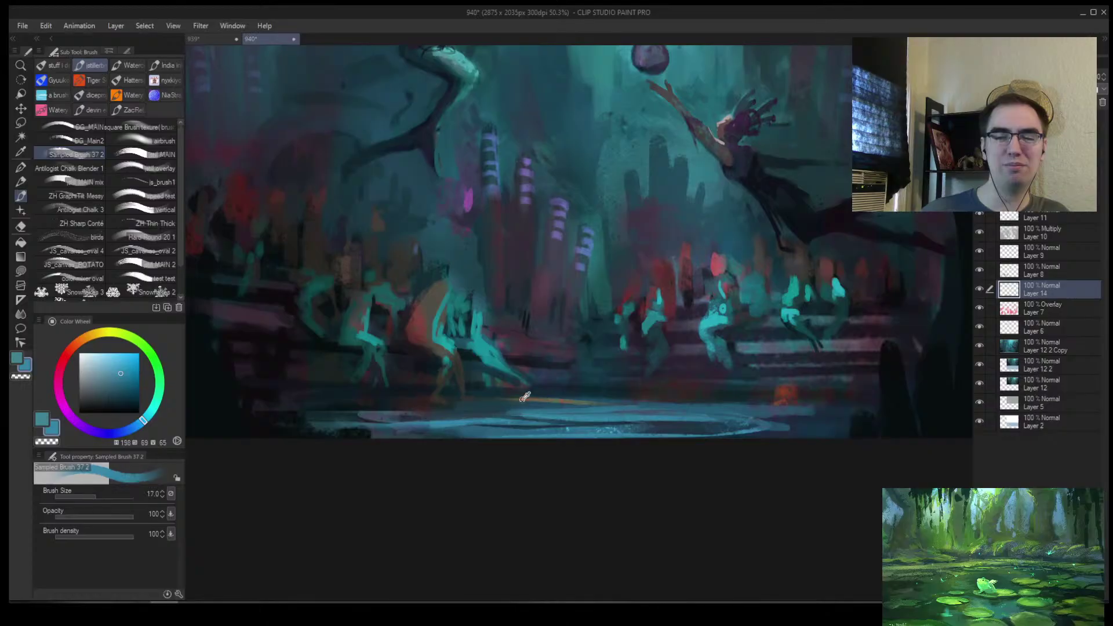
pyautogui.keyDown('alt'); pyautogui.click(522, 398); pyautogui.keyUp('alt')
pyautogui.keyDown('alt'); pyautogui.click(604, 397); pyautogui.keyUp('alt')
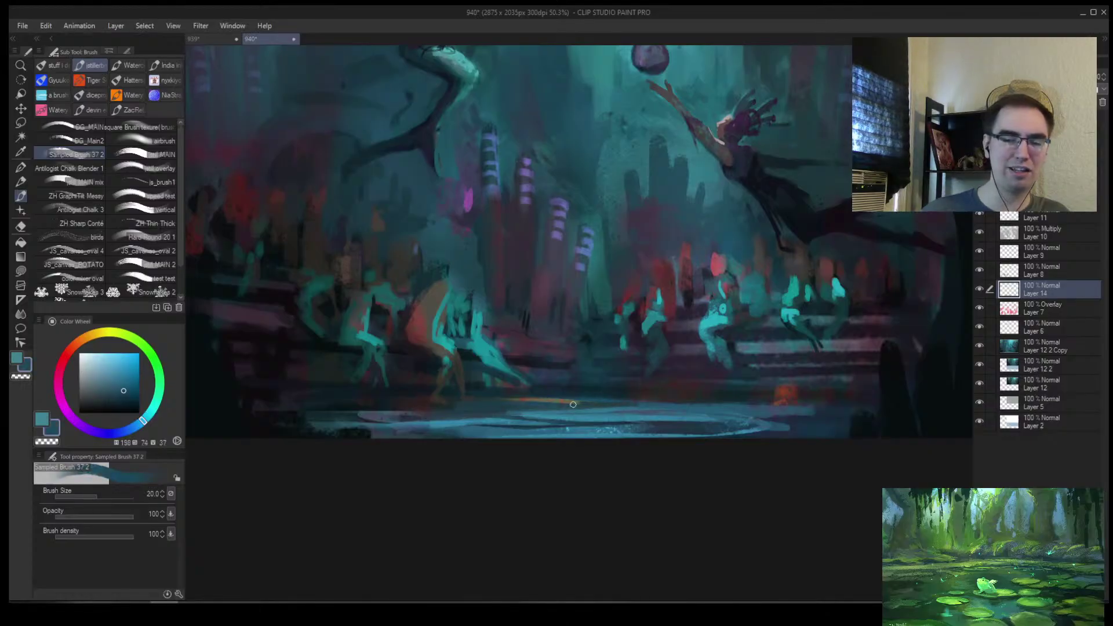
pyautogui.keyDown('alt'); pyautogui.click(543, 406); pyautogui.keyUp('alt')
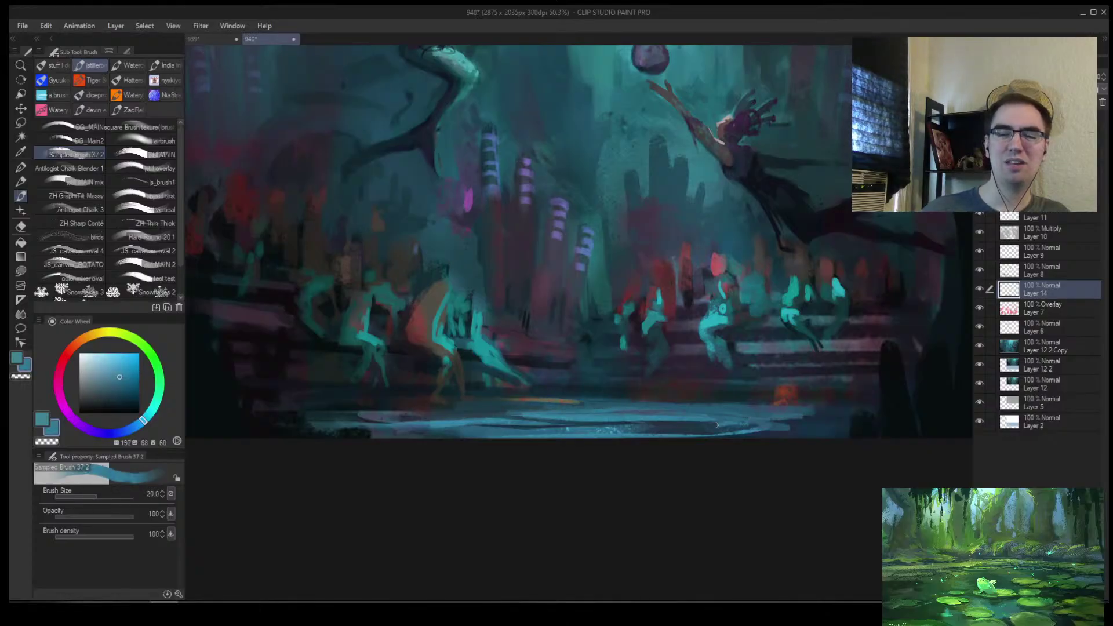
# Darken the court's near corner at the canvas edge with sampled dark teal strokes at brush size 40
pyautogui.hotkey('alt', 'space')
pyautogui.moveTo(468, 419)
pyautogui.mouseDown()
pyautogui.moveTo(422, 427)
pyautogui.moveTo(467, 407)
pyautogui.mouseUp()
pyautogui.keyDown('alt'); pyautogui.click(467, 405); pyautogui.keyUp('alt')
pyautogui.keyDown('alt'); pyautogui.click(436, 402); pyautogui.keyUp('alt')
pyautogui.press(']')
pyautogui.keyDown('alt'); pyautogui.click(439, 393); pyautogui.keyUp('alt')
pyautogui.keyDown('alt'); pyautogui.click(437, 411); pyautogui.keyUp('alt')
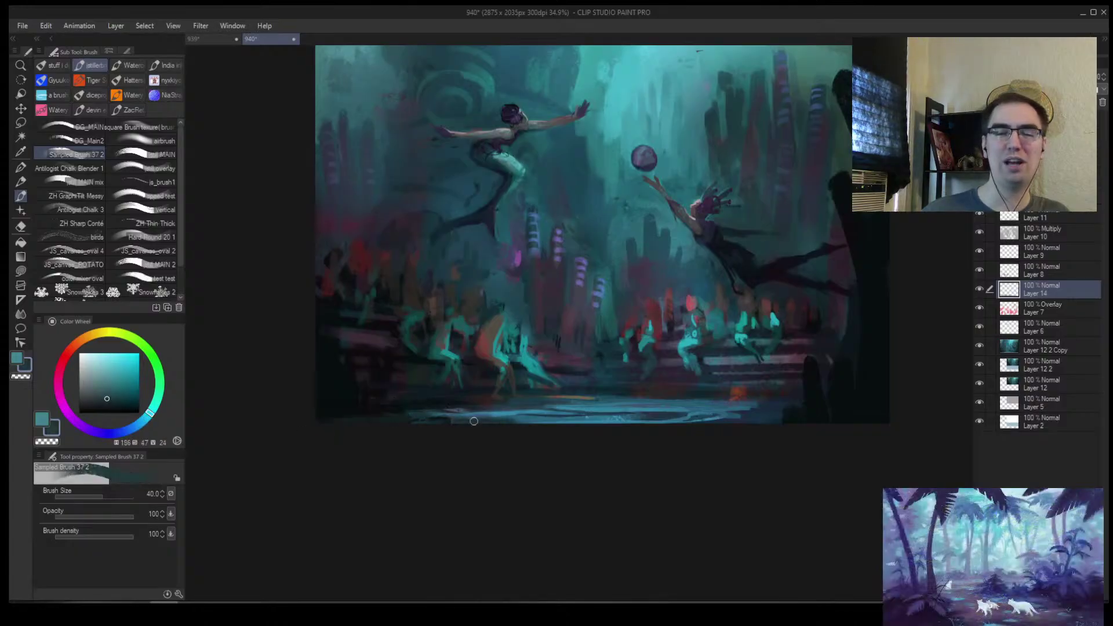
pyautogui.keyDown('alt'); pyautogui.click(441, 397); pyautogui.keyUp('alt')
pyautogui.keyDown('alt'); pyautogui.click(448, 410); pyautogui.keyUp('alt')
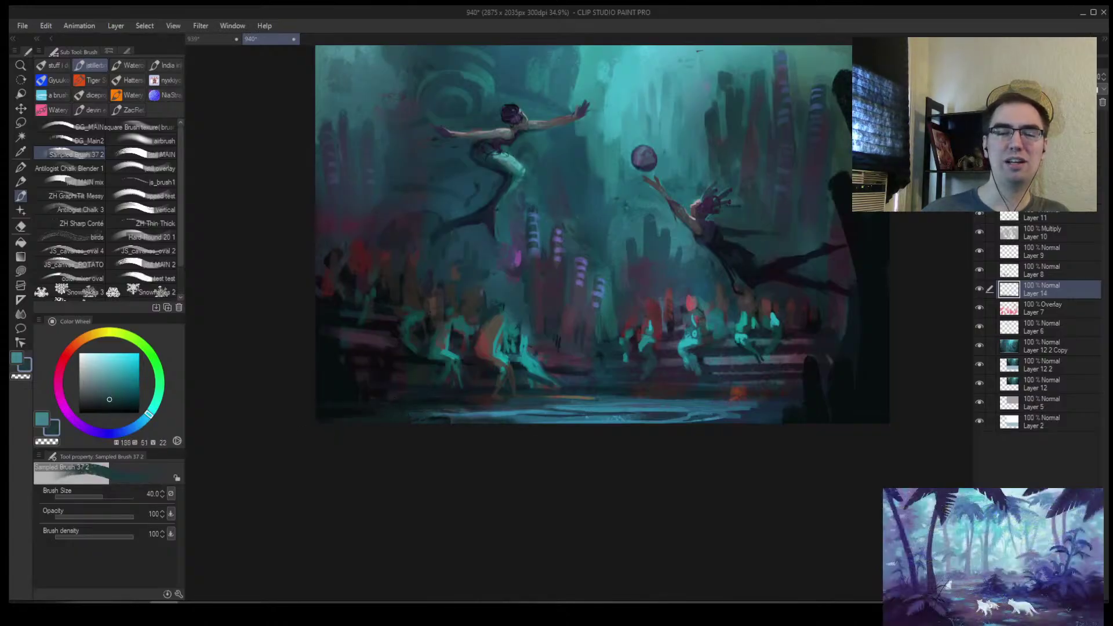
# Add dark blue strokes along the court's far edge and check the whole composition at a reduced size
pyautogui.moveTo(577, 394); pyautogui.dragTo(539, 400)
pyautogui.moveTo(630, 389)
pyautogui.mouseDown()
pyautogui.moveTo(665, 380)
pyautogui.moveTo(645, 398)
pyautogui.moveTo(664, 367)
pyautogui.moveTo(631, 349)
pyautogui.mouseUp()
pyautogui.keyDown('alt'); pyautogui.click(683, 412); pyautogui.keyUp('alt')
pyautogui.press(']')
pyautogui.scroll(-2, 696, 333)
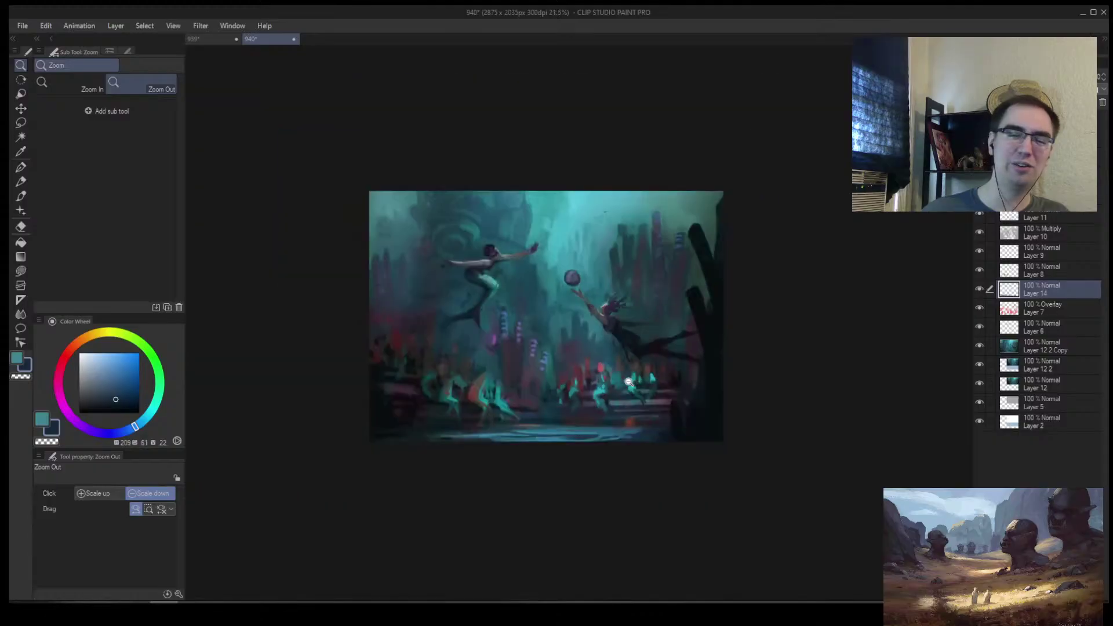
pyautogui.scroll(4, 667, 362)
pyautogui.scroll(2, 630, 392)
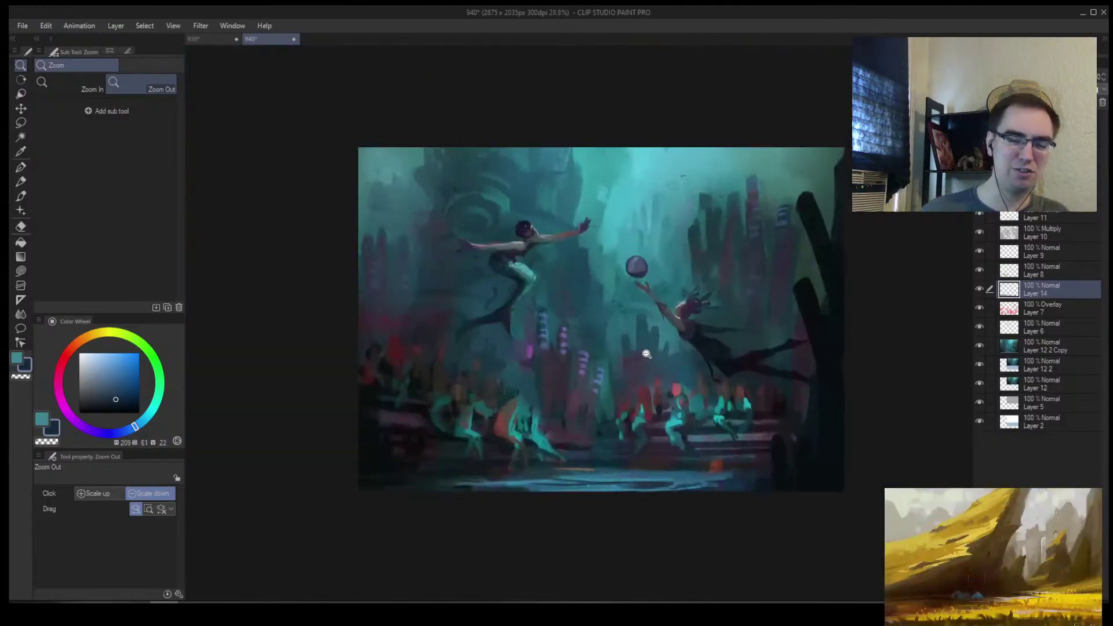
# Add two layers above Layer 14 and lasso thin angular light shapes across the court floor and one stand step
pyautogui.press('m')
pyautogui.hotkey('ctrl', 'shift', 'n')
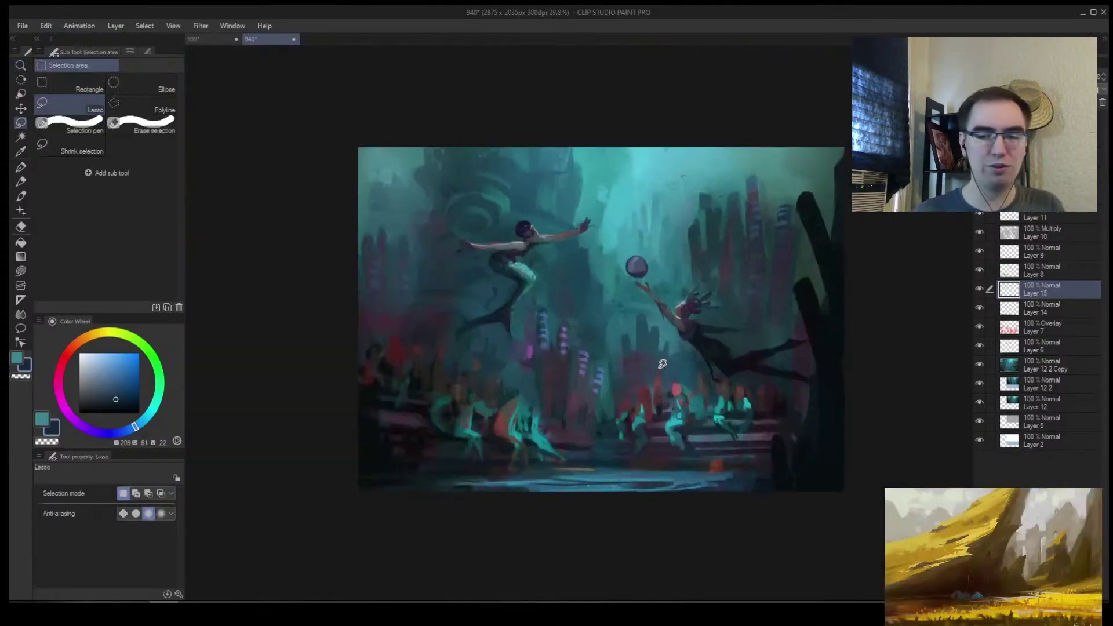
pyautogui.hotkey('alt', 'space')
pyautogui.moveTo(654, 395); pyautogui.dragTo(664, 387)
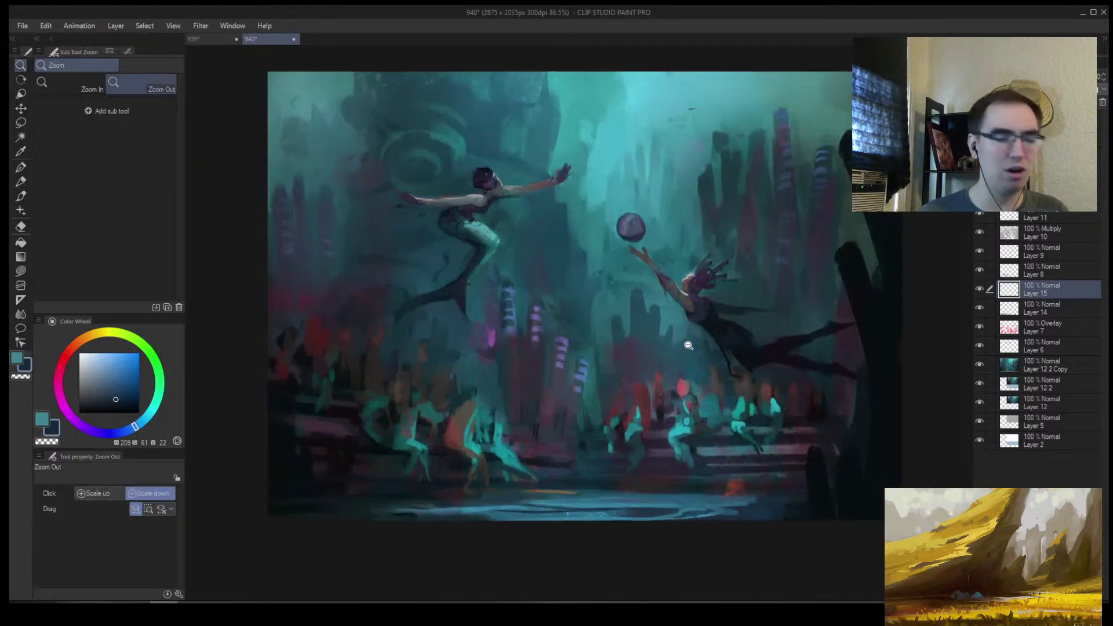
pyautogui.press('m')
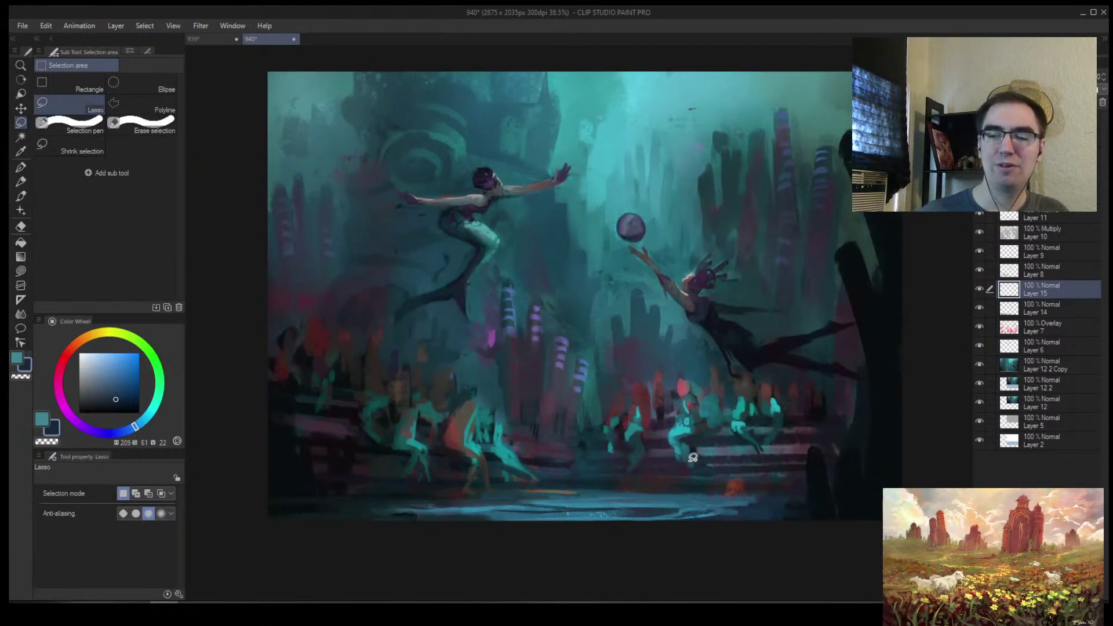
pyautogui.moveTo(667, 449)
pyautogui.mouseDown()
pyautogui.moveTo(780, 448)
pyautogui.moveTo(805, 475)
pyautogui.moveTo(497, 541)
pyautogui.moveTo(838, 515)
pyautogui.mouseUp()
pyautogui.moveTo(409, 512); pyautogui.dragTo(676, 491)
pyautogui.moveTo(497, 494); pyautogui.dragTo(660, 490)
pyautogui.hotkey('ctrl', 'shift', 'n')
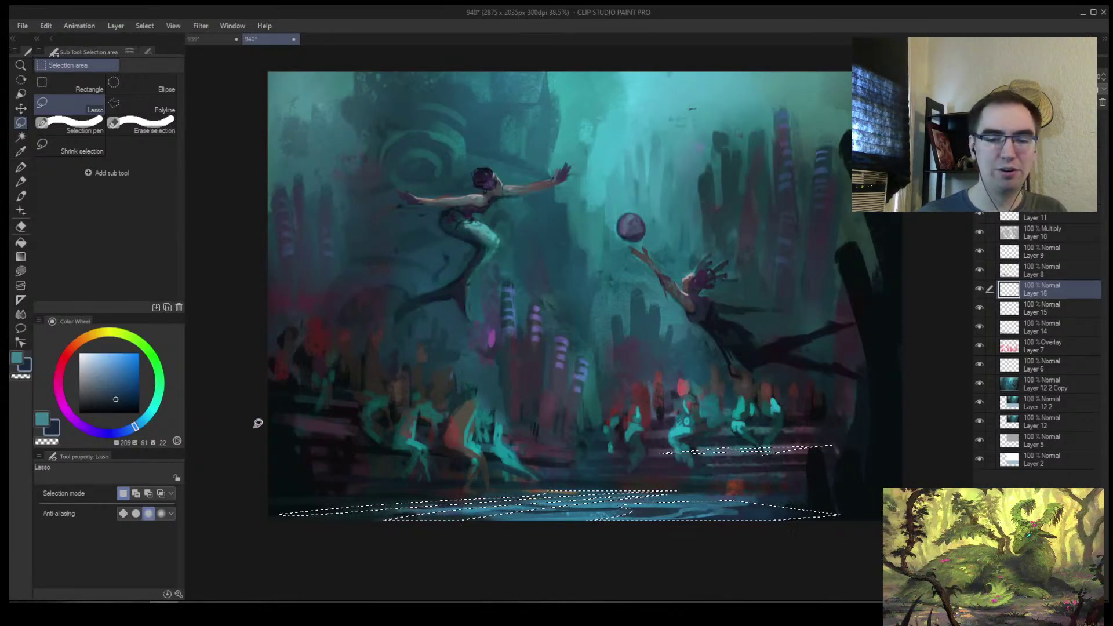
# Try to fill the lassoed light shapes with pale peach using Sampled Brush 37.2 at size 400, and deselect
pyautogui.press('b')
pyautogui.click(95, 353)
pyautogui.click(81, 340)
pyautogui.press(']')
pyautogui.press(']')
pyautogui.press(']')
pyautogui.press(']')
pyautogui.press(']')
pyautogui.press(']')
pyautogui.press(']')
pyautogui.press(']')
pyautogui.press(']')
pyautogui.press(']')
pyautogui.moveTo(793, 455)
pyautogui.mouseDown()
pyautogui.moveTo(645, 474)
pyautogui.moveTo(637, 464)
pyautogui.moveTo(477, 573)
pyautogui.moveTo(855, 499)
pyautogui.moveTo(870, 522)
pyautogui.mouseUp()
pyautogui.hotkey('ctrl', 'd')
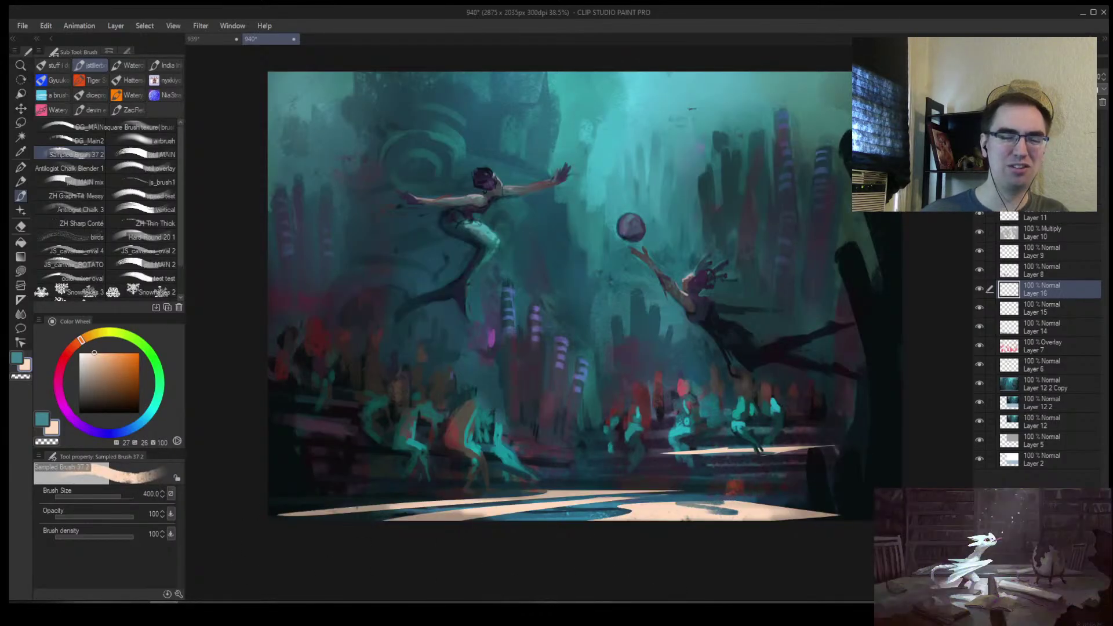
# Judge the peach light shapes in the mirrored view and undo the fill
pyautogui.moveTo(670, 513); pyautogui.dragTo(680, 474)
pyautogui.press('h')
pyautogui.hotkey('ctrl', 'z')
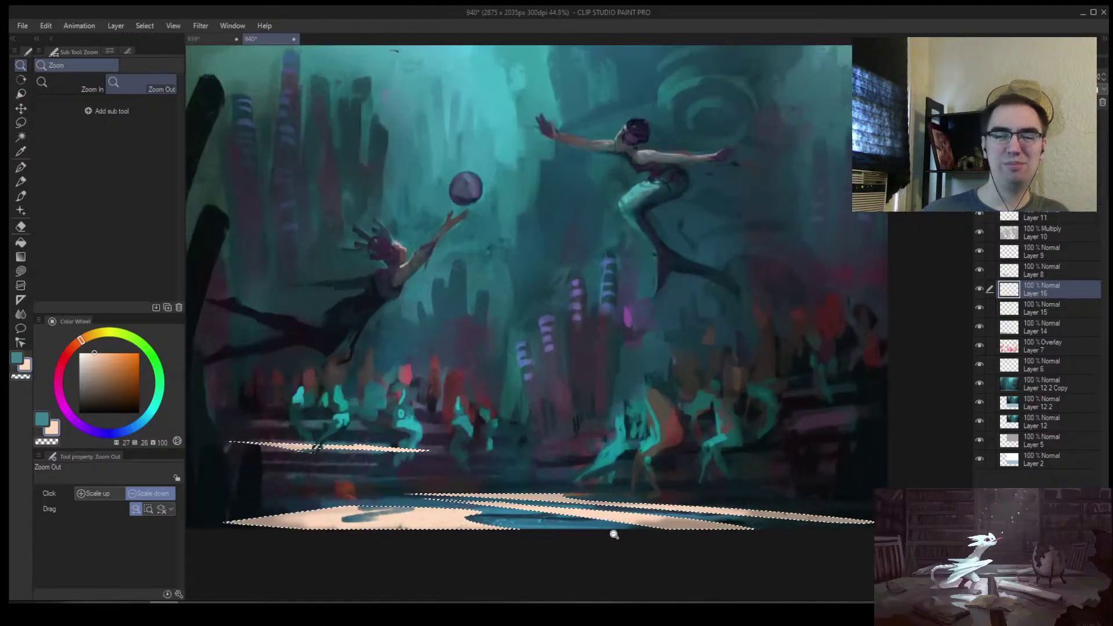
pyautogui.hotkey('ctrl', 'd')
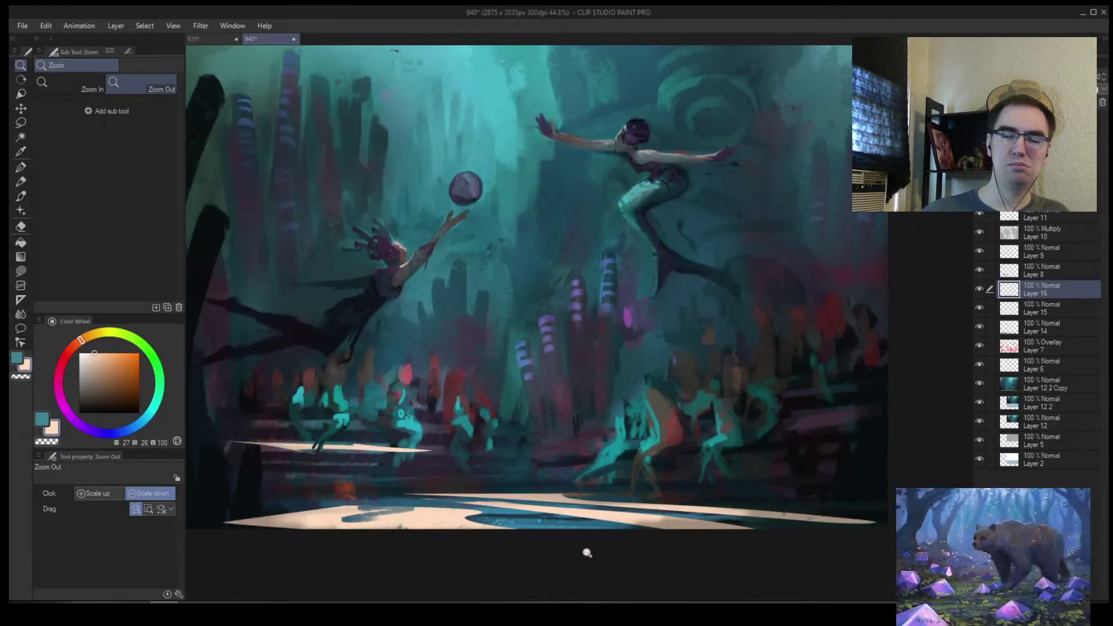
pyautogui.click(587, 552)
pyautogui.moveTo(569, 559); pyautogui.dragTo(573, 549)
pyautogui.hotkey('ctrl', 'z')
pyautogui.hotkey('ctrl', 'z')
# Clear the selection, try pale peach strokes in the water between the swimmers at brush sizes 120 and 70, and undo them
pyautogui.press('b')
pyautogui.press('[')
pyautogui.press('[')
pyautogui.press('[')
pyautogui.press('[')
pyautogui.press('[')
pyautogui.press('[')
pyautogui.press('[')
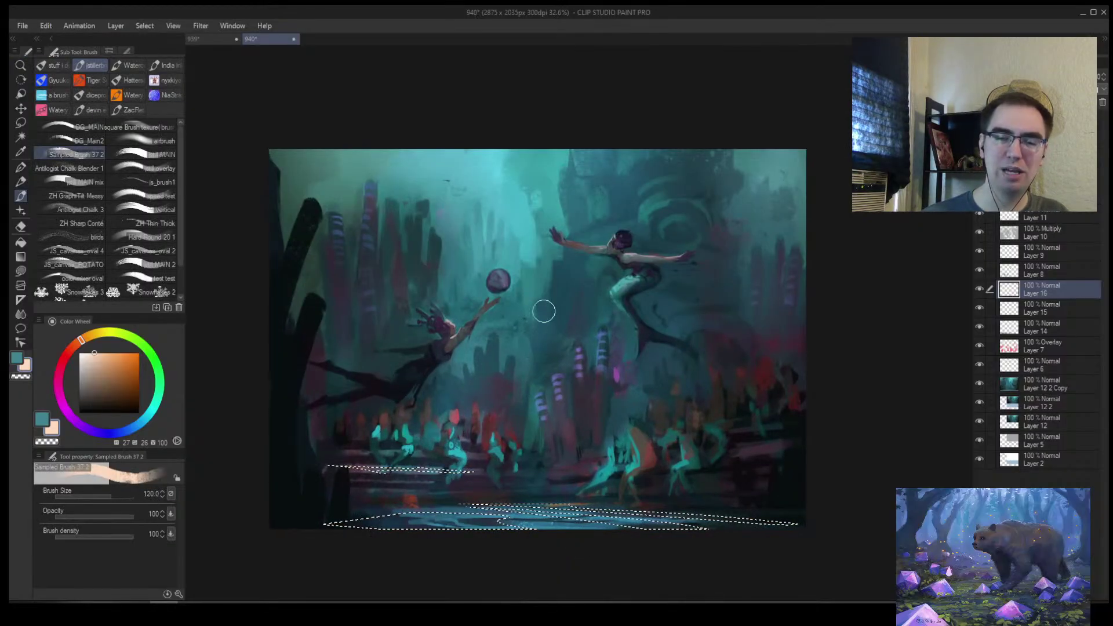
pyautogui.hotkey('ctrl', 'd')
pyautogui.moveTo(545, 306); pyautogui.dragTo(536, 367)
pyautogui.moveTo(537, 307)
pyautogui.mouseDown()
pyautogui.moveTo(556, 292)
pyautogui.moveTo(560, 264)
pyautogui.mouseUp()
pyautogui.press('[')
pyautogui.moveTo(581, 210); pyautogui.dragTo(585, 154)
pyautogui.hotkey('ctrl', 'z')
pyautogui.hotkey('ctrl', 'z')
pyautogui.hotkey('ctrl', 'z')
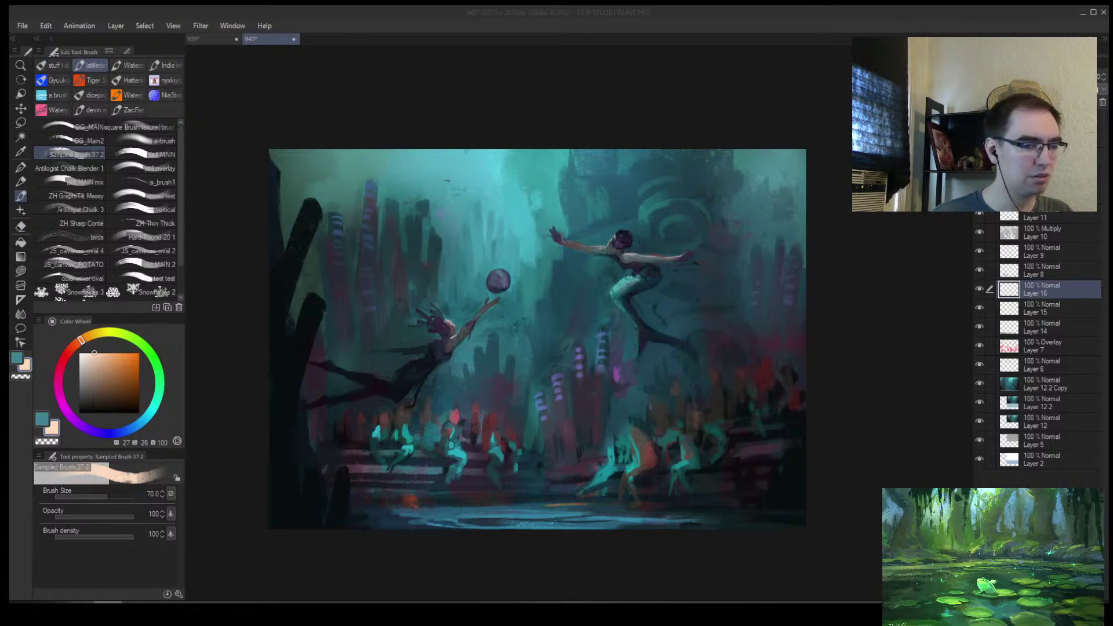
# Save the 940 painting and close the 939 figure-sketch document without saving its changes
pyautogui.hotkey('alt', 'space')
pyautogui.moveTo(602, 428); pyautogui.dragTo(617, 379)
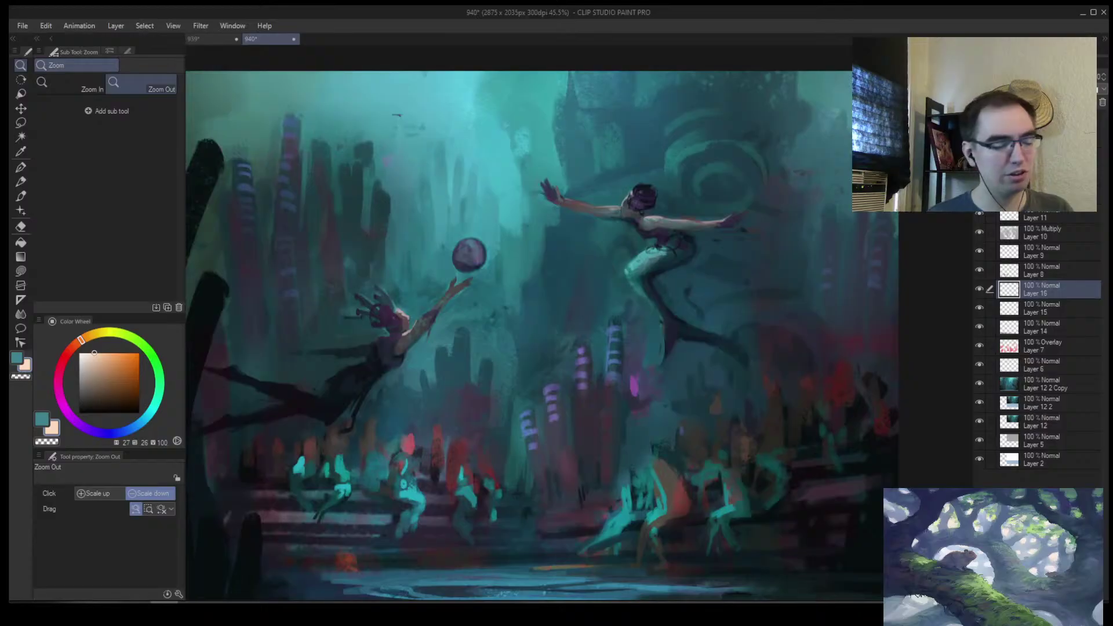
pyautogui.hotkey('ctrl', 's')
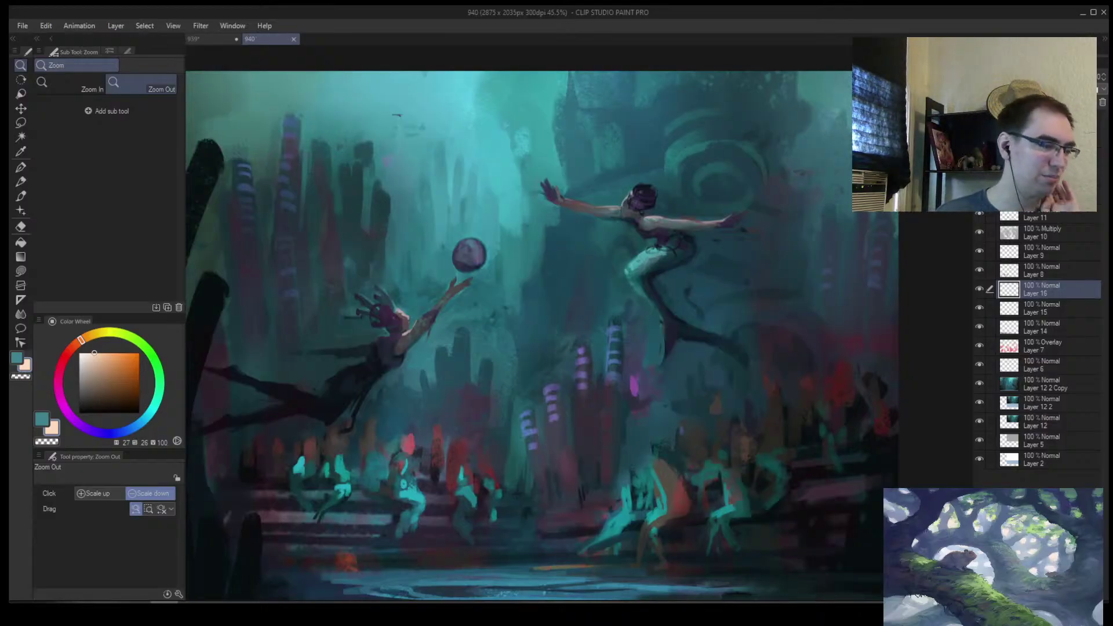
pyautogui.hotkey('alt', 'Tab')
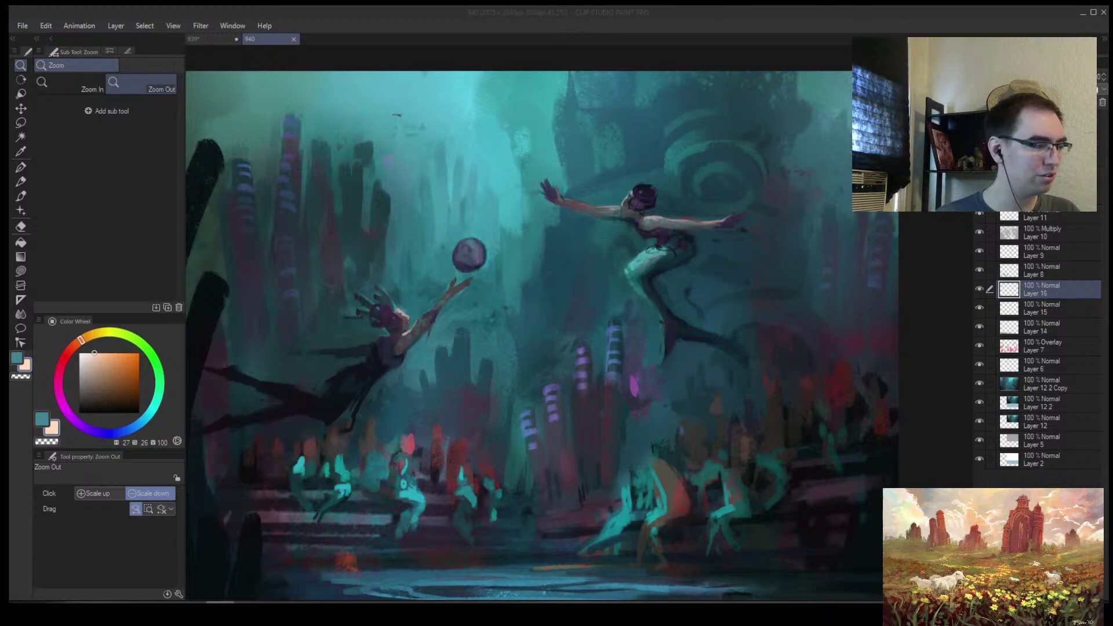
pyautogui.click(190, 37)
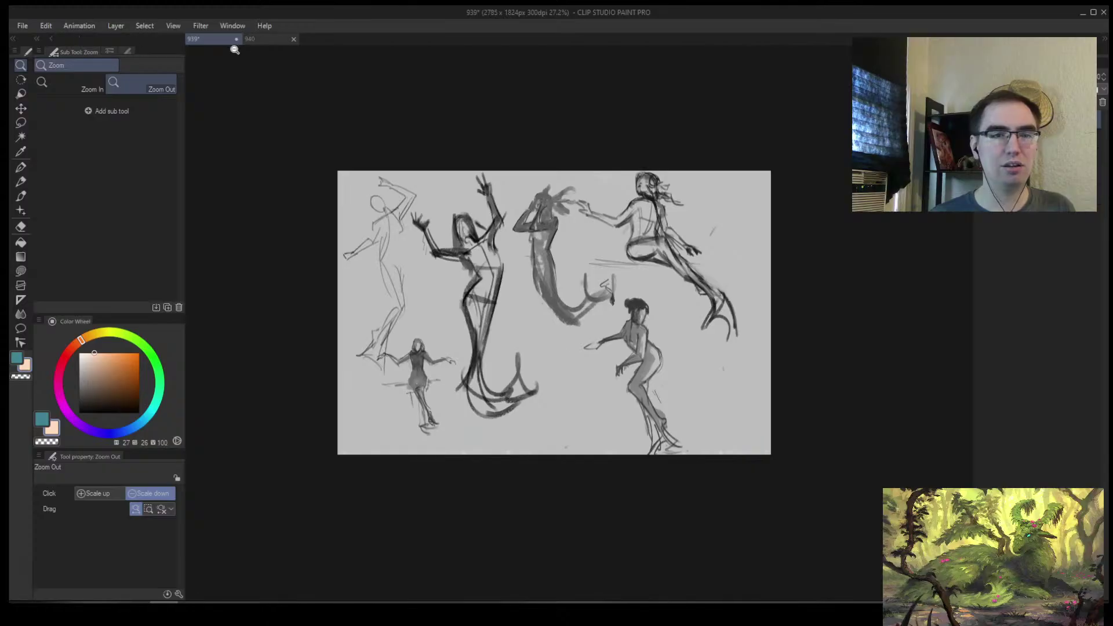
pyautogui.click(235, 38)
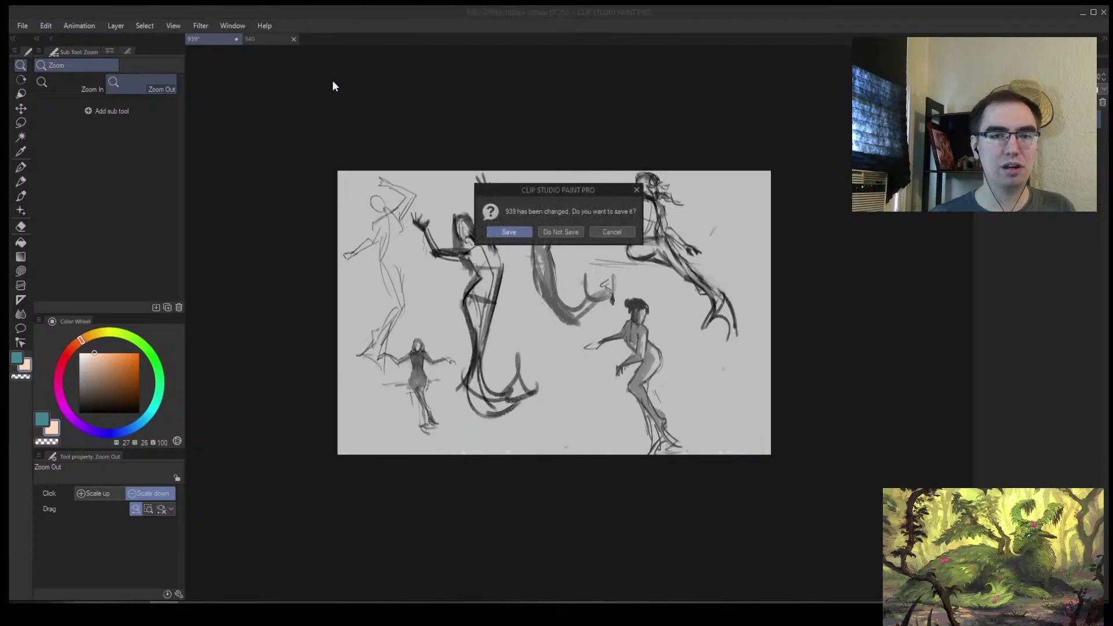
pyautogui.click(560, 231)
# Try pasting the copied green-building painting into a new 3000 × 2000 px illustration, undo it and discard the document
pyautogui.click(22, 26)
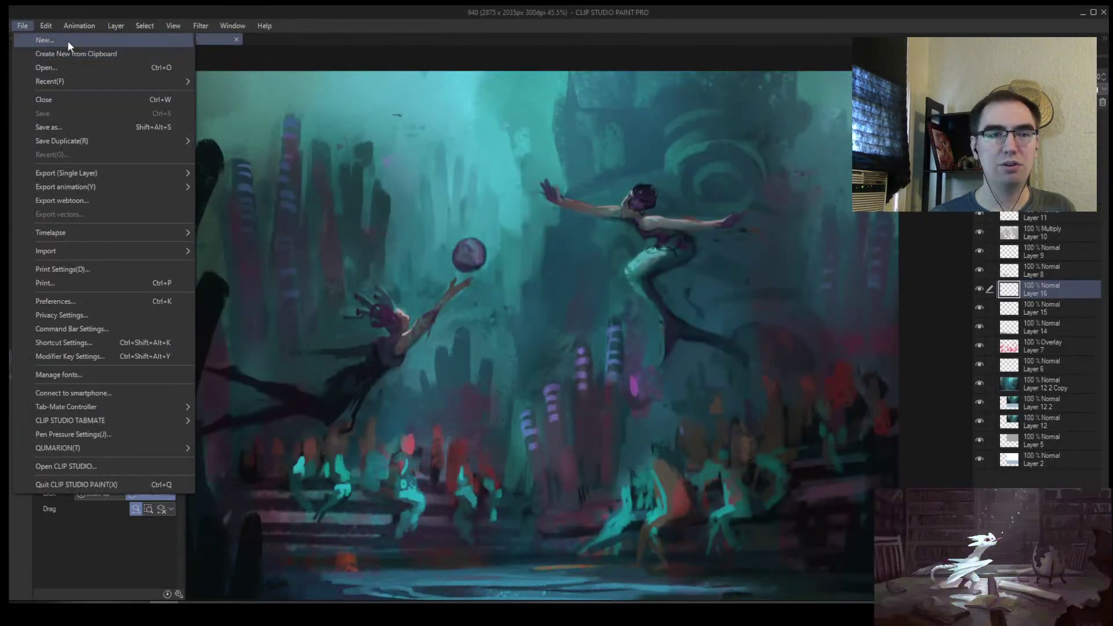
pyautogui.click(67, 40)
pyautogui.click(550, 212)
pyautogui.hotkey('ctrl', 'v')
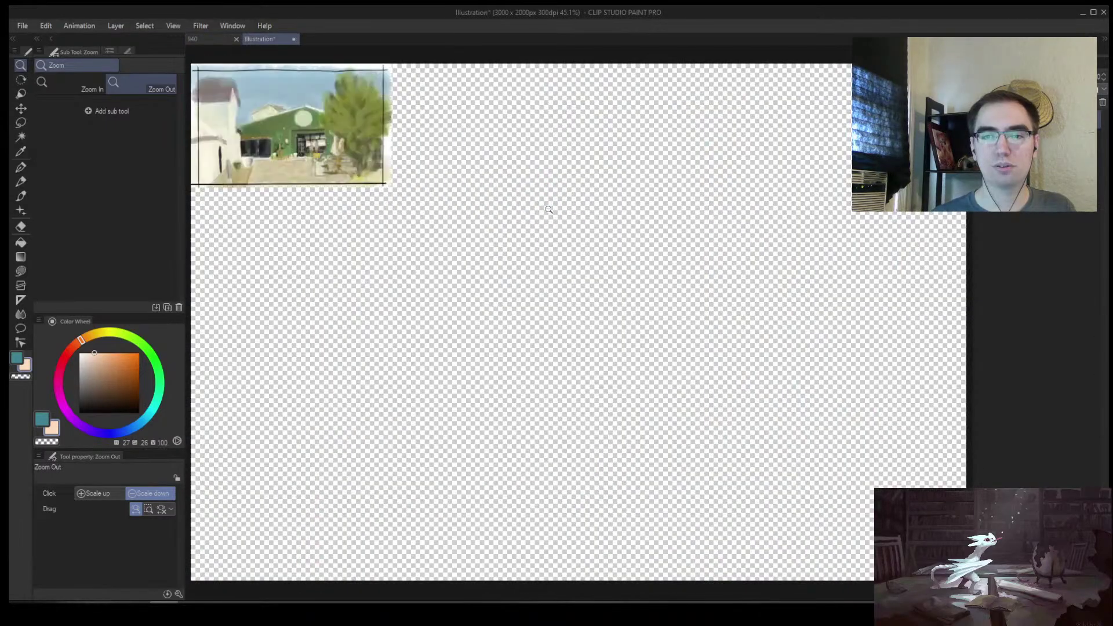
pyautogui.hotkey('ctrl', 'z')
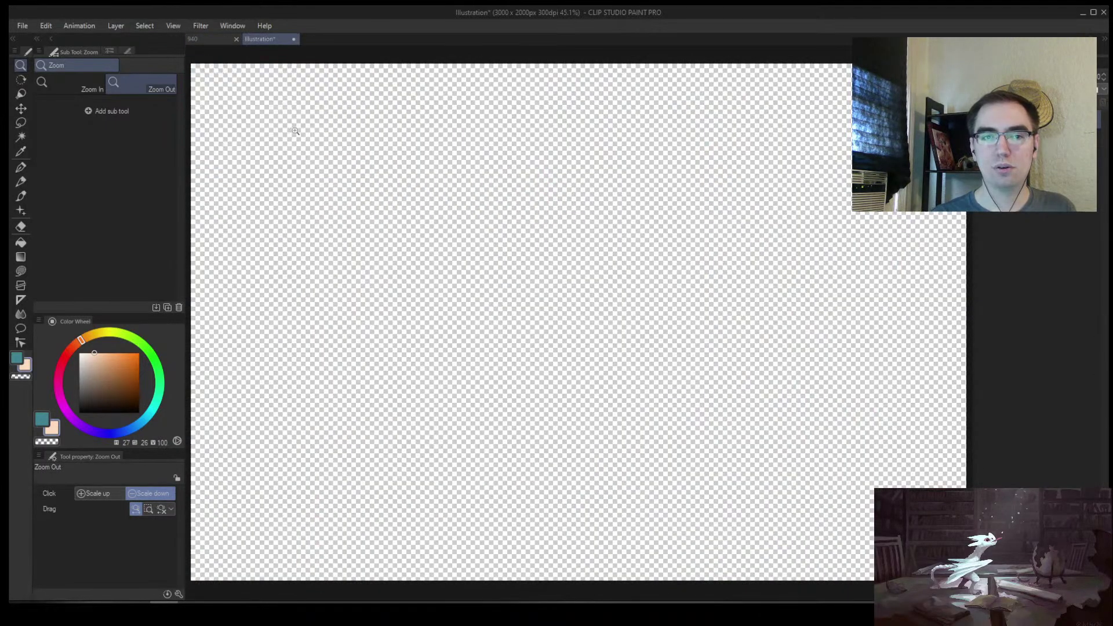
pyautogui.hotkey('ctrl', 'w')
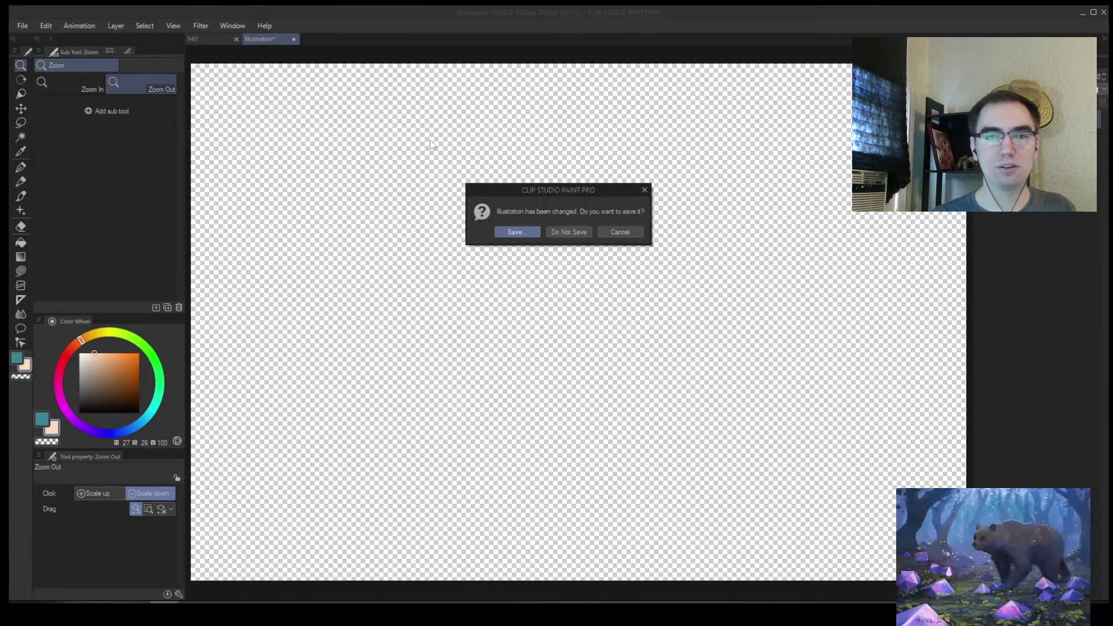
pyautogui.click(558, 231)
pyautogui.click(29, 24)
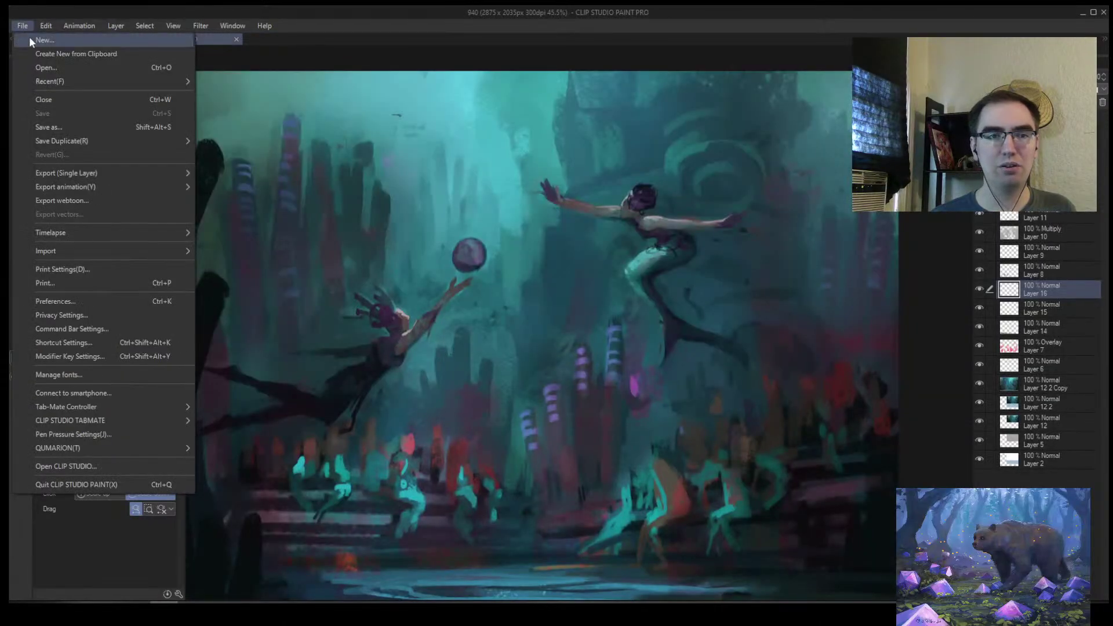
pyautogui.click(29, 39)
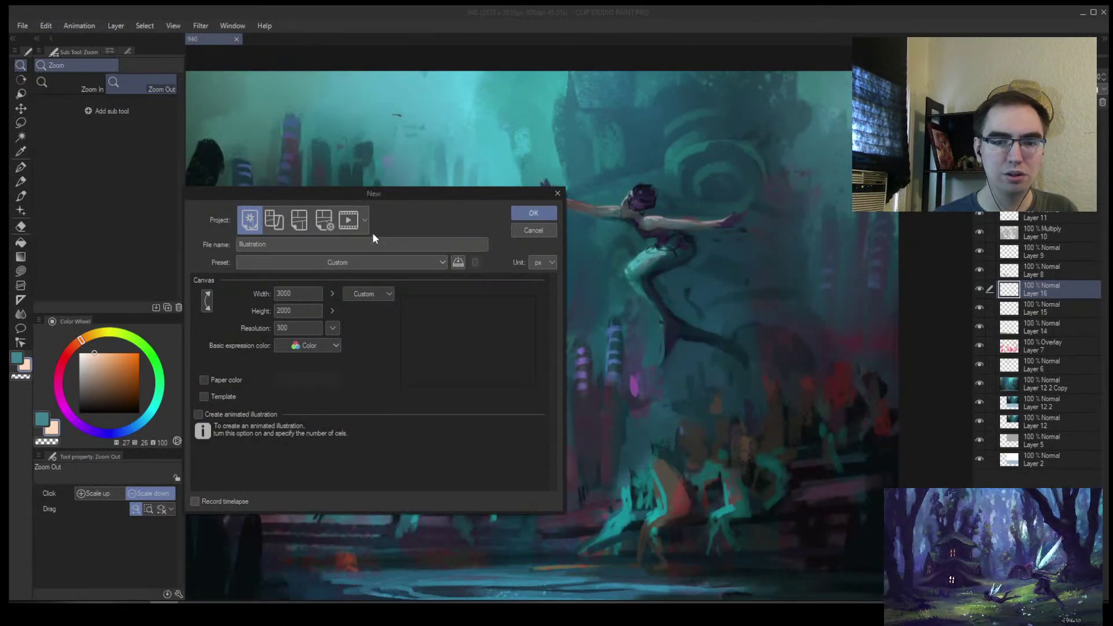
pyautogui.click(533, 230)
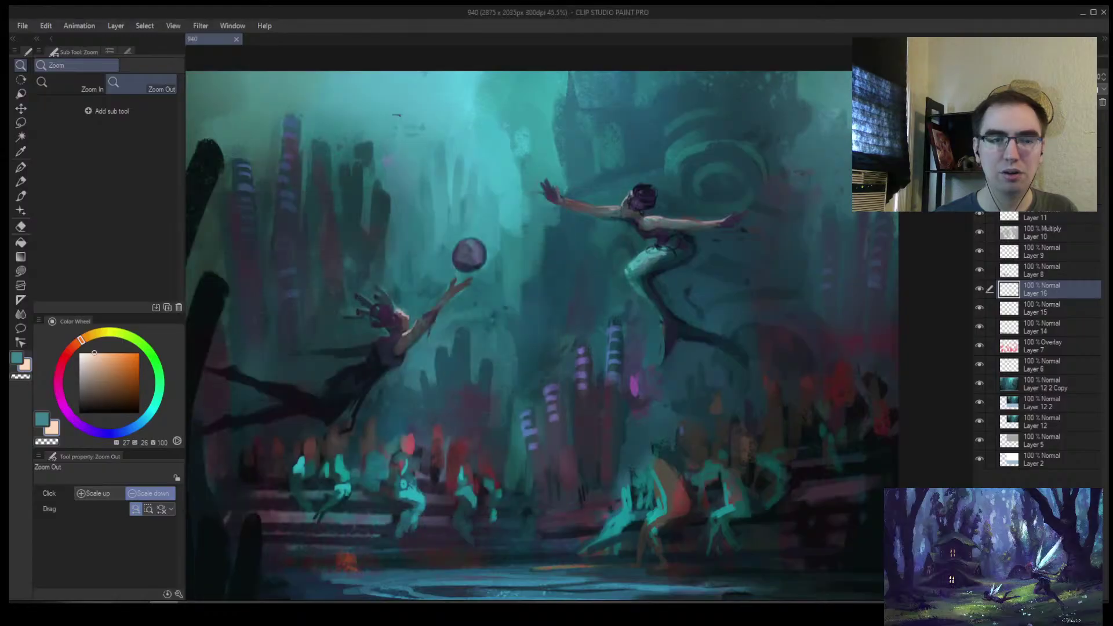
# Create a new document from the copied green-building painting on the clipboard
pyautogui.click(22, 26)
pyautogui.moveTo(117, 235)
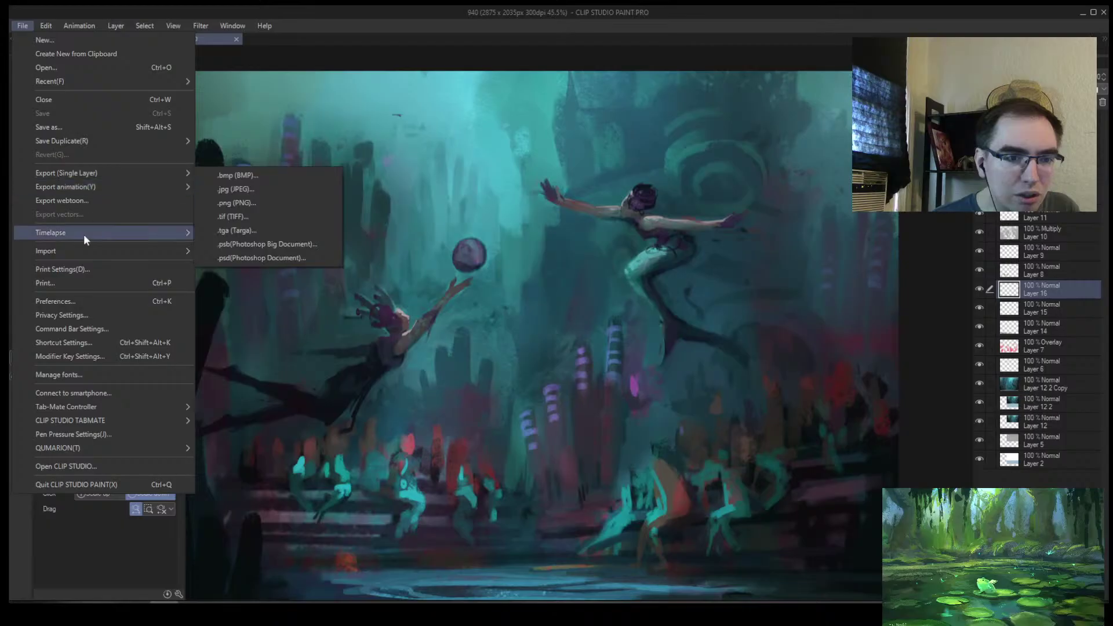
pyautogui.moveTo(82, 248)
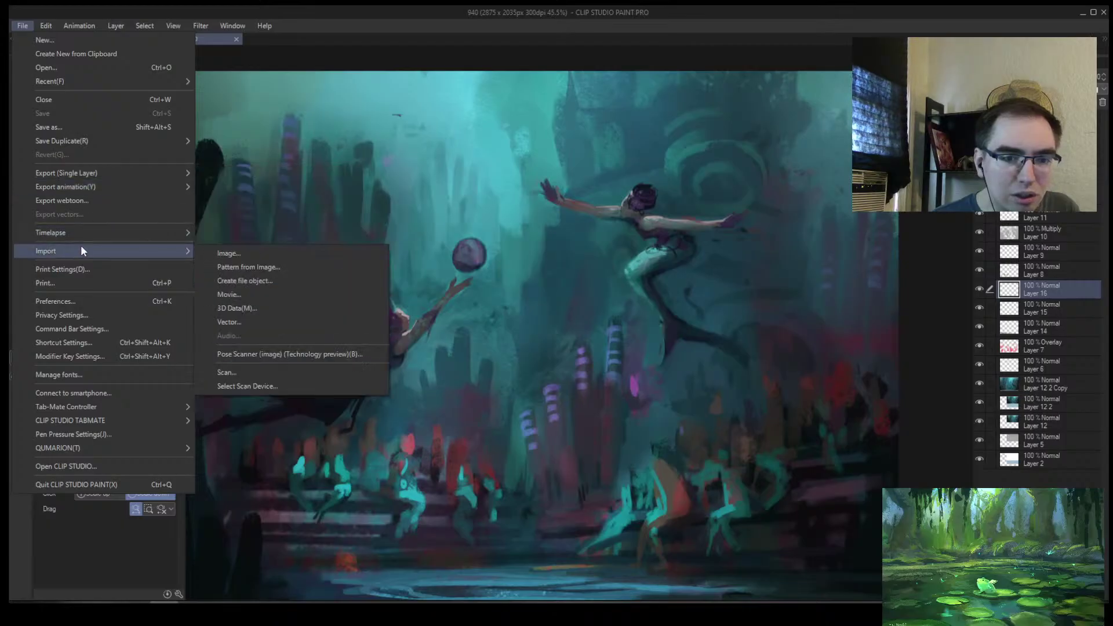
pyautogui.click(89, 53)
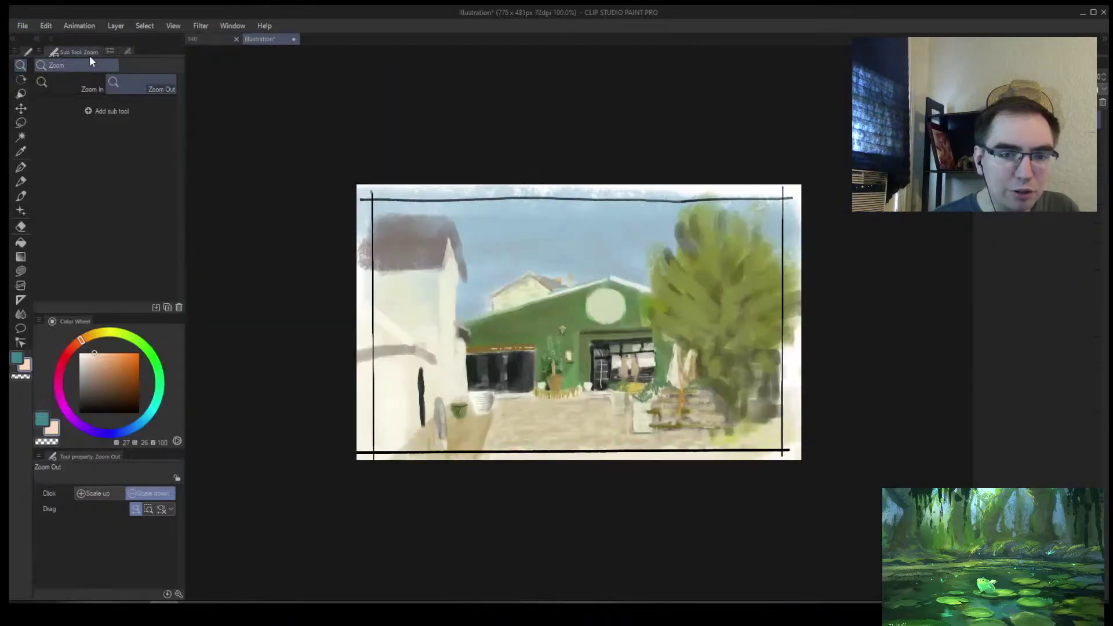
pyautogui.hotkey('alt', 'Tab')
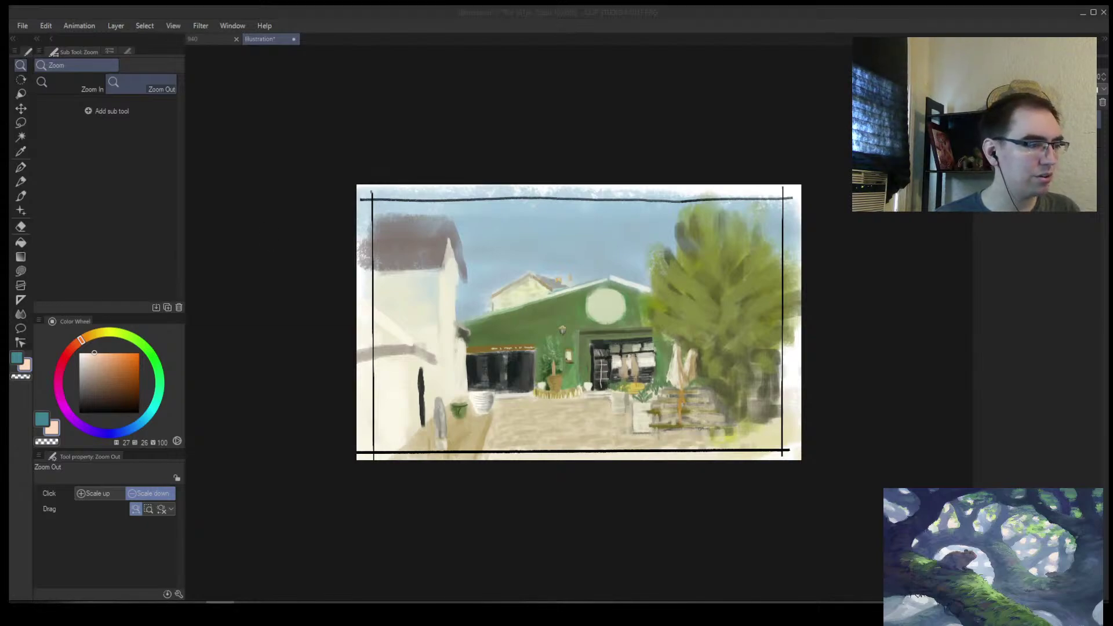
# Paste the dark-courtyard version of the green-building painting as a layer over the first version and toggle its visibility
pyautogui.click(676, 245)
pyautogui.hotkey('ctrl', 'v')
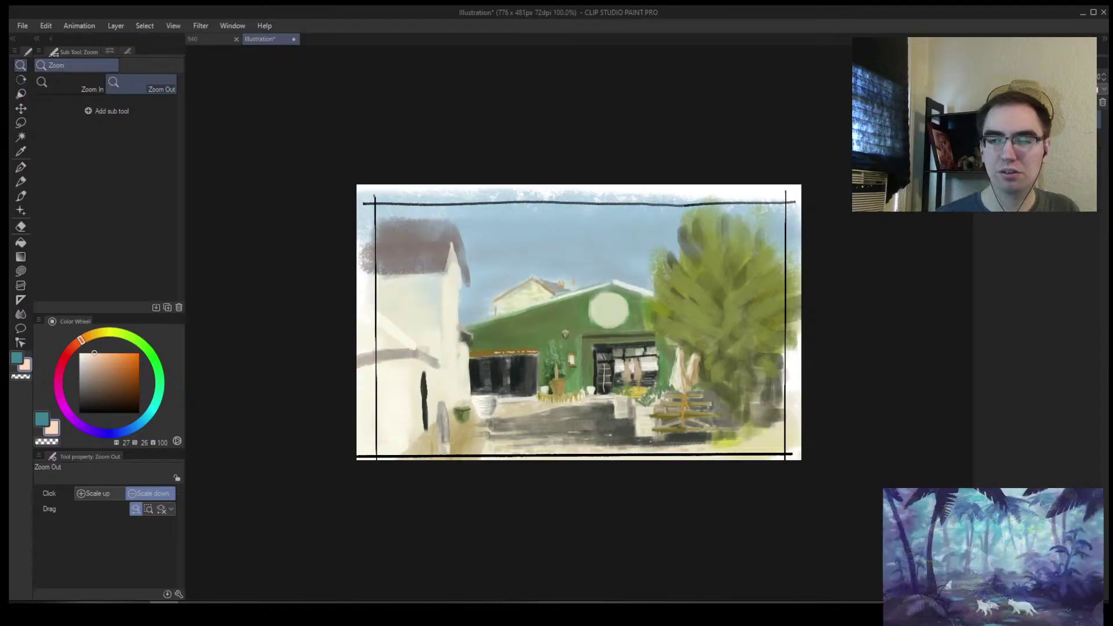
pyautogui.click(981, 120)
pyautogui.click(980, 120)
pyautogui.click(980, 119)
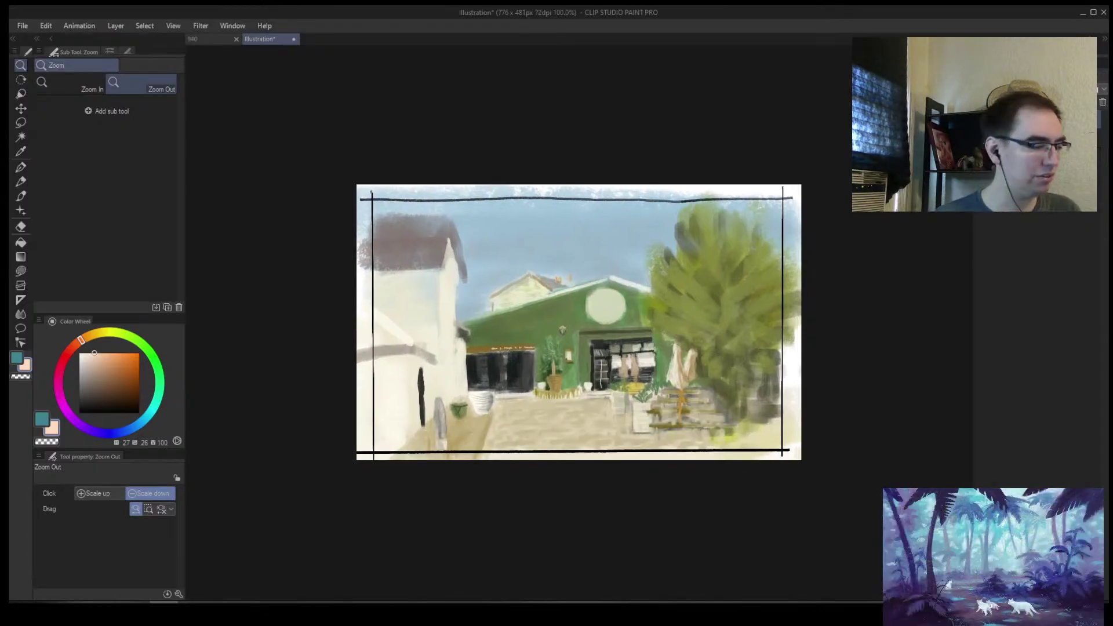
# Compare the light and dark courtyard versions of the painting by toggling the upper layer at different magnifications
pyautogui.hotkey('alt', 'Tab')
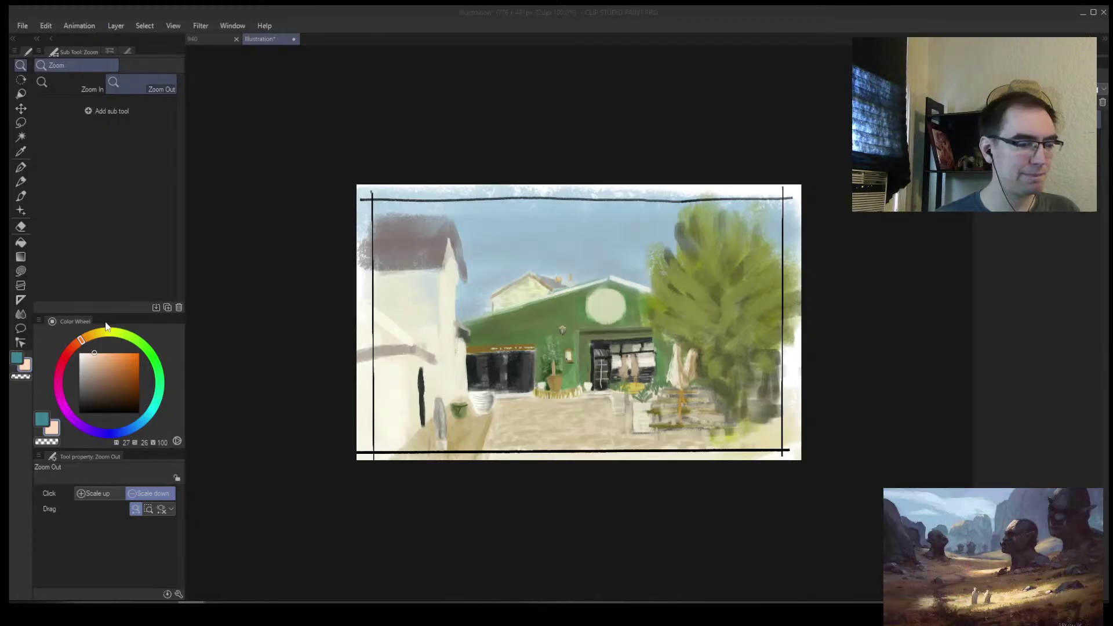
pyautogui.click(583, 44)
pyautogui.moveTo(614, 225); pyautogui.dragTo(621, 216)
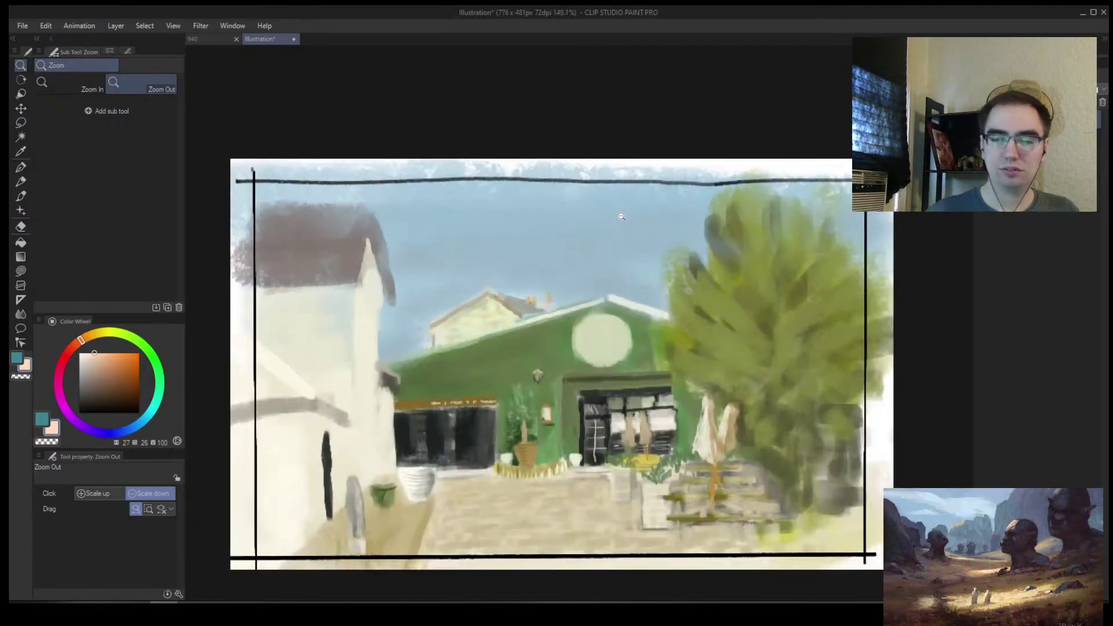
pyautogui.scroll(-2, 621, 216)
pyautogui.scroll(2, 689, 306)
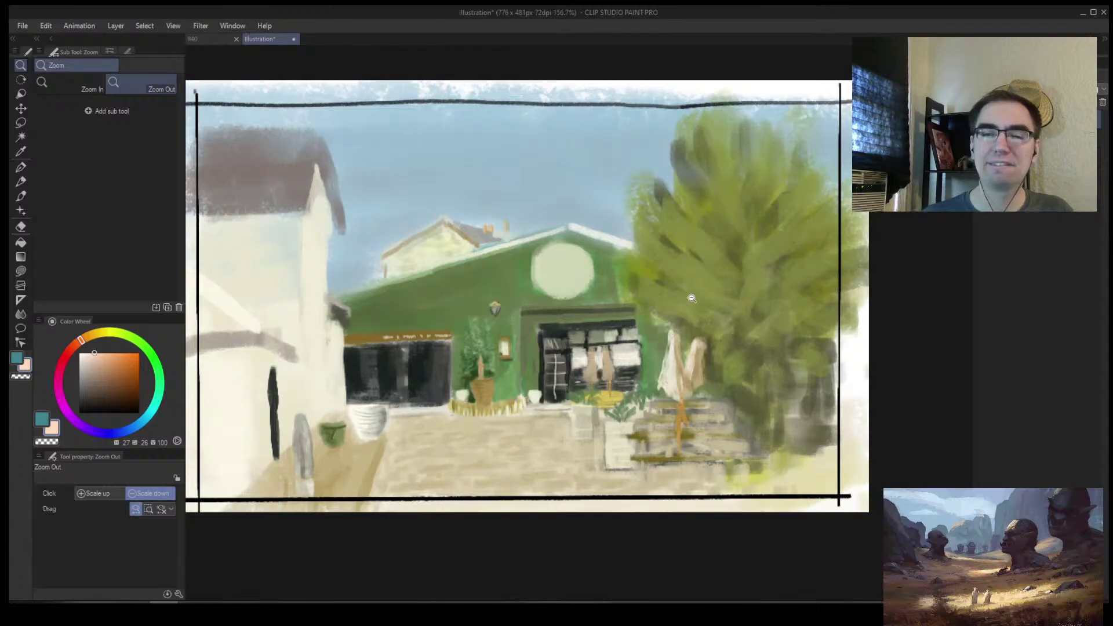
pyautogui.moveTo(656, 339); pyautogui.dragTo(681, 342)
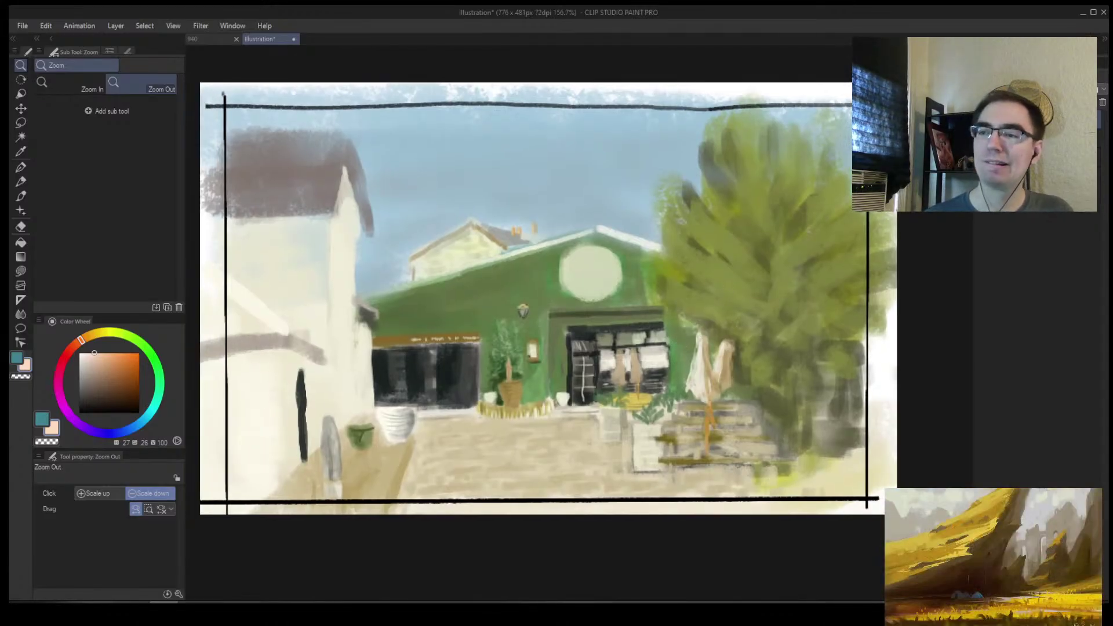
pyautogui.click(981, 119)
pyautogui.click(981, 119)
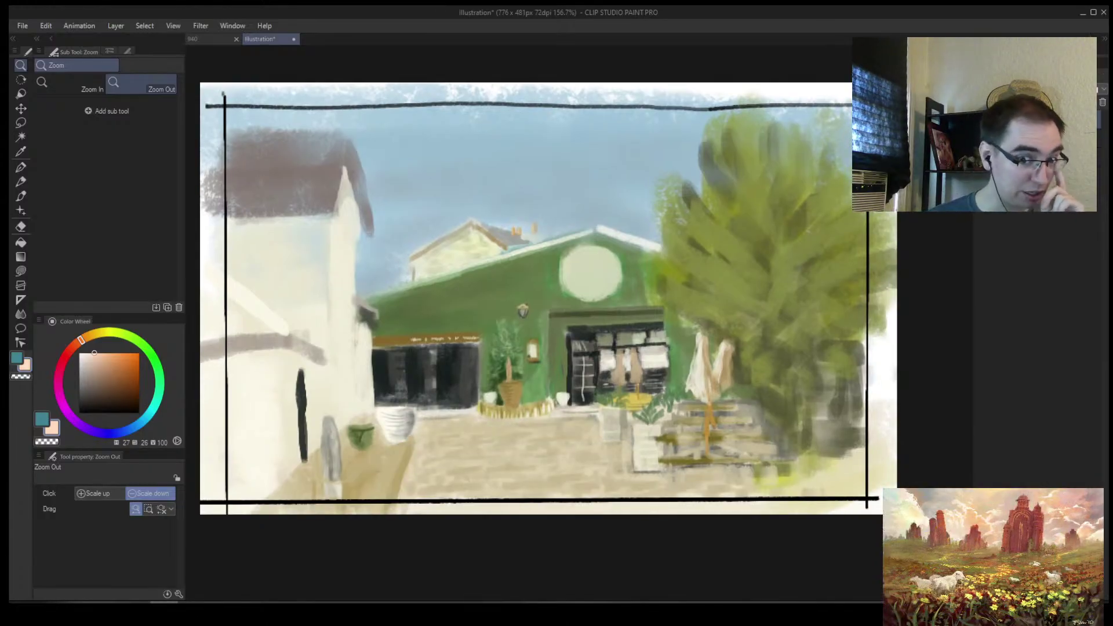
pyautogui.click(980, 120)
pyautogui.click(981, 119)
pyautogui.click(881, 122)
pyautogui.click(981, 120)
pyautogui.click(980, 120)
pyautogui.click(981, 119)
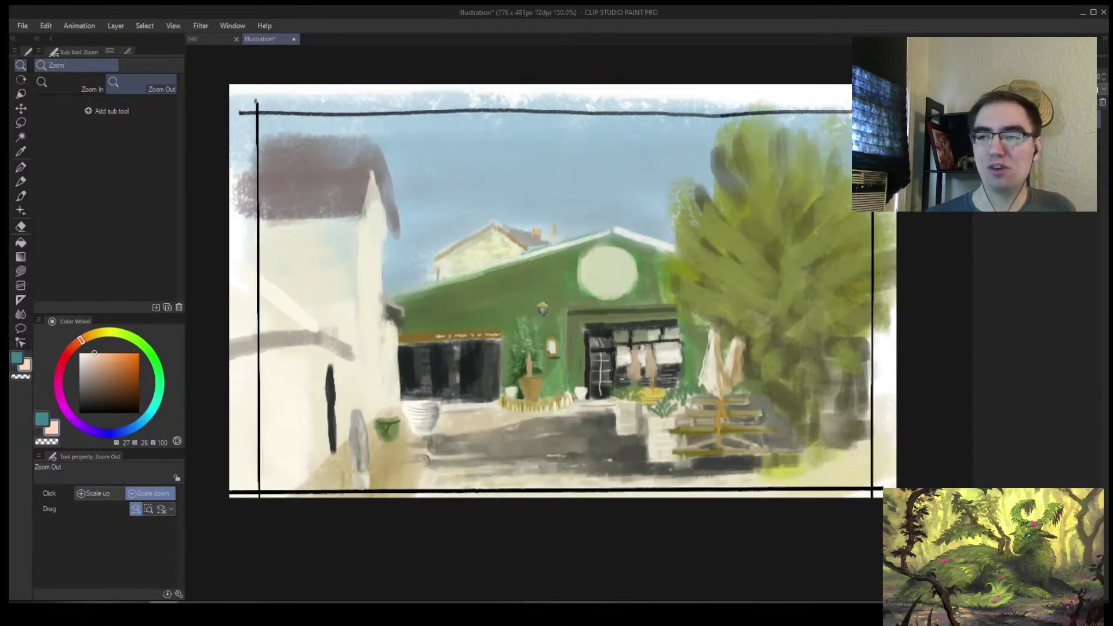
pyautogui.click(890, 119)
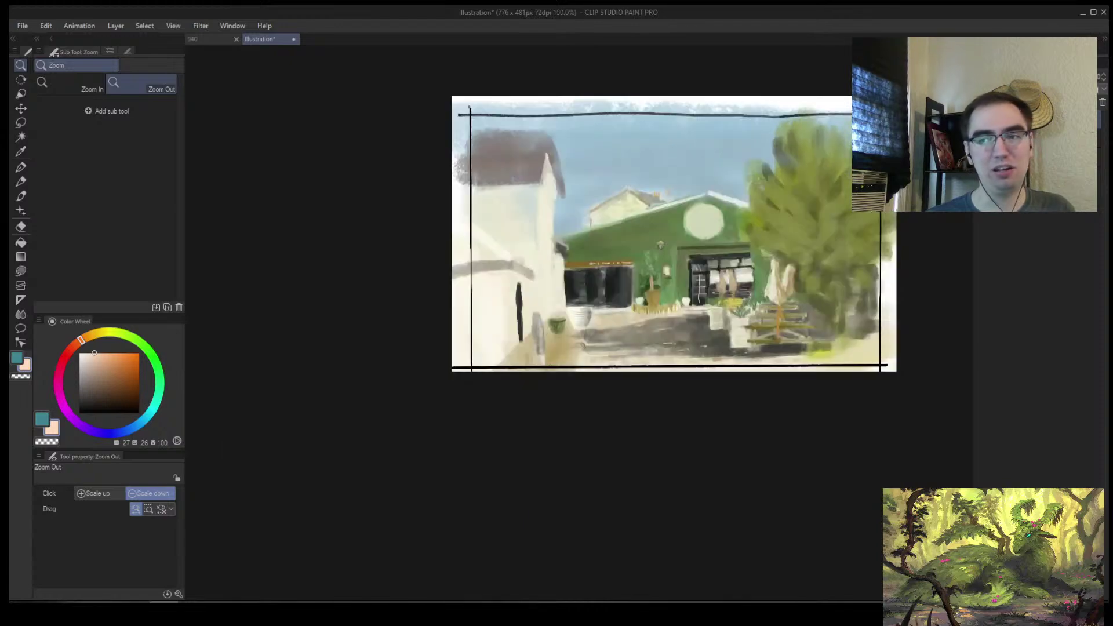
pyautogui.moveTo(890, 119); pyautogui.dragTo(871, 121)
pyautogui.click(981, 120)
pyautogui.moveTo(886, 172); pyautogui.dragTo(796, 212)
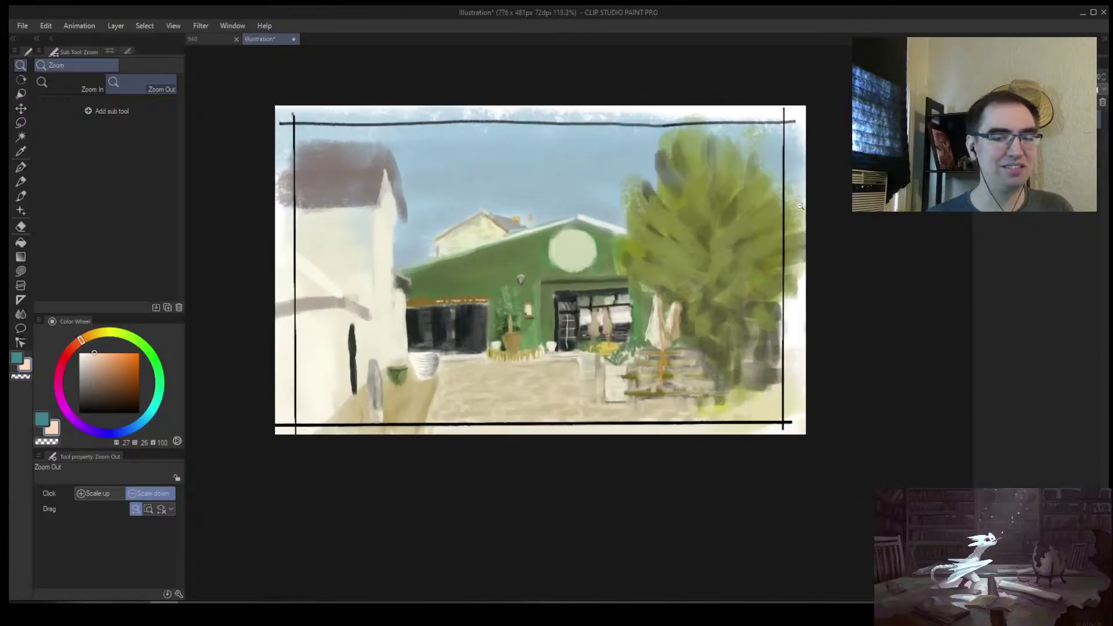
# Try muted violet-blue shadow strokes across the light courtyard with Sampled Brush 37 2, and undo them
pyautogui.press('b')
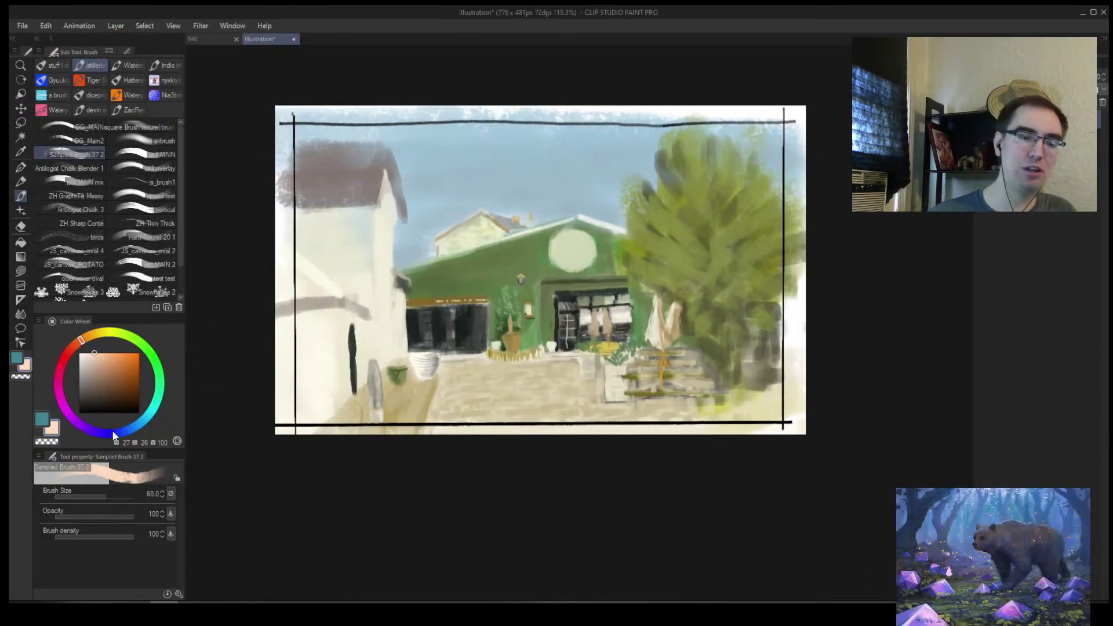
pyautogui.click(113, 434)
pyautogui.click(91, 379)
pyautogui.press('[')
pyautogui.press('[')
pyautogui.moveTo(529, 410)
pyautogui.mouseDown()
pyautogui.moveTo(429, 415)
pyautogui.moveTo(719, 404)
pyautogui.mouseUp()
pyautogui.hotkey('ctrl', 'z')
pyautogui.moveTo(583, 390)
pyautogui.mouseDown()
pyautogui.moveTo(446, 395)
pyautogui.moveTo(757, 393)
pyautogui.mouseUp()
pyautogui.press('[')
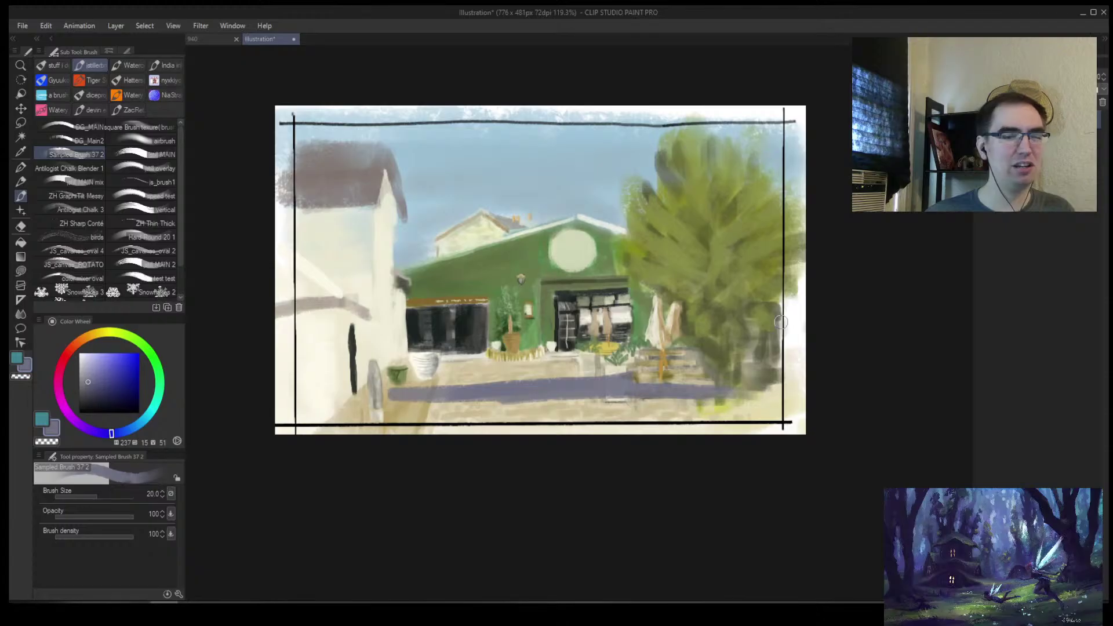
pyautogui.hotkey('ctrl', 'z')
# Show the dark courtyard version and sample the greys of its ground up close
pyautogui.hotkey('ctrl', 'space')
pyautogui.moveTo(583, 388)
pyautogui.mouseDown()
pyautogui.moveTo(640, 355)
pyautogui.moveTo(674, 384)
pyautogui.mouseUp()
pyautogui.click(981, 138)
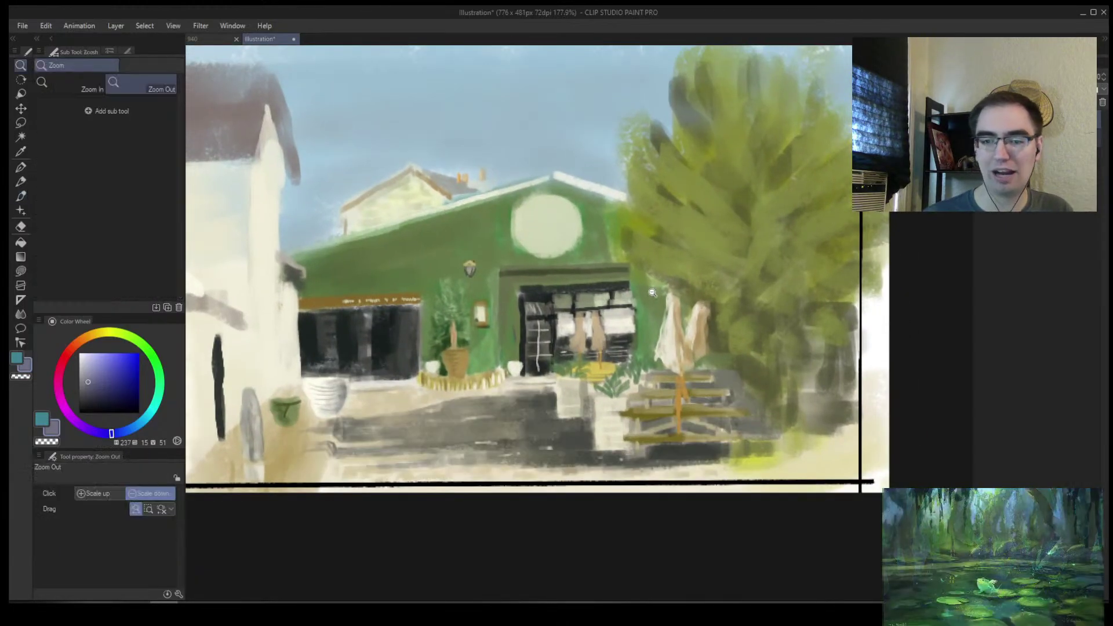
pyautogui.hotkey('ctrl', 'space')
pyautogui.click(535, 395)
pyautogui.keyDown('alt'); pyautogui.click(550, 438); pyautogui.keyUp('alt')
pyautogui.keyDown('alt'); pyautogui.click(581, 450); pyautogui.keyUp('alt')
pyautogui.keyDown('alt'); pyautogui.click(535, 443); pyautogui.keyUp('alt')
pyautogui.keyDown('alt'); pyautogui.click(532, 428); pyautogui.keyUp('alt')
# Sample the green wall, darken the colour, try a stroke over the courtyard at brush size 25, and undo it
pyautogui.keyDown('alt'); pyautogui.click(470, 332); pyautogui.keyUp('alt')
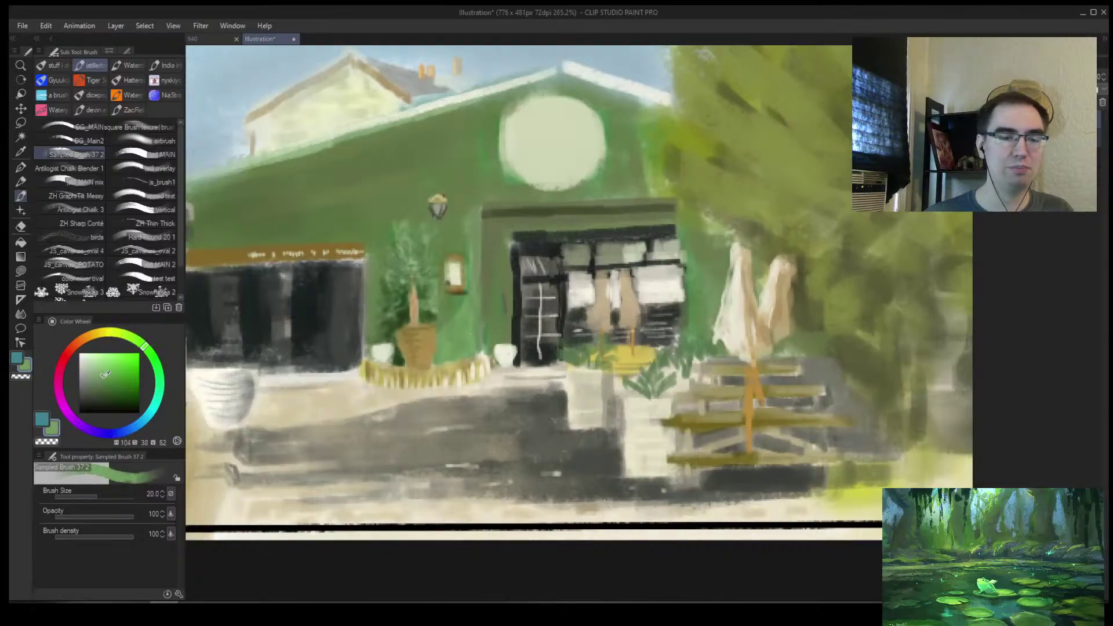
pyautogui.moveTo(105, 378); pyautogui.dragTo(94, 394)
pyautogui.press(']')
pyautogui.moveTo(466, 476); pyautogui.dragTo(538, 474)
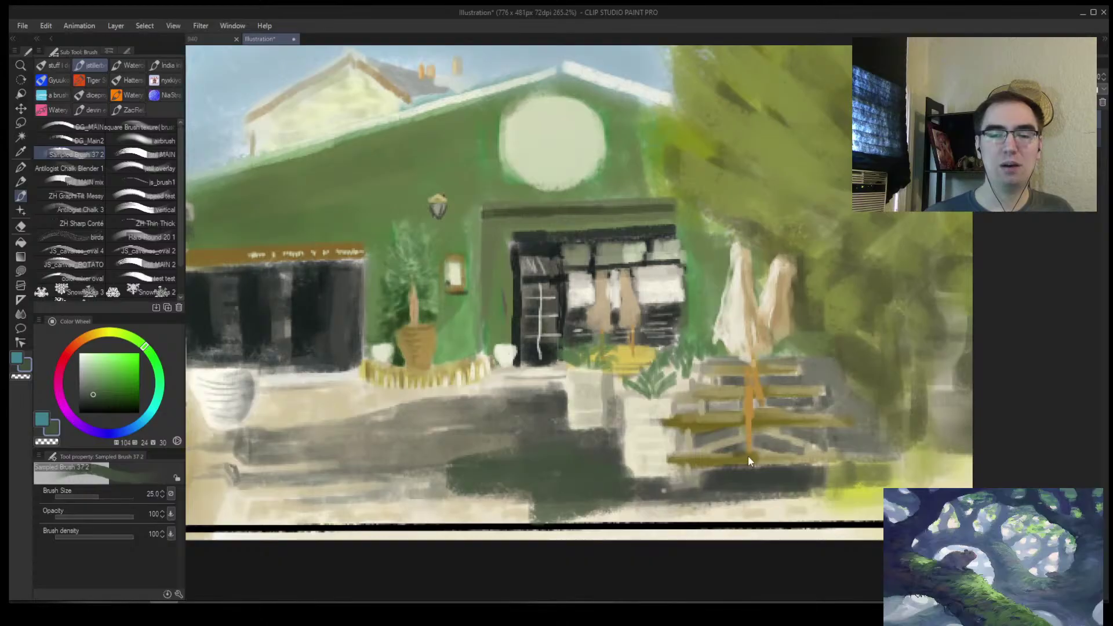
pyautogui.hotkey('ctrl', 'z')
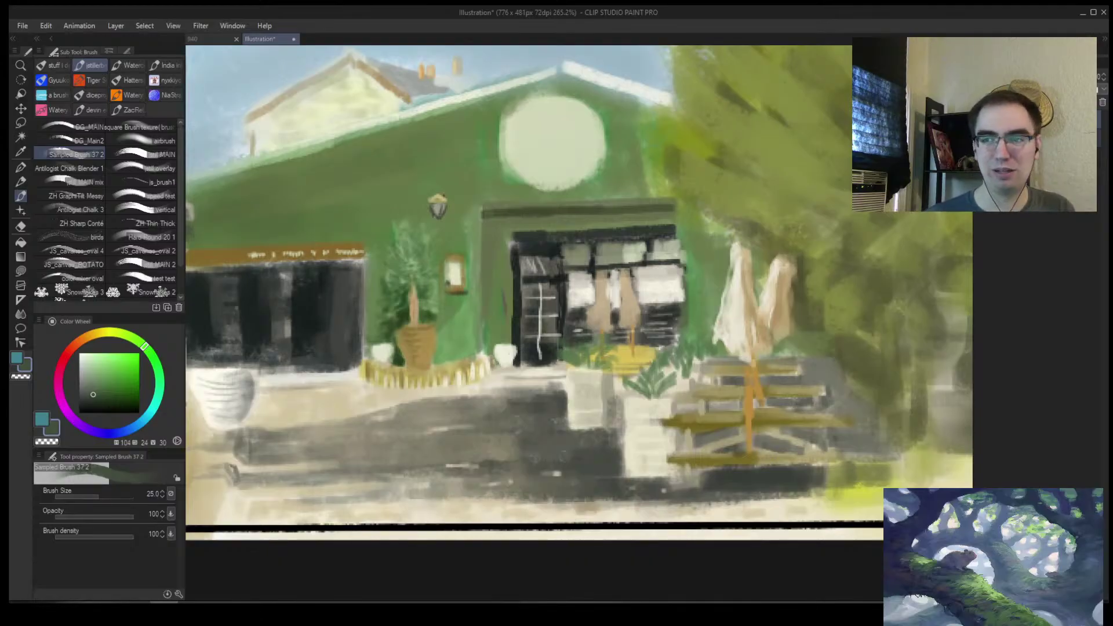
# Sample the pale blue of the sky, try a vertical stroke over the green building, undo it and set the brush size to 20
pyautogui.moveTo(913, 187)
pyautogui.mouseDown()
pyautogui.moveTo(781, 159)
pyautogui.moveTo(744, 267)
pyautogui.mouseUp()
pyautogui.keyDown('alt'); pyautogui.click(597, 173); pyautogui.keyUp('alt')
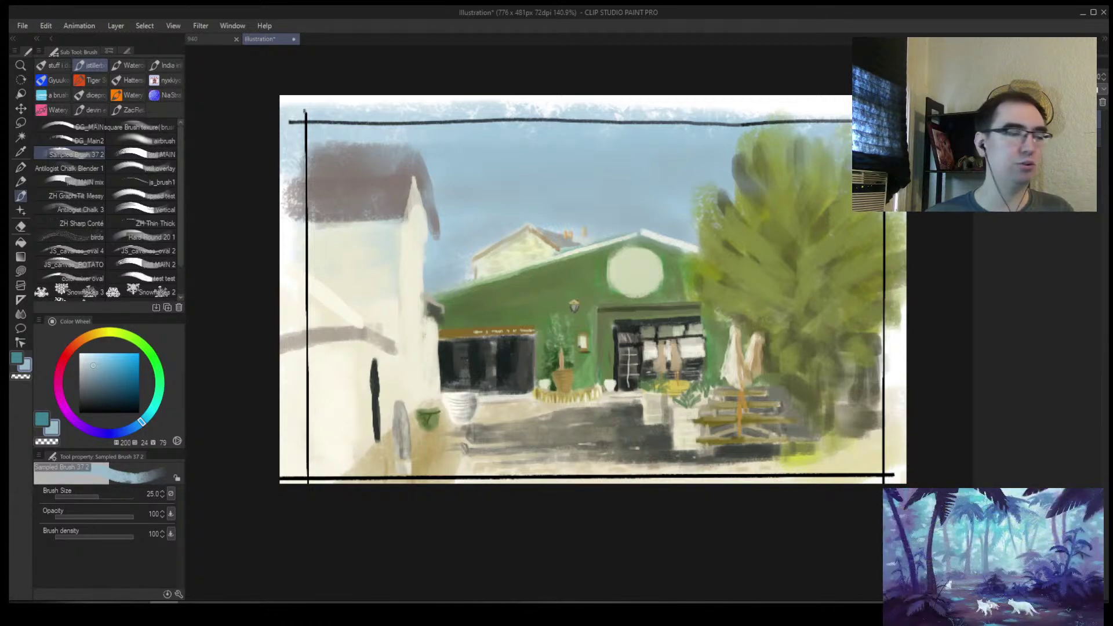
pyautogui.moveTo(582, 243); pyautogui.dragTo(584, 331)
pyautogui.hotkey('ctrl', 'z')
pyautogui.press('[')
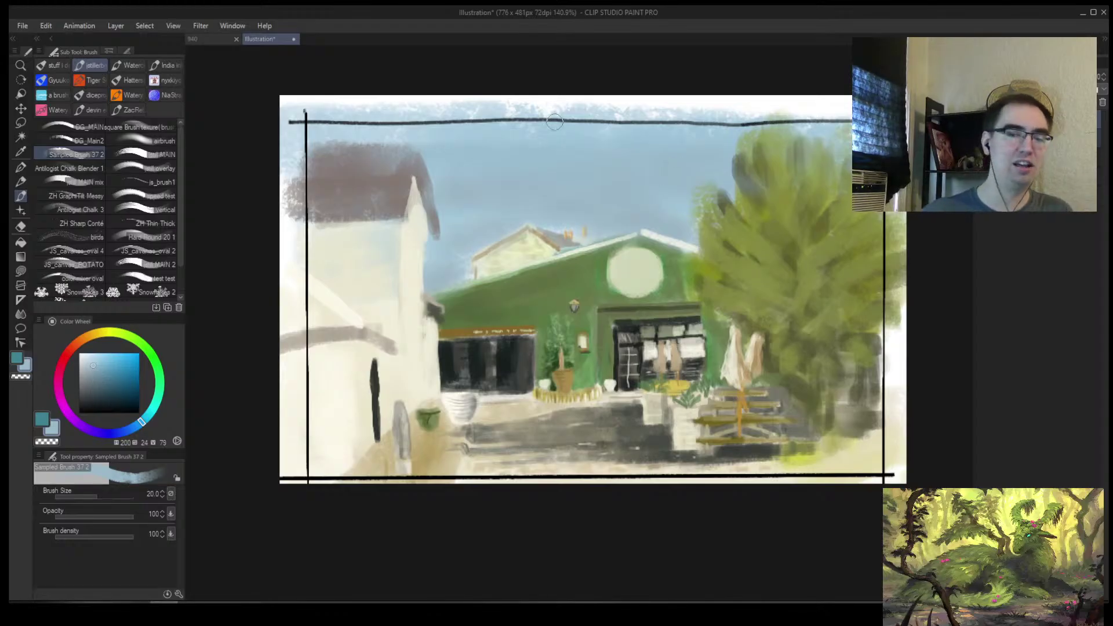
# Resample the sky blue, try a pale stroke across the dark courtyard ground, and undo it
pyautogui.hotkey('ctrl', 'space')
pyautogui.moveTo(609, 473)
pyautogui.mouseDown()
pyautogui.moveTo(683, 386)
pyautogui.moveTo(569, 391)
pyautogui.moveTo(527, 415)
pyautogui.moveTo(582, 312)
pyautogui.moveTo(577, 292)
pyautogui.mouseUp()
pyautogui.press('space')
pyautogui.hotkey('alt', 'space')
pyautogui.keyDown('alt'); pyautogui.click(633, 155); pyautogui.keyUp('alt')
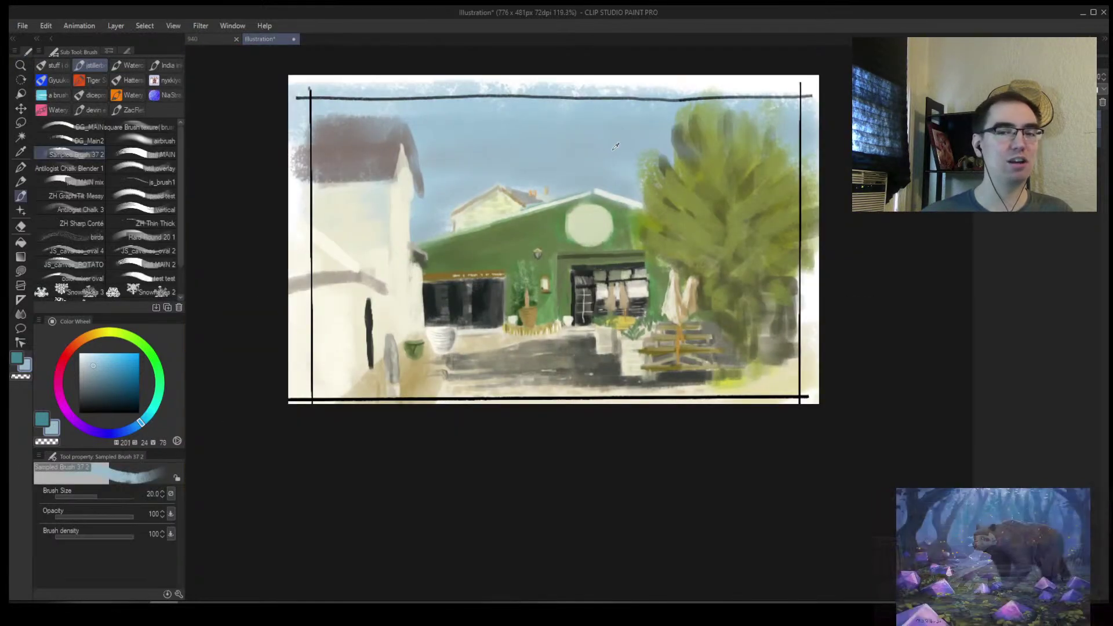
pyautogui.moveTo(584, 352); pyautogui.dragTo(483, 362)
pyautogui.hotkey('ctrl', 'z')
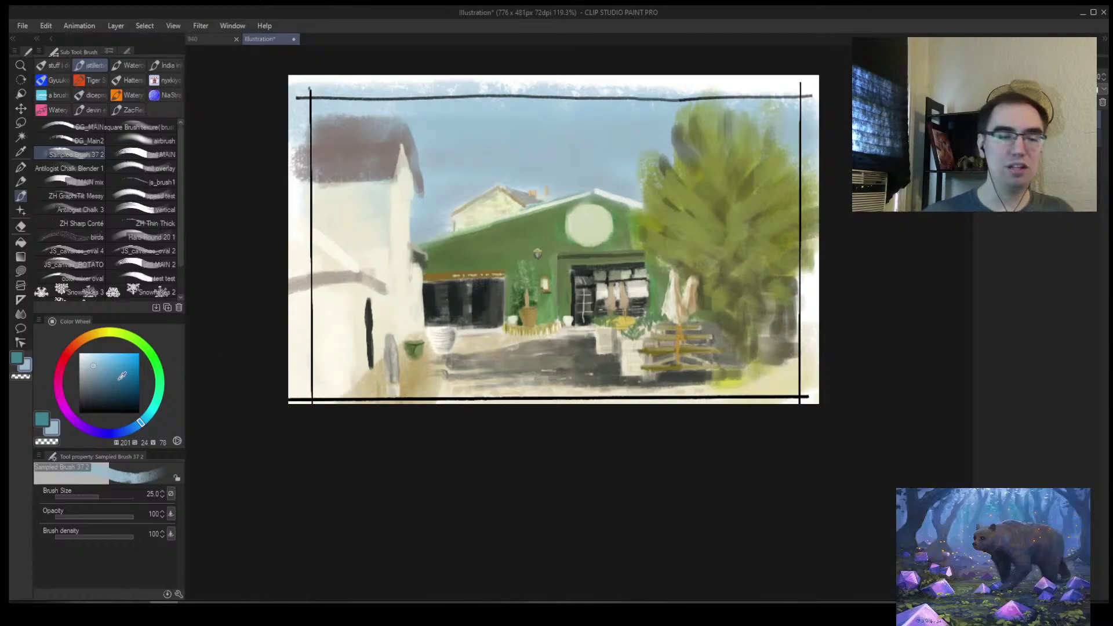
# Pick a darker muted blue (201, 31, 51) and switch back to the light courtyard version for painting
pyautogui.click(97, 382)
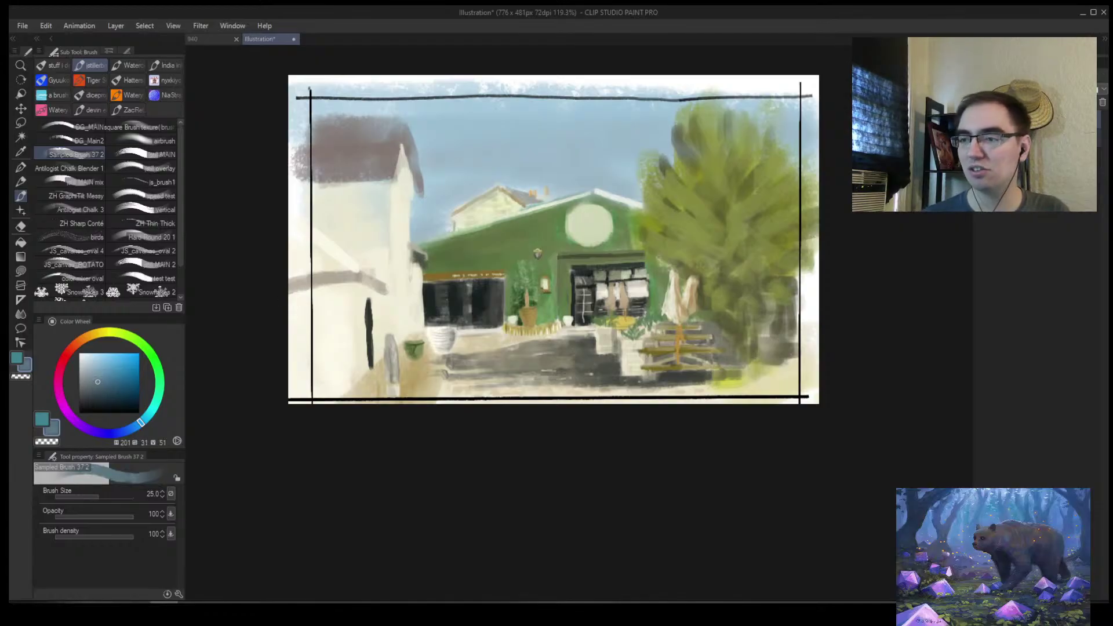
pyautogui.click(980, 119)
pyautogui.click(981, 120)
pyautogui.click(980, 120)
pyautogui.click(981, 119)
pyautogui.click(981, 119)
pyautogui.click(1038, 157)
# Try muted blue shadow strokes on the courtyard beside the planters and up beside the umbrellas, undoing the vertical one
pyautogui.moveTo(497, 339); pyautogui.dragTo(530, 338)
pyautogui.press('[')
pyautogui.press('[')
pyautogui.moveTo(606, 364); pyautogui.dragTo(697, 354)
pyautogui.moveTo(706, 356); pyautogui.dragTo(574, 391)
pyautogui.press(']')
pyautogui.press(']')
pyautogui.moveTo(652, 319); pyautogui.dragTo(659, 365)
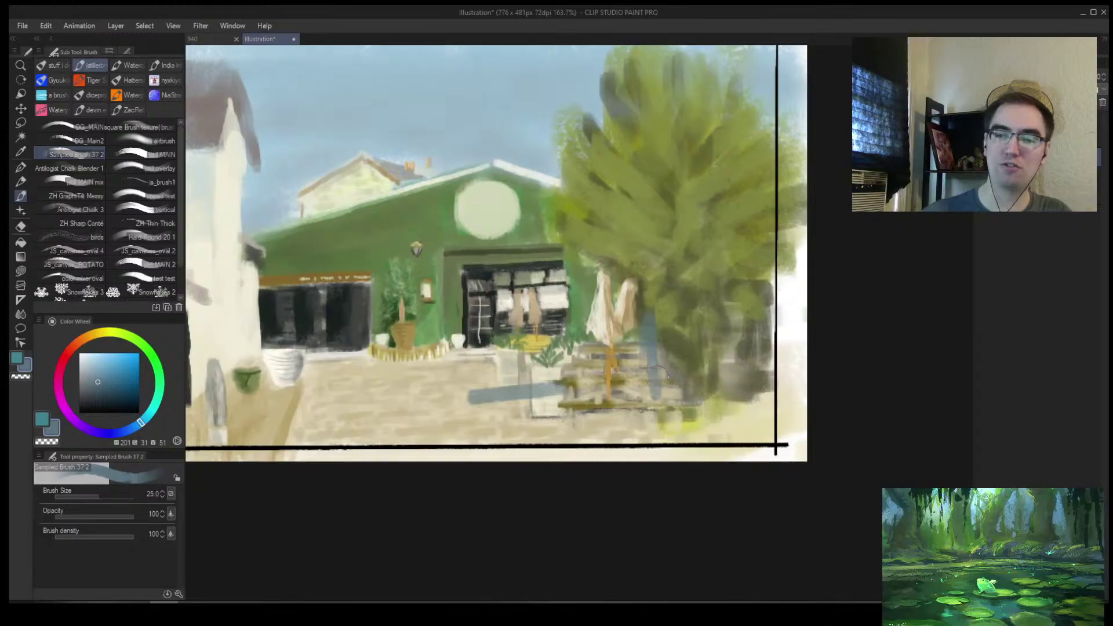
pyautogui.hotkey('ctrl', 'z')
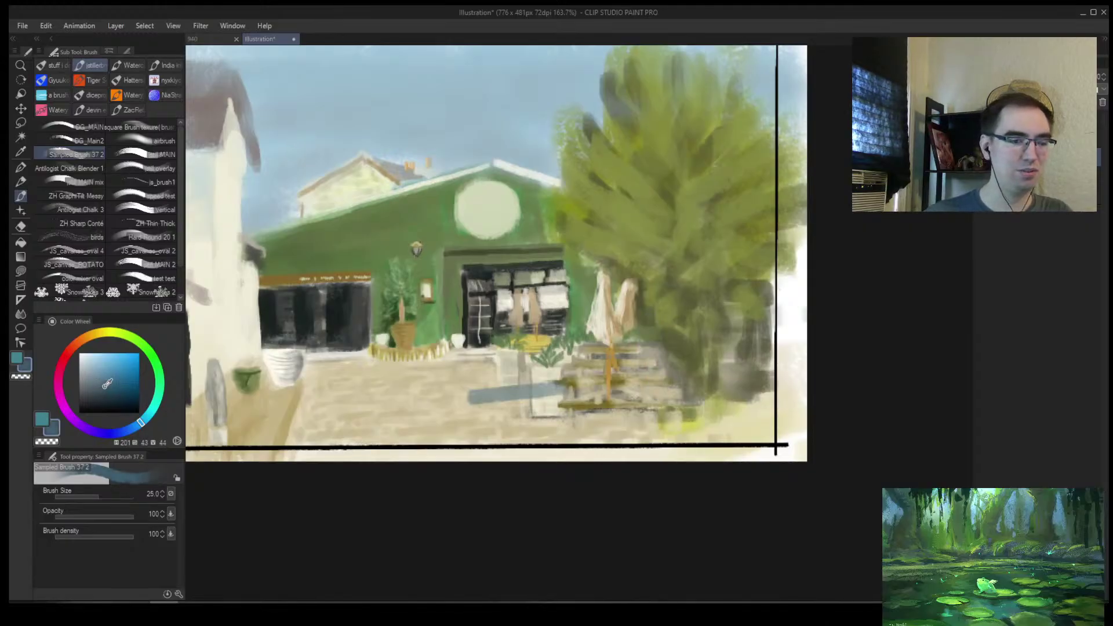
# Darken the blue to 201, 34, 40, try a broad vertical shadow beside the umbrellas at size 50, and undo extra courtyard strokes
pyautogui.click(104, 384)
pyautogui.moveTo(649, 339)
pyautogui.mouseDown()
pyautogui.moveTo(654, 302)
pyautogui.moveTo(627, 275)
pyautogui.moveTo(648, 329)
pyautogui.mouseUp()
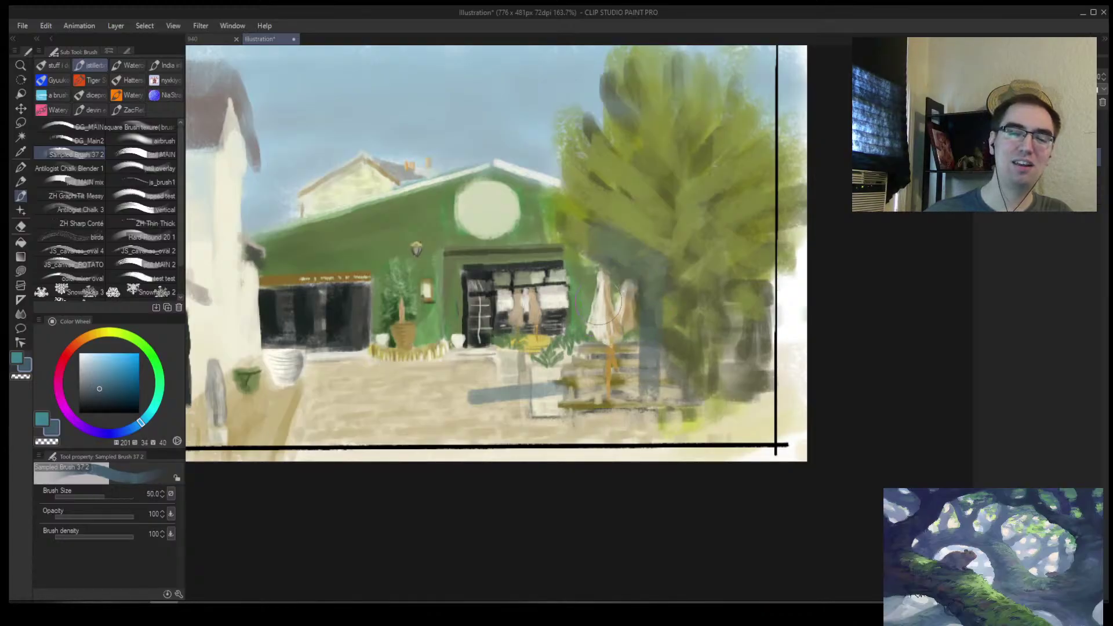
pyautogui.moveTo(565, 390)
pyautogui.mouseDown()
pyautogui.moveTo(392, 405)
pyautogui.moveTo(657, 396)
pyautogui.mouseUp()
pyautogui.hotkey('ctrl', 'z')
pyautogui.press('[')
pyautogui.press('[')
pyautogui.press('[')
pyautogui.press('[')
pyautogui.moveTo(365, 414)
pyautogui.mouseDown()
pyautogui.moveTo(582, 389)
pyautogui.moveTo(406, 409)
pyautogui.mouseUp()
pyautogui.hotkey('ctrl', 'z')
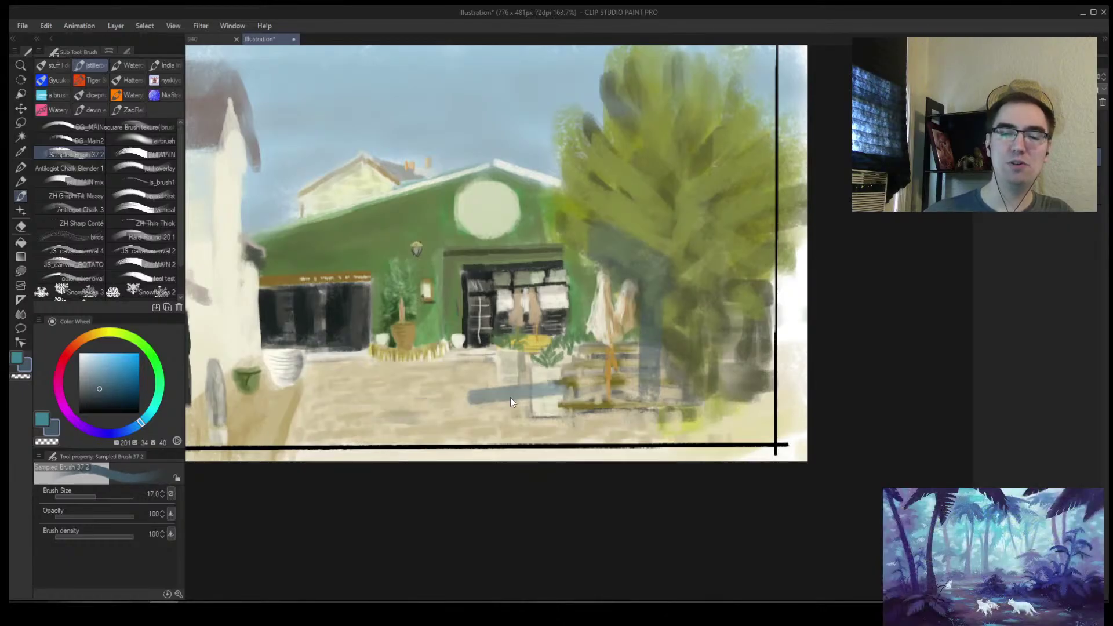
# Try further shadow strokes across the courtyard toward the picnic table, sample a grey, and undo the strokes
pyautogui.keyDown('alt'); pyautogui.click(520, 392); pyautogui.keyUp('alt')
pyautogui.moveTo(504, 398)
pyautogui.mouseDown()
pyautogui.moveTo(537, 398)
pyautogui.moveTo(402, 413)
pyautogui.moveTo(641, 408)
pyautogui.mouseUp()
pyautogui.moveTo(314, 411); pyautogui.dragTo(603, 387)
pyautogui.hotkey('alt', 'space')
pyautogui.moveTo(472, 404); pyautogui.dragTo(514, 388)
pyautogui.hotkey('ctrl', 'z')
pyautogui.hotkey('ctrl', 'z')
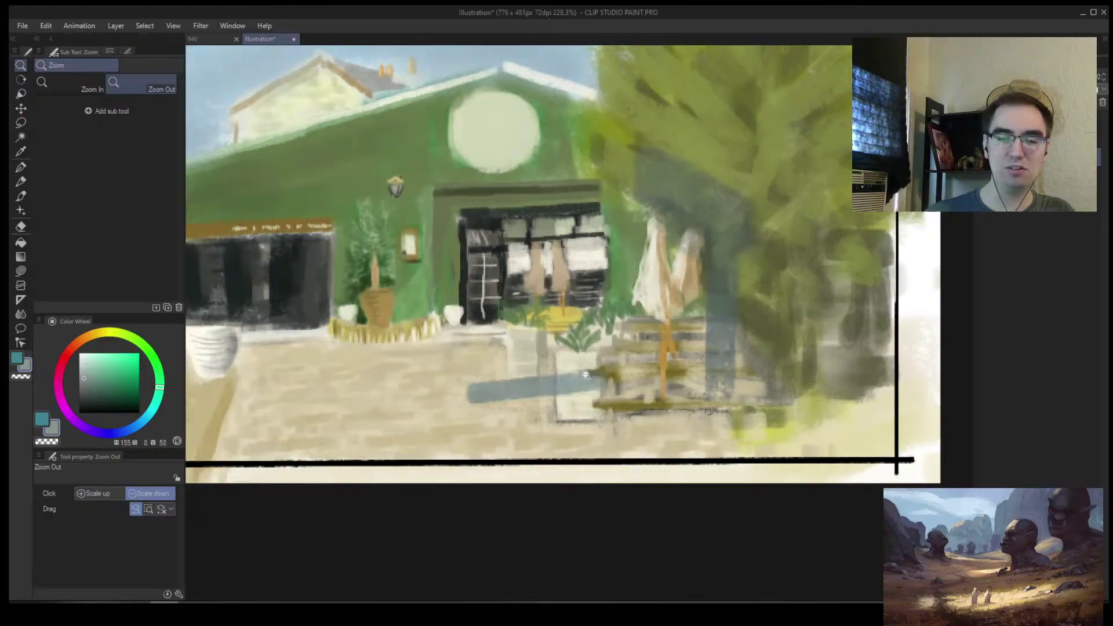
# Try grey strokes around the picnic table at brush size 25, and undo them together with the earlier blue shadows
pyautogui.moveTo(690, 397)
pyautogui.mouseDown()
pyautogui.moveTo(318, 405)
pyautogui.moveTo(430, 396)
pyautogui.mouseUp()
pyautogui.hotkey('ctrl', 'z')
pyautogui.hotkey('ctrl', 'z')
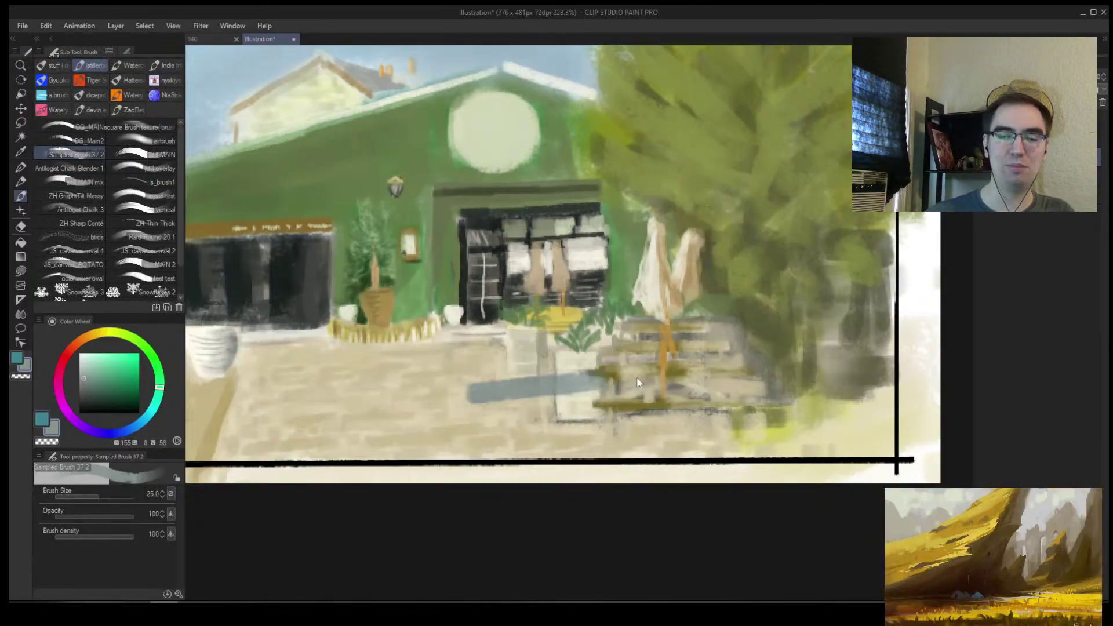
pyautogui.moveTo(719, 390)
pyautogui.mouseDown()
pyautogui.moveTo(227, 411)
pyautogui.moveTo(653, 374)
pyautogui.moveTo(707, 338)
pyautogui.mouseUp()
pyautogui.hotkey('ctrl', 'z')
pyautogui.hotkey('ctrl', 'z')
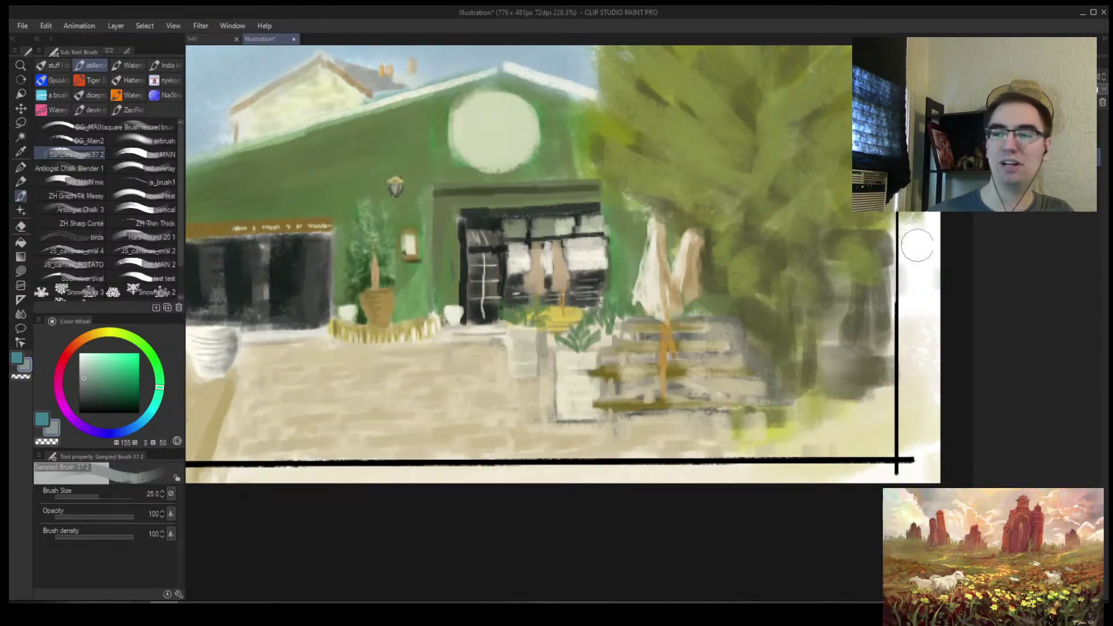
# Sample the sky, darken it to a muted blue (202, 22, 58), and try a wide shadow band across the courtyard and picnic table
pyautogui.moveTo(623, 226); pyautogui.dragTo(580, 313)
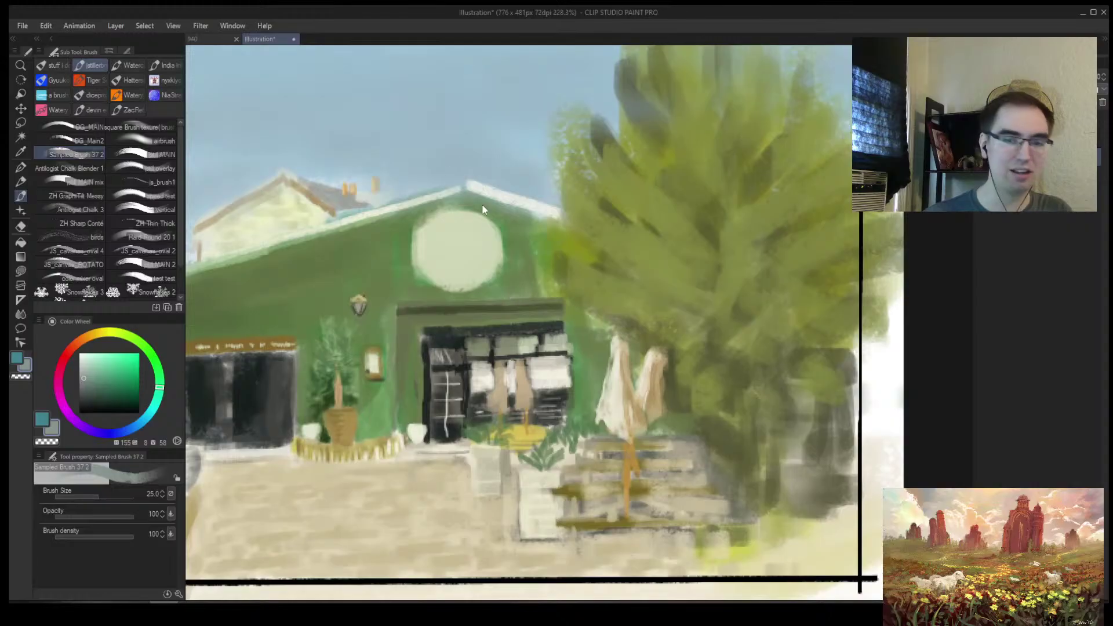
pyautogui.keyDown('alt'); pyautogui.click(434, 127); pyautogui.keyUp('alt')
pyautogui.click(92, 378)
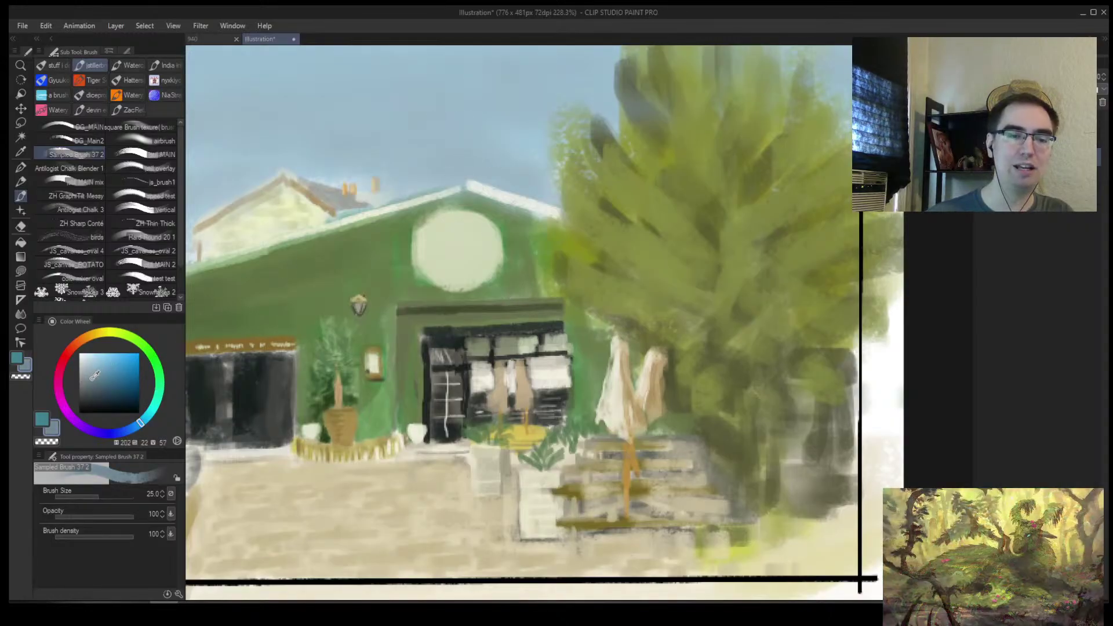
pyautogui.moveTo(654, 457); pyautogui.dragTo(597, 457)
pyautogui.press(']')
pyautogui.moveTo(702, 482)
pyautogui.mouseDown()
pyautogui.moveTo(406, 498)
pyautogui.moveTo(652, 499)
pyautogui.moveTo(689, 446)
pyautogui.mouseUp()
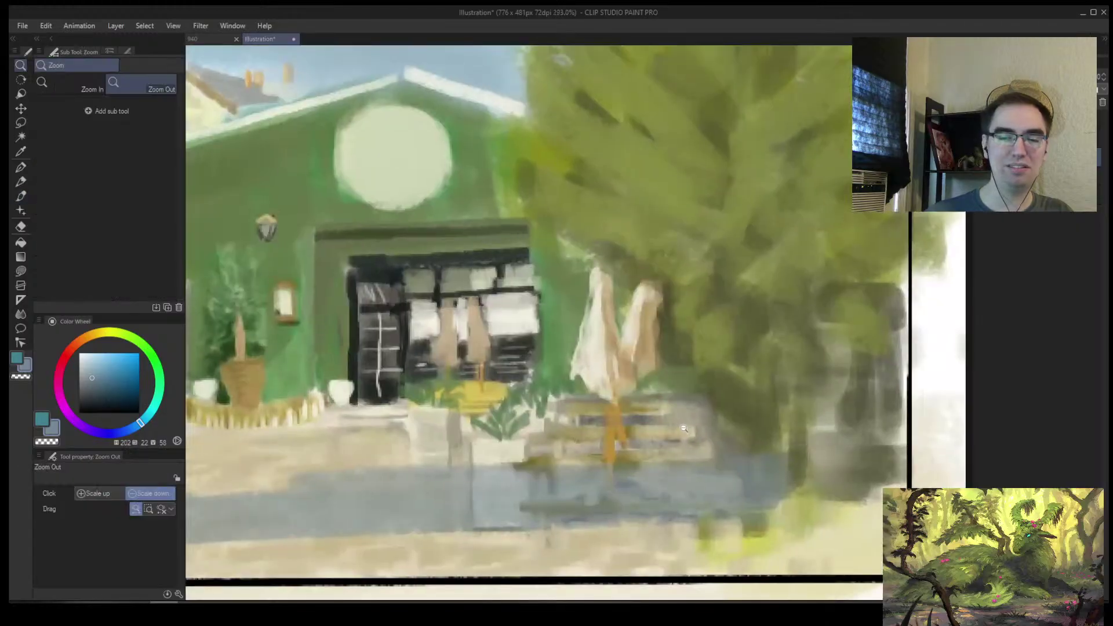
# Try a fine stroke in the courtyard shadow with a much smaller brush, and undo it along with the blue shadow band
pyautogui.press('[')
pyautogui.press('[')
pyautogui.press('[')
pyautogui.press('[')
pyautogui.press('[')
pyautogui.press('[')
pyautogui.press('[')
pyautogui.press('[')
pyautogui.press('[')
pyautogui.press('[')
pyautogui.moveTo(487, 489)
pyautogui.mouseDown()
pyautogui.moveTo(684, 486)
pyautogui.moveTo(612, 494)
pyautogui.moveTo(624, 492)
pyautogui.mouseUp()
pyautogui.hotkey('ctrl', 'z')
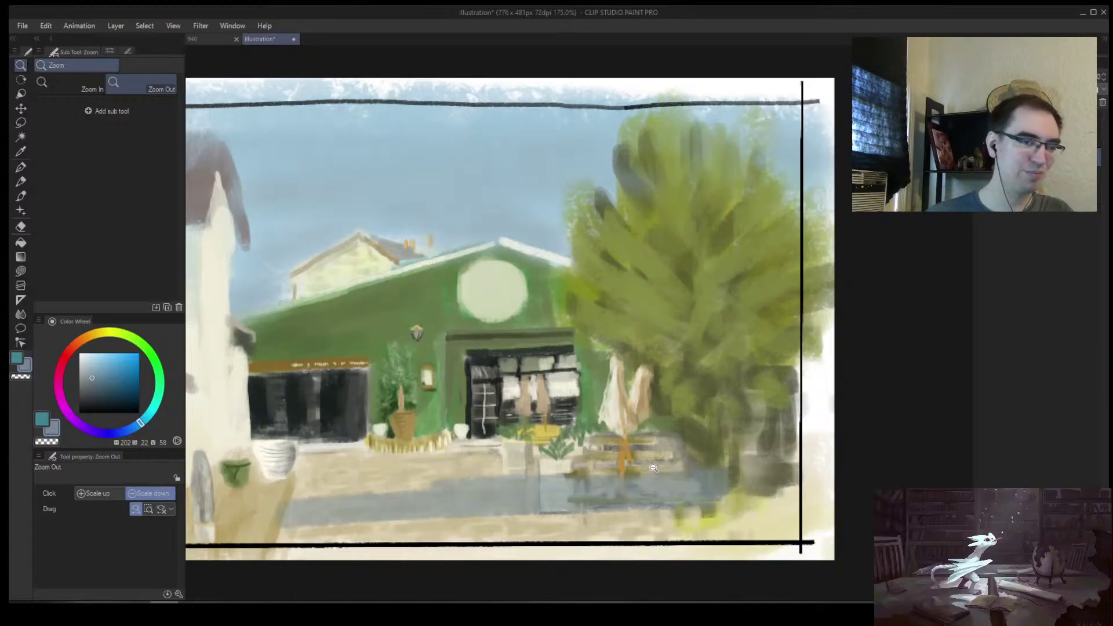
pyautogui.press('b')
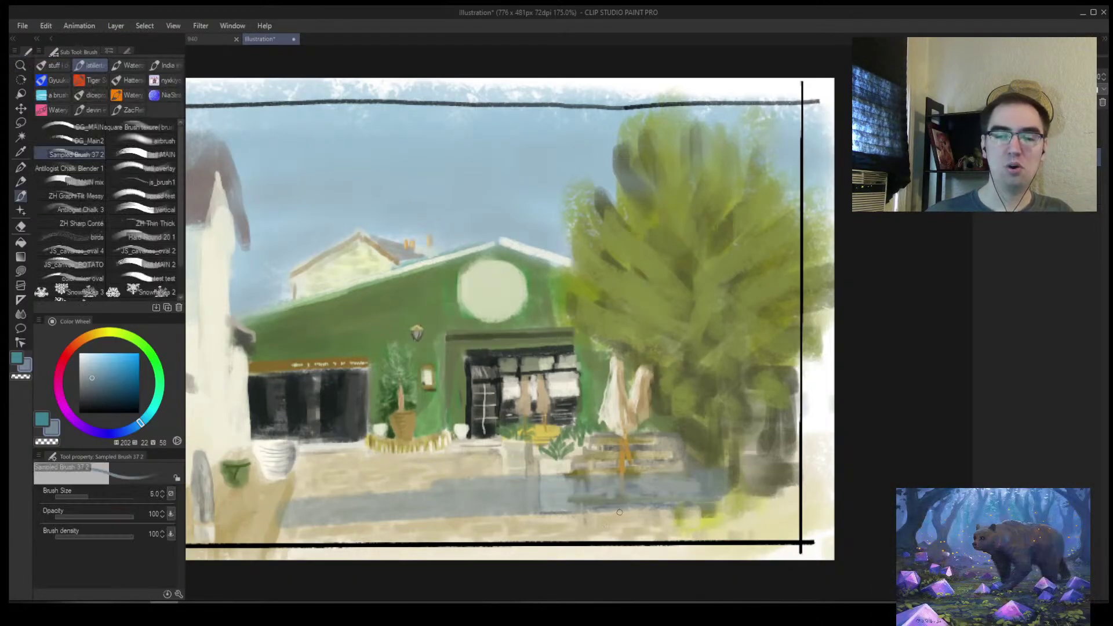
pyautogui.hotkey('ctrl', 'z')
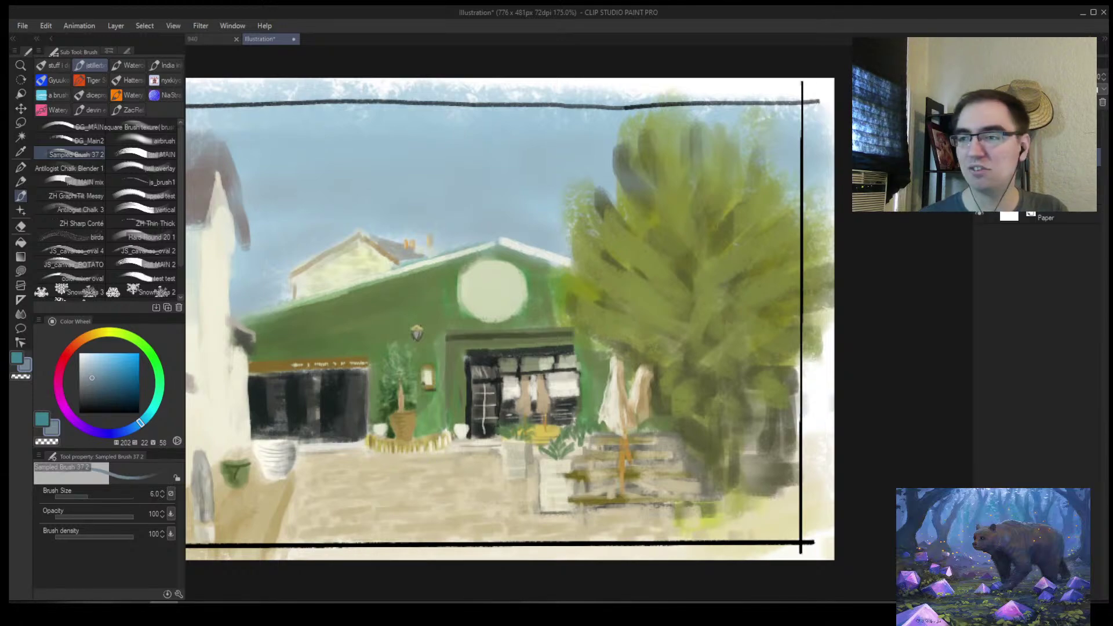
# Start a broad shadow wash over the left building's roof and lighten the brush colour to a pale grey-blue (202, 9, 72)
pyautogui.click(1018, 76)
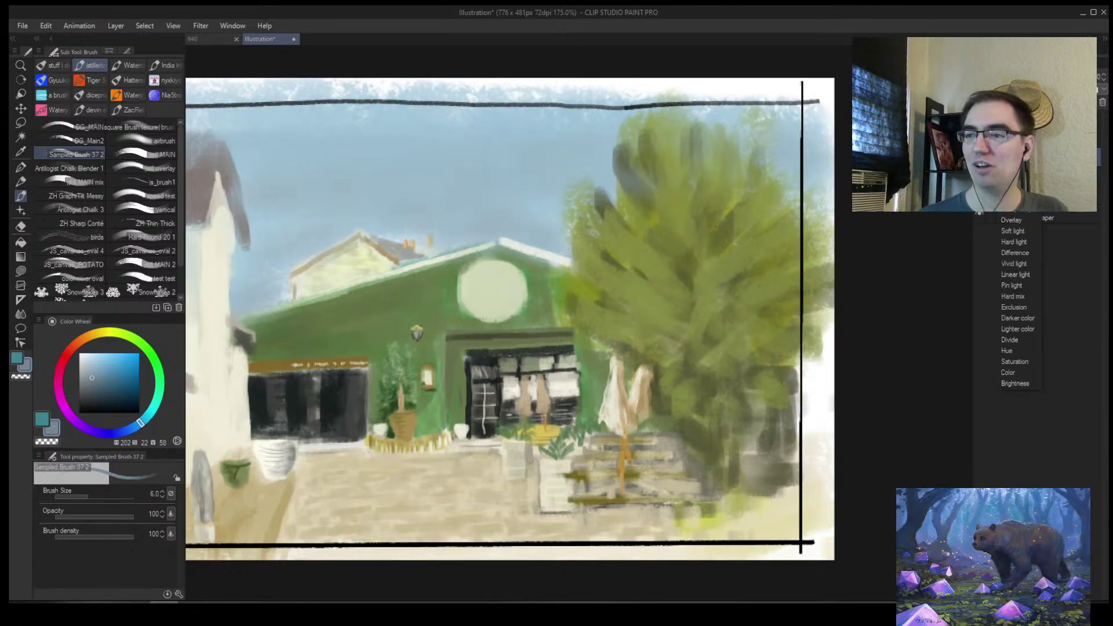
pyautogui.press('Escape')
pyautogui.press(']')
pyautogui.hotkey('ctrl', 'space')
pyautogui.moveTo(436, 253); pyautogui.dragTo(340, 231)
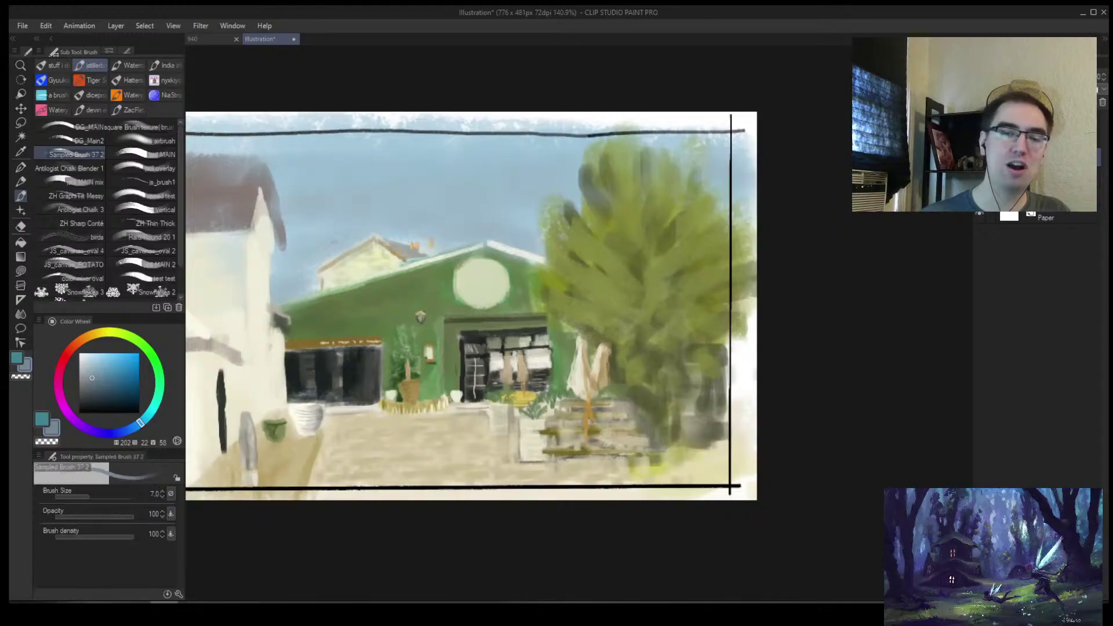
pyautogui.press(']')
pyautogui.press(']')
pyautogui.press(']')
pyautogui.press(']')
pyautogui.press('space')
pyautogui.moveTo(311, 274); pyautogui.dragTo(365, 282)
pyautogui.press(']')
pyautogui.press(']')
pyautogui.moveTo(267, 133)
pyautogui.mouseDown()
pyautogui.moveTo(226, 214)
pyautogui.moveTo(191, 236)
pyautogui.mouseUp()
pyautogui.moveTo(94, 375); pyautogui.dragTo(84, 369)
# Cover the entire painting, from sky and buildings to tree and ground, with the pale grey-blue shadow wash using a very large brush
pyautogui.press(']')
pyautogui.press(']')
pyautogui.moveTo(266, 139)
pyautogui.mouseDown()
pyautogui.moveTo(229, 203)
pyautogui.moveTo(359, 167)
pyautogui.moveTo(400, 278)
pyautogui.moveTo(446, 173)
pyautogui.mouseUp()
pyautogui.press(']')
pyautogui.moveTo(609, 153)
pyautogui.mouseDown()
pyautogui.moveTo(380, 333)
pyautogui.moveTo(412, 418)
pyautogui.moveTo(753, 406)
pyautogui.moveTo(785, 454)
pyautogui.moveTo(279, 441)
pyautogui.moveTo(194, 371)
pyautogui.mouseUp()
pyautogui.moveTo(197, 440)
pyautogui.mouseDown()
pyautogui.moveTo(371, 374)
pyautogui.moveTo(301, 211)
pyautogui.moveTo(711, 243)
pyautogui.moveTo(464, 481)
pyautogui.mouseUp()
# Erase the shadow wash along the narrow sunlit wall of the white building, starting with the Vector eraser at size 25
pyautogui.hotkey('alt', 'space')
pyautogui.moveTo(353, 345)
pyautogui.mouseDown()
pyautogui.moveTo(350, 325)
pyautogui.moveTo(362, 315)
pyautogui.mouseUp()
pyautogui.press('e')
pyautogui.click(134, 103)
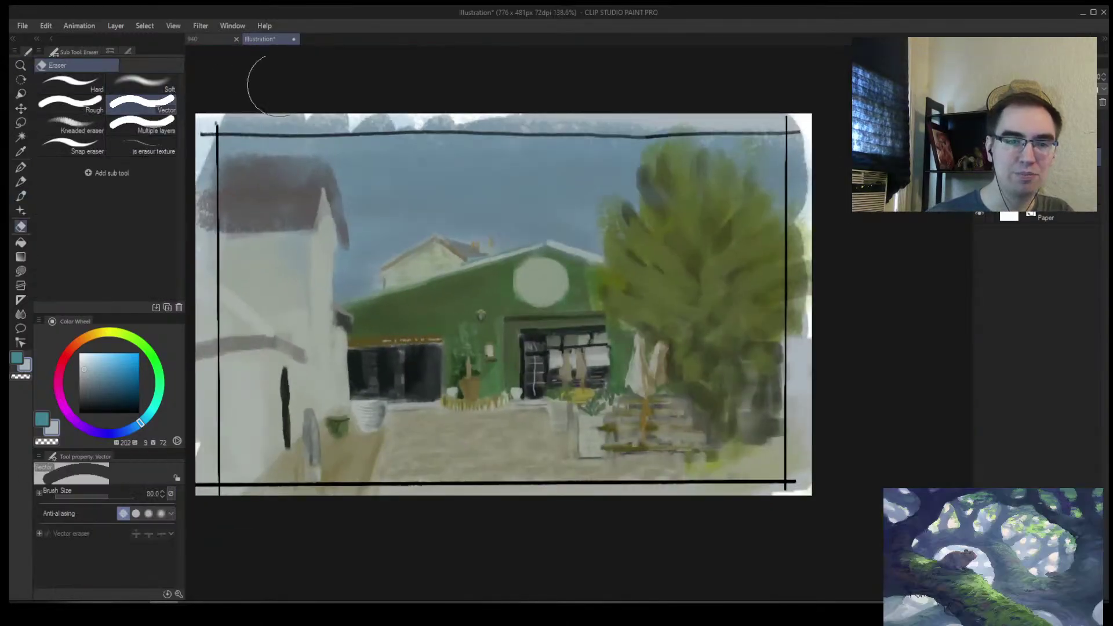
pyautogui.press('[')
pyautogui.press('[')
pyautogui.press('[')
pyautogui.press('[')
pyautogui.press('[')
pyautogui.moveTo(327, 212); pyautogui.dragTo(322, 319)
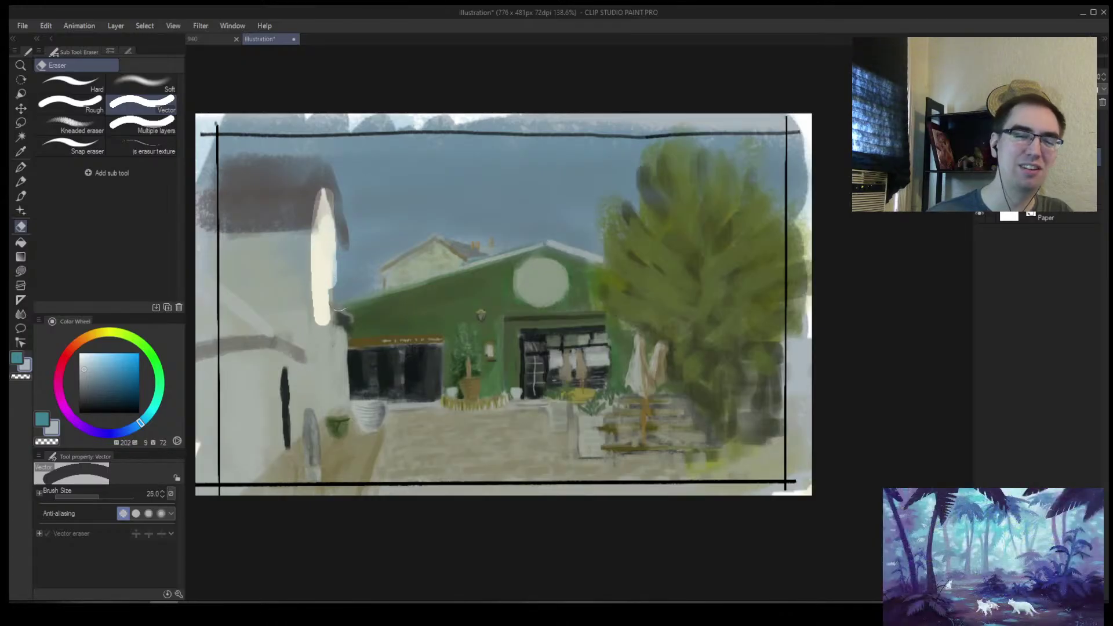
pyautogui.press(']')
pyautogui.moveTo(324, 260); pyautogui.dragTo(328, 406)
pyautogui.moveTo(327, 304); pyautogui.dragTo(336, 416)
# Erase the wash from the ground before the green building and along the foreground, enlarging the eraser to 40
pyautogui.moveTo(432, 423)
pyautogui.mouseDown()
pyautogui.moveTo(521, 409)
pyautogui.moveTo(331, 430)
pyautogui.mouseUp()
pyautogui.press(']')
pyautogui.moveTo(345, 475)
pyautogui.mouseDown()
pyautogui.moveTo(598, 470)
pyautogui.moveTo(219, 485)
pyautogui.mouseUp()
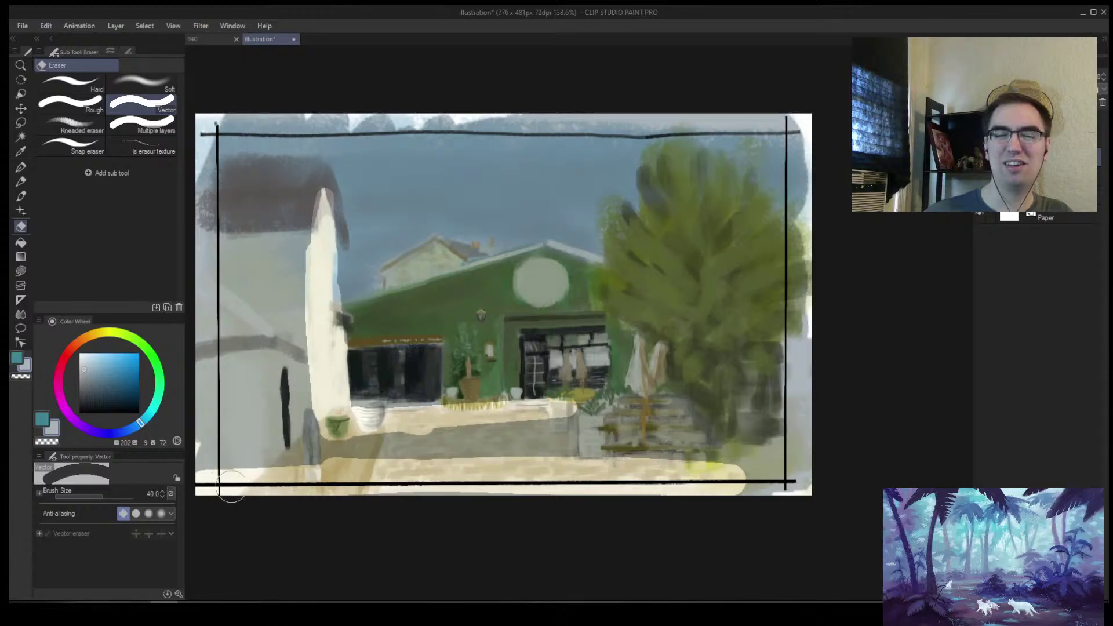
# Erase overlapping patches of the shadow wash from the tree's crown and right side to form sunlit foliage
pyautogui.press('[')
pyautogui.click(670, 264)
pyautogui.moveTo(667, 150)
pyautogui.mouseDown()
pyautogui.moveTo(757, 220)
pyautogui.moveTo(754, 269)
pyautogui.moveTo(786, 286)
pyautogui.mouseUp()
pyautogui.press(']')
pyautogui.moveTo(730, 261)
pyautogui.mouseDown()
pyautogui.moveTo(704, 207)
pyautogui.moveTo(766, 229)
pyautogui.mouseUp()
# Erase the wash from the green building's roof edge and the small house behind it, using eraser size 17 for the house
pyautogui.press('[')
pyautogui.press('[')
pyautogui.press('[')
pyautogui.press('[')
pyautogui.press('[')
pyautogui.press('[')
pyautogui.press('[')
pyautogui.moveTo(343, 306)
pyautogui.mouseDown()
pyautogui.moveTo(521, 243)
pyautogui.moveTo(609, 264)
pyautogui.mouseUp()
pyautogui.press(']')
pyautogui.press(']')
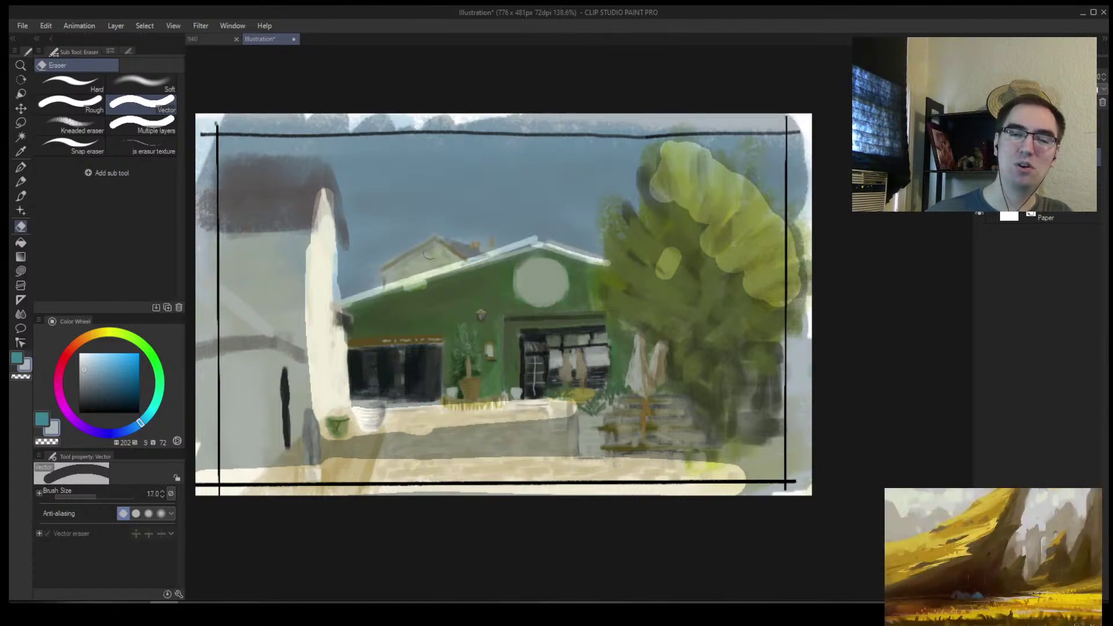
pyautogui.moveTo(422, 261); pyautogui.dragTo(444, 249)
# Erase the shadow wash from the green facade and its round sign with the eraser at size 60
pyautogui.press(']')
pyautogui.press(']')
pyautogui.press(']')
pyautogui.press(']')
pyautogui.press(']')
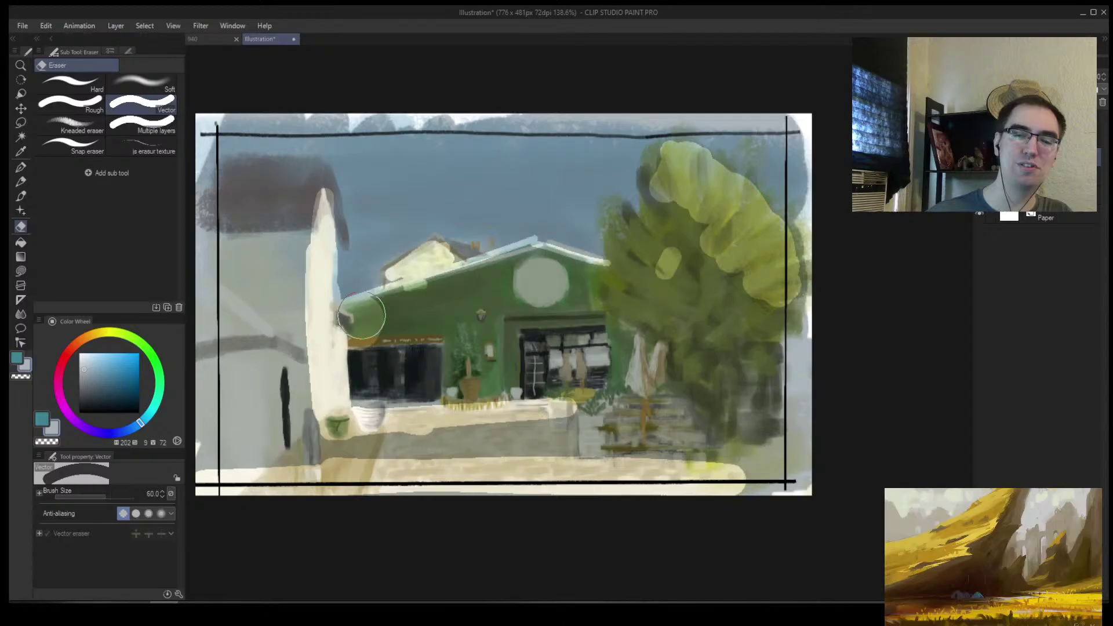
pyautogui.moveTo(361, 315); pyautogui.dragTo(592, 307)
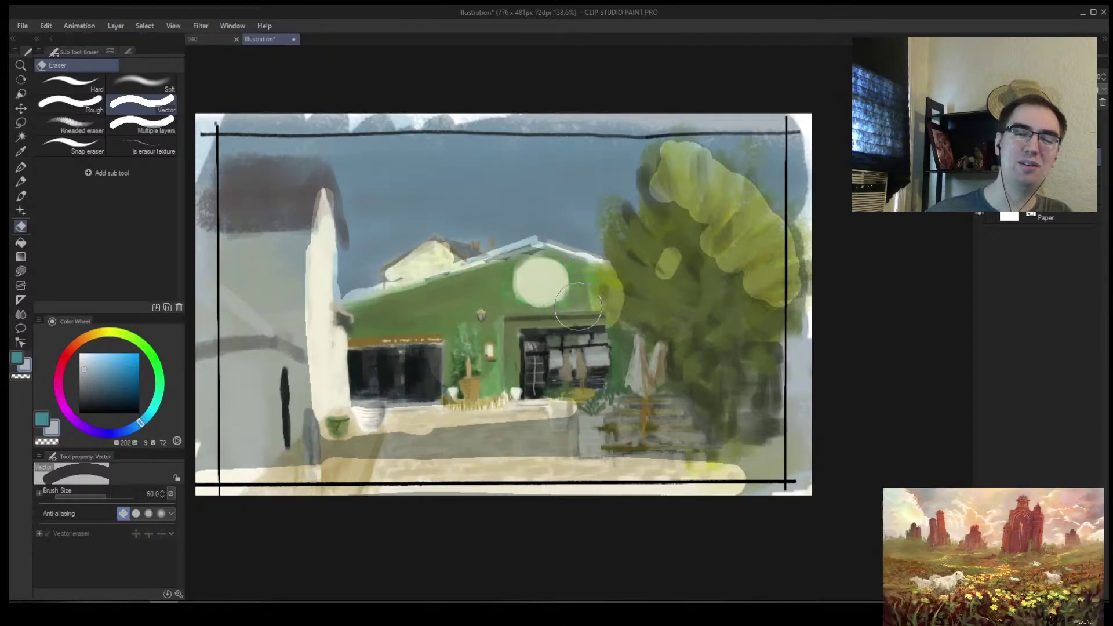
# Try erasing the wash across the dark window of the green building, and undo the stroke
pyautogui.scroll(3, 389, 371)
pyautogui.press('b')
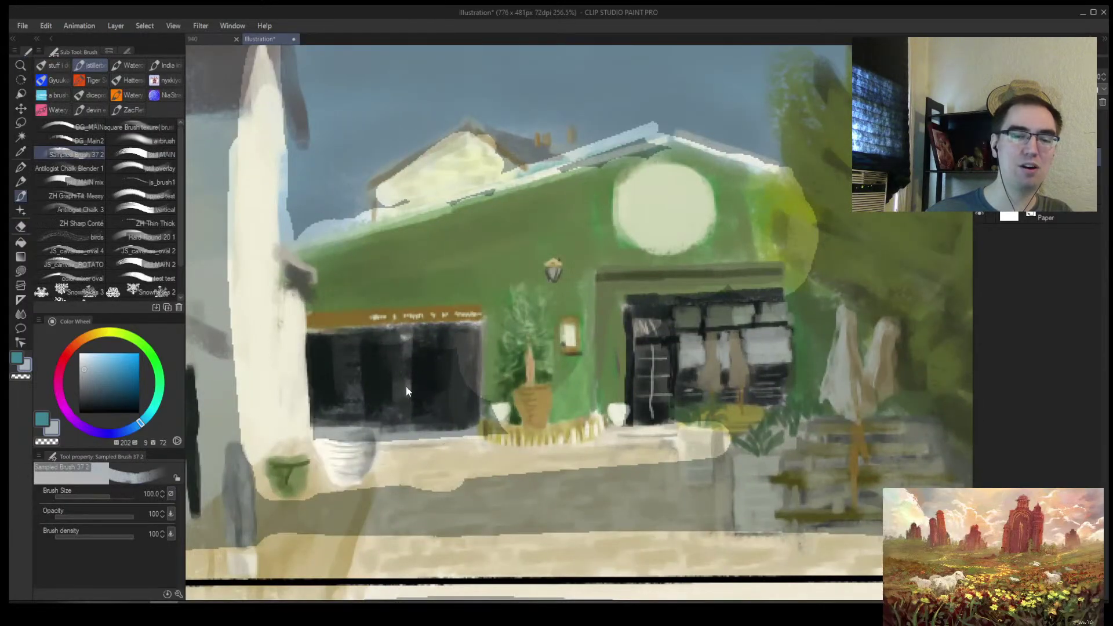
pyautogui.press('e')
pyautogui.moveTo(360, 368)
pyautogui.mouseDown()
pyautogui.moveTo(338, 373)
pyautogui.moveTo(348, 392)
pyautogui.moveTo(450, 365)
pyautogui.mouseUp()
pyautogui.hotkey('ctrl', 'z')
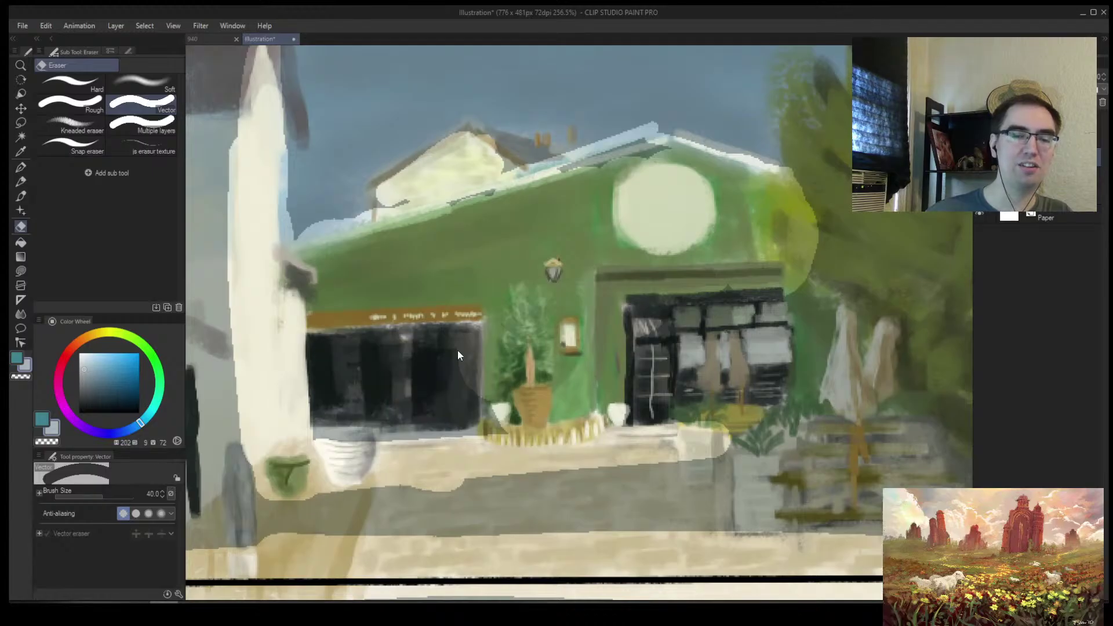
# Erase the wash along the lower edge of the courtyard shadow and beneath the picnic table, reducing the eraser to 20
pyautogui.hotkey('alt', 'space')
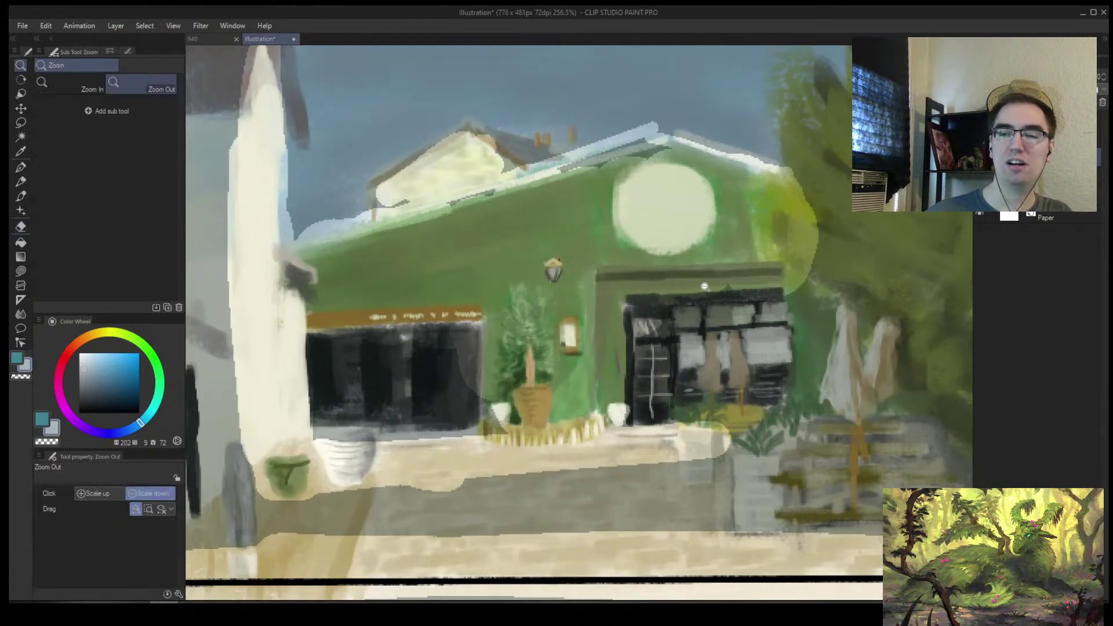
pyautogui.moveTo(729, 279); pyautogui.dragTo(741, 303)
pyautogui.scroll(2, 768, 313)
pyautogui.press('e')
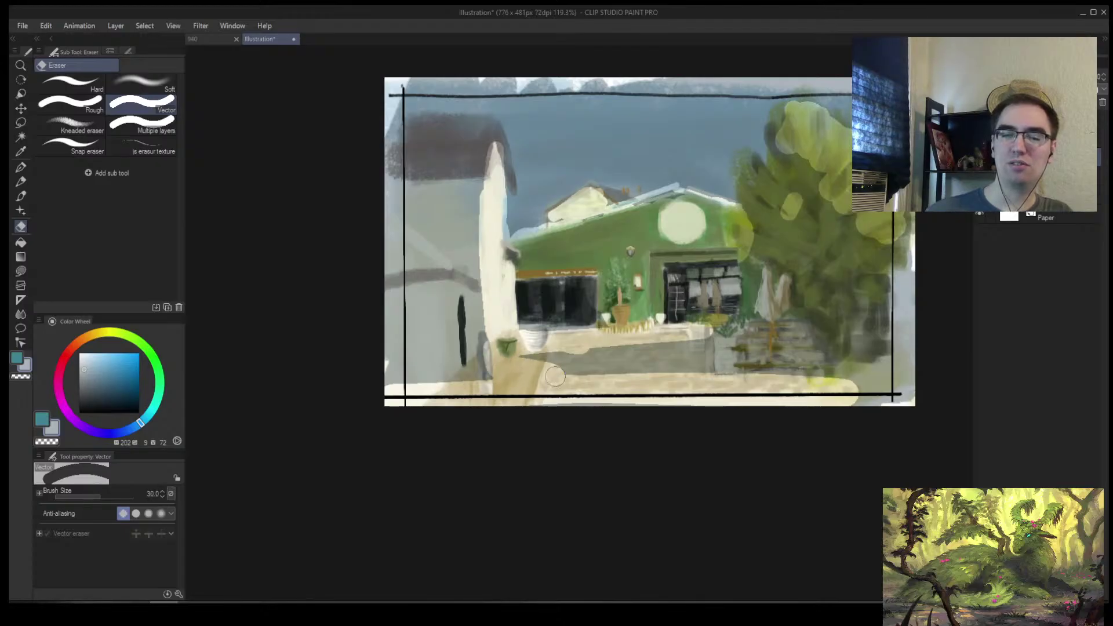
pyautogui.moveTo(550, 374); pyautogui.dragTo(639, 376)
pyautogui.press('[')
pyautogui.moveTo(713, 380); pyautogui.dragTo(851, 381)
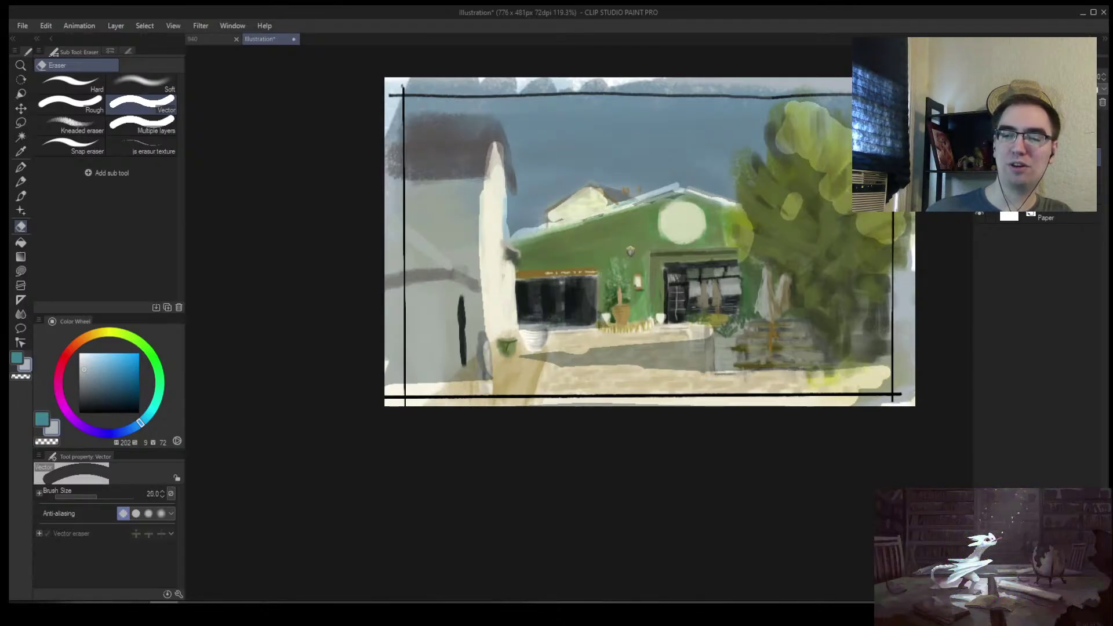
# Bring out sunlit tops on the picnic table and benches by erasing the wash with a size 8 eraser
pyautogui.press('[')
pyautogui.press('[')
pyautogui.press('[')
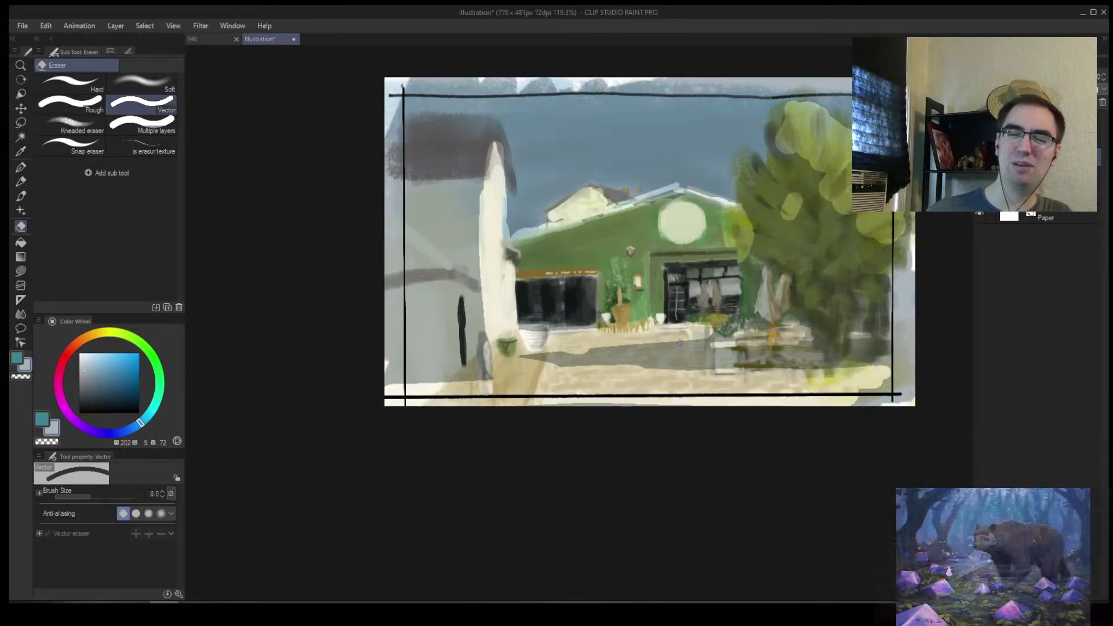
# Erase the shadow wash from the sky down to the rooflines and around the tree's crown with a larger eraser
pyautogui.press(']')
pyautogui.press(']')
pyautogui.press(']')
pyautogui.press(']')
pyautogui.press(']')
pyautogui.press(']')
pyautogui.press(']')
pyautogui.press(']')
pyautogui.press(']')
pyautogui.press(']')
pyautogui.press(']')
pyautogui.moveTo(429, 110)
pyautogui.mouseDown()
pyautogui.moveTo(485, 96)
pyautogui.moveTo(518, 122)
pyautogui.moveTo(532, 166)
pyautogui.moveTo(524, 201)
pyautogui.moveTo(617, 111)
pyautogui.moveTo(652, 99)
pyautogui.moveTo(615, 171)
pyautogui.moveTo(660, 174)
pyautogui.mouseUp()
pyautogui.moveTo(679, 155)
pyautogui.mouseDown()
pyautogui.moveTo(655, 190)
pyautogui.moveTo(571, 220)
pyautogui.moveTo(624, 215)
pyautogui.moveTo(635, 251)
pyautogui.moveTo(656, 213)
pyautogui.moveTo(695, 178)
pyautogui.moveTo(738, 176)
pyautogui.moveTo(807, 214)
pyautogui.moveTo(739, 170)
pyautogui.moveTo(770, 227)
pyautogui.mouseUp()
pyautogui.press('[')
pyautogui.press('[')
pyautogui.press('[')
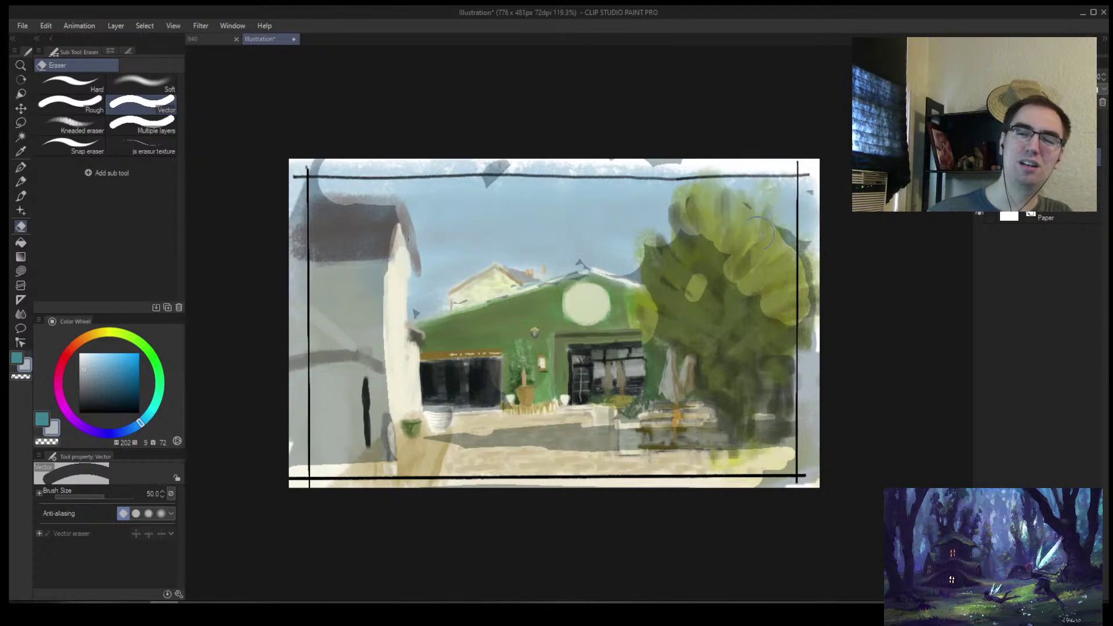
# Switch to a small brush and paint a thin cast shadow along the top of the green building's doorway frame
pyautogui.hotkey('alt', 'space')
pyautogui.moveTo(532, 353)
pyautogui.mouseDown()
pyautogui.moveTo(481, 342)
pyautogui.moveTo(594, 288)
pyautogui.moveTo(649, 287)
pyautogui.mouseUp()
pyautogui.press('b')
pyautogui.press('[')
pyautogui.press('[')
pyautogui.press('[')
pyautogui.press('[')
pyautogui.press('[')
pyautogui.press('[')
pyautogui.press('[')
pyautogui.press('[')
pyautogui.press('[')
pyautogui.press('[')
pyautogui.press('[')
pyautogui.press('[')
pyautogui.press('[')
pyautogui.moveTo(571, 263); pyautogui.dragTo(594, 305)
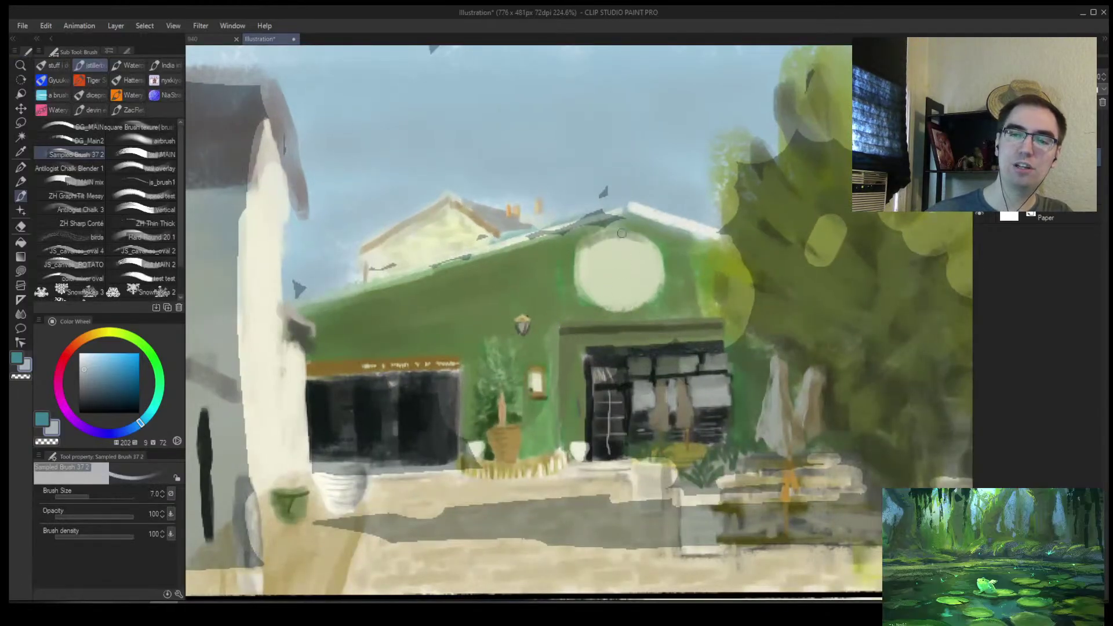
pyautogui.press(']')
pyautogui.moveTo(565, 333); pyautogui.dragTo(722, 325)
# Paint a cast shadow down the left side of the doorway frame, undoing unwanted strokes and repainting it
pyautogui.press(']')
pyautogui.press(']')
pyautogui.press(']')
pyautogui.moveTo(572, 341); pyautogui.dragTo(566, 406)
pyautogui.moveTo(572, 340); pyautogui.dragTo(563, 444)
pyautogui.hotkey('ctrl', 'z')
pyautogui.moveTo(368, 378)
pyautogui.mouseDown()
pyautogui.moveTo(429, 194)
pyautogui.moveTo(575, 121)
pyautogui.mouseUp()
pyautogui.hotkey('ctrl', 'z')
pyautogui.moveTo(565, 343); pyautogui.dragTo(560, 449)
# Add shadow strokes beside the white pot and at the foot of the left building
pyautogui.hotkey('alt', 'space')
pyautogui.moveTo(564, 377); pyautogui.dragTo(604, 376)
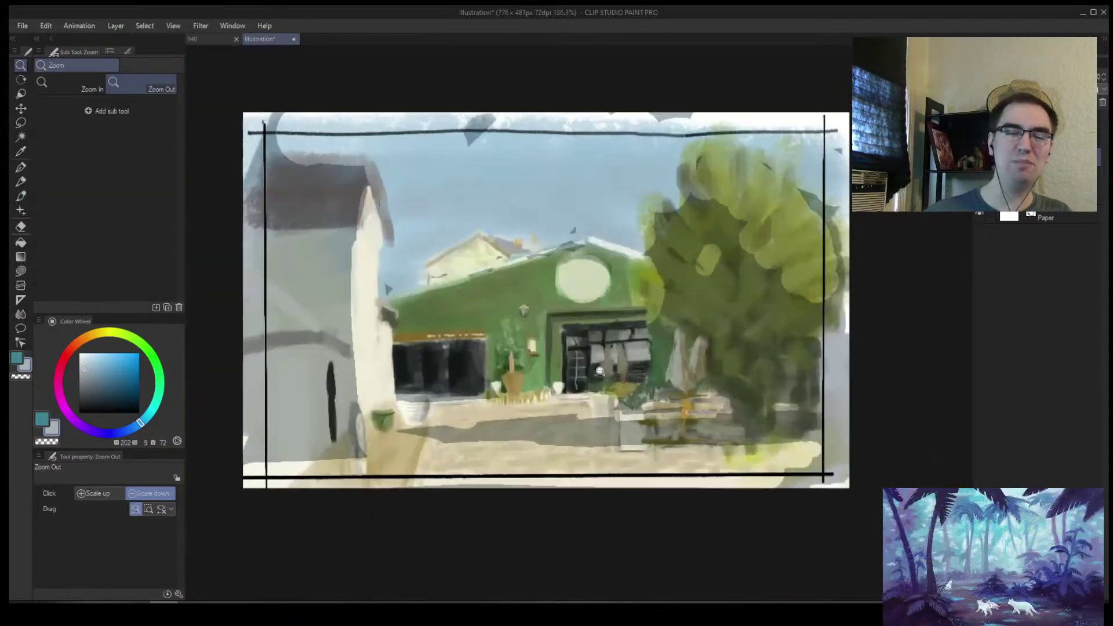
pyautogui.moveTo(417, 417)
pyautogui.mouseDown()
pyautogui.moveTo(398, 409)
pyautogui.moveTo(434, 426)
pyautogui.mouseUp()
pyautogui.press('[')
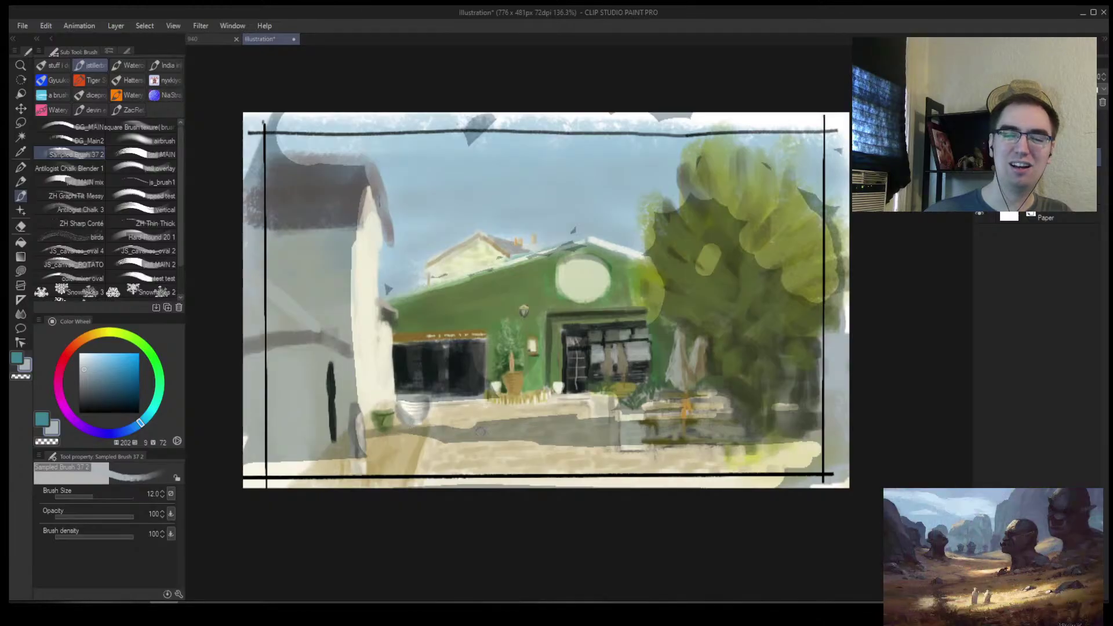
pyautogui.moveTo(258, 466); pyautogui.dragTo(309, 463)
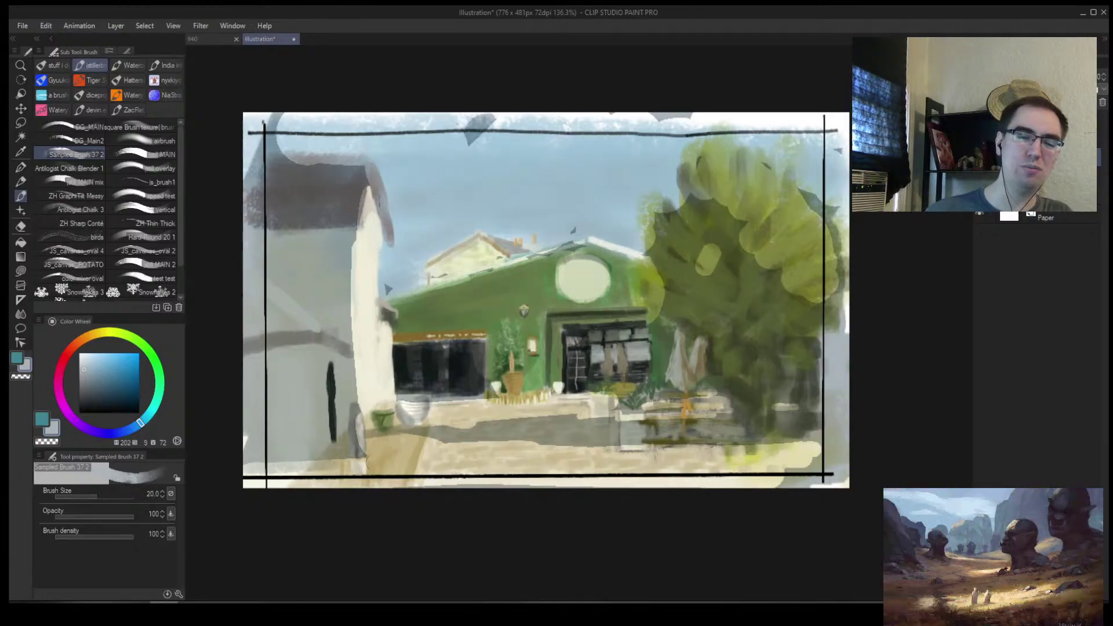
# Extend the shadow along the courtyard's lower edge and around the picnic table and tree base at brush size 20
pyautogui.moveTo(434, 444); pyautogui.dragTo(594, 441)
pyautogui.moveTo(725, 442); pyautogui.dragTo(811, 441)
pyautogui.moveTo(665, 417)
pyautogui.mouseDown()
pyautogui.moveTo(735, 419)
pyautogui.moveTo(790, 398)
pyautogui.moveTo(782, 389)
pyautogui.mouseUp()
# Sample several spots of the courtyard shadow up close to examine its colour
pyautogui.hotkey('alt', 'space')
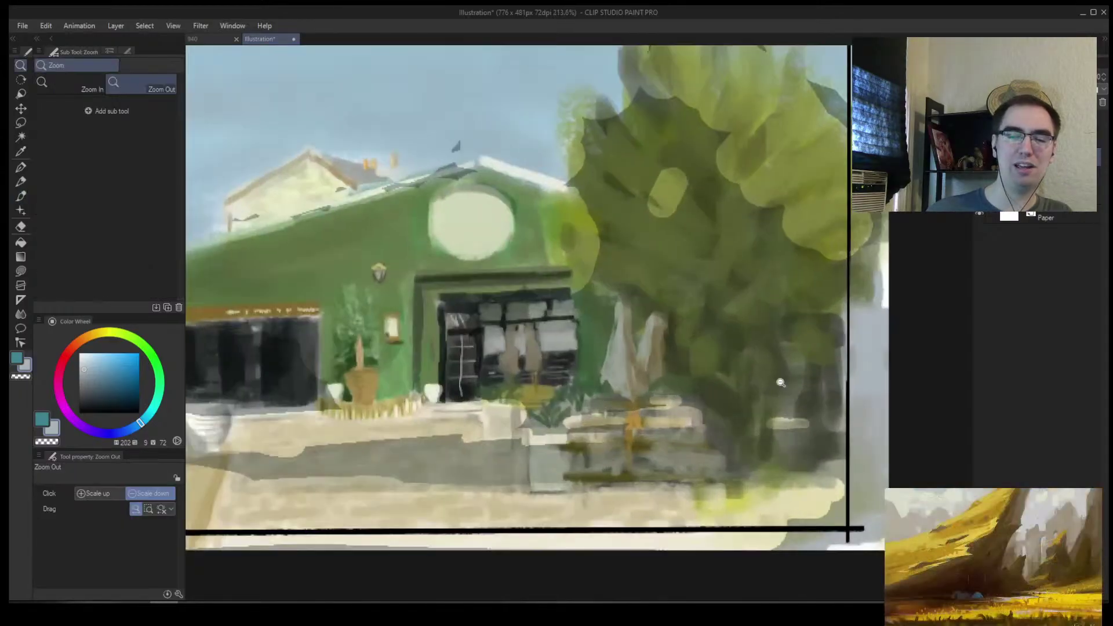
pyautogui.moveTo(551, 442)
pyautogui.mouseDown()
pyautogui.moveTo(499, 447)
pyautogui.moveTo(494, 434)
pyautogui.moveTo(536, 429)
pyautogui.mouseUp()
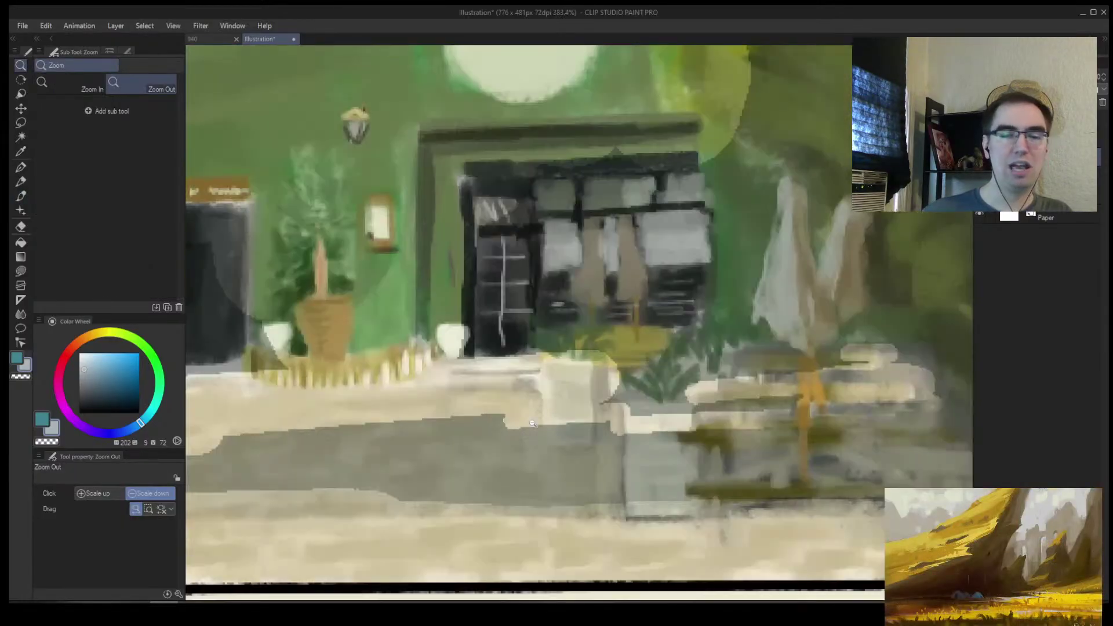
pyautogui.keyDown('alt'); pyautogui.click(424, 461); pyautogui.keyUp('alt')
pyautogui.keyDown('alt'); pyautogui.click(394, 462); pyautogui.keyUp('alt')
pyautogui.keyDown('alt'); pyautogui.click(392, 475); pyautogui.keyUp('alt')
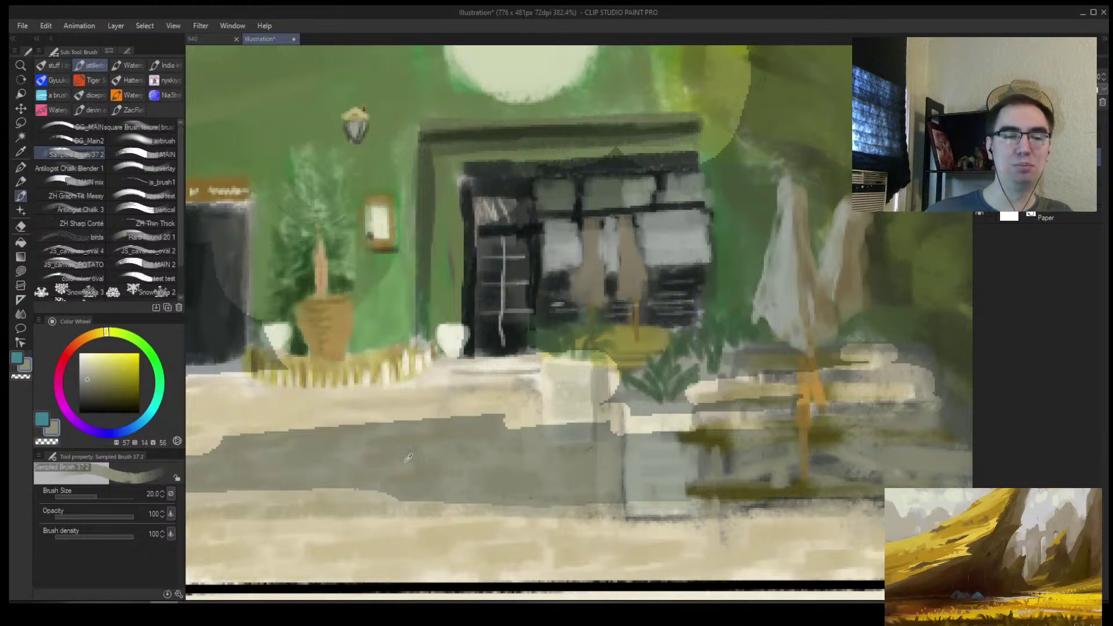
pyautogui.keyDown('alt'); pyautogui.click(380, 481); pyautogui.keyUp('alt')
pyautogui.keyDown('alt'); pyautogui.click(396, 457); pyautogui.keyUp('alt')
pyautogui.moveTo(405, 444)
pyautogui.mouseDown()
pyautogui.moveTo(400, 467)
pyautogui.moveTo(418, 449)
pyautogui.mouseUp()
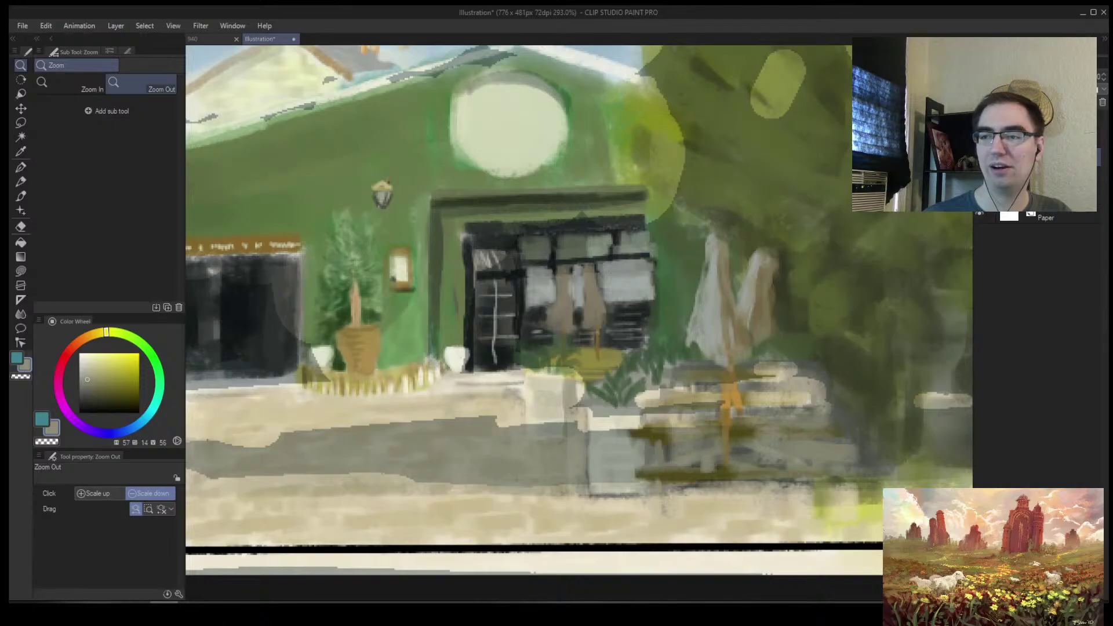
# Shift the colour to a light sky blue (200, 23, 75) and tint the courtyard shadow, undoing a darker first stroke
pyautogui.press('b')
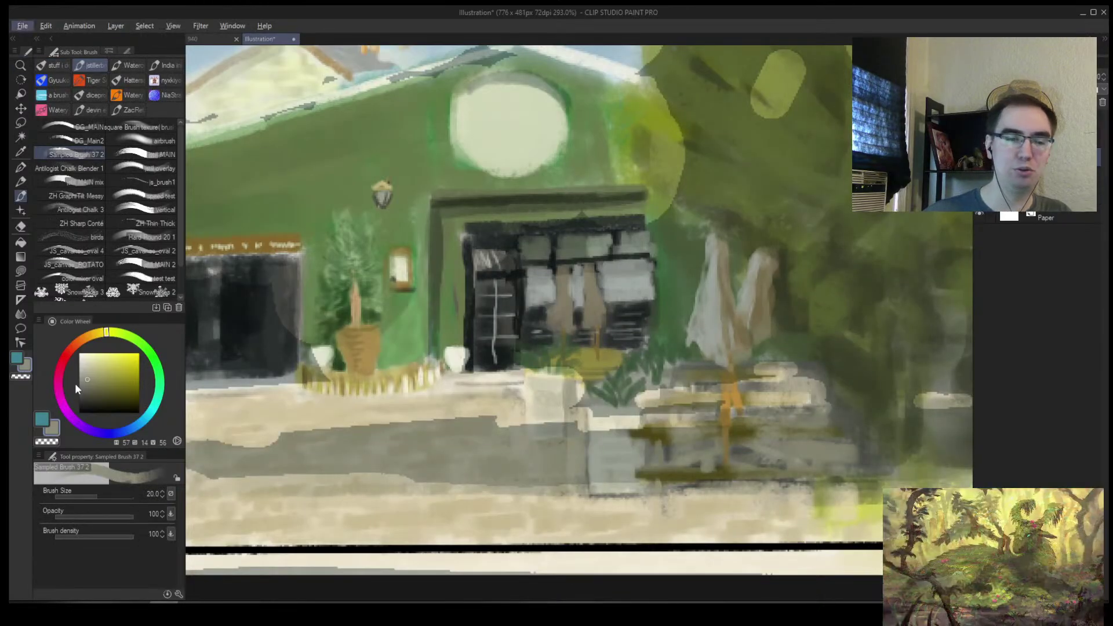
pyautogui.click(142, 421)
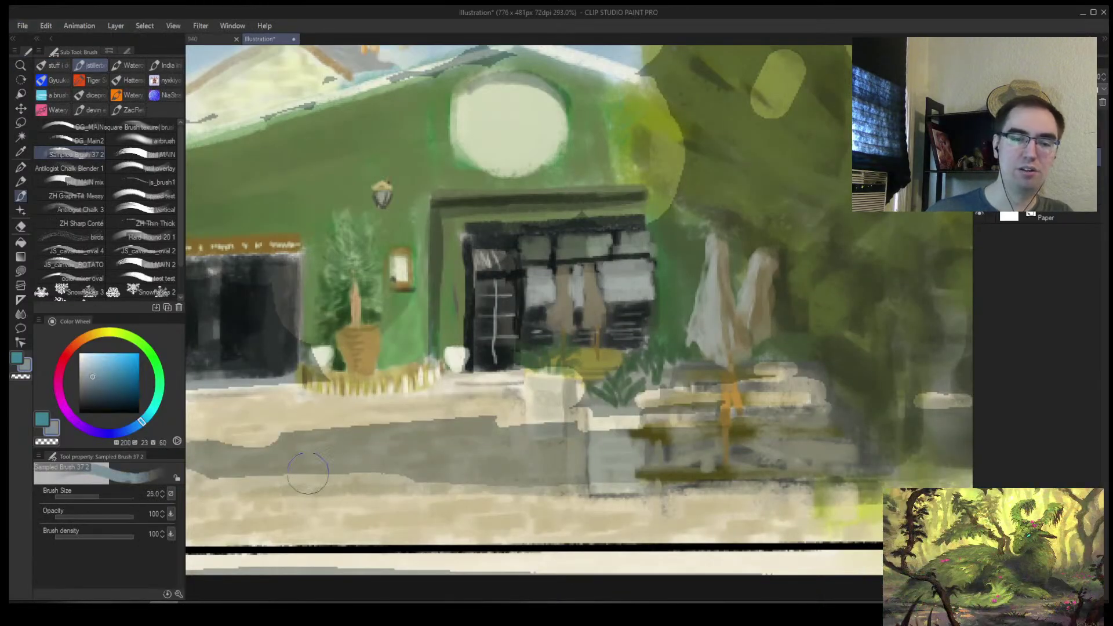
pyautogui.moveTo(292, 453); pyautogui.dragTo(467, 445)
pyautogui.hotkey('ctrl', 'z')
pyautogui.click(92, 368)
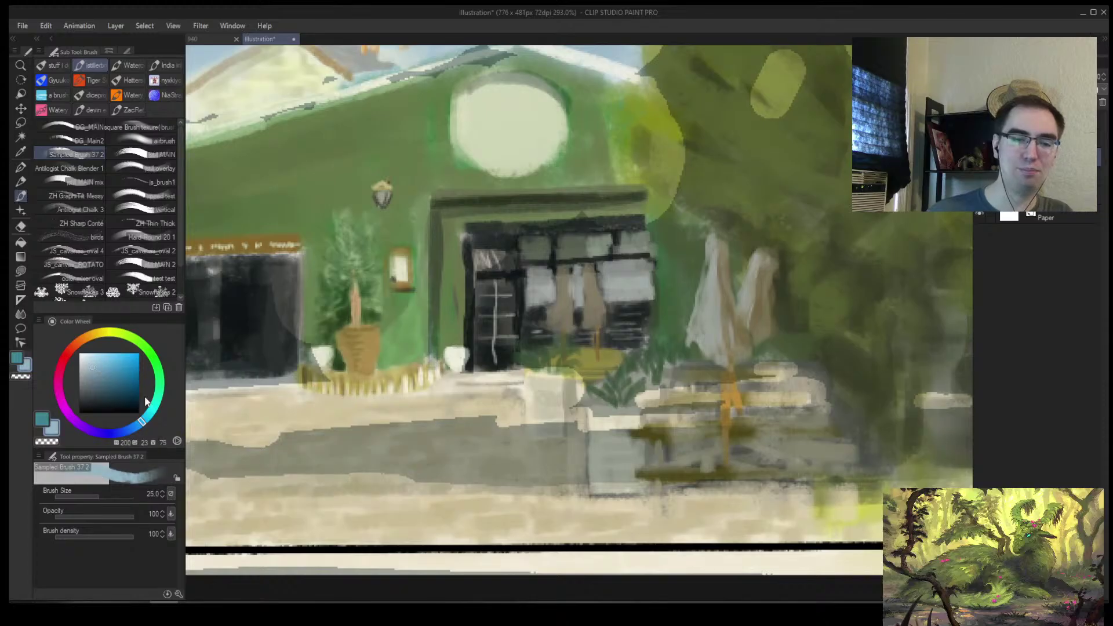
pyautogui.moveTo(346, 458)
pyautogui.mouseDown()
pyautogui.moveTo(475, 468)
pyautogui.moveTo(603, 446)
pyautogui.moveTo(327, 438)
pyautogui.mouseUp()
# Try a wide light-blue stroke across the sky at brush size 100, and undo it
pyautogui.hotkey('alt', 'space')
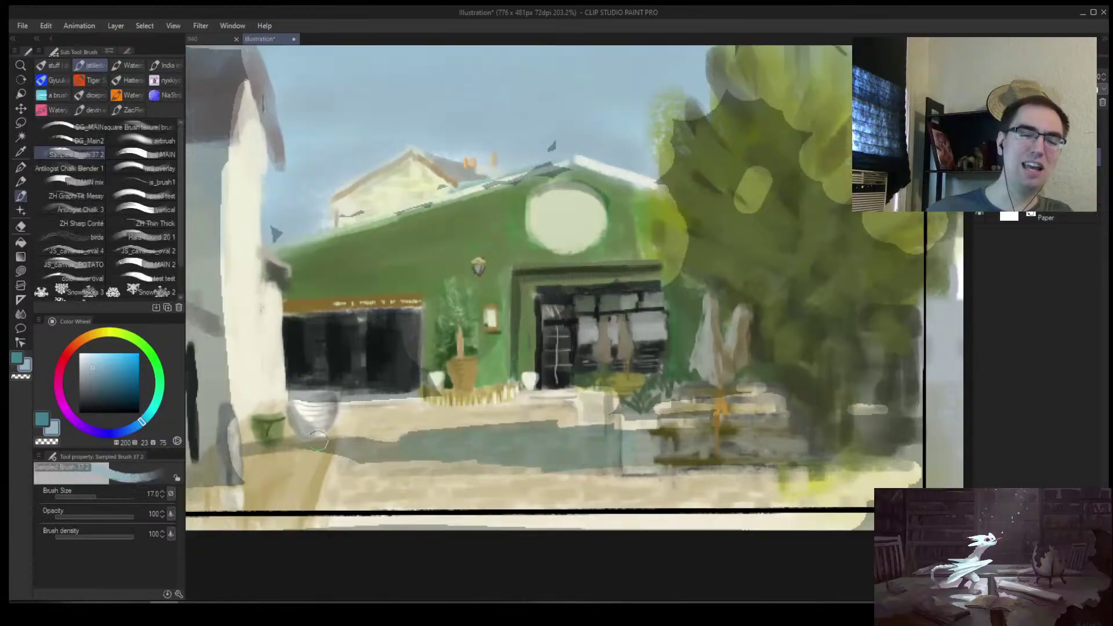
pyautogui.hotkey('alt', 'space')
pyautogui.moveTo(441, 371); pyautogui.dragTo(353, 364)
pyautogui.press(']')
pyautogui.press(']')
pyautogui.press(']')
pyautogui.press(']')
pyautogui.press(']')
pyautogui.press(']')
pyautogui.press(']')
pyautogui.press(']')
pyautogui.moveTo(336, 157); pyautogui.dragTo(592, 167)
pyautogui.hotkey('ctrl', 'z')
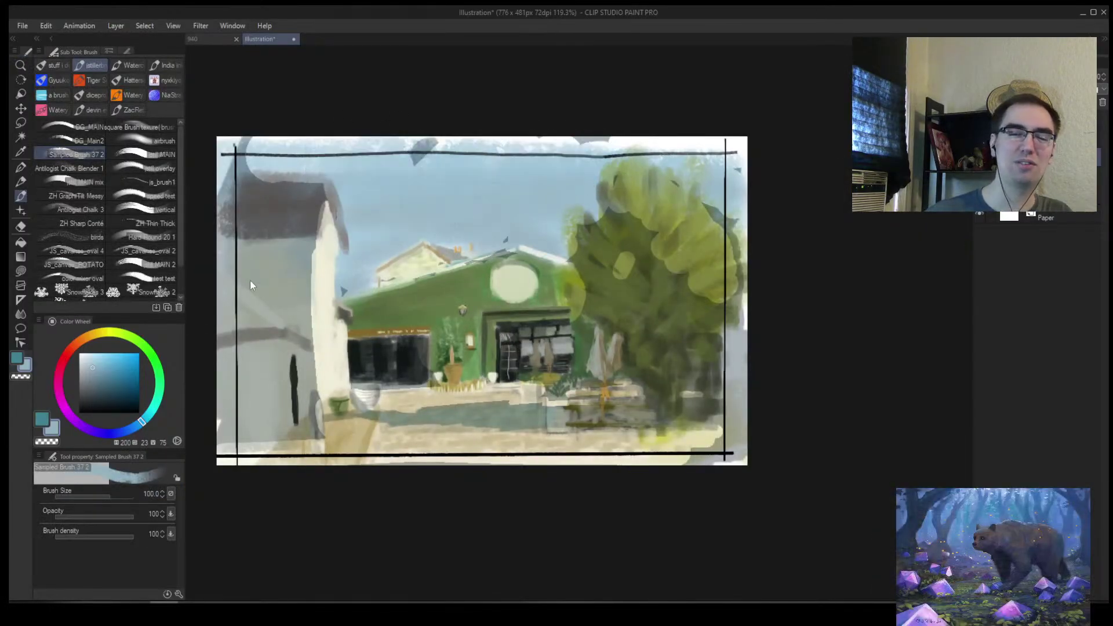
# Choose a vivid blue (200, 84, 100) and flip the canvas view horizontally
pyautogui.click(129, 353)
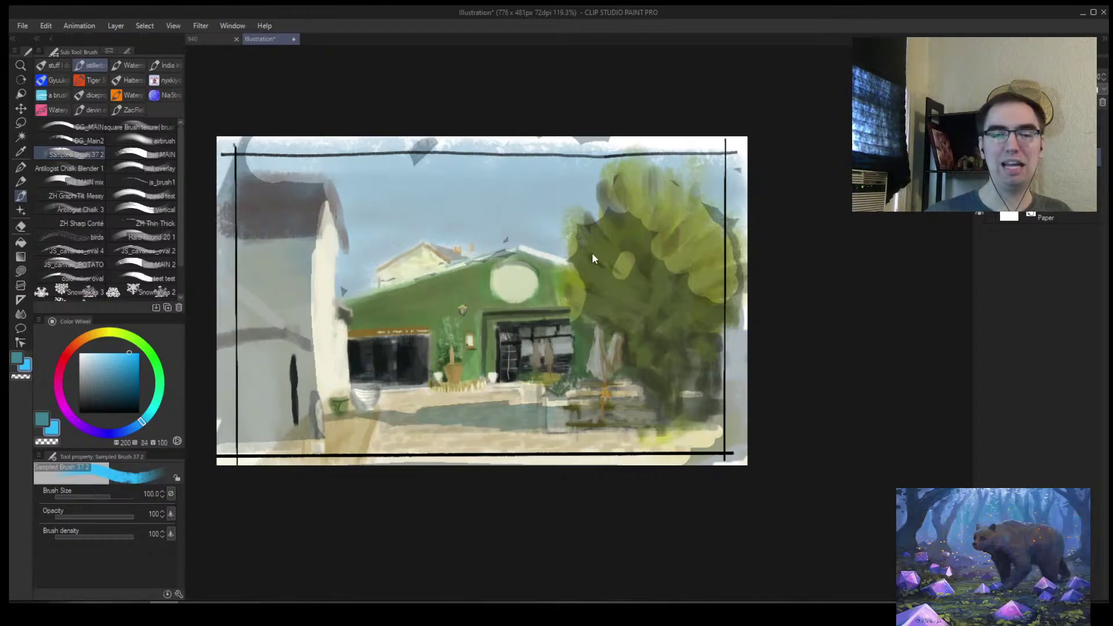
pyautogui.press('h')
pyautogui.moveTo(582, 282); pyautogui.dragTo(504, 300)
pyautogui.hotkey('alt', 'space')
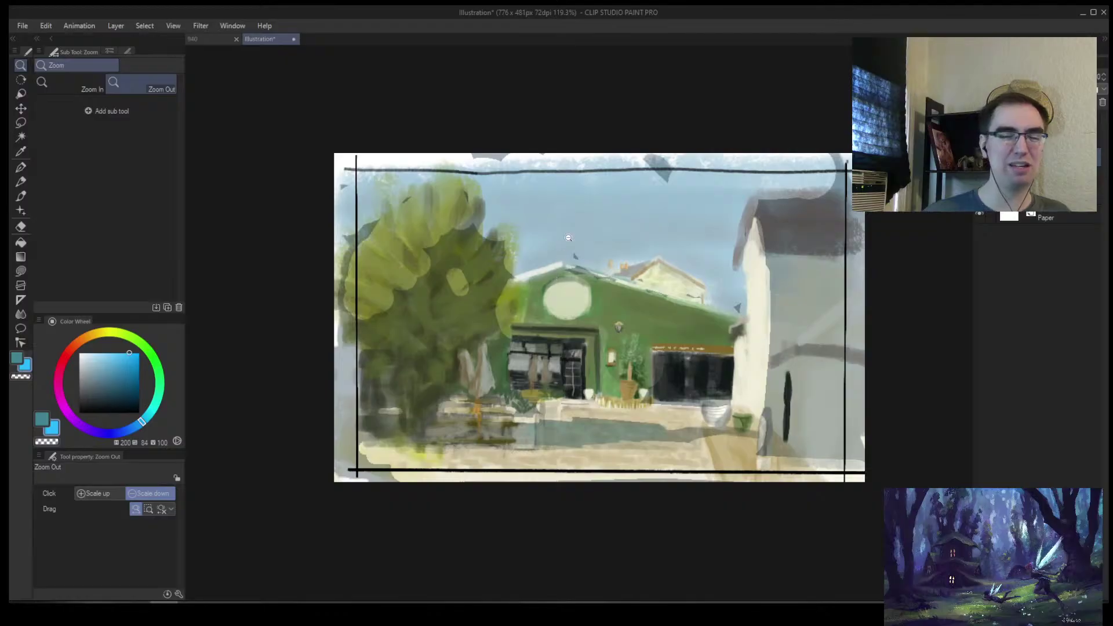
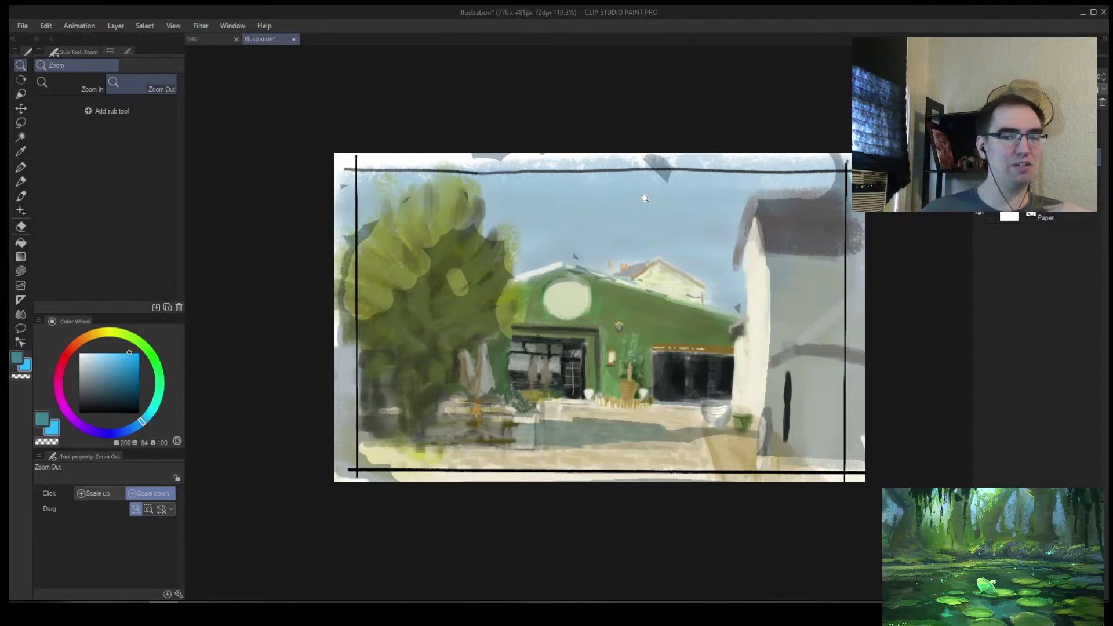
# Sketch vivid-blue arrows pointing down from the building entrance into the courtyard shadow at brush size 6
pyautogui.scroll(5, 614, 412)
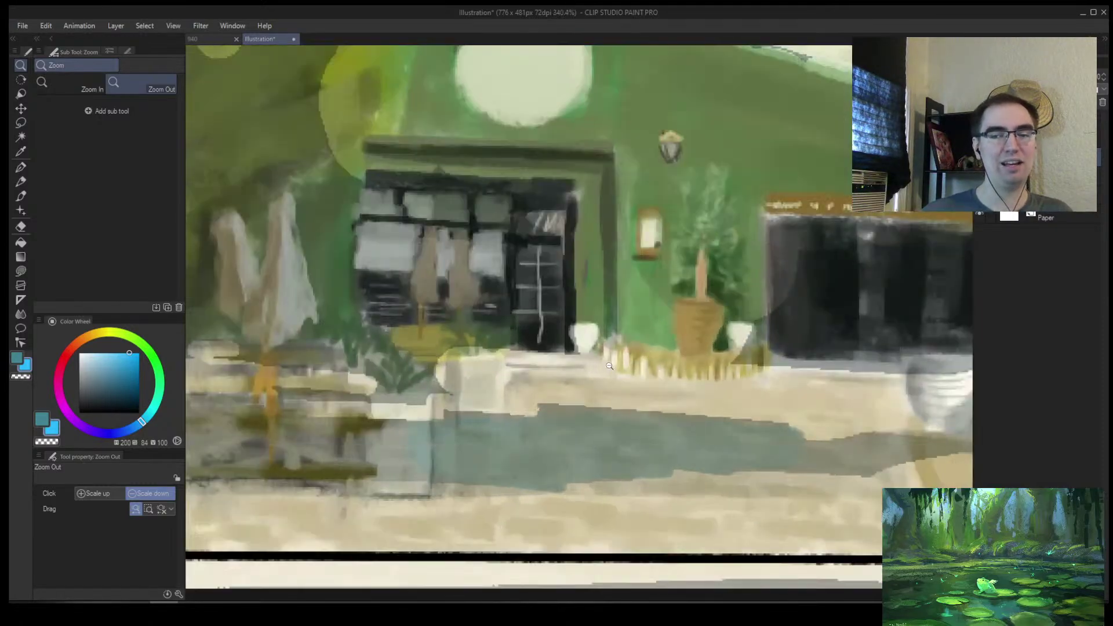
pyautogui.press('b')
pyautogui.moveTo(536, 443); pyautogui.dragTo(562, 381)
pyautogui.press('[')
pyautogui.moveTo(592, 439); pyautogui.dragTo(637, 360)
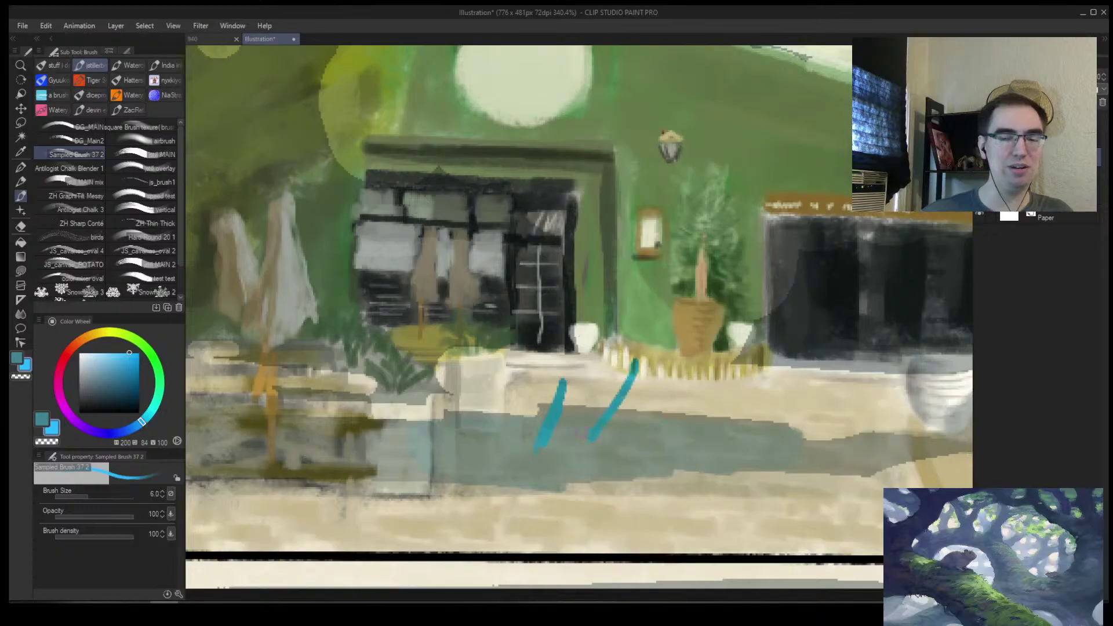
pyautogui.moveTo(749, 366); pyautogui.dragTo(682, 444)
pyautogui.moveTo(693, 384); pyautogui.dragTo(746, 419)
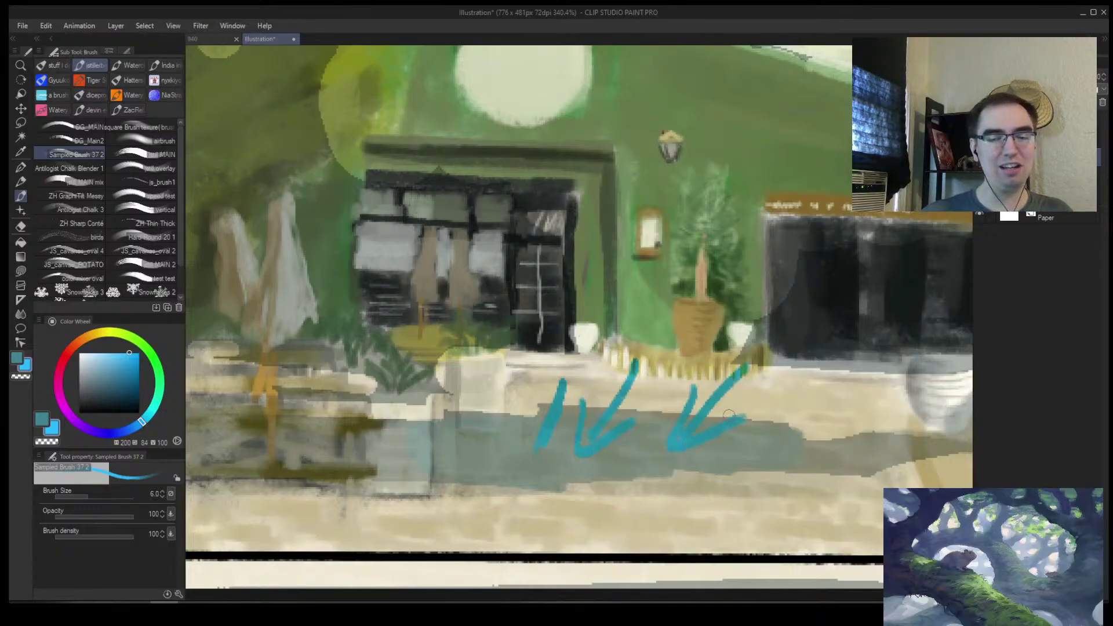
# Flip the canvas view horizontally and undo the blue arrow strokes over the courtyard shadow
pyautogui.press('h')
pyautogui.hotkey('ctrl', 'z')
pyautogui.hotkey('ctrl', 'z')
pyautogui.hotkey('ctrl', 'z')
pyautogui.hotkey('ctrl', 'z')
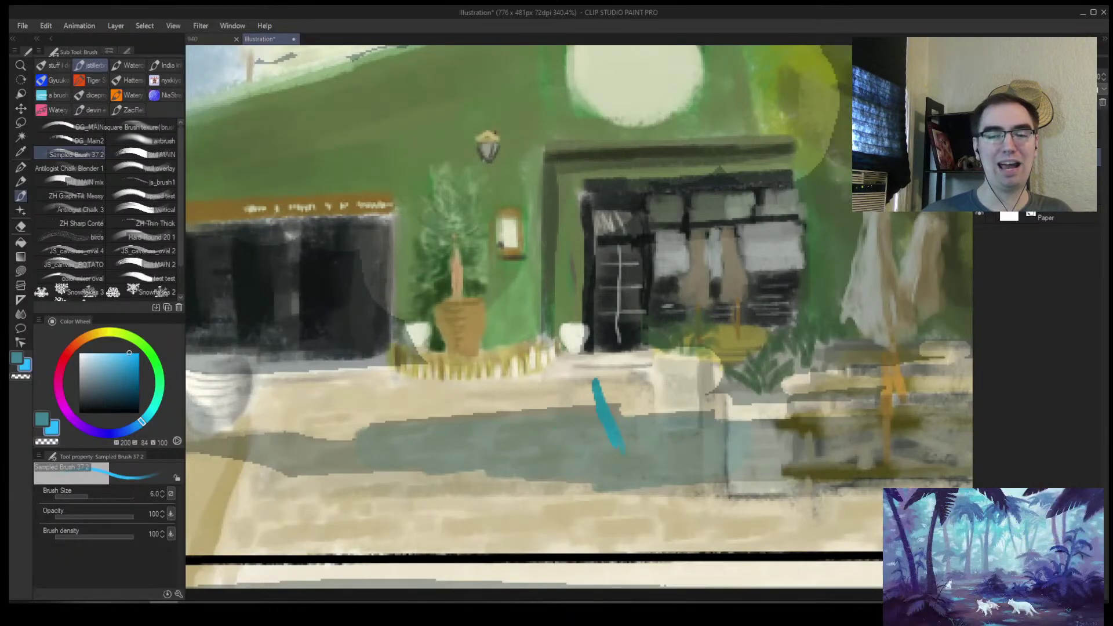
pyautogui.hotkey('alt', 'space')
pyautogui.moveTo(624, 392); pyautogui.dragTo(571, 392)
pyautogui.hotkey('ctrl', 'z')
# Draw a blue arrow slanting down into the courtyard shadow at brush size 5, with a short upturned stroke at its tip
pyautogui.moveTo(673, 354)
pyautogui.mouseDown()
pyautogui.moveTo(675, 381)
pyautogui.moveTo(644, 387)
pyautogui.mouseUp()
pyautogui.moveTo(376, 374); pyautogui.dragTo(450, 427)
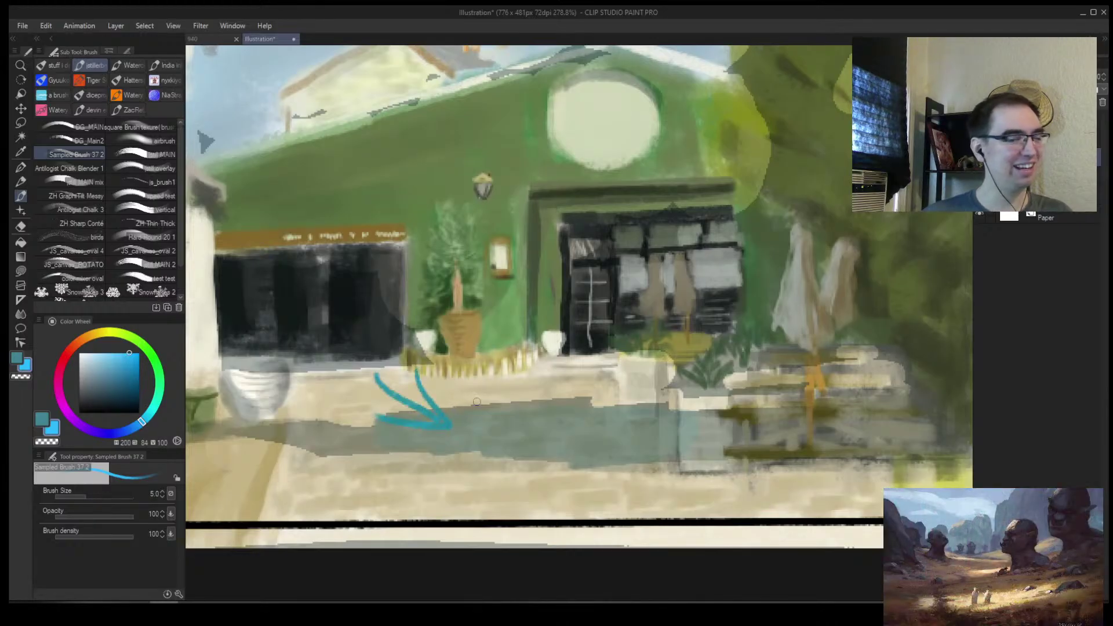
pyautogui.moveTo(452, 426)
pyautogui.mouseDown()
pyautogui.moveTo(493, 405)
pyautogui.moveTo(485, 424)
pyautogui.moveTo(480, 412)
pyautogui.moveTo(491, 408)
pyautogui.mouseUp()
pyautogui.hotkey('alt', 'space')
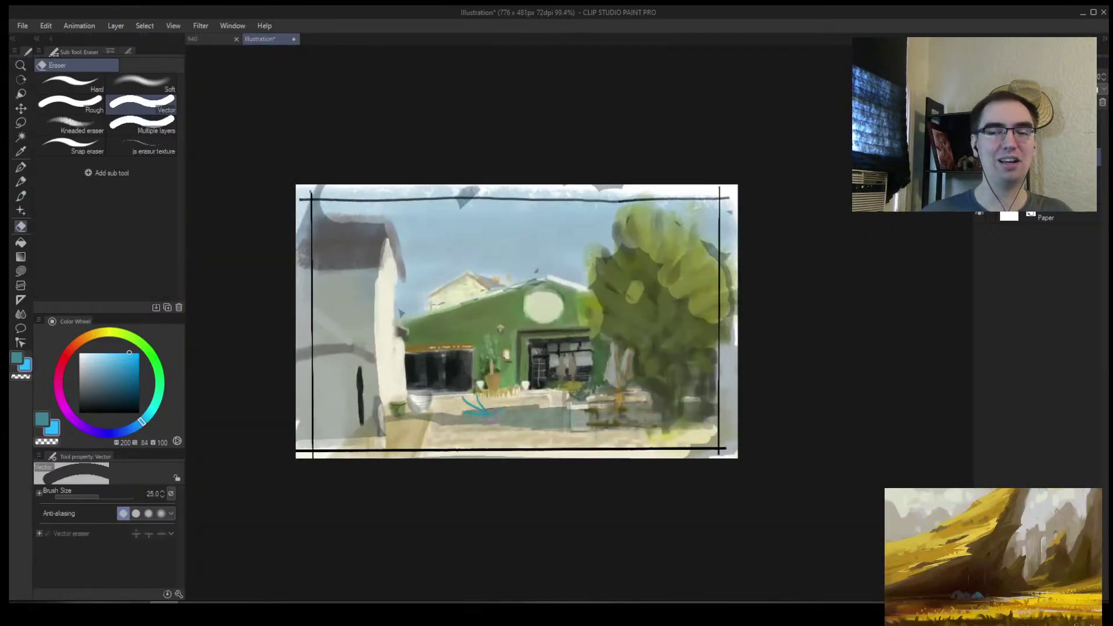
# Cover the whole painting with a vivid-blue wash using a very broad brush of size 300
pyautogui.press(']')
pyautogui.press(']')
pyautogui.press(']')
pyautogui.press(']')
pyautogui.press(']')
pyautogui.press(']')
pyautogui.press(']')
pyautogui.press(']')
pyautogui.press(']')
pyautogui.press(']')
pyautogui.press(']')
pyautogui.press(']')
pyautogui.press(']')
pyautogui.press(']')
pyautogui.press(']')
pyautogui.moveTo(442, 358); pyautogui.dragTo(485, 399)
pyautogui.hotkey('ctrl', 'z')
pyautogui.moveTo(421, 385)
pyautogui.mouseDown()
pyautogui.moveTo(422, 403)
pyautogui.moveTo(319, 427)
pyautogui.moveTo(684, 326)
pyautogui.moveTo(743, 261)
pyautogui.moveTo(743, 219)
pyautogui.moveTo(823, 353)
pyautogui.moveTo(780, 432)
pyautogui.mouseUp()
pyautogui.hotkey('alt', 'space')
pyautogui.moveTo(569, 394)
pyautogui.mouseDown()
pyautogui.moveTo(616, 384)
pyautogui.moveTo(575, 364)
pyautogui.mouseUp()
# Try erasing a hard-edged band of the wash along the courtyard with the Vector eraser at size 25, undoing it for the Soft eraser
pyautogui.press('e')
pyautogui.moveTo(456, 404); pyautogui.dragTo(573, 403)
pyautogui.hotkey('ctrl', 'z')
pyautogui.hotkey('ctrl', 'space')
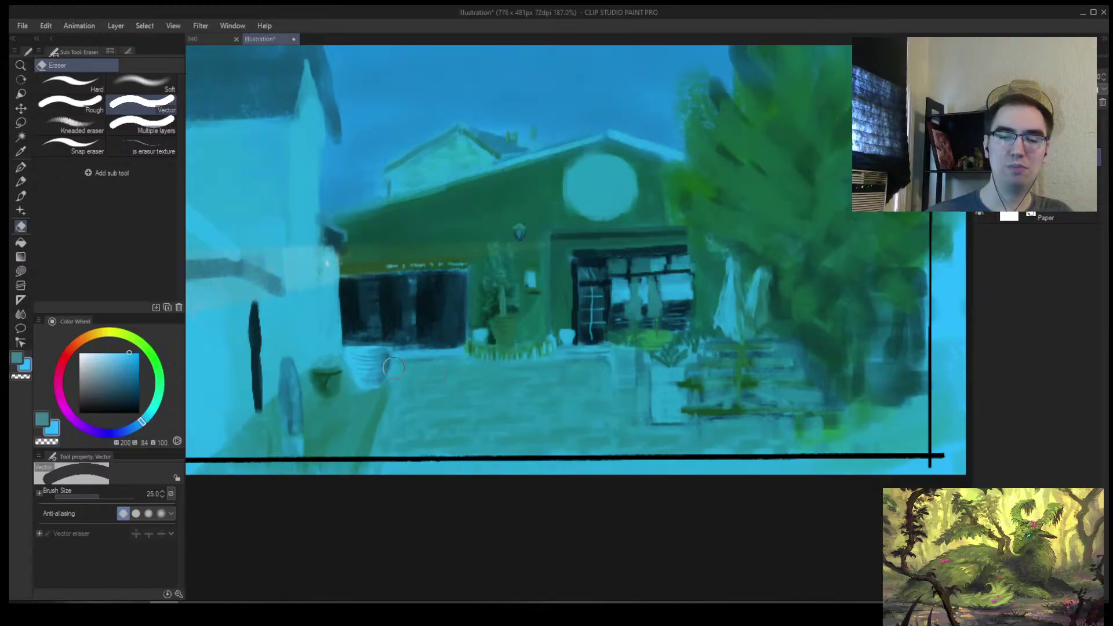
pyautogui.press('[')
pyautogui.moveTo(398, 368); pyautogui.dragTo(544, 365)
pyautogui.click(110, 86)
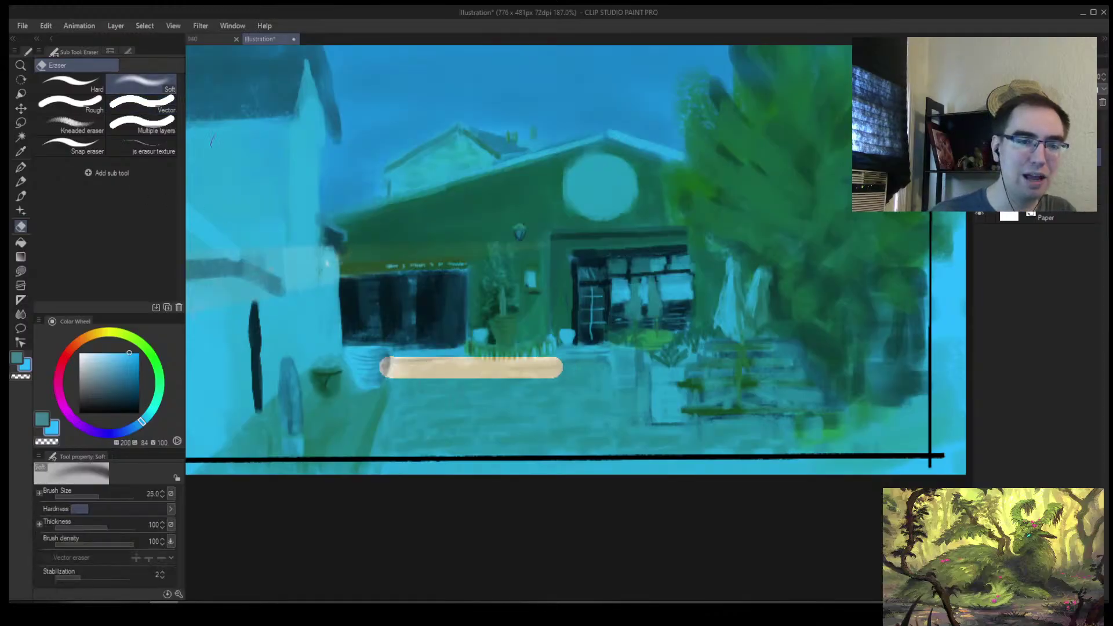
pyautogui.hotkey('ctrl', 'z')
# Softly erase the blue wash from a sunlit band in front of the building and along the foreground paving
pyautogui.press(']')
pyautogui.press(']')
pyautogui.press(']')
pyautogui.moveTo(388, 373); pyautogui.dragTo(591, 367)
pyautogui.moveTo(348, 380); pyautogui.dragTo(574, 366)
pyautogui.press(']')
pyautogui.press(']')
pyautogui.moveTo(325, 458)
pyautogui.mouseDown()
pyautogui.moveTo(536, 451)
pyautogui.moveTo(257, 454)
pyautogui.moveTo(840, 485)
pyautogui.mouseUp()
pyautogui.press('/')
pyautogui.moveTo(776, 453)
pyautogui.mouseDown()
pyautogui.moveTo(748, 457)
pyautogui.moveTo(761, 408)
pyautogui.mouseUp()
# Erase the blue wash from the white house's narrow sunlit wall down to the ground with the Soft eraser at size 60
pyautogui.press('b')
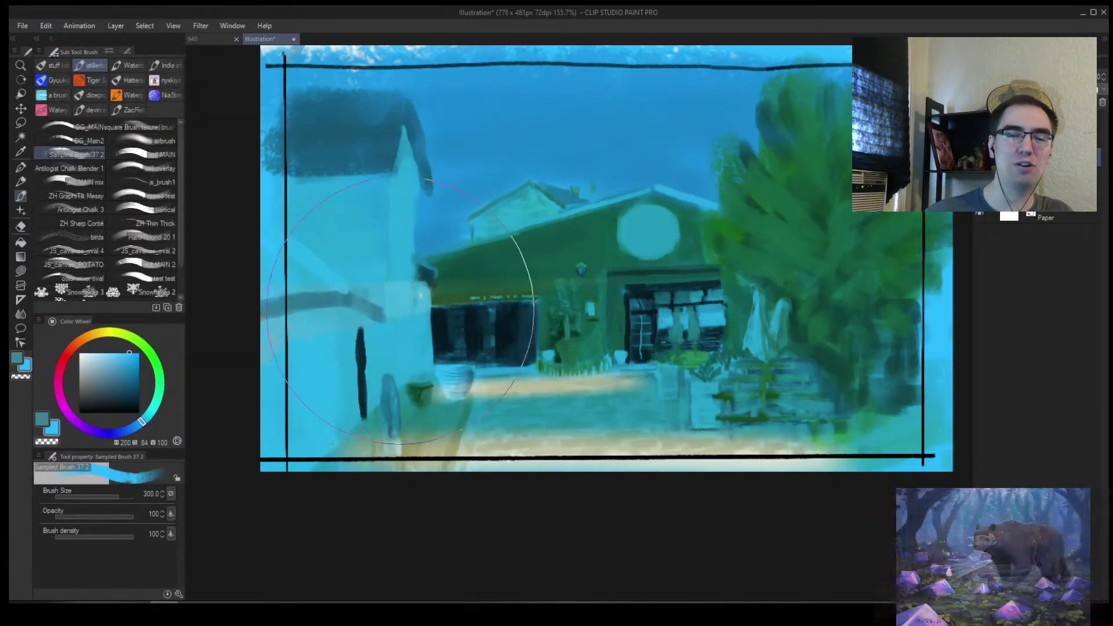
pyautogui.press('e')
pyautogui.moveTo(389, 182)
pyautogui.mouseDown()
pyautogui.moveTo(399, 294)
pyautogui.moveTo(411, 164)
pyautogui.moveTo(382, 376)
pyautogui.moveTo(391, 405)
pyautogui.moveTo(408, 372)
pyautogui.moveTo(439, 421)
pyautogui.moveTo(437, 459)
pyautogui.moveTo(394, 352)
pyautogui.mouseUp()
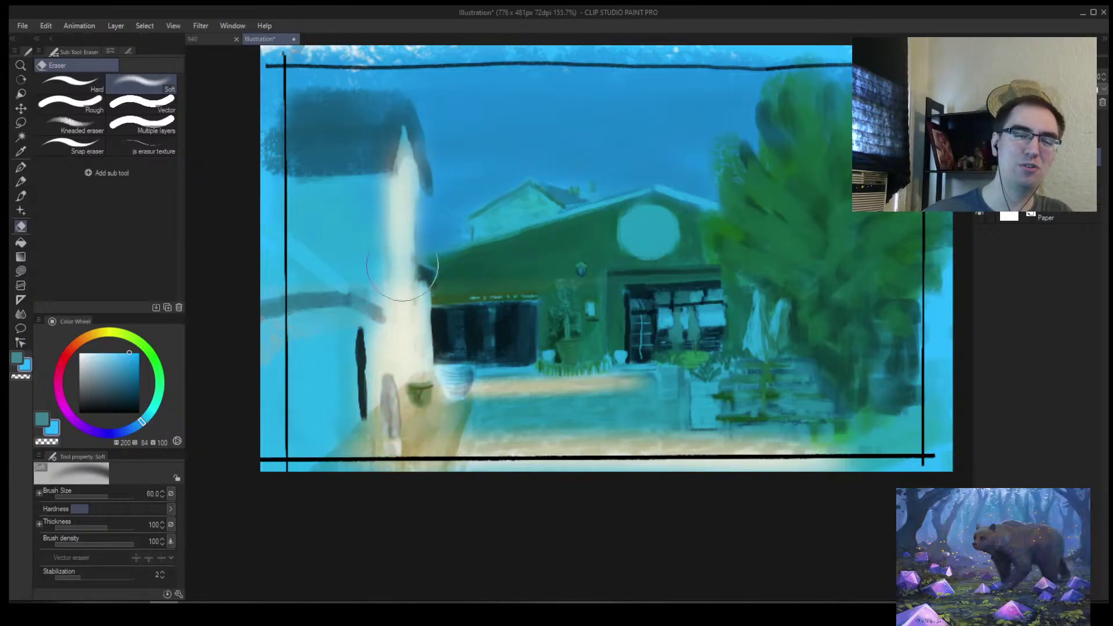
pyautogui.moveTo(394, 139); pyautogui.dragTo(415, 454)
pyautogui.moveTo(452, 292)
pyautogui.mouseDown()
pyautogui.moveTo(567, 228)
pyautogui.moveTo(405, 290)
pyautogui.mouseUp()
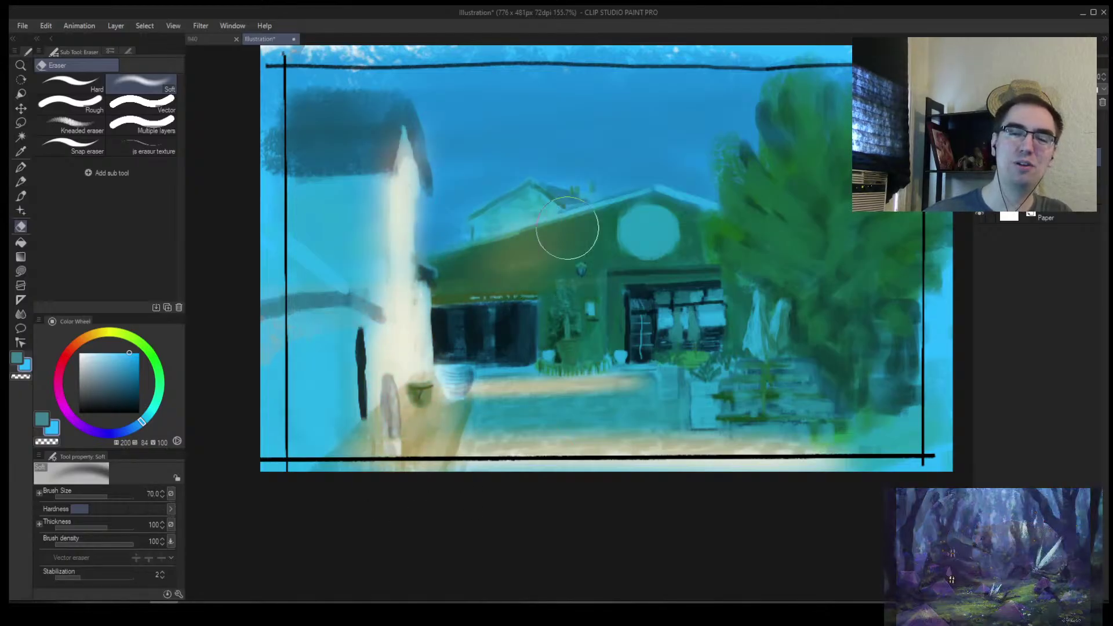
# Erase the wash lightly over the green building's facade and the sunlit side of the tree, raising the eraser size to 80
pyautogui.press(']')
pyautogui.moveTo(597, 232)
pyautogui.mouseDown()
pyautogui.moveTo(623, 235)
pyautogui.moveTo(576, 365)
pyautogui.moveTo(632, 243)
pyautogui.moveTo(695, 233)
pyautogui.mouseUp()
pyautogui.press(']')
pyautogui.moveTo(827, 186)
pyautogui.mouseDown()
pyautogui.moveTo(912, 228)
pyautogui.moveTo(829, 132)
pyautogui.moveTo(860, 250)
pyautogui.moveTo(881, 232)
pyautogui.mouseUp()
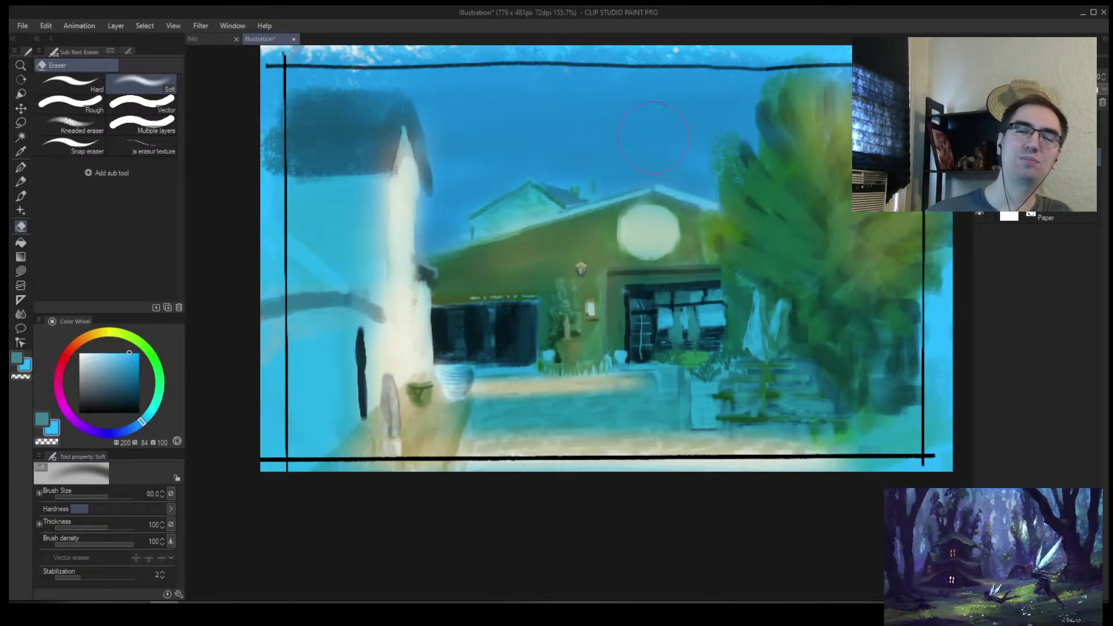
# Soften the blue wash in the lower sky above the roofs with the eraser at size 120, undoing a first higher stroke
pyautogui.press(']')
pyautogui.moveTo(371, 82)
pyautogui.mouseDown()
pyautogui.moveTo(443, 58)
pyautogui.moveTo(489, 90)
pyautogui.moveTo(496, 168)
pyautogui.moveTo(578, 126)
pyautogui.mouseUp()
pyautogui.hotkey('ctrl', 'z')
pyautogui.moveTo(462, 196)
pyautogui.mouseDown()
pyautogui.moveTo(529, 152)
pyautogui.moveTo(571, 173)
pyautogui.moveTo(719, 140)
pyautogui.moveTo(539, 148)
pyautogui.moveTo(450, 186)
pyautogui.moveTo(422, 215)
pyautogui.moveTo(648, 206)
pyautogui.mouseUp()
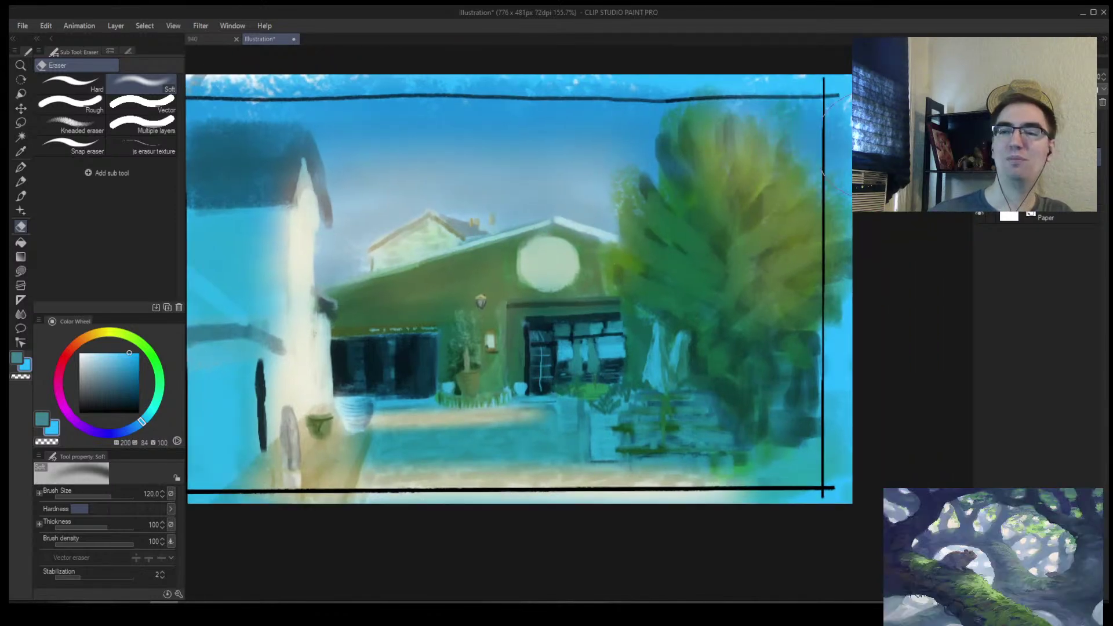
# Erase more of the blue wash along the lower edge of the painting and up into the foreground courtyard
pyautogui.scroll(-5, 760, 220)
pyautogui.scroll(2, 759, 232)
pyautogui.press('b')
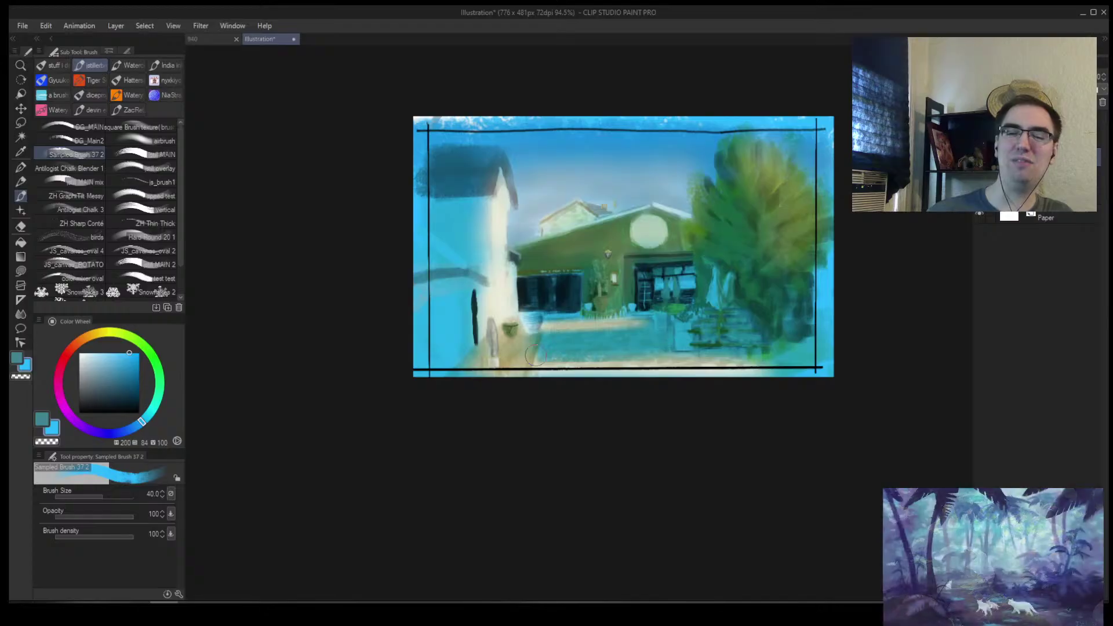
pyautogui.press('e')
pyautogui.moveTo(514, 371)
pyautogui.mouseDown()
pyautogui.moveTo(823, 355)
pyautogui.moveTo(765, 377)
pyautogui.mouseUp()
pyautogui.moveTo(373, 368); pyautogui.dragTo(661, 362)
pyautogui.press(']')
pyautogui.moveTo(406, 359)
pyautogui.mouseDown()
pyautogui.moveTo(576, 357)
pyautogui.moveTo(585, 334)
pyautogui.moveTo(661, 328)
pyautogui.mouseUp()
# Check the erased wash in a flipped canvas view, sample the lit white wall's colour and flip the view back
pyautogui.press('h')
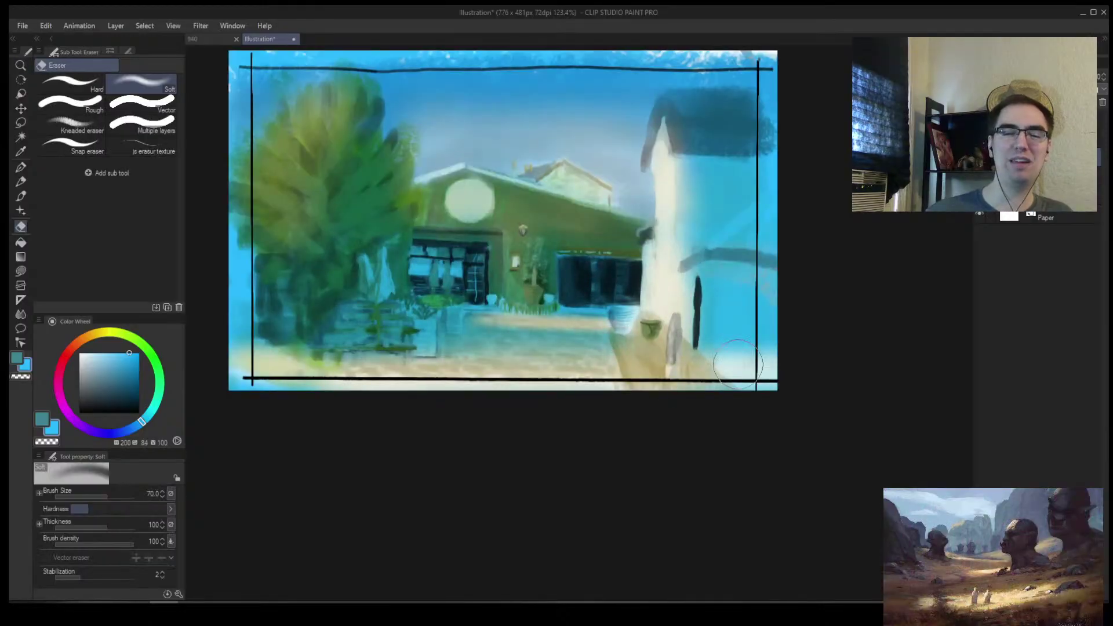
pyautogui.press('[')
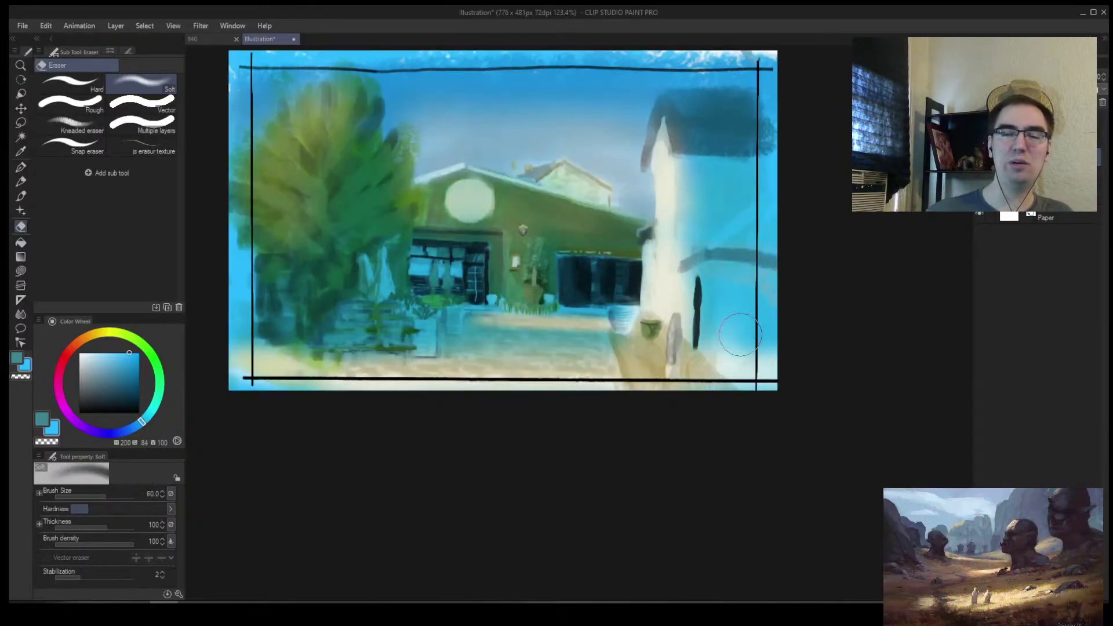
pyautogui.press('b')
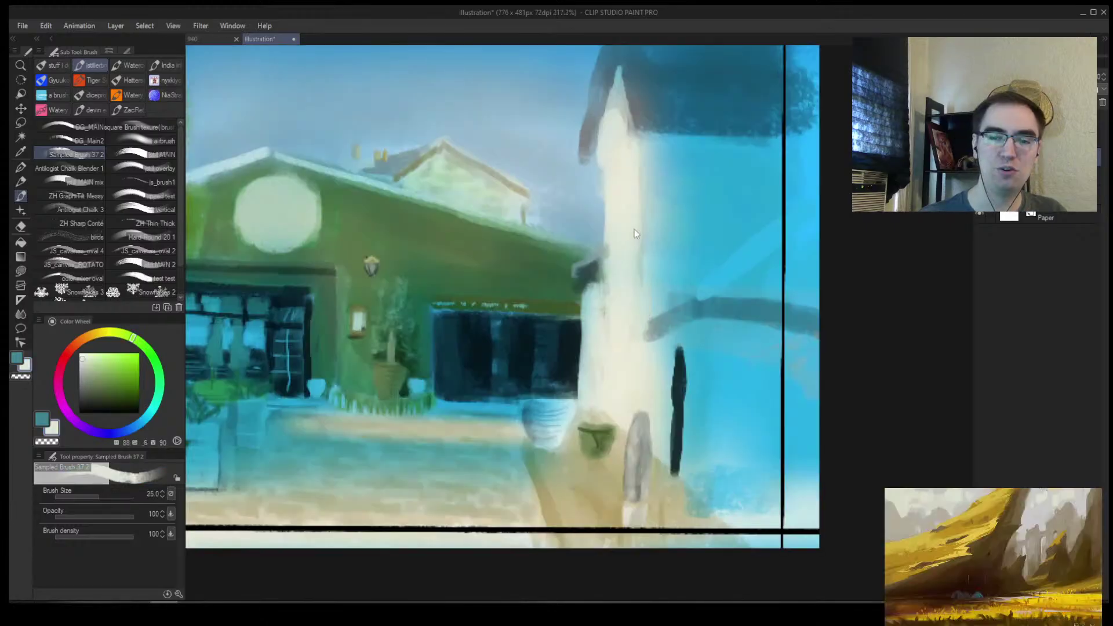
pyautogui.press('h')
pyautogui.moveTo(701, 227); pyautogui.dragTo(473, 224)
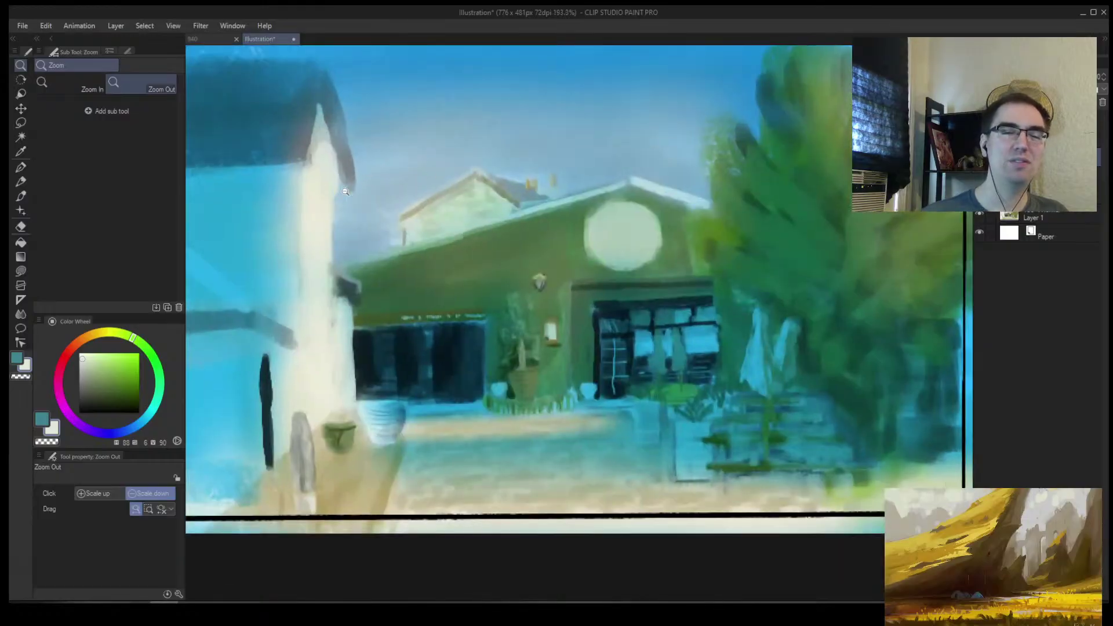
# Sample the white house's shaded light blue (196, 42, 83) and remove the blue wash from the painting
pyautogui.press('b')
pyautogui.keyDown('alt'); pyautogui.click(273, 250); pyautogui.keyUp('alt')
pyautogui.moveTo(271, 308); pyautogui.dragTo(266, 268)
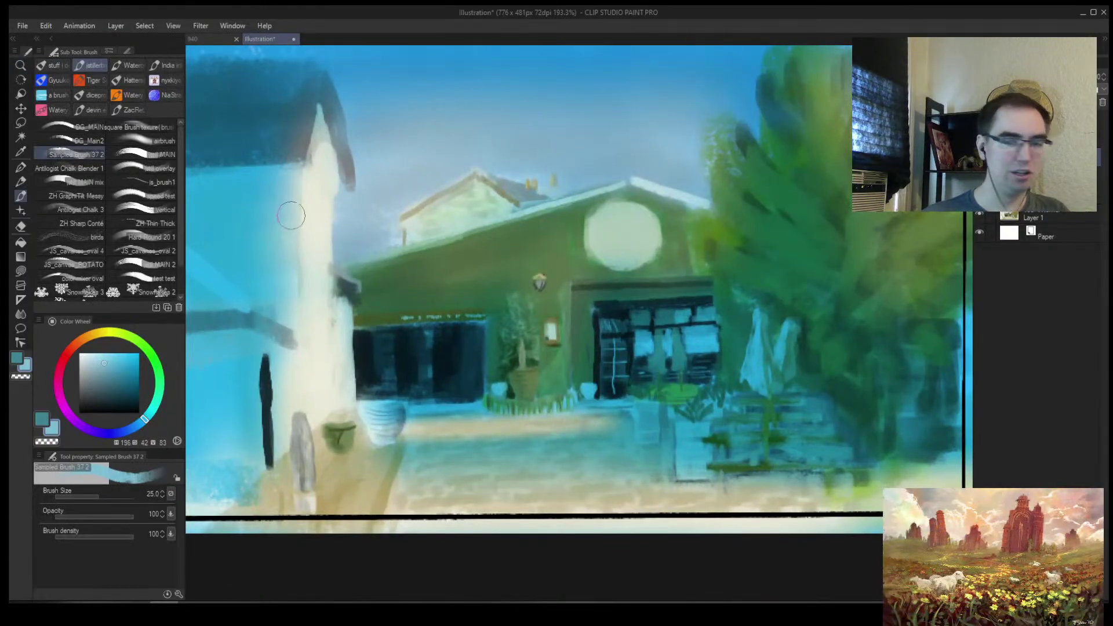
pyautogui.hotkey('ctrl', 'z')
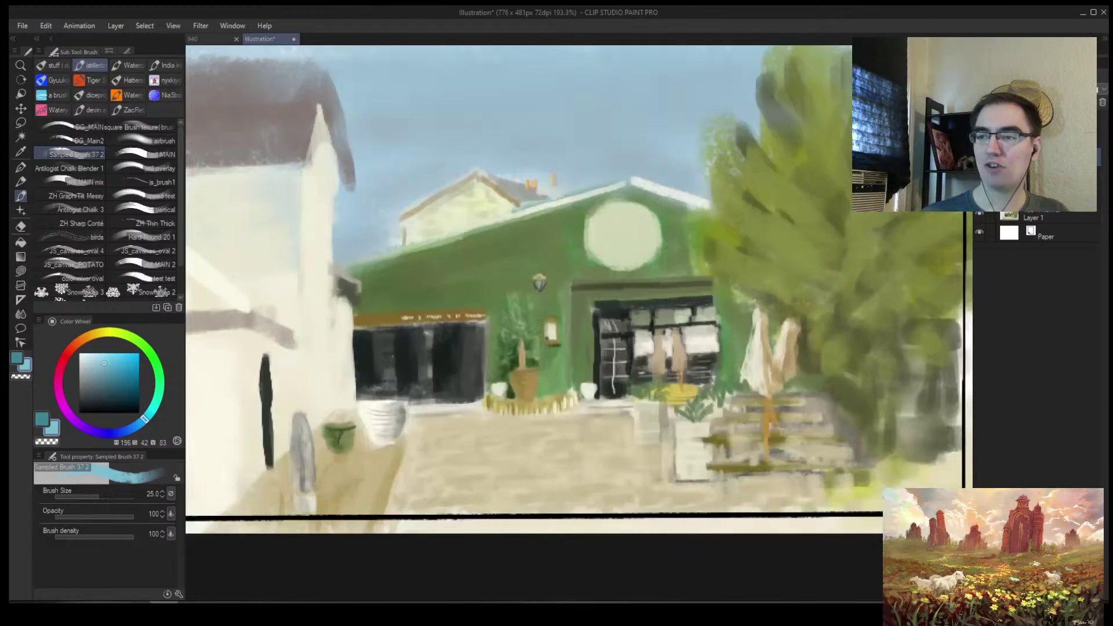
# Review the sunlit painting without the wash and mute the colour to a paler blue (196, 30, 82)
pyautogui.press('/')
pyautogui.moveTo(753, 241)
pyautogui.mouseDown()
pyautogui.moveTo(731, 261)
pyautogui.moveTo(754, 245)
pyautogui.mouseUp()
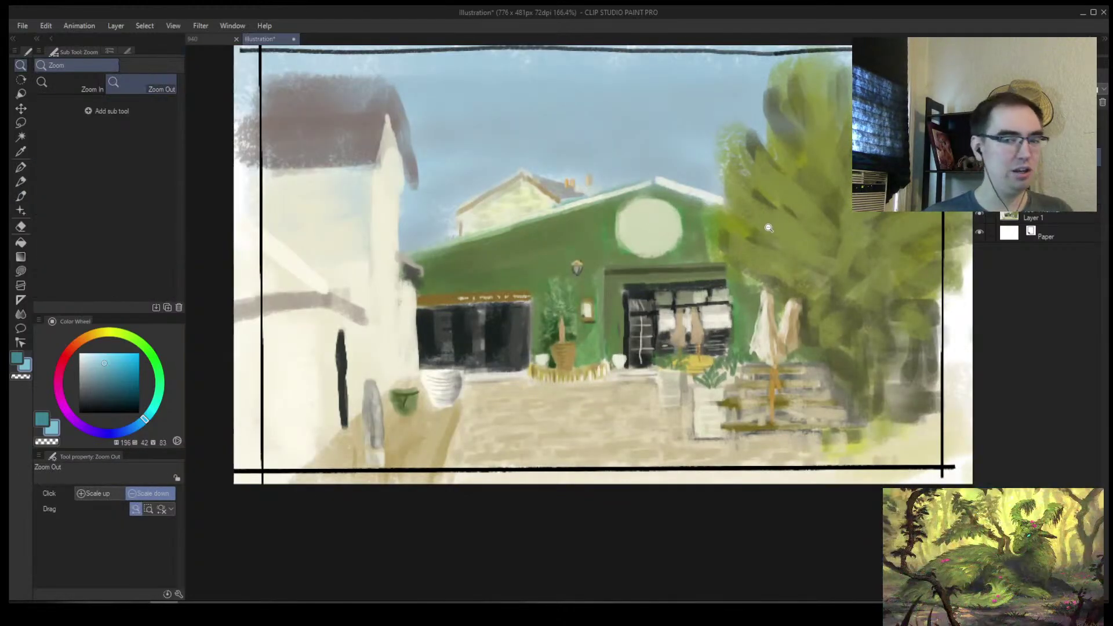
pyautogui.click(768, 227)
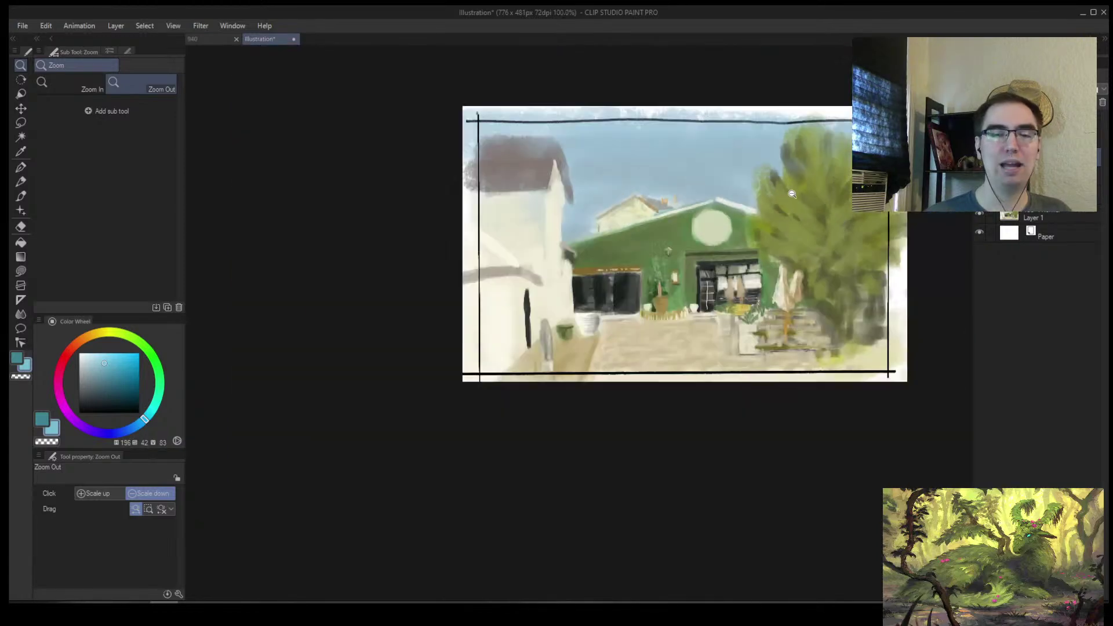
pyautogui.moveTo(750, 221); pyautogui.dragTo(749, 203)
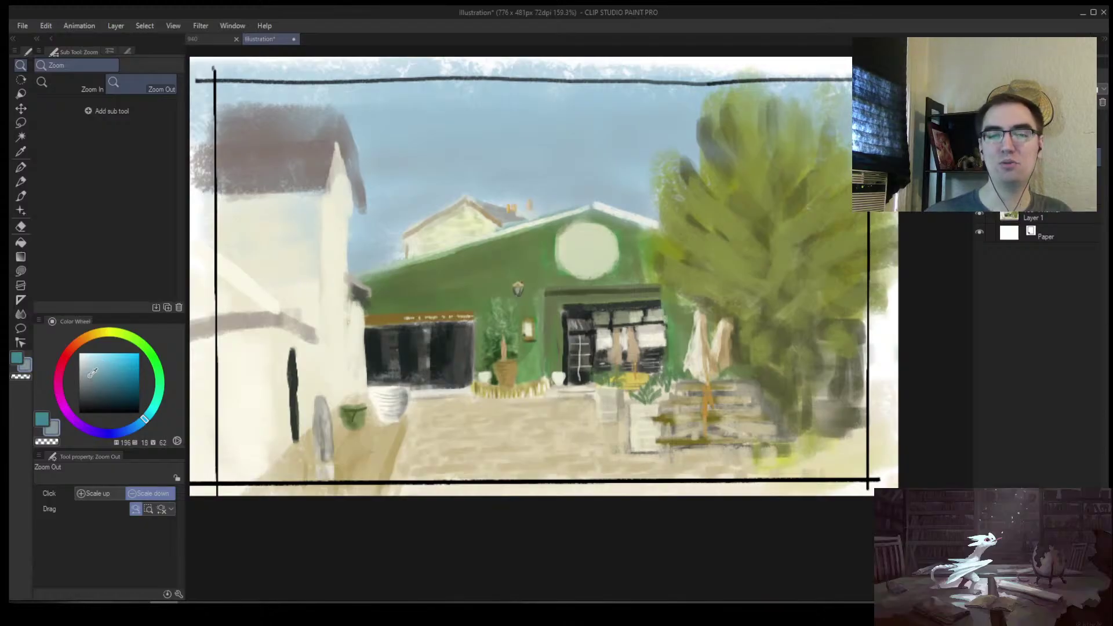
pyautogui.moveTo(412, 297)
pyautogui.mouseDown()
pyautogui.moveTo(409, 313)
pyautogui.moveTo(421, 294)
pyautogui.mouseUp()
pyautogui.scroll(1, 419, 286)
pyautogui.scroll(2, 404, 258)
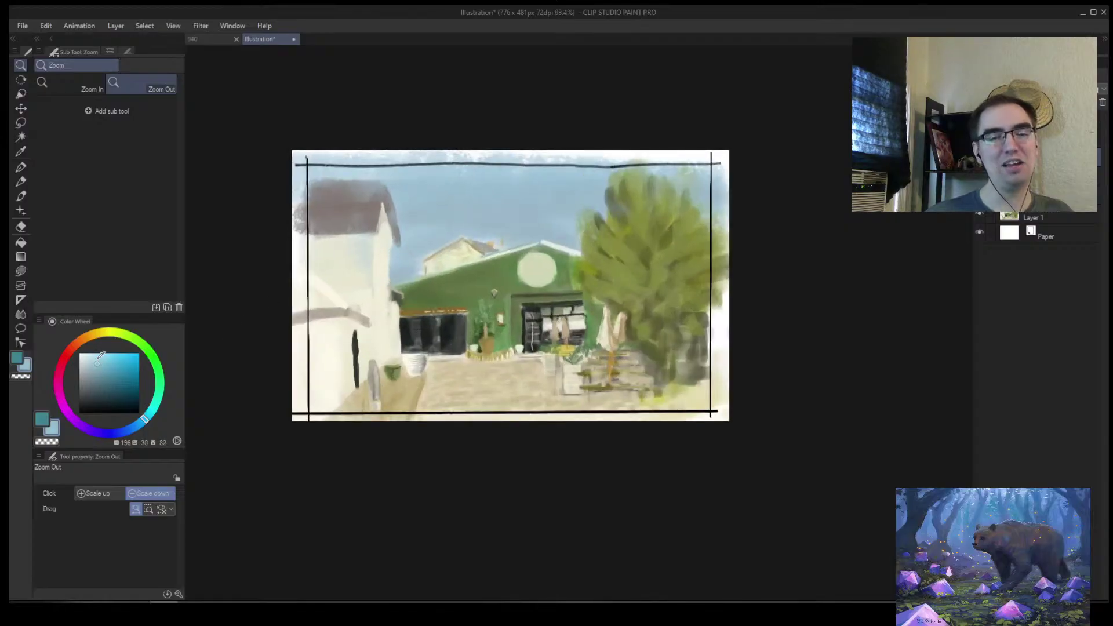
pyautogui.scroll(4, 481, 215)
# Add a new layer set to Multiply above the painting and change the colour to a greyed blue (196, 15, 68)
pyautogui.press('b')
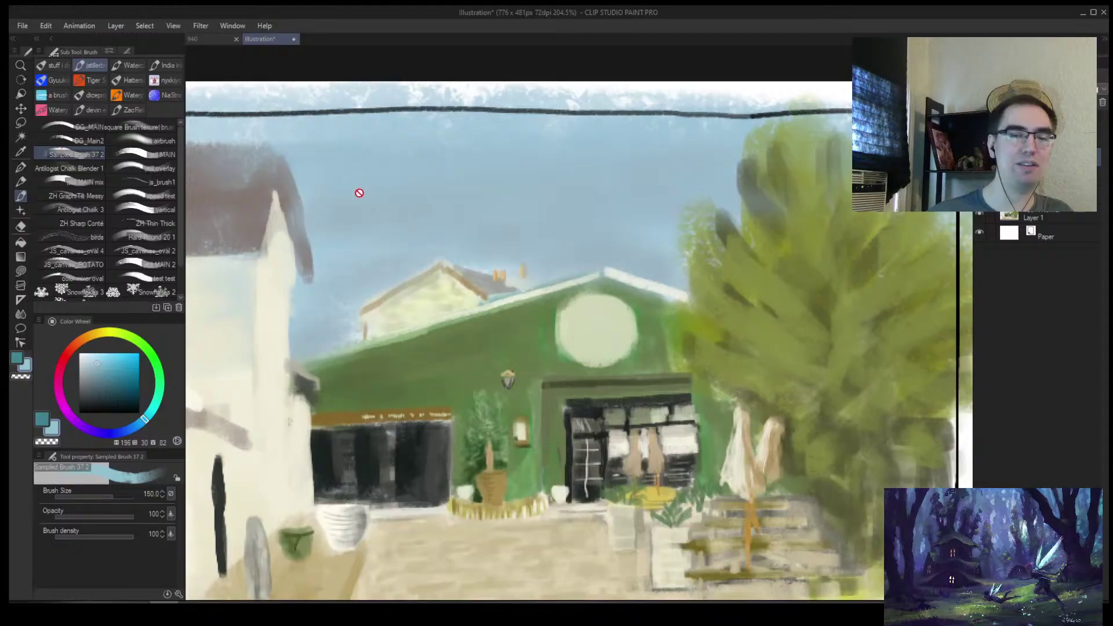
pyautogui.hotkey('ctrl', 'space')
pyautogui.moveTo(529, 352); pyautogui.dragTo(470, 362)
pyautogui.moveTo(535, 480); pyautogui.dragTo(571, 440)
pyautogui.press('[')
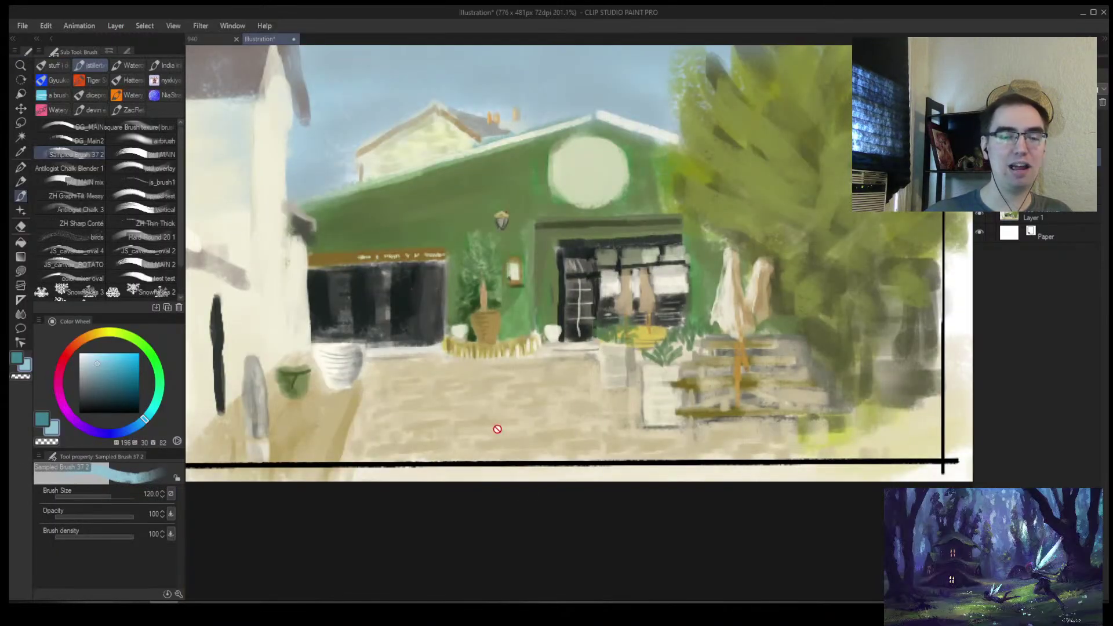
pyautogui.hotkey('ctrl', 'shift', 'n')
pyautogui.click(90, 371)
pyautogui.moveTo(92, 367); pyautogui.dragTo(87, 371)
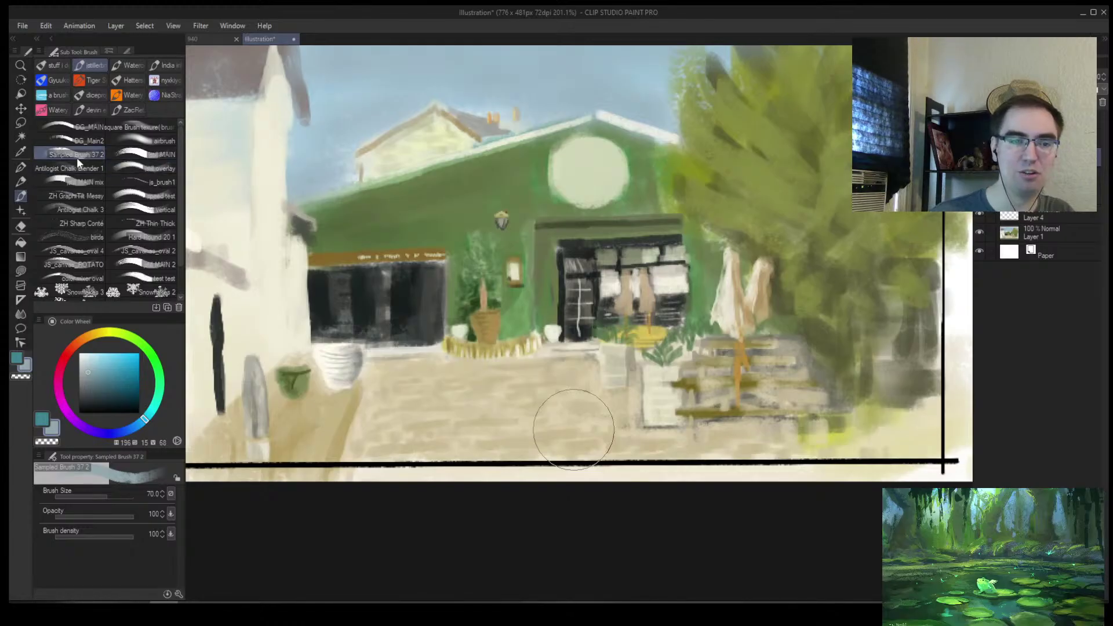
pyautogui.click(1020, 76)
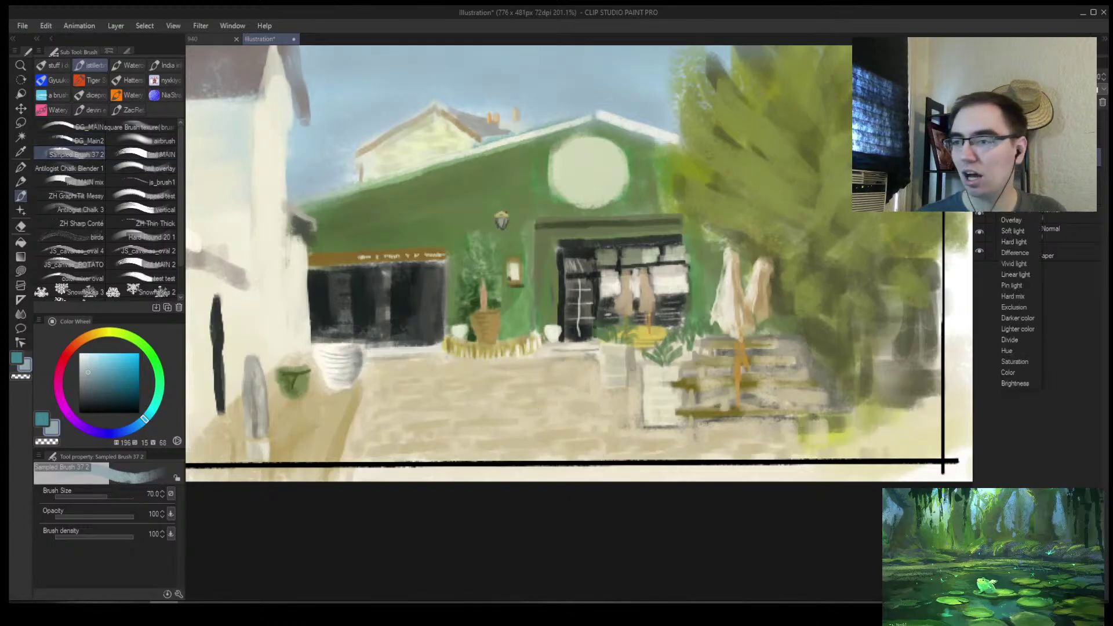
pyautogui.click(1014, 111)
# Try wide shadow strokes across the foreground and the courtyard at brush size 30, and undo them
pyautogui.press('[')
pyautogui.moveTo(342, 444)
pyautogui.mouseDown()
pyautogui.moveTo(648, 458)
pyautogui.moveTo(609, 454)
pyautogui.moveTo(611, 429)
pyautogui.mouseUp()
pyautogui.hotkey('ctrl', 'z')
pyautogui.press('[')
pyautogui.press('[')
pyautogui.moveTo(324, 464)
pyautogui.mouseDown()
pyautogui.moveTo(579, 478)
pyautogui.moveTo(926, 453)
pyautogui.mouseUp()
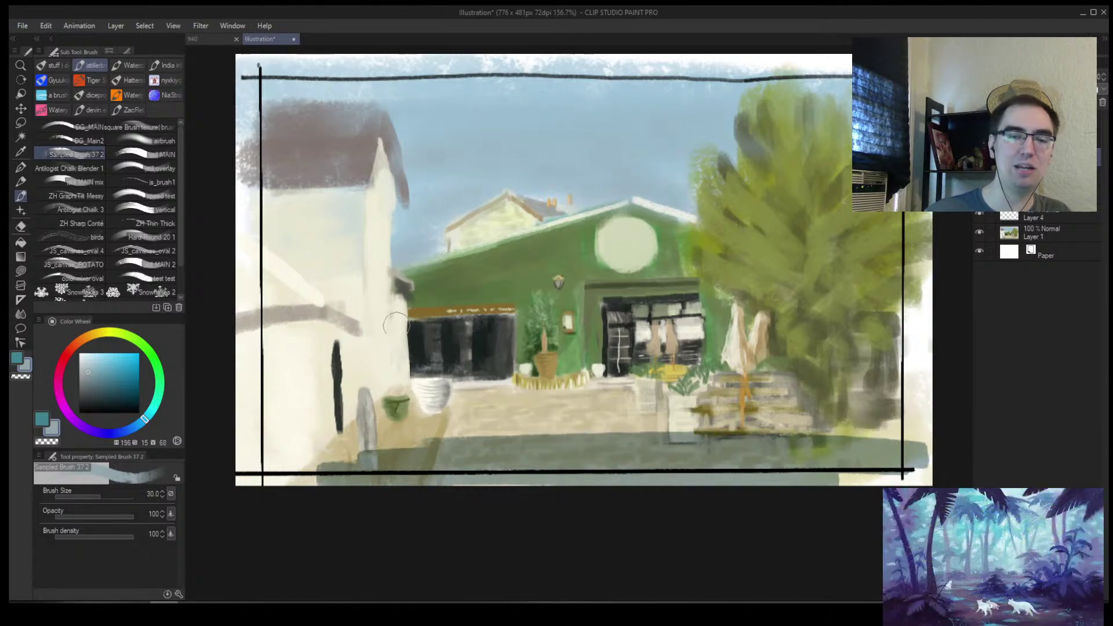
pyautogui.moveTo(436, 401)
pyautogui.mouseDown()
pyautogui.moveTo(591, 401)
pyautogui.moveTo(385, 398)
pyautogui.moveTo(652, 383)
pyautogui.mouseUp()
pyautogui.hotkey('ctrl', 'z')
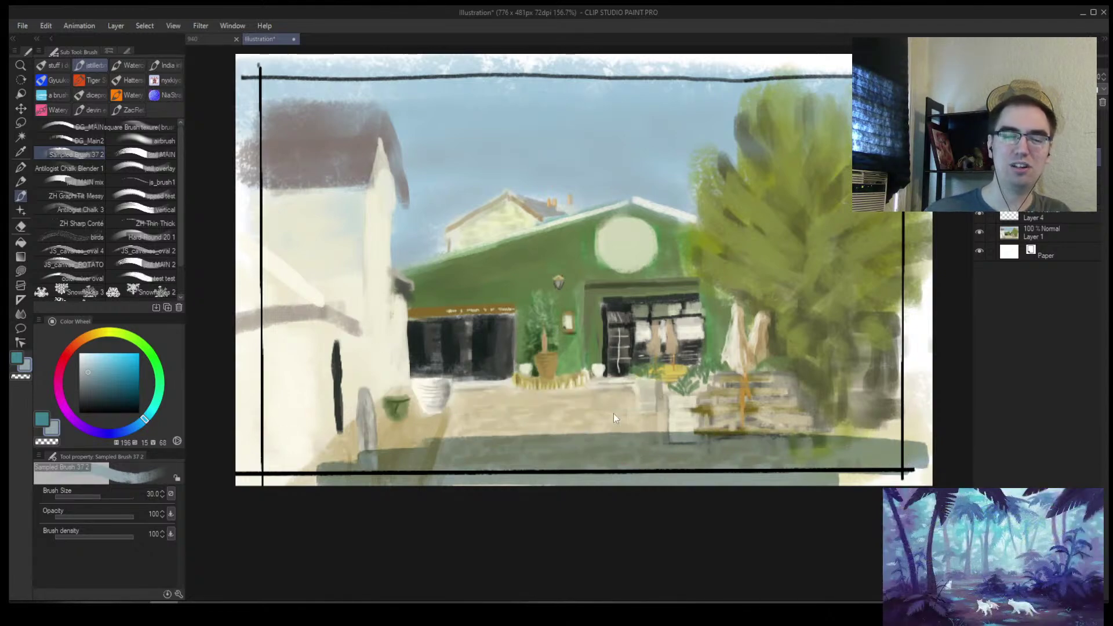
pyautogui.hotkey('ctrl', 'z')
# Paint a horizontal shadow band across the middle of the courtyard and block in broad shadow on the tree
pyautogui.moveTo(429, 432); pyautogui.dragTo(695, 423)
pyautogui.press(']')
pyautogui.press(']')
pyautogui.moveTo(795, 432)
pyautogui.mouseDown()
pyautogui.moveTo(785, 345)
pyautogui.moveTo(815, 302)
pyautogui.moveTo(751, 266)
pyautogui.moveTo(791, 302)
pyautogui.moveTo(733, 220)
pyautogui.moveTo(805, 273)
pyautogui.moveTo(780, 222)
pyautogui.moveTo(773, 232)
pyautogui.moveTo(817, 168)
pyautogui.moveTo(811, 261)
pyautogui.moveTo(852, 256)
pyautogui.mouseUp()
# Dab smaller clusters of shadow into the tree's foliage at brush sizes 12 and 20
pyautogui.press('[')
pyautogui.press('[')
pyautogui.moveTo(710, 163); pyautogui.dragTo(702, 202)
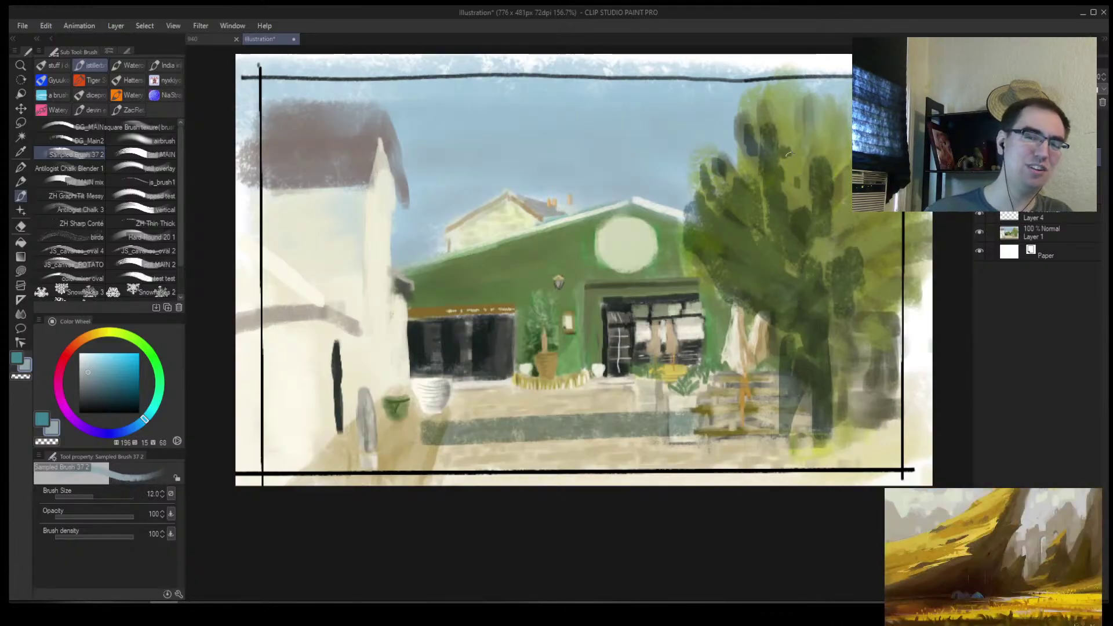
pyautogui.moveTo(879, 247); pyautogui.dragTo(882, 259)
pyautogui.press(']')
pyautogui.press(']')
pyautogui.press(']')
pyautogui.press(']')
pyautogui.moveTo(862, 217); pyautogui.dragTo(862, 231)
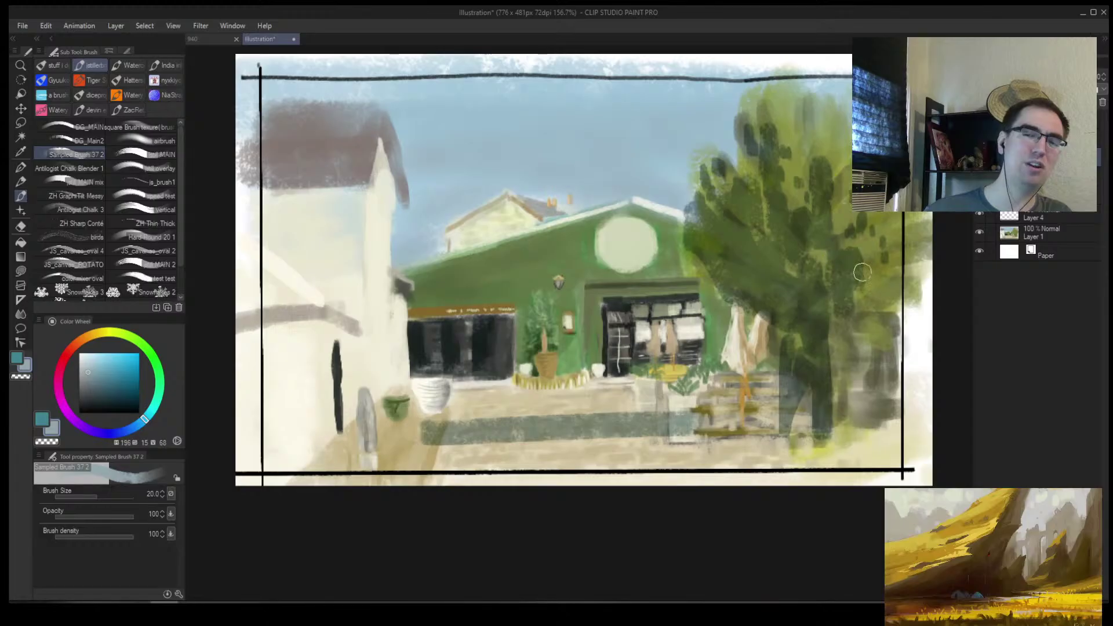
# Extend the courtyard shadow beneath the benches at brush size 17 and add thin shadow marks on the foreground paving
pyautogui.moveTo(759, 439)
pyautogui.mouseDown()
pyautogui.moveTo(620, 436)
pyautogui.moveTo(685, 424)
pyautogui.mouseUp()
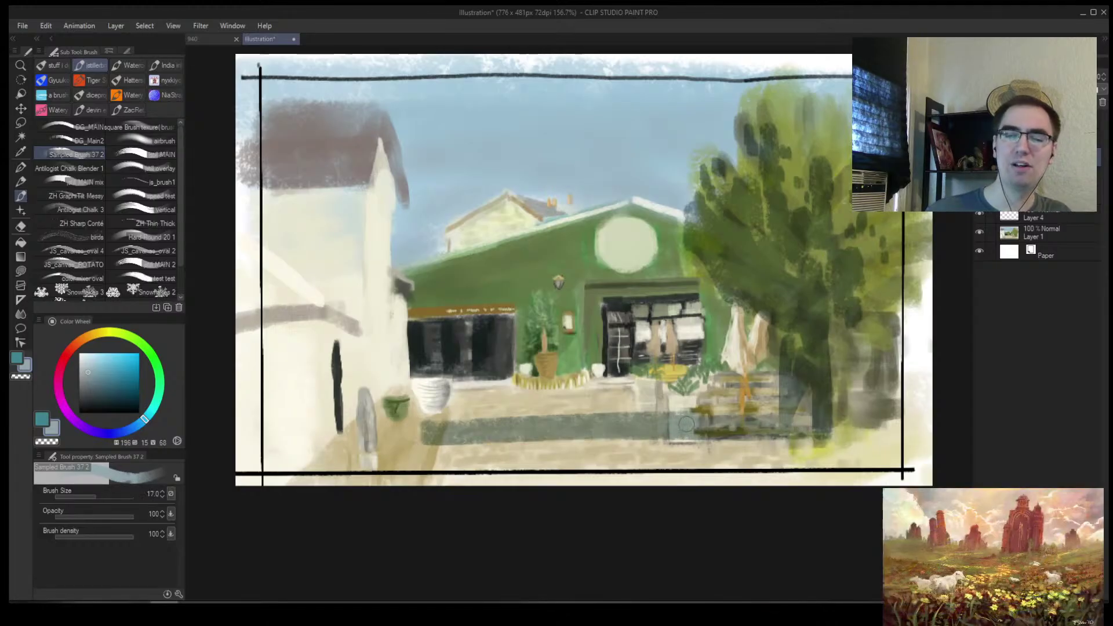
pyautogui.scroll(2, 600, 452)
pyautogui.press('[')
pyautogui.press('[')
pyautogui.press('[')
pyautogui.press('[')
pyautogui.press('[')
pyautogui.press('[')
pyautogui.moveTo(586, 461); pyautogui.dragTo(477, 460)
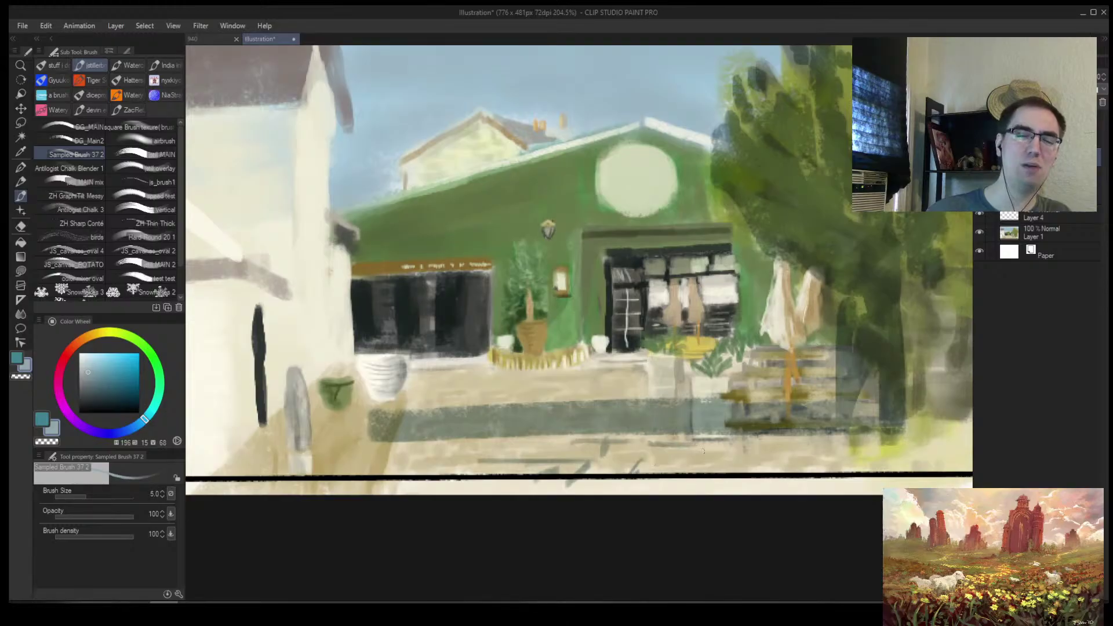
# Add finer crack lines to the courtyard paving with the brush reduced to 2.5, and restore the size to 5
pyautogui.moveTo(790, 457); pyautogui.dragTo(770, 461)
pyautogui.press('[')
pyautogui.press('[')
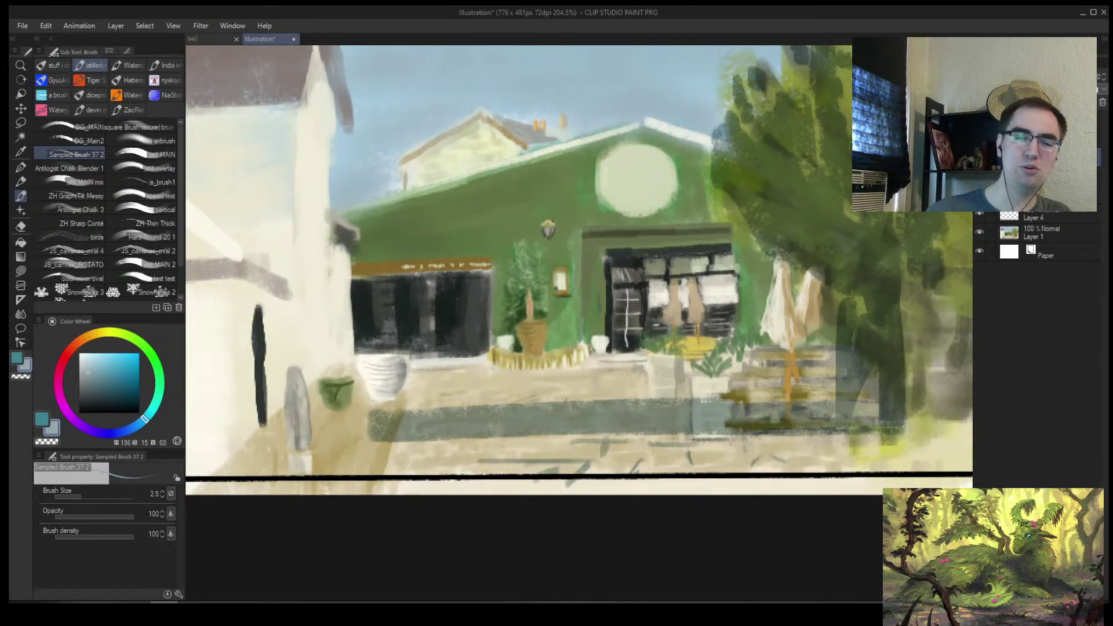
pyautogui.press(']')
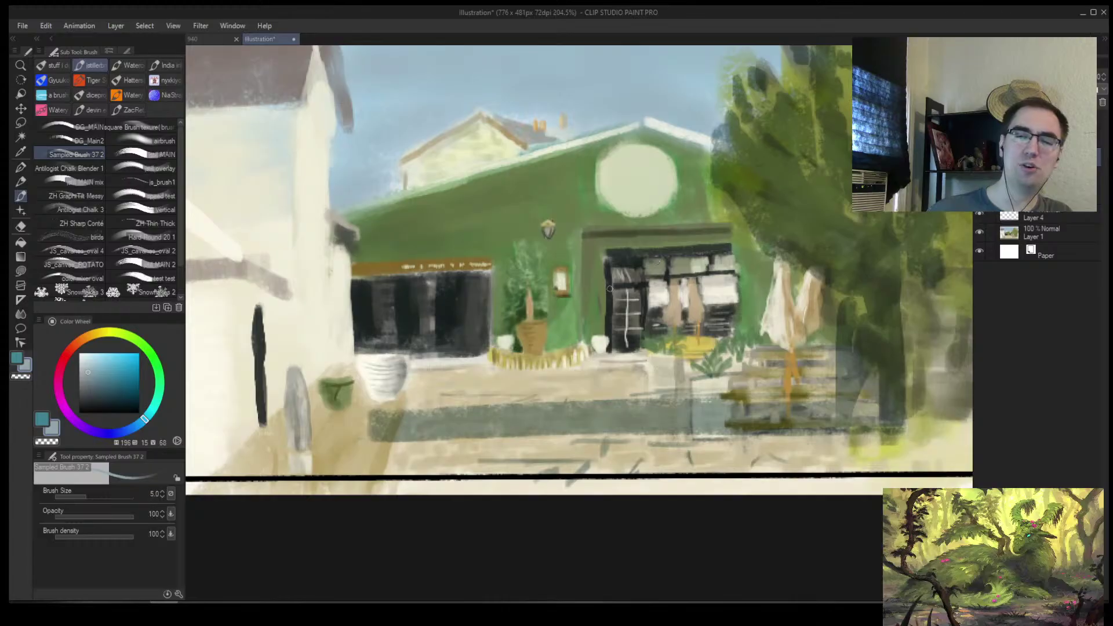
# Paint diagonal shadow shapes across the doorway's windows at brush size 15 and dab shadow beside the plant bed at size 6
pyautogui.moveTo(661, 273); pyautogui.dragTo(699, 308)
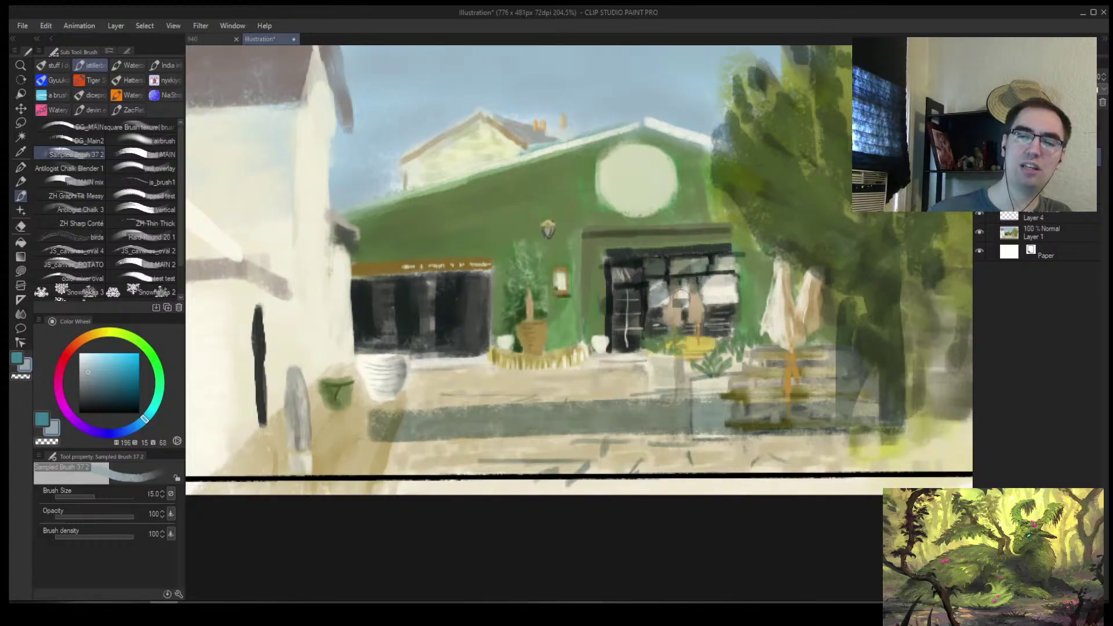
pyautogui.moveTo(748, 257); pyautogui.dragTo(687, 335)
pyautogui.press('[')
pyautogui.press('[')
pyautogui.press('[')
pyautogui.moveTo(498, 364)
pyautogui.mouseDown()
pyautogui.moveTo(515, 347)
pyautogui.moveTo(385, 365)
pyautogui.moveTo(495, 353)
pyautogui.mouseUp()
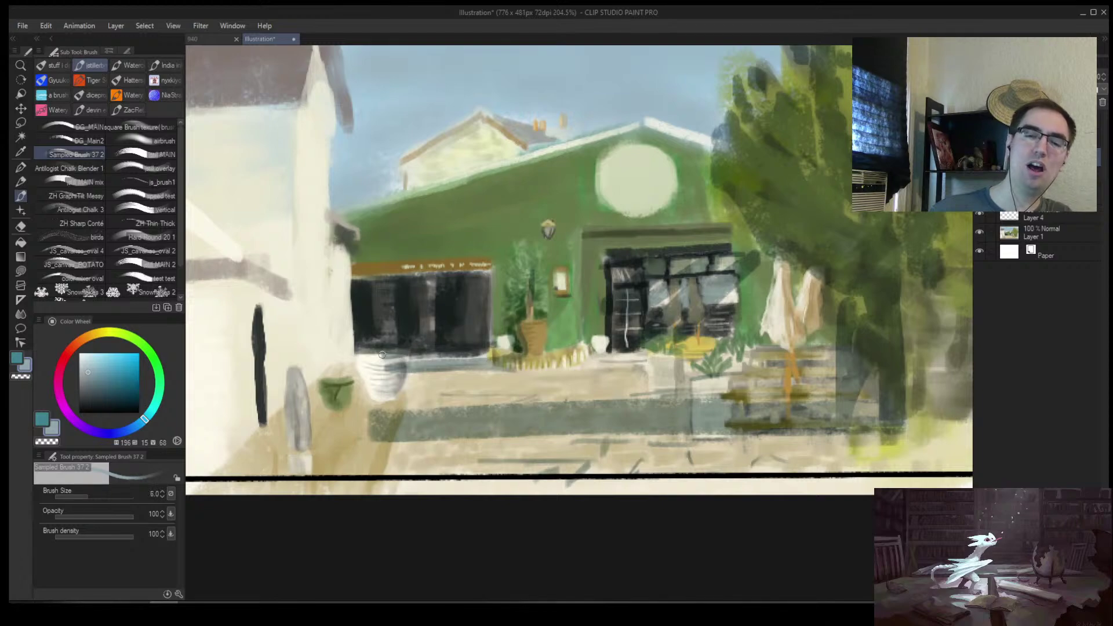
# Paint shadow strokes over the pots and ground beside the white house and up its wall at brush size 17
pyautogui.press(']')
pyautogui.moveTo(310, 331)
pyautogui.mouseDown()
pyautogui.moveTo(310, 400)
pyautogui.moveTo(360, 404)
pyautogui.mouseUp()
pyautogui.moveTo(364, 416); pyautogui.dragTo(282, 414)
pyautogui.moveTo(226, 457); pyautogui.dragTo(338, 450)
pyautogui.moveTo(380, 428)
pyautogui.mouseDown()
pyautogui.moveTo(264, 443)
pyautogui.moveTo(237, 343)
pyautogui.mouseUp()
pyautogui.moveTo(254, 453); pyautogui.dragTo(258, 304)
pyautogui.moveTo(271, 429); pyautogui.dragTo(290, 276)
pyautogui.moveTo(294, 360); pyautogui.dragTo(305, 226)
pyautogui.moveTo(309, 322); pyautogui.dragTo(315, 387)
pyautogui.hotkey('alt', 'space')
pyautogui.click(377, 429)
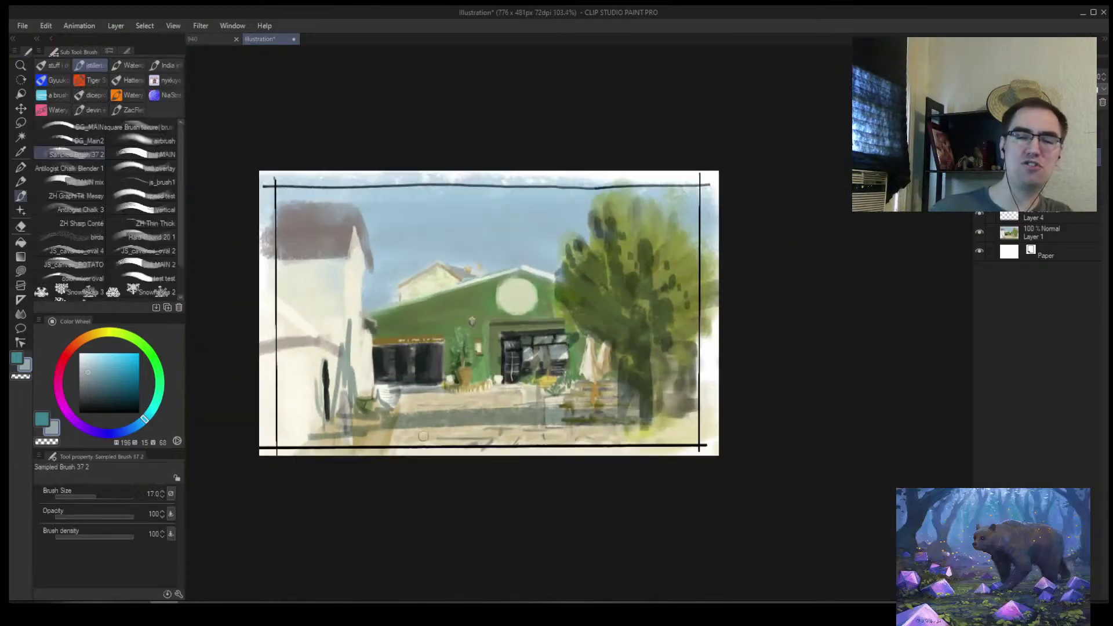
# Fill the shaded wall of the white house with broad blue-grey shadow using a larger brush
pyautogui.press(']')
pyautogui.press(']')
pyautogui.press(']')
pyautogui.press(']')
pyautogui.press(']')
pyautogui.press(']')
pyautogui.moveTo(283, 279)
pyautogui.mouseDown()
pyautogui.moveTo(269, 290)
pyautogui.moveTo(330, 277)
pyautogui.moveTo(302, 372)
pyautogui.mouseUp()
pyautogui.press(']')
pyautogui.press(']')
pyautogui.moveTo(289, 315)
pyautogui.mouseDown()
pyautogui.moveTo(290, 427)
pyautogui.moveTo(313, 316)
pyautogui.mouseUp()
pyautogui.moveTo(326, 317); pyautogui.dragTo(328, 414)
# Paint shadow along the green building's wall below the roofline at brush size 30 and shade the house behind it
pyautogui.press('[')
pyautogui.moveTo(447, 316); pyautogui.dragTo(431, 336)
pyautogui.moveTo(464, 319)
pyautogui.mouseDown()
pyautogui.moveTo(473, 371)
pyautogui.moveTo(548, 326)
pyautogui.mouseUp()
pyautogui.press('[')
pyautogui.press('[')
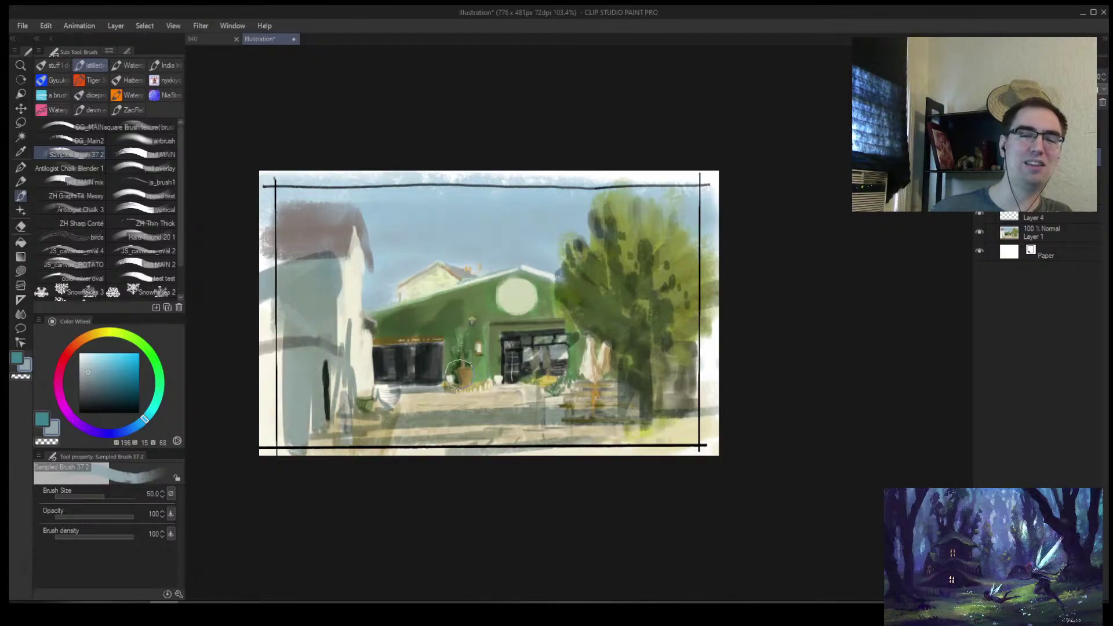
pyautogui.press('[')
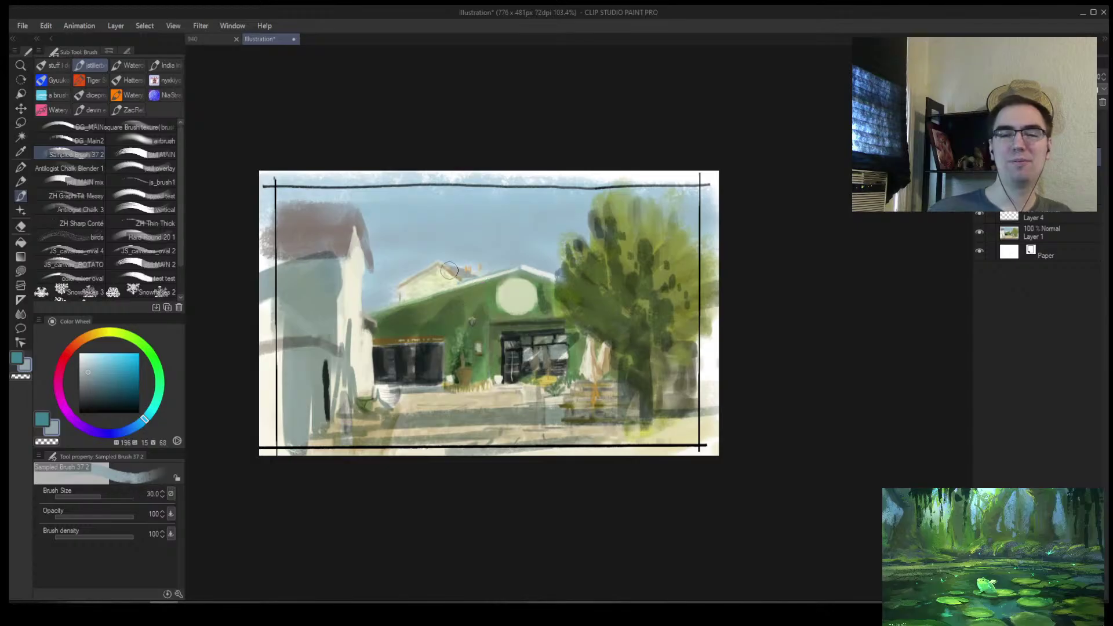
pyautogui.moveTo(435, 301); pyautogui.dragTo(514, 273)
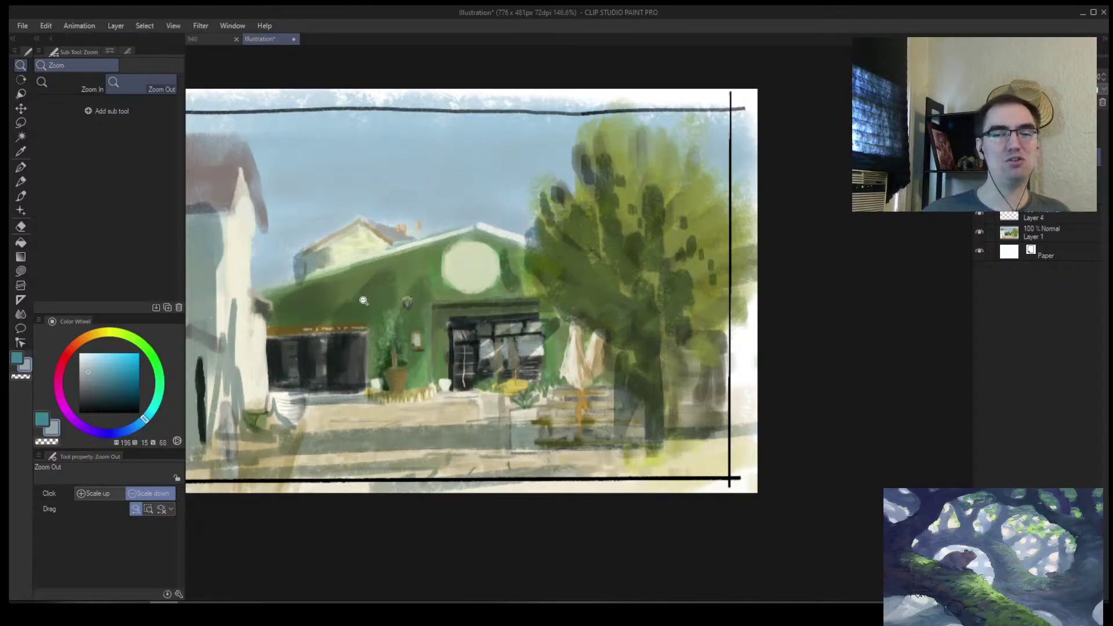
pyautogui.moveTo(311, 287); pyautogui.dragTo(269, 298)
pyautogui.moveTo(507, 240); pyautogui.dragTo(420, 267)
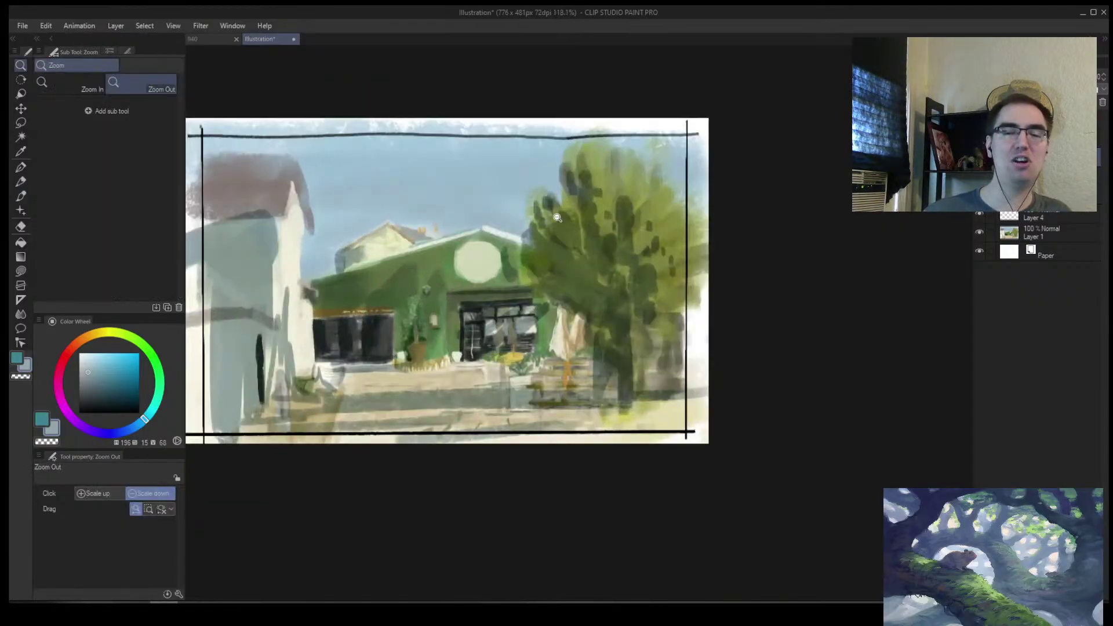
# Flip the canvas and paint shadow near the pots and across the foreground beneath the tree at brush size 25
pyautogui.press('h')
pyautogui.moveTo(715, 312); pyautogui.dragTo(556, 314)
pyautogui.press('b')
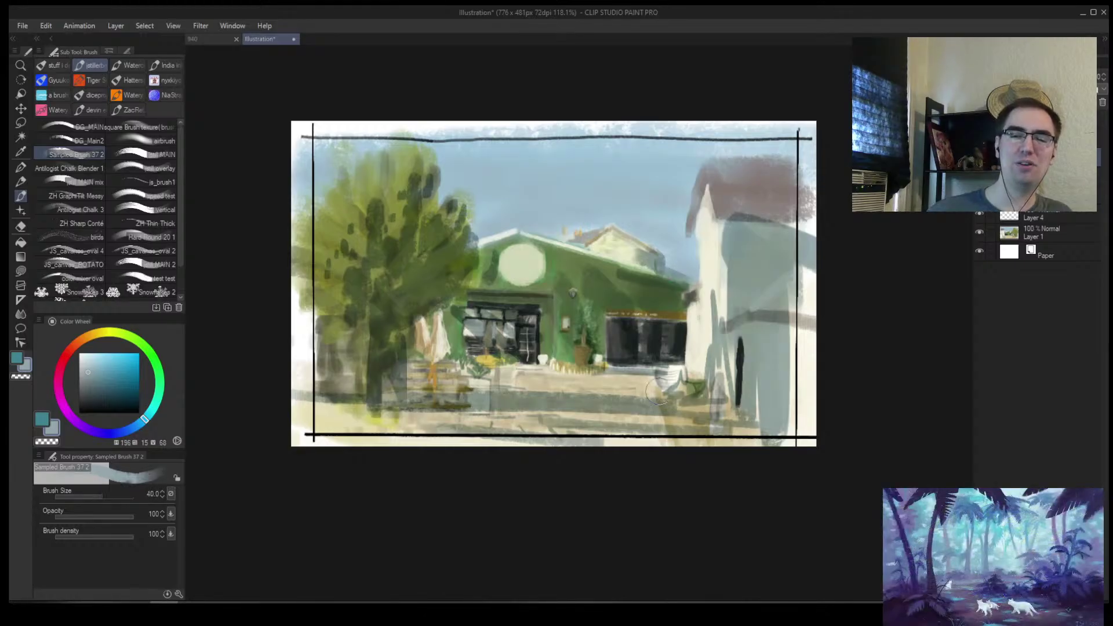
pyautogui.moveTo(656, 406)
pyautogui.mouseDown()
pyautogui.moveTo(682, 410)
pyautogui.moveTo(643, 400)
pyautogui.mouseUp()
pyautogui.hotkey('alt', 'space')
pyautogui.moveTo(643, 400); pyautogui.dragTo(687, 381)
pyautogui.press('[')
pyautogui.press('[')
pyautogui.moveTo(388, 404); pyautogui.dragTo(431, 401)
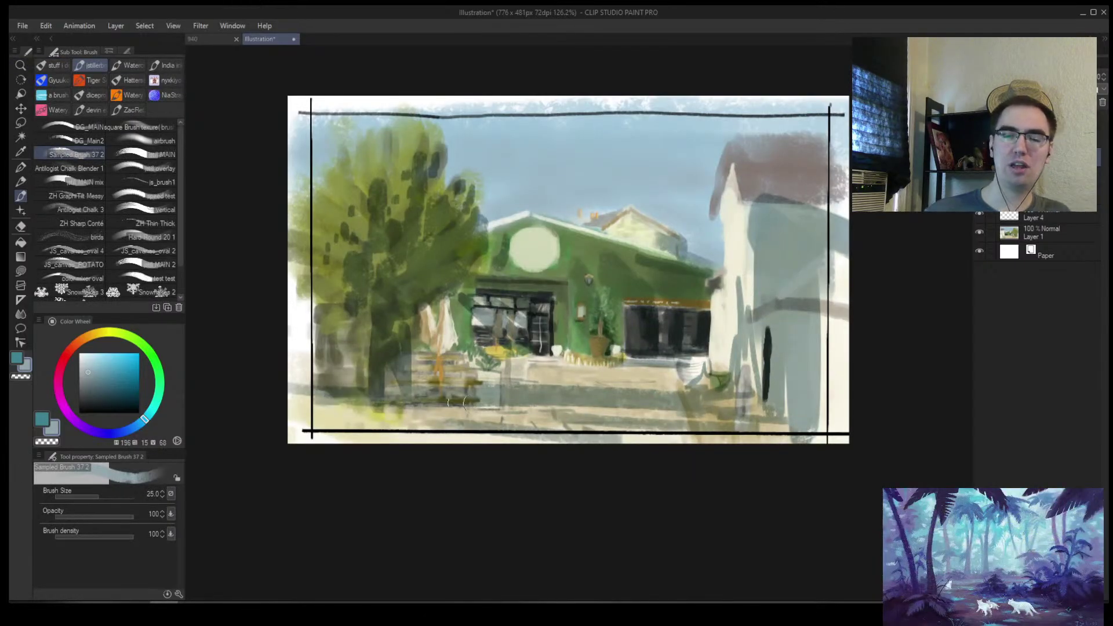
pyautogui.moveTo(358, 434)
pyautogui.mouseDown()
pyautogui.moveTo(302, 430)
pyautogui.moveTo(499, 424)
pyautogui.mouseUp()
# Paint shadow over the white pot in front of the dark windows
pyautogui.press('[')
pyautogui.press('[')
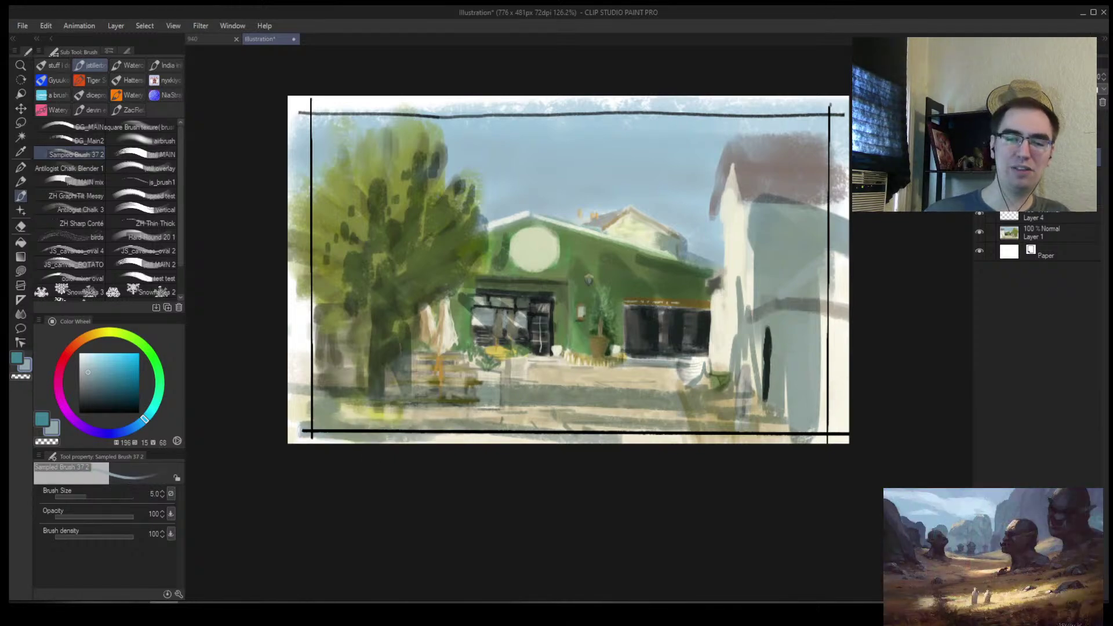
pyautogui.scroll(3, 560, 371)
pyautogui.press('[')
pyautogui.press('[')
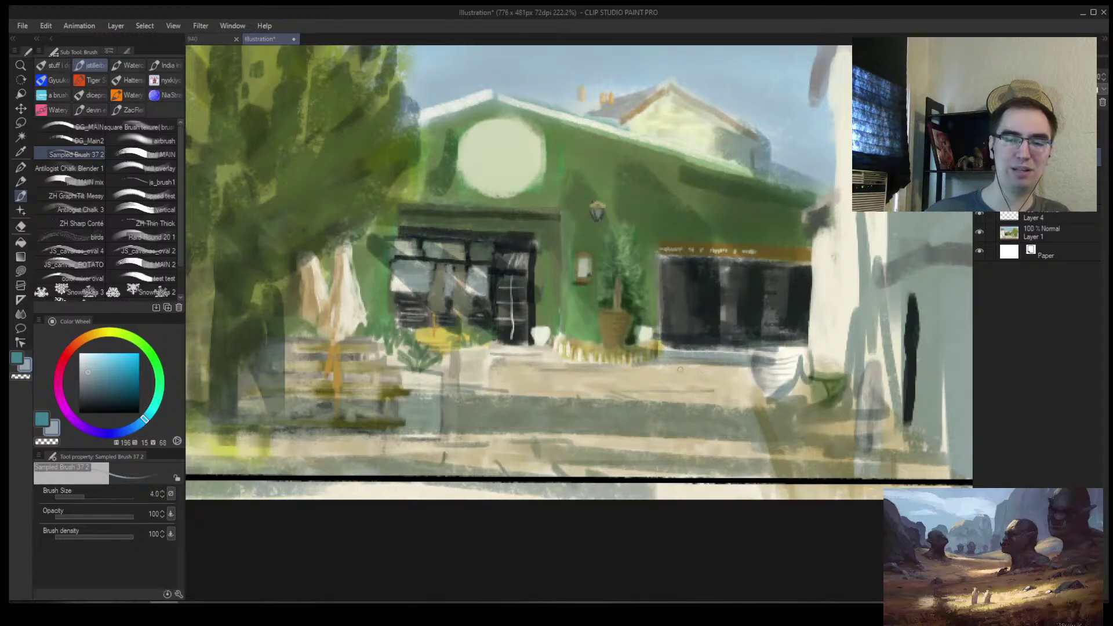
pyautogui.press('[')
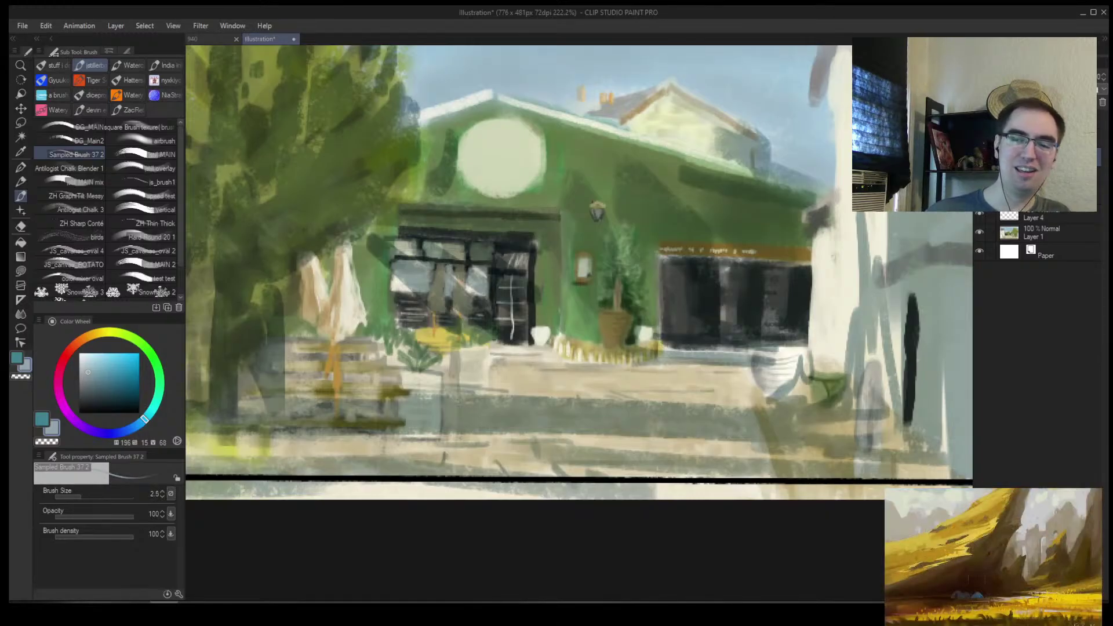
pyautogui.press(']')
pyautogui.press(']')
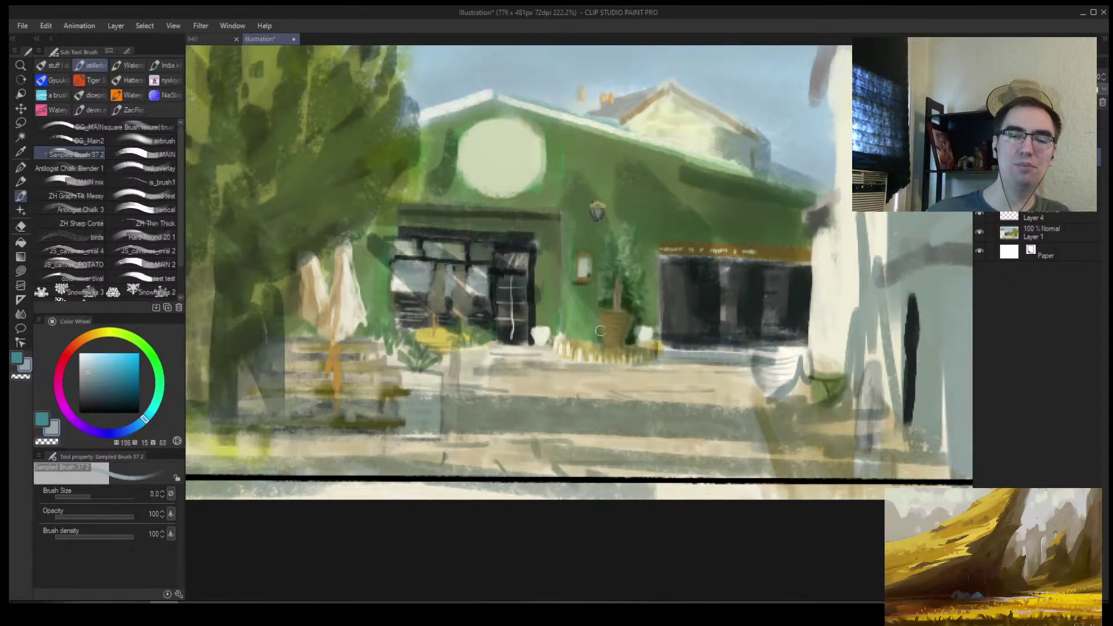
pyautogui.press(']')
pyautogui.press(']')
pyautogui.press(']')
pyautogui.press(']')
pyautogui.press(']')
pyautogui.moveTo(763, 353)
pyautogui.mouseDown()
pyautogui.moveTo(816, 371)
pyautogui.moveTo(820, 390)
pyautogui.mouseUp()
pyautogui.press('[')
pyautogui.press('[')
pyautogui.press('[')
pyautogui.press('[')
pyautogui.press('[')
pyautogui.press('[')
pyautogui.press('[')
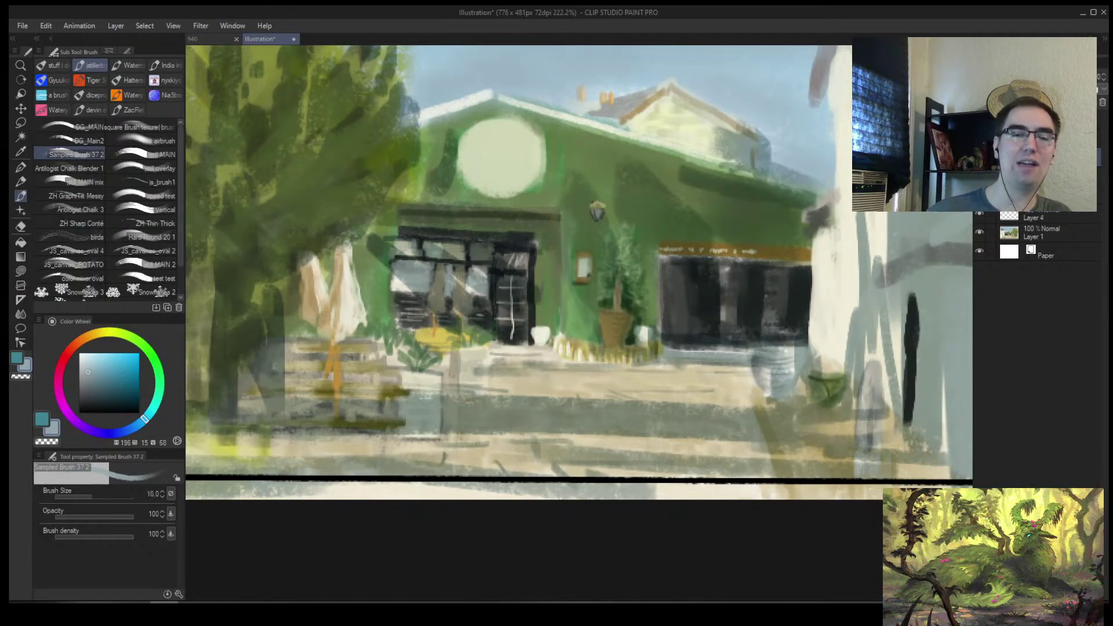
# Shade the closed umbrella beside the tree at brush size 17 and flip the canvas back to its original orientation
pyautogui.press(']')
pyautogui.press(']')
pyautogui.press(']')
pyautogui.press('[')
pyautogui.moveTo(319, 293)
pyautogui.mouseDown()
pyautogui.moveTo(330, 357)
pyautogui.moveTo(316, 342)
pyautogui.mouseUp()
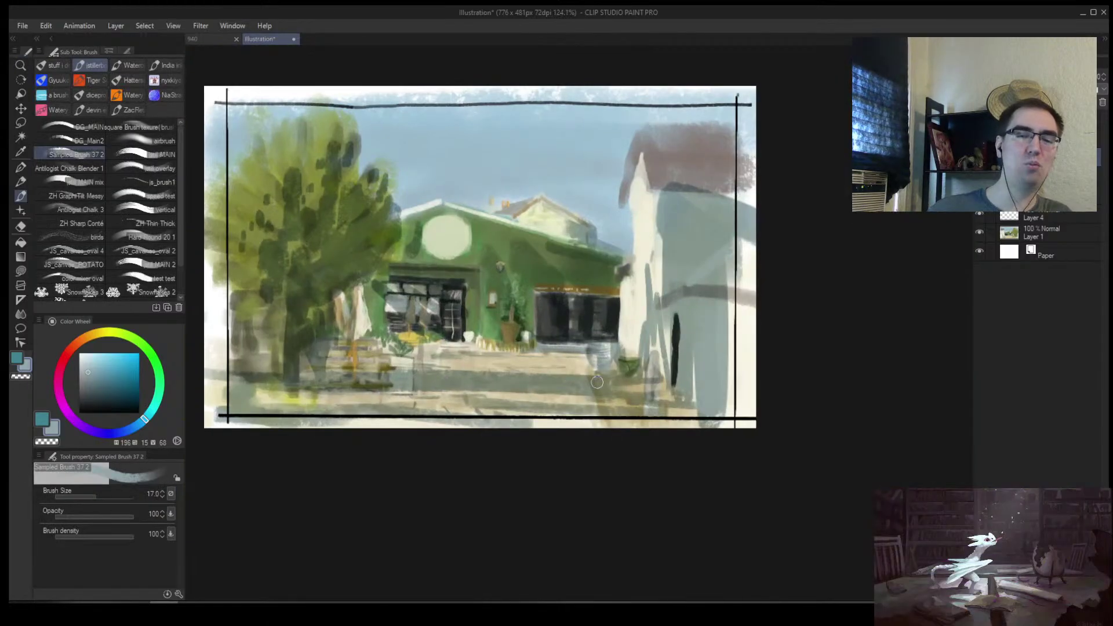
pyautogui.press('h')
pyautogui.hotkey('alt', 'space')
pyautogui.moveTo(823, 358); pyautogui.dragTo(740, 402)
pyautogui.moveTo(732, 401); pyautogui.dragTo(751, 384)
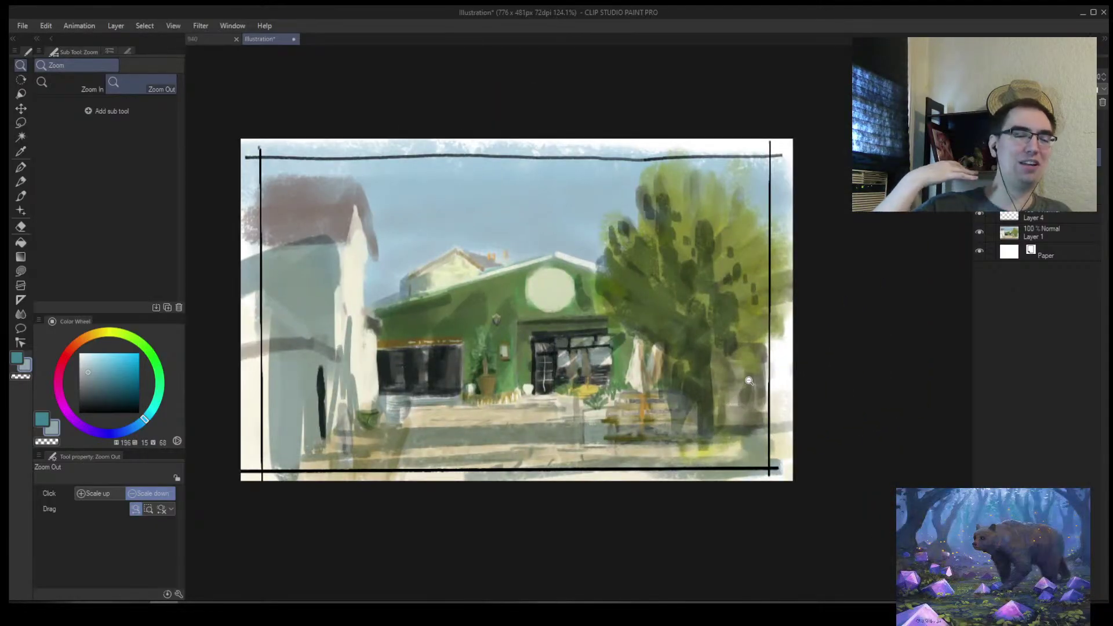
# Broaden the shadow along the white house's outer wall at brush size 50 and over its roof at size 100
pyautogui.moveTo(748, 380); pyautogui.dragTo(556, 358)
pyautogui.scroll(5, 555, 358)
pyautogui.press('b')
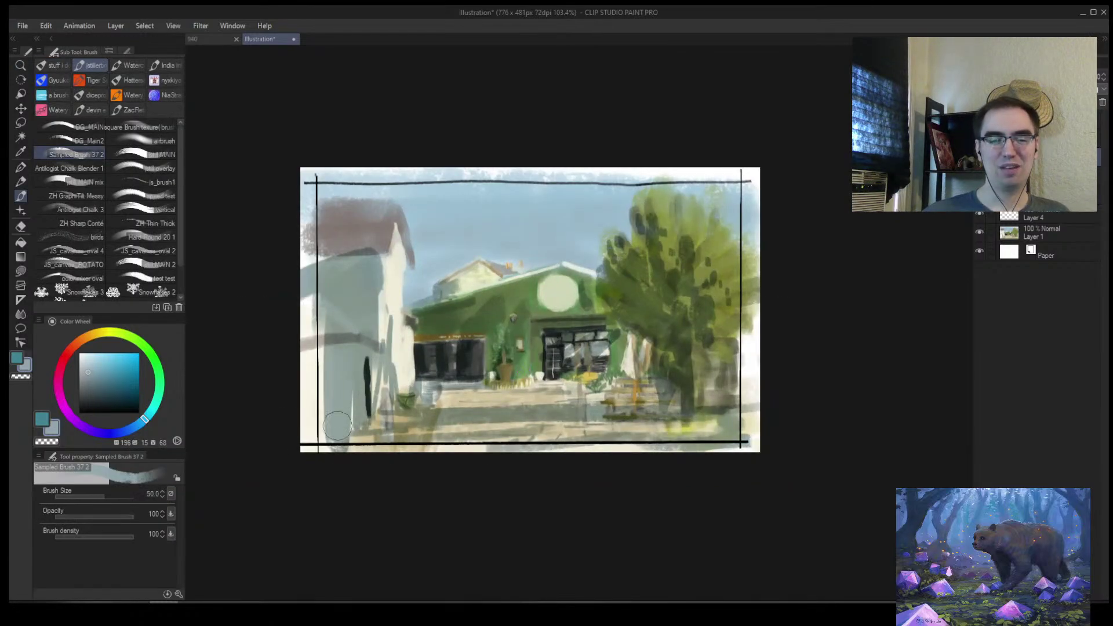
pyautogui.moveTo(317, 394)
pyautogui.mouseDown()
pyautogui.moveTo(311, 231)
pyautogui.moveTo(299, 267)
pyautogui.mouseUp()
pyautogui.press('[')
pyautogui.press('[')
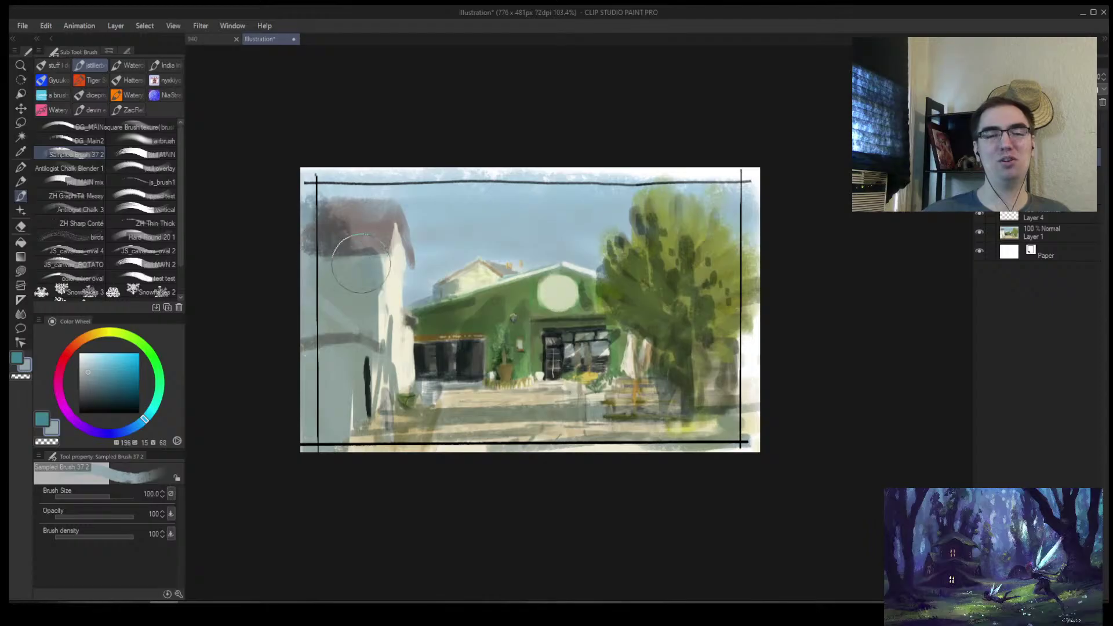
pyautogui.moveTo(350, 235); pyautogui.dragTo(382, 226)
pyautogui.press('[')
pyautogui.press('[')
pyautogui.press('[')
pyautogui.press('[')
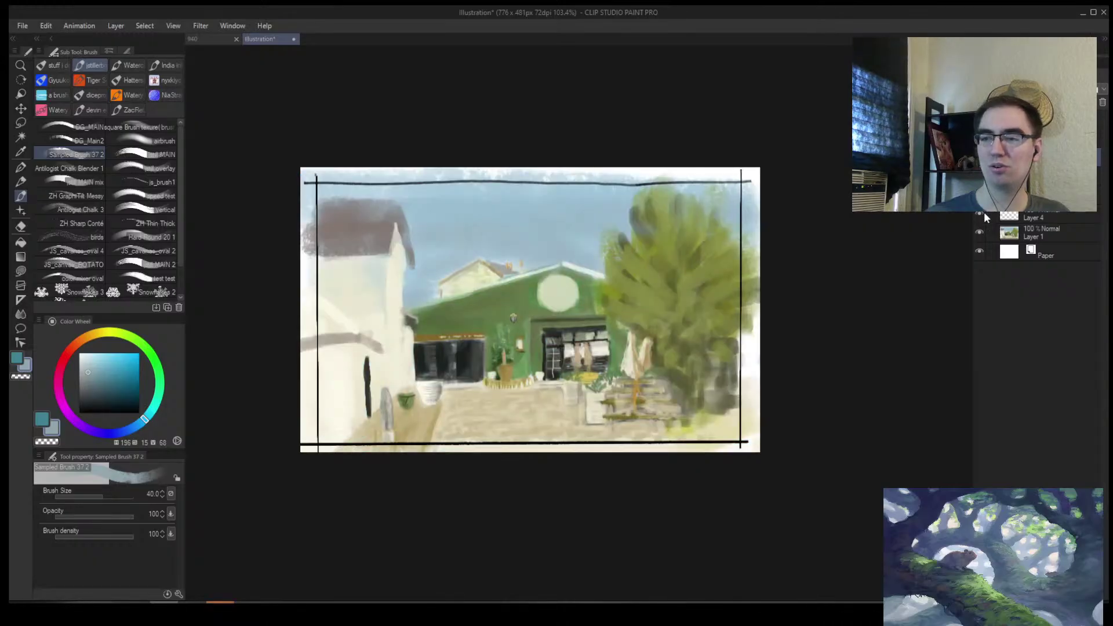
# Hide the vivid blue wash layer and add a new Normal layer directly above Layer 1
pyautogui.click(979, 215)
pyautogui.click(982, 234)
pyautogui.click(983, 235)
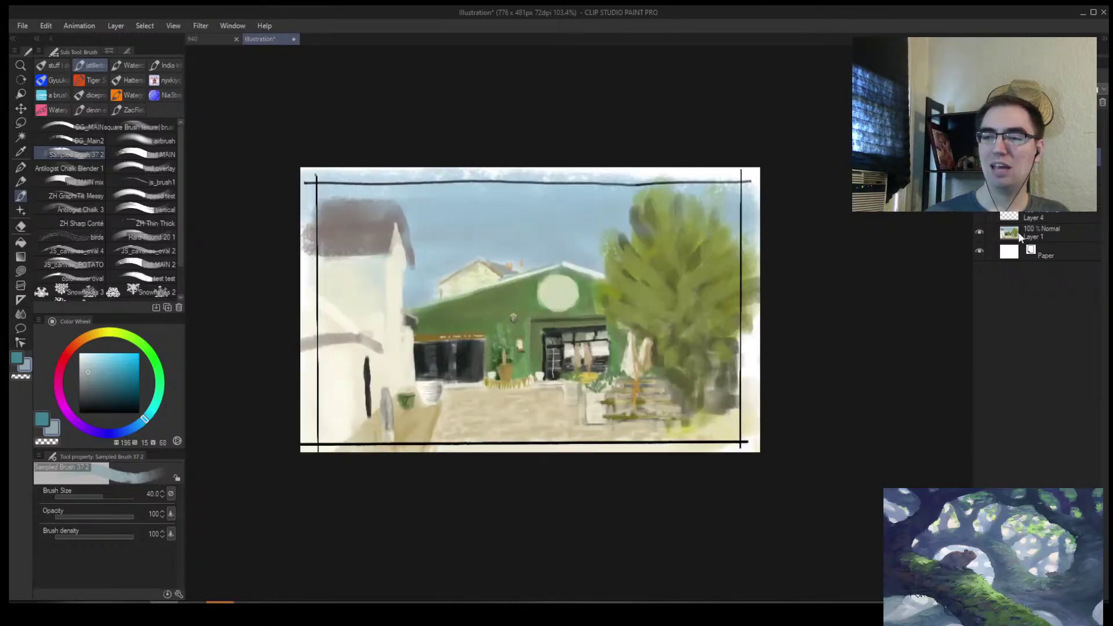
pyautogui.click(1007, 234)
pyautogui.hotkey('ctrl', 'shift', 'n')
# Try a dark blue-grey shadow band across the courtyard at brush size 30 on the new layer
pyautogui.moveTo(585, 313); pyautogui.dragTo(660, 313)
pyautogui.keyDown('alt'); pyautogui.click(368, 325); pyautogui.keyUp('alt')
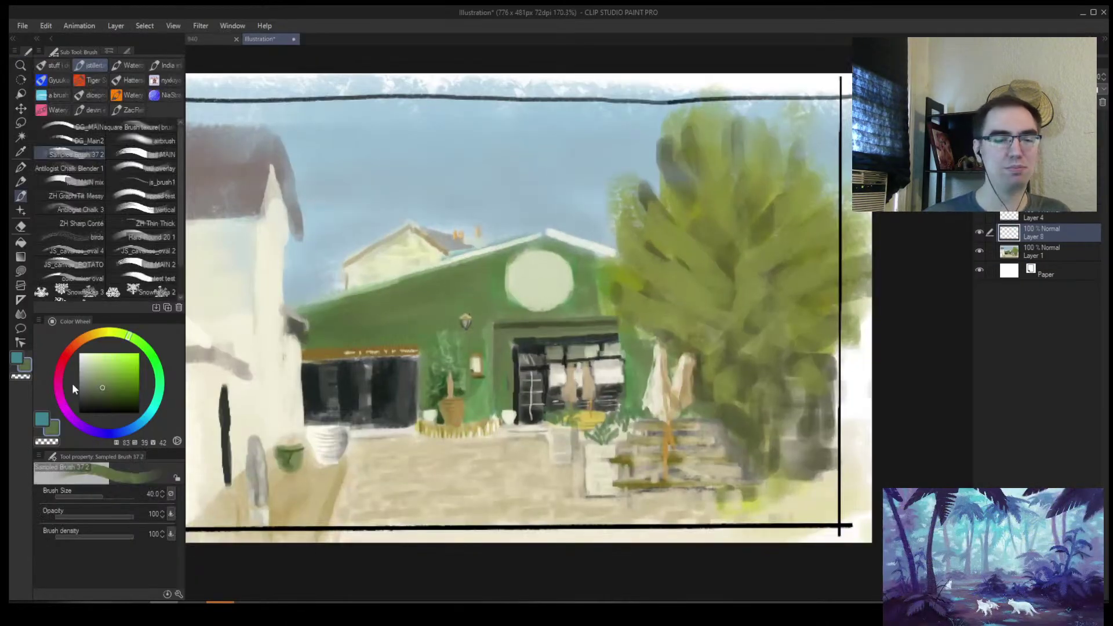
pyautogui.click(130, 429)
pyautogui.click(86, 380)
pyautogui.click(95, 384)
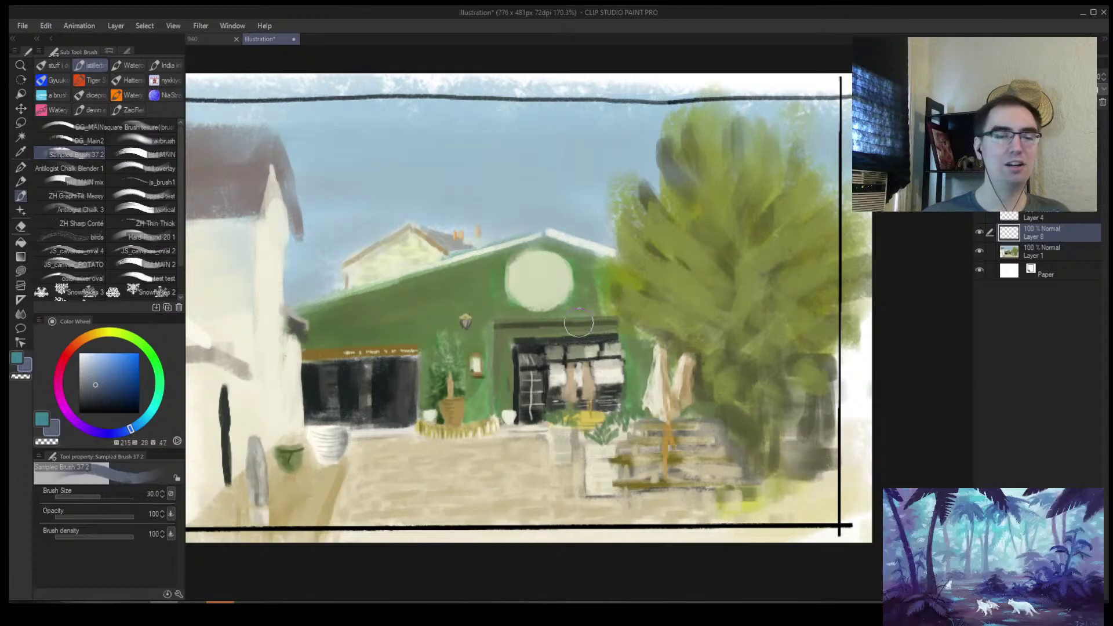
pyautogui.press('[')
pyautogui.moveTo(672, 470)
pyautogui.mouseDown()
pyautogui.moveTo(697, 457)
pyautogui.moveTo(667, 451)
pyautogui.mouseUp()
pyautogui.click(79, 396)
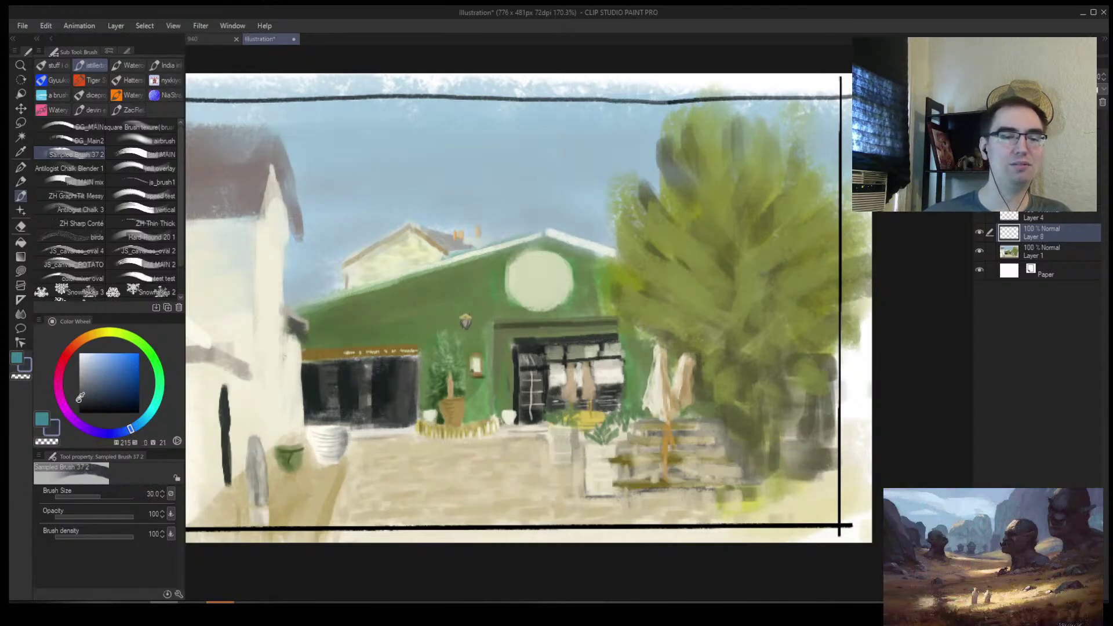
pyautogui.moveTo(330, 484)
pyautogui.mouseDown()
pyautogui.moveTo(738, 481)
pyautogui.moveTo(411, 492)
pyautogui.mouseUp()
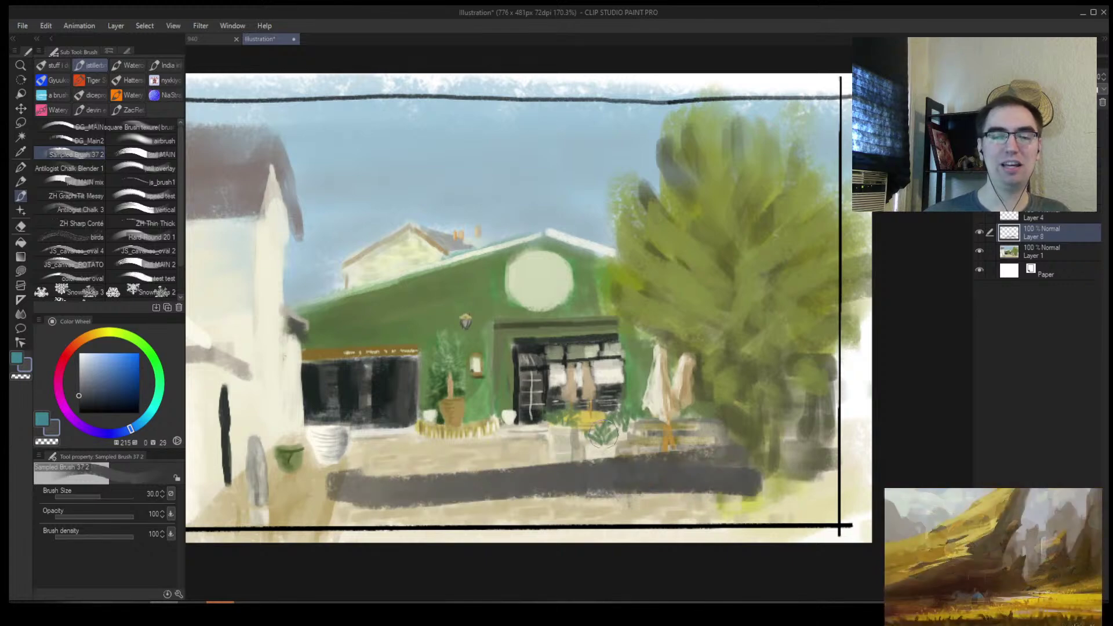
# Try a lighter blue-grey band from the courtyard to beneath the benches at brush sizes 30 and 25, and undo it
pyautogui.click(85, 383)
pyautogui.click(90, 382)
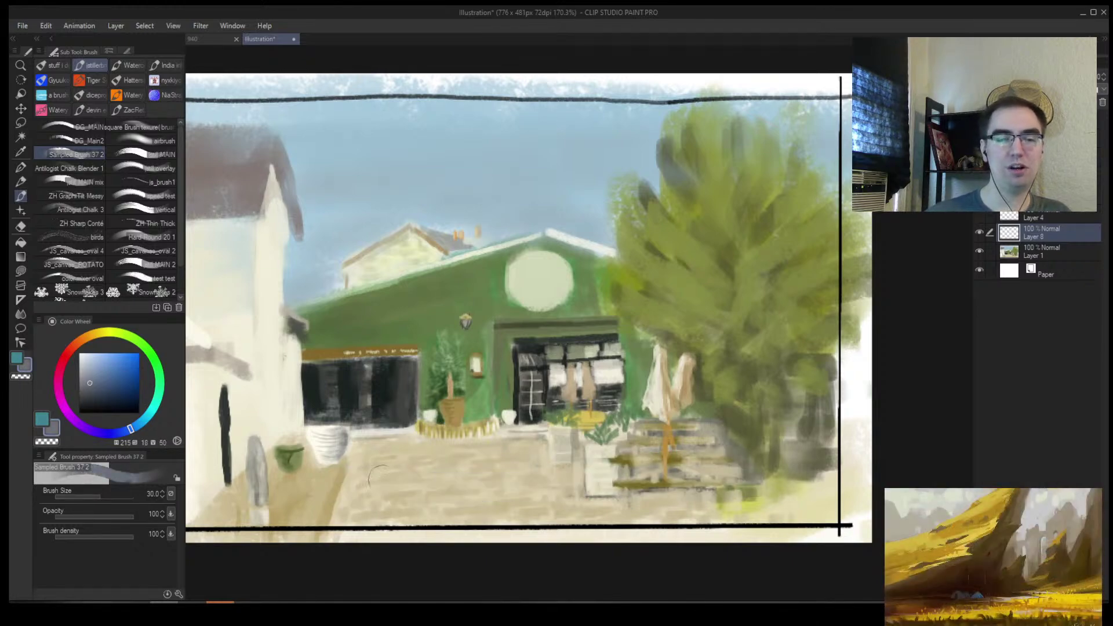
pyautogui.moveTo(365, 487)
pyautogui.mouseDown()
pyautogui.moveTo(648, 487)
pyautogui.moveTo(701, 447)
pyautogui.mouseUp()
pyautogui.hotkey('ctrl', 'space')
pyautogui.press('[')
pyautogui.moveTo(449, 497); pyautogui.dragTo(815, 451)
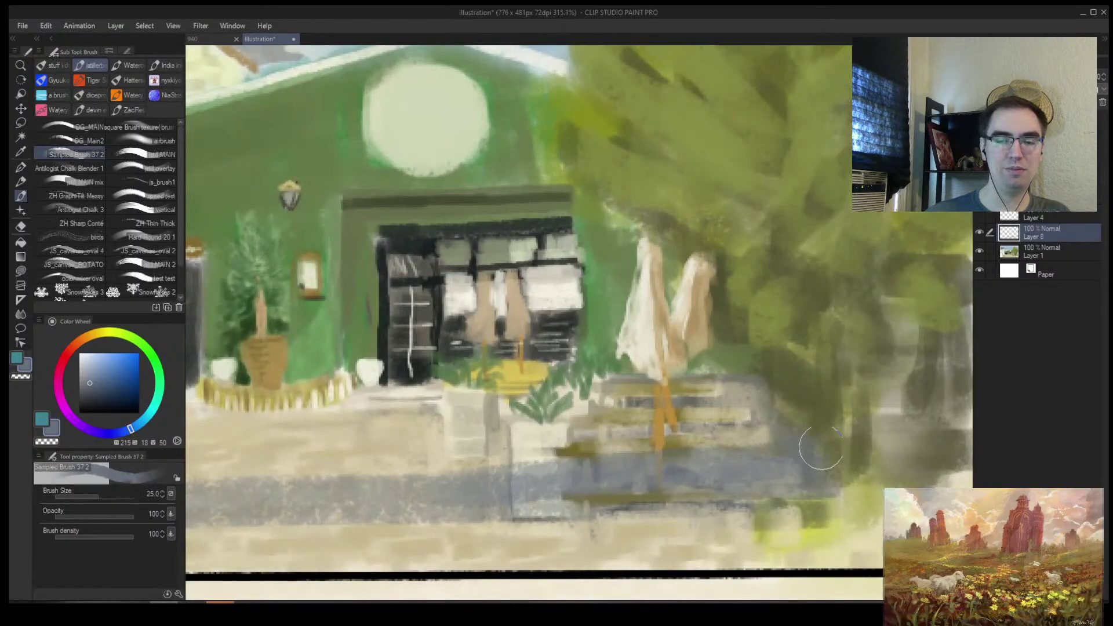
pyautogui.hotkey('ctrl', 'z')
pyautogui.hotkey('ctrl', 'z')
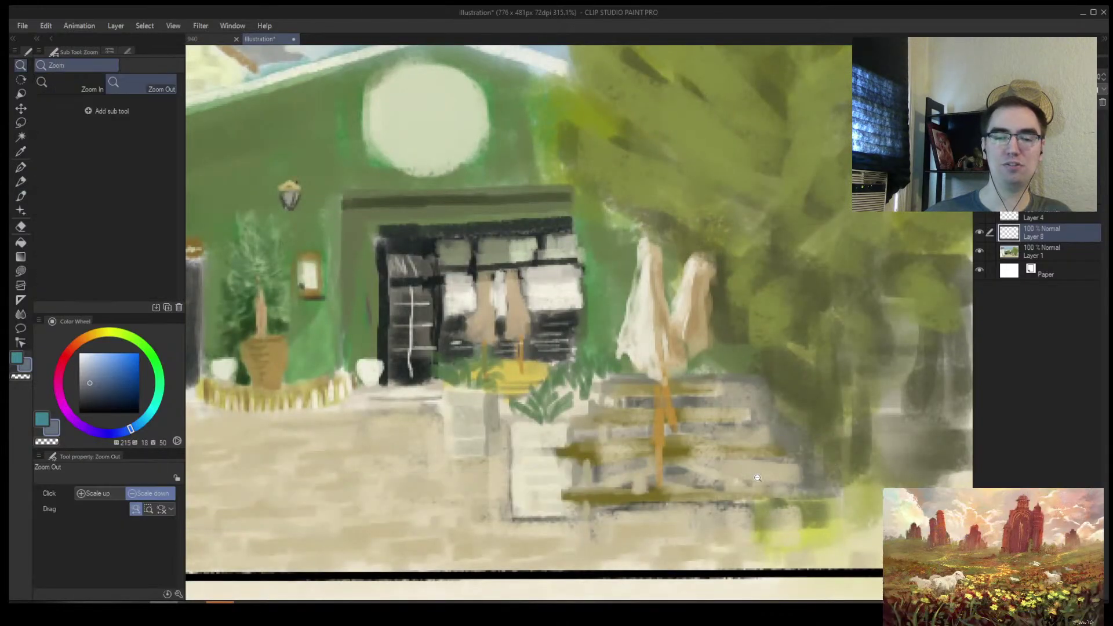
# Retry the blue-grey band from the benches across the paving at brush size 30, and undo the strokes
pyautogui.press(']')
pyautogui.press(']')
pyautogui.moveTo(803, 479); pyautogui.dragTo(208, 510)
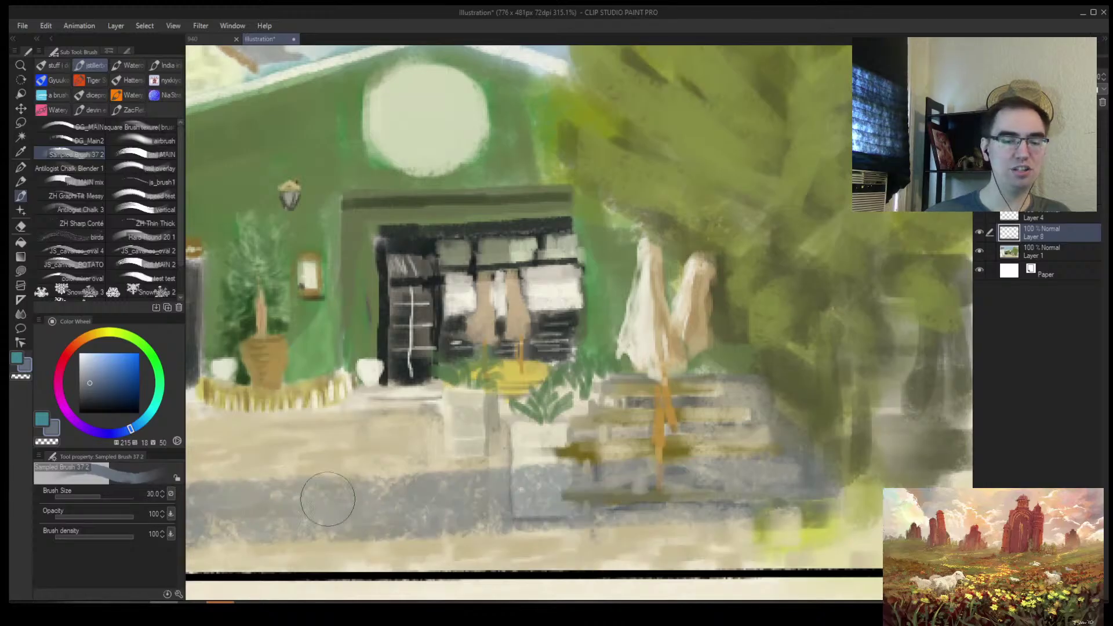
pyautogui.press('[')
pyautogui.press('[')
pyautogui.press('[')
pyautogui.press('[')
pyautogui.press('[')
pyautogui.press('[')
pyautogui.press('[')
pyautogui.press('[')
pyautogui.press('[')
pyautogui.press('[')
pyautogui.press('[')
pyautogui.moveTo(301, 500); pyautogui.dragTo(348, 512)
pyautogui.hotkey('ctrl', 'z')
pyautogui.press(']')
pyautogui.press(']')
pyautogui.press(']')
pyautogui.hotkey('ctrl', 'z')
# Repaint the blue-grey shadow band across the courtyard and beneath the benches with a larger brush
pyautogui.press(']')
pyautogui.press(']')
pyautogui.press(']')
pyautogui.press(']')
pyautogui.press(']')
pyautogui.moveTo(777, 469)
pyautogui.mouseDown()
pyautogui.moveTo(278, 499)
pyautogui.moveTo(770, 477)
pyautogui.mouseUp()
pyautogui.moveTo(290, 499)
pyautogui.mouseDown()
pyautogui.moveTo(375, 511)
pyautogui.moveTo(772, 480)
pyautogui.moveTo(327, 523)
pyautogui.moveTo(819, 470)
pyautogui.mouseUp()
pyautogui.moveTo(749, 461)
pyautogui.mouseDown()
pyautogui.moveTo(677, 461)
pyautogui.moveTo(744, 461)
pyautogui.mouseUp()
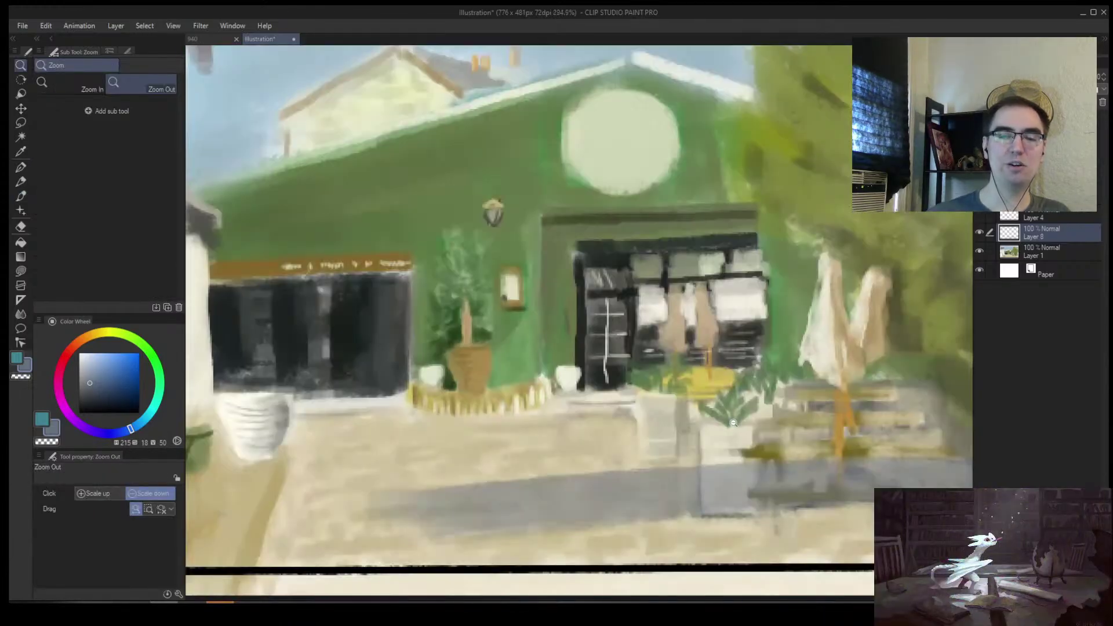
# Try smaller shadow strokes over the planter blocks in front of the doorway, and undo them
pyautogui.press('[')
pyautogui.press('[')
pyautogui.press('[')
pyautogui.press('[')
pyautogui.press('[')
pyautogui.press('[')
pyautogui.press('[')
pyautogui.moveTo(685, 424); pyautogui.dragTo(661, 471)
pyautogui.moveTo(642, 434)
pyautogui.mouseDown()
pyautogui.moveTo(640, 478)
pyautogui.moveTo(893, 459)
pyautogui.moveTo(707, 504)
pyautogui.mouseUp()
pyautogui.hotkey('ctrl', 'z')
pyautogui.hotkey('ctrl', 'z')
# Sample a neutral grey from the courtyard shadow, try flat grey strokes along the band at brush size 7, and undo them
pyautogui.keyDown('alt'); pyautogui.click(591, 492); pyautogui.keyUp('alt')
pyautogui.press(']')
pyautogui.moveTo(857, 500); pyautogui.dragTo(368, 520)
pyautogui.moveTo(454, 502); pyautogui.dragTo(371, 503)
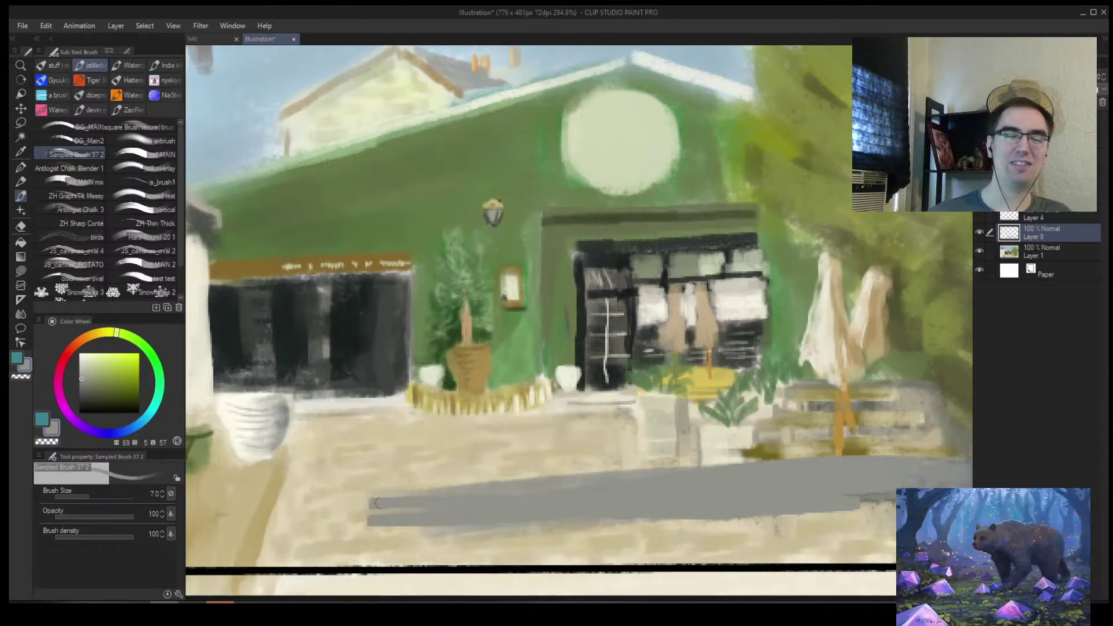
pyautogui.hotkey('alt', 'space')
pyautogui.moveTo(791, 506)
pyautogui.mouseDown()
pyautogui.moveTo(719, 507)
pyautogui.moveTo(850, 467)
pyautogui.moveTo(832, 471)
pyautogui.moveTo(834, 455)
pyautogui.mouseUp()
pyautogui.hotkey('ctrl', 'z')
pyautogui.hotkey('ctrl', 'z')
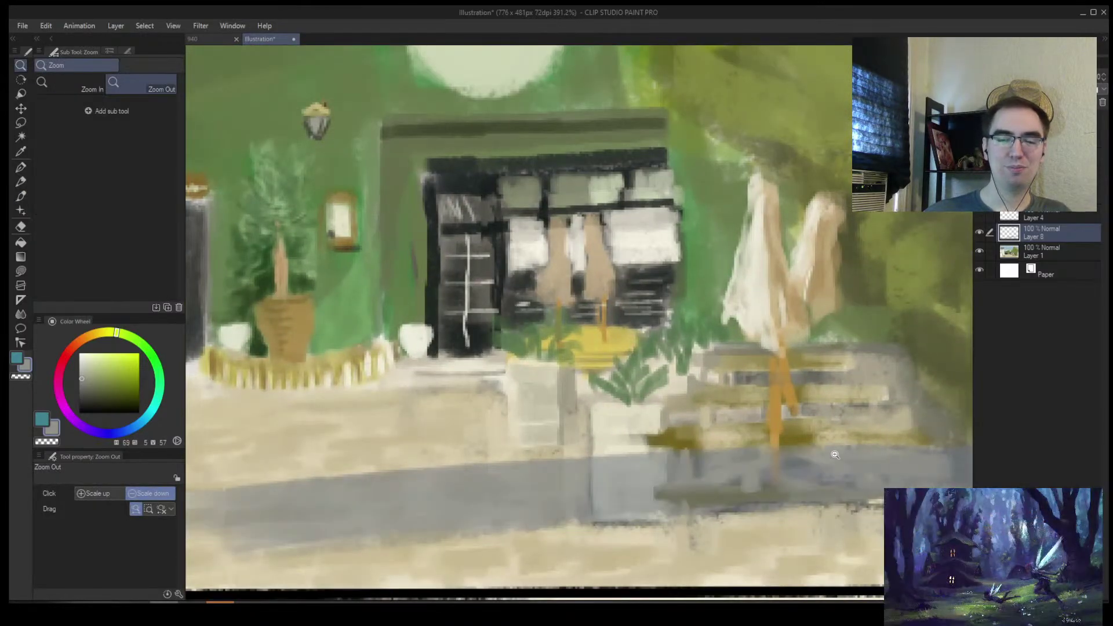
pyautogui.click(834, 454)
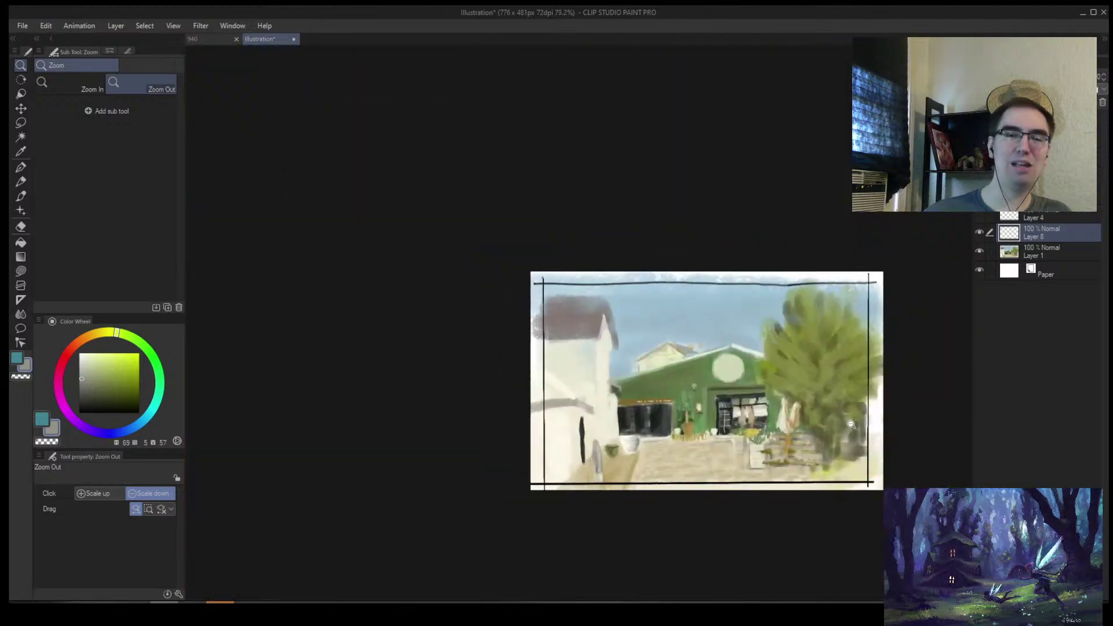
# Switch to the 940 painting and toggle its Multiply Layer 10 to compare the scene with and without it
pyautogui.click(211, 39)
pyautogui.moveTo(601, 324)
pyautogui.mouseDown()
pyautogui.moveTo(581, 348)
pyautogui.moveTo(614, 325)
pyautogui.mouseUp()
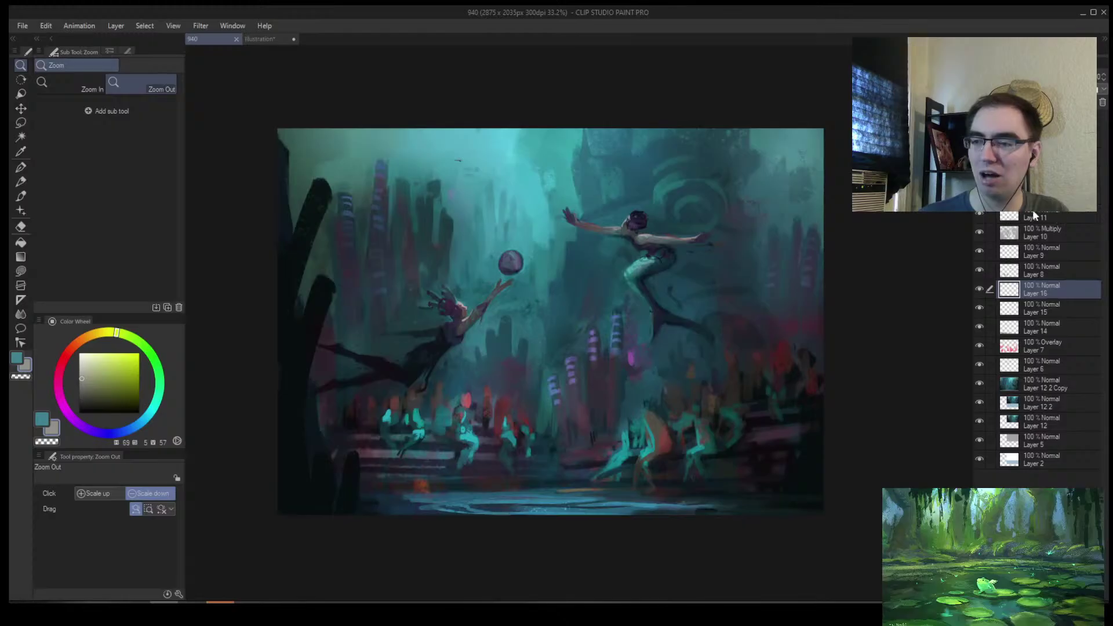
pyautogui.click(986, 234)
pyautogui.click(982, 233)
pyautogui.click(983, 233)
pyautogui.press('e')
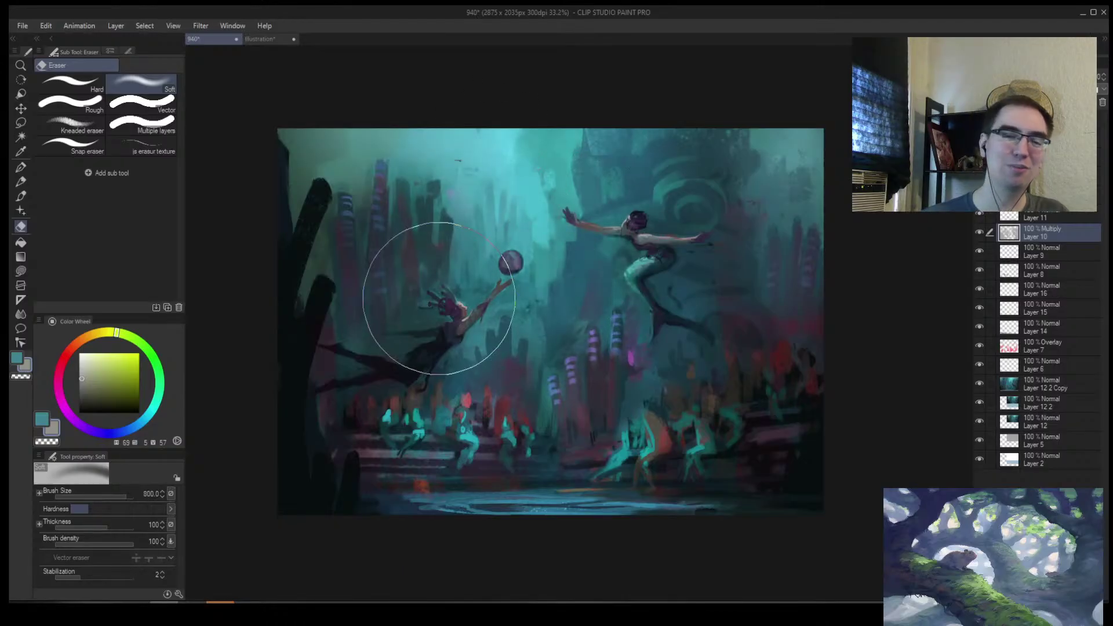
pyautogui.press('/')
pyautogui.moveTo(552, 279)
pyautogui.mouseDown()
pyautogui.moveTo(572, 289)
pyautogui.moveTo(522, 303)
pyautogui.moveTo(597, 266)
pyautogui.mouseUp()
pyautogui.moveTo(597, 266); pyautogui.dragTo(547, 309)
pyautogui.scroll(-1, 546, 309)
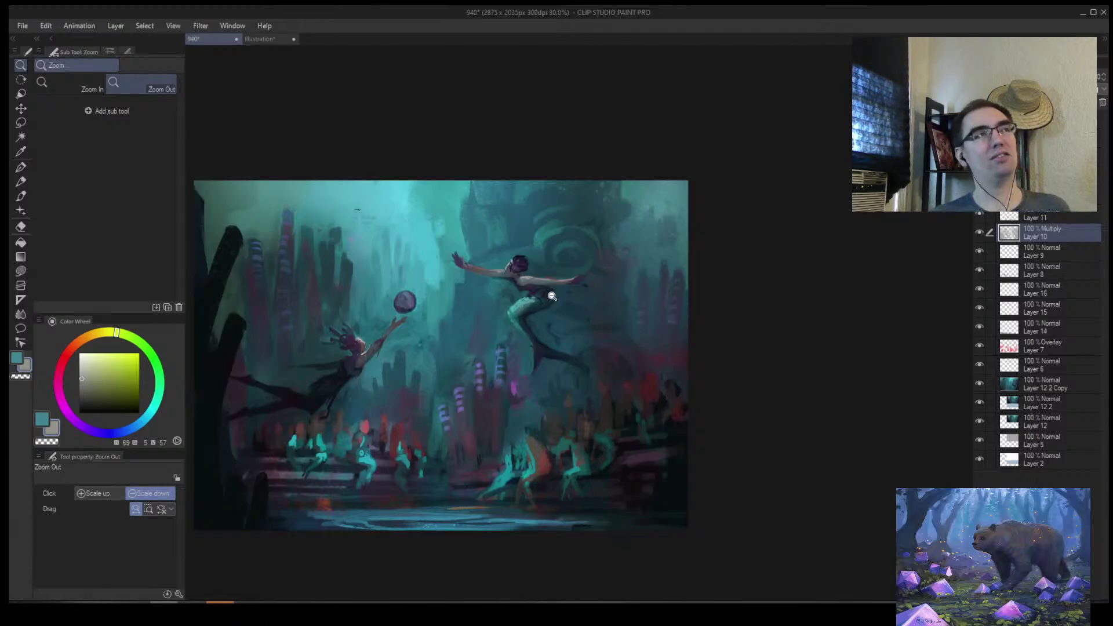
# Add a new layer above Multiply Layer 10 for work on the upper mermaid's thigh and hip
pyautogui.moveTo(583, 411); pyautogui.dragTo(584, 377)
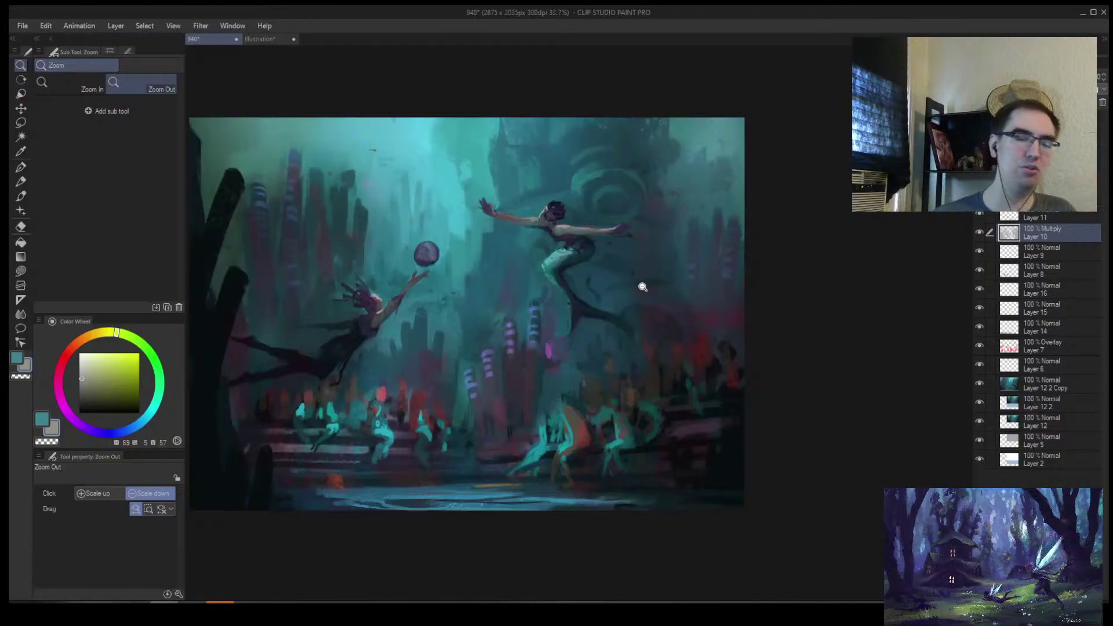
pyautogui.scroll(6, 596, 249)
pyautogui.moveTo(617, 218); pyautogui.dragTo(546, 281)
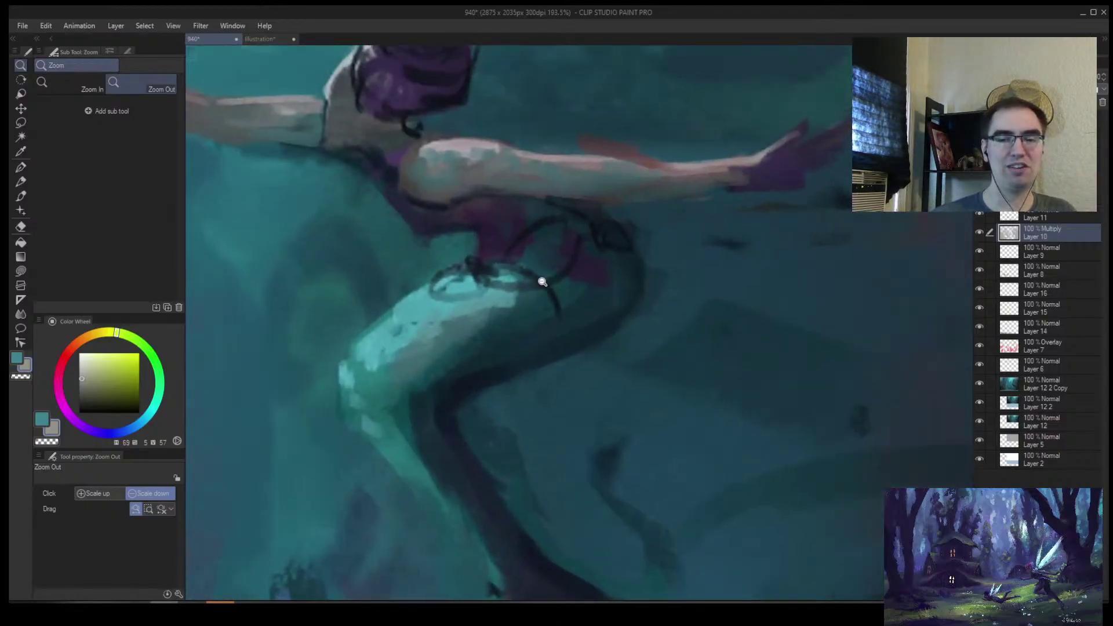
pyautogui.press('b')
pyautogui.hotkey('ctrl', 'z')
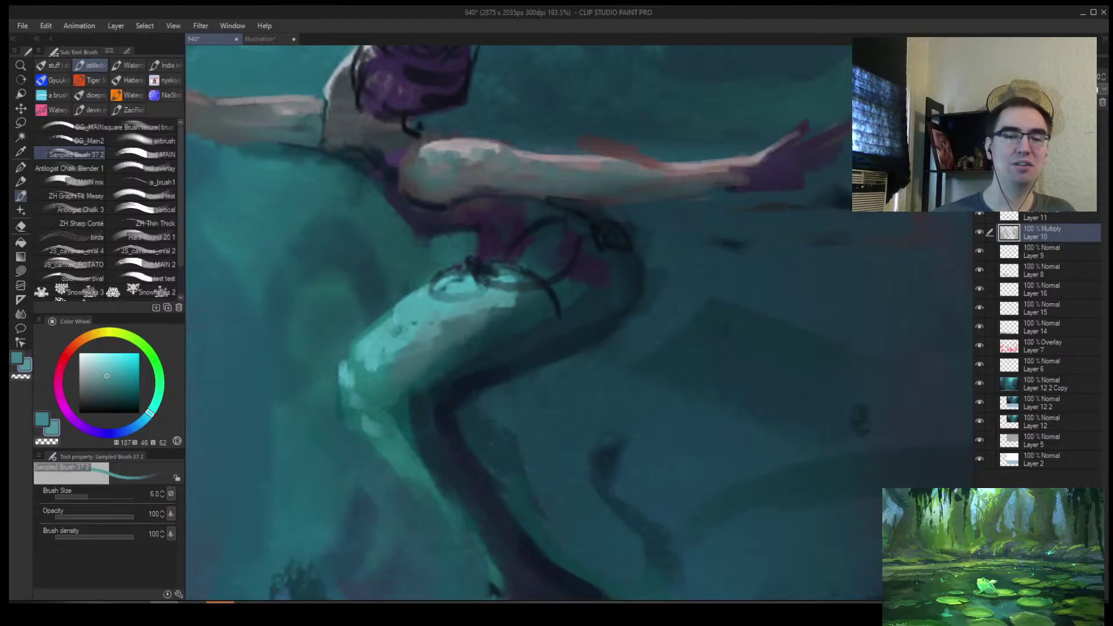
pyautogui.hotkey('ctrl', 'shift', 'n')
# Try light turquoise and dark strokes over the upper mermaid's thigh at brush size 6, and undo them
pyautogui.keyDown('alt'); pyautogui.click(426, 305); pyautogui.keyUp('alt')
pyautogui.moveTo(430, 299)
pyautogui.mouseDown()
pyautogui.moveTo(535, 283)
pyautogui.moveTo(492, 306)
pyautogui.moveTo(540, 292)
pyautogui.moveTo(374, 386)
pyautogui.moveTo(328, 392)
pyautogui.mouseUp()
pyautogui.keyDown('alt'); pyautogui.click(525, 328); pyautogui.keyUp('alt')
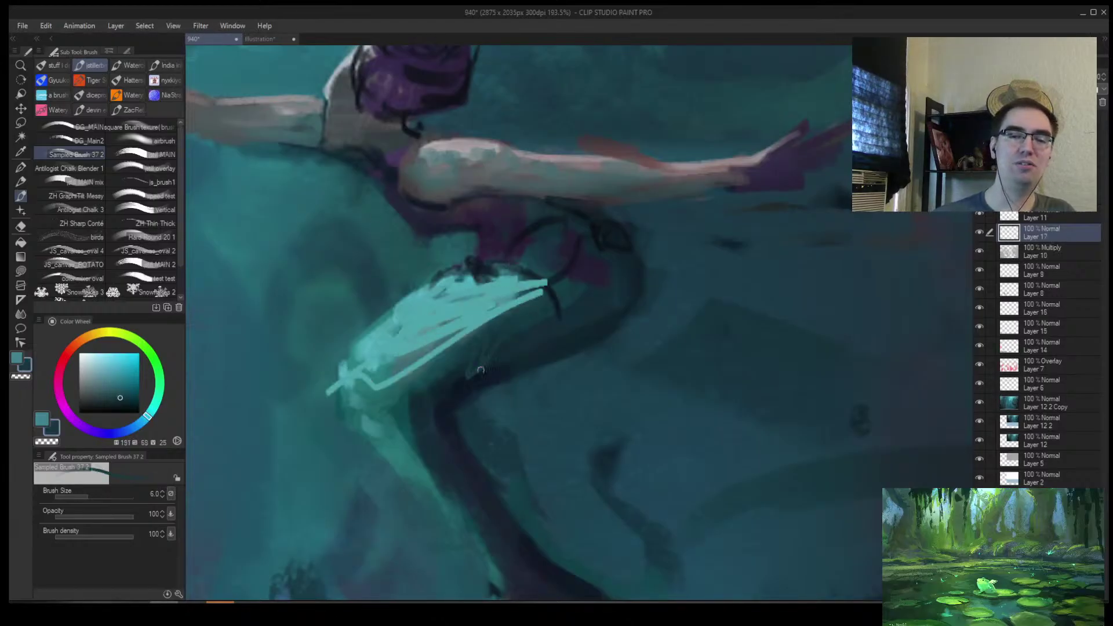
pyautogui.keyDown('alt'); pyautogui.click(528, 232); pyautogui.keyUp('alt')
pyautogui.moveTo(475, 308)
pyautogui.mouseDown()
pyautogui.moveTo(457, 380)
pyautogui.moveTo(553, 332)
pyautogui.moveTo(514, 321)
pyautogui.moveTo(604, 288)
pyautogui.mouseUp()
pyautogui.hotkey('ctrl', 'z')
pyautogui.hotkey('ctrl', 'z')
# Extend the purple down the mermaid's hip and cover the sketch gaps with sampled teal, using brush sizes 12 to 15
pyautogui.hotkey('ctrl', 'space')
pyautogui.keyDown('alt'); pyautogui.click(516, 318); pyautogui.keyUp('alt')
pyautogui.press(']')
pyautogui.keyDown('alt'); pyautogui.click(548, 314); pyautogui.keyUp('alt')
pyautogui.keyDown('alt'); pyautogui.click(592, 290); pyautogui.keyUp('alt')
pyautogui.press(']')
pyautogui.press(']')
pyautogui.press(']')
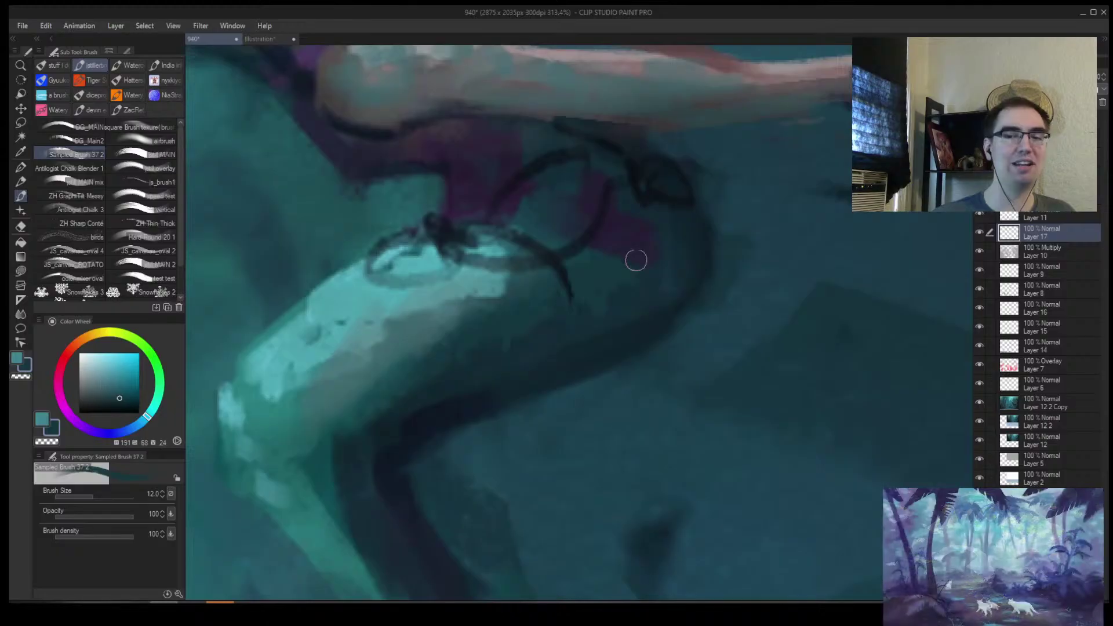
pyautogui.keyDown('alt'); pyautogui.click(626, 238); pyautogui.keyUp('alt')
pyautogui.press(']')
pyautogui.moveTo(614, 241); pyautogui.dragTo(633, 273)
pyautogui.keyDown('alt'); pyautogui.click(508, 326); pyautogui.keyUp('alt')
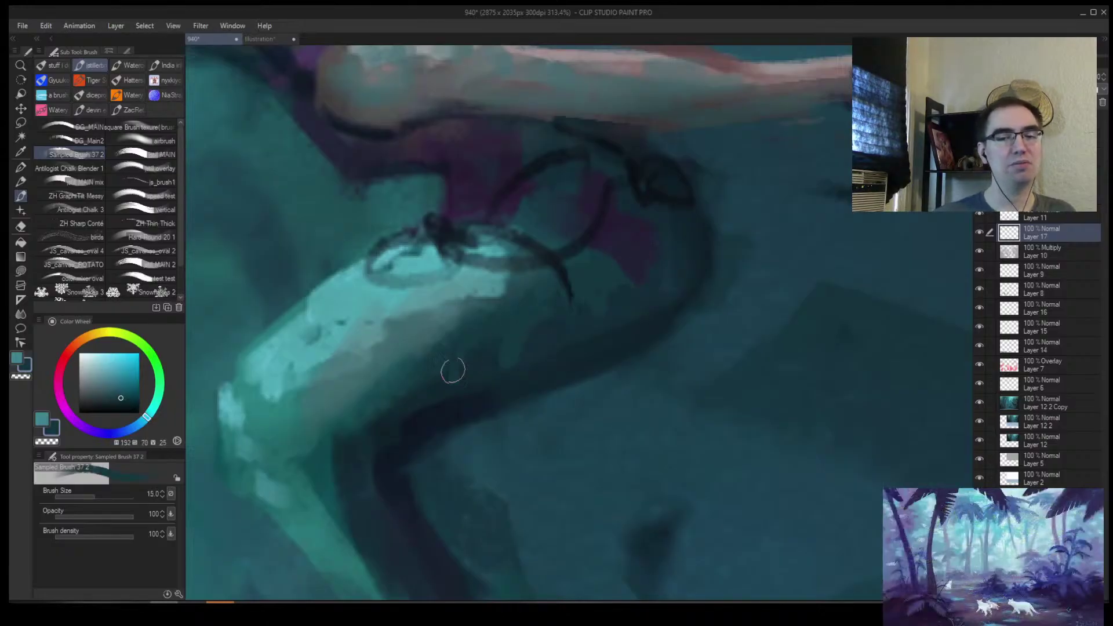
# Shade the underside of the mermaid's thigh and hip with a dark navy, undoing the broad scribble across the leg
pyautogui.click(83, 429)
pyautogui.click(99, 401)
pyautogui.press(']')
pyautogui.keyDown('alt'); pyautogui.click(491, 374); pyautogui.keyUp('alt')
pyautogui.moveTo(664, 285)
pyautogui.mouseDown()
pyautogui.moveTo(702, 428)
pyautogui.moveTo(197, 220)
pyautogui.moveTo(220, 400)
pyautogui.moveTo(278, 527)
pyautogui.moveTo(487, 353)
pyautogui.mouseUp()
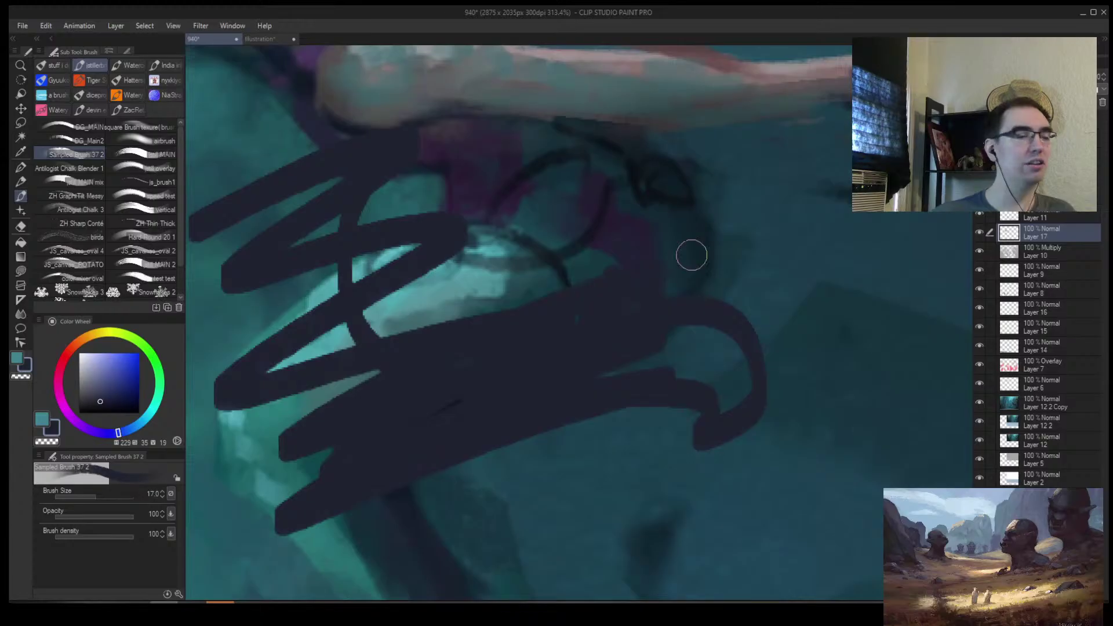
pyautogui.hotkey('ctrl', 'z')
pyautogui.moveTo(703, 283); pyautogui.dragTo(670, 313)
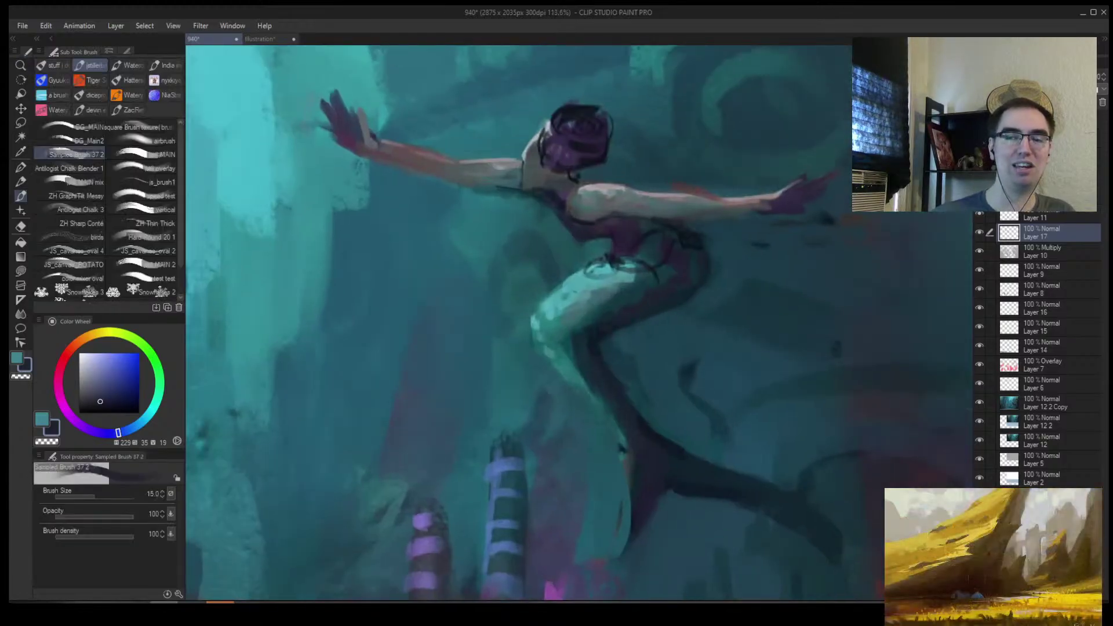
pyautogui.keyDown('alt'); pyautogui.click(695, 298); pyautogui.keyUp('alt')
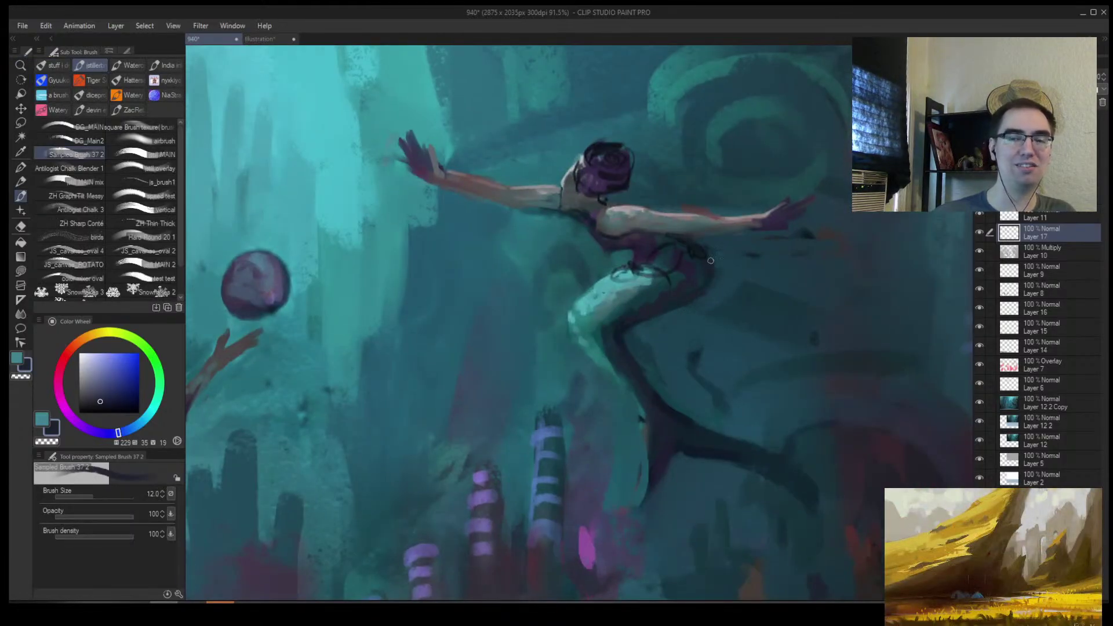
pyautogui.hotkey('ctrl', 'space')
pyautogui.moveTo(705, 270); pyautogui.dragTo(749, 218)
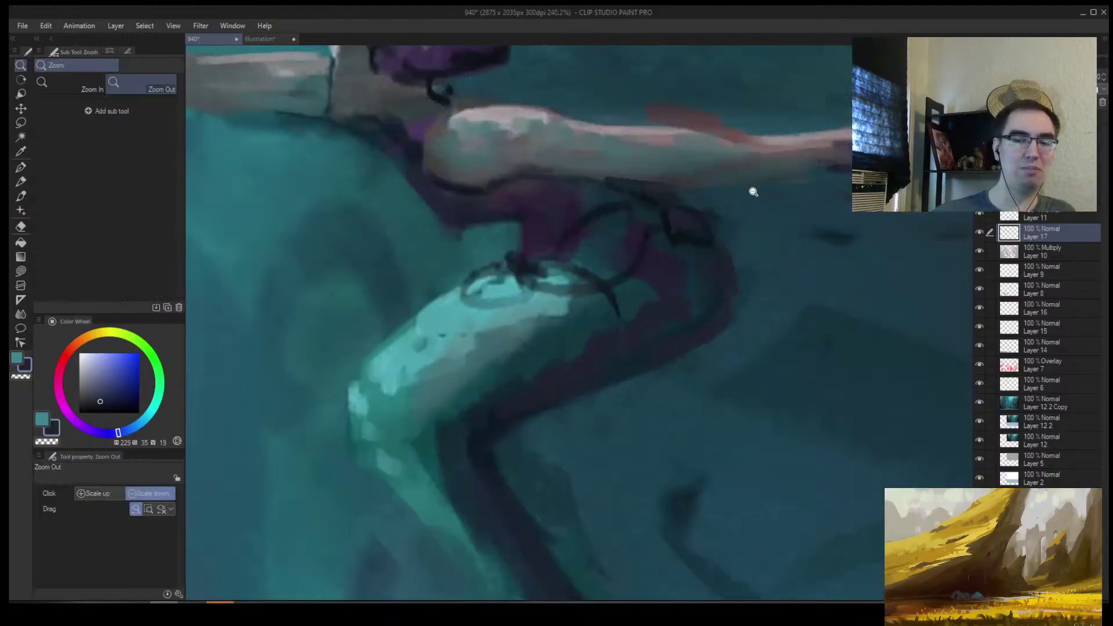
pyautogui.rightClick(655, 276)
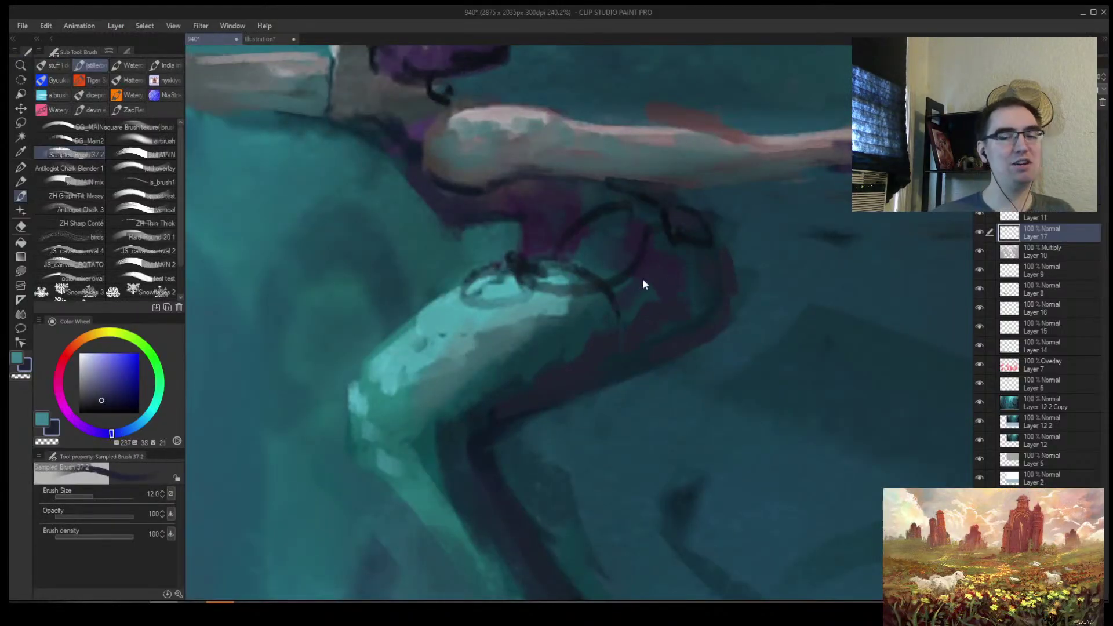
# Mirror the 940 painting's view and examine the shading on the mermaids against the whole scene
pyautogui.press('h')
pyautogui.hotkey('ctrl', 'space')
pyautogui.moveTo(580, 432); pyautogui.dragTo(550, 462)
pyautogui.moveTo(634, 454); pyautogui.dragTo(513, 408)
pyautogui.moveTo(554, 450); pyautogui.dragTo(602, 429)
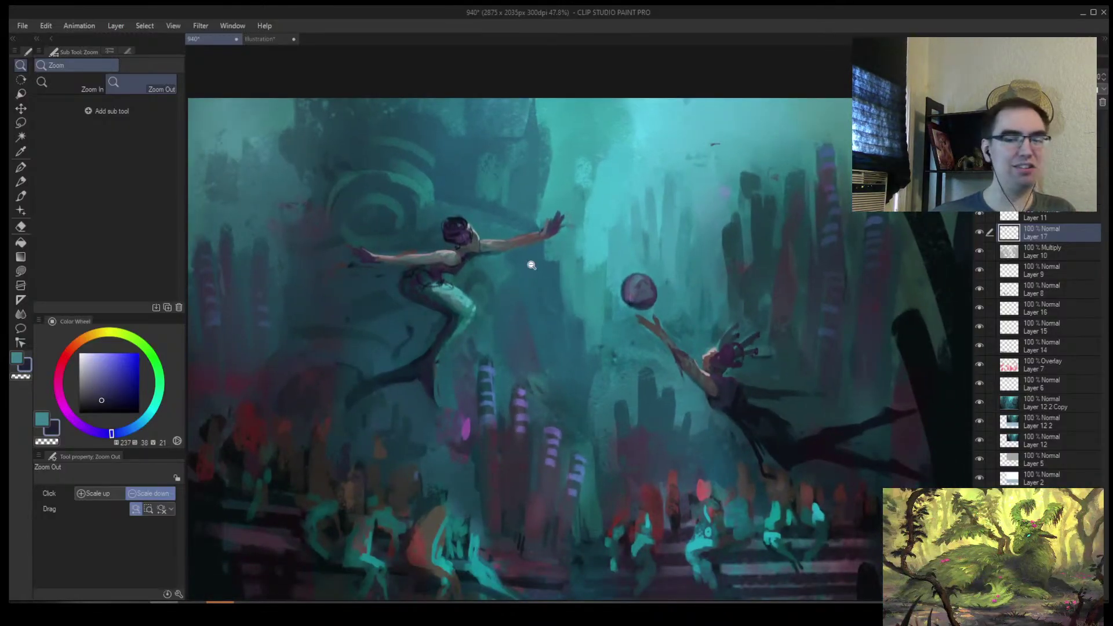
pyautogui.moveTo(481, 353)
pyautogui.mouseDown()
pyautogui.moveTo(472, 359)
pyautogui.moveTo(484, 351)
pyautogui.mouseUp()
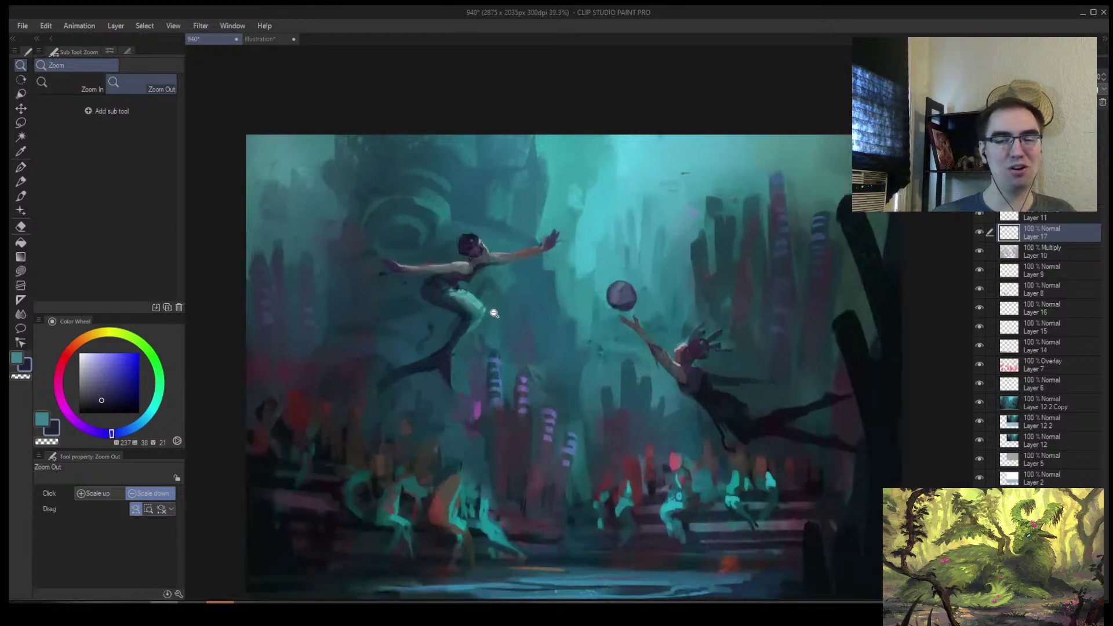
# Switch to the Illustration document, cut its painting layer and put an empty layer above Paper
pyautogui.click(268, 41)
pyautogui.press('k')
pyautogui.moveTo(1000, 295); pyautogui.dragTo(785, 295)
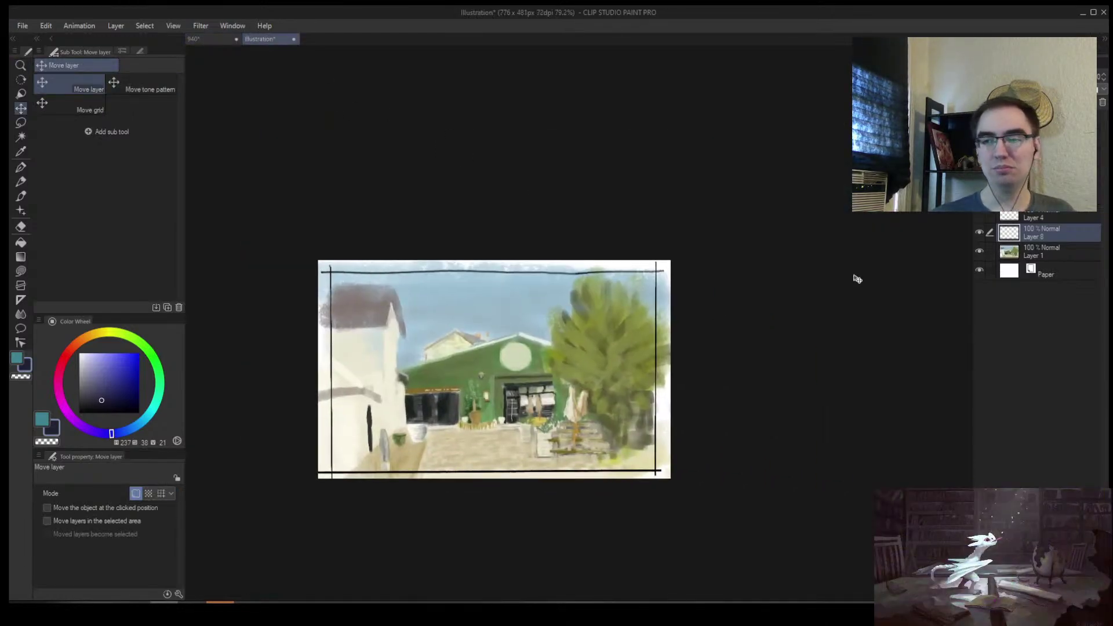
pyautogui.click(1034, 253)
pyautogui.hotkey('ctrl', 'x')
pyautogui.hotkey('alt', 'space')
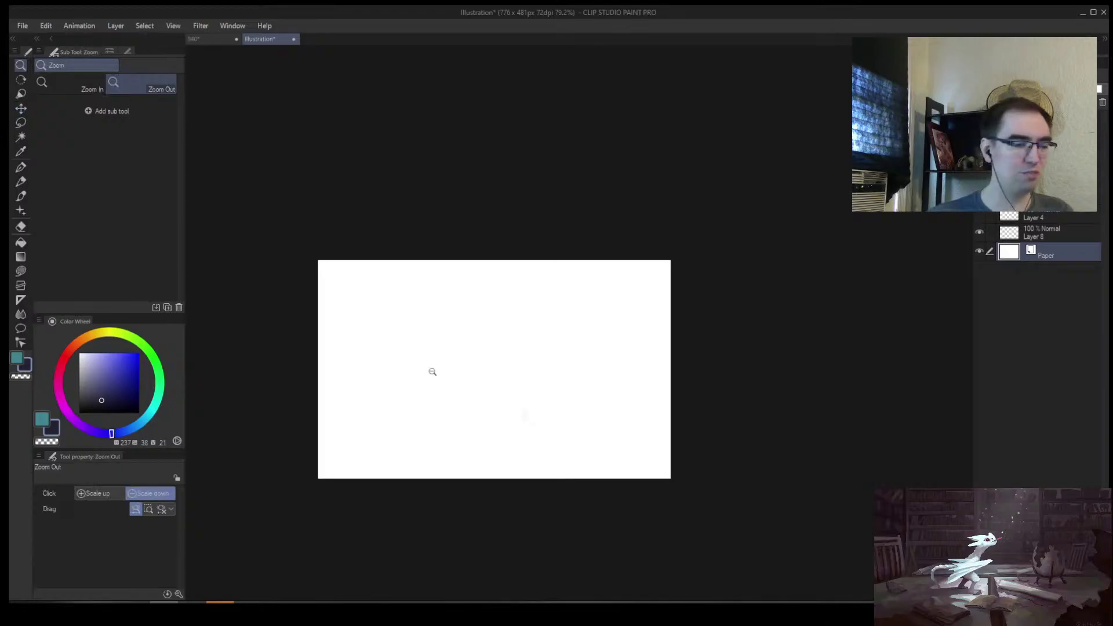
pyautogui.scroll(2, 431, 371)
pyautogui.hotkey('ctrl', 'z')
# Block in a tall black tree trunk with a flared base on the empty layer, enlarging the brush as needed
pyautogui.press('b')
pyautogui.click(80, 412)
pyautogui.press(']')
pyautogui.press(']')
pyautogui.press(']')
pyautogui.press(']')
pyautogui.press(']')
pyautogui.press(']')
pyautogui.moveTo(502, 379)
pyautogui.mouseDown()
pyautogui.moveTo(697, 434)
pyautogui.moveTo(554, 422)
pyautogui.moveTo(638, 422)
pyautogui.mouseUp()
pyautogui.press(']')
pyautogui.press(']')
pyautogui.moveTo(534, 405); pyautogui.dragTo(581, 308)
pyautogui.press(']')
pyautogui.press(']')
pyautogui.press(']')
pyautogui.press(']')
pyautogui.press(']')
pyautogui.press(']')
pyautogui.press(']')
pyautogui.moveTo(651, 367)
pyautogui.mouseDown()
pyautogui.moveTo(633, 327)
pyautogui.moveTo(617, 219)
pyautogui.moveTo(625, 294)
pyautogui.moveTo(598, 348)
pyautogui.moveTo(582, 229)
pyautogui.mouseUp()
pyautogui.keyDown('alt'); pyautogui.click(693, 258); pyautogui.keyUp('alt')
pyautogui.press('[')
# Paint a thick black ground band across the canvas beneath the trunk
pyautogui.moveTo(683, 268)
pyautogui.mouseDown()
pyautogui.moveTo(733, 449)
pyautogui.moveTo(554, 492)
pyautogui.moveTo(289, 501)
pyautogui.mouseUp()
pyautogui.keyDown('alt'); pyautogui.click(510, 399); pyautogui.keyUp('alt')
pyautogui.press('[')
pyautogui.press('[')
pyautogui.press('[')
pyautogui.press('[')
pyautogui.press('[')
pyautogui.press('[')
pyautogui.press('[')
pyautogui.moveTo(371, 428); pyautogui.dragTo(675, 424)
# Paint a black bush silhouette along the canvas's left edge and thin ground lines behind the band
pyautogui.press(']')
pyautogui.press(']')
pyautogui.moveTo(334, 284); pyautogui.dragTo(337, 323)
pyautogui.moveTo(294, 320)
pyautogui.mouseDown()
pyautogui.moveTo(241, 279)
pyautogui.moveTo(336, 365)
pyautogui.moveTo(335, 322)
pyautogui.moveTo(367, 339)
pyautogui.moveTo(468, 348)
pyautogui.moveTo(489, 369)
pyautogui.moveTo(447, 377)
pyautogui.mouseUp()
pyautogui.keyDown('alt'); pyautogui.click(512, 346); pyautogui.keyUp('alt')
pyautogui.press('[')
pyautogui.press('[')
# Add small black tufts above the ground band at brush size 15, and cut white tufts and a clean edge below it
pyautogui.press('[')
pyautogui.press('[')
pyautogui.moveTo(348, 393); pyautogui.dragTo(524, 393)
pyautogui.press('x')
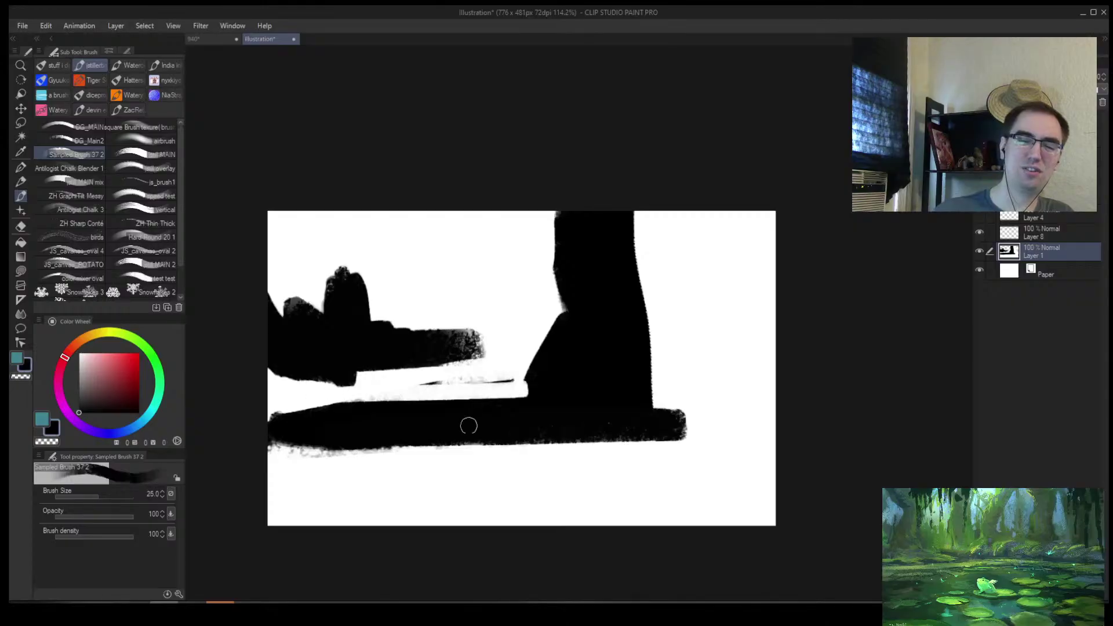
pyautogui.moveTo(383, 401); pyautogui.dragTo(376, 383)
pyautogui.press('[')
pyautogui.press('[')
pyautogui.moveTo(353, 401); pyautogui.dragTo(349, 392)
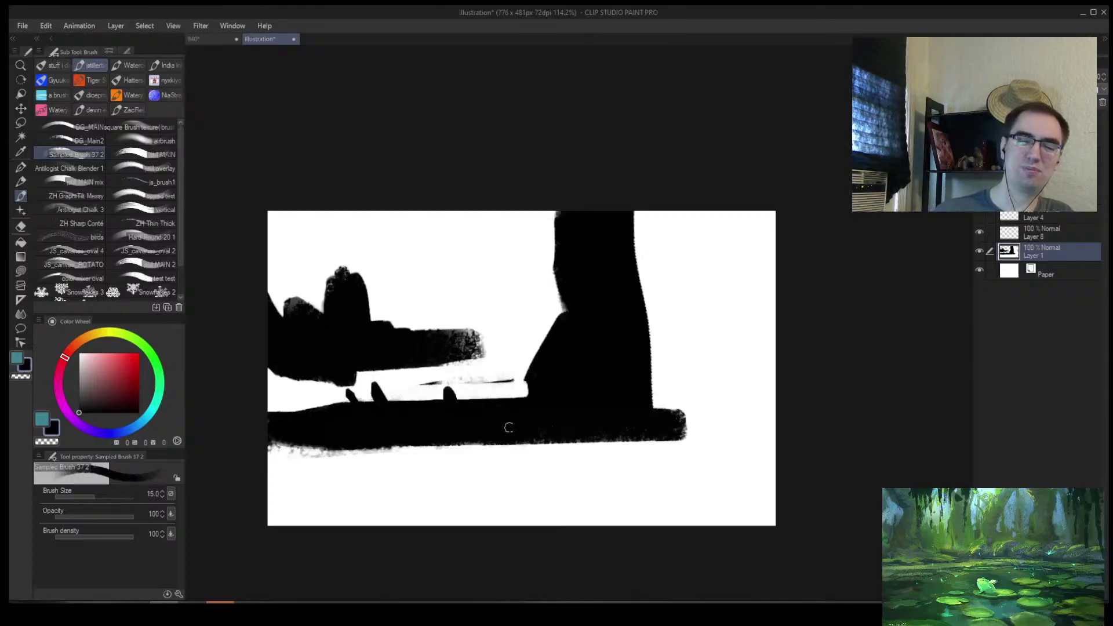
pyautogui.press('x')
pyautogui.press(']')
pyautogui.moveTo(474, 444); pyautogui.dragTo(468, 432)
pyautogui.moveTo(388, 448)
pyautogui.mouseDown()
pyautogui.moveTo(684, 443)
pyautogui.moveTo(725, 427)
pyautogui.mouseUp()
# Paint a large black foreground mass in the lower-right corner of the scene with a bigger brush
pyautogui.press('x')
pyautogui.press(']')
pyautogui.press(']')
pyautogui.moveTo(725, 385); pyautogui.dragTo(719, 411)
pyautogui.moveTo(722, 412)
pyautogui.mouseDown()
pyautogui.moveTo(683, 414)
pyautogui.moveTo(776, 423)
pyautogui.mouseUp()
pyautogui.moveTo(615, 436); pyautogui.dragTo(809, 445)
pyautogui.press(']')
pyautogui.press(']')
# Roughen the distant ground beside the trunk, and add black bush and branch shapes above the foreground mass
pyautogui.moveTo(433, 335)
pyautogui.mouseDown()
pyautogui.moveTo(475, 347)
pyautogui.moveTo(492, 334)
pyautogui.moveTo(421, 322)
pyautogui.moveTo(510, 337)
pyautogui.mouseUp()
pyautogui.keyDown('alt'); pyautogui.click(423, 320); pyautogui.keyUp('alt')
pyautogui.moveTo(464, 340)
pyautogui.mouseDown()
pyautogui.moveTo(415, 336)
pyautogui.moveTo(530, 360)
pyautogui.mouseUp()
pyautogui.keyDown('alt'); pyautogui.click(364, 347); pyautogui.keyUp('alt')
pyautogui.press('[')
pyautogui.press('[')
pyautogui.moveTo(668, 357); pyautogui.dragTo(775, 358)
pyautogui.moveTo(713, 351); pyautogui.dragTo(759, 314)
pyautogui.moveTo(662, 343); pyautogui.dragTo(773, 352)
pyautogui.moveTo(716, 339); pyautogui.dragTo(735, 283)
pyautogui.moveTo(685, 320); pyautogui.dragTo(700, 335)
# Paint a wide black background trunk above the left bush, undoing the first stroke and building it up with a larger brush
pyautogui.press(']')
pyautogui.press(']')
pyautogui.press(']')
pyautogui.press(']')
pyautogui.press(']')
pyautogui.press(']')
pyautogui.press(']')
pyautogui.press(']')
pyautogui.press(']')
pyautogui.moveTo(295, 237)
pyautogui.mouseDown()
pyautogui.moveTo(284, 269)
pyautogui.moveTo(309, 244)
pyautogui.moveTo(338, 266)
pyautogui.moveTo(366, 208)
pyautogui.moveTo(394, 215)
pyautogui.moveTo(391, 285)
pyautogui.mouseUp()
pyautogui.hotkey('ctrl', 'z')
pyautogui.moveTo(350, 215); pyautogui.dragTo(368, 300)
pyautogui.moveTo(384, 220); pyautogui.dragTo(423, 287)
pyautogui.moveTo(449, 237); pyautogui.dragTo(463, 333)
pyautogui.moveTo(429, 260)
pyautogui.mouseDown()
pyautogui.moveTo(360, 218)
pyautogui.moveTo(380, 280)
pyautogui.moveTo(504, 331)
pyautogui.mouseUp()
pyautogui.press(']')
pyautogui.moveTo(670, 547)
pyautogui.mouseDown()
pyautogui.moveTo(759, 426)
pyautogui.moveTo(698, 569)
pyautogui.mouseUp()
# Mirror the view and touch up the main and background trunks with a smaller brush
pyautogui.press('h')
pyautogui.moveTo(690, 470)
pyautogui.mouseDown()
pyautogui.moveTo(553, 506)
pyautogui.moveTo(440, 492)
pyautogui.moveTo(541, 541)
pyautogui.mouseUp()
pyautogui.press('[')
pyautogui.press('[')
pyautogui.press('[')
pyautogui.press('[')
pyautogui.press('[')
pyautogui.press('[')
pyautogui.press('[')
pyautogui.press('[')
pyautogui.moveTo(394, 243)
pyautogui.mouseDown()
pyautogui.moveTo(385, 259)
pyautogui.moveTo(433, 342)
pyautogui.moveTo(347, 342)
pyautogui.mouseUp()
pyautogui.moveTo(548, 355); pyautogui.dragTo(568, 255)
# Try dark reddish-grey dabs on the main black trunk with a small brush
pyautogui.click(85, 399)
pyautogui.press('[')
pyautogui.press('[')
pyautogui.moveTo(289, 311)
pyautogui.mouseDown()
pyautogui.moveTo(305, 298)
pyautogui.moveTo(303, 331)
pyautogui.mouseUp()
pyautogui.press('[')
pyautogui.press('[')
pyautogui.moveTo(333, 366); pyautogui.dragTo(347, 352)
pyautogui.keyDown('alt'); pyautogui.click(339, 354); pyautogui.keyUp('alt')
pyautogui.moveTo(329, 306); pyautogui.dragTo(325, 340)
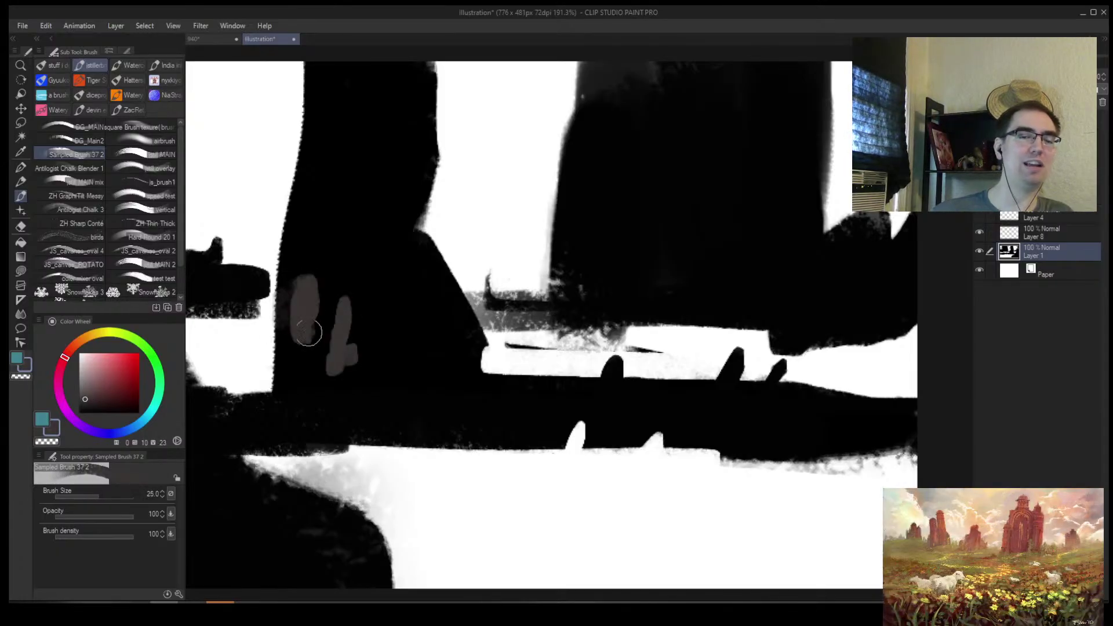
pyautogui.moveTo(352, 231); pyautogui.dragTo(339, 290)
# Try a broad grey stroke across the trunk with a larger brush, and undo it together with the grey dabs
pyautogui.press(']')
pyautogui.press(']')
pyautogui.press(']')
pyautogui.press(']')
pyautogui.moveTo(438, 303)
pyautogui.mouseDown()
pyautogui.moveTo(440, 434)
pyautogui.moveTo(252, 319)
pyautogui.mouseUp()
pyautogui.hotkey('ctrl', 'z')
pyautogui.hotkey('alt', 'space')
pyautogui.moveTo(492, 372); pyautogui.dragTo(400, 375)
pyautogui.moveTo(503, 409); pyautogui.dragTo(538, 380)
pyautogui.press('h')
pyautogui.hotkey('ctrl', 'z')
pyautogui.hotkey('ctrl', 'z')
pyautogui.hotkey('ctrl', 'z')
pyautogui.hotkey('ctrl', 'z')
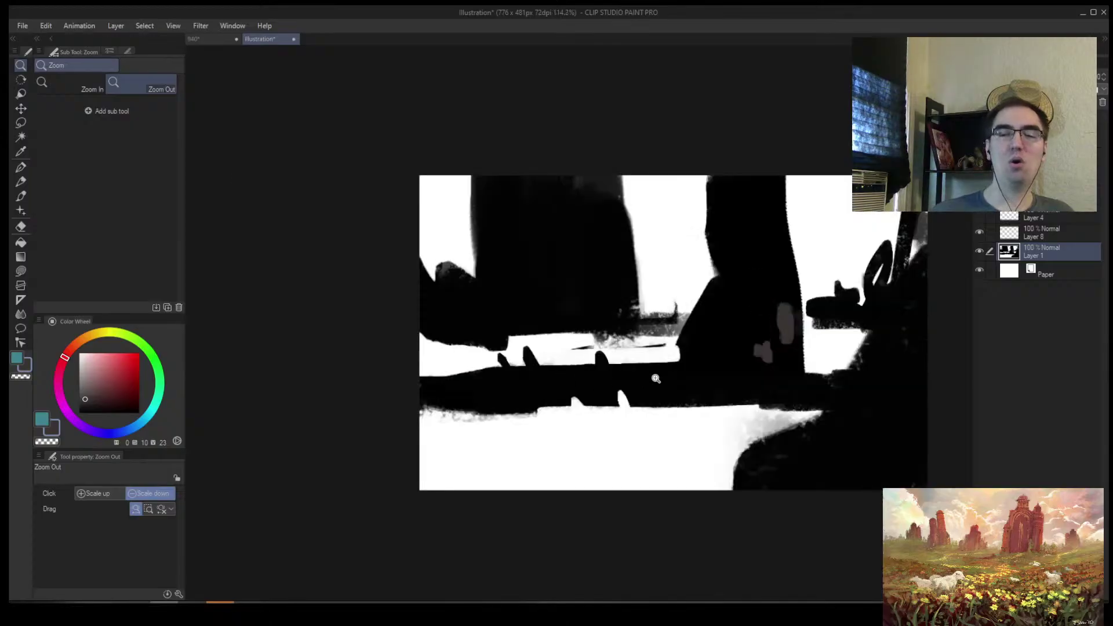
pyautogui.moveTo(709, 341); pyautogui.dragTo(524, 378)
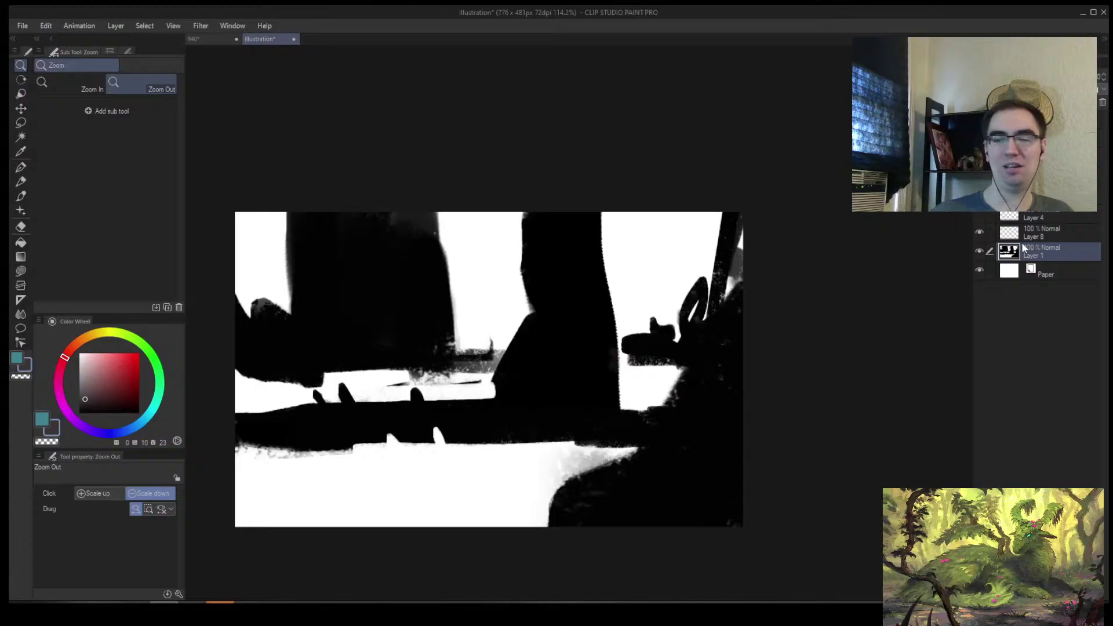
# Paste the green-building painting back, place the black-and-white Layer 1 above it and set Layer 1 to Multiply
pyautogui.hotkey('ctrl', 'v')
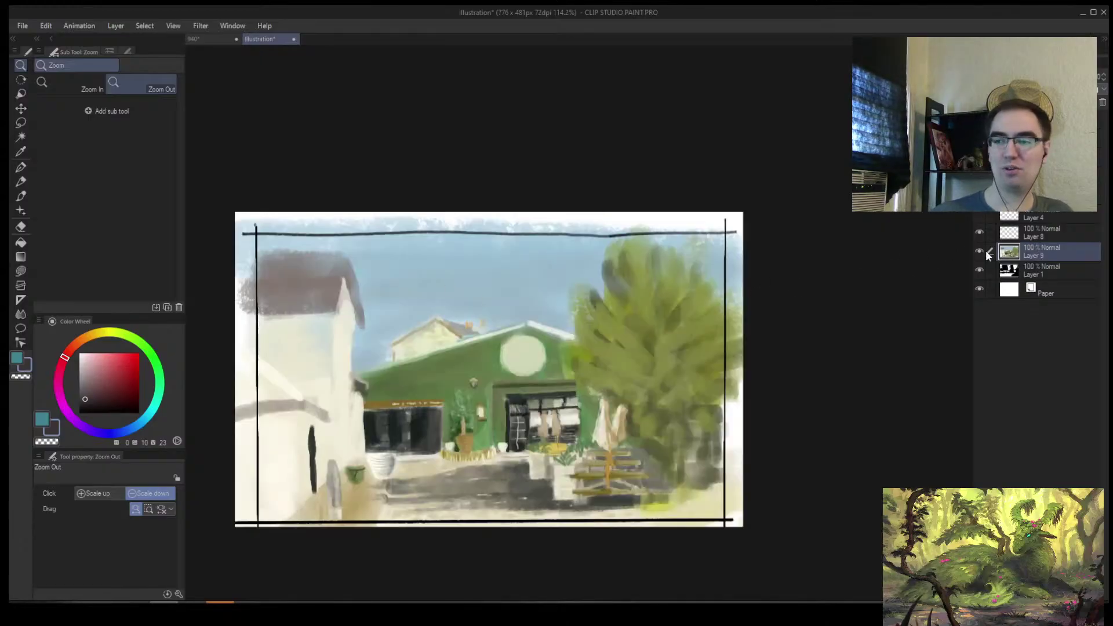
pyautogui.moveTo(1033, 267); pyautogui.dragTo(1037, 243)
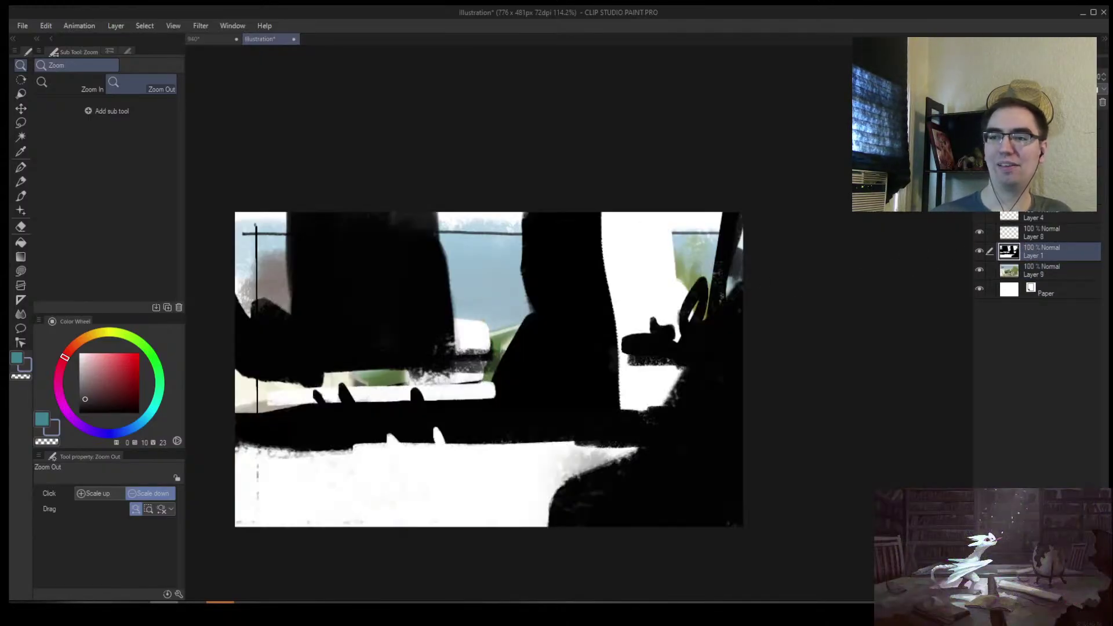
pyautogui.click(1008, 76)
pyautogui.click(1008, 108)
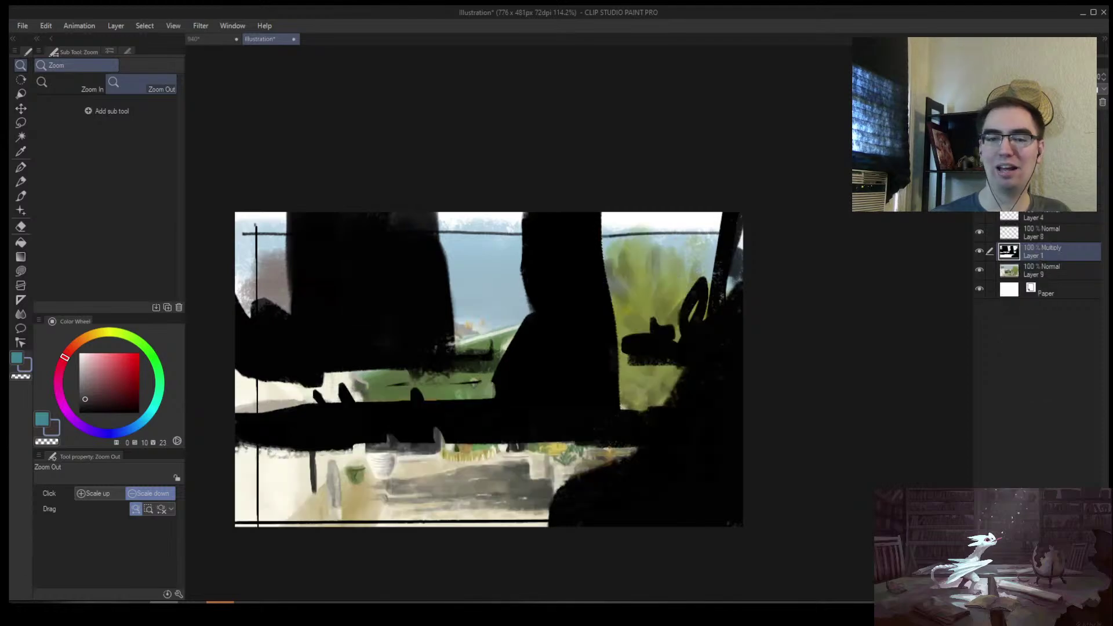
# Change Layer 1's blend mode to Overlay and shift its black-and-white shapes across the green-building painting
pyautogui.click(1020, 173)
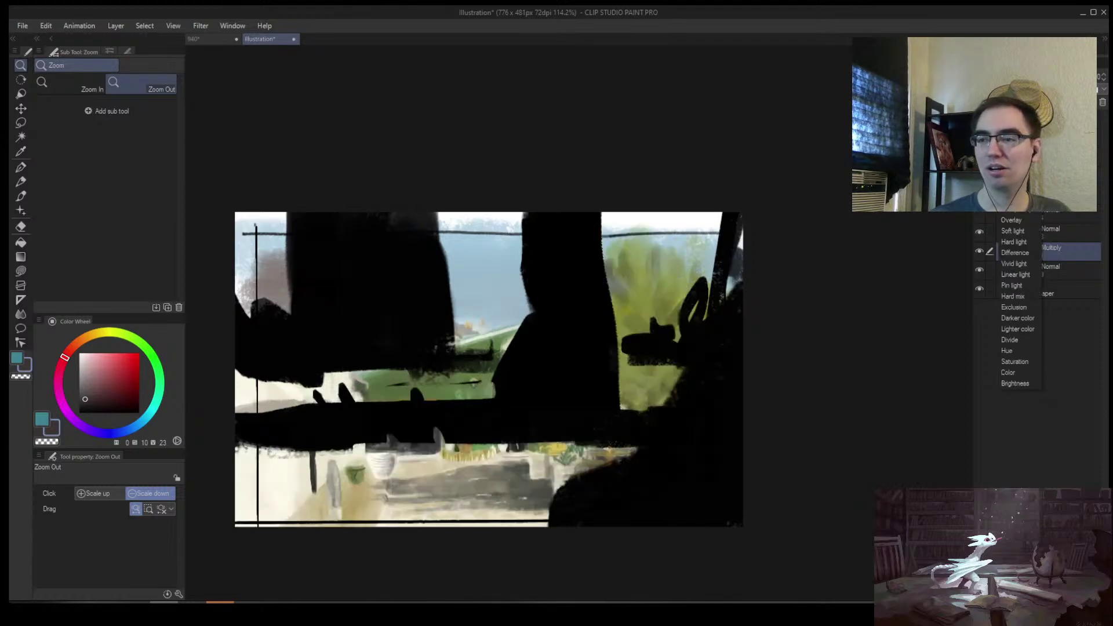
pyautogui.click(1011, 221)
pyautogui.press('k')
pyautogui.moveTo(633, 470); pyautogui.dragTo(517, 434)
pyautogui.scroll(2, 578, 453)
pyautogui.hotkey('ctrl', 'space')
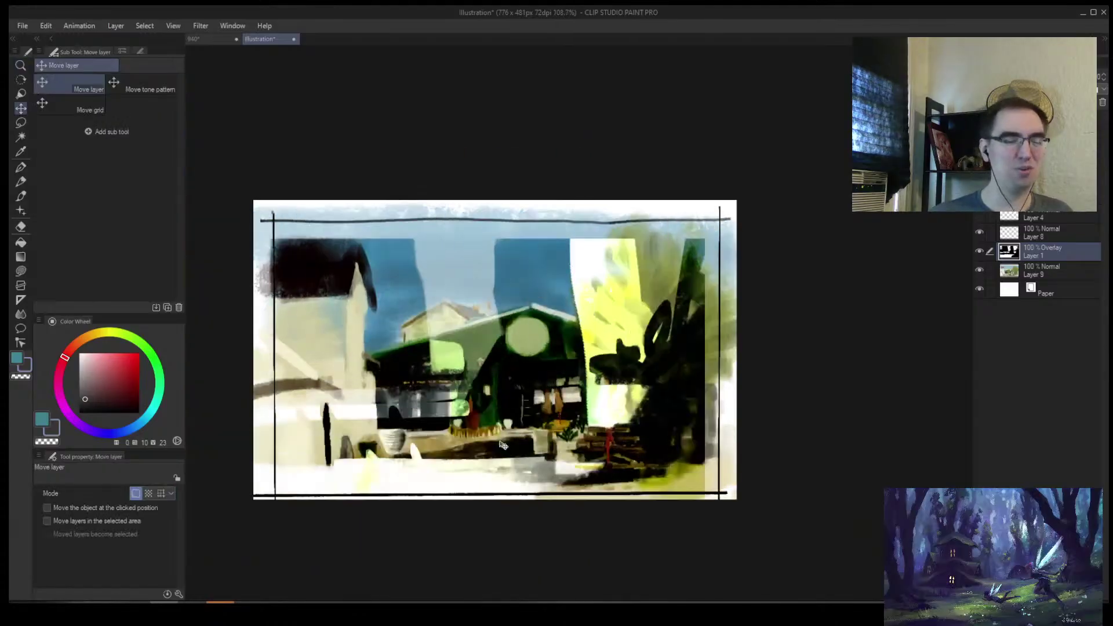
# Clear the black-and-white shapes from Layer 1 and add a new layer above it
pyautogui.press('Delete')
pyautogui.moveTo(445, 325)
pyautogui.mouseDown()
pyautogui.moveTo(419, 336)
pyautogui.moveTo(439, 348)
pyautogui.moveTo(449, 340)
pyautogui.mouseUp()
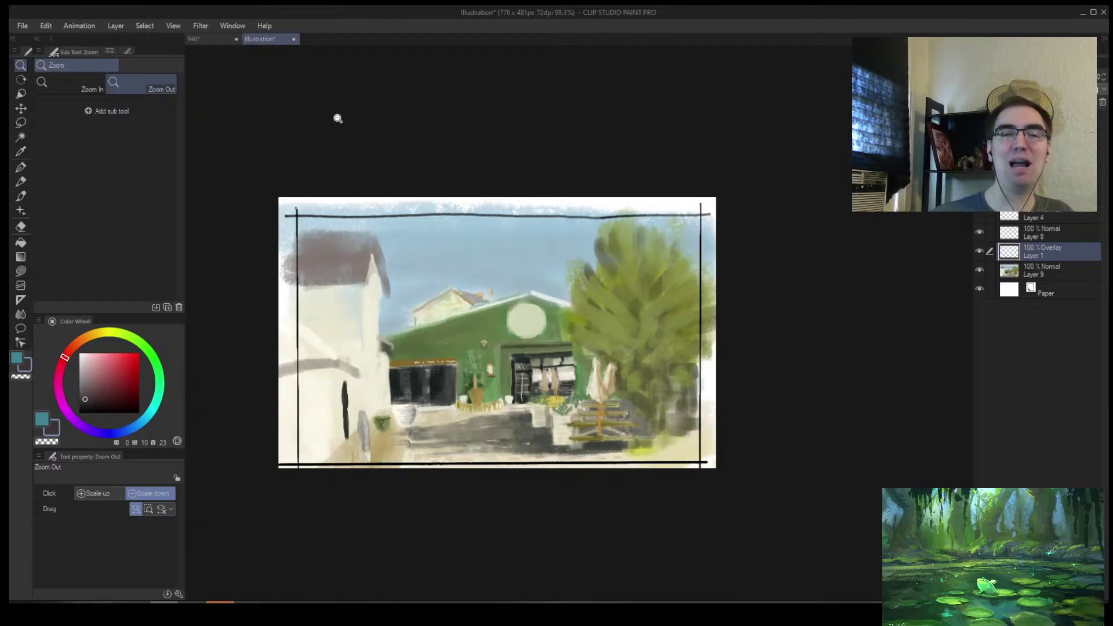
pyautogui.moveTo(508, 440); pyautogui.dragTo(605, 367)
pyautogui.moveTo(700, 377)
pyautogui.mouseDown()
pyautogui.moveTo(656, 397)
pyautogui.moveTo(696, 386)
pyautogui.mouseUp()
pyautogui.press('b')
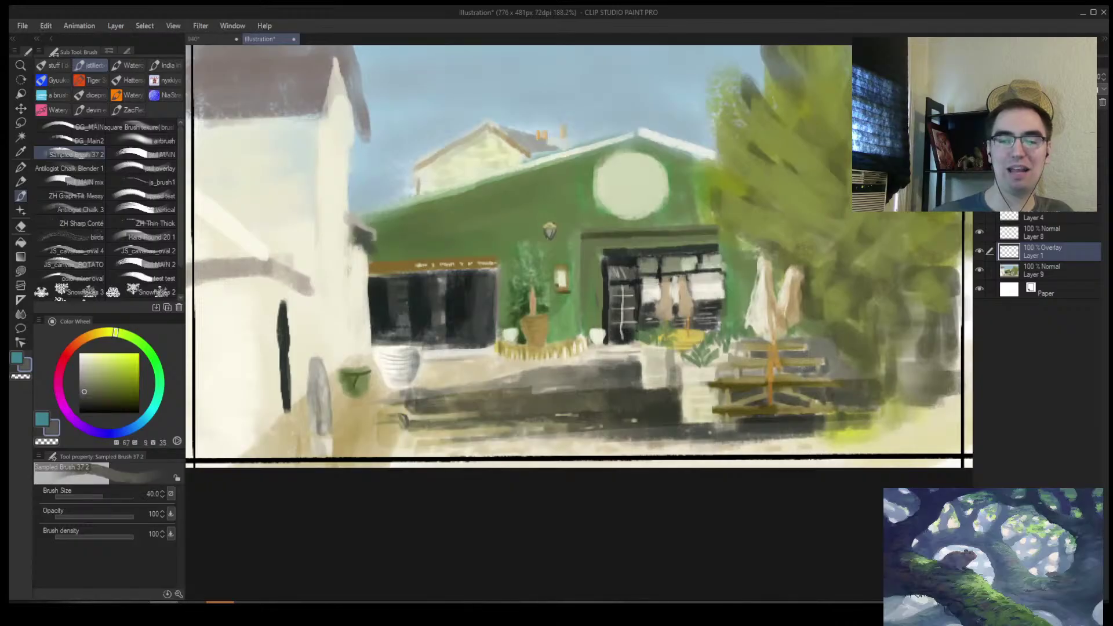
pyautogui.hotkey('ctrl', 'shift', 'n')
# Try a broad flat grey stroke across the ground in front of the green building, and undo it
pyautogui.moveTo(820, 390)
pyautogui.mouseDown()
pyautogui.moveTo(383, 406)
pyautogui.moveTo(423, 426)
pyautogui.moveTo(837, 400)
pyautogui.moveTo(829, 406)
pyautogui.mouseUp()
pyautogui.hotkey('alt', 'space')
pyautogui.moveTo(700, 410); pyautogui.dragTo(748, 406)
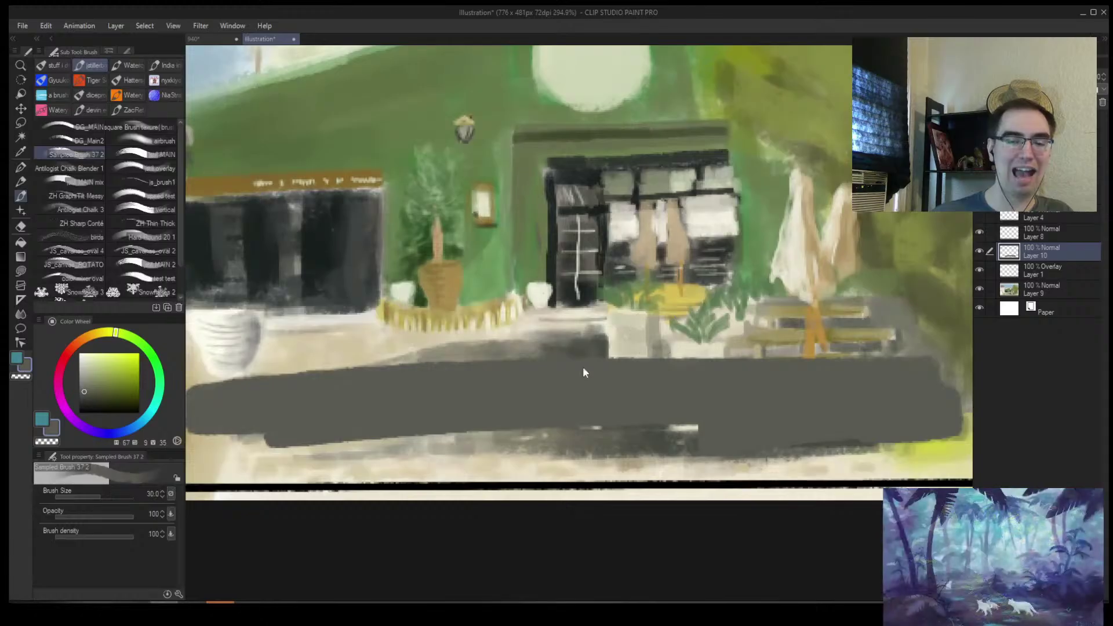
pyautogui.hotkey('ctrl', 'z')
# Try small dark grey dabs and muted blue dabs over the dark ground shadow with a size 8 brush
pyautogui.press('[')
pyautogui.moveTo(480, 408); pyautogui.dragTo(522, 408)
pyautogui.hotkey('alt', 'space')
pyautogui.scroll(4, 540, 406)
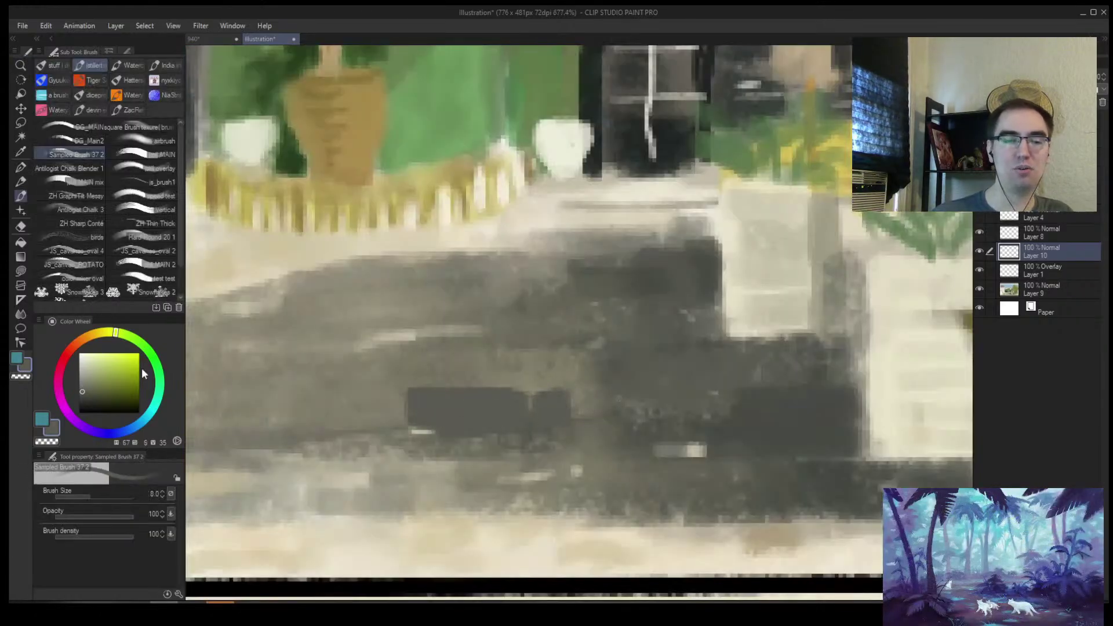
pyautogui.click(130, 430)
pyautogui.click(90, 385)
pyautogui.moveTo(603, 410)
pyautogui.mouseDown()
pyautogui.moveTo(688, 387)
pyautogui.moveTo(701, 419)
pyautogui.moveTo(712, 379)
pyautogui.moveTo(772, 402)
pyautogui.mouseUp()
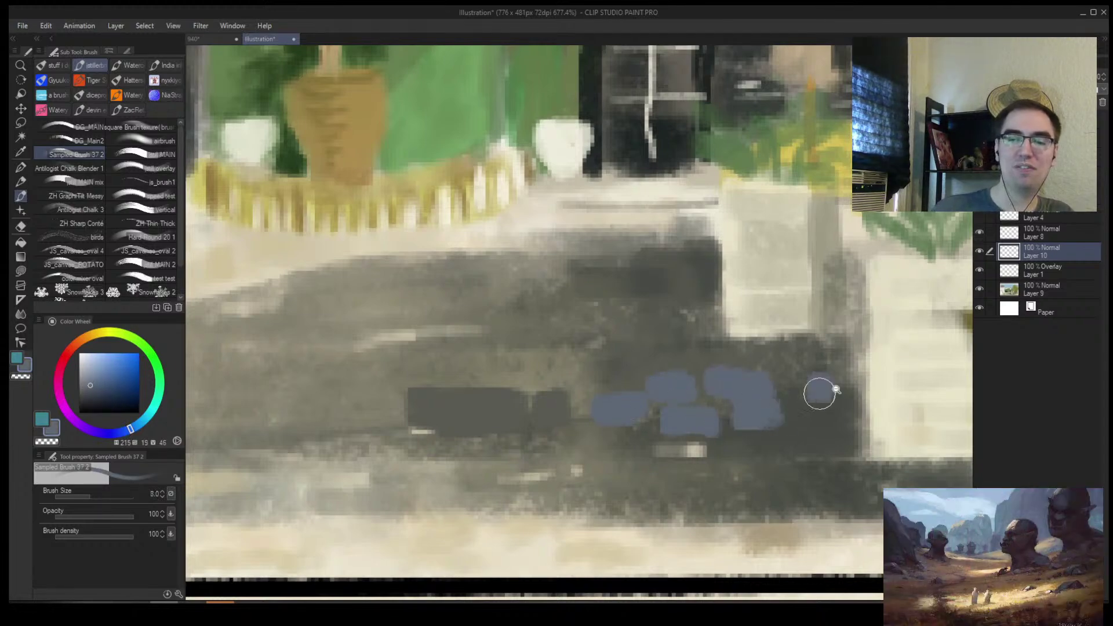
# Extend the muted blue strokes along the ground shadow and test a lighter, greyer blue
pyautogui.scroll(-5, 714, 396)
pyautogui.scroll(2, 715, 396)
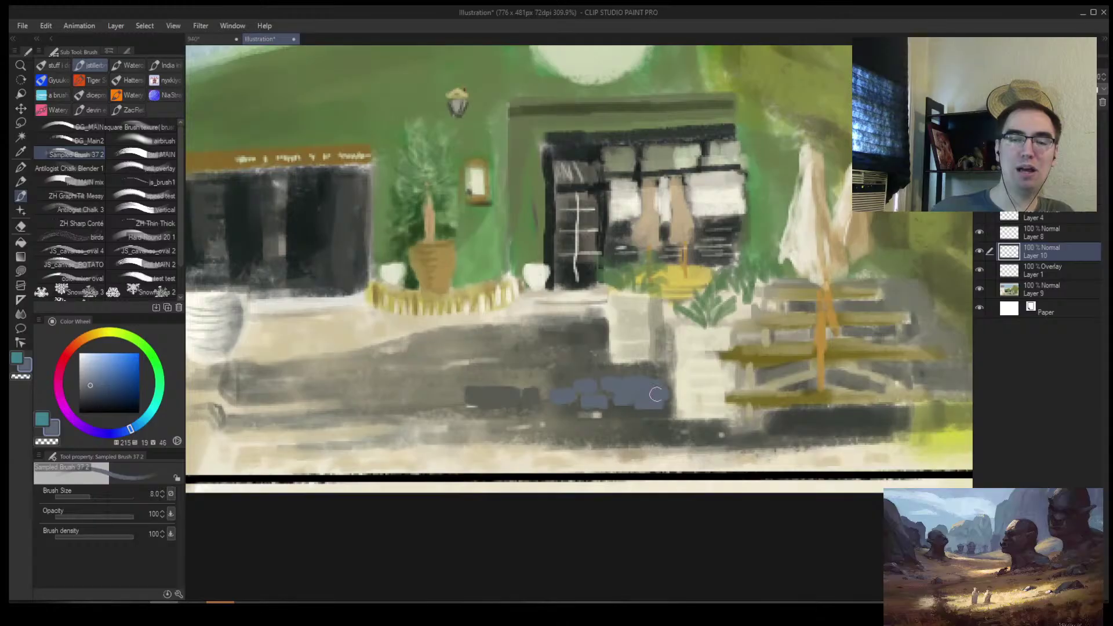
pyautogui.moveTo(545, 399); pyautogui.dragTo(461, 412)
pyautogui.click(84, 377)
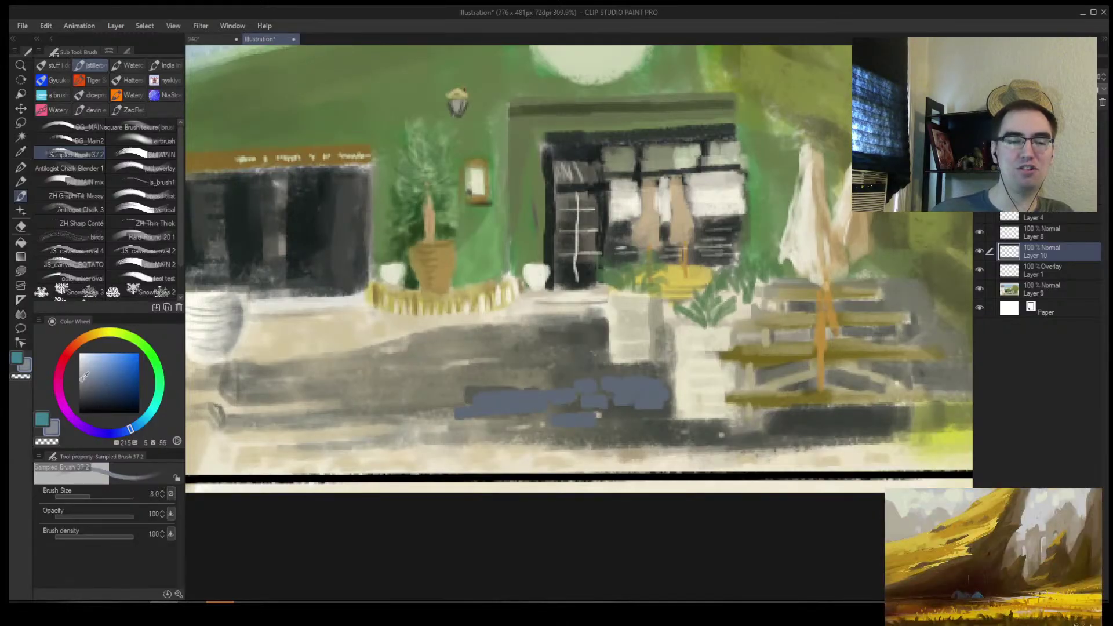
pyautogui.click(623, 415)
pyautogui.moveTo(546, 409)
pyautogui.mouseDown()
pyautogui.moveTo(651, 405)
pyautogui.moveTo(570, 386)
pyautogui.moveTo(491, 387)
pyautogui.moveTo(510, 397)
pyautogui.moveTo(421, 394)
pyautogui.moveTo(423, 413)
pyautogui.moveTo(318, 389)
pyautogui.moveTo(475, 372)
pyautogui.moveTo(464, 353)
pyautogui.moveTo(513, 331)
pyautogui.mouseUp()
pyautogui.click(650, 405)
pyautogui.keyDown('alt'); pyautogui.click(533, 399); pyautogui.keyUp('alt')
# Cover the whole ground shadow in front of the building with flat blue-grey using a larger brush
pyautogui.press(']')
pyautogui.press(']')
pyautogui.press(']')
pyautogui.click(93, 379)
pyautogui.press(']')
pyautogui.press(']')
pyautogui.moveTo(435, 339)
pyautogui.mouseDown()
pyautogui.moveTo(487, 329)
pyautogui.moveTo(412, 341)
pyautogui.mouseUp()
pyautogui.moveTo(383, 357)
pyautogui.mouseDown()
pyautogui.moveTo(322, 360)
pyautogui.moveTo(365, 359)
pyautogui.mouseUp()
pyautogui.moveTo(492, 350); pyautogui.dragTo(583, 339)
pyautogui.keyDown('alt'); pyautogui.click(615, 390); pyautogui.keyUp('alt')
pyautogui.press(']')
pyautogui.moveTo(676, 377)
pyautogui.mouseDown()
pyautogui.moveTo(373, 357)
pyautogui.moveTo(244, 384)
pyautogui.mouseUp()
pyautogui.moveTo(652, 394)
pyautogui.mouseDown()
pyautogui.moveTo(675, 428)
pyautogui.moveTo(825, 429)
pyautogui.mouseUp()
# Undo the blue-grey paint over the ground shadow
pyautogui.hotkey('alt', 'space')
pyautogui.moveTo(604, 320); pyautogui.dragTo(615, 310)
pyautogui.press('k')
pyautogui.moveTo(586, 367); pyautogui.dragTo(581, 367)
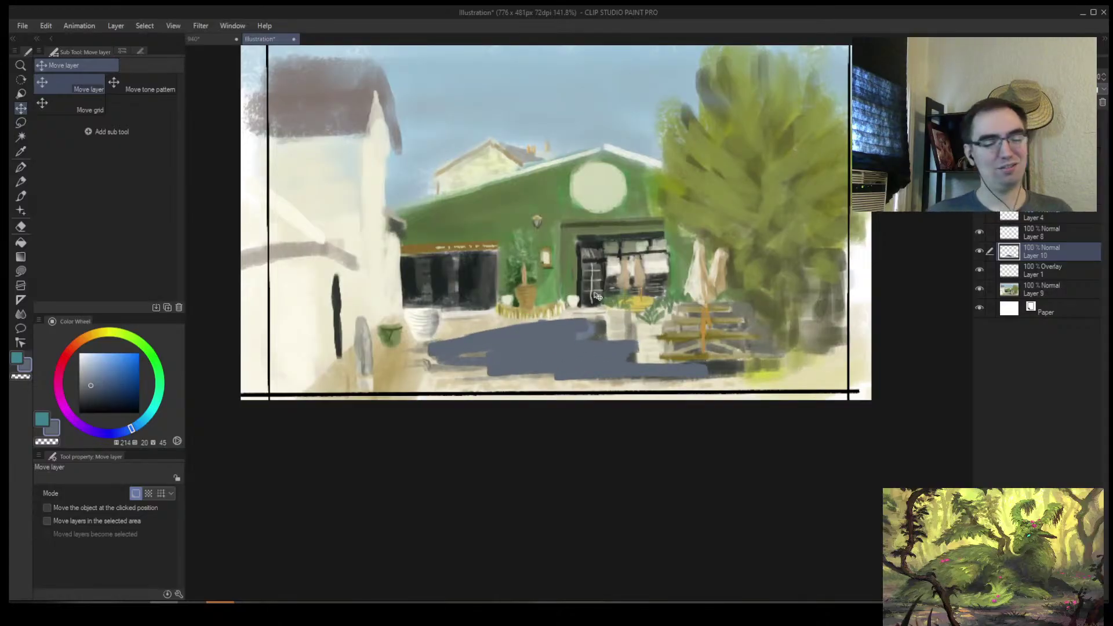
pyautogui.hotkey('ctrl', 'z')
pyautogui.hotkey('ctrl', 'z')
pyautogui.hotkey('ctrl', 'z')
pyautogui.hotkey('alt', 'space')
pyautogui.moveTo(532, 278); pyautogui.dragTo(447, 360)
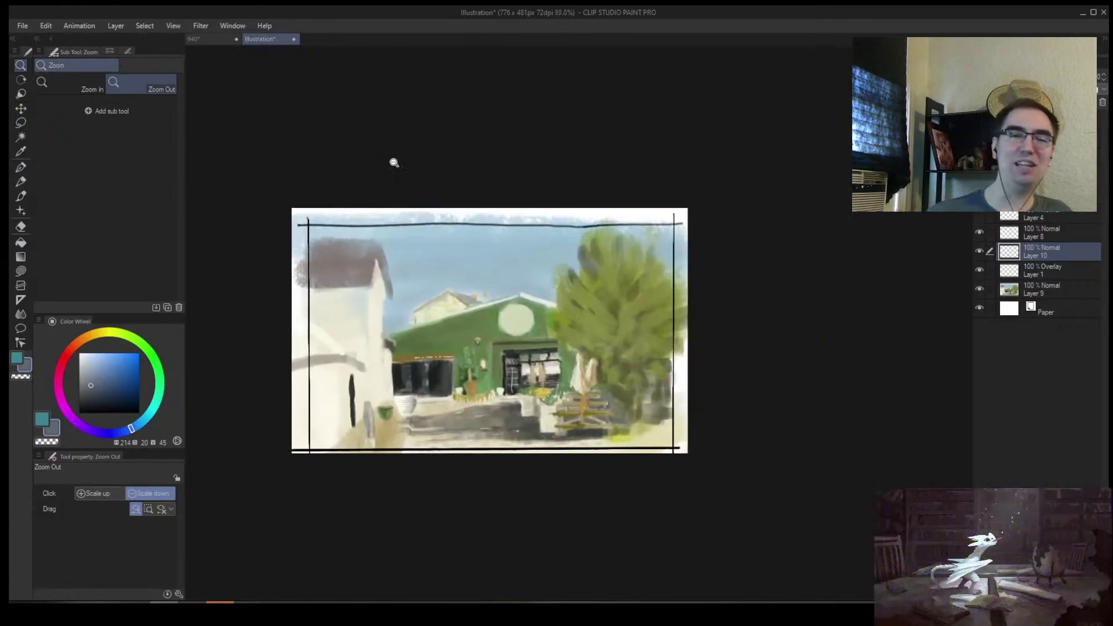
# Switch to the 940 painting of the two swimmers with the ball and save it
pyautogui.click(212, 40)
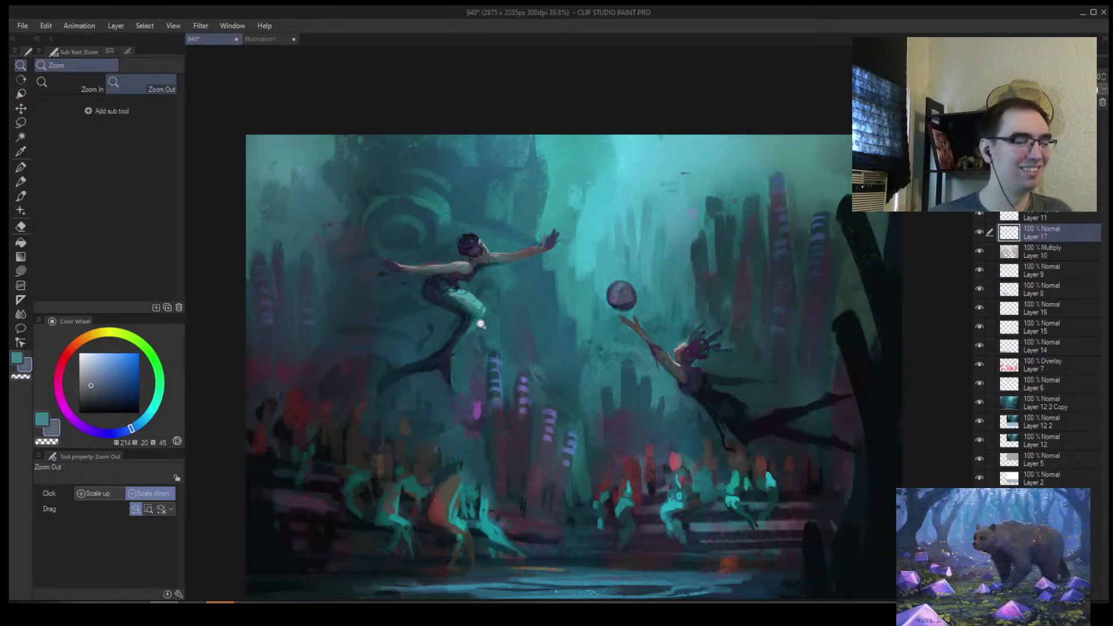
pyautogui.moveTo(577, 425); pyautogui.dragTo(601, 423)
pyautogui.moveTo(601, 424); pyautogui.dragTo(463, 404)
pyautogui.moveTo(472, 404); pyautogui.dragTo(516, 387)
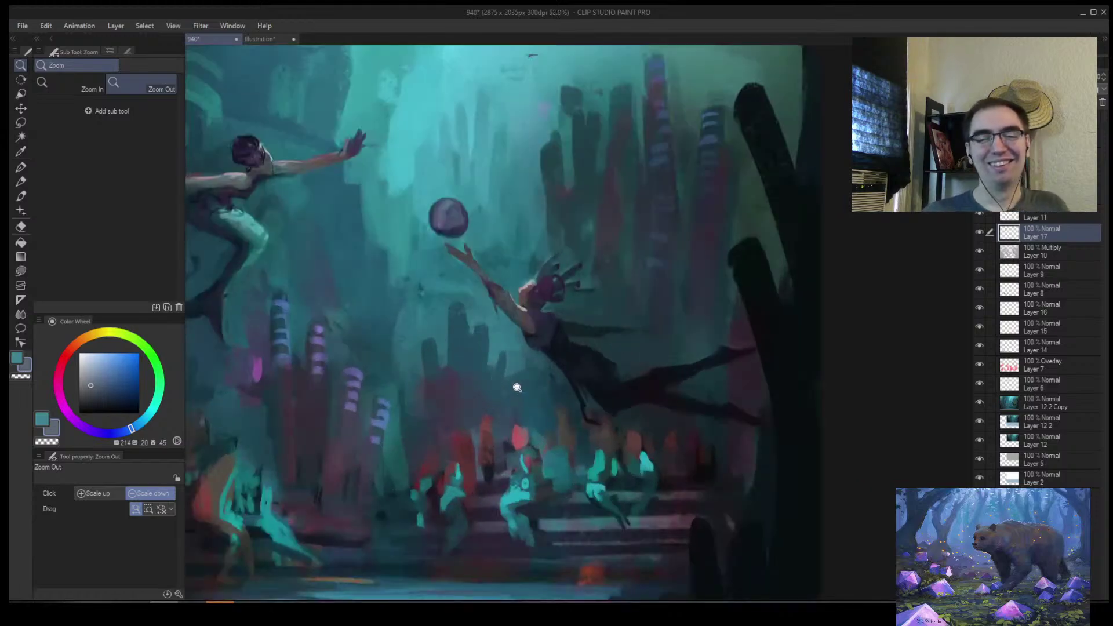
pyautogui.hotkey('ctrl', 's')
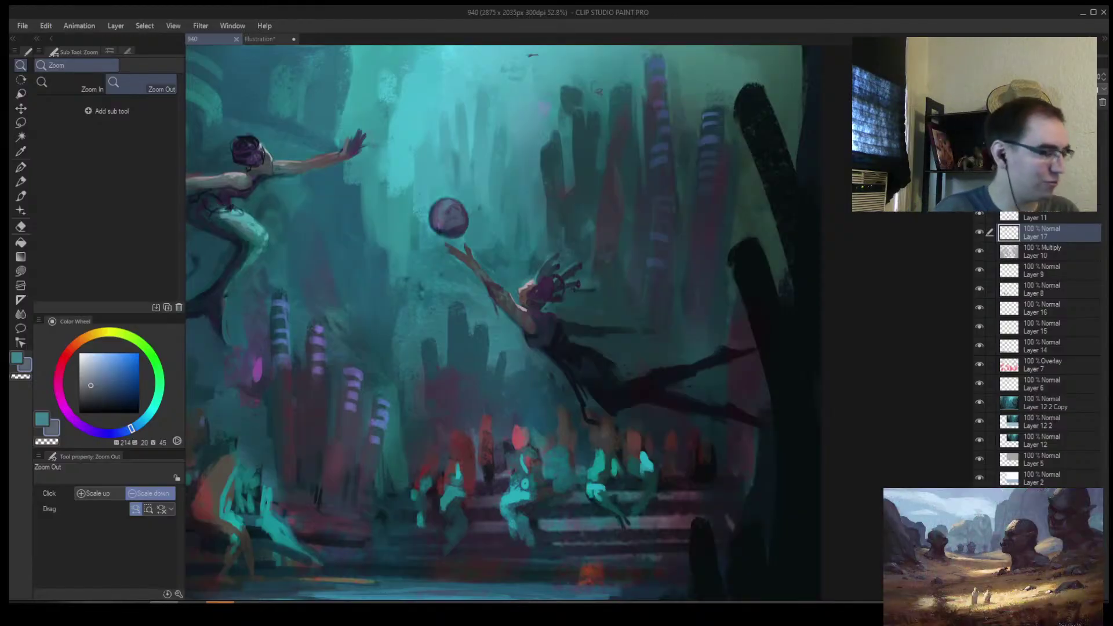
pyautogui.hotkey('alt', 'Tab')
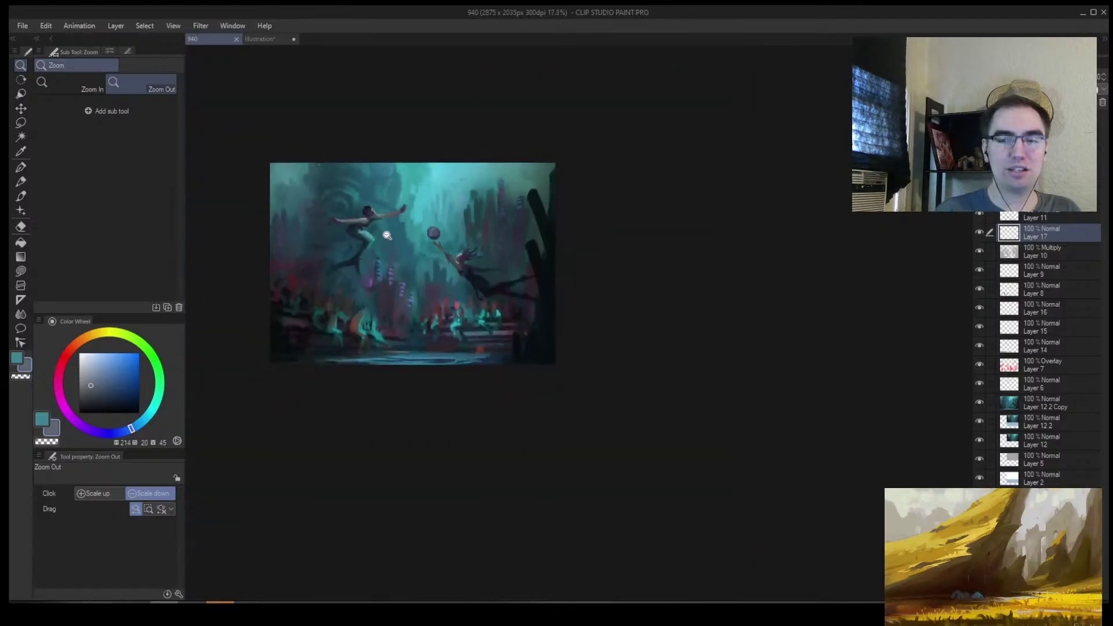
pyautogui.click(412, 244)
pyautogui.scroll(3, 499, 217)
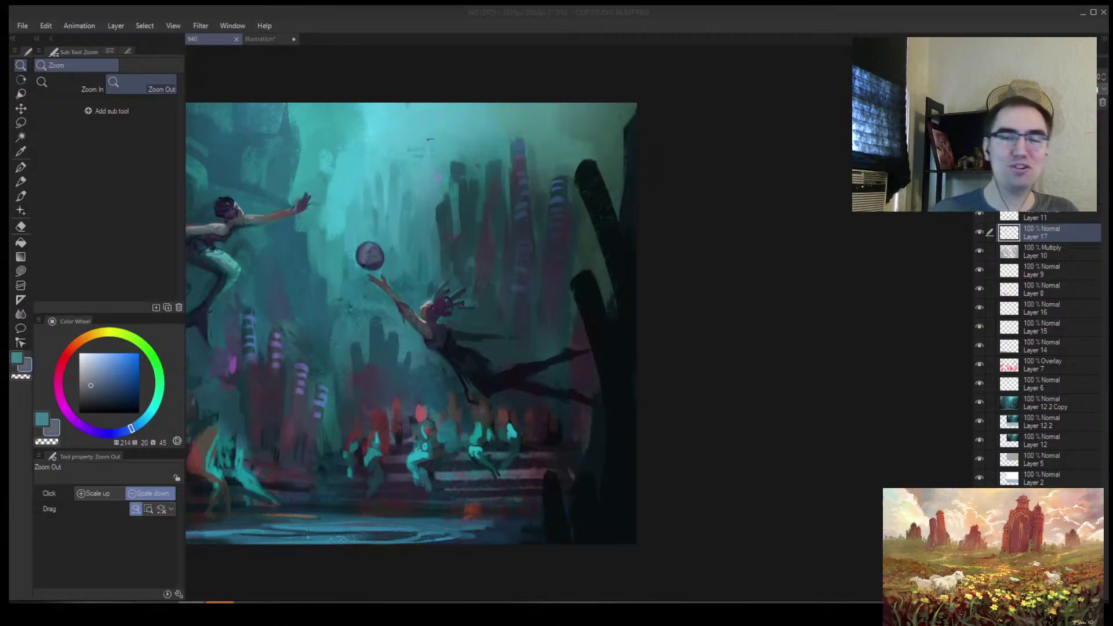
pyautogui.scroll(3, 307, 376)
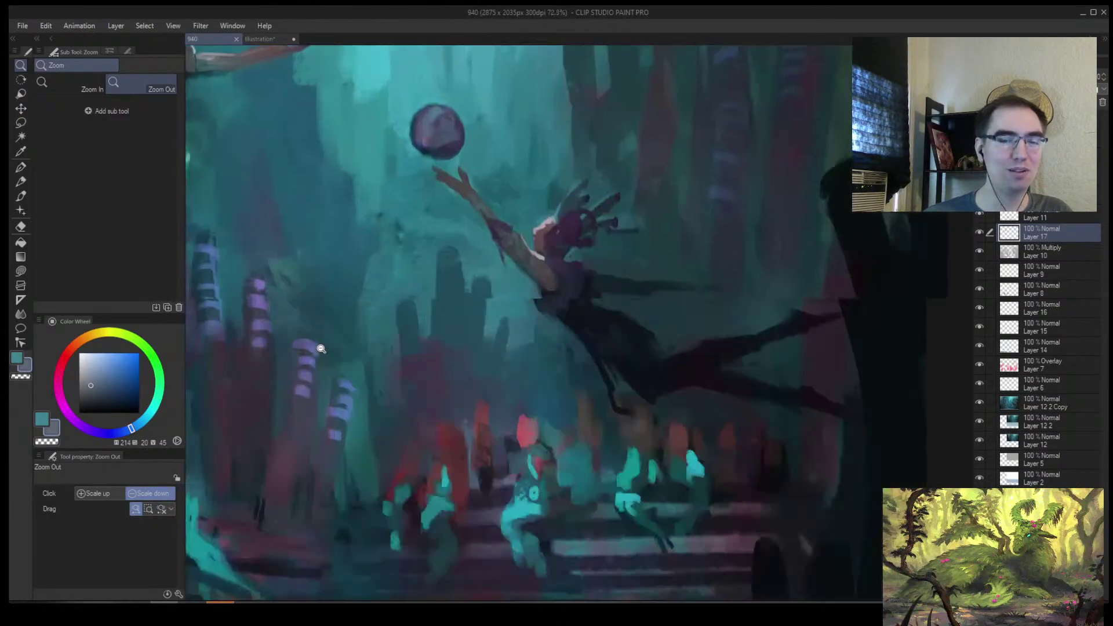
# Try a blue stroke down the blue-striped tower with a size 60 brush, and undo it
pyautogui.scroll(3, 273, 298)
pyautogui.press('b')
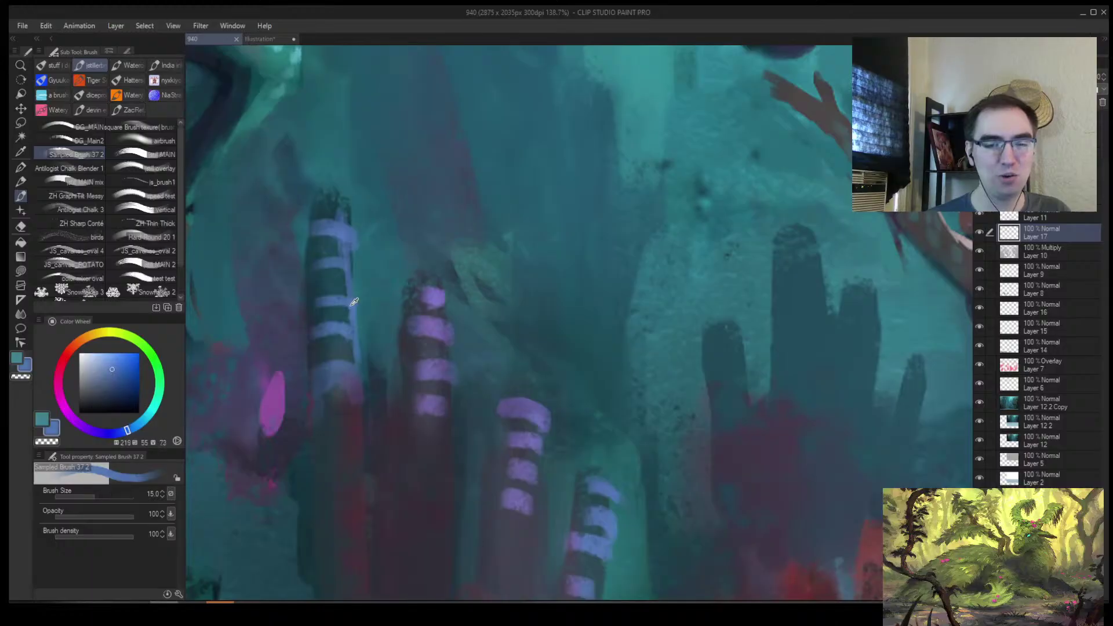
pyautogui.press(']')
pyautogui.press(']')
pyautogui.press(']')
pyautogui.press(']')
pyautogui.press(']')
pyautogui.press(']')
pyautogui.moveTo(346, 249); pyautogui.dragTo(352, 345)
pyautogui.hotkey('ctrl', 'z')
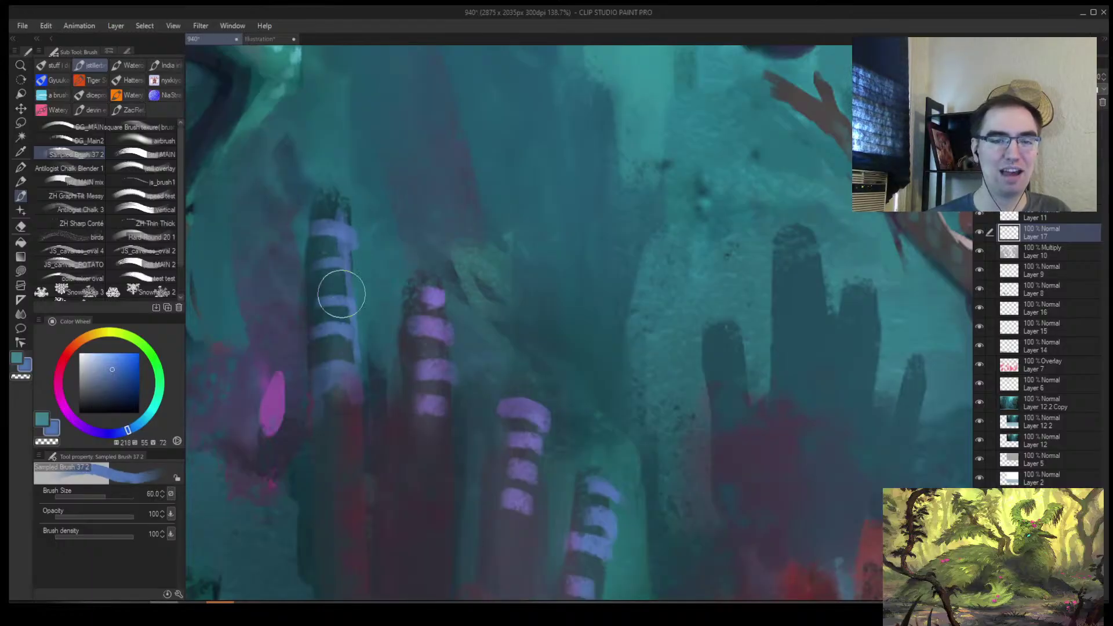
# Switch to the airbrush and try it on the blue-striped tower, reducing the brush size to 1.5
pyautogui.click(95, 142)
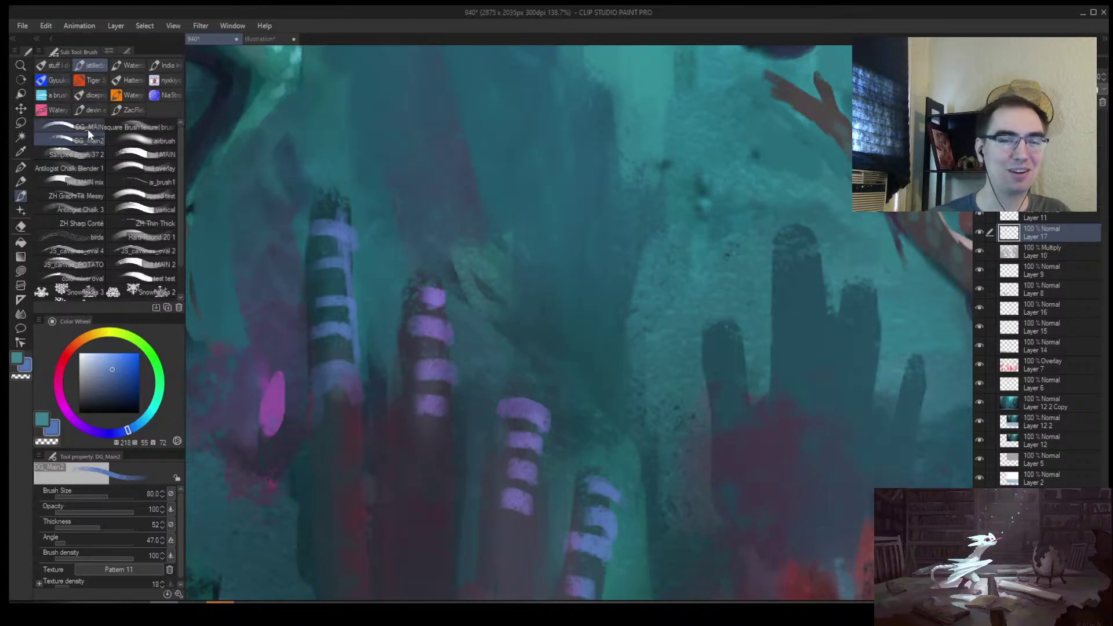
pyautogui.click(154, 139)
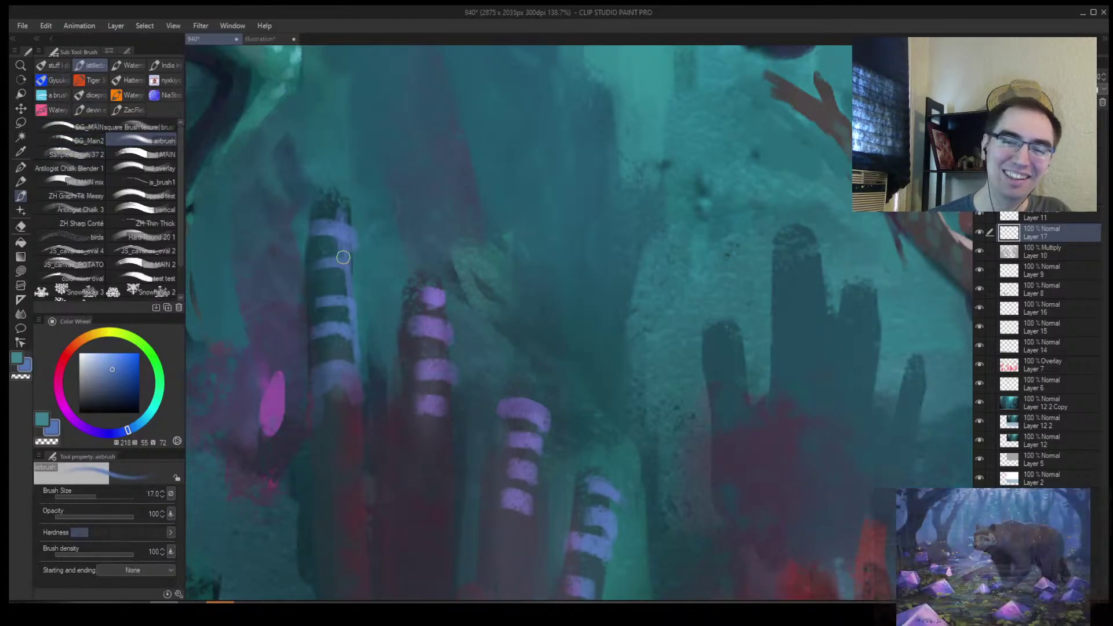
pyautogui.press(']')
pyautogui.press(']')
pyautogui.press(']')
pyautogui.press(']')
pyautogui.press(']')
pyautogui.press(']')
pyautogui.press(']')
pyautogui.press(']')
pyautogui.hotkey('ctrl', 'space')
pyautogui.moveTo(329, 316); pyautogui.dragTo(358, 180)
pyautogui.press('[')
pyautogui.hotkey('ctrl', 'space')
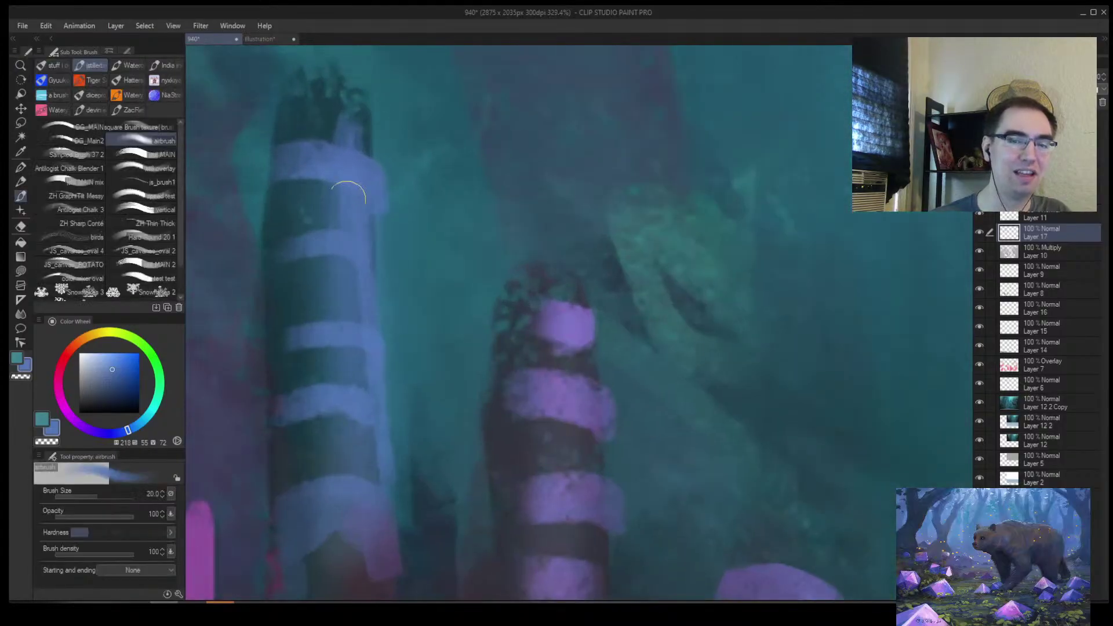
pyautogui.press('[')
pyautogui.press('[')
pyautogui.press('[')
pyautogui.press('[')
pyautogui.moveTo(270, 230); pyautogui.dragTo(313, 216)
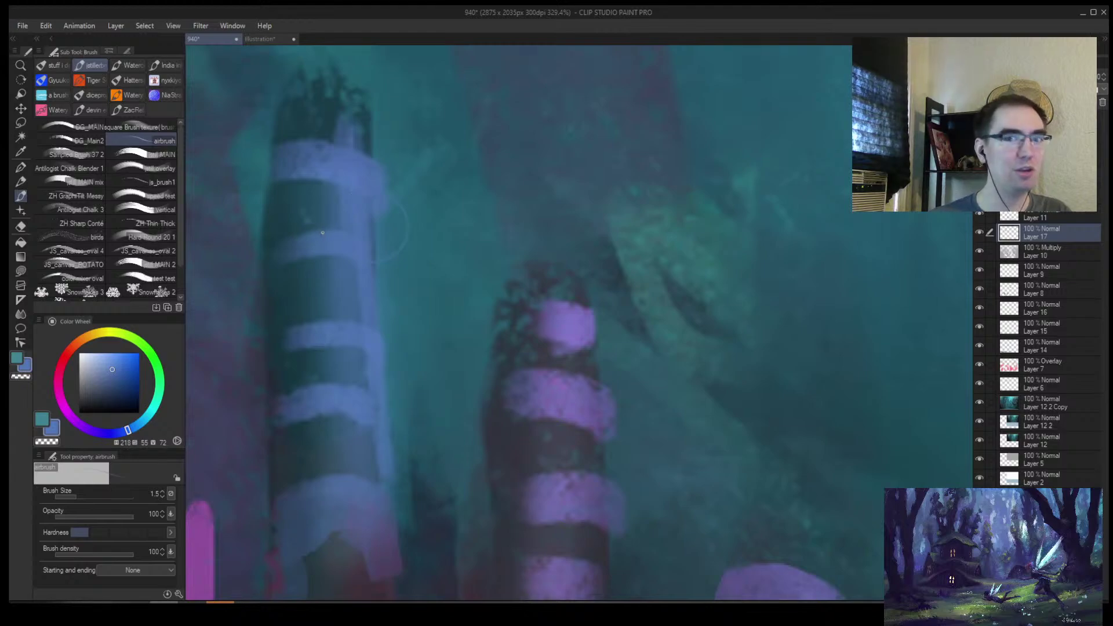
pyautogui.hotkey('alt', 'space')
pyautogui.moveTo(537, 219); pyautogui.dragTo(485, 281)
pyautogui.moveTo(605, 285)
pyautogui.mouseDown()
pyautogui.moveTo(587, 295)
pyautogui.moveTo(559, 280)
pyautogui.moveTo(588, 253)
pyautogui.mouseUp()
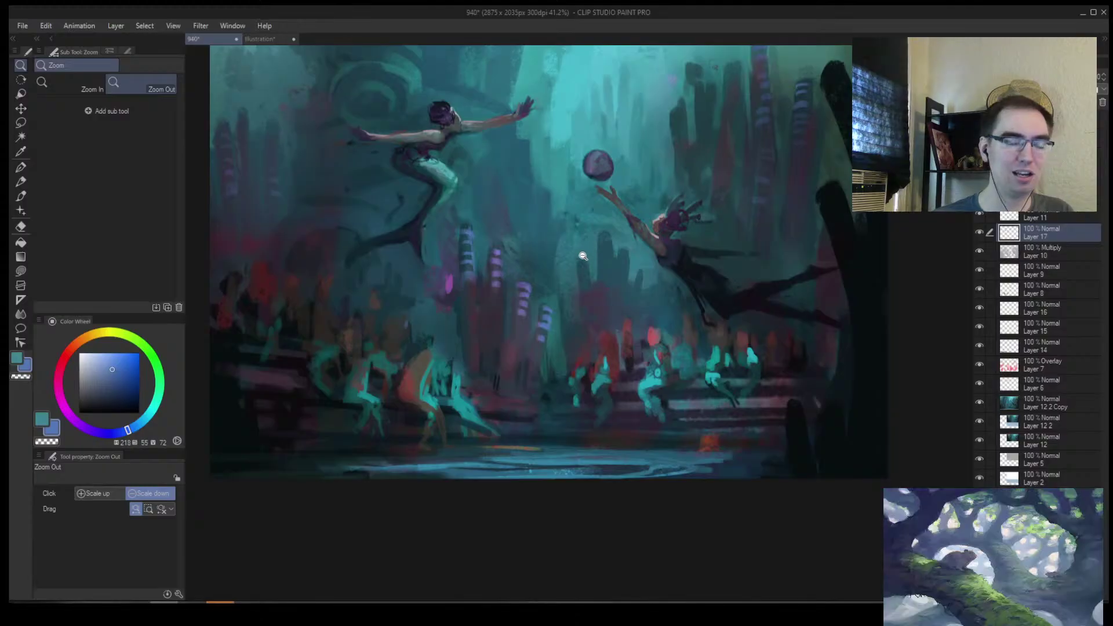
pyautogui.moveTo(420, 194); pyautogui.dragTo(374, 245)
pyautogui.moveTo(340, 164); pyautogui.dragTo(292, 260)
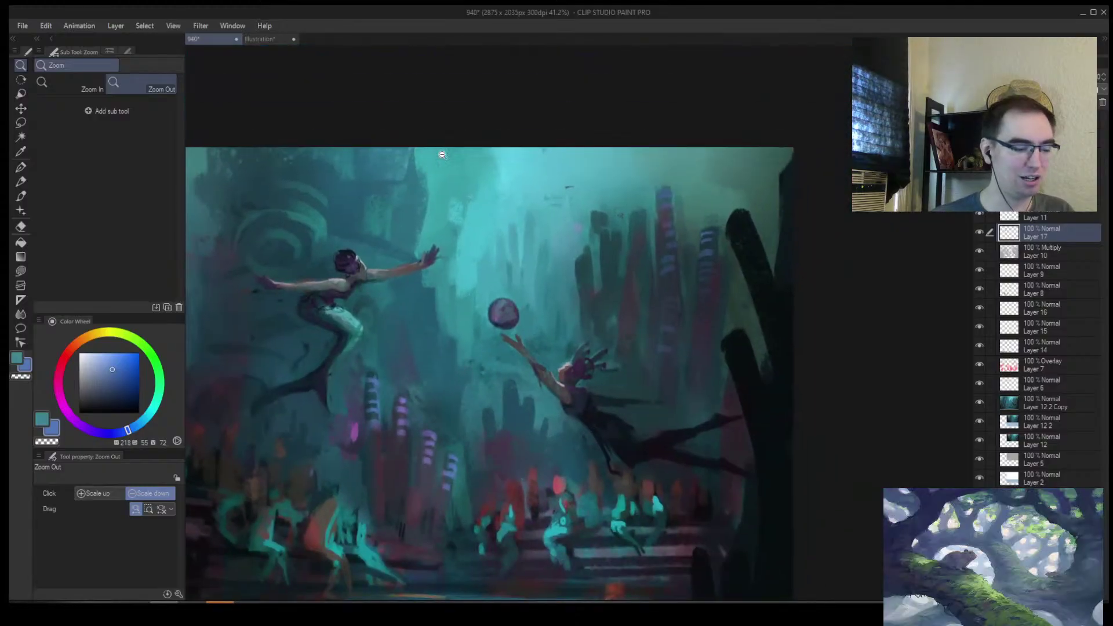
# Return to the green-building illustration and remove its painting layer, Layer 9
pyautogui.press('m')
pyautogui.click(261, 40)
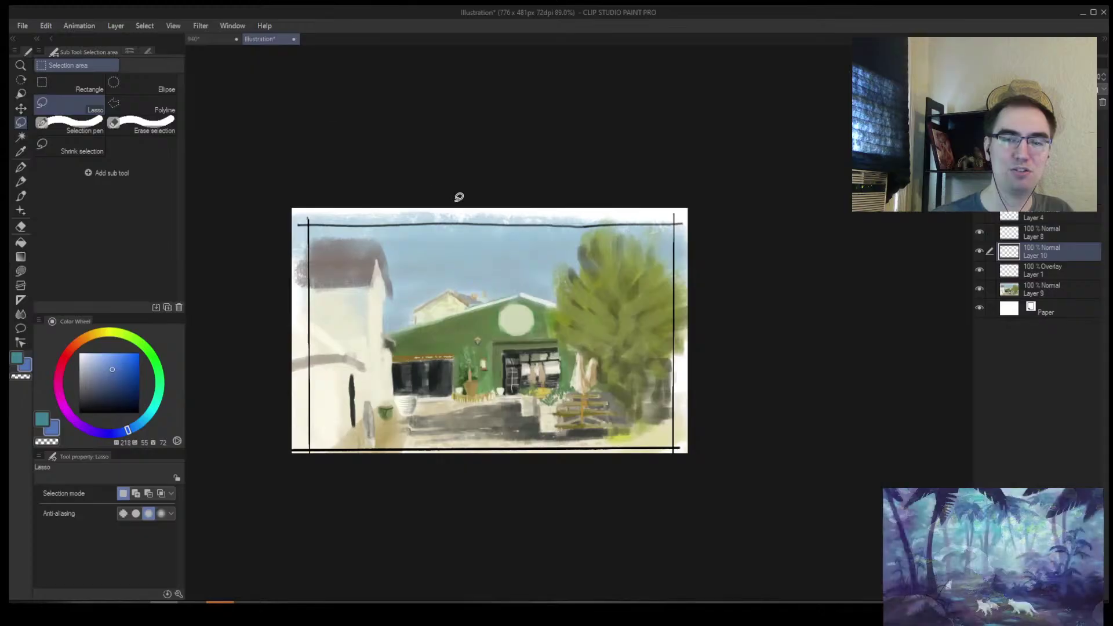
pyautogui.press('k')
pyautogui.moveTo(1038, 292); pyautogui.dragTo(771, 291)
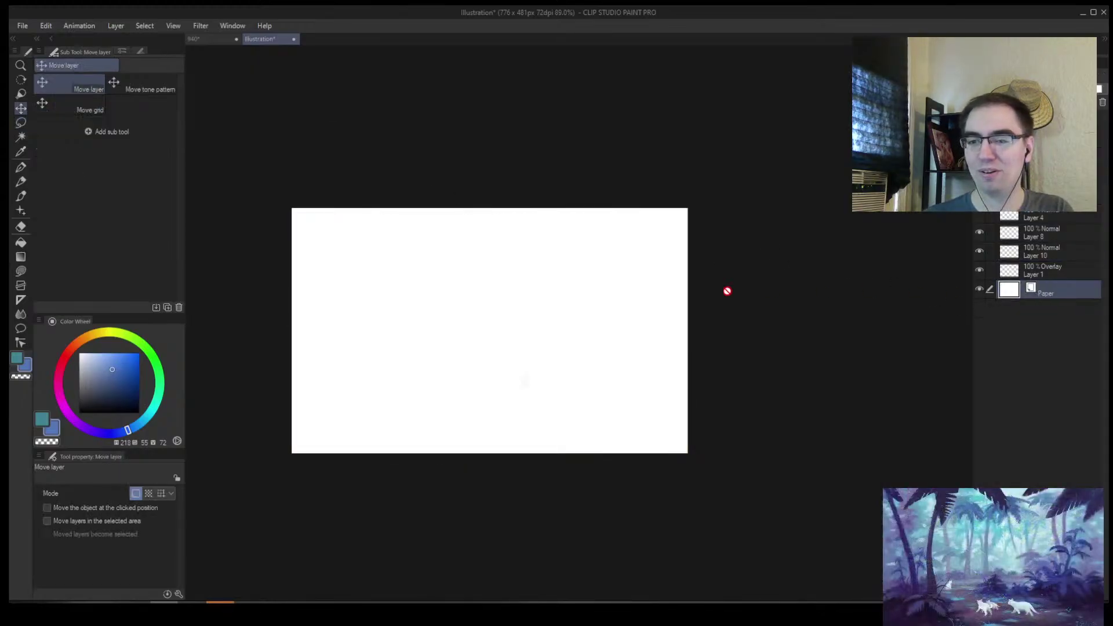
pyautogui.press('/')
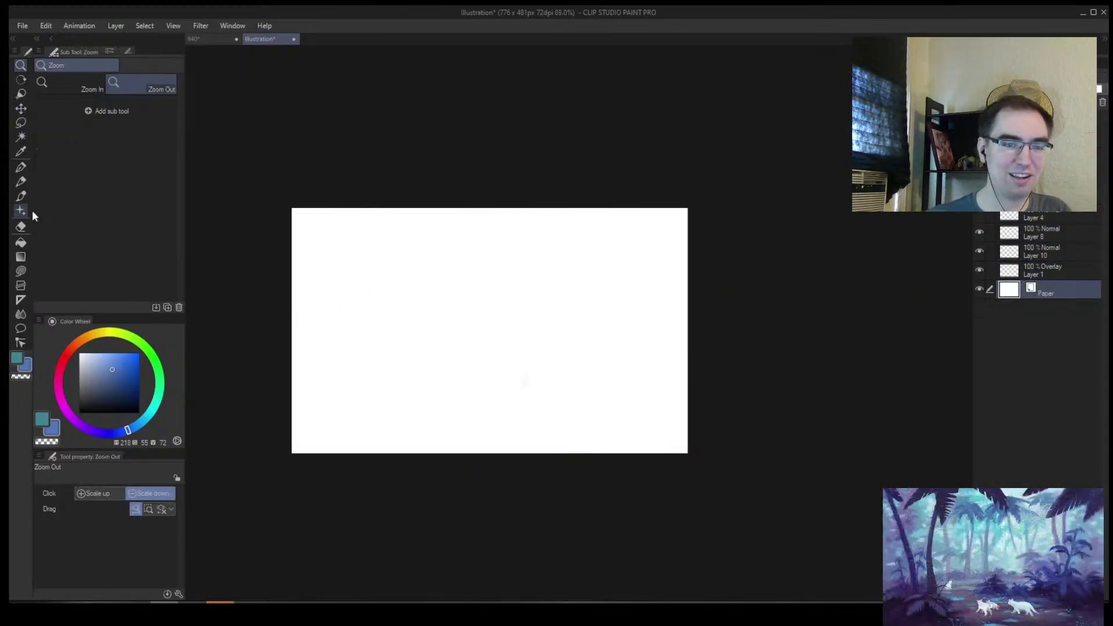
# Fill Layer 8 with a flat neutral light grey
pyautogui.click(21, 245)
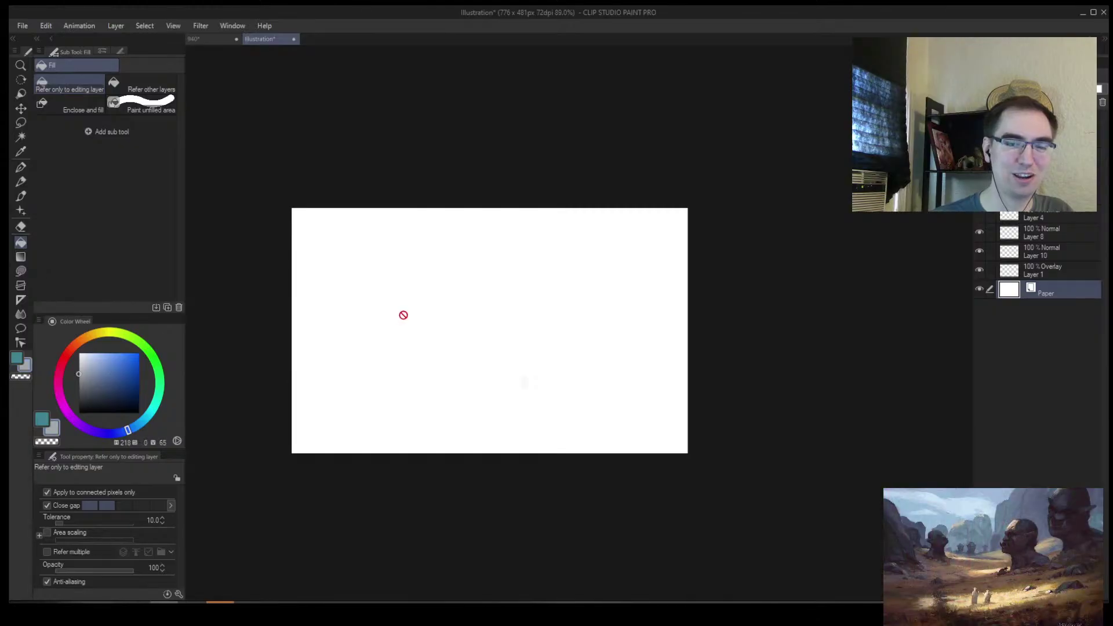
pyautogui.click(987, 238)
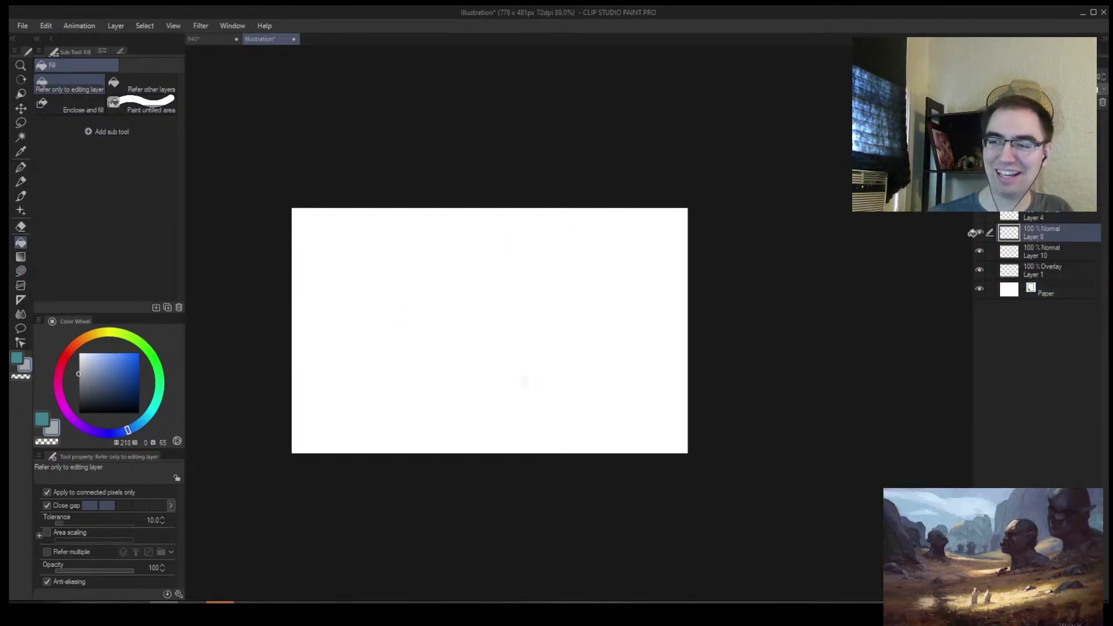
pyautogui.click(464, 274)
pyautogui.press('/')
pyautogui.moveTo(341, 296); pyautogui.dragTo(352, 275)
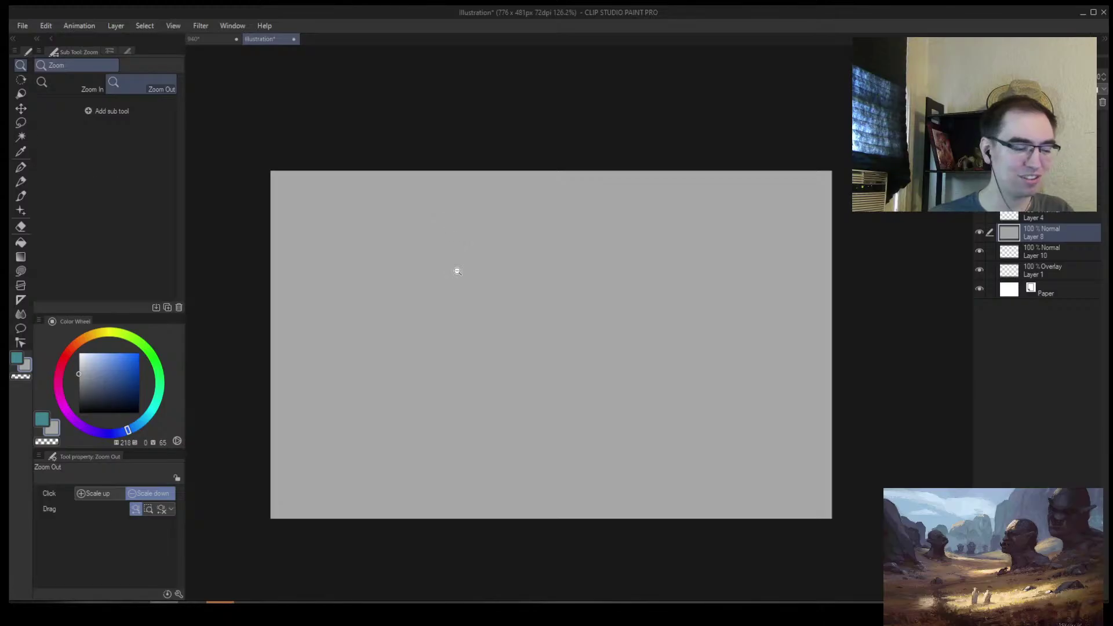
# Lasso a four-sided top plane near the middle of the canvas, paint it dark grey with the airbrush, and deselect
pyautogui.press('m')
pyautogui.moveTo(428, 264)
pyautogui.mouseDown()
pyautogui.moveTo(423, 373)
pyautogui.moveTo(542, 261)
pyautogui.mouseUp()
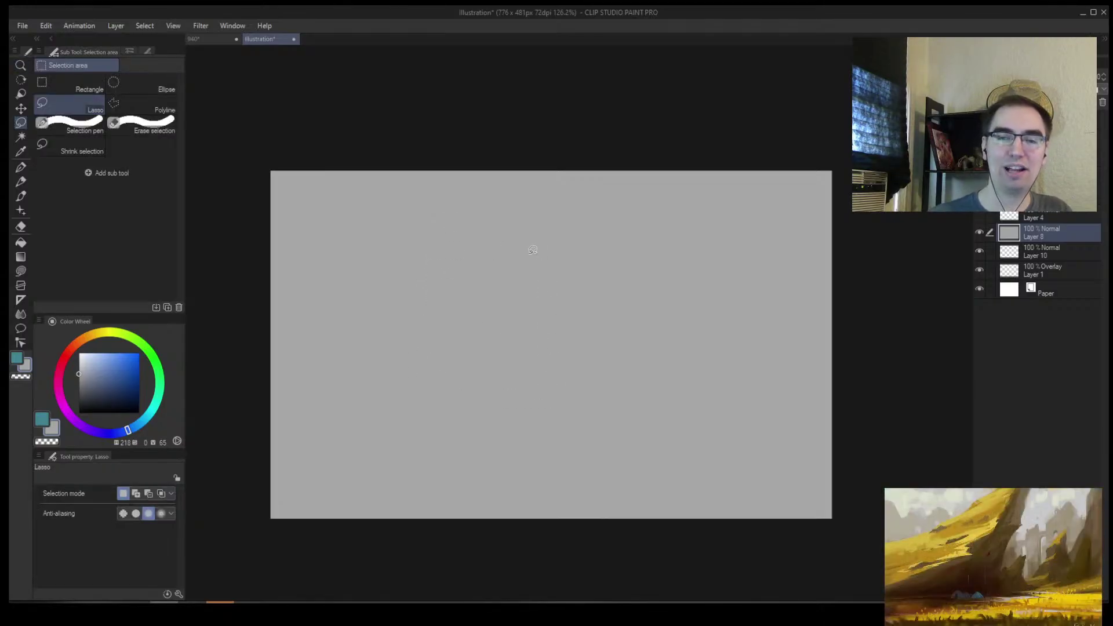
pyautogui.moveTo(565, 380); pyautogui.dragTo(653, 315)
pyautogui.press('b')
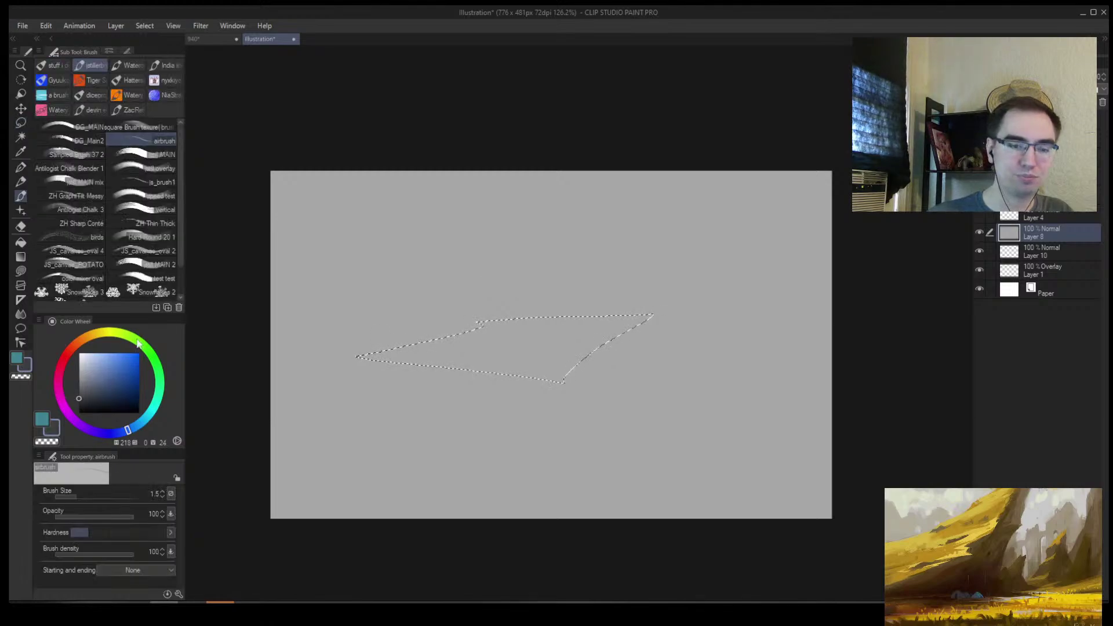
pyautogui.press(']')
pyautogui.press(']')
pyautogui.press(']')
pyautogui.press(']')
pyautogui.press(']')
pyautogui.press(']')
pyautogui.press(']')
pyautogui.press(']')
pyautogui.press(']')
pyautogui.press(']')
pyautogui.press(']')
pyautogui.press(']')
pyautogui.press(']')
pyautogui.press(']')
pyautogui.press(']')
pyautogui.press(']')
pyautogui.press(']')
pyautogui.press(']')
pyautogui.moveTo(347, 371)
pyautogui.mouseDown()
pyautogui.moveTo(539, 350)
pyautogui.moveTo(559, 373)
pyautogui.mouseUp()
pyautogui.hotkey('ctrl', 'd')
pyautogui.press('[')
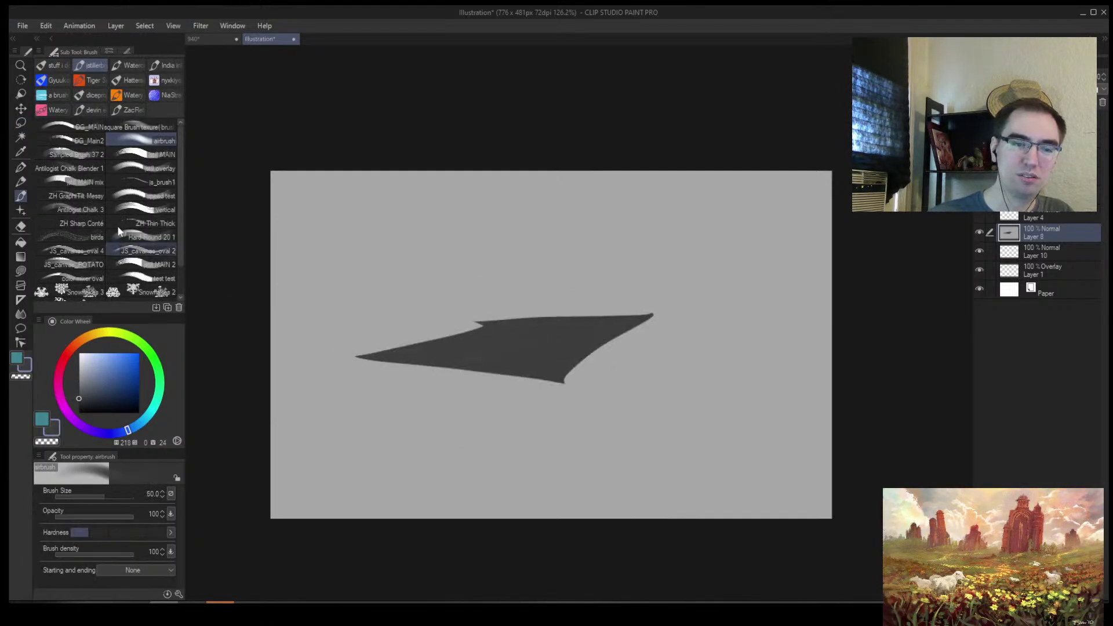
# Outline the top plane and the vertical and lower edges of a box in dark grey with the DG_Main2 brush
pyautogui.click(93, 140)
pyautogui.press('[')
pyautogui.press('[')
pyautogui.press('[')
pyautogui.press('[')
pyautogui.press('[')
pyautogui.press('[')
pyautogui.press('[')
pyautogui.moveTo(481, 328)
pyautogui.mouseDown()
pyautogui.moveTo(408, 353)
pyautogui.moveTo(493, 325)
pyautogui.moveTo(464, 327)
pyautogui.mouseUp()
pyautogui.click(356, 354)
pyautogui.keyDown('shift'); pyautogui.click(482, 323); pyautogui.keyUp('shift')
pyautogui.keyDown('shift'); pyautogui.click(659, 319); pyautogui.keyUp('shift')
pyautogui.keyDown('shift'); pyautogui.click(572, 361); pyautogui.keyUp('shift')
pyautogui.keyDown('shift'); pyautogui.click(558, 498); pyautogui.keyUp('shift')
pyautogui.keyDown('shift'); pyautogui.click(659, 429); pyautogui.keyUp('shift')
pyautogui.keyDown('shift'); pyautogui.click(655, 319); pyautogui.keyUp('shift')
# Shade the two side faces of the box in mid-dark grey with a larger brush
pyautogui.press(']')
pyautogui.press(']')
pyautogui.press(']')
pyautogui.moveTo(667, 325)
pyautogui.mouseDown()
pyautogui.moveTo(582, 370)
pyautogui.moveTo(568, 462)
pyautogui.moveTo(586, 408)
pyautogui.moveTo(621, 362)
pyautogui.moveTo(644, 403)
pyautogui.moveTo(560, 422)
pyautogui.moveTo(525, 456)
pyautogui.moveTo(514, 437)
pyautogui.moveTo(401, 378)
pyautogui.moveTo(364, 382)
pyautogui.moveTo(548, 399)
pyautogui.moveTo(383, 384)
pyautogui.moveTo(378, 449)
pyautogui.moveTo(442, 464)
pyautogui.moveTo(461, 442)
pyautogui.mouseUp()
# Clean up the box's left and lower edges with the light background grey using Sampled Brush 37 2
pyautogui.click(77, 154)
pyautogui.press('[')
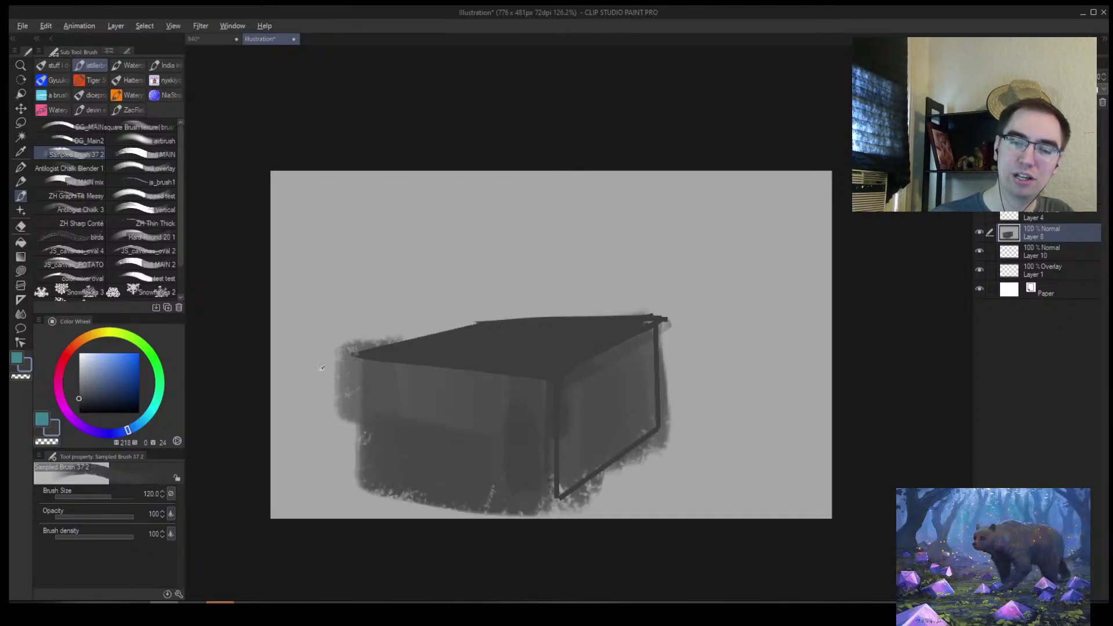
pyautogui.keyDown('alt'); pyautogui.click(325, 365); pyautogui.keyUp('alt')
pyautogui.moveTo(325, 365); pyautogui.dragTo(335, 350)
pyautogui.press('[')
pyautogui.moveTo(379, 512); pyautogui.dragTo(574, 529)
pyautogui.keyDown('alt'); pyautogui.click(603, 434); pyautogui.keyUp('alt')
# Sample the box top's dark grey and paint it broadly over the background around the box with a size 170 brush
pyautogui.keyDown('alt'); pyautogui.click(532, 334); pyautogui.keyUp('alt')
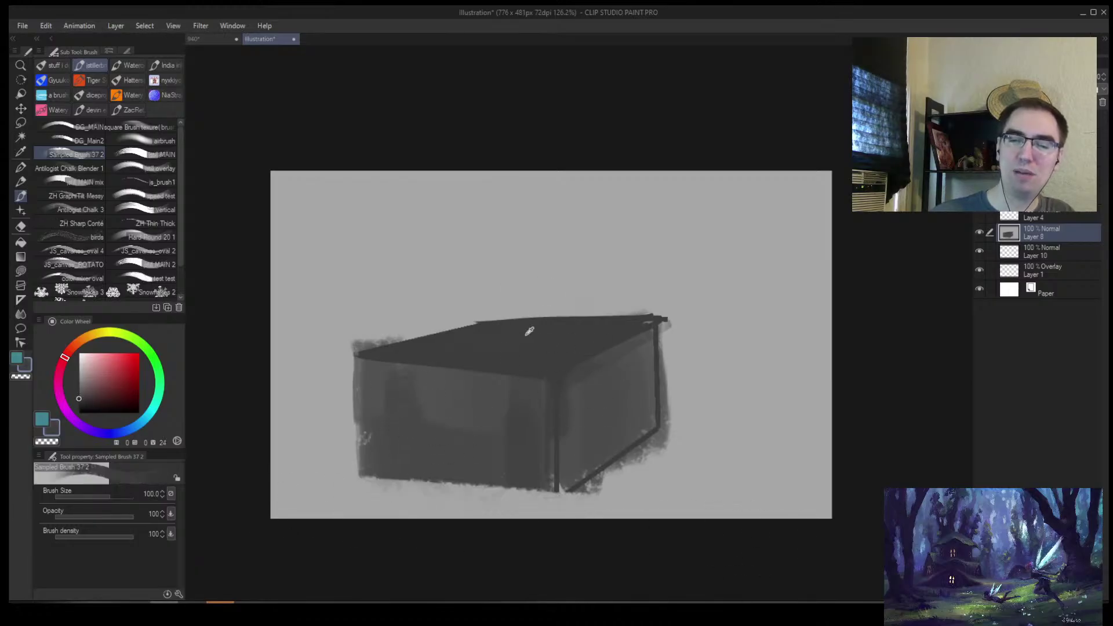
pyautogui.press(']')
pyautogui.press(']')
pyautogui.press(']')
pyautogui.moveTo(353, 297)
pyautogui.mouseDown()
pyautogui.moveTo(302, 326)
pyautogui.moveTo(312, 351)
pyautogui.moveTo(355, 343)
pyautogui.moveTo(436, 245)
pyautogui.moveTo(611, 309)
pyautogui.moveTo(827, 266)
pyautogui.moveTo(456, 207)
pyautogui.moveTo(649, 184)
pyautogui.moveTo(684, 387)
pyautogui.moveTo(659, 453)
pyautogui.moveTo(615, 490)
pyautogui.moveTo(673, 527)
pyautogui.moveTo(466, 471)
pyautogui.moveTo(310, 472)
pyautogui.moveTo(248, 509)
pyautogui.mouseUp()
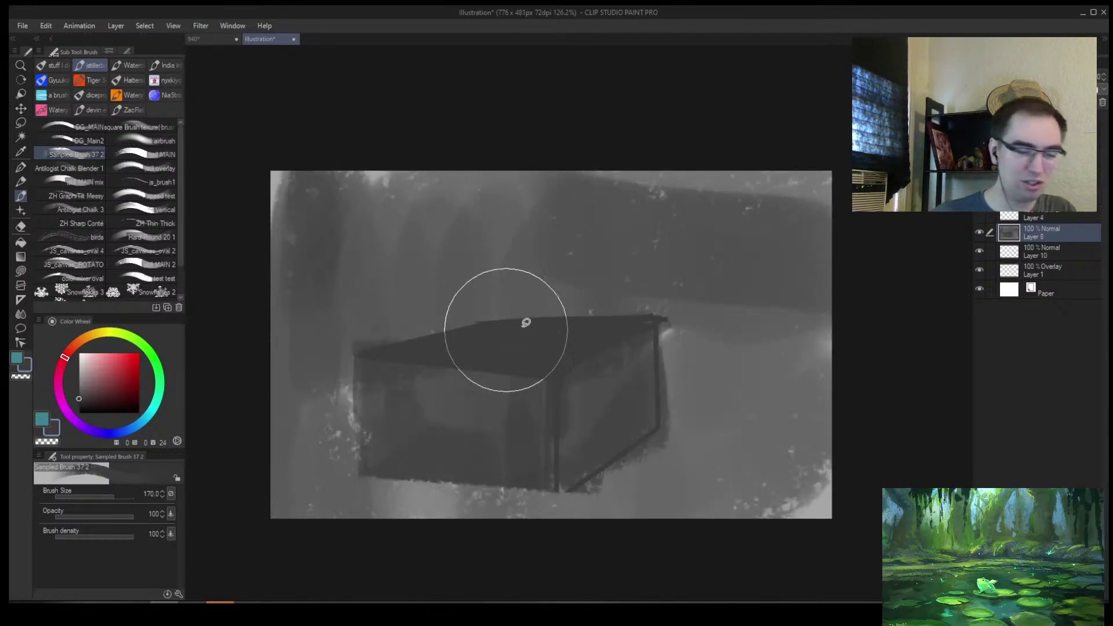
# Lasso the top plane of the box, paint it with a sampled lighter grey, and deselect
pyautogui.press('m')
pyautogui.moveTo(515, 313)
pyautogui.mouseDown()
pyautogui.moveTo(509, 365)
pyautogui.moveTo(666, 318)
pyautogui.moveTo(484, 316)
pyautogui.mouseUp()
pyautogui.press('b')
pyautogui.keyDown('alt'); pyautogui.click(446, 427); pyautogui.keyUp('alt')
pyautogui.moveTo(362, 355); pyautogui.dragTo(543, 286)
pyautogui.hotkey('ctrl', 'd')
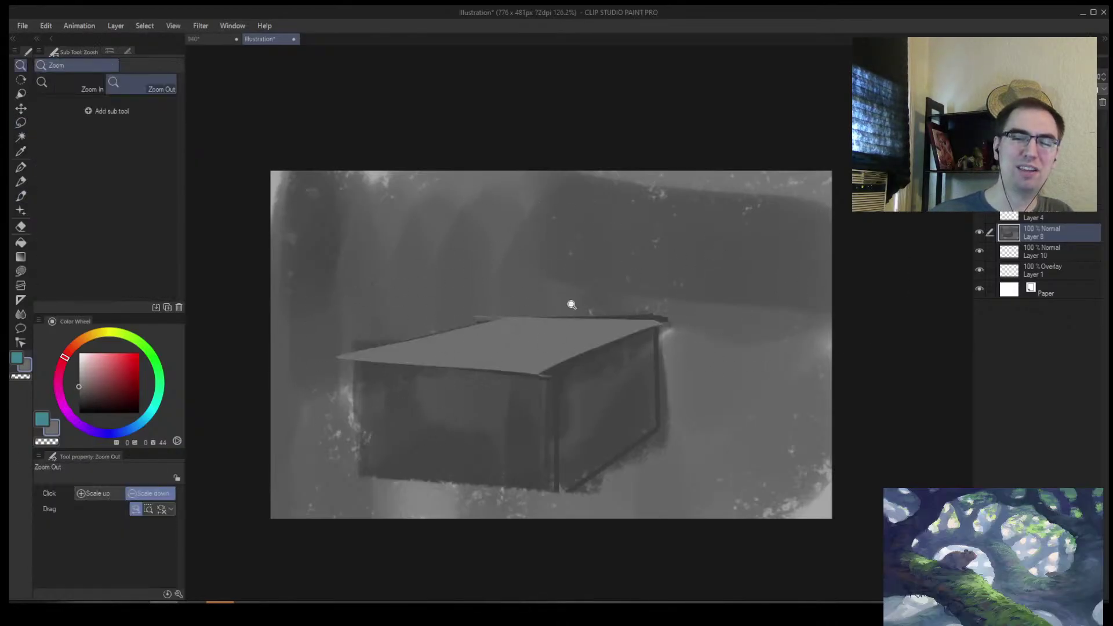
# Darken the edge at the box top's far right corner with a size 25 Sampled Brush 37 2
pyautogui.keyDown('alt'); pyautogui.click(565, 302); pyautogui.keyUp('alt')
pyautogui.press('[')
pyautogui.press('[')
pyautogui.press('[')
pyautogui.press('[')
pyautogui.press('[')
pyautogui.press('[')
pyautogui.press('[')
pyautogui.press('[')
pyautogui.press('[')
pyautogui.press('[')
pyautogui.moveTo(542, 323)
pyautogui.mouseDown()
pyautogui.moveTo(621, 324)
pyautogui.moveTo(629, 268)
pyautogui.mouseUp()
pyautogui.keyDown('alt'); pyautogui.click(621, 348); pyautogui.keyUp('alt')
pyautogui.moveTo(621, 347); pyautogui.dragTo(683, 319)
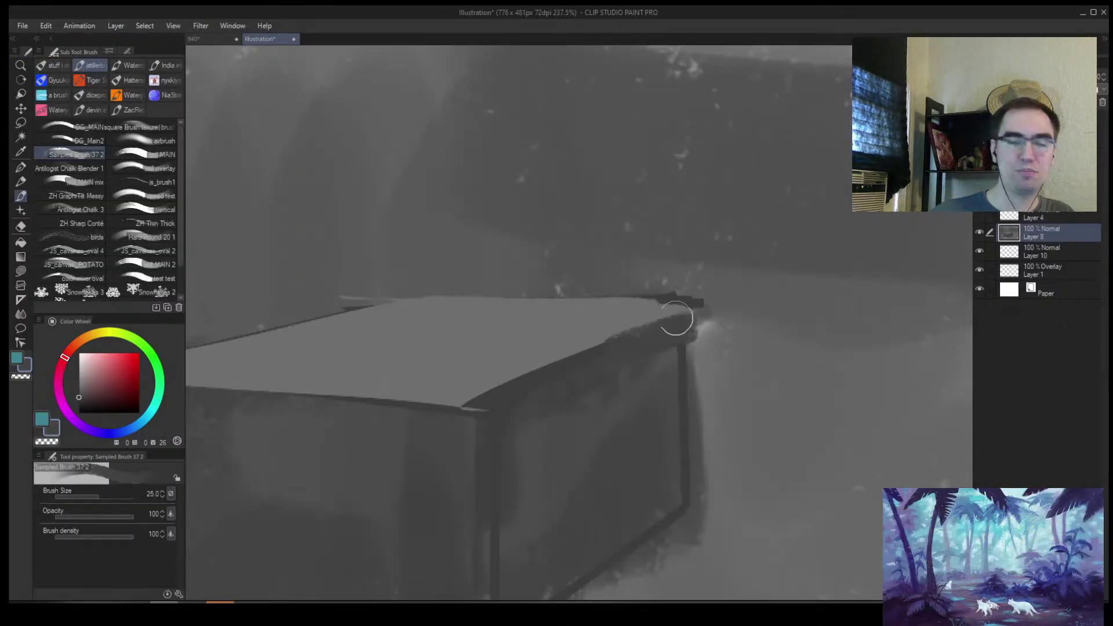
# Lasso the box's top plane again with straight edges and repaint it in the sampled light grey at brush size 30
pyautogui.press('m')
pyautogui.moveTo(381, 300); pyautogui.dragTo(510, 287)
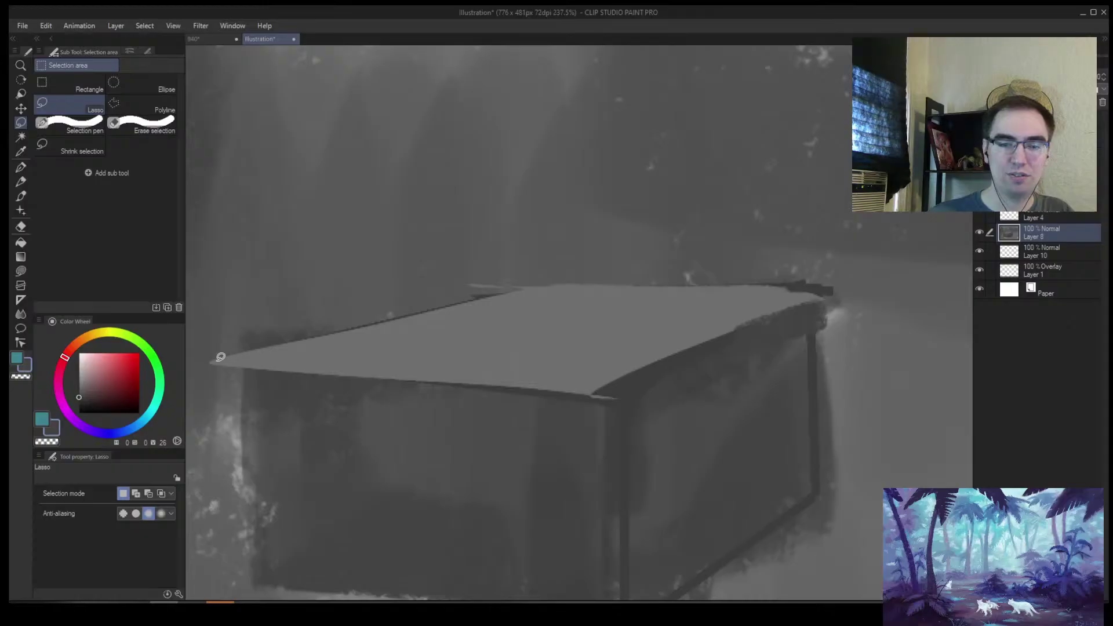
pyautogui.moveTo(208, 363)
pyautogui.mouseDown()
pyautogui.moveTo(526, 283)
pyautogui.moveTo(838, 291)
pyautogui.moveTo(561, 403)
pyautogui.moveTo(234, 352)
pyautogui.moveTo(212, 361)
pyautogui.mouseUp()
pyautogui.press('b')
pyautogui.keyDown('alt'); pyautogui.click(529, 366); pyautogui.keyUp('alt')
pyautogui.moveTo(573, 389)
pyautogui.mouseDown()
pyautogui.moveTo(440, 380)
pyautogui.moveTo(359, 329)
pyautogui.moveTo(612, 350)
pyautogui.mouseUp()
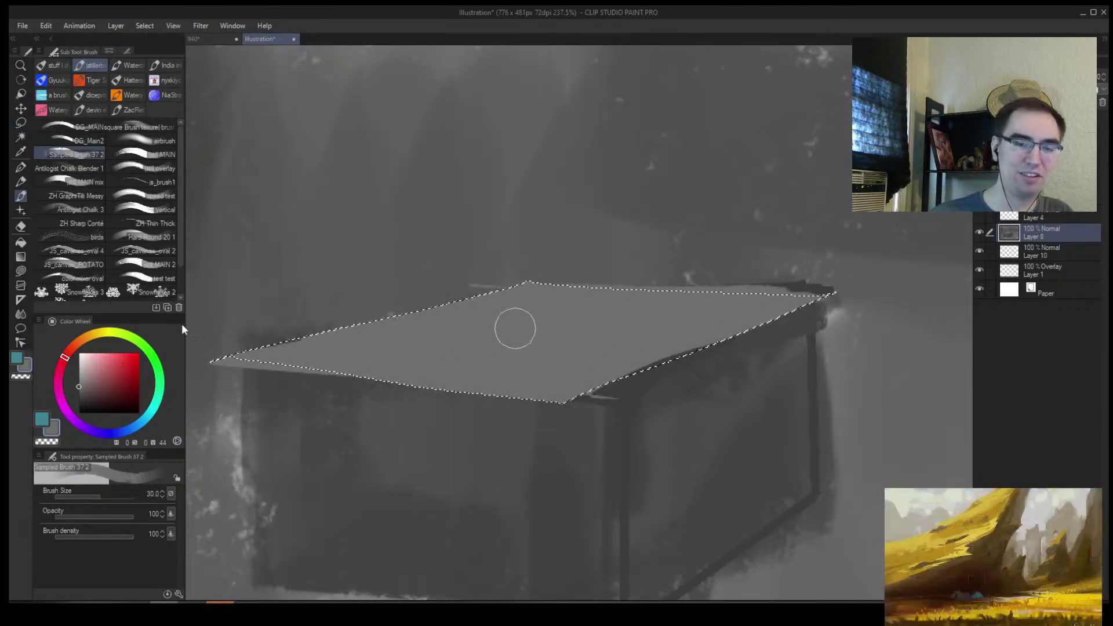
# Try to draw a pale pink mark above the box with a size 7 brush while the top plane is selected
pyautogui.click(85, 358)
pyautogui.click(86, 363)
pyautogui.hotkey('ctrl', 'space')
pyautogui.moveTo(695, 309); pyautogui.dragTo(576, 295)
pyautogui.press(']')
pyautogui.keyDown('ctrl'); pyautogui.keyDown('alt'); pyautogui.moveTo(372, 172); pyautogui.dragTo(328, 171); pyautogui.keyUp('alt'); pyautogui.keyUp('ctrl')
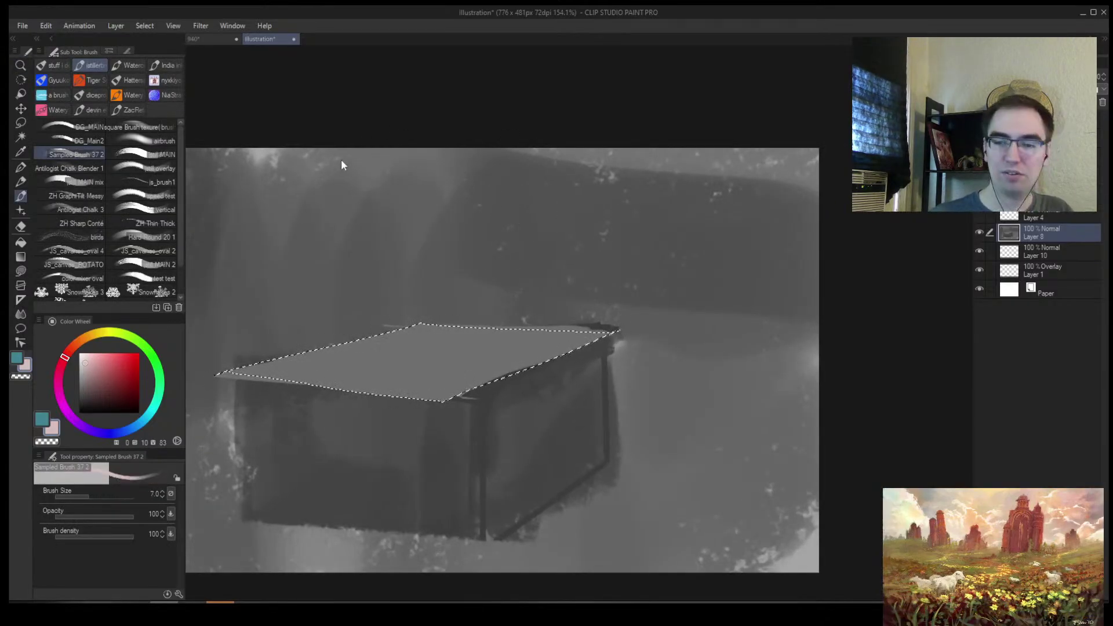
# Invert the selection to cover everything outside the top plane and try a pale pink downward arrow at the canvas's upper edge
pyautogui.press('k')
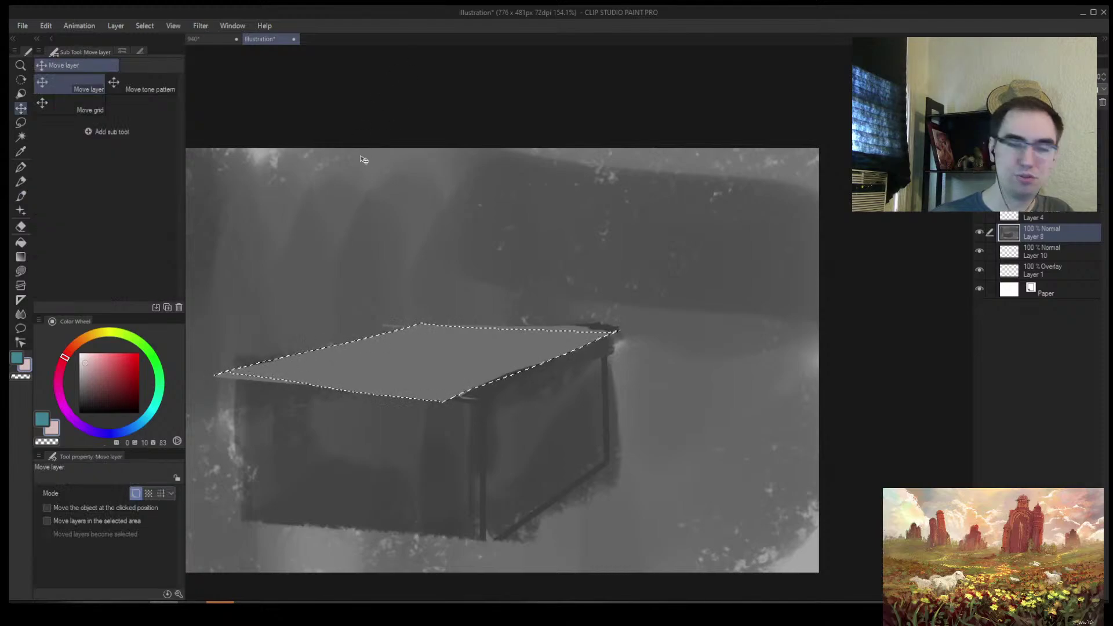
pyautogui.hotkey('ctrl', 'shift', 'i')
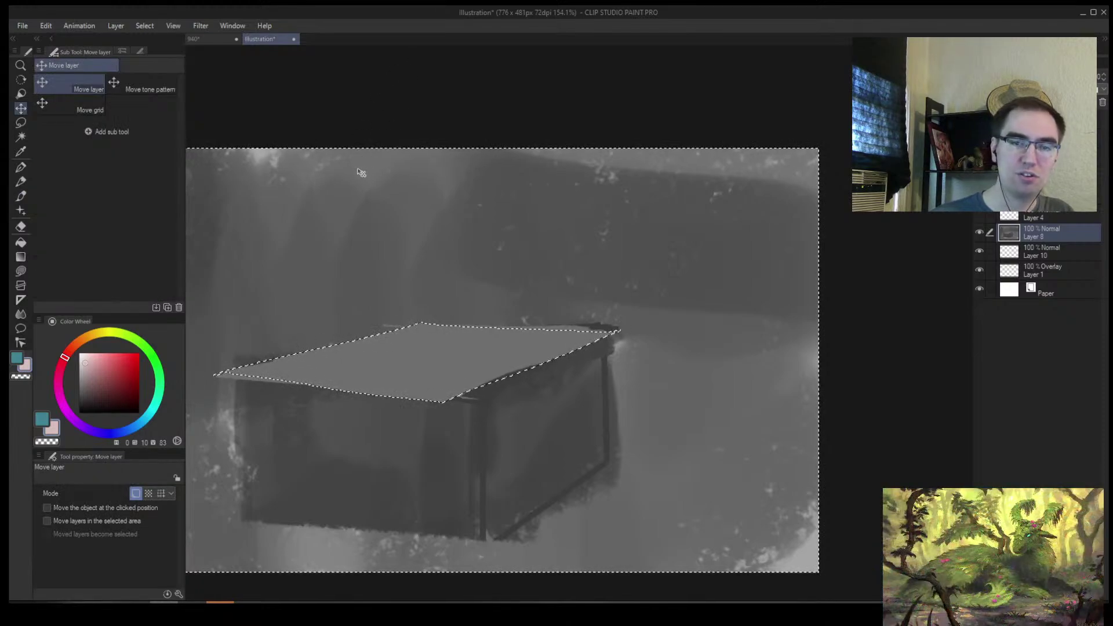
pyautogui.press('b')
pyautogui.moveTo(349, 149); pyautogui.dragTo(347, 179)
pyautogui.hotkey('ctrl', 'z')
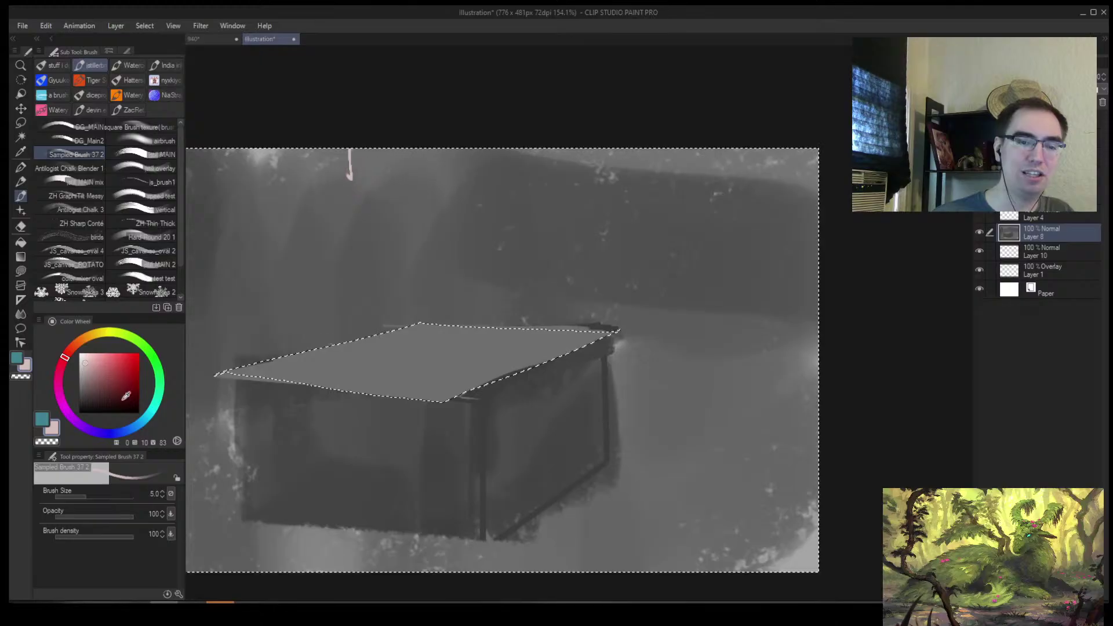
pyautogui.hotkey('ctrl', 'z')
# Draw four pale blue downward arrows along the canvas's upper edge as overhead light, using a size 5 brush
pyautogui.click(142, 422)
pyautogui.moveTo(307, 149)
pyautogui.mouseDown()
pyautogui.moveTo(302, 199)
pyautogui.moveTo(328, 163)
pyautogui.mouseUp()
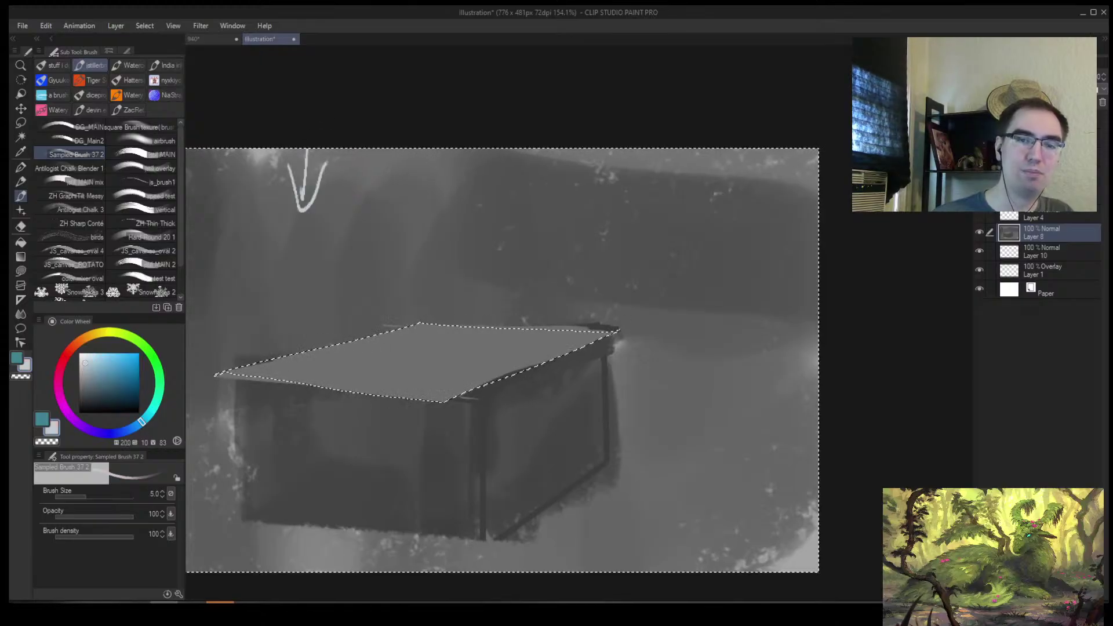
pyautogui.moveTo(422, 149); pyautogui.dragTo(423, 203)
pyautogui.moveTo(403, 166); pyautogui.dragTo(440, 165)
pyautogui.moveTo(545, 149); pyautogui.dragTo(546, 204)
pyautogui.moveTo(526, 169)
pyautogui.mouseDown()
pyautogui.moveTo(545, 194)
pyautogui.moveTo(569, 160)
pyautogui.mouseUp()
pyautogui.moveTo(674, 149)
pyautogui.mouseDown()
pyautogui.moveTo(672, 206)
pyautogui.moveTo(700, 151)
pyautogui.mouseUp()
pyautogui.moveTo(360, 336); pyautogui.dragTo(547, 328)
pyautogui.hotkey('ctrl', 'z')
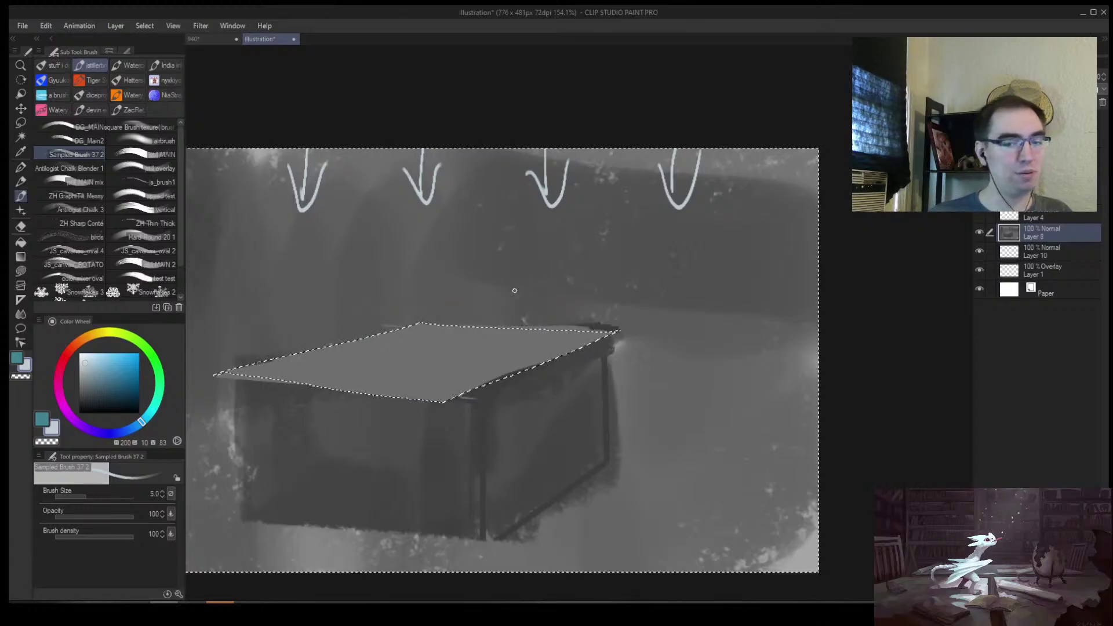
pyautogui.moveTo(433, 350); pyautogui.dragTo(325, 348)
pyautogui.hotkey('ctrl', 'z')
# Airbrush a soft pale blue highlight along the far part of the box's top plane at size 70, and deselect
pyautogui.press(']')
pyautogui.press(']')
pyautogui.press(']')
pyautogui.press(']')
pyautogui.press(']')
pyautogui.press(']')
pyautogui.press(']')
pyautogui.press(']')
pyautogui.press(']')
pyautogui.press(']')
pyautogui.press(']')
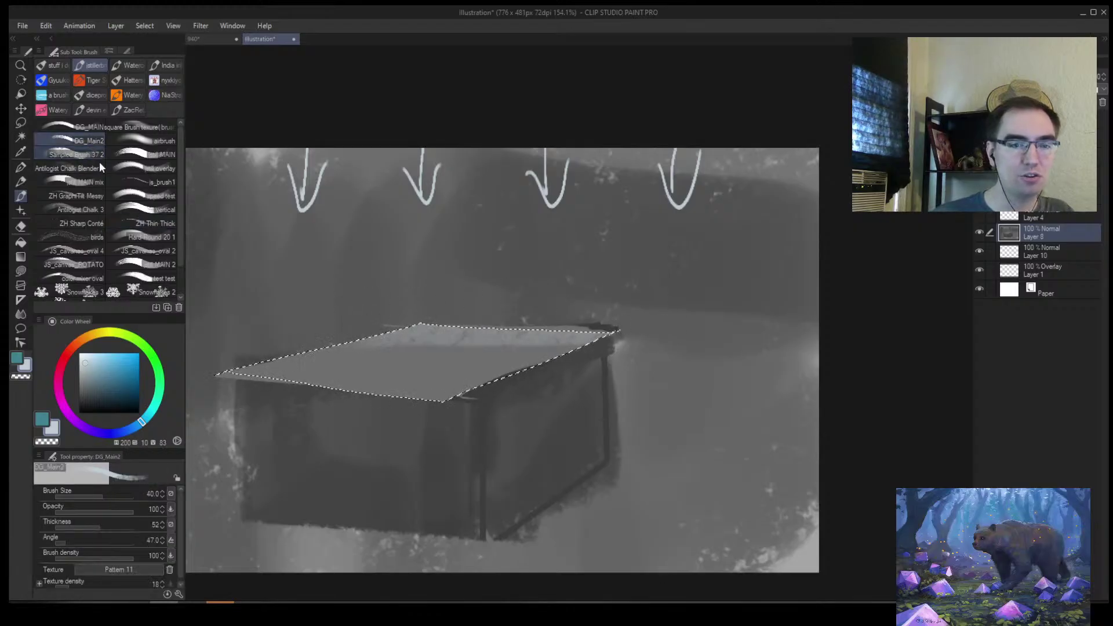
pyautogui.click(156, 139)
pyautogui.moveTo(401, 324)
pyautogui.mouseDown()
pyautogui.moveTo(687, 329)
pyautogui.moveTo(270, 342)
pyautogui.moveTo(413, 351)
pyautogui.moveTo(738, 343)
pyautogui.moveTo(386, 351)
pyautogui.mouseUp()
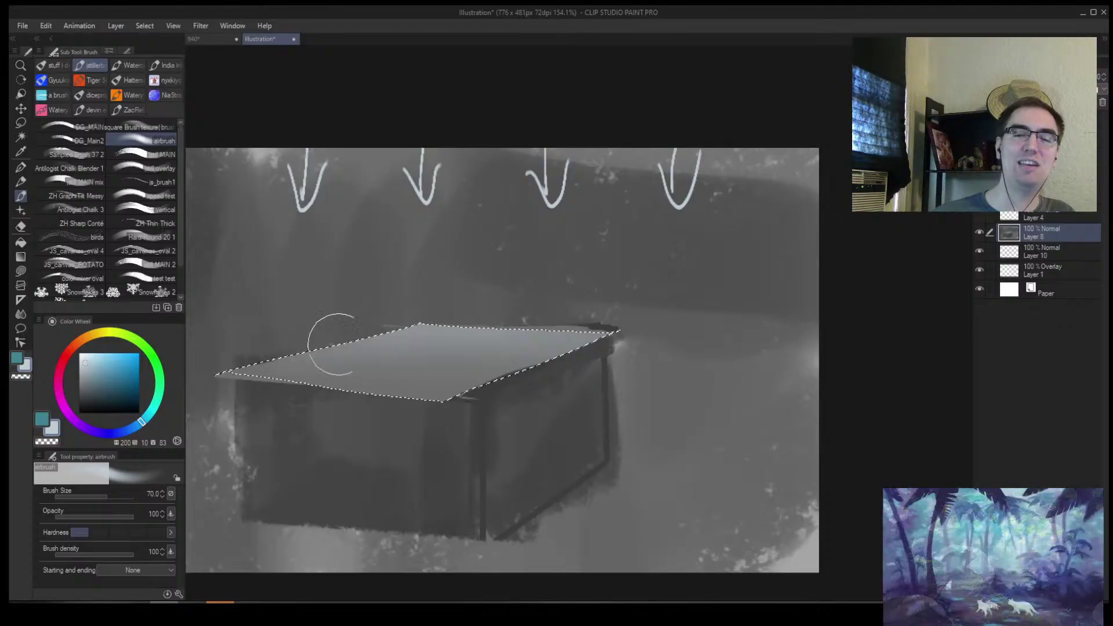
pyautogui.hotkey('ctrl', 'd')
pyautogui.hotkey('alt', 'space')
pyautogui.moveTo(643, 343)
pyautogui.mouseDown()
pyautogui.moveTo(631, 335)
pyautogui.moveTo(657, 322)
pyautogui.mouseUp()
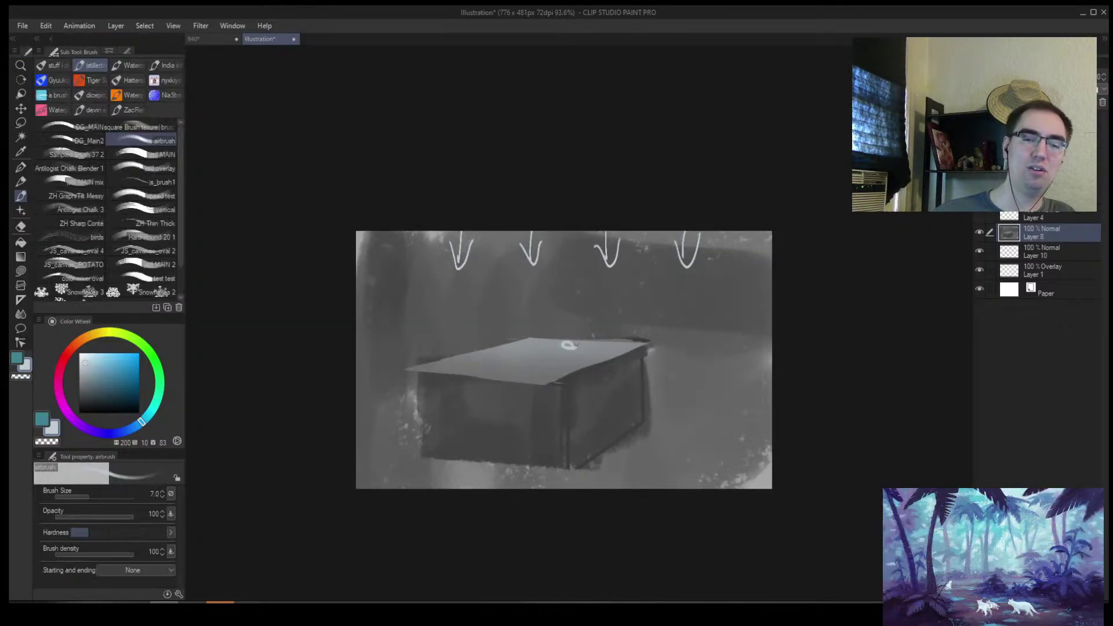
# Flip the canvas horizontally and strengthen the front edge of the box top in sampled dark grey with a size 10 airbrush
pyautogui.moveTo(566, 344); pyautogui.dragTo(487, 347)
pyautogui.hotkey('ctrl', 'z')
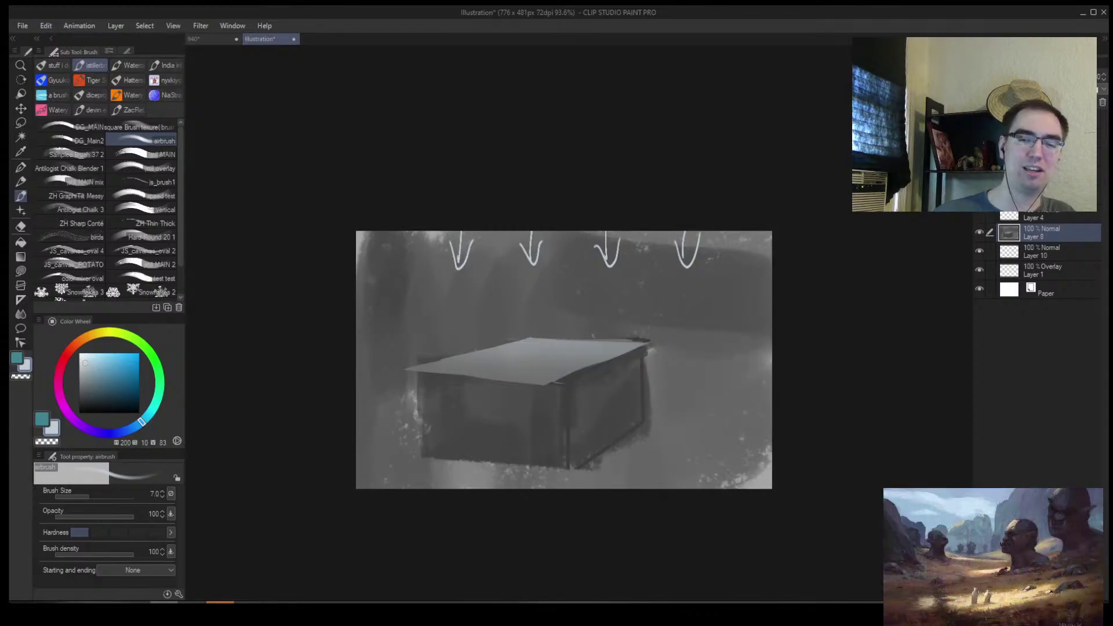
pyautogui.press('h')
pyautogui.keyDown('alt'); pyautogui.click(613, 394); pyautogui.keyUp('alt')
pyautogui.press(']')
pyautogui.moveTo(604, 383)
pyautogui.mouseDown()
pyautogui.moveTo(730, 379)
pyautogui.moveTo(603, 380)
pyautogui.mouseUp()
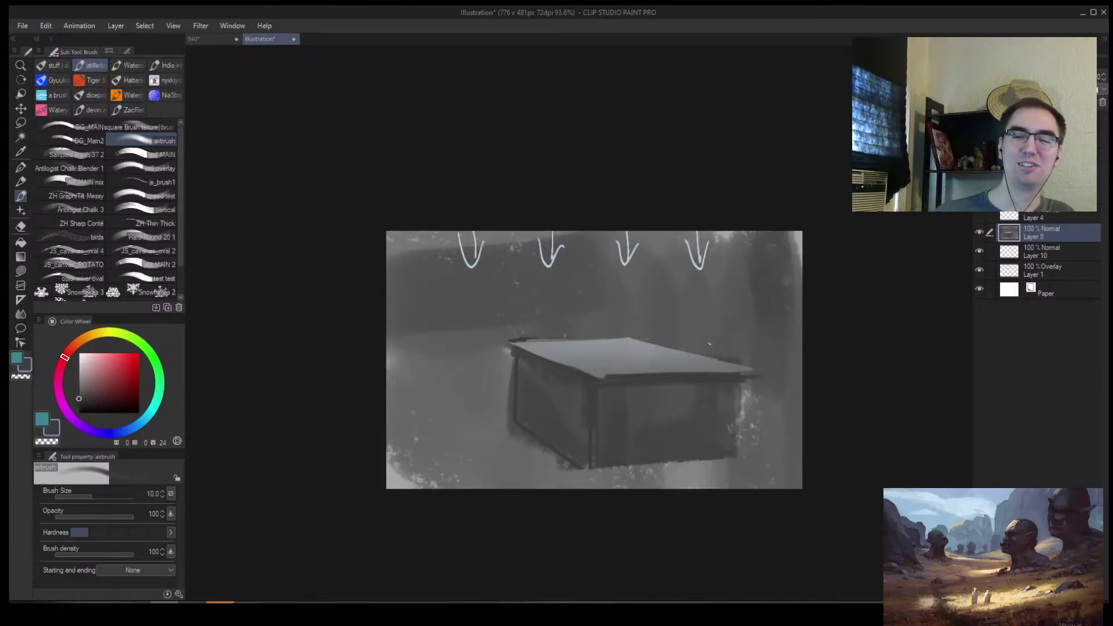
# Create a new 3000 x 2000 px canvas at 300 dpi and fill it with dark grey
pyautogui.click(23, 25)
pyautogui.press('Escape')
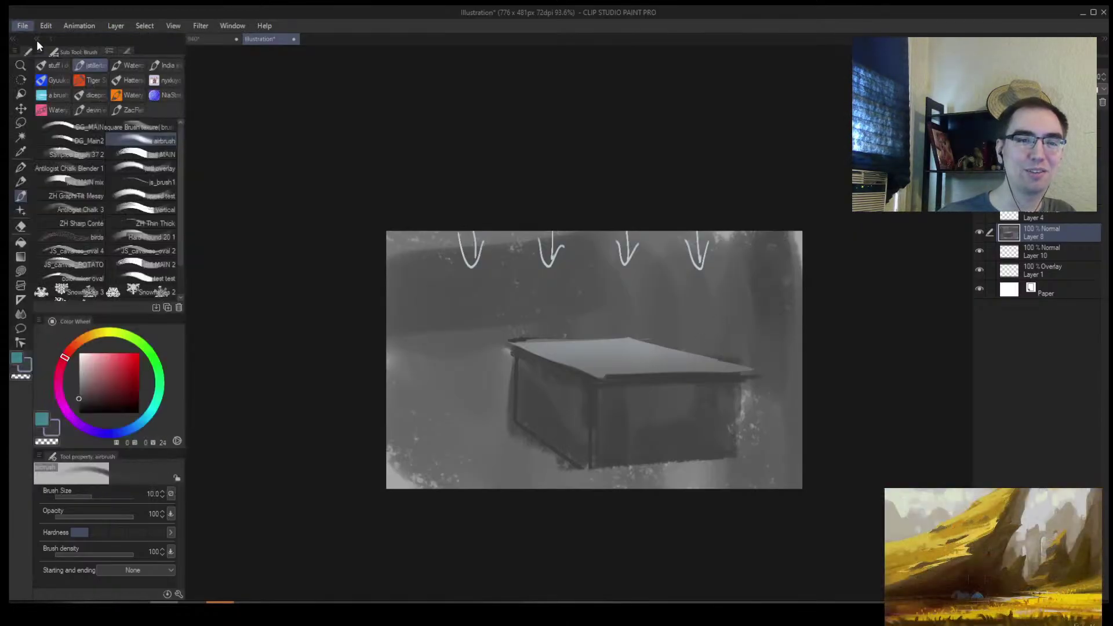
pyautogui.click(533, 213)
pyautogui.click(21, 241)
pyautogui.click(286, 287)
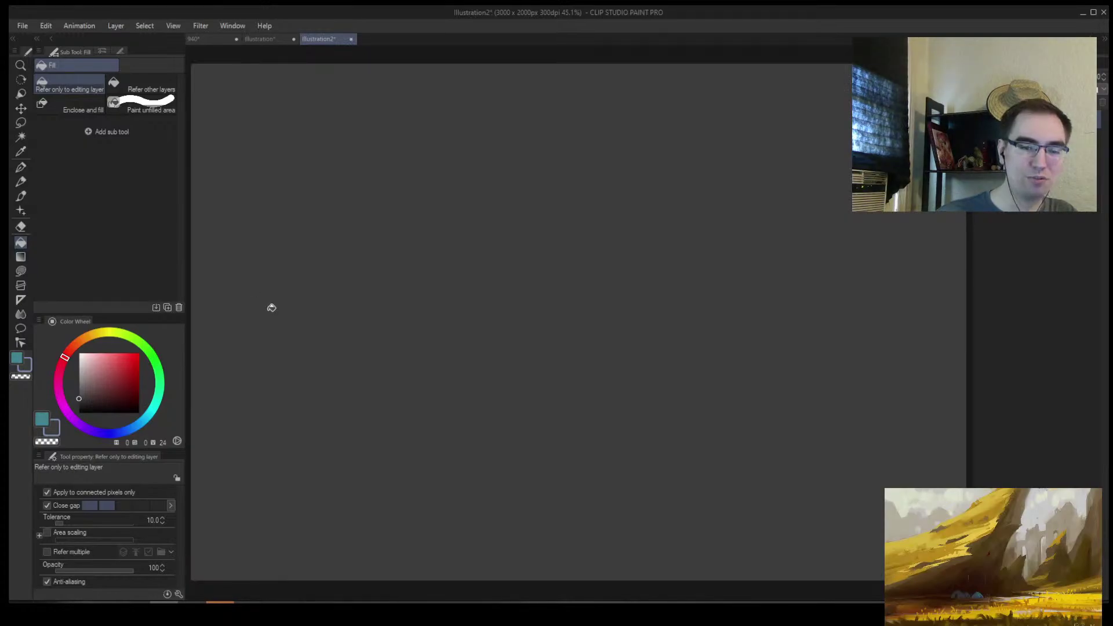
# Fill the new canvas with near-white and refill it with a medium light grey
pyautogui.click(86, 374)
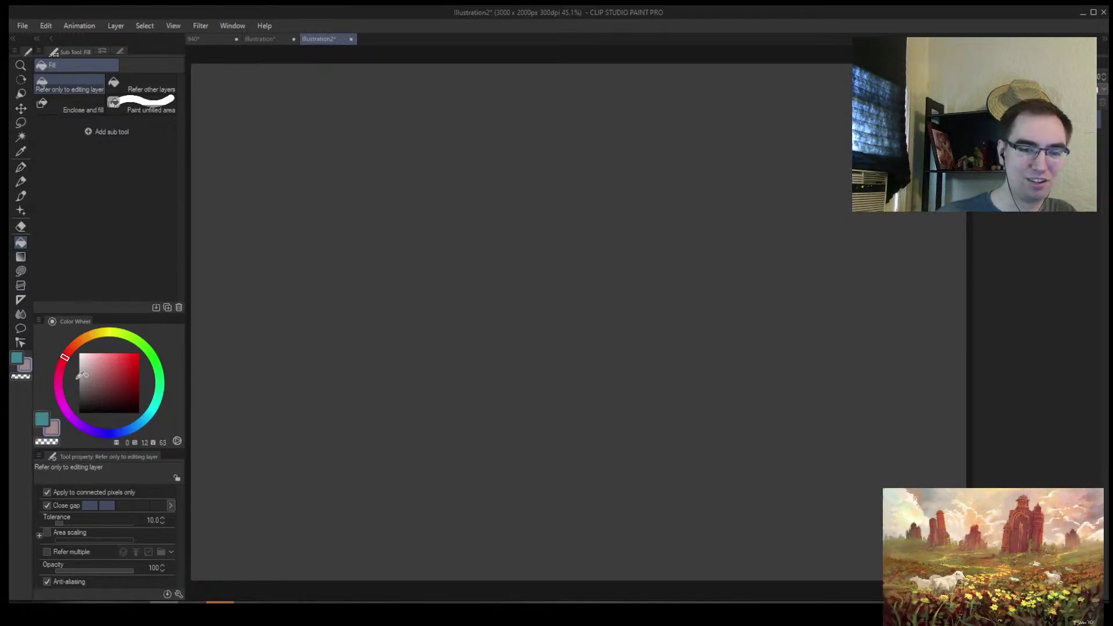
pyautogui.moveTo(124, 358); pyautogui.dragTo(78, 357)
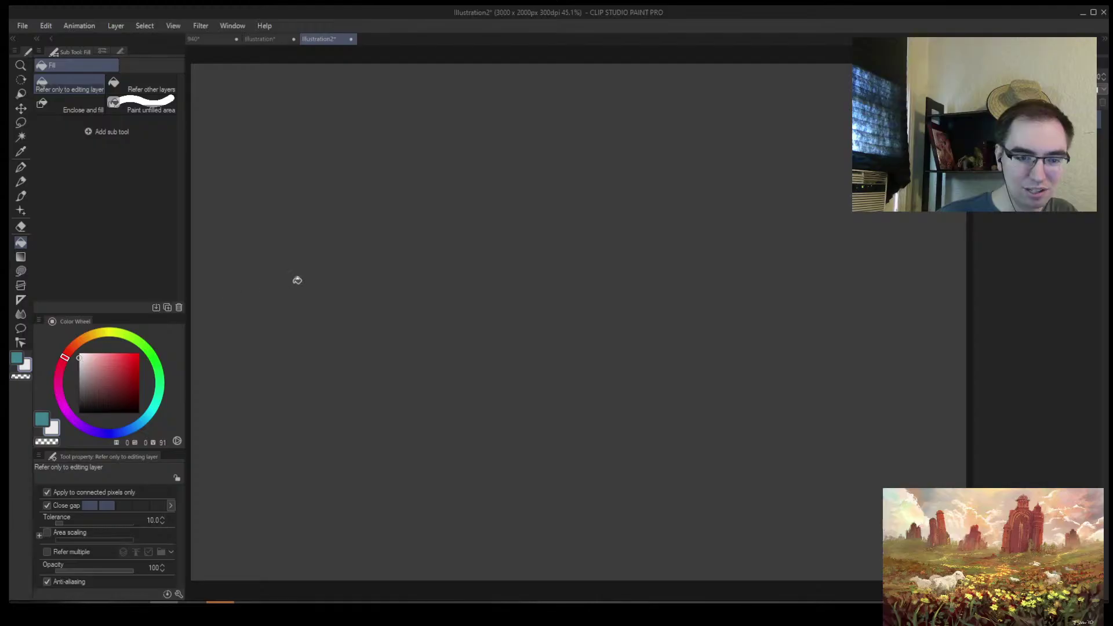
pyautogui.click(285, 280)
pyautogui.click(78, 374)
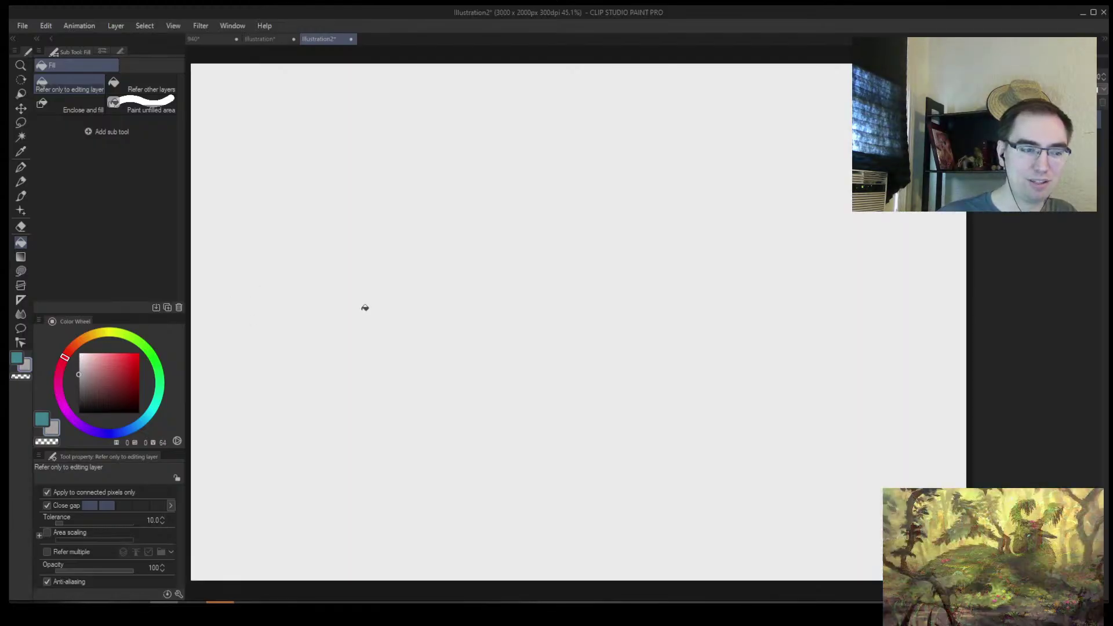
pyautogui.click(318, 308)
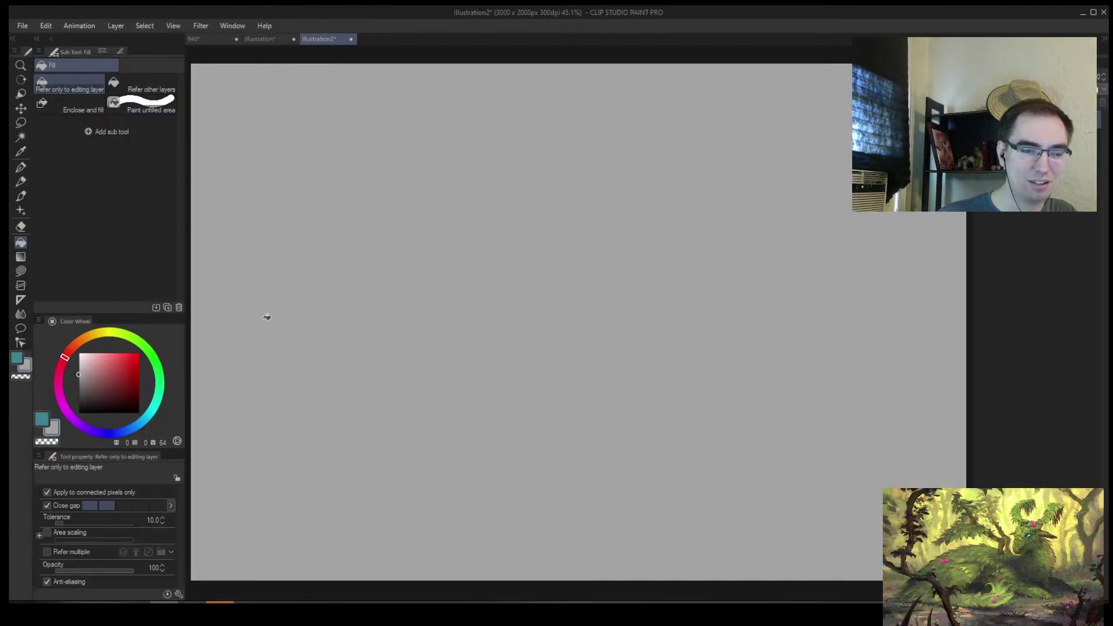
# Choose black for the airbrush at size 6 and try a thin horizontal line across the lower canvas
pyautogui.moveTo(427, 265); pyautogui.dragTo(351, 301)
pyautogui.press('b')
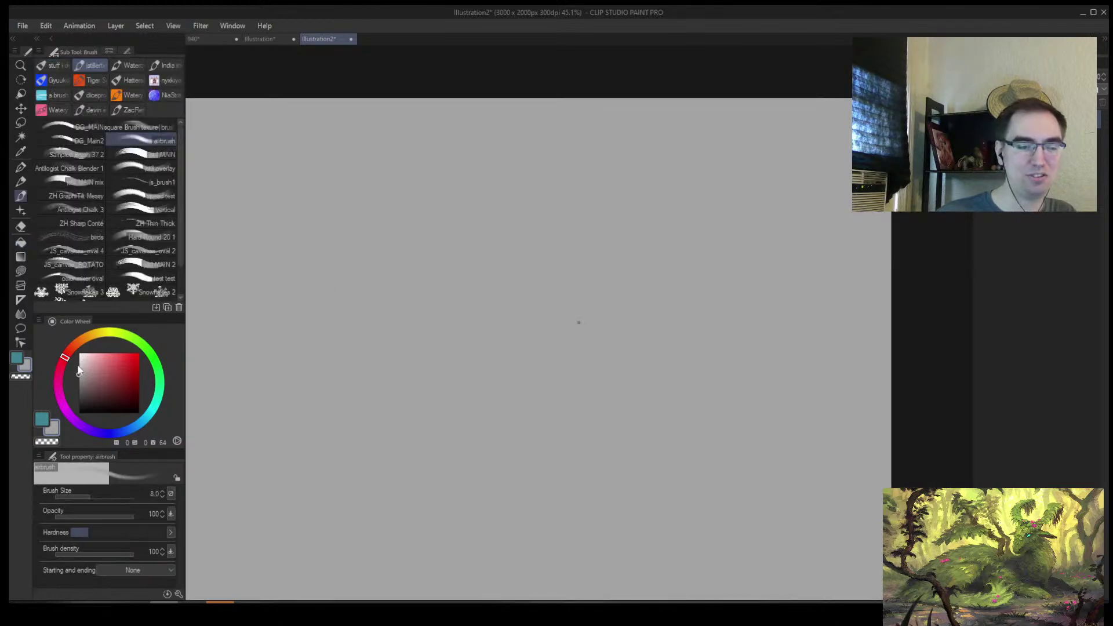
pyautogui.moveTo(120, 356); pyautogui.dragTo(159, 411)
pyautogui.press('[')
pyautogui.press('[')
pyautogui.moveTo(242, 376); pyautogui.dragTo(365, 369)
pyautogui.hotkey('ctrl', 'space')
pyautogui.moveTo(452, 335)
pyautogui.mouseDown()
pyautogui.moveTo(473, 360)
pyautogui.moveTo(463, 347)
pyautogui.moveTo(426, 348)
pyautogui.mouseUp()
pyautogui.moveTo(232, 401); pyautogui.dragTo(646, 389)
pyautogui.hotkey('ctrl', 'z')
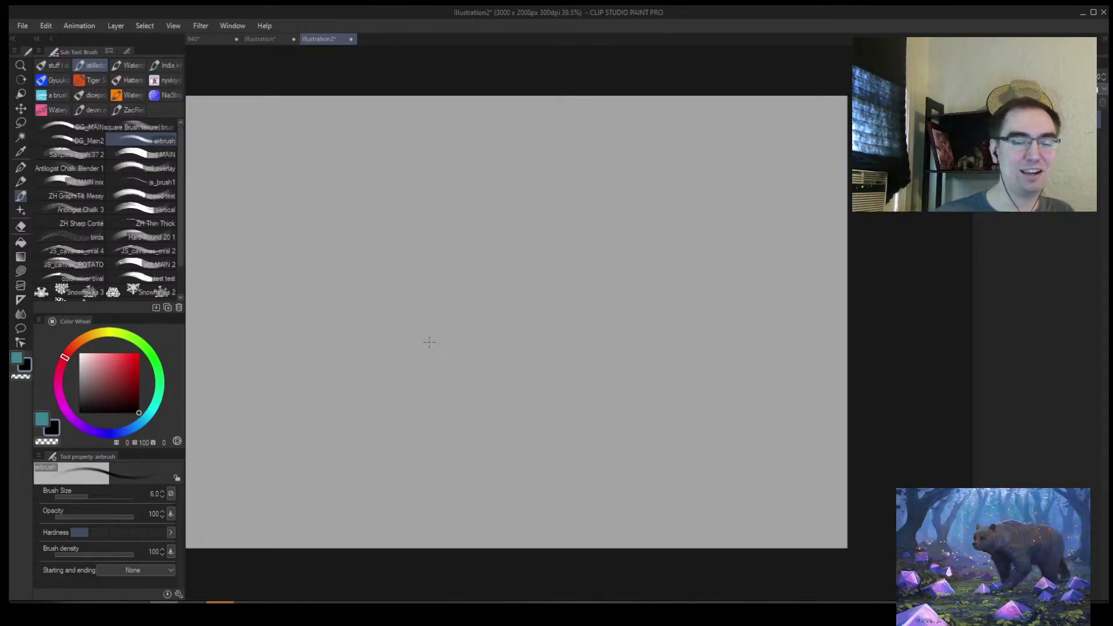
# Try a large black stick figure with a raised arm at the canvas's lower left using a size 17 airbrush
pyautogui.hotkey('alt', 'space')
pyautogui.click(350, 388)
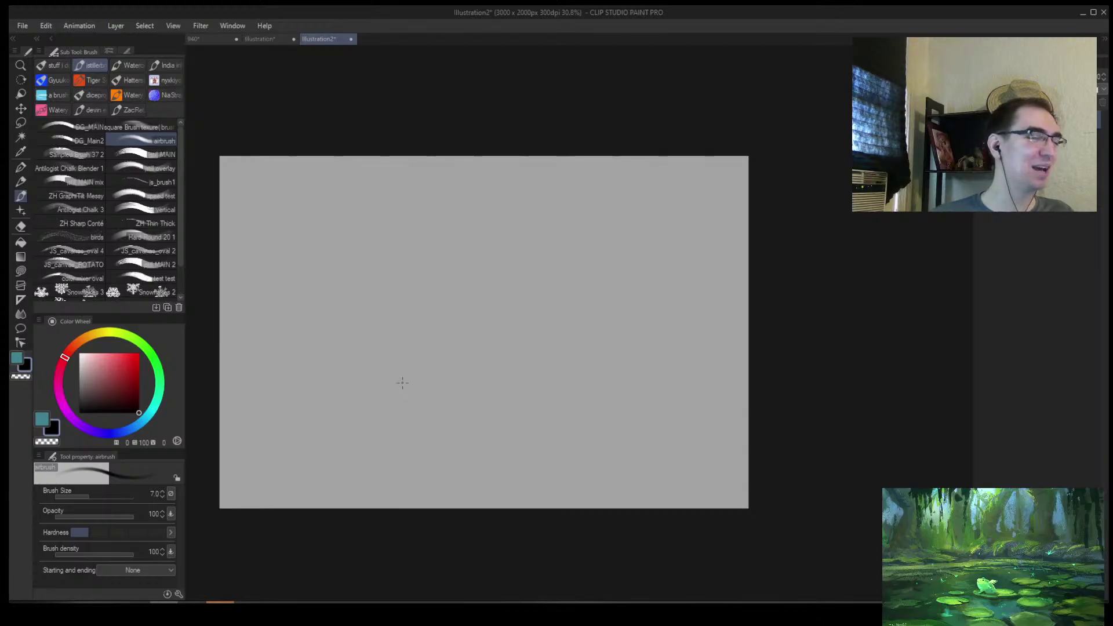
pyautogui.press(']')
pyautogui.press(']')
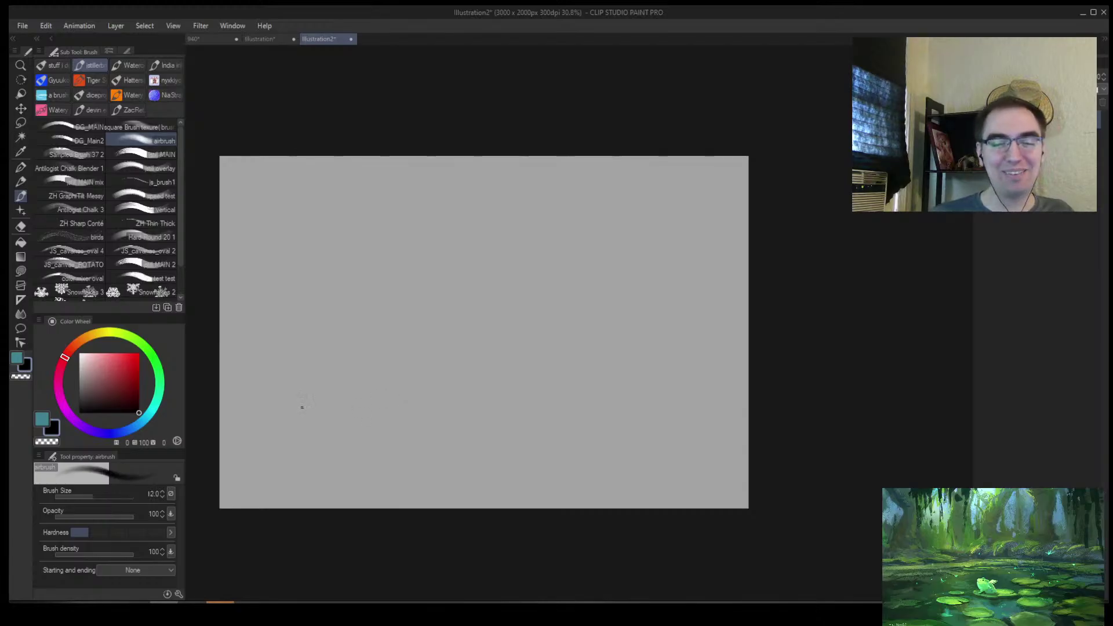
pyautogui.press(']')
pyautogui.moveTo(281, 360); pyautogui.dragTo(283, 410)
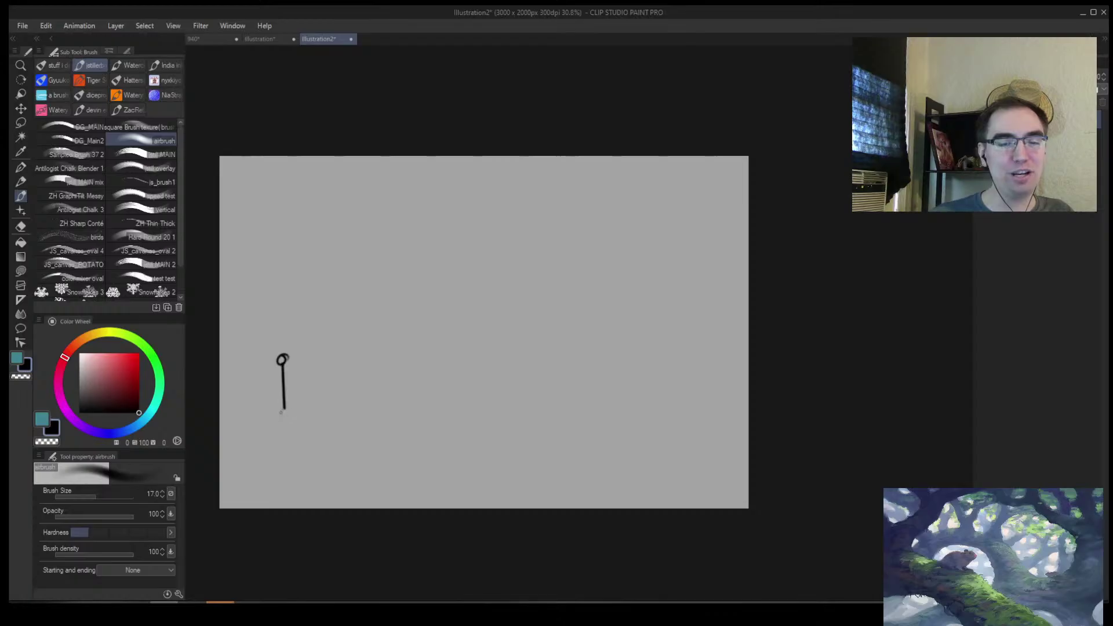
pyautogui.keyDown('shift'); pyautogui.click(292, 459); pyautogui.keyUp('shift')
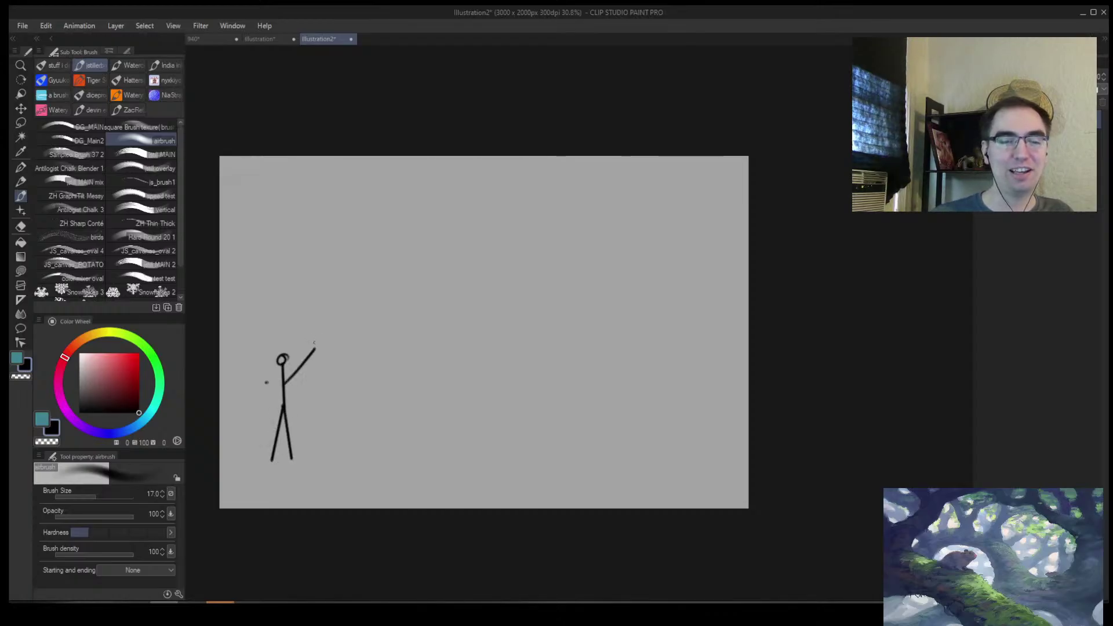
pyautogui.keyDown('alt'); pyautogui.click(374, 373); pyautogui.keyUp('alt')
pyautogui.press(']')
pyautogui.hotkey('ctrl', 'z')
pyautogui.hotkey('ctrl', 'z')
pyautogui.hotkey('ctrl', 'z')
pyautogui.hotkey('ctrl', 'z')
pyautogui.hotkey('ctrl', 'z')
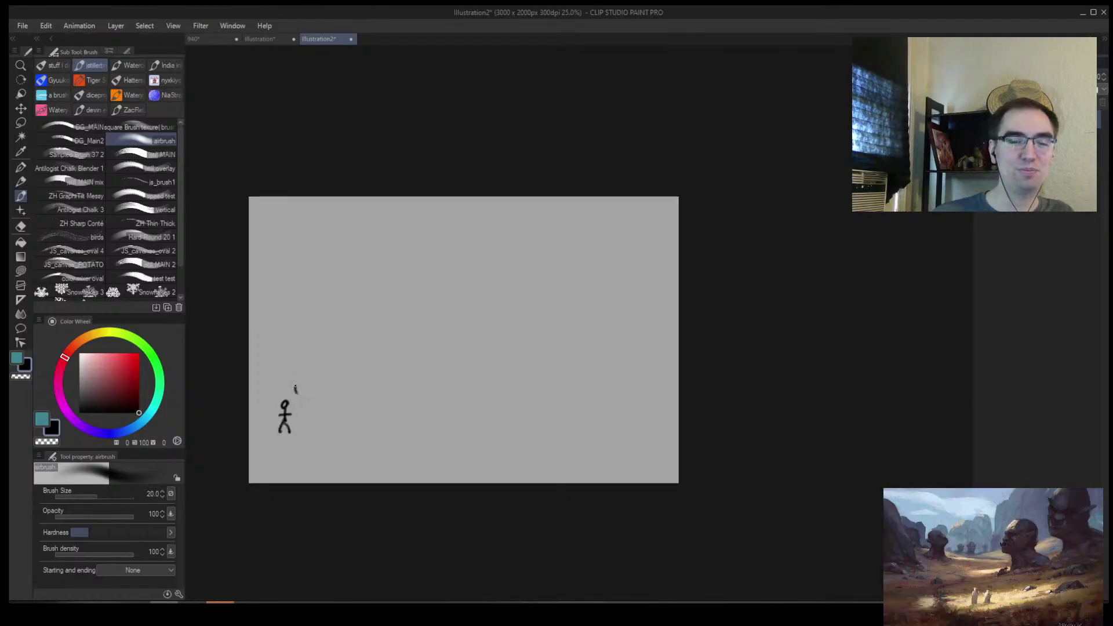
# Draw a speech bubble reading "Hello" above the small stick figure's head
pyautogui.moveTo(295, 390)
pyautogui.mouseDown()
pyautogui.moveTo(324, 377)
pyautogui.moveTo(300, 395)
pyautogui.mouseUp()
pyautogui.moveTo(299, 383); pyautogui.dragTo(377, 420)
pyautogui.press('[')
pyautogui.press('[')
# Draw a straight black ground line from the stick figure's feet to the canvas's right edge
pyautogui.press(']')
pyautogui.click(280, 436)
pyautogui.keyDown('shift'); pyautogui.click(811, 427); pyautogui.keyUp('shift')
# Draw two dashed sight lines from the figure's head to the ground, one short and steep, one long and shallow, at brush size 12
pyautogui.press(']')
pyautogui.press('[')
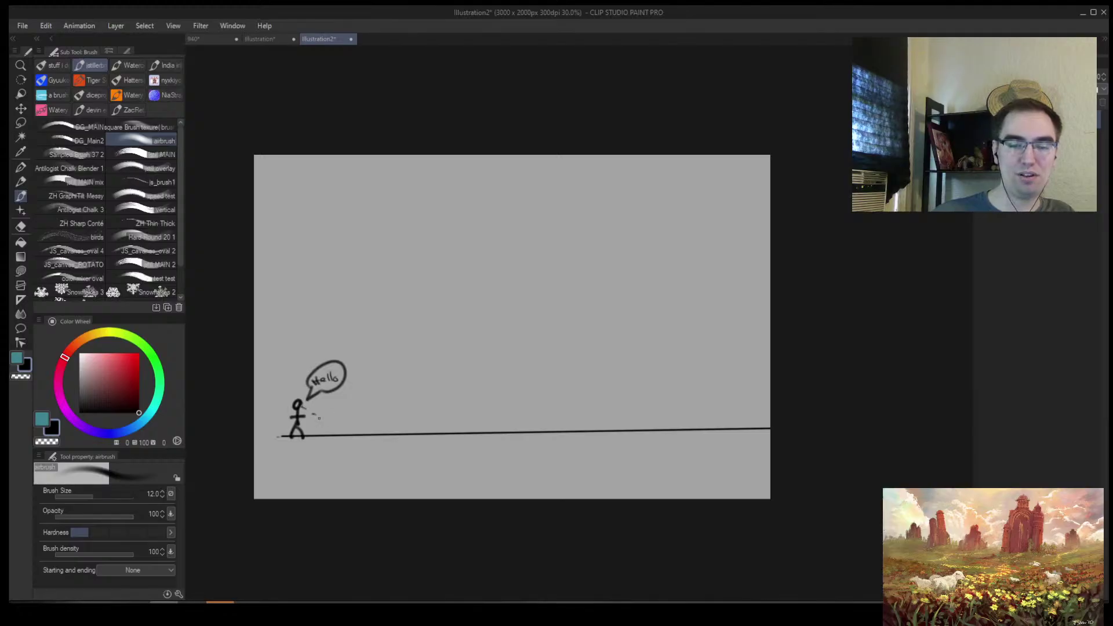
pyautogui.moveTo(332, 429); pyautogui.dragTo(334, 431)
pyautogui.moveTo(338, 432); pyautogui.dragTo(340, 435)
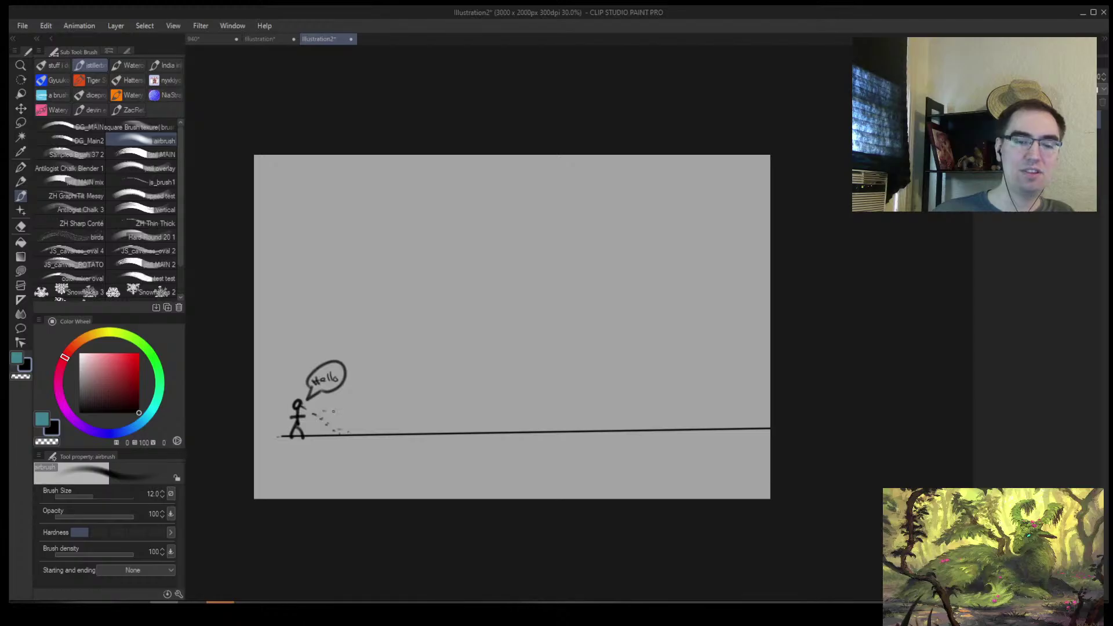
pyautogui.moveTo(348, 412); pyautogui.dragTo(389, 413)
pyautogui.moveTo(419, 415); pyautogui.dragTo(434, 417)
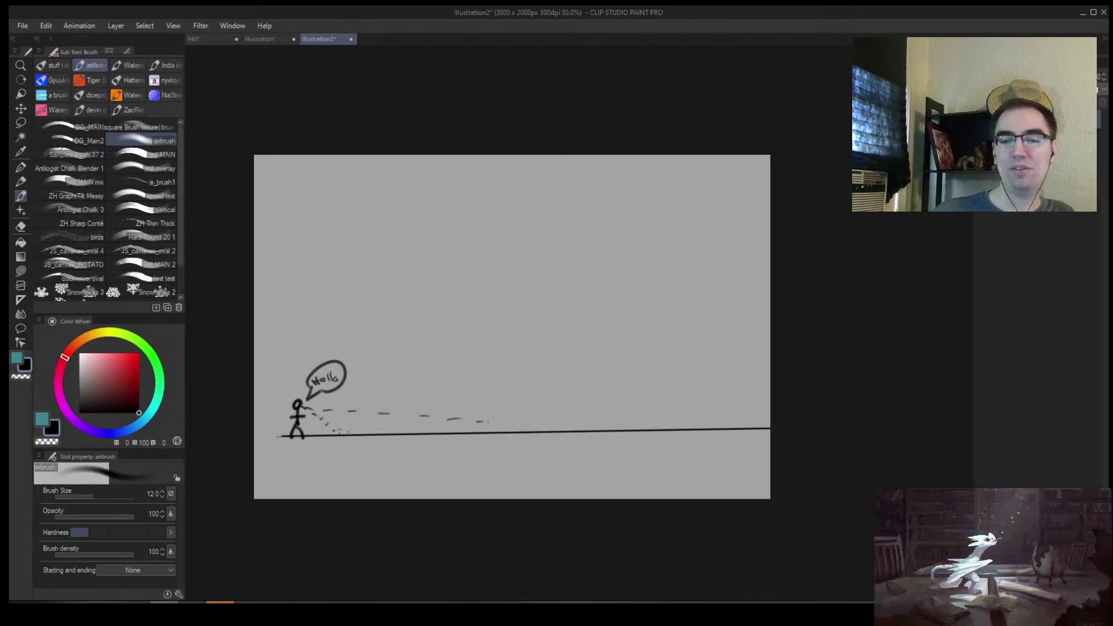
pyautogui.moveTo(615, 426)
pyautogui.mouseDown()
pyautogui.moveTo(633, 434)
pyautogui.moveTo(580, 427)
pyautogui.mouseUp()
pyautogui.hotkey('ctrl', 'z')
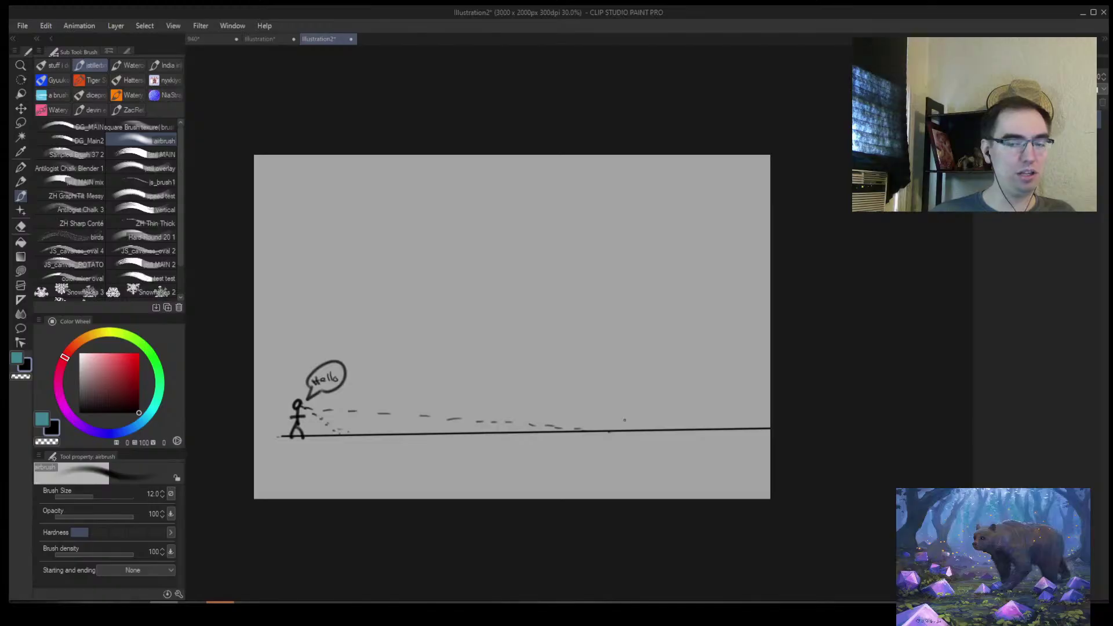
# Try diagonal ray strokes around the spot where the long sight line meets the ground
pyautogui.moveTo(668, 360)
pyautogui.mouseDown()
pyautogui.moveTo(597, 430)
pyautogui.moveTo(610, 390)
pyautogui.mouseUp()
pyautogui.moveTo(597, 433); pyautogui.dragTo(434, 402)
pyautogui.hotkey('ctrl', 'z')
pyautogui.hotkey('ctrl', 'z')
pyautogui.hotkey('ctrl', 'z')
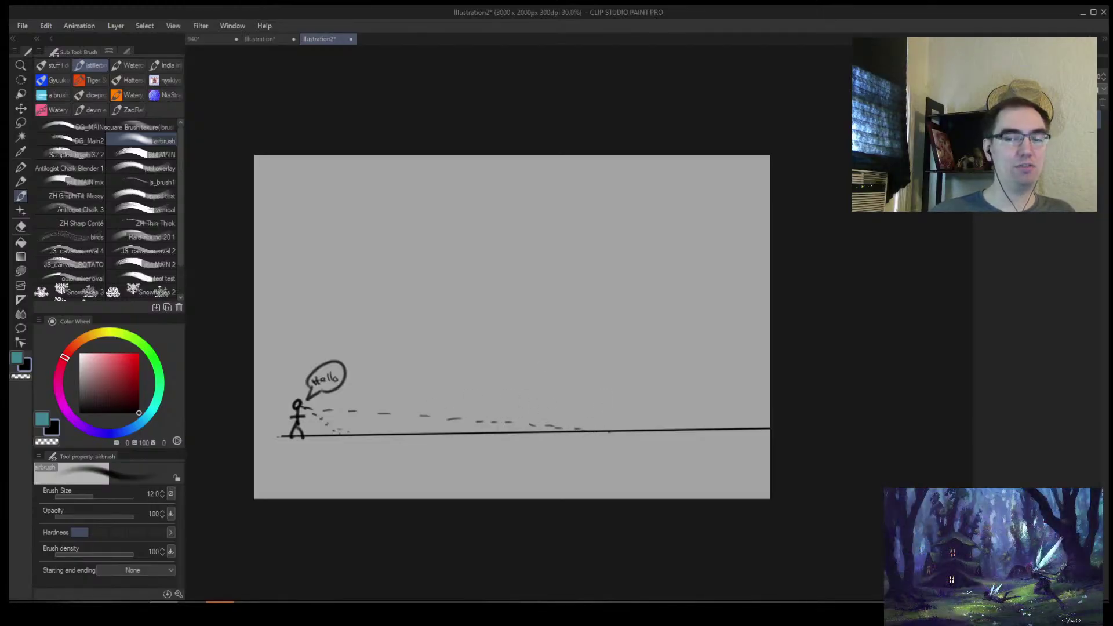
pyautogui.hotkey('ctrl', 'z')
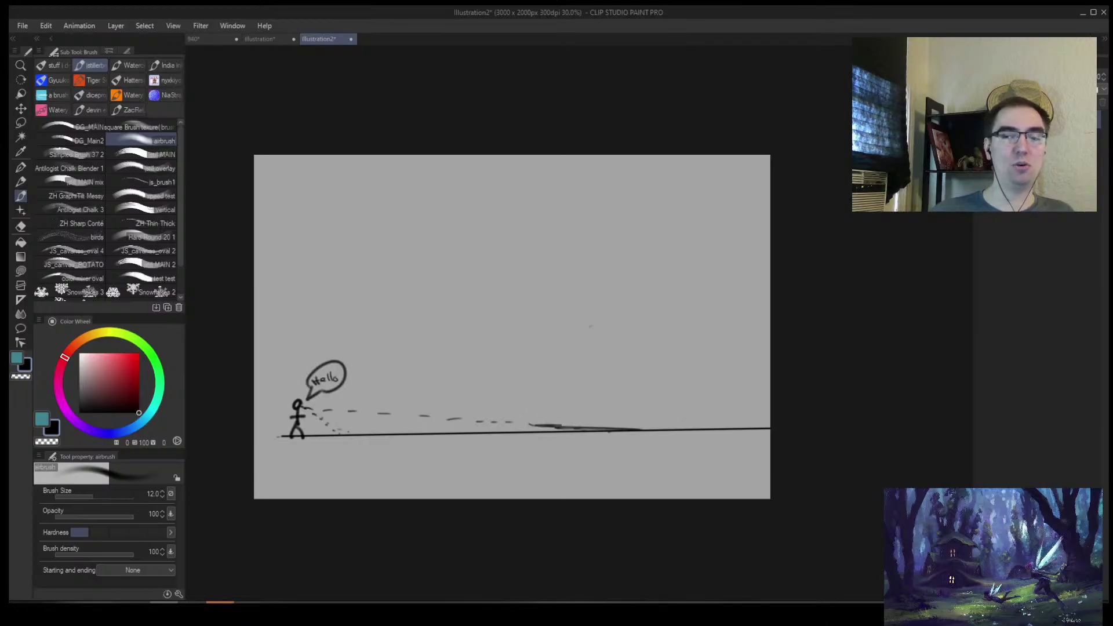
# Sketch a shallow curve rising off the ground just beyond the end of the long sight line with a size 8 airbrush
pyautogui.hotkey('alt', 'space')
pyautogui.moveTo(569, 425); pyautogui.dragTo(701, 429)
pyautogui.moveTo(539, 416)
pyautogui.mouseDown()
pyautogui.moveTo(539, 431)
pyautogui.moveTo(346, 424)
pyautogui.moveTo(333, 445)
pyautogui.mouseUp()
pyautogui.hotkey('alt', 'space')
pyautogui.scroll(4, 346, 424)
pyautogui.moveTo(288, 378); pyautogui.dragTo(828, 409)
pyautogui.press('space')
pyautogui.moveTo(792, 402); pyautogui.dragTo(615, 401)
pyautogui.hotkey('ctrl', 'z')
pyautogui.moveTo(749, 424); pyautogui.dragTo(856, 392)
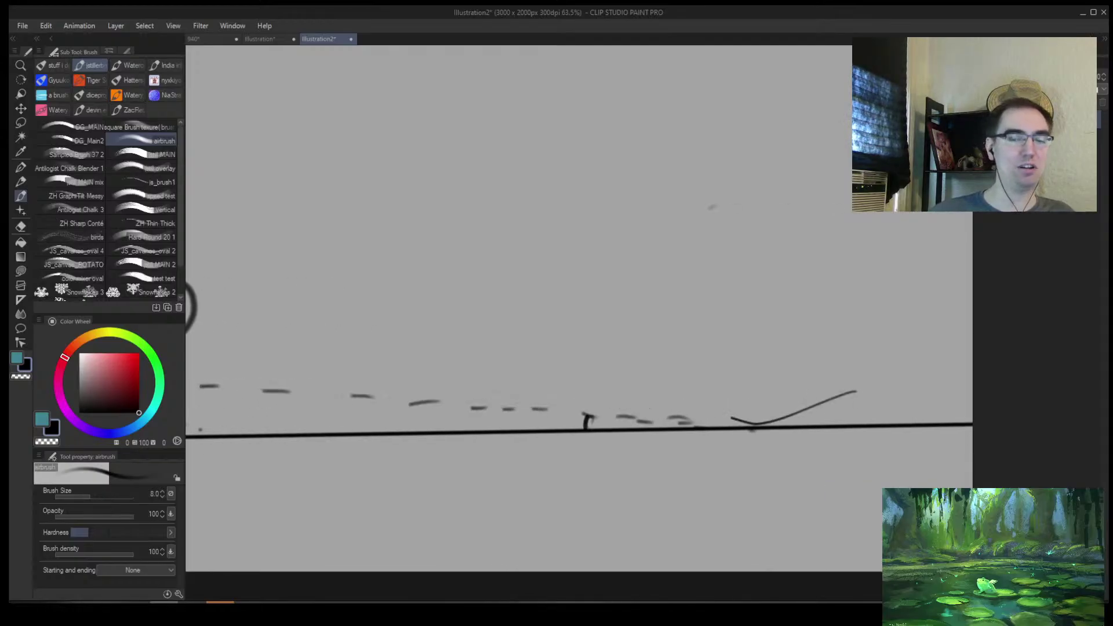
# Undo the shallow curve drawn just beyond the end of the long dashed sight line
pyautogui.moveTo(649, 408); pyautogui.dragTo(545, 378)
pyautogui.hotkey('ctrl', 'z')
pyautogui.hotkey('alt', 'space')
pyautogui.moveTo(668, 373); pyautogui.dragTo(639, 383)
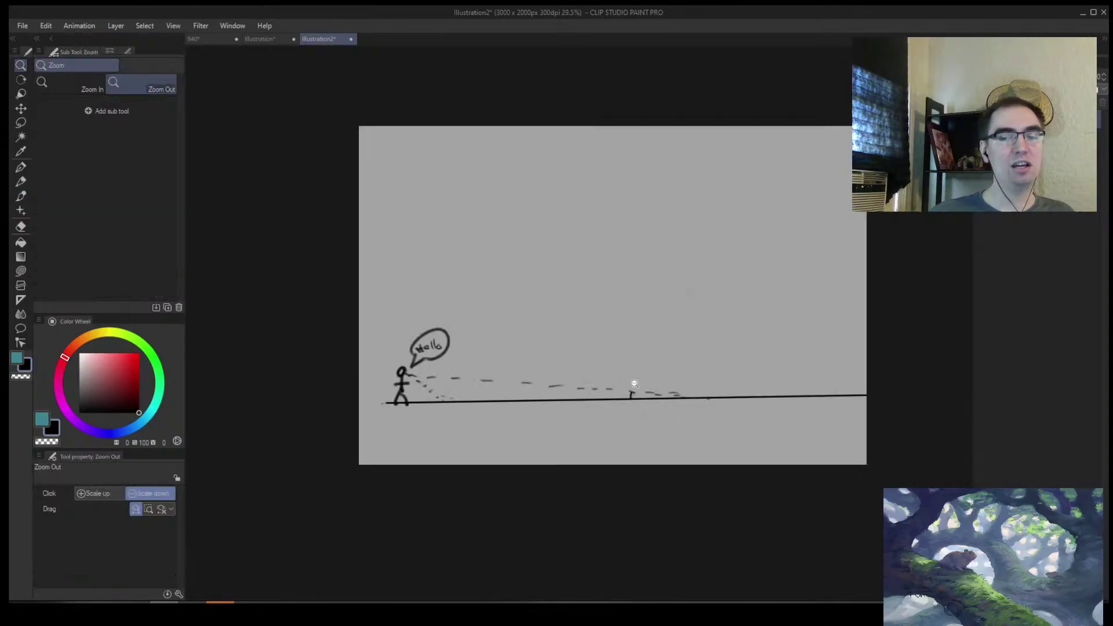
pyautogui.scroll(2, 639, 384)
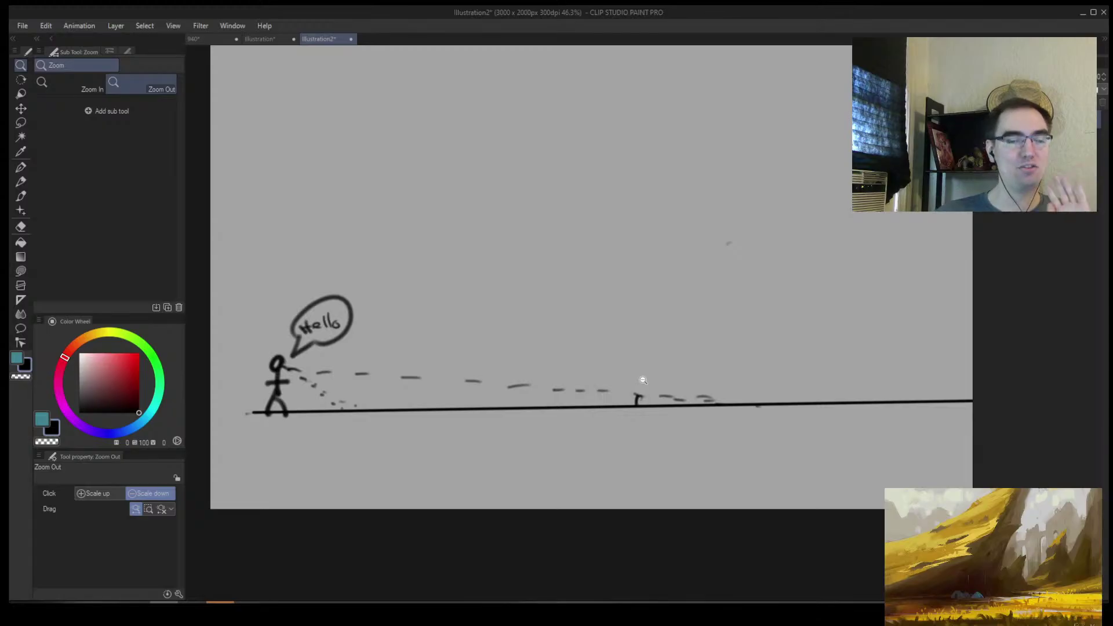
pyautogui.moveTo(673, 407)
pyautogui.mouseDown()
pyautogui.moveTo(634, 407)
pyautogui.moveTo(704, 402)
pyautogui.mouseUp()
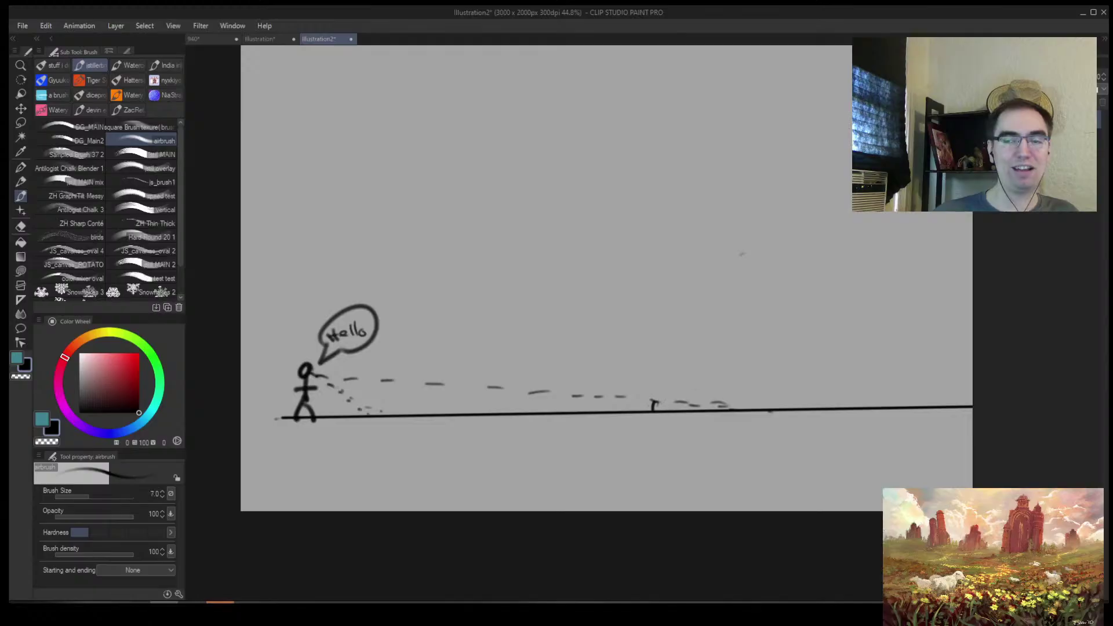
# Draw two solid shallow sight lines, one along the dashed line's end and one from the figure's head to the far ground
pyautogui.moveTo(655, 402)
pyautogui.mouseDown()
pyautogui.moveTo(631, 397)
pyautogui.moveTo(771, 410)
pyautogui.mouseUp()
pyautogui.moveTo(892, 400); pyautogui.dragTo(588, 398)
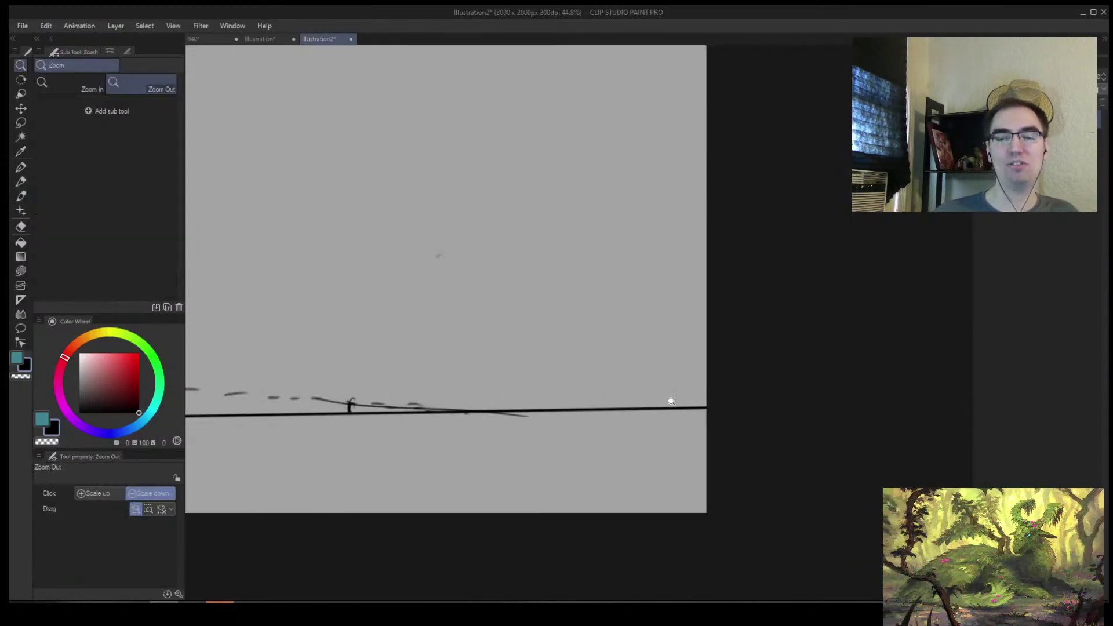
pyautogui.moveTo(683, 398); pyautogui.dragTo(655, 401)
pyautogui.keyDown('shift'); pyautogui.click(404, 389); pyautogui.keyUp('shift')
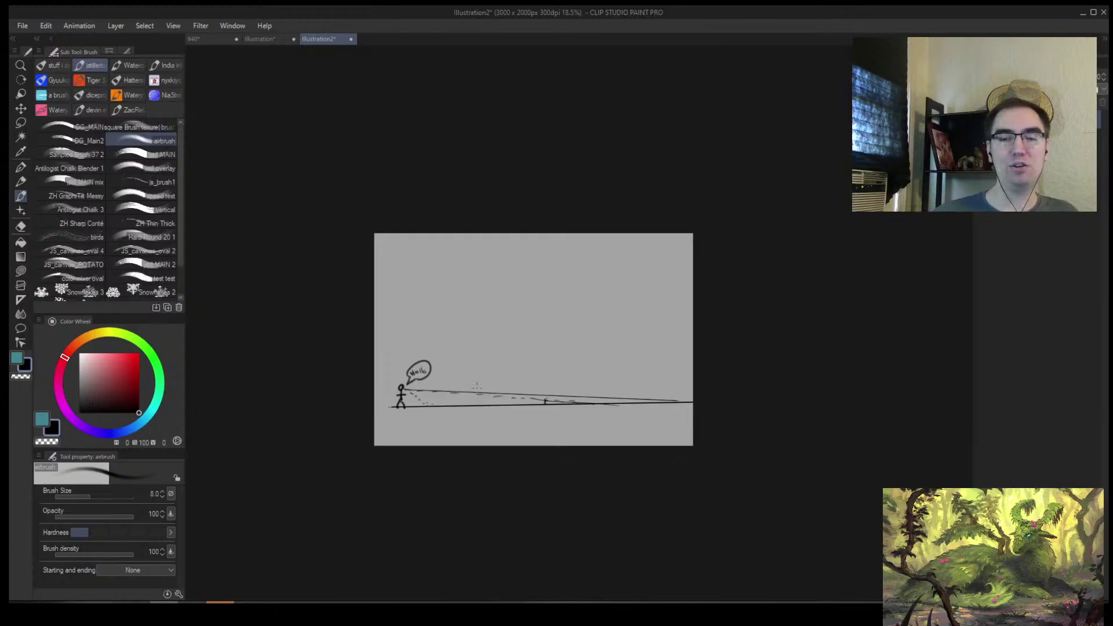
pyautogui.moveTo(467, 391); pyautogui.dragTo(492, 387)
pyautogui.press('[')
# Sketch a large upright cylinder with an elliptical top and curved base in the empty space above the ground line
pyautogui.moveTo(739, 401); pyautogui.dragTo(745, 397)
pyautogui.moveTo(567, 275); pyautogui.dragTo(571, 270)
pyautogui.press(']')
pyautogui.moveTo(575, 152); pyautogui.dragTo(580, 150)
pyautogui.moveTo(453, 160)
pyautogui.mouseDown()
pyautogui.moveTo(456, 286)
pyautogui.moveTo(605, 283)
pyautogui.mouseUp()
pyautogui.moveTo(594, 153); pyautogui.dragTo(596, 273)
pyautogui.hotkey('alt', 'space')
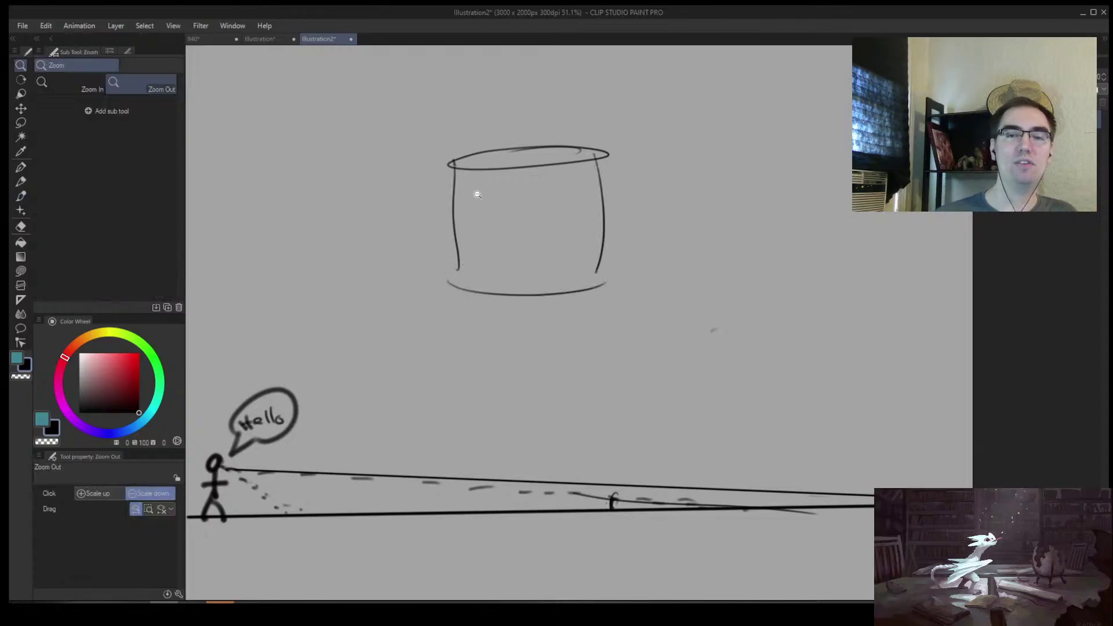
# Darken the cylinder's left edge and draw an inward-pointing arrow at each of its two side edges
pyautogui.moveTo(467, 198); pyautogui.dragTo(491, 189)
pyautogui.moveTo(392, 171)
pyautogui.mouseDown()
pyautogui.moveTo(400, 266)
pyautogui.moveTo(401, 247)
pyautogui.mouseUp()
pyautogui.moveTo(376, 233)
pyautogui.mouseDown()
pyautogui.moveTo(400, 246)
pyautogui.moveTo(365, 271)
pyautogui.mouseUp()
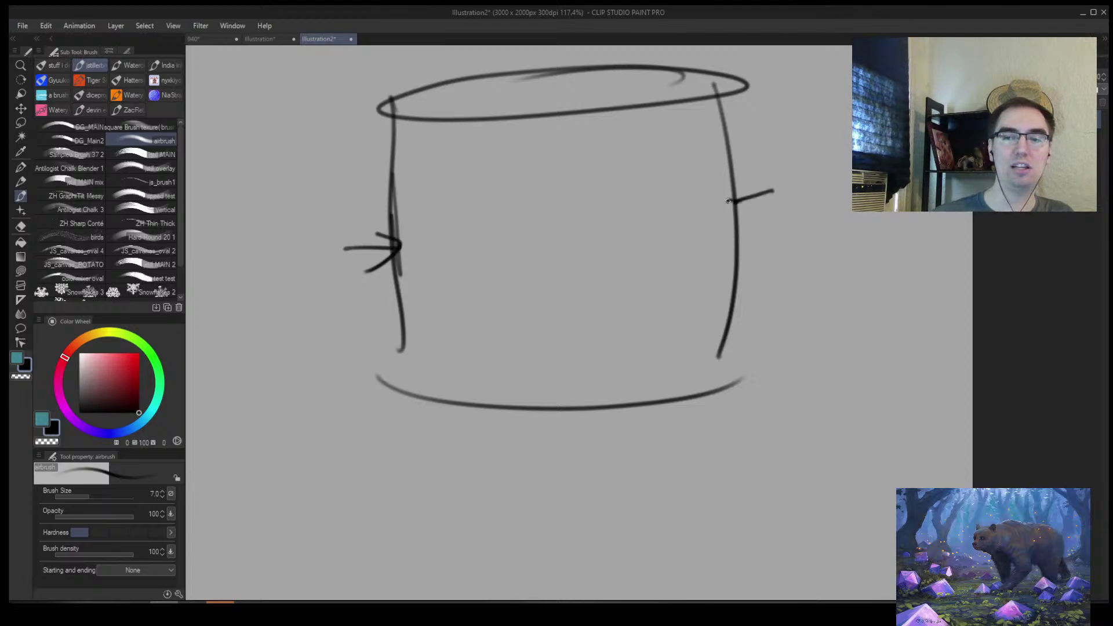
pyautogui.press(']')
pyautogui.press(']')
pyautogui.moveTo(487, 150)
pyautogui.mouseDown()
pyautogui.moveTo(492, 185)
pyautogui.moveTo(676, 384)
pyautogui.mouseUp()
pyautogui.hotkey('ctrl', 'z')
# Sketch a curved row of brick outlines across the upper middle of the cylinder with a thin airbrush
pyautogui.press('[')
pyautogui.press('[')
pyautogui.press('[')
pyautogui.press('[')
pyautogui.press('[')
pyautogui.press('[')
pyautogui.press('[')
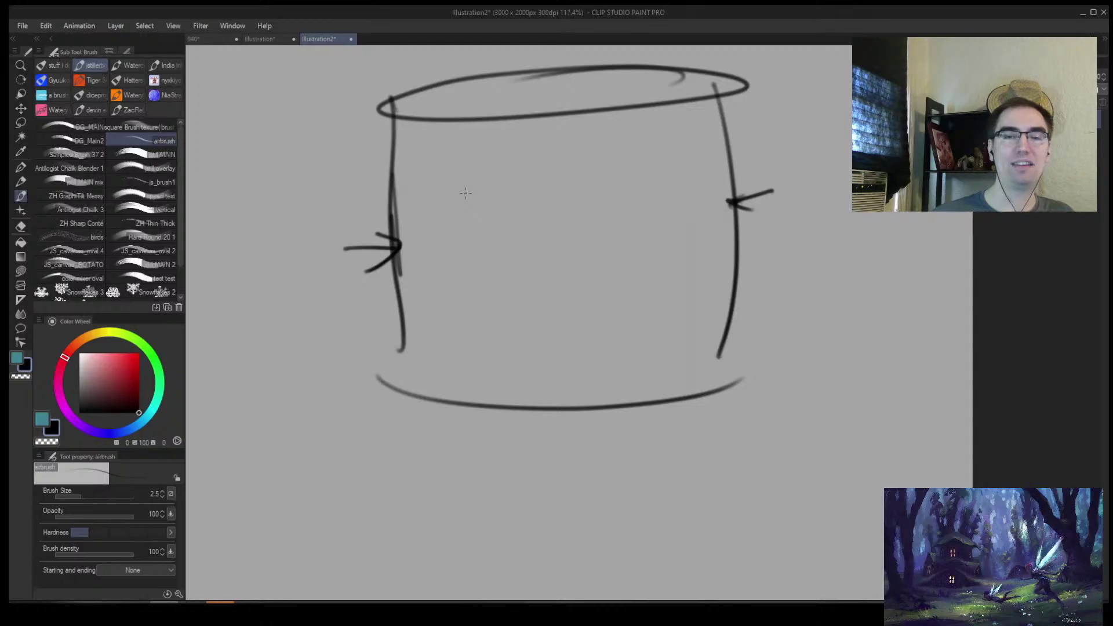
pyautogui.press(']')
pyautogui.moveTo(481, 186); pyautogui.dragTo(555, 182)
pyautogui.moveTo(475, 220); pyautogui.dragTo(616, 210)
pyautogui.moveTo(545, 181); pyautogui.dragTo(545, 218)
pyautogui.moveTo(567, 179); pyautogui.dragTo(629, 171)
pyautogui.moveTo(623, 211); pyautogui.dragTo(674, 204)
# Add shorter, slanted brick strokes near the cylinder's upper right, following its curvature
pyautogui.press(']')
pyautogui.press(']')
pyautogui.moveTo(705, 173); pyautogui.dragTo(654, 201)
pyautogui.press('[')
pyautogui.press('[')
pyautogui.press('[')
pyautogui.moveTo(622, 149)
pyautogui.mouseDown()
pyautogui.moveTo(674, 136)
pyautogui.moveTo(693, 147)
pyautogui.mouseUp()
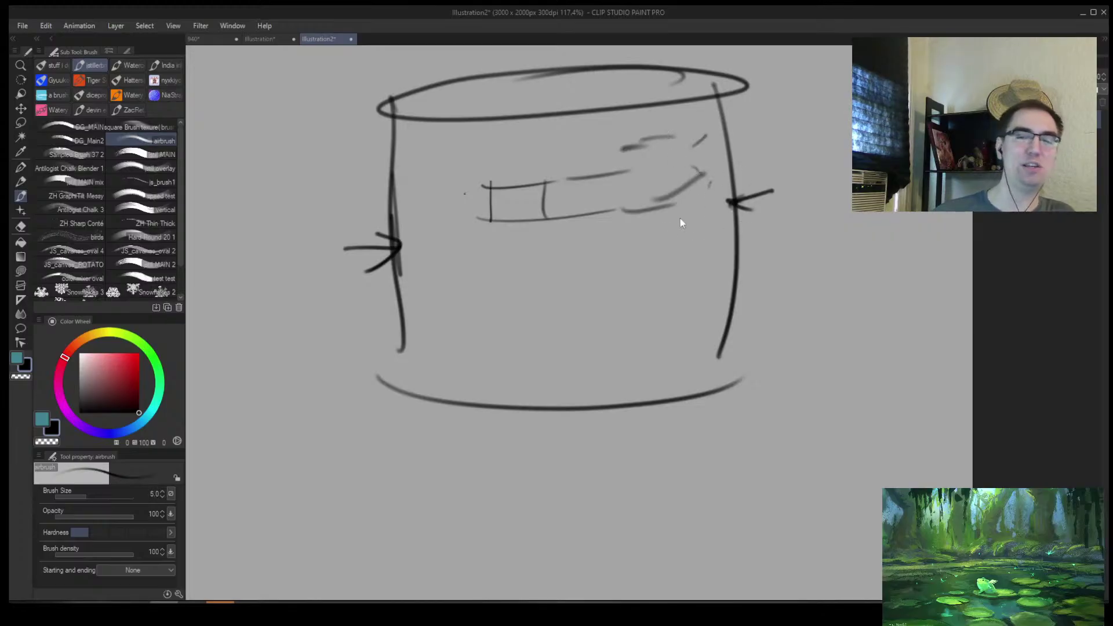
# Sketch small, tightly packed brick marks against the cylinder's right edge below the arrow
pyautogui.moveTo(732, 242); pyautogui.dragTo(731, 248)
pyautogui.moveTo(725, 226)
pyautogui.mouseDown()
pyautogui.moveTo(725, 245)
pyautogui.moveTo(726, 223)
pyautogui.mouseUp()
pyautogui.moveTo(710, 244); pyautogui.dragTo(771, 221)
pyautogui.hotkey('ctrl', 'space')
pyautogui.press('[')
pyautogui.press('[')
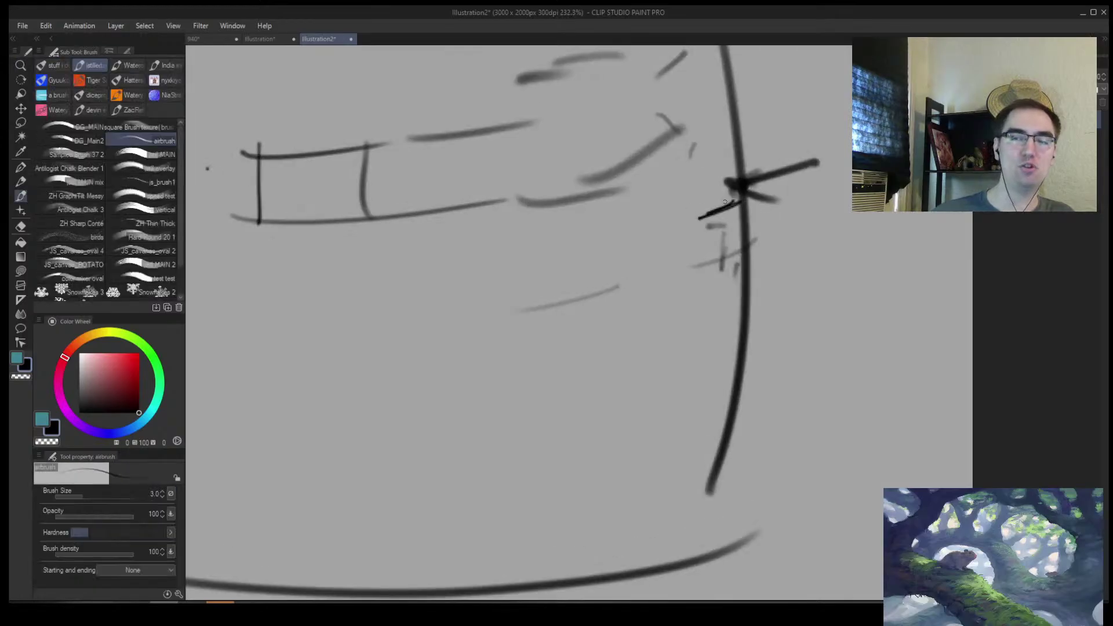
pyautogui.press(']')
pyautogui.moveTo(711, 278); pyautogui.dragTo(734, 281)
pyautogui.hotkey('ctrl', 'z')
pyautogui.hotkey('ctrl', 'z')
pyautogui.hotkey('ctrl', 'z')
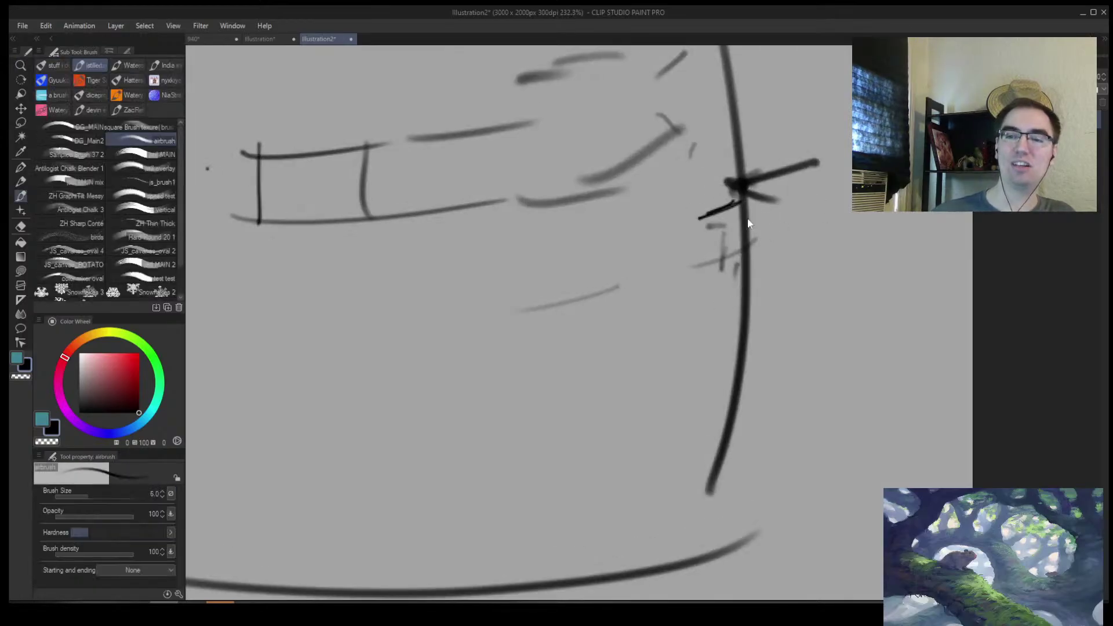
# Add further brick corner marks down the lower right part of the cylinder
pyautogui.moveTo(706, 210); pyautogui.dragTo(735, 204)
pyautogui.moveTo(719, 187); pyautogui.dragTo(729, 179)
pyautogui.moveTo(685, 311); pyautogui.dragTo(684, 348)
pyautogui.moveTo(669, 354)
pyautogui.mouseDown()
pyautogui.moveTo(685, 348)
pyautogui.moveTo(647, 369)
pyautogui.moveTo(515, 381)
pyautogui.mouseUp()
# Sketch wider, partial brick outlines across the cylinder's lower middle and left with a thinner airbrush
pyautogui.hotkey('alt', 'space')
pyautogui.press(']')
pyautogui.press('[')
pyautogui.press('[')
pyautogui.press('[')
pyautogui.press('[')
pyautogui.moveTo(533, 296); pyautogui.dragTo(519, 348)
pyautogui.moveTo(438, 347); pyautogui.dragTo(409, 365)
pyautogui.moveTo(378, 295); pyautogui.dragTo(375, 347)
pyautogui.moveTo(343, 329); pyautogui.dragTo(404, 341)
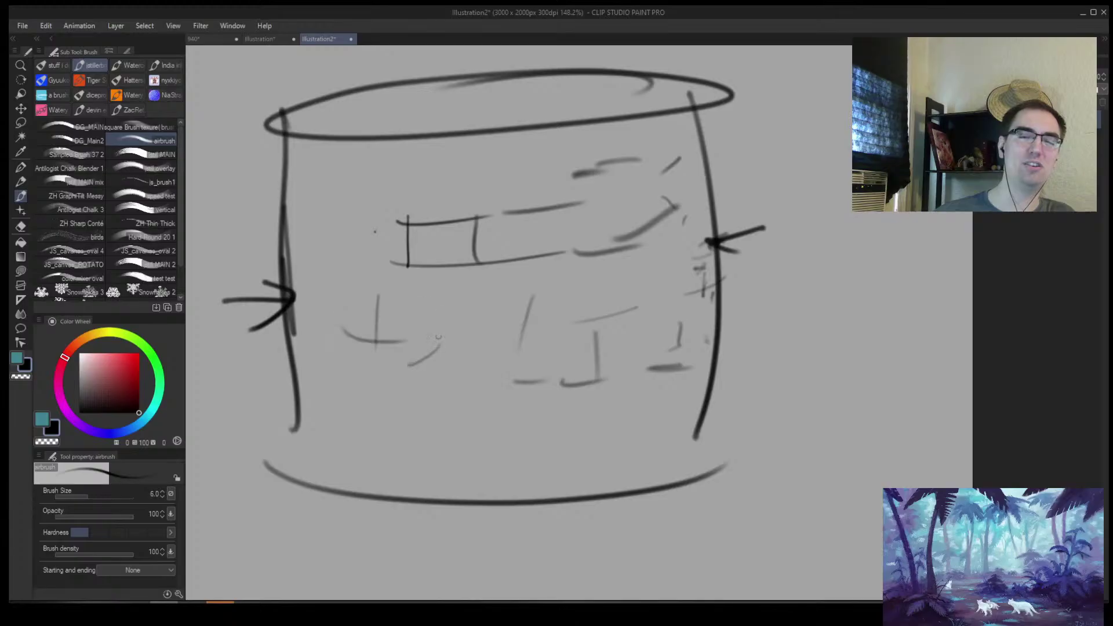
pyautogui.moveTo(430, 280); pyautogui.dragTo(428, 338)
pyautogui.moveTo(410, 347); pyautogui.dragTo(465, 351)
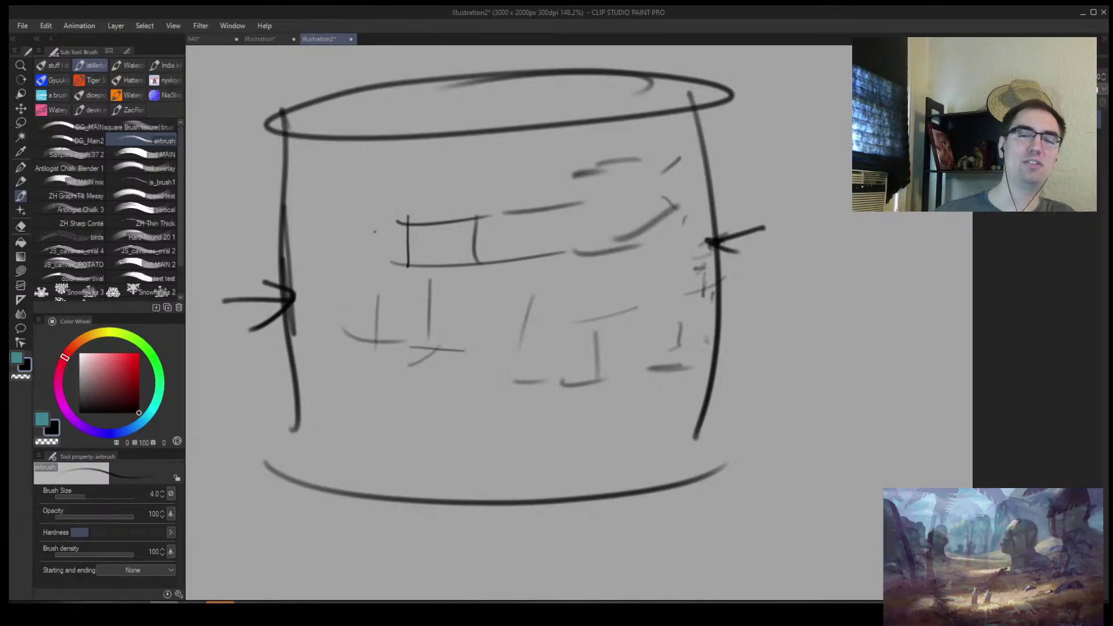
pyautogui.moveTo(429, 396); pyautogui.dragTo(499, 436)
# Add faint, narrow brick marks crowded along the cylinder's left edge
pyautogui.press(']')
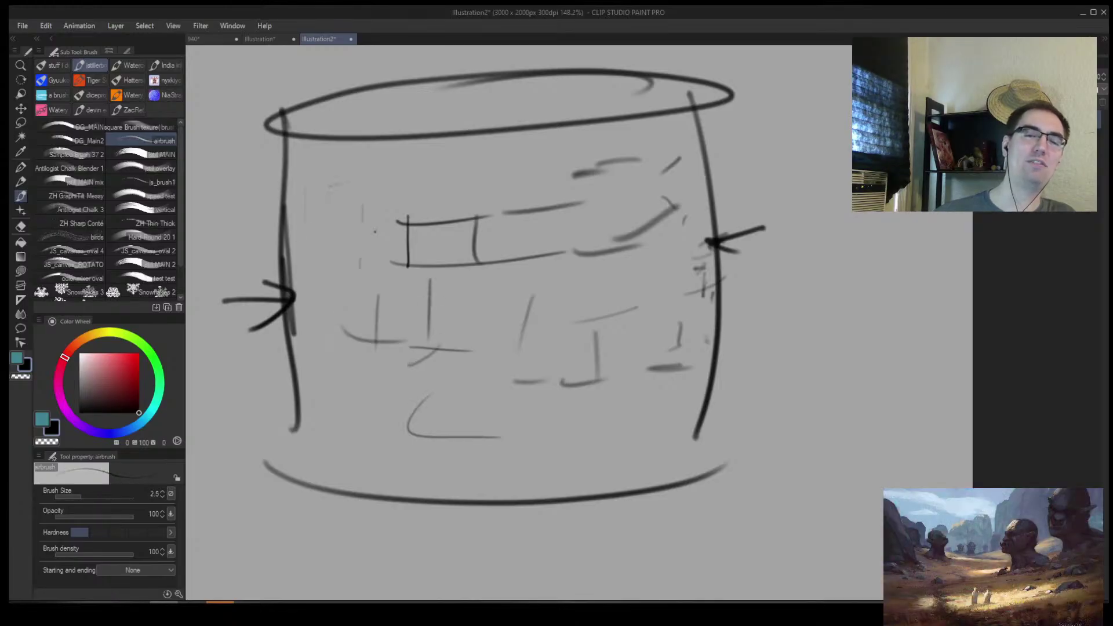
pyautogui.moveTo(286, 195); pyautogui.dragTo(286, 163)
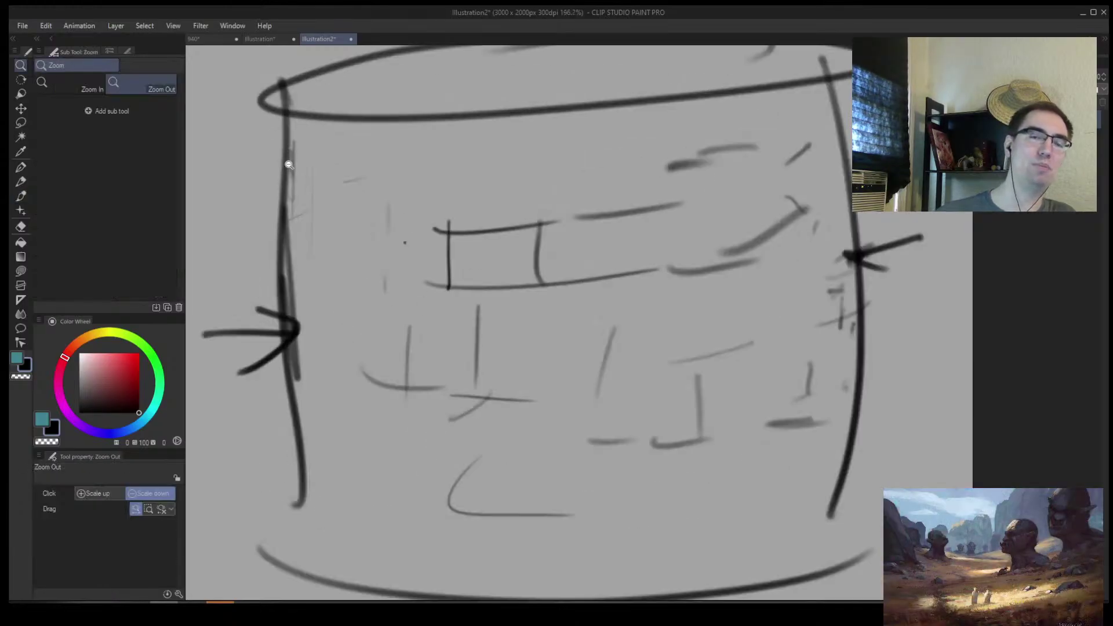
pyautogui.press(']')
pyautogui.moveTo(307, 250); pyautogui.dragTo(311, 449)
pyautogui.moveTo(322, 392); pyautogui.dragTo(337, 371)
pyautogui.press('e')
pyautogui.scroll(-3, 337, 173)
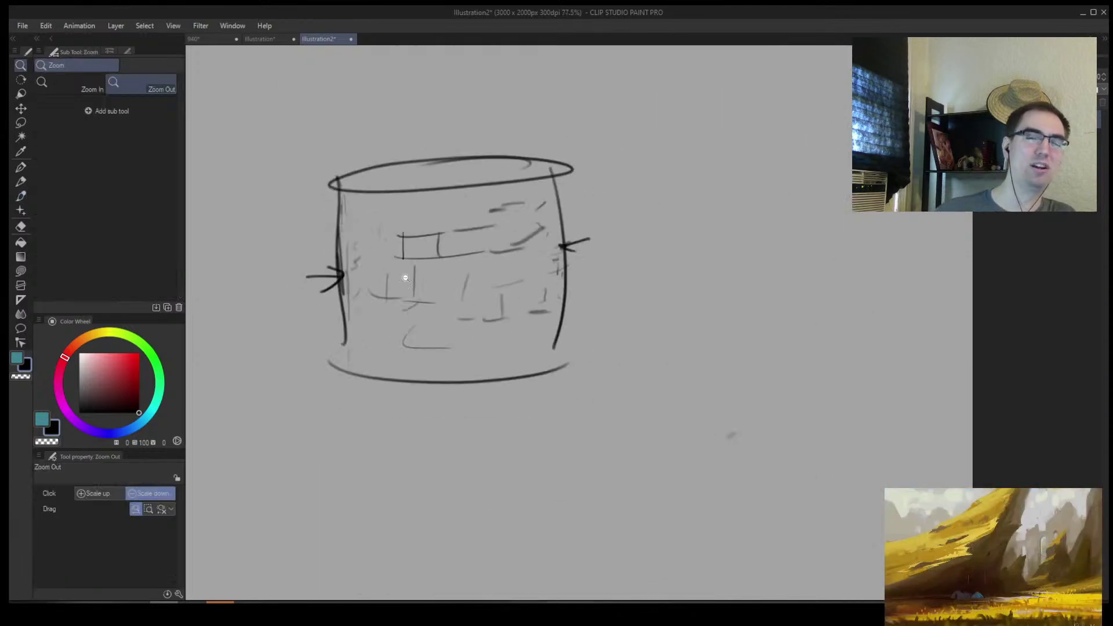
# Paint over the brick marks in the middle of the cylinder with background grey, using a size 60 airbrush
pyautogui.scroll(1, 342, 185)
pyautogui.moveTo(478, 208); pyautogui.dragTo(446, 238)
pyautogui.hotkey('ctrl', 'z')
pyautogui.press('b')
pyautogui.press(']')
pyautogui.press(']')
pyautogui.press(']')
pyautogui.press(']')
pyautogui.press(']')
pyautogui.press(']')
pyautogui.press(']')
pyautogui.press(']')
pyautogui.press(']')
pyautogui.press(']')
pyautogui.keyDown('alt'); pyautogui.click(477, 196); pyautogui.keyUp('alt')
pyautogui.moveTo(481, 200)
pyautogui.mouseDown()
pyautogui.moveTo(464, 217)
pyautogui.moveTo(497, 196)
pyautogui.moveTo(451, 237)
pyautogui.moveTo(469, 218)
pyautogui.moveTo(498, 263)
pyautogui.moveTo(511, 254)
pyautogui.moveTo(459, 231)
pyautogui.moveTo(439, 276)
pyautogui.moveTo(457, 296)
pyautogui.mouseUp()
pyautogui.press(']')
pyautogui.press(']')
pyautogui.press(']')
pyautogui.press(']')
pyautogui.press(']')
pyautogui.press(']')
pyautogui.press(']')
pyautogui.press('[')
pyautogui.press('[')
pyautogui.press('[')
pyautogui.press('[')
pyautogui.press('[')
pyautogui.press('[')
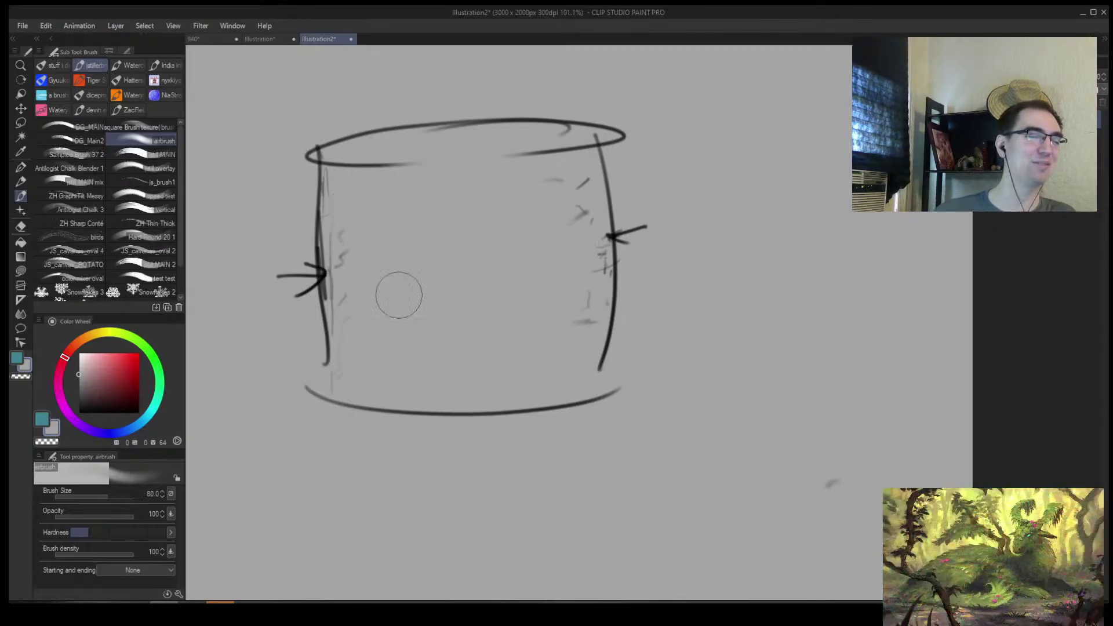
# Undo the last grey strokes over the bricks and fade only the marks around the cylinder's centre
pyautogui.hotkey('ctrl', 'z')
pyautogui.hotkey('ctrl', 'z')
pyautogui.hotkey('ctrl', 'z')
pyautogui.hotkey('ctrl', 'z')
pyautogui.moveTo(545, 221)
pyautogui.mouseDown()
pyautogui.moveTo(440, 279)
pyautogui.moveTo(498, 221)
pyautogui.moveTo(493, 284)
pyautogui.mouseUp()
pyautogui.hotkey('alt', 'space')
pyautogui.moveTo(390, 276); pyautogui.dragTo(346, 189)
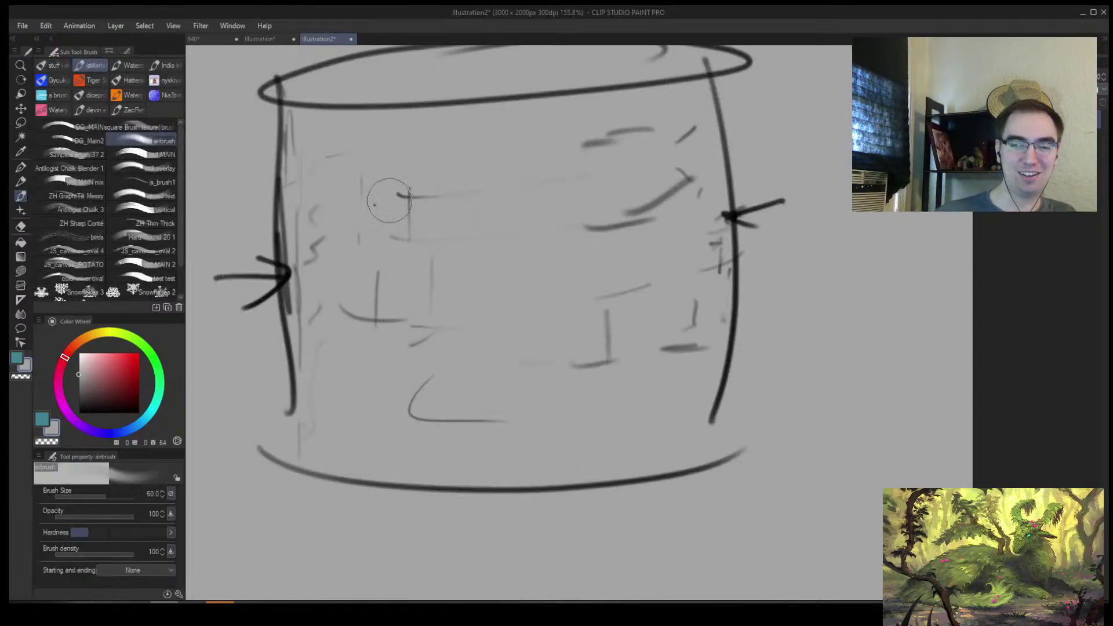
pyautogui.keyDown('alt'); pyautogui.click(294, 106); pyautogui.keyUp('alt')
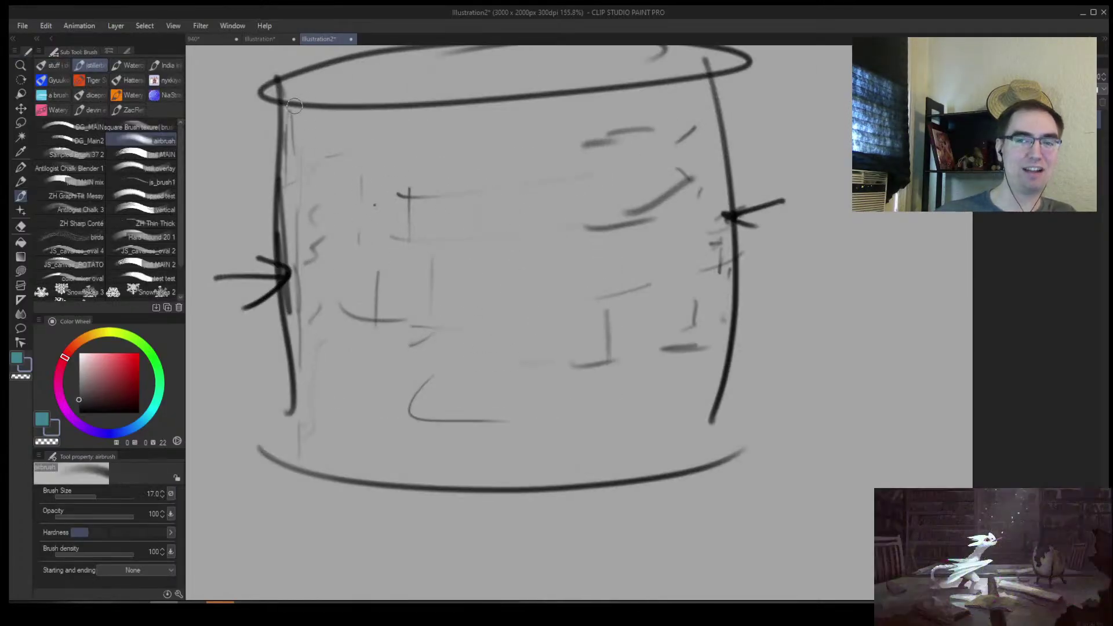
pyautogui.hotkey('alt', 'space')
pyautogui.moveTo(505, 332); pyautogui.dragTo(424, 371)
# Switch to the grey box illustration and flip its view horizontally
pyautogui.click(260, 40)
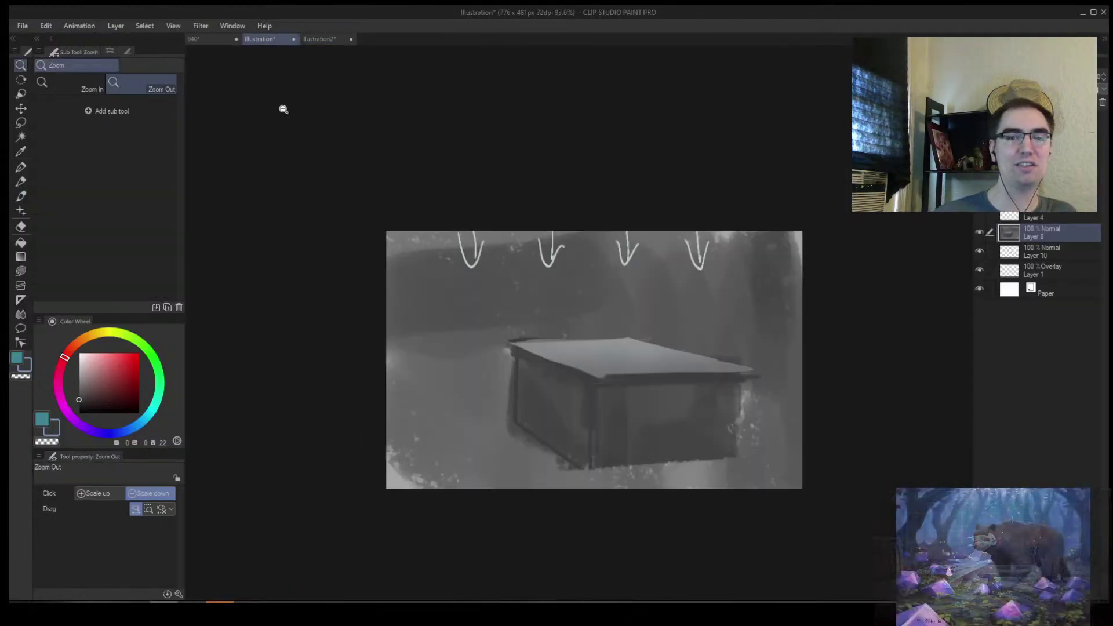
pyautogui.scroll(3, 676, 343)
pyautogui.moveTo(662, 347); pyautogui.dragTo(575, 351)
pyautogui.press('h')
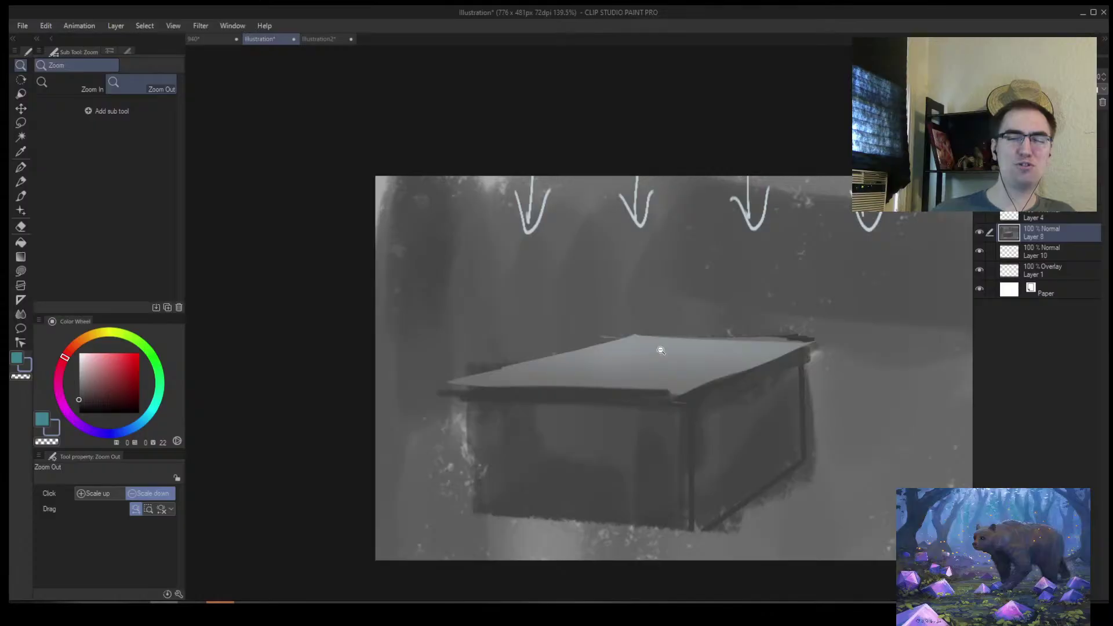
# Blend away the dark outline along the back edge of the box's top and tidy its front-right edge with sampled greys
pyautogui.keyDown('alt'); pyautogui.click(811, 334); pyautogui.keyUp('alt')
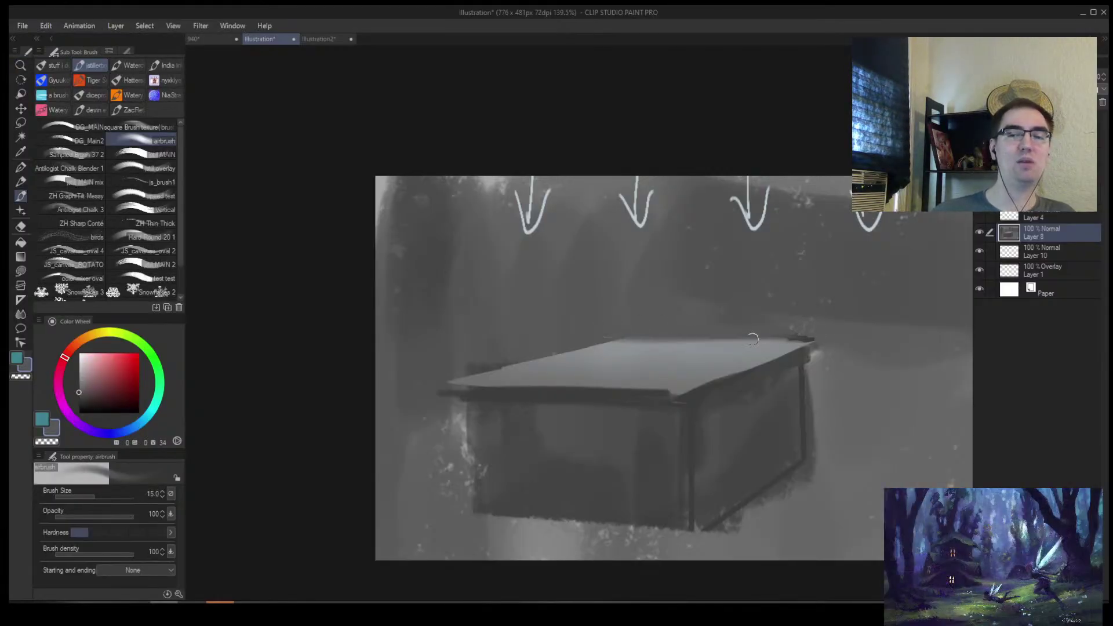
pyautogui.scroll(3, 720, 334)
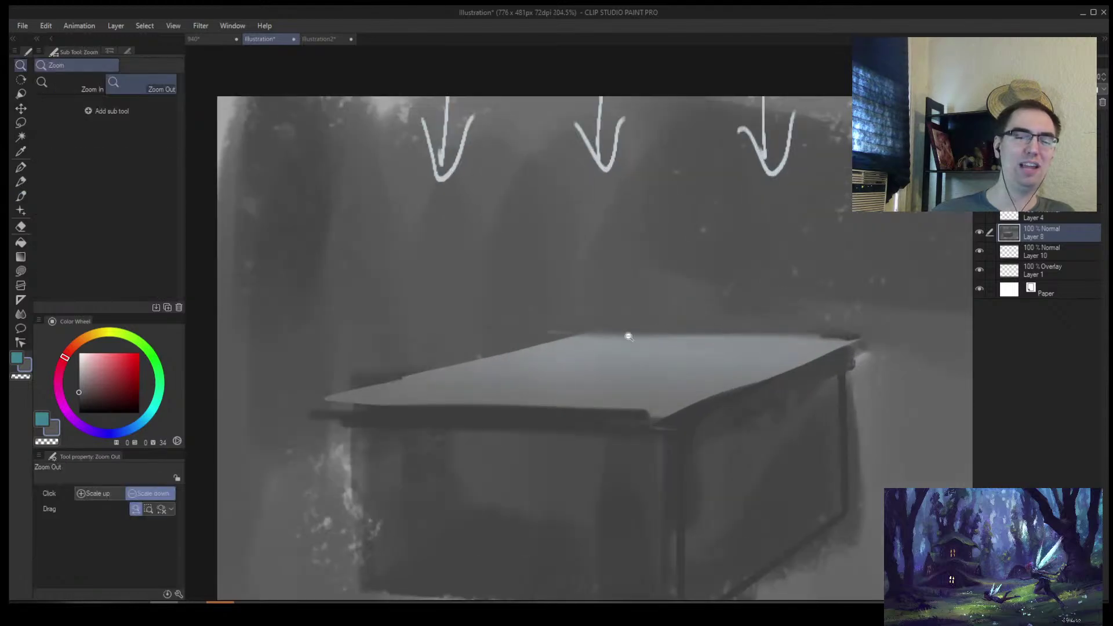
pyautogui.keyDown('alt'); pyautogui.click(659, 325); pyautogui.keyUp('alt')
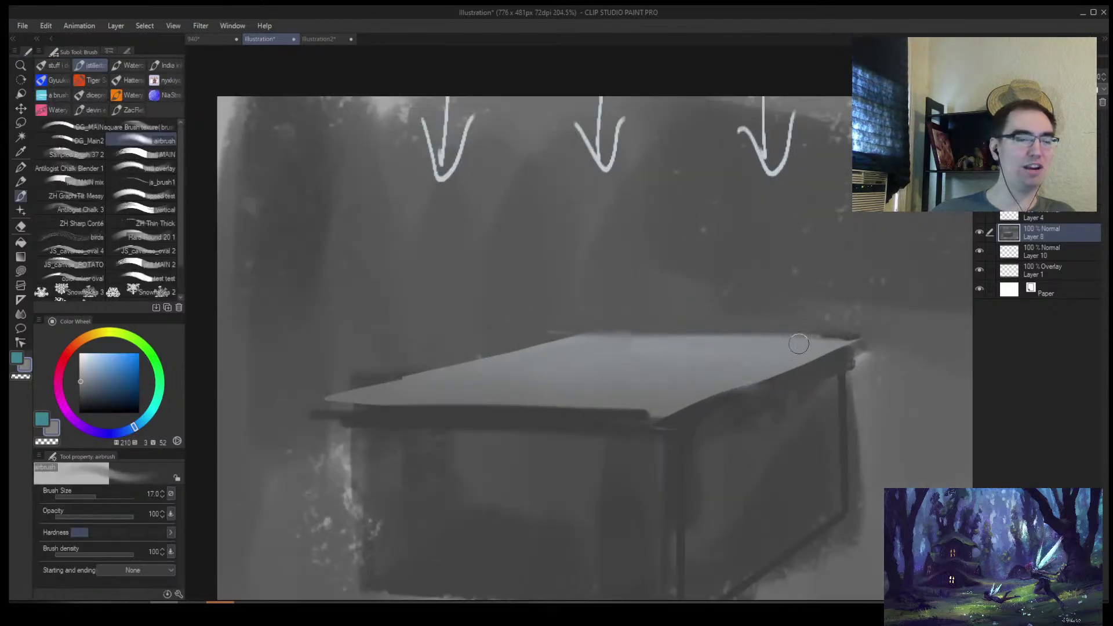
pyautogui.moveTo(712, 405); pyautogui.dragTo(646, 340)
pyautogui.keyDown('alt'); pyautogui.click(521, 330); pyautogui.keyUp('alt')
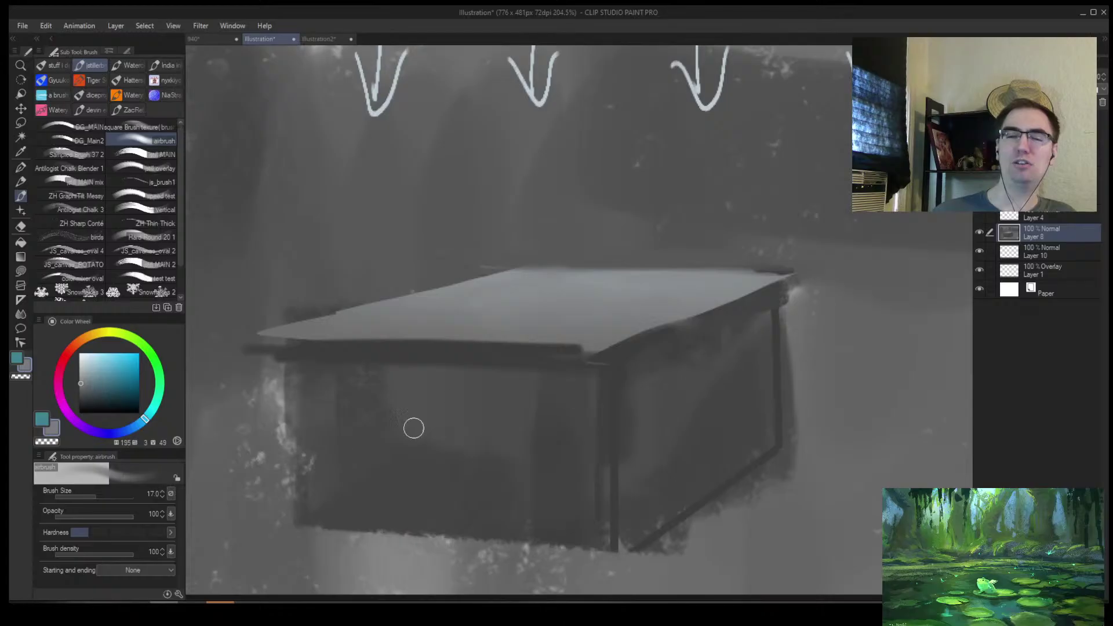
# Paint lighter grey patches on the box's right side face with a size 30 airbrush
pyautogui.press(']')
pyautogui.moveTo(761, 342)
pyautogui.mouseDown()
pyautogui.moveTo(753, 395)
pyautogui.moveTo(736, 434)
pyautogui.mouseUp()
pyautogui.keyDown('alt'); pyautogui.click(739, 384); pyautogui.keyUp('alt')
# Add a new layer and dab a barely purple grey on the box's right side with Sampled Brush 37 2 at size 80
pyautogui.click(73, 418)
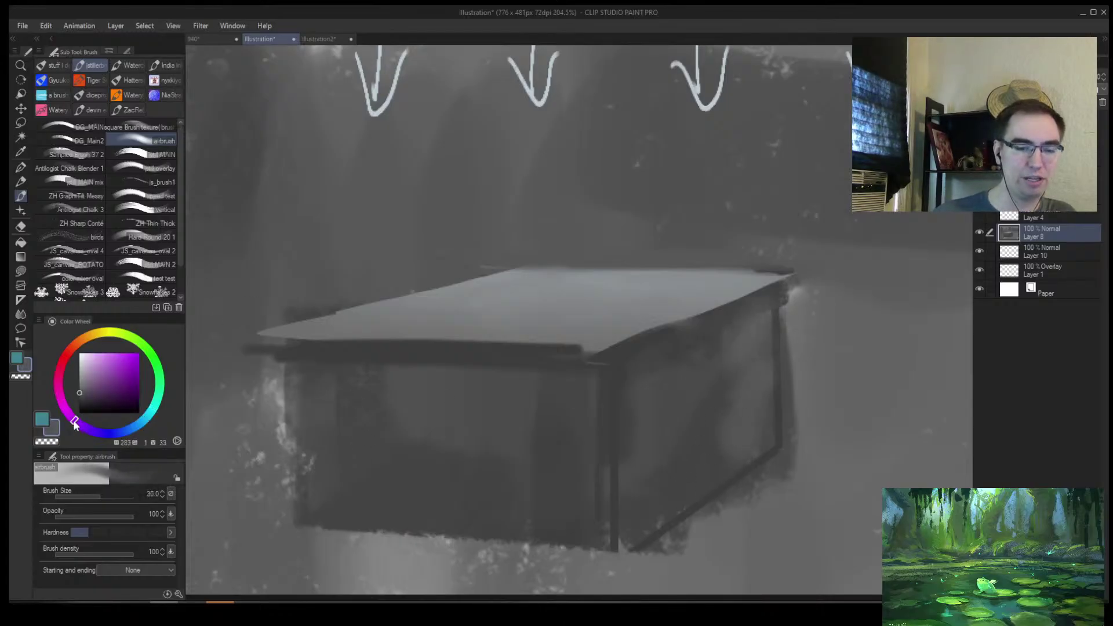
pyautogui.hotkey('ctrl', 'shift', 'n')
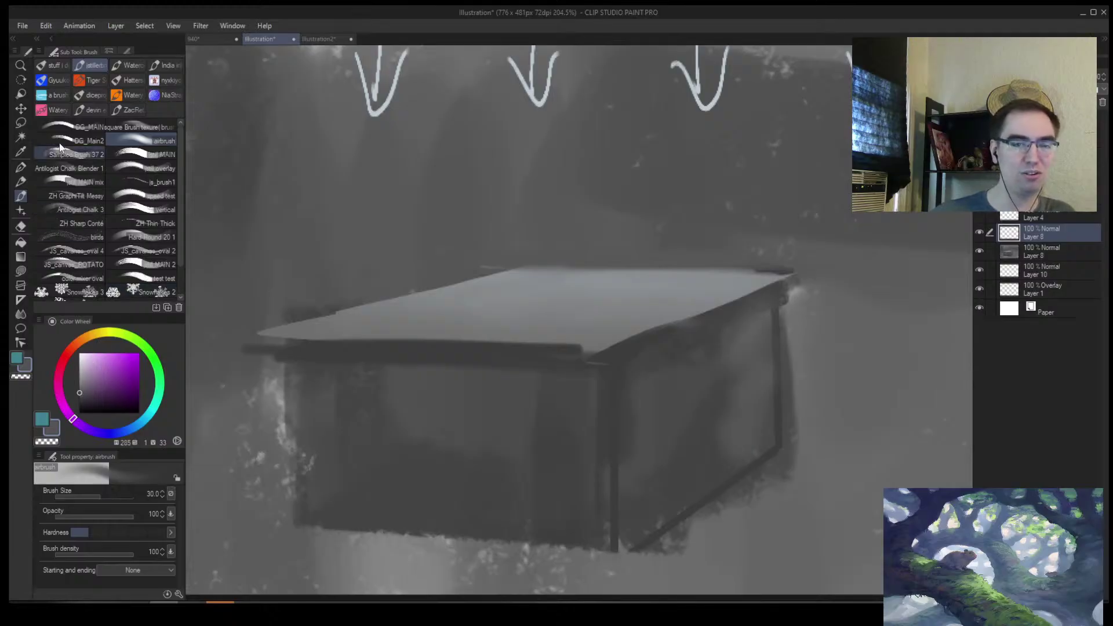
pyautogui.click(76, 154)
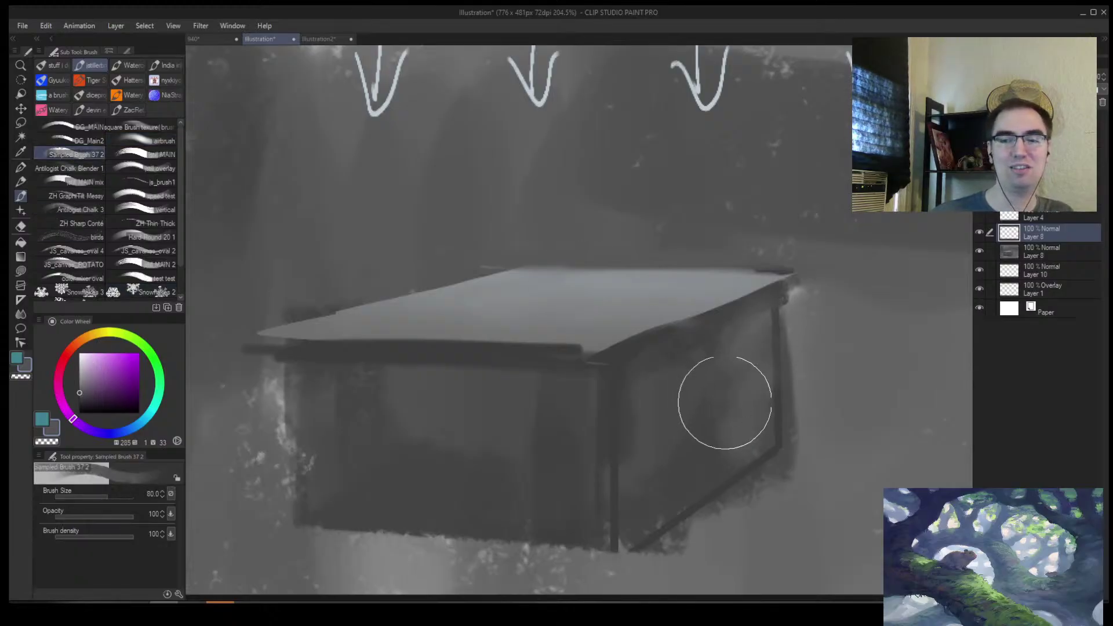
pyautogui.moveTo(745, 365)
pyautogui.mouseDown()
pyautogui.moveTo(730, 433)
pyautogui.moveTo(742, 385)
pyautogui.mouseUp()
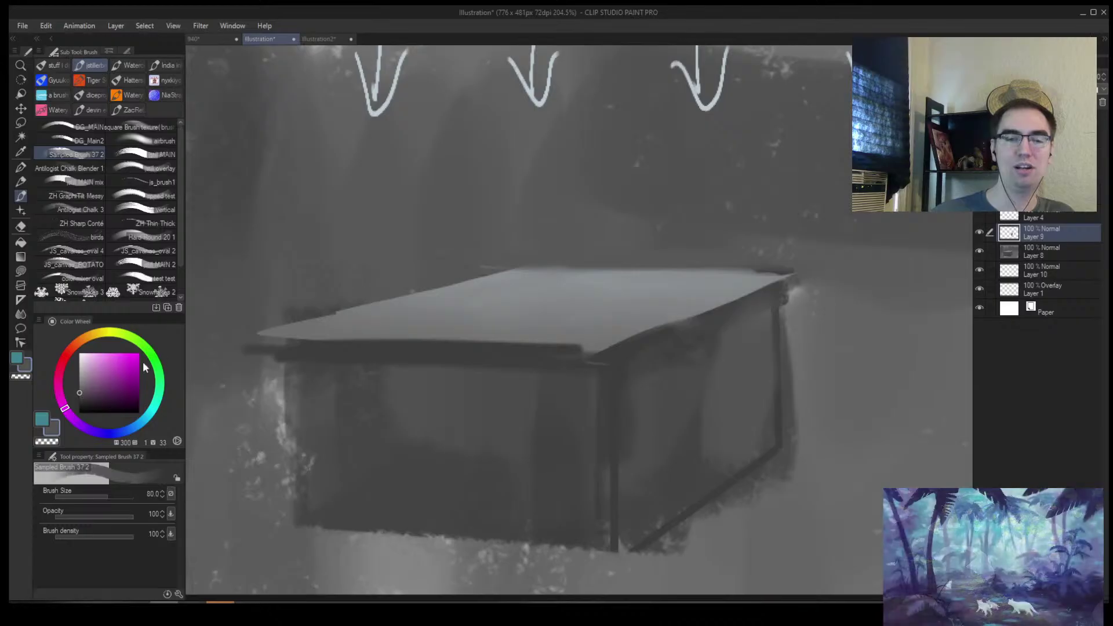
# Raise the purple's saturation slightly and paint the dusty purple over the box's right side face
pyautogui.click(90, 370)
pyautogui.moveTo(710, 347)
pyautogui.mouseDown()
pyautogui.moveTo(696, 396)
pyautogui.moveTo(703, 467)
pyautogui.moveTo(638, 405)
pyautogui.moveTo(640, 487)
pyautogui.moveTo(638, 374)
pyautogui.moveTo(625, 377)
pyautogui.moveTo(656, 479)
pyautogui.mouseUp()
pyautogui.keyDown('alt'); pyautogui.click(717, 378); pyautogui.keyUp('alt')
pyautogui.press('[')
pyautogui.keyDown('alt'); pyautogui.click(666, 445); pyautogui.keyUp('alt')
# Extend the dusty purple to the side face's upper and lower corners at brush size 25, then flip the view back
pyautogui.press('[')
pyautogui.press('[')
pyautogui.press('[')
pyautogui.press('[')
pyautogui.press('[')
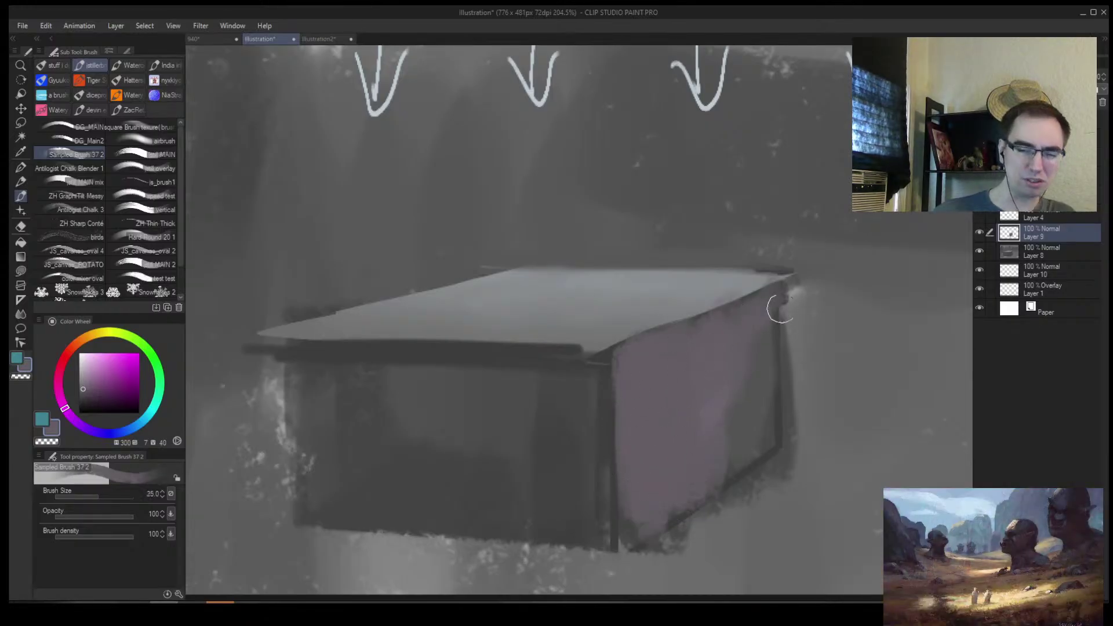
pyautogui.moveTo(776, 289); pyautogui.dragTo(760, 316)
pyautogui.moveTo(658, 519); pyautogui.dragTo(626, 507)
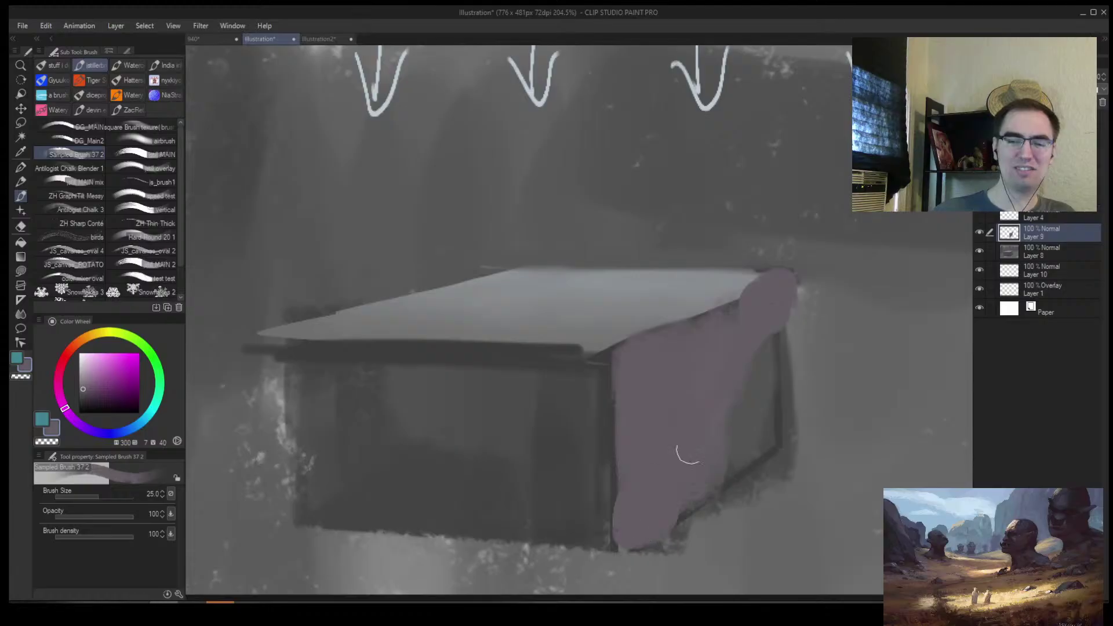
pyautogui.press('/')
pyautogui.moveTo(699, 423); pyautogui.dragTo(620, 429)
pyautogui.moveTo(694, 446); pyautogui.dragTo(727, 393)
pyautogui.press('h')
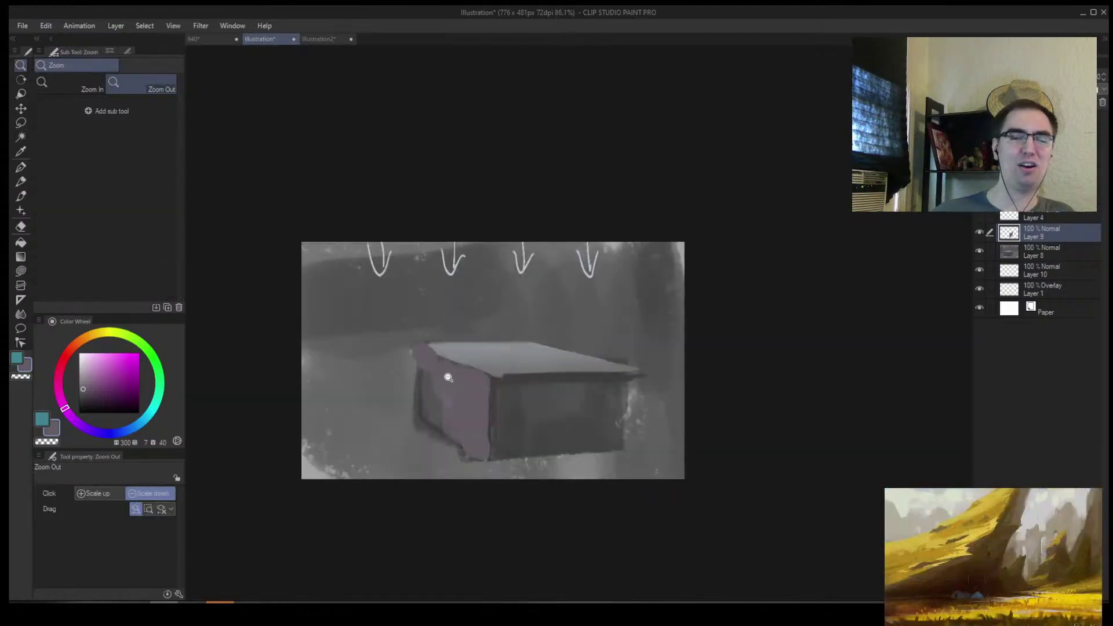
# Paint pale cool blue over the back part of the box's top face with Sampled Brush 37 2 at sizes 20 and 17
pyautogui.press('b')
pyautogui.moveTo(104, 363); pyautogui.dragTo(93, 363)
pyautogui.press('[')
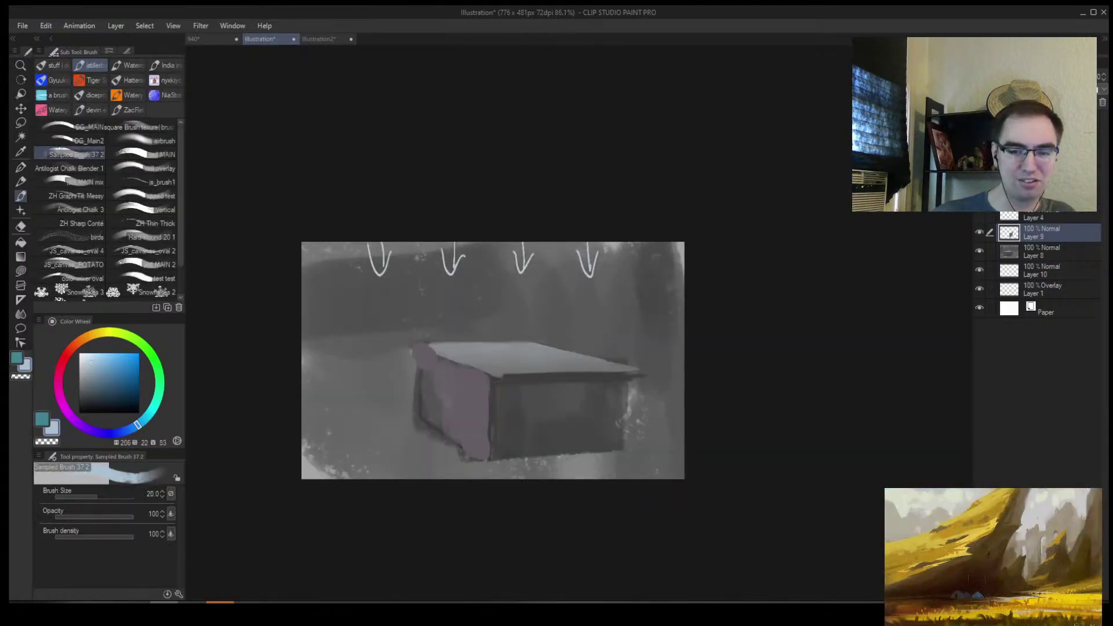
pyautogui.keyDown('alt'); pyautogui.click(457, 348); pyautogui.keyUp('alt')
pyautogui.keyDown('alt'); pyautogui.click(457, 348); pyautogui.keyUp('alt')
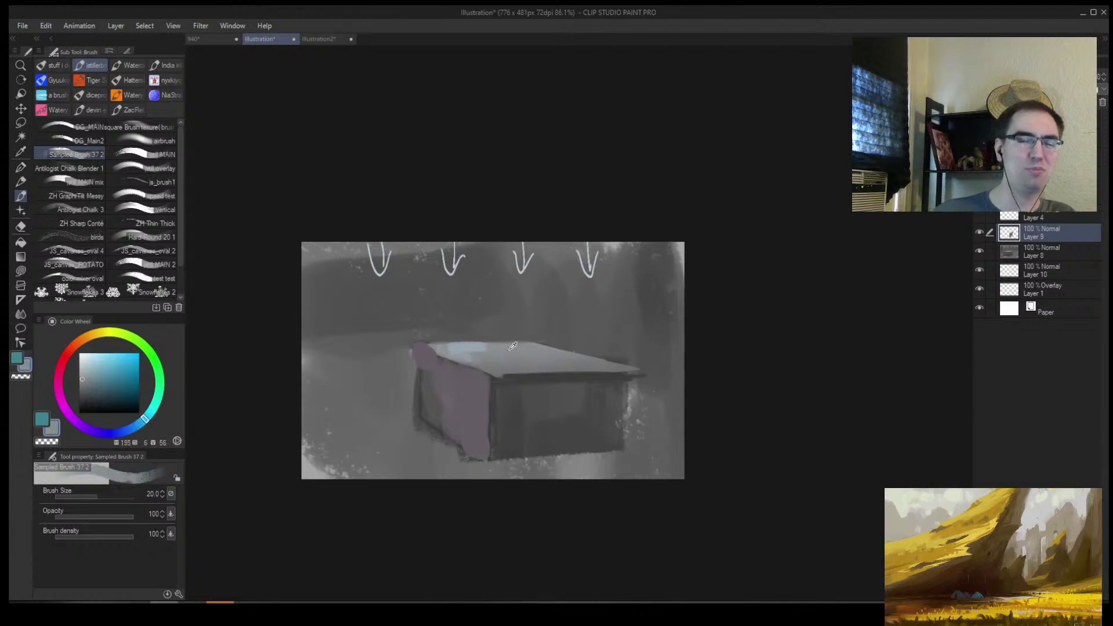
pyautogui.keyDown('alt'); pyautogui.click(457, 348); pyautogui.keyUp('alt')
pyautogui.press('[')
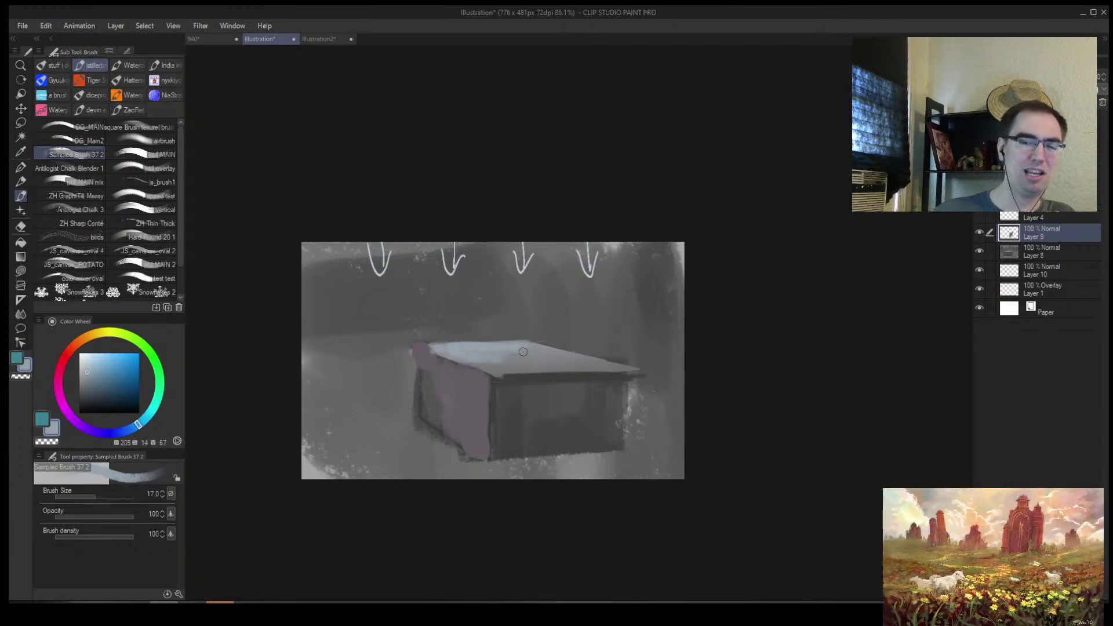
pyautogui.moveTo(500, 358); pyautogui.dragTo(527, 363)
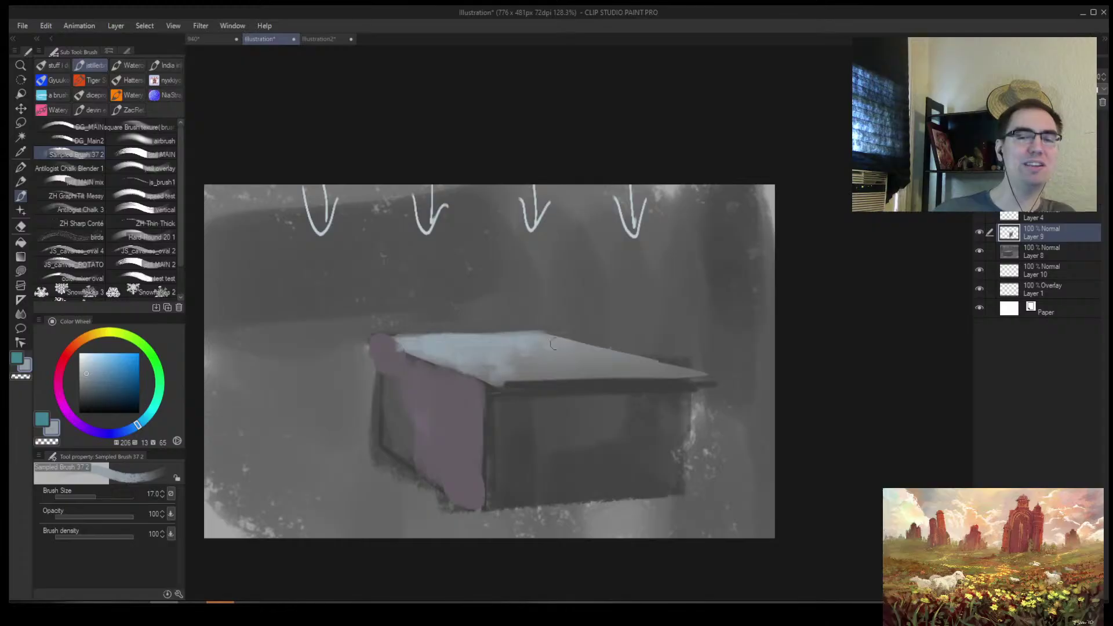
# Paint background grey over the purple spill outside the box to clean up the side face's outer edge
pyautogui.keyDown('alt'); pyautogui.click(363, 336); pyautogui.keyUp('alt')
pyautogui.keyDown('alt'); pyautogui.click(355, 368); pyautogui.keyUp('alt')
pyautogui.moveTo(376, 338); pyautogui.dragTo(374, 454)
pyautogui.keyDown('alt'); pyautogui.click(394, 360); pyautogui.keyUp('alt')
pyautogui.moveTo(388, 383); pyautogui.dragTo(383, 445)
pyautogui.keyDown('alt'); pyautogui.click(405, 355); pyautogui.keyUp('alt')
# Paint greyish purple over the outer half and lower corner of the box's side face, enlarging the brush to 30
pyautogui.press(']')
pyautogui.press(']')
pyautogui.keyDown('alt'); pyautogui.click(401, 375); pyautogui.keyUp('alt')
pyautogui.moveTo(405, 367)
pyautogui.mouseDown()
pyautogui.moveTo(393, 395)
pyautogui.moveTo(395, 376)
pyautogui.mouseUp()
pyautogui.keyDown('alt'); pyautogui.click(399, 375); pyautogui.keyUp('alt')
pyautogui.keyDown('alt'); pyautogui.click(397, 387); pyautogui.keyUp('alt')
pyautogui.press(']')
pyautogui.moveTo(400, 368)
pyautogui.mouseDown()
pyautogui.moveTo(415, 379)
pyautogui.moveTo(411, 411)
pyautogui.moveTo(420, 370)
pyautogui.moveTo(450, 389)
pyautogui.mouseUp()
pyautogui.keyDown('alt'); pyautogui.click(405, 386); pyautogui.keyUp('alt')
pyautogui.keyDown('alt'); pyautogui.click(441, 384); pyautogui.keyUp('alt')
pyautogui.keyDown('alt'); pyautogui.click(390, 360); pyautogui.keyUp('alt')
pyautogui.moveTo(391, 443)
pyautogui.mouseDown()
pyautogui.moveTo(389, 424)
pyautogui.moveTo(421, 485)
pyautogui.mouseUp()
pyautogui.keyDown('alt'); pyautogui.click(368, 464); pyautogui.keyUp('alt')
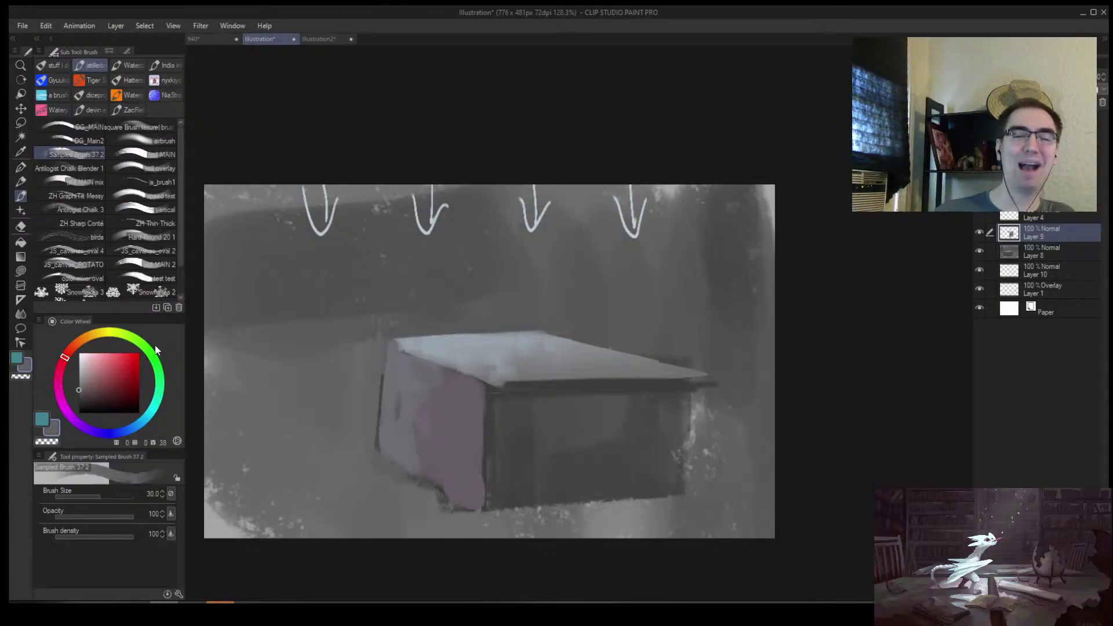
# Draw straight black lines along the box's bottom edges at brush size 8 and flip the view
pyautogui.moveTo(133, 404); pyautogui.dragTo(149, 419)
pyautogui.press('[')
pyautogui.press('[')
pyautogui.press('[')
pyautogui.press('[')
pyautogui.press('[')
pyautogui.press('[')
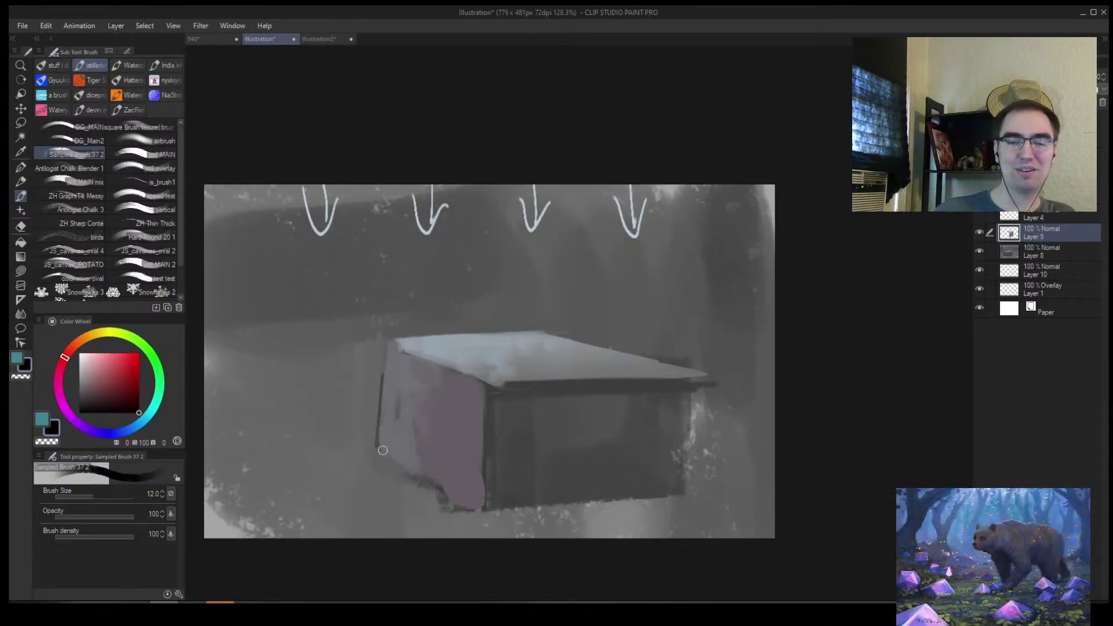
pyautogui.press('[')
pyautogui.press('[')
pyautogui.moveTo(379, 450)
pyautogui.mouseDown()
pyautogui.moveTo(475, 510)
pyautogui.moveTo(684, 496)
pyautogui.mouseUp()
pyautogui.press('h')
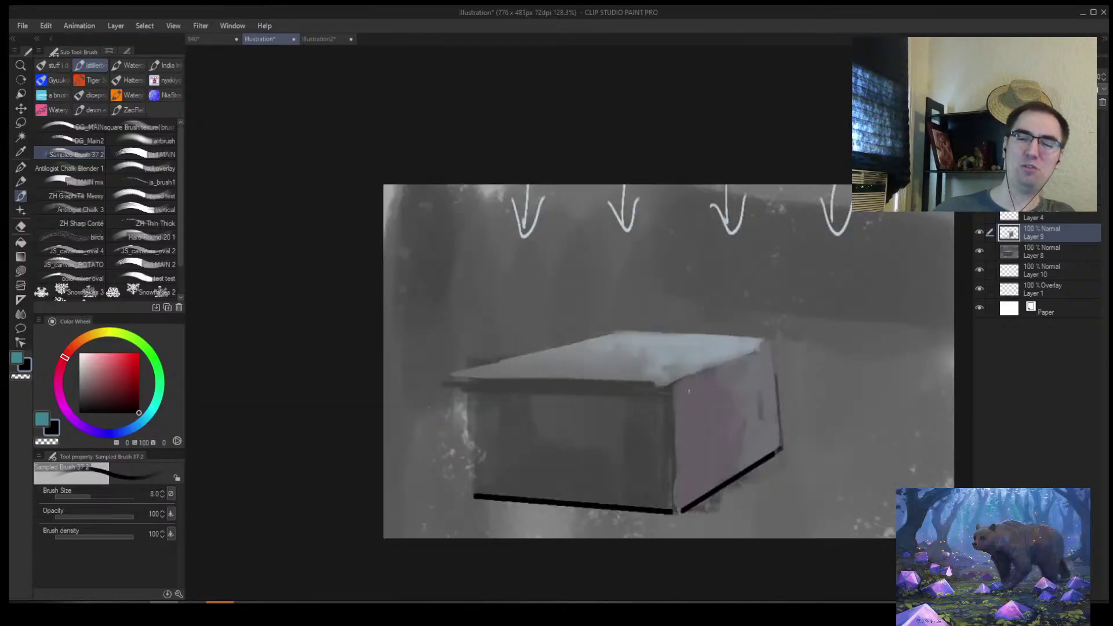
# Blend sampled greys and pale blues across the middle of the box's top face with a larger brush
pyautogui.press(']')
pyautogui.press(']')
pyautogui.press(']')
pyautogui.press(']')
pyautogui.press(']')
pyautogui.press(']')
pyautogui.press(']')
pyautogui.press(']')
pyautogui.press(']')
pyautogui.press(']')
pyautogui.press(']')
pyautogui.keyDown('alt'); pyautogui.click(660, 364); pyautogui.keyUp('alt')
pyautogui.keyDown('alt'); pyautogui.click(659, 360); pyautogui.keyUp('alt')
pyautogui.moveTo(659, 361); pyautogui.dragTo(700, 364)
# Paint sampled greyish purple along the upper part of the box's side face at brush size 20
pyautogui.press('[')
pyautogui.press('[')
pyautogui.press('[')
pyautogui.press('[')
pyautogui.press('[')
pyautogui.keyDown('alt'); pyautogui.click(695, 379); pyautogui.keyUp('alt')
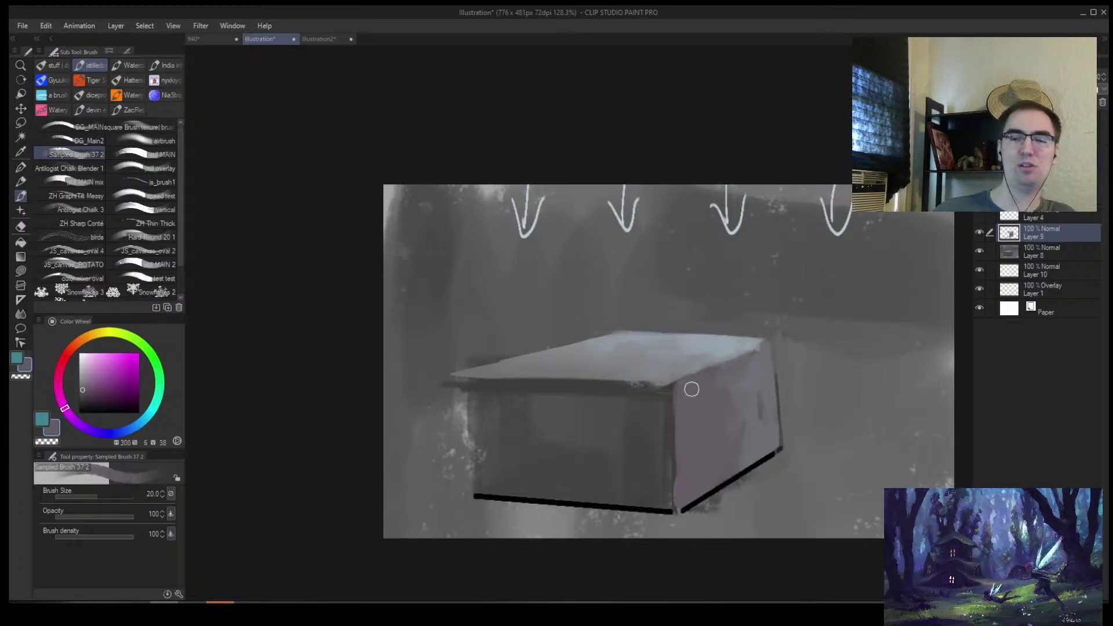
pyautogui.moveTo(727, 369); pyautogui.dragTo(689, 371)
pyautogui.moveTo(759, 374); pyautogui.dragTo(778, 362)
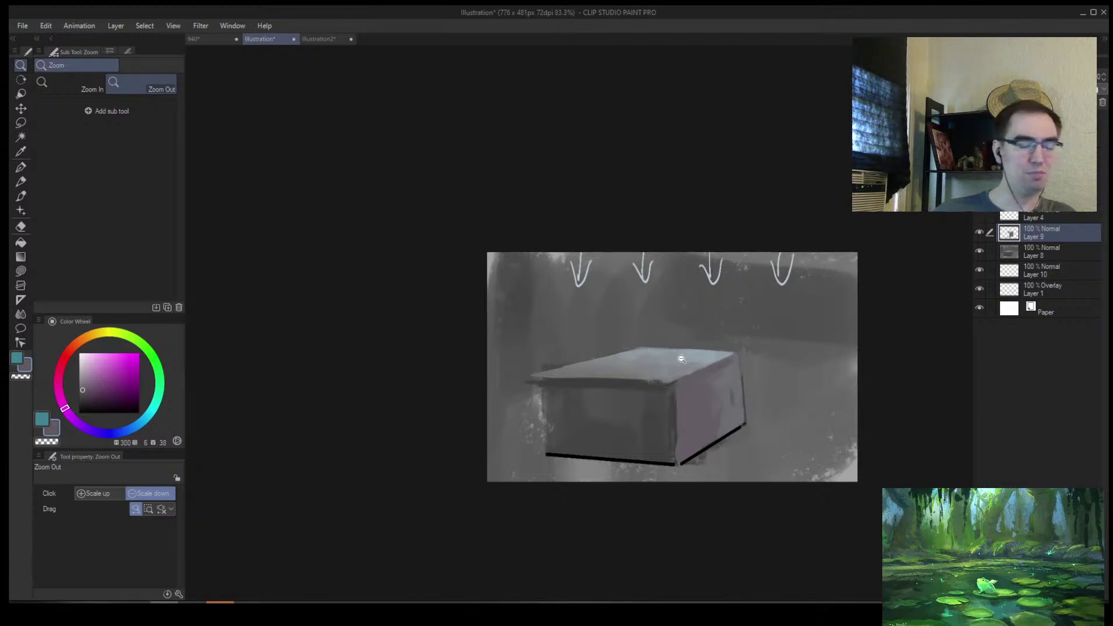
# Touch up the pale blue near the back corner and edge of the box's top face at brush size 6
pyautogui.moveTo(679, 358); pyautogui.dragTo(704, 354)
pyautogui.keyDown('alt'); pyautogui.click(703, 344); pyautogui.keyUp('alt')
pyautogui.press('[')
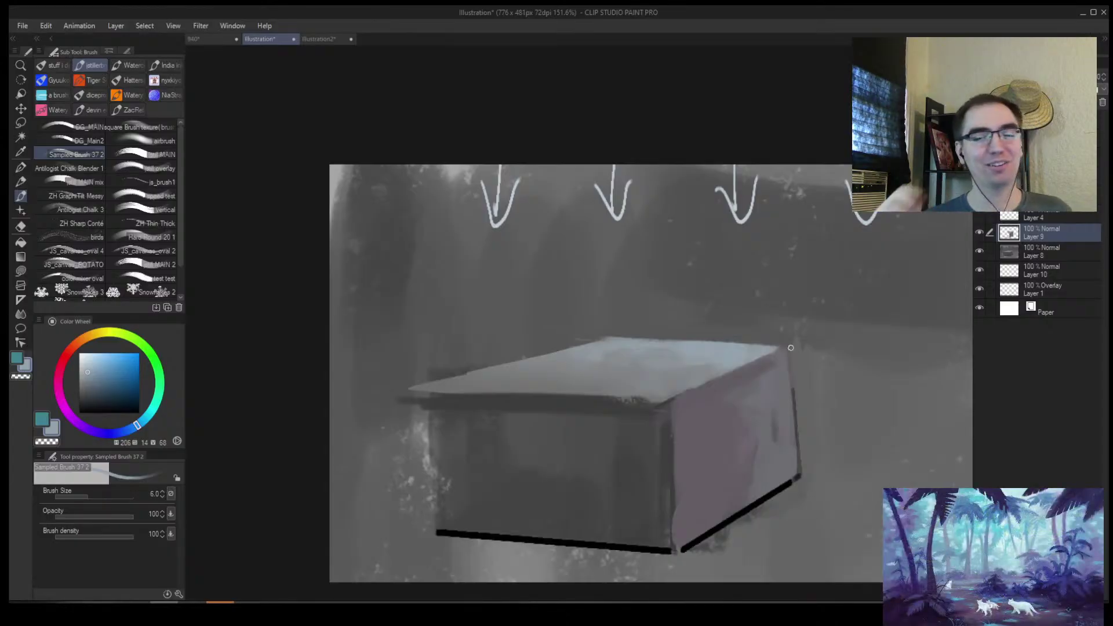
pyautogui.hotkey('ctrl', 'space')
pyautogui.moveTo(612, 364); pyautogui.dragTo(579, 380)
pyautogui.moveTo(665, 347); pyautogui.dragTo(693, 323)
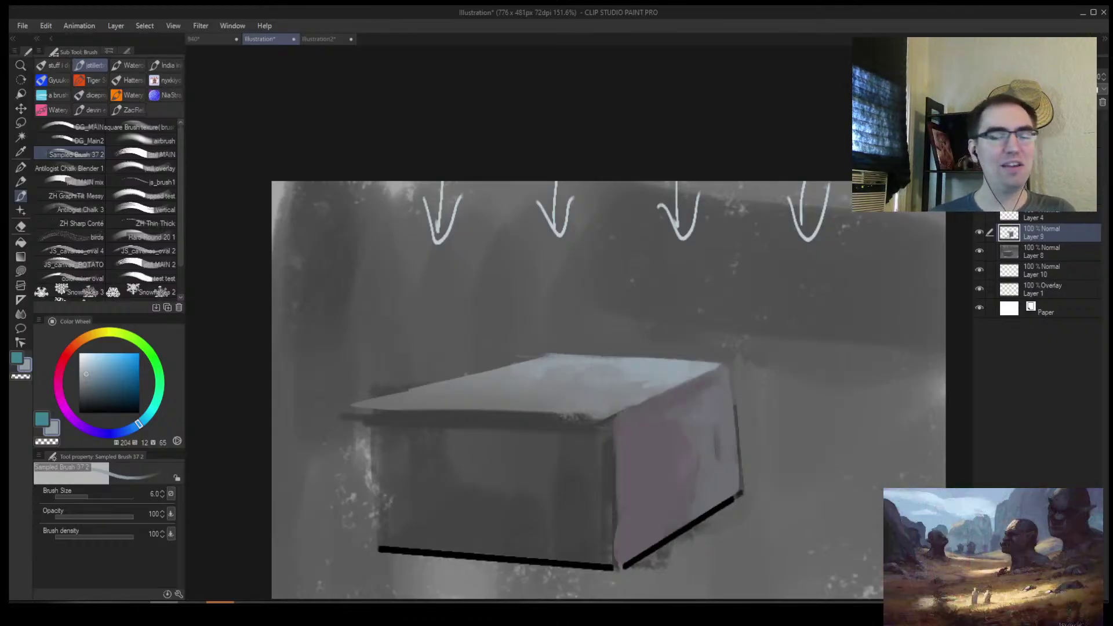
# Paint a saturated sky blue across the whole upper background at brush size 150
pyautogui.hotkey('ctrl', 'space')
pyautogui.moveTo(507, 351); pyautogui.dragTo(464, 348)
pyautogui.moveTo(537, 340); pyautogui.dragTo(554, 292)
pyautogui.press(']')
pyautogui.moveTo(122, 382); pyautogui.dragTo(150, 358)
pyautogui.press(']')
pyautogui.press(']')
pyautogui.press(']')
pyautogui.press(']')
pyautogui.press(']')
pyautogui.press(']')
pyautogui.press(']')
pyautogui.press(']')
pyautogui.press(']')
pyautogui.press(']')
pyautogui.press(']')
pyautogui.press(']')
pyautogui.press(']')
pyautogui.press(']')
pyautogui.press(']')
pyautogui.moveTo(373, 283)
pyautogui.mouseDown()
pyautogui.moveTo(437, 231)
pyautogui.moveTo(409, 328)
pyautogui.moveTo(518, 293)
pyautogui.moveTo(573, 250)
pyautogui.mouseUp()
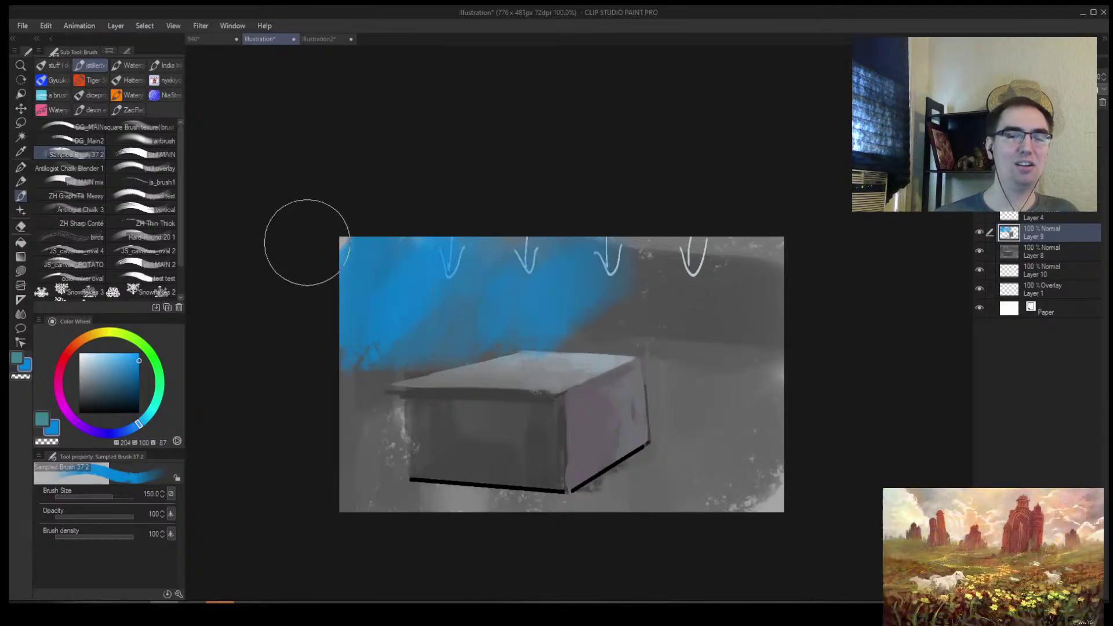
pyautogui.moveTo(387, 247)
pyautogui.mouseDown()
pyautogui.moveTo(844, 248)
pyautogui.moveTo(529, 311)
pyautogui.moveTo(715, 301)
pyautogui.mouseUp()
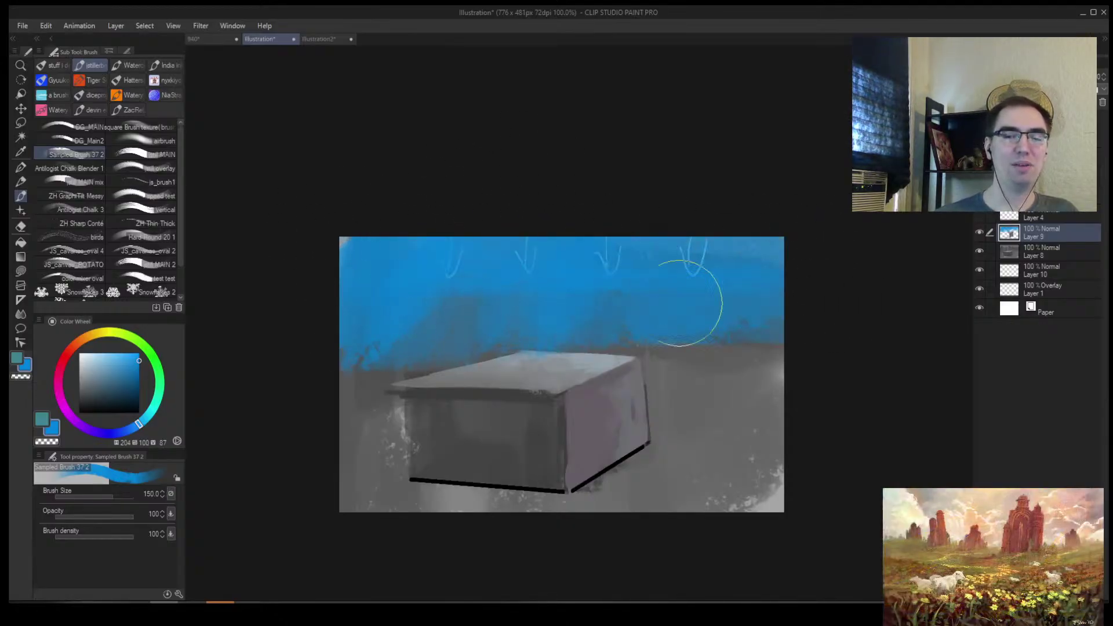
pyautogui.moveTo(325, 356)
pyautogui.mouseDown()
pyautogui.moveTo(446, 319)
pyautogui.moveTo(603, 316)
pyautogui.moveTo(855, 351)
pyautogui.mouseUp()
# Paint a lighter blue patch low on the sky's left side at brush size 120 and soften it with JS_scatter blur 2
pyautogui.click(129, 370)
pyautogui.click(97, 363)
pyautogui.press('[')
pyautogui.moveTo(357, 351)
pyautogui.mouseDown()
pyautogui.moveTo(360, 362)
pyautogui.moveTo(452, 339)
pyautogui.mouseUp()
pyautogui.press(']')
pyautogui.press('j')
pyautogui.press('b')
pyautogui.keyDown('alt'); pyautogui.click(388, 355); pyautogui.keyUp('alt')
pyautogui.press('[')
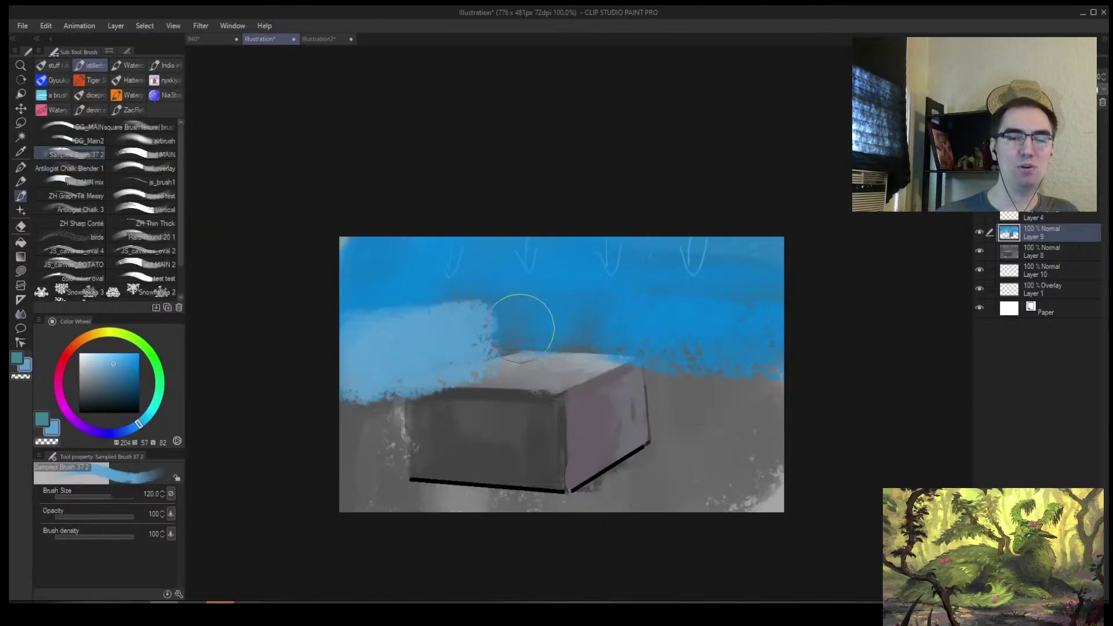
pyautogui.press('j')
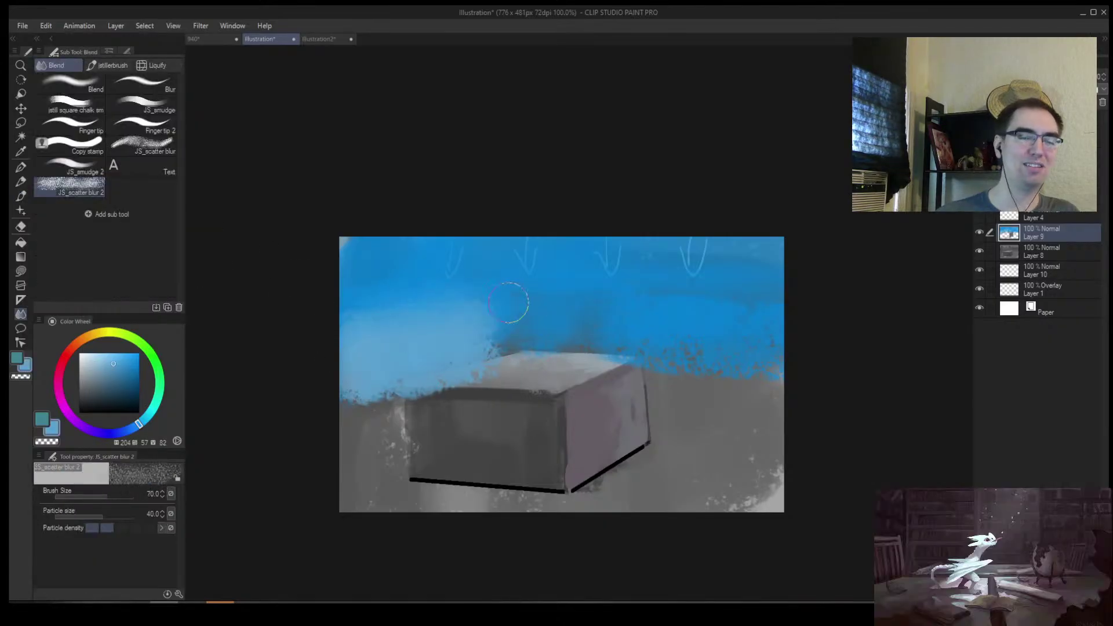
# Extend the lighter blue in bands across the lower sky over the box's top and smooth the transition with JS_scatter blur 2
pyautogui.press('b')
pyautogui.moveTo(464, 320); pyautogui.dragTo(567, 321)
pyautogui.keyDown('alt'); pyautogui.click(522, 316); pyautogui.keyUp('alt')
pyautogui.moveTo(488, 304)
pyautogui.mouseDown()
pyautogui.moveTo(698, 316)
pyautogui.moveTo(554, 325)
pyautogui.moveTo(667, 342)
pyautogui.moveTo(510, 374)
pyautogui.moveTo(814, 390)
pyautogui.moveTo(371, 416)
pyautogui.mouseUp()
pyautogui.keyDown('alt'); pyautogui.click(545, 330); pyautogui.keyUp('alt')
pyautogui.moveTo(613, 327); pyautogui.dragTo(777, 335)
pyautogui.press('j')
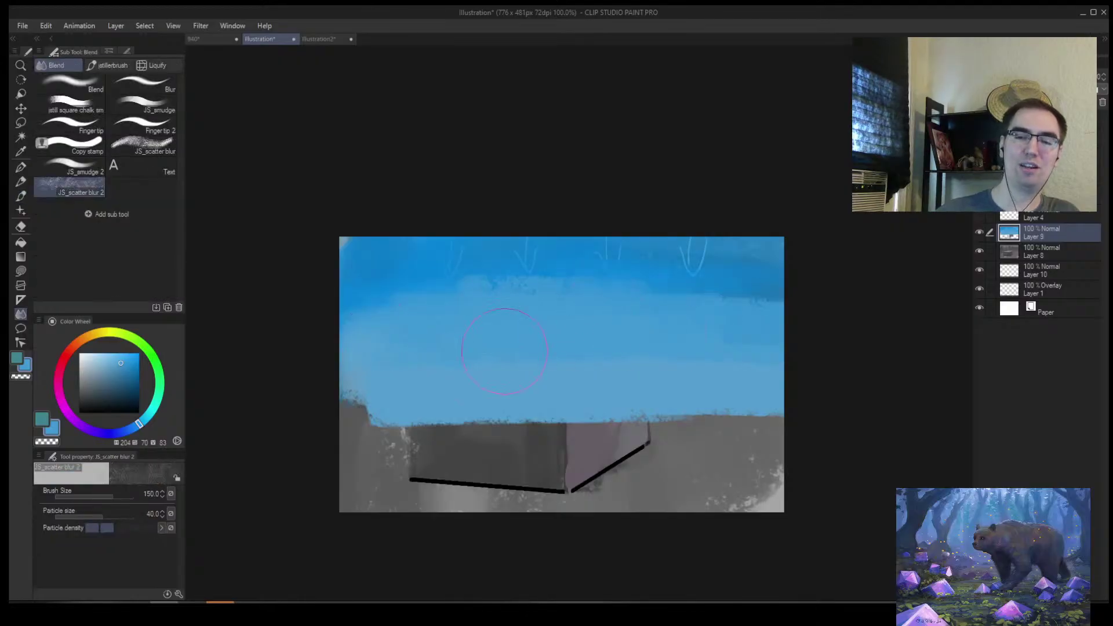
pyautogui.press('b')
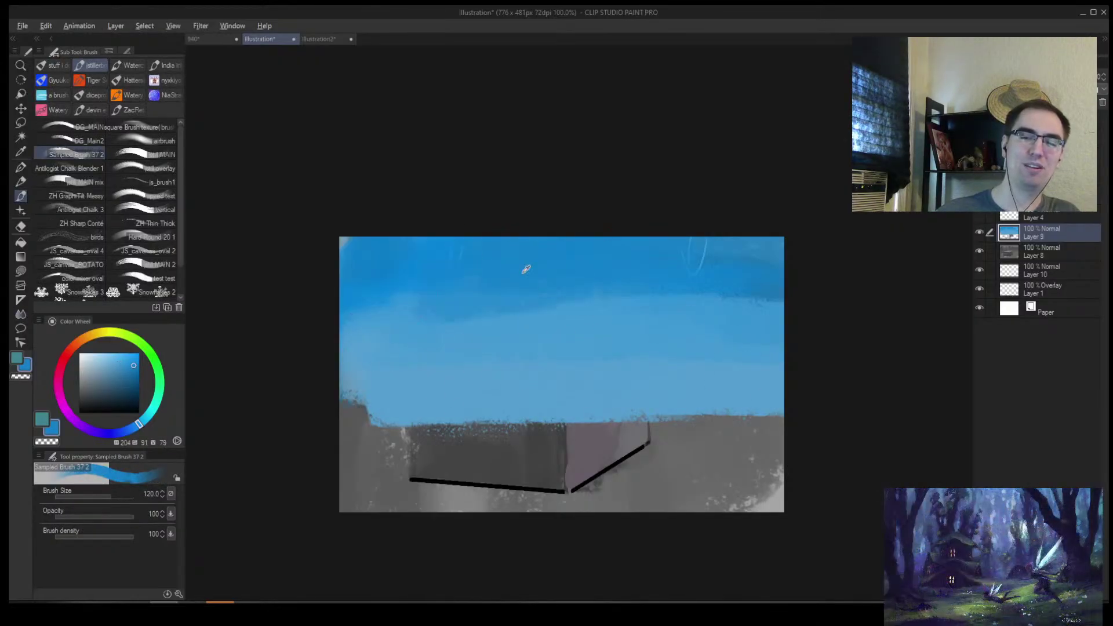
# Paint deeper blue across the upper sky and blend its lower edge with JS_scatter blur 2 at size 120
pyautogui.moveTo(348, 310); pyautogui.dragTo(746, 281)
pyautogui.press('j')
pyautogui.moveTo(449, 343); pyautogui.dragTo(406, 343)
pyautogui.press('[')
pyautogui.press('[')
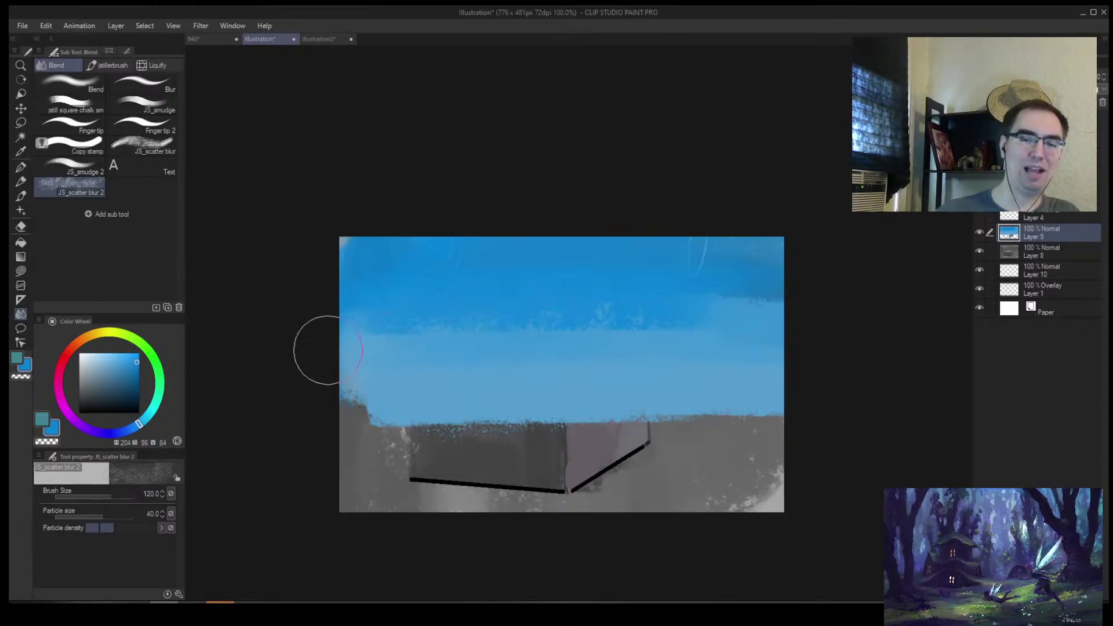
# Even out the right side of the sky with sampled light and deep blues, and blend the transition
pyautogui.press('b')
pyautogui.keyDown('alt'); pyautogui.click(603, 339); pyautogui.keyUp('alt')
pyautogui.moveTo(609, 322); pyautogui.dragTo(739, 299)
pyautogui.keyDown('alt'); pyautogui.click(638, 267); pyautogui.keyUp('alt')
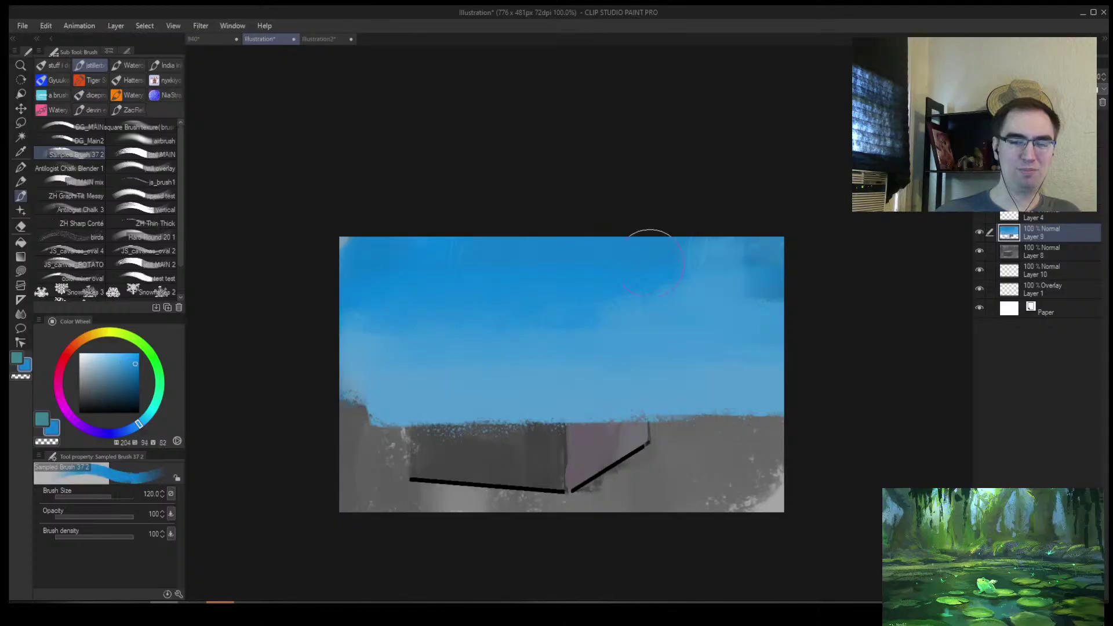
pyautogui.press('j')
pyautogui.press('b')
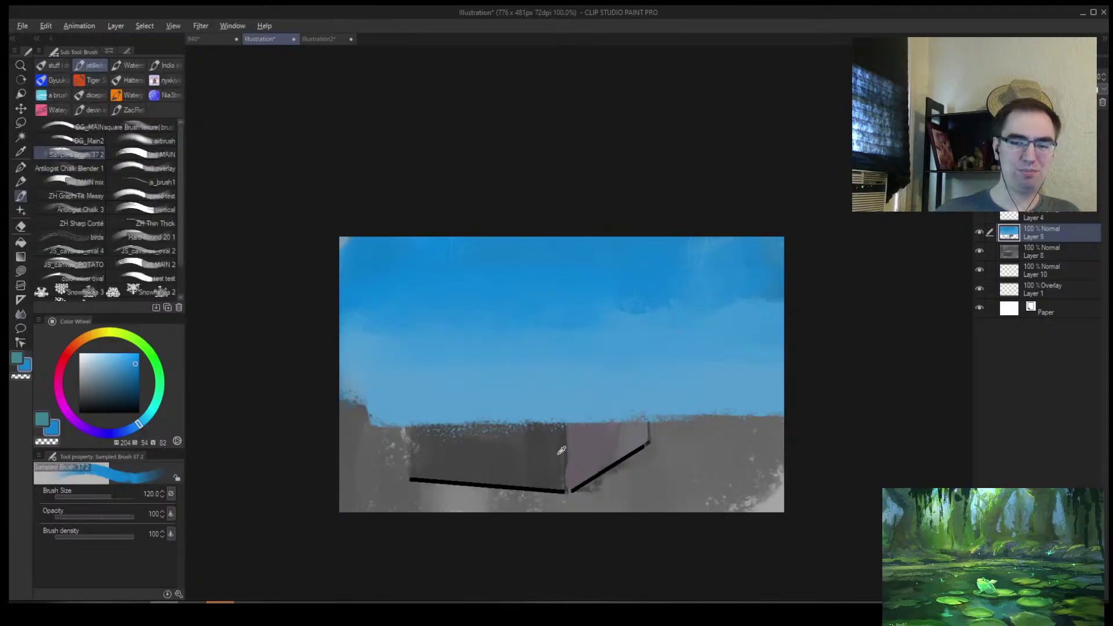
# Paint black and dark desaturated blue land across the canvas below the sky, covering the rest of the box
pyautogui.keyDown('alt'); pyautogui.click(558, 463); pyautogui.keyUp('alt')
pyautogui.keyDown('alt'); pyautogui.click(537, 488); pyautogui.keyUp('alt')
pyautogui.moveTo(568, 480)
pyautogui.mouseDown()
pyautogui.moveTo(563, 458)
pyautogui.moveTo(835, 434)
pyautogui.moveTo(646, 416)
pyautogui.moveTo(510, 420)
pyautogui.mouseUp()
pyautogui.keyDown('alt'); pyautogui.click(510, 360); pyautogui.keyUp('alt')
pyautogui.press(']')
pyautogui.press(']')
pyautogui.moveTo(310, 442)
pyautogui.mouseDown()
pyautogui.moveTo(748, 421)
pyautogui.moveTo(304, 433)
pyautogui.moveTo(699, 422)
pyautogui.moveTo(580, 408)
pyautogui.mouseUp()
pyautogui.keyDown('alt'); pyautogui.click(549, 425); pyautogui.keyUp('alt')
pyautogui.press('[')
pyautogui.keyDown('alt'); pyautogui.click(521, 386); pyautogui.keyUp('alt')
pyautogui.press('[')
pyautogui.press('[')
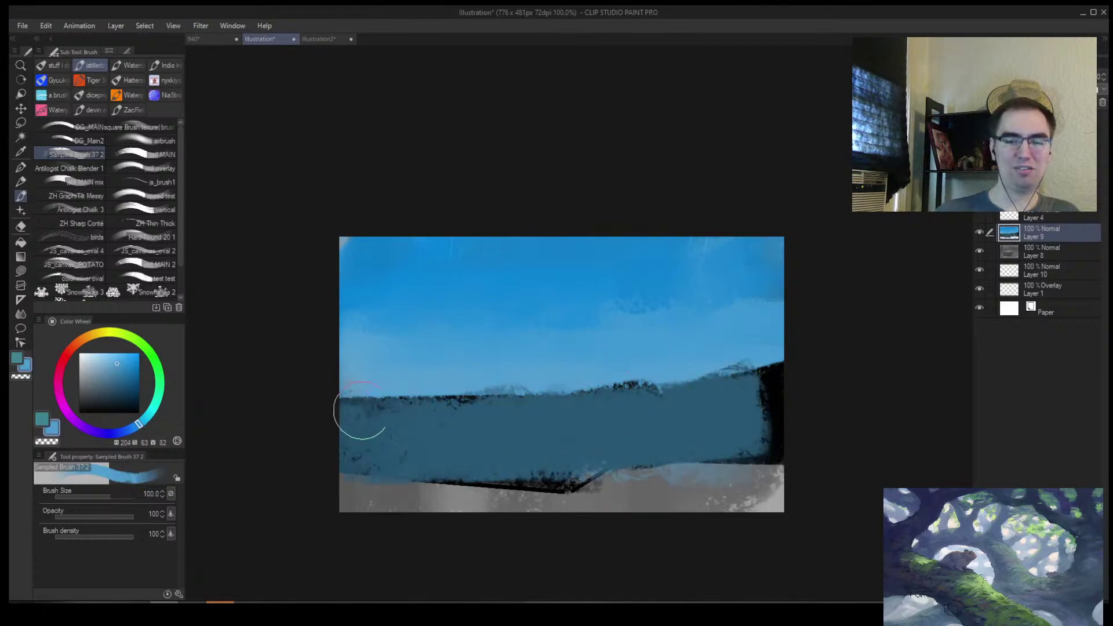
# Lighten the left part of the land band with sampled sky blue to make it look hazy and distant
pyautogui.moveTo(345, 410); pyautogui.dragTo(579, 415)
pyautogui.keyDown('alt'); pyautogui.click(450, 414); pyautogui.keyUp('alt')
pyautogui.moveTo(495, 417); pyautogui.dragTo(330, 415)
pyautogui.keyDown('alt'); pyautogui.click(618, 429); pyautogui.keyUp('alt')
pyautogui.moveTo(619, 429); pyautogui.dragTo(270, 439)
pyautogui.keyDown('alt'); pyautogui.click(422, 415); pyautogui.keyUp('alt')
pyautogui.press('[')
pyautogui.moveTo(452, 419); pyautogui.dragTo(599, 418)
# Add small rounded bumps along the distant horizon with a smaller brush
pyautogui.press('[')
pyautogui.press('[')
pyautogui.press('[')
pyautogui.press('[')
pyautogui.moveTo(452, 393)
pyautogui.mouseDown()
pyautogui.moveTo(348, 401)
pyautogui.moveTo(480, 380)
pyautogui.mouseUp()
pyautogui.moveTo(383, 381); pyautogui.dragTo(382, 388)
pyautogui.click(414, 392)
# Paint a near-black foreground ridge with rounded bumps across the canvas and a mid-distance hill behind it
pyautogui.keyDown('alt'); pyautogui.click(550, 481); pyautogui.keyUp('alt')
pyautogui.press(']')
pyautogui.moveTo(524, 479)
pyautogui.mouseDown()
pyautogui.moveTo(316, 449)
pyautogui.moveTo(641, 454)
pyautogui.moveTo(832, 392)
pyautogui.mouseUp()
pyautogui.keyDown('alt'); pyautogui.click(585, 410); pyautogui.keyUp('alt')
pyautogui.moveTo(585, 409)
pyautogui.mouseDown()
pyautogui.moveTo(658, 403)
pyautogui.moveTo(683, 377)
pyautogui.mouseUp()
pyautogui.press(']')
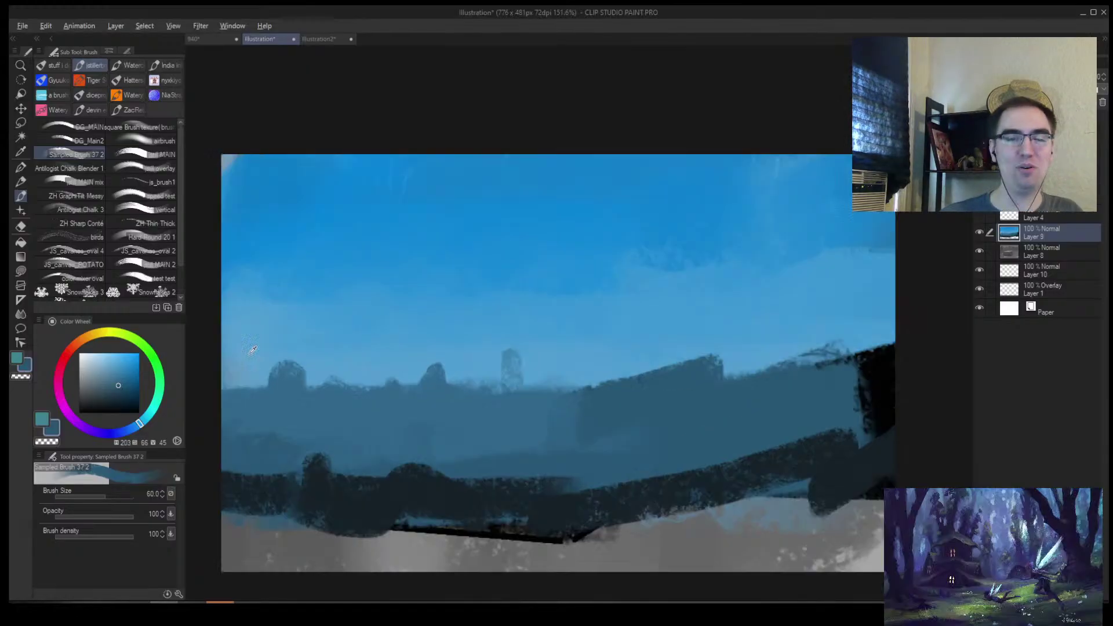
# Add a faint tower-like bump on the horizon and sample blues at several heights of the sky to compare them
pyautogui.keyDown('alt'); pyautogui.click(555, 351); pyautogui.keyUp('alt')
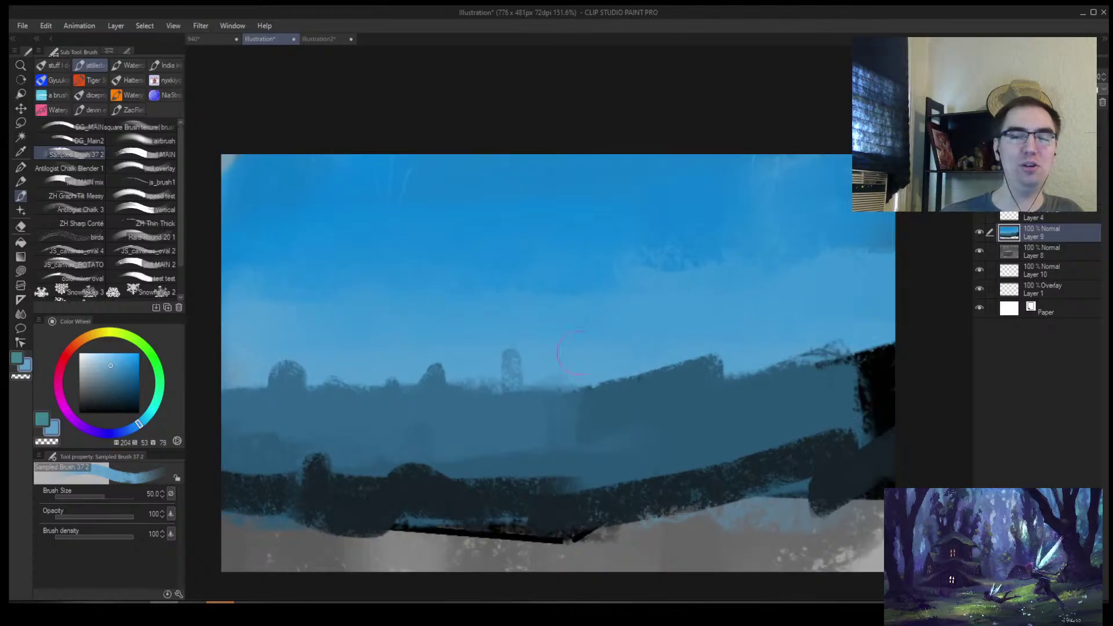
pyautogui.keyDown('alt'); pyautogui.click(700, 321); pyautogui.keyUp('alt')
pyautogui.press('[')
pyautogui.keyDown('alt'); pyautogui.click(594, 321); pyautogui.keyUp('alt')
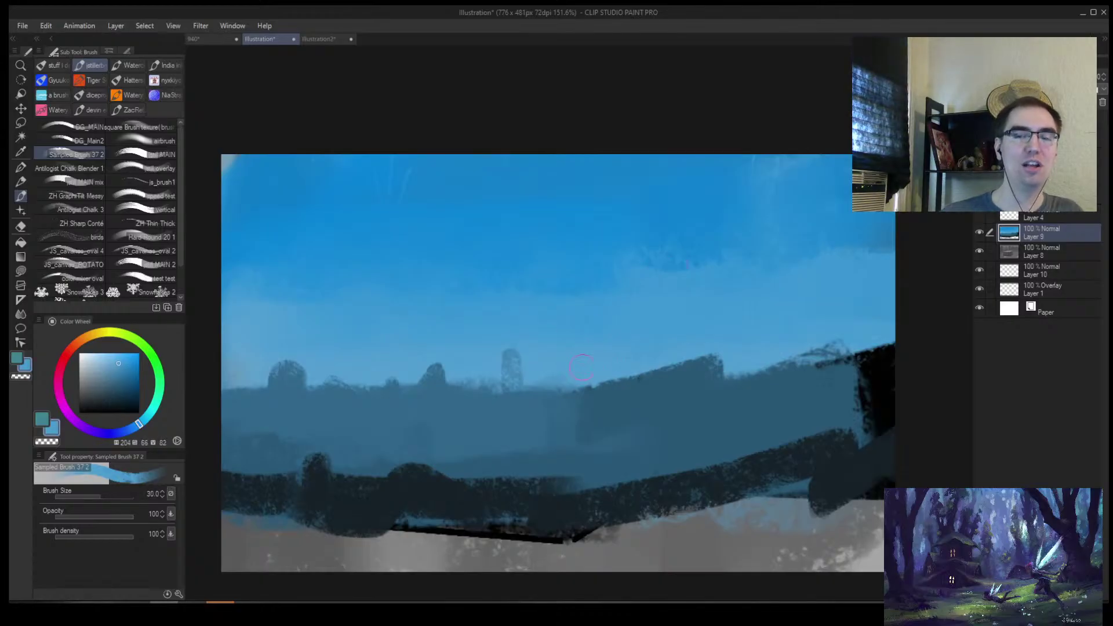
pyautogui.press(']')
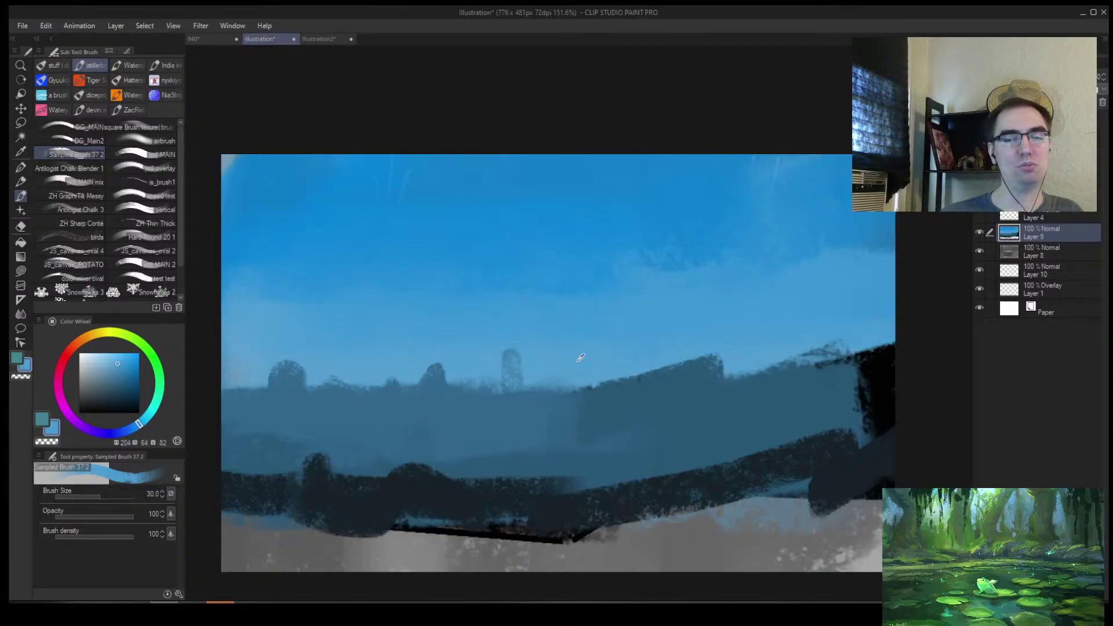
pyautogui.keyDown('alt'); pyautogui.click(271, 330); pyautogui.keyUp('alt')
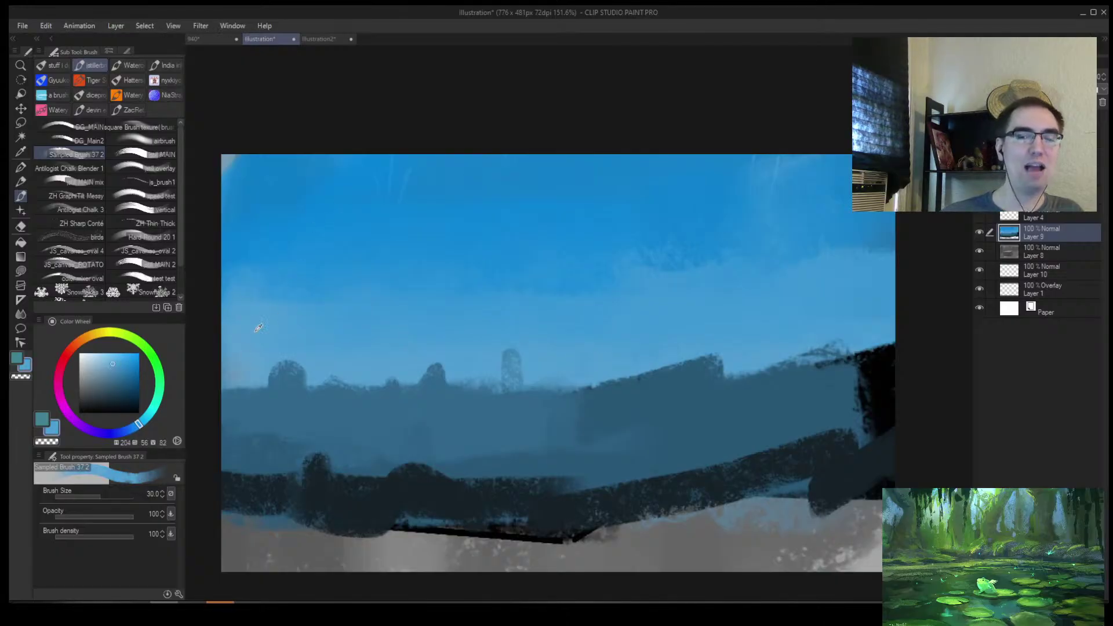
pyautogui.keyDown('alt'); pyautogui.click(340, 197); pyautogui.keyUp('alt')
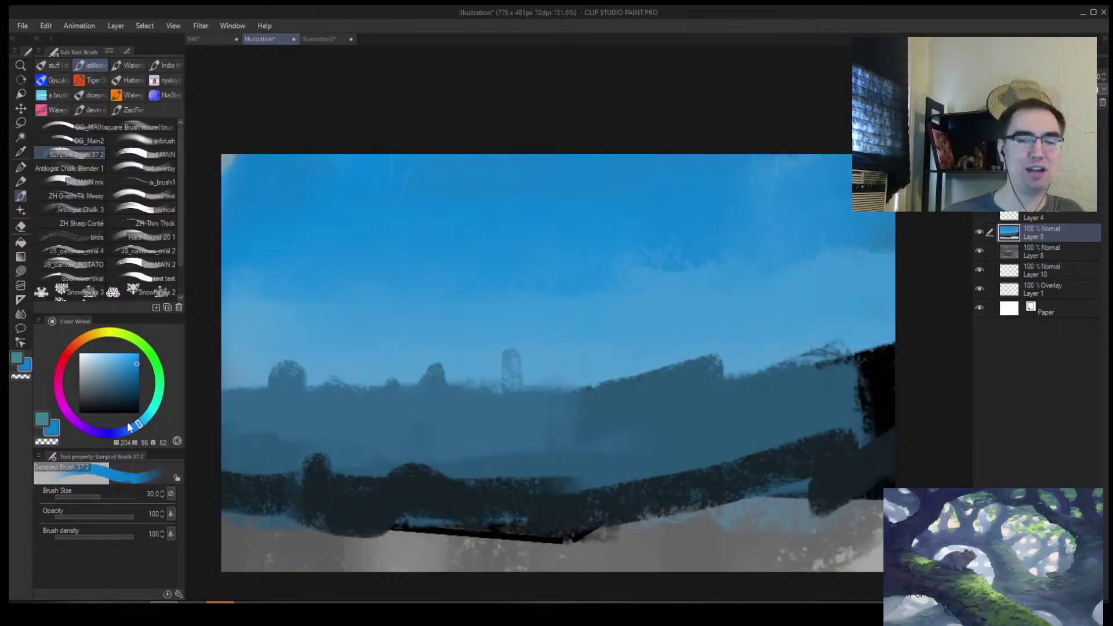
pyautogui.keyDown('alt'); pyautogui.click(248, 368); pyautogui.keyUp('alt')
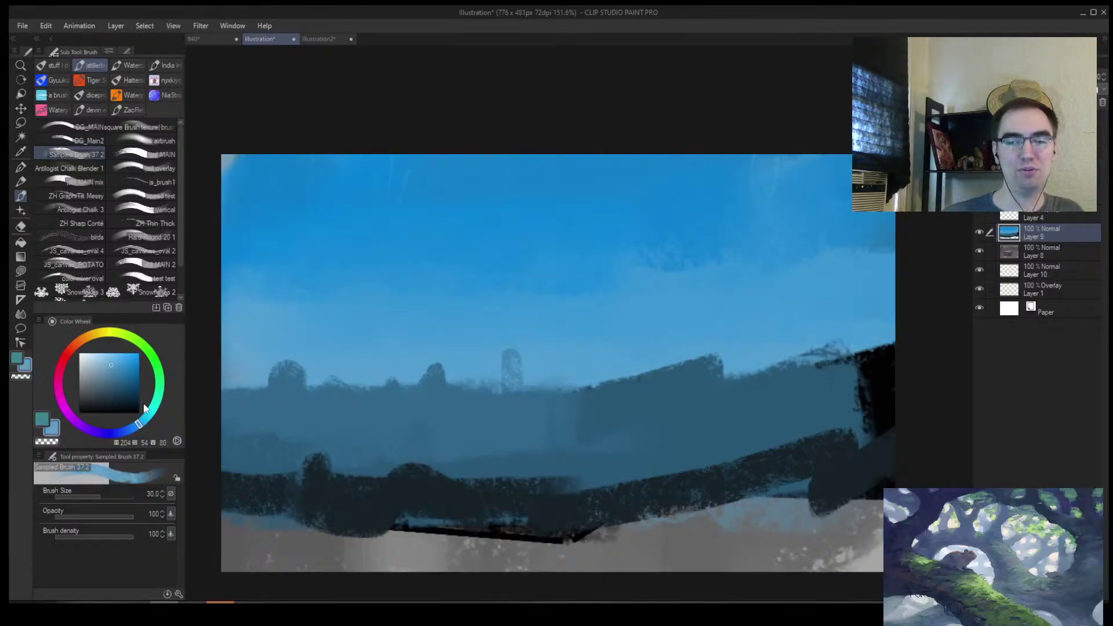
# Shift the sky blue's hue towards cyan and paint a bright pale cyan band along the horizon
pyautogui.moveTo(140, 422); pyautogui.dragTo(147, 415)
pyautogui.click(121, 369)
pyautogui.click(118, 361)
pyautogui.press(']')
pyautogui.press(']')
pyautogui.moveTo(264, 339)
pyautogui.mouseDown()
pyautogui.moveTo(229, 366)
pyautogui.moveTo(290, 356)
pyautogui.moveTo(242, 342)
pyautogui.moveTo(406, 357)
pyautogui.moveTo(887, 335)
pyautogui.mouseUp()
pyautogui.click(105, 359)
pyautogui.press(']')
pyautogui.press(']')
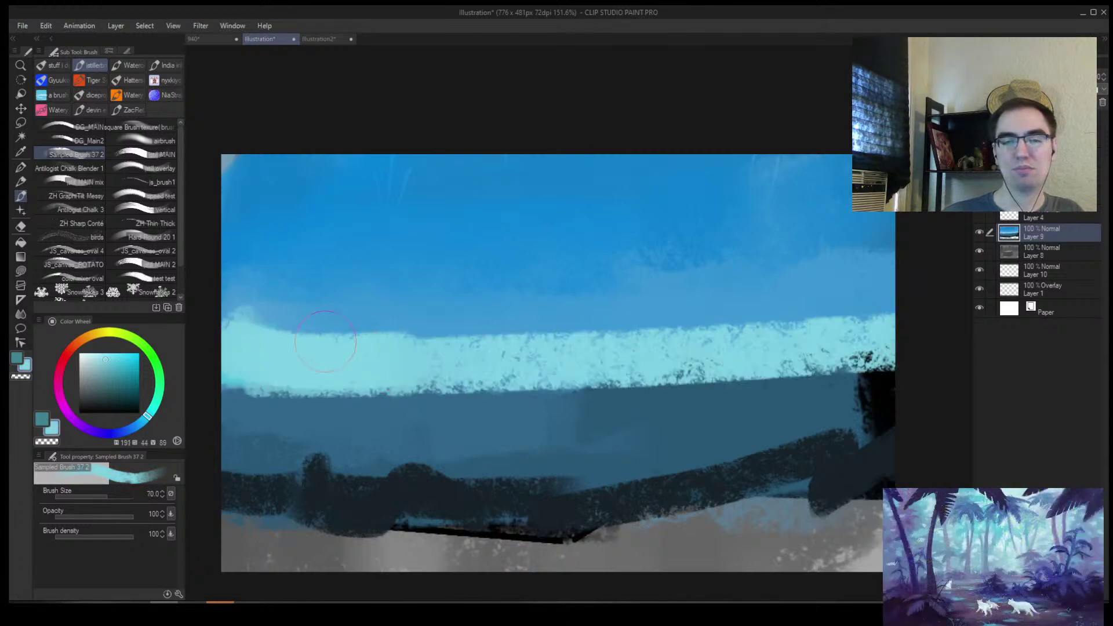
# Blend the cyan horizon band upward into the blue sky with sampled in-between colours and JS_scatter blur 2 at size 50
pyautogui.press('j')
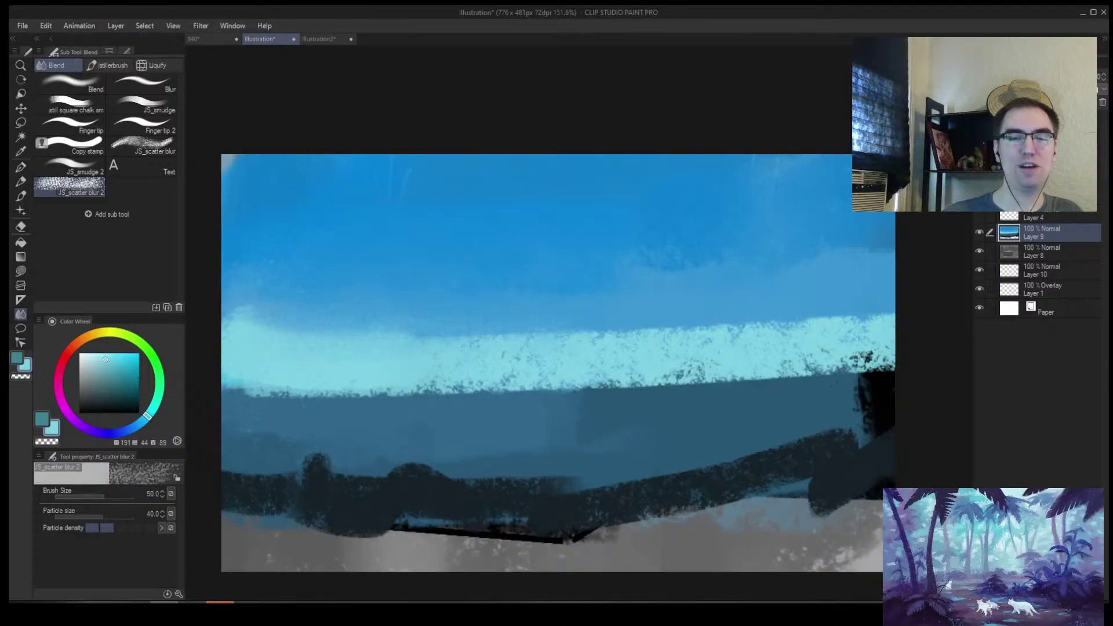
pyautogui.press('b')
pyautogui.keyDown('alt'); pyautogui.click(255, 342); pyautogui.keyUp('alt')
pyautogui.moveTo(347, 319); pyautogui.dragTo(817, 318)
pyautogui.click(644, 293)
pyautogui.press(']')
pyautogui.moveTo(525, 292); pyautogui.dragTo(502, 294)
pyautogui.keyDown('alt'); pyautogui.click(293, 277); pyautogui.keyUp('alt')
pyautogui.moveTo(292, 290)
pyautogui.mouseDown()
pyautogui.moveTo(672, 294)
pyautogui.moveTo(493, 303)
pyautogui.mouseUp()
pyautogui.press('j')
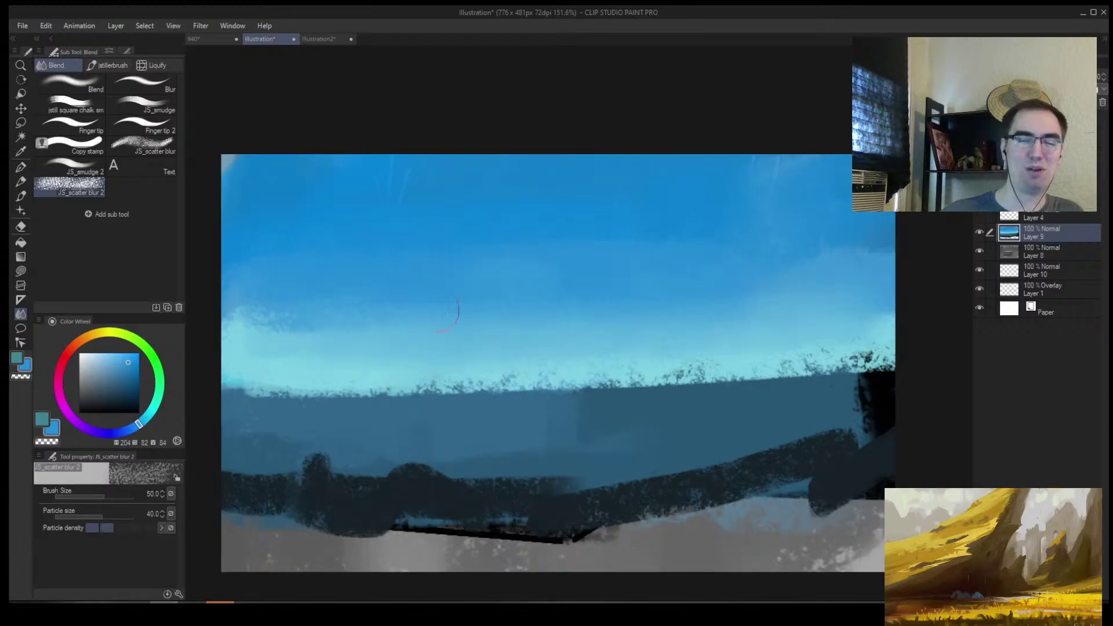
pyautogui.keyDown('alt'); pyautogui.click(373, 337); pyautogui.keyUp('alt')
# Repaint the distant land in muted blue at brush size 100, adding rounded shapes along the horizon's left side
pyautogui.press('b')
pyautogui.keyDown('alt'); pyautogui.click(437, 367); pyautogui.keyUp('alt')
pyautogui.moveTo(392, 363)
pyautogui.mouseDown()
pyautogui.moveTo(329, 373)
pyautogui.moveTo(408, 386)
pyautogui.moveTo(672, 365)
pyautogui.moveTo(703, 377)
pyautogui.mouseUp()
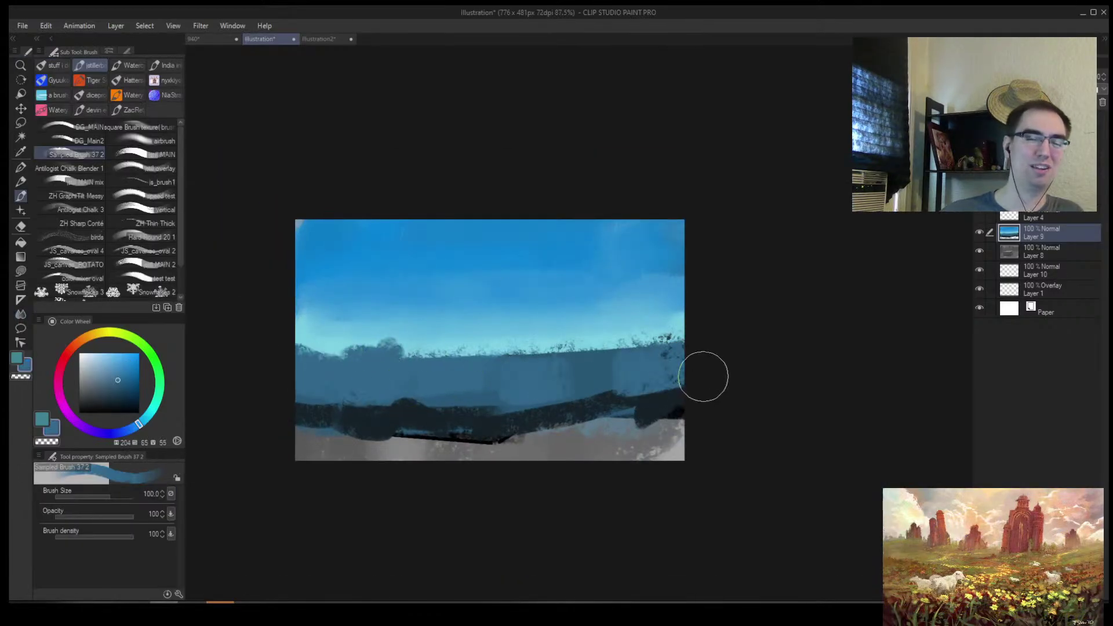
pyautogui.hotkey('alt', 'space')
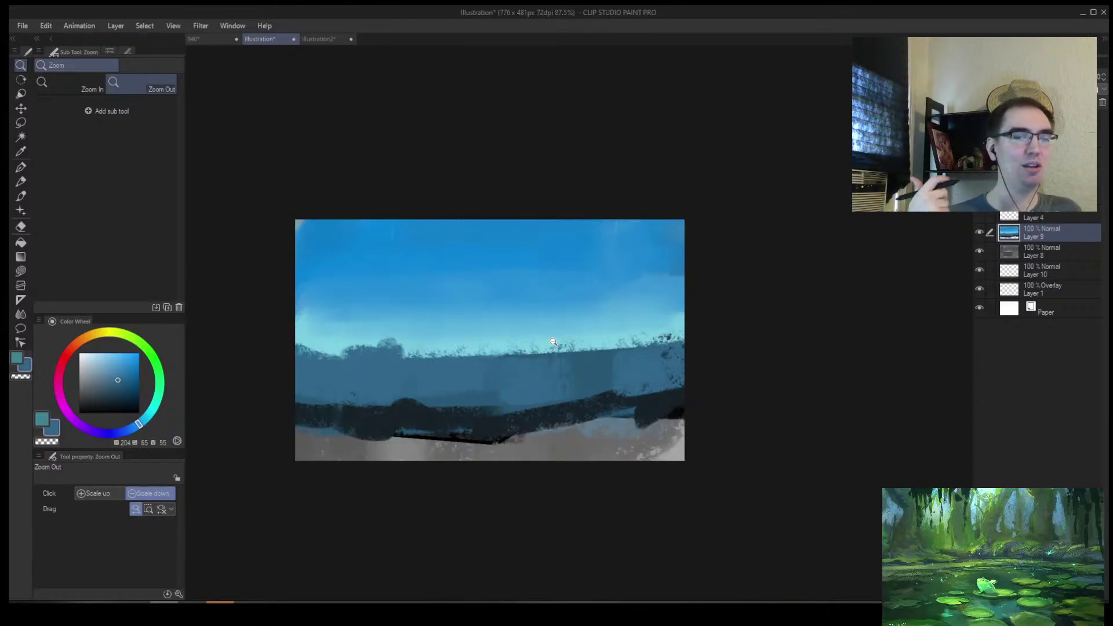
pyautogui.click(572, 339)
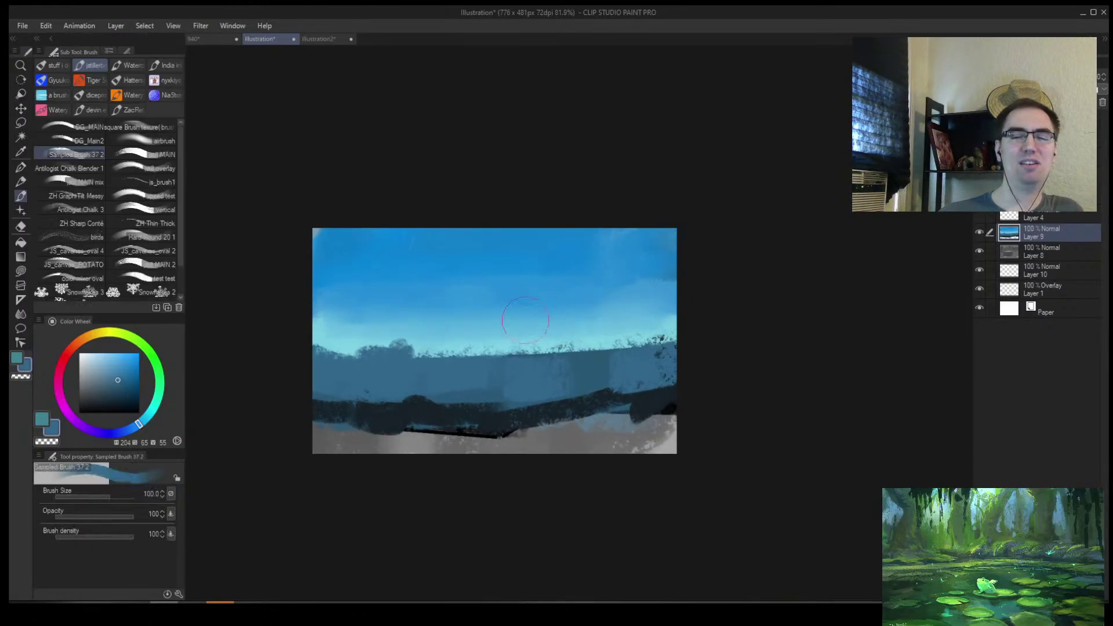
pyautogui.press('b')
pyautogui.hotkey('ctrl', 'space')
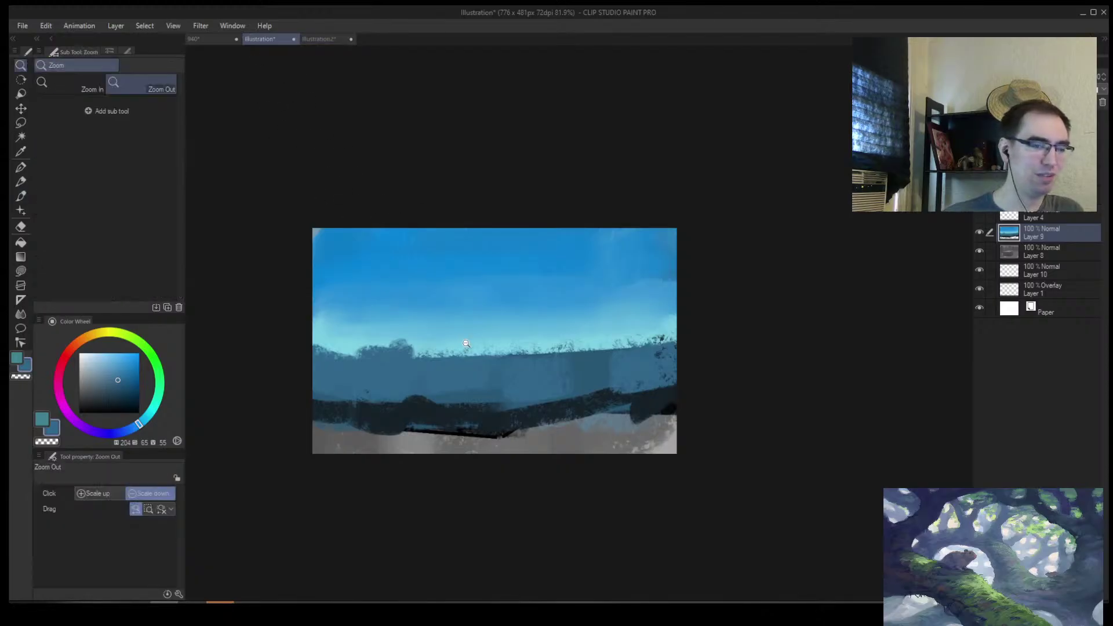
# Shift the sky painting's layer up and to the left, clear the layer's contents, and frame the grey box study beneath
pyautogui.moveTo(464, 342); pyautogui.dragTo(483, 342)
pyautogui.press('k')
pyautogui.moveTo(494, 385); pyautogui.dragTo(474, 351)
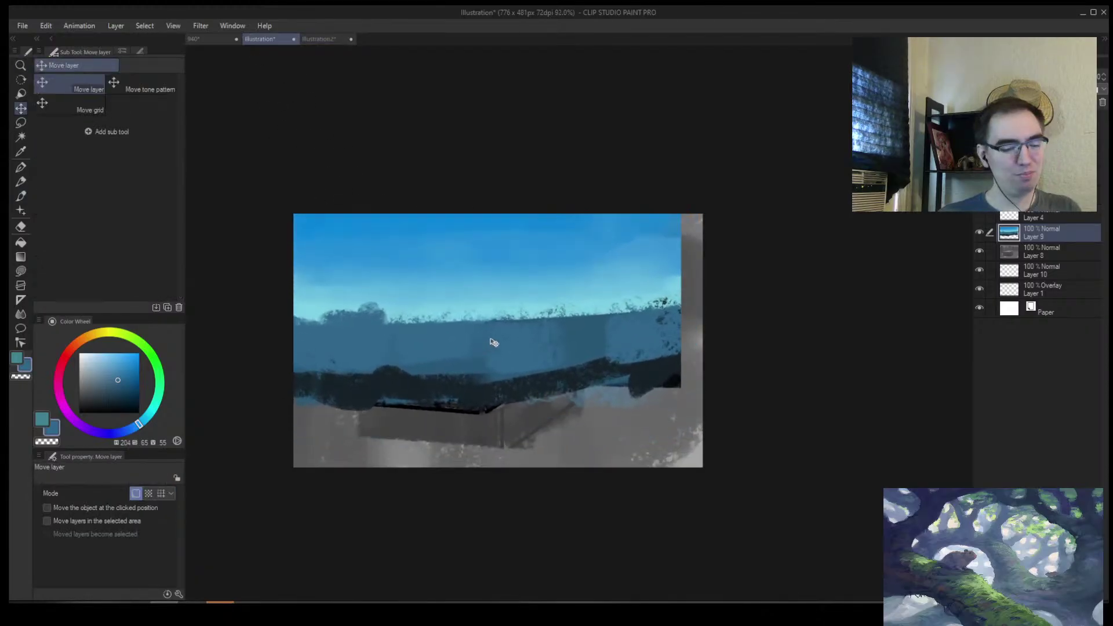
pyautogui.press('Delete')
pyautogui.press('/')
pyautogui.moveTo(490, 339)
pyautogui.mouseDown()
pyautogui.moveTo(515, 326)
pyautogui.moveTo(470, 359)
pyautogui.moveTo(544, 297)
pyautogui.moveTo(503, 302)
pyautogui.mouseUp()
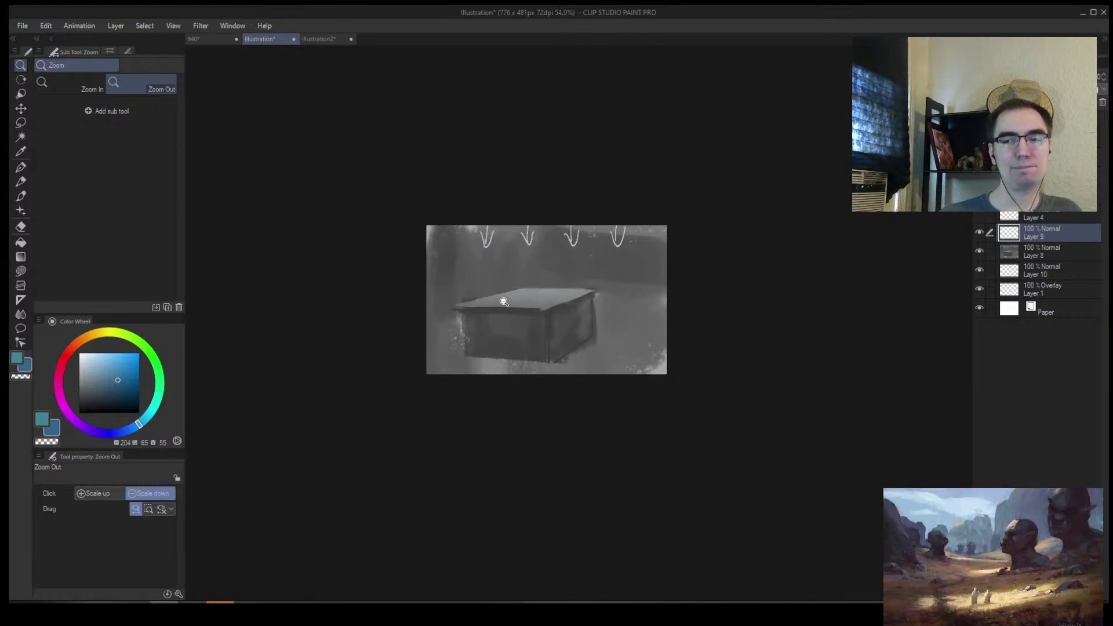
pyautogui.moveTo(503, 302); pyautogui.dragTo(547, 281)
# Sample the light grey of the box's top plane and reduce the brush size to 15
pyautogui.press('b')
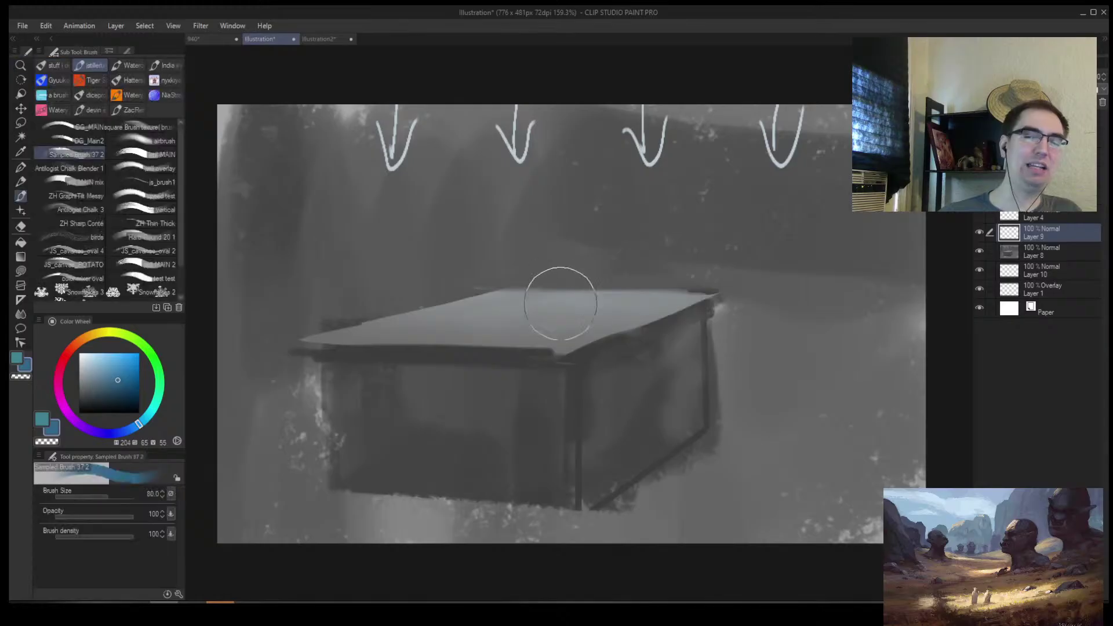
pyautogui.keyDown('alt'); pyautogui.click(594, 308); pyautogui.keyUp('alt')
pyautogui.press('[')
pyautogui.press('[')
pyautogui.press('[')
pyautogui.press('[')
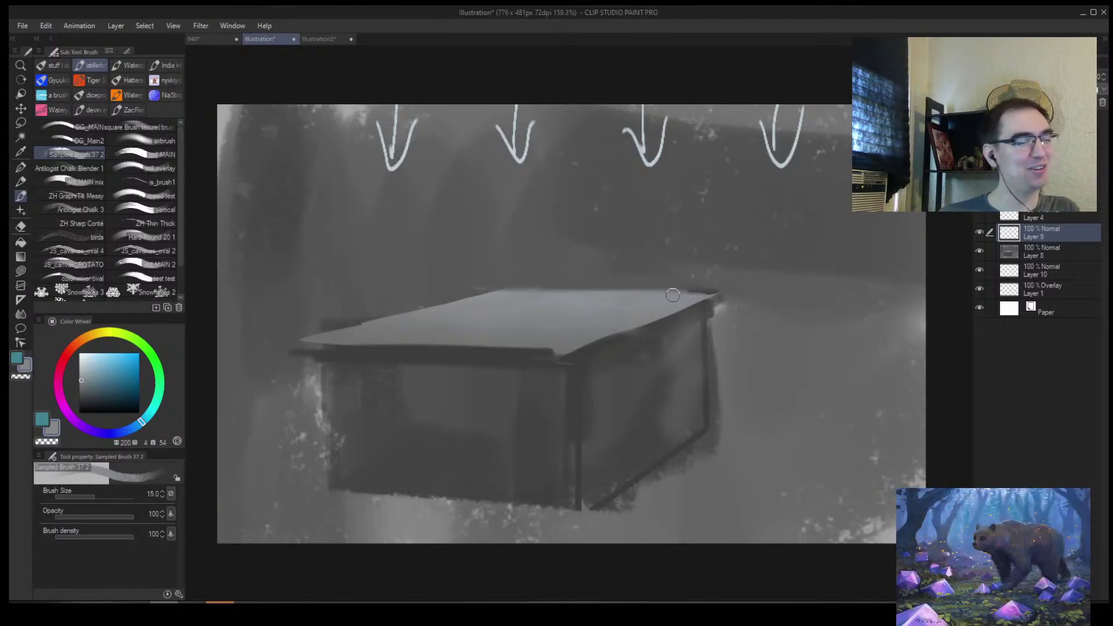
# Switch to the 940 underwater painting and save it
pyautogui.click(304, 38)
pyautogui.click(214, 38)
pyautogui.hotkey('alt', 'space')
pyautogui.moveTo(488, 344); pyautogui.dragTo(514, 295)
pyautogui.hotkey('ctrl', 's')
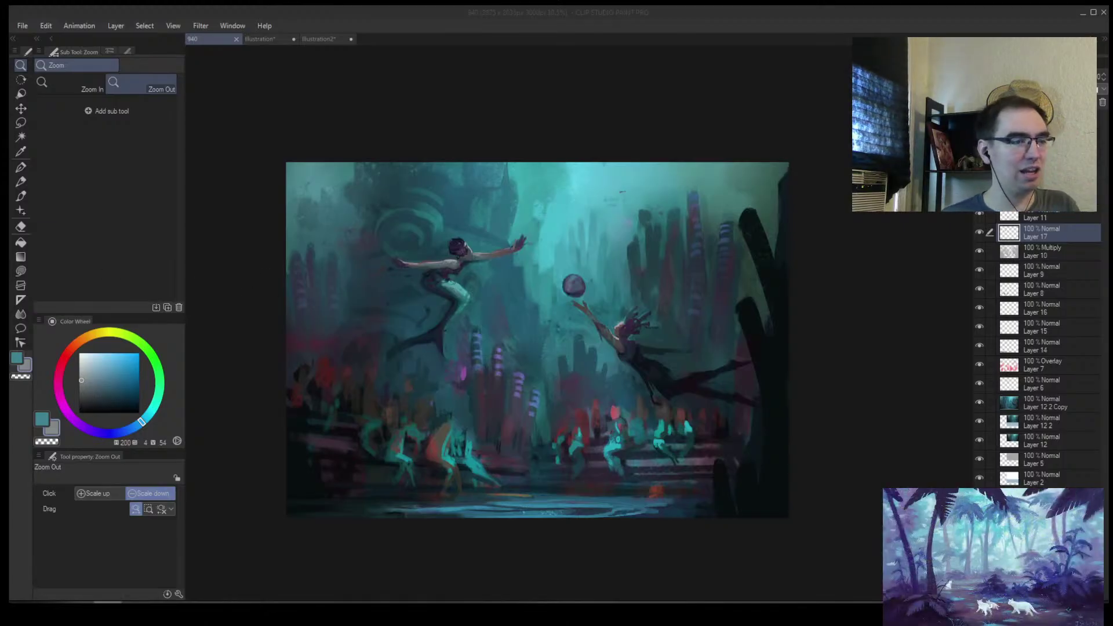
# Paste the Tŷ Glo building photo into Illustration2 and frame its green facade
pyautogui.click(345, 39)
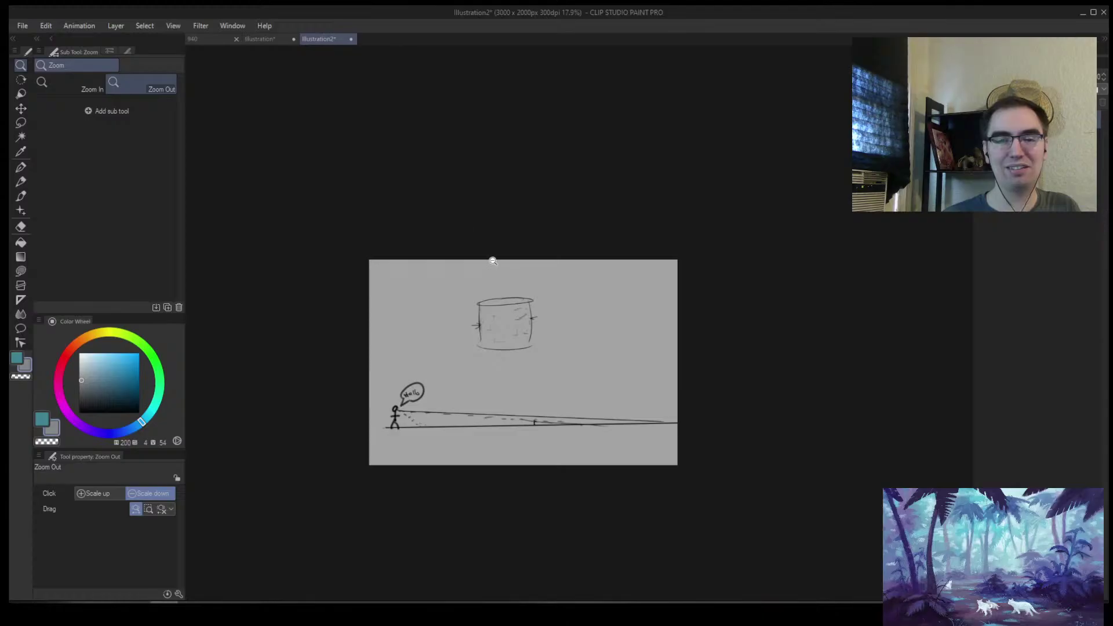
pyautogui.click(270, 38)
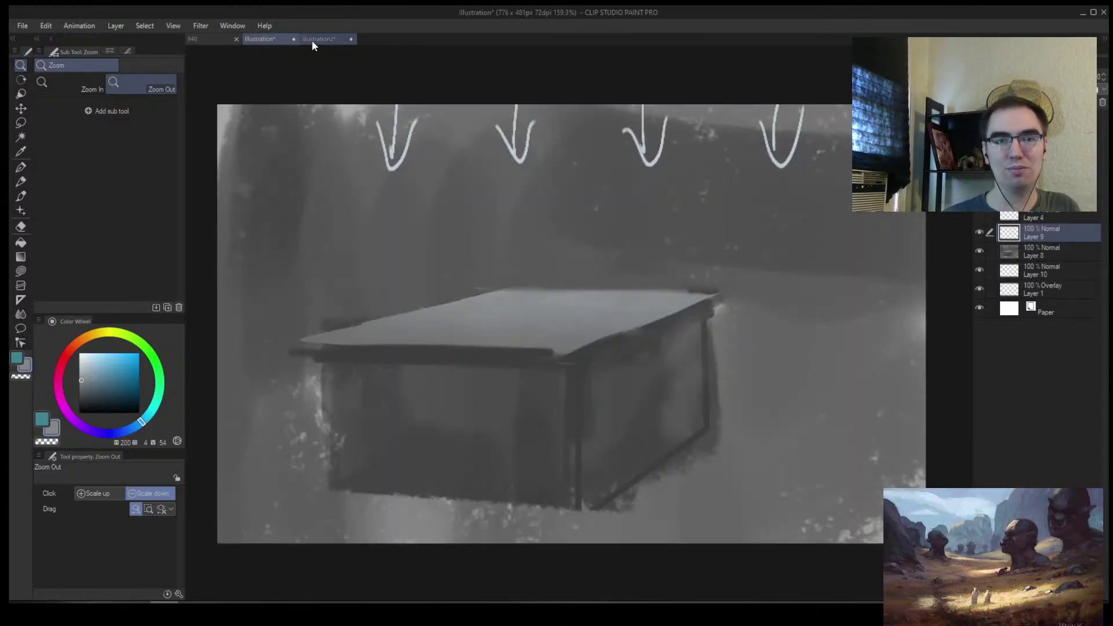
pyautogui.click(313, 42)
pyautogui.hotkey('ctrl', 'v')
pyautogui.moveTo(442, 301); pyautogui.dragTo(608, 397)
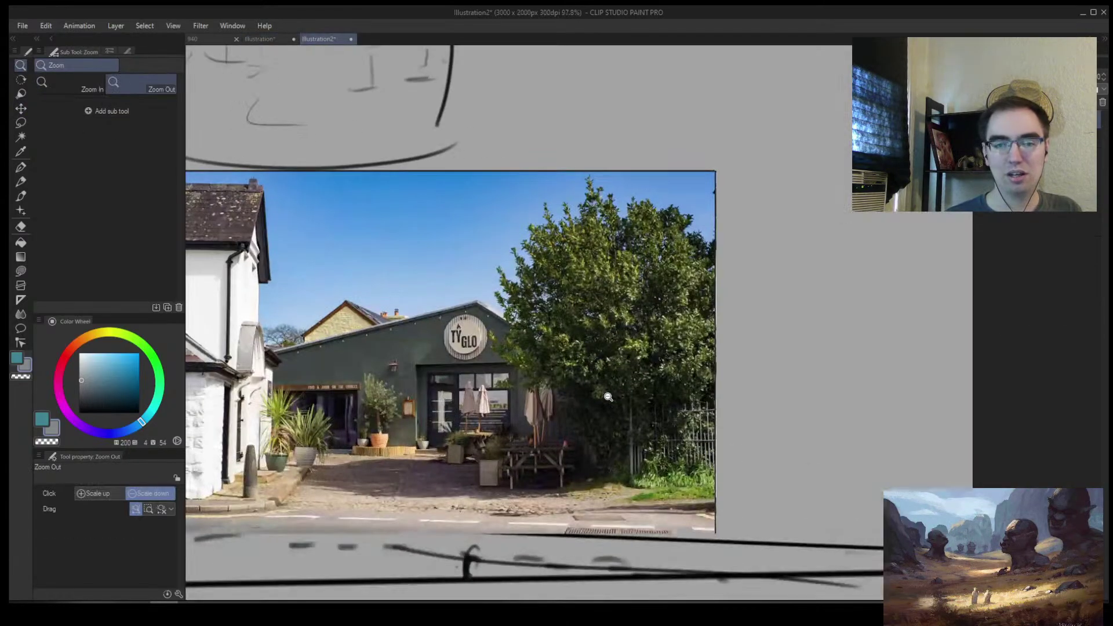
pyautogui.scroll(2, 479, 386)
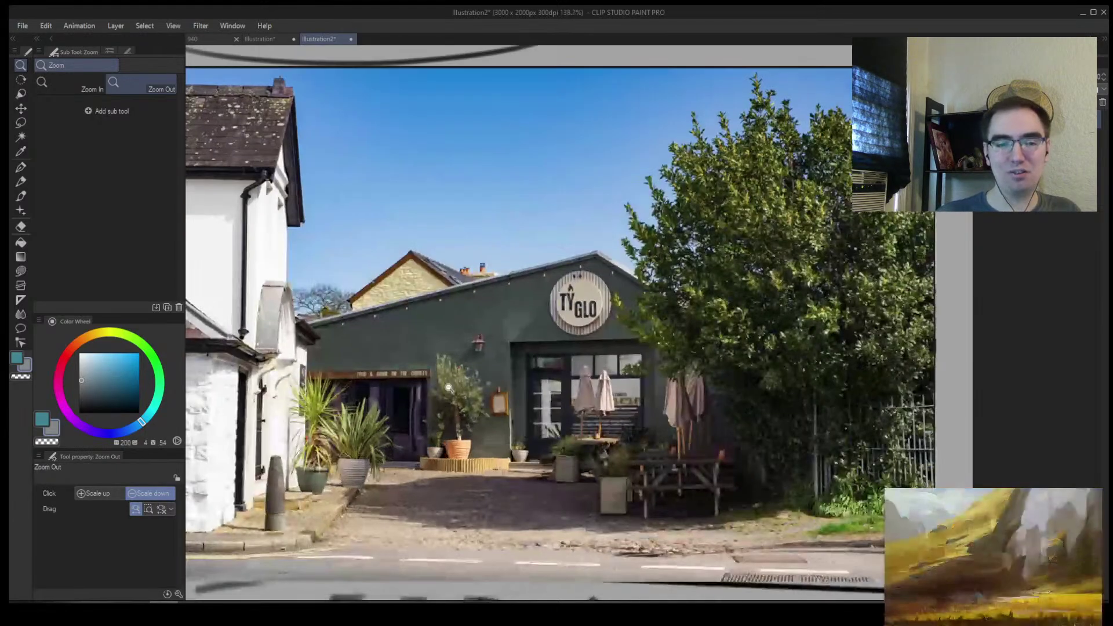
pyautogui.moveTo(592, 417); pyautogui.dragTo(555, 392)
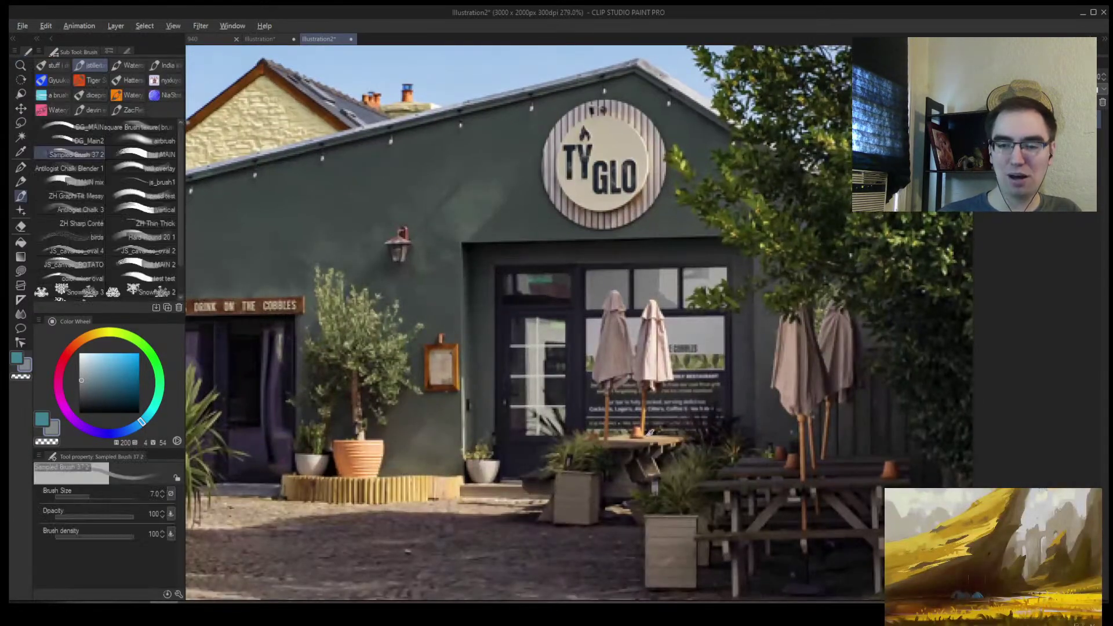
# Sample the near-black shadow under the picnic table and reduce the brush size to 6
pyautogui.keyDown('alt'); pyautogui.click(788, 550); pyautogui.keyUp('alt')
pyautogui.press('[')
pyautogui.press('[')
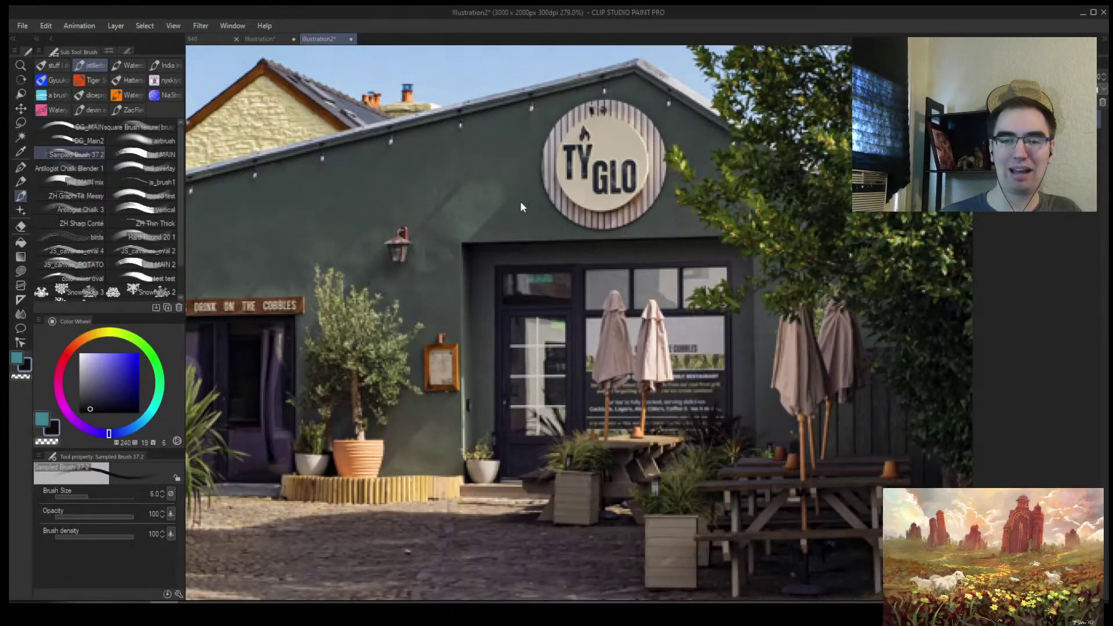
pyautogui.hotkey('alt', 'space')
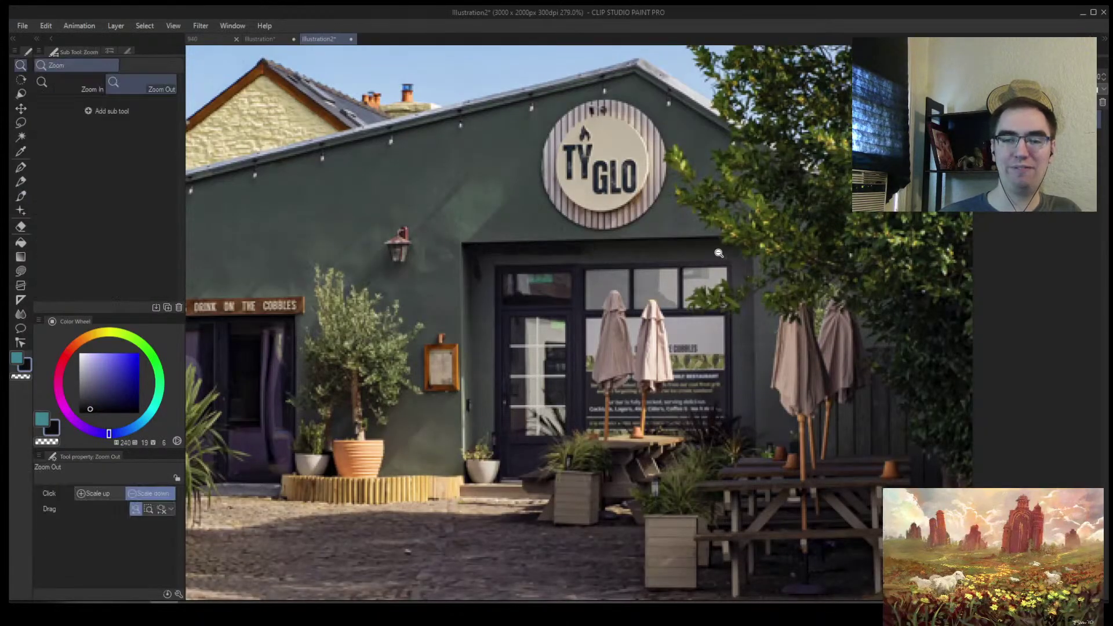
pyautogui.hotkey('alt', 'space')
pyautogui.moveTo(484, 378); pyautogui.dragTo(494, 336)
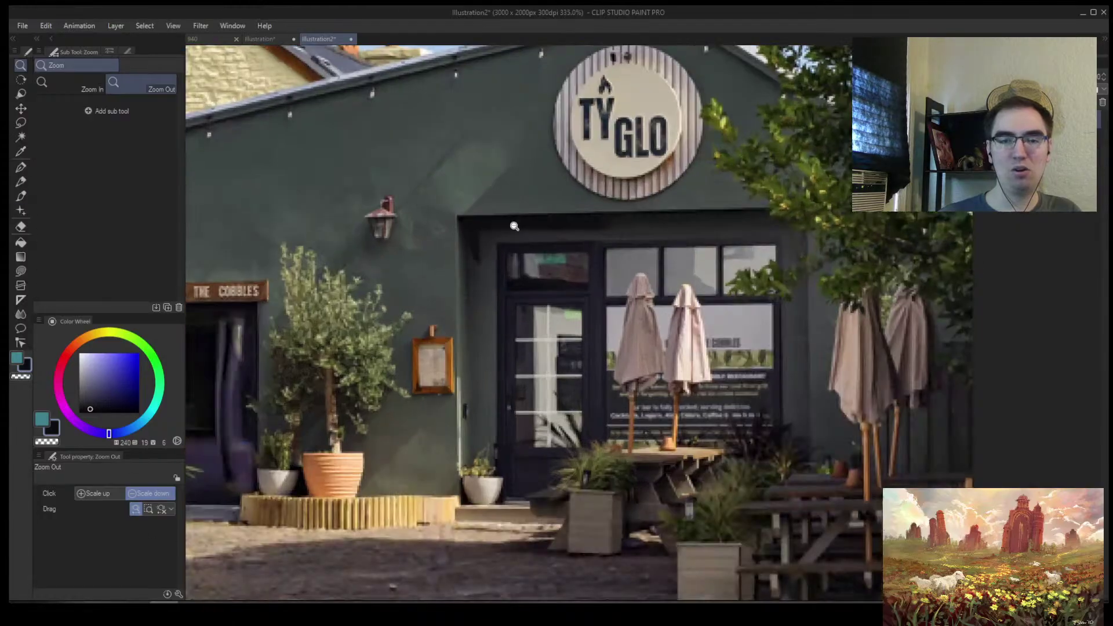
# Outline the light patch on the green wall beside the lamp with a slanted black rectangle at brush size 7
pyautogui.moveTo(288, 110)
pyautogui.mouseDown()
pyautogui.moveTo(219, 207)
pyautogui.moveTo(417, 81)
pyautogui.moveTo(539, 64)
pyautogui.moveTo(521, 198)
pyautogui.moveTo(563, 200)
pyautogui.mouseUp()
pyautogui.hotkey('ctrl', 'z')
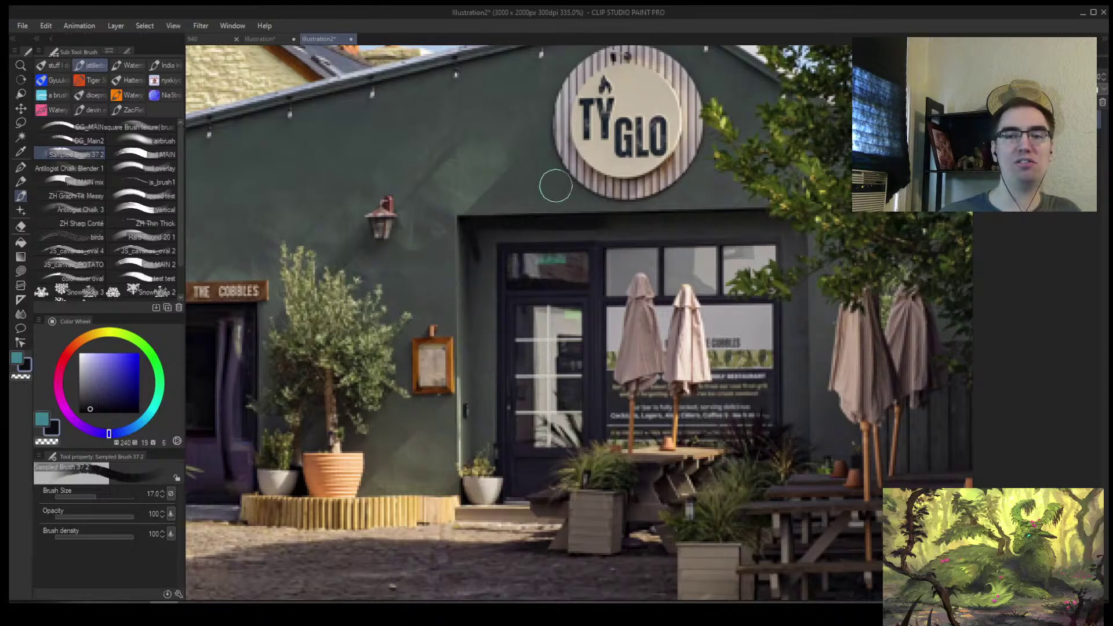
pyautogui.scroll(2, 539, 197)
pyautogui.press('[')
pyautogui.press('[')
pyautogui.press('[')
pyautogui.press('[')
pyautogui.moveTo(398, 231)
pyautogui.mouseDown()
pyautogui.moveTo(489, 101)
pyautogui.moveTo(379, 103)
pyautogui.moveTo(254, 238)
pyautogui.moveTo(335, 284)
pyautogui.moveTo(464, 152)
pyautogui.mouseUp()
pyautogui.hotkey('alt', 'space')
pyautogui.moveTo(444, 269); pyautogui.dragTo(412, 290)
pyautogui.scroll(8, 418, 240)
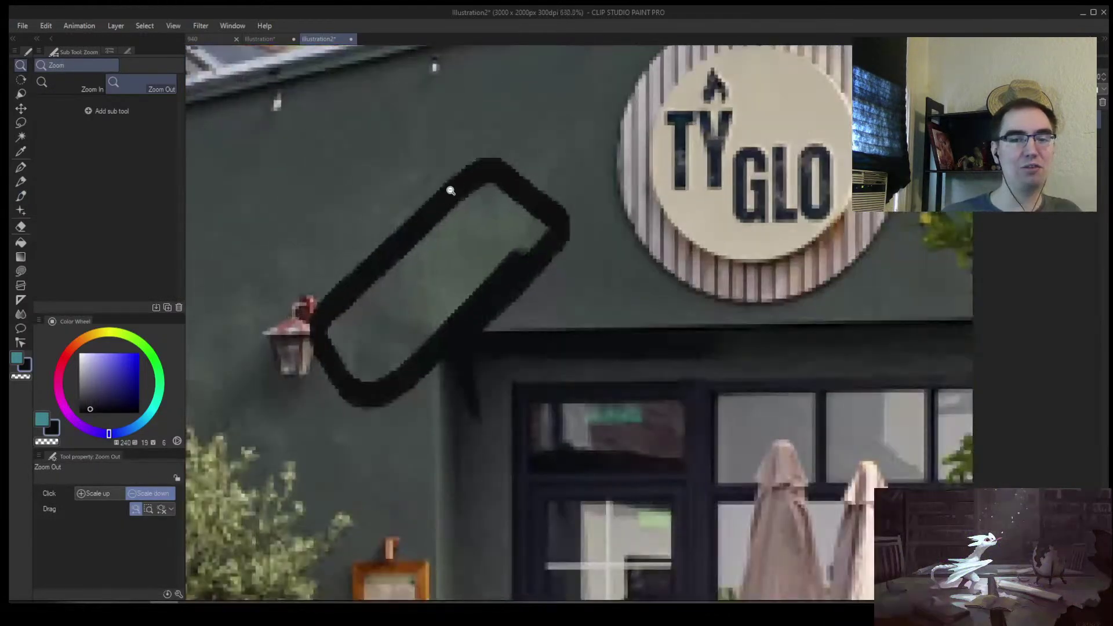
pyautogui.moveTo(498, 229)
pyautogui.mouseDown()
pyautogui.moveTo(477, 282)
pyautogui.moveTo(469, 274)
pyautogui.moveTo(492, 317)
pyautogui.moveTo(587, 286)
pyautogui.mouseUp()
pyautogui.hotkey('ctrl', 'z')
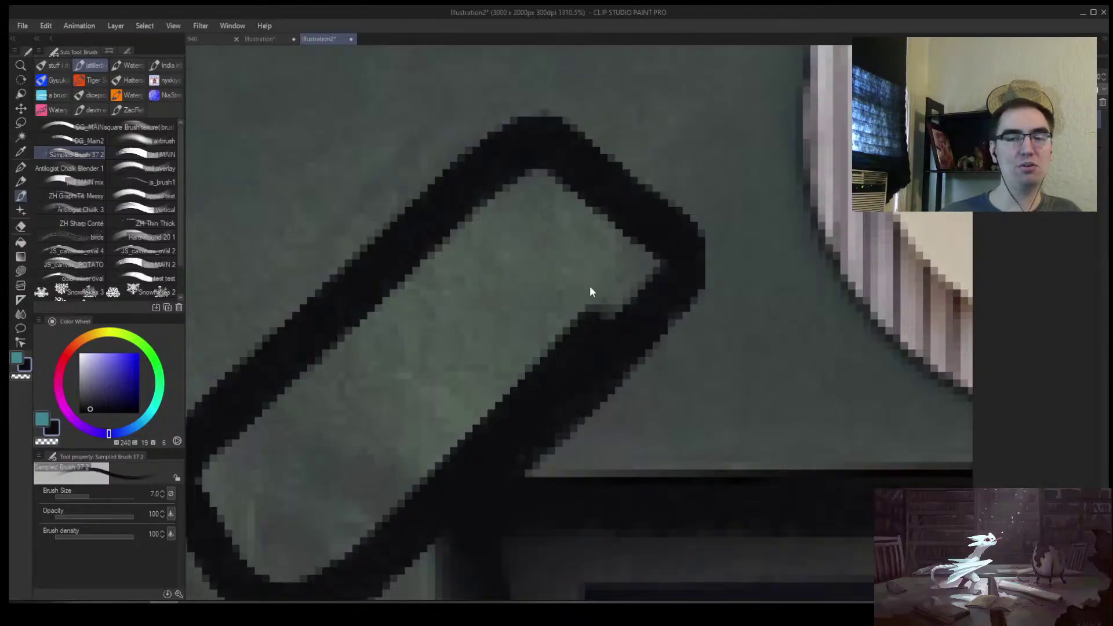
# Try dark diagonal shadow bands across the green wall from the roofline down, then undo them
pyautogui.hotkey('alt', 'space')
pyautogui.moveTo(554, 320); pyautogui.dragTo(536, 344)
pyautogui.moveTo(609, 305); pyautogui.dragTo(622, 282)
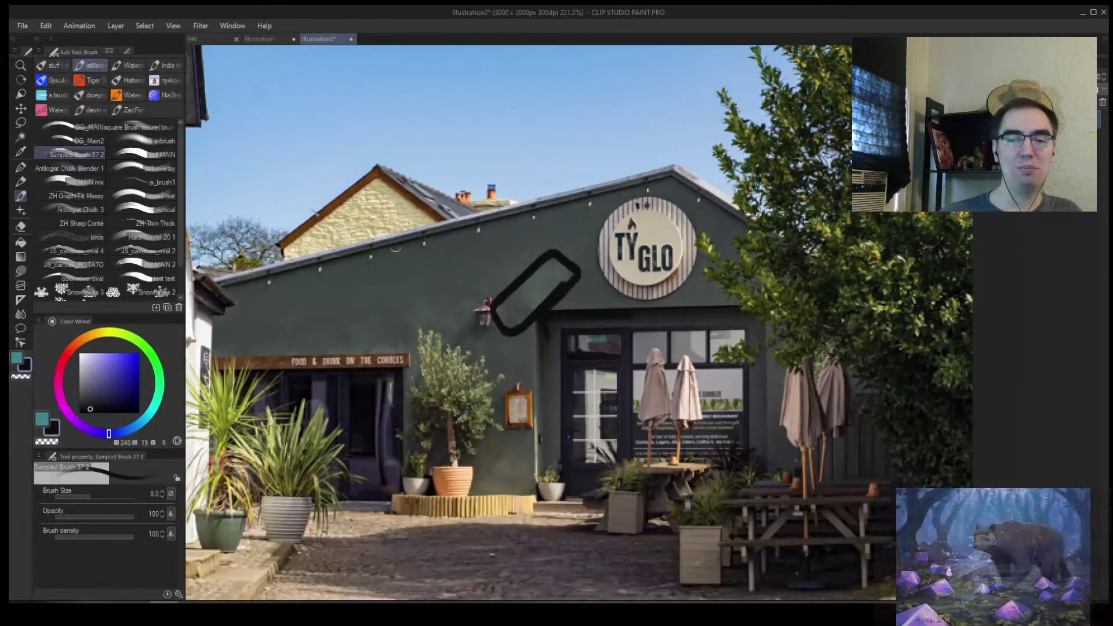
pyautogui.moveTo(220, 301)
pyautogui.mouseDown()
pyautogui.moveTo(219, 324)
pyautogui.moveTo(327, 293)
pyautogui.mouseUp()
pyautogui.moveTo(294, 329); pyautogui.dragTo(431, 248)
pyautogui.moveTo(342, 345); pyautogui.dragTo(519, 237)
pyautogui.moveTo(410, 339); pyautogui.dragTo(619, 200)
pyautogui.press(']')
pyautogui.press(']')
pyautogui.press(']')
pyautogui.press(']')
pyautogui.press(']')
pyautogui.press('[')
pyautogui.press('[')
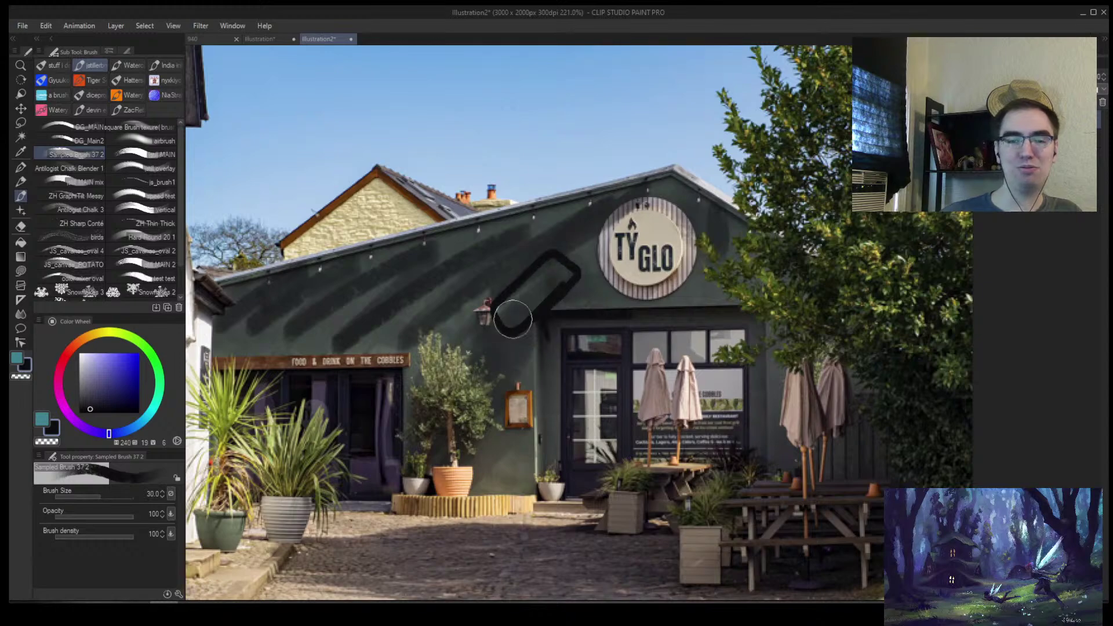
pyautogui.hotkey('ctrl', 'z')
pyautogui.hotkey('ctrl', 'z')
pyautogui.hotkey('ctrl', 'z')
pyautogui.hotkey('ctrl', 'z')
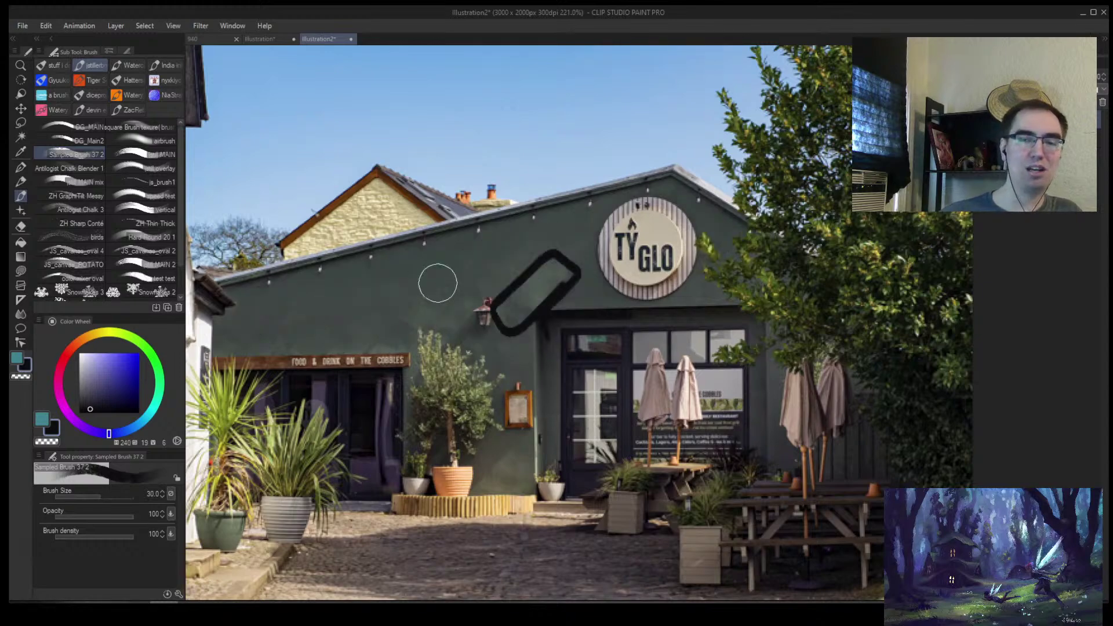
# Softly darken the green wall and the area above the doorway with the near-black colour
pyautogui.press('[')
pyautogui.press('[')
pyautogui.press('[')
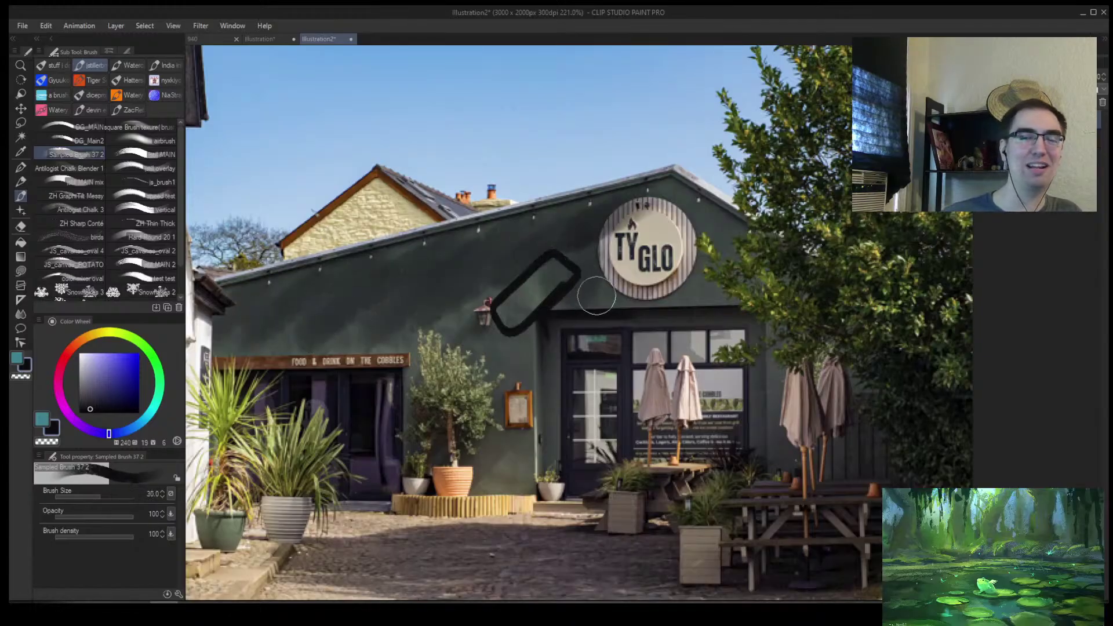
pyautogui.moveTo(567, 324); pyautogui.dragTo(762, 317)
pyautogui.press(']')
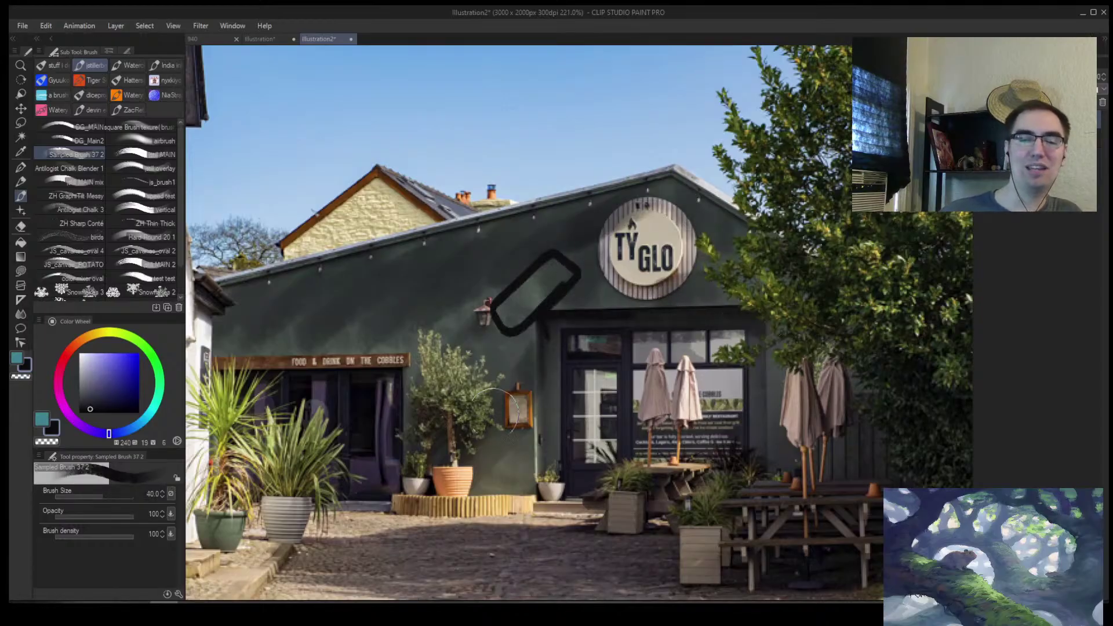
# Outline the shadow area on the cobbled forecourt, from the potted plants to the picnic table, with a thin black line
pyautogui.hotkey('alt', 'space')
pyautogui.moveTo(411, 538)
pyautogui.mouseDown()
pyautogui.moveTo(325, 492)
pyautogui.moveTo(605, 350)
pyautogui.mouseUp()
pyautogui.hotkey('ctrl', 'z')
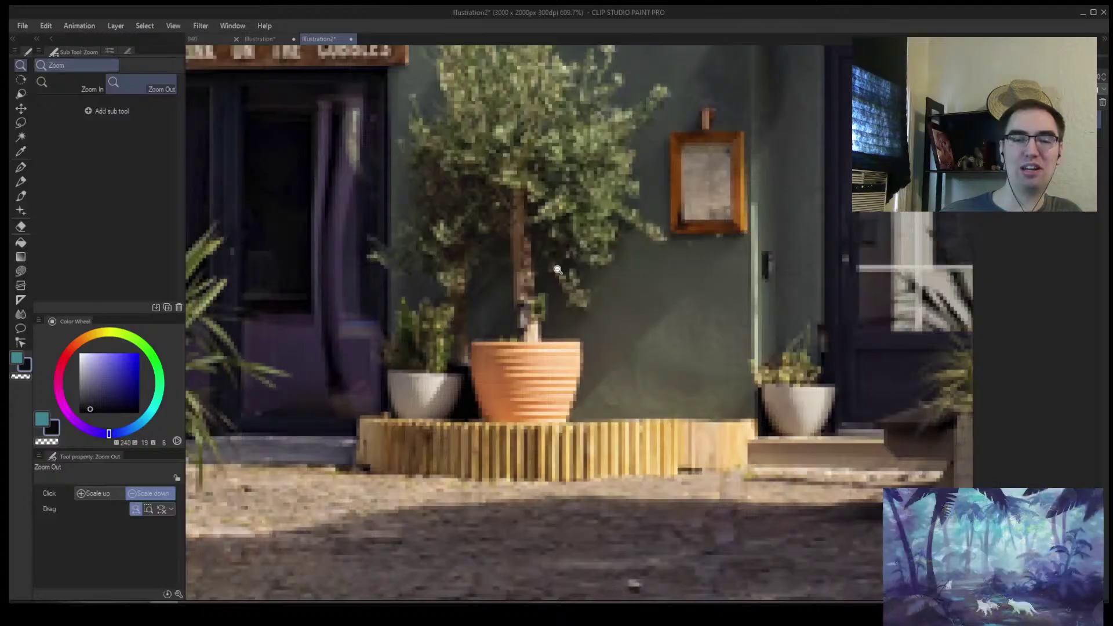
pyautogui.moveTo(540, 277); pyautogui.dragTo(513, 281)
pyautogui.moveTo(467, 318); pyautogui.dragTo(463, 301)
pyautogui.press('[')
pyautogui.press('[')
pyautogui.press('[')
pyautogui.press('[')
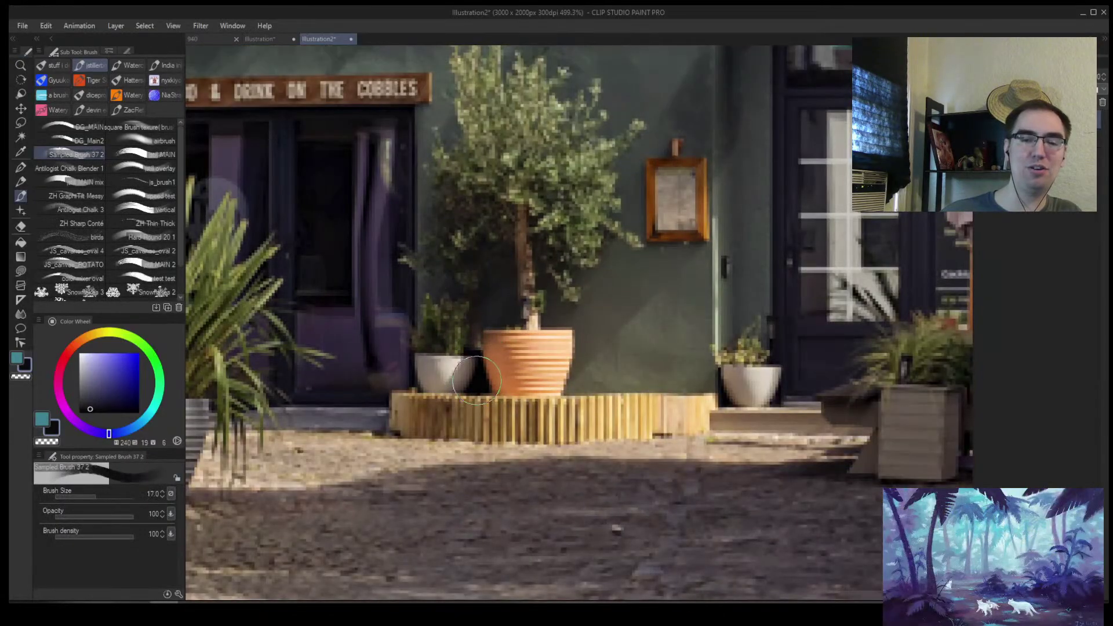
pyautogui.press('[')
pyautogui.press('[')
pyautogui.press('[')
pyautogui.press('[')
pyautogui.press('[')
pyautogui.press('[')
pyautogui.press('[')
pyautogui.moveTo(442, 379); pyautogui.dragTo(336, 371)
pyautogui.moveTo(474, 393); pyautogui.dragTo(527, 334)
pyautogui.press(']')
pyautogui.press(']')
pyautogui.press(']')
pyautogui.press(']')
pyautogui.press(']')
pyautogui.press(']')
pyautogui.press(']')
pyautogui.moveTo(664, 403)
pyautogui.mouseDown()
pyautogui.moveTo(490, 393)
pyautogui.moveTo(241, 409)
pyautogui.moveTo(288, 452)
pyautogui.moveTo(464, 480)
pyautogui.moveTo(717, 491)
pyautogui.moveTo(913, 470)
pyautogui.moveTo(957, 431)
pyautogui.moveTo(937, 417)
pyautogui.moveTo(684, 457)
pyautogui.mouseUp()
# Darken the foliage of the large tree with the near-black colour at brush size 150
pyautogui.press(']')
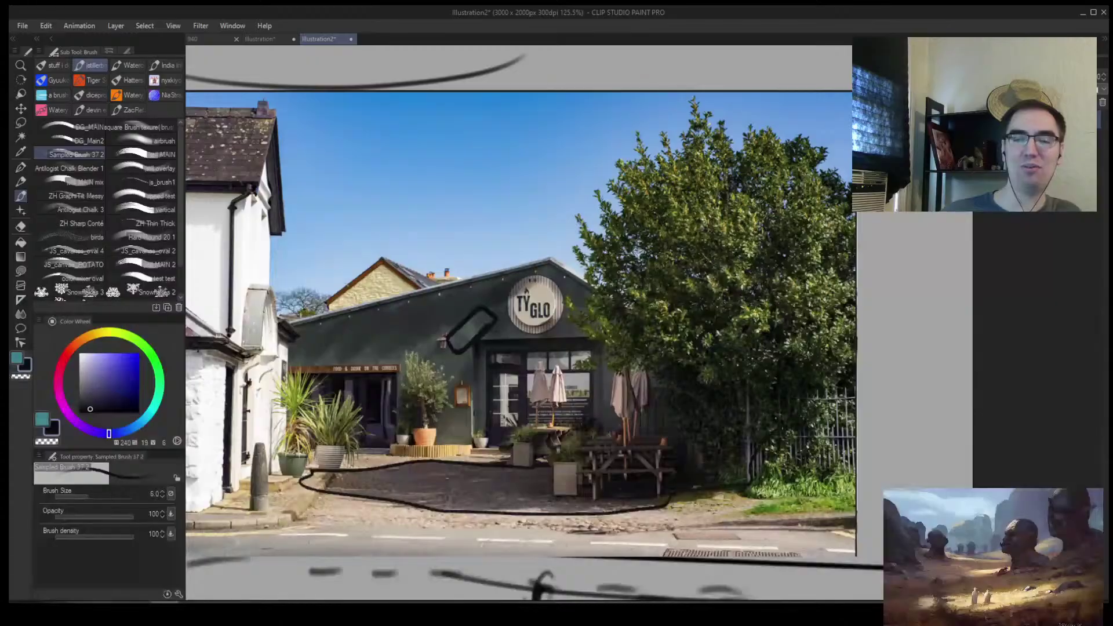
pyautogui.press(']')
pyautogui.press(']')
pyautogui.press(']')
pyautogui.press(']')
pyautogui.press(']')
pyautogui.press(']')
pyautogui.press(']')
pyautogui.press(']')
pyautogui.press(']')
pyautogui.press(']')
pyautogui.press(']')
pyautogui.press(']')
pyautogui.press(']')
pyautogui.press(']')
pyautogui.press(']')
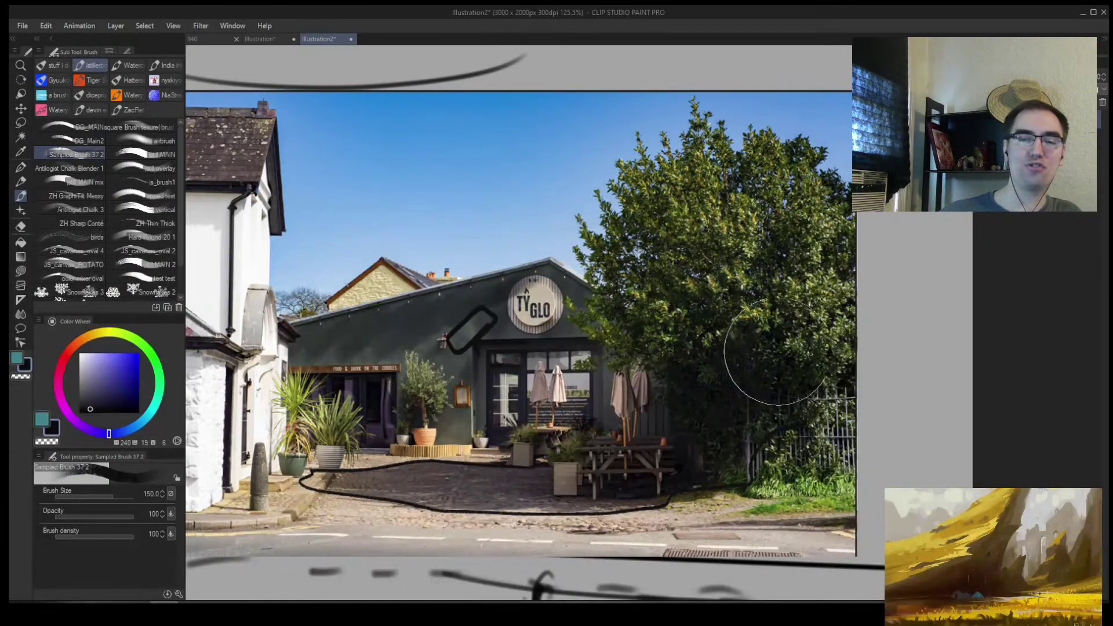
pyautogui.moveTo(661, 281)
pyautogui.mouseDown()
pyautogui.moveTo(762, 302)
pyautogui.moveTo(774, 380)
pyautogui.mouseUp()
# Sample a dark olive green from the foliage and dab midtone patches over the tree with a smaller brush
pyautogui.keyDown('alt'); pyautogui.click(705, 206); pyautogui.keyUp('alt')
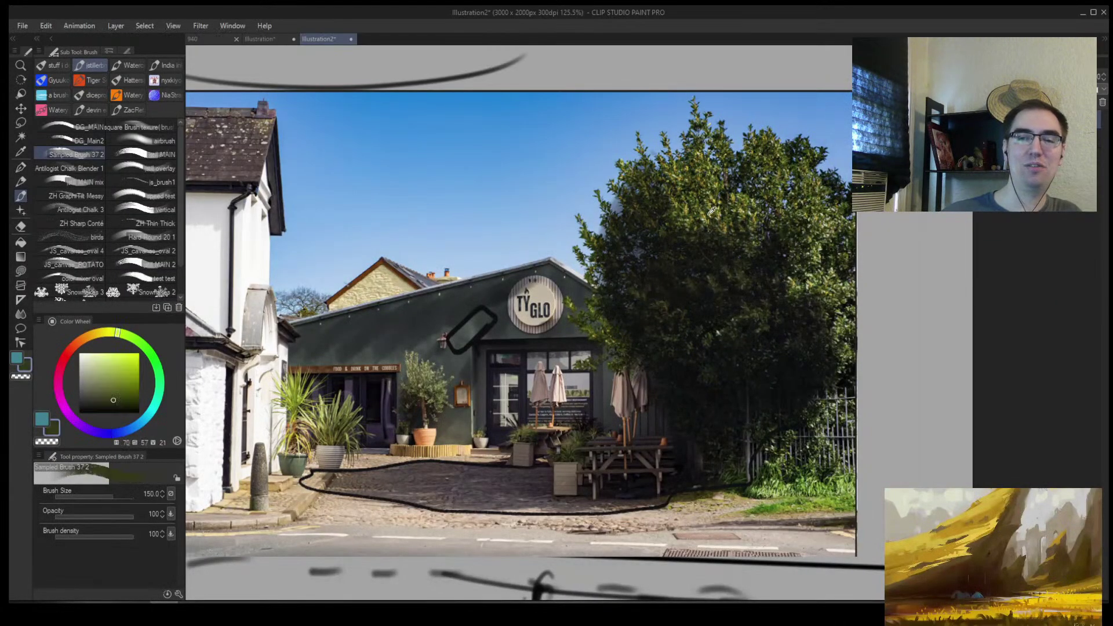
pyautogui.press('[')
pyautogui.press('[')
pyautogui.press('[')
pyautogui.press('[')
pyautogui.press('[')
pyautogui.moveTo(674, 213)
pyautogui.mouseDown()
pyautogui.moveTo(704, 276)
pyautogui.moveTo(708, 303)
pyautogui.mouseUp()
pyautogui.moveTo(596, 311); pyautogui.dragTo(613, 351)
pyautogui.moveTo(720, 325); pyautogui.dragTo(727, 342)
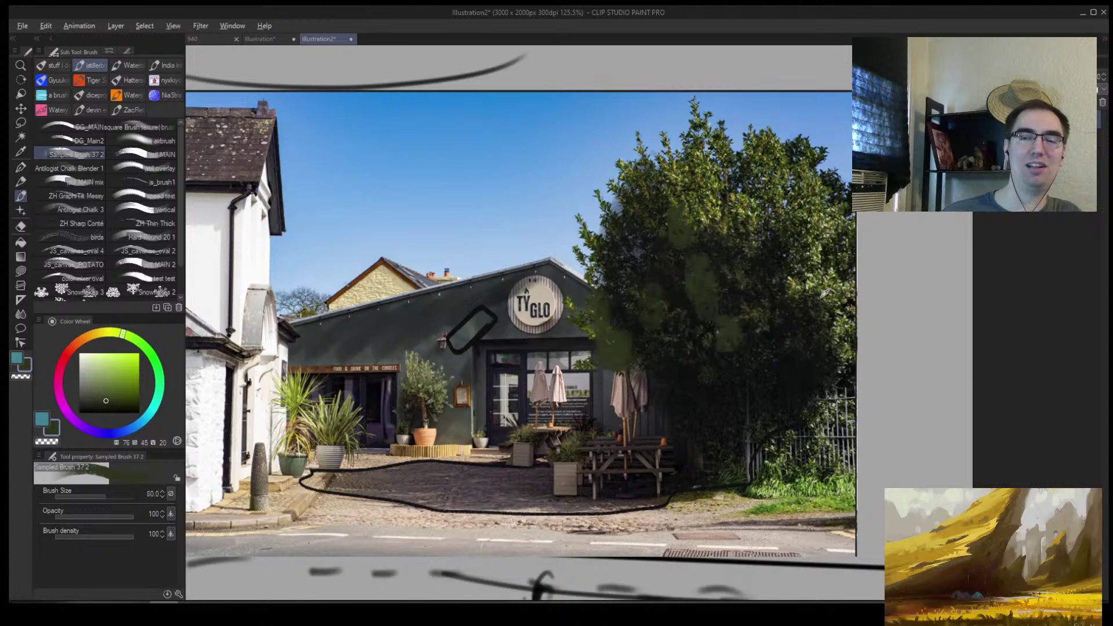
# Dab pale green light patches across the middle of the tree and at its lower edge
pyautogui.keyDown('alt'); pyautogui.click(785, 296); pyautogui.keyUp('alt')
pyautogui.moveTo(756, 300); pyautogui.dragTo(752, 327)
pyautogui.moveTo(714, 298); pyautogui.dragTo(728, 321)
pyautogui.moveTo(688, 264); pyautogui.dragTo(687, 279)
pyautogui.moveTo(690, 337); pyautogui.dragTo(711, 338)
pyautogui.moveTo(590, 321); pyautogui.dragTo(594, 334)
# Add small pale green highlights through the tree's upper crown at brush size 20
pyautogui.press('[')
pyautogui.press('[')
pyautogui.press('[')
pyautogui.press('[')
pyautogui.press('[')
pyautogui.moveTo(743, 243); pyautogui.dragTo(747, 255)
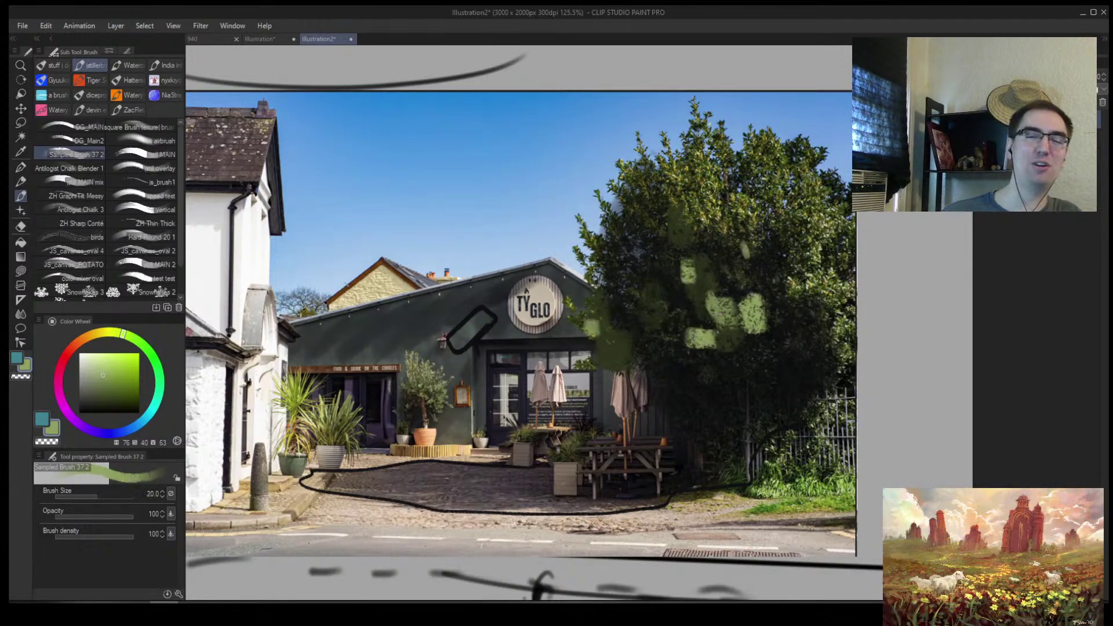
pyautogui.moveTo(718, 203); pyautogui.dragTo(731, 213)
pyautogui.moveTo(712, 174); pyautogui.dragTo(751, 181)
pyautogui.moveTo(787, 181); pyautogui.dragTo(799, 196)
pyautogui.moveTo(814, 216); pyautogui.dragTo(818, 254)
# Sample darker foliage greens and block in broad shading from the top of the tree's crown downward
pyautogui.keyDown('alt'); pyautogui.click(652, 241); pyautogui.keyUp('alt')
pyautogui.press(']')
pyautogui.press(']')
pyautogui.press(']')
pyautogui.press(']')
pyautogui.keyDown('alt'); pyautogui.click(643, 202); pyautogui.keyUp('alt')
pyautogui.moveTo(652, 213)
pyautogui.mouseDown()
pyautogui.moveTo(708, 158)
pyautogui.moveTo(725, 191)
pyautogui.moveTo(664, 171)
pyautogui.moveTo(708, 134)
pyautogui.moveTo(766, 159)
pyautogui.moveTo(704, 386)
pyautogui.mouseUp()
pyautogui.keyDown('alt'); pyautogui.click(623, 247); pyautogui.keyUp('alt')
pyautogui.press('[')
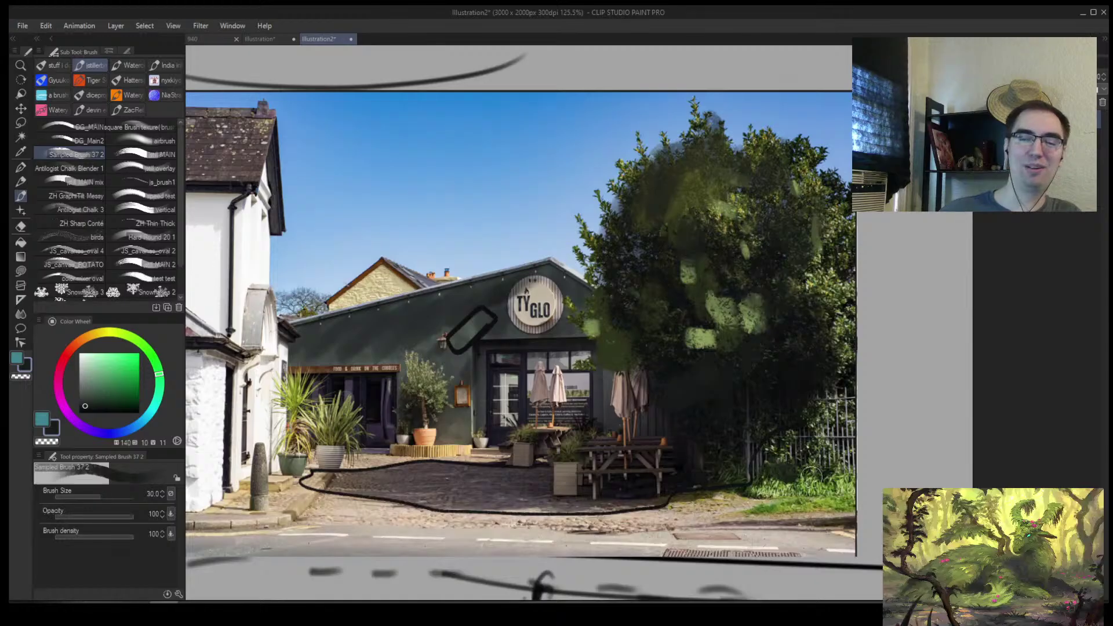
# Flip the canvas view horizontally and frame the mirrored building photo
pyautogui.hotkey('ctrl', 'space')
pyautogui.moveTo(588, 447)
pyautogui.mouseDown()
pyautogui.moveTo(522, 449)
pyautogui.moveTo(571, 458)
pyautogui.mouseUp()
pyautogui.press(']')
pyautogui.moveTo(423, 450); pyautogui.dragTo(619, 481)
pyautogui.press('h')
pyautogui.hotkey('alt', 'space')
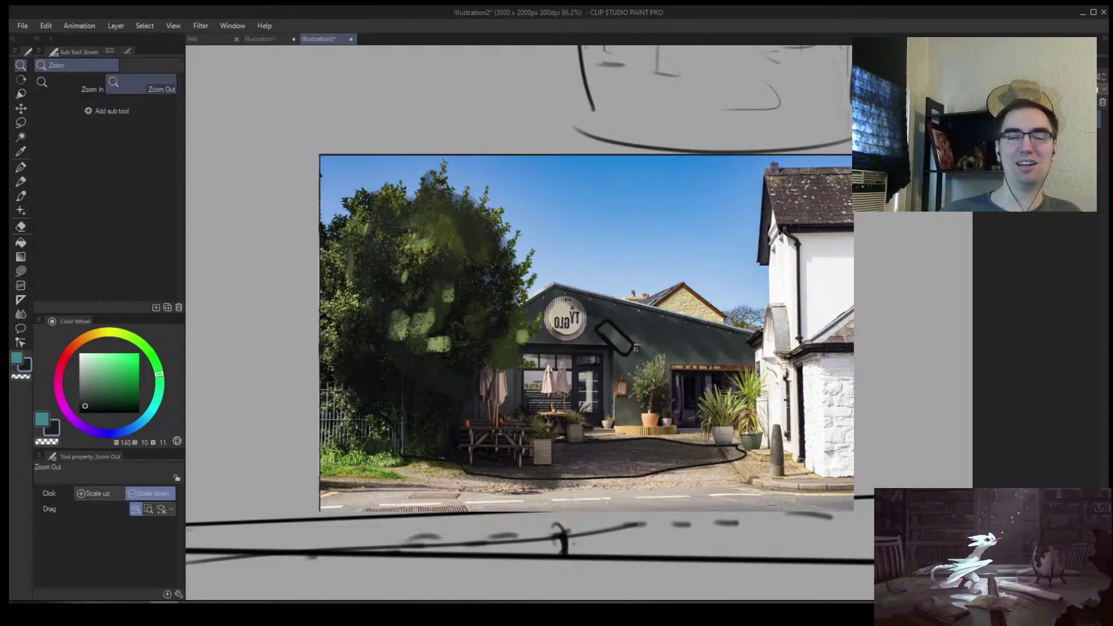
pyautogui.moveTo(739, 395); pyautogui.dragTo(777, 373)
# Erase the painted outlines and shading from the mirrored photo
pyautogui.press('e')
pyautogui.moveTo(605, 281)
pyautogui.mouseDown()
pyautogui.moveTo(458, 313)
pyautogui.moveTo(449, 226)
pyautogui.mouseUp()
pyautogui.hotkey('ctrl', 'z')
pyautogui.hotkey('alt', 'space')
pyautogui.moveTo(645, 315); pyautogui.dragTo(605, 324)
pyautogui.moveTo(770, 211); pyautogui.dragTo(515, 397)
pyautogui.moveTo(644, 266)
pyautogui.mouseDown()
pyautogui.moveTo(686, 256)
pyautogui.moveTo(663, 258)
pyautogui.moveTo(710, 222)
pyautogui.moveTo(619, 233)
pyautogui.mouseUp()
# Try circling the light patch on the mirrored green wall with a thin line at brush size 1.5
pyautogui.press('b')
pyautogui.press('[')
pyautogui.press('[')
pyautogui.press('[')
pyautogui.press('[')
pyautogui.press('[')
pyautogui.press('[')
pyautogui.press('[')
pyautogui.press('[')
pyautogui.hotkey('ctrl', 'z')
pyautogui.hotkey('ctrl', 'space')
pyautogui.moveTo(552, 278); pyautogui.dragTo(580, 273)
pyautogui.press('[')
pyautogui.press('[')
pyautogui.press('[')
pyautogui.press('[')
pyautogui.press('[')
pyautogui.press('[')
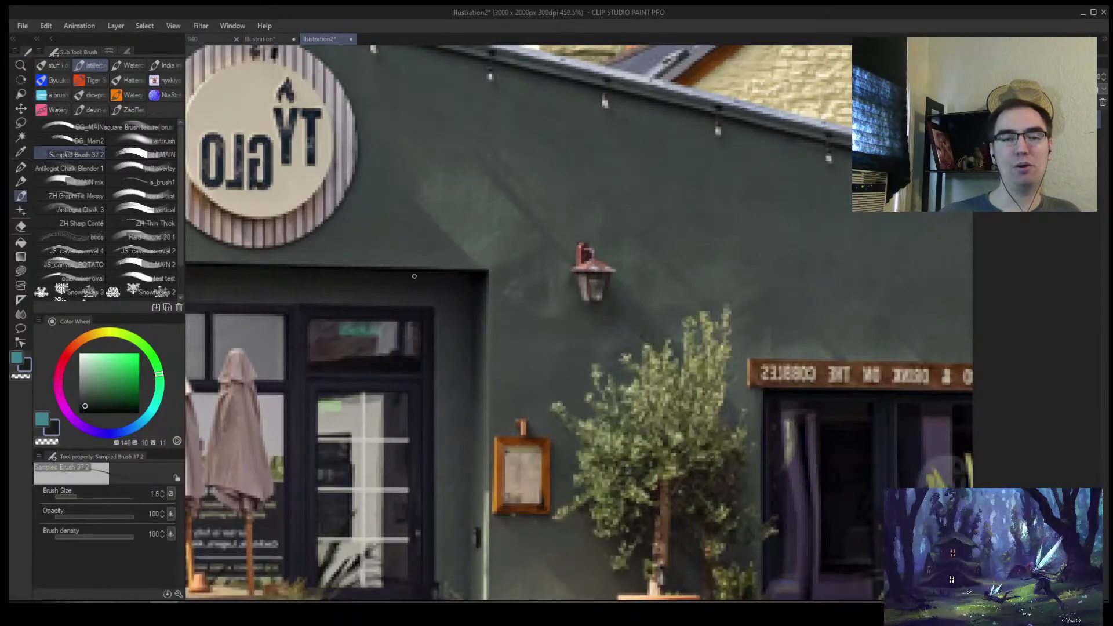
pyautogui.moveTo(449, 206); pyautogui.dragTo(490, 192)
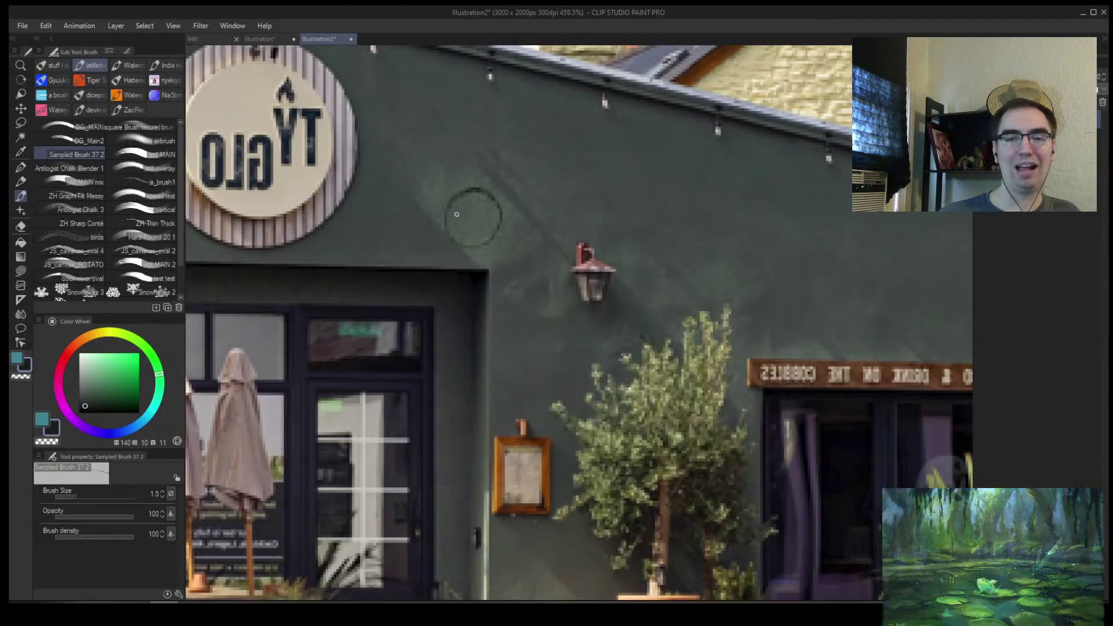
pyautogui.hotkey('ctrl', 'z')
# Paint diagonal dark shadow bands across the mirrored green wall around the lamp, enlarging the brush along the way
pyautogui.moveTo(495, 242)
pyautogui.mouseDown()
pyautogui.moveTo(440, 234)
pyautogui.moveTo(507, 272)
pyautogui.mouseUp()
pyautogui.press(']')
pyautogui.press(']')
pyautogui.press(']')
pyautogui.moveTo(469, 236); pyautogui.dragTo(494, 223)
pyautogui.moveTo(488, 181); pyautogui.dragTo(559, 273)
pyautogui.moveTo(559, 208); pyautogui.dragTo(608, 270)
pyautogui.press(']')
pyautogui.moveTo(619, 165); pyautogui.dragTo(762, 306)
pyautogui.moveTo(733, 165); pyautogui.dragTo(850, 292)
pyautogui.keyDown('alt'); pyautogui.click(549, 104); pyautogui.keyUp('alt')
pyautogui.press(']')
pyautogui.moveTo(493, 100)
pyautogui.mouseDown()
pyautogui.moveTo(849, 185)
pyautogui.moveTo(753, 243)
pyautogui.moveTo(782, 276)
pyautogui.moveTo(748, 260)
pyautogui.moveTo(698, 284)
pyautogui.mouseUp()
# Return the canvas to its unmirrored view and undo the shadow strokes on the wall
pyautogui.hotkey('ctrl', 'h')
pyautogui.moveTo(752, 261); pyautogui.dragTo(731, 277)
pyautogui.moveTo(647, 311); pyautogui.dragTo(667, 271)
pyautogui.moveTo(594, 282); pyautogui.dragTo(699, 281)
pyautogui.hotkey('ctrl', 'z')
pyautogui.hotkey('ctrl', 'z')
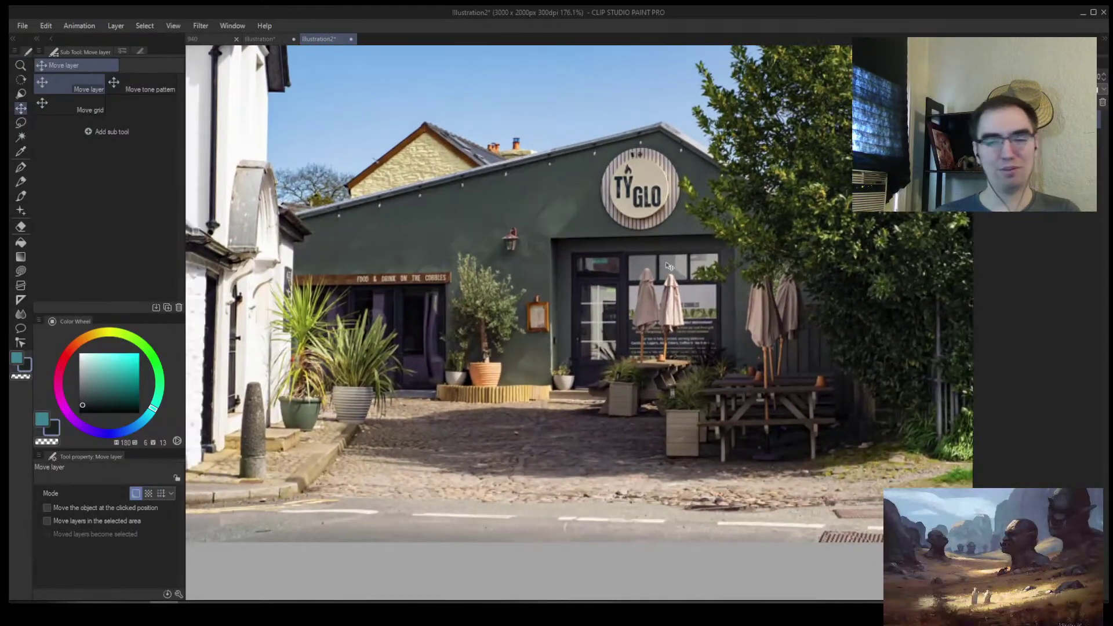
# Switch to the 940 underwater painting by way of the box study
pyautogui.click(260, 39)
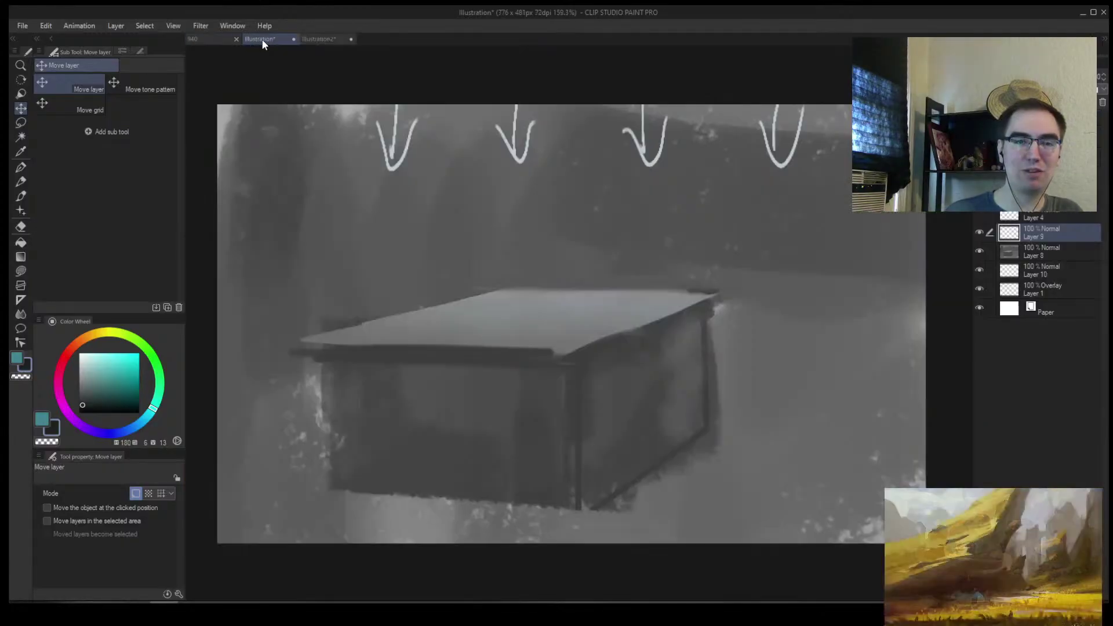
pyautogui.click(217, 38)
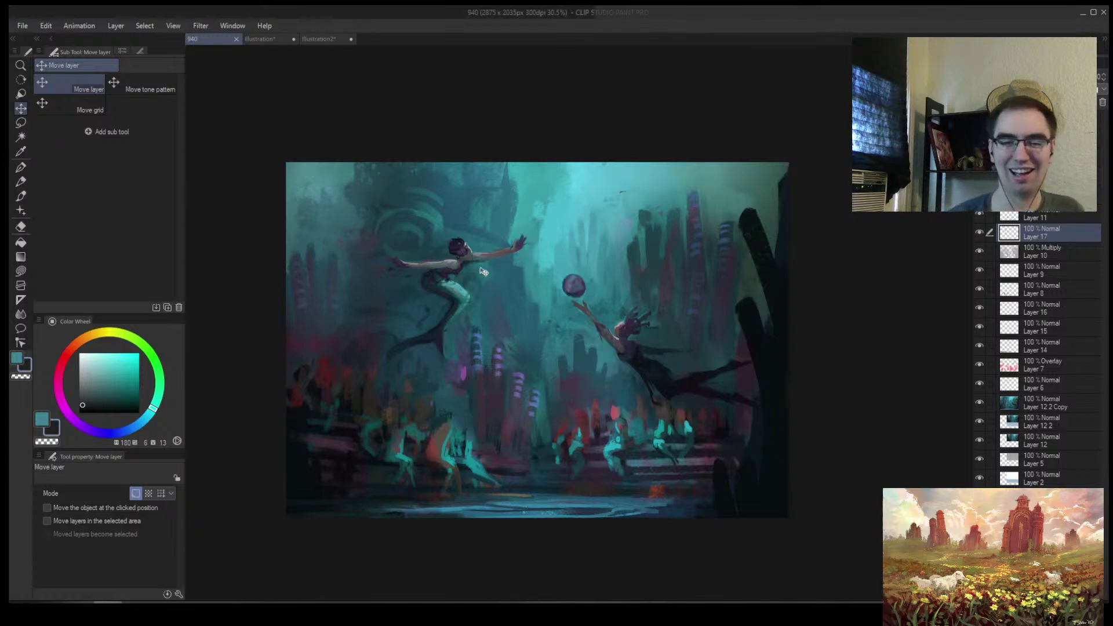
pyautogui.hotkey('alt', 'space')
pyautogui.moveTo(588, 344); pyautogui.dragTo(615, 350)
pyautogui.moveTo(614, 350); pyautogui.dragTo(622, 318)
pyautogui.moveTo(611, 317); pyautogui.dragTo(583, 316)
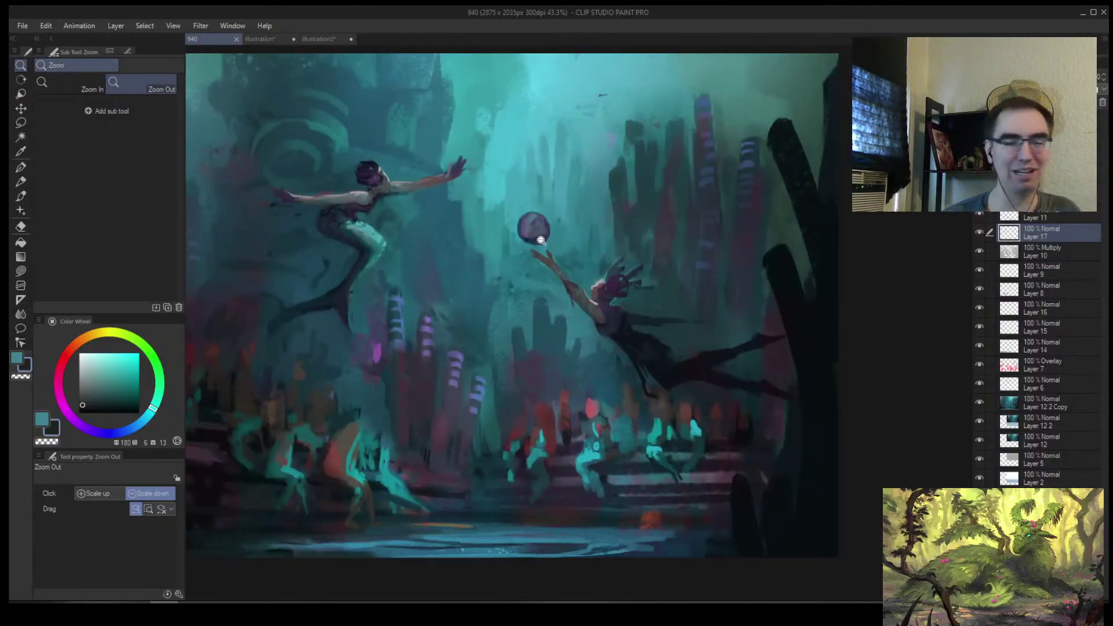
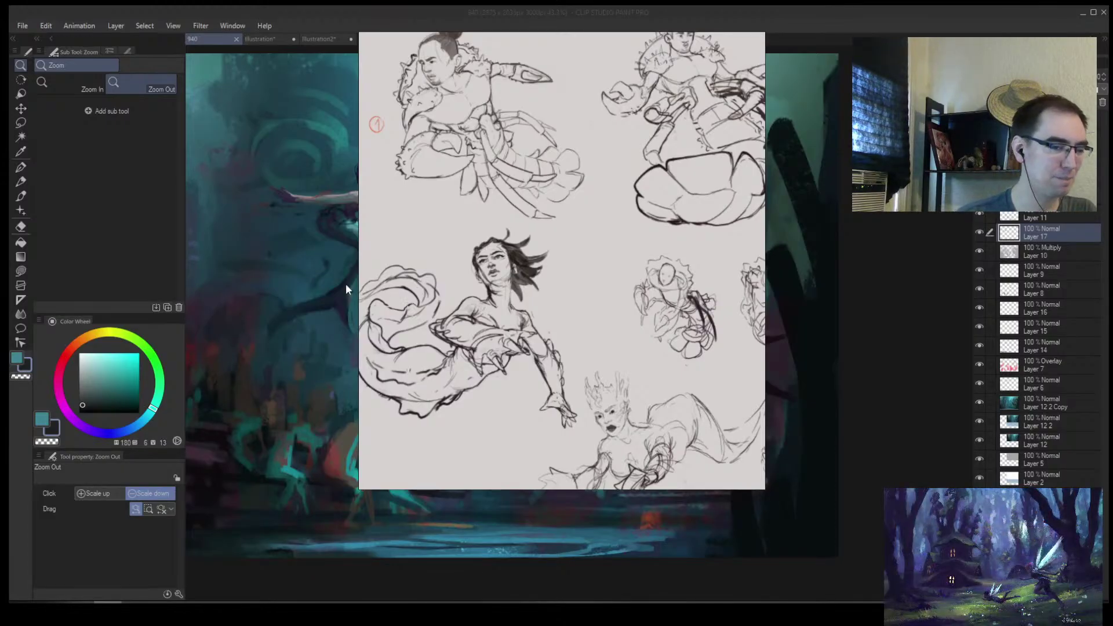
# Examine the two numbered crab-armoured character sketches on the reference board
pyautogui.moveTo(496, 327); pyautogui.dragTo(440, 368)
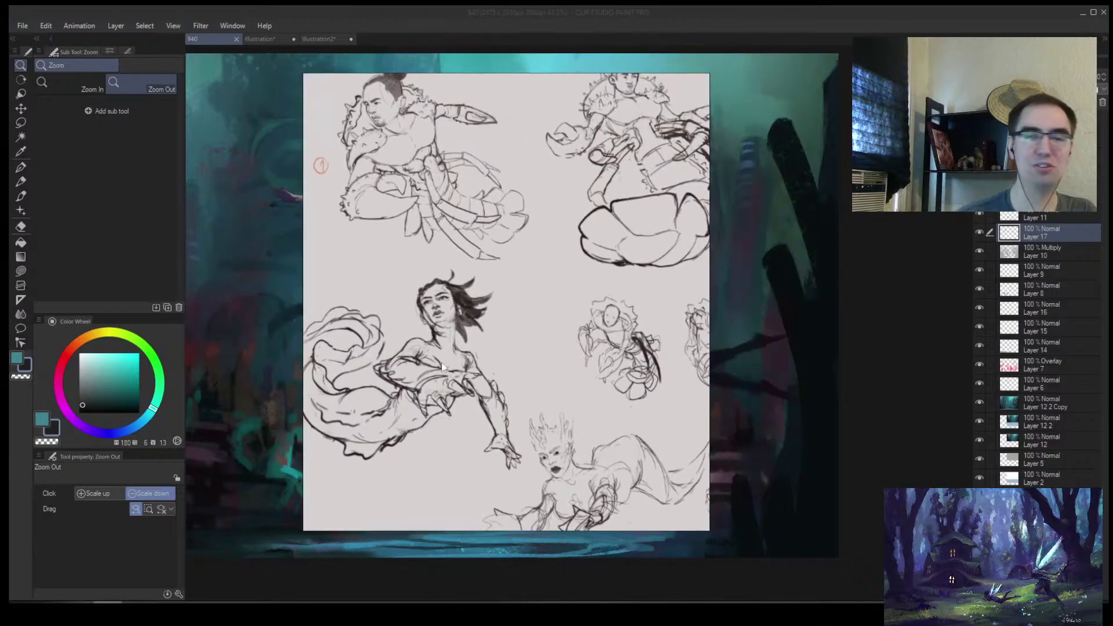
pyautogui.moveTo(512, 262); pyautogui.dragTo(458, 275)
pyautogui.moveTo(544, 176); pyautogui.dragTo(499, 198)
pyautogui.scroll(3, 595, 166)
pyautogui.scroll(-3, 586, 178)
pyautogui.scroll(2, 622, 139)
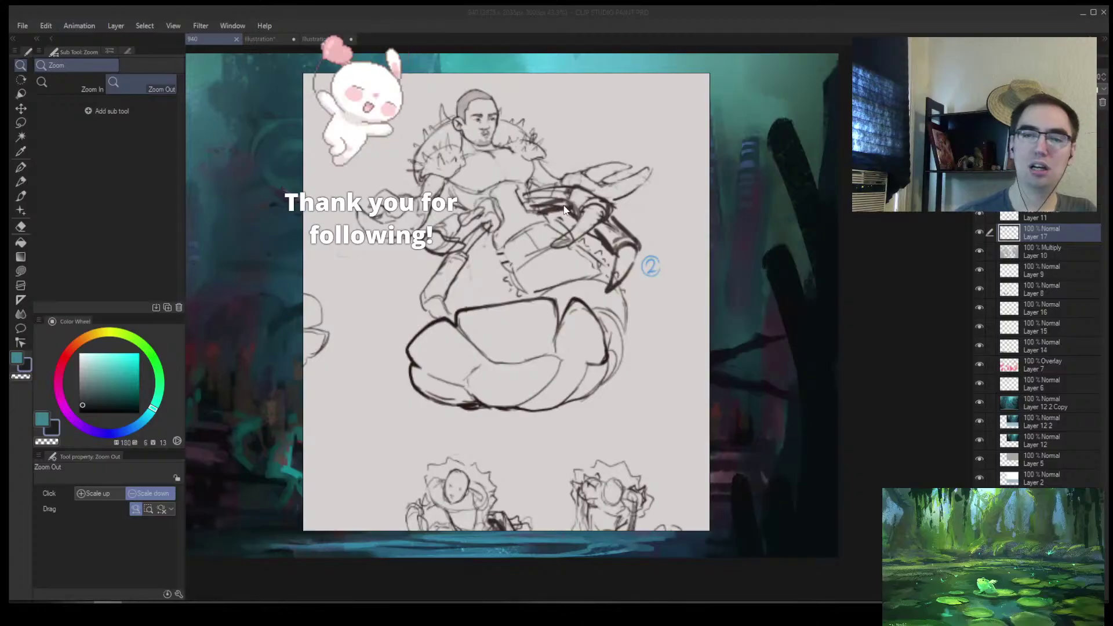
pyautogui.moveTo(589, 207); pyautogui.dragTo(664, 229)
pyautogui.moveTo(467, 252)
pyautogui.mouseDown()
pyautogui.moveTo(738, 252)
pyautogui.moveTo(352, 257)
pyautogui.moveTo(672, 285)
pyautogui.mouseUp()
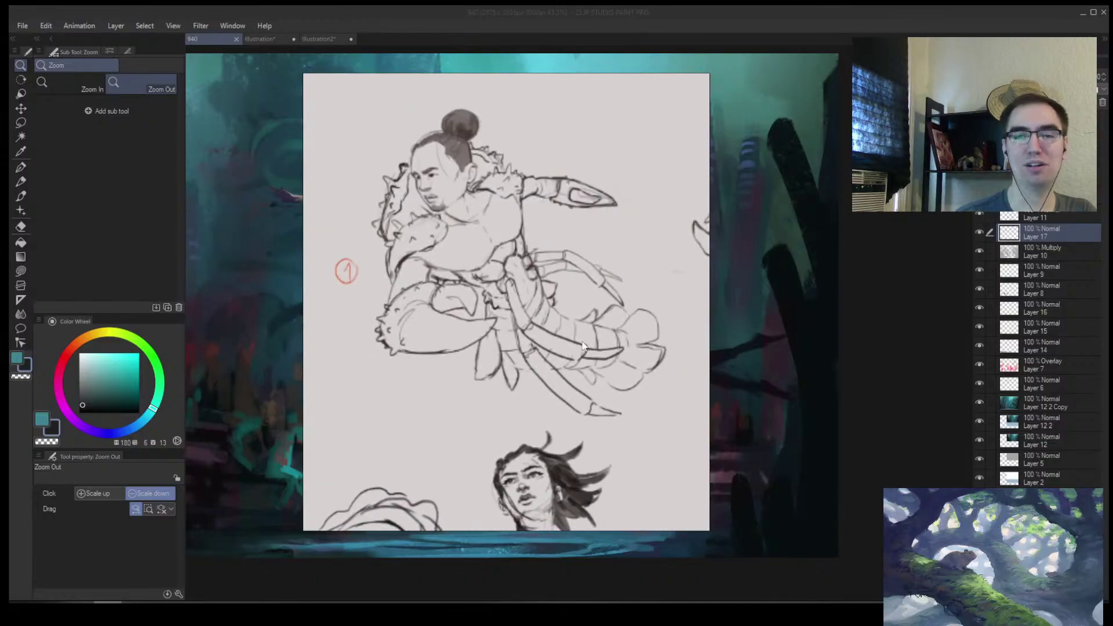
pyautogui.moveTo(496, 347); pyautogui.dragTo(340, 326)
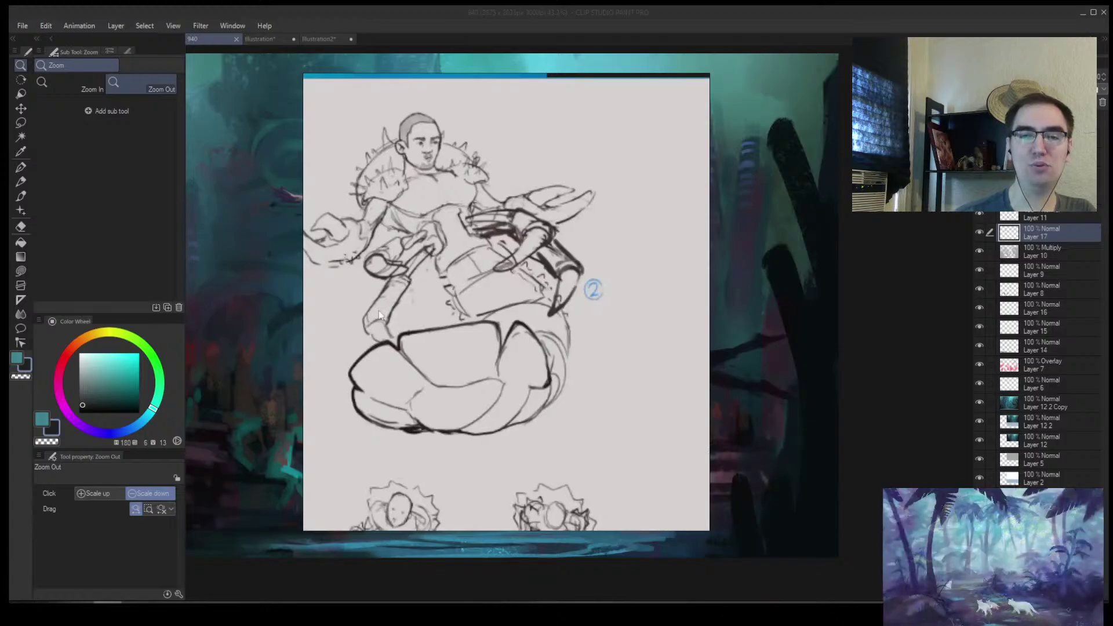
# Inspect the claws and segmented shell of sketch 2 up close, then compare the figure with sketch 1
pyautogui.scroll(2, 557, 242)
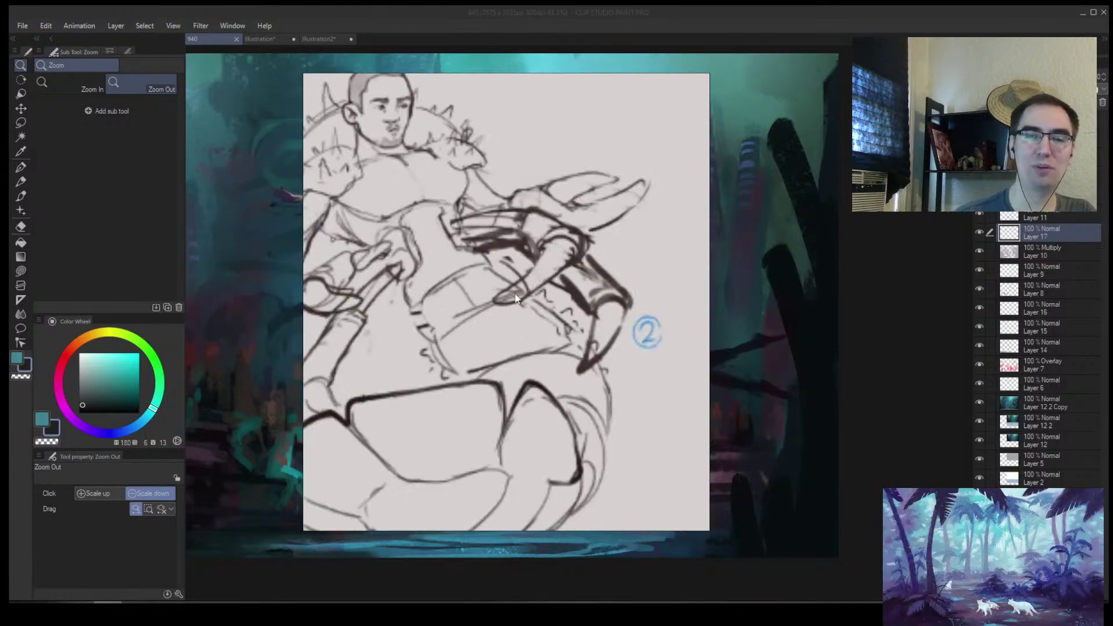
pyautogui.moveTo(523, 285); pyautogui.dragTo(623, 256)
pyautogui.scroll(-4, 470, 248)
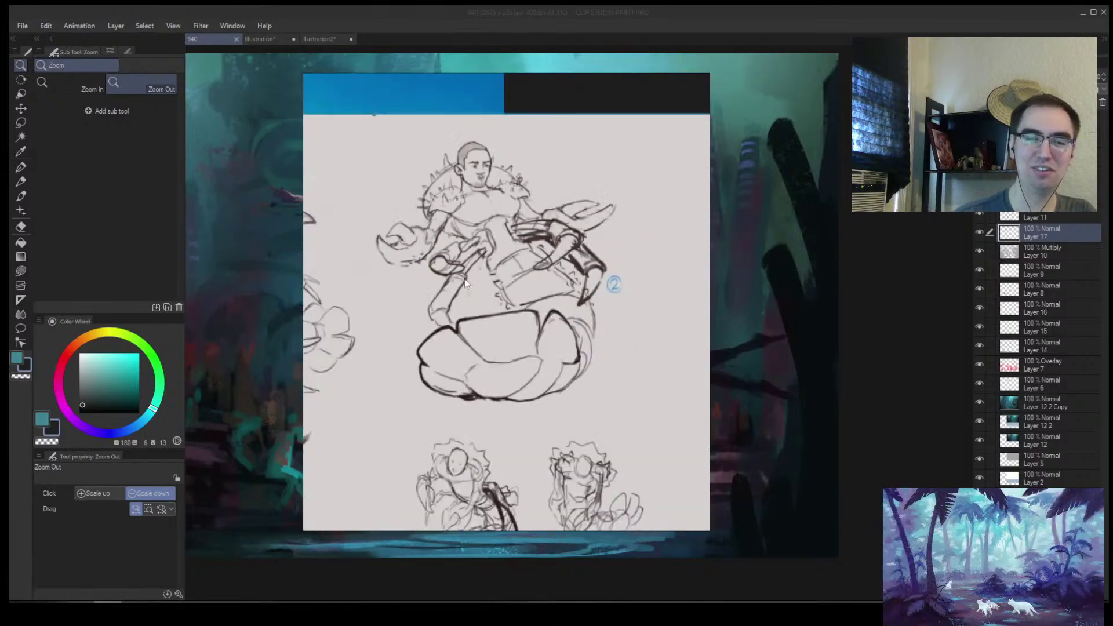
pyautogui.scroll(3, 503, 248)
pyautogui.scroll(-1, 507, 246)
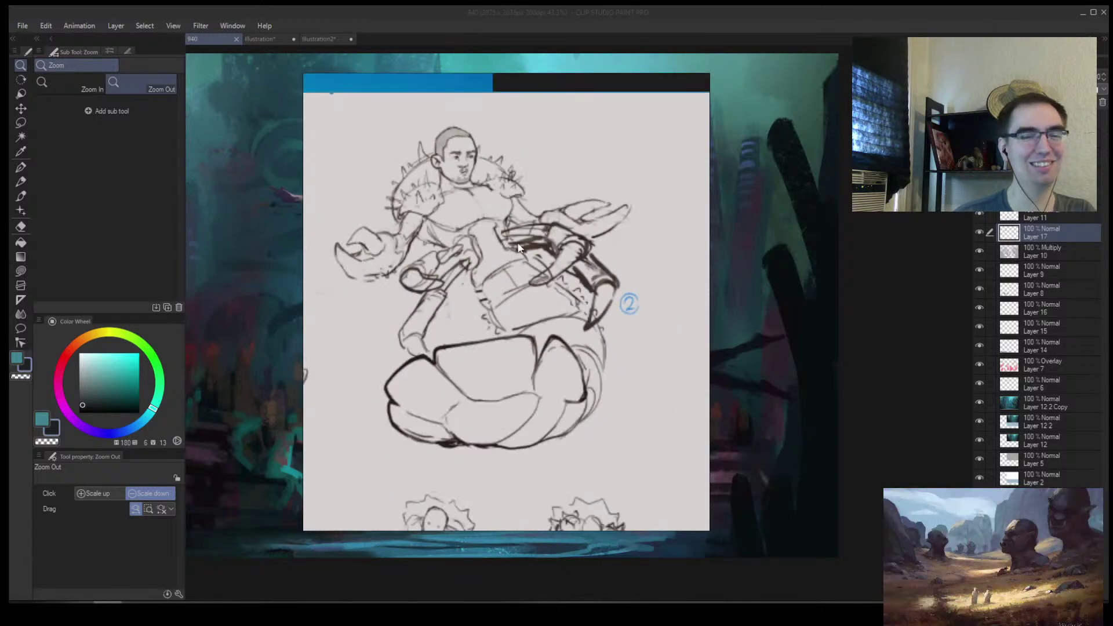
pyautogui.moveTo(518, 244); pyautogui.dragTo(652, 246)
pyautogui.scroll(-3, 543, 244)
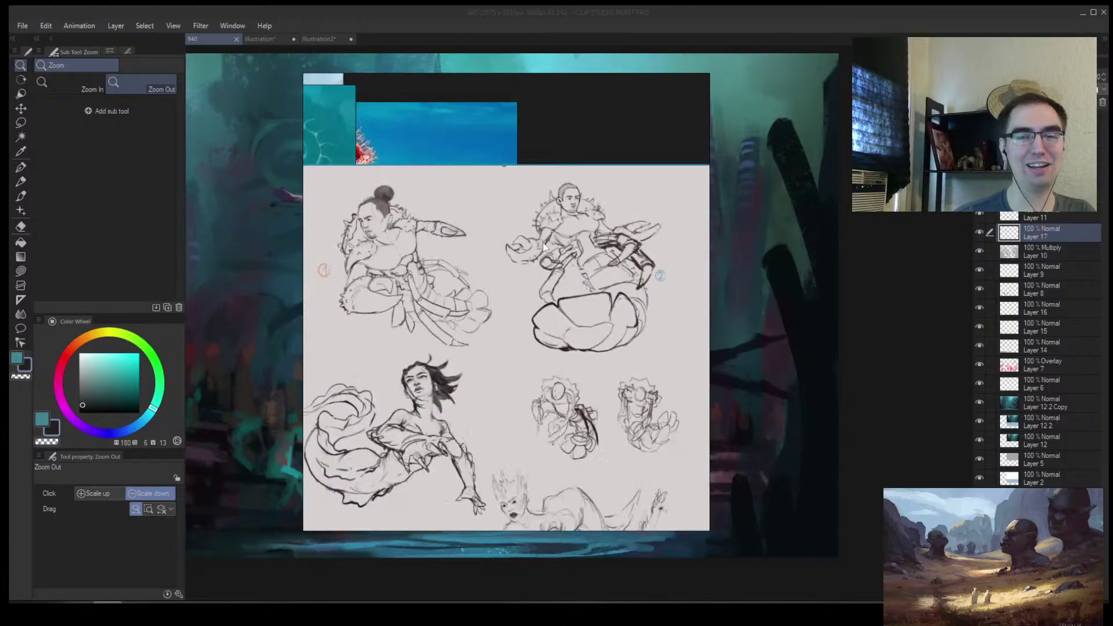
pyautogui.scroll(4, 403, 268)
pyautogui.scroll(-1, 402, 266)
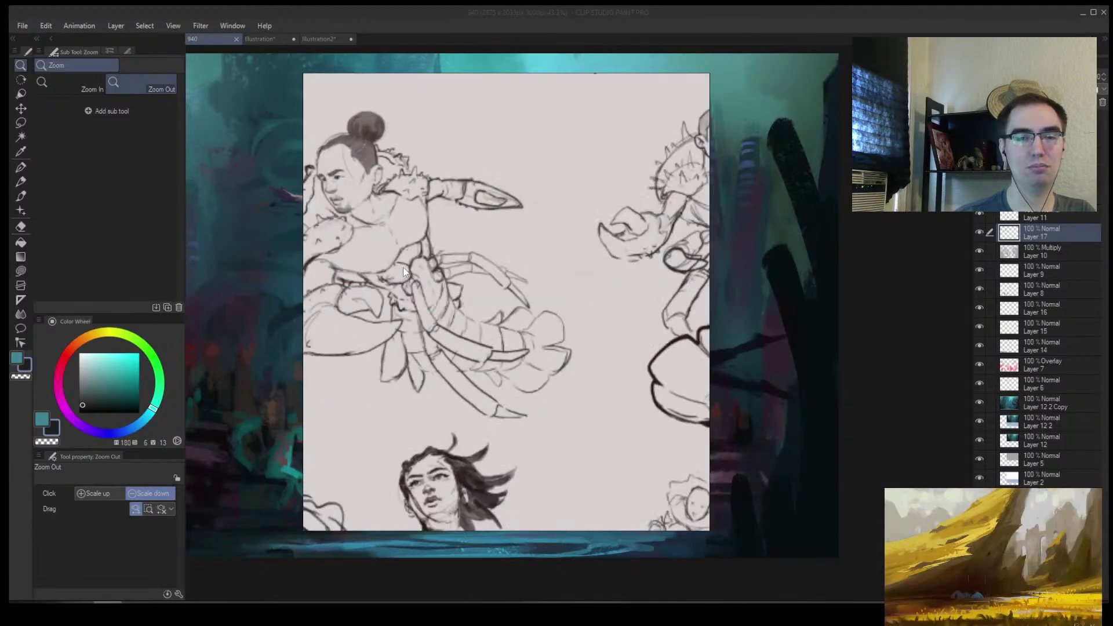
# Review sketches 1 and 2 again, comparing their poses, shell shapes and tails with the neighbouring studies
pyautogui.moveTo(476, 296); pyautogui.dragTo(554, 305)
pyautogui.moveTo(499, 334); pyautogui.dragTo(391, 319)
pyautogui.scroll(-3, 391, 320)
pyautogui.moveTo(473, 301); pyautogui.dragTo(323, 312)
pyautogui.moveTo(557, 288); pyautogui.dragTo(540, 295)
pyautogui.scroll(2, 462, 282)
pyautogui.scroll(2, 461, 283)
pyautogui.moveTo(461, 283)
pyautogui.mouseDown()
pyautogui.moveTo(585, 284)
pyautogui.moveTo(471, 284)
pyautogui.moveTo(522, 269)
pyautogui.mouseUp()
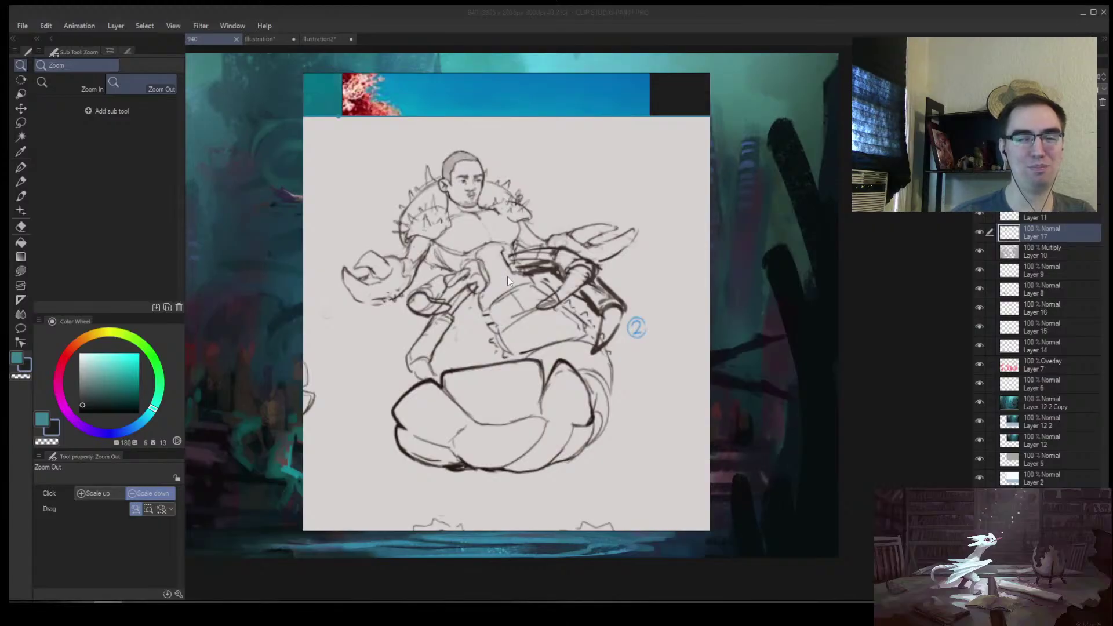
pyautogui.scroll(-1, 499, 297)
pyautogui.scroll(-2, 499, 297)
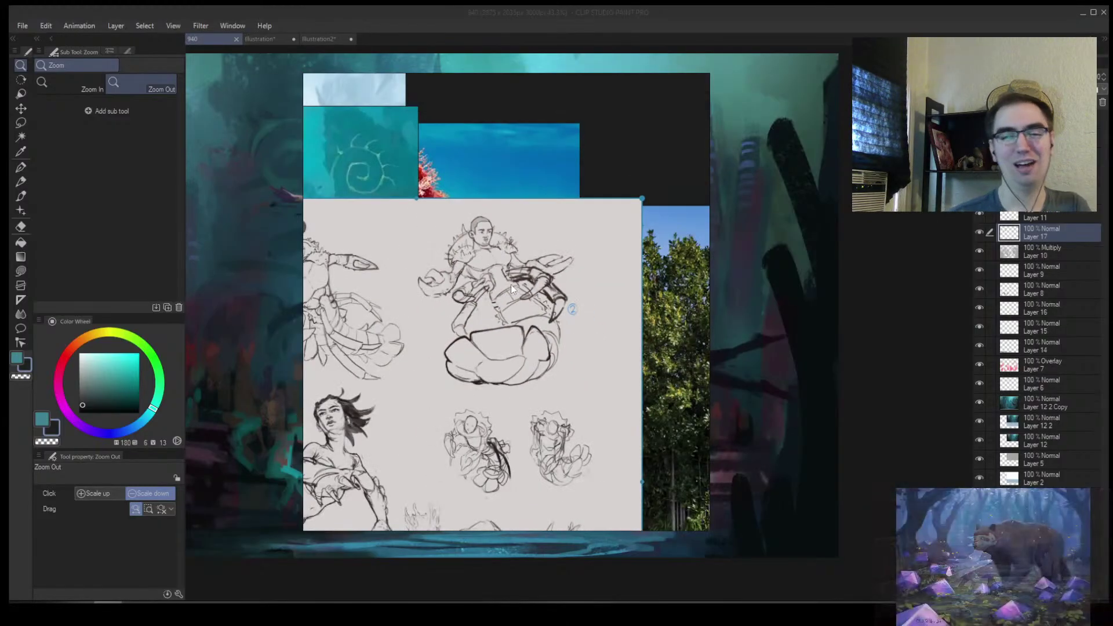
pyautogui.scroll(1, 511, 293)
pyautogui.moveTo(525, 312); pyautogui.dragTo(652, 321)
pyautogui.scroll(1, 478, 332)
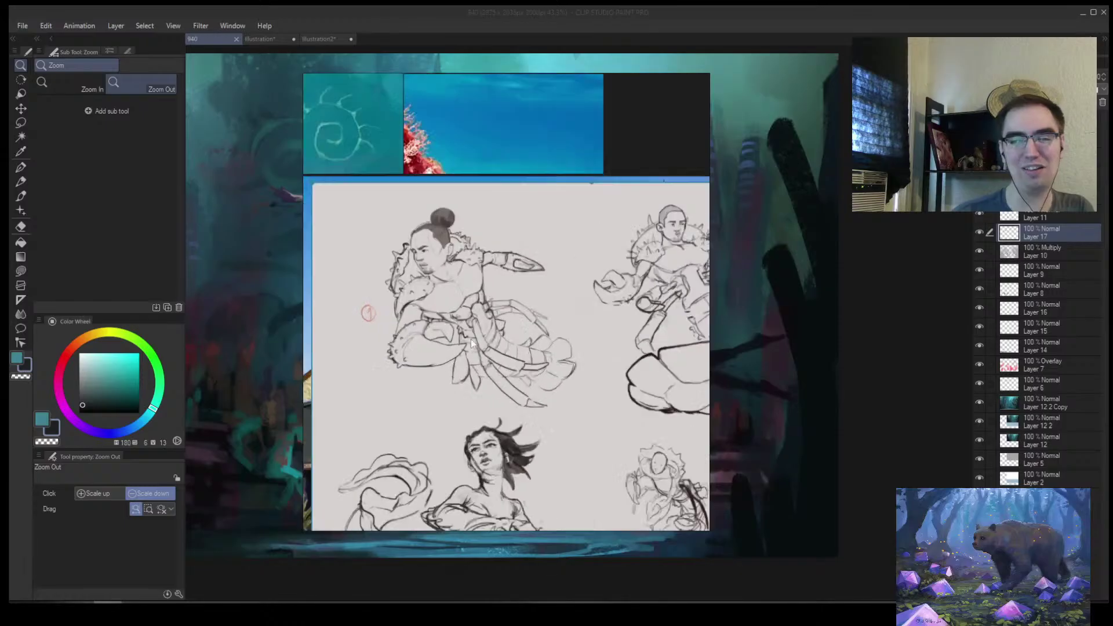
# Move the reference board out of the way so the underwater painting is uncovered
pyautogui.scroll(-1, 502, 351)
pyautogui.moveTo(501, 350)
pyautogui.mouseDown()
pyautogui.moveTo(449, 220)
pyautogui.moveTo(315, 221)
pyautogui.mouseUp()
pyautogui.moveTo(429, 274)
pyautogui.mouseDown()
pyautogui.moveTo(320, 297)
pyautogui.moveTo(0, 301)
pyautogui.mouseUp()
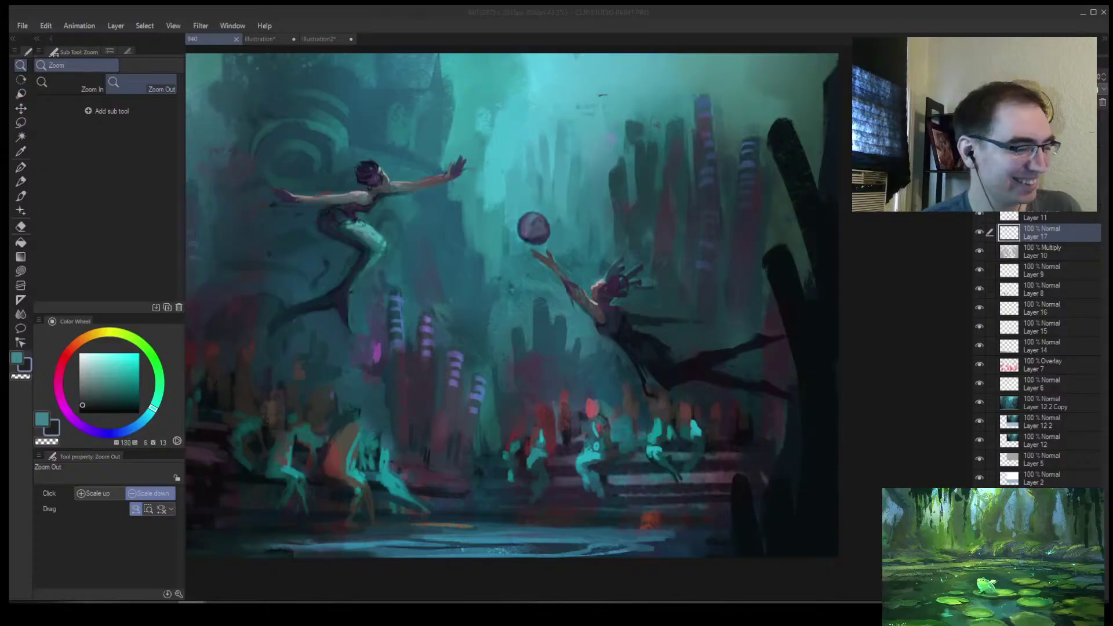
# Mirror the canvas view and examine the underwater composition both close up and at thumbnail size
pyautogui.moveTo(433, 327); pyautogui.dragTo(380, 337)
pyautogui.moveTo(479, 320); pyautogui.dragTo(553, 306)
pyautogui.press('h')
pyautogui.moveTo(686, 296); pyautogui.dragTo(419, 263)
pyautogui.moveTo(377, 318); pyautogui.dragTo(436, 198)
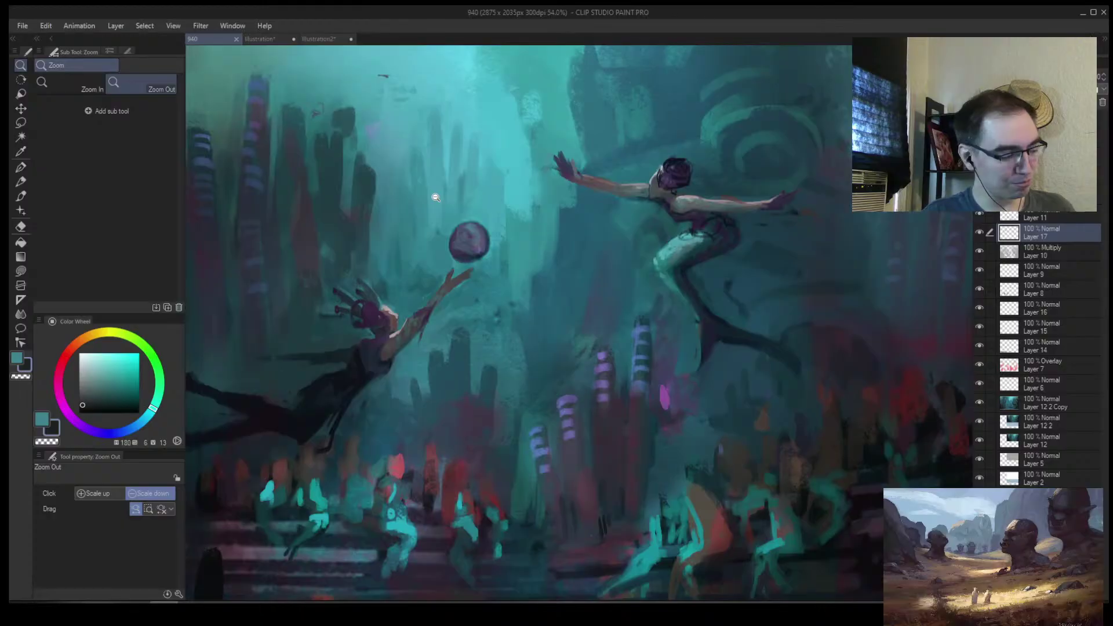
pyautogui.moveTo(435, 197); pyautogui.dragTo(544, 278)
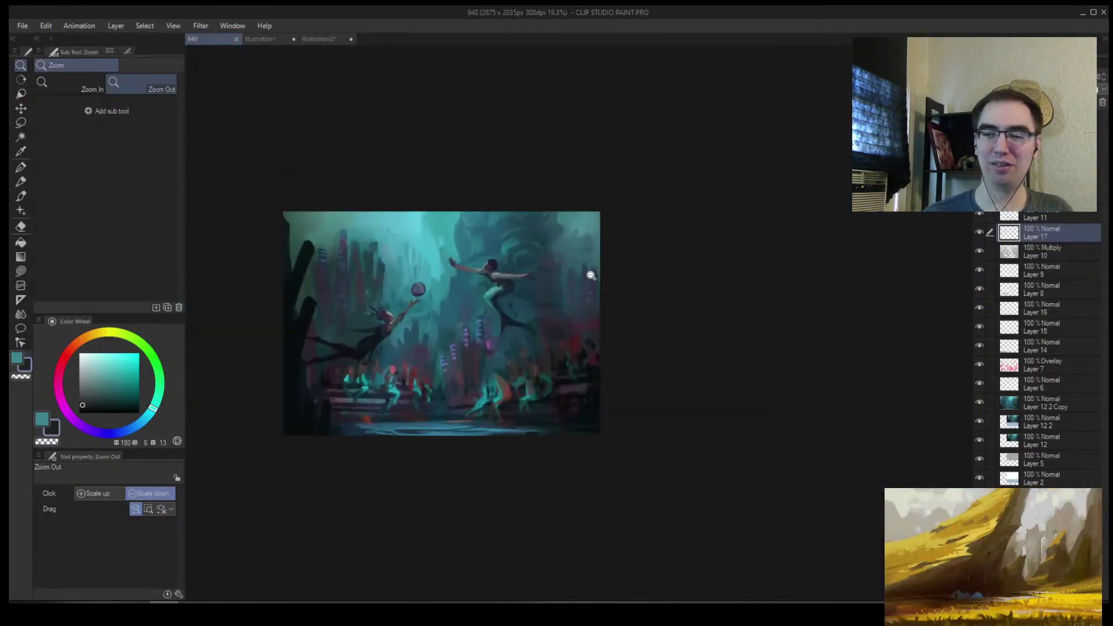
# Compare the painting with and without the Multiply Layer 10, and return the view to unmirrored
pyautogui.click(976, 252)
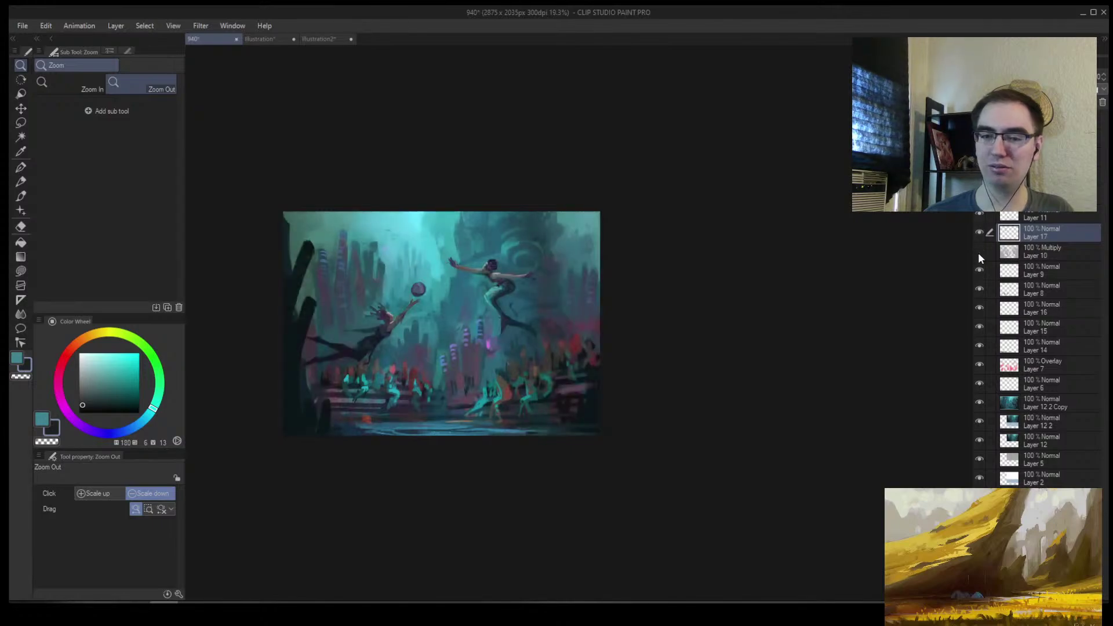
pyautogui.click(978, 252)
pyautogui.press('h')
# Erase some of the Multiply Layer 10 shading around the central light shaft, using the Soft eraser at size 400
pyautogui.click(1007, 252)
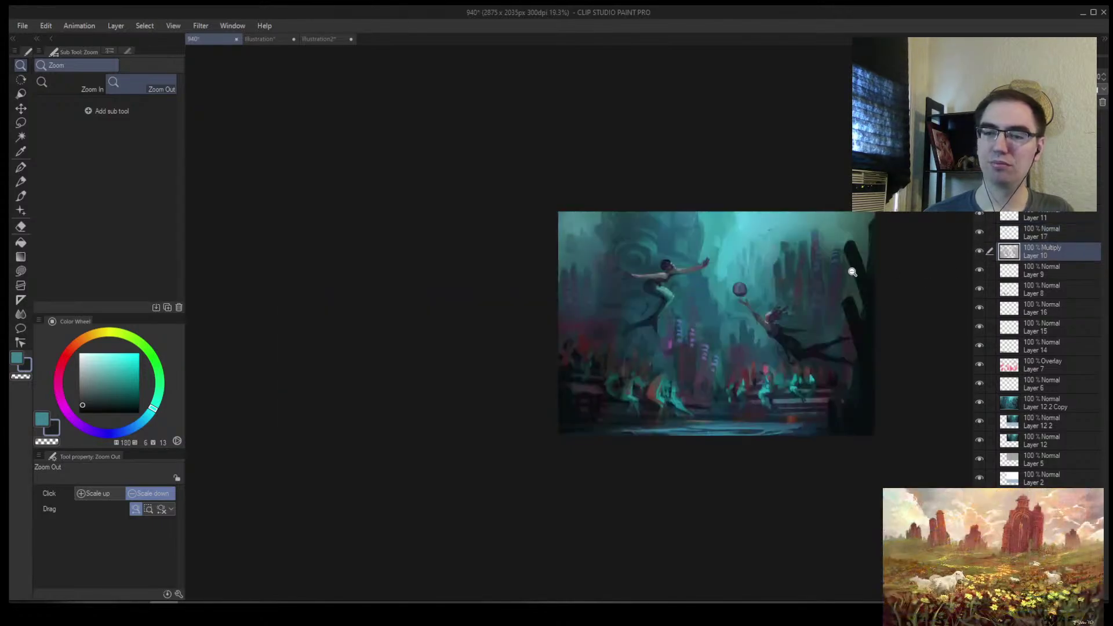
pyautogui.scroll(2, 829, 284)
pyautogui.scroll(2, 697, 291)
pyautogui.press('e')
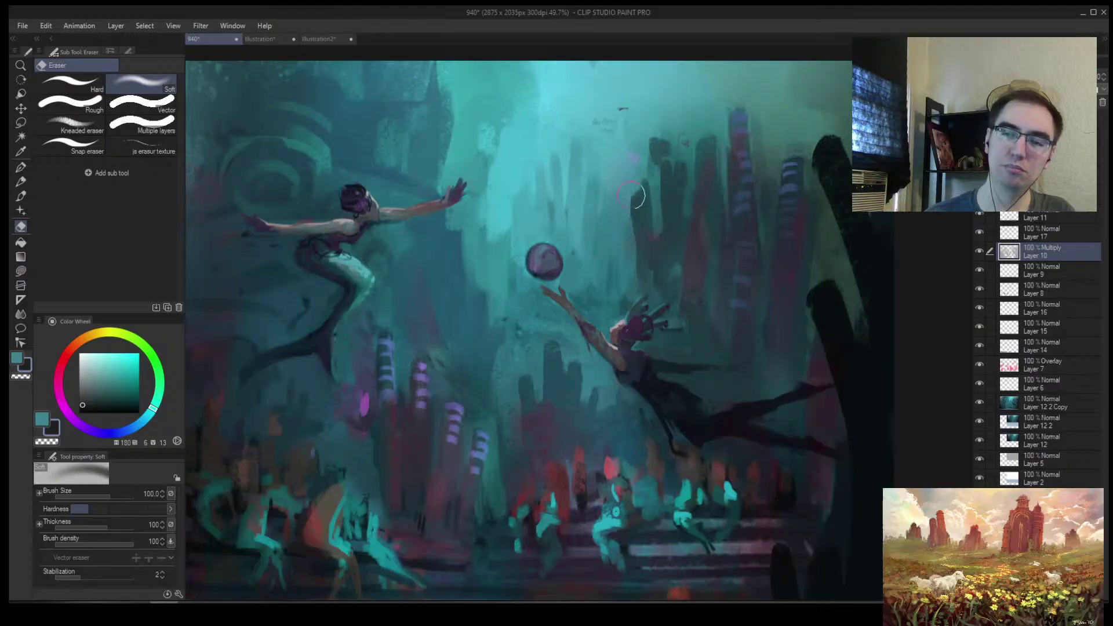
pyautogui.press(']')
pyautogui.press(']')
pyautogui.press(']')
pyautogui.press(']')
pyautogui.press(']')
pyautogui.press(']')
pyautogui.moveTo(554, 110)
pyautogui.mouseDown()
pyautogui.moveTo(621, 112)
pyautogui.moveTo(483, 230)
pyautogui.mouseUp()
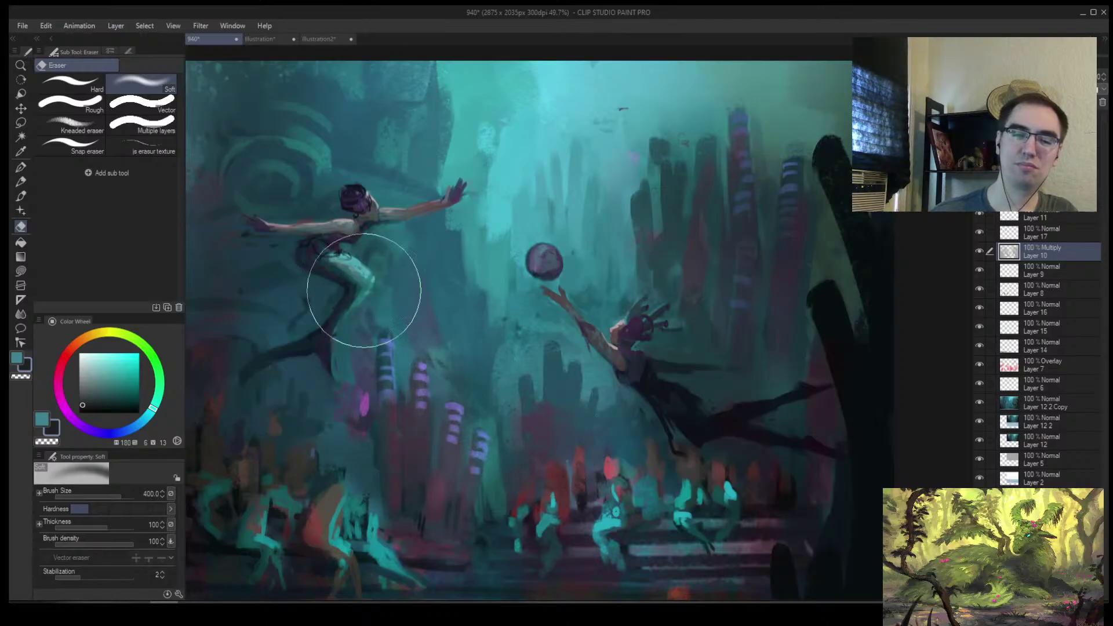
# Mirror the canvas view and check the painting's values in grayscale
pyautogui.hotkey('alt', 'space')
pyautogui.moveTo(397, 255)
pyautogui.mouseDown()
pyautogui.moveTo(418, 323)
pyautogui.moveTo(426, 283)
pyautogui.moveTo(379, 345)
pyautogui.mouseUp()
pyautogui.press('h')
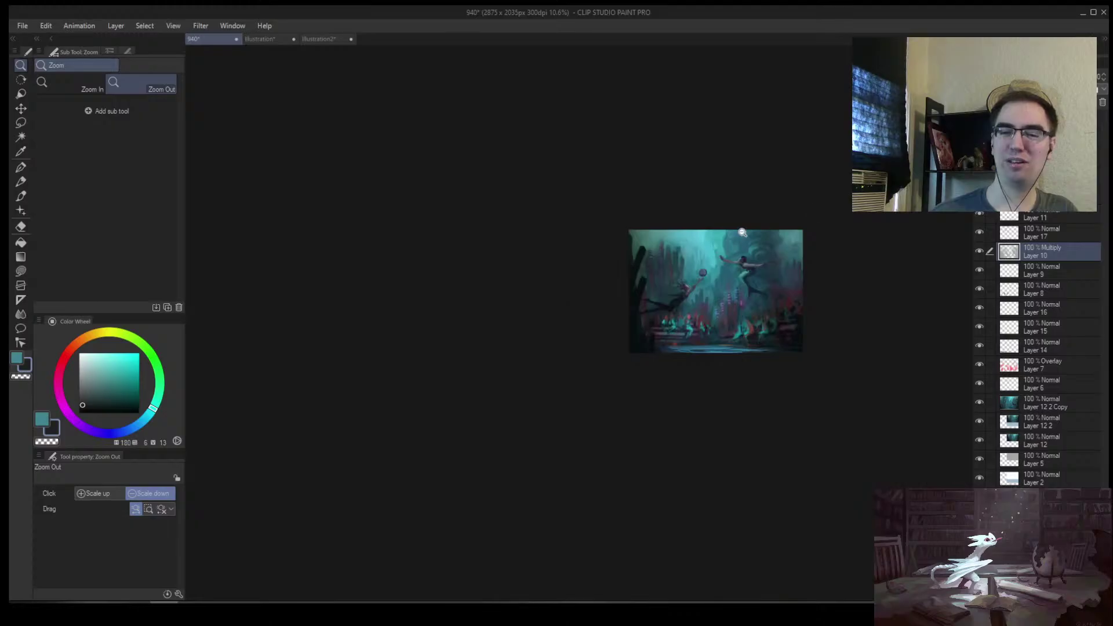
pyautogui.press('ctrl+super+c')
pyautogui.moveTo(775, 284); pyautogui.dragTo(804, 275)
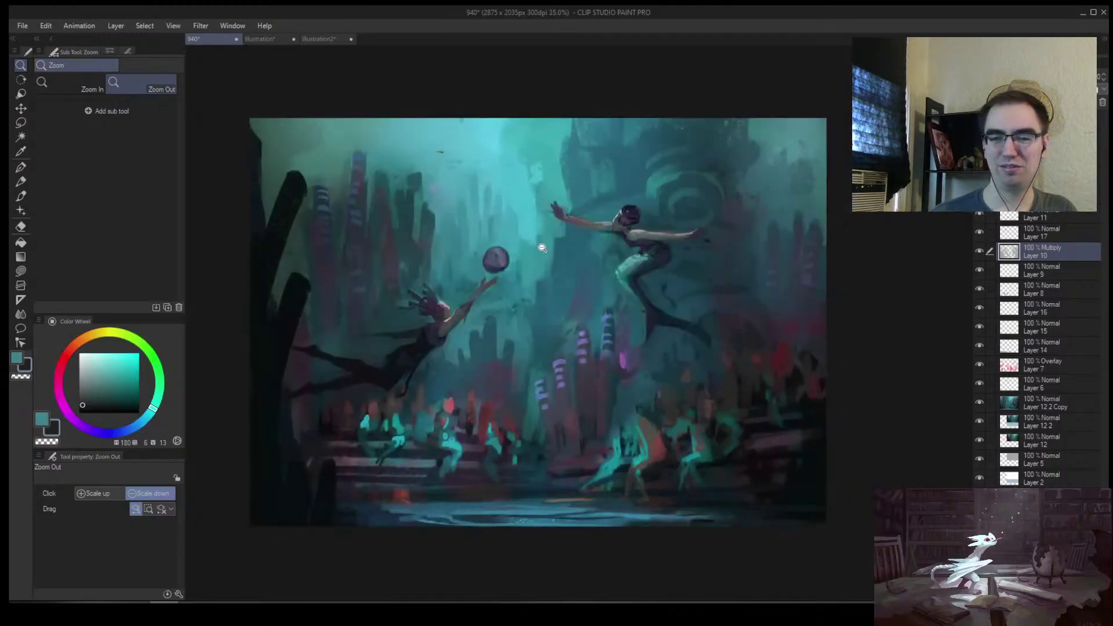
# Darken the ball on Layer 10 with muted dark blue strokes, using Sampled Brush 37 2 at size 70
pyautogui.scroll(3, 483, 255)
pyautogui.press('b')
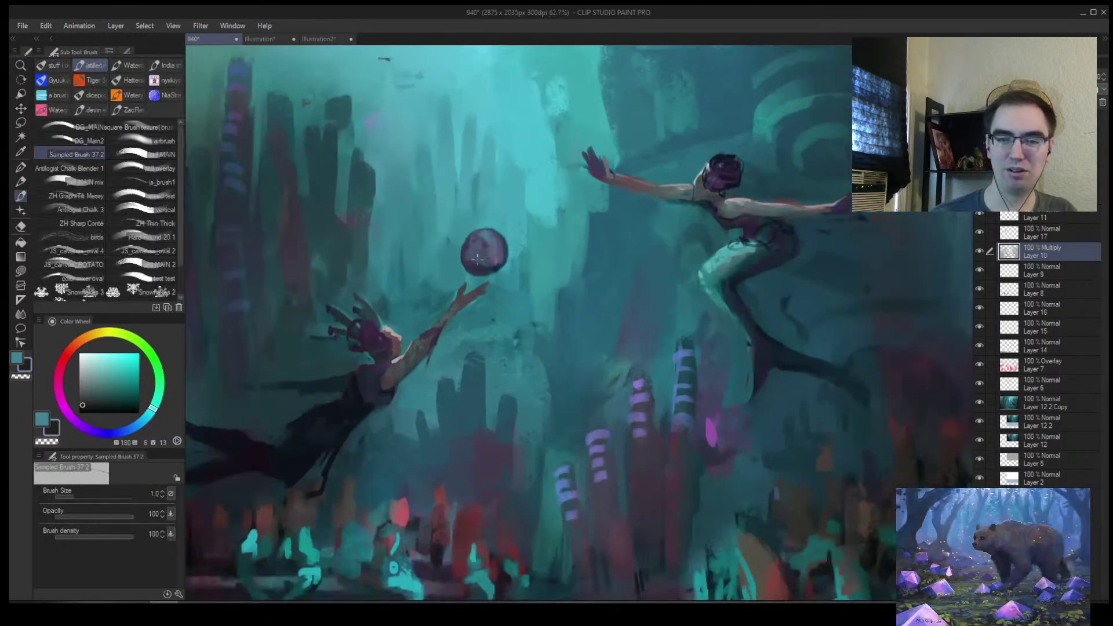
pyautogui.press(']')
pyautogui.press(']')
pyautogui.press(']')
pyautogui.press(']')
pyautogui.press(']')
pyautogui.press(']')
pyautogui.press(']')
pyautogui.press(']')
pyautogui.press(']')
pyautogui.press(']')
pyautogui.press(']')
pyautogui.press(']')
pyautogui.press(']')
pyautogui.press(']')
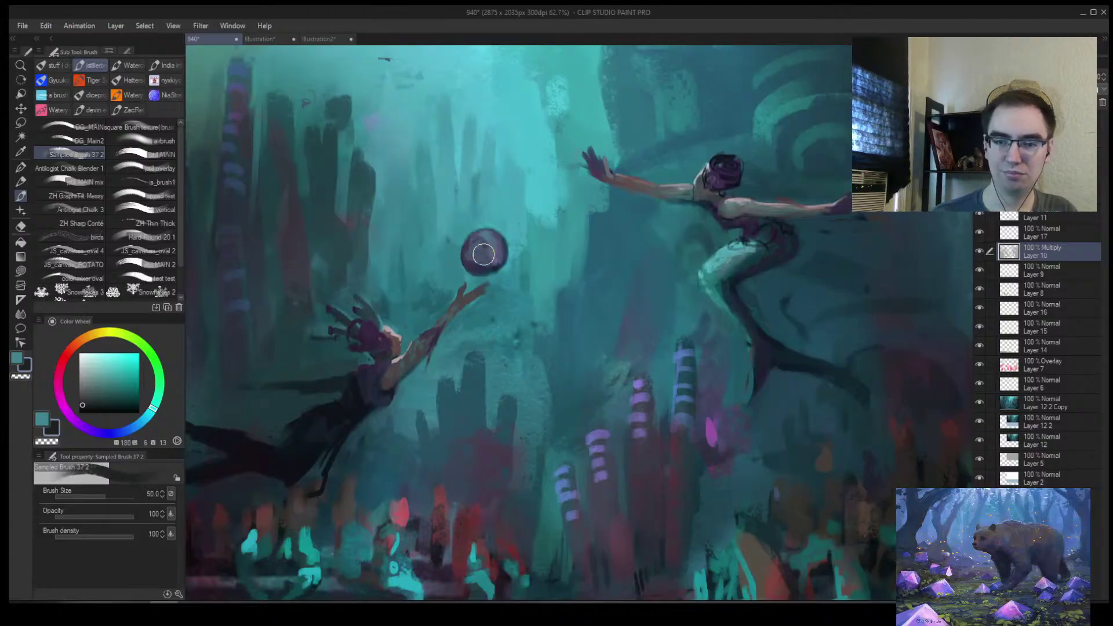
pyautogui.press(']')
pyautogui.press(']')
pyautogui.keyDown('alt'); pyautogui.click(748, 260); pyautogui.keyUp('alt')
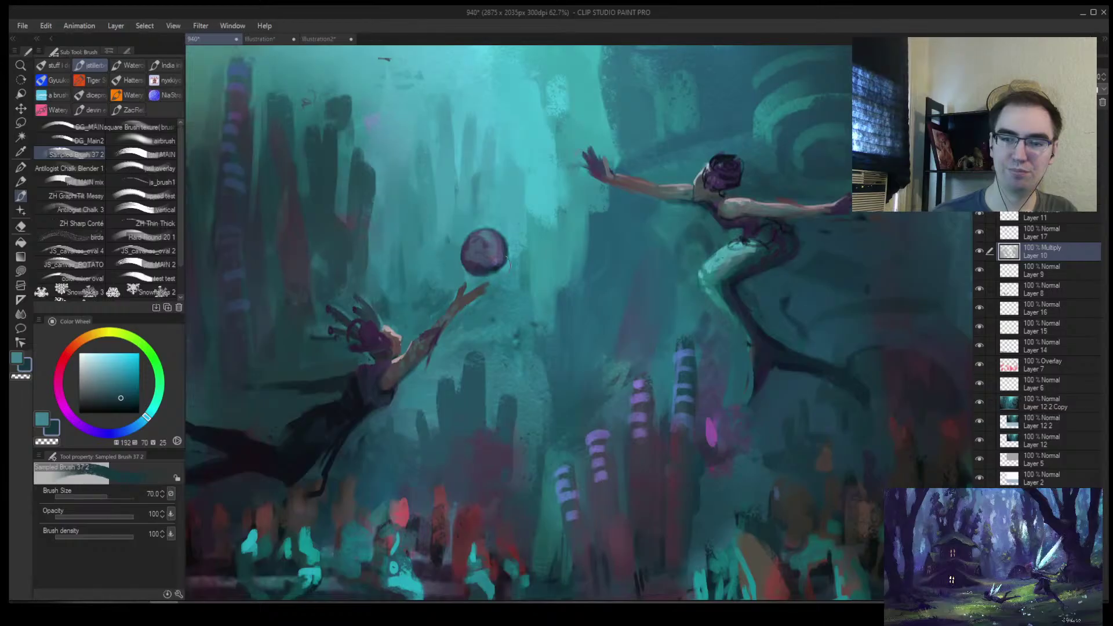
pyautogui.keyDown('alt'); pyautogui.click(479, 261); pyautogui.keyUp('alt')
pyautogui.moveTo(477, 265)
pyautogui.mouseDown()
pyautogui.moveTo(499, 254)
pyautogui.moveTo(475, 292)
pyautogui.mouseUp()
# Create a new layer above the Multiply layer and add a lighter grey-blue tone to the ball at brush size 40
pyautogui.hotkey('alt', 'space')
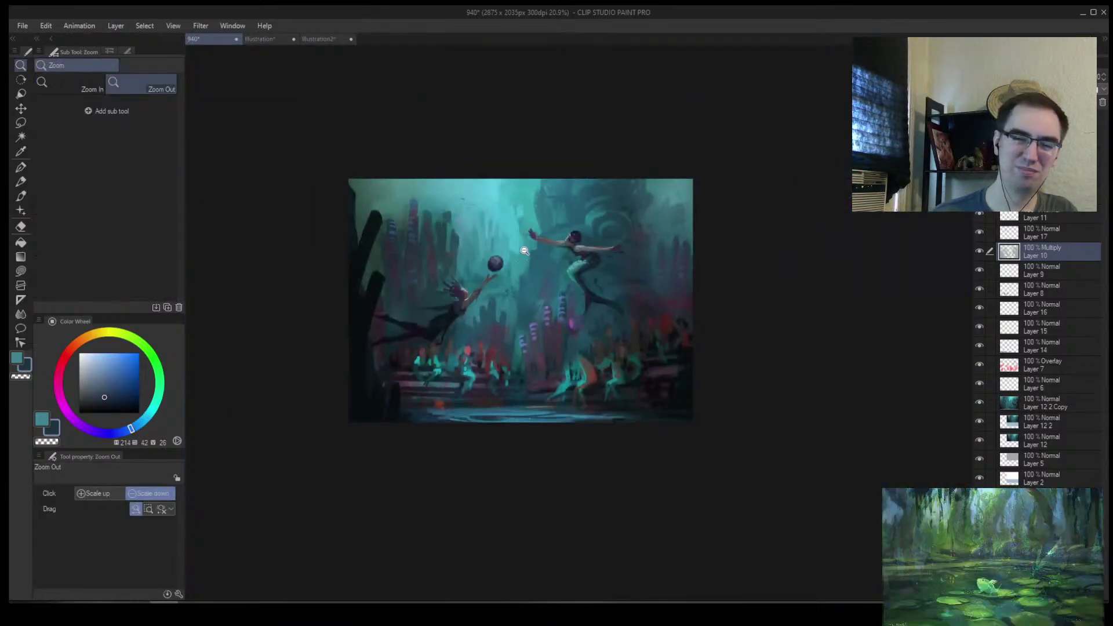
pyautogui.moveTo(499, 255); pyautogui.dragTo(545, 189)
pyautogui.hotkey('ctrl', 'shift', 'n')
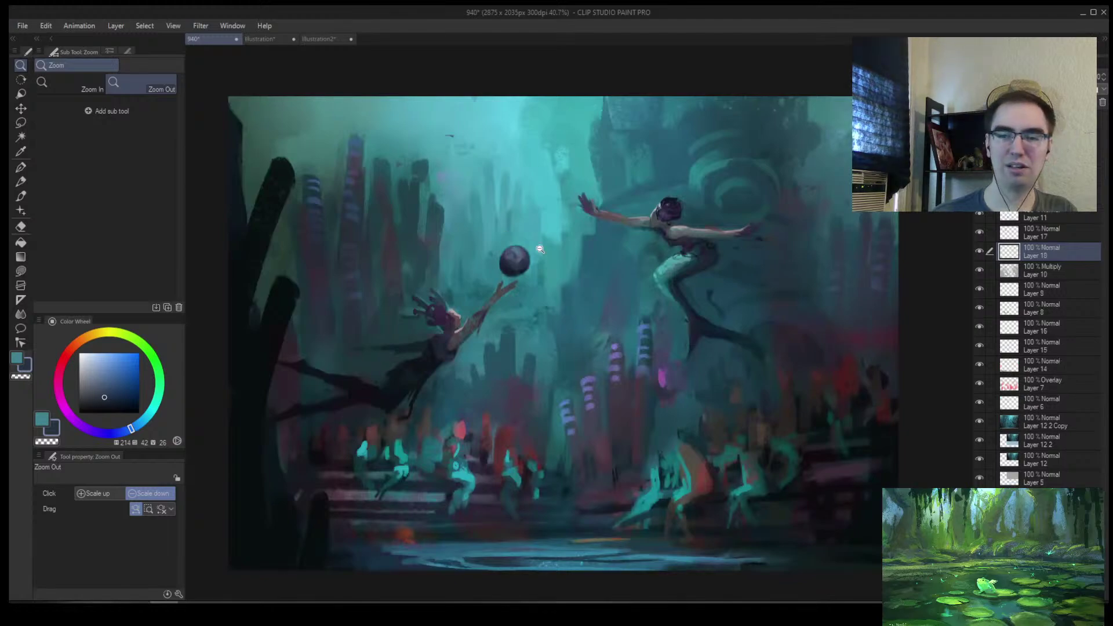
pyautogui.scroll(3, 540, 249)
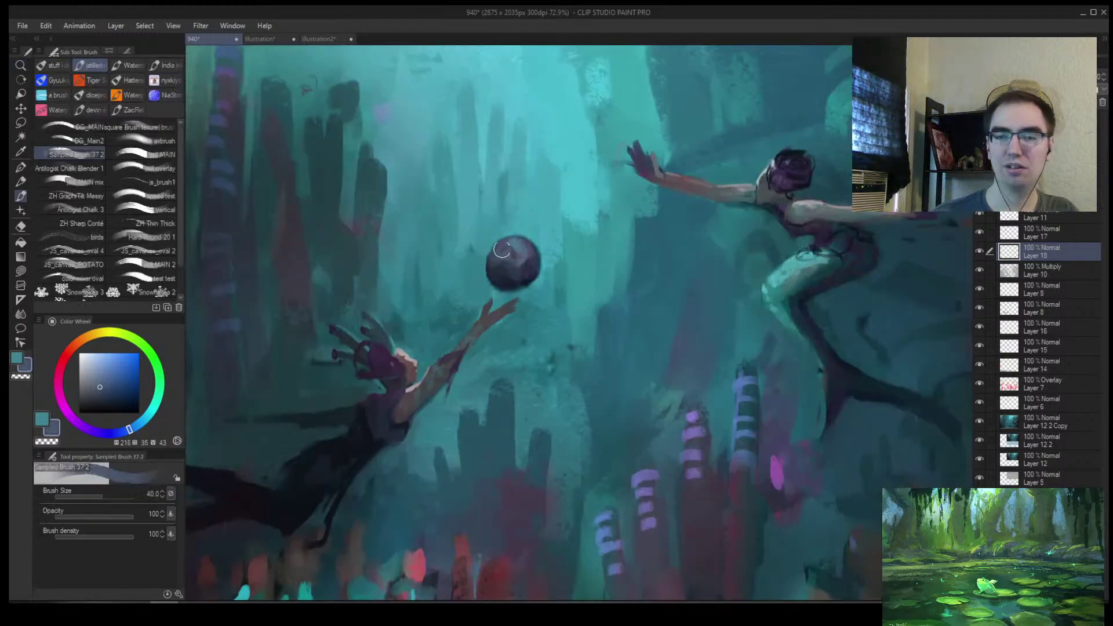
pyautogui.keyDown('ctrl'); pyautogui.keyDown('alt'); pyautogui.click(528, 248); pyautogui.keyUp('alt'); pyautogui.keyUp('ctrl')
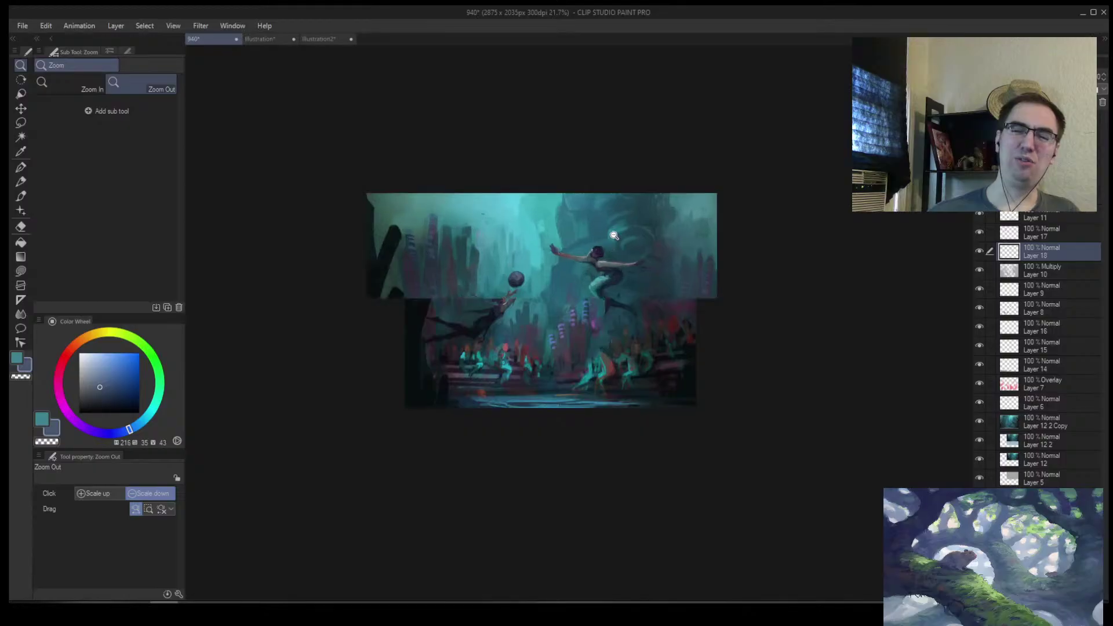
# Paint soft teal haze around the tops of the dark towers behind the reaching swimmer, starting at brush size 100
pyautogui.scroll(3, 600, 194)
pyautogui.keyDown('alt'); pyautogui.click(348, 184); pyautogui.keyUp('alt')
pyautogui.moveTo(355, 194)
pyautogui.mouseDown()
pyautogui.moveTo(336, 185)
pyautogui.moveTo(334, 262)
pyautogui.moveTo(353, 215)
pyautogui.mouseUp()
pyautogui.press('[')
pyautogui.press('[')
pyautogui.press('[')
pyautogui.press('[')
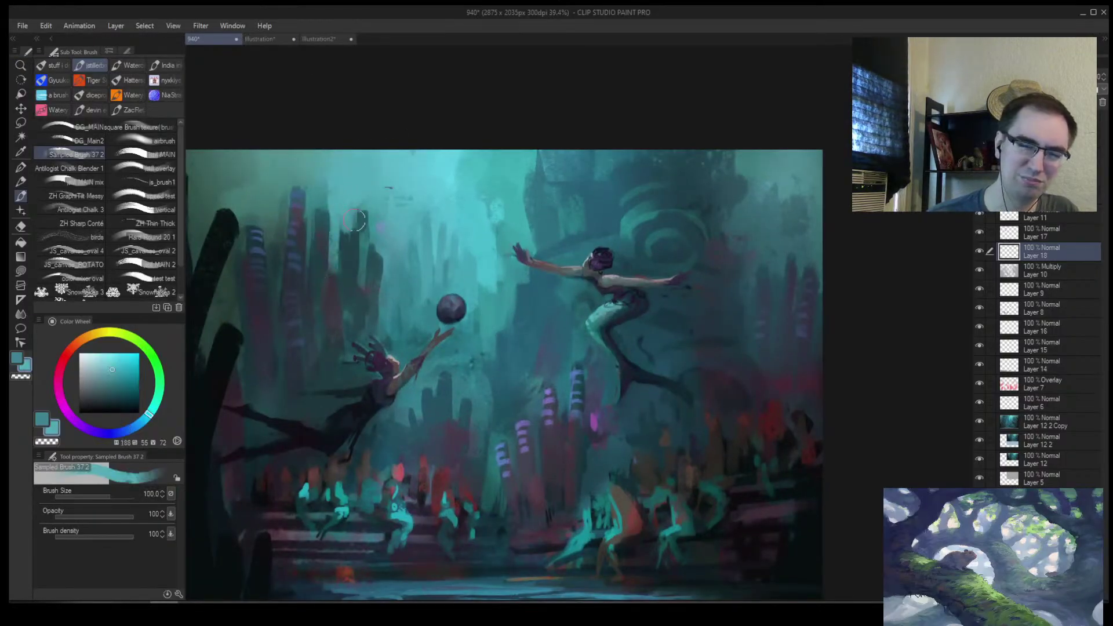
pyautogui.moveTo(435, 181)
pyautogui.mouseDown()
pyautogui.moveTo(410, 191)
pyautogui.moveTo(419, 139)
pyautogui.mouseUp()
pyautogui.press(']')
pyautogui.keyDown('alt'); pyautogui.click(348, 188); pyautogui.keyUp('alt')
pyautogui.press(']')
pyautogui.press(']')
pyautogui.moveTo(328, 189)
pyautogui.mouseDown()
pyautogui.moveTo(336, 161)
pyautogui.moveTo(318, 169)
pyautogui.moveTo(318, 204)
pyautogui.moveTo(304, 200)
pyautogui.moveTo(321, 196)
pyautogui.moveTo(308, 157)
pyautogui.moveTo(272, 185)
pyautogui.mouseUp()
pyautogui.keyDown('alt'); pyautogui.click(307, 181); pyautogui.keyUp('alt')
pyautogui.moveTo(365, 186); pyautogui.dragTo(339, 191)
# Unmirror the view and compare the painting with the Multiply layer hidden and shown
pyautogui.press('h')
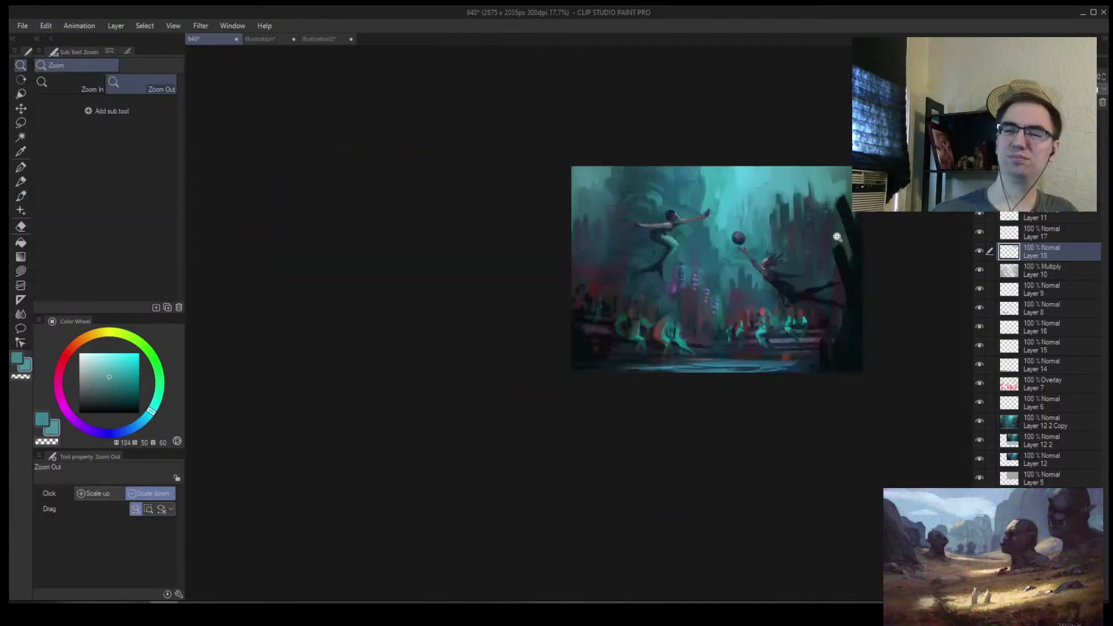
pyautogui.moveTo(843, 229); pyautogui.dragTo(780, 253)
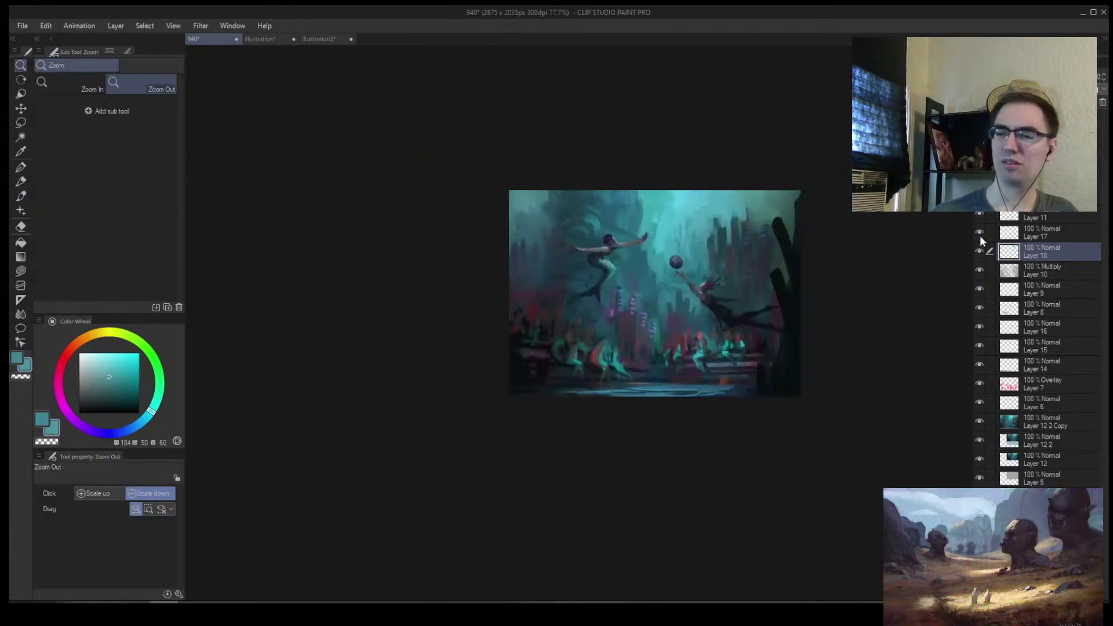
pyautogui.click(978, 270)
pyautogui.click(980, 271)
# Select the Multiply Layer 10, mirror the canvas view and create a new layer above it
pyautogui.click(1034, 270)
pyautogui.press('e')
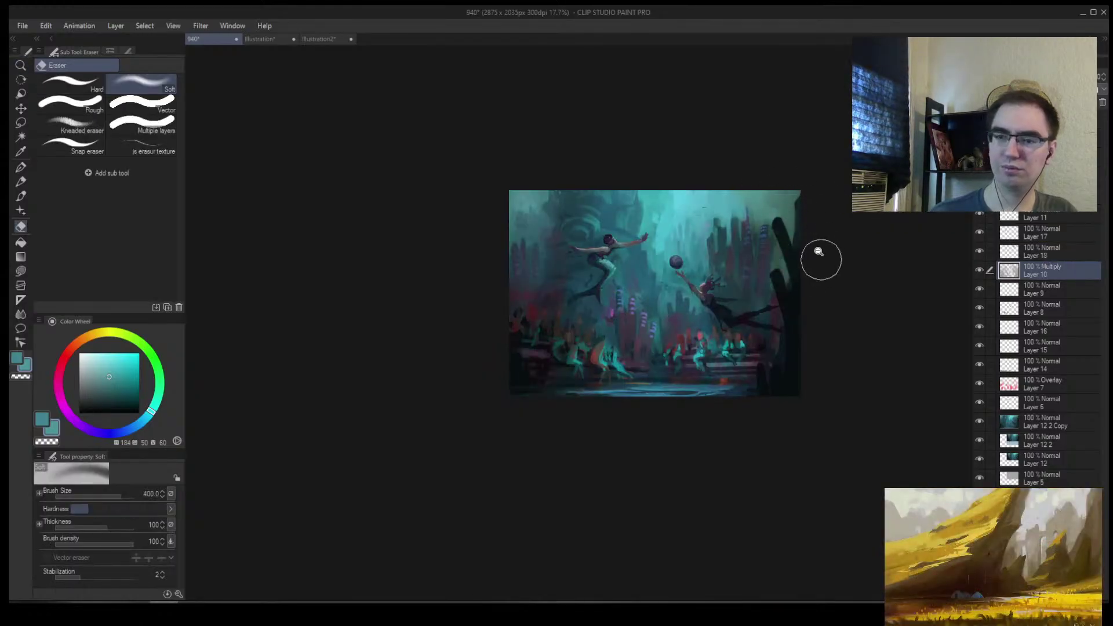
pyautogui.press('/')
pyautogui.moveTo(780, 235); pyautogui.dragTo(811, 190)
pyautogui.press('h')
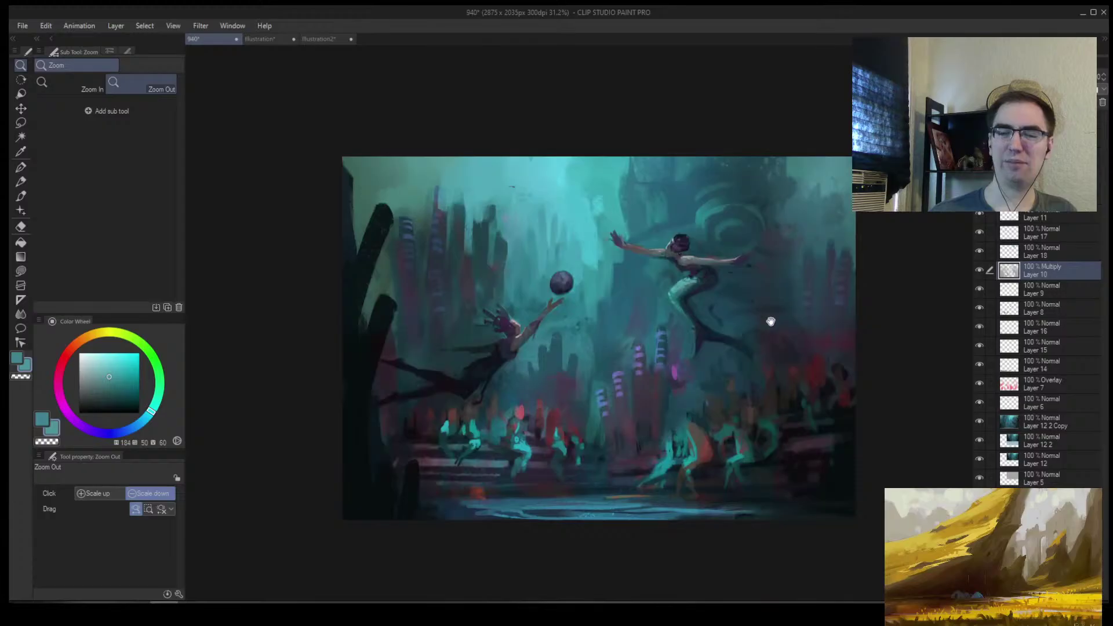
pyautogui.moveTo(728, 308); pyautogui.dragTo(641, 296)
pyautogui.hotkey('ctrl', 'shift', 'n')
# Paint muted tones over the torso of the seated teal spectator near the dark stands
pyautogui.moveTo(600, 450)
pyautogui.mouseDown()
pyautogui.moveTo(621, 395)
pyautogui.moveTo(715, 389)
pyautogui.mouseUp()
pyautogui.press('b')
pyautogui.keyDown('alt'); pyautogui.click(633, 426); pyautogui.keyUp('alt')
pyautogui.press('/')
pyautogui.moveTo(715, 388)
pyautogui.mouseDown()
pyautogui.moveTo(685, 373)
pyautogui.moveTo(615, 289)
pyautogui.mouseUp()
pyautogui.press('b')
pyautogui.keyDown('alt'); pyautogui.click(554, 338); pyautogui.keyUp('alt')
pyautogui.moveTo(555, 340)
pyautogui.mouseDown()
pyautogui.moveTo(566, 314)
pyautogui.moveTo(556, 331)
pyautogui.moveTo(632, 395)
pyautogui.mouseUp()
pyautogui.keyDown('alt'); pyautogui.click(579, 343); pyautogui.keyUp('alt')
pyautogui.keyDown('alt'); pyautogui.click(557, 322); pyautogui.keyUp('alt')
pyautogui.keyDown('alt'); pyautogui.click(577, 299); pyautogui.keyUp('alt')
# Refine the seated spectator's back and seat edge with near-black blue, reducing the brush size to 20
pyautogui.press(']')
pyautogui.keyDown('alt'); pyautogui.click(657, 332); pyautogui.keyUp('alt')
pyautogui.keyDown('alt'); pyautogui.click(590, 328); pyautogui.keyUp('alt')
pyautogui.keyDown('alt'); pyautogui.click(608, 353); pyautogui.keyUp('alt')
pyautogui.moveTo(599, 343); pyautogui.dragTo(632, 399)
pyautogui.keyDown('alt'); pyautogui.click(627, 404); pyautogui.keyUp('alt')
pyautogui.press('[')
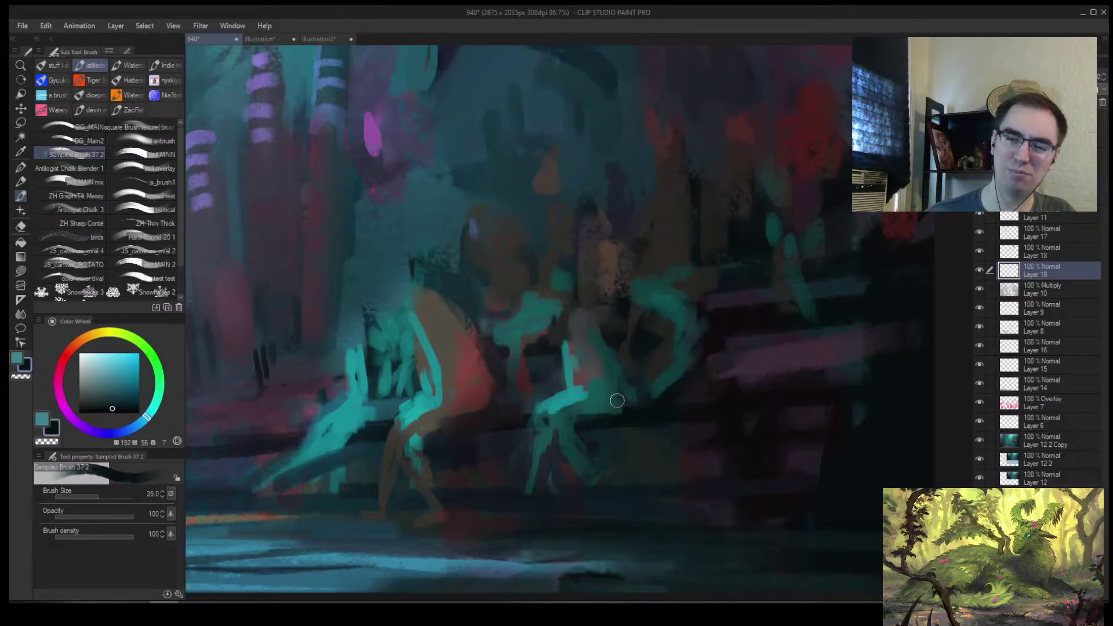
pyautogui.press('[')
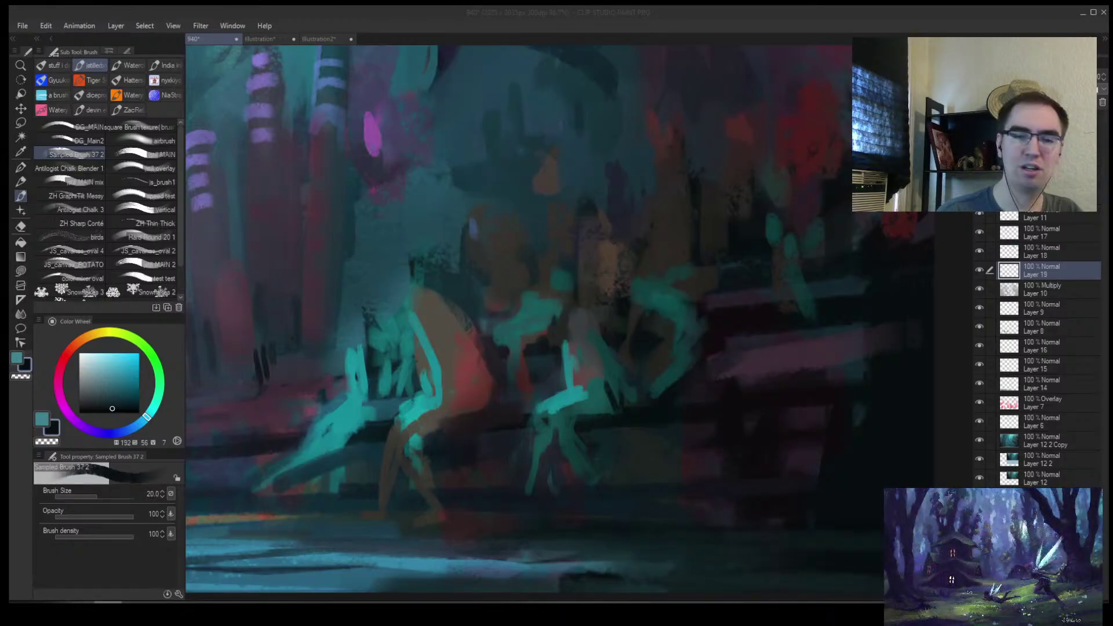
# Refine the head and shoulders of the seated teal spectator with muted dark tones sampled from the surroundings
pyautogui.hotkey('alt', 'space')
pyautogui.moveTo(506, 301); pyautogui.dragTo(576, 295)
pyautogui.keyDown('alt'); pyautogui.click(576, 330); pyautogui.keyUp('alt')
pyautogui.keyDown('alt'); pyautogui.click(571, 329); pyautogui.keyUp('alt')
pyautogui.keyDown('alt'); pyautogui.click(546, 322); pyautogui.keyUp('alt')
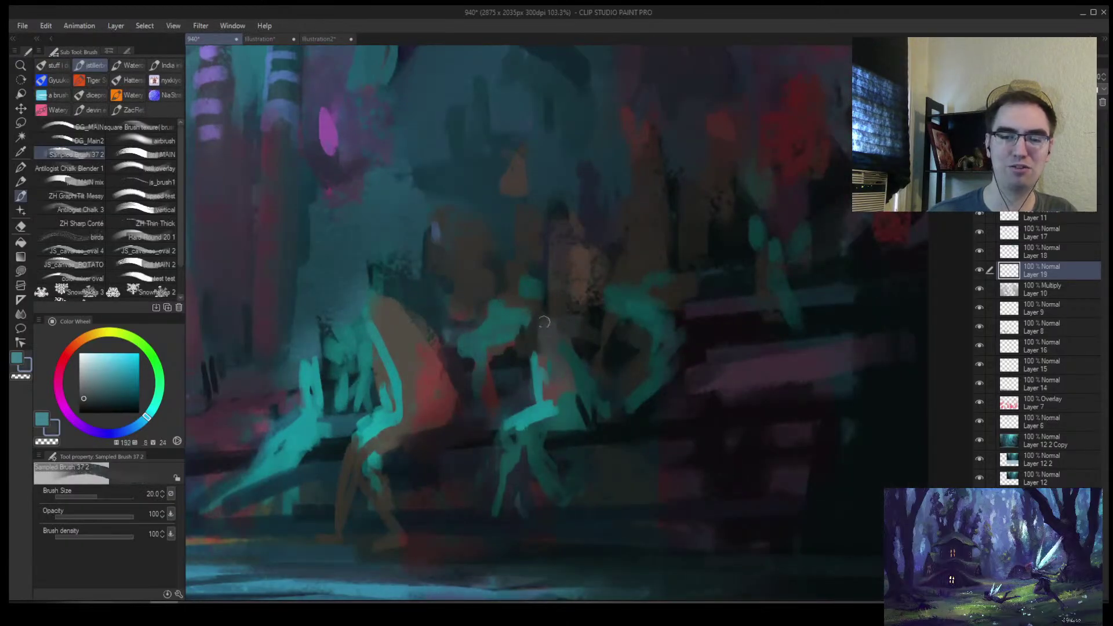
# Paint a reddish head on the large orange seated spectator with the brush at size 25
pyautogui.keyDown('alt'); pyautogui.click(431, 365); pyautogui.keyUp('alt')
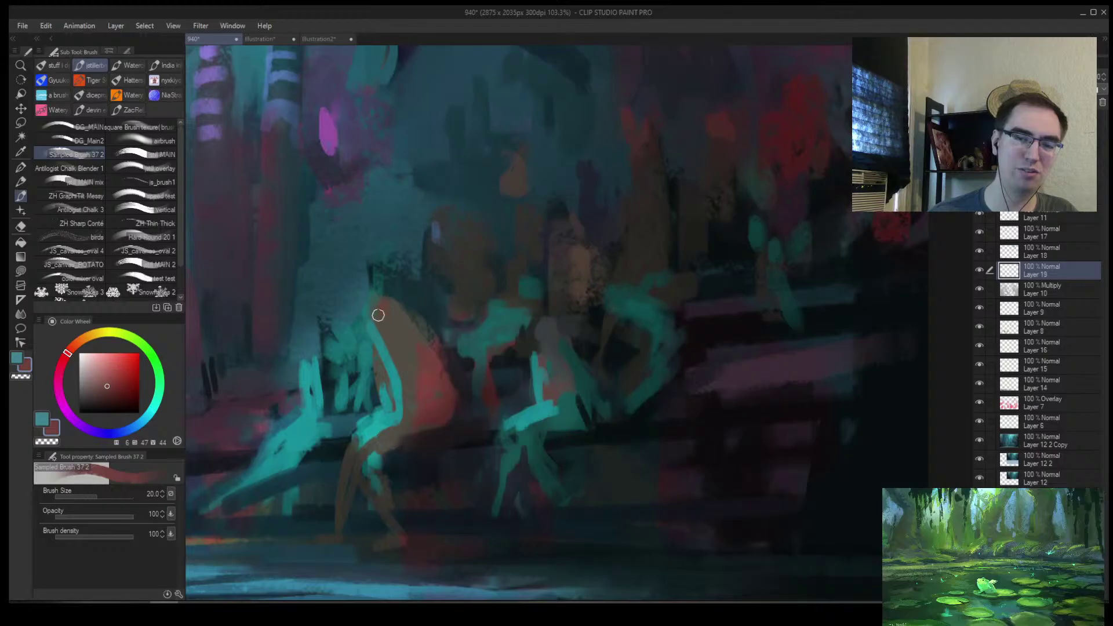
pyautogui.press(']')
pyautogui.keyDown('alt'); pyautogui.click(389, 334); pyautogui.keyUp('alt')
pyautogui.keyDown('alt'); pyautogui.click(387, 334); pyautogui.keyUp('alt')
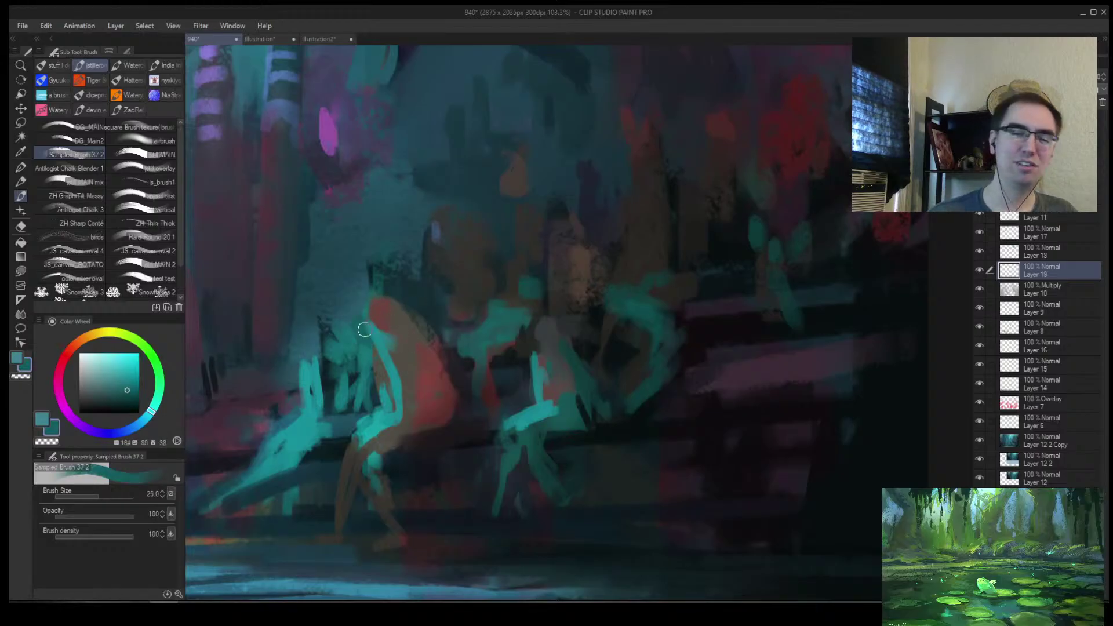
# Select Layer 11 and refine the silhouette of the orange spectator's head with dark teal at brush size 30
pyautogui.click(1045, 216)
pyautogui.hotkey('alt', 'space')
pyautogui.moveTo(534, 276)
pyautogui.mouseDown()
pyautogui.moveTo(461, 283)
pyautogui.moveTo(476, 341)
pyautogui.mouseUp()
pyautogui.keyDown('alt'); pyautogui.click(473, 283); pyautogui.keyUp('alt')
pyautogui.hotkey('alt', 'space')
pyautogui.moveTo(513, 297); pyautogui.dragTo(538, 274)
pyautogui.keyDown('alt'); pyautogui.click(459, 298); pyautogui.keyUp('alt')
pyautogui.hotkey('alt', 'space')
pyautogui.moveTo(466, 306)
pyautogui.mouseDown()
pyautogui.moveTo(455, 294)
pyautogui.moveTo(503, 280)
pyautogui.mouseUp()
pyautogui.keyDown('alt'); pyautogui.click(480, 337); pyautogui.keyUp('alt')
pyautogui.moveTo(481, 336)
pyautogui.mouseDown()
pyautogui.moveTo(479, 326)
pyautogui.moveTo(469, 355)
pyautogui.mouseUp()
pyautogui.keyDown('alt'); pyautogui.click(471, 329); pyautogui.keyUp('alt')
pyautogui.keyDown('alt'); pyautogui.click(481, 335); pyautogui.keyUp('alt')
pyautogui.keyDown('alt'); pyautogui.click(469, 350); pyautogui.keyUp('alt')
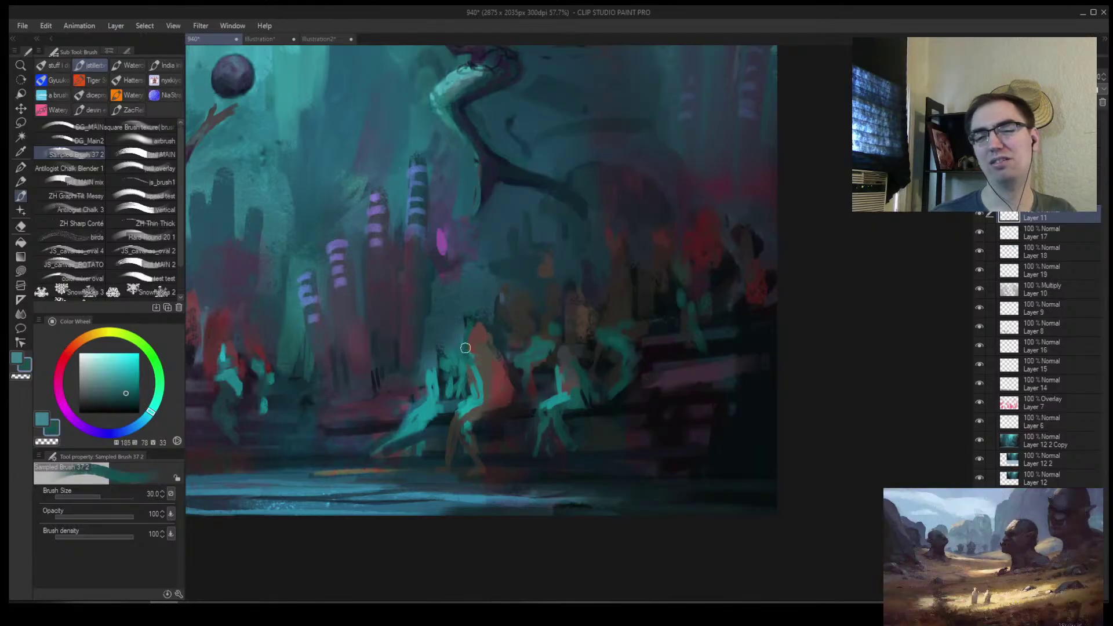
# Paint muted red over the head of the neighbouring teal spectator and onto the pale figure behind it
pyautogui.keyDown('alt'); pyautogui.click(474, 340); pyautogui.keyUp('alt')
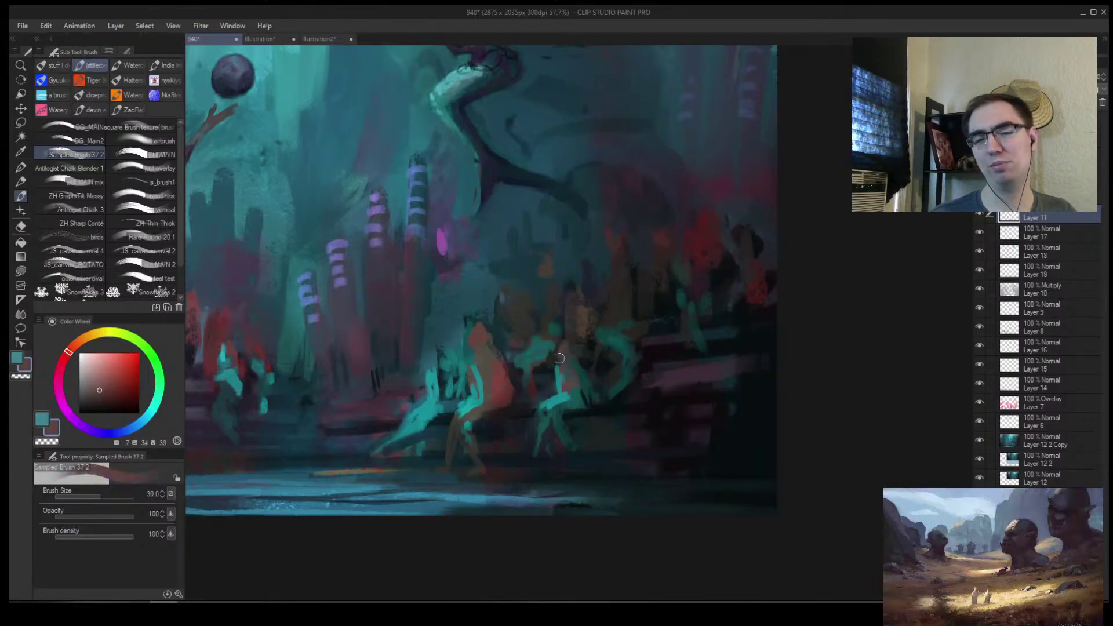
pyautogui.hotkey('ctrl', 'alt', 'space')
pyautogui.moveTo(559, 355); pyautogui.dragTo(572, 354)
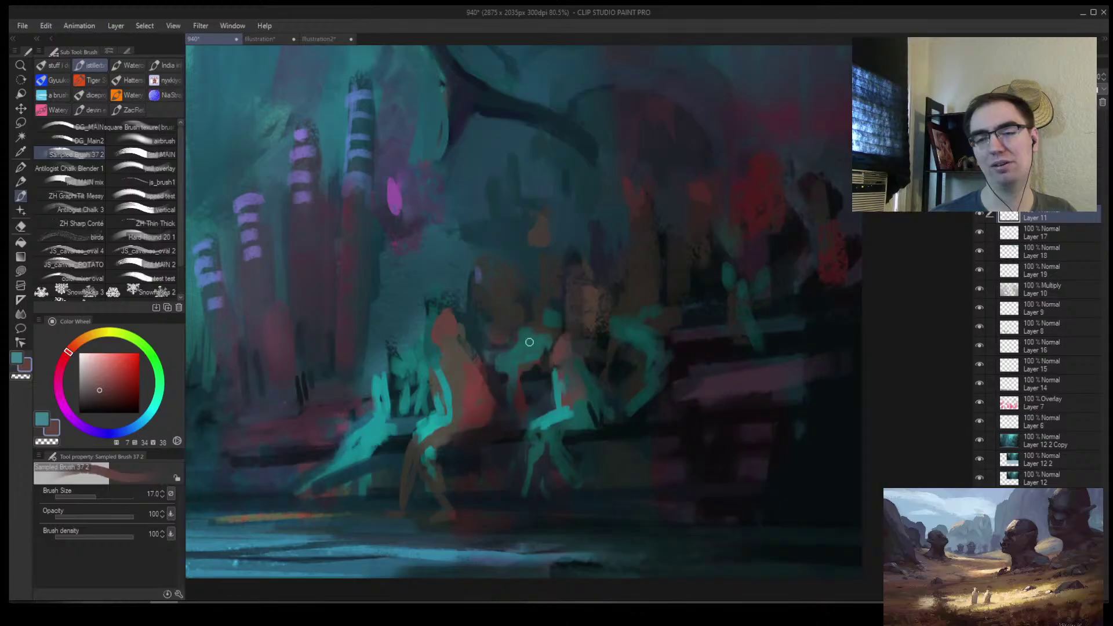
pyautogui.press(']')
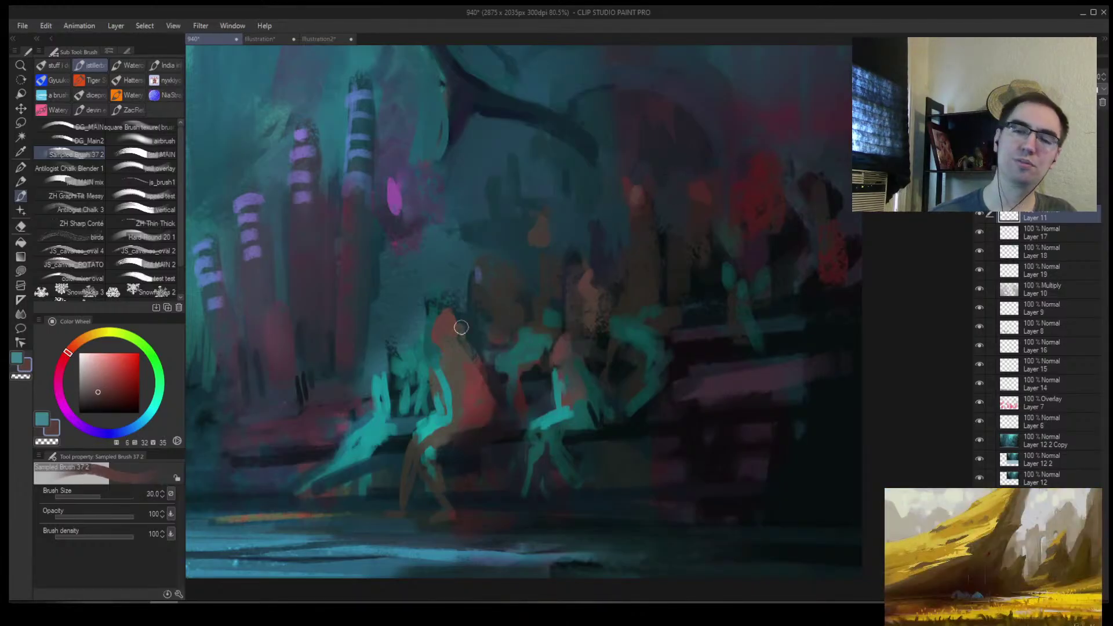
# Cover the orange spectator's neck and shoulder with sampled brown and muted red, reducing the brush size
pyautogui.keyDown('alt'); pyautogui.click(437, 352); pyautogui.keyUp('alt')
pyautogui.keyDown('alt'); pyautogui.click(446, 361); pyautogui.keyUp('alt')
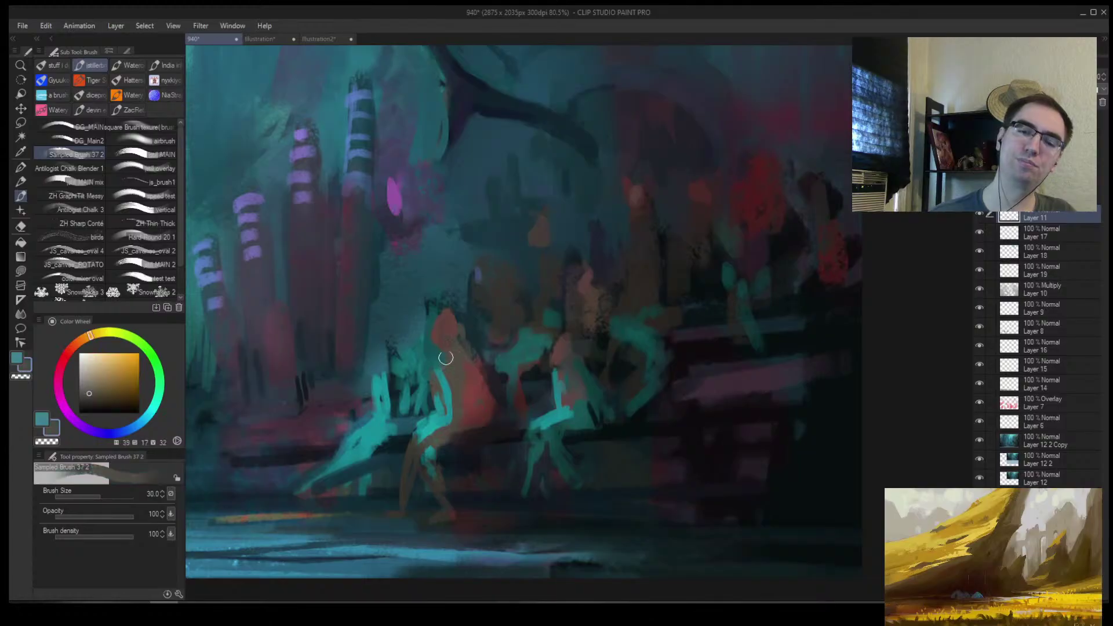
pyautogui.press('[')
pyautogui.keyDown('alt'); pyautogui.click(437, 383); pyautogui.keyUp('alt')
pyautogui.keyDown('alt'); pyautogui.click(475, 389); pyautogui.keyUp('alt')
pyautogui.press('[')
pyautogui.keyDown('alt'); pyautogui.click(456, 337); pyautogui.keyUp('alt')
pyautogui.keyDown('alt'); pyautogui.click(460, 339); pyautogui.keyUp('alt')
# Paint thin reddish spikes projecting from the front of the orange spectator's head, starting at brush size 15
pyautogui.press('[')
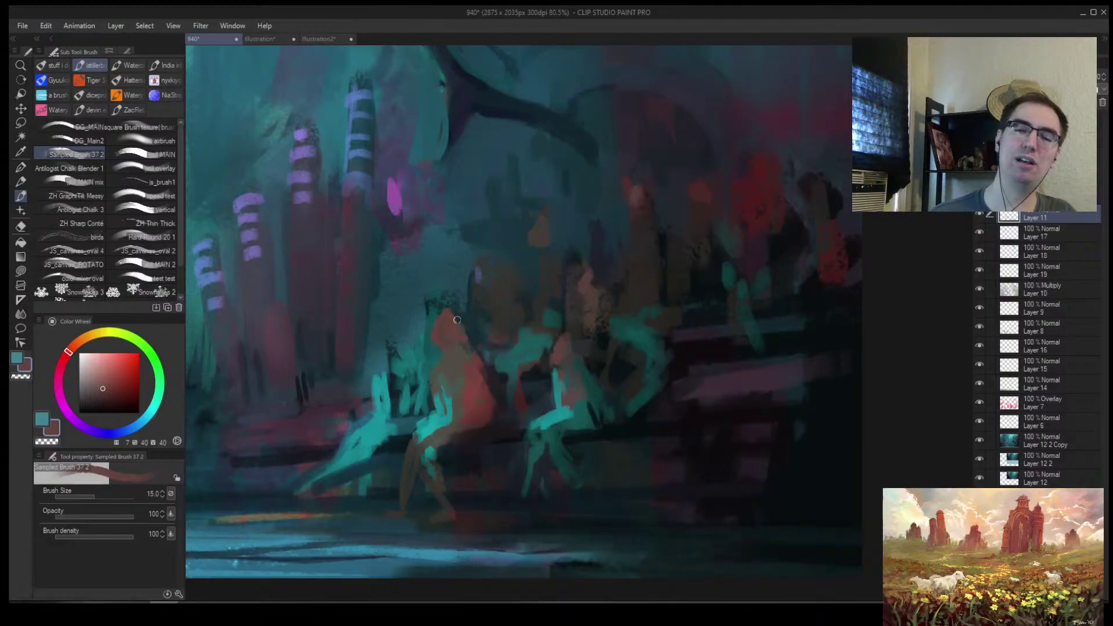
pyautogui.moveTo(456, 318); pyautogui.dragTo(479, 318)
pyautogui.keyDown('alt'); pyautogui.click(452, 329); pyautogui.keyUp('alt')
pyautogui.press(']')
pyautogui.press(']')
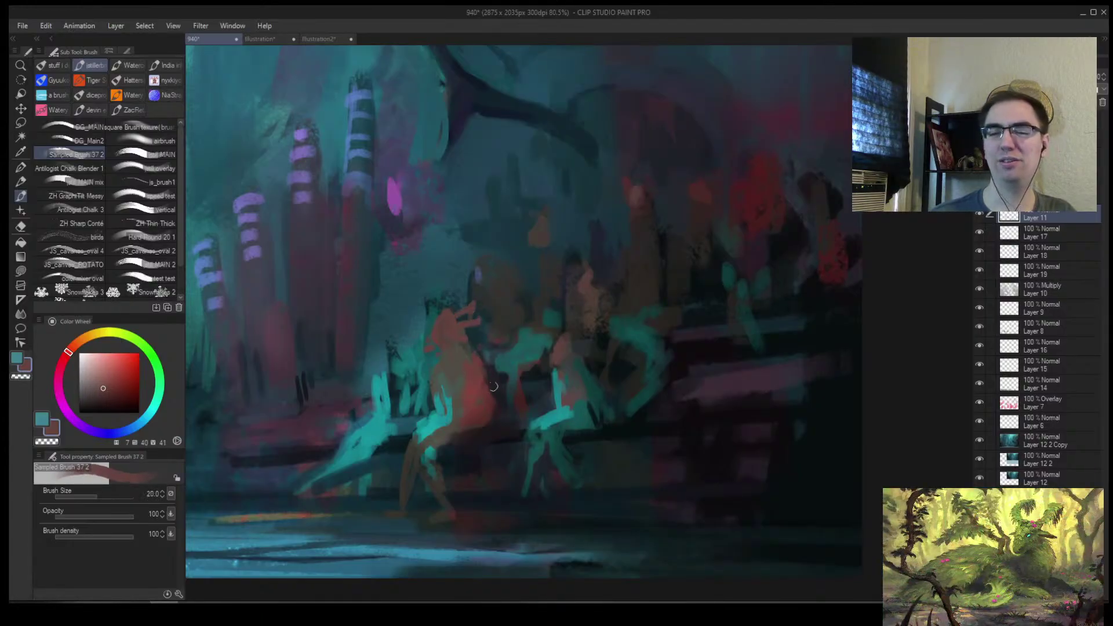
# Rework the orange spectator's back and thigh with sampled brown tones at brush size 25
pyautogui.keyDown('alt'); pyautogui.click(480, 337); pyautogui.keyUp('alt')
pyautogui.keyDown('alt'); pyautogui.click(454, 434); pyautogui.keyUp('alt')
pyautogui.press(']')
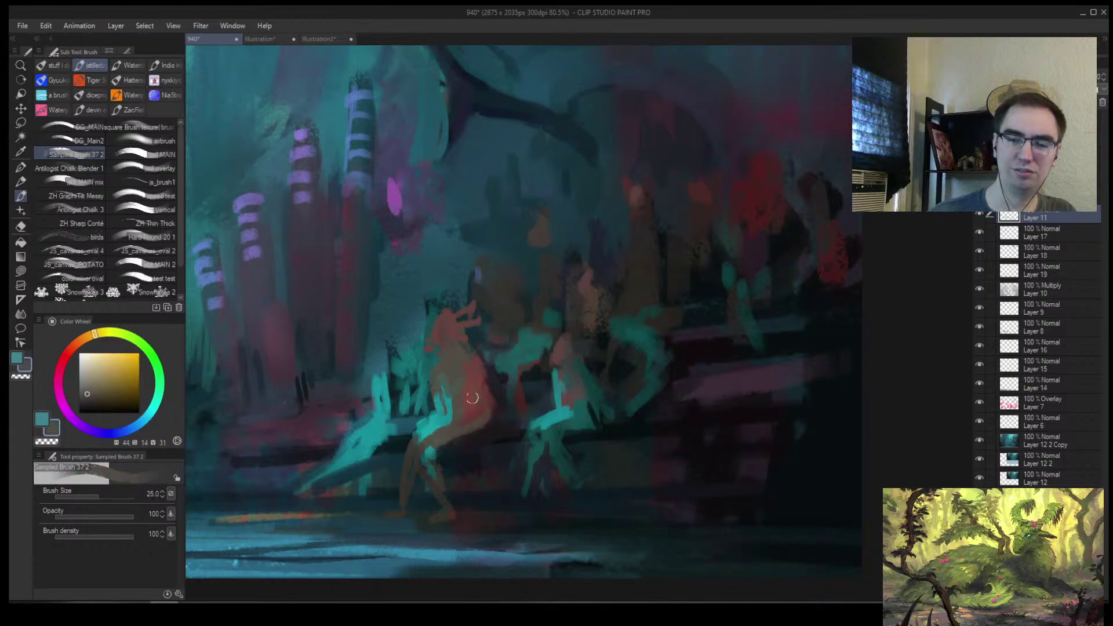
pyautogui.keyDown('alt'); pyautogui.click(443, 379); pyautogui.keyUp('alt')
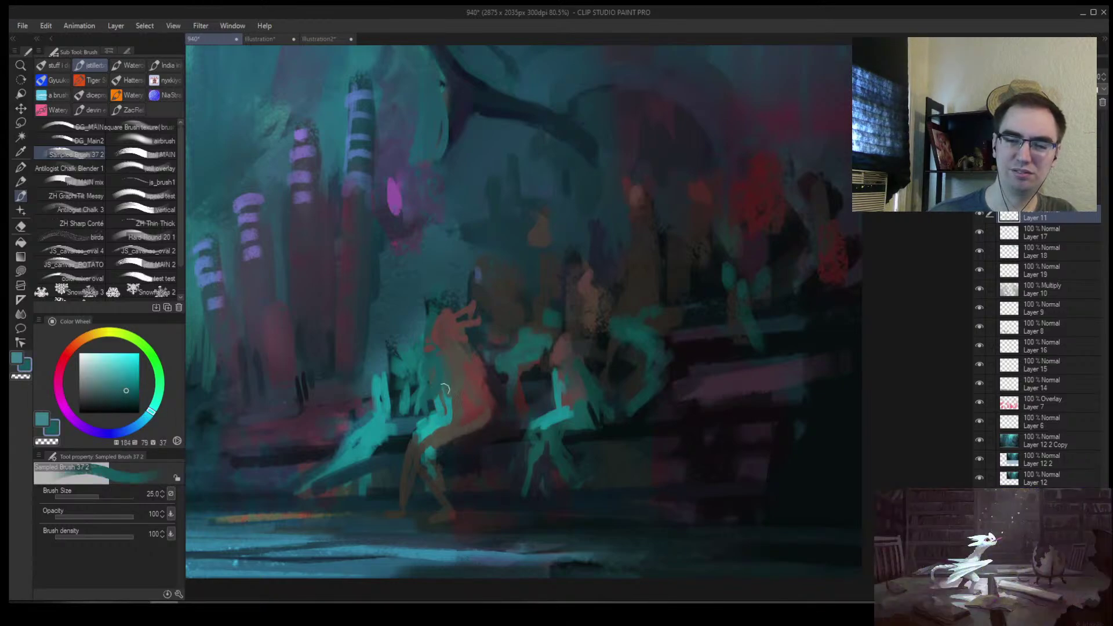
# Blend the orange spectator's torso and paint a muted red arm extending toward the teal neighbour
pyautogui.keyDown('alt'); pyautogui.click(467, 362); pyautogui.keyUp('alt')
pyautogui.keyDown('alt'); pyautogui.click(462, 389); pyautogui.keyUp('alt')
pyautogui.keyDown('alt'); pyautogui.click(477, 369); pyautogui.keyUp('alt')
pyautogui.moveTo(485, 377); pyautogui.dragTo(519, 412)
pyautogui.moveTo(513, 348); pyautogui.dragTo(504, 397)
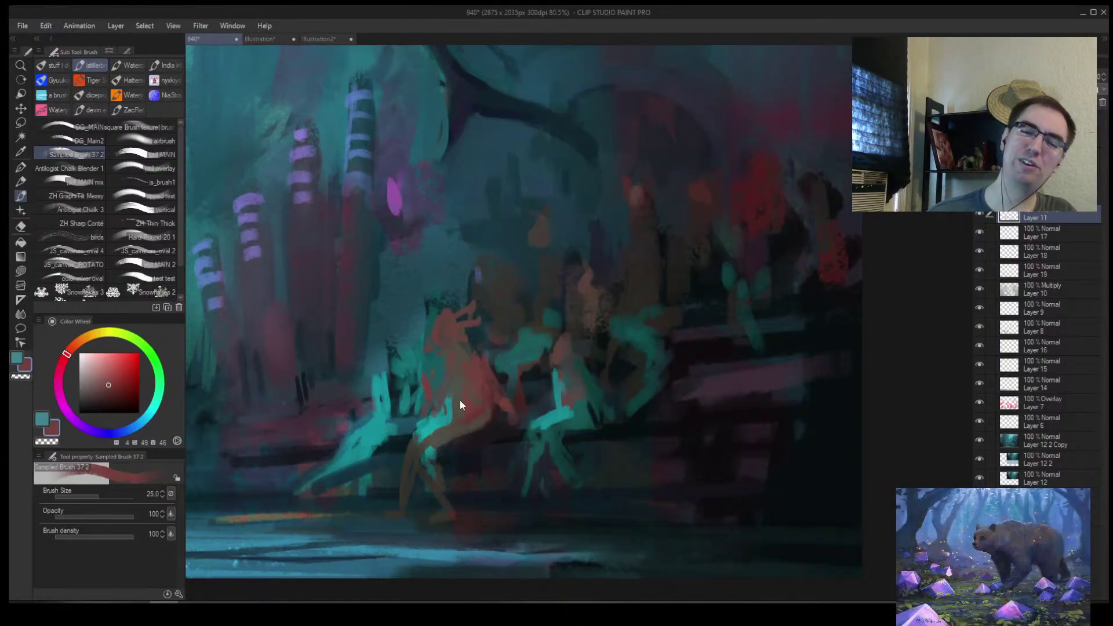
# Mirror the canvas view and paint over the orange spectator's chest with muted red at brush size 20
pyautogui.press('h')
pyautogui.moveTo(680, 358)
pyautogui.mouseDown()
pyautogui.moveTo(415, 410)
pyautogui.moveTo(383, 446)
pyautogui.moveTo(430, 388)
pyautogui.moveTo(449, 384)
pyautogui.mouseUp()
pyautogui.press('b')
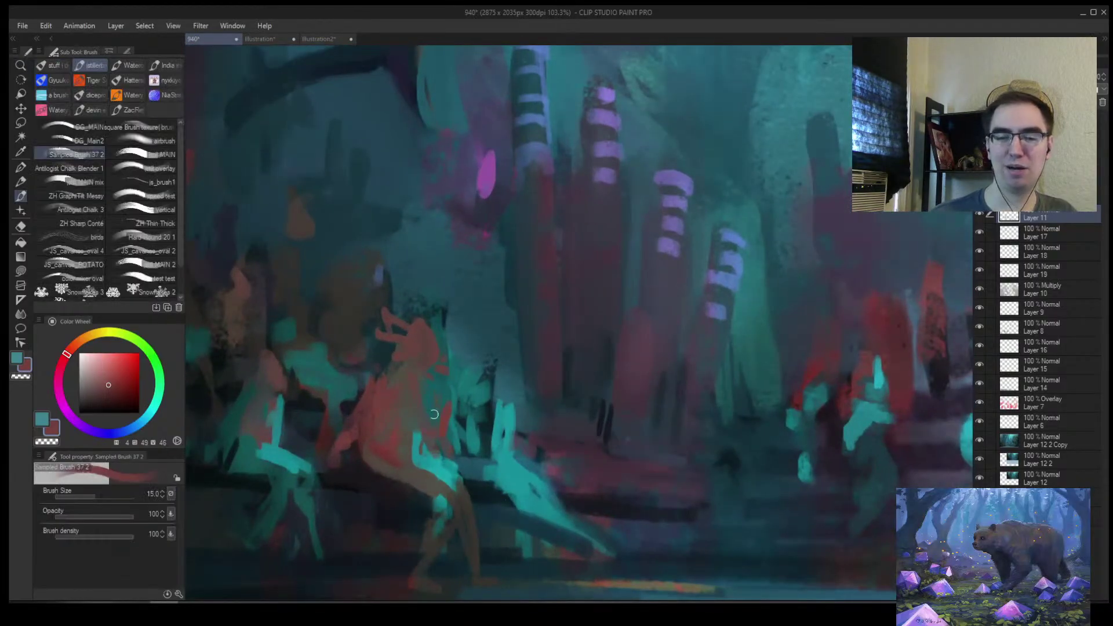
pyautogui.press(']')
pyautogui.press(']')
pyautogui.moveTo(442, 412); pyautogui.dragTo(436, 440)
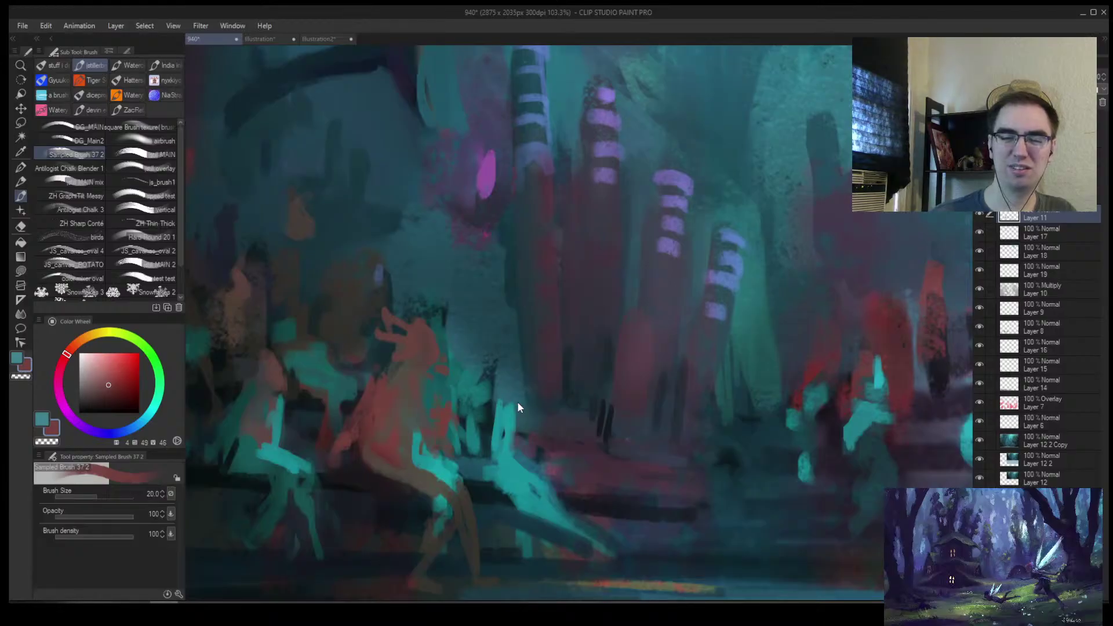
# Extend the orange spectator's forearm to the teal neighbour's knee with a smaller reddish brush
pyautogui.press('[')
pyautogui.hotkey('alt', 'space')
pyautogui.moveTo(396, 405)
pyautogui.mouseDown()
pyautogui.moveTo(358, 442)
pyautogui.moveTo(400, 374)
pyautogui.mouseUp()
pyautogui.press('b')
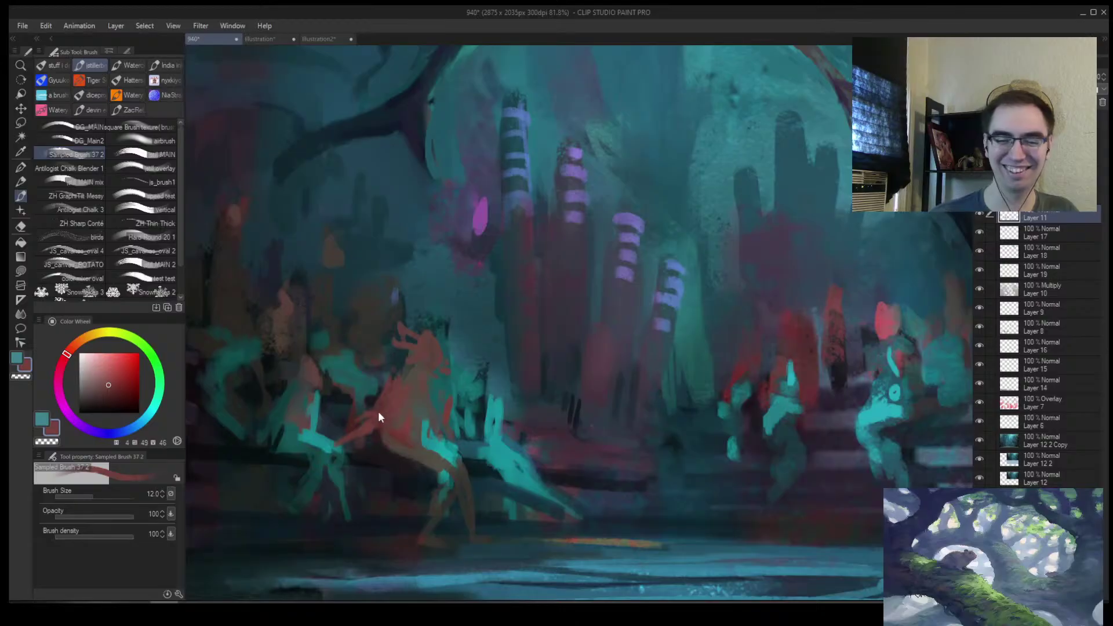
# Unmirror the view and refine the teal neighbour's torso and back with sampled dark blue, brown and teal at size 17
pyautogui.press('z')
pyautogui.moveTo(389, 405)
pyautogui.mouseDown()
pyautogui.moveTo(442, 380)
pyautogui.moveTo(474, 341)
pyautogui.mouseUp()
pyautogui.press('h')
pyautogui.moveTo(695, 360); pyautogui.dragTo(470, 293)
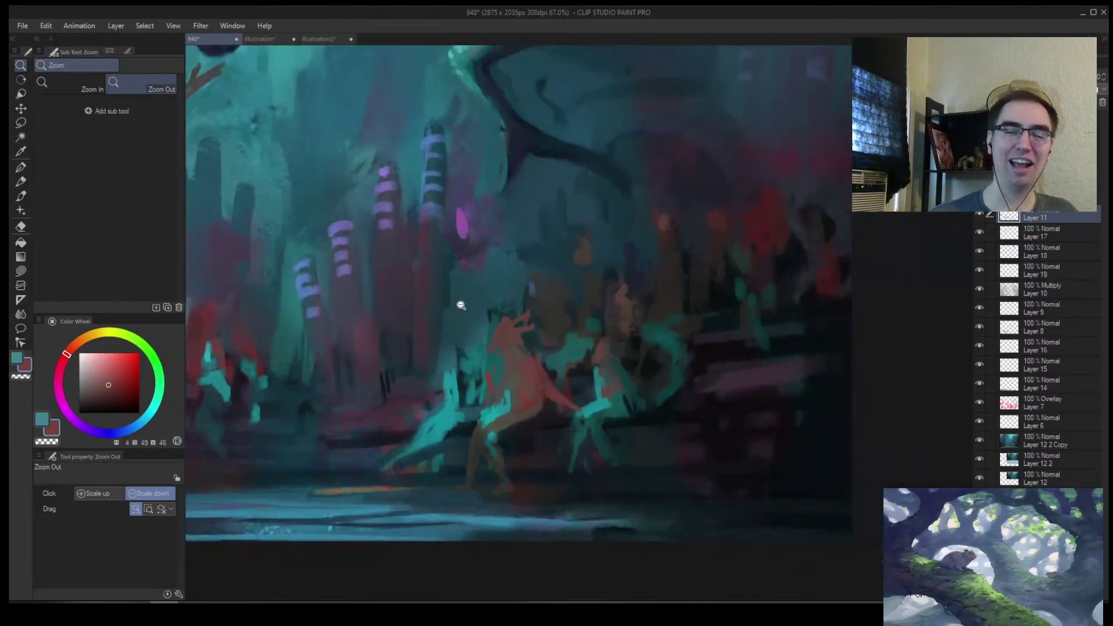
pyautogui.press('b')
pyautogui.keyDown('alt'); pyautogui.click(593, 372); pyautogui.keyUp('alt')
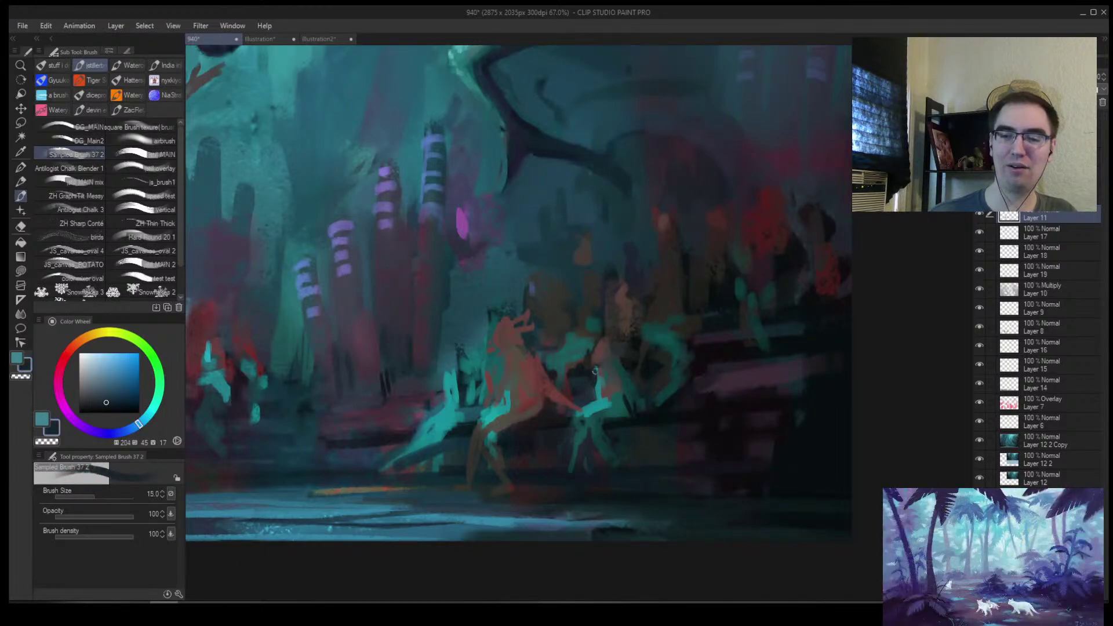
pyautogui.keyDown('alt'); pyautogui.click(620, 383); pyautogui.keyUp('alt')
pyautogui.press(']')
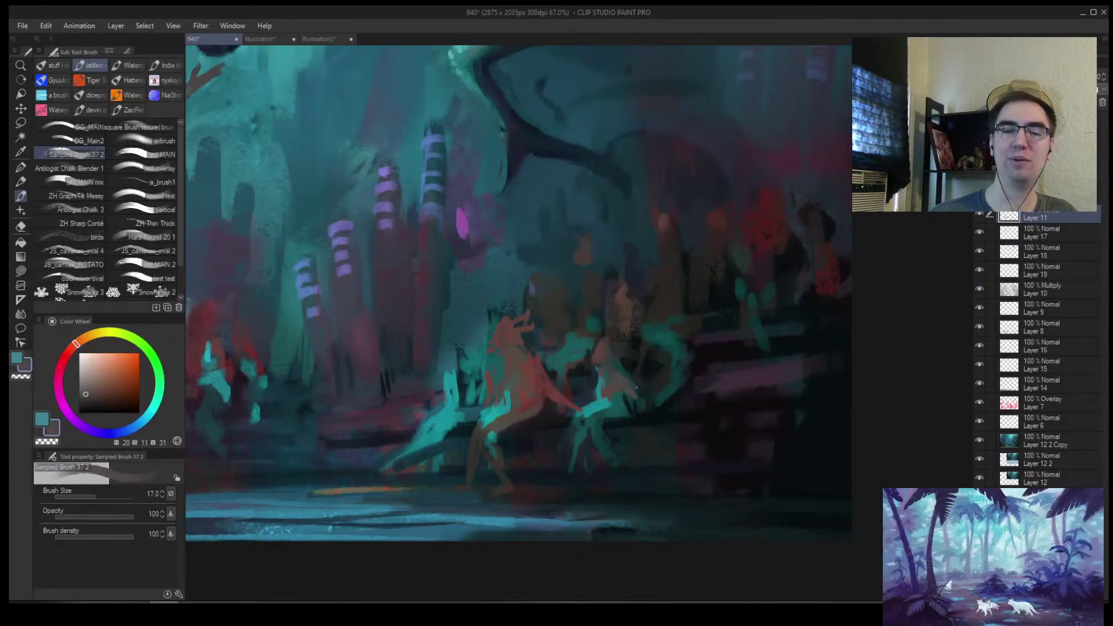
pyautogui.keyDown('alt'); pyautogui.click(637, 385); pyautogui.keyUp('alt')
pyautogui.keyDown('alt'); pyautogui.click(628, 406); pyautogui.keyUp('alt')
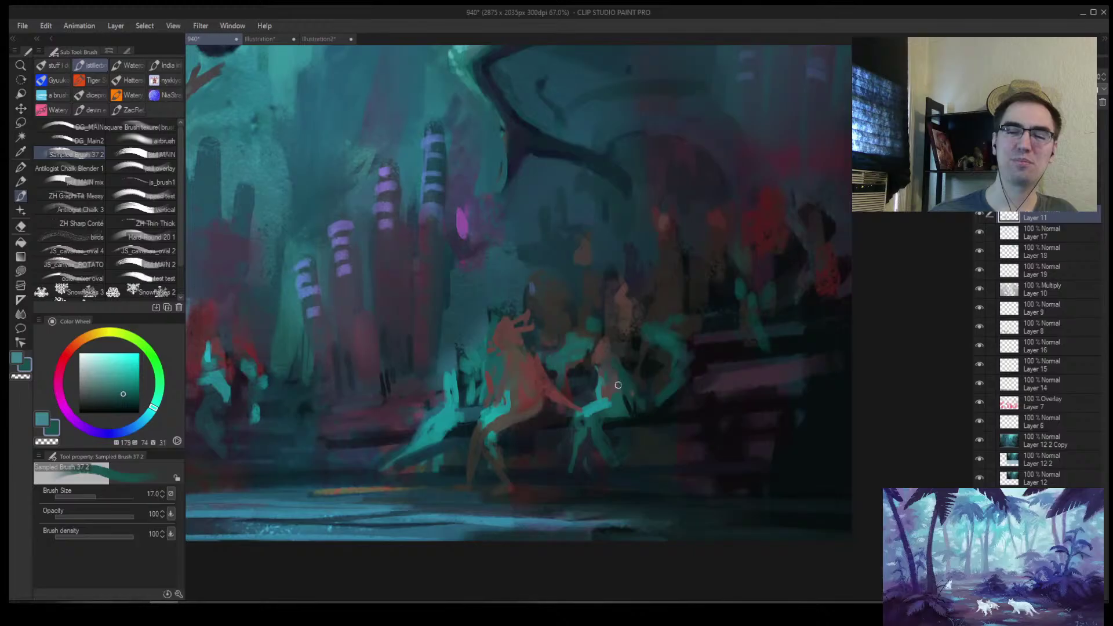
pyautogui.keyDown('alt'); pyautogui.click(631, 403); pyautogui.keyUp('alt')
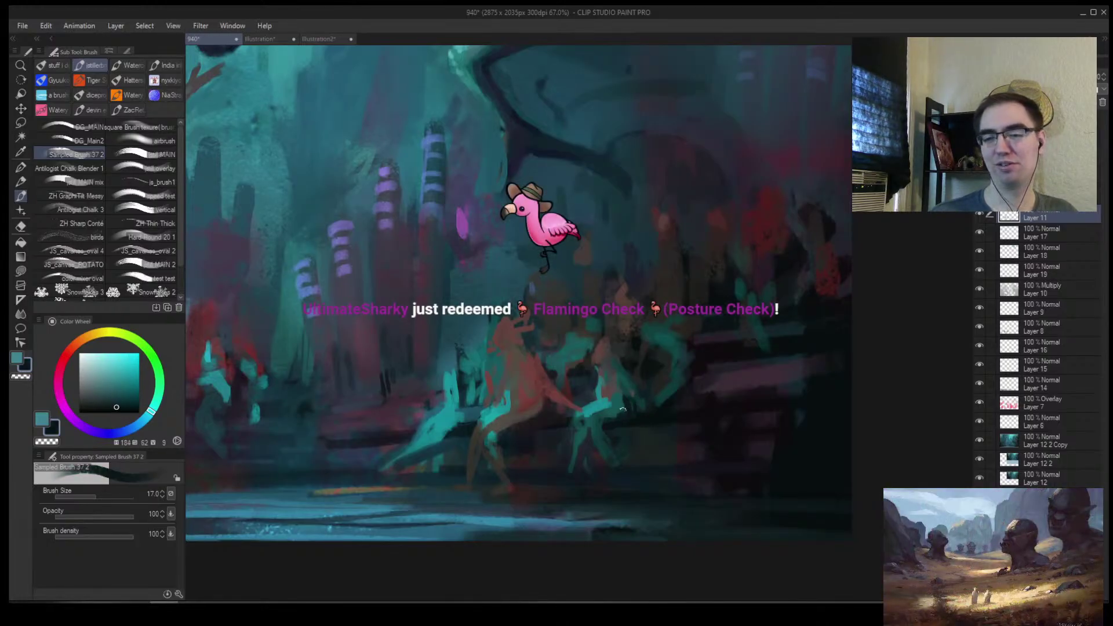
pyautogui.keyDown('alt'); pyautogui.click(614, 412); pyautogui.keyUp('alt')
# Rework the area around the teal neighbour's lap and the adjoining arm with sampled tones and a larger brush
pyautogui.keyDown('alt'); pyautogui.click(563, 407); pyautogui.keyUp('alt')
pyautogui.press(']')
pyautogui.moveTo(581, 410)
pyautogui.mouseDown()
pyautogui.moveTo(552, 393)
pyautogui.moveTo(549, 413)
pyautogui.moveTo(533, 415)
pyautogui.moveTo(613, 409)
pyautogui.moveTo(604, 408)
pyautogui.moveTo(624, 370)
pyautogui.mouseUp()
pyautogui.keyDown('alt'); pyautogui.click(577, 405); pyautogui.keyUp('alt')
pyautogui.keyDown('alt'); pyautogui.click(558, 407); pyautogui.keyUp('alt')
pyautogui.keyDown('alt'); pyautogui.click(553, 393); pyautogui.keyUp('alt')
# Mirror the view and block in a broad dark teal back on the smaller seated spectator at brush size 40
pyautogui.hotkey('alt', 'space')
pyautogui.press('h')
pyautogui.keyDown('alt'); pyautogui.click(480, 417); pyautogui.keyUp('alt')
pyautogui.moveTo(480, 416); pyautogui.dragTo(494, 432)
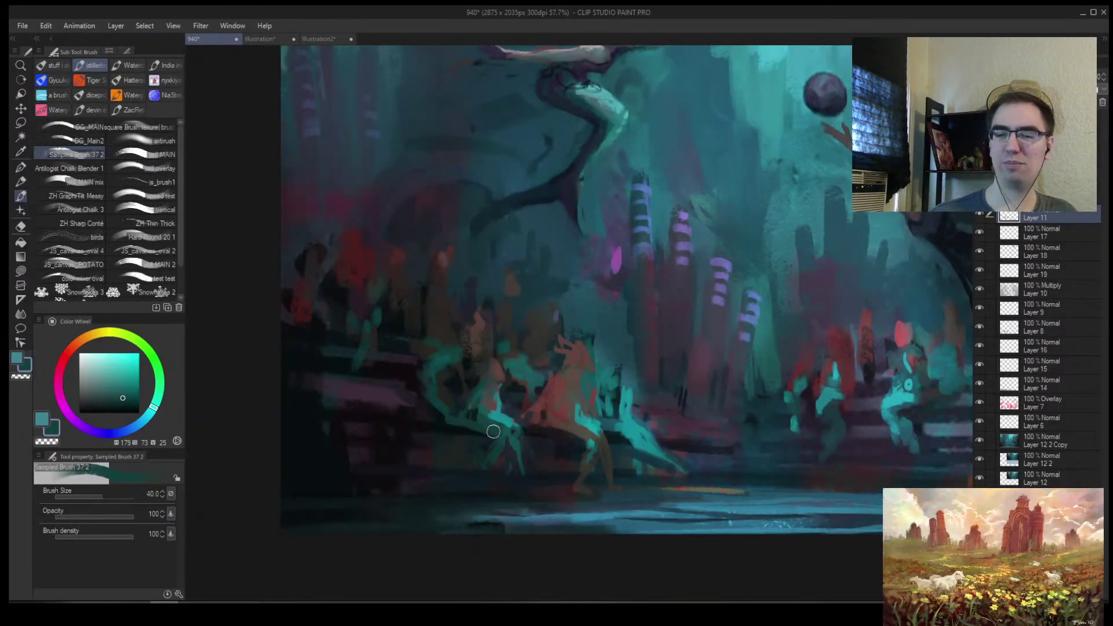
pyautogui.moveTo(484, 378); pyautogui.dragTo(489, 346)
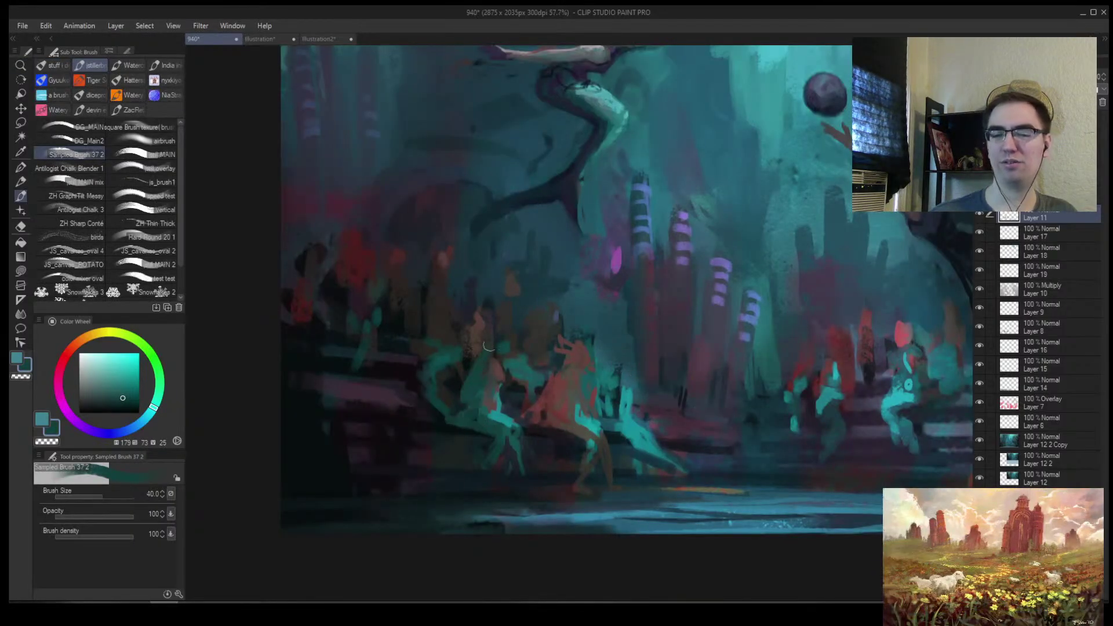
# Repaint the smaller seated spectator's torso and head in muted orange-red with an enlarged brush
pyautogui.keyDown('alt'); pyautogui.click(497, 404); pyautogui.keyUp('alt')
pyautogui.press(']')
pyautogui.moveTo(488, 406)
pyautogui.mouseDown()
pyautogui.moveTo(497, 347)
pyautogui.moveTo(474, 388)
pyautogui.moveTo(492, 415)
pyautogui.moveTo(484, 409)
pyautogui.moveTo(513, 402)
pyautogui.mouseUp()
pyautogui.keyDown('alt'); pyautogui.click(489, 387); pyautogui.keyUp('alt')
pyautogui.press(']')
pyautogui.keyDown('alt'); pyautogui.click(509, 418); pyautogui.keyUp('alt')
# Subdue the bright curved teal spectator at the end of the stands with sampled dark teal
pyautogui.hotkey('alt', 'space')
pyautogui.moveTo(584, 375); pyautogui.dragTo(459, 426)
pyautogui.moveTo(459, 426)
pyautogui.mouseDown()
pyautogui.moveTo(437, 442)
pyautogui.moveTo(462, 371)
pyautogui.mouseUp()
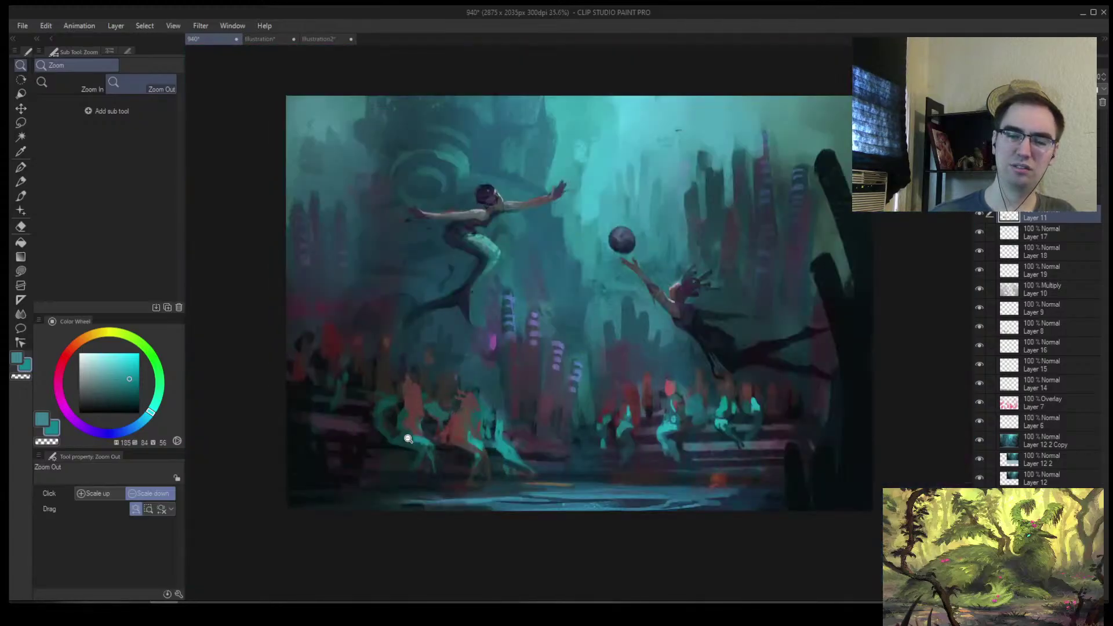
pyautogui.press('b')
pyautogui.keyDown('alt'); pyautogui.click(393, 408); pyautogui.keyUp('alt')
pyautogui.press('[')
pyautogui.press('[')
pyautogui.press('[')
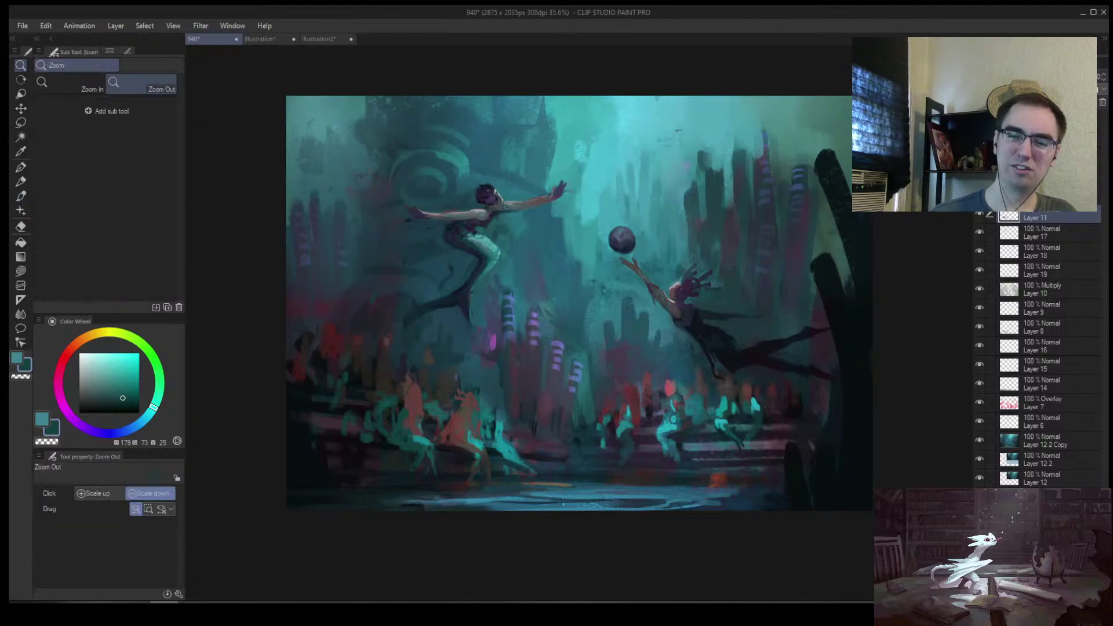
# Paint a small dark blue fish silhouette in the open water behind the leaping mermaid, using a fine brush
pyautogui.keyDown('alt'); pyautogui.click(444, 302); pyautogui.keyUp('alt')
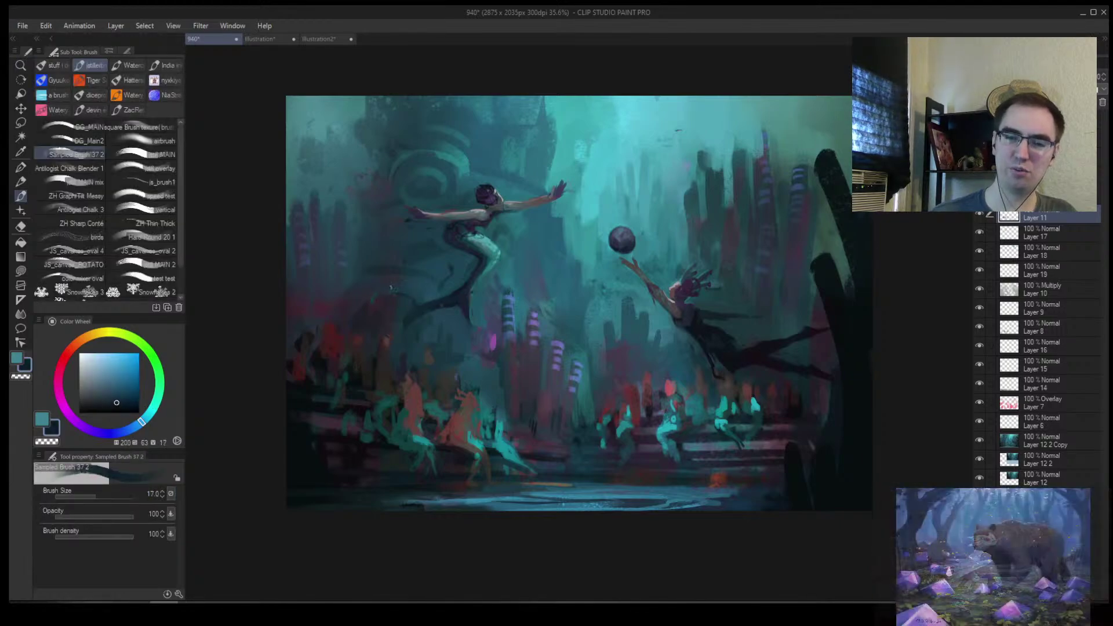
pyautogui.hotkey('alt', 'space')
pyautogui.moveTo(393, 285); pyautogui.dragTo(413, 200)
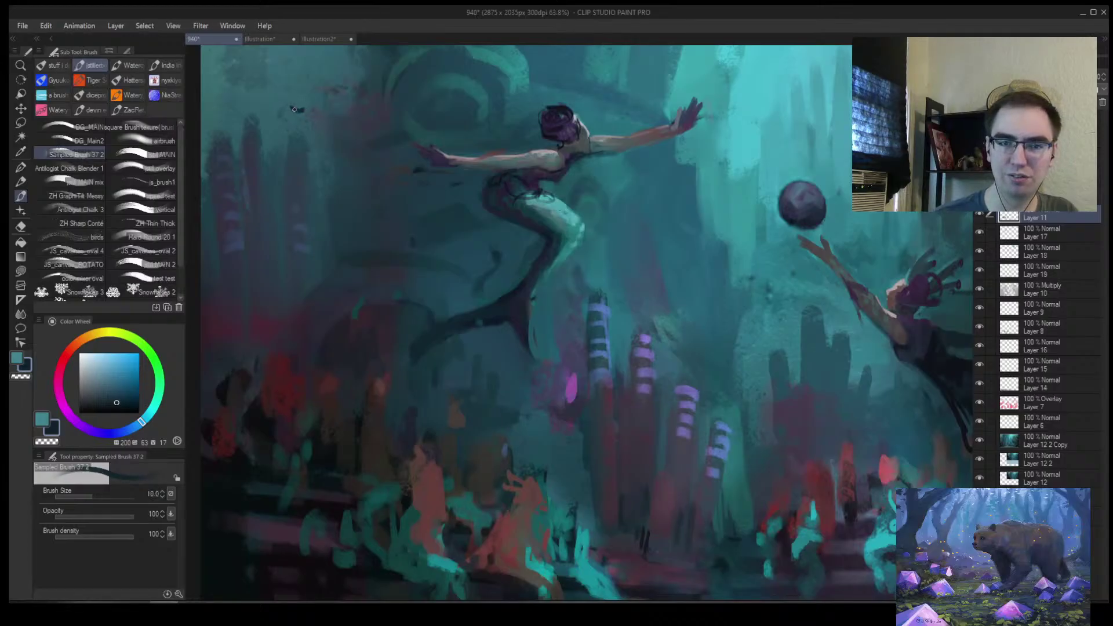
pyautogui.press('[')
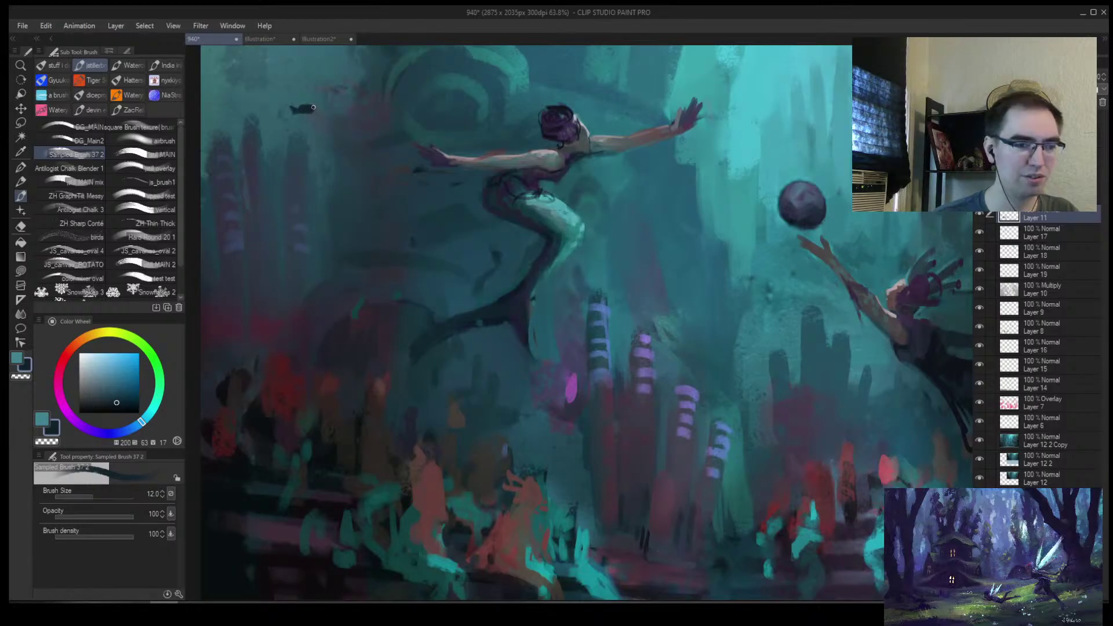
# Add a second small dark fish just above the first and refine both shapes with sampled mid-blue at size 17
pyautogui.press('space')
pyautogui.moveTo(309, 109)
pyautogui.mouseDown()
pyautogui.moveTo(305, 173)
pyautogui.moveTo(312, 159)
pyautogui.mouseUp()
pyautogui.press('[')
pyautogui.press(']')
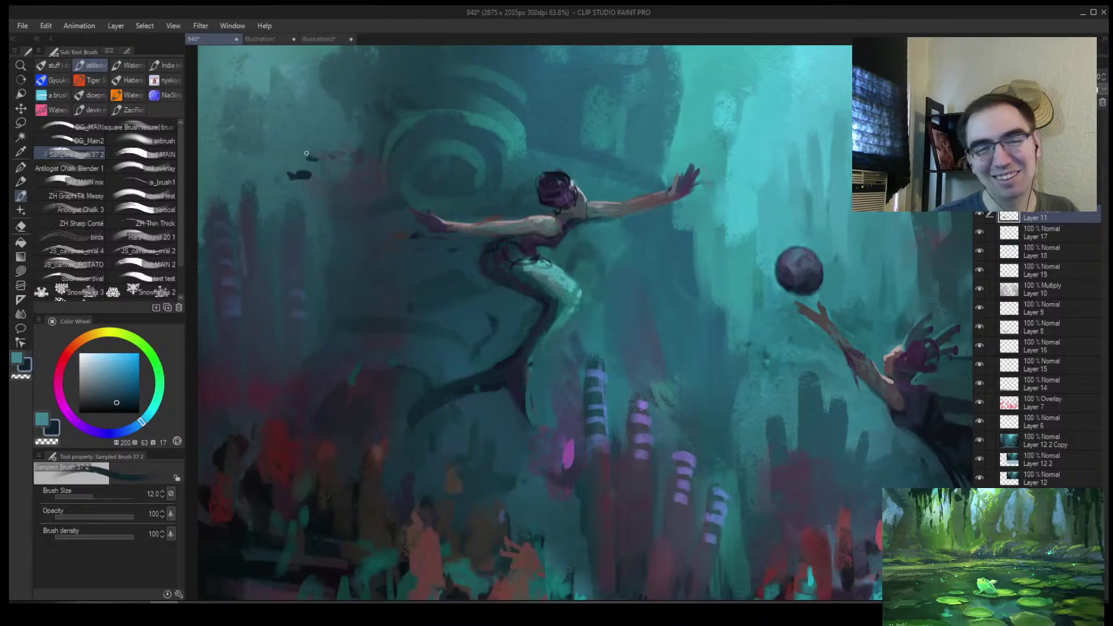
pyautogui.press(']')
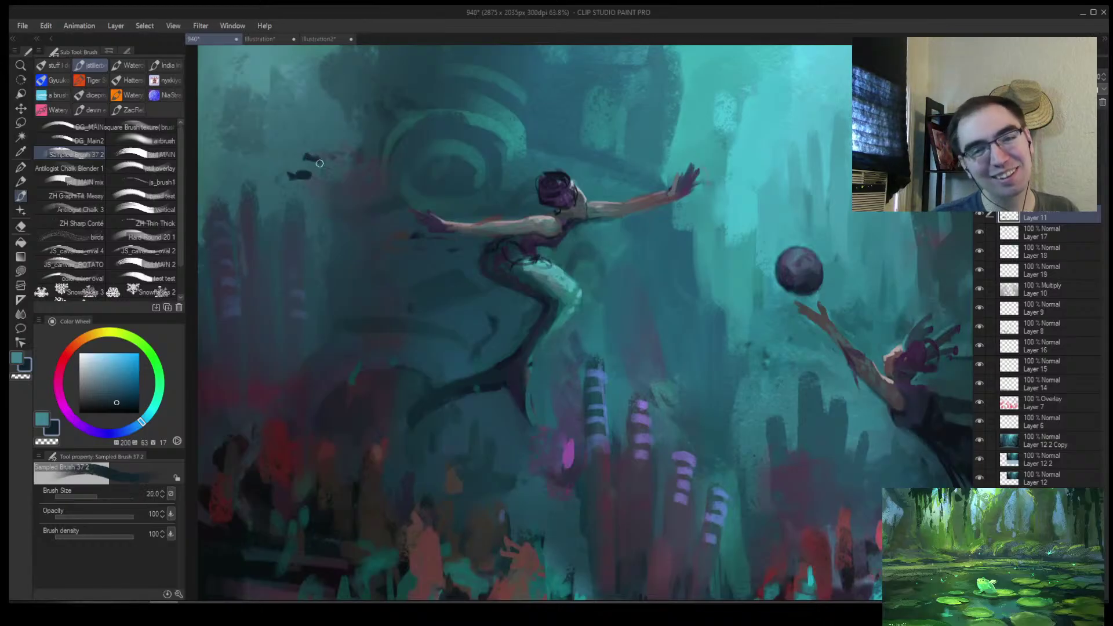
pyautogui.keyDown('alt'); pyautogui.click(317, 163); pyautogui.keyUp('alt')
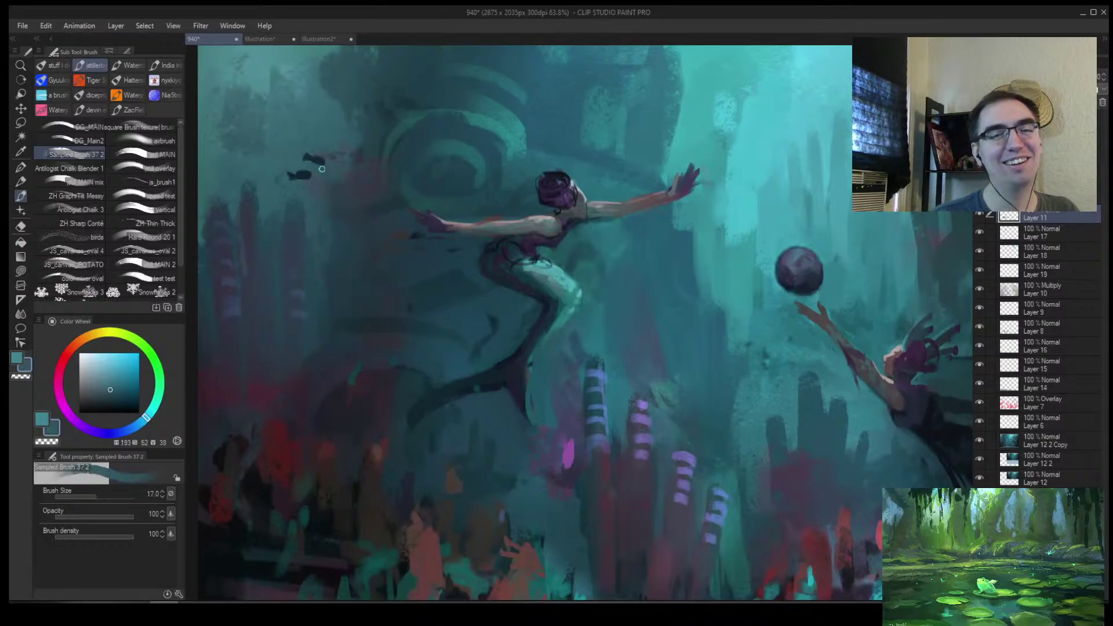
pyautogui.keyDown('alt'); pyautogui.click(316, 178); pyautogui.keyUp('alt')
pyautogui.keyDown('alt'); pyautogui.click(312, 166); pyautogui.keyUp('alt')
# Touch up the pair of small fish behind the leaping mermaid while checking them against the whole painting
pyautogui.hotkey('alt', 'space')
pyautogui.moveTo(318, 172)
pyautogui.mouseDown()
pyautogui.moveTo(280, 195)
pyautogui.moveTo(336, 162)
pyautogui.mouseUp()
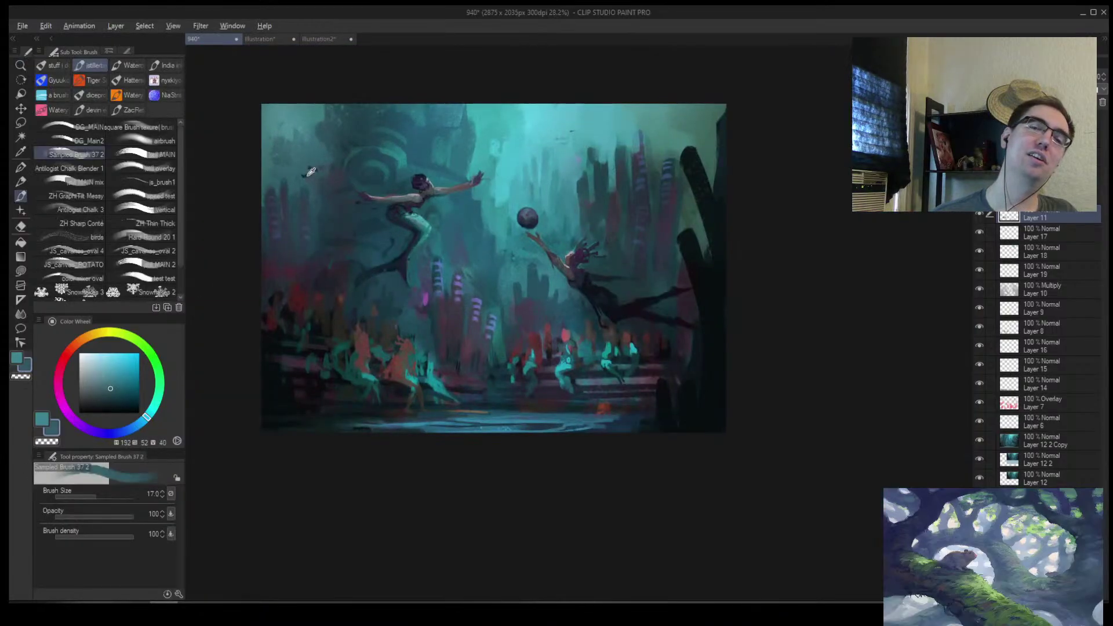
pyautogui.keyDown('alt'); pyautogui.click(314, 178); pyautogui.keyUp('alt')
pyautogui.press(']')
pyautogui.hotkey('ctrl', 'space')
pyautogui.moveTo(321, 156)
pyautogui.mouseDown()
pyautogui.moveTo(335, 162)
pyautogui.moveTo(325, 183)
pyautogui.moveTo(300, 180)
pyautogui.mouseUp()
pyautogui.press('[')
pyautogui.press('[')
# Paint a small dark fish above the tall dark pillar and soften it with sampled teal-green at brush size 20
pyautogui.hotkey('ctrl', 'space')
pyautogui.moveTo(495, 162); pyautogui.dragTo(516, 159)
pyautogui.press(']')
pyautogui.scroll(2, 603, 148)
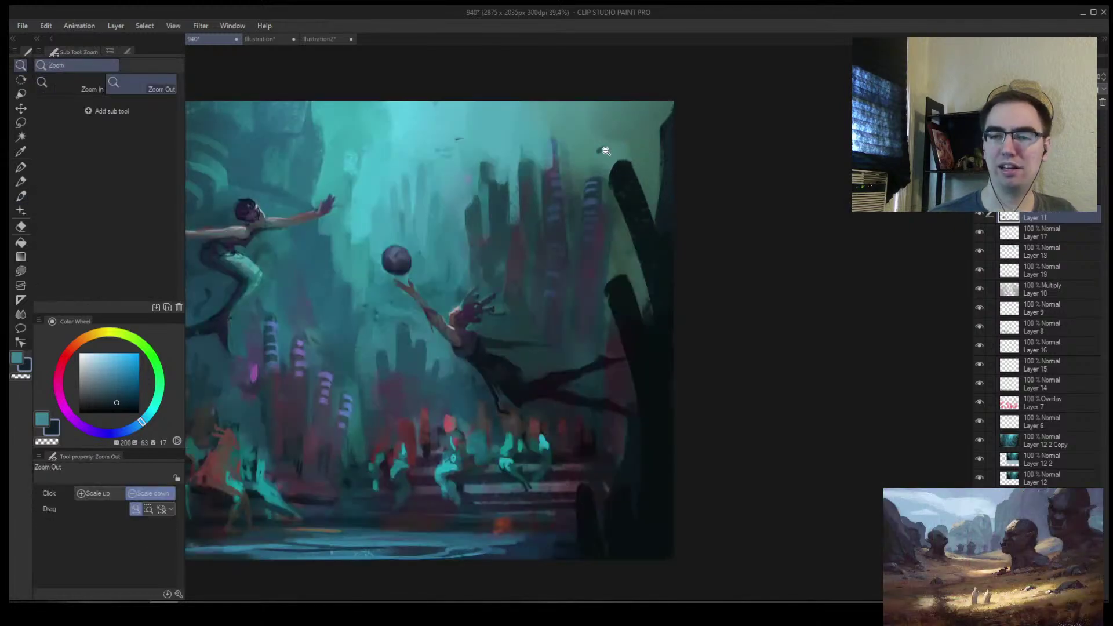
pyautogui.keyDown('alt'); pyautogui.click(596, 149); pyautogui.keyUp('alt')
pyautogui.keyDown('alt'); pyautogui.click(609, 147); pyautogui.keyUp('alt')
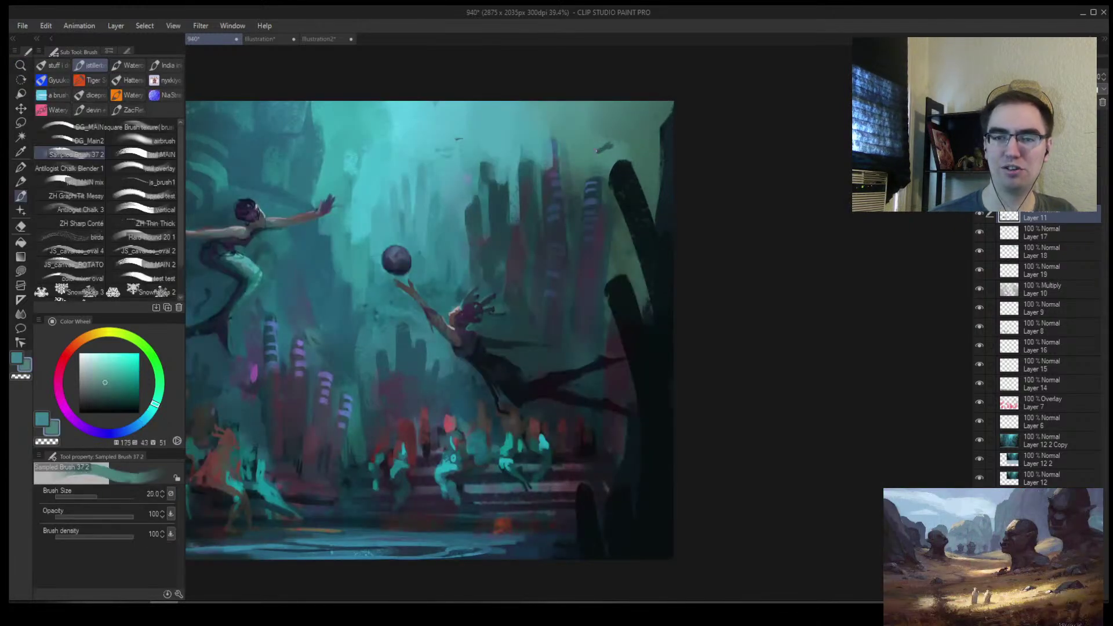
pyautogui.keyDown('alt'); pyautogui.click(599, 150); pyautogui.keyUp('alt')
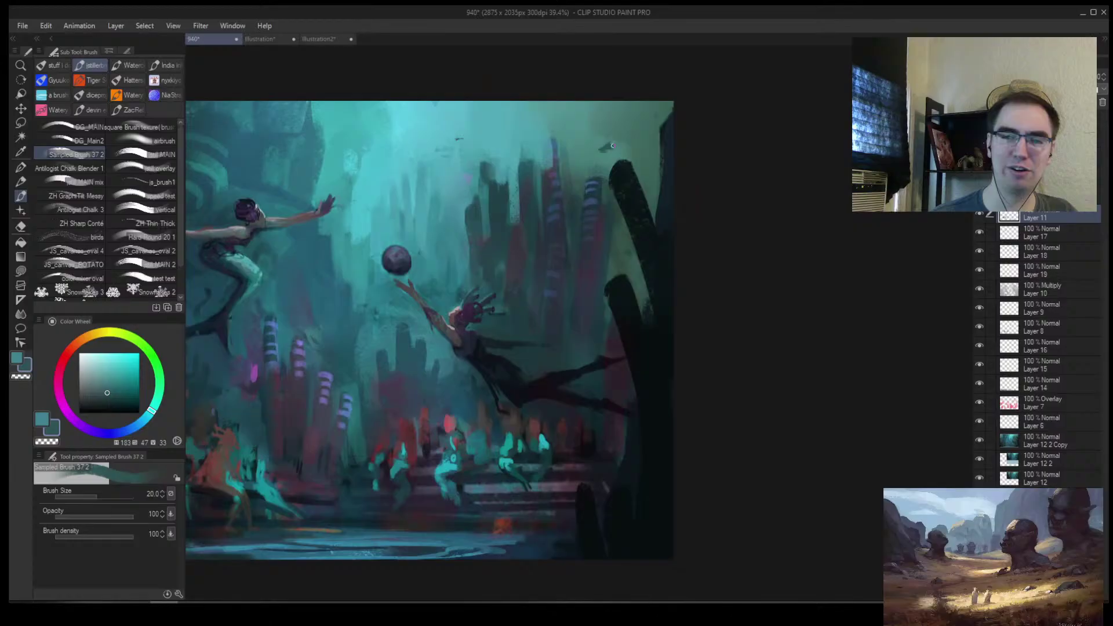
# Fill out the fish group above the tall dark pillar and place a tiny fish above the ball at brush size 10
pyautogui.press('[')
pyautogui.press('[')
pyautogui.press('[')
pyautogui.press('[')
pyautogui.hotkey('alt', 'space')
pyautogui.moveTo(593, 166); pyautogui.dragTo(591, 166)
pyautogui.hotkey('alt', 'space')
pyautogui.moveTo(461, 175); pyautogui.dragTo(465, 175)
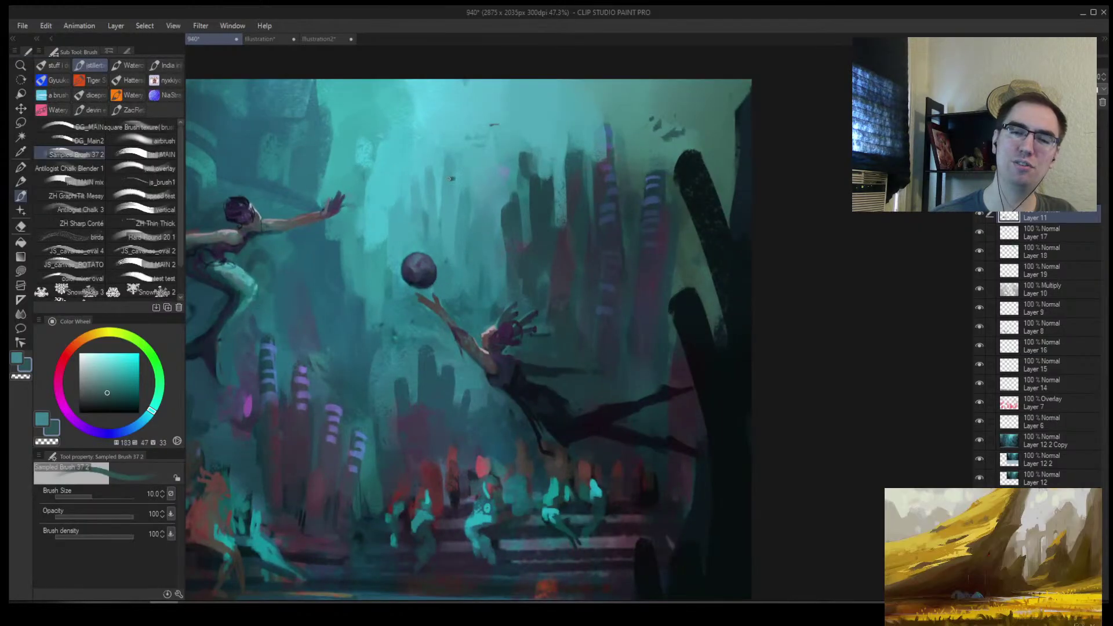
# Paint a school of tiny muted-teal fish in the bright water above the ball, using brush sizes from 6 to 12
pyautogui.press(']')
pyautogui.press(']')
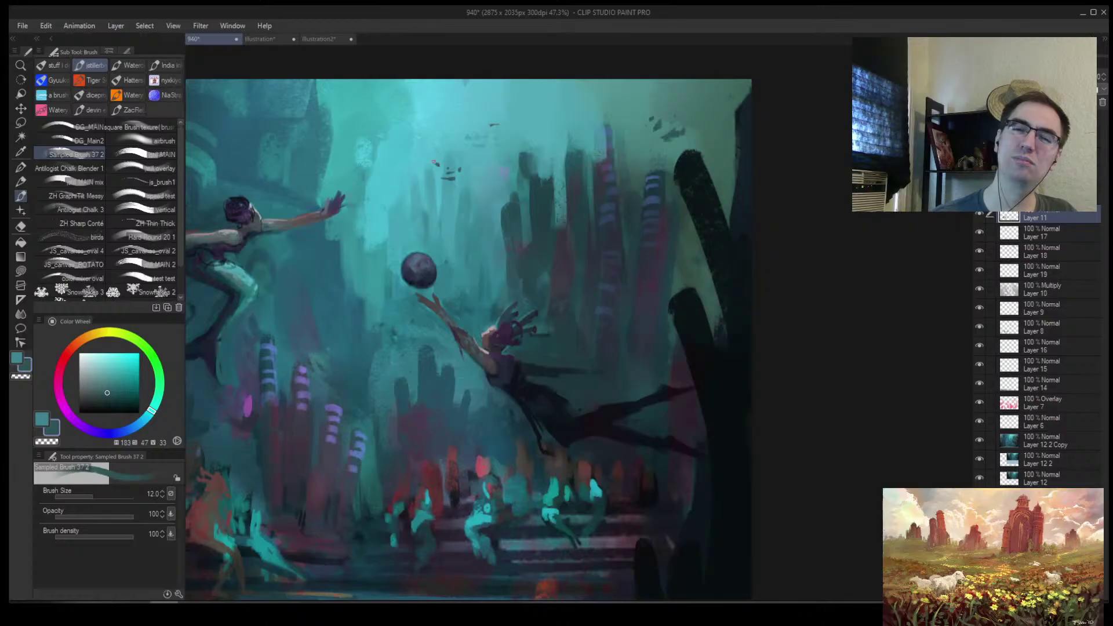
pyautogui.press('[')
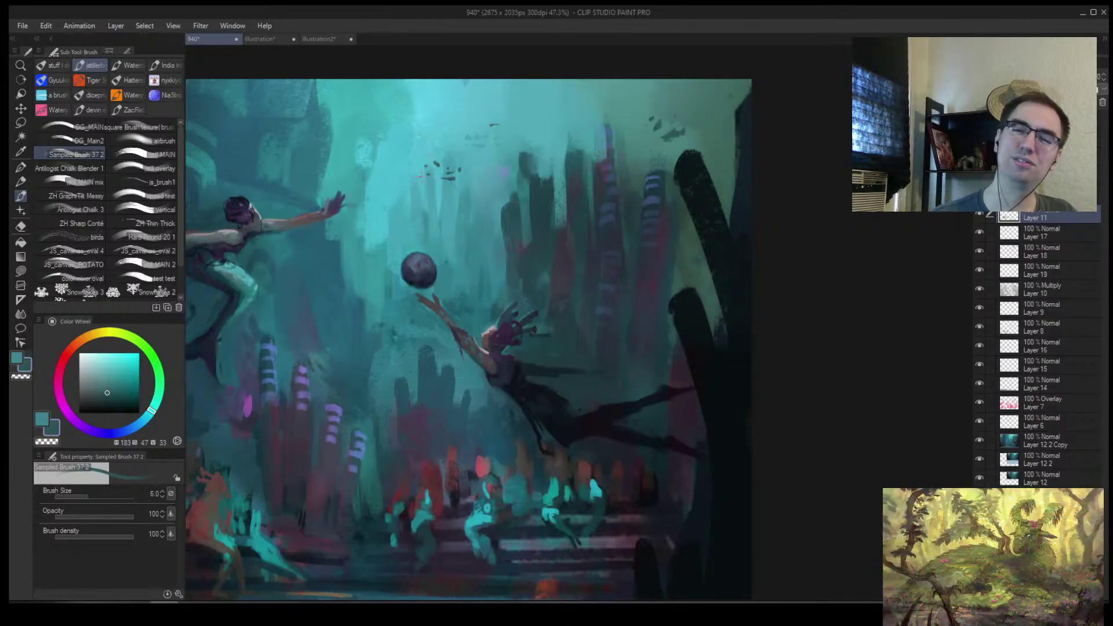
pyautogui.press(']')
pyautogui.press(']')
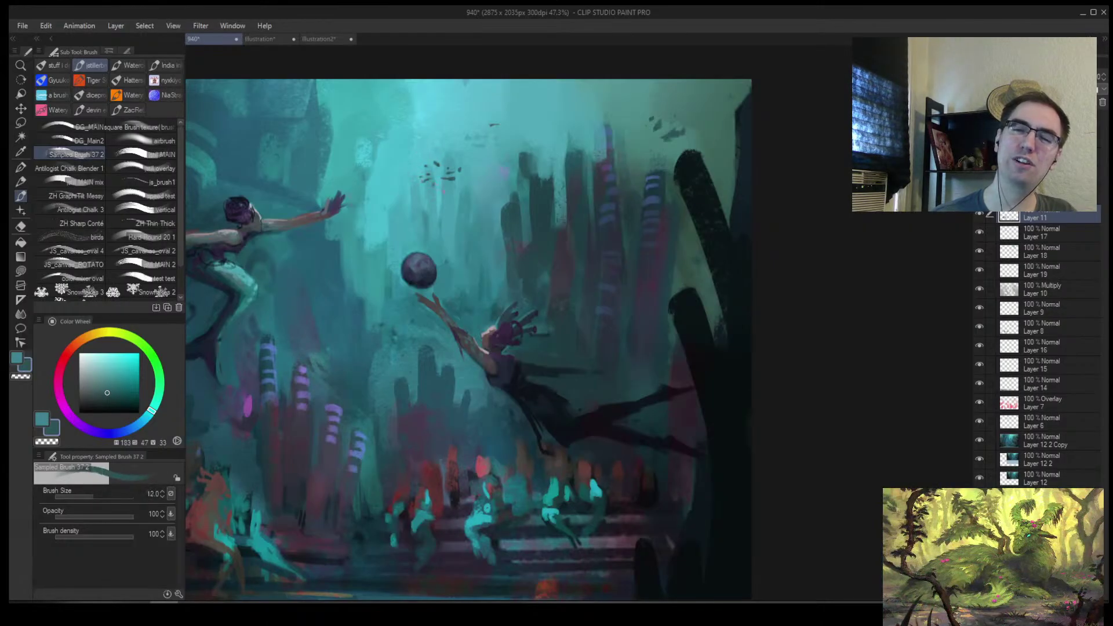
pyautogui.press('[')
pyautogui.press('[')
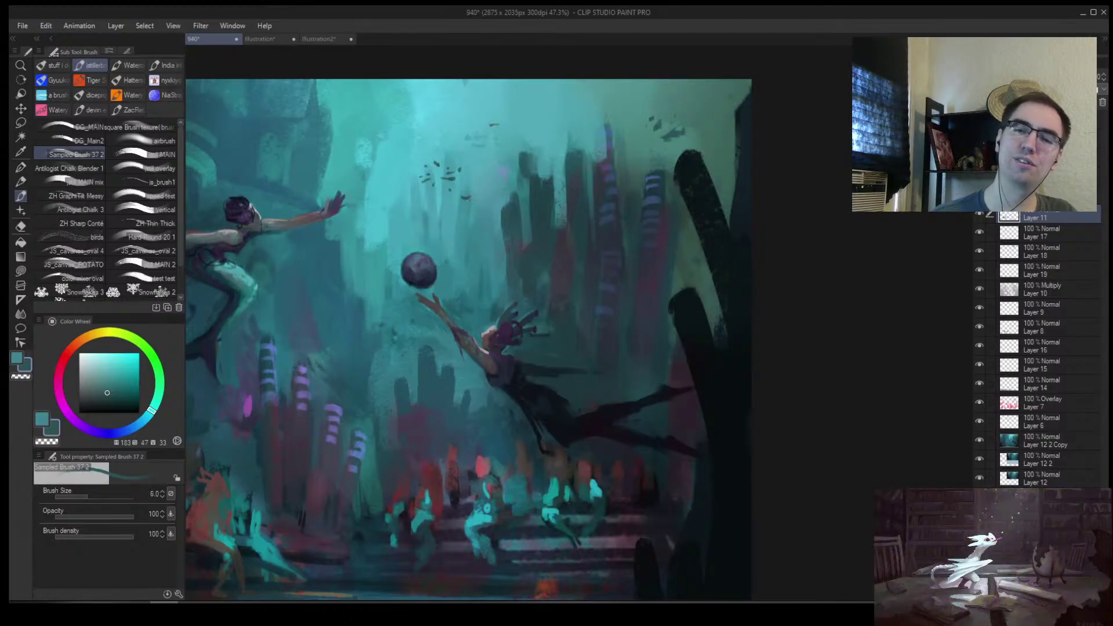
# Add a few stray fish below the school above the ball and check them against the whole painting
pyautogui.moveTo(475, 212)
pyautogui.mouseDown()
pyautogui.moveTo(432, 227)
pyautogui.moveTo(494, 214)
pyautogui.mouseUp()
pyautogui.press(']')
pyautogui.press(']')
pyautogui.press(']')
pyautogui.scroll(1, 493, 227)
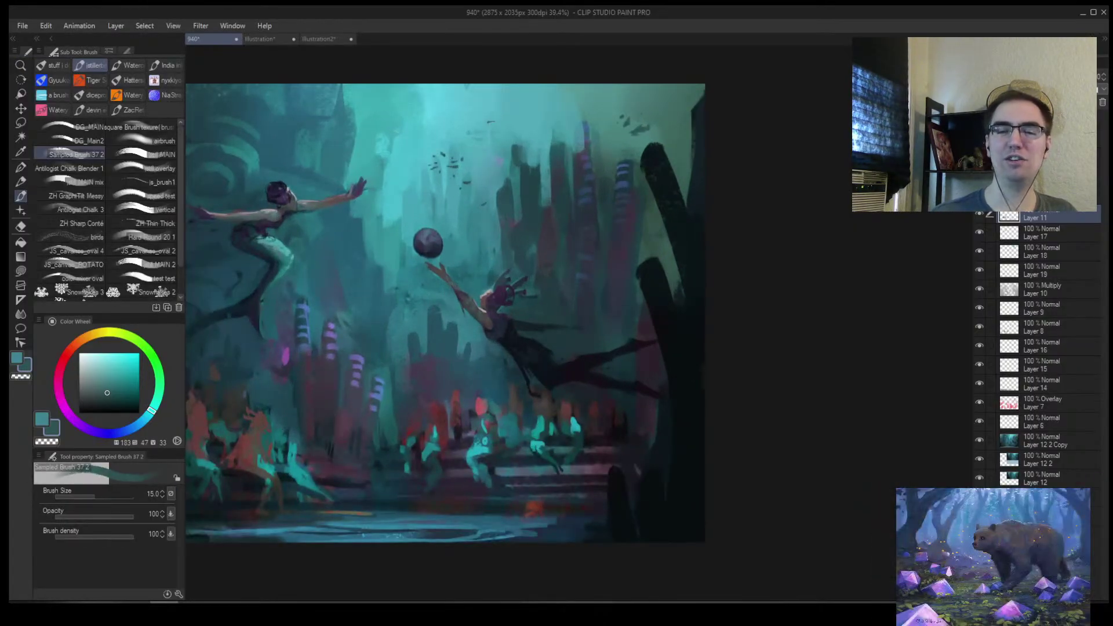
pyautogui.moveTo(472, 435); pyautogui.dragTo(586, 414)
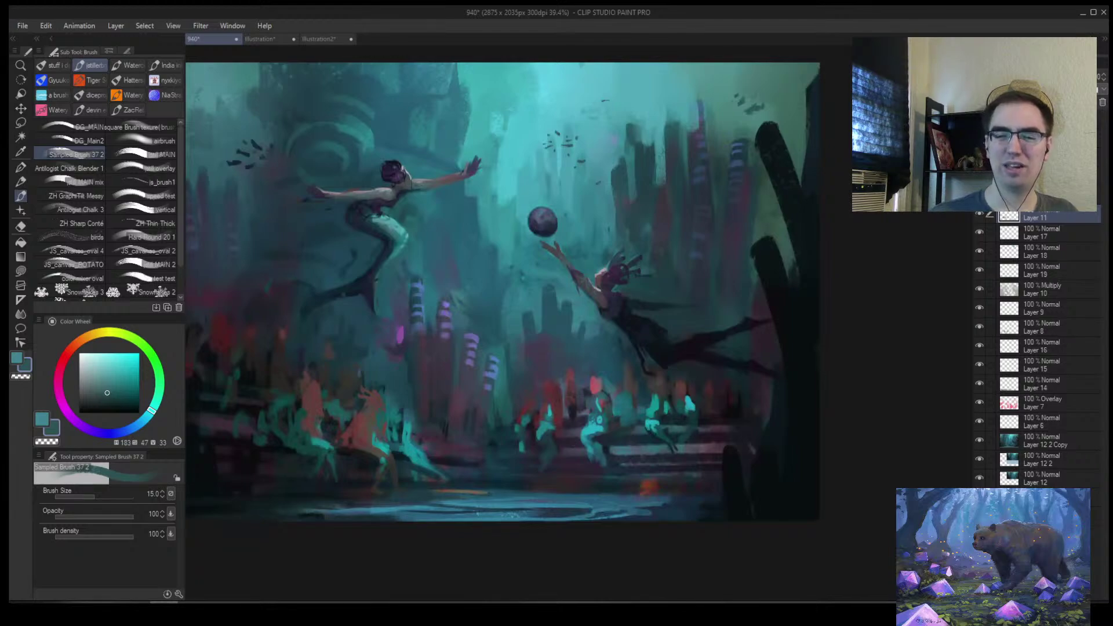
# Touch up the rear orange seated figure's head and surroundings with sampled dark violet, near-black teal and muted red at sizes 15 to 25
pyautogui.keyDown('alt'); pyautogui.click(327, 431); pyautogui.keyUp('alt')
pyautogui.keyDown('alt'); pyautogui.click(346, 426); pyautogui.keyUp('alt')
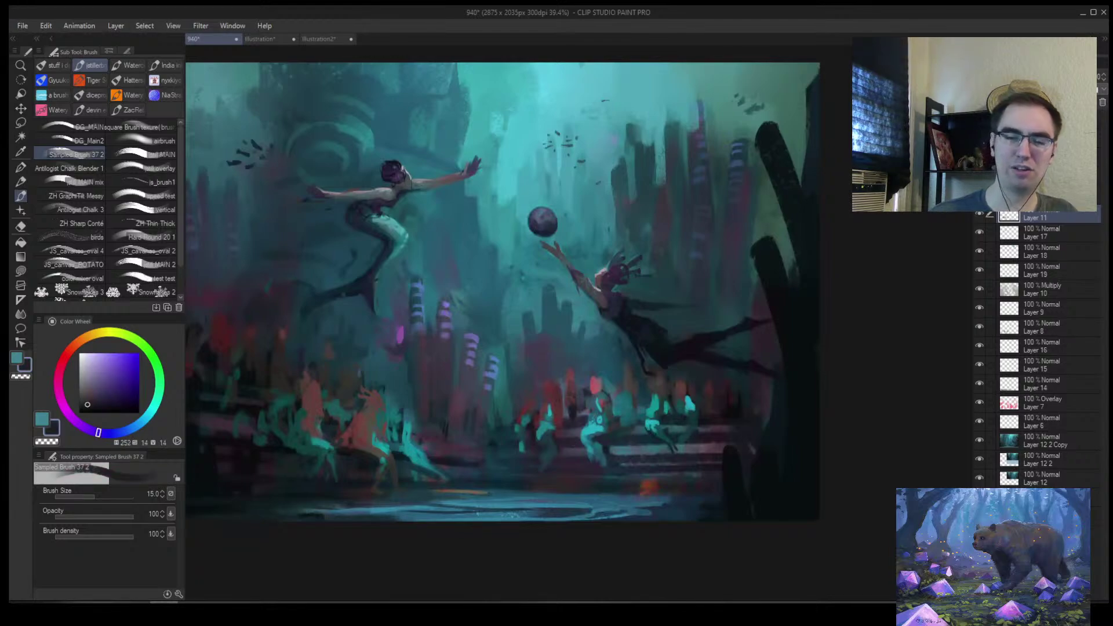
pyautogui.keyDown('alt'); pyautogui.click(336, 418); pyautogui.keyUp('alt')
pyautogui.keyDown('alt'); pyautogui.click(322, 409); pyautogui.keyUp('alt')
pyautogui.press(']')
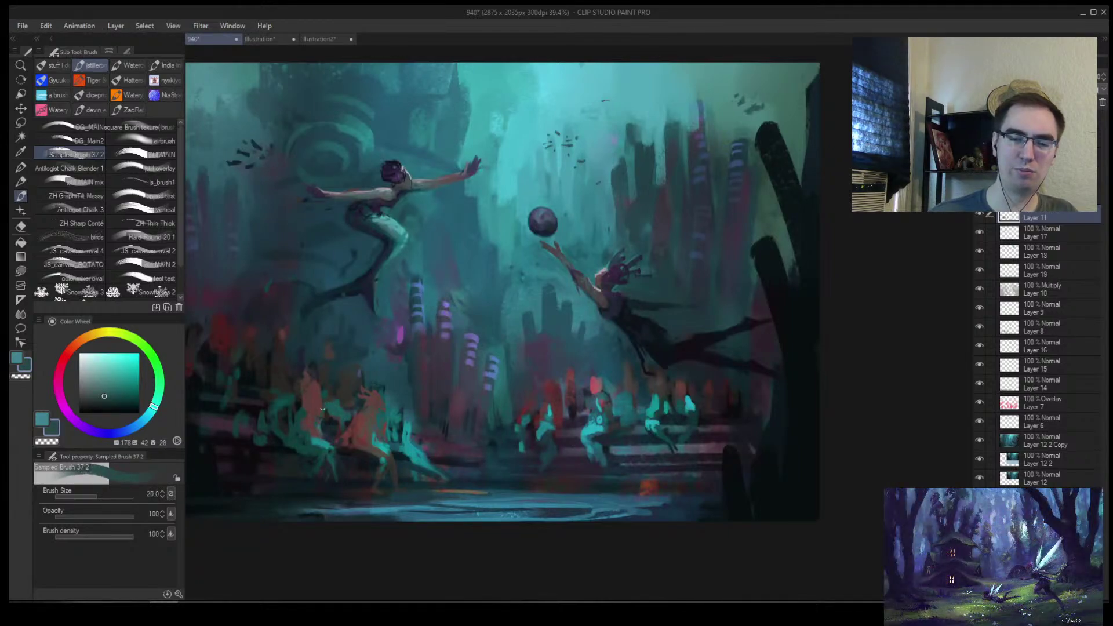
pyautogui.keyDown('alt'); pyautogui.click(310, 403); pyautogui.keyUp('alt')
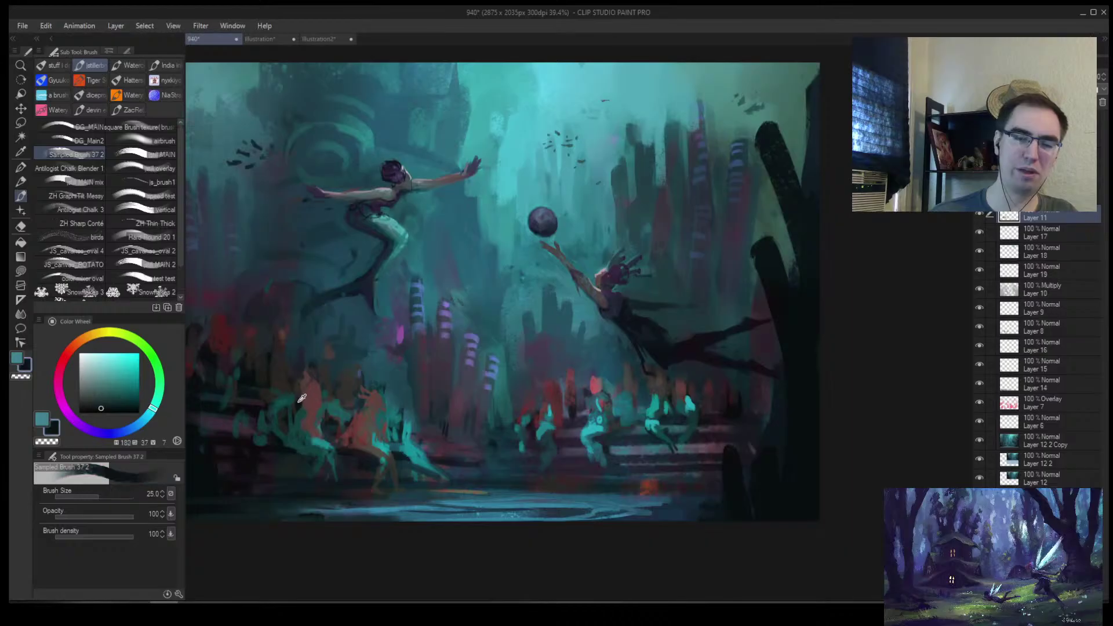
pyautogui.keyDown('alt'); pyautogui.click(313, 383); pyautogui.keyUp('alt')
pyautogui.keyDown('alt'); pyautogui.click(318, 392); pyautogui.keyUp('alt')
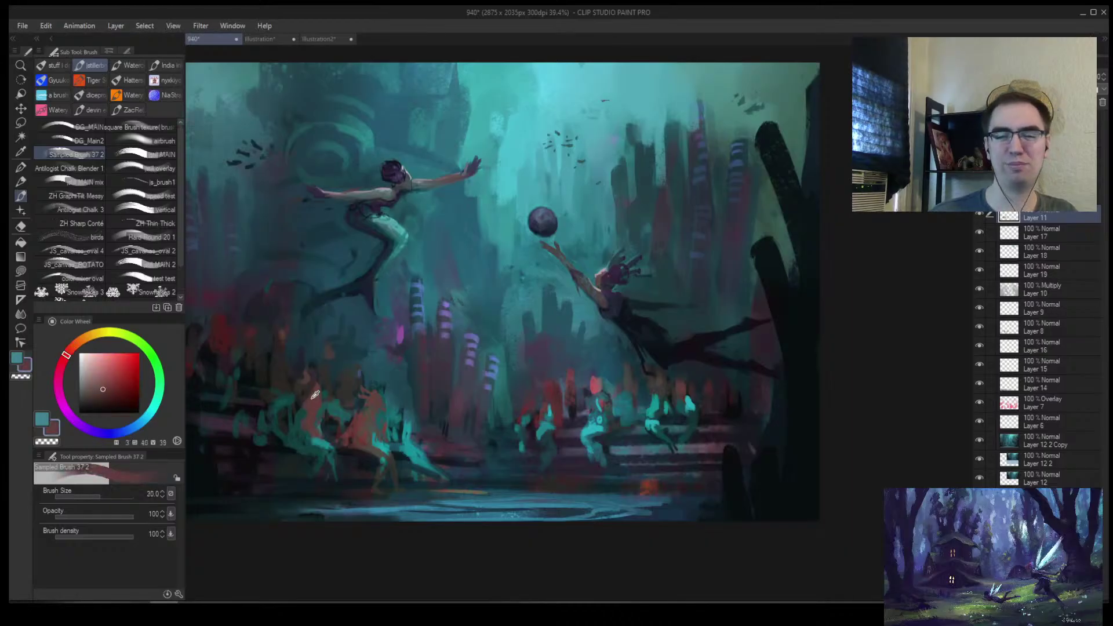
# Work sampled dark teal into the crowd behind the orange seated figures at brush size 60, refining it at size 30
pyautogui.keyDown('alt'); pyautogui.click(273, 418); pyautogui.keyUp('alt')
pyautogui.press(']')
pyautogui.press(']')
pyautogui.moveTo(260, 431)
pyautogui.mouseDown()
pyautogui.moveTo(239, 445)
pyautogui.moveTo(242, 422)
pyautogui.mouseUp()
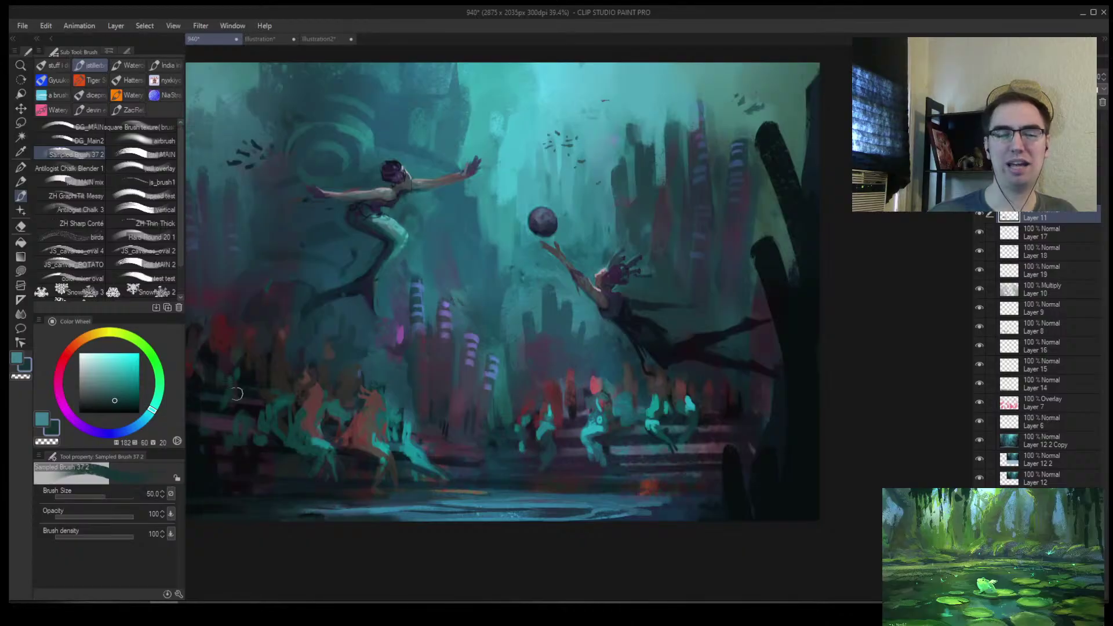
pyautogui.press('[')
pyautogui.press('[')
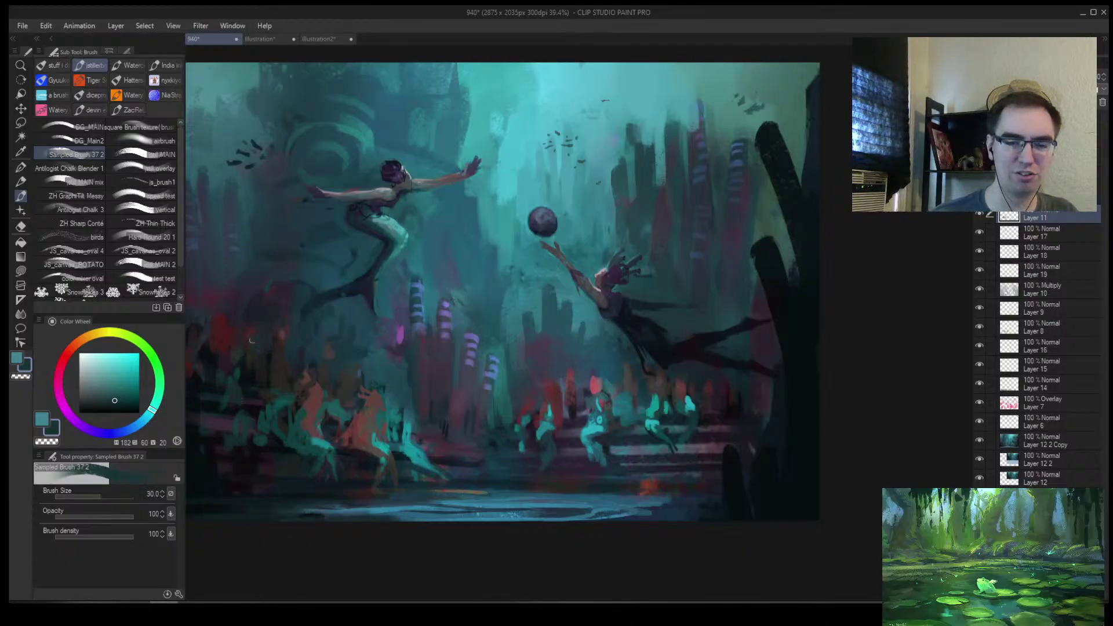
# Flip the canvas and paint sampled dark teal between the orange seated figures and the teal spectators at brush sizes 40 and 30
pyautogui.press('h')
pyautogui.moveTo(722, 356); pyautogui.dragTo(500, 318)
pyautogui.hotkey('alt', 'space')
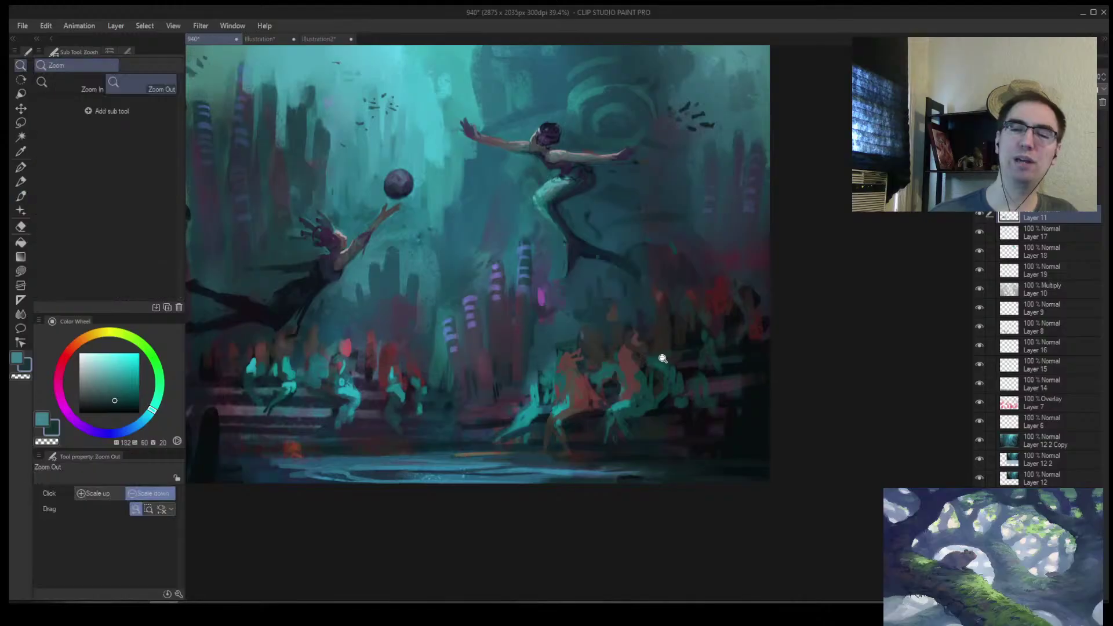
pyautogui.tripleClick(662, 366)
pyautogui.moveTo(666, 372); pyautogui.dragTo(684, 355)
pyautogui.keyDown('alt'); pyautogui.click(633, 396); pyautogui.keyUp('alt')
pyautogui.moveTo(622, 378)
pyautogui.mouseDown()
pyautogui.moveTo(615, 393)
pyautogui.moveTo(623, 371)
pyautogui.mouseUp()
pyautogui.keyDown('alt'); pyautogui.click(616, 382); pyautogui.keyUp('alt')
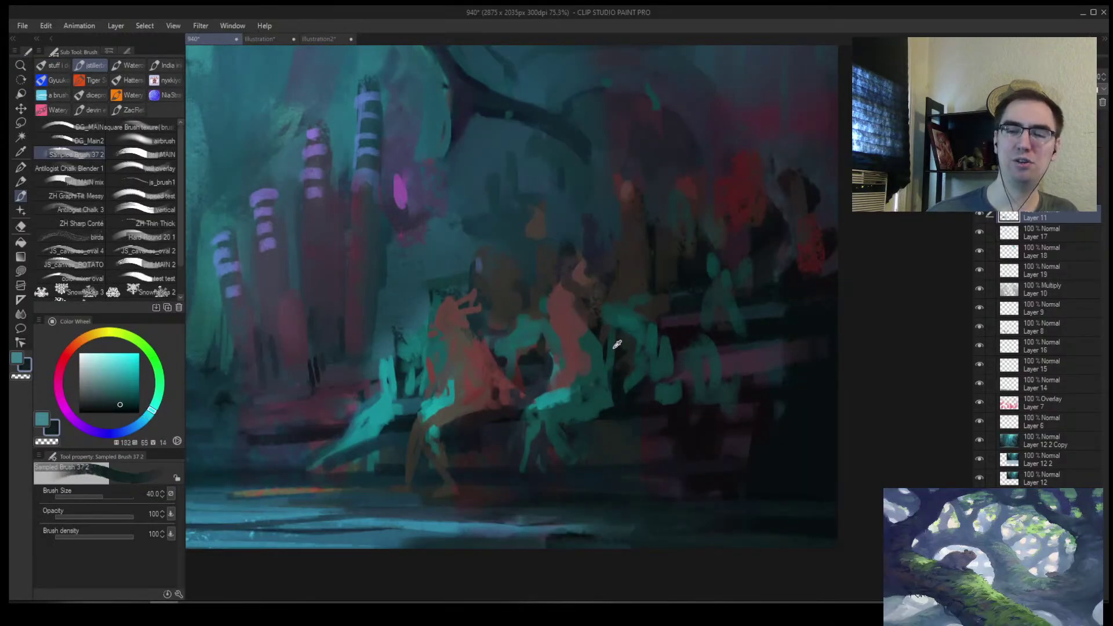
pyautogui.keyDown('alt'); pyautogui.click(610, 395); pyautogui.keyUp('alt')
pyautogui.press('[')
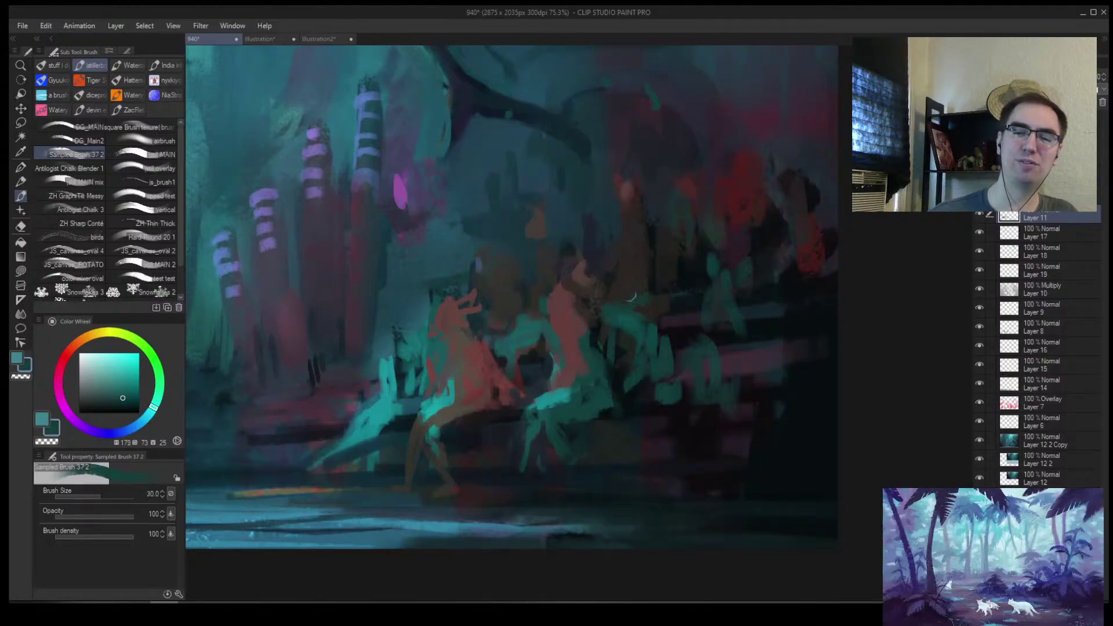
# Refine the shadows between the two orange seated figures with sampled dark teals at brush size 30
pyautogui.keyDown('alt'); pyautogui.click(551, 363); pyautogui.keyUp('alt')
pyautogui.keyDown('alt'); pyautogui.click(550, 340); pyautogui.keyUp('alt')
pyautogui.keyDown('alt'); pyautogui.click(528, 364); pyautogui.keyUp('alt')
pyautogui.moveTo(542, 343)
pyautogui.mouseDown()
pyautogui.moveTo(554, 355)
pyautogui.moveTo(541, 317)
pyautogui.moveTo(552, 347)
pyautogui.moveTo(495, 388)
pyautogui.moveTo(614, 313)
pyautogui.mouseUp()
pyautogui.keyDown('alt'); pyautogui.click(545, 361); pyautogui.keyUp('alt')
pyautogui.hotkey('alt', 'space')
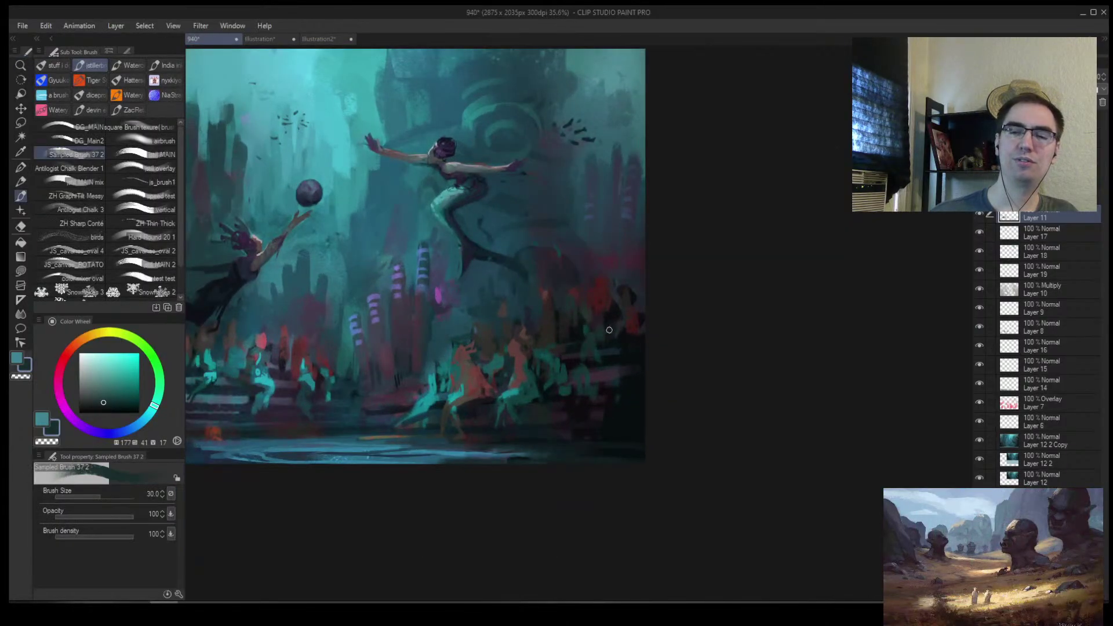
# Develop the distant spectators near the canvas edge with sampled dark and muted reds, starting at brush size 60
pyautogui.keyDown('alt'); pyautogui.click(638, 319); pyautogui.keyUp('alt')
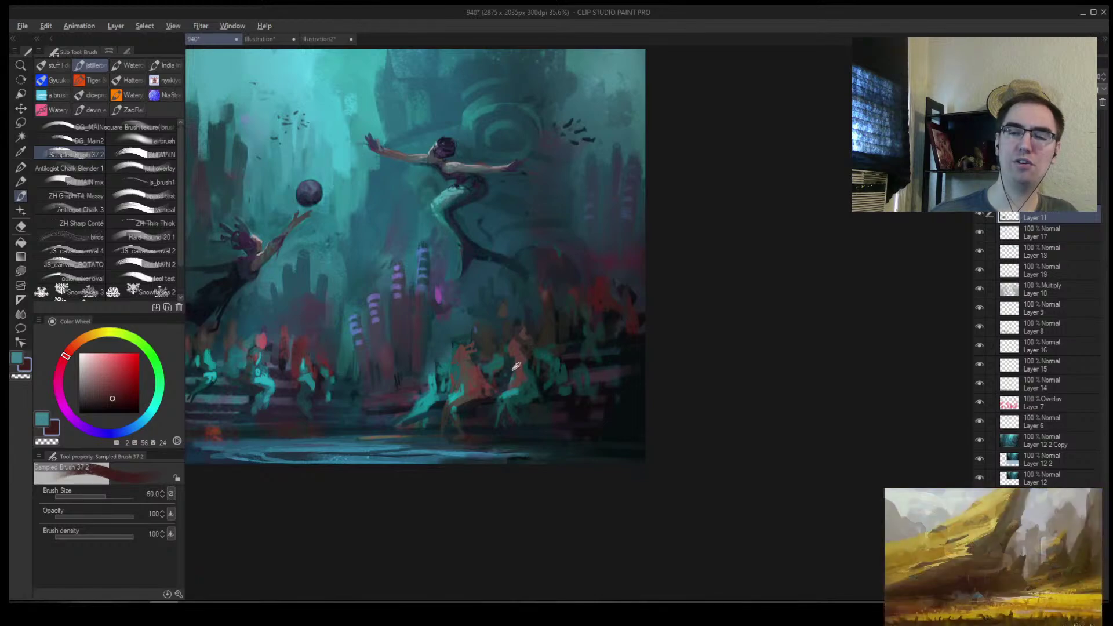
pyautogui.press(']')
pyautogui.press(']')
pyautogui.press('[')
pyautogui.press('[')
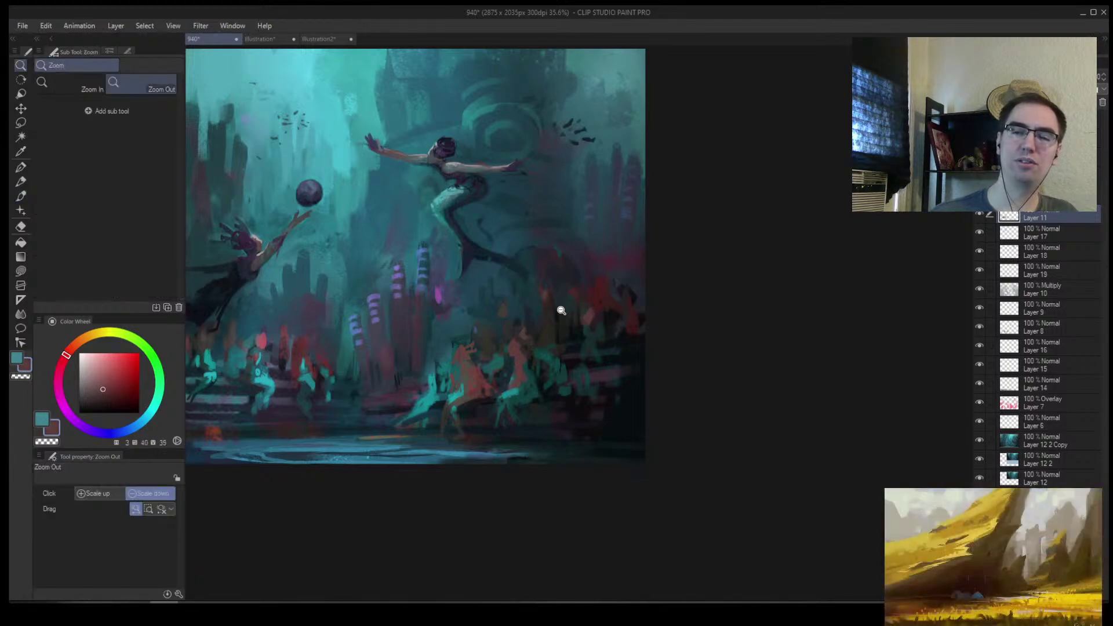
# Flip the canvas back and darken the bleacher steps beside the orange seated figures with sampled dark blue and near-black at sizes 25 to 40
pyautogui.hotkey('alt', 'space')
pyautogui.moveTo(545, 326); pyautogui.dragTo(522, 318)
pyautogui.press('h')
pyautogui.scroll(5, 495, 378)
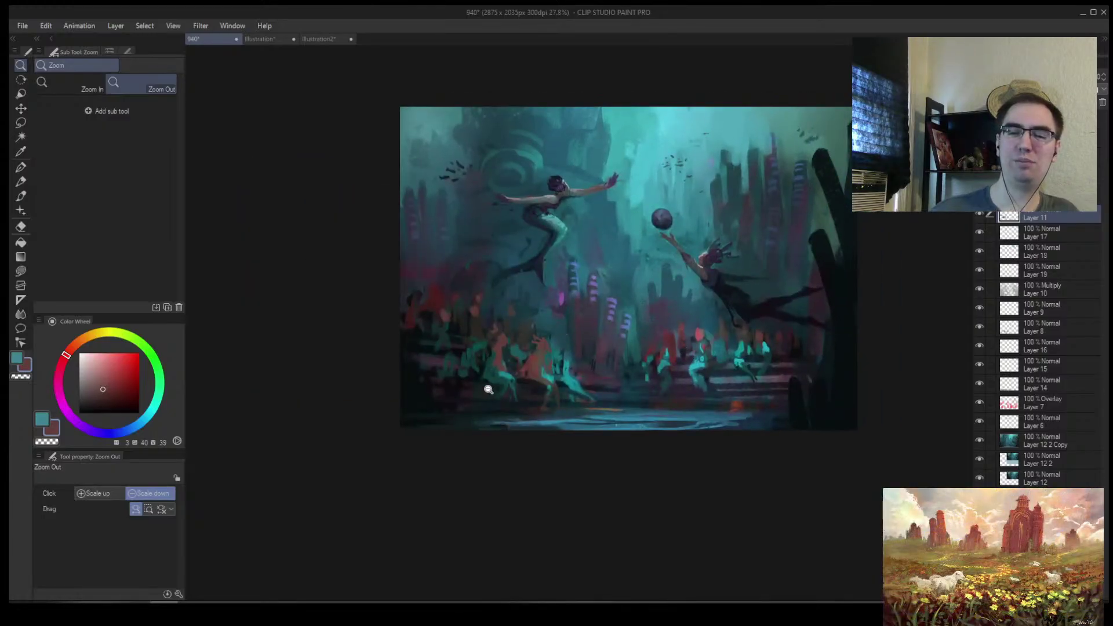
pyautogui.press('[')
pyautogui.keyDown('alt'); pyautogui.click(467, 380); pyautogui.keyUp('alt')
pyautogui.press(']')
pyautogui.press(']')
pyautogui.press(']')
pyautogui.press(']')
pyautogui.press(']')
pyautogui.press(']')
pyautogui.press(']')
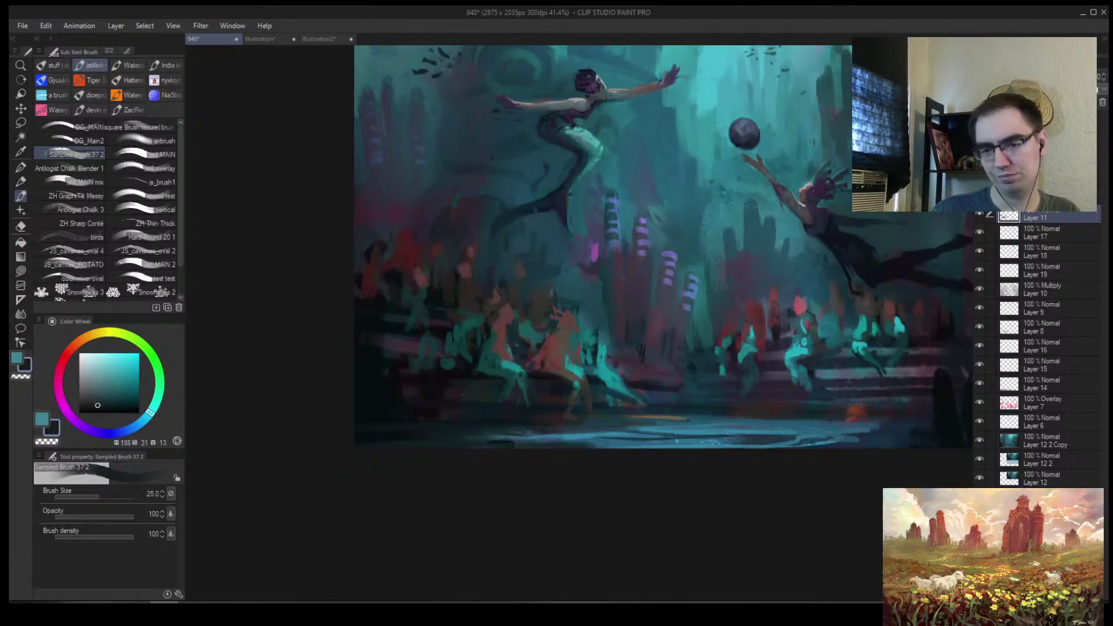
pyautogui.moveTo(429, 390)
pyautogui.mouseDown()
pyautogui.moveTo(351, 393)
pyautogui.moveTo(458, 388)
pyautogui.moveTo(360, 384)
pyautogui.mouseUp()
pyautogui.press('[')
pyautogui.press('[')
pyautogui.keyDown('alt'); pyautogui.click(435, 379); pyautogui.keyUp('alt')
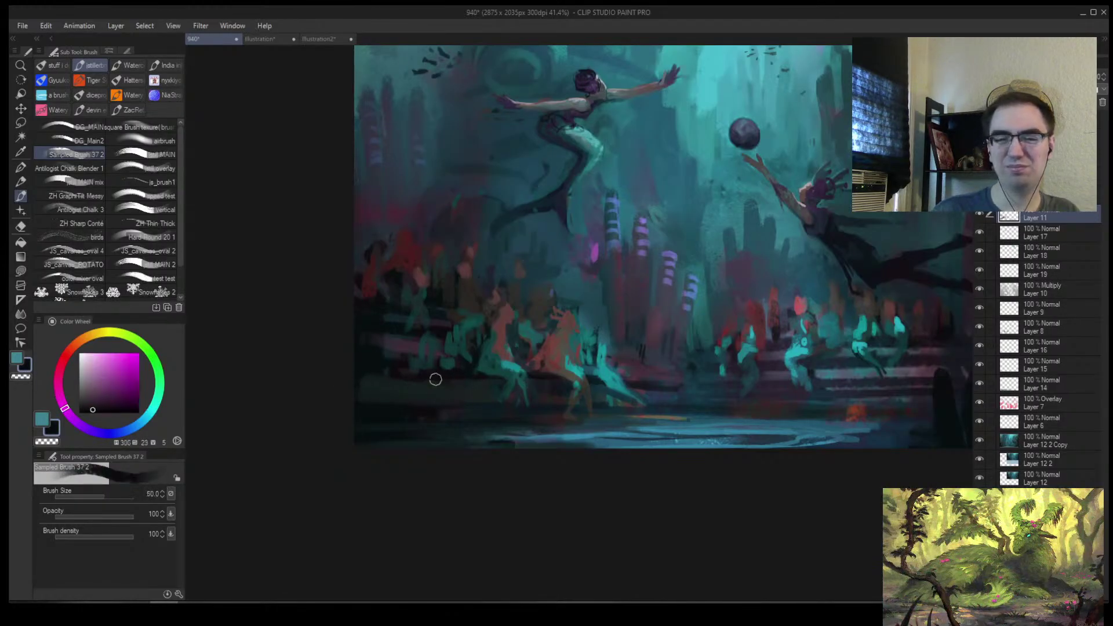
# Define the bench edges beside the rear seated figure with sampled dark blue and near-black, using smaller brush sizes
pyautogui.keyDown('alt'); pyautogui.click(478, 384); pyautogui.keyUp('alt')
pyautogui.press('[')
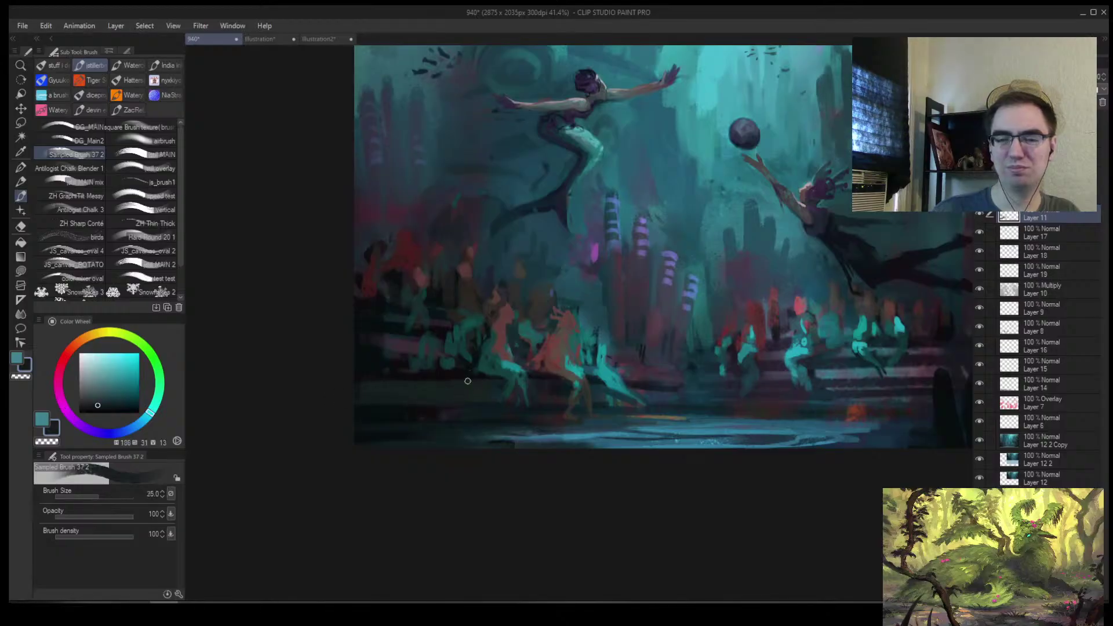
pyautogui.press('[')
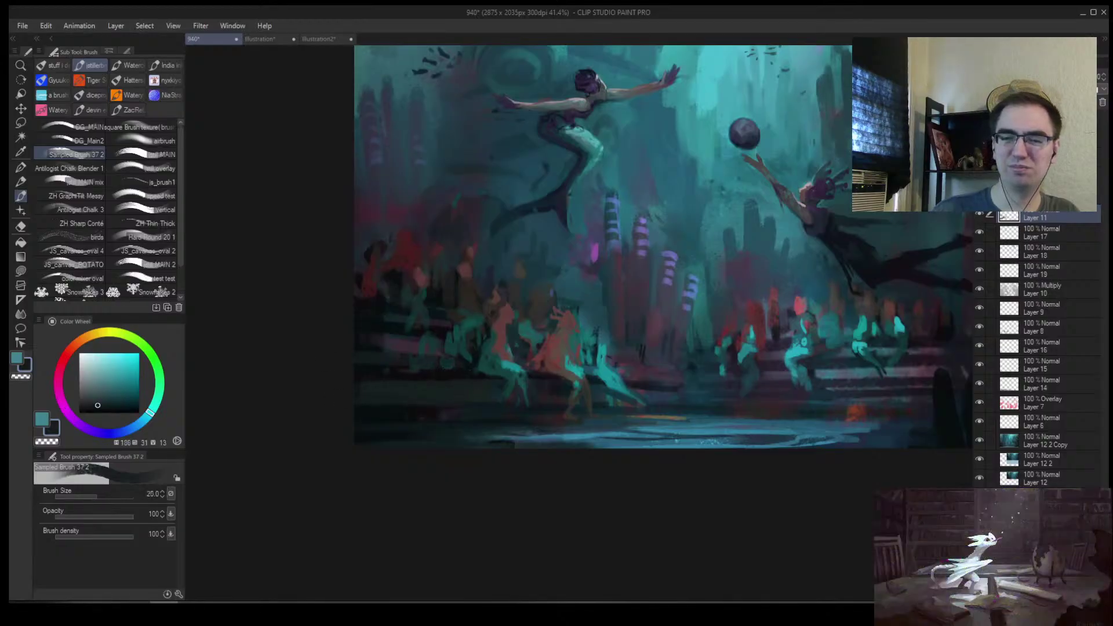
pyautogui.keyDown('alt'); pyautogui.click(451, 368); pyautogui.keyUp('alt')
pyautogui.press('[')
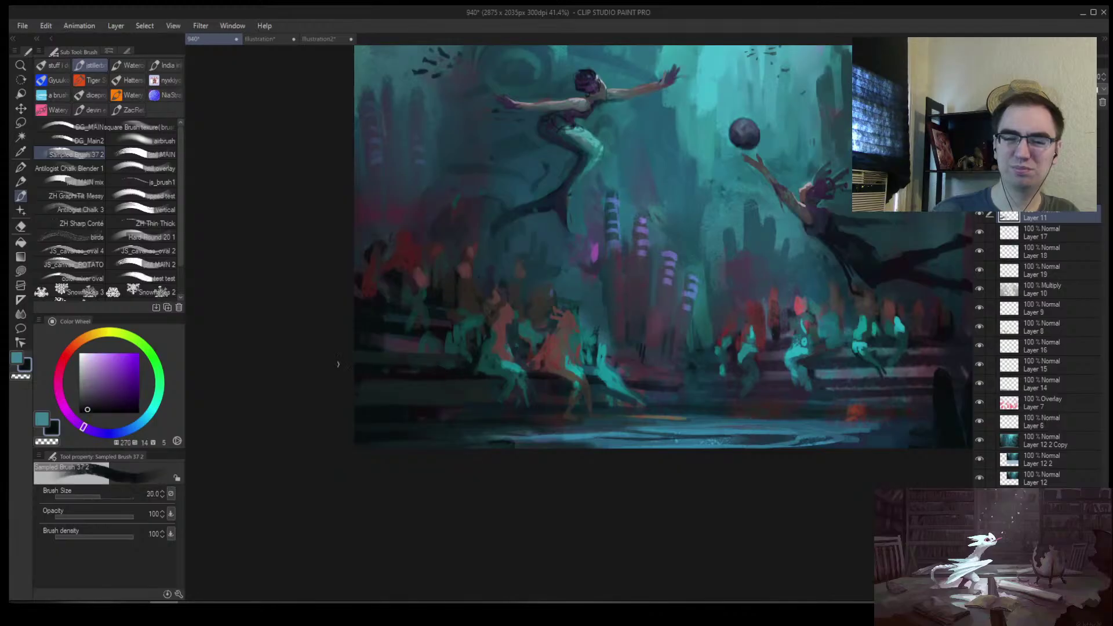
# Clean up the upper bench row below the small teal spectators with sampled dark teal-blue at around brush size 28
pyautogui.keyDown('alt'); pyautogui.click(416, 358); pyautogui.keyUp('alt')
pyautogui.press(']')
pyautogui.press(']')
pyautogui.press(']')
pyautogui.press('[')
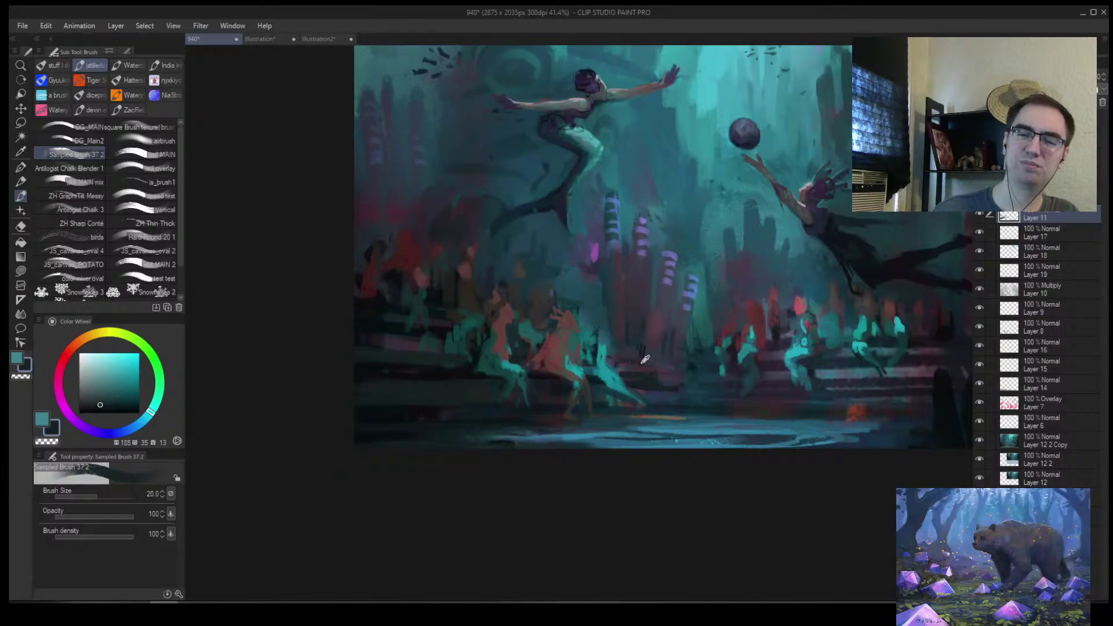
# Flip the canvas and paint sampled dark blue over the benches around the teal spectators below the diving mermaid at sizes 50 and 30
pyautogui.keyDown('alt'); pyautogui.click(641, 364); pyautogui.keyUp('alt')
pyautogui.press('/')
pyautogui.moveTo(666, 370); pyautogui.dragTo(615, 371)
pyautogui.press('h')
pyautogui.moveTo(525, 324); pyautogui.dragTo(563, 310)
pyautogui.moveTo(430, 351)
pyautogui.mouseDown()
pyautogui.moveTo(475, 355)
pyautogui.moveTo(265, 402)
pyautogui.mouseUp()
pyautogui.press('b')
pyautogui.keyDown('alt'); pyautogui.click(416, 398); pyautogui.keyUp('alt')
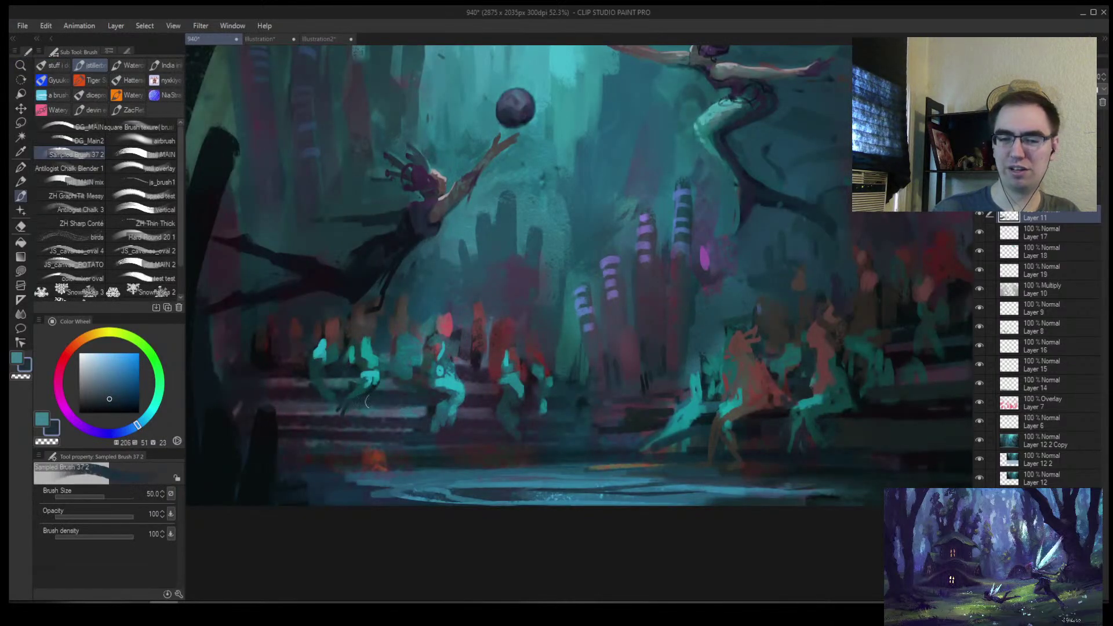
pyautogui.press('[')
pyautogui.press('[')
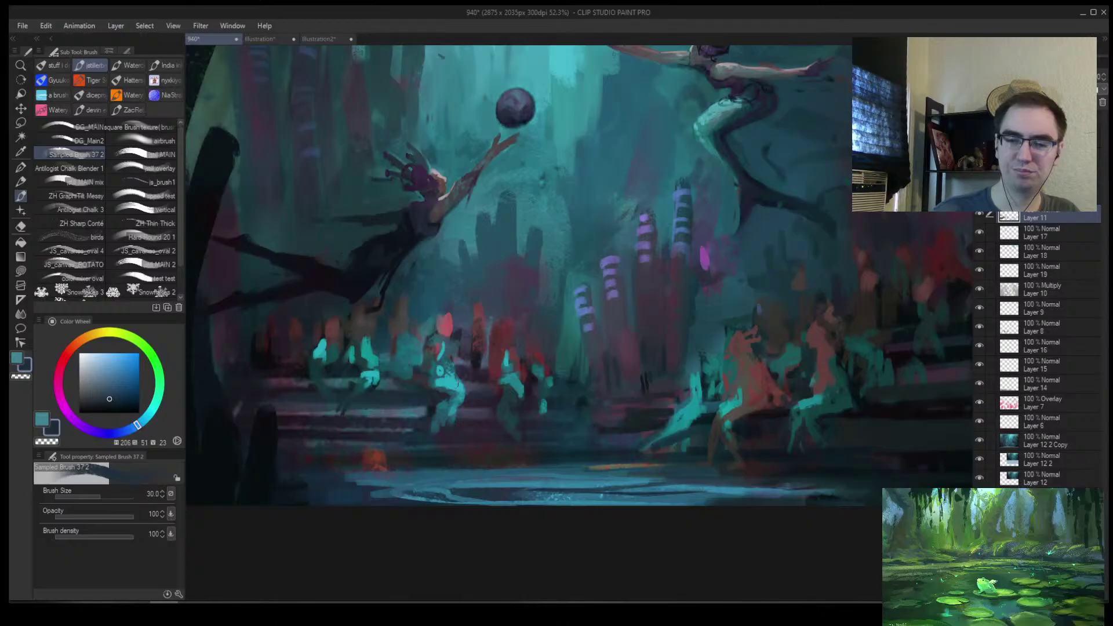
# Reshape the pink-headed spectator's torso and head outline with sampled teals and blue at brush sizes 28 to 17
pyautogui.keyDown('alt'); pyautogui.click(463, 386); pyautogui.keyUp('alt')
pyautogui.press('[')
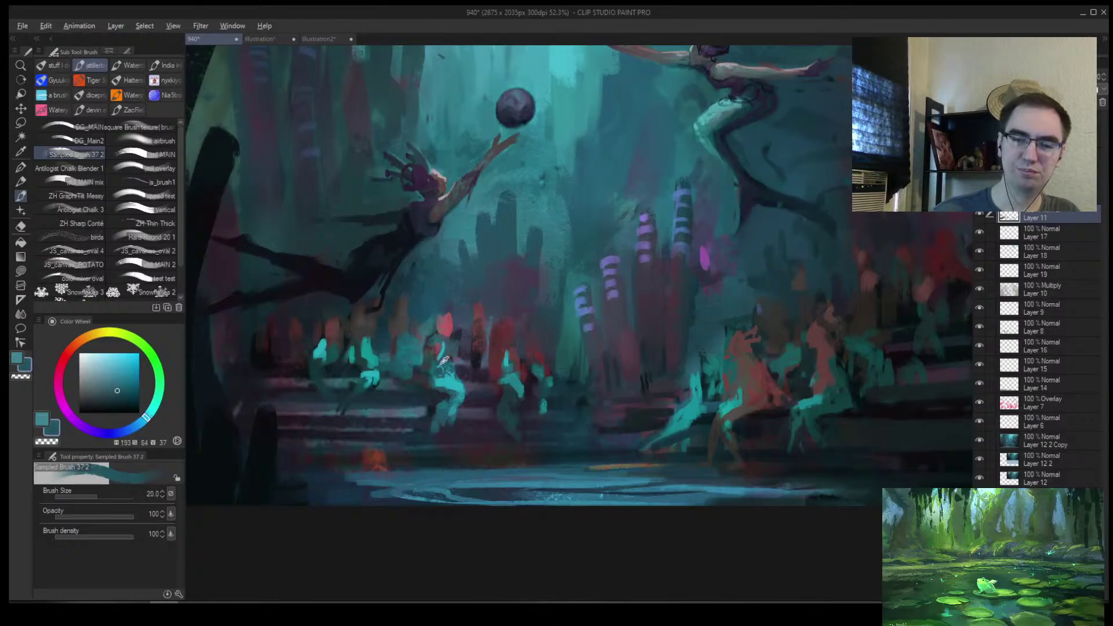
pyautogui.keyDown('alt'); pyautogui.click(442, 346); pyautogui.keyUp('alt')
pyautogui.press('[')
pyautogui.moveTo(442, 345); pyautogui.dragTo(431, 339)
pyautogui.keyDown('alt'); pyautogui.click(431, 332); pyautogui.keyUp('alt')
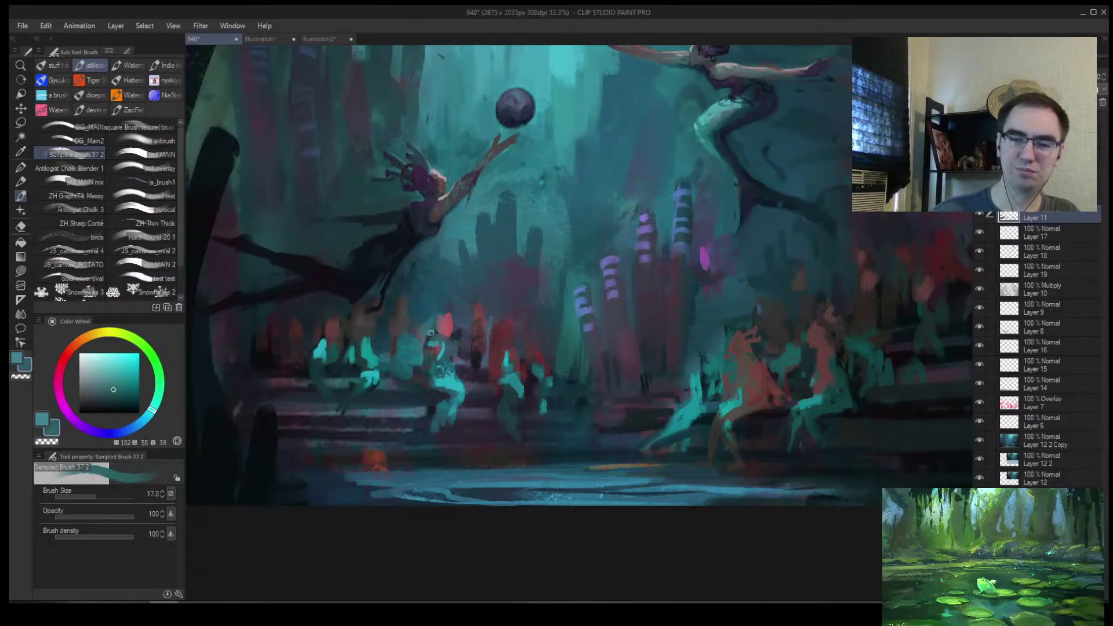
pyautogui.keyDown('alt'); pyautogui.click(433, 329); pyautogui.keyUp('alt')
pyautogui.press(']')
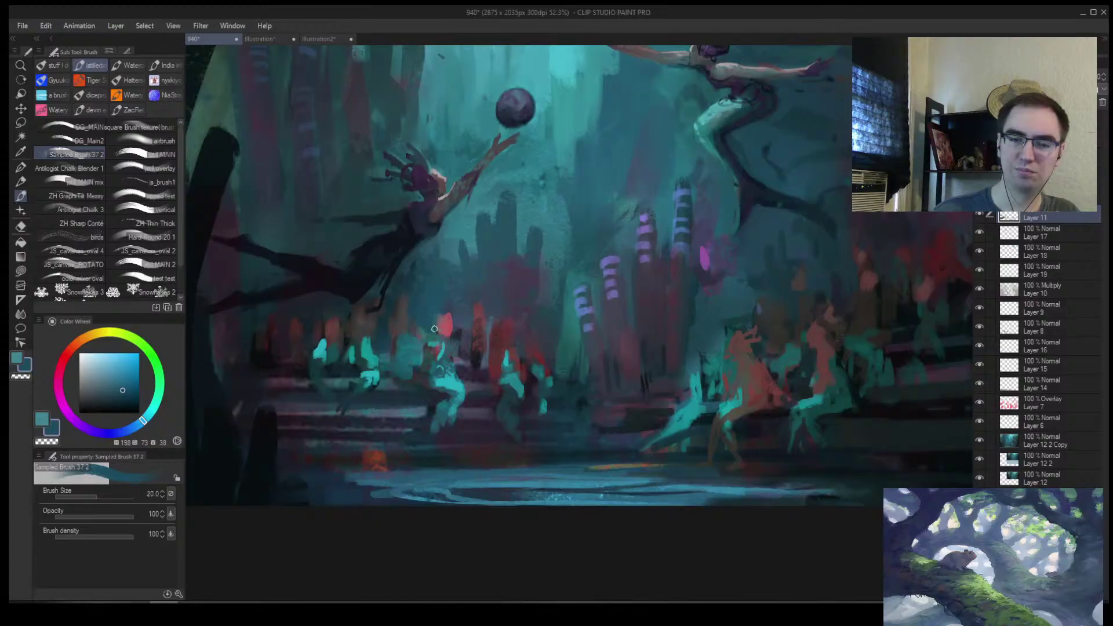
# Paint a spiky crest on the pink-headed spectator with sampled pink at size 12 and add a pink accent to the neighbouring figure
pyautogui.keyDown('alt'); pyautogui.click(451, 320); pyautogui.keyUp('alt')
pyautogui.press('[')
pyautogui.press('[')
pyautogui.press('[')
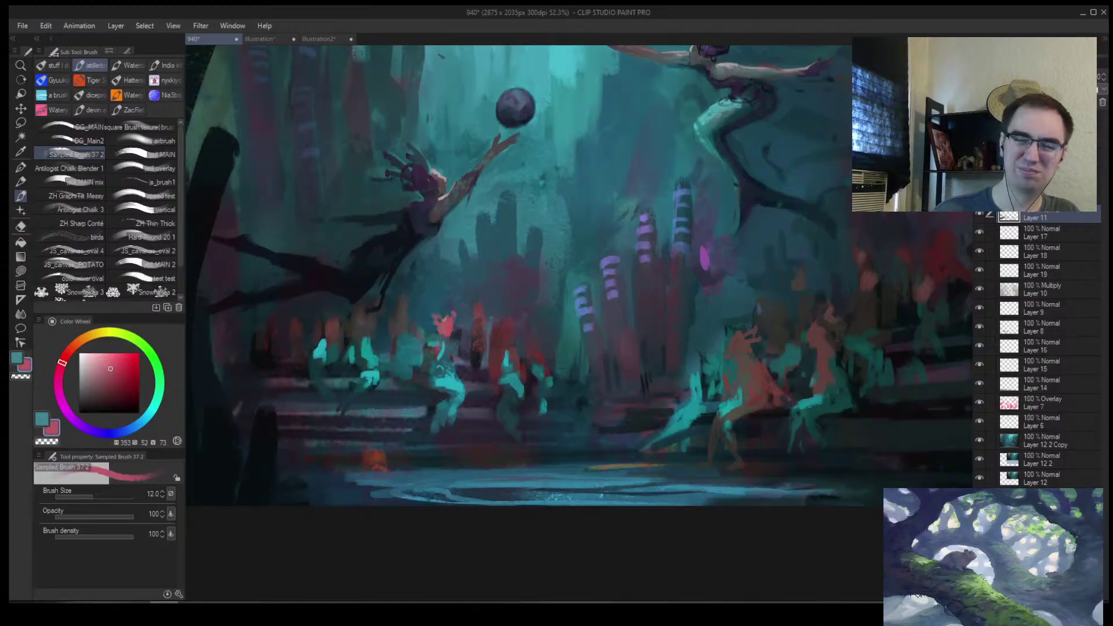
pyautogui.press(']')
pyautogui.press(']')
pyautogui.moveTo(509, 350); pyautogui.dragTo(502, 346)
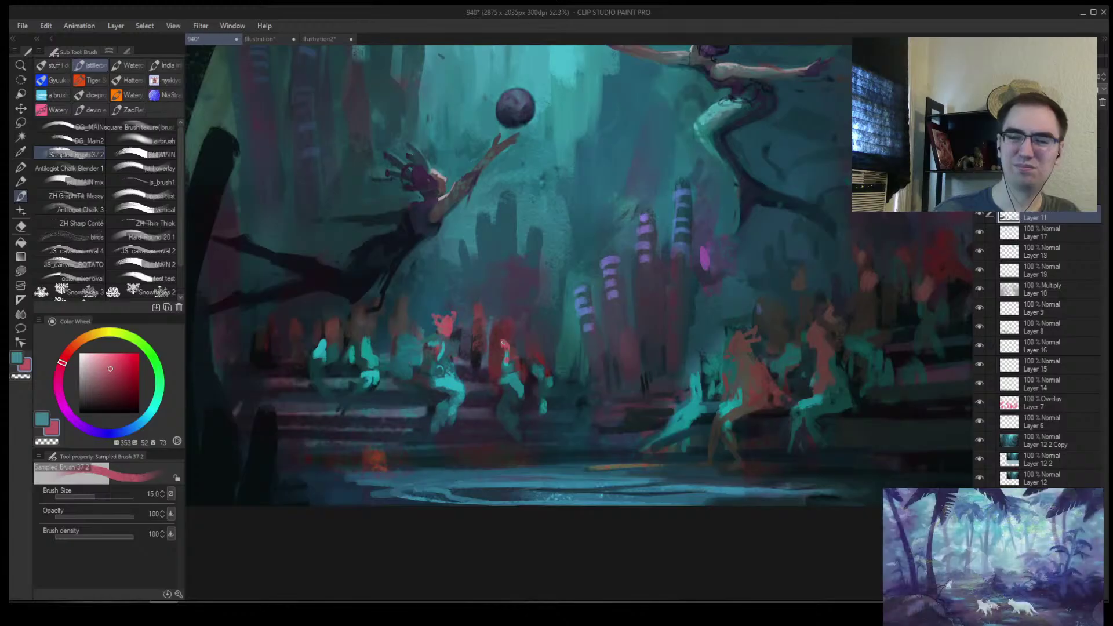
pyautogui.press(']')
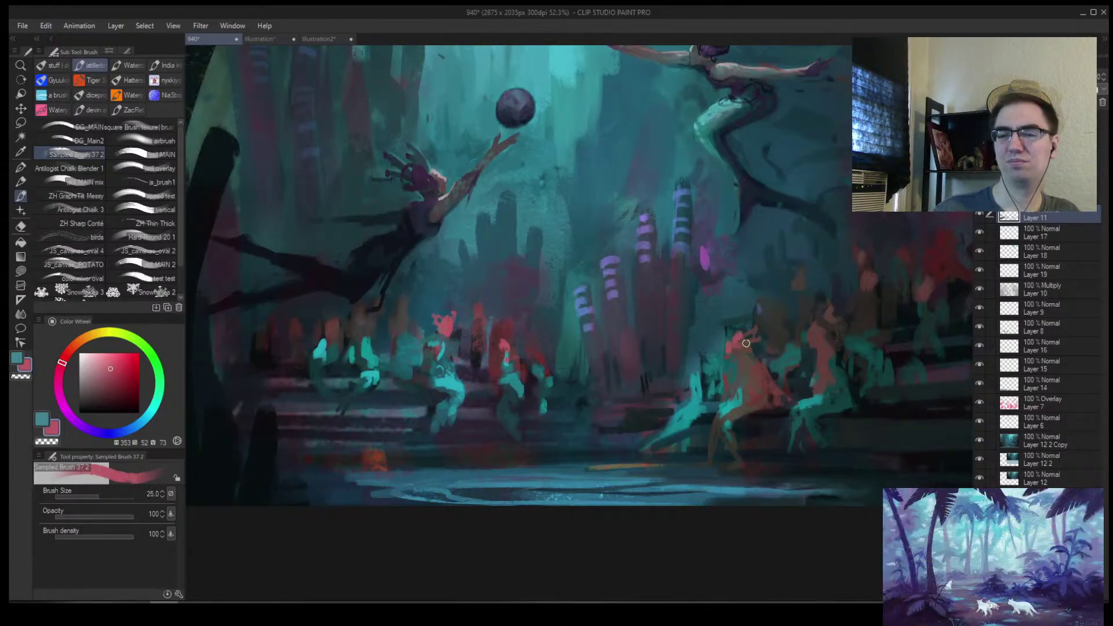
# Touch up the head and torso of the teal-legged spectator beside the orange figure with sampled reds at brush sizes 17 to 20
pyautogui.moveTo(743, 353)
pyautogui.mouseDown()
pyautogui.moveTo(684, 353)
pyautogui.moveTo(748, 283)
pyautogui.mouseUp()
pyautogui.press('[')
pyautogui.press('[')
pyautogui.press(']')
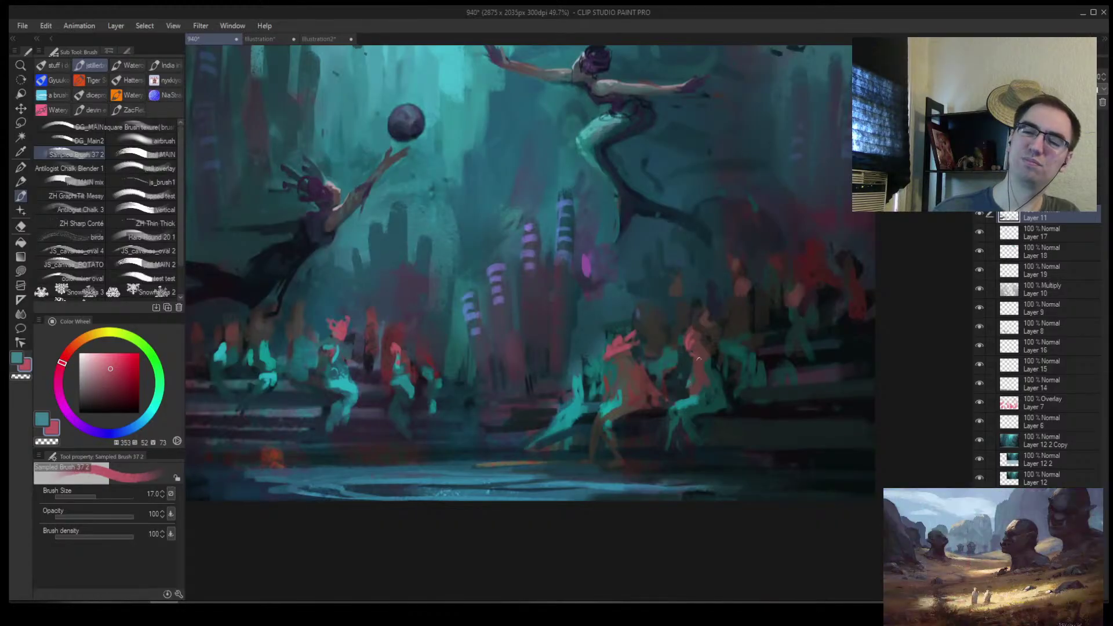
pyautogui.keyDown('alt'); pyautogui.click(701, 370); pyautogui.keyUp('alt')
pyautogui.press(']')
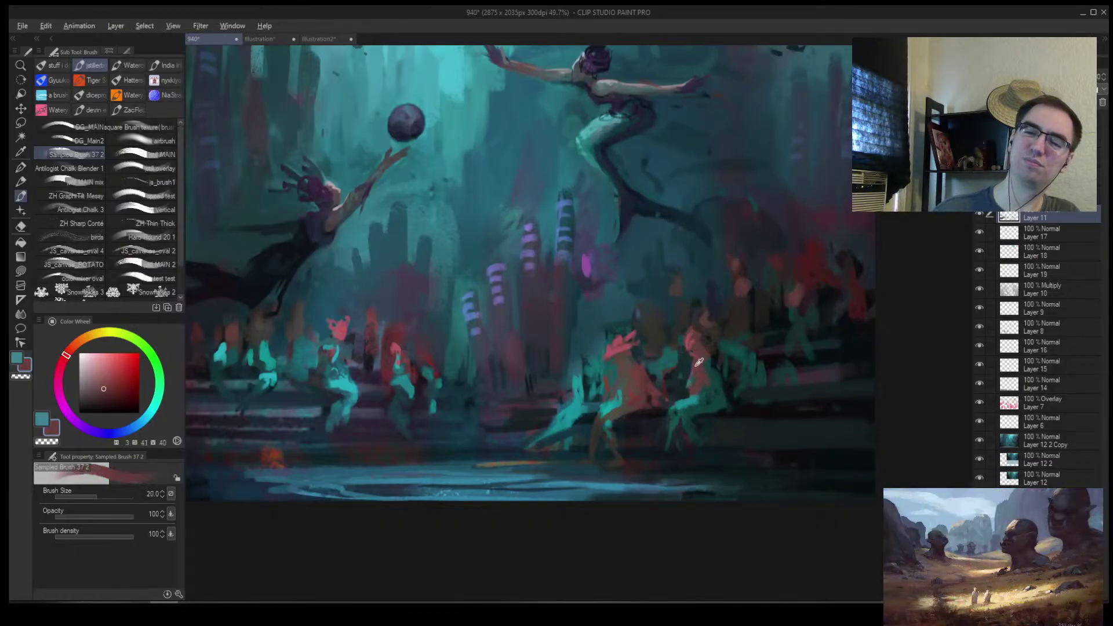
pyautogui.keyDown('alt'); pyautogui.click(695, 362); pyautogui.keyUp('alt')
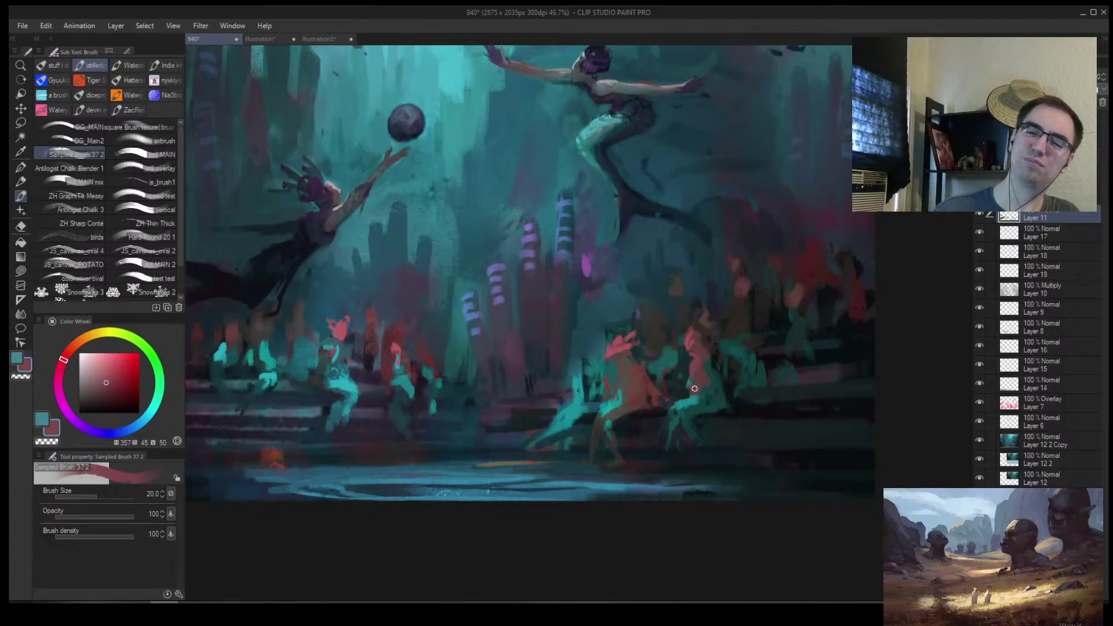
pyautogui.keyDown('alt'); pyautogui.click(711, 389); pyautogui.keyUp('alt')
# Flip the canvas and paint sampled crimson over the tentacle-like hair of the swimmer reaching for the ball at around brush size 25
pyautogui.hotkey('alt', 'space')
pyautogui.moveTo(712, 392); pyautogui.dragTo(665, 418)
pyautogui.press('h')
pyautogui.moveTo(576, 328)
pyautogui.mouseDown()
pyautogui.moveTo(588, 315)
pyautogui.moveTo(565, 328)
pyautogui.mouseUp()
pyautogui.moveTo(565, 328)
pyautogui.mouseDown()
pyautogui.moveTo(546, 343)
pyautogui.moveTo(633, 297)
pyautogui.mouseUp()
pyautogui.moveTo(600, 351)
pyautogui.mouseDown()
pyautogui.moveTo(628, 329)
pyautogui.moveTo(588, 295)
pyautogui.moveTo(574, 304)
pyautogui.mouseUp()
pyautogui.keyDown('alt'); pyautogui.click(580, 305); pyautogui.keyUp('alt')
pyautogui.keyDown('alt'); pyautogui.click(458, 539); pyautogui.keyUp('alt')
pyautogui.press(']')
pyautogui.press(']')
pyautogui.keyDown('alt'); pyautogui.click(582, 296); pyautogui.keyUp('alt')
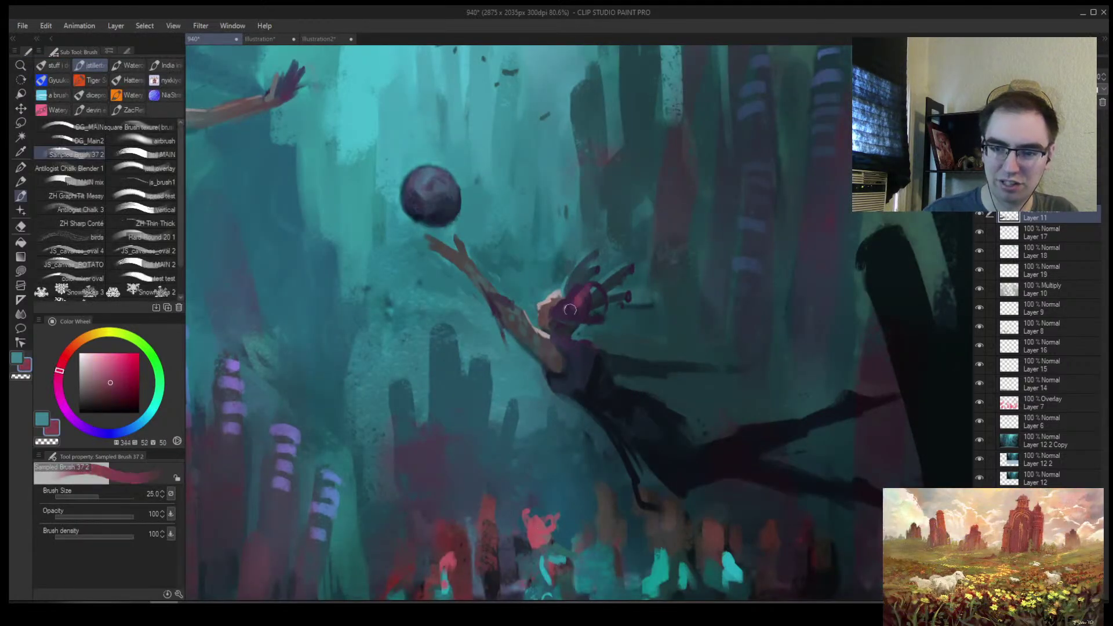
pyautogui.press('[')
pyautogui.press('[')
pyautogui.press(']')
pyautogui.moveTo(621, 275)
pyautogui.mouseDown()
pyautogui.moveTo(574, 315)
pyautogui.moveTo(613, 306)
pyautogui.moveTo(545, 313)
pyautogui.moveTo(576, 335)
pyautogui.moveTo(572, 354)
pyautogui.moveTo(614, 282)
pyautogui.mouseUp()
# Add thin crimson strokes from the reaching swimmer's neck along the shoulder at about brush size 8
pyautogui.press('[')
pyautogui.press('[')
pyautogui.press('[')
pyautogui.press('[')
pyautogui.moveTo(574, 336); pyautogui.dragTo(600, 349)
pyautogui.press('[')
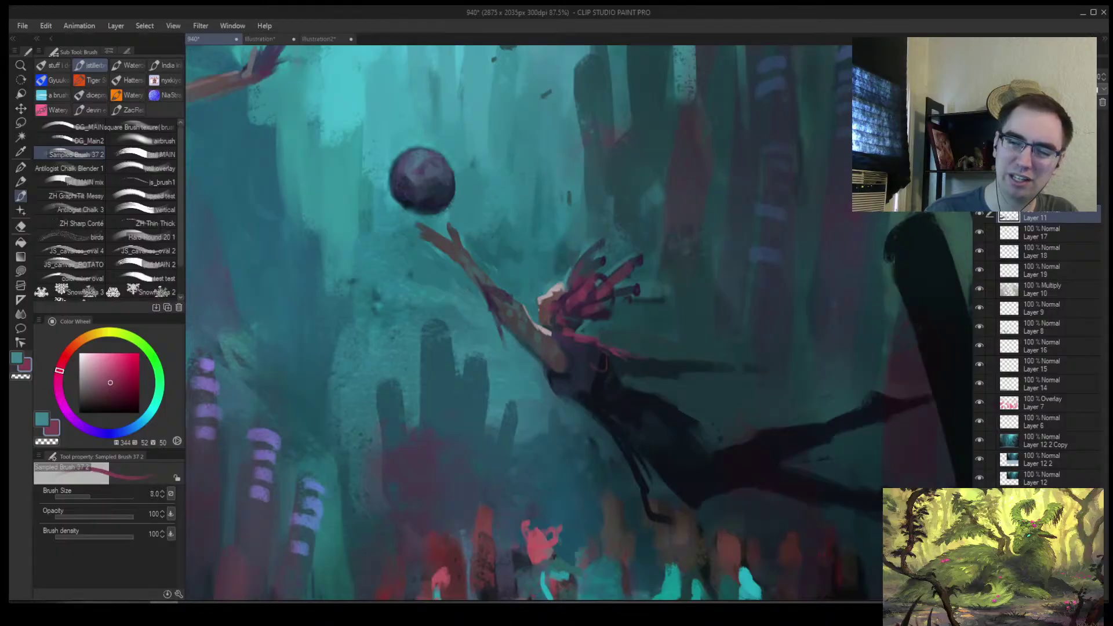
# Flip the canvas back and dab crimson spots along the reaching swimmer's upper arm at brush sizes 12 to 17
pyautogui.press('h')
pyautogui.moveTo(681, 386); pyautogui.dragTo(631, 298)
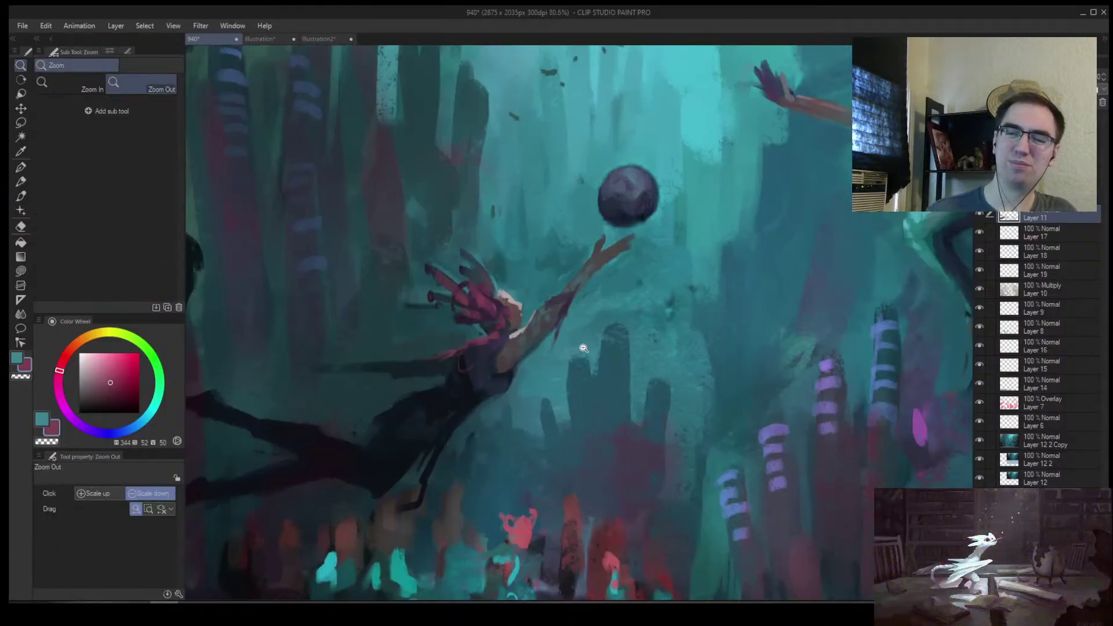
pyautogui.scroll(3, 510, 345)
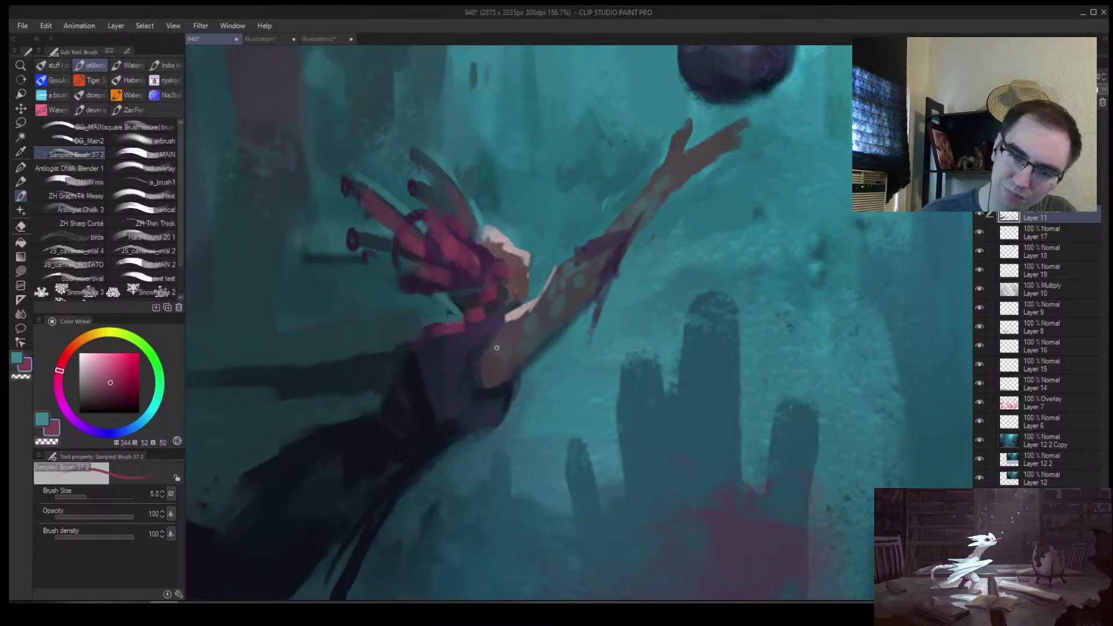
pyautogui.press(']')
pyautogui.press(']')
pyautogui.press(']')
pyautogui.press(']')
pyautogui.press(']')
pyautogui.moveTo(491, 358)
pyautogui.mouseDown()
pyautogui.moveTo(517, 364)
pyautogui.moveTo(508, 334)
pyautogui.moveTo(522, 352)
pyautogui.moveTo(543, 343)
pyautogui.moveTo(534, 323)
pyautogui.mouseUp()
pyautogui.press('[')
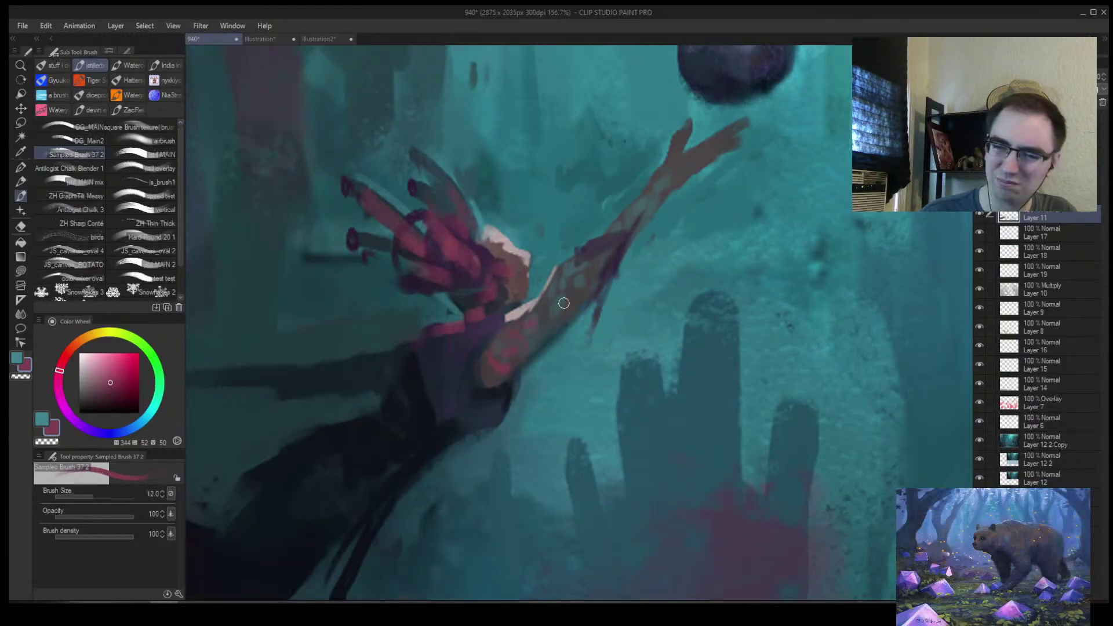
pyautogui.press(']')
pyautogui.press(']')
# Extend the fin on the reaching swimmer's forearm with sampled purples, using brush size 15 for the dark violet strokes
pyautogui.press(']')
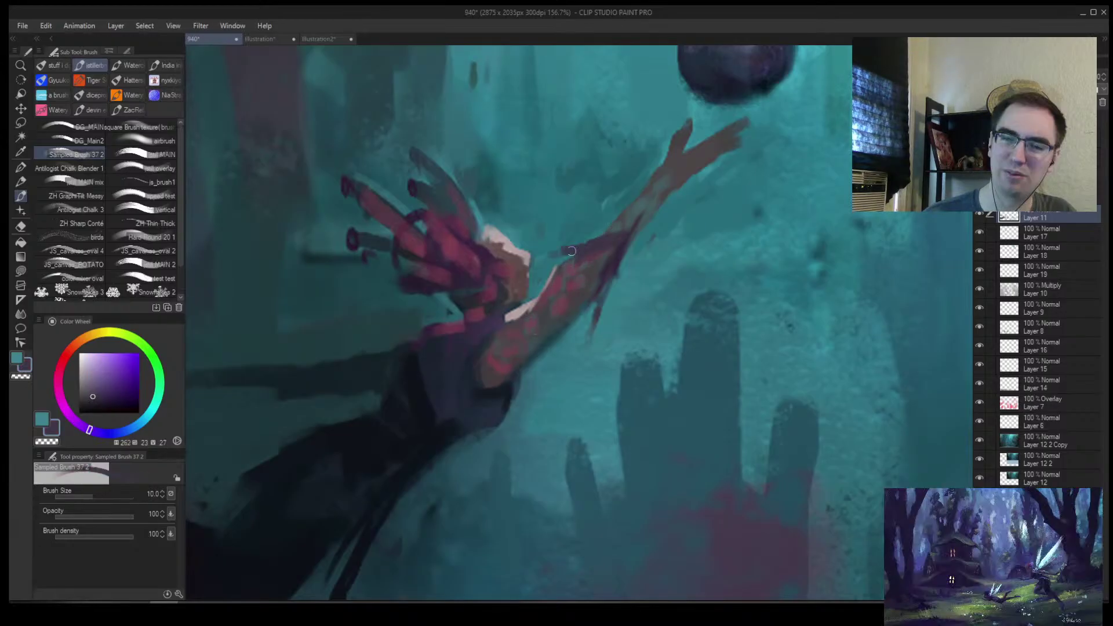
pyautogui.moveTo(576, 248); pyautogui.dragTo(537, 275)
pyautogui.moveTo(627, 251); pyautogui.dragTo(587, 348)
pyautogui.keyDown('alt'); pyautogui.click(615, 265); pyautogui.keyUp('alt')
pyautogui.press(']')
pyautogui.press(']')
pyautogui.moveTo(629, 247); pyautogui.dragTo(609, 296)
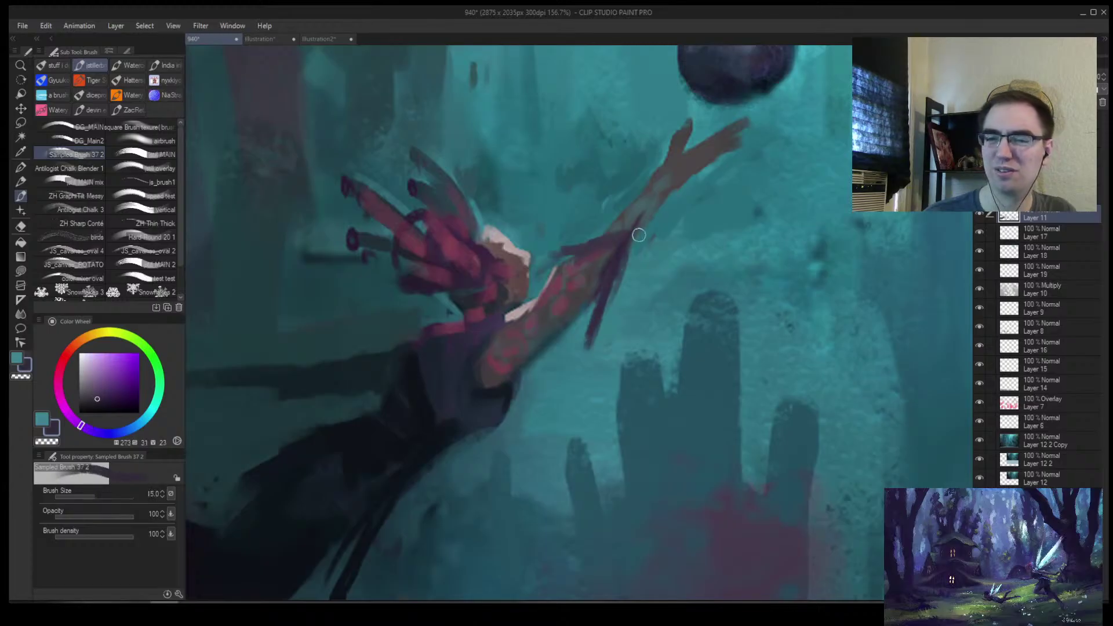
pyautogui.moveTo(643, 226); pyautogui.dragTo(610, 301)
pyautogui.moveTo(651, 220); pyautogui.dragTo(618, 277)
# Blend sampled muted crimson over the reaching swimmer's forearm and fin at brush sizes 10 to 12
pyautogui.keyDown('alt'); pyautogui.click(557, 305); pyautogui.keyUp('alt')
pyautogui.press('[')
pyautogui.keyDown('alt'); pyautogui.click(557, 305); pyautogui.keyUp('alt')
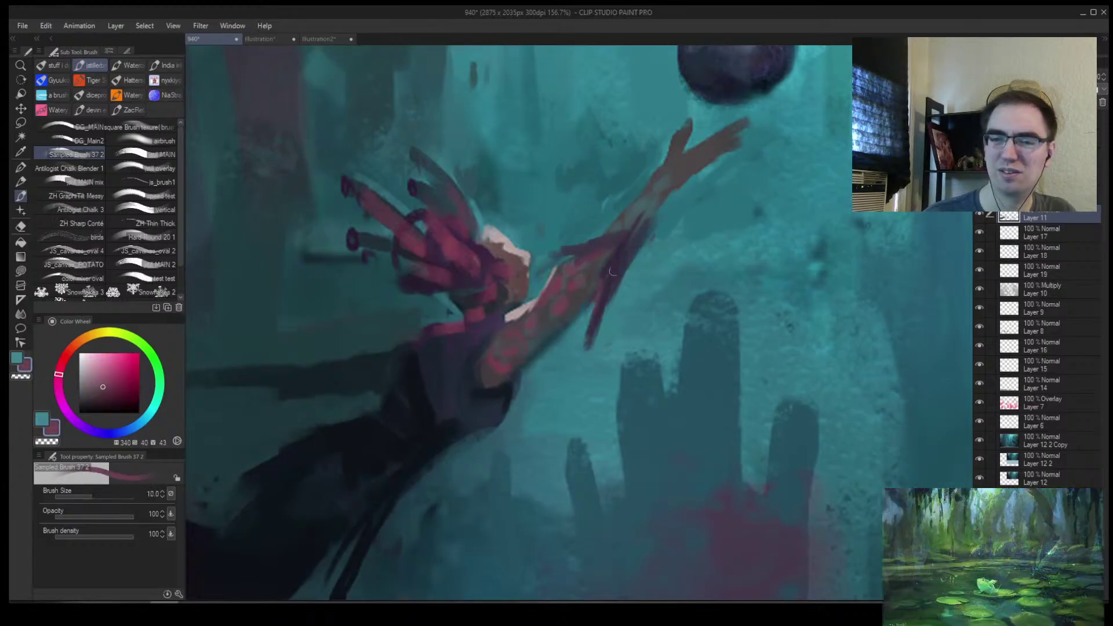
pyautogui.moveTo(635, 223); pyautogui.dragTo(613, 246)
pyautogui.press(']')
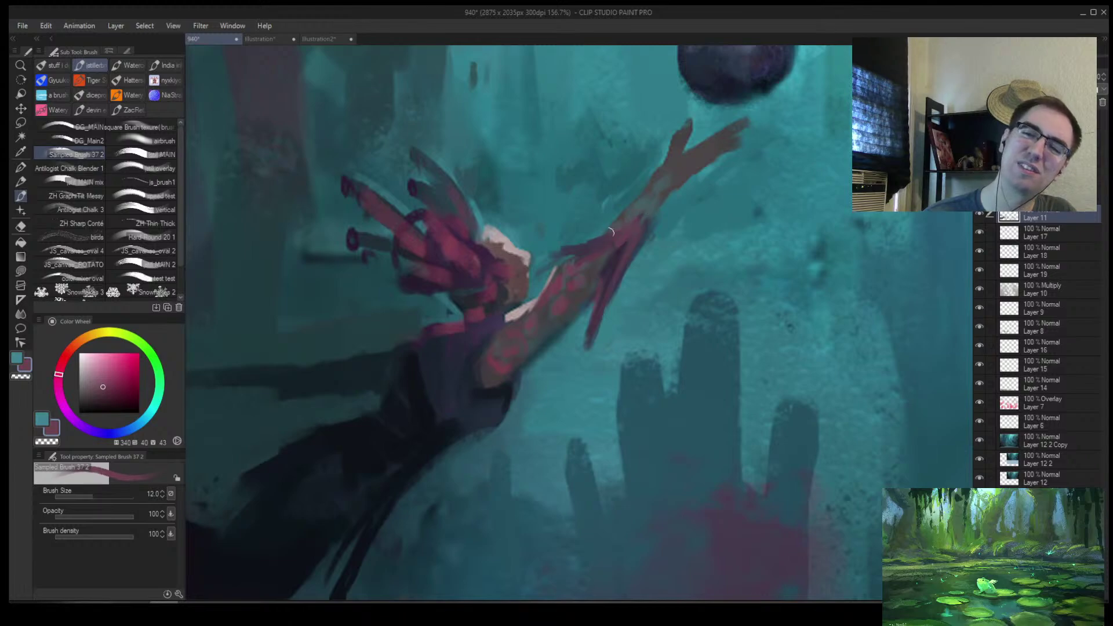
pyautogui.hotkey('alt', 'space')
pyautogui.moveTo(710, 162); pyautogui.dragTo(668, 199)
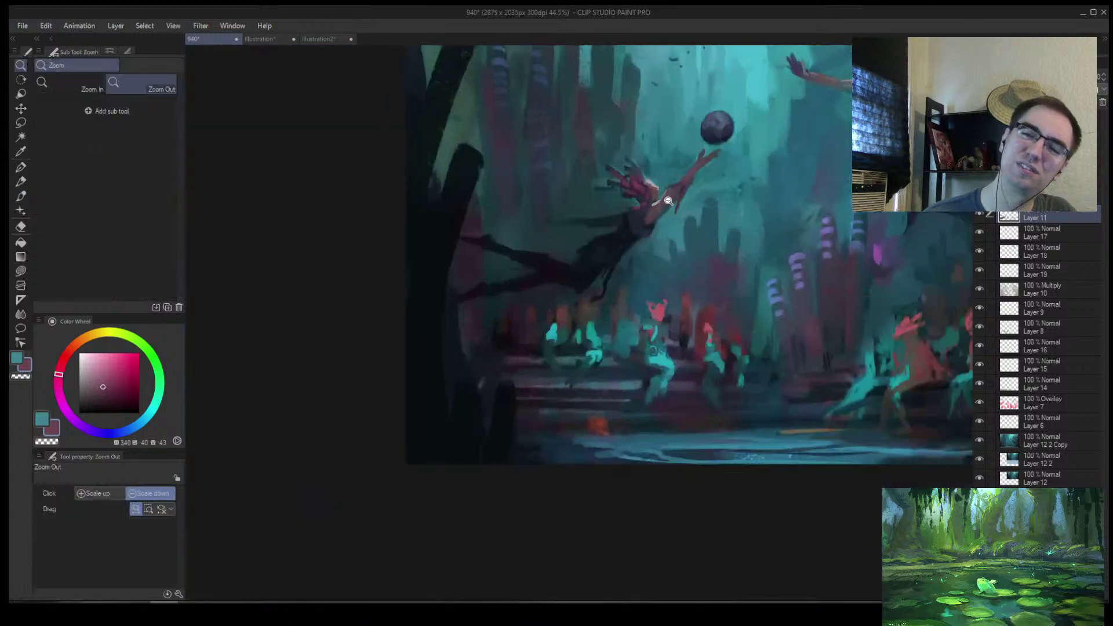
# Flip the canvas and rework the upper part of the reaching swimmer's trailing arm with muted crimson and sampled dark blues at sizes 20 to 15
pyautogui.press('h')
pyautogui.moveTo(480, 163)
pyautogui.mouseDown()
pyautogui.moveTo(516, 144)
pyautogui.moveTo(462, 172)
pyautogui.mouseUp()
pyautogui.moveTo(521, 184); pyautogui.dragTo(615, 197)
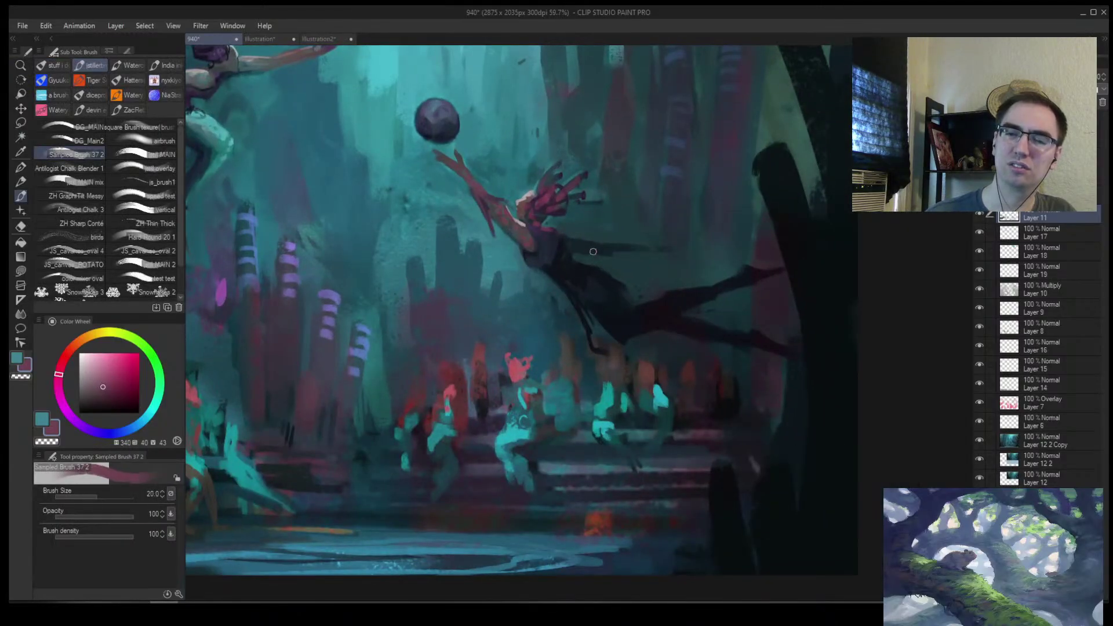
pyautogui.hotkey('alt', 'space')
pyautogui.moveTo(573, 239)
pyautogui.mouseDown()
pyautogui.moveTo(589, 238)
pyautogui.moveTo(610, 271)
pyautogui.moveTo(637, 283)
pyautogui.moveTo(697, 275)
pyautogui.mouseUp()
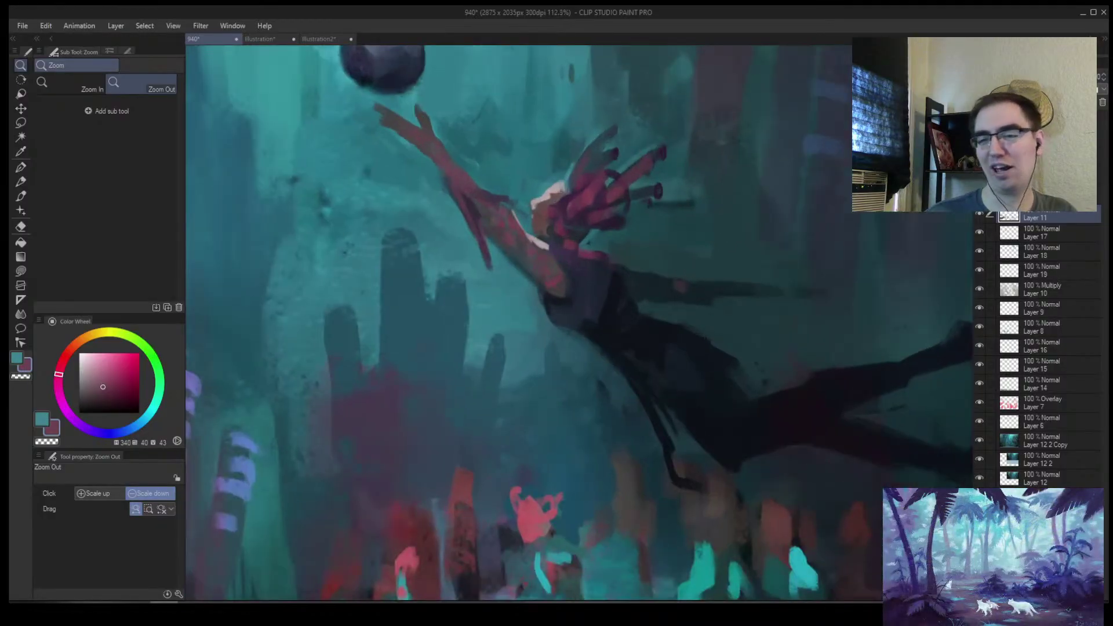
pyautogui.keyDown('alt'); pyautogui.click(664, 284); pyautogui.keyUp('alt')
pyautogui.press('[')
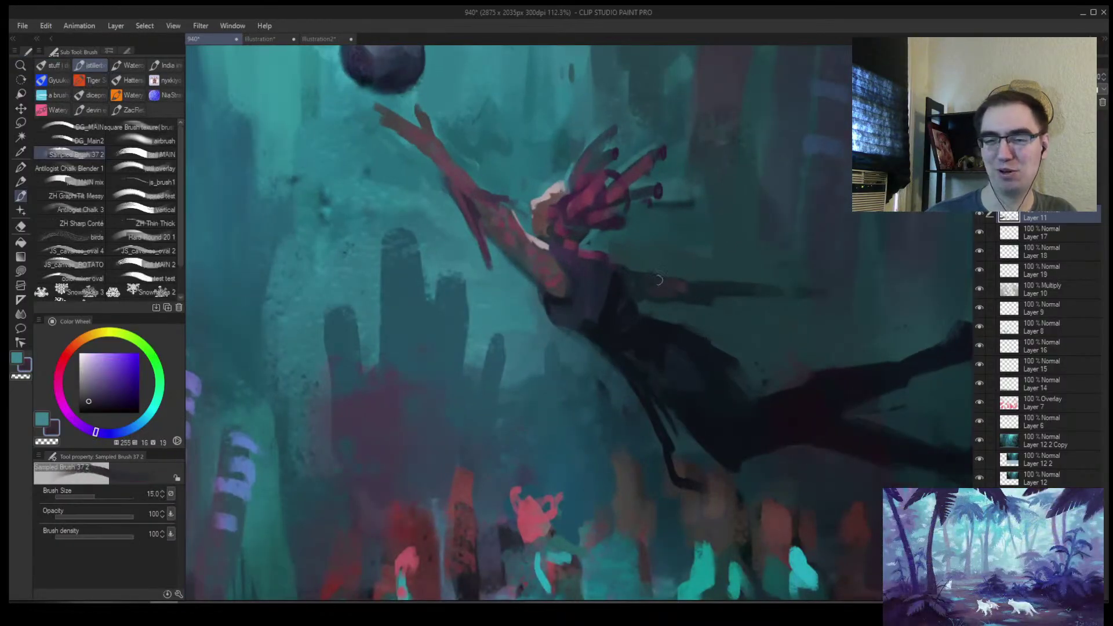
pyautogui.keyDown('alt'); pyautogui.click(679, 293); pyautogui.keyUp('alt')
pyautogui.press(']')
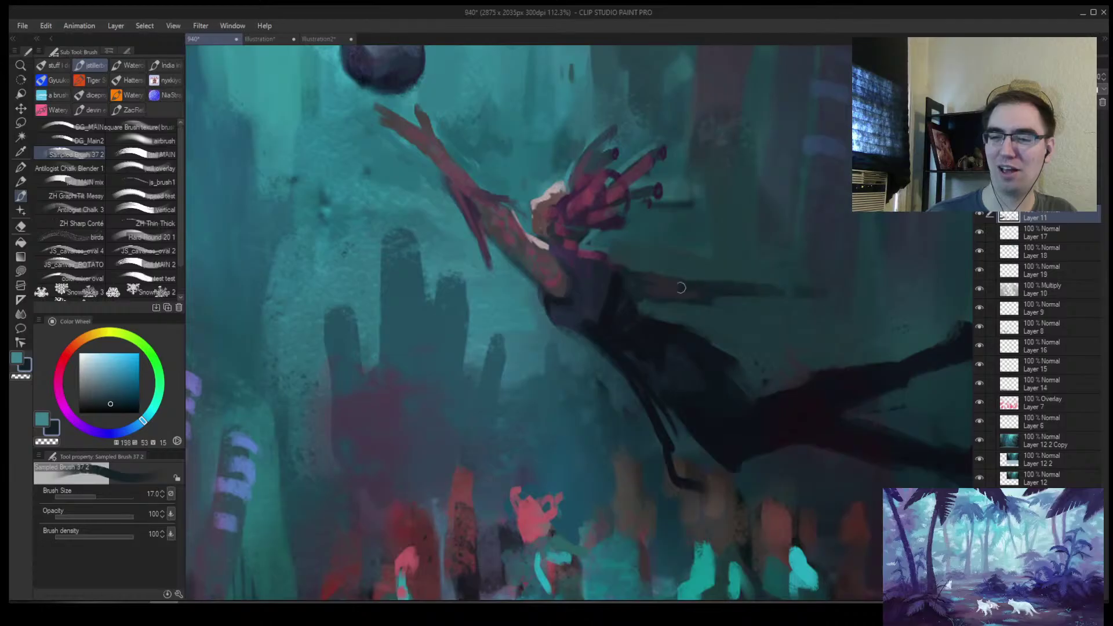
# Refine the trailing arm's outline and shape its hand with sampled dark tones at brush size 17
pyautogui.keyDown('alt'); pyautogui.click(642, 295); pyautogui.keyUp('alt')
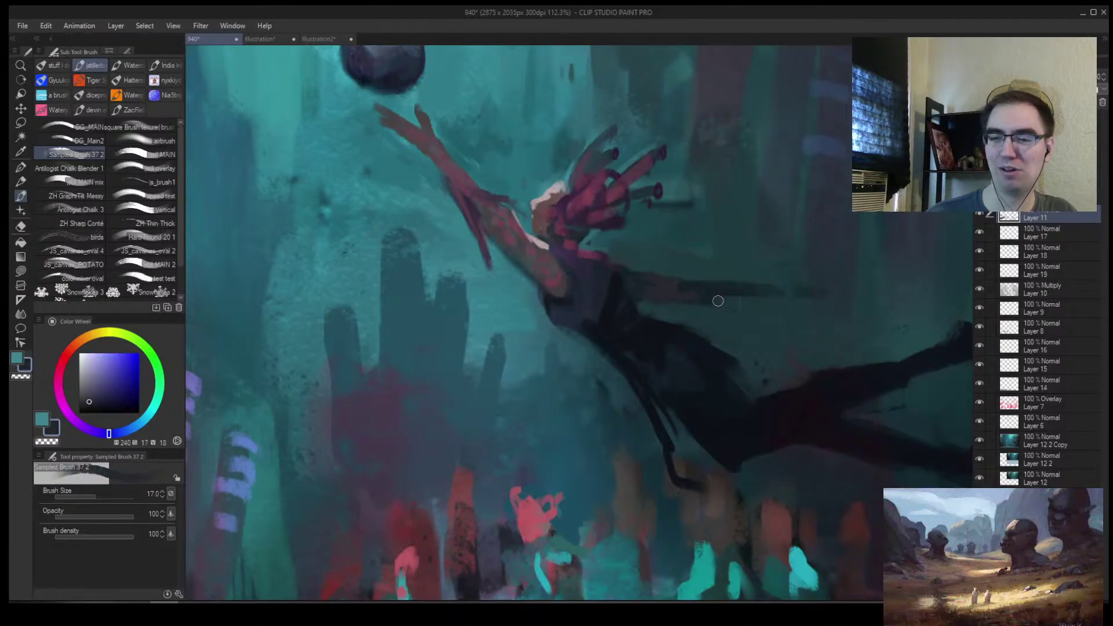
pyautogui.keyDown('alt'); pyautogui.click(714, 297); pyautogui.keyUp('alt')
pyautogui.keyDown('alt'); pyautogui.click(730, 307); pyautogui.keyUp('alt')
pyautogui.keyDown('alt'); pyautogui.click(777, 281); pyautogui.keyUp('alt')
pyautogui.moveTo(837, 259); pyautogui.dragTo(807, 277)
pyautogui.moveTo(885, 264); pyautogui.dragTo(768, 287)
# Flip the canvas back and paint crimson sampled from the lower swimmer onto the upper mermaid's waist and hip at brush size 20
pyautogui.hotkey('alt', 'space')
pyautogui.press('h')
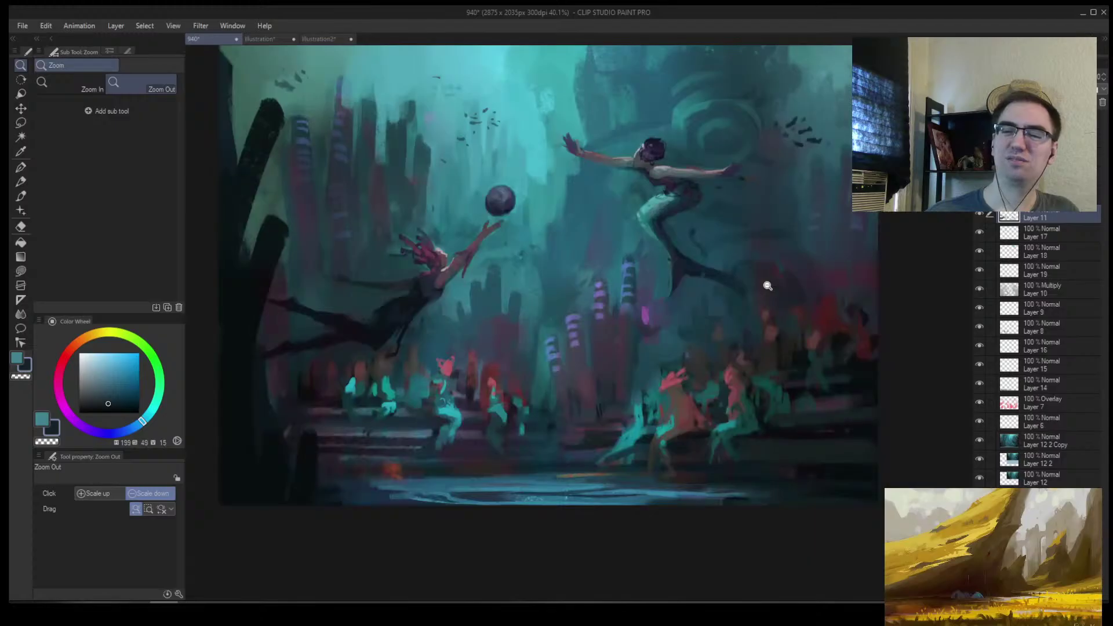
pyautogui.click(691, 221)
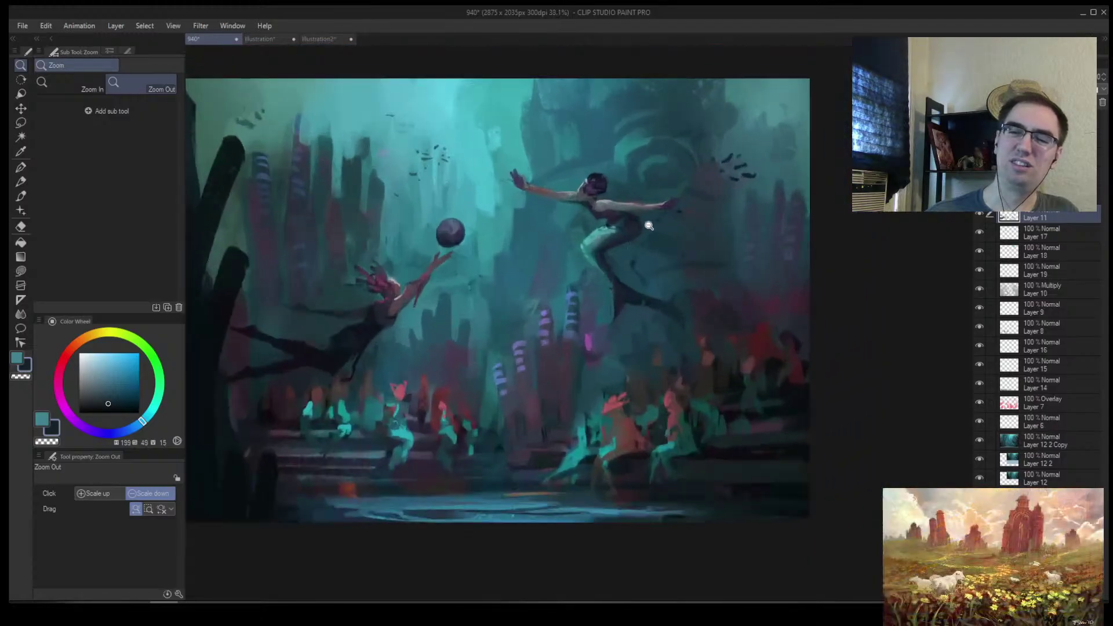
pyautogui.press('b')
pyautogui.hotkey('ctrl', 'space')
pyautogui.moveTo(617, 233); pyautogui.dragTo(645, 231)
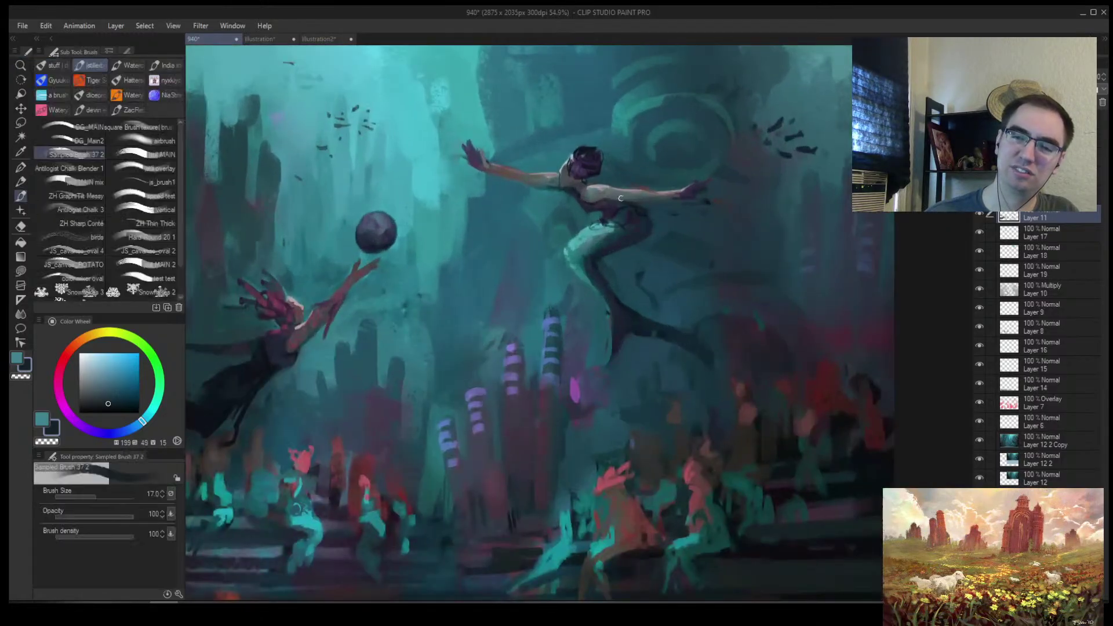
pyautogui.keyDown('alt'); pyautogui.click(307, 315); pyautogui.keyUp('alt')
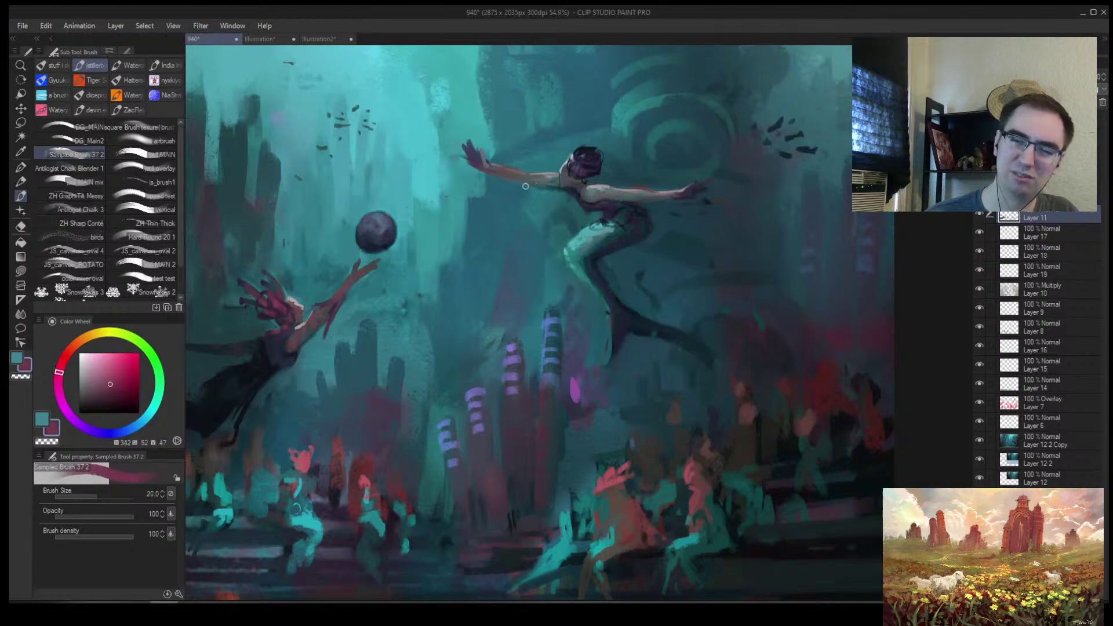
pyautogui.keyDown('ctrl'); pyautogui.click(636, 223); pyautogui.keyUp('ctrl')
pyautogui.keyDown('ctrl'); pyautogui.click(637, 223); pyautogui.keyUp('ctrl')
pyautogui.press('[')
pyautogui.press('[')
pyautogui.keyDown('ctrl'); pyautogui.keyDown('alt'); pyautogui.click(586, 159); pyautogui.keyUp('alt'); pyautogui.keyUp('ctrl')
pyautogui.keyDown('ctrl'); pyautogui.keyDown('alt'); pyautogui.click(587, 168); pyautogui.keyUp('alt'); pyautogui.keyUp('ctrl')
pyautogui.keyDown('ctrl'); pyautogui.keyDown('alt'); pyautogui.click(589, 180); pyautogui.keyUp('alt'); pyautogui.keyUp('ctrl')
pyautogui.keyDown('ctrl'); pyautogui.keyDown('alt'); pyautogui.click(591, 189); pyautogui.keyUp('alt'); pyautogui.keyUp('ctrl')
pyautogui.moveTo(591, 190); pyautogui.dragTo(590, 186)
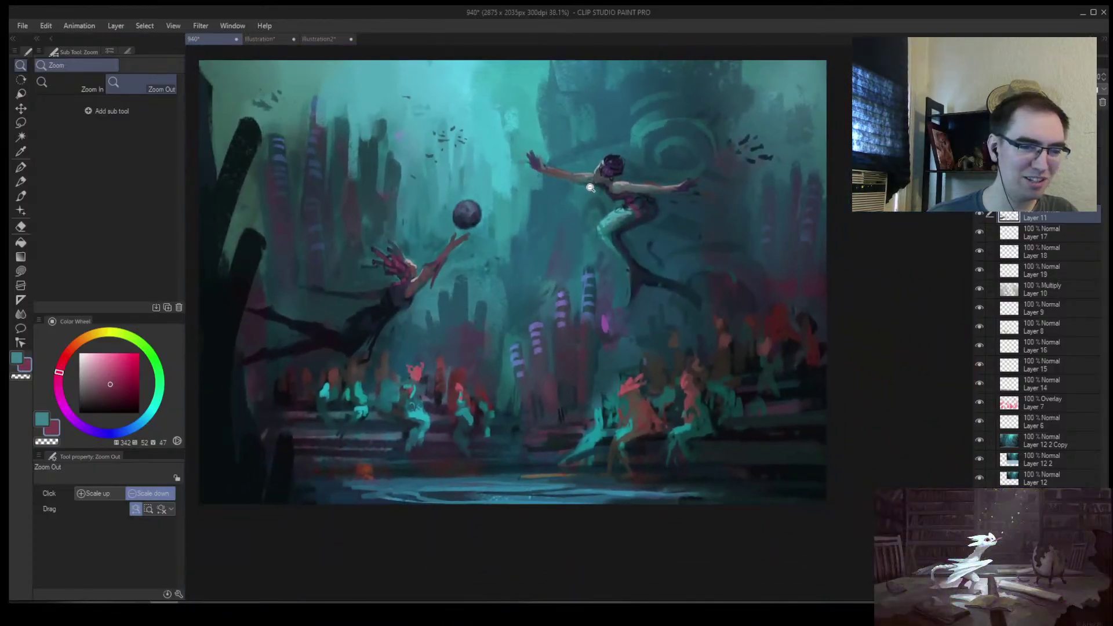
# Add thin crimson accent strokes along the upper mermaid's tail fin with a smaller brush
pyautogui.scroll(2, 708, 226)
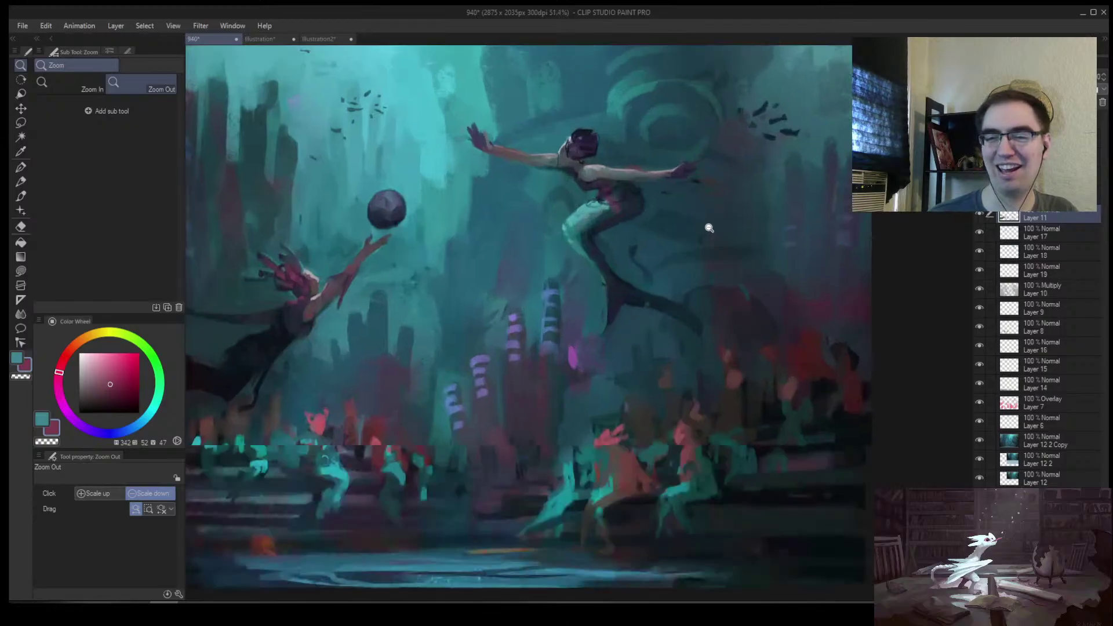
pyautogui.scroll(3, 684, 314)
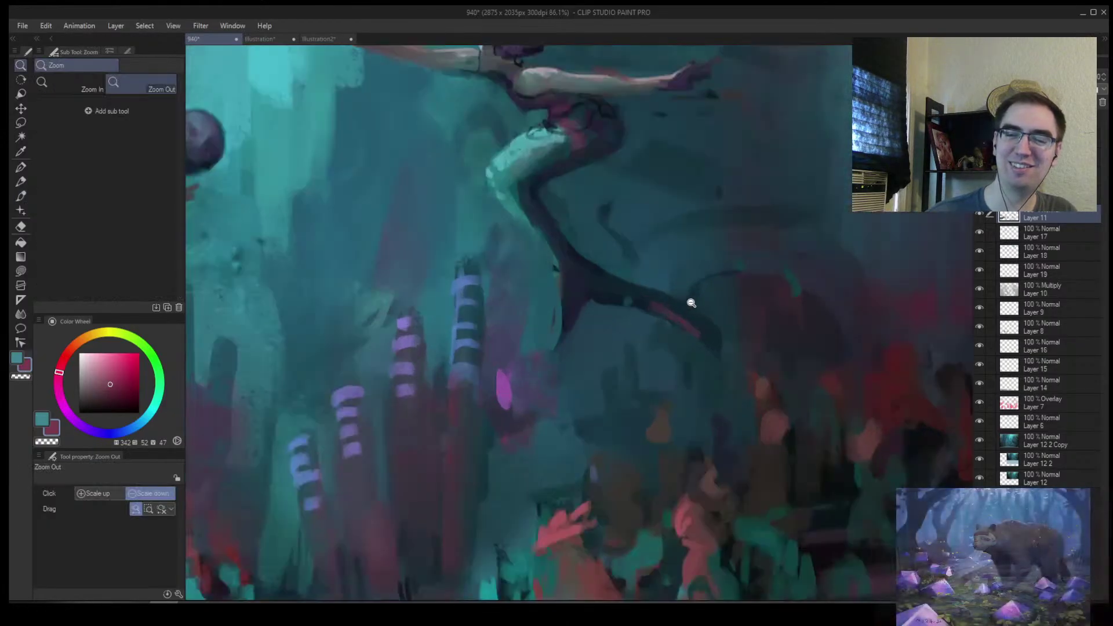
pyautogui.press('[')
pyautogui.keyDown('alt'); pyautogui.click(680, 316); pyautogui.keyUp('alt')
pyautogui.press('[')
pyautogui.press('[')
pyautogui.press('[')
pyautogui.press('[')
pyautogui.press(']')
# Paint a long dark teal tail extending below the teal-legged spectator beside the orange figure, reducing the brush size to 25
pyautogui.hotkey('alt', 'space')
pyautogui.moveTo(633, 278)
pyautogui.mouseDown()
pyautogui.moveTo(587, 316)
pyautogui.moveTo(619, 303)
pyautogui.mouseUp()
pyautogui.moveTo(710, 353)
pyautogui.mouseDown()
pyautogui.moveTo(696, 394)
pyautogui.moveTo(609, 353)
pyautogui.moveTo(704, 380)
pyautogui.moveTo(633, 327)
pyautogui.mouseUp()
pyautogui.press(']')
pyautogui.press(']')
pyautogui.press(']')
pyautogui.press(']')
pyautogui.press(']')
pyautogui.hotkey('ctrl', 'z')
pyautogui.keyDown('alt'); pyautogui.click(641, 390); pyautogui.keyUp('alt')
pyautogui.press(']')
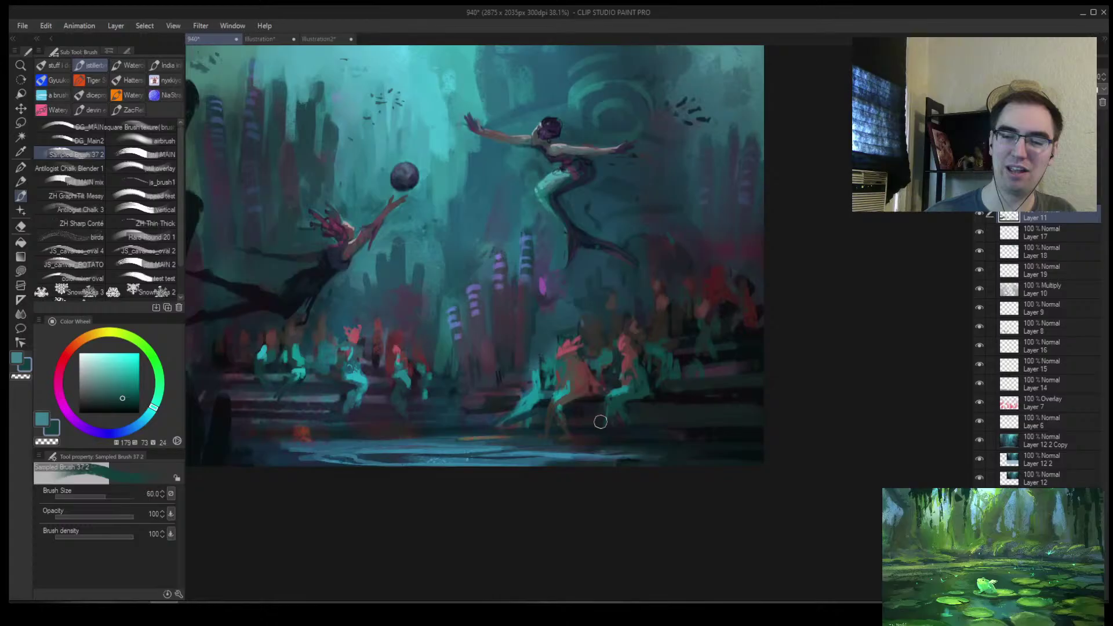
pyautogui.press('[')
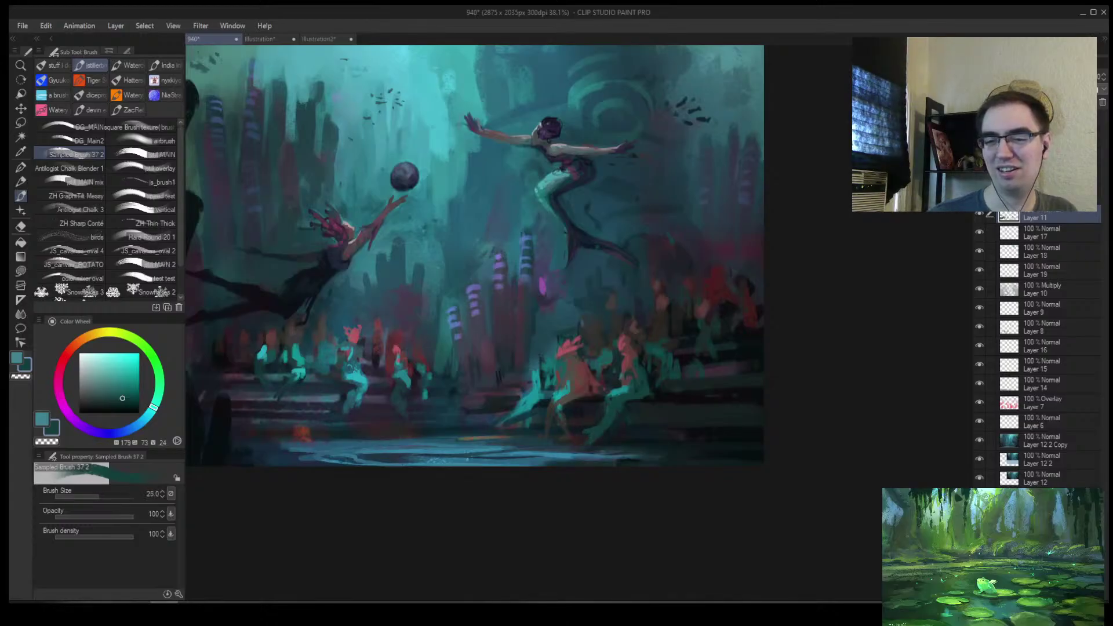
# Flip the canvas and repaint the distant towers below the ball with sampled blues and dark violet at brush sizes 20 to 40
pyautogui.hotkey('alt', 'space')
pyautogui.moveTo(567, 396); pyautogui.dragTo(539, 377)
pyautogui.press('h')
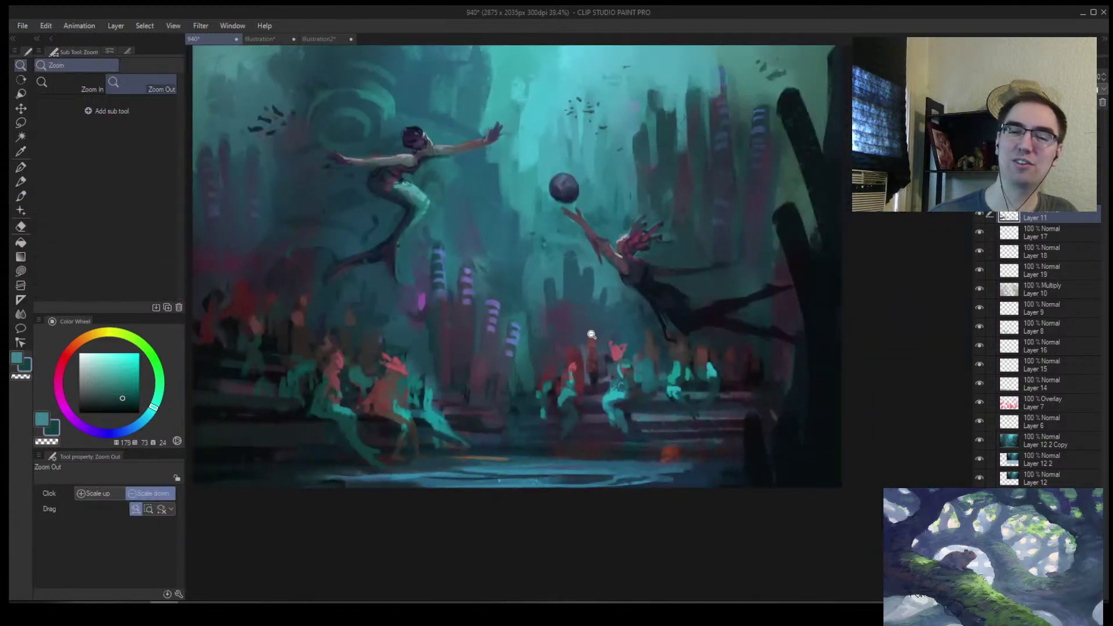
pyautogui.moveTo(587, 335); pyautogui.dragTo(538, 360)
pyautogui.moveTo(621, 279); pyautogui.dragTo(600, 297)
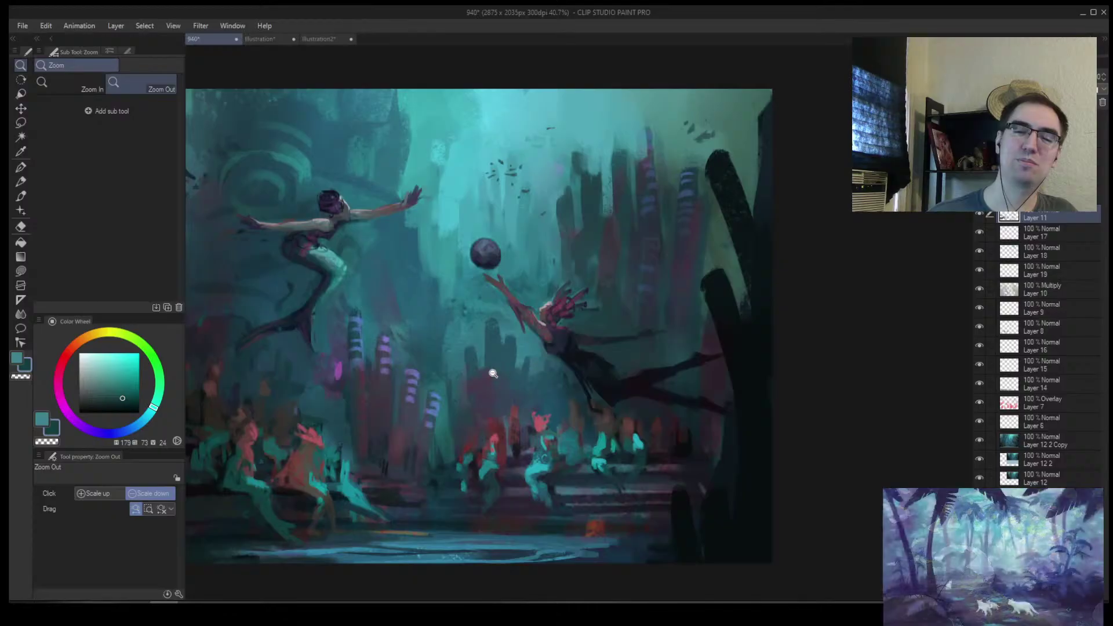
pyautogui.moveTo(475, 374); pyautogui.dragTo(505, 339)
pyautogui.keyDown('alt'); pyautogui.click(526, 293); pyautogui.keyUp('alt')
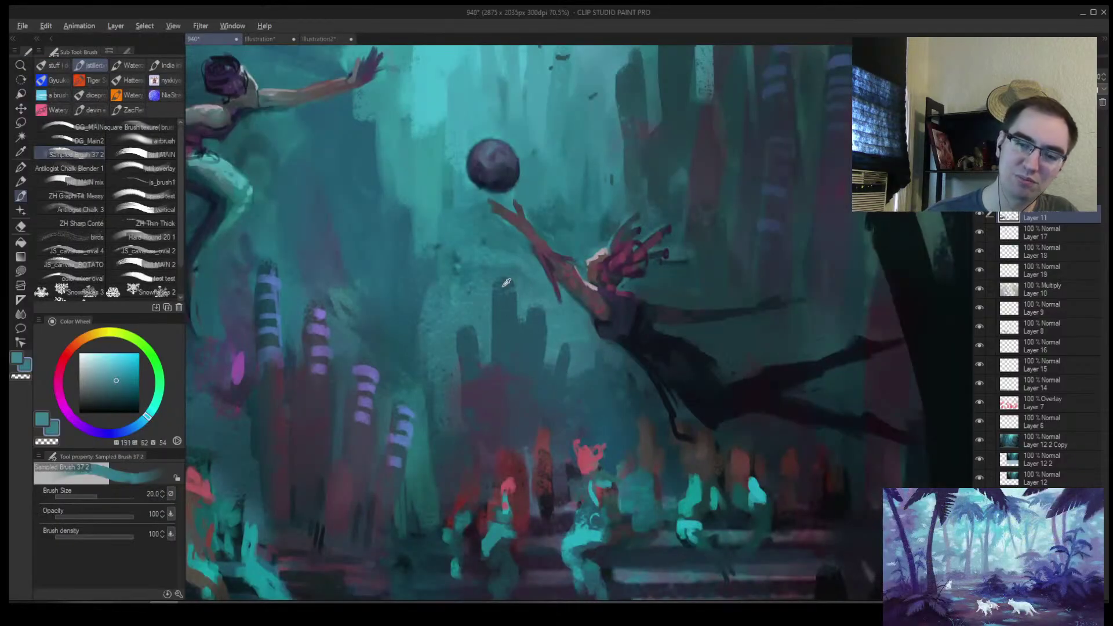
pyautogui.keyDown('alt'); pyautogui.click(503, 287); pyautogui.keyUp('alt')
pyautogui.press(']')
pyautogui.press(']')
pyautogui.press(']')
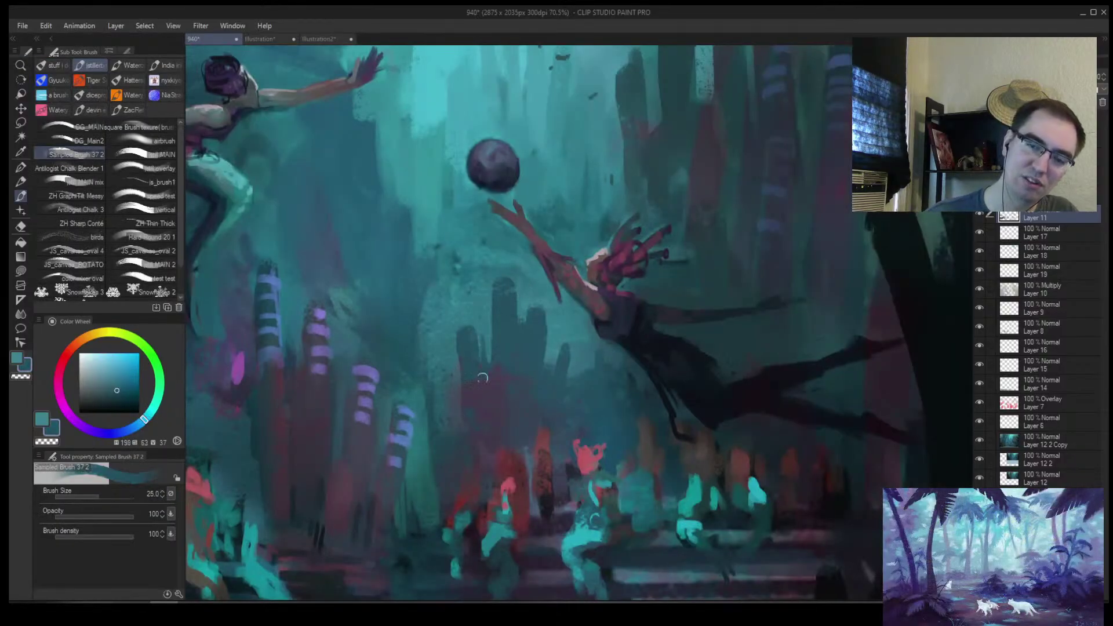
pyautogui.keyDown('alt'); pyautogui.click(462, 434); pyautogui.keyUp('alt')
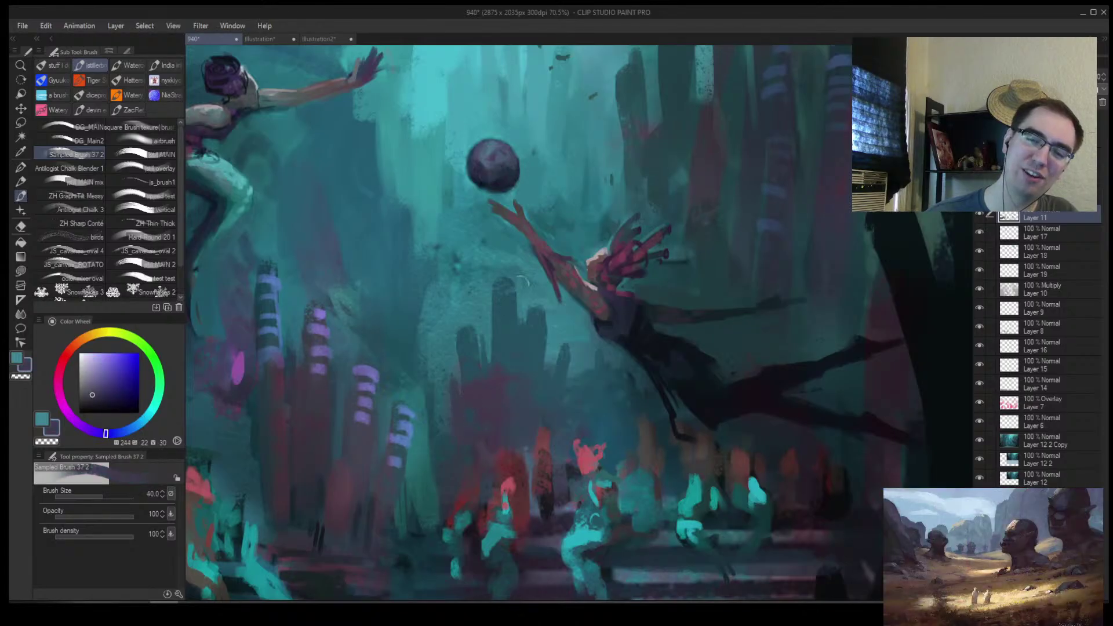
# Sharpen the distant towers into flat-capped silhouettes with sampled dark blue at brush sizes 15 to 20
pyautogui.press('[')
pyautogui.press('[')
pyautogui.press('[')
pyautogui.press('[')
pyautogui.keyDown('alt'); pyautogui.click(474, 330); pyautogui.keyUp('alt')
pyautogui.press('[')
pyautogui.press(']')
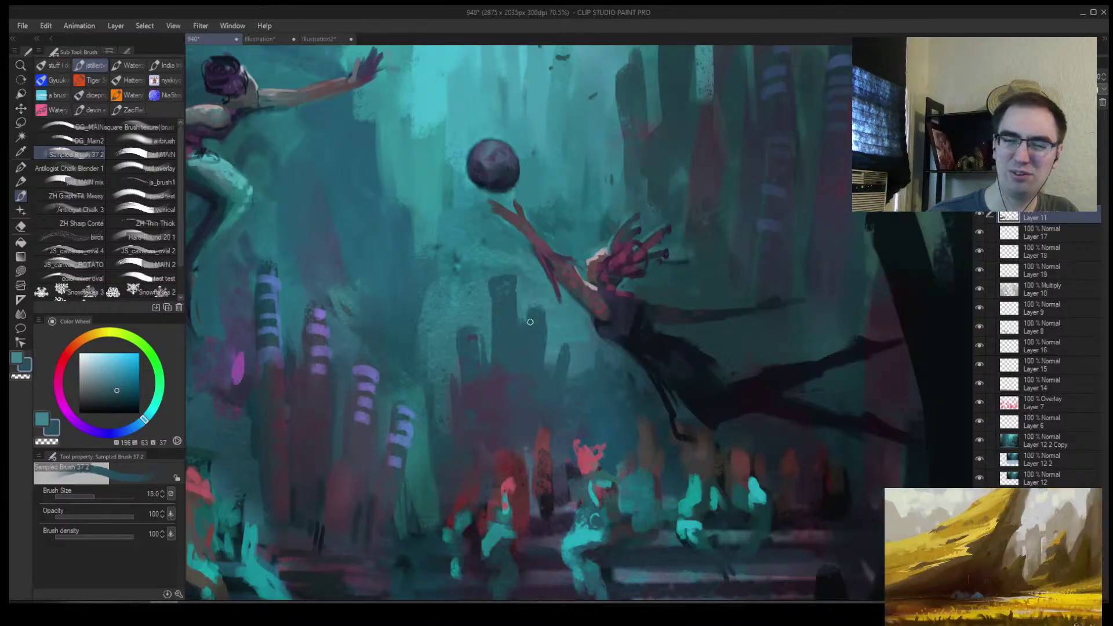
pyautogui.press(']')
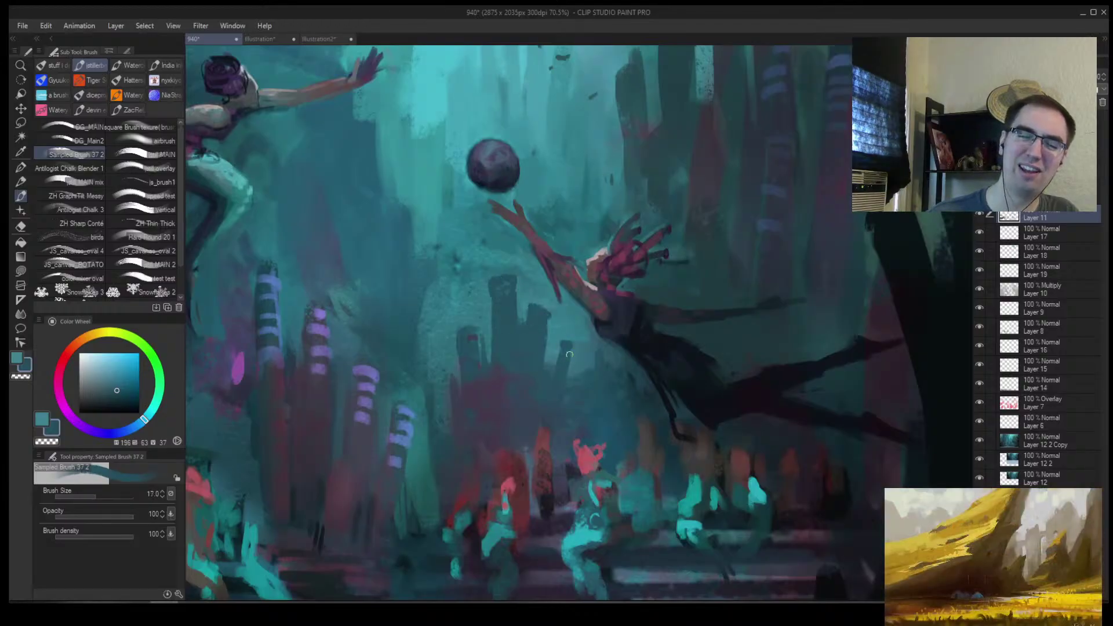
pyautogui.hotkey('alt', 'space')
pyautogui.moveTo(574, 376)
pyautogui.mouseDown()
pyautogui.moveTo(555, 403)
pyautogui.moveTo(573, 366)
pyautogui.mouseUp()
pyautogui.press(']')
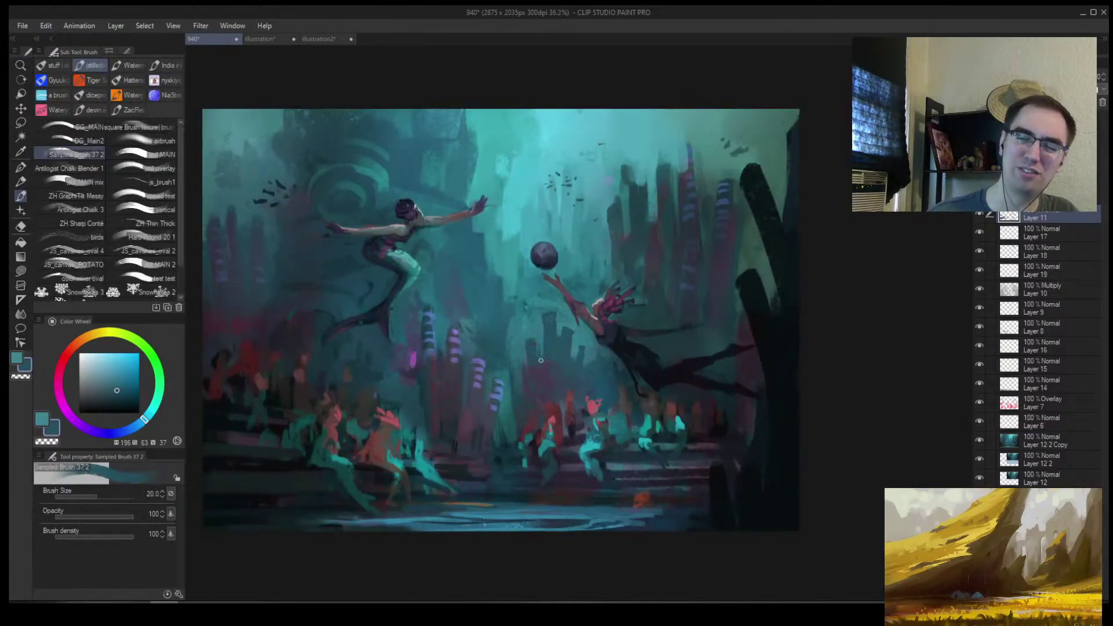
# Dab sampled muted blue beside the striped towers with a larger brush and flip the canvas
pyautogui.press(']')
pyautogui.keyDown('alt'); pyautogui.click(470, 376); pyautogui.keyUp('alt')
pyautogui.keyDown('alt'); pyautogui.click(463, 369); pyautogui.keyUp('alt')
pyautogui.hotkey('alt', 'space')
pyautogui.moveTo(477, 377); pyautogui.dragTo(488, 341)
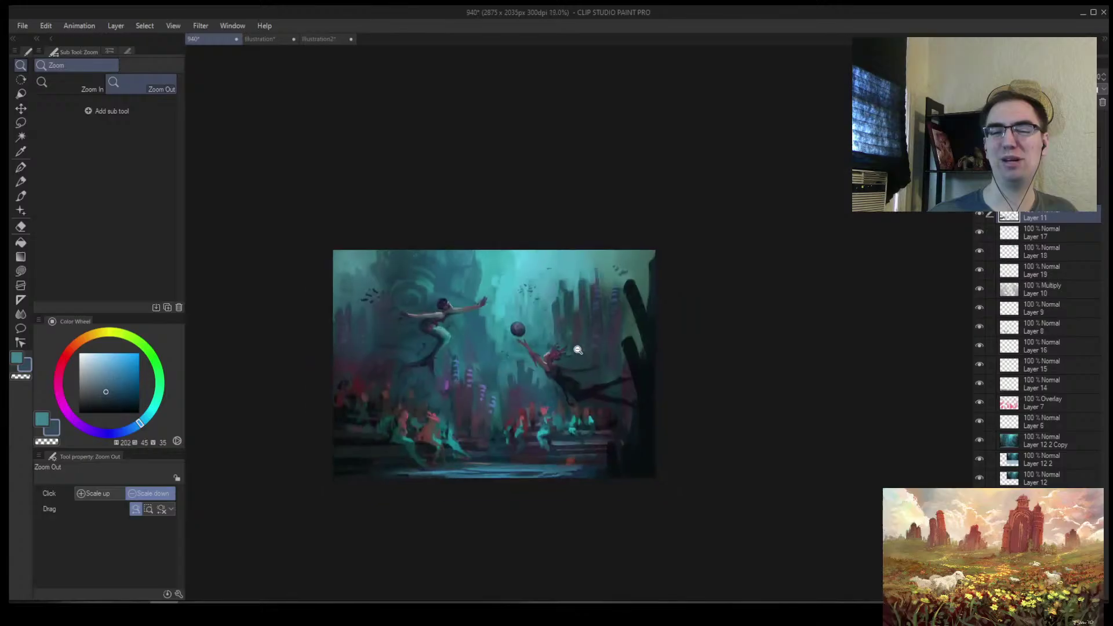
pyautogui.press('h')
pyautogui.moveTo(788, 336); pyautogui.dragTo(664, 243)
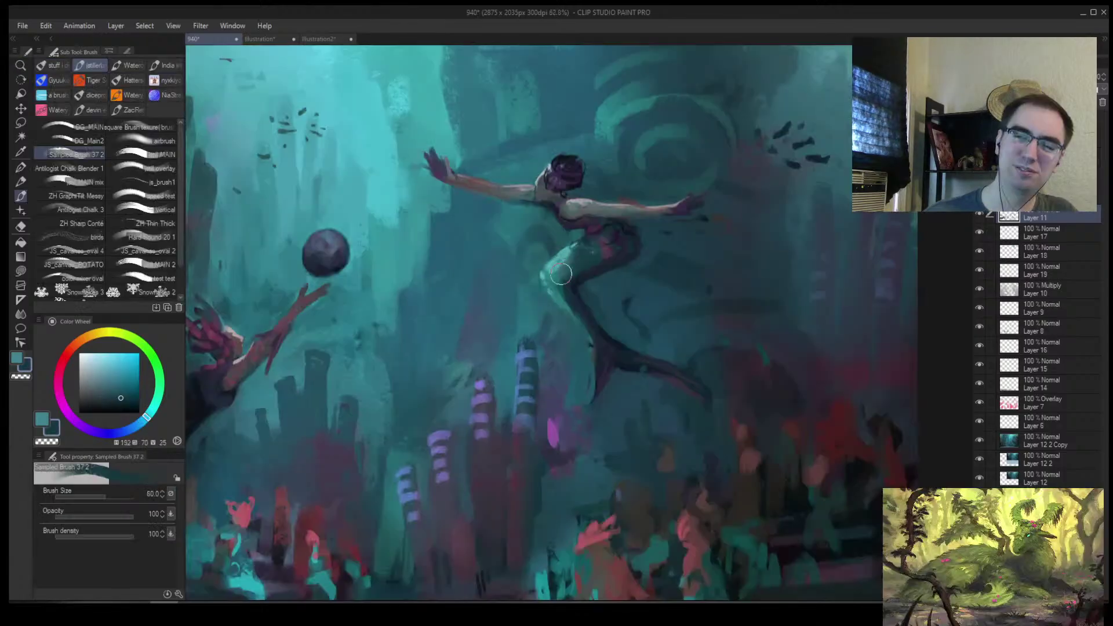
# Paint over the turquoise highlight on the upper mermaid's thigh with sampled teal at brush sizes 50 and 20, and flip the canvas
pyautogui.moveTo(578, 251); pyautogui.dragTo(560, 275)
pyautogui.keyDown('alt'); pyautogui.click(563, 250); pyautogui.keyUp('alt')
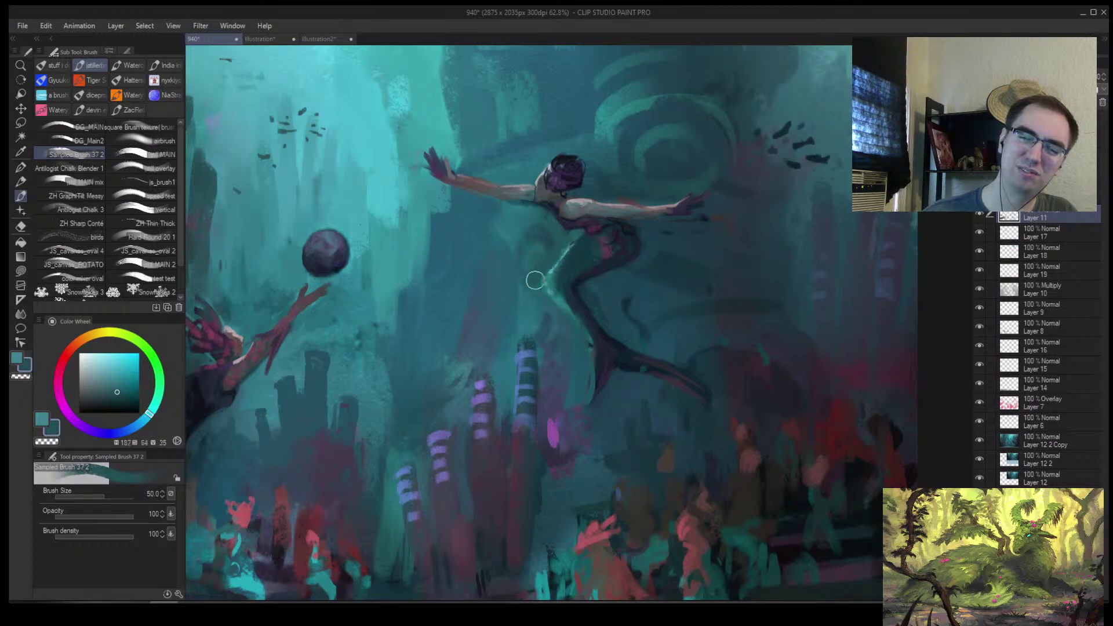
pyautogui.keyDown('alt'); pyautogui.click(562, 261); pyautogui.keyUp('alt')
pyautogui.moveTo(579, 247)
pyautogui.mouseDown()
pyautogui.moveTo(530, 292)
pyautogui.moveTo(578, 242)
pyautogui.mouseUp()
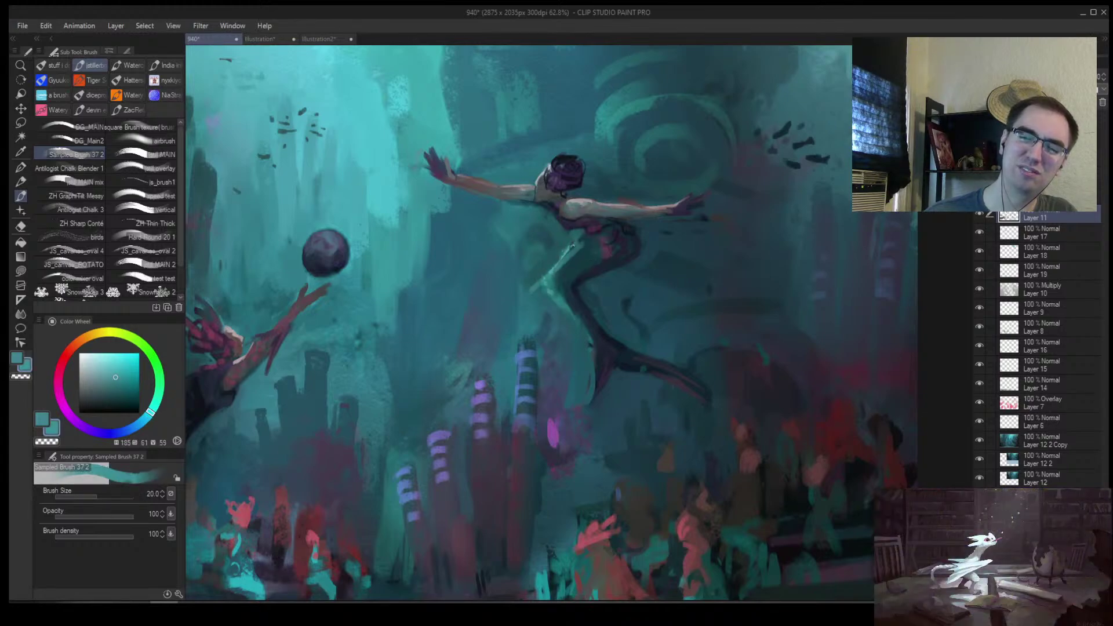
pyautogui.keyDown('alt'); pyautogui.click(527, 293); pyautogui.keyUp('alt')
pyautogui.keyDown('alt'); pyautogui.click(527, 293); pyautogui.keyUp('alt')
pyautogui.press('h')
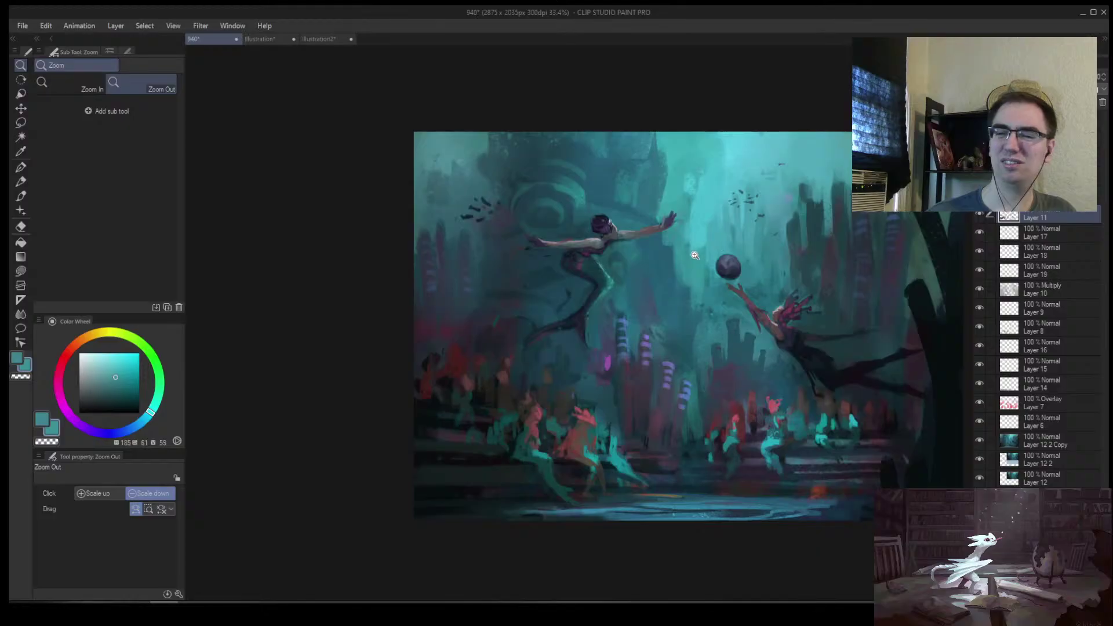
# Cover the remaining bright edge of the upper mermaid's bent tail with sampled background teal, using brush sizes up to about 30
pyautogui.scroll(2, 606, 277)
pyautogui.press('b')
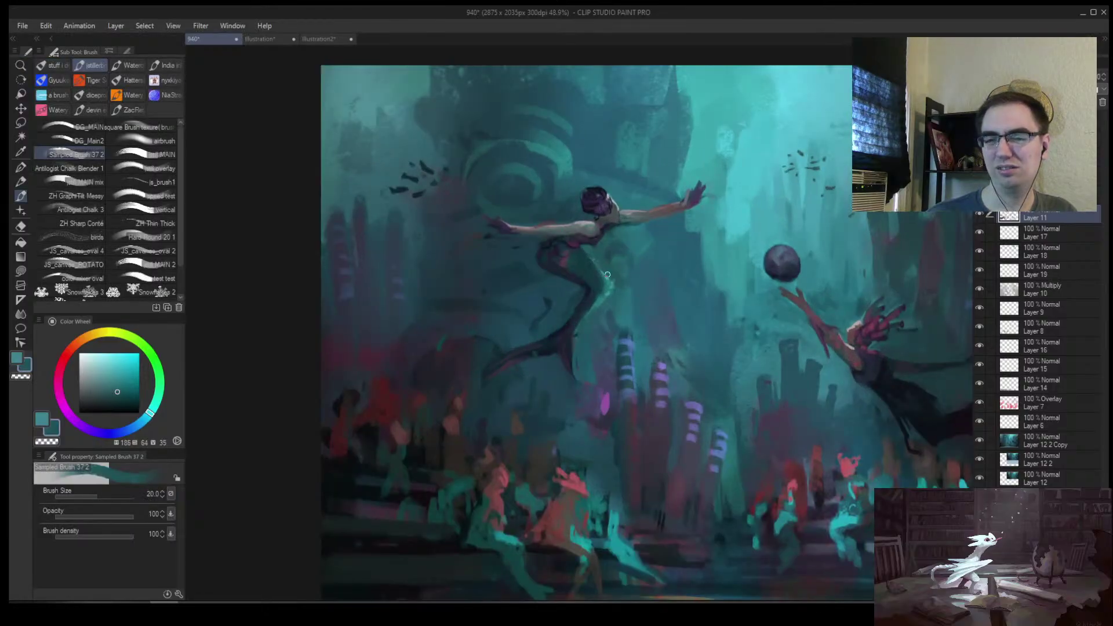
pyautogui.press(']')
pyautogui.press(']')
pyautogui.press(']')
pyautogui.press(']')
pyautogui.keyDown('alt'); pyautogui.click(573, 248); pyautogui.keyUp('alt')
pyautogui.moveTo(599, 281); pyautogui.dragTo(597, 301)
pyautogui.press('[')
pyautogui.press('[')
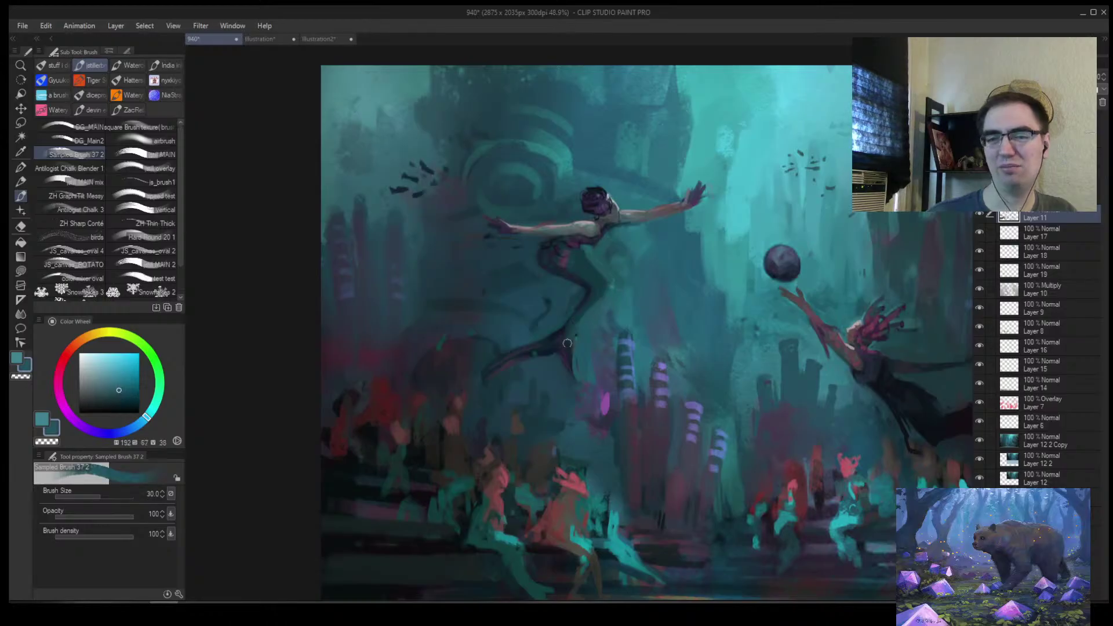
# Flip the canvas and repaint the upper mermaid's face and profile with sampled pale grey-pink, starting at brush size 25
pyautogui.press('h')
pyautogui.hotkey('alt', 'space')
pyautogui.moveTo(656, 262)
pyautogui.mouseDown()
pyautogui.moveTo(639, 271)
pyautogui.moveTo(661, 254)
pyautogui.mouseUp()
pyautogui.keyDown('alt'); pyautogui.click(553, 222); pyautogui.keyUp('alt')
pyautogui.hotkey('alt', 'space')
pyautogui.moveTo(575, 237)
pyautogui.mouseDown()
pyautogui.moveTo(549, 247)
pyautogui.moveTo(623, 225)
pyautogui.moveTo(596, 251)
pyautogui.moveTo(624, 239)
pyautogui.moveTo(564, 213)
pyautogui.mouseUp()
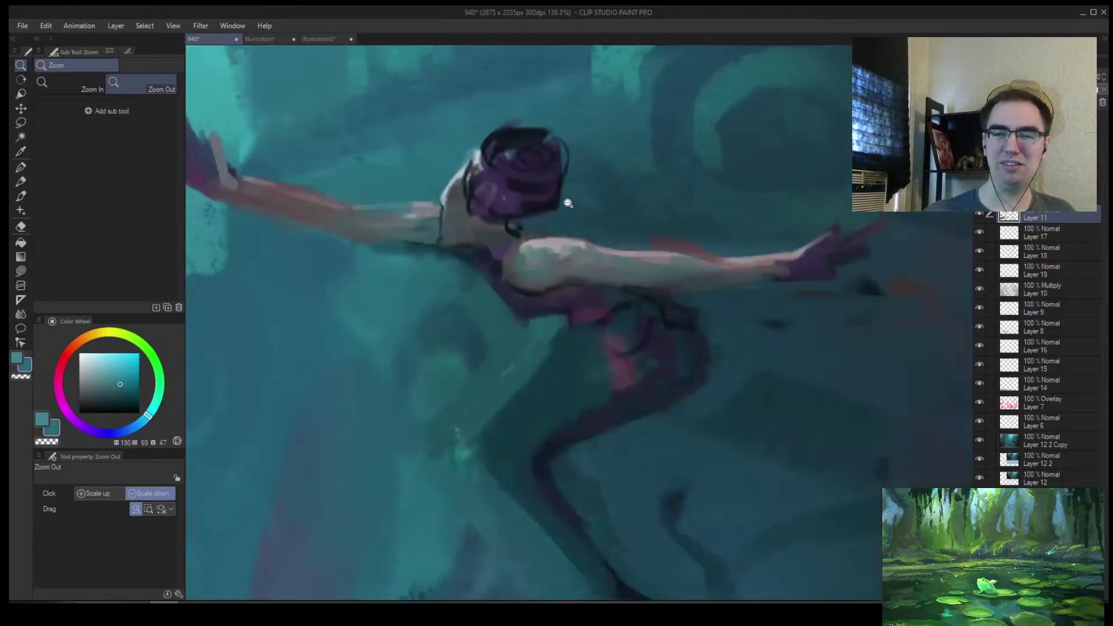
pyautogui.keyDown('alt'); pyautogui.click(646, 261); pyautogui.keyUp('alt')
pyautogui.keyDown('alt'); pyautogui.click(607, 254); pyautogui.keyUp('alt')
pyautogui.keyDown('alt'); pyautogui.click(561, 243); pyautogui.keyUp('alt')
pyautogui.press('[')
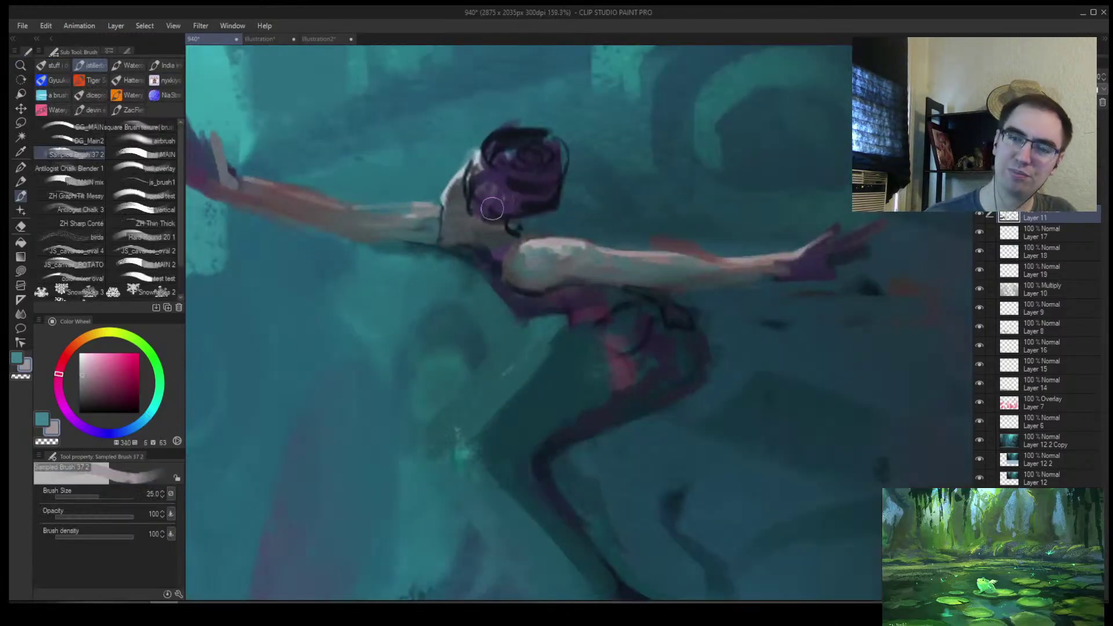
pyautogui.moveTo(457, 196); pyautogui.dragTo(445, 245)
pyautogui.press(']')
pyautogui.keyDown('alt'); pyautogui.click(468, 242); pyautogui.keyUp('alt')
pyautogui.moveTo(459, 202); pyautogui.dragTo(463, 240)
pyautogui.keyDown('alt'); pyautogui.click(449, 198); pyautogui.keyUp('alt')
pyautogui.moveTo(449, 198)
pyautogui.mouseDown()
pyautogui.moveTo(447, 225)
pyautogui.moveTo(434, 222)
pyautogui.moveTo(440, 242)
pyautogui.moveTo(466, 254)
pyautogui.moveTo(502, 244)
pyautogui.moveTo(455, 245)
pyautogui.moveTo(465, 278)
pyautogui.moveTo(522, 174)
pyautogui.mouseUp()
# Trim the mermaid's jaw and shade her forehead with sampled greys and muted teal at brush sizes 17 to 15
pyautogui.keyDown('alt'); pyautogui.click(434, 248); pyautogui.keyUp('alt')
pyautogui.press('[')
pyautogui.press('[')
pyautogui.press('[')
pyautogui.press('[')
pyautogui.keyDown('alt'); pyautogui.click(442, 268); pyautogui.keyUp('alt')
pyautogui.press(']')
pyautogui.hotkey('alt', 'space')
pyautogui.keyDown('alt'); pyautogui.click(471, 229); pyautogui.keyUp('alt')
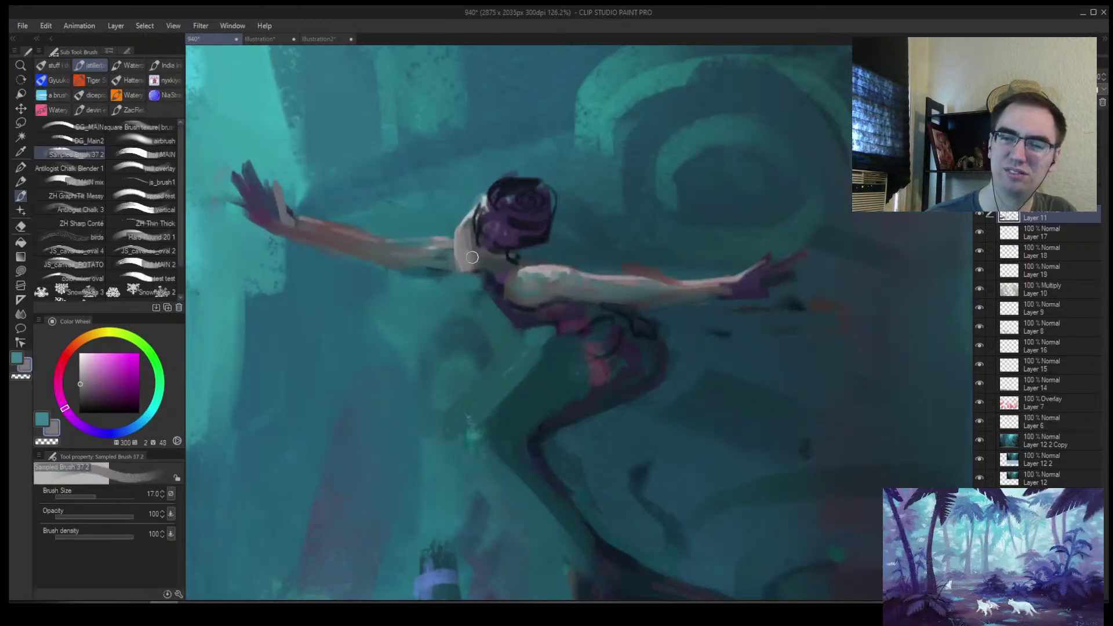
pyautogui.keyDown('alt'); pyautogui.click(472, 257); pyautogui.keyUp('alt')
pyautogui.press('[')
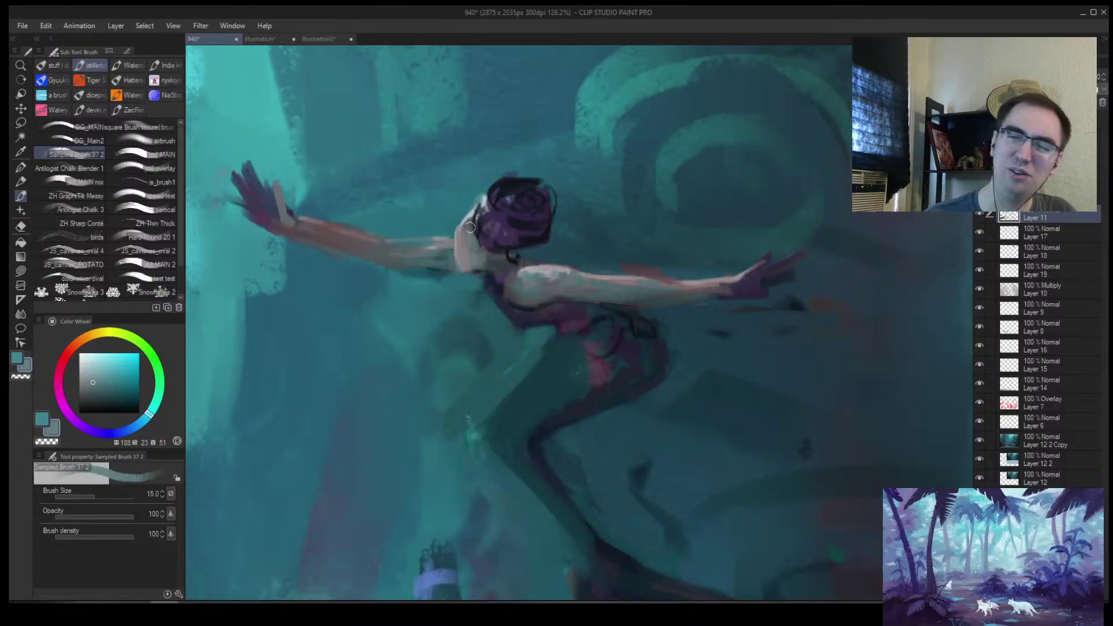
pyautogui.keyDown('alt'); pyautogui.click(462, 230); pyautogui.keyUp('alt')
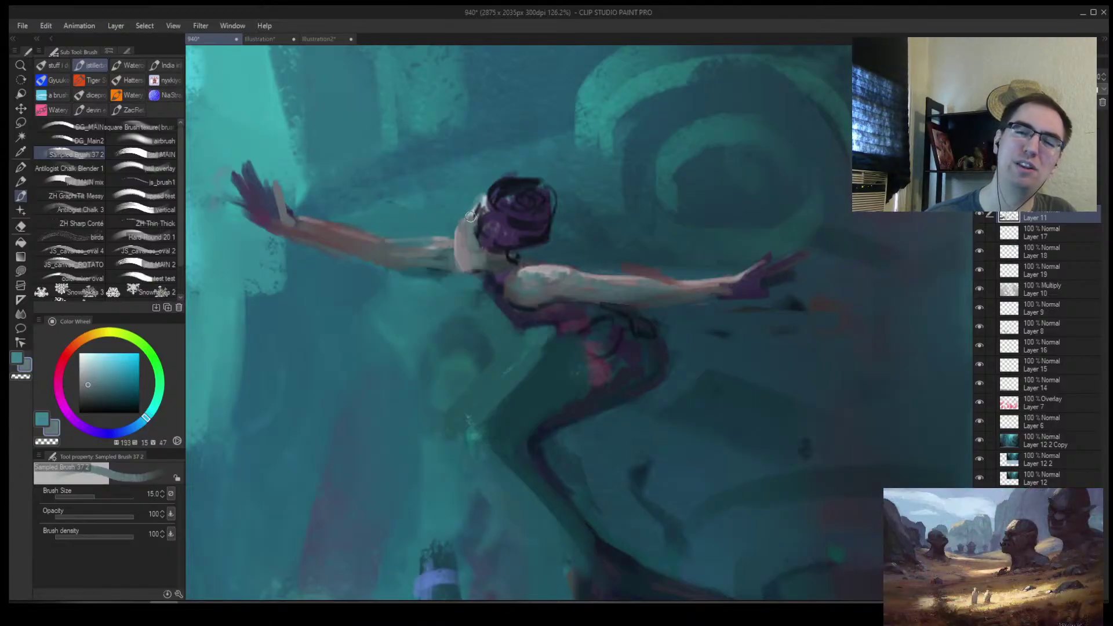
pyautogui.keyDown('alt'); pyautogui.click(470, 217); pyautogui.keyUp('alt')
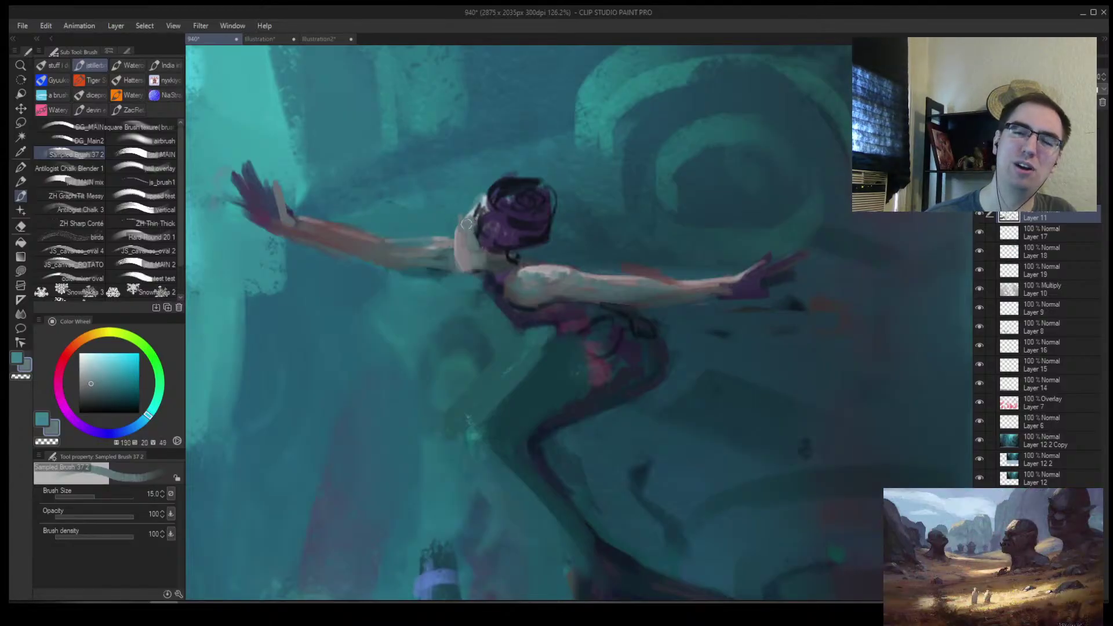
# Add small dark violet and blue shadow strokes for the mermaid's facial features and jaw at about brush size 10
pyautogui.keyDown('alt'); pyautogui.click(570, 326); pyautogui.keyUp('alt')
pyautogui.hotkey('ctrl', 'space')
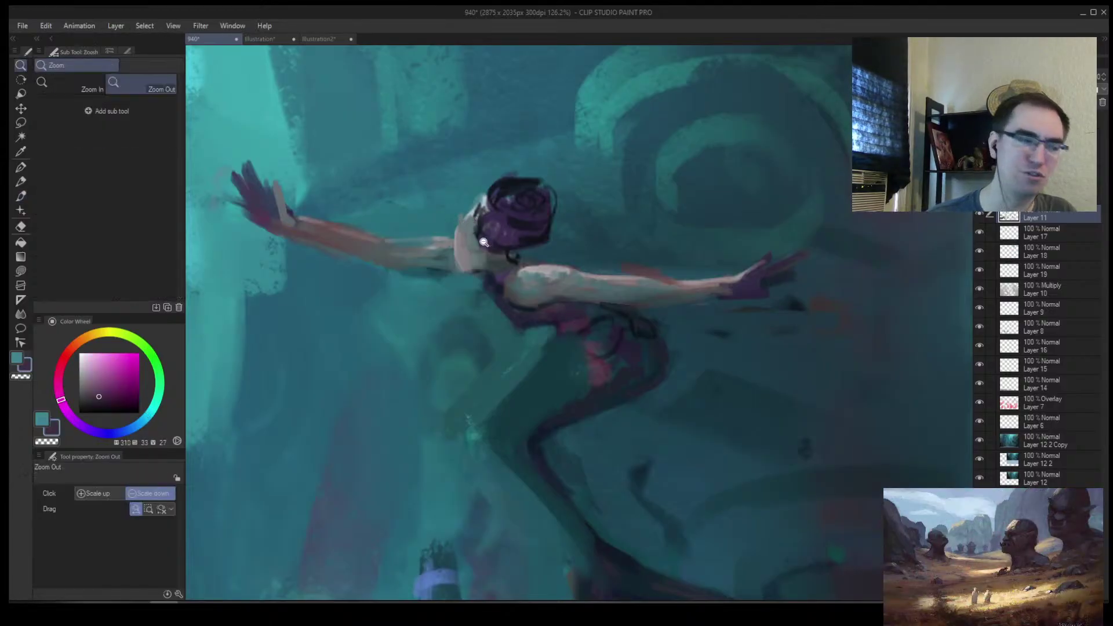
pyautogui.moveTo(486, 248); pyautogui.dragTo(548, 148)
pyautogui.press('[')
pyautogui.press('[')
pyautogui.press('[')
pyautogui.moveTo(462, 252)
pyautogui.mouseDown()
pyautogui.moveTo(494, 265)
pyautogui.moveTo(477, 265)
pyautogui.moveTo(463, 251)
pyautogui.mouseUp()
pyautogui.press(']')
pyautogui.press('[')
pyautogui.keyDown('alt'); pyautogui.click(459, 284); pyautogui.keyUp('alt')
pyautogui.press(']')
pyautogui.keyDown('alt'); pyautogui.click(463, 287); pyautogui.keyUp('alt')
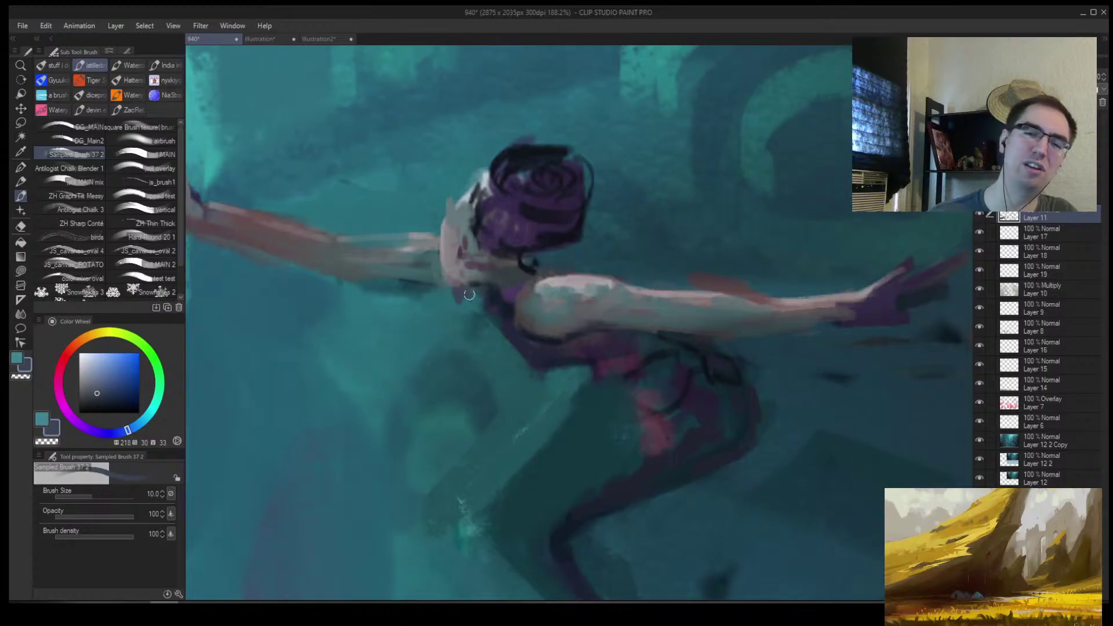
pyautogui.press('[')
pyautogui.moveTo(472, 276); pyautogui.dragTo(488, 275)
# Flip the canvas and refine the mermaid's chin and cheek with sampled grey and teal at brush sizes 8 to 10
pyautogui.press('h')
pyautogui.scroll(-3, 666, 244)
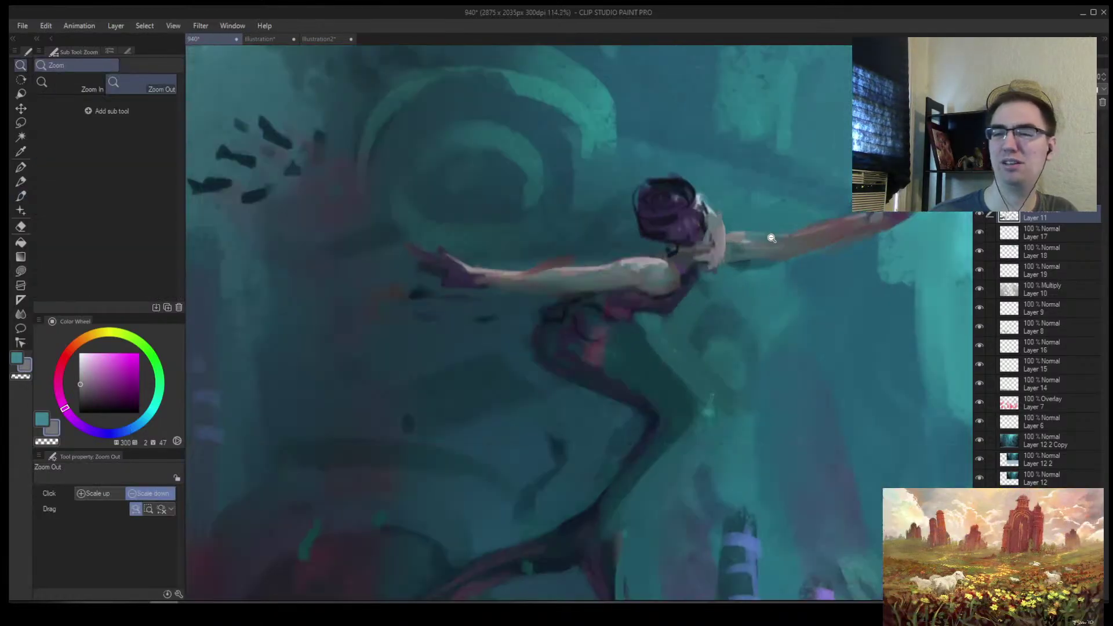
pyautogui.keyDown('alt'); pyautogui.click(713, 269); pyautogui.keyUp('alt')
pyautogui.keyDown('alt'); pyautogui.click(718, 257); pyautogui.keyUp('alt')
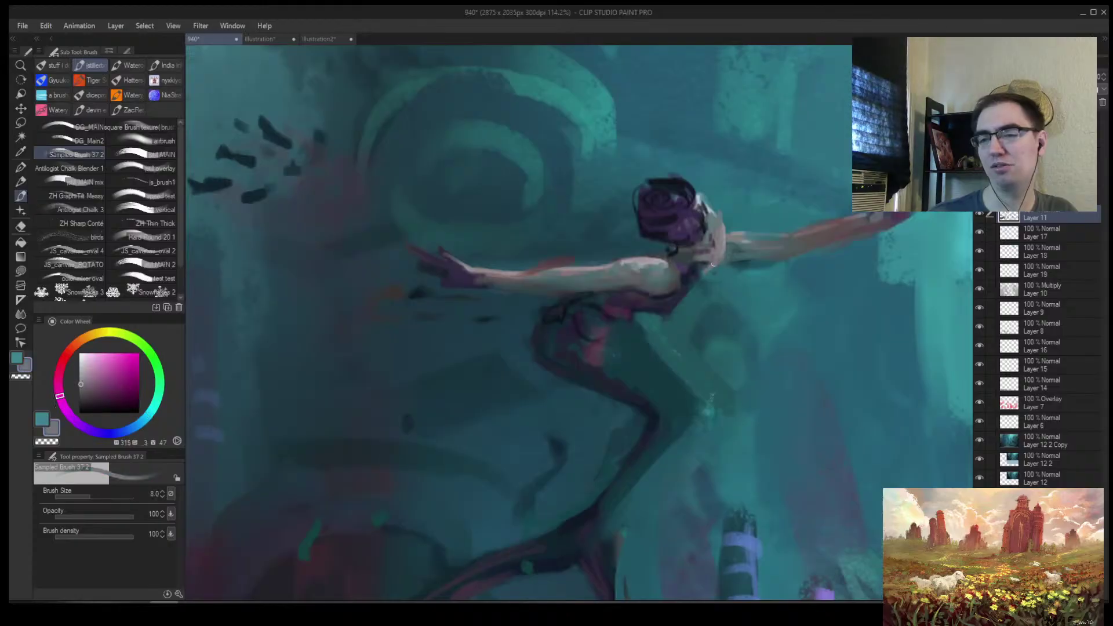
pyautogui.keyDown('alt'); pyautogui.click(712, 266); pyautogui.keyUp('alt')
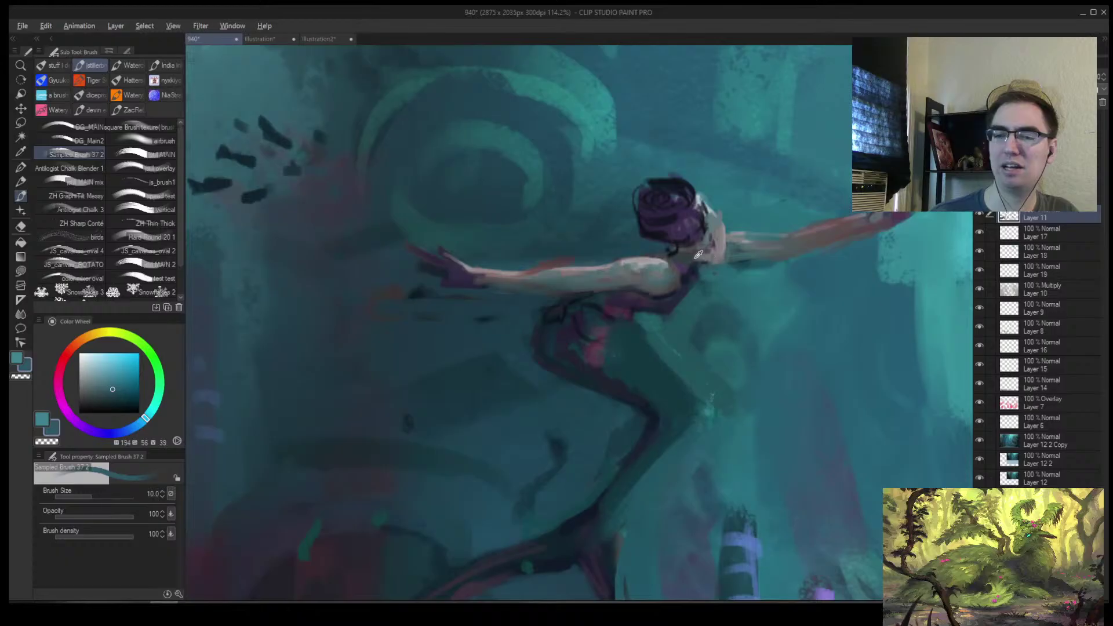
pyautogui.keyDown('alt'); pyautogui.click(705, 257); pyautogui.keyUp('alt')
# Try adding muted violet crest strokes above the mermaid's forehead at brush size 12
pyautogui.press(']')
pyautogui.moveTo(713, 226)
pyautogui.mouseDown()
pyautogui.moveTo(716, 185)
pyautogui.moveTo(706, 196)
pyautogui.mouseUp()
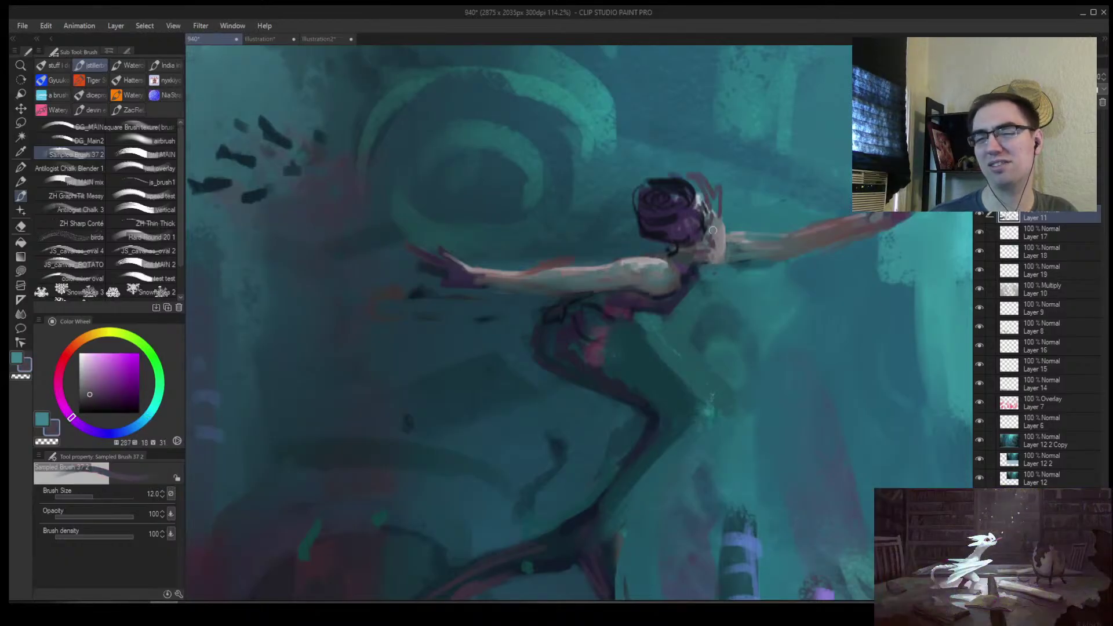
pyautogui.moveTo(717, 238); pyautogui.dragTo(678, 240)
pyautogui.hotkey('ctrl', 'z')
pyautogui.hotkey('ctrl', 'z')
# Add small pointed reddish-violet fins along the upper mermaid's forearms and flip the canvas
pyautogui.moveTo(767, 234); pyautogui.dragTo(817, 226)
pyautogui.press(']')
pyautogui.moveTo(481, 285)
pyautogui.mouseDown()
pyautogui.moveTo(459, 278)
pyautogui.moveTo(480, 288)
pyautogui.mouseUp()
pyautogui.keyDown('alt'); pyautogui.click(469, 282); pyautogui.keyUp('alt')
pyautogui.press('[')
pyautogui.press('[')
pyautogui.press('[')
pyautogui.moveTo(765, 238); pyautogui.dragTo(792, 206)
pyautogui.moveTo(766, 229)
pyautogui.mouseDown()
pyautogui.moveTo(748, 239)
pyautogui.moveTo(816, 258)
pyautogui.moveTo(840, 251)
pyautogui.moveTo(757, 277)
pyautogui.mouseUp()
pyautogui.press('h')
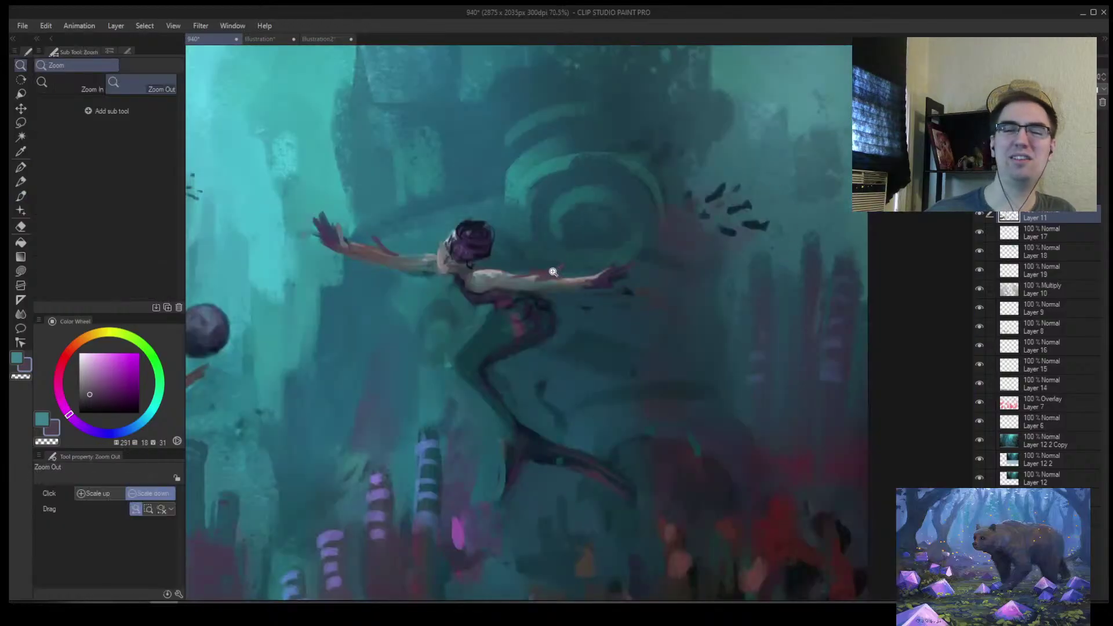
# Try a sampled dark teal stroke around the upper mermaid's hips at brush size 10
pyautogui.scroll(1, 477, 318)
pyautogui.press('b')
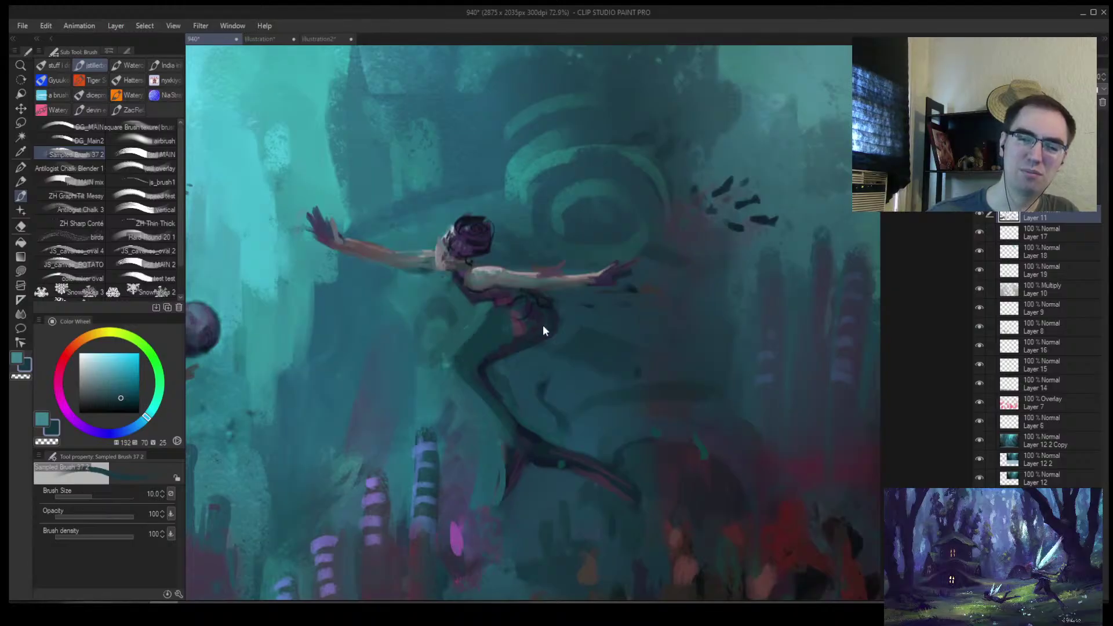
pyautogui.keyDown('alt'); pyautogui.click(494, 297); pyautogui.keyUp('alt')
pyautogui.moveTo(559, 238)
pyautogui.mouseDown()
pyautogui.moveTo(421, 282)
pyautogui.moveTo(465, 341)
pyautogui.moveTo(450, 305)
pyautogui.moveTo(611, 315)
pyautogui.mouseUp()
pyautogui.hotkey('ctrl', 'z')
# Paint a pointed dark reddish-violet fin beneath the lower swimmer's raised forearm
pyautogui.moveTo(383, 386); pyautogui.dragTo(435, 353)
pyautogui.moveTo(513, 388); pyautogui.dragTo(459, 397)
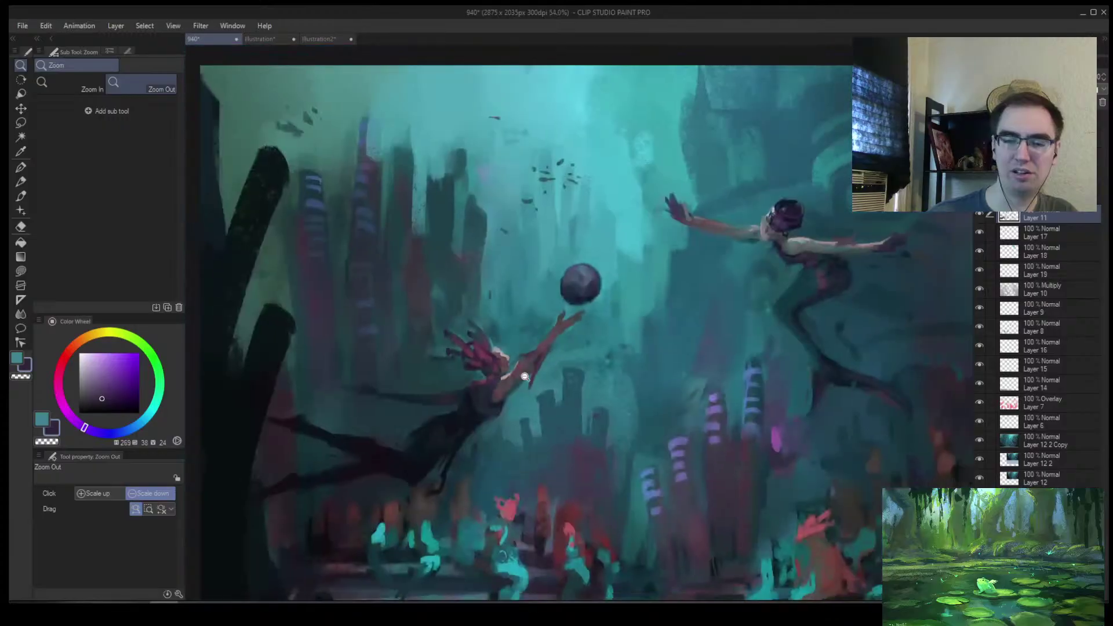
pyautogui.moveTo(521, 413); pyautogui.dragTo(598, 273)
pyautogui.keyDown('alt'); pyautogui.click(531, 355); pyautogui.keyUp('alt')
pyautogui.moveTo(524, 382)
pyautogui.mouseDown()
pyautogui.moveTo(518, 413)
pyautogui.moveTo(611, 265)
pyautogui.mouseUp()
pyautogui.press('[')
pyautogui.moveTo(316, 307); pyautogui.dragTo(261, 284)
pyautogui.hotkey('ctrl', 'z')
pyautogui.moveTo(463, 310)
pyautogui.mouseDown()
pyautogui.moveTo(438, 316)
pyautogui.moveTo(530, 304)
pyautogui.mouseUp()
# Refine the lower swimmer with fine strokes of sampled dark tones at a smaller brush size
pyautogui.keyDown('alt'); pyautogui.click(362, 350); pyautogui.keyUp('alt')
pyautogui.press('[')
pyautogui.press('[')
pyautogui.moveTo(522, 142); pyautogui.dragTo(541, 153)
pyautogui.hotkey('ctrl', 'z')
pyautogui.moveTo(513, 268); pyautogui.dragTo(385, 281)
pyautogui.moveTo(440, 306); pyautogui.dragTo(403, 310)
pyautogui.moveTo(571, 307); pyautogui.dragTo(580, 232)
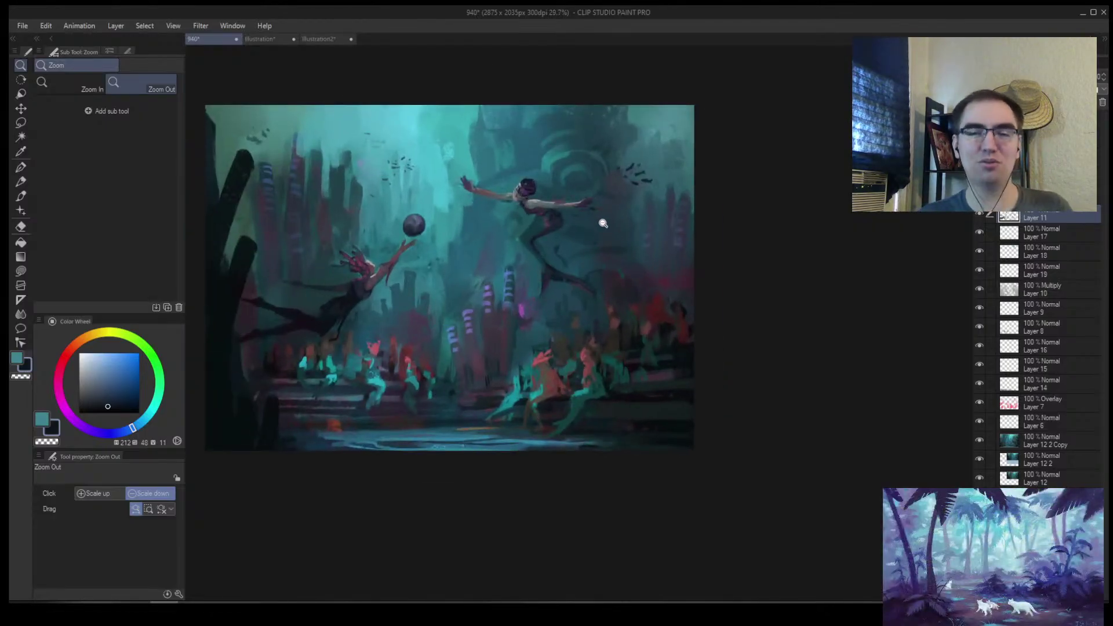
# Touch up the upper mermaid's tail with sampled dark blue at brush size 17 and save the file
pyautogui.moveTo(538, 269)
pyautogui.mouseDown()
pyautogui.moveTo(520, 296)
pyautogui.moveTo(556, 250)
pyautogui.moveTo(567, 278)
pyautogui.mouseUp()
pyautogui.press('b')
pyautogui.press(']')
pyautogui.press(']')
pyautogui.press(']')
pyautogui.press(']')
pyautogui.keyDown('alt'); pyautogui.click(582, 244); pyautogui.keyUp('alt')
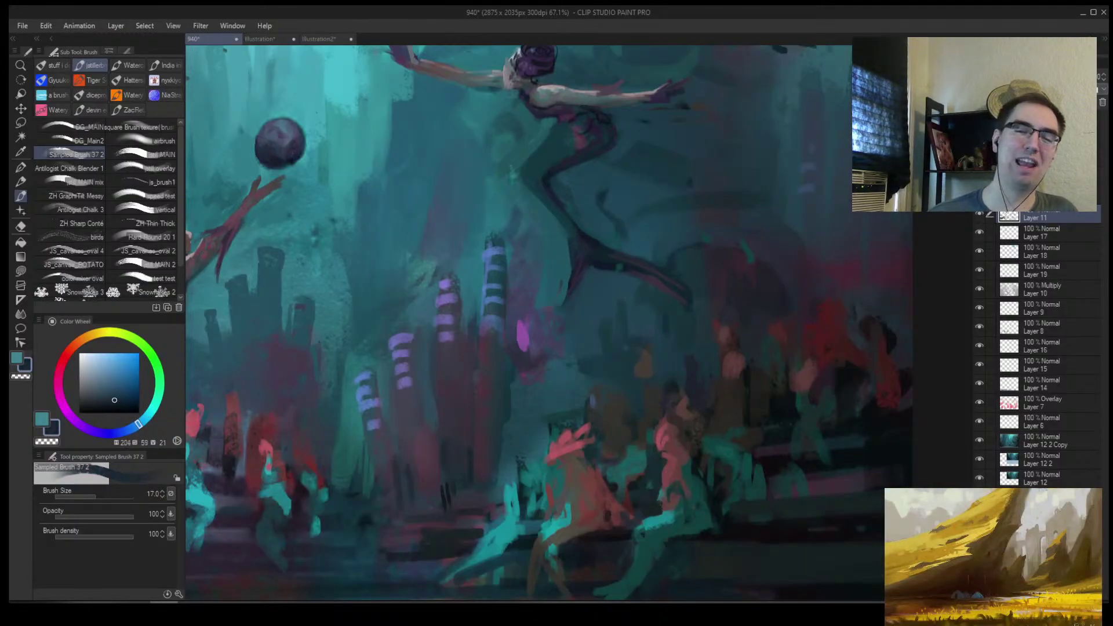
pyautogui.hotkey('alt', 'space')
pyautogui.moveTo(669, 295); pyautogui.dragTo(612, 229)
pyautogui.hotkey('ctrl', 's')
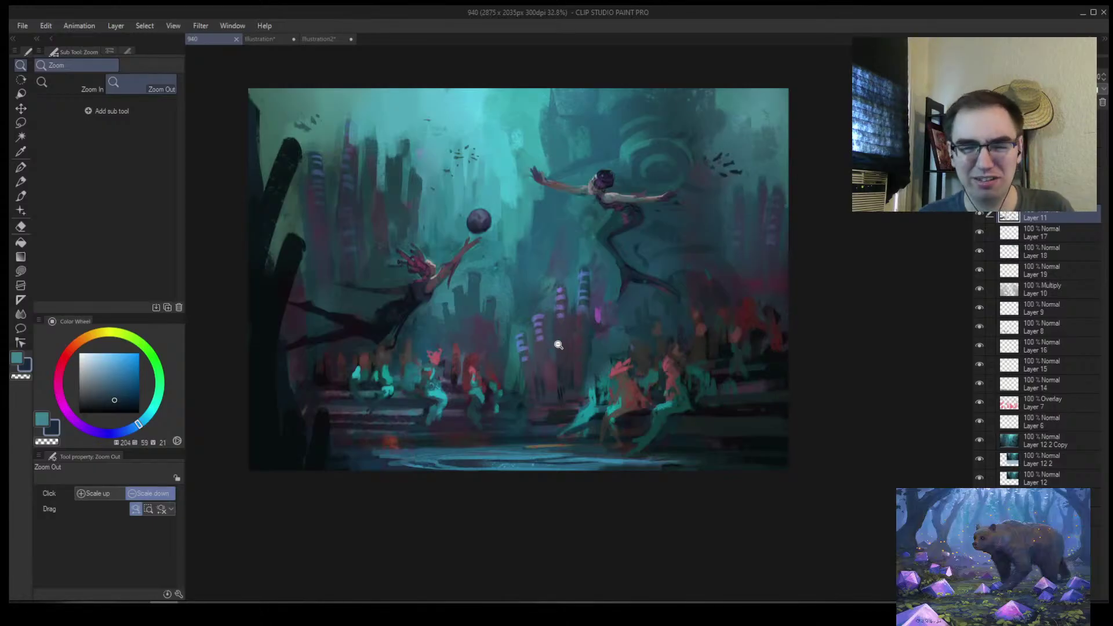
# Hide the interface palettes and enlarge the view to review the composition of the whole painting
pyautogui.moveTo(557, 343); pyautogui.dragTo(530, 369)
pyautogui.moveTo(571, 321); pyautogui.dragTo(611, 291)
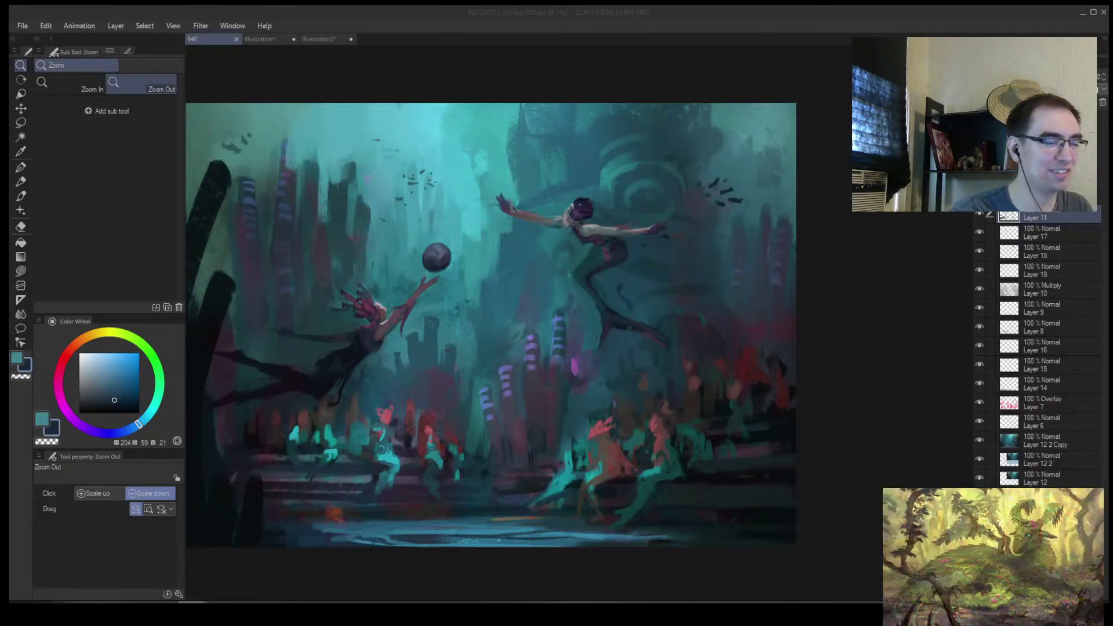
pyautogui.click(366, 456)
pyautogui.press('Tab')
pyautogui.moveTo(382, 378)
pyautogui.mouseDown()
pyautogui.moveTo(410, 383)
pyautogui.moveTo(388, 380)
pyautogui.mouseUp()
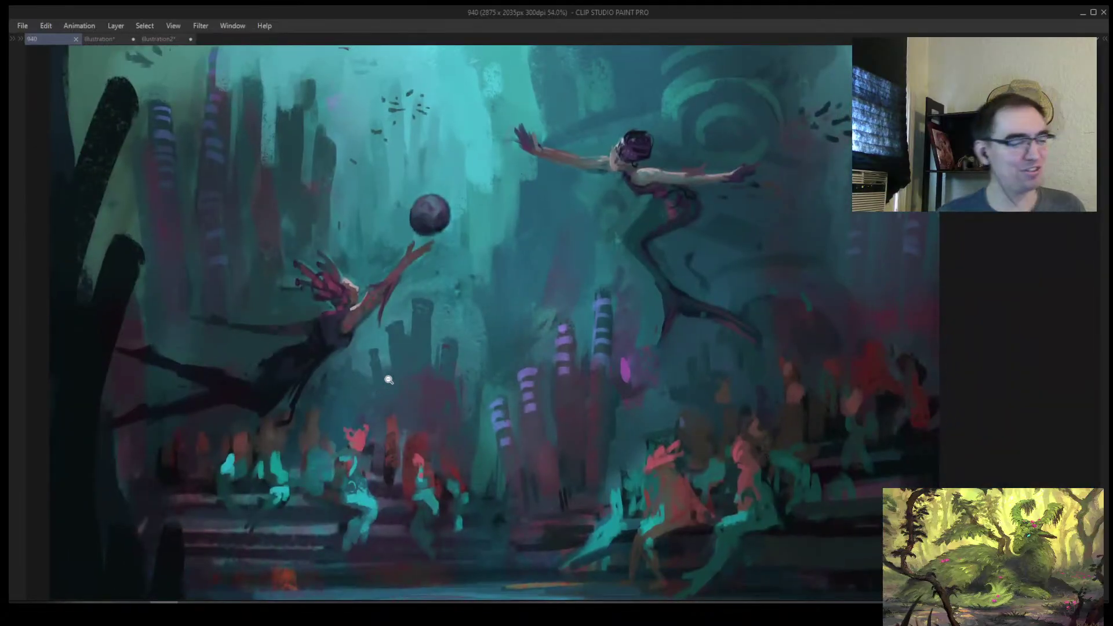